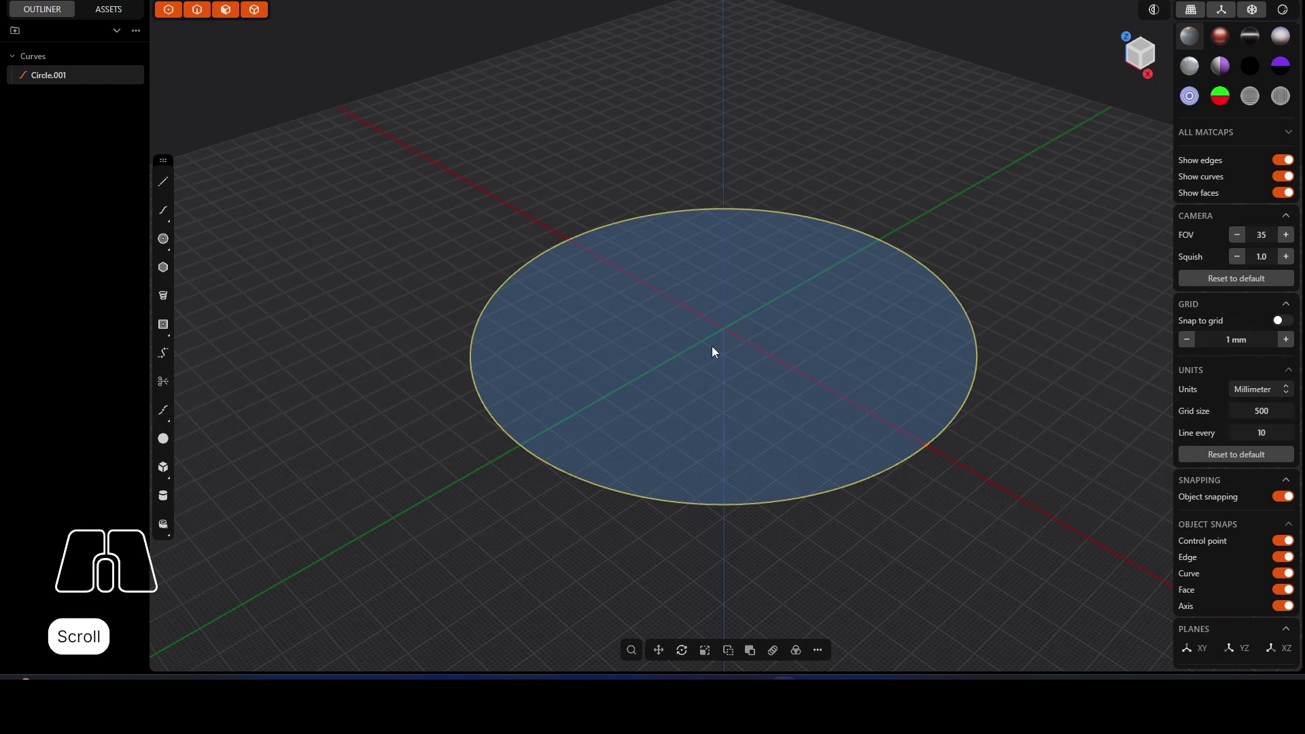
Step: Lock the existing circle curve against selection and editing
middle_drag(712, 350, 720, 324)
right_drag(721, 323, 693, 343)
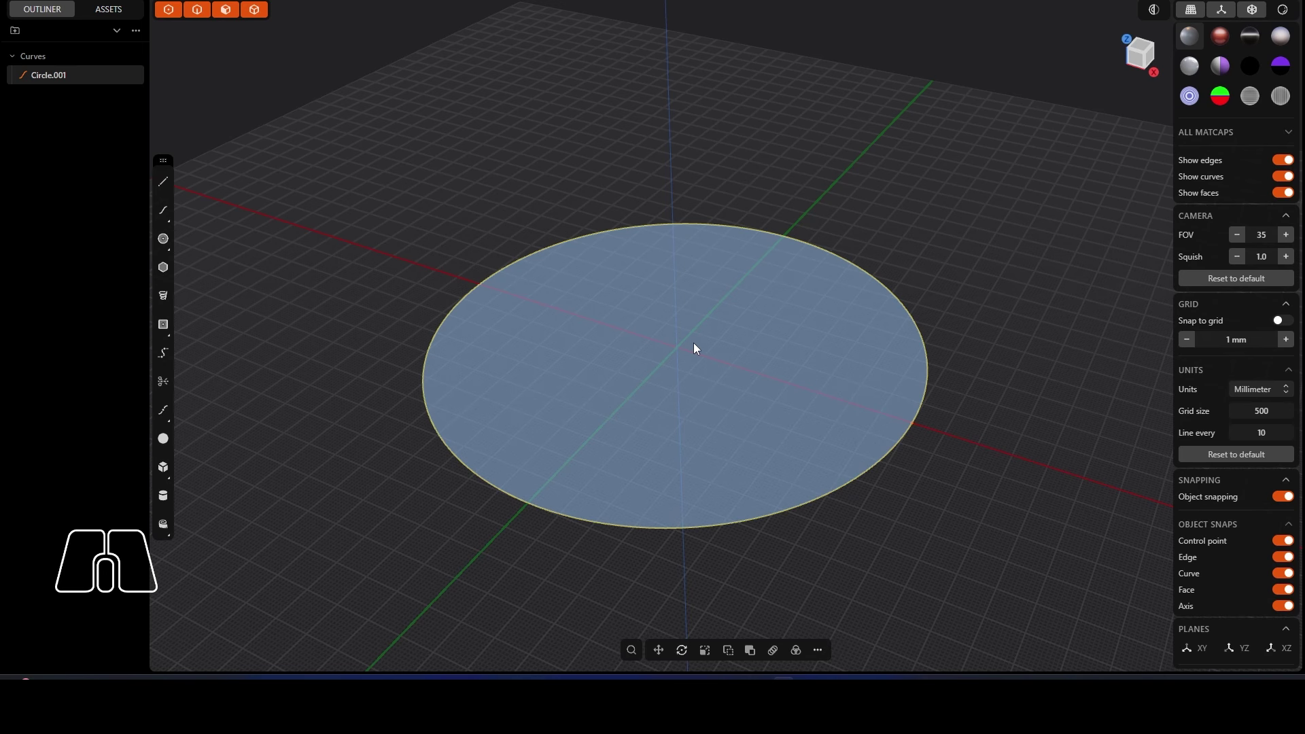
right_drag(695, 341, 548, 315)
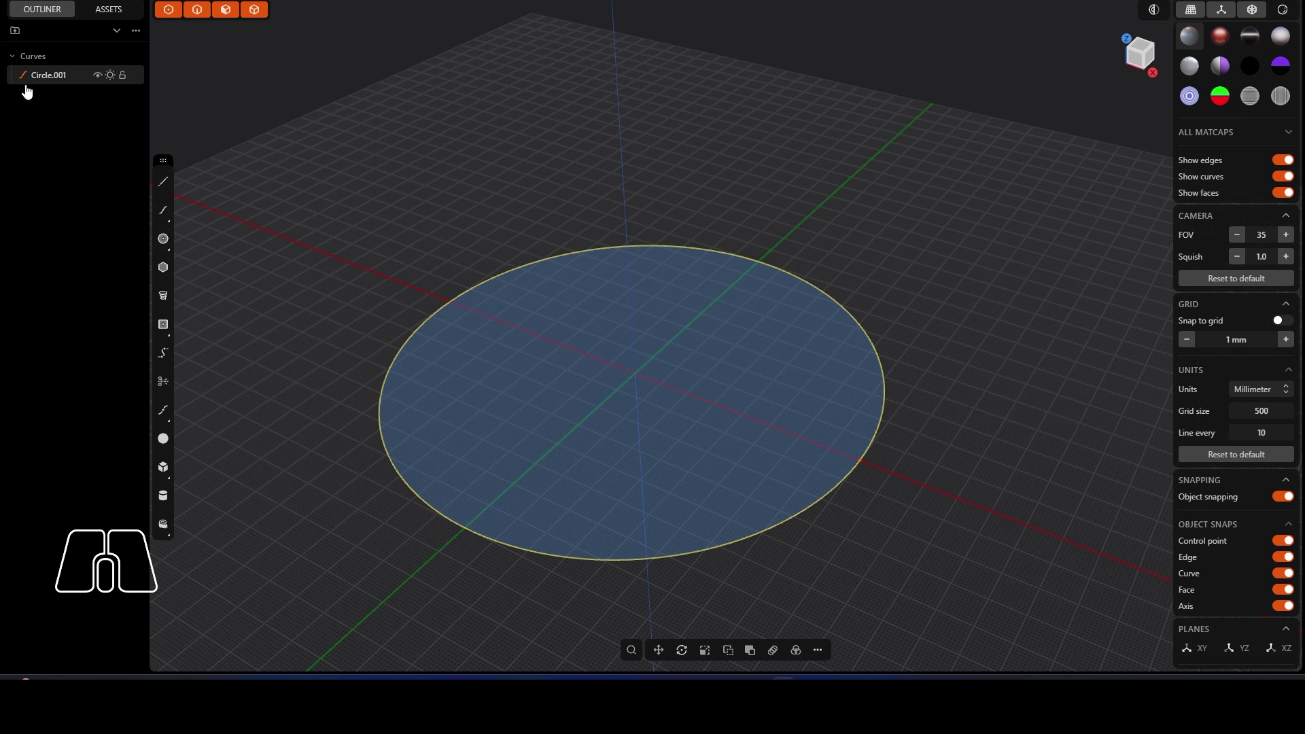
click(123, 74)
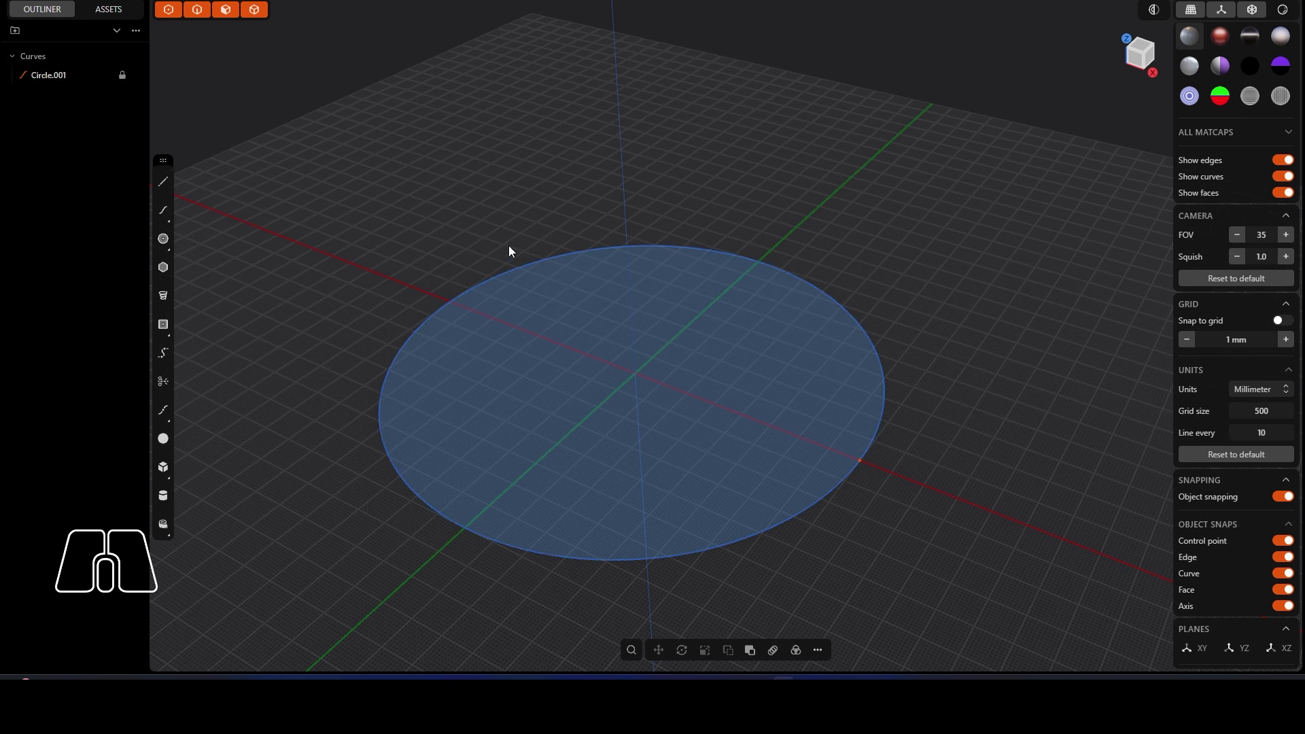
Step: In top view, draw an 80 × 80 mm center rectangle at the middle of the circle
scroll(637, 388, down, 2)
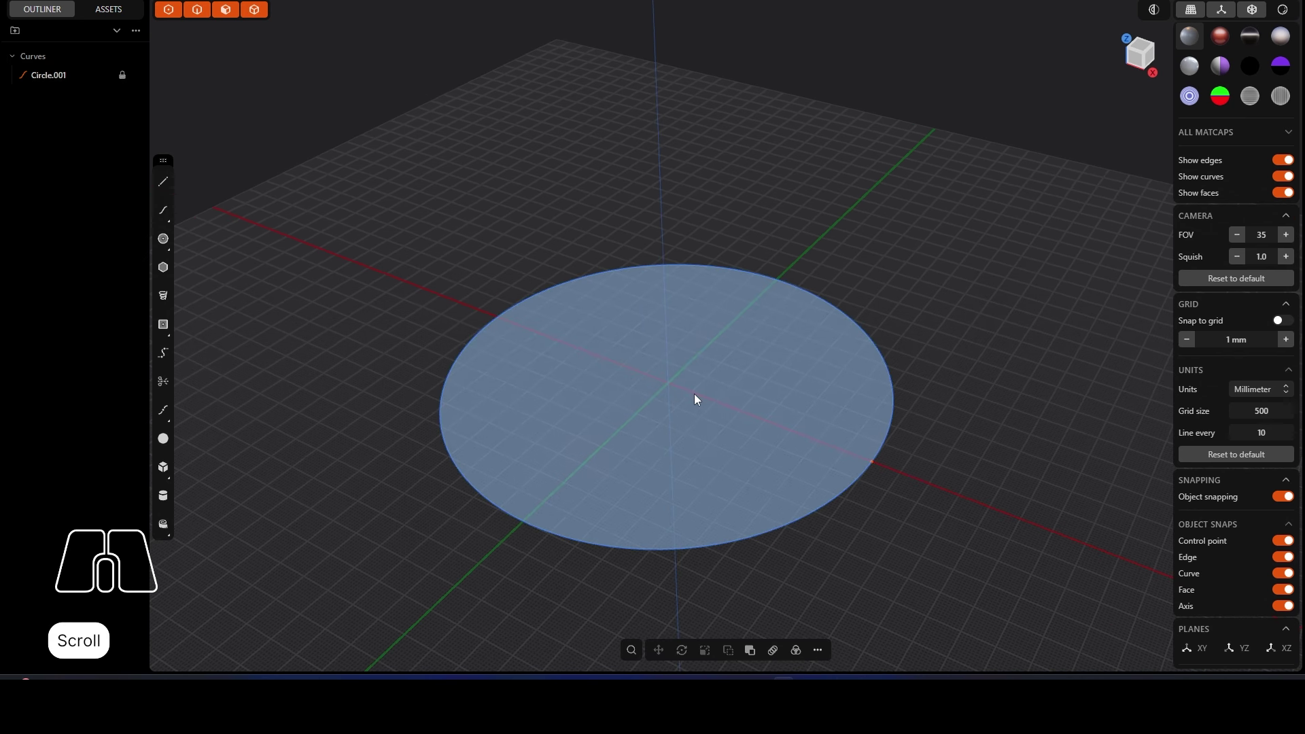
middle_drag(659, 360, 694, 366)
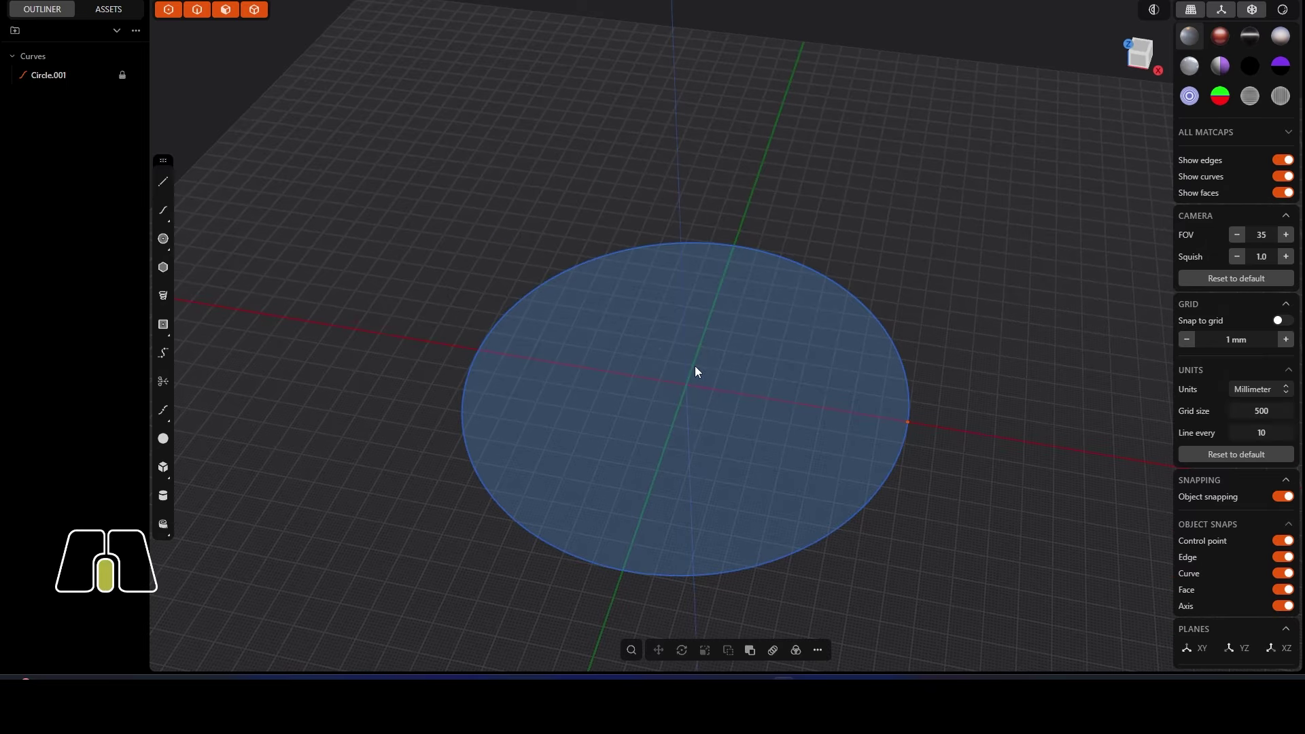
alt+middle_drag(618, 322, 715, 338)
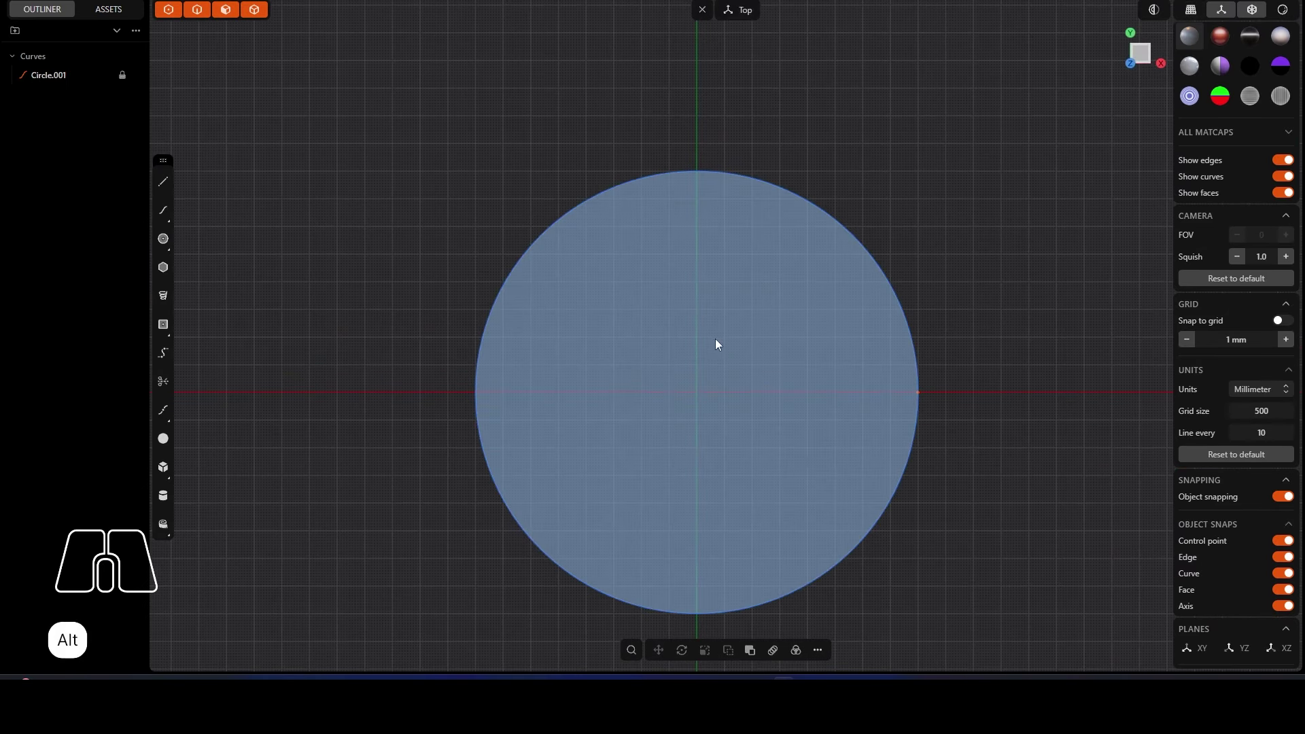
right_drag(746, 329, 733, 210)
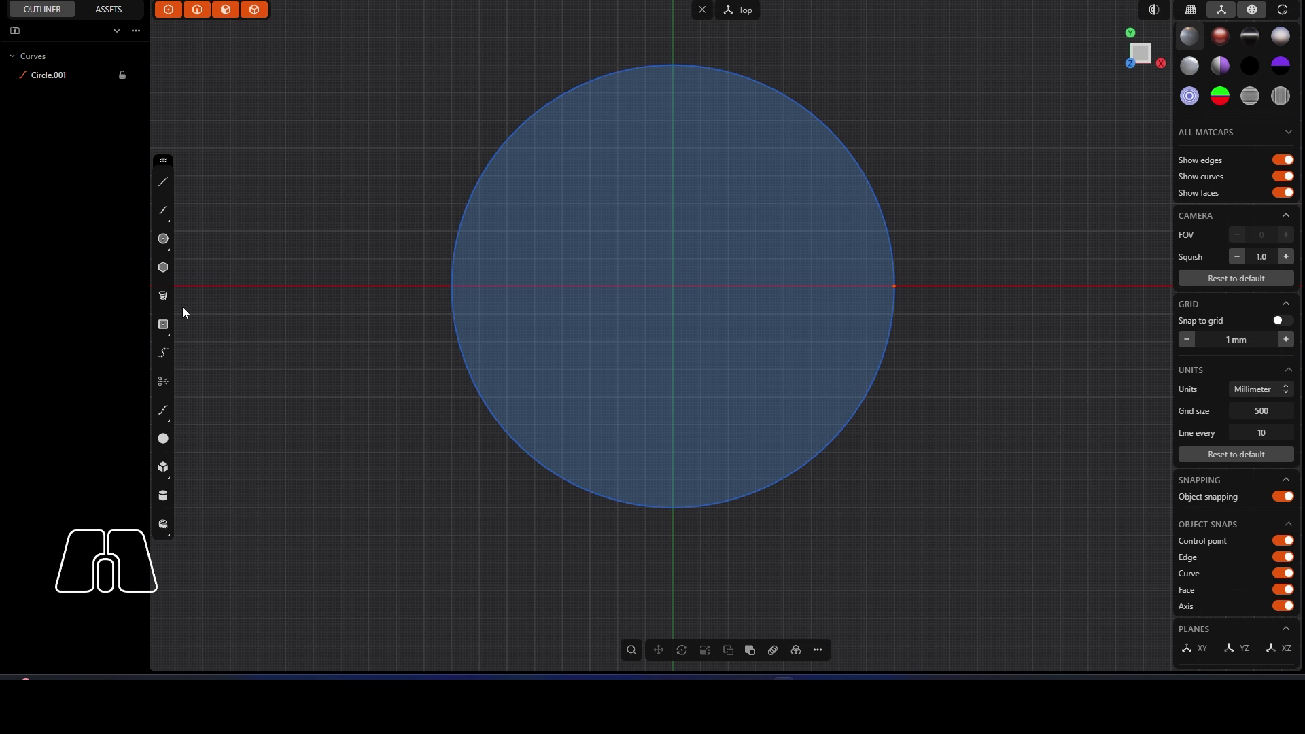
click(163, 324)
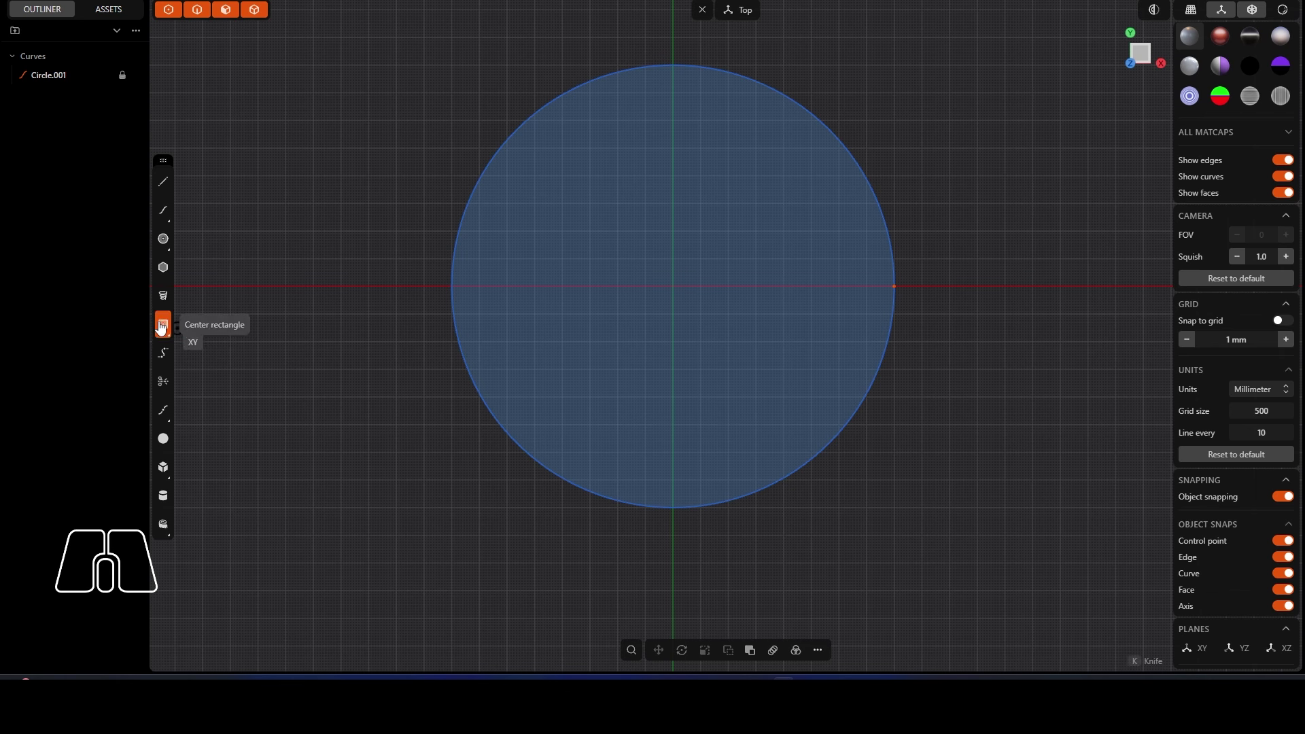
click(674, 286)
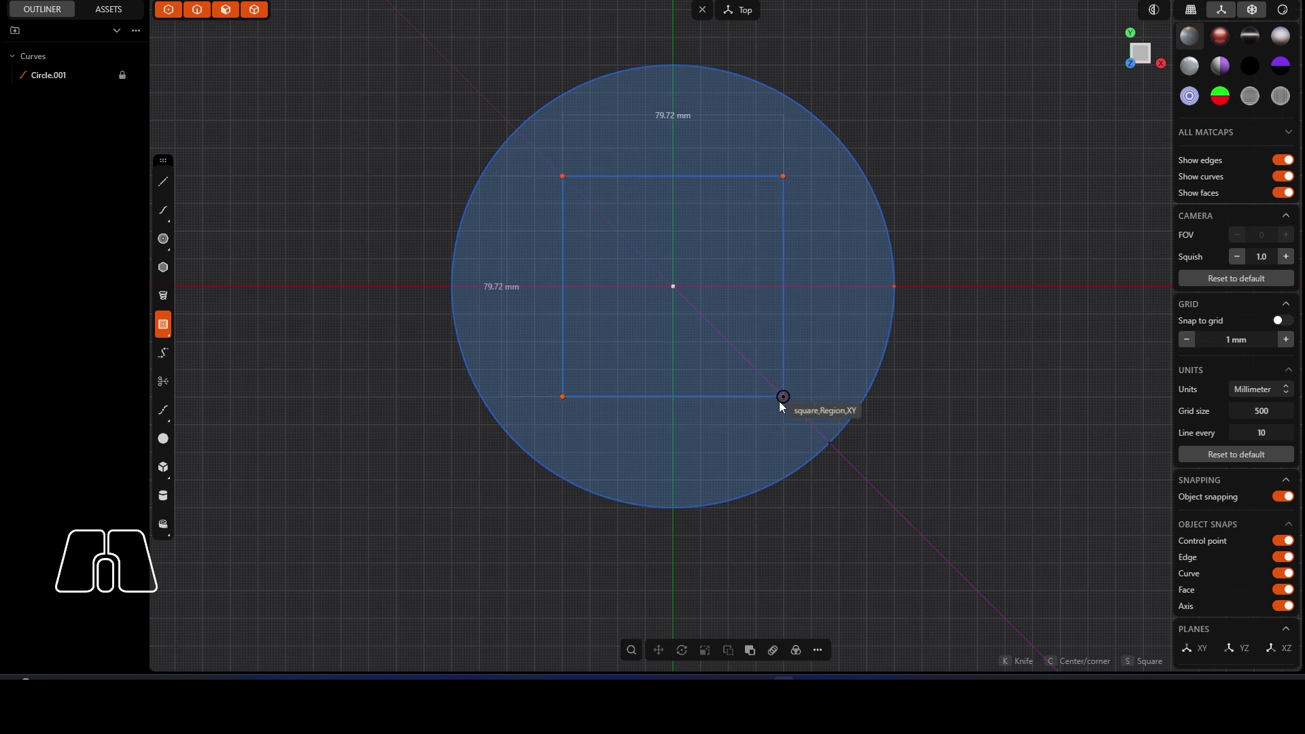
key(Tab)
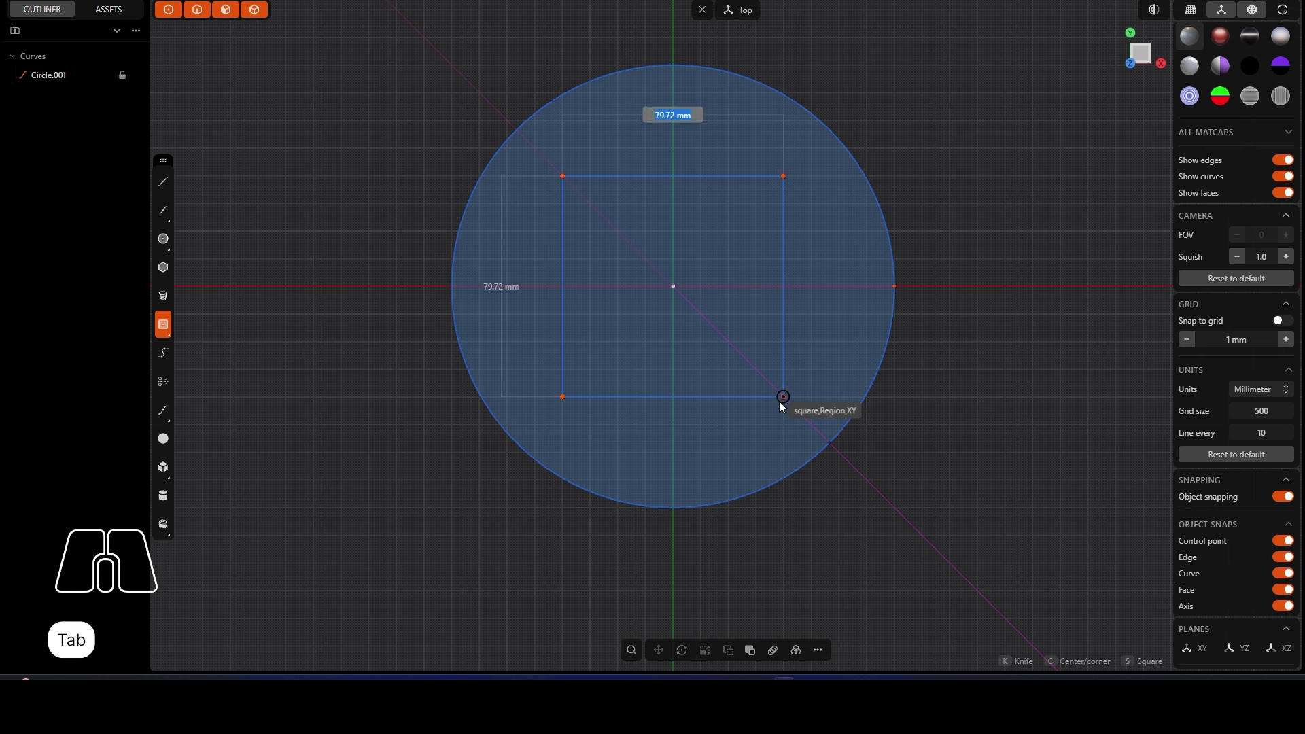
text(80)
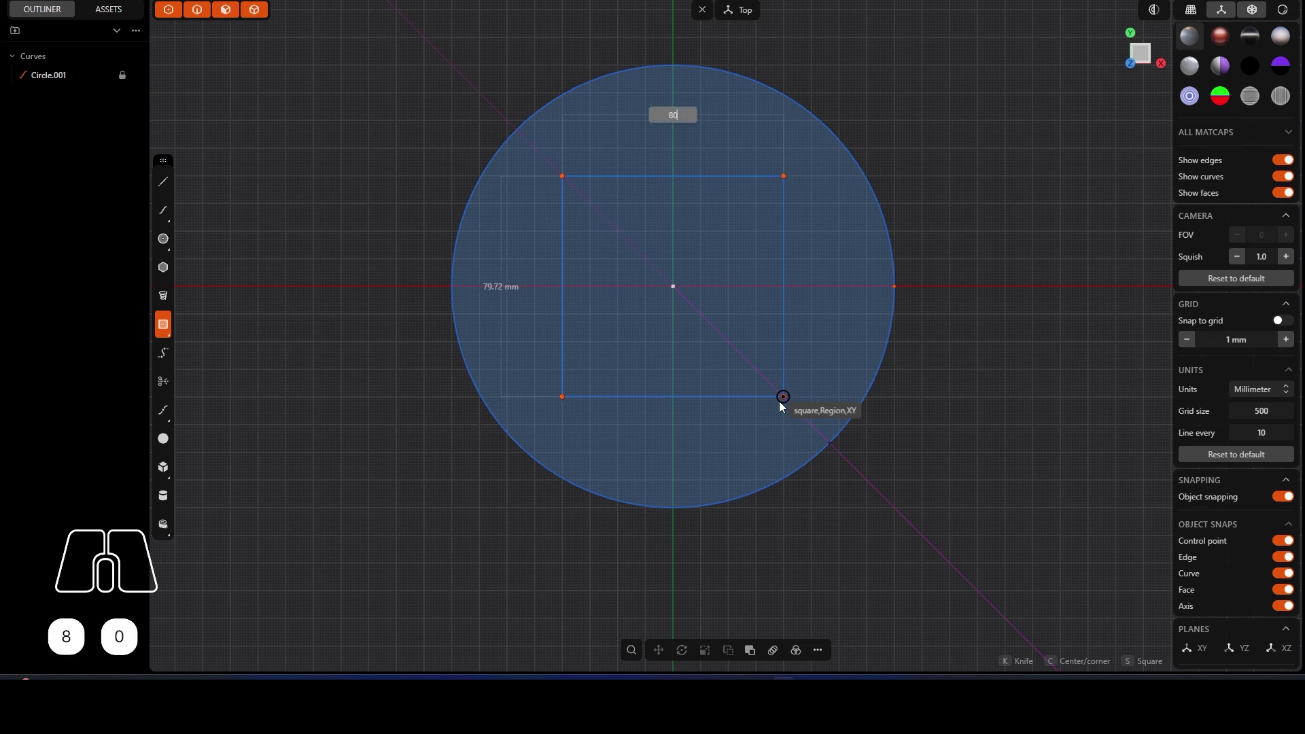
key(Tab)
text(80)
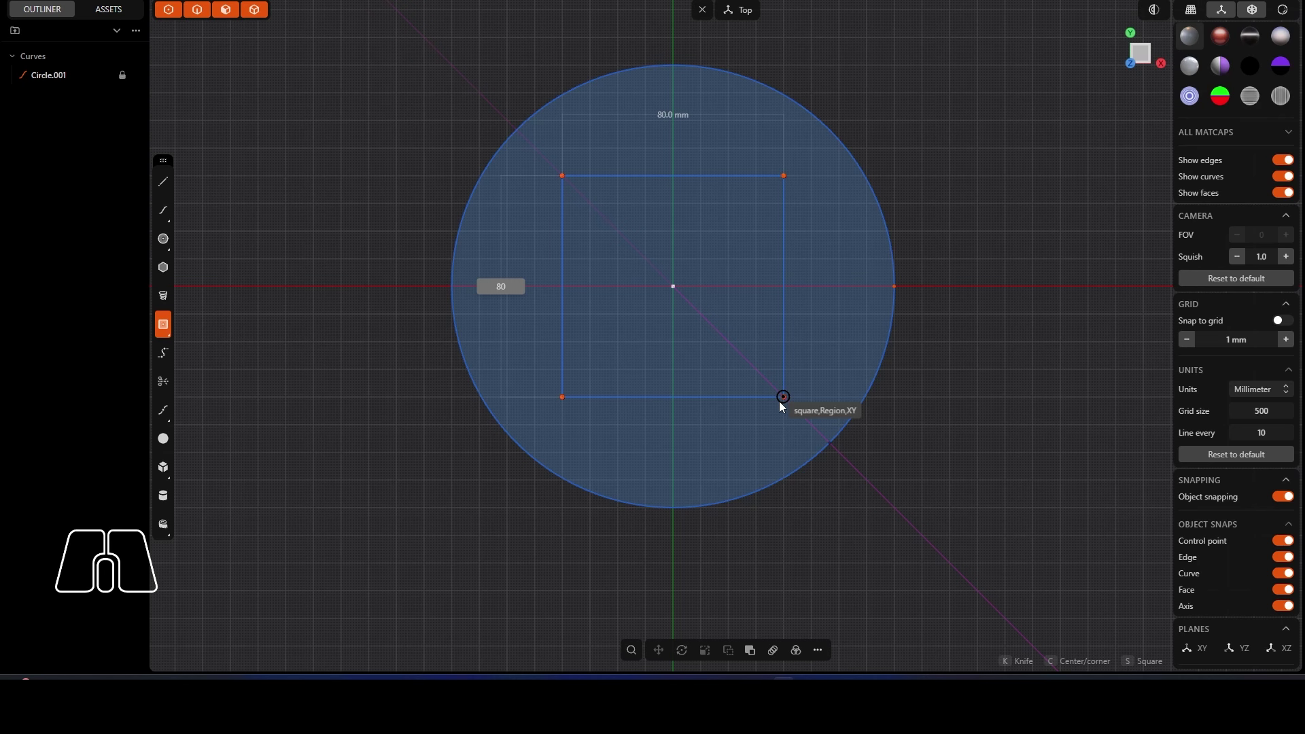
key(Return)
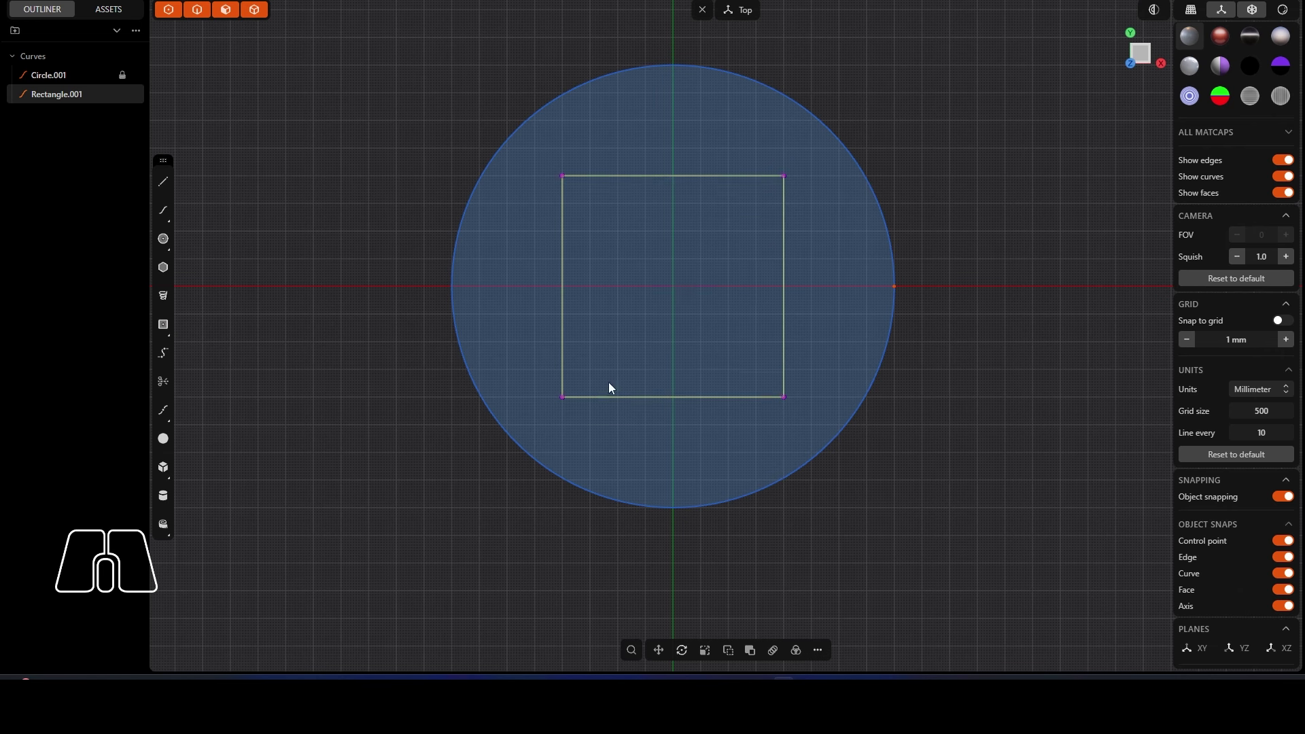
Step: Extrude the square region upward by about 35 mm
click(616, 333)
key(e)
middle_drag(616, 333, 693, 326)
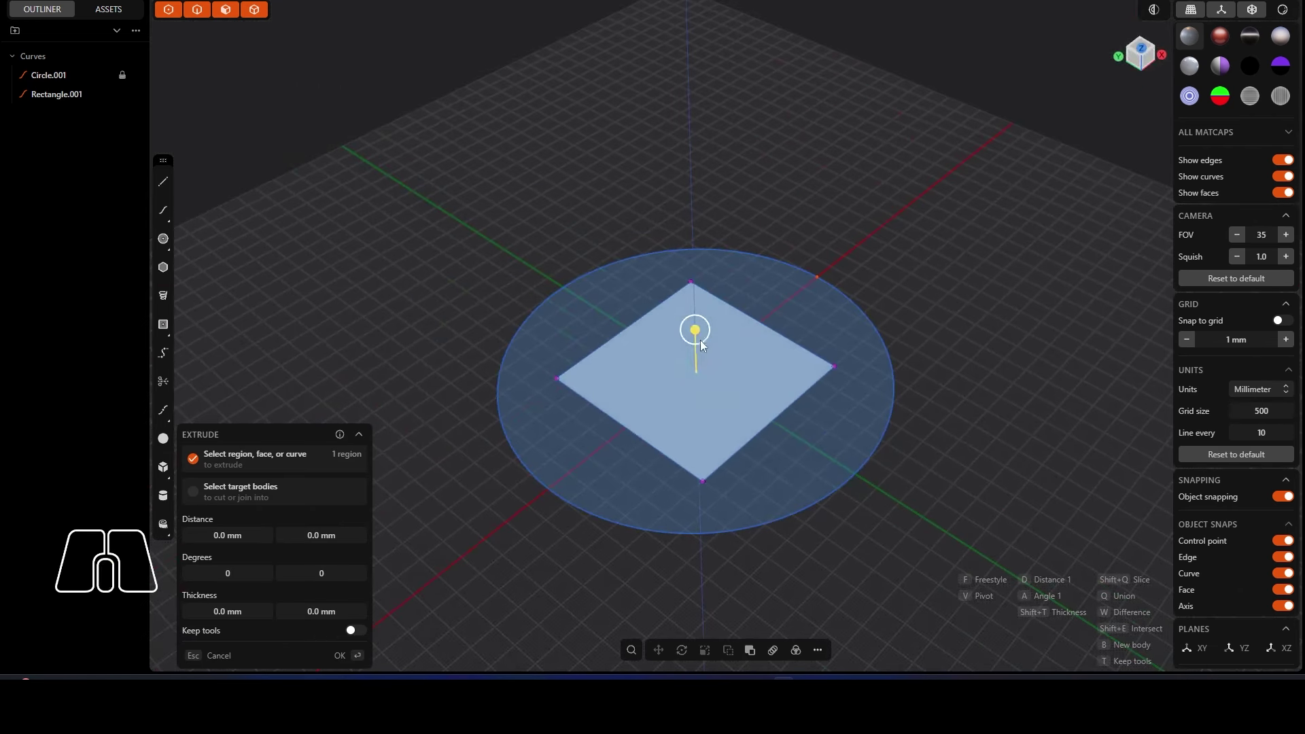
drag(694, 327, 697, 263)
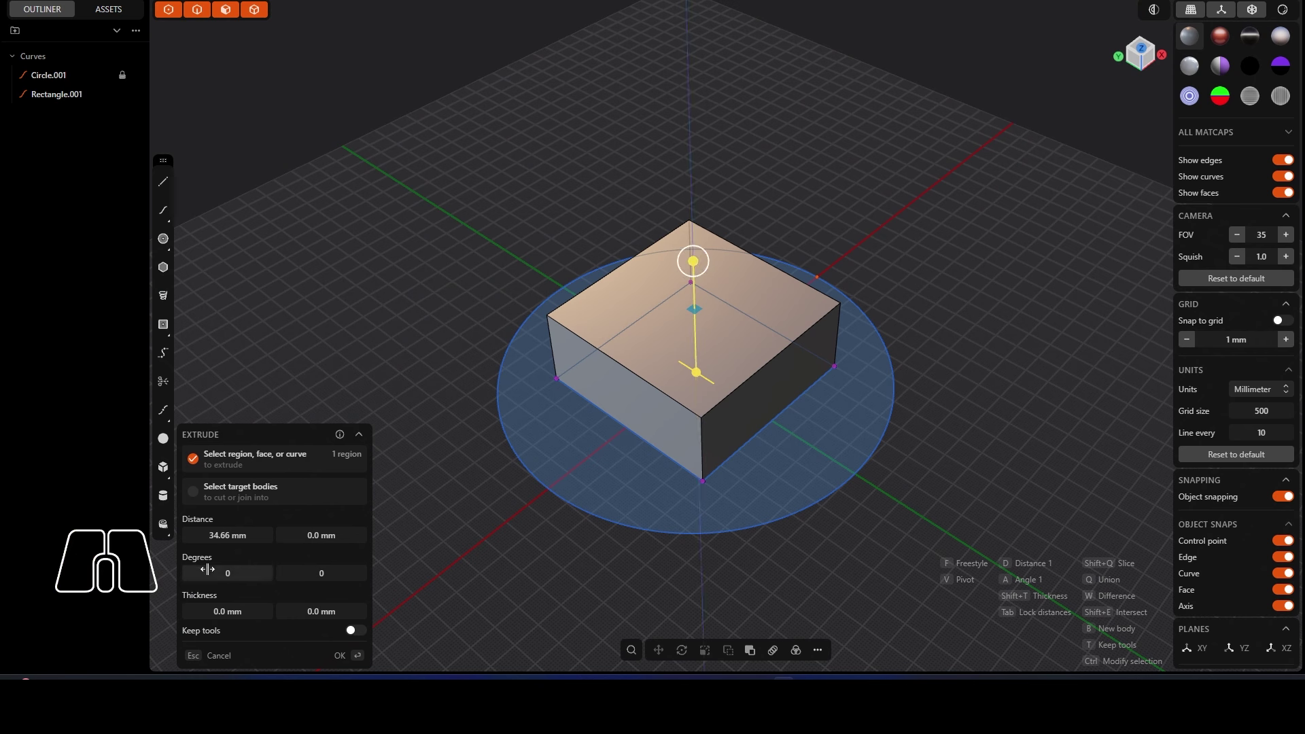
Step: Give the extrusion a 20-degree taper and complete it as a solid
click(232, 572)
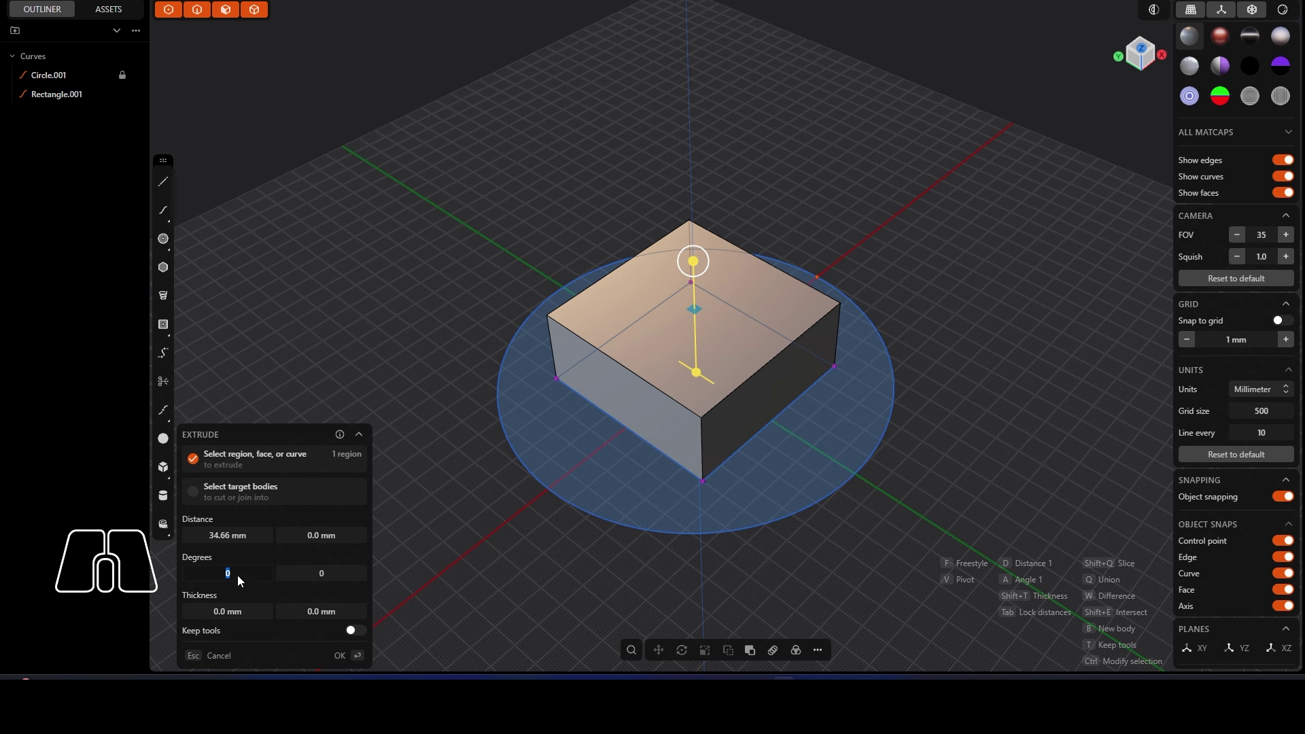
text(20)
key(Return)
middle_drag(577, 449, 799, 372)
scroll(740, 374, up, 2)
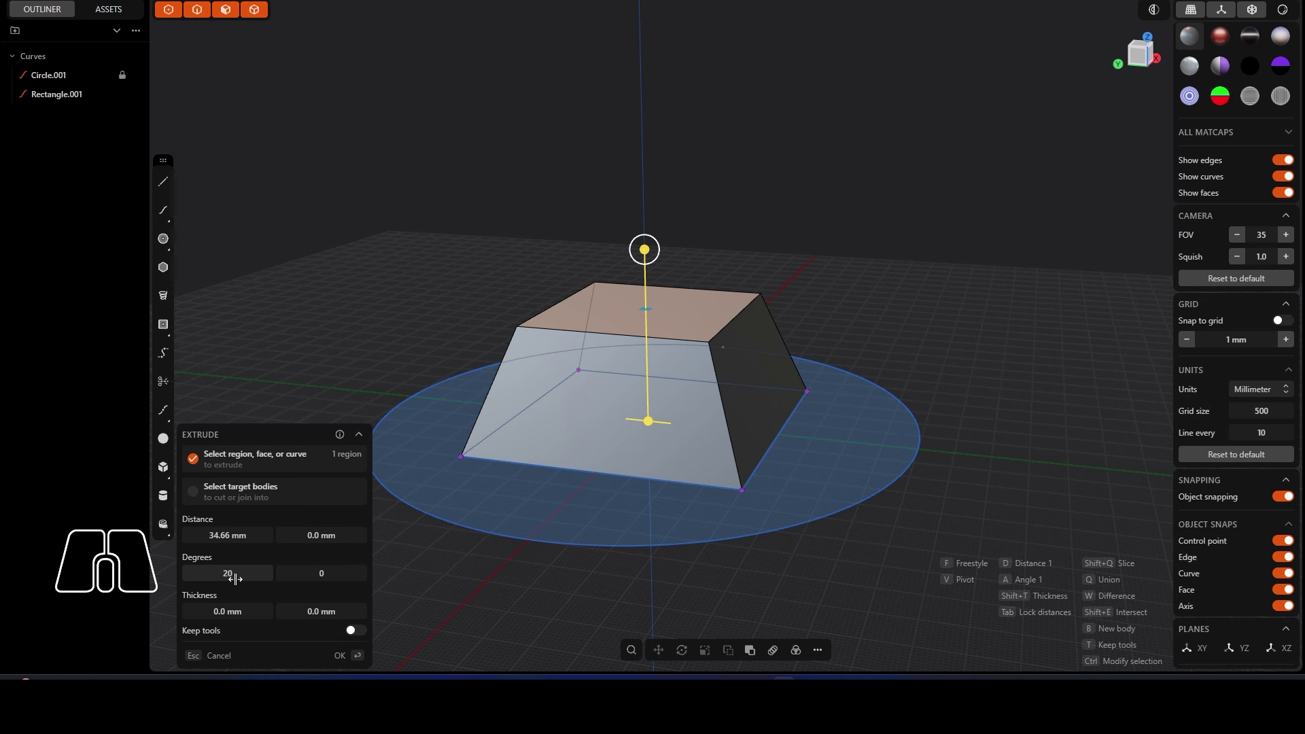
key(Return)
Step: Turn off X-ray display so the tapered solid's hidden edges are concealed
middle_drag(647, 356, 782, 285)
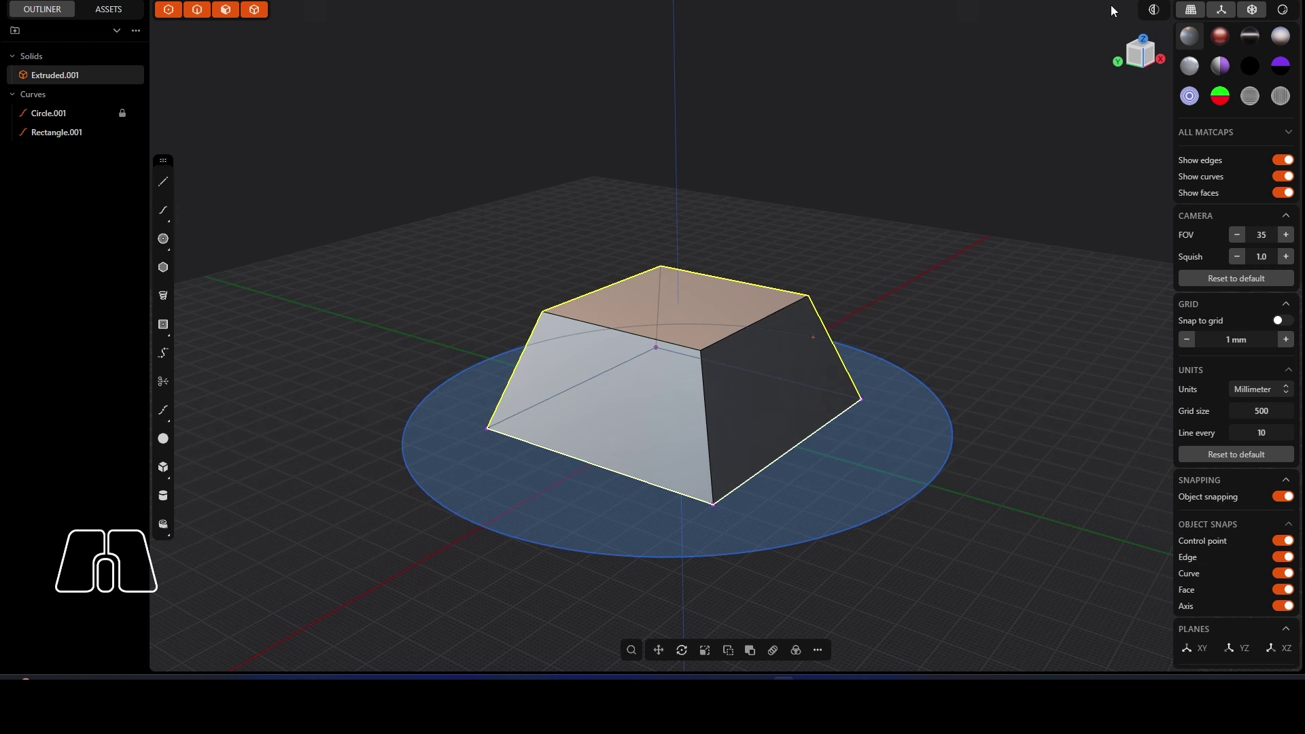
click(1249, 10)
middle_drag(881, 215, 716, 337)
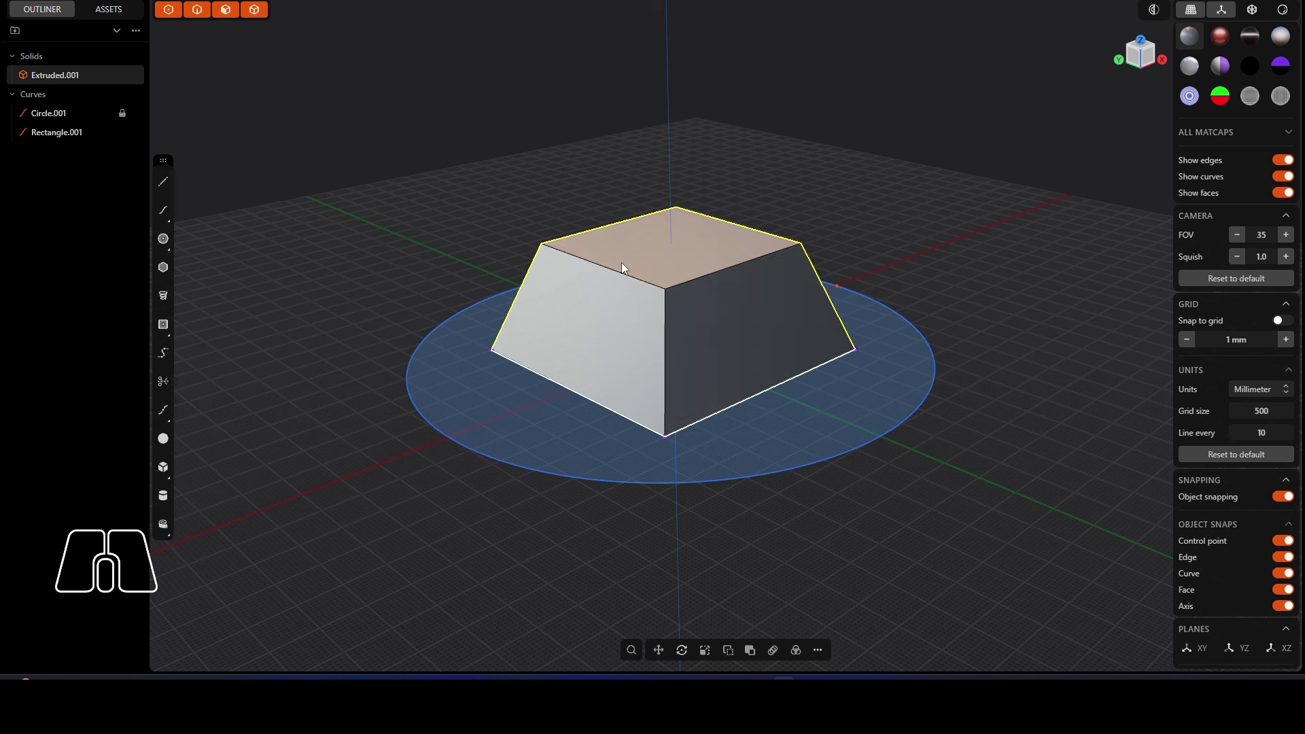
middle_drag(812, 214, 589, 332)
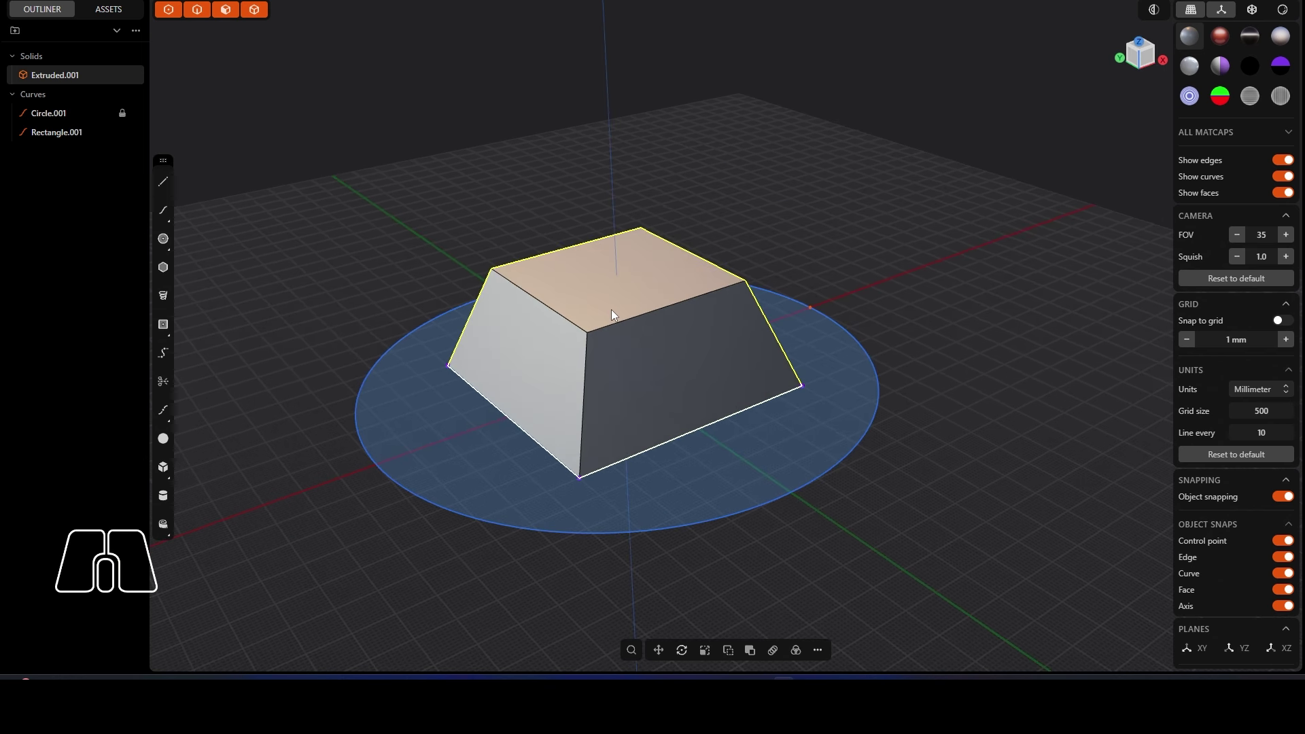
mouse_move(610, 309)
middle_down()
mouse_move(634, 288)
mouse_move(501, 330)
mouse_move(671, 336)
mouse_move(626, 315)
middle_up()
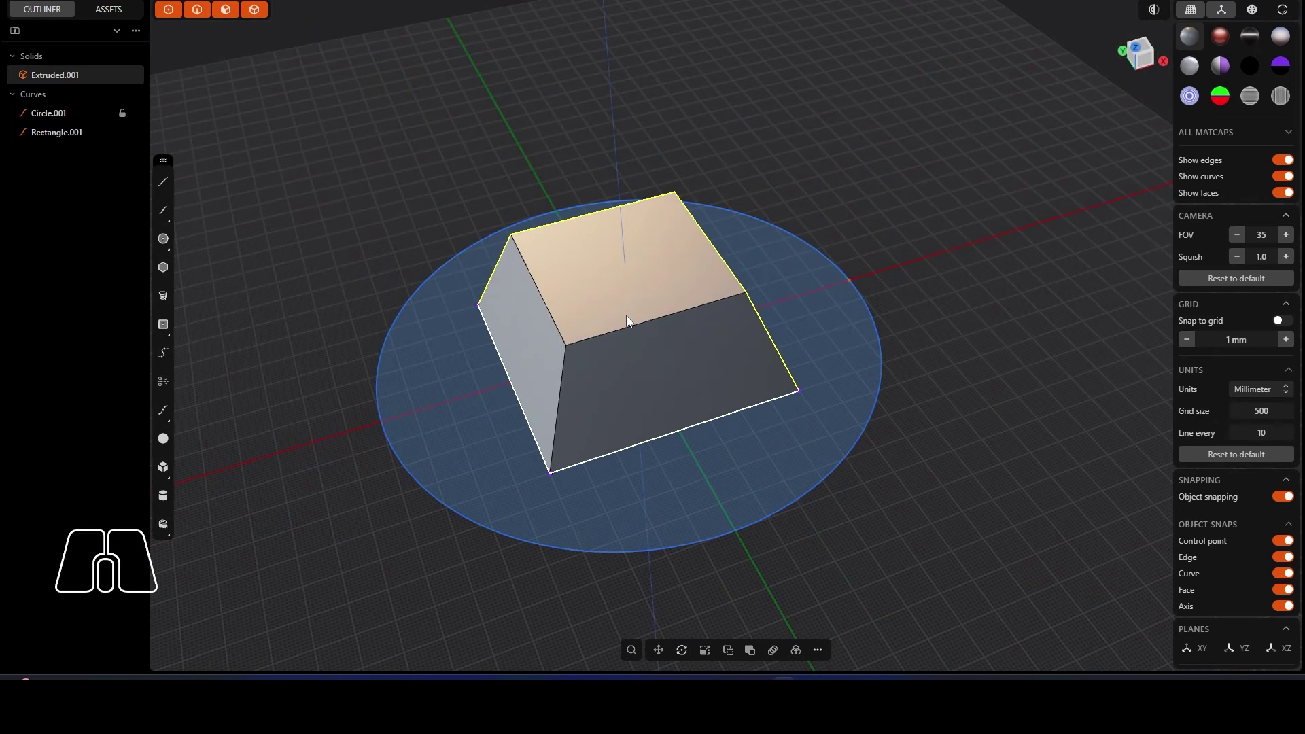
scroll(626, 315, up, 5)
mouse_move(586, 268)
middle_down()
mouse_move(647, 265)
mouse_move(600, 271)
middle_up()
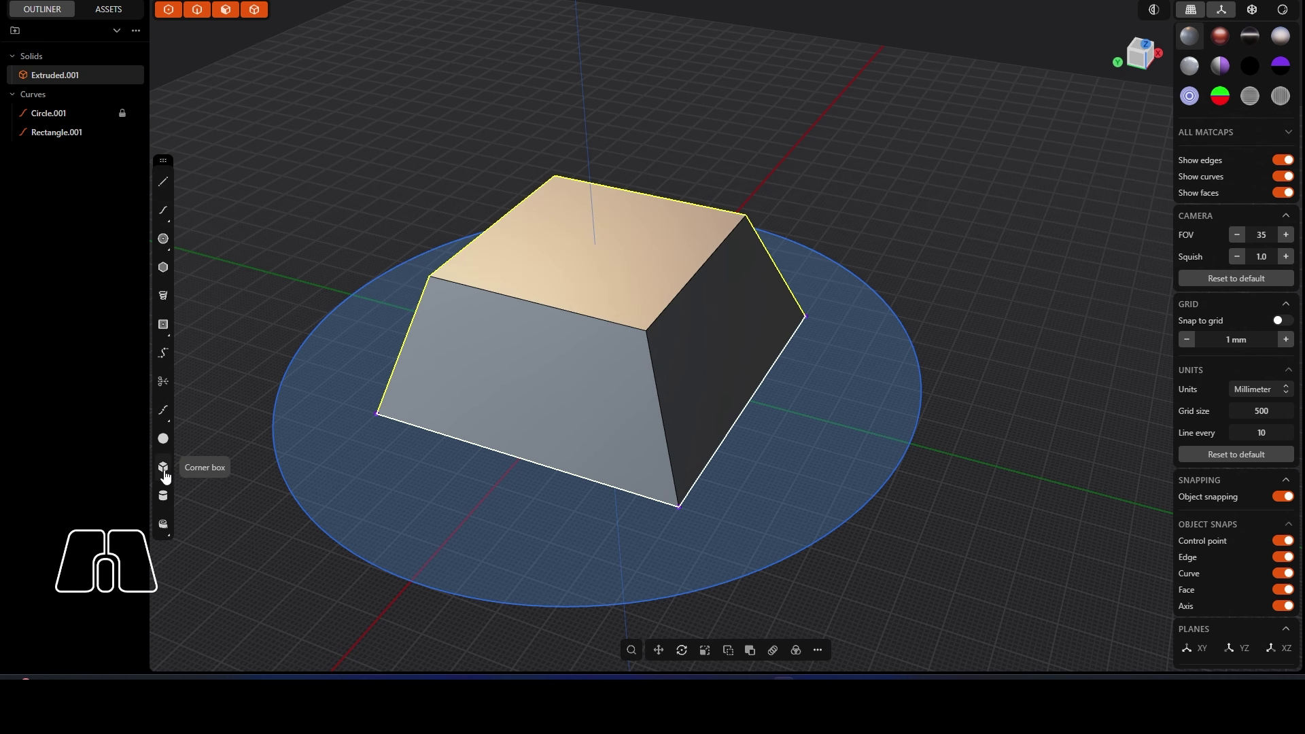
Step: Draw a center box with a base of about 41 × 78 mm from the middle of the tapered solid's top face
drag(165, 476, 184, 452)
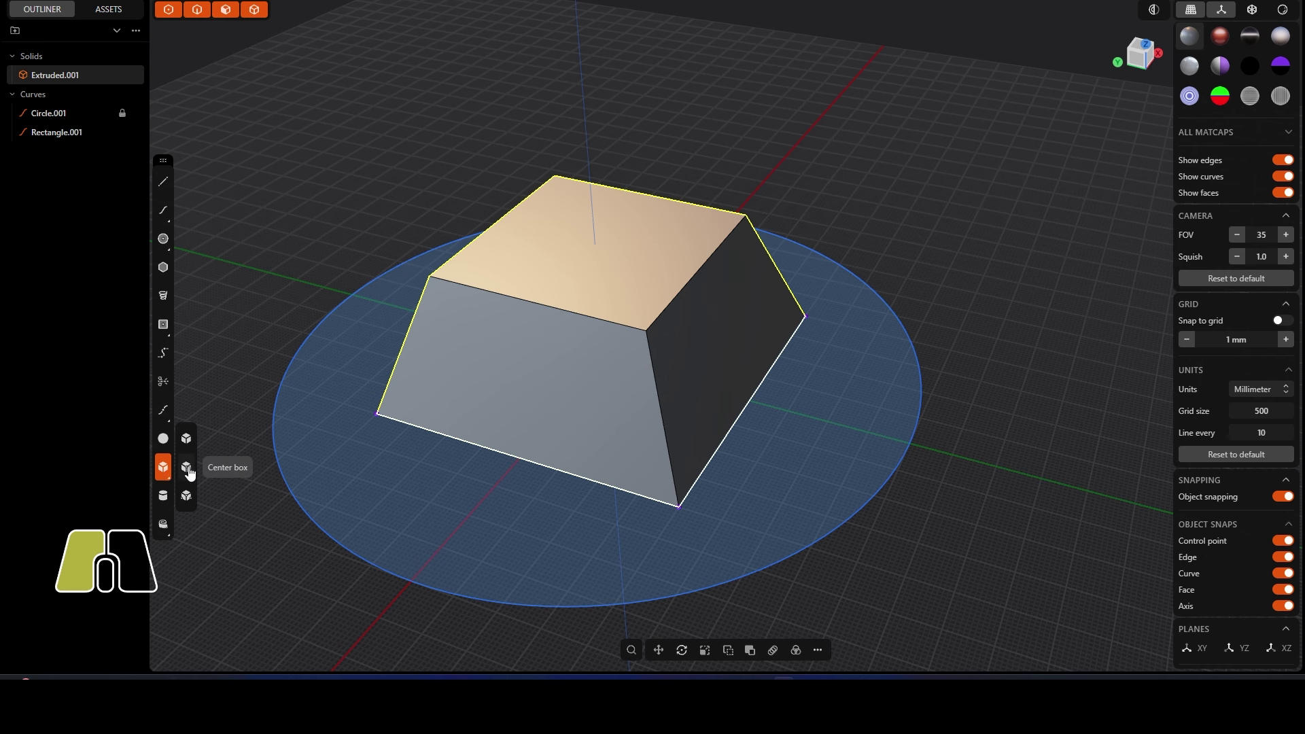
click(189, 470)
middle_drag(571, 221, 536, 268)
click(567, 269)
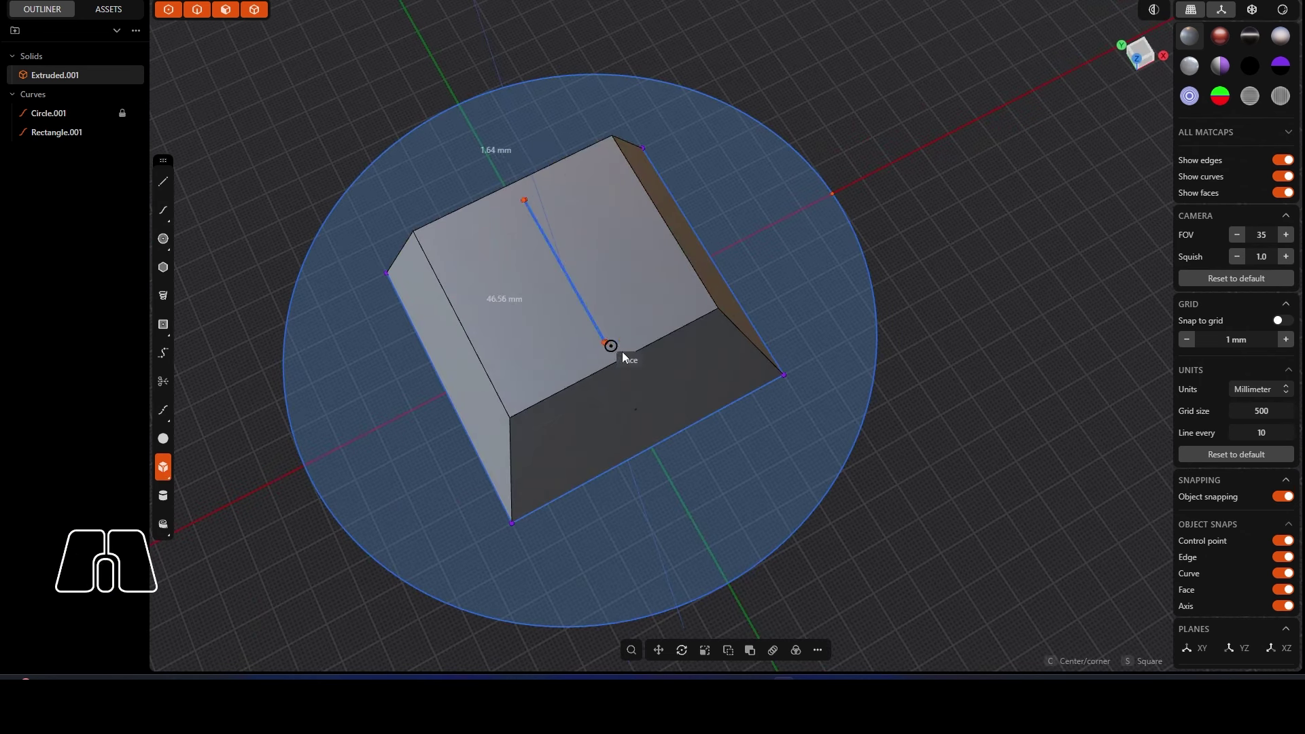
click(719, 365)
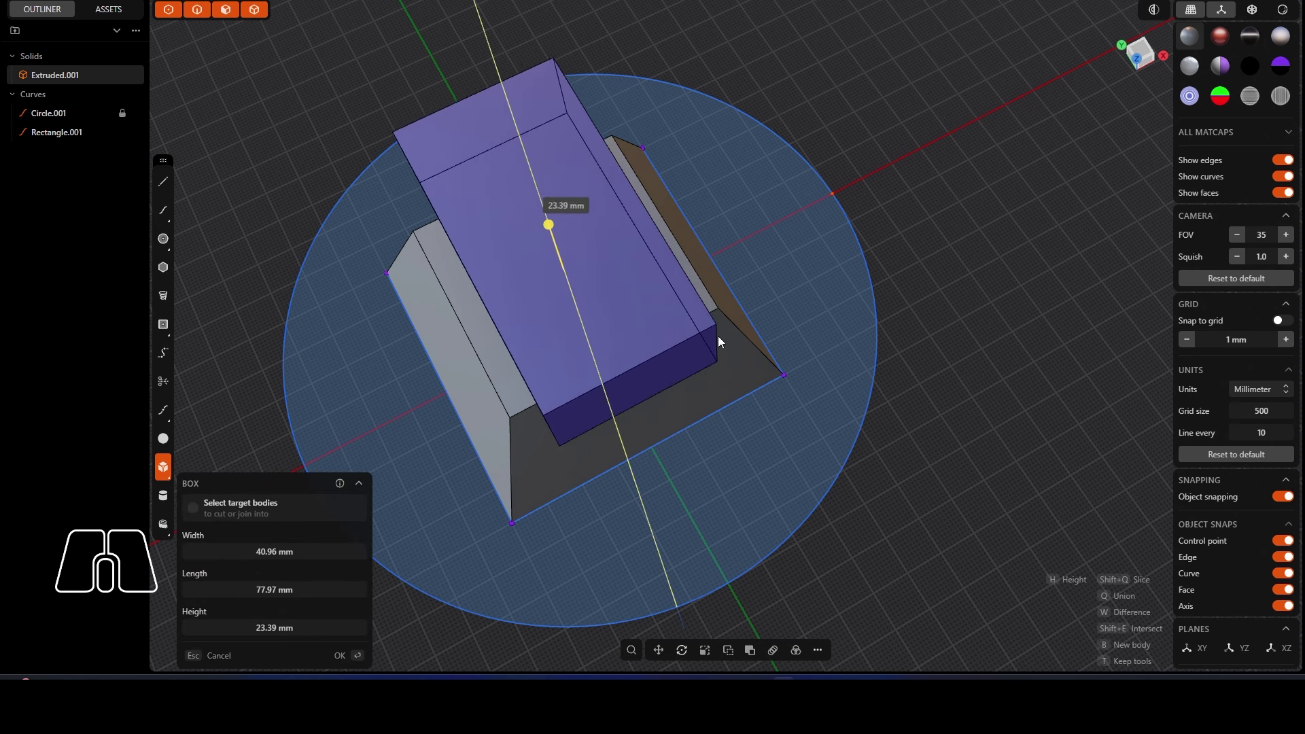
Step: Set the new box's height to 20 mm
key(Tab)
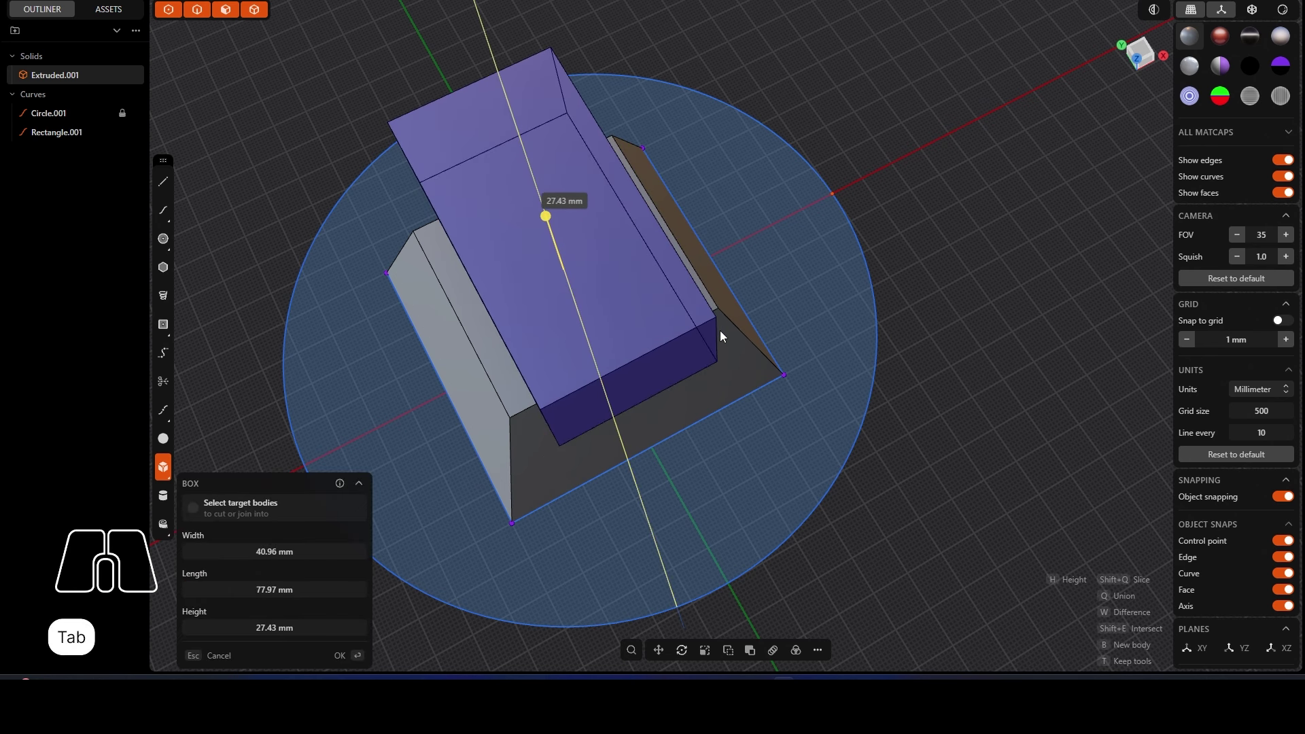
key(Tab)
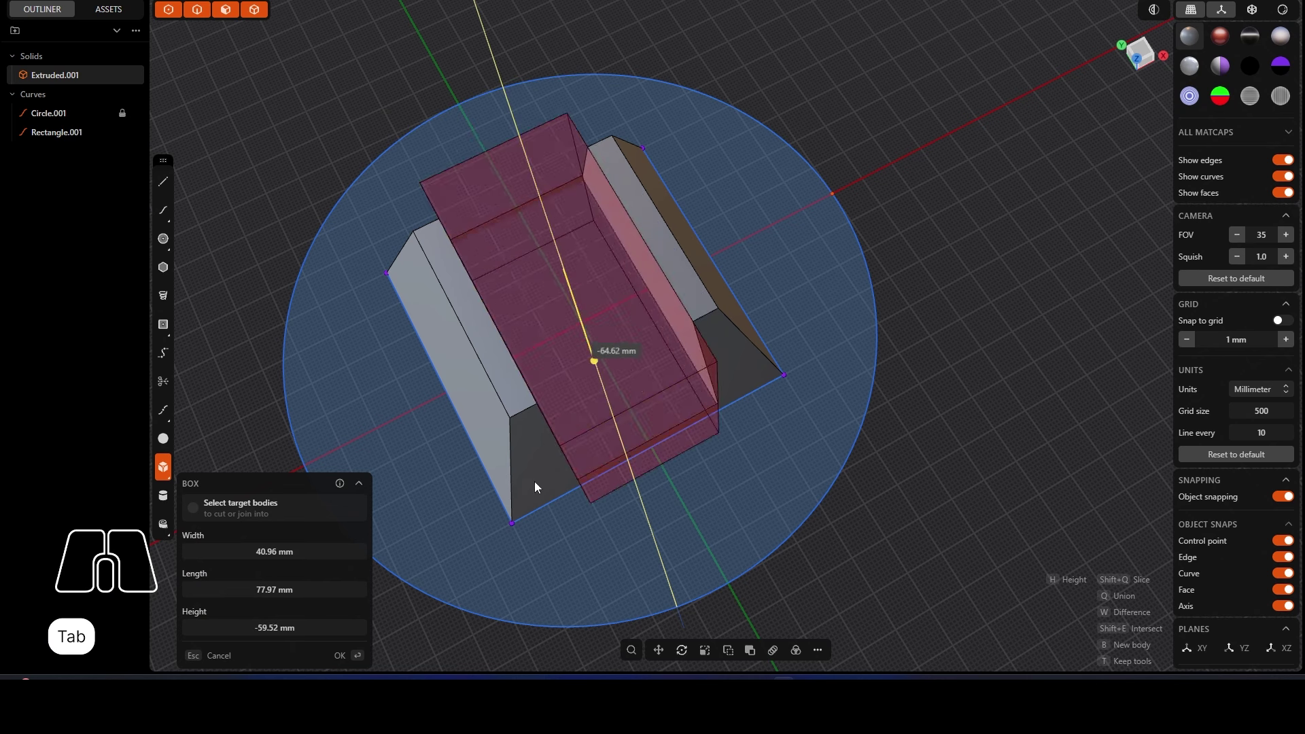
key(Tab)
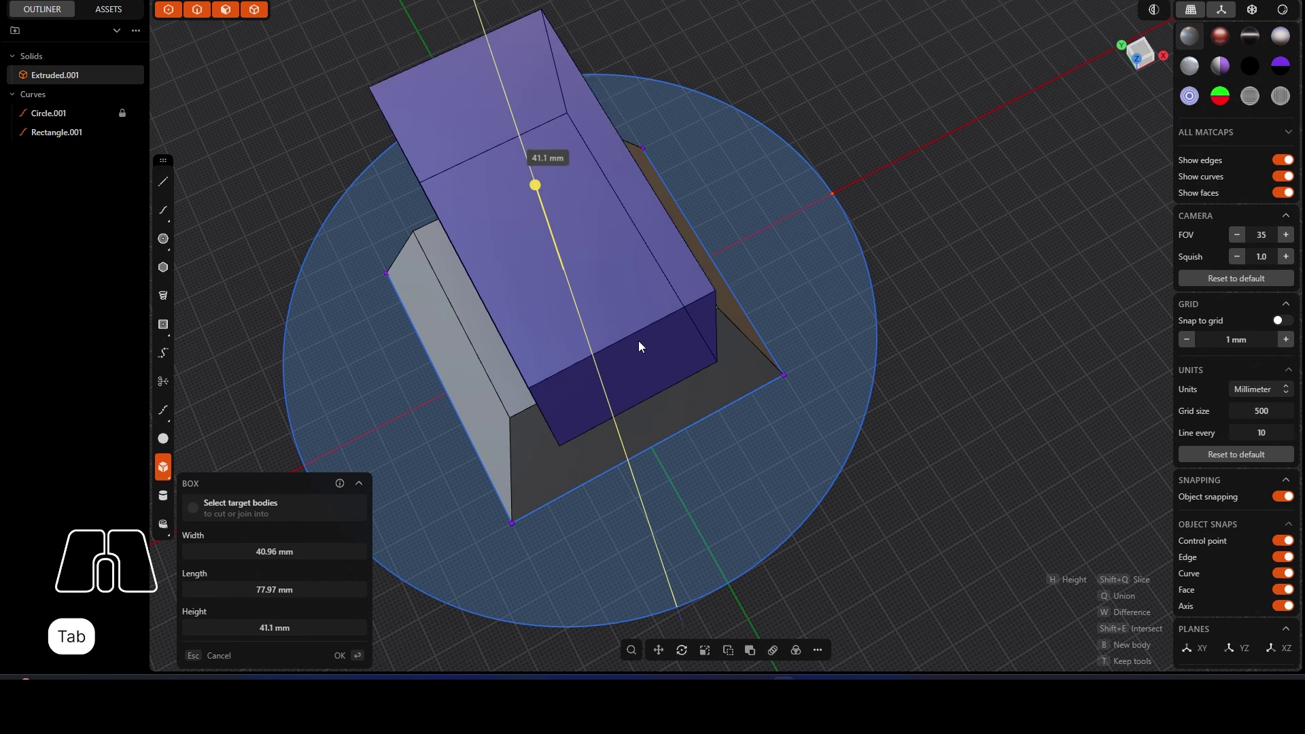
key(Tab)
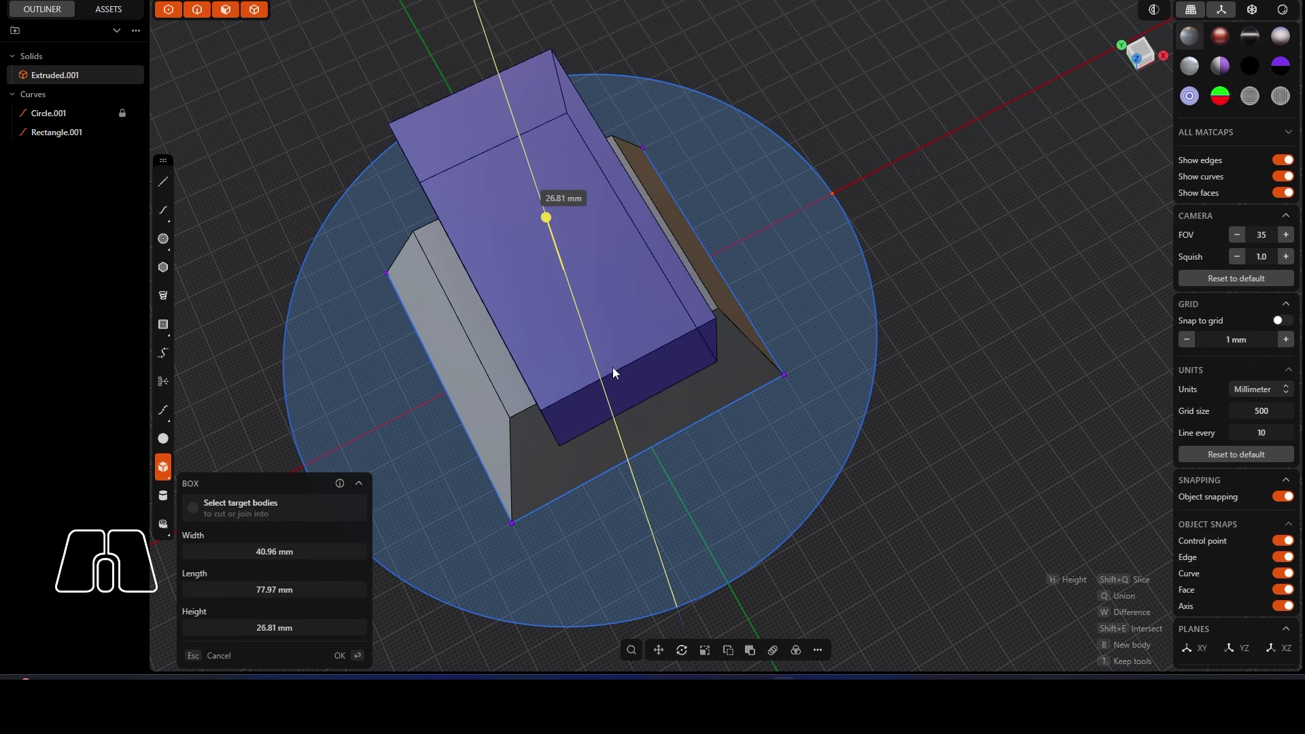
key(Tab)
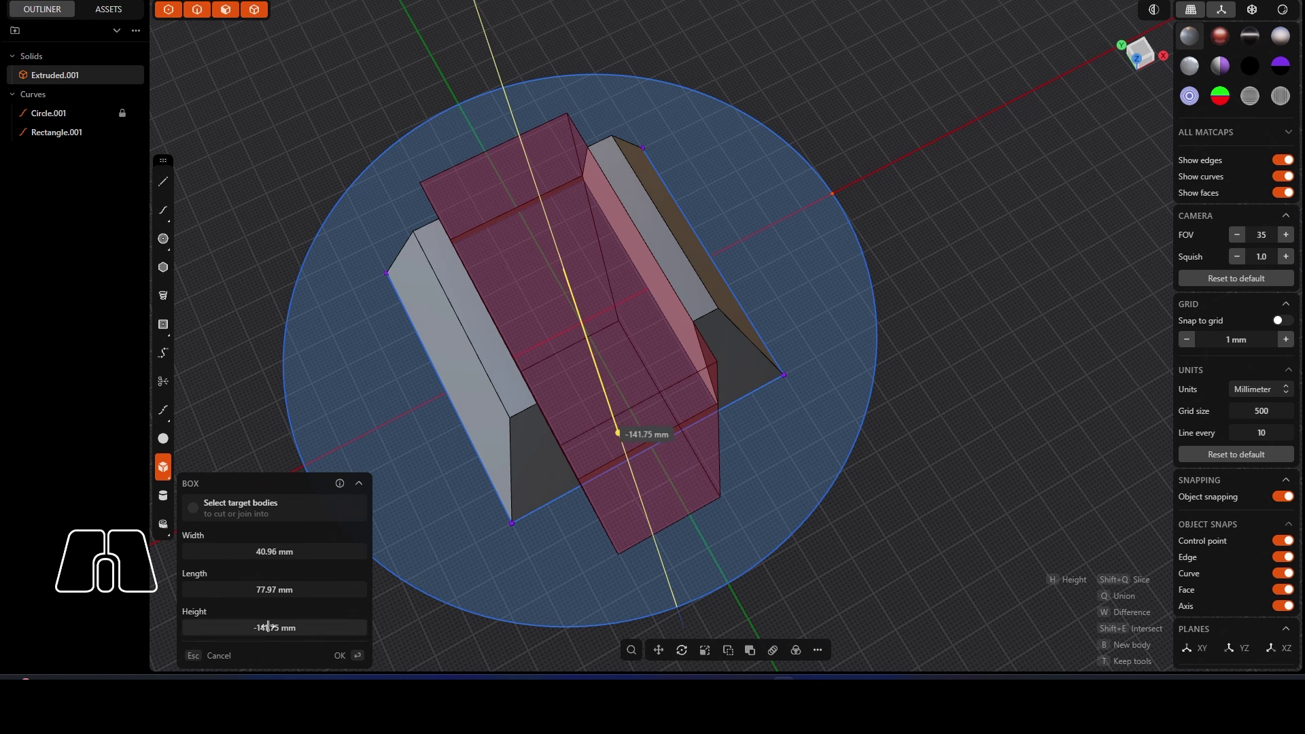
click(313, 626)
text(20)
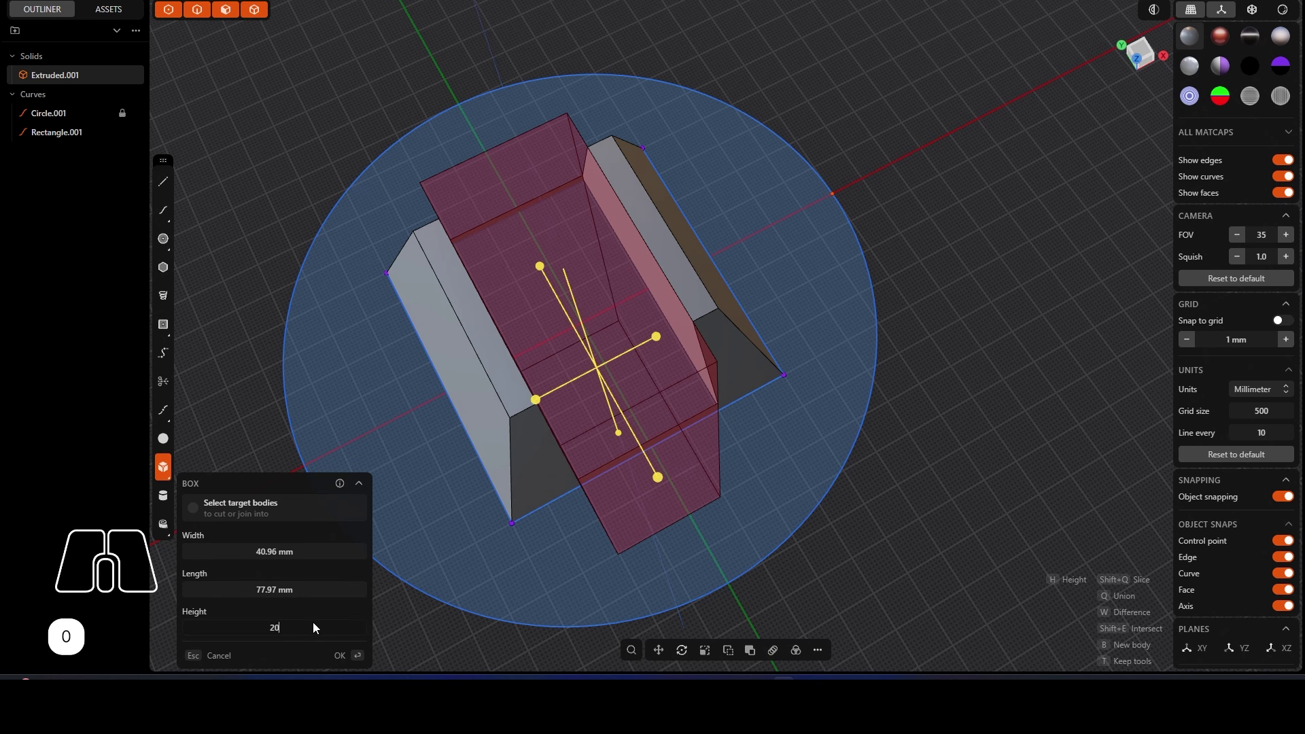
Step: Set the new box's length to 70 mm and width to 40 mm, and complete the box
click(310, 589)
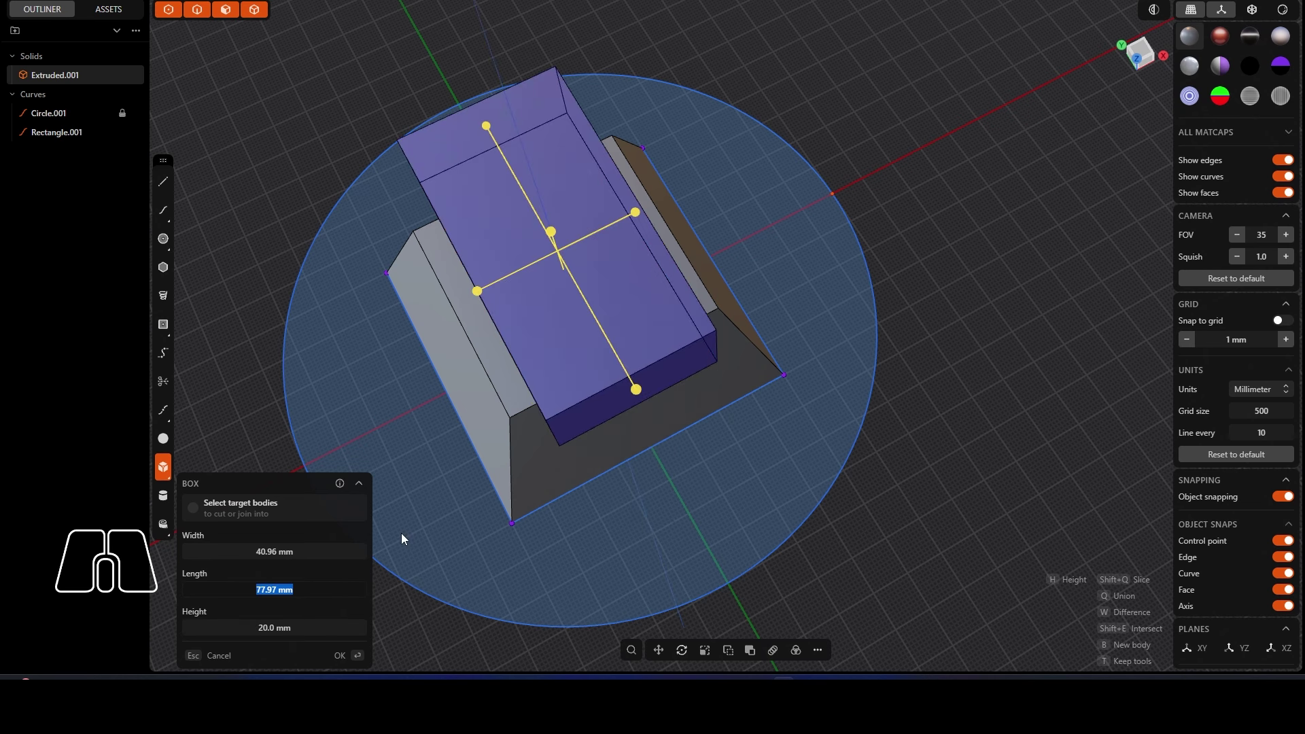
middle_drag(401, 533, 609, 468)
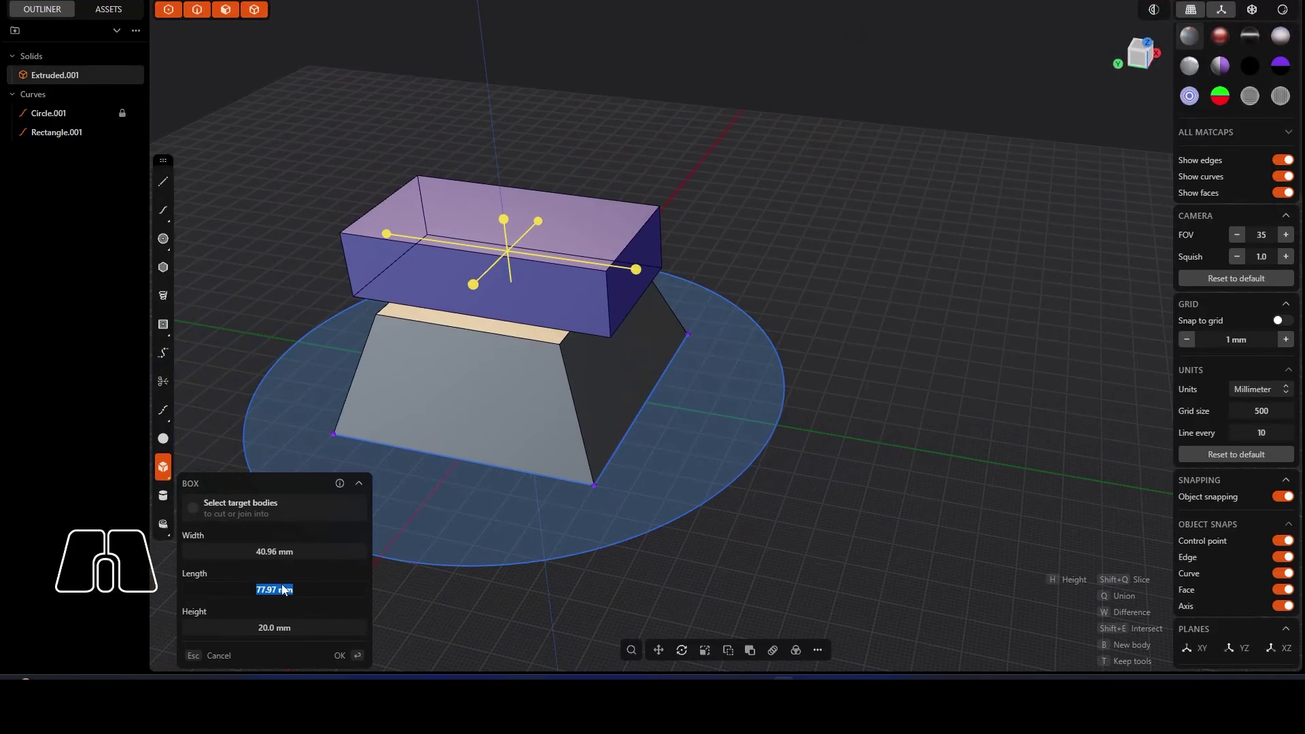
text(70)
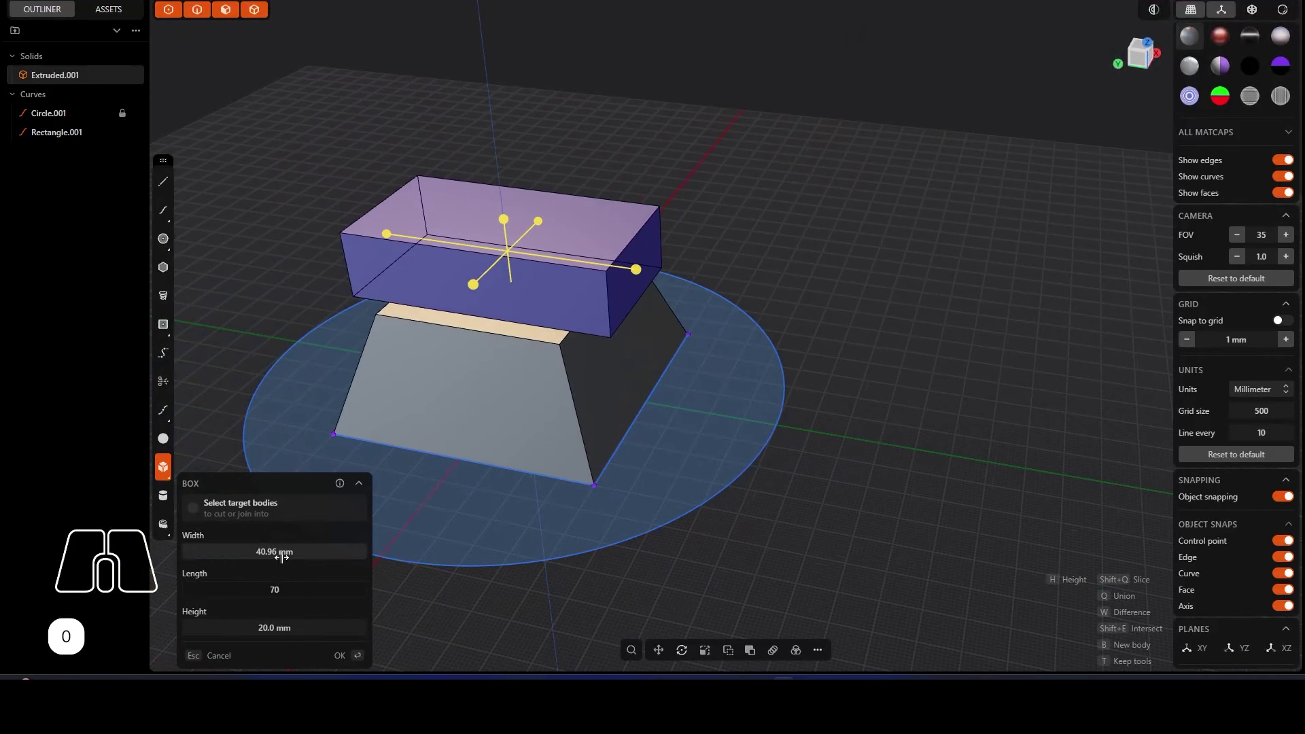
click(304, 552)
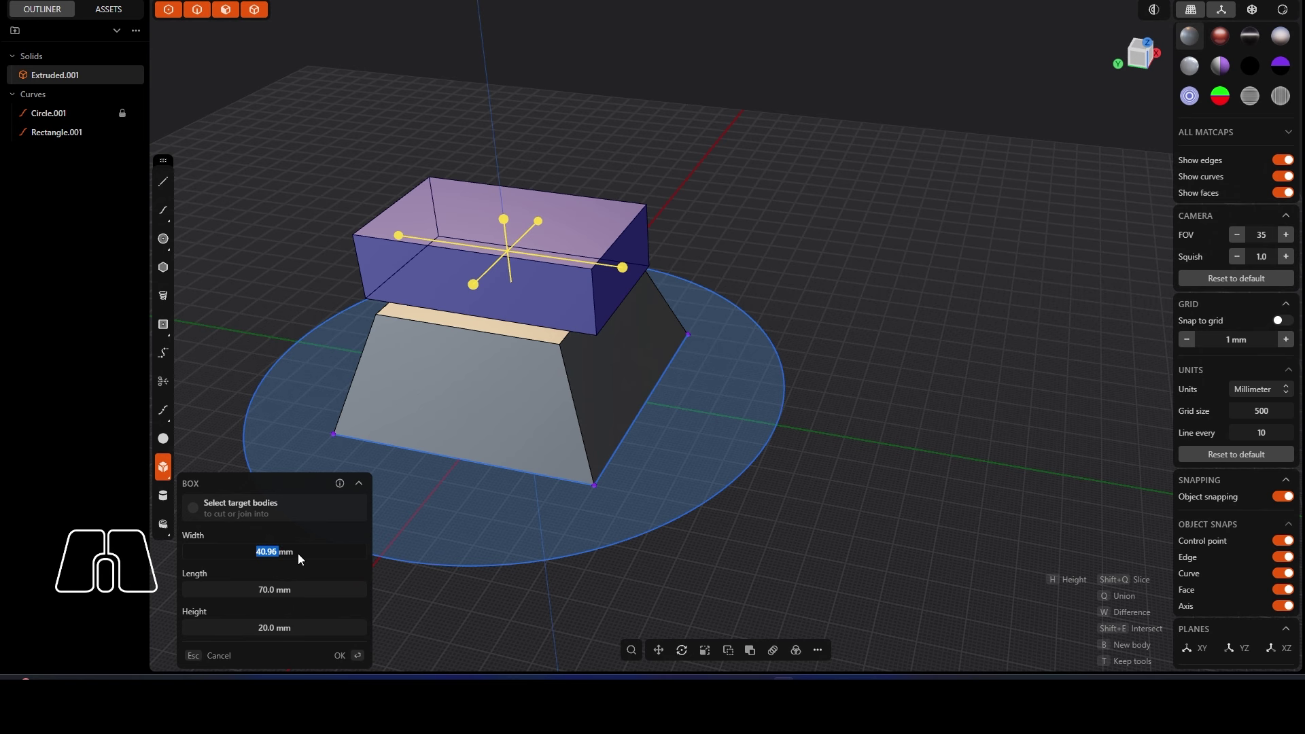
text(40)
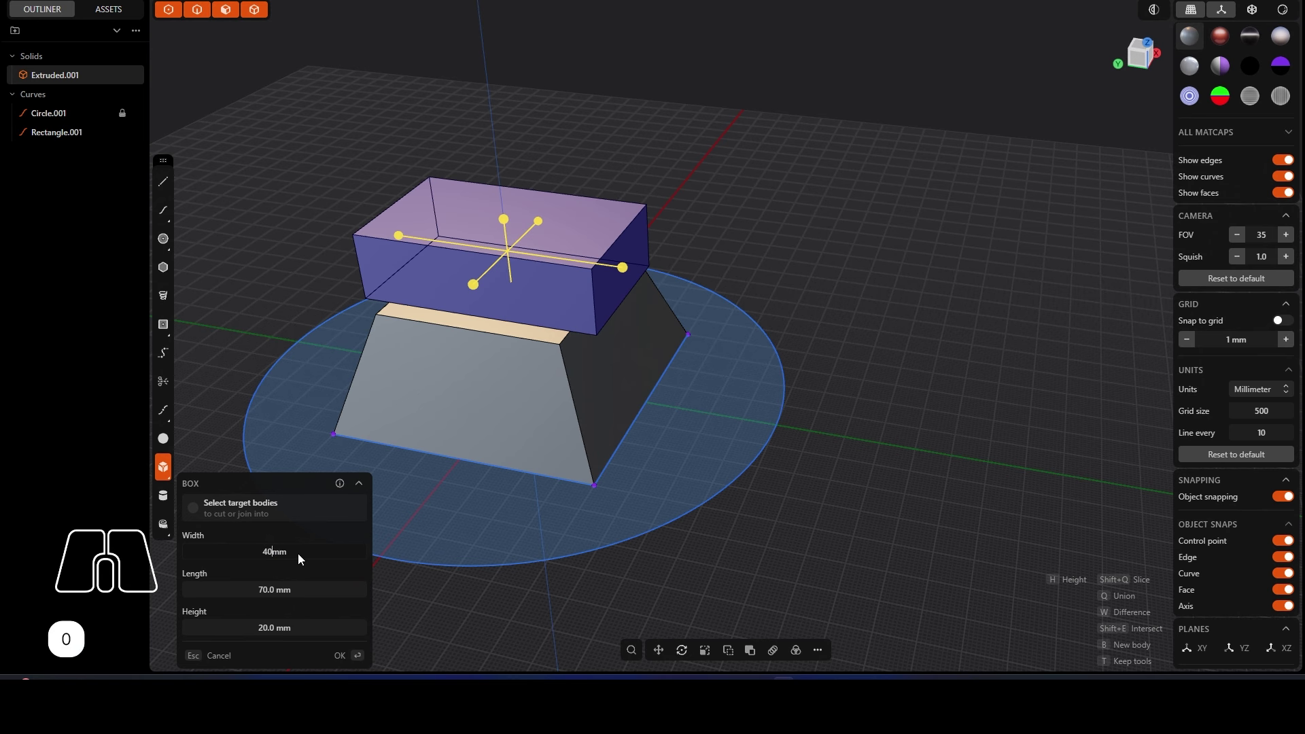
click(296, 590)
click(338, 657)
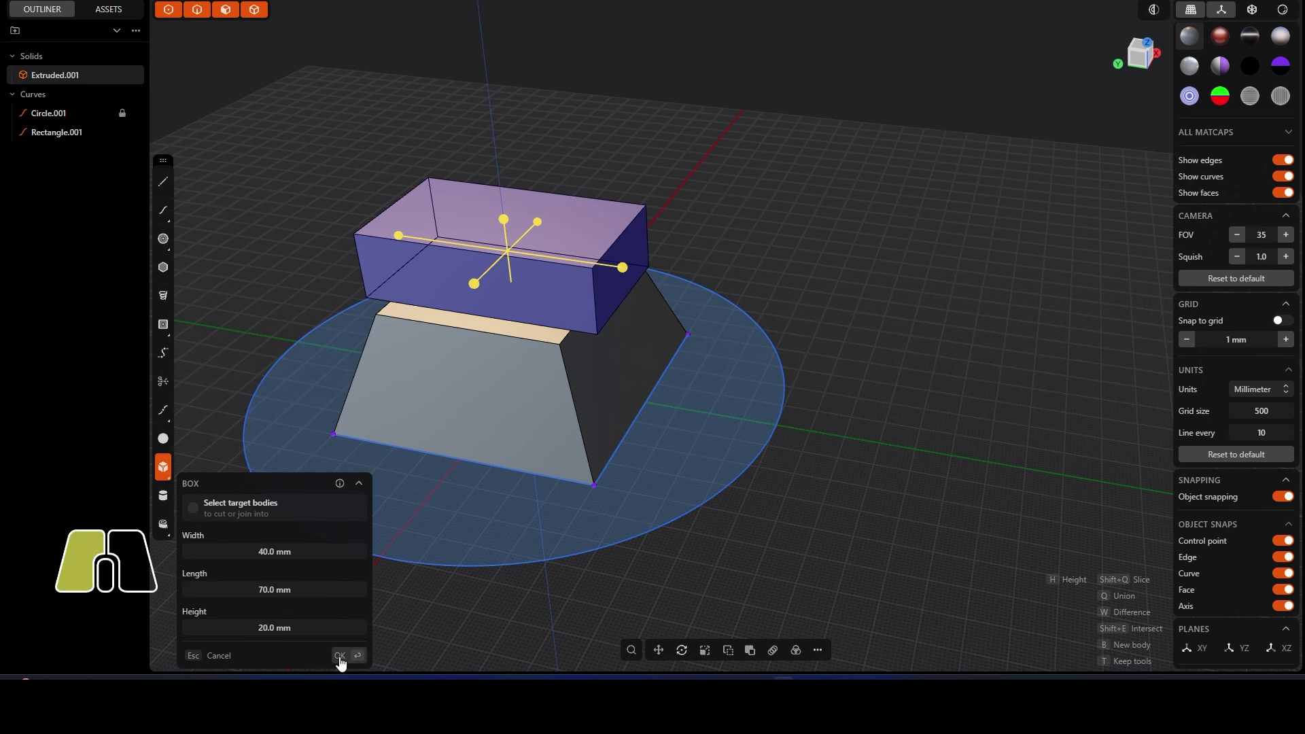
Step: Check whether the new box and the tapered solid are separate bodies by selecting their faces and the whole solid
middle_drag(476, 475, 598, 310)
click(568, 268)
click(566, 330)
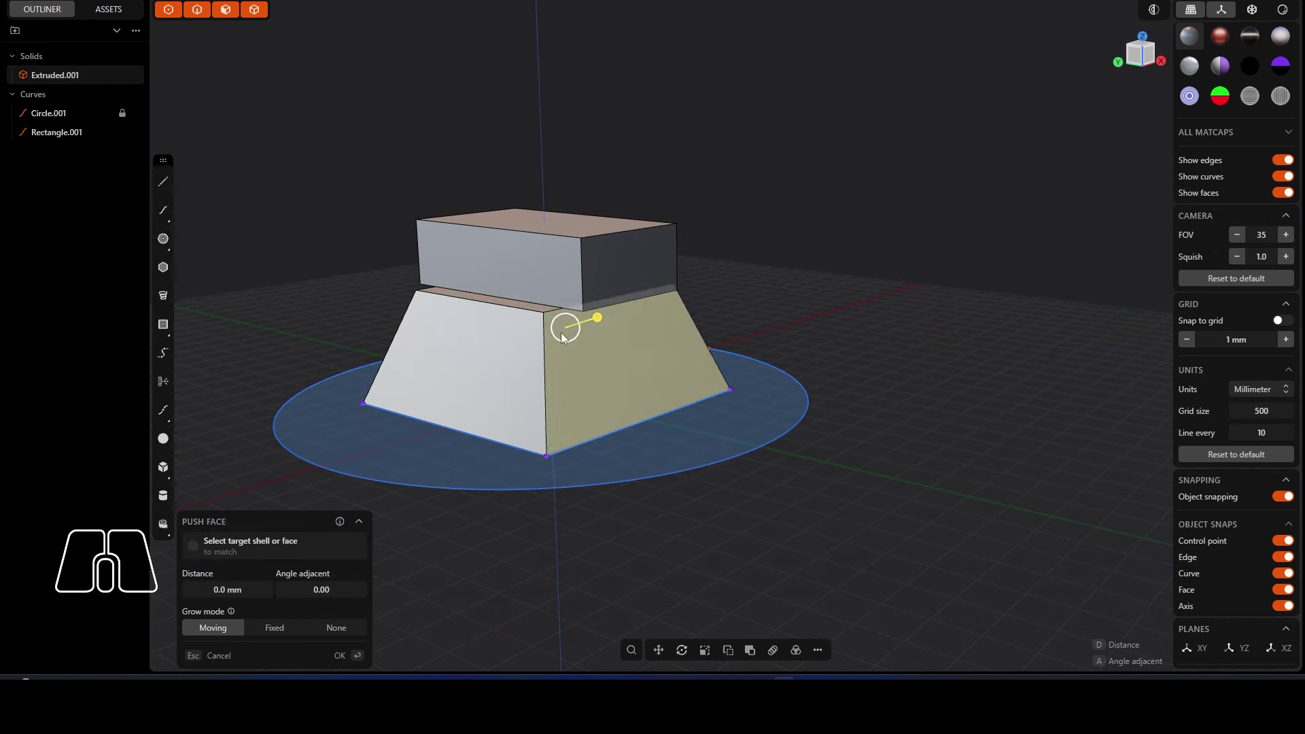
click(523, 280)
click(760, 204)
click(598, 269)
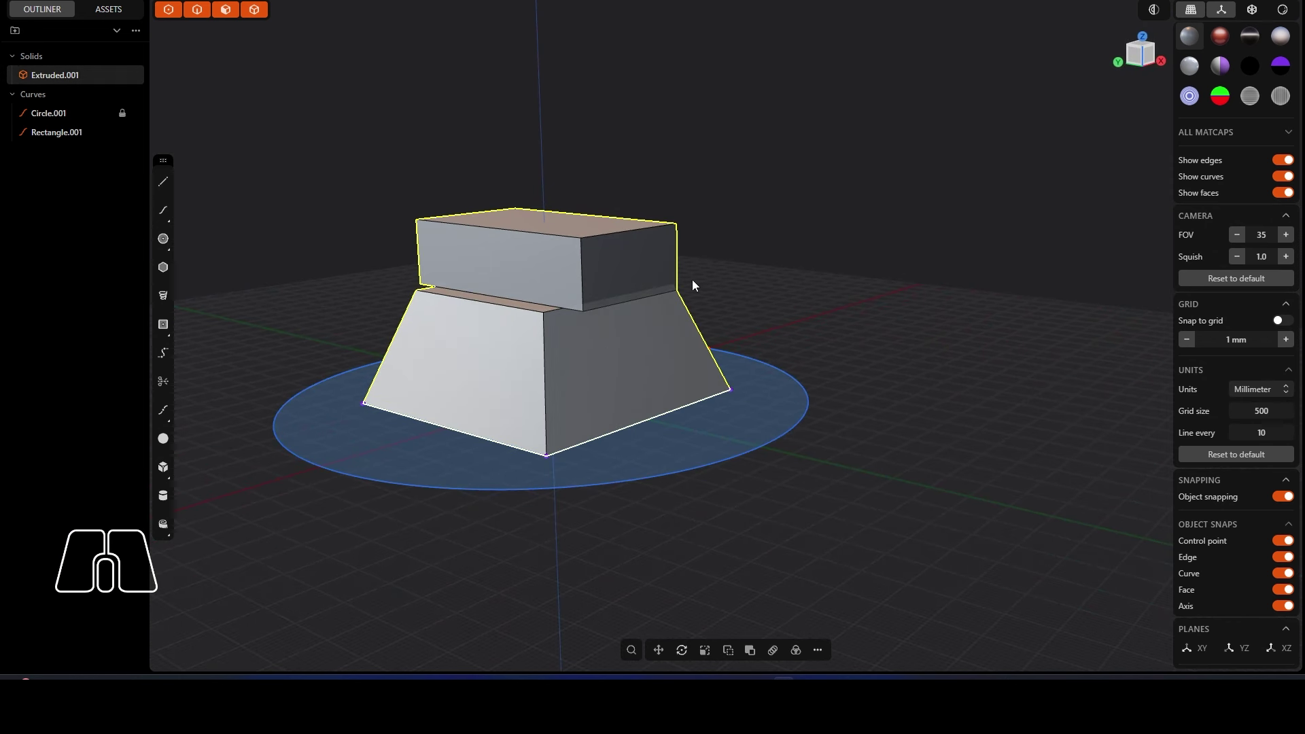
Step: Undo the completed box and go back to the plain tapered solid
key(ctrl+z)
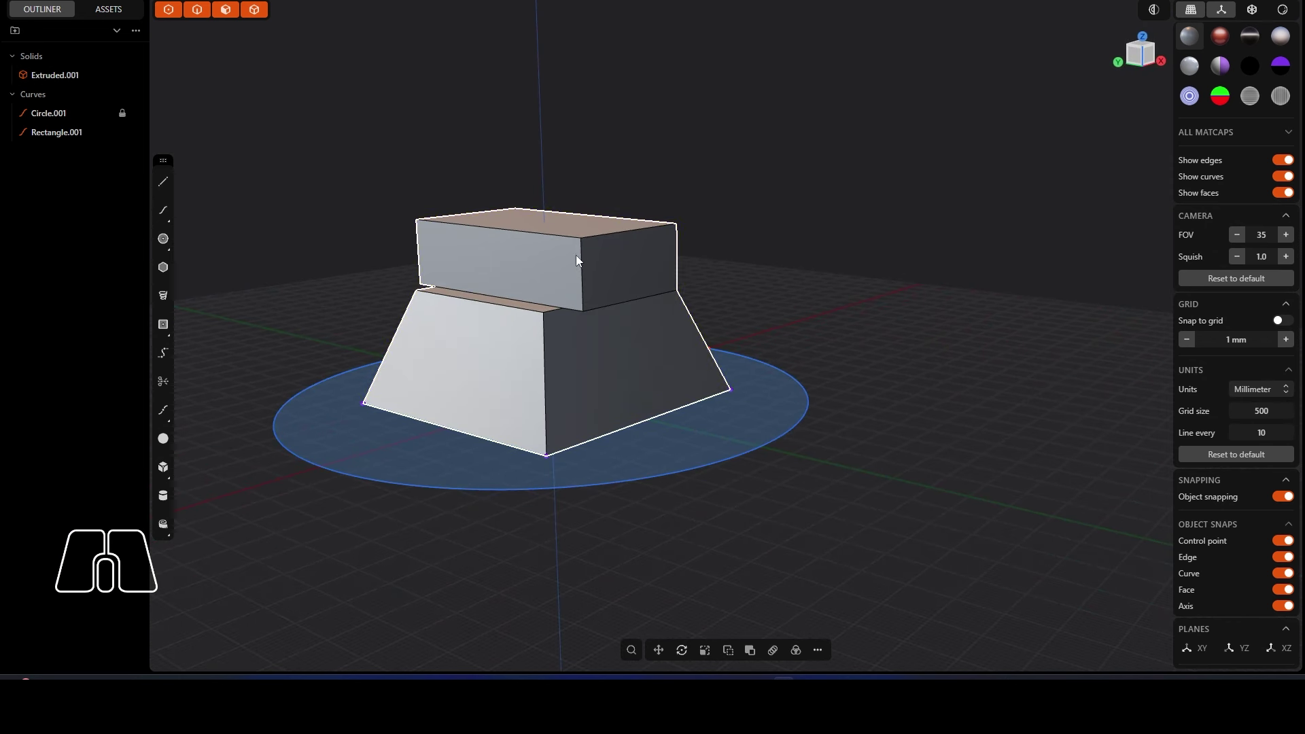
key(ctrl+z)
key(ctrl+z)
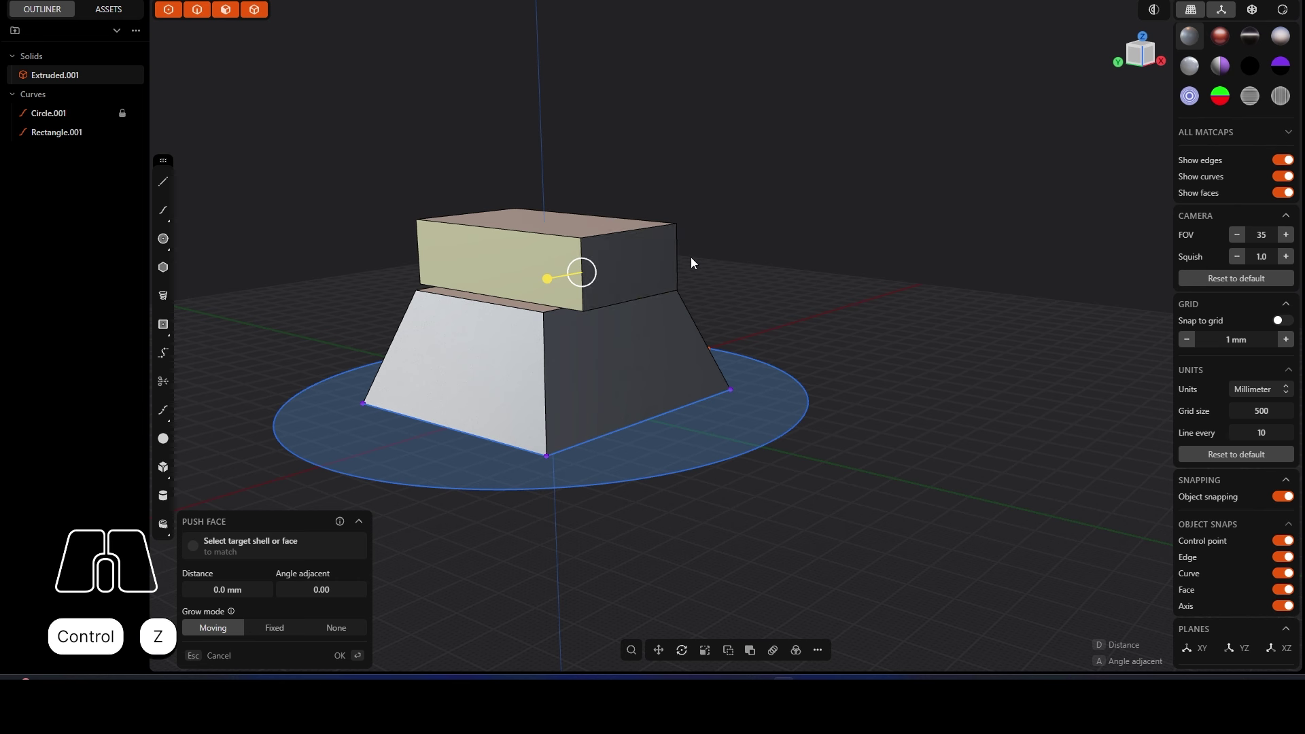
key(ctrl+z)
key(ctrl+z)
key(ctrl+z)
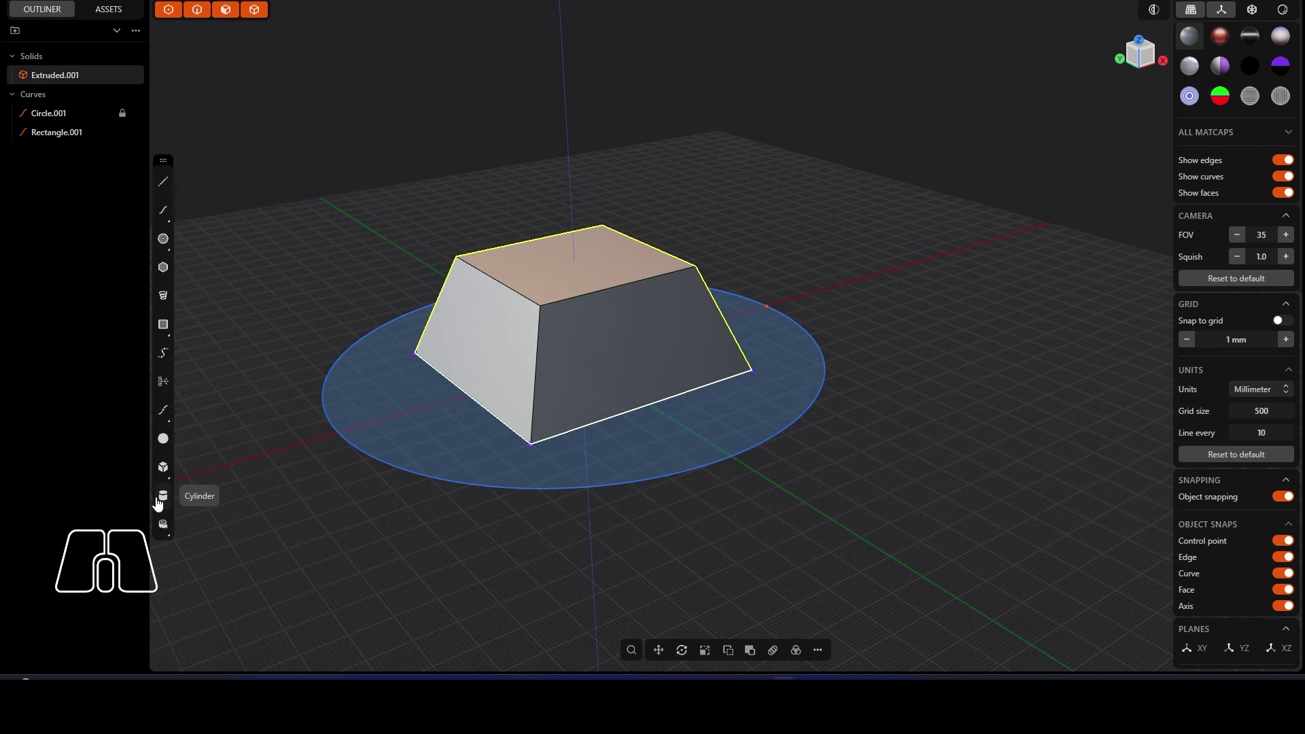
Step: Draw a center box from the middle of the tapered solid's top face, about 31 × 90 mm and 19 mm high
click(163, 467)
click(578, 261)
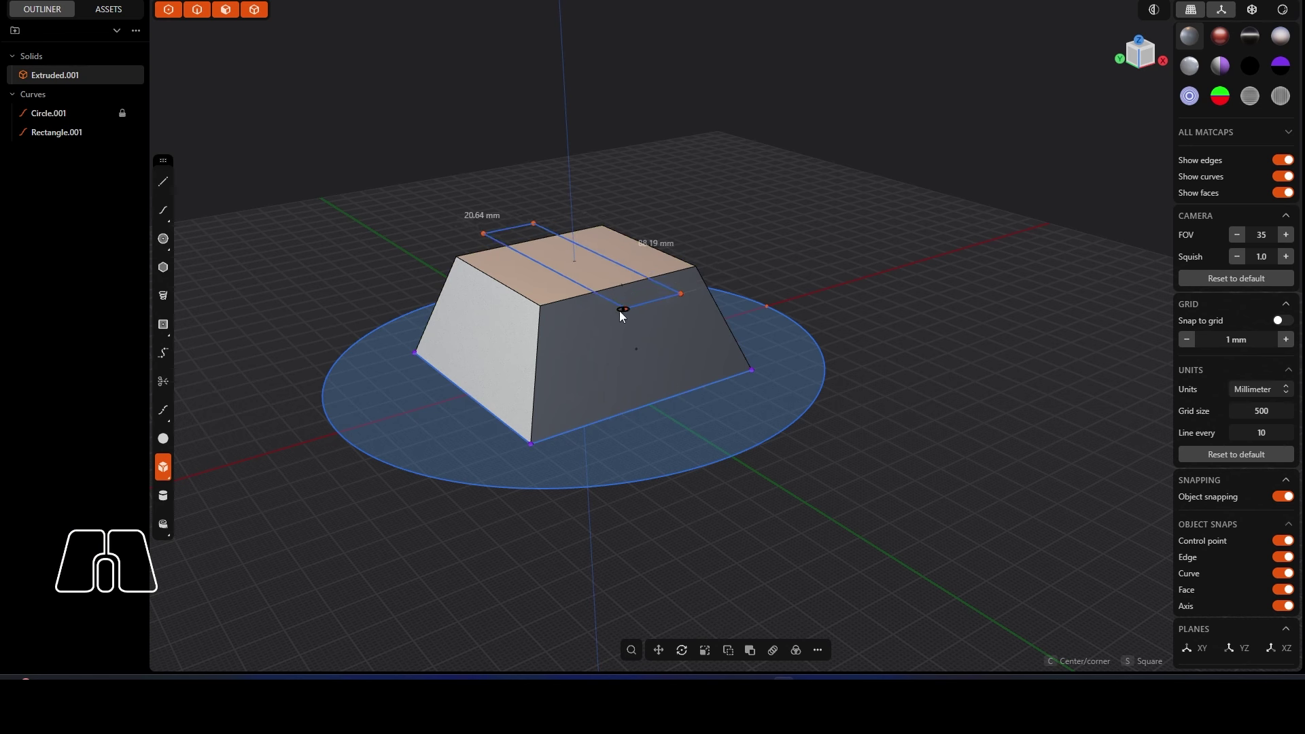
click(609, 316)
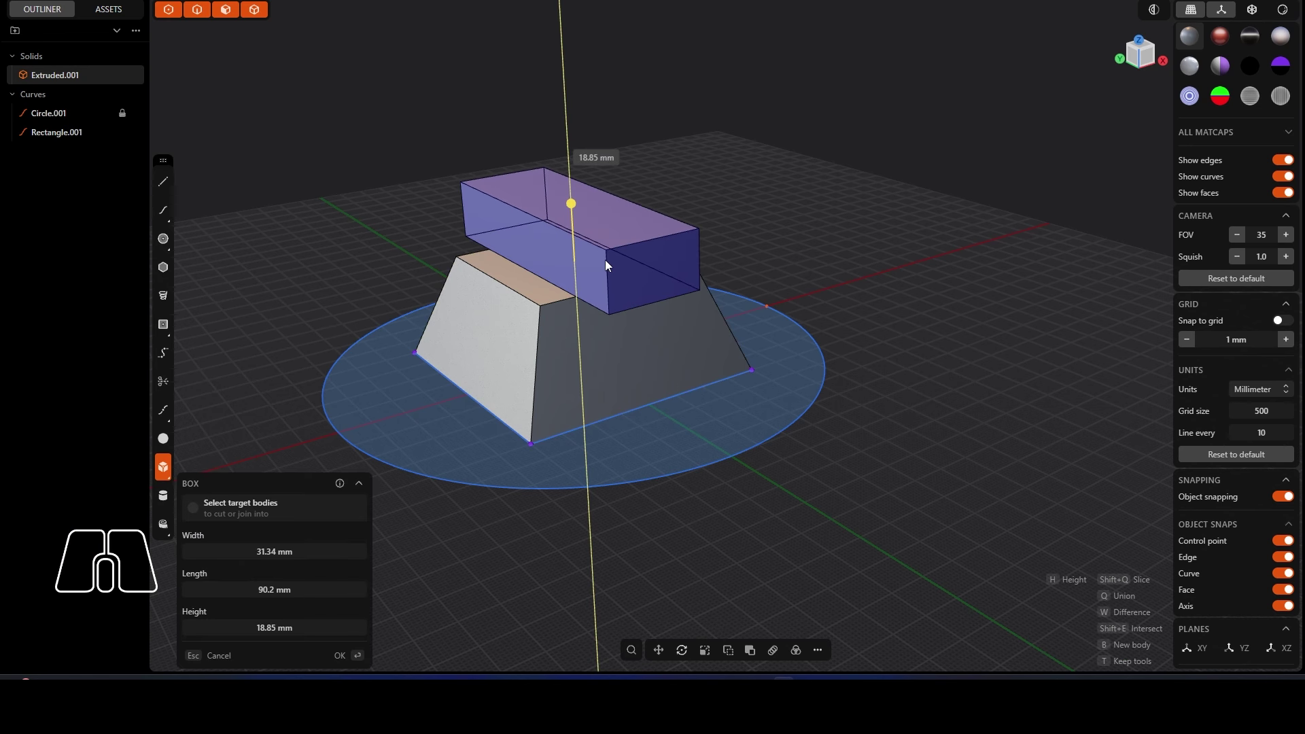
click(605, 259)
Step: Set the redrawn box's width to 40 mm and its length to 70 mm
click(265, 552)
double_click(266, 552)
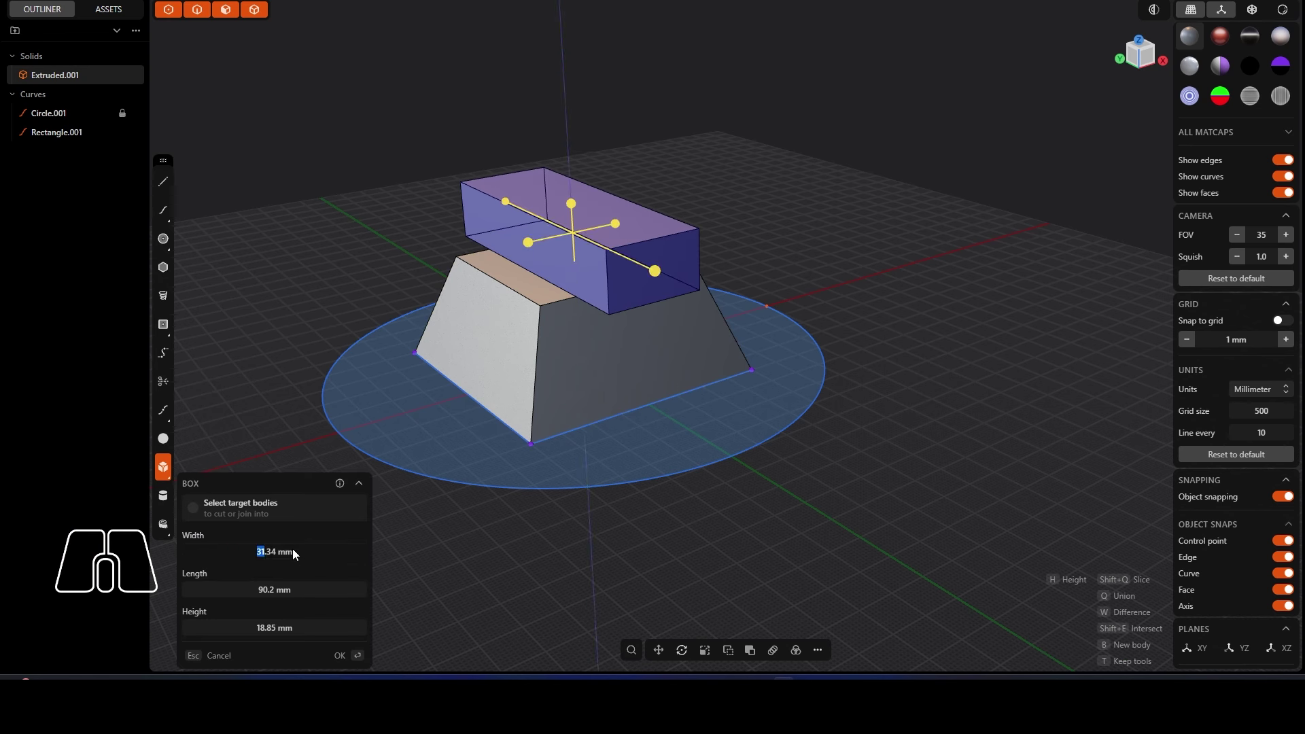
drag(301, 551, 222, 552)
text(40)
click(287, 593)
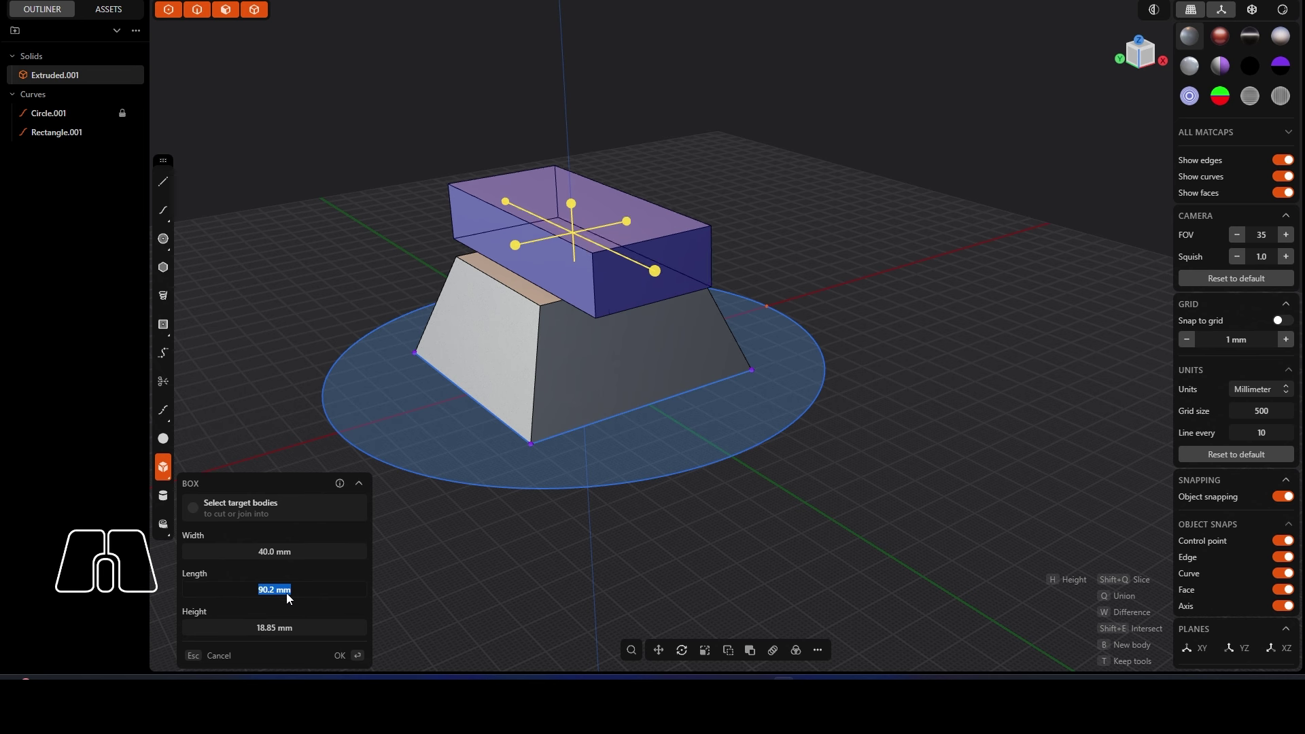
text(70)
Step: Set the redrawn box's height to 20 mm
click(282, 626)
double_click(285, 628)
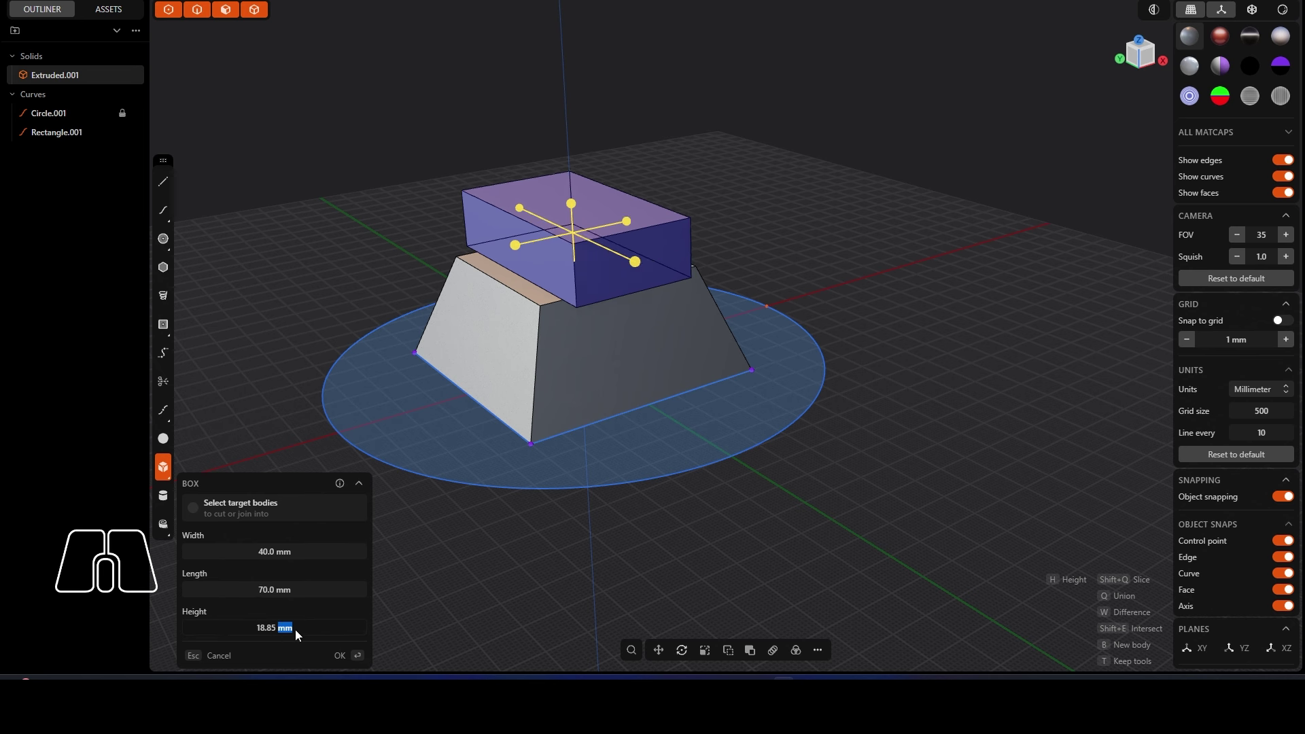
drag(303, 628, 238, 627)
text(70)
click(303, 591)
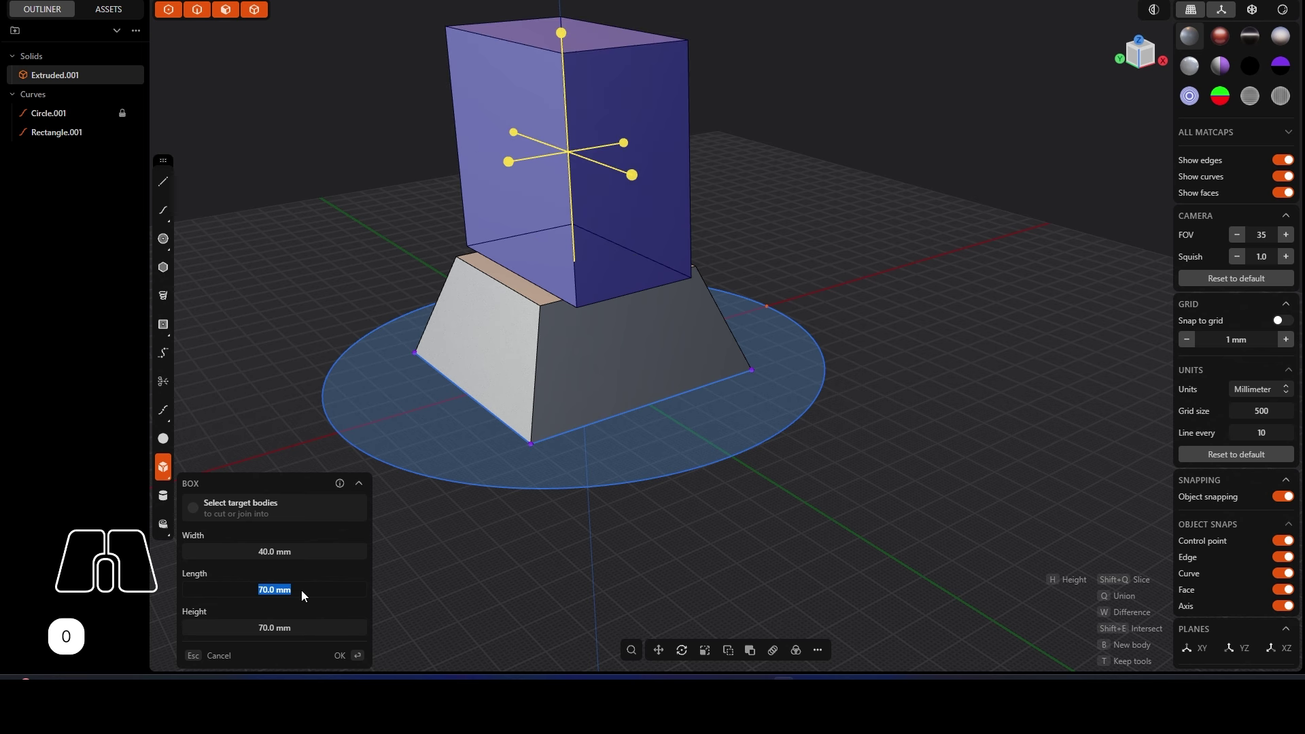
click(281, 629)
text(20)
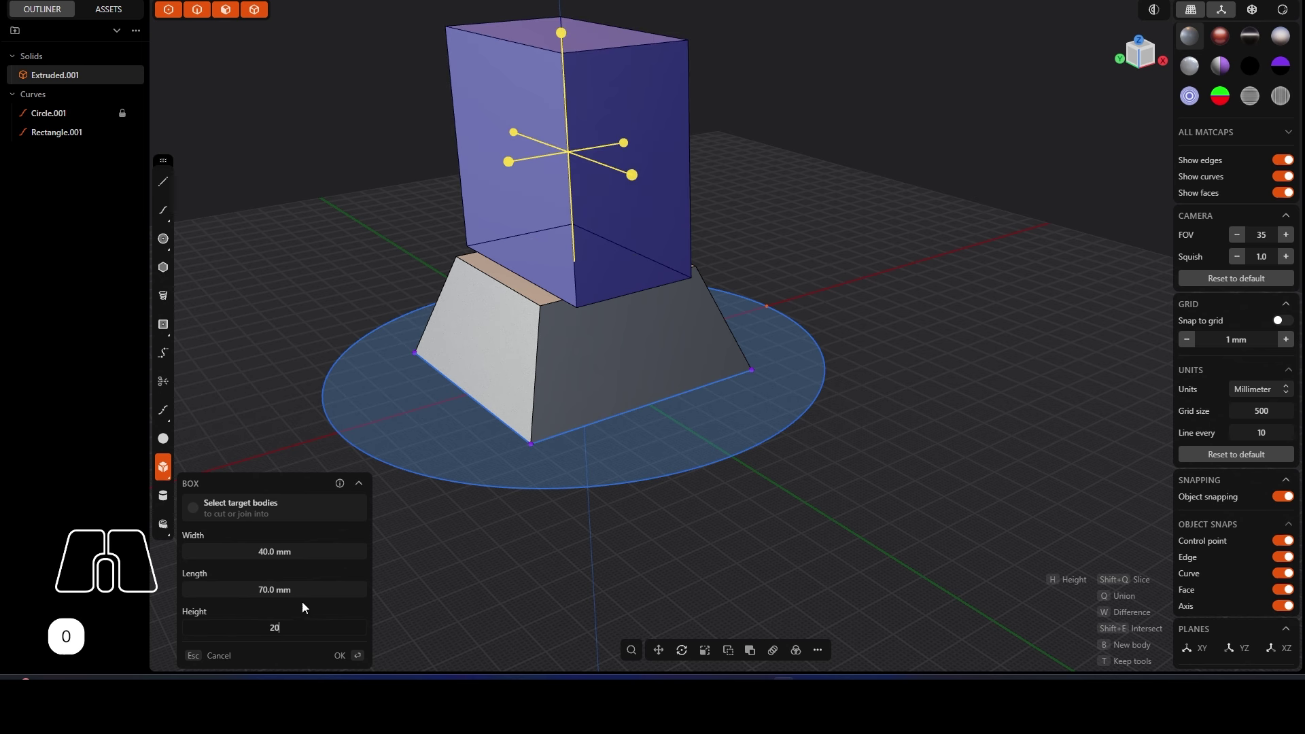
click(302, 590)
Step: Switch the box operation to New body and complete the box as a separate solid
middle_drag(704, 365, 862, 276)
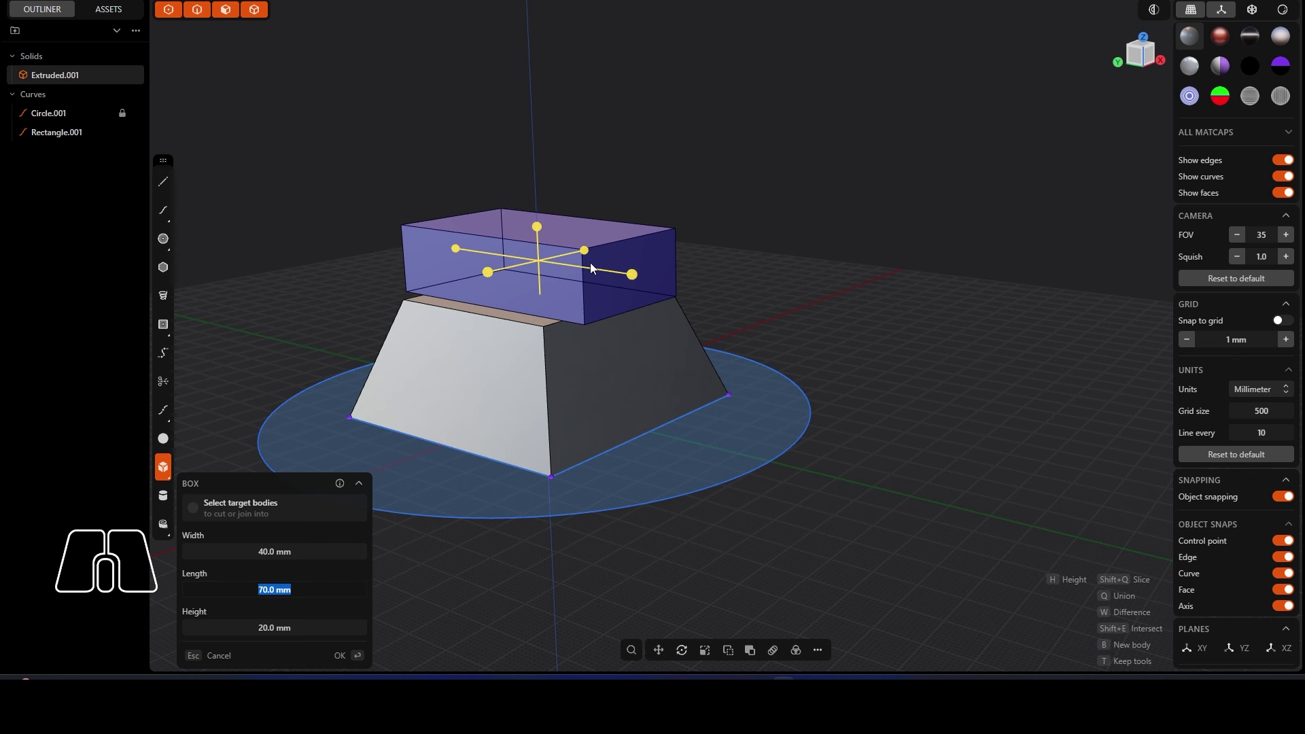
text(b70)
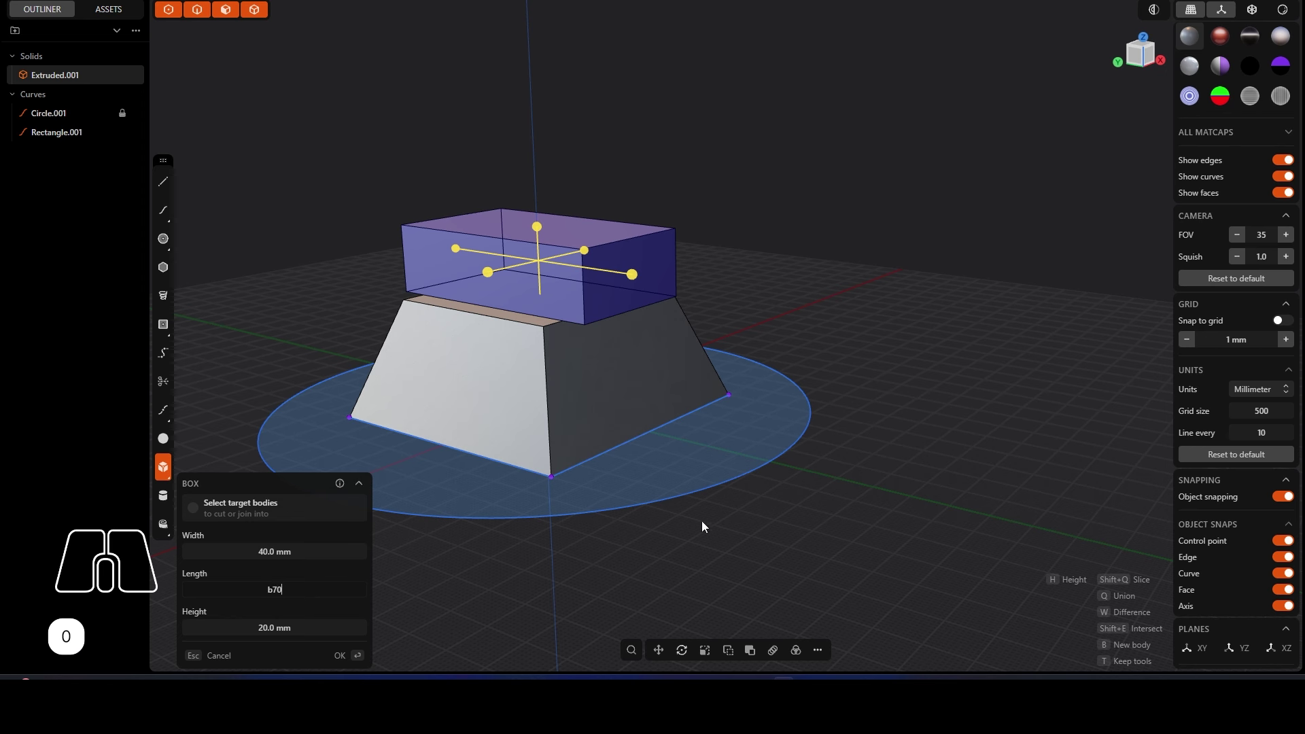
click(892, 478)
middle_drag(833, 336, 790, 360)
middle_drag(906, 340, 921, 344)
key(b)
middle_drag(621, 264, 580, 272)
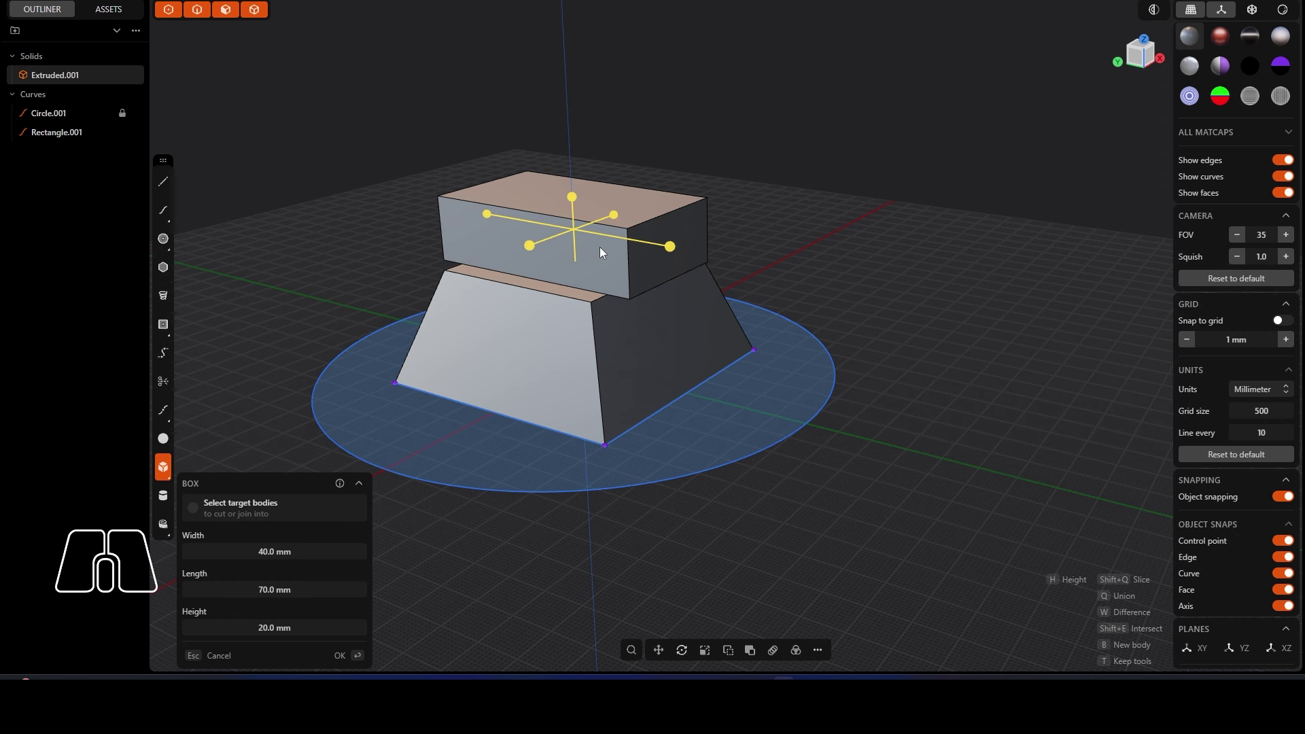
click(338, 662)
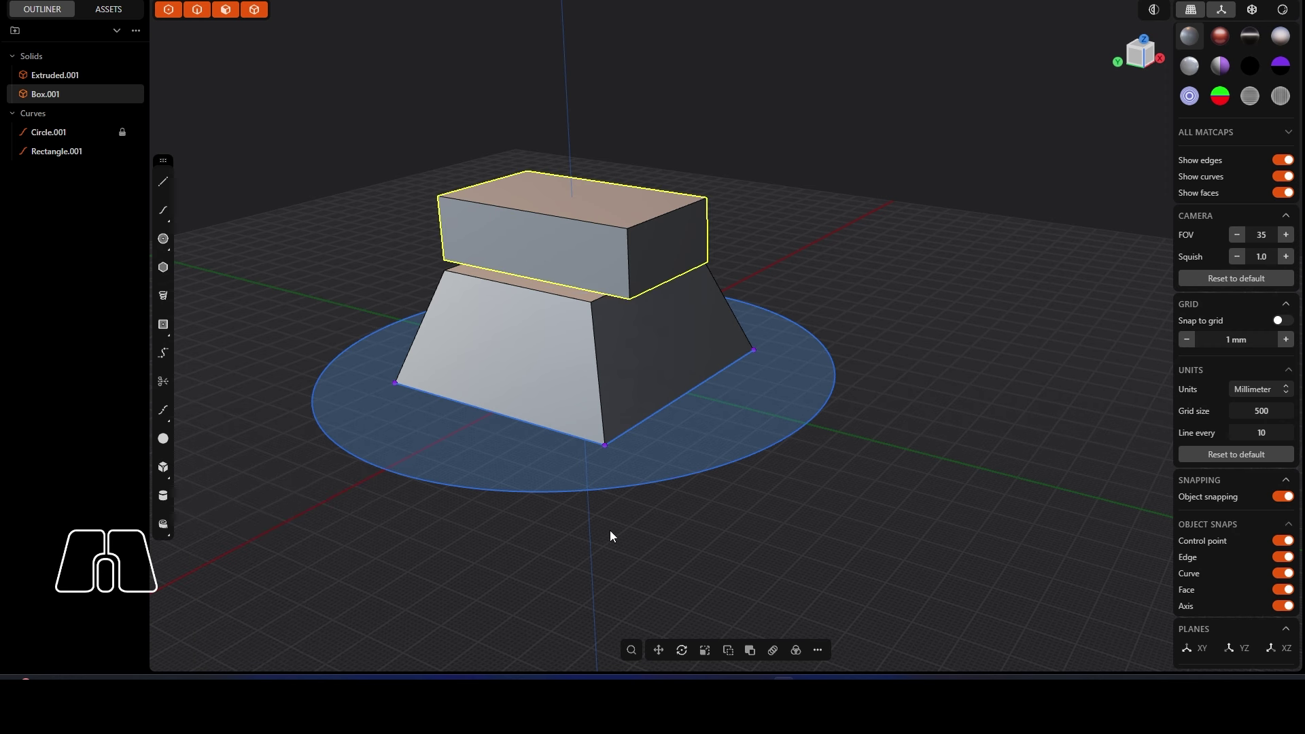
Step: Move the box 2 mm upward along the Z axis, away from the tapered solid's top face
middle_drag(610, 531, 669, 271)
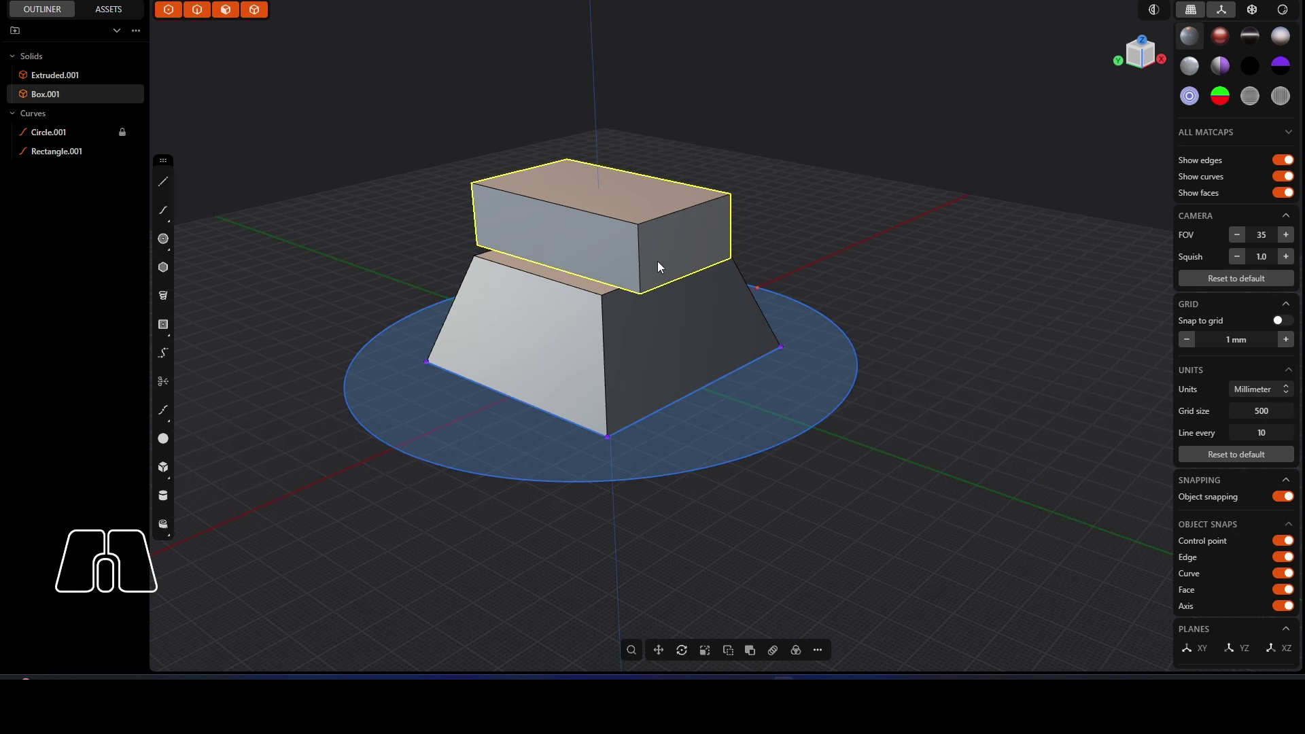
scroll(651, 265, up, 5)
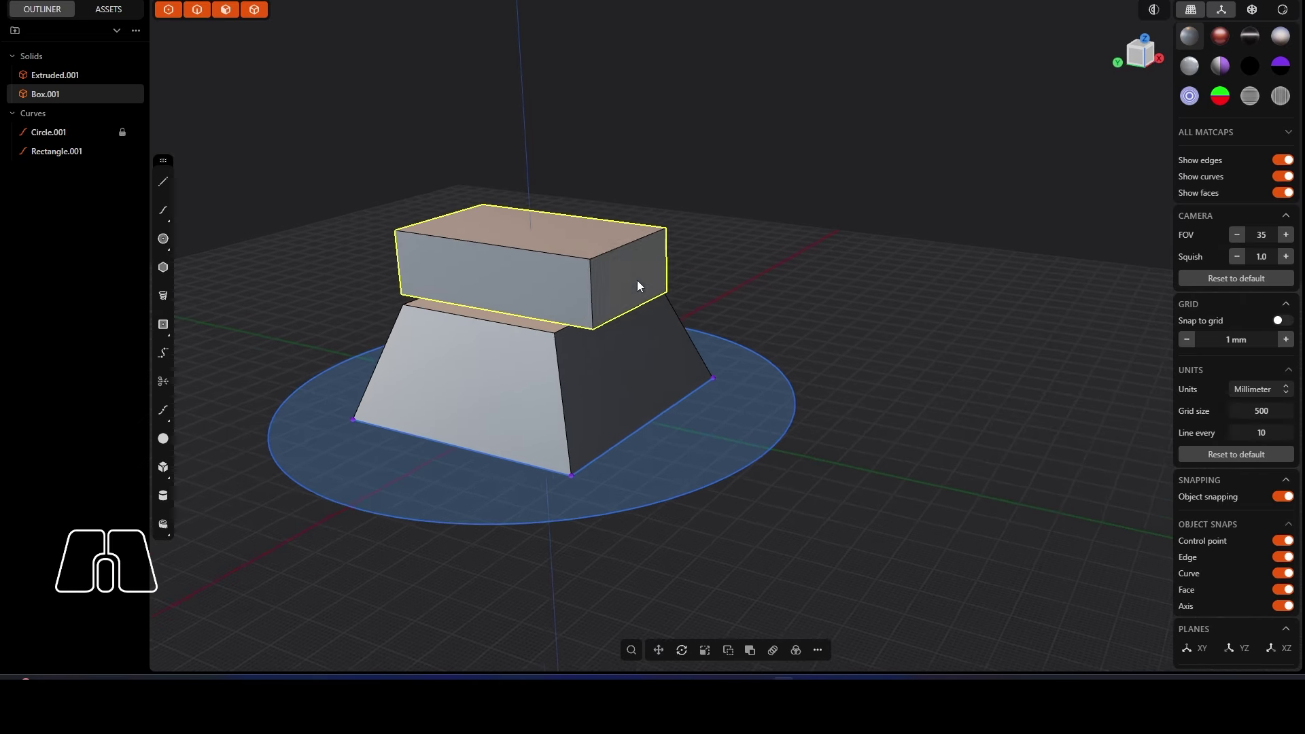
scroll(607, 305, up, 1)
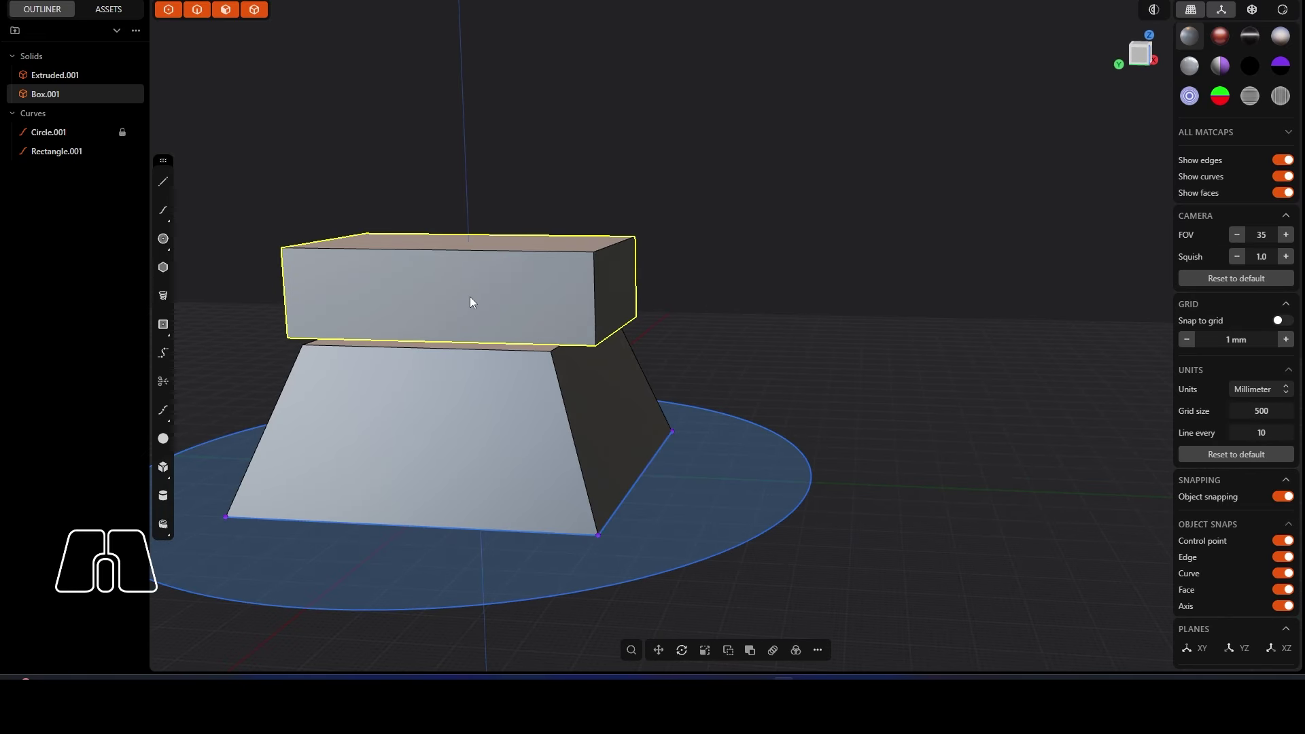
middle_drag(700, 246, 722, 337)
key(g)
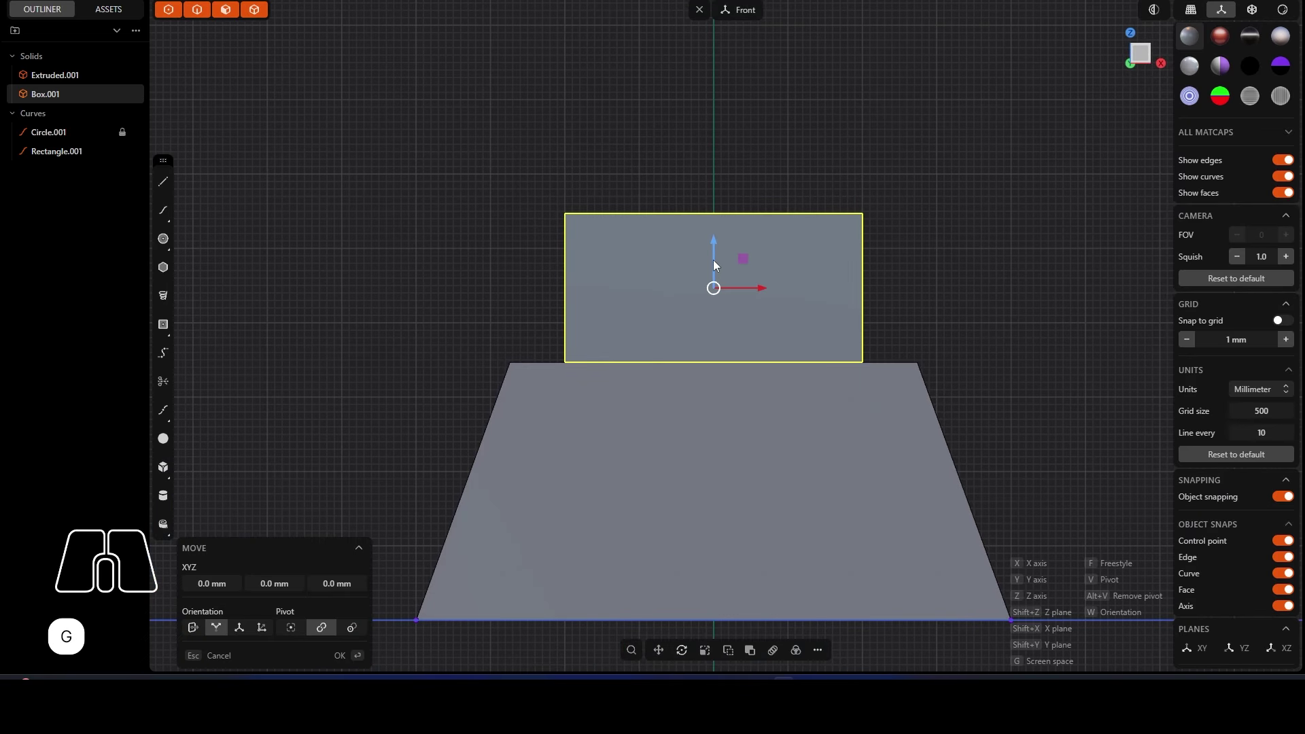
click(714, 253)
drag(714, 257, 716, 253)
key(ctrl+z)
key(g)
click(342, 593)
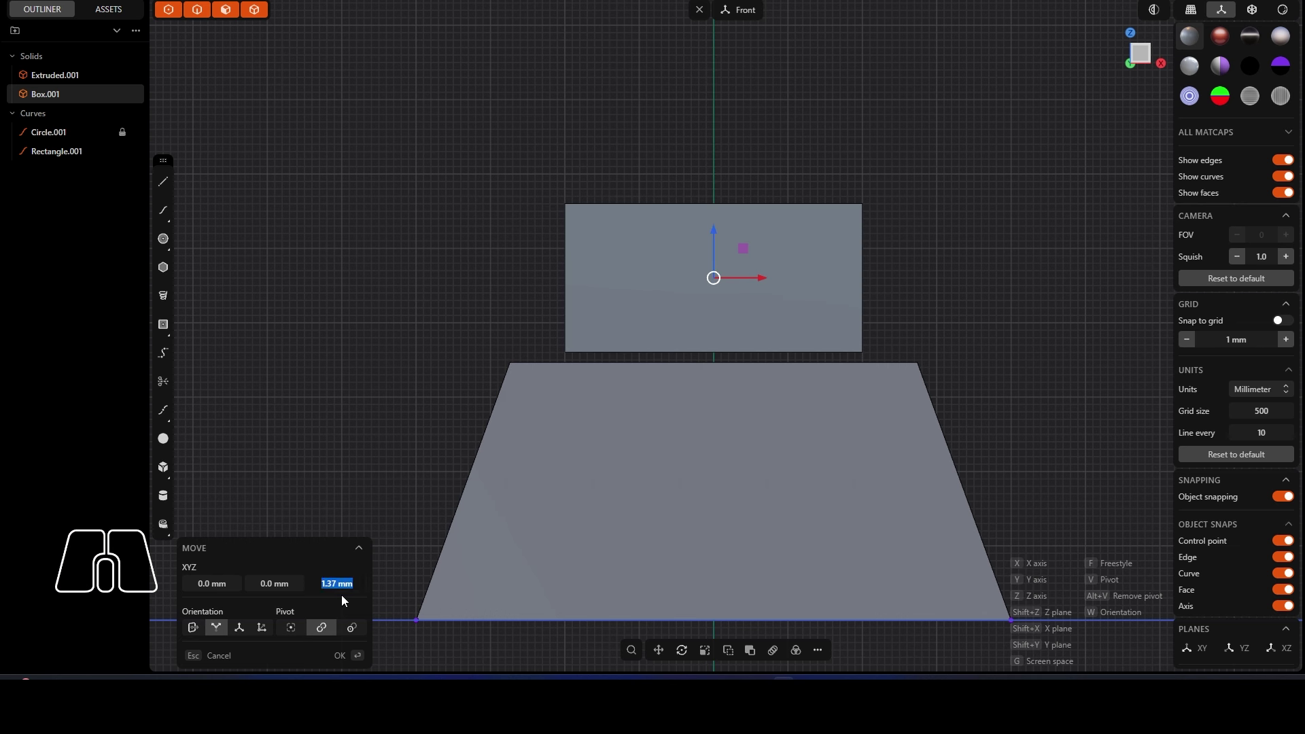
key(Return)
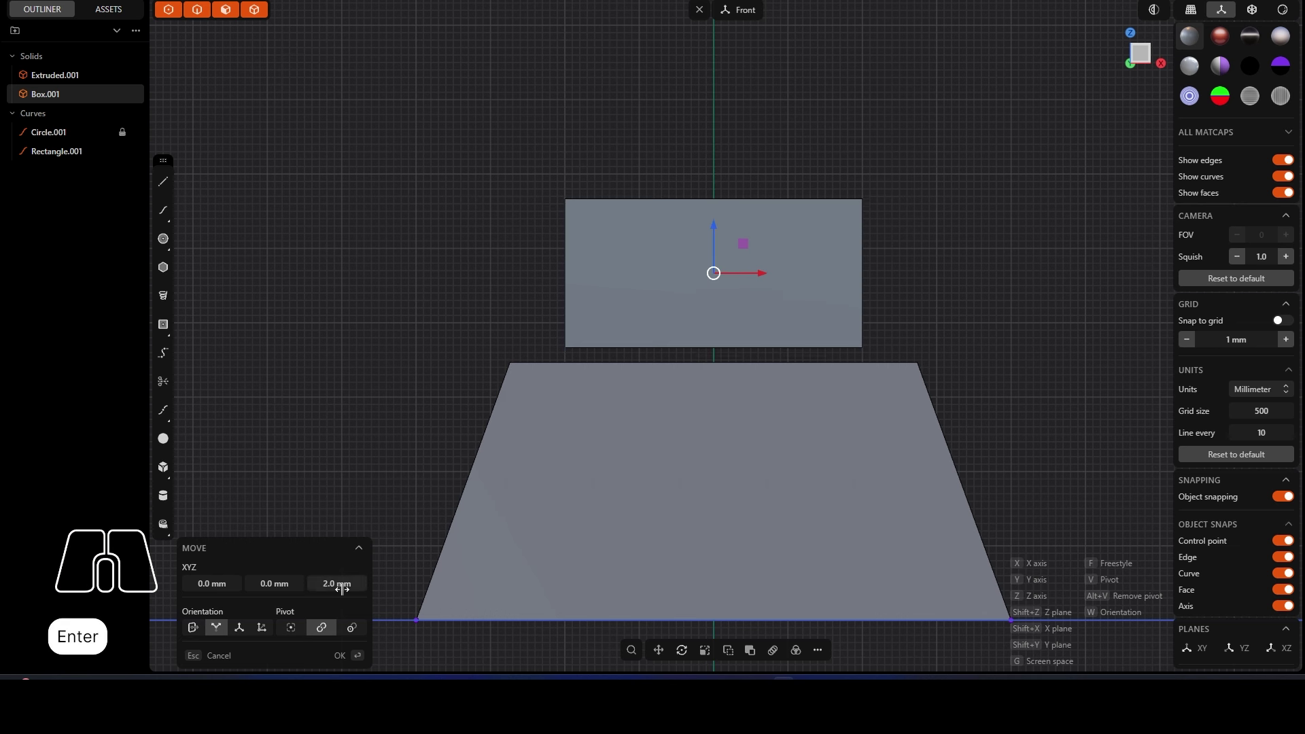
click(342, 655)
Step: Hide the raised box above the tapered solid
middle_drag(390, 532, 679, 272)
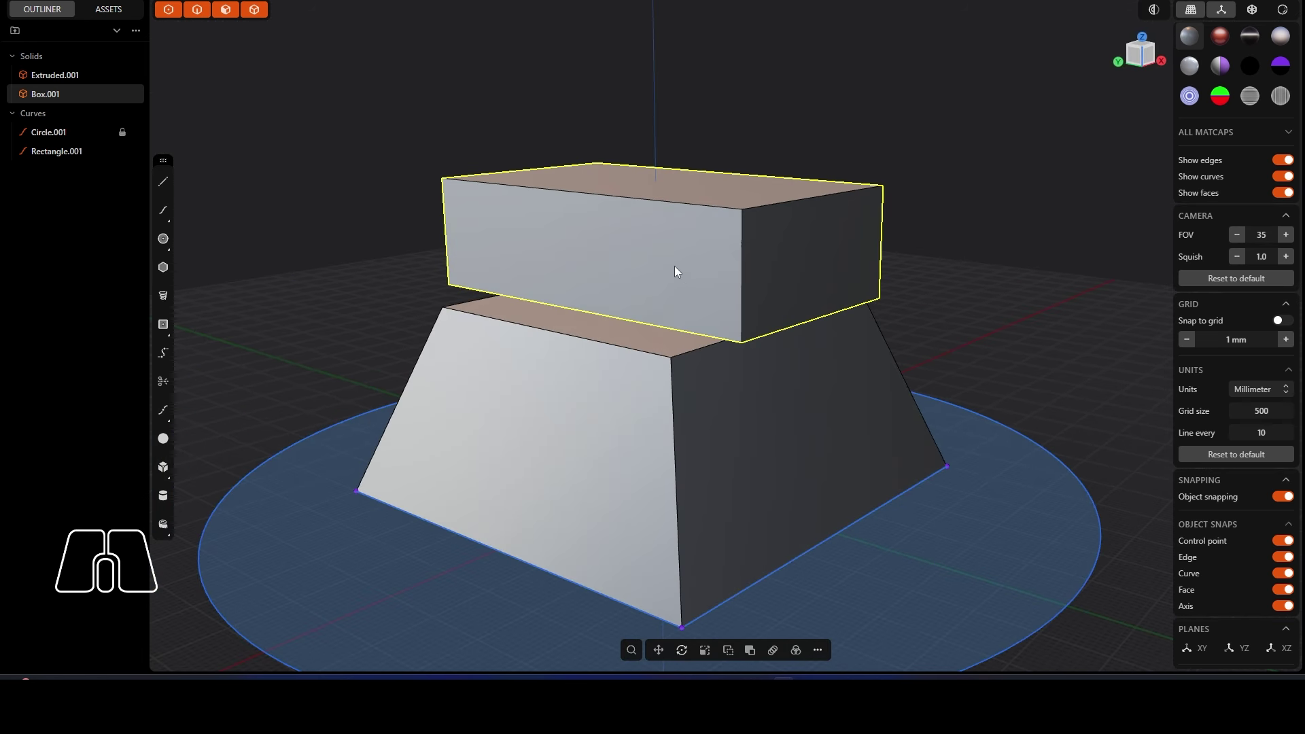
key(alt)
alt+middle_drag(758, 333, 733, 336)
right_drag(900, 381, 692, 365)
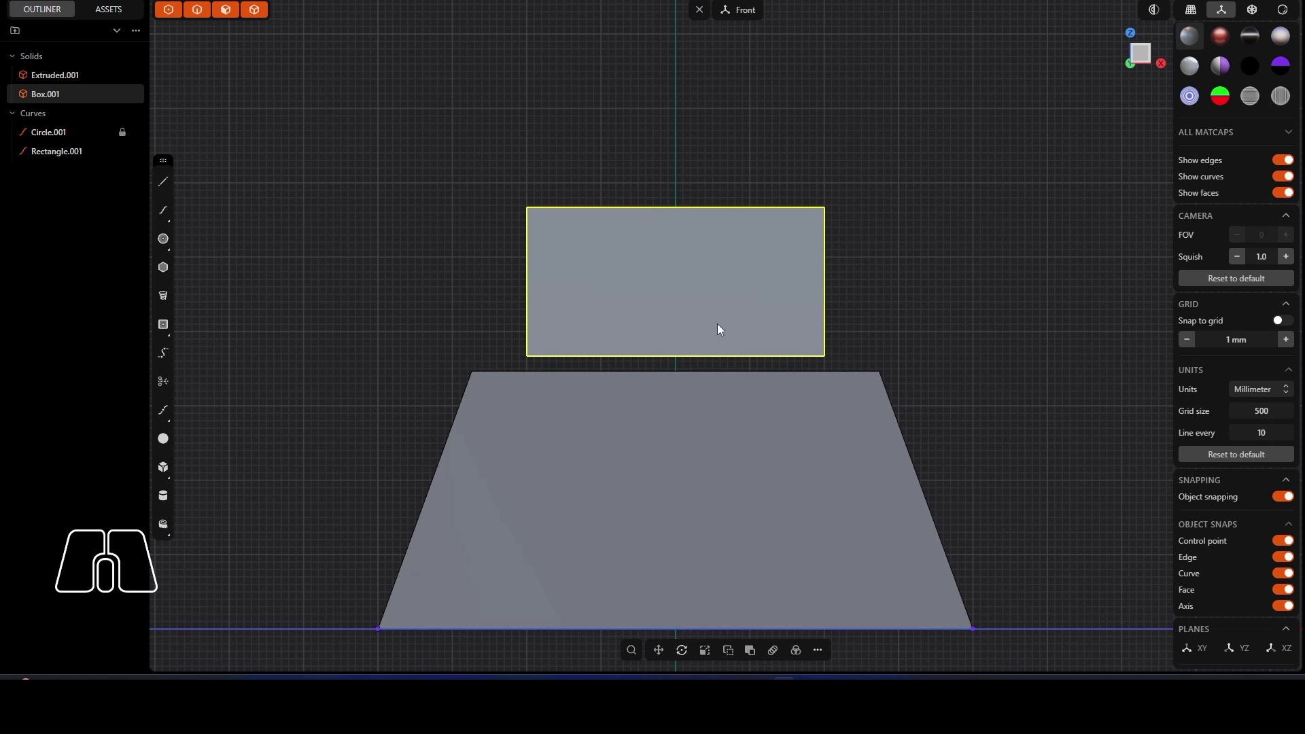
key(KP_0)
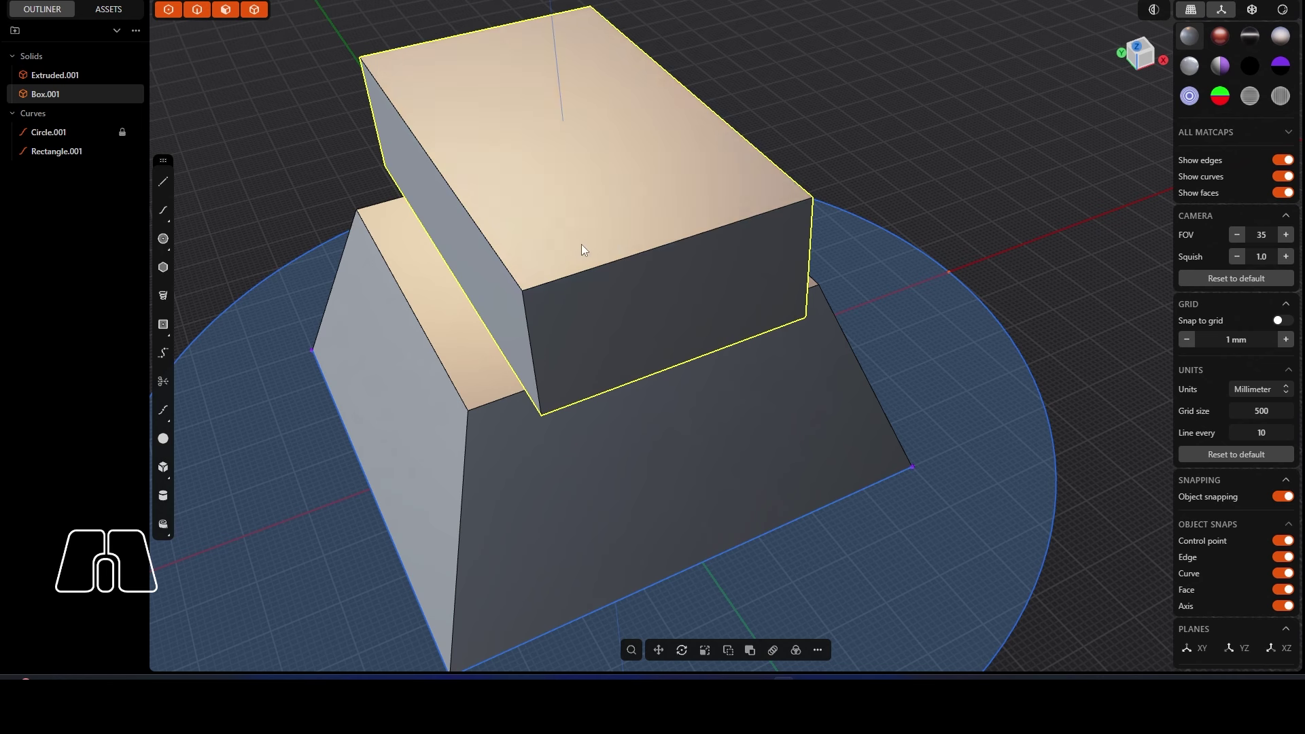
click(98, 94)
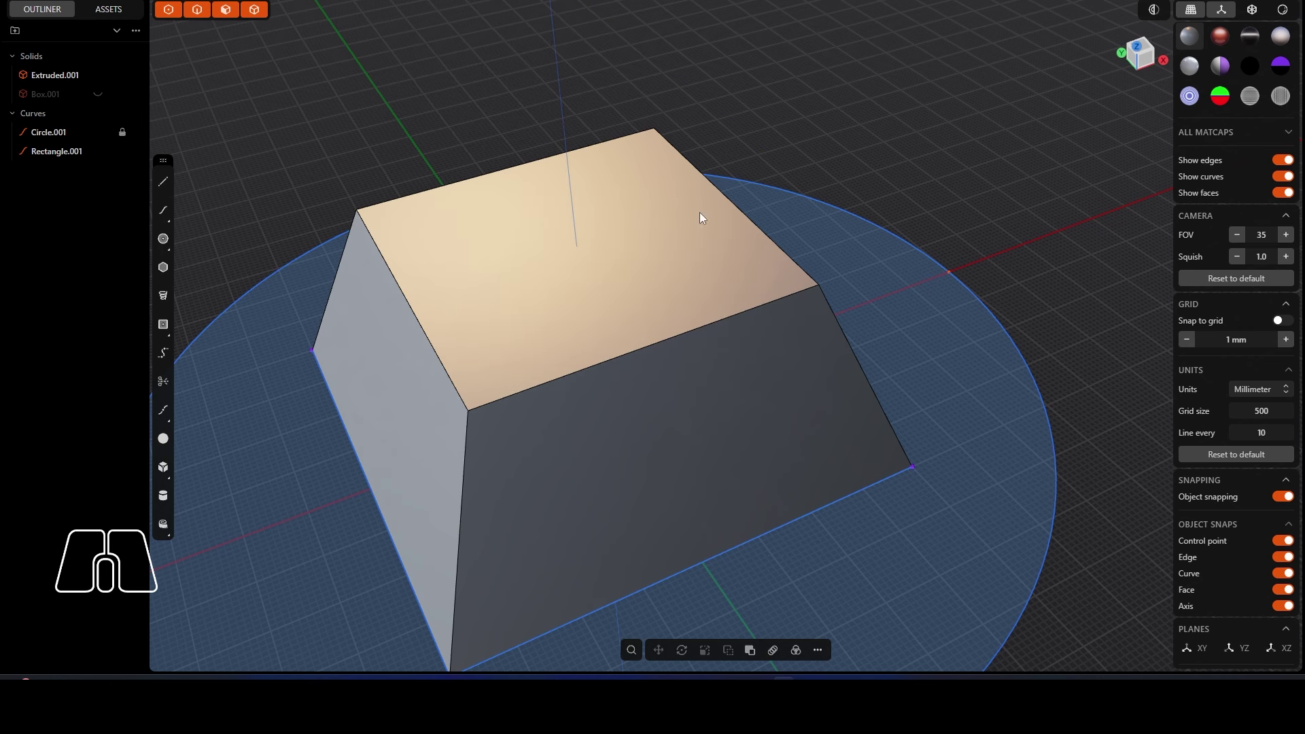
Step: Draw a center circle with a 28 mm diameter at the middle of the tapered solid's top face
alt+middle_drag(585, 265, 693, 137)
click(163, 239)
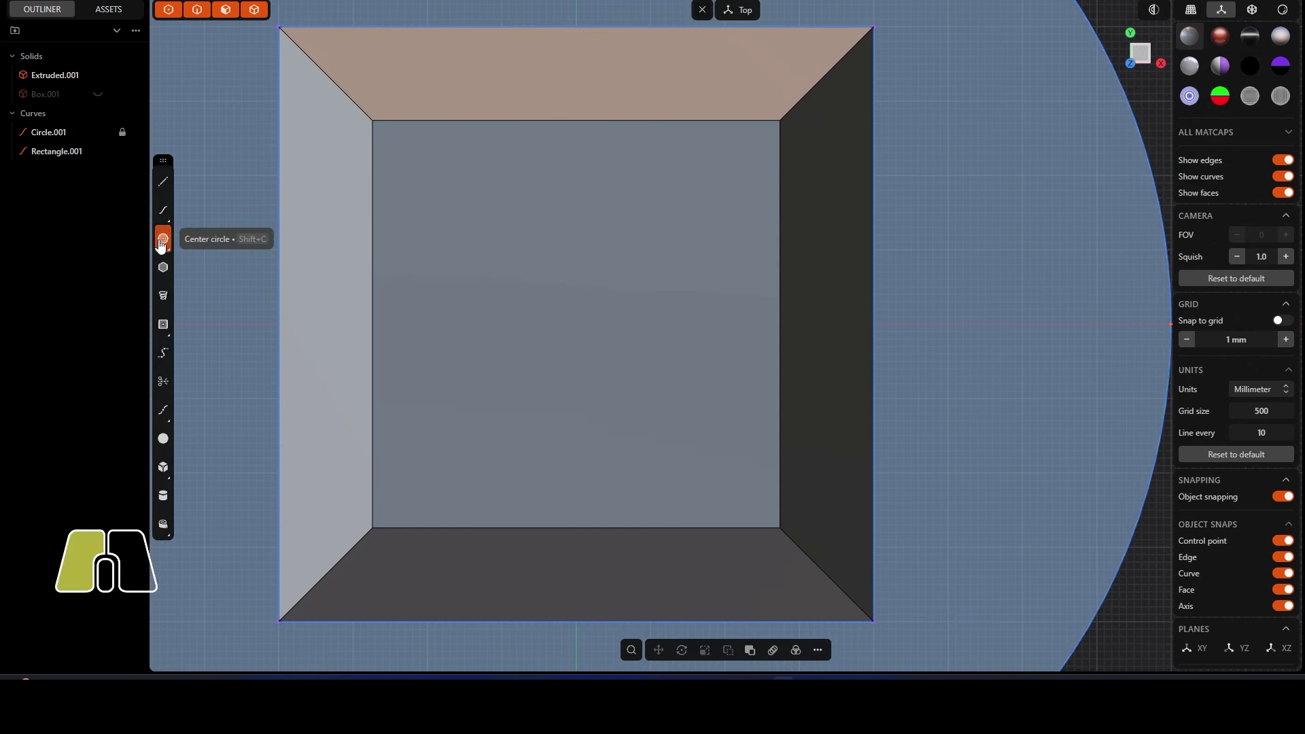
click(576, 324)
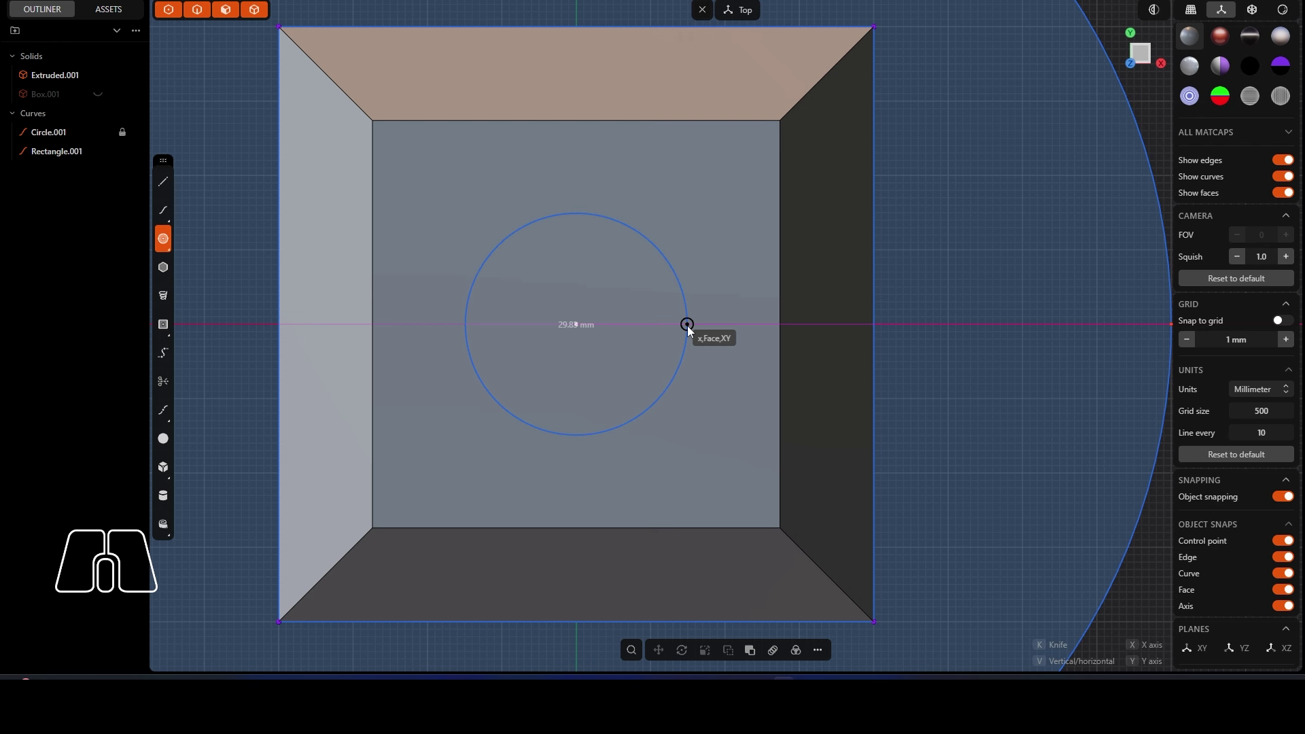
key(Tab)
text(28)
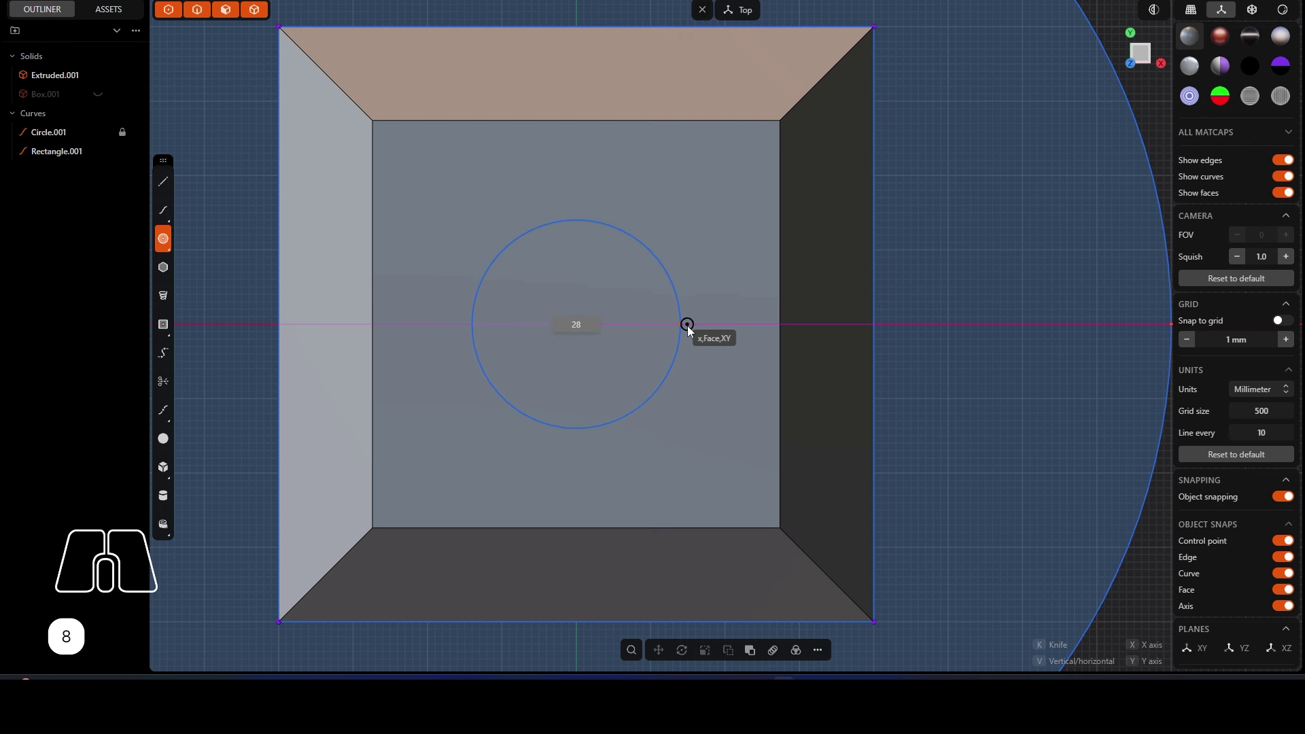
key(Return)
Step: Extrude the 28 mm circle region symmetrically above and below the top face by about 5.4 mm
click(563, 344)
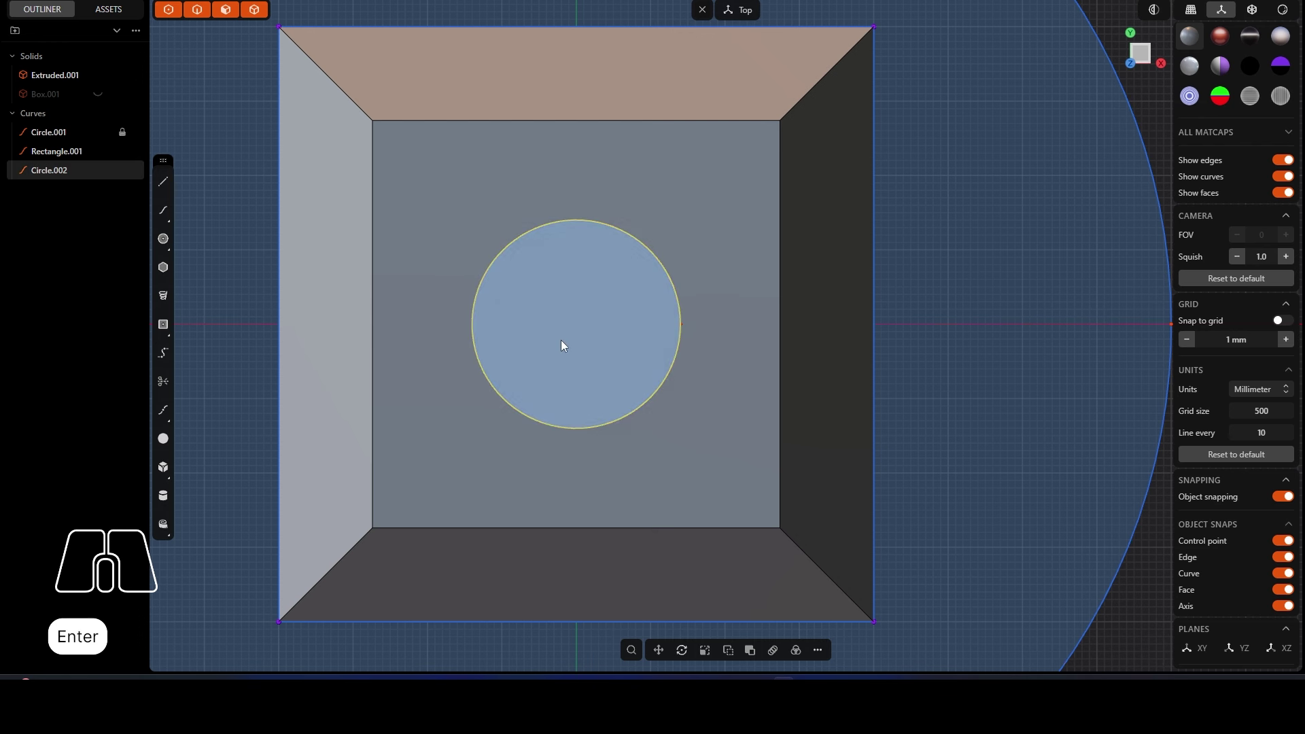
middle_drag(563, 344, 573, 298)
key(e)
middle_drag(543, 377, 590, 350)
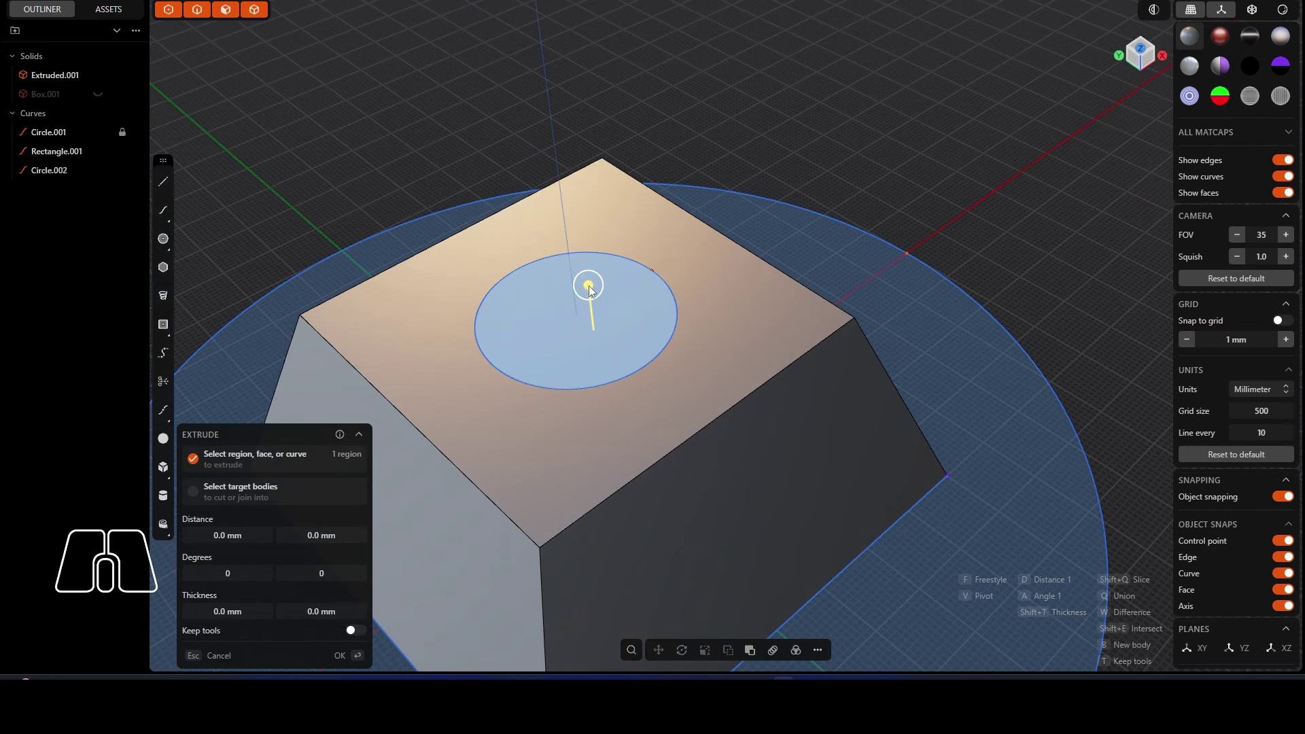
drag(589, 286, 588, 274)
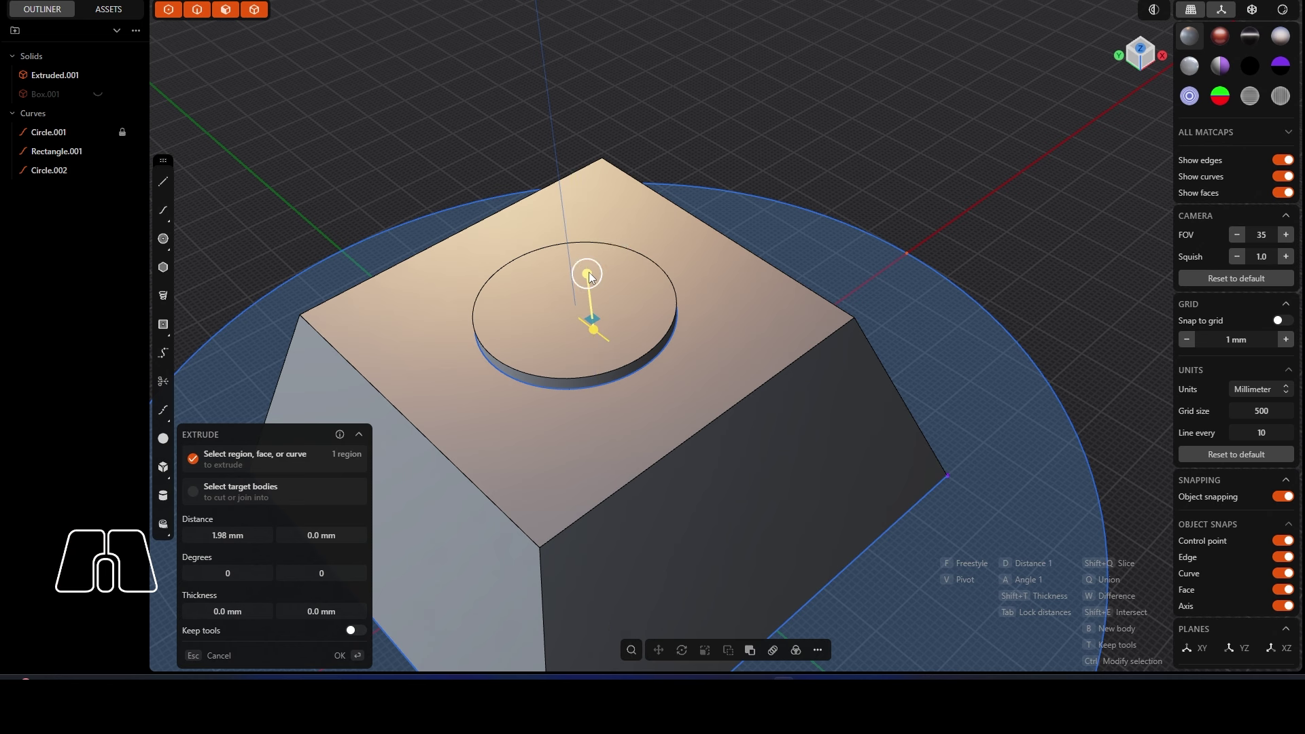
key(ctrl)
key(ctrl+z)
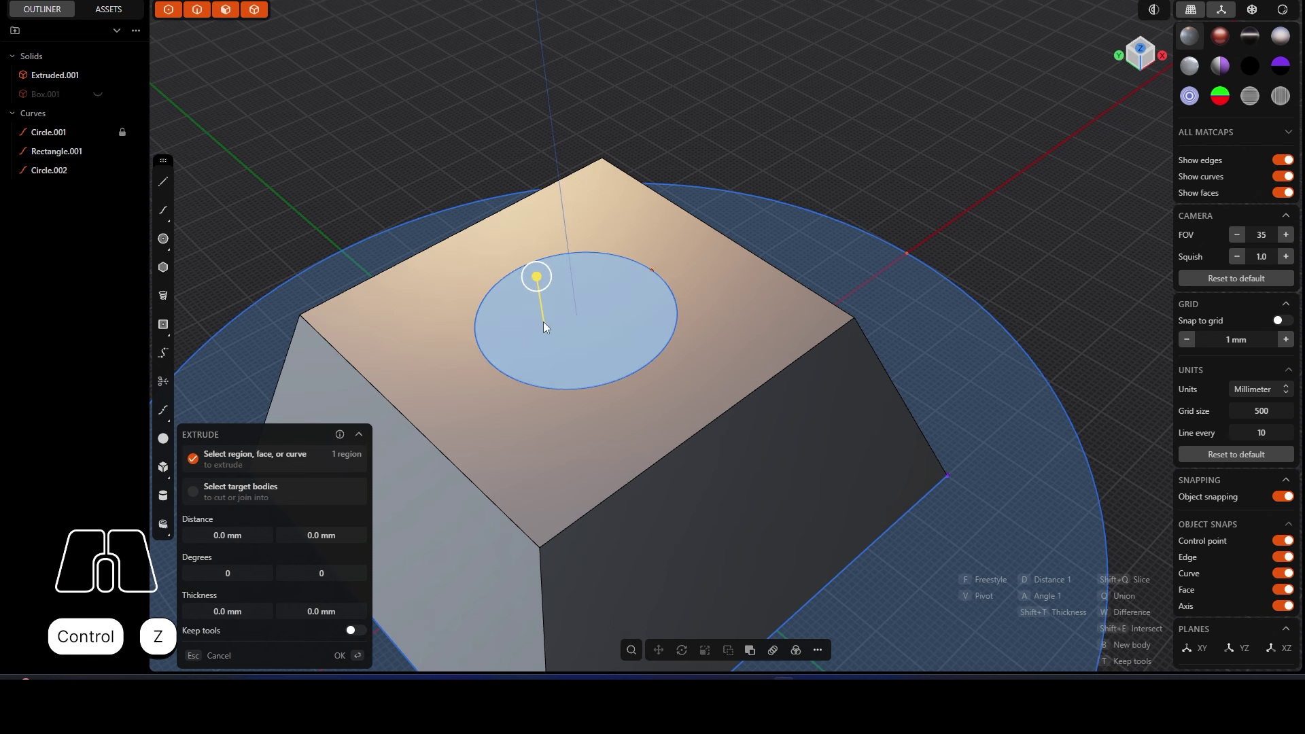
drag(538, 280, 534, 248)
key(Tab)
middle_drag(581, 319, 574, 375)
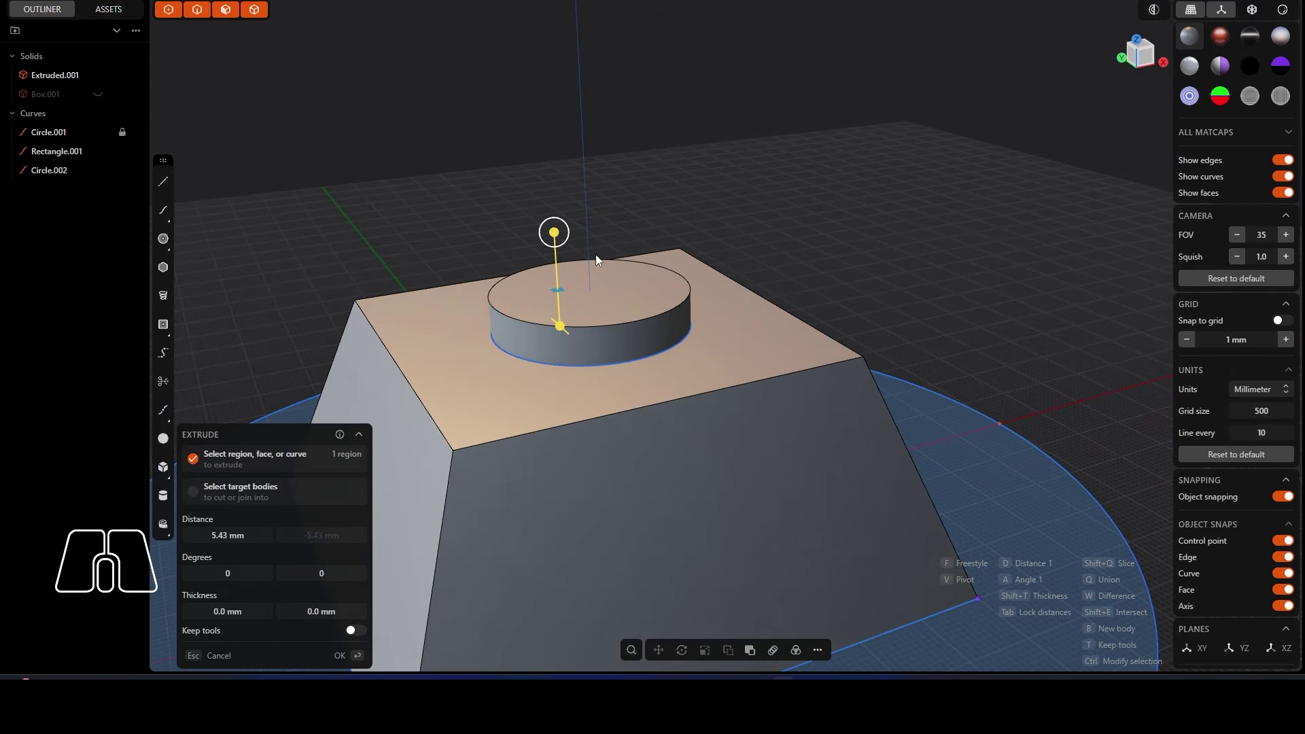
Step: Set the symmetric extrusion distance to 4 mm and complete the disc
alt+middle_drag(595, 268, 597, 262)
scroll(574, 264, up, 2)
scroll(574, 264, up, 1)
mouse_move(590, 265)
mouse_down()
mouse_move(593, 306)
mouse_move(592, 289)
mouse_up()
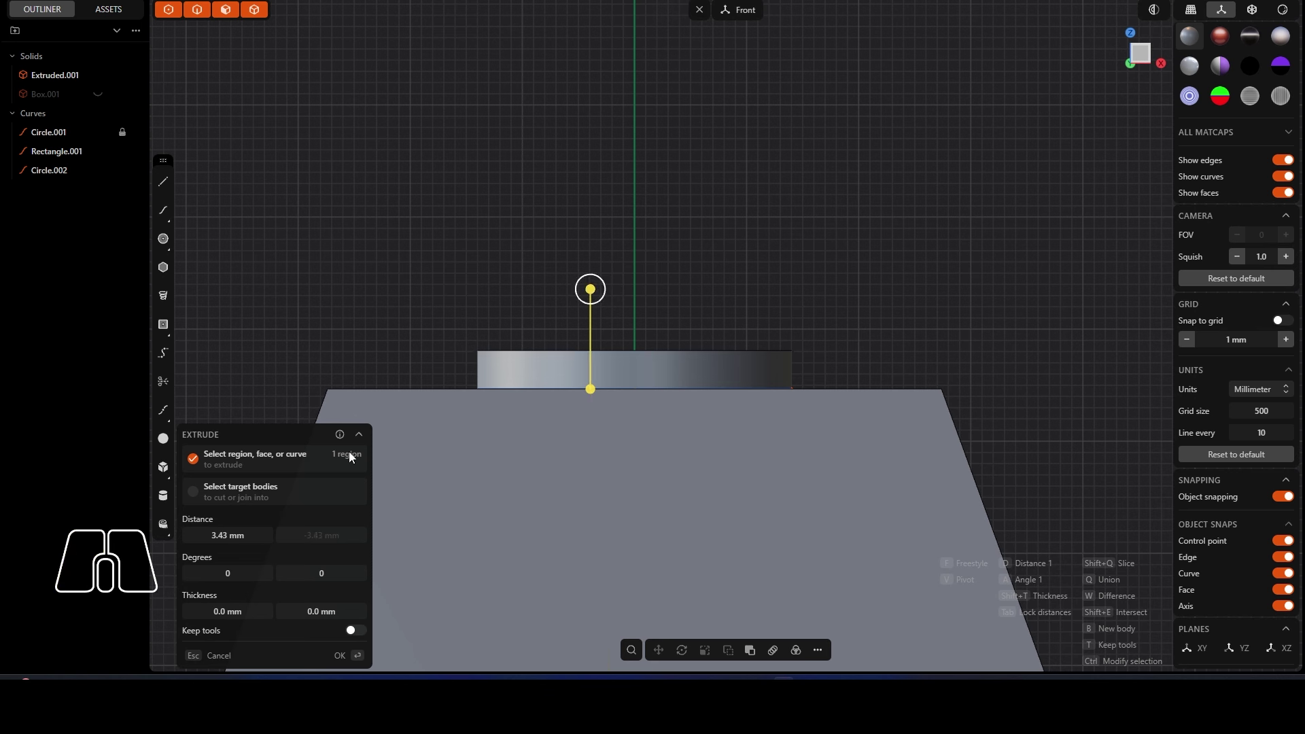
text(4)
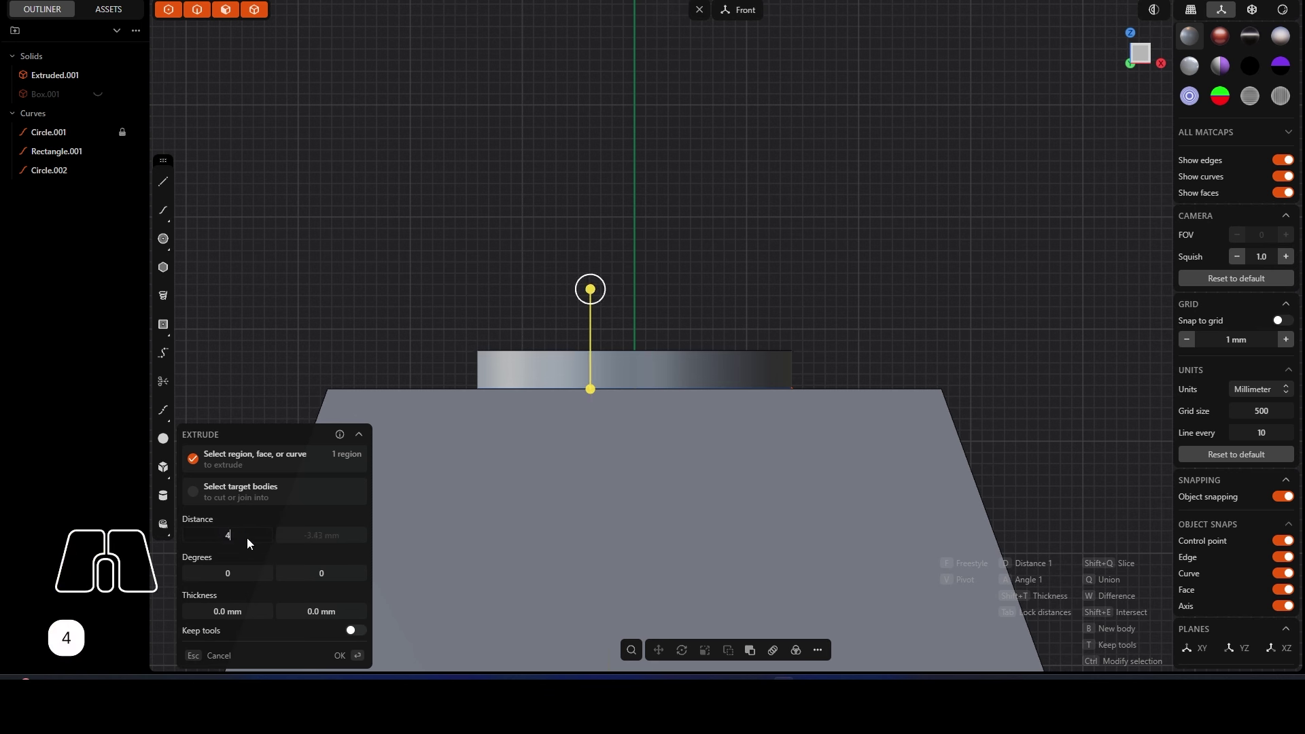
key(Return)
click(363, 651)
Step: Subtract the disc from the tapered solid with a Boolean Diff, keeping the tool body
middle_drag(370, 641, 623, 210)
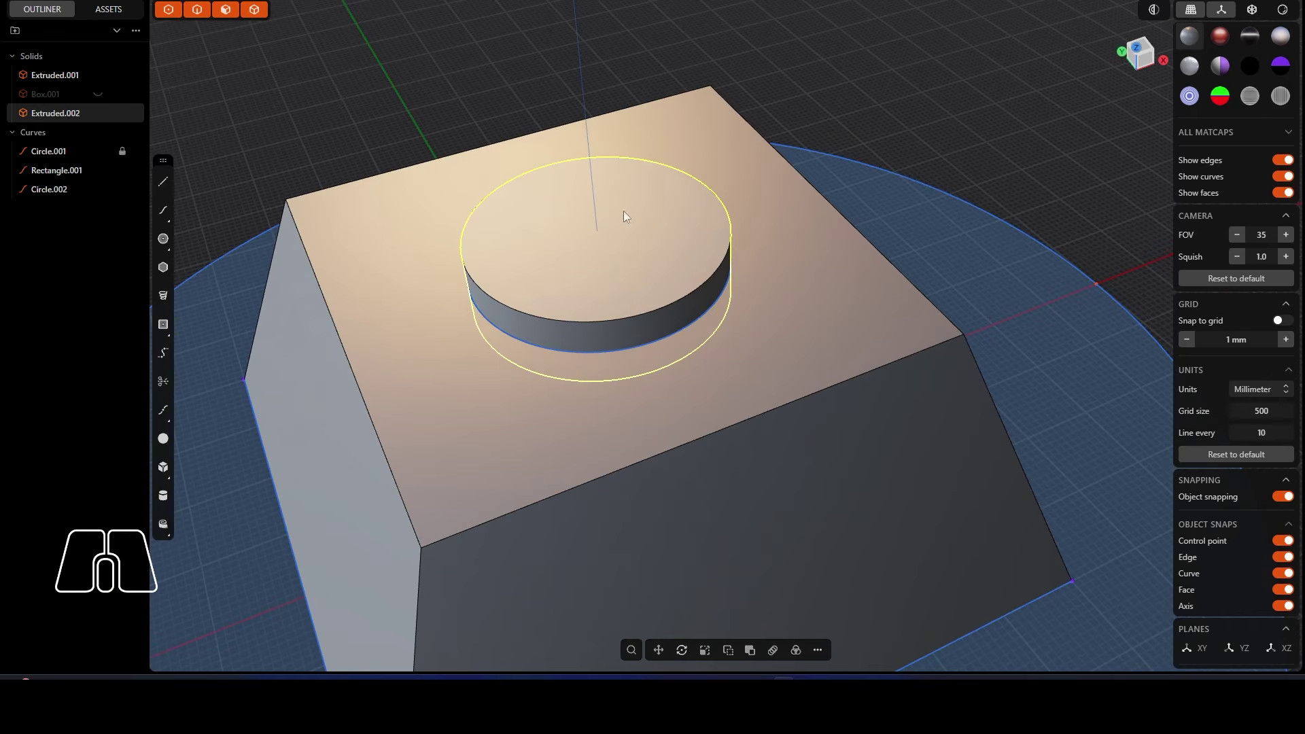
key(q)
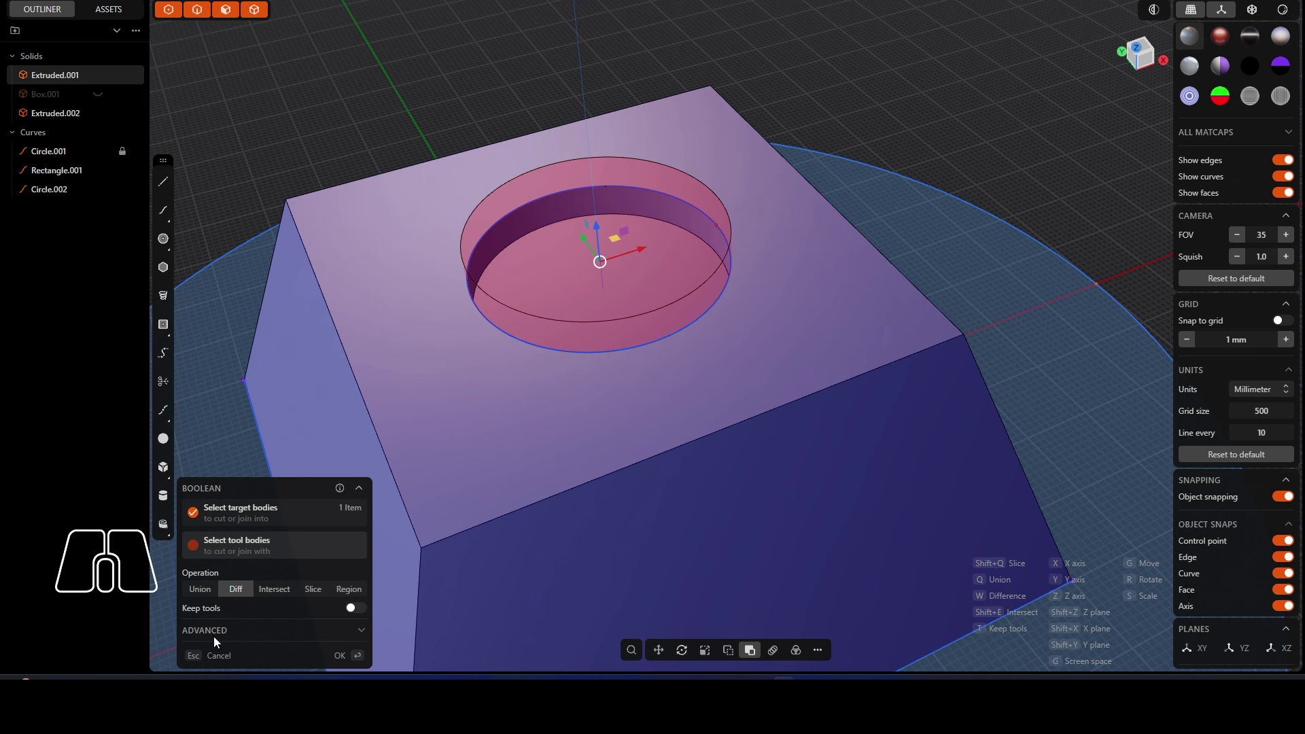
click(355, 608)
click(340, 655)
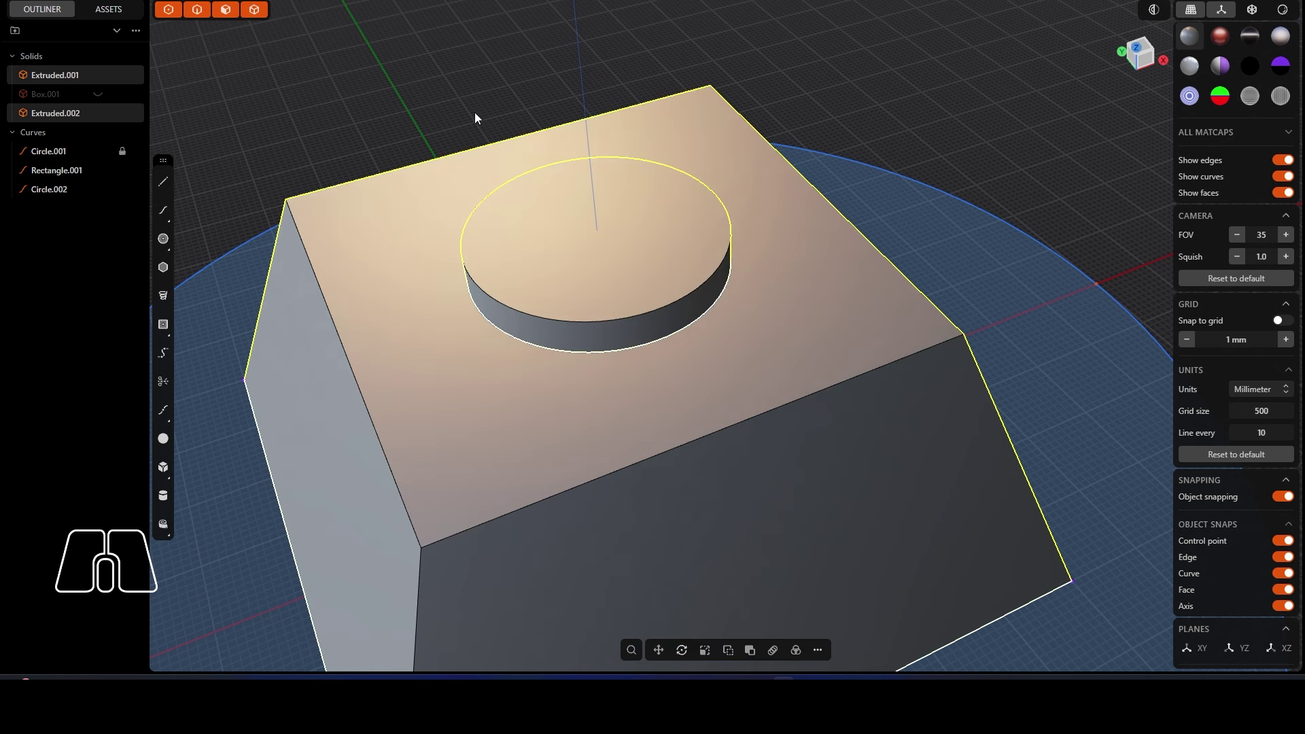
Step: Raise the disc about 8.6 mm along the Z axis to inspect the recess, and cancel the move
click(594, 300)
middle_drag(594, 300, 642, 149)
key(g)
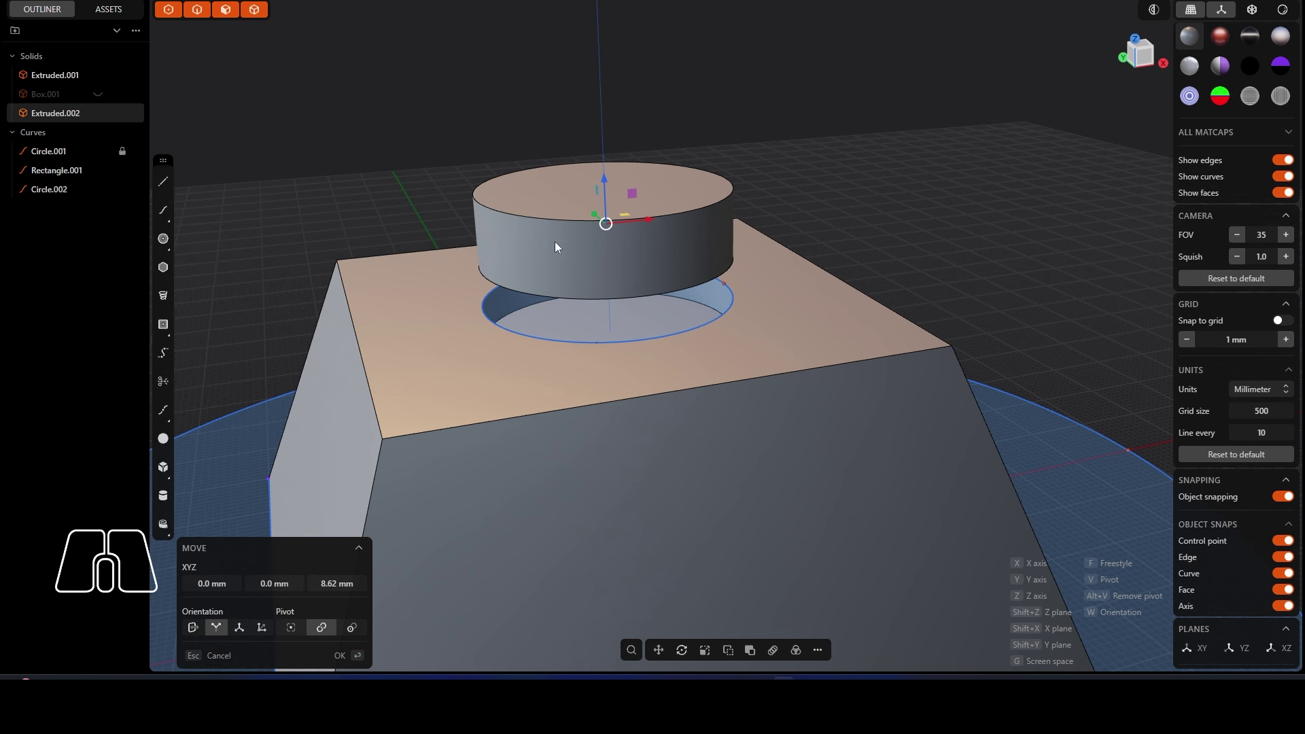
key(Escape)
Step: Delete the disc used as the cutting body
click(565, 324)
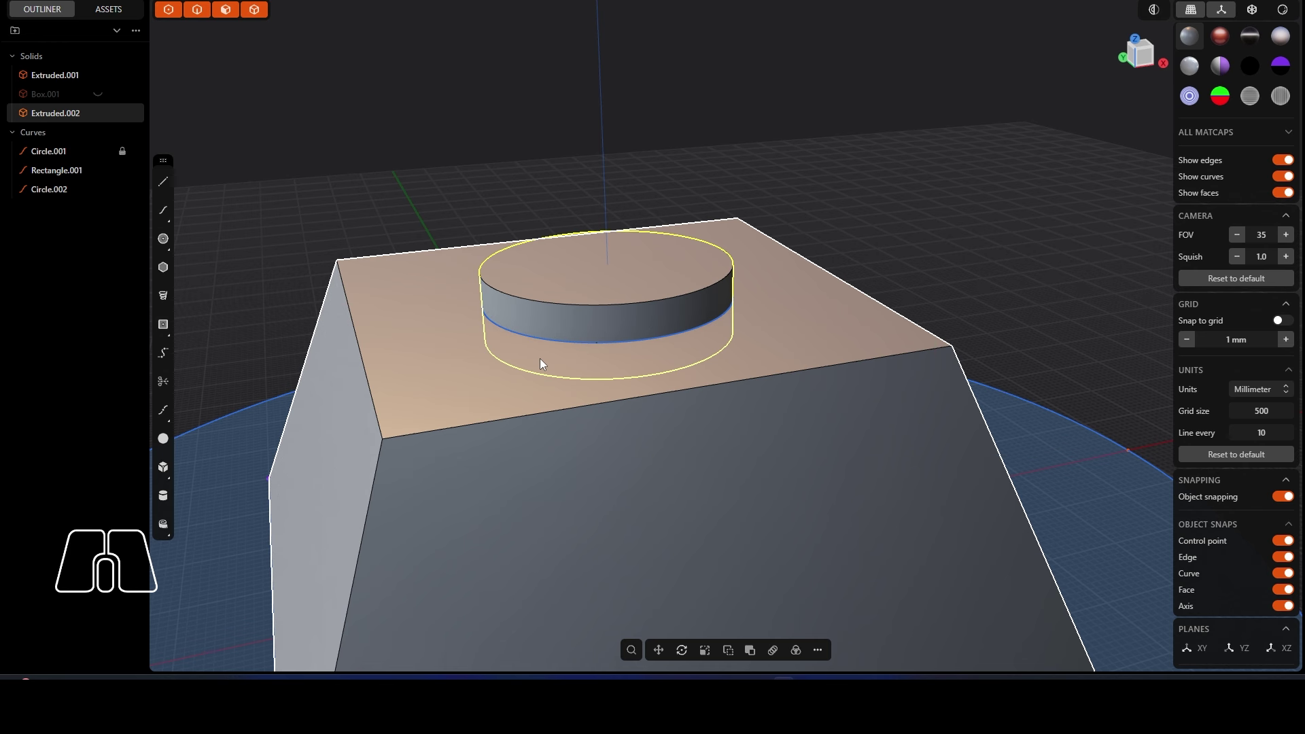
key(Delete)
Step: Offset the recess's circle curve inward by 1 mm (distance -1) with Round gap fill
middle_drag(539, 358, 594, 402)
scroll(717, 250, up, 3)
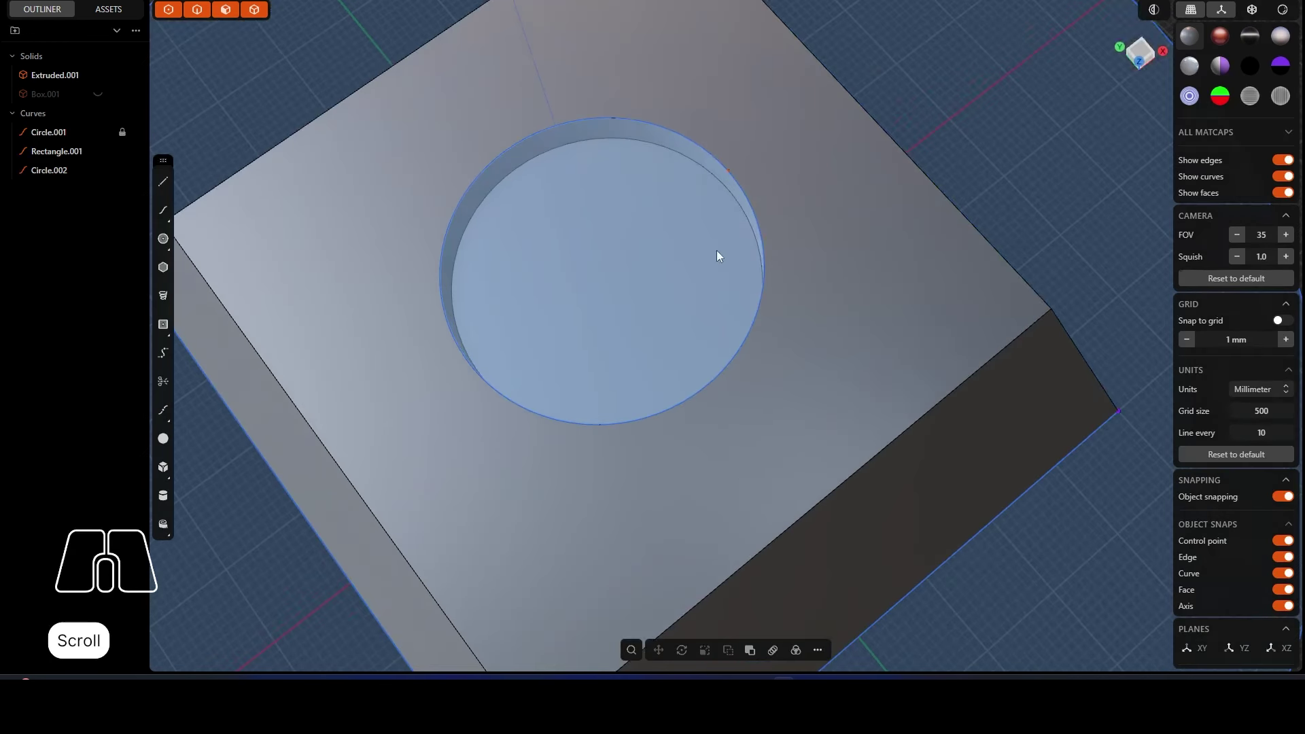
click(755, 217)
key(o)
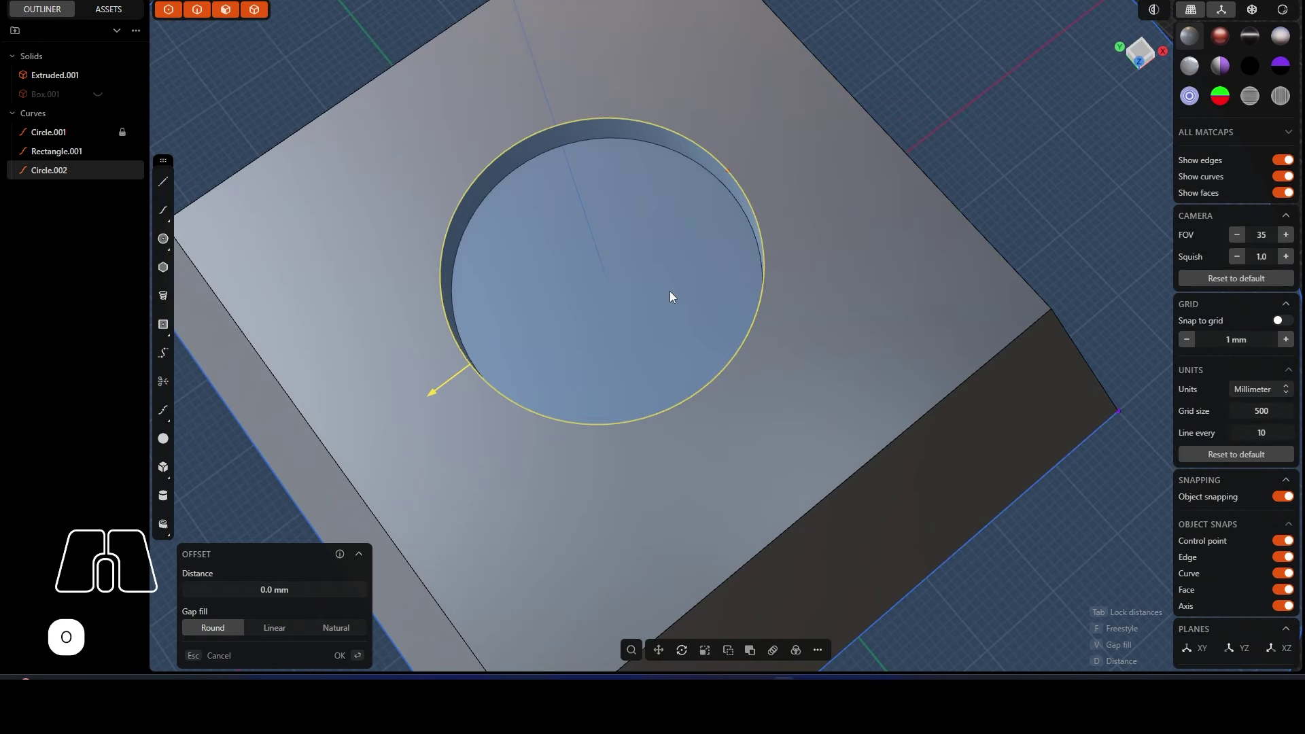
drag(432, 393, 440, 393)
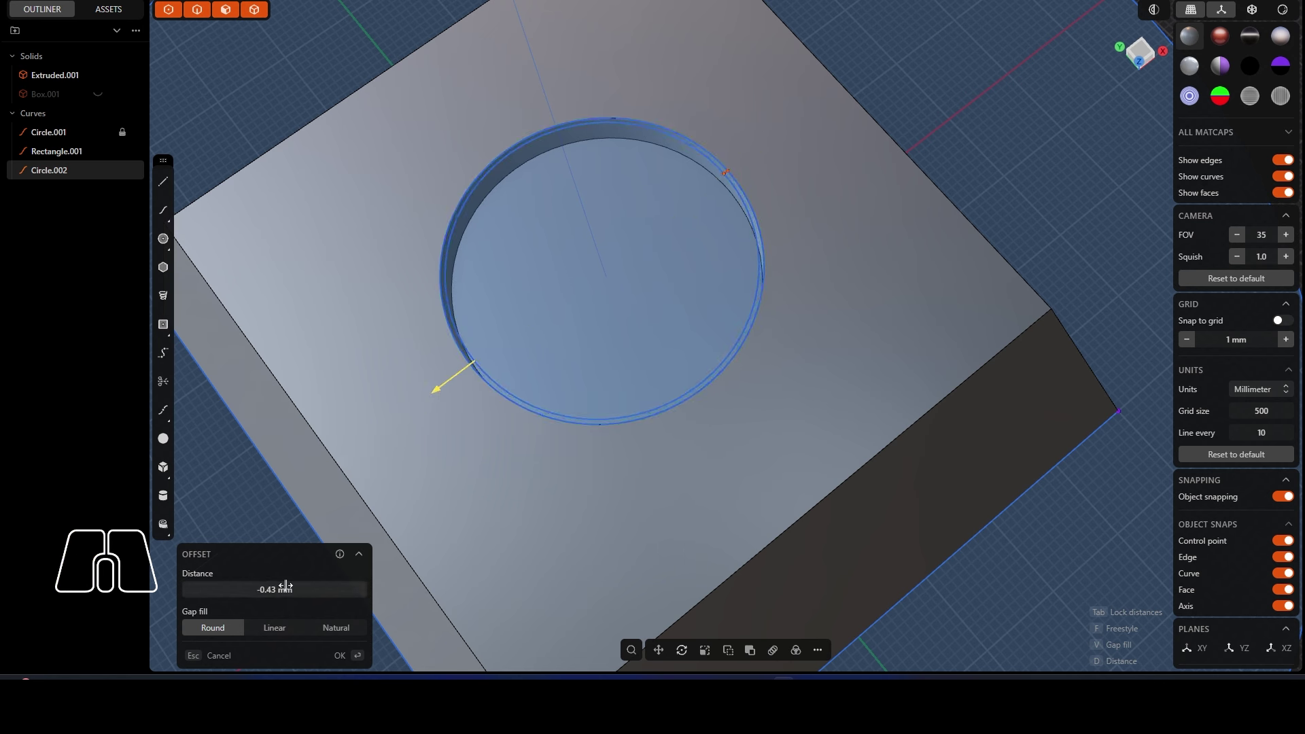
click(275, 589)
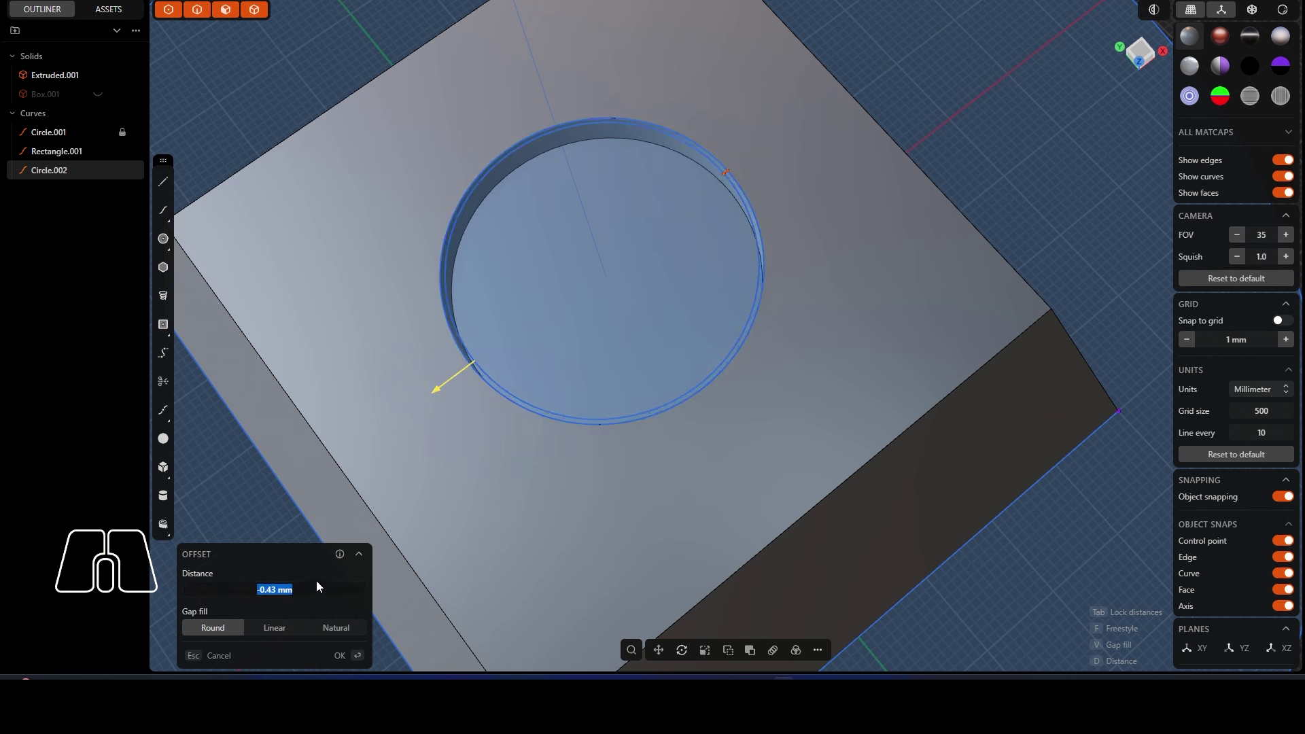
text(-1)
key(Return)
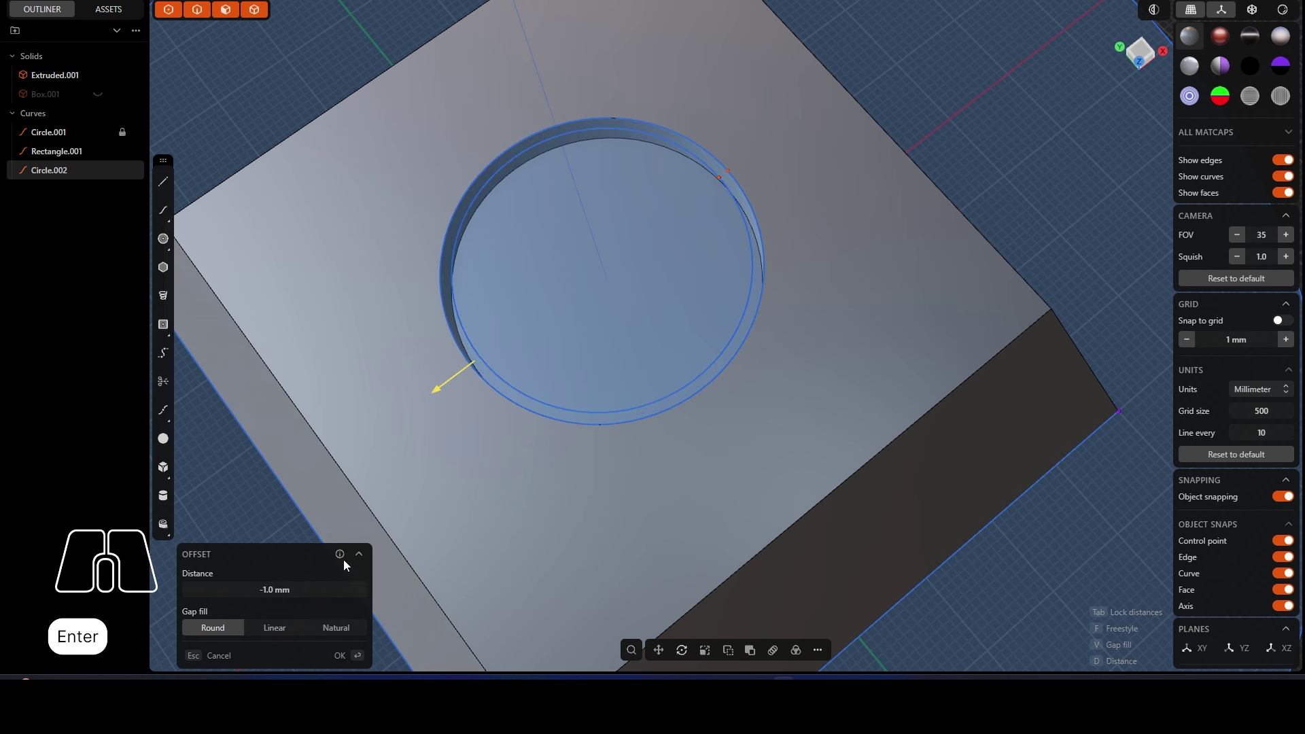
click(350, 657)
Step: Extrude the inner offset circle region upward into a separate disc above the recess
click(581, 317)
middle_drag(560, 420, 544, 361)
key(e)
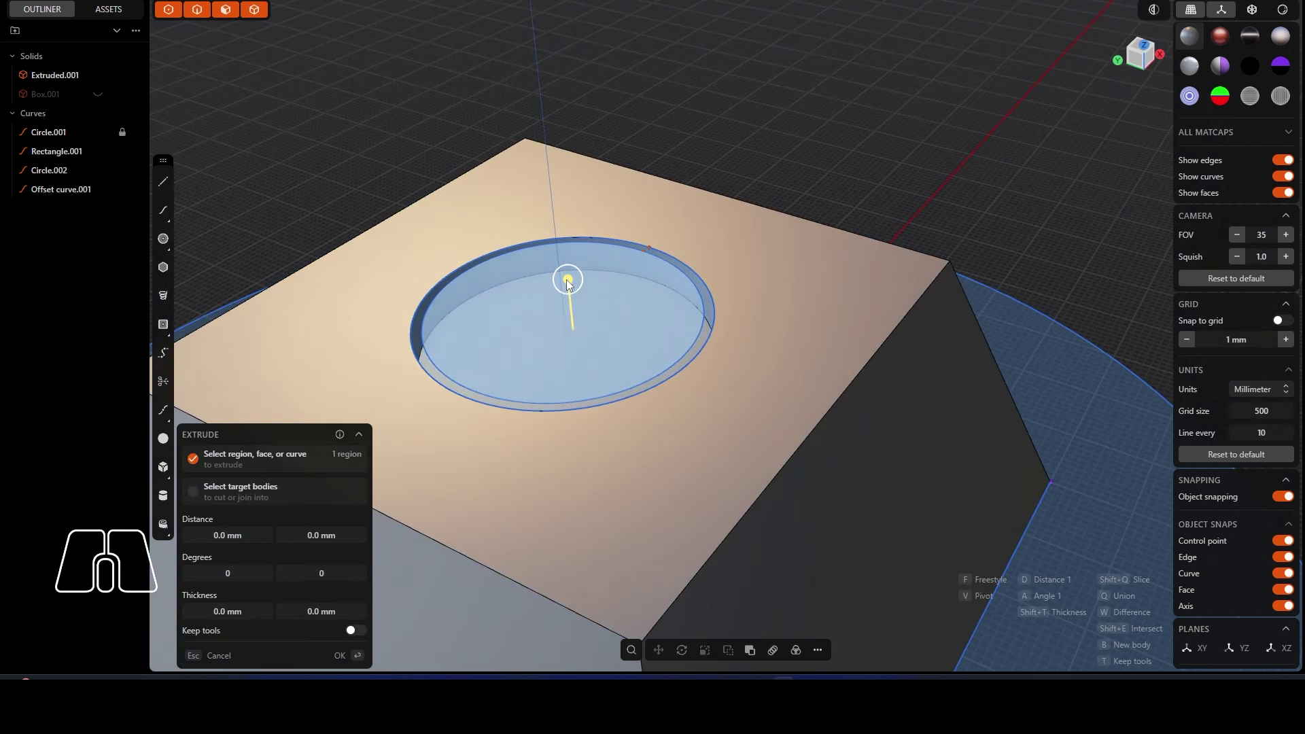
drag(568, 280, 562, 234)
click(340, 656)
Step: Hide the recess circle and its inner offset curve
middle_drag(476, 476, 641, 394)
shift+click(626, 401)
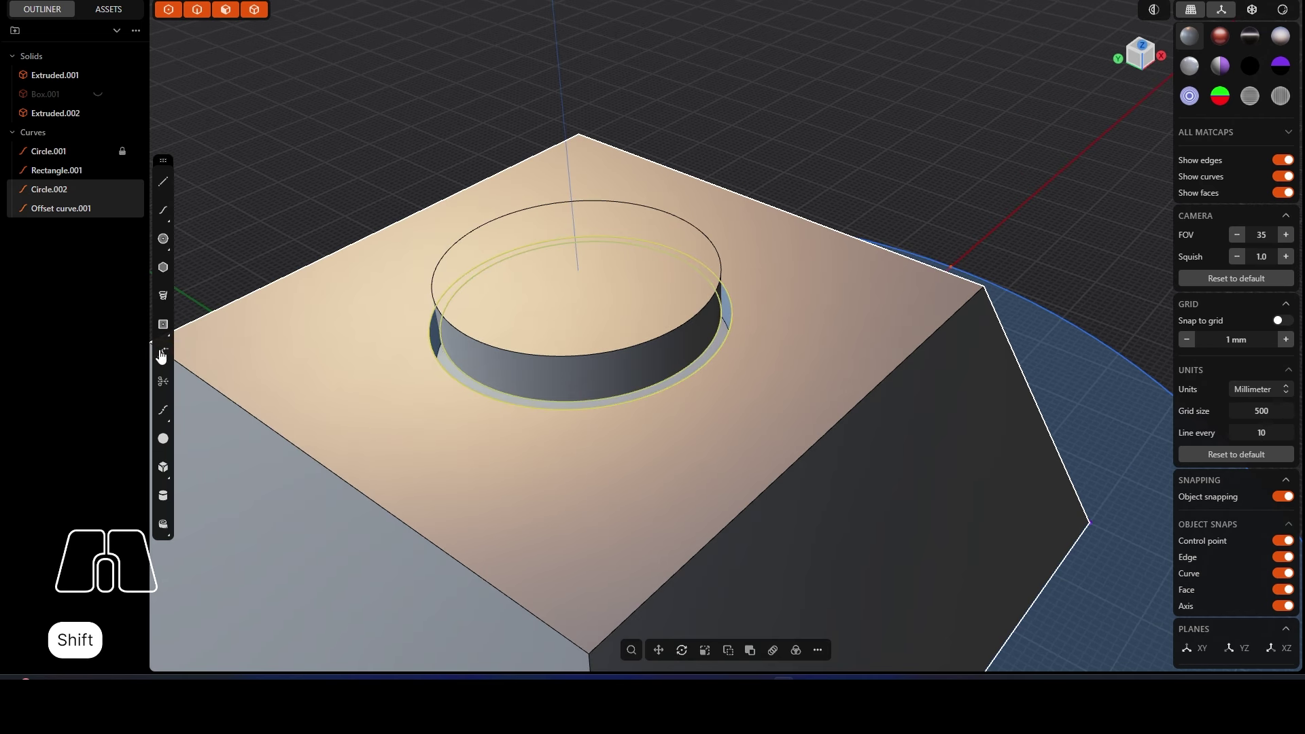
click(108, 210)
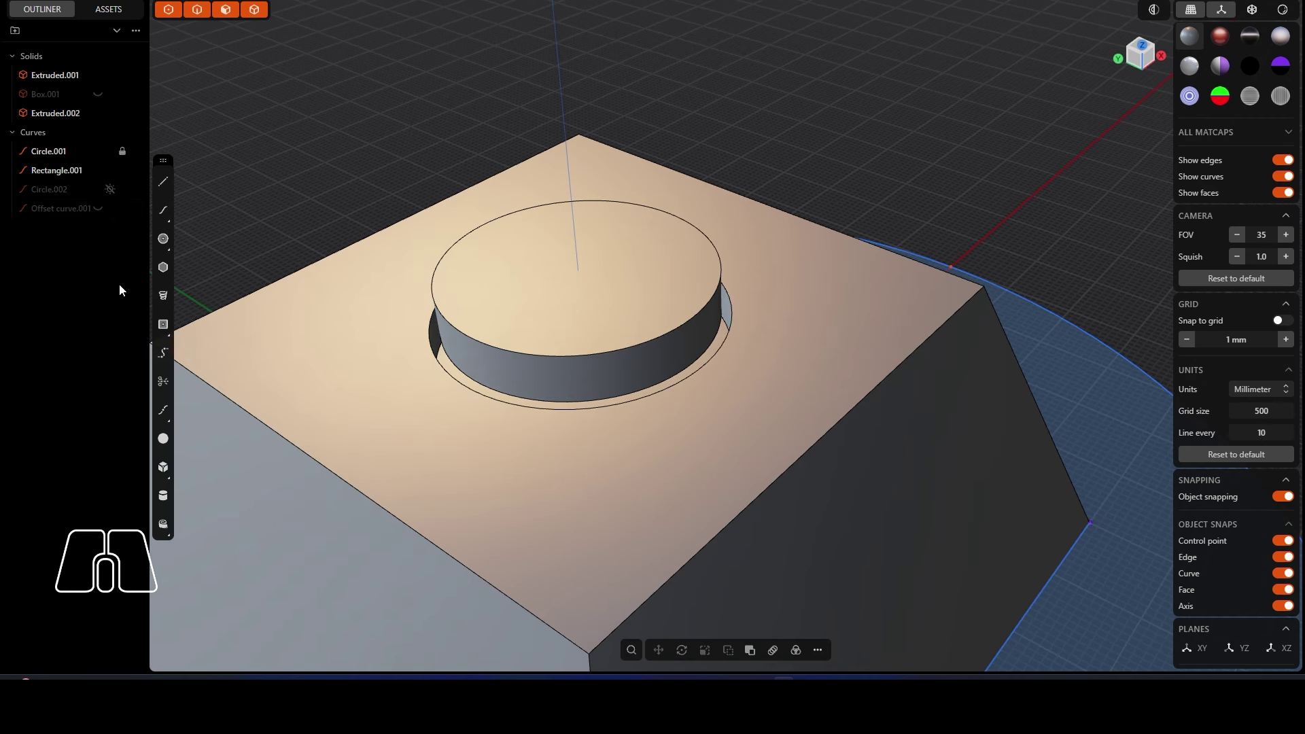
Step: Move the new disc upward along the Z axis until it is clear of the recess
click(605, 349)
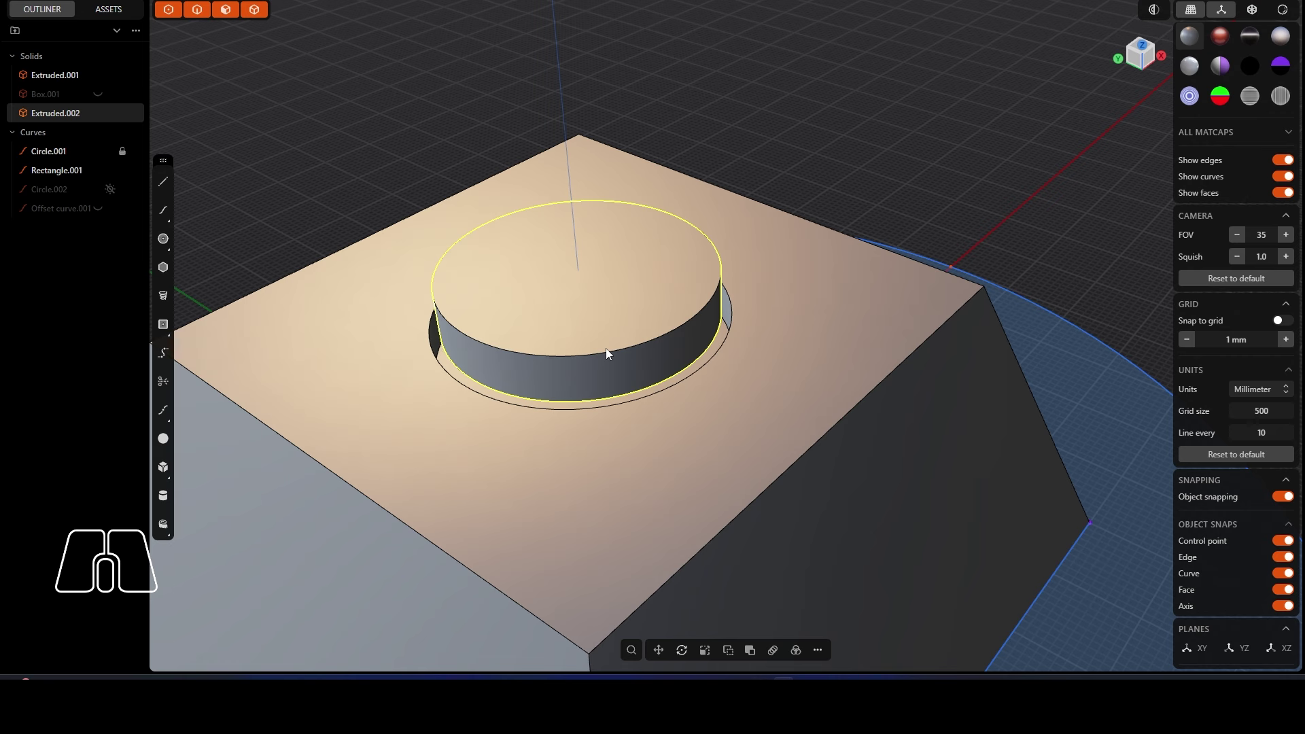
key(g)
middle_drag(606, 348, 564, 319)
drag(561, 328, 562, 180)
click(696, 304)
Step: Push the raised disc's bottom face down into the circular recess with Push Face
click(589, 250)
key(q)
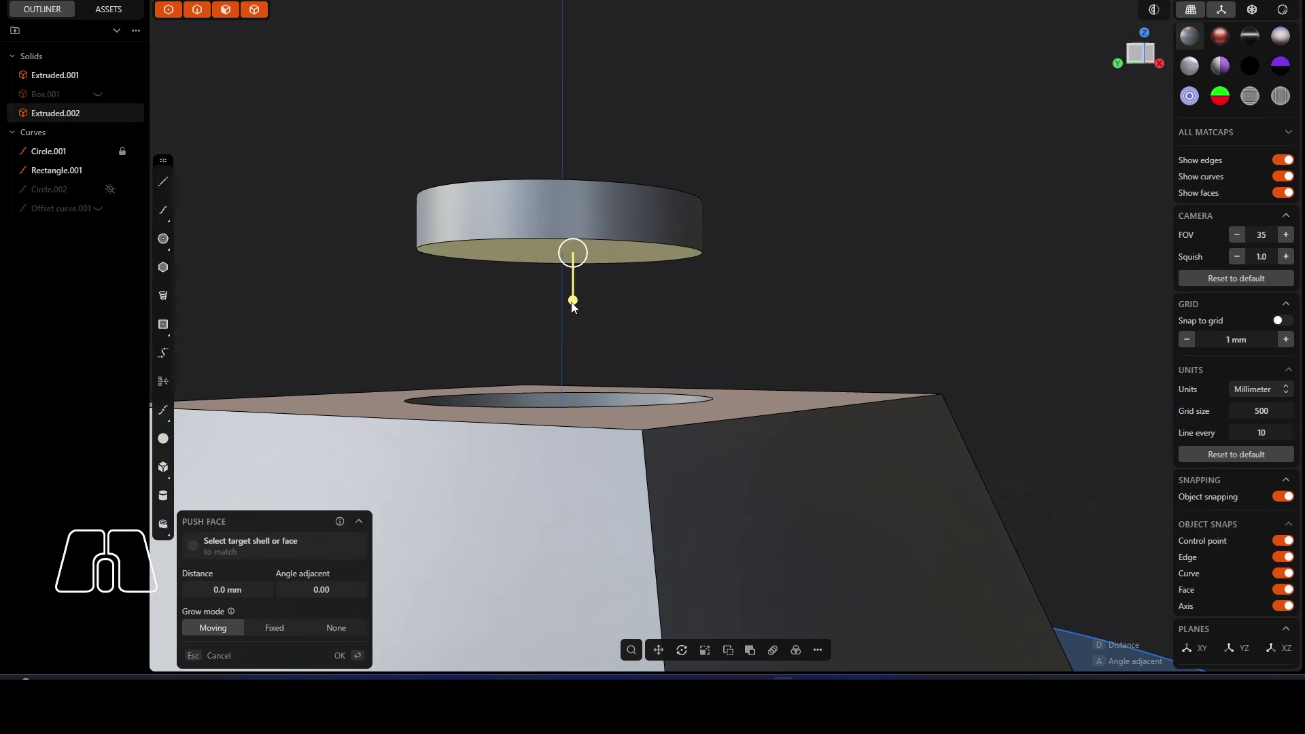
middle_drag(609, 279, 594, 362)
click(593, 362)
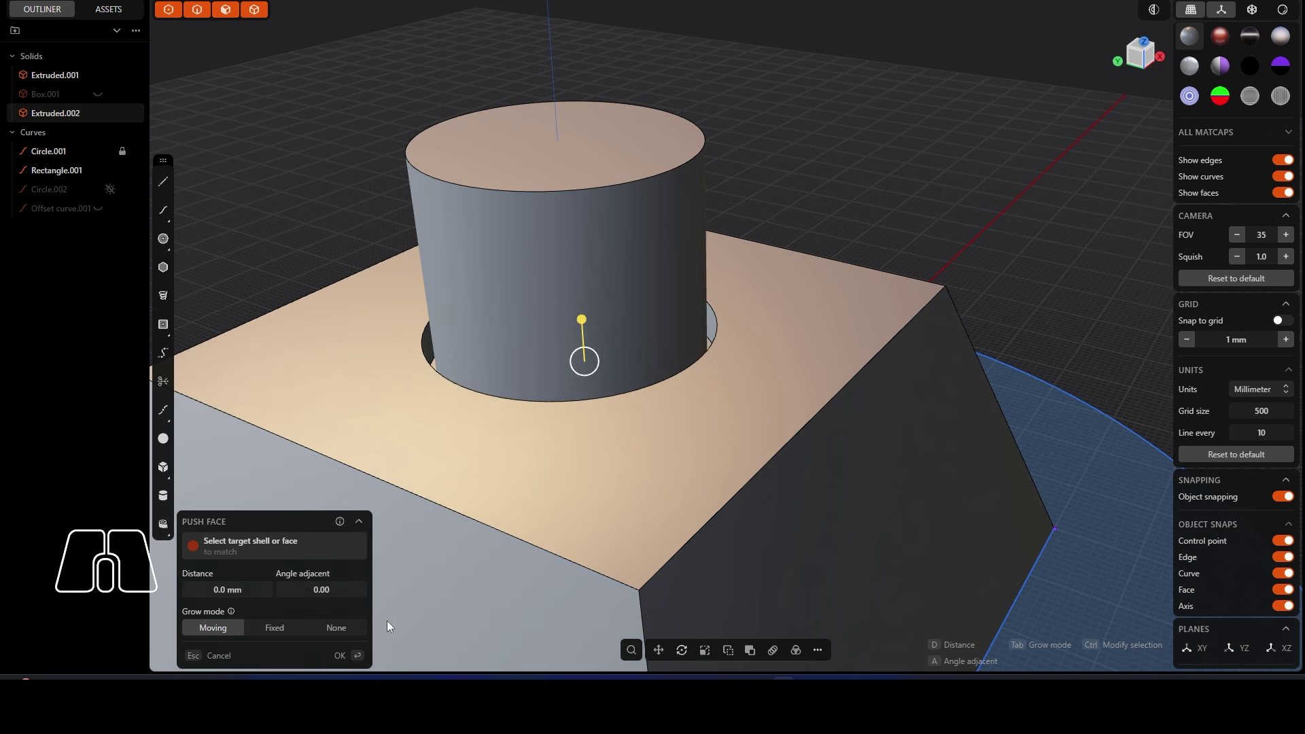
Step: Push the cylinder's top face down about 16 mm, close to the tapered solid's top face
click(528, 190)
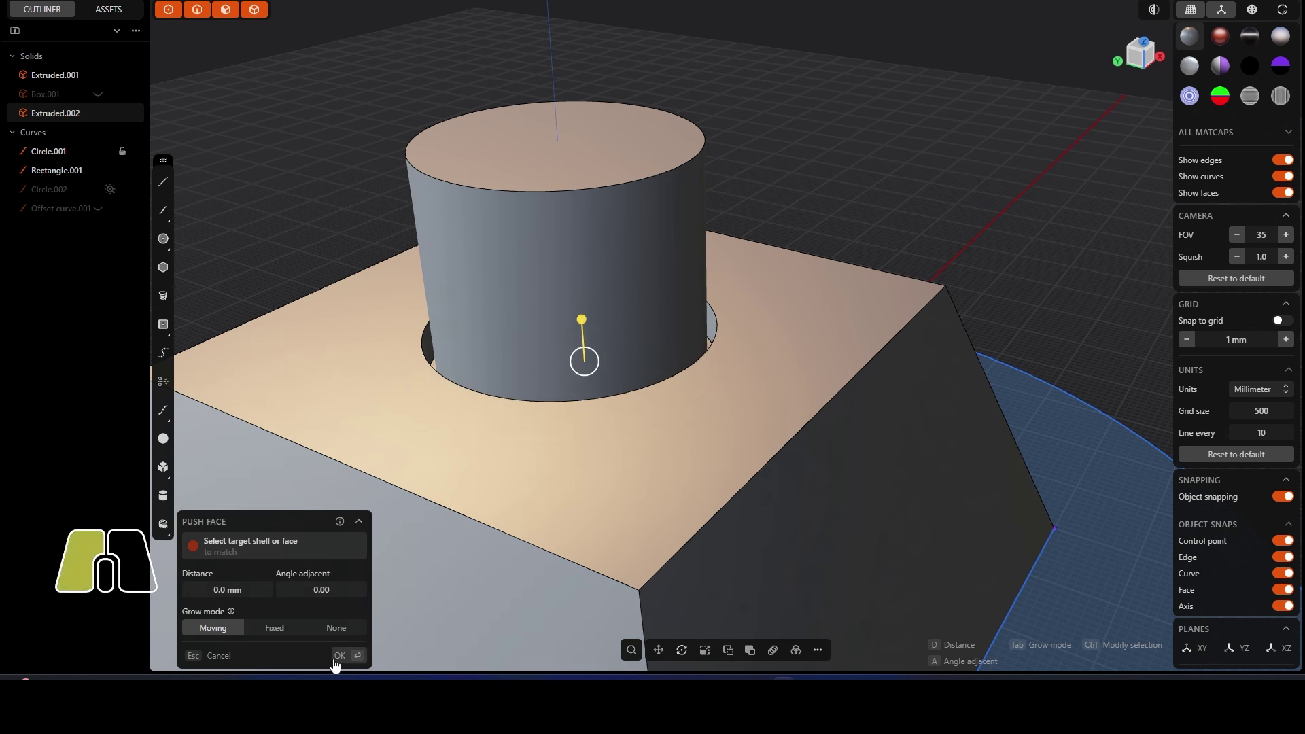
middle_drag(528, 190, 499, 317)
click(499, 317)
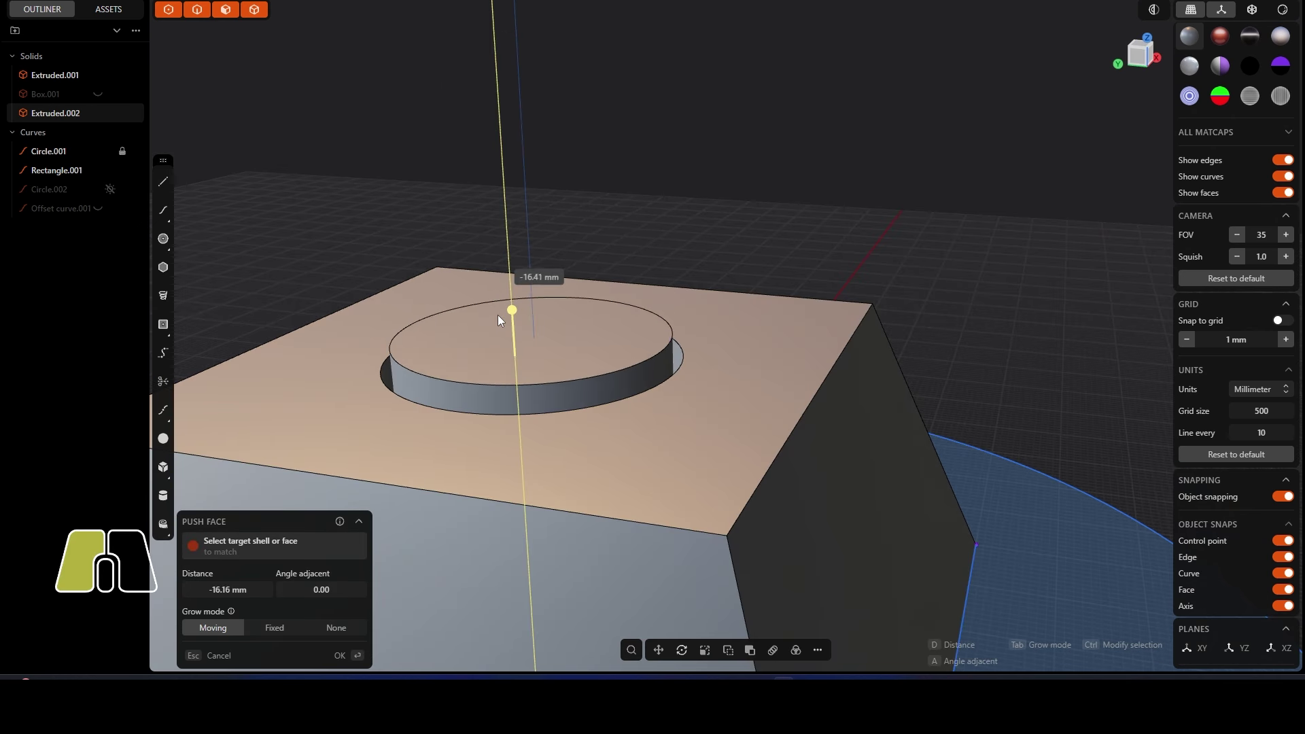
Step: Push the disc's top face upward by 2 mm and leave the front view
middle_drag(665, 373, 659, 335)
scroll(586, 293, up, 3)
middle_drag(568, 244, 645, 294)
drag(665, 340, 662, 310)
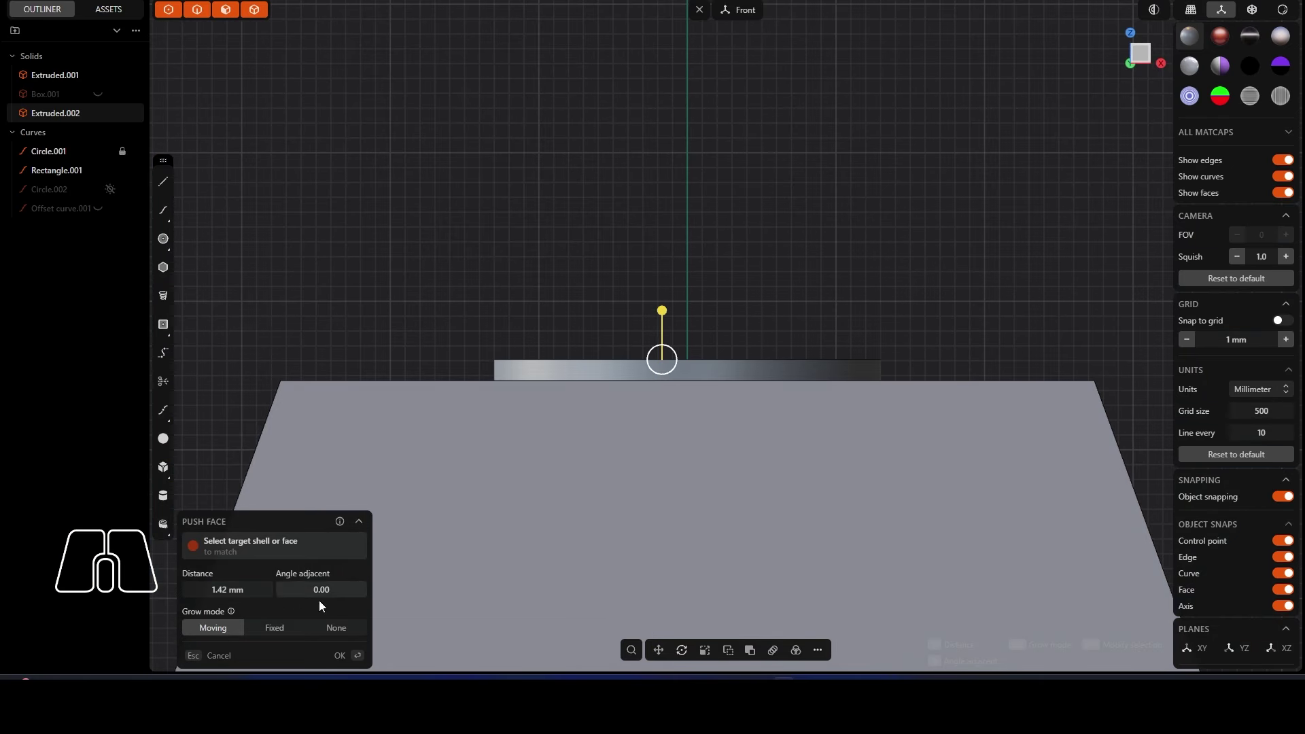
click(219, 591)
text(2)
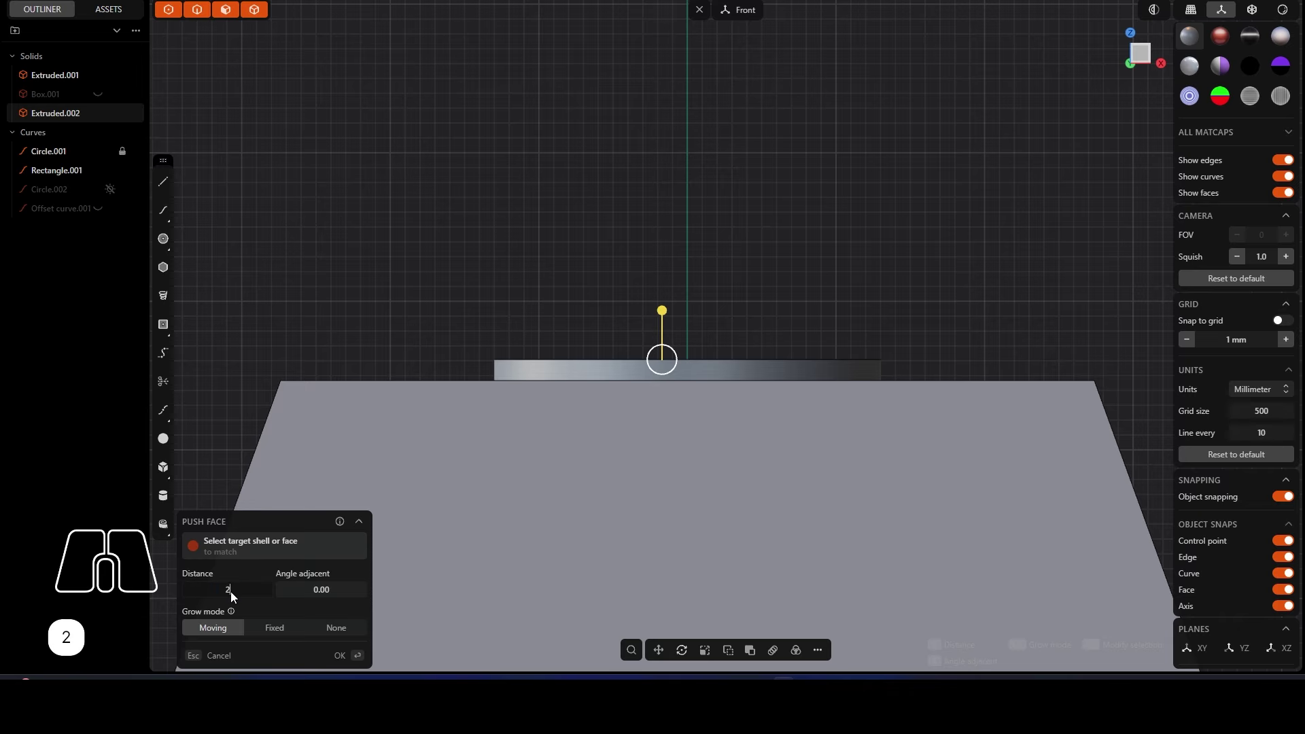
key(Return)
click(341, 653)
click(699, 9)
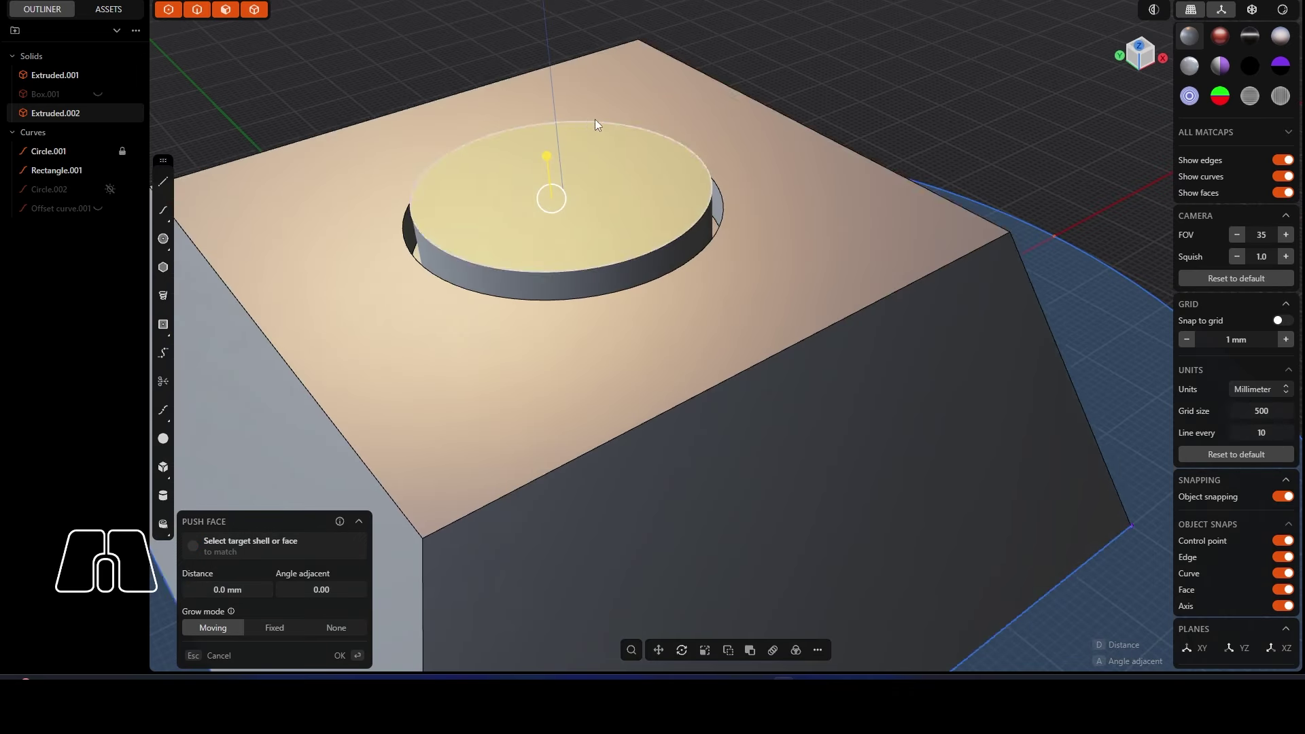
click(862, 76)
Step: Examine the disc and the clearance gap around it in the recess from several angles
scroll(782, 197, down, 1)
scroll(768, 191, down, 2)
middle_drag(761, 186, 519, 340)
scroll(526, 388, up, 2)
scroll(526, 389, down, 2)
middle_drag(527, 388, 519, 348)
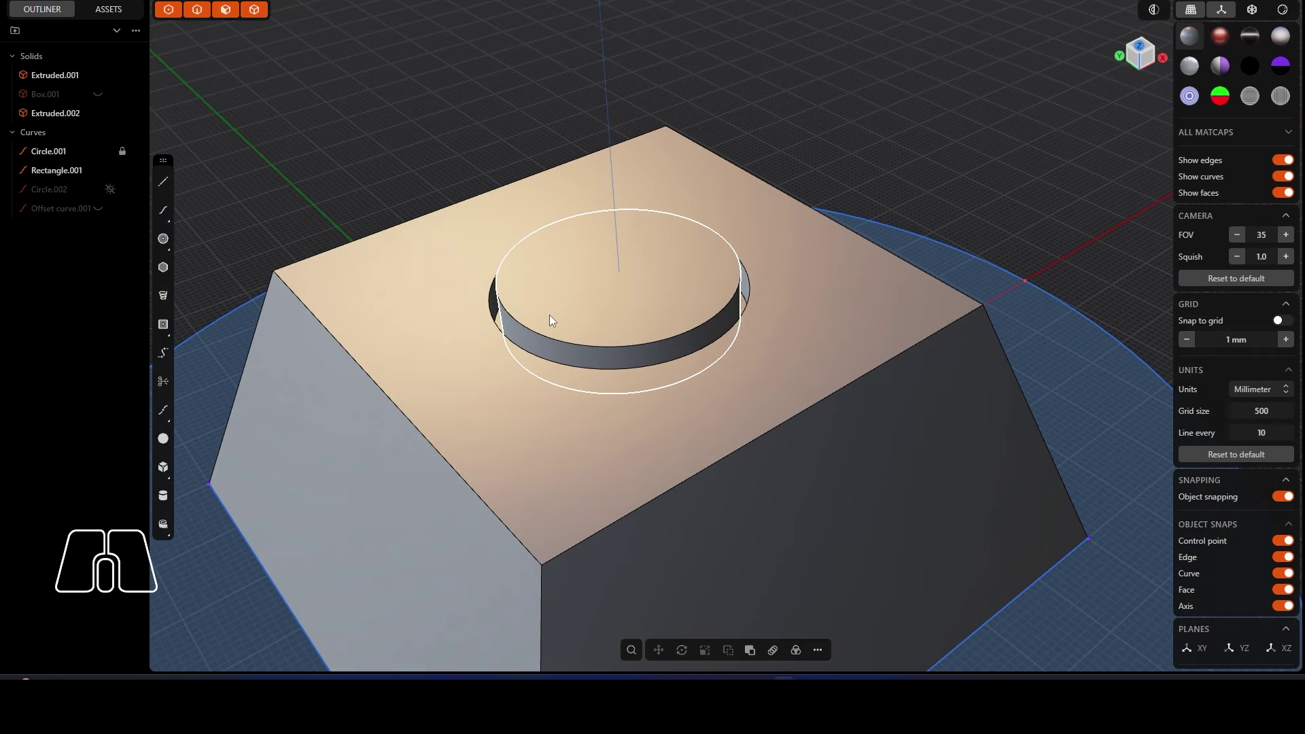
middle_drag(596, 340, 673, 272)
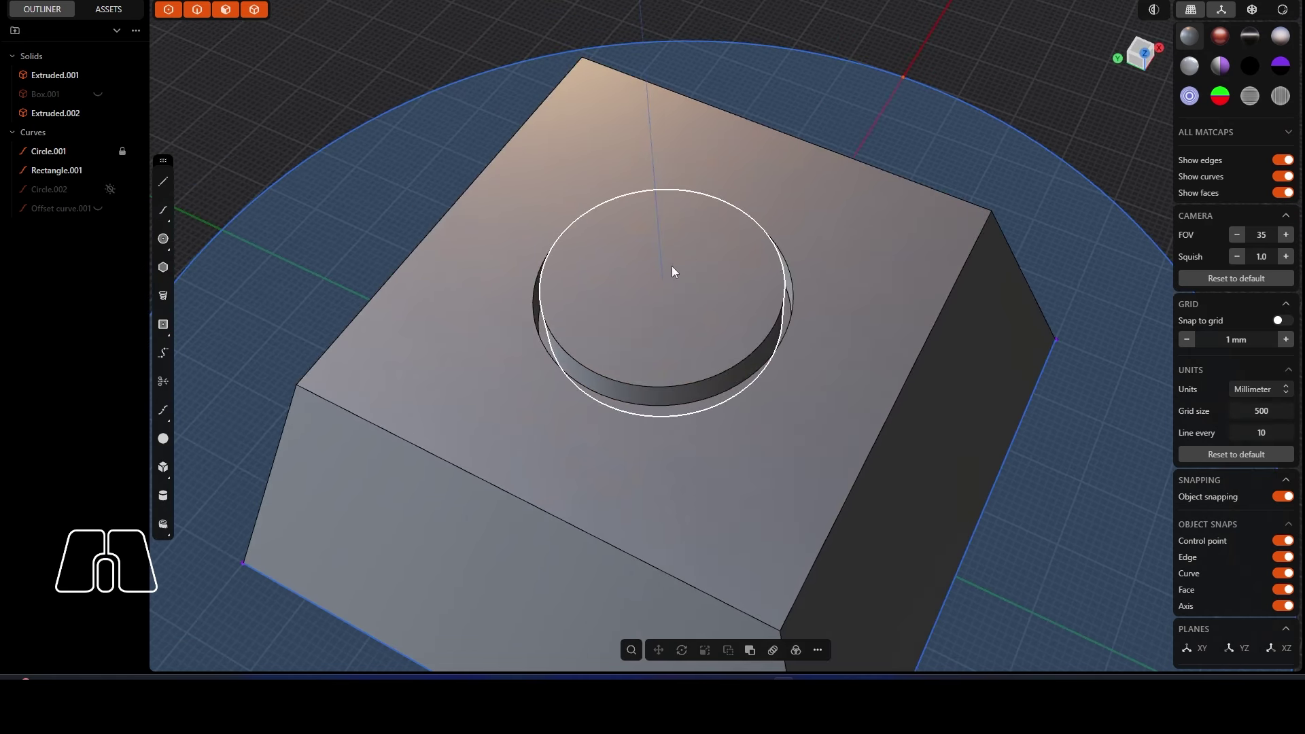
alt+middle_drag(639, 356, 557, 158)
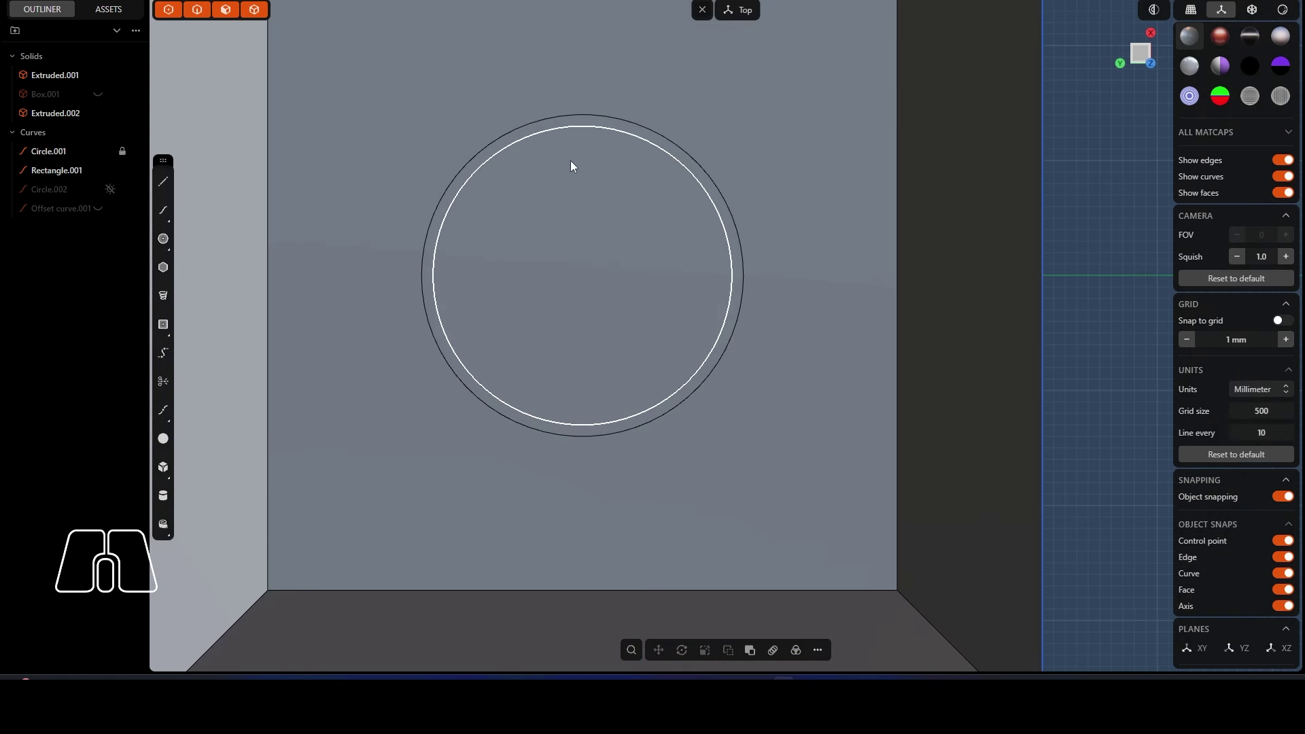
middle_drag(598, 470, 637, 464)
scroll(626, 407, up, 3)
right_drag(625, 407, 476, 279)
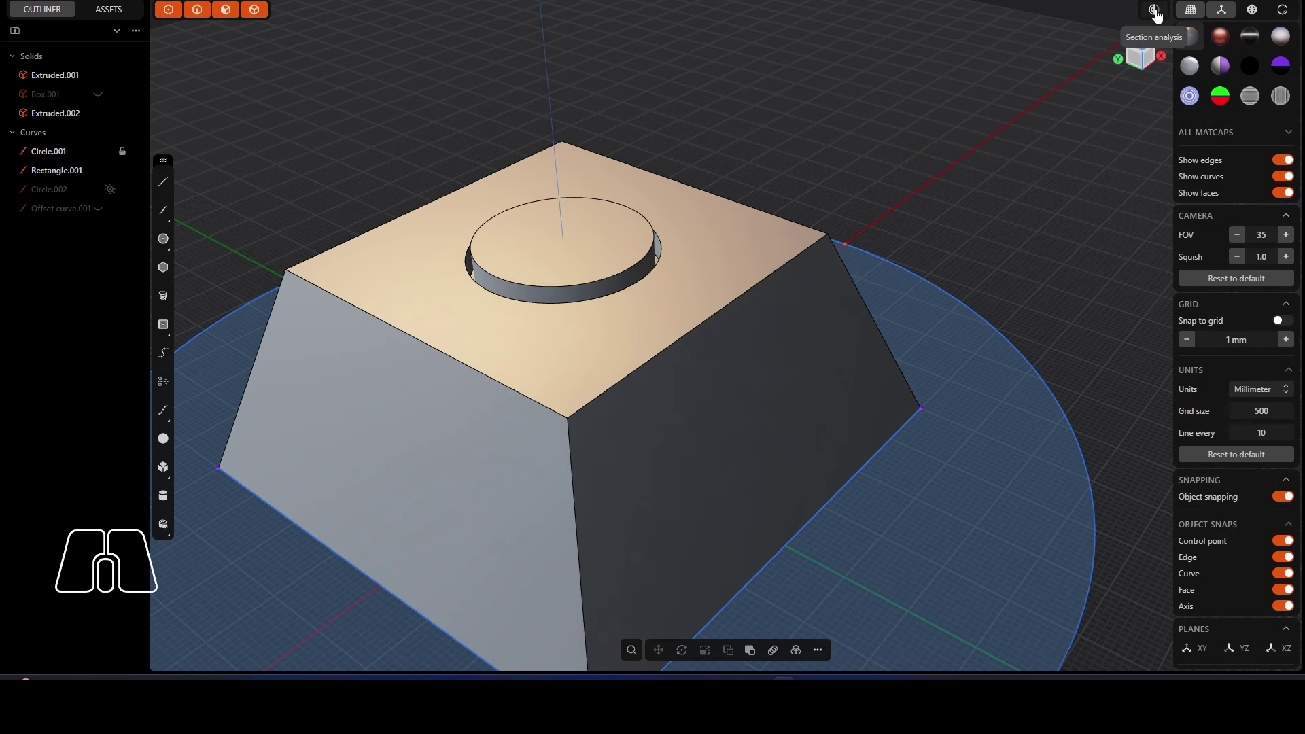
Step: Try a section analysis on the construction plane with the cut raised about 10.25 mm through the tapered base
scroll(415, 416, down, 3)
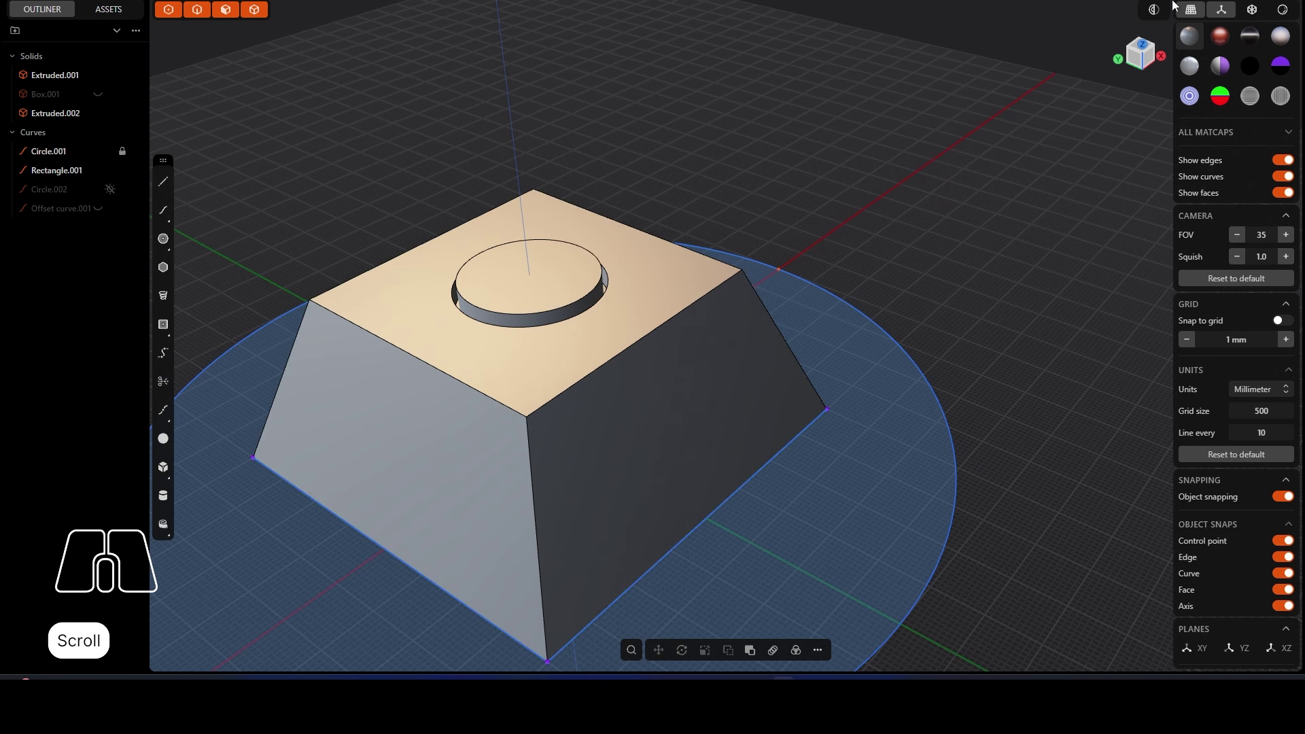
click(1154, 10)
scroll(998, 120, down, 2)
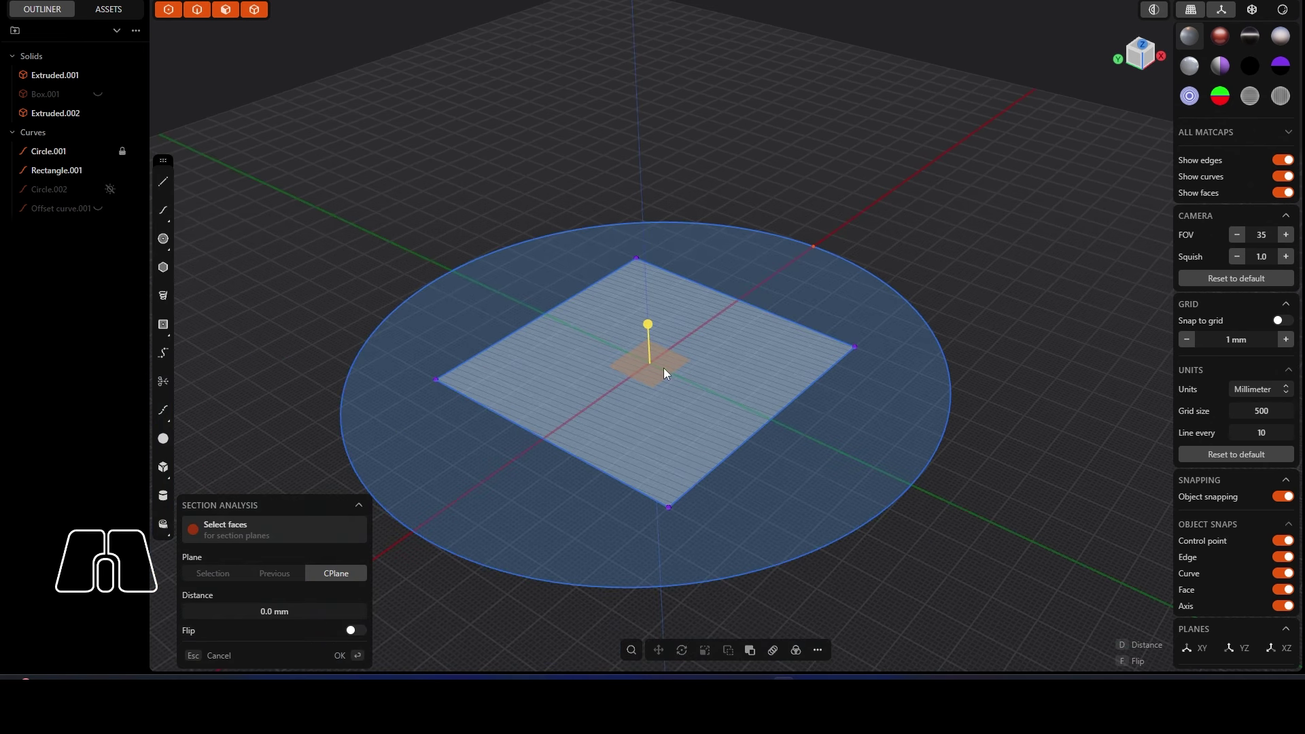
drag(647, 325, 642, 293)
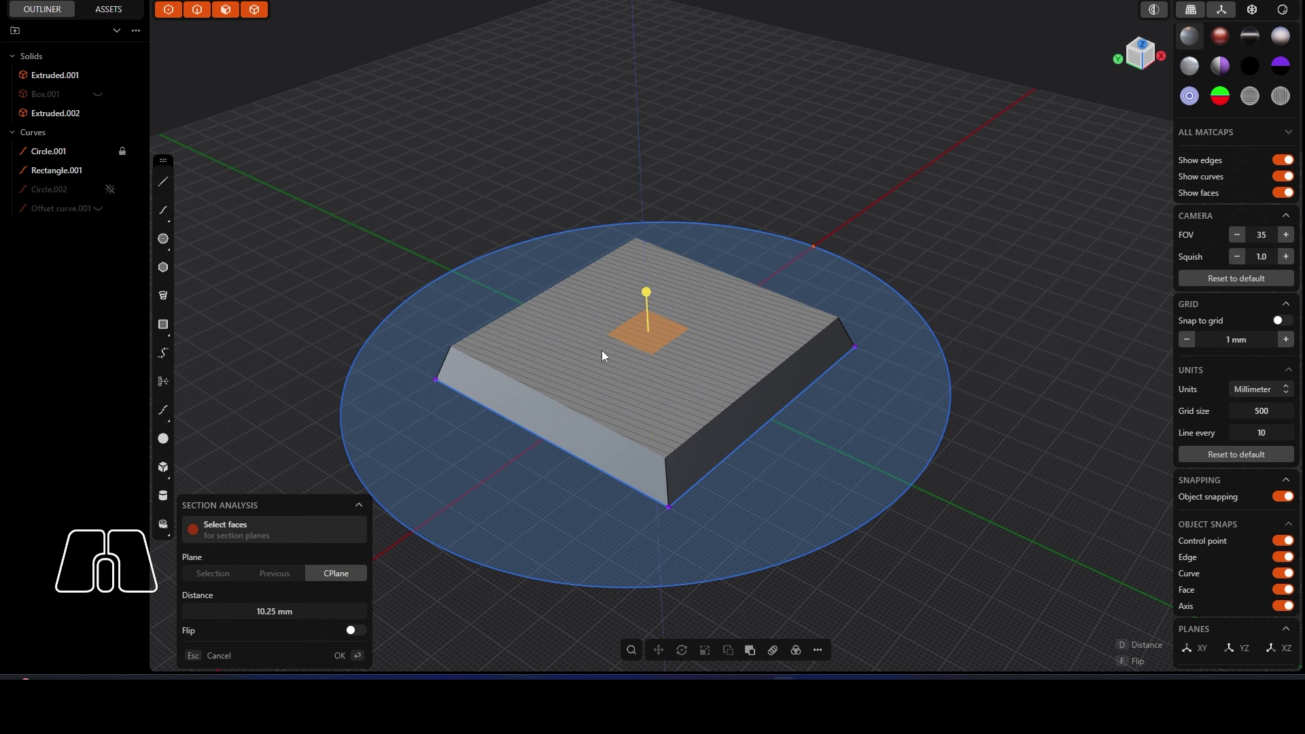
key(x)
key(c)
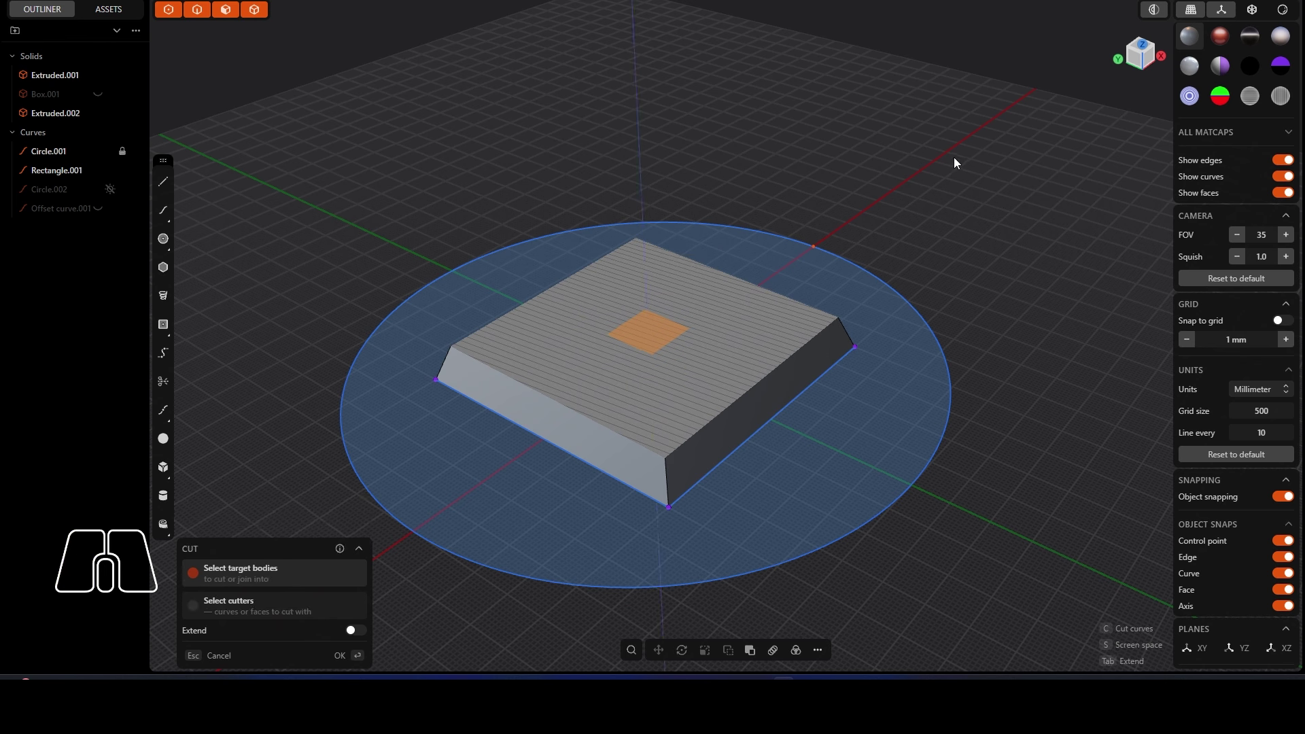
key(Escape)
key(Escape)
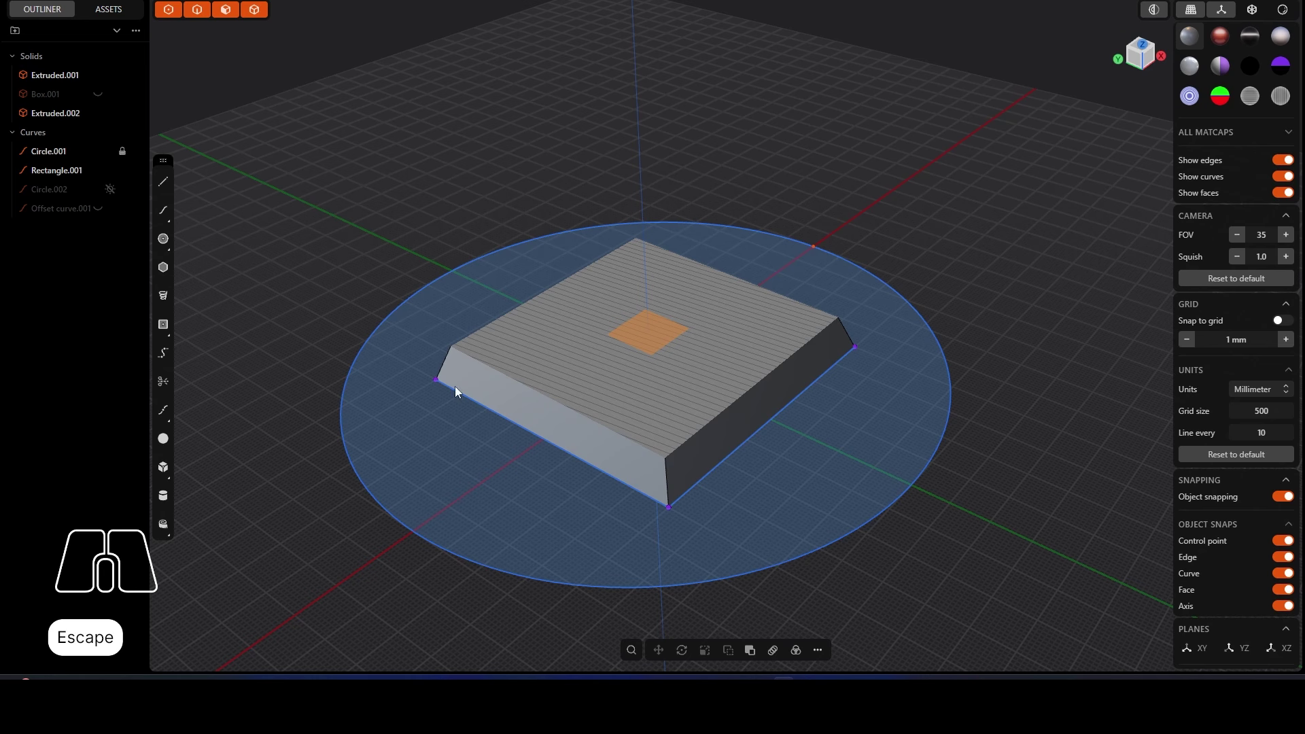
Step: Turn off the horizontal section analysis so the whole tapered base is shown again
scroll(389, 390, down, 2)
key(ctrl+z)
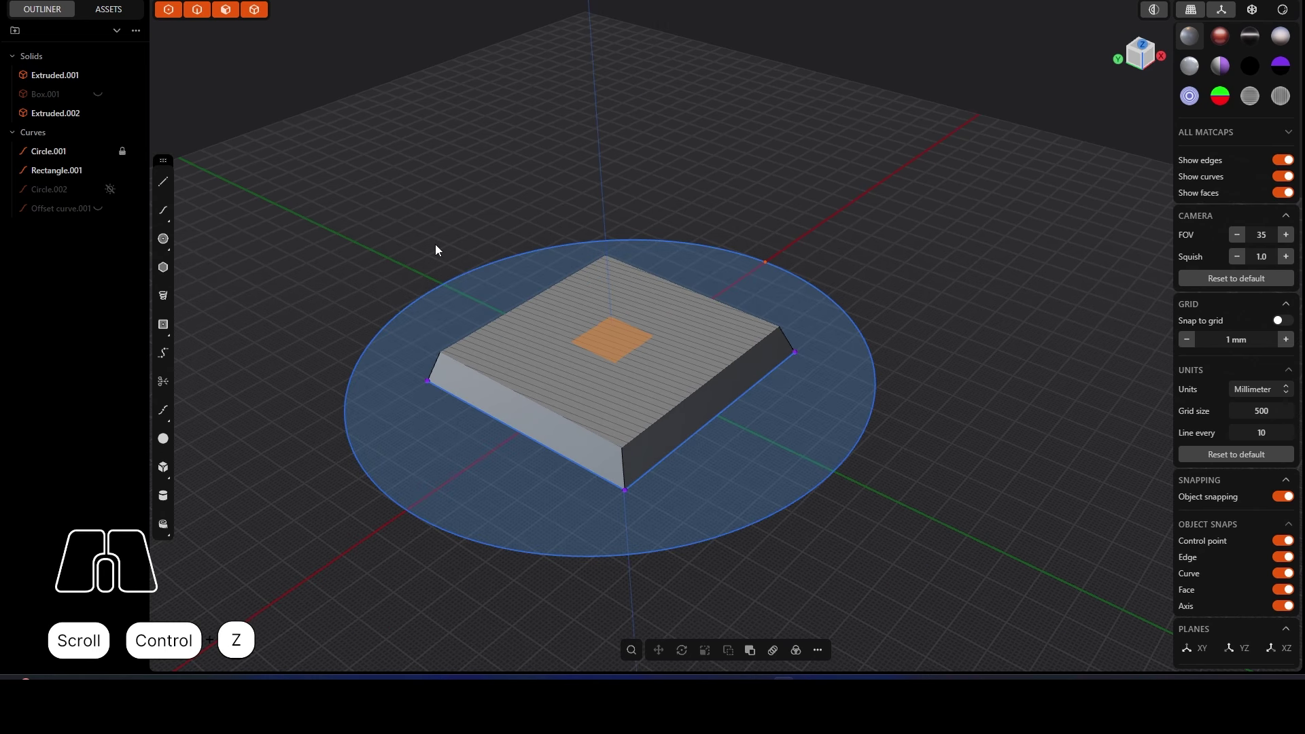
click(410, 247)
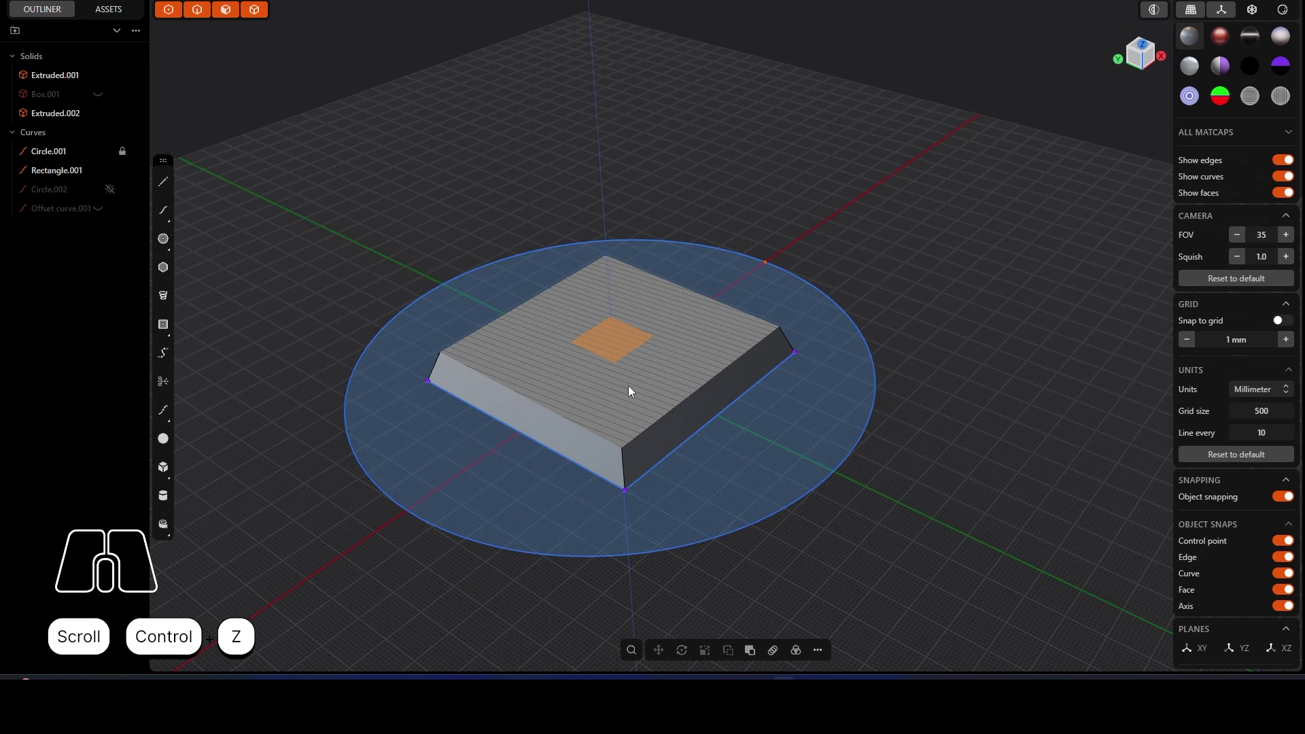
click(1161, 15)
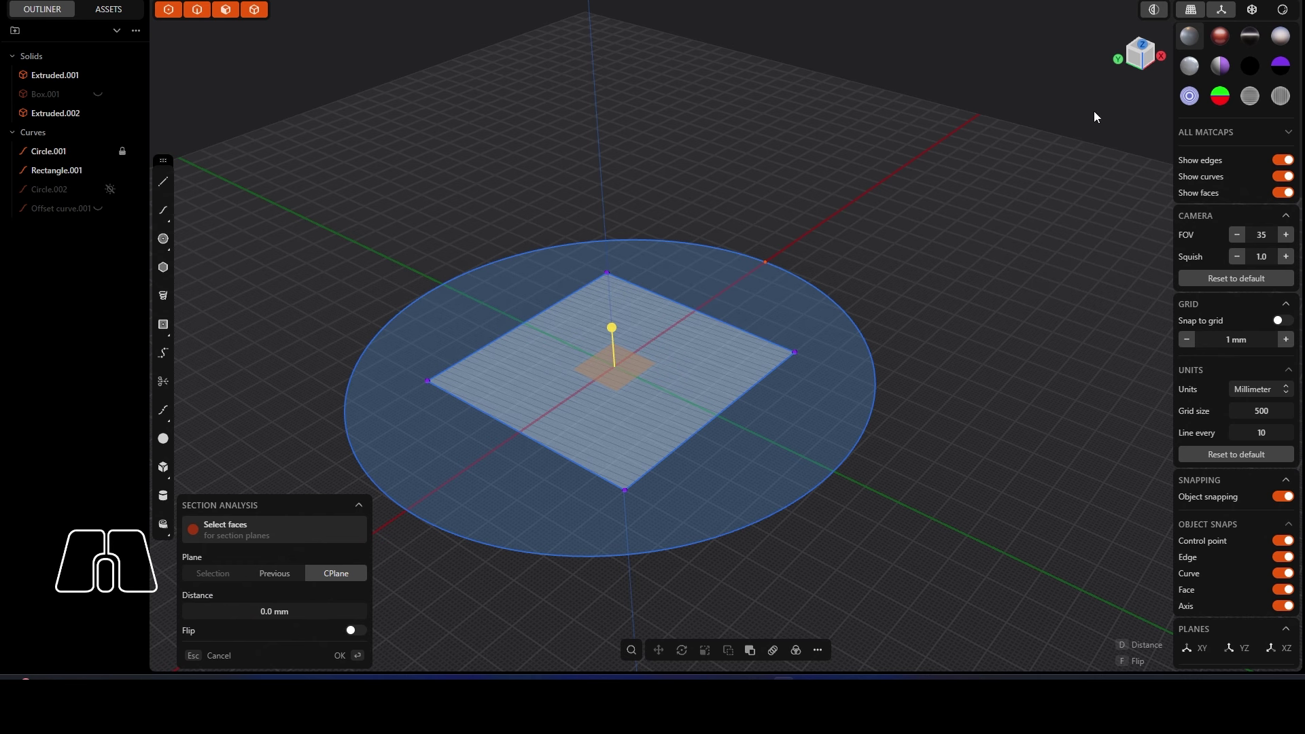
click(1156, 9)
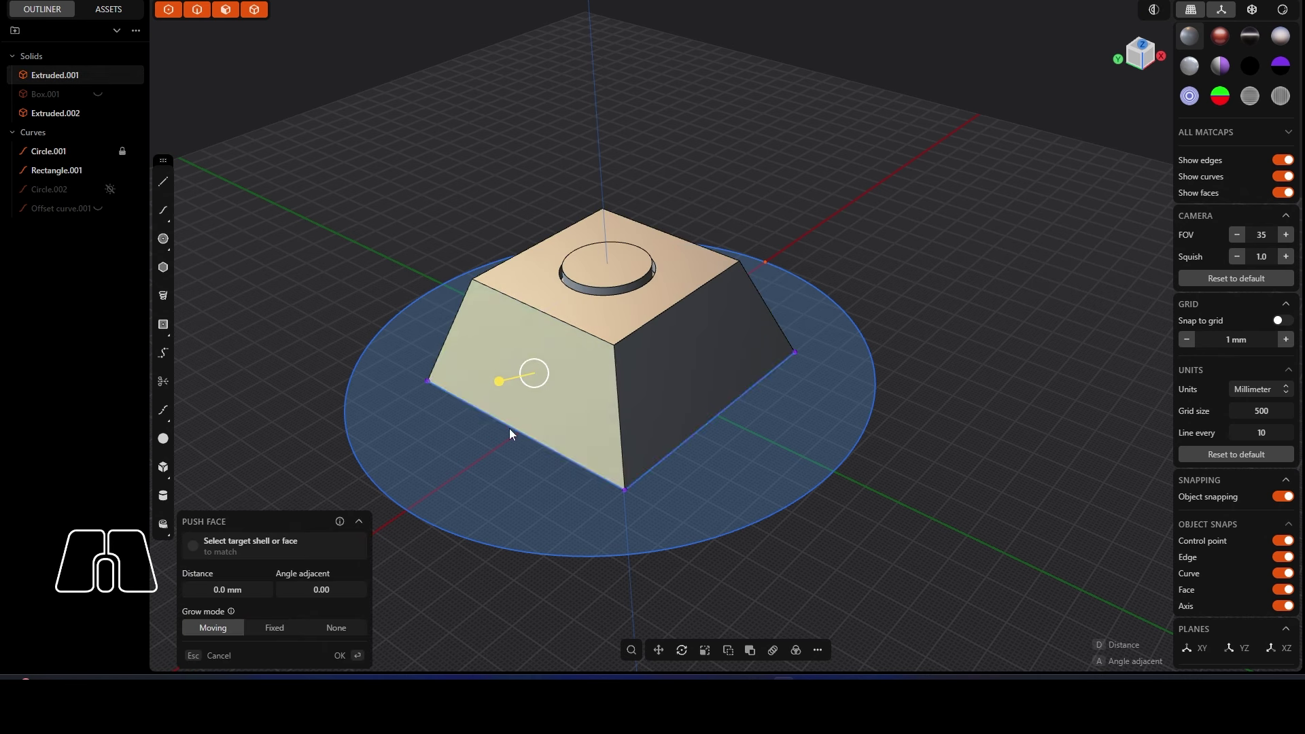
Step: Section the base parallel to its sloped side face at about -26.05 mm and inspect the gap around the disc
click(1153, 10)
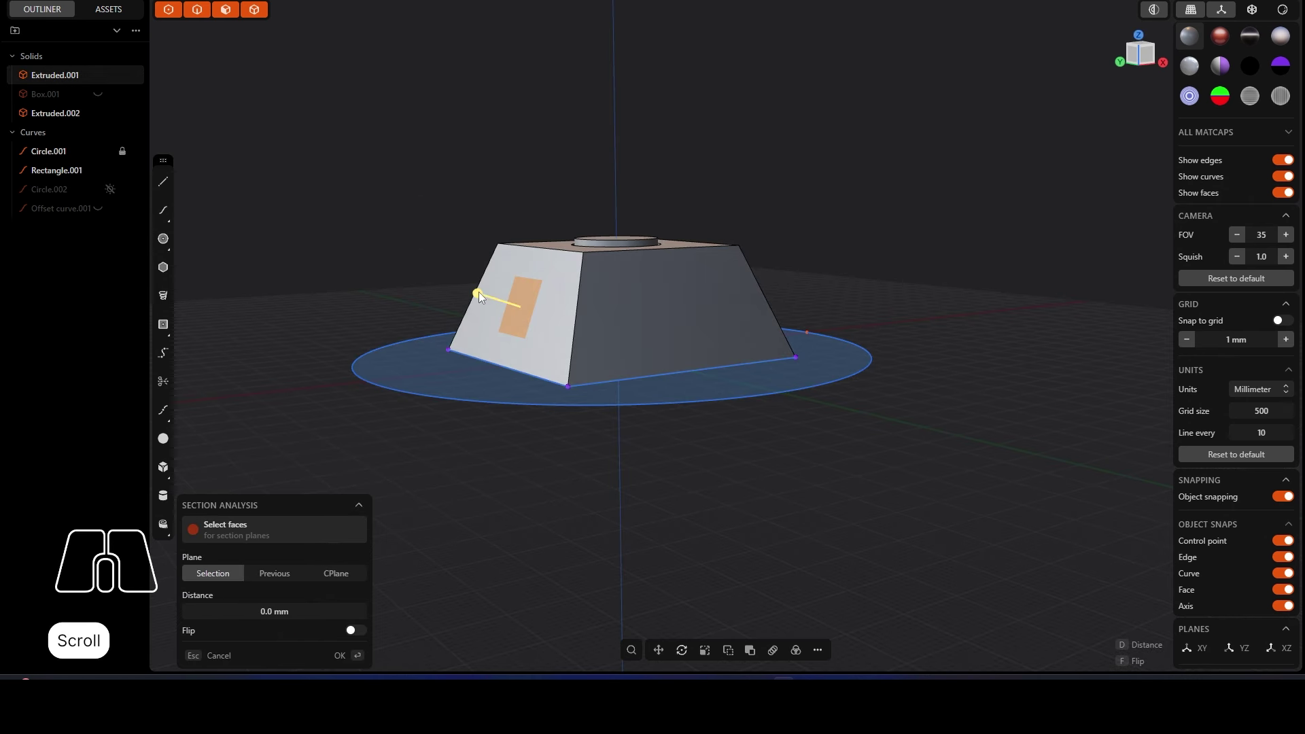
drag(479, 291, 550, 306)
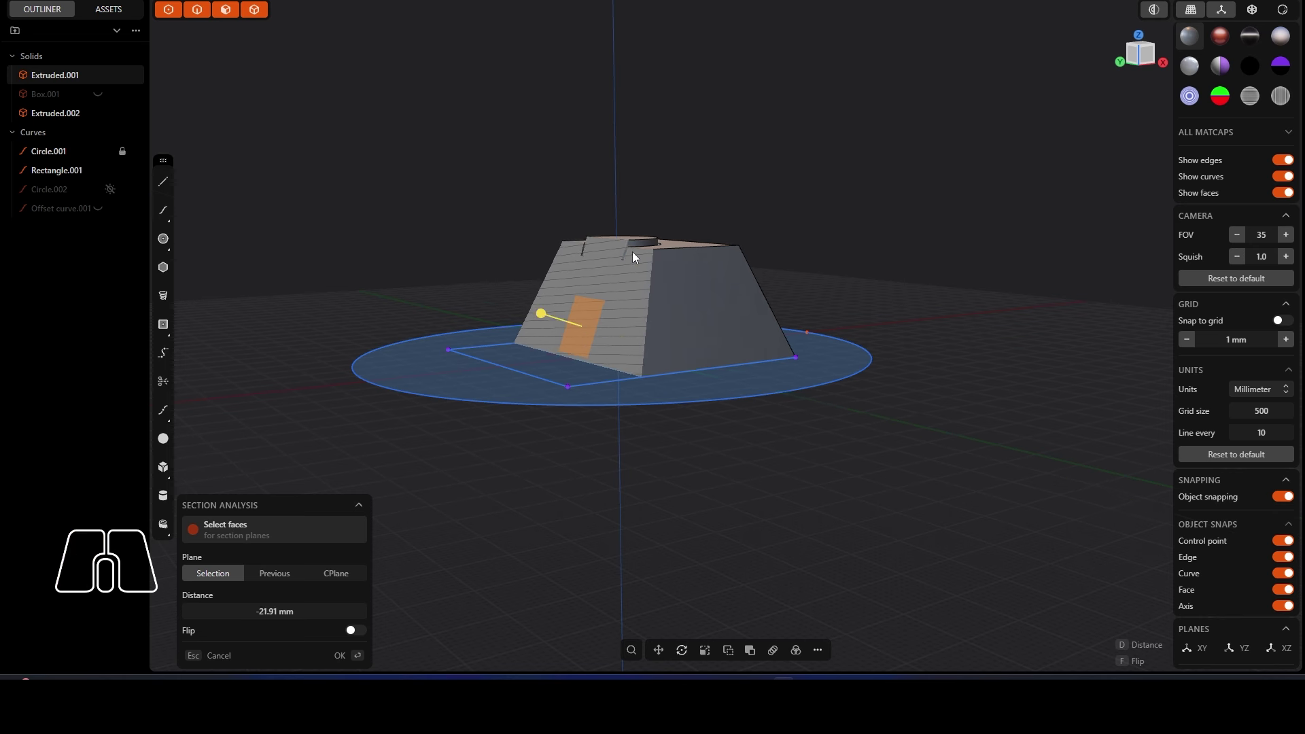
scroll(616, 275, up, 5)
right_drag(594, 267, 503, 318)
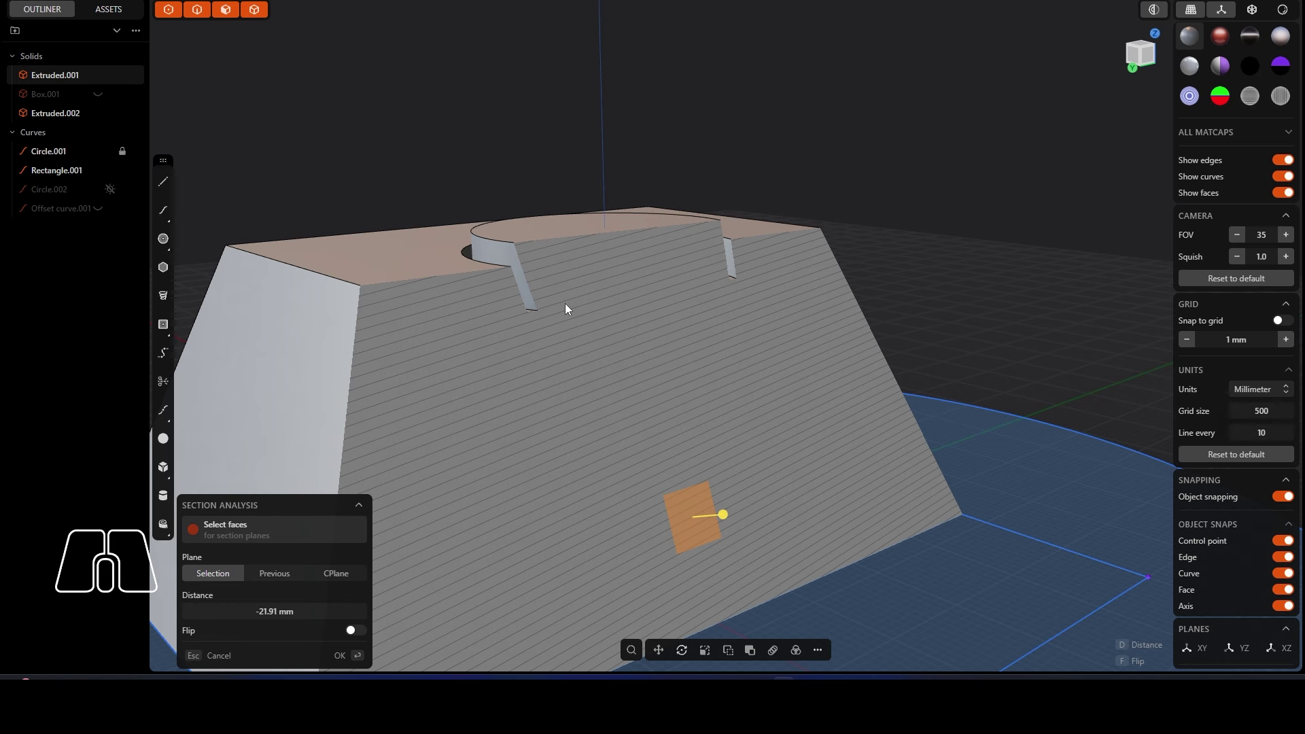
right_drag(565, 303, 642, 328)
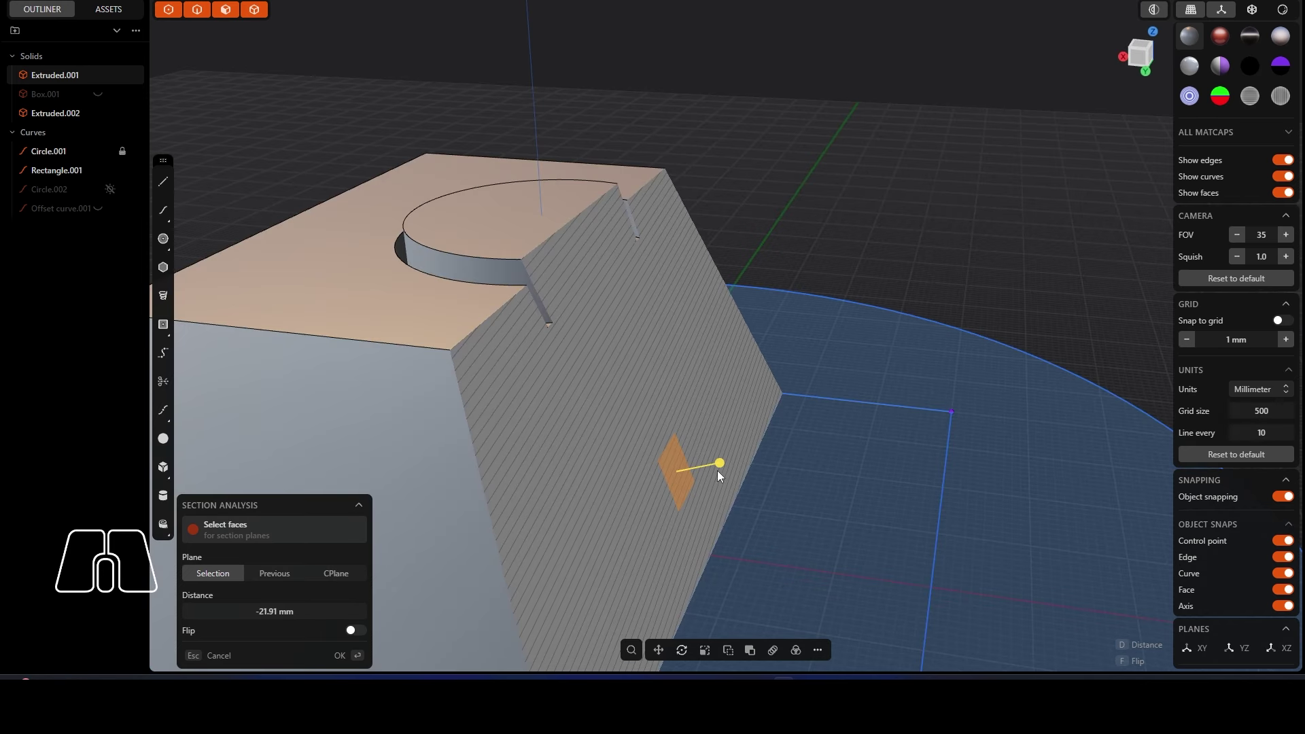
drag(718, 470, 685, 472)
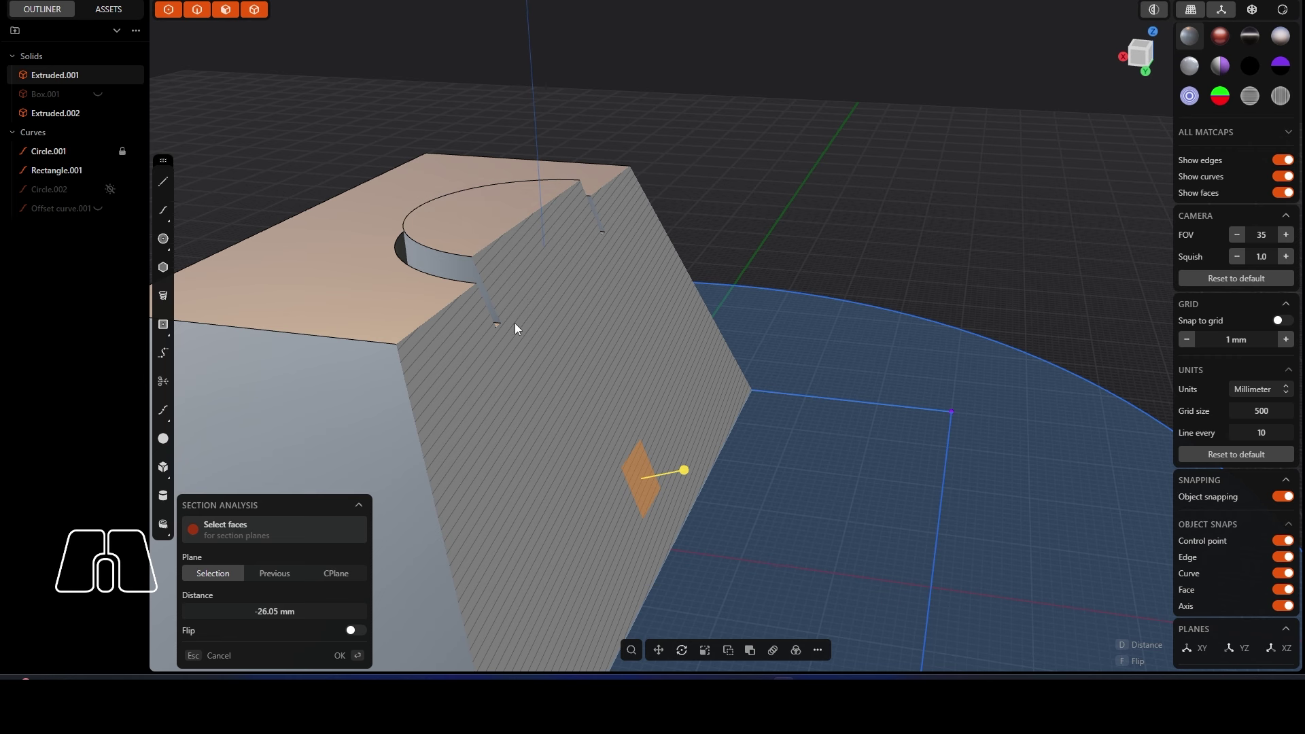
middle_drag(528, 317, 564, 555)
click(354, 657)
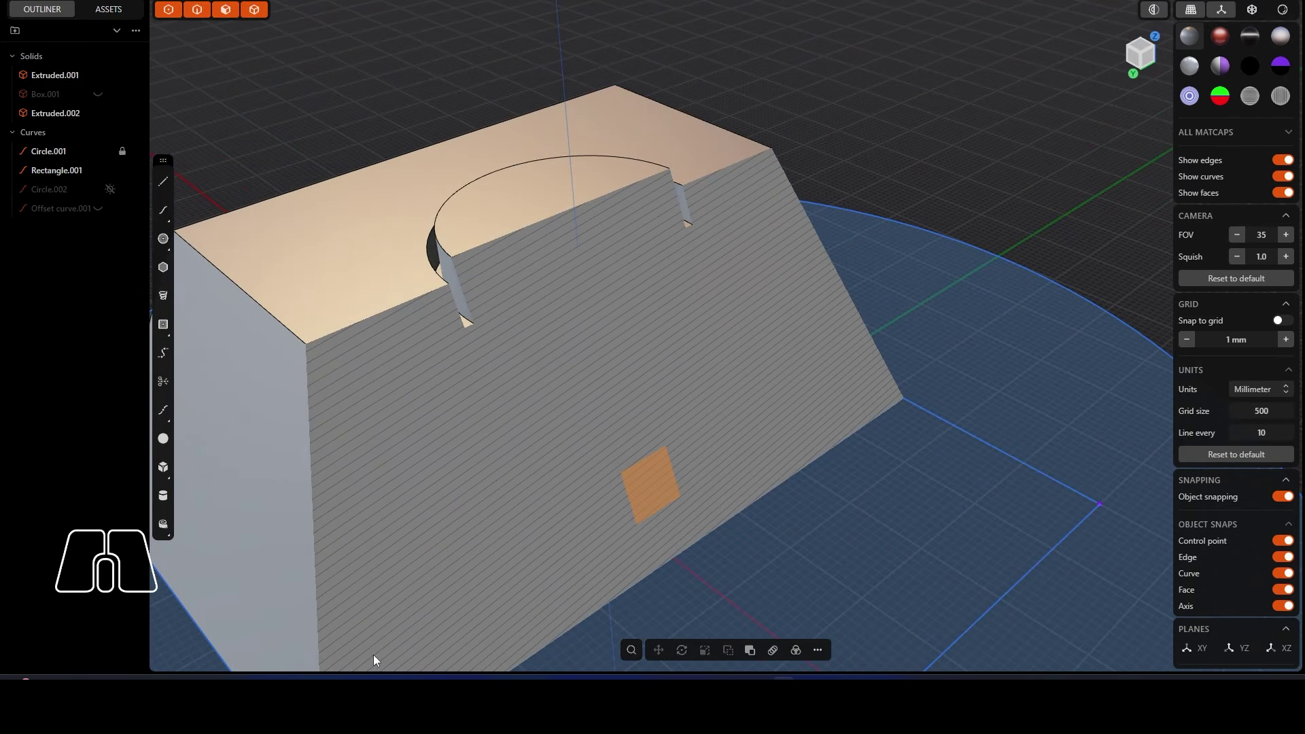
Step: Remove the section through the sloped side and view the complete base with its disc
scroll(557, 495, down, 2)
middle_drag(938, 109, 658, 304)
right_drag(658, 304, 626, 333)
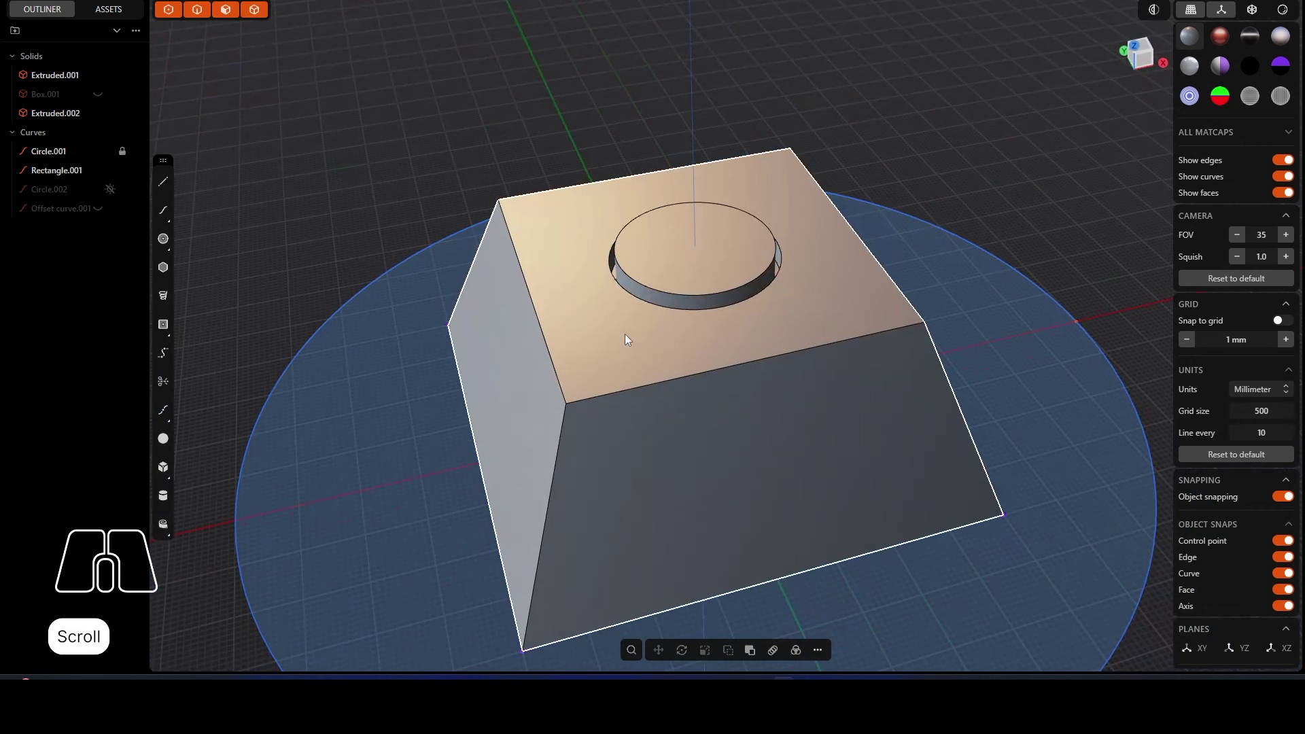
scroll(625, 333, down, 1)
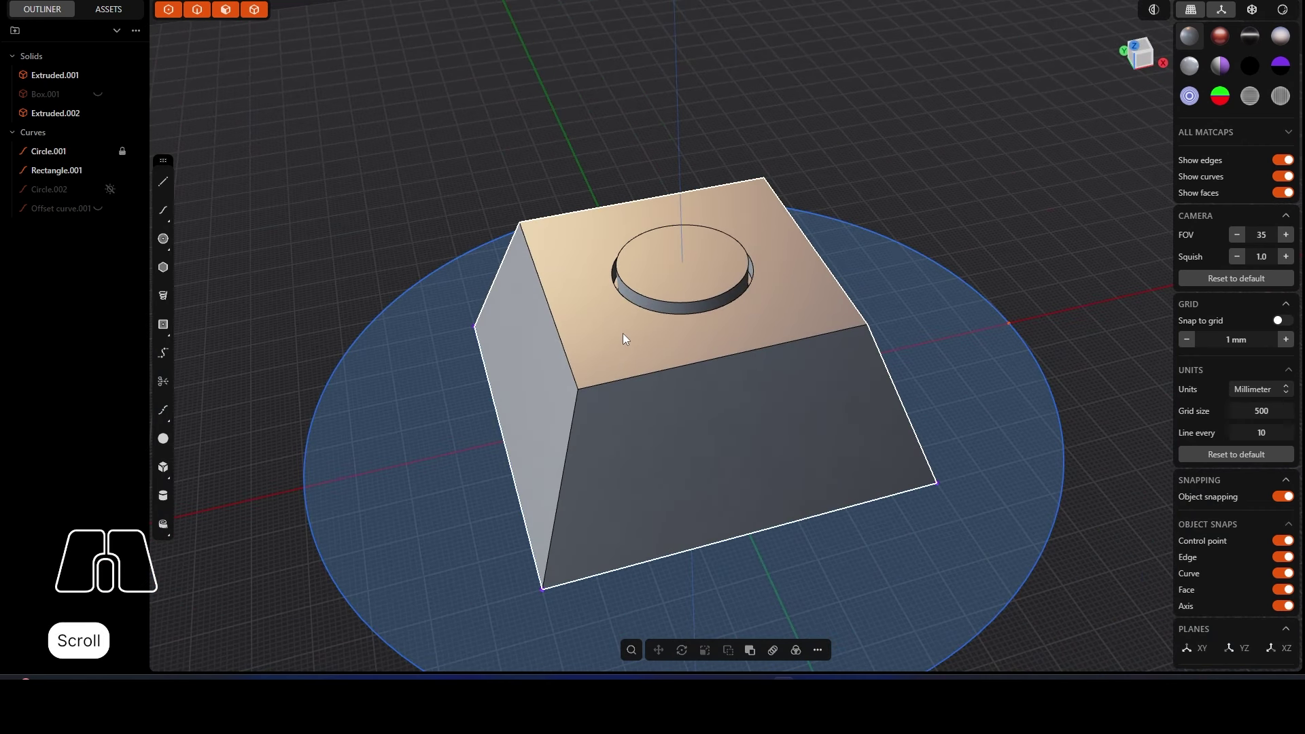
Step: Unhide the box above the tapered base and check its position over the disc
click(90, 94)
middle_drag(272, 204, 527, 235)
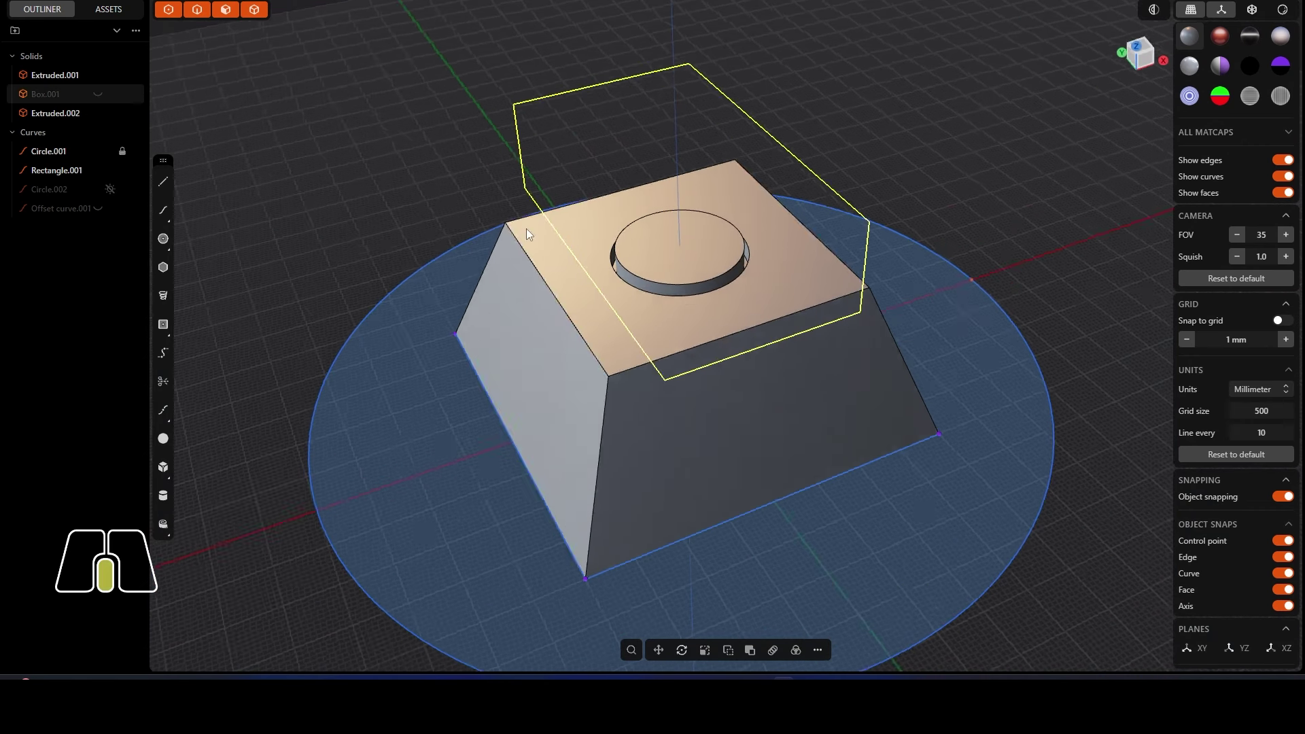
click(98, 94)
middle_drag(482, 287, 553, 326)
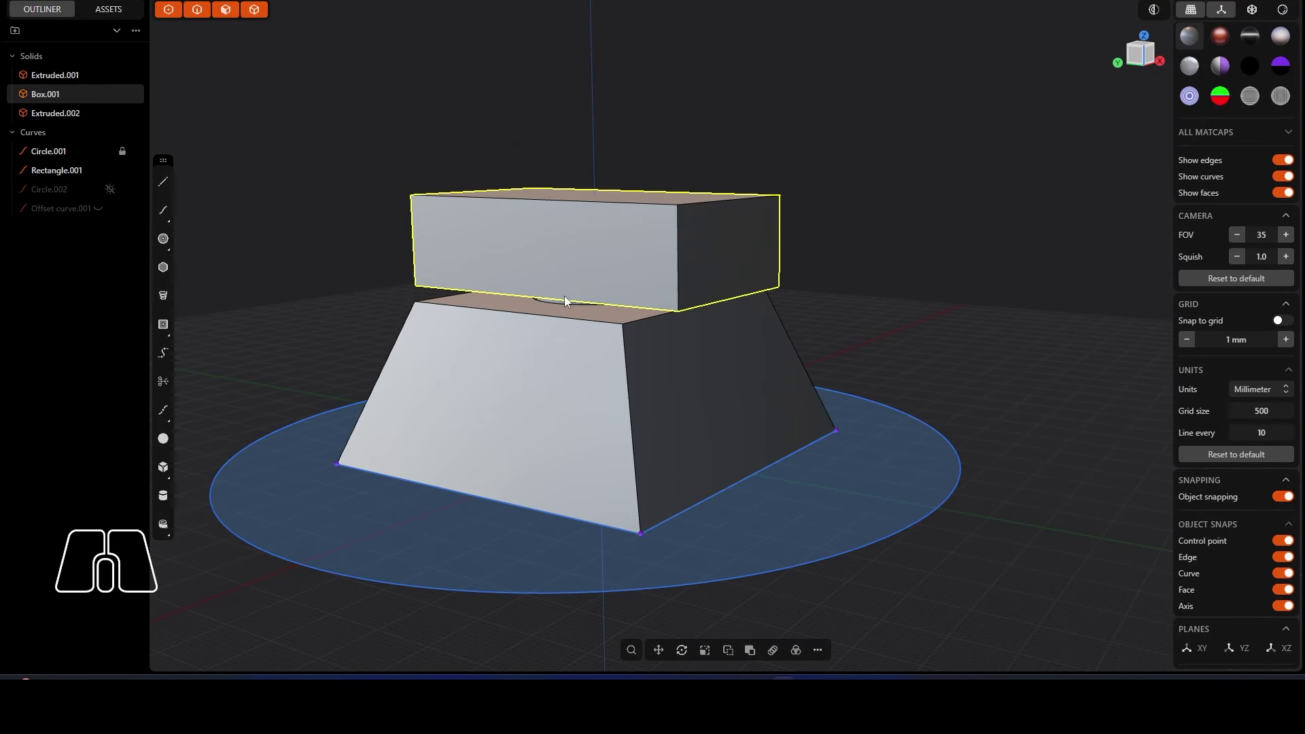
mouse_move(548, 295)
middle_down()
mouse_move(543, 317)
mouse_move(566, 305)
middle_up()
scroll(565, 304, up, 3)
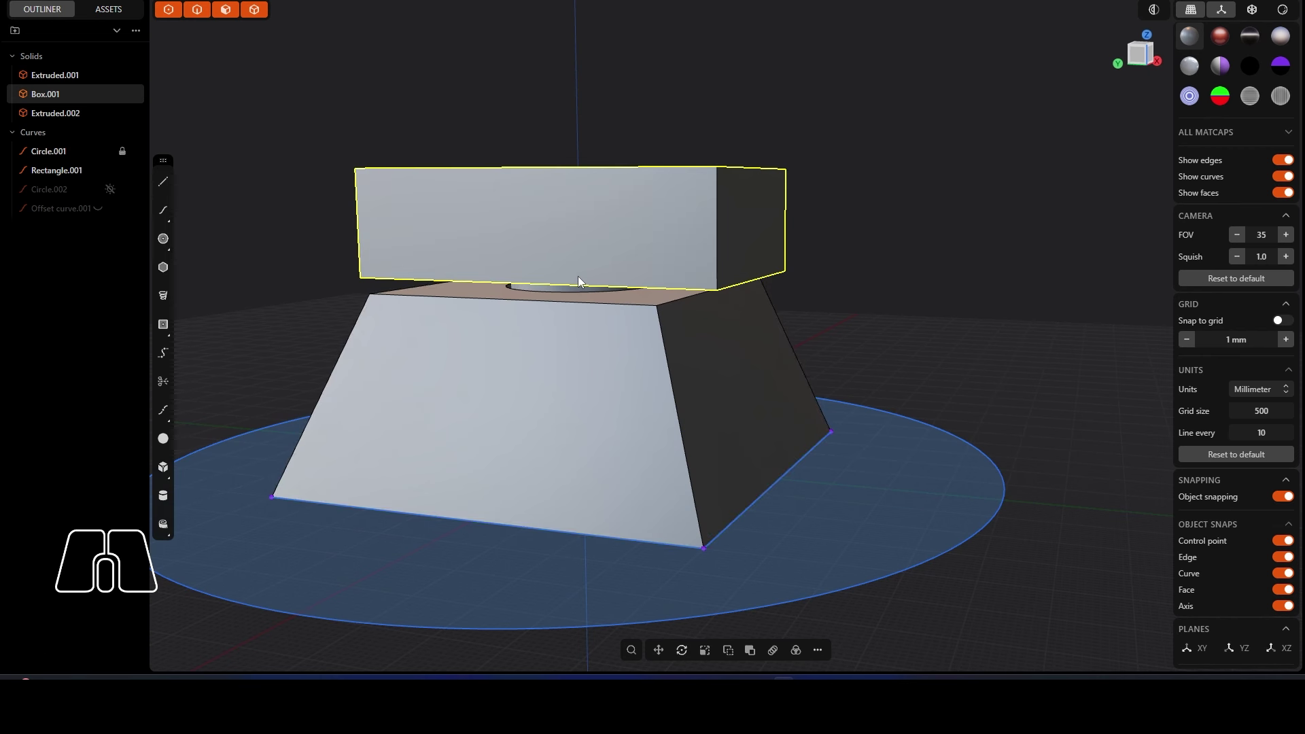
scroll(577, 279, down, 2)
middle_drag(609, 276, 462, 365)
Step: Draw a new cylinder body on the box's end face, about 20 mm in diameter and extending about 52.24 mm outward
click(163, 495)
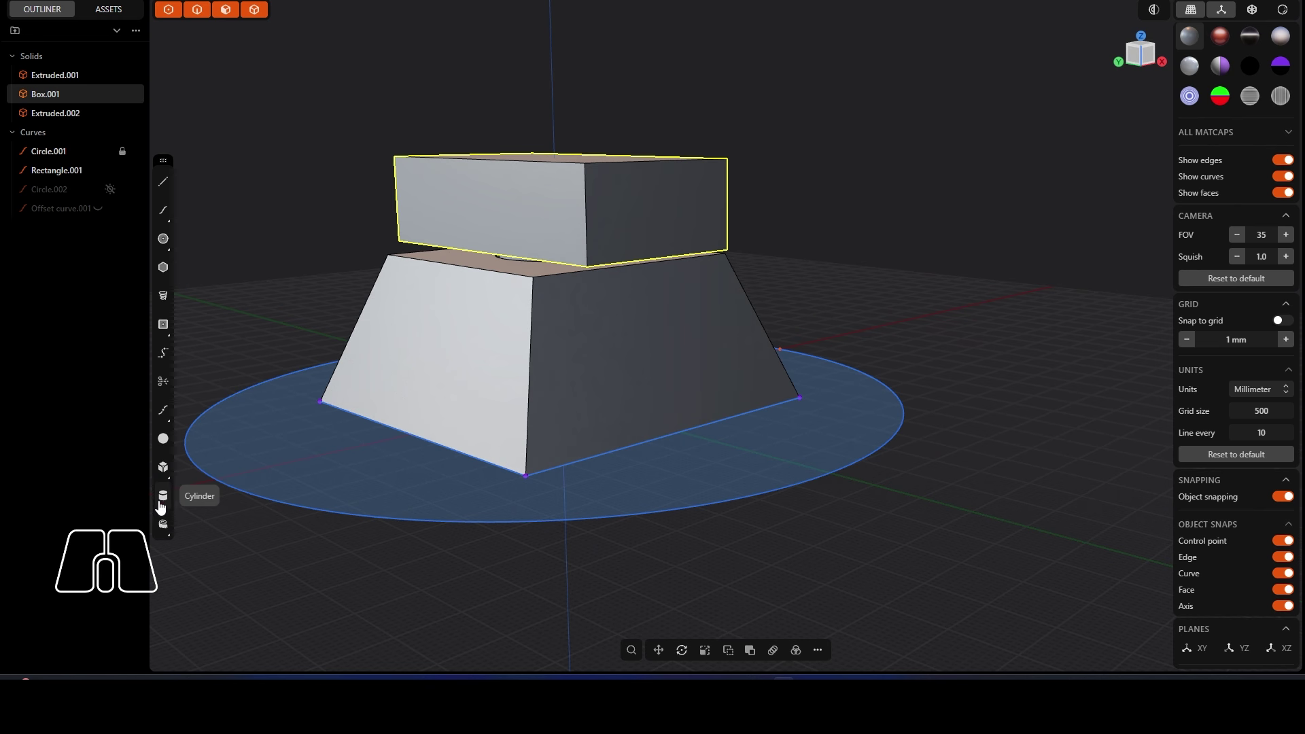
click(662, 210)
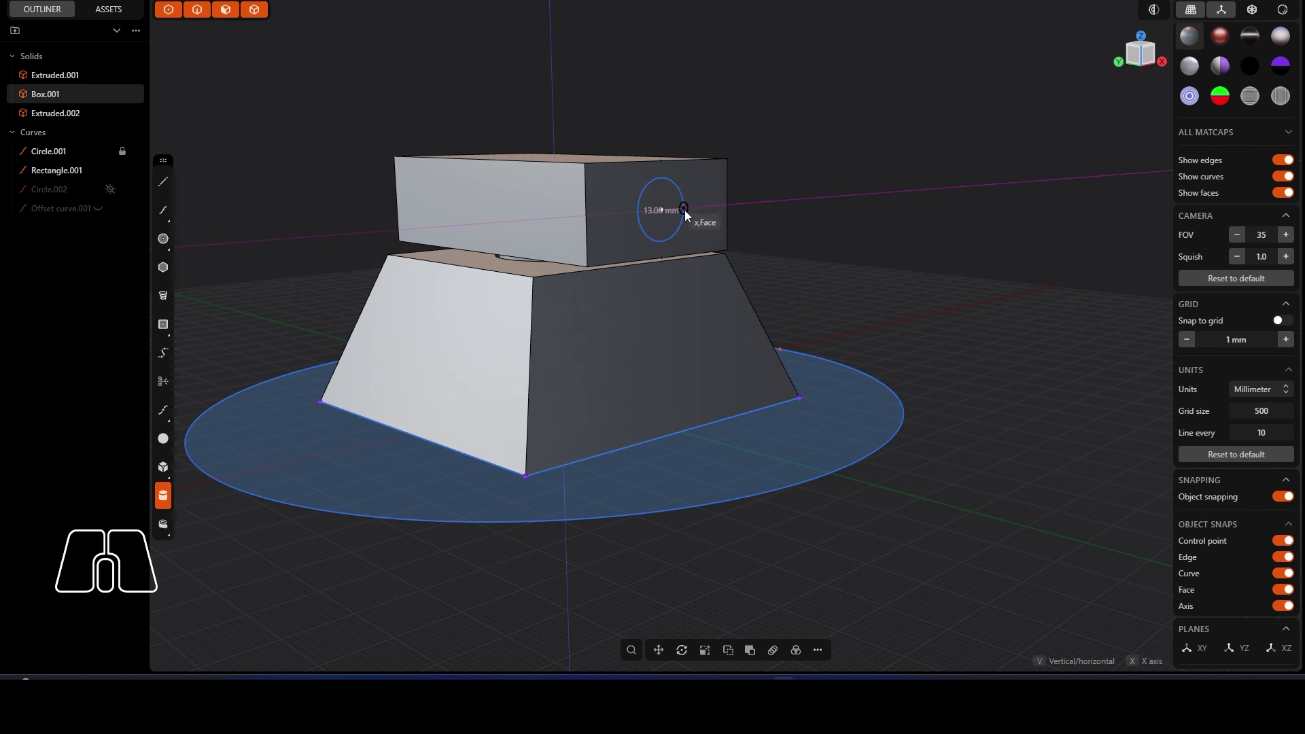
click(664, 258)
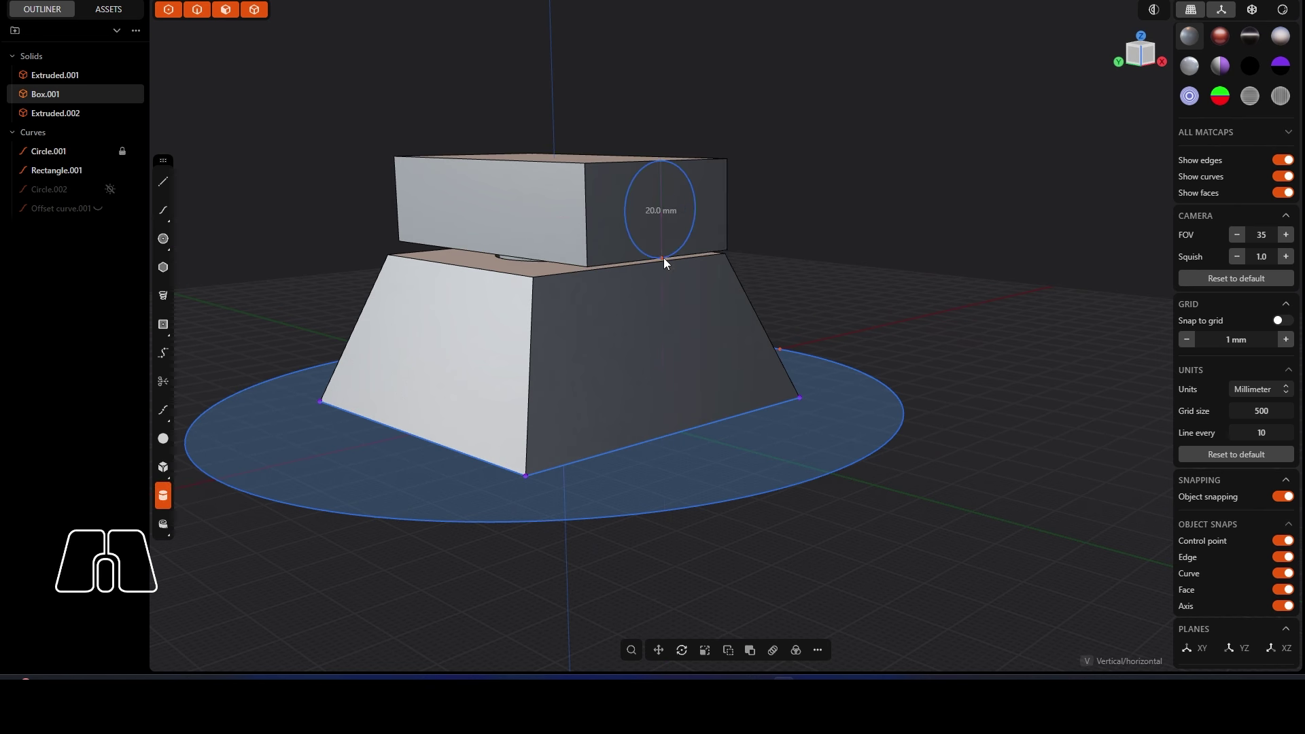
key(b)
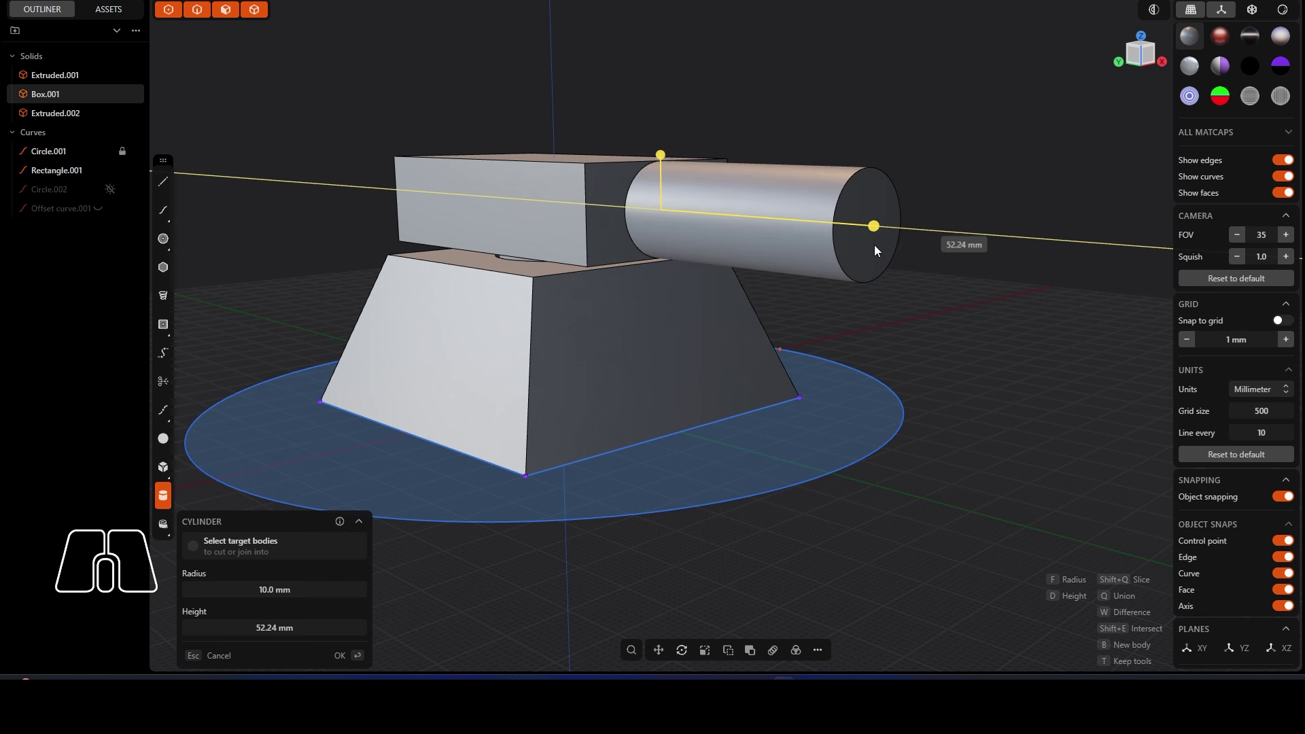
key(Return)
Step: Reduce the cylinder's radius to 5 mm and finish it as a barrel on the box's end face
middle_drag(699, 217, 664, 181)
drag(582, 149, 585, 172)
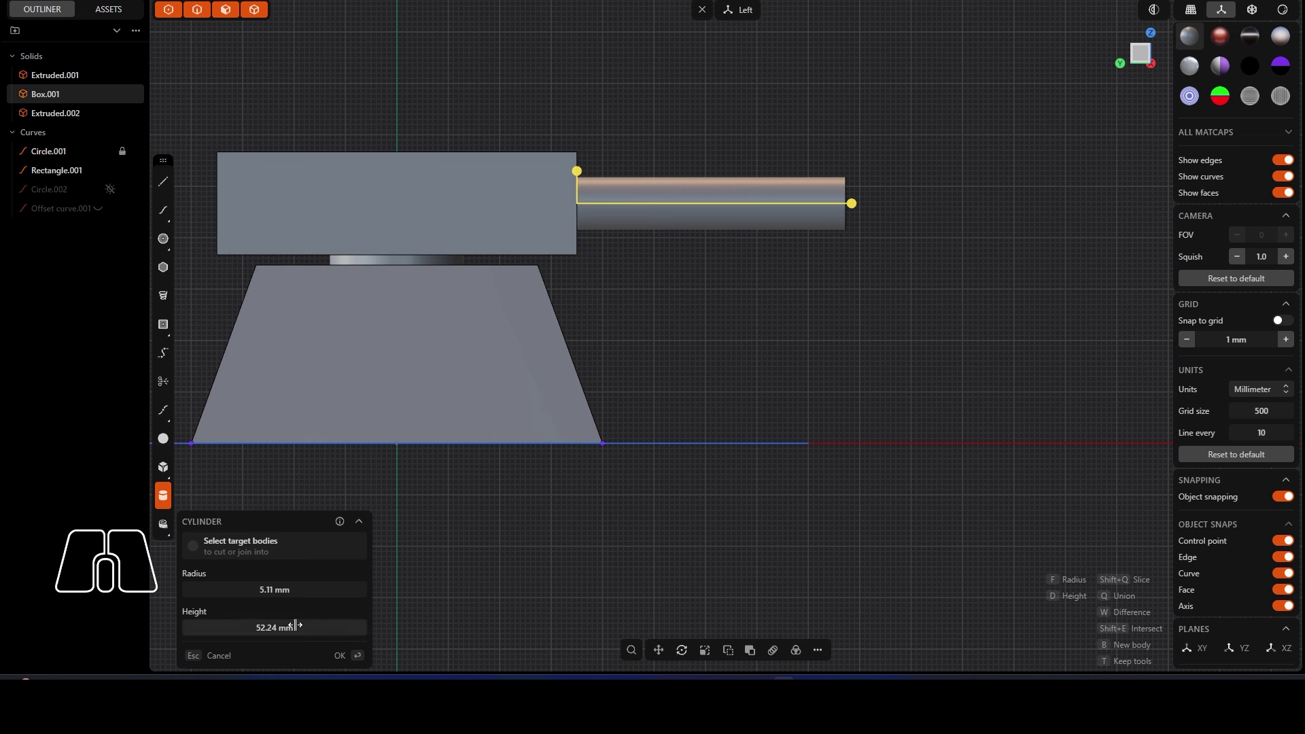
click(286, 591)
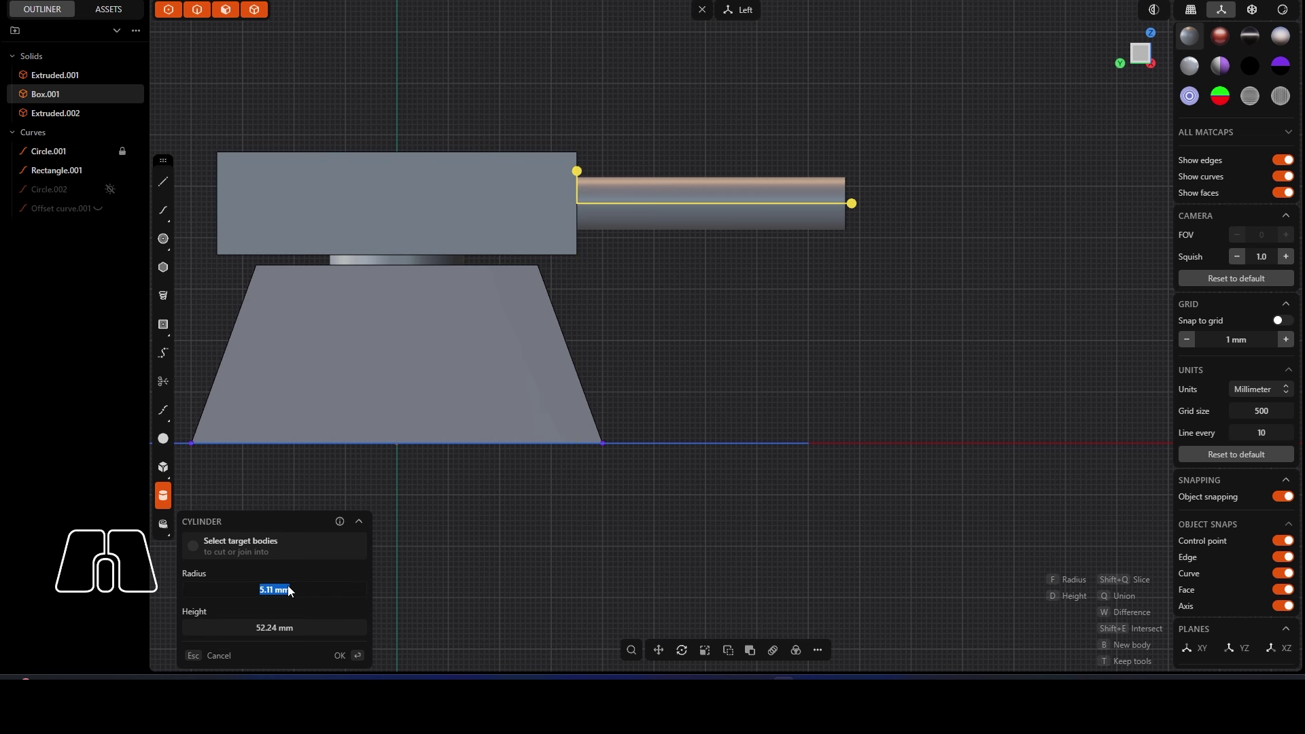
text(5)
key(Return)
middle_drag(781, 367, 546, 495)
click(338, 654)
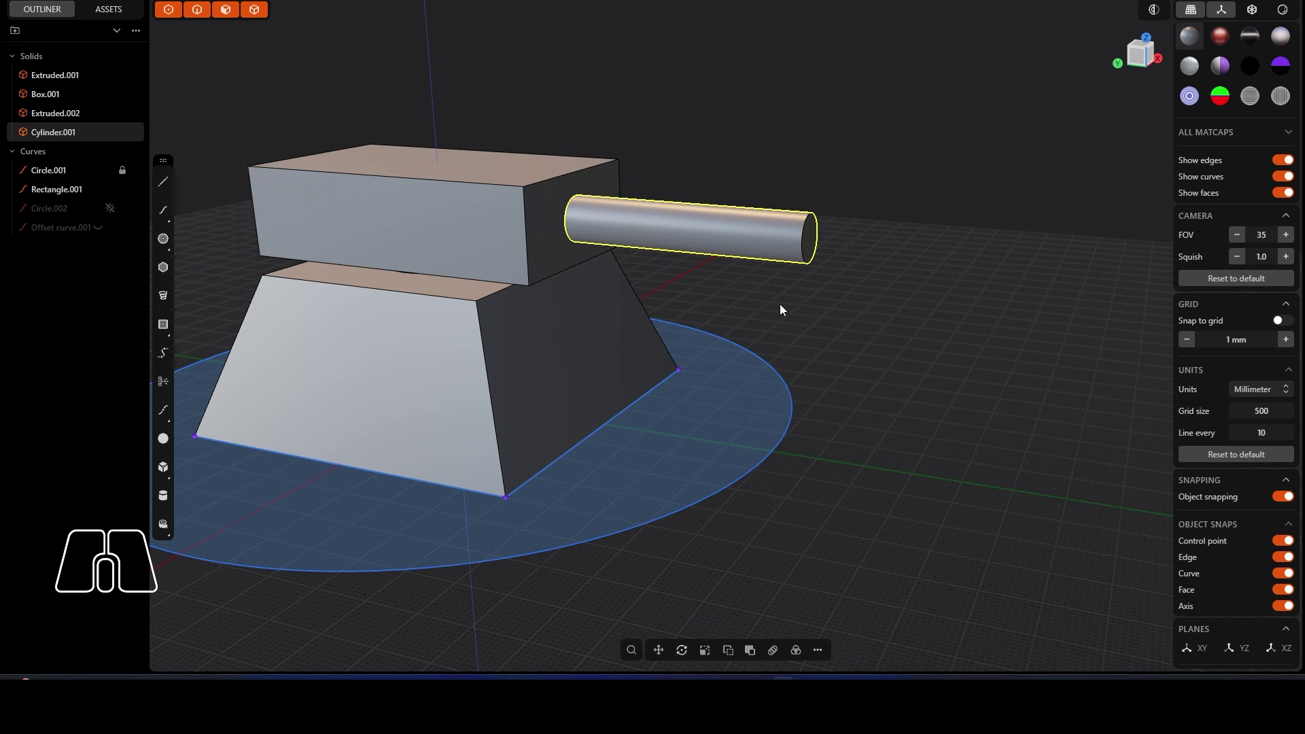
Step: Try to push the box's rear face inward by about 7.48 mm in the top view, and undo the change
middle_drag(780, 305, 529, 243)
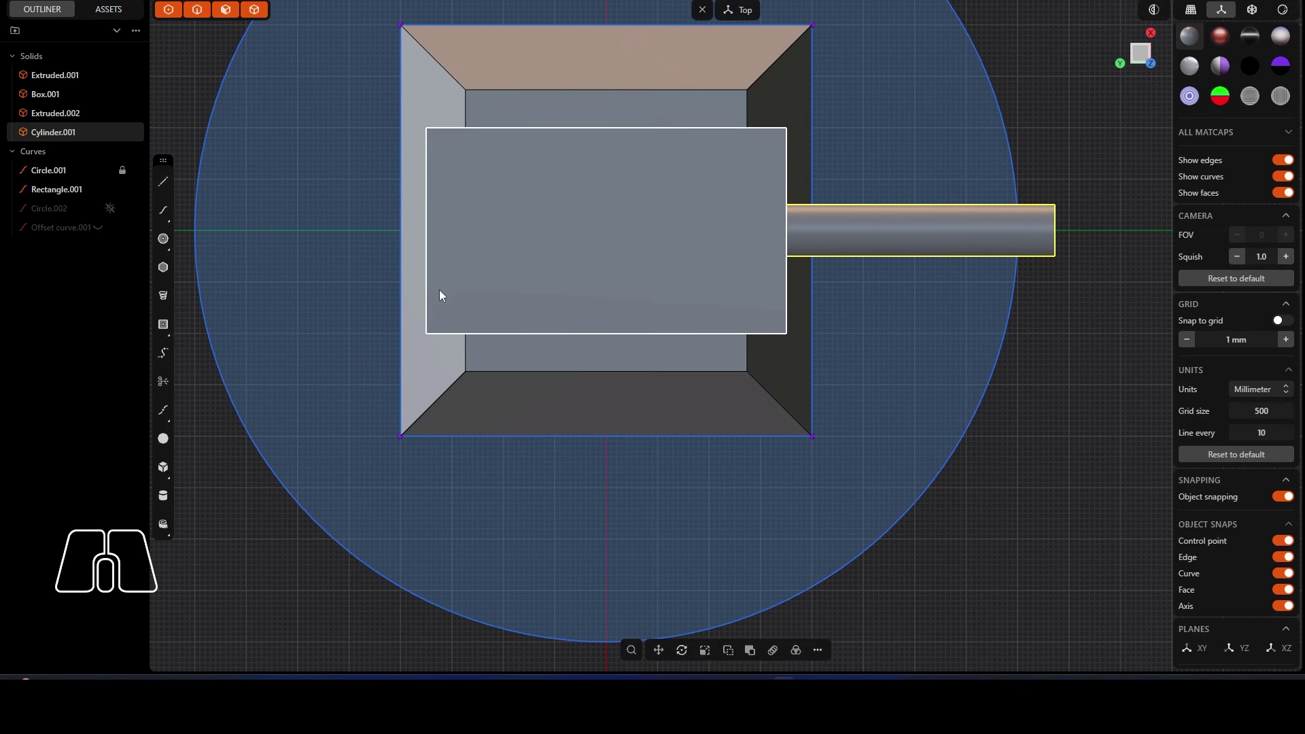
middle_drag(437, 291, 407, 316)
scroll(408, 316, up, 3)
click(449, 305)
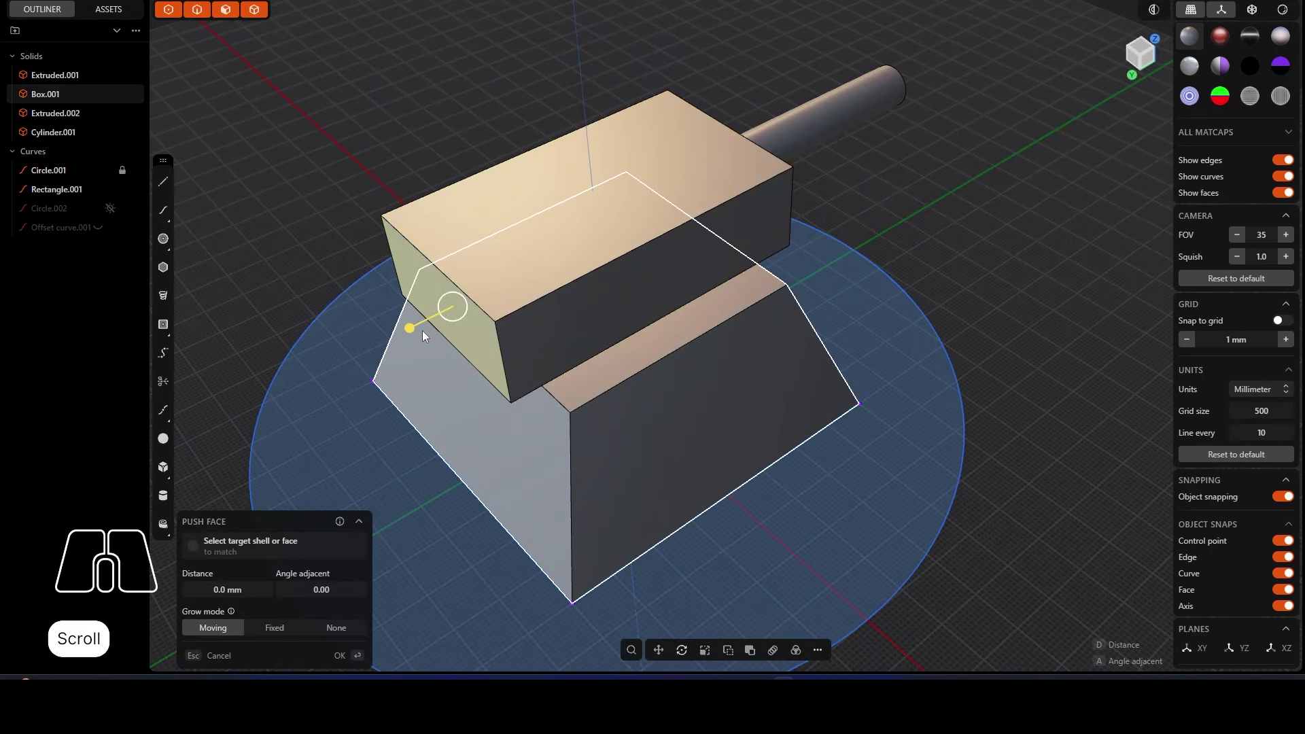
drag(410, 329, 447, 304)
alt+middle_drag(448, 304, 489, 292)
scroll(446, 293, up, 1)
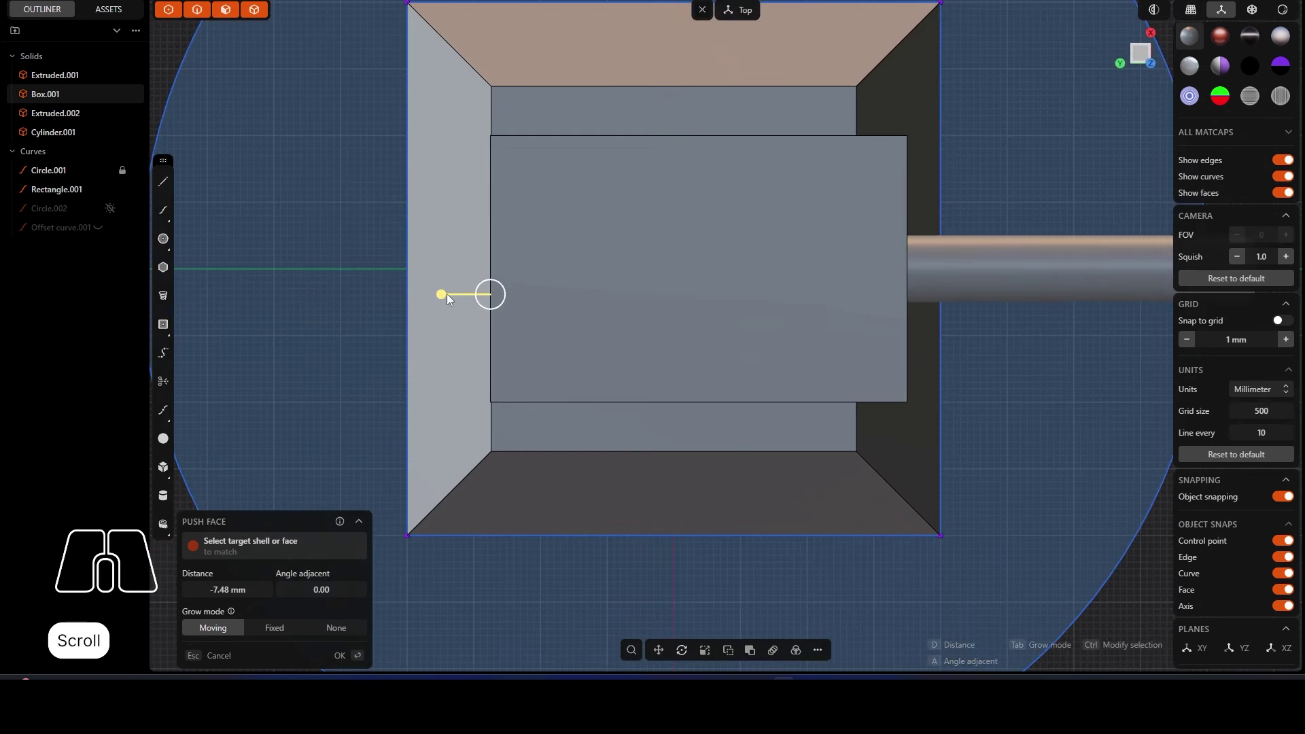
drag(446, 293, 415, 301)
key(ctrl+z)
Step: Turn on grid snapping and push the box's rear face inward 8 mm in the top view
scroll(359, 374, down, 2)
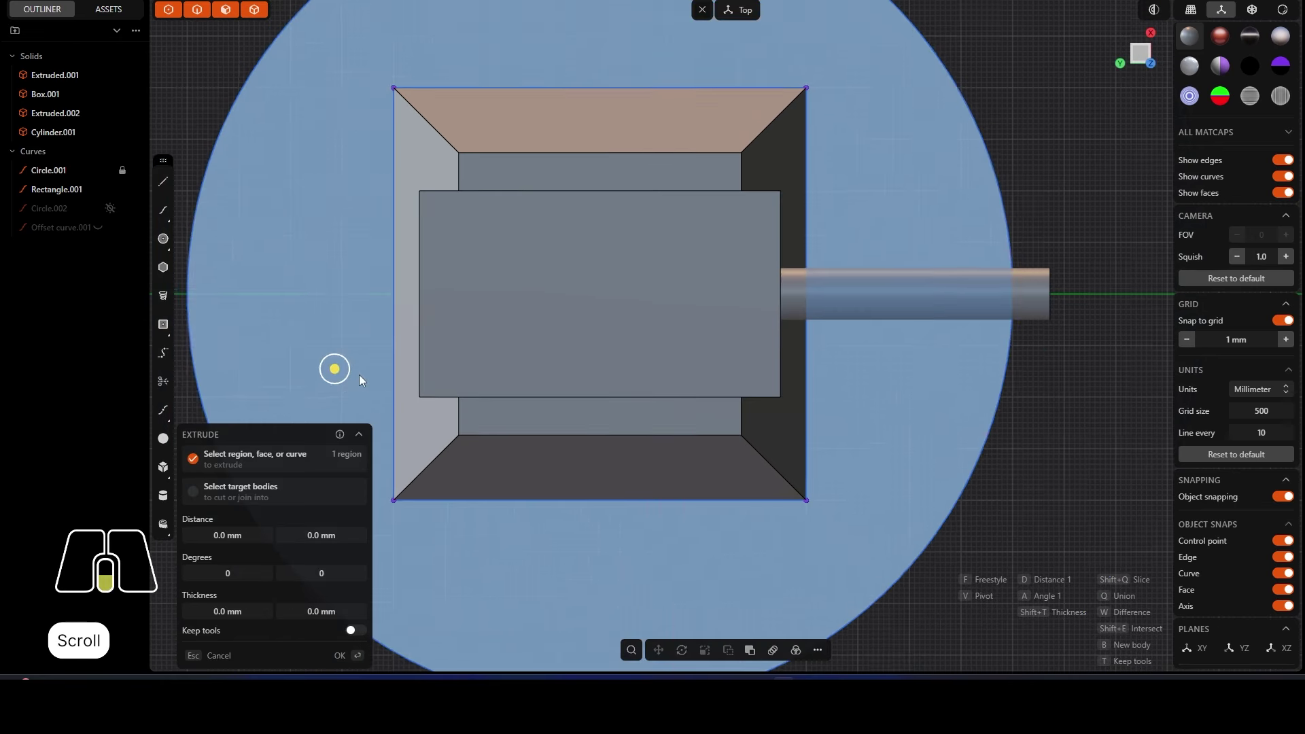
key(Escape)
middle_drag(373, 279, 369, 94)
click(369, 94)
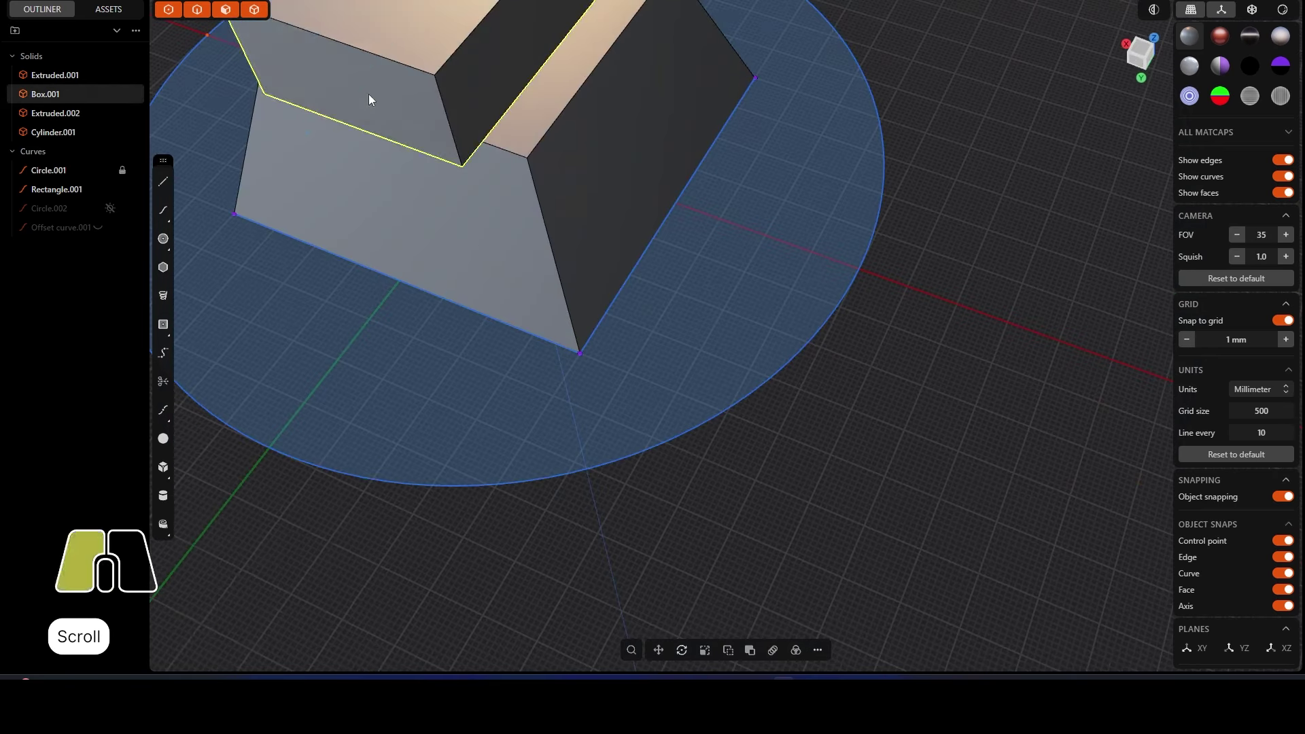
alt+middle_drag(479, 218, 511, 278)
right_drag(523, 151, 588, 141)
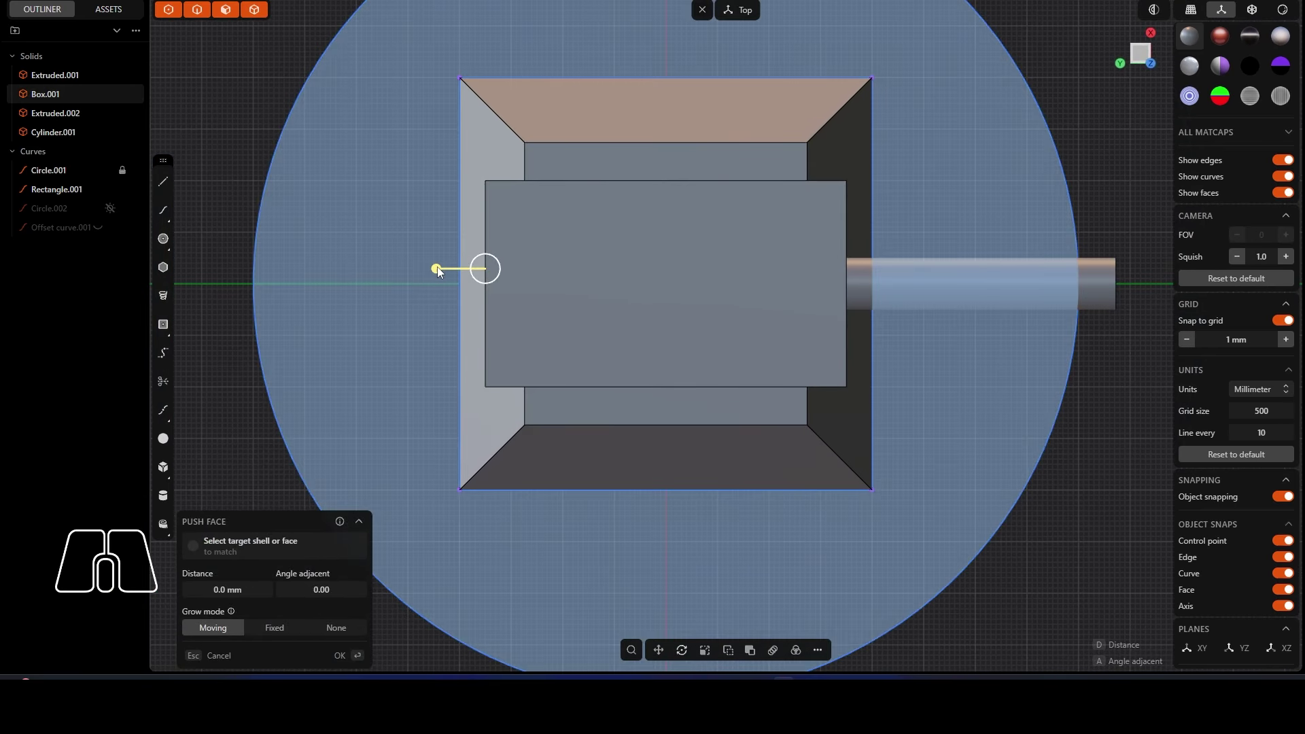
drag(436, 269, 503, 251)
scroll(521, 246, up, 3)
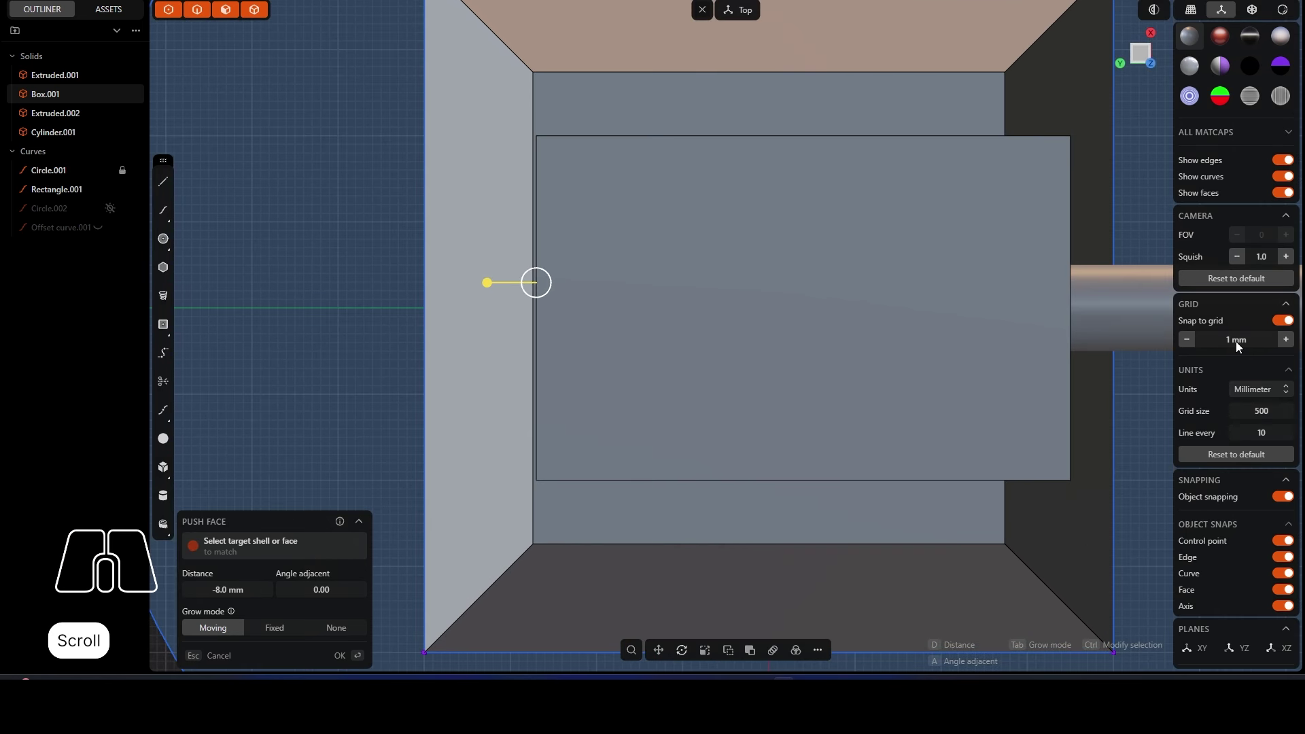
Step: Reduce the grid snap to 0.1 mm and finish pushing the box's rear face inward at 7.6 mm
drag(485, 292, 503, 303)
click(1186, 340)
scroll(512, 259, up, 2)
scroll(513, 260, up, 2)
scroll(533, 325, down, 3)
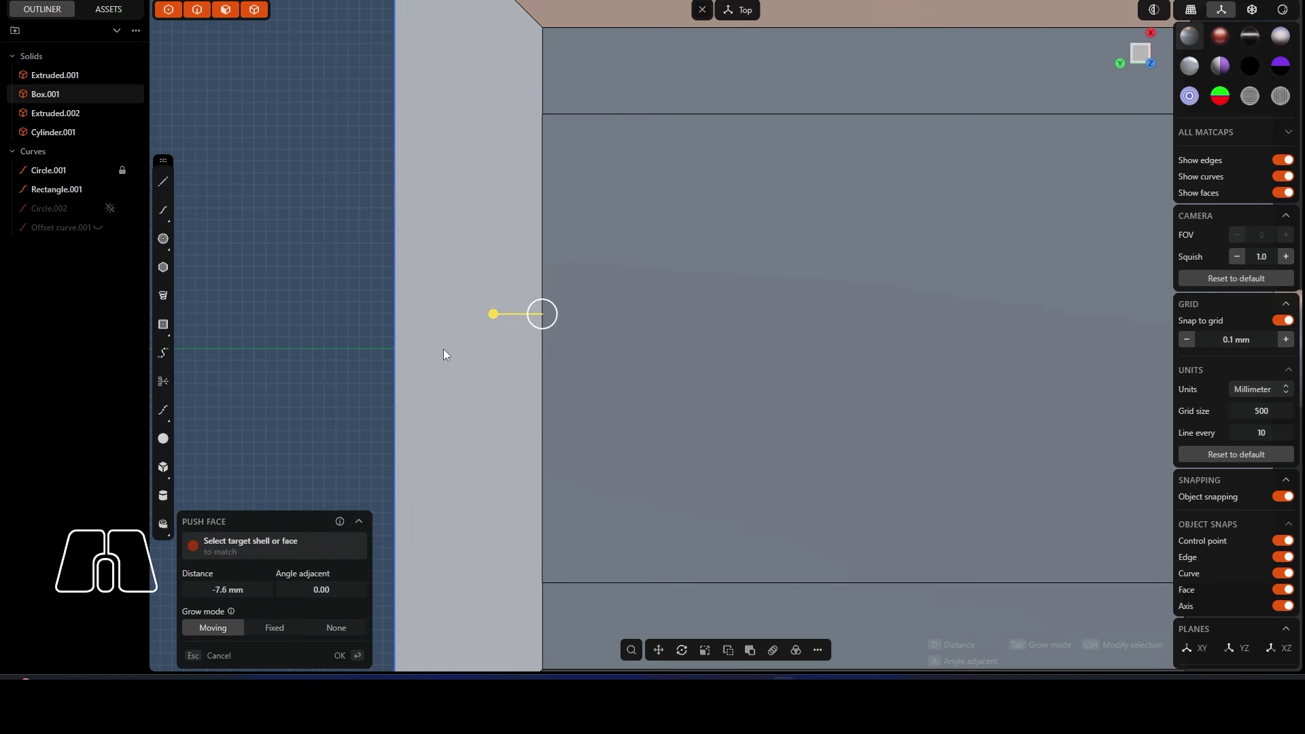
scroll(581, 411, down, 1)
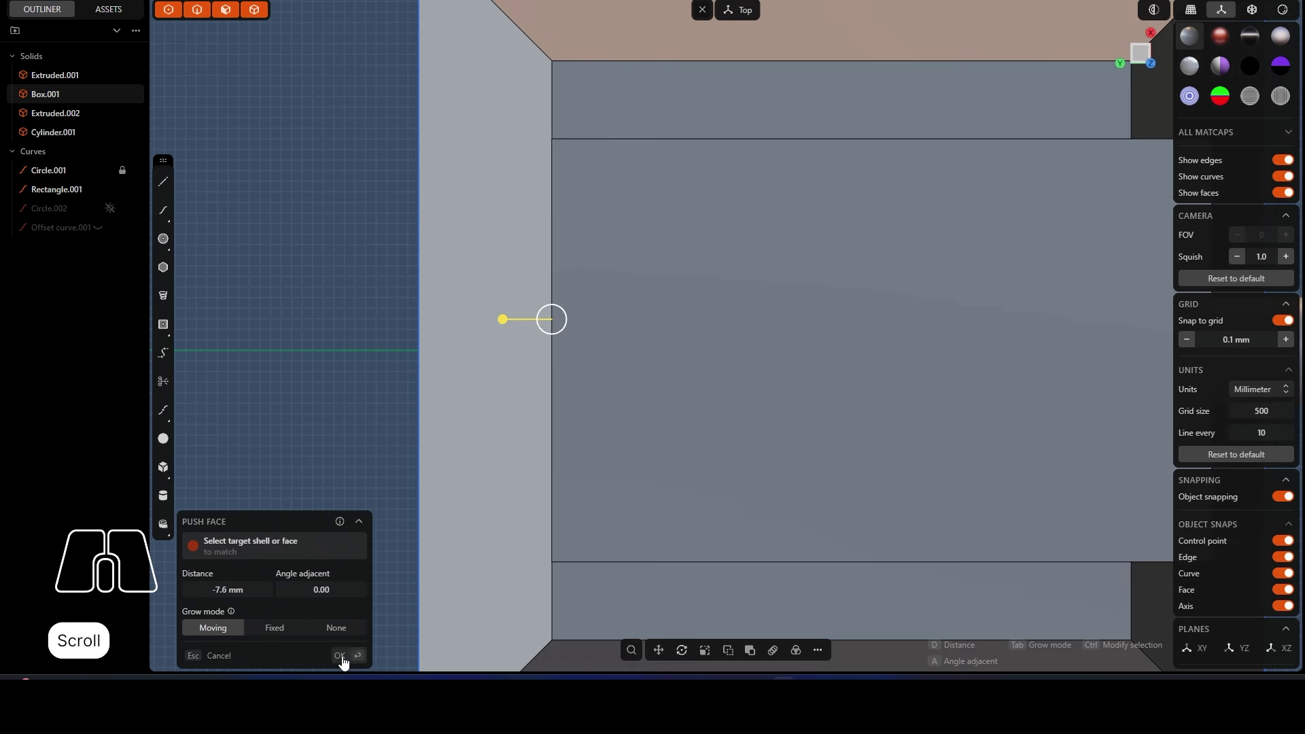
middle_drag(563, 440, 593, 444)
click(434, 475)
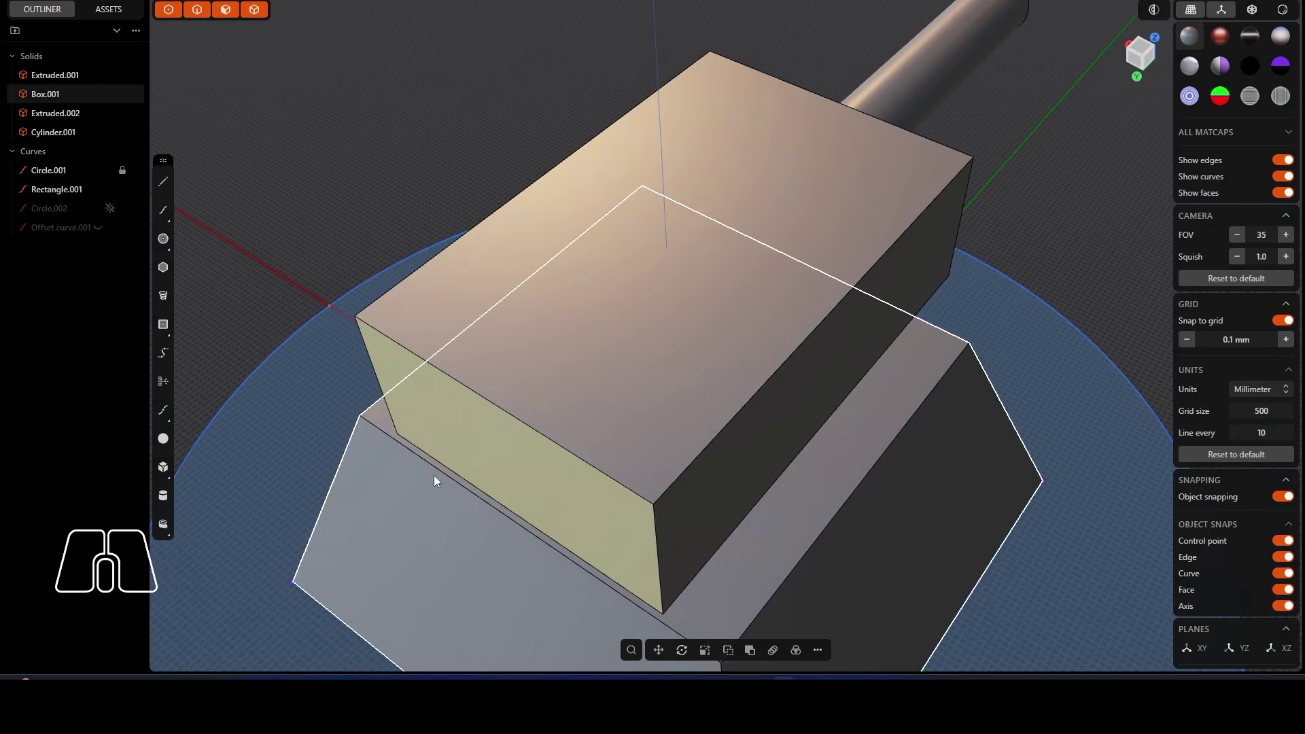
Step: Draw a cylinder base of 20 mm radius centred on the box's upper rear edge in the top view
scroll(536, 474, down, 1)
middle_drag(535, 475, 780, 264)
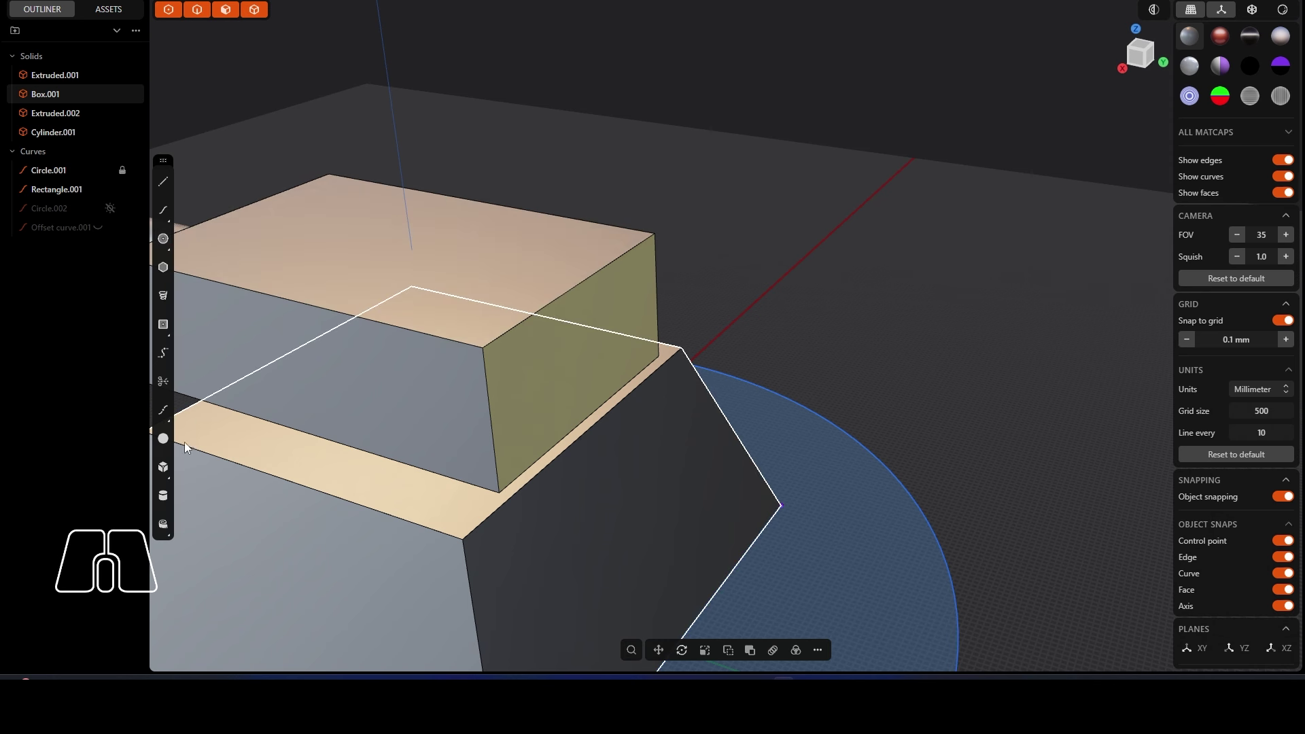
click(163, 496)
key(alt)
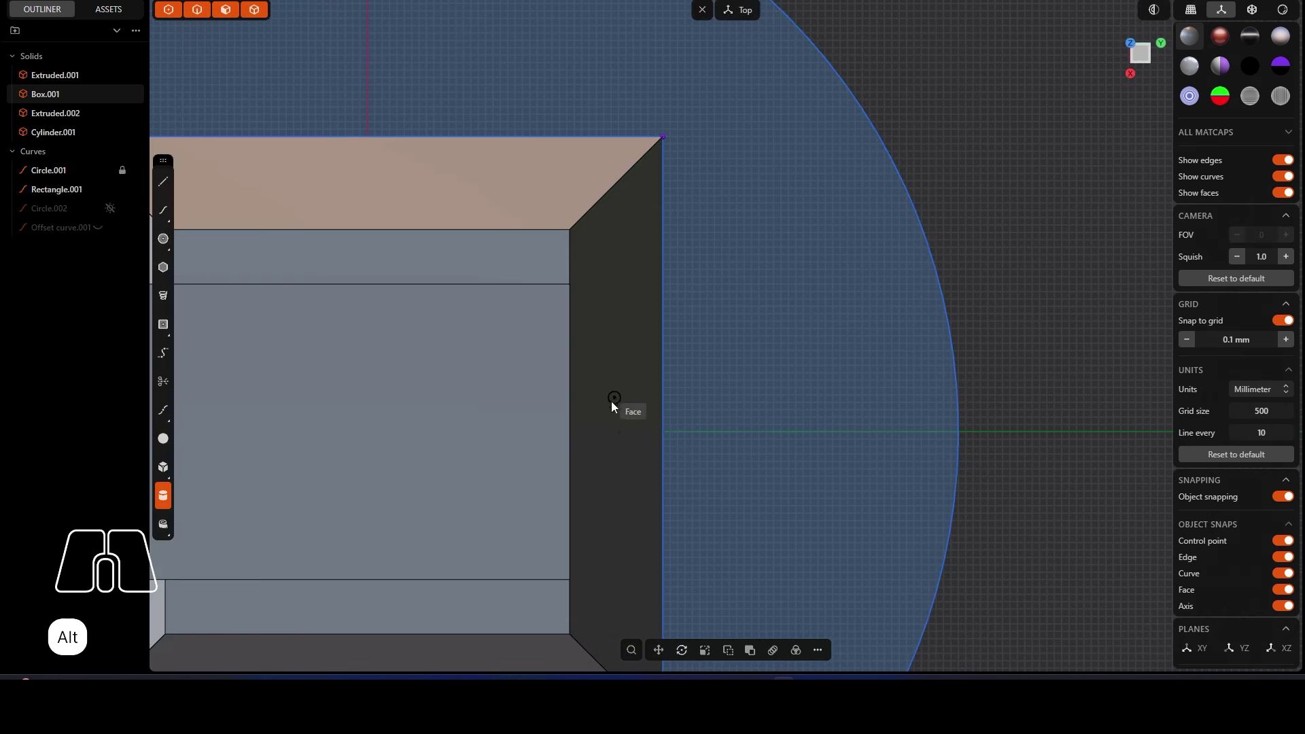
click(577, 438)
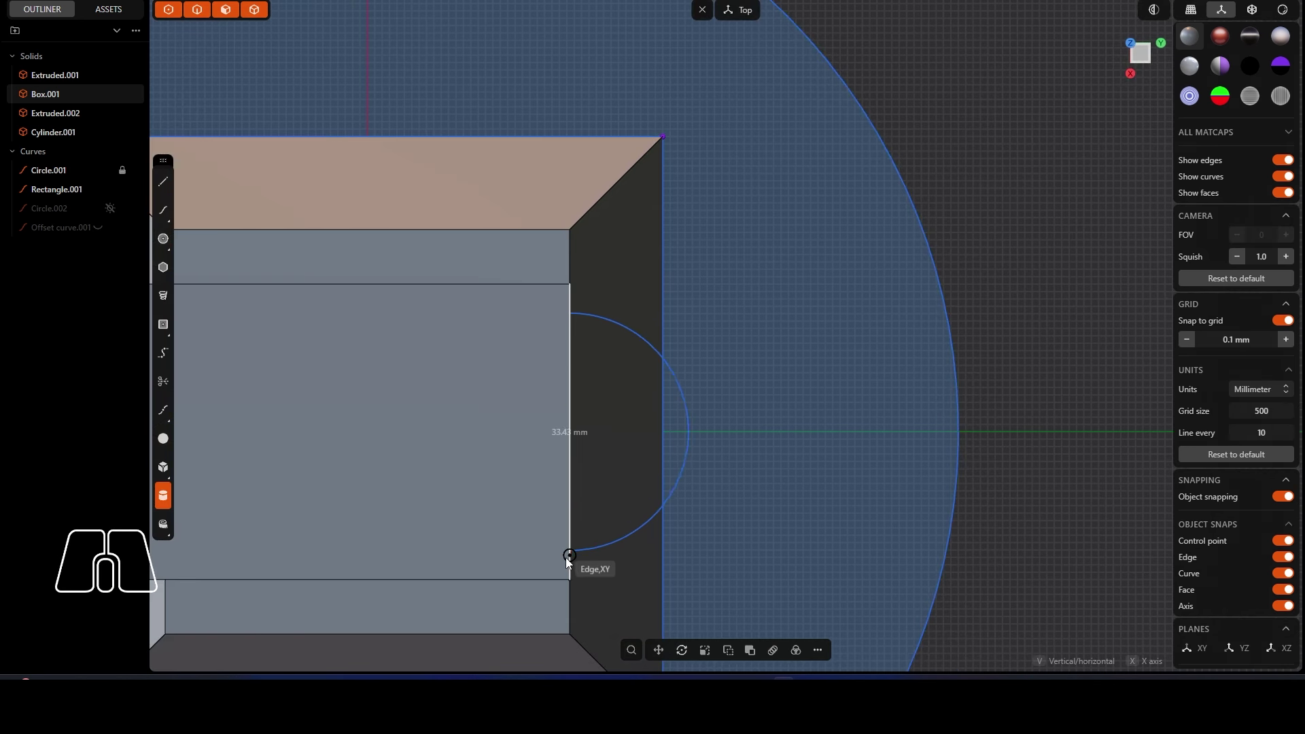
click(569, 581)
Step: Make the cylinder a new body and give it a height of 10 mm
middle_drag(569, 580, 618, 591)
middle_drag(698, 518, 628, 324)
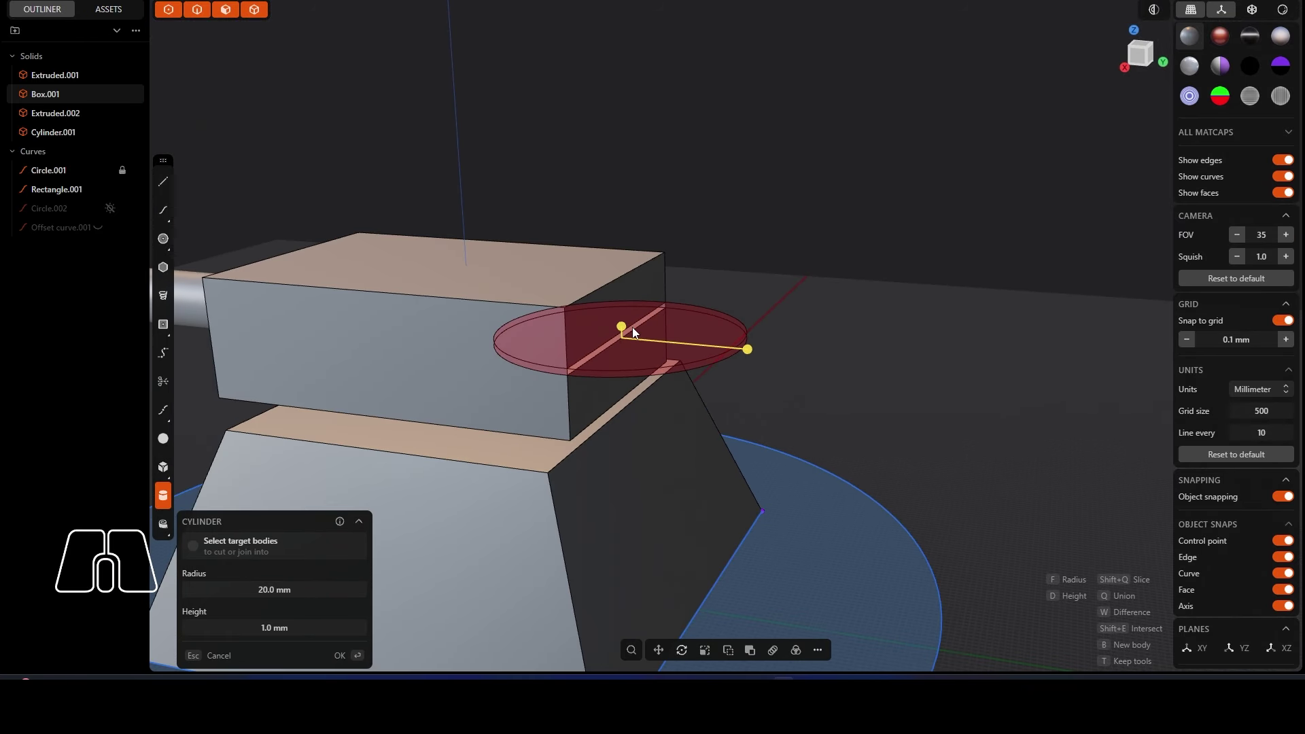
key(b)
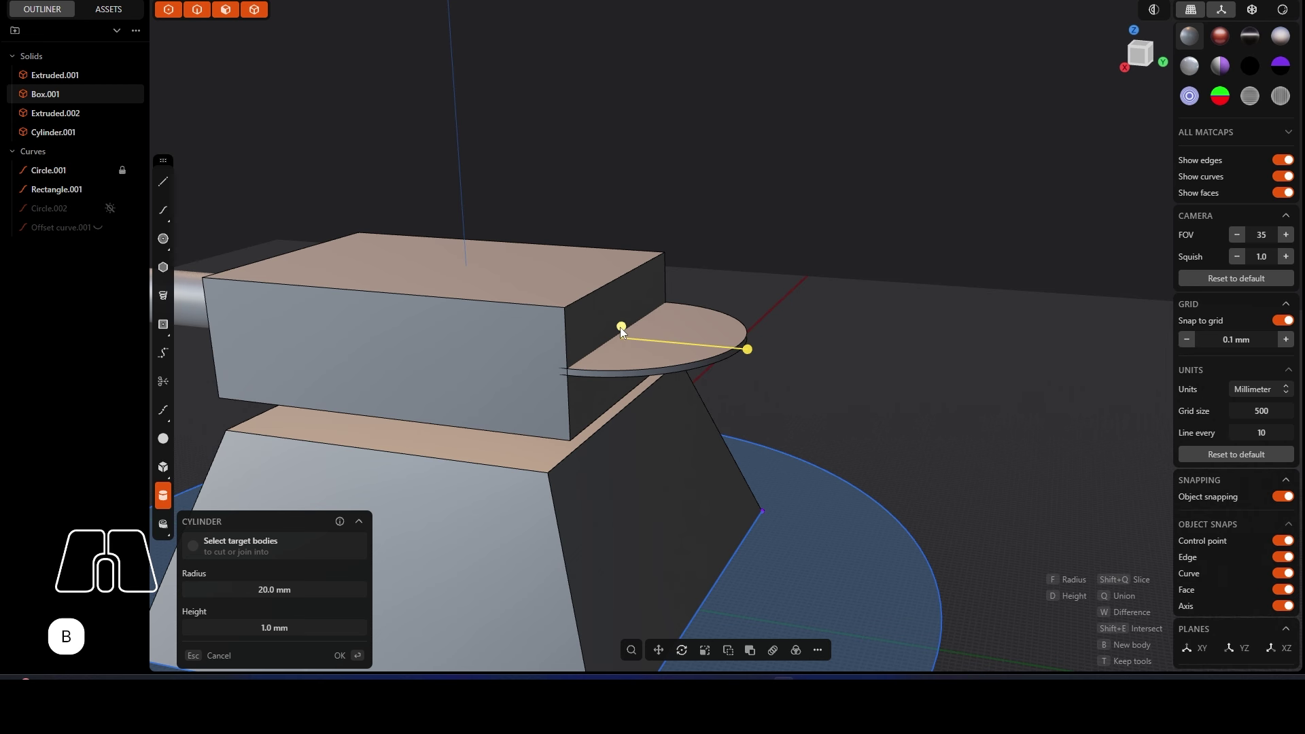
drag(620, 331, 620, 276)
key(Tab)
middle_drag(621, 361, 609, 333)
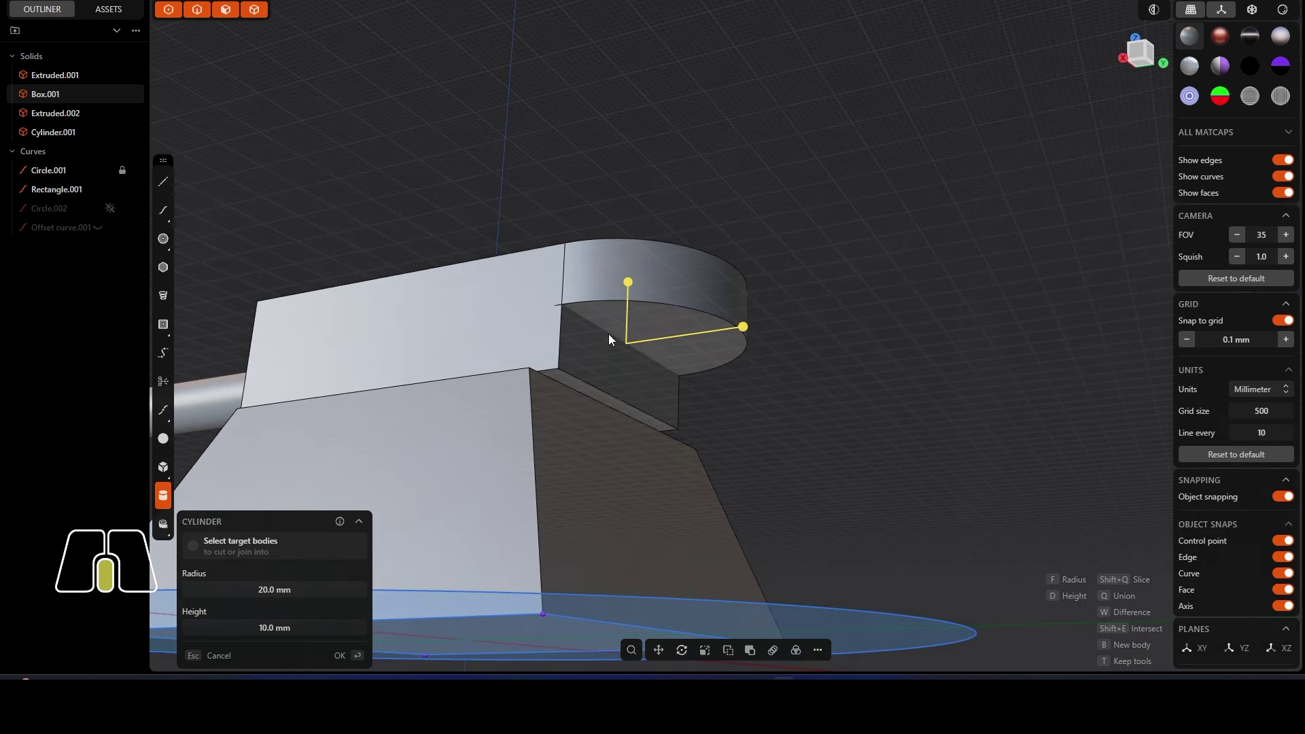
right_click(731, 378)
Step: Try to move the rear cylinder down by about 9.5 mm, and undo the move
middle_drag(736, 320, 679, 285)
click(670, 280)
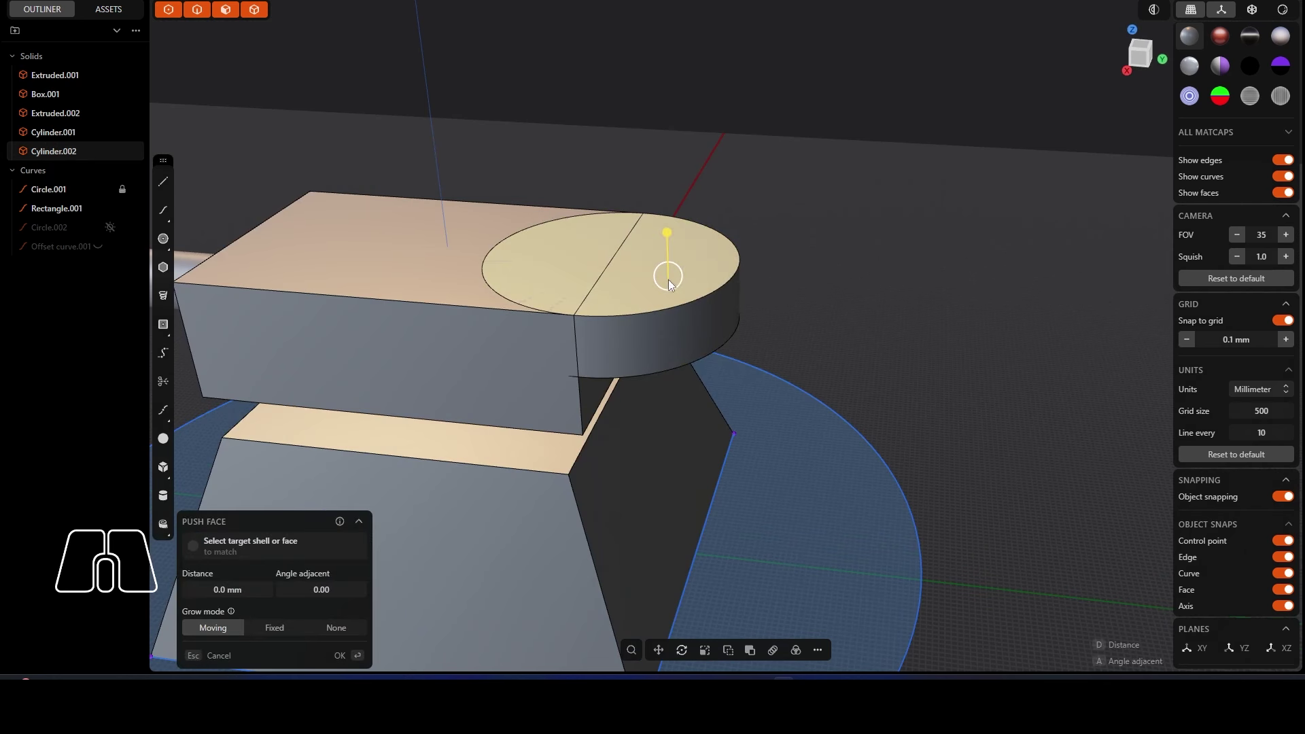
key(Escape)
key(g)
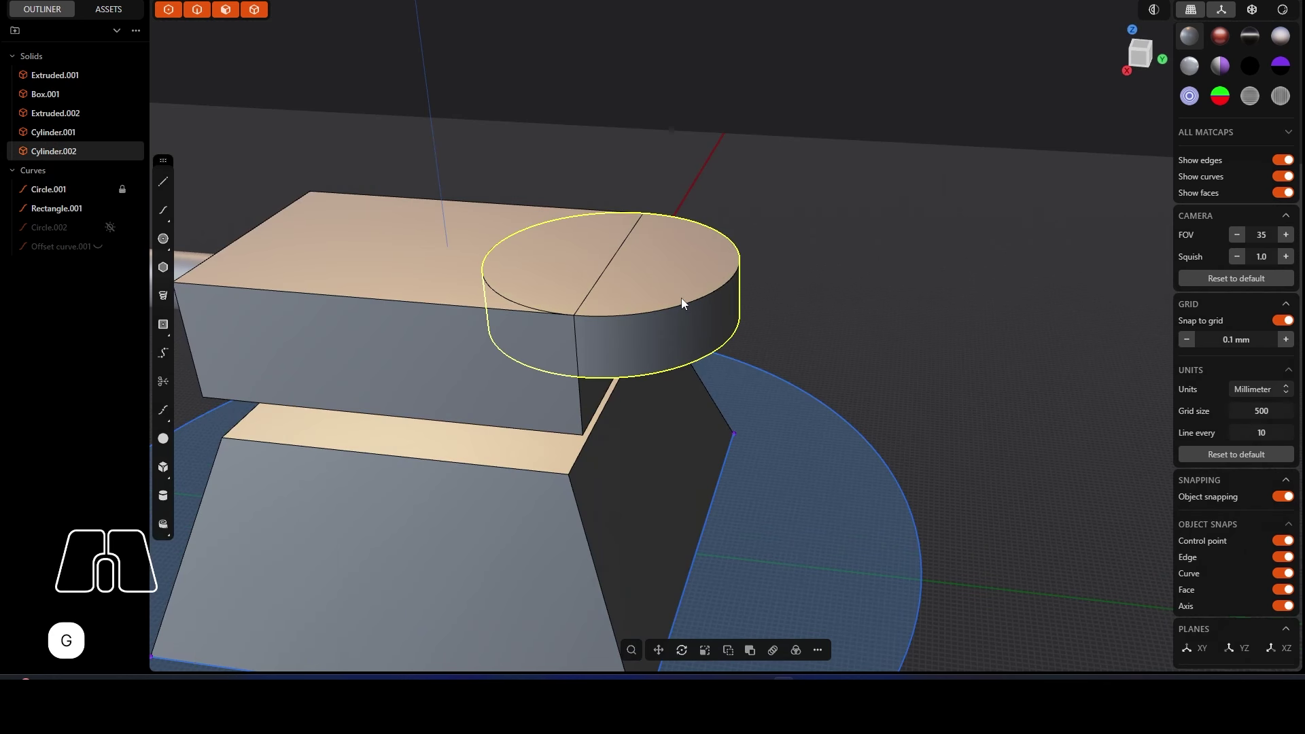
middle_drag(682, 302, 623, 260)
drag(620, 286, 629, 349)
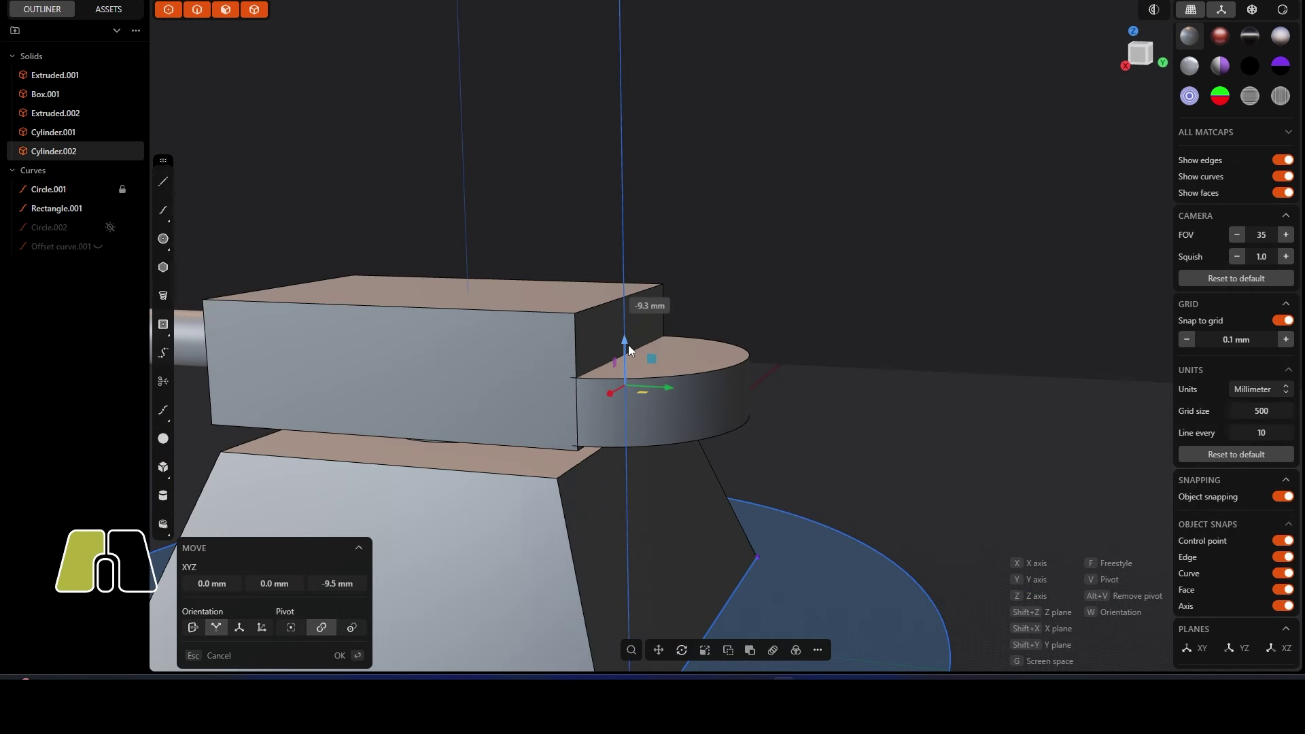
key(ctrl+z)
Step: Move the rear cylinder down from a pivot on its underside, with 0.5 mm grid snapping, to about the level of the box's underside
middle_drag(708, 427, 659, 451)
scroll(683, 364, up, 4)
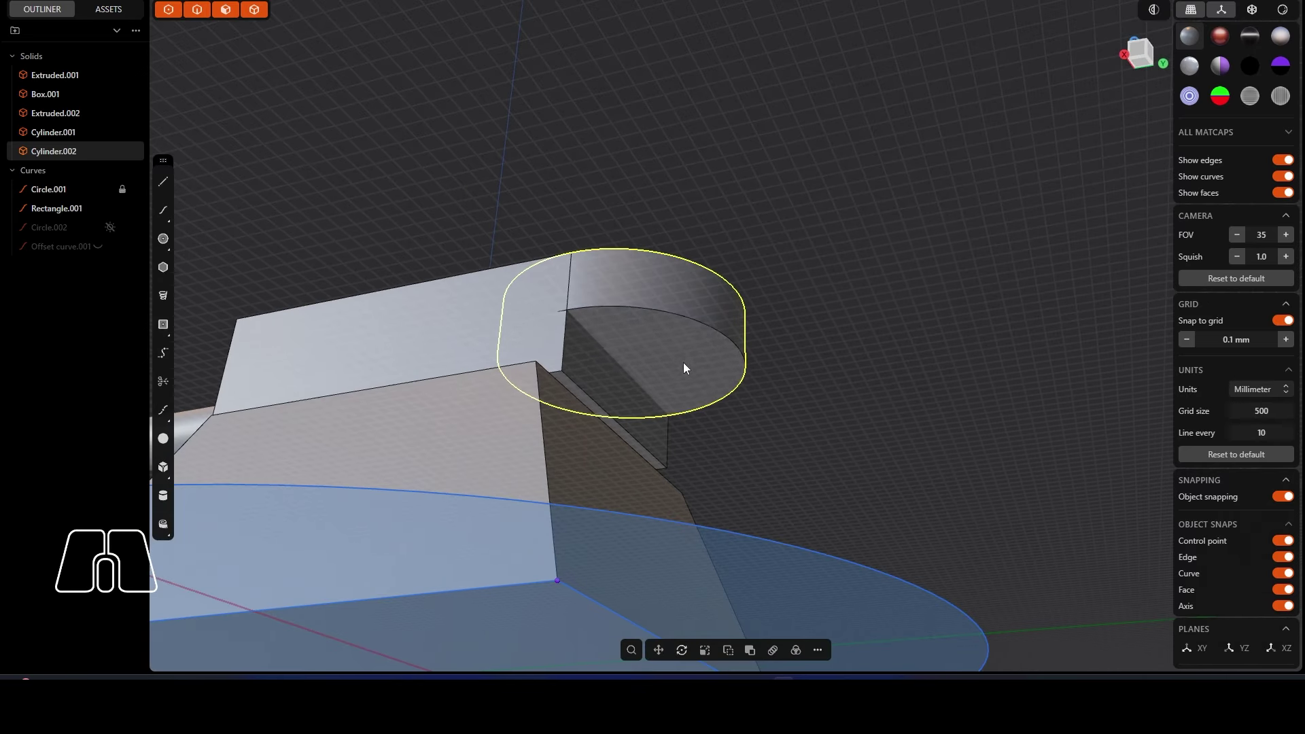
key(g)
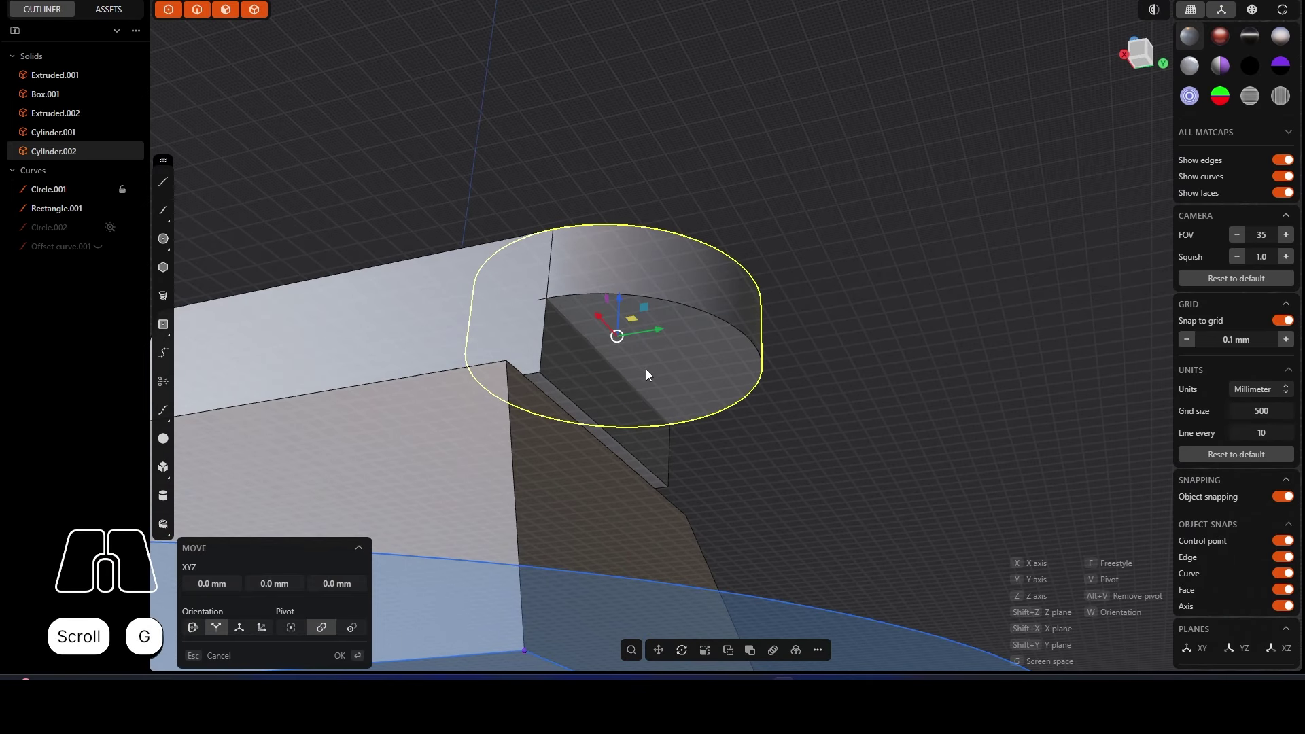
middle_drag(647, 370, 618, 338)
key(v)
click(617, 366)
drag(616, 338, 616, 372)
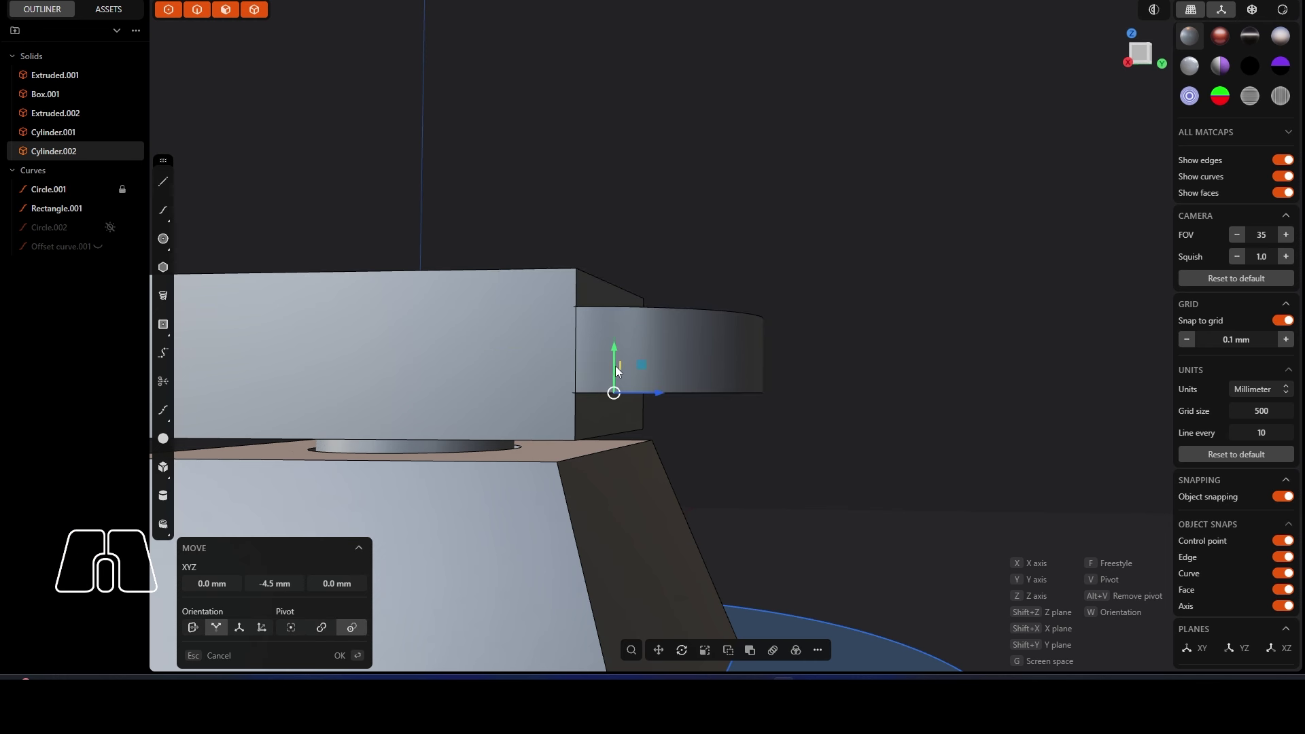
middle_drag(845, 445, 617, 365)
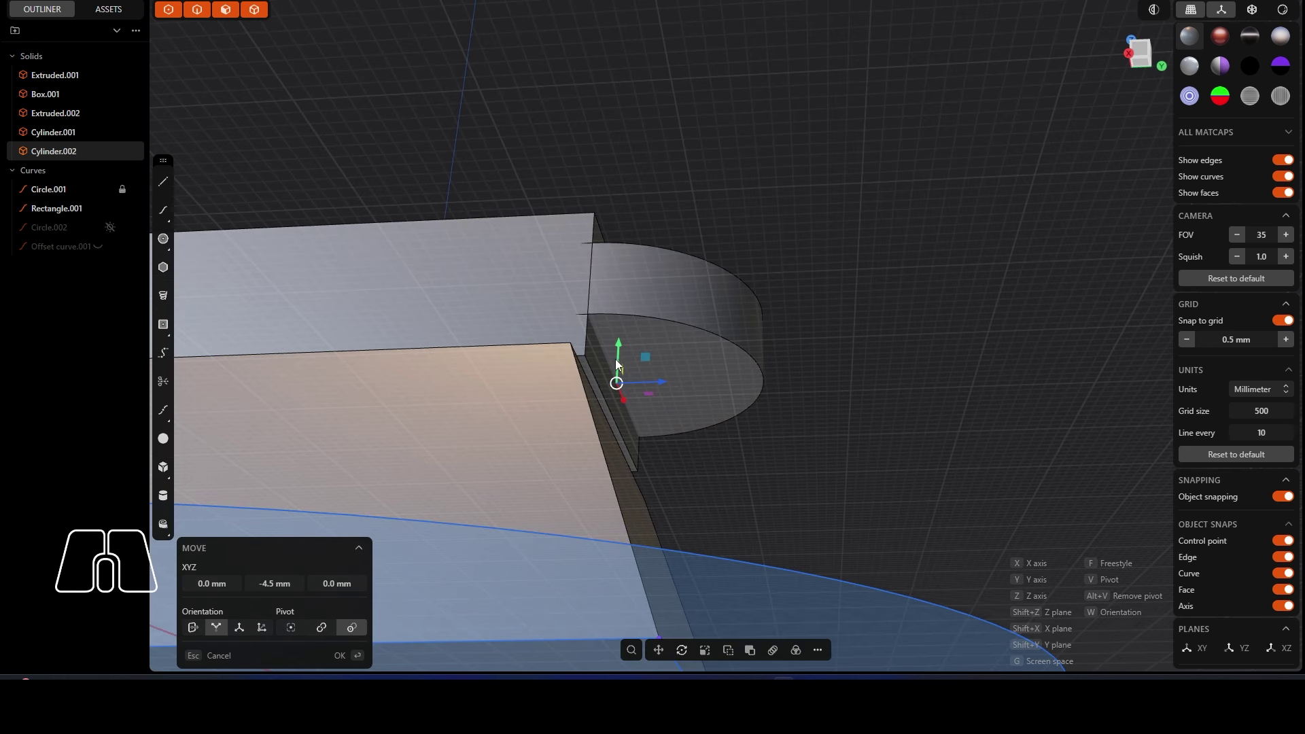
drag(618, 360, 629, 396)
right_drag(633, 289, 635, 349)
right_click(808, 341)
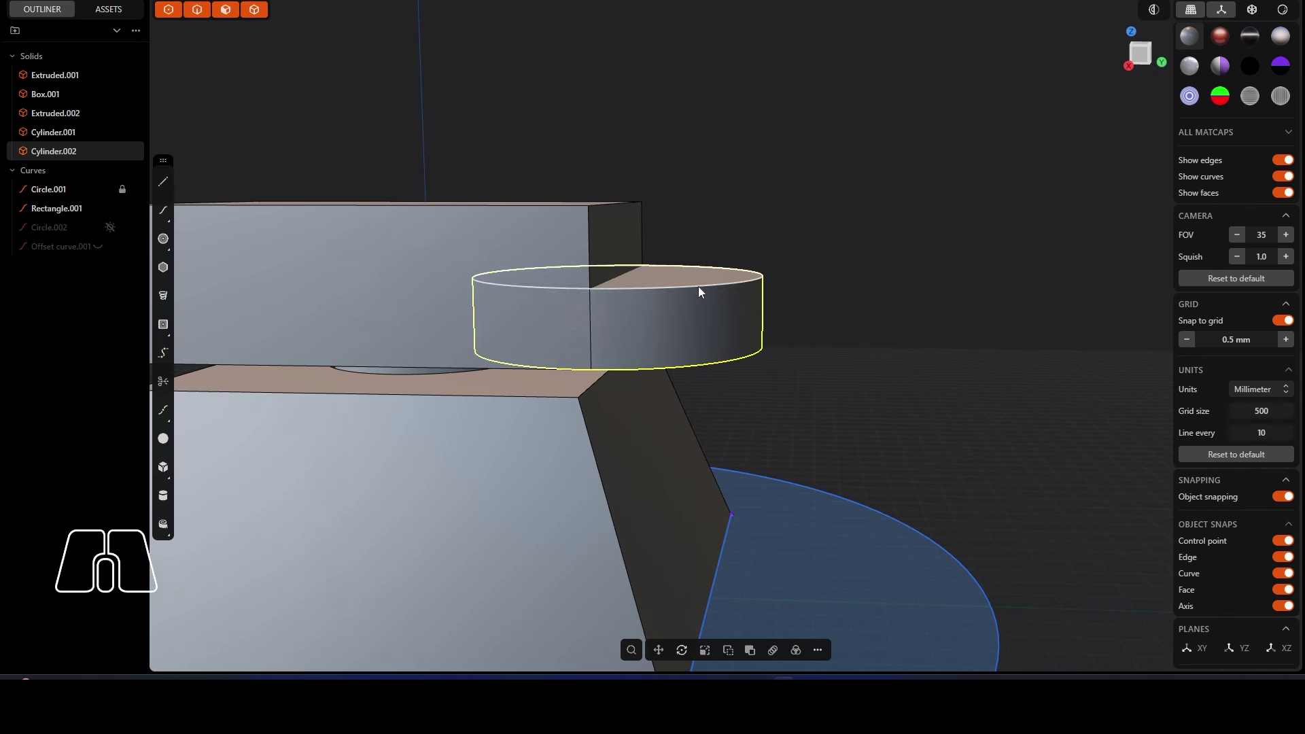
Step: Push the rear cylinder's bottom face slightly to line it up with the box's underside
right_drag(782, 363, 708, 334)
click(725, 344)
key(o)
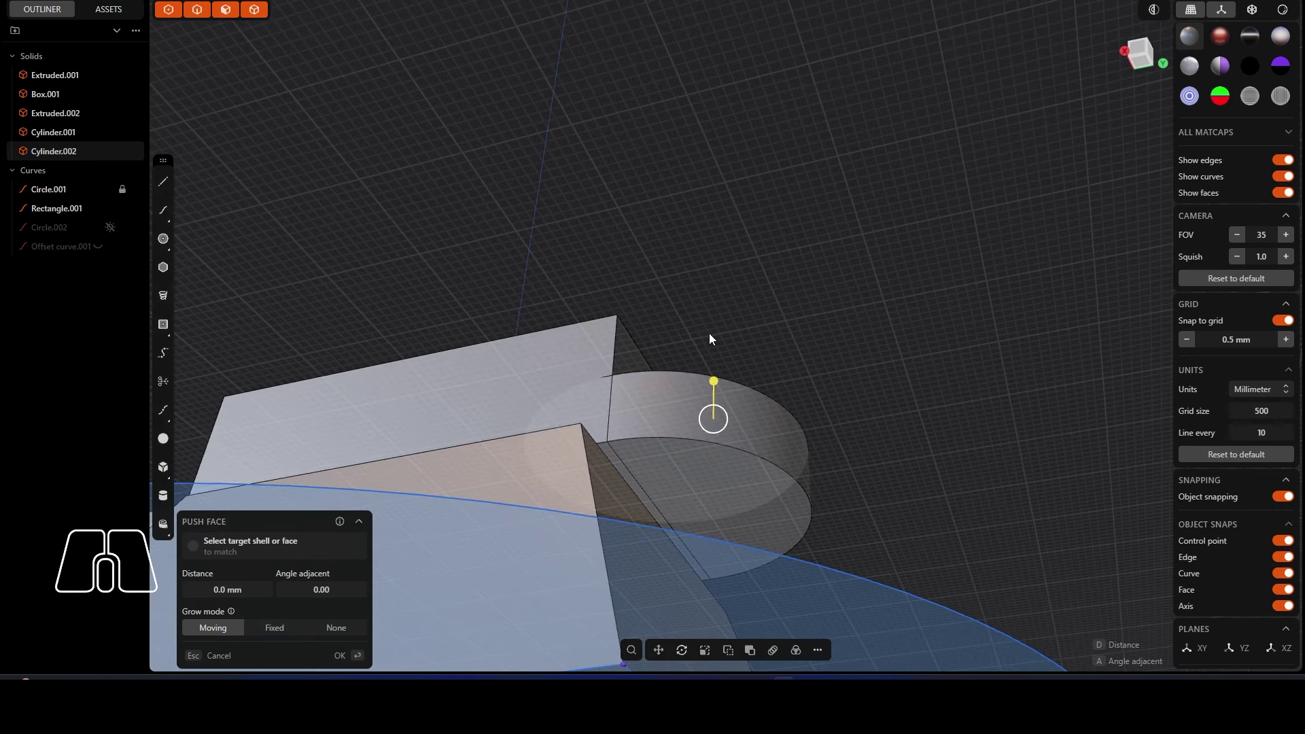
click(688, 473)
drag(678, 511, 679, 498)
click(643, 497)
right_drag(683, 416, 683, 486)
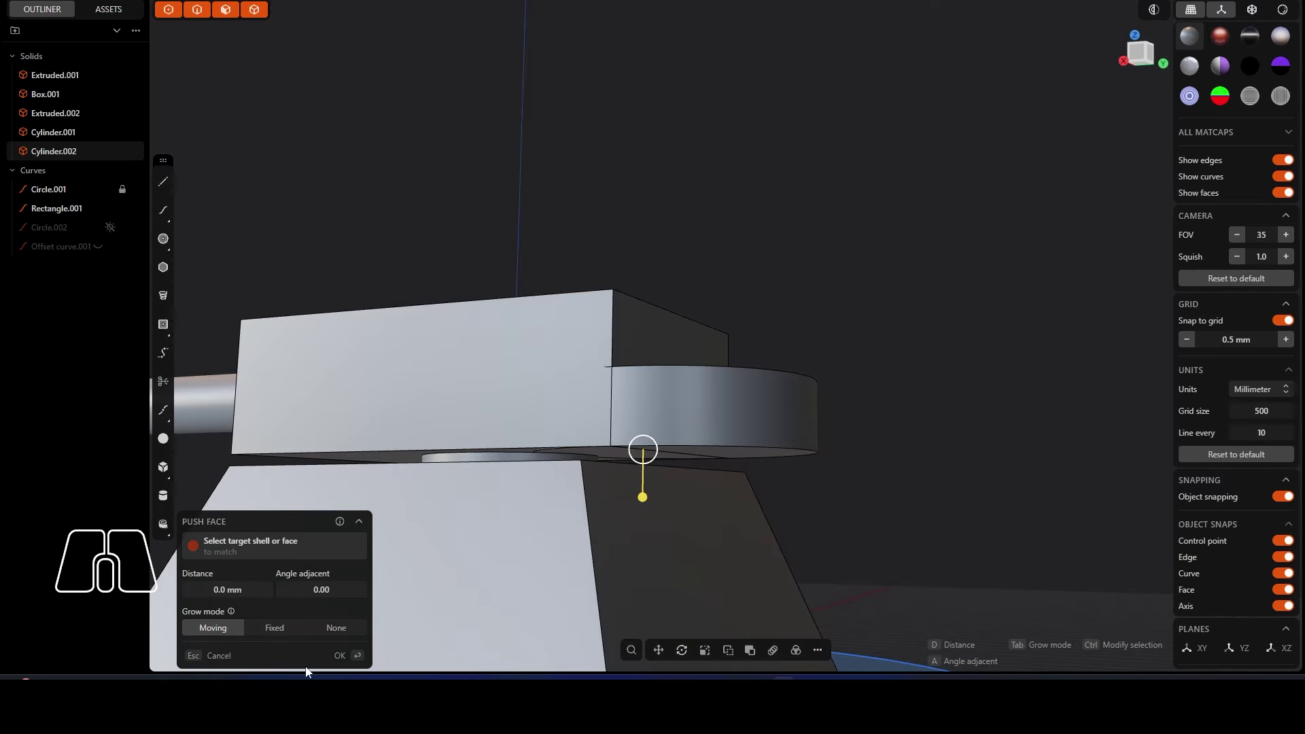
click(352, 656)
Step: Push the rear cylinder's top face upward by 18.5 mm so it rises above the box
right_drag(692, 401, 694, 439)
click(696, 432)
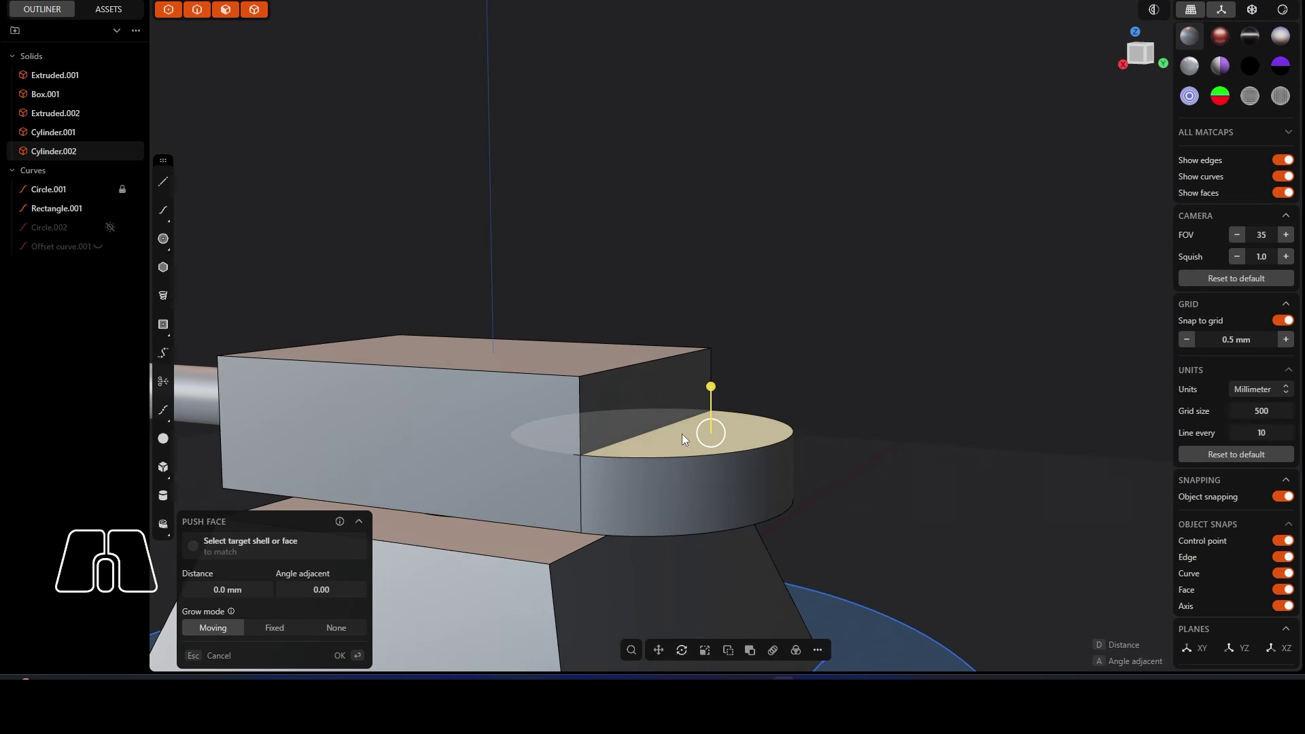
drag(711, 387, 711, 283)
middle_drag(558, 339, 655, 309)
scroll(608, 390, down, 3)
key(alt)
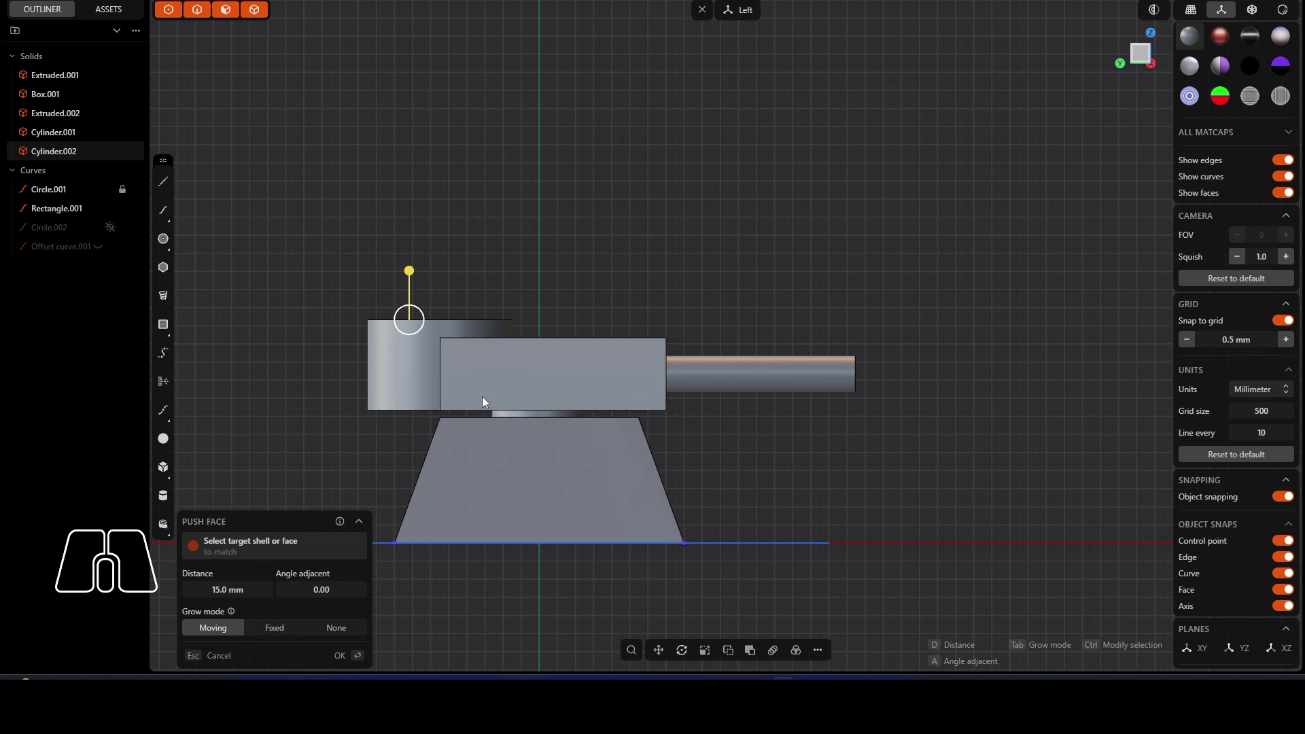
mouse_move(409, 273)
mouse_down()
mouse_move(410, 243)
mouse_move(410, 278)
mouse_move(410, 262)
mouse_up()
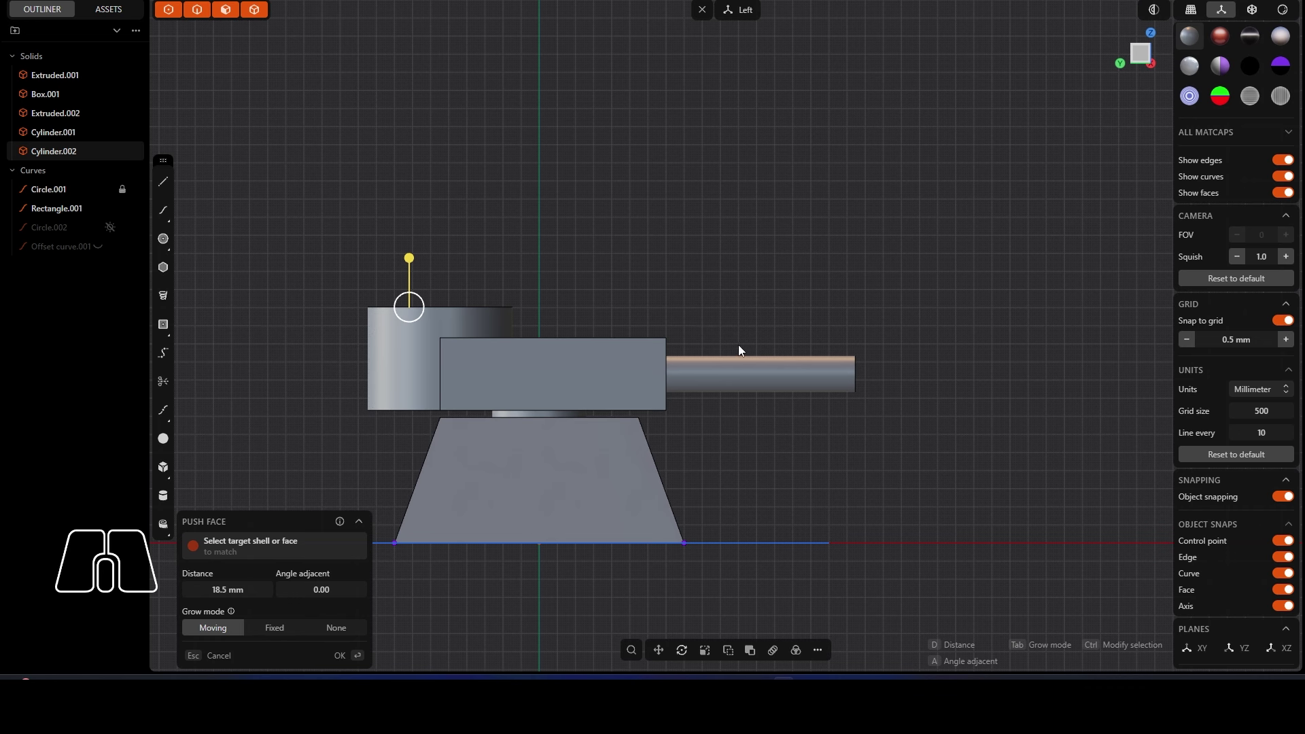
click(338, 656)
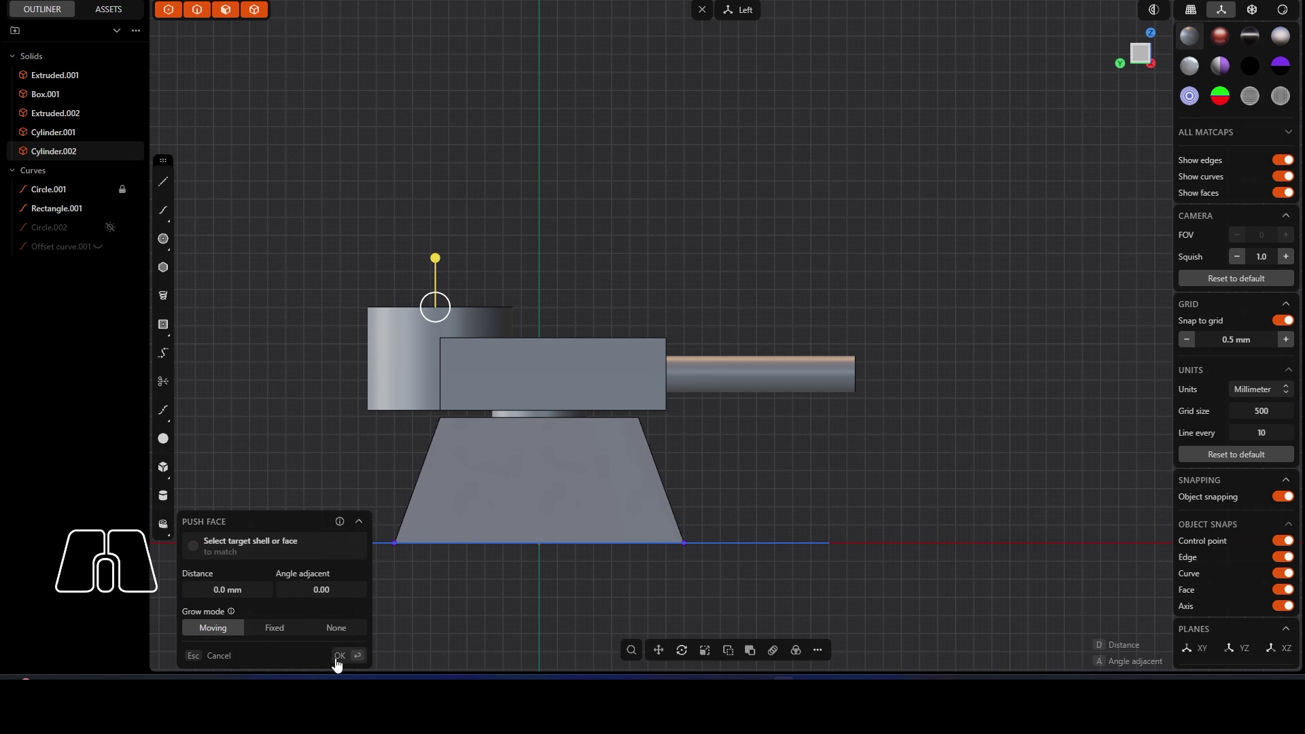
Step: Shorten the barrel by pushing its end face inward 22 mm in the left view
middle_drag(479, 290, 876, 469)
scroll(879, 475, up, 3)
scroll(826, 415, down, 1)
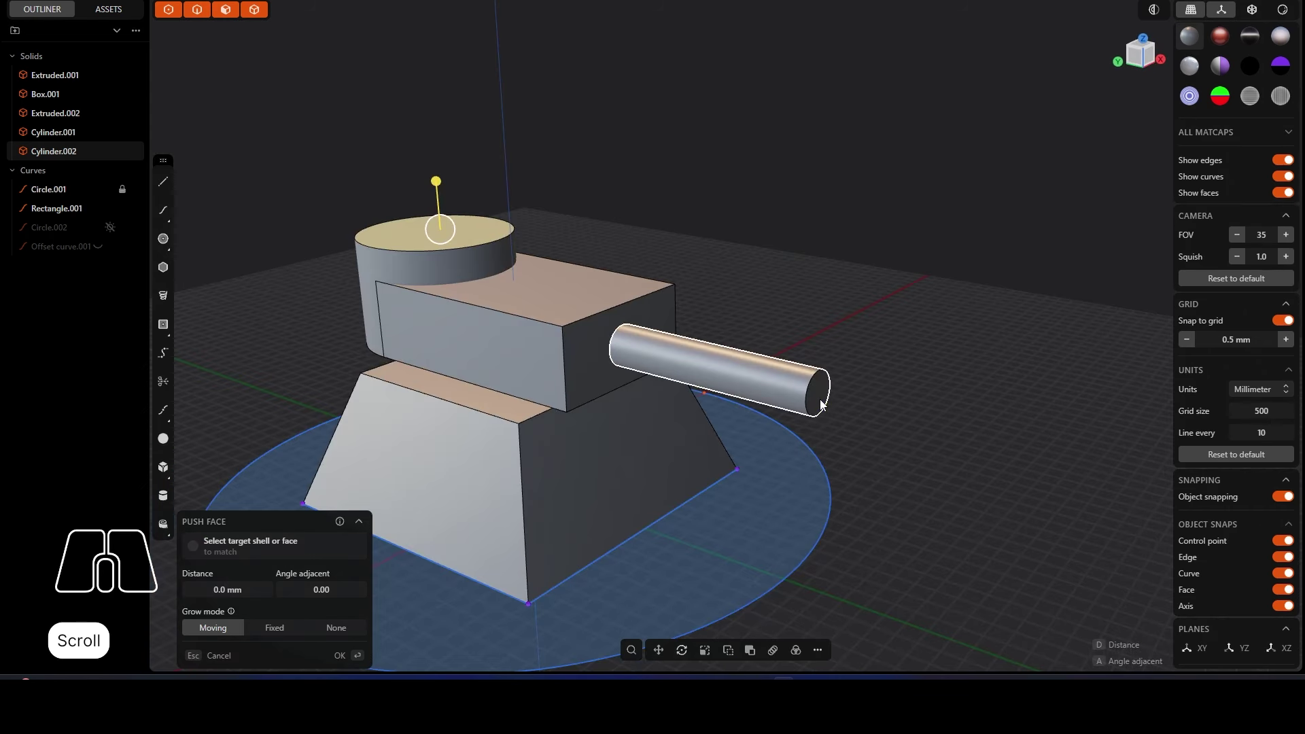
click(820, 402)
middle_drag(820, 401, 929, 386)
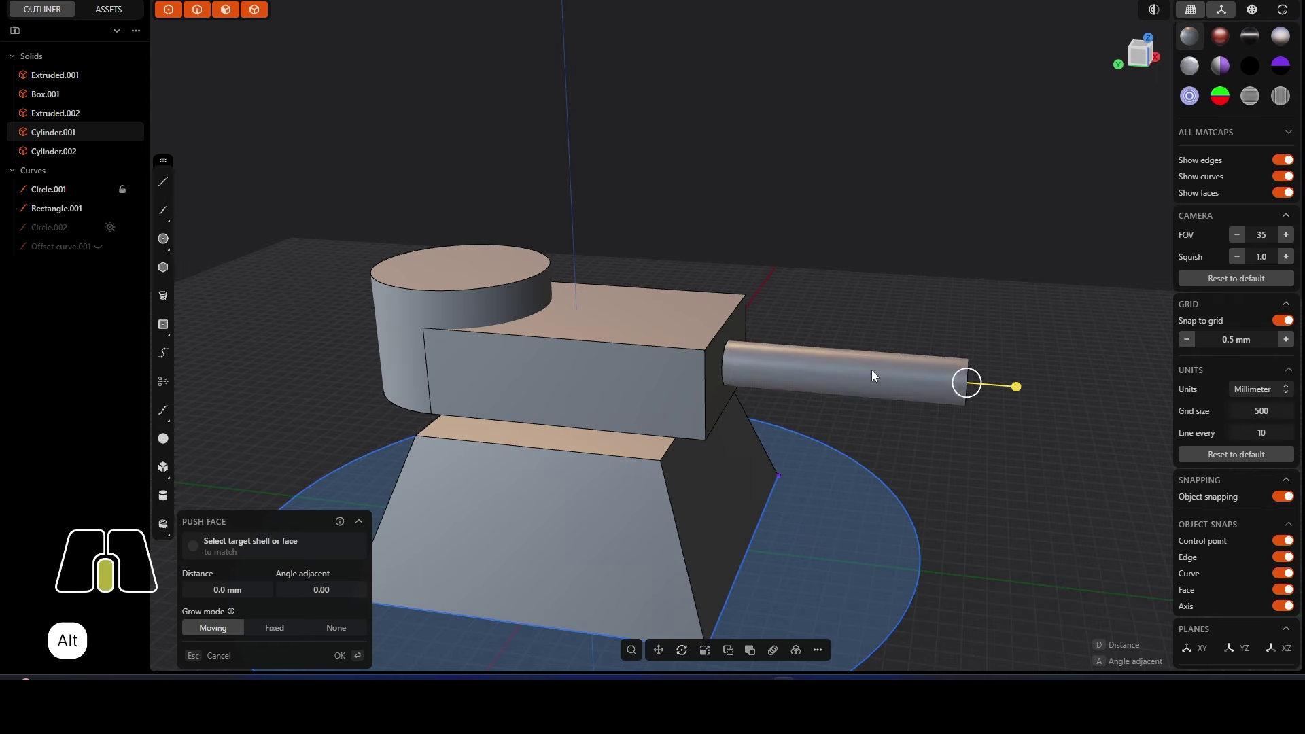
key(alt+3)
click(926, 291)
drag(928, 293, 823, 291)
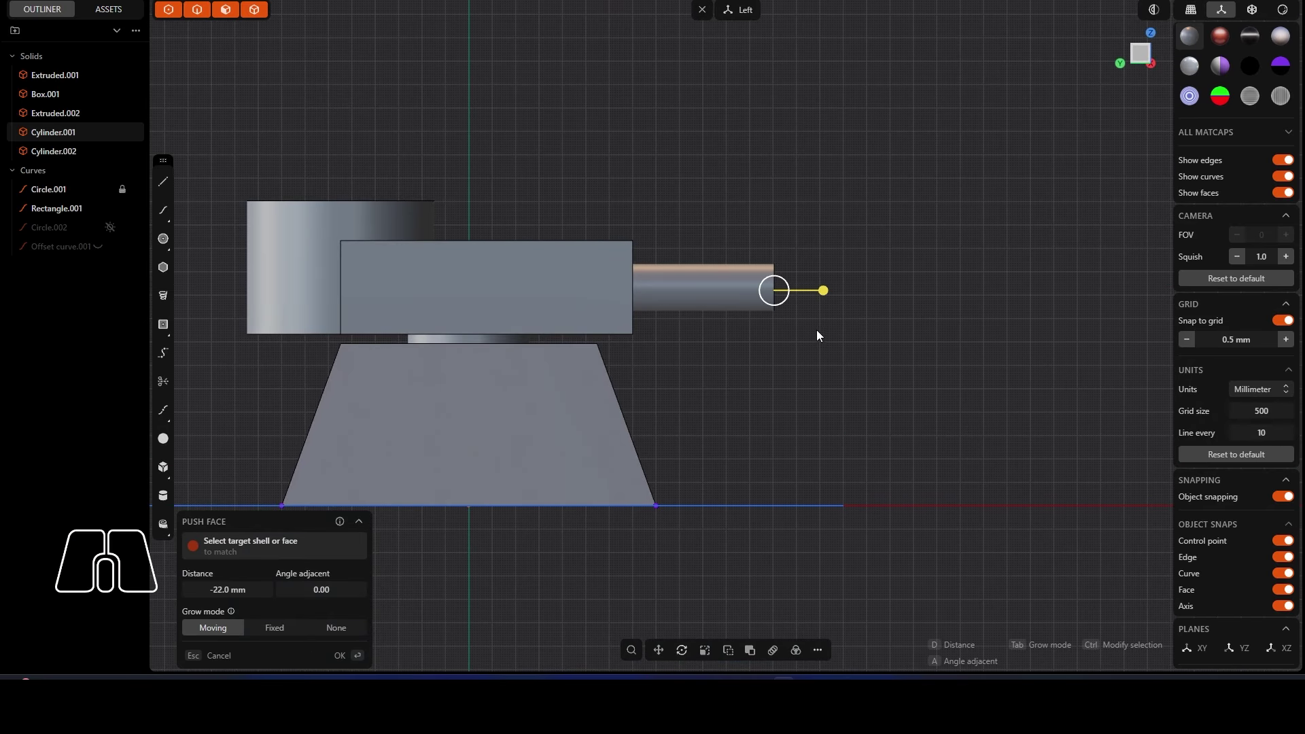
click(753, 402)
Step: Move the box, barrel and rear cylinder together 5 mm toward the rear of the base
scroll(741, 411, down, 3)
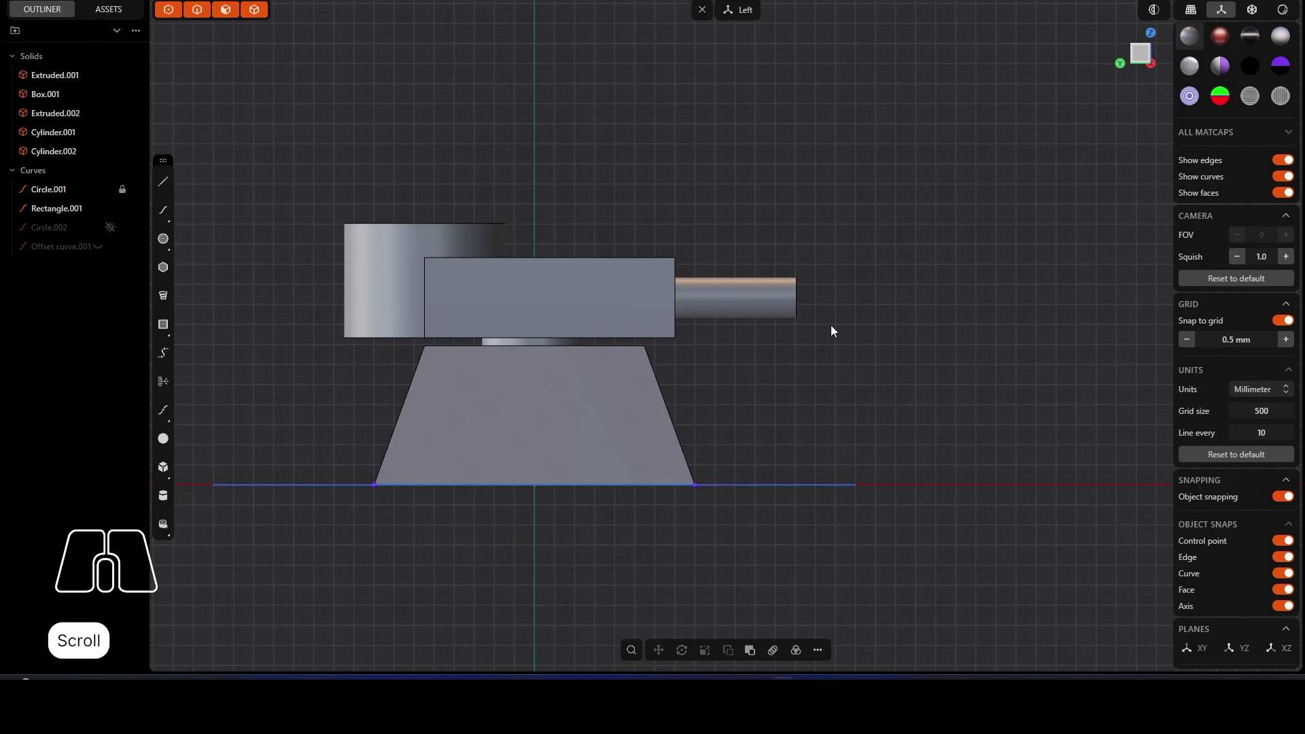
drag(937, 170, 138, 310)
key(g)
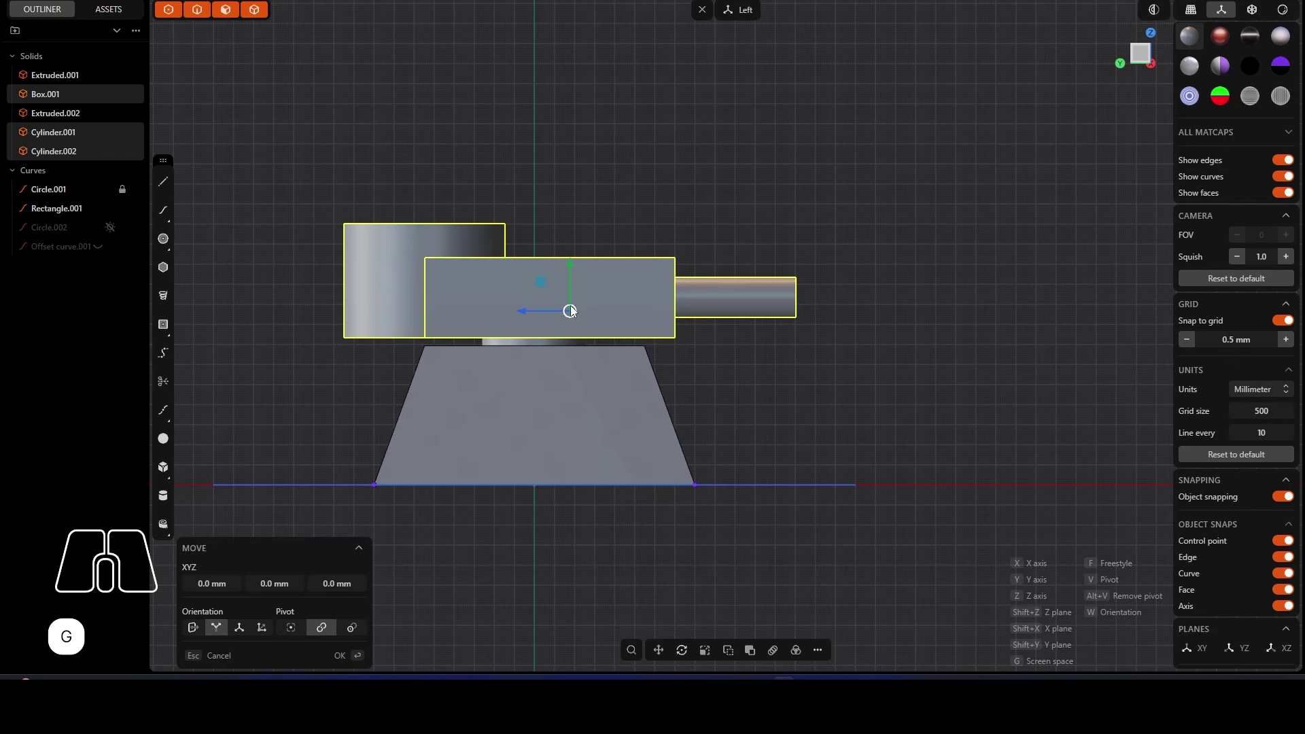
drag(528, 312, 501, 310)
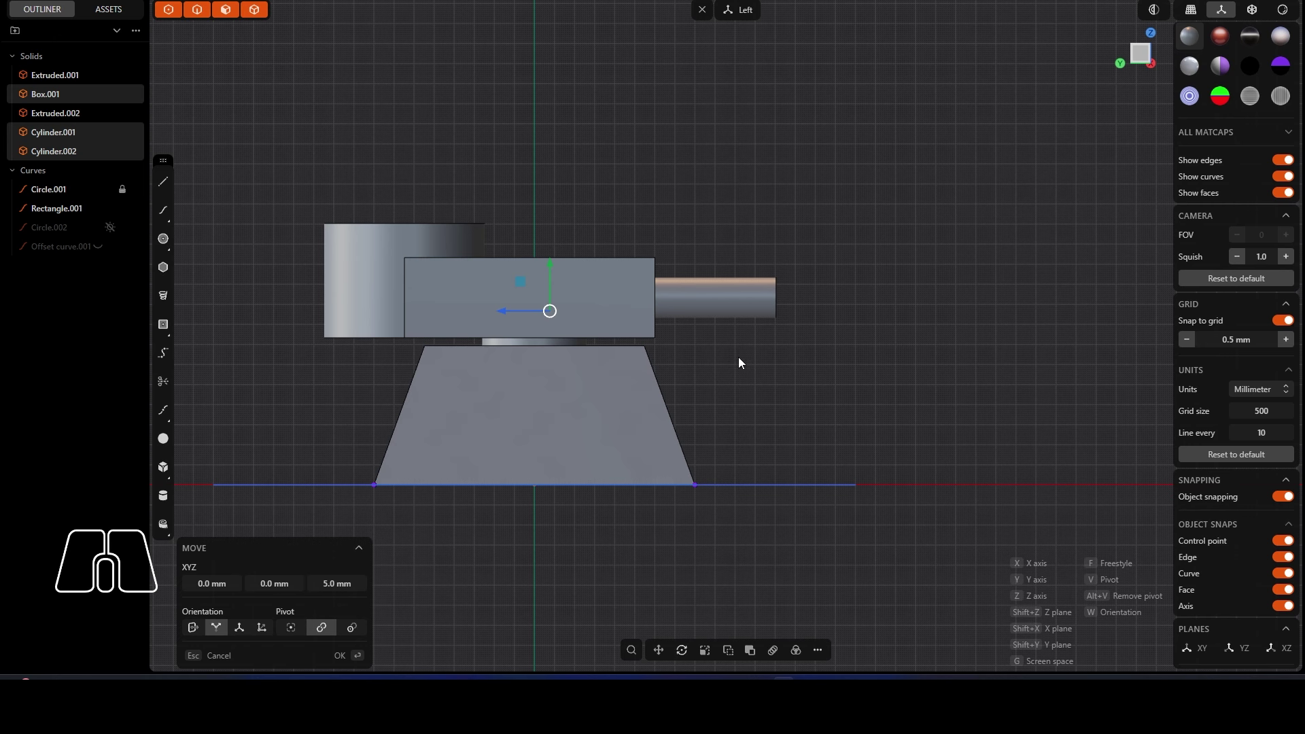
click(758, 357)
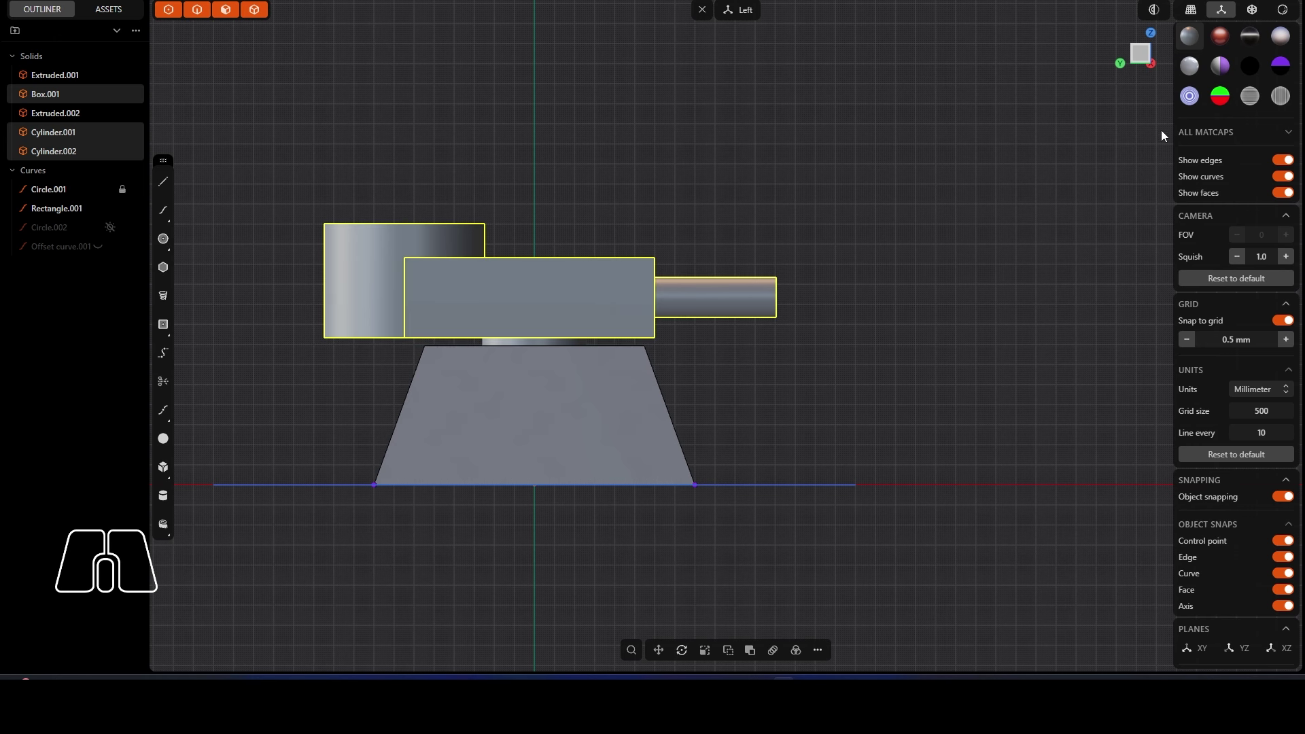
Step: Apply the solid black matcap and examine the turret's silhouette from the side, top, perspective and bottom views
click(1250, 67)
click(940, 311)
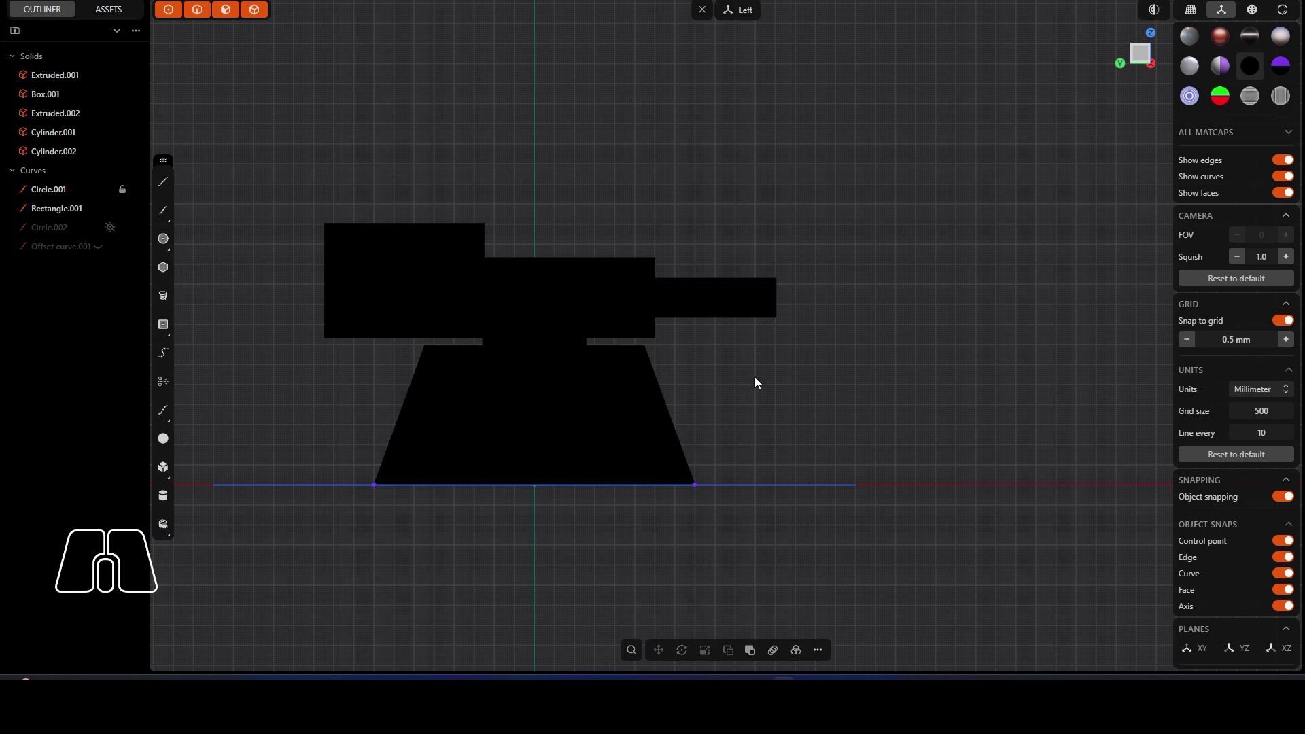
middle_drag(756, 381, 872, 412)
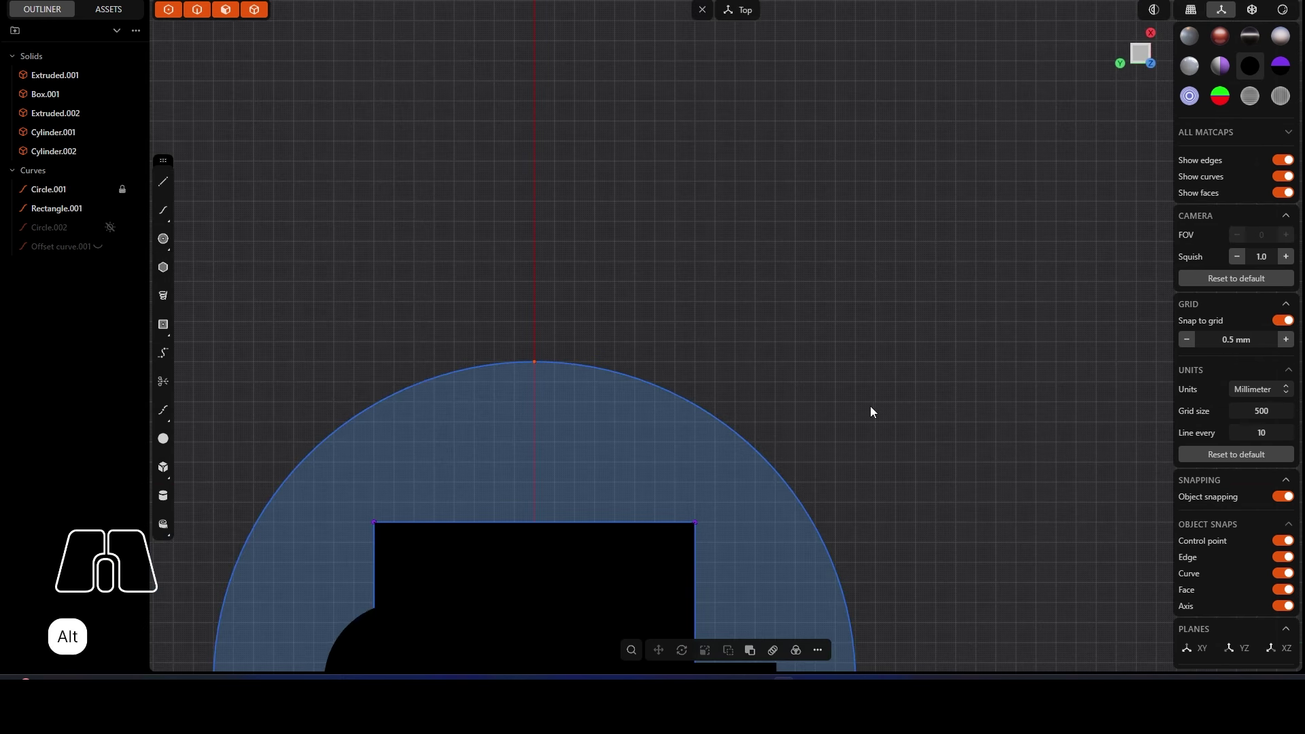
scroll(976, 469, down, 2)
middle_drag(976, 469, 952, 209)
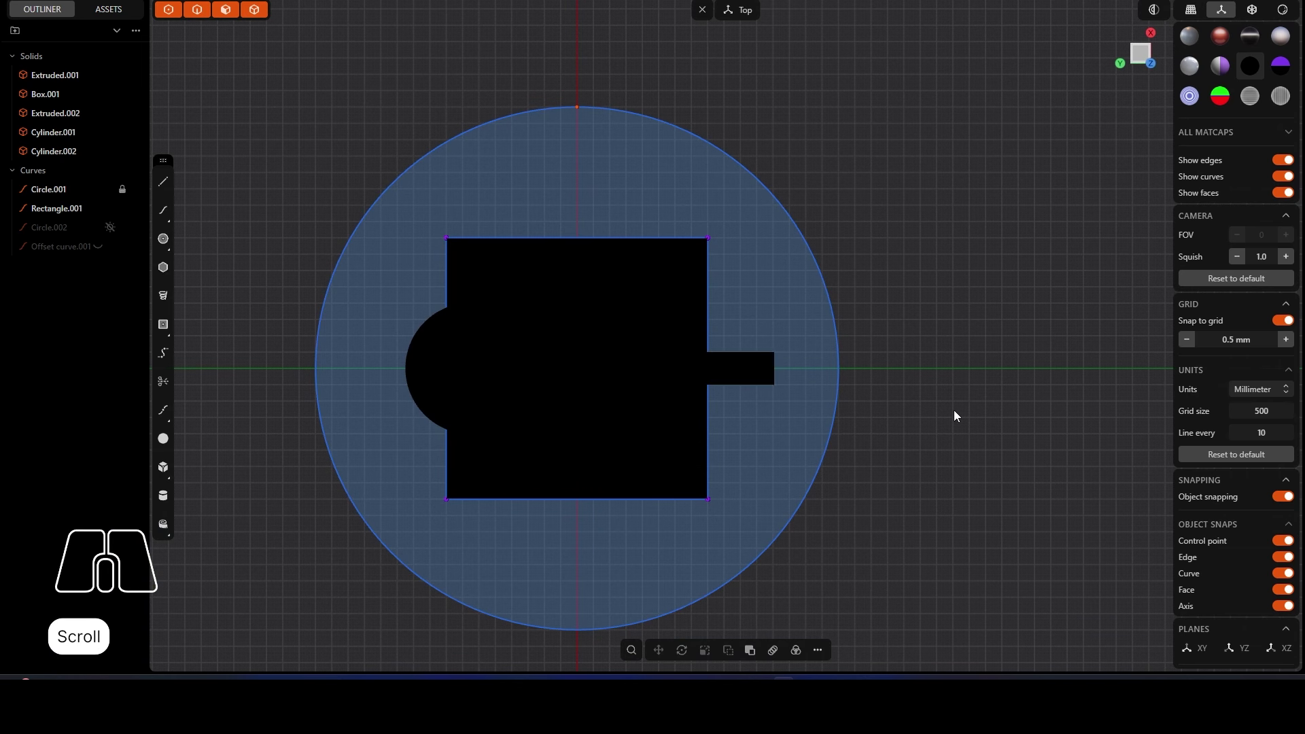
middle_drag(953, 410, 859, 336)
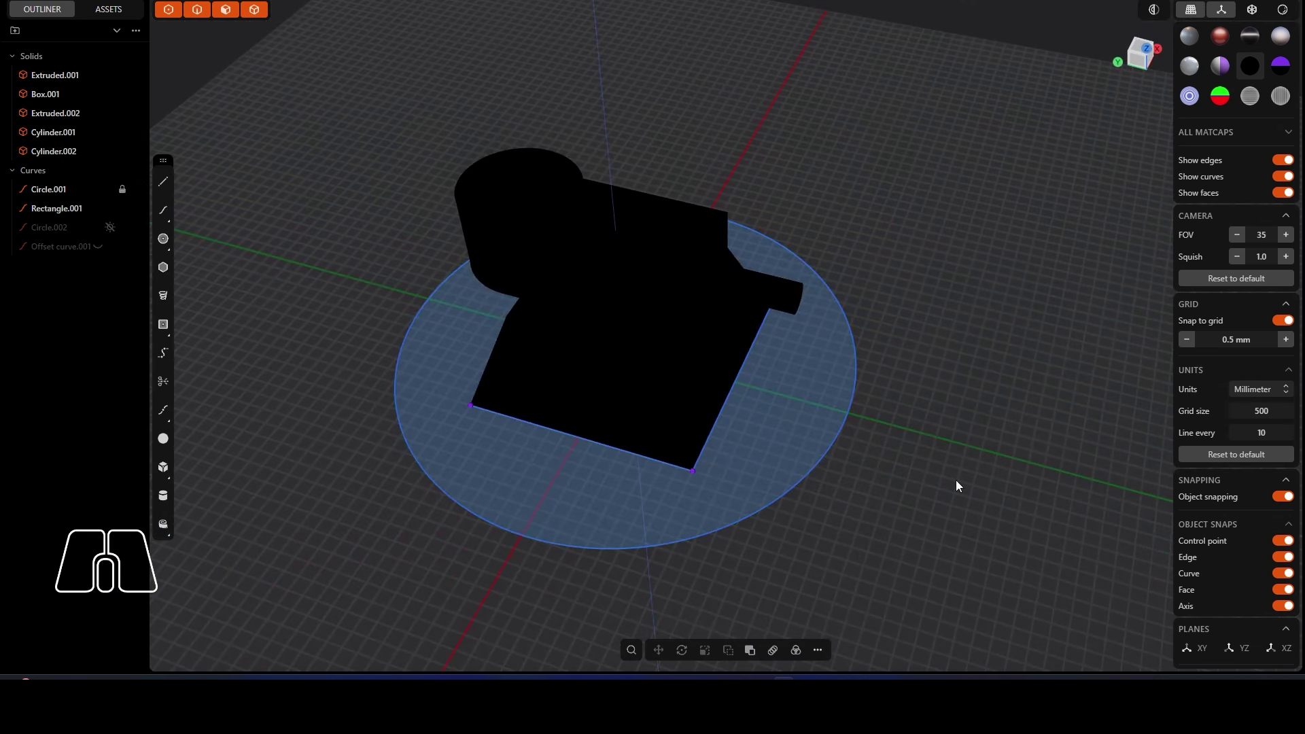
alt+middle_drag(969, 472, 903, 442)
scroll(719, 341, down, 5)
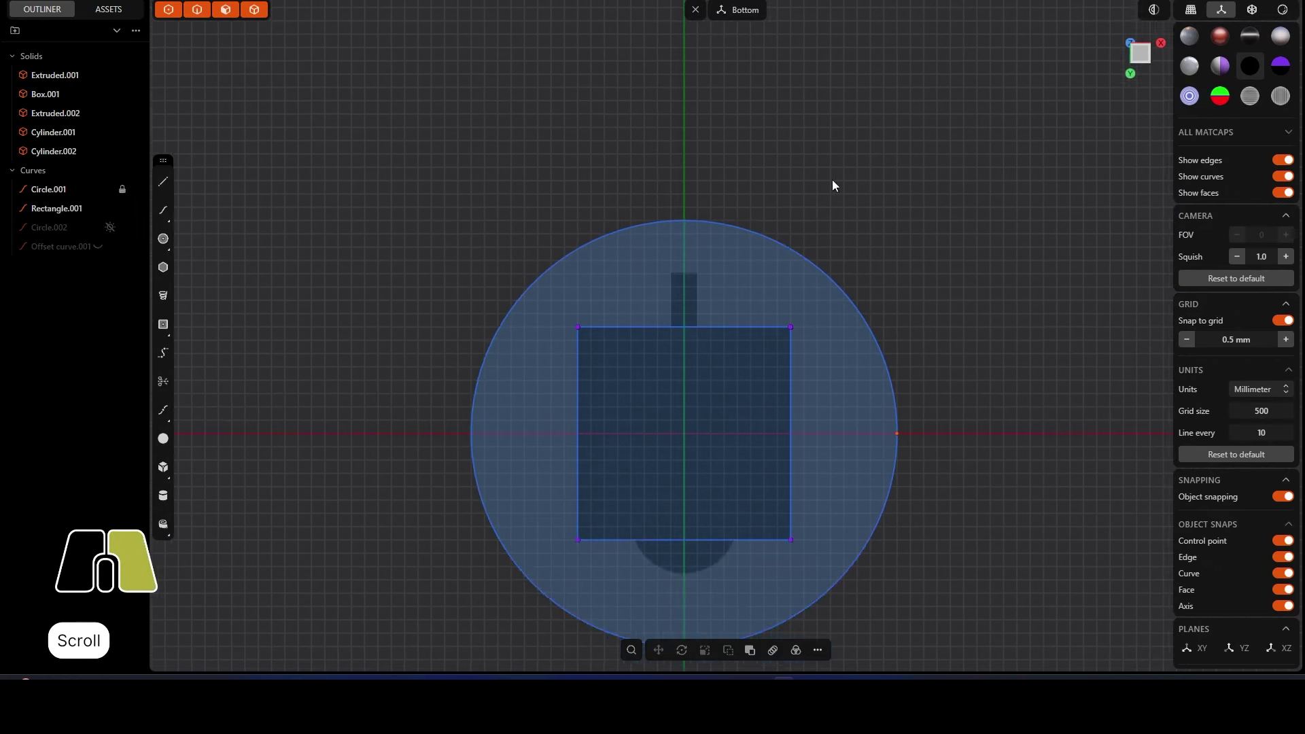
Step: Examine the turret's silhouette from the front, restore the grey shaded matcap and inspect the body in perspective
alt+middle_drag(739, 231, 748, 373)
scroll(663, 329, up, 4)
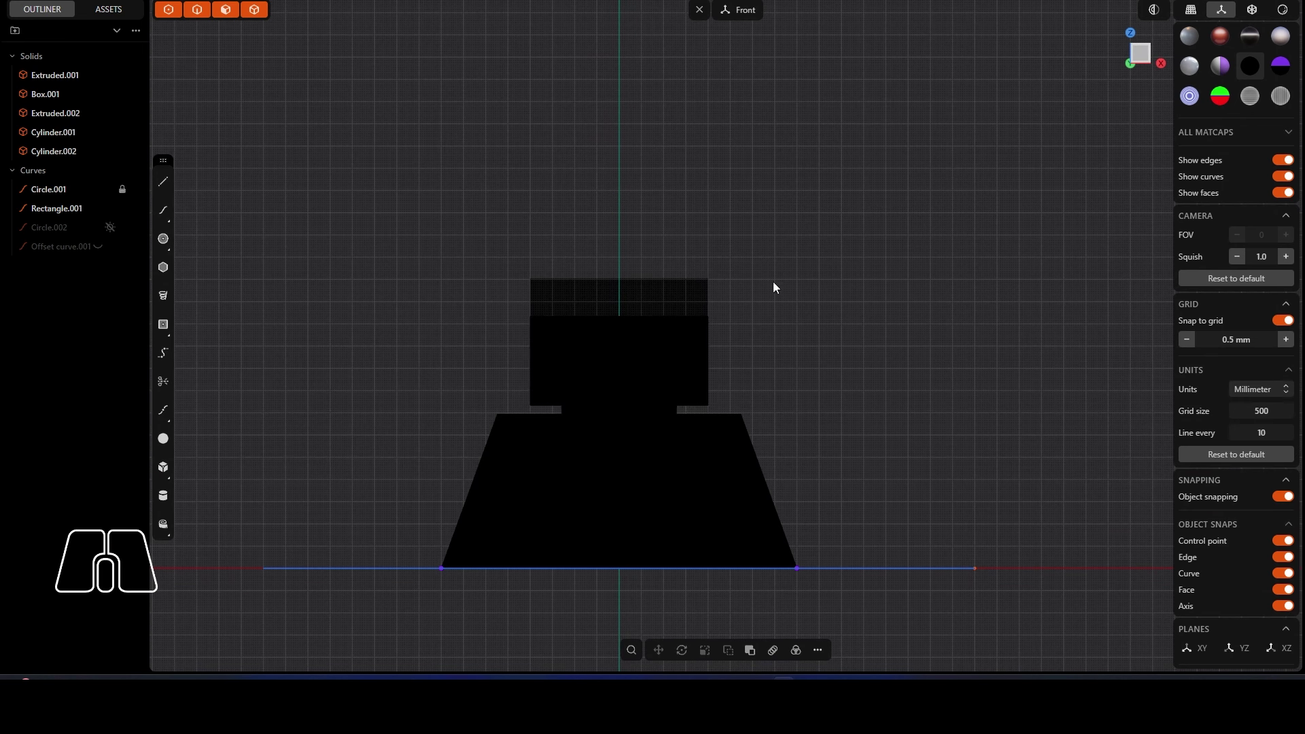
middle_drag(773, 281, 1096, 158)
click(1190, 36)
scroll(793, 194, down, 3)
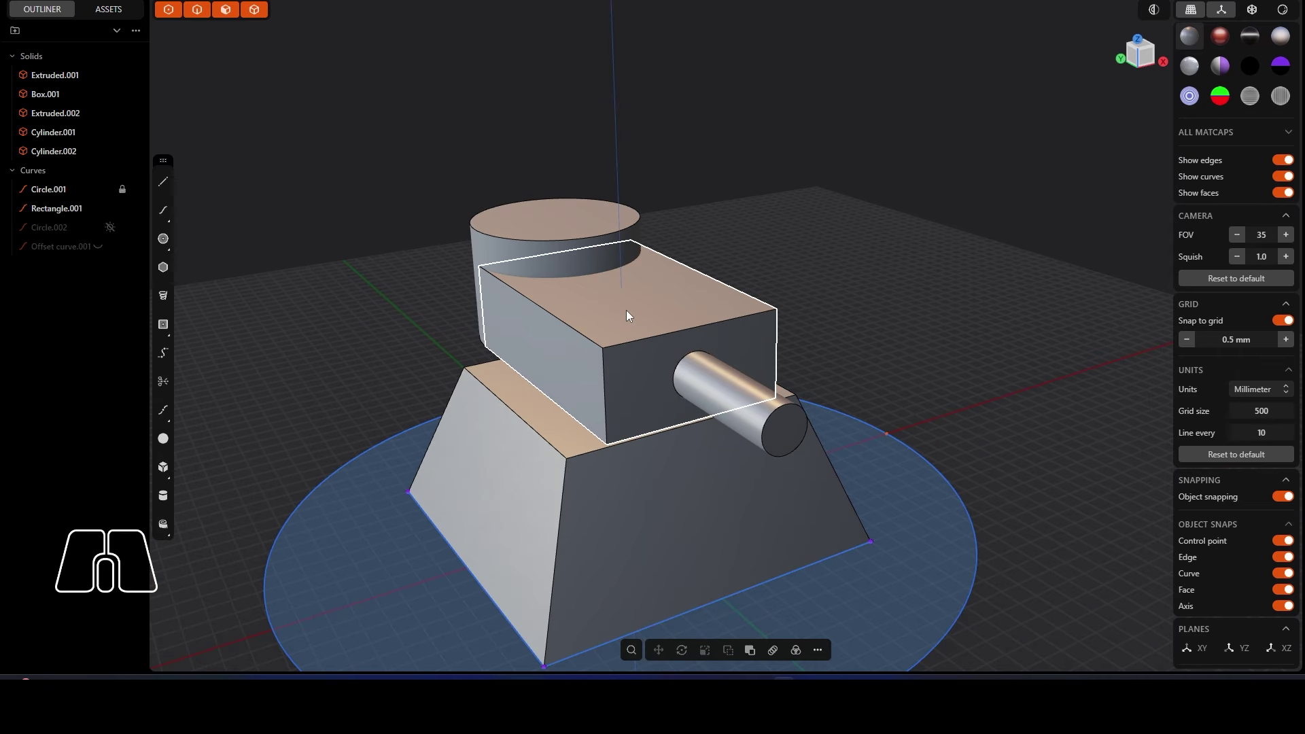
middle_drag(626, 310, 603, 346)
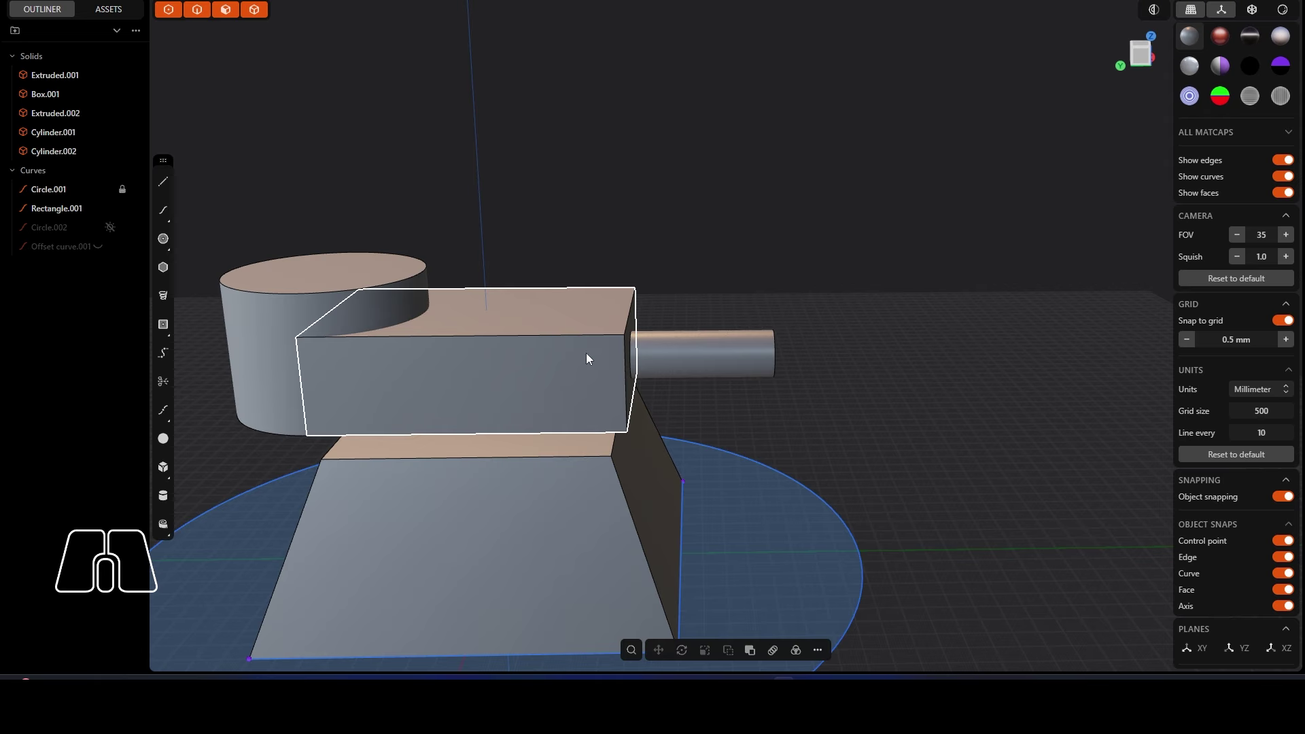
alt+middle_drag(584, 314, 619, 286)
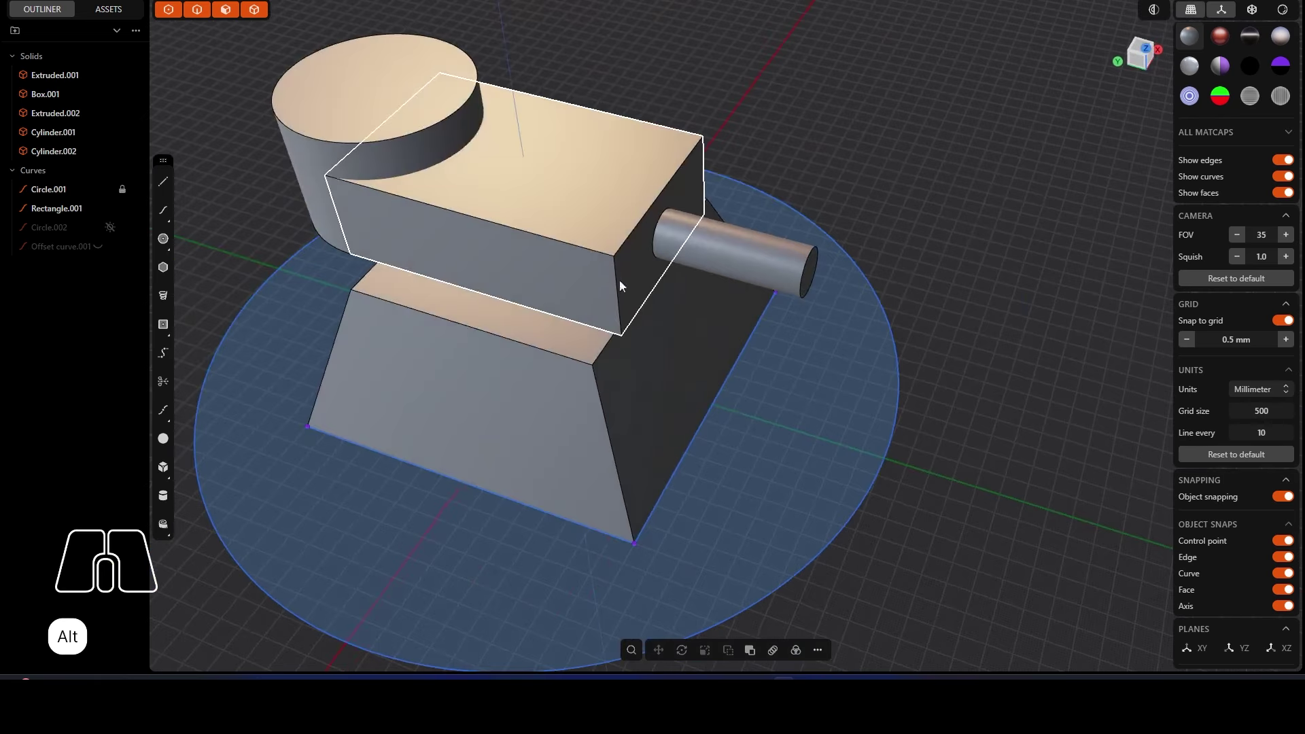
scroll(620, 285, up, 2)
click(614, 288)
key(f)
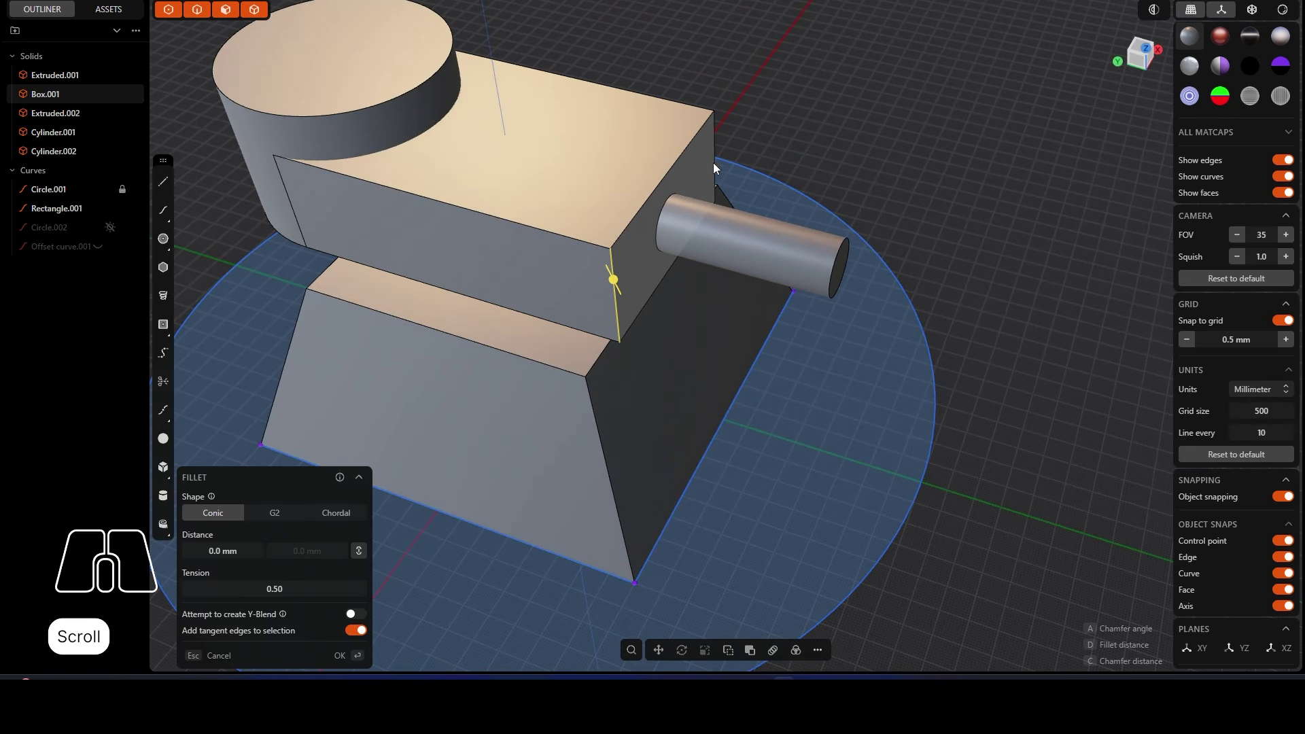
shift+middle_drag(716, 150, 756, 193)
key(Escape)
Step: Push the box's front face 30 mm inward toward the rear cylinder
click(646, 238)
mouse_move(638, 242)
middle_down()
mouse_move(666, 235)
mouse_move(651, 251)
middle_up()
click(635, 206)
drag(680, 203, 490, 213)
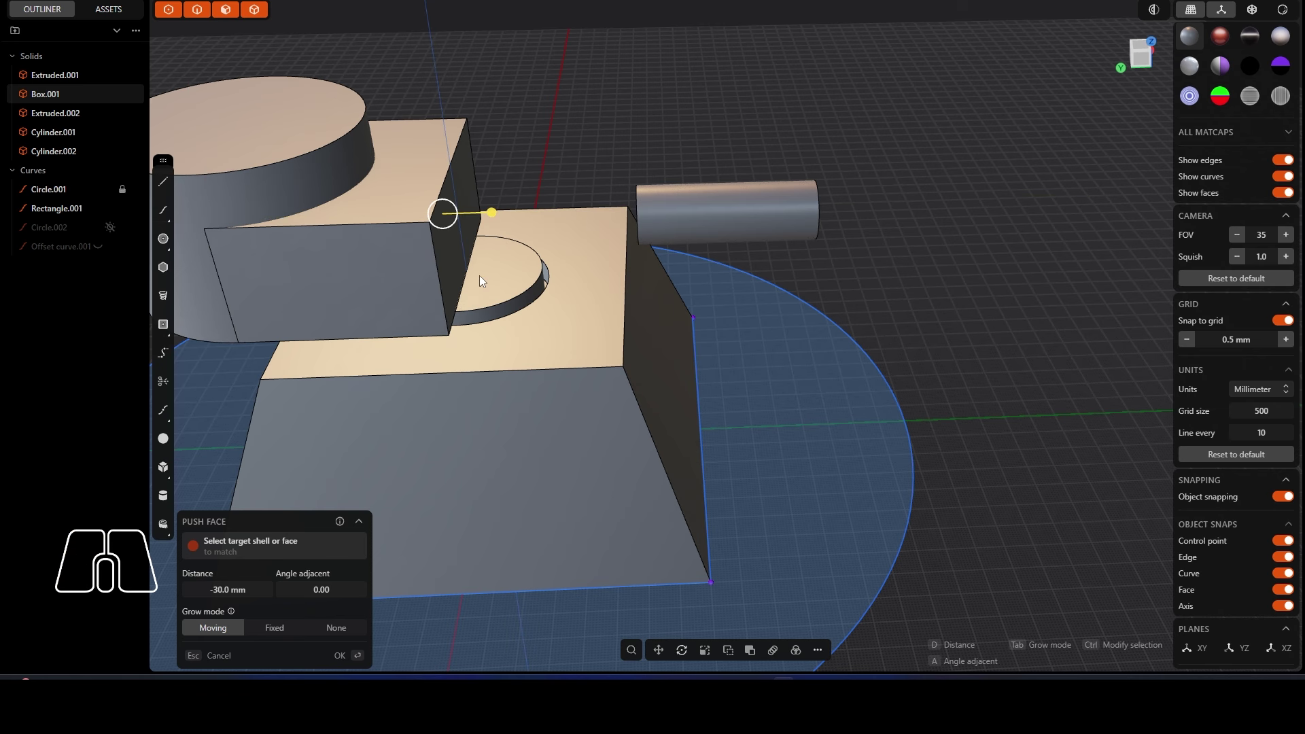
alt+middle_drag(508, 275, 475, 275)
alt+right_drag(632, 255, 616, 143)
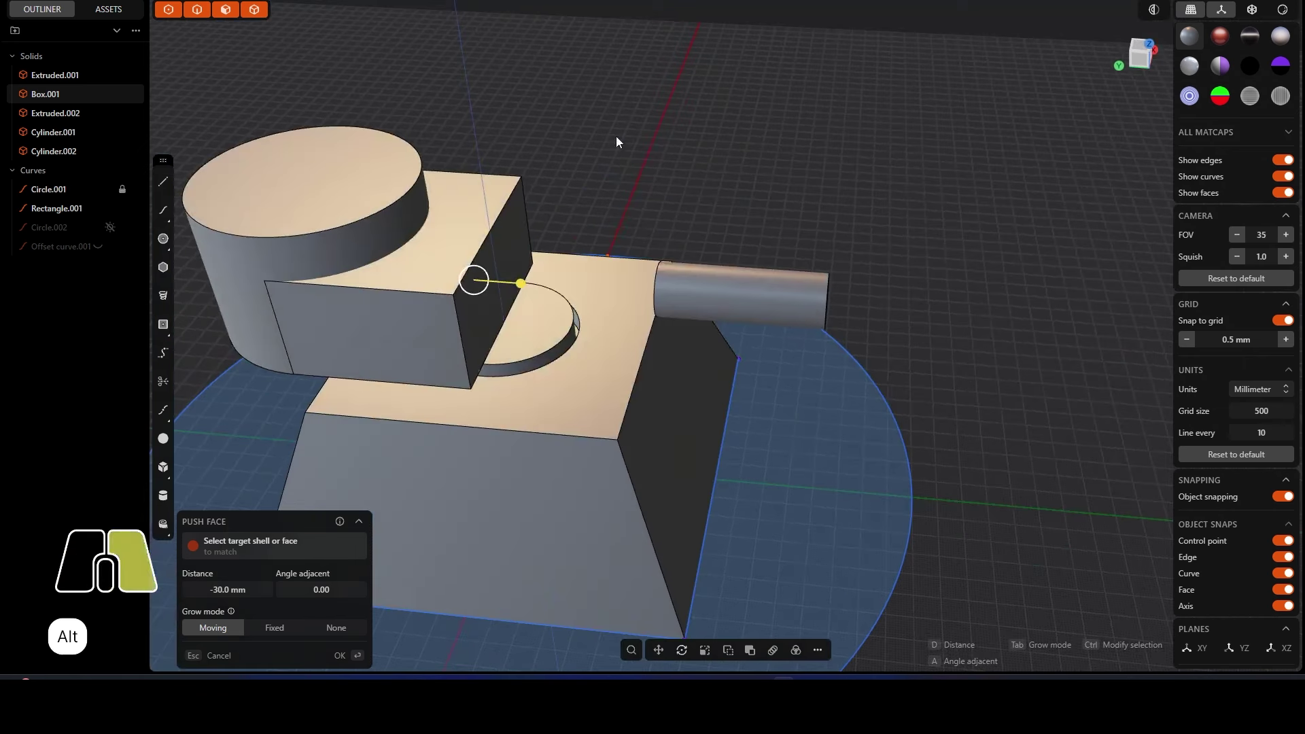
Step: Try extruding the box's shortened front face 28 mm forward with a 20-degree taper
click(522, 284)
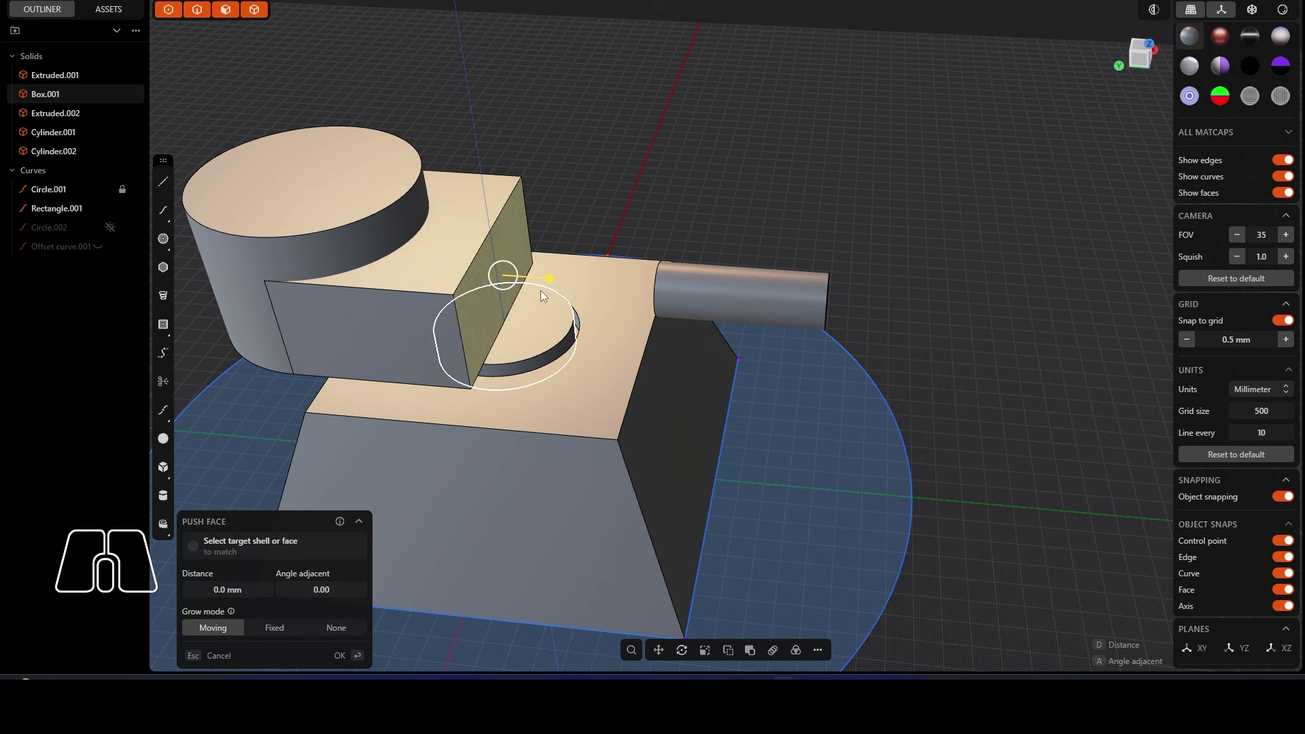
key(e)
drag(555, 285, 666, 313)
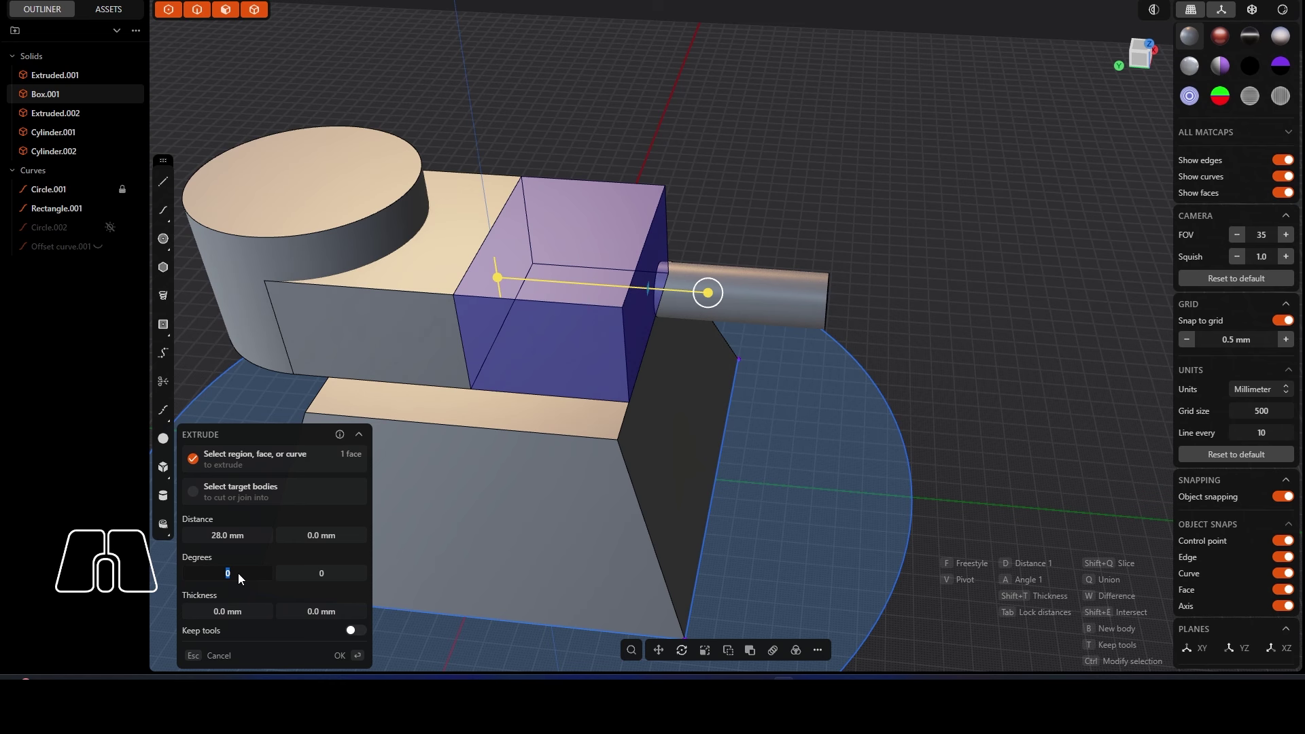
text(10)
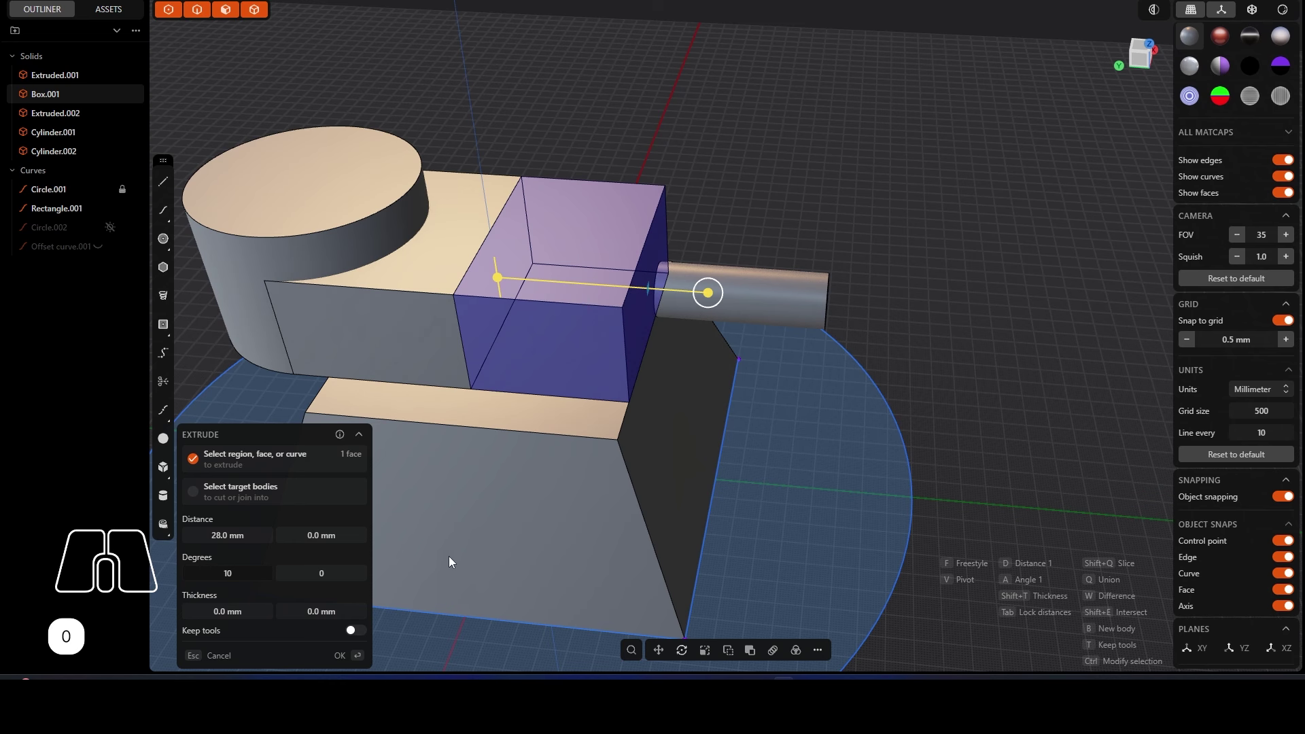
scroll(911, 379, up, 3)
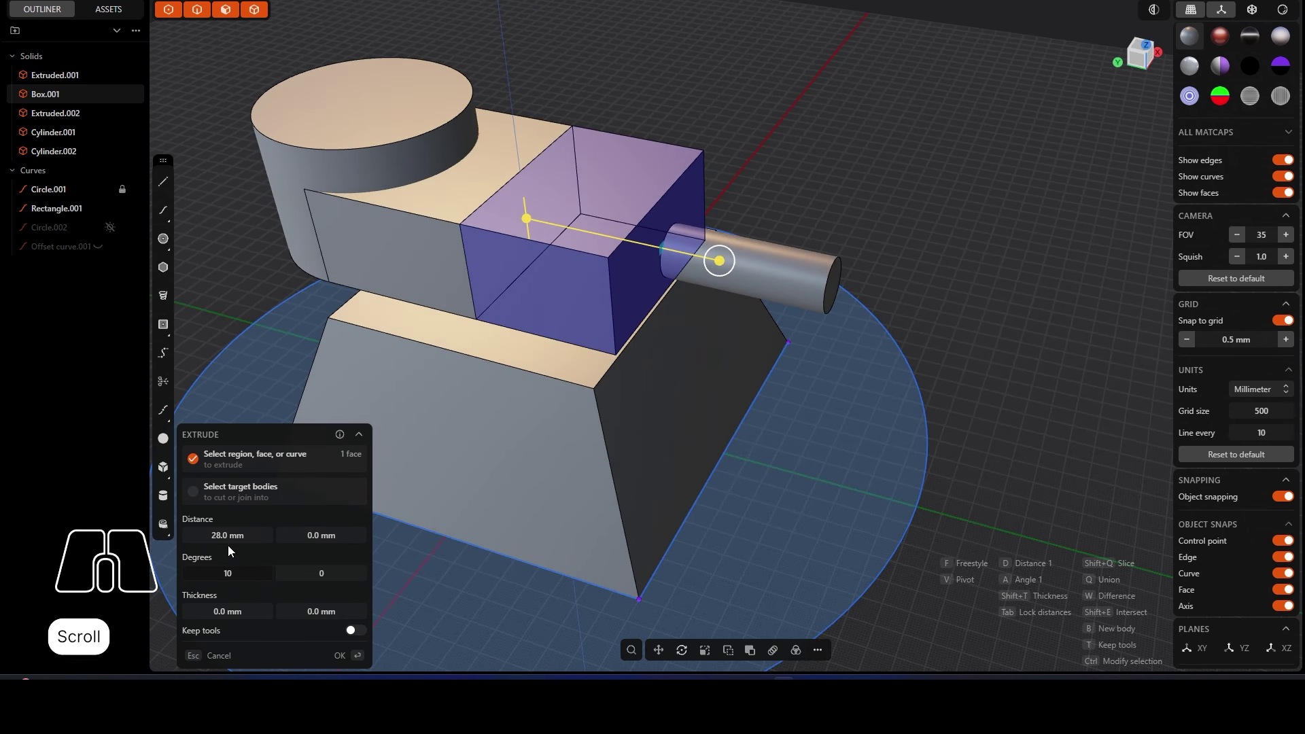
click(227, 576)
text(20)
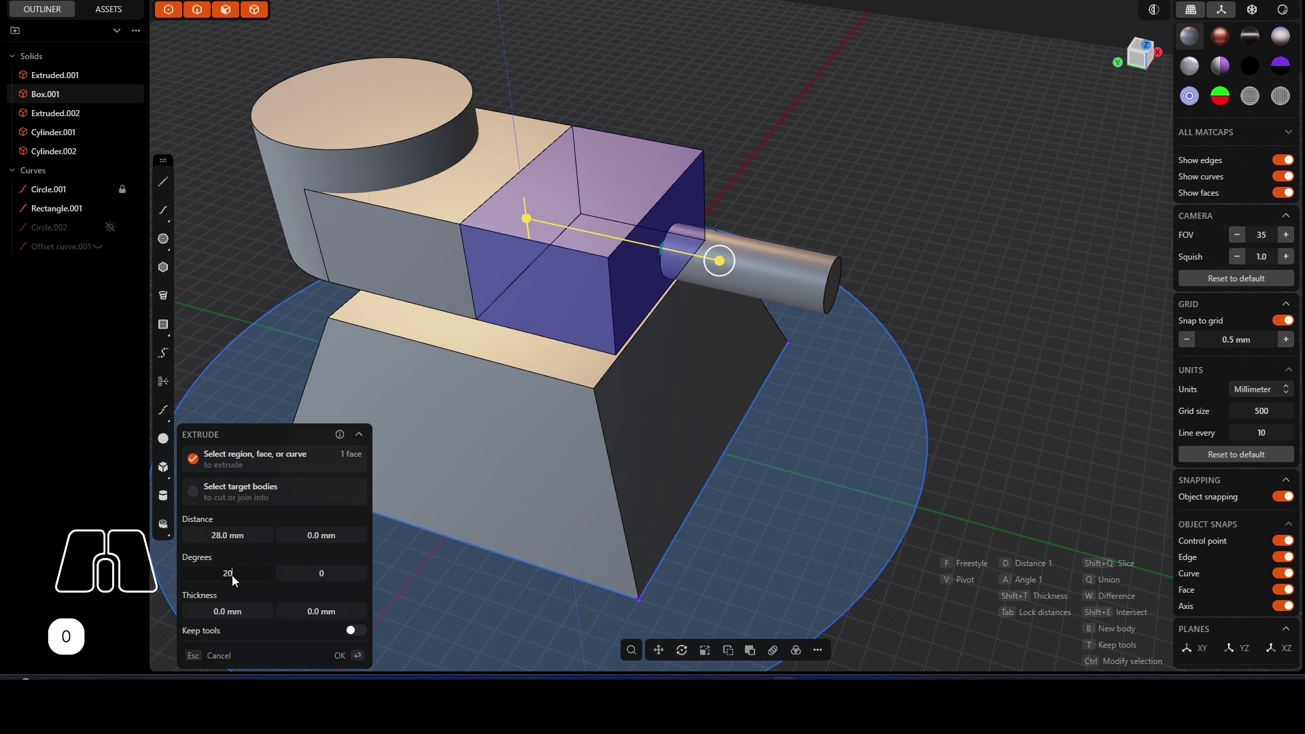
key(Return)
Step: Set the trial extrusion's taper to 10 degrees, inspect it from the side and cancel the extrusion
click(236, 577)
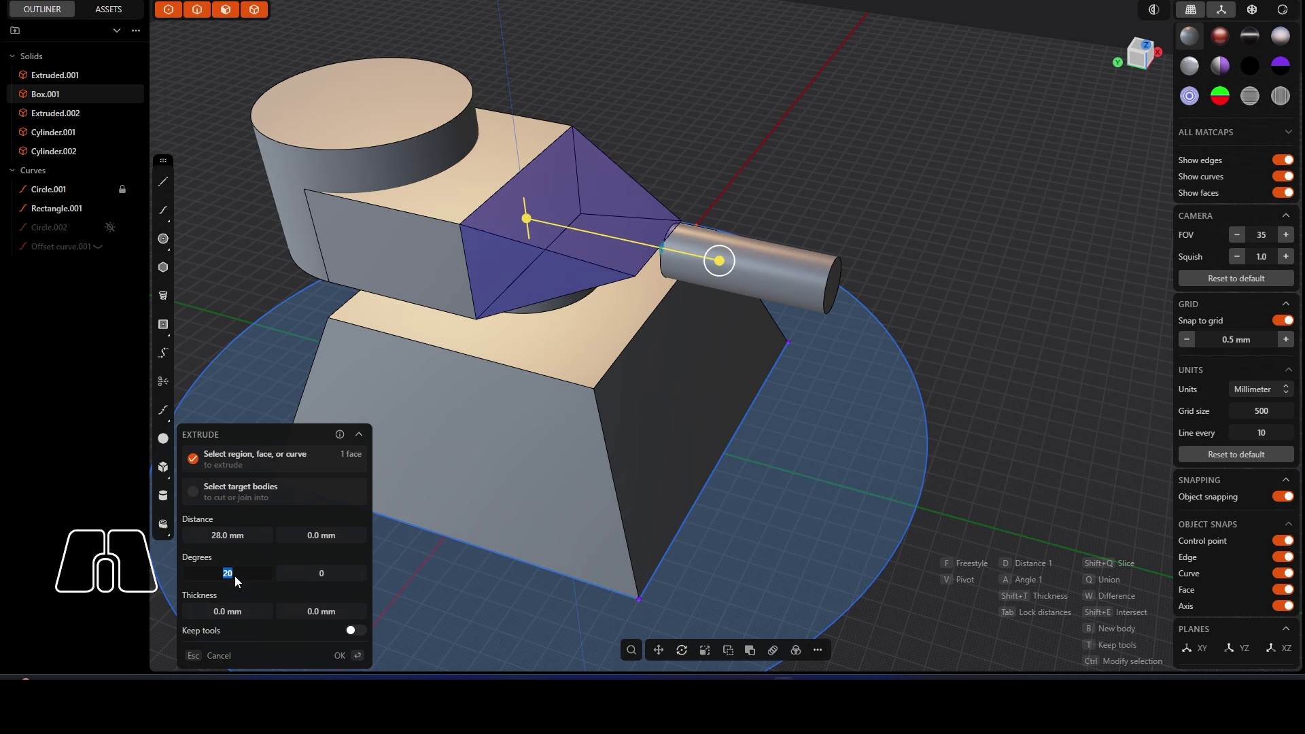
text(10)
key(Return)
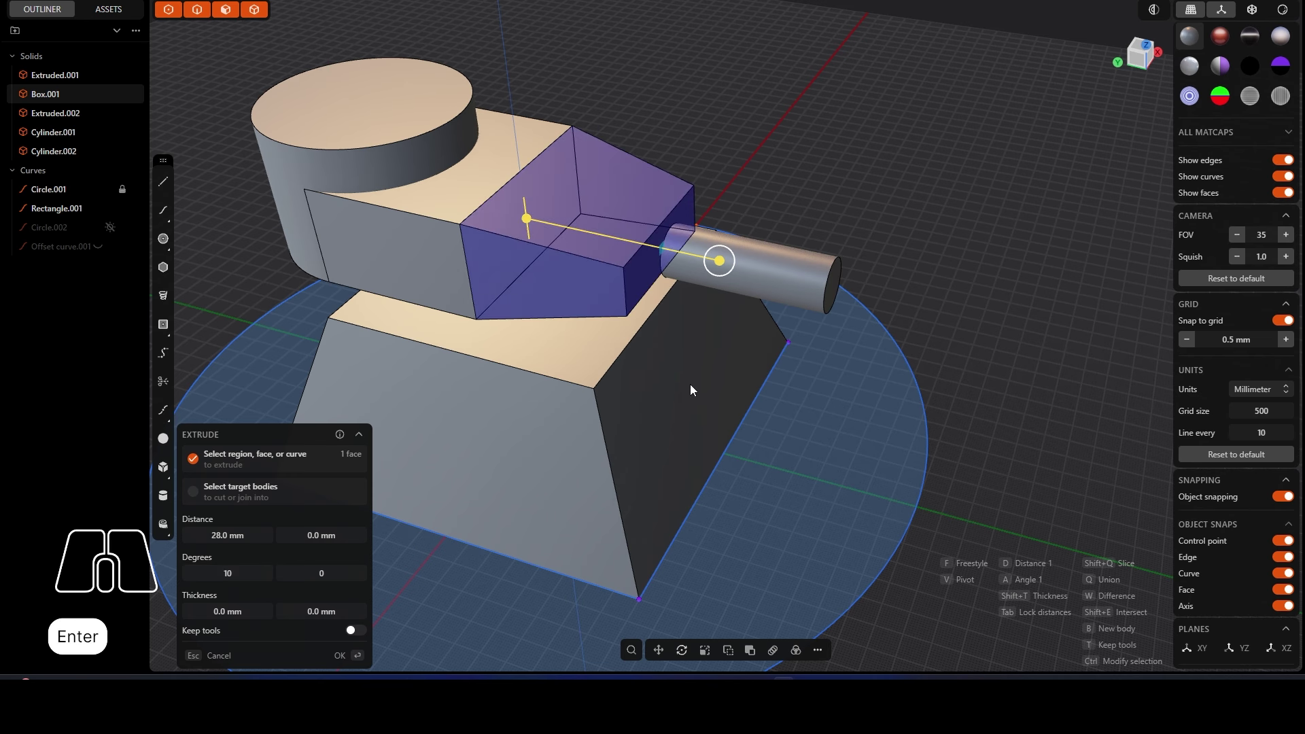
middle_drag(694, 388, 751, 326)
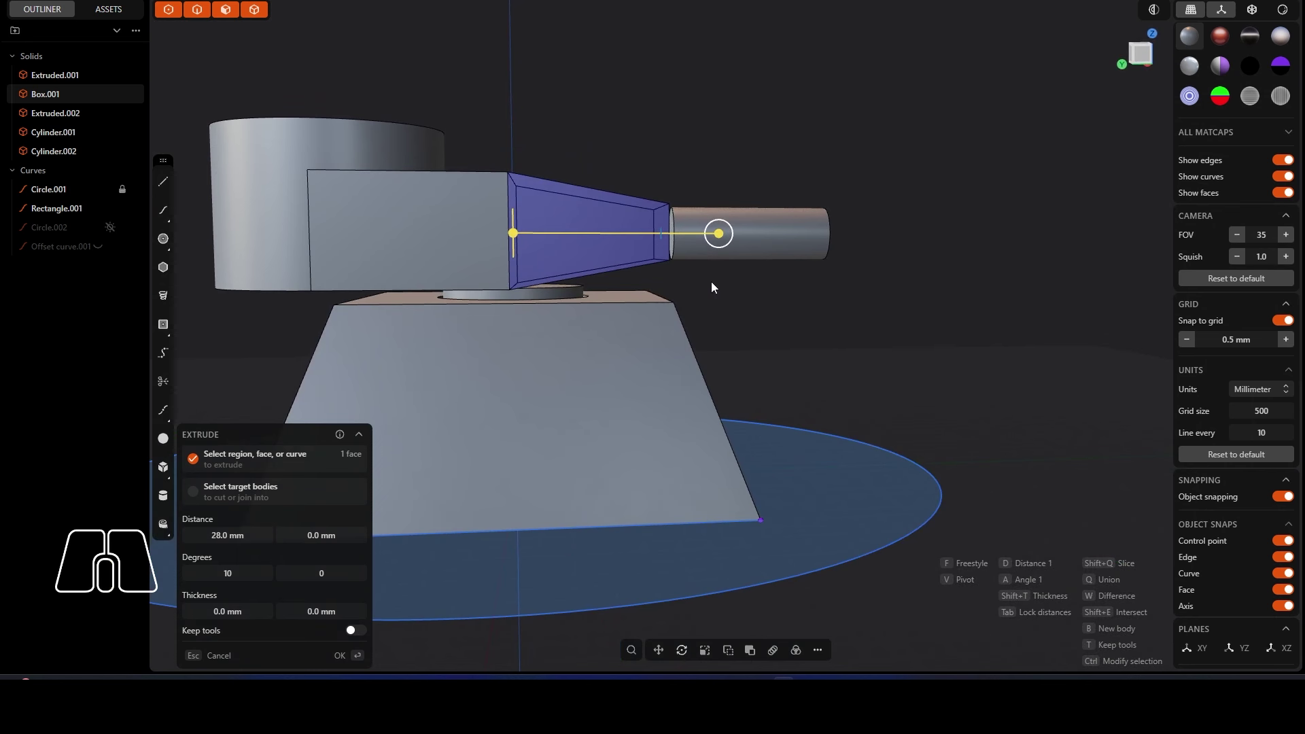
click(225, 653)
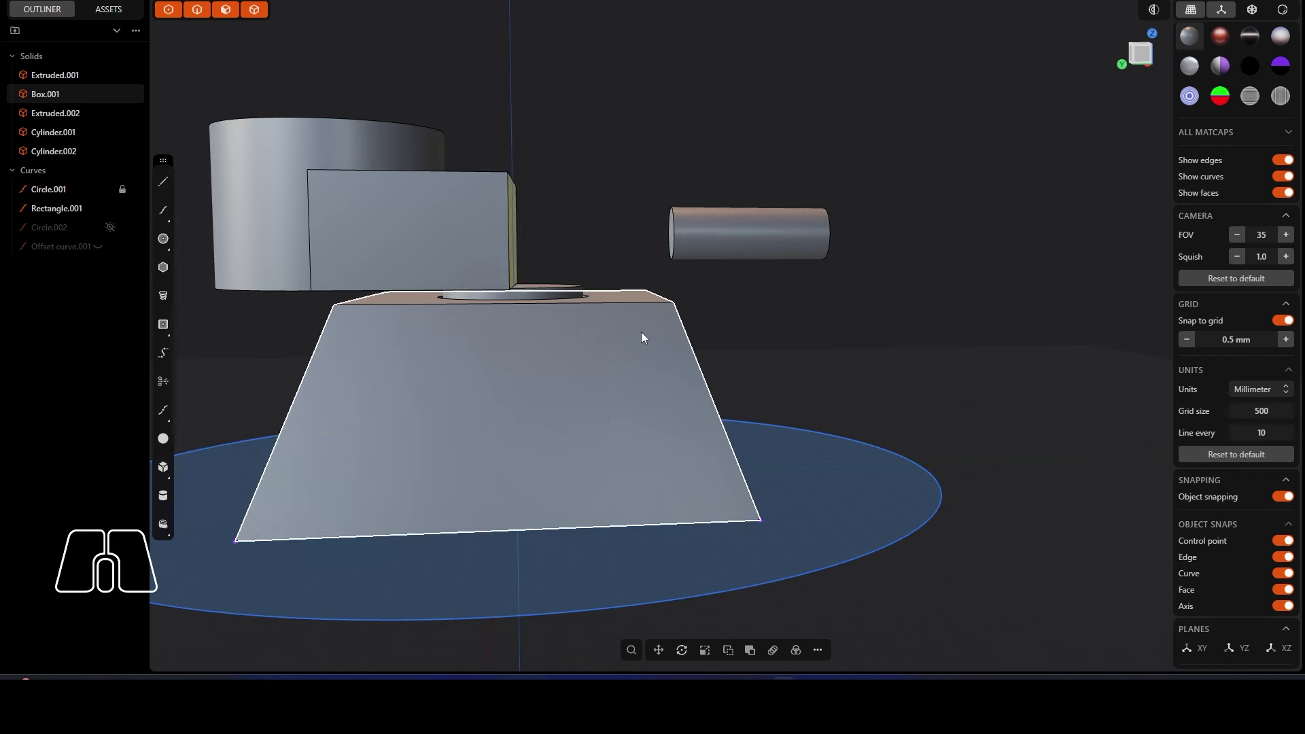
Step: Push the box's front face forward by about 15 mm toward the barrel
middle_drag(642, 333, 601, 367)
key(p)
drag(588, 210, 671, 208)
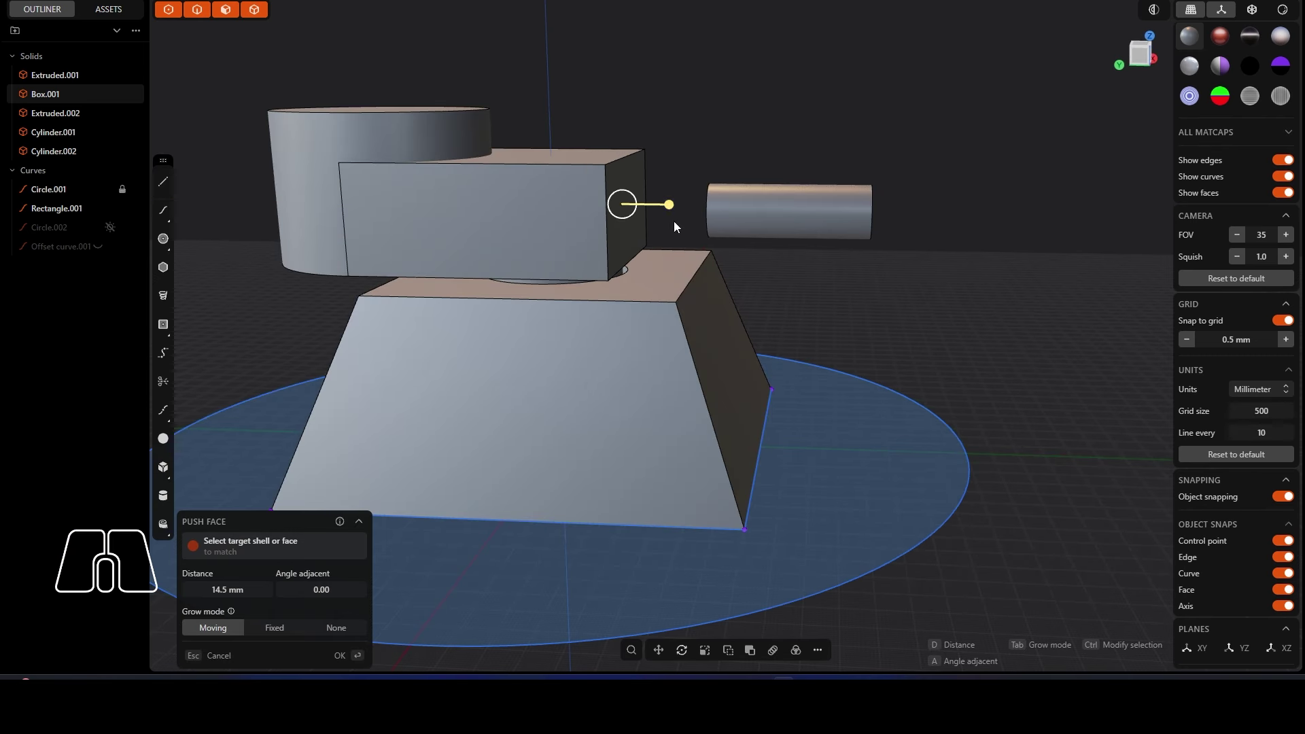
click(850, 293)
Step: Extrude the box's front face 14 mm forward as a new body with a 5-degree taper
double_click(628, 206)
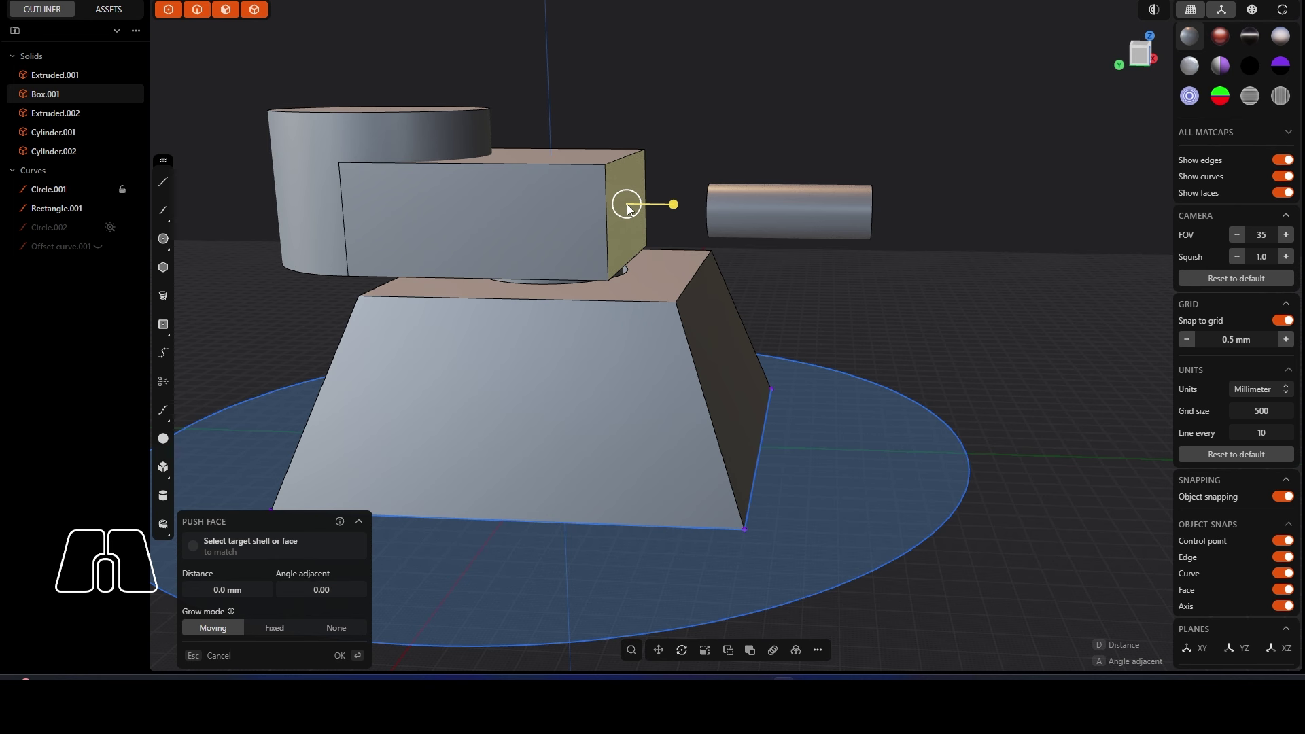
key(e)
drag(682, 204, 755, 209)
key(b)
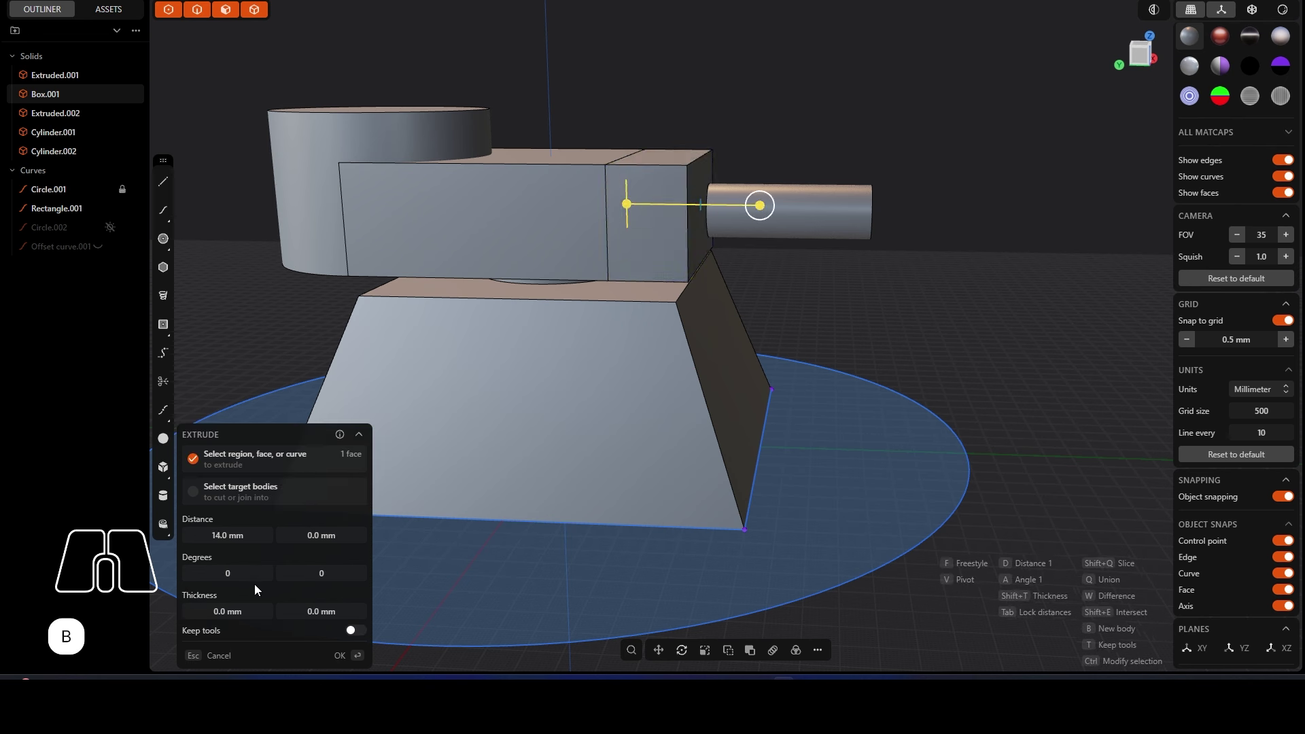
text(5)
key(Return)
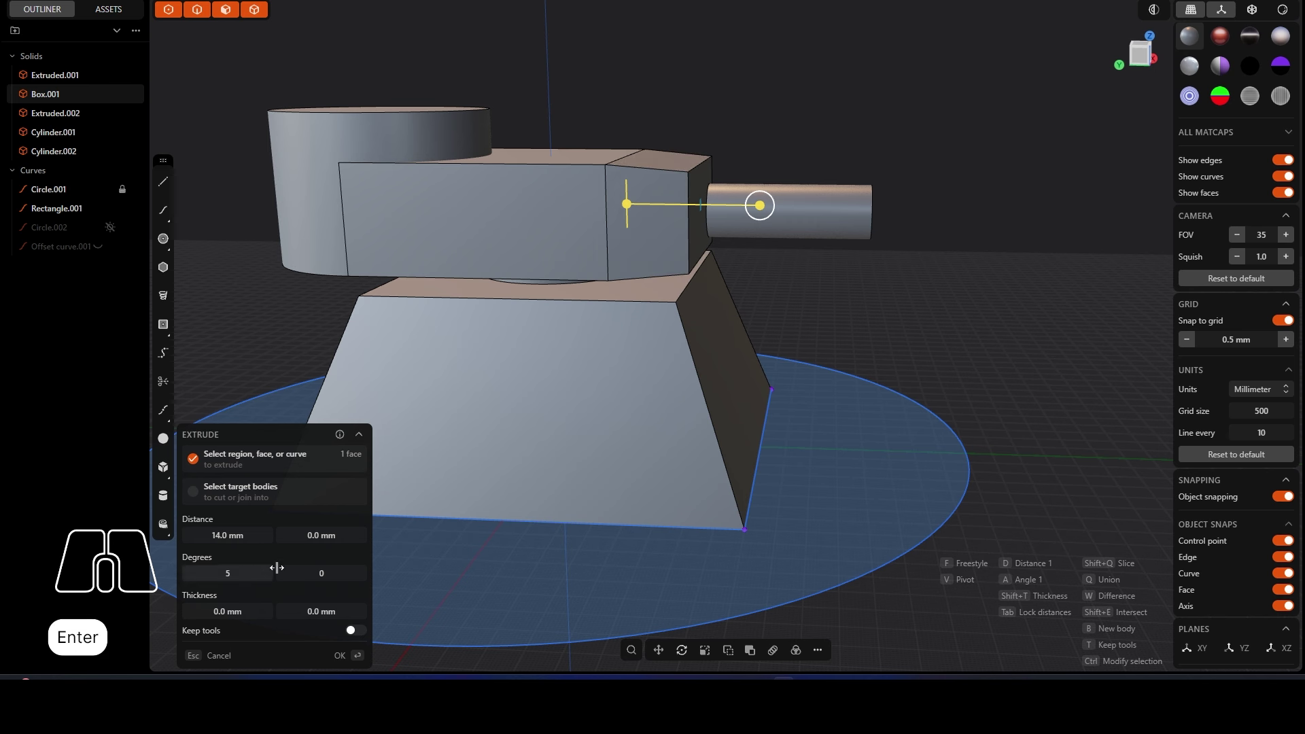
Step: Set the front extrusion's taper to 10 degrees and finish the extrusion
middle_drag(814, 312, 836, 304)
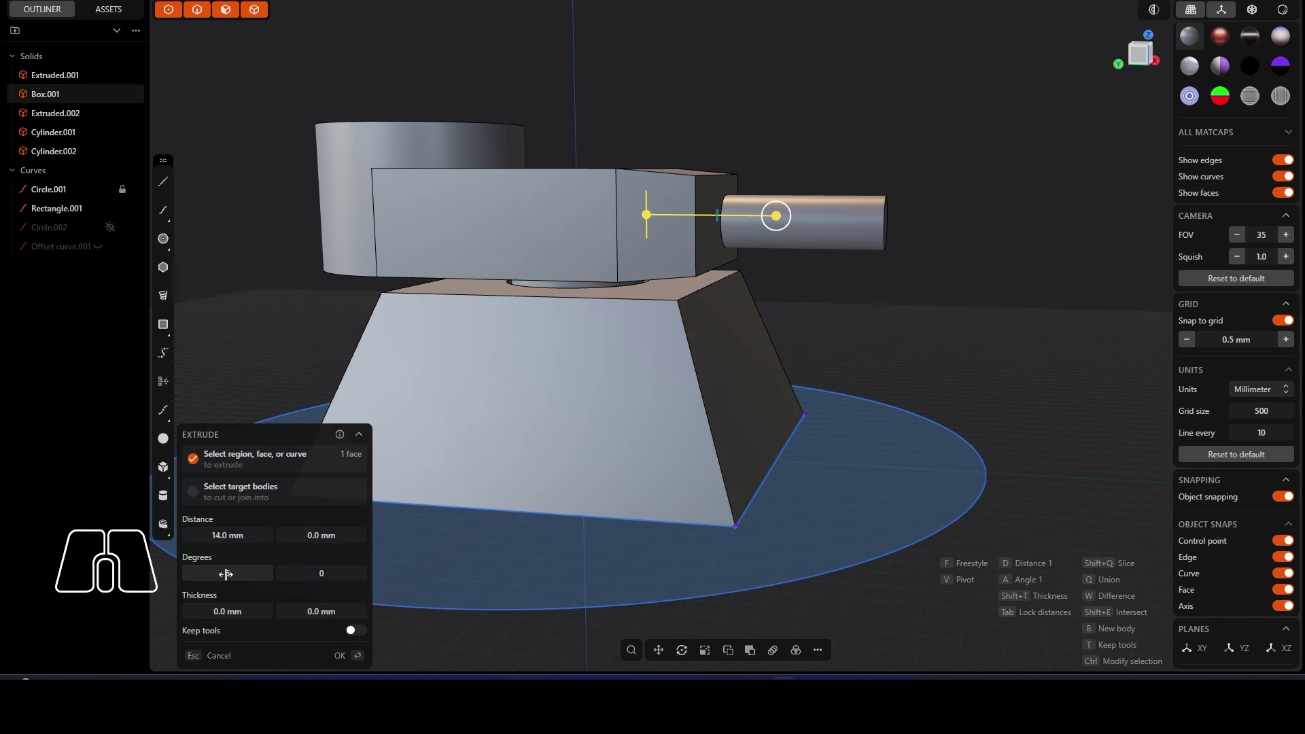
click(238, 574)
text(10)
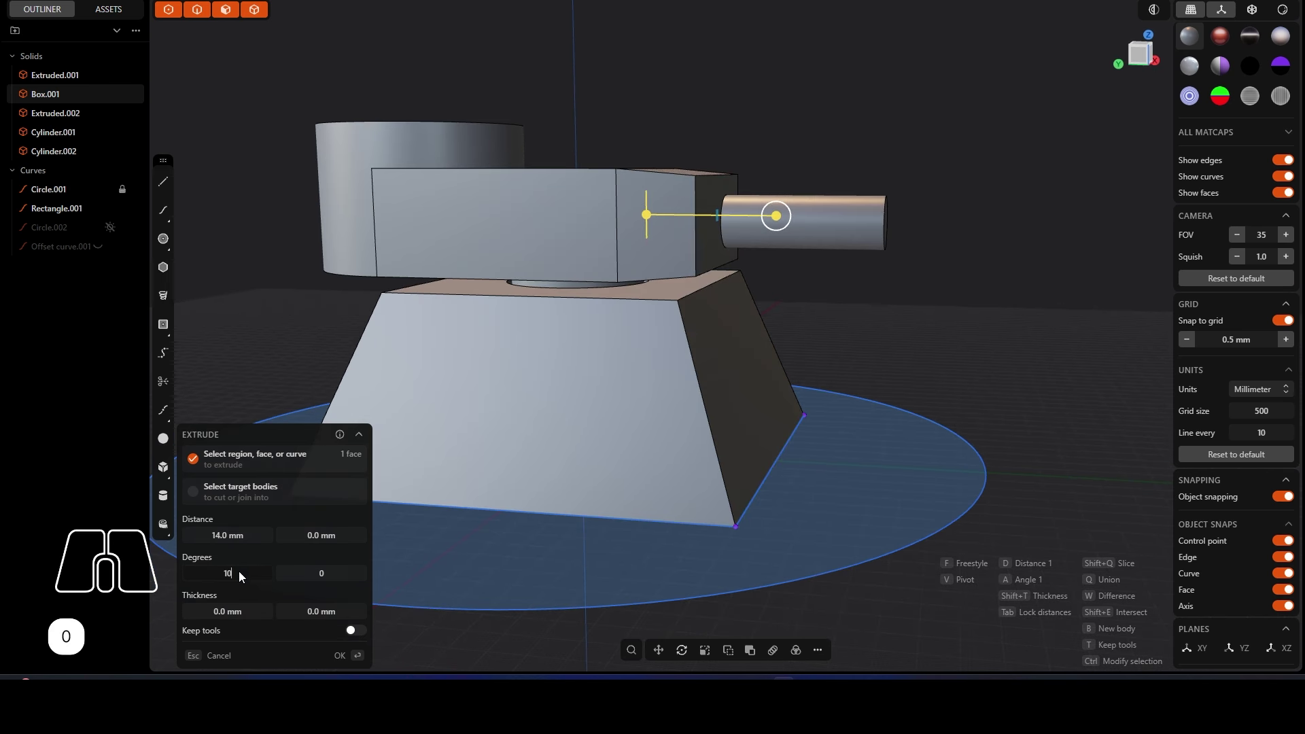
key(Return)
mouse_move(812, 256)
middle_down()
mouse_move(843, 283)
mouse_move(833, 219)
mouse_move(833, 263)
middle_up()
click(831, 264)
click(737, 219)
middle_drag(748, 251, 751, 198)
click(717, 208)
key(f)
drag(750, 199, 744, 200)
middle_drag(744, 200, 672, 179)
scroll(695, 170, up, 3)
key(ctrl+z)
key(ctrl+z)
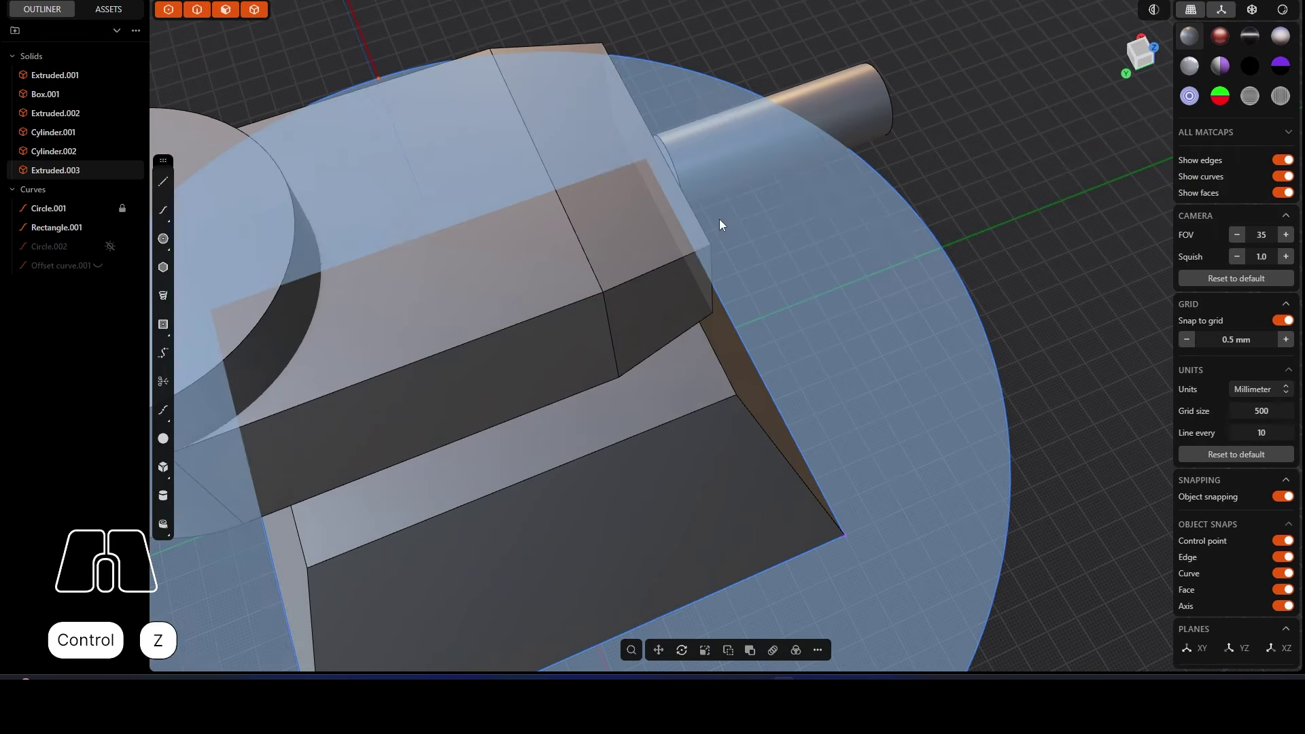
Step: Adjust the barrel's rear face where it meets the front of the tapered section
scroll(609, 157, up, 3)
middle_drag(666, 169, 556, 151)
click(589, 170)
key(f)
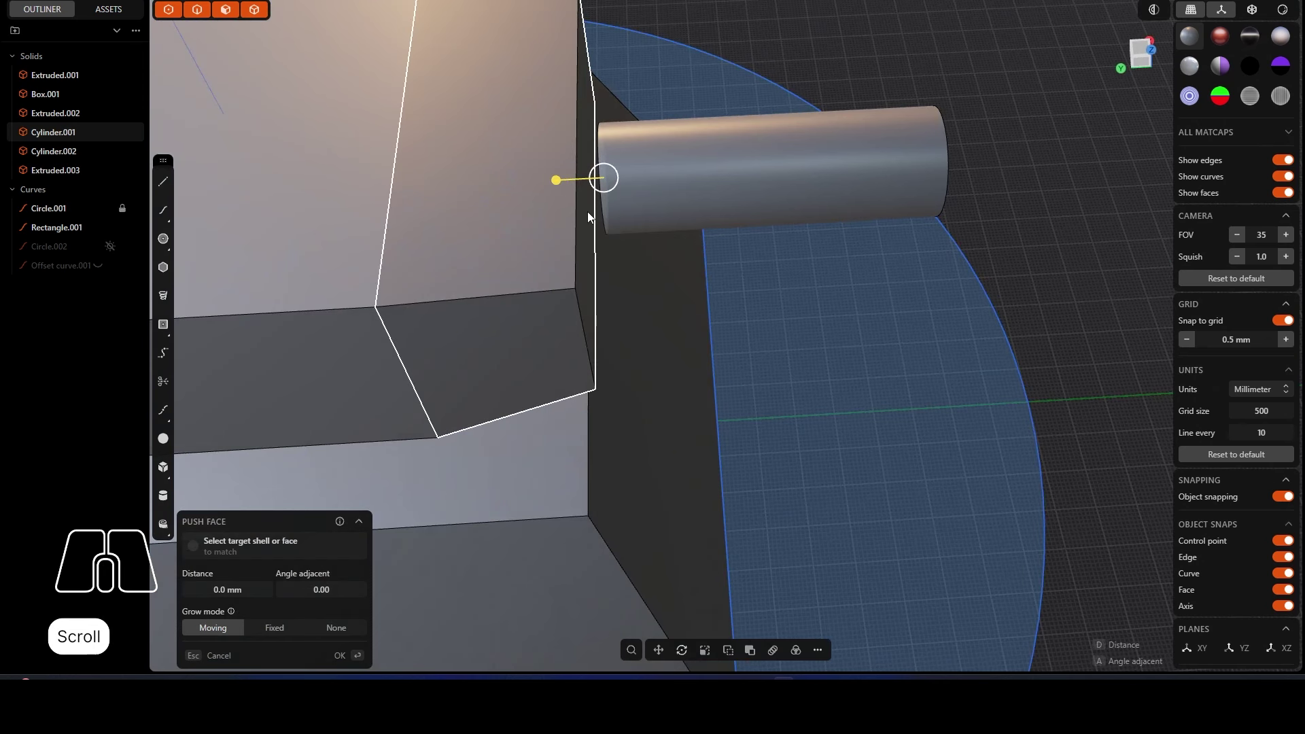
drag(575, 195, 613, 181)
middle_drag(613, 181, 594, 202)
click(533, 130)
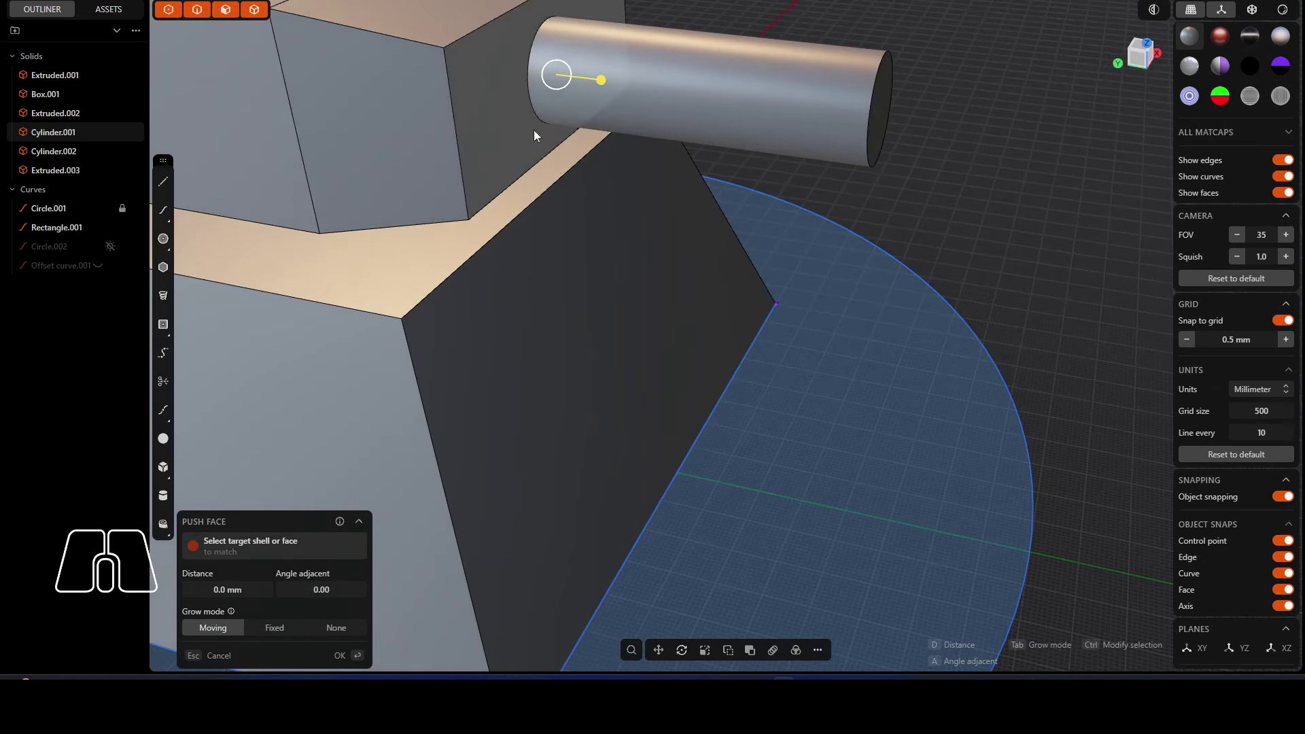
right_click(970, 181)
Step: Check the turret's silhouette in the left view with the solid black matcap, and restore the grey shaded matcap
scroll(912, 166, down, 2)
alt+middle_drag(913, 166, 847, 259)
click(1250, 65)
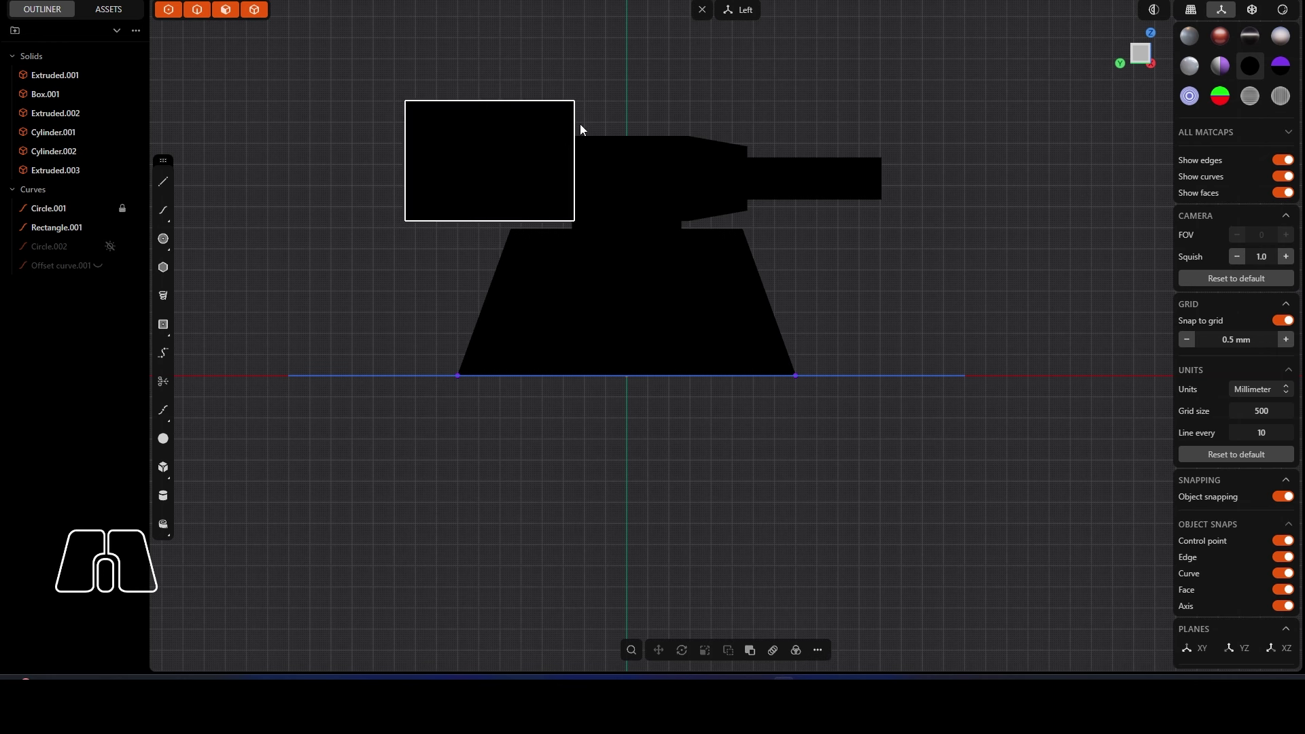
click(1196, 37)
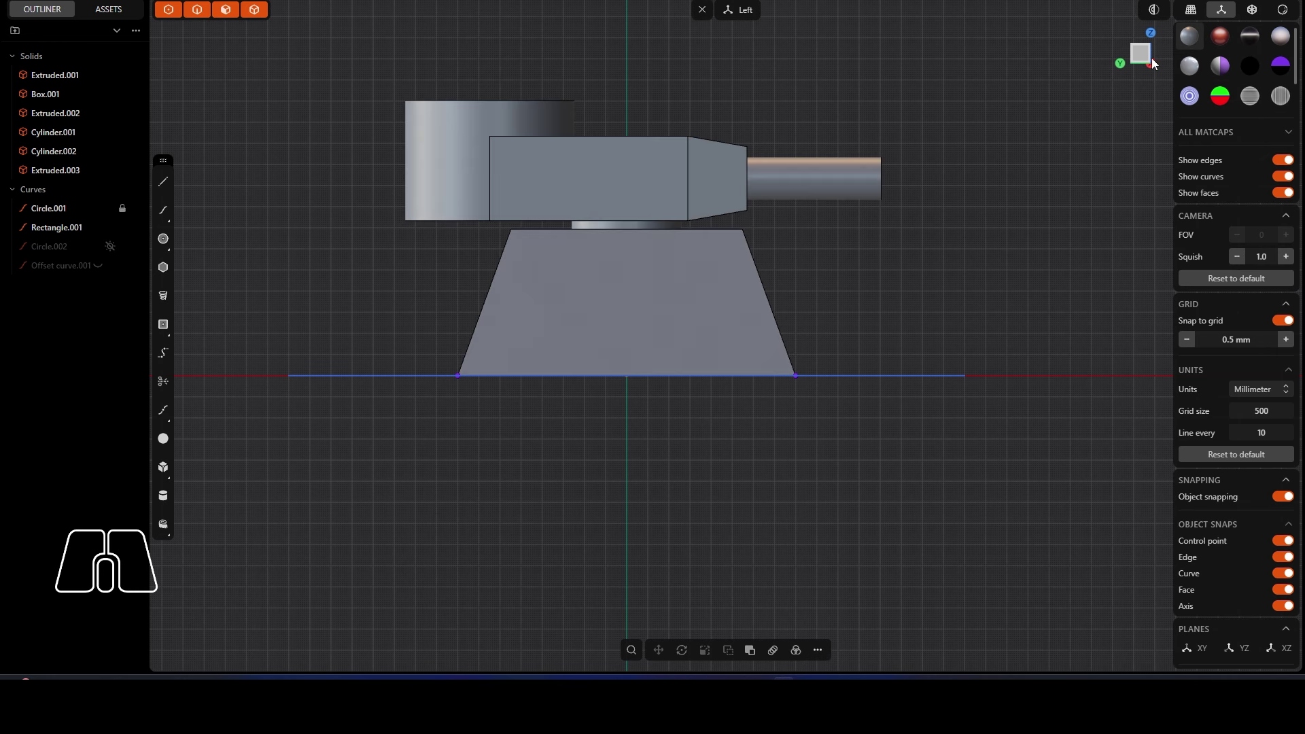
Step: Push the rear cylinder's top face downward so it rises only slightly above the box
click(1149, 56)
click(469, 76)
click(471, 84)
middle_drag(470, 84, 479, 53)
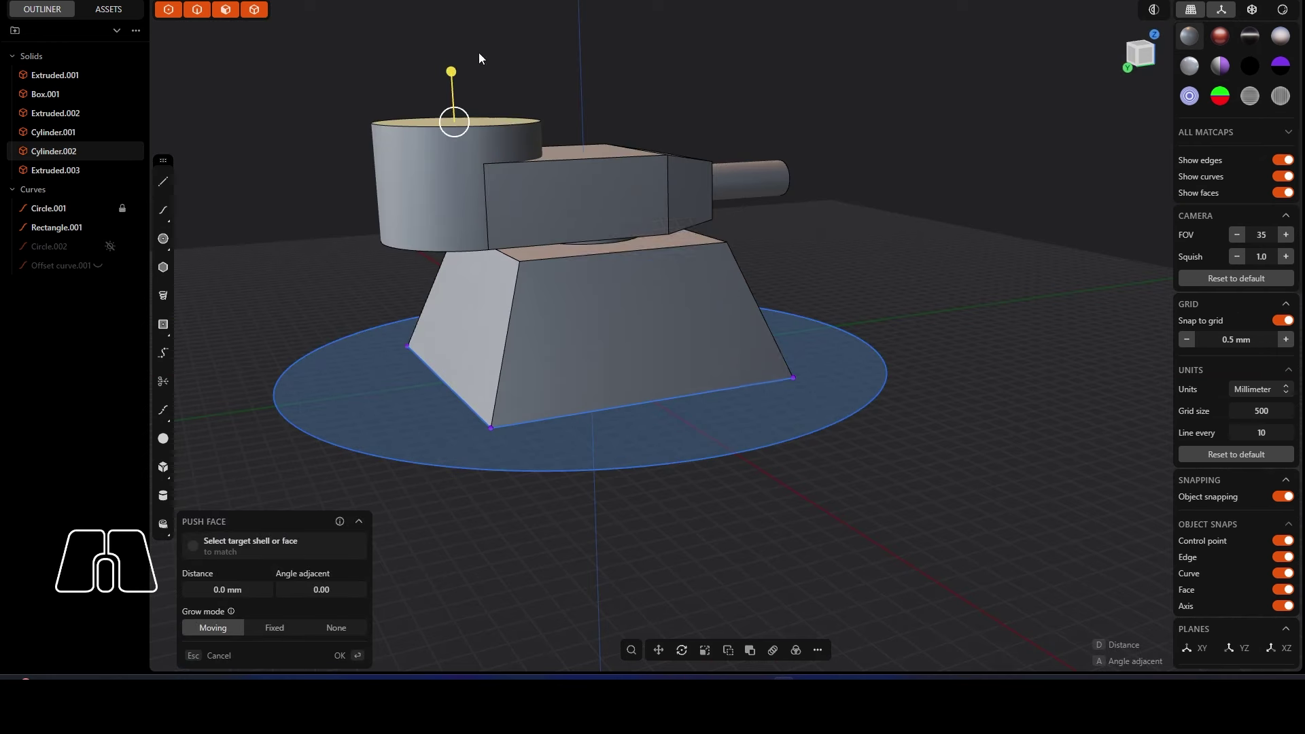
drag(454, 74, 455, 96)
middle_drag(658, 56, 568, 177)
Step: Try pushing the rear cylinder's bottom face slightly downward
middle_drag(545, 228, 439, 234)
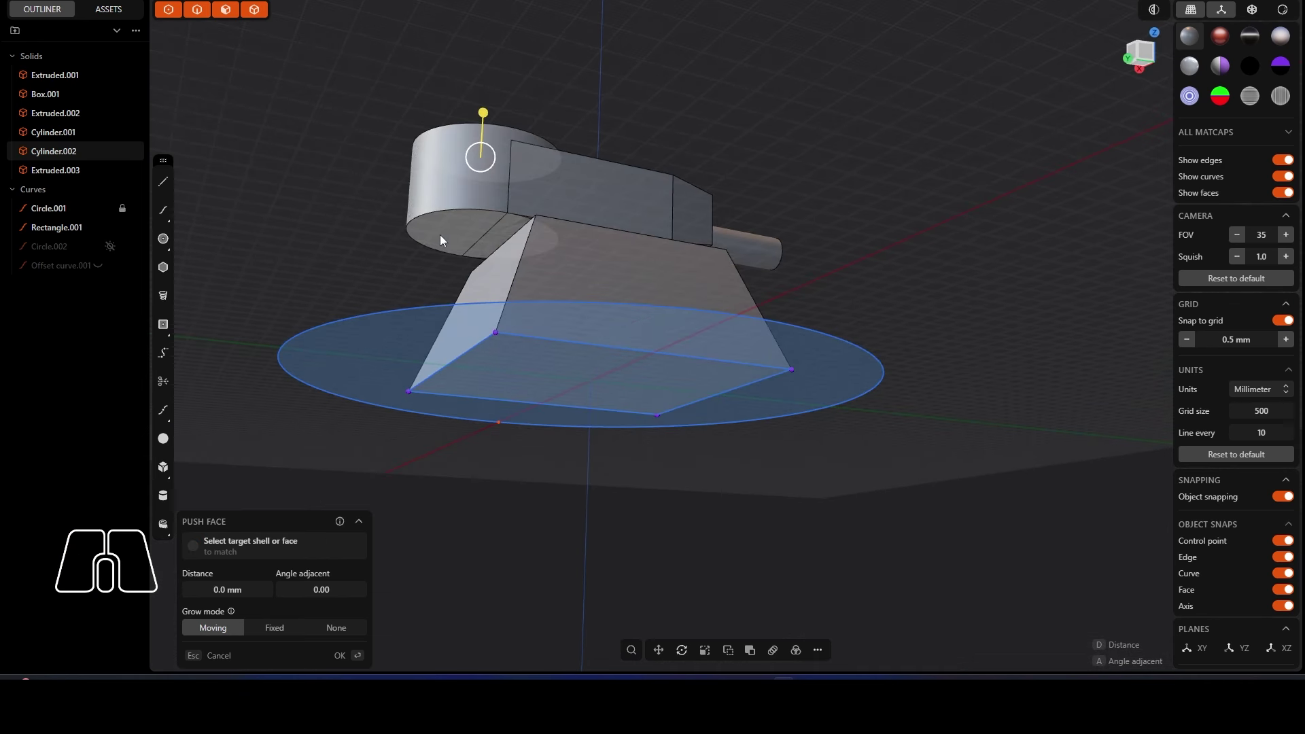
click(442, 237)
drag(434, 284, 435, 291)
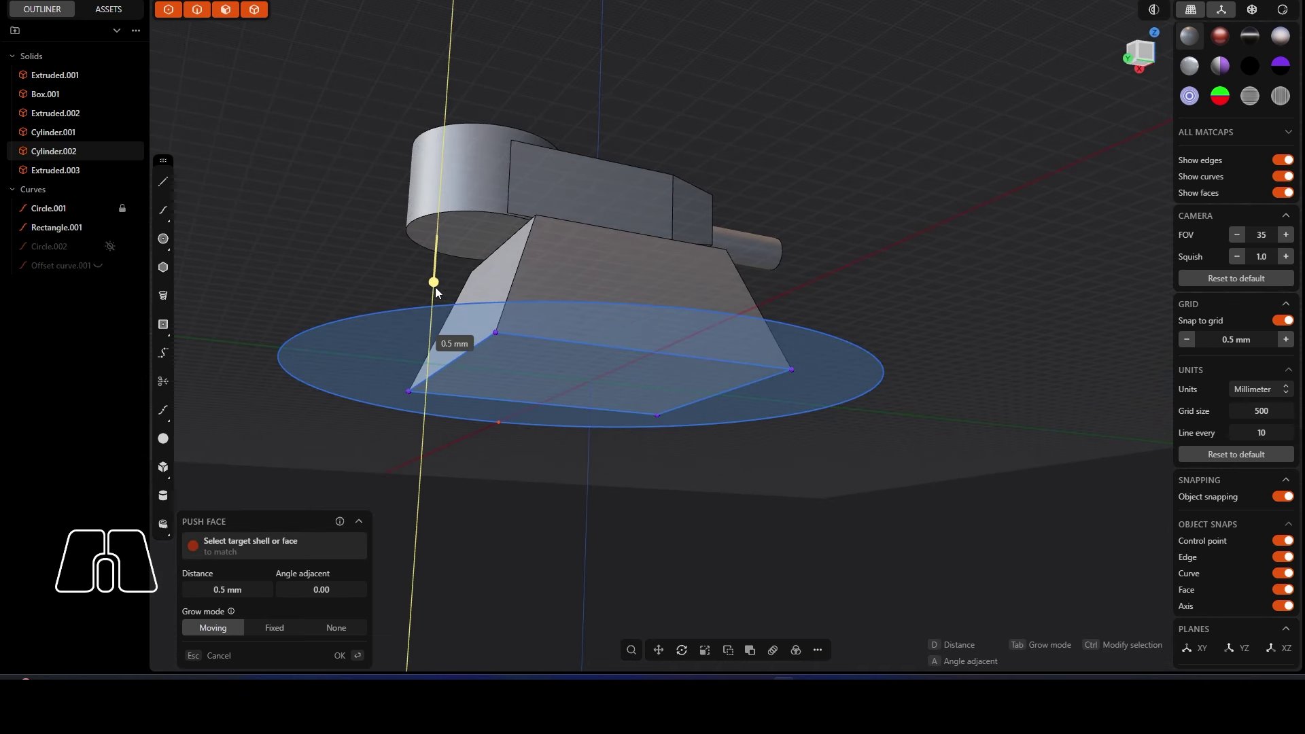
middle_drag(435, 287, 720, 47)
key(ctrl+z)
Step: Examine the turret's black silhouette from the left, front and in perspective, and return to the grey shaded matcap
click(1250, 65)
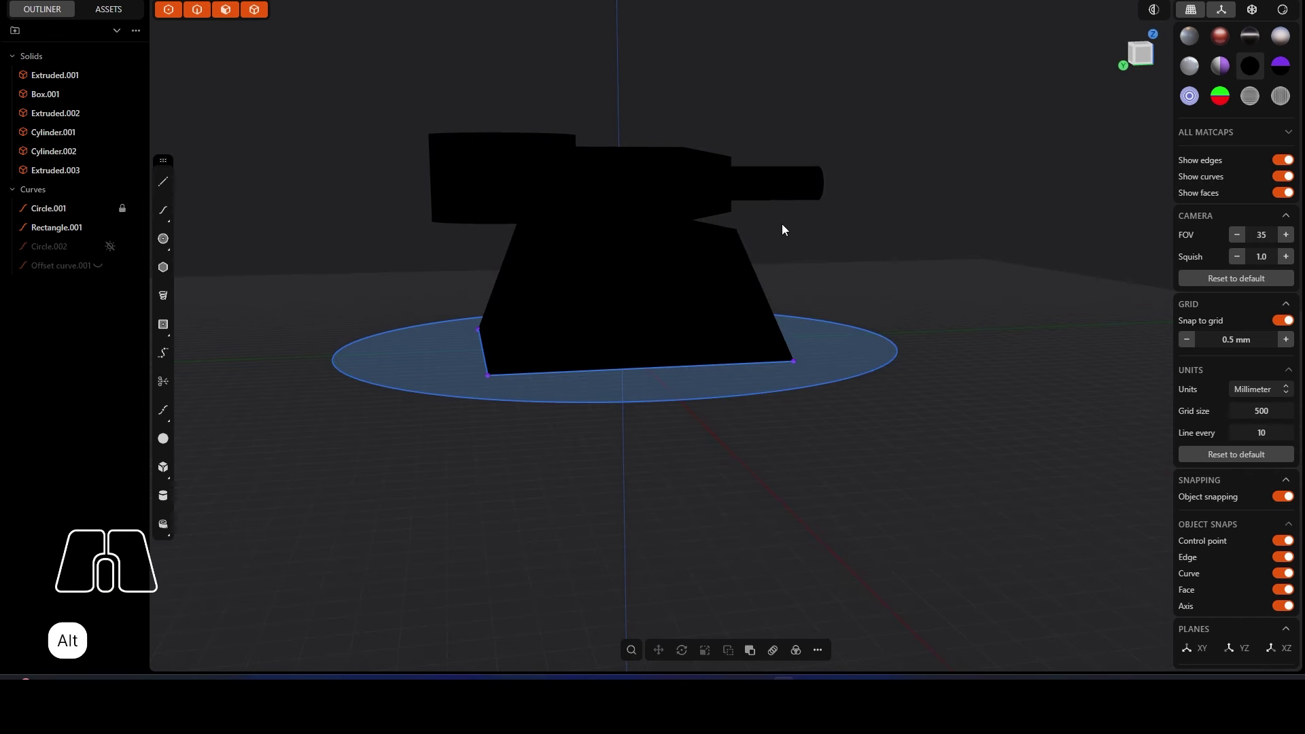
alt+right_drag(781, 224, 629, 166)
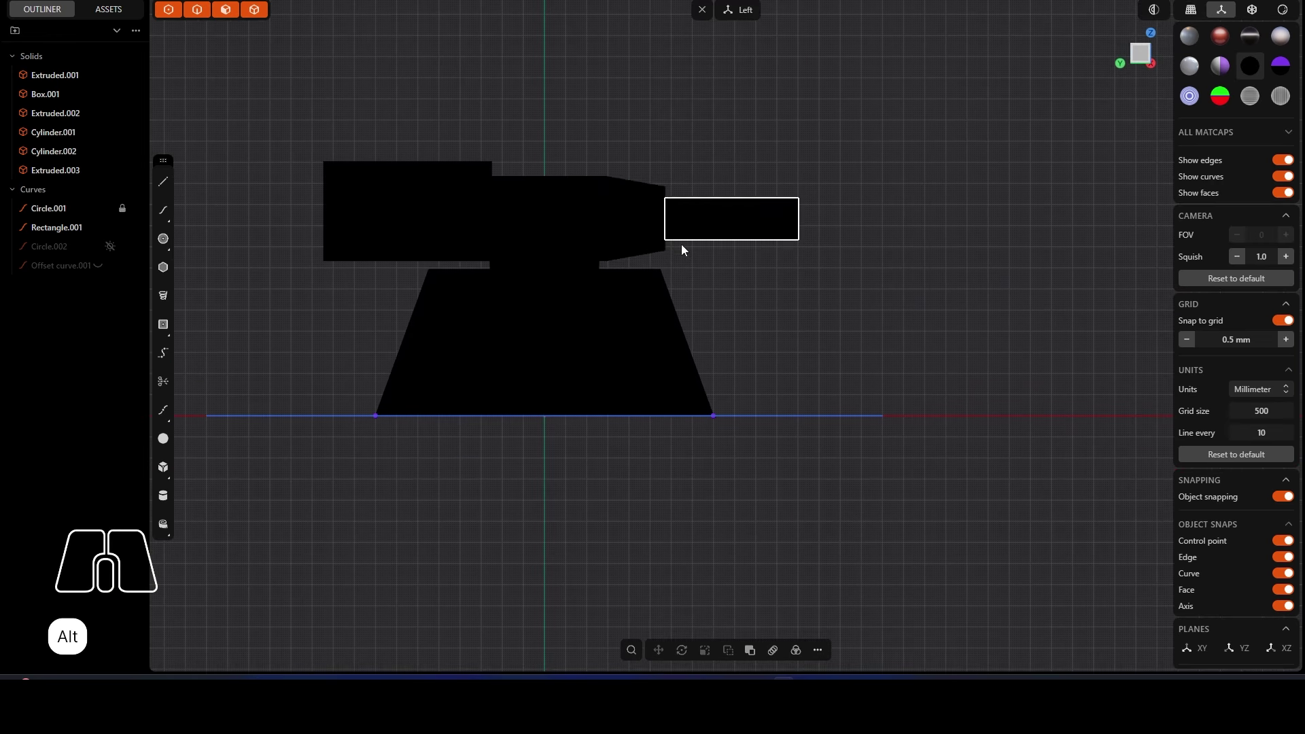
alt+middle_drag(664, 247, 571, 340)
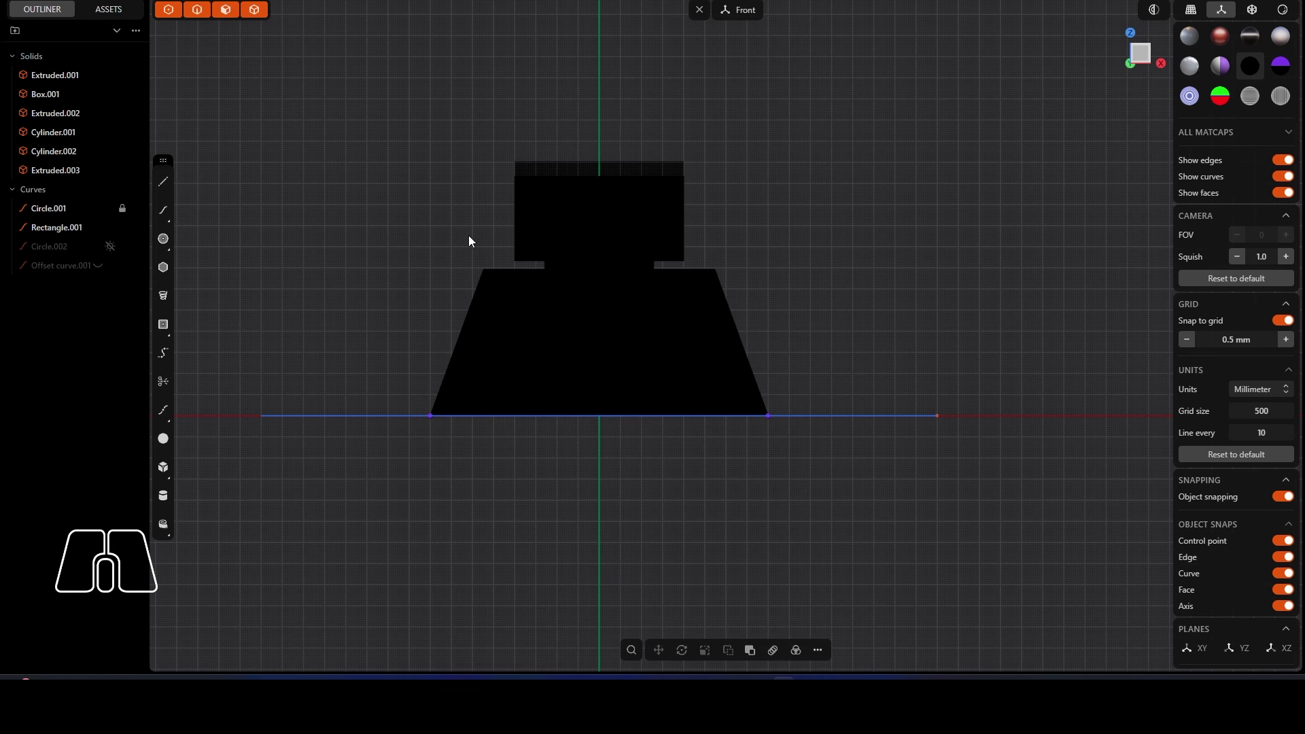
middle_drag(469, 239, 802, 238)
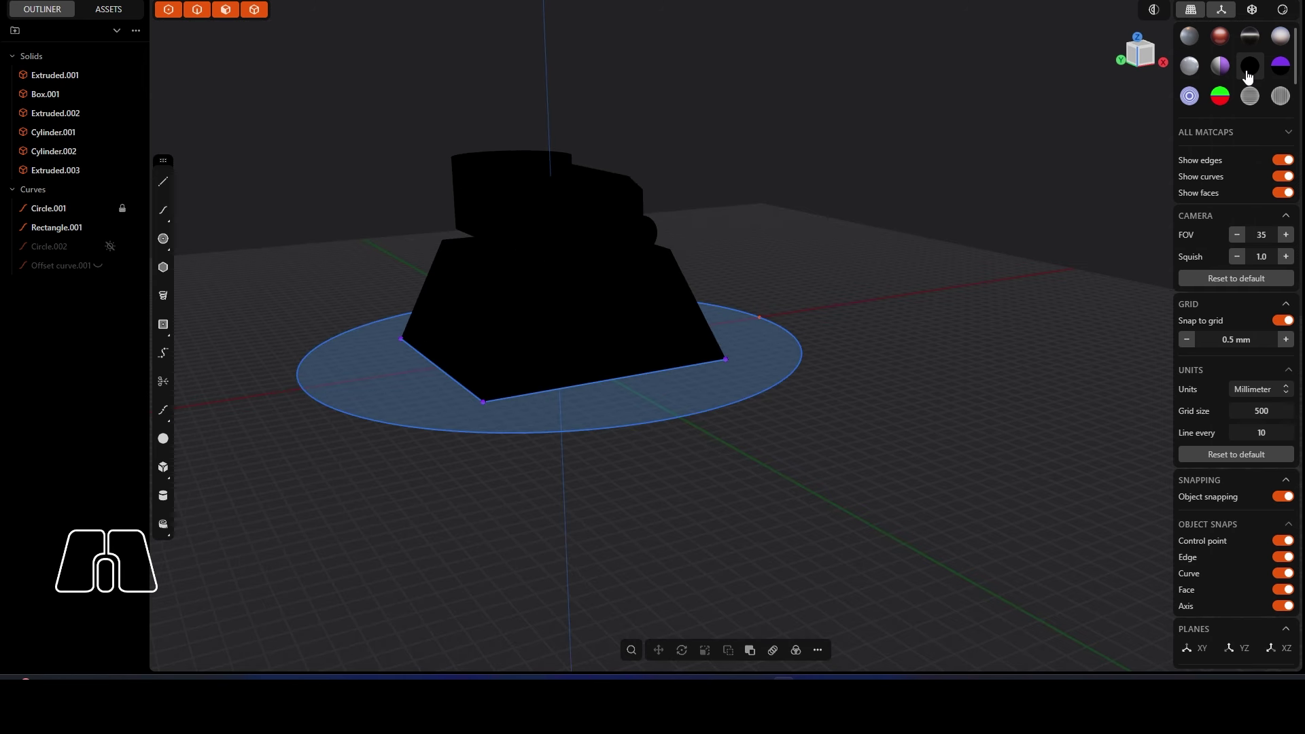
click(1189, 36)
scroll(450, 208, up, 3)
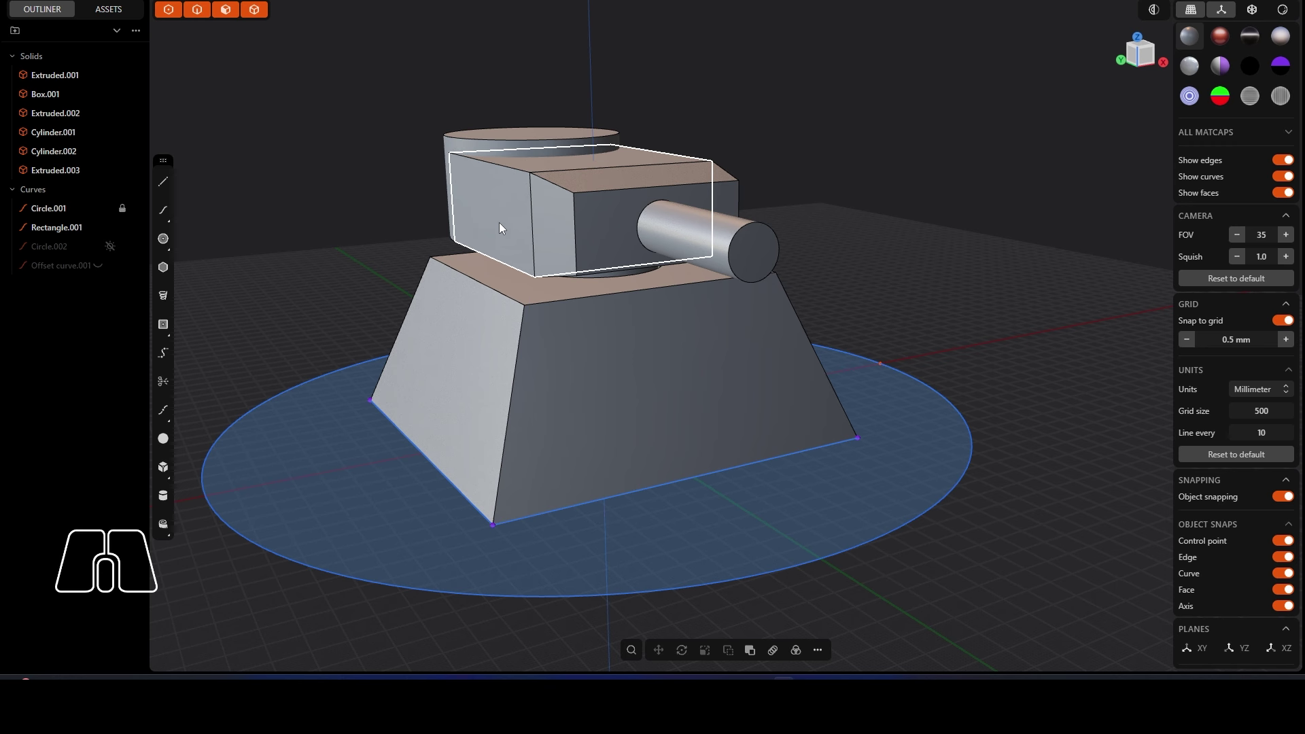
Step: Draw a centred square box about 18.5 × 18.5 mm on the turret box's side face, 9.5 mm deep, as a new body
middle_drag(402, 224, 495, 239)
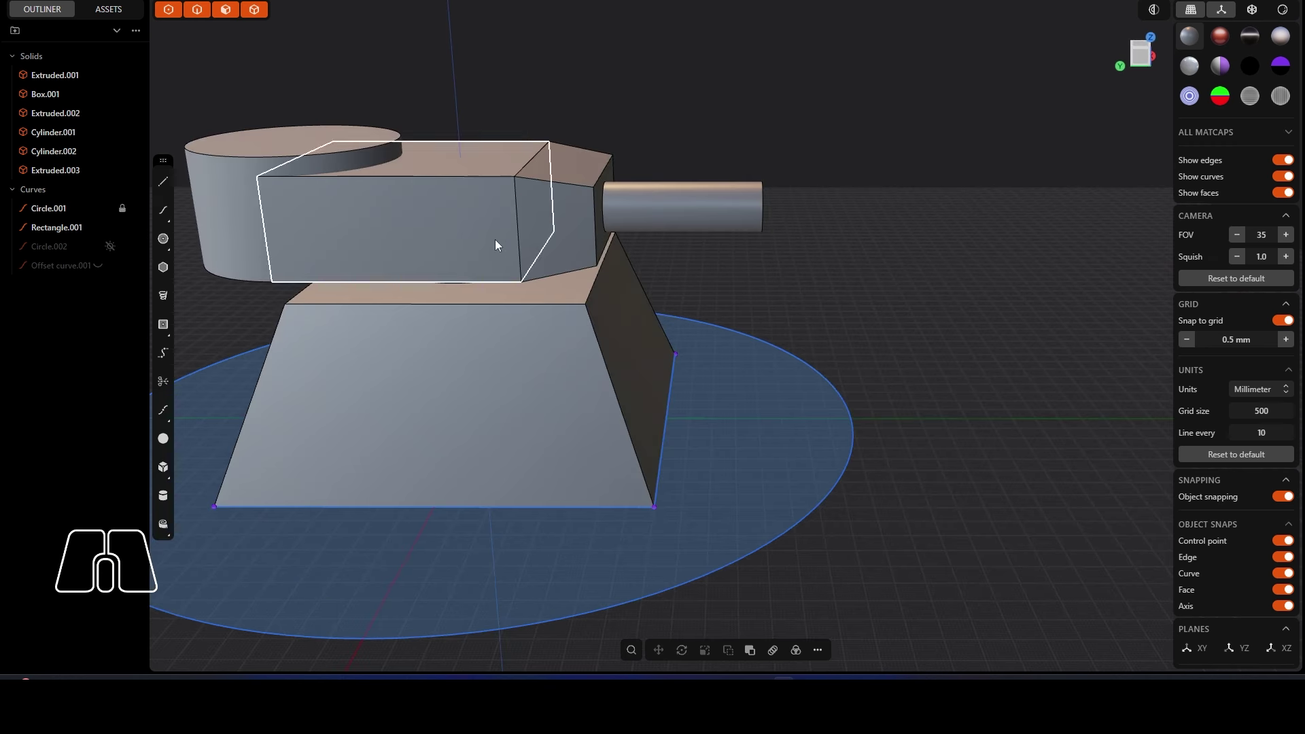
right_drag(495, 240, 605, 232)
alt+middle_drag(554, 223, 549, 197)
scroll(593, 231, up, 4)
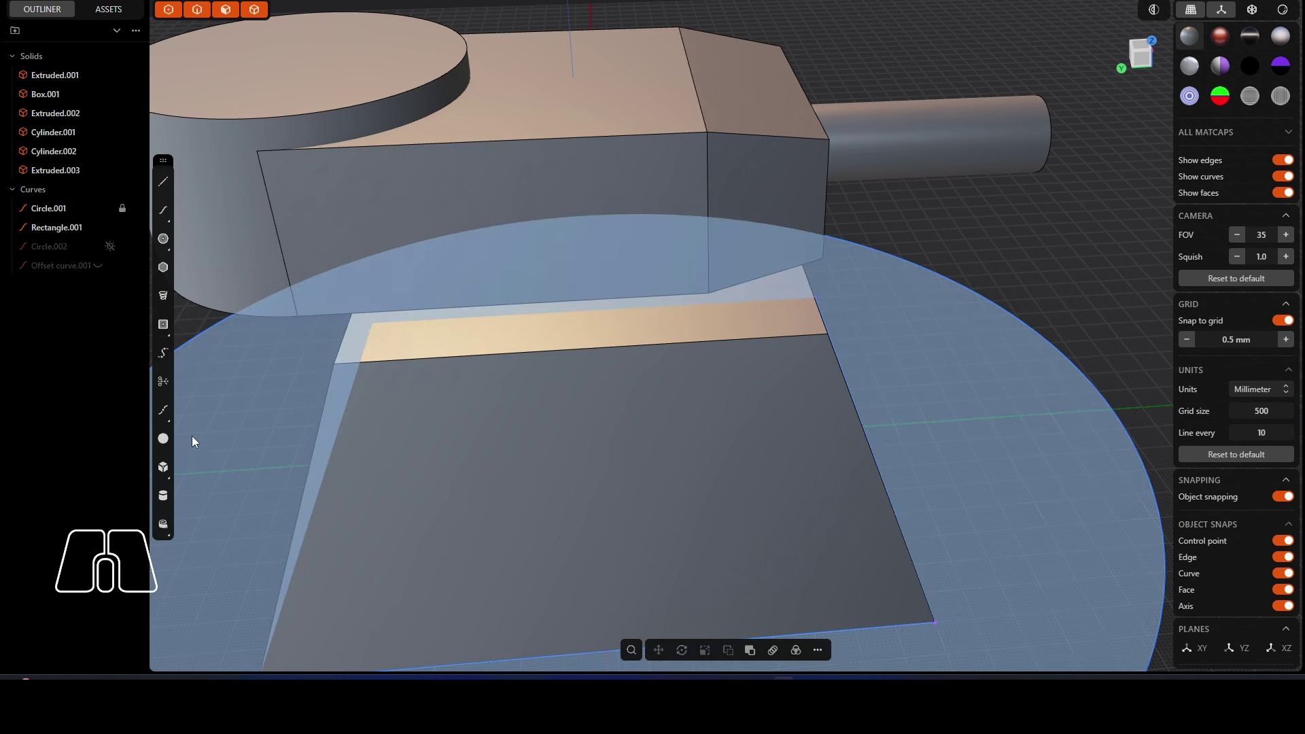
drag(164, 474, 186, 497)
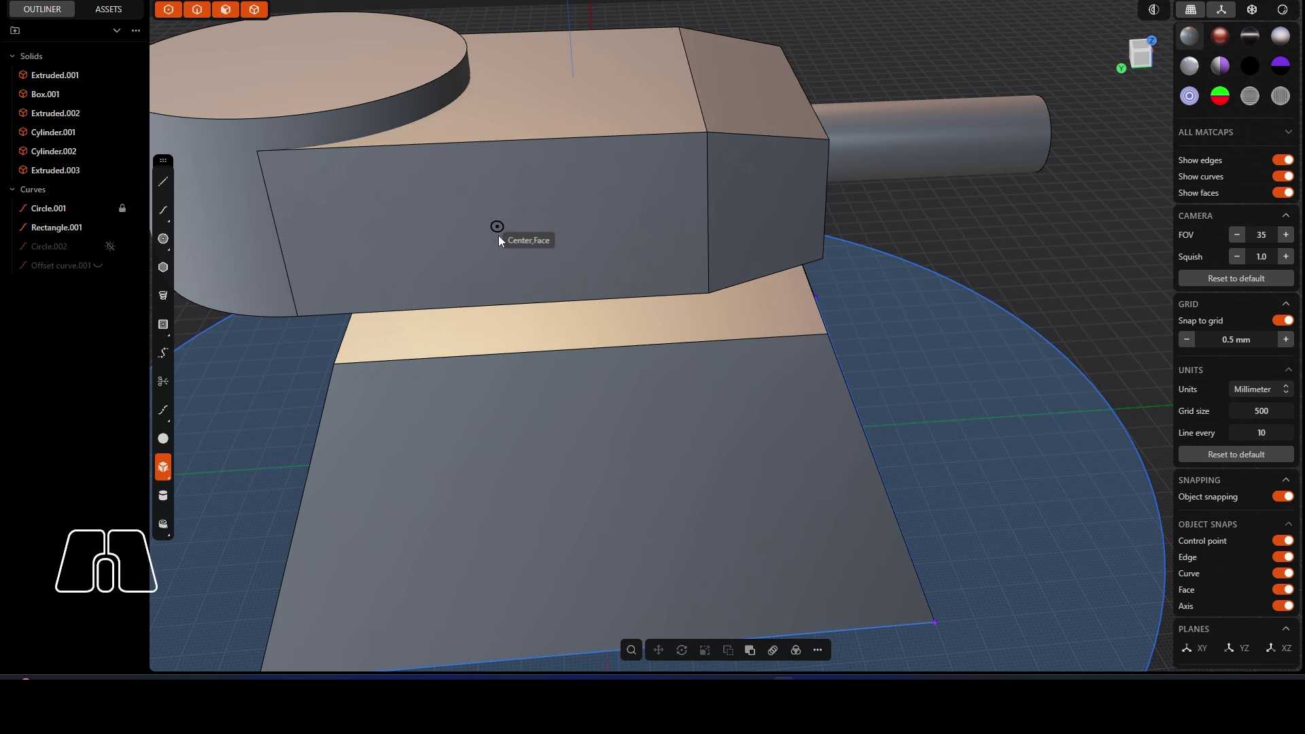
drag(170, 470, 179, 463)
key(alt)
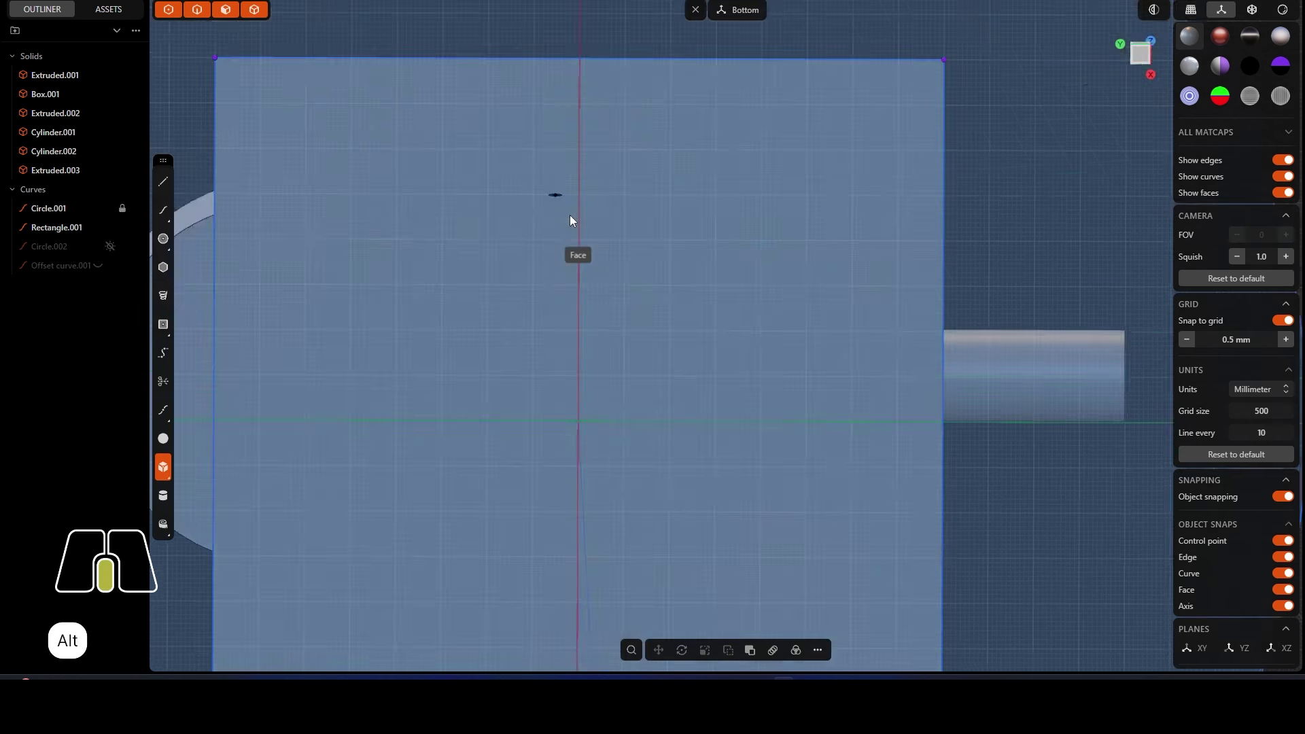
middle_drag(561, 213, 659, 189)
middle_drag(608, 313, 569, 259)
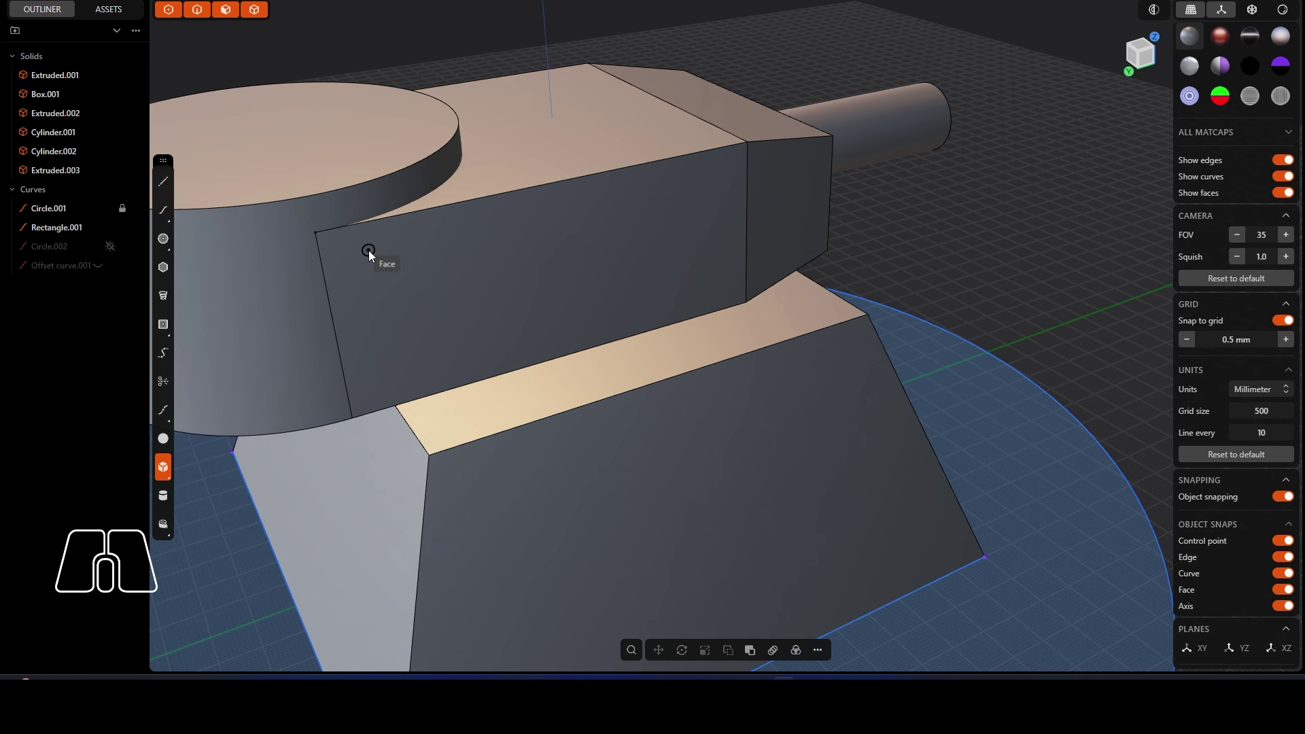
middle_drag(422, 252, 587, 228)
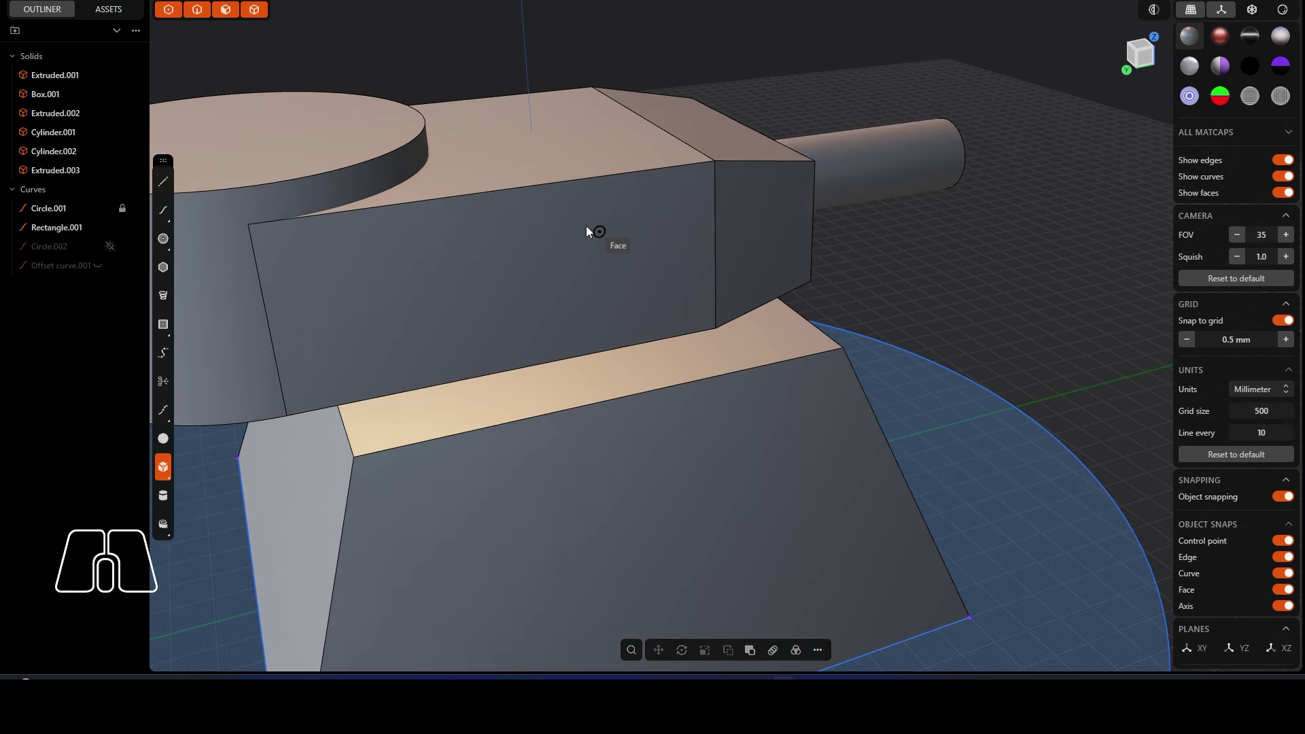
click(513, 231)
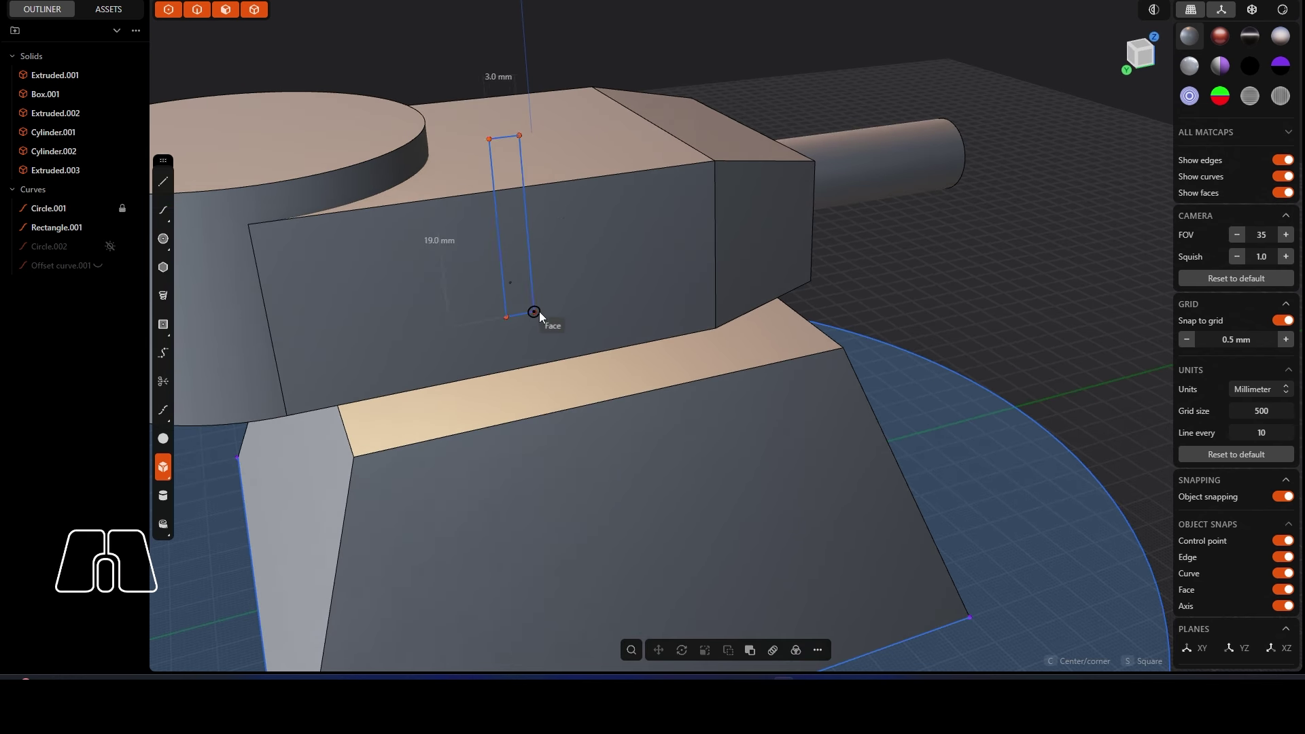
click(602, 300)
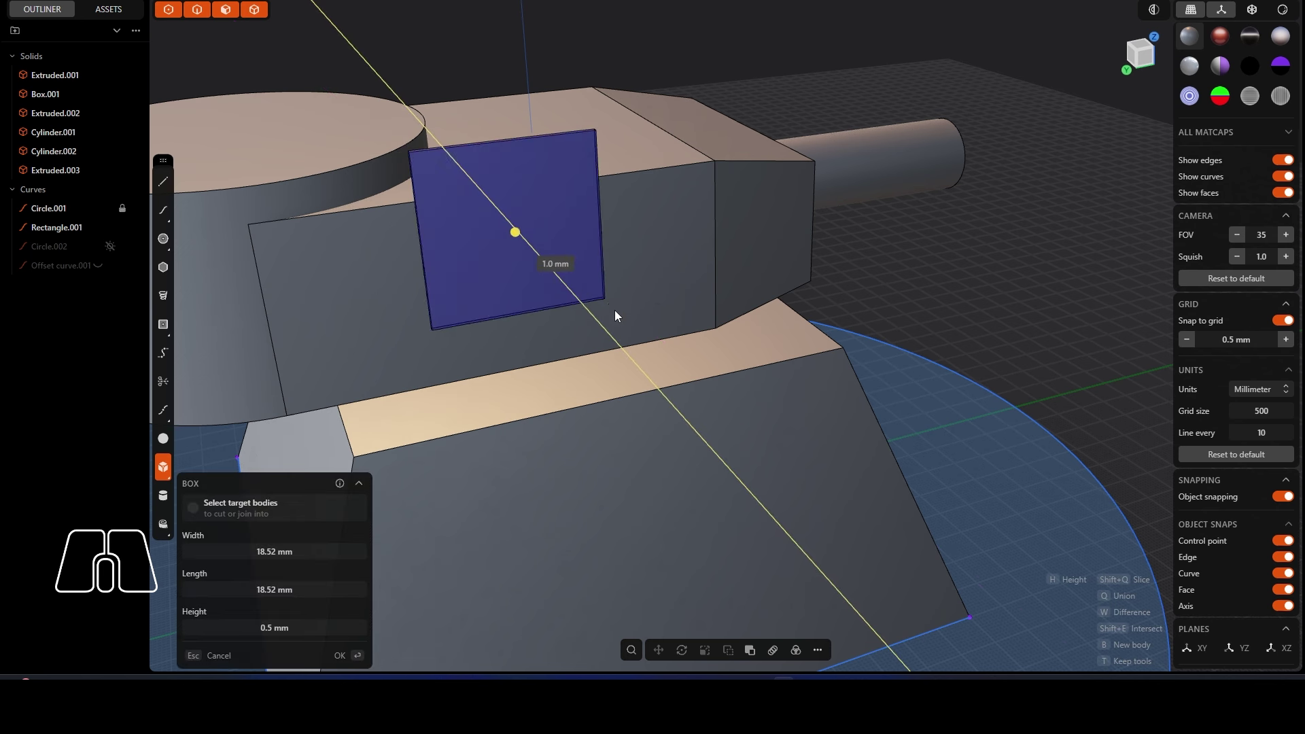
click(658, 340)
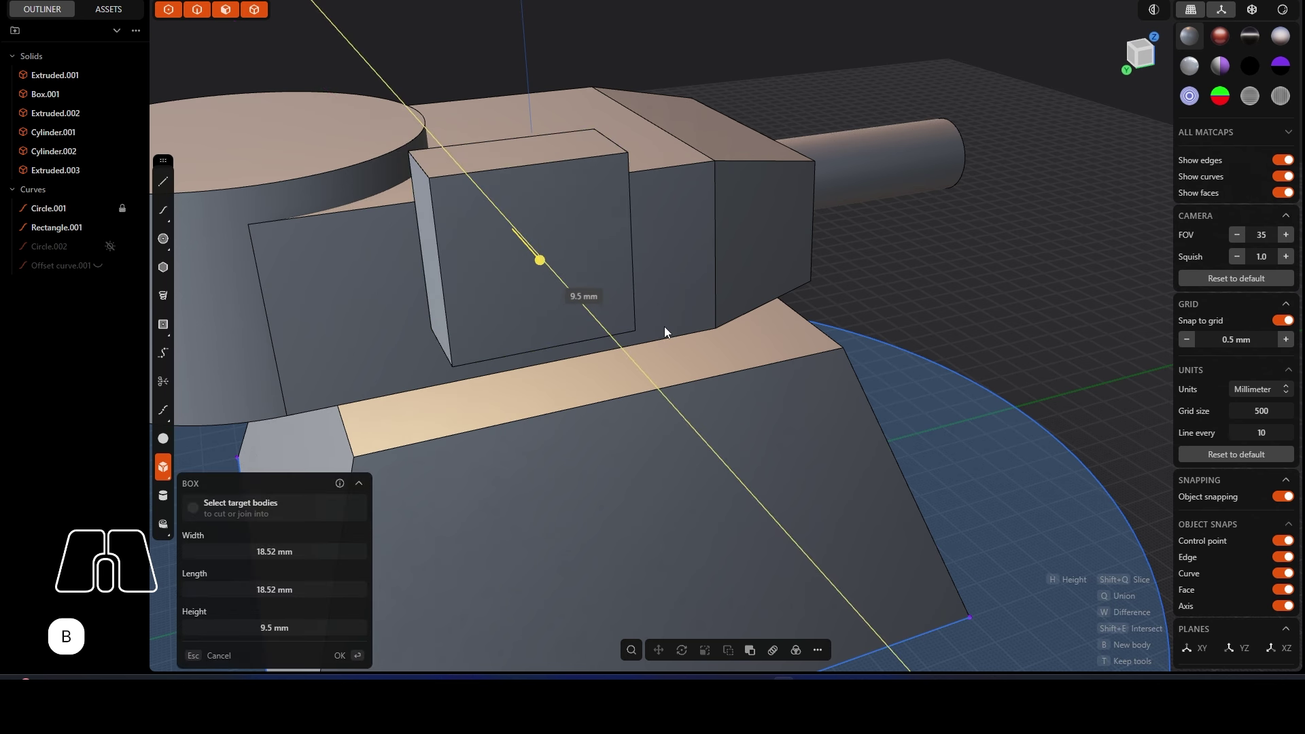
click(577, 287)
Step: Move the new side box 4.5 mm downward so it sits within the height of the turret box
mouse_move(472, 271)
middle_down()
mouse_move(504, 271)
mouse_move(480, 270)
middle_up()
key(g)
drag(487, 243, 496, 291)
middle_drag(496, 292, 450, 326)
drag(494, 318, 584, 351)
mouse_move(584, 351)
middle_down()
mouse_move(508, 340)
mouse_move(541, 319)
mouse_move(598, 350)
mouse_move(629, 346)
mouse_move(554, 347)
mouse_move(593, 367)
middle_up()
scroll(593, 367, down, 2)
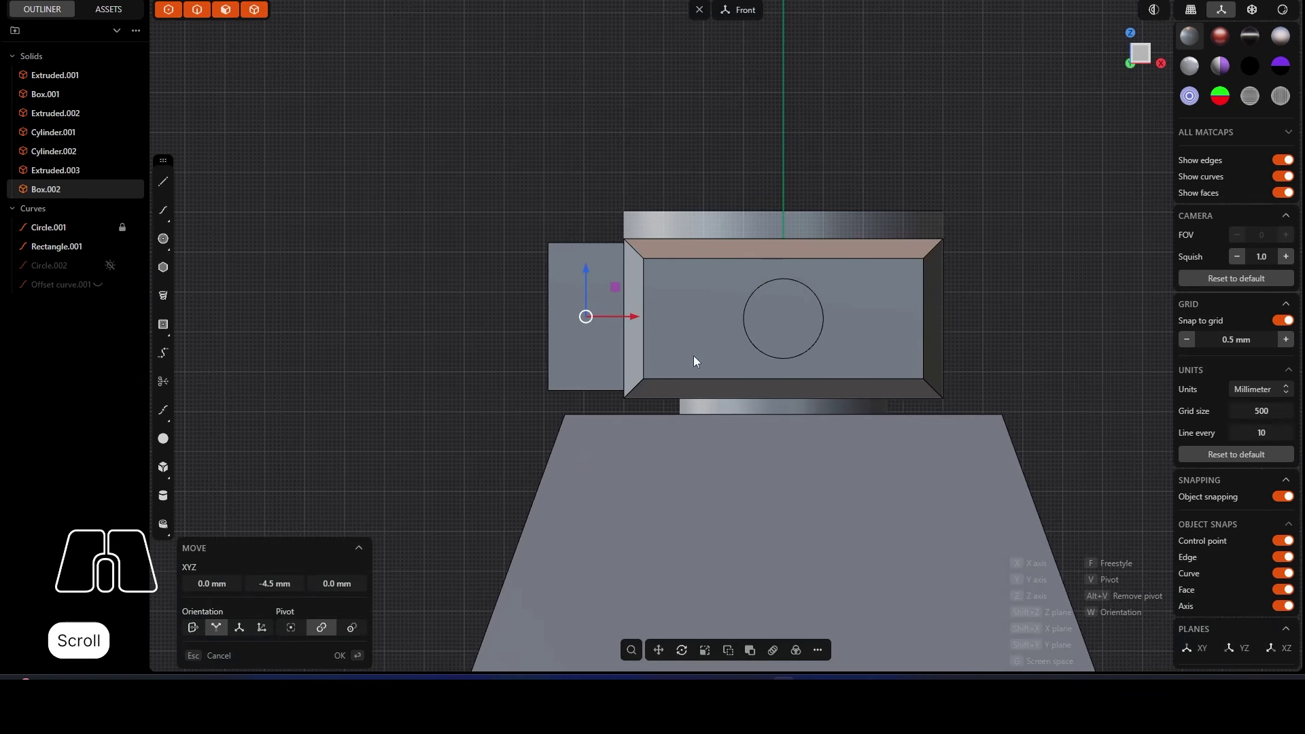
Step: Examine the turret with its side box as a solid black silhouette from the front and in perspective, and restore the grey shaded matcap
right_drag(874, 307, 742, 254)
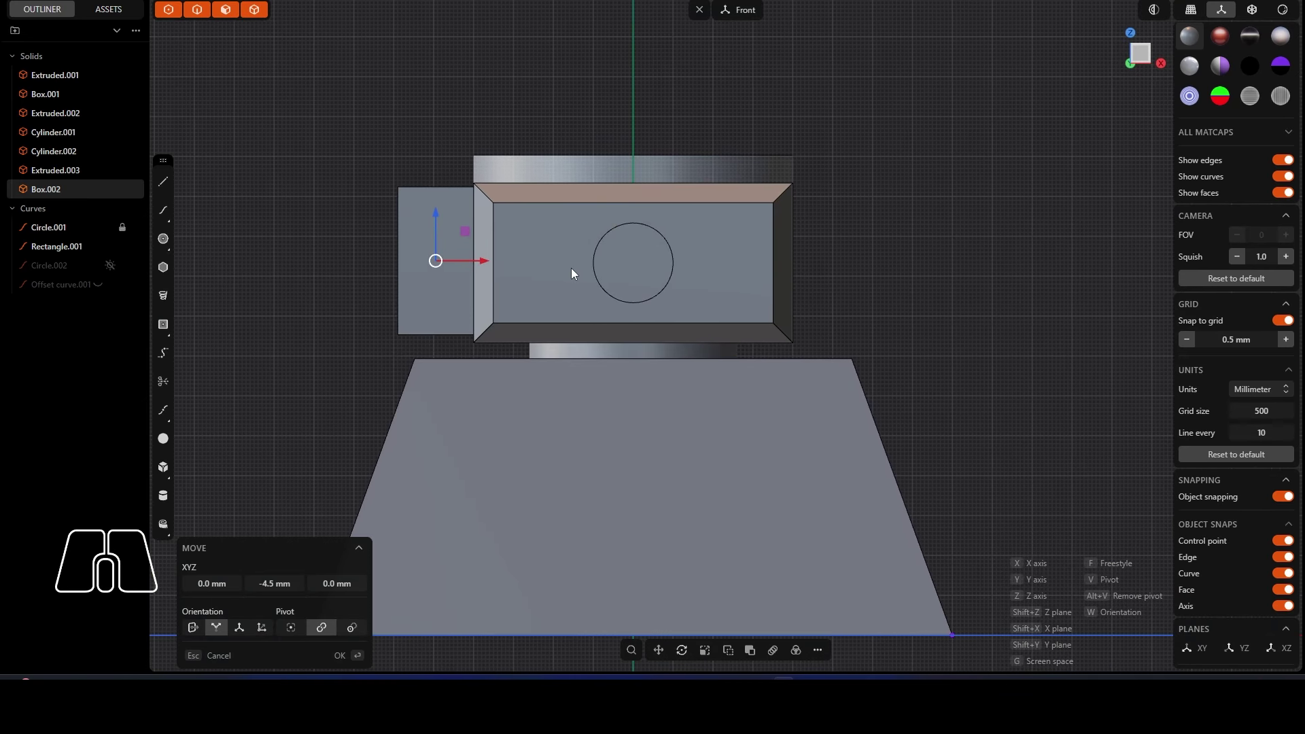
middle_drag(571, 268, 588, 279)
click(1250, 66)
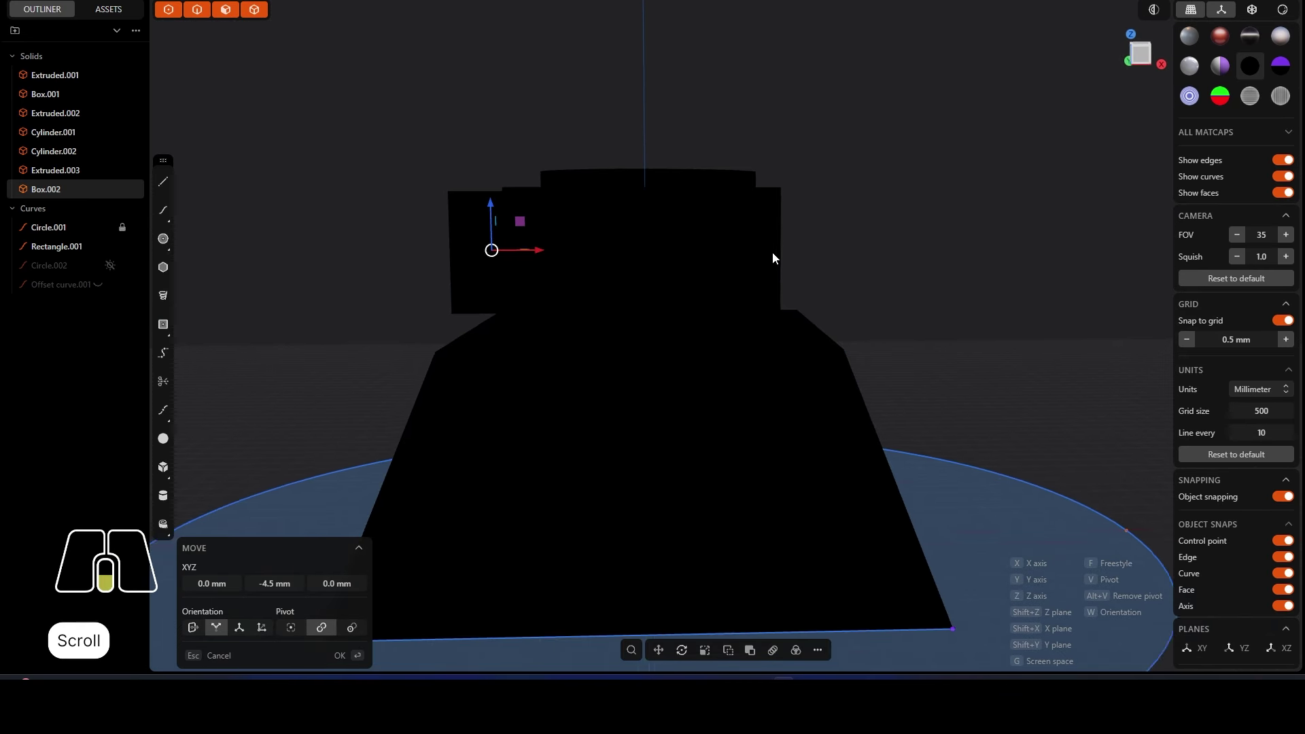
scroll(663, 305, down, 2)
middle_drag(663, 305, 611, 341)
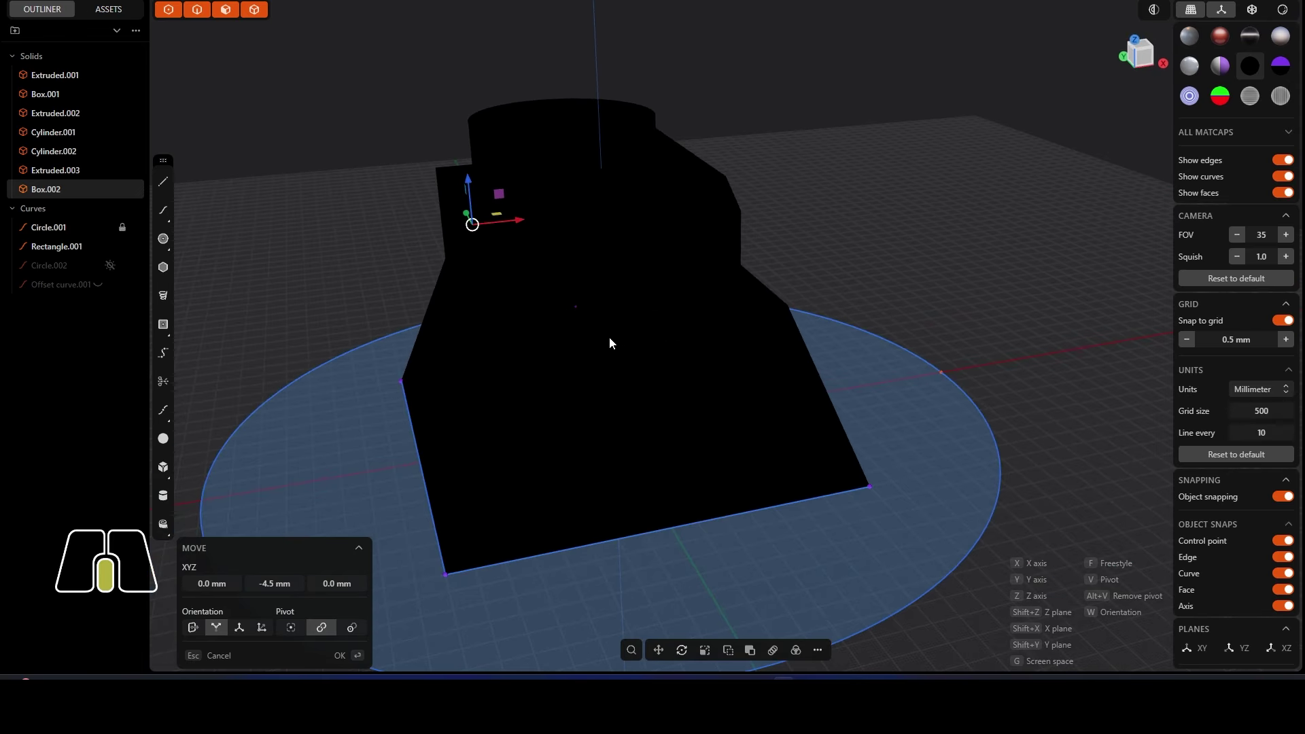
click(1190, 35)
middle_drag(612, 293, 513, 247)
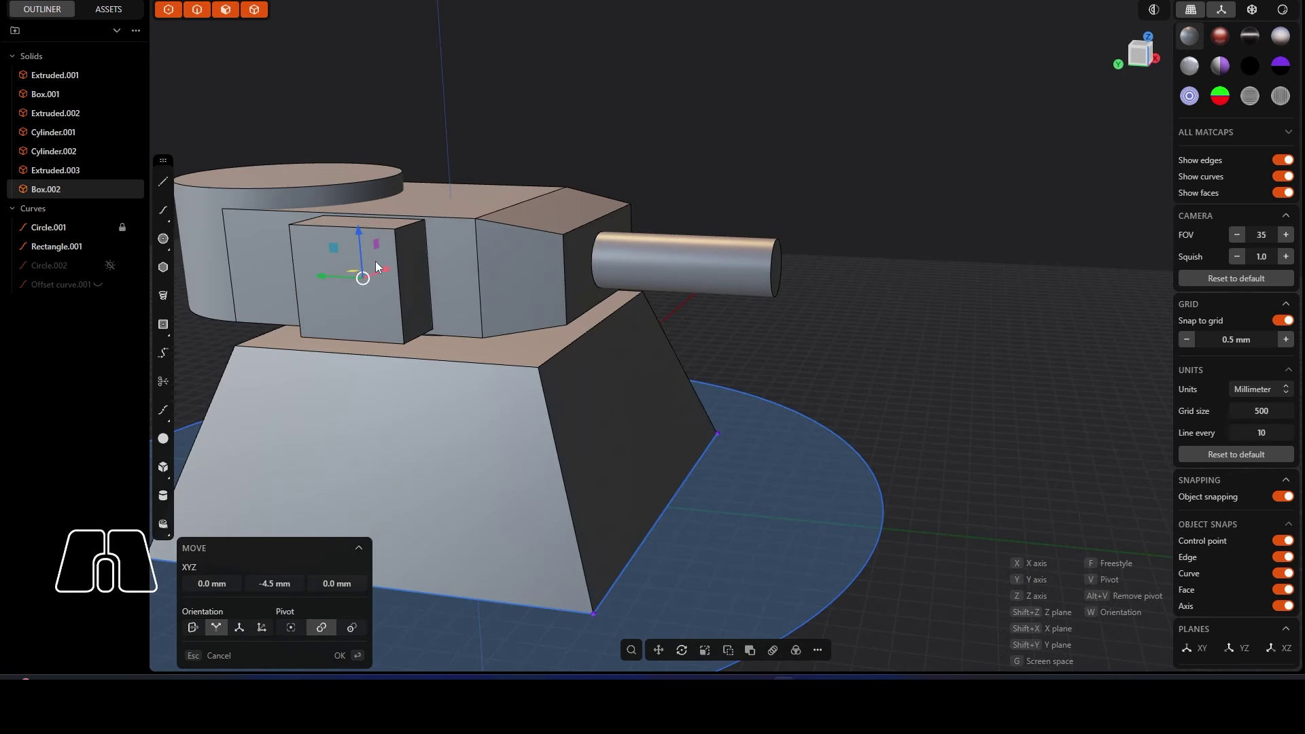
Step: Chamfer the side box's top outer edge by 6 mm
scroll(378, 266, up, 4)
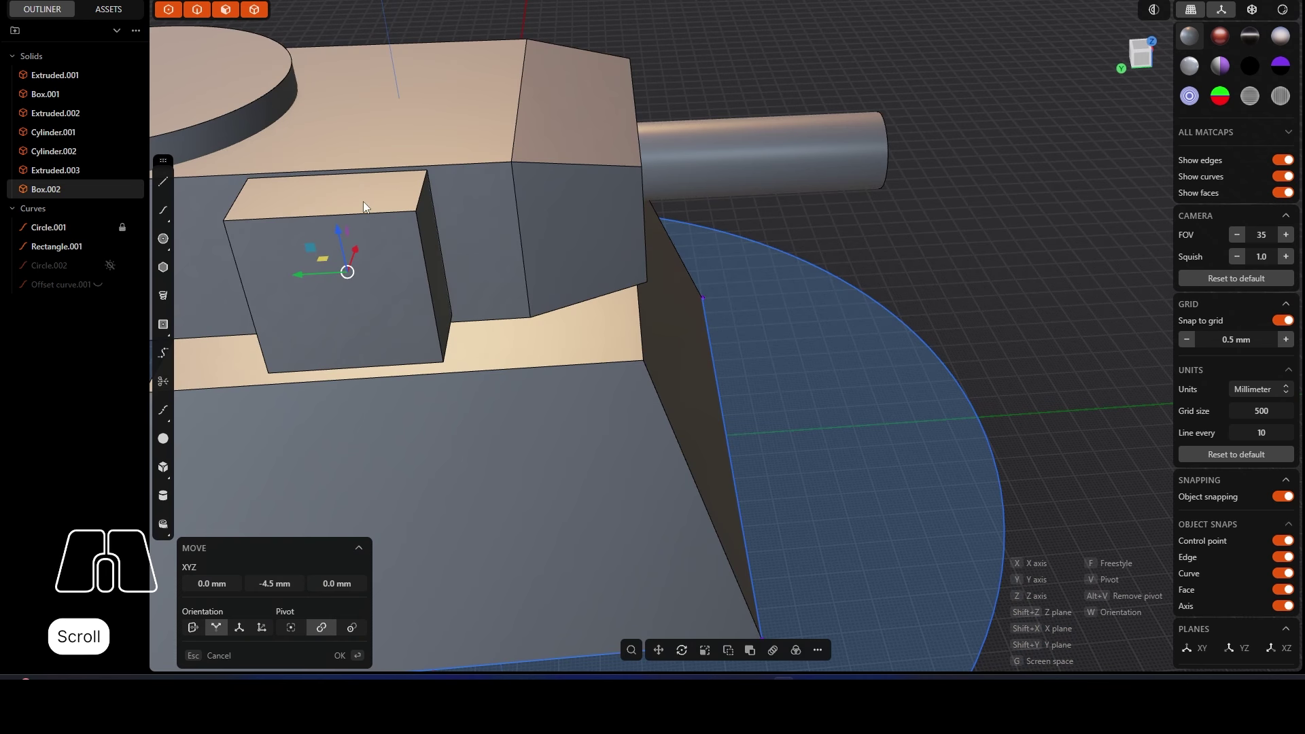
click(363, 201)
middle_drag(374, 226, 463, 248)
click(390, 211)
key(f)
drag(471, 243, 509, 283)
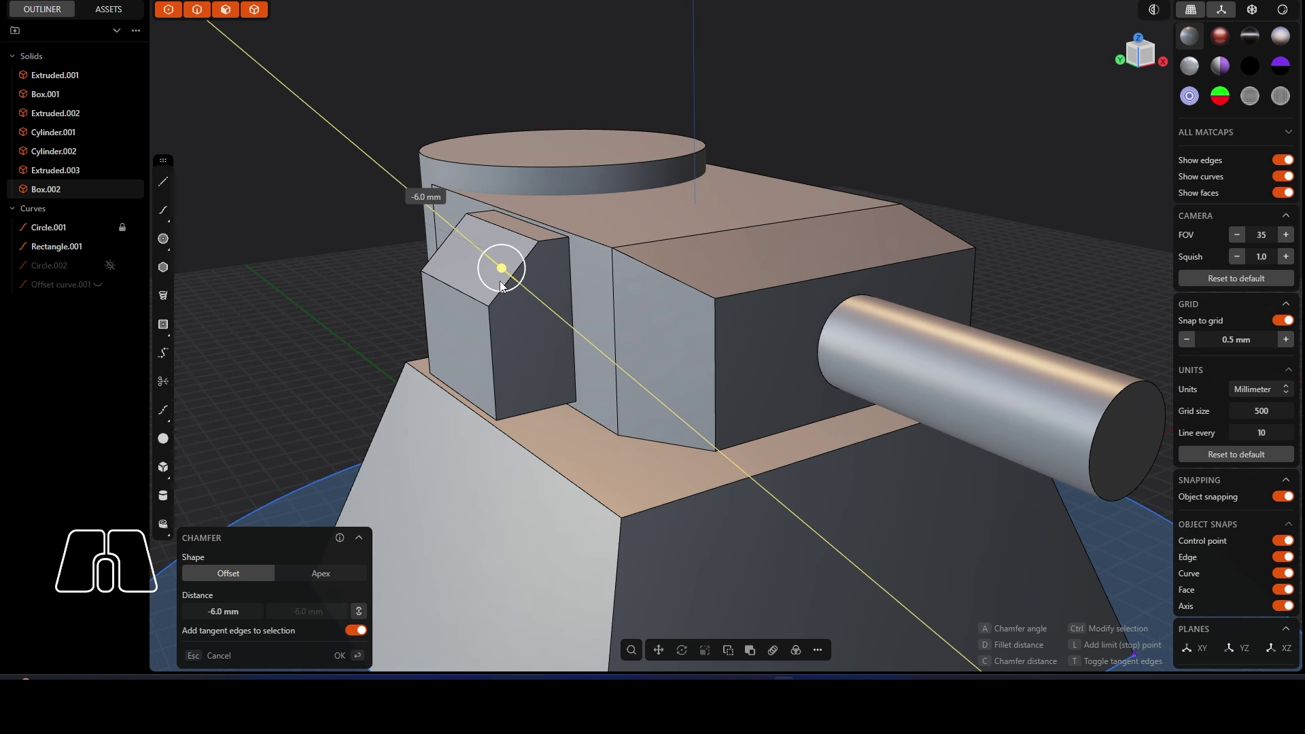
click(385, 255)
Step: Check the chamfered side box in the black front silhouette and return to the grey shaded matcap
alt+middle_drag(384, 254, 875, 237)
click(876, 237)
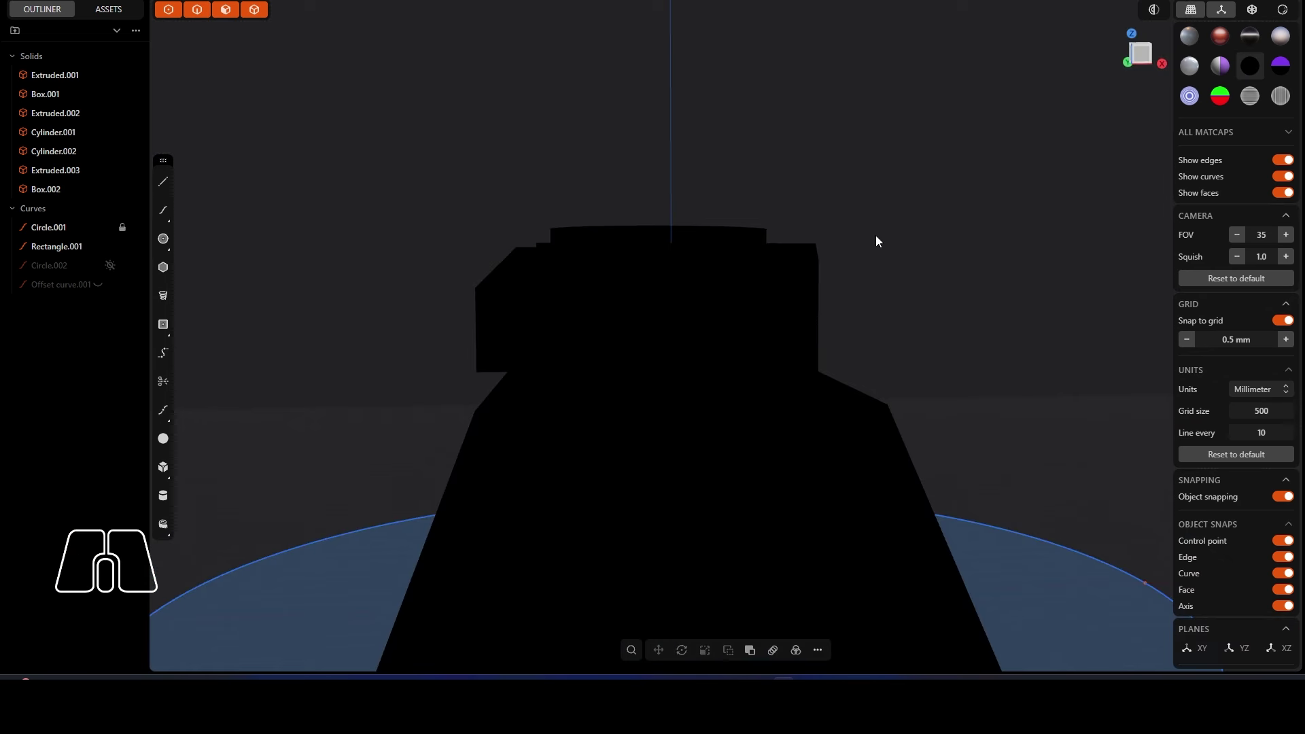
mouse_move(976, 278)
middle_down()
mouse_move(875, 184)
mouse_move(891, 181)
mouse_move(850, 193)
mouse_move(885, 170)
mouse_move(921, 198)
mouse_move(872, 220)
mouse_move(947, 125)
mouse_move(779, 199)
mouse_move(676, 181)
mouse_move(772, 125)
mouse_move(670, 310)
mouse_move(778, 426)
middle_up()
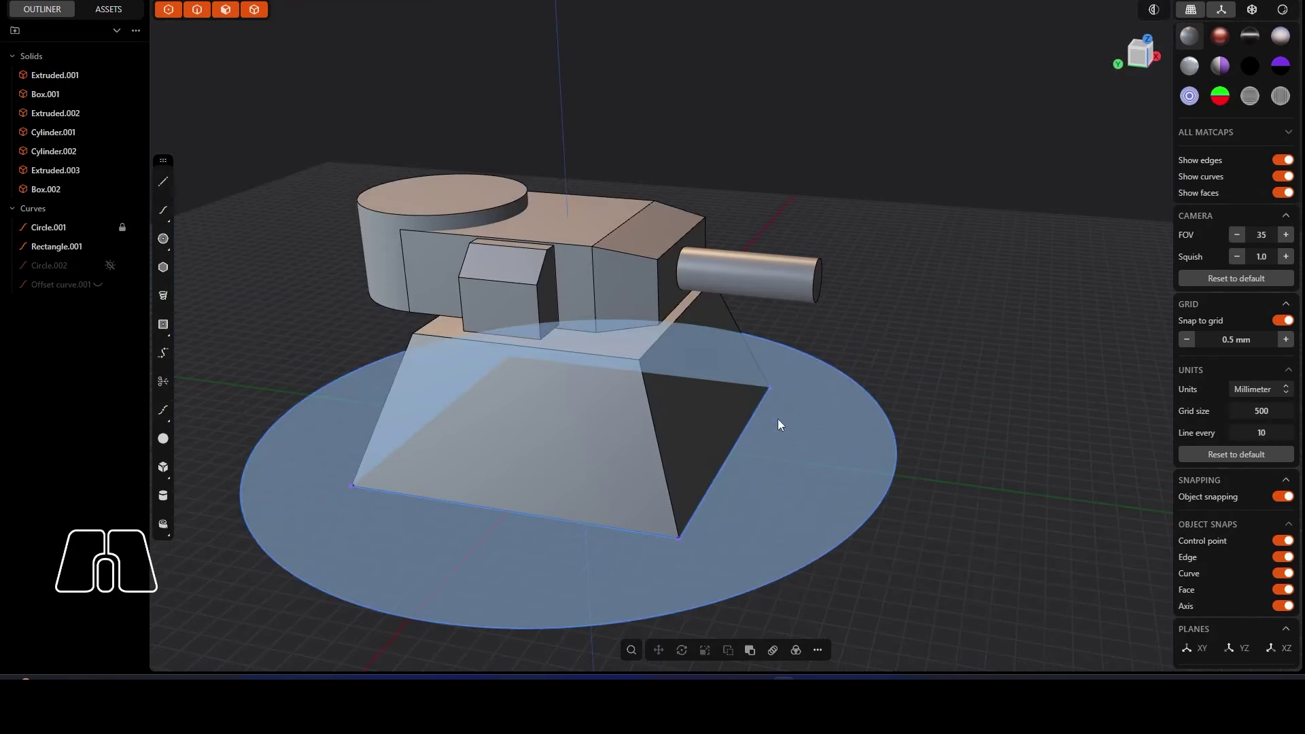
Step: Mirror the chamfered side box along the X axis to the turret's opposite side, with cutting down the mirror plane disabled
click(569, 285)
middle_drag(569, 285, 576, 279)
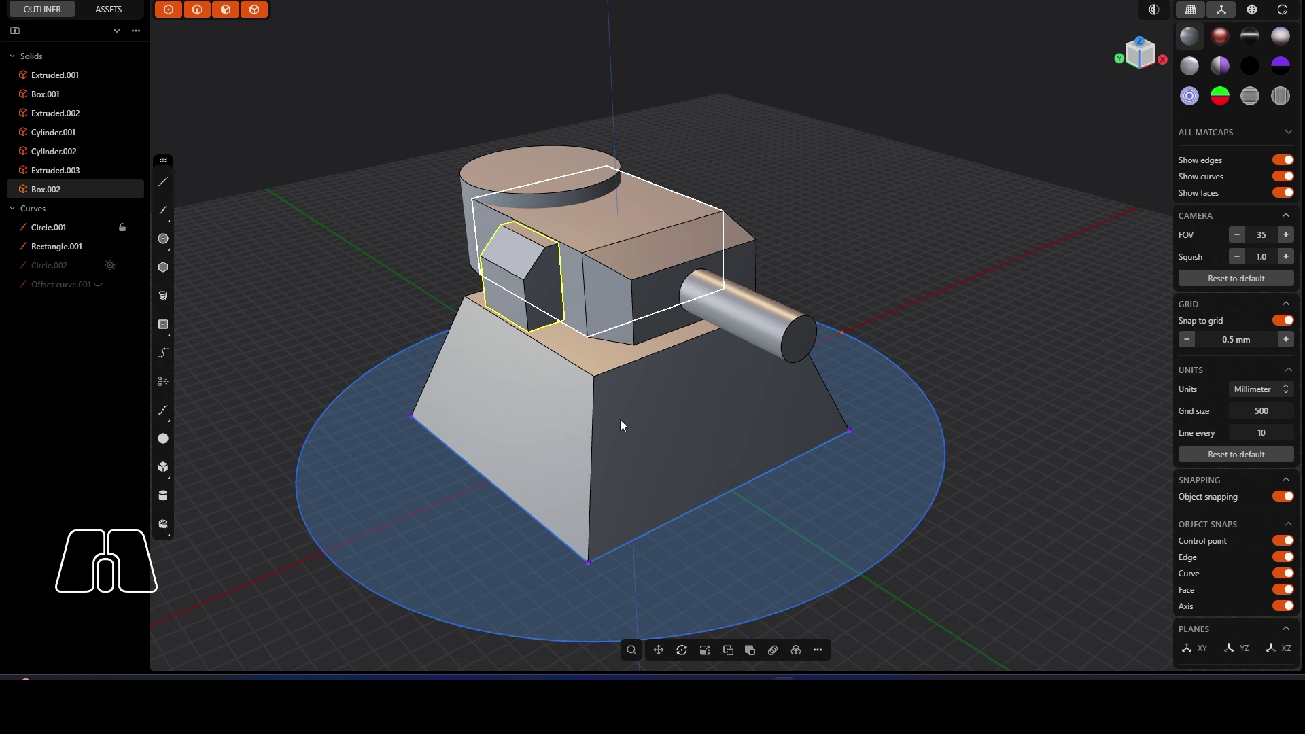
click(818, 649)
click(866, 301)
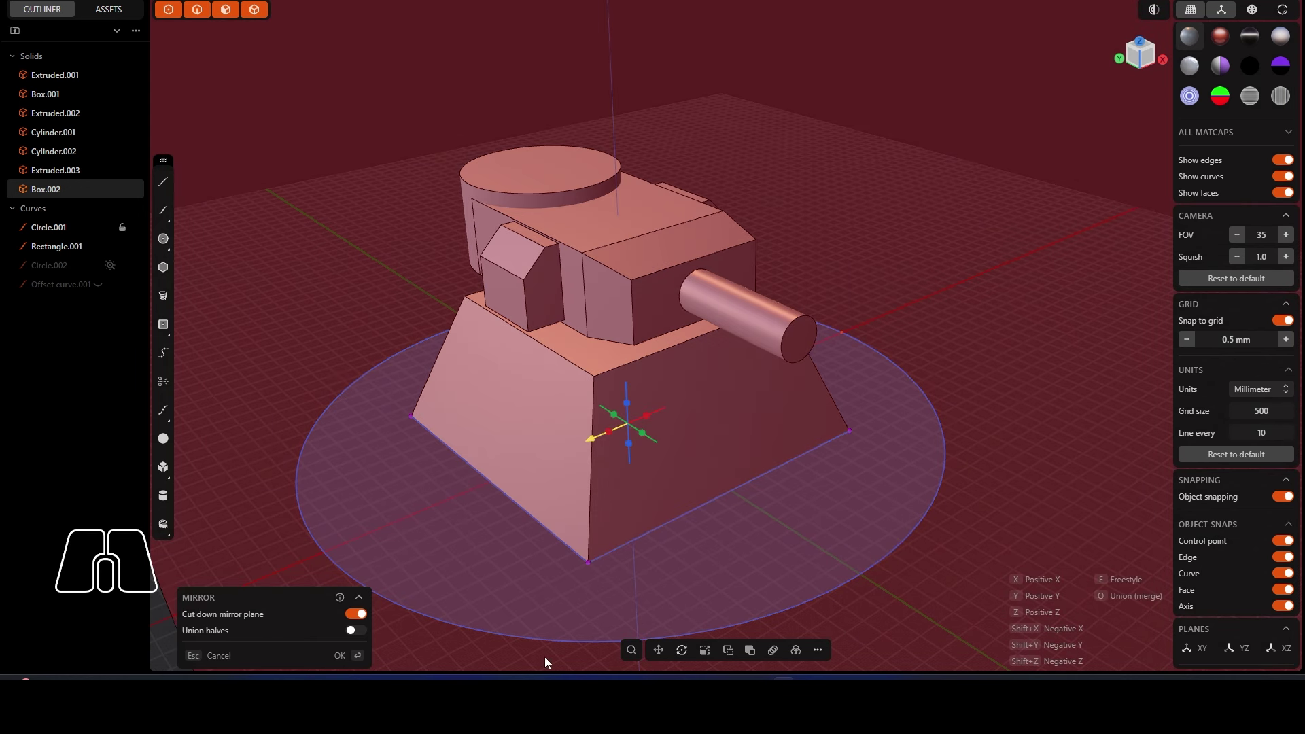
click(356, 616)
click(340, 658)
middle_drag(751, 318, 775, 289)
click(892, 194)
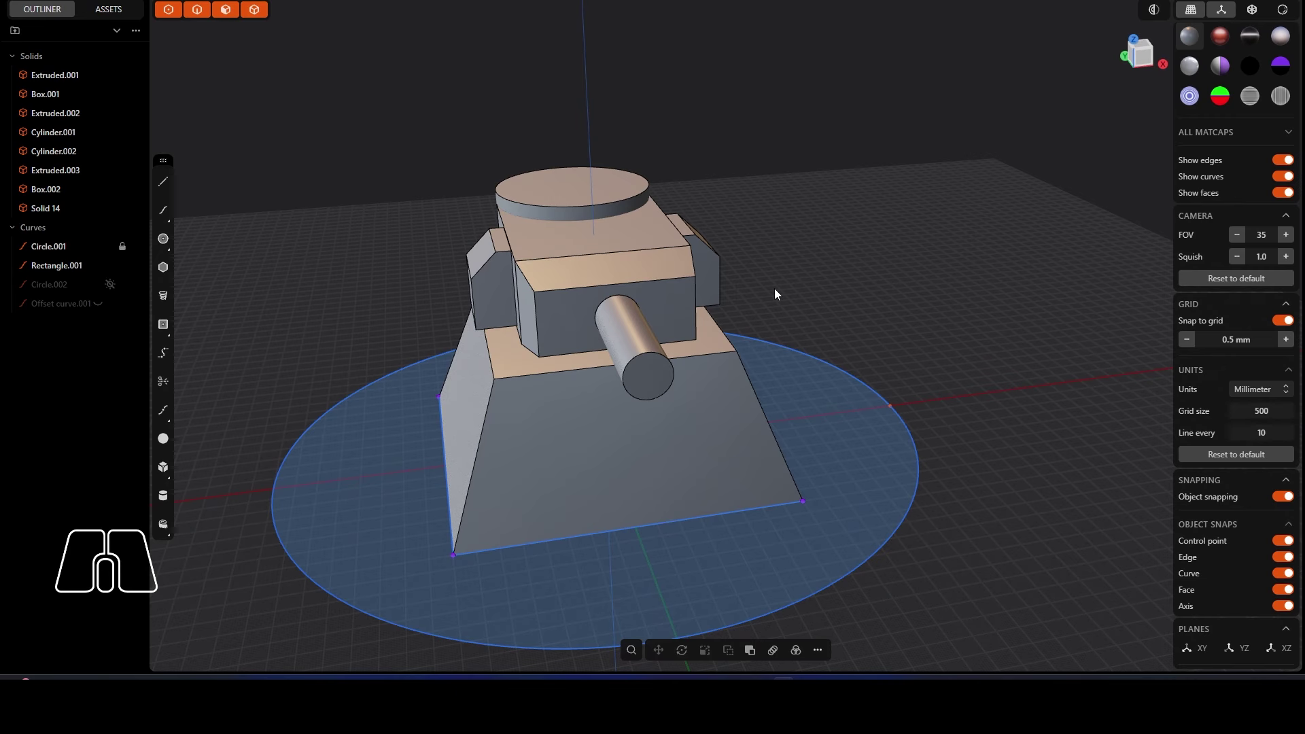
Step: Offset the outline of the tapered base's side face inward to create a smaller inset face
middle_drag(680, 319, 645, 303)
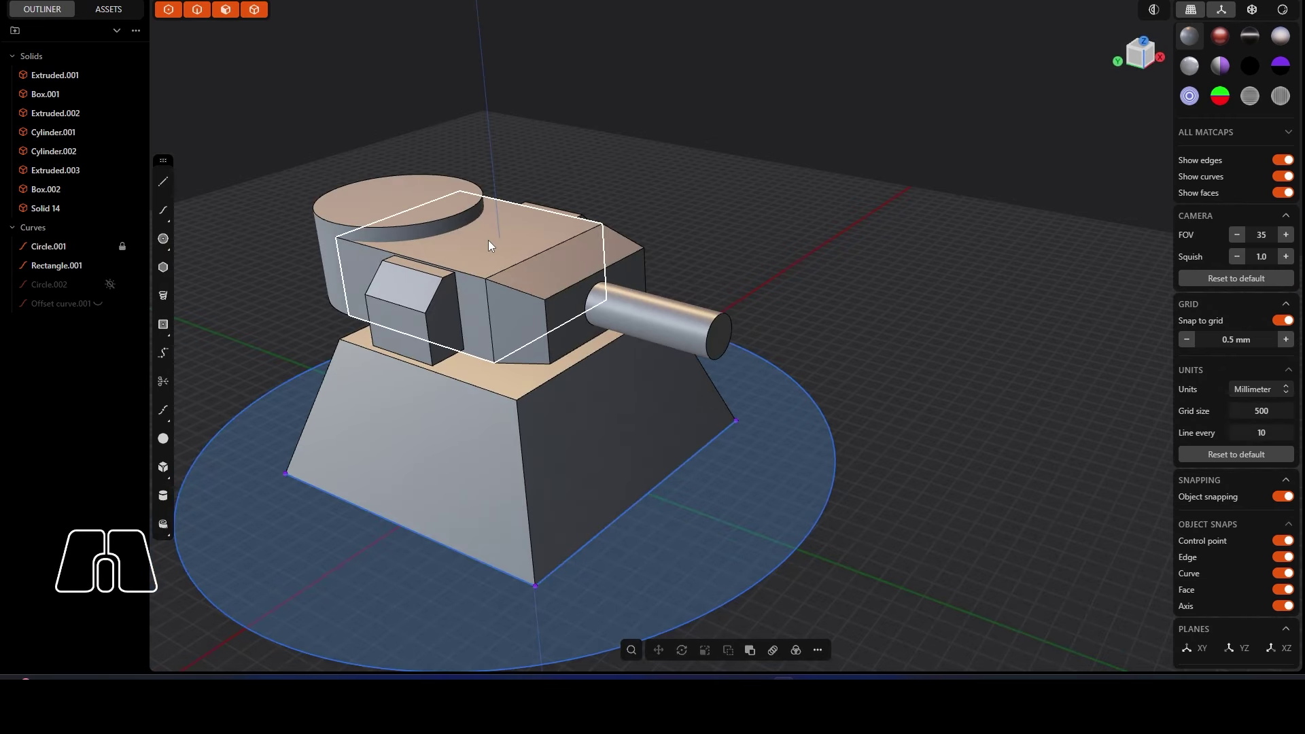
alt+middle_drag(474, 265, 465, 235)
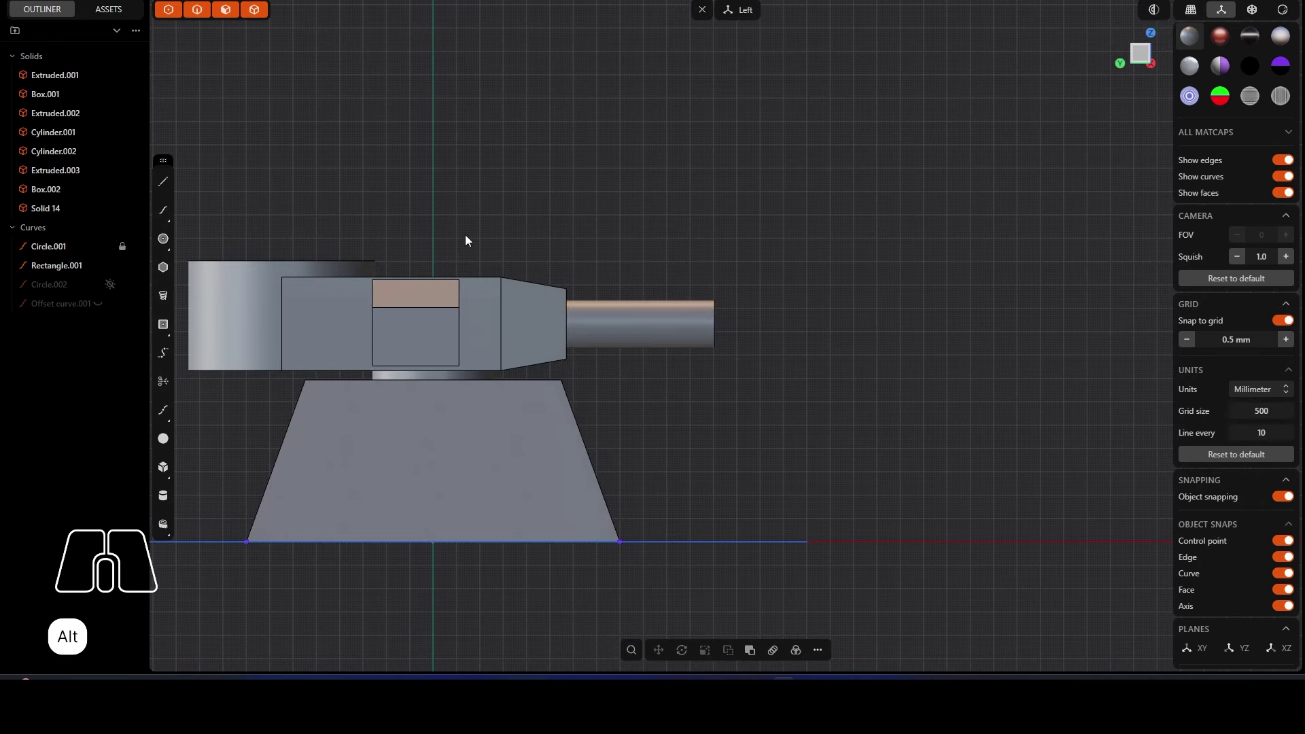
right_drag(465, 234, 556, 176)
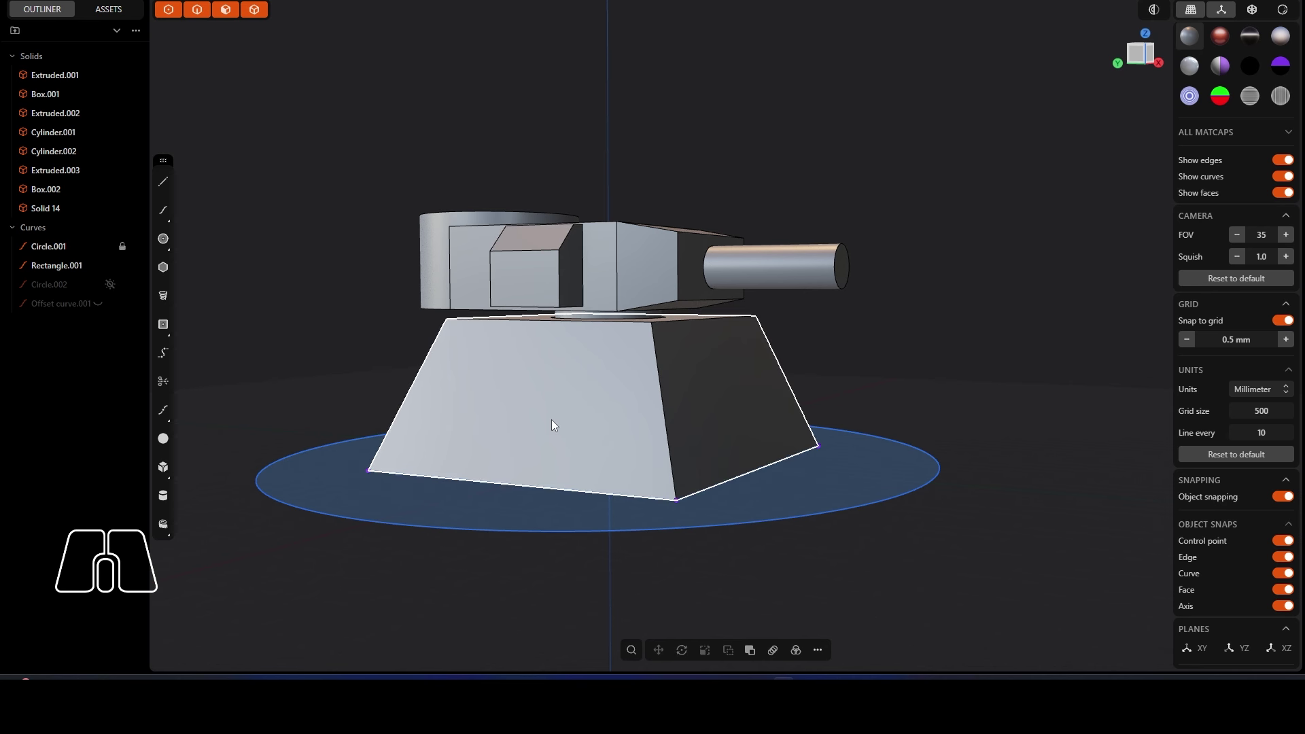
middle_click(520, 407)
click(519, 411)
key(p)
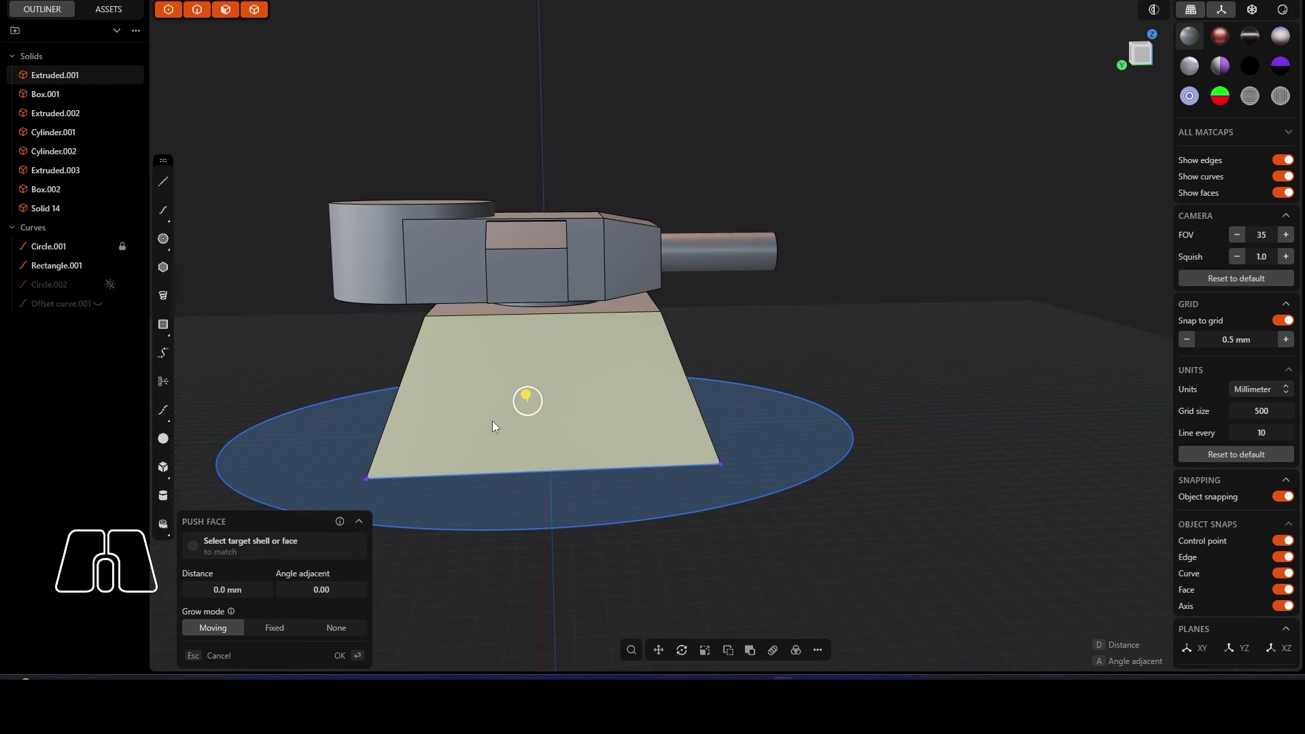
key(o)
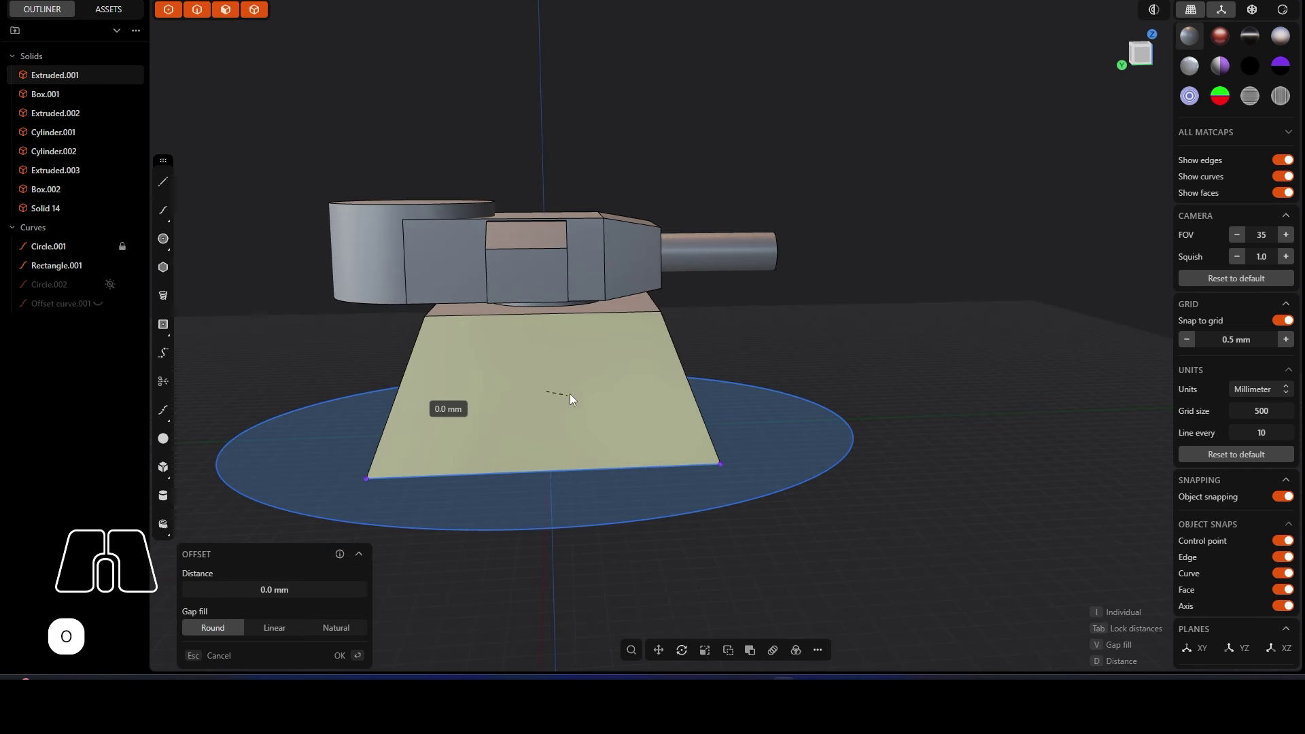
click(582, 362)
middle_drag(502, 381, 552, 395)
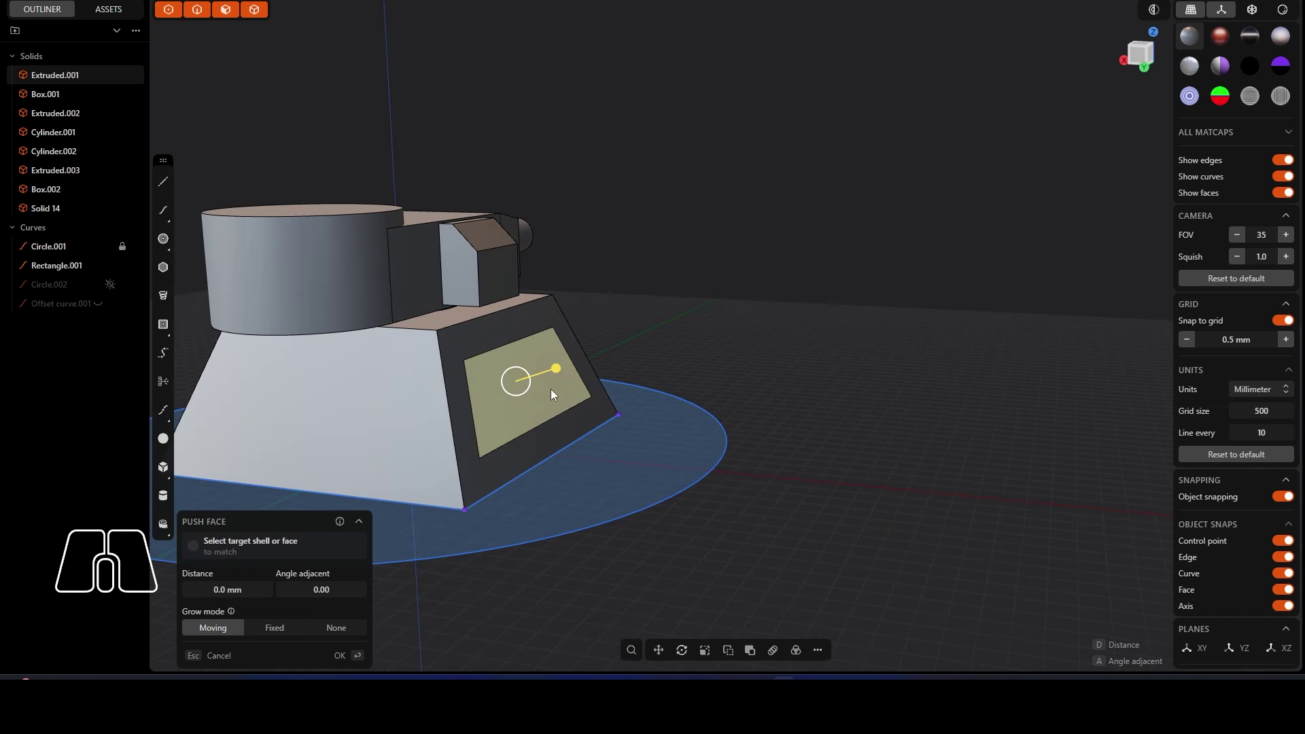
key(e)
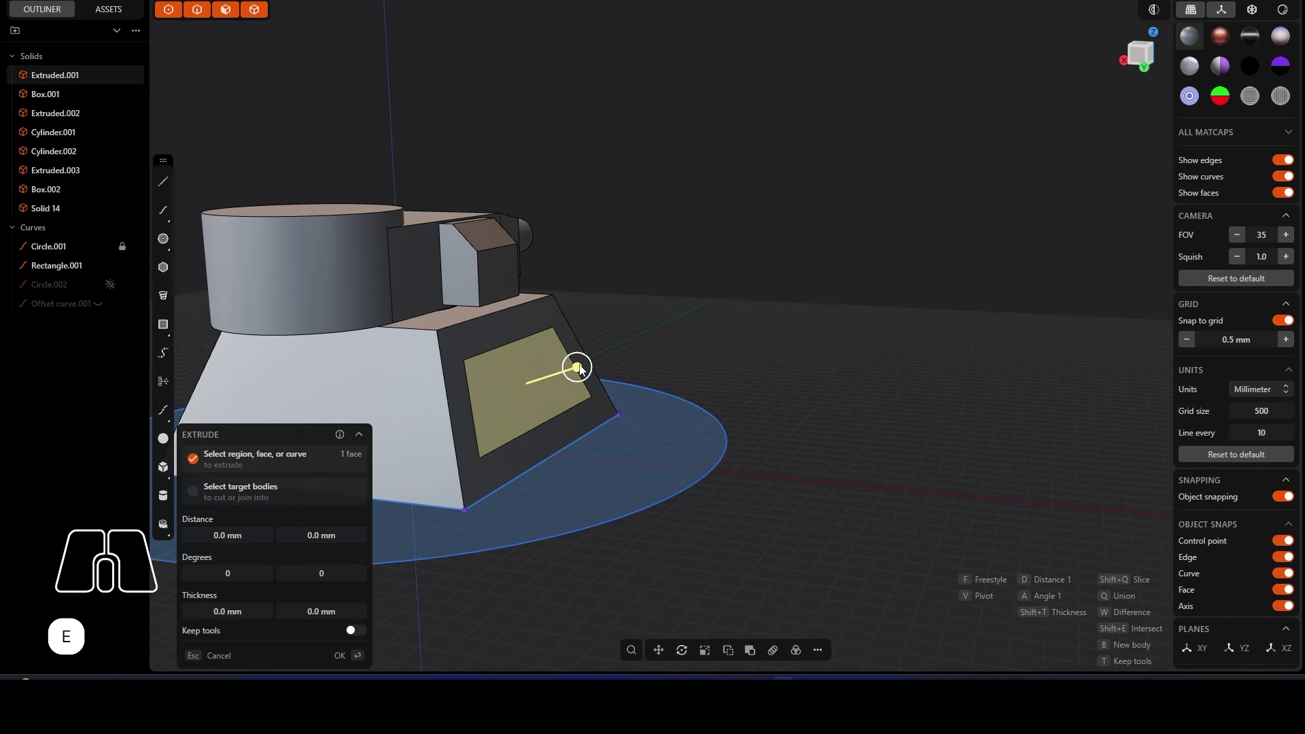
mouse_move(577, 370)
mouse_down()
mouse_move(642, 350)
mouse_move(589, 374)
mouse_up()
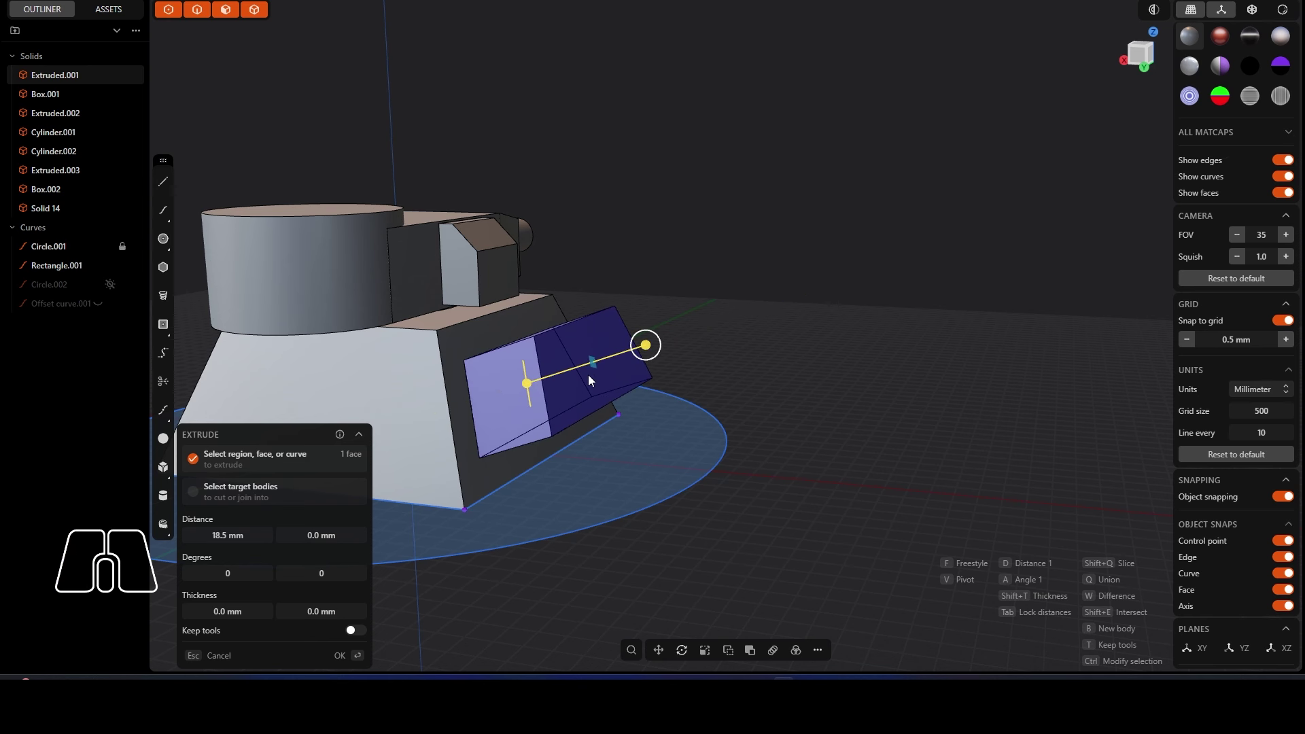
key(Escape)
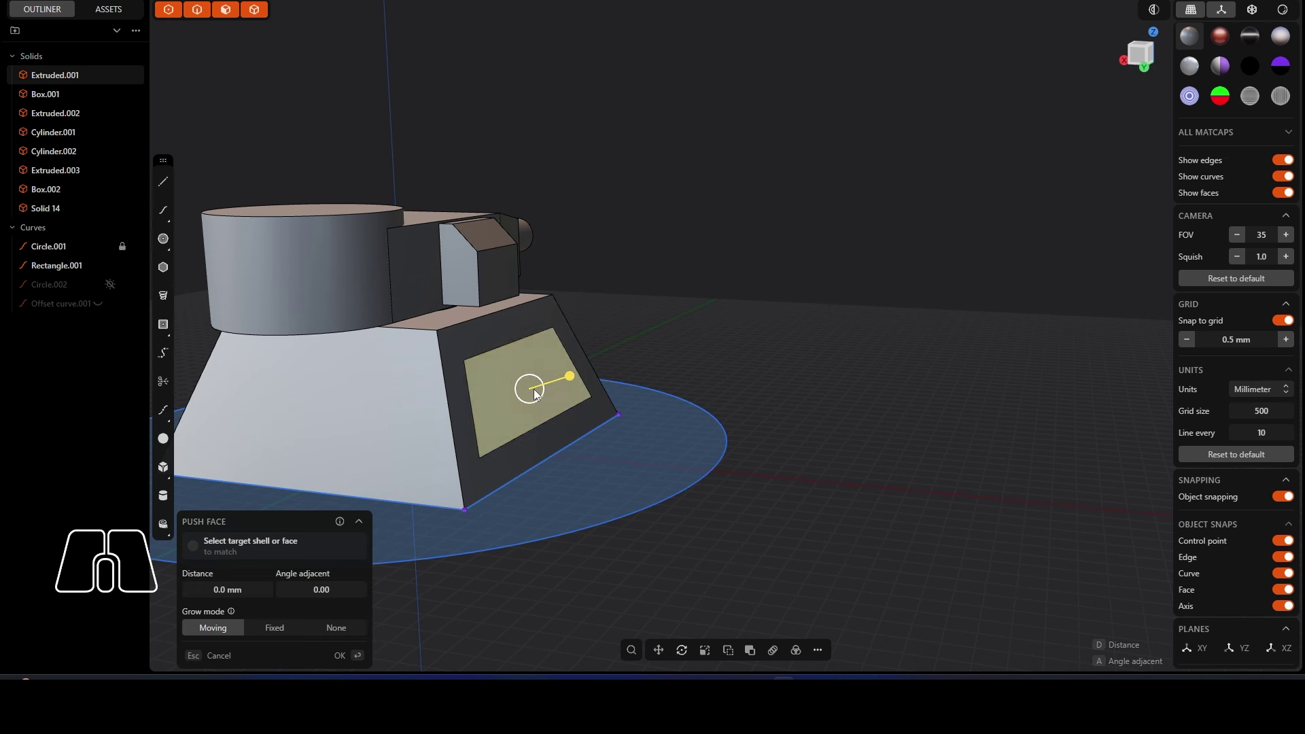
Step: Try extruding the inset base face horizontally outward with the pivot aligned to the side box's outer face, and undo the extrusion
key(v)
key(e)
key(v)
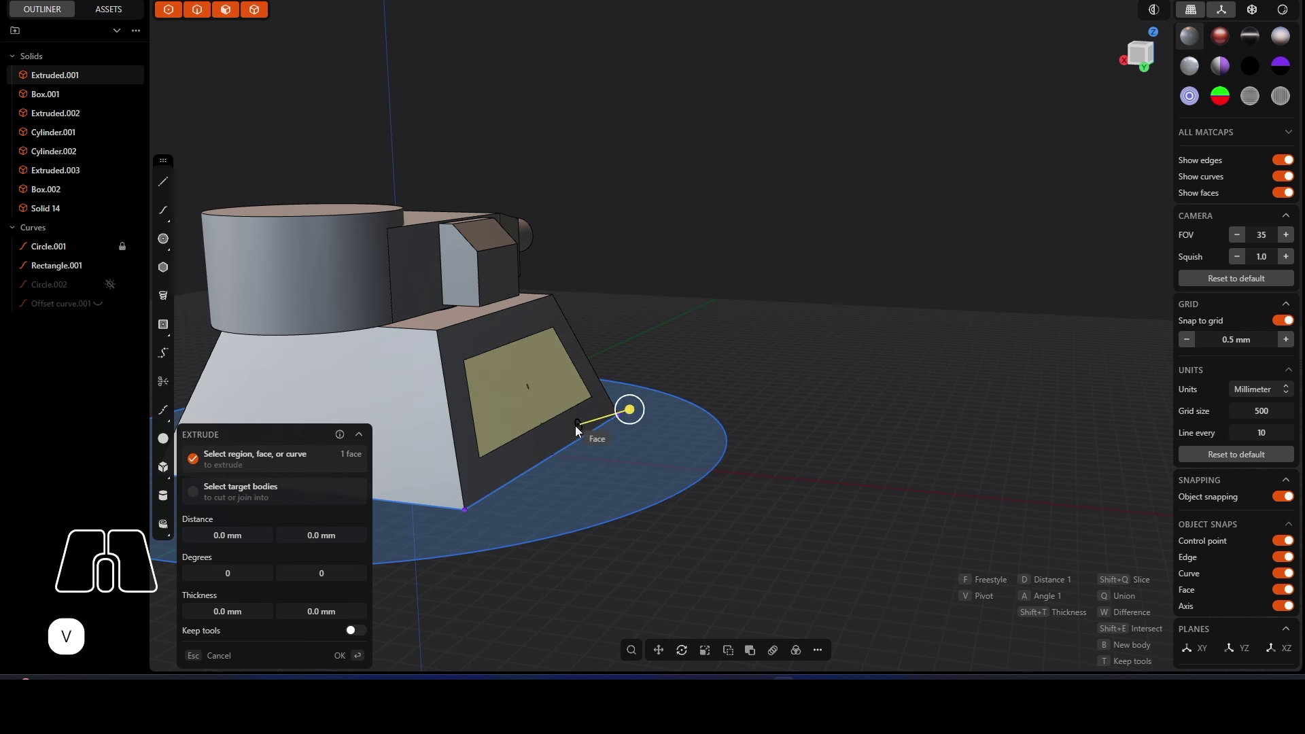
click(503, 276)
middle_drag(515, 284, 580, 305)
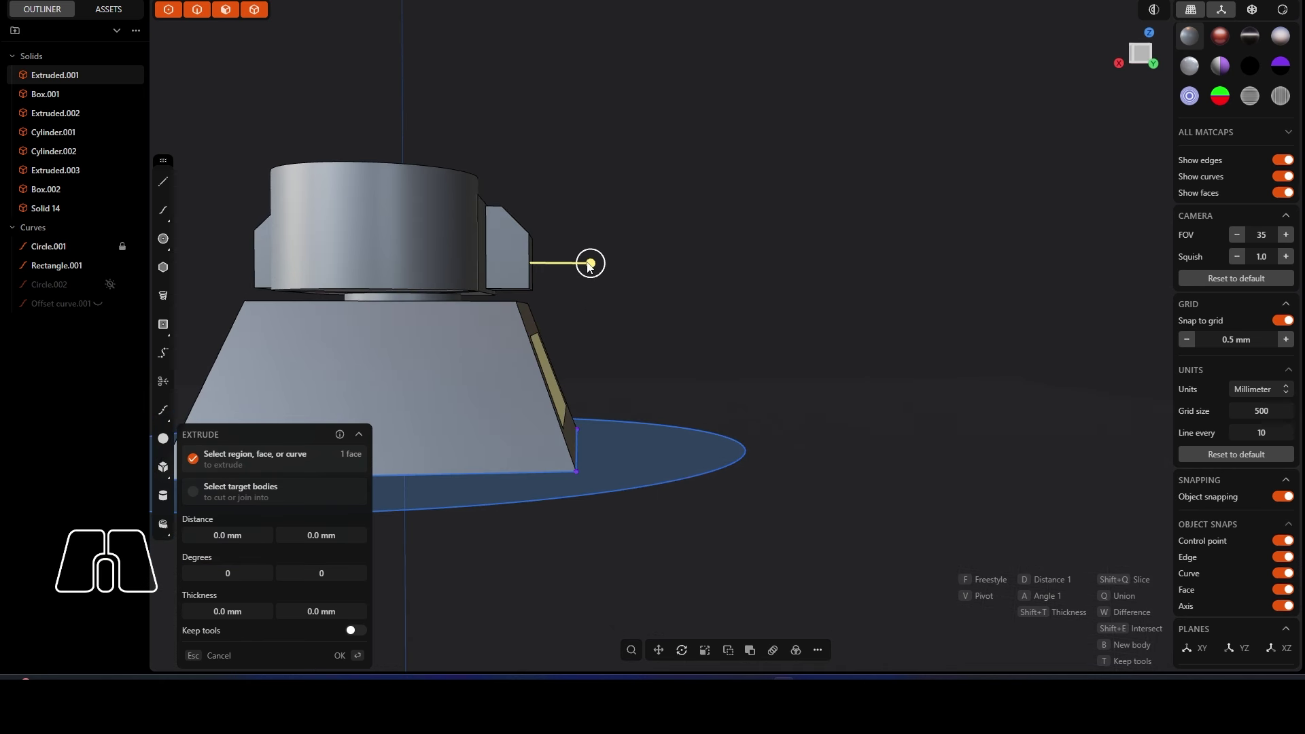
drag(590, 264, 633, 264)
key(Return)
middle_drag(650, 416, 610, 379)
key(ctrl+z)
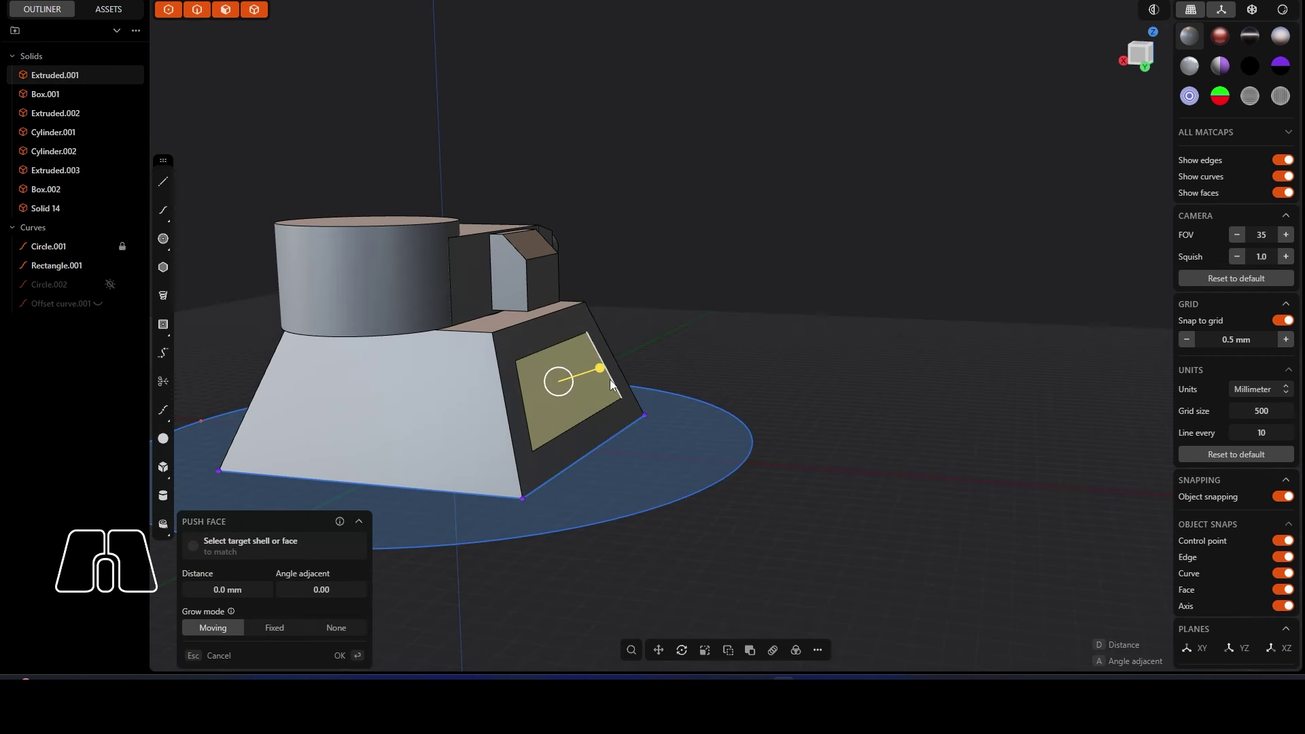
Step: Extrude the inset base face 14.5 mm horizontally outward as a new body, with the pivot on the chamfered side box's outer face
key(e)
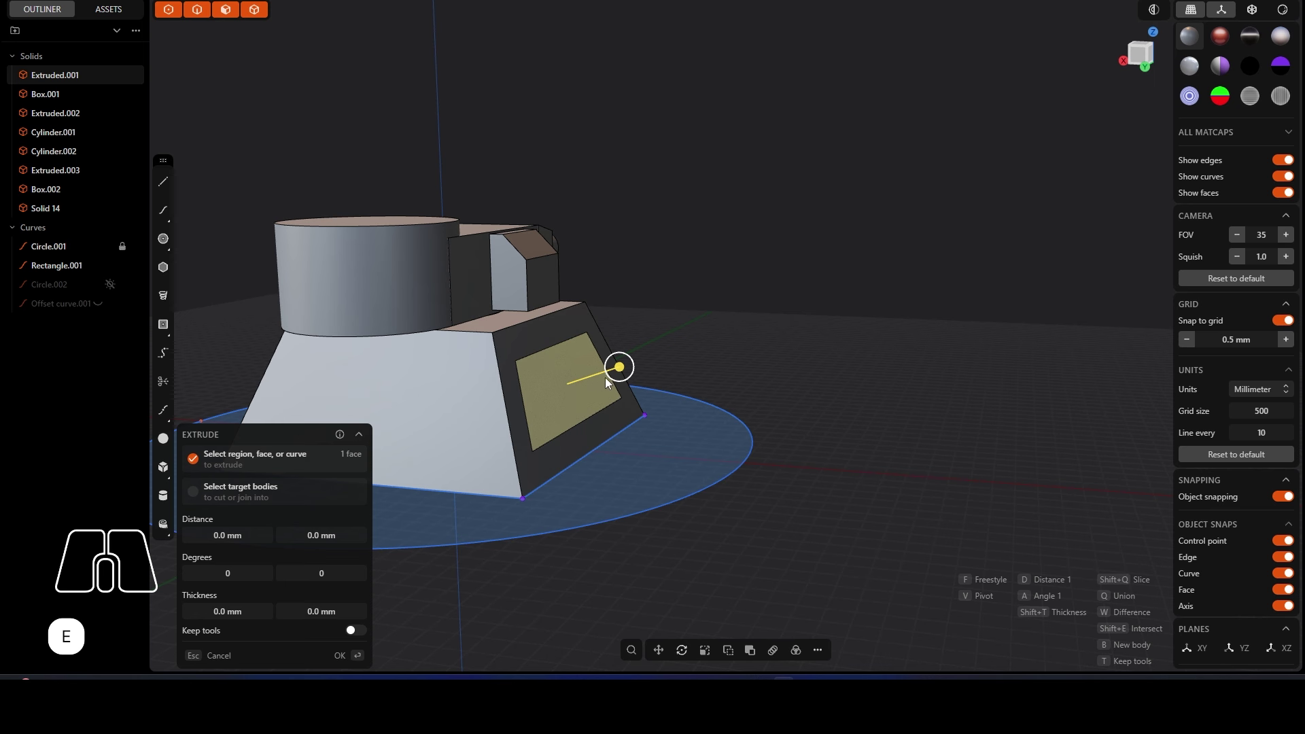
key(v)
click(541, 283)
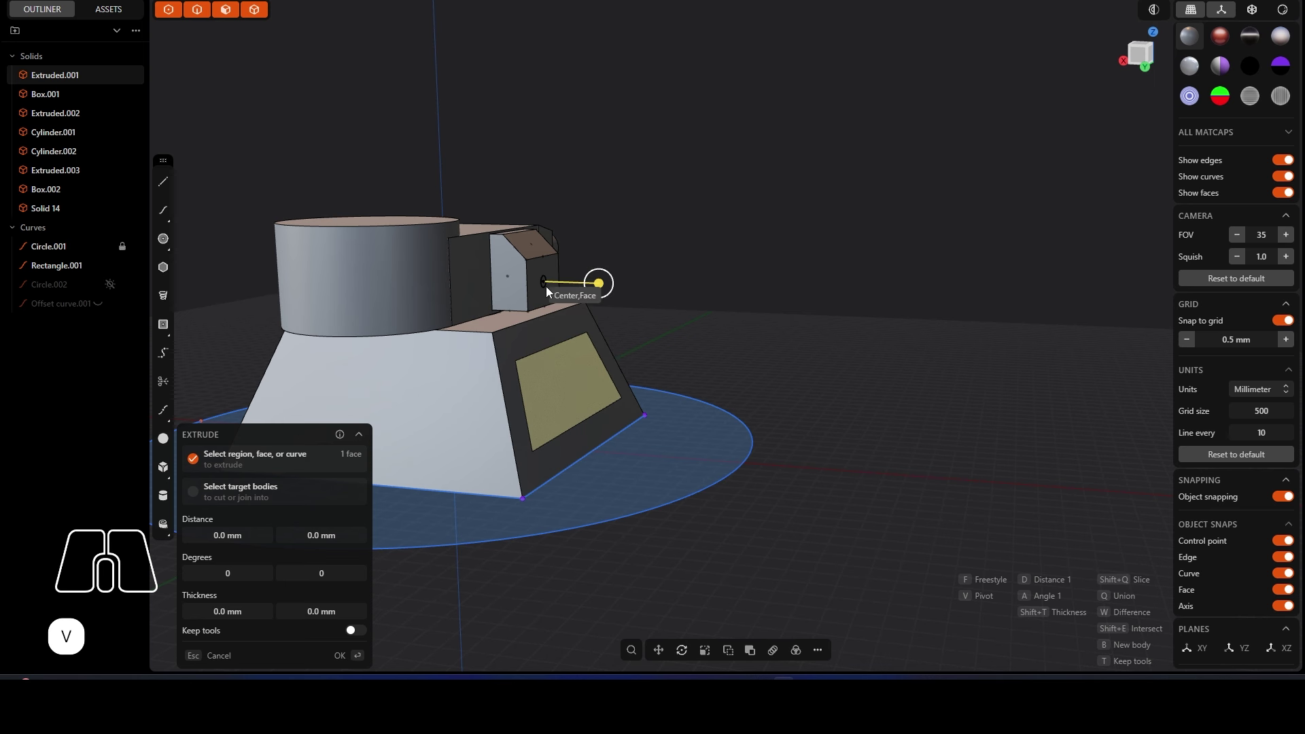
middle_drag(531, 316, 604, 301)
drag(603, 297, 655, 284)
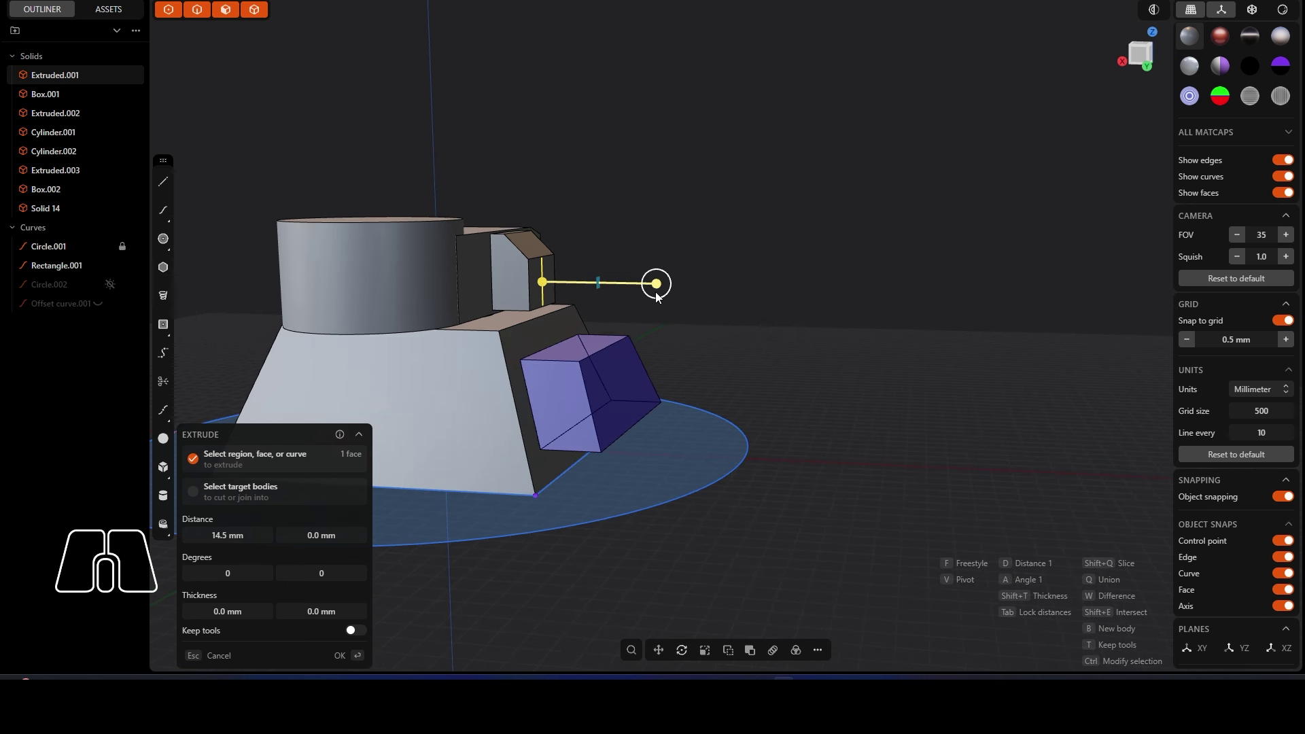
key(b)
click(346, 657)
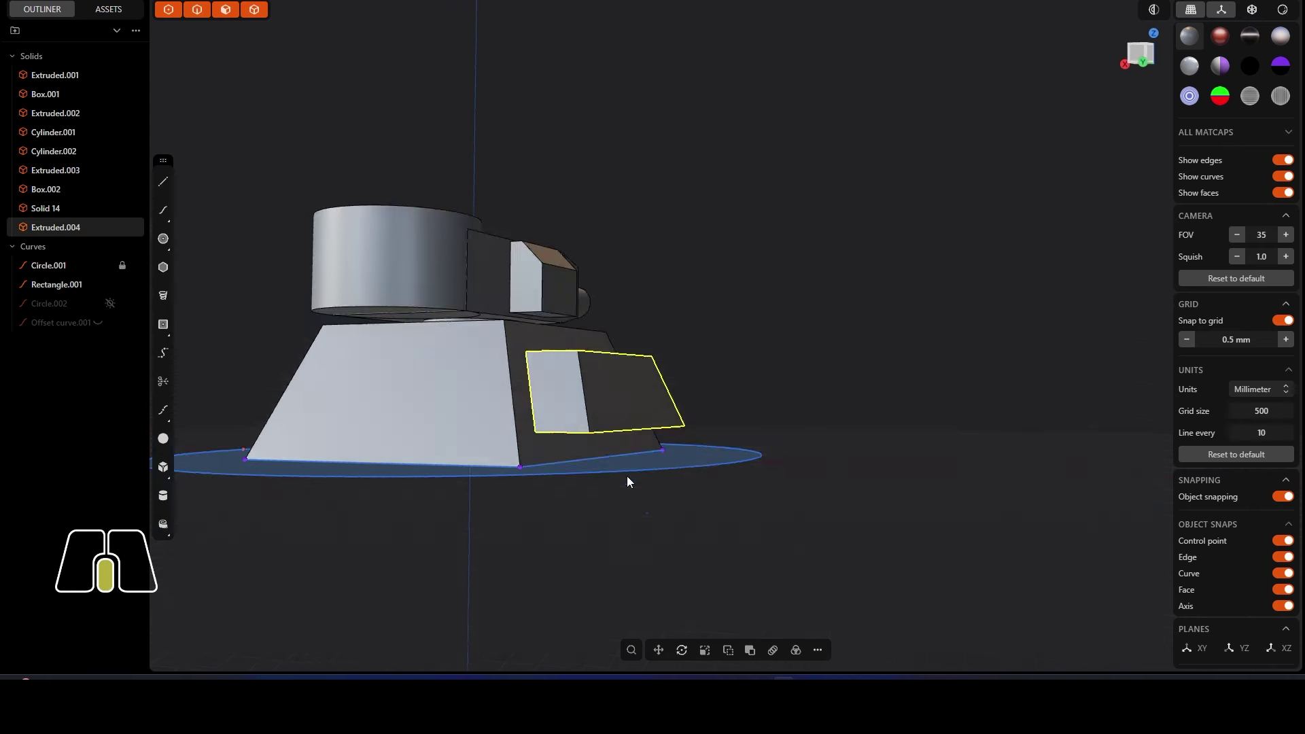
Step: Hide the large circle curve on the ground plane
middle_drag(627, 476, 634, 447)
scroll(622, 447, up, 1)
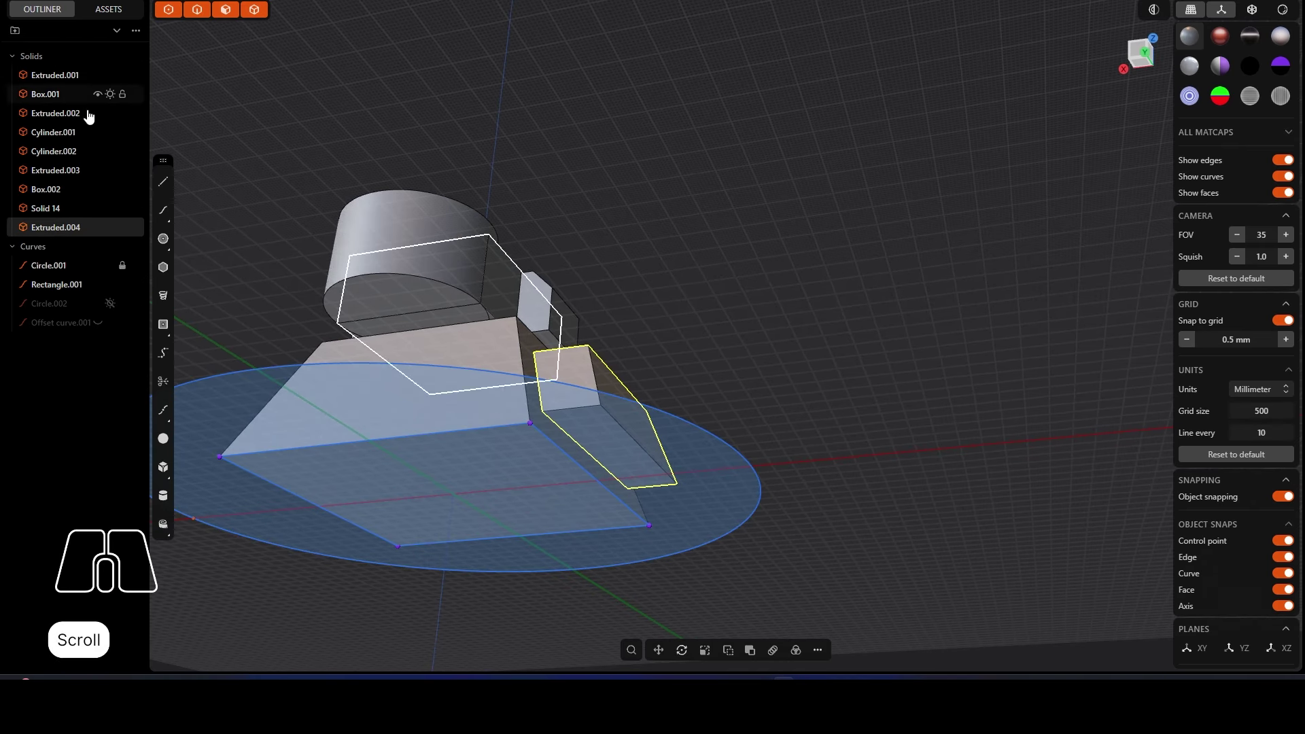
click(360, 364)
key(Escape)
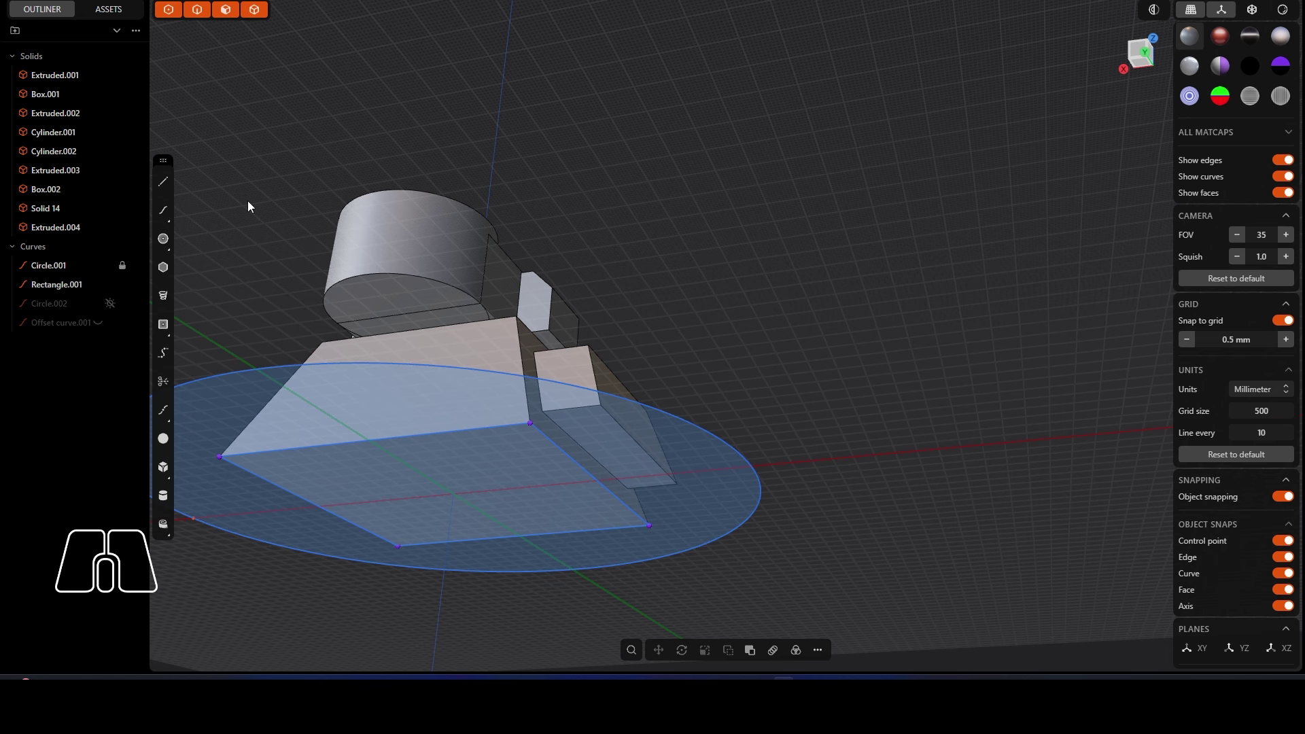
click(98, 265)
Step: Push the new side block's bottom face down to the bottom plane of the tapered base
scroll(585, 427, up, 1)
key(p)
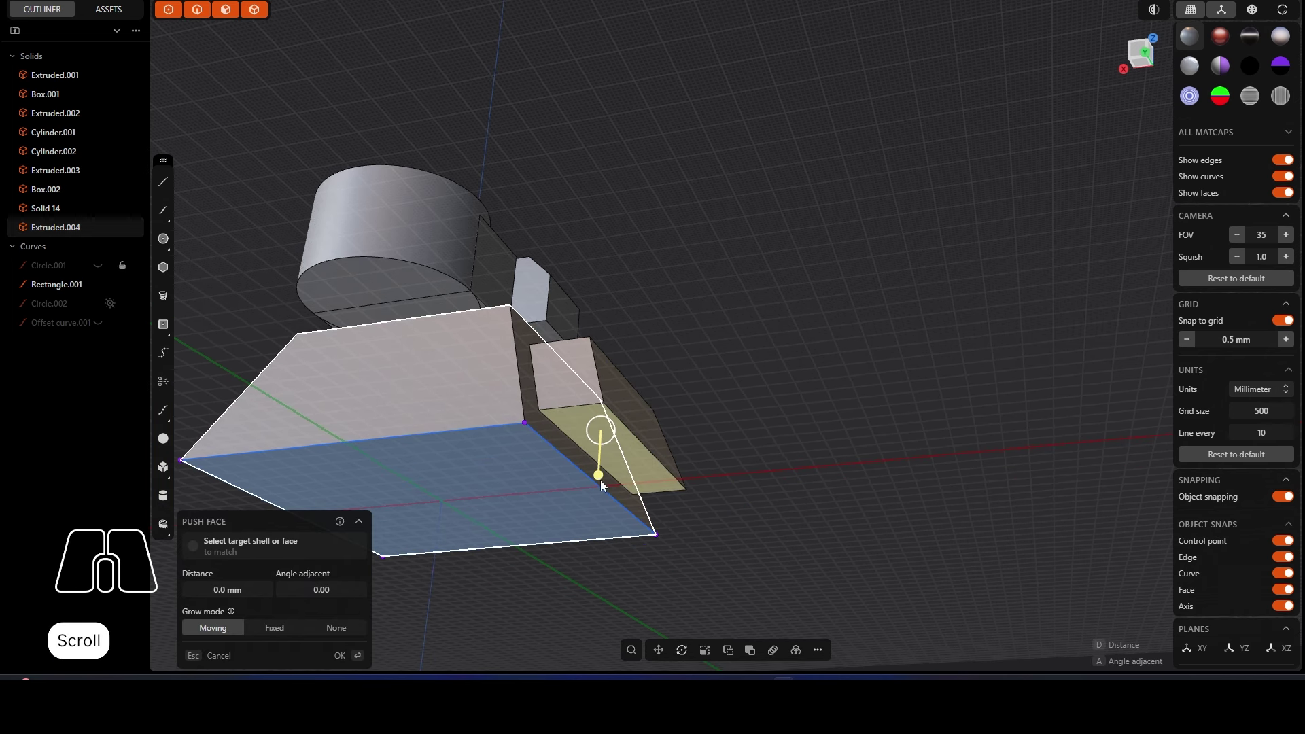
scroll(602, 475, up, 1)
drag(605, 473, 565, 495)
middle_drag(564, 495, 537, 428)
key(Escape)
scroll(441, 347, up, 2)
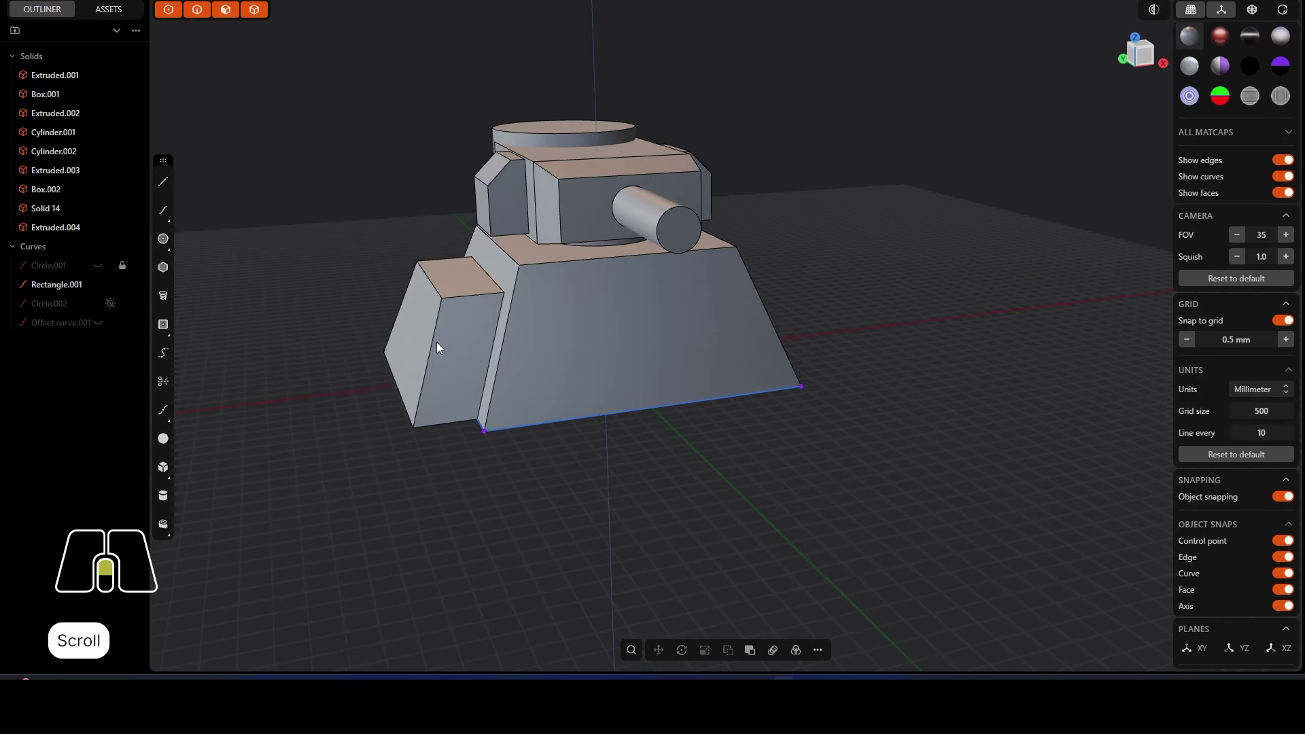
Step: Thin the side block by extruding its outer face horizontally back inward, with the pivot on the chamfered side box's outer face
click(408, 338)
click(408, 337)
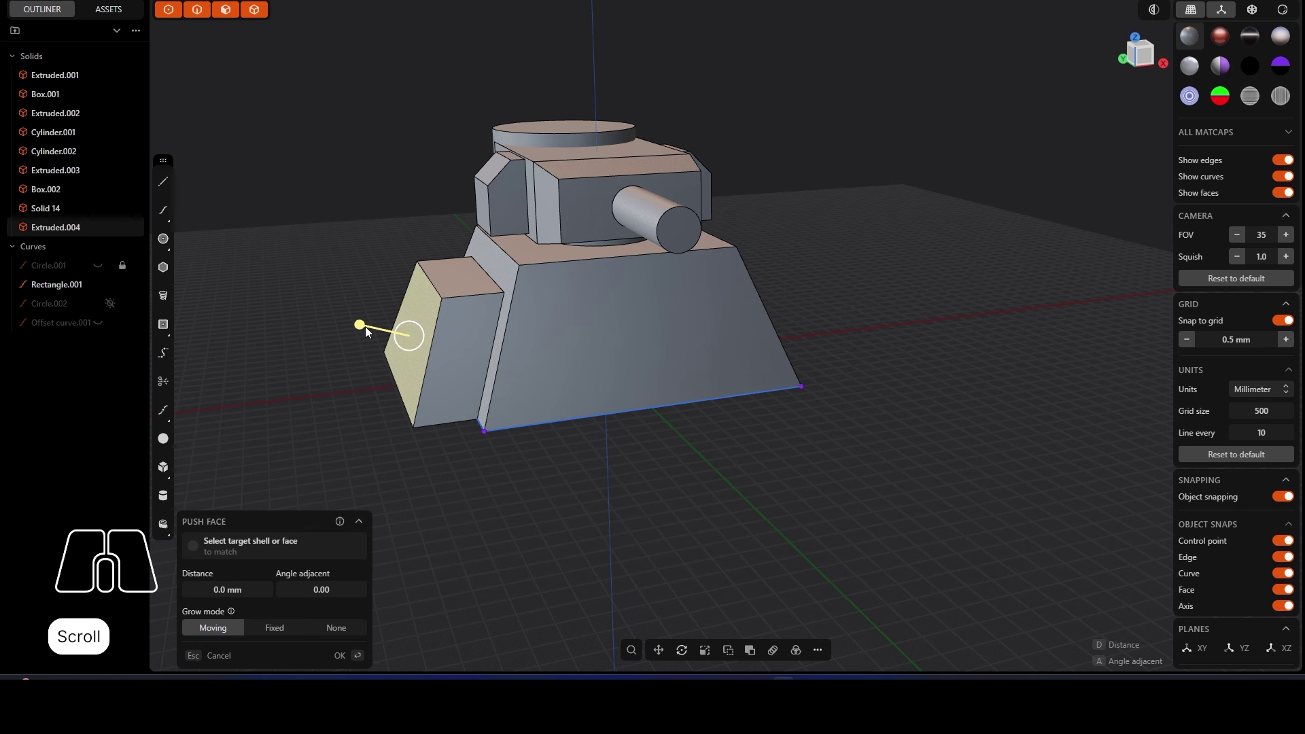
key(v)
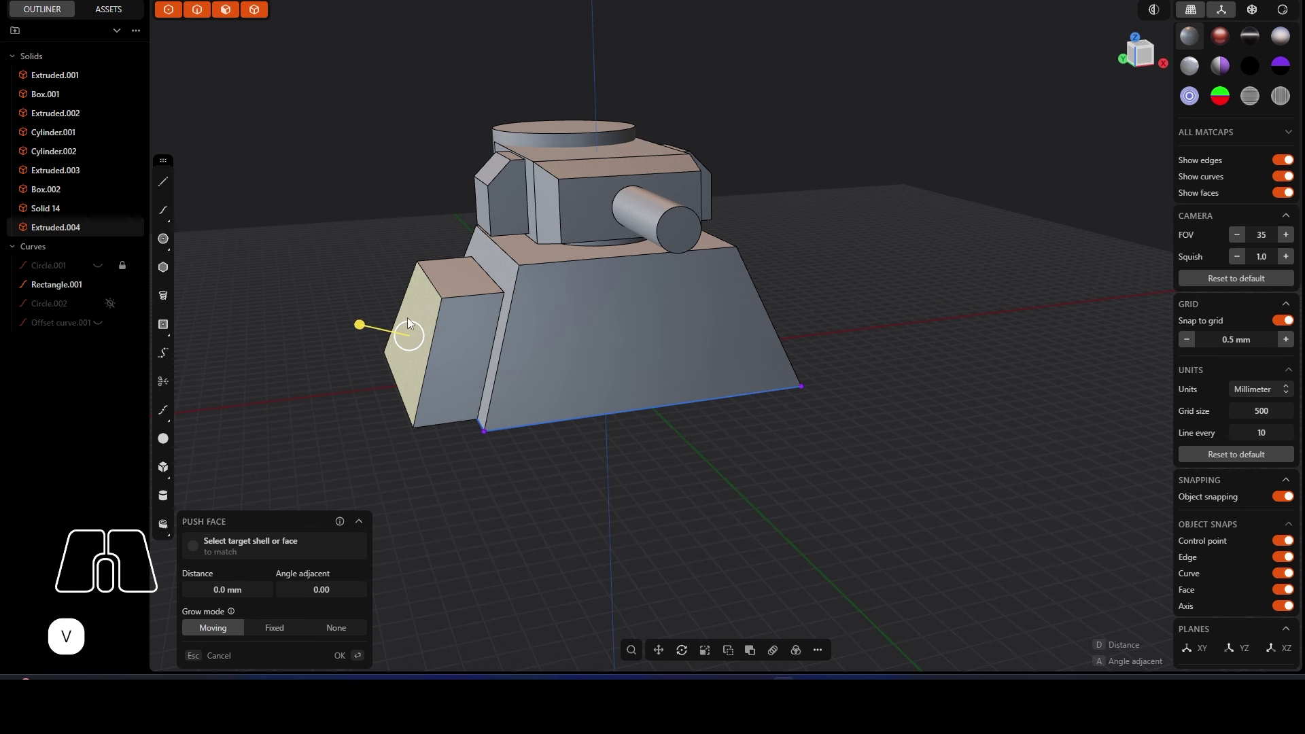
middle_drag(406, 319, 424, 319)
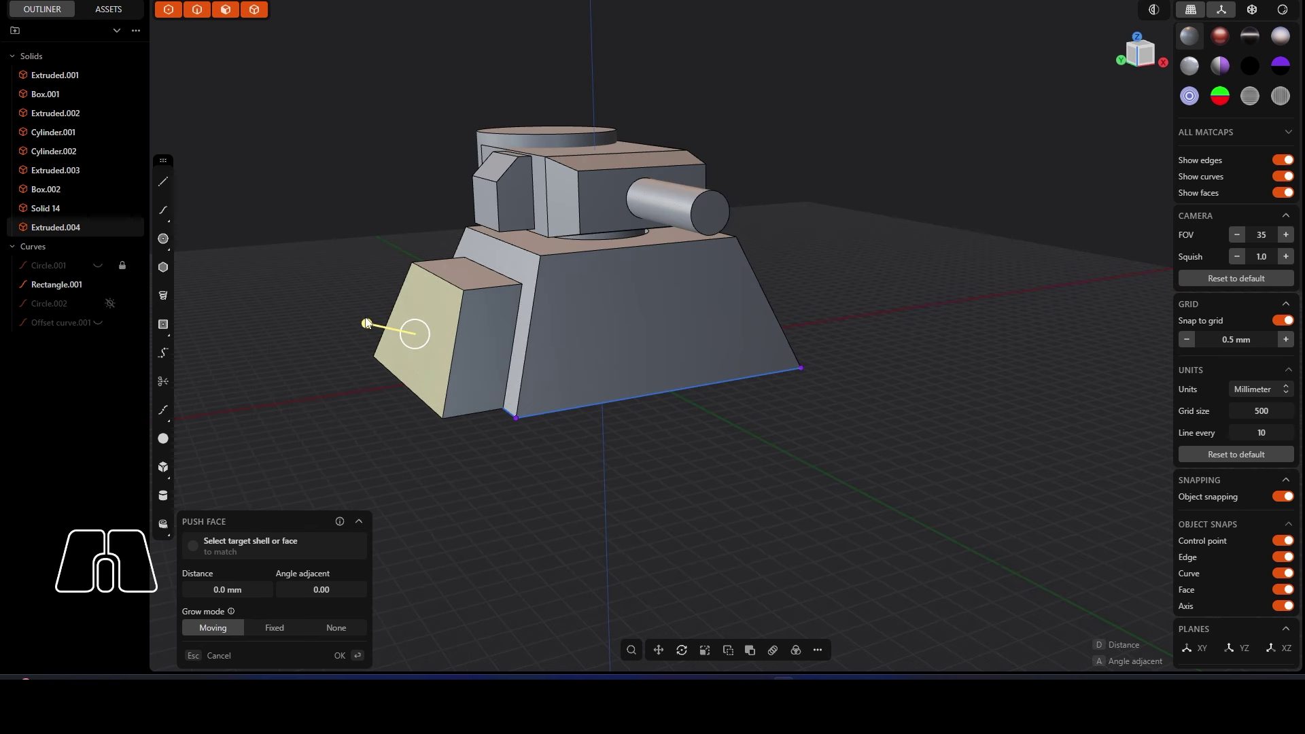
key(e)
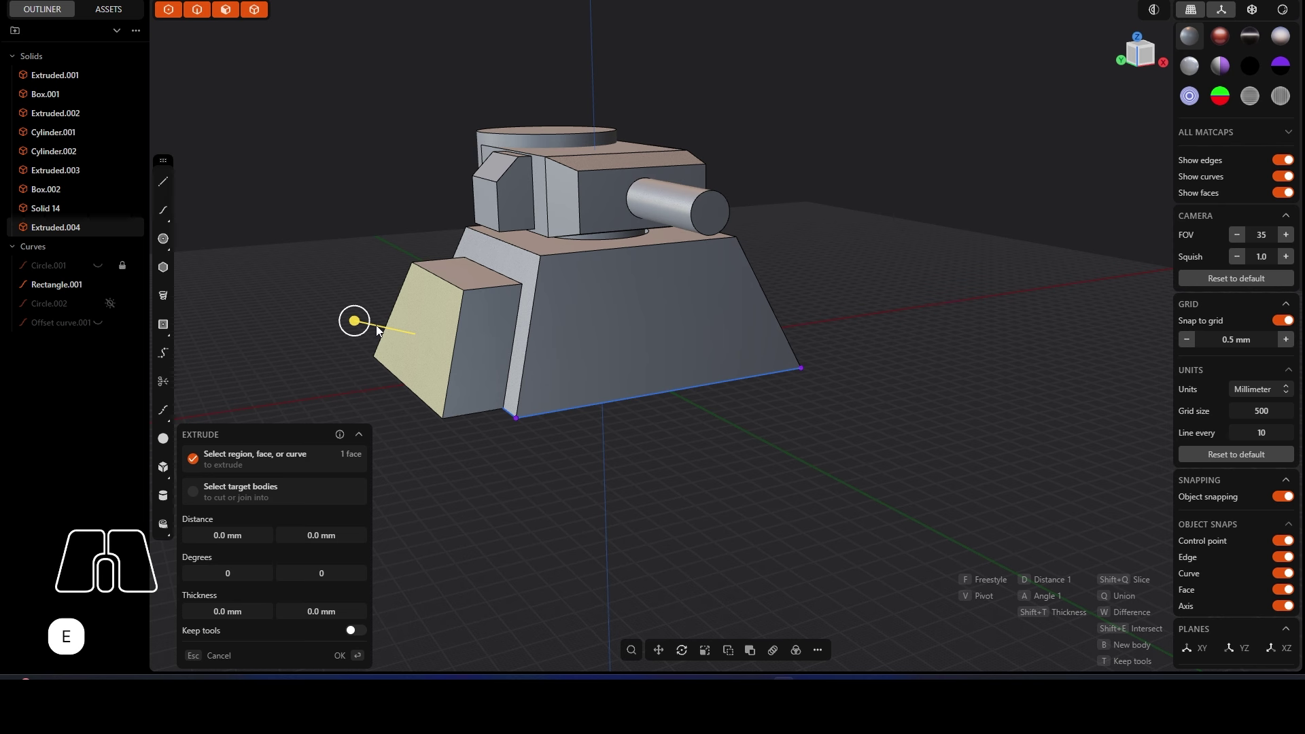
key(v)
click(494, 206)
middle_drag(435, 328, 399, 316)
drag(450, 211, 481, 211)
key(Return)
middle_drag(579, 485, 625, 463)
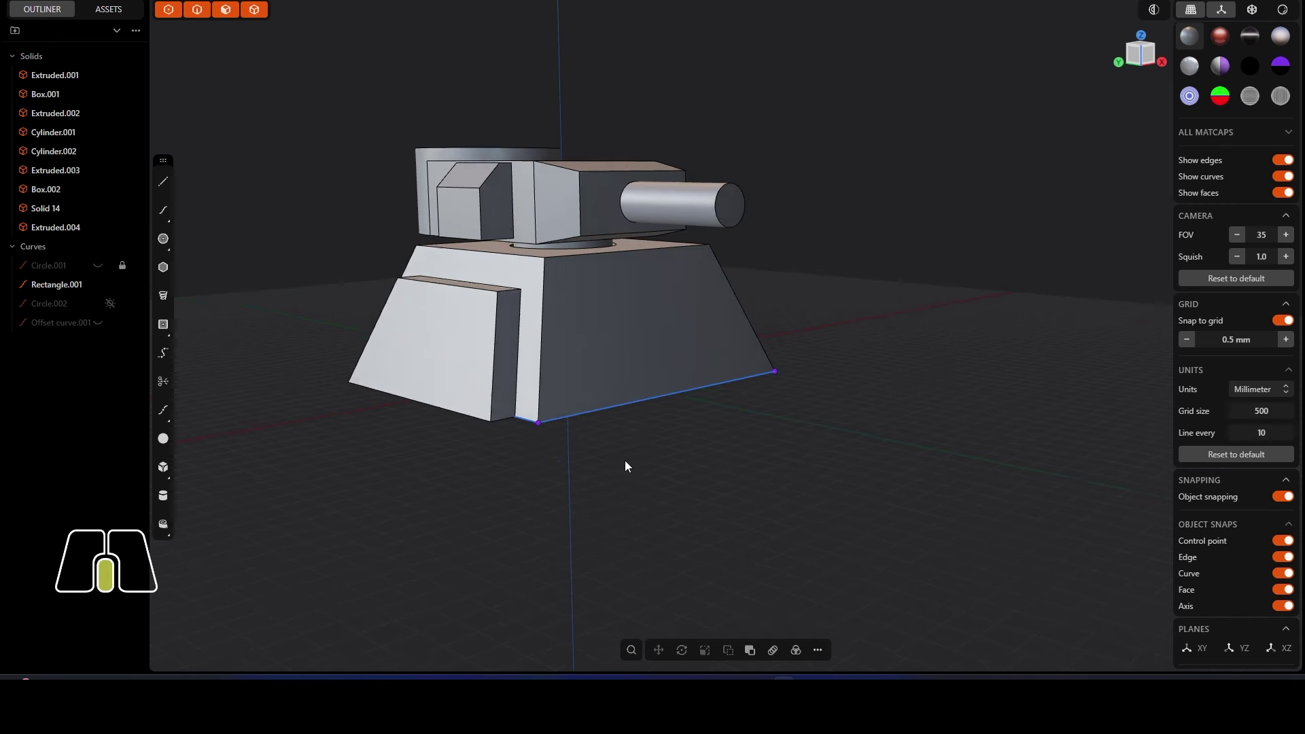
Step: Mirror the side block along the X axis to the opposite side of the tapered base
click(459, 359)
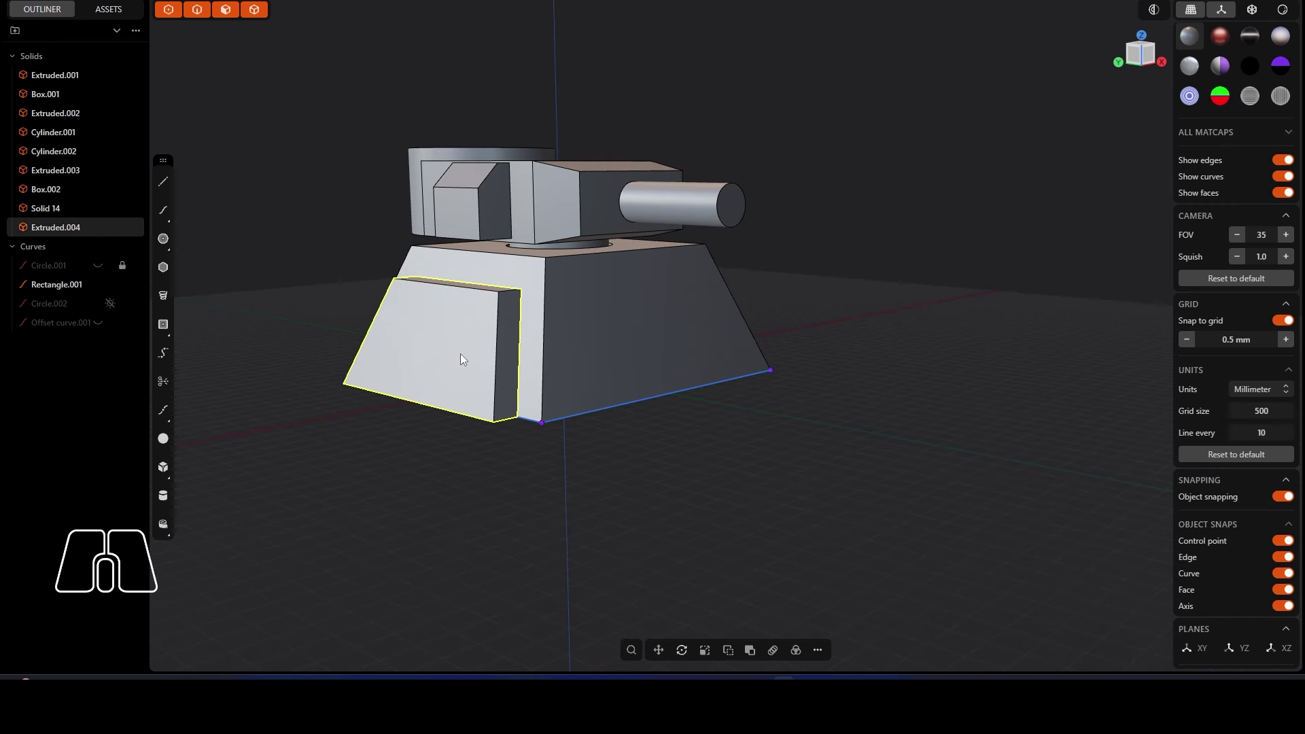
right_click(838, 630)
click(888, 305)
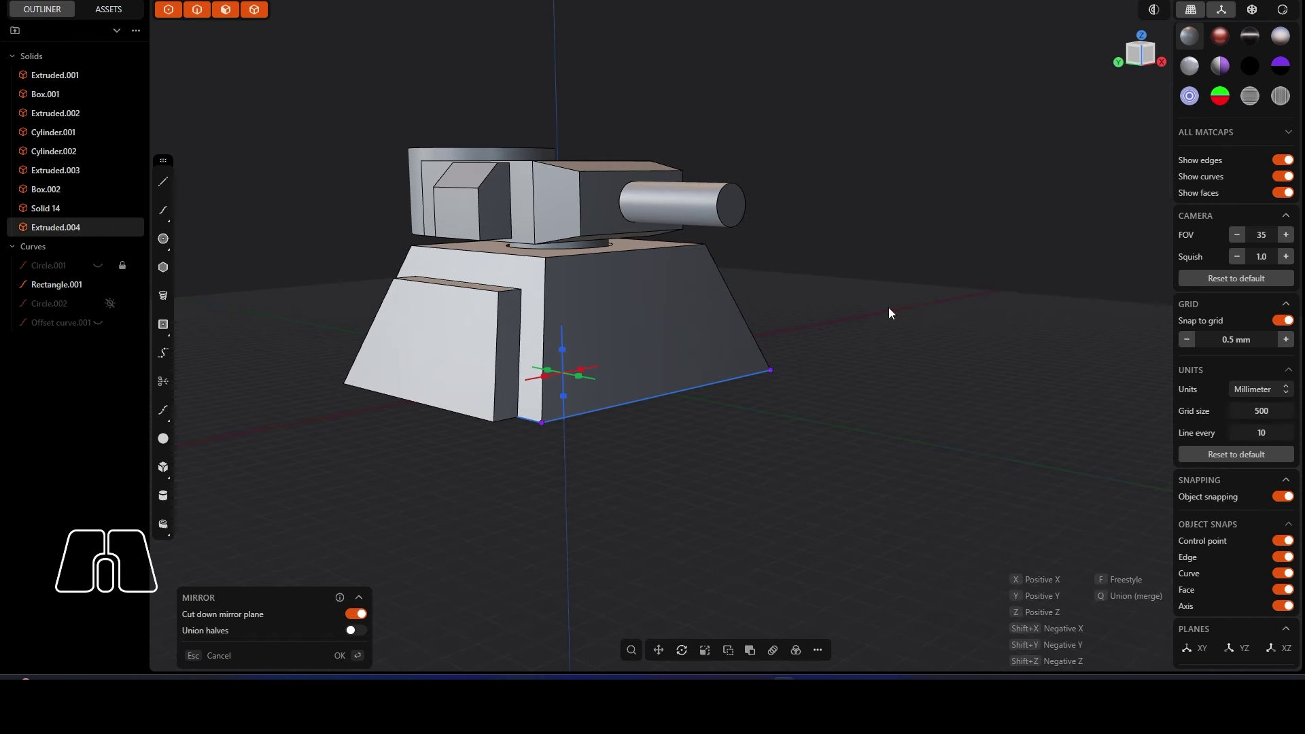
middle_drag(888, 308, 754, 359)
click(673, 337)
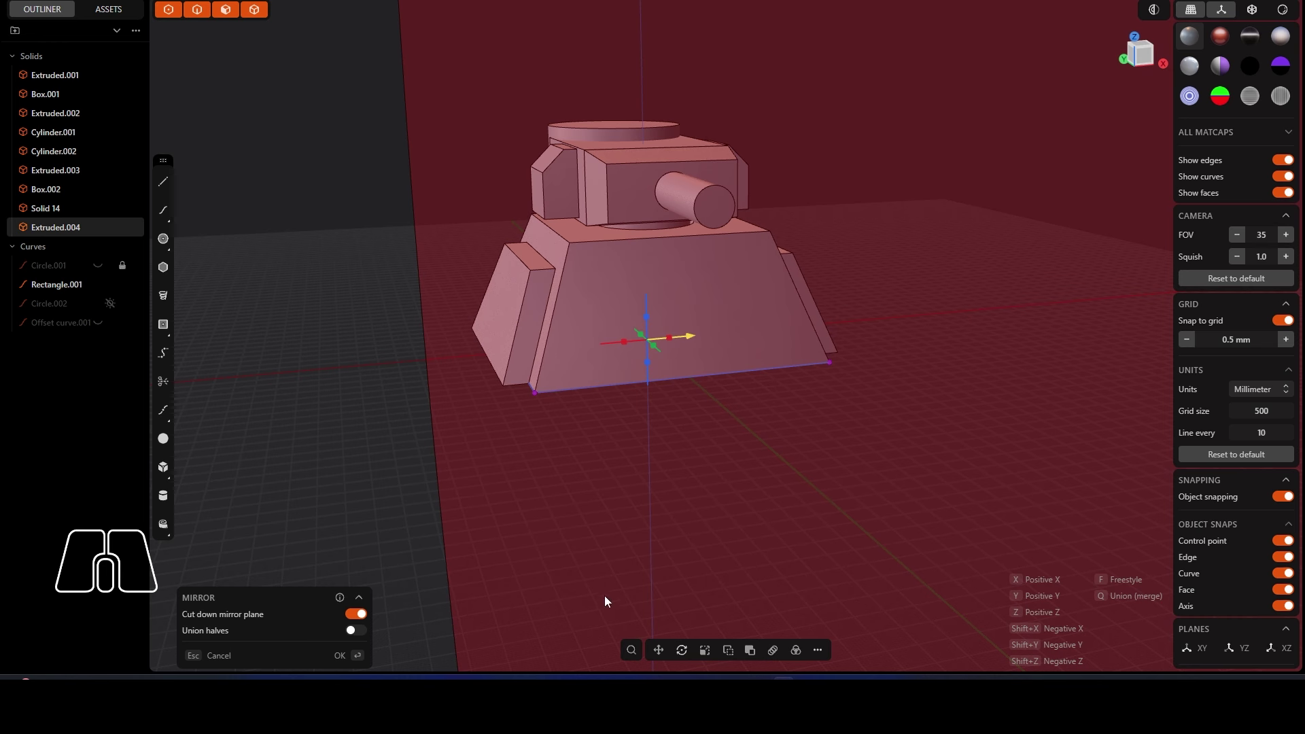
click(353, 656)
middle_drag(805, 414, 793, 427)
click(792, 426)
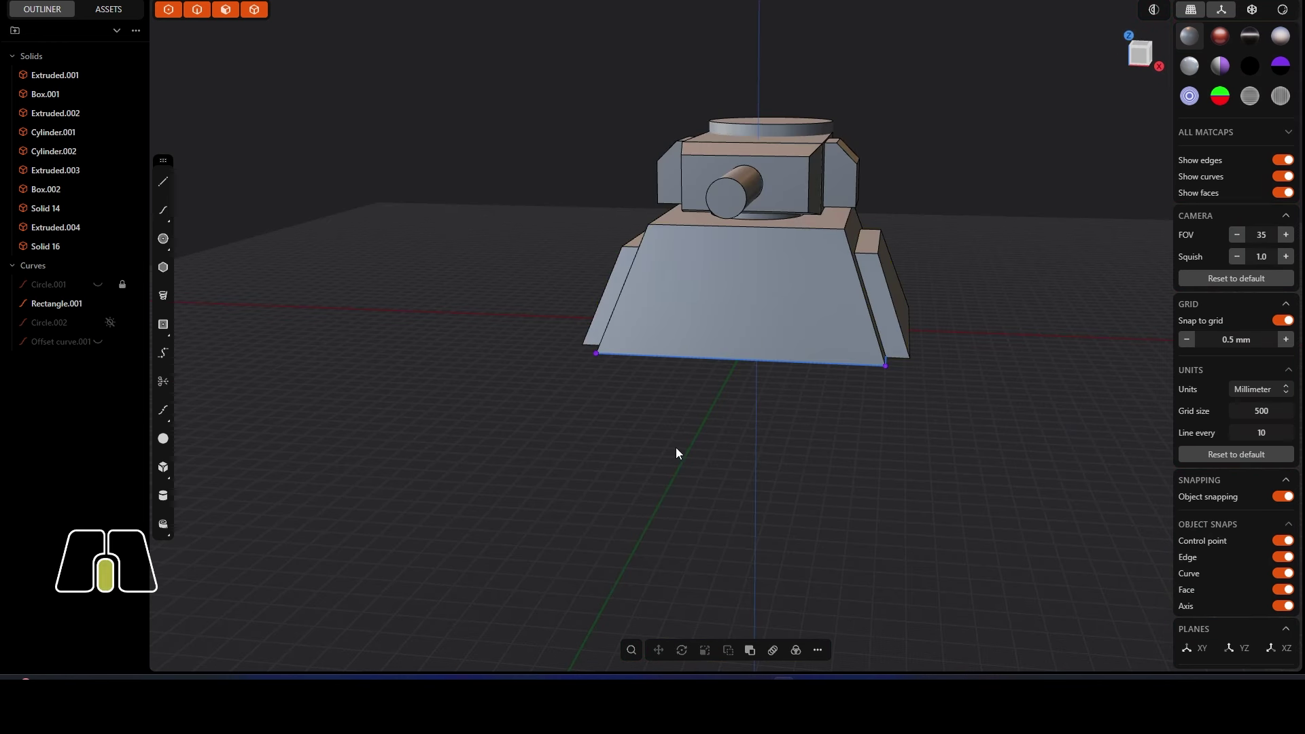
middle_drag(676, 447, 680, 414)
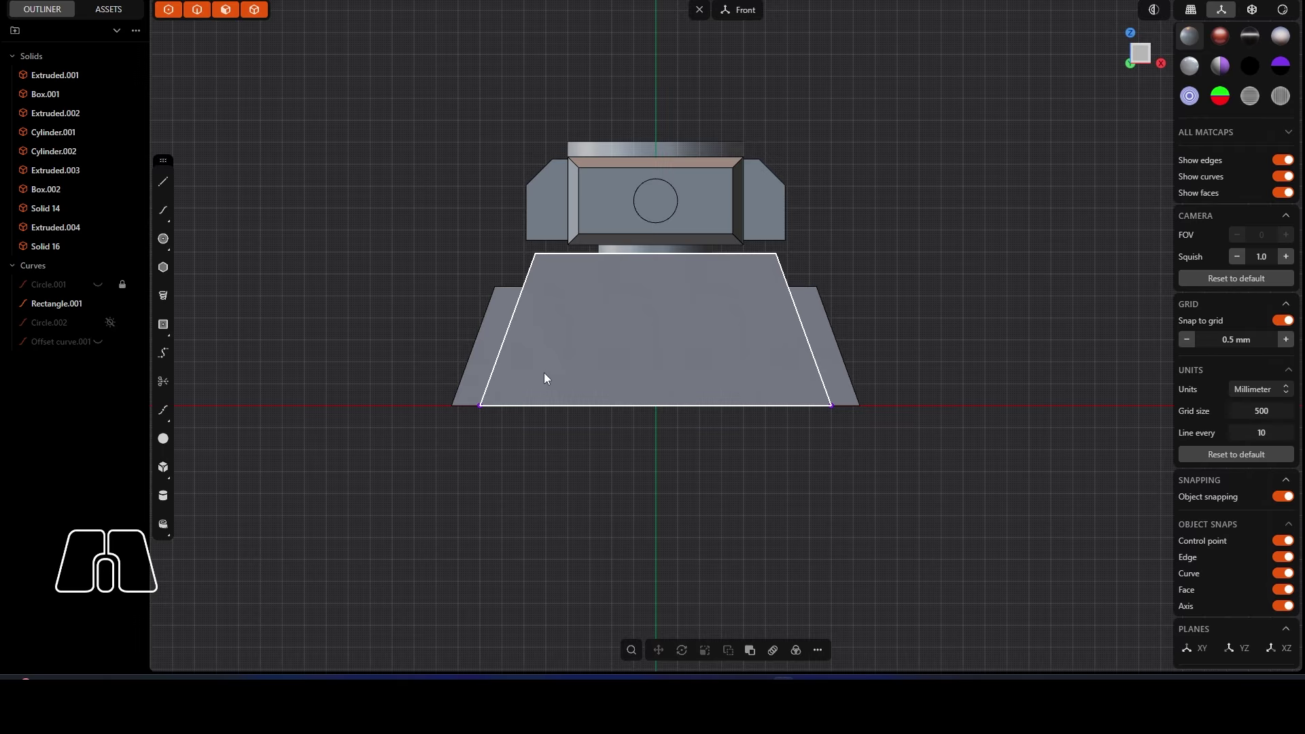
Step: Split the tapered base's front face with a single horizontal isoparam line snapped to the face centre
middle_drag(545, 376, 663, 303)
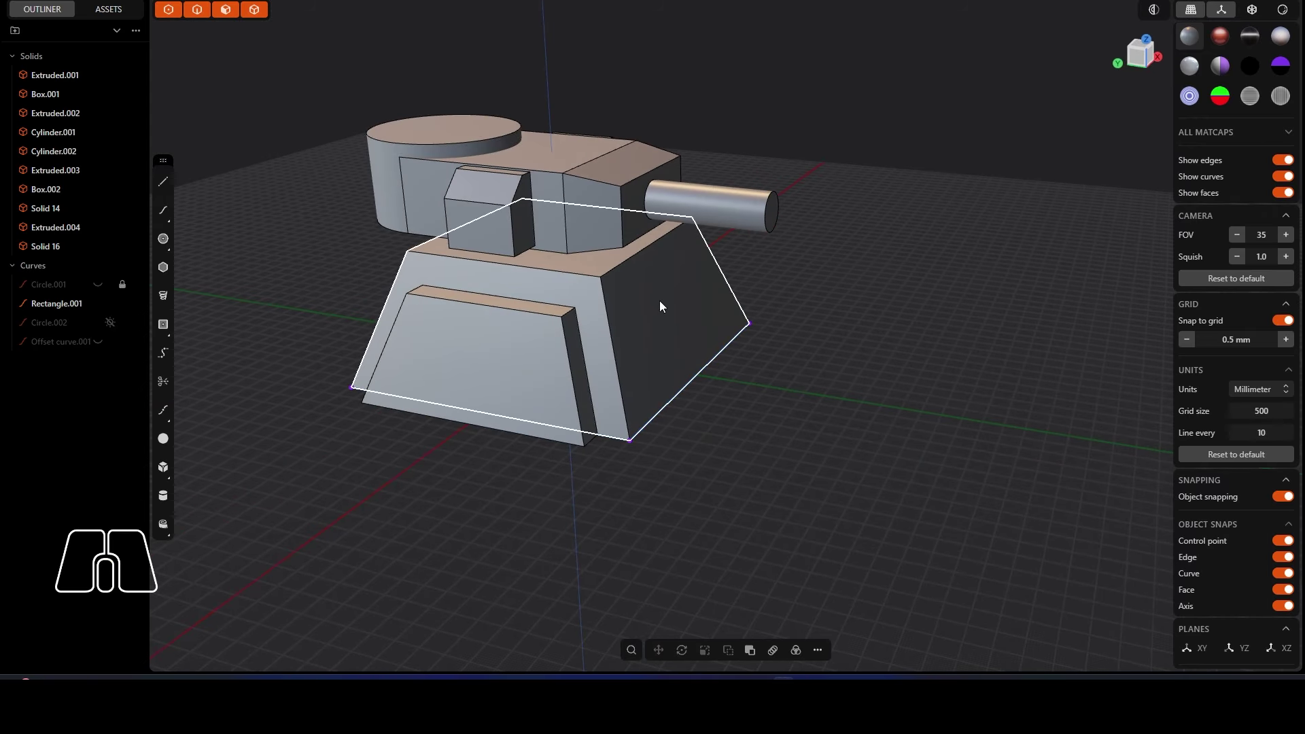
middle_drag(657, 317, 810, 295)
middle_drag(398, 333, 544, 184)
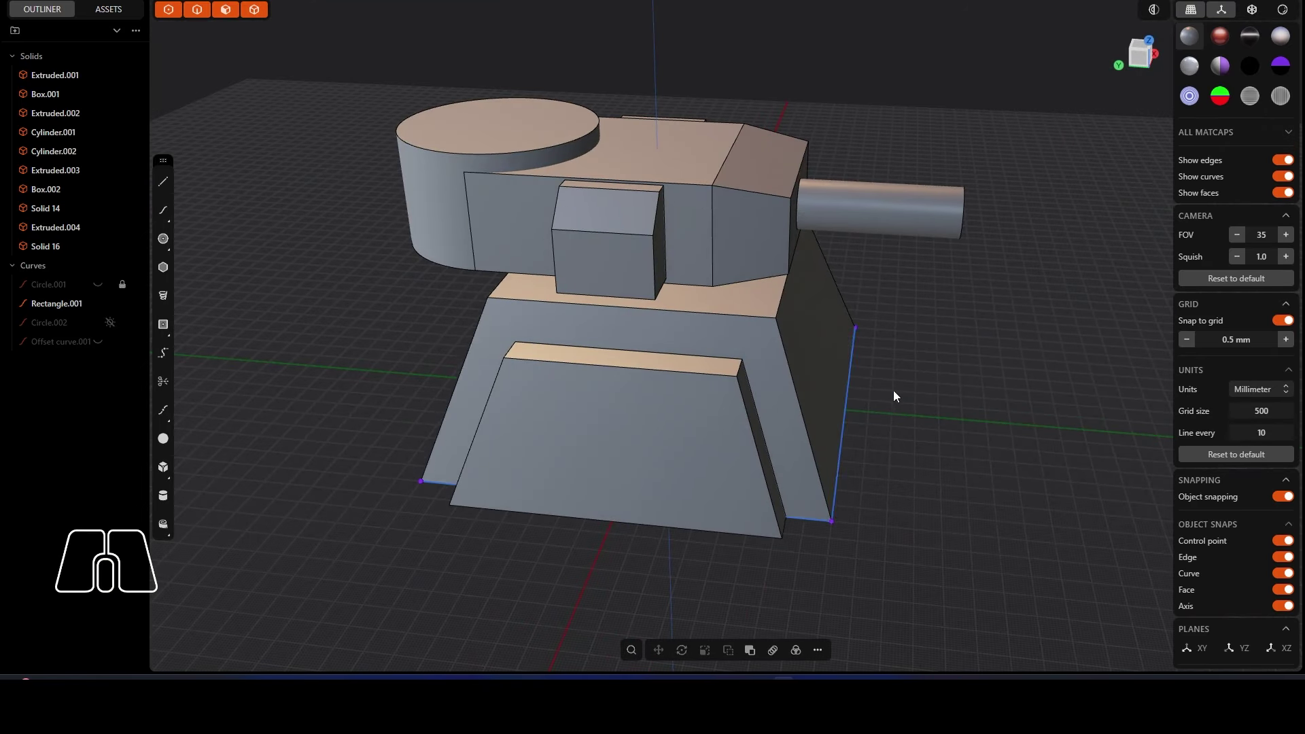
middle_drag(894, 396, 683, 329)
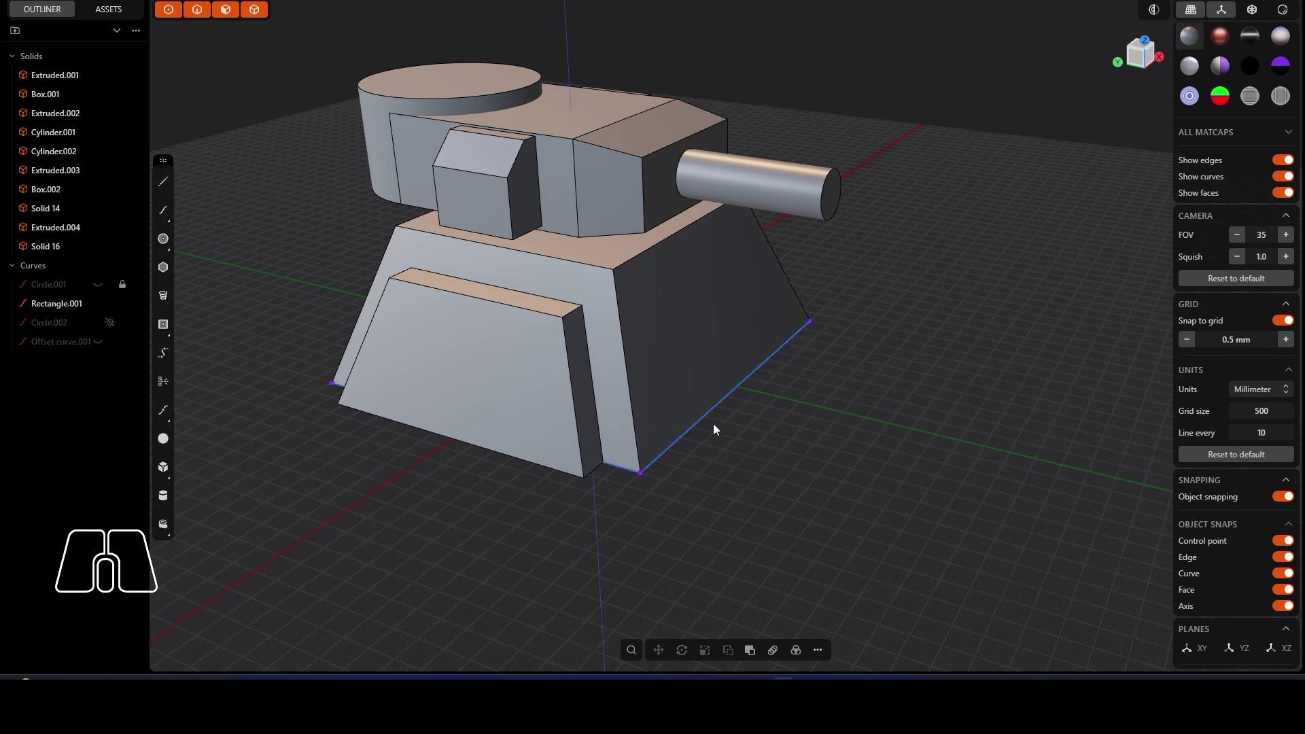
middle_drag(724, 274, 722, 333)
click(722, 333)
click(722, 333)
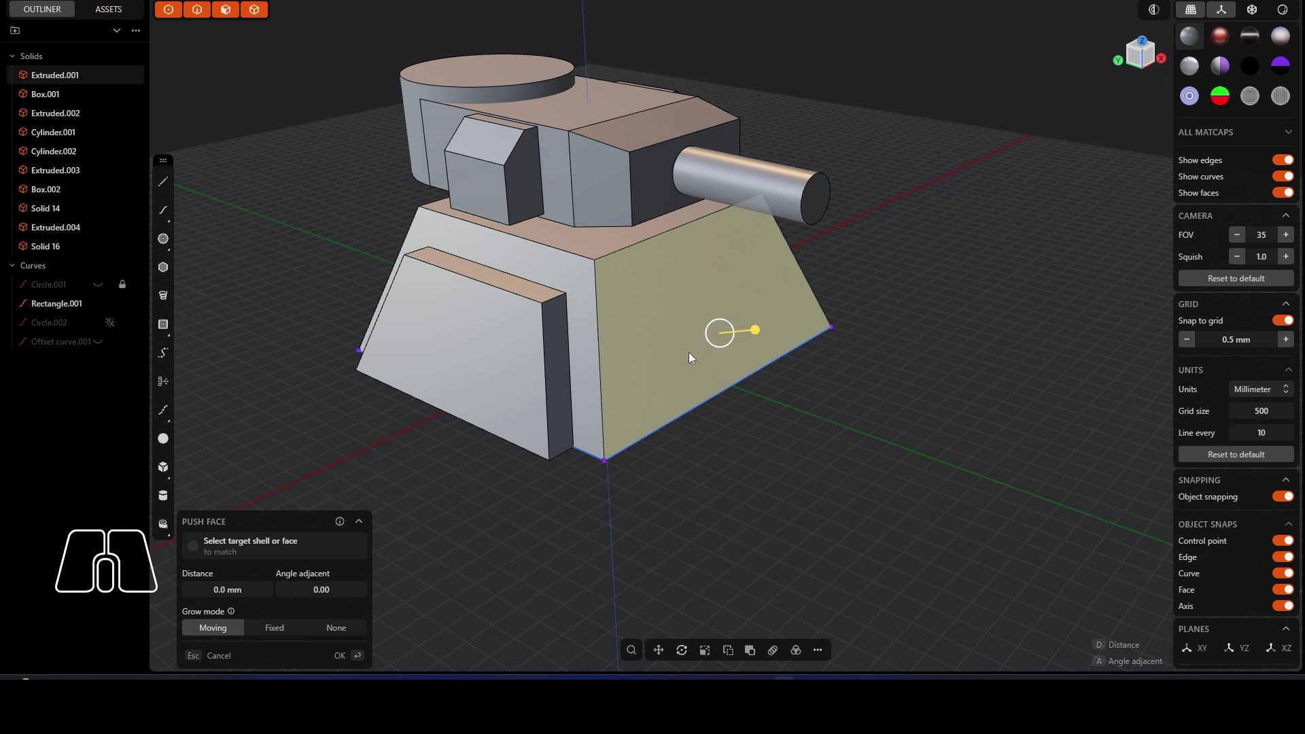
key(alt+r)
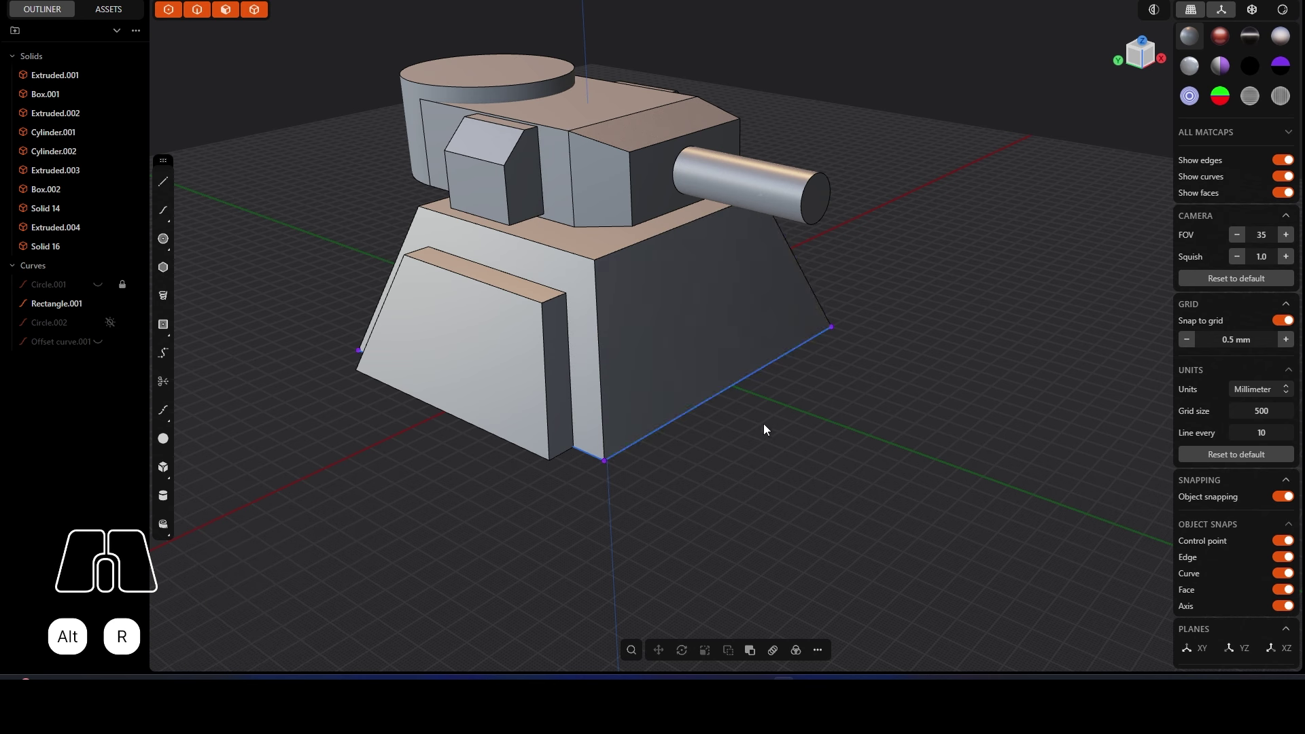
click(707, 333)
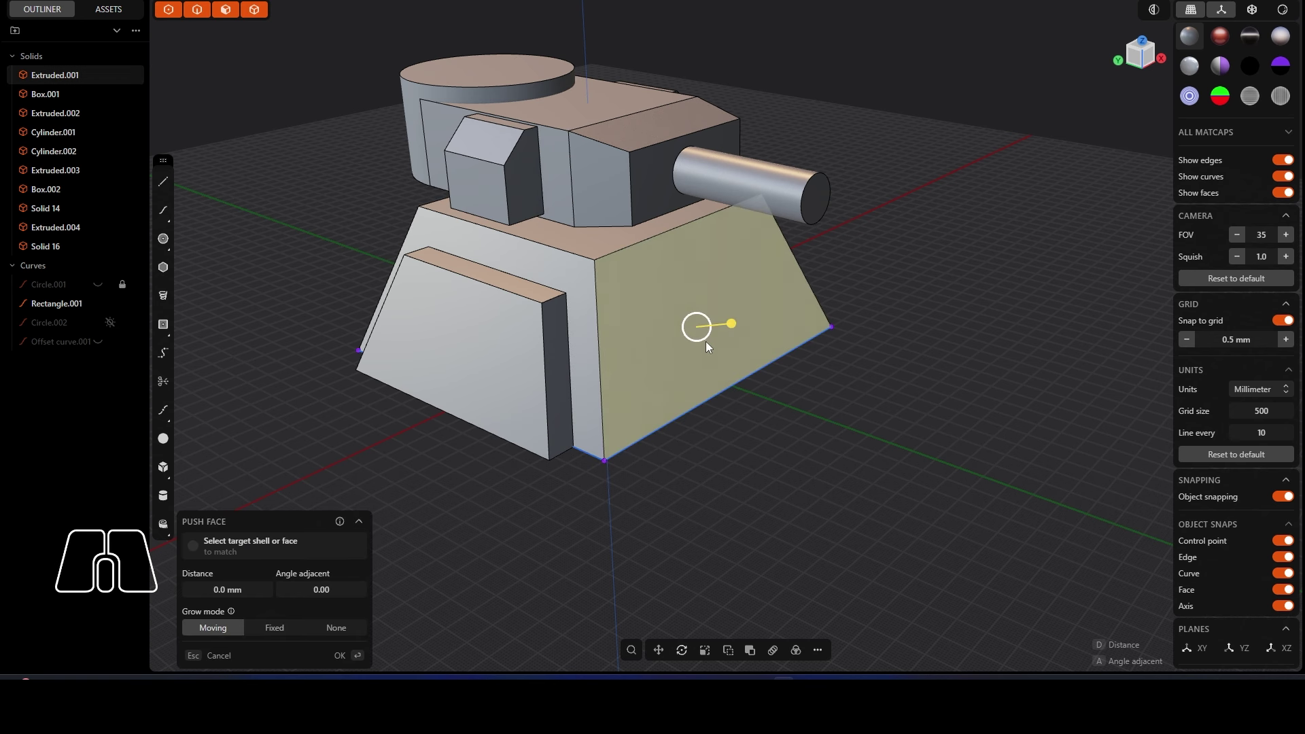
key(ctrl+r)
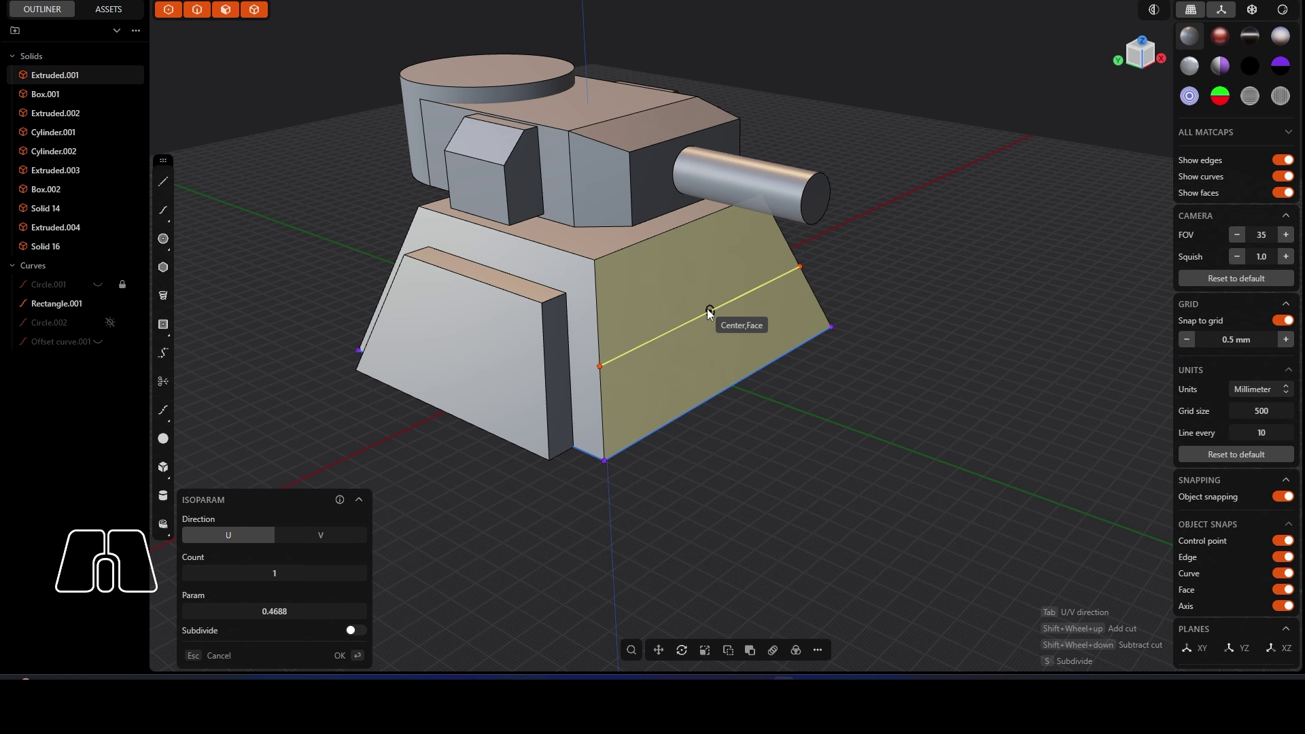
click(709, 312)
Step: Extrude the lower half of the base's front face 12.5 mm forward as a new body, with the pivot at the barrel's end
middle_drag(696, 367, 720, 354)
click(704, 348)
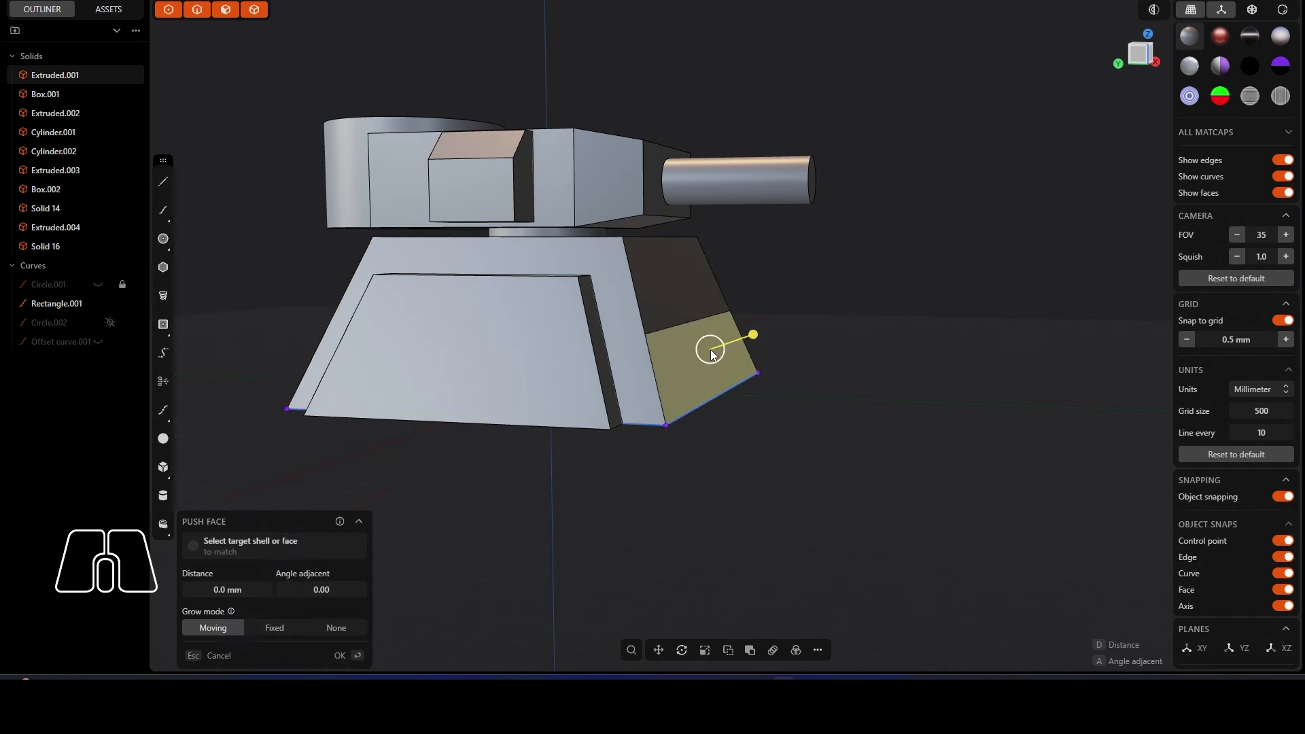
key(e)
key(v)
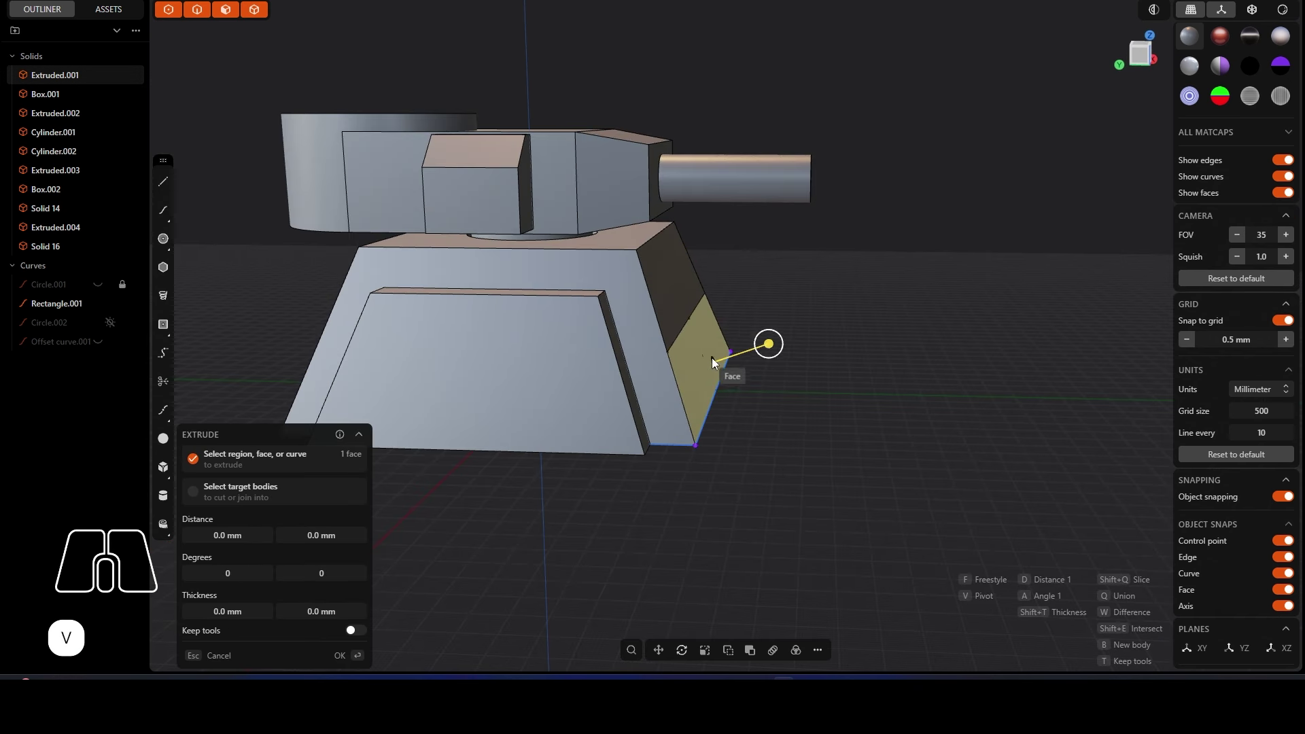
middle_drag(697, 275, 886, 178)
drag(886, 178, 945, 187)
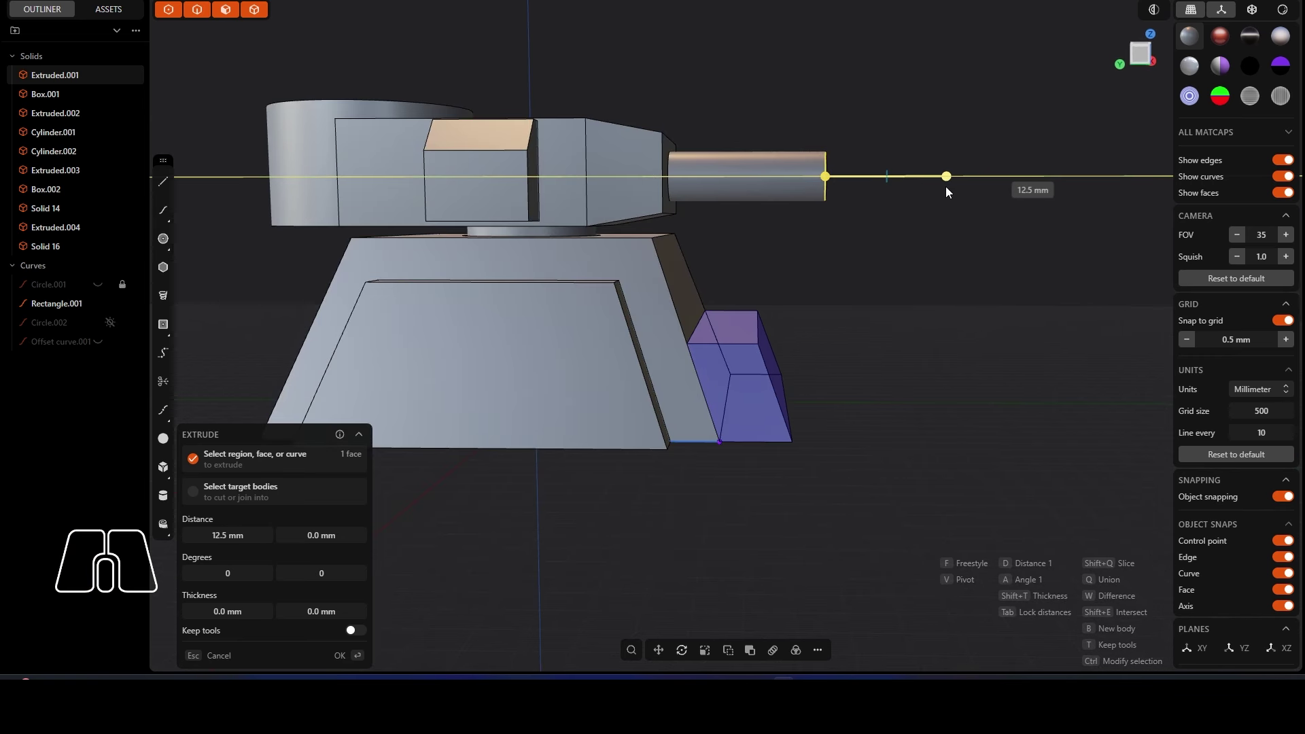
key(b)
key(Return)
Step: Raise the front block's top face to make the block taller
middle_drag(878, 332, 781, 324)
click(733, 316)
drag(700, 275, 699, 245)
click(828, 361)
middle_drag(829, 368, 723, 449)
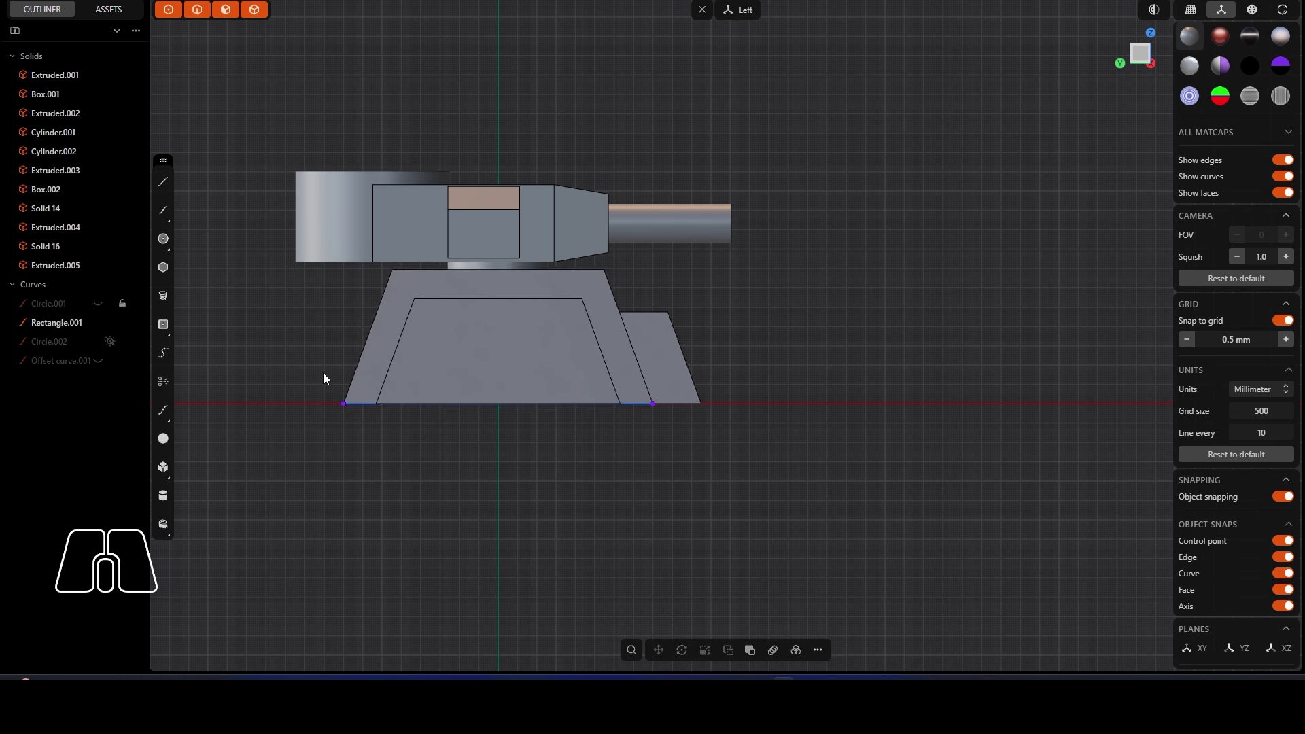
Step: Mirror the front block to the rear of the tapered base
click(672, 357)
click(818, 650)
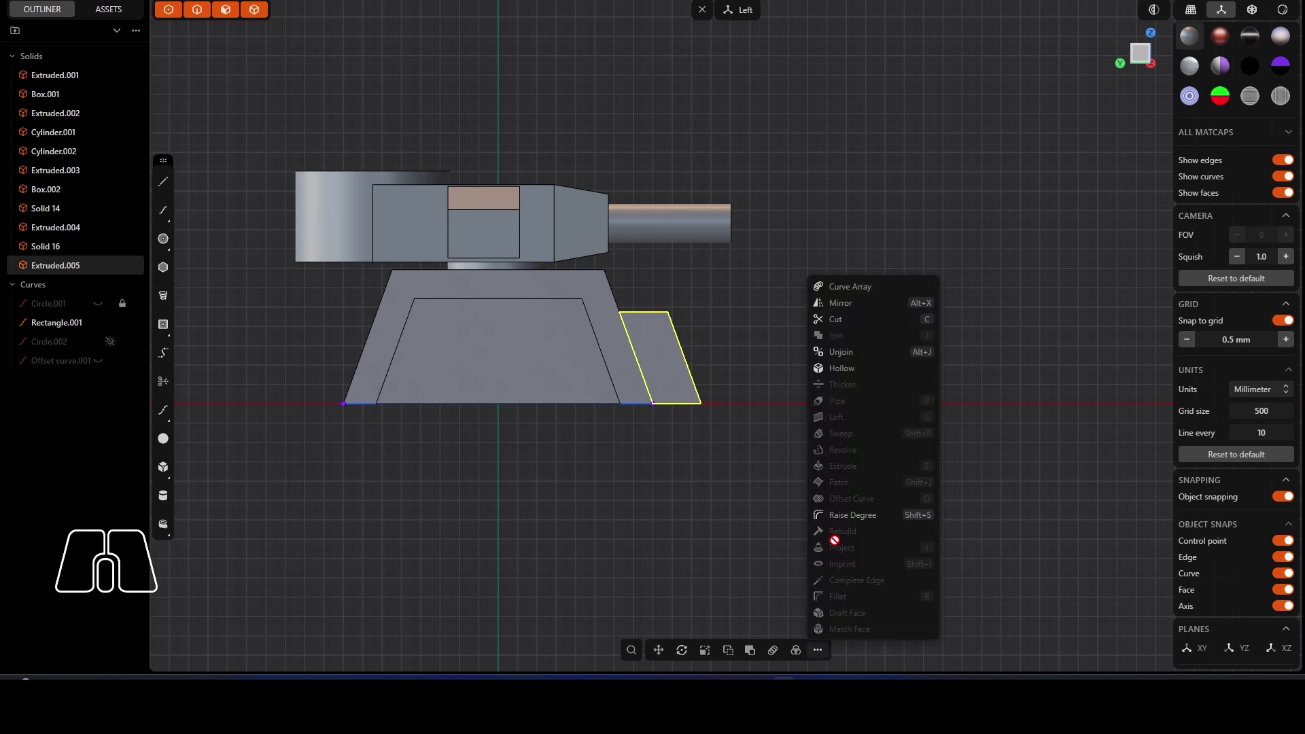
click(840, 303)
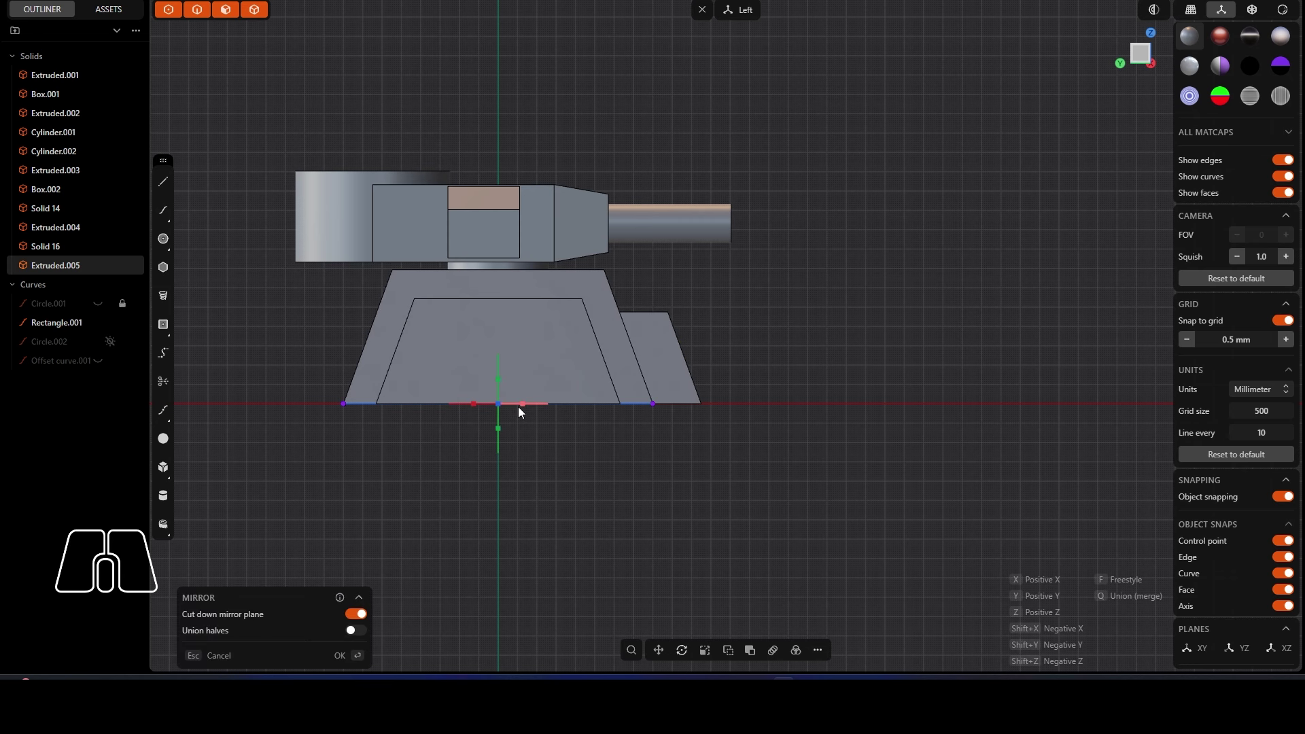
click(344, 657)
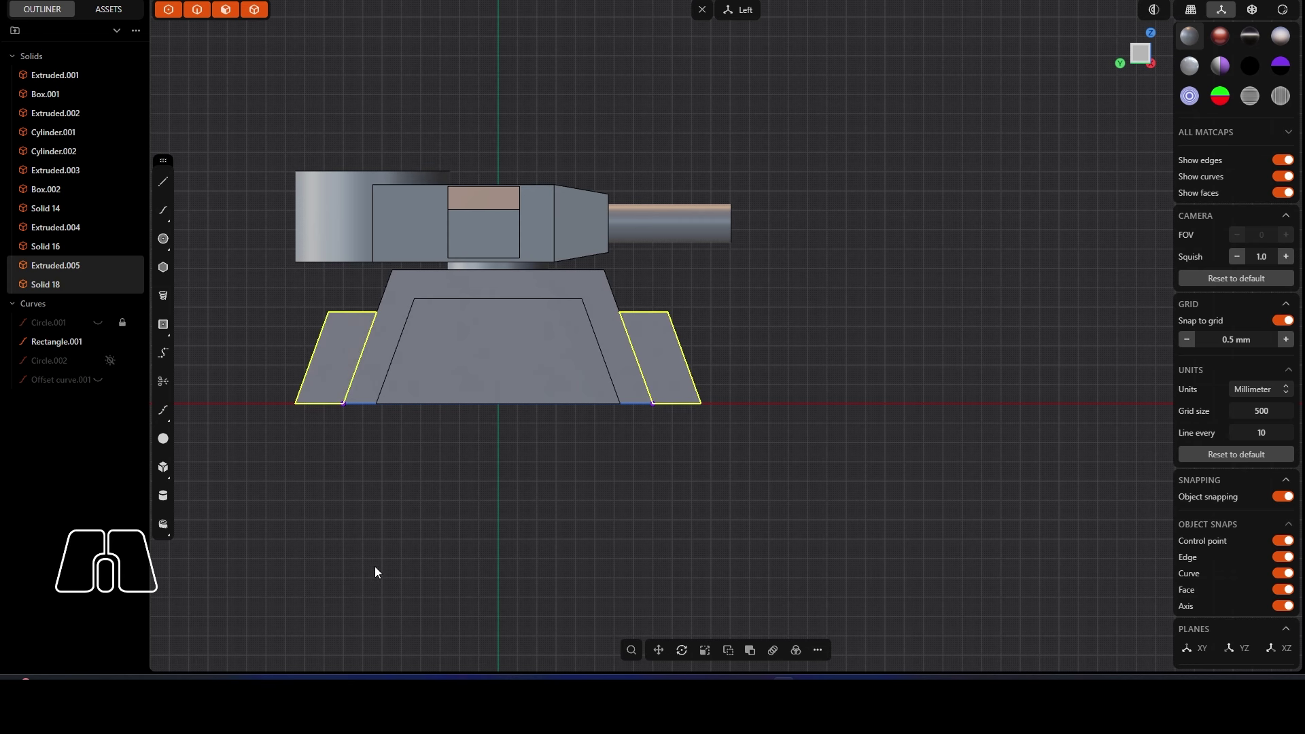
Step: Rotate the rear block's sloped outer face about the X axis to make it steeper
scroll(318, 355, up, 2)
middle_drag(316, 350, 438, 370)
right_drag(439, 370, 500, 398)
click(474, 408)
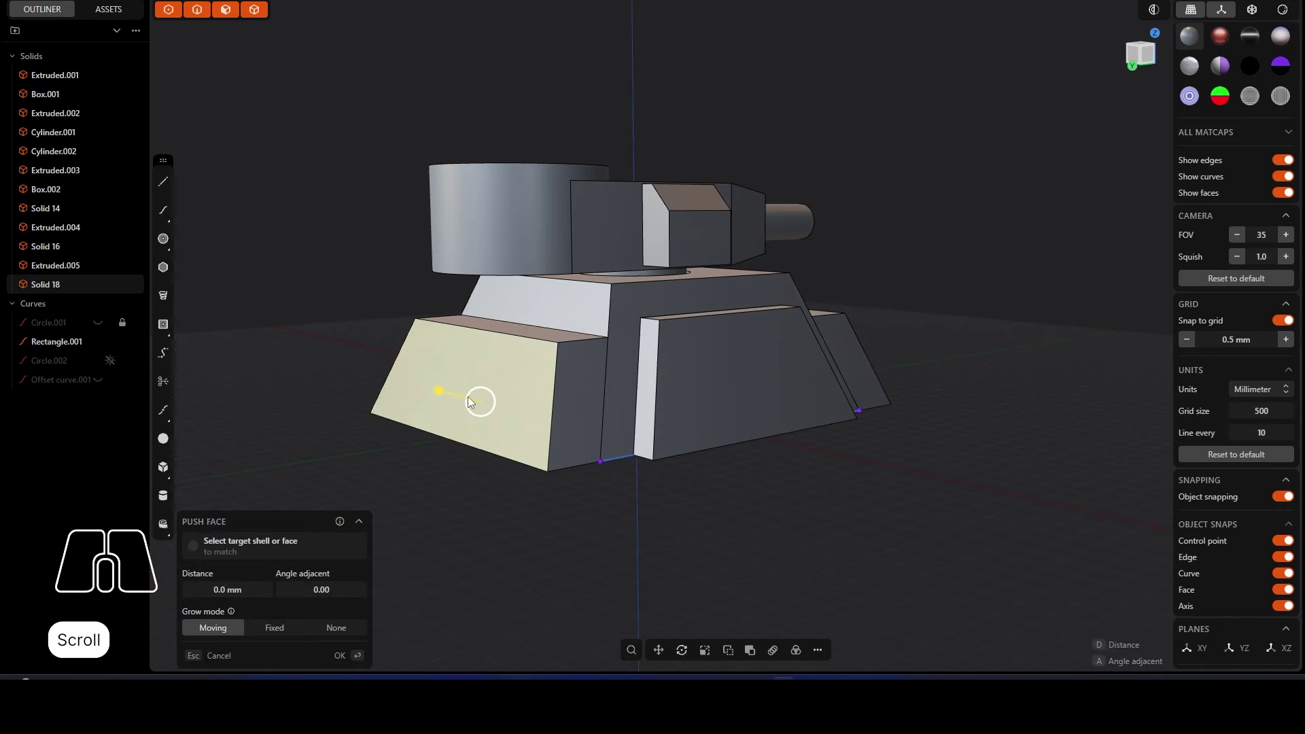
key(r)
drag(440, 357, 439, 367)
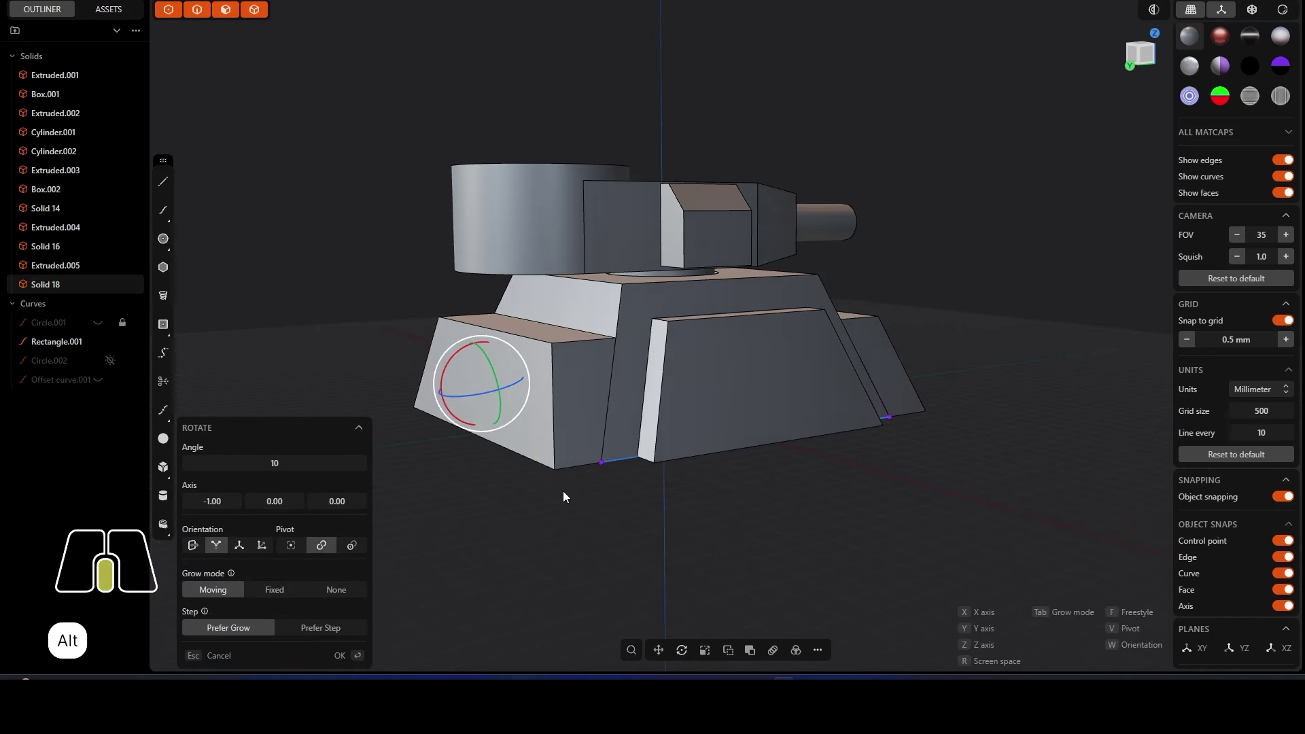
alt+middle_drag(563, 491, 544, 492)
drag(535, 379, 527, 386)
key(Return)
Step: Push the rear block's sloped outer face 4 mm inward toward the tapered base
middle_drag(542, 467, 482, 386)
click(496, 359)
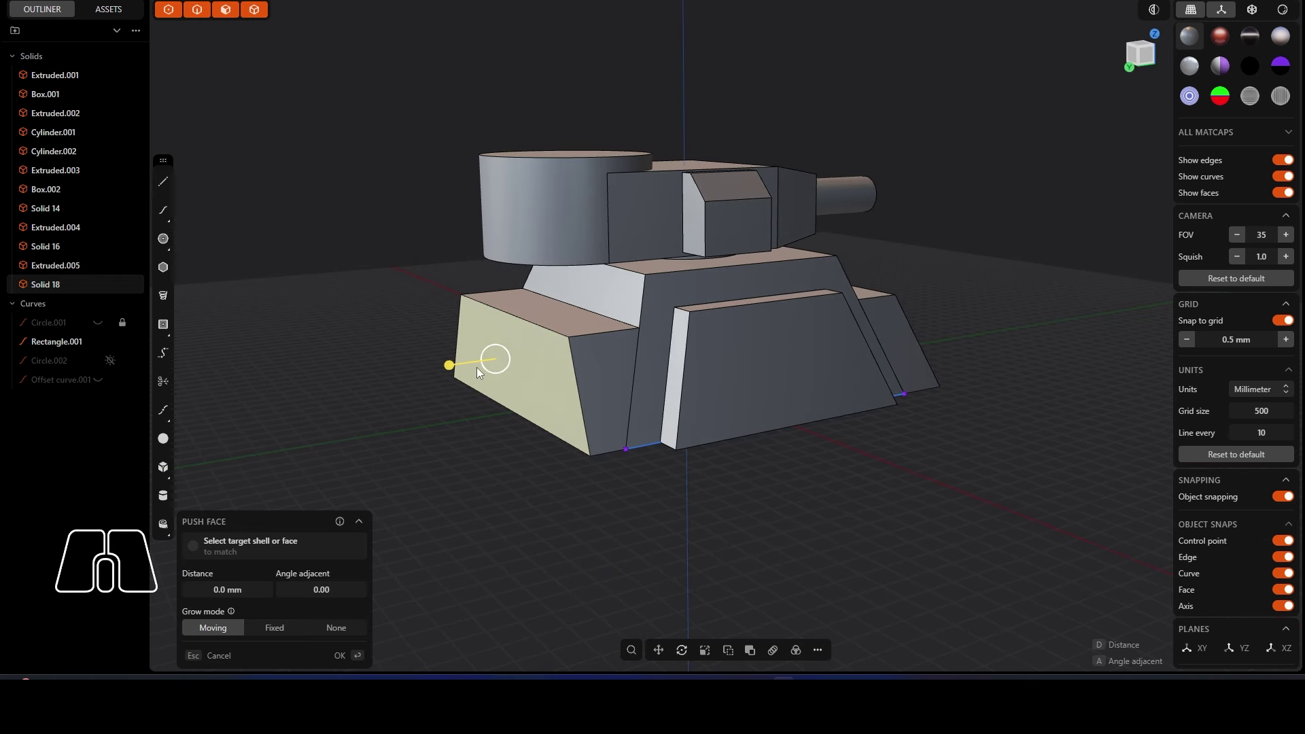
drag(478, 372, 524, 340)
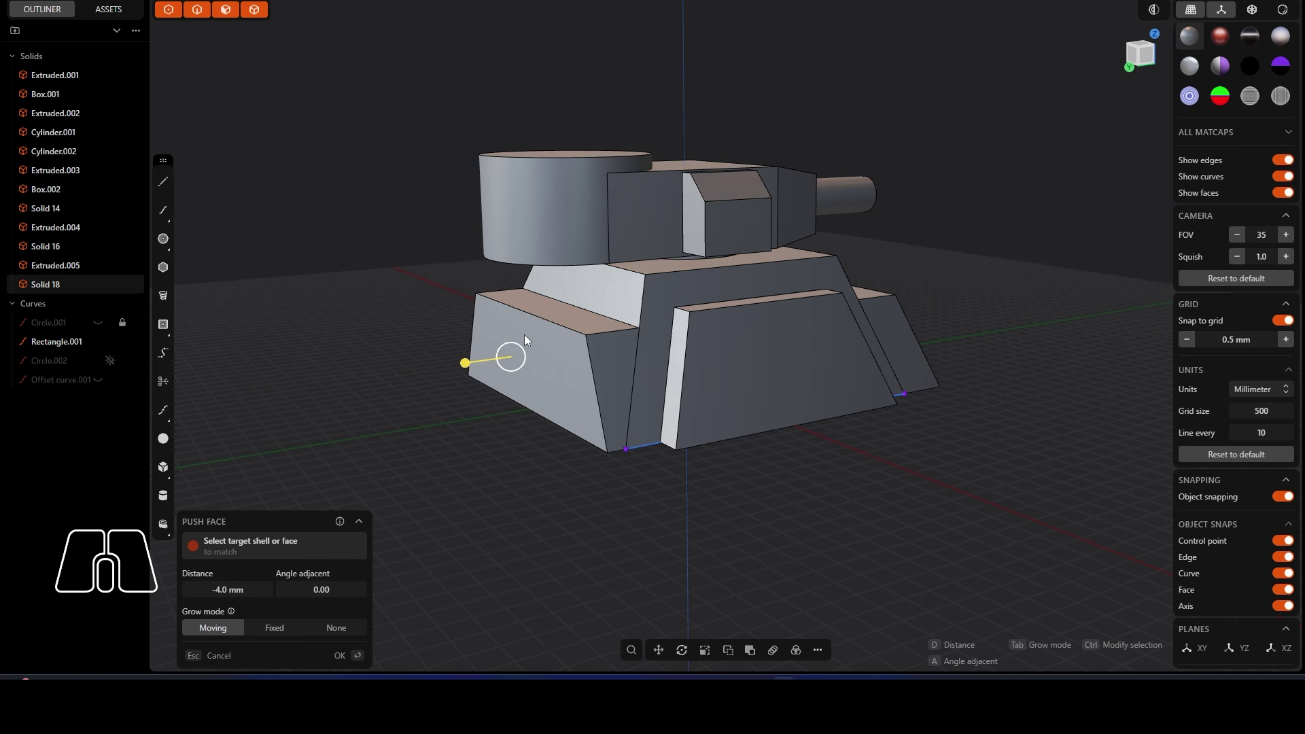
key(Return)
Step: Chamfer the two upper side corners of the rear block by 14.5 mm
middle_drag(529, 333, 586, 408)
click(624, 341)
middle_drag(506, 389, 745, 386)
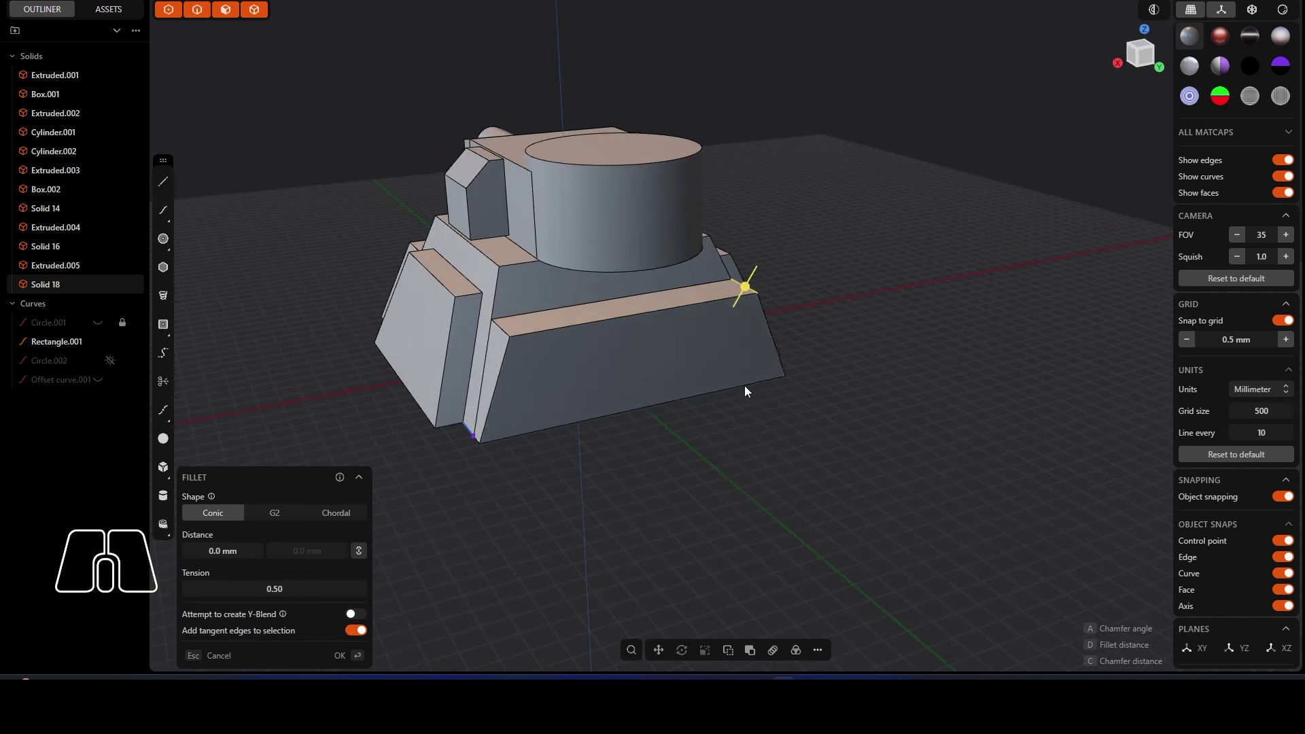
shift+click(500, 330)
middle_drag(499, 332, 505, 344)
drag(505, 335, 528, 354)
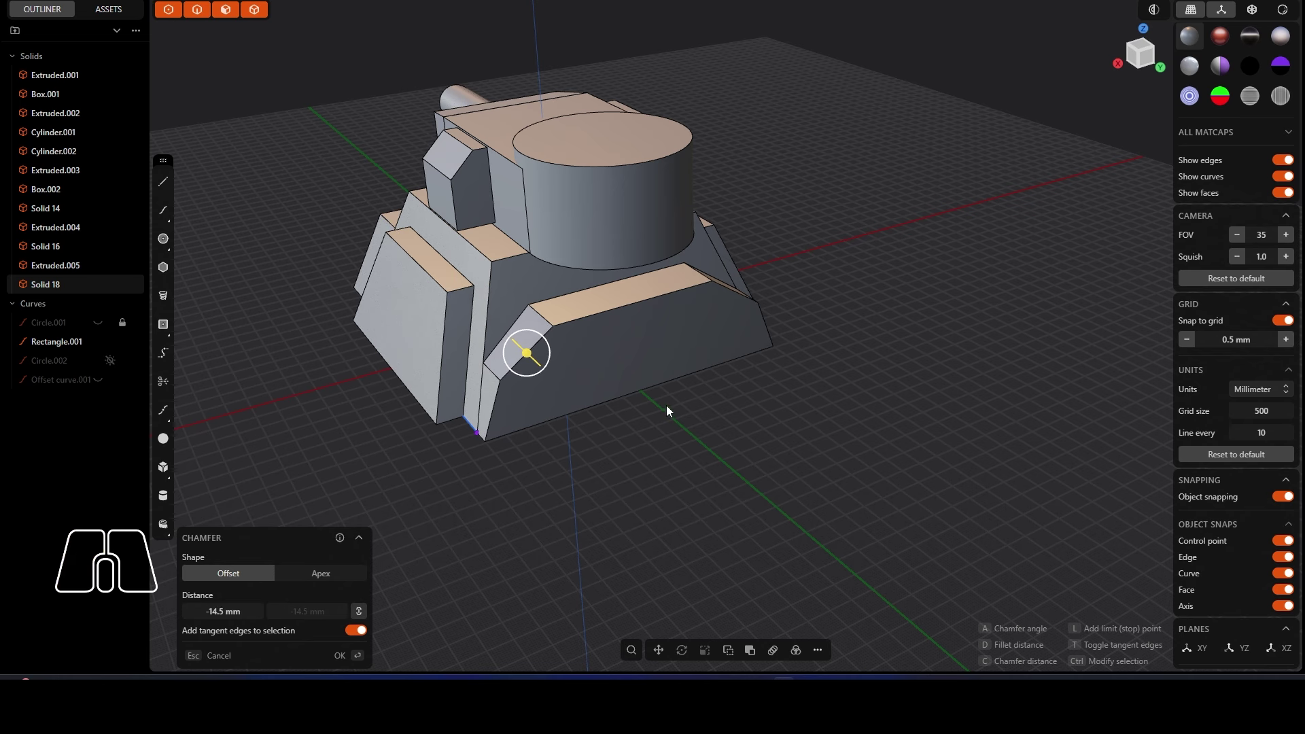
key(Return)
Step: Raise the rear block's top face to make the block taller
middle_drag(597, 408, 579, 296)
click(579, 299)
middle_drag(567, 344, 584, 283)
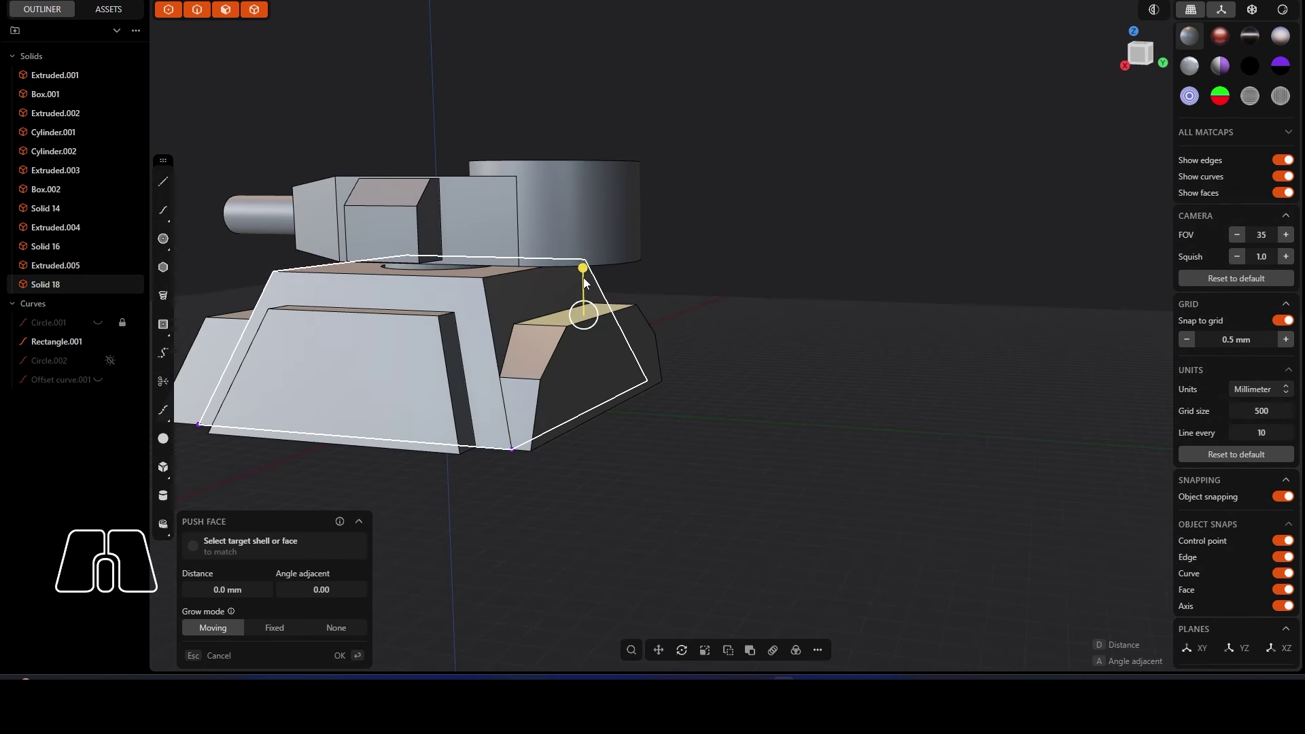
drag(582, 269, 583, 247)
click(726, 308)
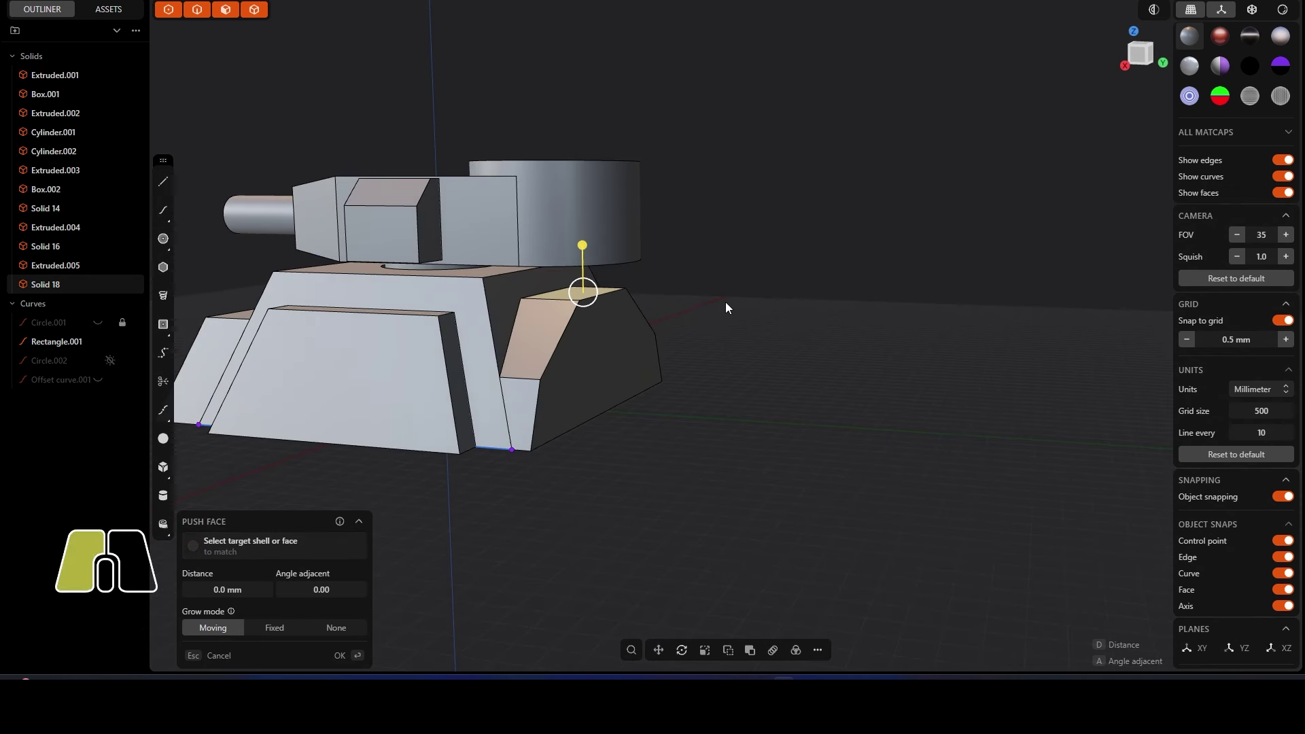
Step: Remove the chamfers from the rear block's two upper side corners
scroll(714, 376, down, 3)
middle_drag(714, 375, 675, 325)
click(670, 324)
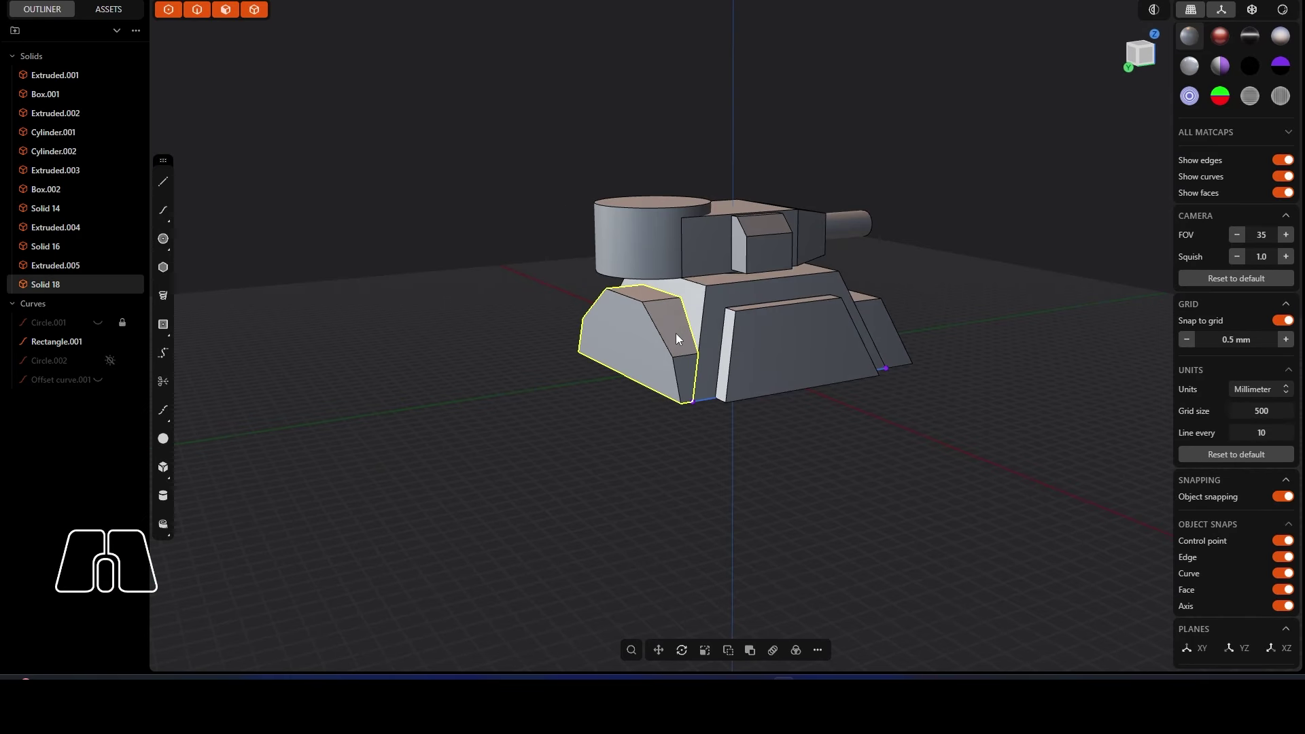
click(678, 332)
key(f)
key(Escape)
scroll(593, 348, down, 3)
middle_drag(593, 348, 577, 274)
scroll(594, 286, up, 4)
key(f)
key(Escape)
Step: Push the rear block's side faces inward to make the block narrower
click(571, 276)
key(f)
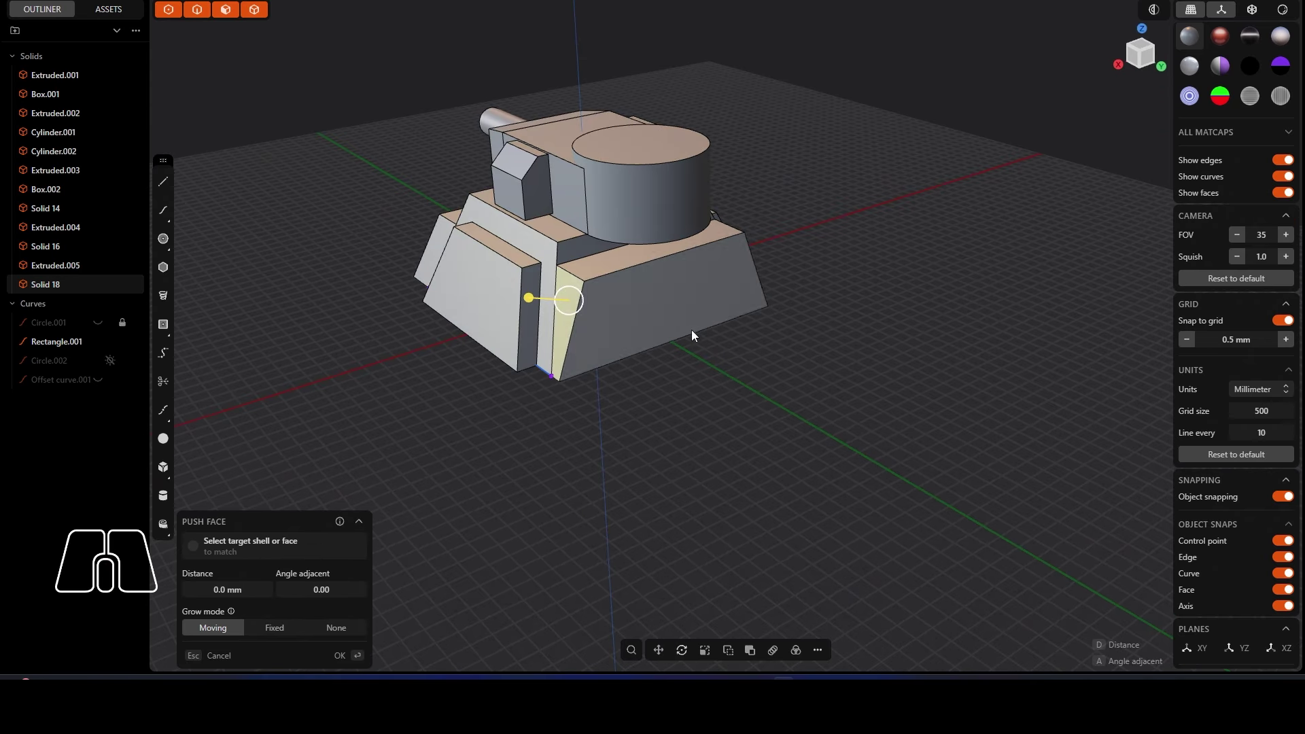
middle_drag(692, 329, 569, 332)
middle_drag(750, 303, 774, 324)
drag(793, 292, 772, 295)
middle_drag(760, 300, 695, 359)
key(Return)
Step: Chamfer the narrowed rear block's two upper side corners by 12 mm
click(732, 239)
key(f)
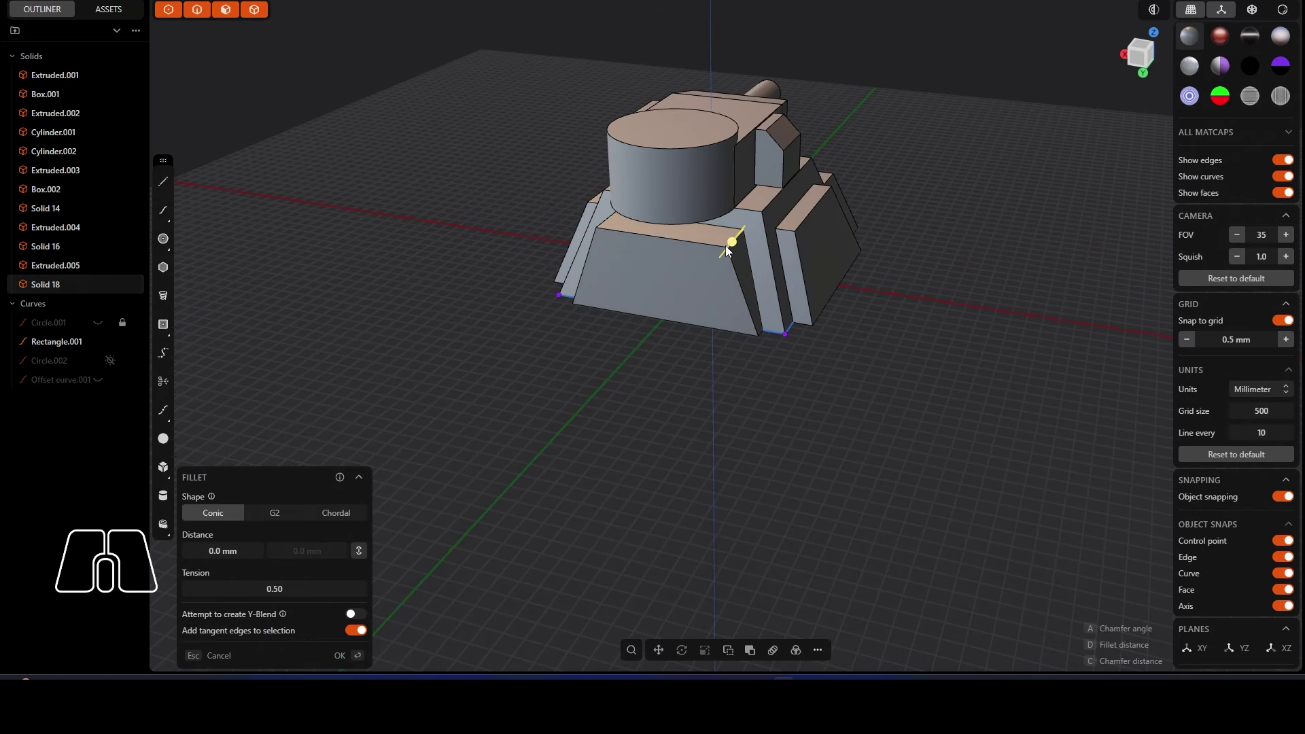
middle_drag(725, 246, 572, 214)
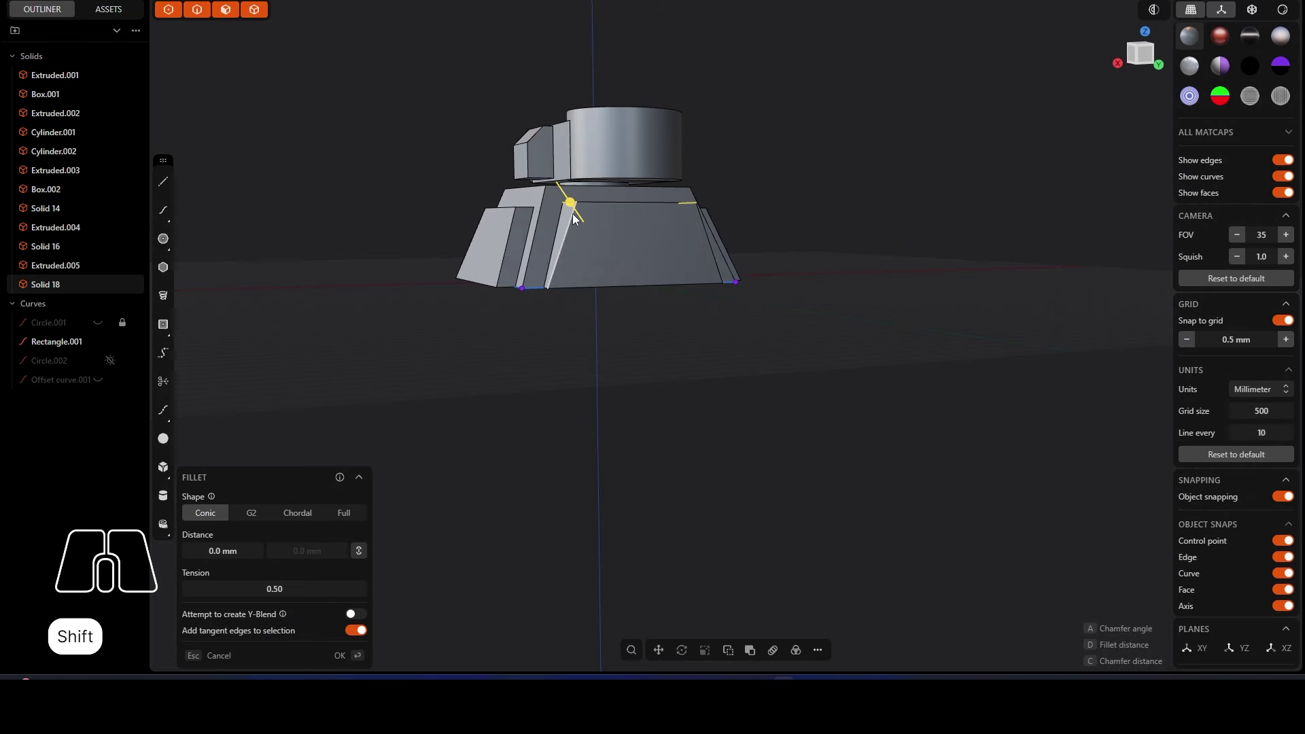
key(c)
drag(572, 214, 598, 231)
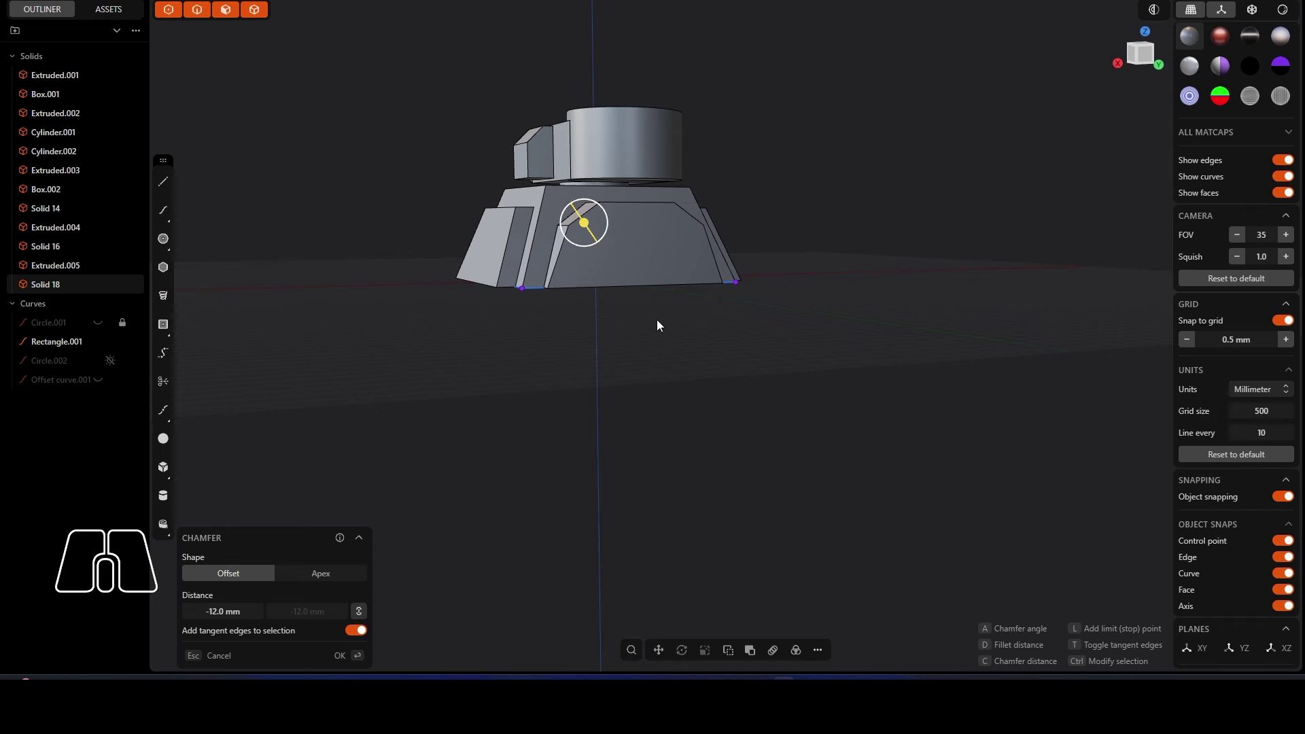
right_click(684, 344)
Step: Try lowering the rear cylinder slightly in the left view and undo the move
scroll(699, 337, up, 3)
middle_drag(699, 338, 837, 379)
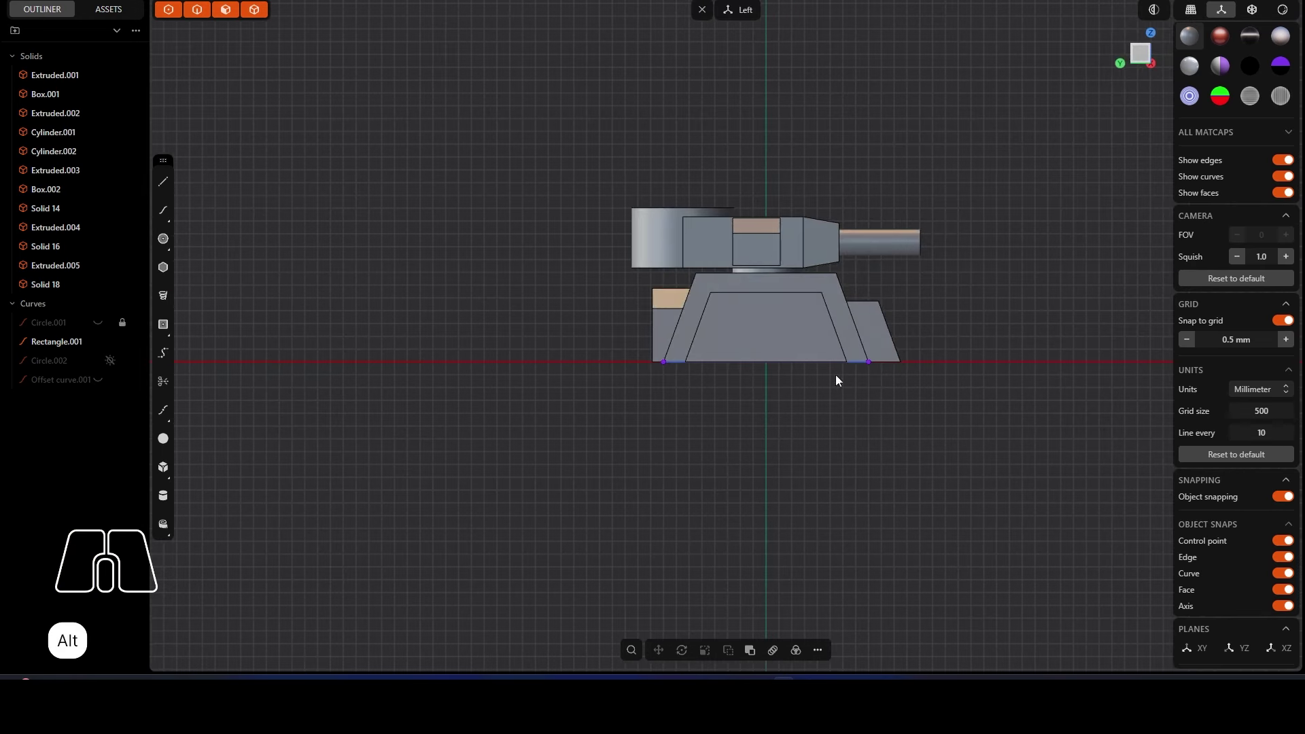
scroll(690, 358, up, 5)
right_drag(962, 328, 920, 360)
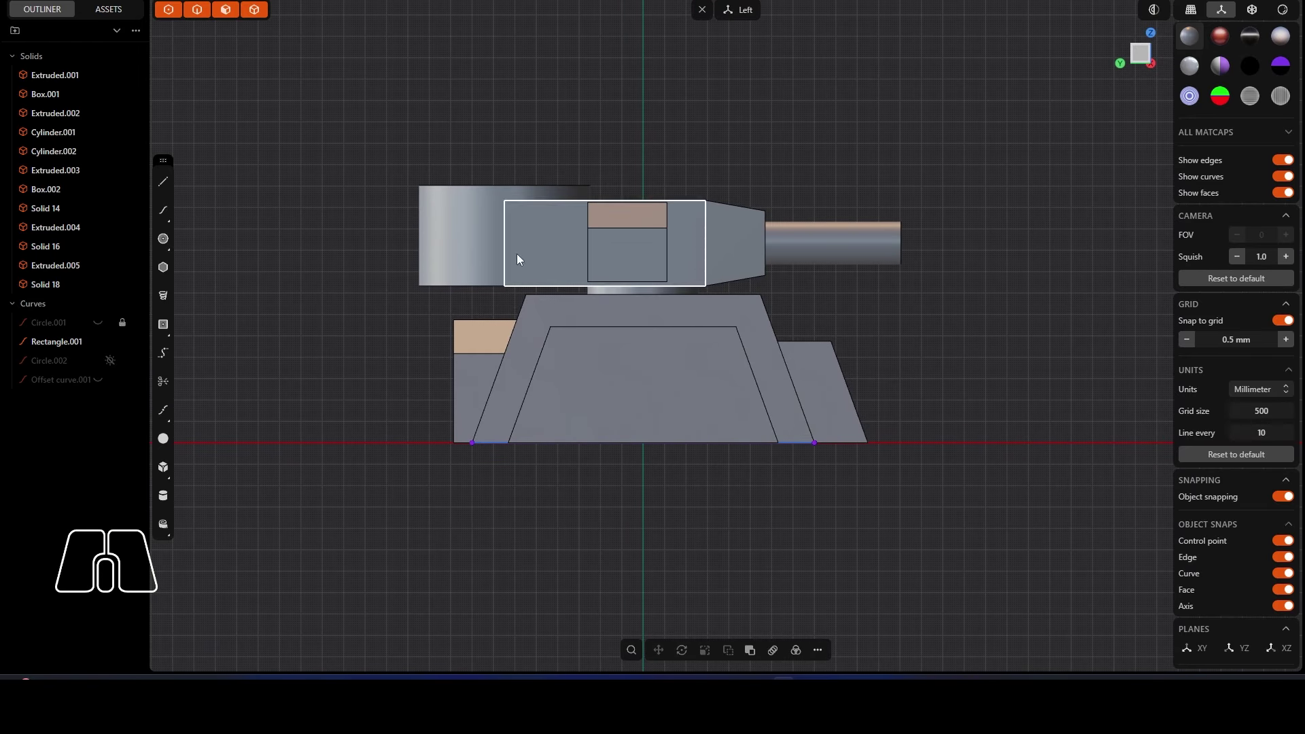
click(474, 198)
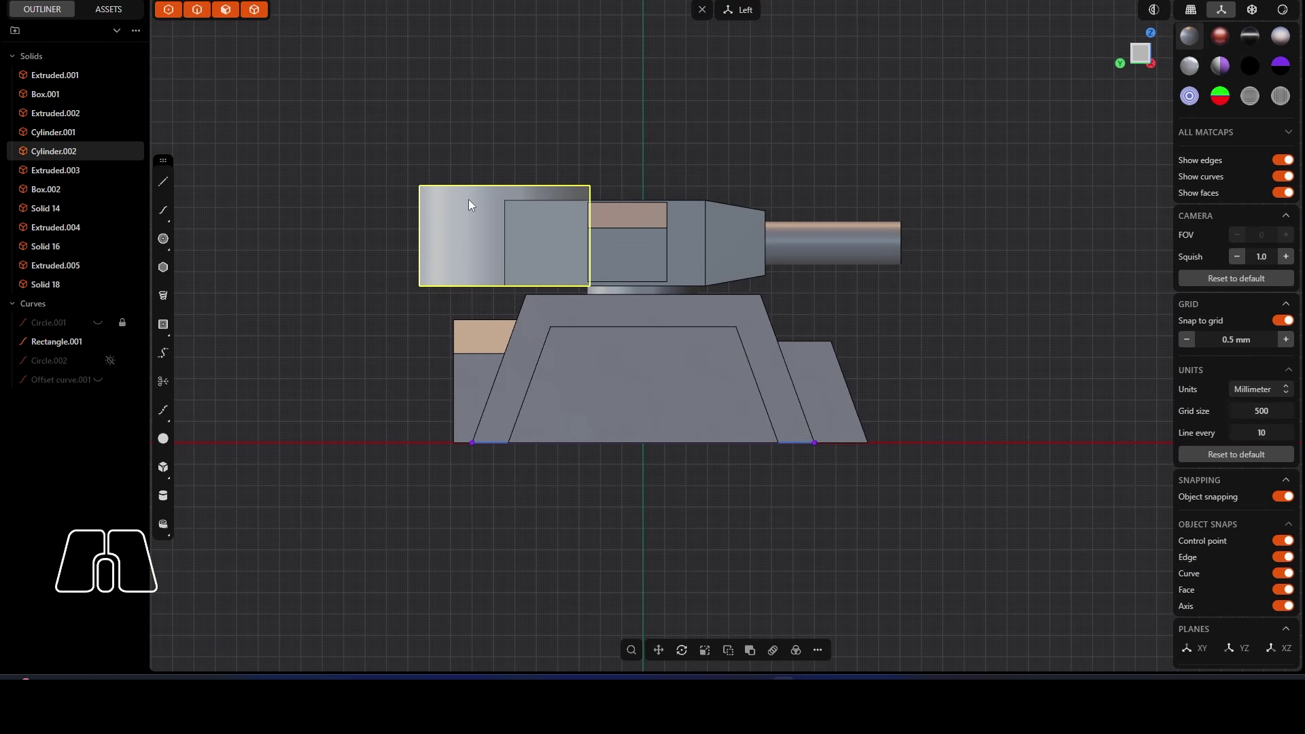
key(g)
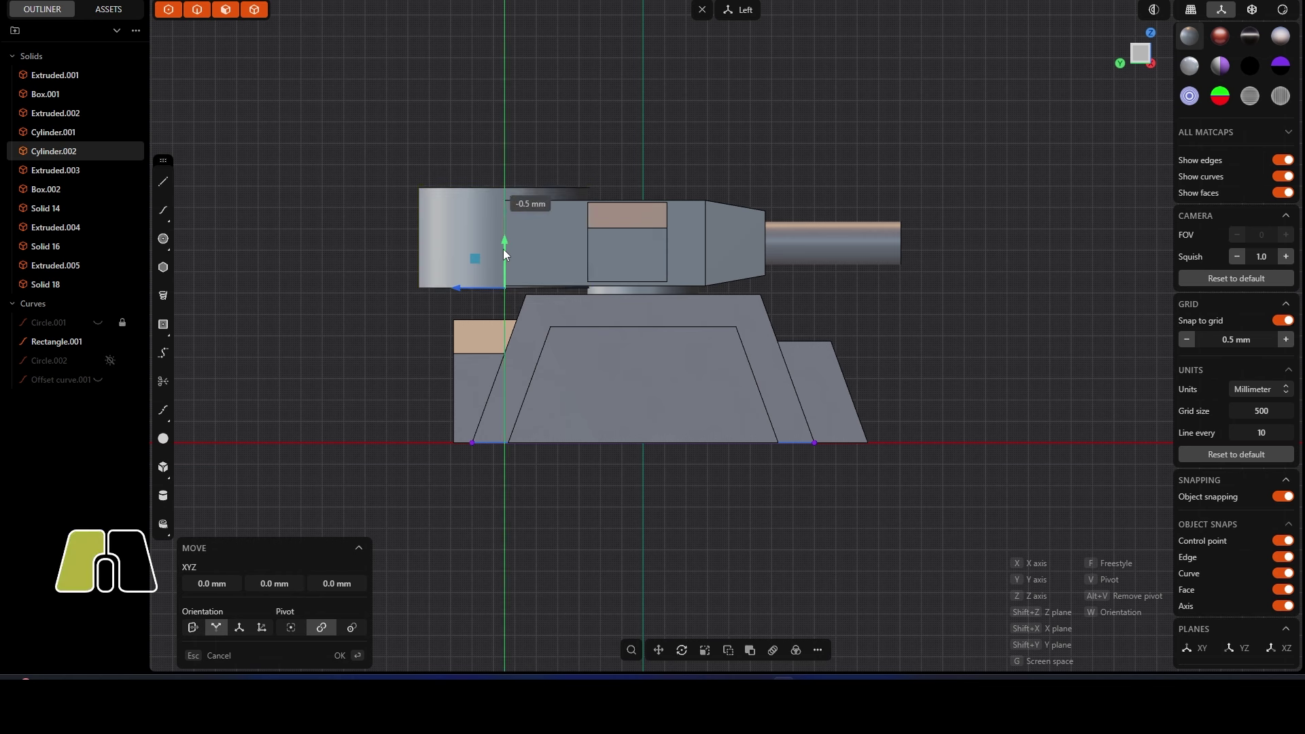
click(503, 250)
click(476, 145)
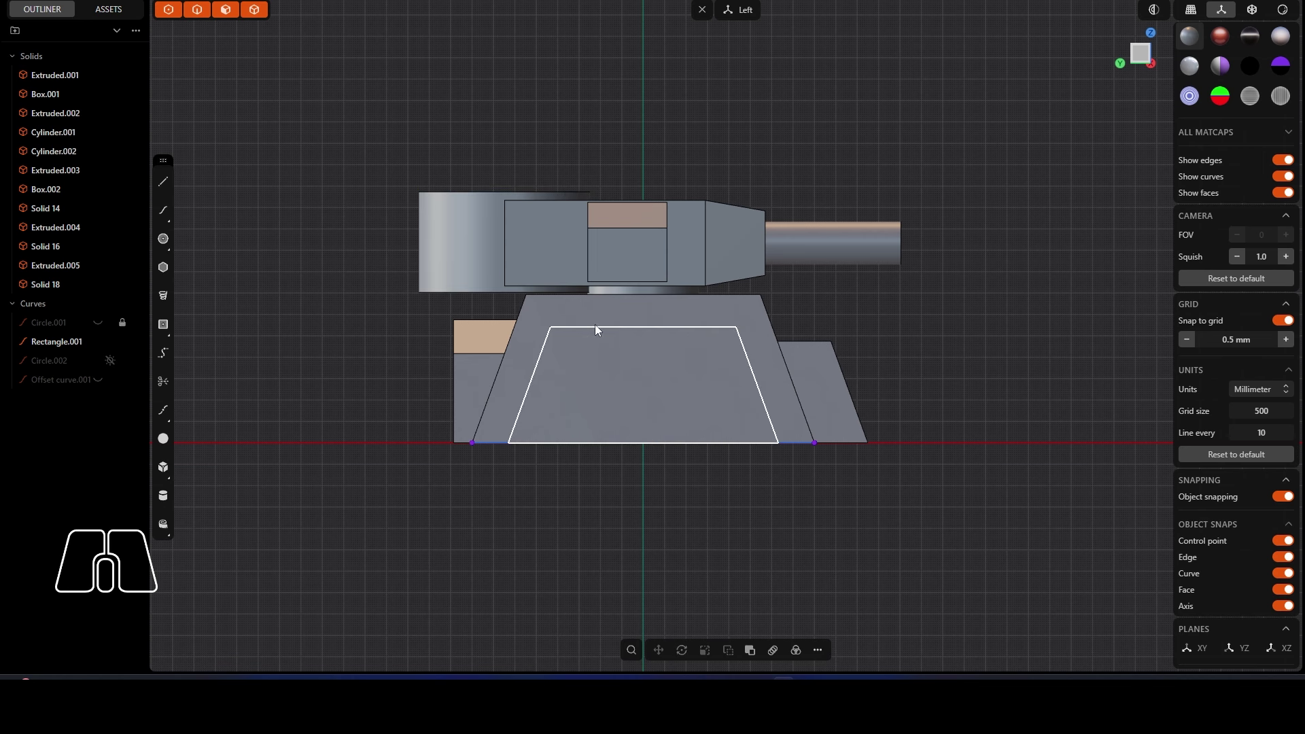
key(ctrl+z)
key(ctrl+z)
key(ctrl+z)
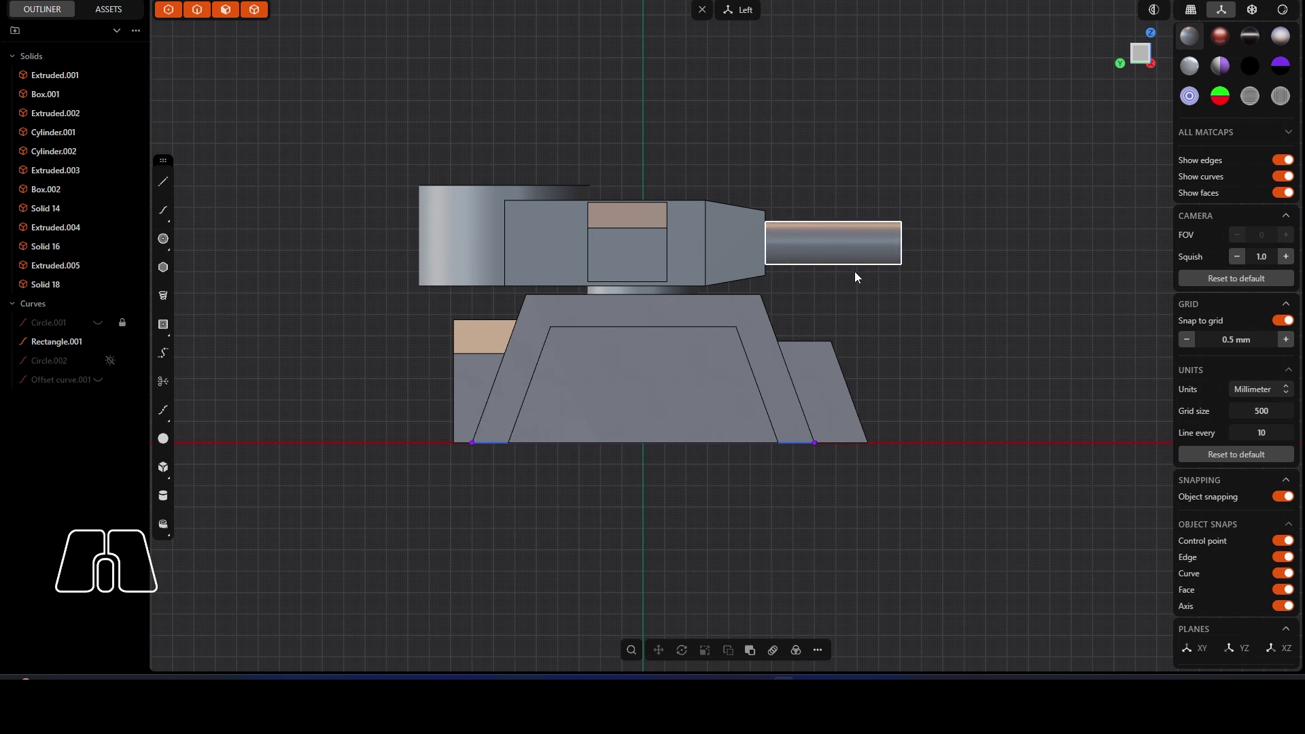
Step: Display the model as a black silhouette and move the rear block 2.5 mm in toward the base
click(1251, 65)
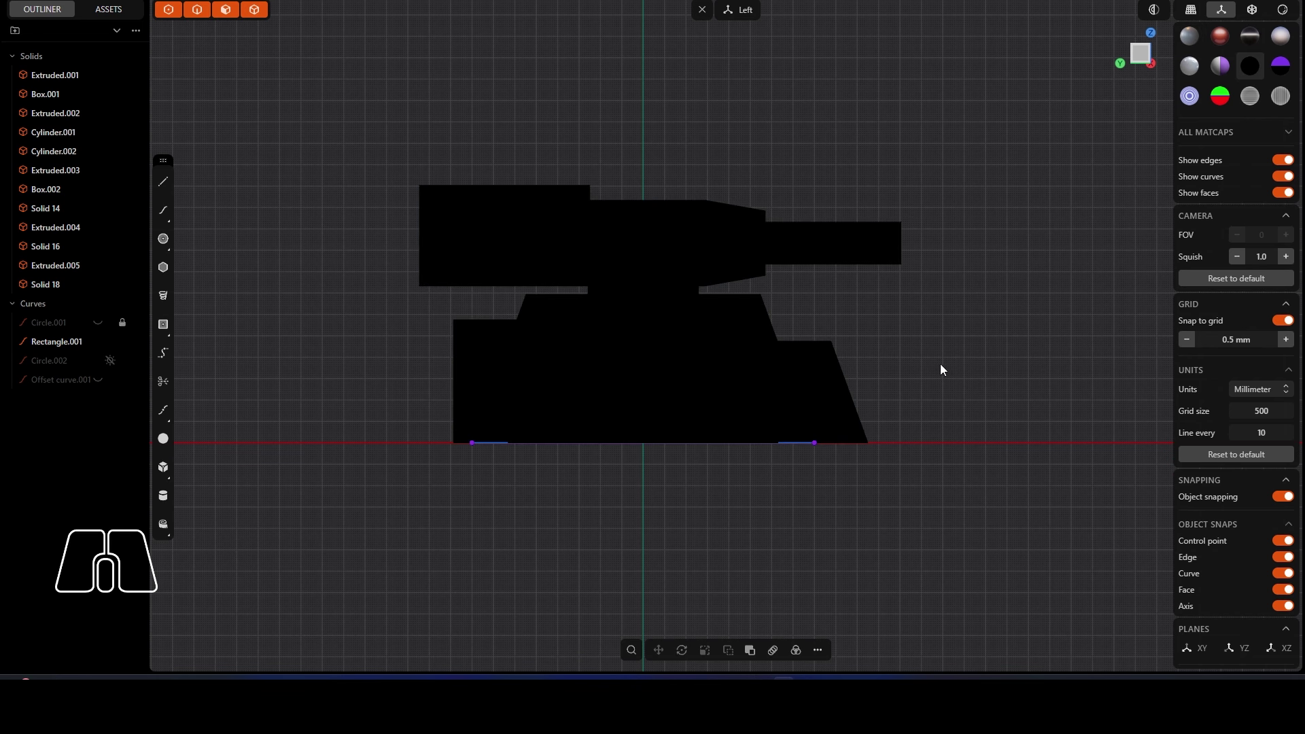
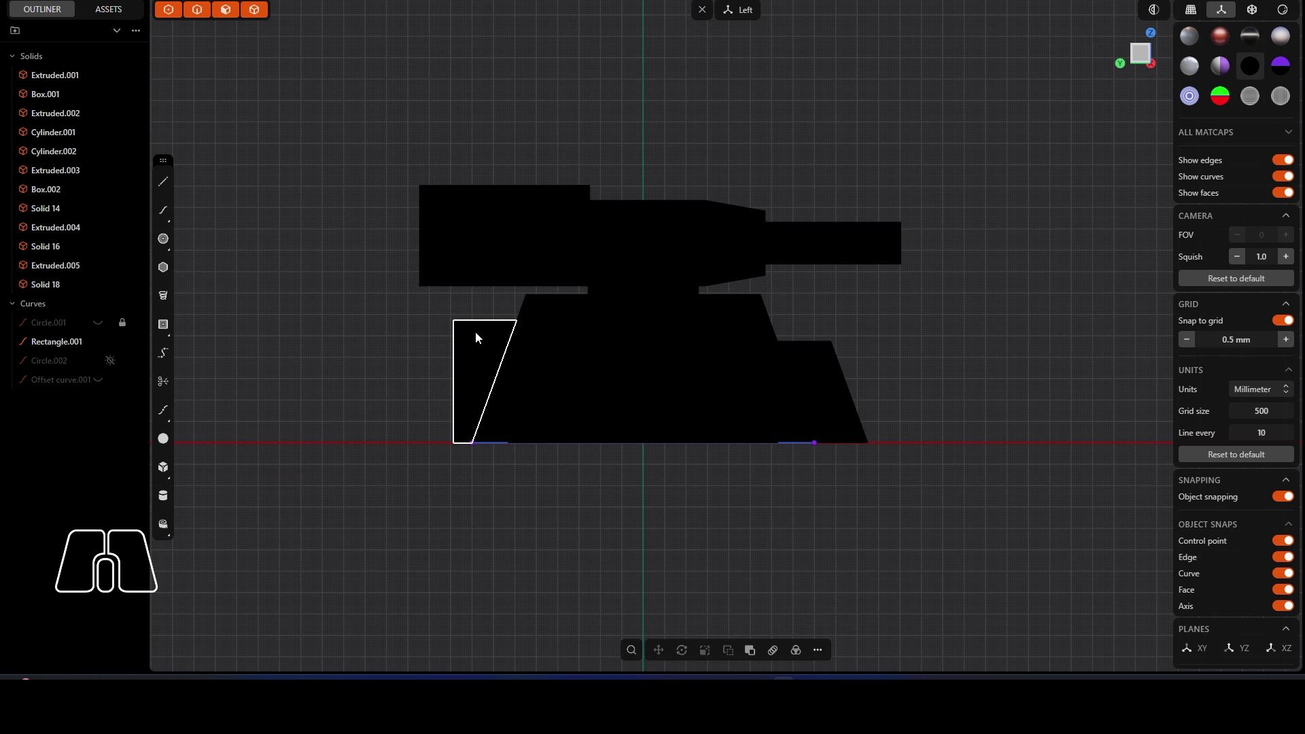
click(468, 349)
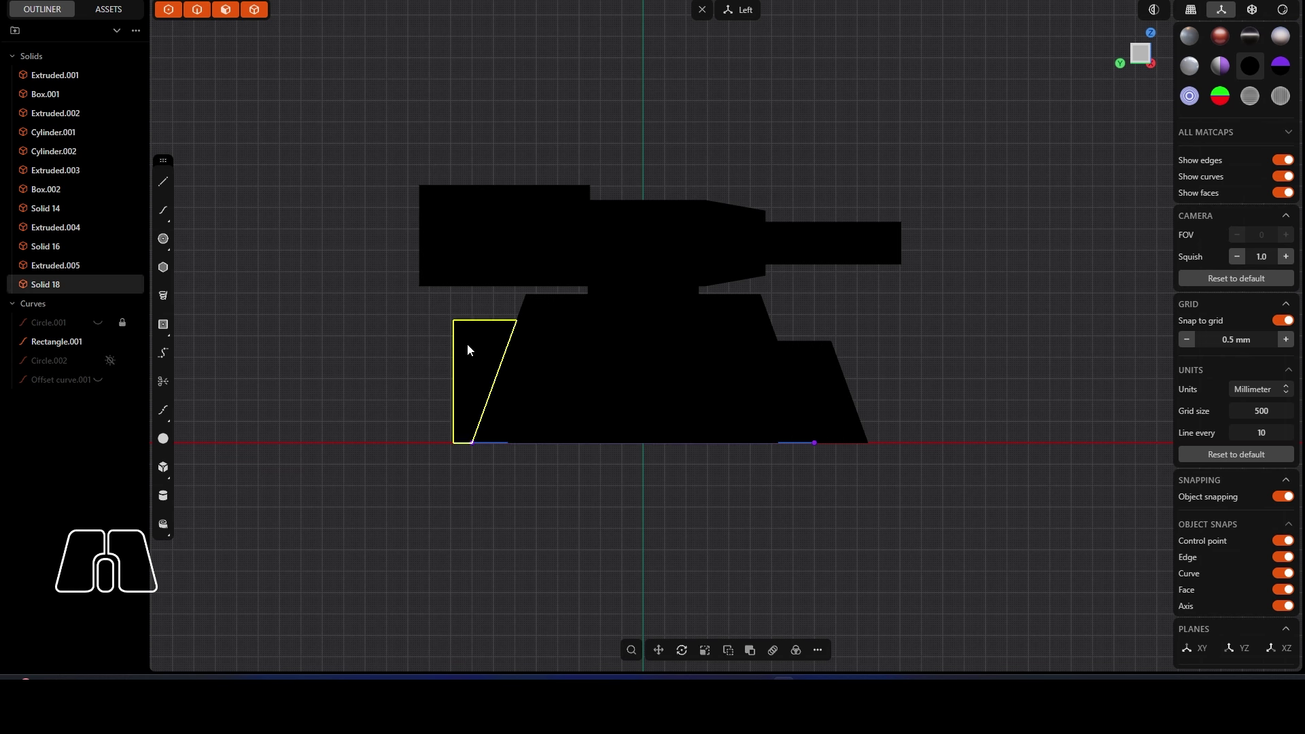
key(g)
drag(451, 382, 461, 384)
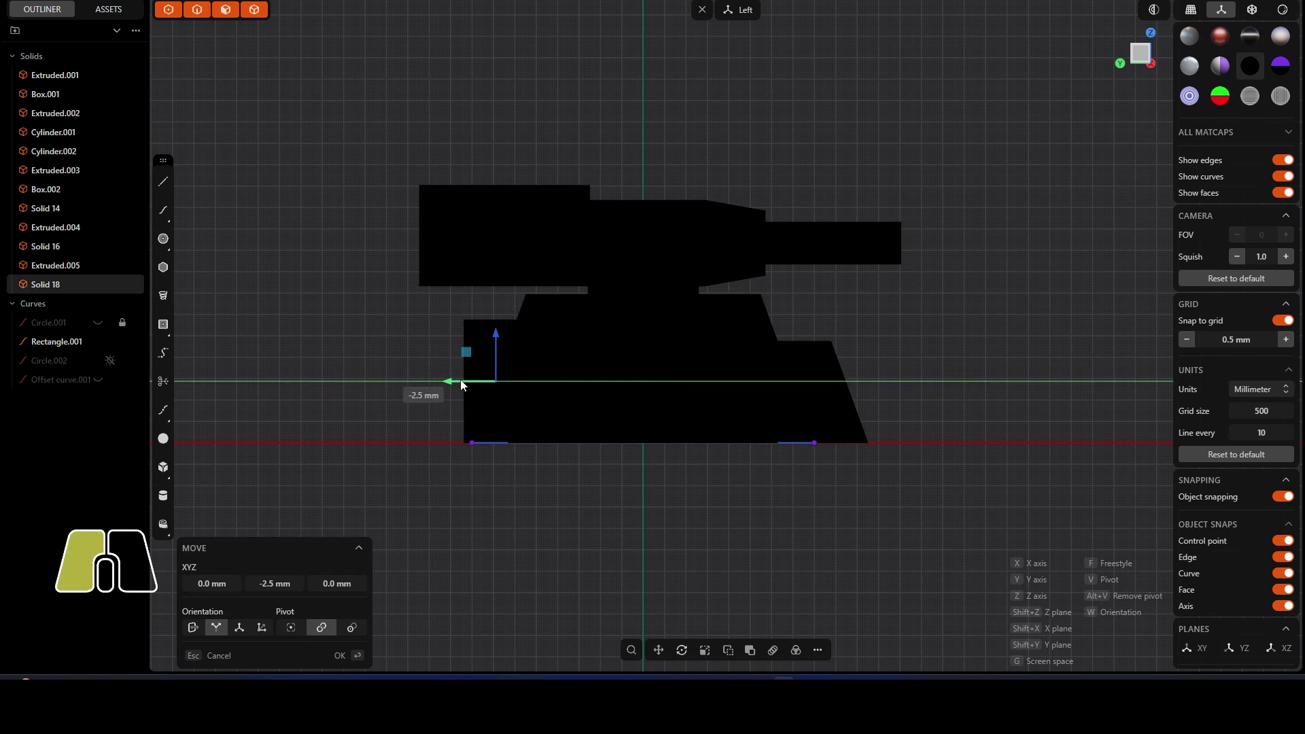
click(691, 535)
Step: Move the front block horizontally in toward the base so it protrudes less
click(813, 398)
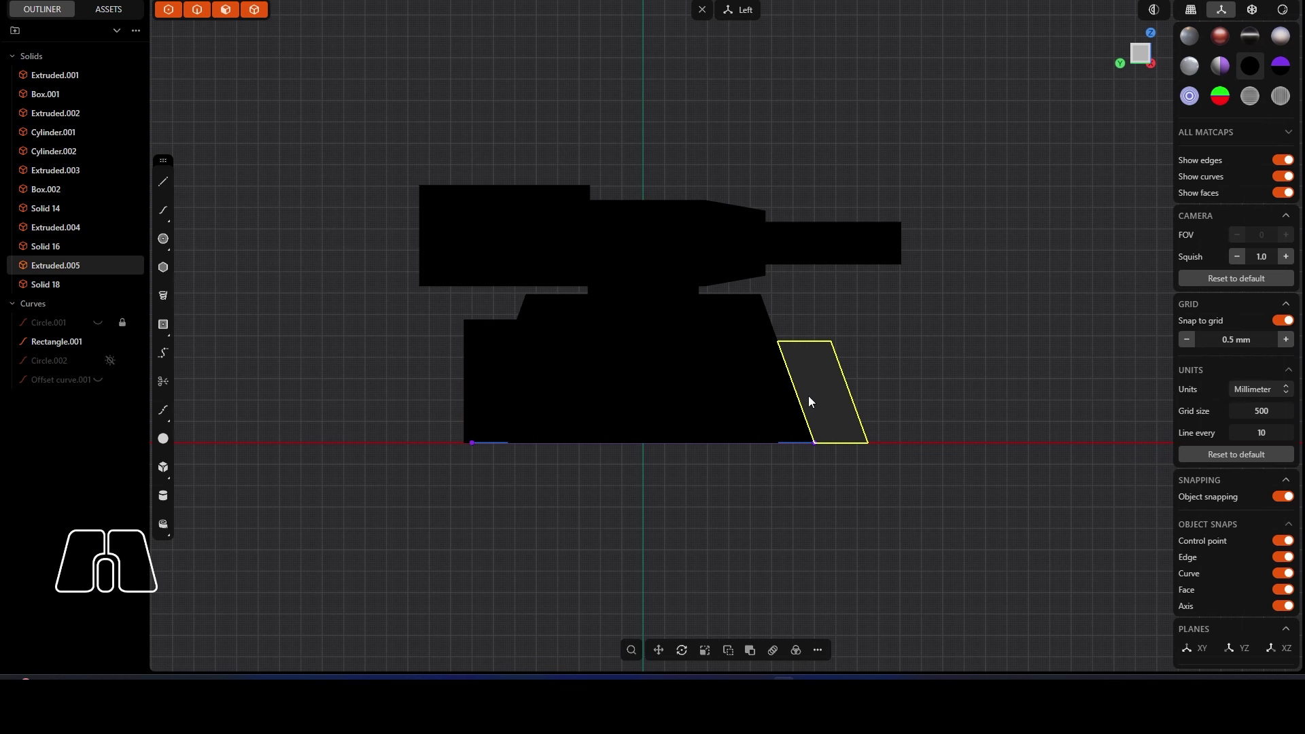
key(g)
drag(809, 395, 778, 395)
click(880, 352)
Step: Move the rear block slightly further into the base and restore the grey shaded matcap
click(481, 356)
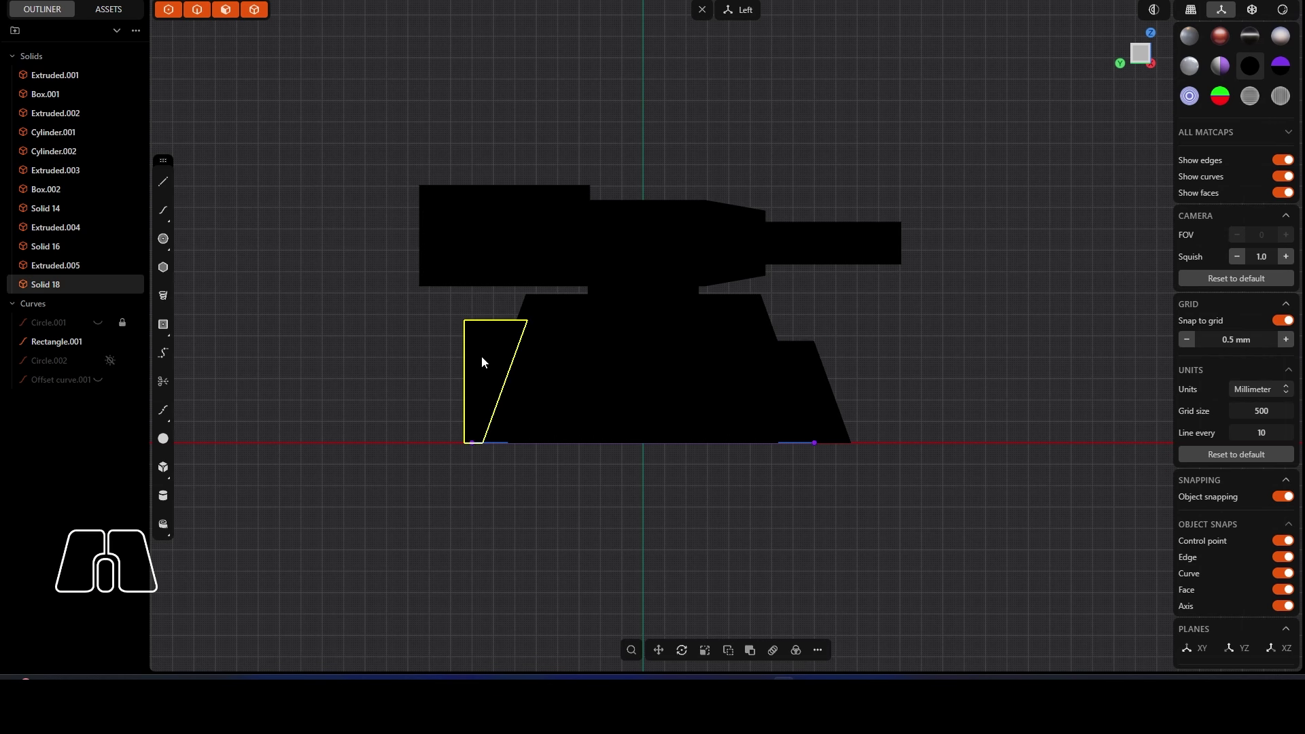
key(g)
drag(459, 381, 467, 382)
click(358, 362)
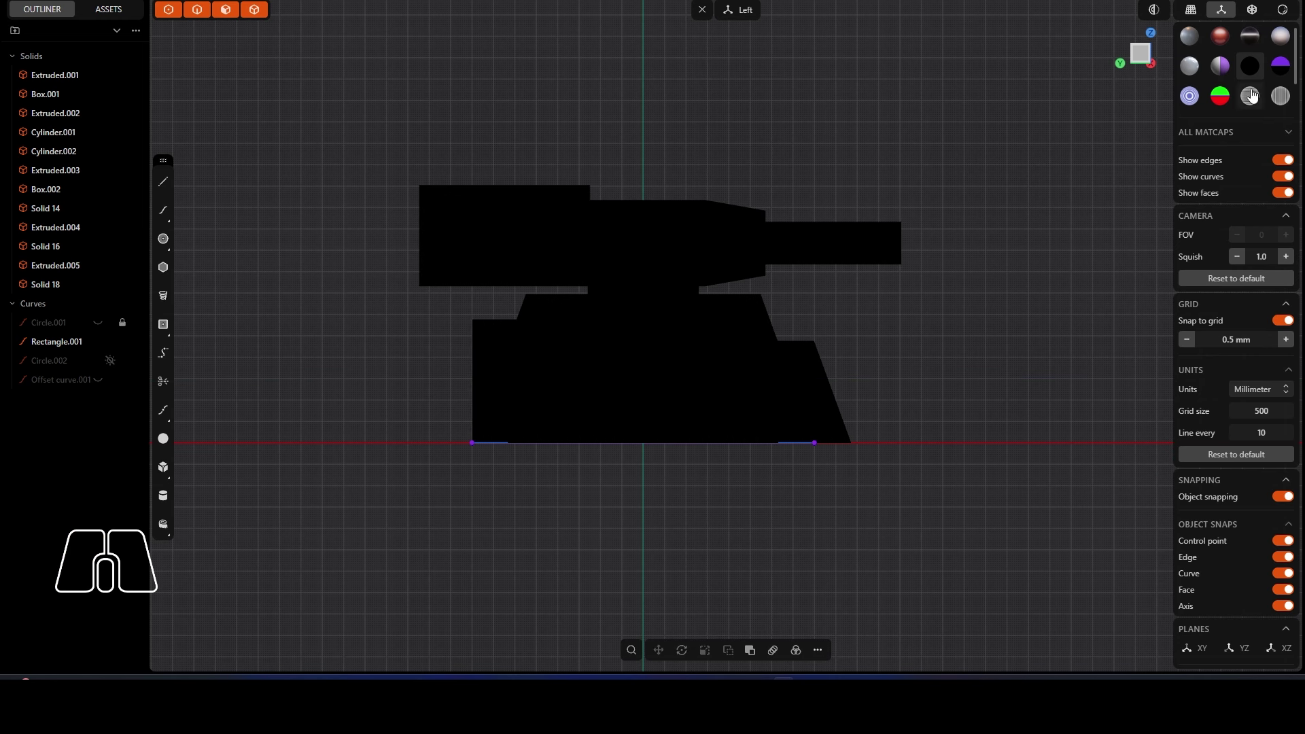
click(1189, 35)
Step: Push the front block's side faces inward to make the block narrower
mouse_move(541, 377)
middle_down()
mouse_move(581, 378)
mouse_move(446, 382)
mouse_move(539, 388)
mouse_move(548, 428)
mouse_move(467, 423)
mouse_move(459, 476)
mouse_move(582, 446)
middle_up()
scroll(646, 435, up, 3)
click(660, 432)
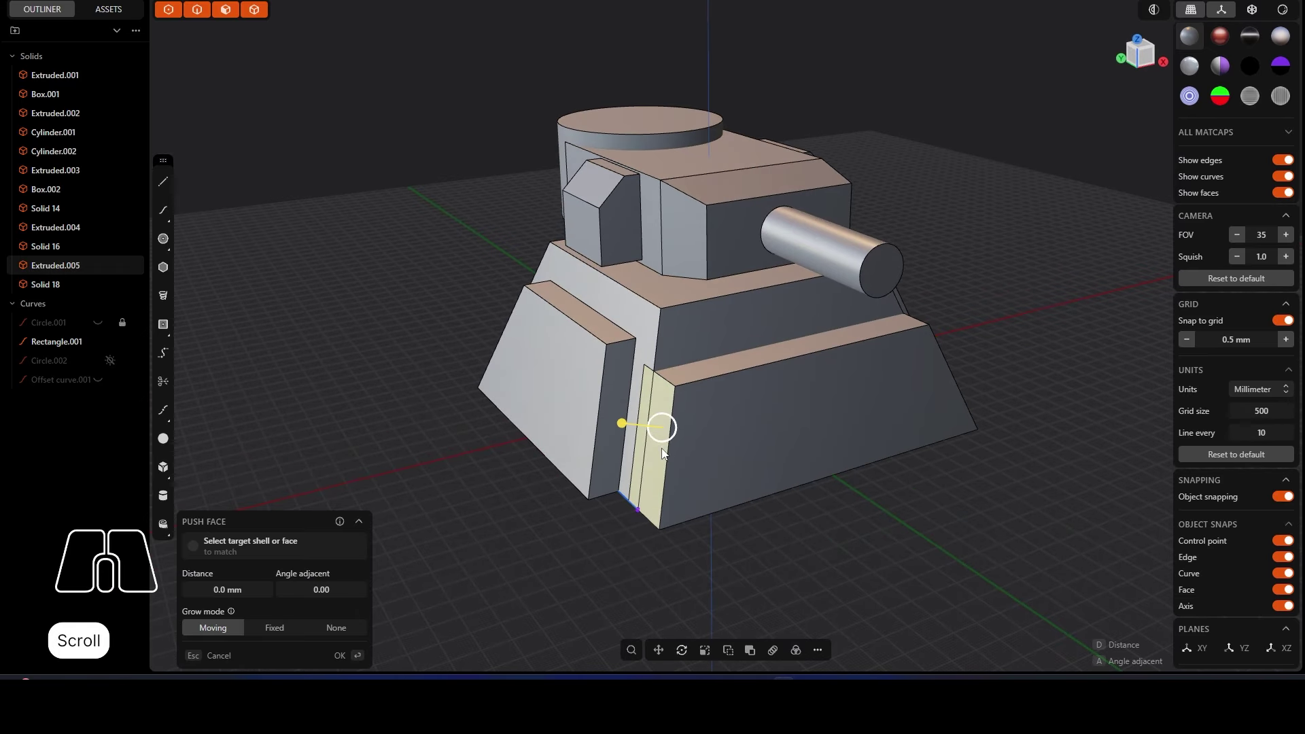
middle_drag(662, 453, 720, 414)
shift+click(684, 407)
drag(725, 378, 696, 384)
right_click(799, 404)
click(802, 405)
Step: Push the front block's sloped outer face slightly inward to make the block thinner
middle_drag(469, 437, 632, 435)
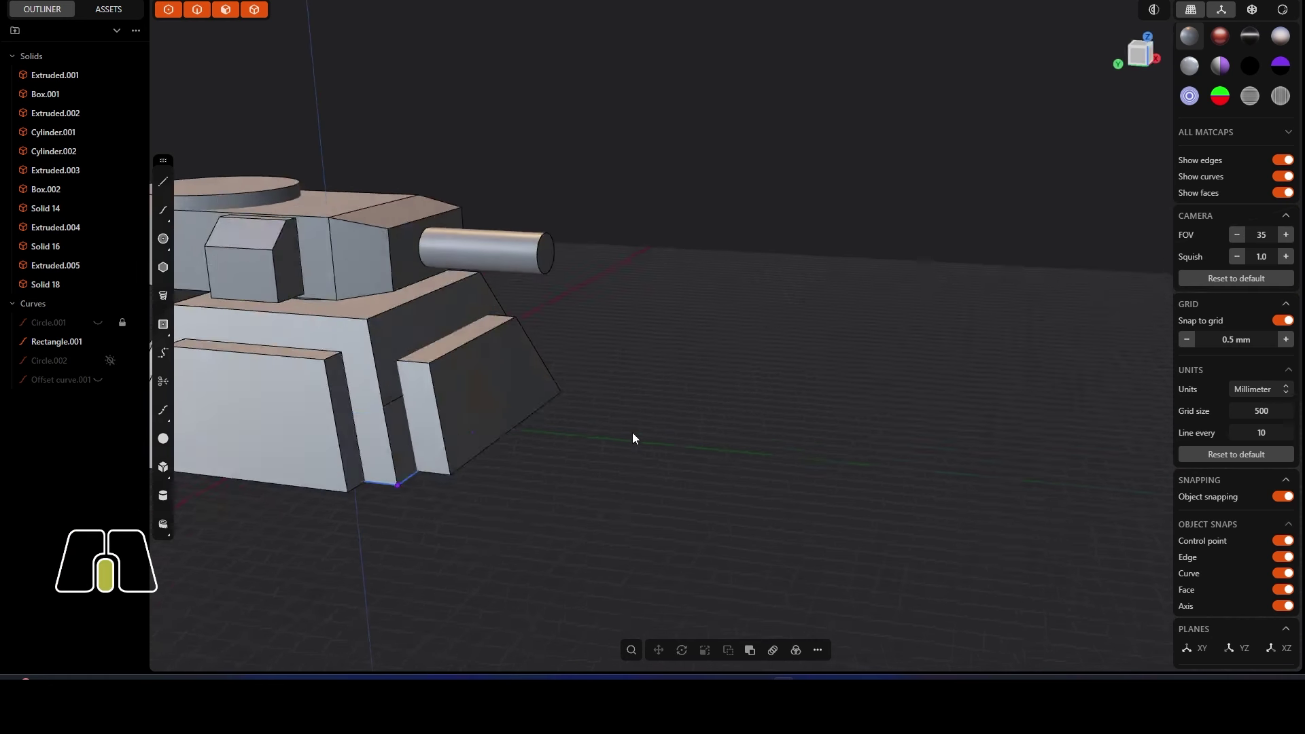
click(488, 370)
middle_drag(488, 373, 514, 371)
drag(515, 371, 507, 371)
click(529, 435)
middle_drag(528, 435, 516, 470)
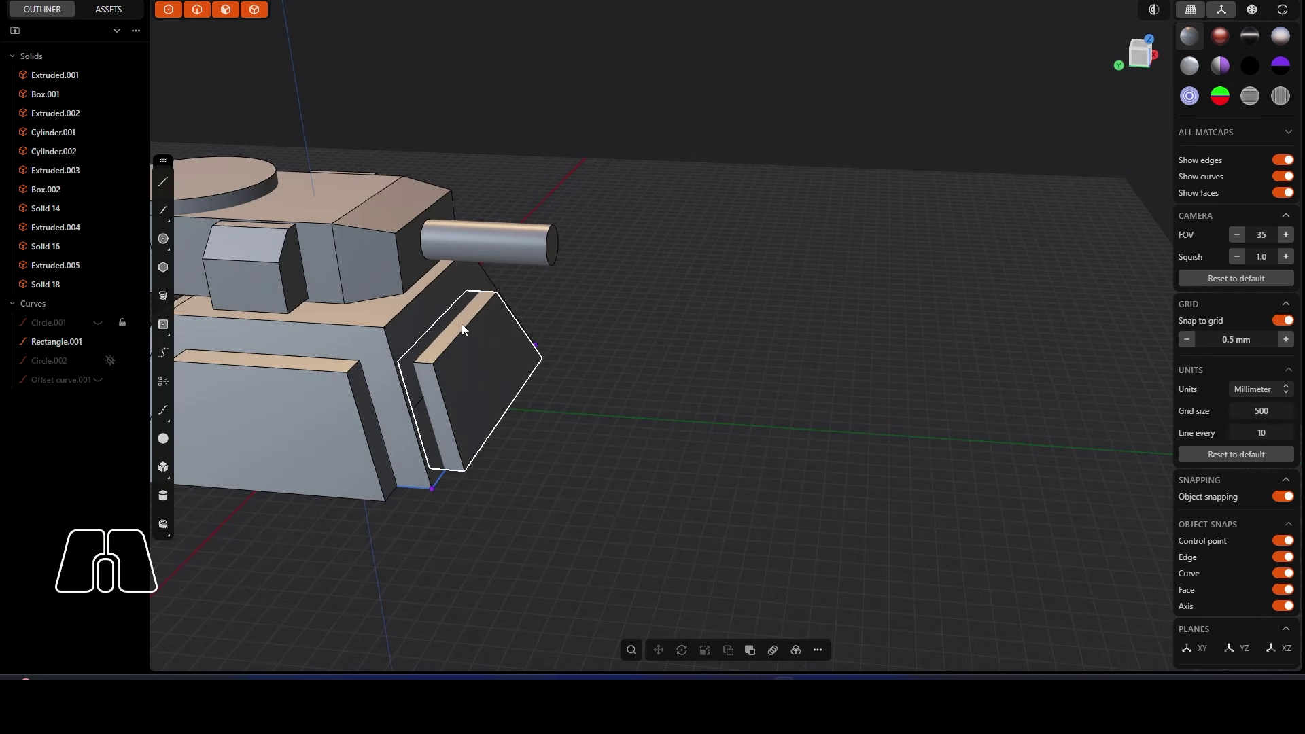
Step: Try raising the front block's top face and undo the change
middle_drag(462, 329, 434, 368)
scroll(443, 336, up, 3)
click(447, 347)
drag(434, 325, 432, 298)
right_click(593, 322)
scroll(610, 357, down, 2)
key(ctrl+z)
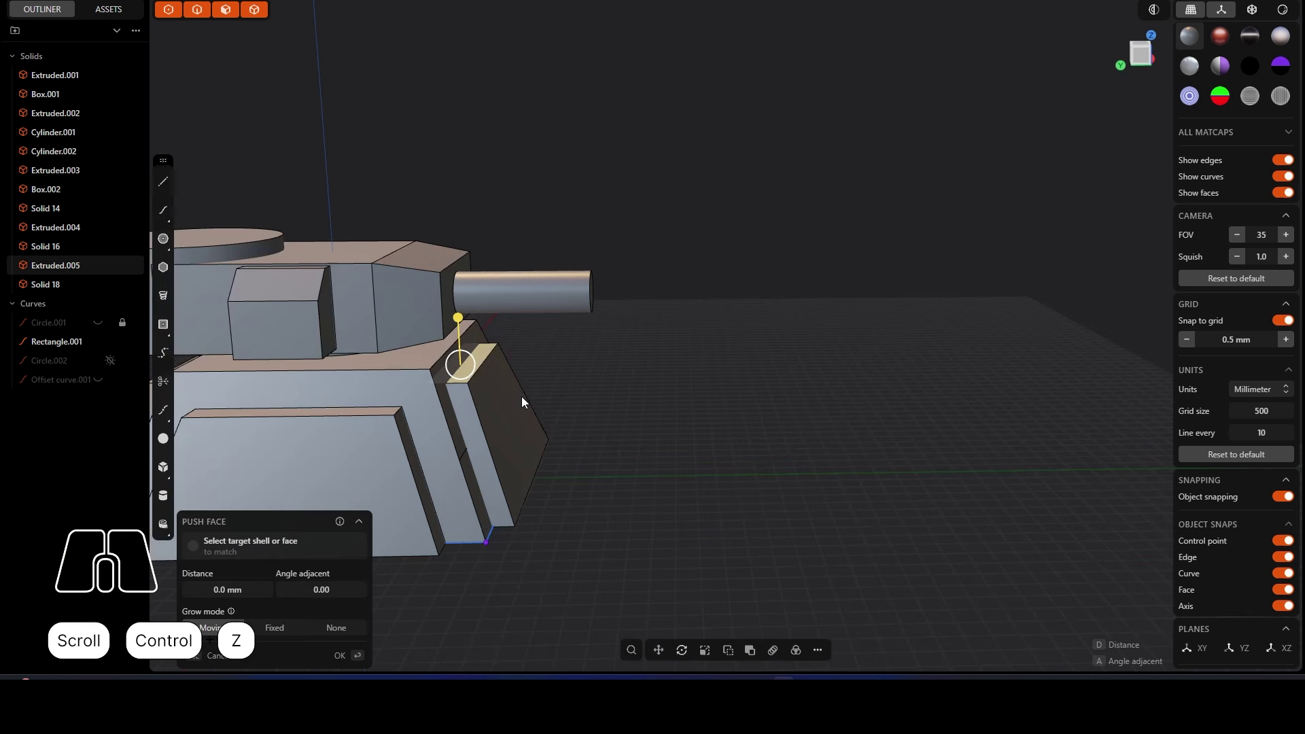
Step: Raise the front block's top face by 2 mm
middle_drag(489, 401, 500, 446)
drag(463, 344, 462, 334)
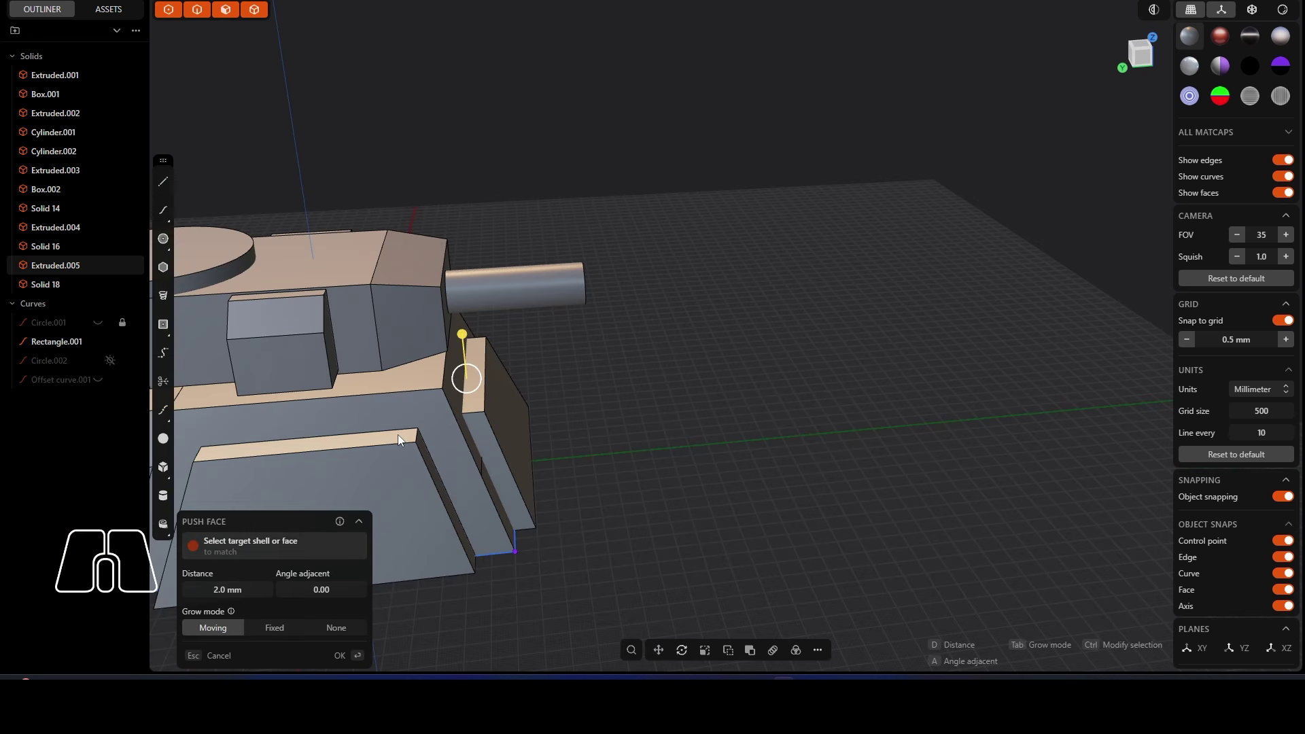
middle_drag(605, 459, 663, 474)
right_click(685, 463)
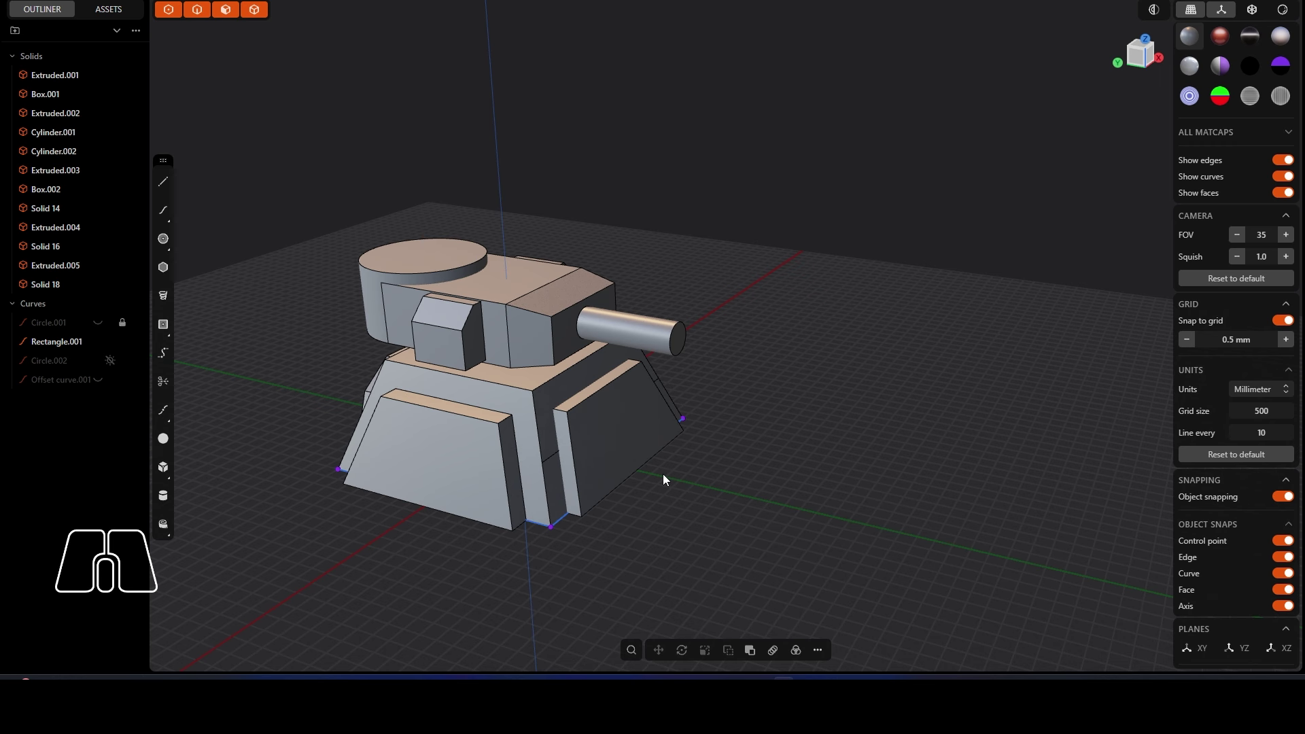
Step: Try rotating the upper turret parts together about the Z axis, undo the rotation and clear the selection
alt+middle_drag(736, 386, 761, 376)
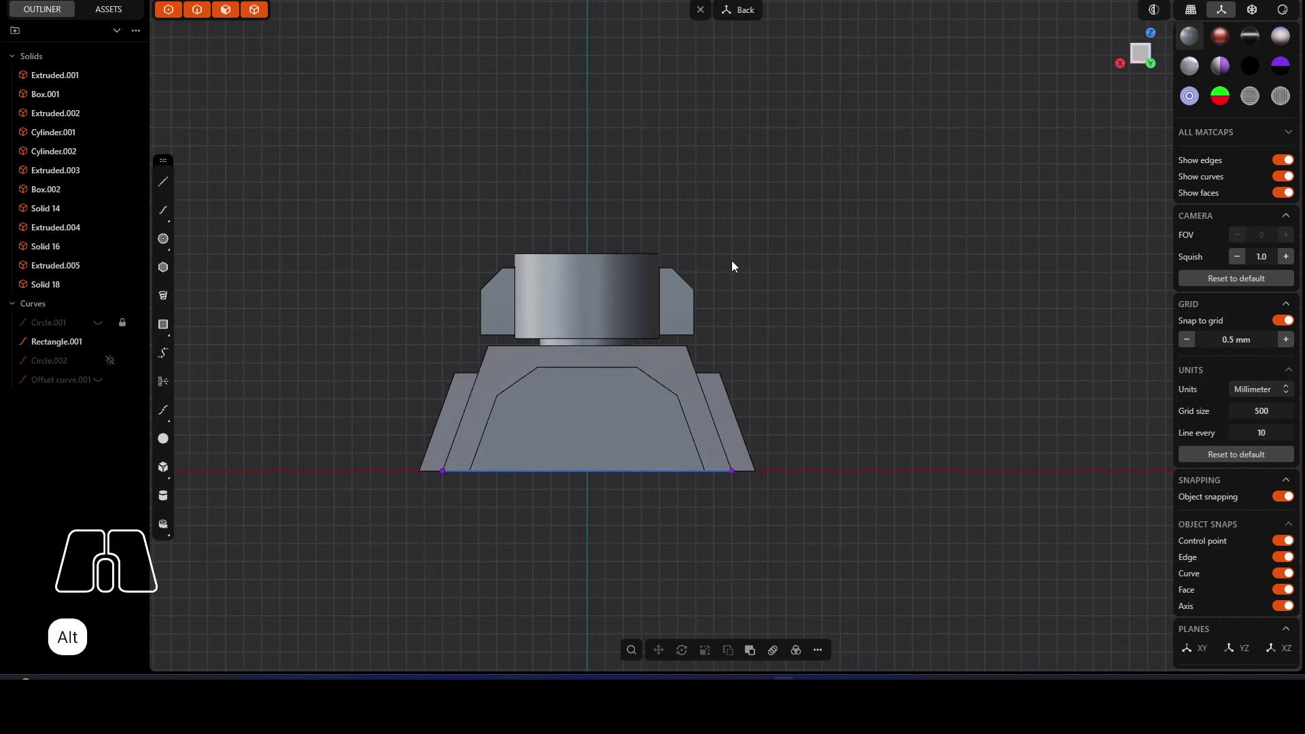
drag(845, 152, 358, 330)
middle_drag(357, 331, 714, 217)
key(r)
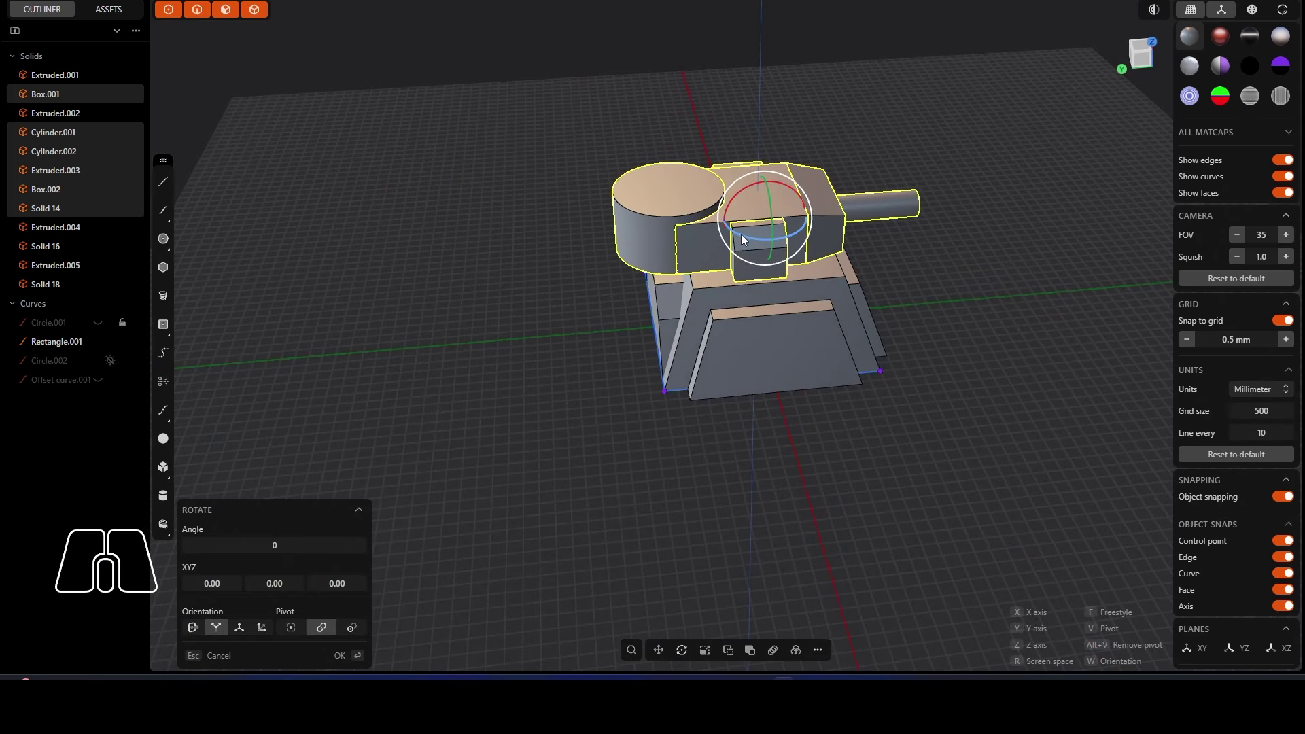
drag(741, 235, 792, 212)
key(ctrl+z)
scroll(573, 336, up, 5)
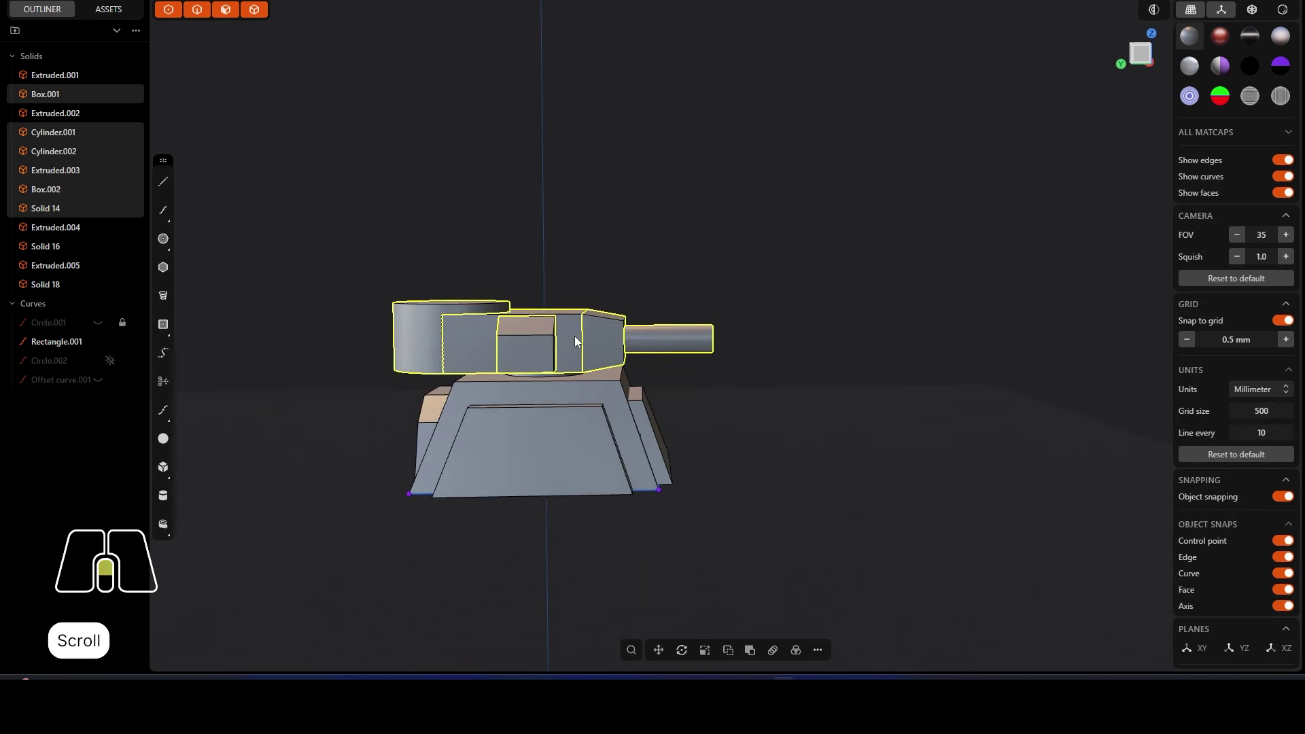
click(800, 370)
scroll(634, 336, up, 6)
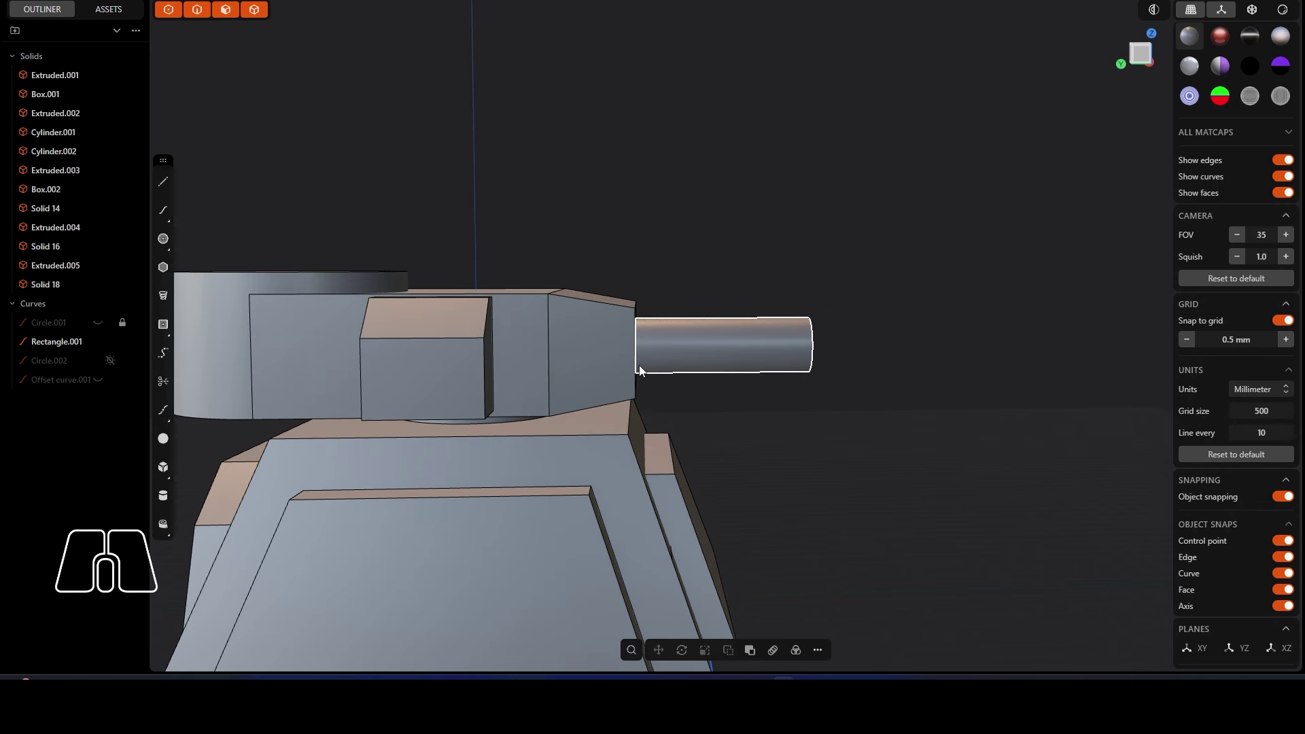
scroll(796, 354, down, 2)
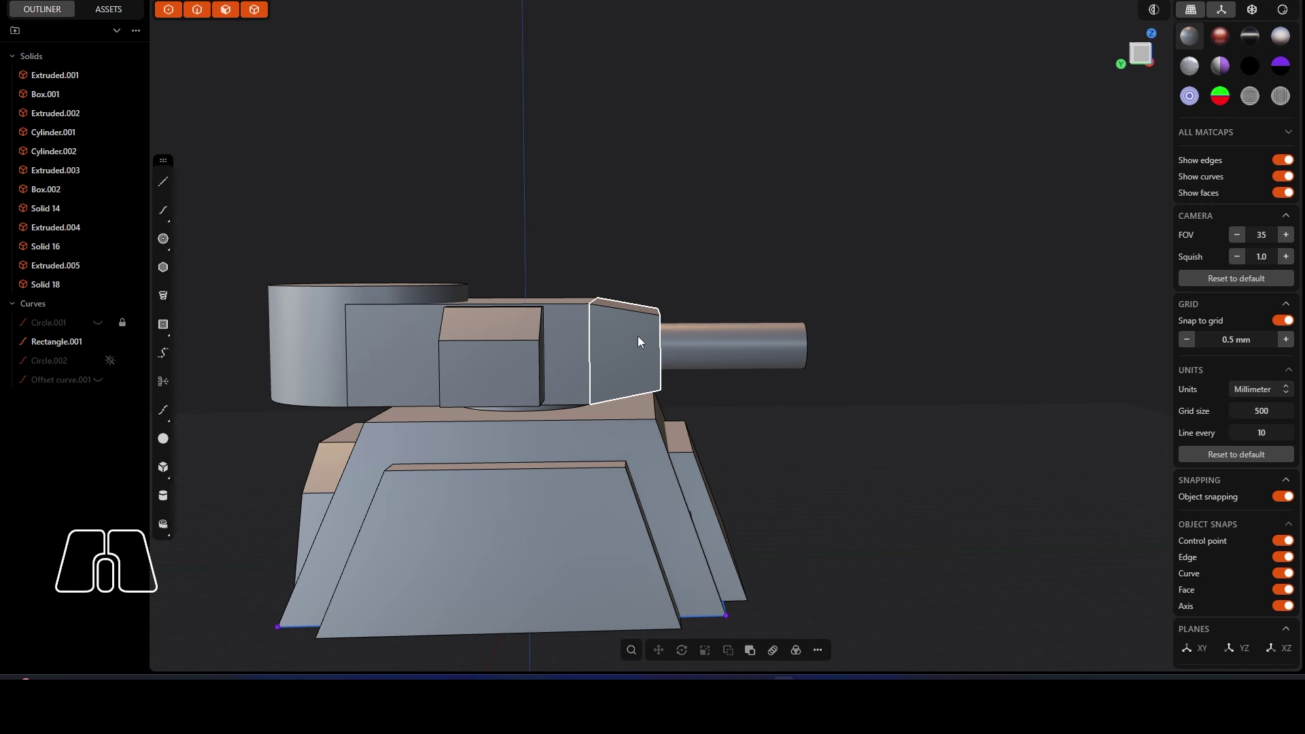
Step: Push the front face of the turret's nose block inward to shorten the block
middle_drag(696, 370, 672, 377)
scroll(666, 332, up, 3)
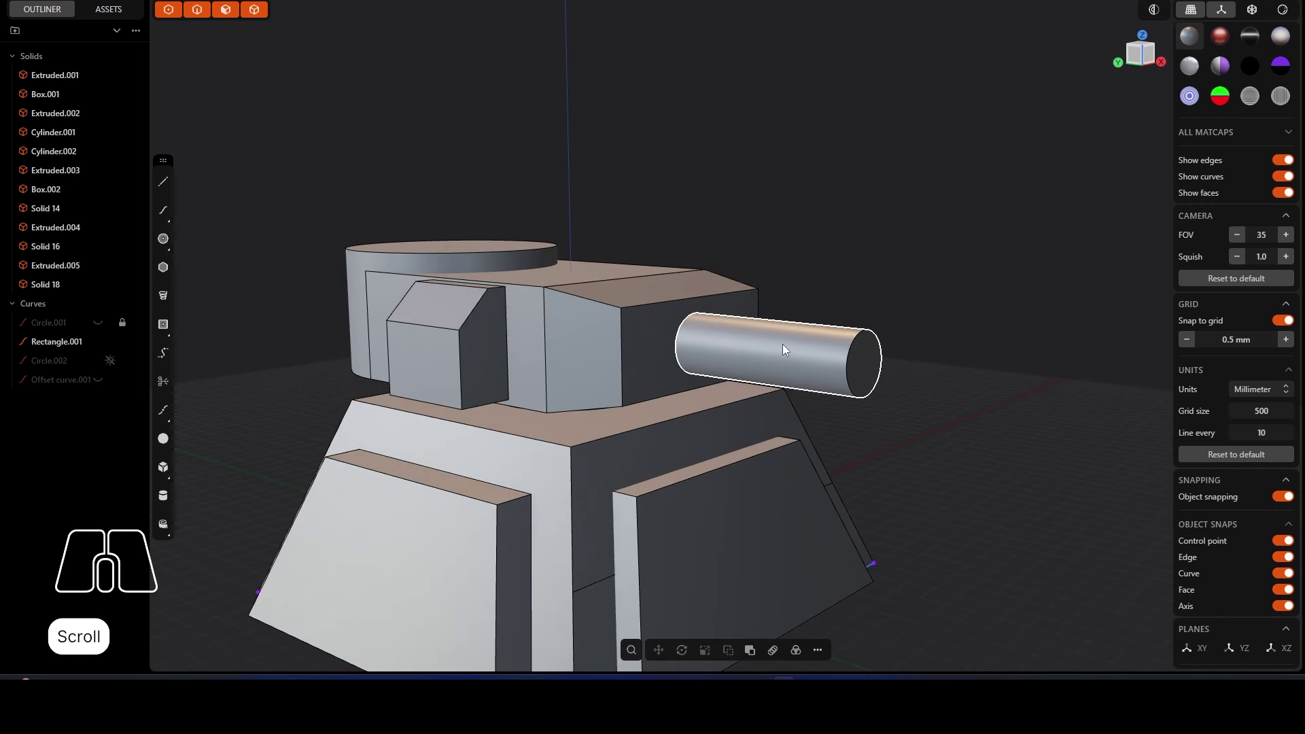
mouse_move(703, 349)
middle_down()
mouse_move(728, 352)
mouse_move(705, 352)
middle_up()
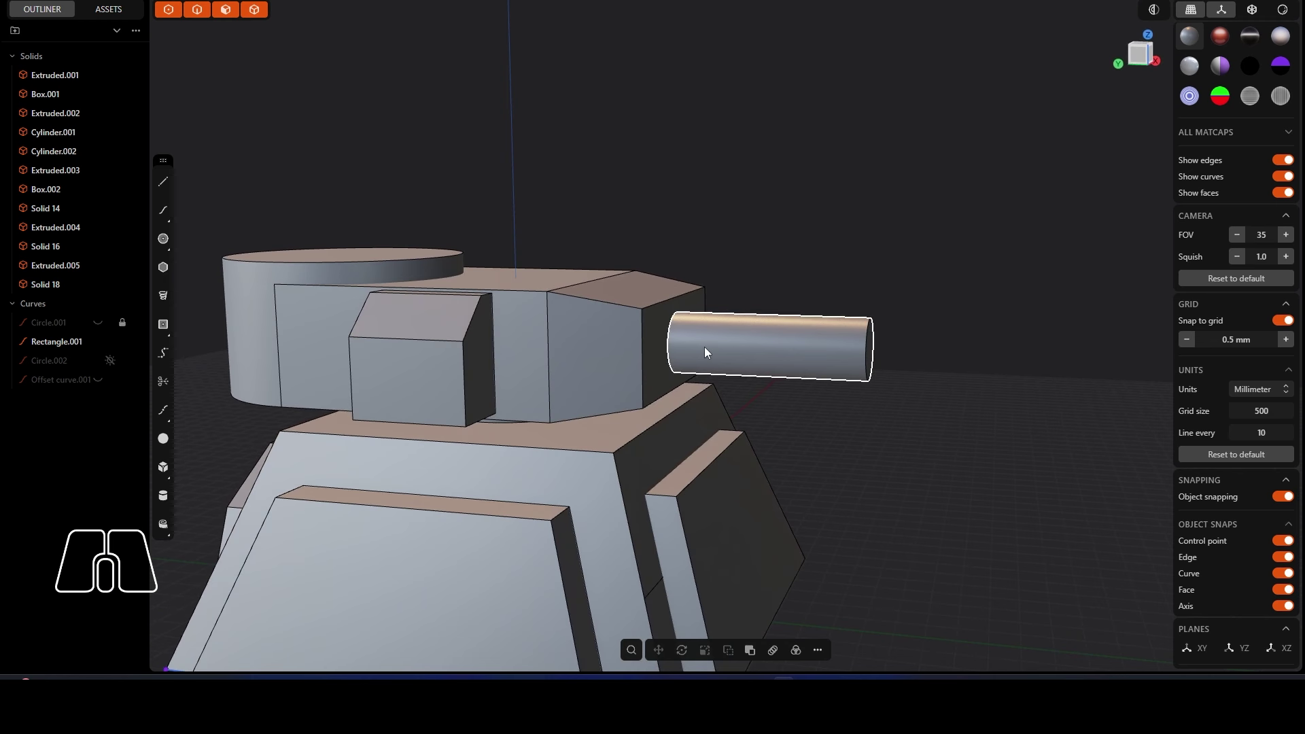
click(630, 331)
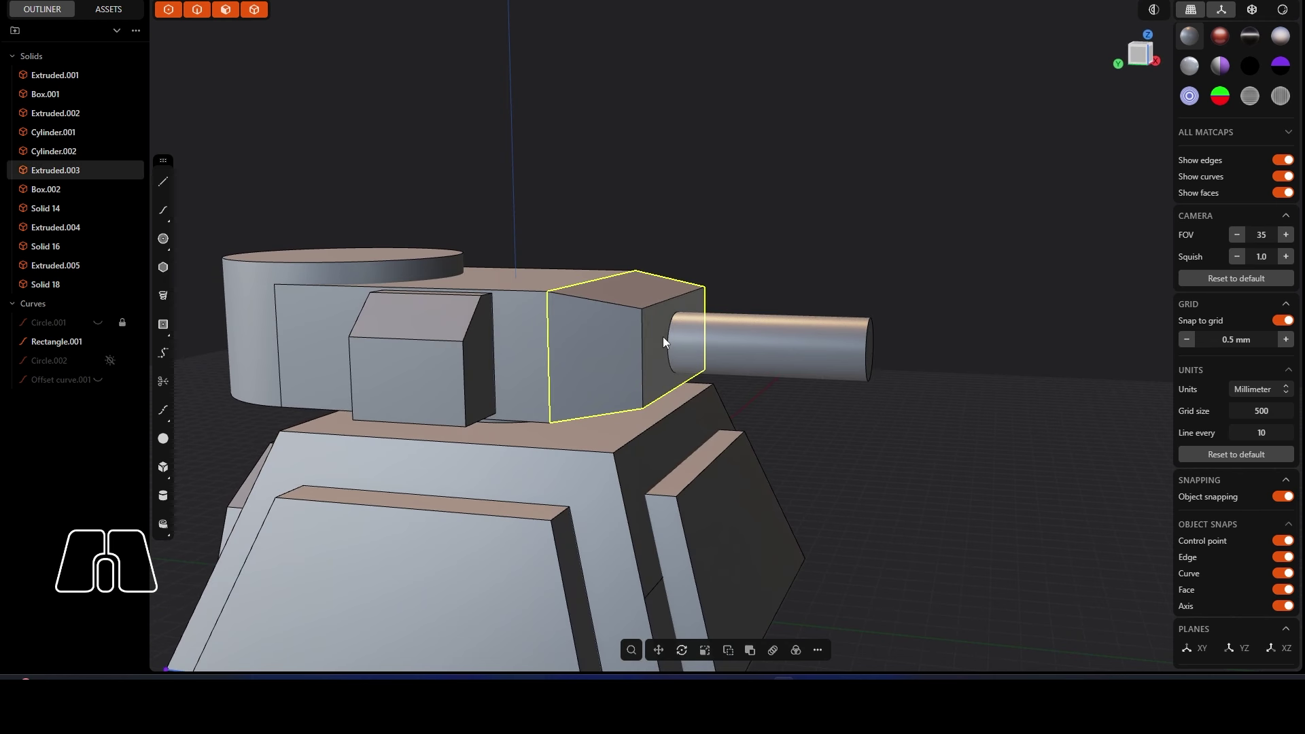
click(663, 336)
middle_drag(662, 330, 653, 297)
mouse_move(653, 297)
mouse_down()
mouse_move(688, 301)
mouse_move(654, 303)
mouse_up()
right_click(837, 386)
Step: In the left view, start a cylinder with an 8.5 mm radius centred on the midpoint of the nose block's front edge
middle_drag(786, 414, 669, 333)
scroll(603, 363, up, 4)
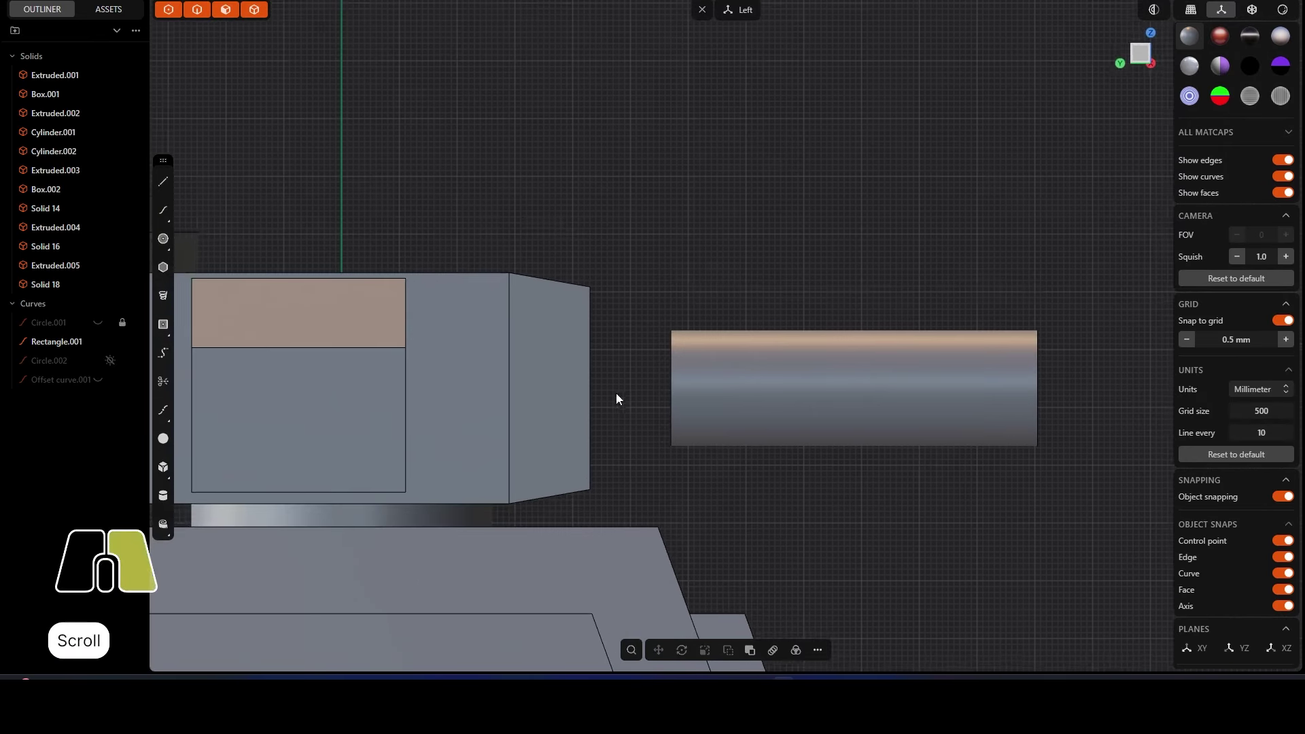
right_drag(616, 393, 569, 331)
click(163, 496)
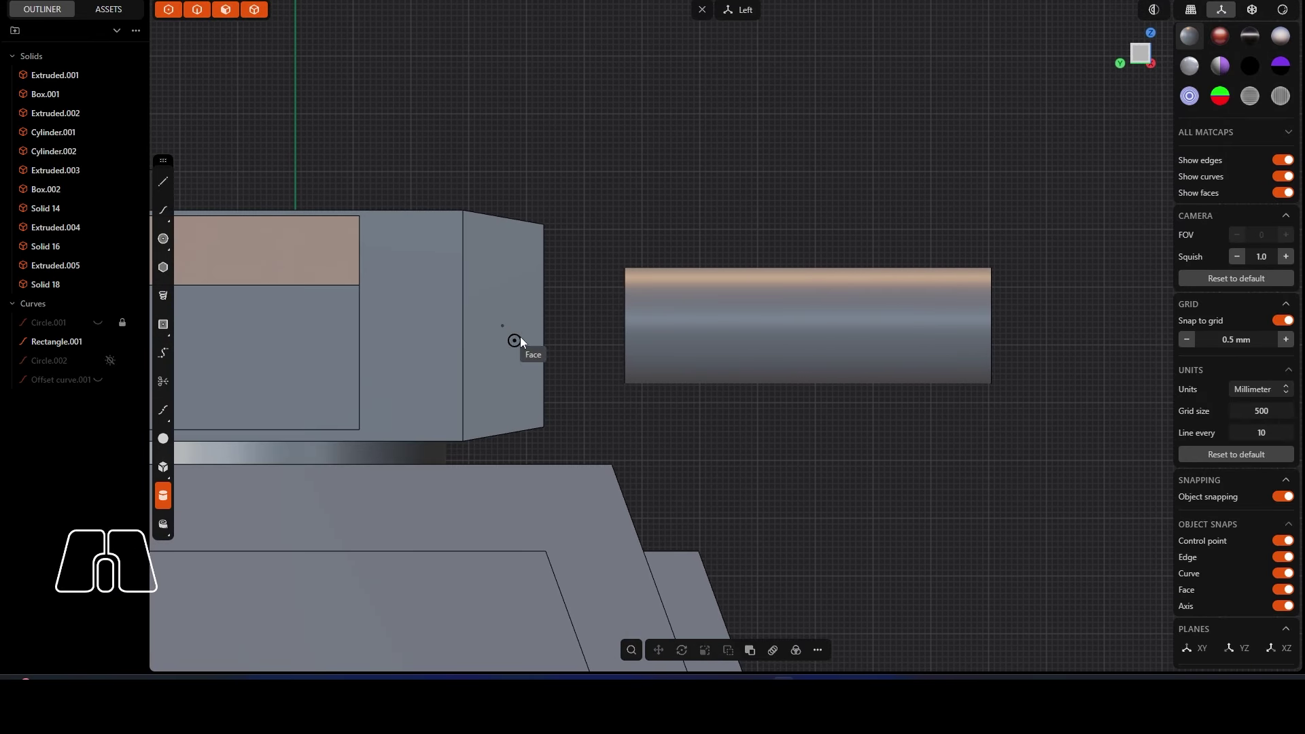
click(544, 325)
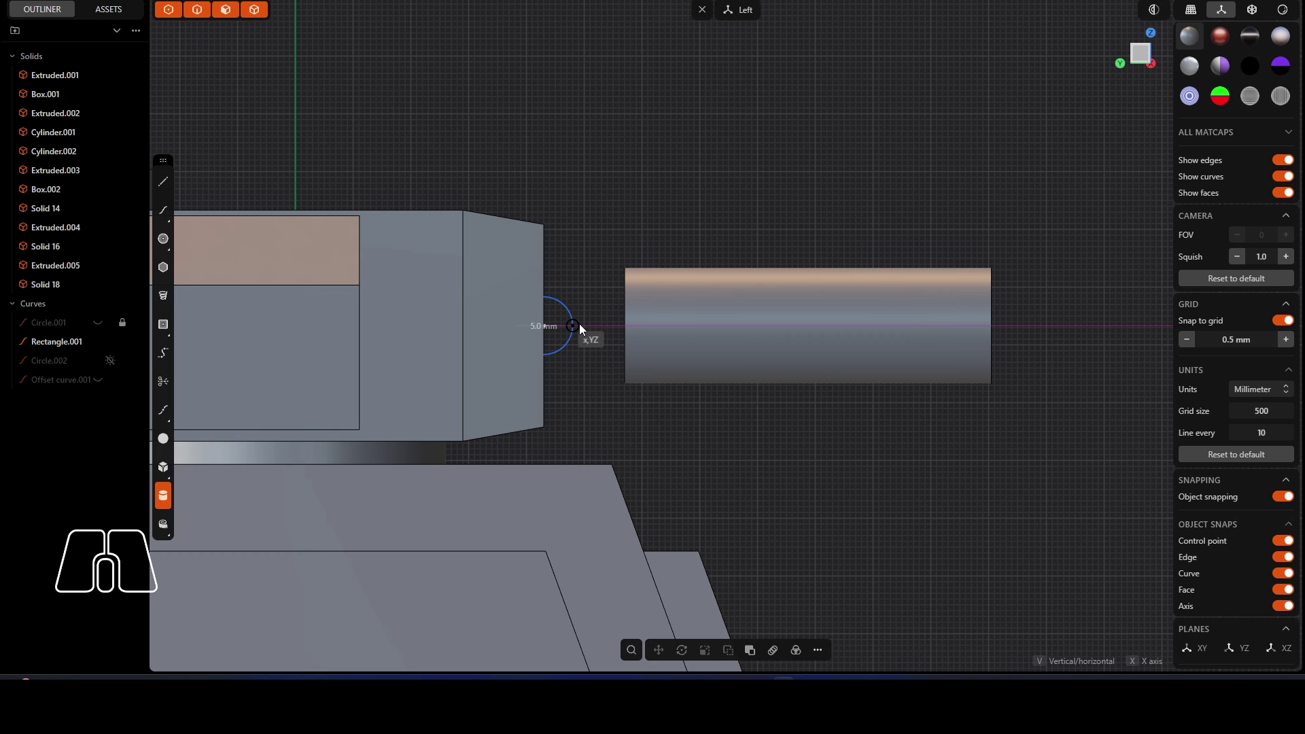
click(642, 327)
Step: Extend the cylinder across the nose to a height of -37.5 mm and create it as a new body
mouse_move(593, 320)
middle_down()
mouse_move(448, 365)
mouse_move(602, 330)
middle_up()
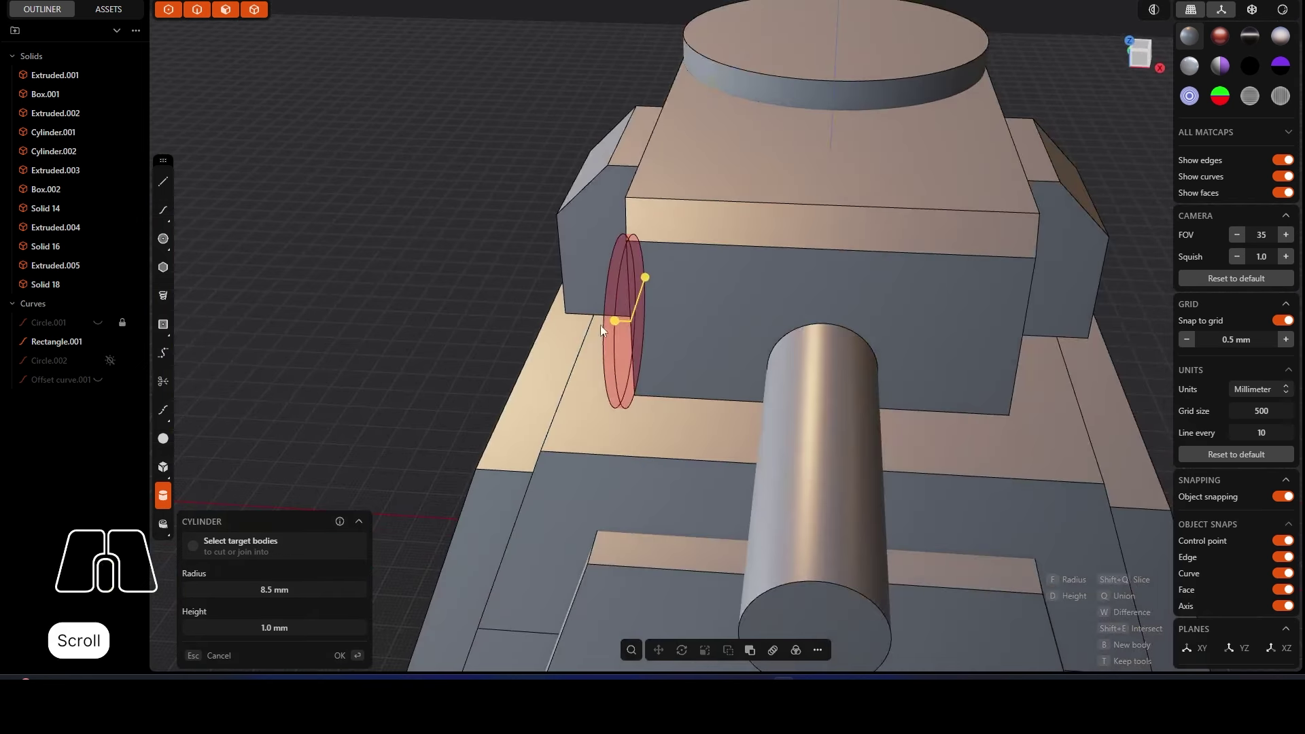
drag(620, 326, 1022, 345)
middle_drag(1021, 346, 951, 320)
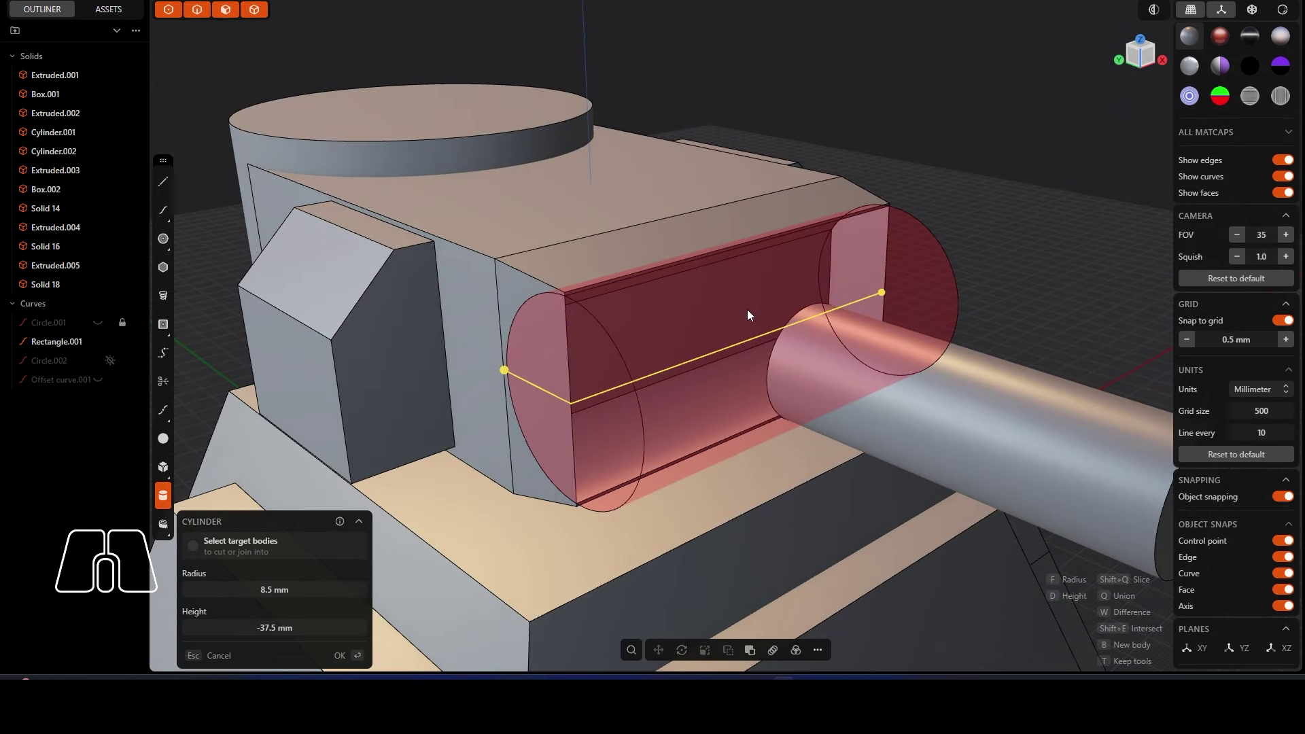
key(b)
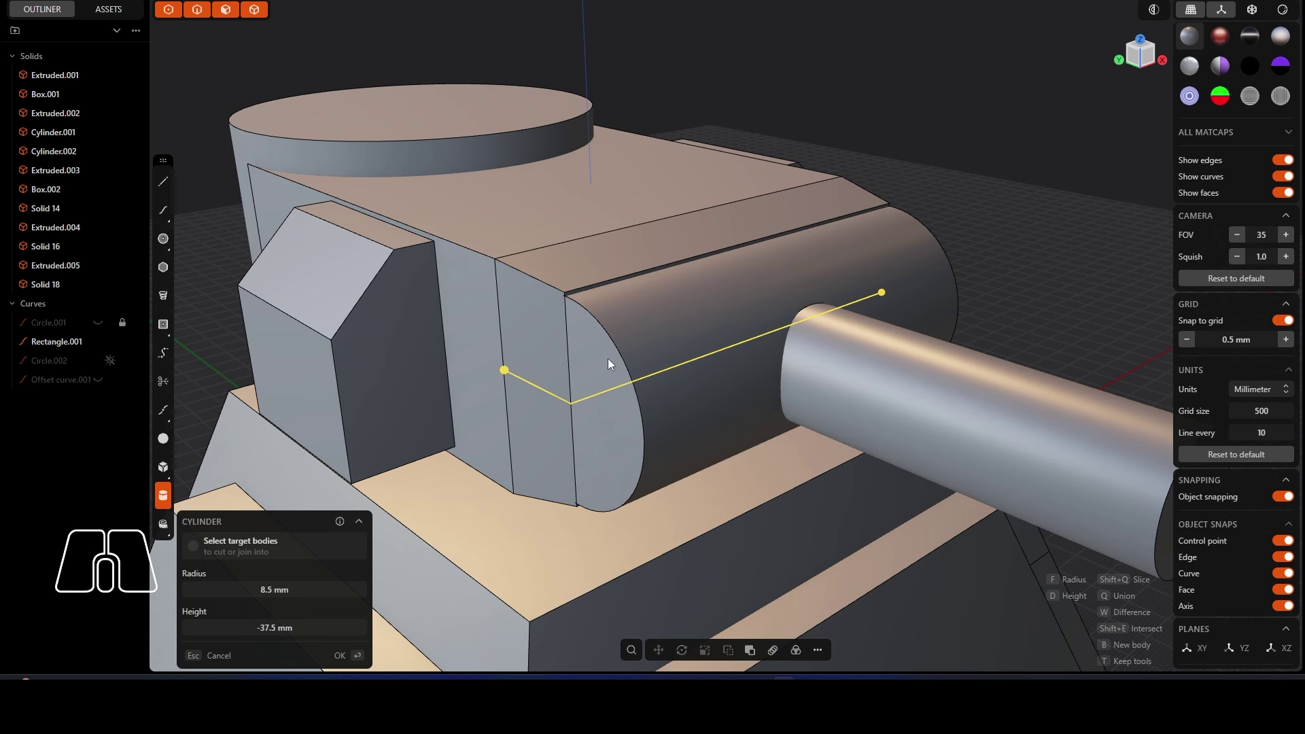
click(340, 655)
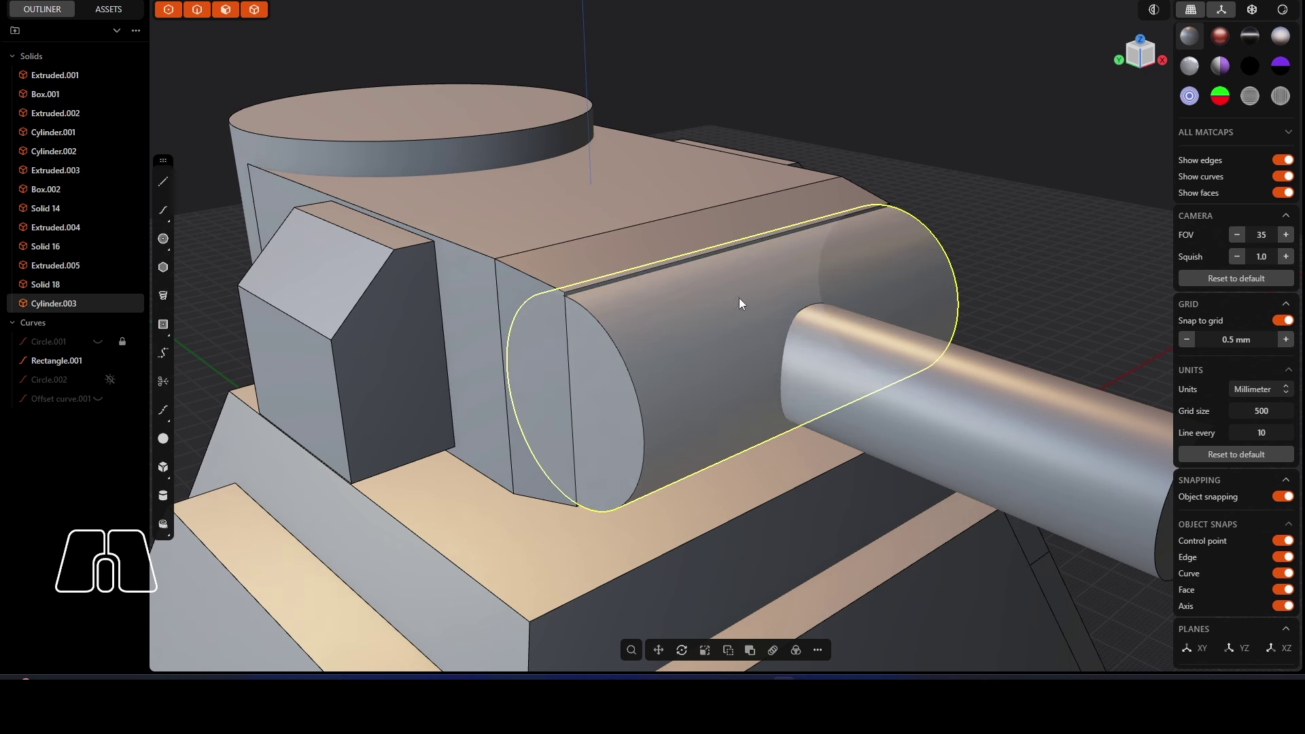
Step: Set the grid snap to 0.1 mm and push the nose cylinder's curved face outward by 0.3 mm
click(703, 312)
scroll(703, 312, up, 2)
drag(752, 262, 756, 259)
scroll(675, 271, up, 3)
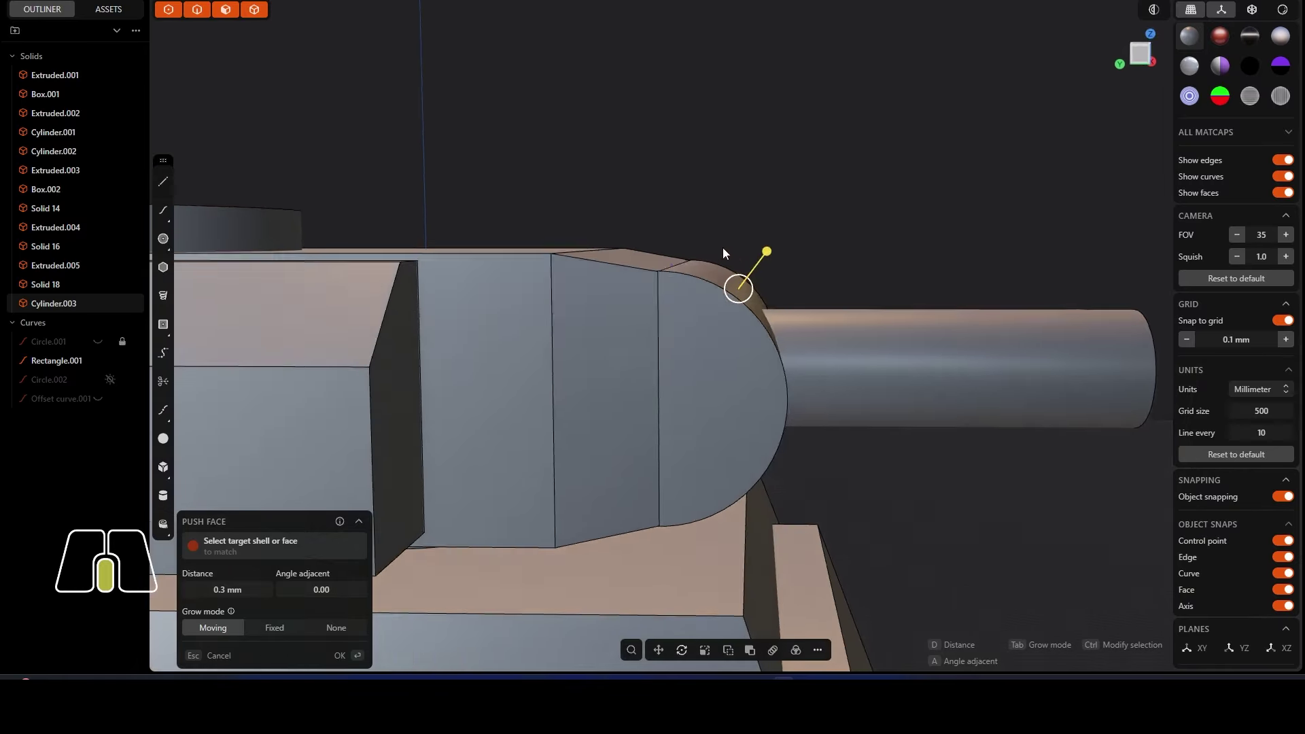
Step: Match the nose cylinder's end face to the nose block's adjacent side face
middle_drag(629, 268, 574, 421)
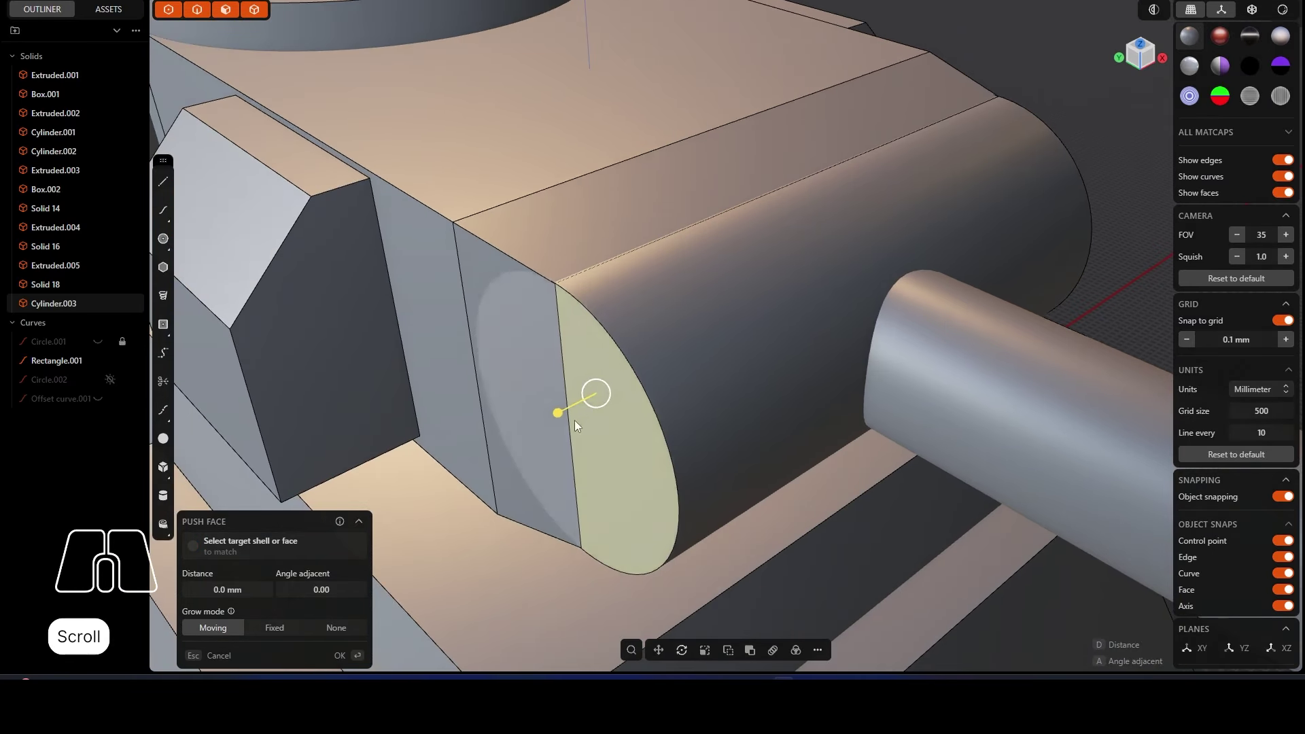
drag(573, 420, 577, 405)
click(536, 406)
right_click(645, 327)
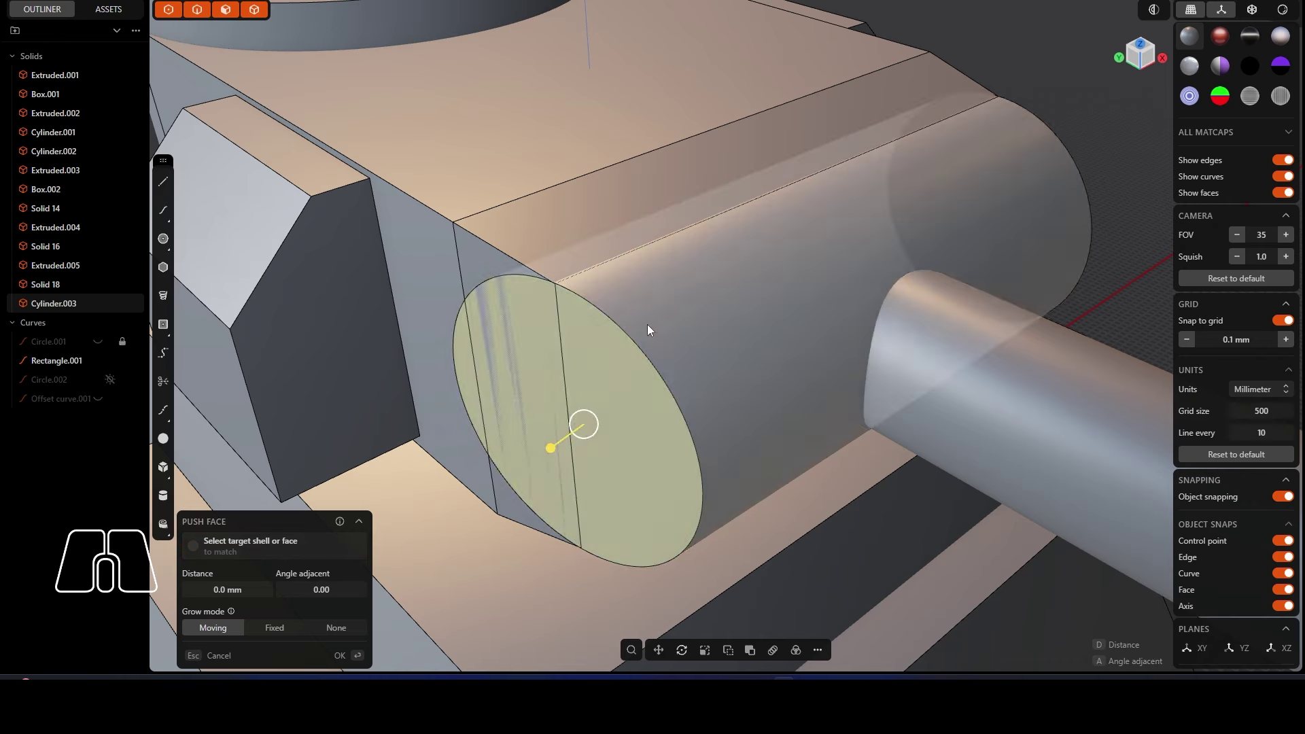
scroll(649, 324, down, 2)
click(719, 348)
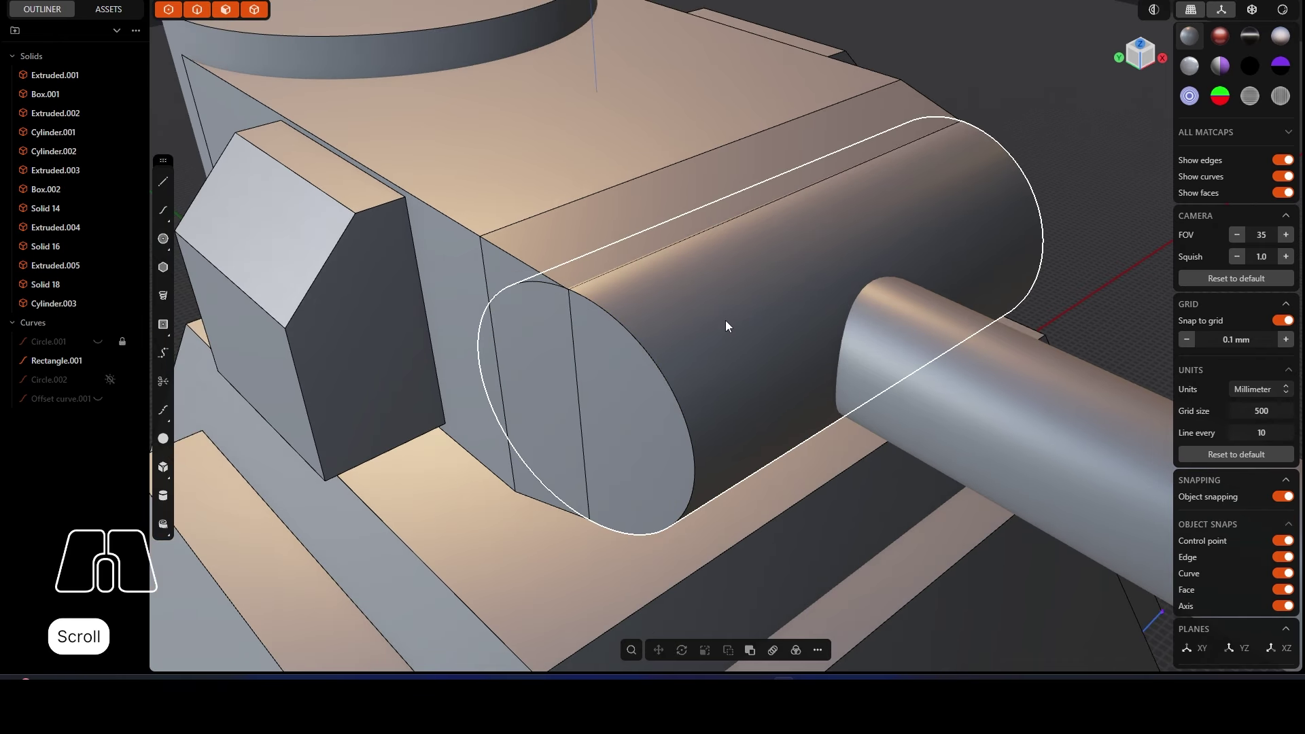
Step: Match the nose cylinder's opposite end face to the nose block's side face on that side
middle_drag(725, 320, 710, 333)
scroll(402, 282, down, 3)
middle_drag(402, 283, 596, 253)
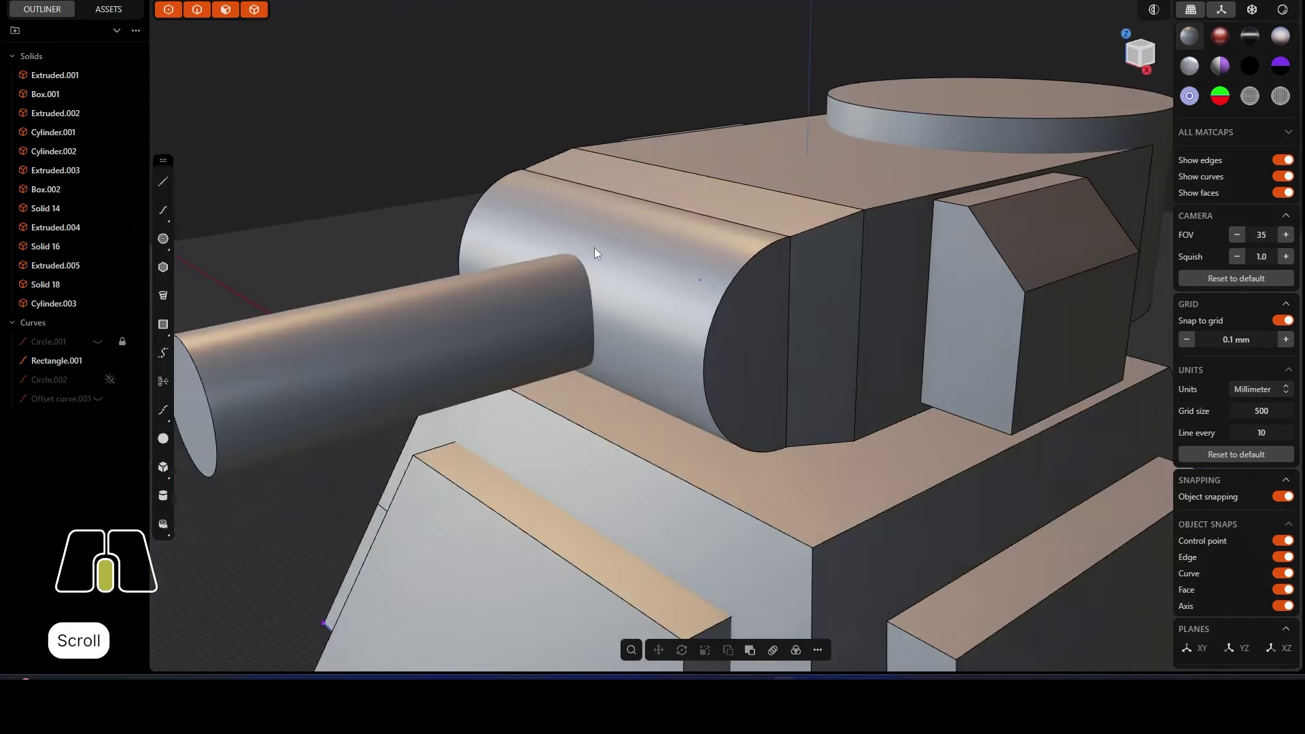
click(750, 347)
middle_drag(750, 347, 761, 369)
click(793, 292)
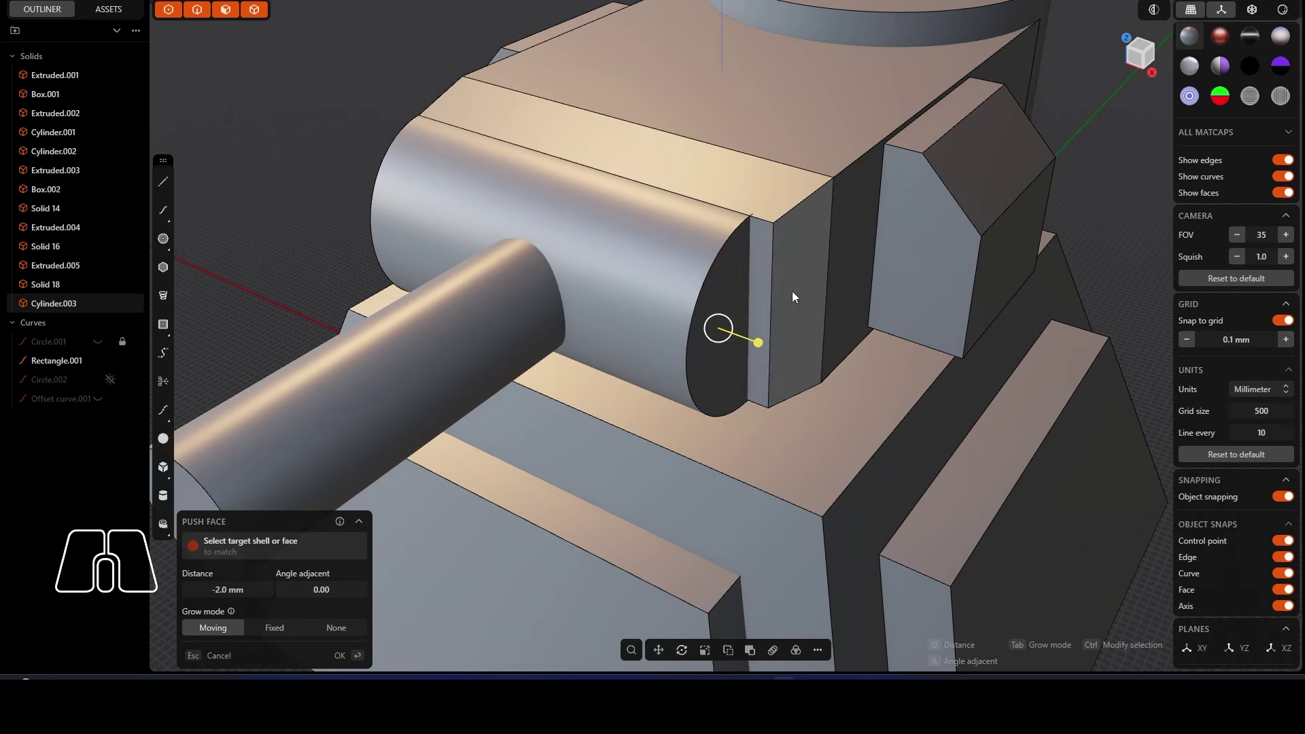
click(789, 294)
right_click(775, 308)
scroll(751, 256, down, 3)
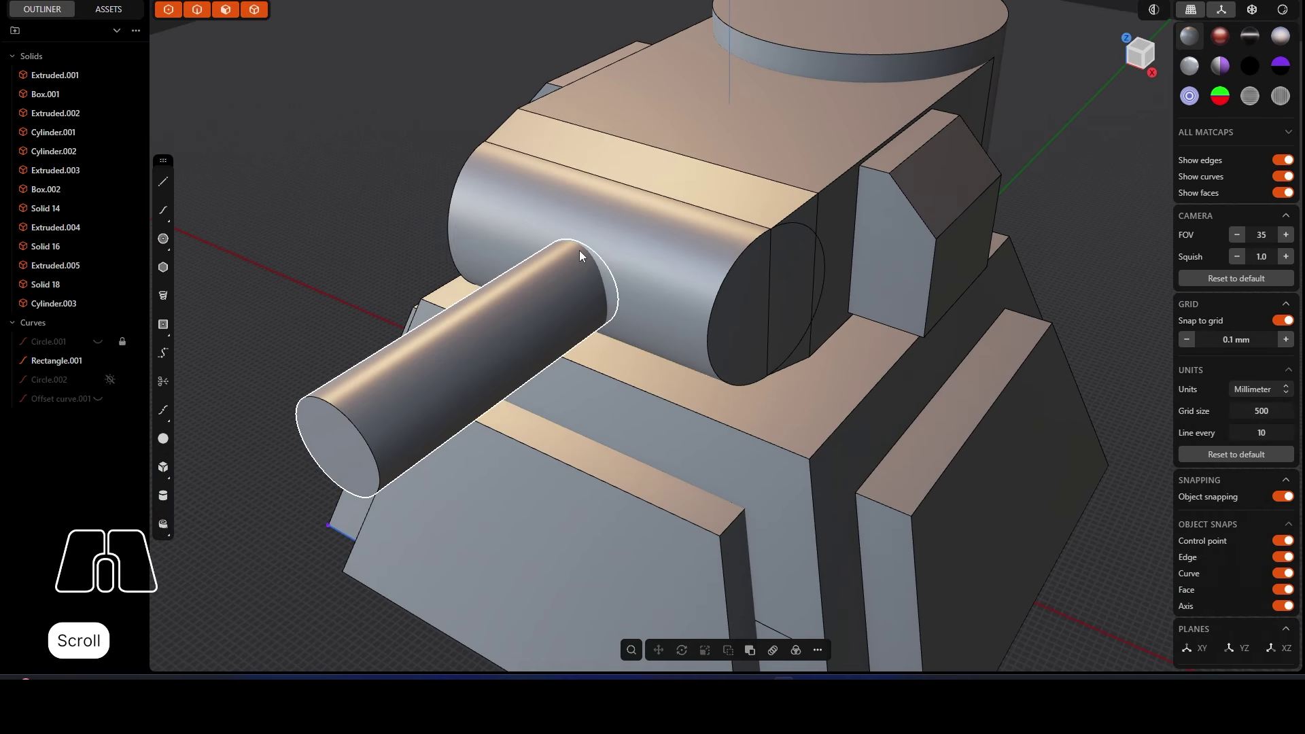
Step: Examine the turret's proportions from several angles and as a black silhouette in the left view
middle_drag(580, 256, 898, 125)
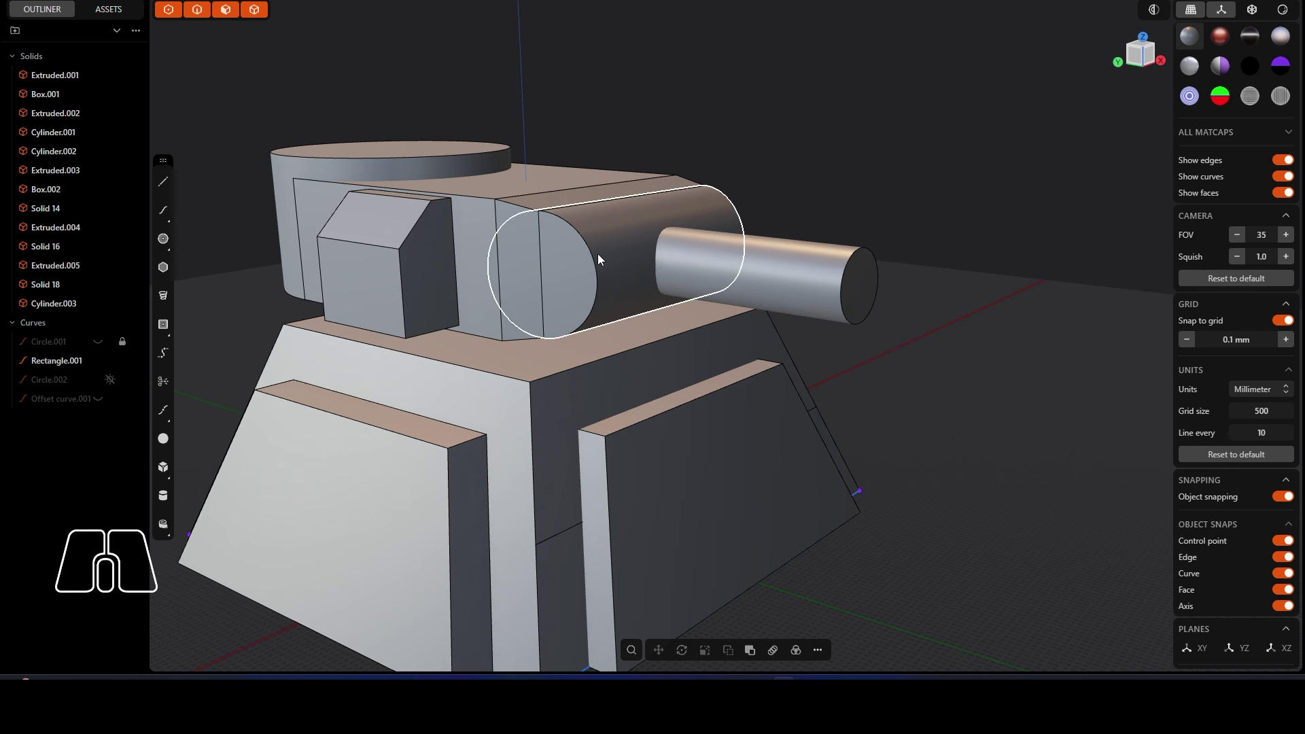
middle_drag(599, 259, 683, 237)
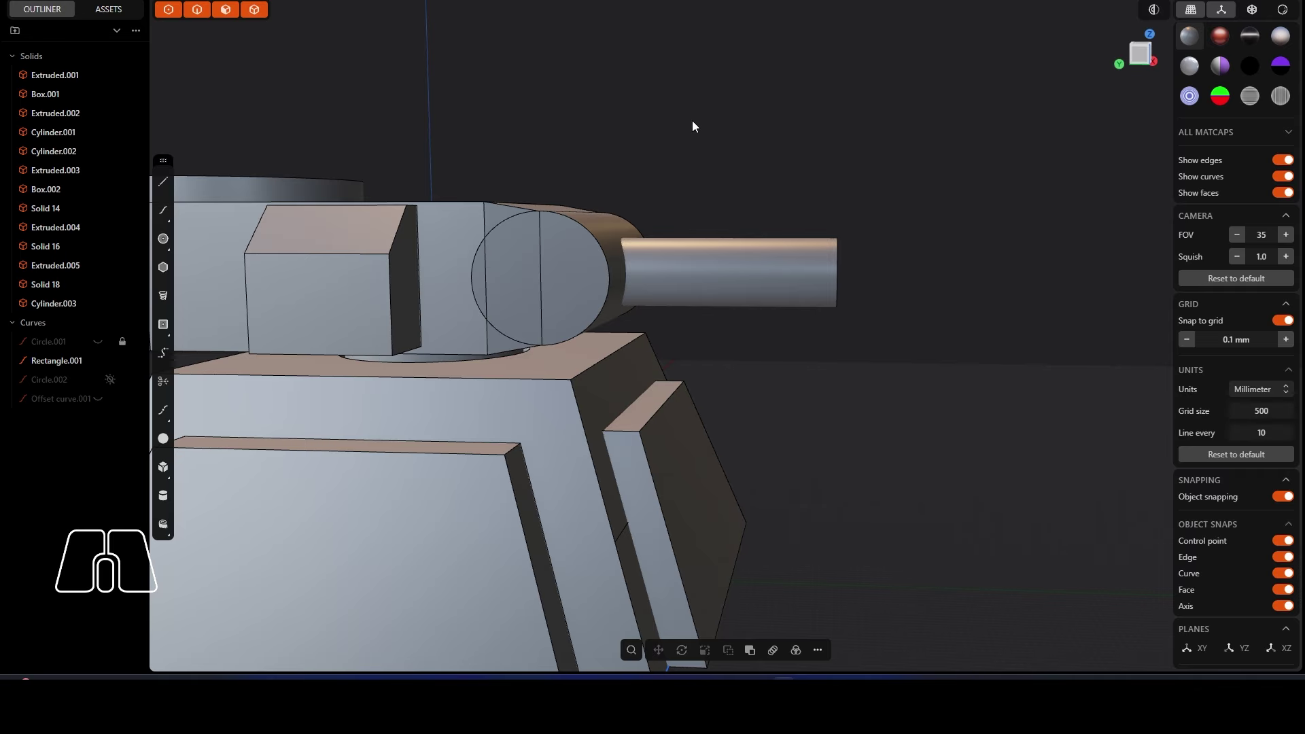
middle_drag(692, 126, 695, 208)
scroll(879, 408, down, 3)
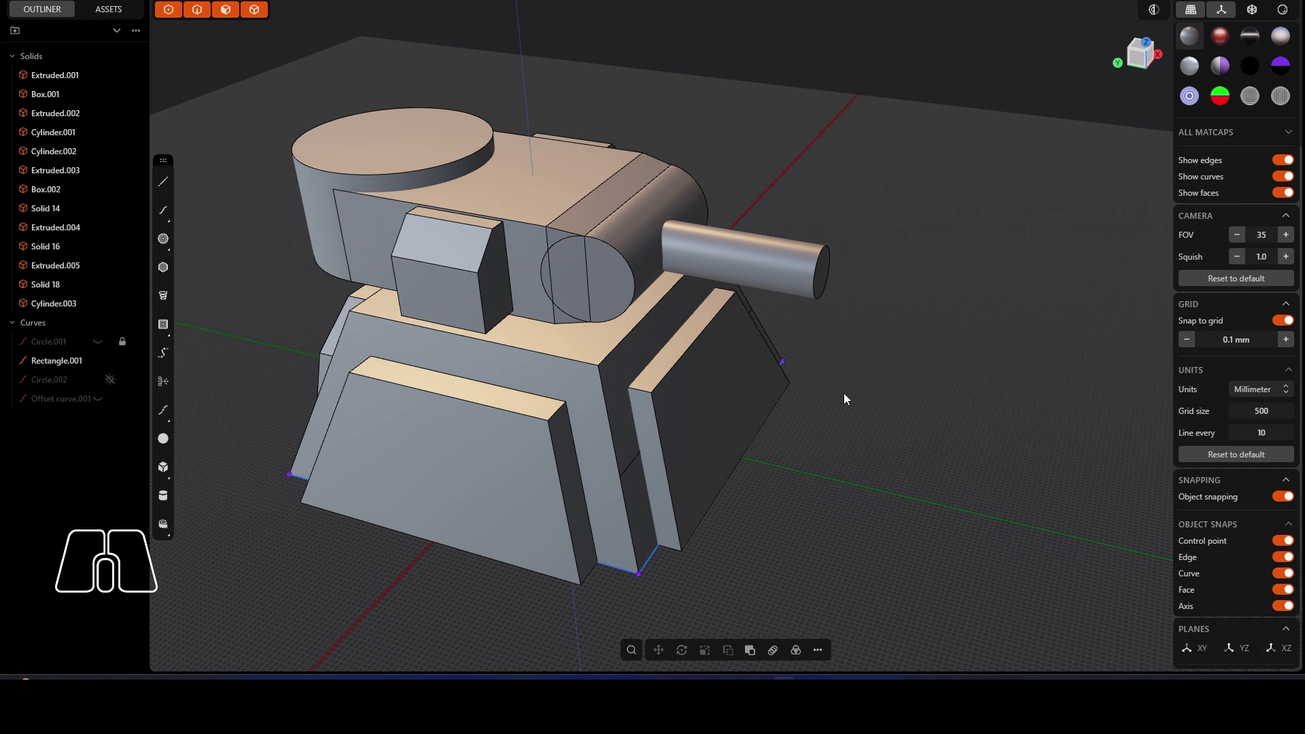
mouse_move(843, 392)
alt+middle_down()
mouse_move(878, 391)
mouse_move(843, 389)
alt+middle_up()
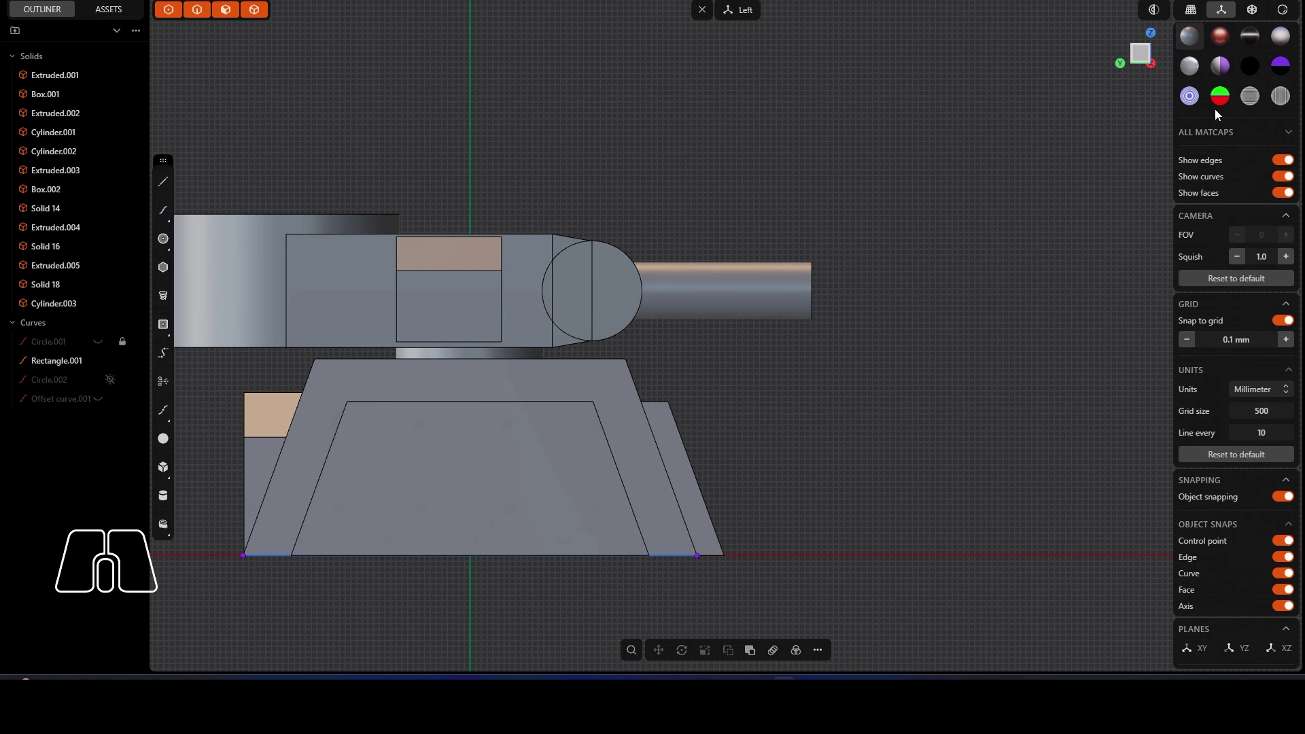
click(1250, 65)
scroll(882, 311, up, 5)
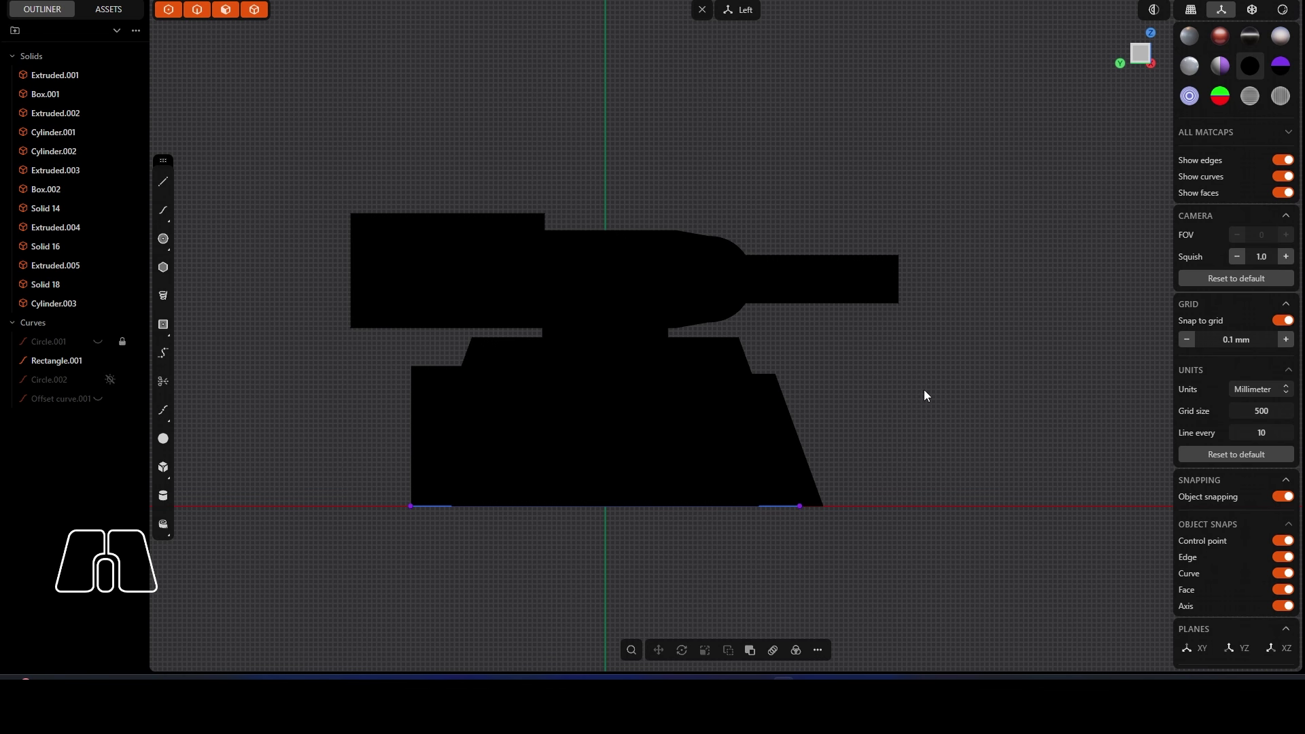
key(p)
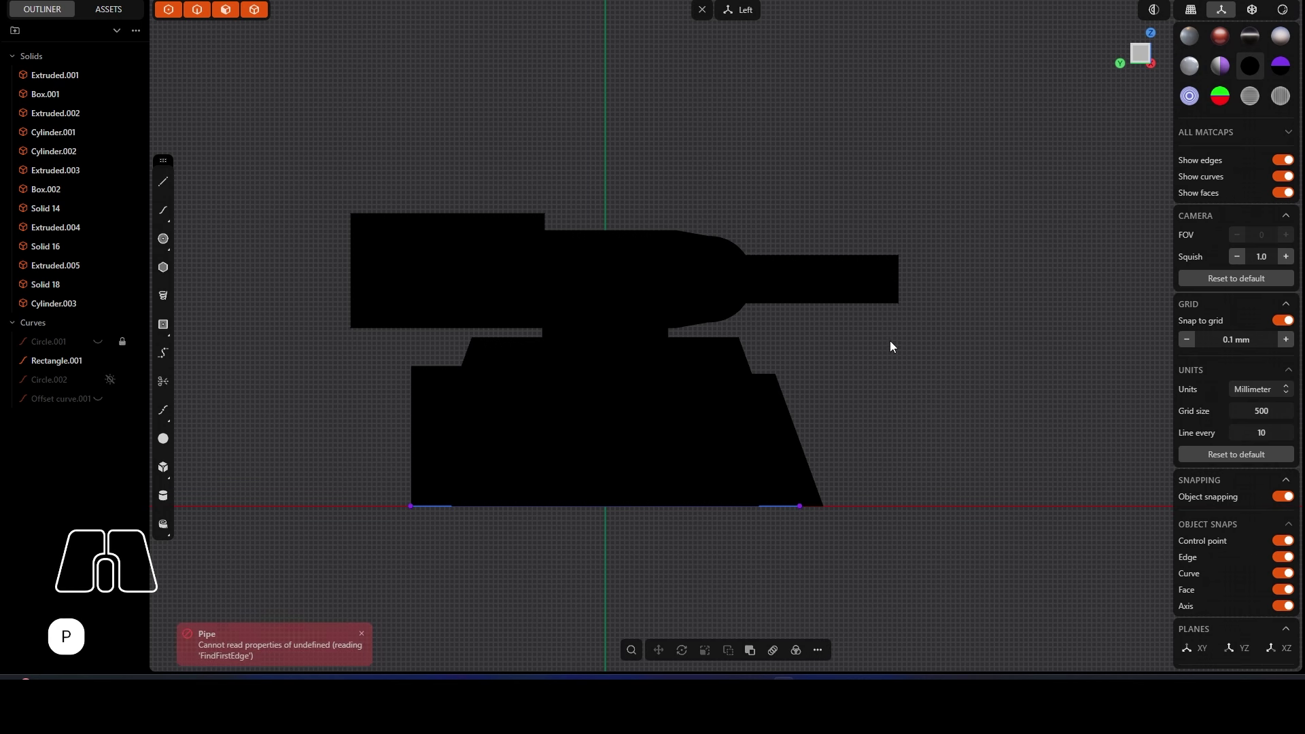
mouse_move(839, 348)
middle_down()
mouse_move(839, 324)
mouse_move(752, 315)
middle_up()
scroll(752, 316, up, 5)
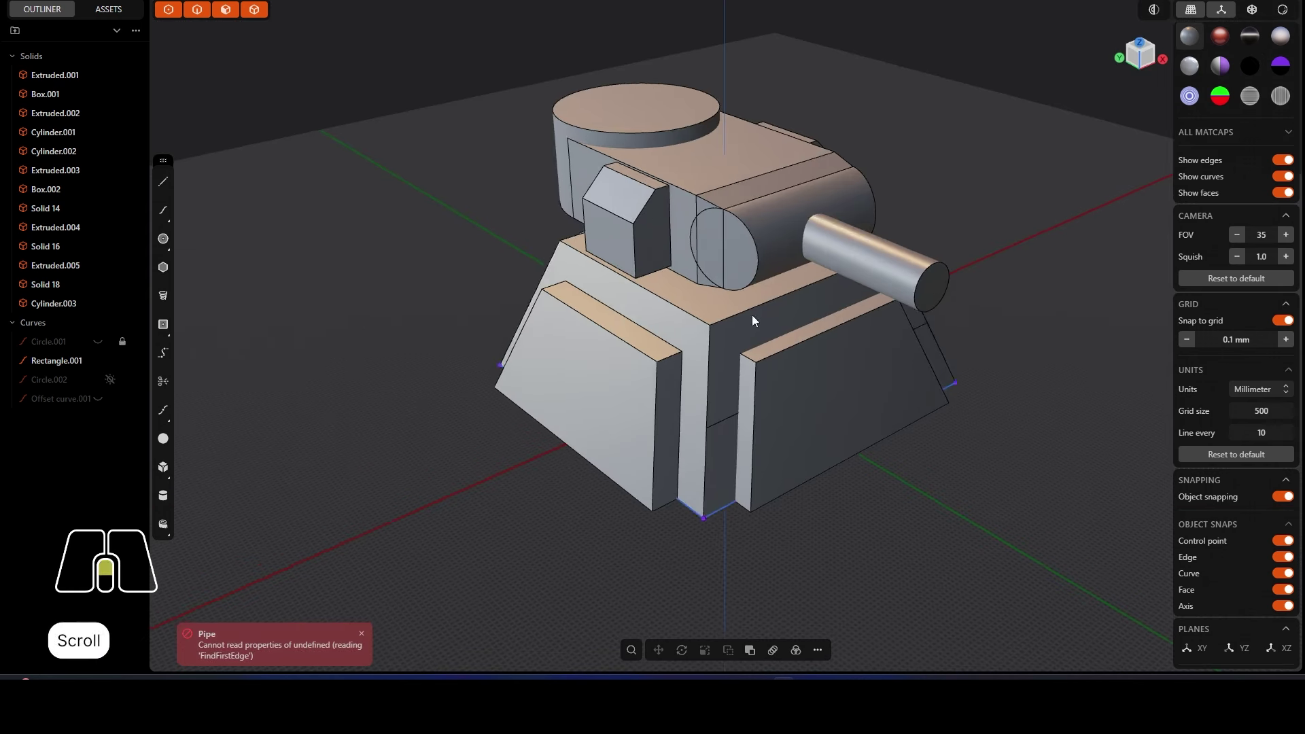
Step: Select all of the turret's solids together with the base rectangle and put them in one group
right_drag(753, 315, 583, 341)
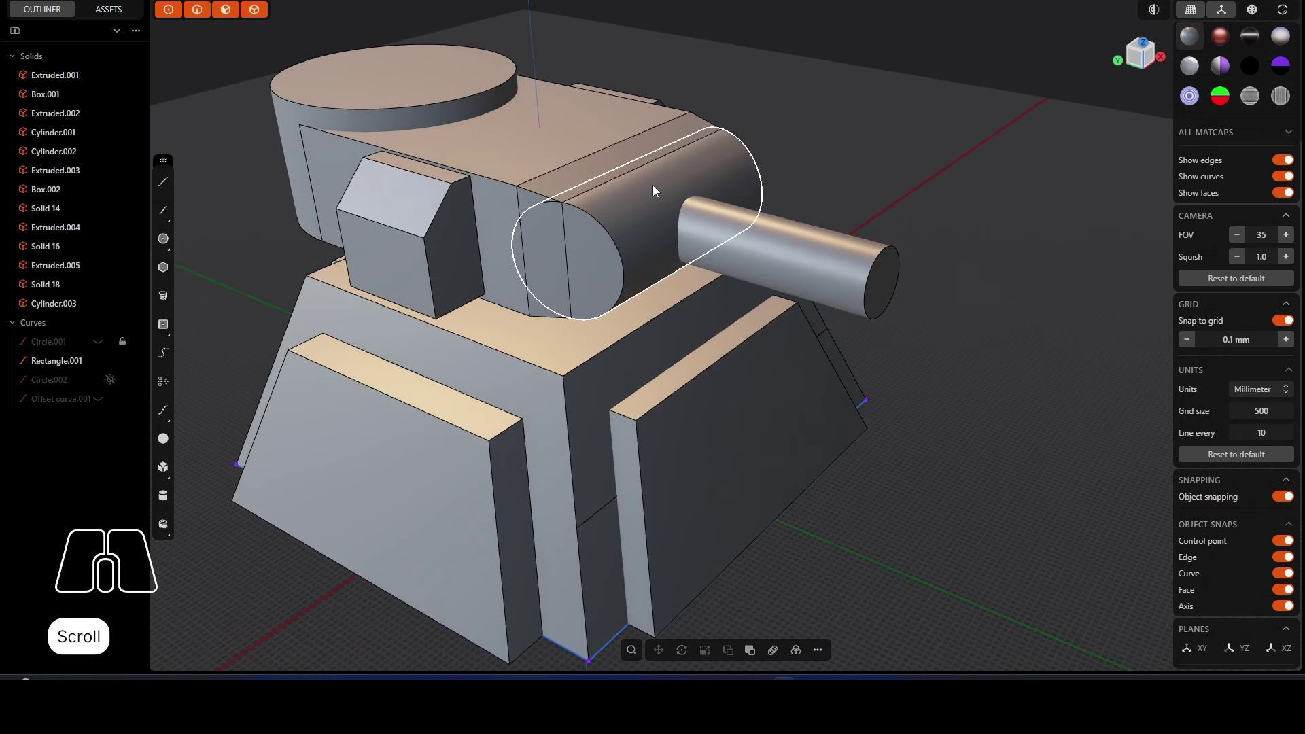
scroll(652, 185, down, 2)
scroll(653, 185, down, 3)
scroll(866, 198, down, 2)
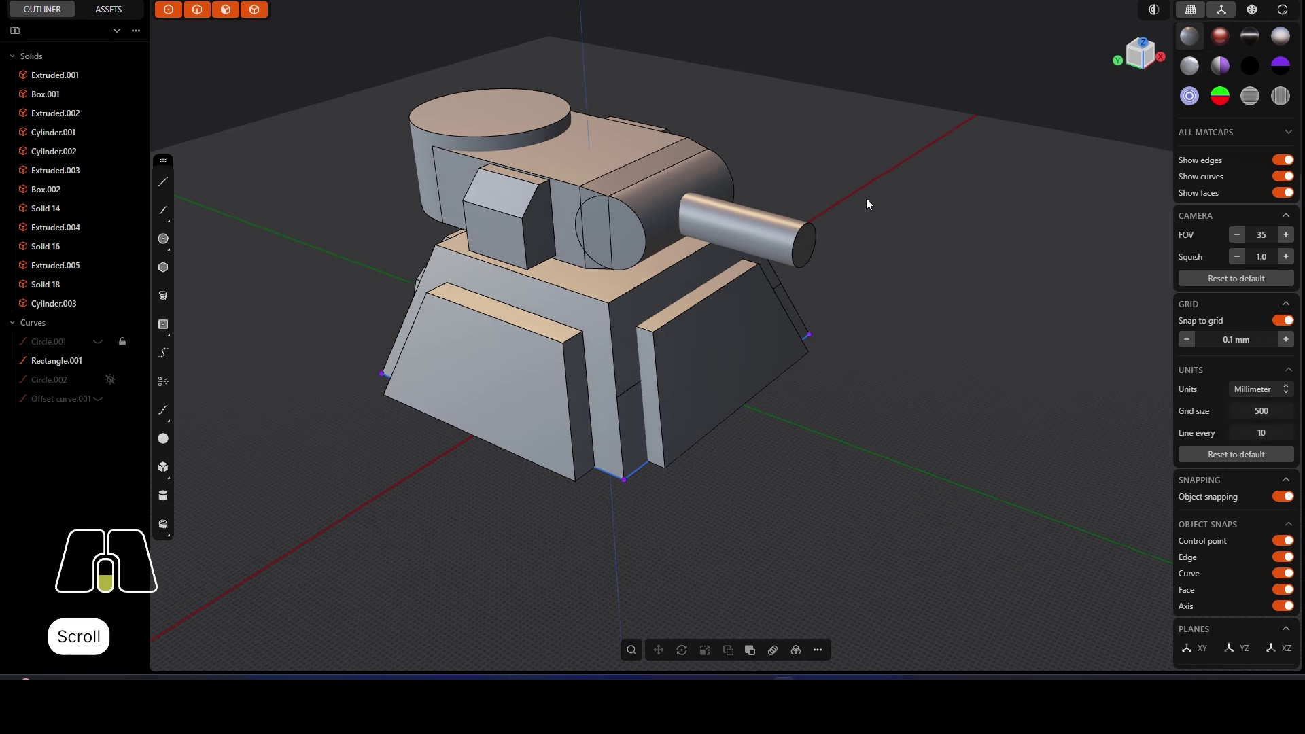
right_drag(866, 197, 936, 291)
middle_drag(937, 296, 1015, 165)
drag(1014, 165, 427, 582)
key(e)
click(15, 30)
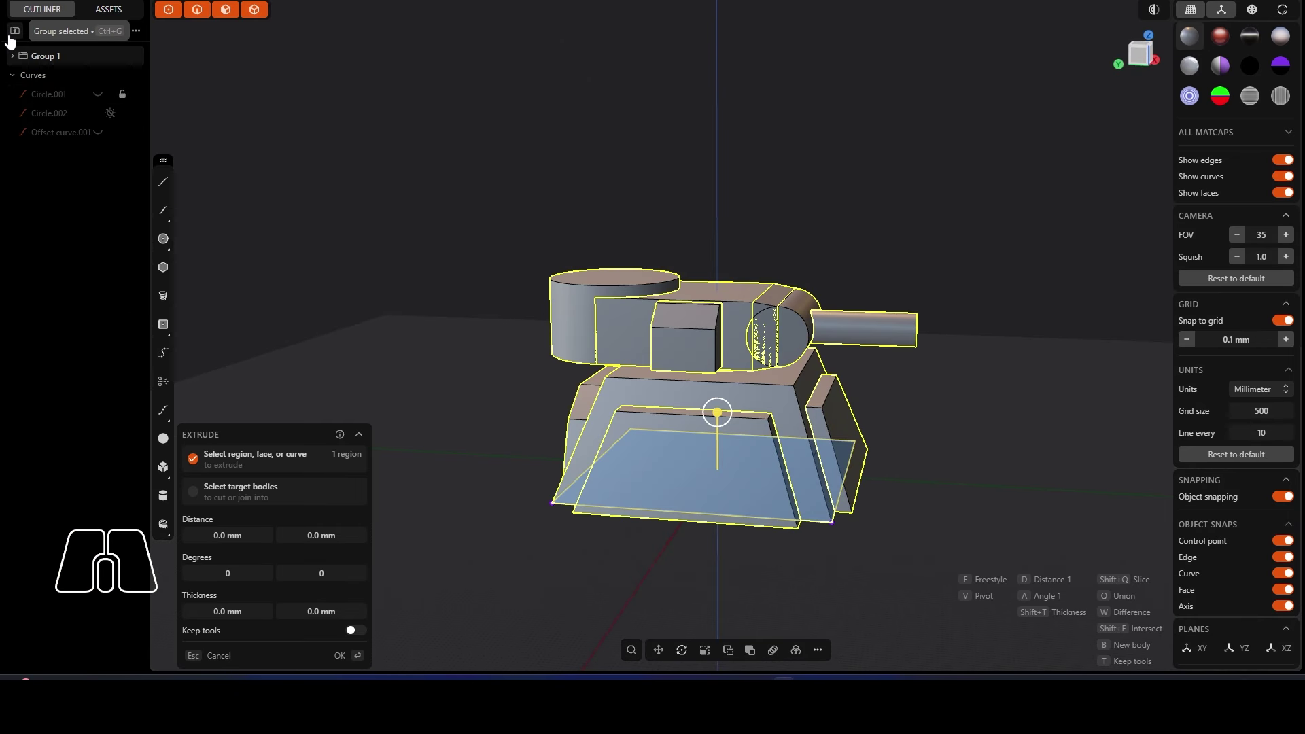
Step: Rename the new group as B_Out
double_click(46, 56)
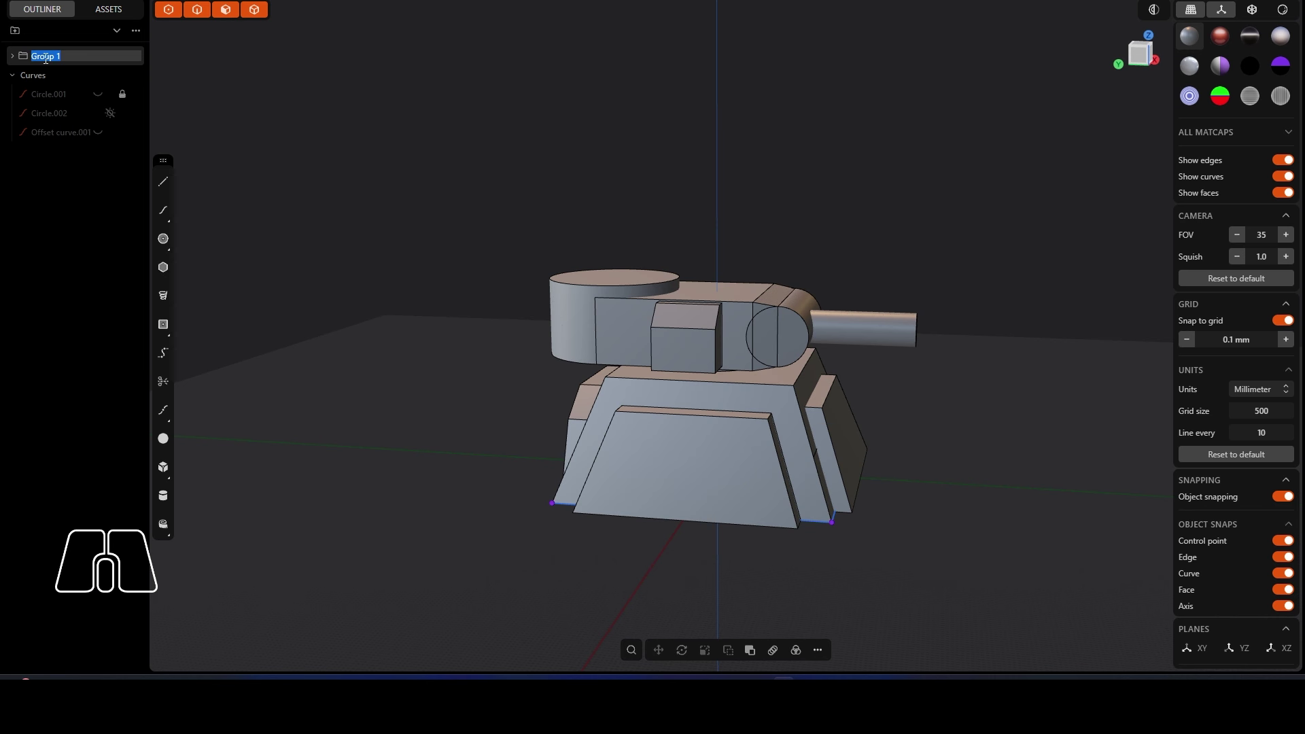
key(Caps_Lock)
text(BG)
key(BackSpace)
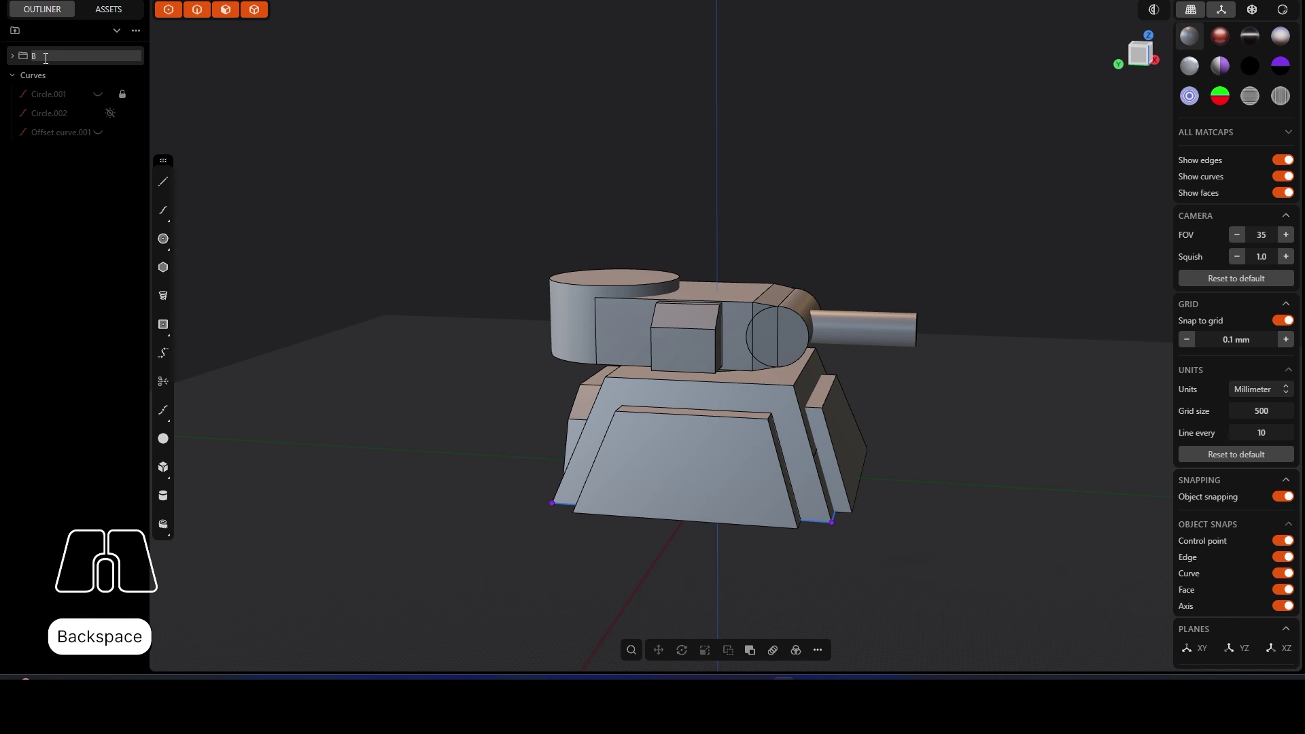
text(U)
key(BackSpace)
key(Caps_Lock)
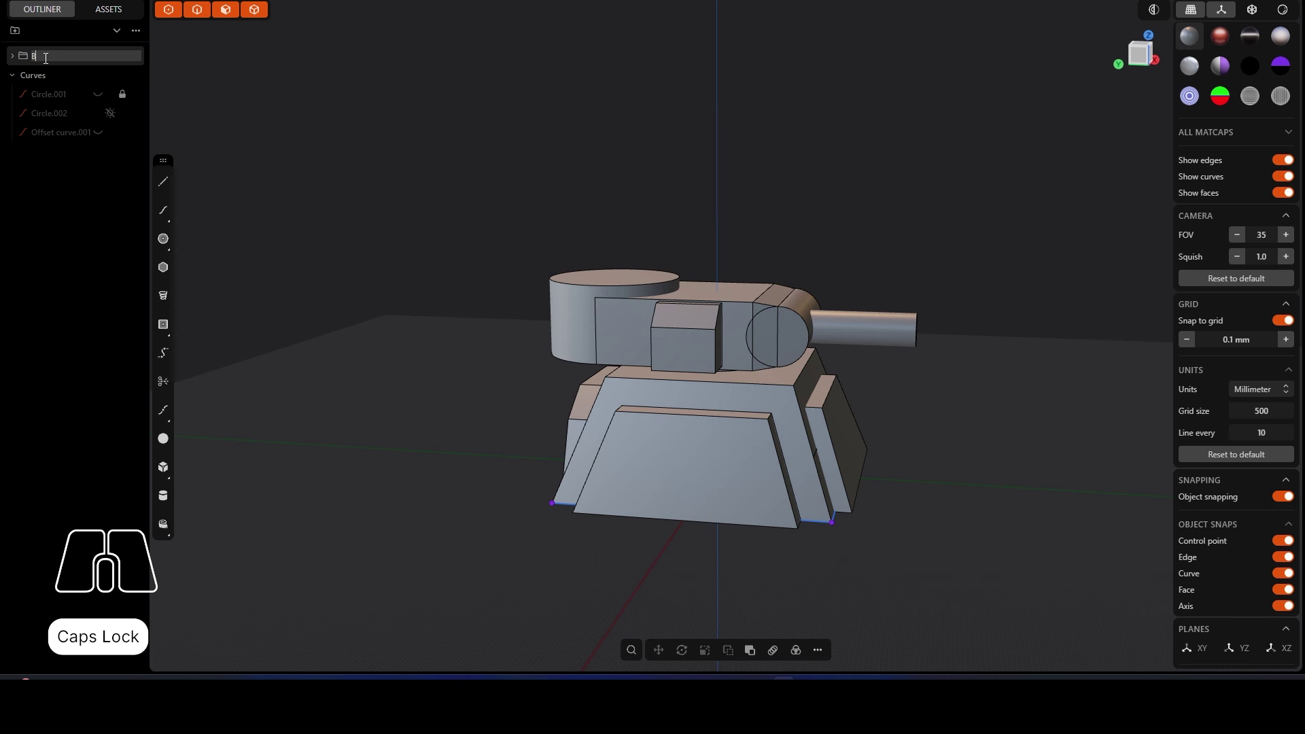
text(_)
key(Caps_Lock)
text(OU)
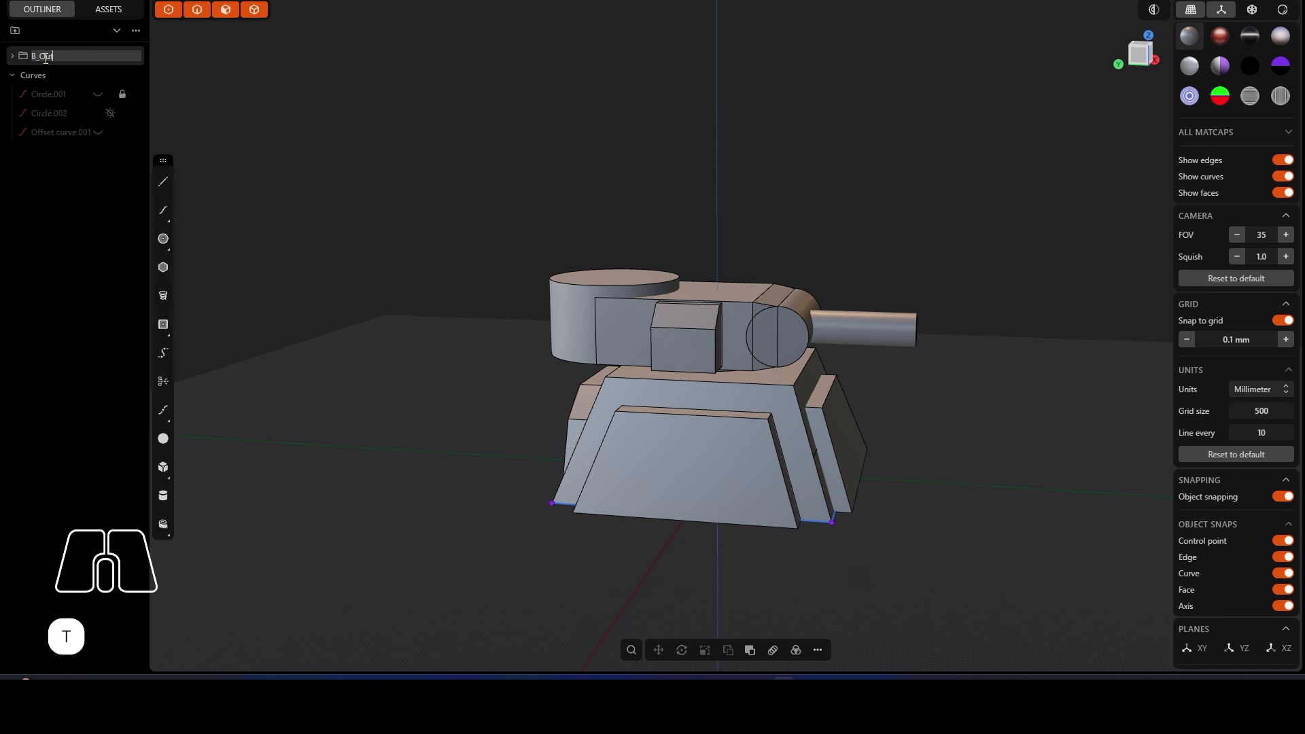
text(t)
key(Return)
Step: Duplicate the whole turret in place and put the copies in a second group
click(787, 510)
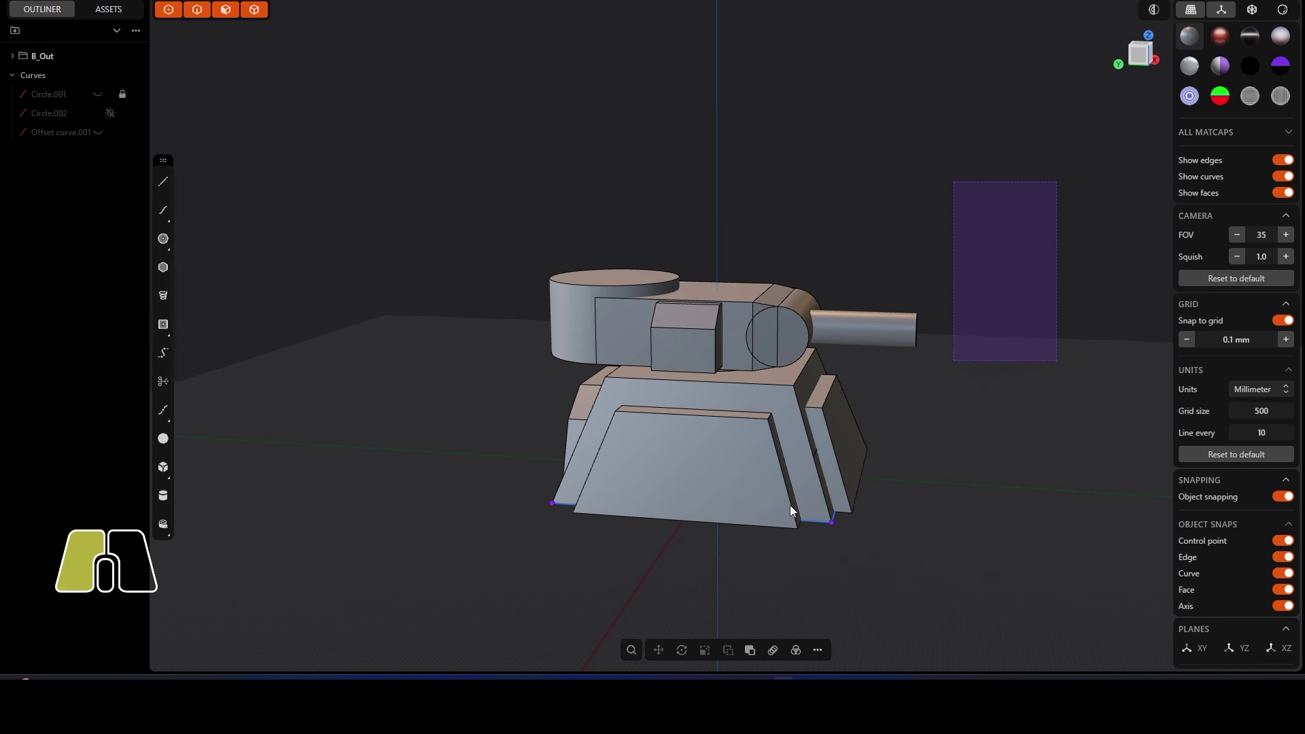
key(x)
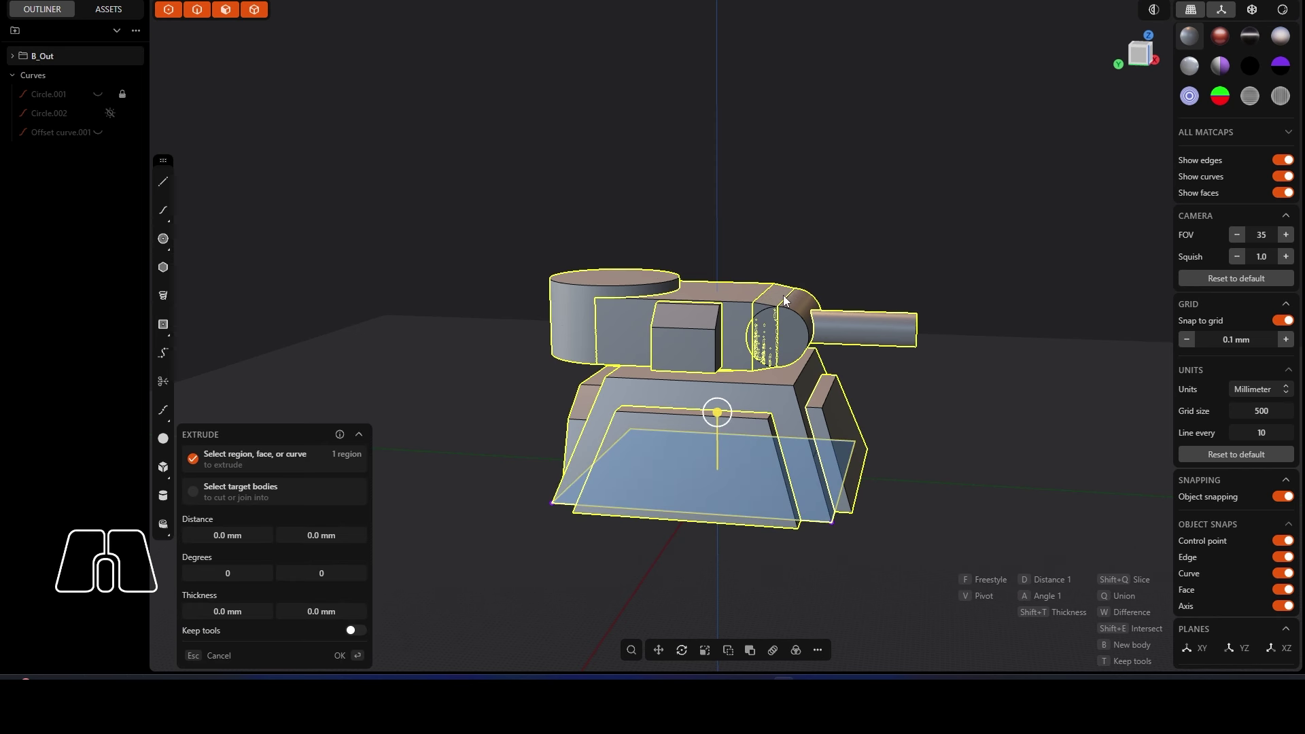
key(ctrl+c)
key(ctrl+v)
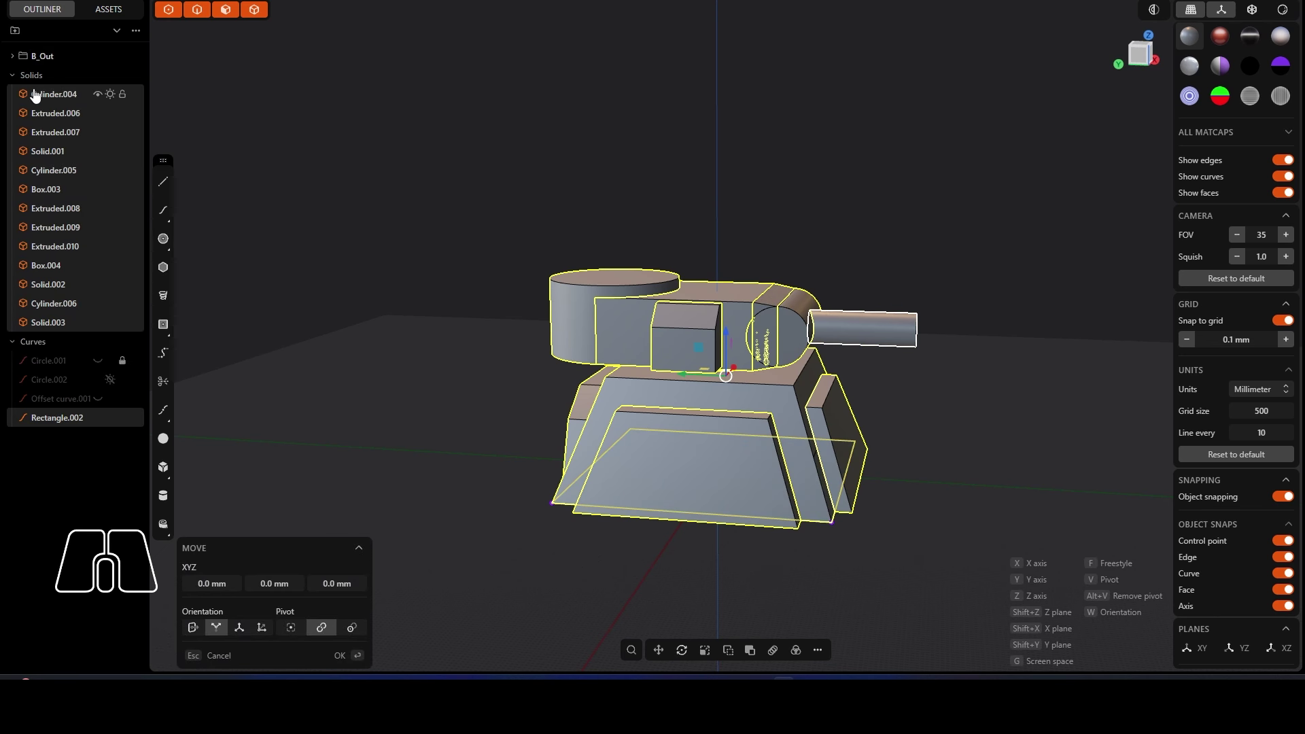
click(15, 32)
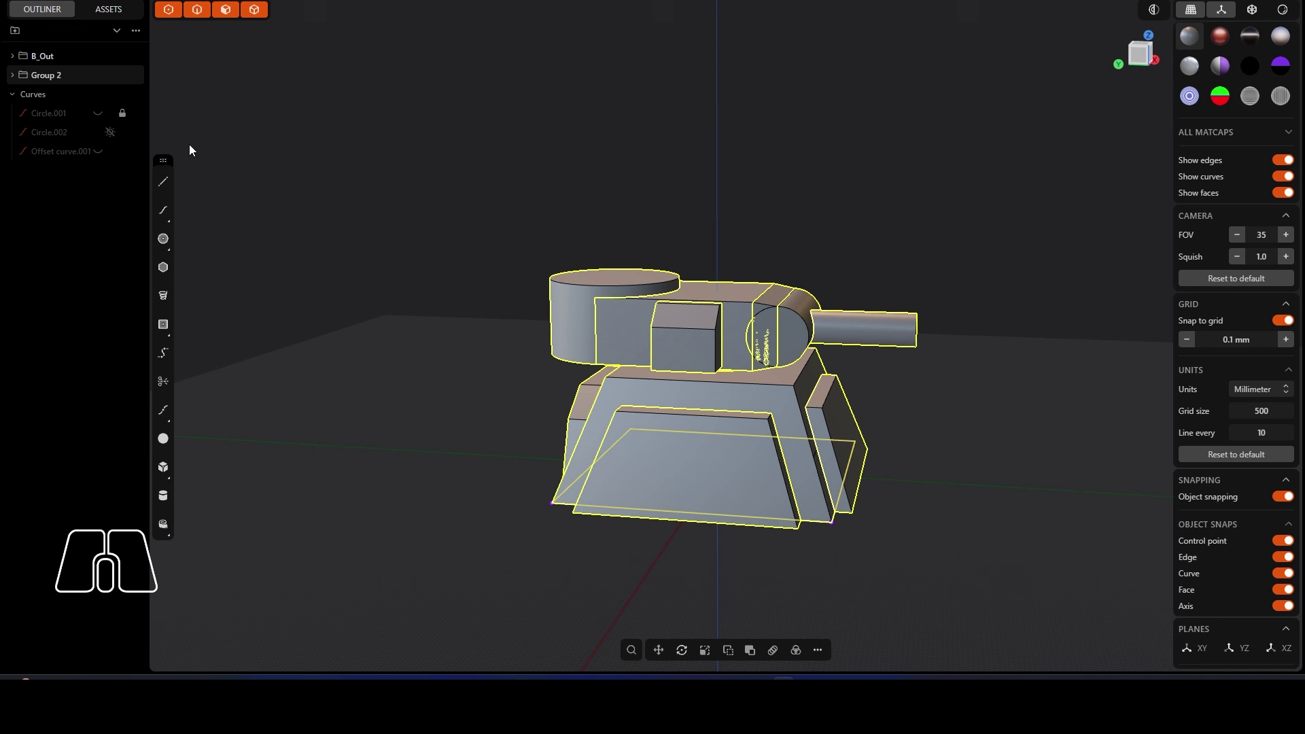
Step: Rename the second group, which holds the duplicated turret, as Detail pass
double_click(48, 75)
key(Caps_Lock)
text(D)
key(Caps_Lock)
text(e)
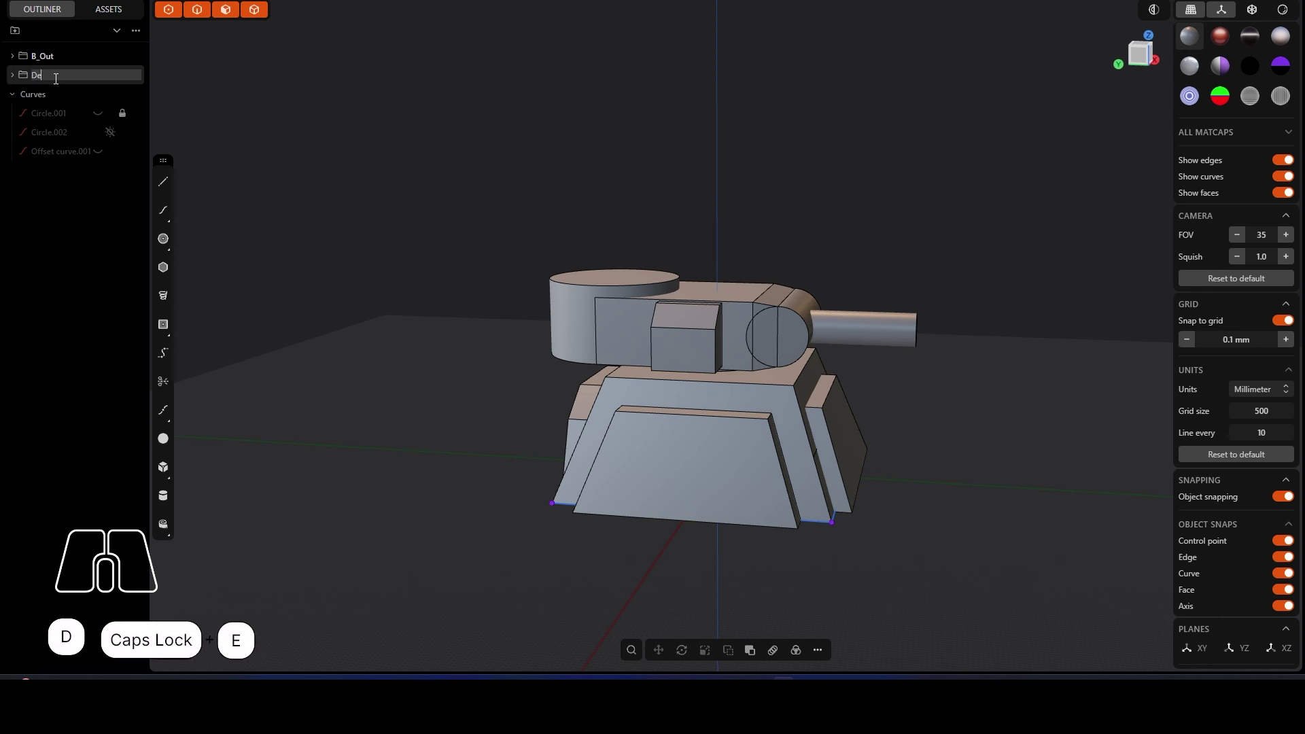
text(tail pass)
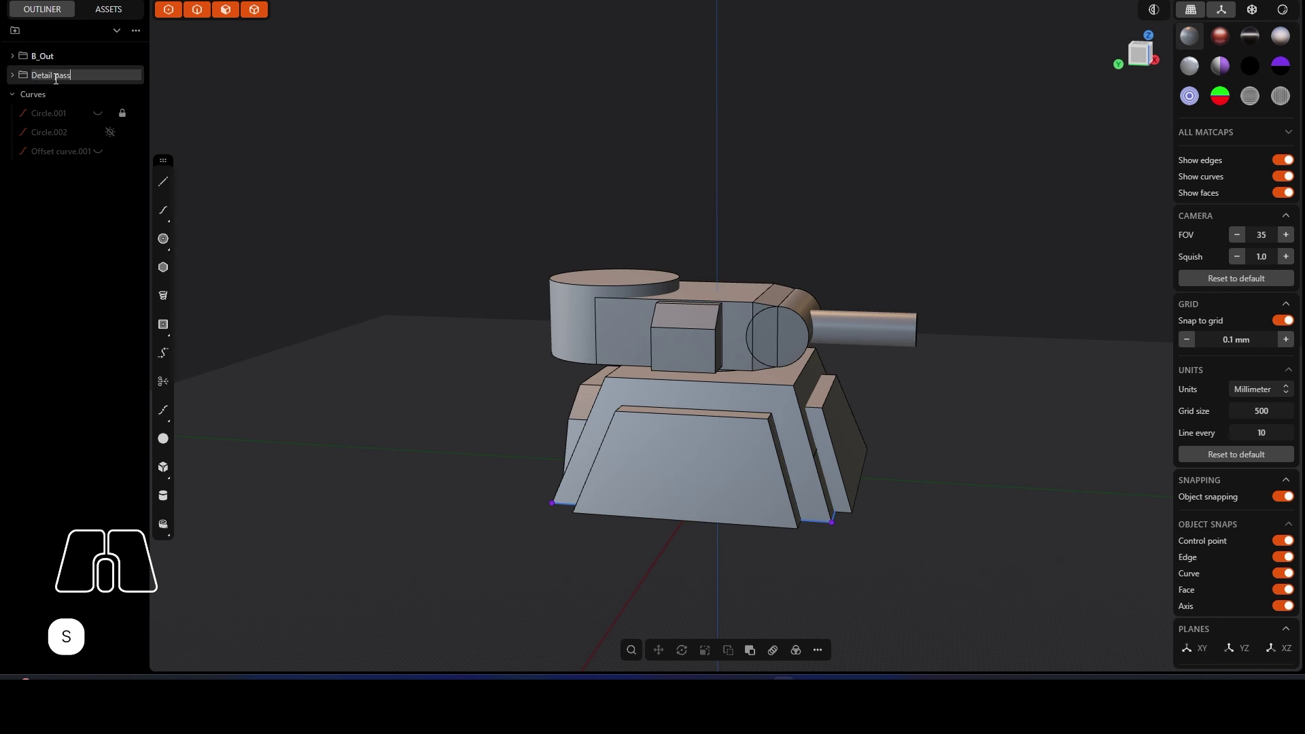
key(Return)
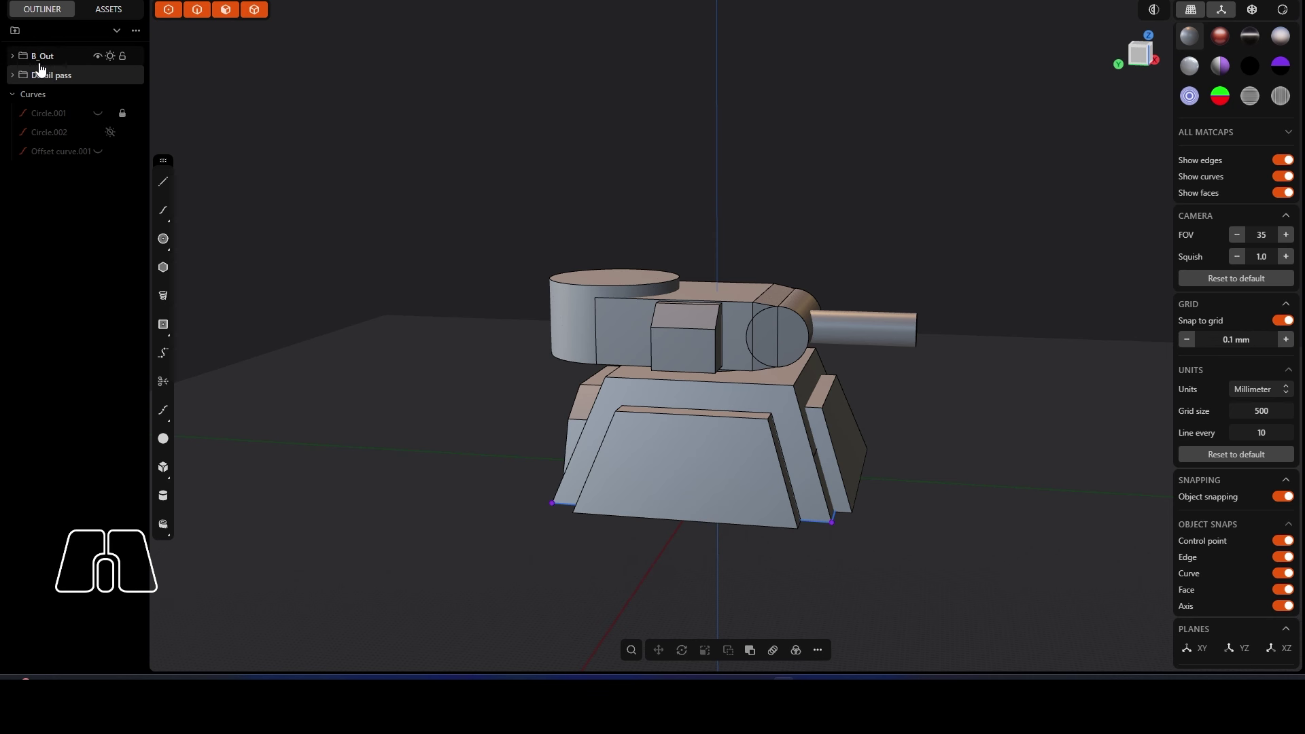
Step: Hide the B_Out group and expand the Detail pass group to list its objects
click(96, 59)
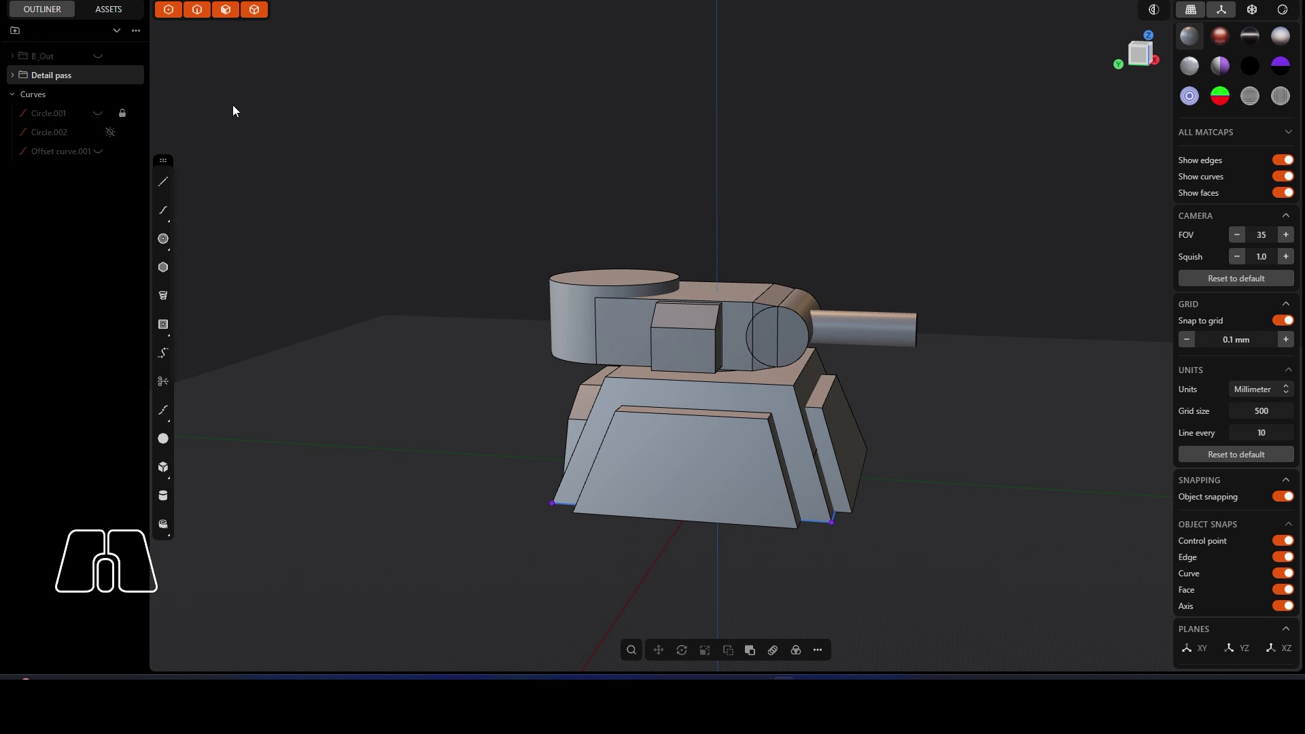
click(400, 185)
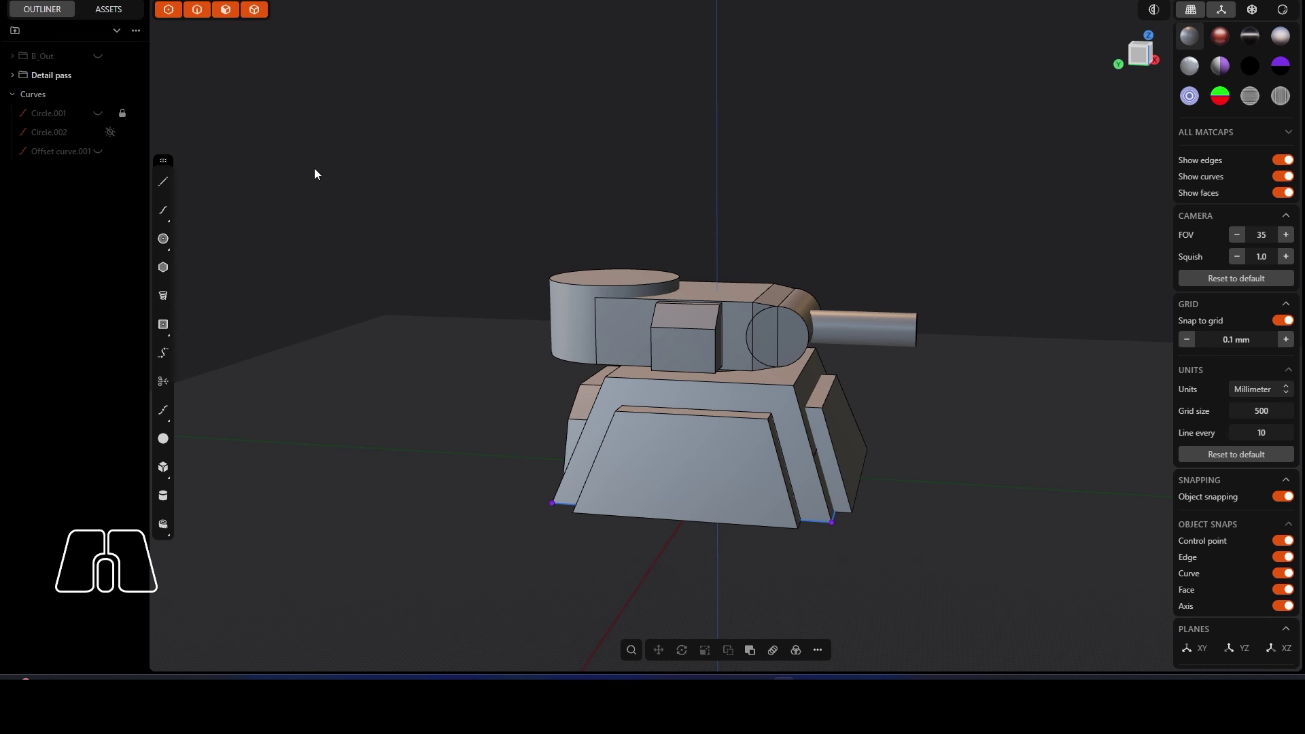
click(12, 75)
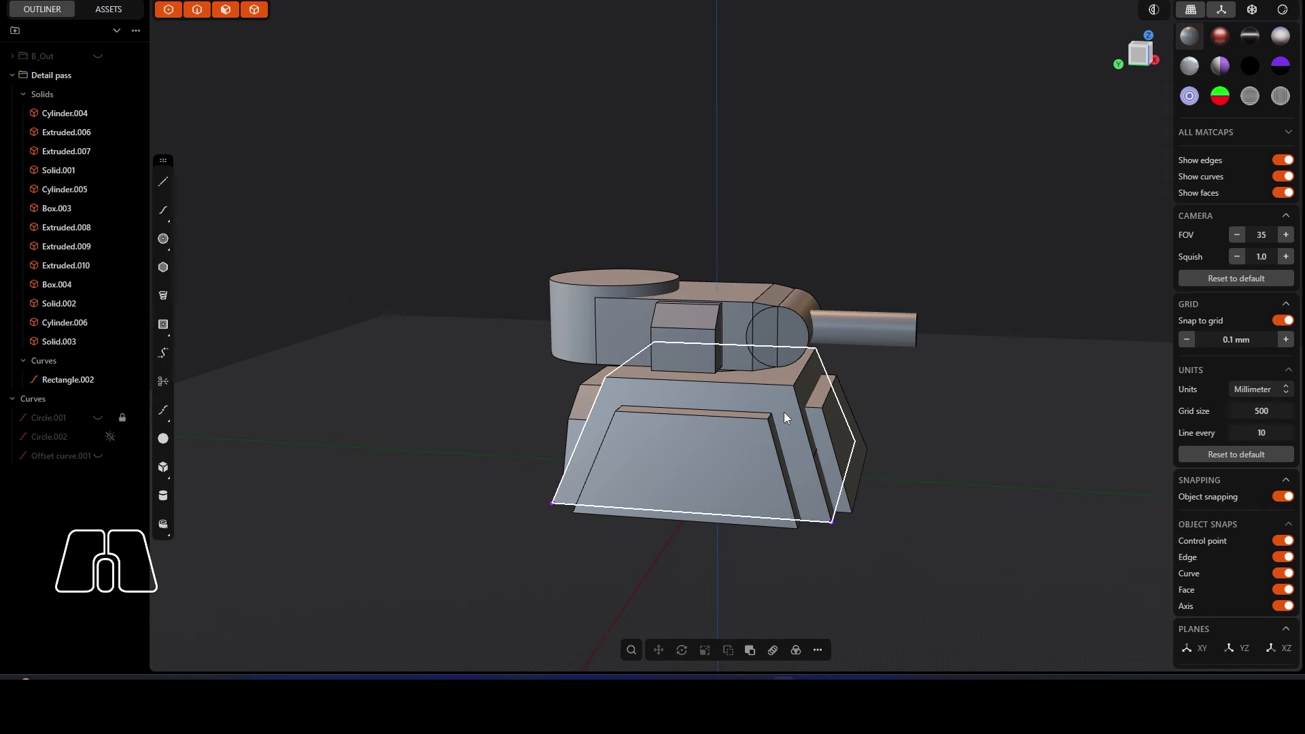
Step: Examine how the rounded nose cylinder and the tapered section overlap in front of the box body
scroll(784, 412, up, 5)
middle_drag(782, 412, 773, 279)
scroll(773, 278, down, 3)
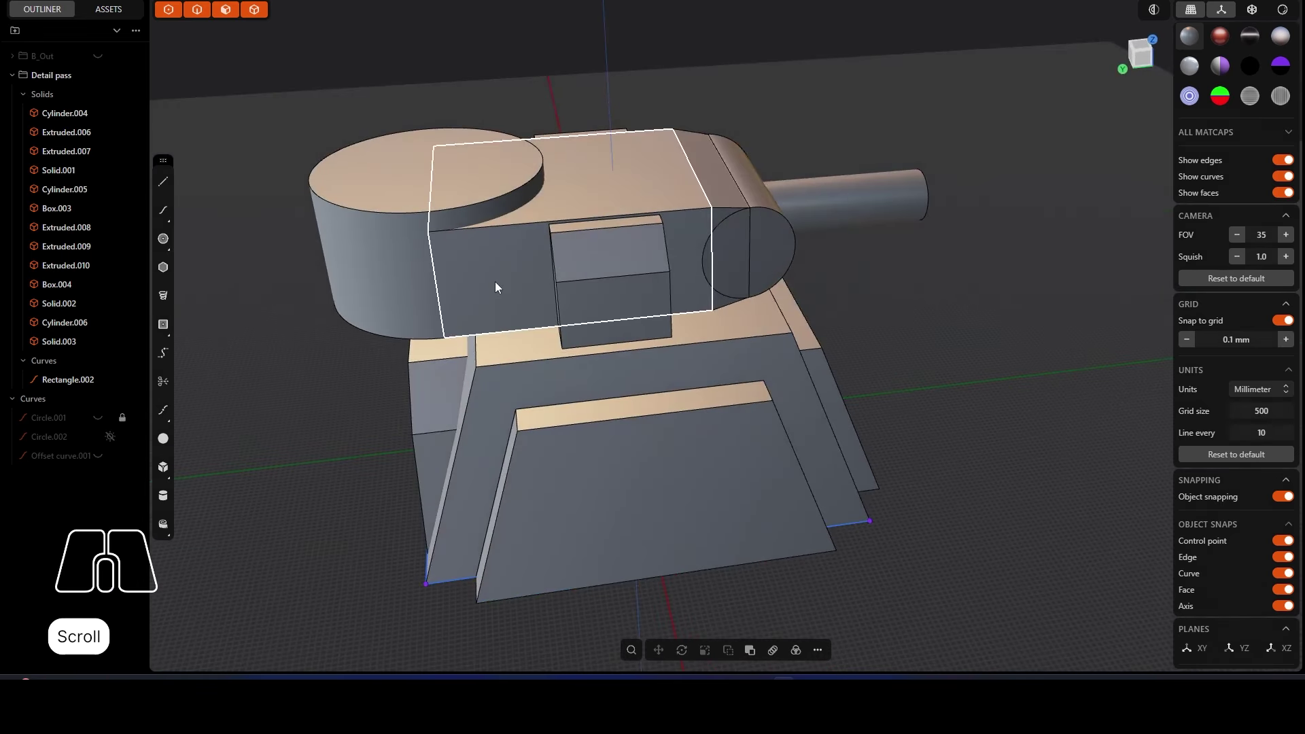
right_drag(498, 285, 705, 248)
scroll(705, 249, up, 2)
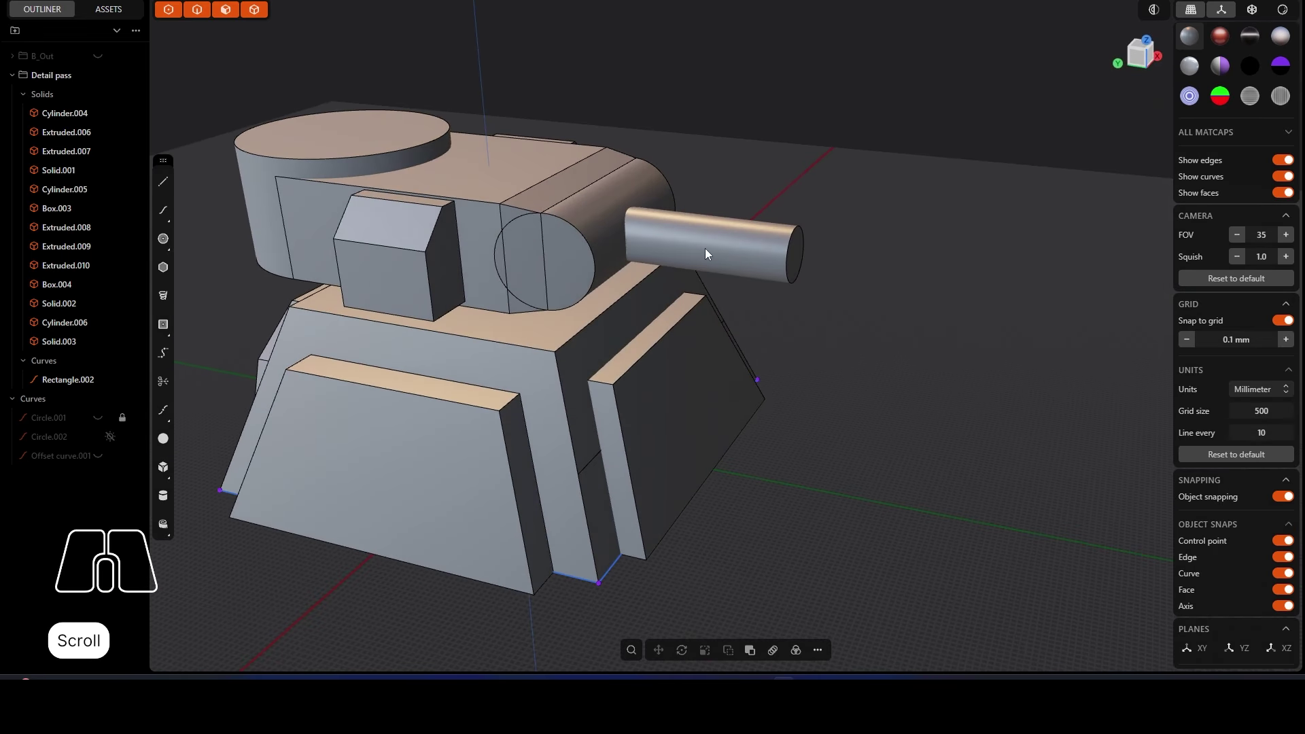
scroll(550, 230, up, 4)
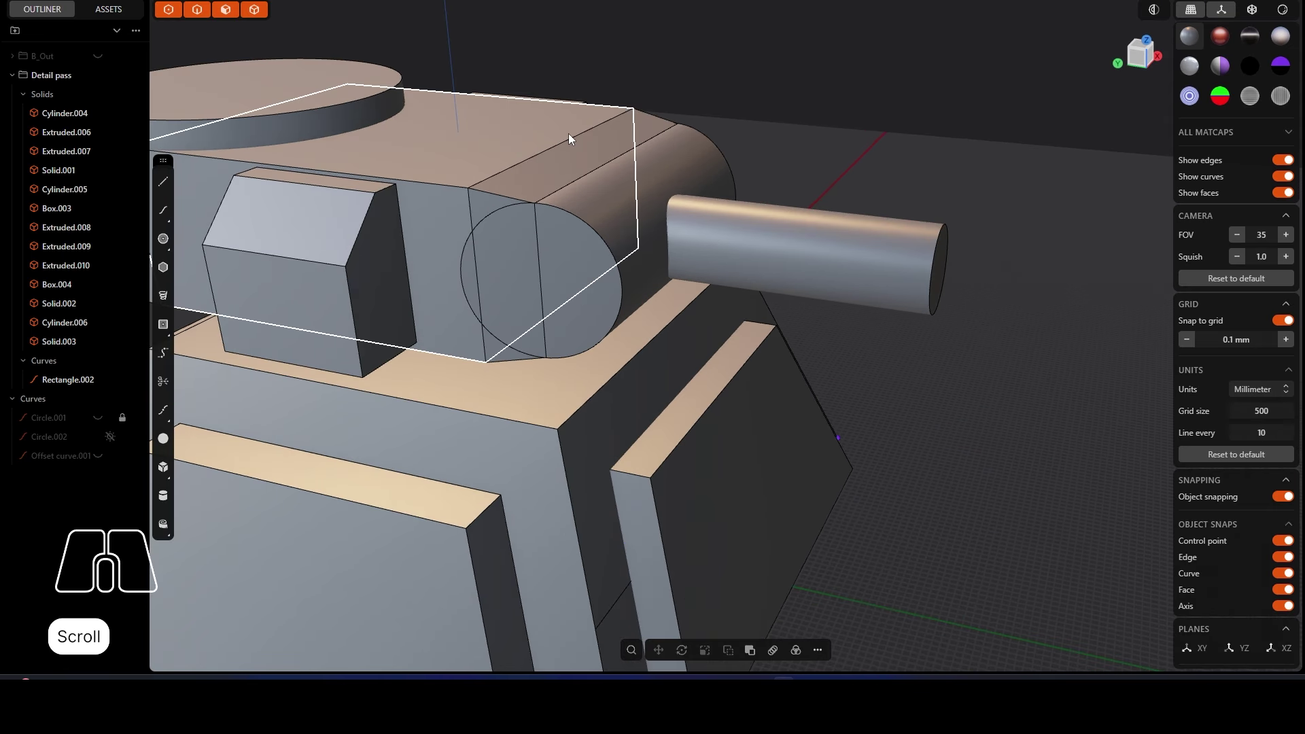
click(612, 226)
middle_drag(612, 227, 636, 195)
key(c)
key(Escape)
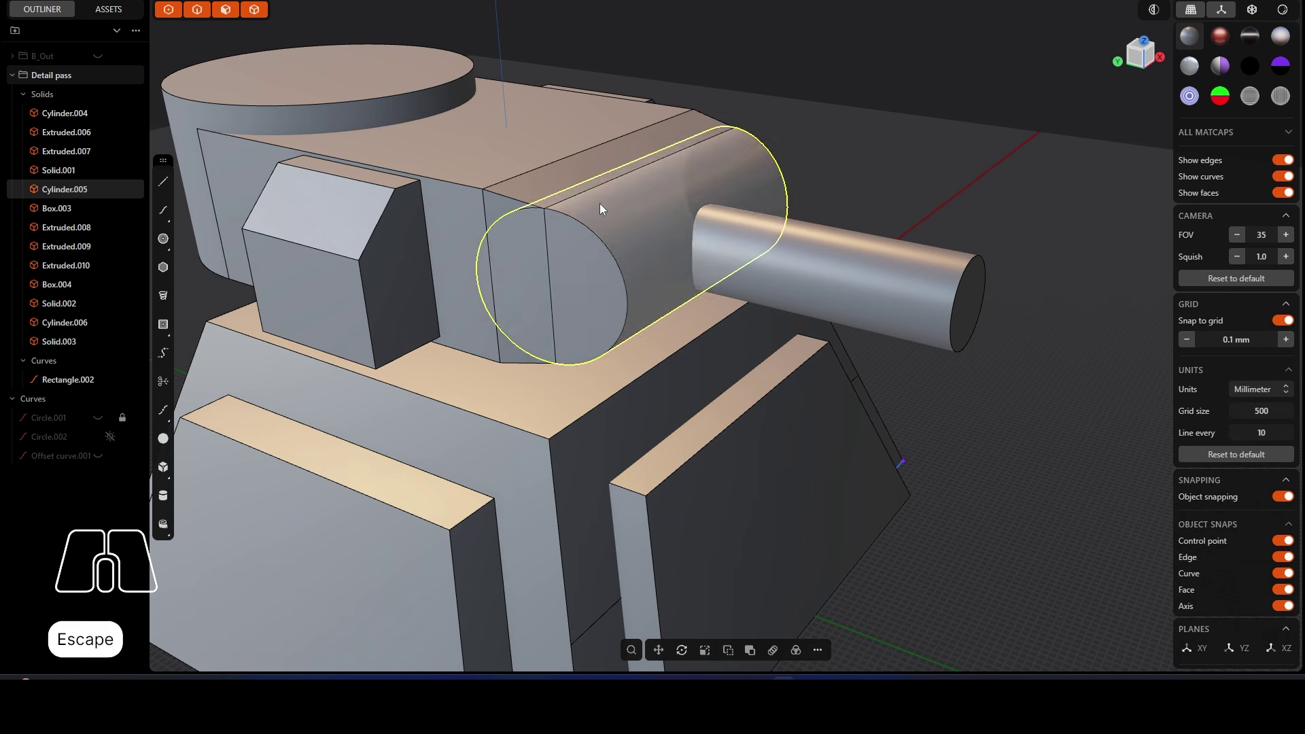
click(593, 204)
scroll(599, 240, up, 4)
middle_drag(577, 243, 606, 237)
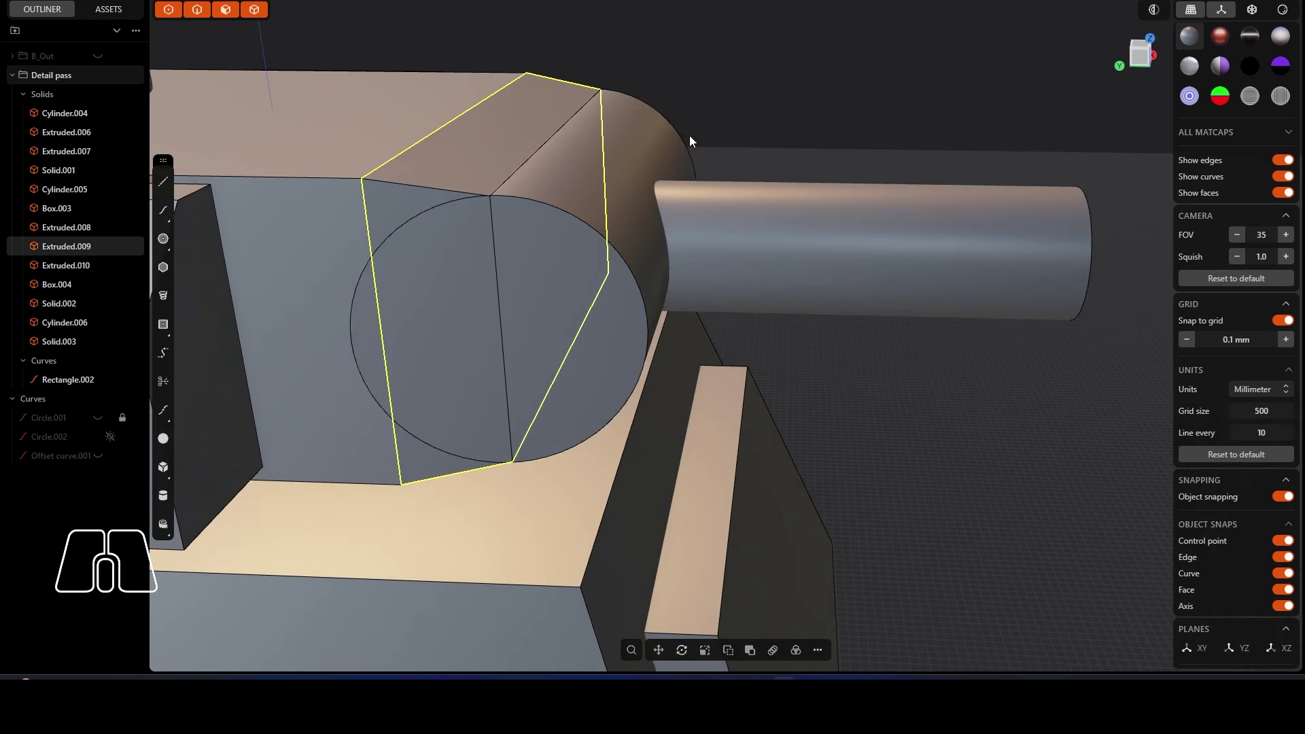
click(689, 136)
click(491, 153)
click(491, 153)
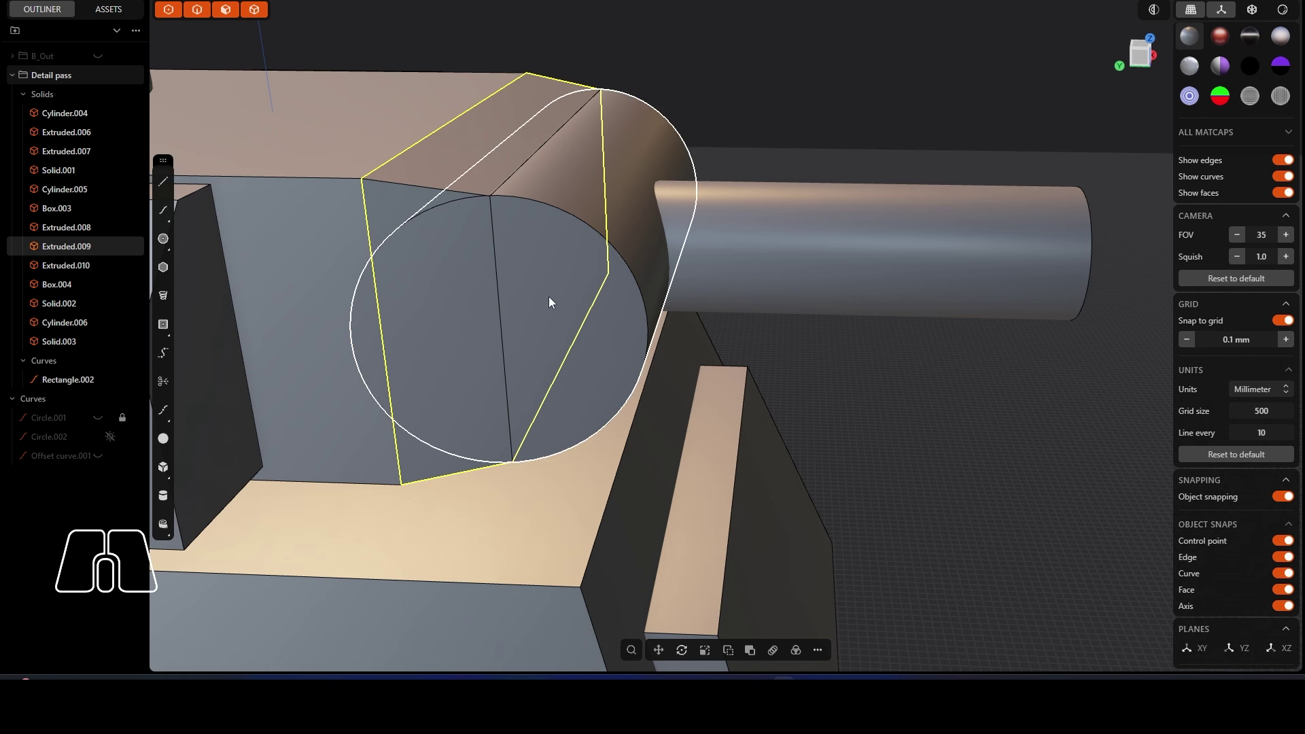
Step: Try moving the nose cylinder away from the box body, and undo the move
scroll(573, 286, up, 2)
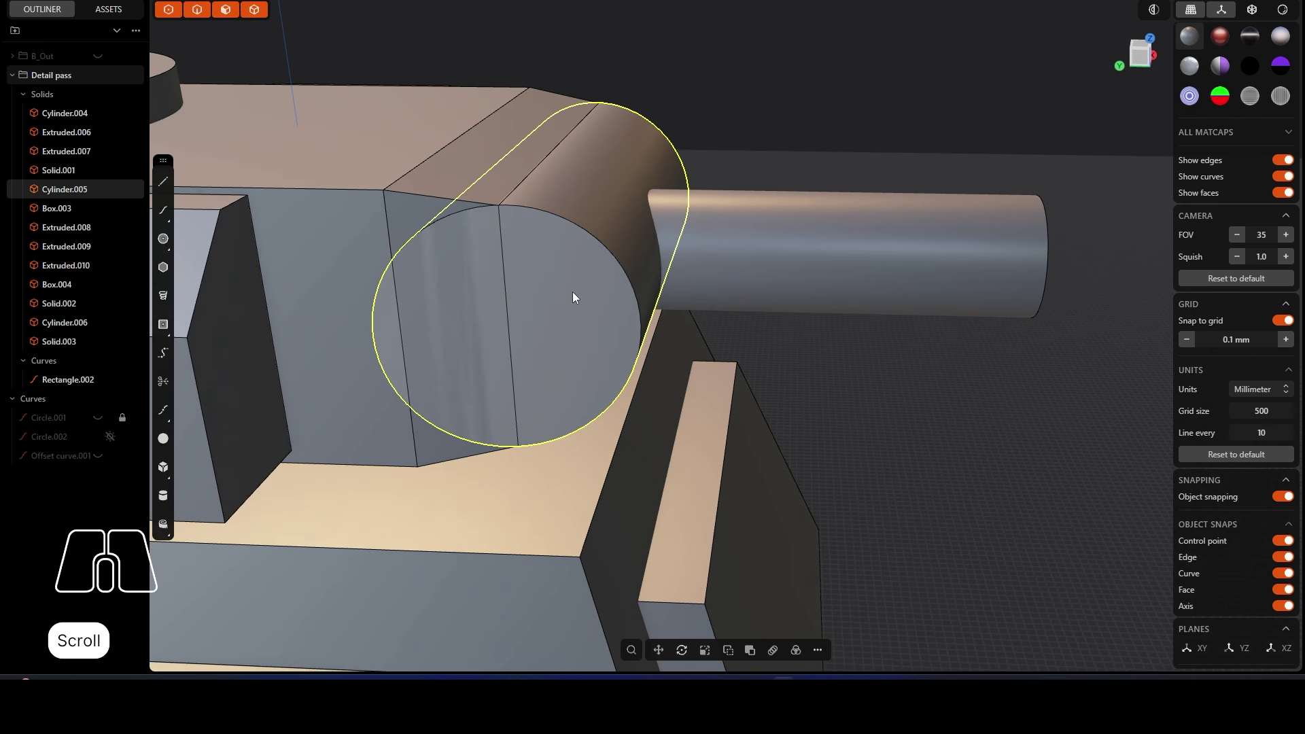
key(g)
drag(543, 246, 754, 249)
key(ctrl+z)
middle_drag(740, 268, 557, 316)
right_drag(557, 316, 772, 224)
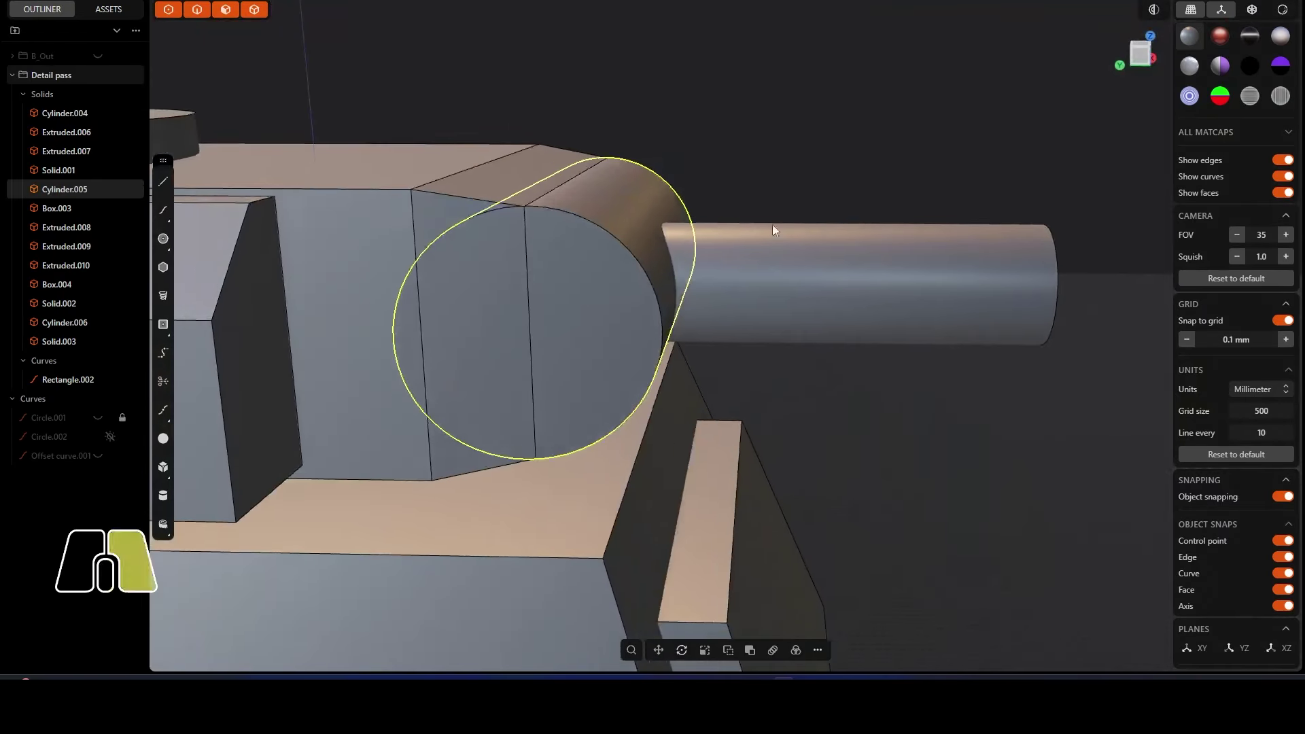
Step: Try a Boolean union of the box body and the tapered section in front of it, with Keep tools on
click(421, 196)
key(shift+minus)
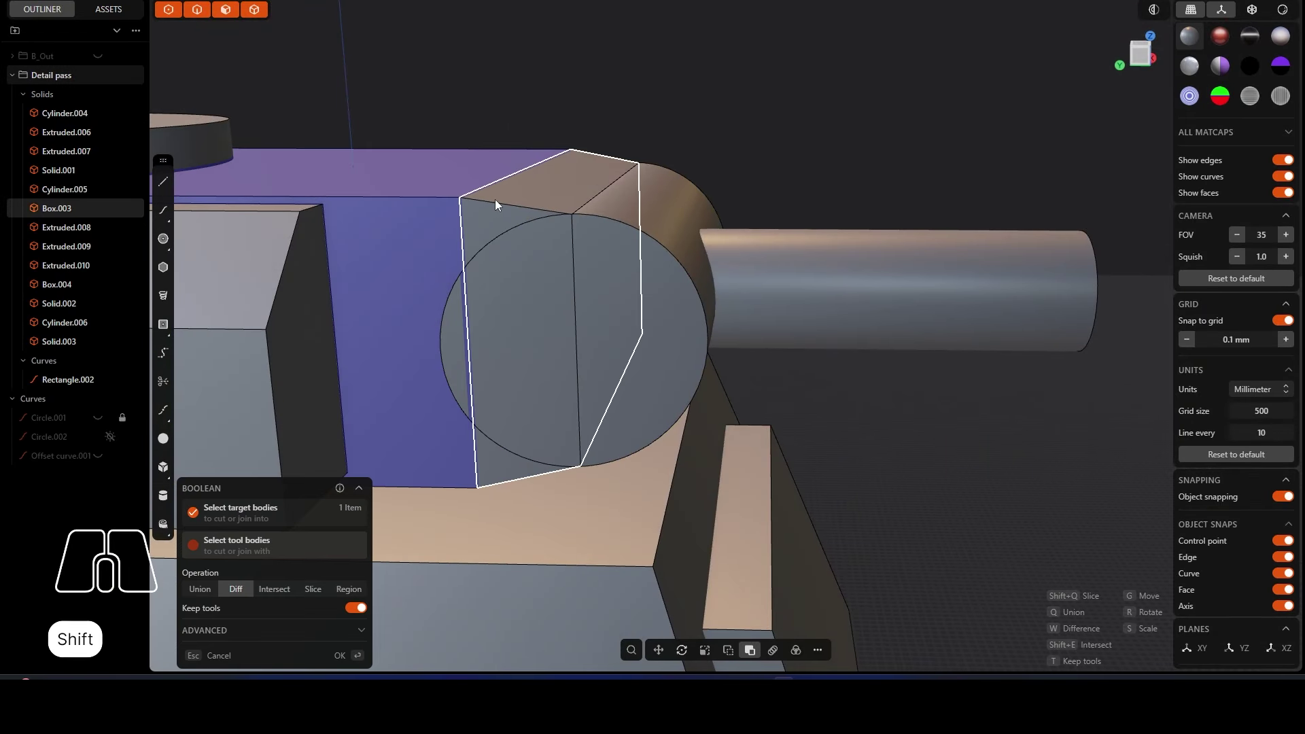
click(496, 202)
click(194, 590)
click(352, 655)
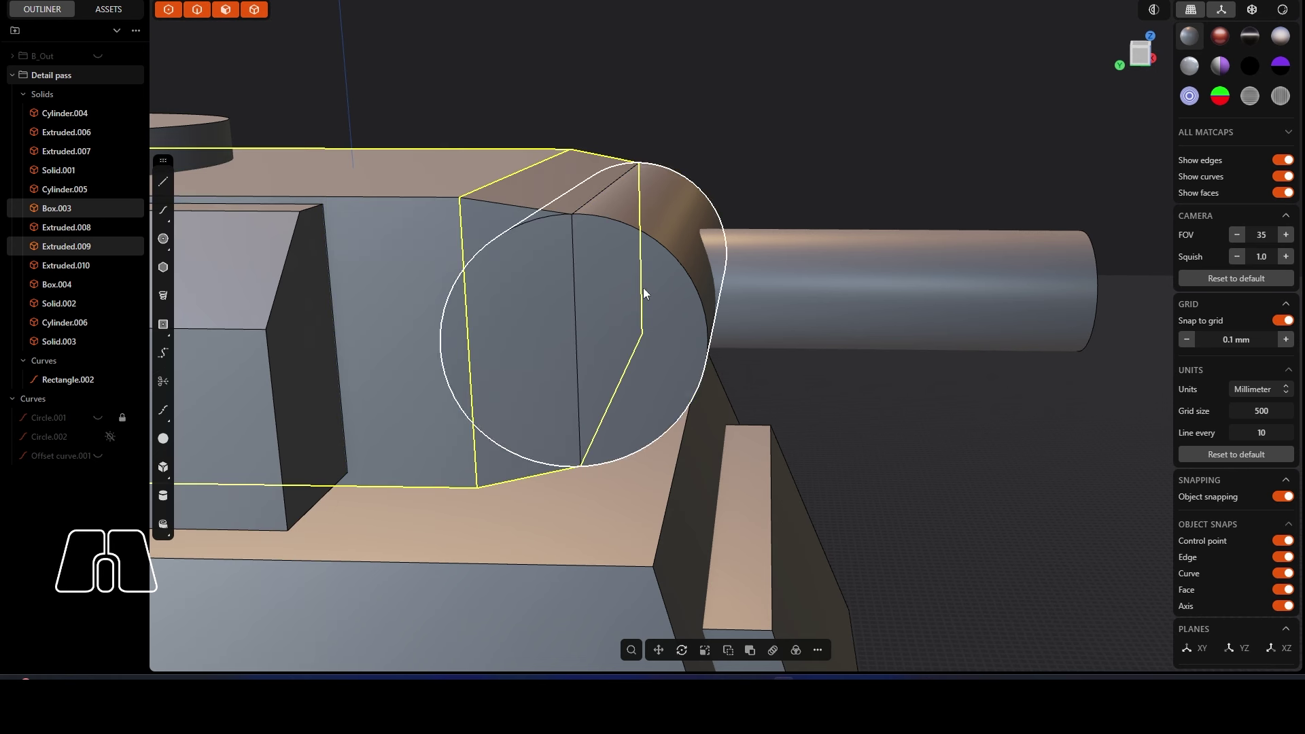
Step: Try uniting the box body with the nose cylinder while keeping the tools, and undo the union
click(749, 144)
click(501, 216)
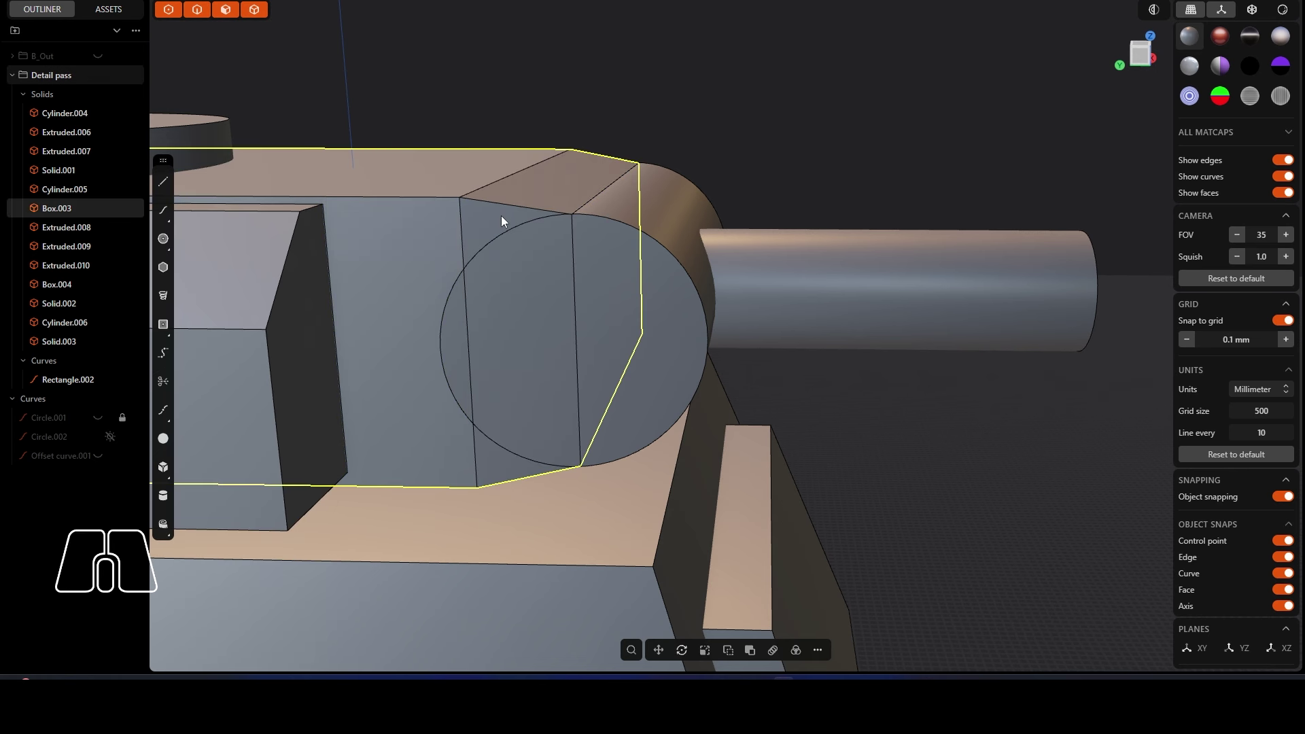
key(shift+minus)
click(597, 254)
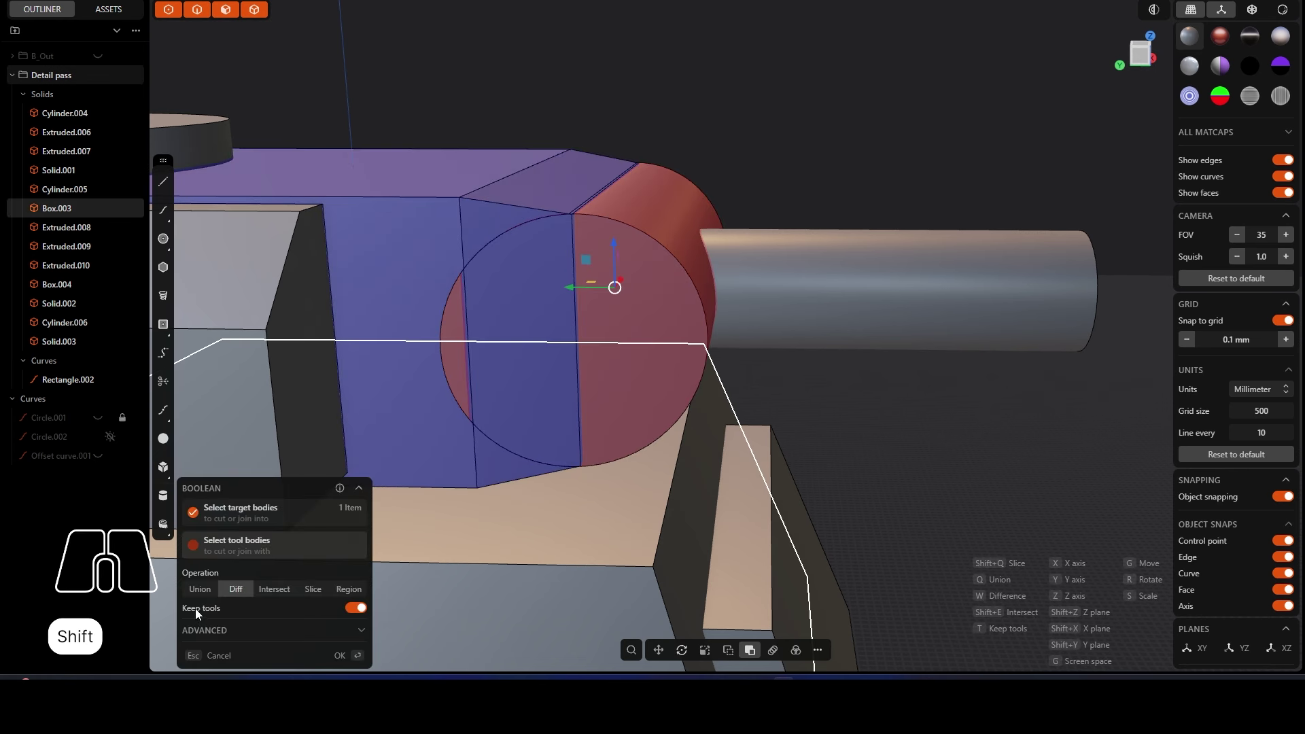
click(344, 657)
middle_drag(344, 657, 436, 378)
click(1026, 111)
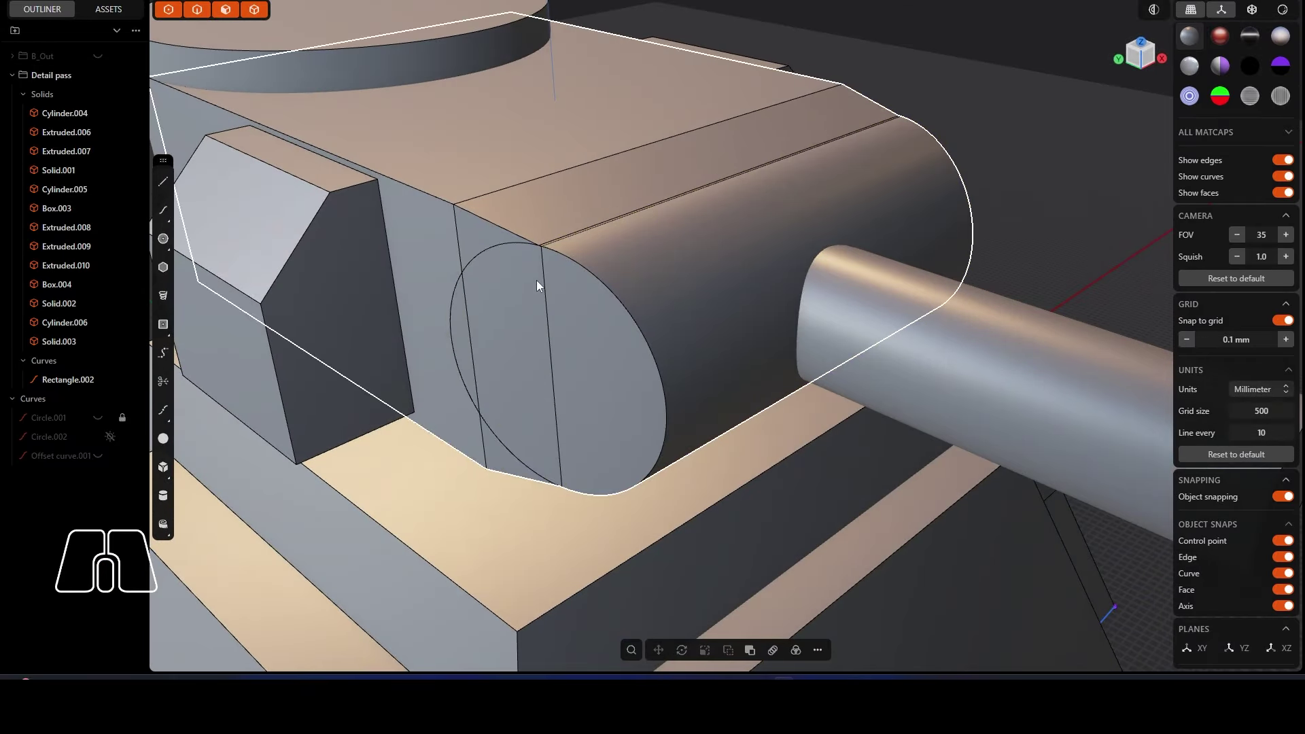
key(ctrl+z)
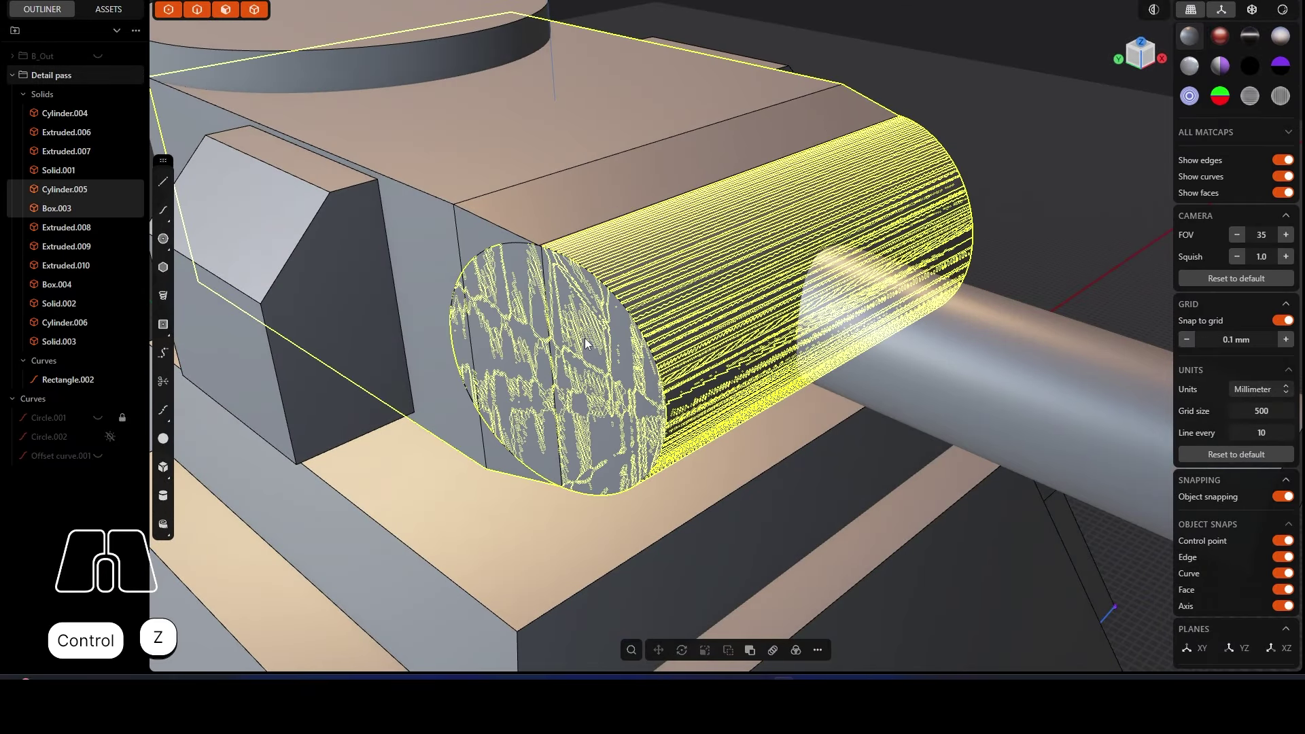
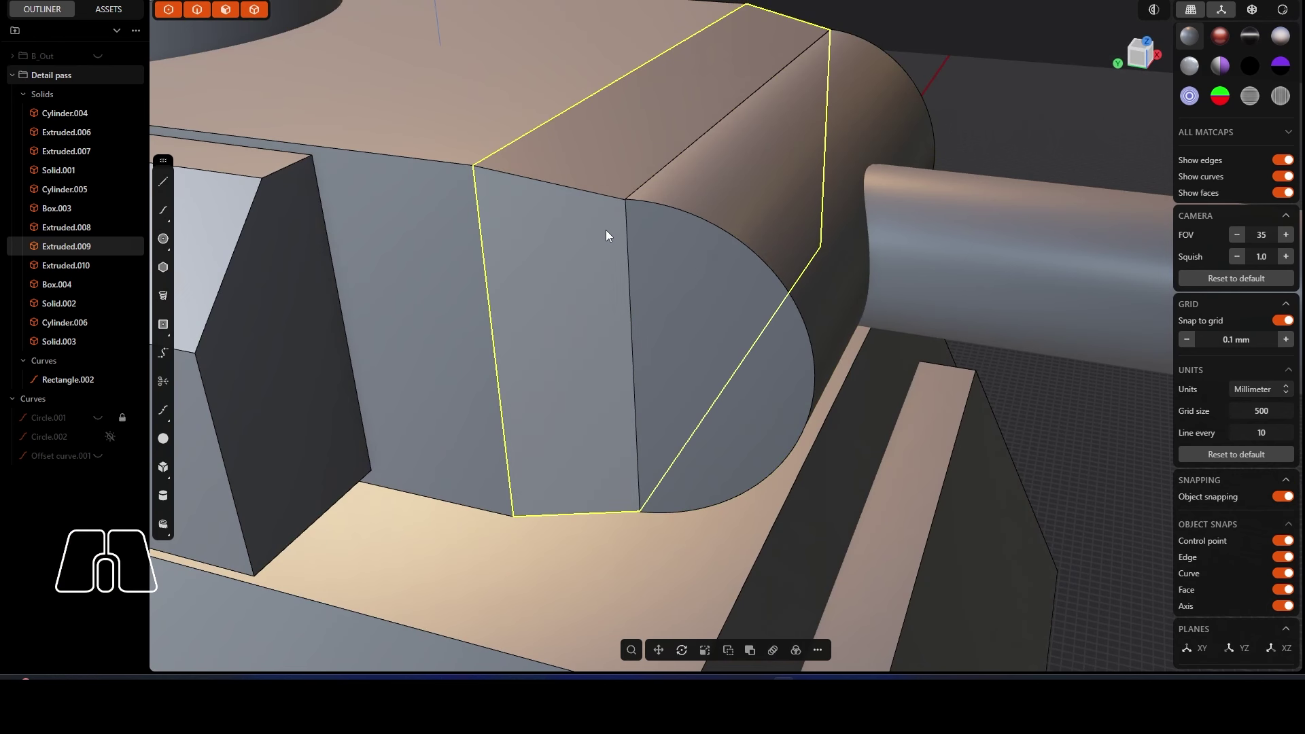
Step: Isolate the tapered section, push its nose-side face inward by about 1.4 mm, and exit isolation
key(period)
click(707, 232)
drag(746, 227, 720, 226)
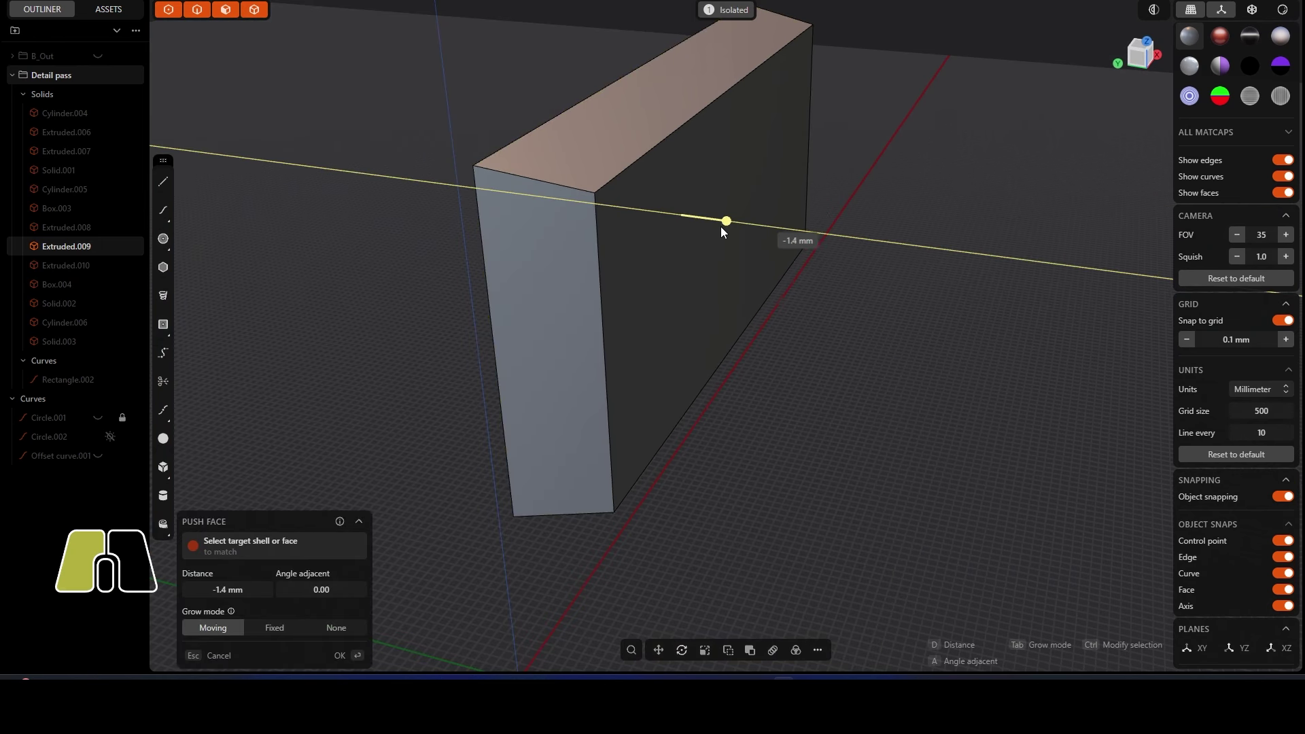
key(Return)
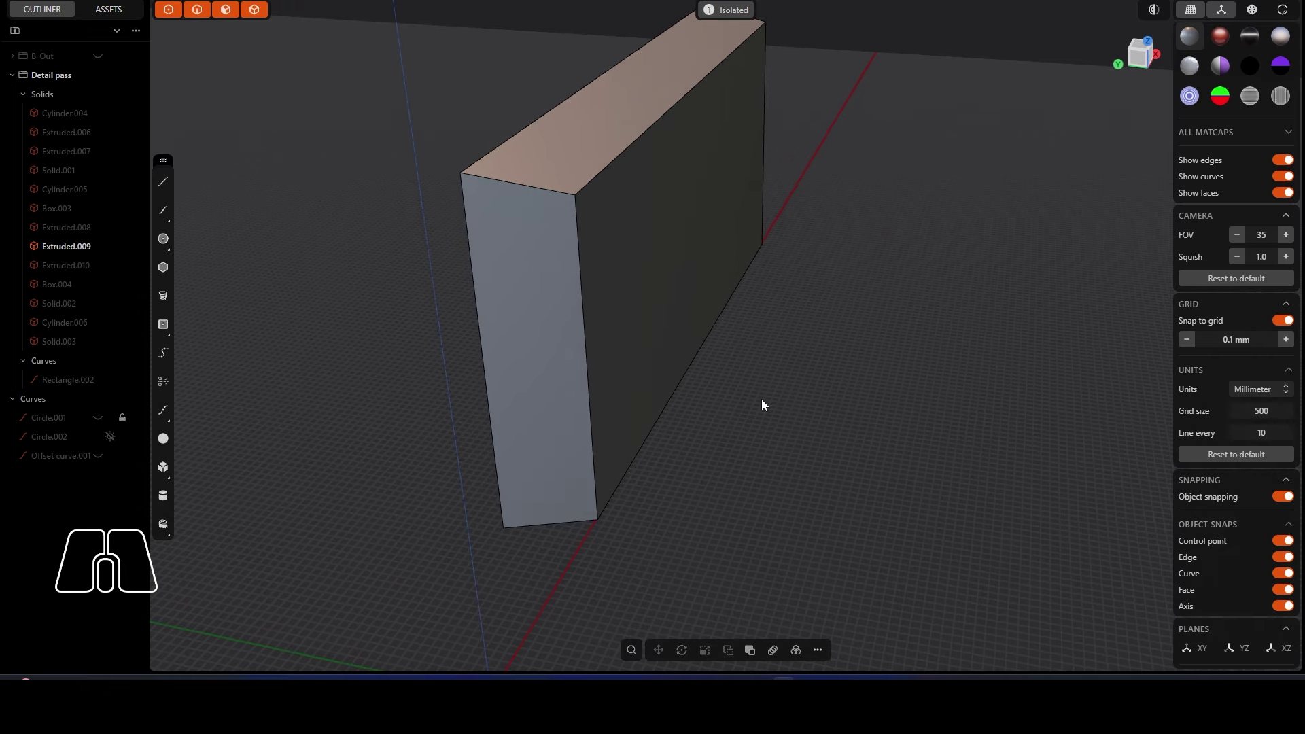
key(period)
Step: Try extending the rounded nose's flat back face toward the tapered section, and undo the push
click(618, 283)
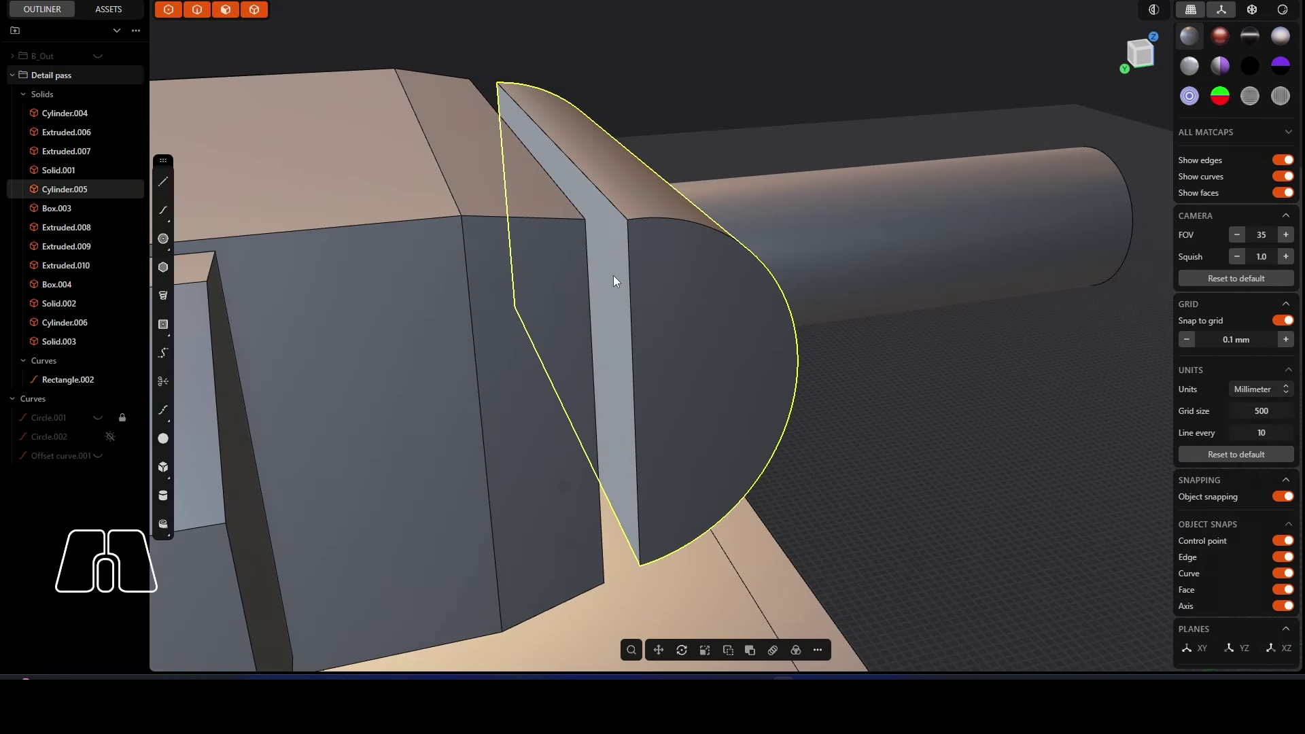
click(613, 275)
middle_drag(613, 276, 583, 279)
drag(583, 279, 622, 278)
mouse_move(676, 291)
middle_down()
mouse_move(654, 296)
mouse_move(668, 276)
middle_up()
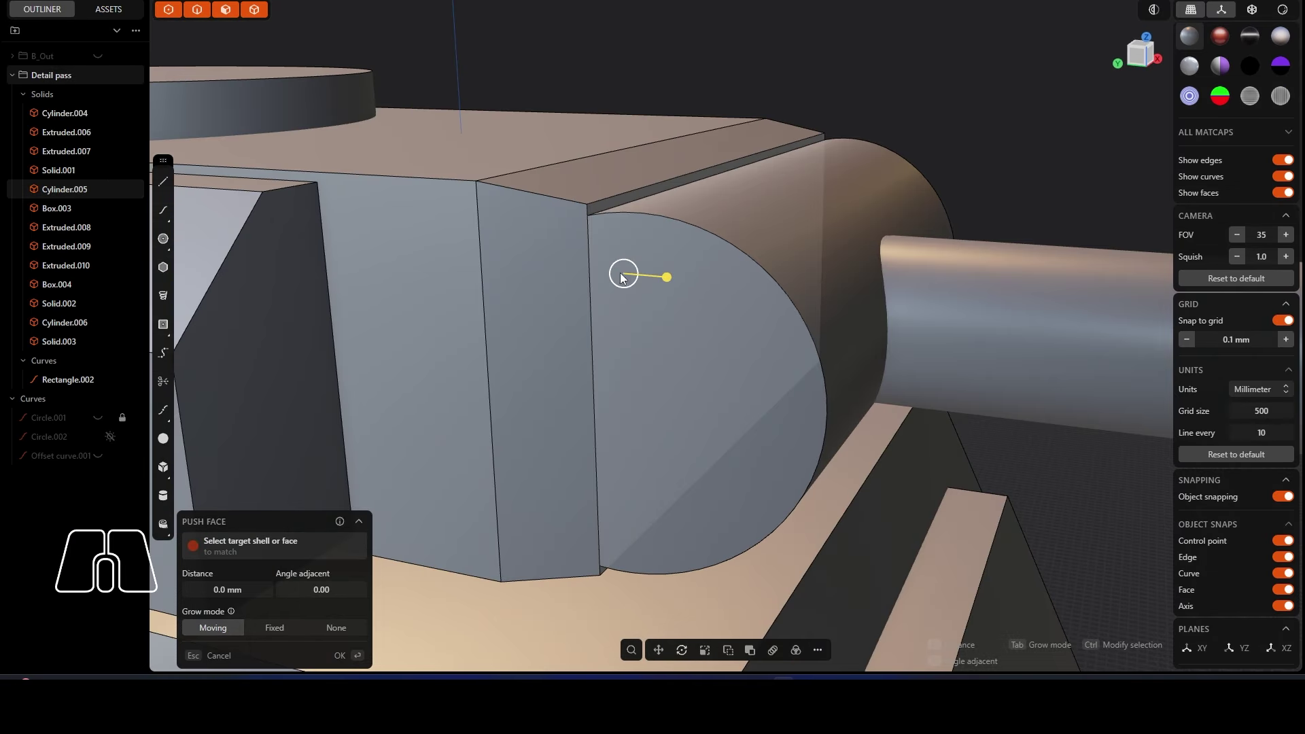
drag(667, 276, 666, 273)
key(ctrl+z)
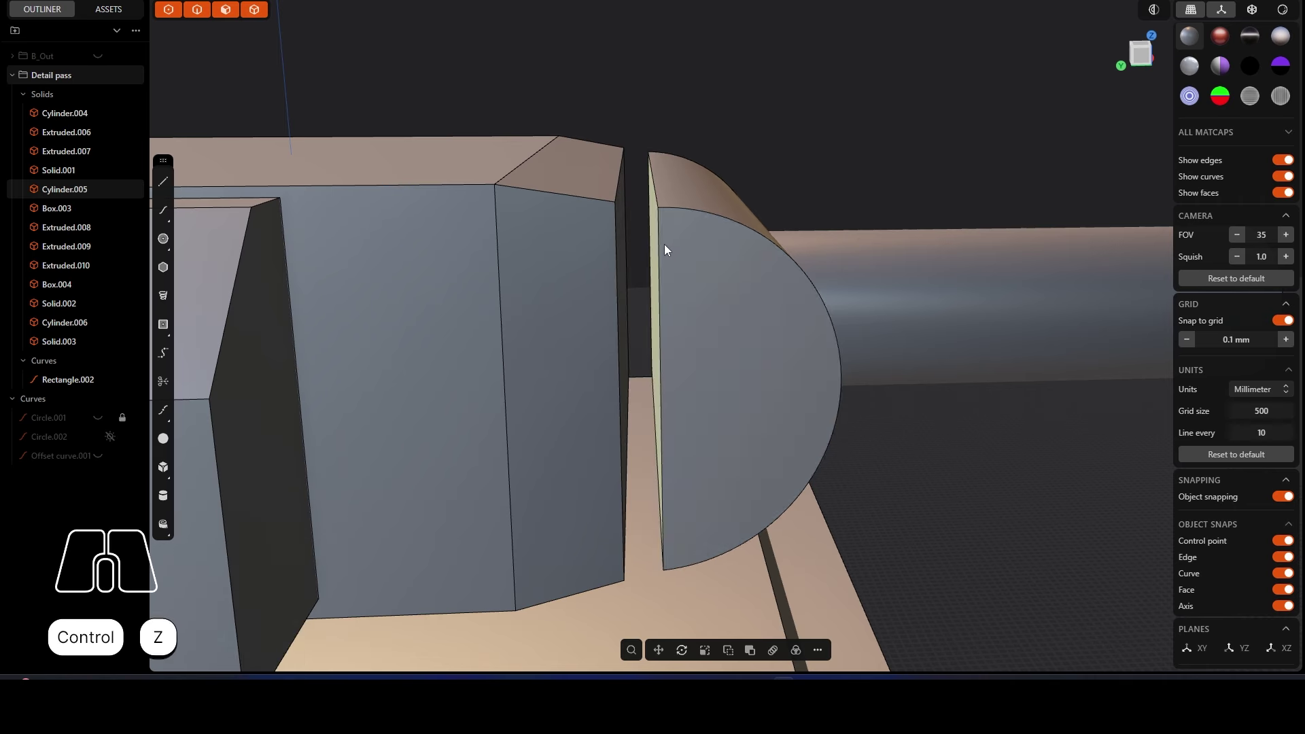
Step: Loft between the nose's flat back face and the tapered section's front face with G1 continuity at both ends and tension 1.00
middle_drag(663, 243, 620, 265)
click(574, 238)
key(l)
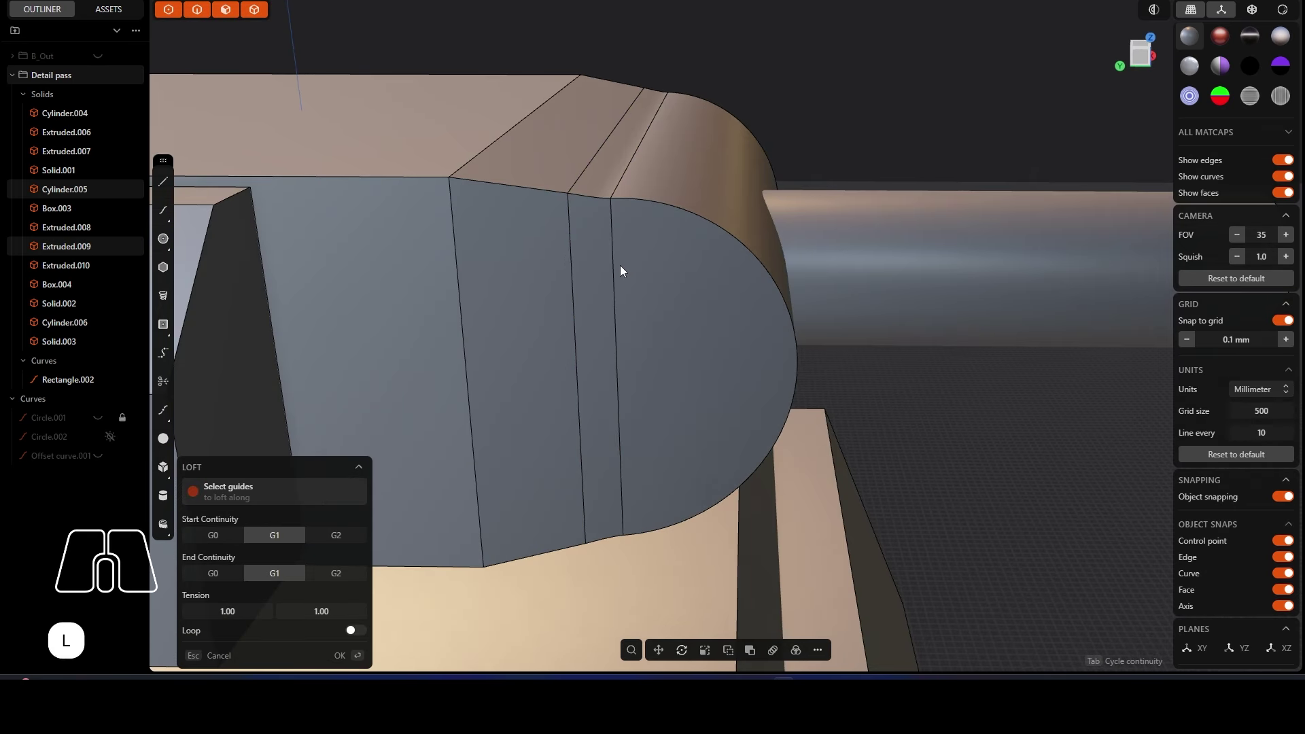
middle_drag(648, 221, 673, 239)
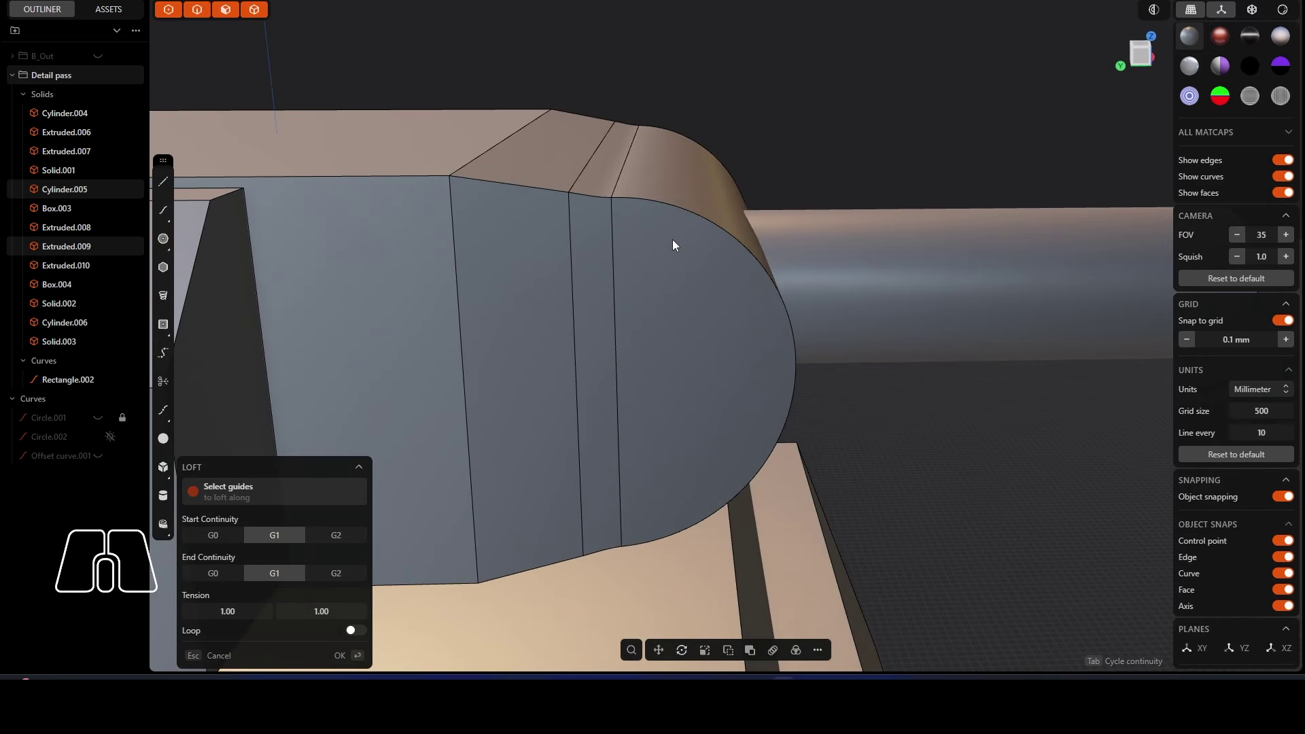
scroll(673, 244, down, 5)
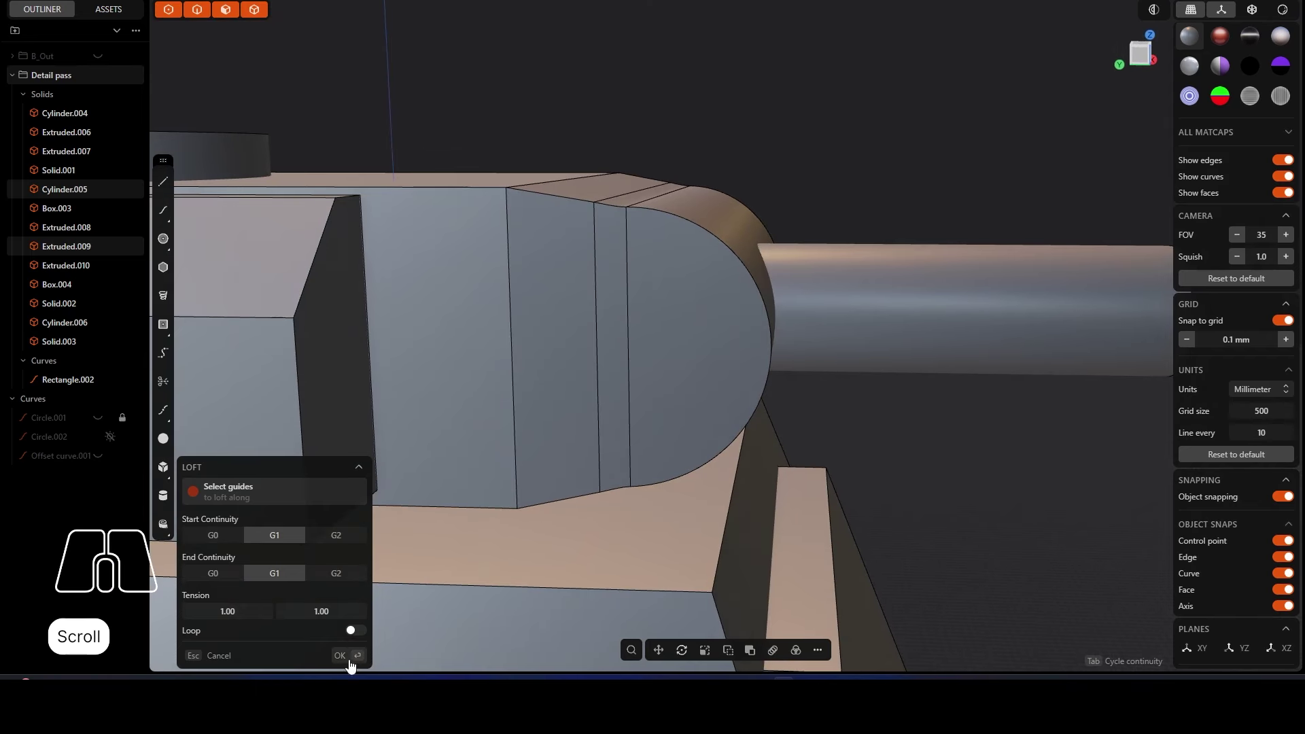
click(347, 656)
Step: Try a Boolean difference on the tapered section using the lofted piece and rounded nose as tools, with Keep tools on
mouse_move(712, 320)
middle_down()
mouse_move(618, 328)
mouse_move(654, 354)
mouse_move(687, 327)
middle_up()
click(561, 231)
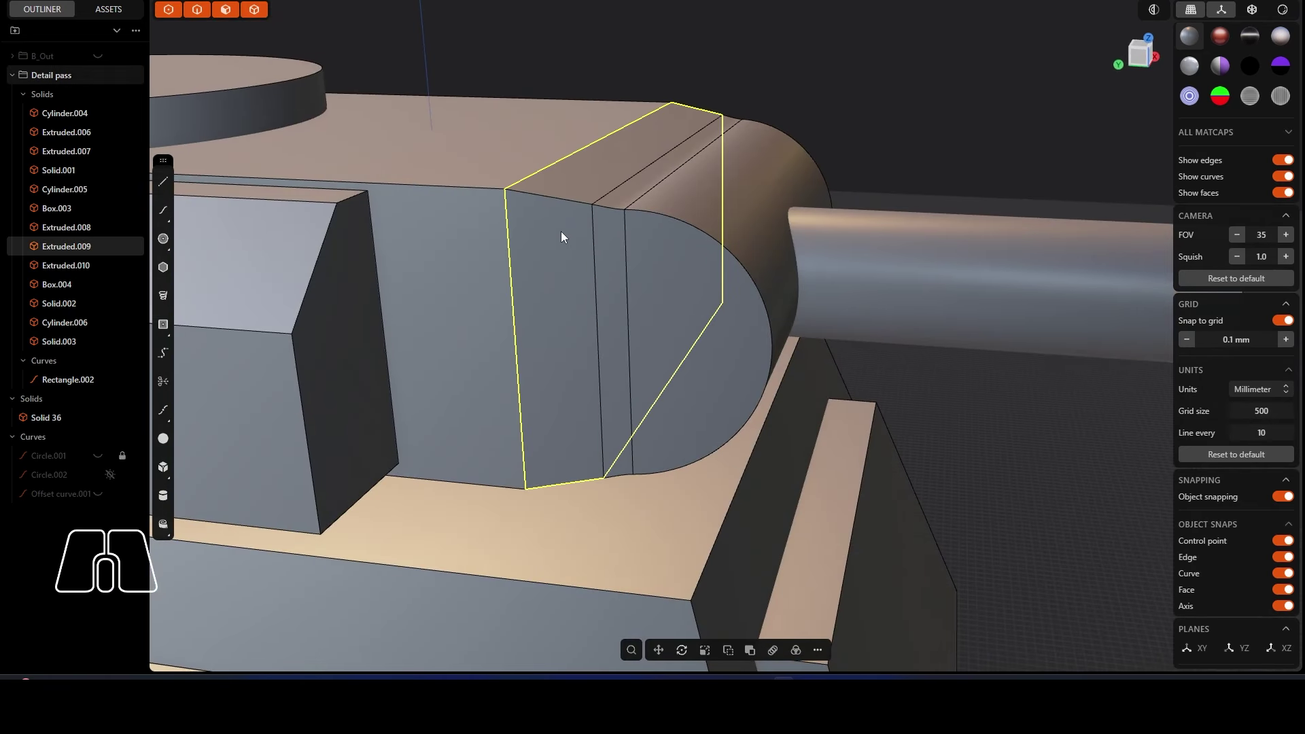
key(q)
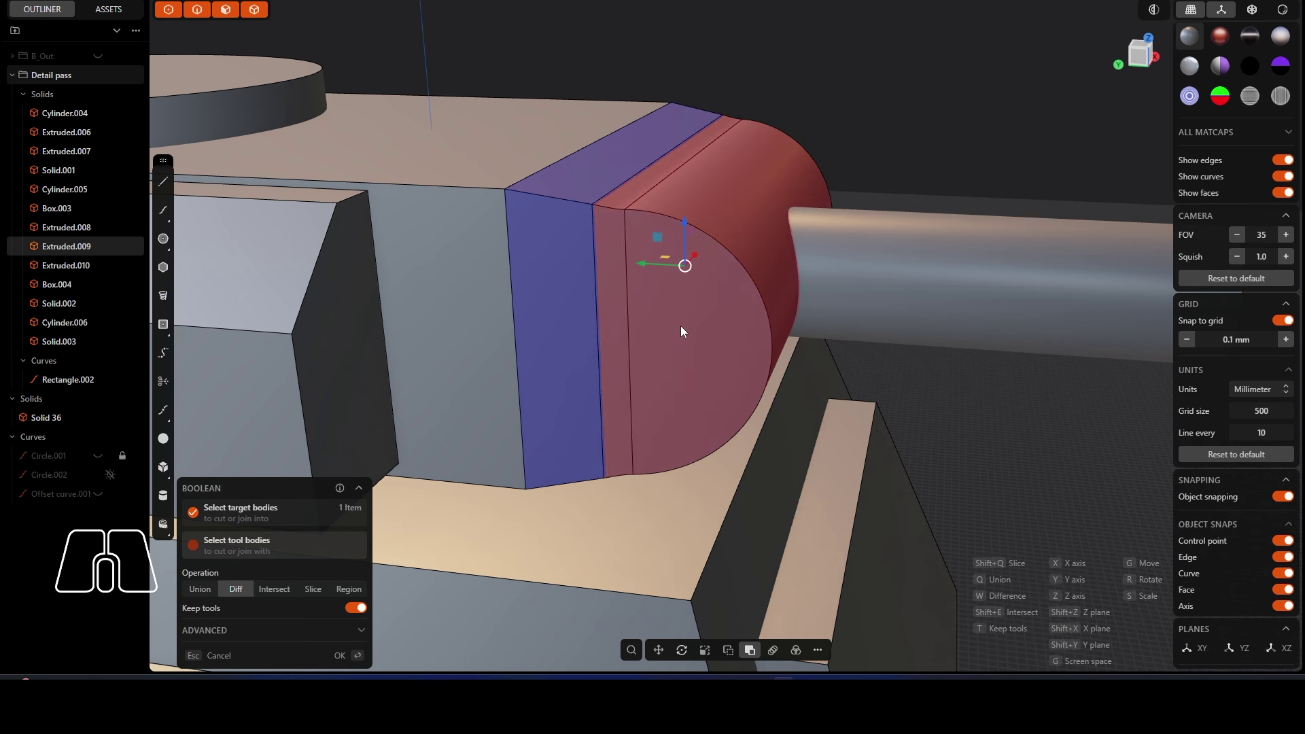
click(356, 659)
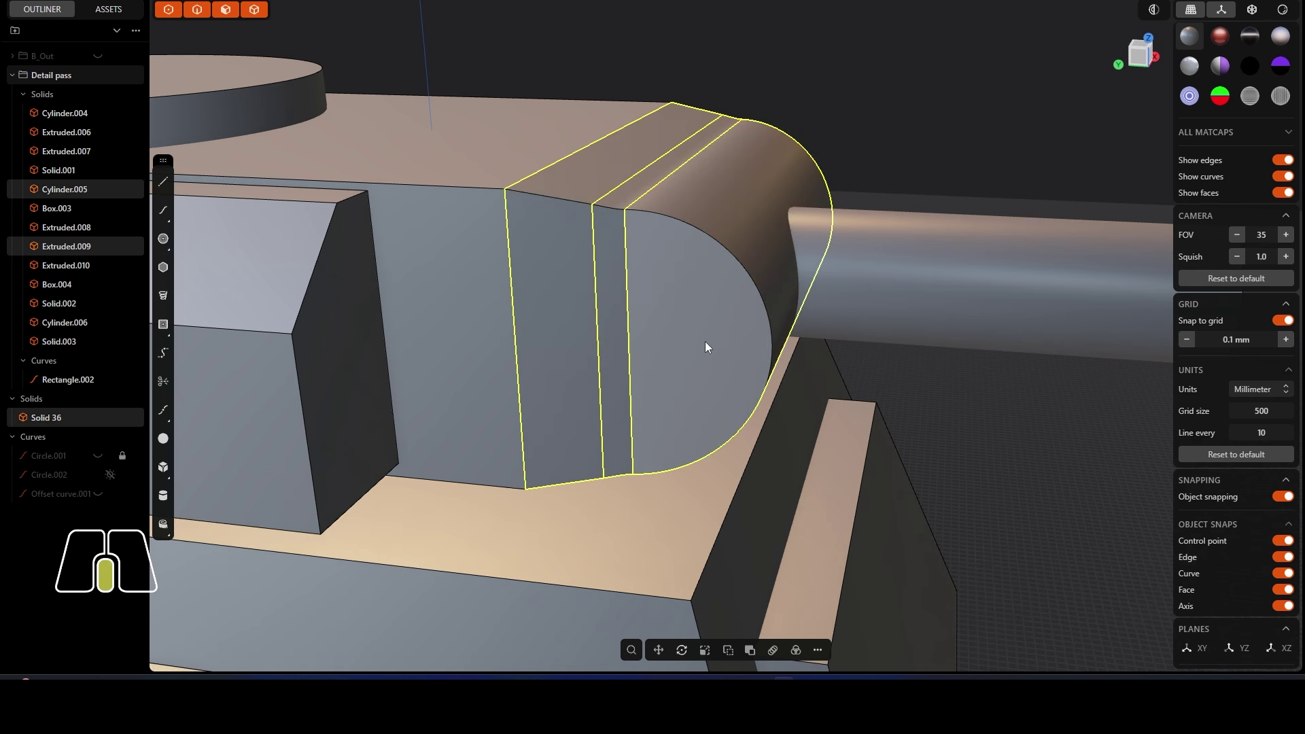
Step: Unite the tapered section, lofted piece and rounded nose into one solid with Keep tools on, and select the united solid
click(842, 125)
shift+click(580, 227)
shift+click(612, 260)
shift+click(654, 260)
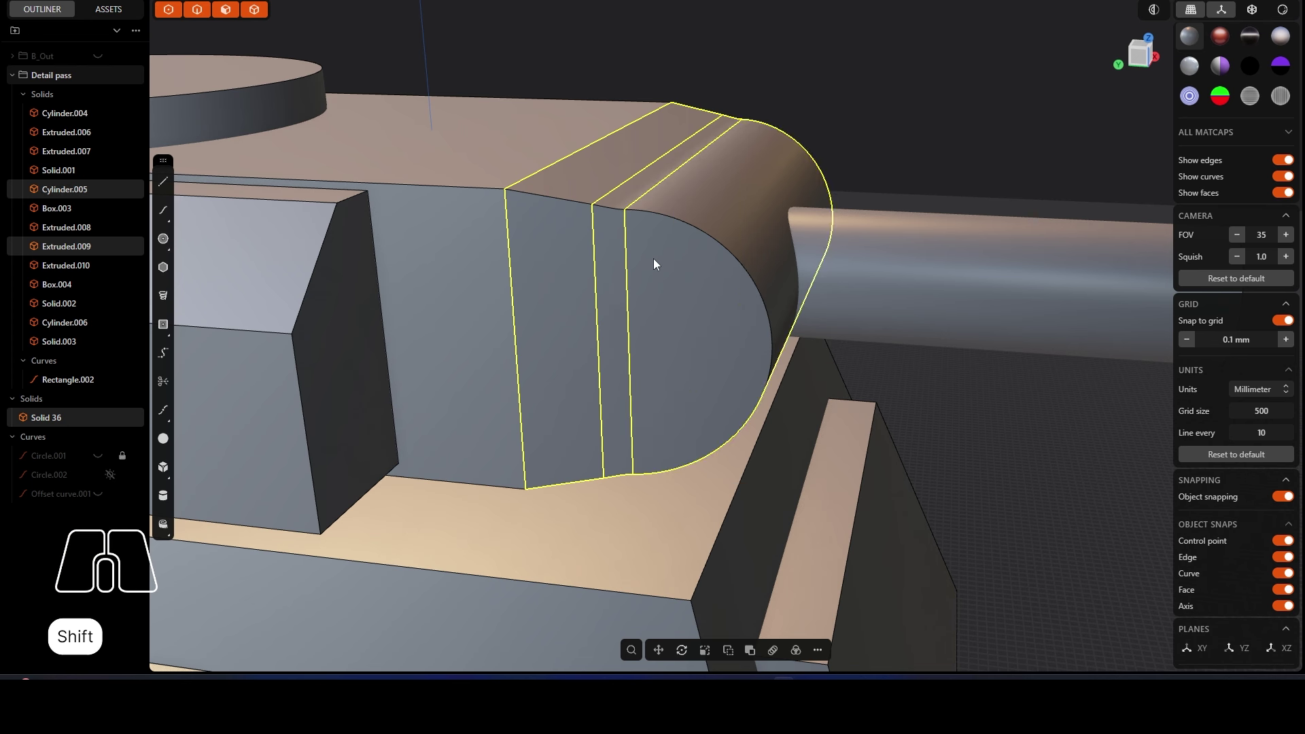
key(q)
click(197, 590)
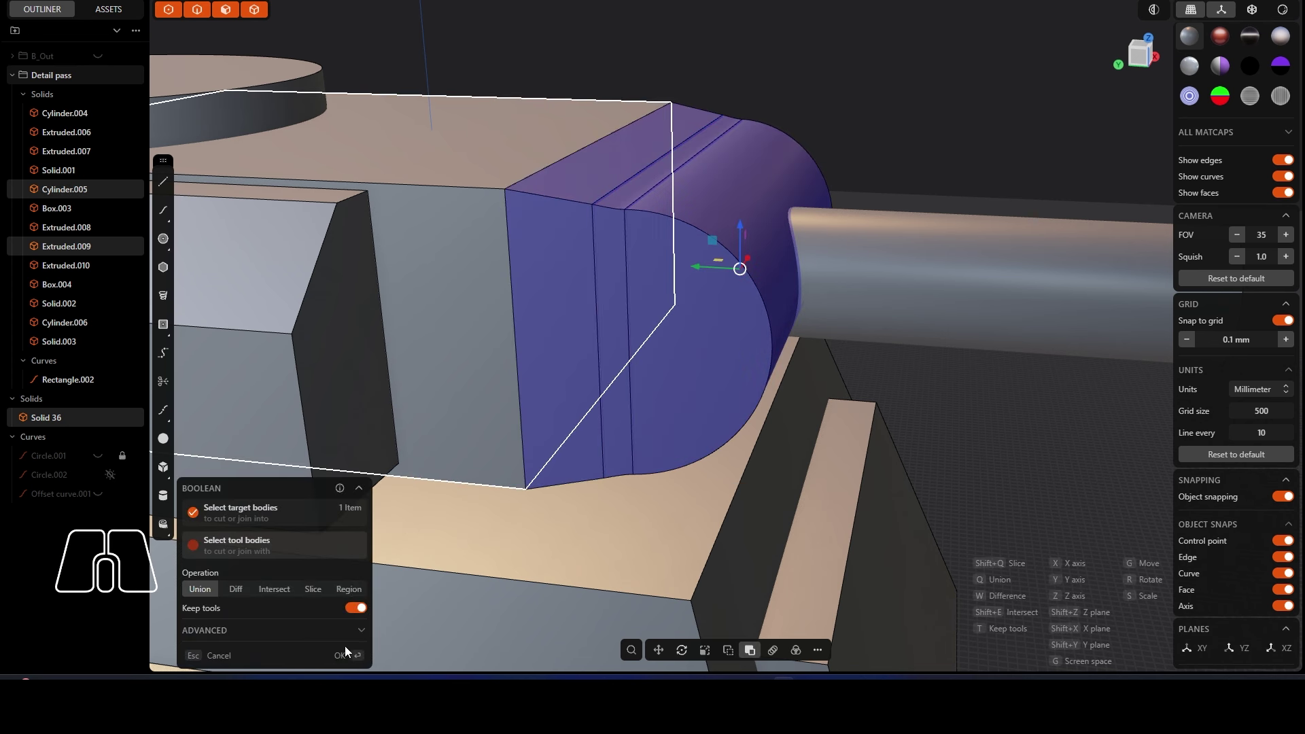
key(Return)
click(875, 123)
click(556, 275)
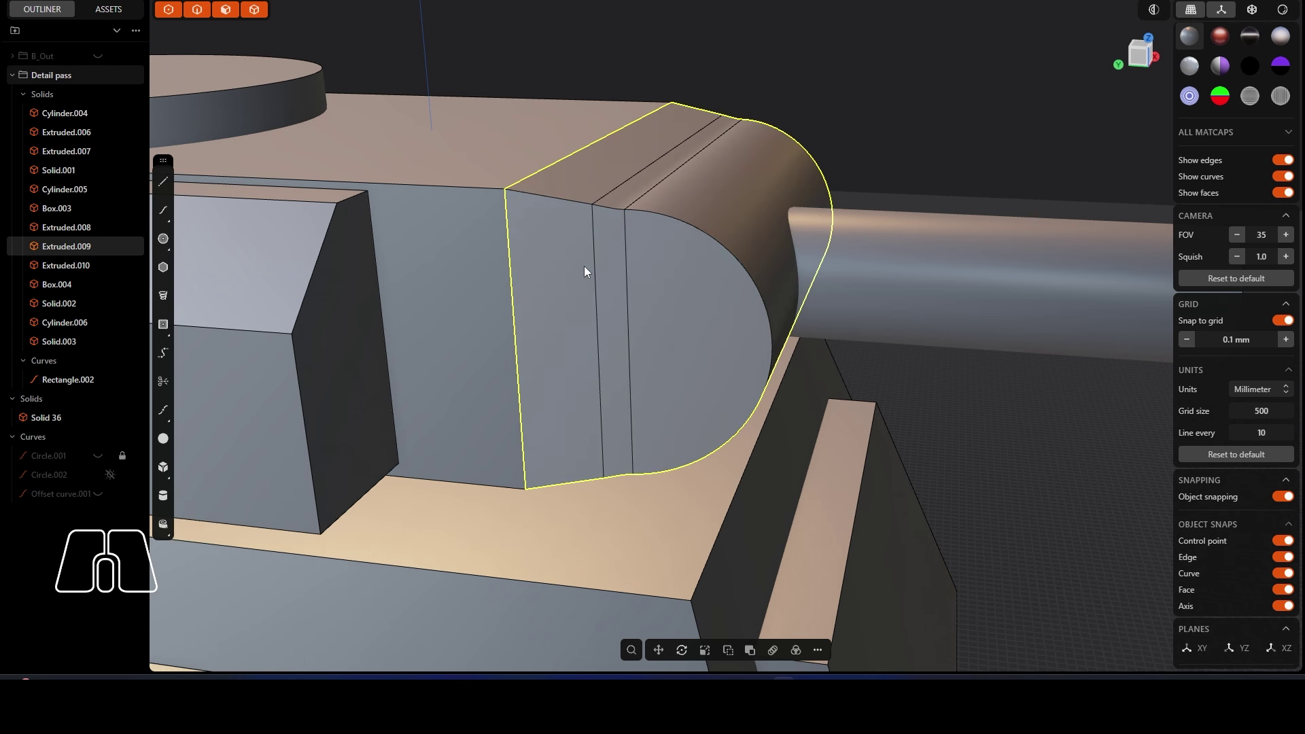
Step: Undo the last union and unite the tapered section, lofted piece and rounded nose again with Keep tools off
key(ctrl+z)
key(ctrl+z)
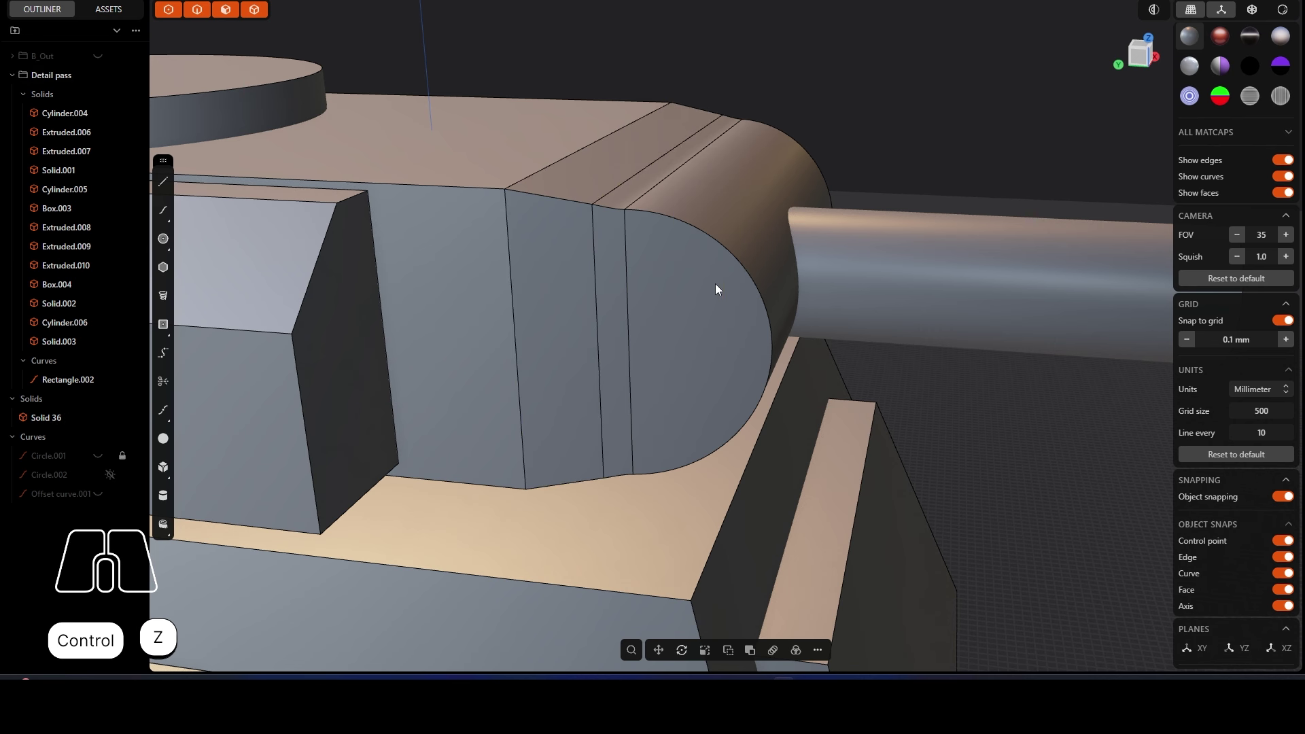
click(554, 268)
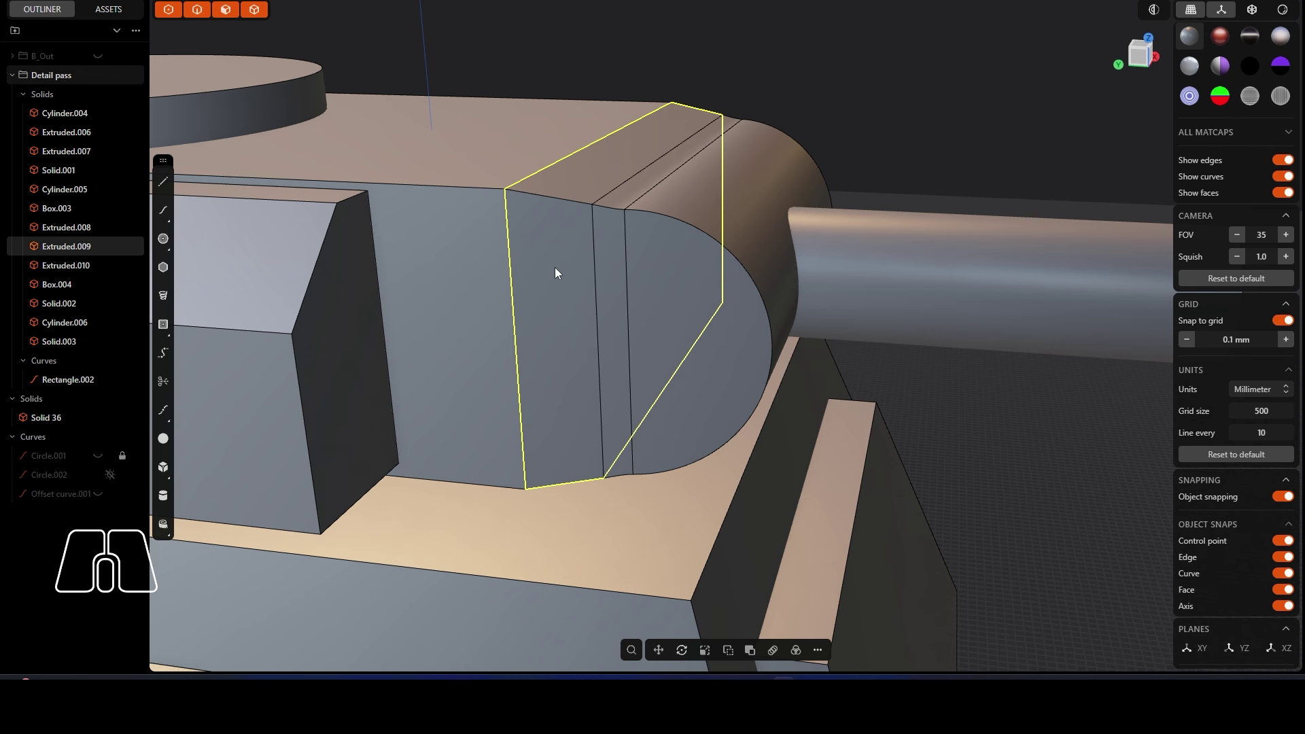
key(q)
shift+click(608, 280)
shift+click(658, 280)
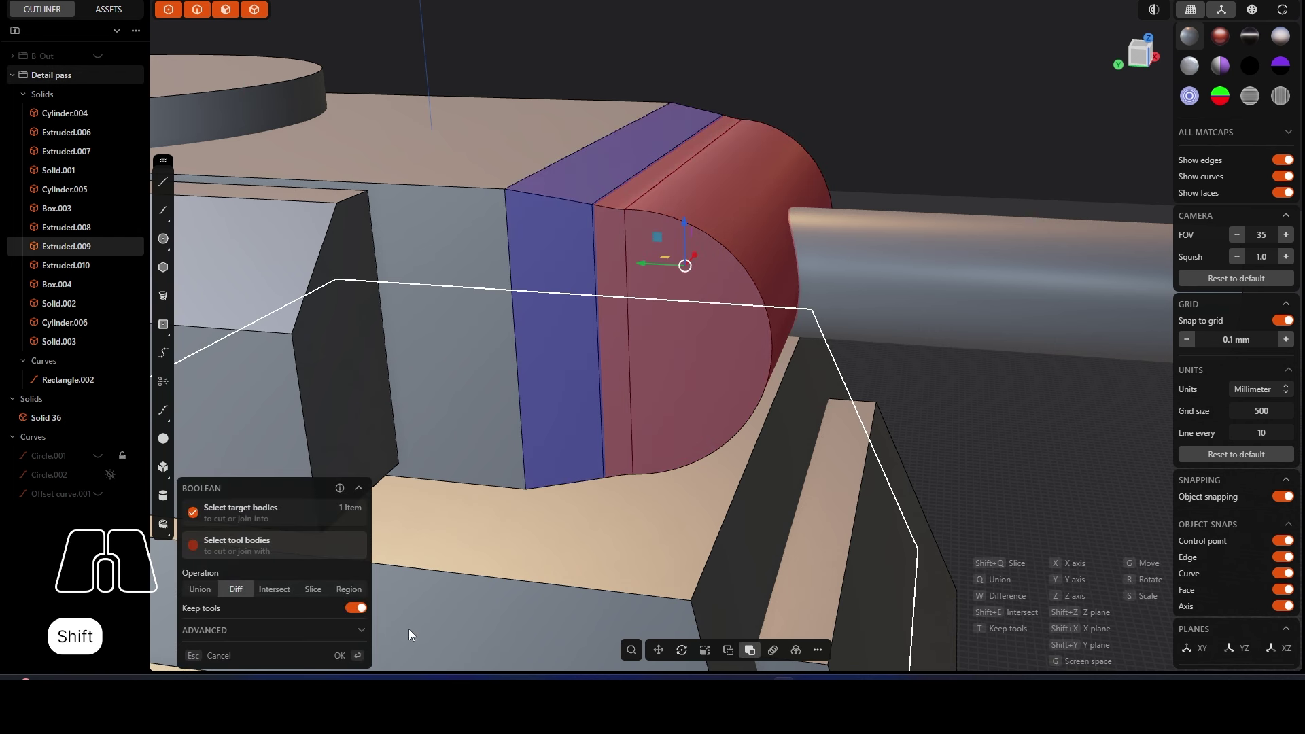
click(355, 608)
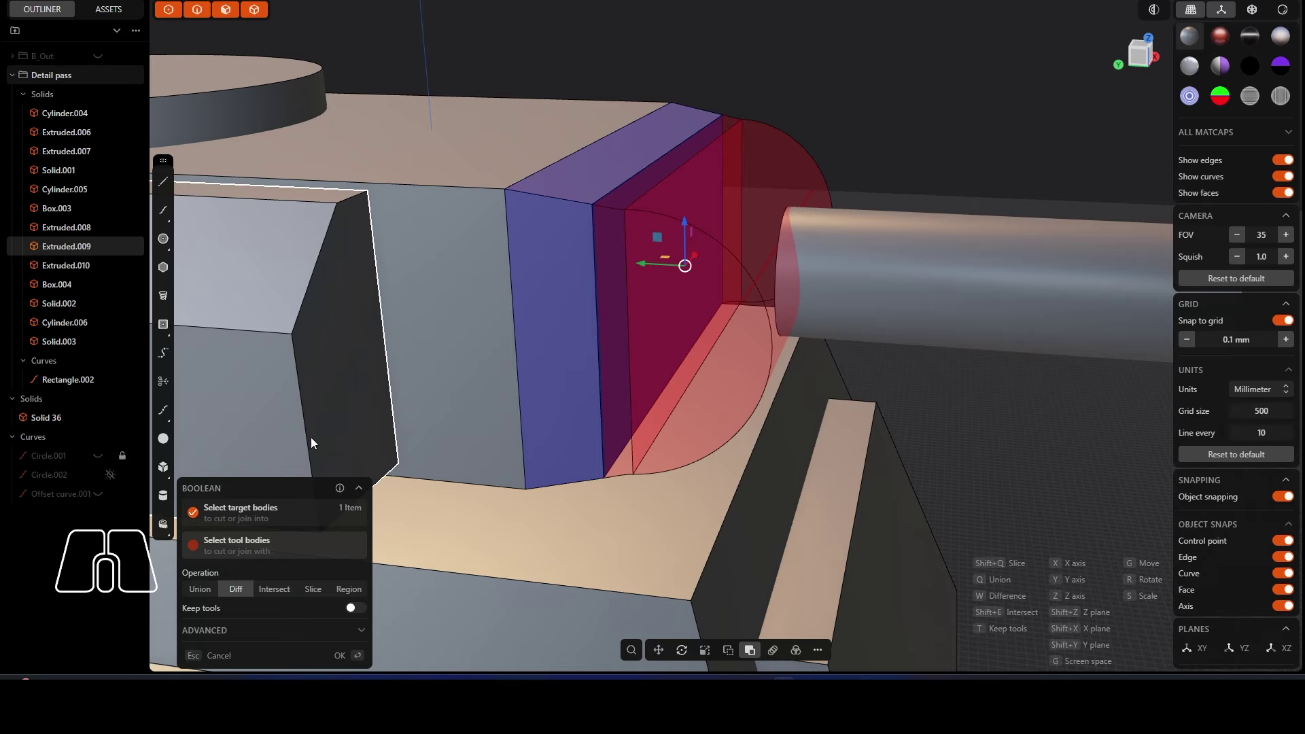
click(200, 589)
click(340, 656)
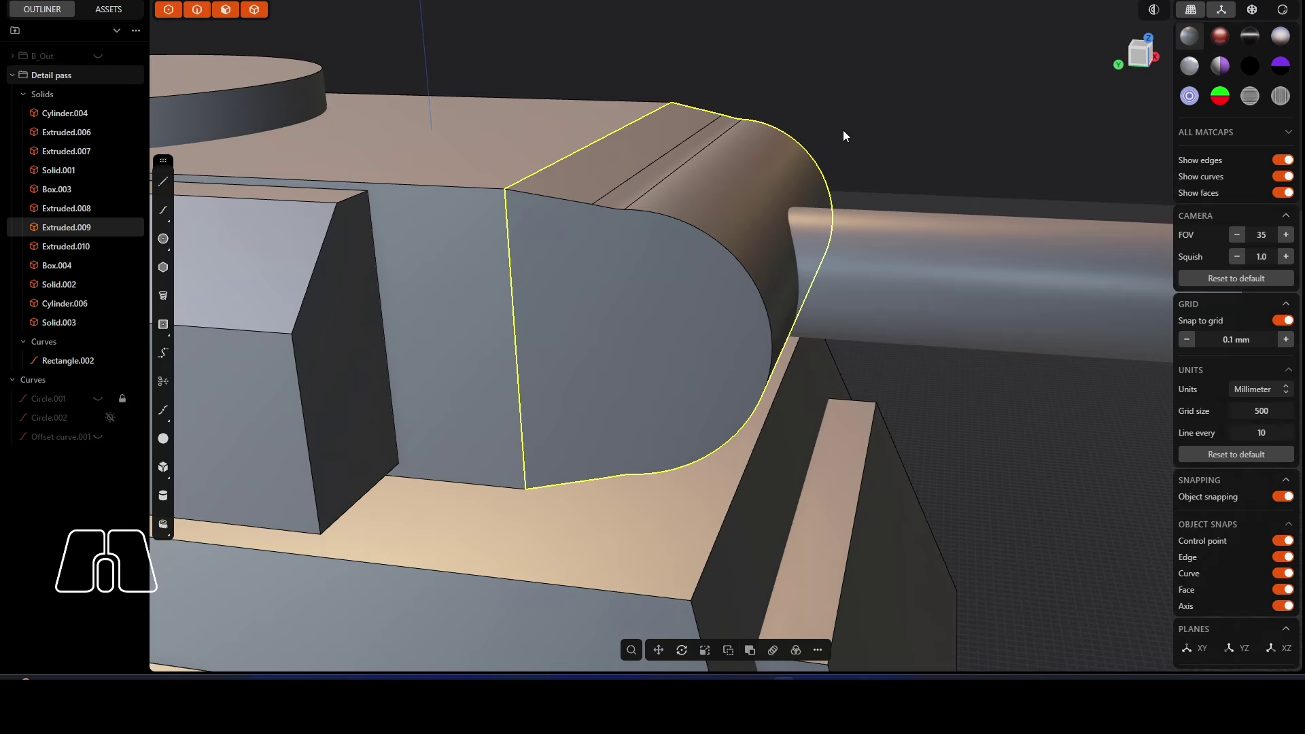
Step: In top view, draw a straight line along the united nose's left side edge, from its rear corner to its front corner
scroll(578, 257, down, 5)
middle_drag(614, 284, 685, 274)
right_drag(686, 275, 561, 272)
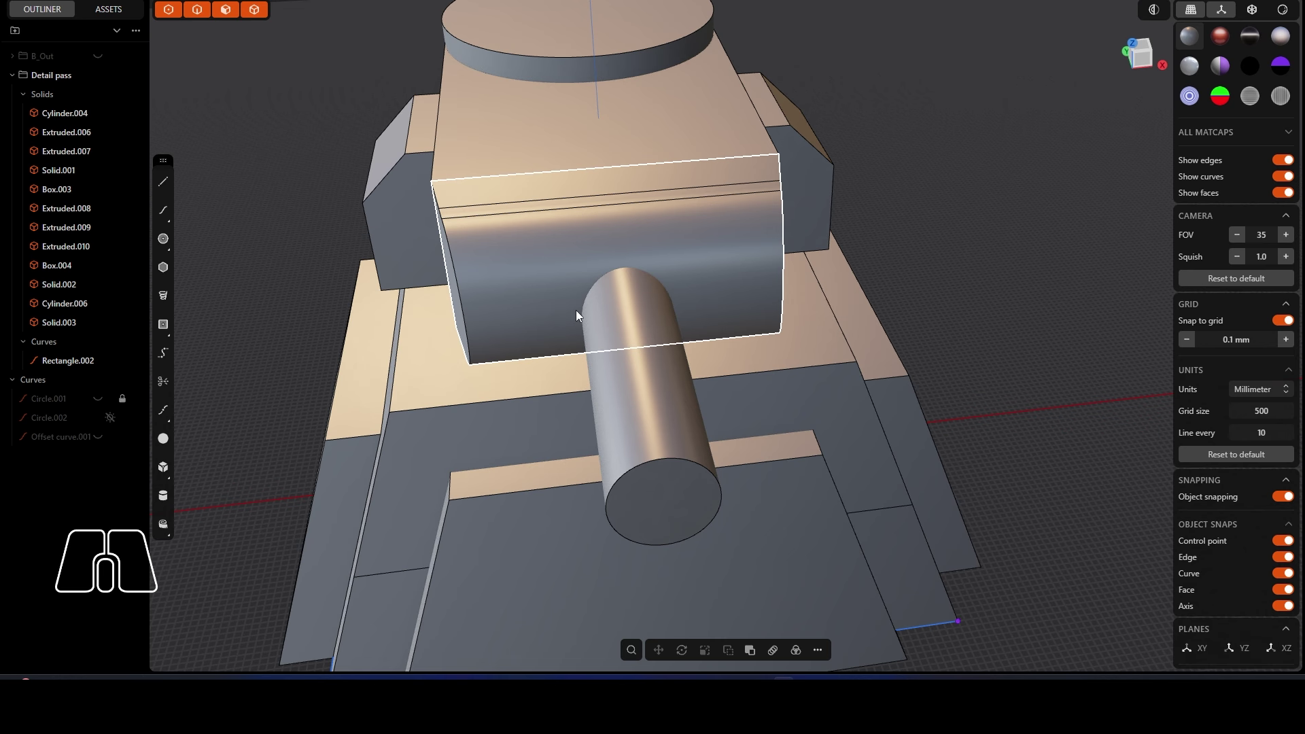
alt+right_drag(574, 272, 614, 270)
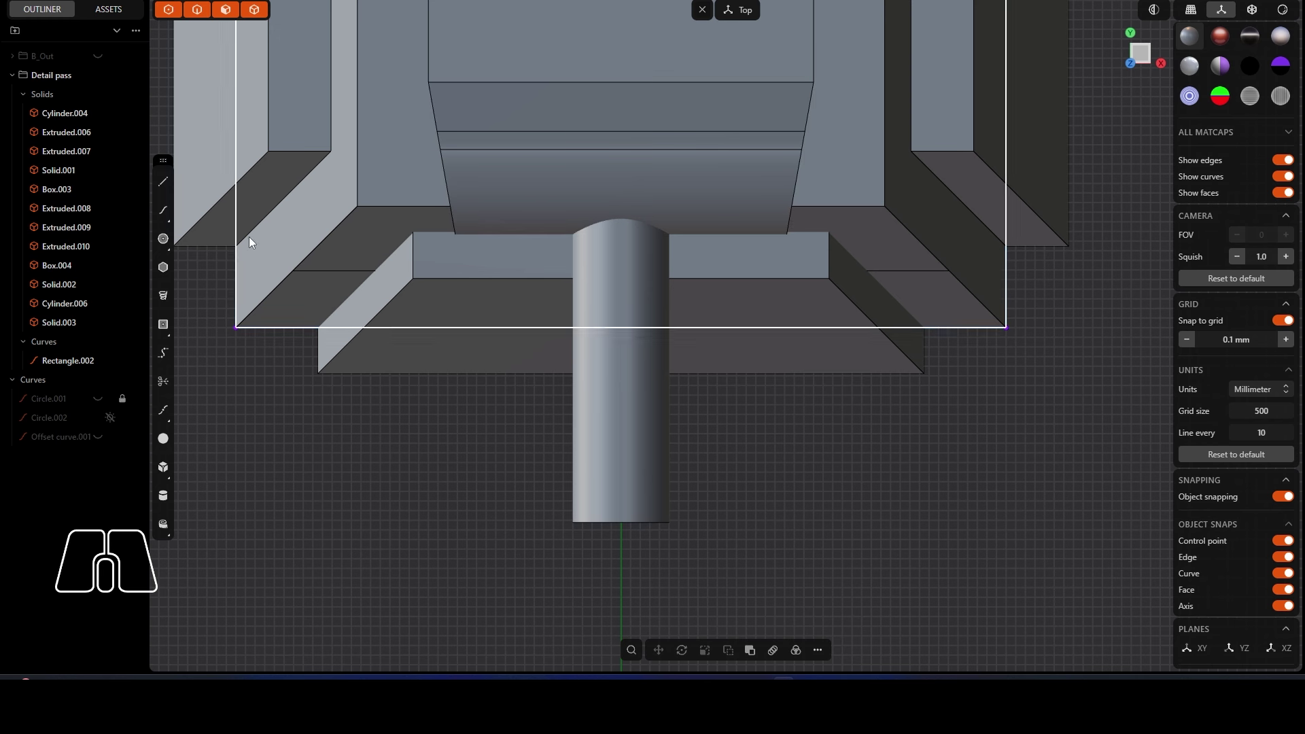
click(163, 181)
click(428, 82)
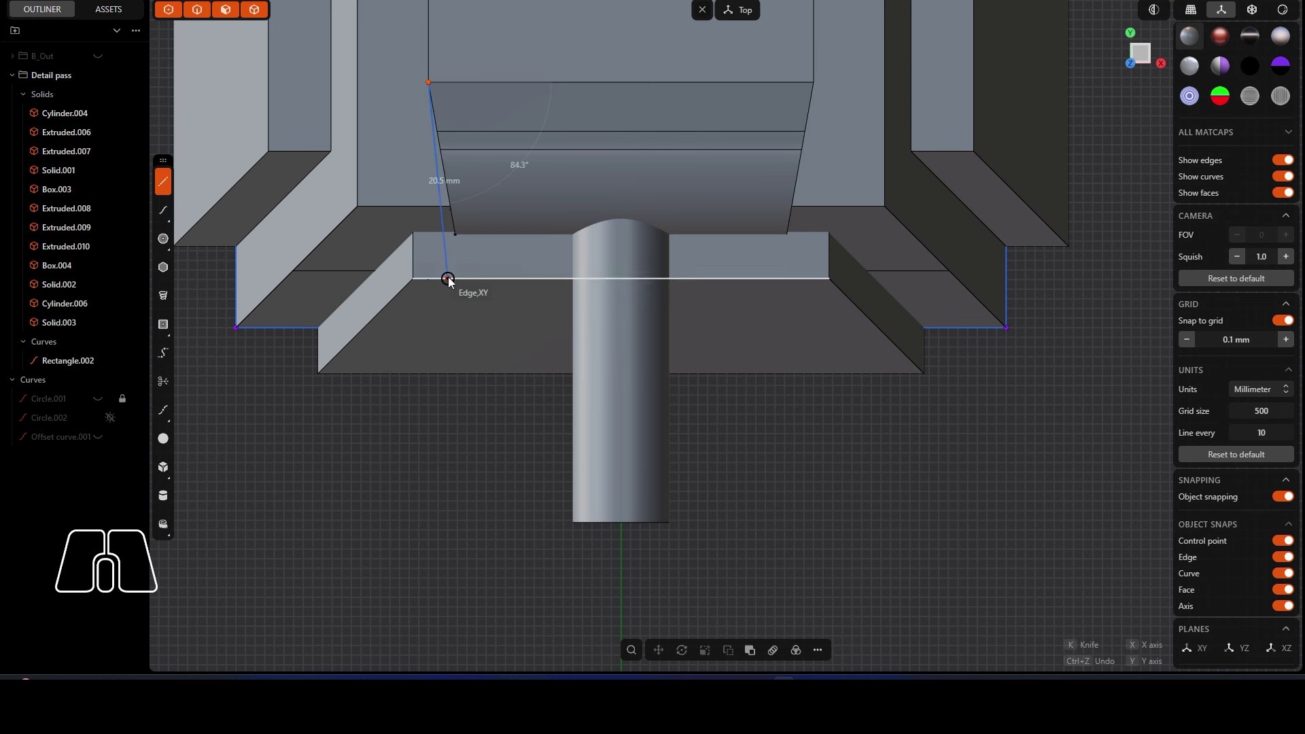
click(455, 234)
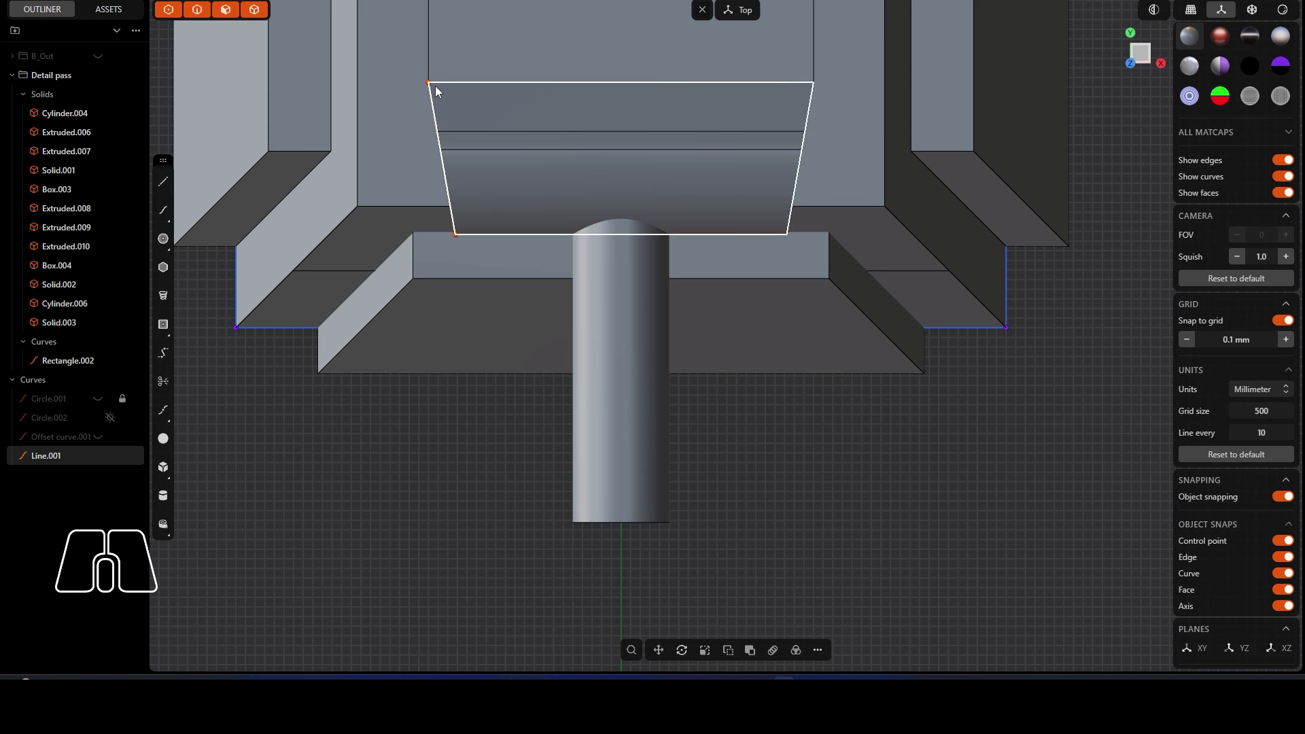
Step: Move the new line a short distance inward from the nose's side edge, toward the barrel
key(g)
drag(478, 157, 521, 158)
key(Return)
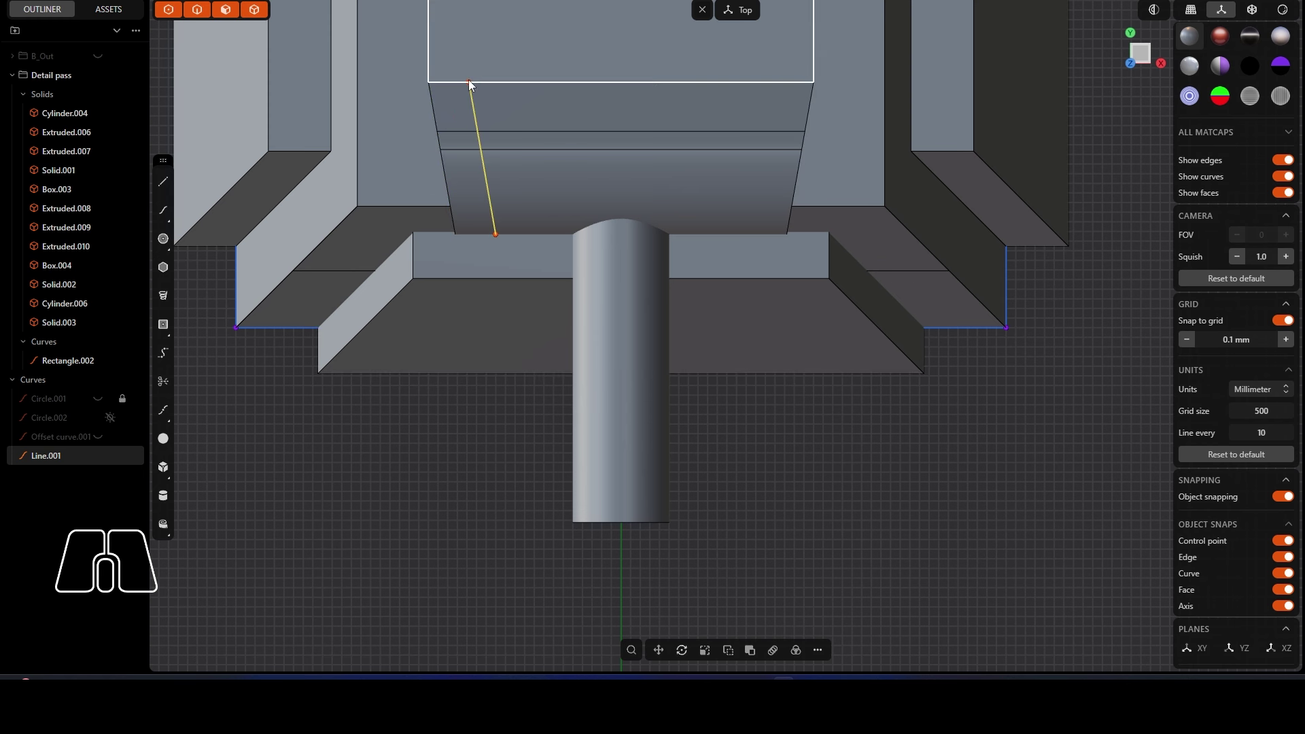
key(Escape)
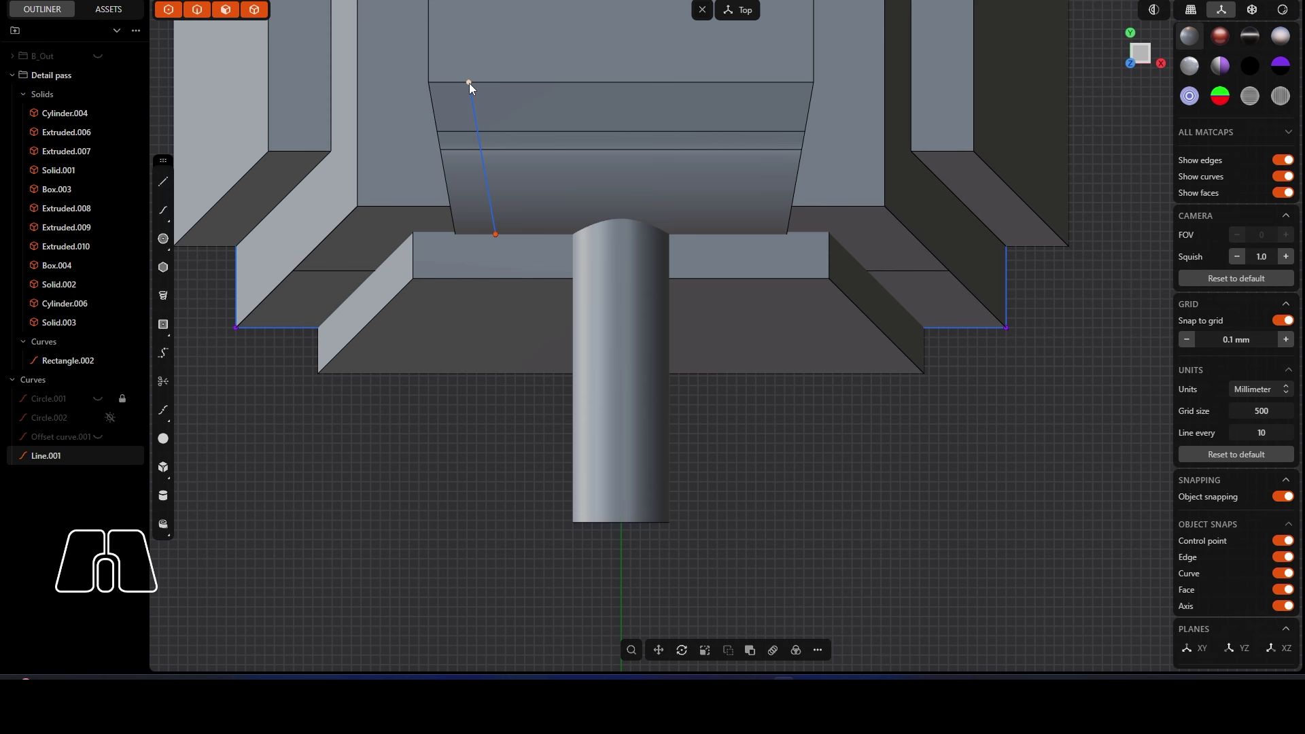
Step: Move the line's rear control point forward along the line's own direction, shortening the line to roughly half its length
click(469, 83)
key(g)
key(v)
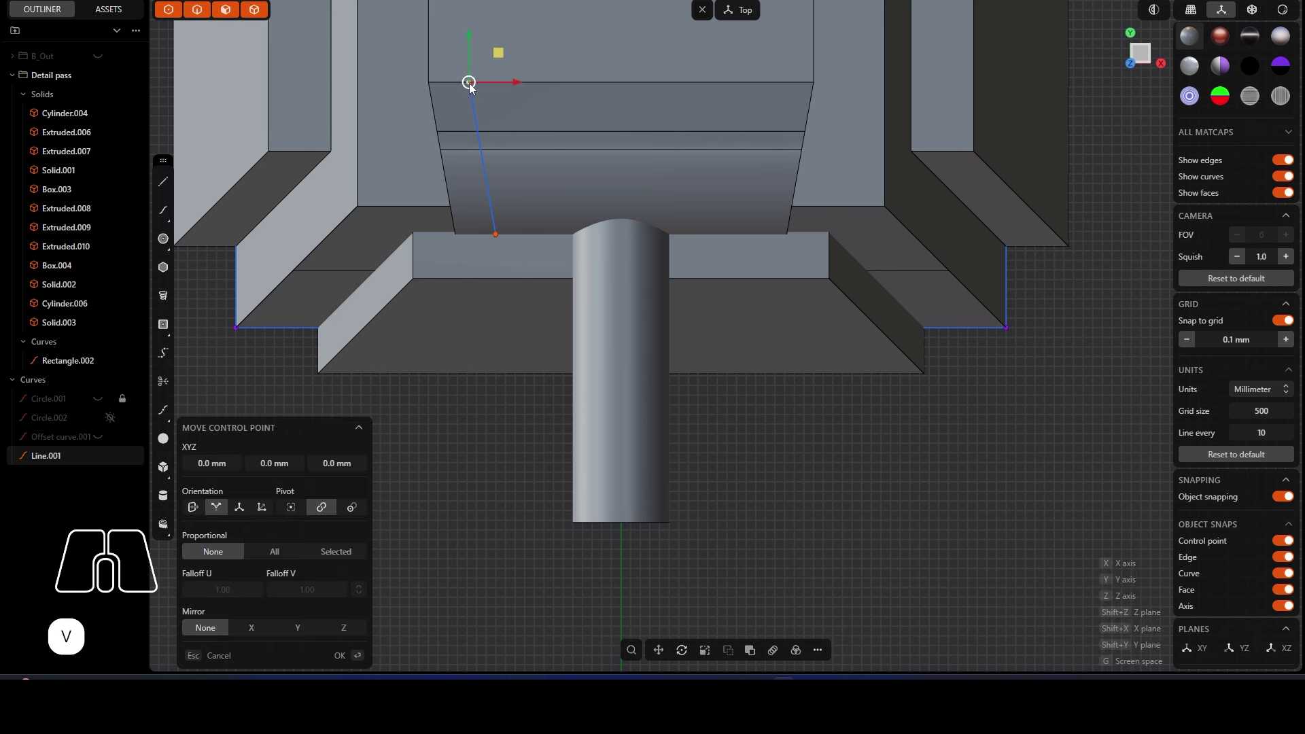
click(469, 83)
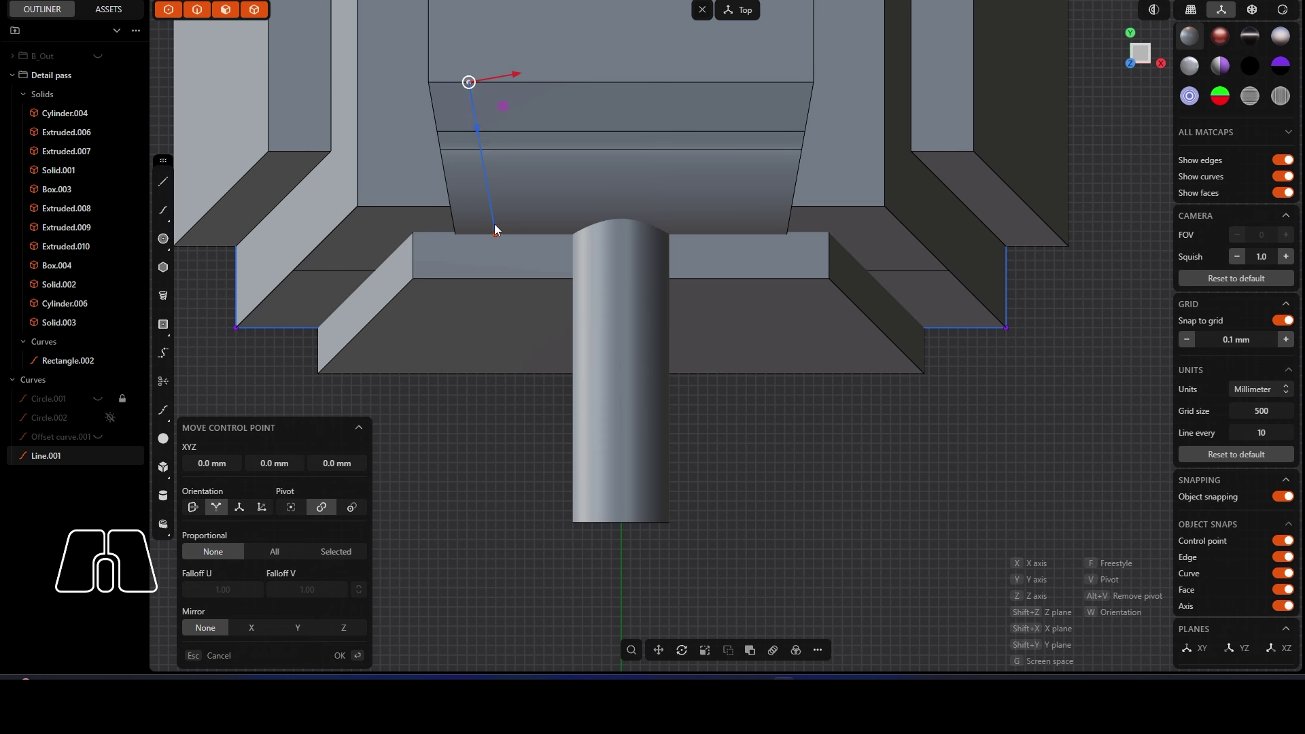
drag(475, 129, 503, 210)
click(1111, 172)
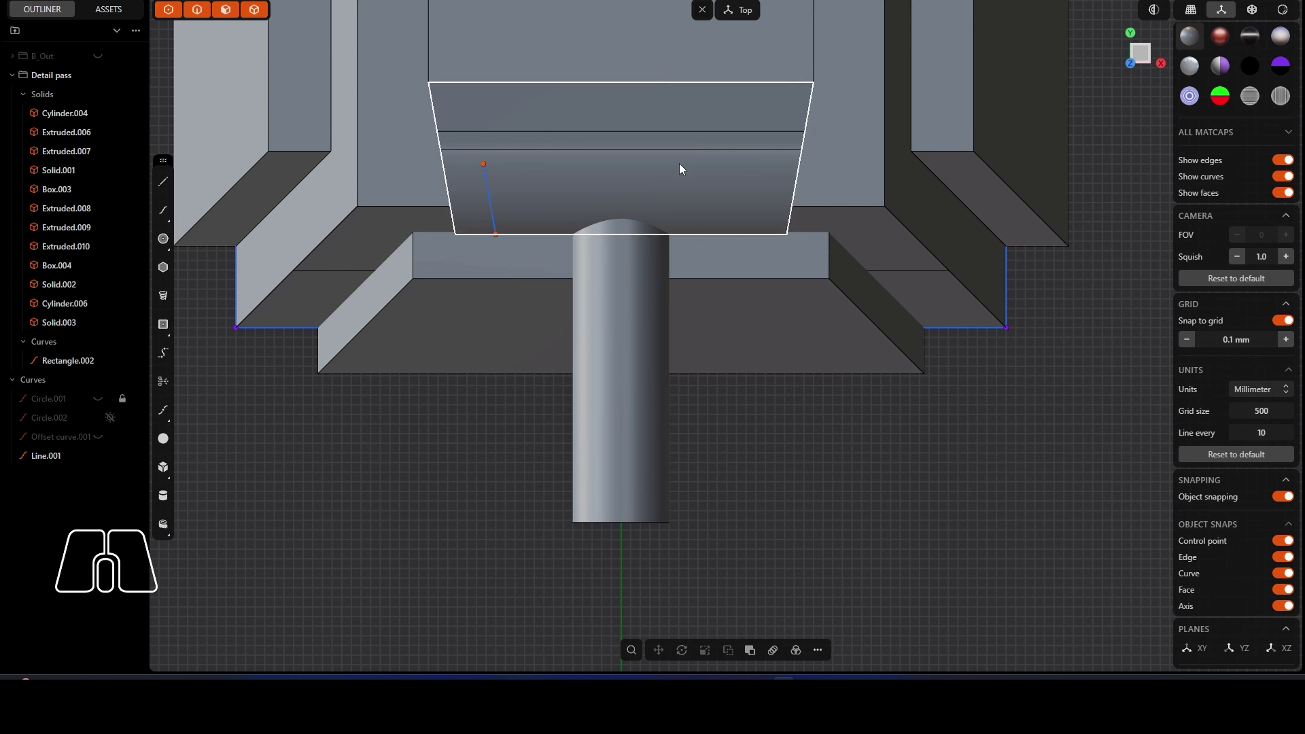
Step: Complete a four-sided outline over the nose with a horizontal line from the slanted line's rear end and a polyline from its front end
click(164, 183)
click(484, 164)
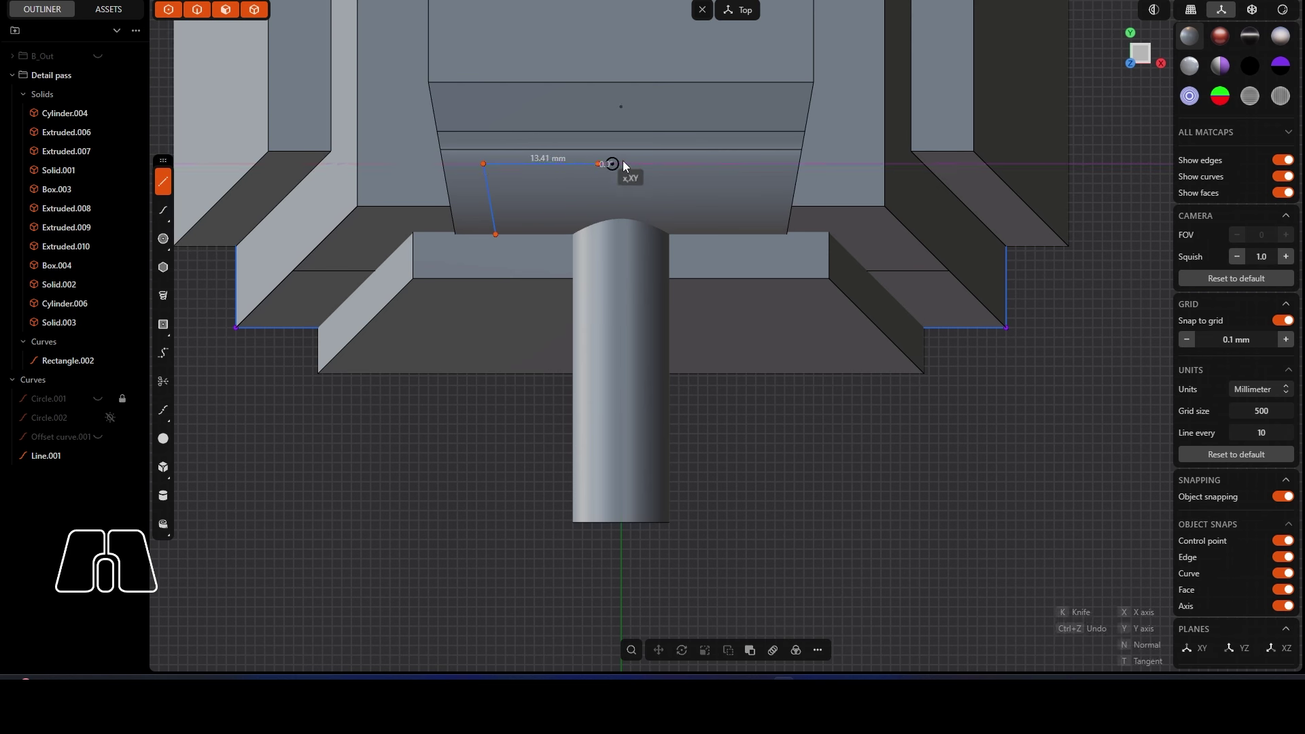
click(733, 164)
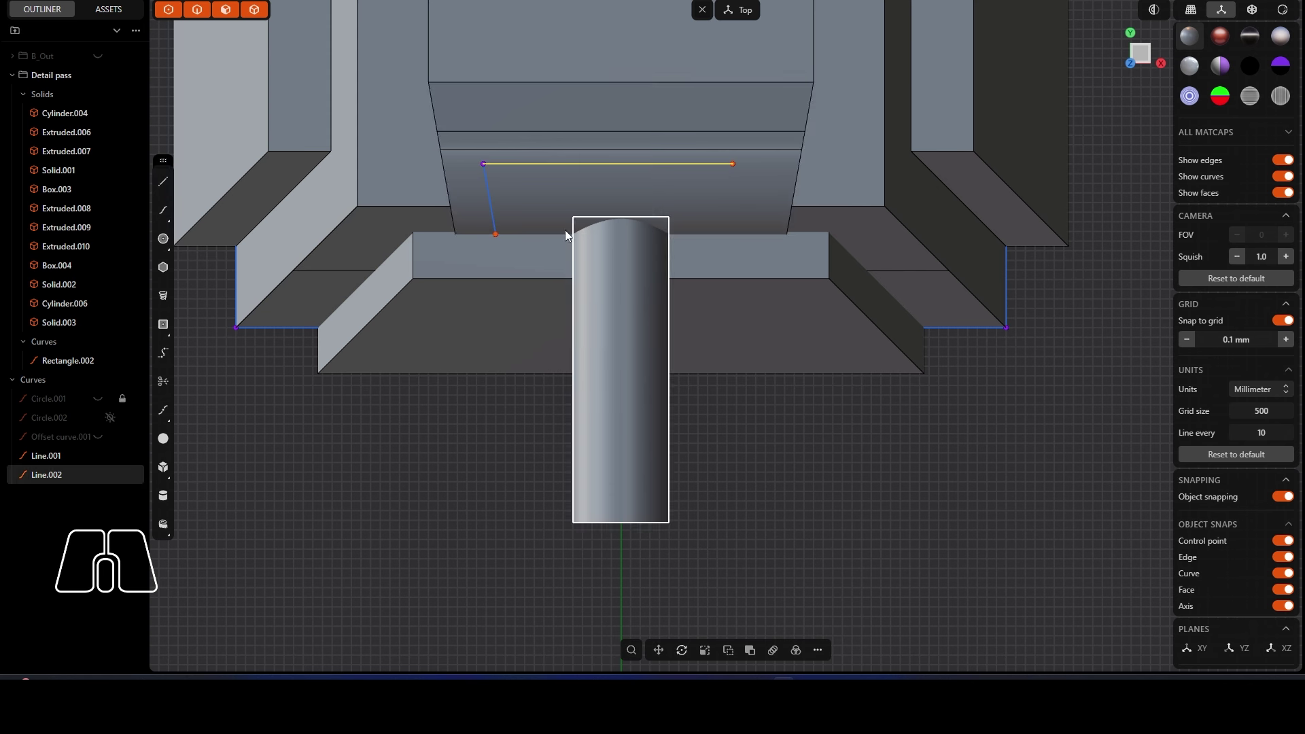
key(l)
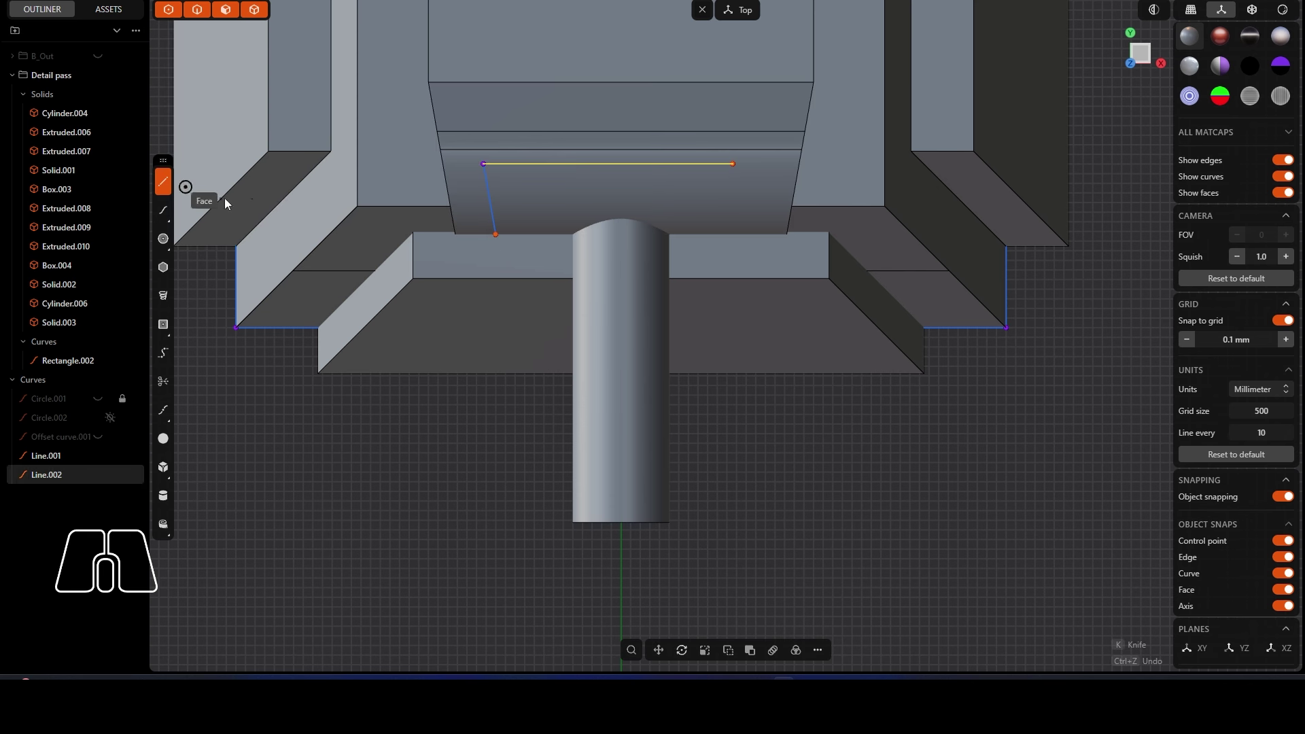
click(501, 244)
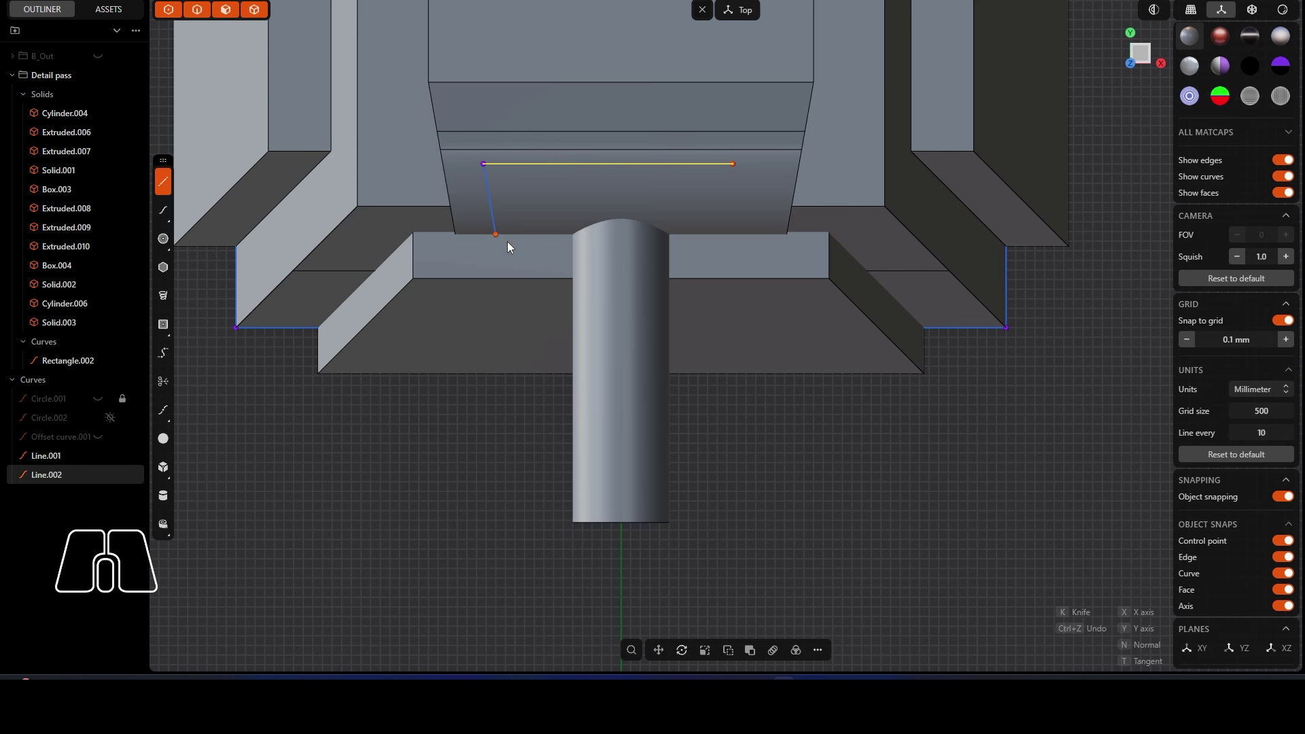
click(730, 235)
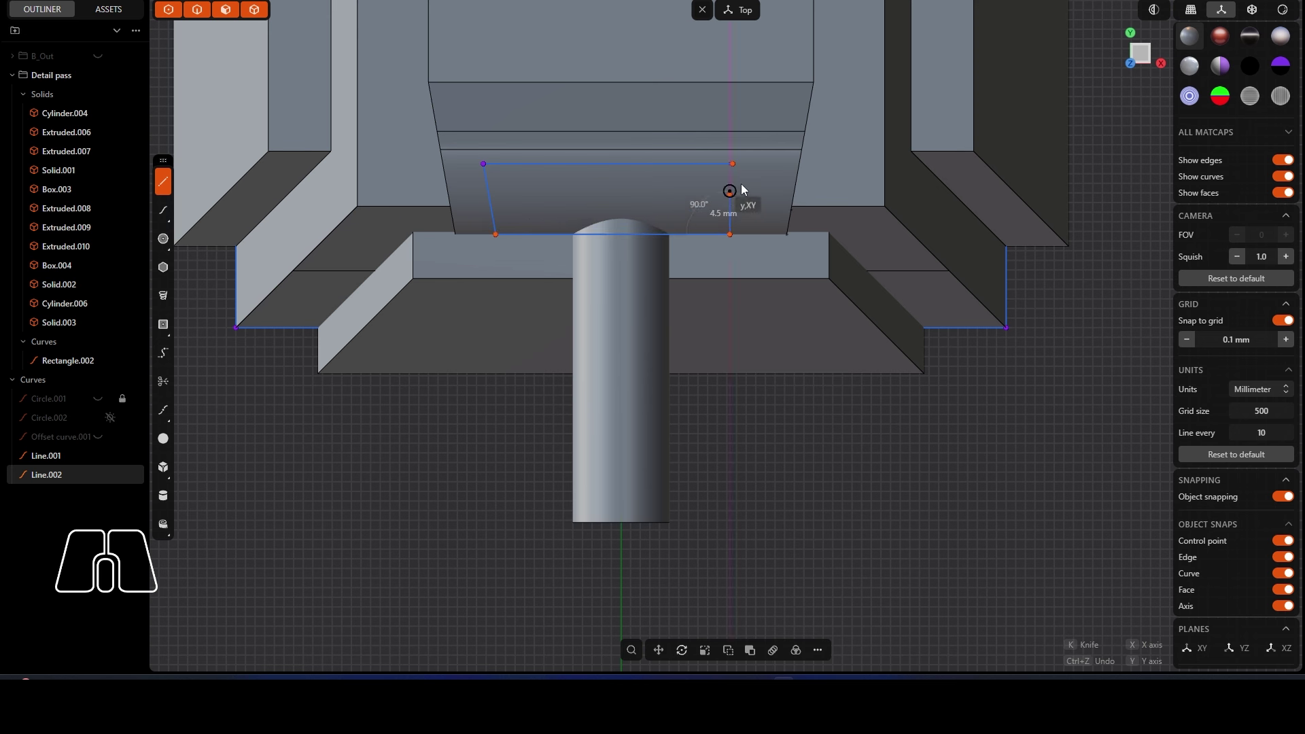
click(732, 163)
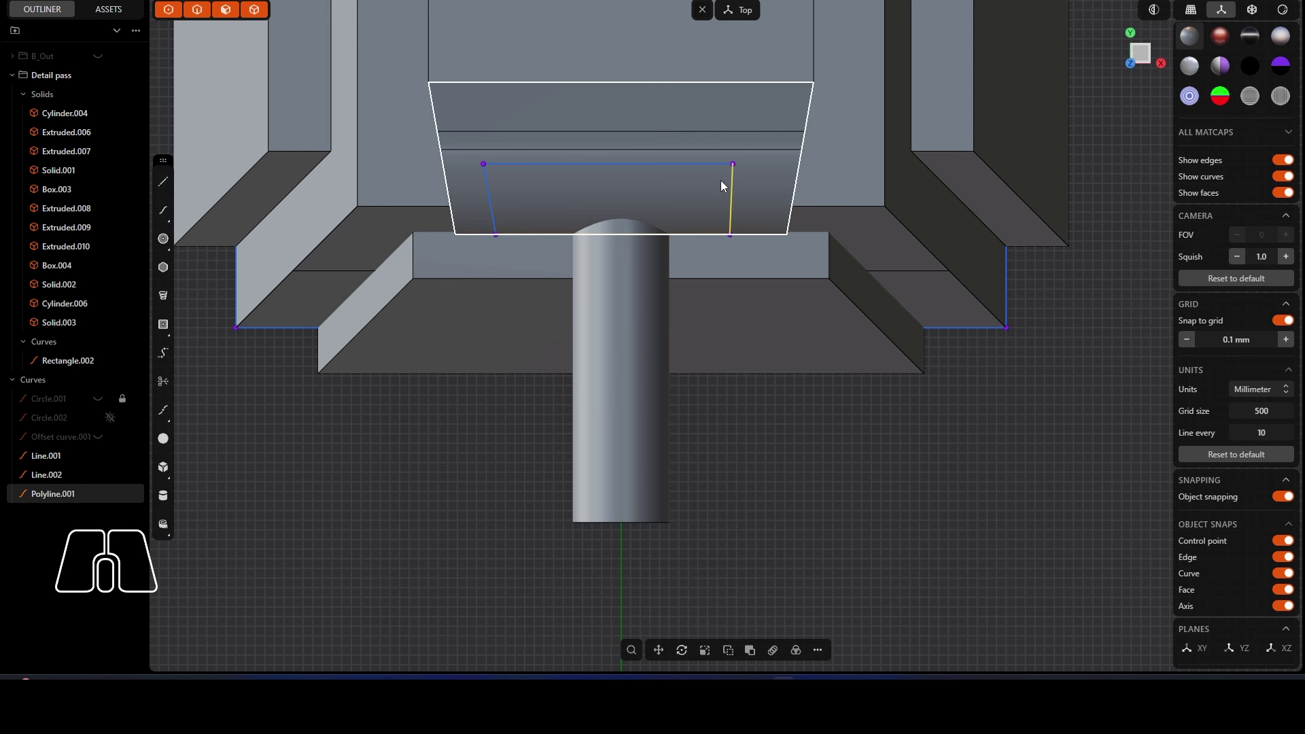
Step: Join the outline's separate lines at their shared control points into one closed curve, and select it
key(1)
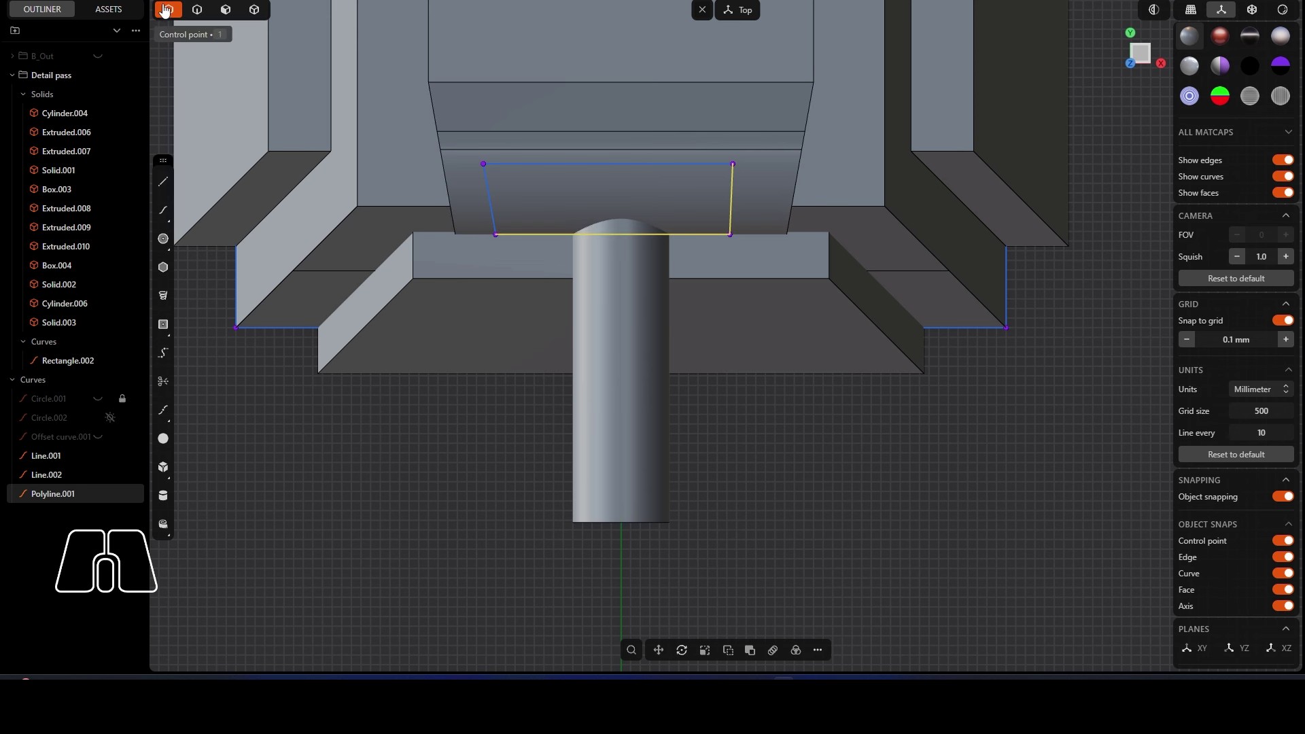
click(732, 164)
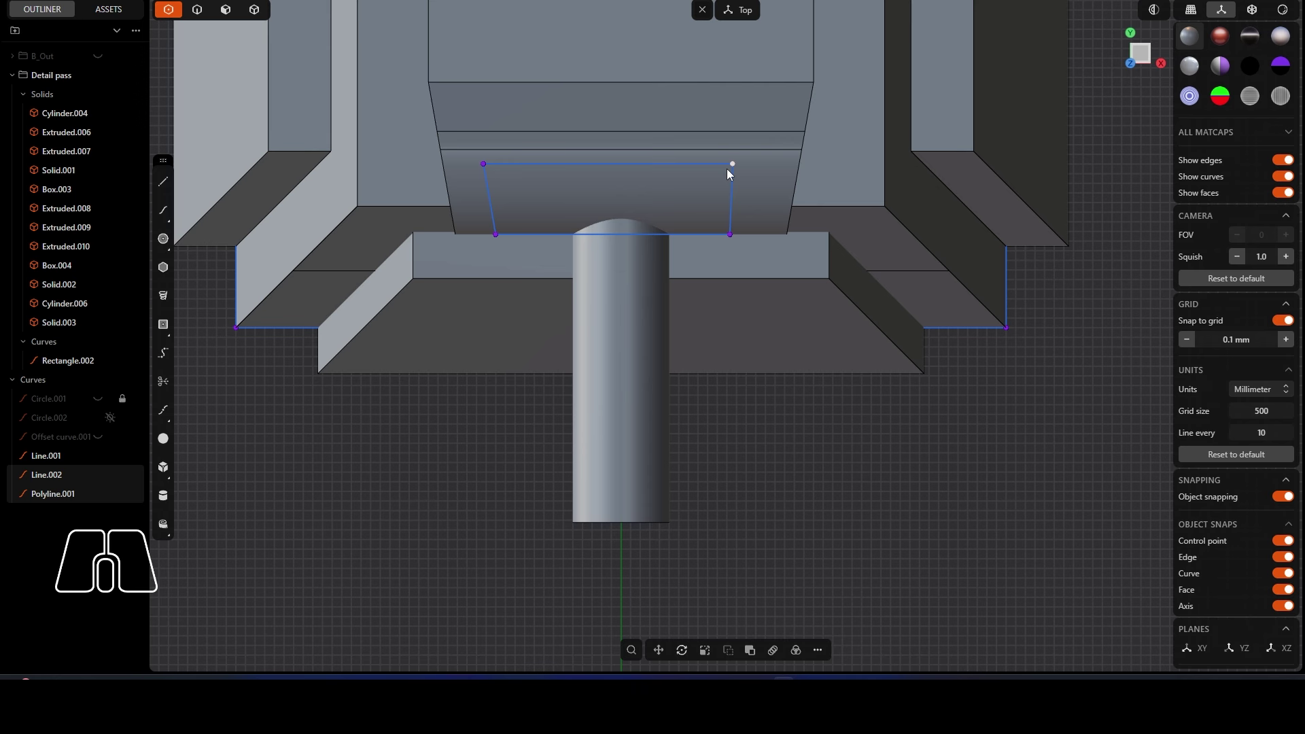
key(j)
click(491, 186)
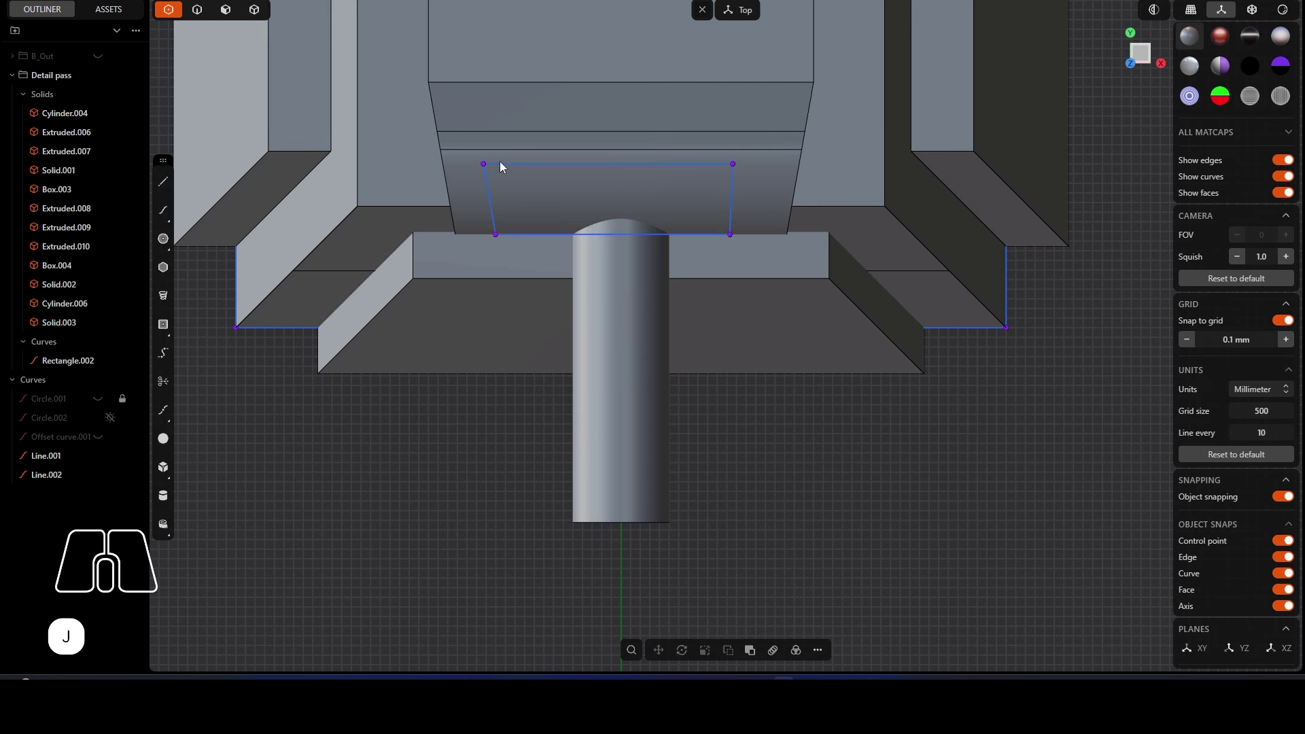
click(489, 181)
middle_drag(494, 216, 688, 166)
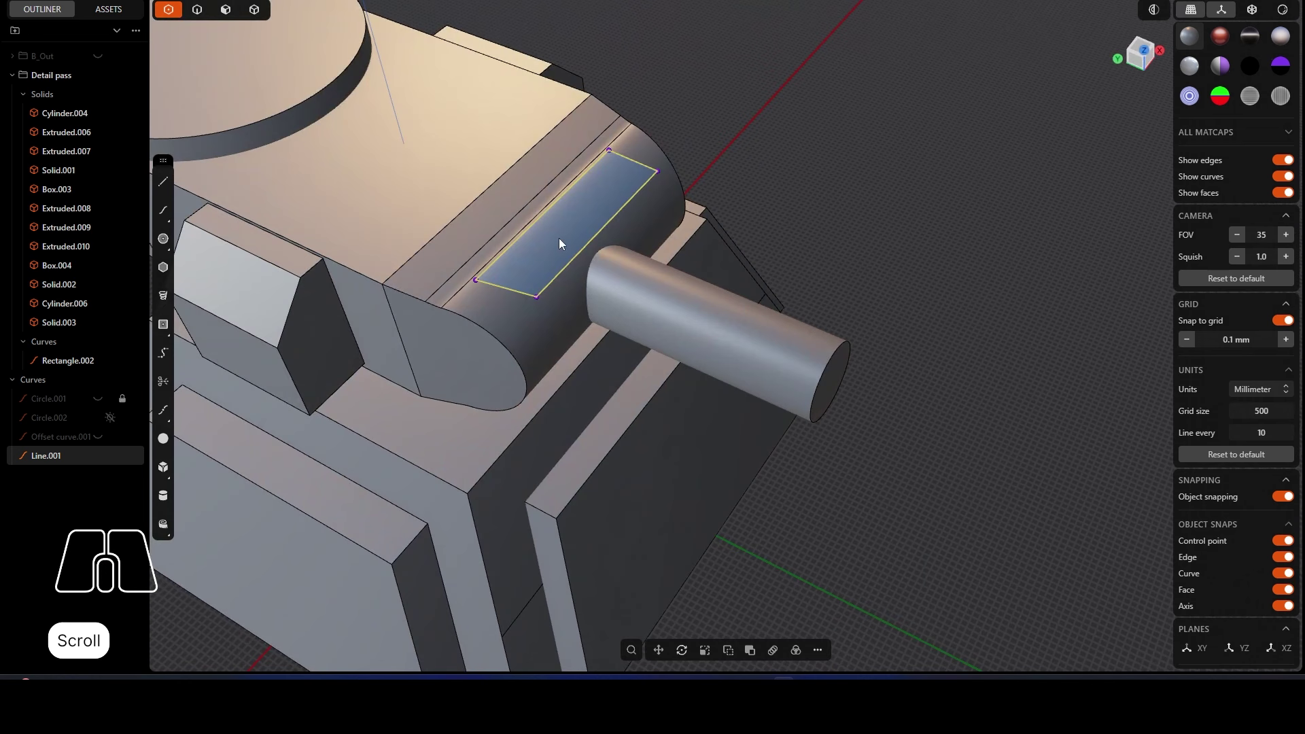
click(684, 170)
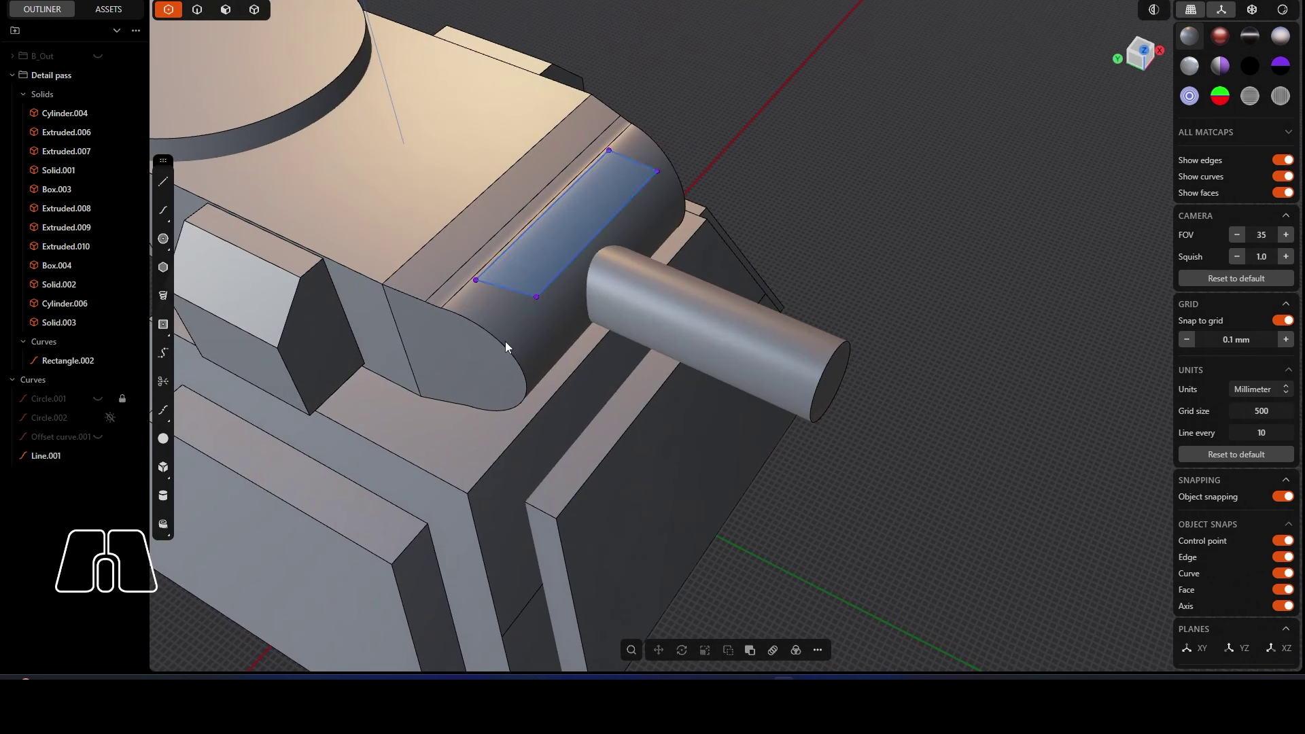
key(5)
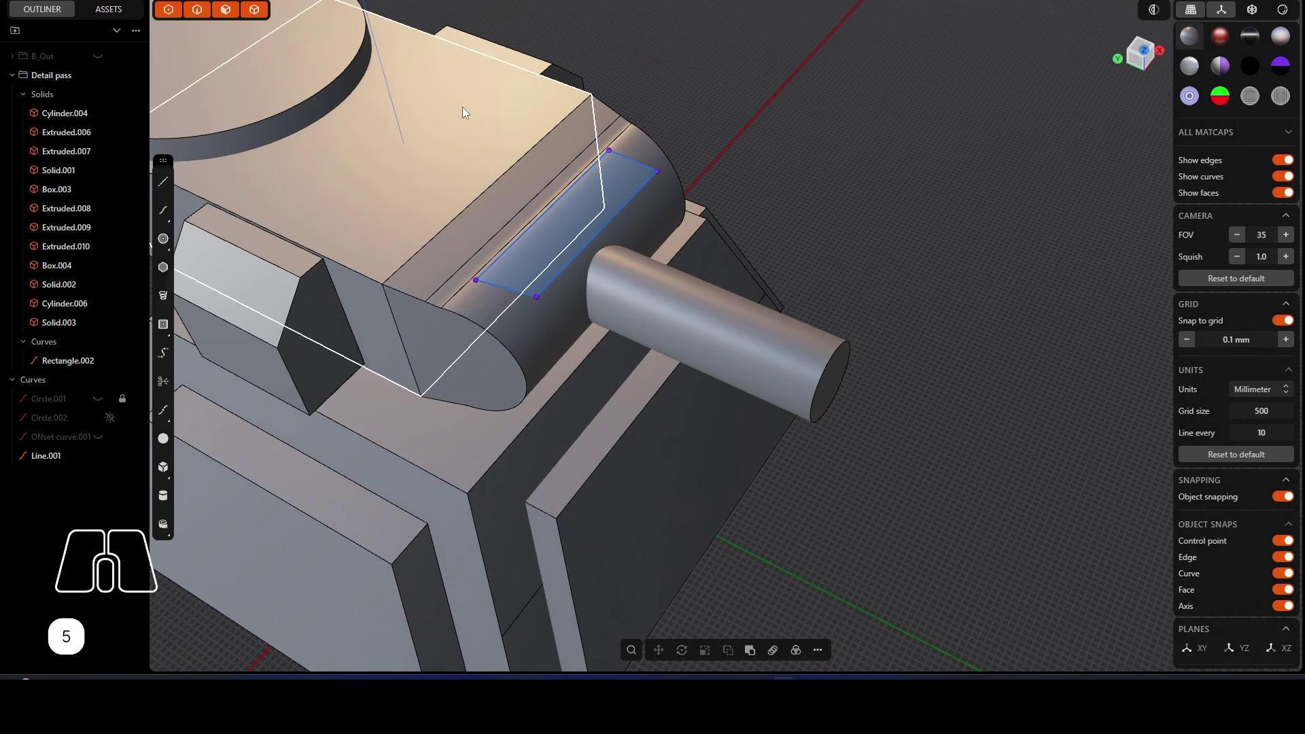
click(525, 349)
key(c)
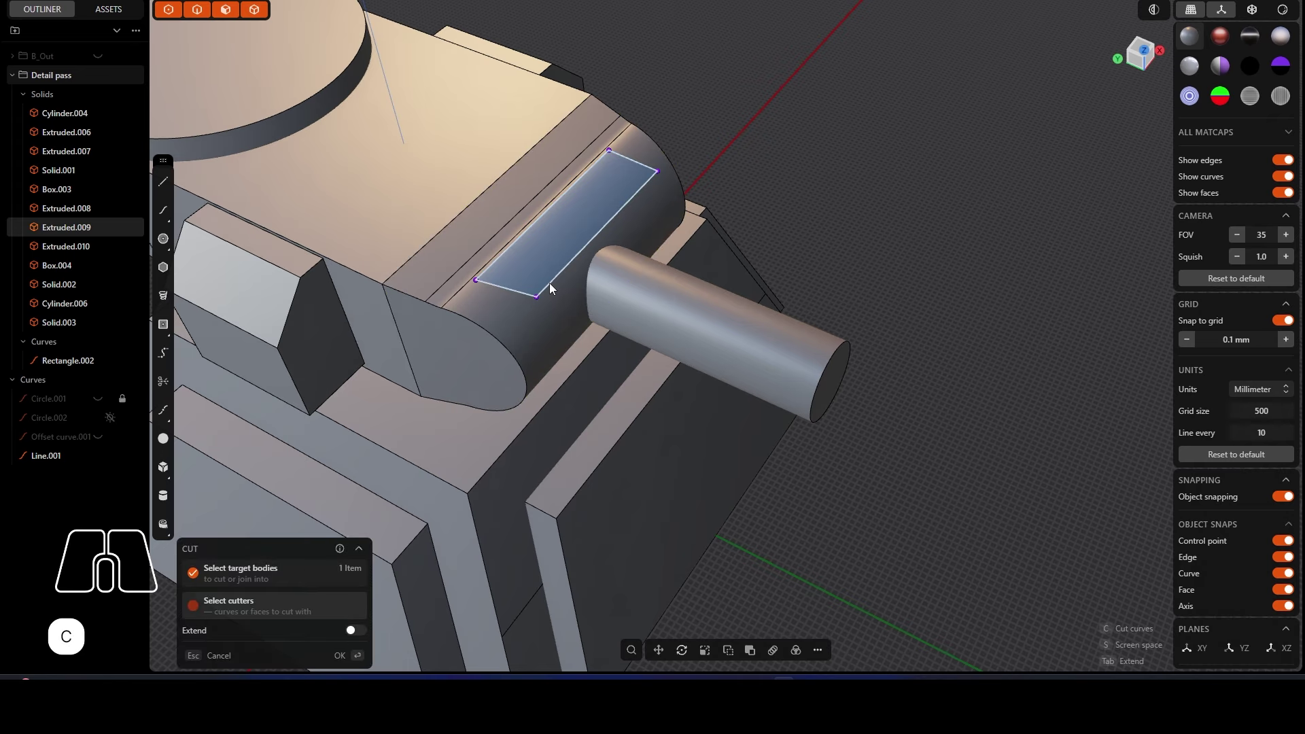
middle_drag(554, 359, 540, 284)
scroll(552, 355, up, 2)
click(219, 656)
Step: Trim away the front segment of the four-sided curve above the gun mantlet, working from the top view
click(541, 266)
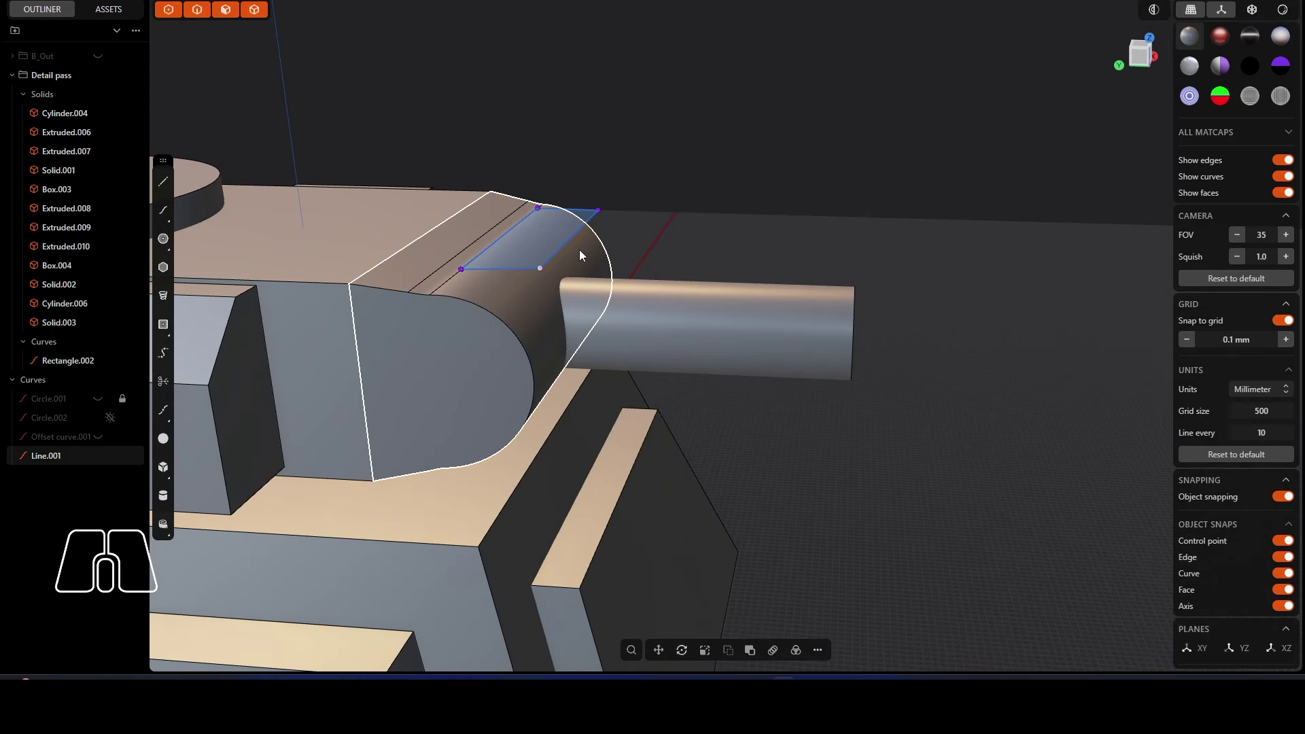
shift+click(598, 211)
middle_drag(598, 212, 594, 297)
shift+right_click(569, 251)
click(802, 114)
scroll(594, 297, up, 2)
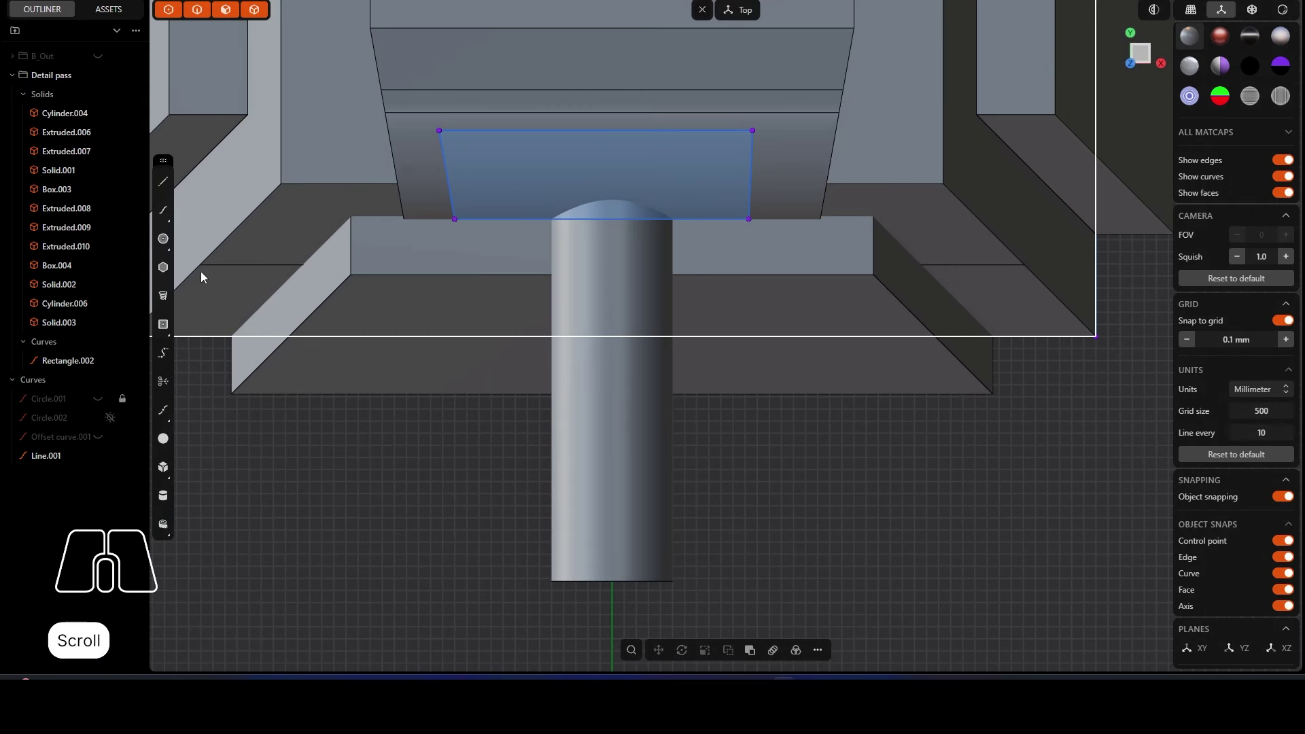
click(169, 381)
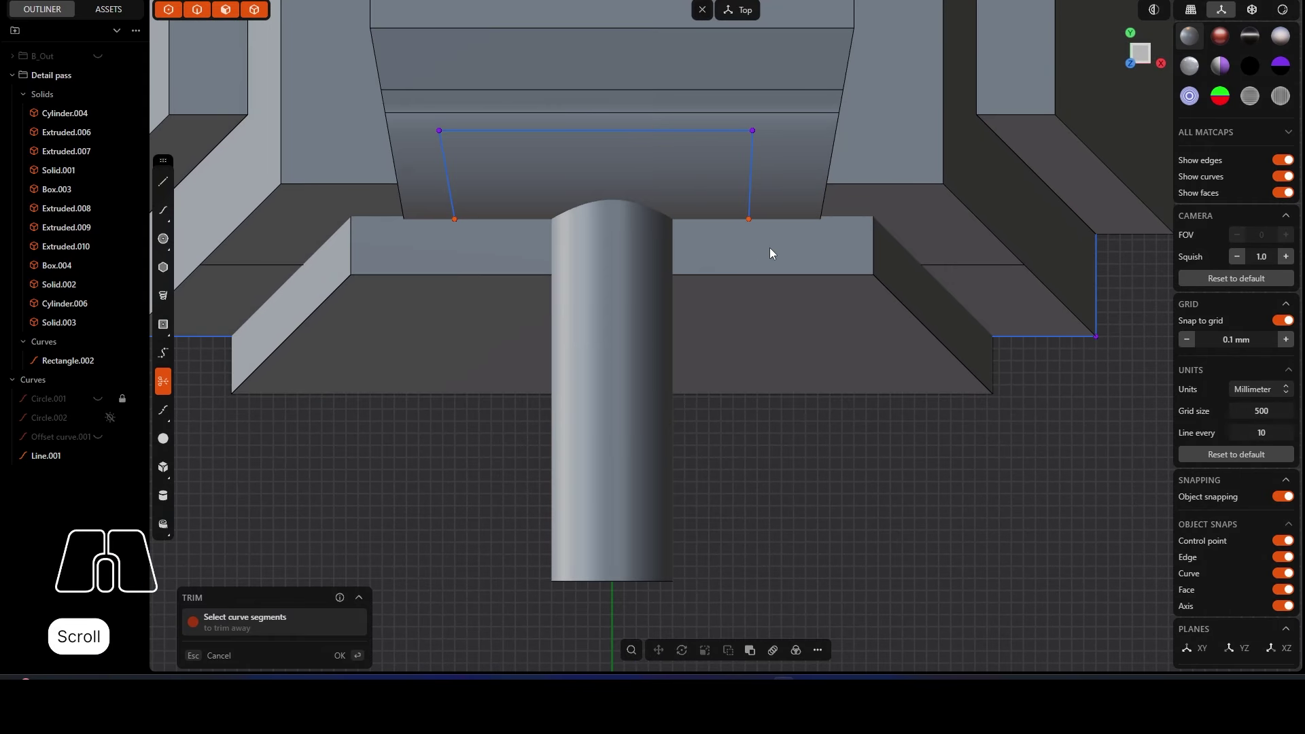
key(Escape)
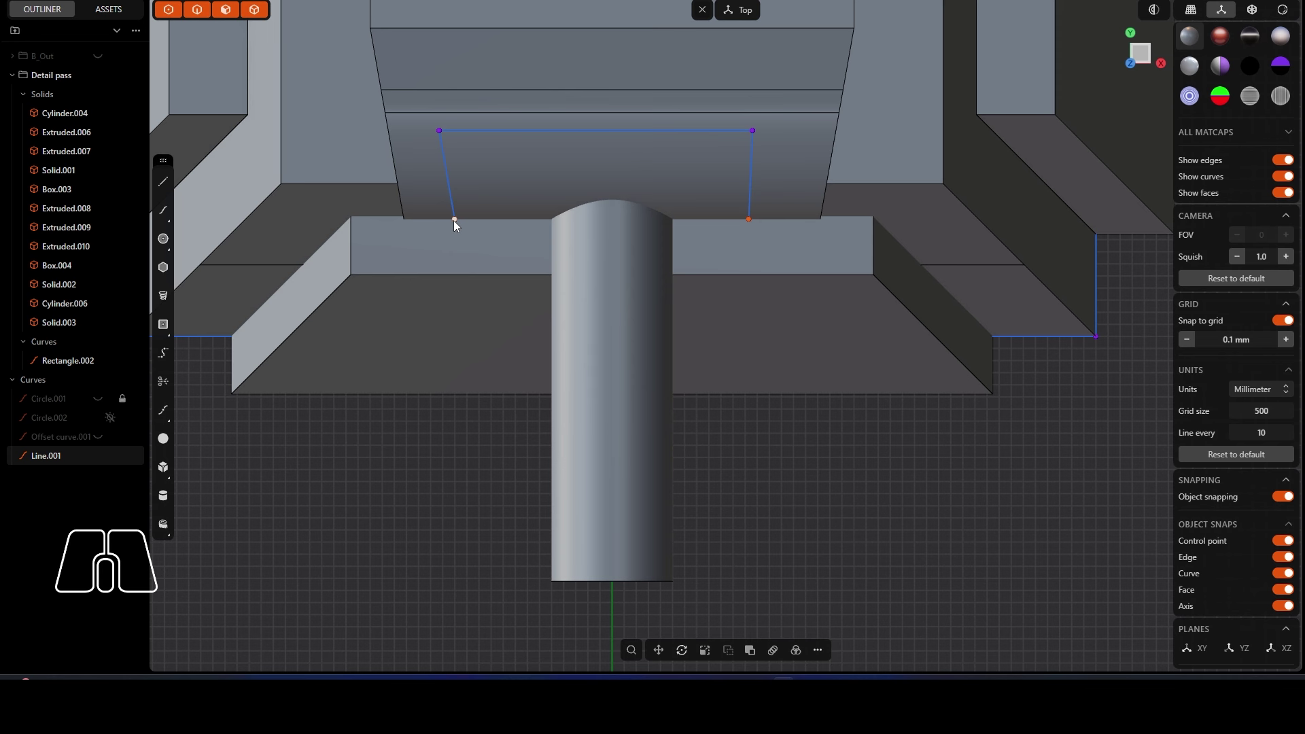
Step: Move both open endpoints of the curve forward along its sides, beyond the front edge of the gun mantlet
key(v)
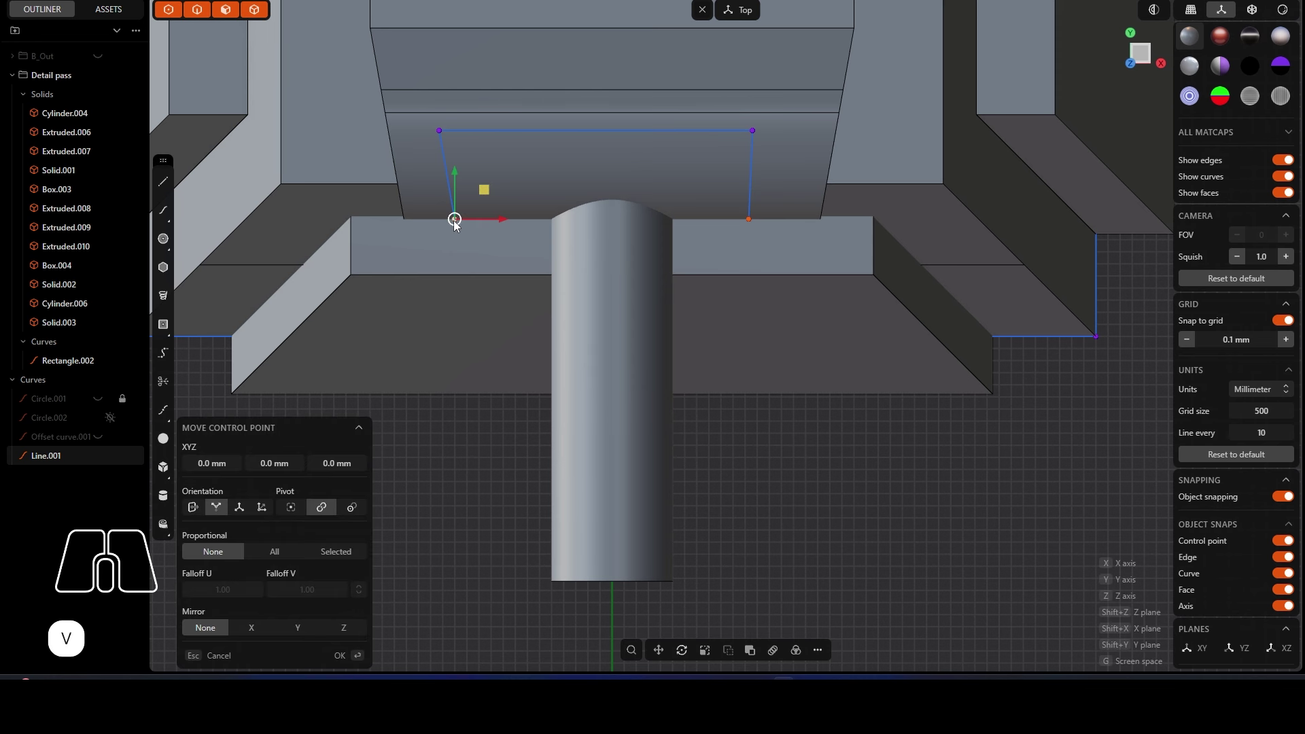
click(455, 220)
click(459, 225)
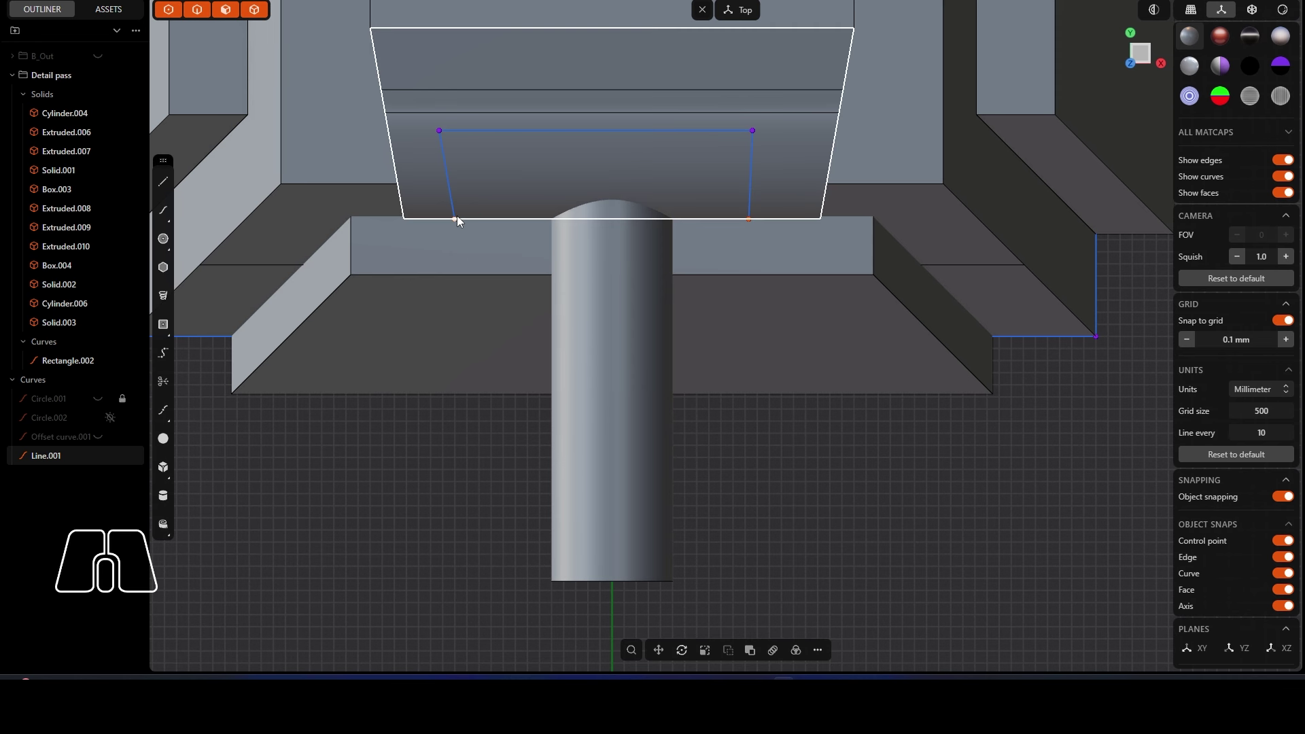
key(v)
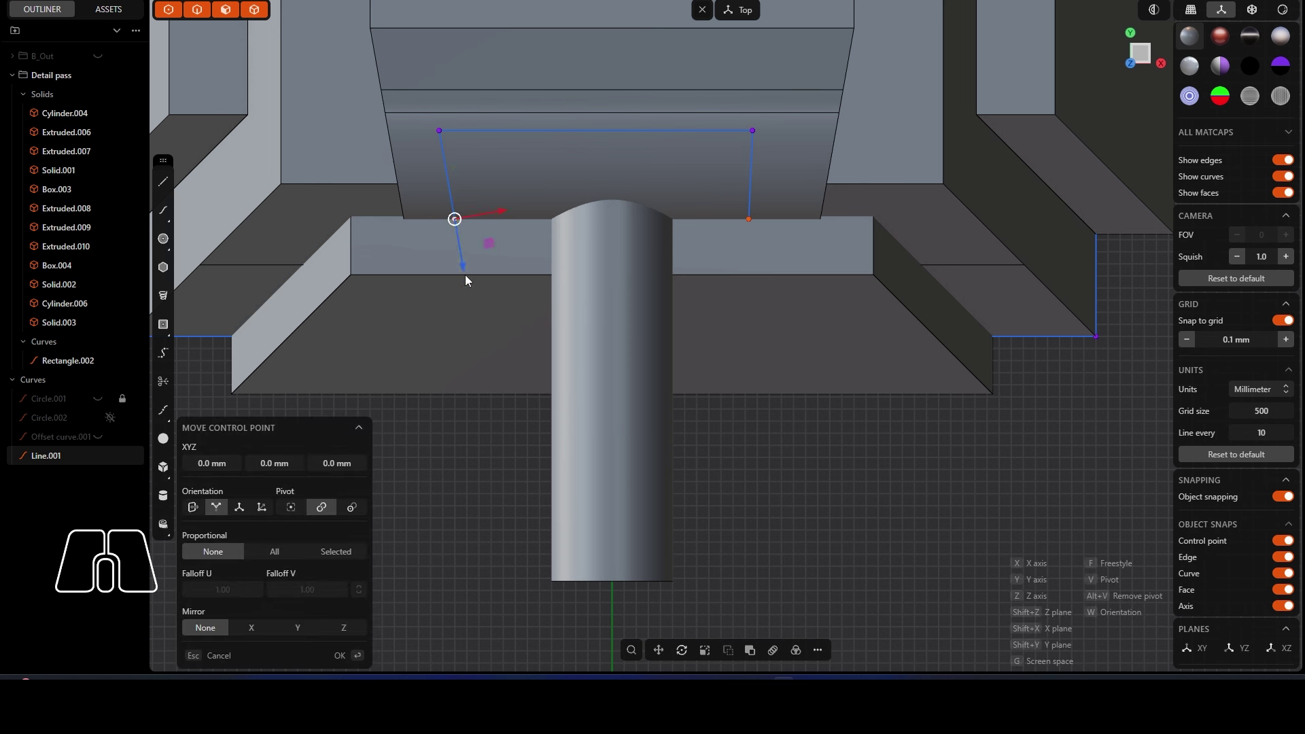
mouse_move(465, 271)
mouse_down()
mouse_move(468, 304)
mouse_move(463, 281)
mouse_up()
key(Return)
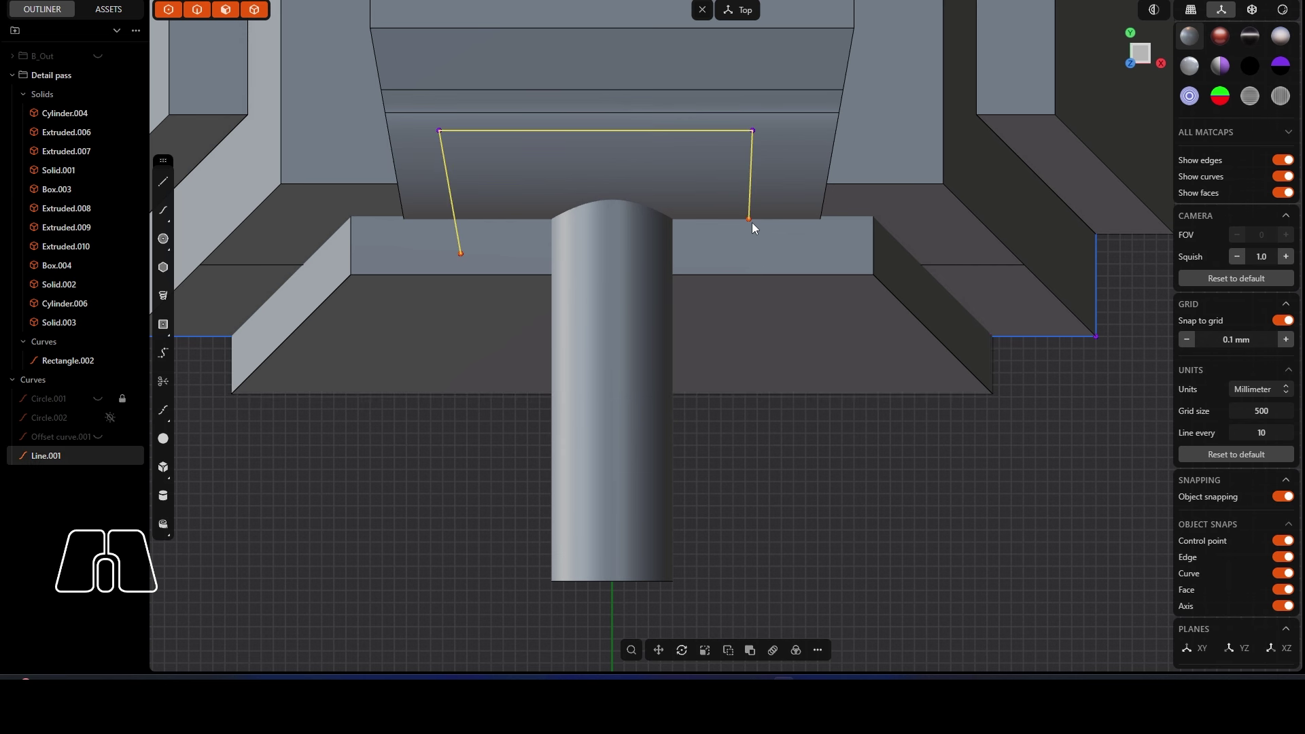
key(g)
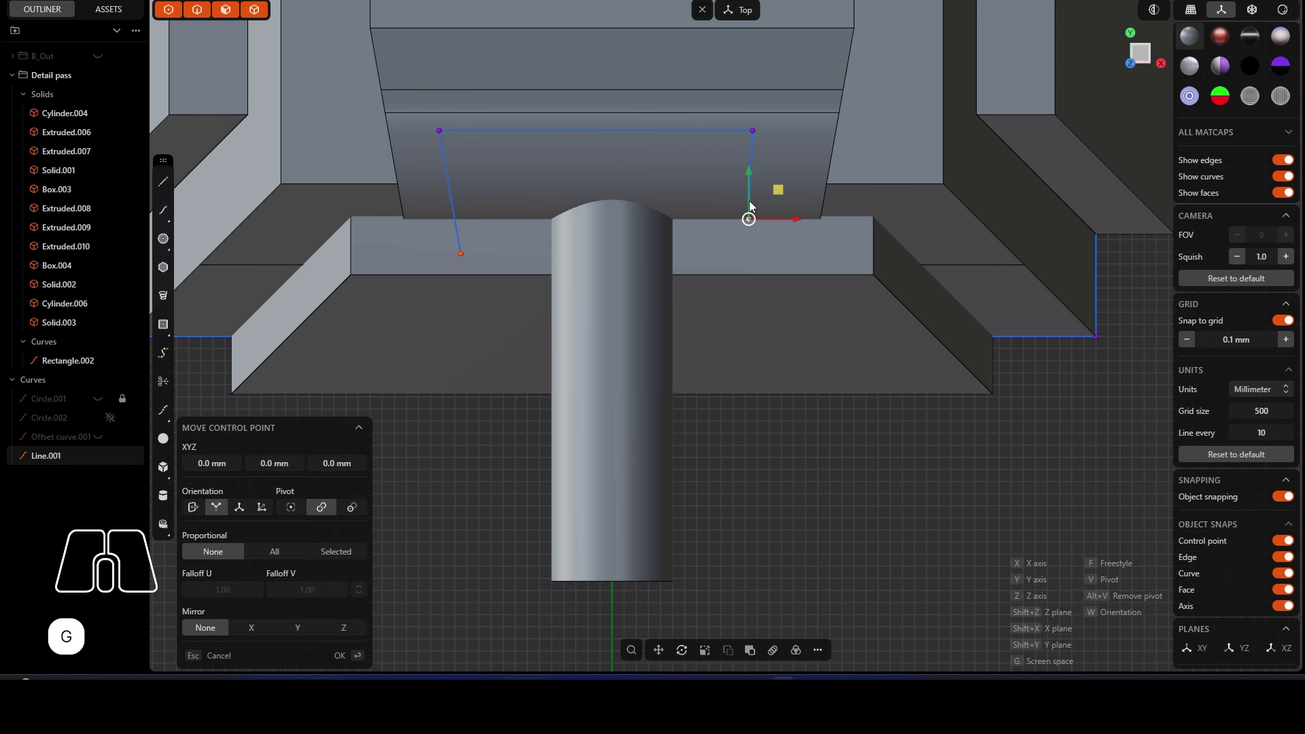
click(790, 465)
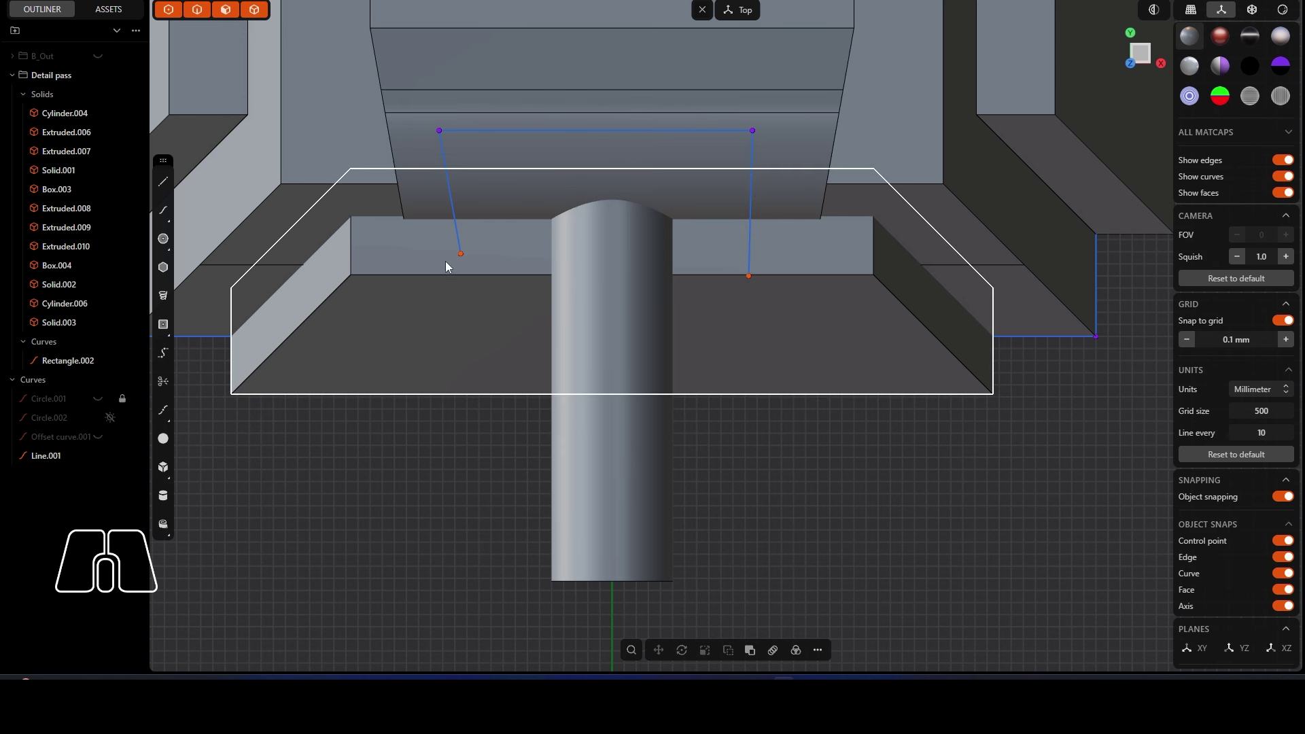
Step: Draw a straight line between the two open endpoints to close the curve in front of the mantlet
click(462, 255)
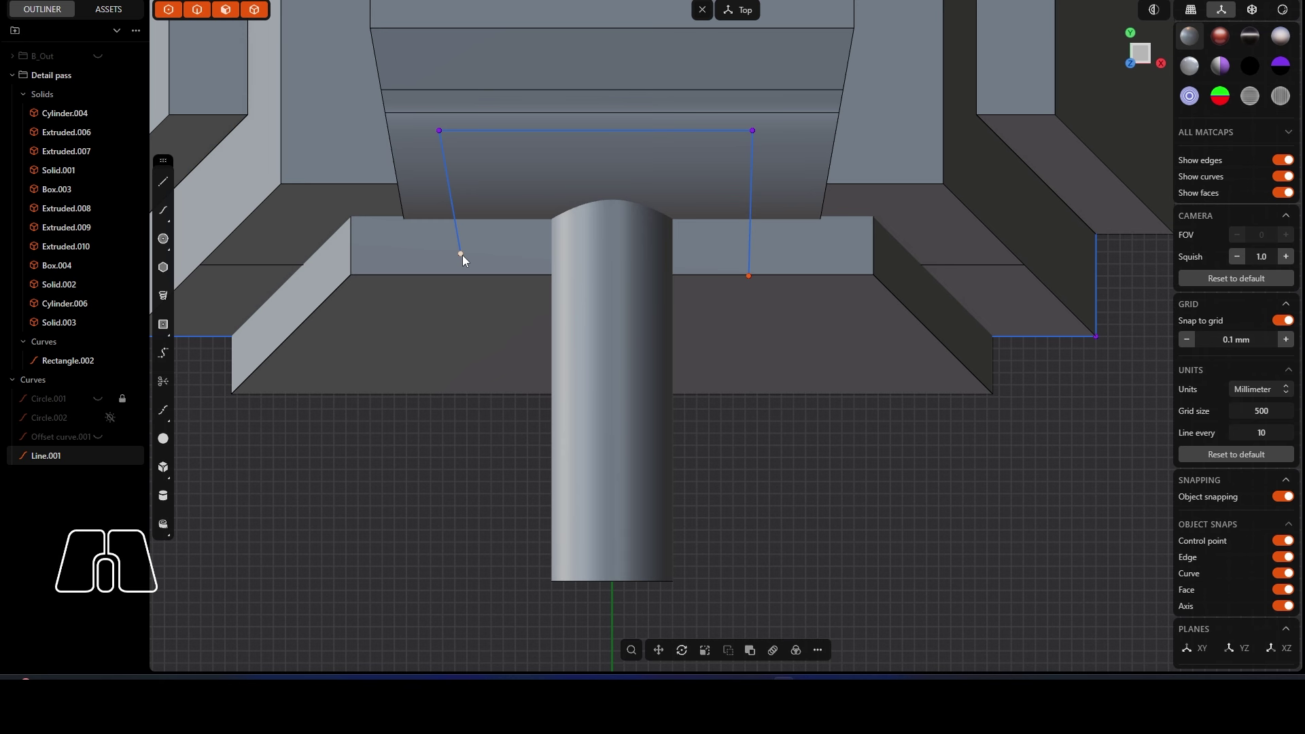
click(163, 194)
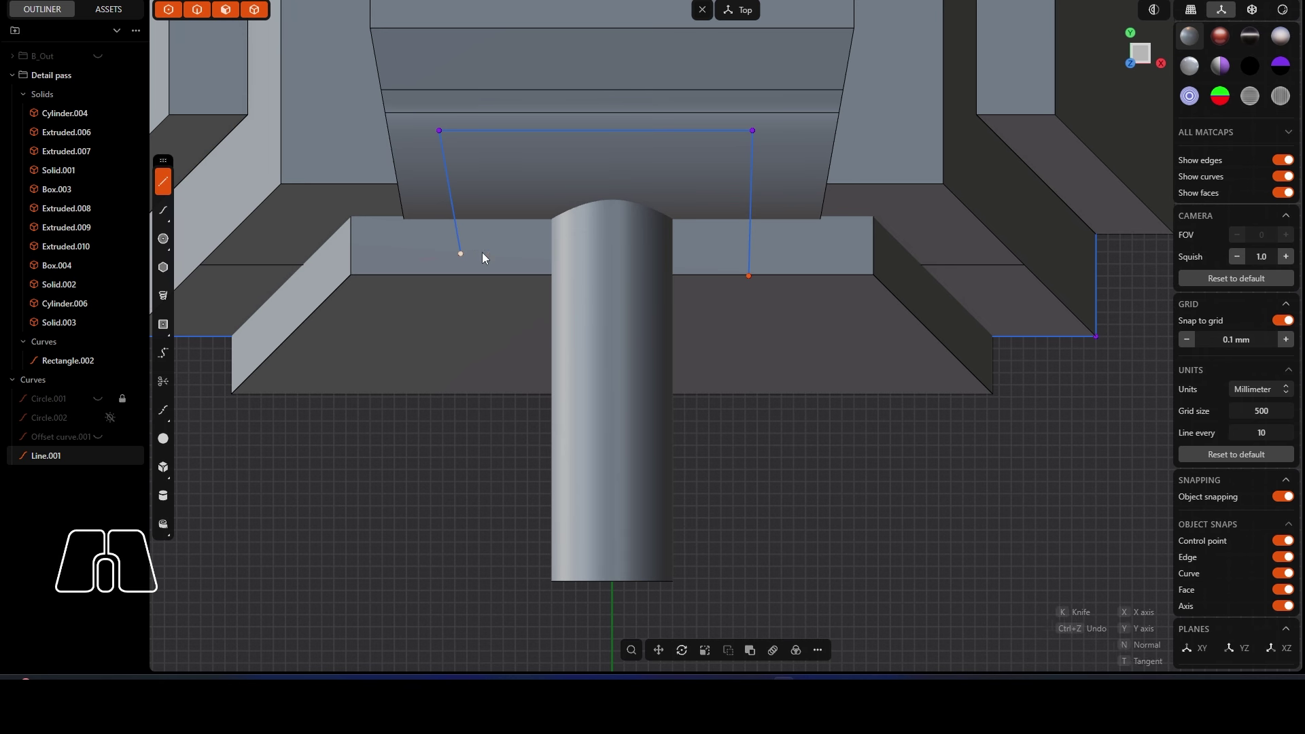
click(757, 277)
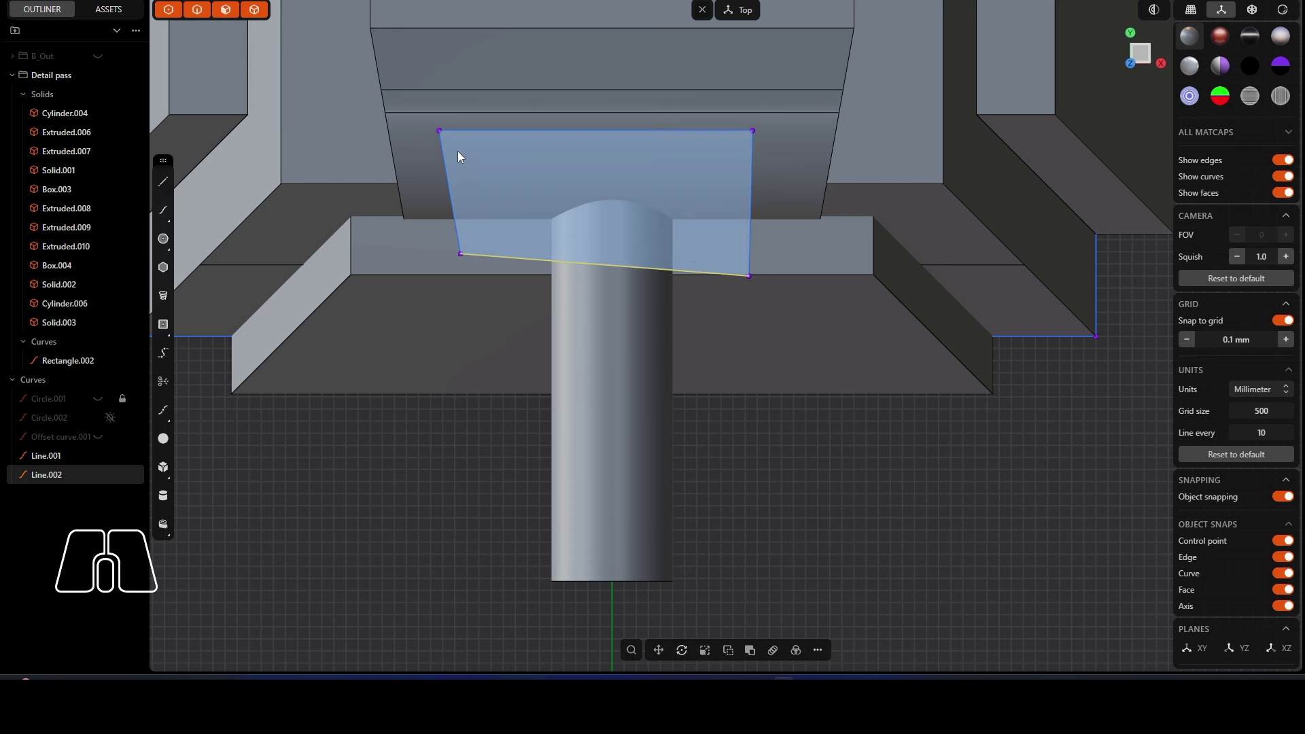
click(450, 133)
key(e)
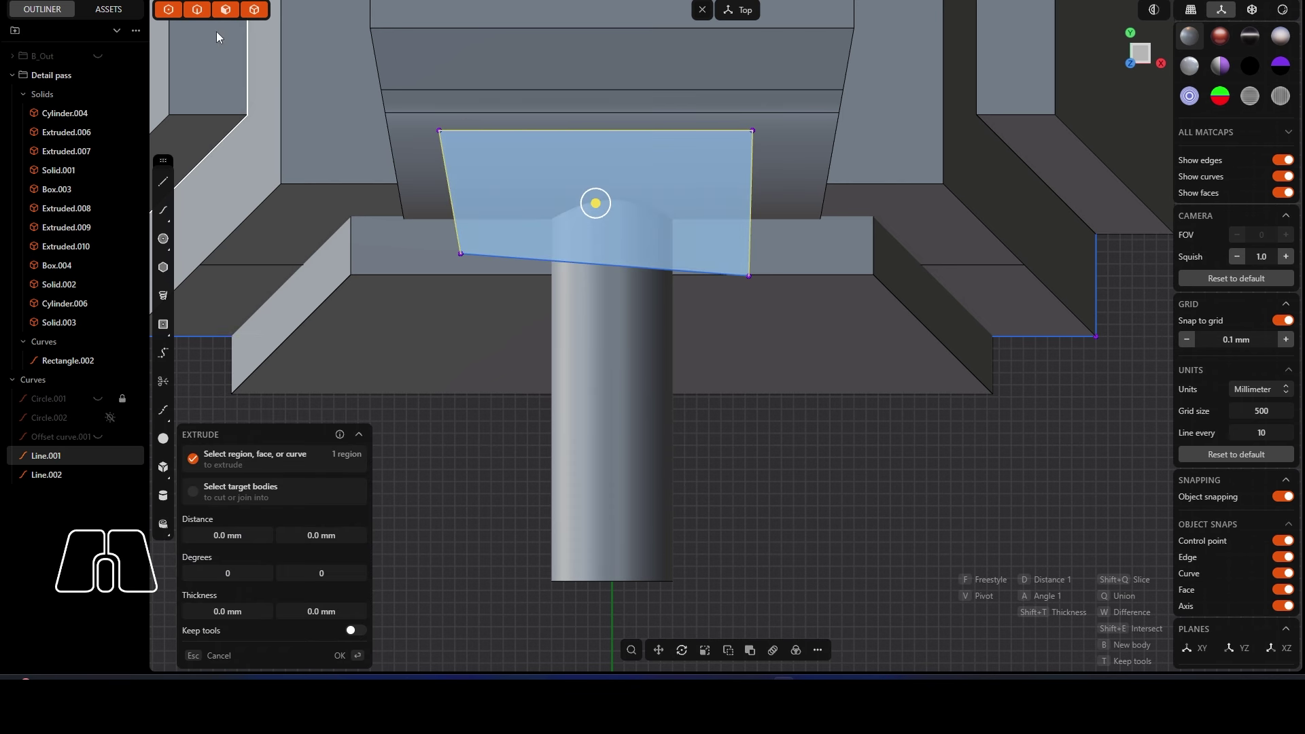
Step: Join the vertices at all four corners of the closed outline so its segments form one curve
click(435, 133)
key(j)
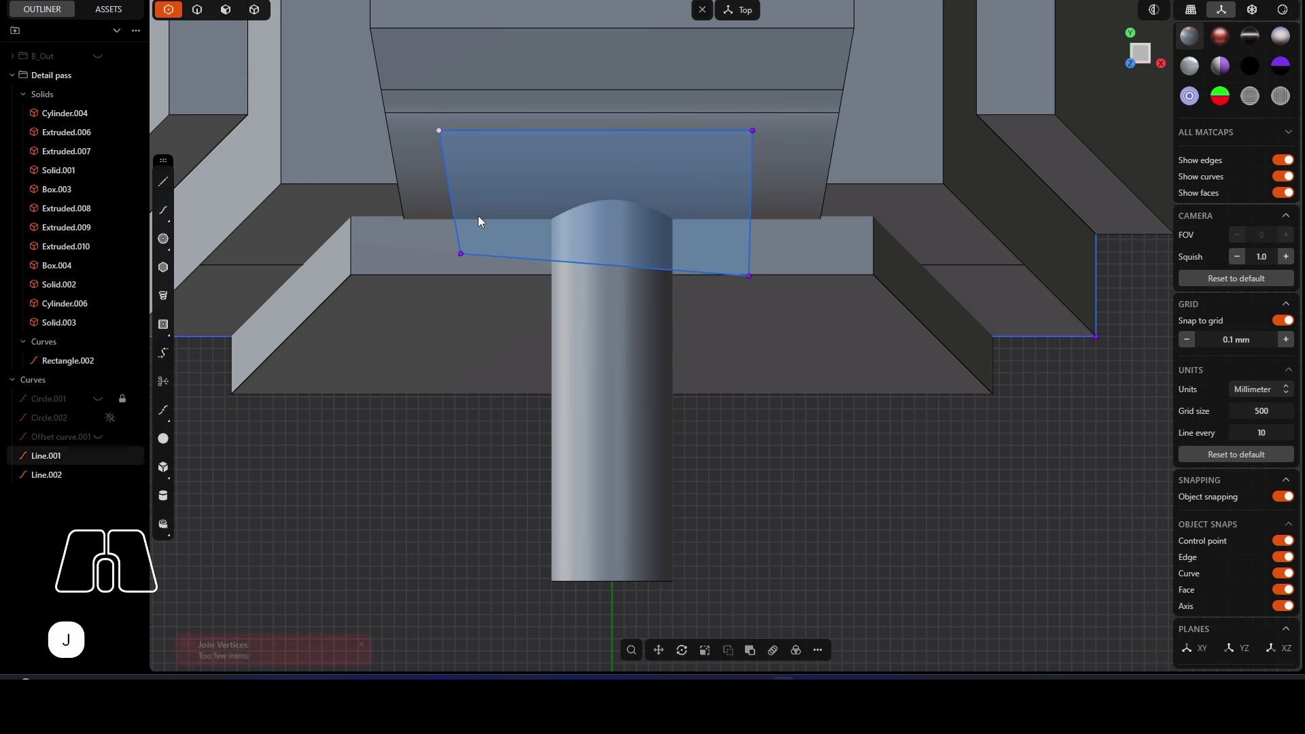
drag(479, 219, 450, 273)
key(j)
click(789, 283)
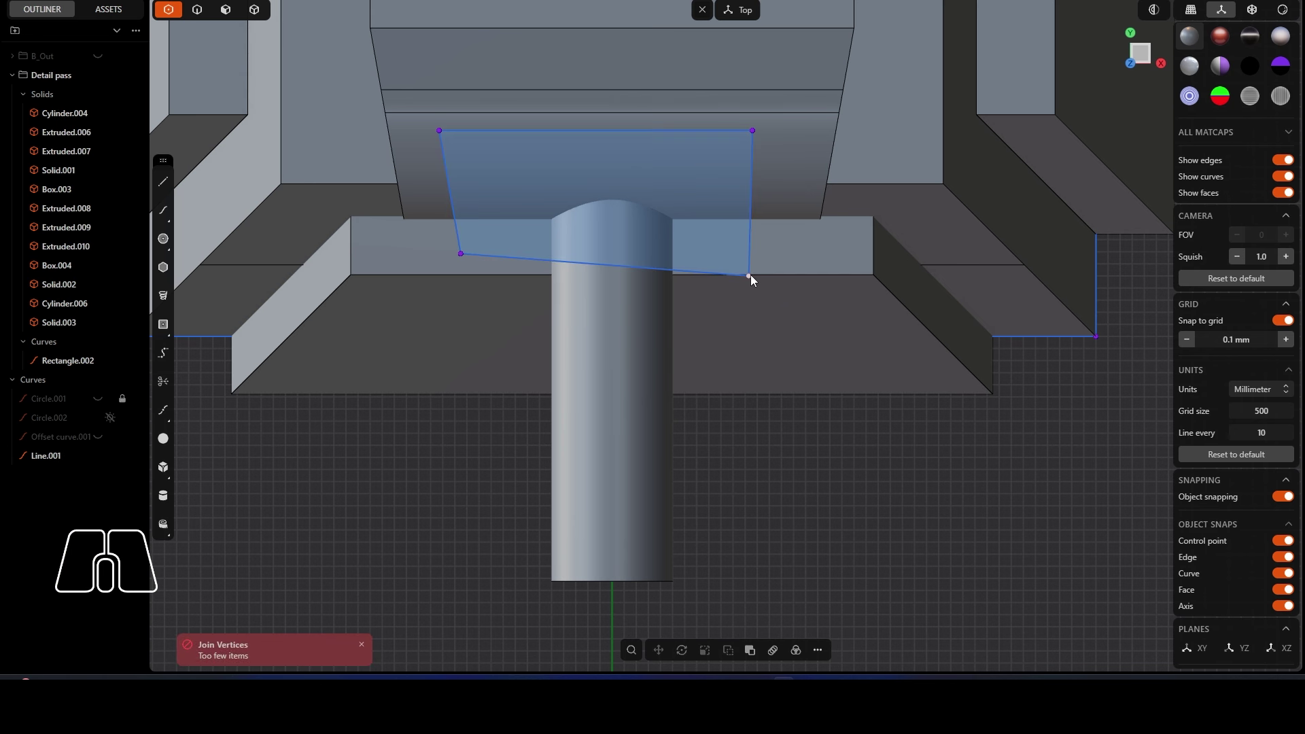
click(750, 275)
key(j)
click(788, 257)
click(754, 131)
key(j)
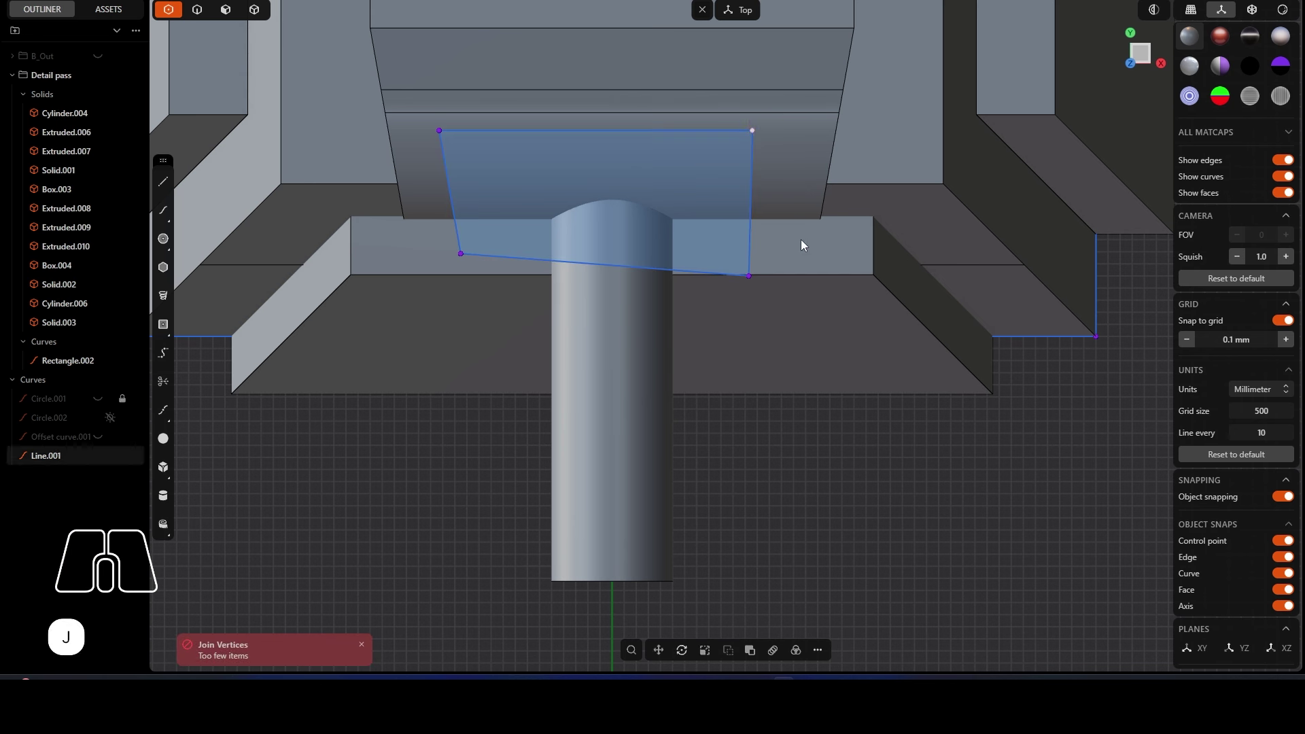
click(801, 240)
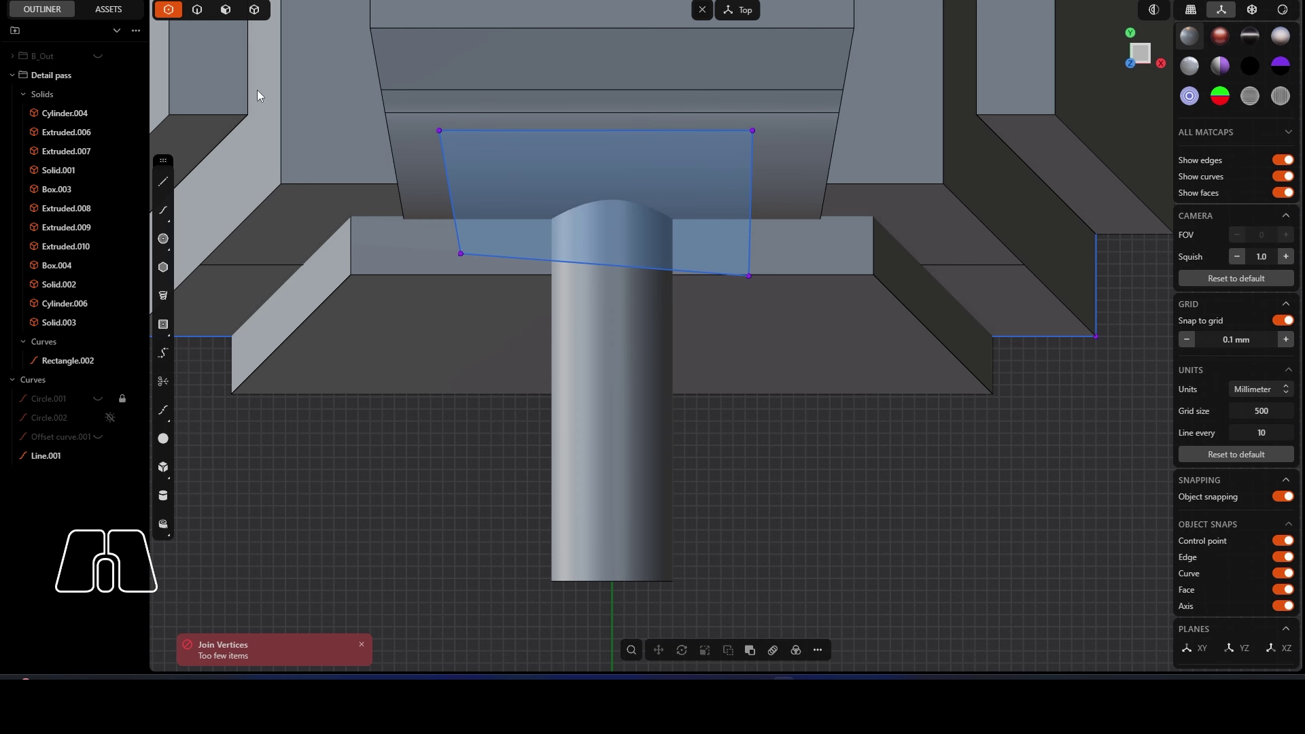
Step: Cut the rounded gun mantlet body with the closed curve, and delete the cutting curve
key(5)
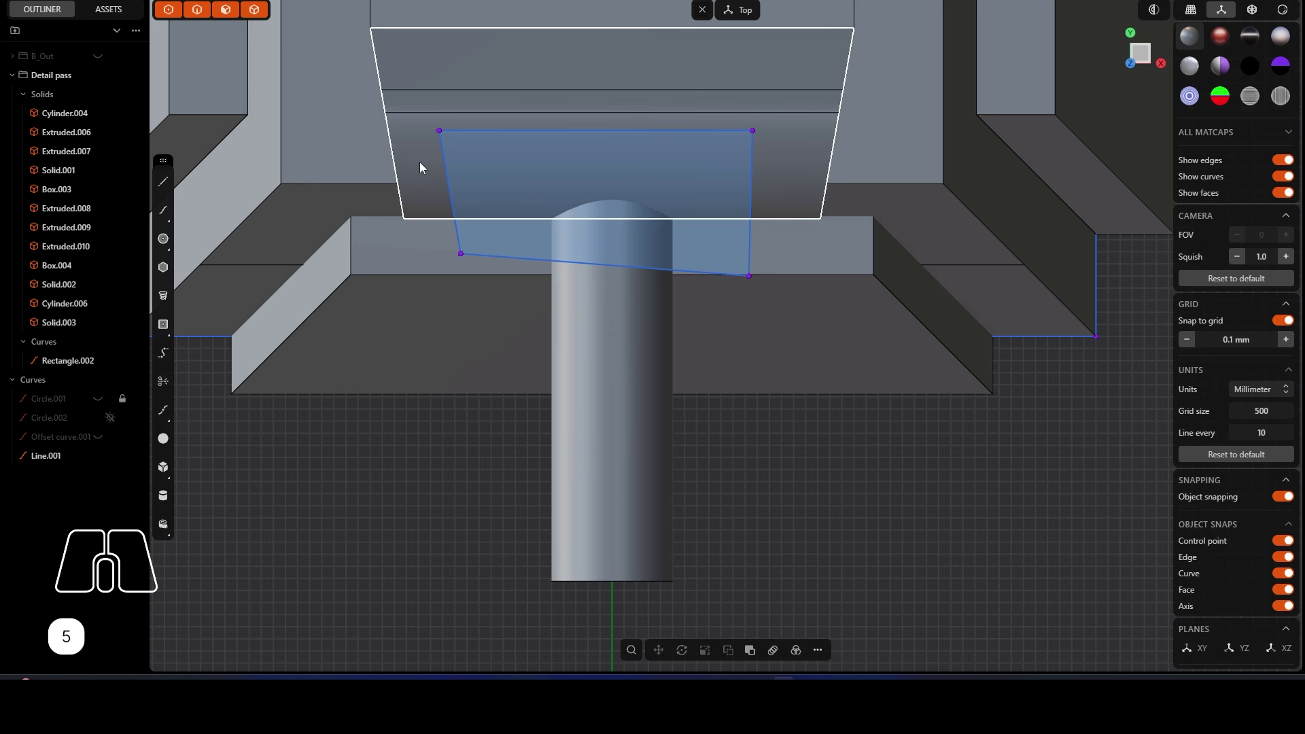
key(c)
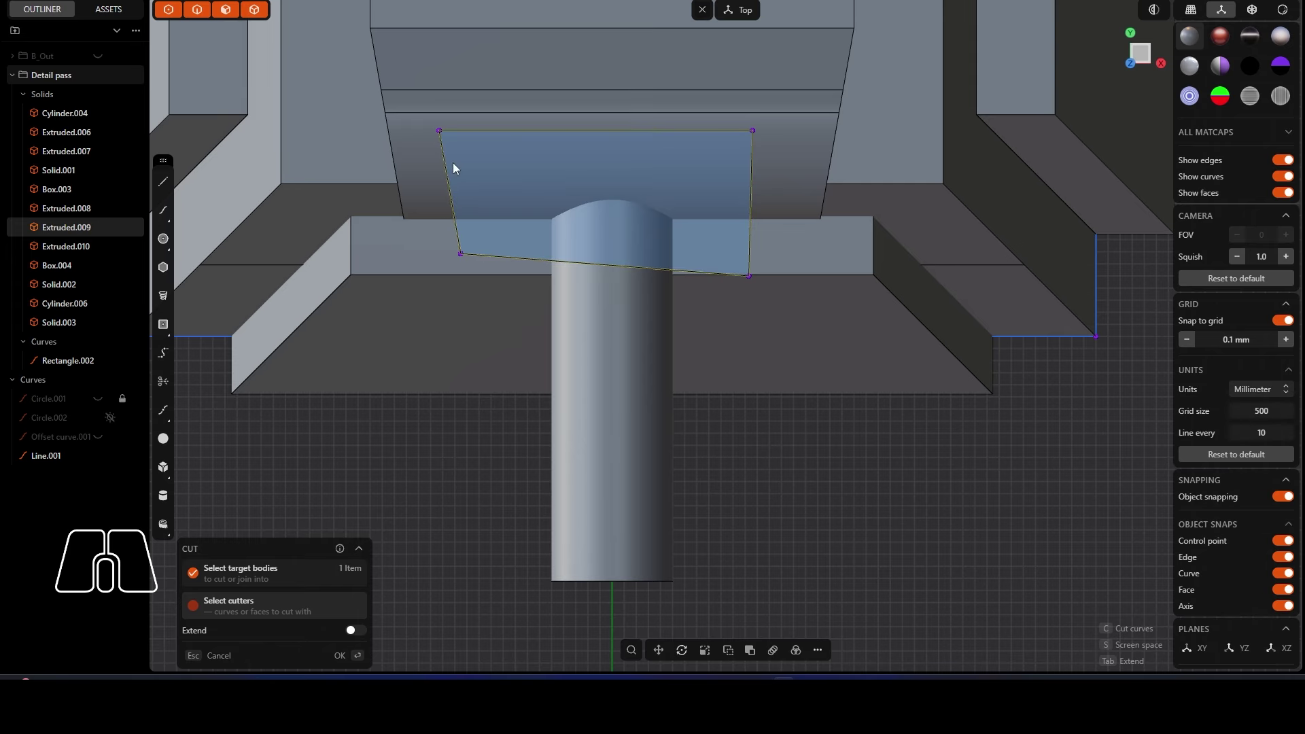
click(340, 657)
middle_drag(442, 537, 662, 231)
click(573, 193)
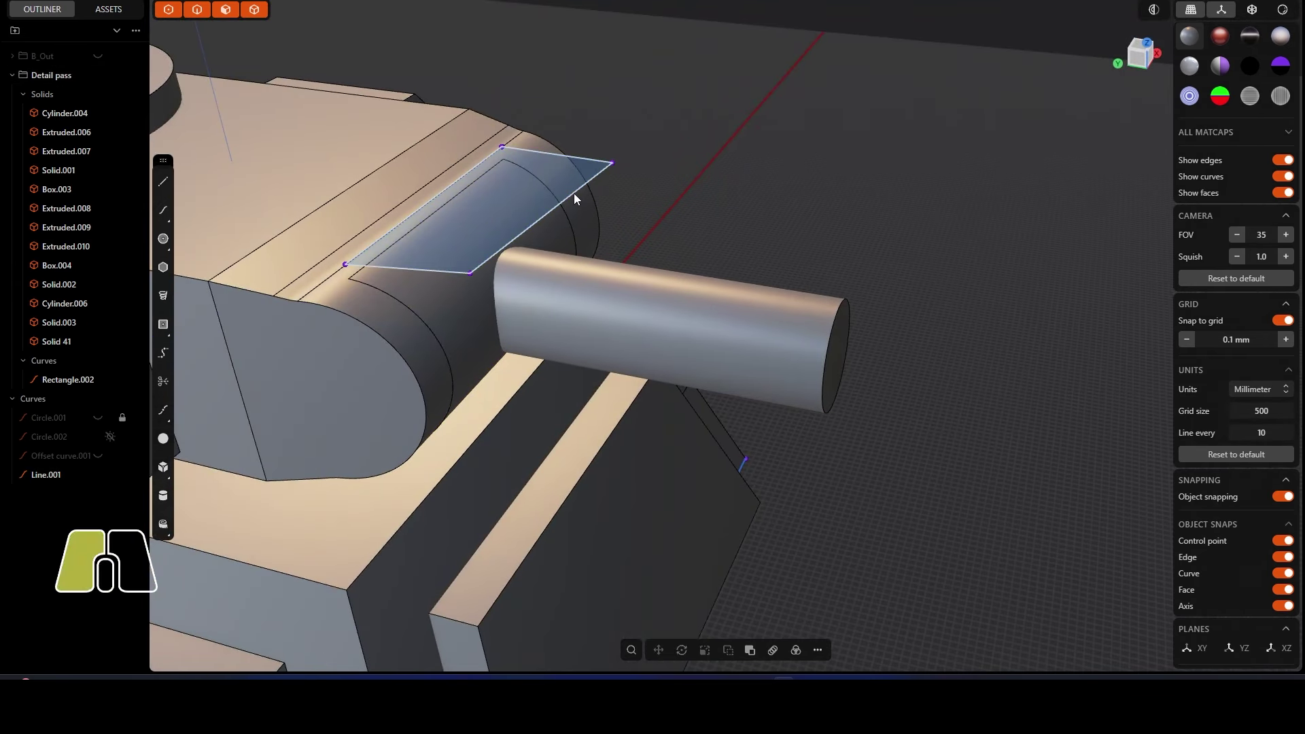
key(Delete)
Step: Mirror the outer mantlet and its inner cut section across X, cutting down the mirror plane and keeping the half left of the barrel
click(372, 355)
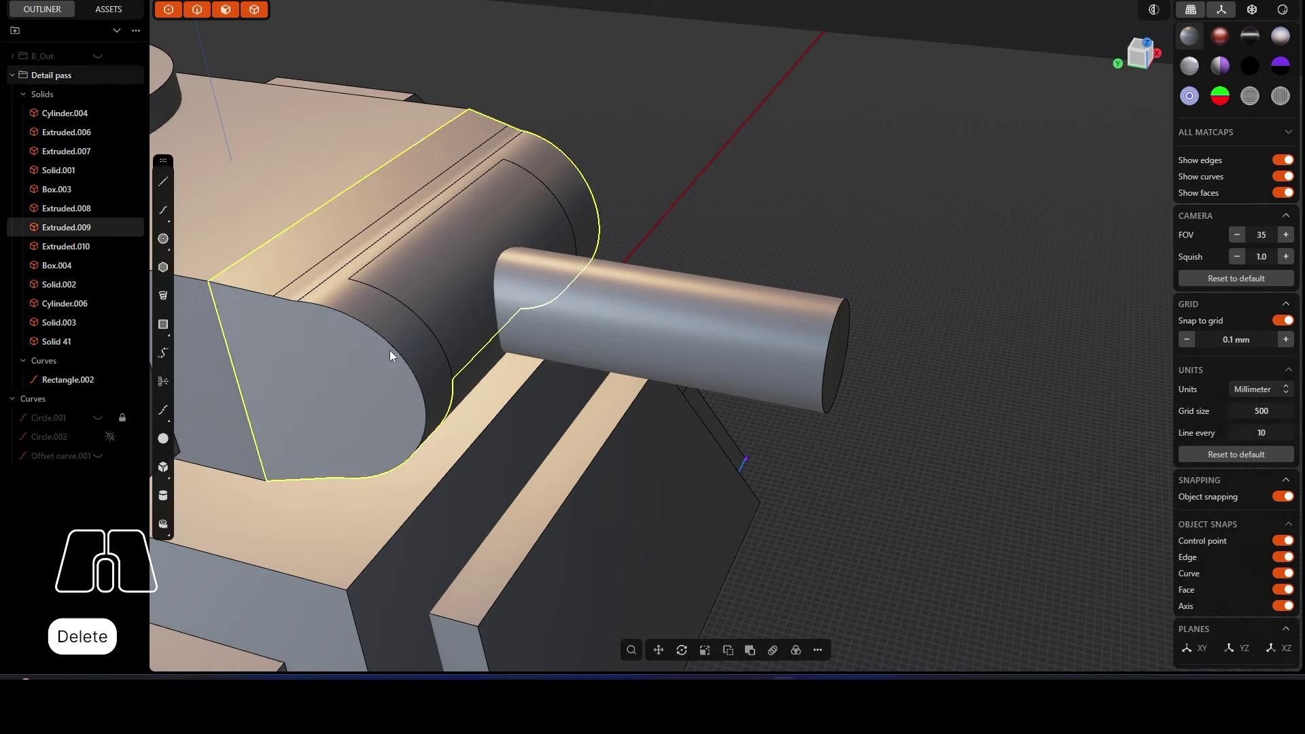
middle_drag(435, 289, 388, 337)
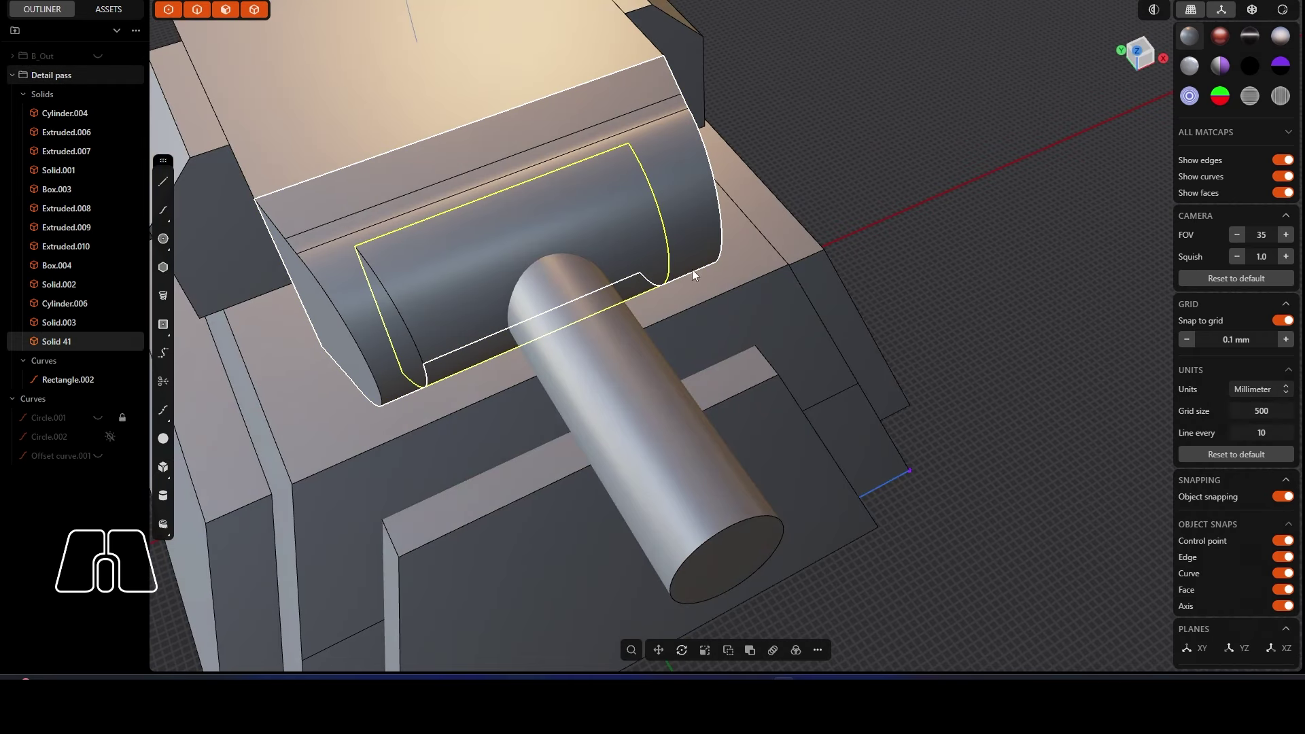
click(851, 167)
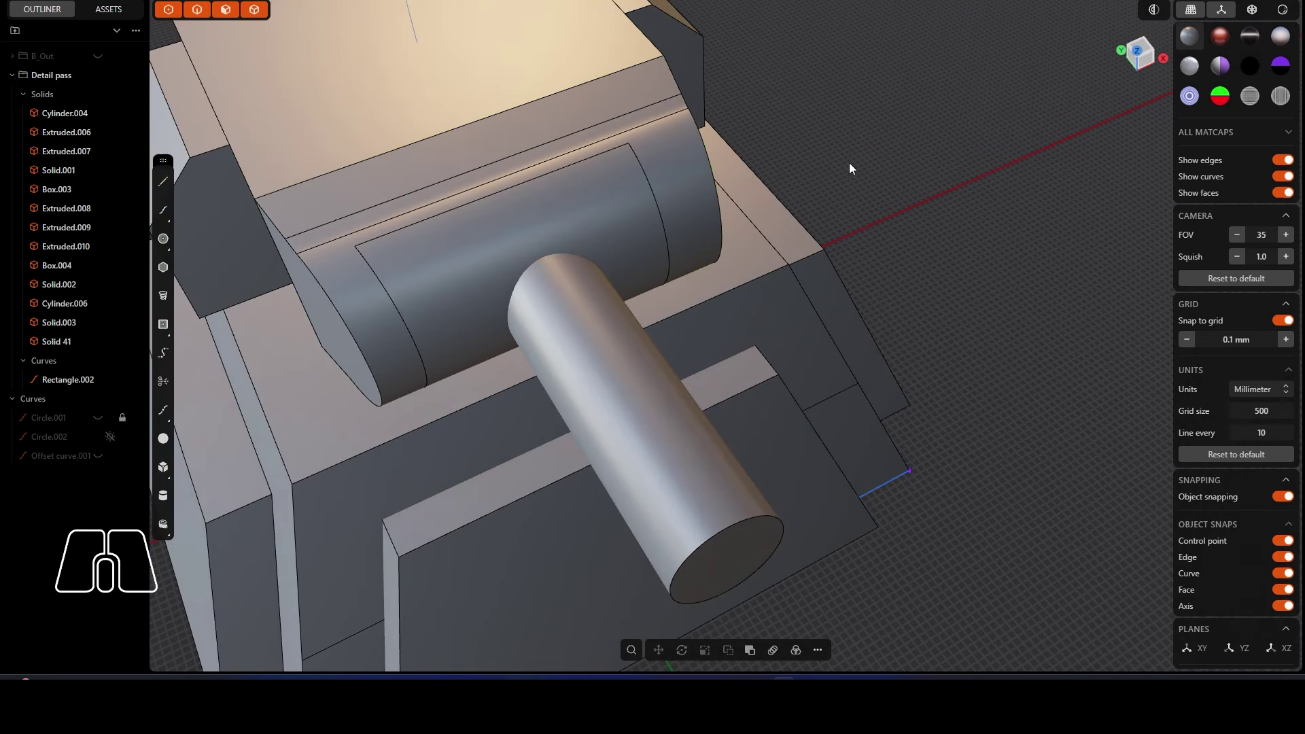
click(439, 296)
shift+click(374, 331)
middle_drag(390, 342, 374, 340)
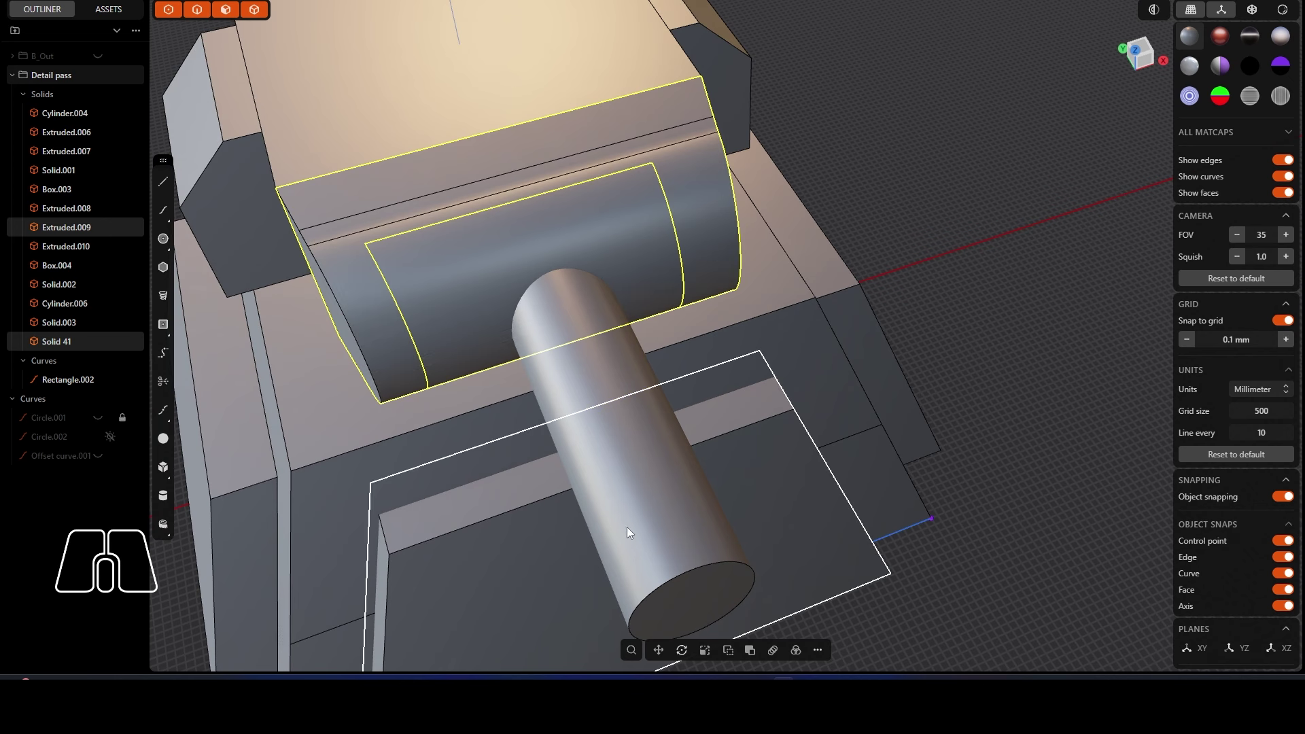
click(818, 651)
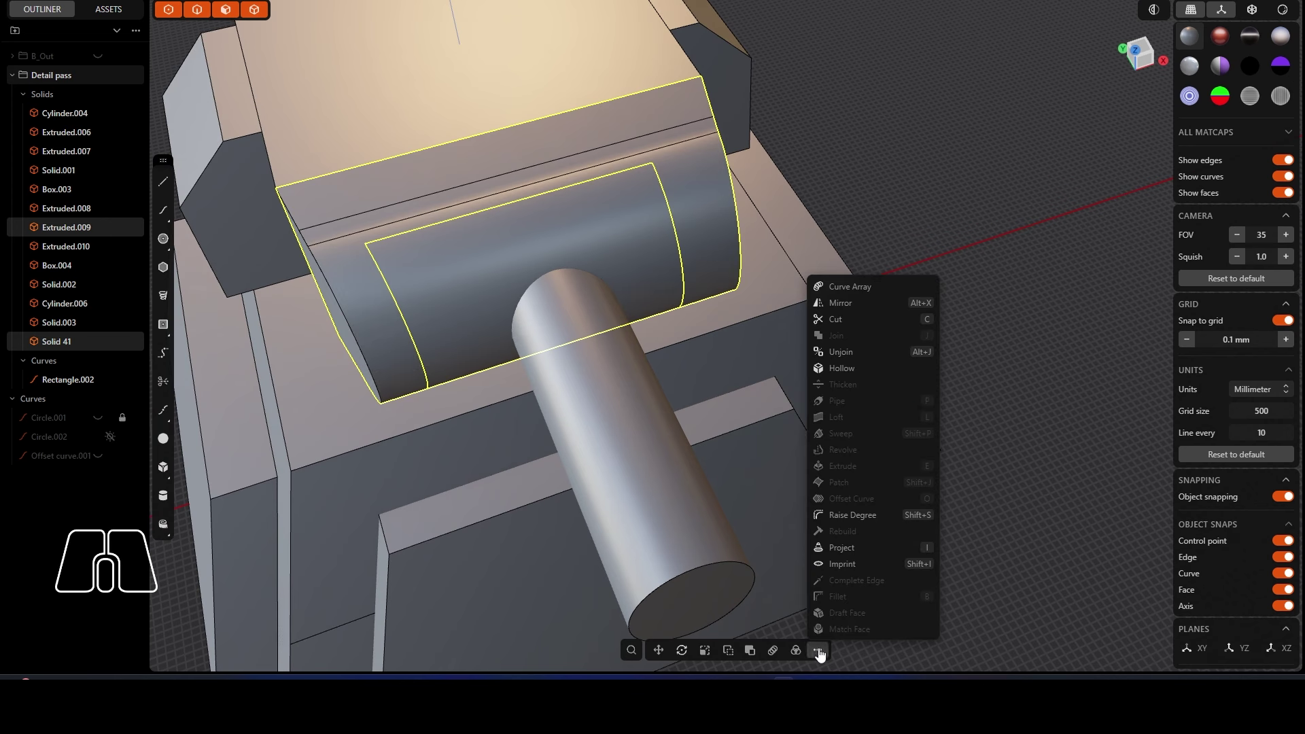
click(857, 304)
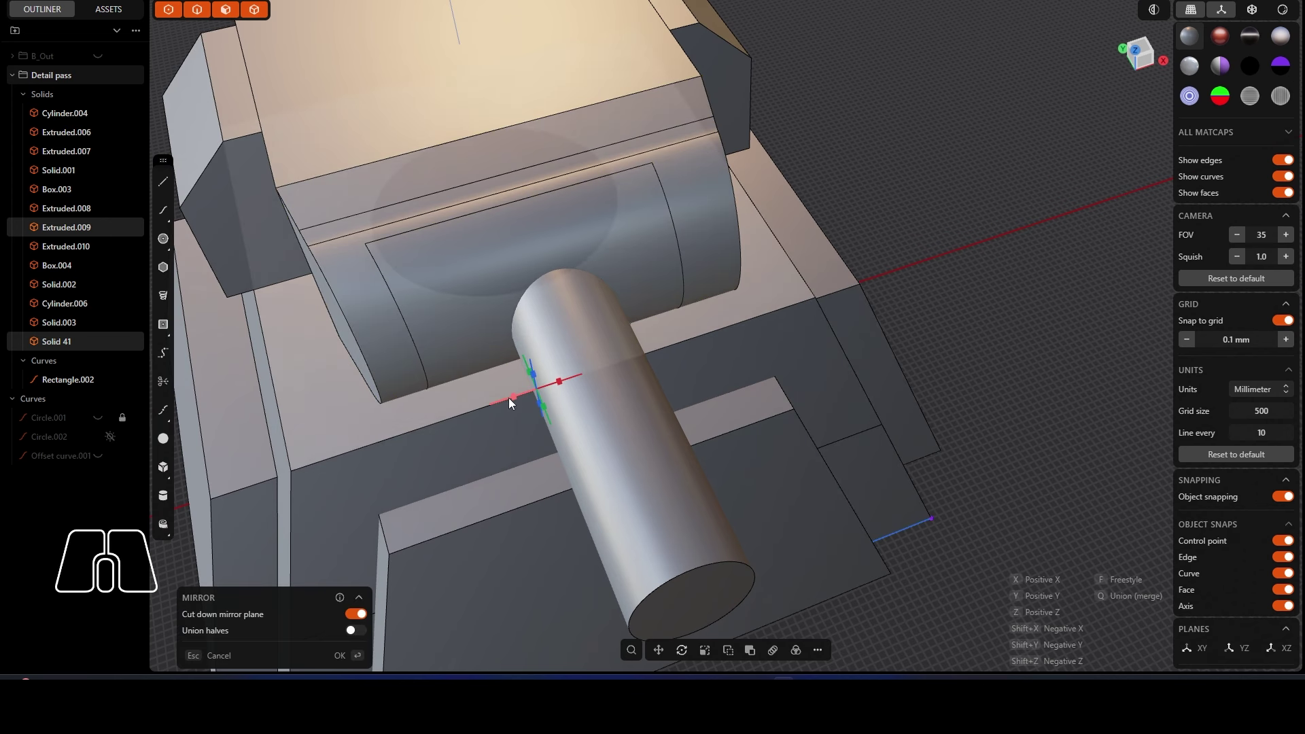
click(511, 398)
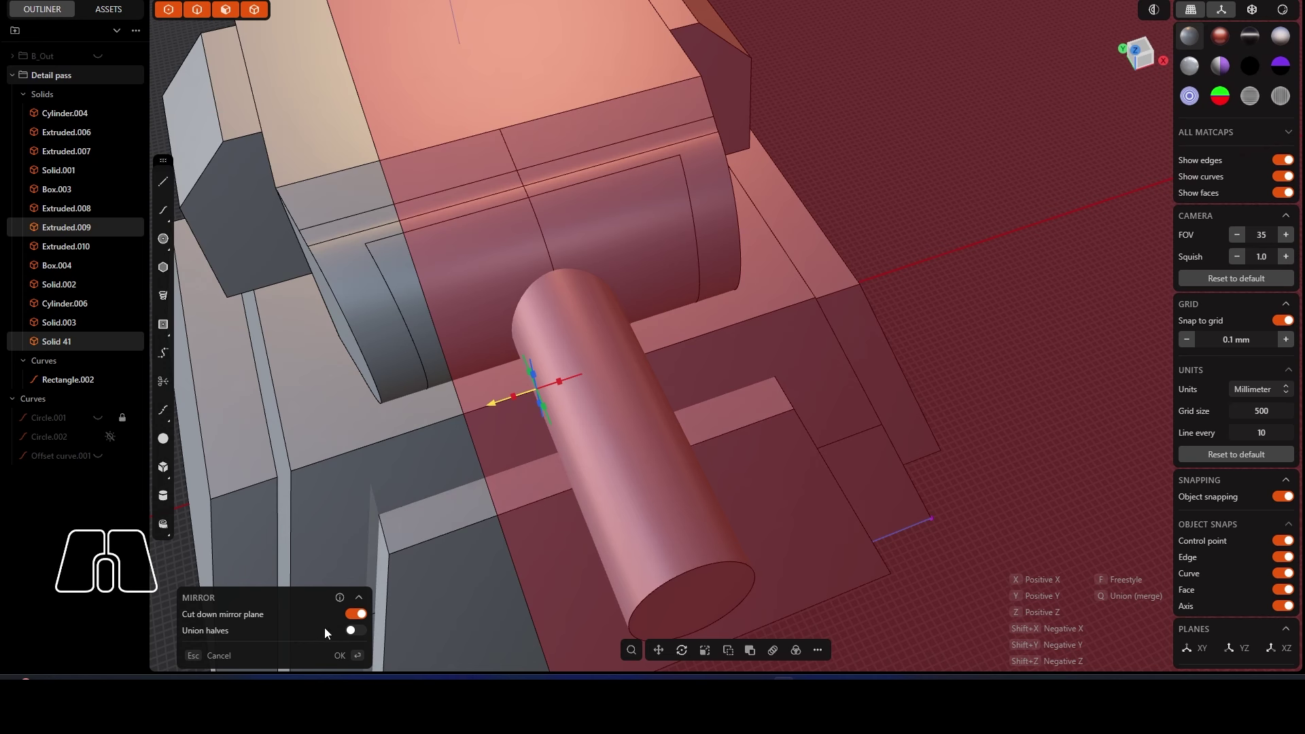
click(872, 206)
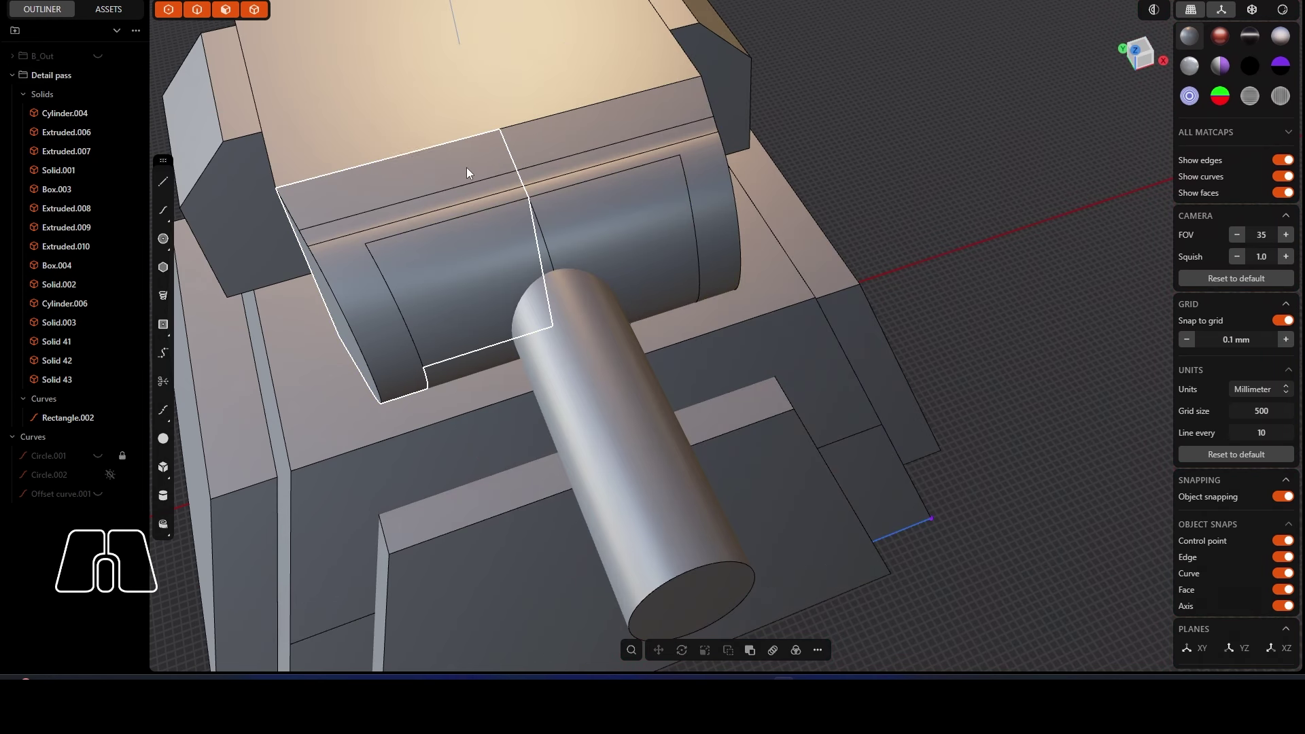
Step: Boolean-union the two mirrored halves of the outer mantlet into one body
click(460, 176)
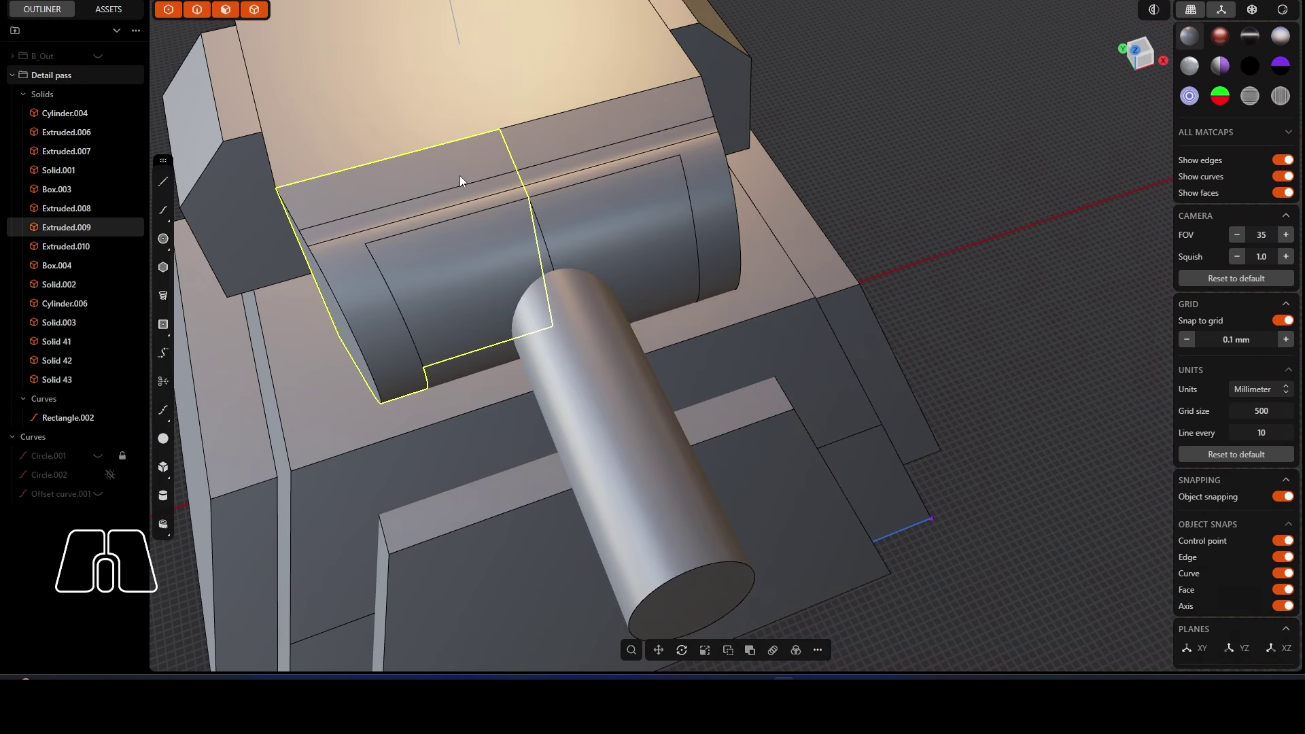
key(shift+b)
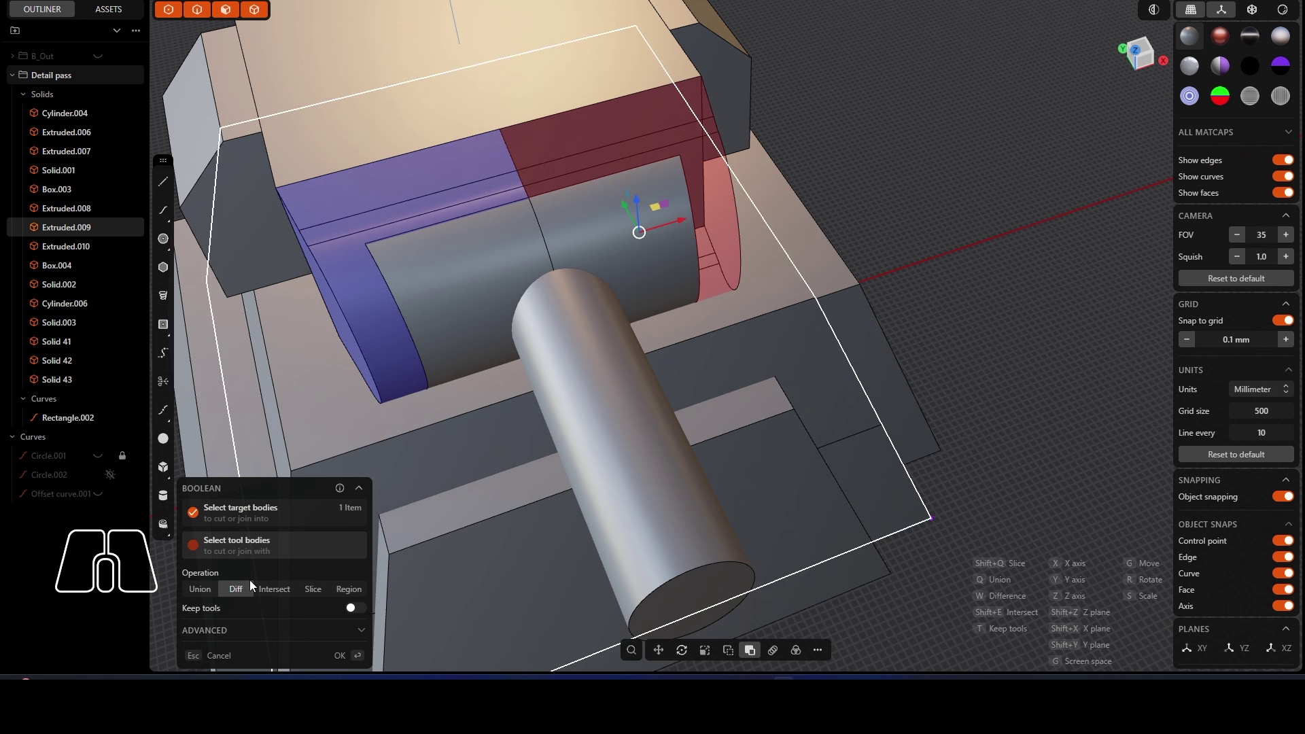
click(338, 657)
Step: Boolean-union the two mirrored halves of the inner mantlet section into one body
click(492, 248)
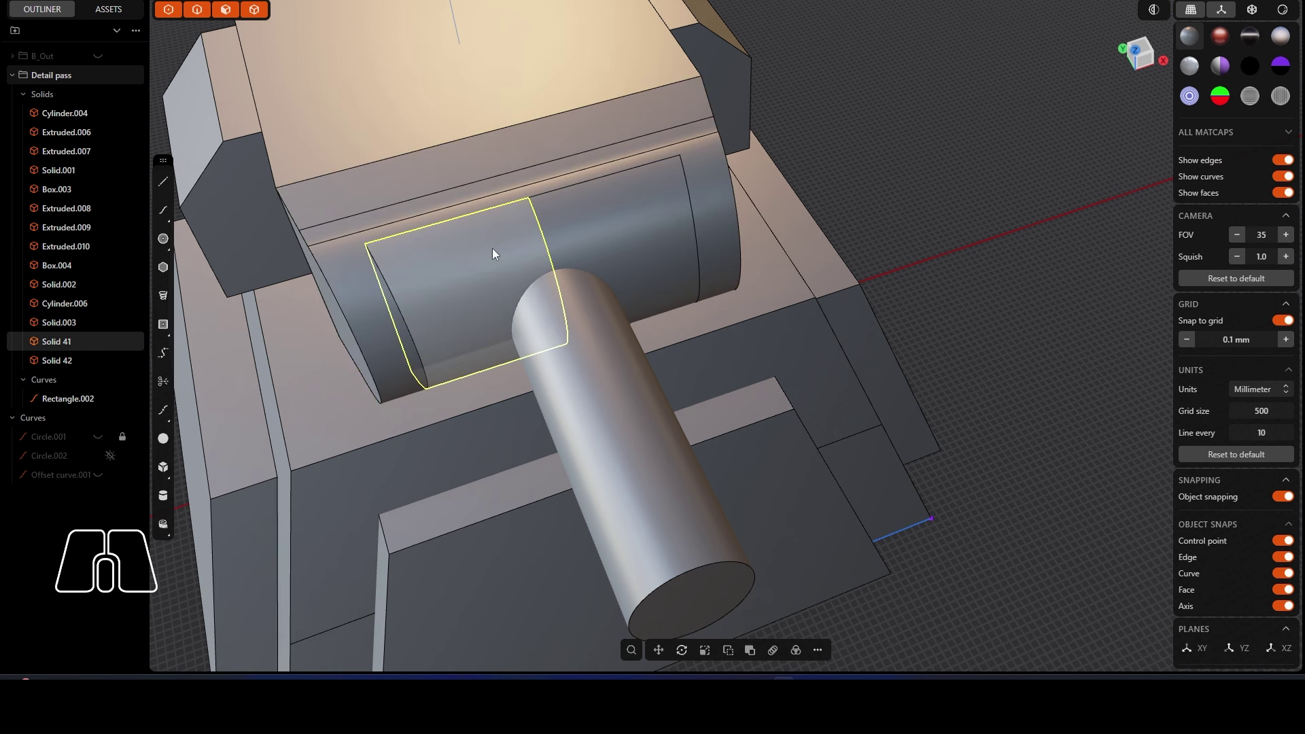
key(shift+b)
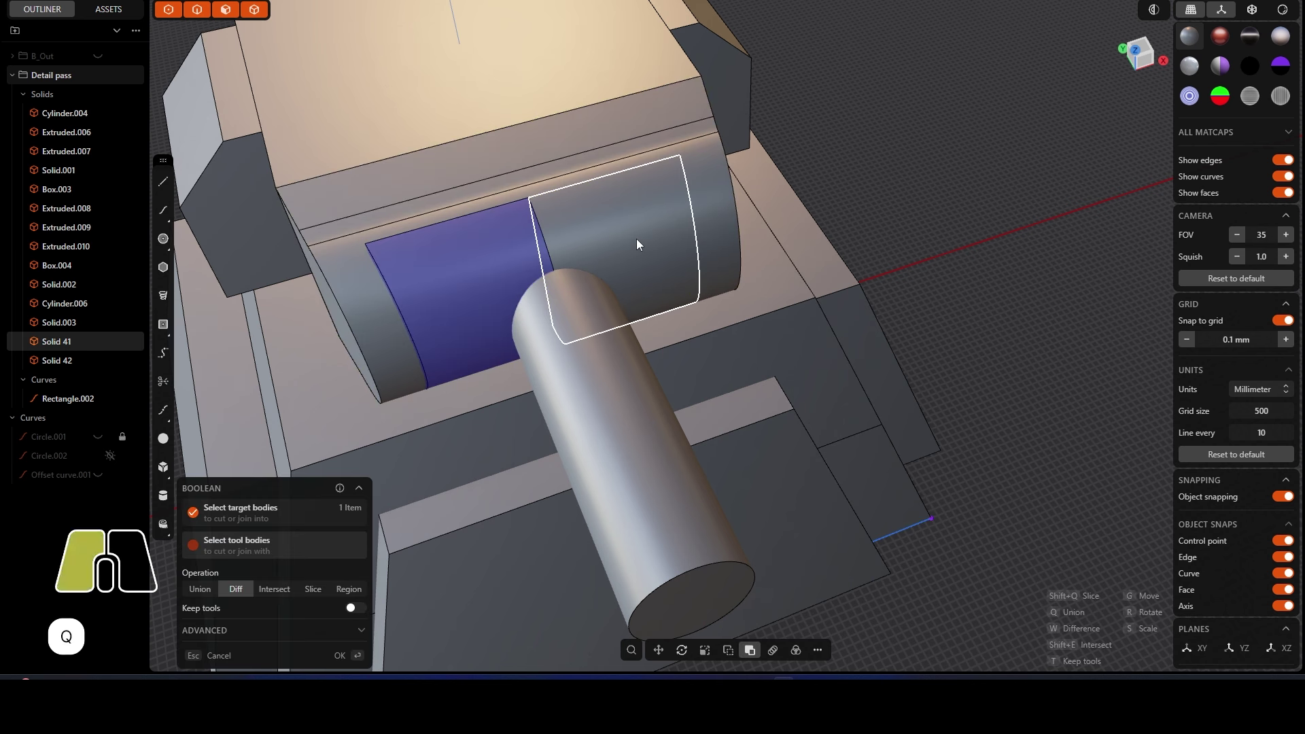
click(637, 239)
click(199, 589)
click(338, 657)
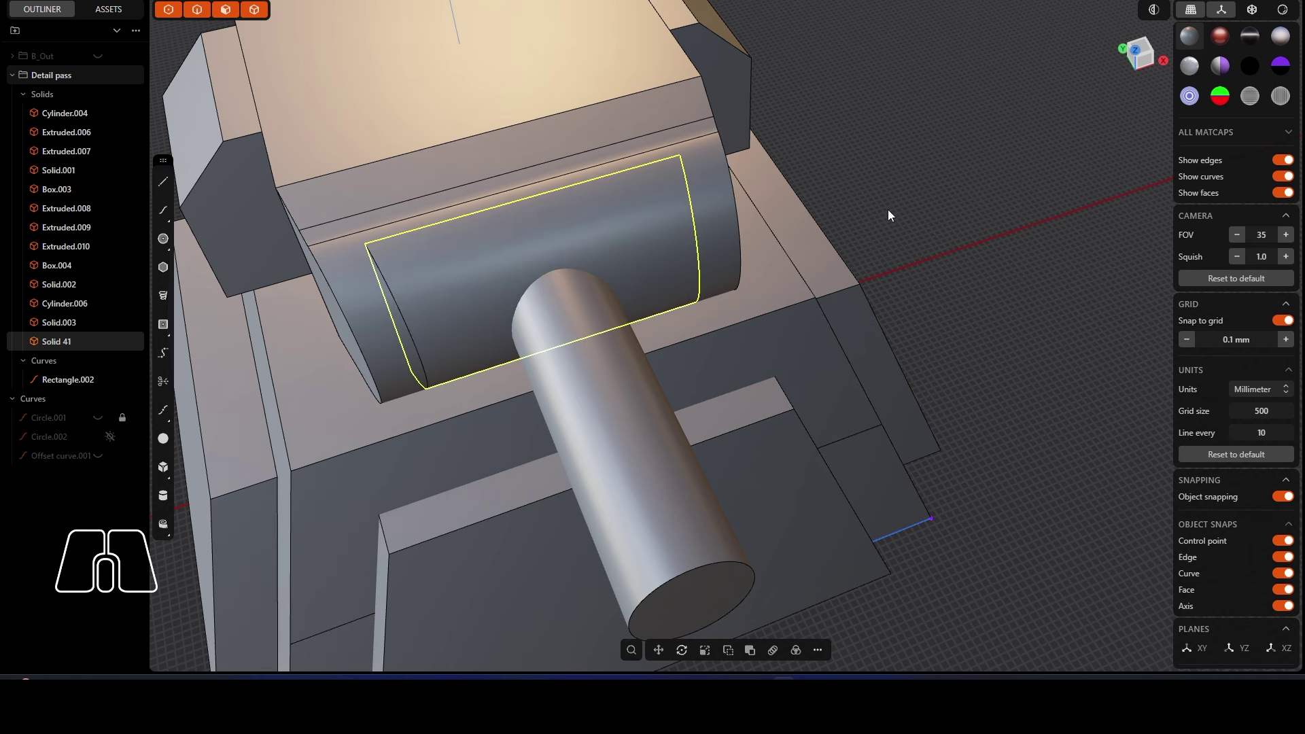
Step: Push the inner mantlet section's curved front face inward to recess it within the outer frame
middle_drag(602, 277, 573, 238)
drag(574, 238, 582, 204)
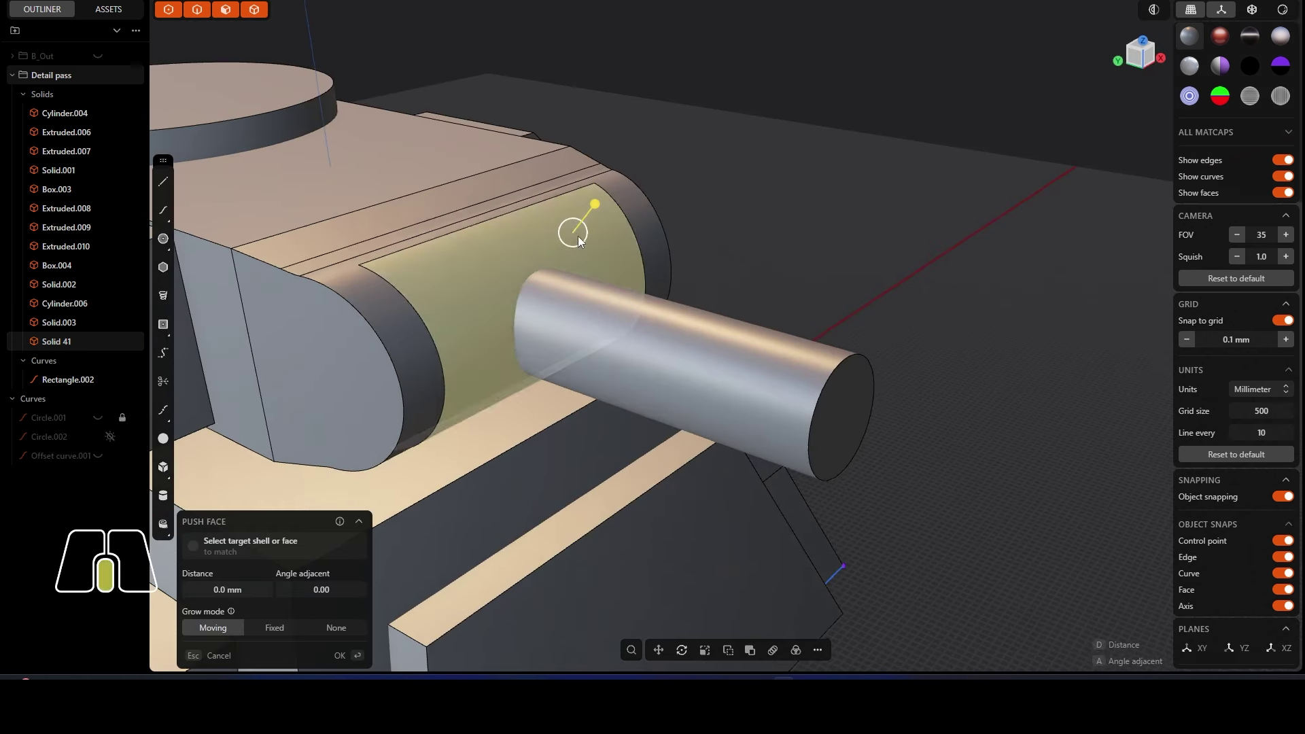
middle_drag(582, 204, 598, 210)
drag(598, 210, 598, 202)
right_click(728, 192)
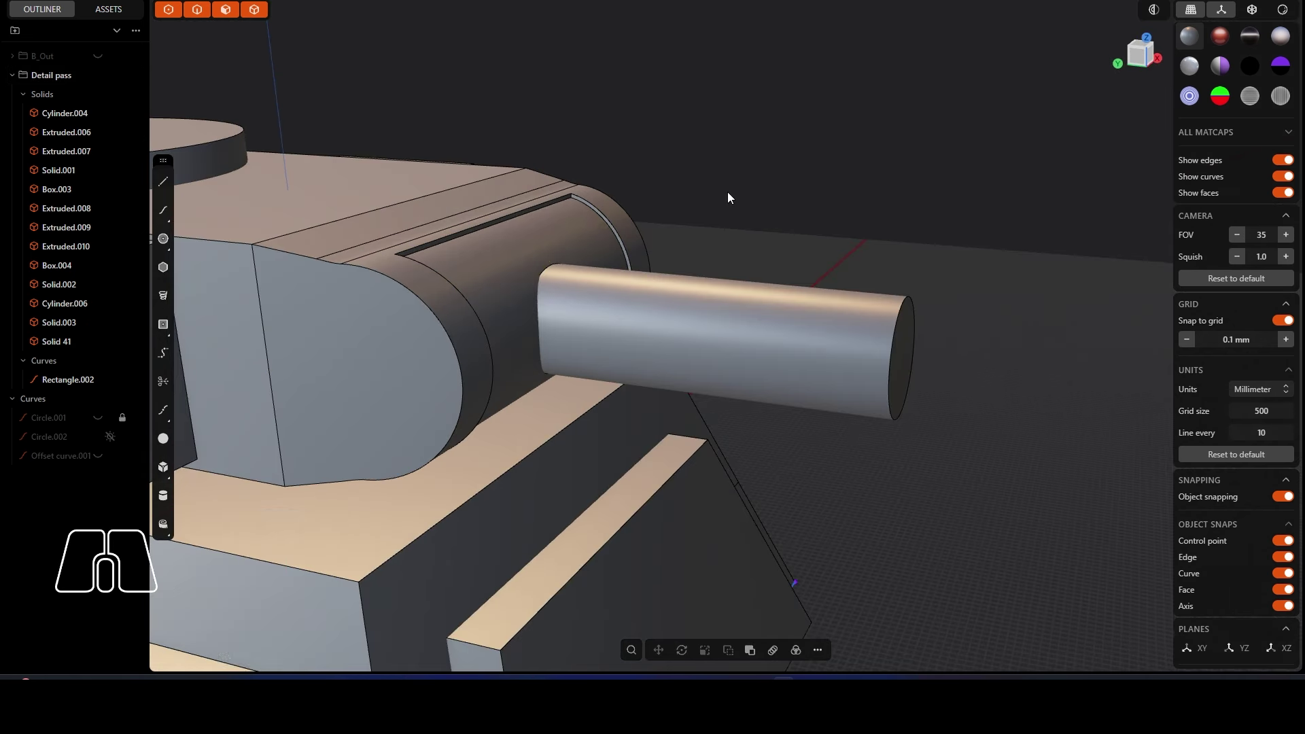
middle_drag(727, 192, 617, 221)
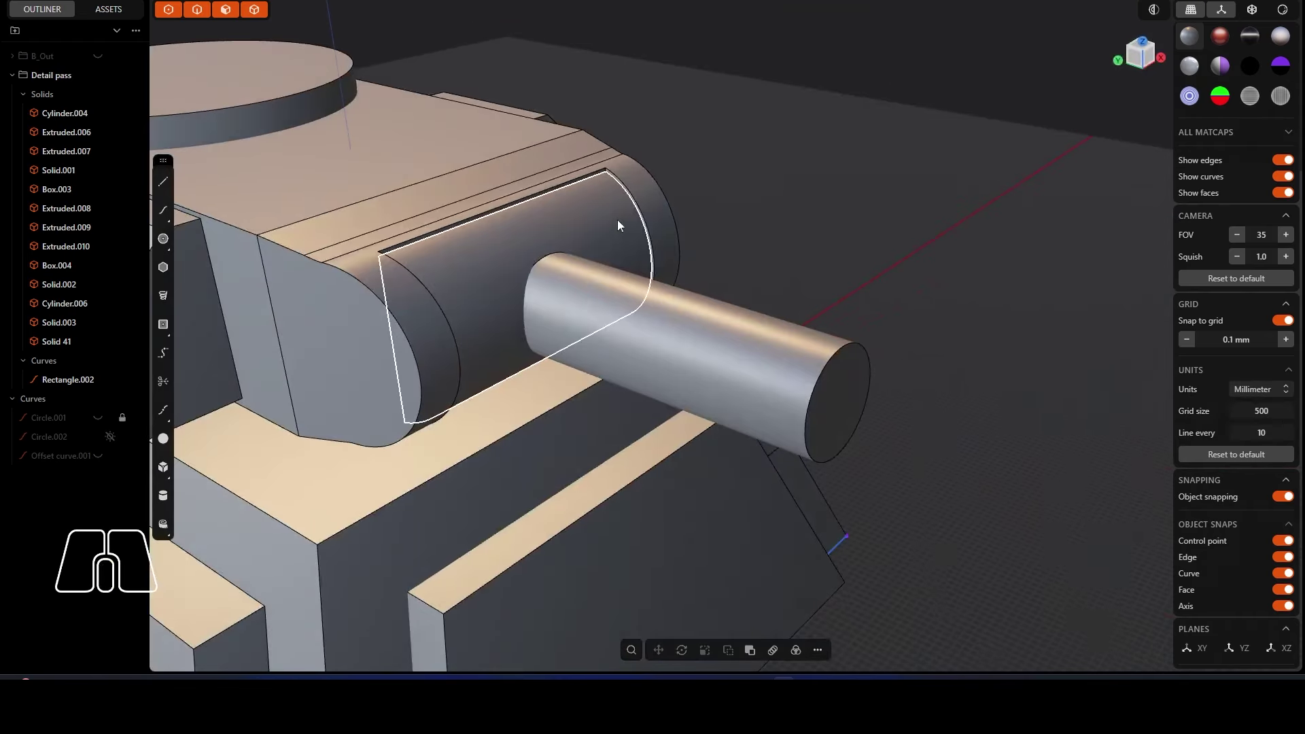
key(ctrl+z)
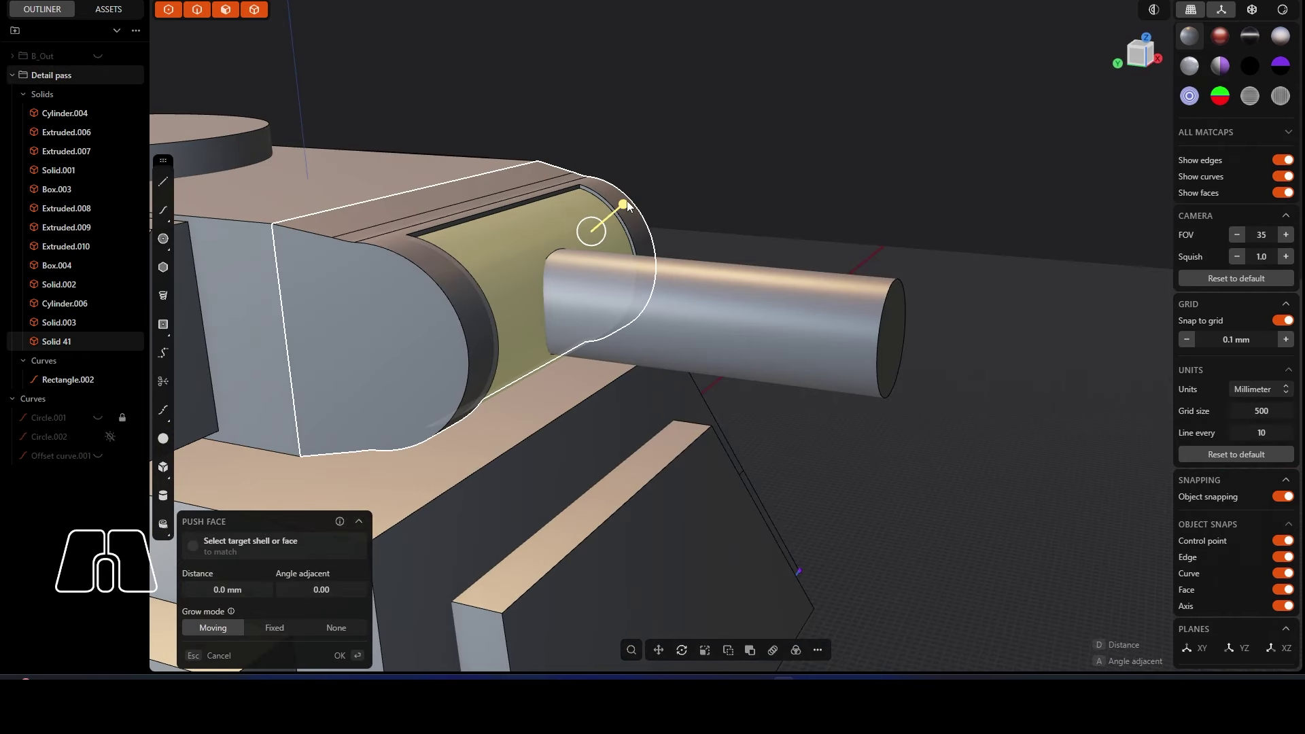
drag(626, 201, 808, 206)
right_click(807, 199)
Step: Draw a circle about 12 mm in diameter on the flat side face of the outer mantlet, centred on its rounded profile
middle_drag(781, 215, 711, 288)
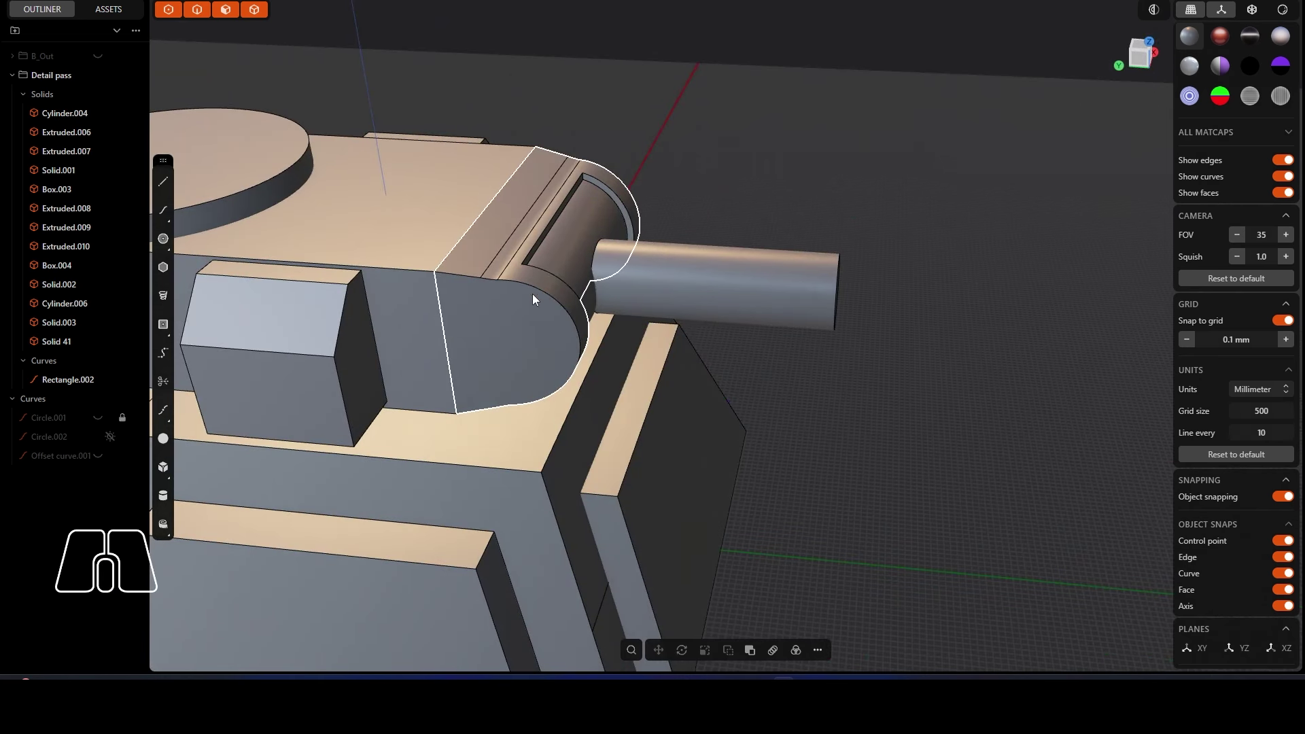
mouse_move(533, 293)
alt+middle_down()
mouse_move(565, 312)
mouse_move(536, 277)
alt+middle_up()
scroll(574, 289, up, 2)
scroll(575, 295, up, 2)
click(161, 236)
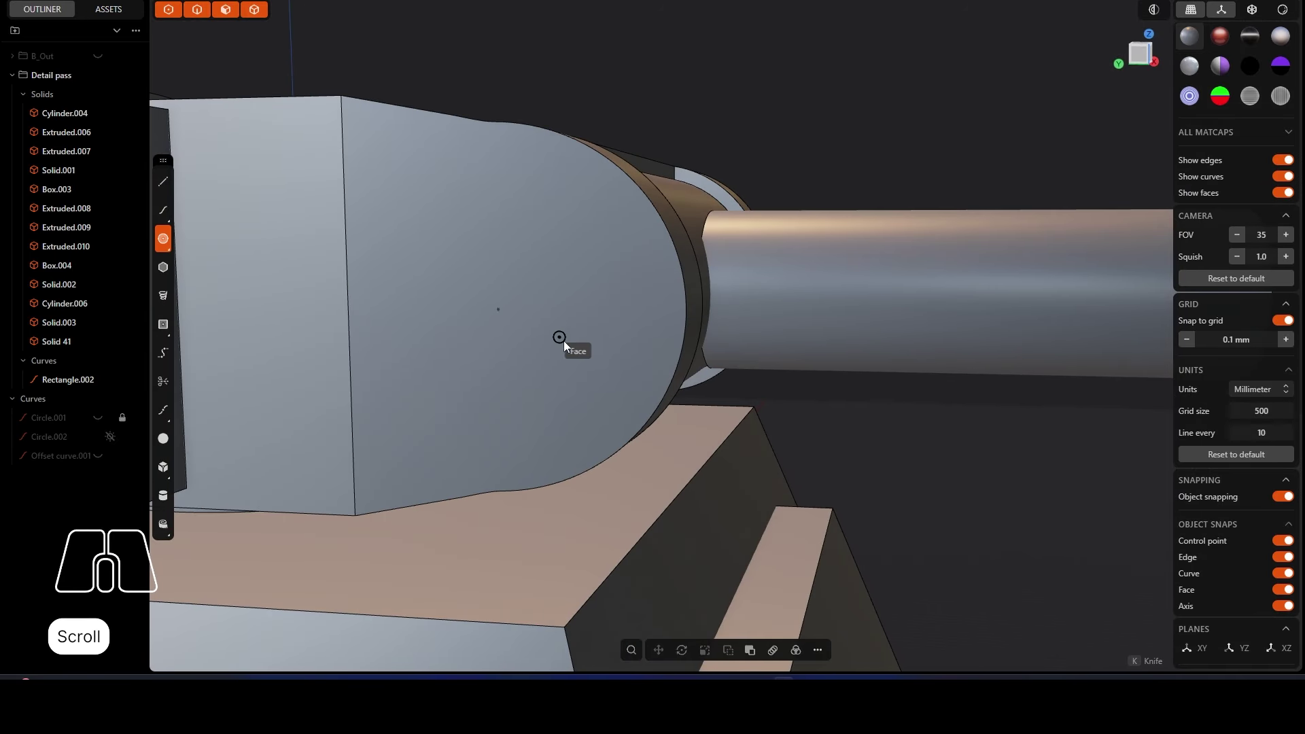
click(496, 312)
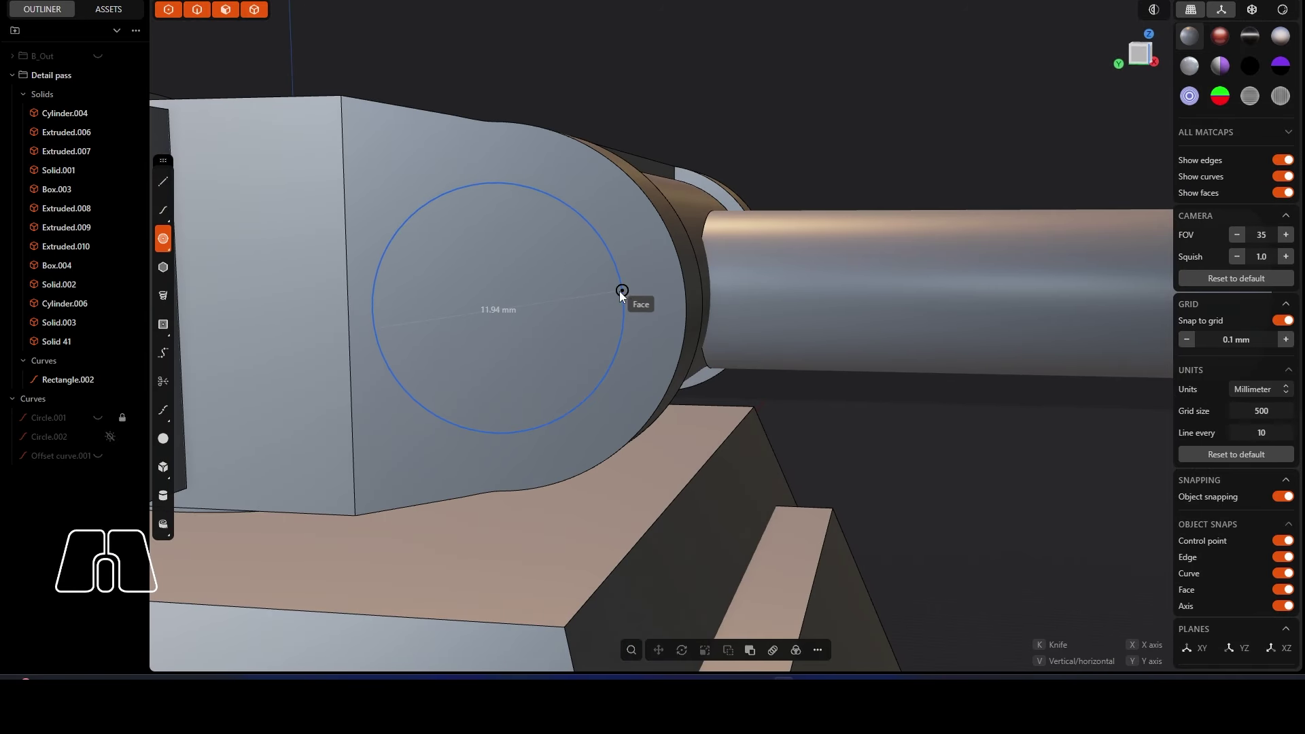
click(609, 291)
Step: Try extruding the circular region 2.9 mm outward from the mantlet's side face
middle_drag(565, 254, 540, 292)
key(e)
key(ctrl+z)
click(556, 274)
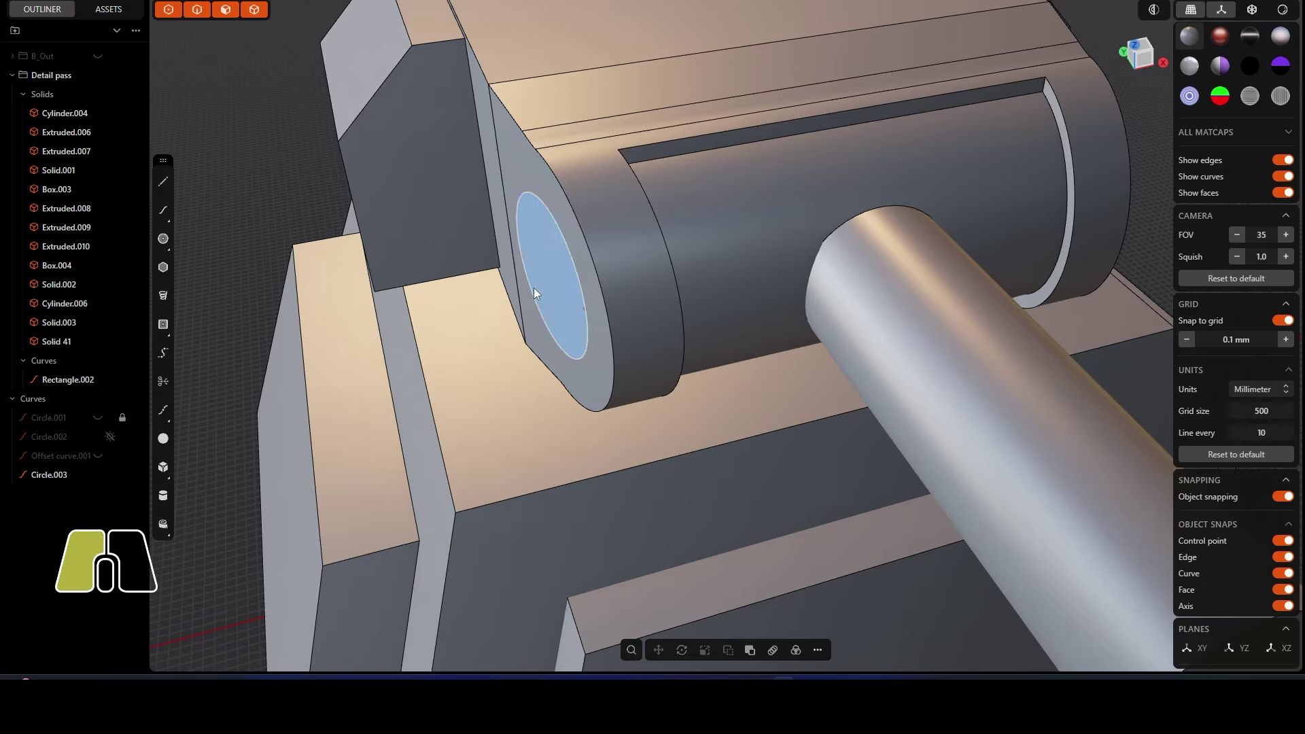
key(e)
middle_drag(494, 294, 692, 320)
scroll(582, 330, down, 2)
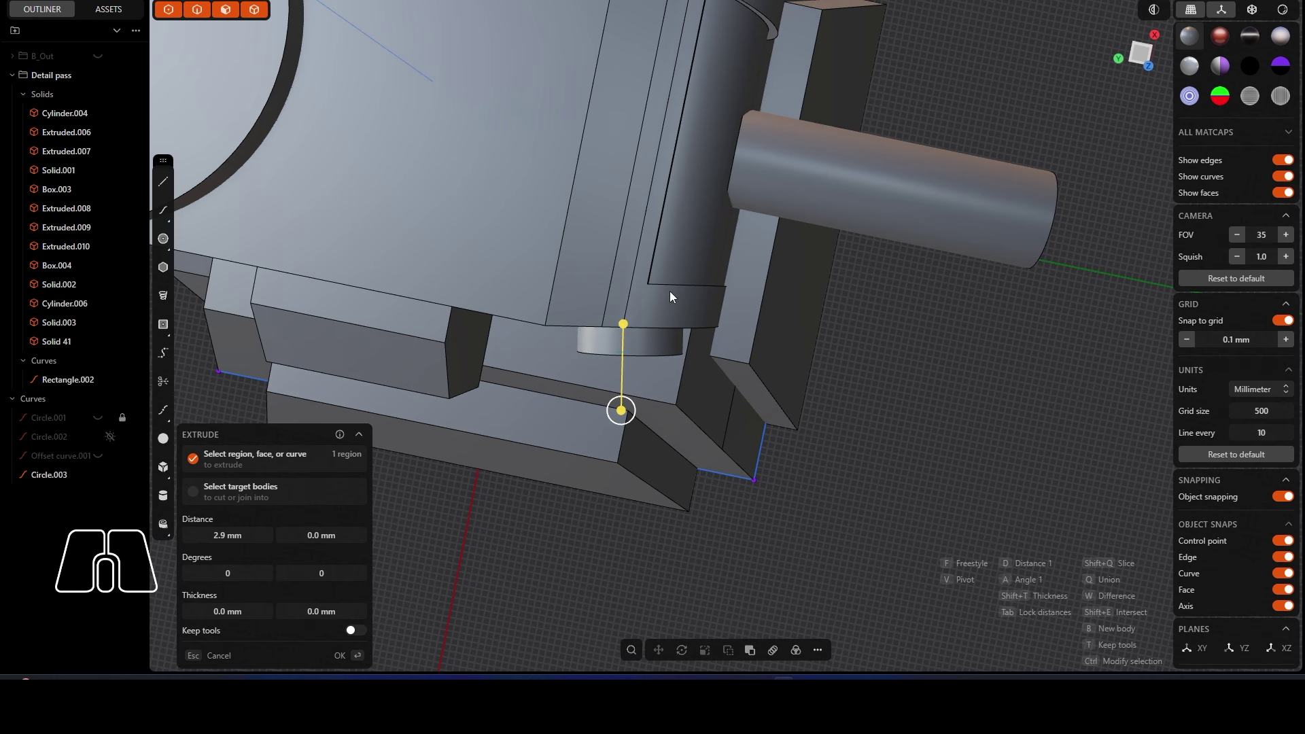
key(ctrl+z)
key(ctrl+z)
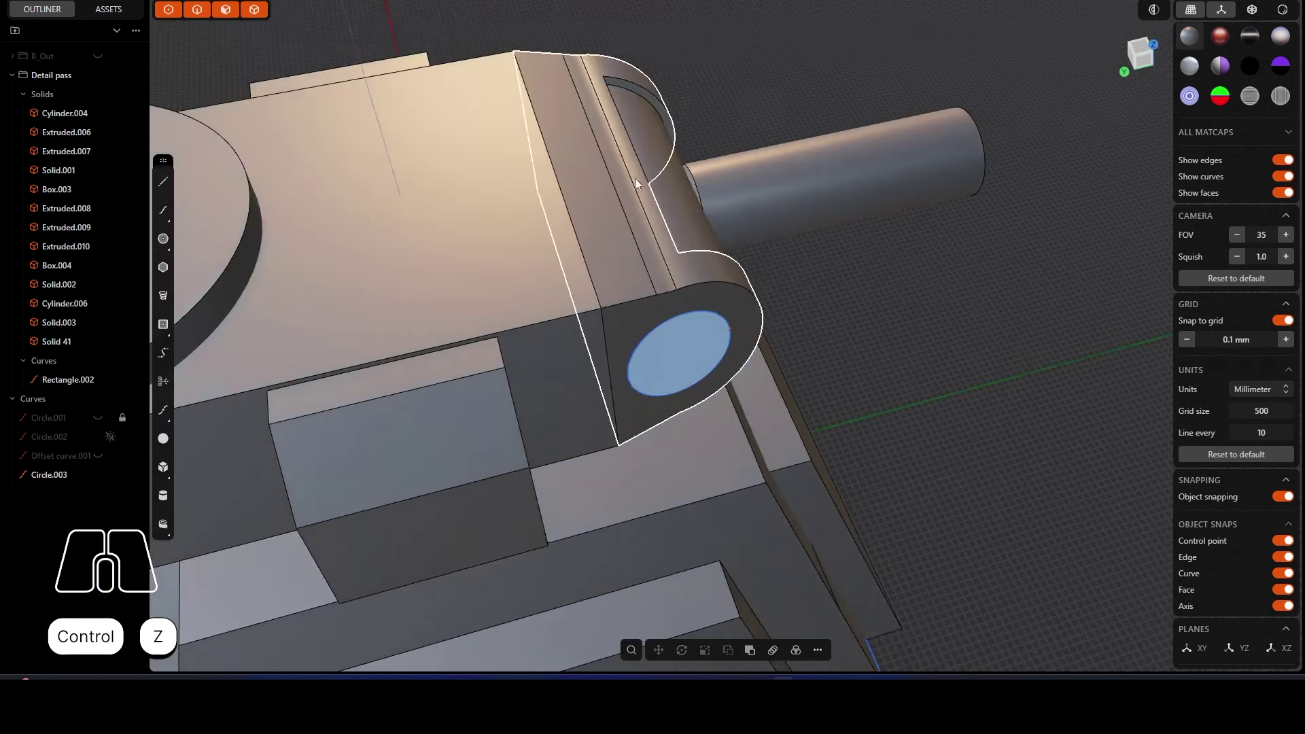
Step: Undo the circle drawn on the outer mantlet's side face
scroll(785, 317, up, 5)
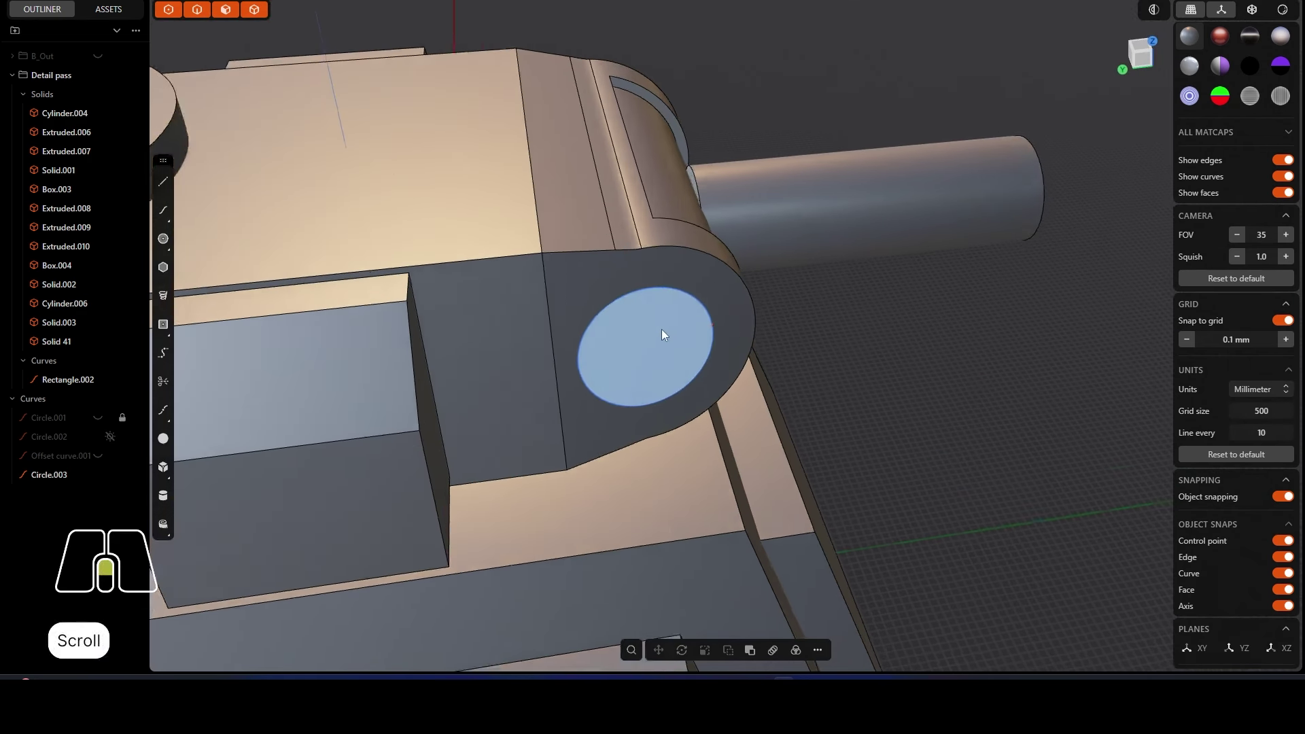
scroll(662, 331, up, 2)
key(ctrl+z)
key(ctrl+z)
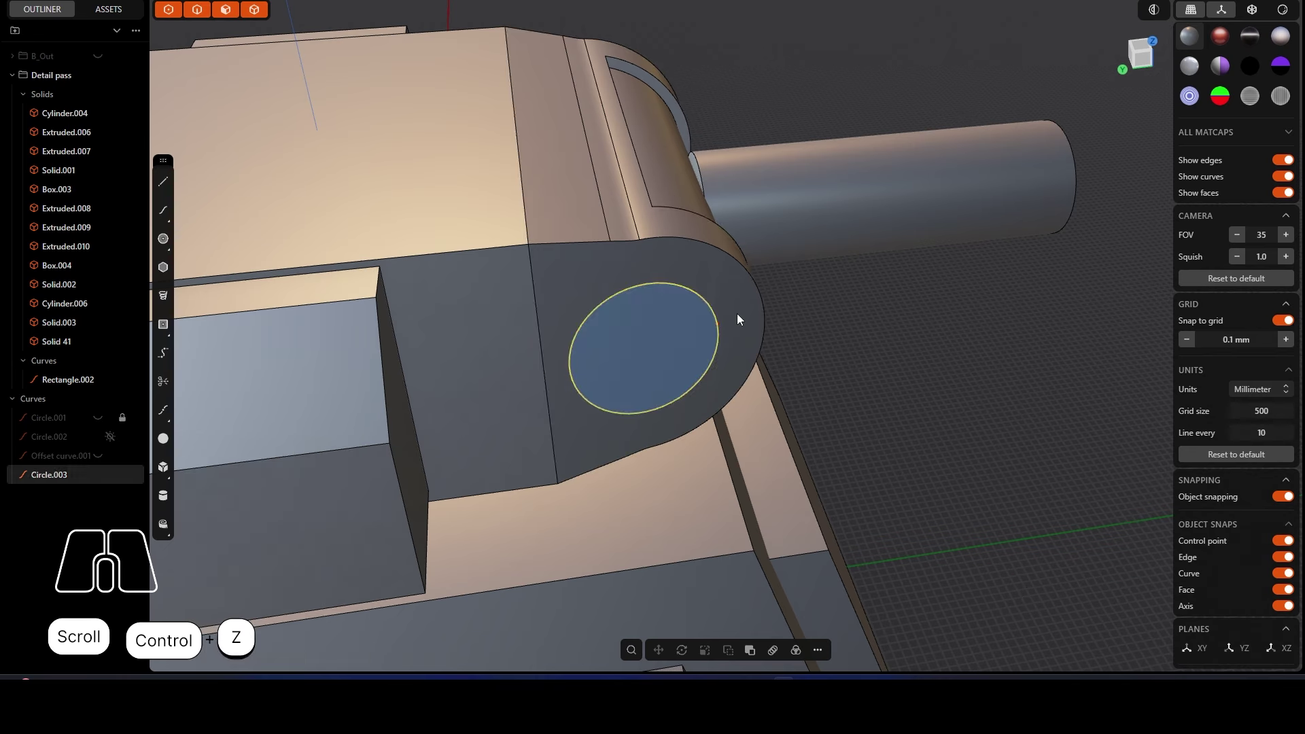
key(ctrl+z)
Step: Examine in X-ray display how far the inner section reaches inside the outer mantlet, then restore solid display
middle_drag(737, 318, 813, 175)
click(837, 169)
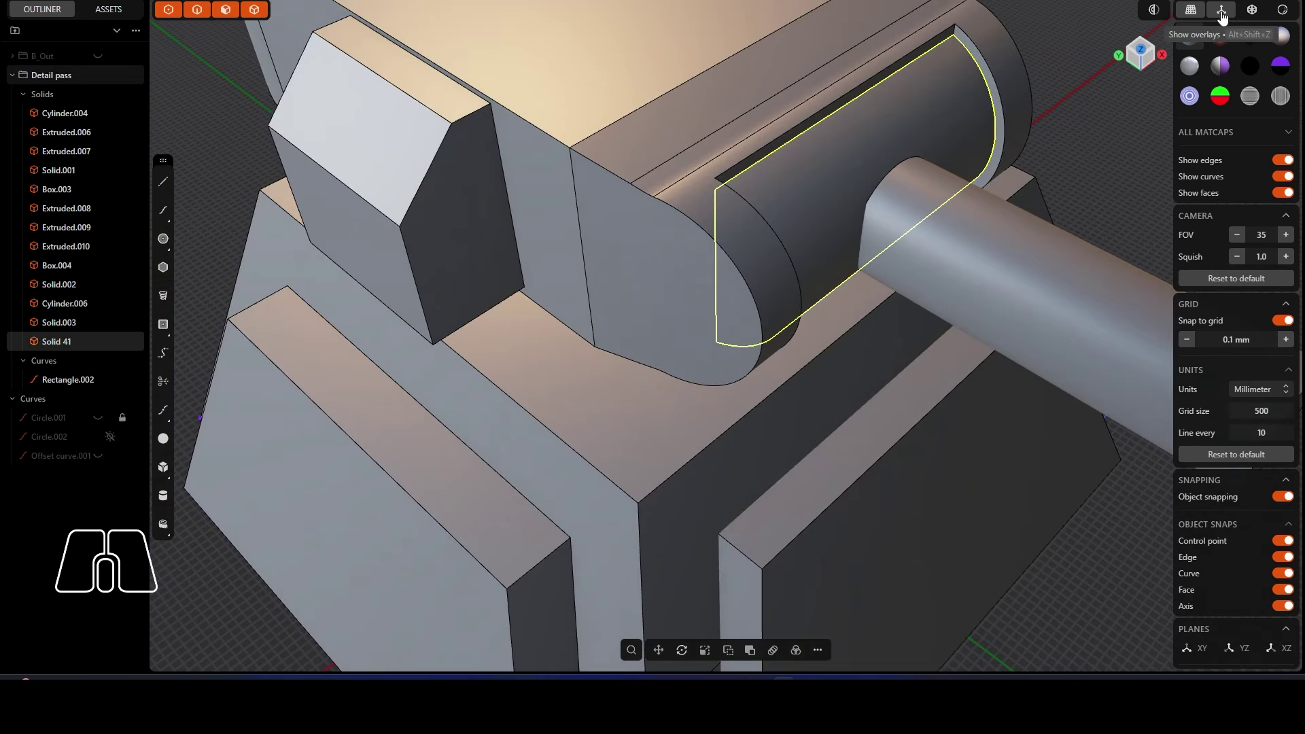
click(1251, 10)
middle_drag(884, 271, 912, 201)
scroll(912, 202, up, 3)
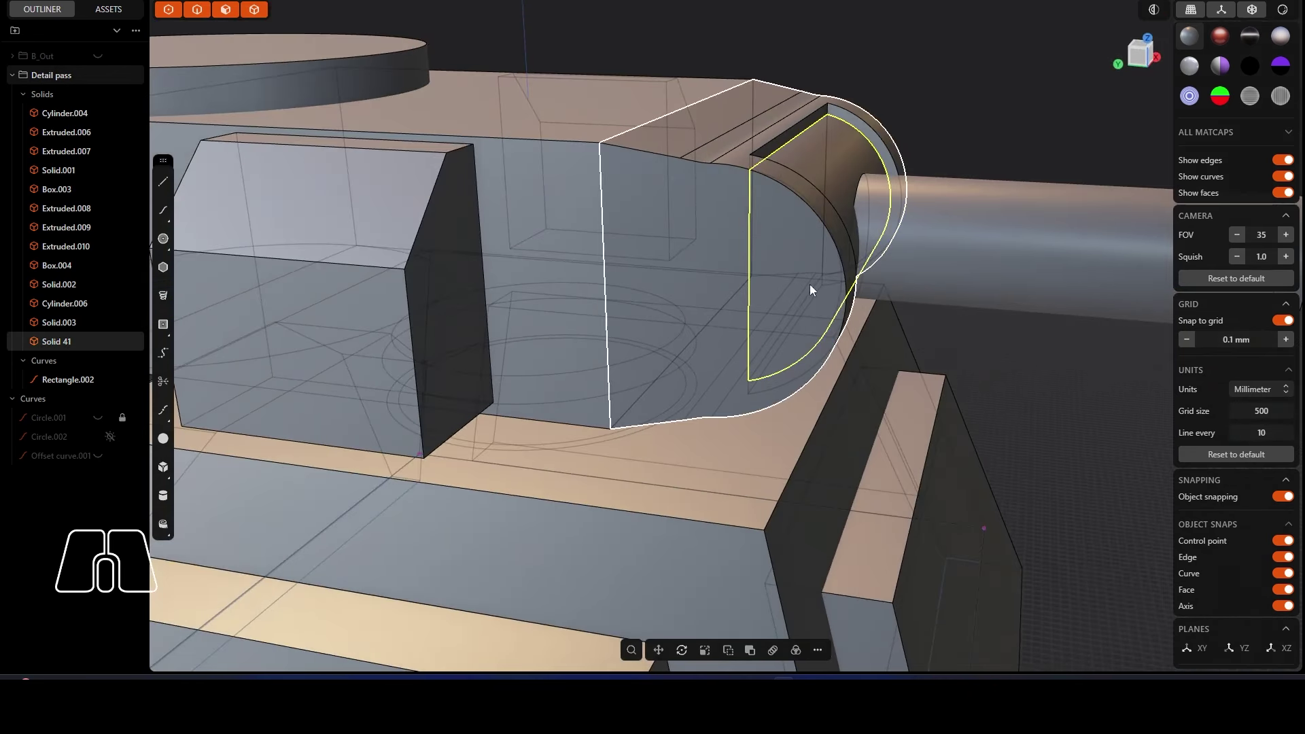
click(809, 284)
middle_drag(956, 136, 664, 250)
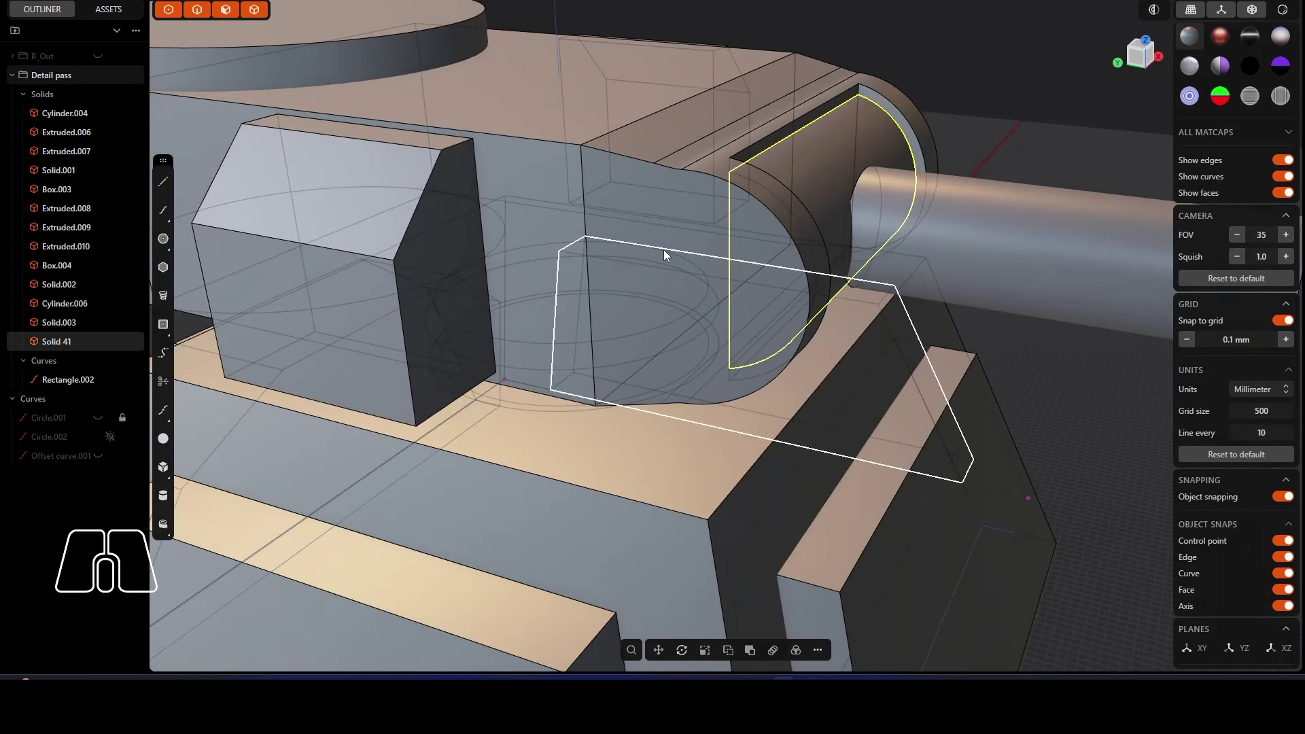
click(1251, 9)
Step: Isolate the inner mantlet section and try extruding its flat end face outward about 2.9 mm
click(807, 177)
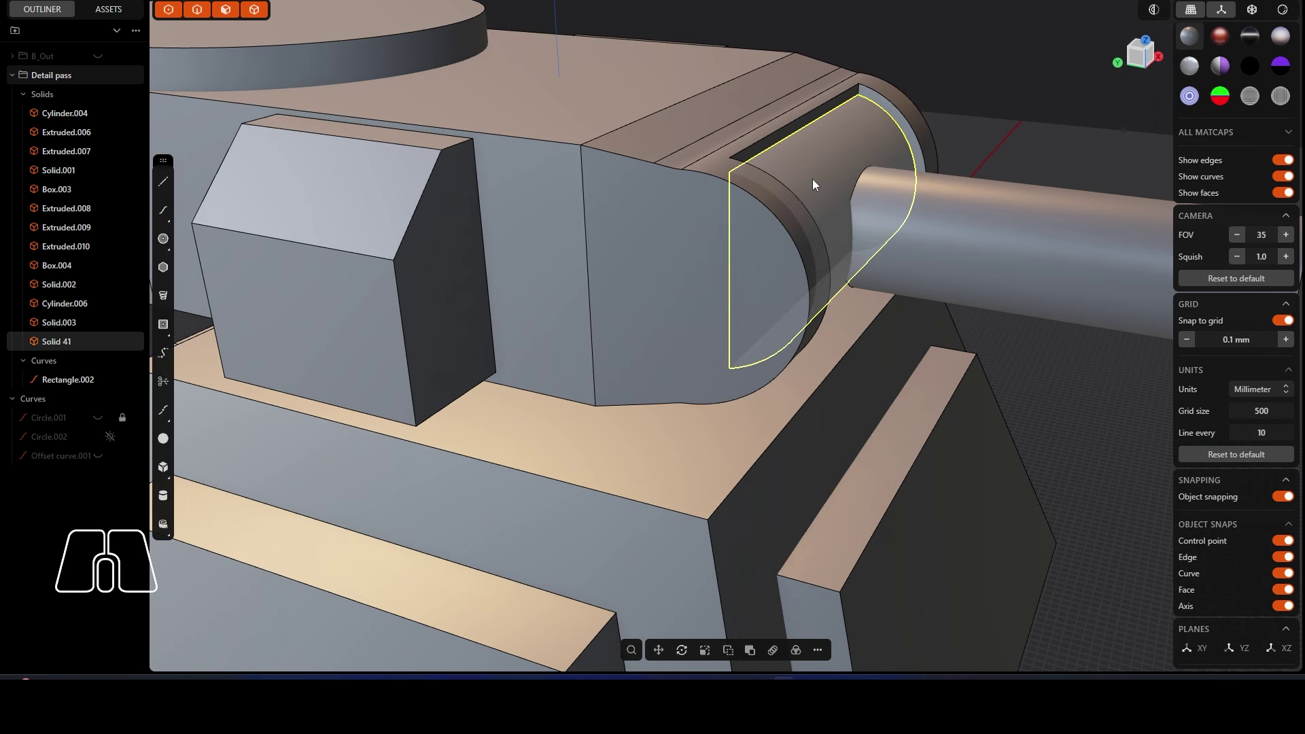
key(period)
click(770, 278)
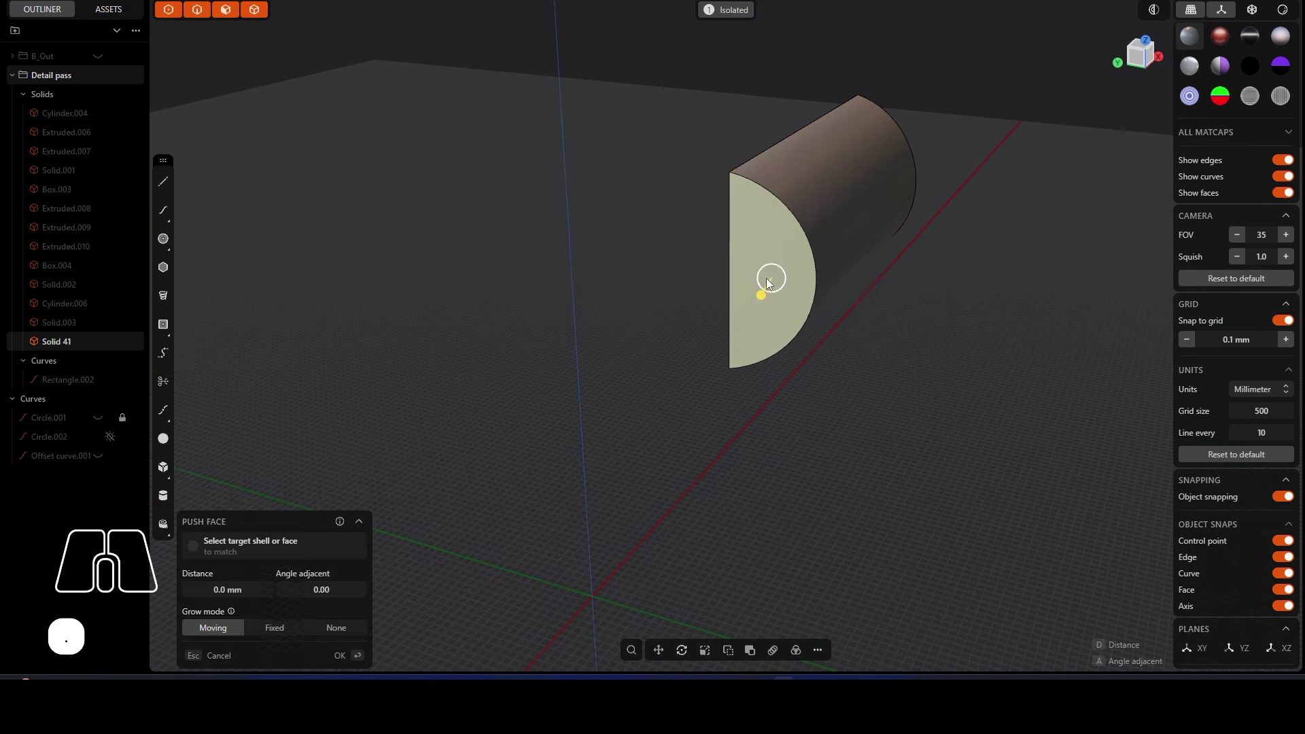
middle_drag(771, 277, 652, 274)
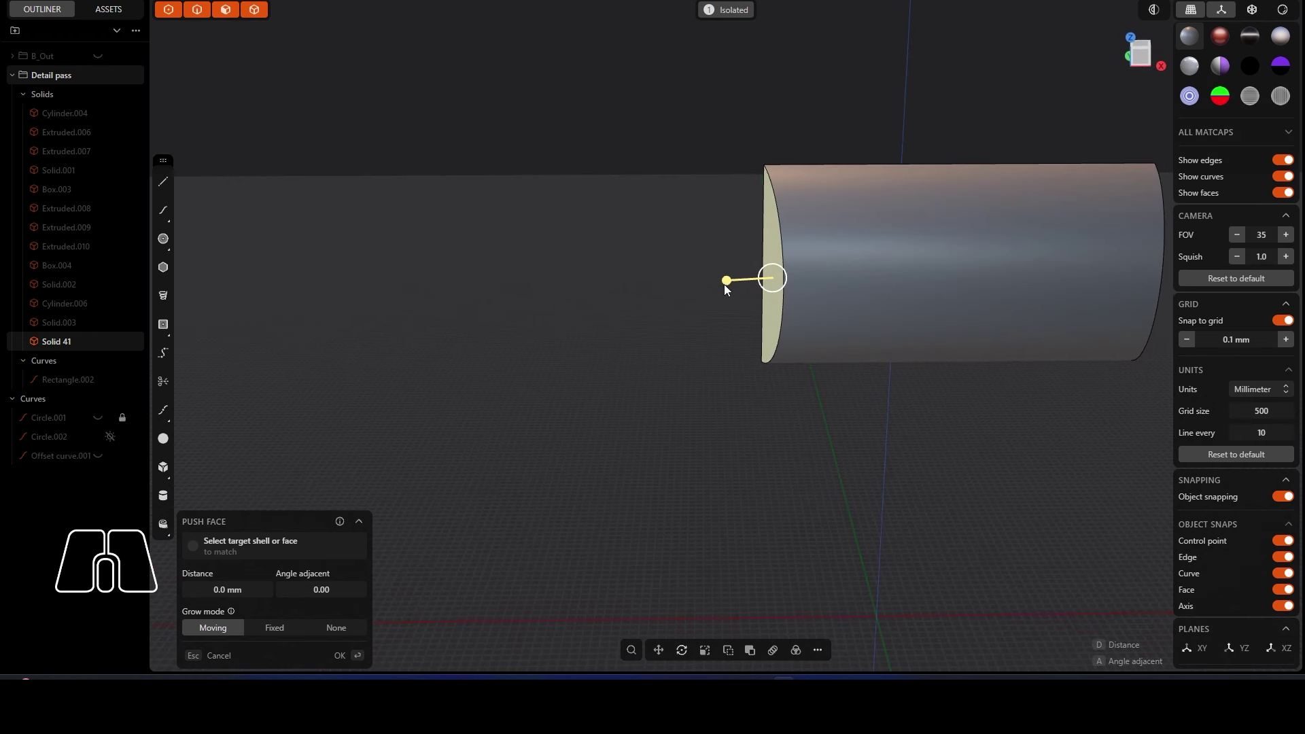
key(e)
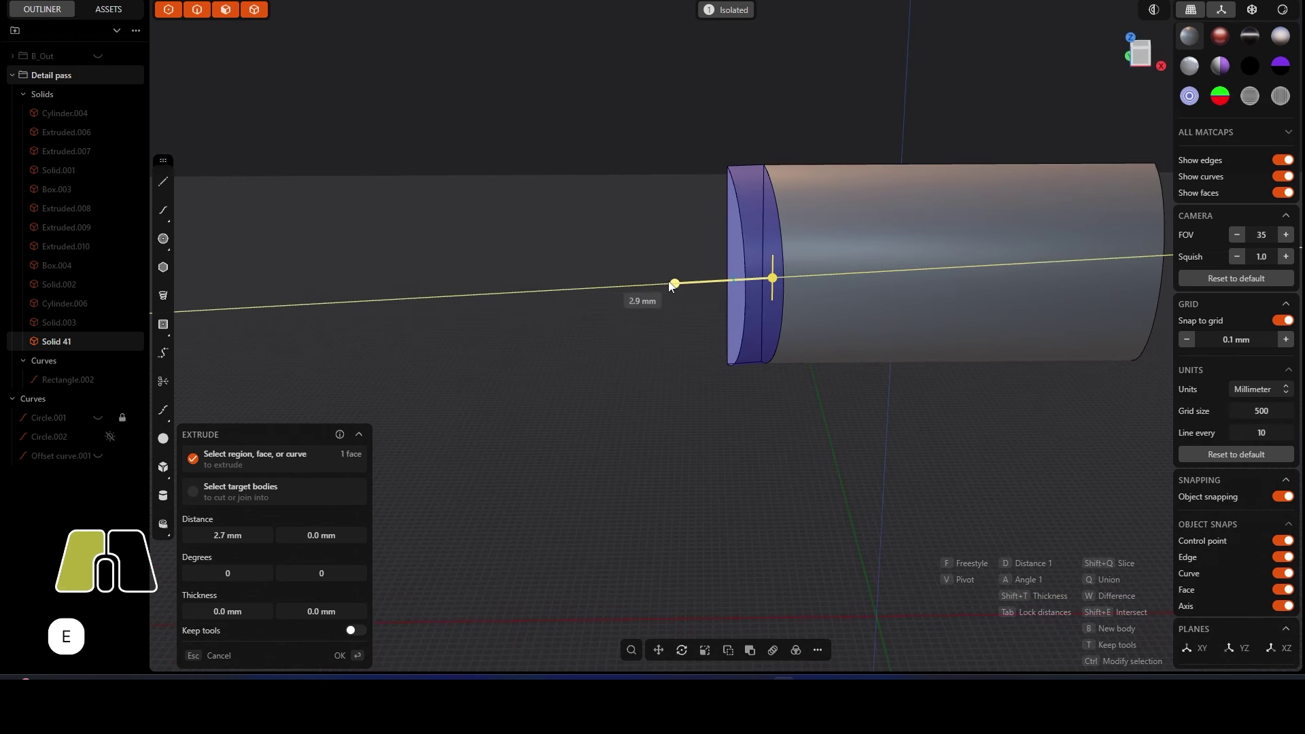
middle_drag(599, 286, 734, 310)
key(ctrl+z)
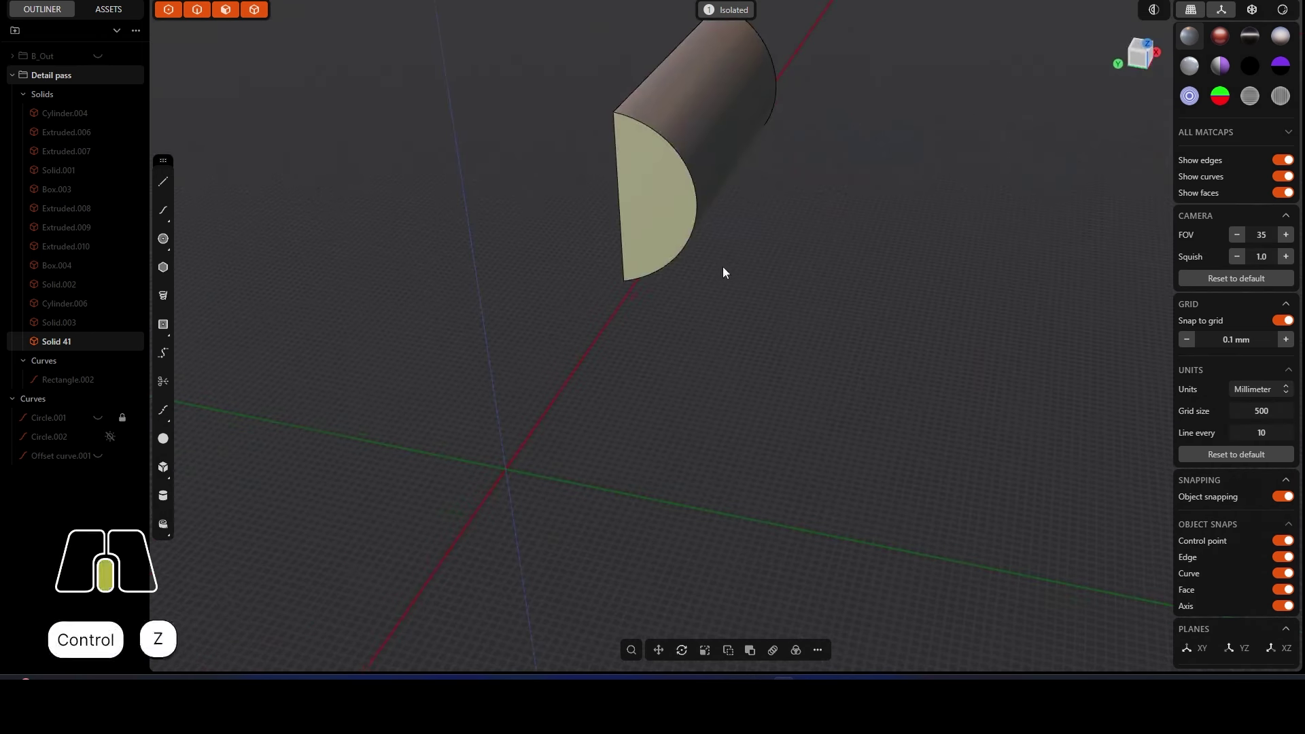
Step: Try pulling the isolated inner section's flat end face outward
scroll(720, 238, up, 3)
scroll(723, 216, down, 1)
right_drag(723, 216, 696, 221)
scroll(687, 225, up, 2)
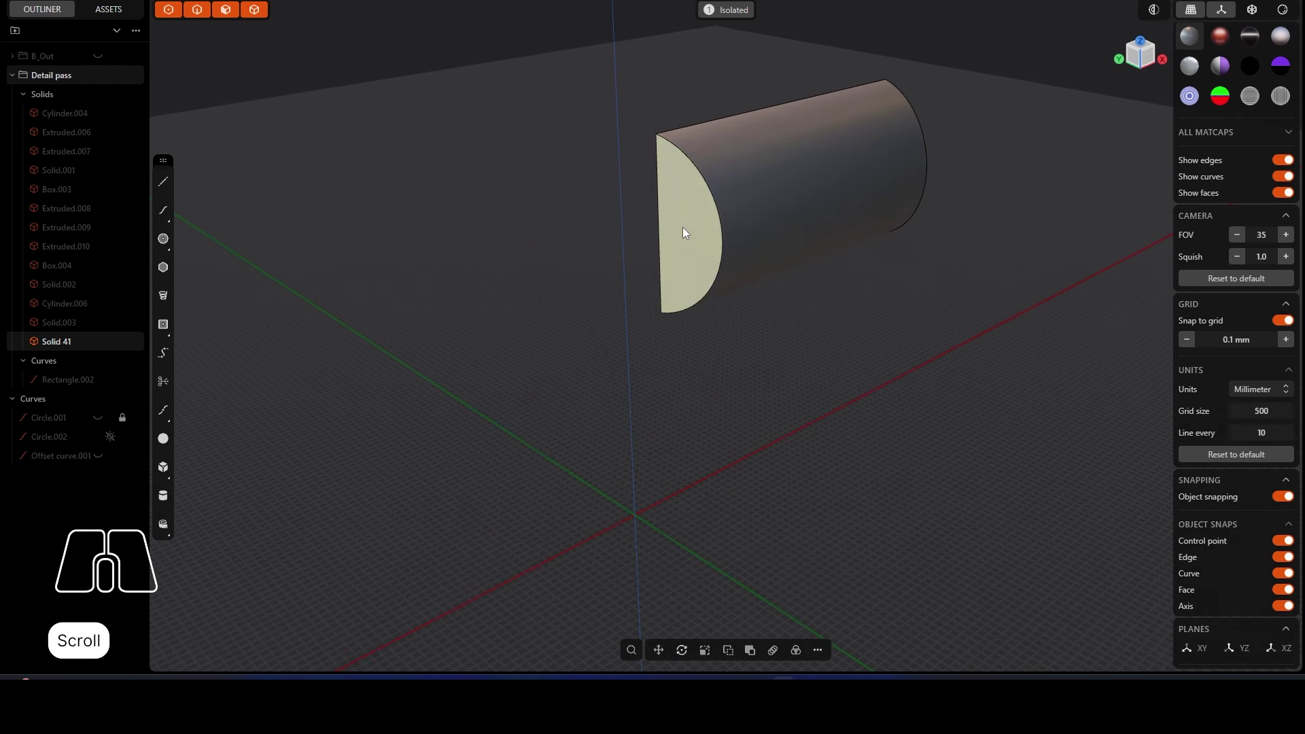
click(683, 227)
middle_drag(683, 227, 642, 239)
drag(641, 239, 553, 265)
key(ctrl+z)
Step: Try extruding the isolated section's end face as a separate body, and undo it
click(679, 221)
key(e)
key(Return)
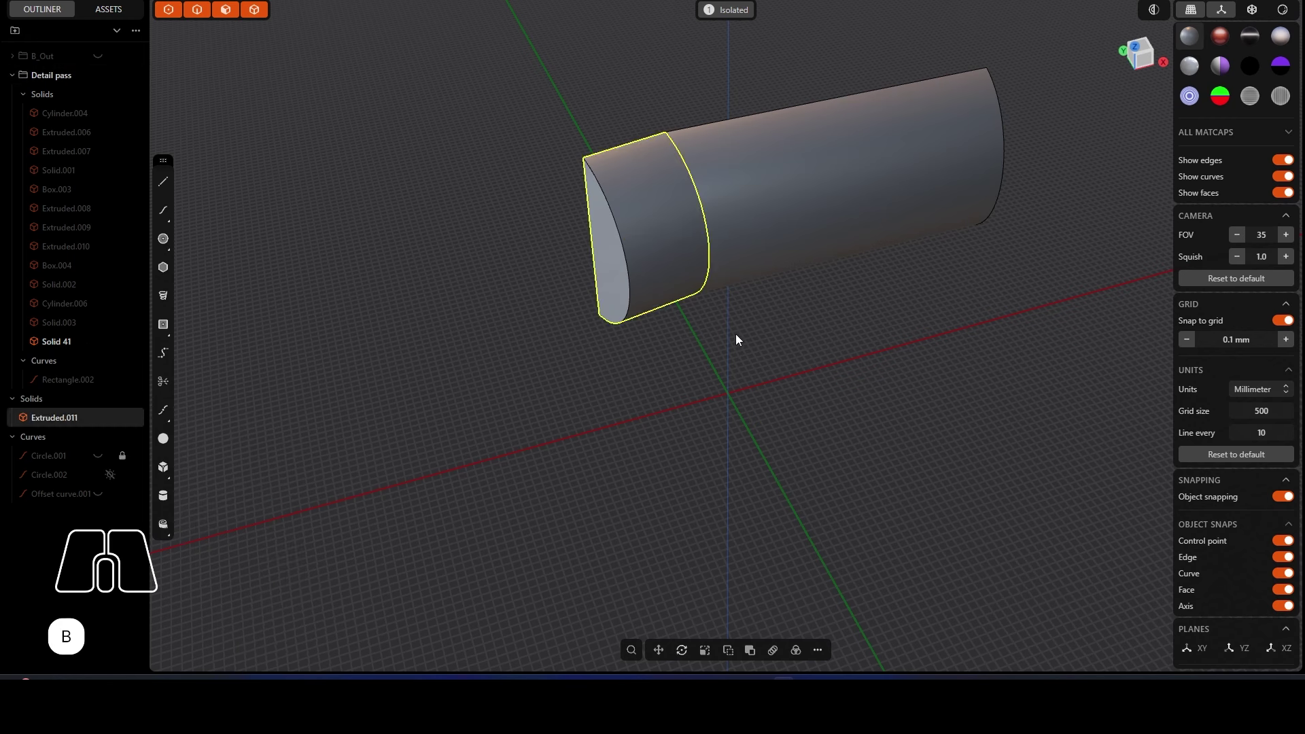
middle_drag(728, 188, 790, 126)
key(ctrl+z)
Step: Leave isolation and try extruding the inner section's end face 5.1 mm outward as a new body
key(e)
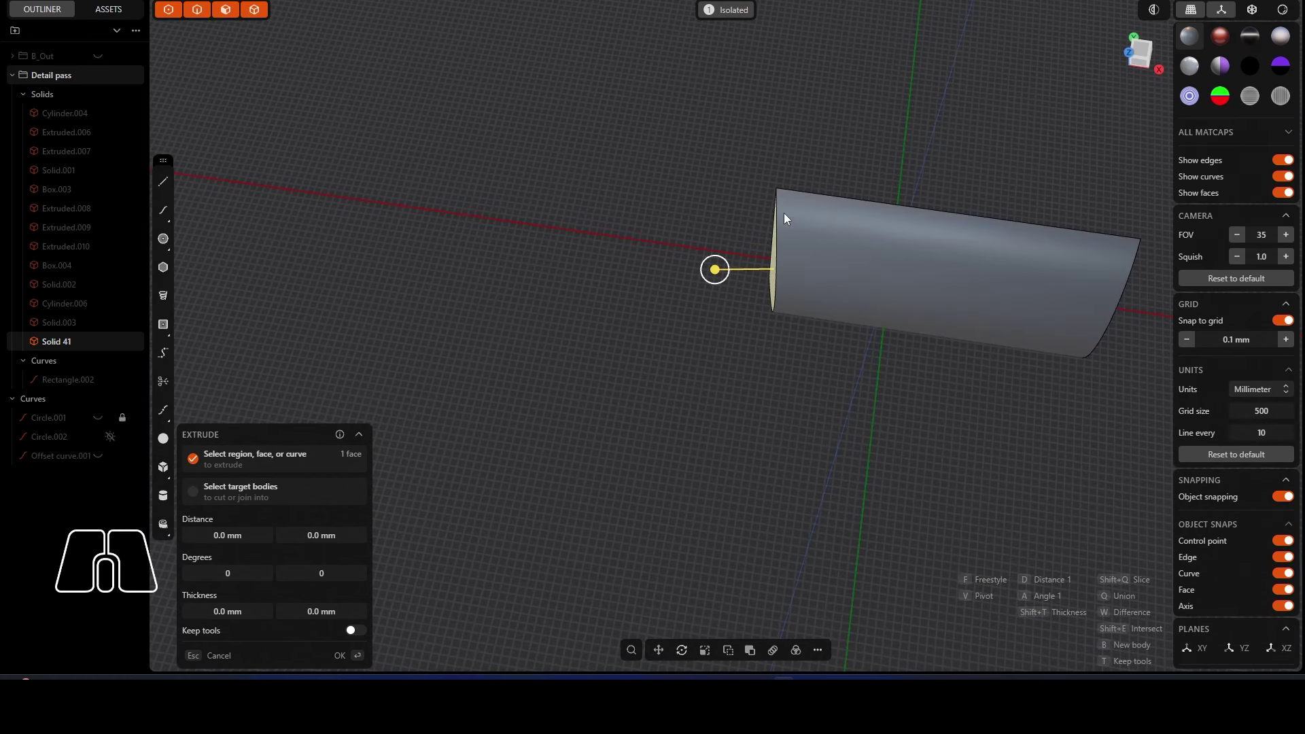
key(slash)
middle_drag(732, 222, 768, 227)
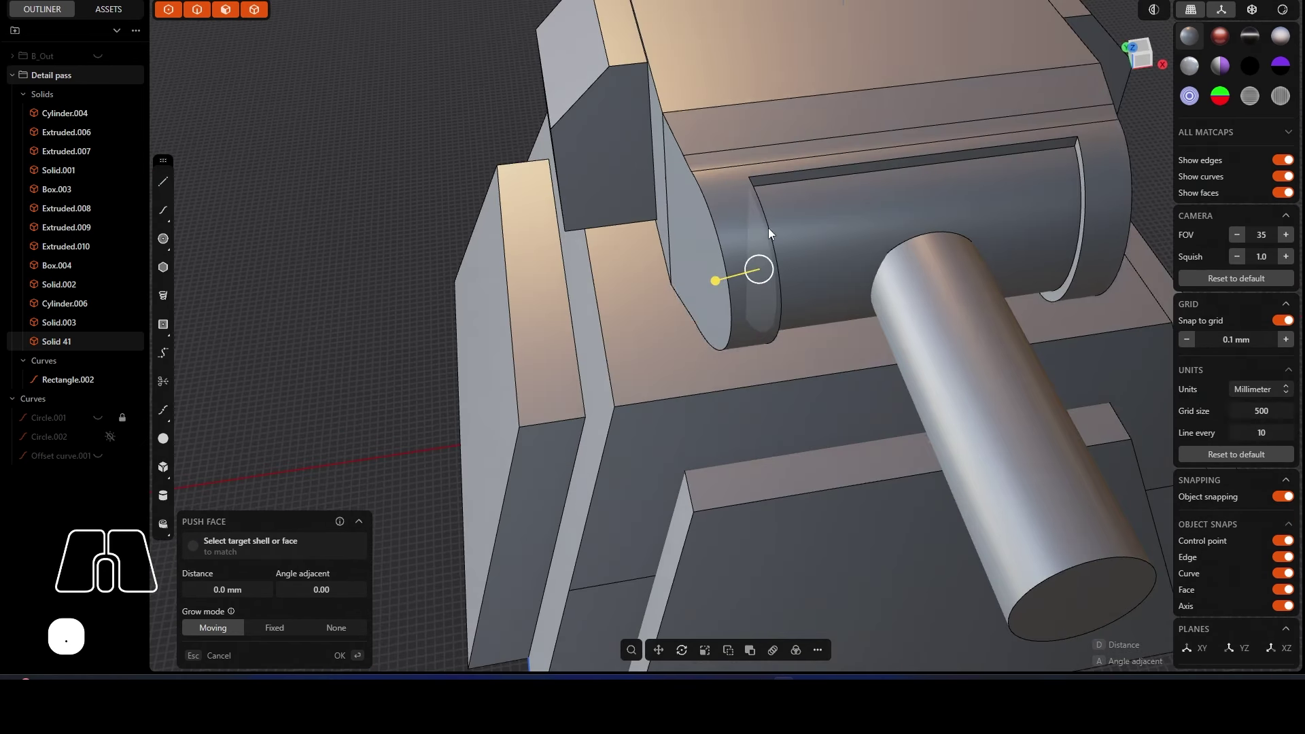
key(e)
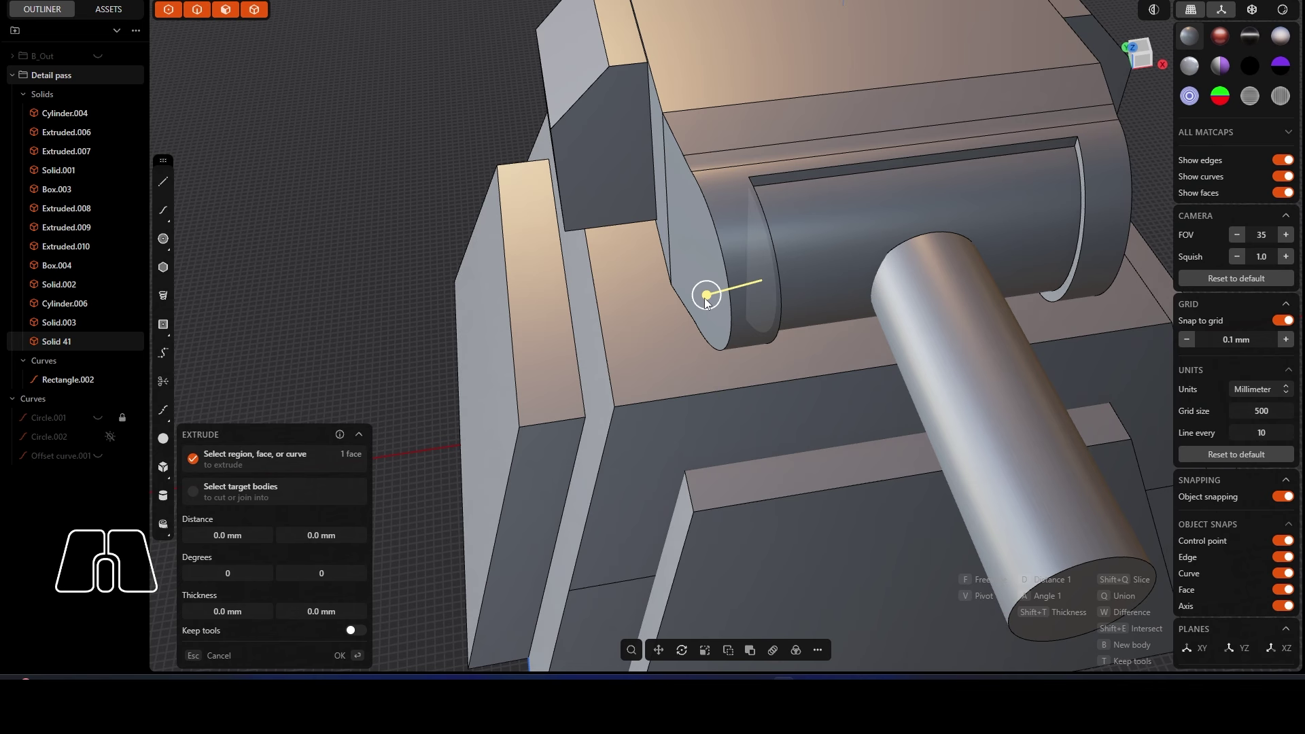
key(b)
drag(708, 294, 646, 309)
middle_drag(646, 308, 768, 238)
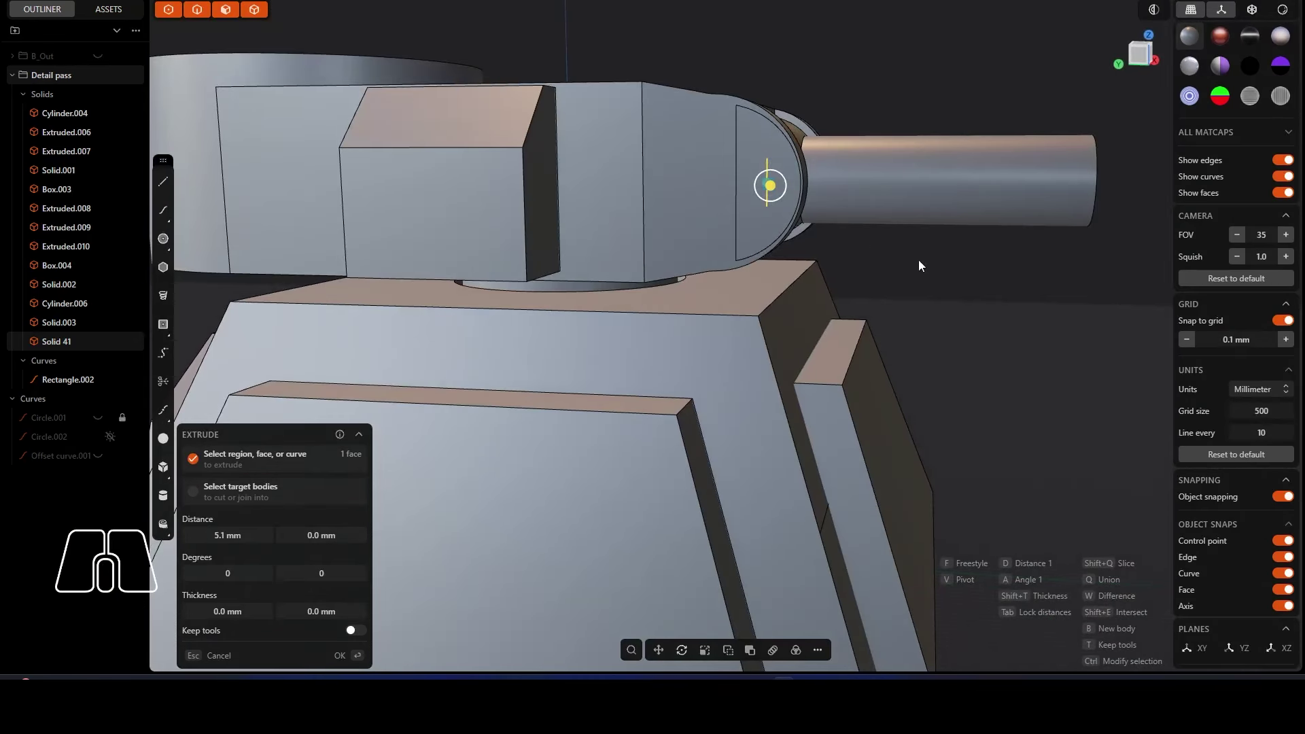
right_drag(843, 210, 737, 291)
middle_drag(737, 291, 683, 313)
key(ctrl+z)
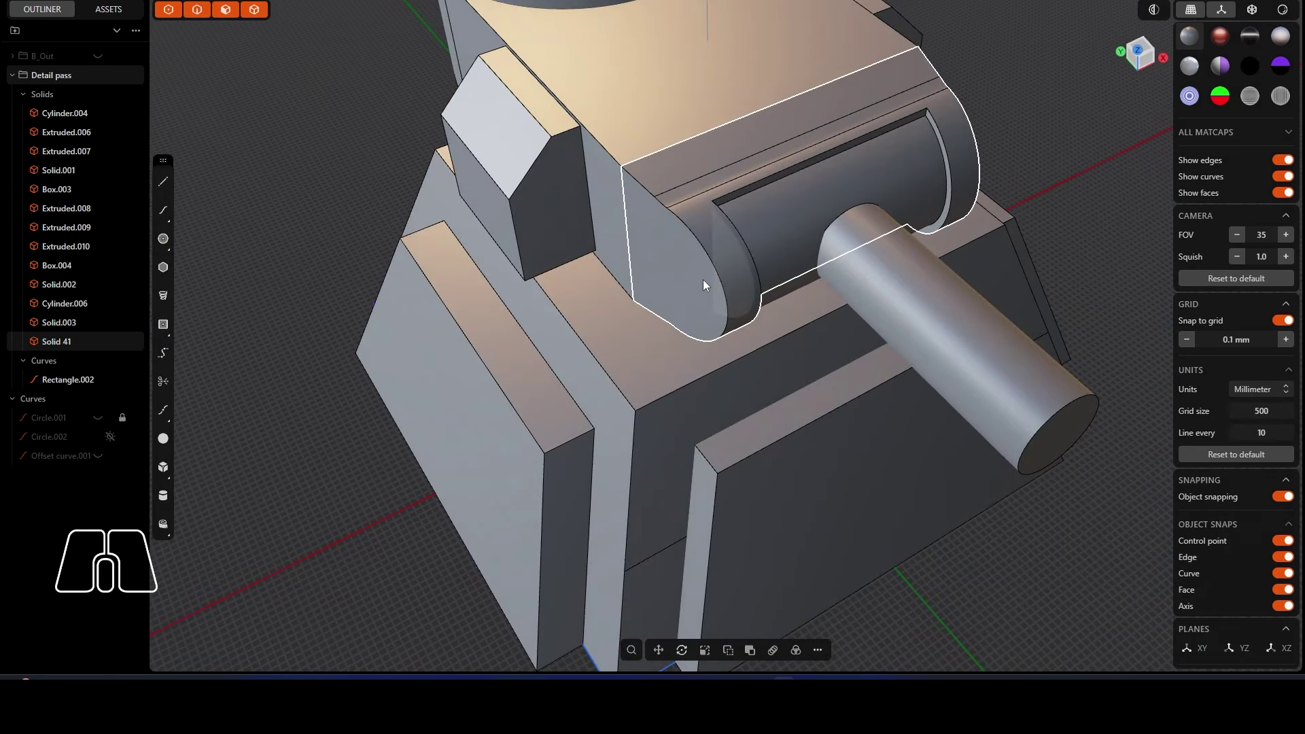
Step: Extrude the inner section's end face 6.1 mm outward through the outer mantlet's side, with the pivot moved onto the turret's side
key(e)
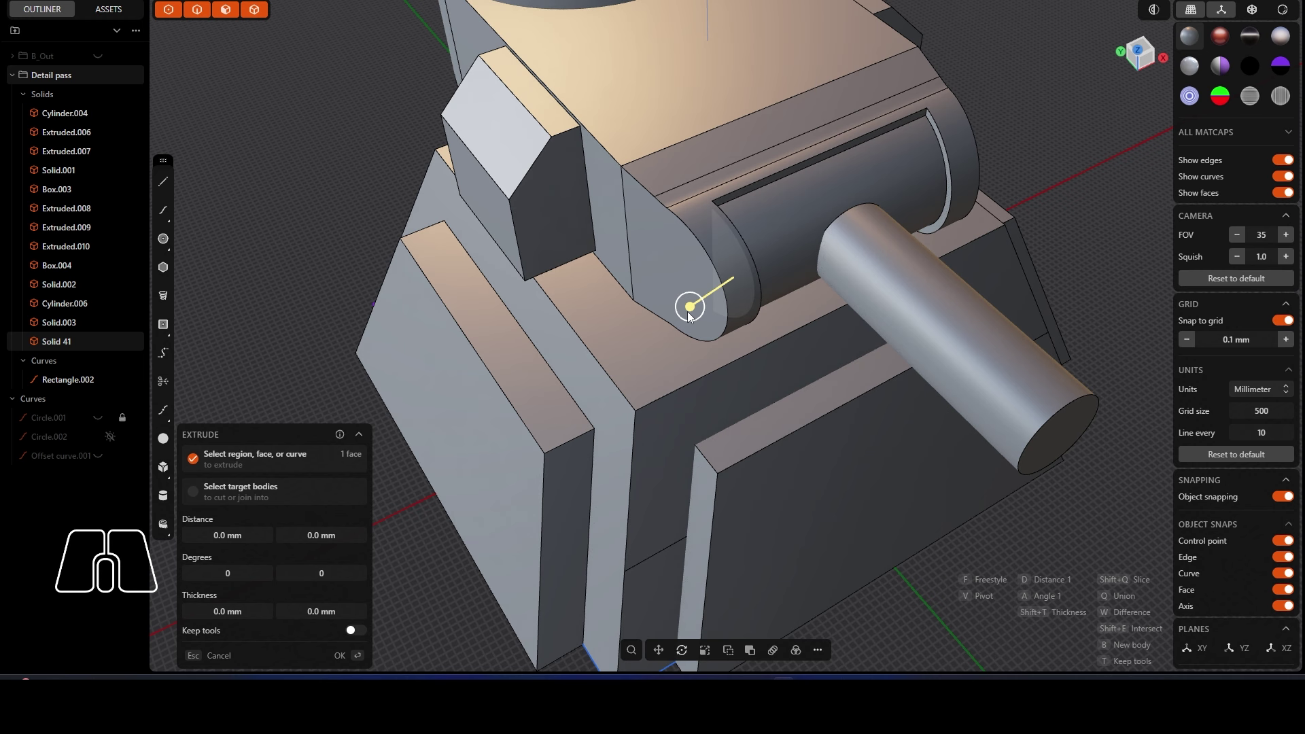
key(v)
click(597, 234)
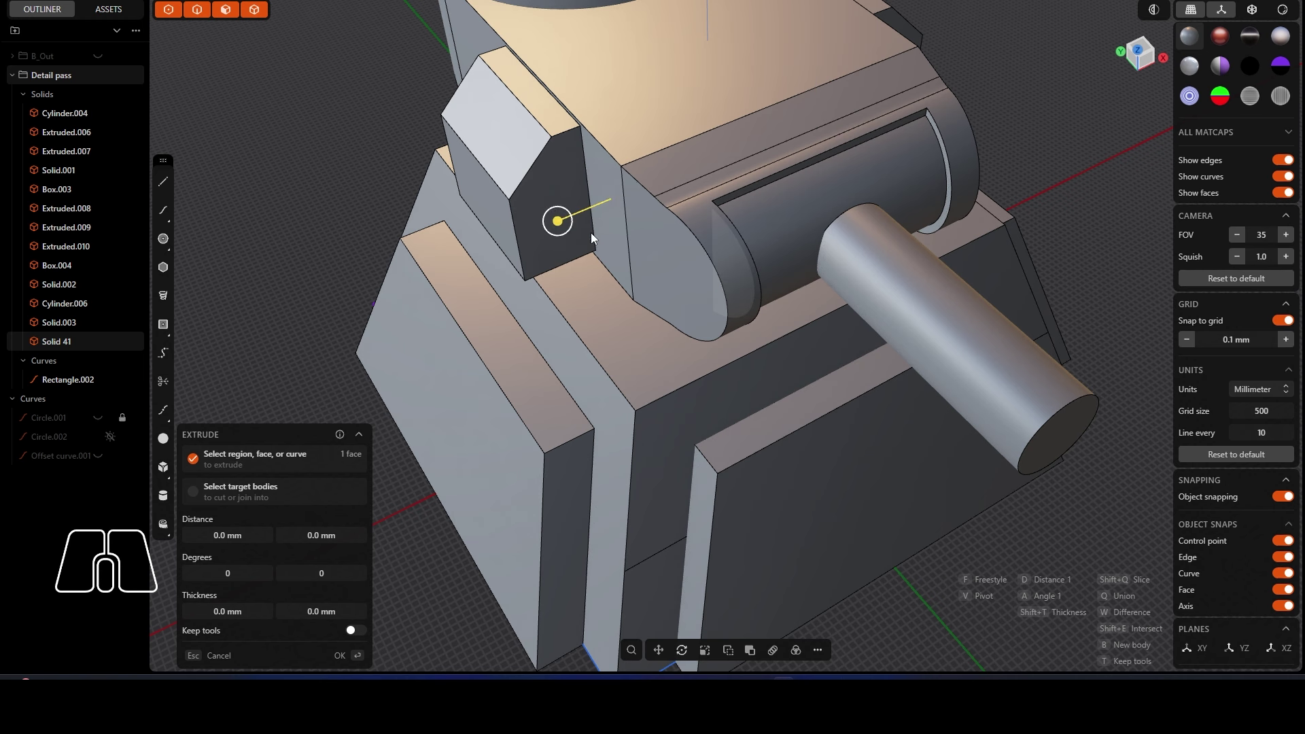
key(e)
key(v)
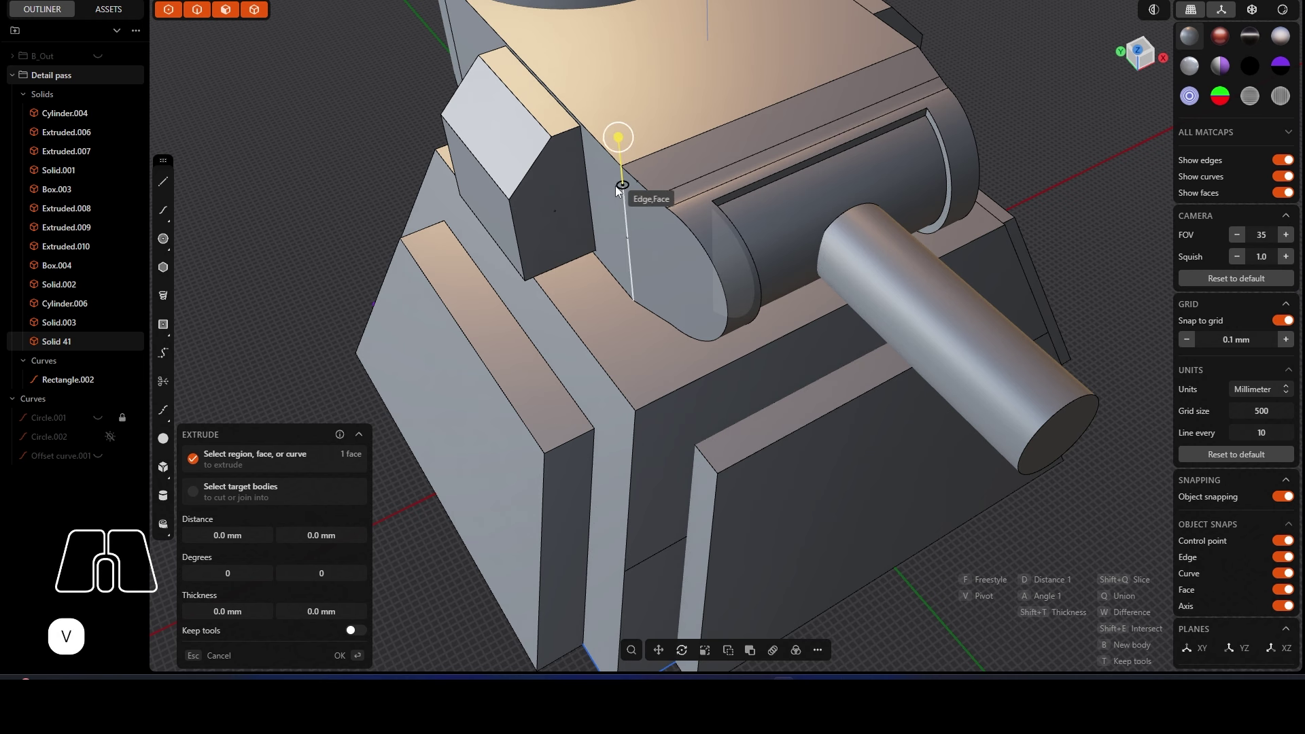
click(605, 207)
drag(556, 225, 501, 250)
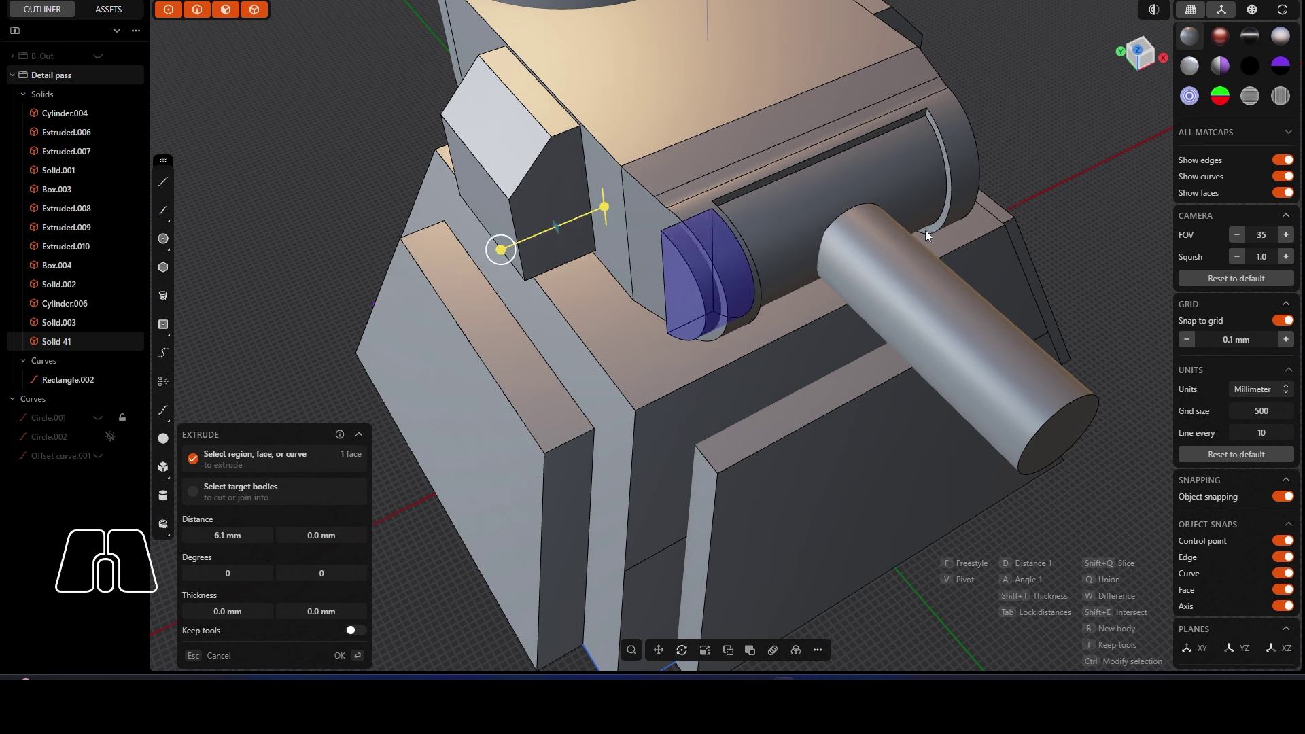
key(Return)
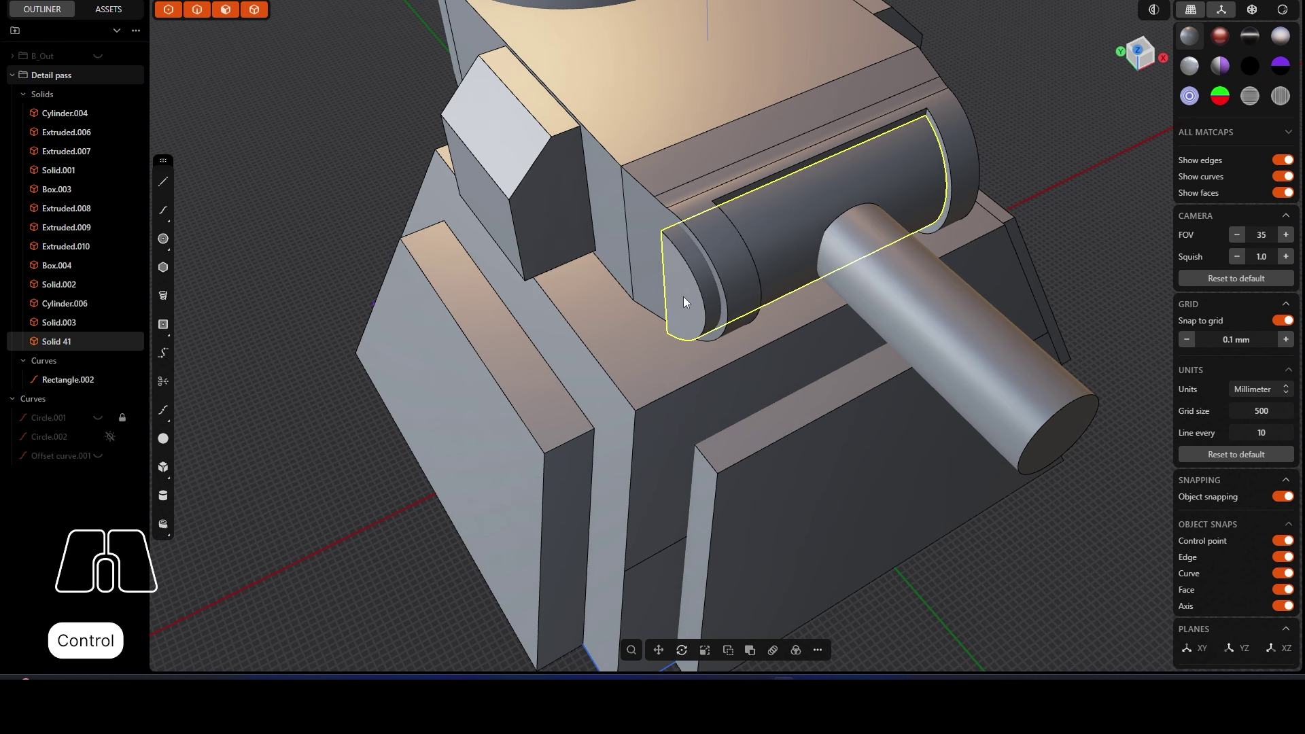
Step: Undo the last extrusion and extrude the inner section's end face 6.6 mm outward as a new body, with the pivot on the turret's side
key(ctrl+z)
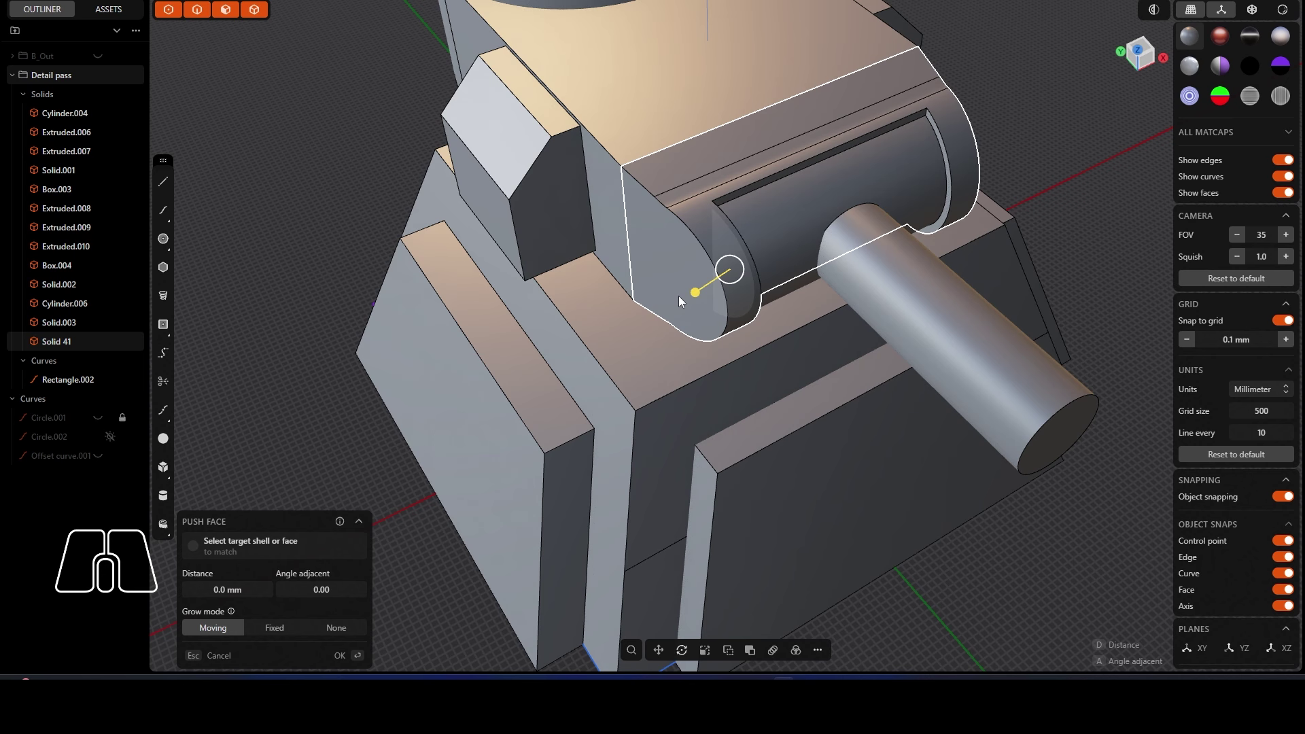
key(e)
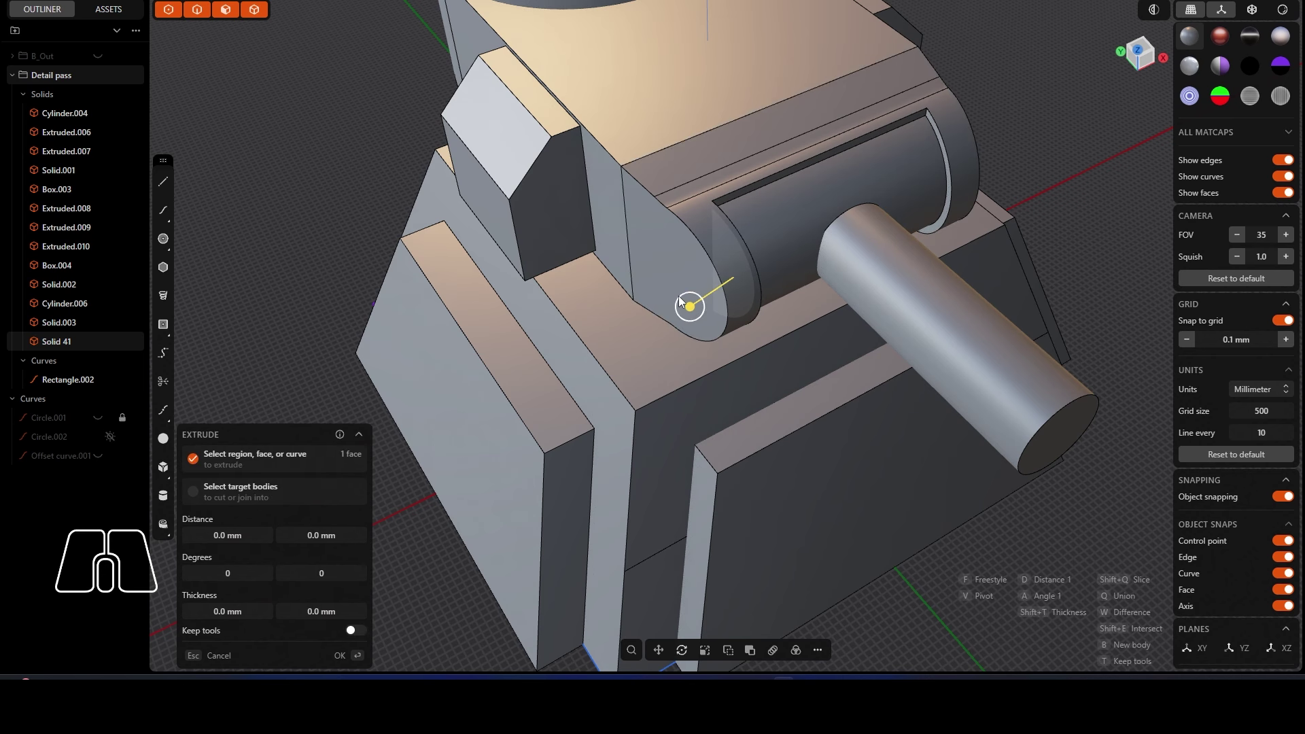
key(v)
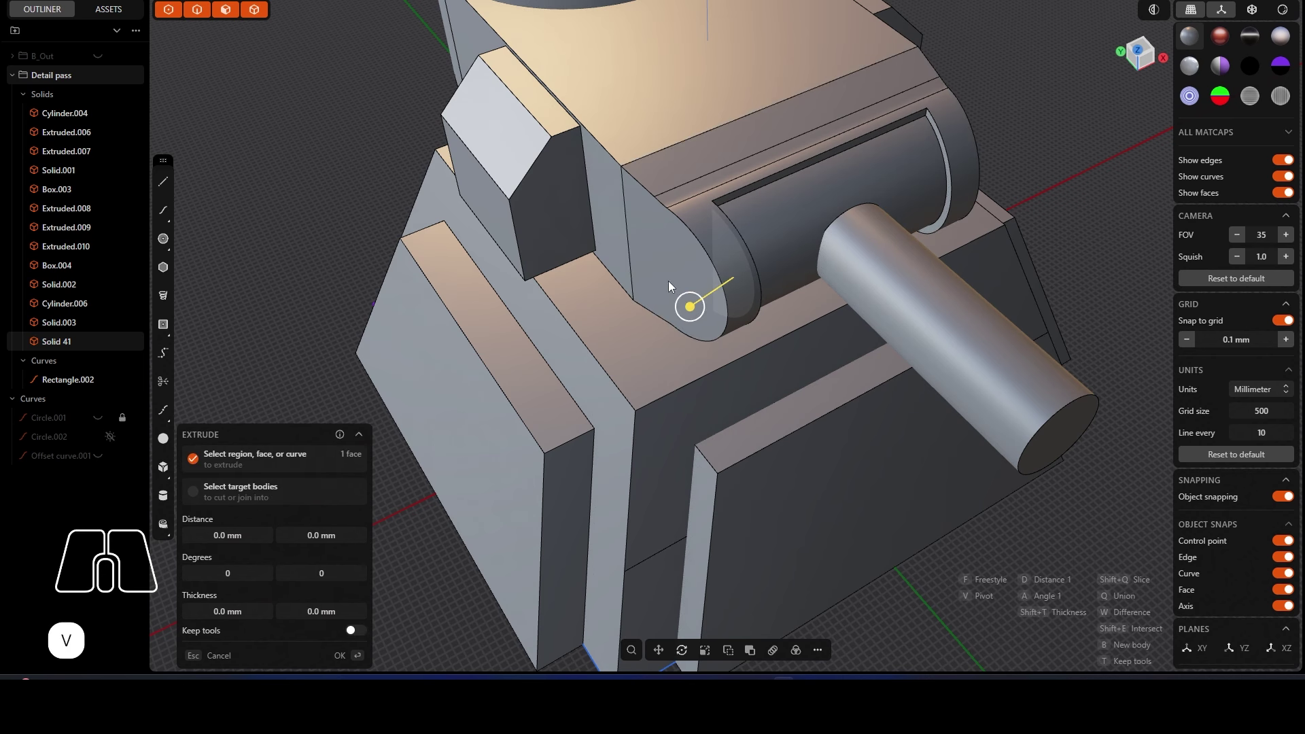
click(612, 206)
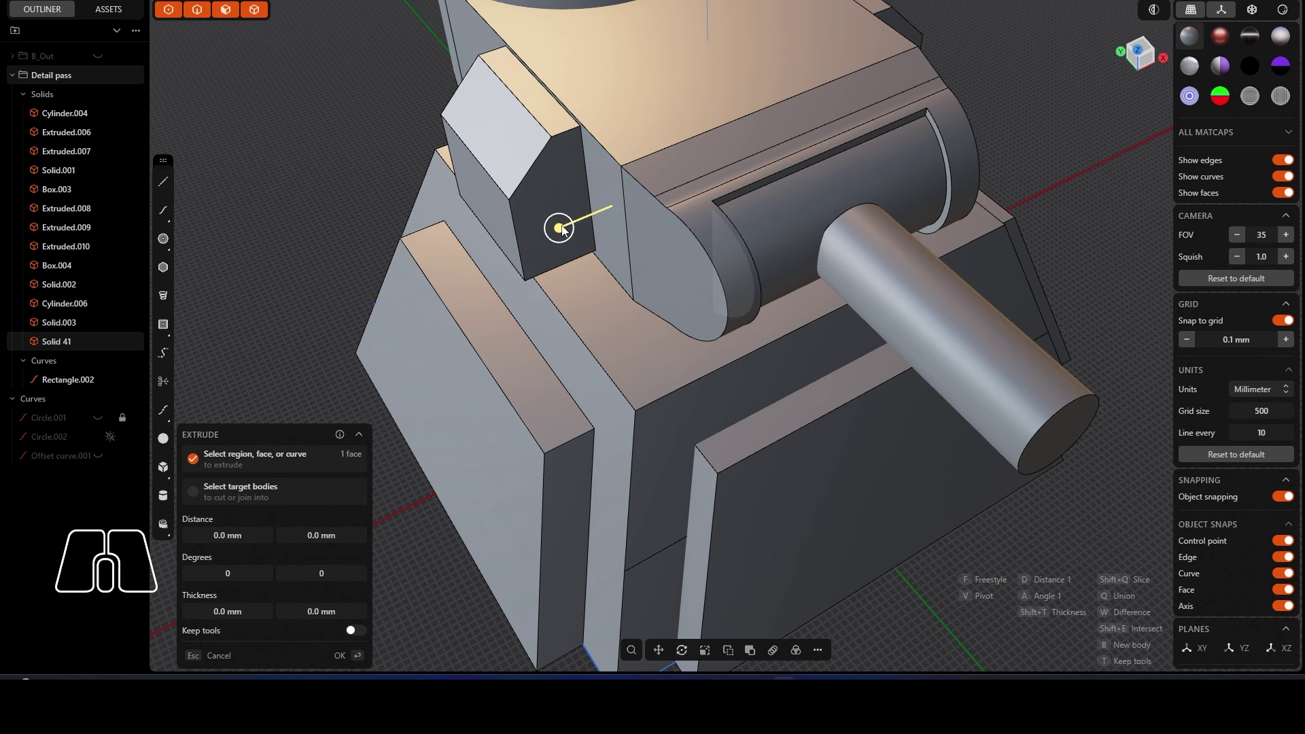
drag(559, 228, 502, 247)
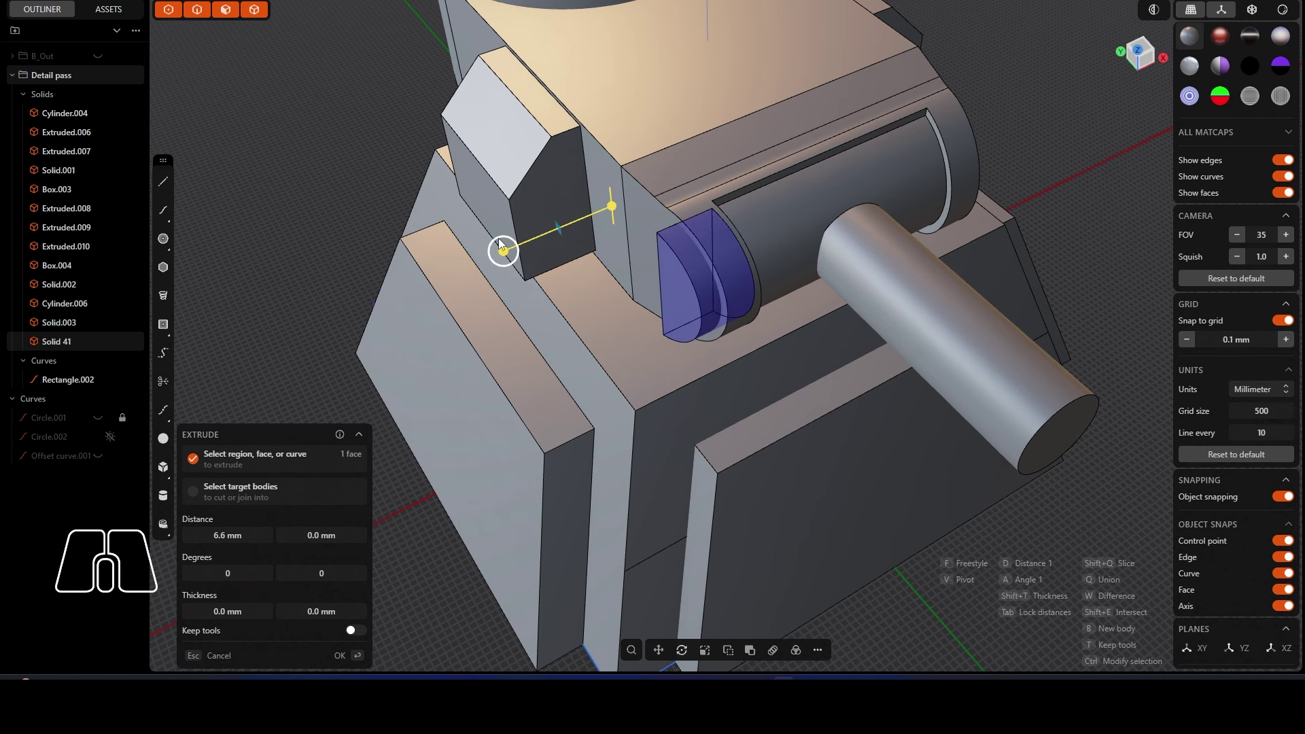
key(b)
click(341, 660)
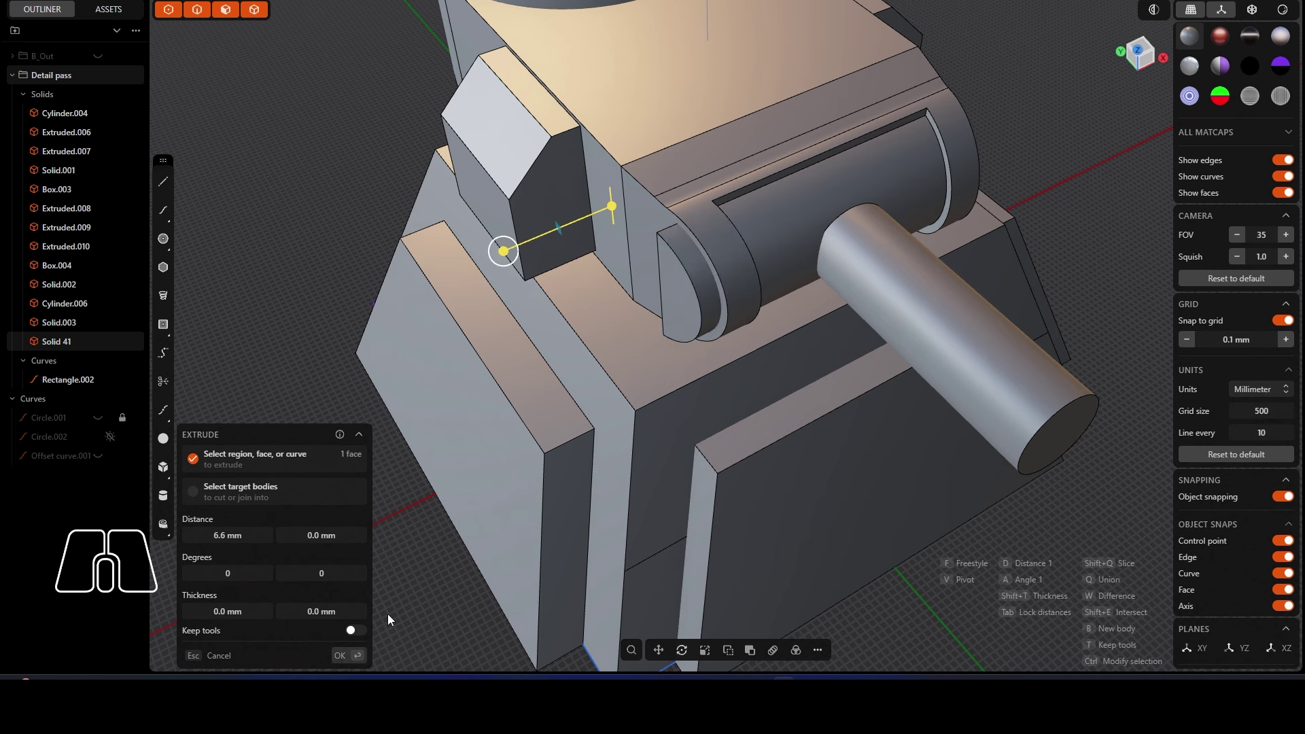
scroll(700, 281, up, 5)
Step: Mirror the extruded half-round body across its flat face to form a full disc
click(673, 328)
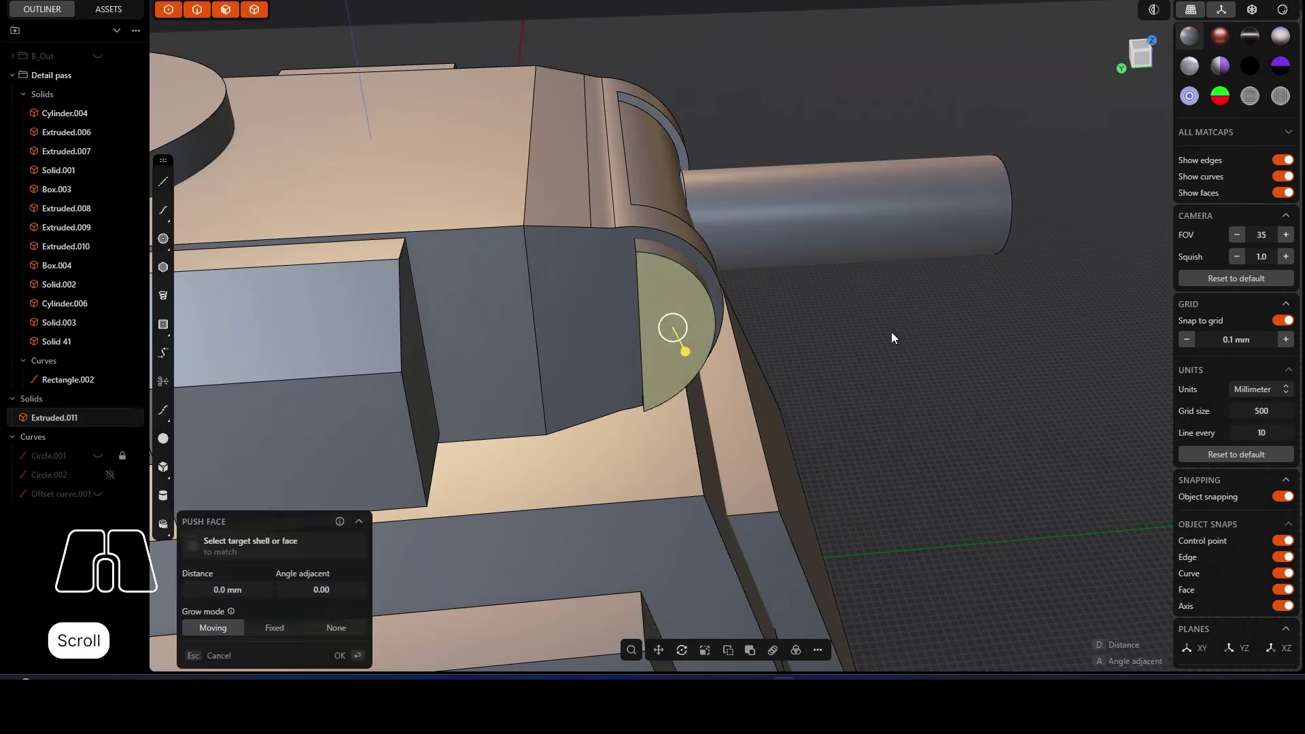
click(891, 331)
right_drag(889, 333, 755, 381)
click(685, 337)
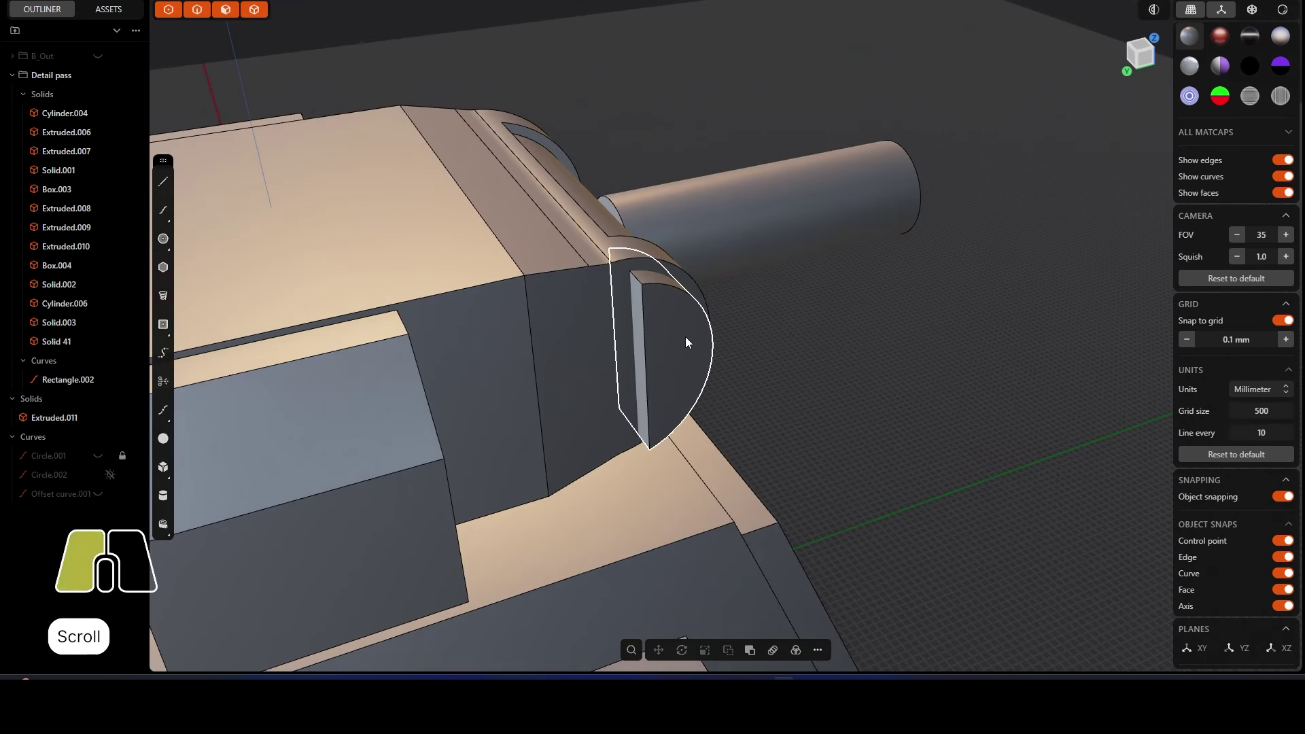
click(817, 650)
click(858, 305)
right_drag(647, 350, 661, 431)
click(637, 352)
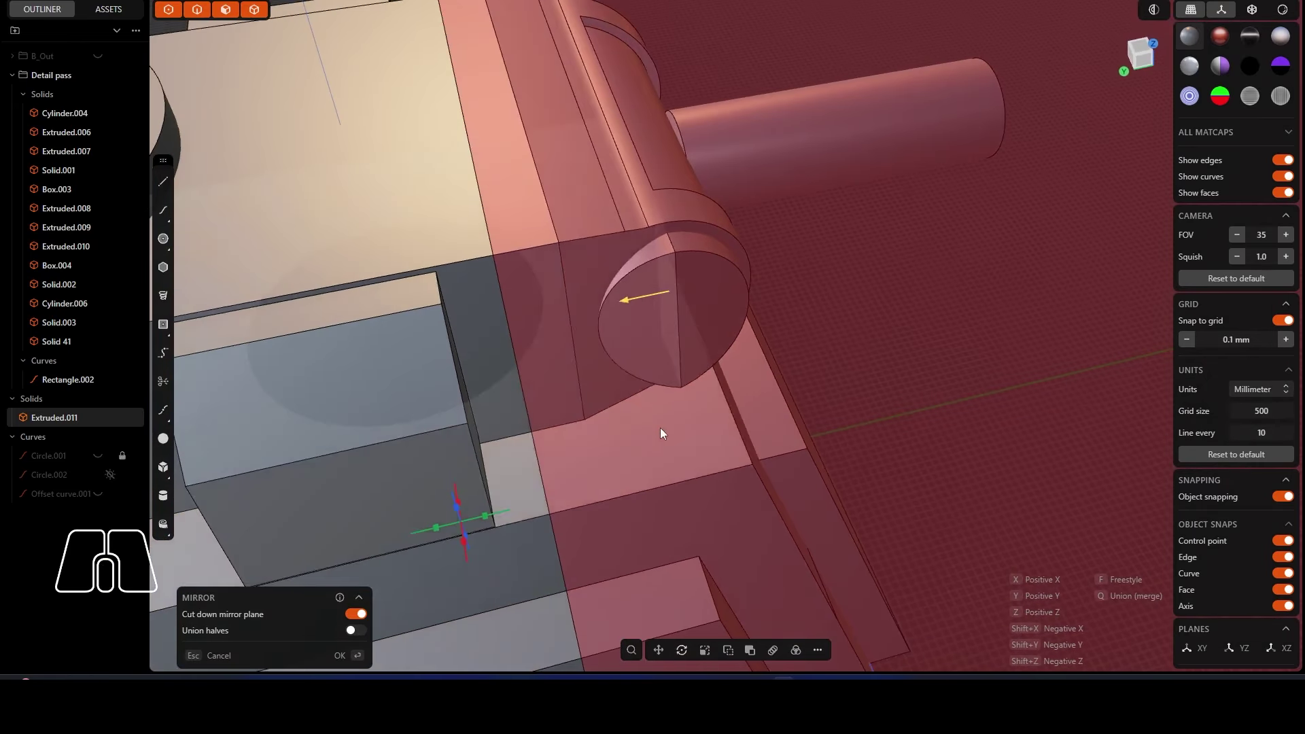
click(342, 655)
scroll(663, 339, up, 2)
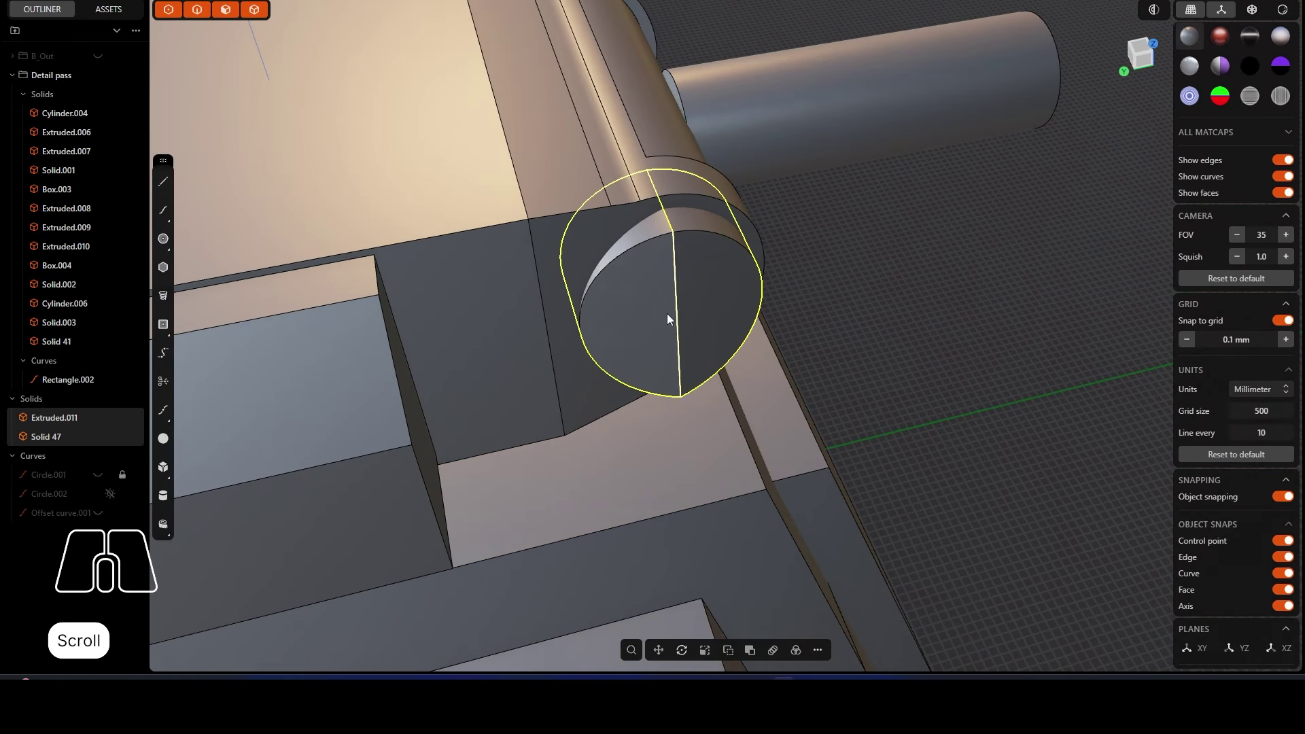
Step: Try to delete the mirrored half's end face, and undo back to before the mirror
click(652, 312)
key(Delete)
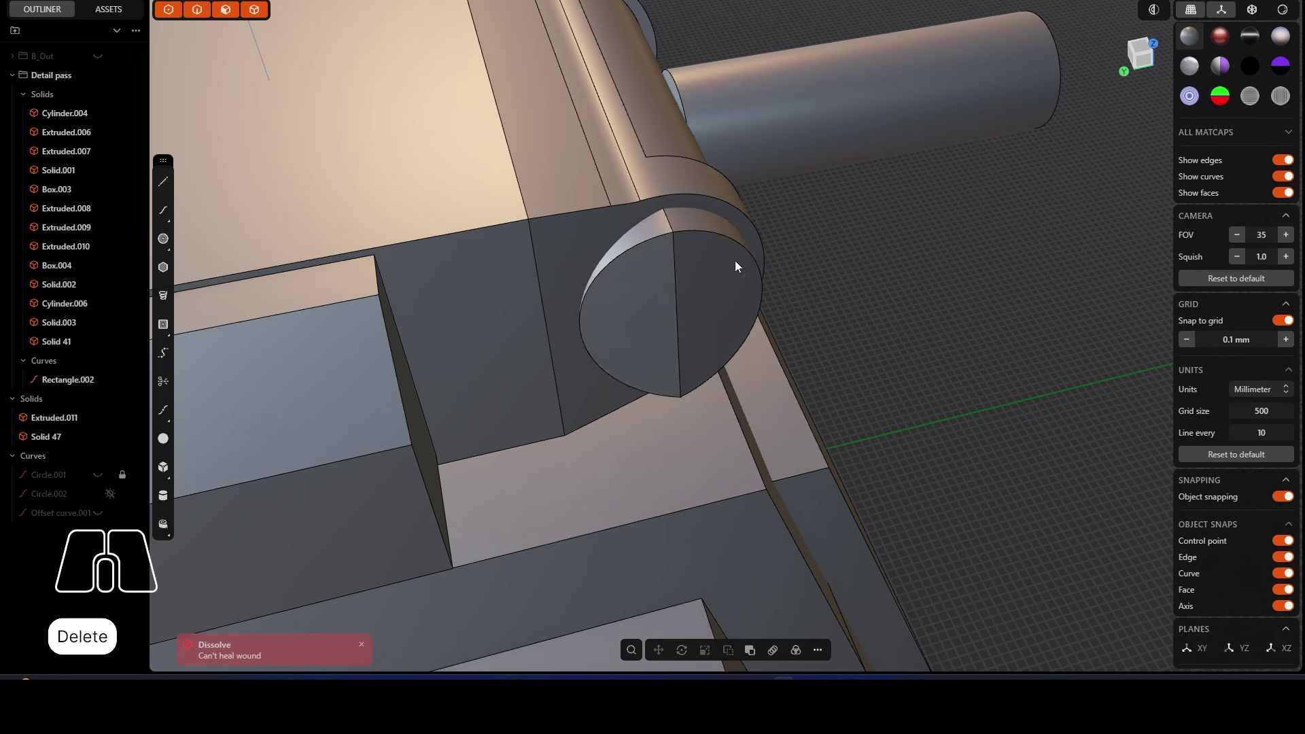
key(ctrl+z)
key(ctrl+z)
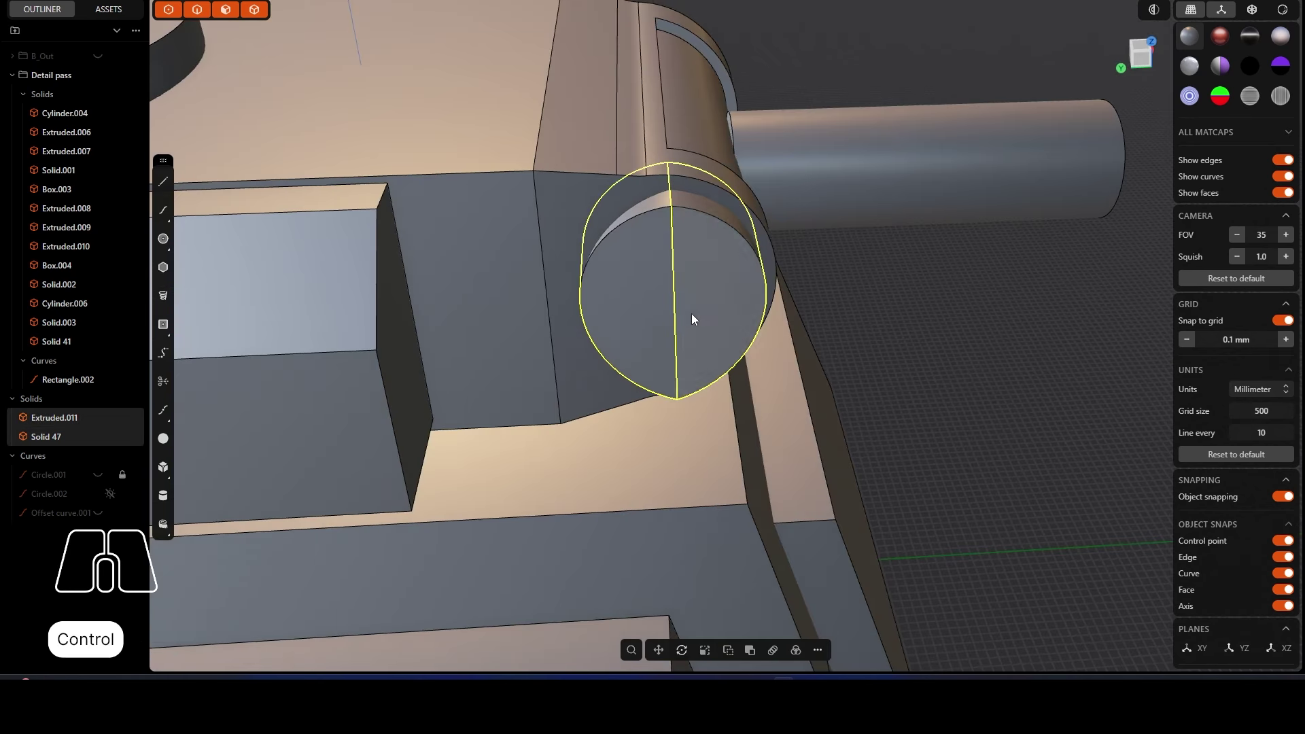
key(ctrl+z)
Step: In the left view, draw a circle centred on the half-round body's straight edge, and delete the half-round body
alt+middle_drag(817, 328, 822, 332)
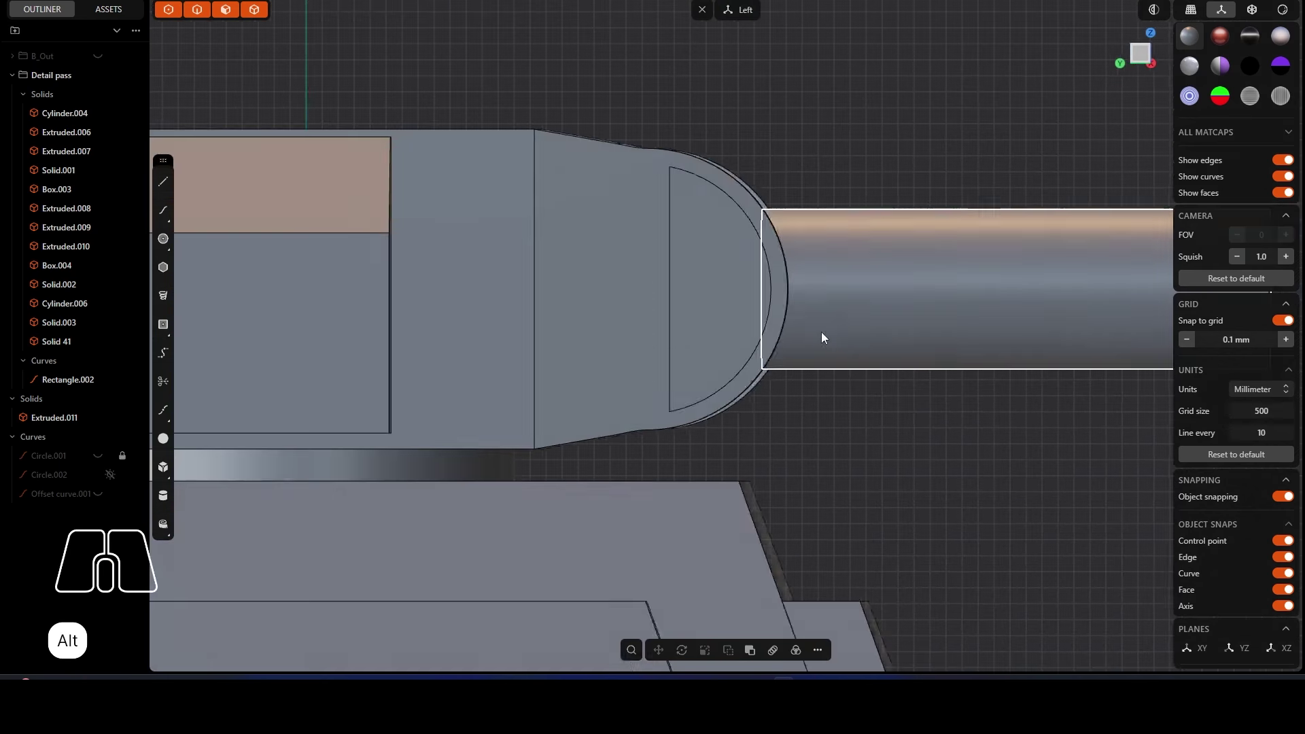
scroll(738, 292, up, 4)
click(163, 239)
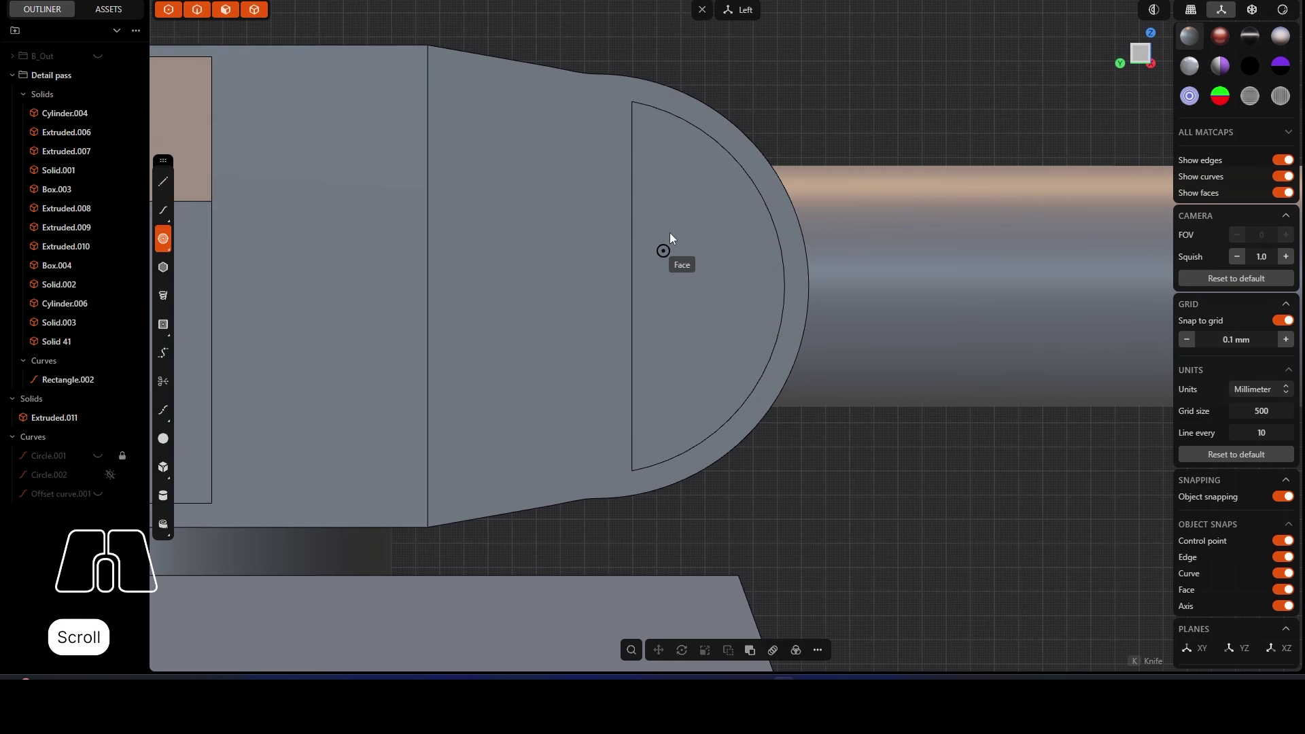
click(632, 286)
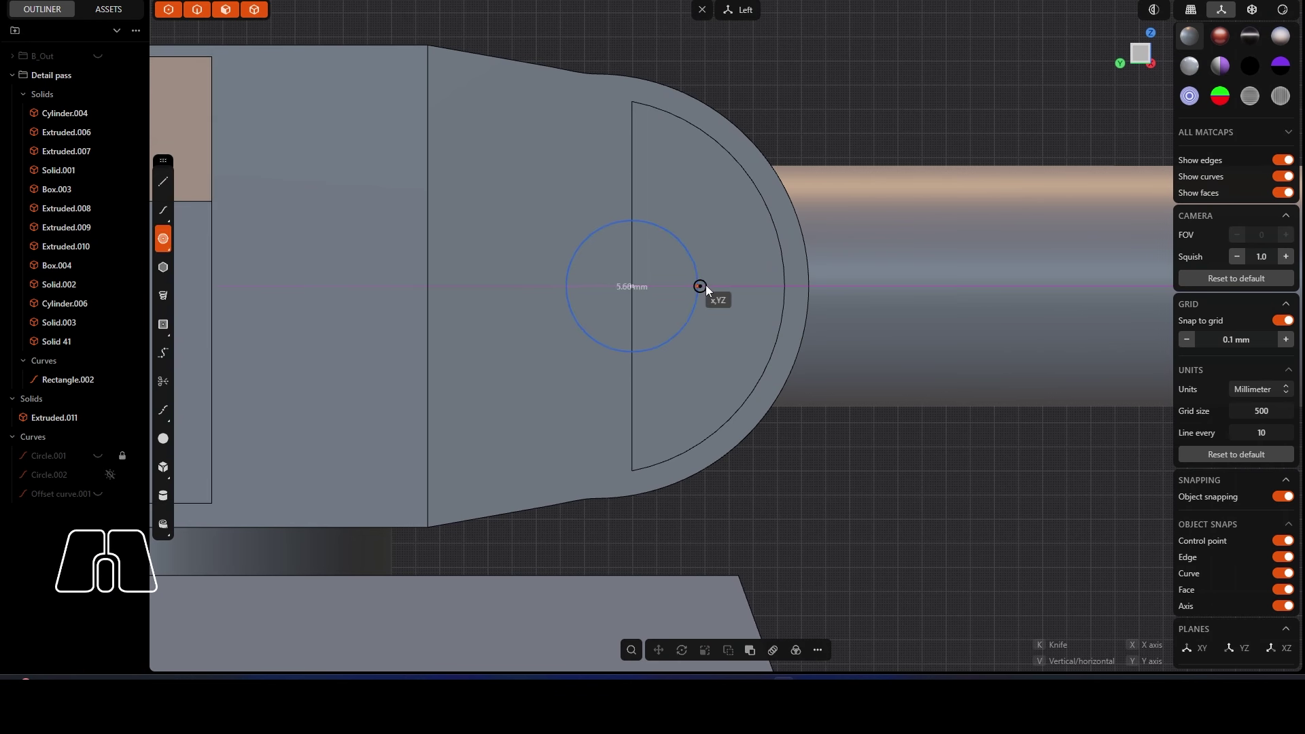
click(771, 286)
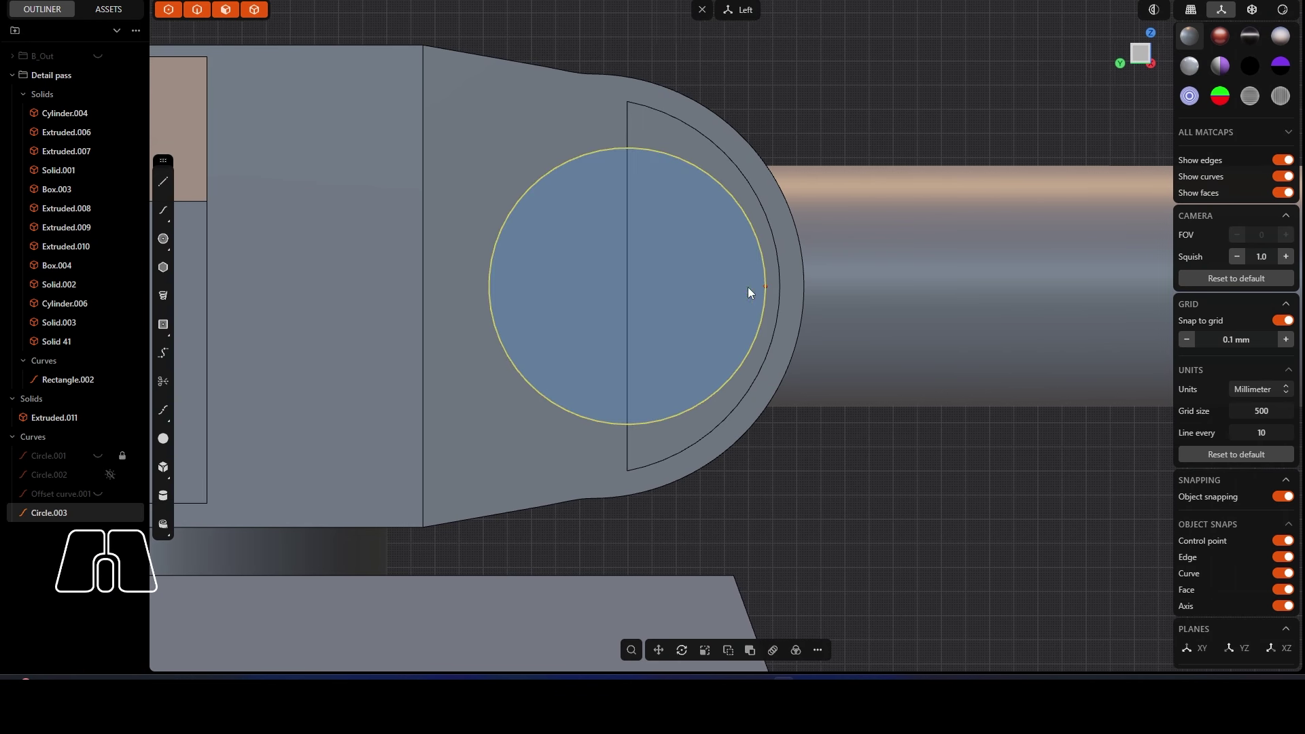
click(693, 150)
key(Delete)
Step: Extrude the circle into a short cylinder protruding from the mantlet's side, and hide the source circle
click(654, 298)
middle_drag(653, 297, 647, 273)
scroll(647, 273, down, 1)
drag(617, 271, 707, 256)
scroll(707, 256, down, 3)
right_click(358, 234)
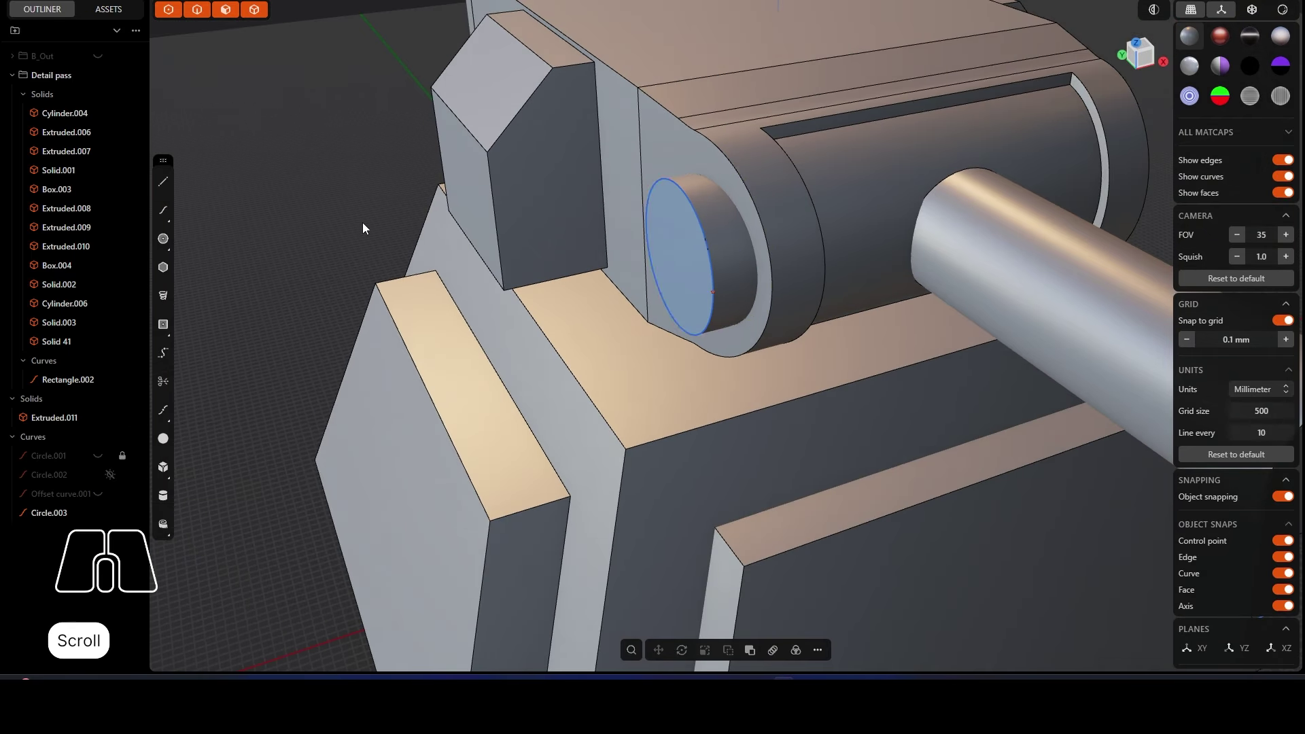
click(95, 513)
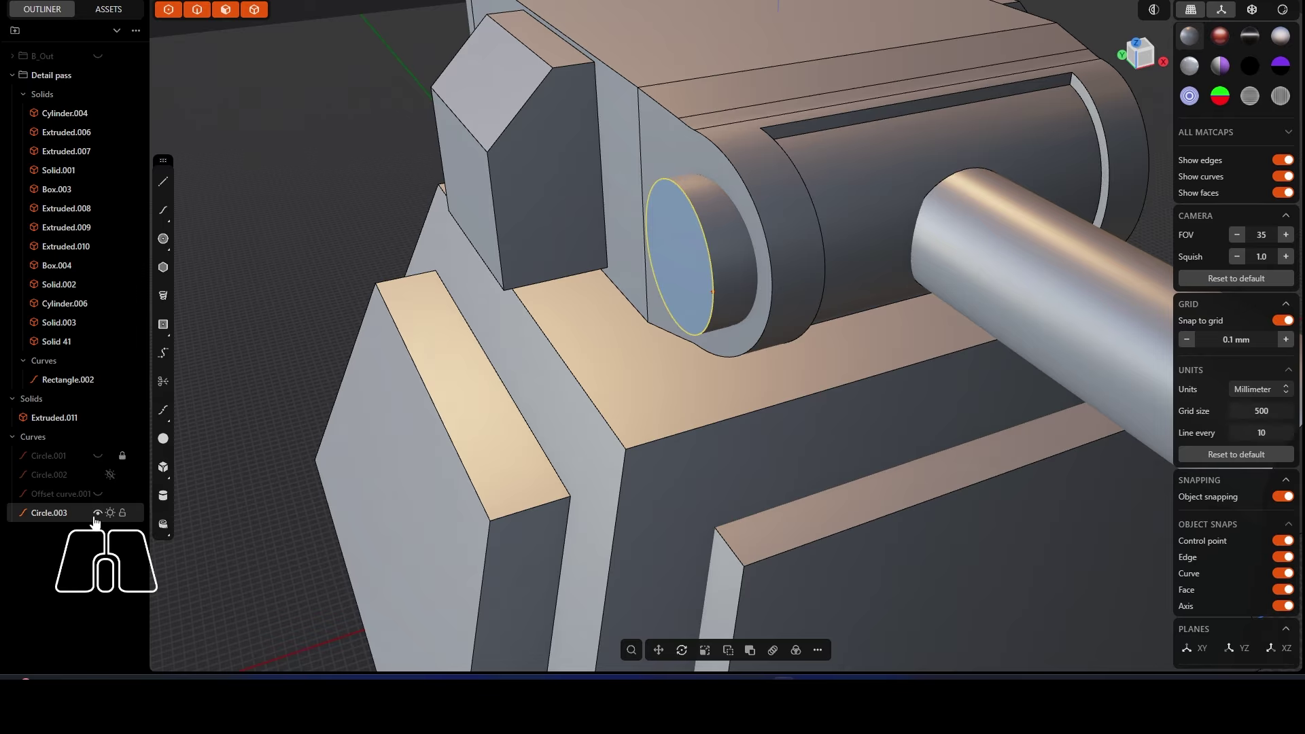
click(253, 279)
Step: Mirror the side cylinder to the opposite side of the mantlet
scroll(271, 274, down, 3)
scroll(597, 201, up, 3)
middle_drag(597, 201, 560, 246)
click(560, 252)
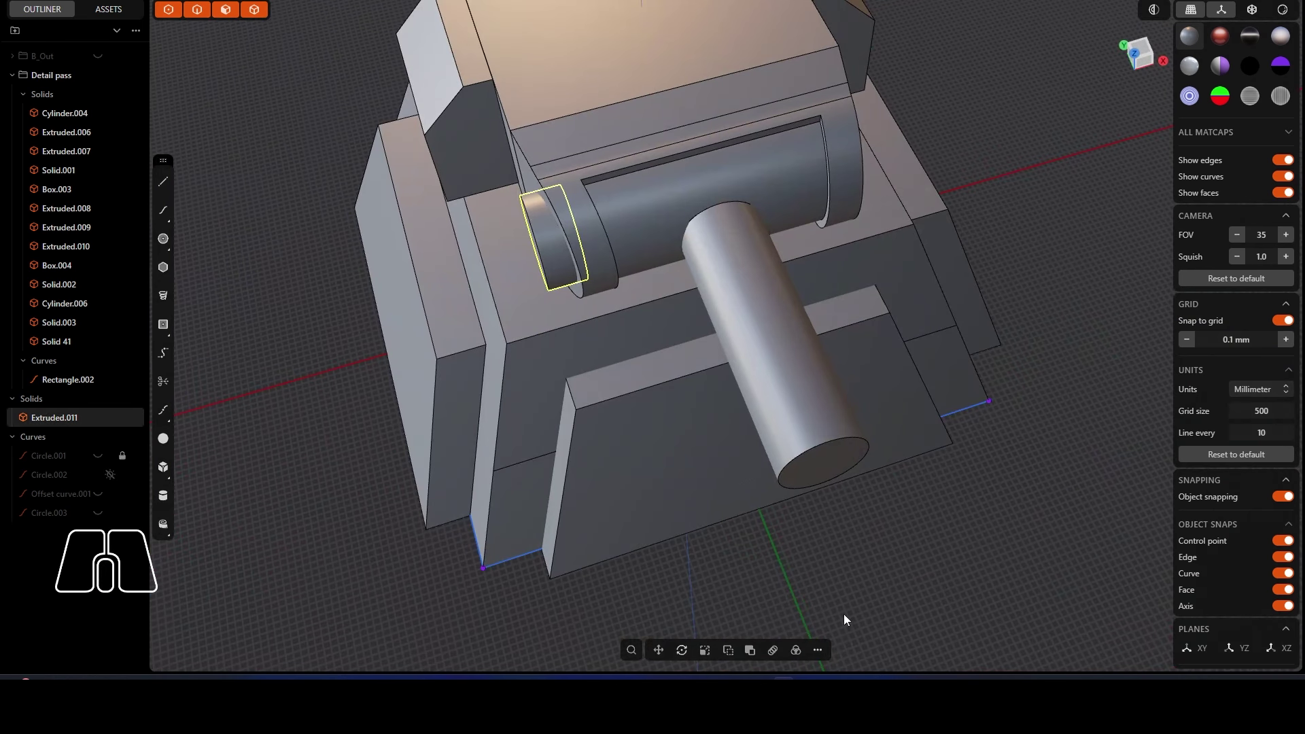
click(818, 651)
click(866, 303)
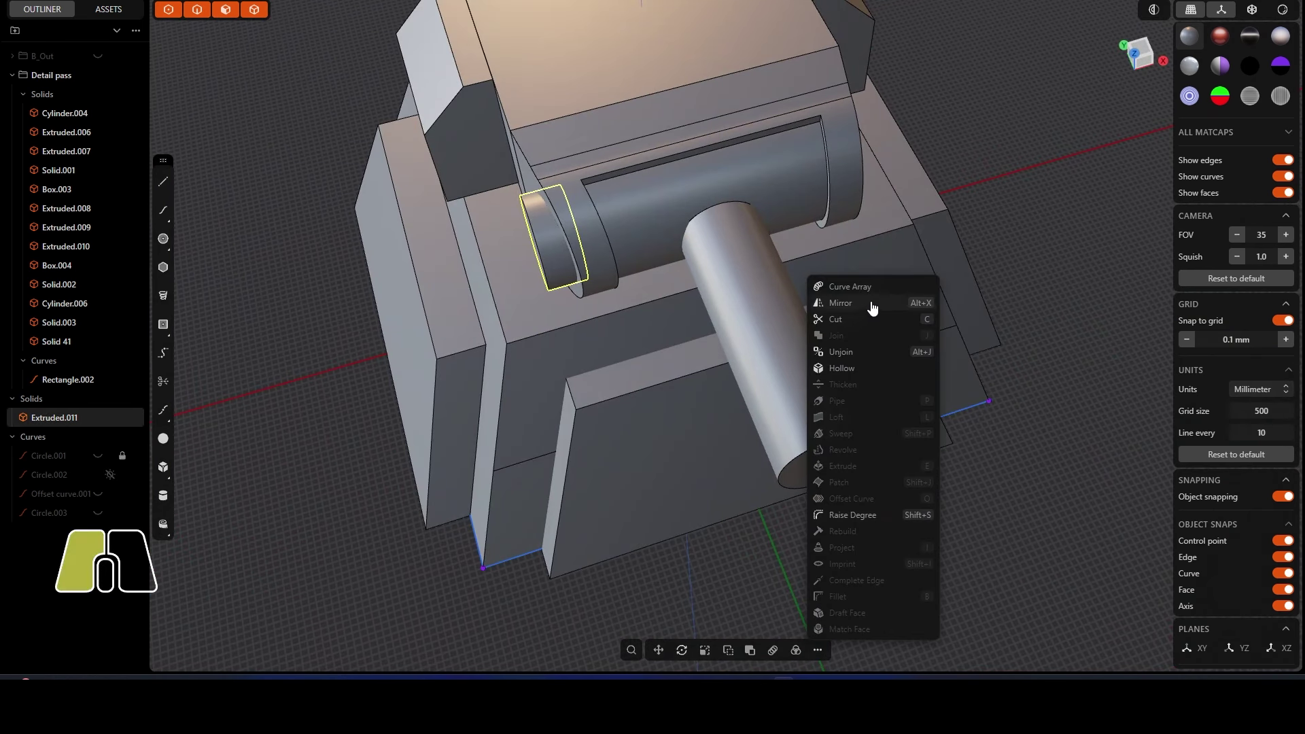
click(641, 279)
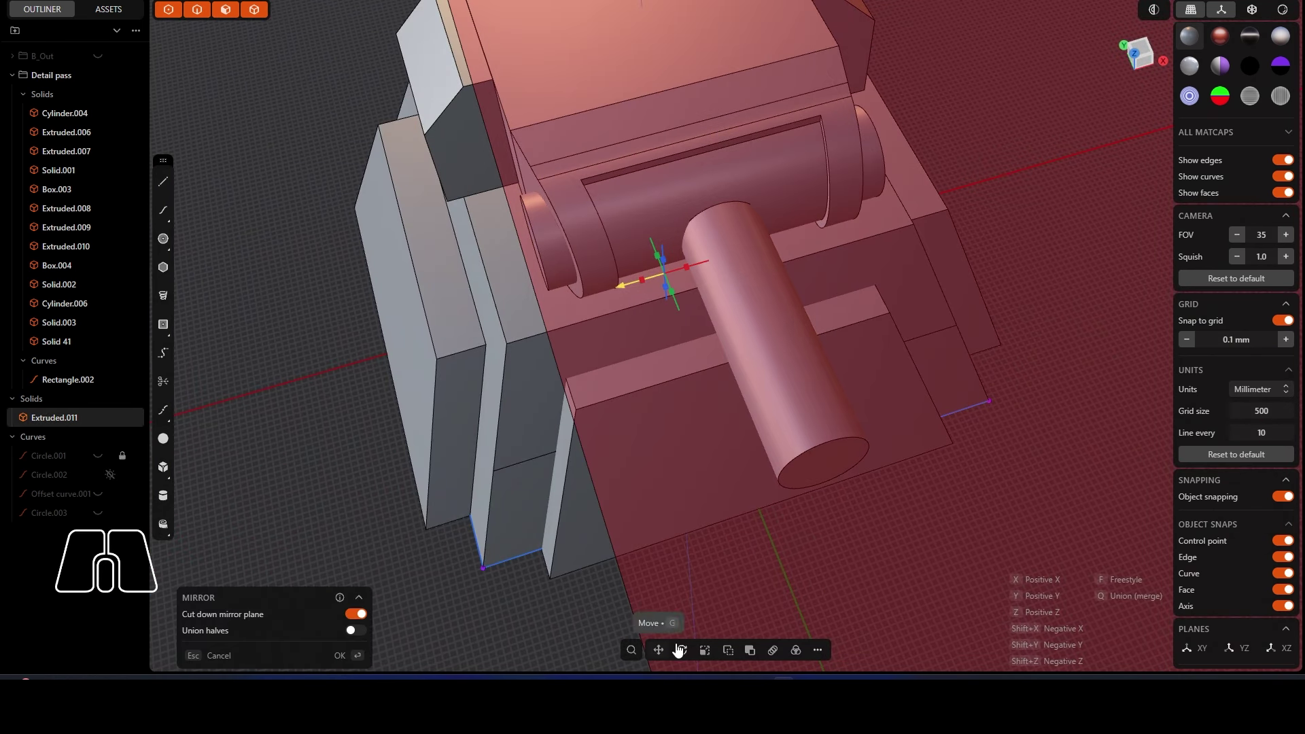
click(349, 660)
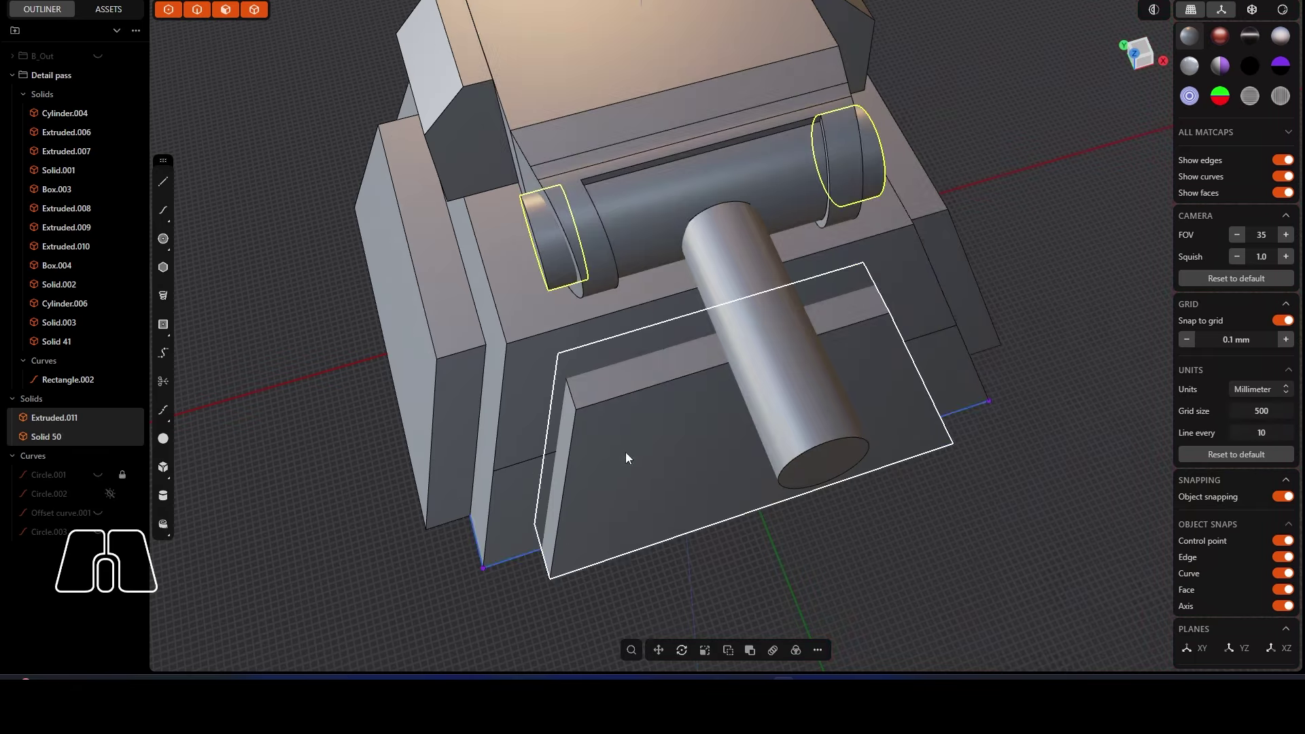
Step: Inspect the side cylinders and delete the mirrored one on the mantlet's far side
middle_drag(626, 451, 802, 289)
click(802, 288)
scroll(524, 276, down, 3)
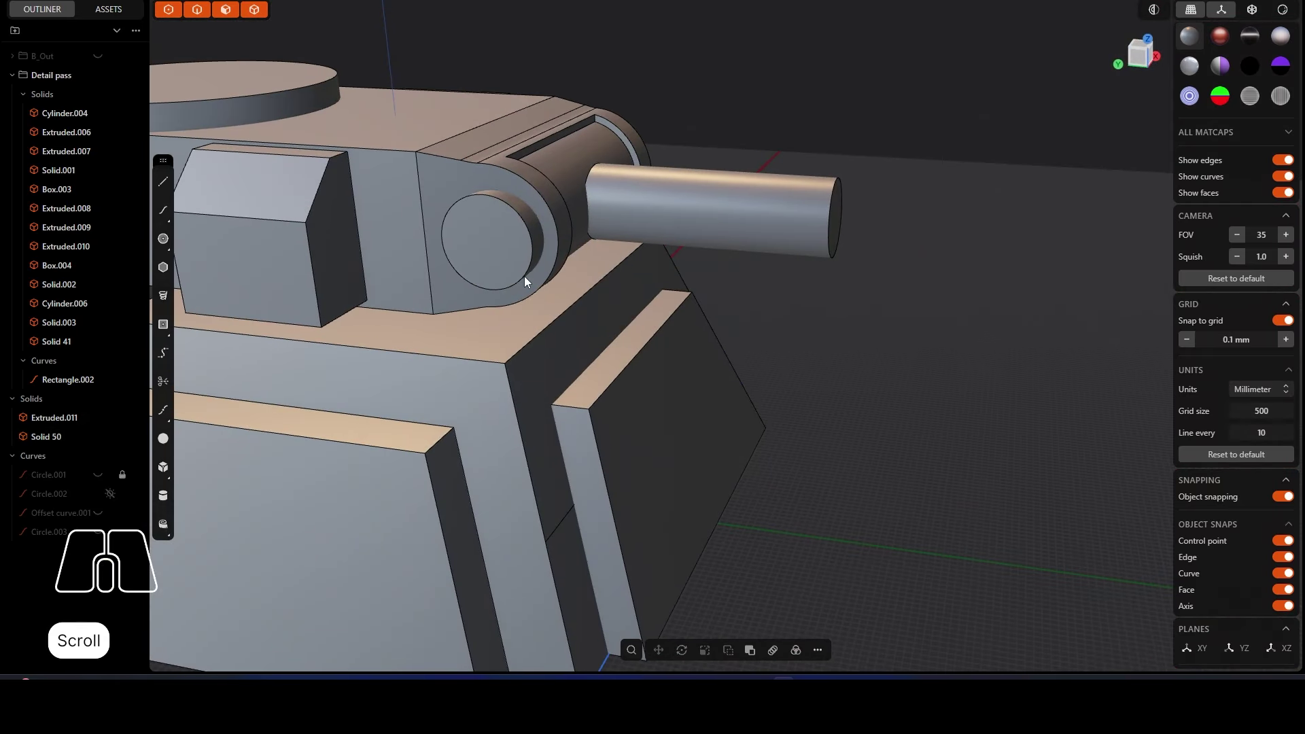
middle_drag(525, 276, 353, 301)
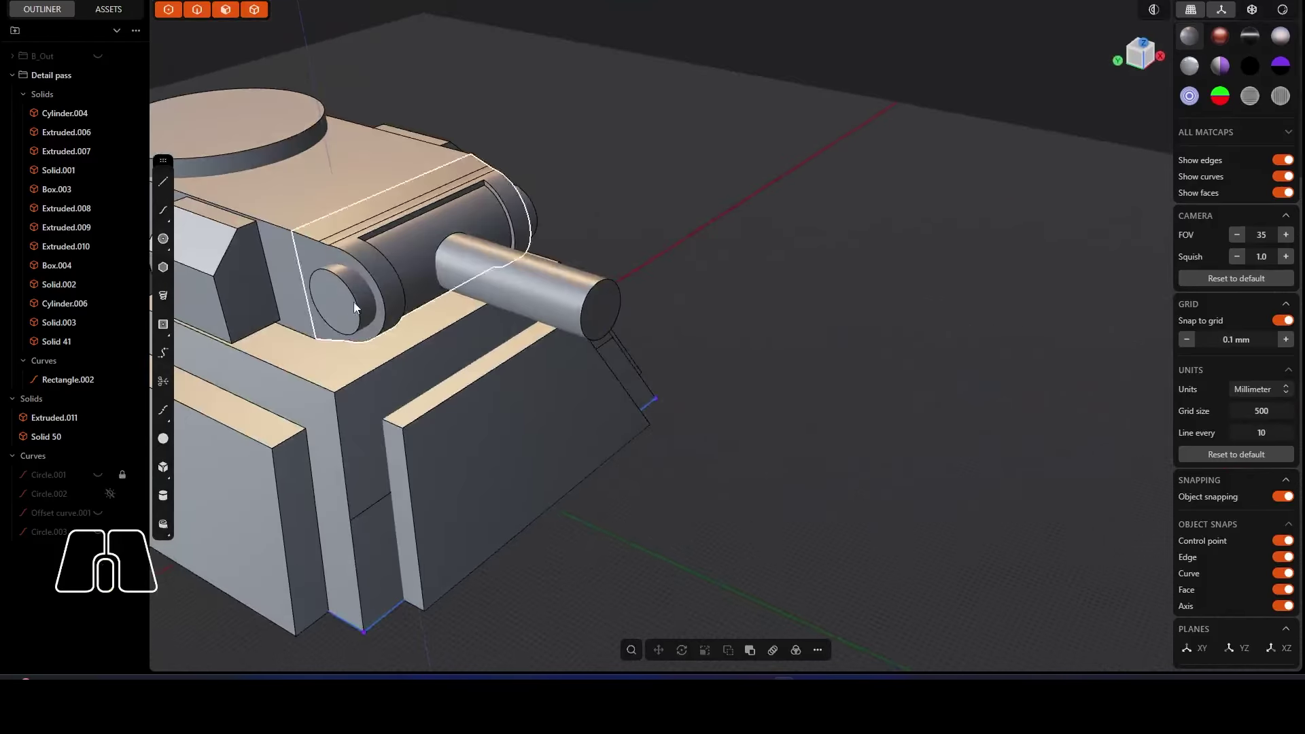
scroll(325, 295, up, 5)
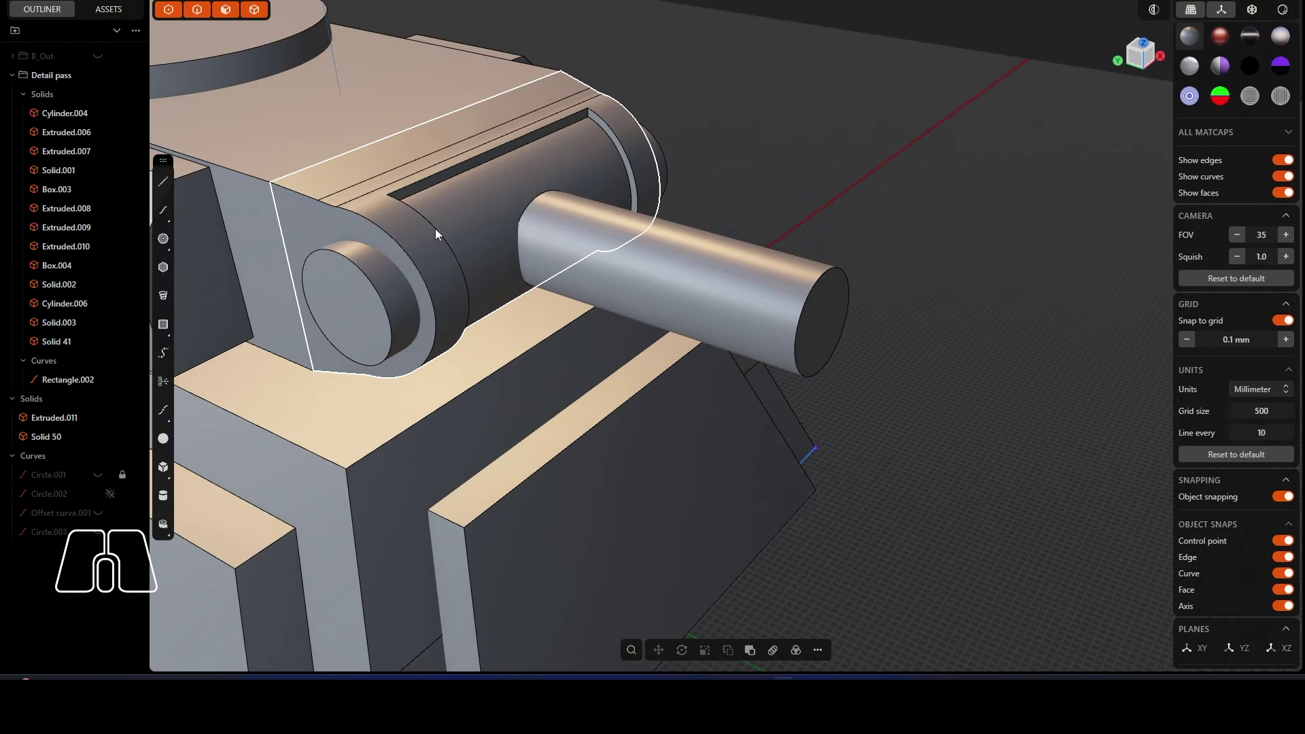
middle_drag(662, 171, 776, 177)
key(Delete)
Step: Cut the outer mantlet frame with the side cylinder's round face, splitting off a cylindrical core through both ends
scroll(552, 219, up, 5)
click(542, 216)
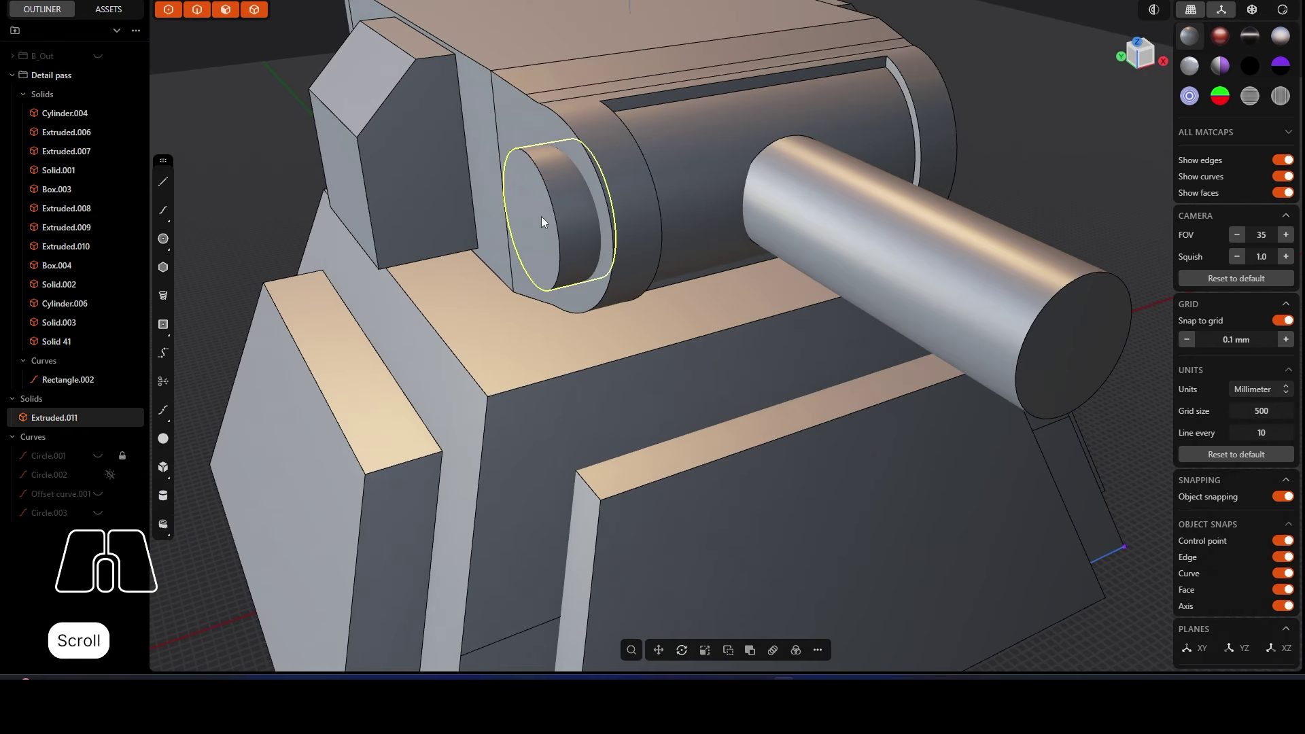
click(541, 125)
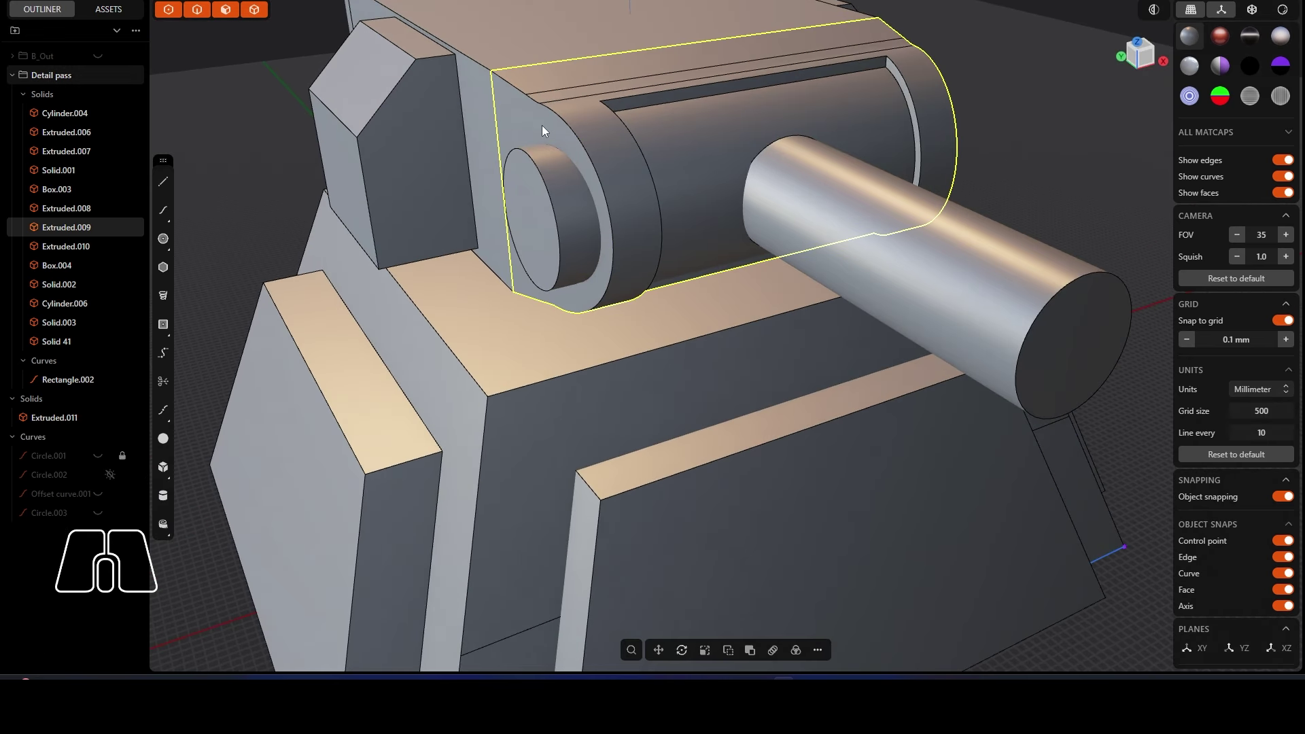
key(c)
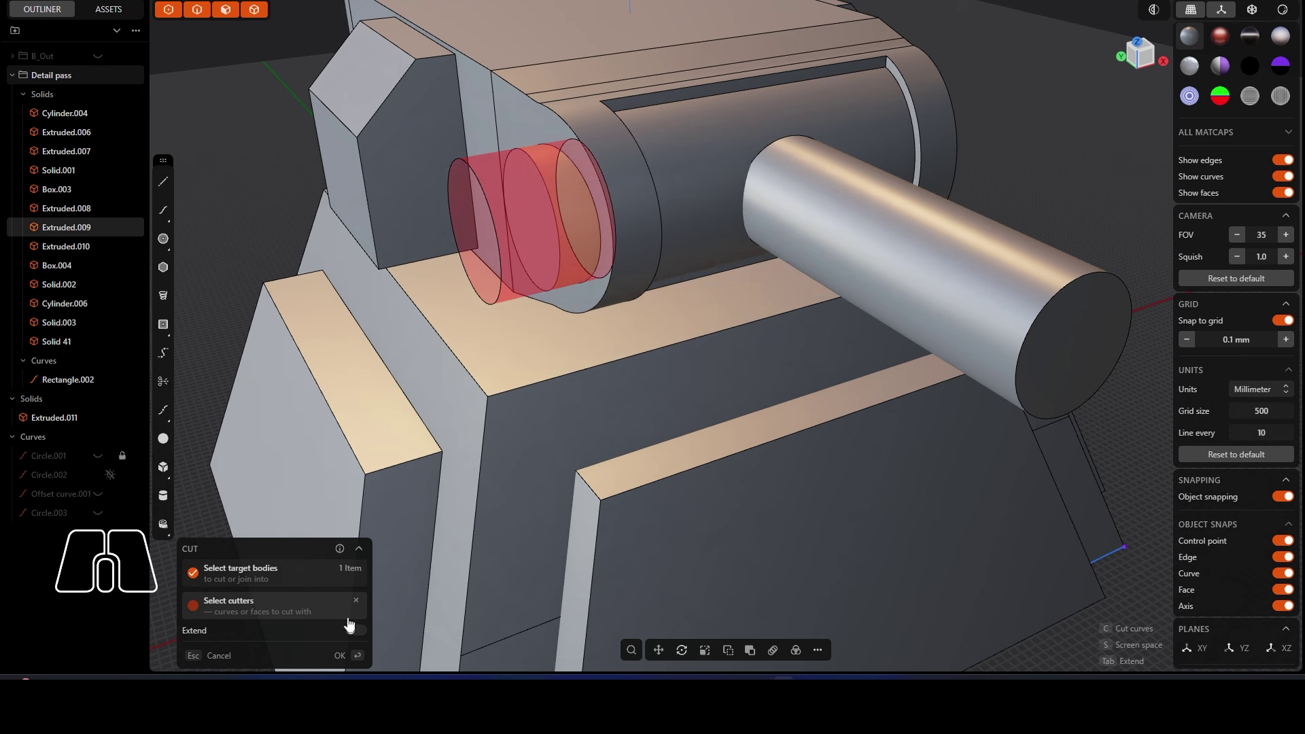
click(338, 657)
scroll(616, 193, up, 5)
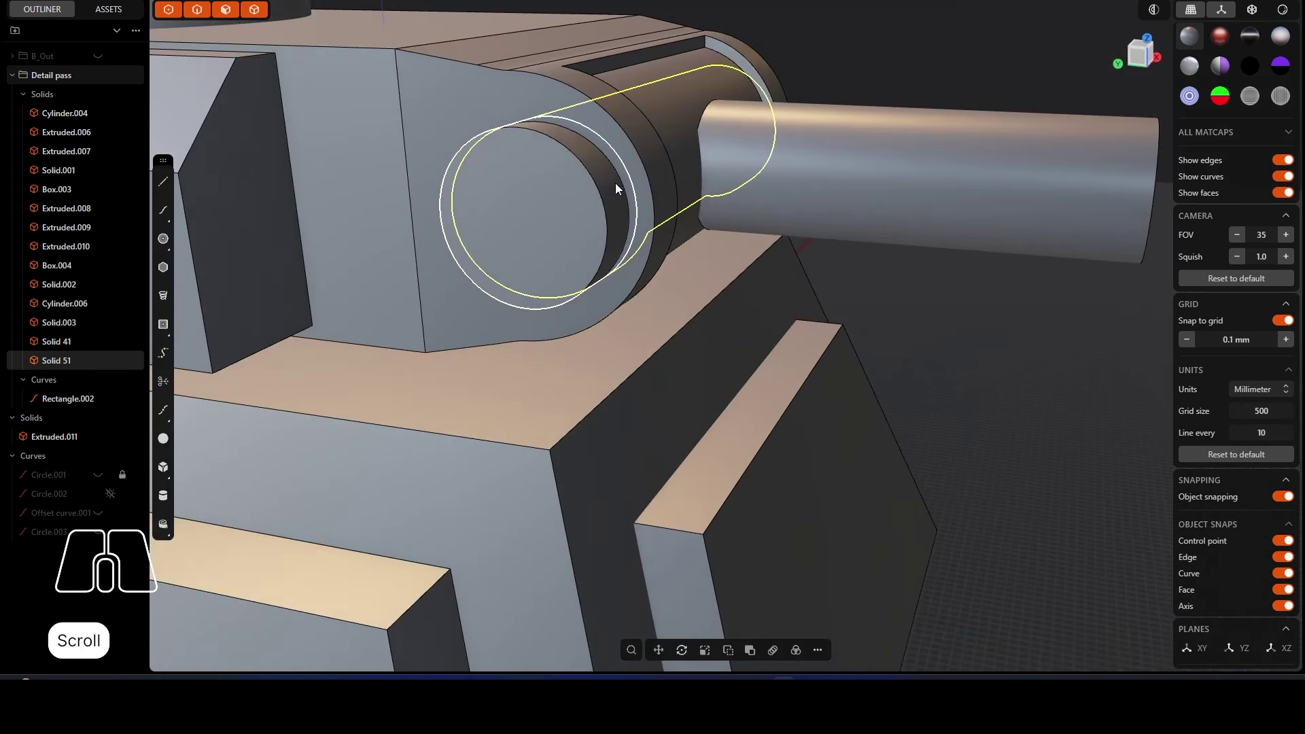
Step: Isolate the outer mantlet frame and turn it to expose its round side openings
click(447, 109)
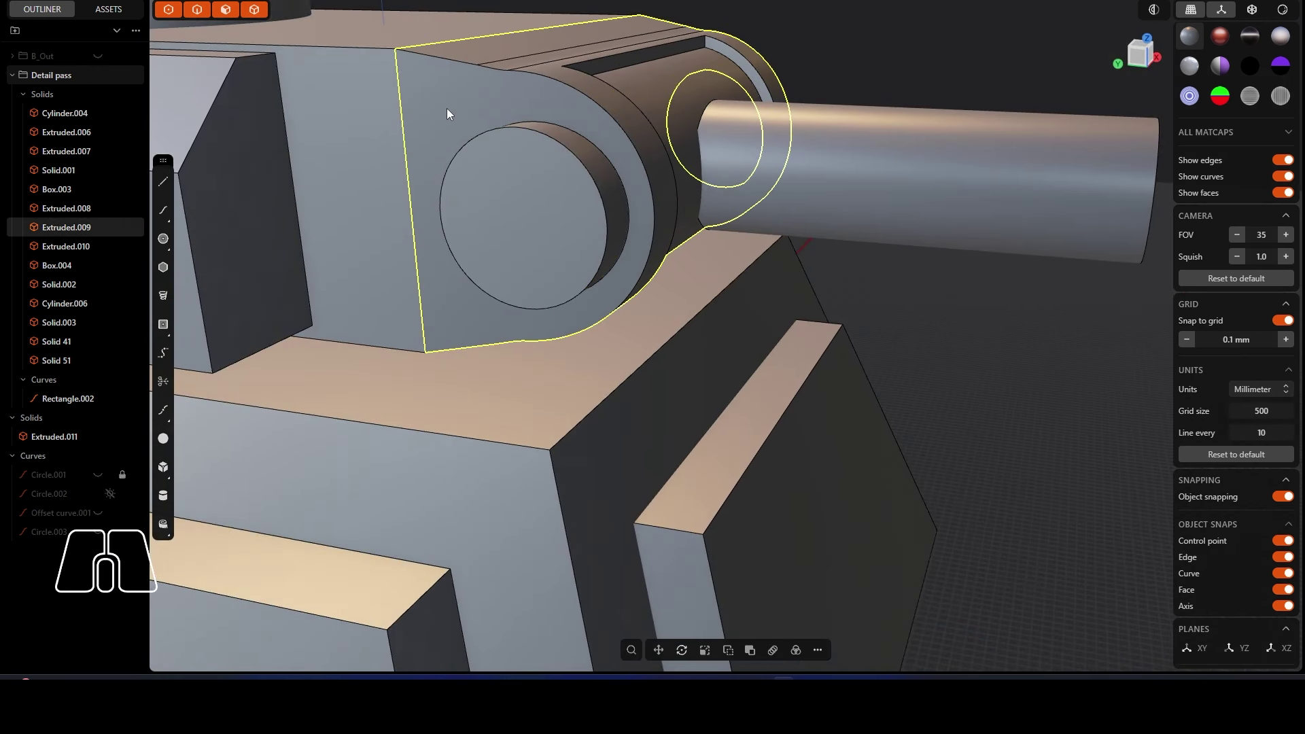
key(/)
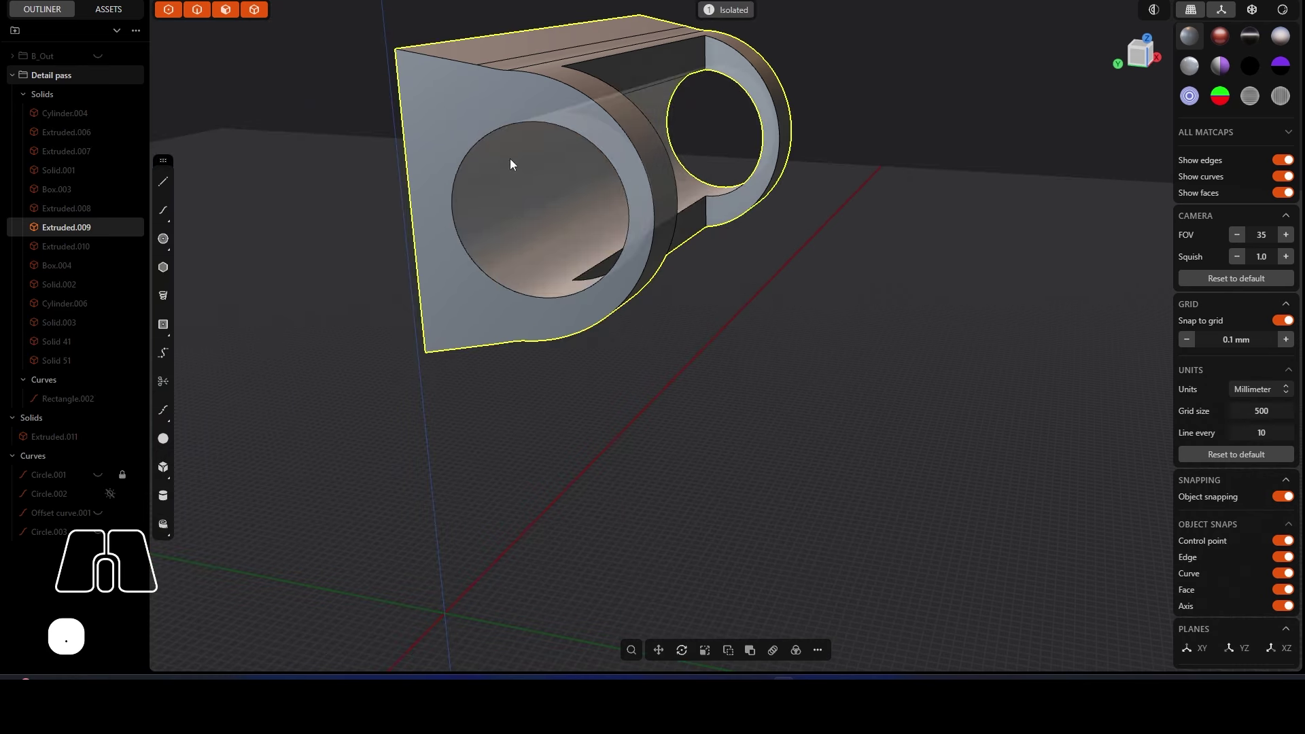
middle_drag(510, 157, 612, 224)
right_drag(612, 224, 484, 194)
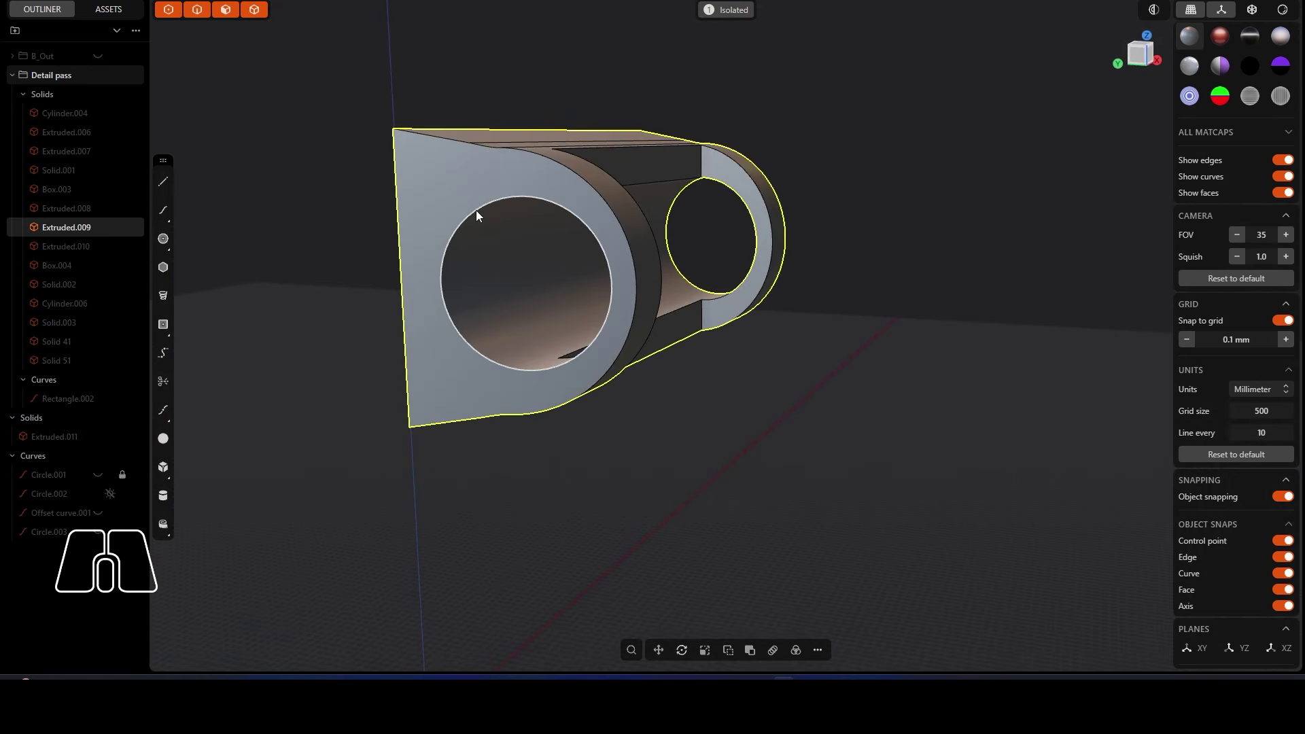
Step: Chamfer both round side opening edges of the mantlet frame by about 0.4 mm, with the full model shown again
click(476, 210)
key(f)
middle_drag(816, 239, 684, 230)
shift+click(944, 314)
middle_drag(834, 268, 821, 282)
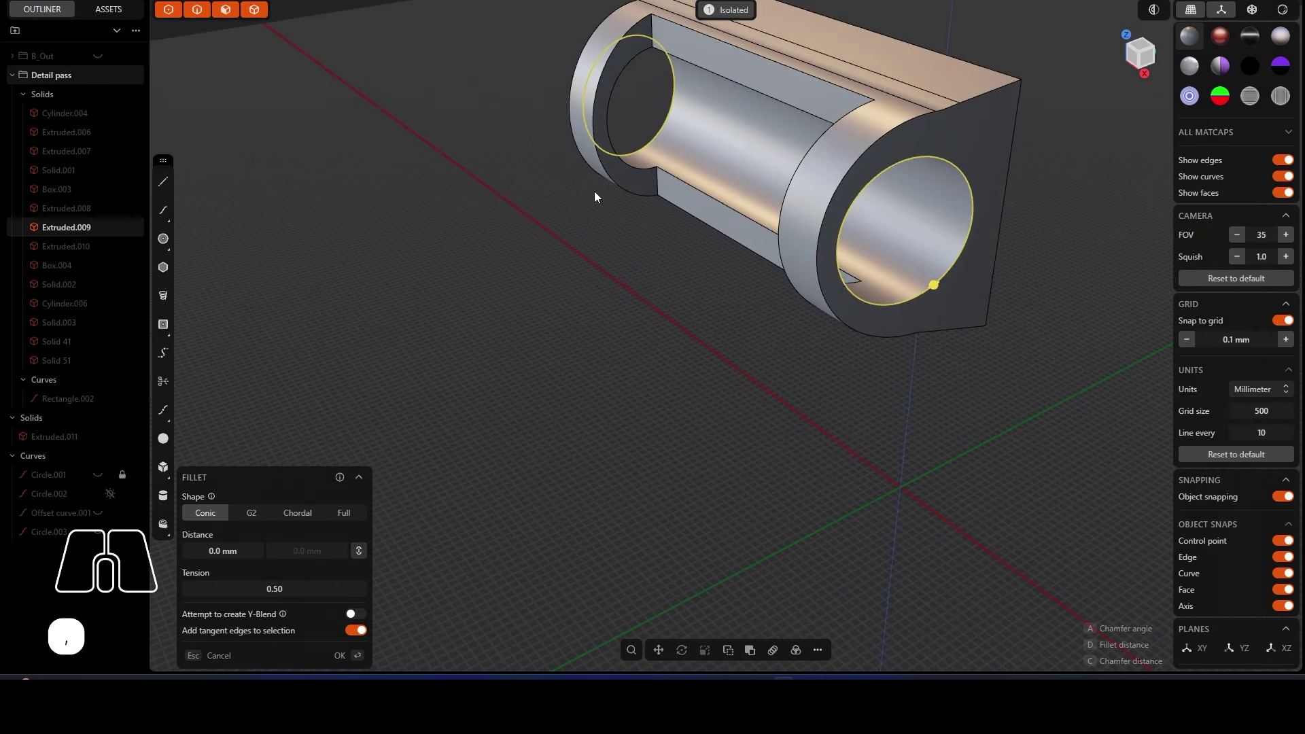
key(slash)
scroll(577, 211, up, 5)
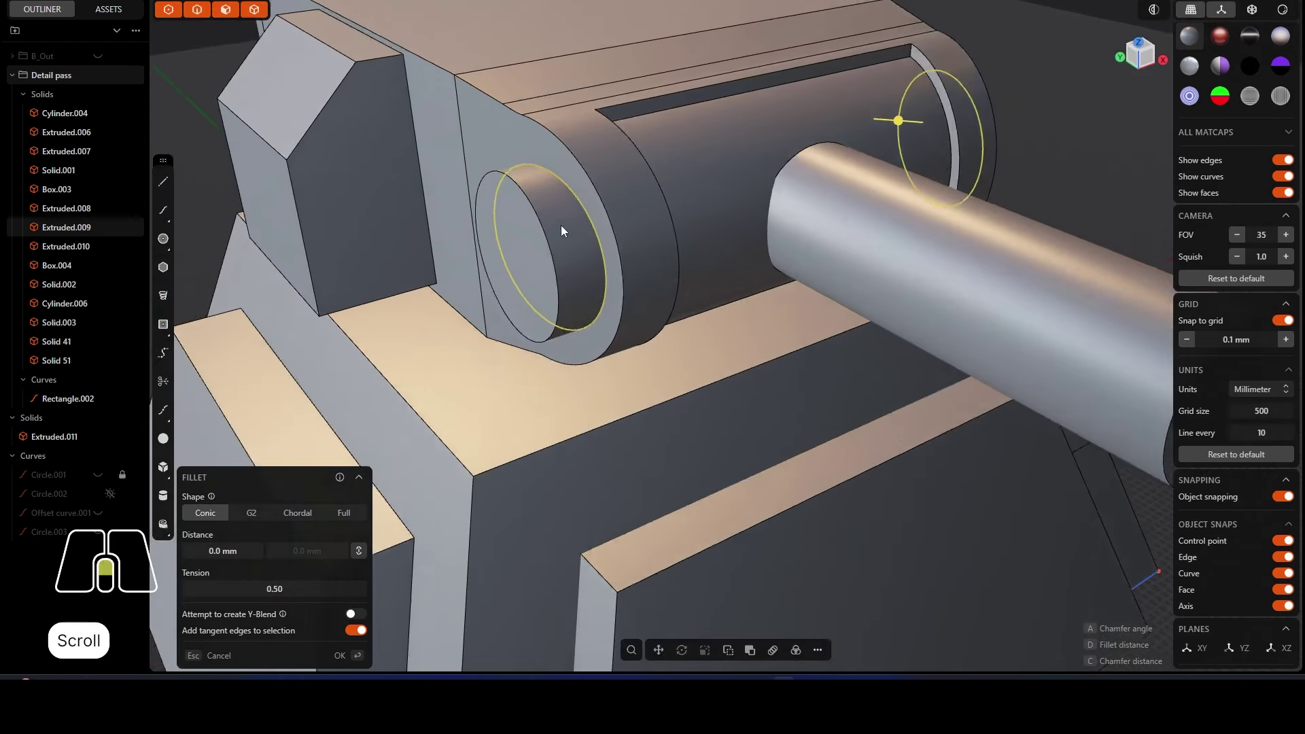
scroll(560, 226, up, 4)
mouse_move(782, 74)
mouse_down()
mouse_move(793, 73)
mouse_move(779, 73)
mouse_up()
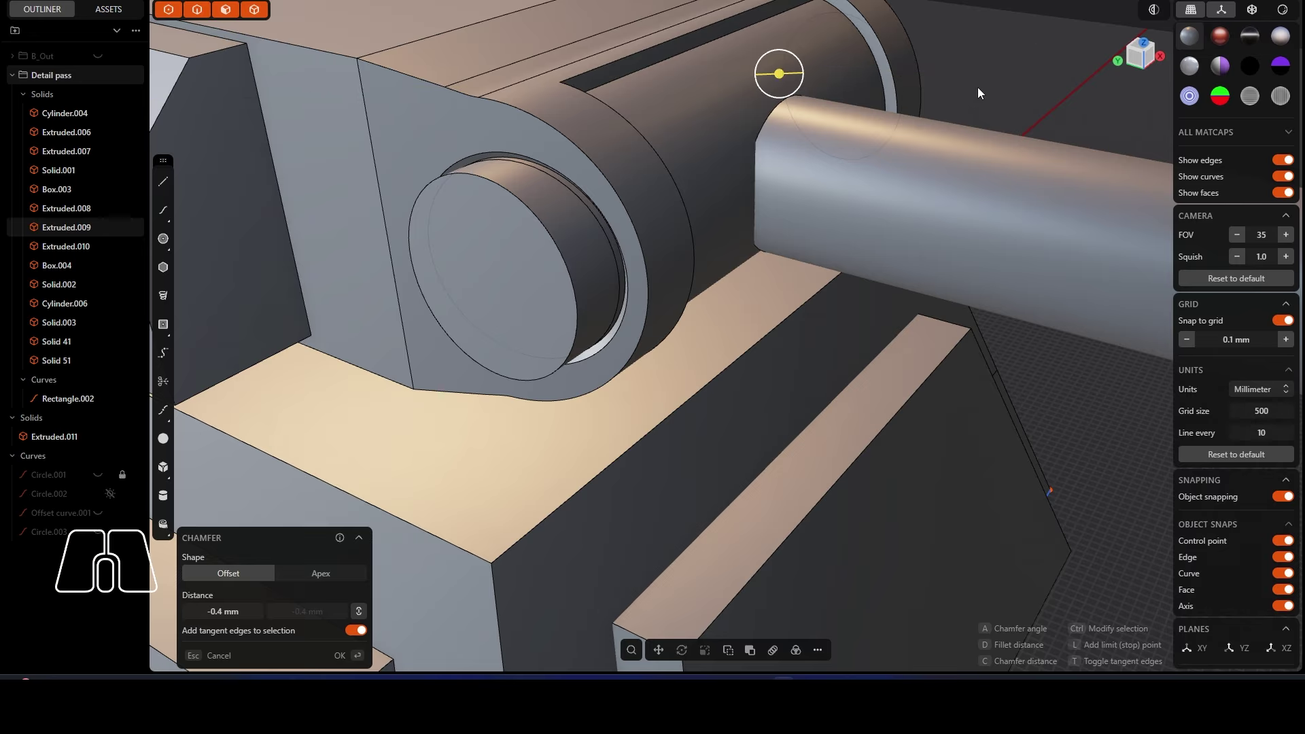
key(Return)
scroll(530, 237, down, 5)
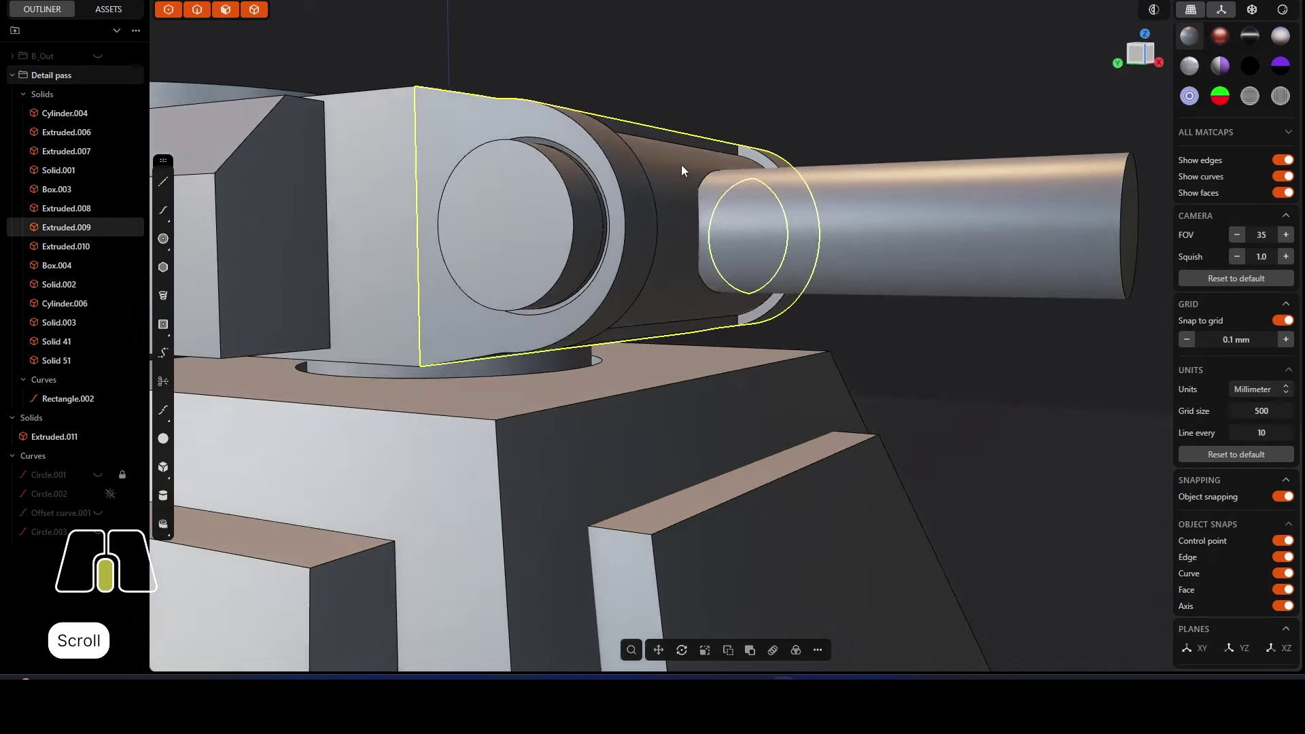
middle_drag(683, 170, 644, 204)
click(981, 99)
Step: Chamfer the protruding side cylinder's outer round edge by about 0.6 mm
scroll(790, 220, down, 5)
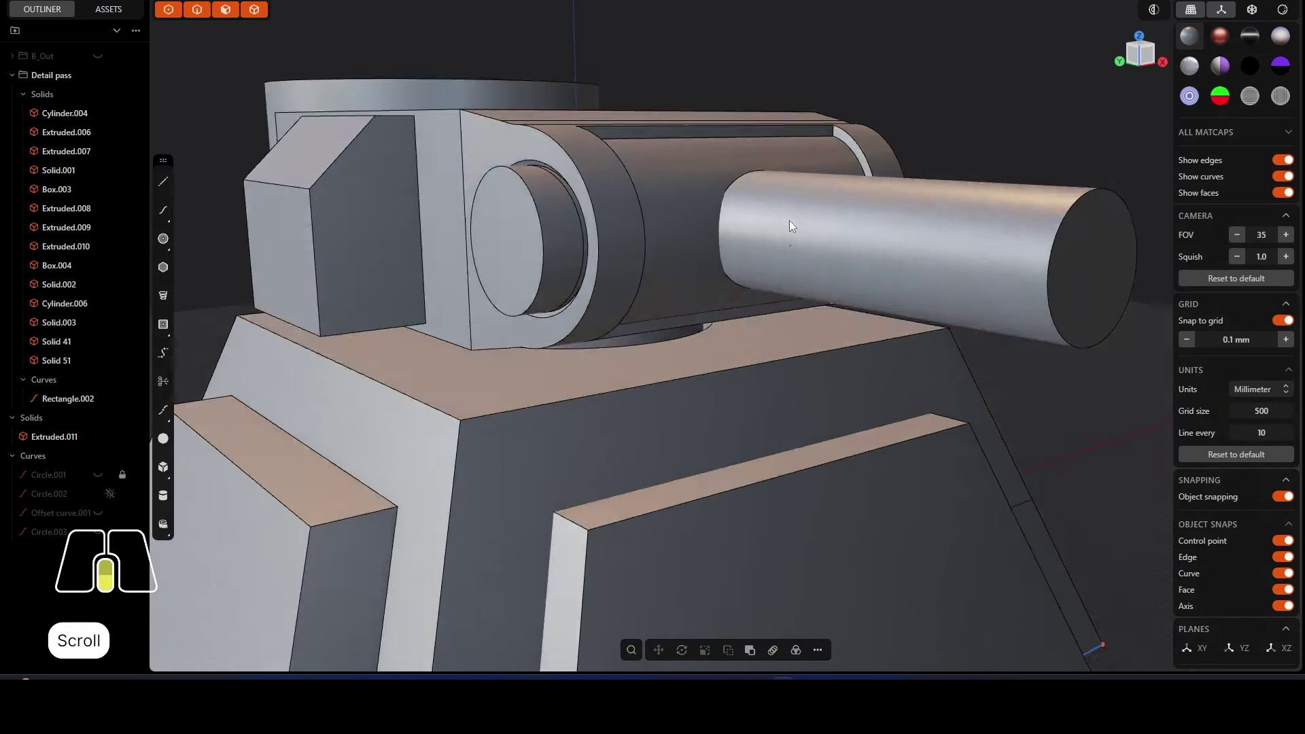
middle_drag(789, 220, 825, 172)
scroll(872, 251, up, 5)
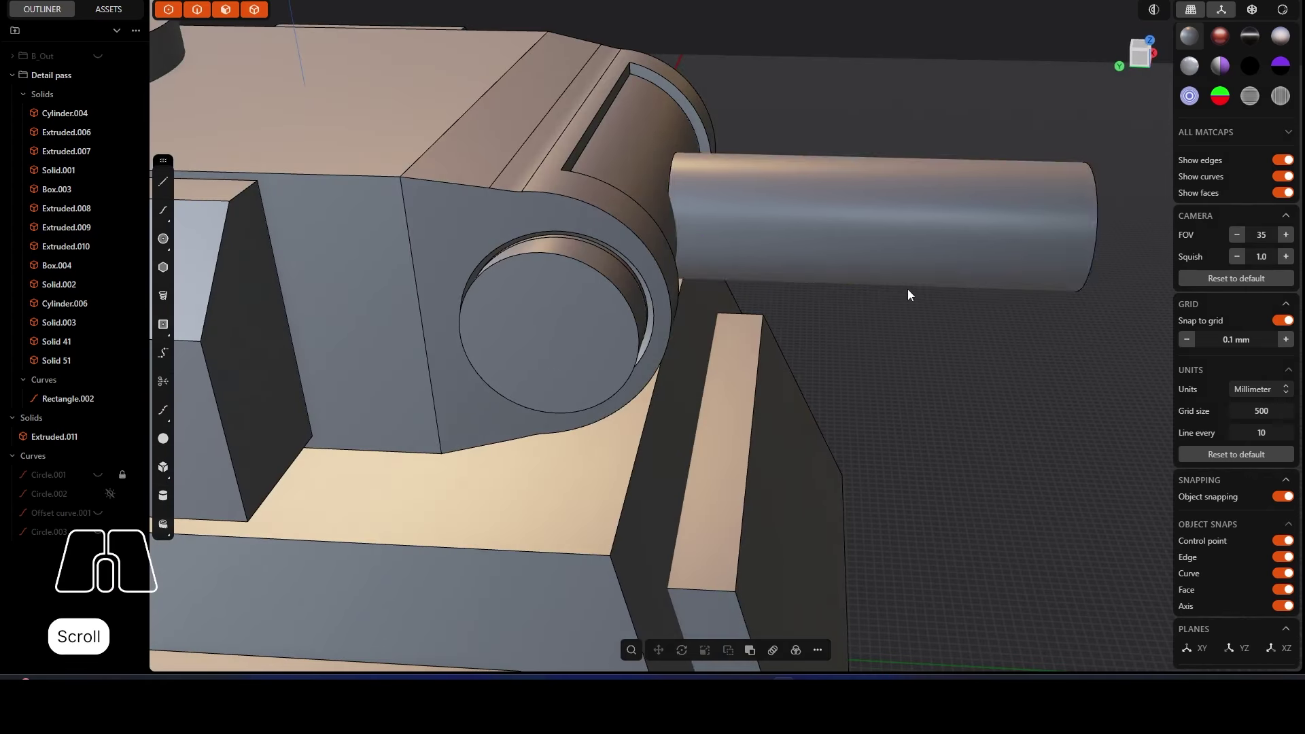
click(908, 287)
scroll(581, 319, down, 3)
scroll(590, 304, up, 3)
key(Escape)
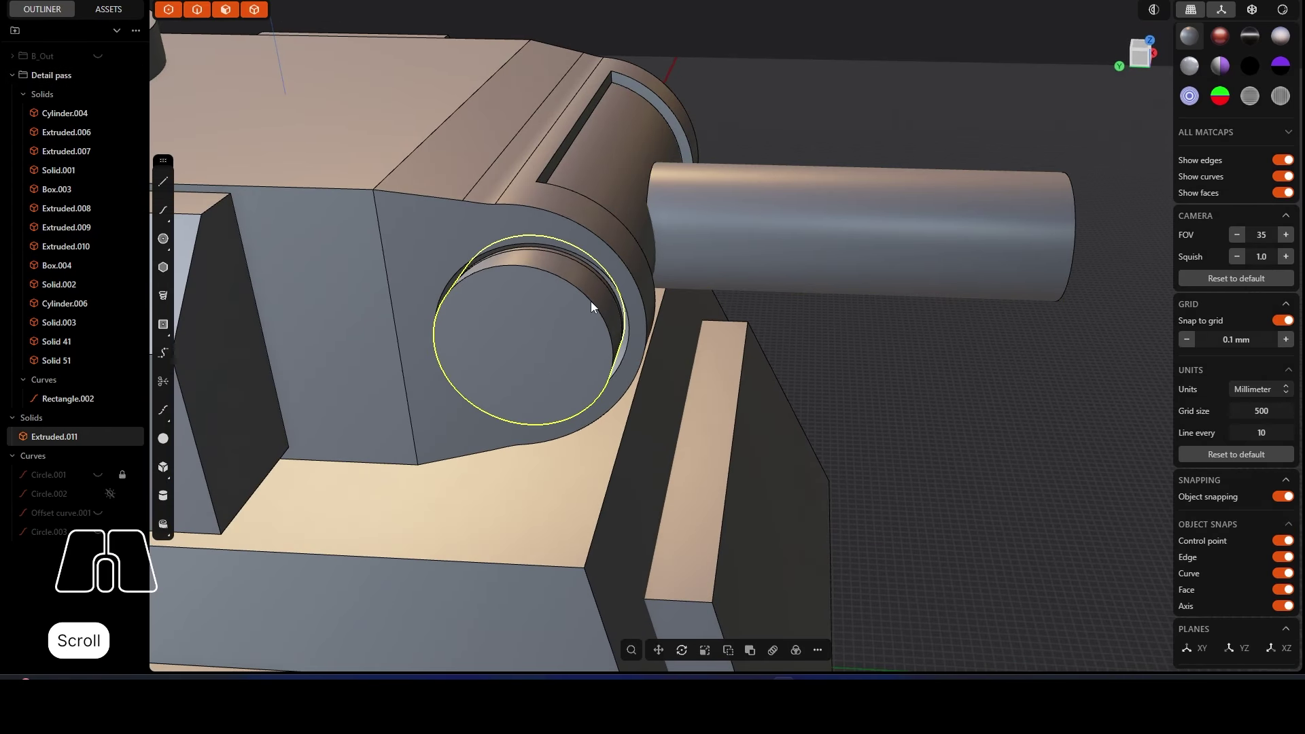
click(590, 300)
key(f)
drag(594, 302, 658, 311)
key(c)
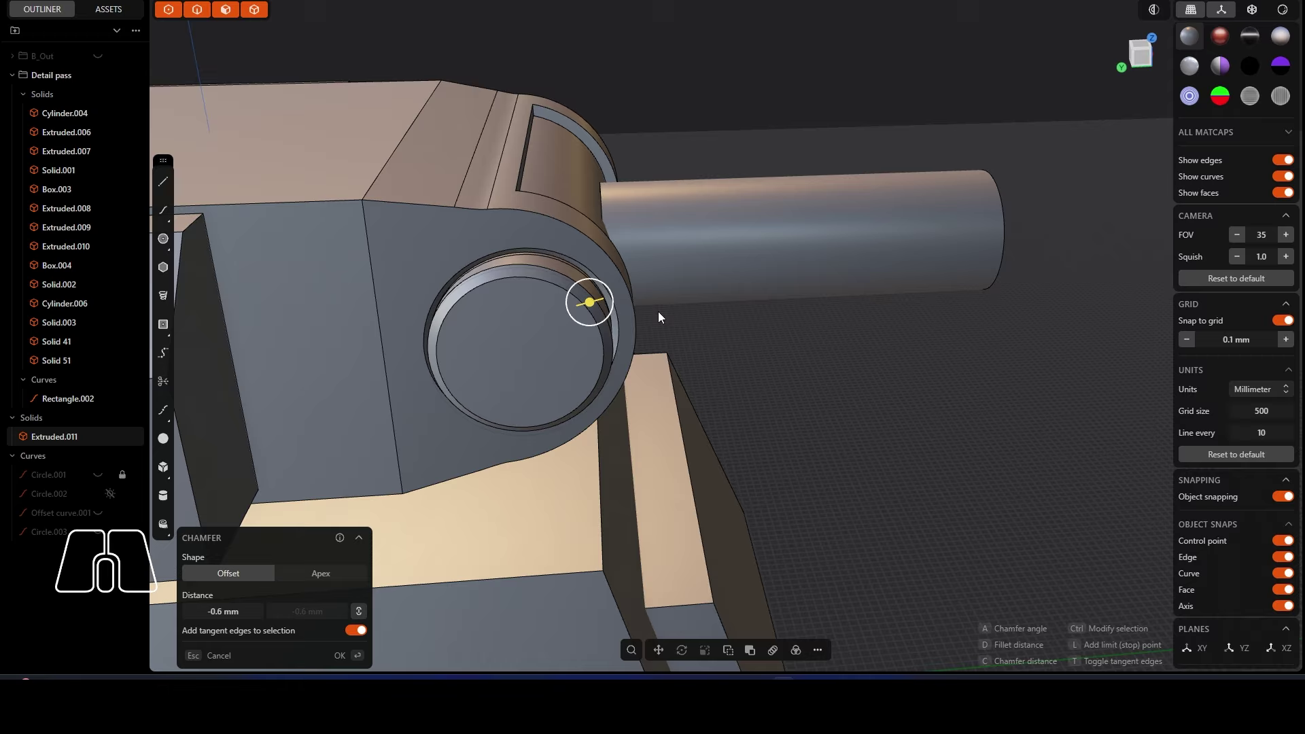
right_click(740, 360)
Step: Try to push the core's round end face about 6.7 mm inward on the mantlet's far side
middle_drag(503, 290, 411, 313)
scroll(411, 312, down, 3)
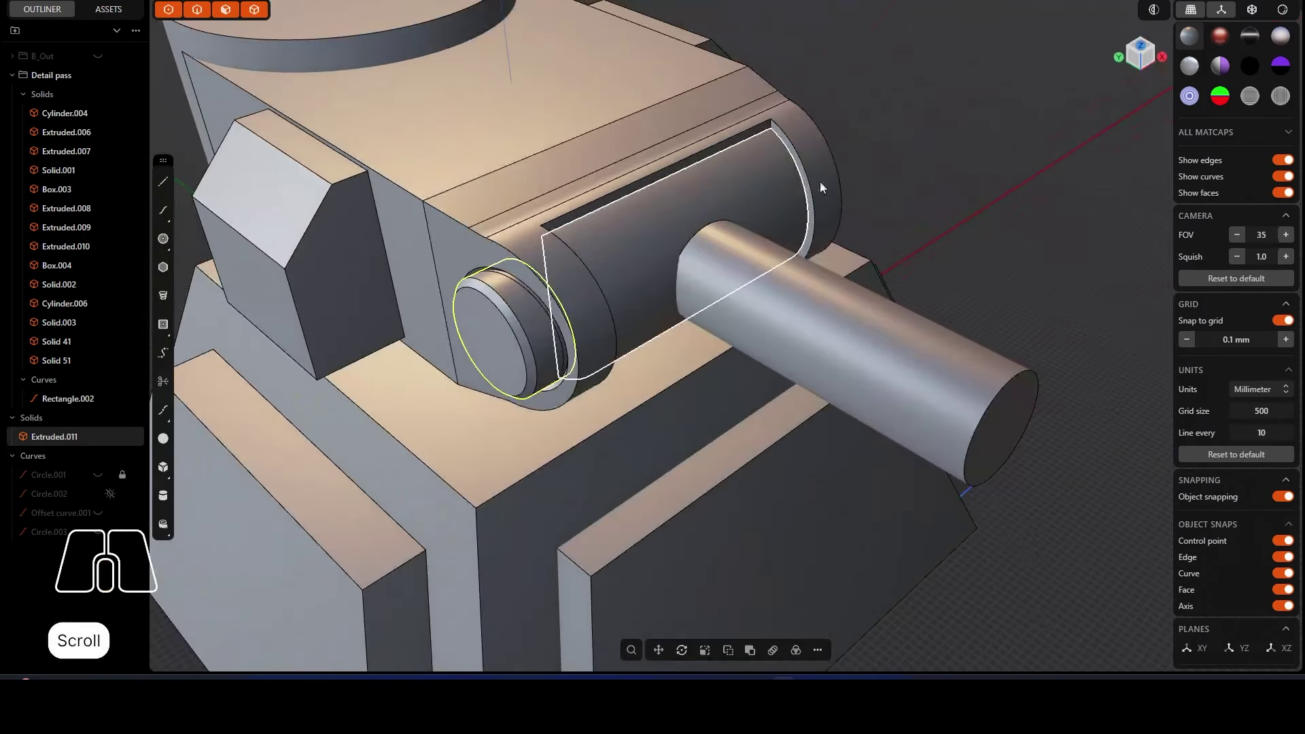
middle_drag(819, 181, 783, 206)
click(855, 194)
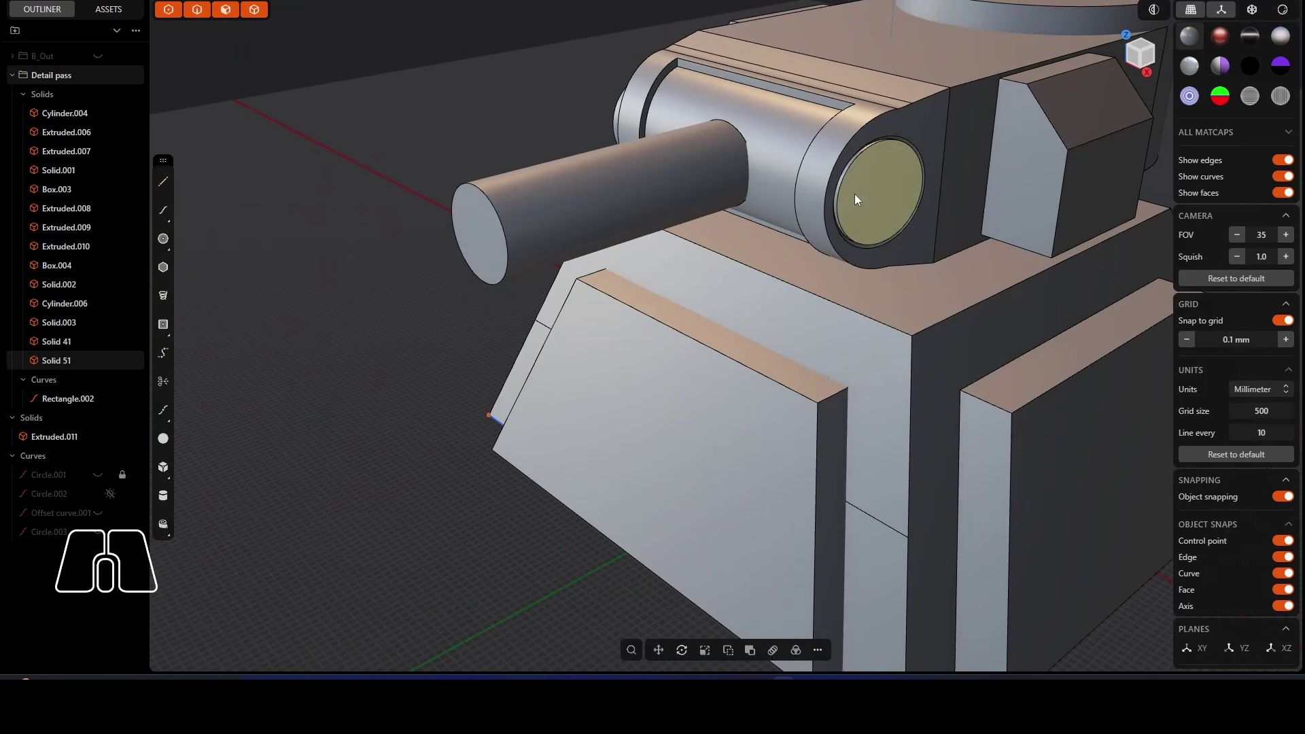
key(p)
drag(906, 219, 834, 218)
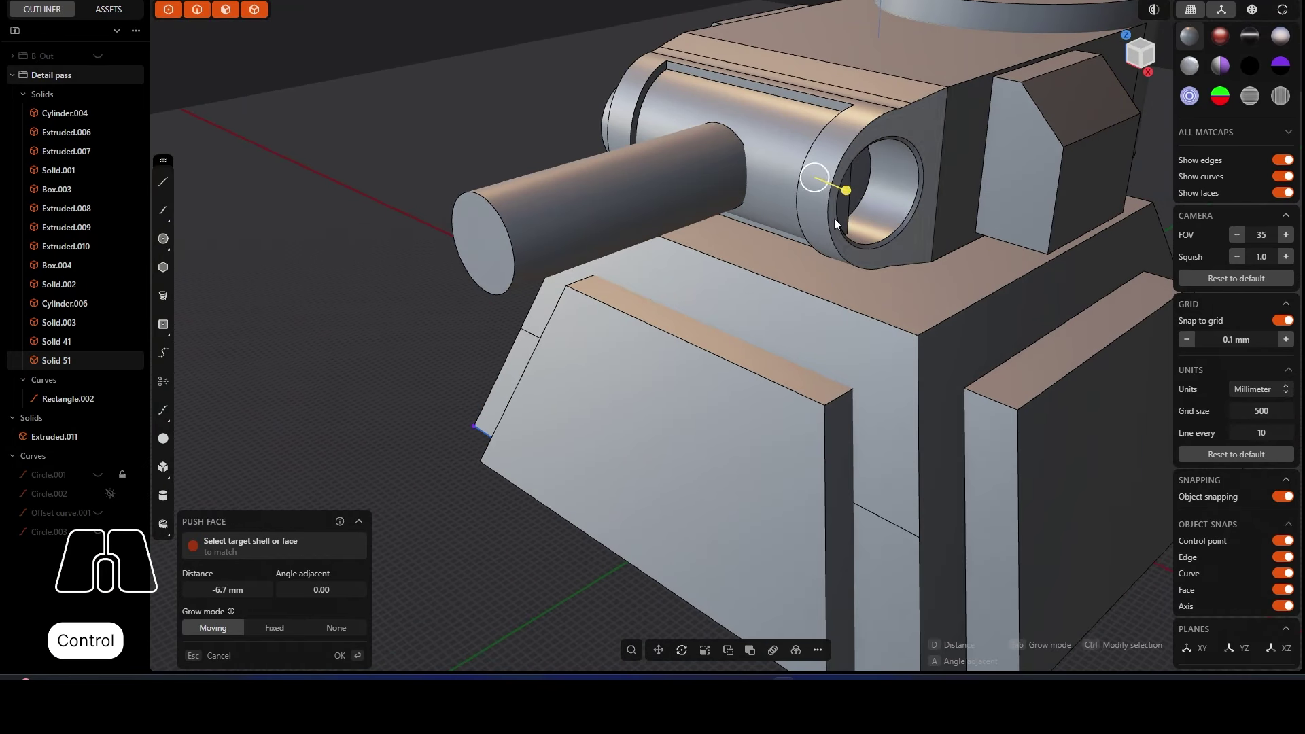
key(ctrl+z)
middle_drag(858, 226, 965, 253)
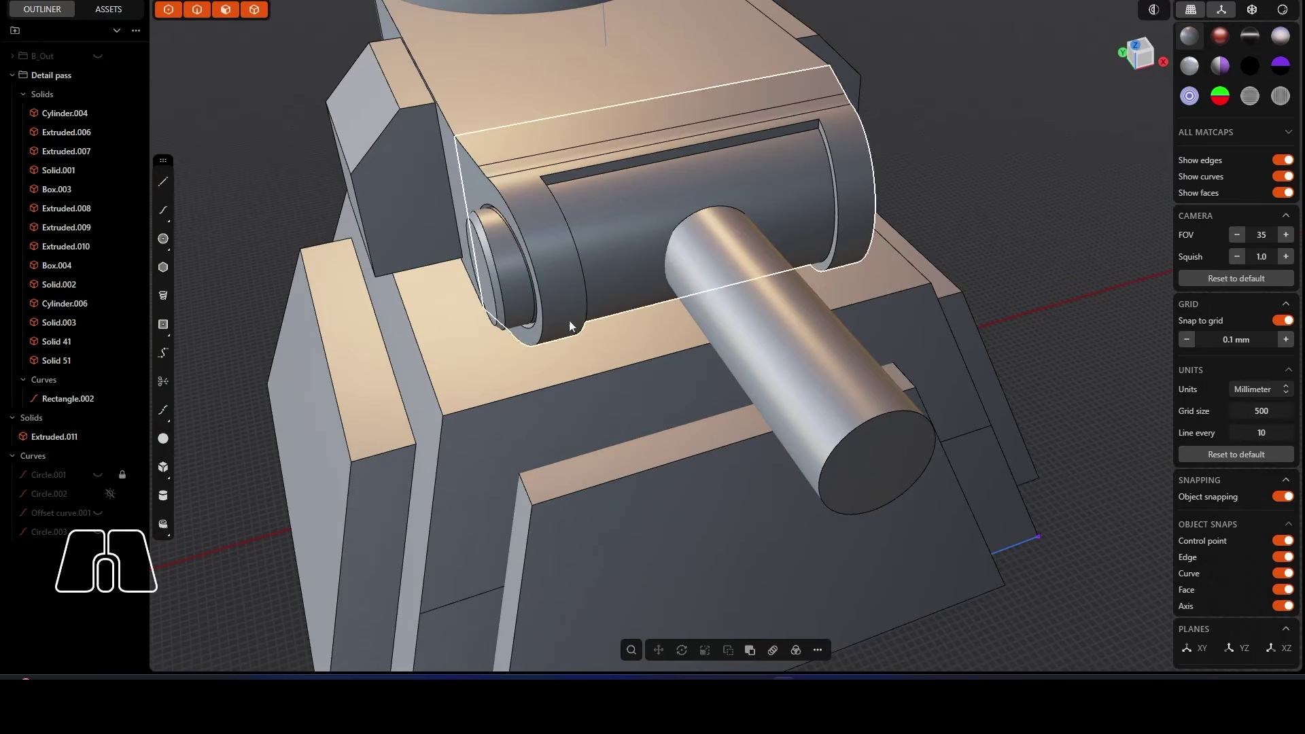
Step: Mirror the chamfered side cylinder across the turret's centre to the opposite end of the mantlet
click(519, 299)
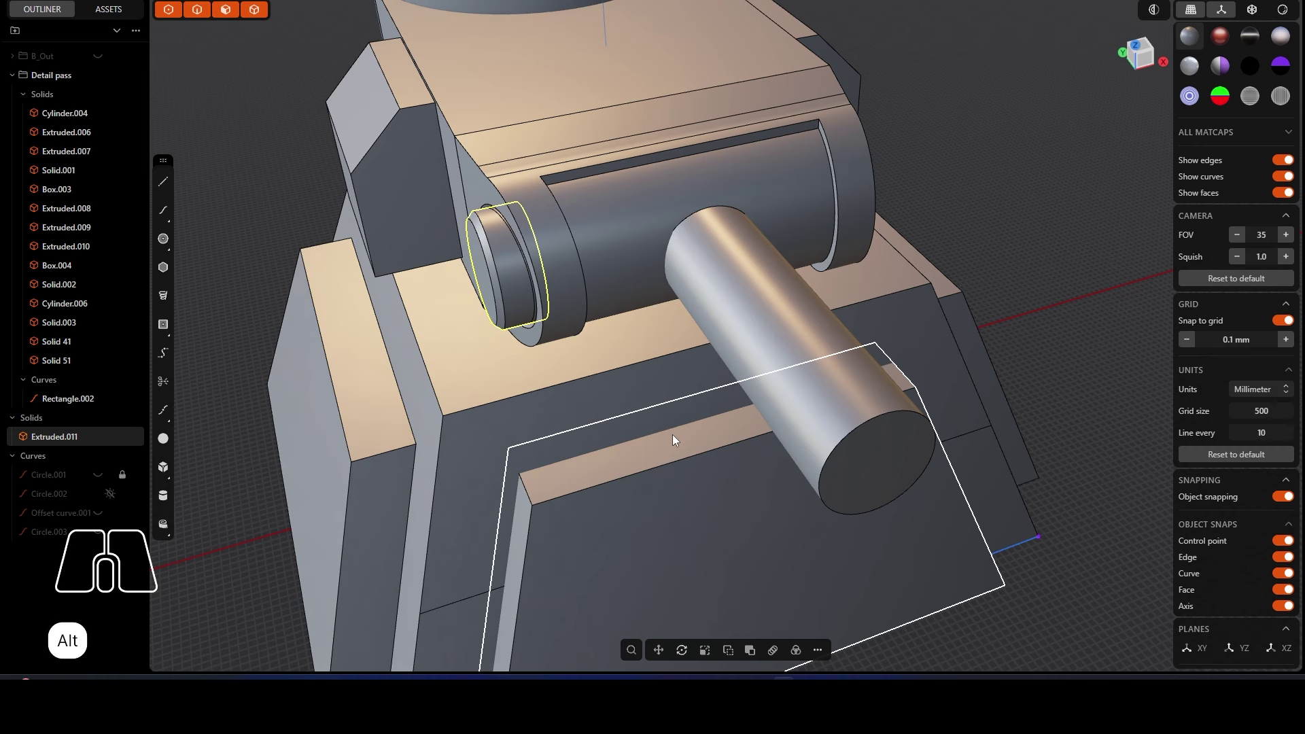
key(alt+x)
click(607, 438)
middle_drag(818, 290, 716, 336)
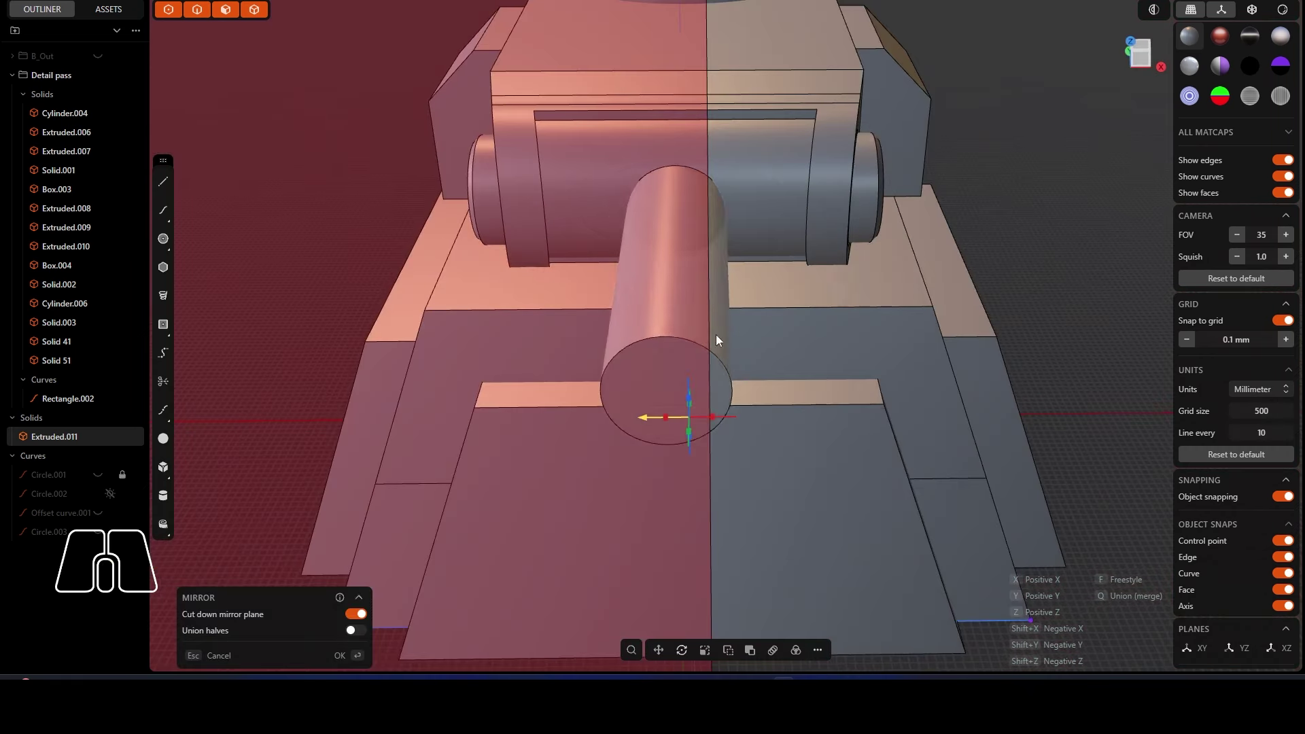
click(358, 657)
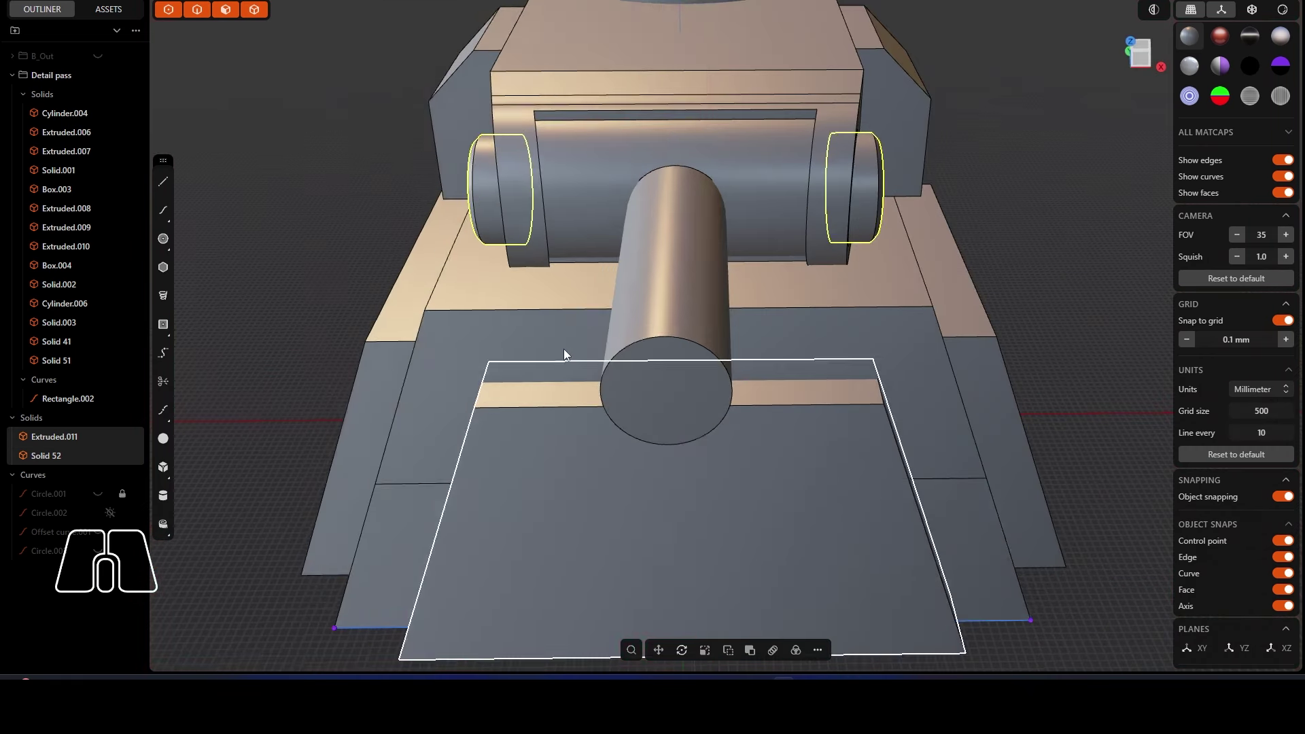
Step: Move the gun barrel cylinder back towards the mantlet
scroll(552, 337, down, 3)
middle_drag(528, 311, 687, 280)
scroll(686, 279, down, 3)
middle_drag(825, 335, 747, 337)
scroll(746, 338, up, 3)
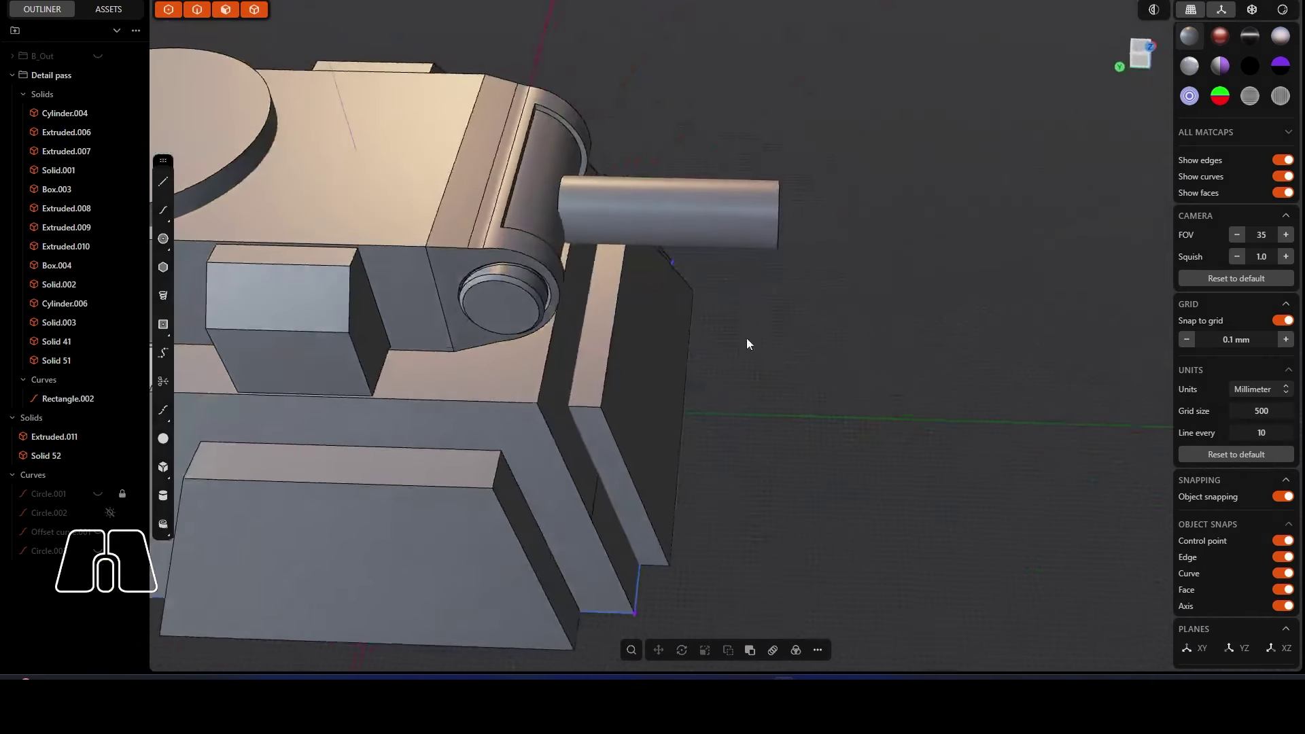
click(695, 210)
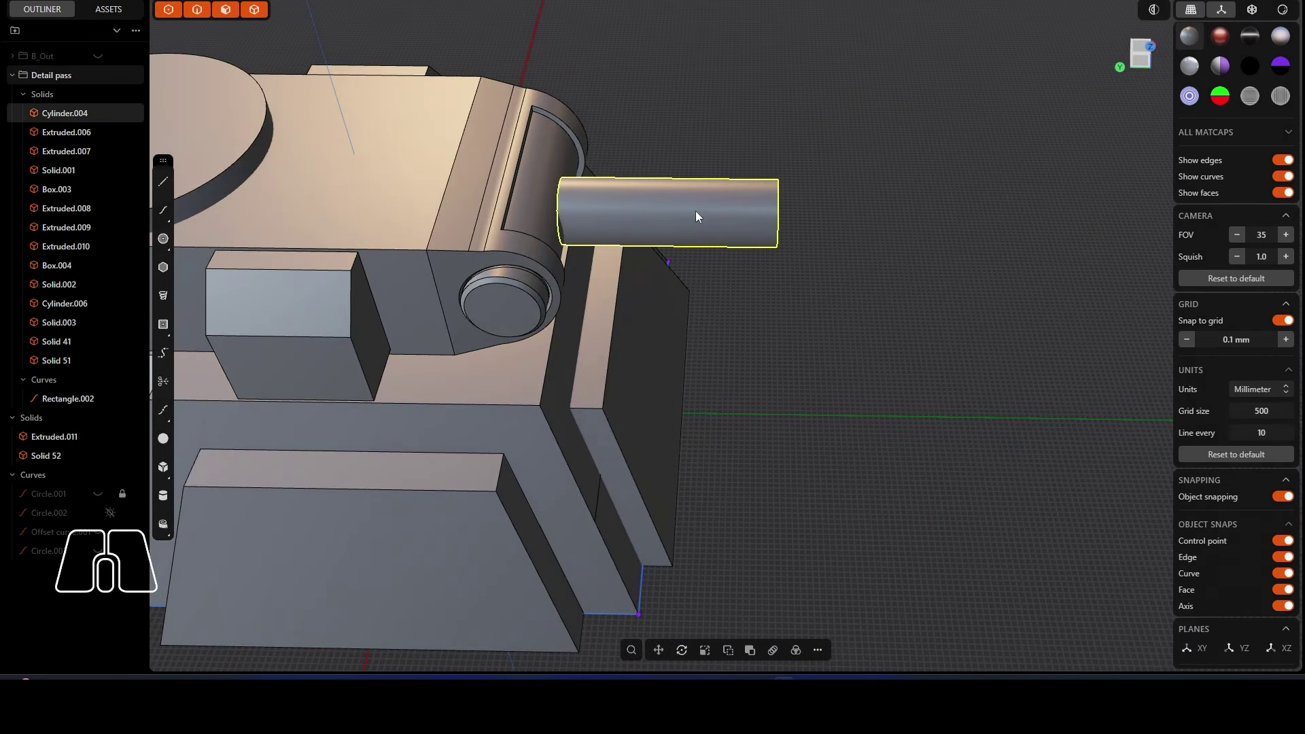
key(g)
drag(634, 214, 604, 214)
click(765, 309)
Step: Push the barrel's front face back towards the mantlet to shorten the cylinder into a stub
alt+middle_drag(777, 330, 798, 227)
scroll(734, 245, up, 3)
click(736, 231)
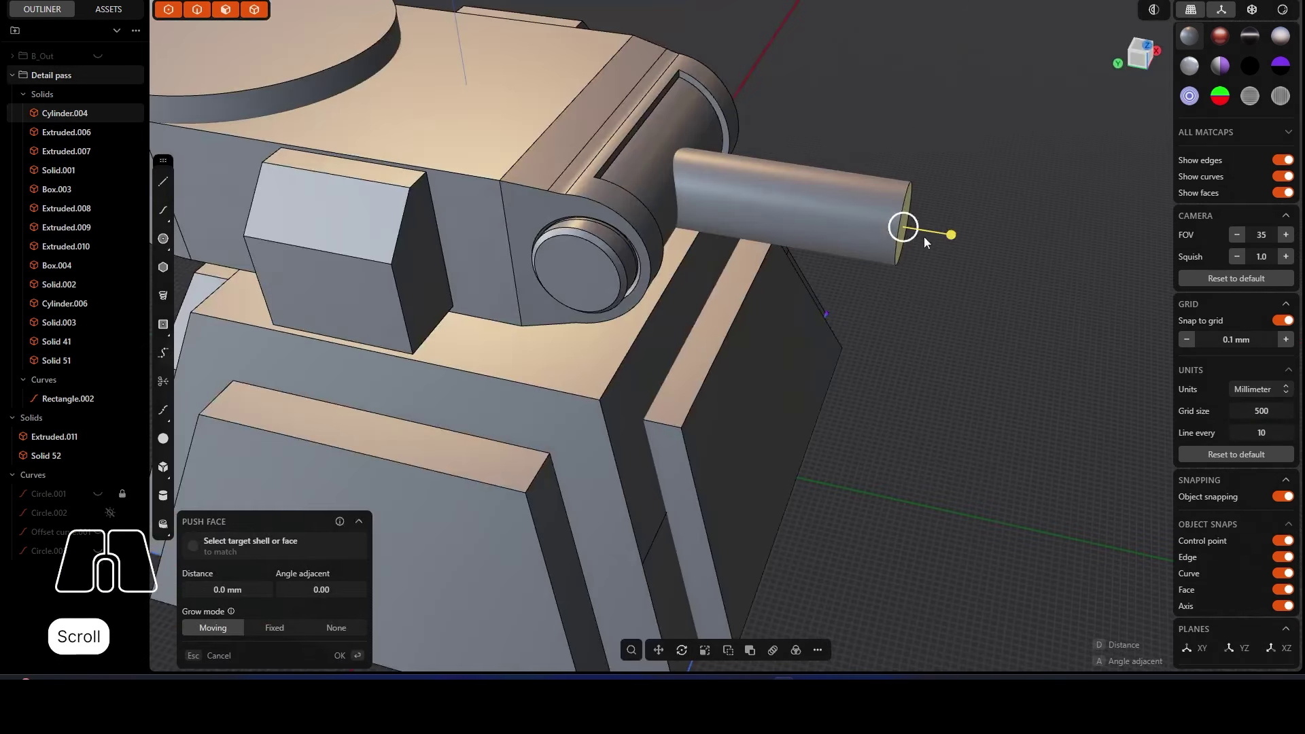
drag(950, 235, 871, 246)
click(883, 260)
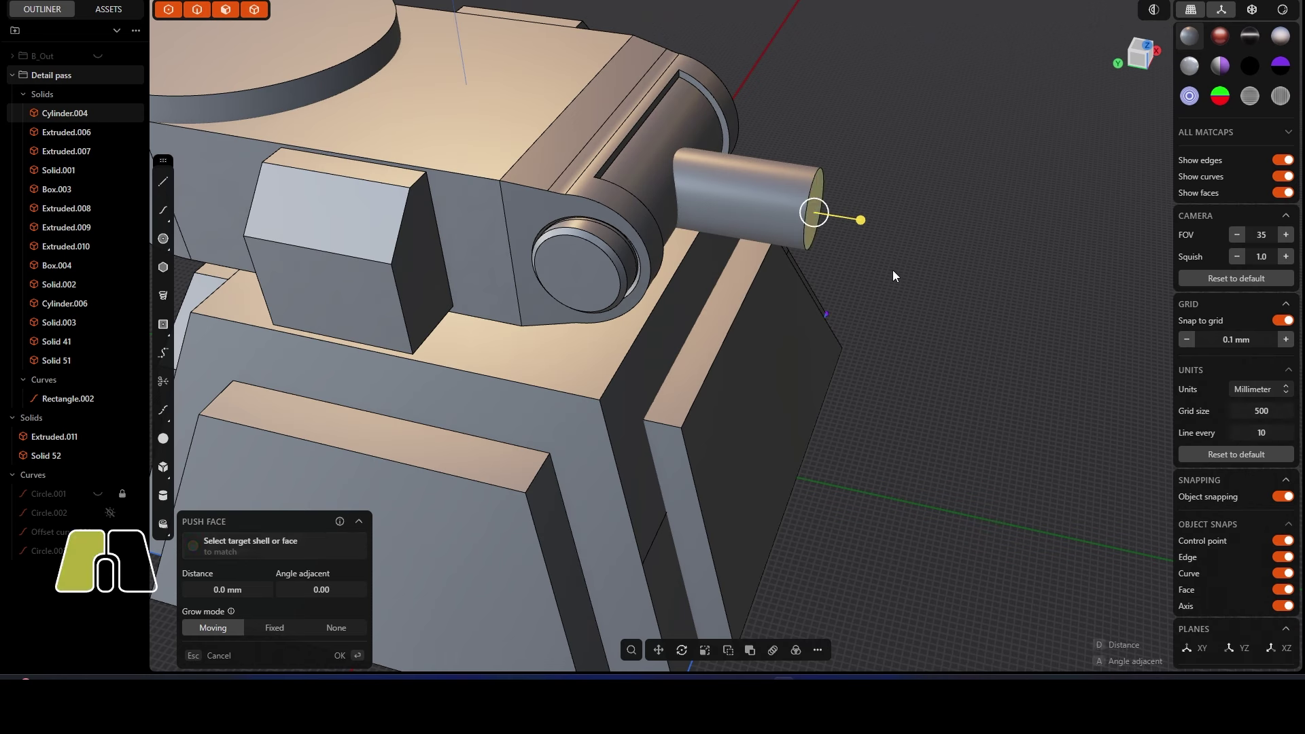
scroll(866, 292, down, 3)
alt+middle_drag(867, 291, 728, 295)
scroll(799, 264, up, 4)
middle_drag(641, 263, 660, 238)
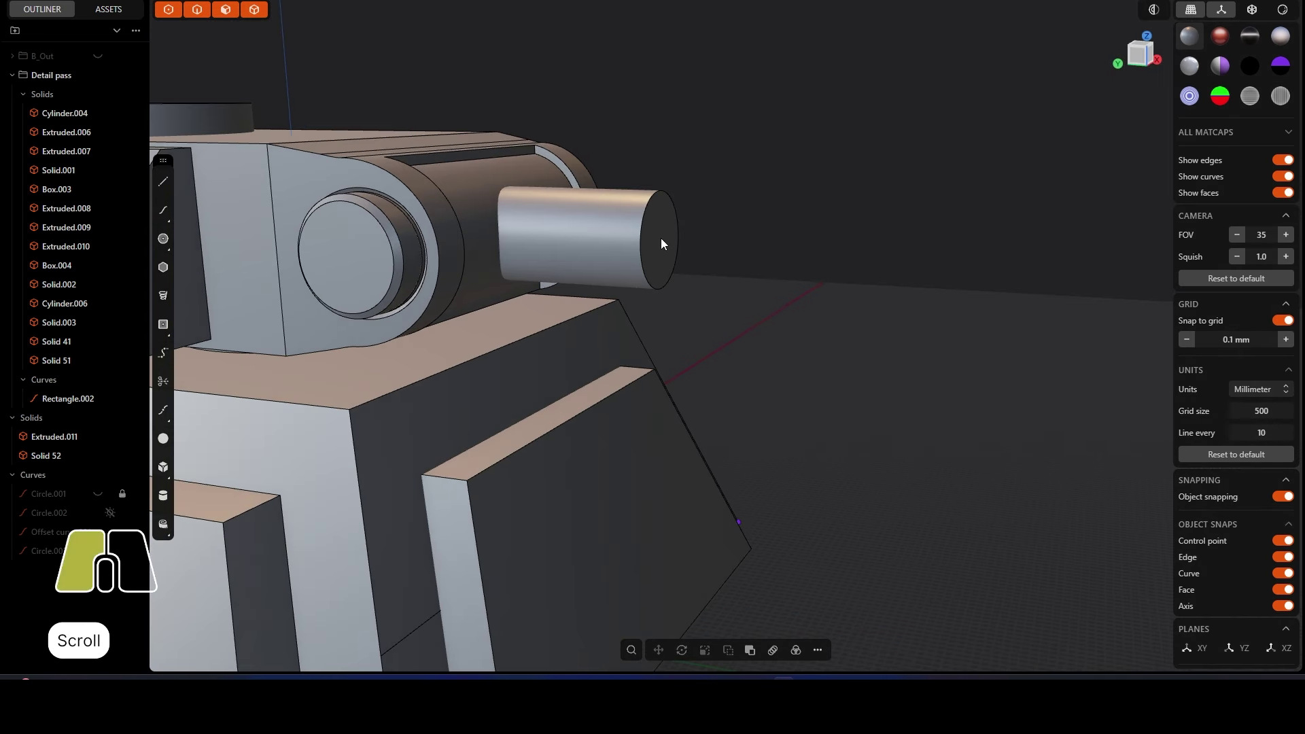
mouse_move(660, 238)
mouse_down()
mouse_move(658, 253)
mouse_move(703, 243)
mouse_move(663, 239)
mouse_up()
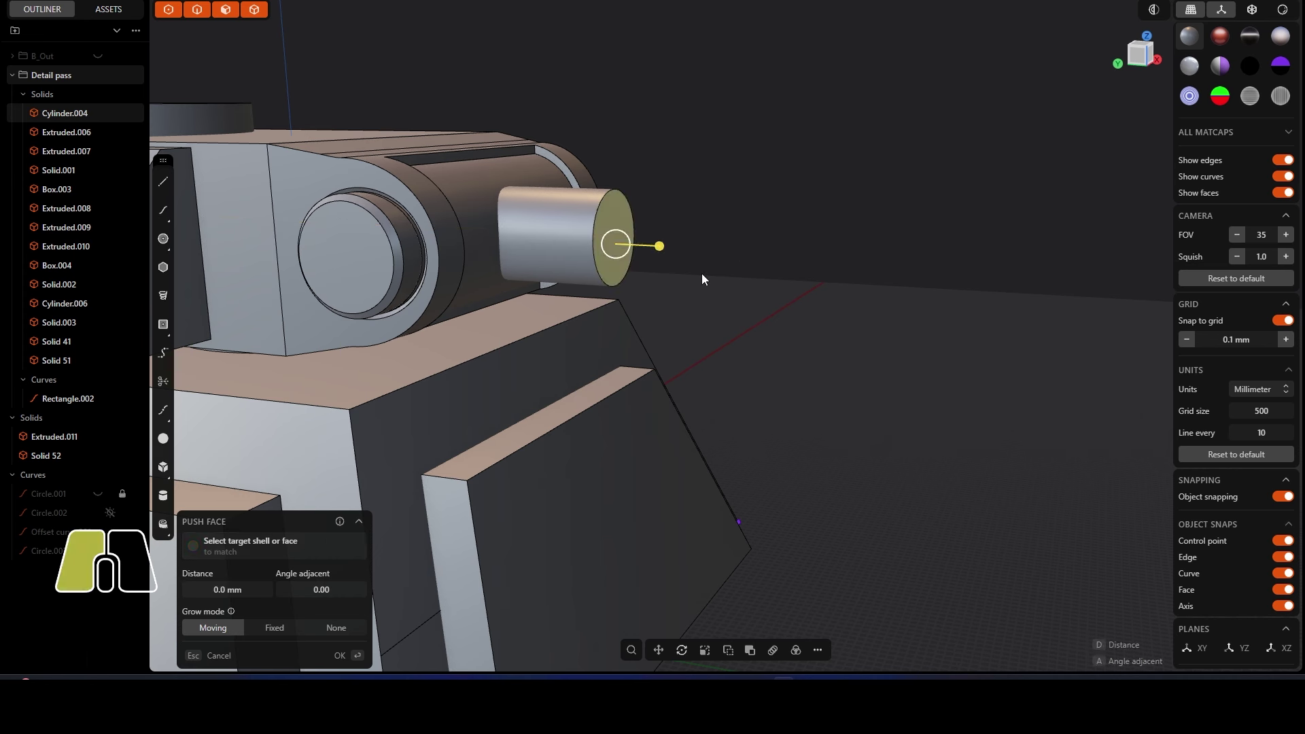
key(Return)
Step: Offset the barrel stub's front face outline inward by 2 mm
middle_drag(446, 193, 461, 259)
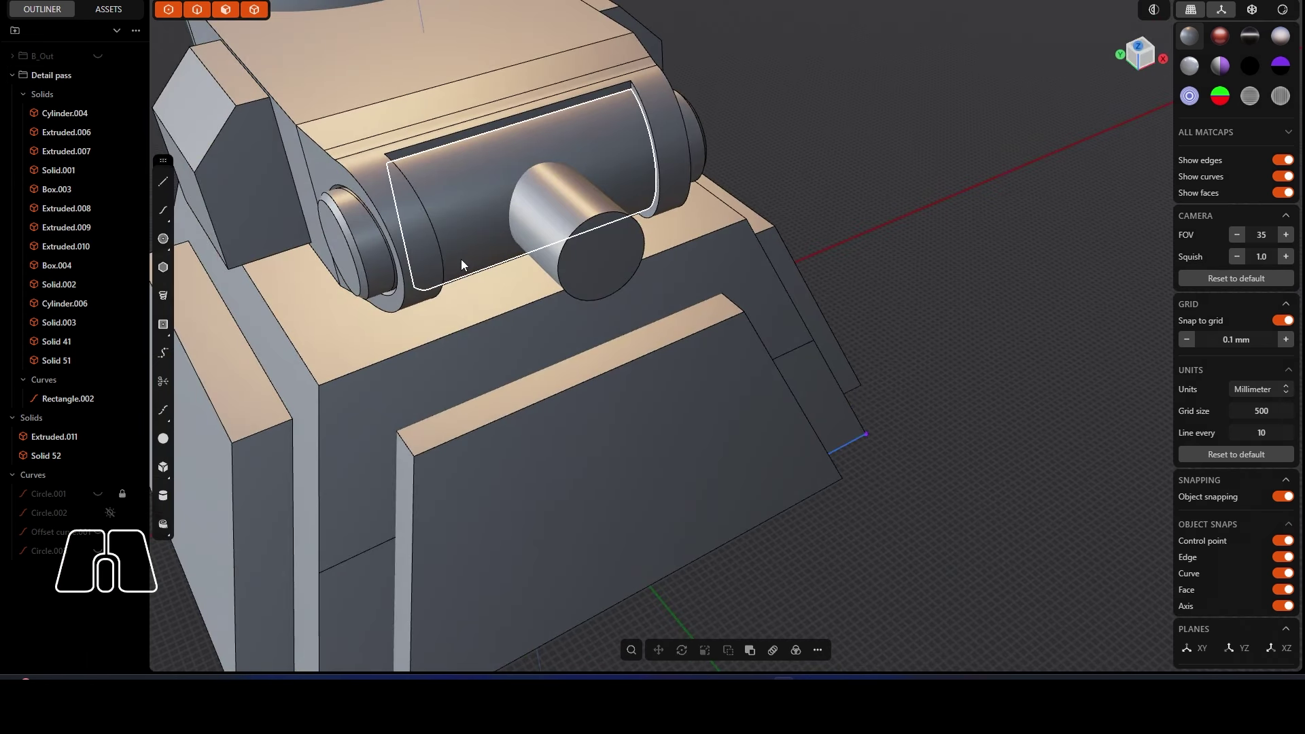
drag(603, 246, 601, 269)
key(o)
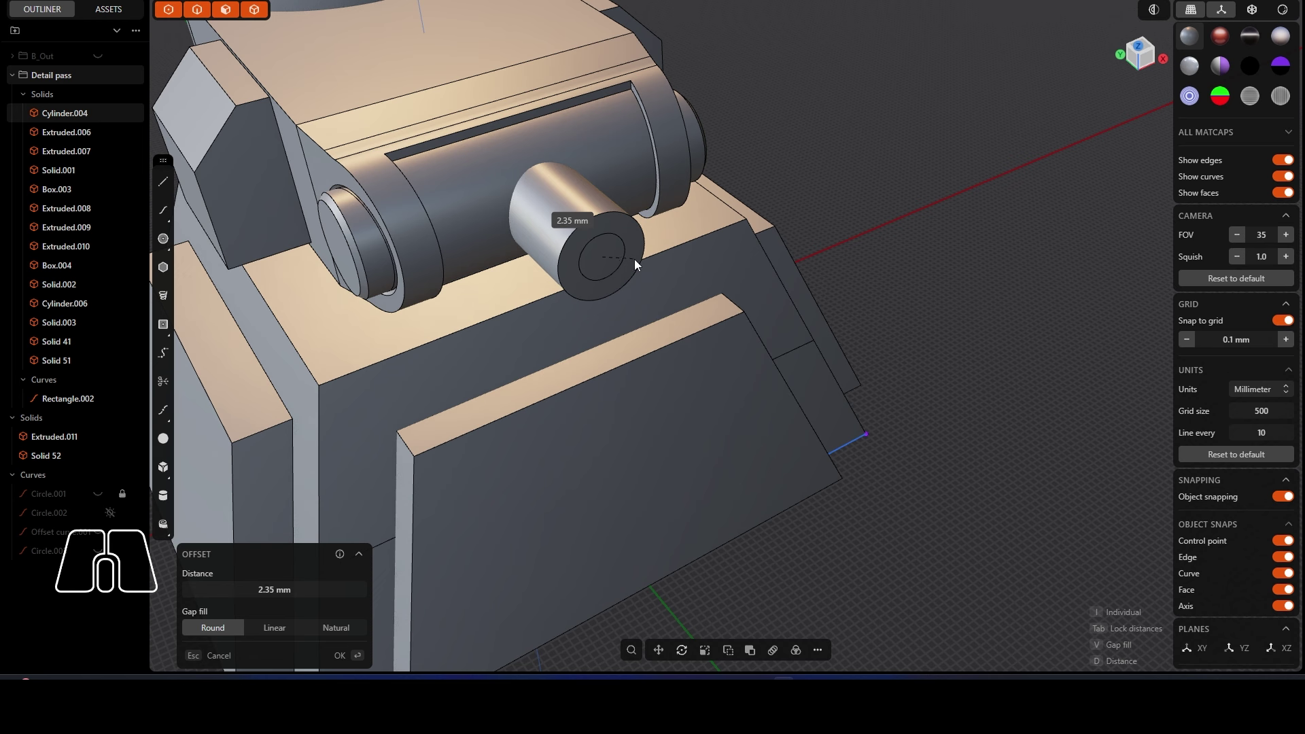
click(281, 592)
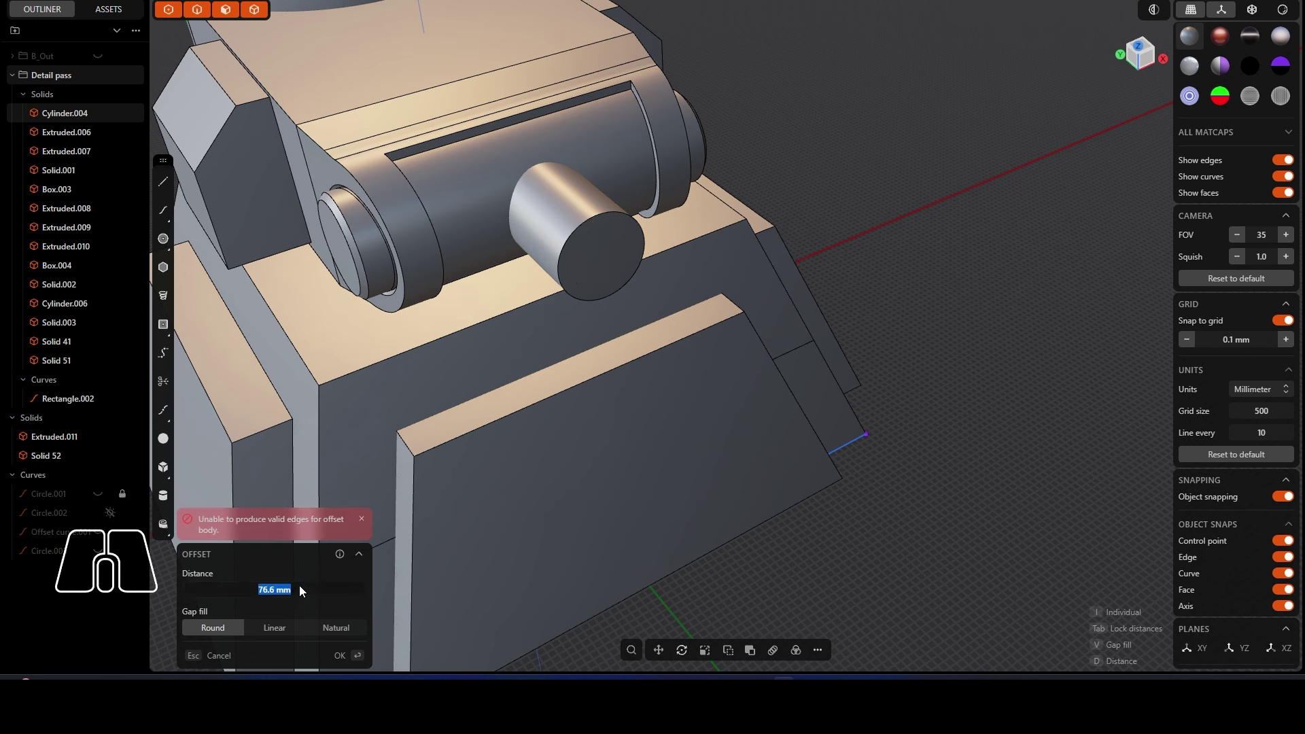
text(2)
key(Return)
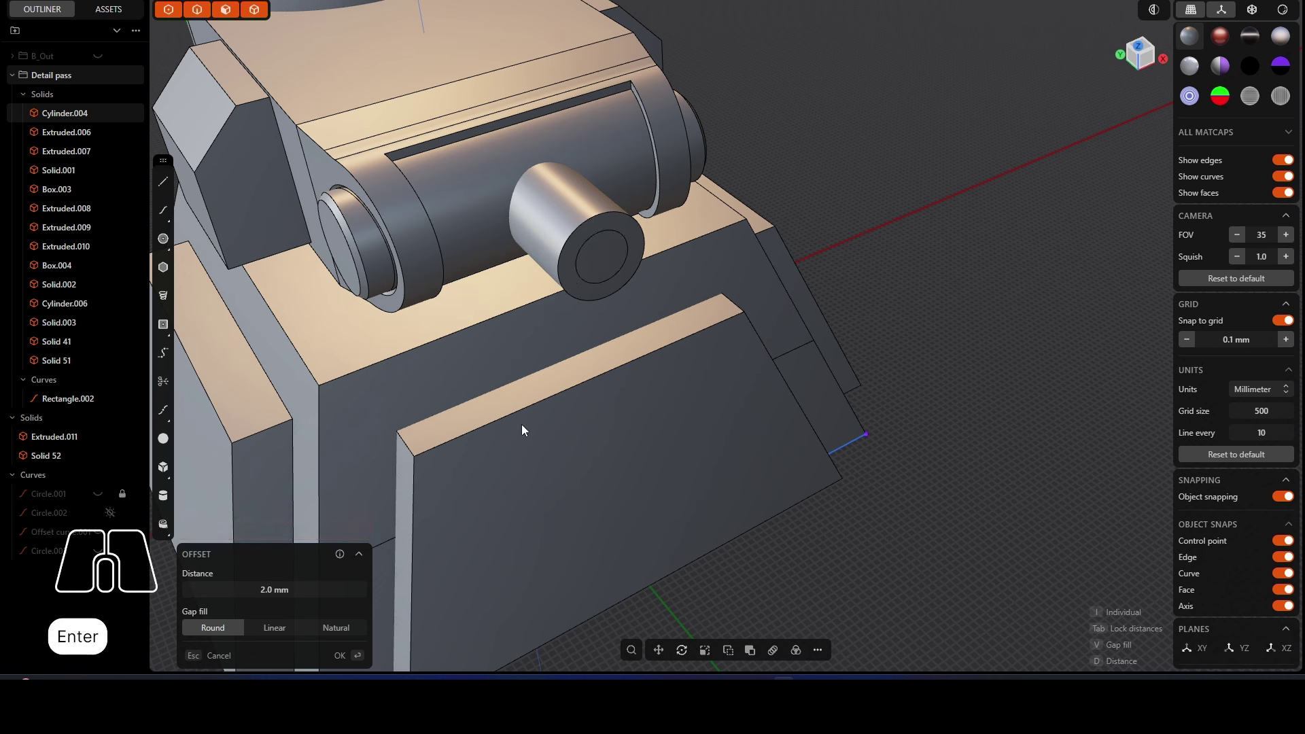
click(339, 657)
Step: Try to push the inner circular face forward about 42.5 mm as a thinner barrel section
middle_drag(593, 282, 578, 229)
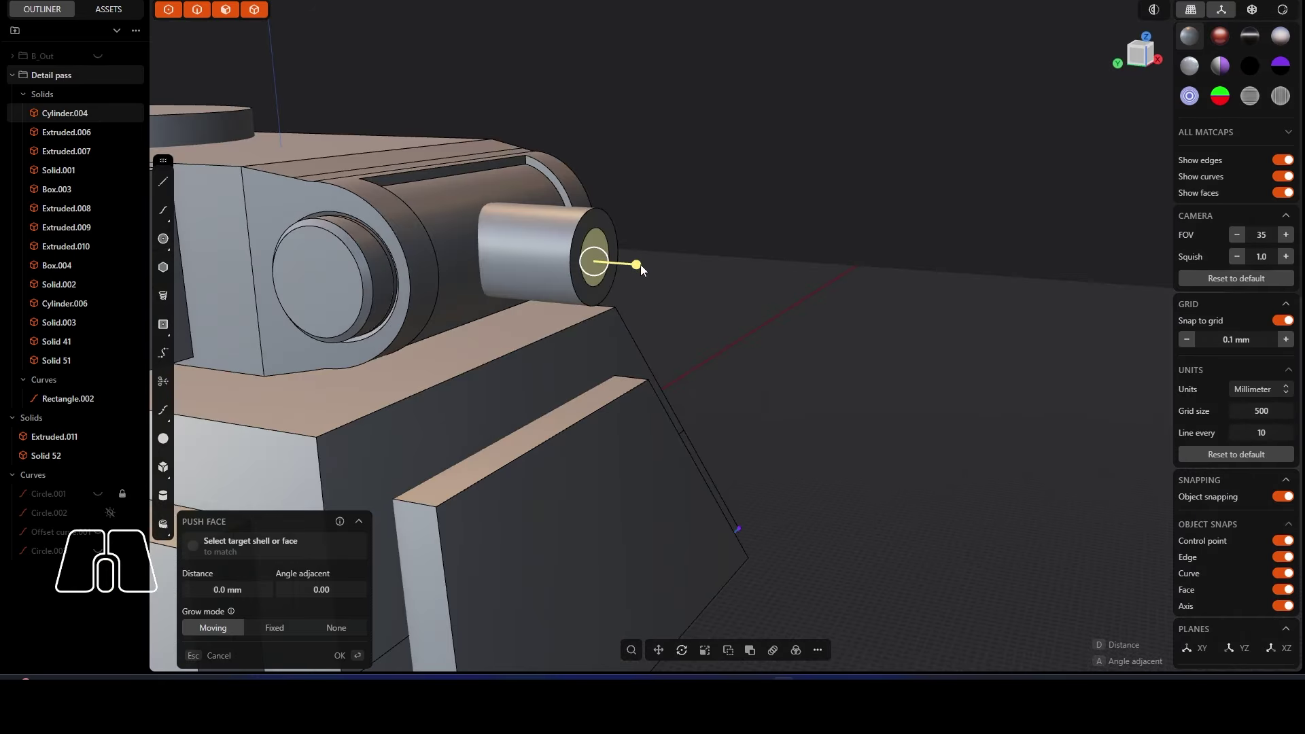
drag(640, 264, 1050, 269)
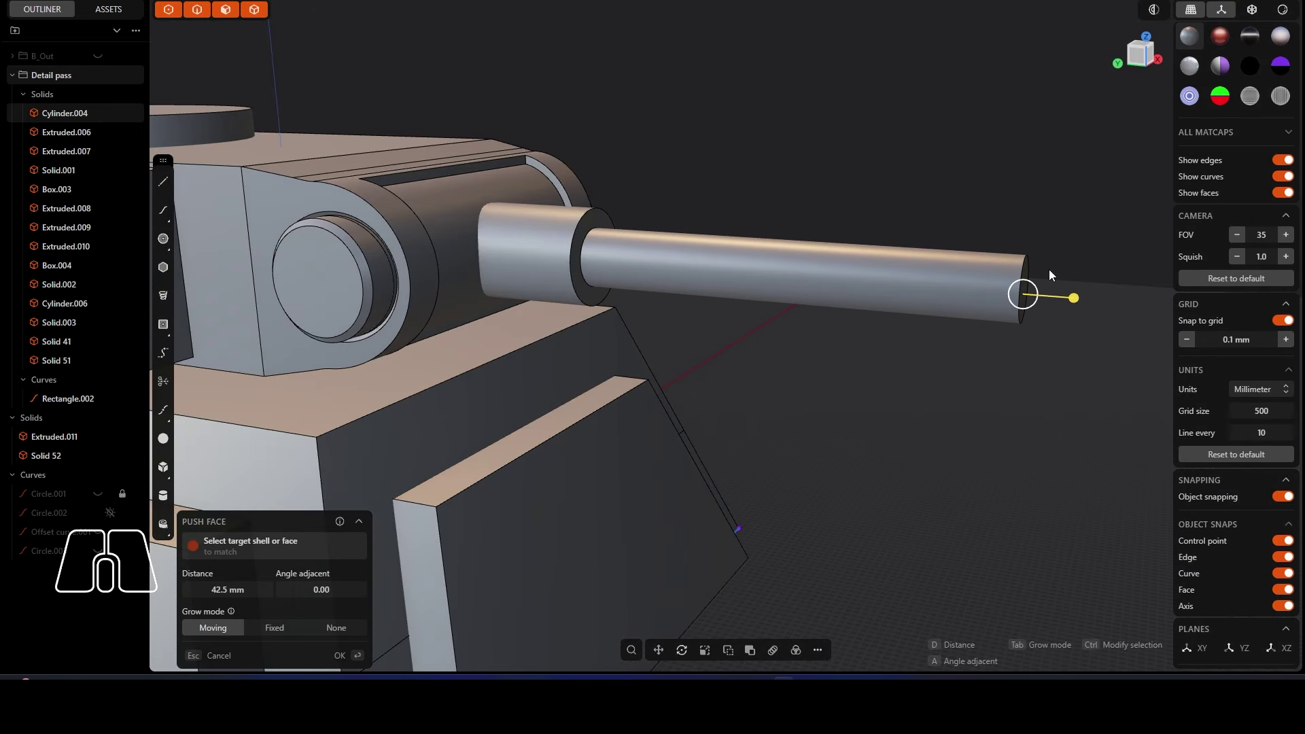
key(Escape)
middle_drag(588, 213, 676, 276)
click(704, 285)
Step: Undo the inner face push and the 2 mm offset on the barrel stub
key(ctrl+z)
key(ctrl+z)
key(ctrl+z)
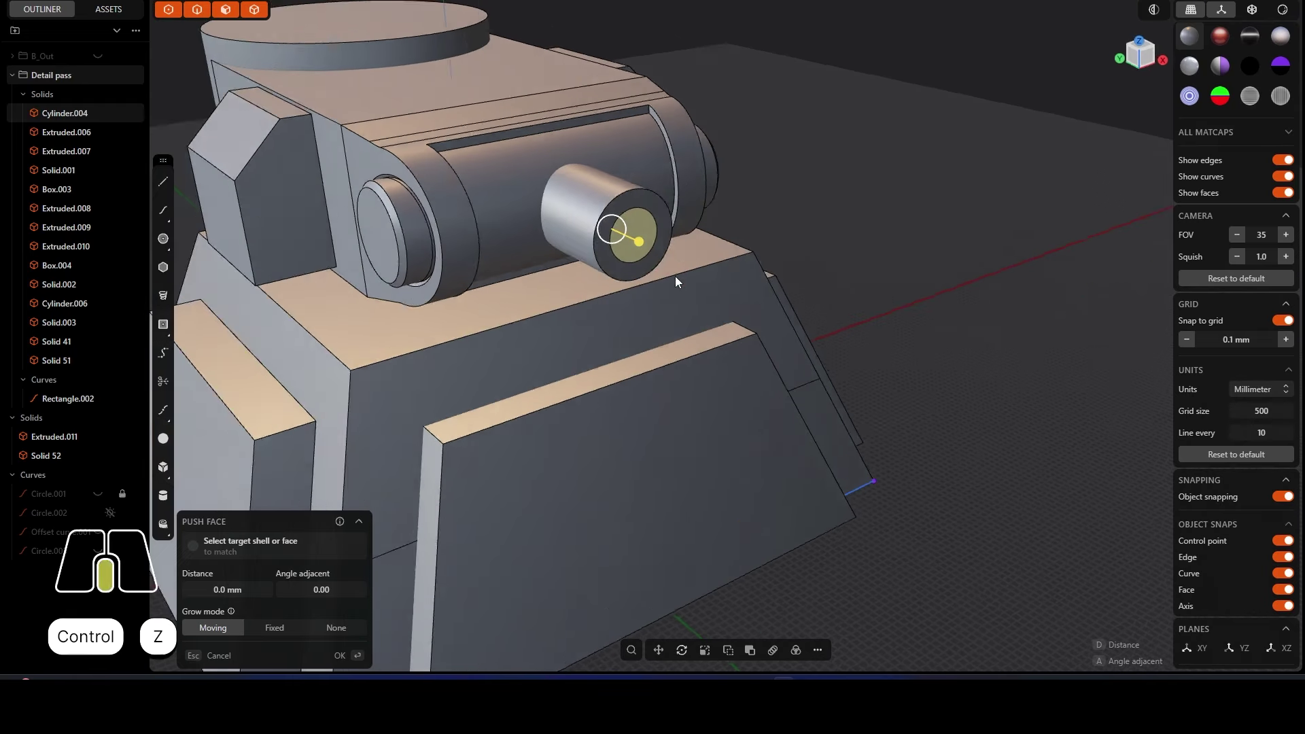
key(ctrl+z)
key(ctrl+z)
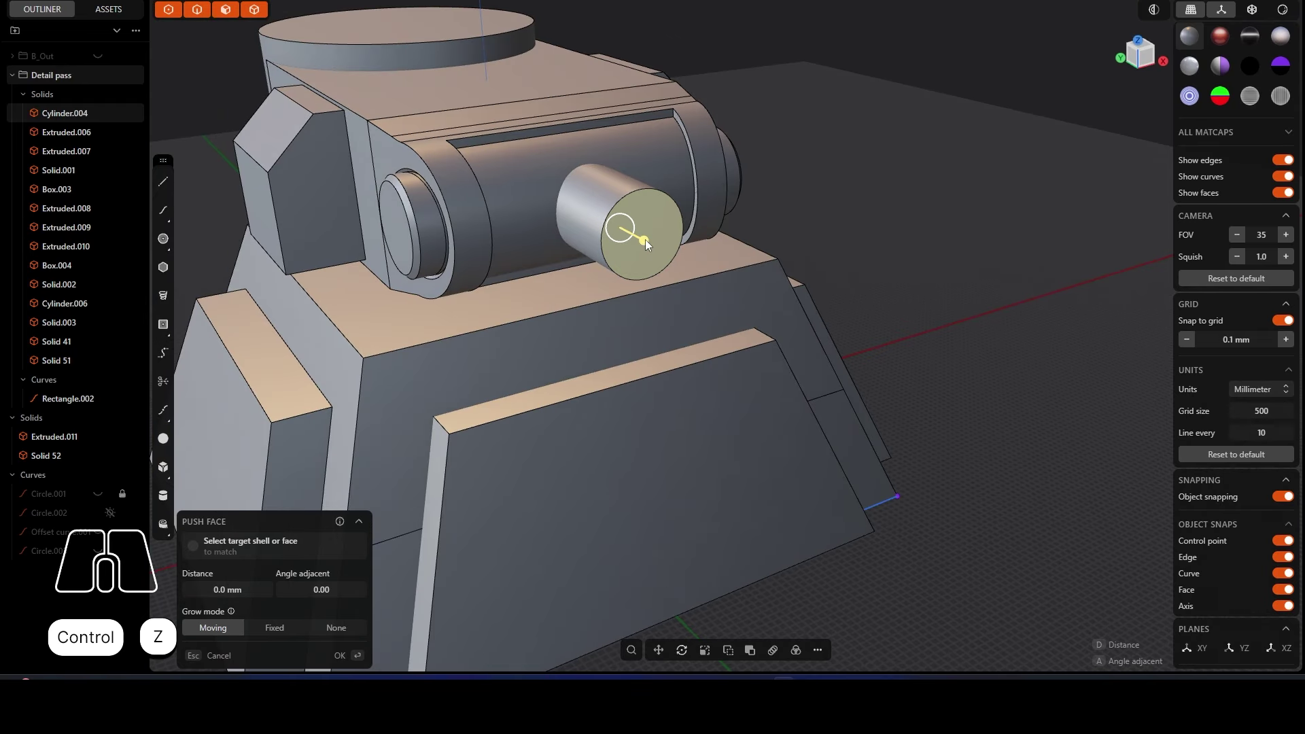
Step: Offset the barrel stub's front face outline inward by 1.5 mm
key(o)
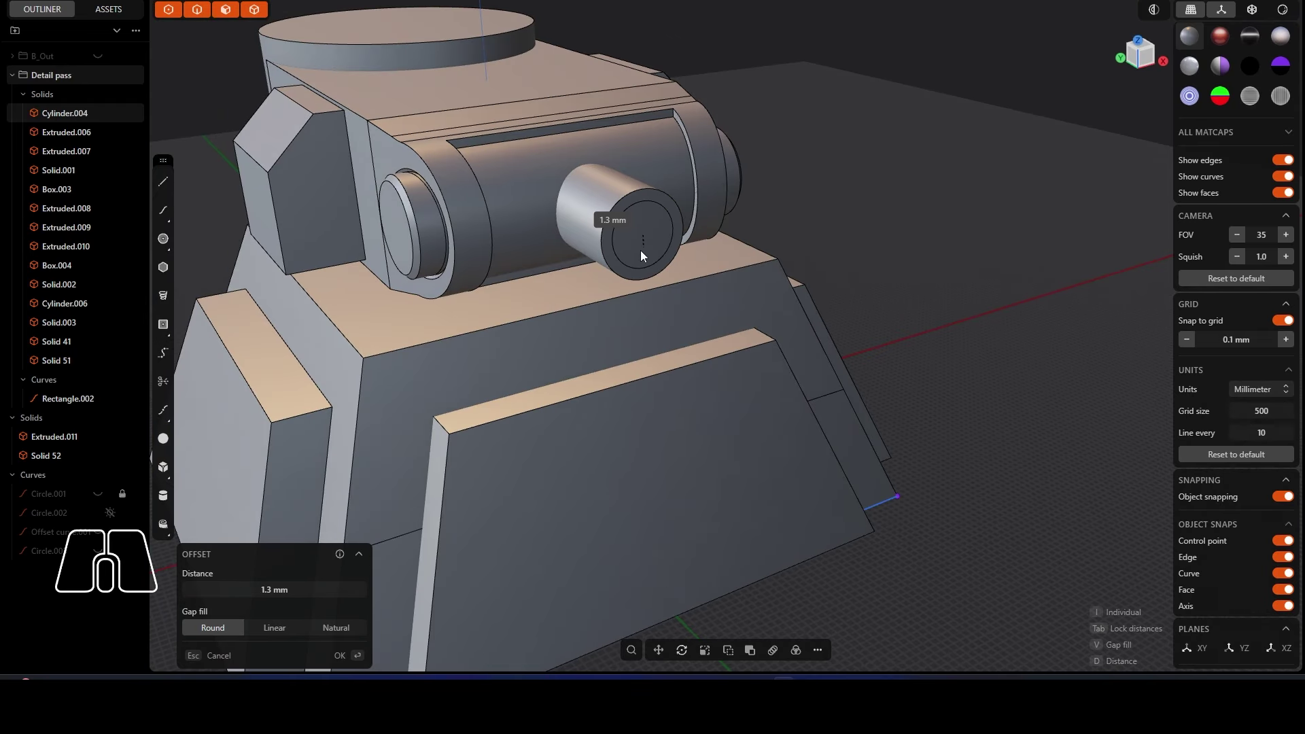
text(1)
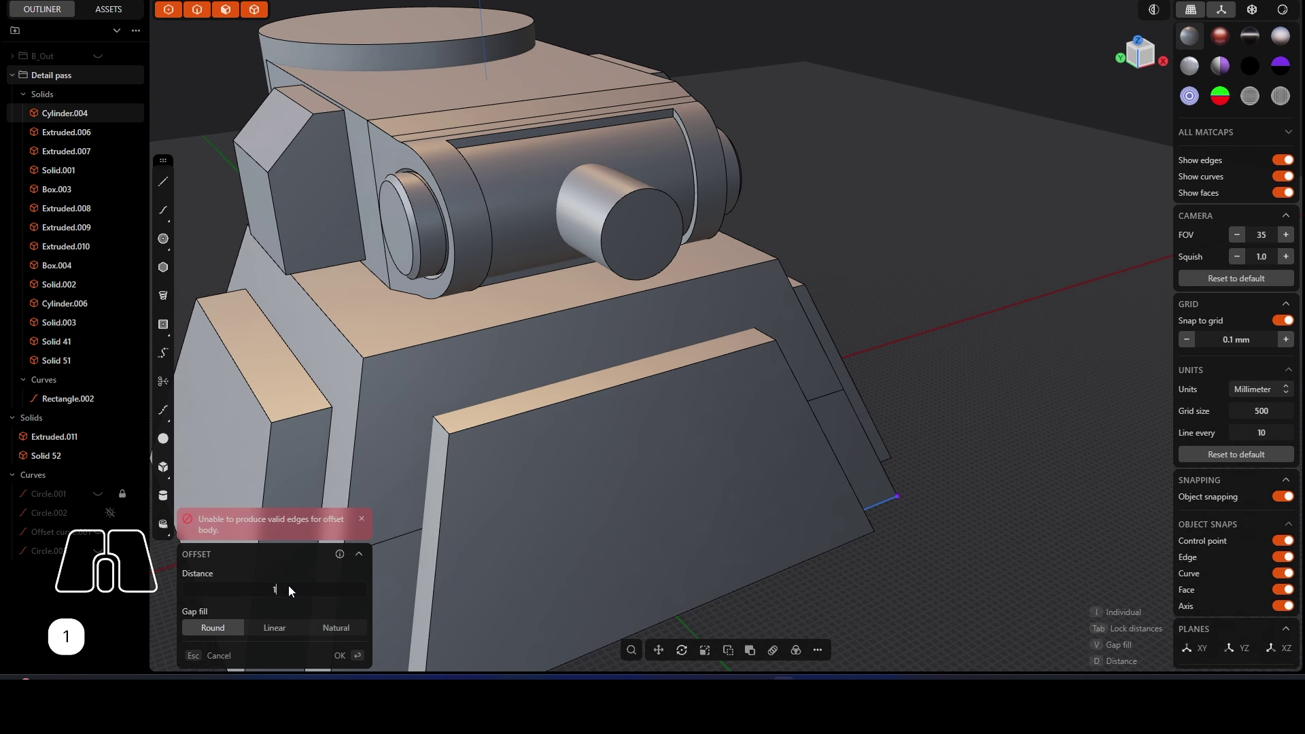
text(.5)
key(Return)
scroll(690, 236, up, 3)
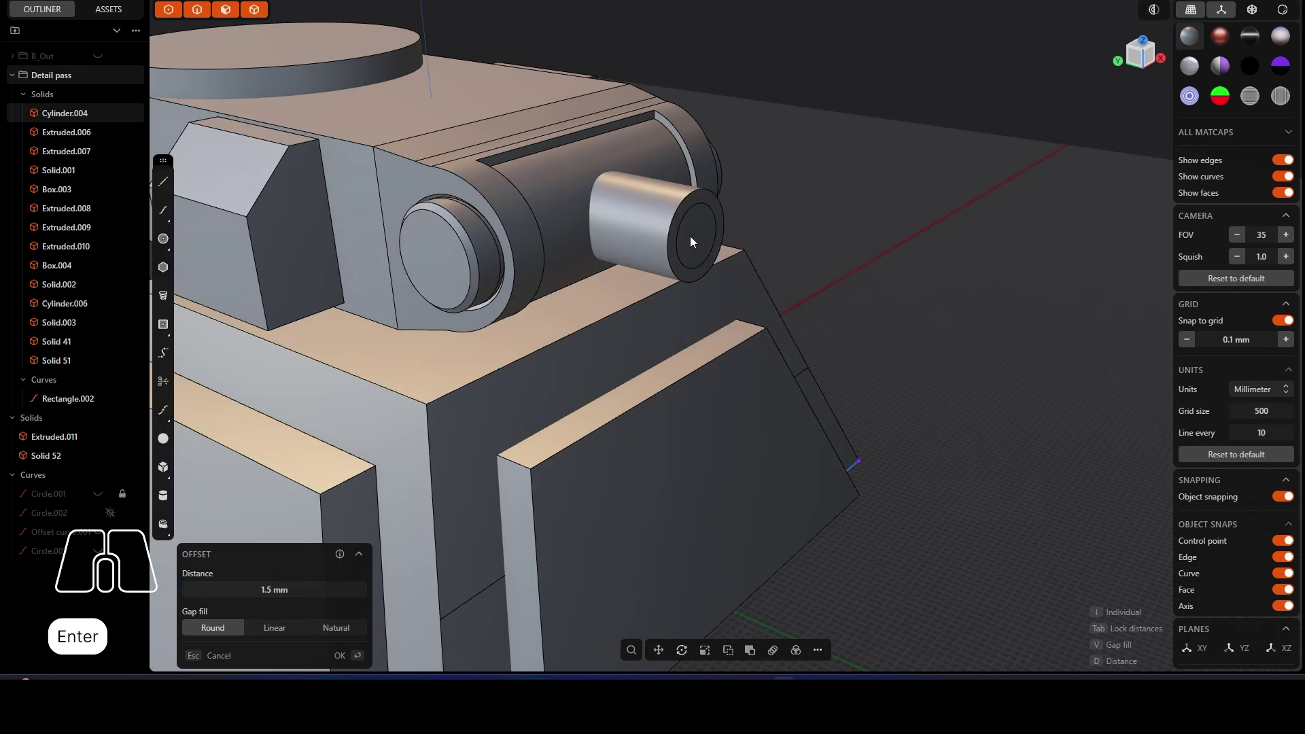
click(340, 656)
Step: Push the inner circular face of the barrel stub forward about 31.9 mm to form the thinner barrel section
drag(707, 252, 1032, 286)
alt+middle_drag(982, 275, 854, 243)
scroll(854, 244, down, 3)
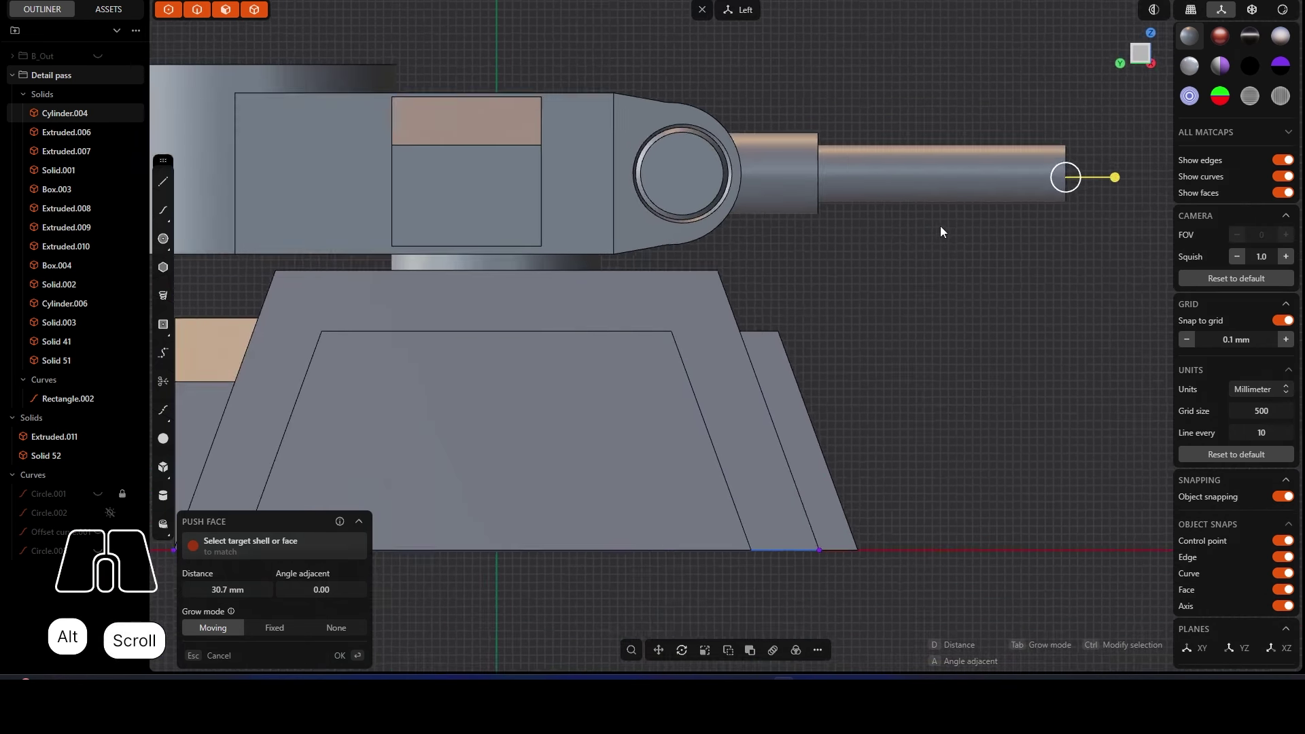
scroll(942, 228, down, 5)
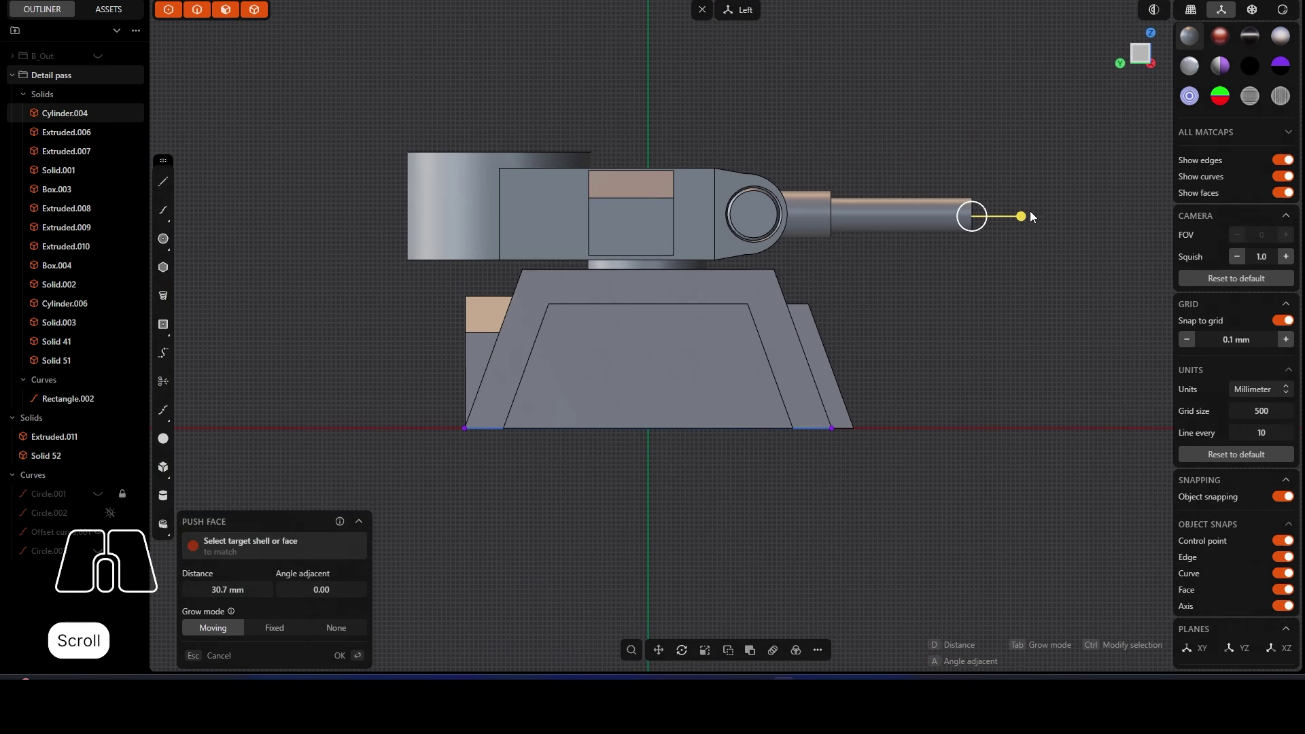
mouse_move(1031, 217)
mouse_down()
mouse_move(1042, 218)
mouse_move(1031, 219)
mouse_up()
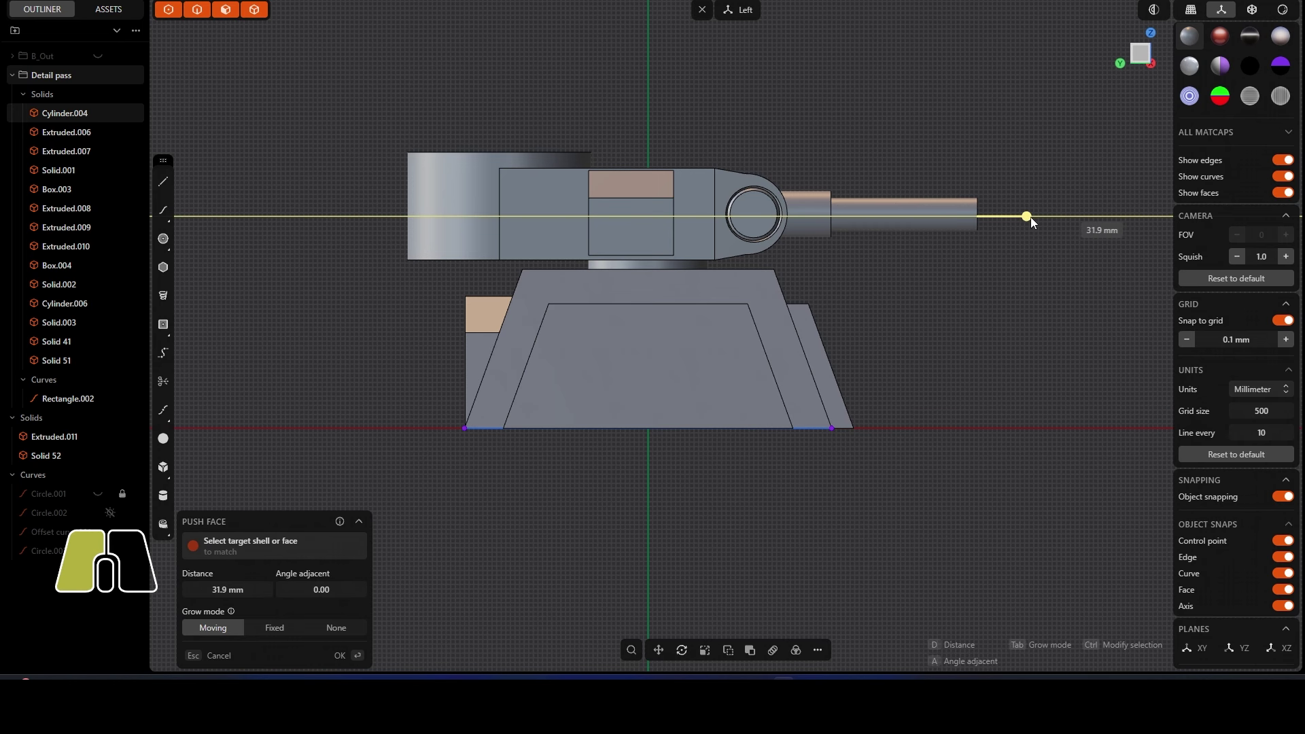
right_click(982, 285)
click(938, 295)
Step: Chamfer the front outer edge of the thick barrel section where it steps down to the thinner barrel
middle_drag(822, 207, 728, 258)
scroll(800, 226, up, 3)
scroll(799, 222, up, 2)
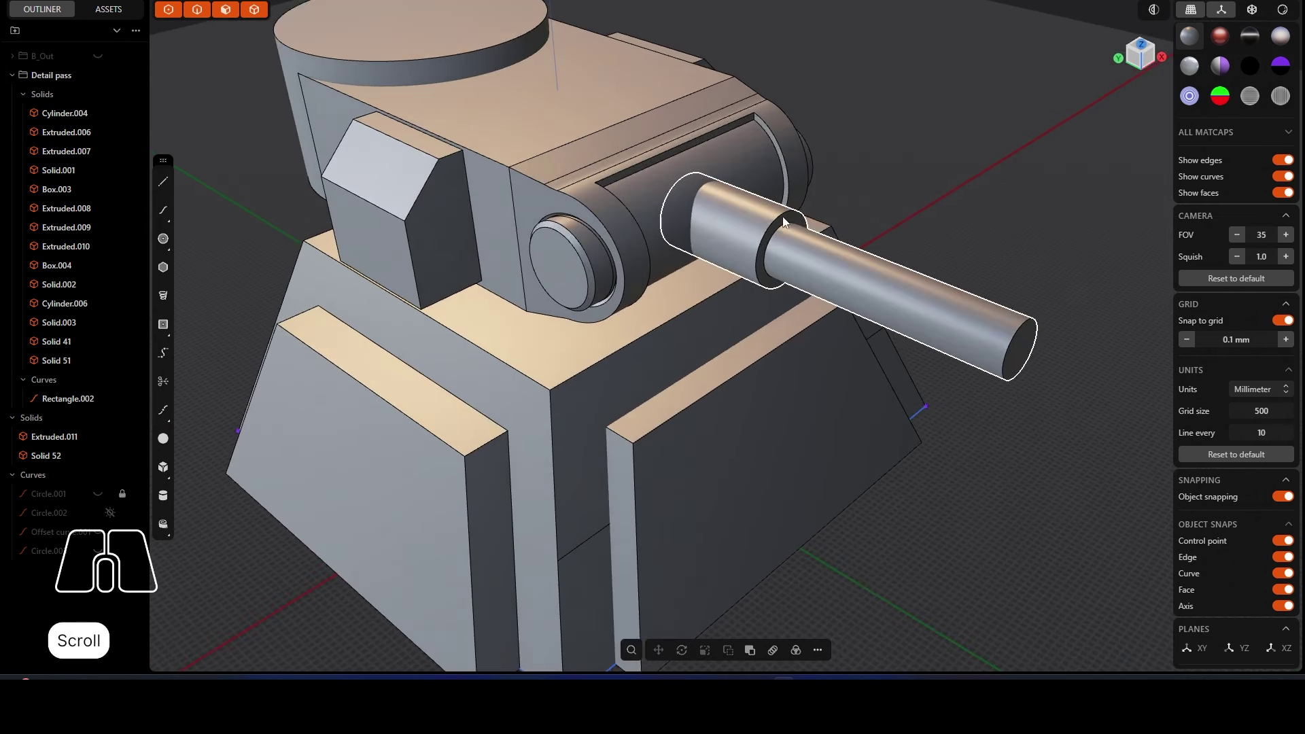
click(784, 219)
click(781, 219)
key(b)
drag(772, 223, 776, 222)
key(c)
key(Return)
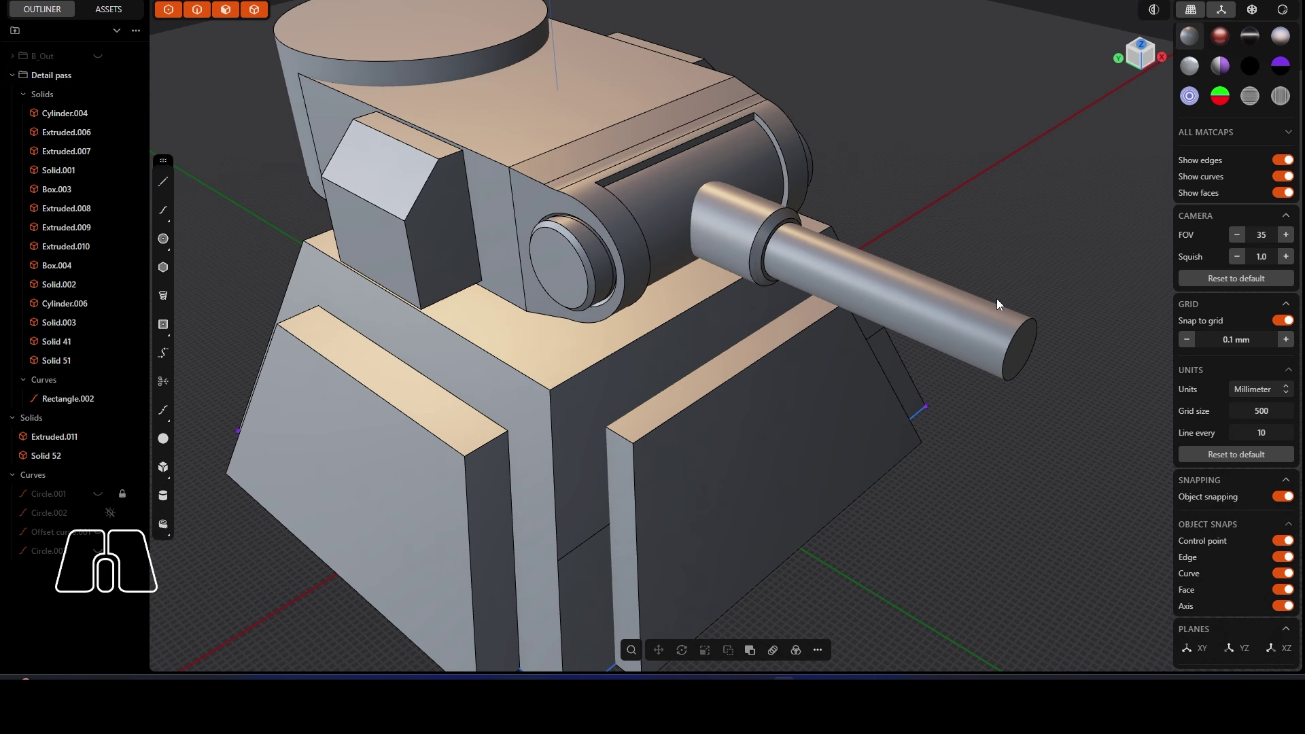
click(1017, 332)
key(f)
scroll(1018, 336, down, 2)
right_drag(1018, 336, 890, 310)
scroll(875, 296, up, 2)
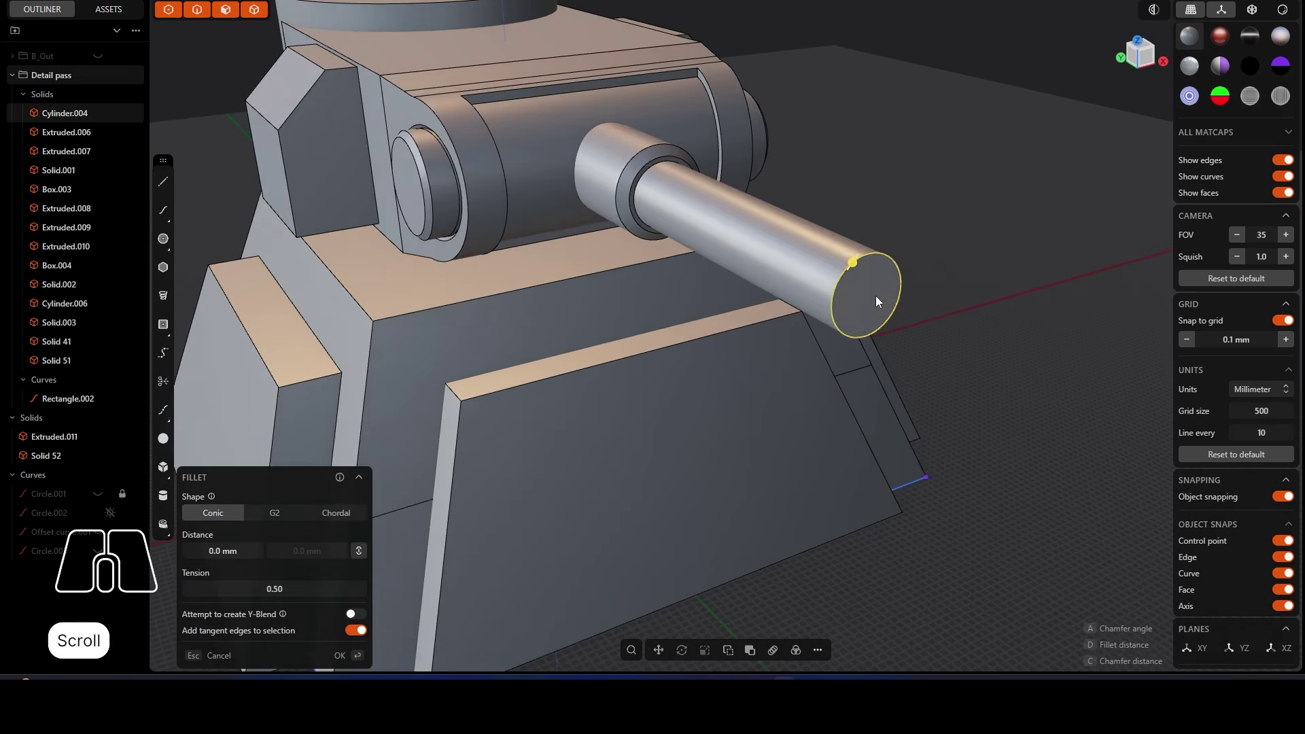
Step: Offset the outline of the barrel's muzzle face inward by 1.5 mm
click(871, 303)
key(o)
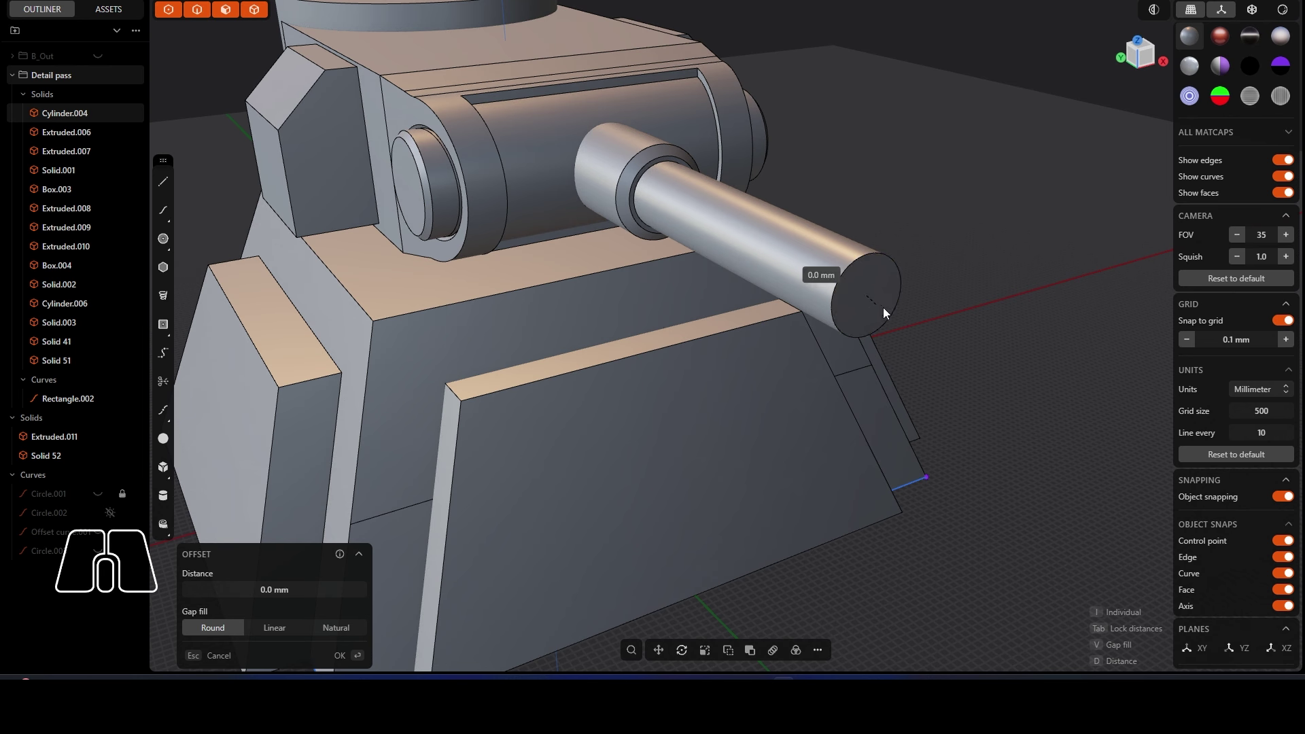
click(280, 587)
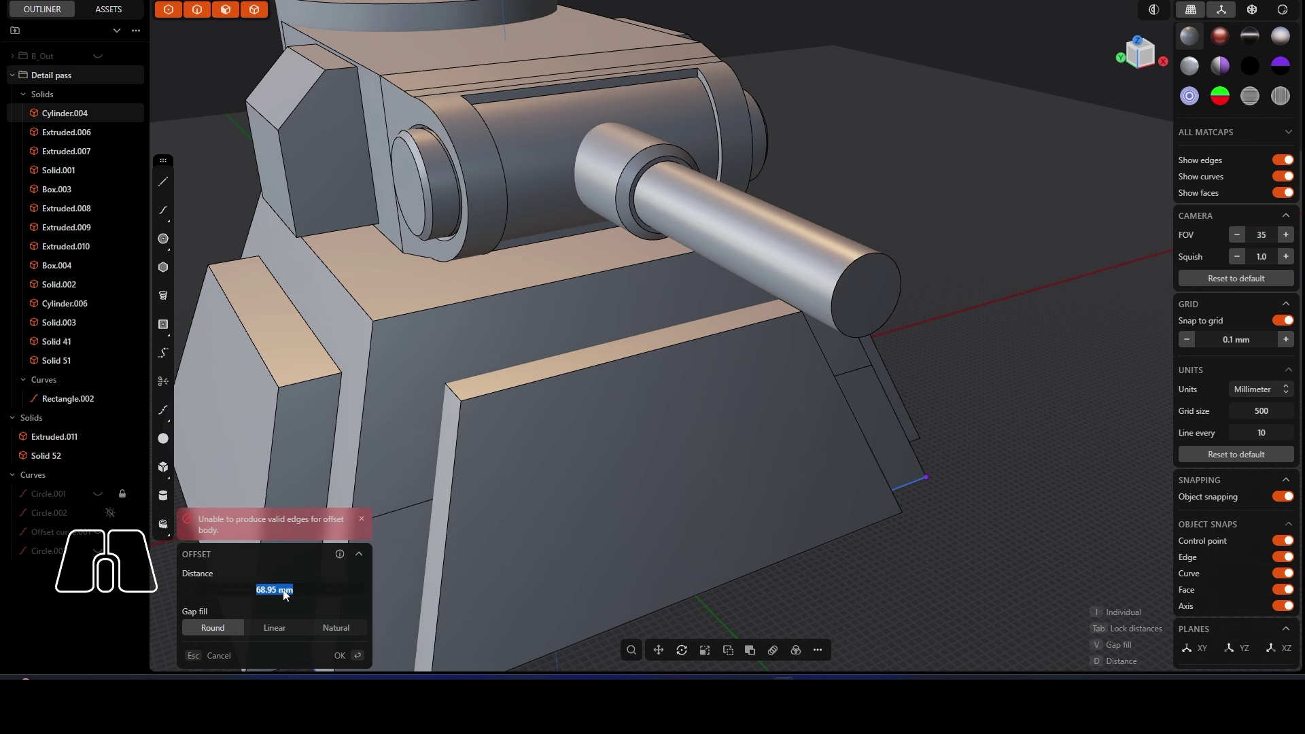
text(2)
key(Return)
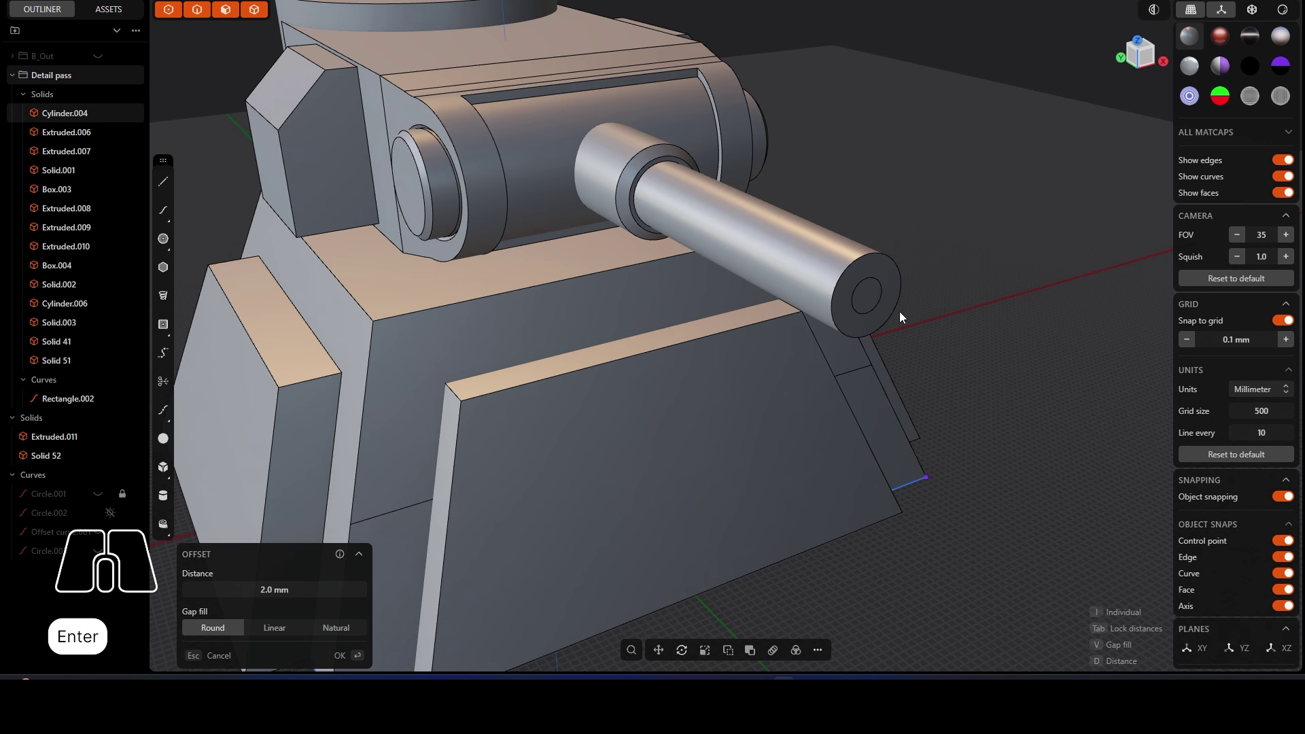
click(271, 589)
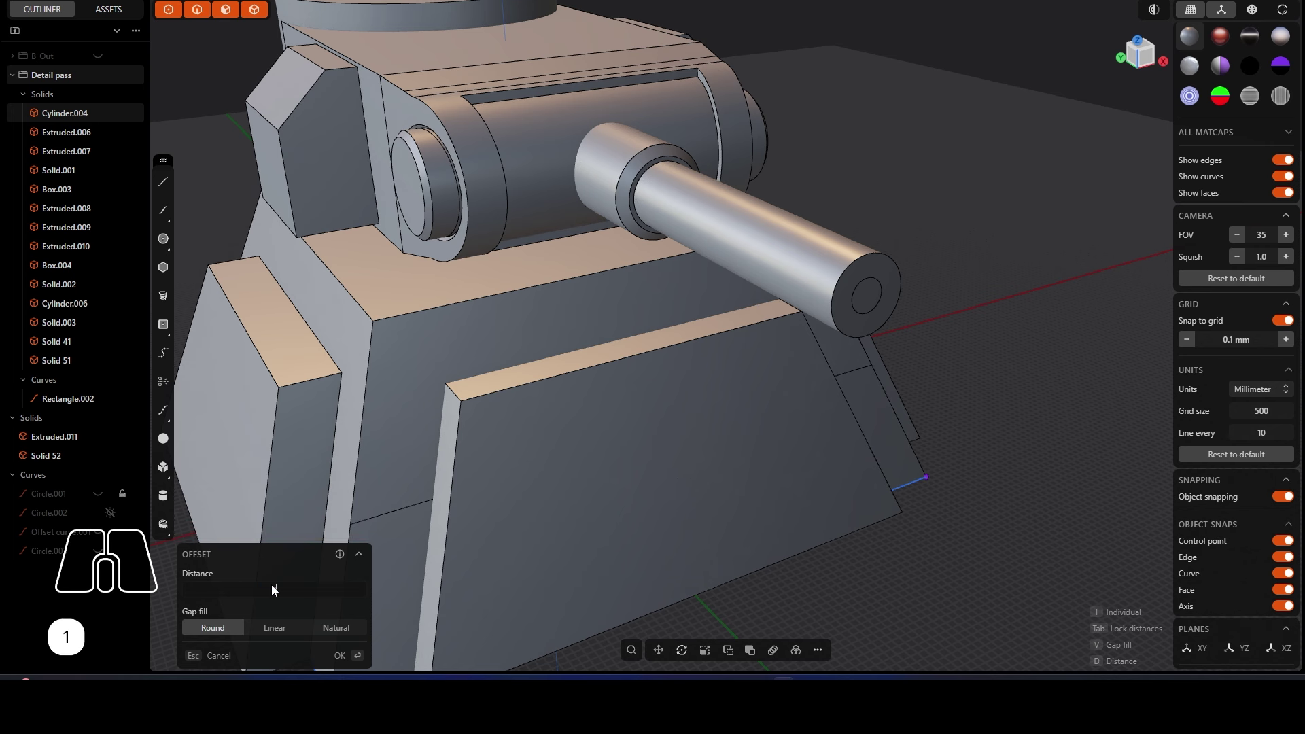
text(1.5)
key(Return)
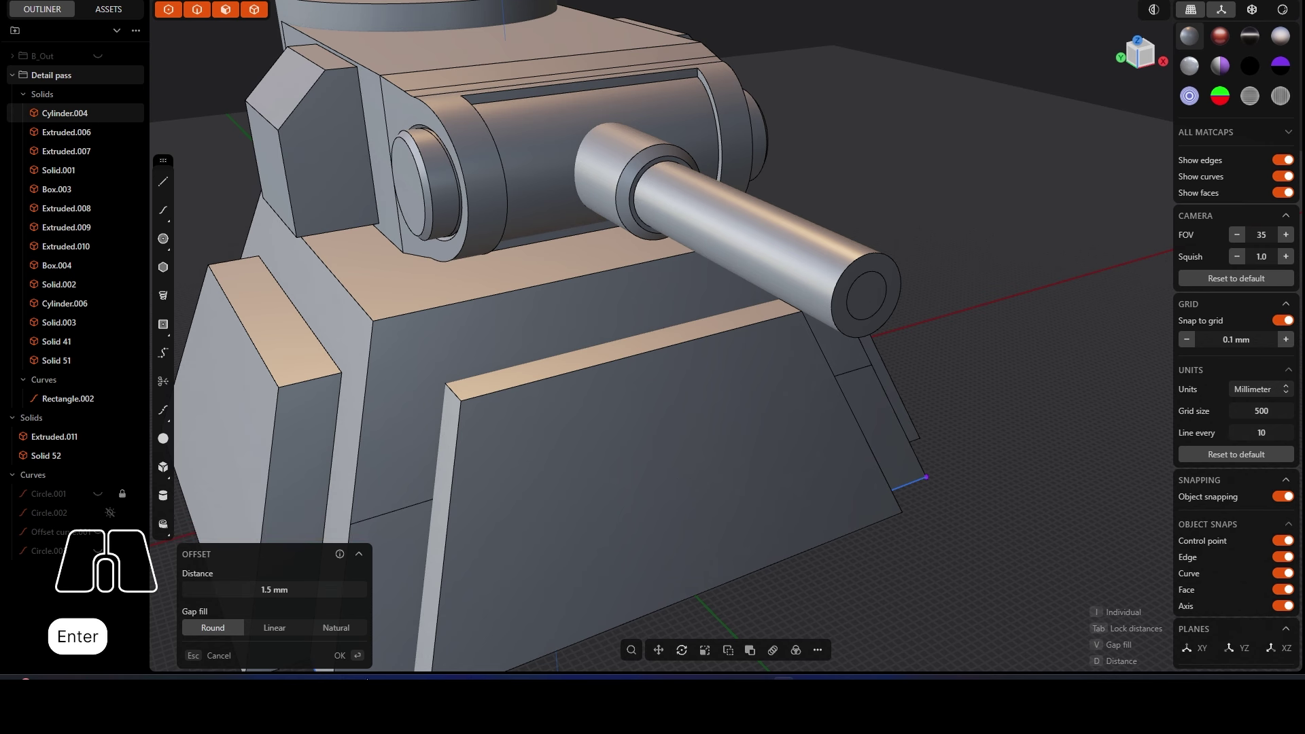
click(341, 657)
Step: Push the inner circular face of the muzzle back into the barrel to create a recessed bore
middle_drag(858, 319, 920, 311)
drag(915, 308, 902, 309)
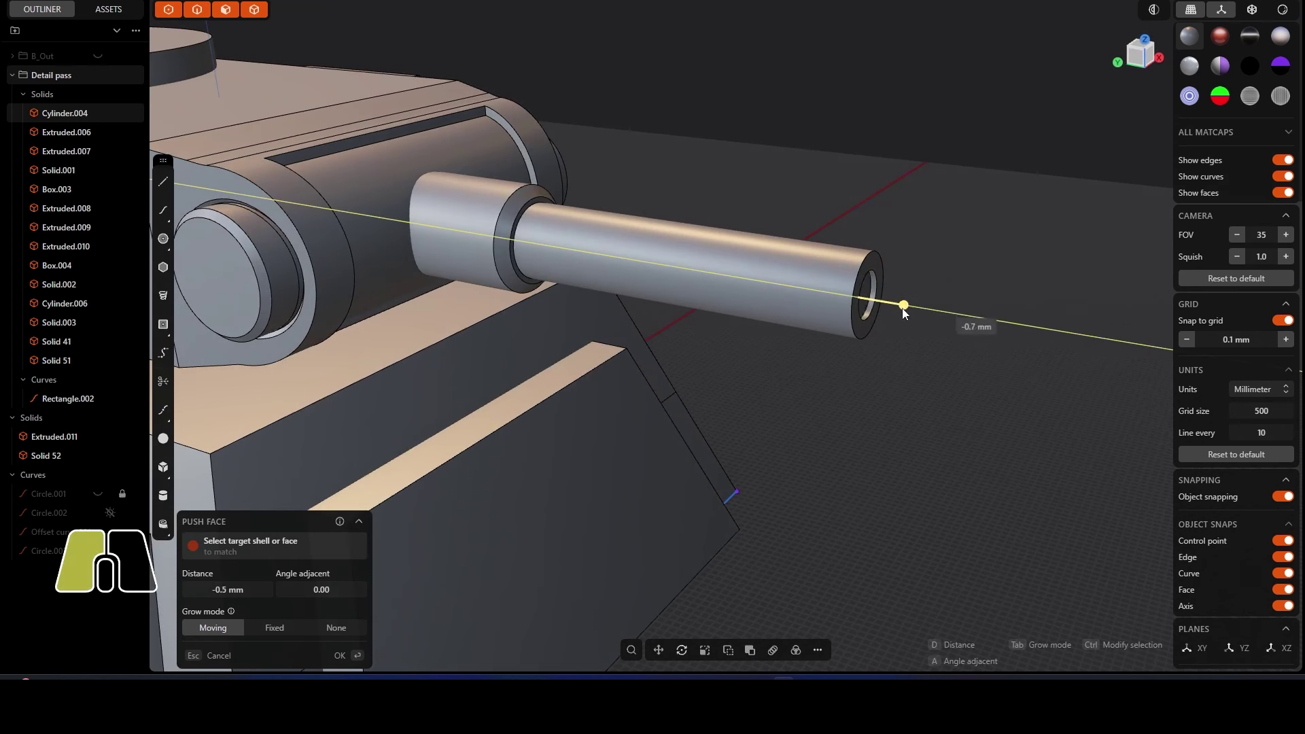
right_click(856, 418)
Step: Chamfer the outer edge of the barrel's muzzle
click(865, 261)
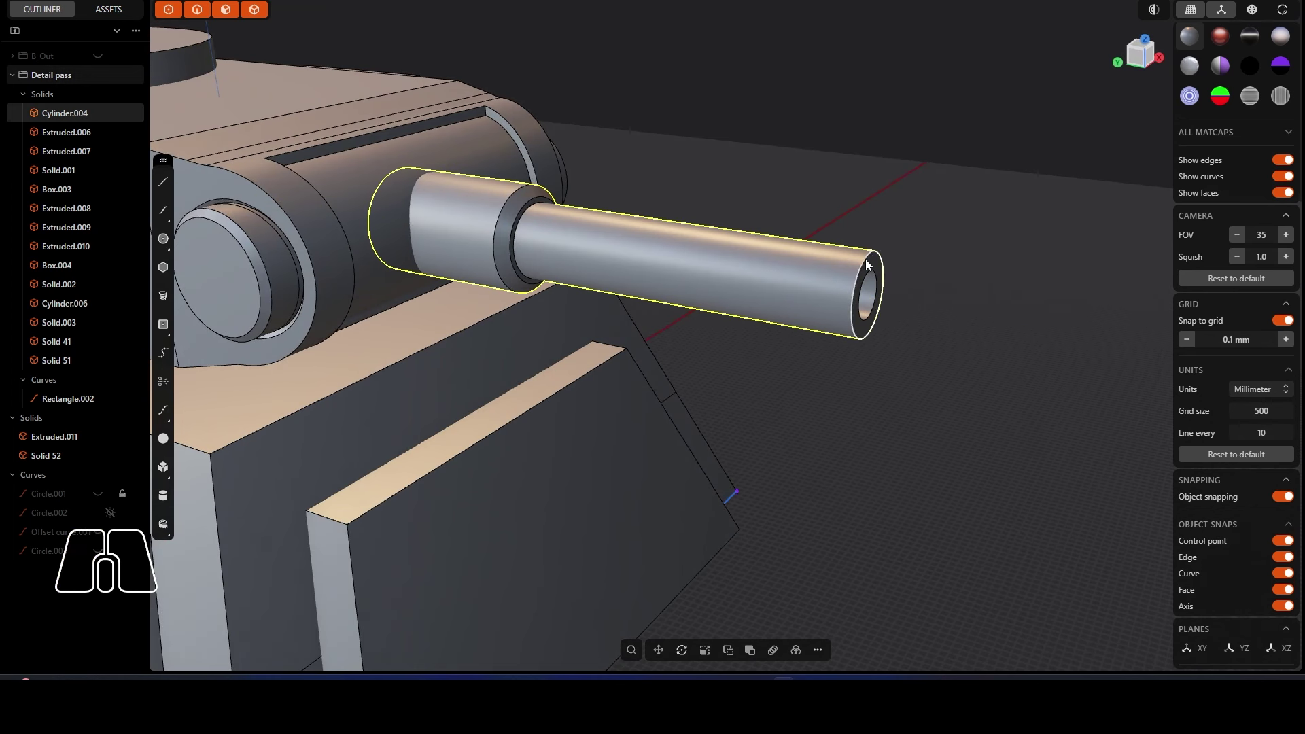
key(b)
drag(866, 263, 899, 291)
key(c)
right_click(929, 313)
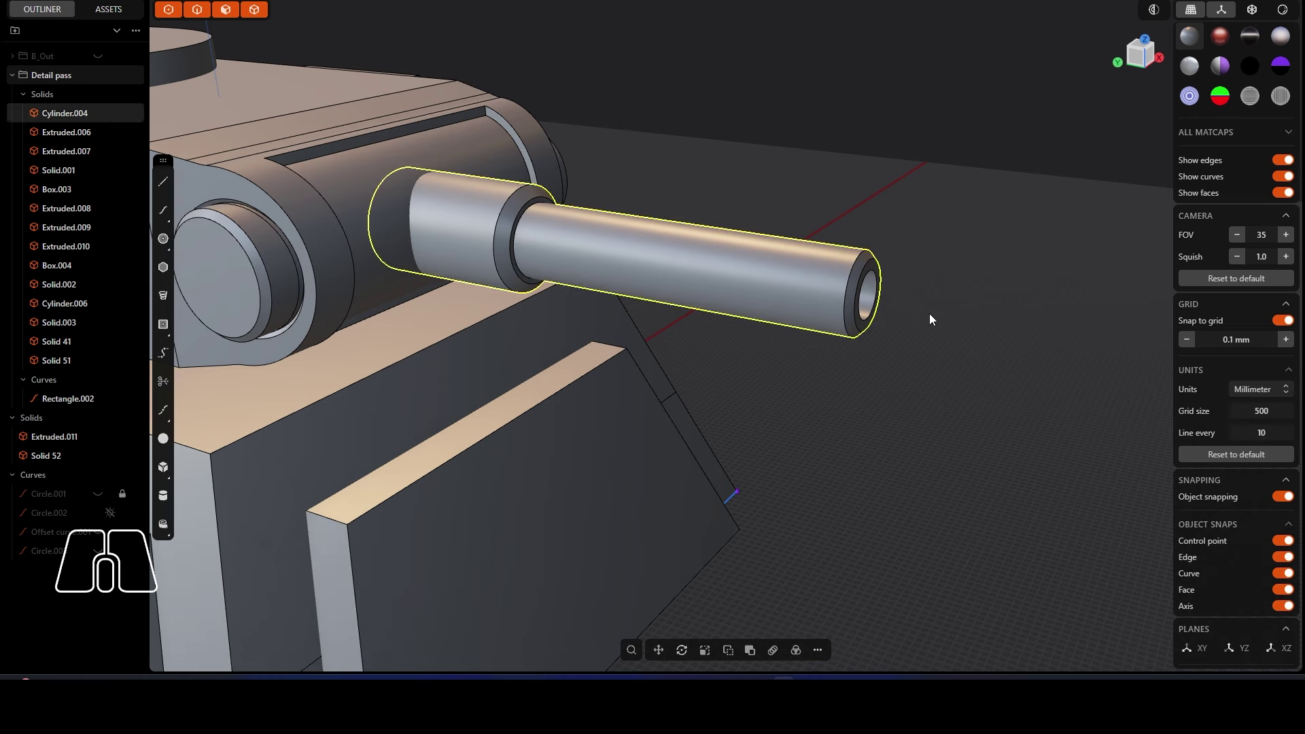
Step: Join the barrel to the curved mantlet body behind it with a Boolean union
scroll(715, 314, down, 5)
mouse_move(675, 295)
middle_down()
mouse_move(601, 275)
mouse_move(653, 270)
mouse_move(678, 292)
middle_up()
scroll(605, 239, up, 3)
scroll(605, 240, up, 3)
click(660, 244)
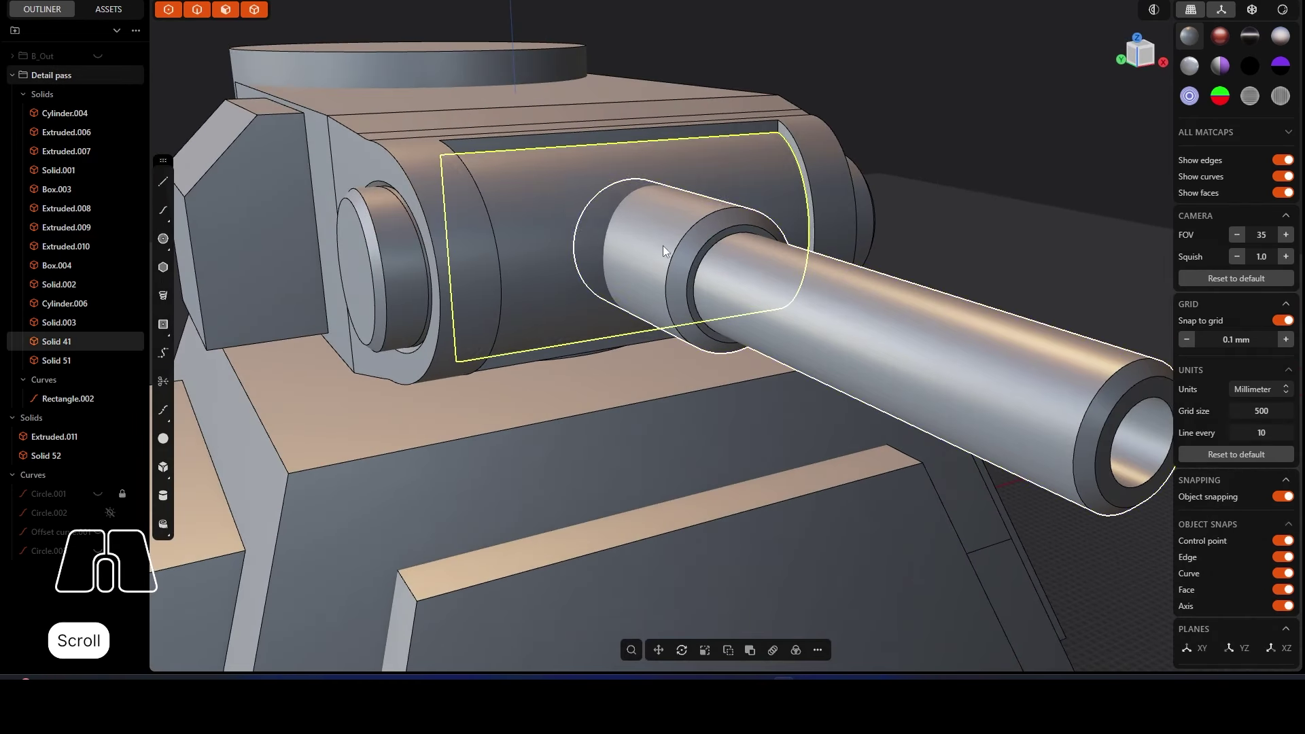
key(q)
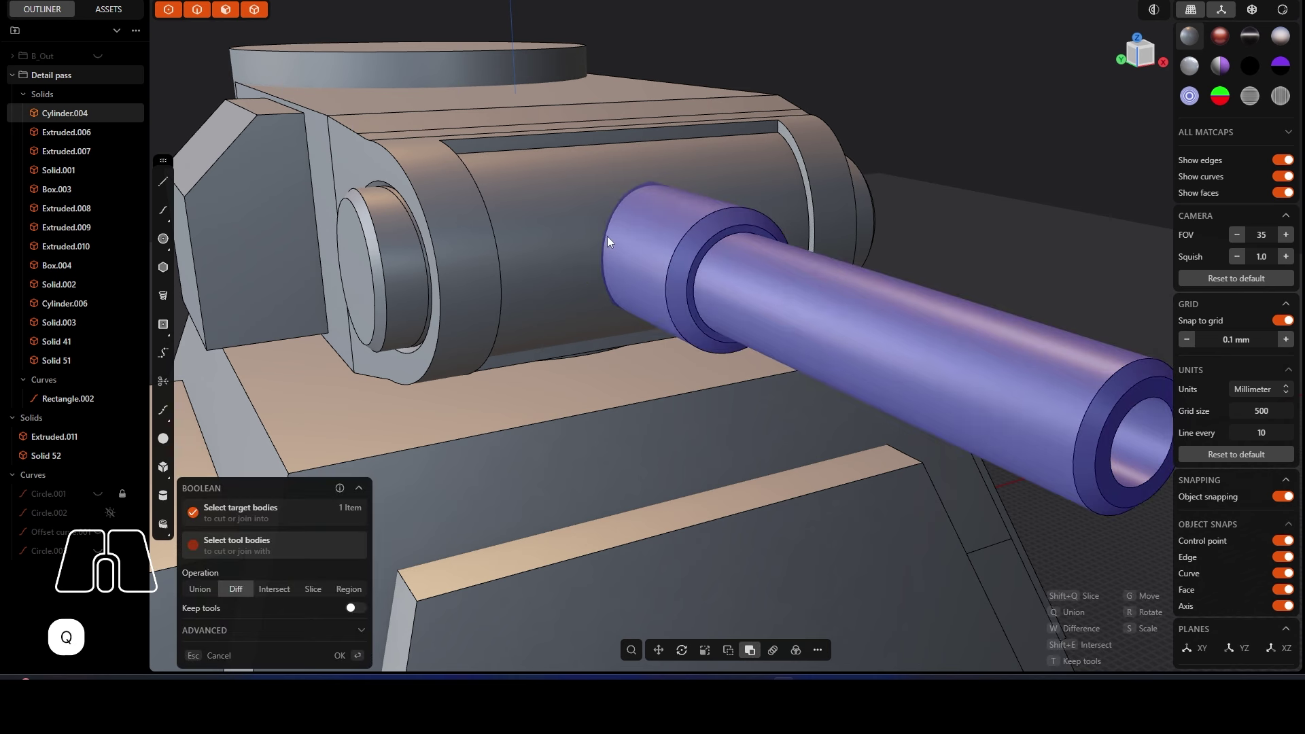
middle_drag(469, 296, 567, 283)
click(200, 589)
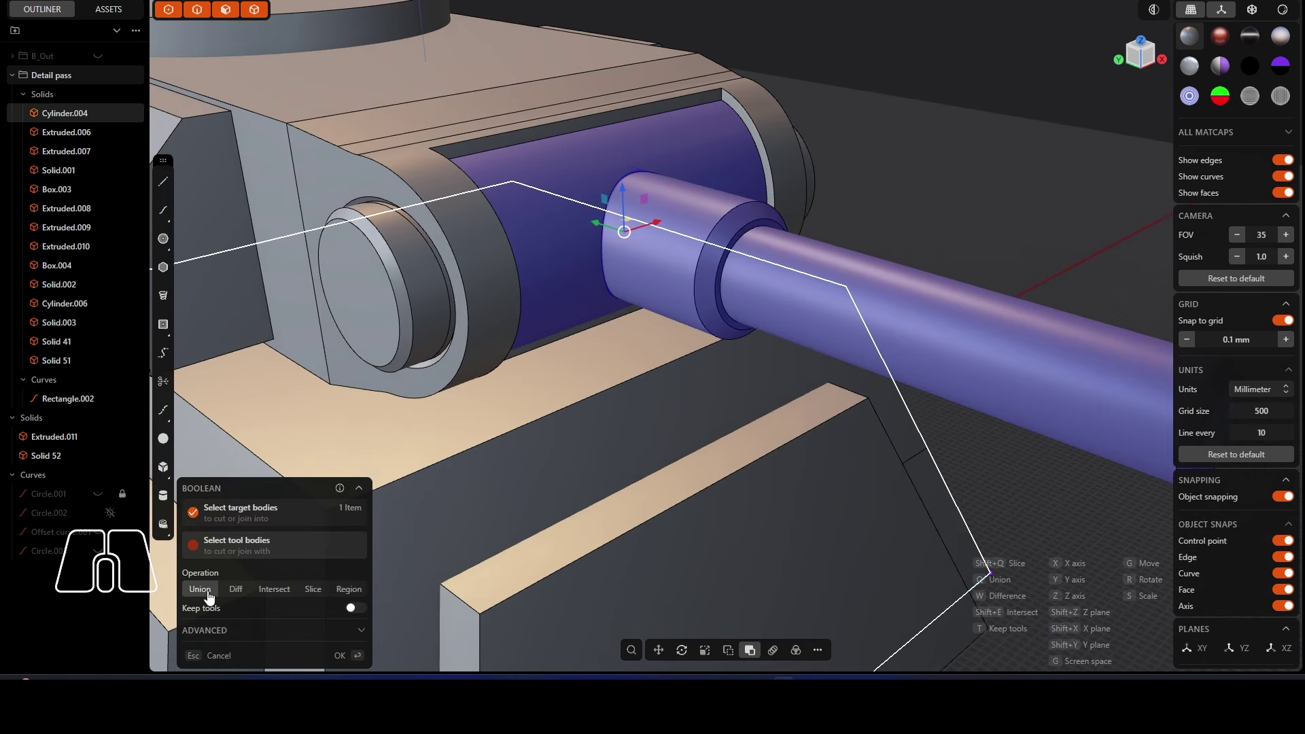
click(341, 656)
scroll(592, 214, up, 5)
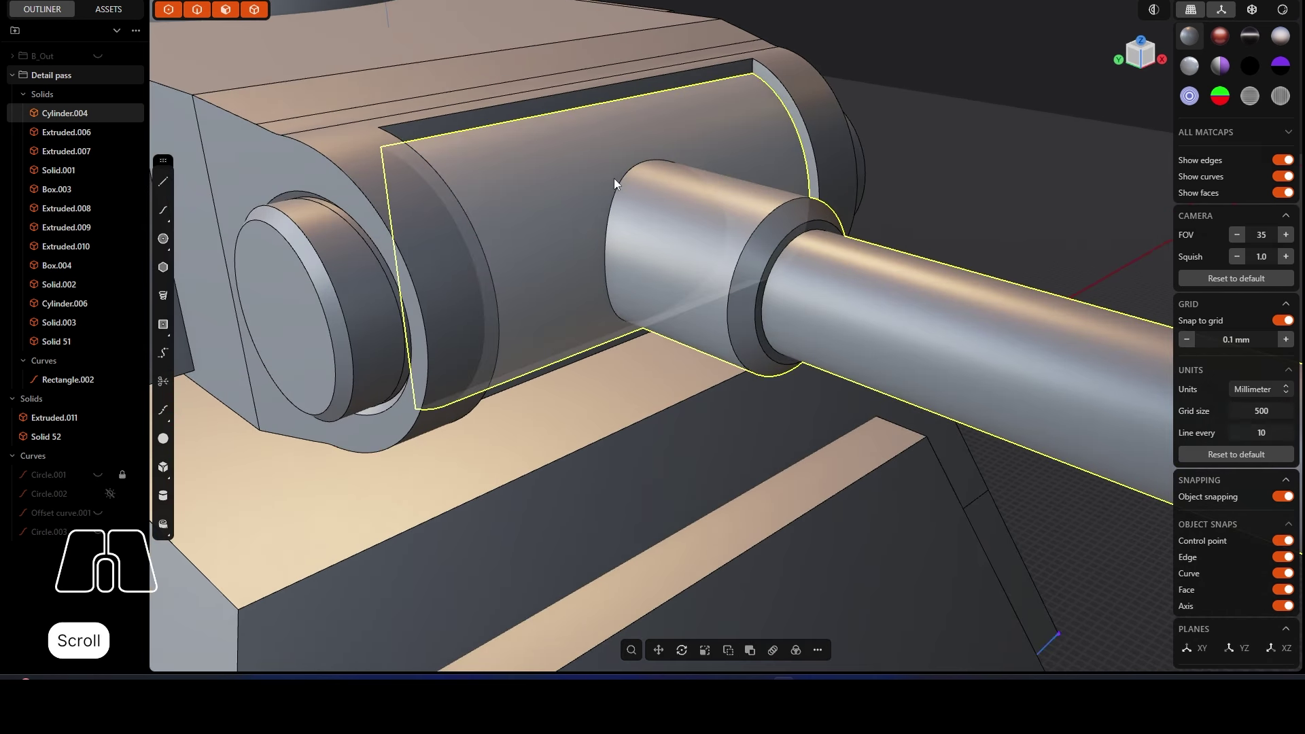
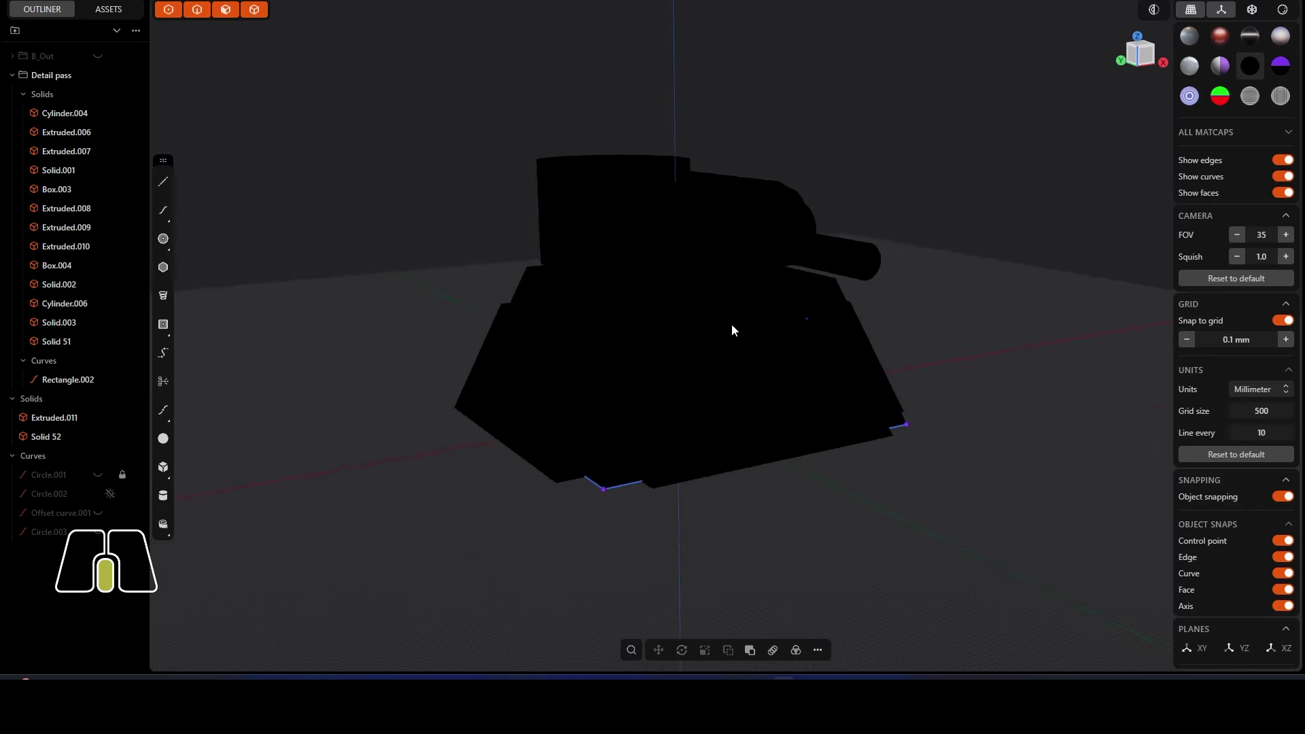
Step: Restore the grey shaded matcap on the model in place of the black silhouette
click(1188, 38)
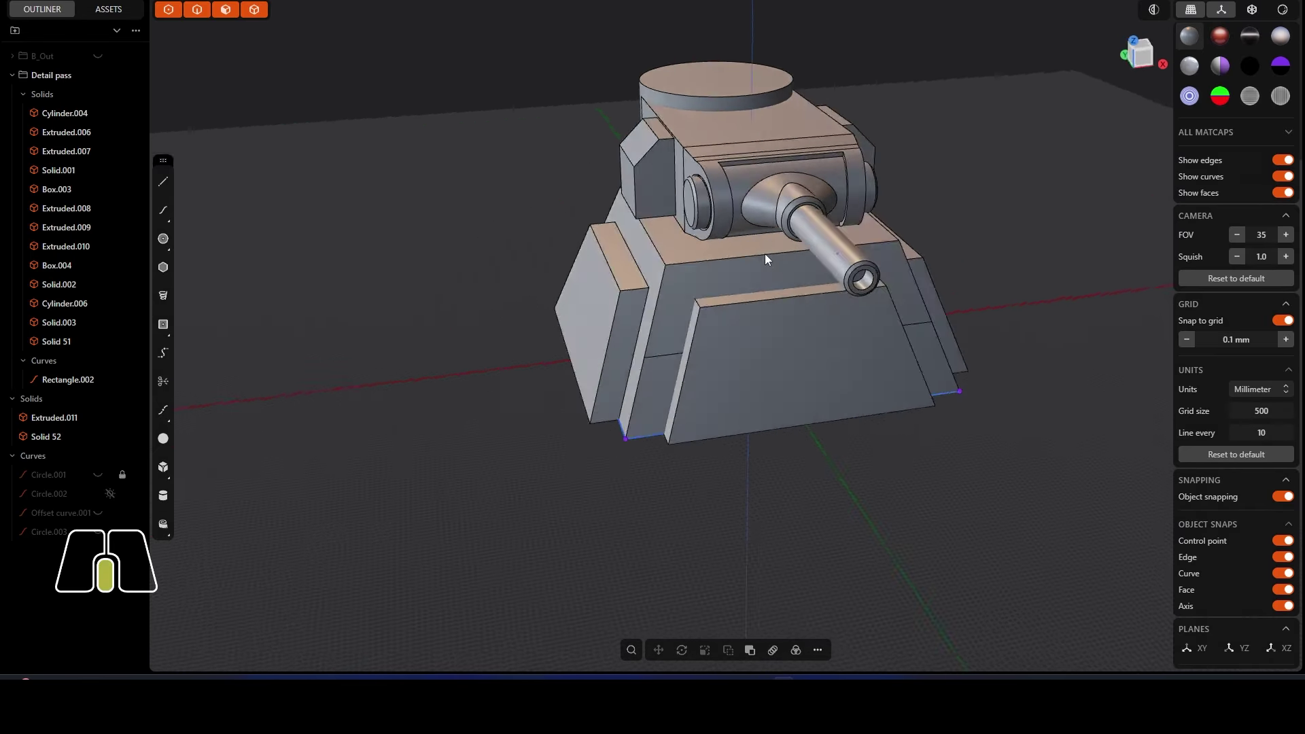
middle_drag(763, 253, 949, 243)
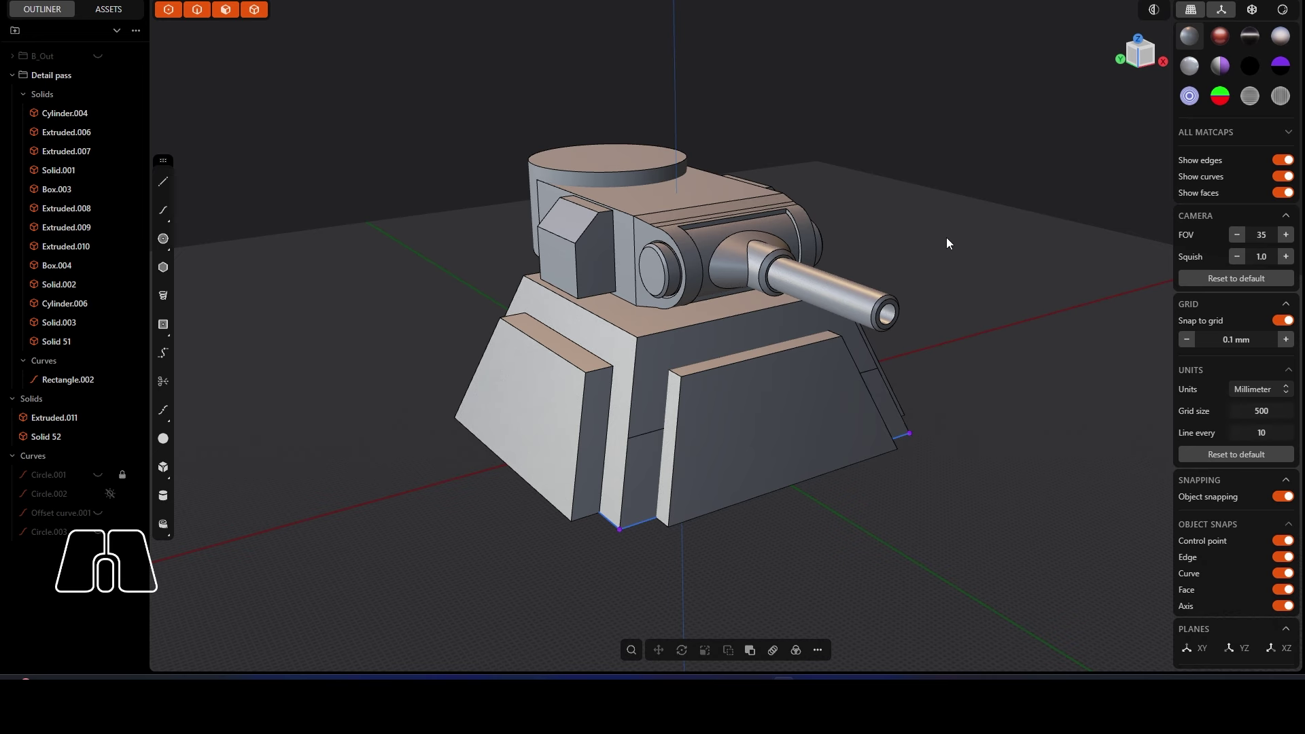
scroll(724, 191, up, 8)
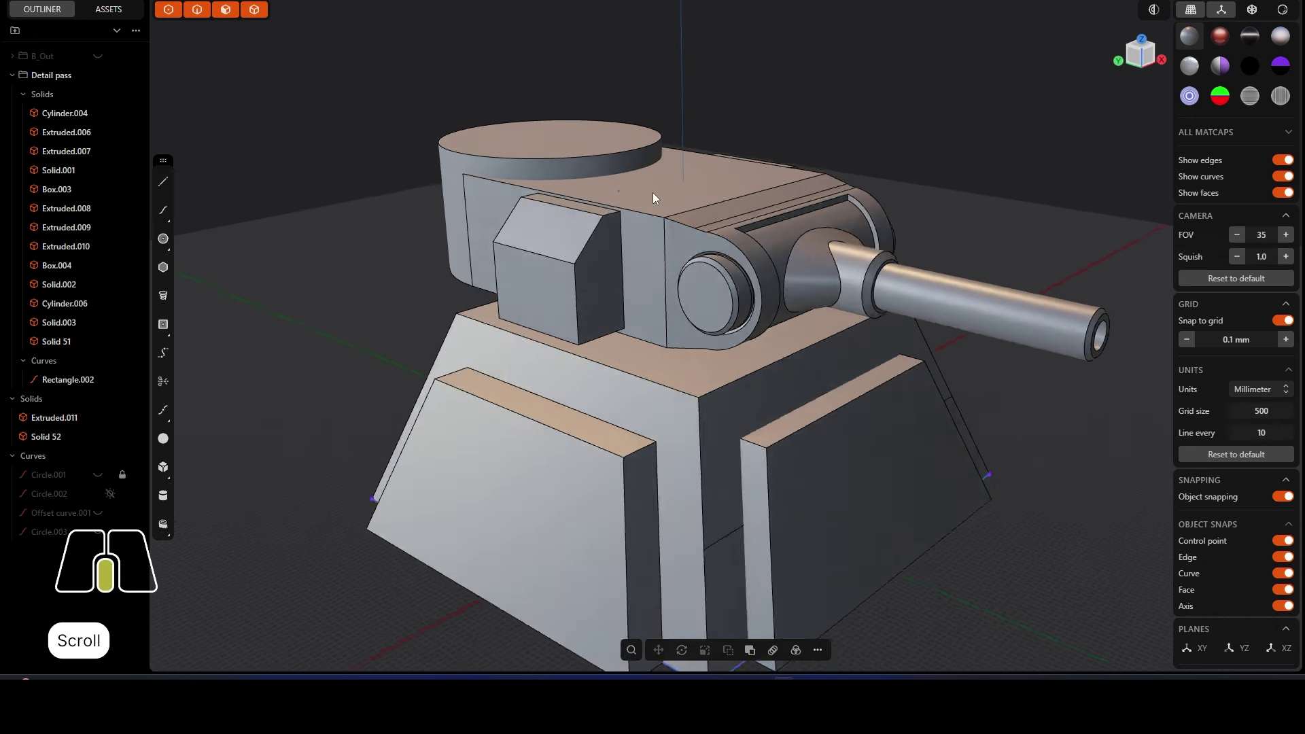
Step: Try a chamfer of about 3.6 mm on the top edge of the turret's rear cylinder, and undo it
alt+middle_drag(596, 229, 717, 113)
scroll(676, 143, up, 3)
click(680, 134)
key(b)
drag(679, 132, 670, 139)
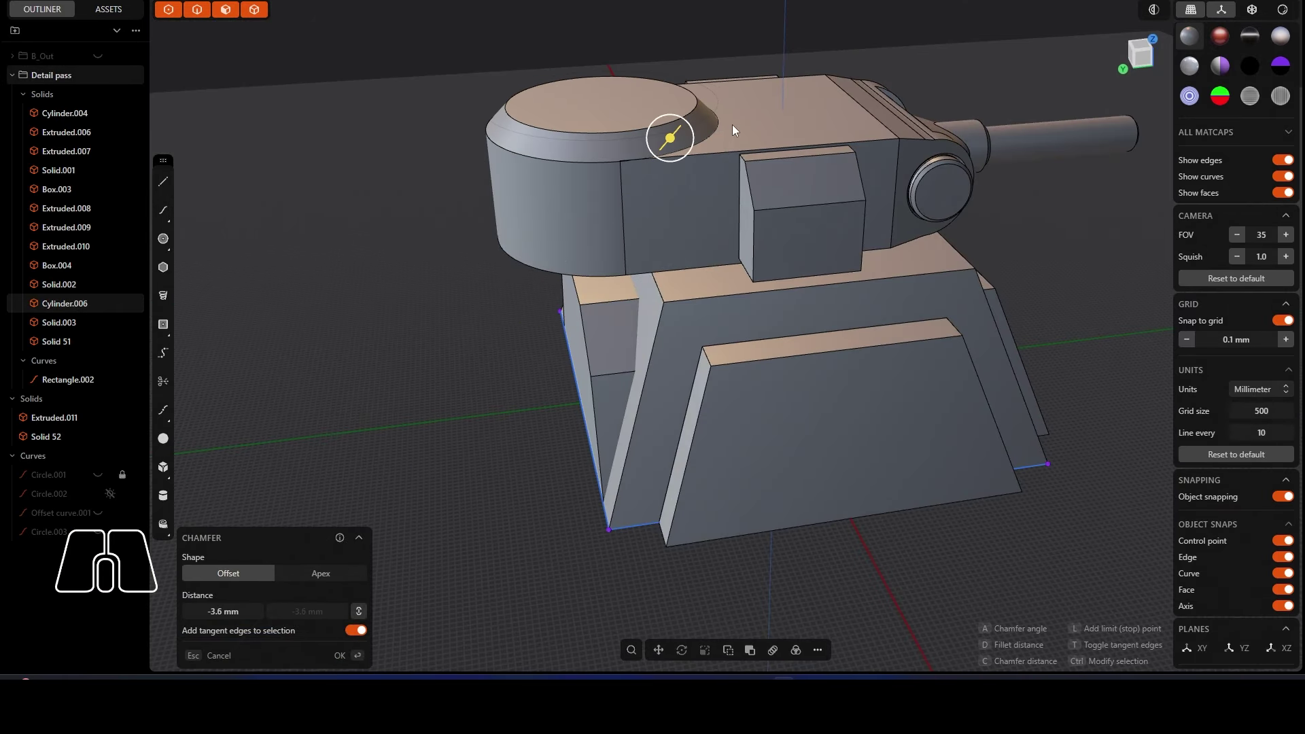
middle_drag(695, 161, 630, 169)
key(ctrl+z)
Step: Join the turret's rear cylinder to the main turret box with a Boolean union
click(696, 194)
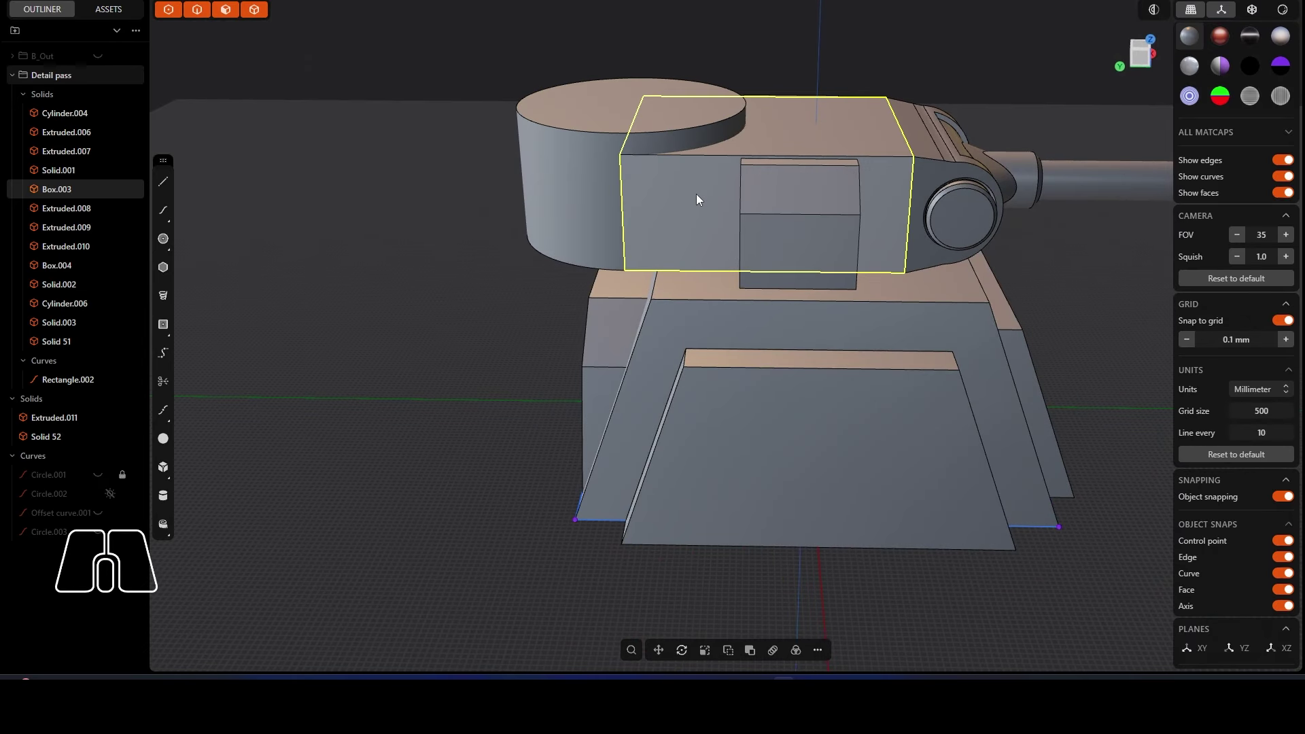
key(q)
click(575, 235)
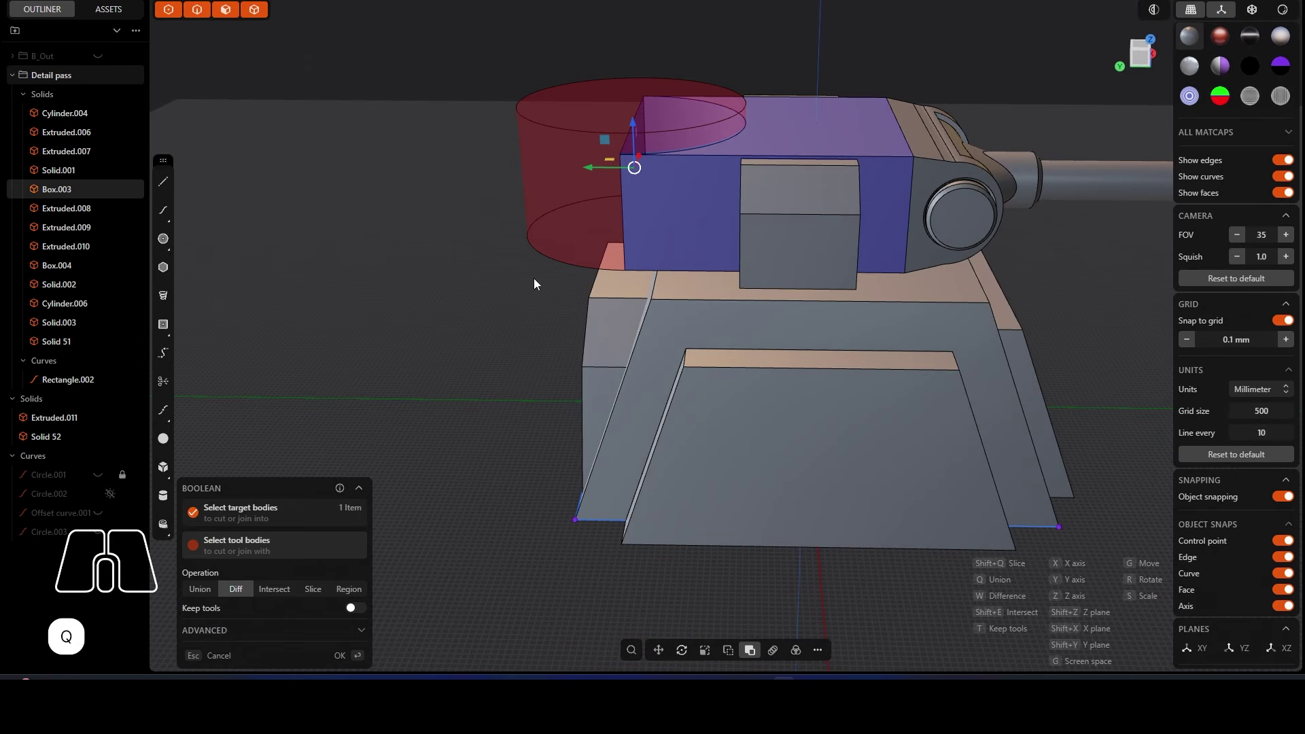
click(197, 594)
click(339, 657)
Step: Try to push the curved rear wall of the merged turret body outward about 0.3 mm, and undo it
middle_drag(433, 361, 633, 162)
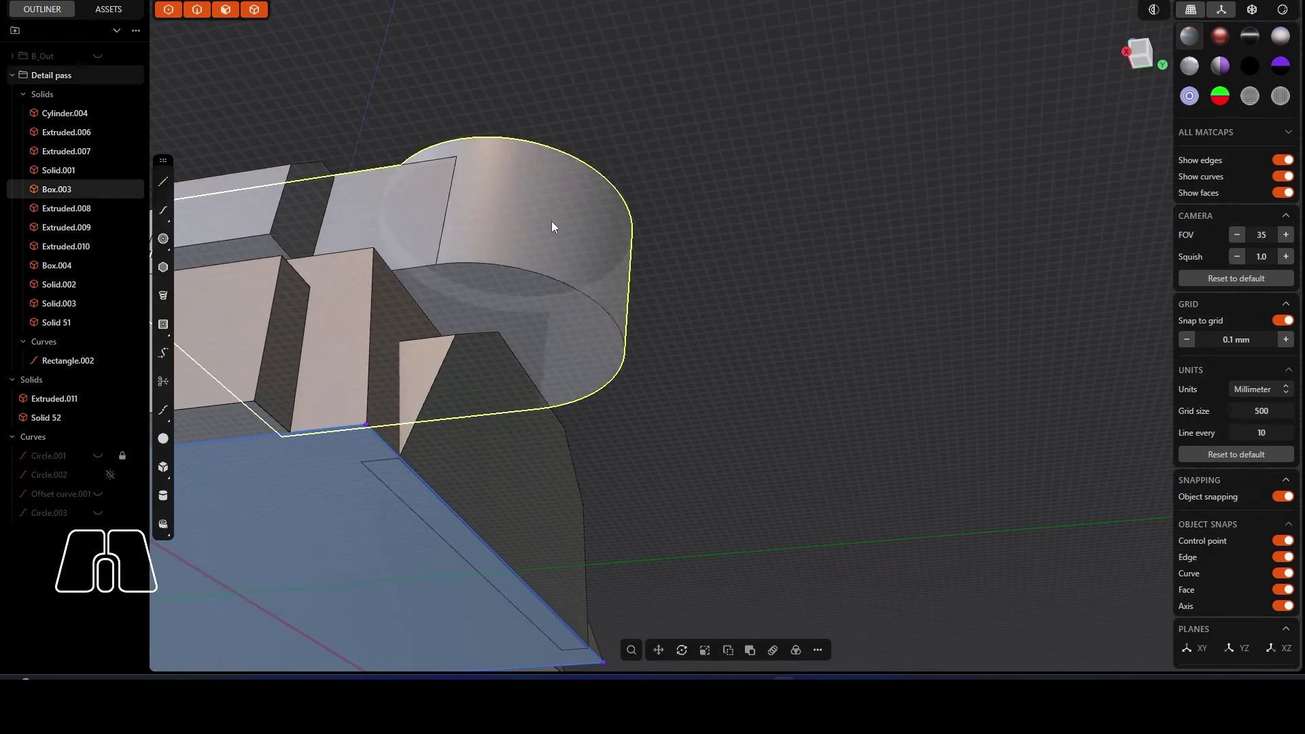
double_click(523, 221)
click(534, 185)
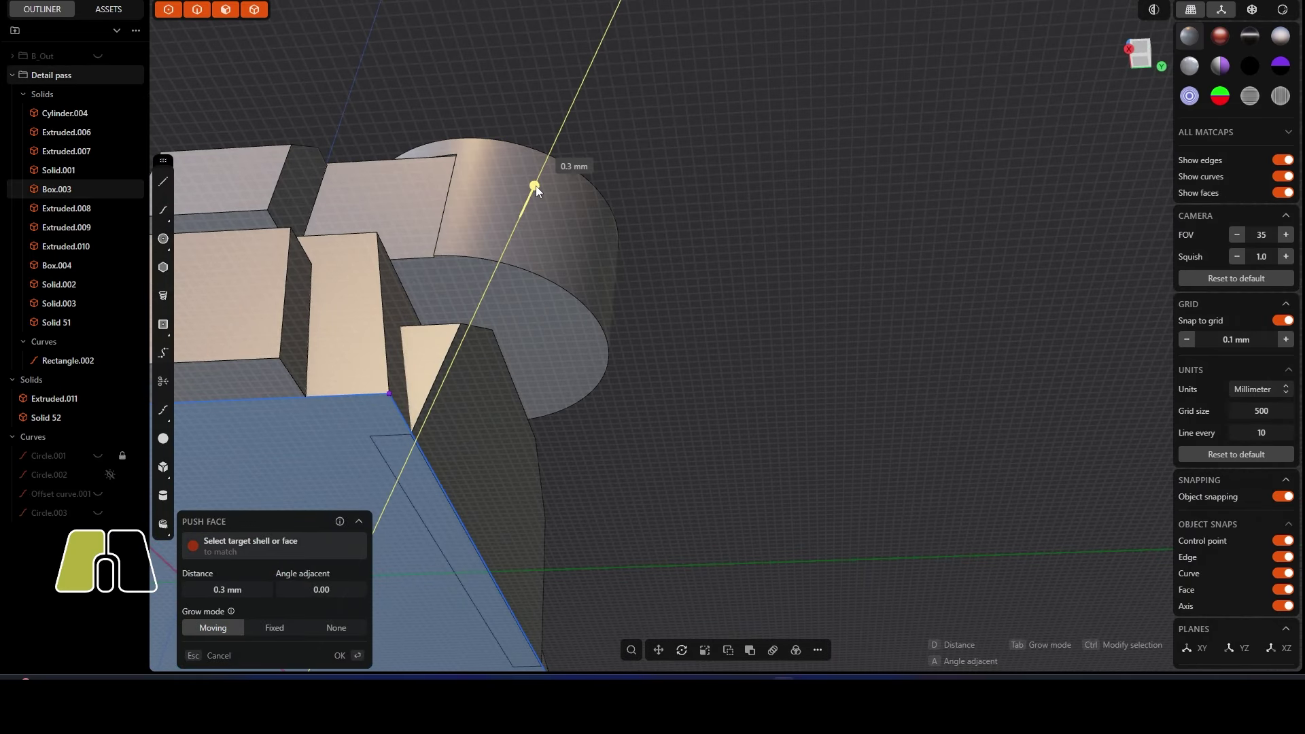
key(ctrl+z)
Step: Chamfer the top circular edge of the turret's raised rear section by about 3.5 mm
middle_drag(535, 197, 528, 234)
scroll(431, 138, down, 5)
middle_drag(431, 138, 569, 181)
scroll(436, 169, up, 3)
scroll(442, 180, up, 2)
click(464, 202)
key(f)
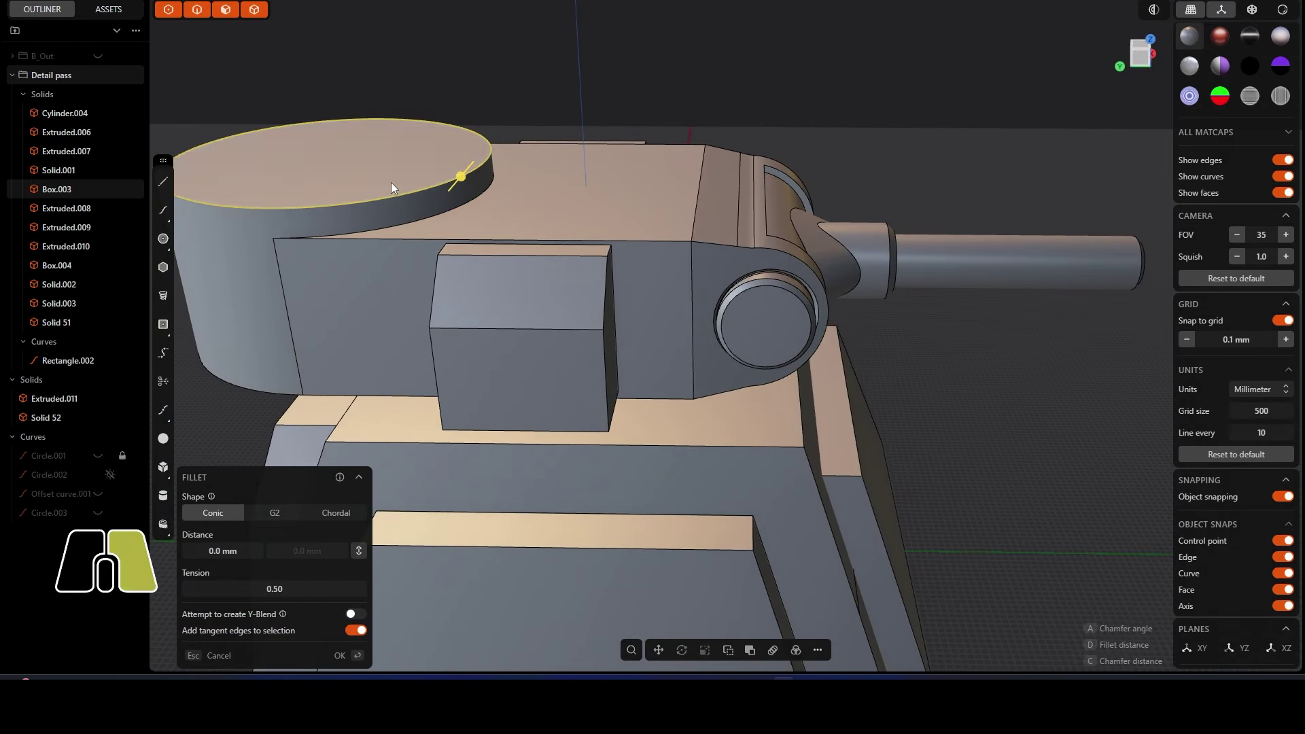
right_drag(391, 185, 533, 168)
drag(533, 169, 523, 189)
key(c)
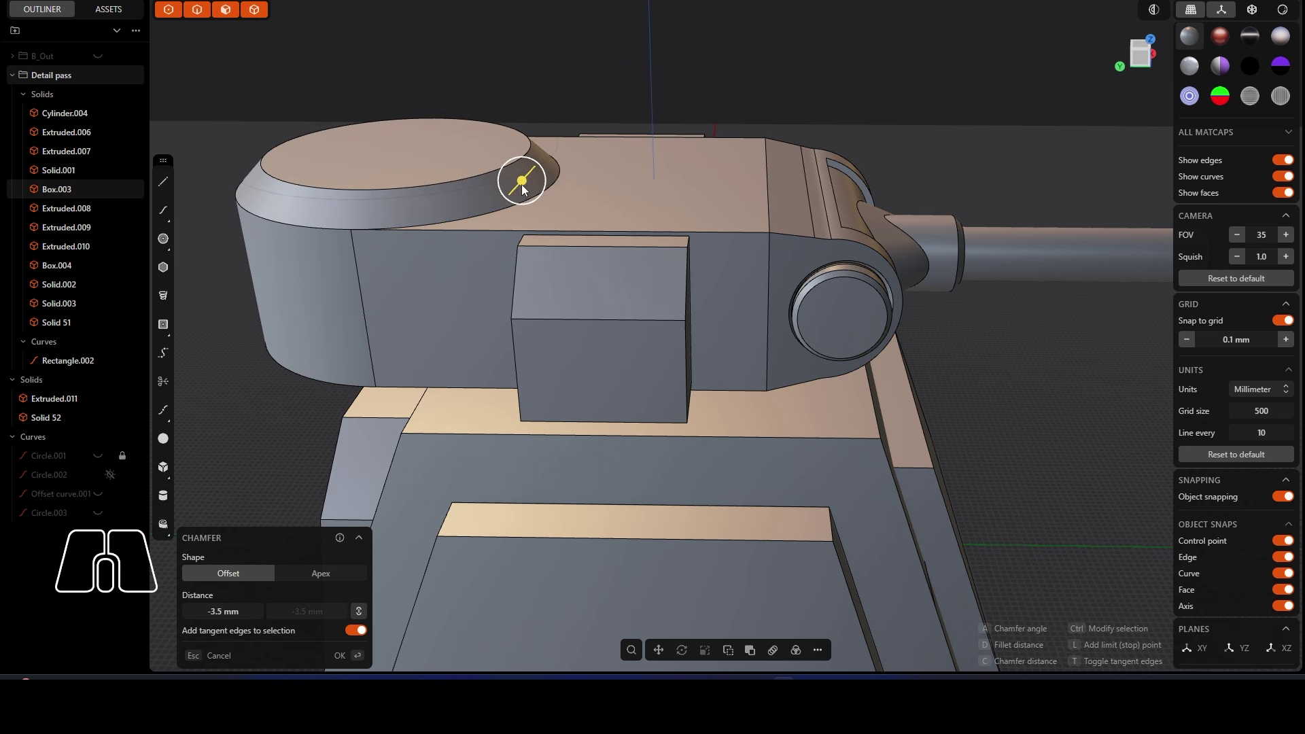
right_click(578, 205)
click(595, 94)
Step: Examine the turret's side silhouette with the black matcap, and restore the grey shaded matcap
scroll(579, 121, down, 3)
right_drag(579, 120, 536, 213)
scroll(638, 165, up, 2)
scroll(668, 147, down, 3)
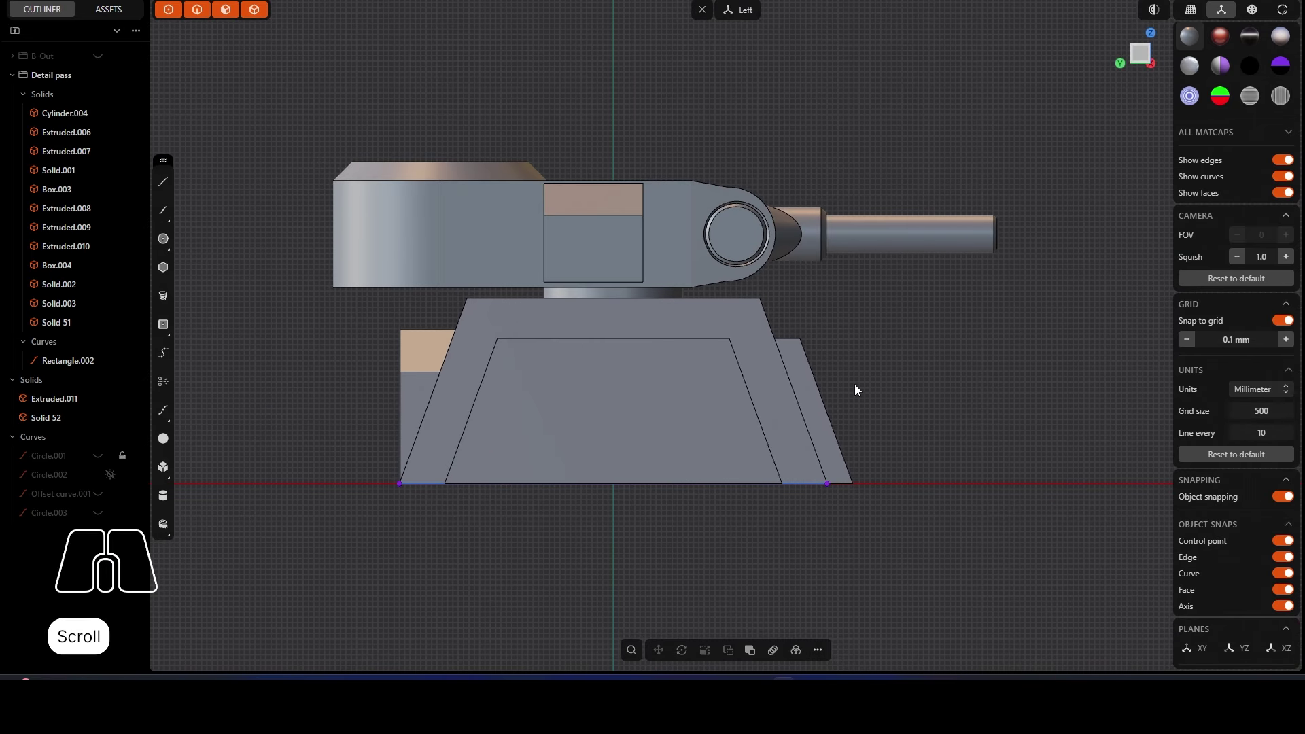
click(1248, 68)
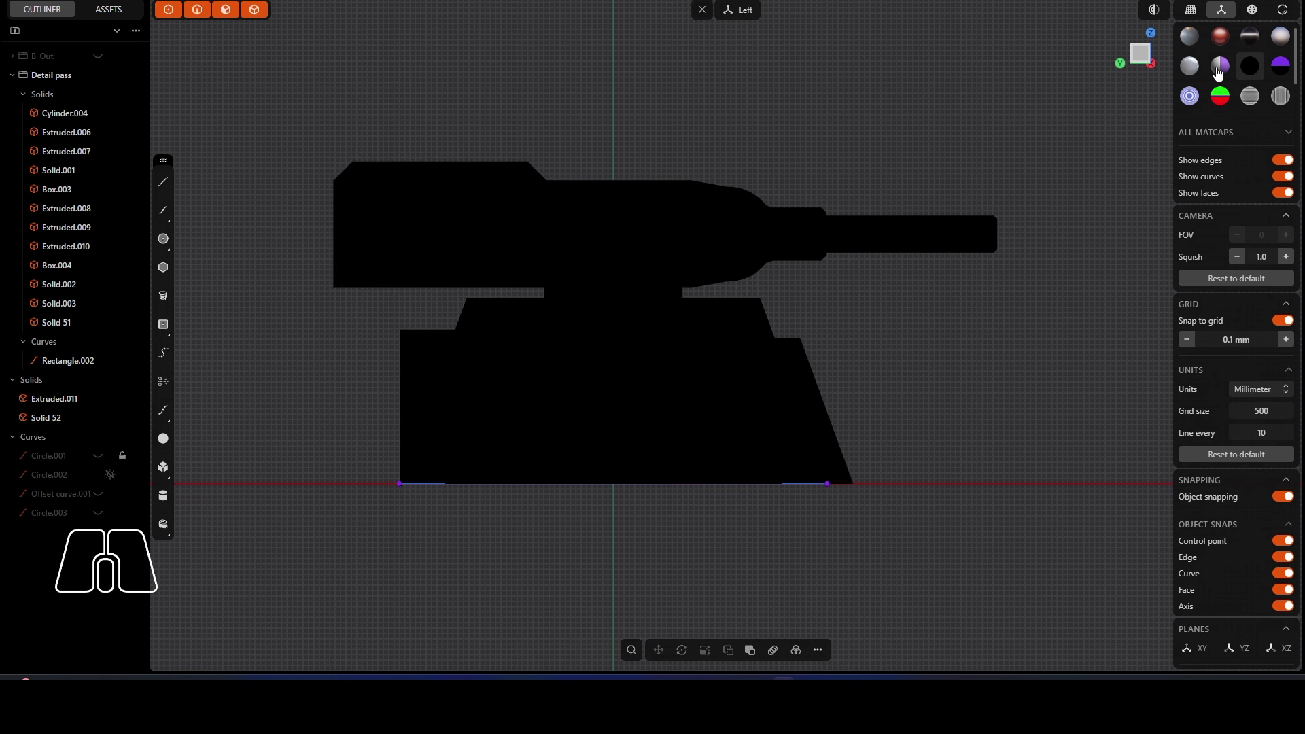
click(1188, 37)
scroll(360, 299, up, 2)
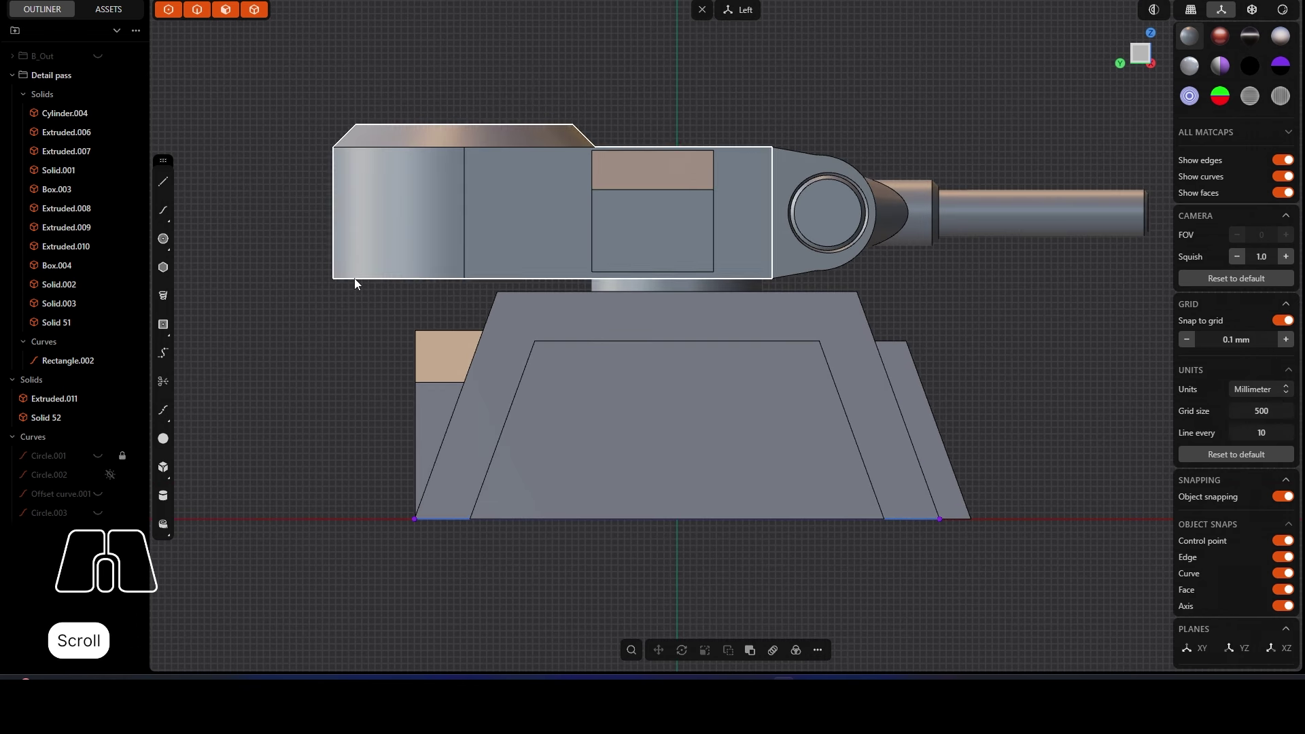
Step: Chamfer the turret body's lower rim and upper side edge together with the outer curved edges of the mantlet cheeks by about 0.7 mm
click(354, 278)
key(f)
mouse_move(344, 283)
middle_down()
mouse_move(342, 246)
mouse_move(359, 283)
middle_up()
shift+middle_drag(476, 288, 612, 315)
shift+middle_drag(297, 307, 662, 300)
scroll(704, 343, up, 5)
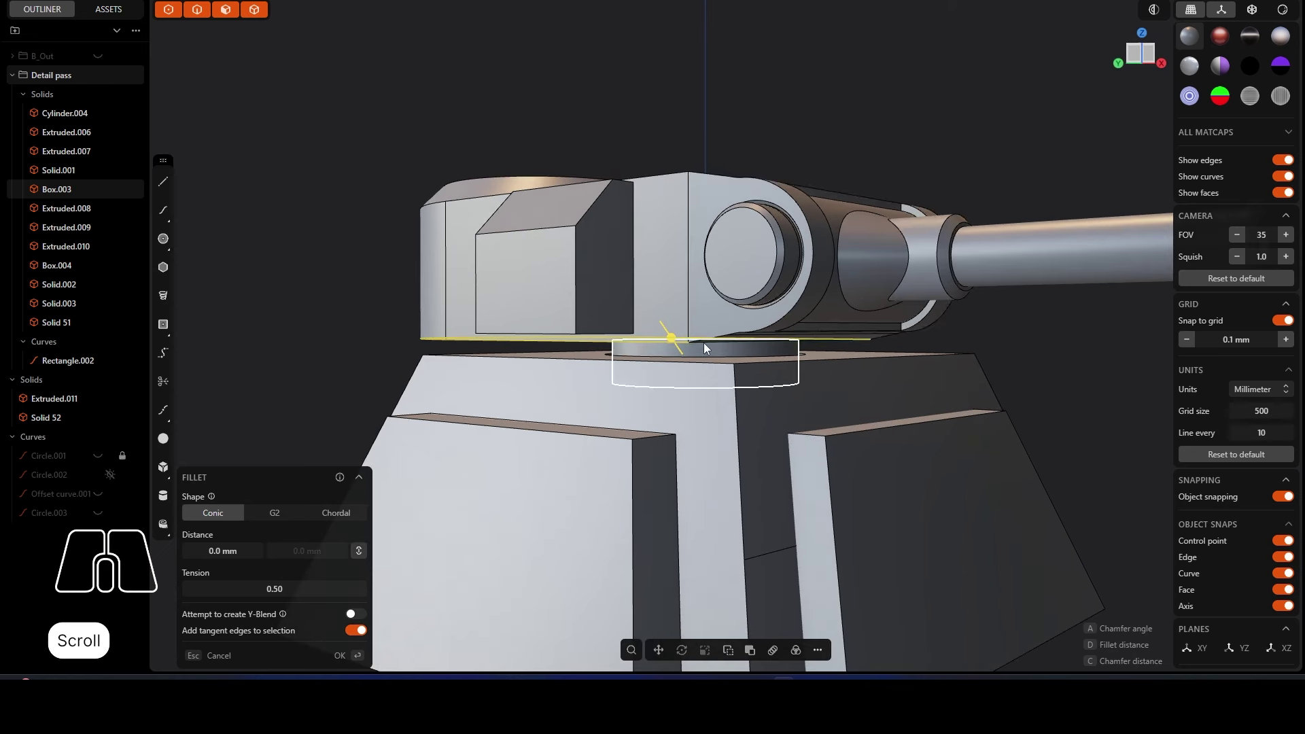
middle_drag(736, 326, 788, 378)
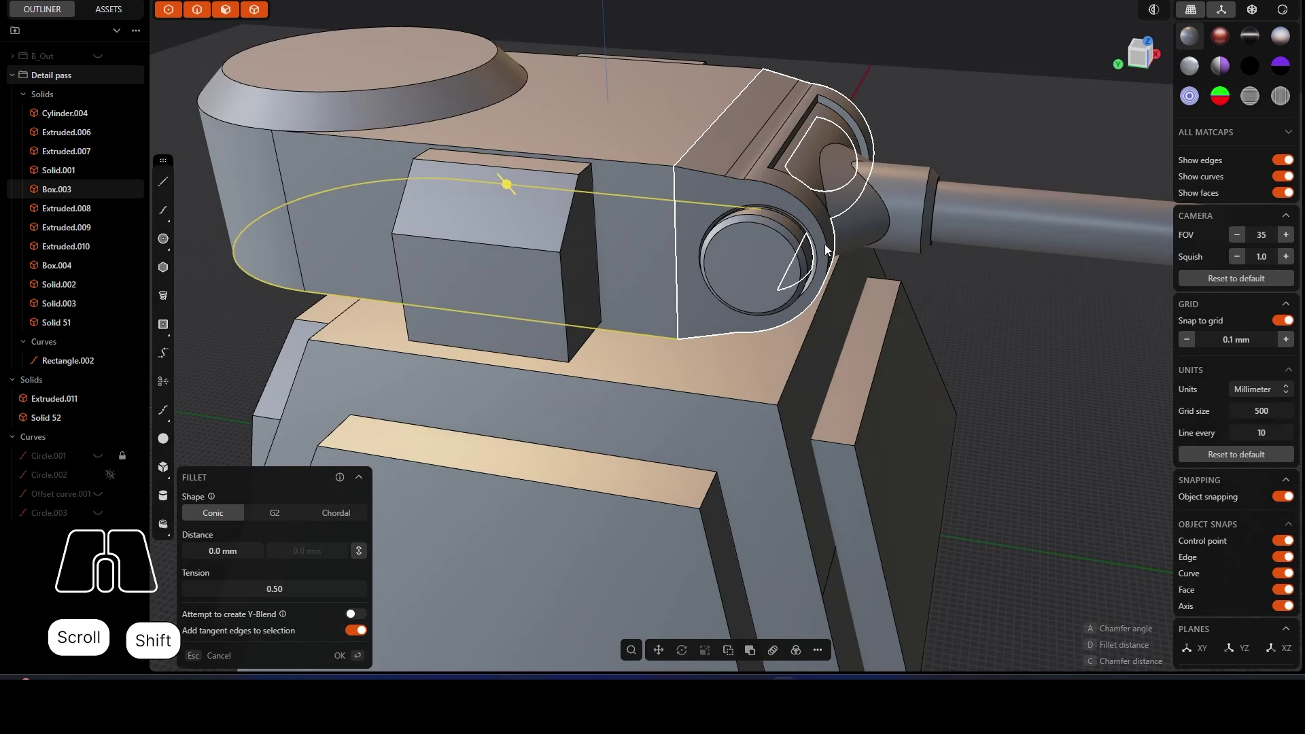
middle_drag(841, 301, 824, 299)
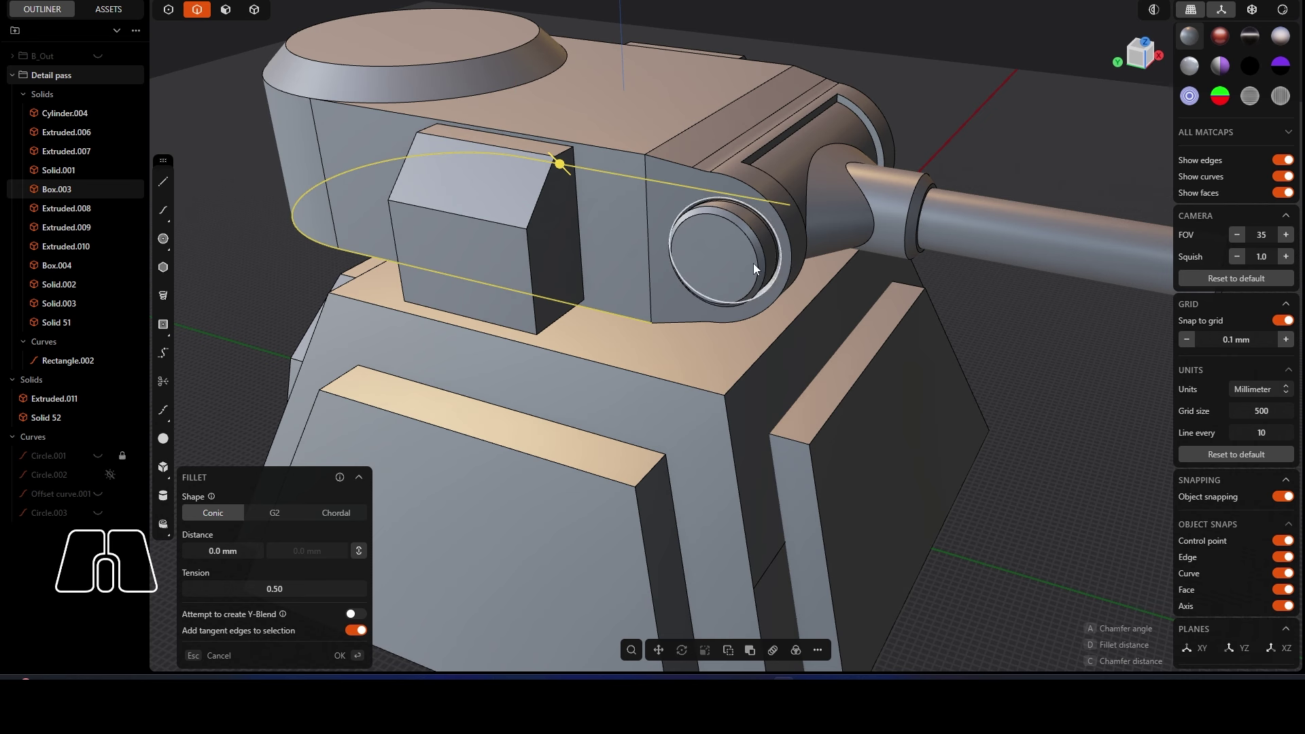
shift+click(786, 235)
middle_drag(786, 235, 694, 333)
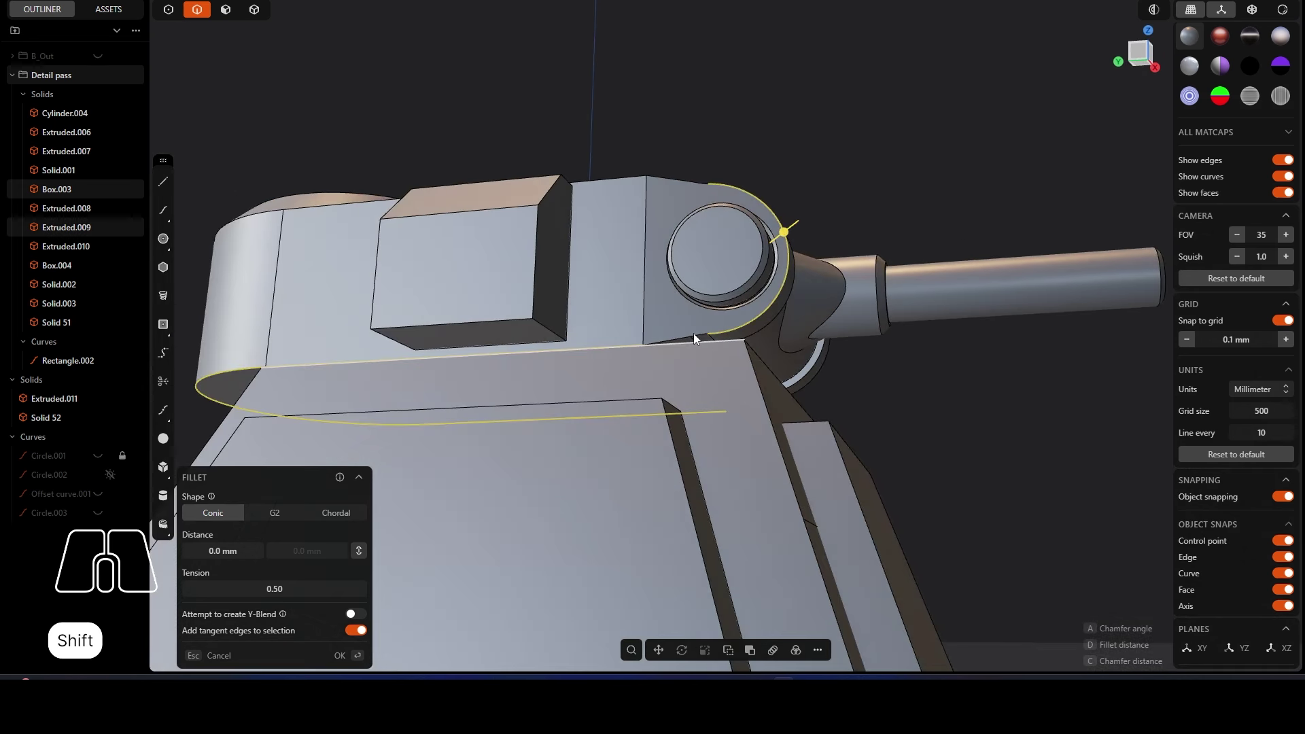
scroll(693, 333, up, 5)
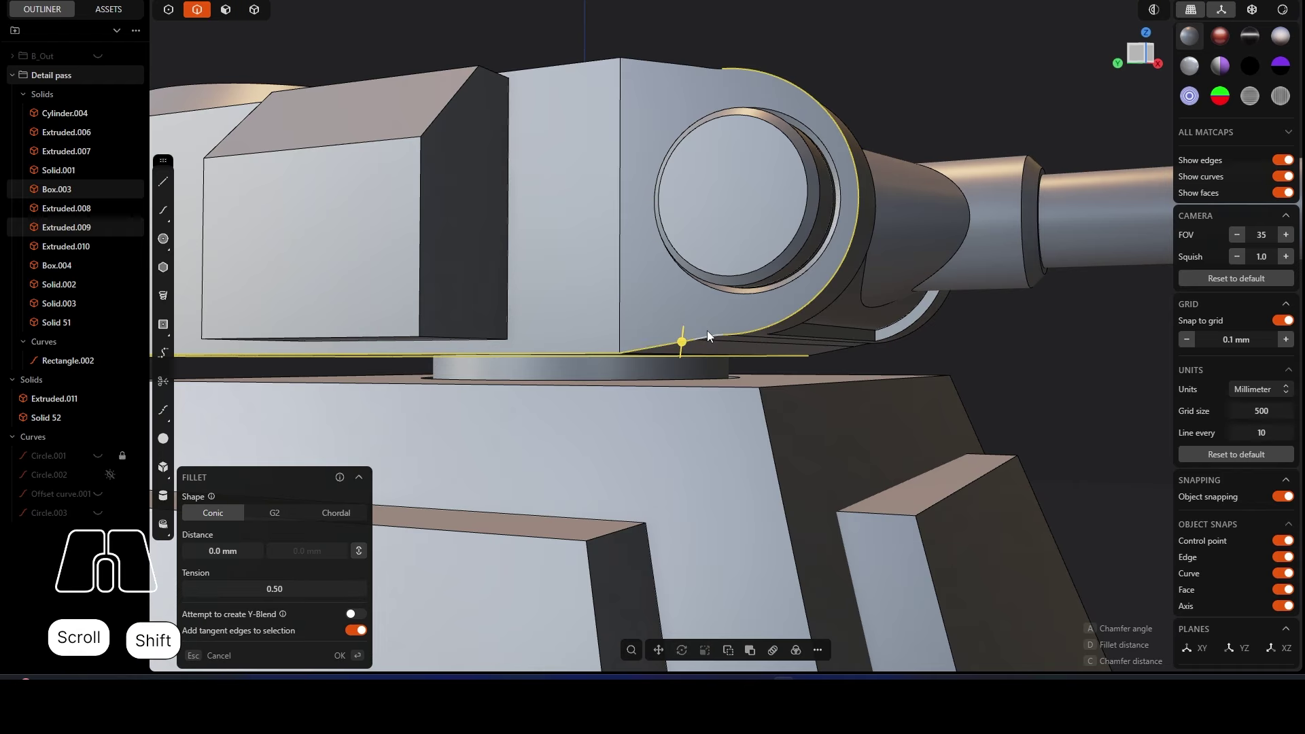
middle_drag(711, 333, 496, 132)
shift+click(710, 63)
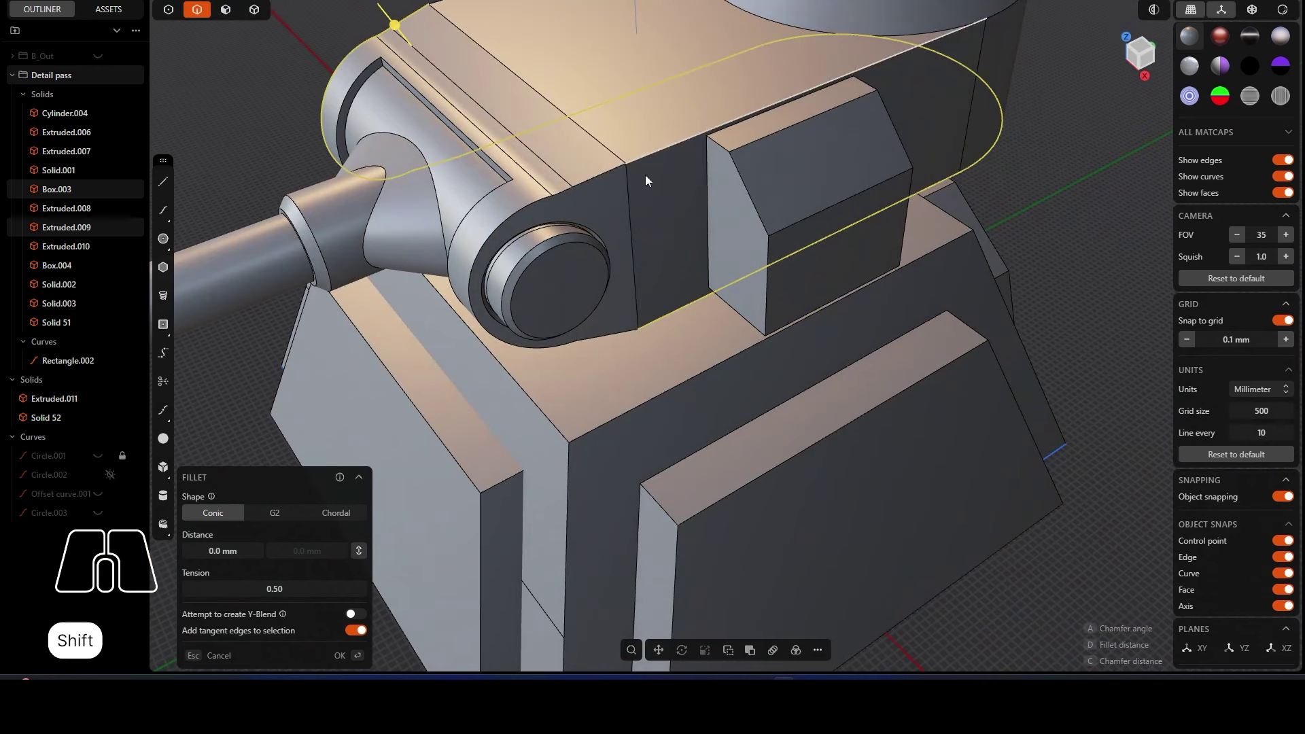
shift+click(581, 344)
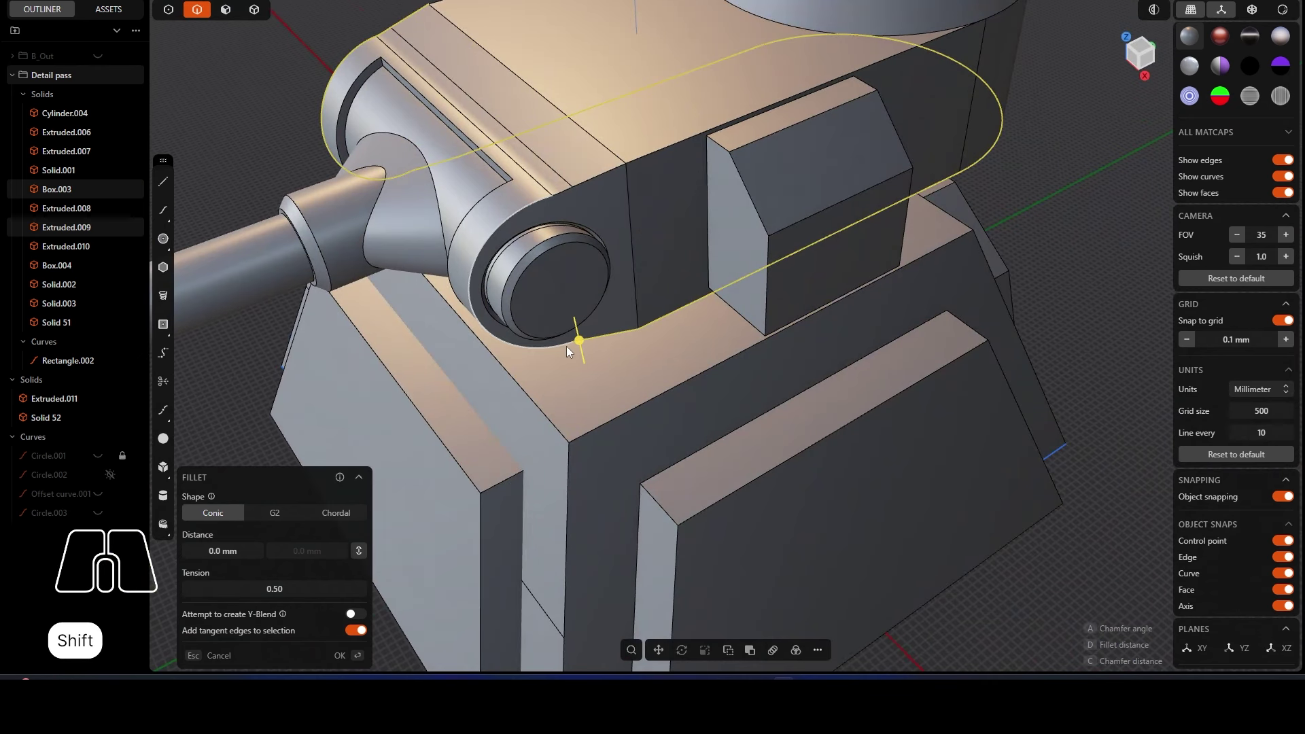
shift+click(639, 153)
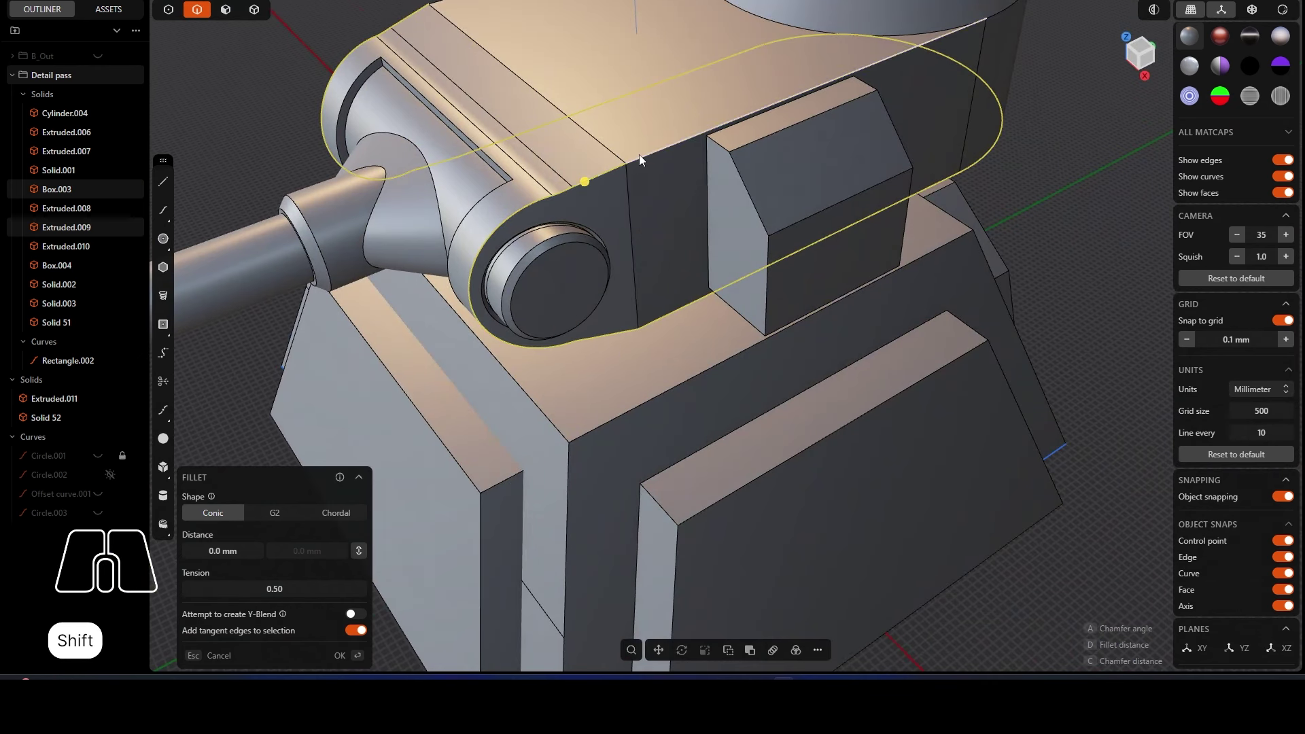
middle_drag(639, 153, 683, 246)
shift+click(649, 287)
mouse_move(658, 307)
middle_down()
mouse_move(726, 219)
mouse_move(686, 255)
mouse_move(664, 315)
middle_up()
drag(651, 291, 655, 297)
key(c)
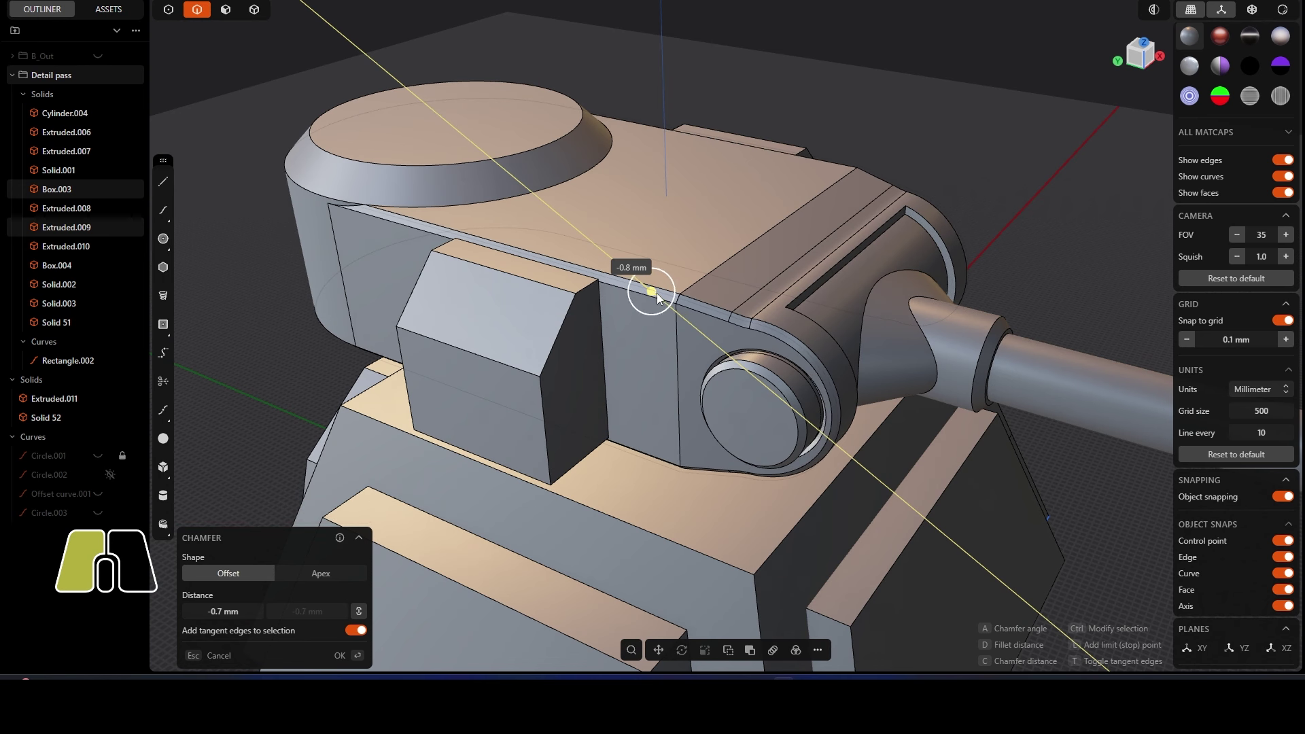
scroll(654, 293, down, 3)
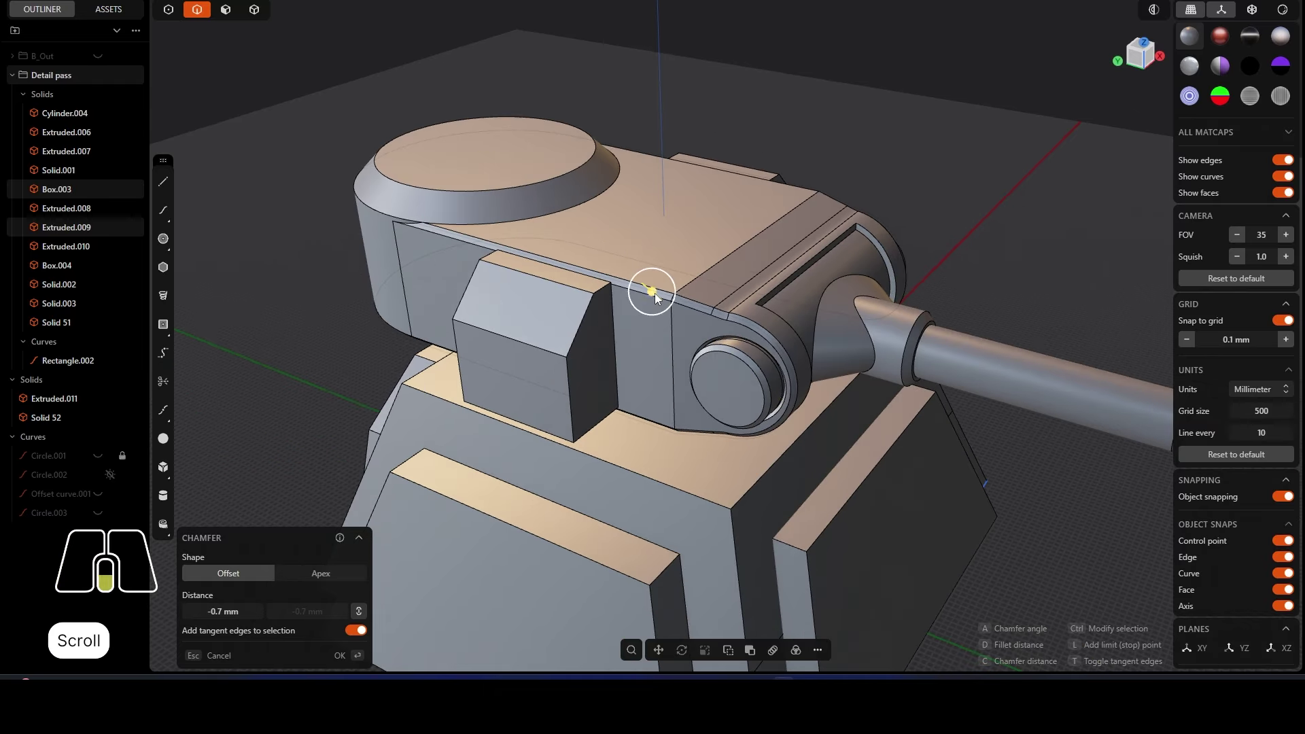
middle_drag(655, 292, 344, 268)
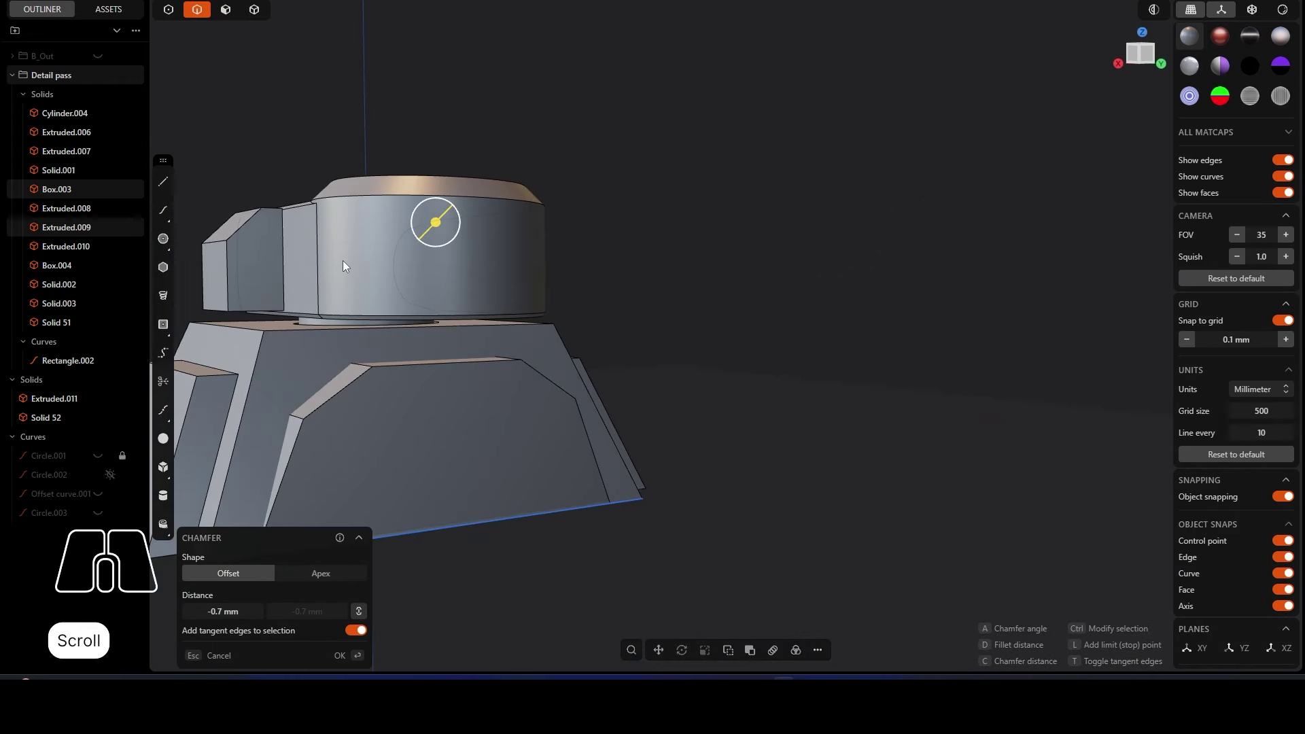
scroll(486, 264, up, 3)
scroll(487, 264, down, 5)
middle_drag(481, 275, 469, 234)
click(343, 658)
scroll(635, 158, up, 2)
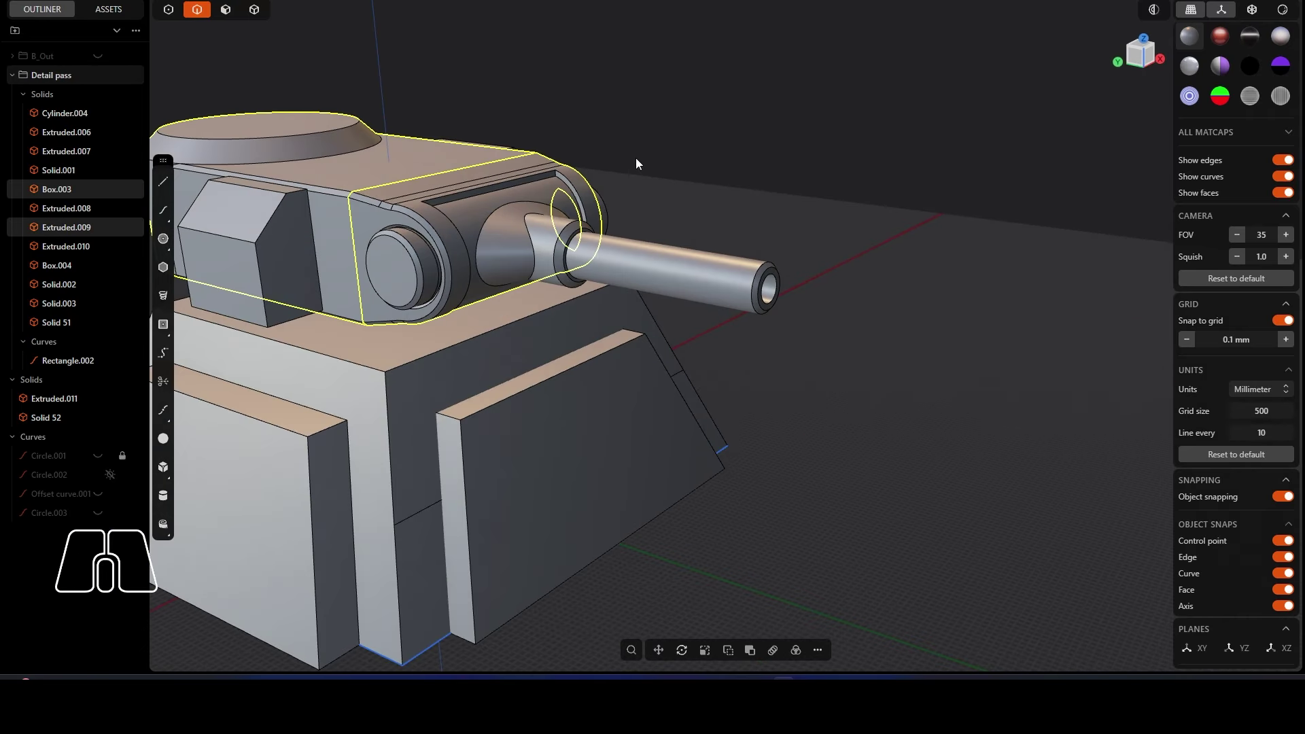
key(Escape)
Step: Try to push the sloped chamfer face of the turret's raised rear section inward about 0.8 mm, and undo it
scroll(366, 197, down, 1)
right_drag(366, 198, 576, 252)
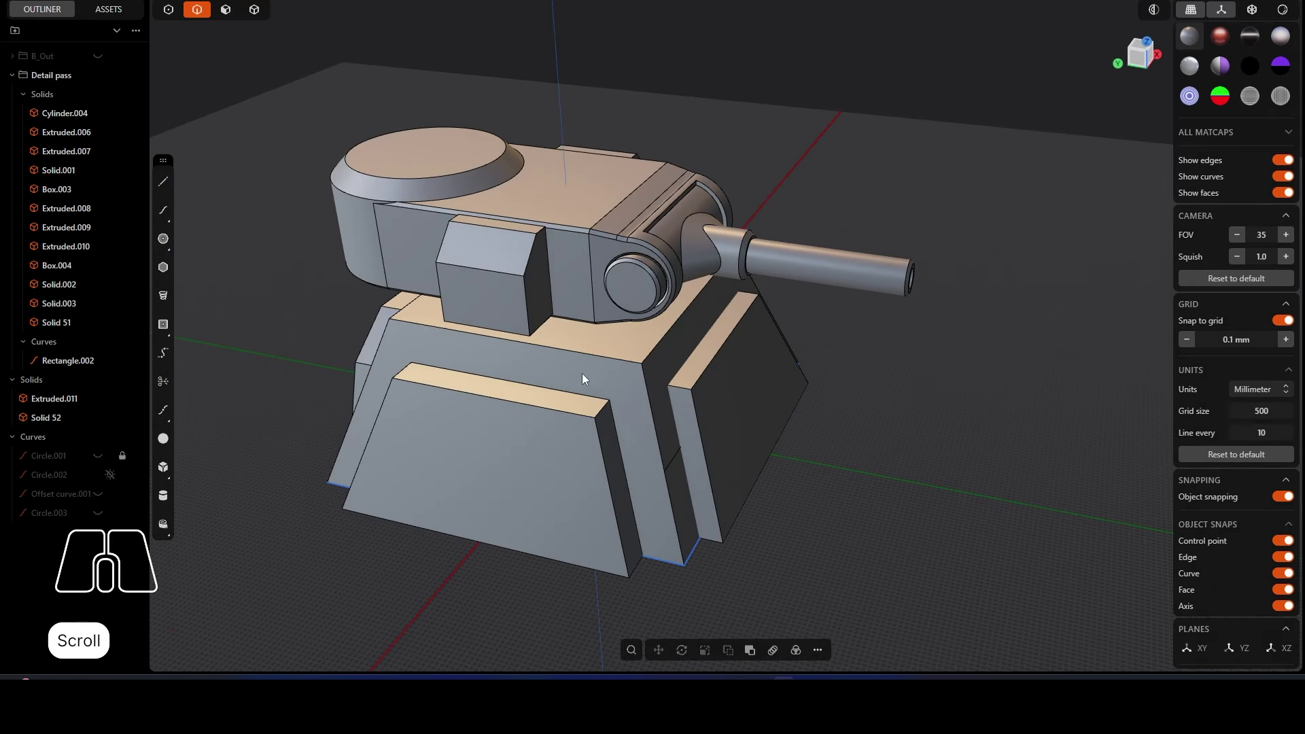
scroll(390, 213, up, 2)
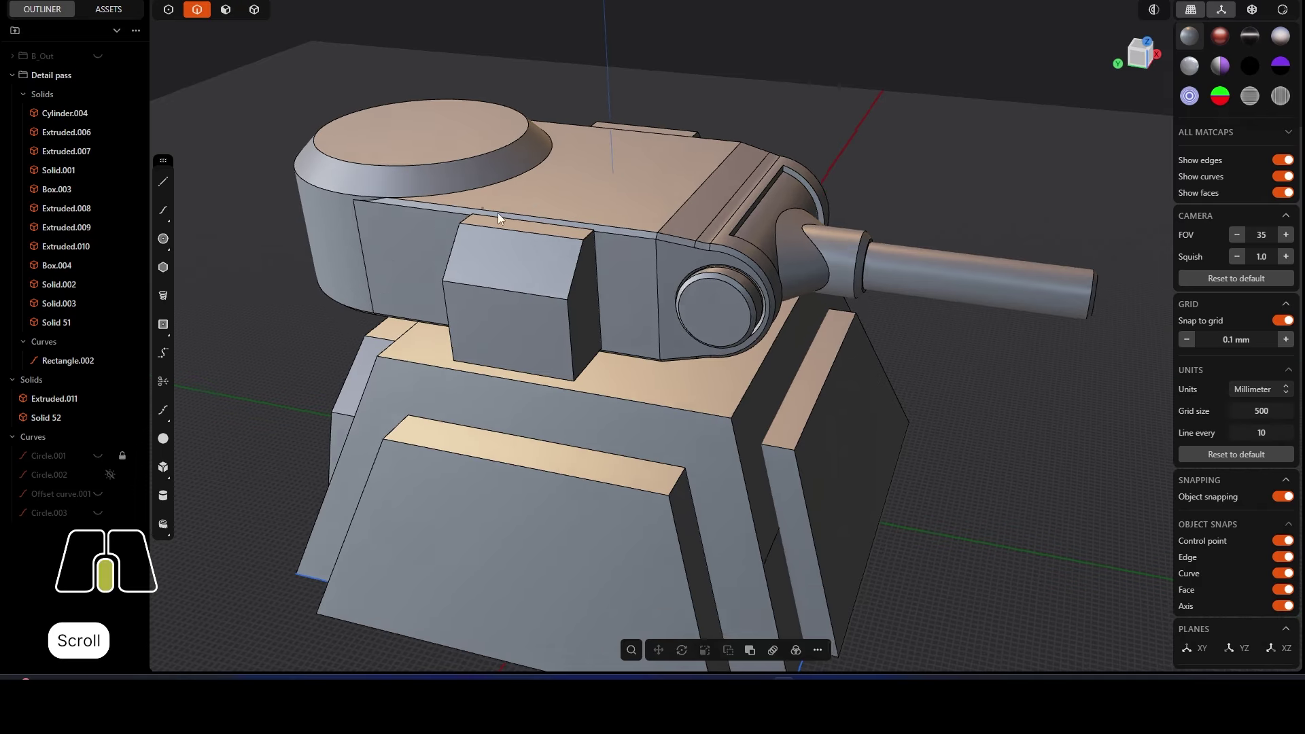
scroll(286, 229, up, 3)
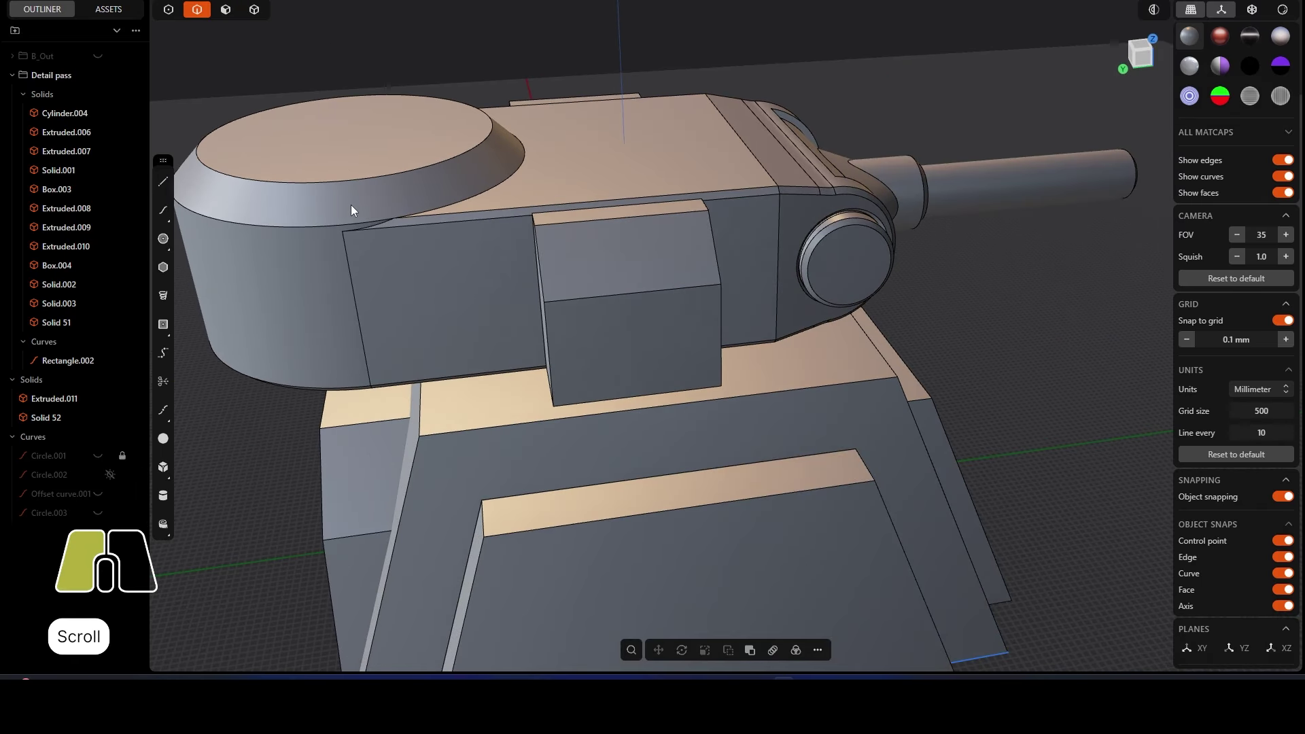
scroll(373, 211, down, 1)
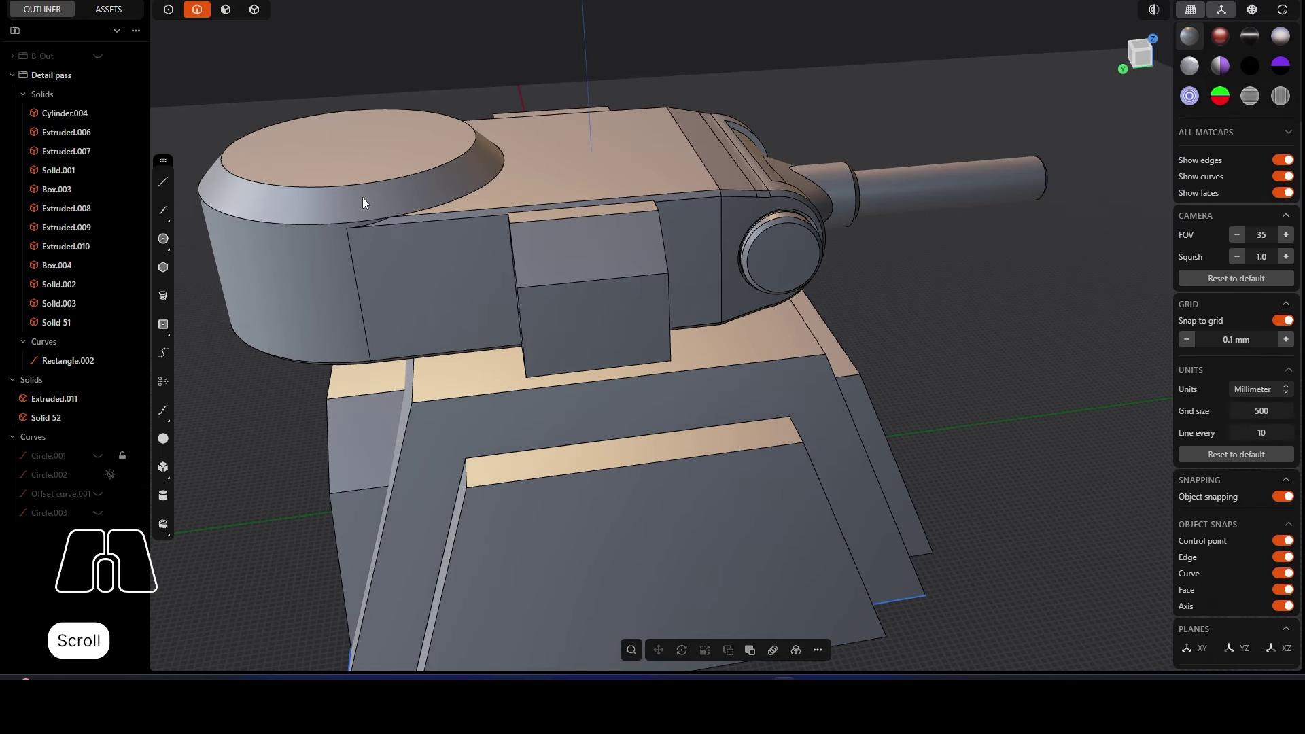
key(5)
click(369, 198)
click(370, 199)
key(x)
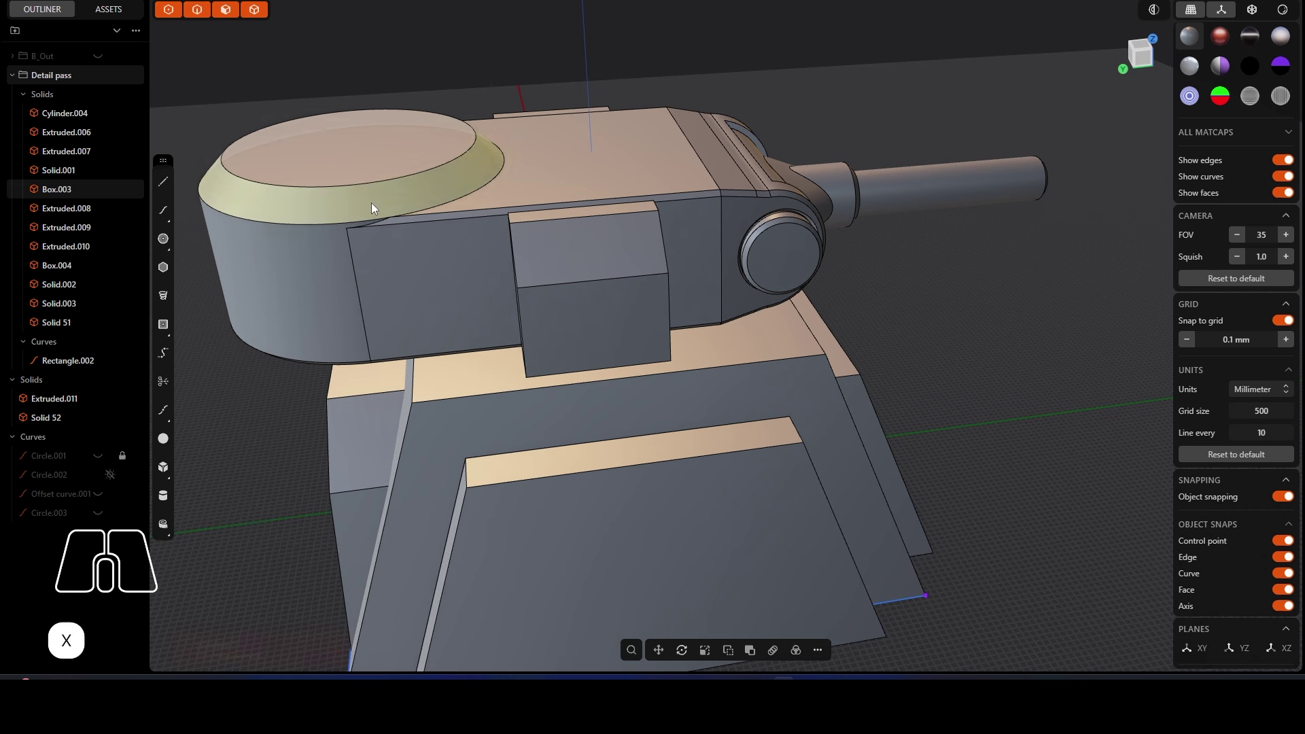
mouse_move(407, 196)
mouse_down()
mouse_move(423, 167)
mouse_move(407, 174)
mouse_up()
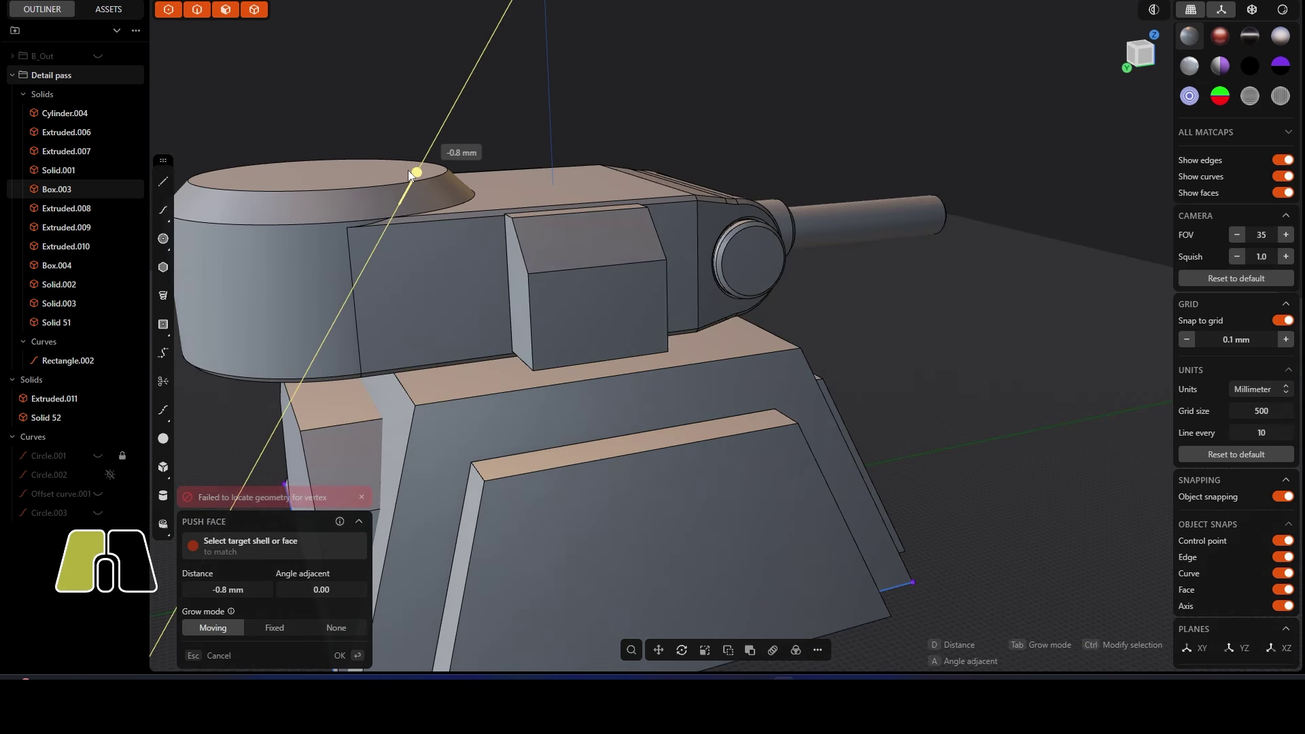
key(ctrl+z)
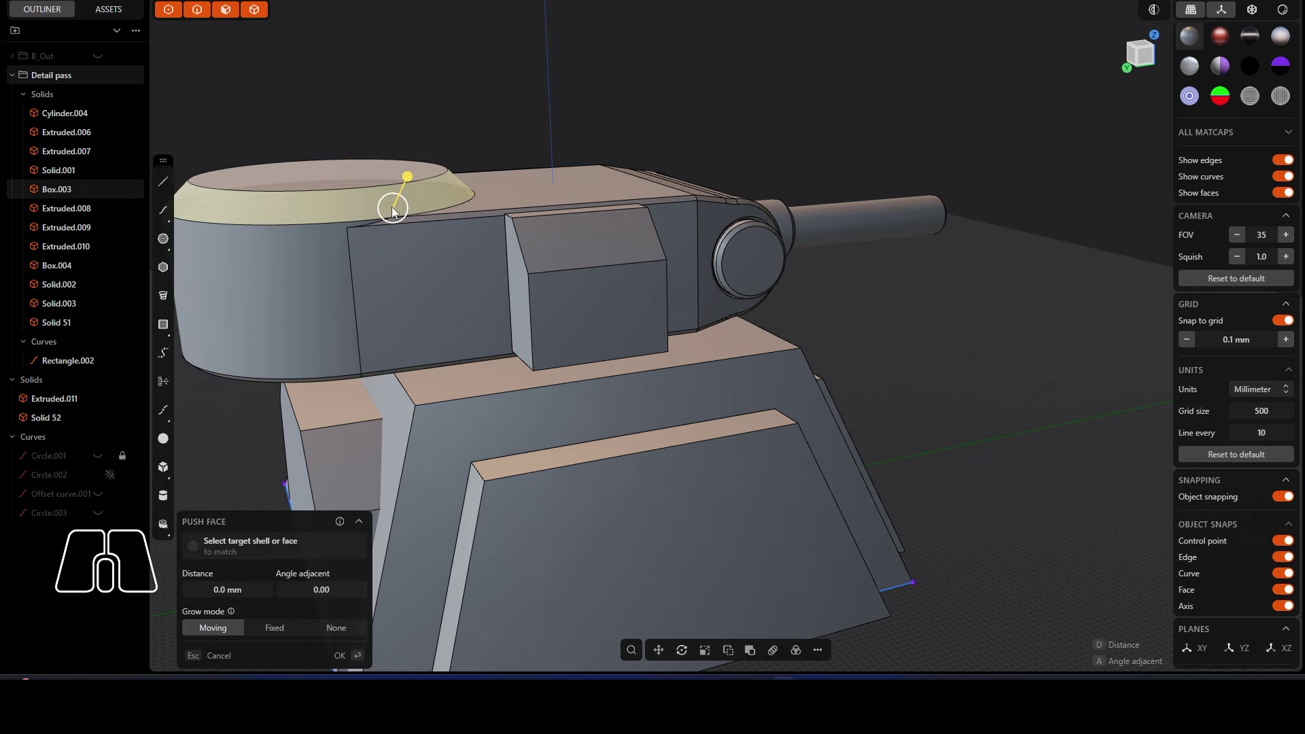
Step: Push the raised rear section's top face down to match the turret's roof face, and undo it
key(x)
click(381, 193)
click(333, 170)
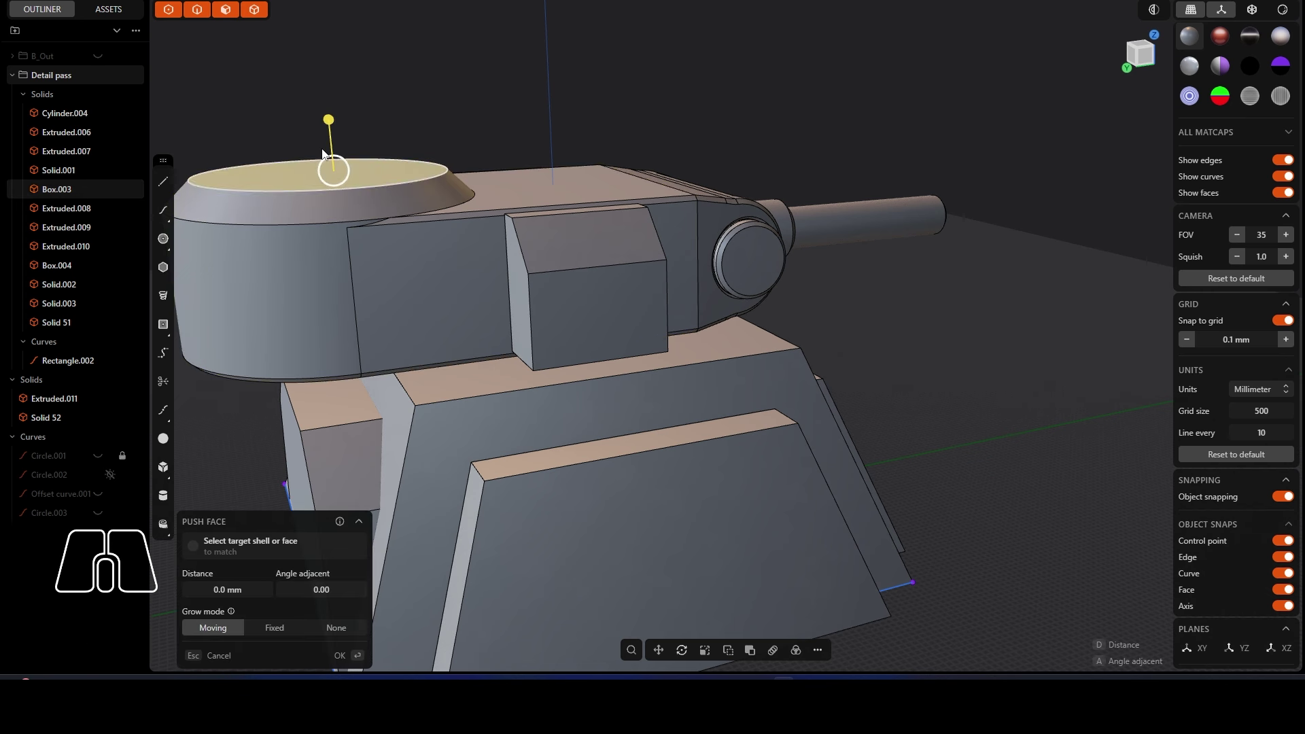
click(500, 197)
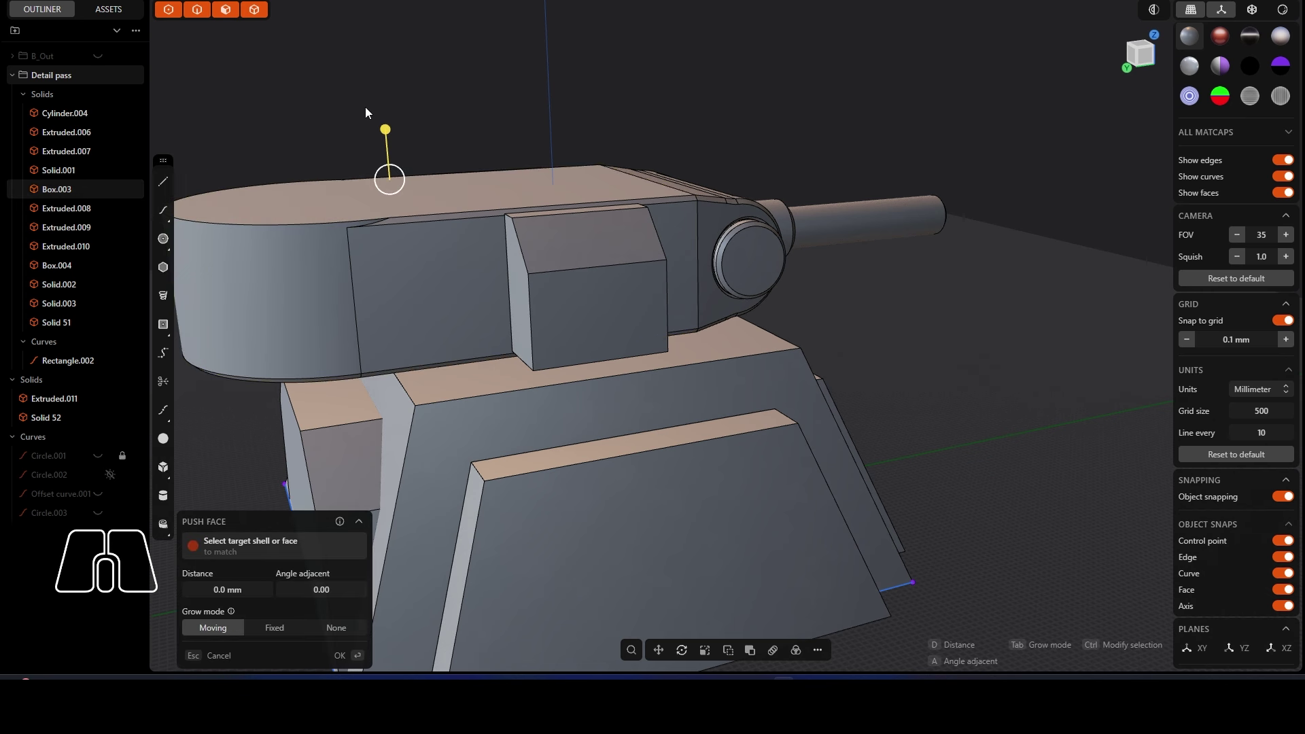
middle_drag(365, 107, 426, 266)
scroll(478, 242, up, 3)
key(ctrl+z)
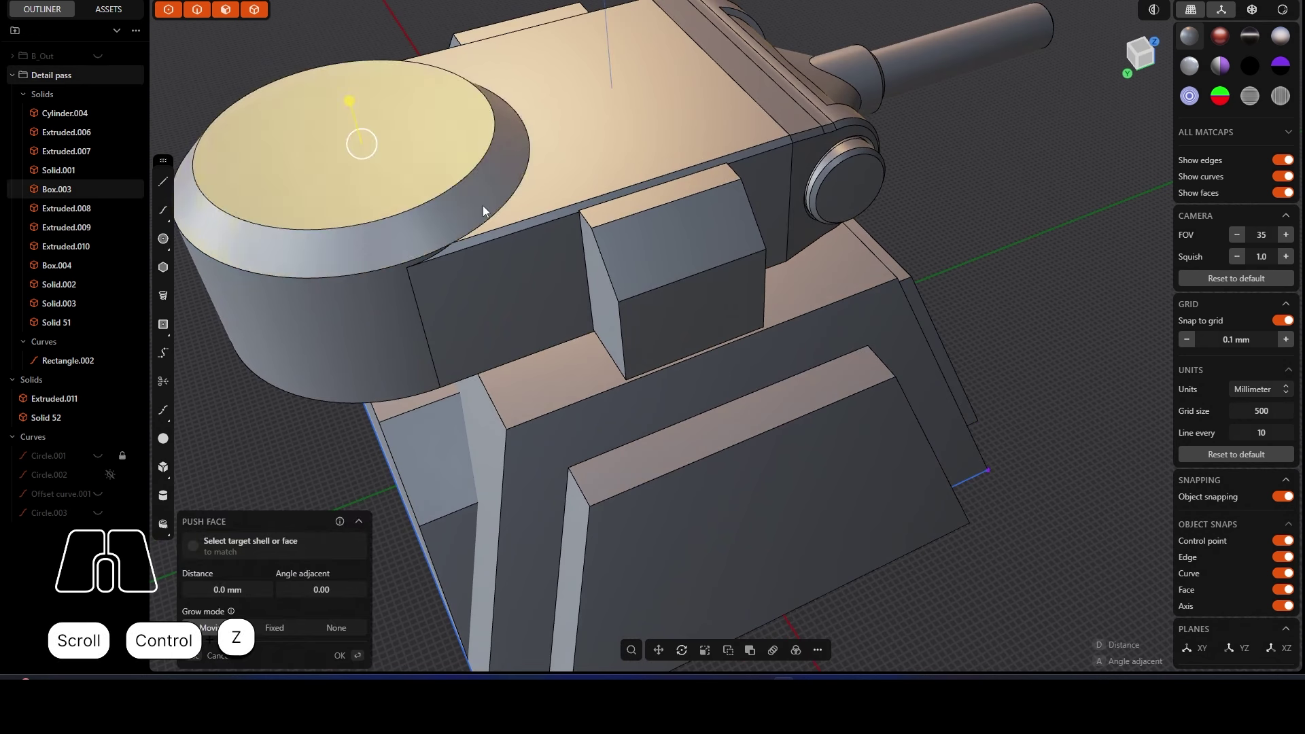
Step: Undo the chamfer on the turret's rim and side edges and the mantlet cheeks
key(ctrl+z)
key(ctrl+z)
key(ctrl+z)
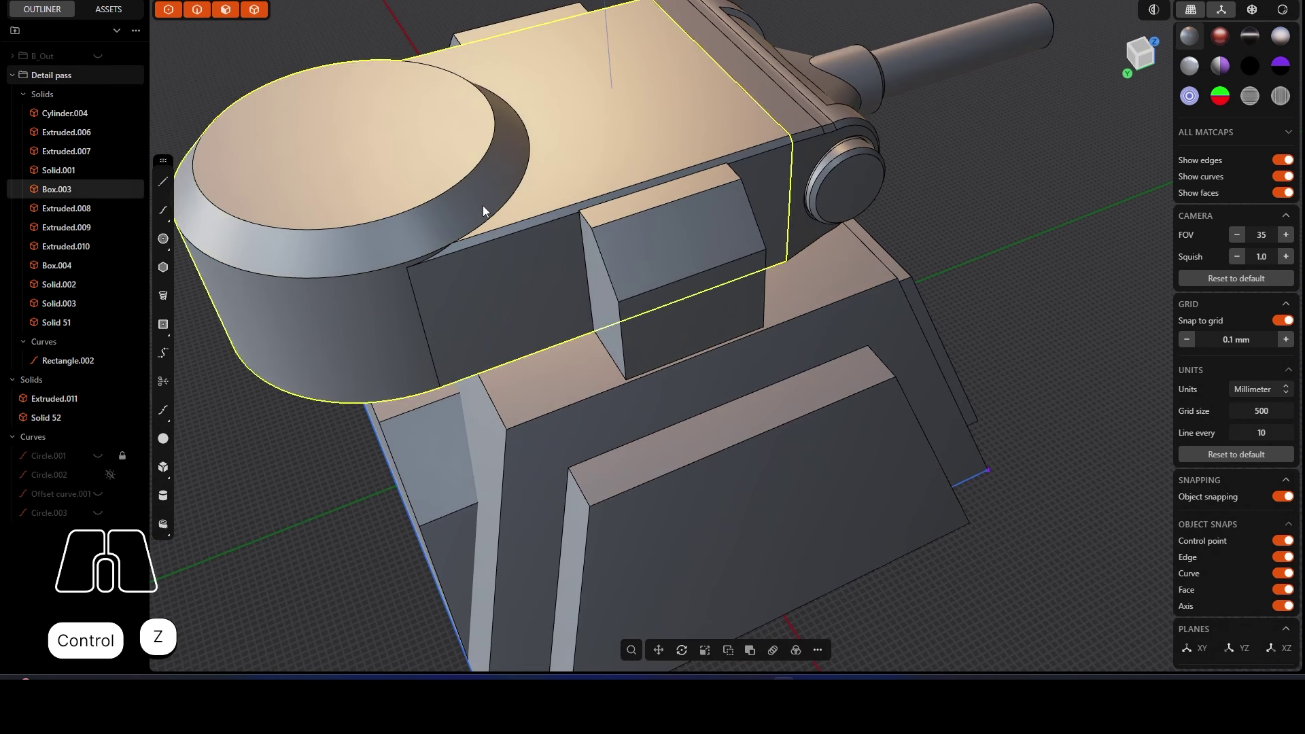
key(ctrl+z)
key(ctrl+z)
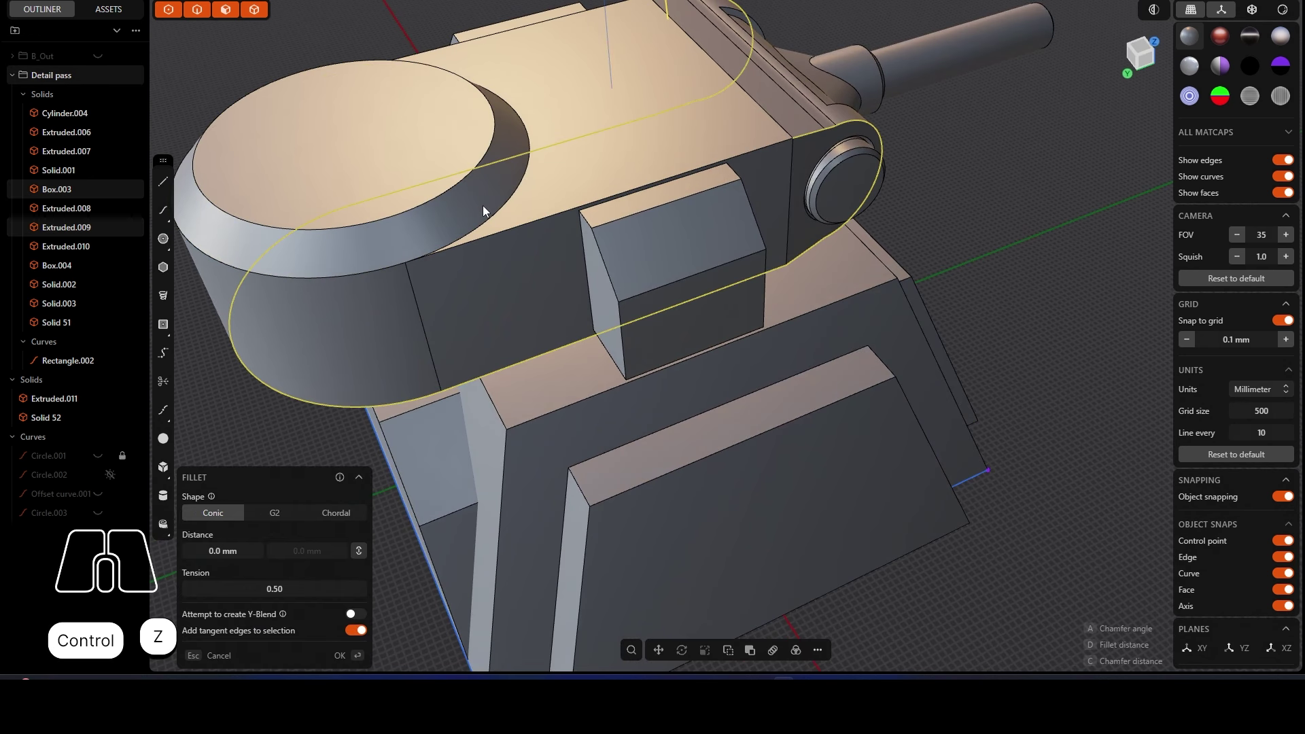
key(ctrl+z)
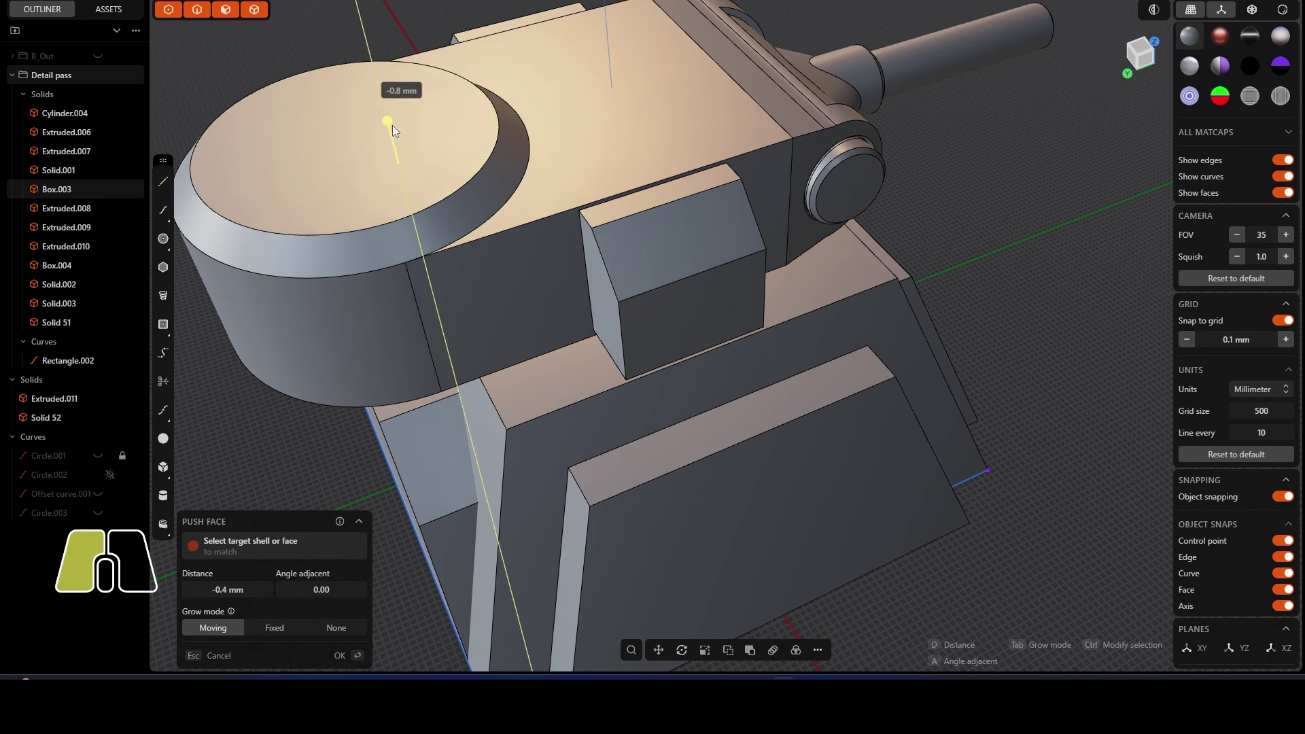
Step: Flatten the raised rear section by pushing its top face down to match the turret's roof face
click(300, 55)
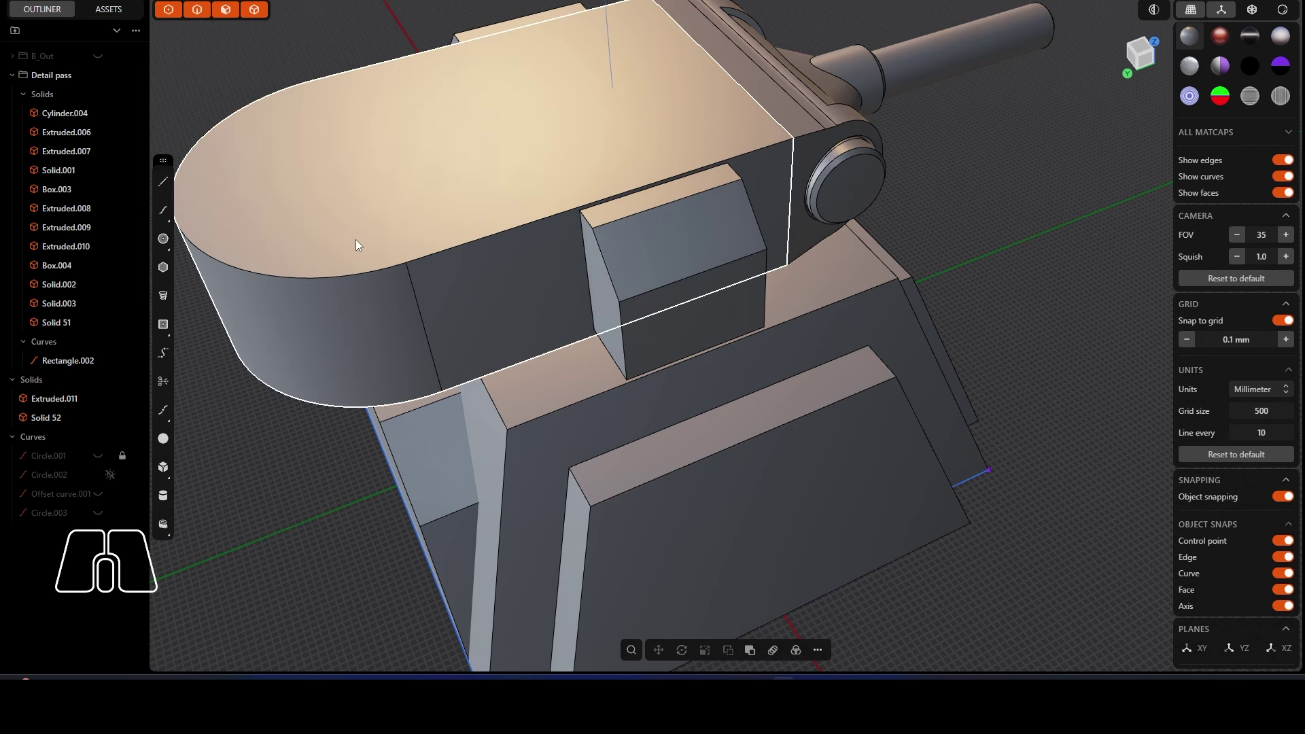
scroll(356, 239, down, 2)
middle_drag(499, 226, 489, 318)
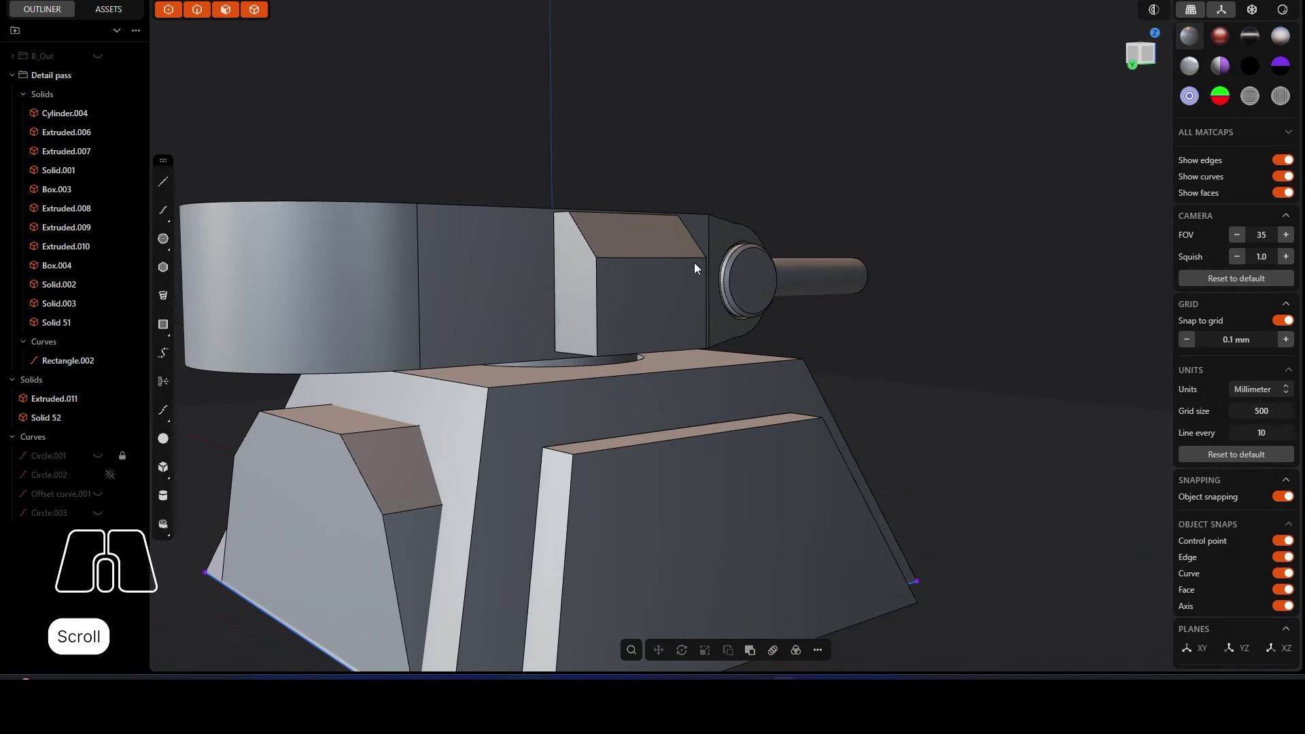
click(367, 370)
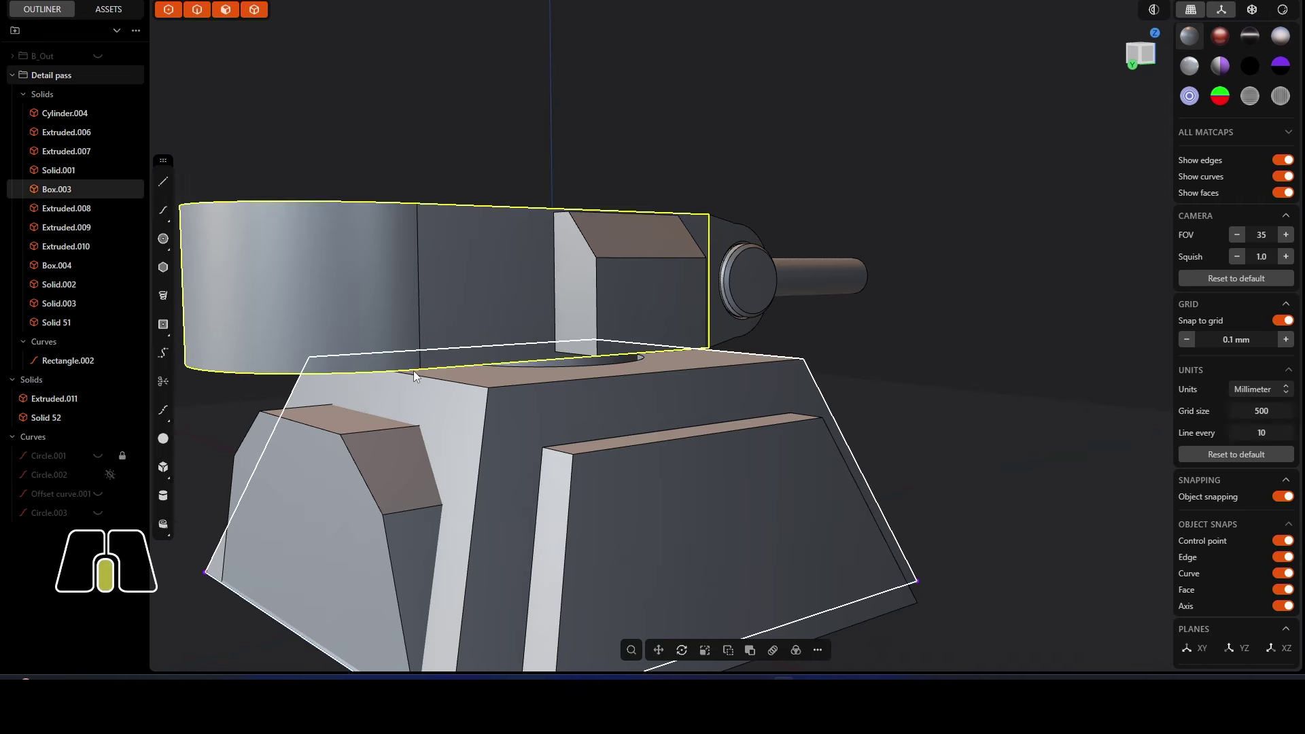
middle_drag(414, 372, 370, 369)
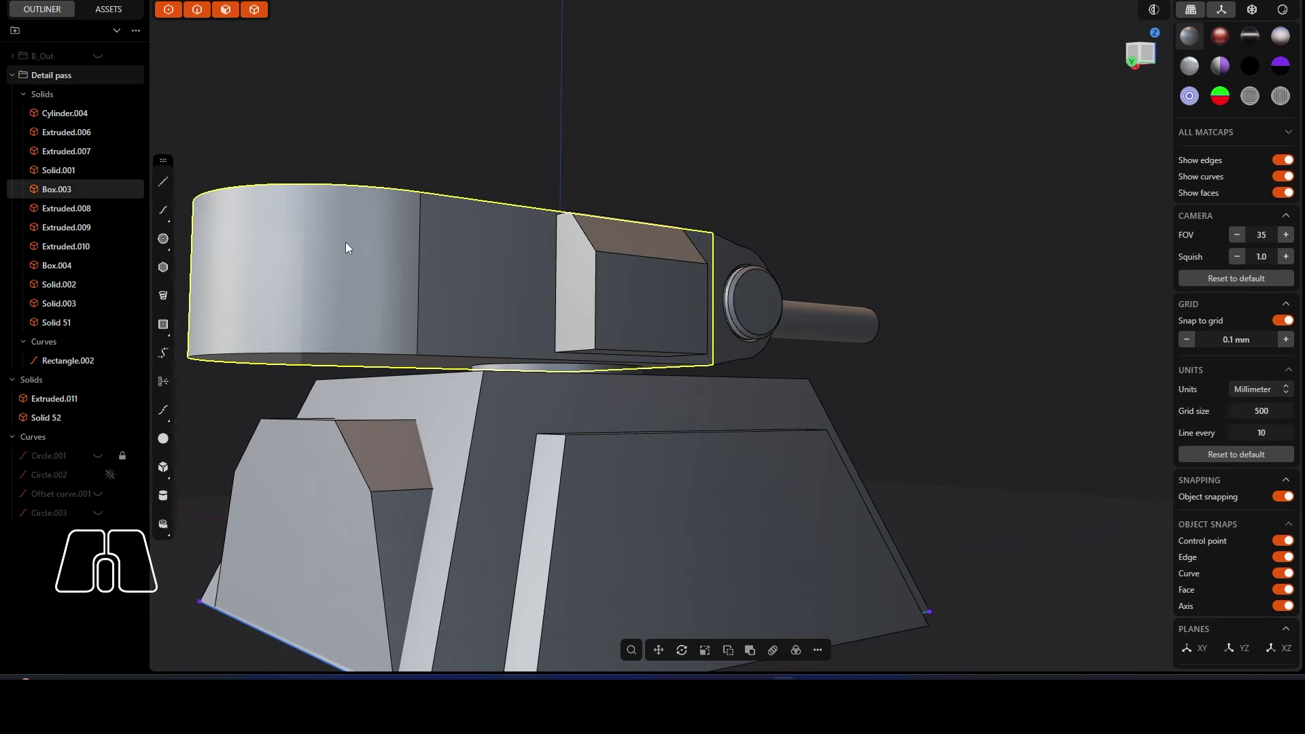
middle_drag(345, 242, 337, 219)
scroll(392, 260, up, 2)
click(387, 251)
key(f)
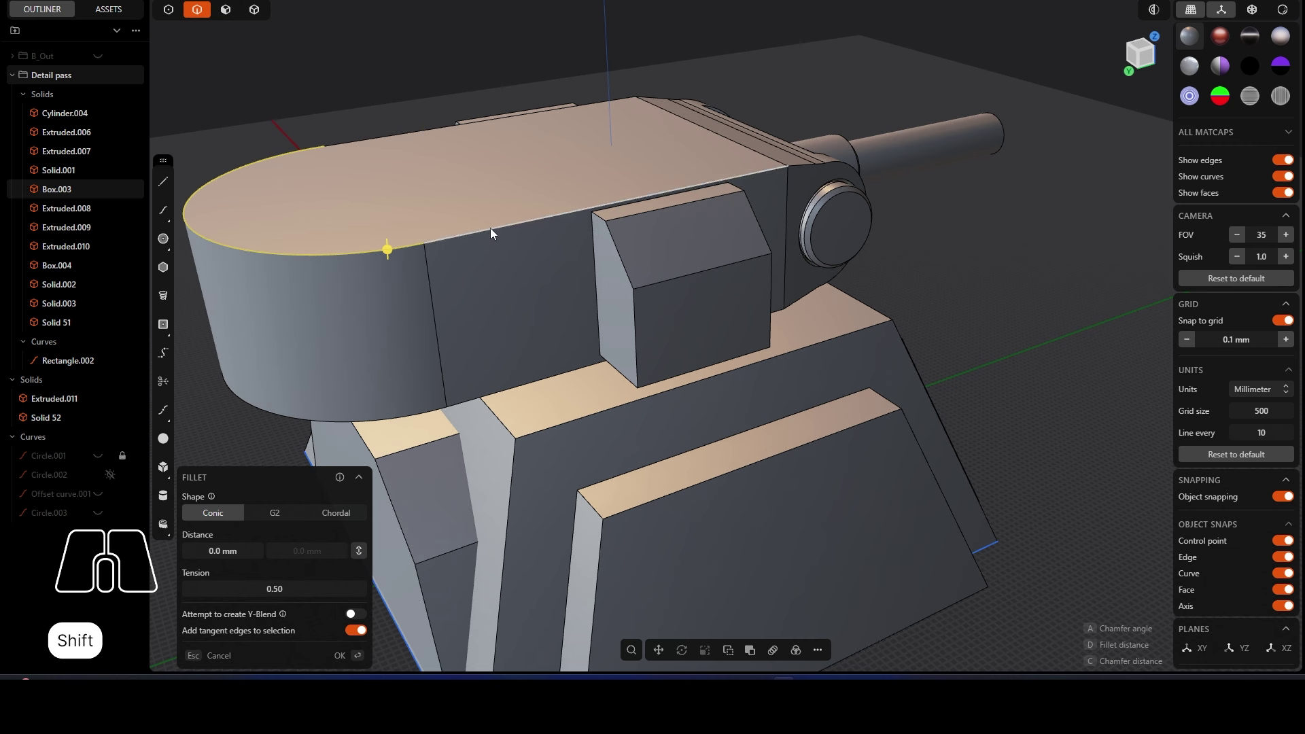
shift+click(491, 231)
middle_drag(805, 169, 771, 185)
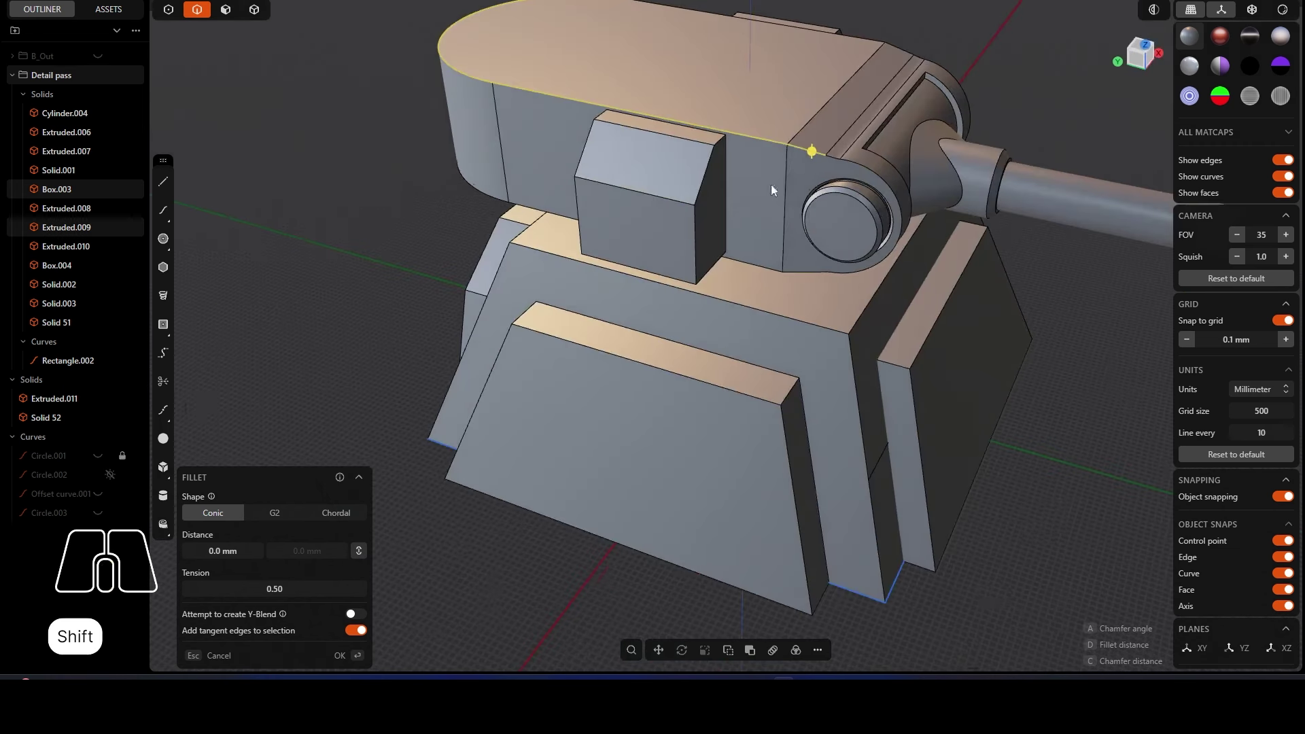
scroll(836, 162, up, 2)
shift+click(864, 168)
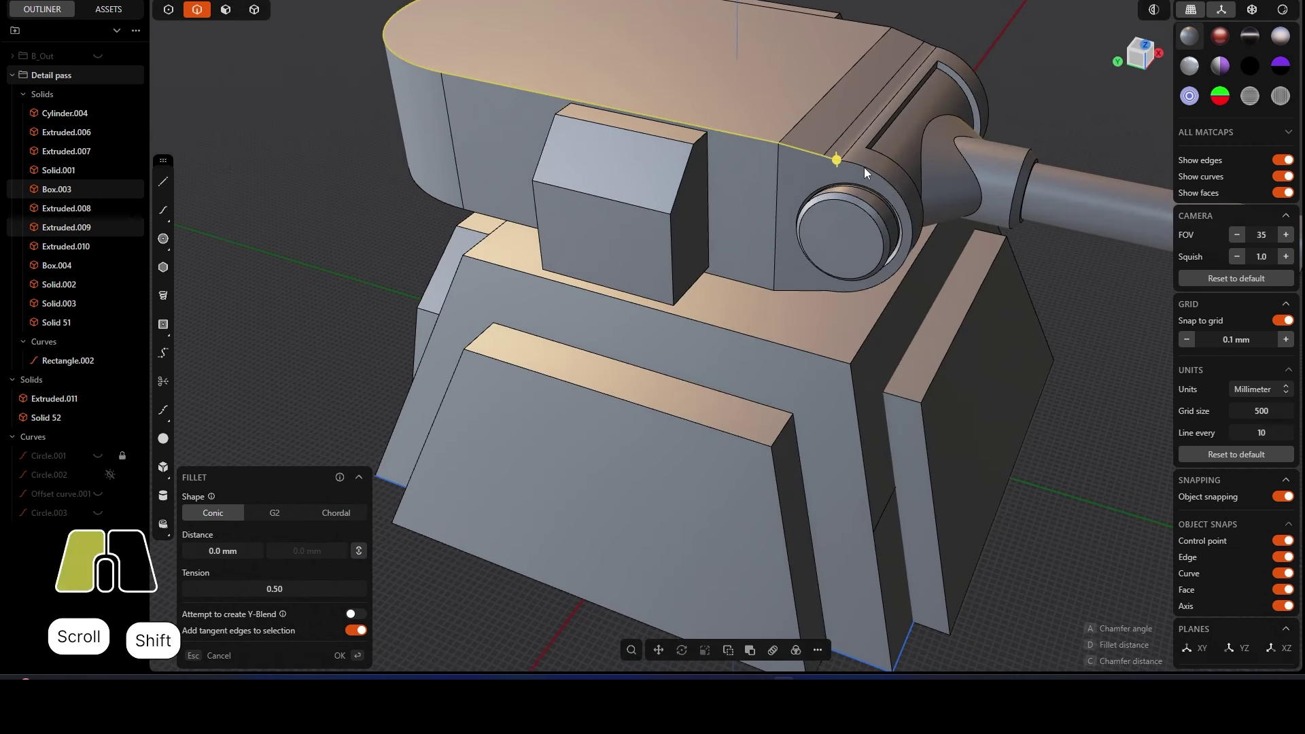
key(Escape)
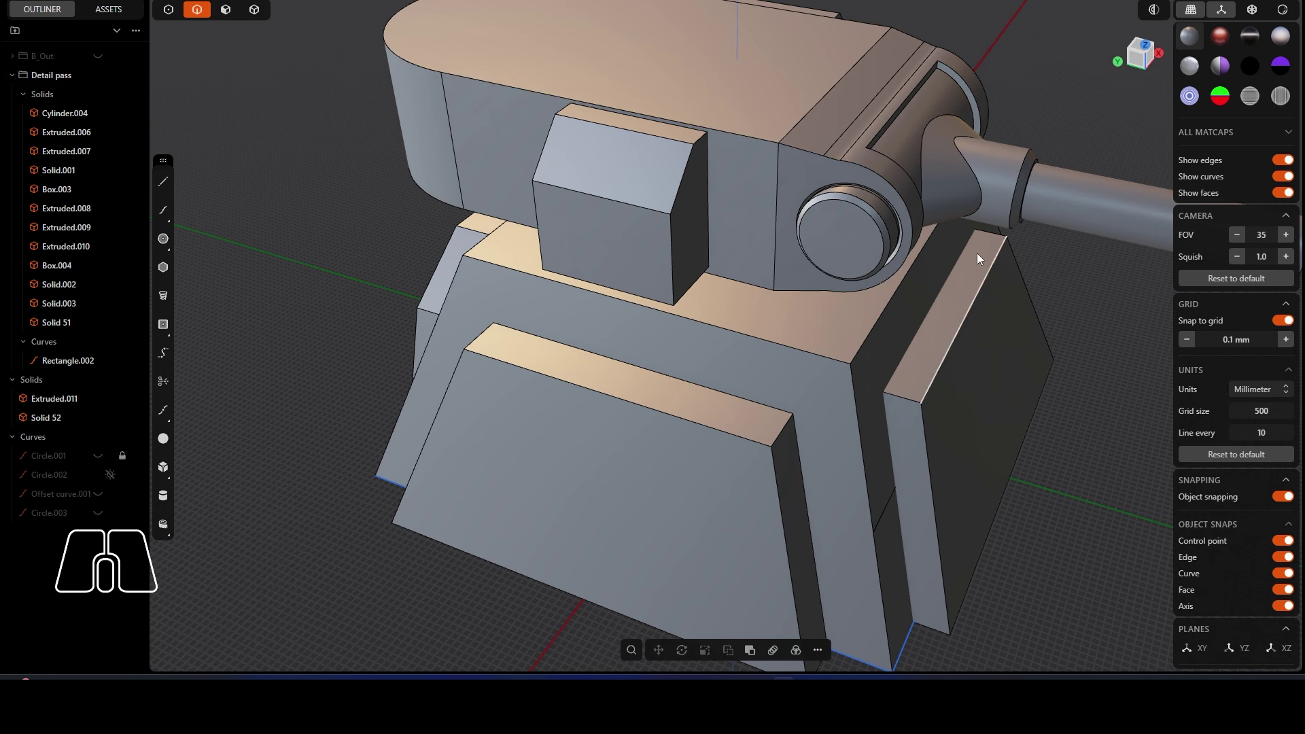
Step: Try to fillet the curved outer edge of the mantlet cheek beside the round trunnion by about 0.7 mm
click(917, 230)
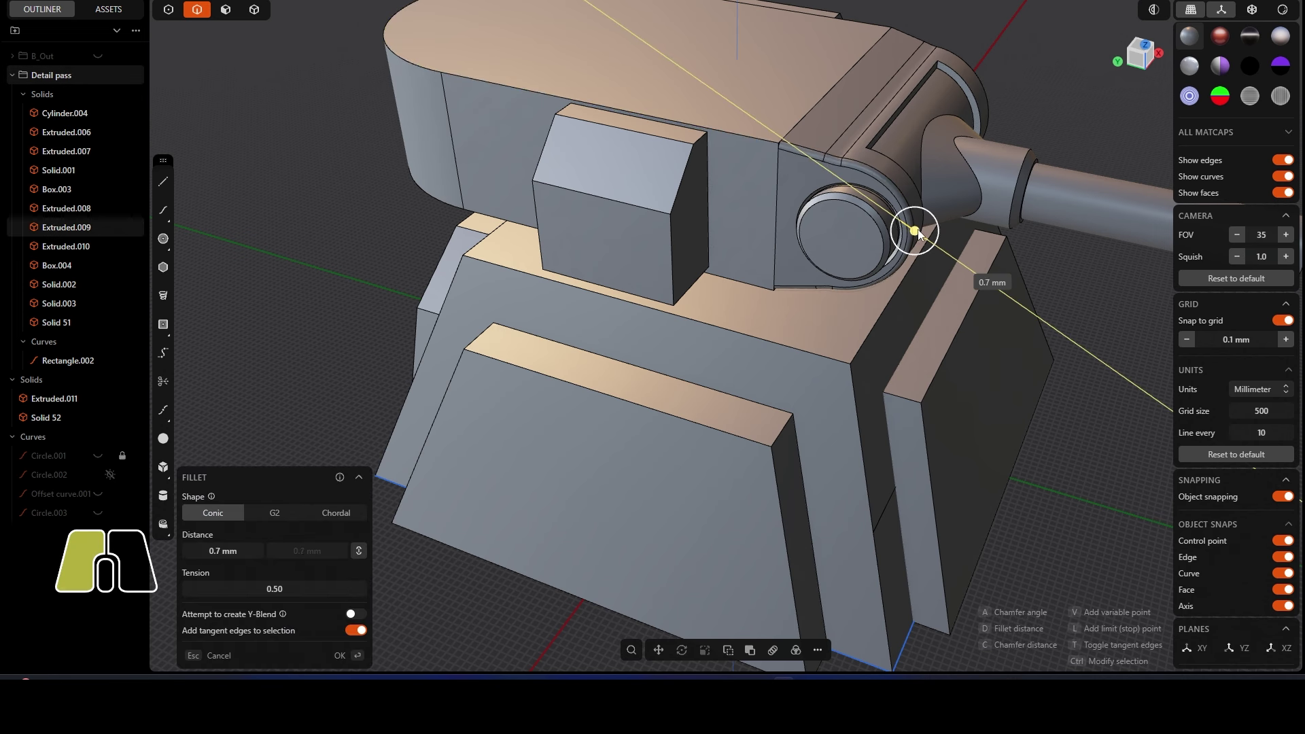
key(ctrl)
key(Escape)
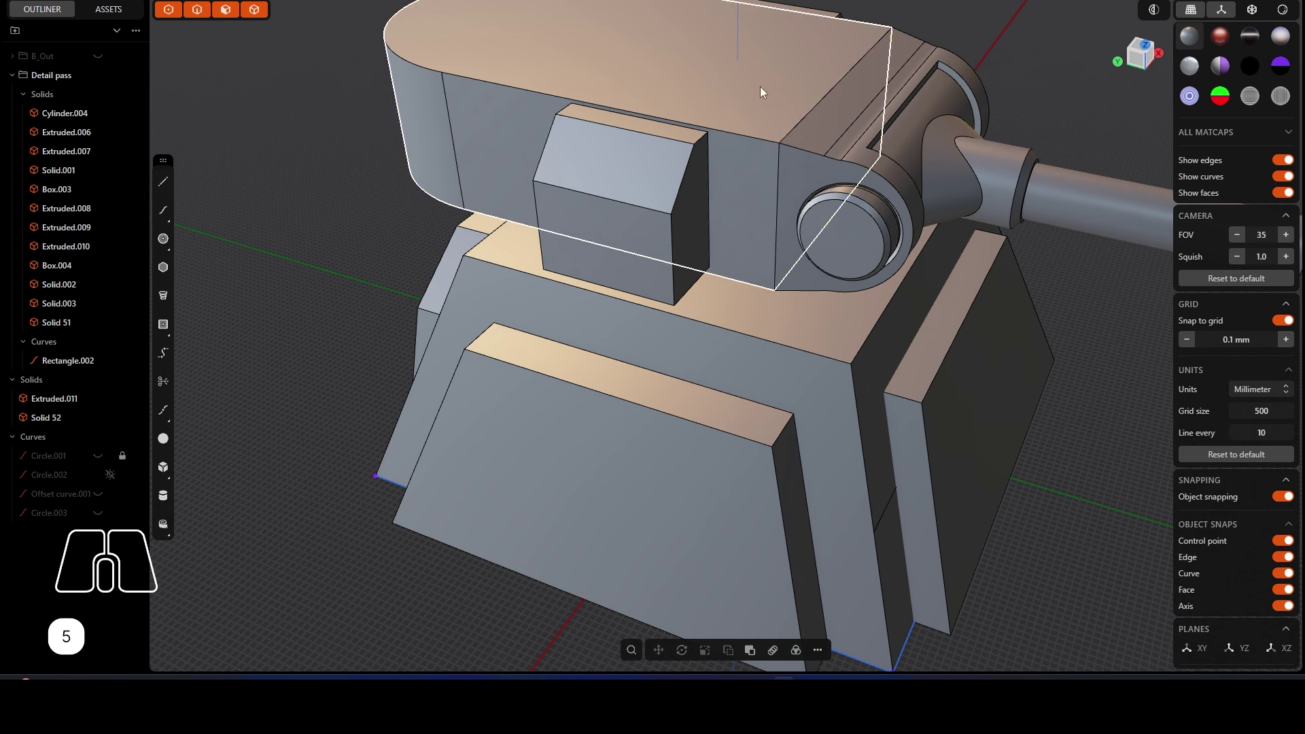
Step: Union the turret's rounded rear body with the mantlet body
right_drag(806, 113, 721, 170)
click(711, 174)
key(q)
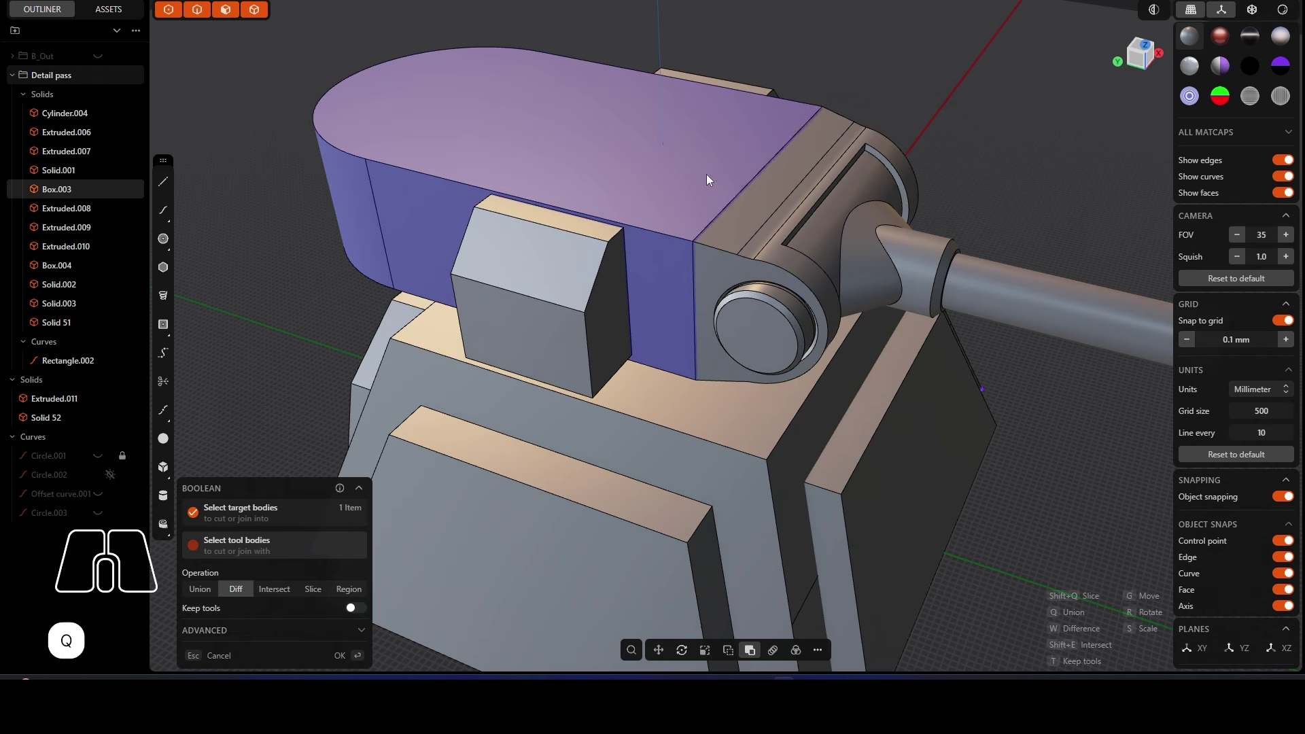
click(723, 229)
click(200, 589)
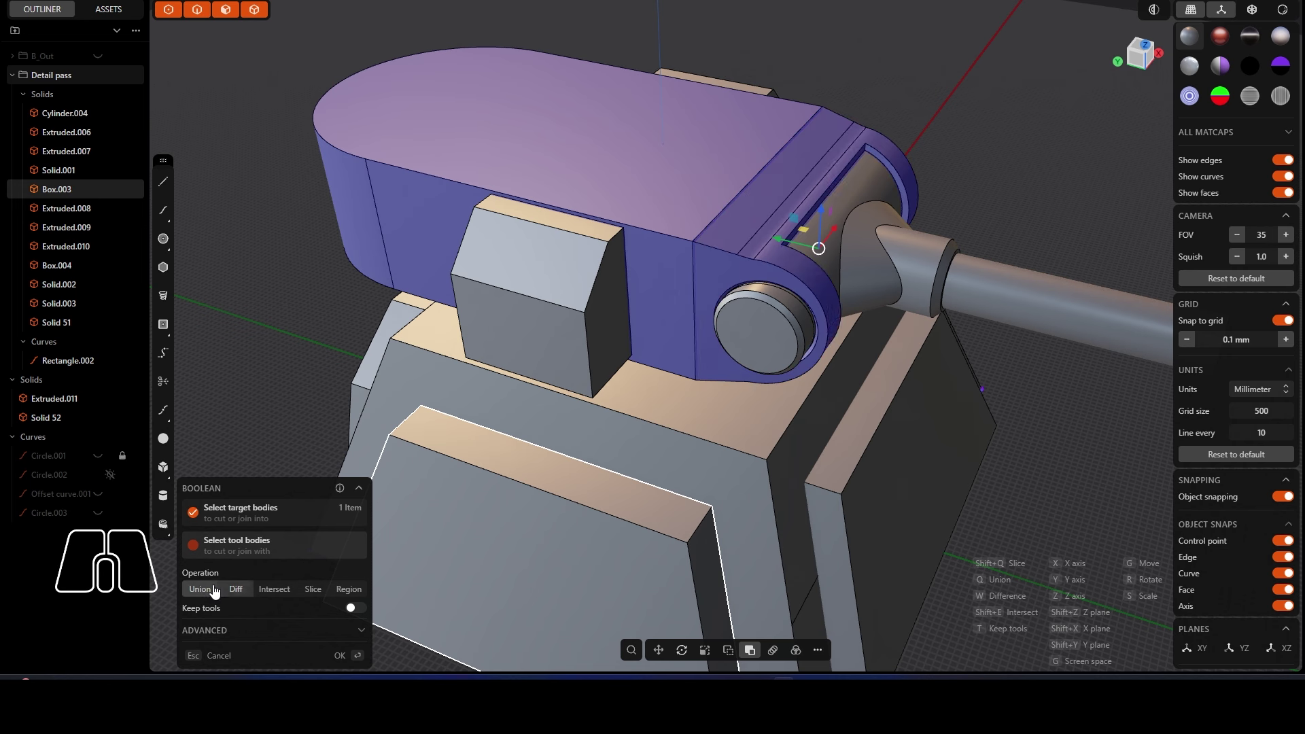
click(339, 658)
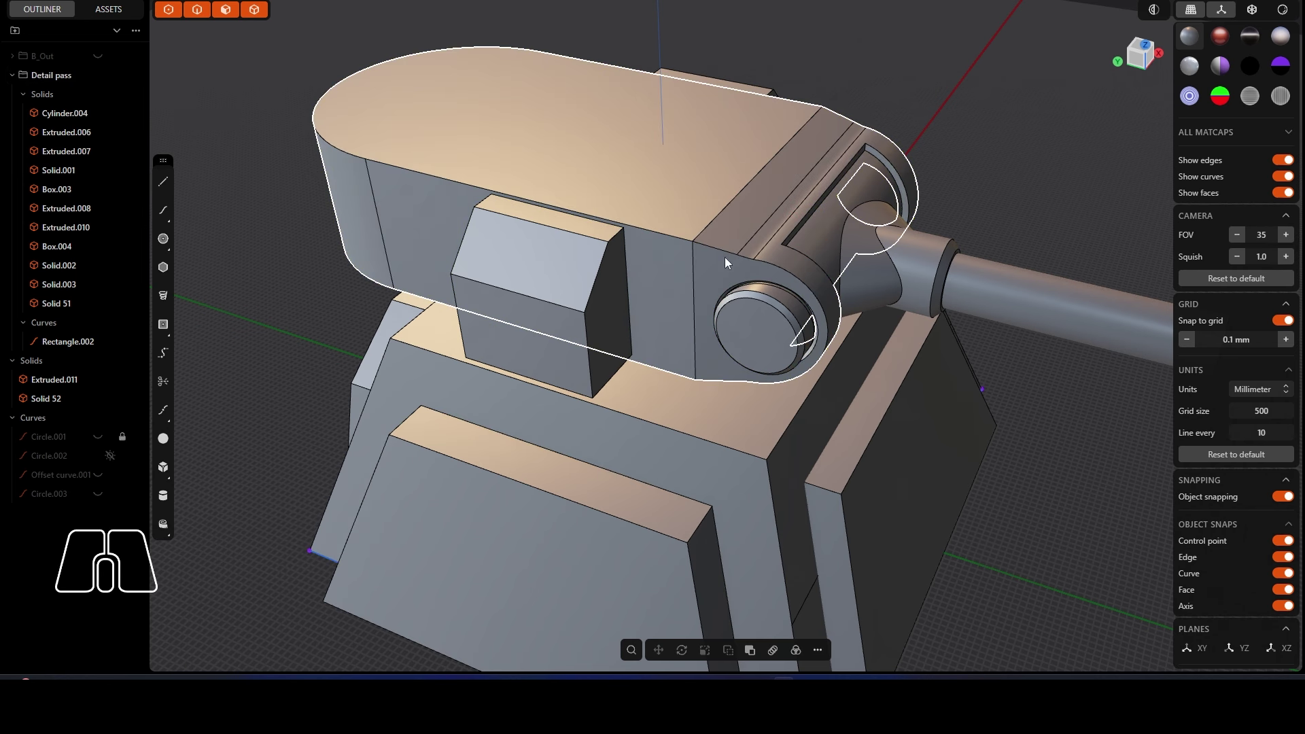
Step: Try to chamfer the curved outer edge of the mantlet cheek beside the round trunnion by about 1.4 mm
click(763, 293)
click(807, 285)
key(b)
middle_drag(807, 319, 809, 289)
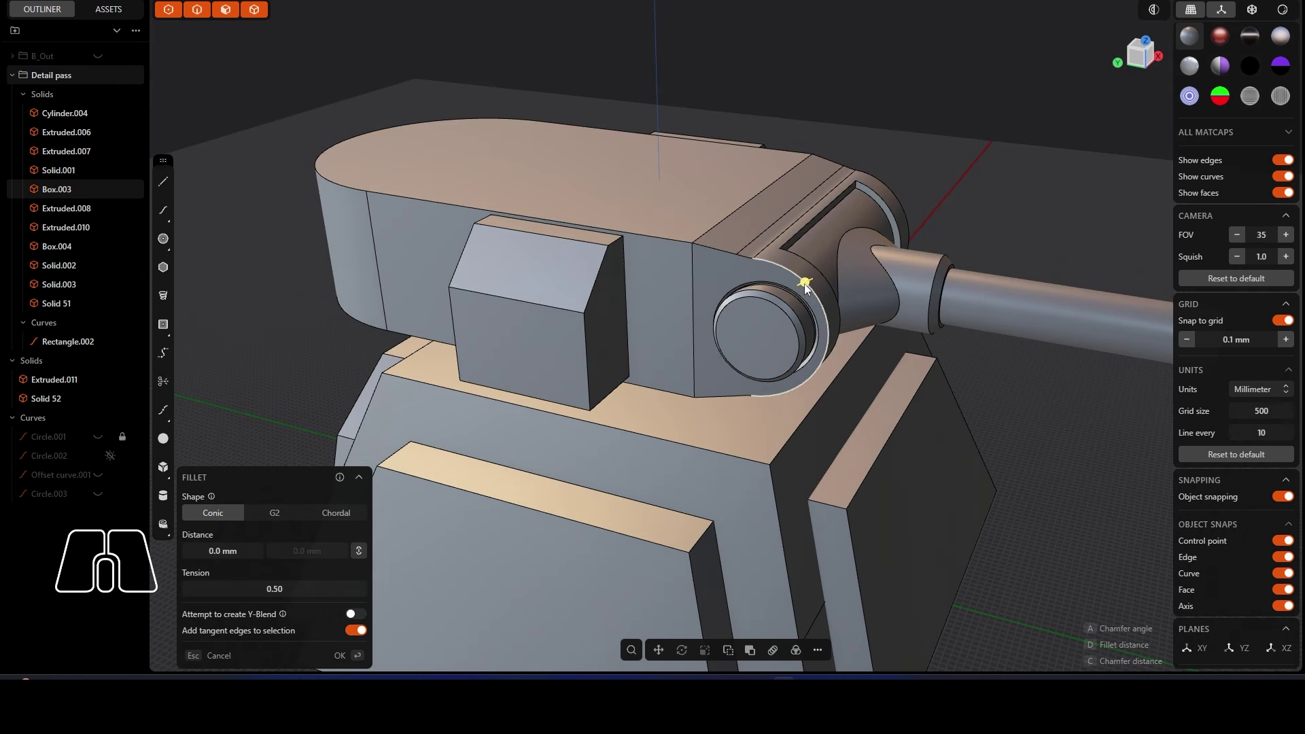
drag(807, 285, 815, 288)
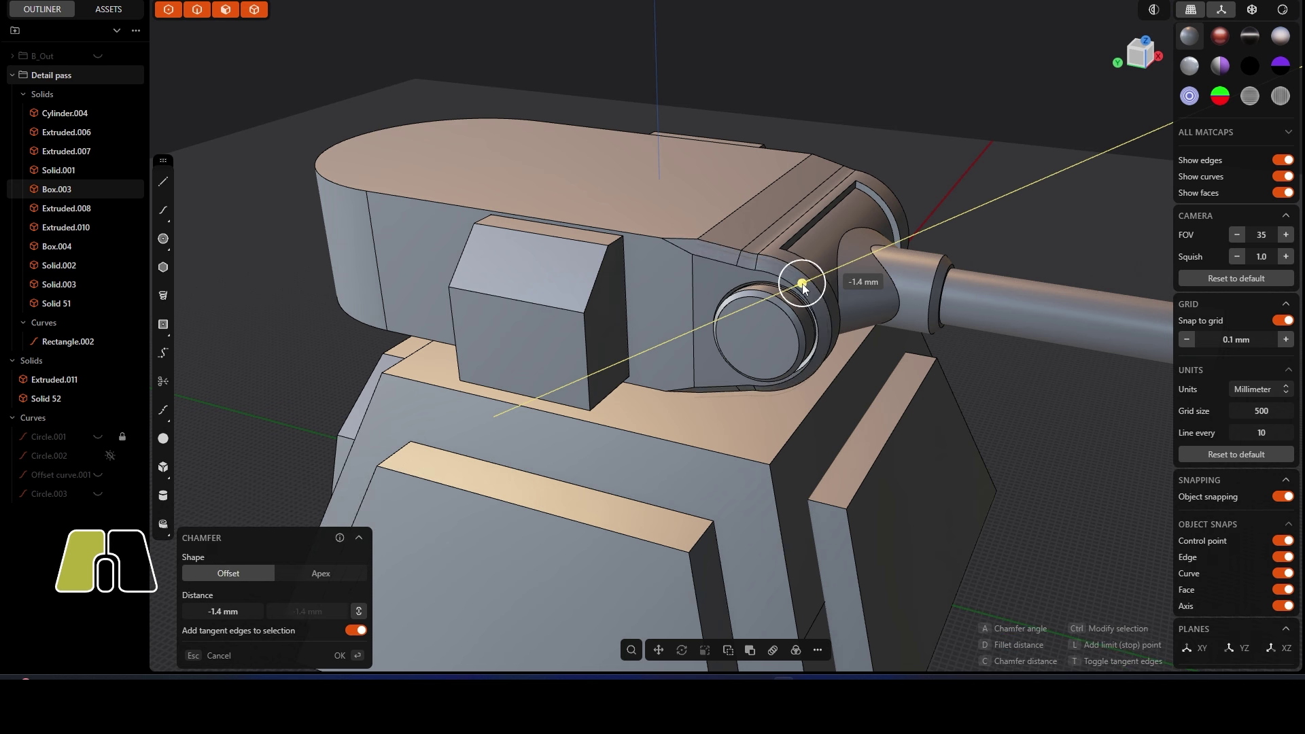
Step: Undo the chamfer on the mantlet cheek and the union of the turret and mantlet bodies
key(ctrl+z)
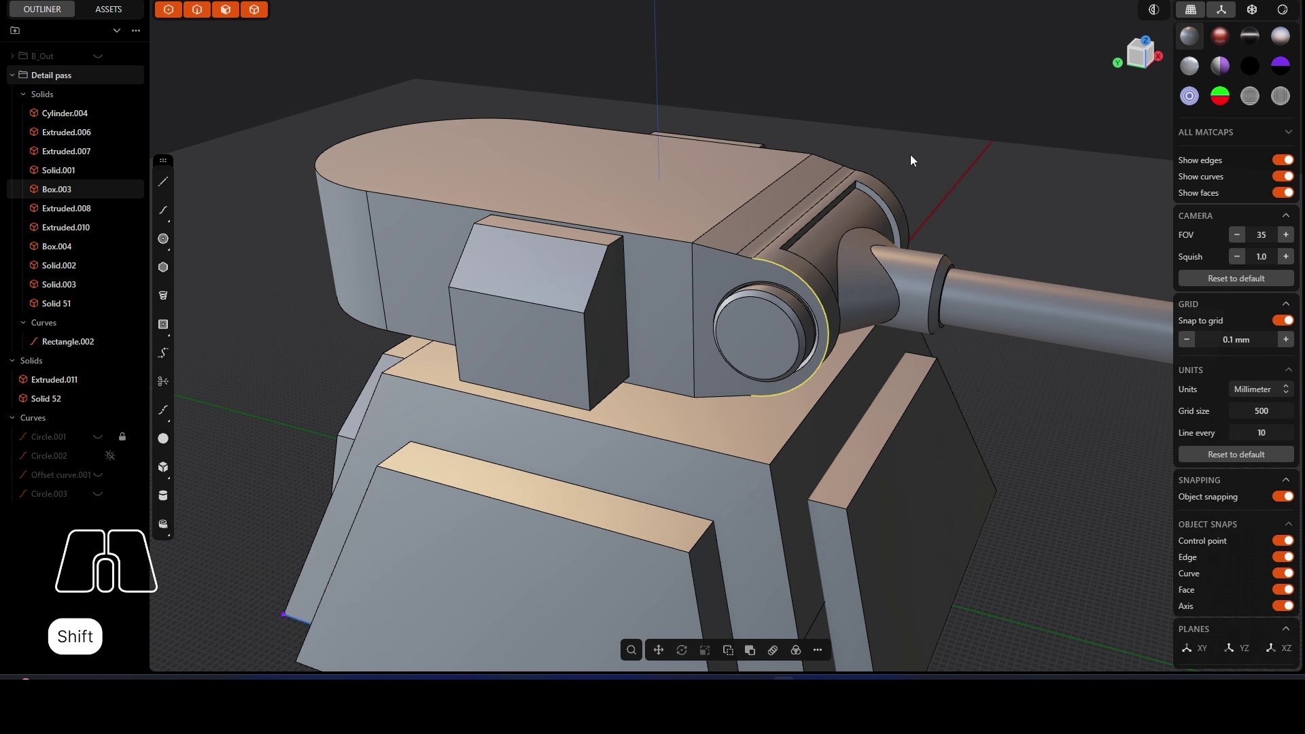
key(ctrl+z)
key(ctrl+z)
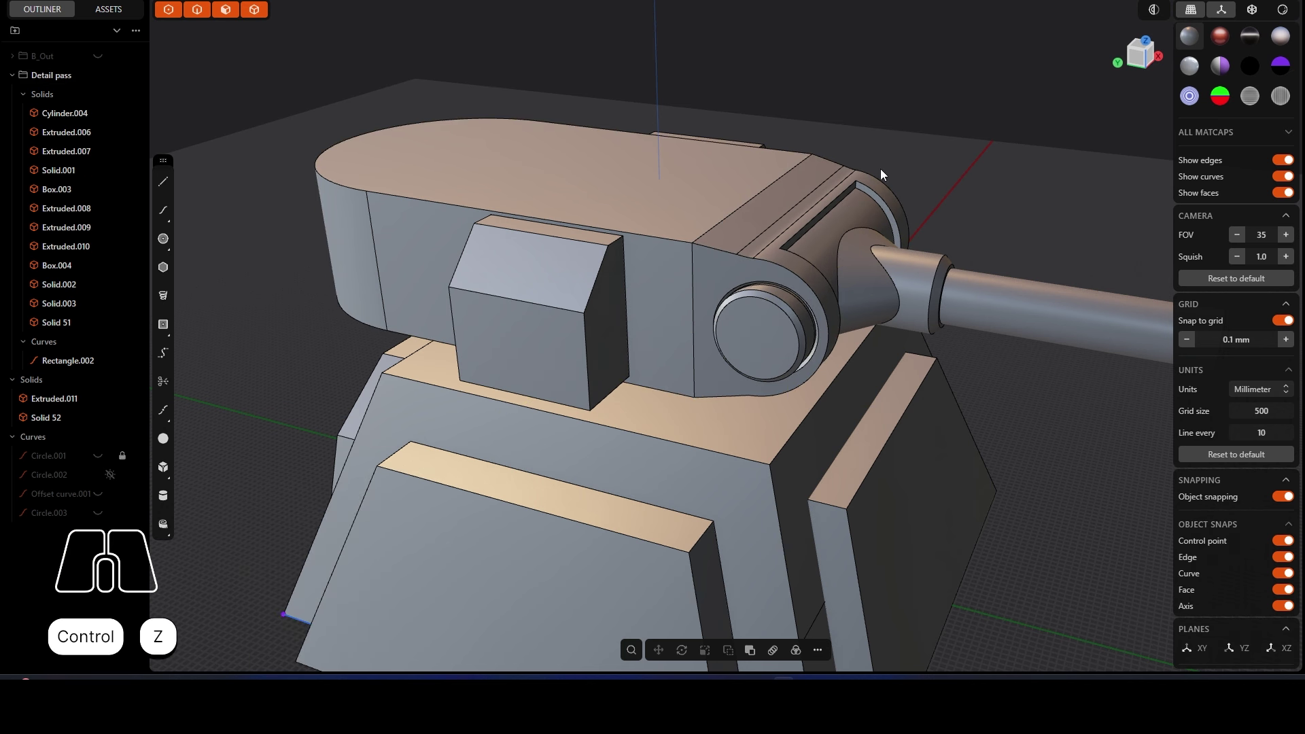
Step: Delete the redundant topology on the mantlet body
text(f)
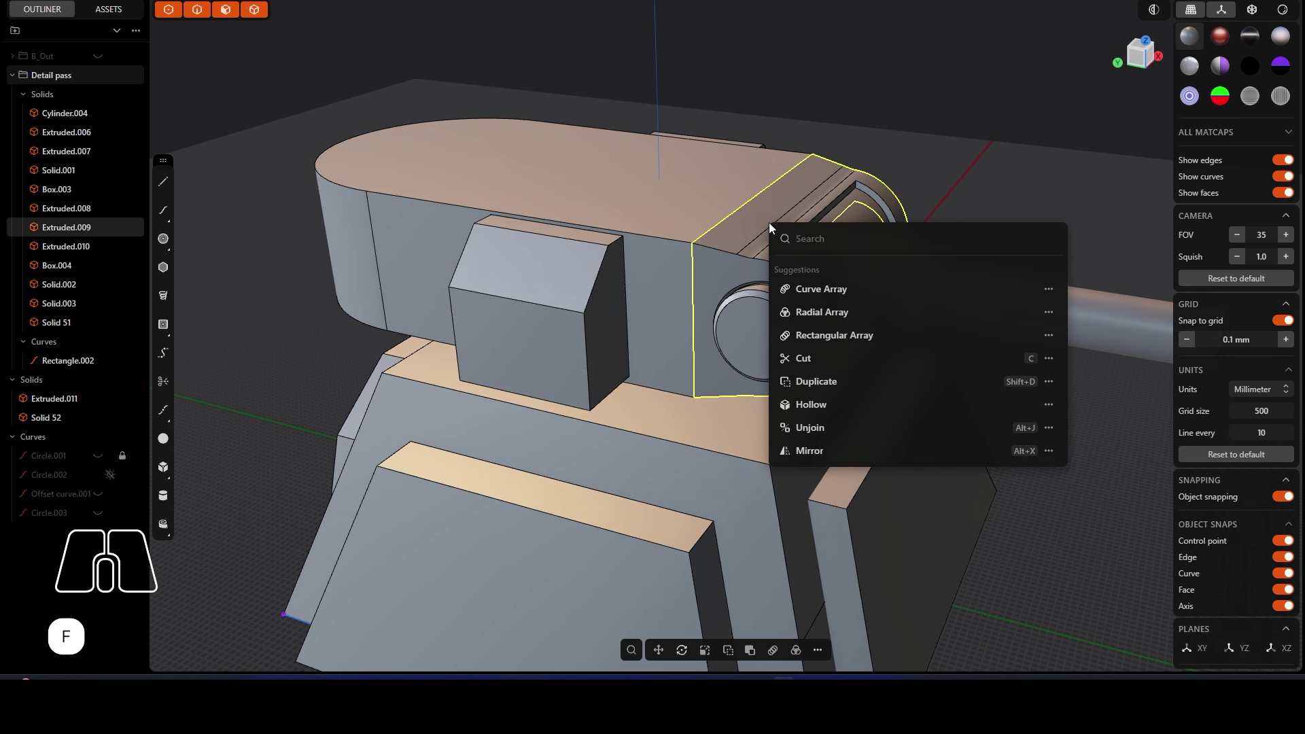
text(del)
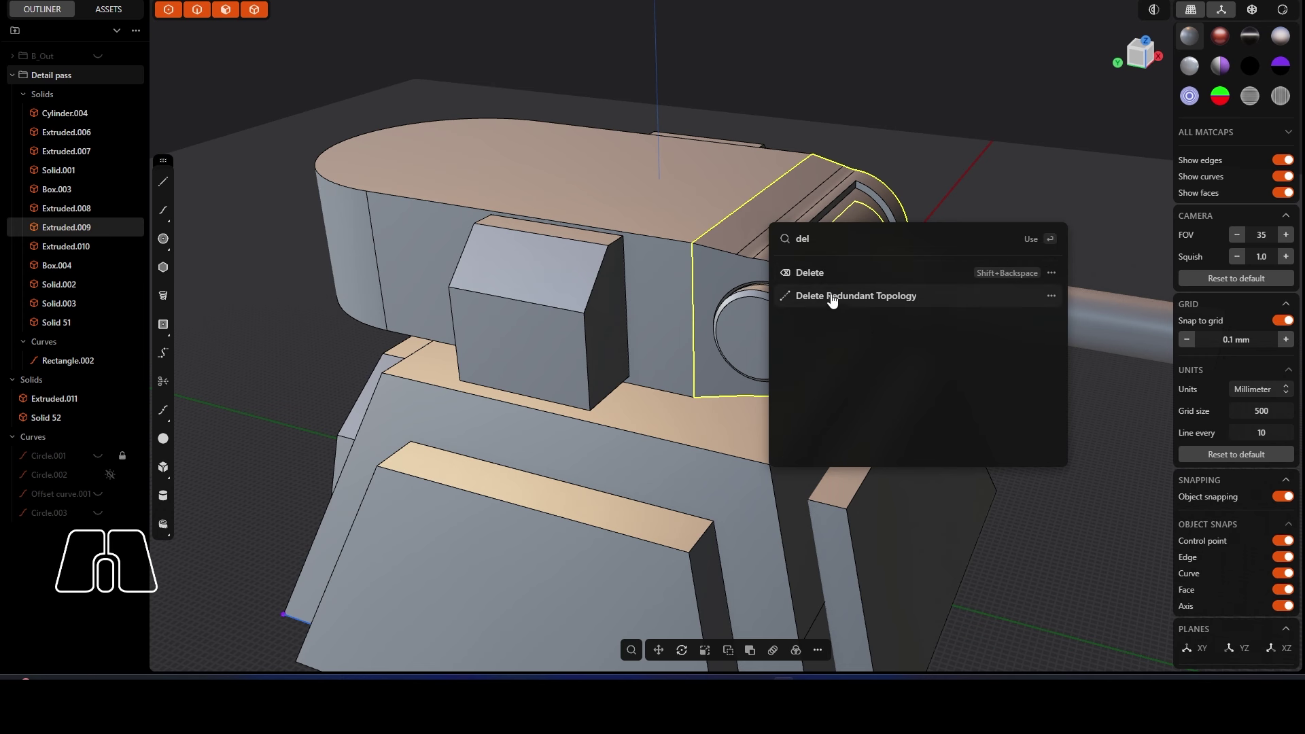
click(832, 300)
scroll(775, 267, up, 3)
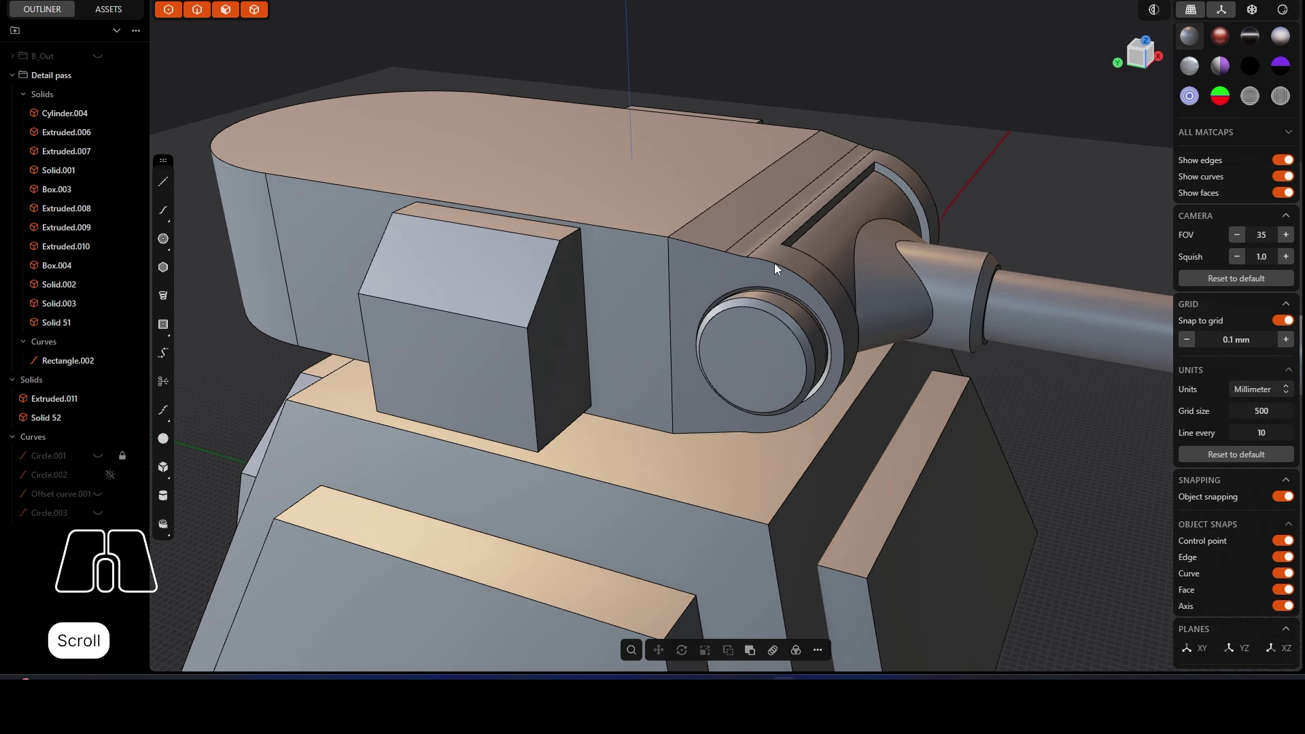
Step: Merge the mantlet body into the rounded turret body with a Boolean union
click(663, 181)
key(q)
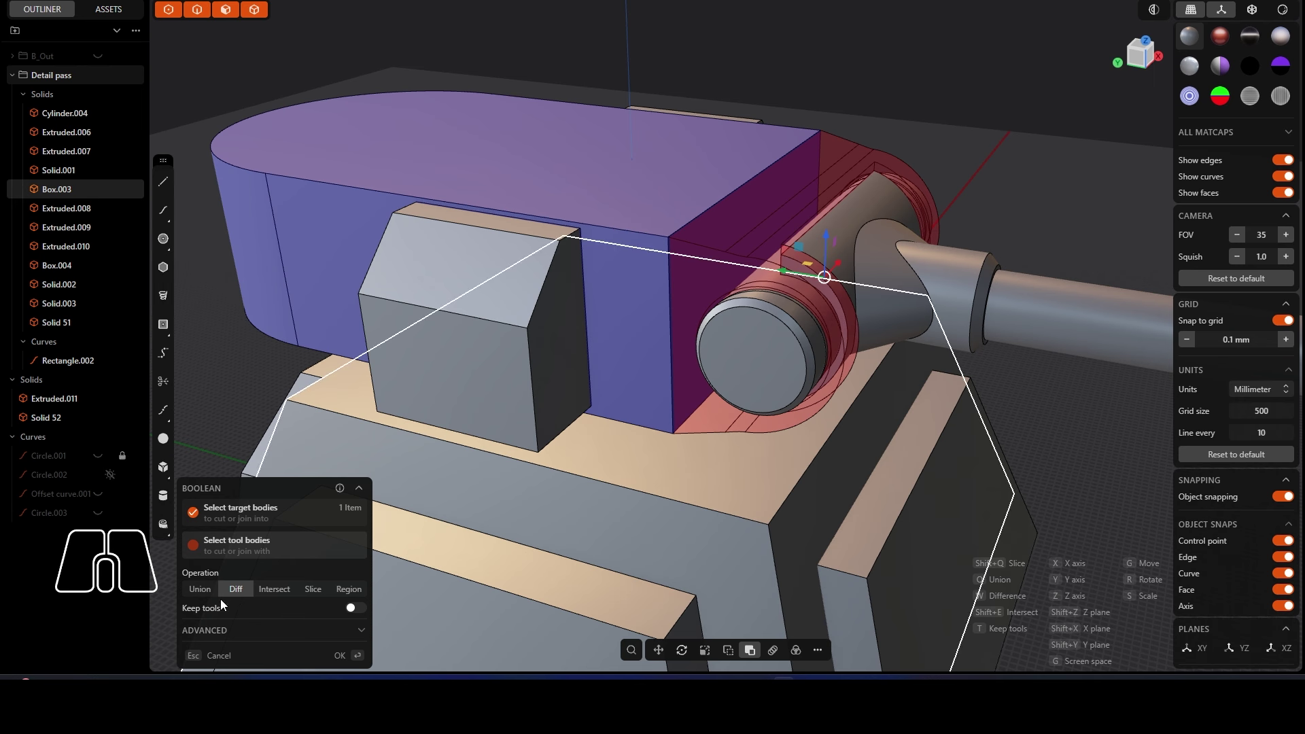
click(208, 589)
click(344, 656)
Step: Try to fillet the curved outer edge of the mantlet cheek by about 1.1 mm, and undo it
key(f)
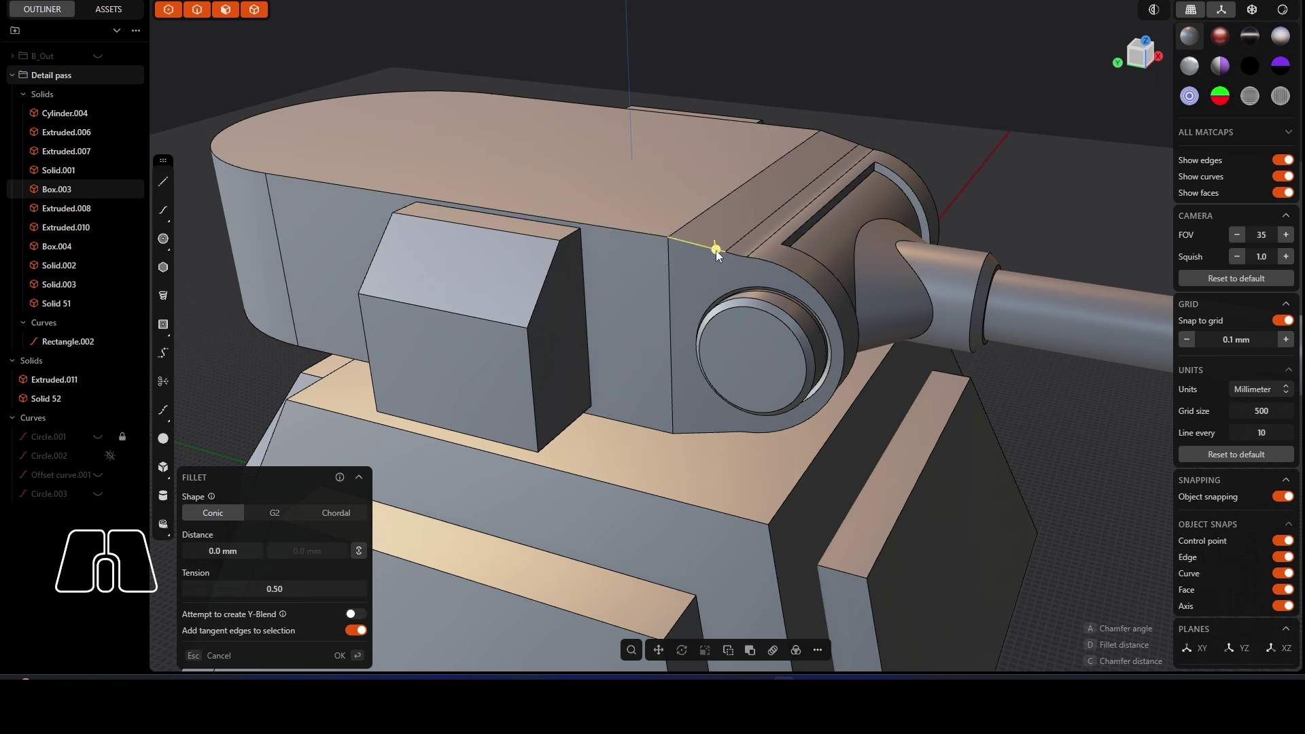
click(788, 270)
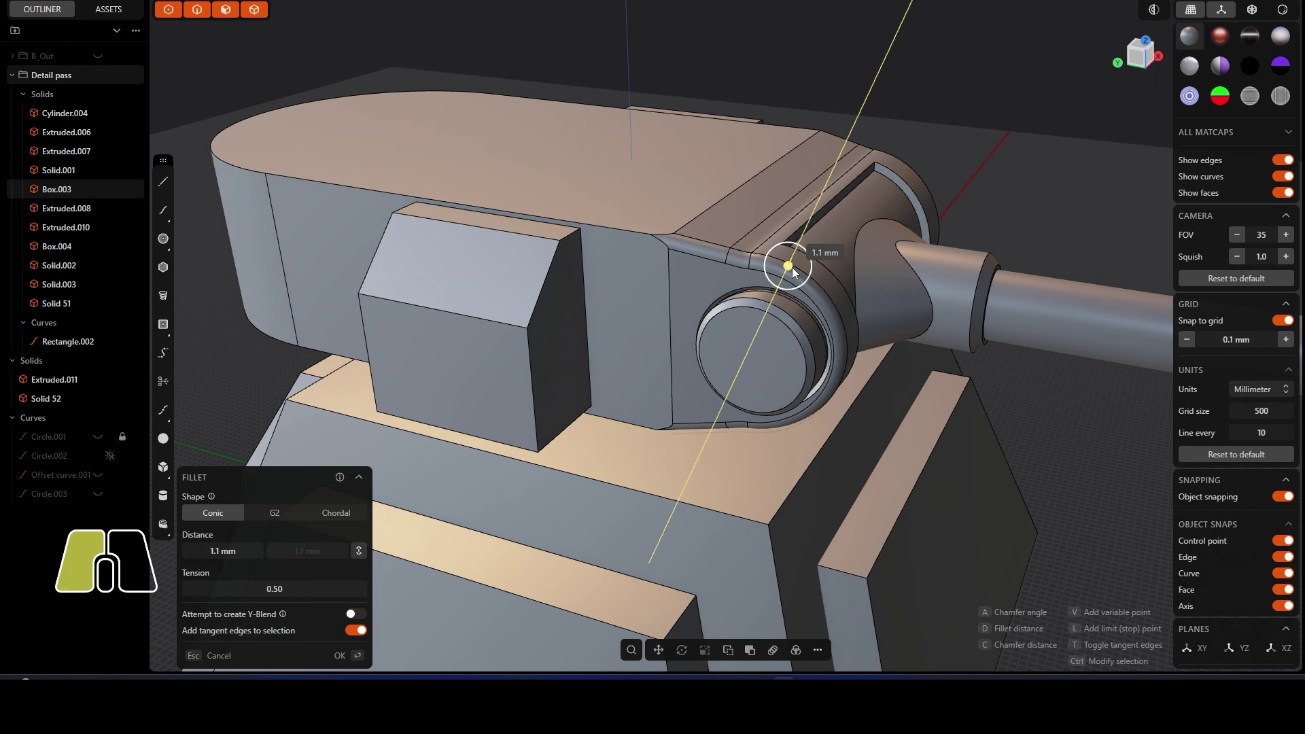
key(ctrl+z)
Step: Chamfer the outer edges of both mantlet cheeks together with the upper and lower rims of the turret's rounded rear
shift+click(251, 170)
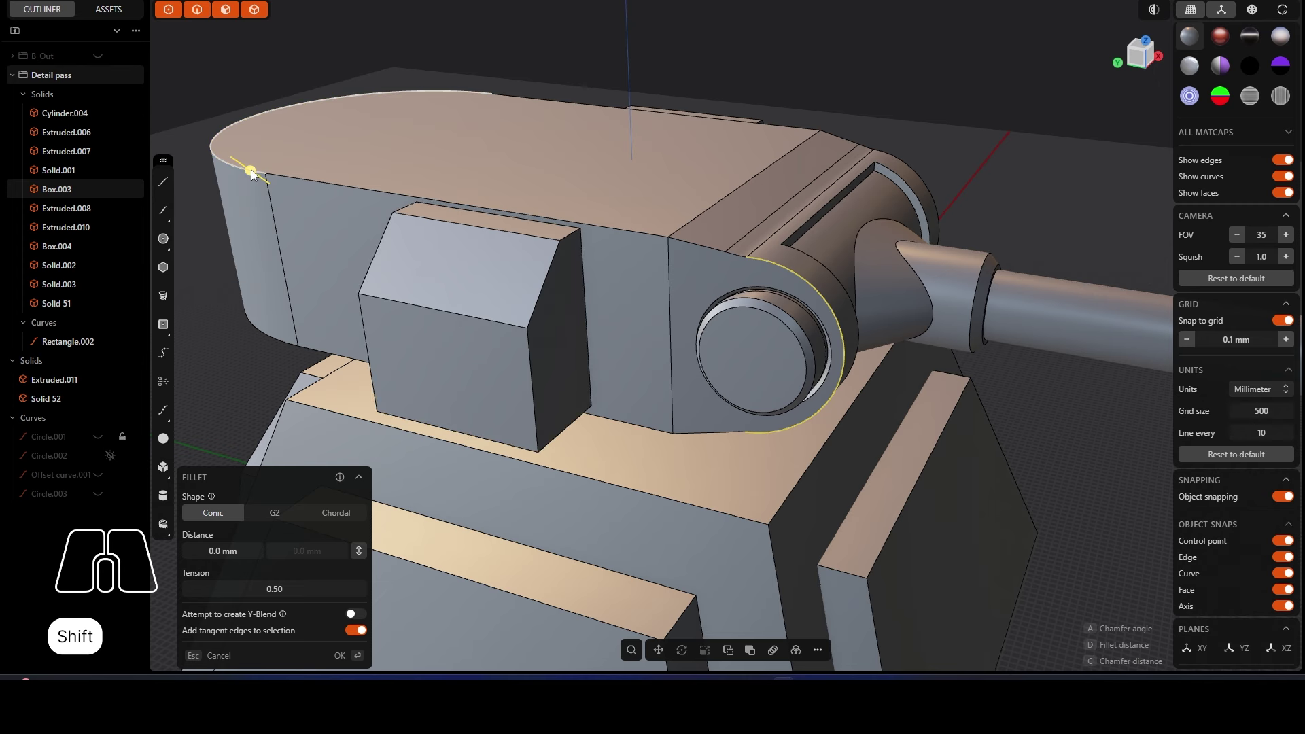
drag(251, 169, 255, 172)
key(ctrl+z)
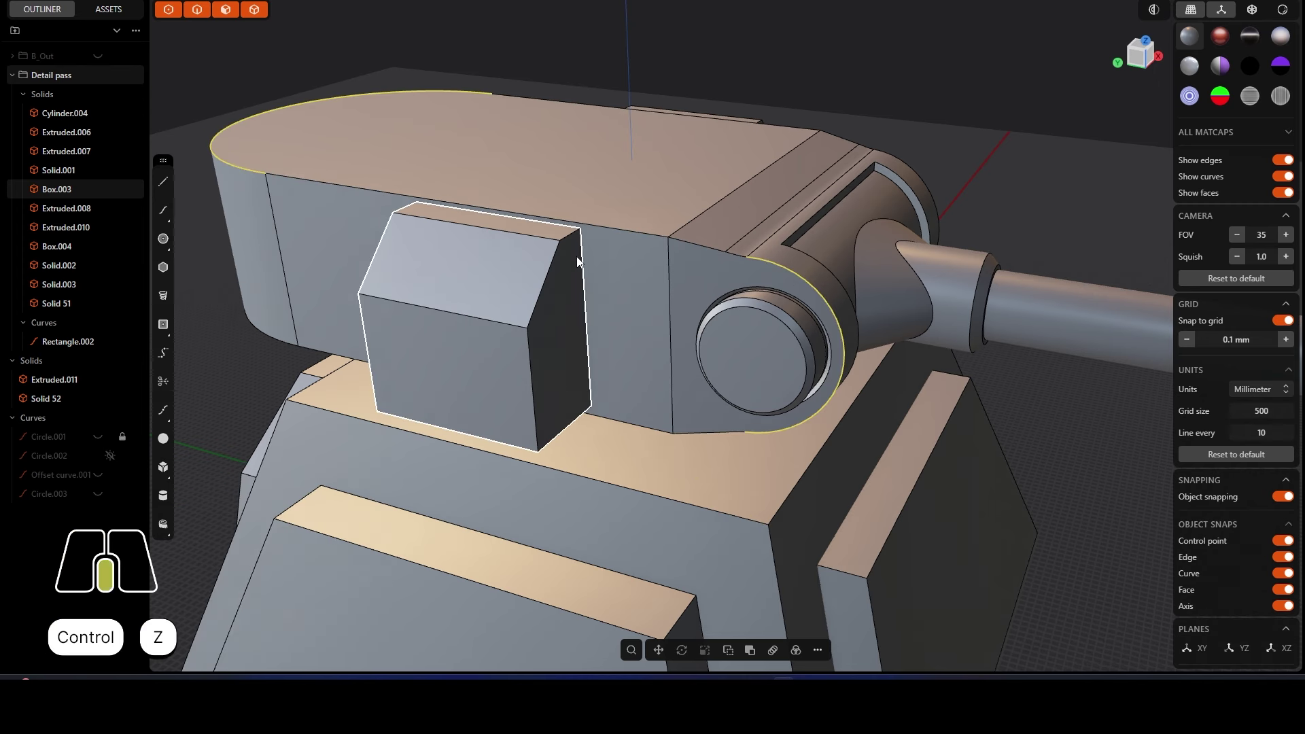
shift+click(553, 311)
middle_drag(533, 279, 650, 401)
middle_drag(617, 384, 692, 328)
scroll(690, 328, up, 3)
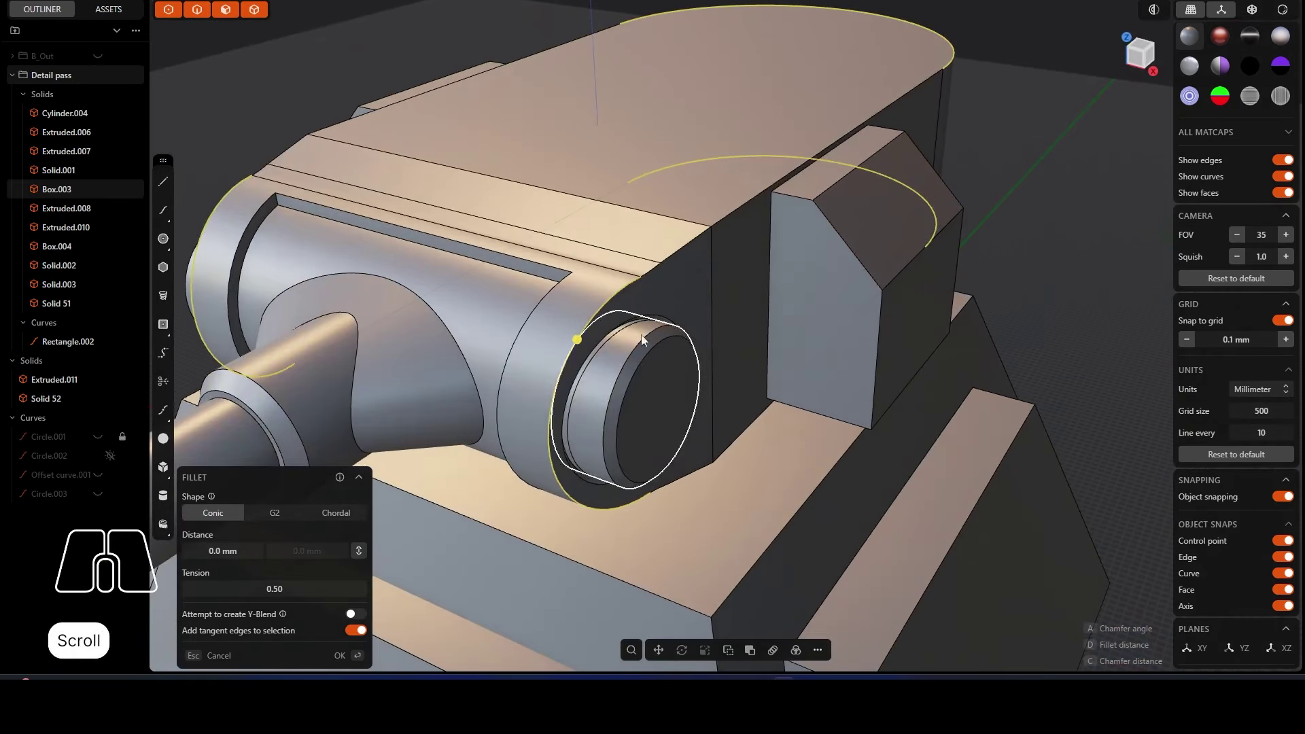
drag(576, 339, 580, 344)
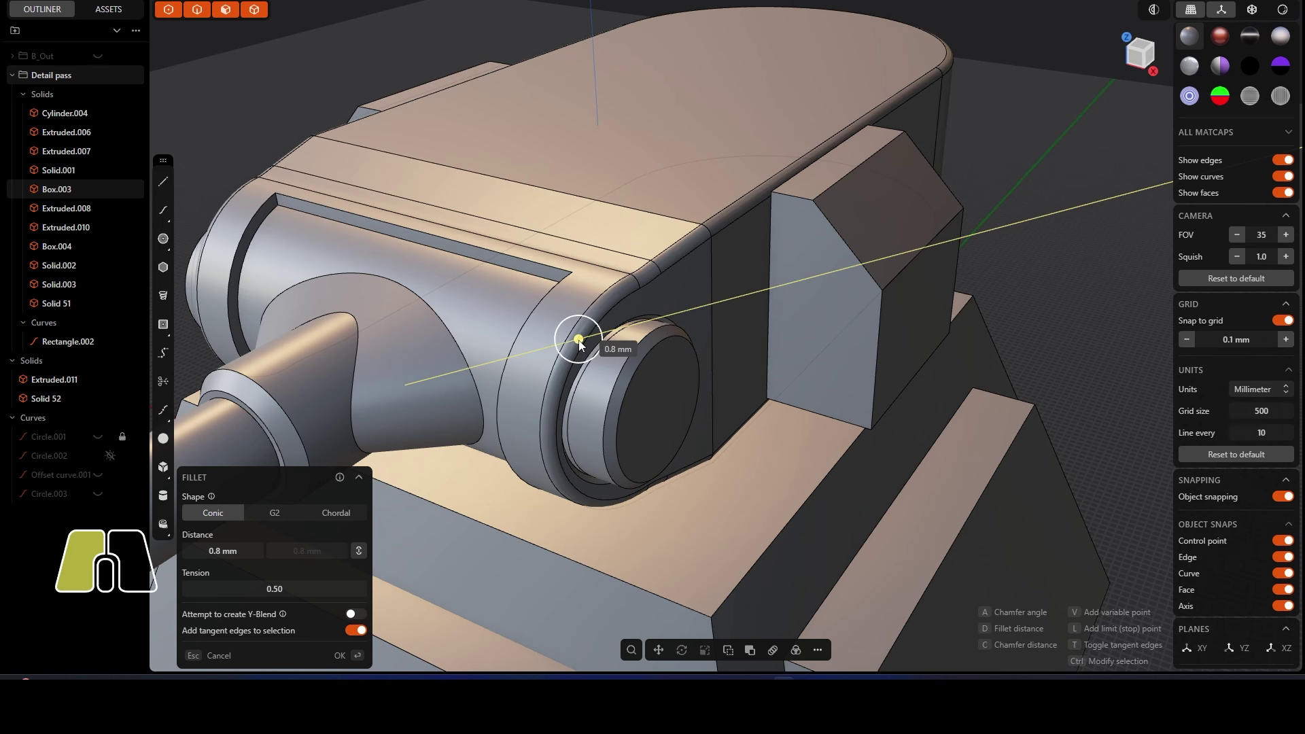
drag(580, 344, 575, 344)
key(c)
middle_drag(575, 344, 624, 271)
key(Return)
Step: Push the top faces of both side boxes on the turret down by about 1.8 mm
scroll(624, 271, down, 5)
middle_drag(544, 287, 694, 288)
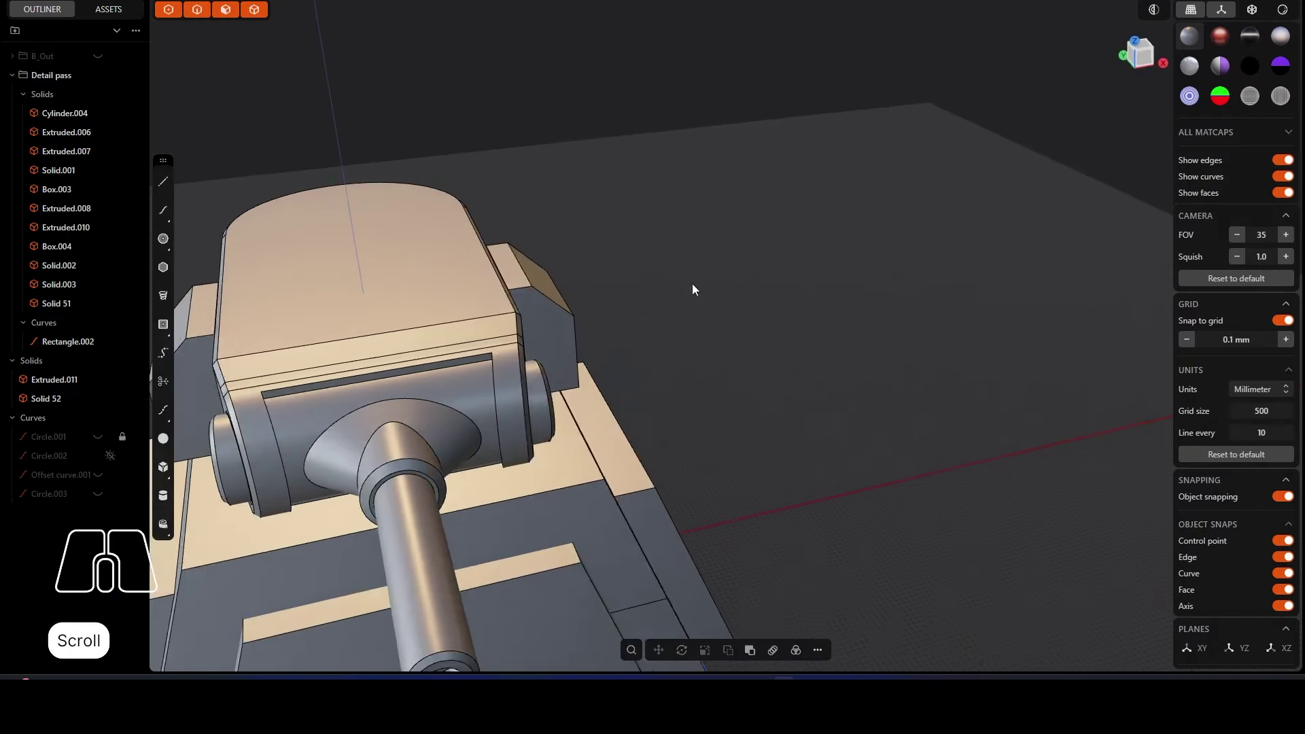
scroll(693, 288, up, 8)
click(627, 257)
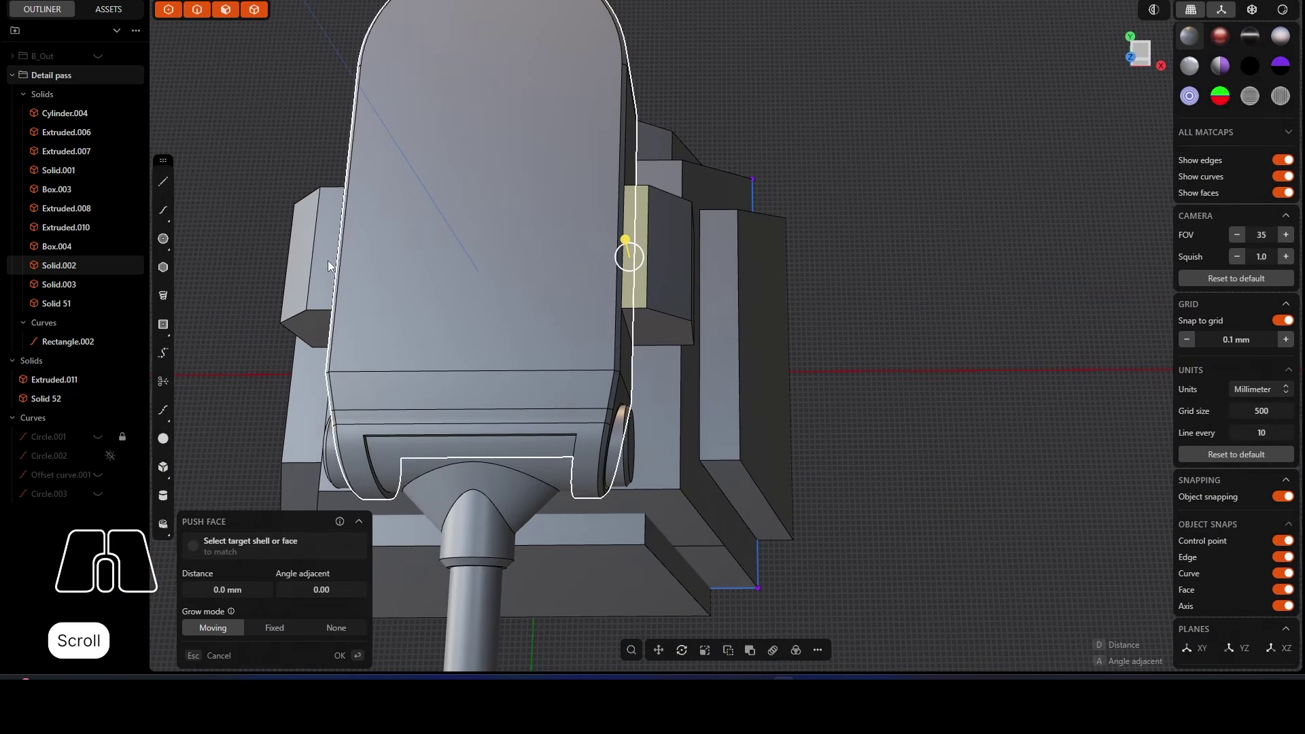
shift+click(324, 244)
middle_drag(268, 341, 303, 295)
scroll(339, 272, up, 2)
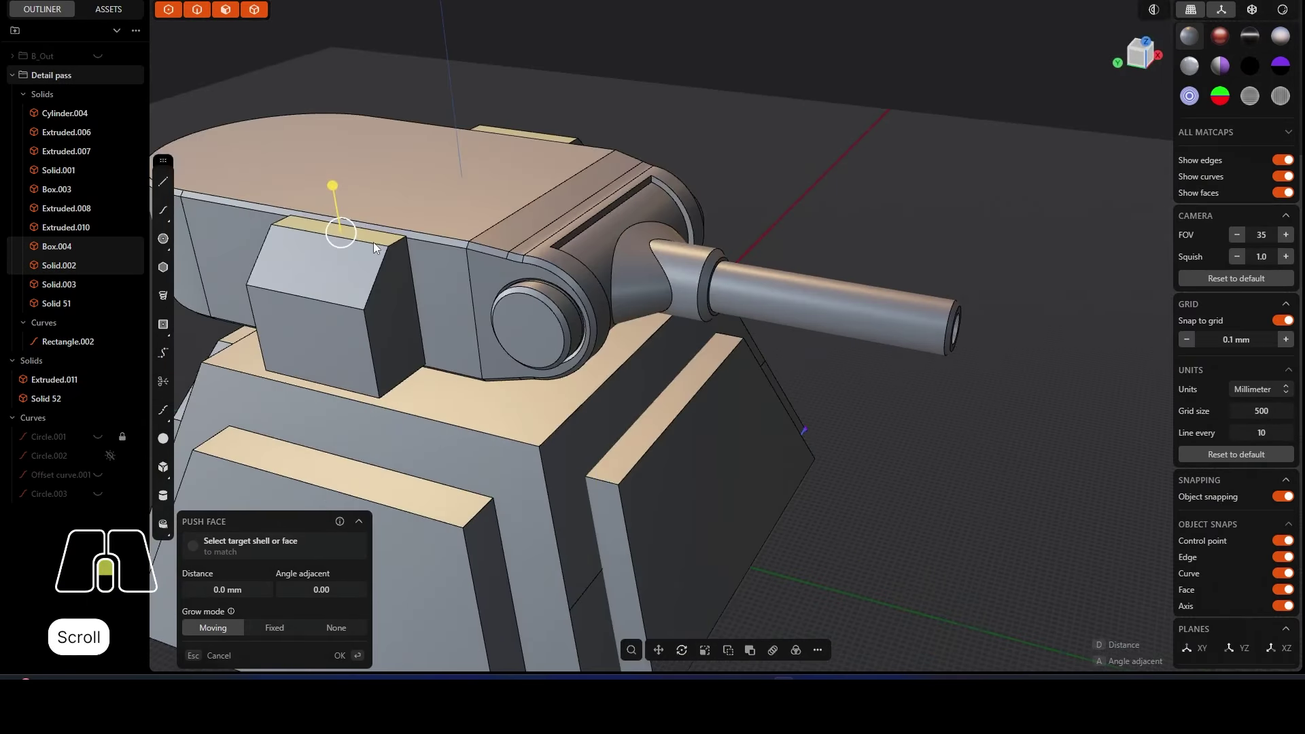
mouse_move(335, 216)
mouse_down()
mouse_move(341, 194)
mouse_move(331, 203)
mouse_up()
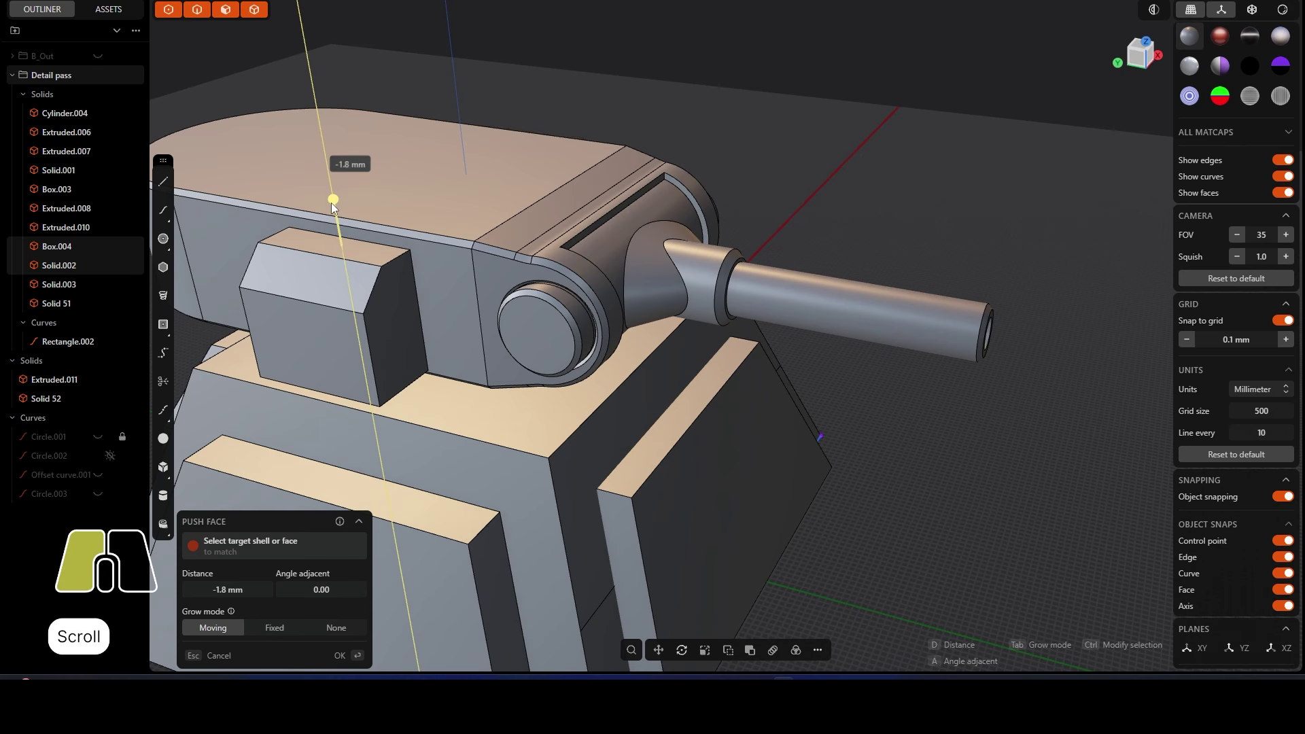
right_click(776, 141)
Step: Push the outer faces of both side boxes inward by 2.0 mm
click(290, 374)
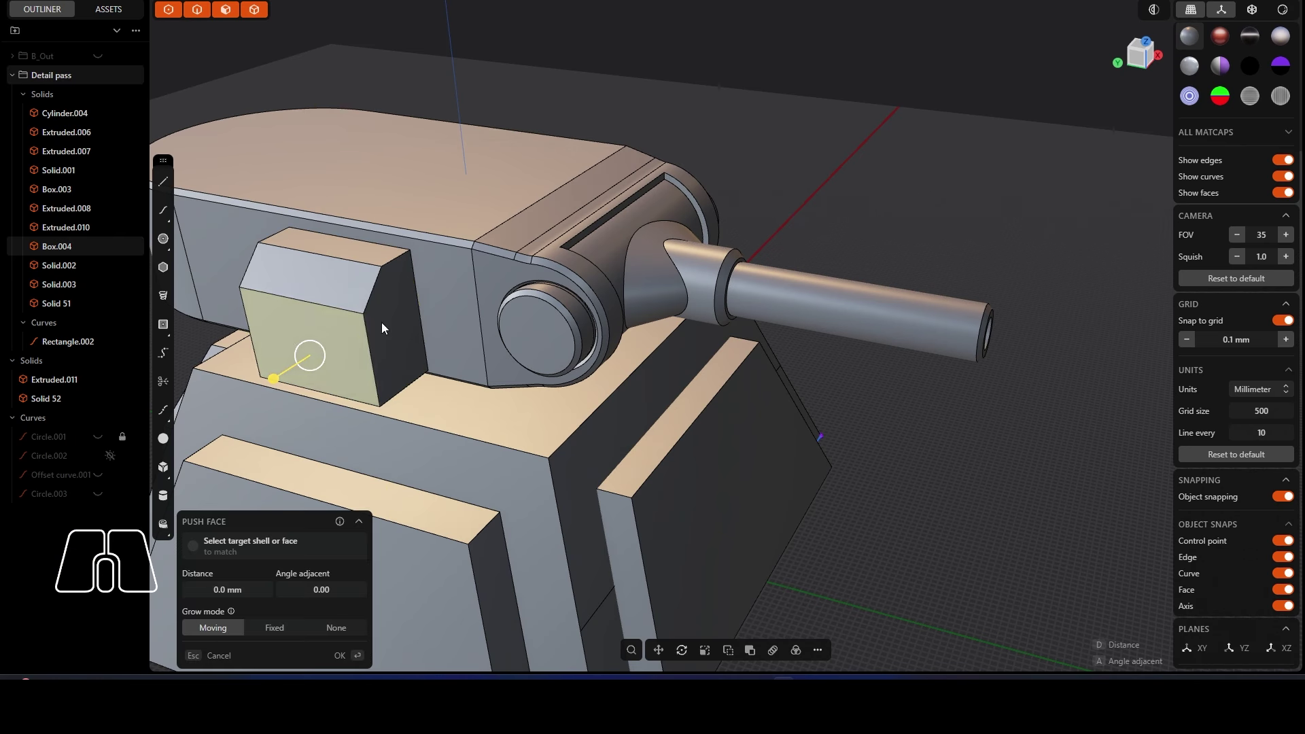
middle_drag(381, 322, 795, 246)
shift+click(798, 210)
drag(835, 209, 833, 165)
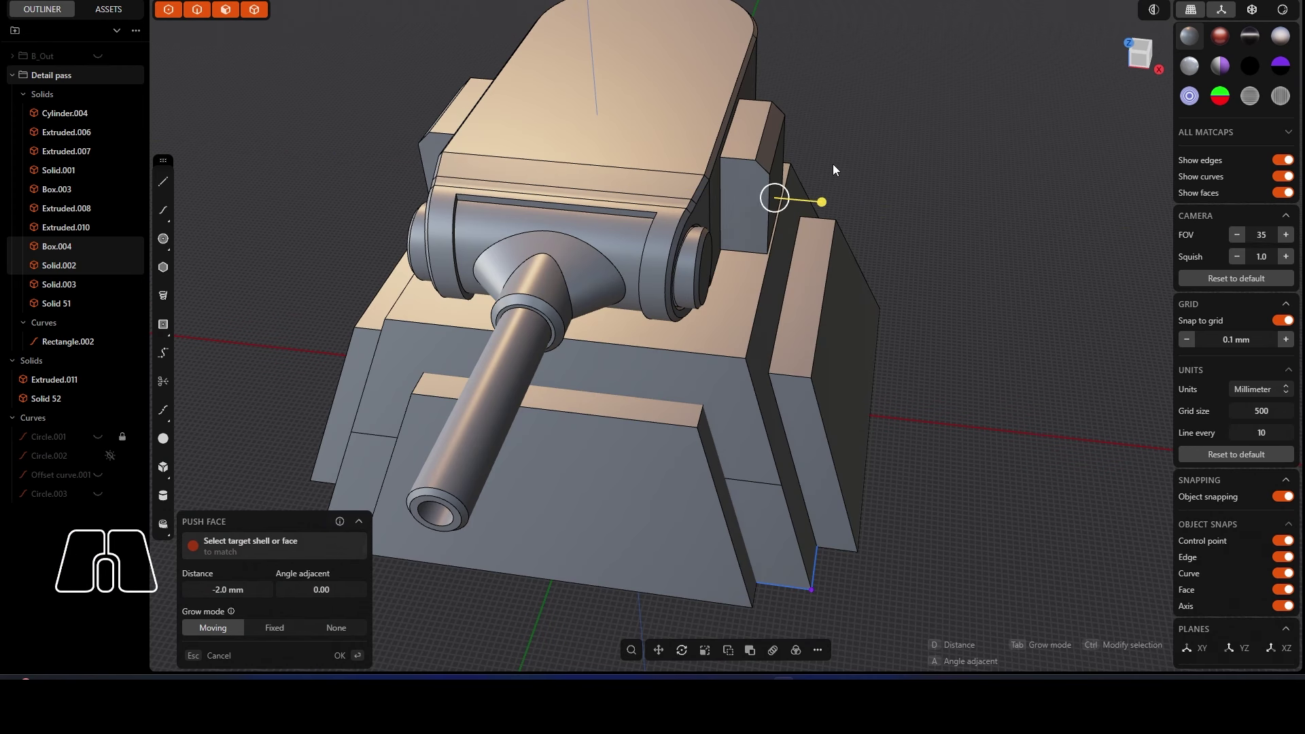
right_click(834, 159)
Step: Draw a large circle on the turret's roof, centred near its rounded rear end
scroll(728, 193, down, 3)
middle_drag(452, 144, 482, 181)
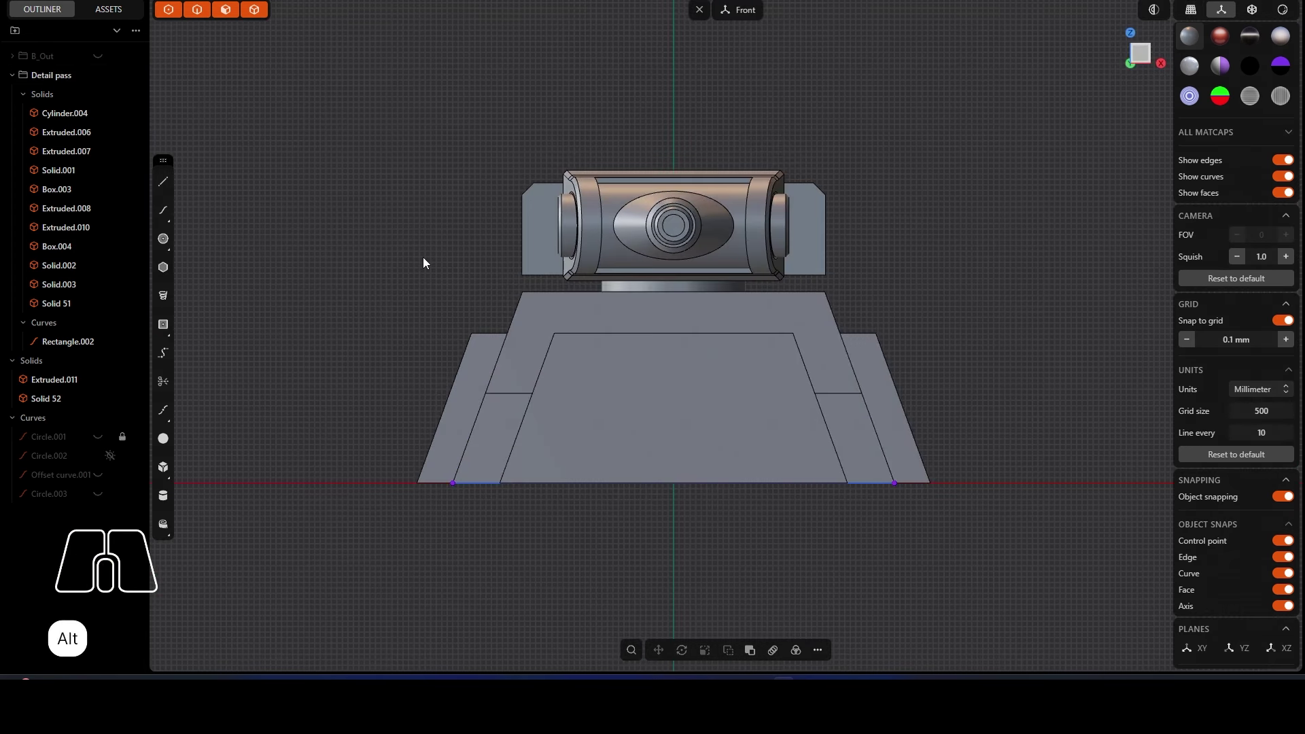
middle_drag(422, 244, 438, 218)
scroll(445, 222, up, 3)
right_drag(438, 218, 463, 198)
click(399, 195)
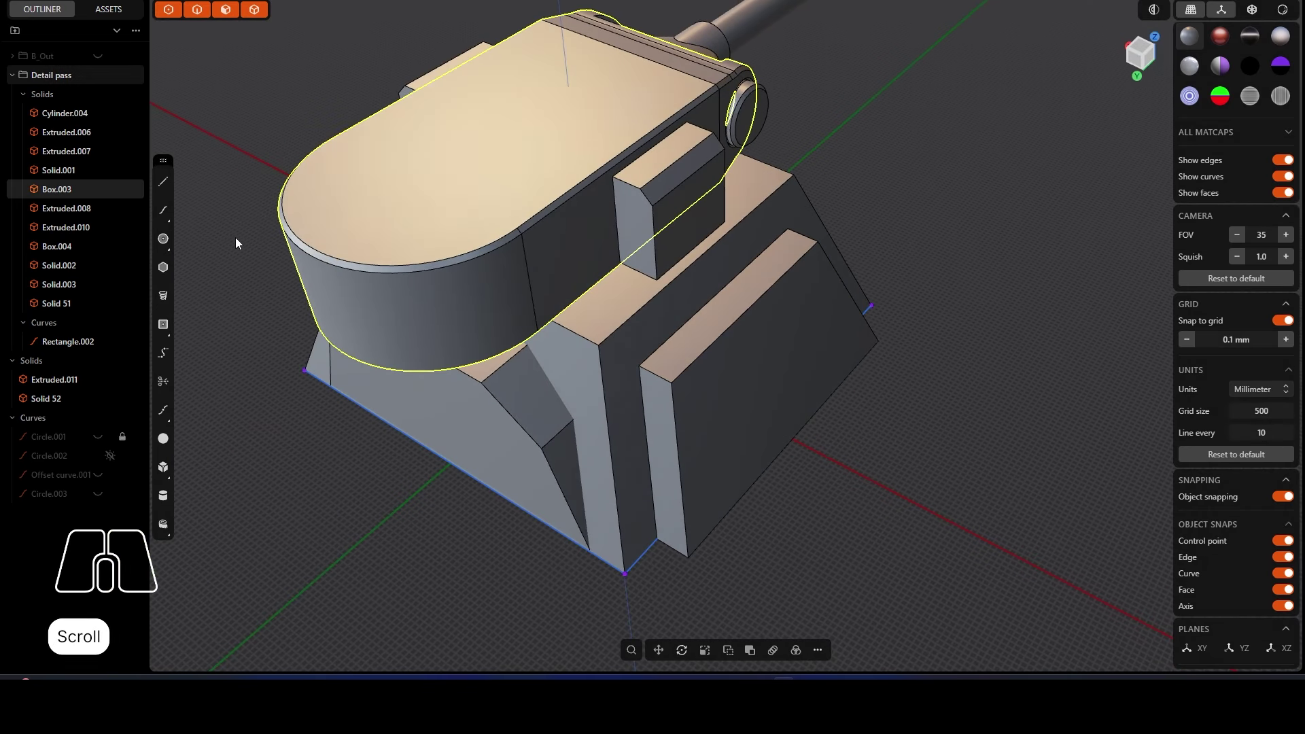
click(163, 240)
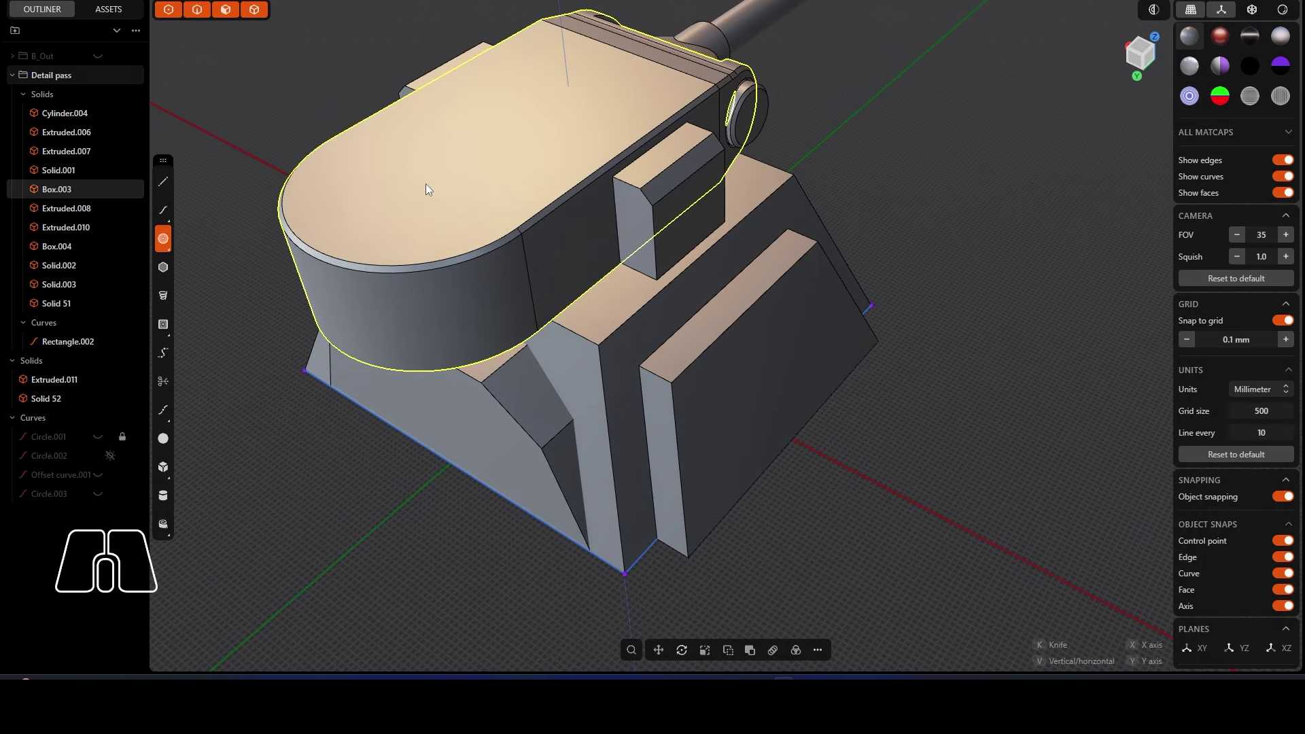
click(420, 184)
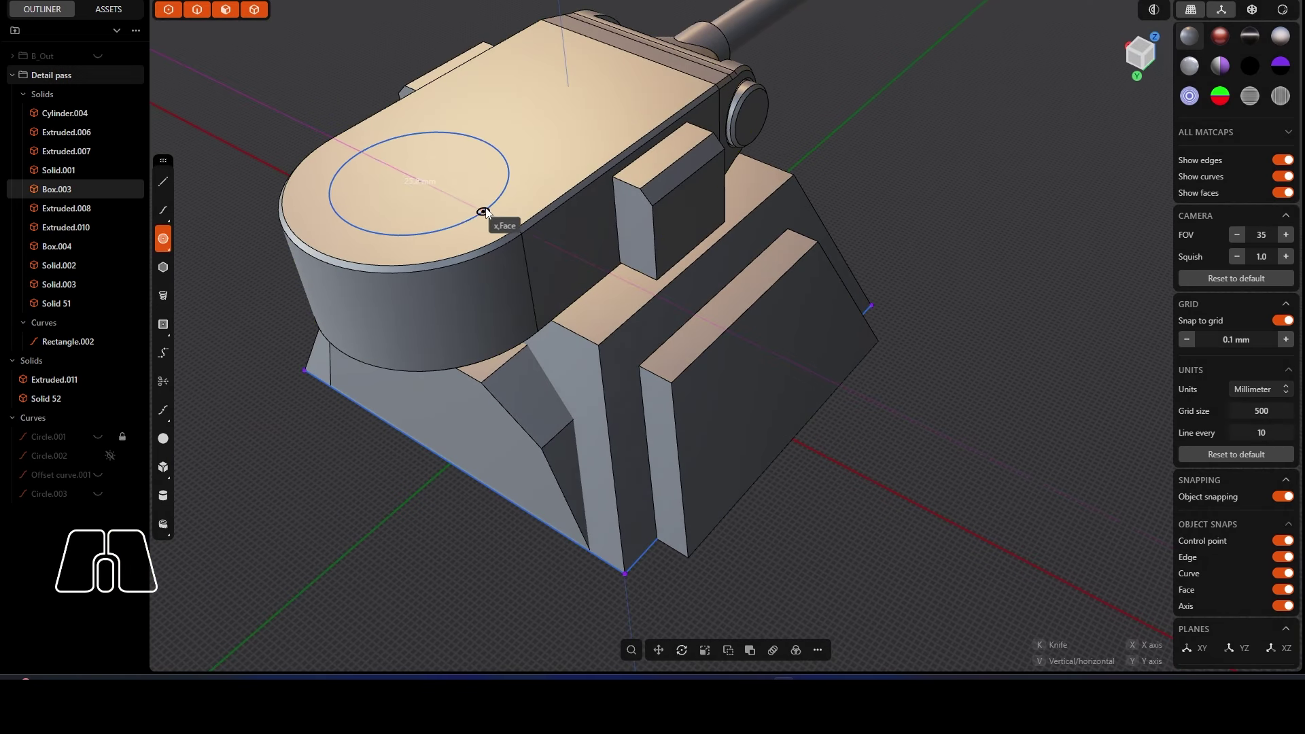
click(516, 230)
Step: Extrude the roof circle upward into a low round hatch
right_drag(495, 214, 394, 131)
key(e)
drag(393, 131, 397, 103)
click(425, 125)
Step: Chamfer the top edge of the round hatch on the turret's roof
alt+middle_drag(449, 149, 482, 178)
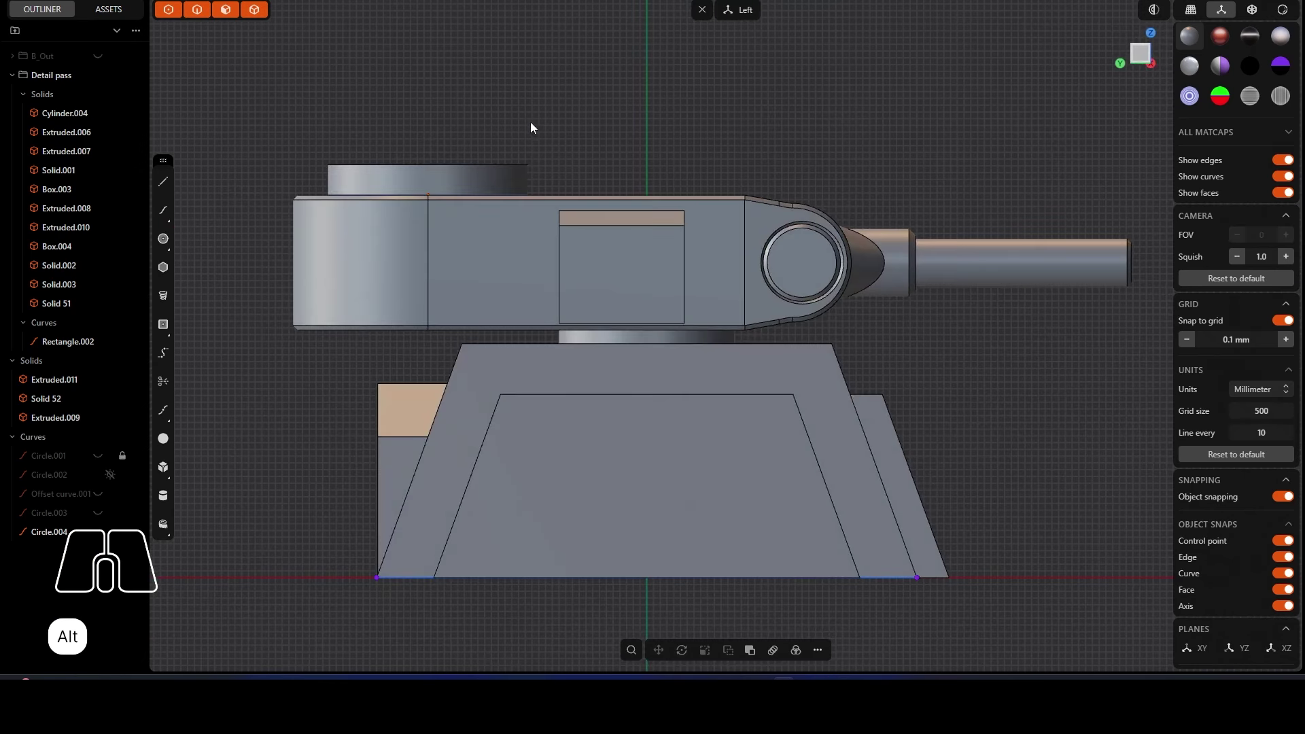
middle_drag(532, 128, 446, 145)
scroll(446, 146, up, 5)
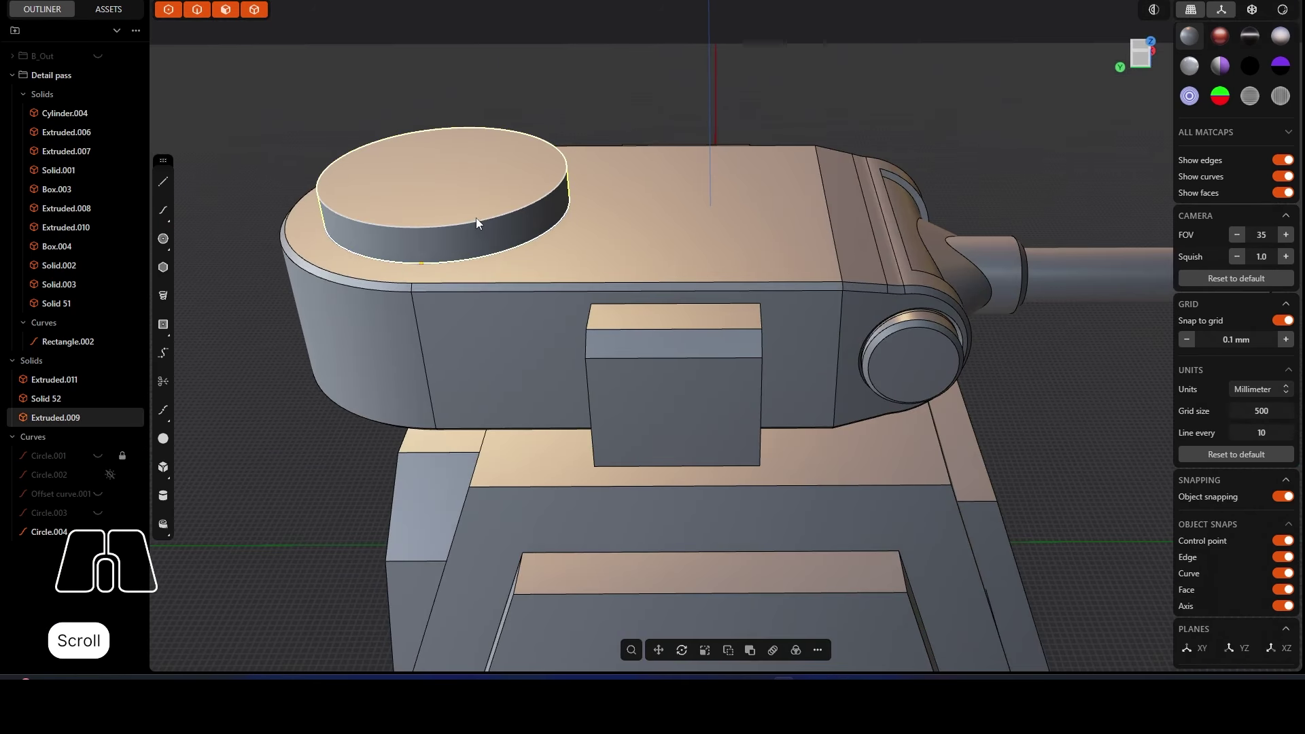
click(478, 221)
key(c)
middle_drag(466, 231, 481, 219)
mouse_move(480, 219)
mouse_down()
mouse_move(470, 241)
mouse_move(471, 229)
mouse_up()
click(459, 142)
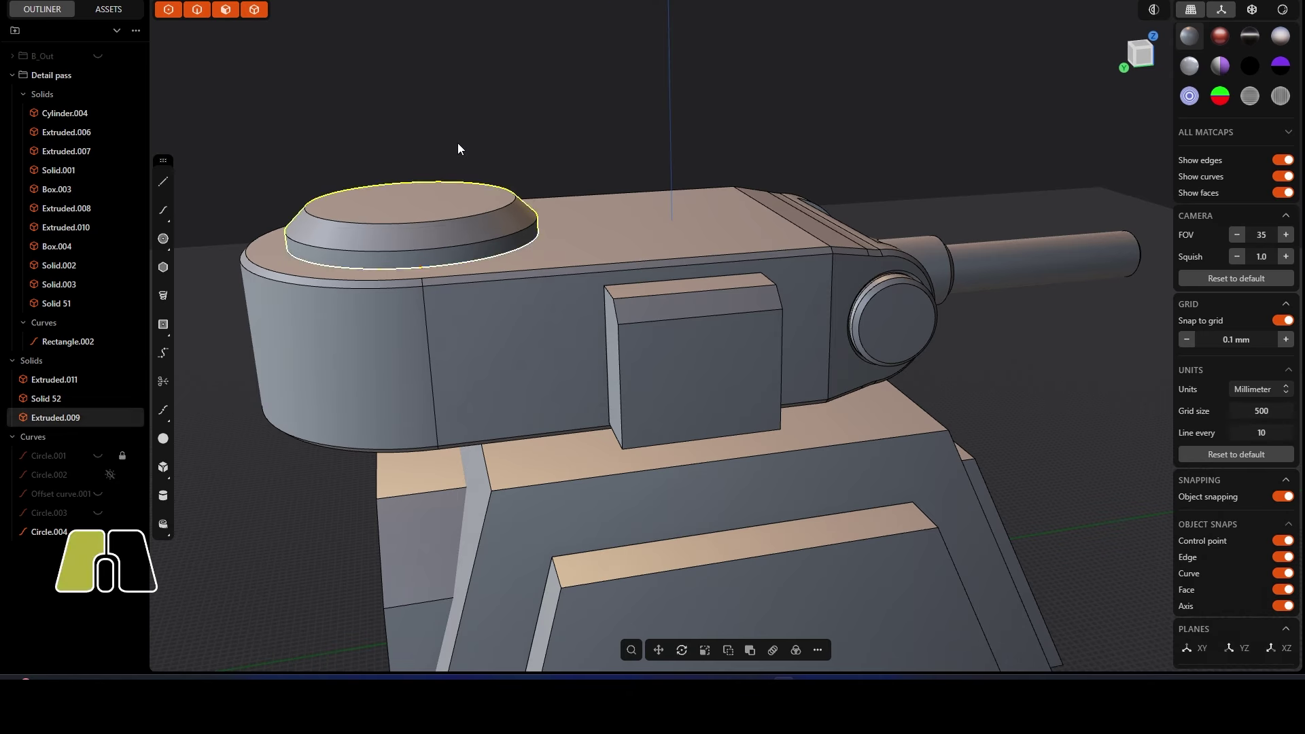
Step: Check the model's silhouette in side view with the solid black matcap, and restore the grey metallic matcap
middle_drag(479, 158, 619, 198)
scroll(619, 197, down, 3)
right_drag(847, 165, 693, 158)
click(1248, 68)
scroll(723, 155, down, 1)
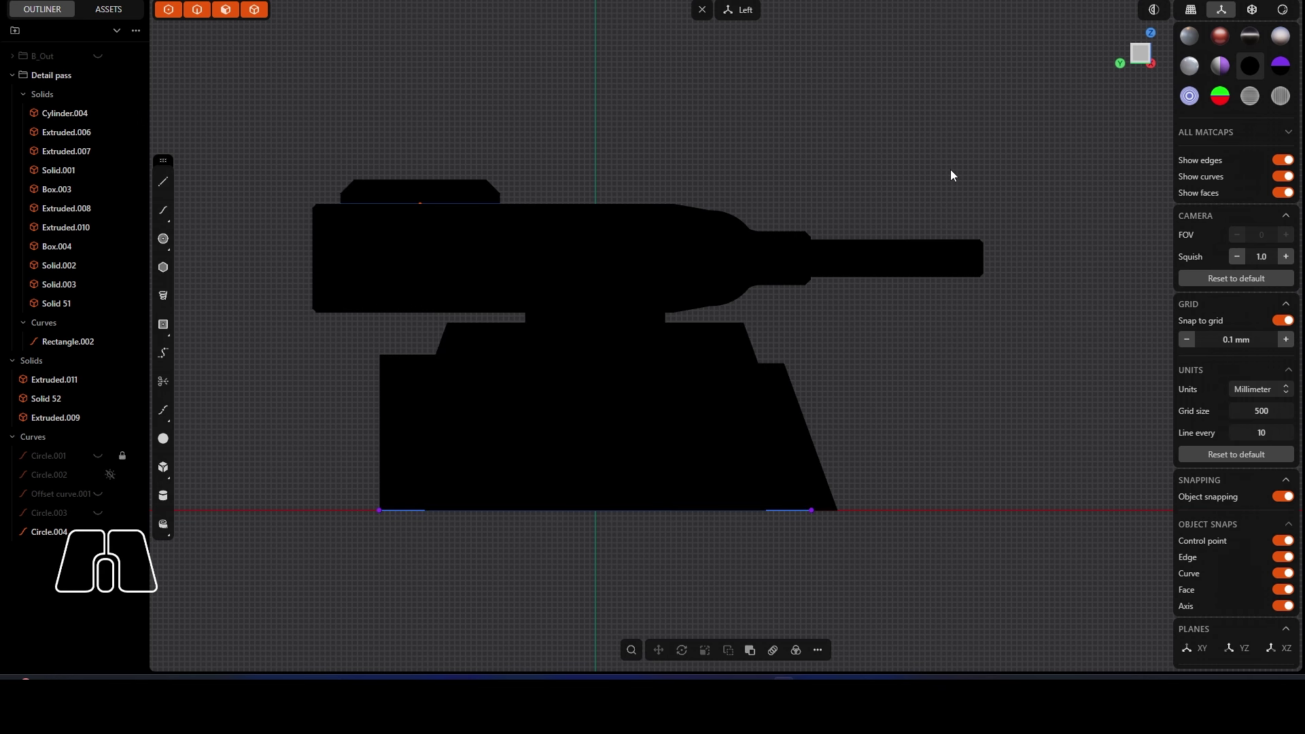
click(1190, 35)
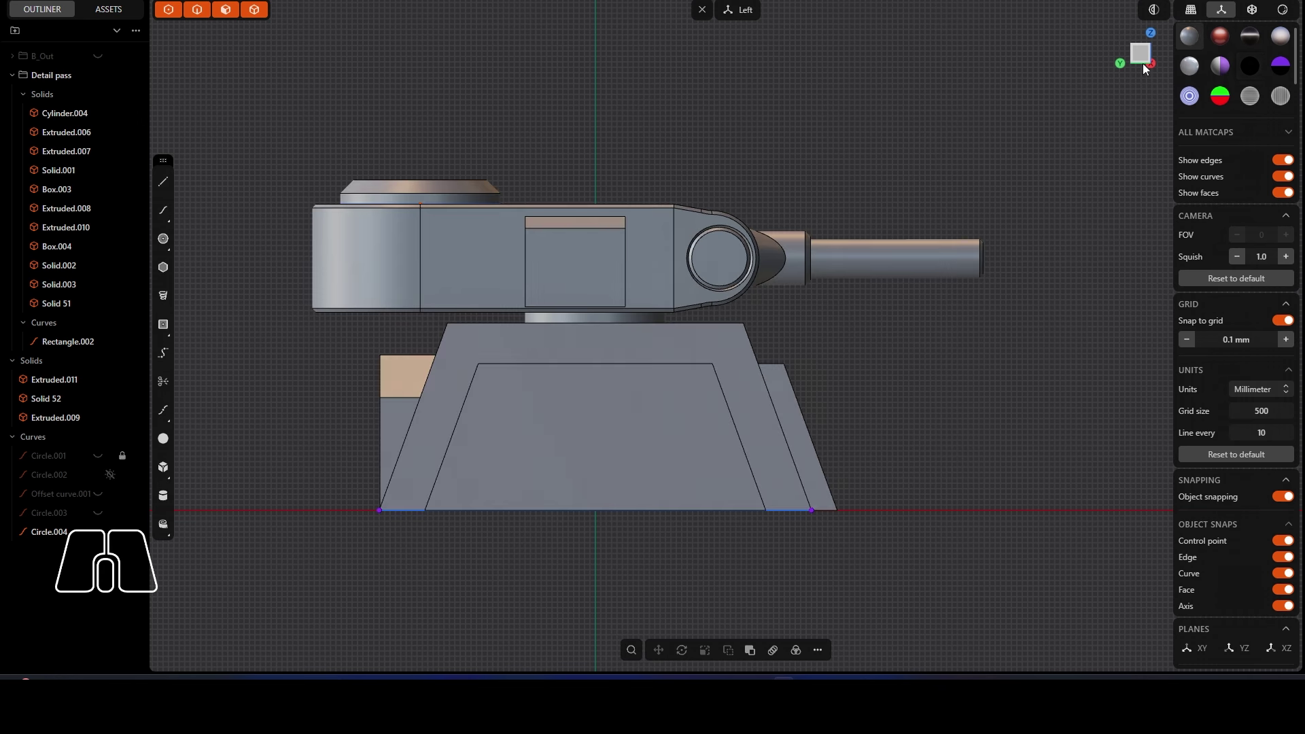
middle_drag(1144, 63, 582, 171)
scroll(646, 244, up, 5)
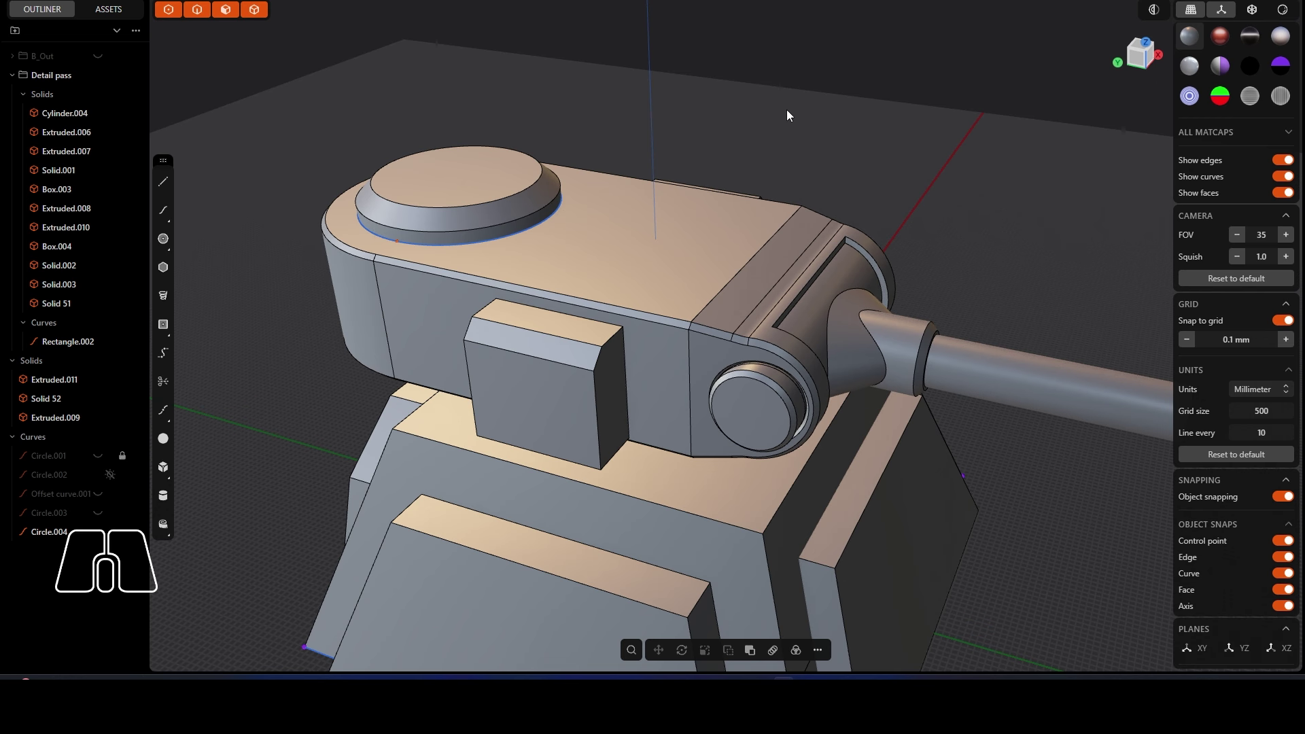
mouse_move(759, 405)
middle_down()
mouse_move(810, 507)
mouse_move(773, 407)
middle_up()
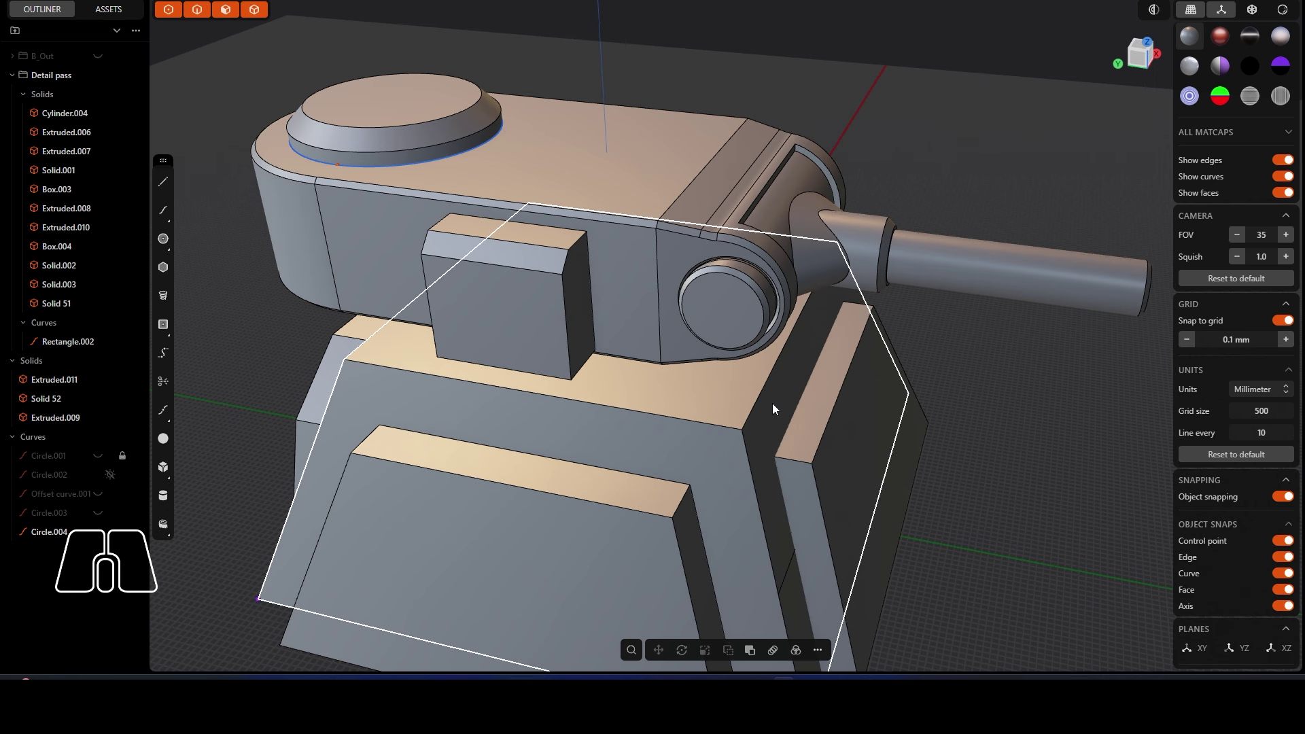
scroll(662, 297, up, 5)
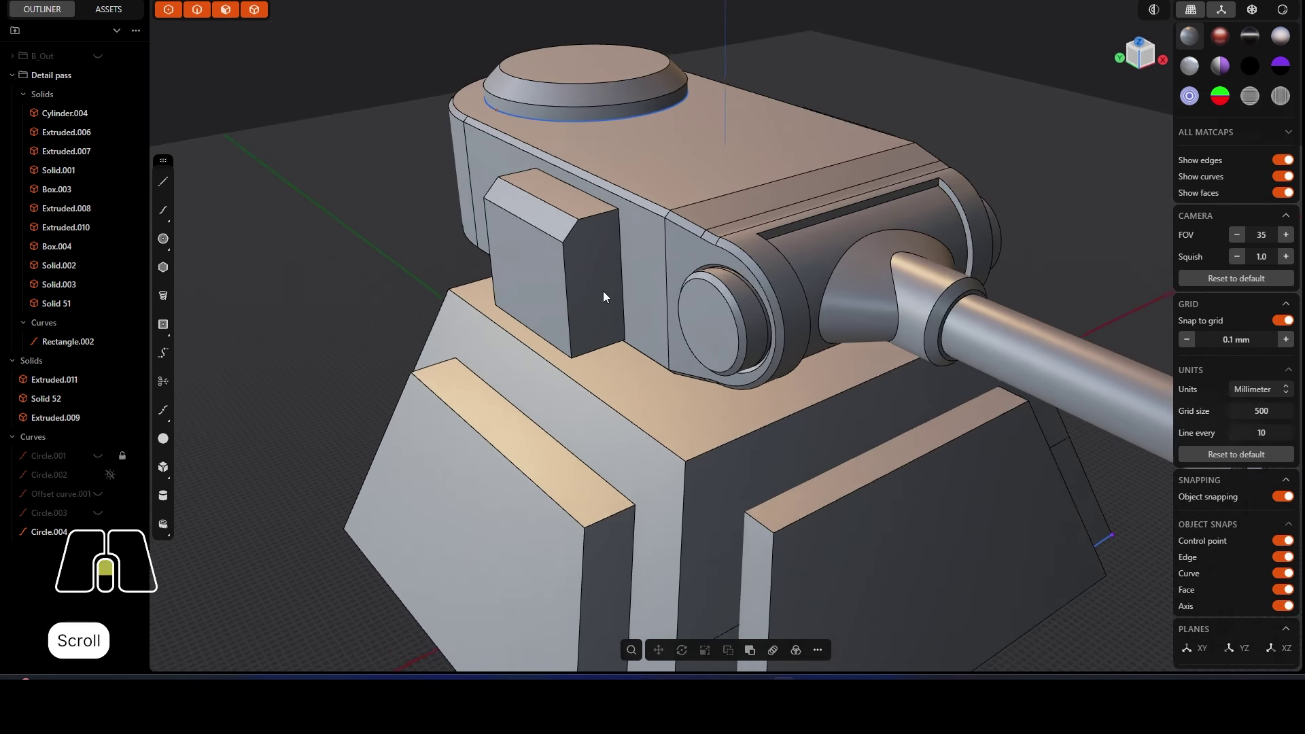
Step: Isolate the main tapered base body that carries the turret
scroll(603, 291, down, 3)
mouse_move(621, 288)
middle_down()
mouse_move(552, 275)
mouse_move(725, 275)
mouse_move(635, 269)
middle_up()
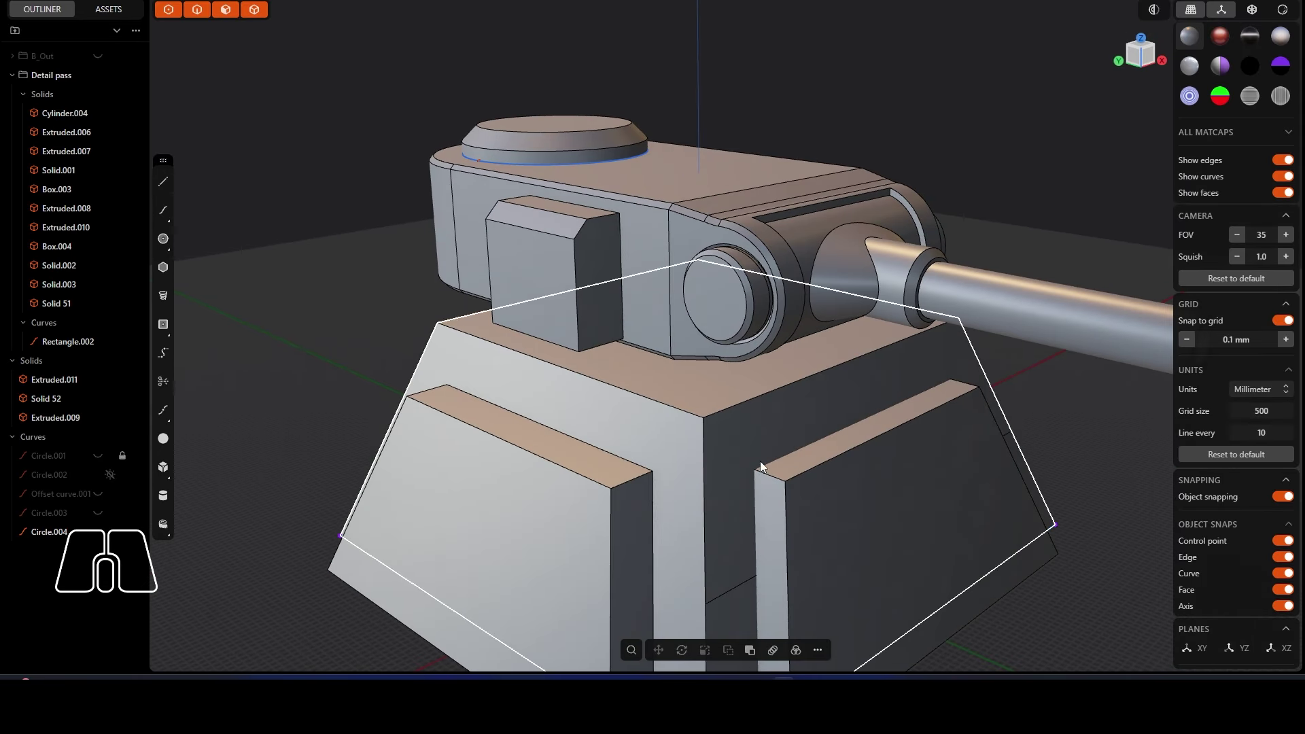
middle_drag(760, 461, 731, 352)
scroll(655, 271, up, 5)
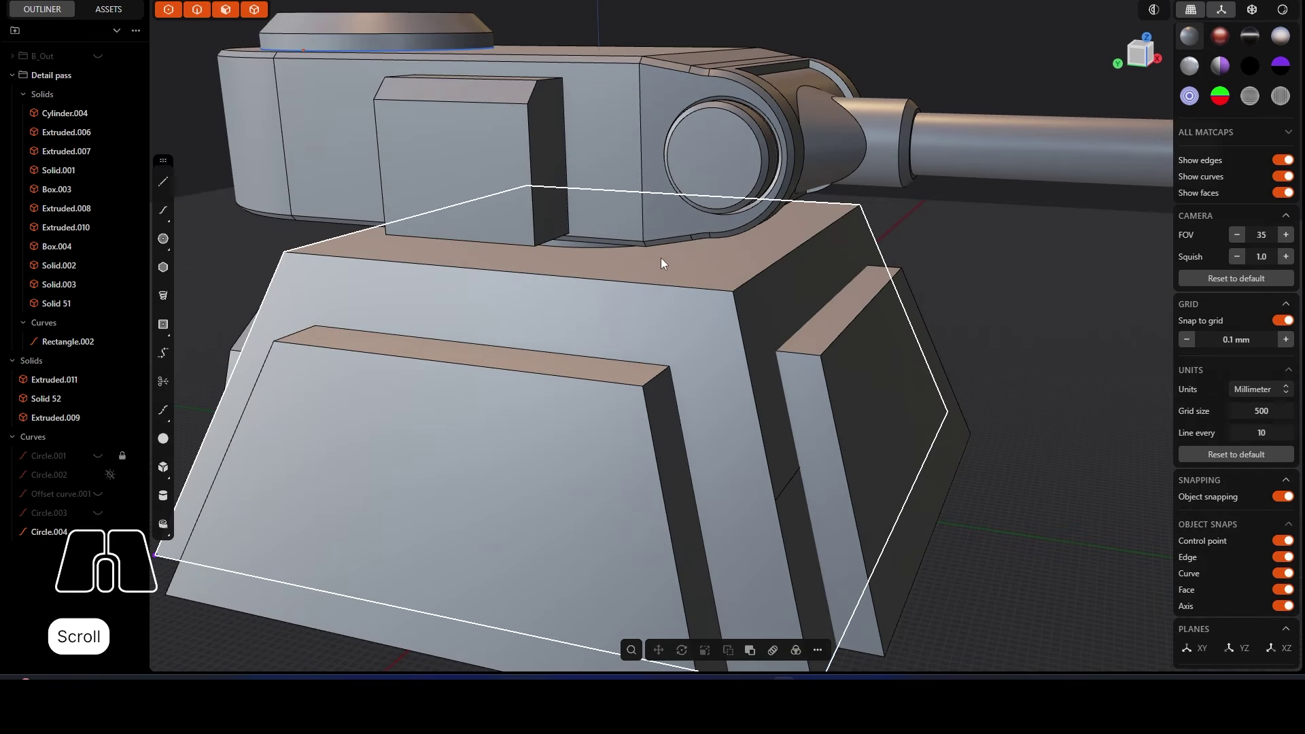
click(700, 267)
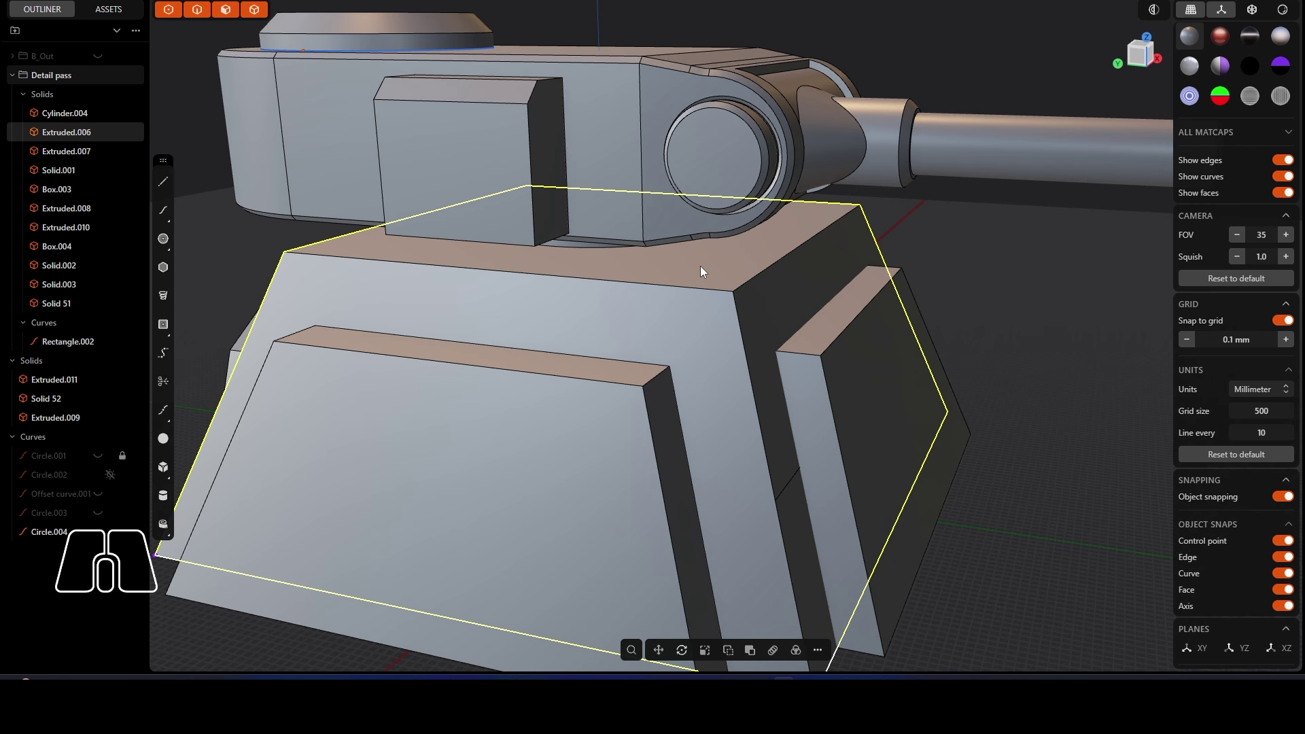
alt+middle_drag(658, 272, 629, 269)
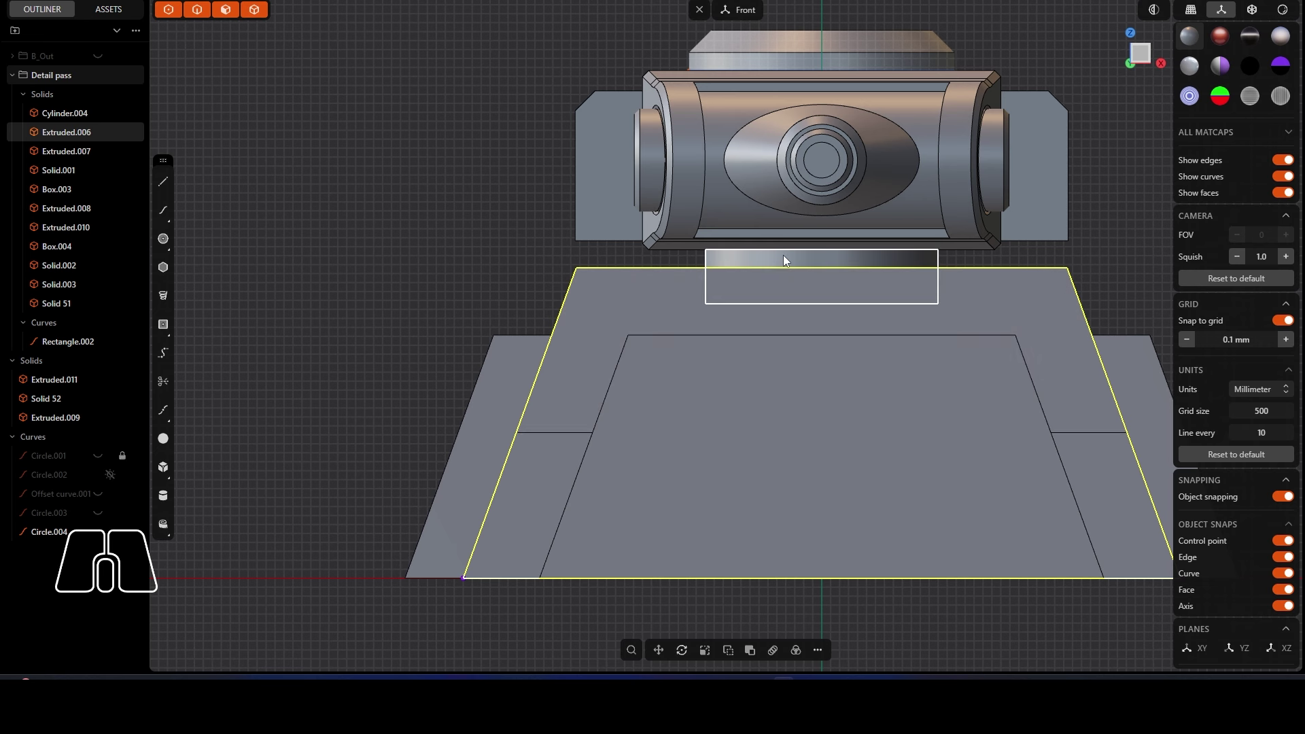
middle_drag(783, 260, 704, 285)
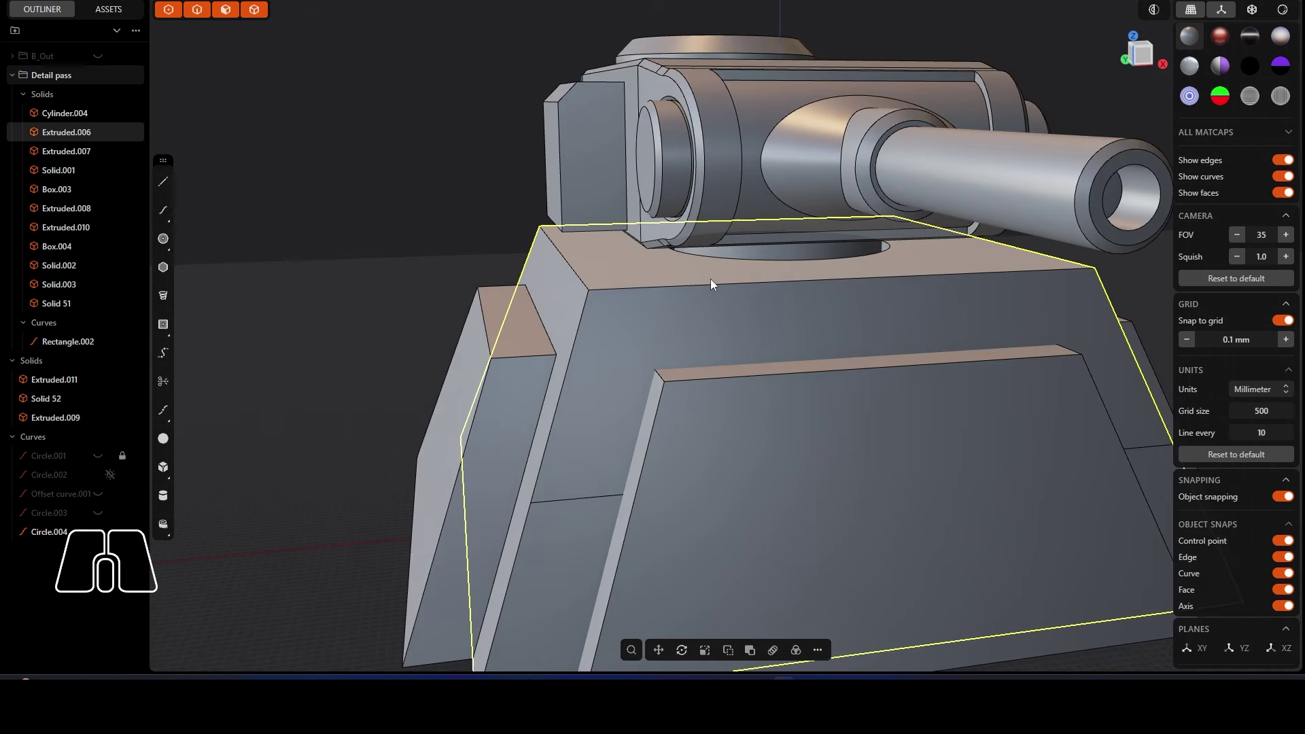
key(slash)
middle_drag(711, 278, 688, 238)
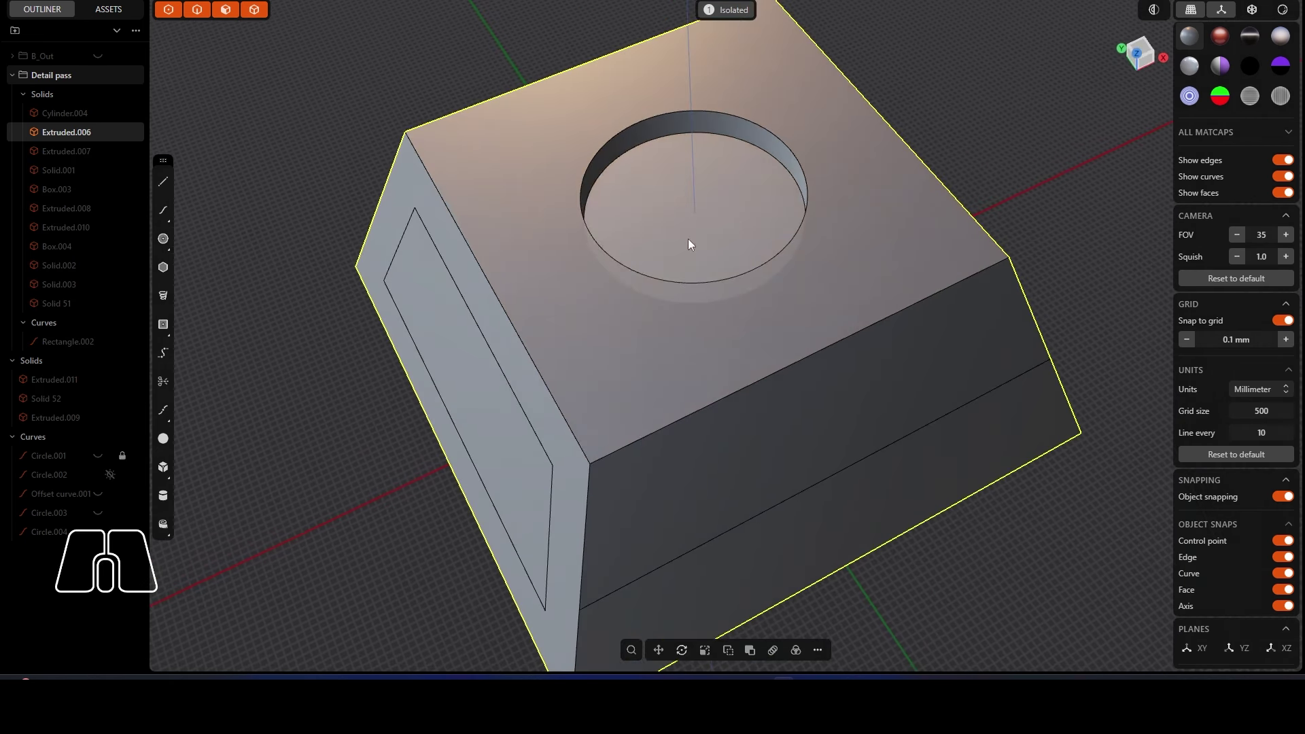
Step: Draw a circle on the base's top face, concentric with the round hole and clearly larger than it
click(163, 239)
click(696, 198)
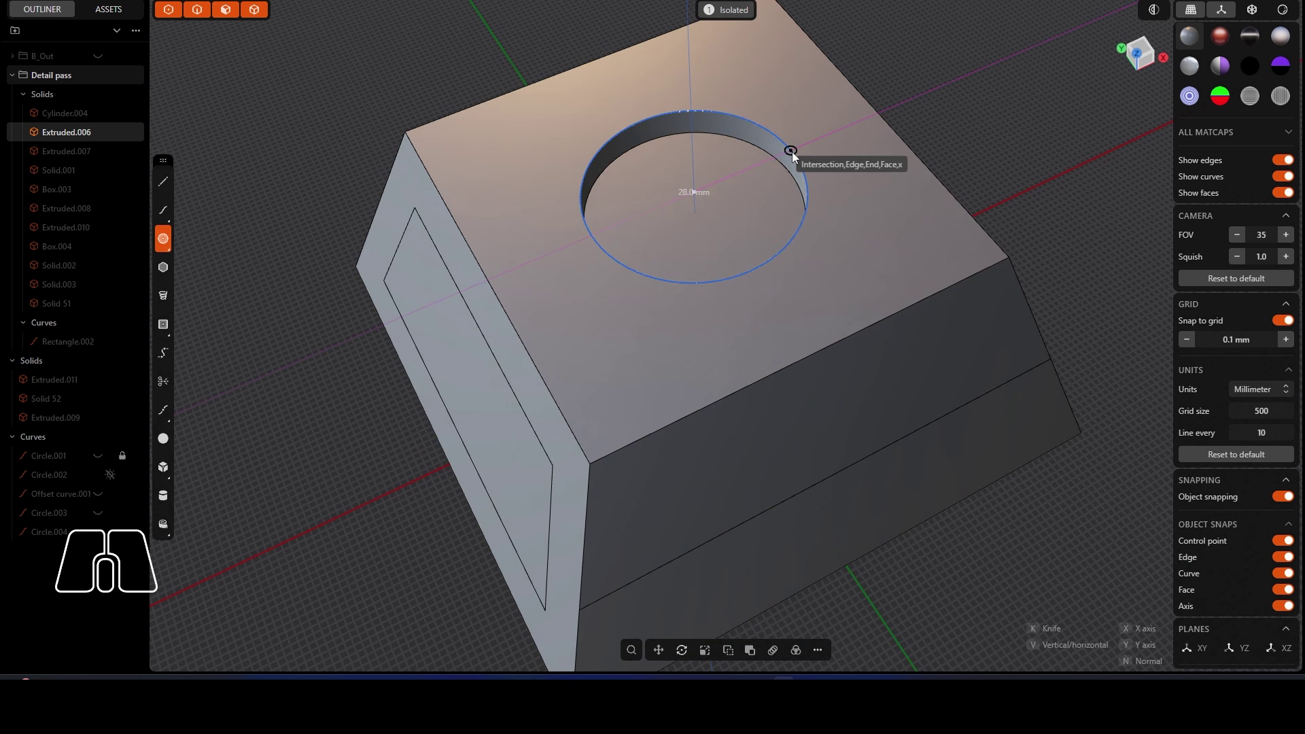
click(842, 137)
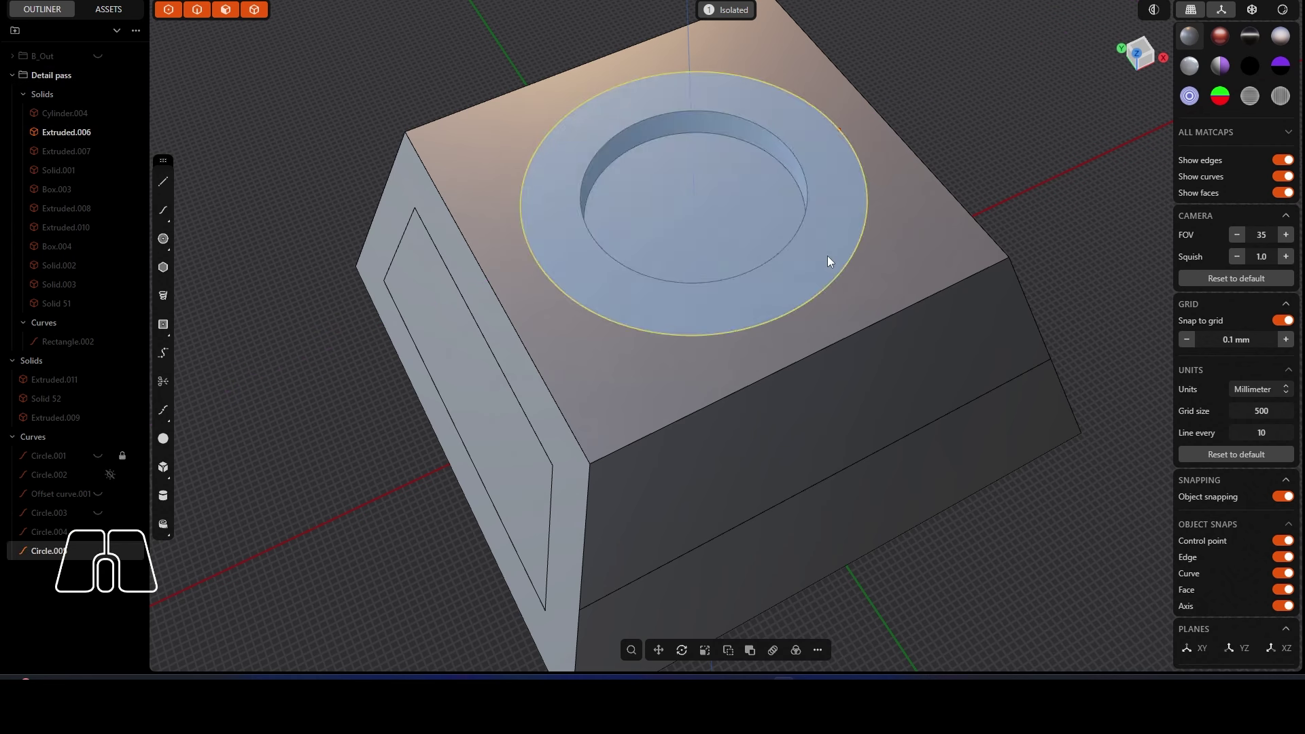
click(827, 255)
key(e)
middle_drag(769, 288, 798, 243)
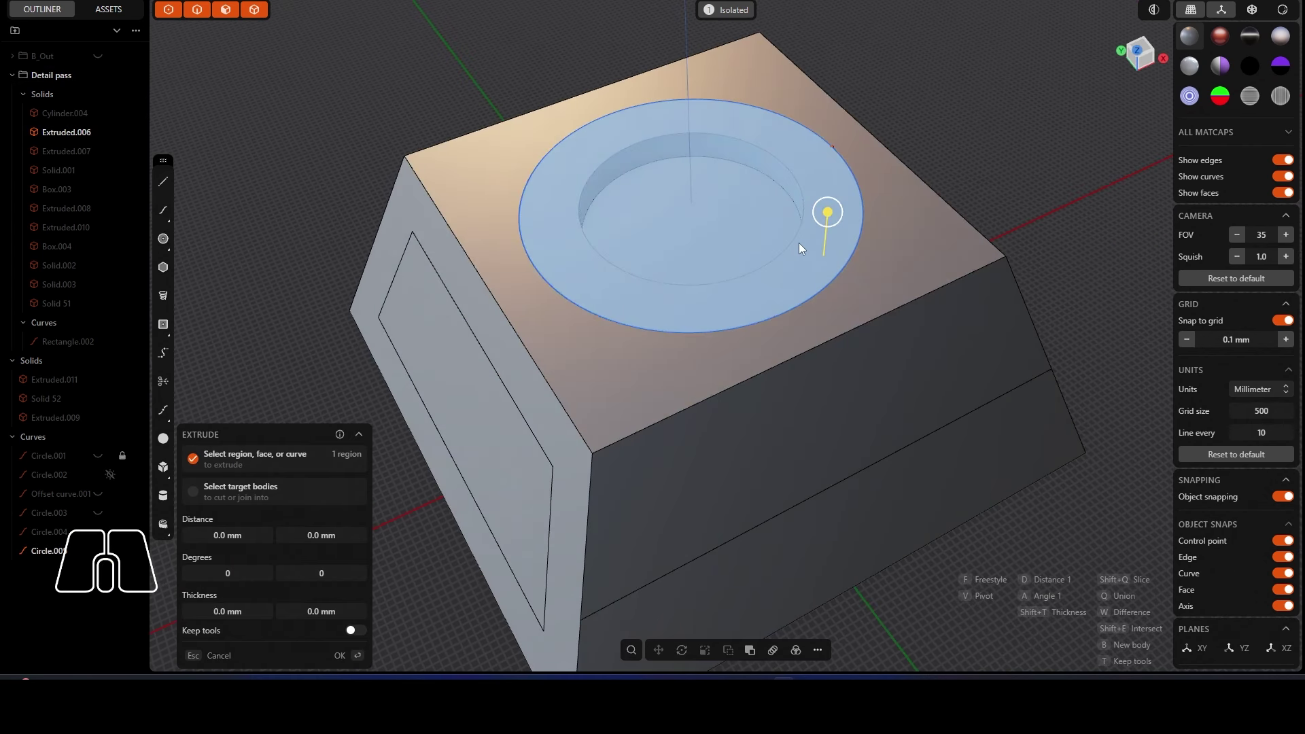
Step: Offset the round hole's rim slightly outward on the base's top face
key(o)
drag(729, 196, 691, 214)
click(970, 150)
Step: Extrude the ring region between the offset rim and the larger circle slightly upward as a new body
click(850, 250)
key(e)
middle_drag(793, 303, 794, 222)
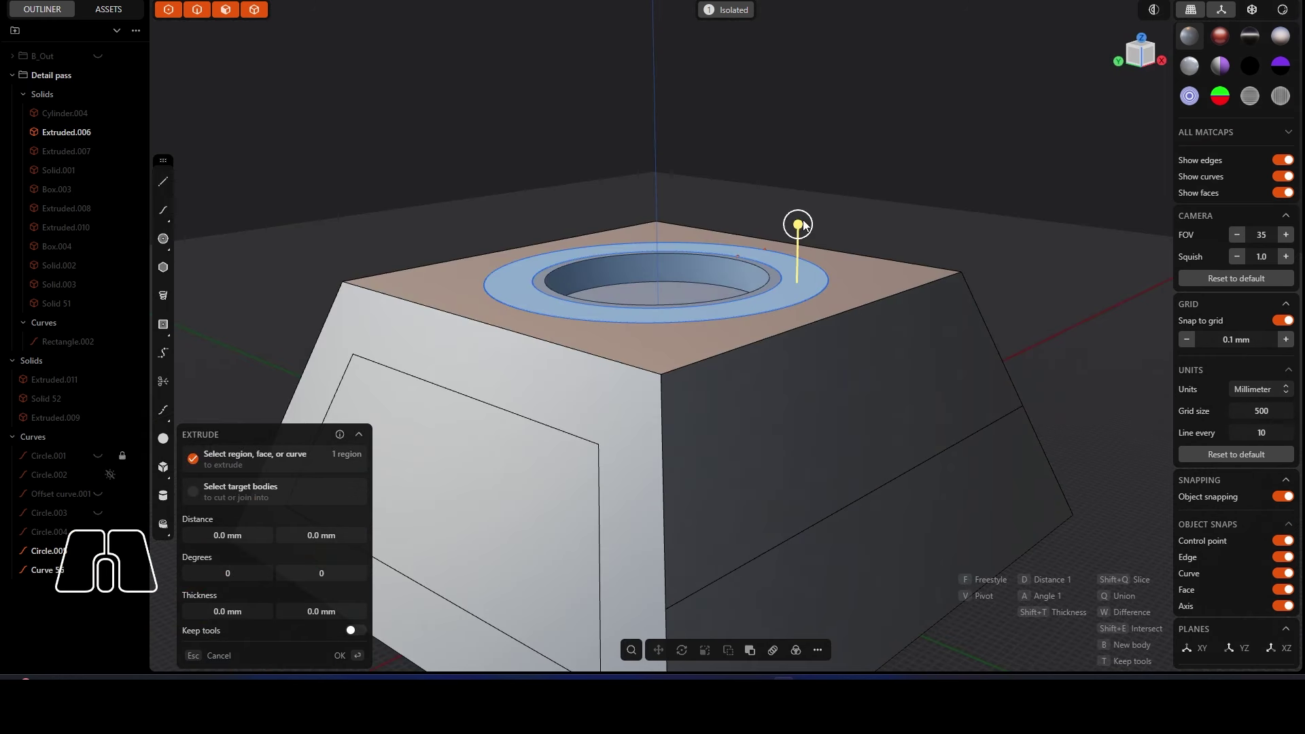
drag(794, 221, 799, 212)
right_click(871, 160)
Step: Hide the circle used for the ring and leave isolation to bring back the whole model
middle_drag(872, 160, 813, 287)
click(773, 219)
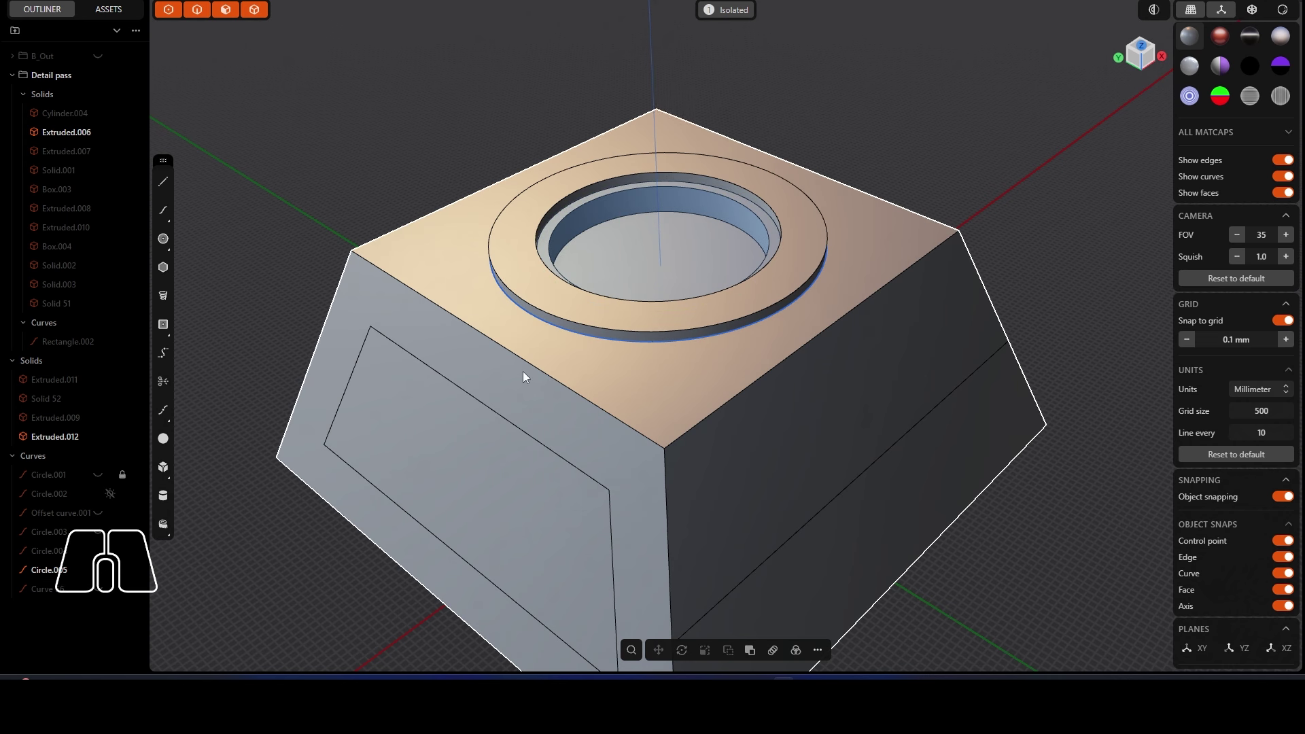
scroll(523, 371, up, 2)
click(580, 333)
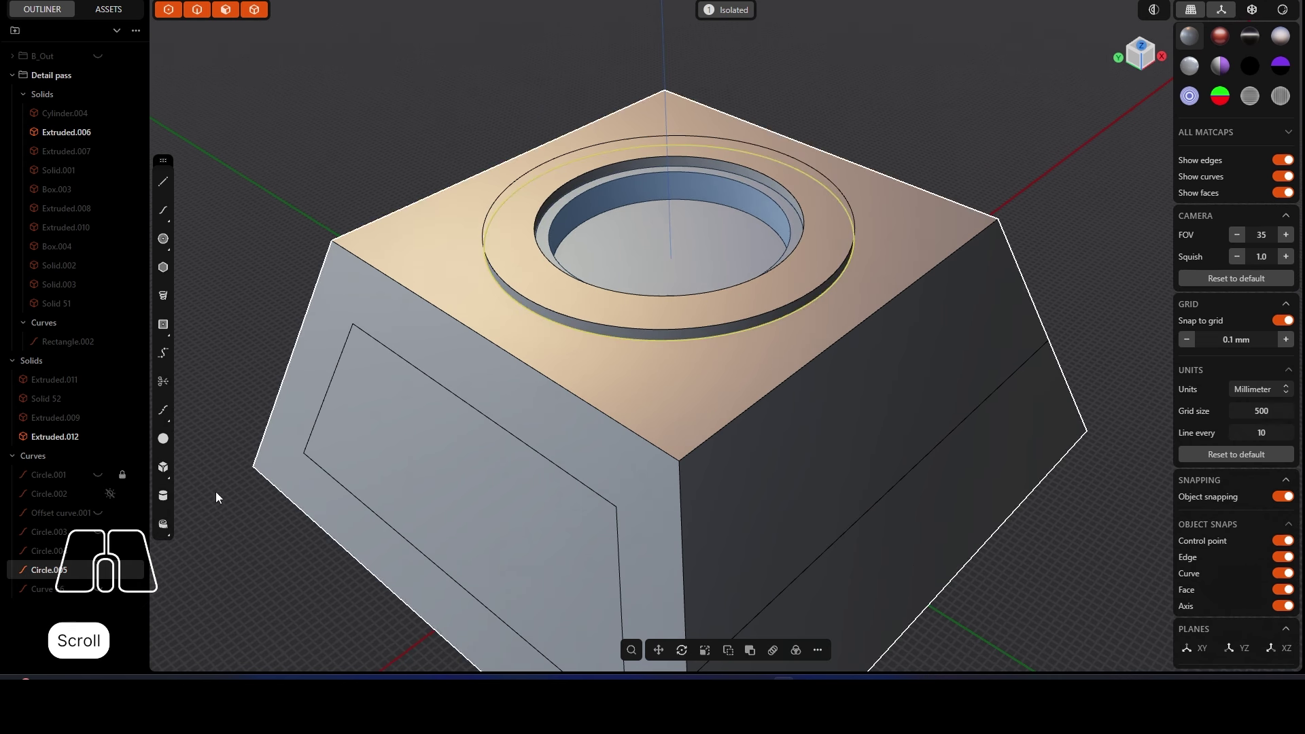
click(97, 571)
scroll(365, 406, up, 1)
key(comma)
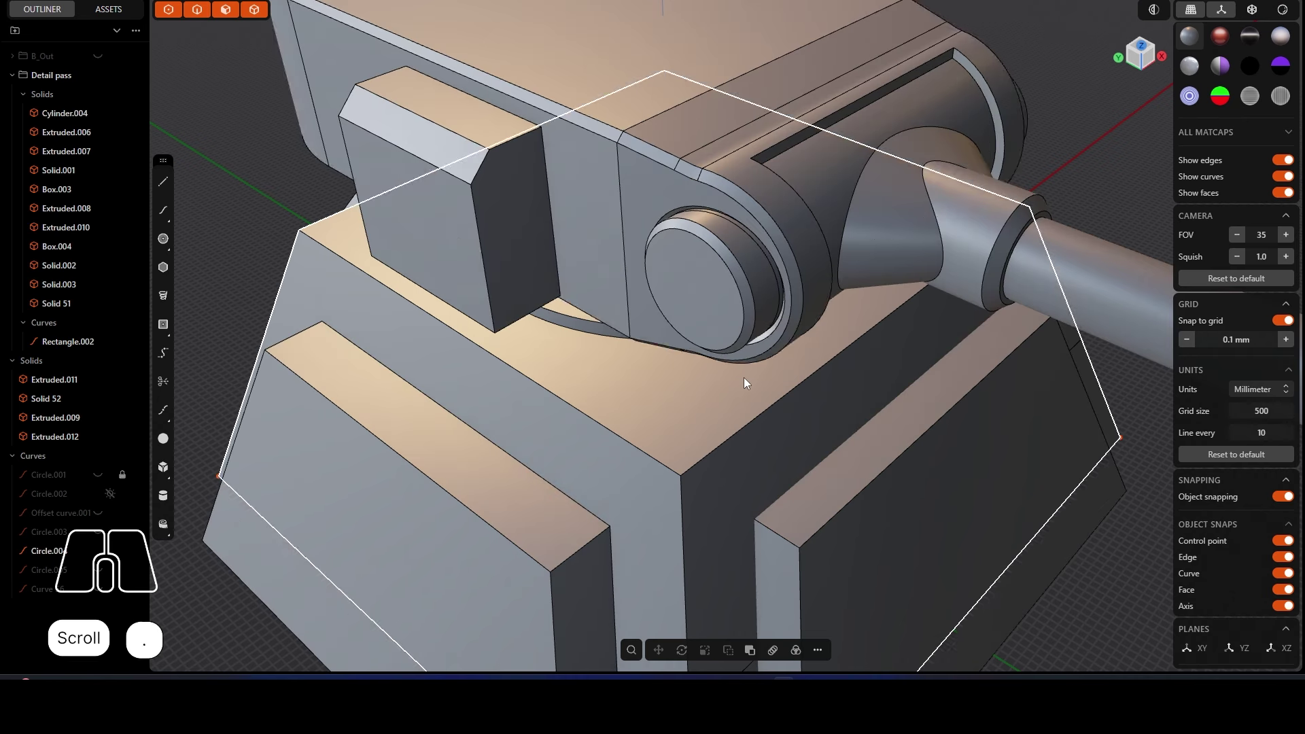
Step: Check the model's front-view silhouette with the solid black matcap, and restore the grey metallic matcap
alt+middle_drag(696, 372, 652, 321)
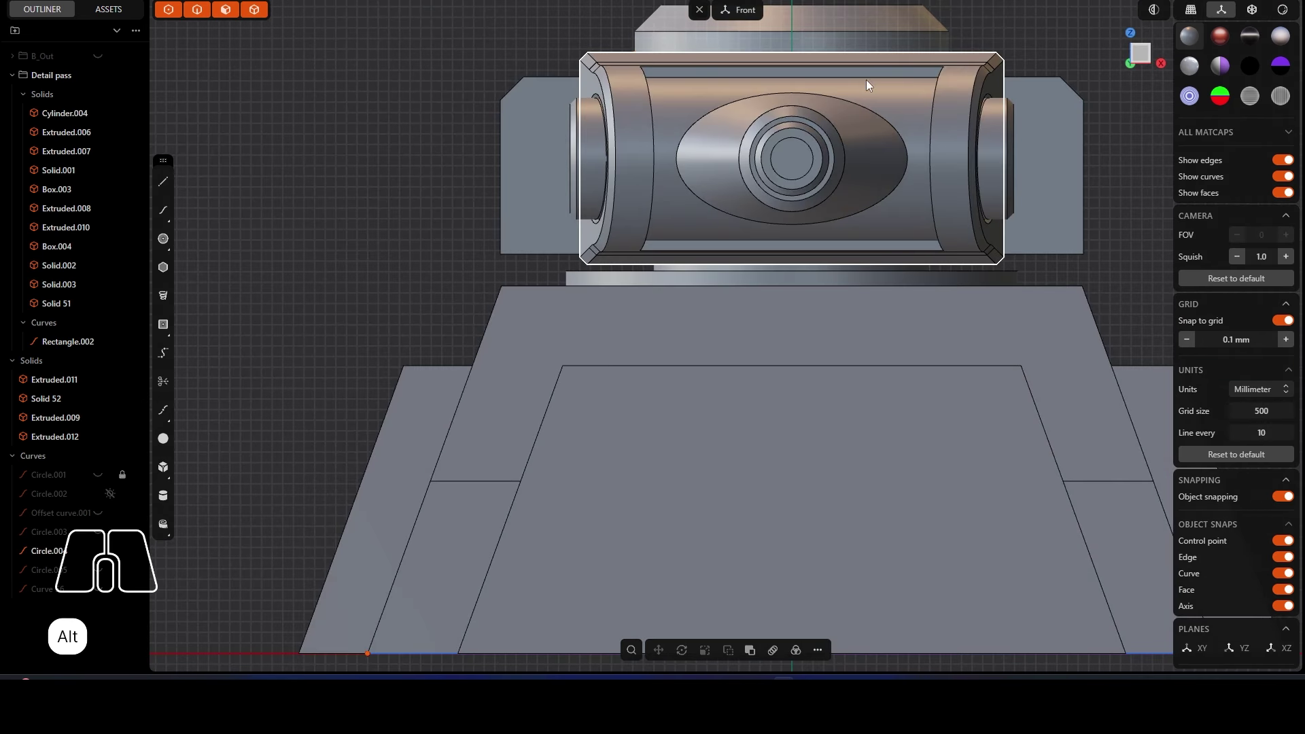
scroll(437, 232, down, 3)
click(1250, 65)
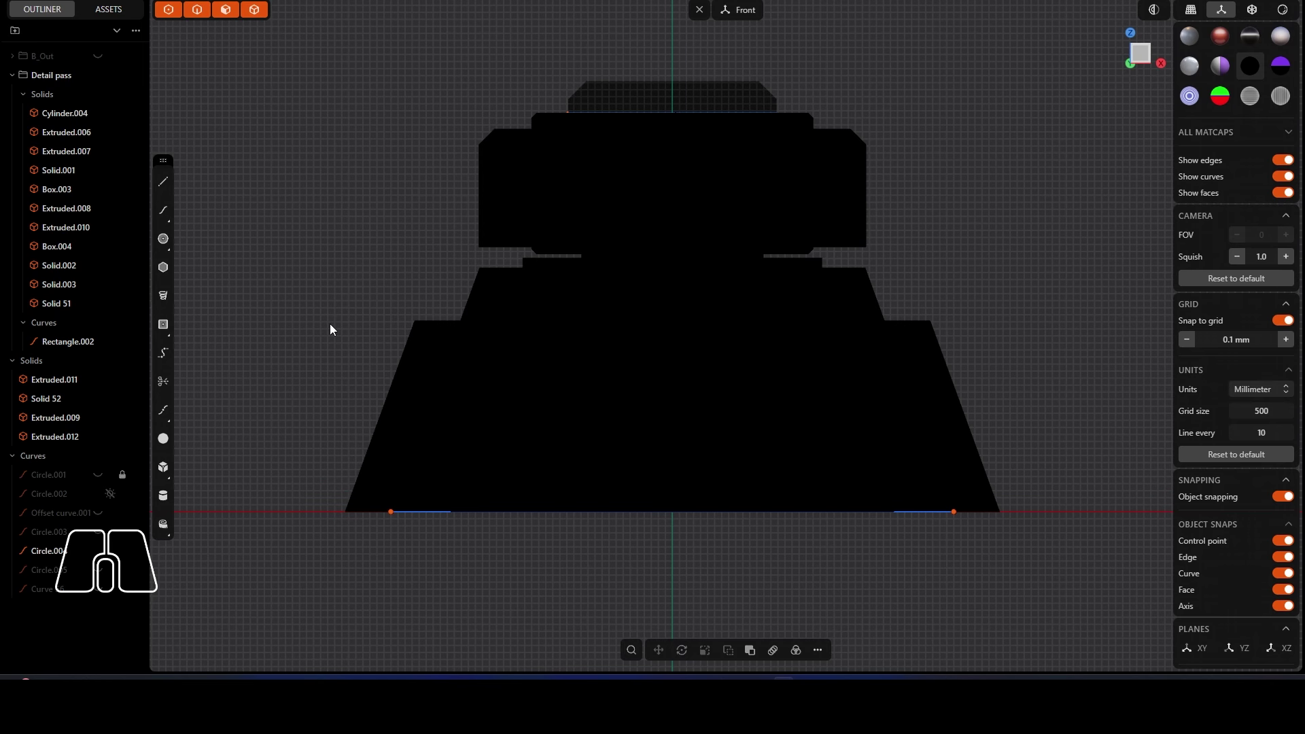
click(1191, 39)
scroll(670, 185, up, 2)
middle_drag(541, 206, 598, 232)
scroll(642, 250, up, 3)
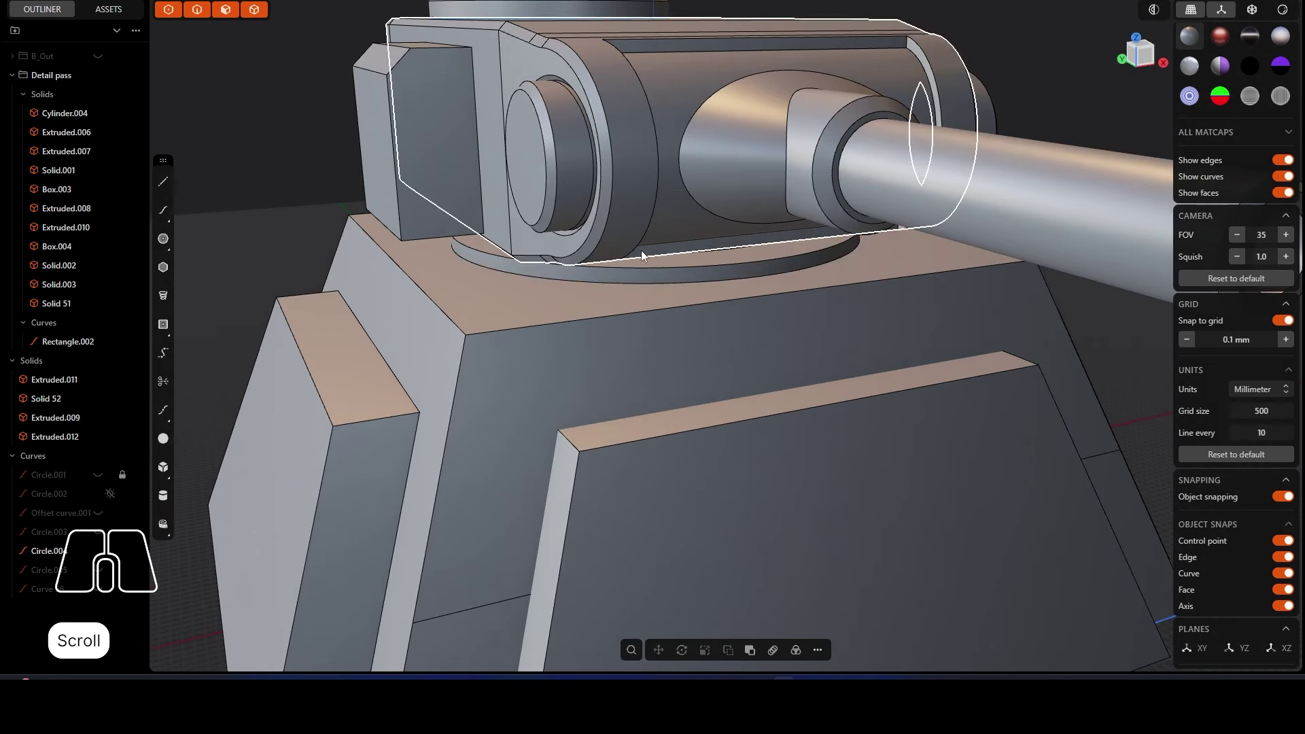
Step: Chamfer the outer top edge of the ring under the turret, judging it in front view with the solid black matcap
scroll(642, 255, down, 3)
click(641, 265)
key(f)
alt+middle_drag(666, 282, 690, 293)
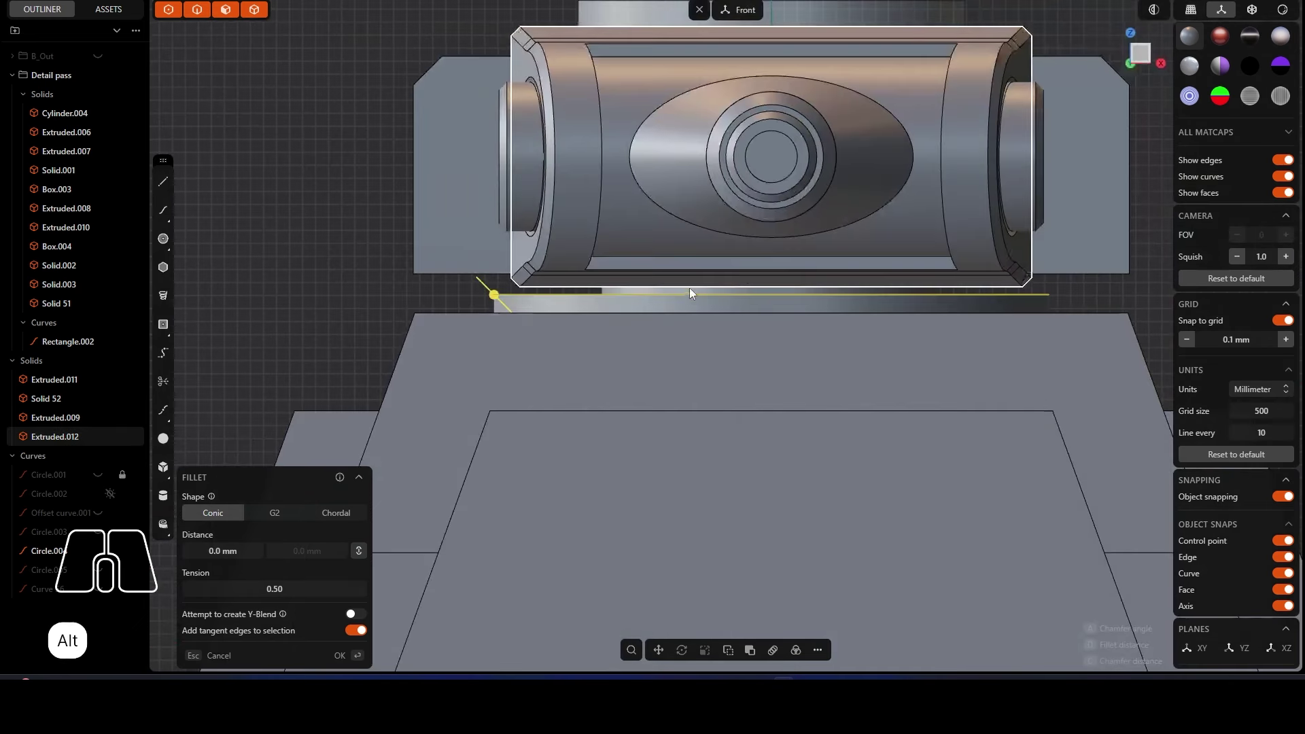
click(1250, 66)
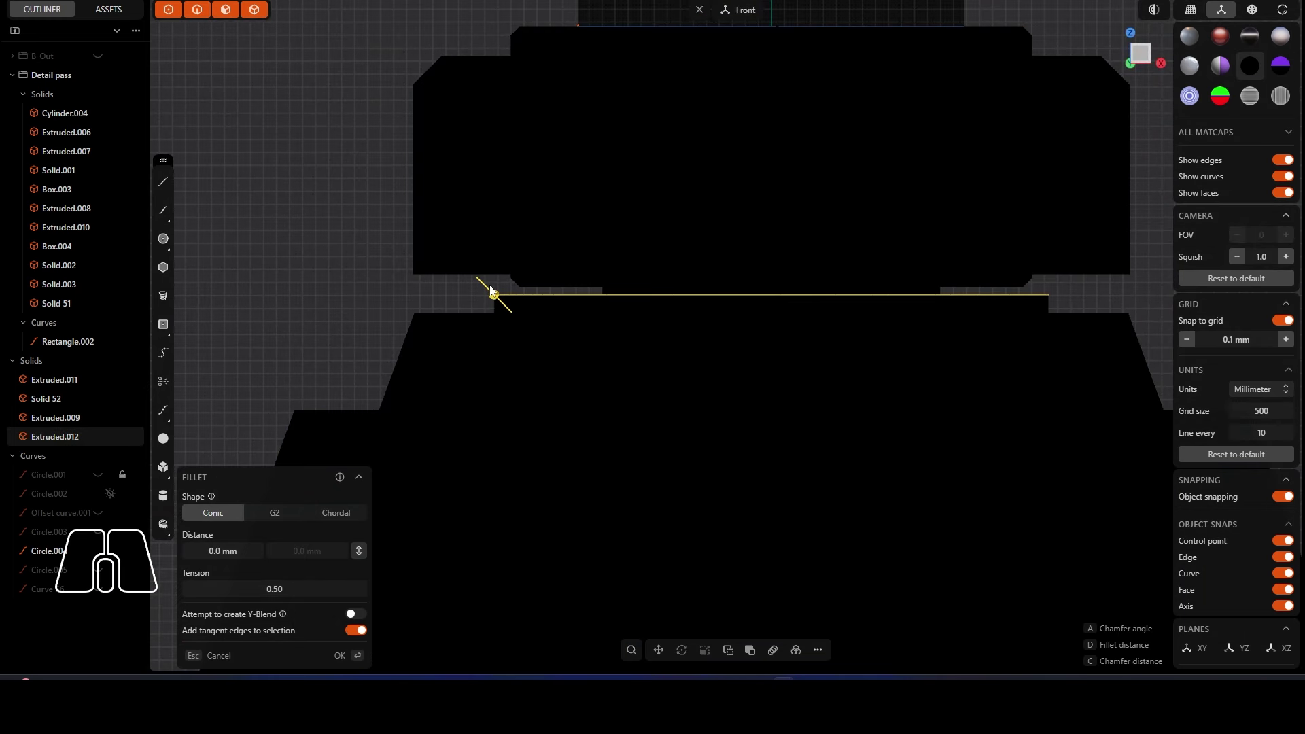
drag(494, 294, 514, 312)
key(c)
key(Return)
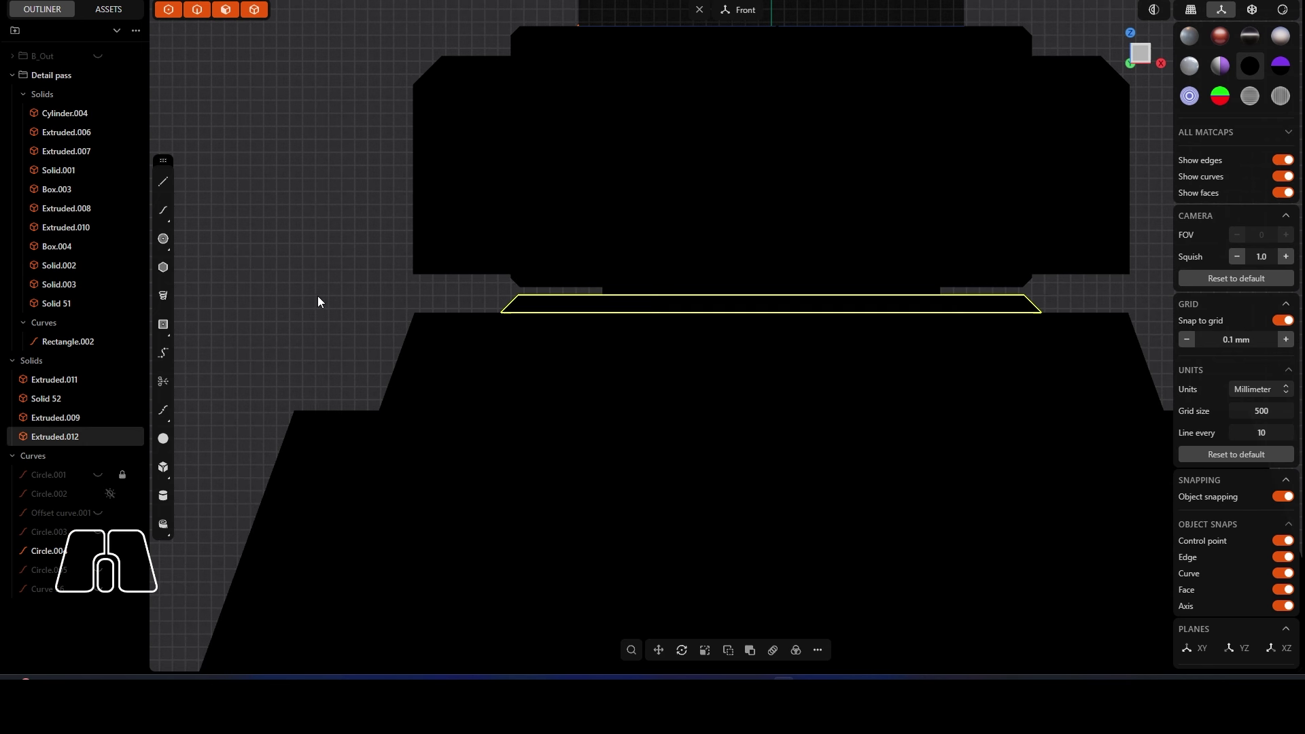
Step: Review the chamfered ring in the front silhouette, restore the grey metallic matcap and inspect the model from the corner
scroll(315, 296, down, 5)
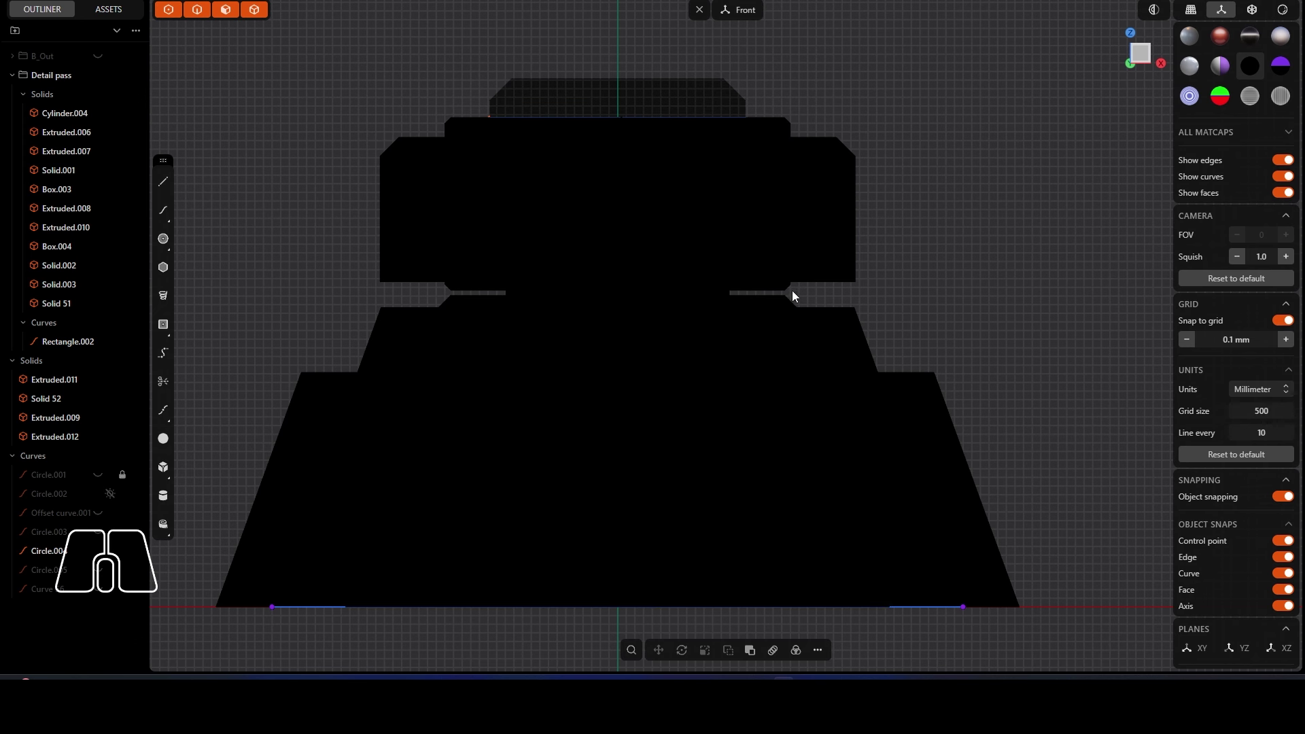
click(1187, 44)
middle_drag(940, 286, 742, 320)
scroll(565, 325, up, 5)
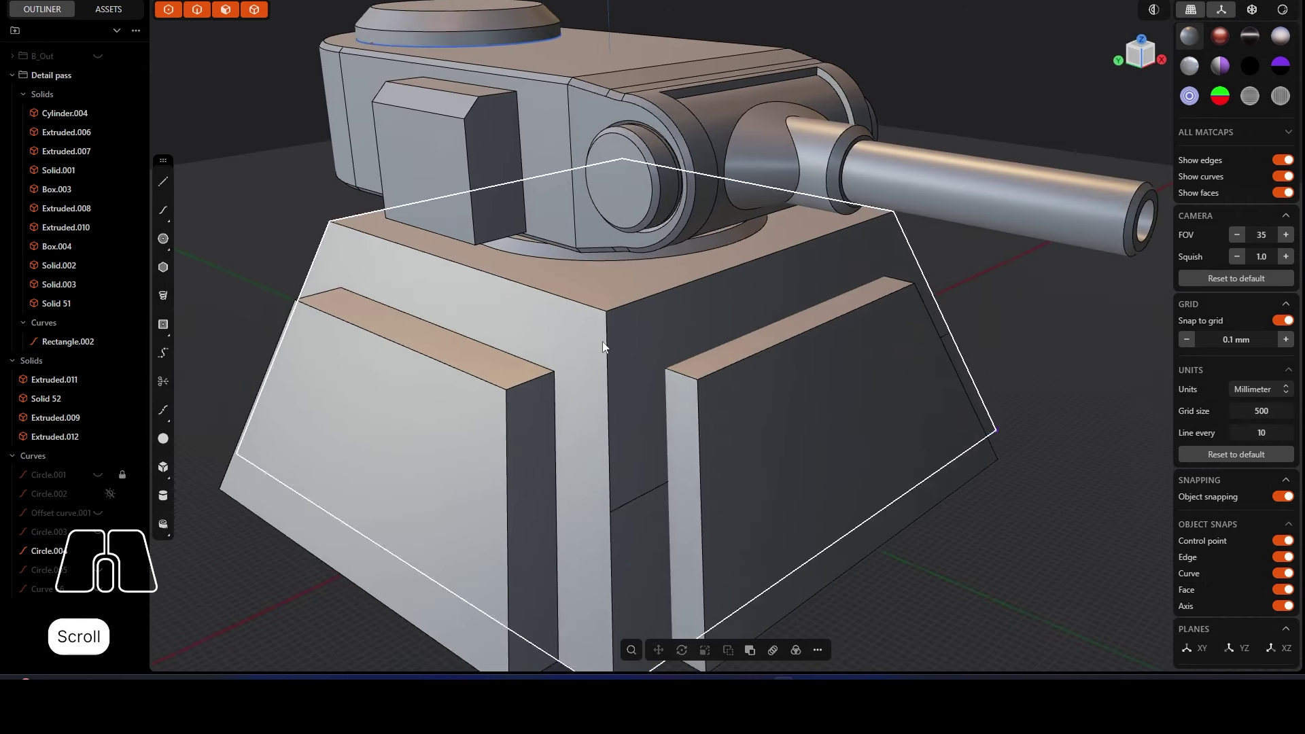
scroll(603, 343, down, 2)
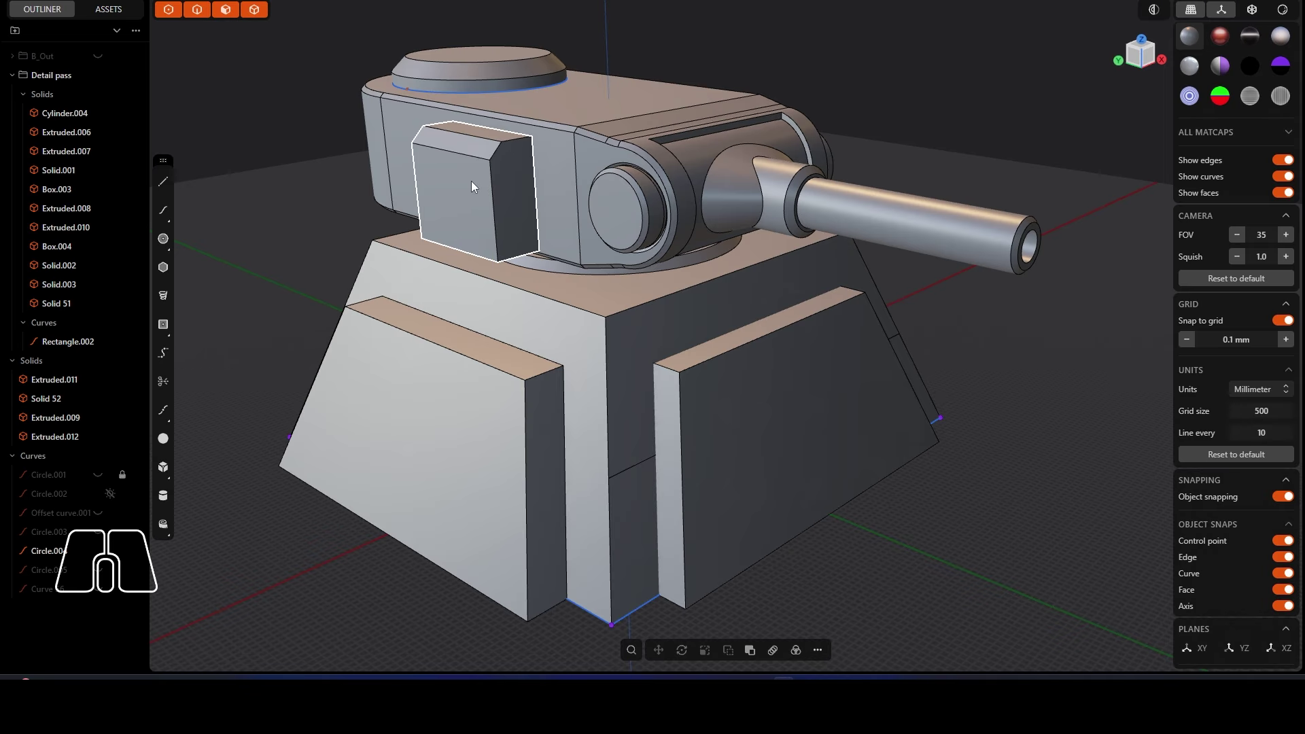
Step: Try to lengthen both side boxes by pushing their rear faces backward along the turret, and undo it
middle_drag(471, 181, 496, 179)
right_drag(496, 179, 516, 254)
middle_drag(515, 254, 639, 254)
scroll(572, 194, up, 3)
click(572, 210)
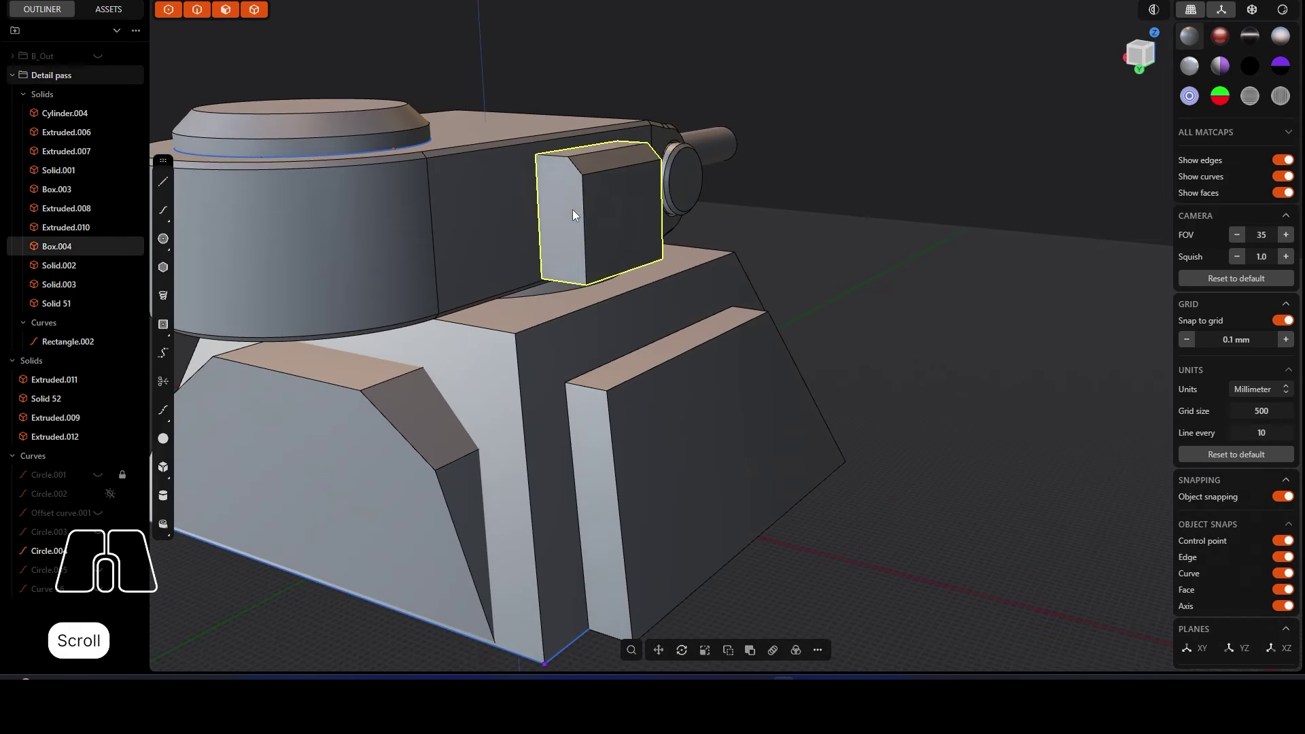
click(573, 209)
middle_drag(573, 209, 491, 223)
right_drag(492, 223, 640, 258)
middle_drag(639, 259, 488, 273)
shift+click(463, 256)
shift+click(459, 250)
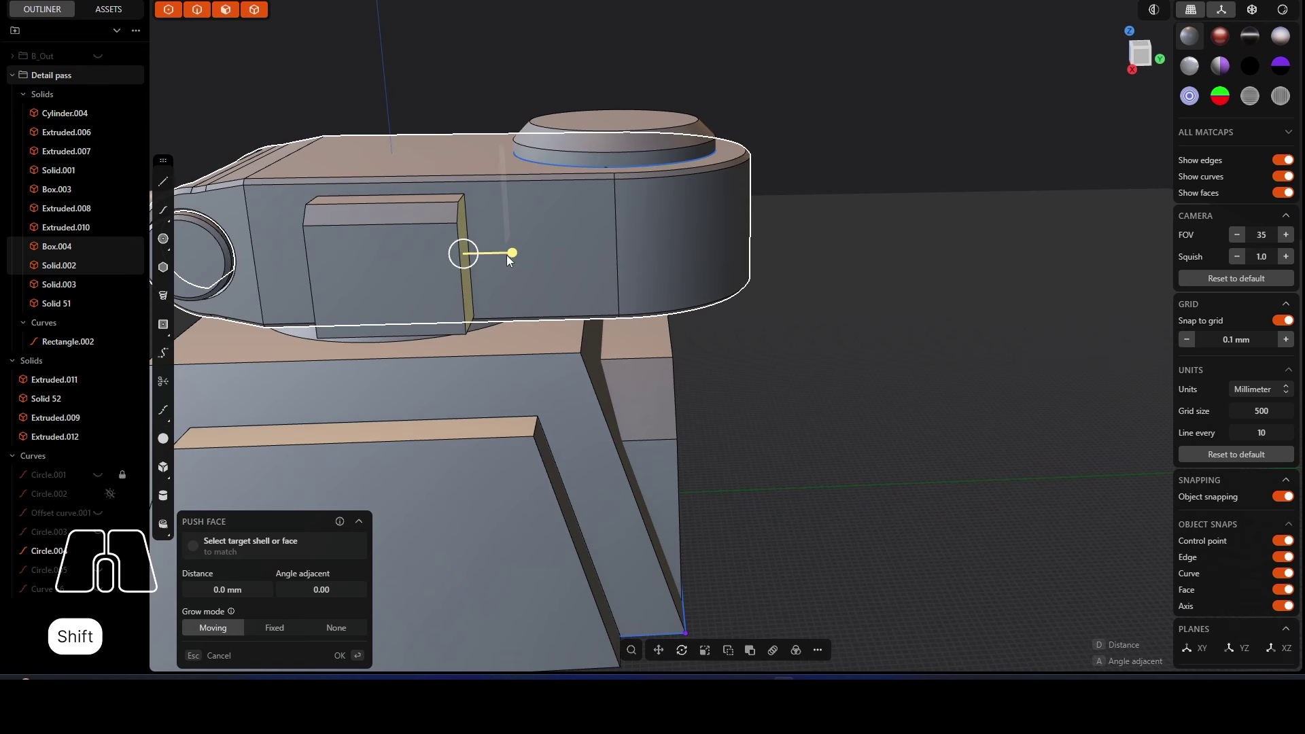
drag(511, 255, 636, 254)
key(ctrl+z)
scroll(534, 263, down, 3)
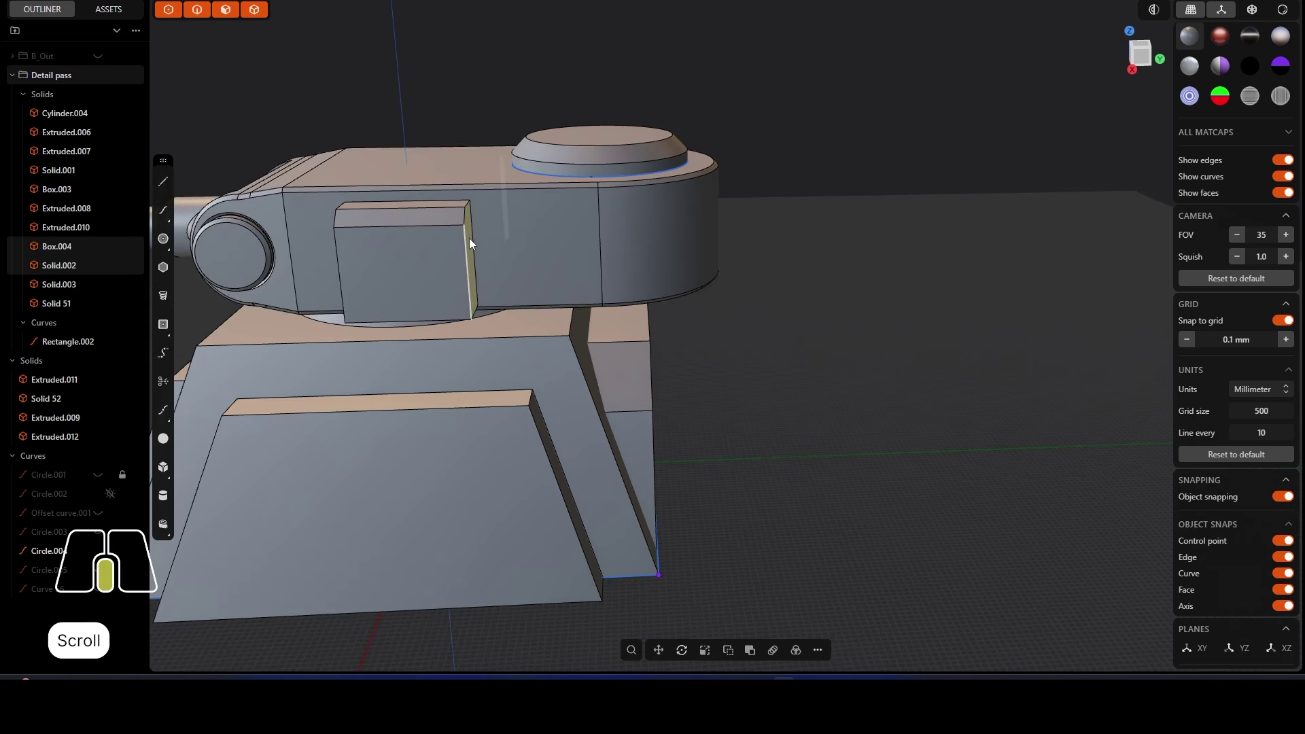
middle_drag(469, 237, 679, 291)
click(716, 305)
middle_drag(638, 284, 720, 308)
key(o)
key(Escape)
Step: Delete both side boxes from the turret
middle_drag(618, 266, 650, 292)
click(646, 276)
scroll(704, 191, up, 3)
shift+click(712, 178)
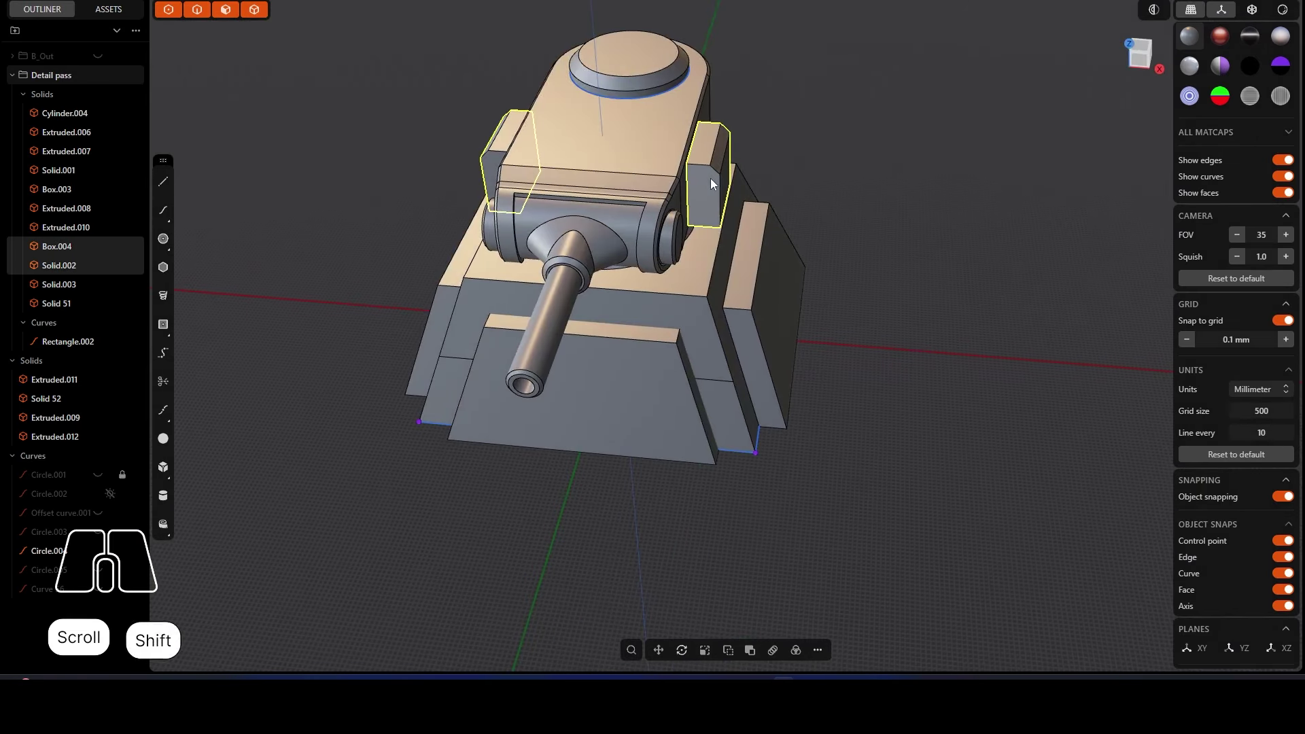
key(Delete)
Step: Check the front silhouette without the side boxes using the solid black matcap, and undo their deletion
alt+middle_drag(669, 245, 675, 239)
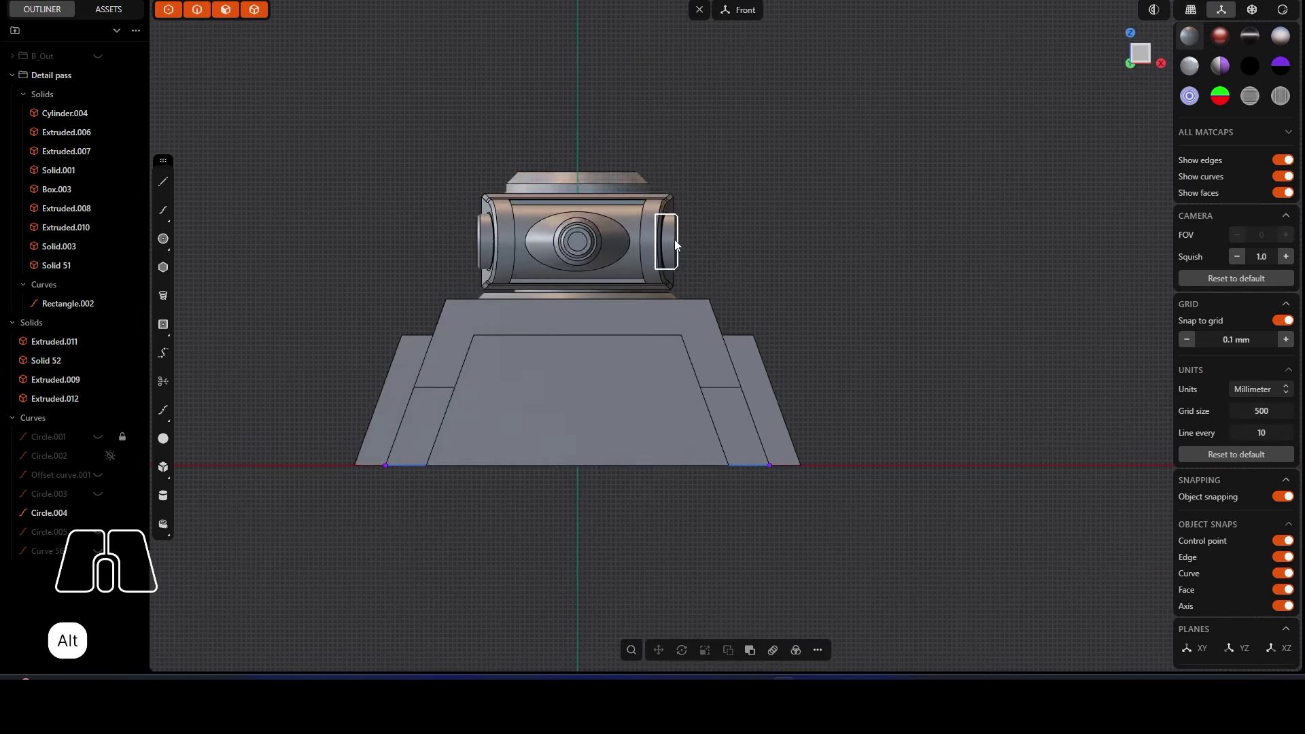
scroll(670, 243, up, 3)
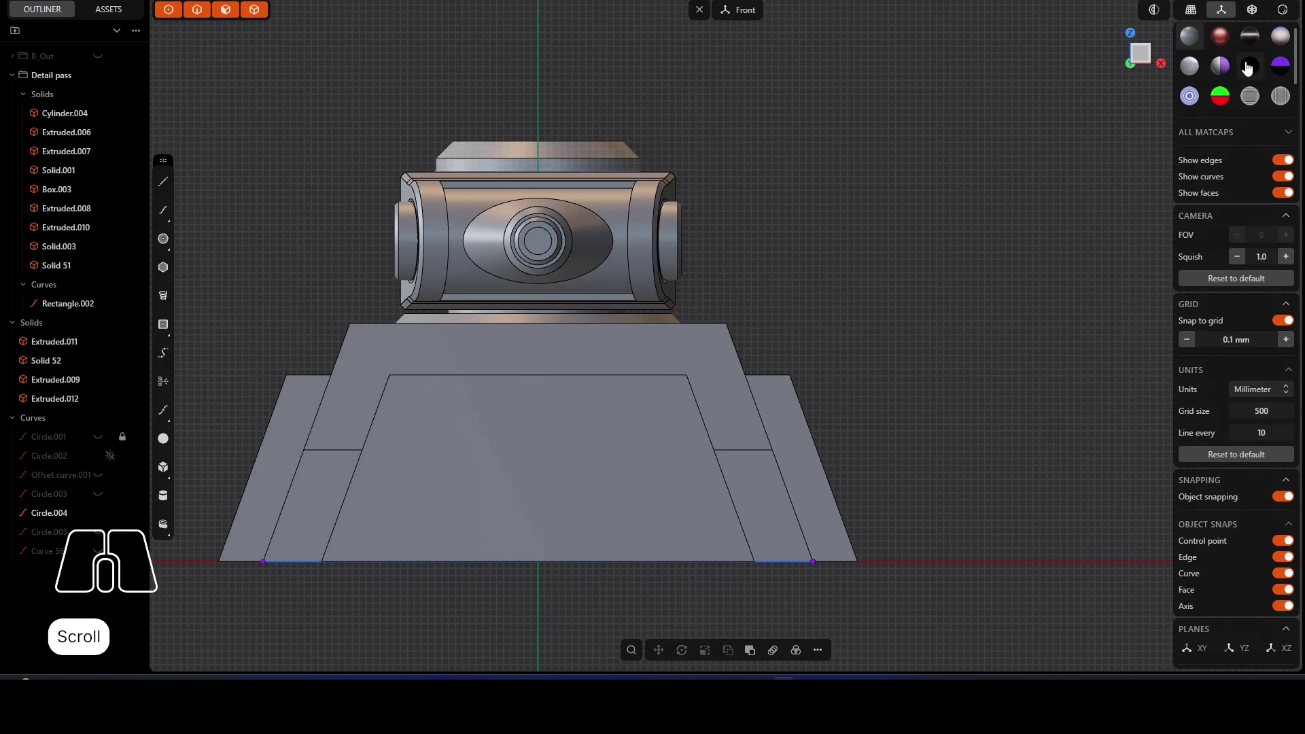
click(1249, 66)
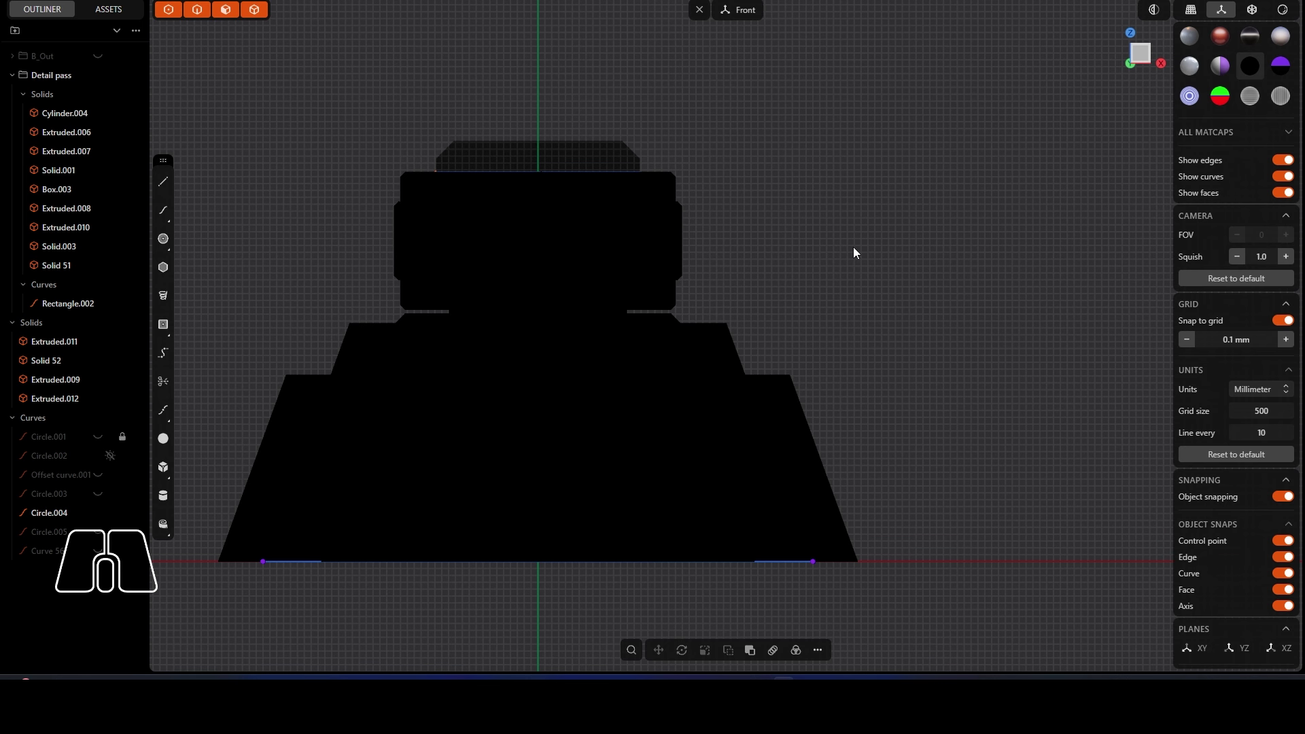
key(ctrl+z)
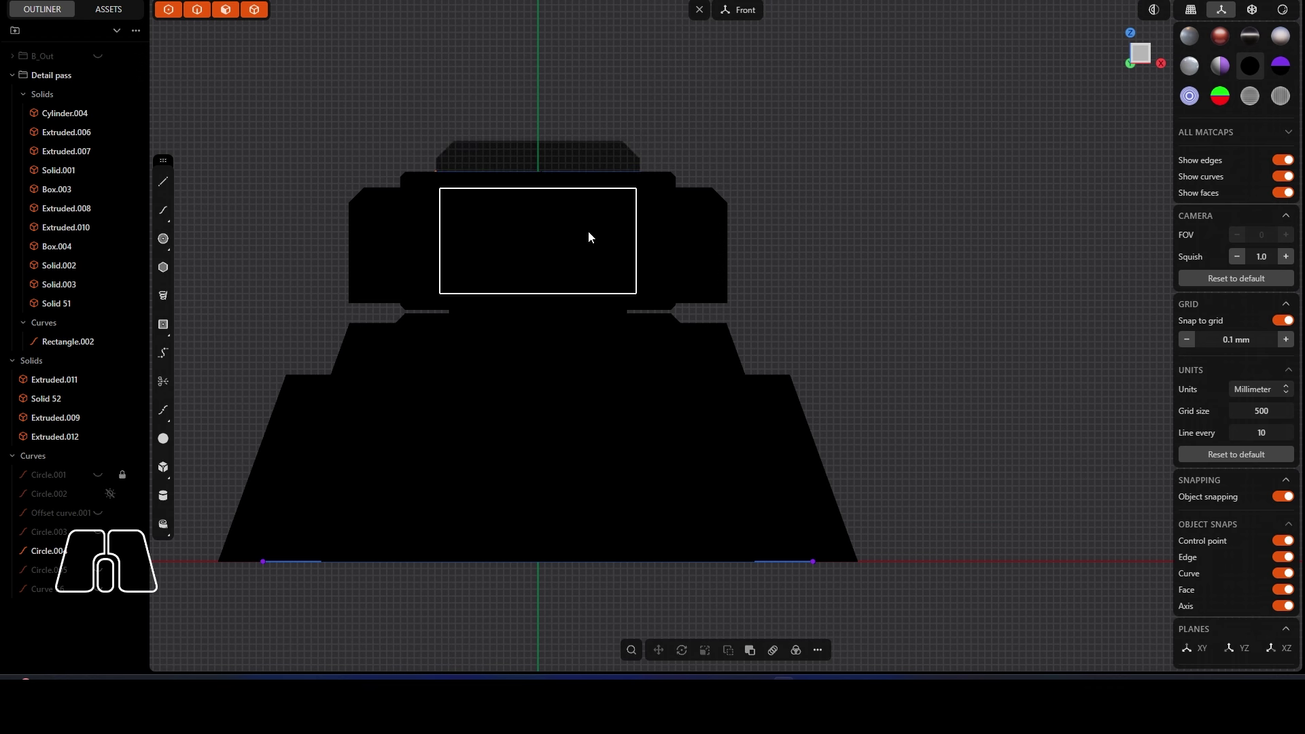
Step: Restore the grey metallic matcap and examine the turret's side boxes from behind and from the side
key(p)
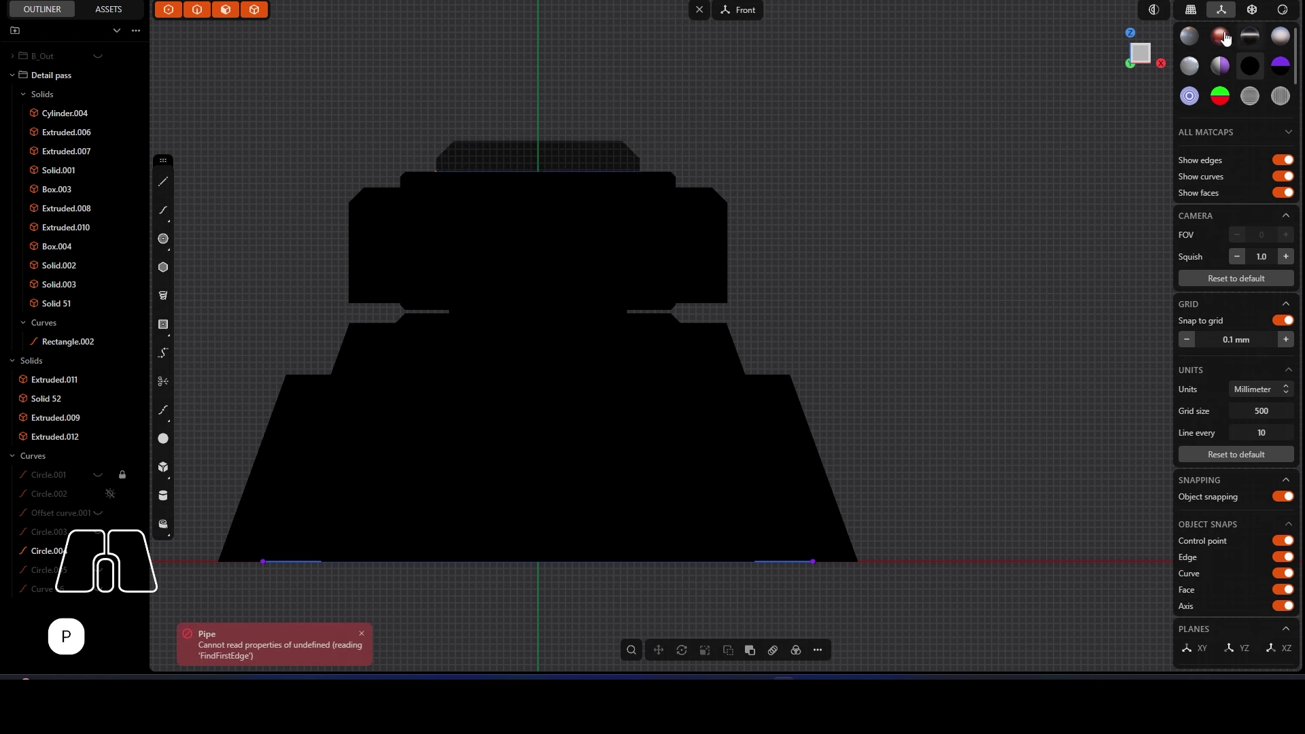
click(1195, 37)
middle_drag(511, 207, 598, 231)
right_drag(598, 230, 741, 228)
middle_drag(495, 218, 709, 215)
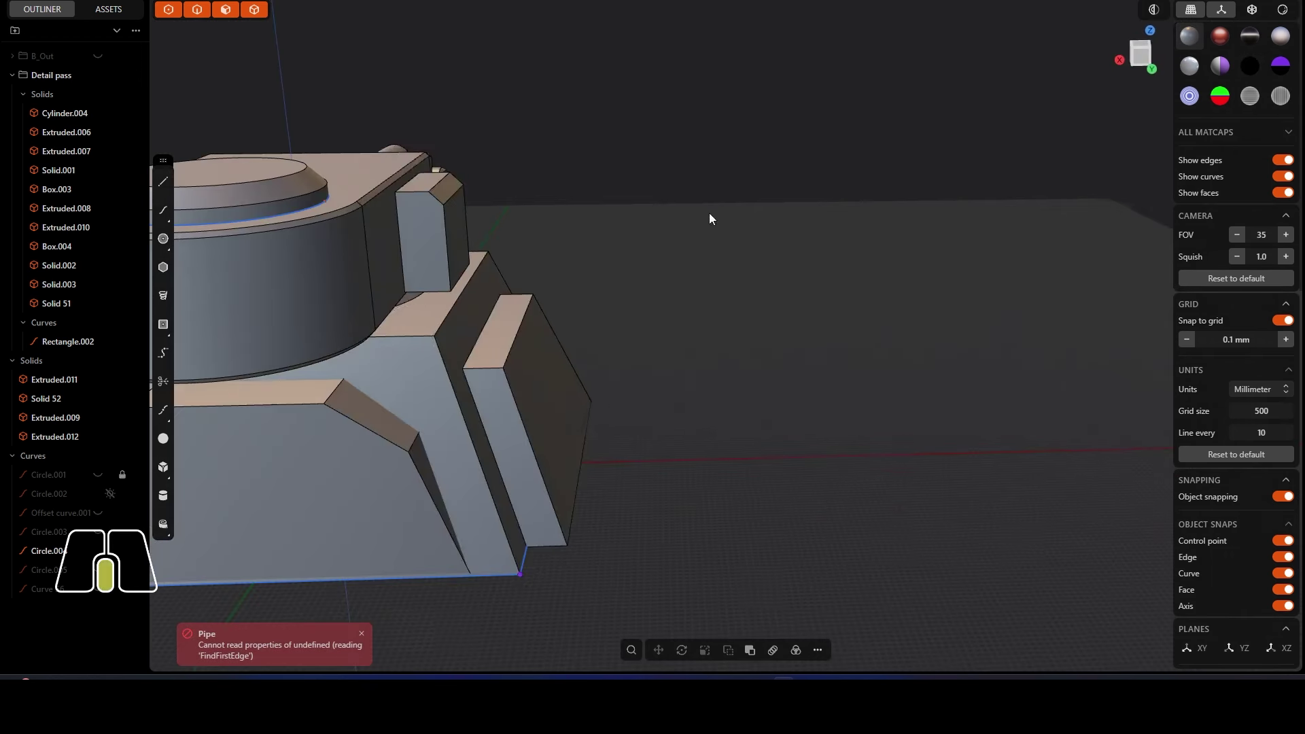
scroll(418, 227, down, 2)
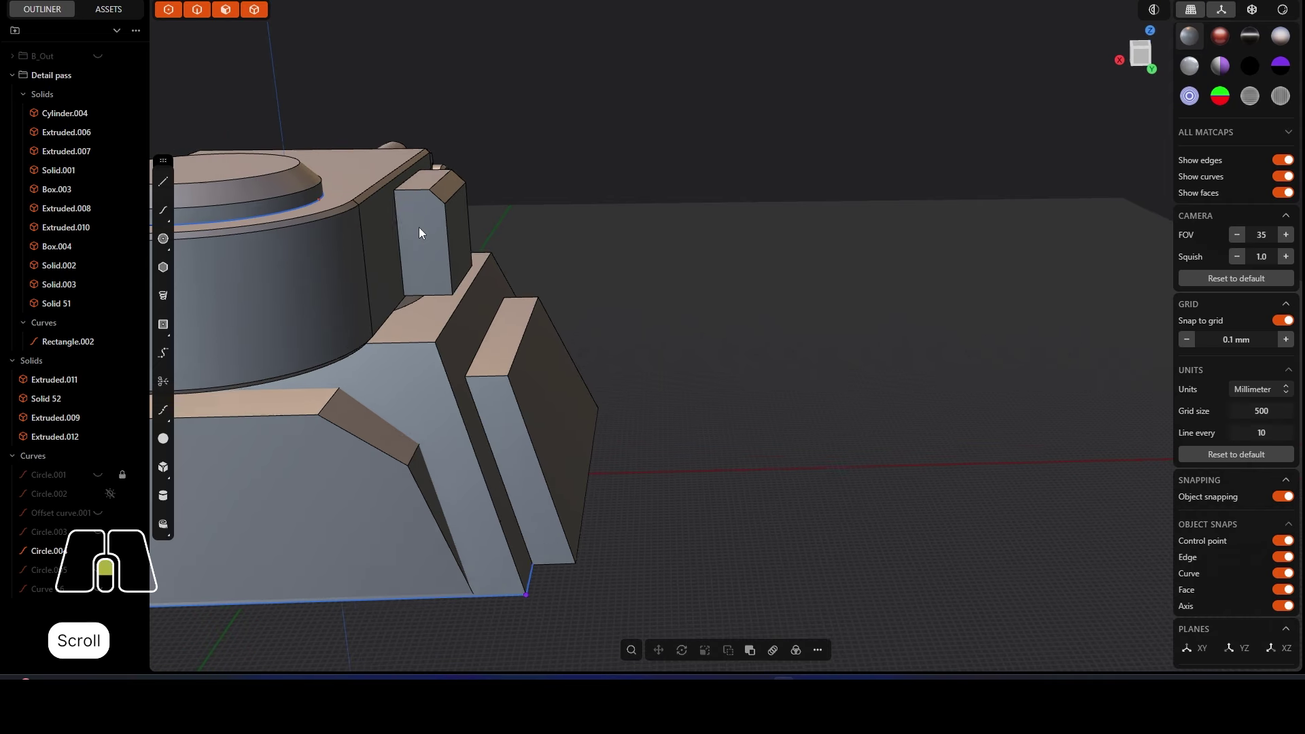
right_drag(418, 227, 582, 377)
scroll(529, 242, up, 3)
scroll(529, 242, down, 2)
scroll(547, 318, up, 2)
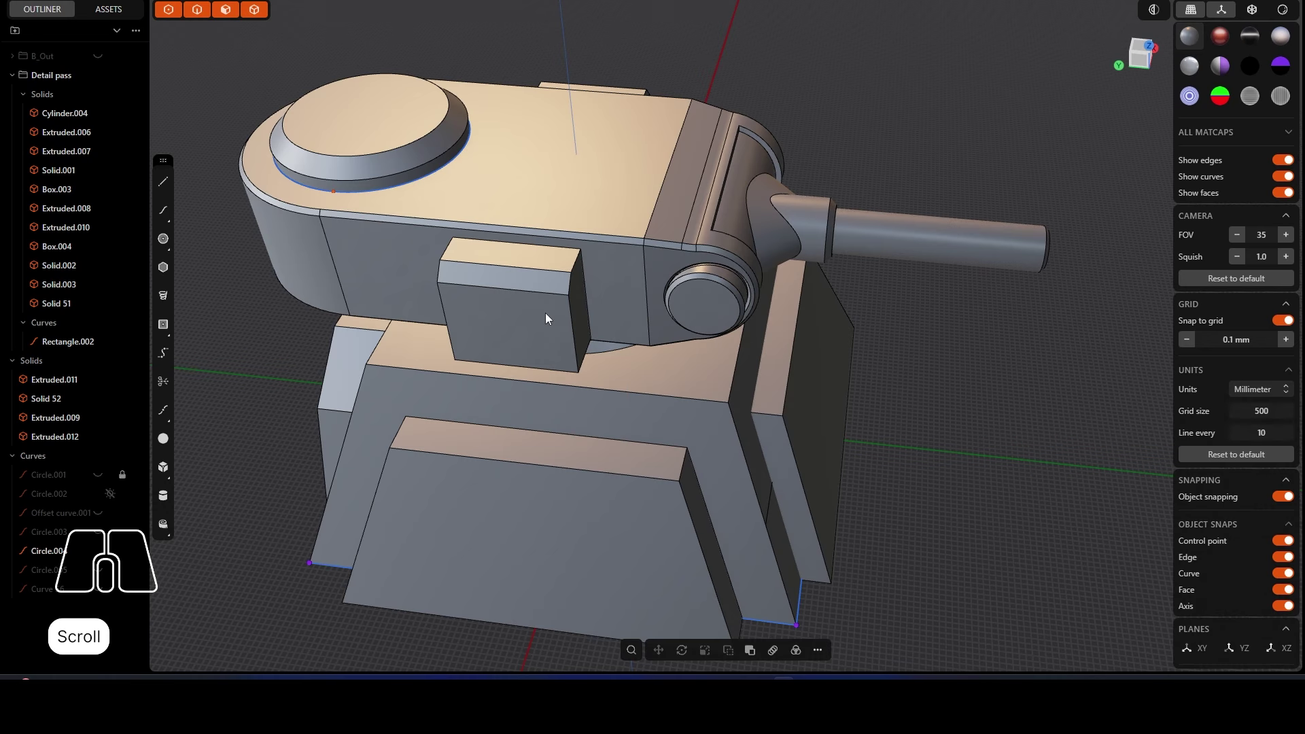
Step: Inset the front face of the side box Box.004 by about 1.2 mm and push the inner face inward as a recess
scroll(547, 317, up, 2)
right_drag(547, 318, 603, 312)
click(590, 321)
key(o)
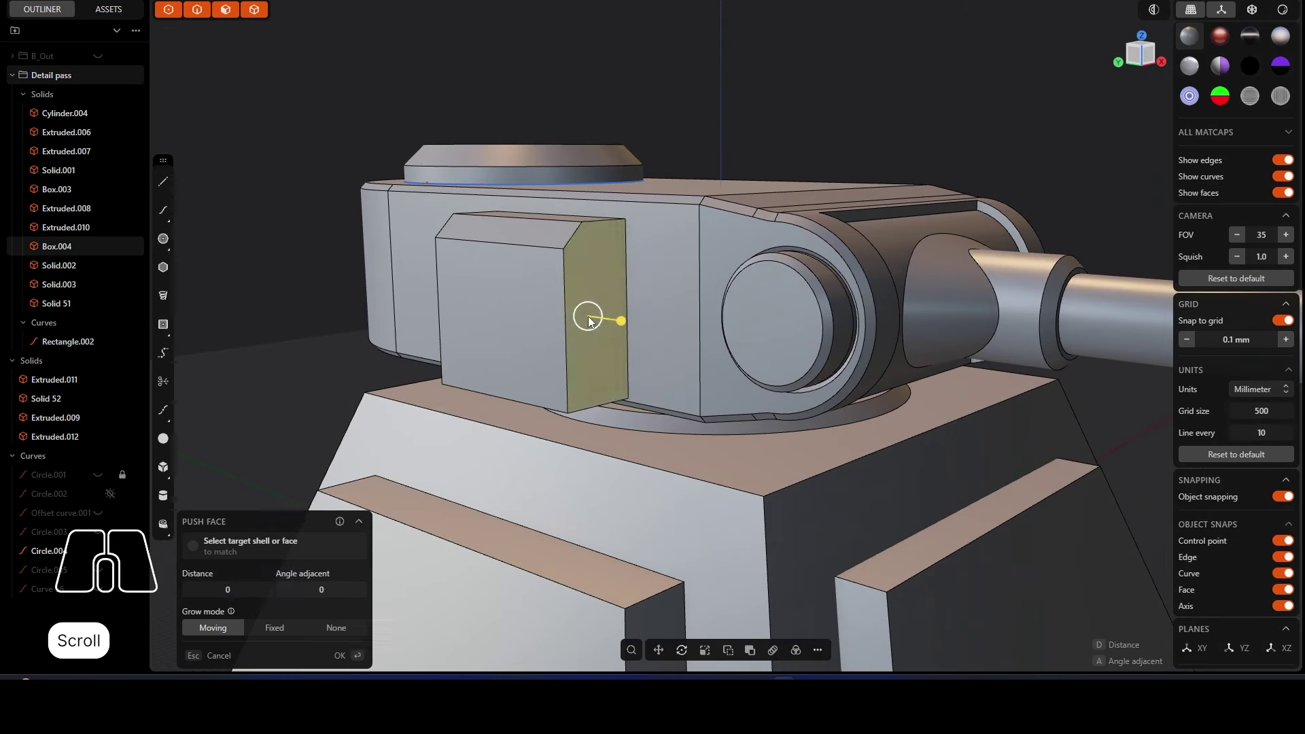
key(o)
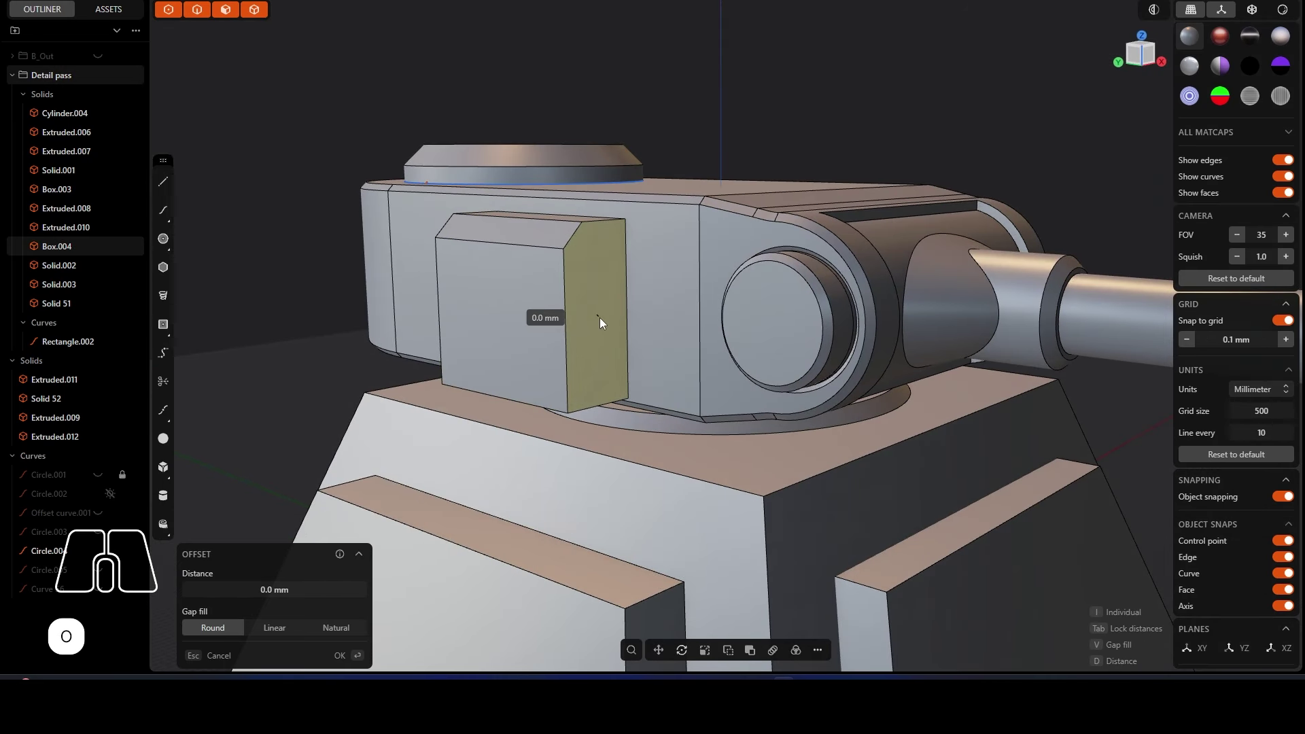
click(616, 316)
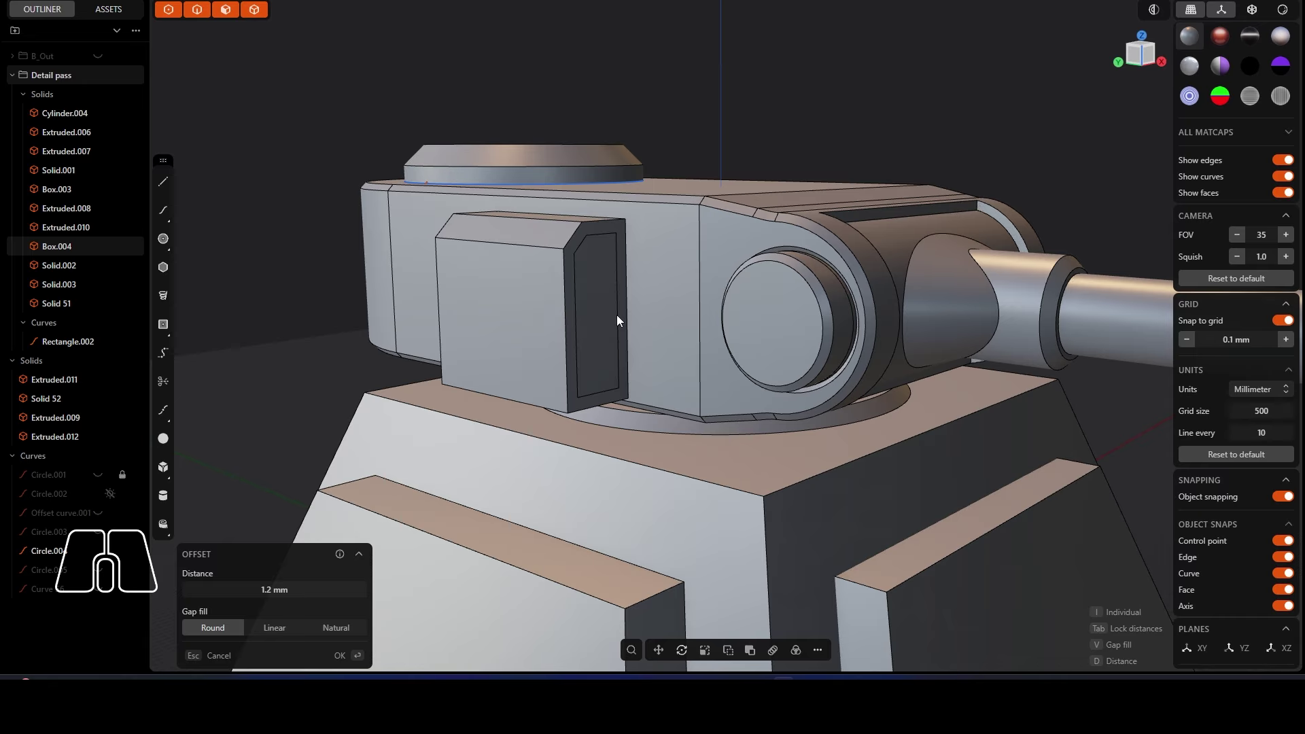
key(o)
scroll(599, 333, up, 2)
right_drag(600, 332, 631, 348)
drag(635, 358, 619, 355)
Step: Try to extend the rear face of Box.004 backward by 18.3 mm, judge it in the left view, and undo it
middle_drag(973, 108, 782, 289)
click(512, 350)
key(o)
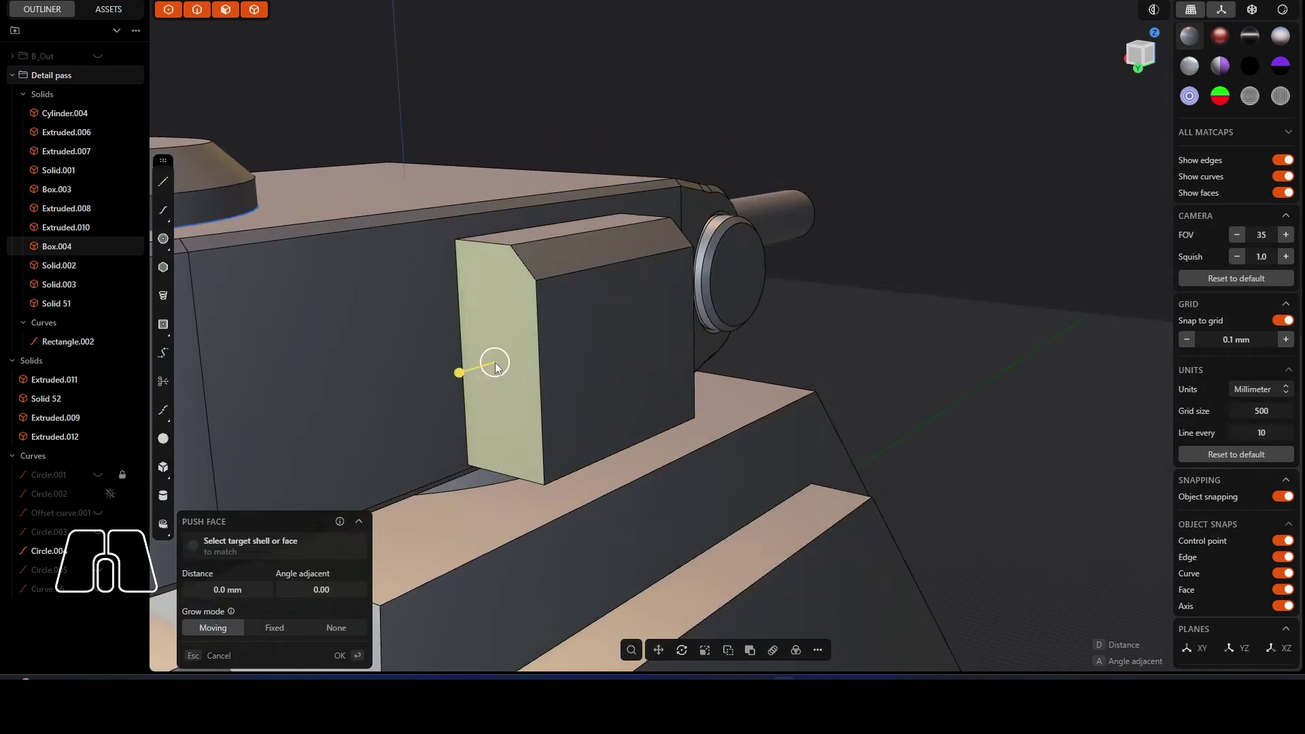
scroll(559, 340, up, 3)
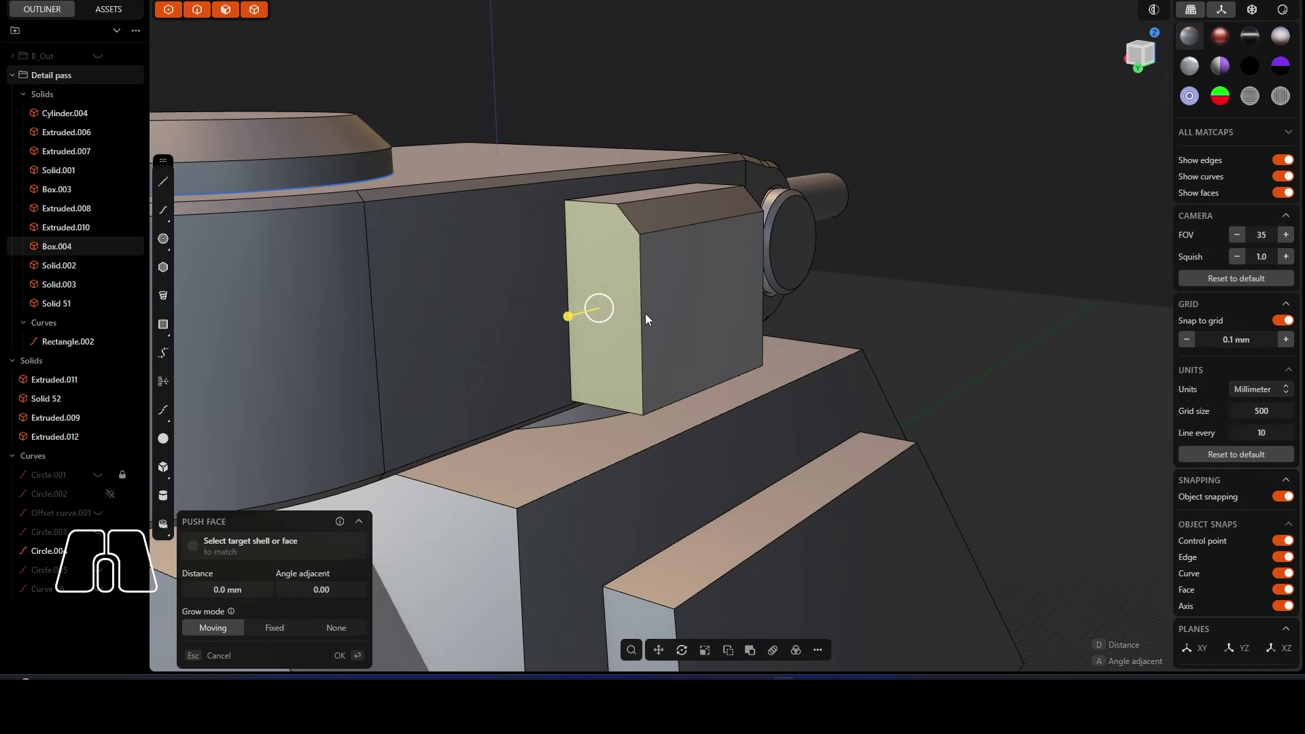
middle_drag(645, 319, 597, 291)
drag(569, 312, 333, 313)
scroll(449, 306, down, 3)
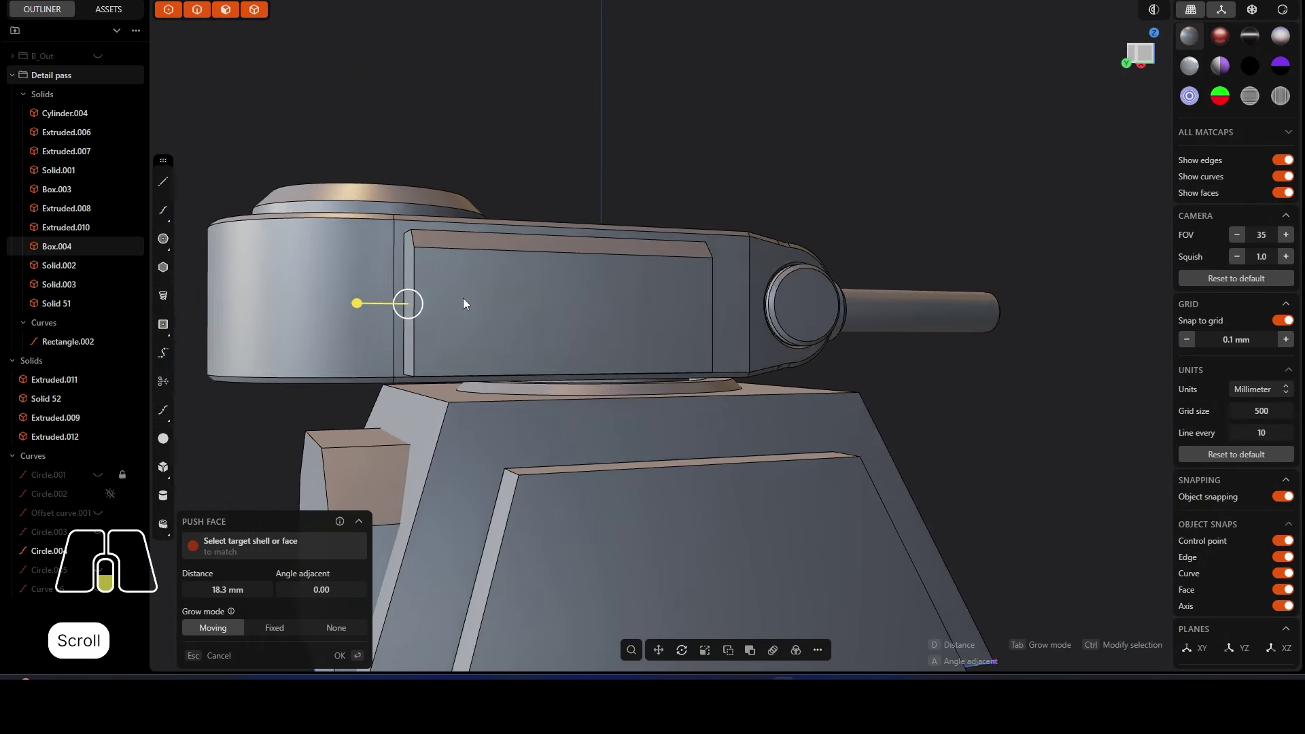
scroll(464, 304, down, 6)
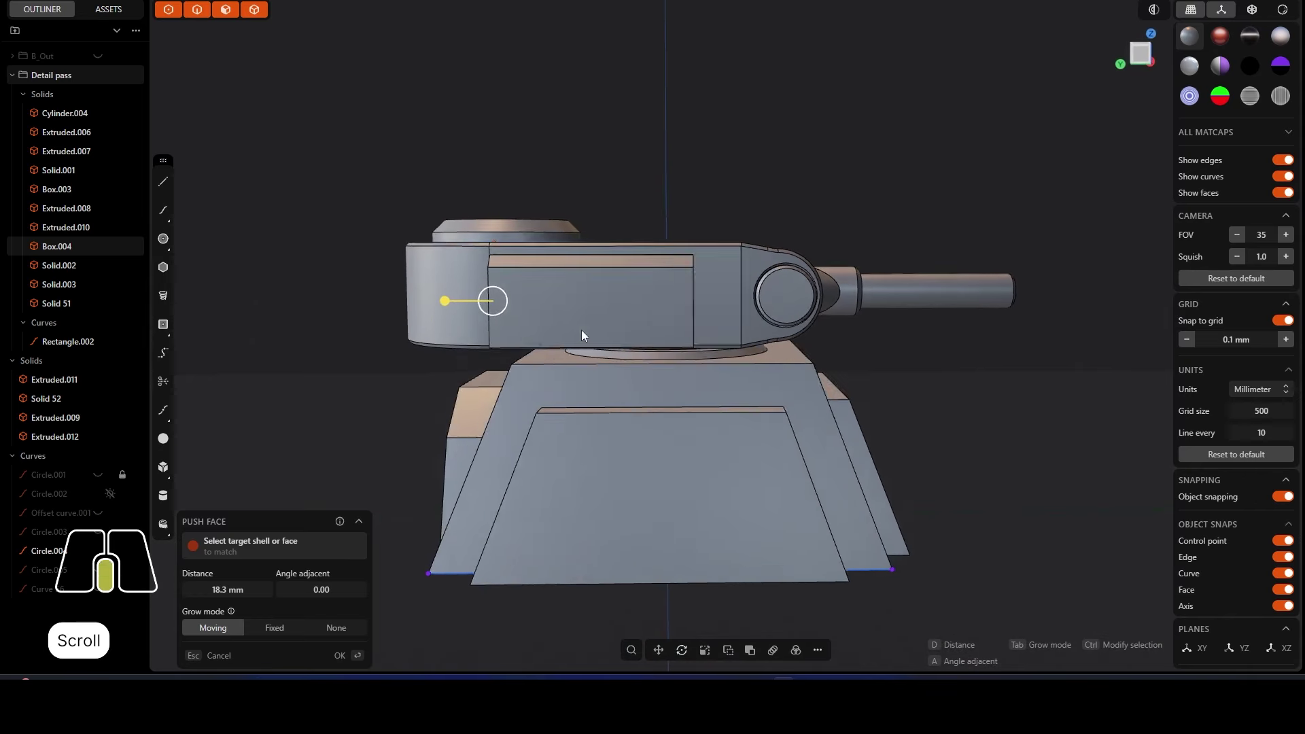
alt+middle_drag(550, 332, 630, 253)
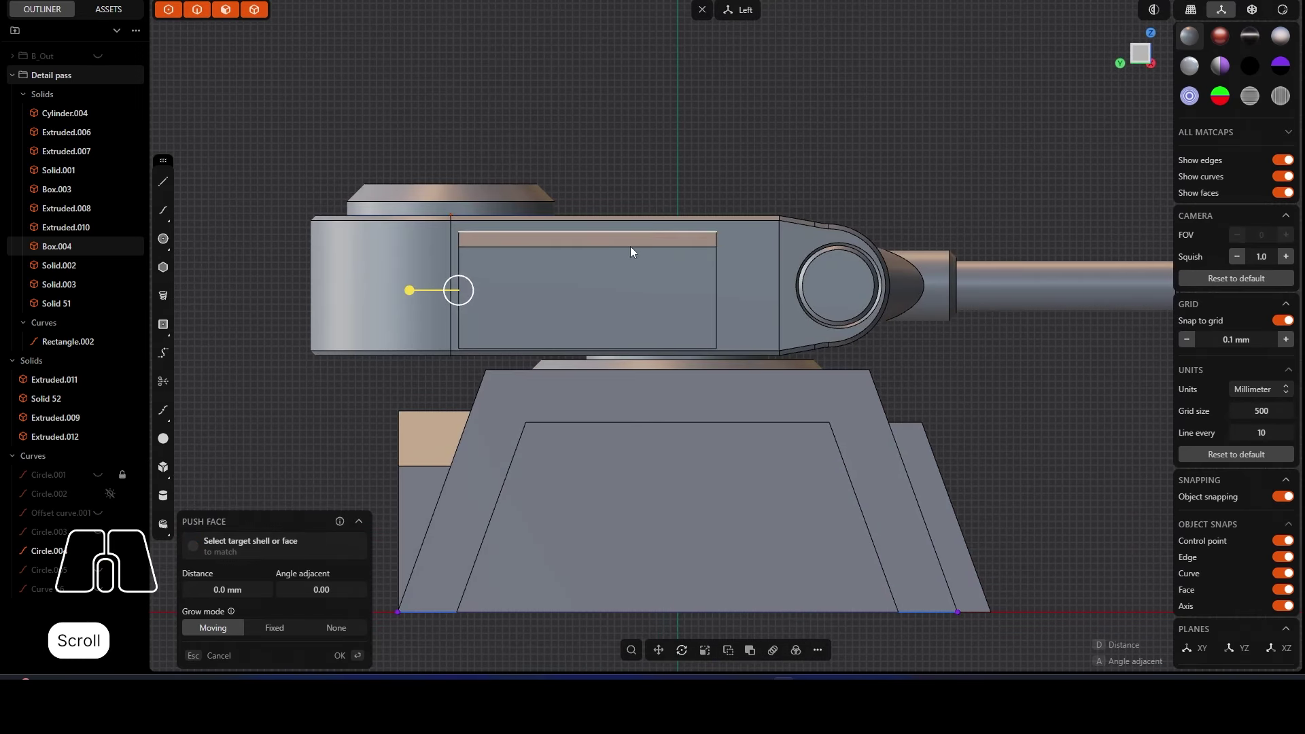
mouse_move(646, 317)
ctrl+middle_down()
mouse_move(620, 358)
mouse_move(667, 304)
mouse_move(792, 261)
mouse_move(656, 278)
mouse_move(554, 273)
mouse_move(621, 302)
mouse_move(717, 295)
mouse_move(606, 285)
mouse_move(724, 259)
mouse_move(639, 324)
ctrl+middle_up()
key(ctrl+z)
Step: Chamfer the lower outer edge of Box.004 by 2.3 mm
scroll(716, 295, up, 3)
click(592, 362)
click(586, 368)
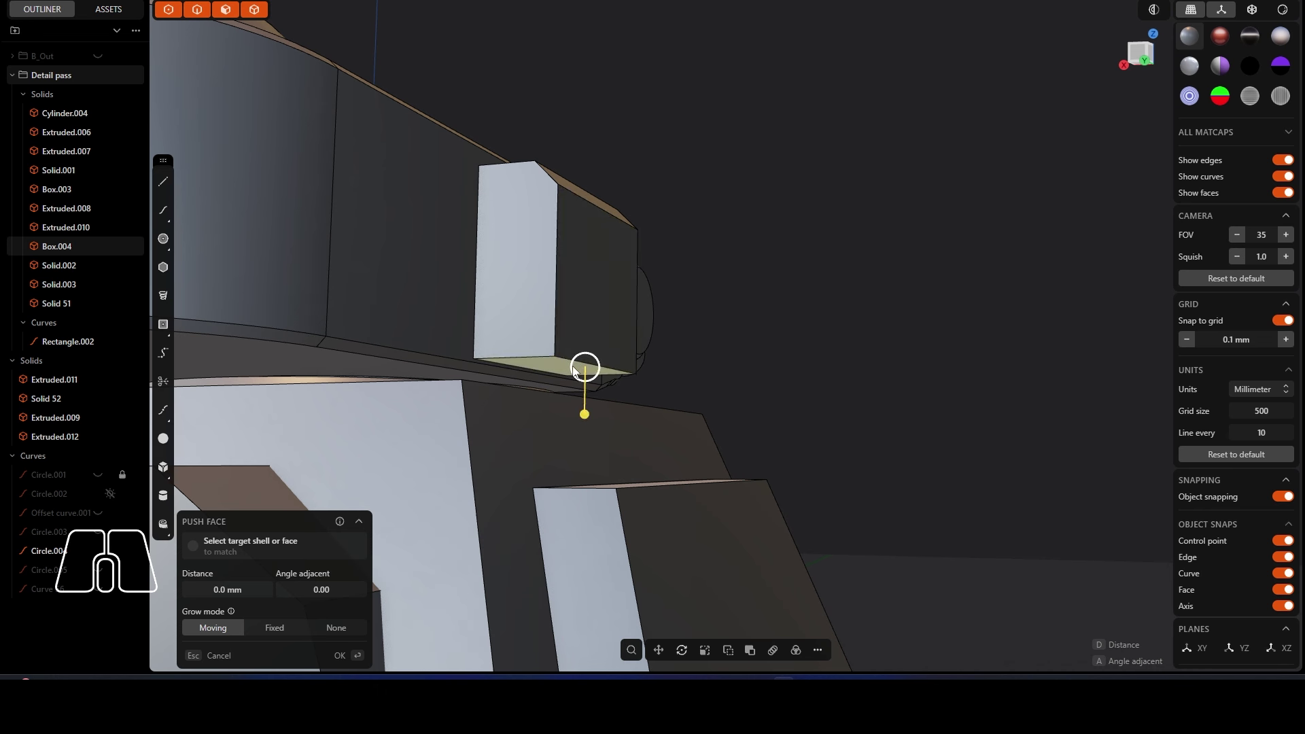
click(566, 360)
drag(566, 359, 556, 335)
middle_drag(556, 334, 588, 182)
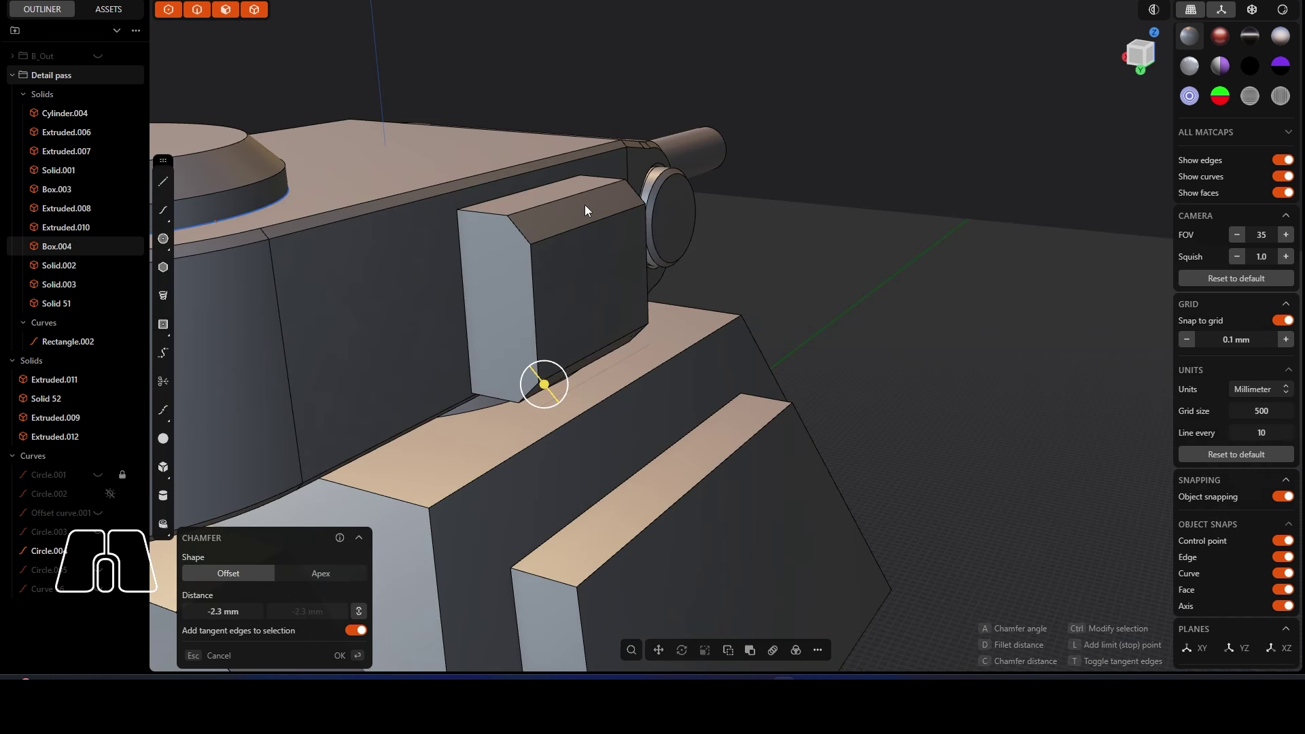
click(340, 656)
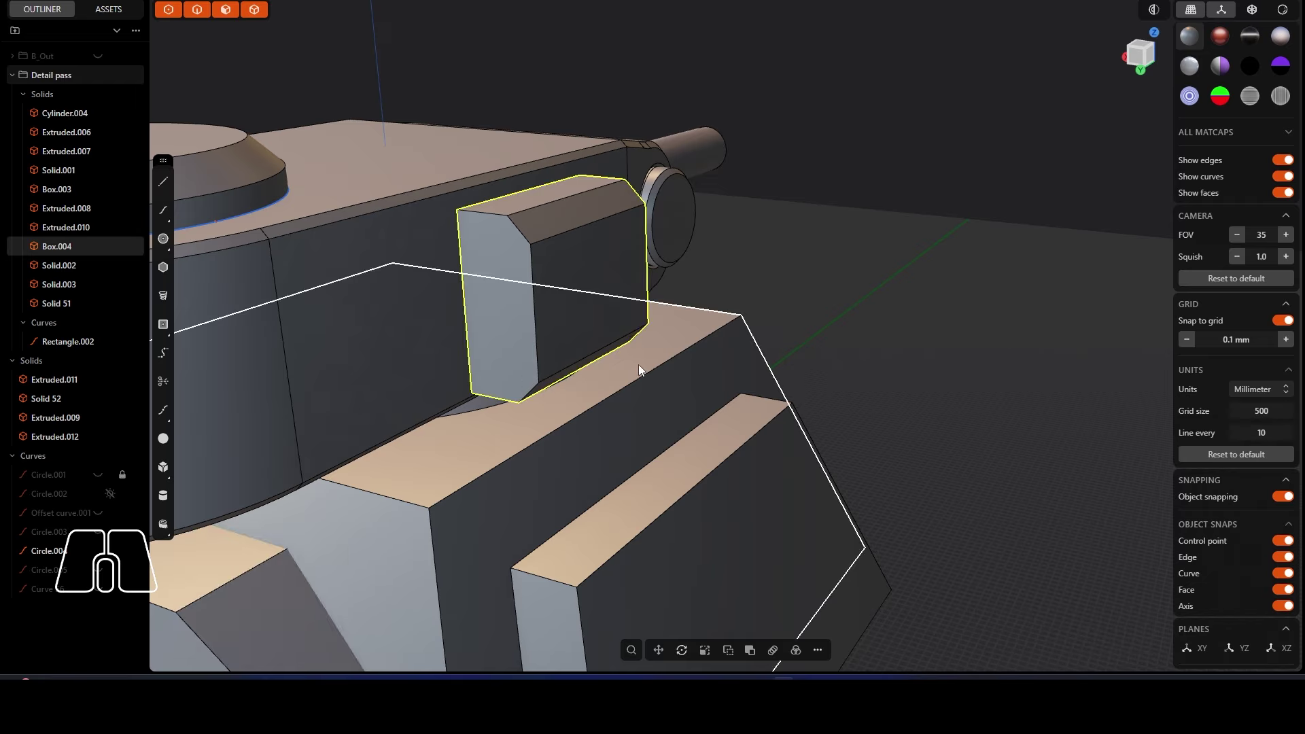
Step: Check Box.004 in the front view, and undo its lower chamfer, front recess and inset
middle_drag(638, 367, 454, 350)
scroll(453, 349, down, 3)
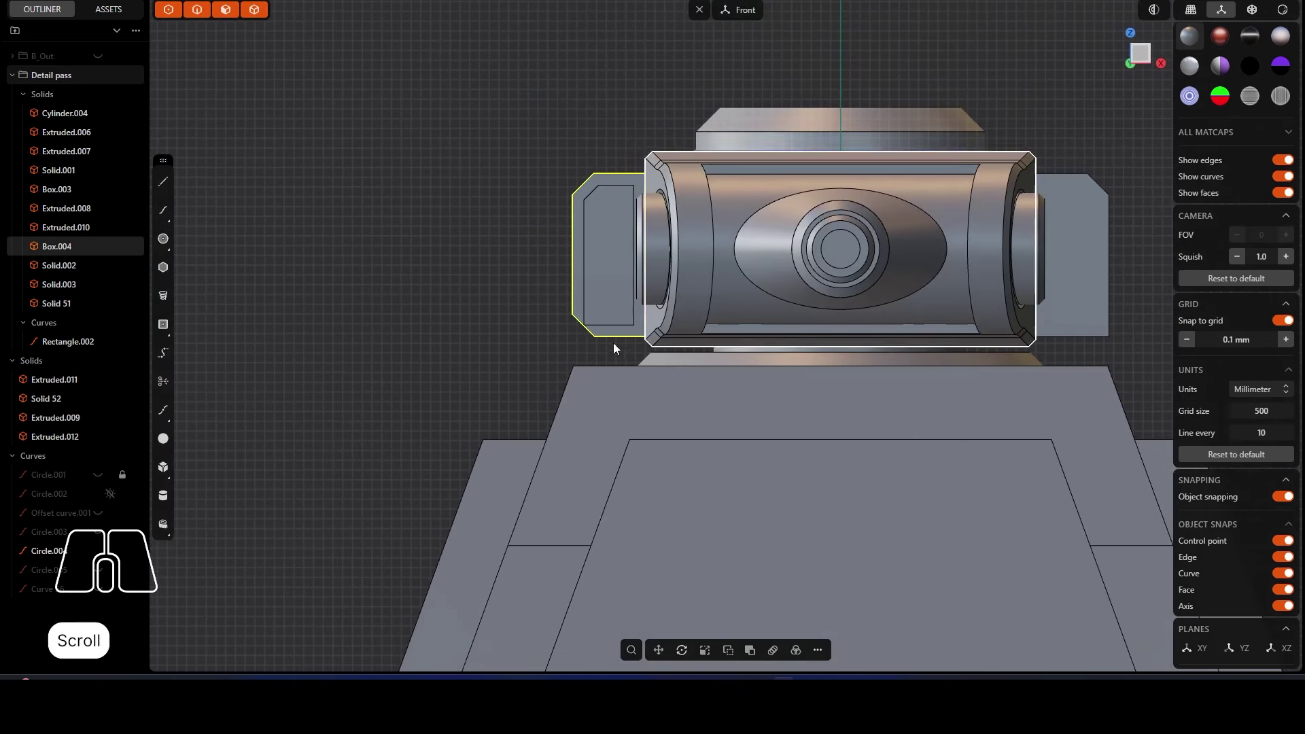
scroll(614, 343, down, 2)
scroll(601, 279, up, 4)
click(594, 265)
mouse_move(594, 266)
middle_down()
mouse_move(606, 316)
mouse_move(594, 279)
middle_up()
key(ctrl+z)
key(ctrl+z)
key(ctrl+z)
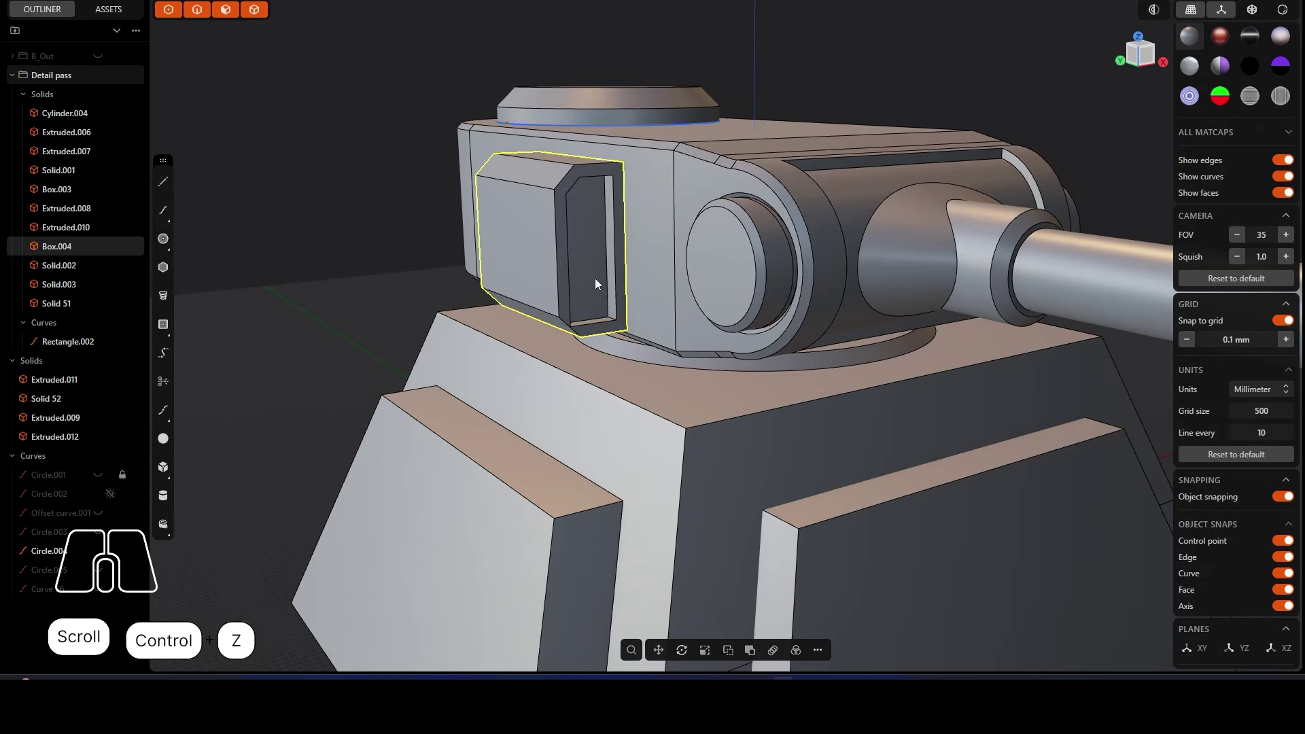
key(ctrl+z)
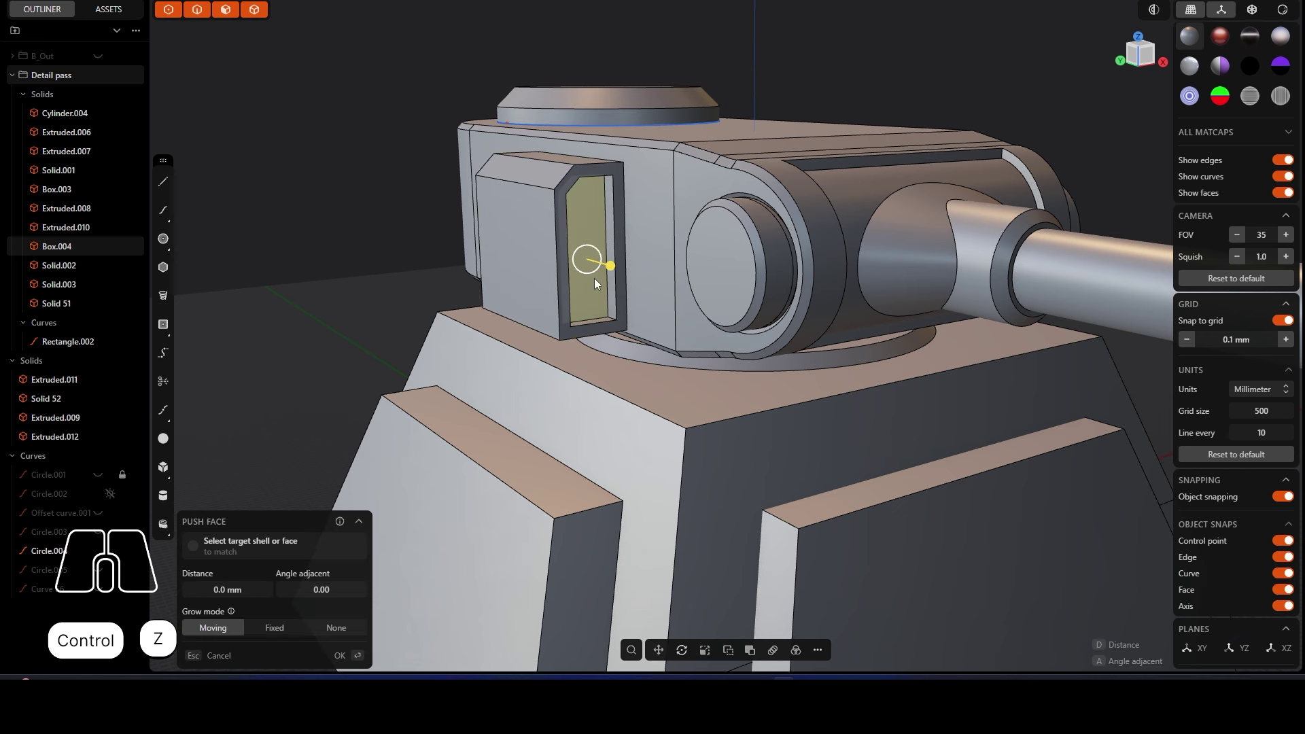
key(ctrl+z)
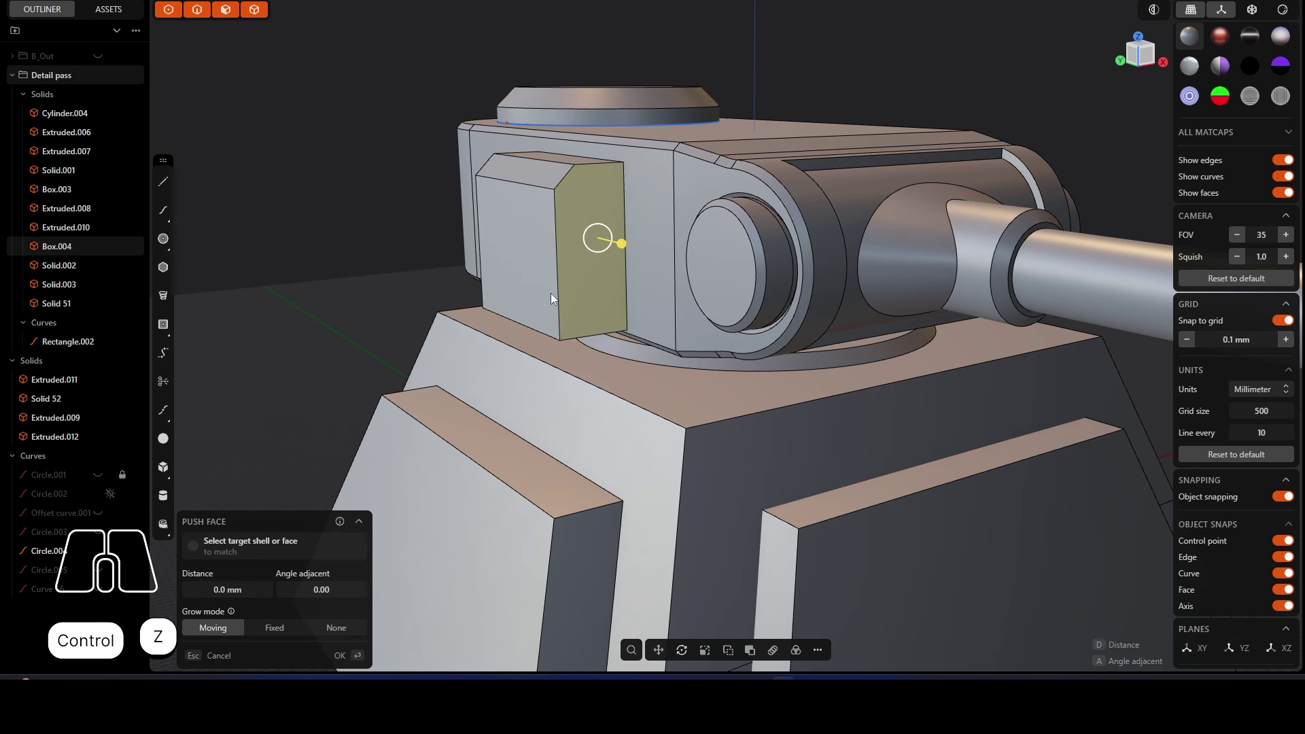
middle_drag(551, 292, 499, 350)
scroll(513, 337, up, 2)
click(510, 353)
click(509, 348)
drag(498, 351, 521, 339)
middle_drag(520, 339, 531, 161)
click(532, 162)
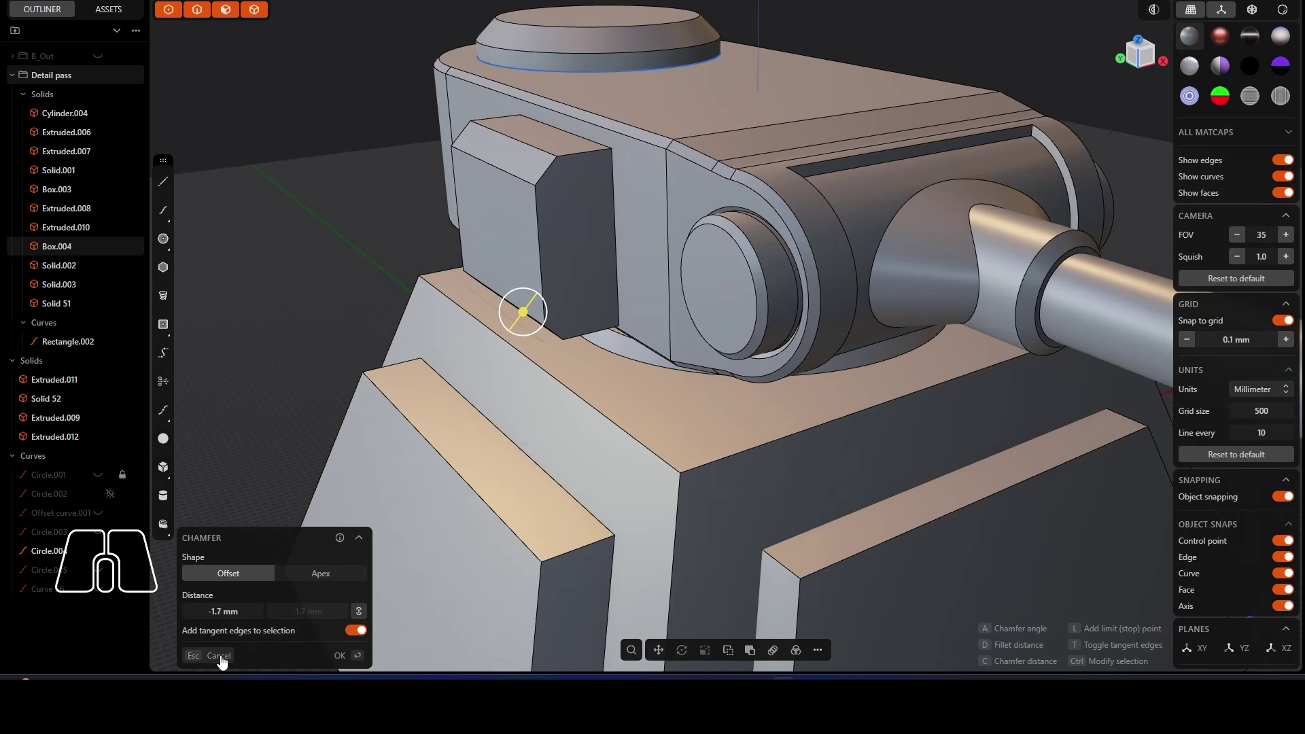
click(221, 656)
Step: Remove the upper chamfer from Box.004 and chamfer its upper and lower outer edges together by about 2.6 mm
click(530, 170)
key(Escape)
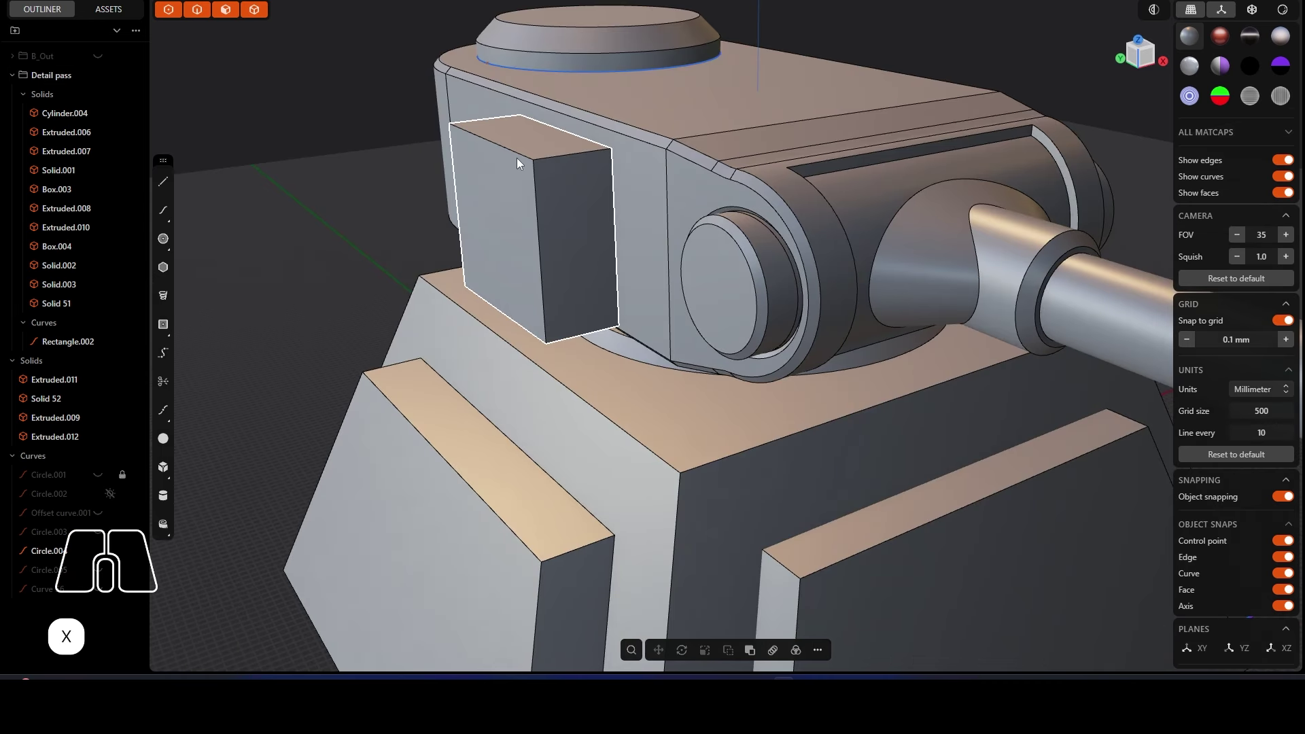
click(517, 153)
middle_drag(492, 320, 525, 286)
key(c)
drag(493, 294, 499, 294)
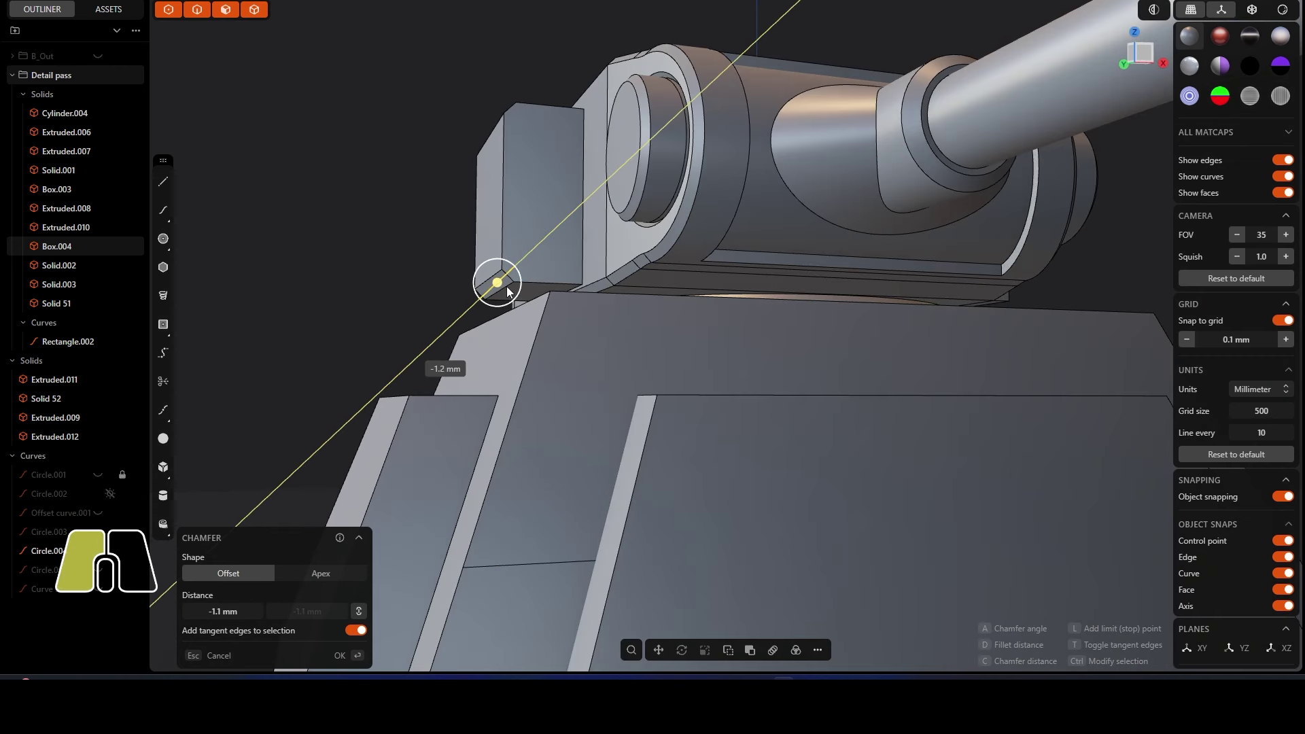
Step: Check the front silhouette with the solid black matcap and enlarge both chamfers on Box.004 to 4.4 mm
mouse_move(661, 276)
alt+middle_down()
mouse_move(693, 300)
mouse_move(663, 297)
alt+middle_up()
click(1251, 66)
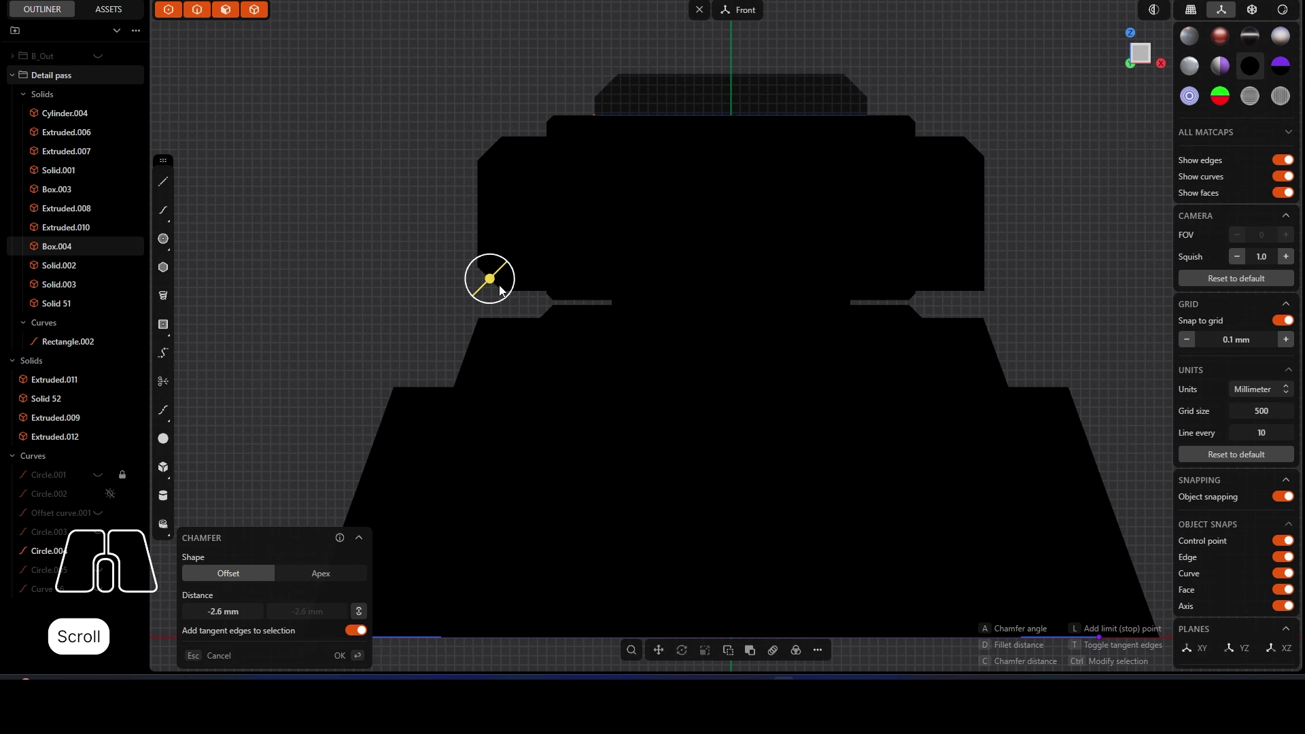
drag(490, 279, 492, 275)
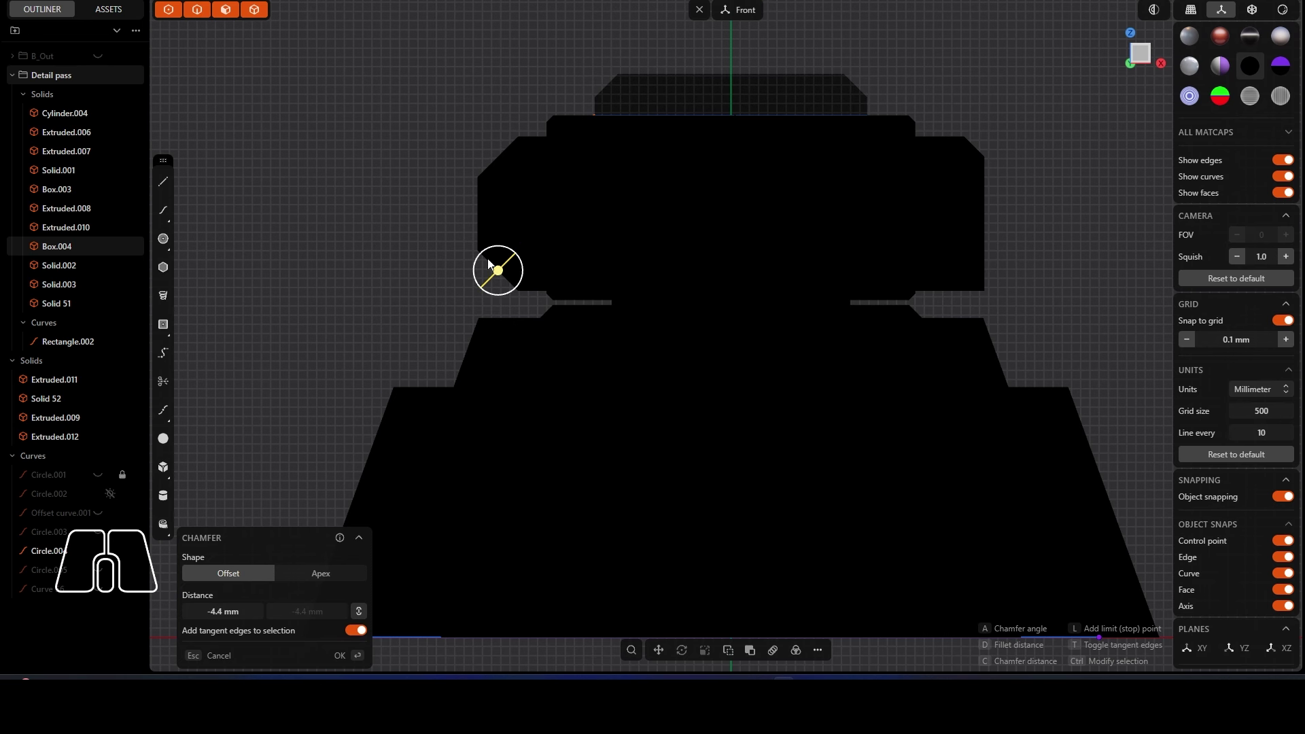
right_click(493, 275)
click(360, 158)
Step: Restore the grey metallic matcap and examine the reshaped side box from the front and from behind
middle_drag(399, 233, 536, 247)
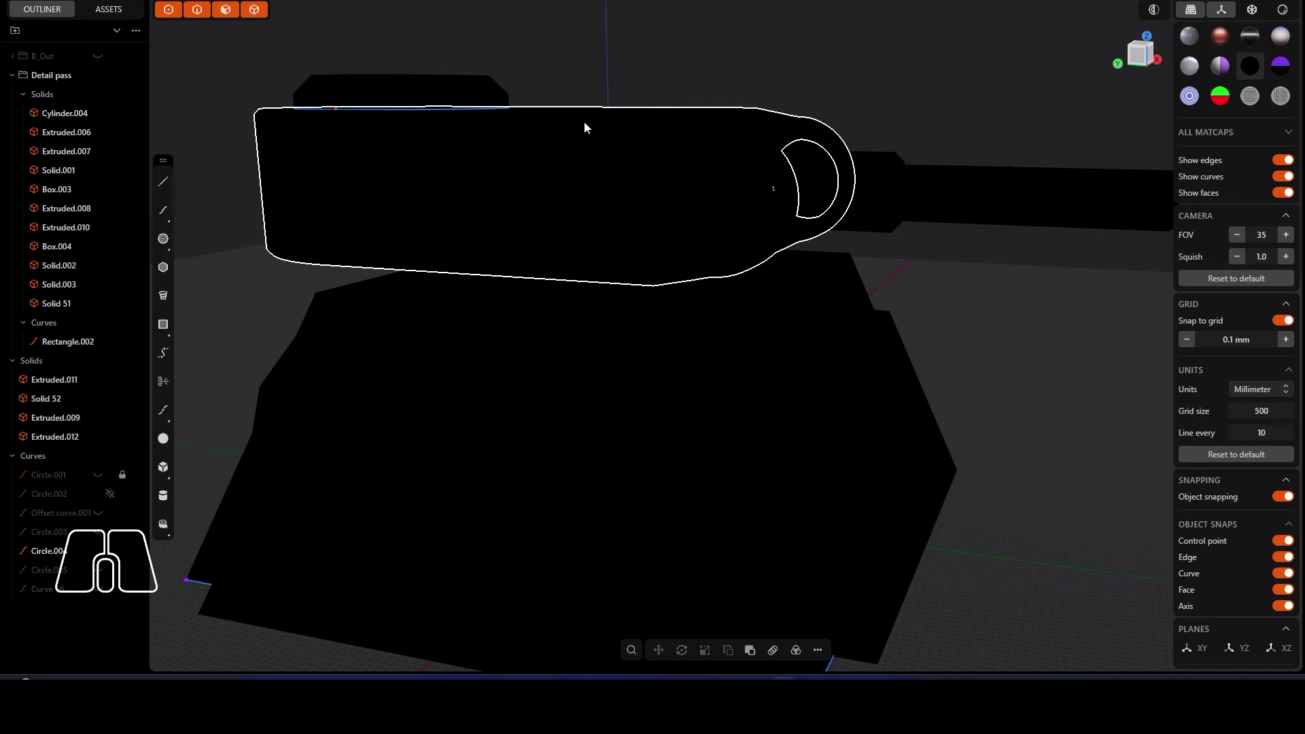
click(1189, 39)
scroll(662, 195, down, 5)
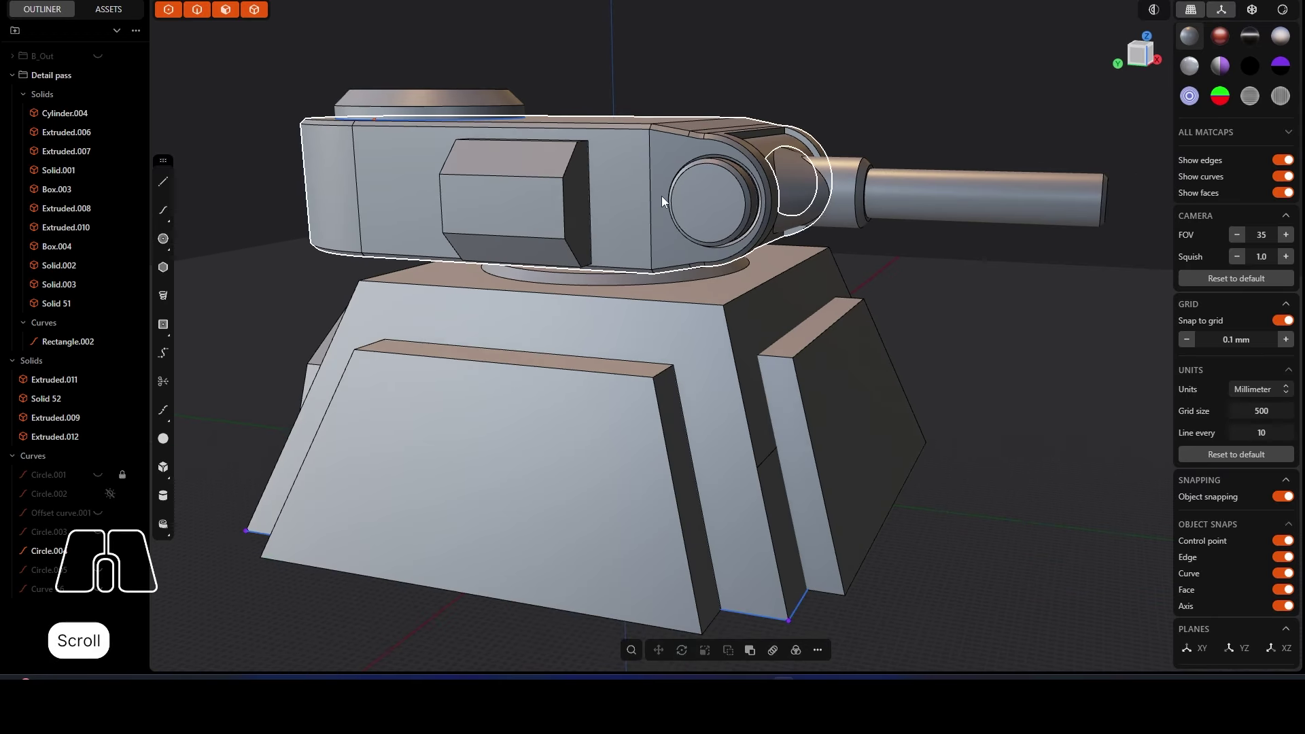
scroll(512, 218, up, 5)
mouse_move(513, 217)
middle_down()
mouse_move(699, 228)
mouse_move(600, 235)
middle_up()
scroll(698, 231, down, 3)
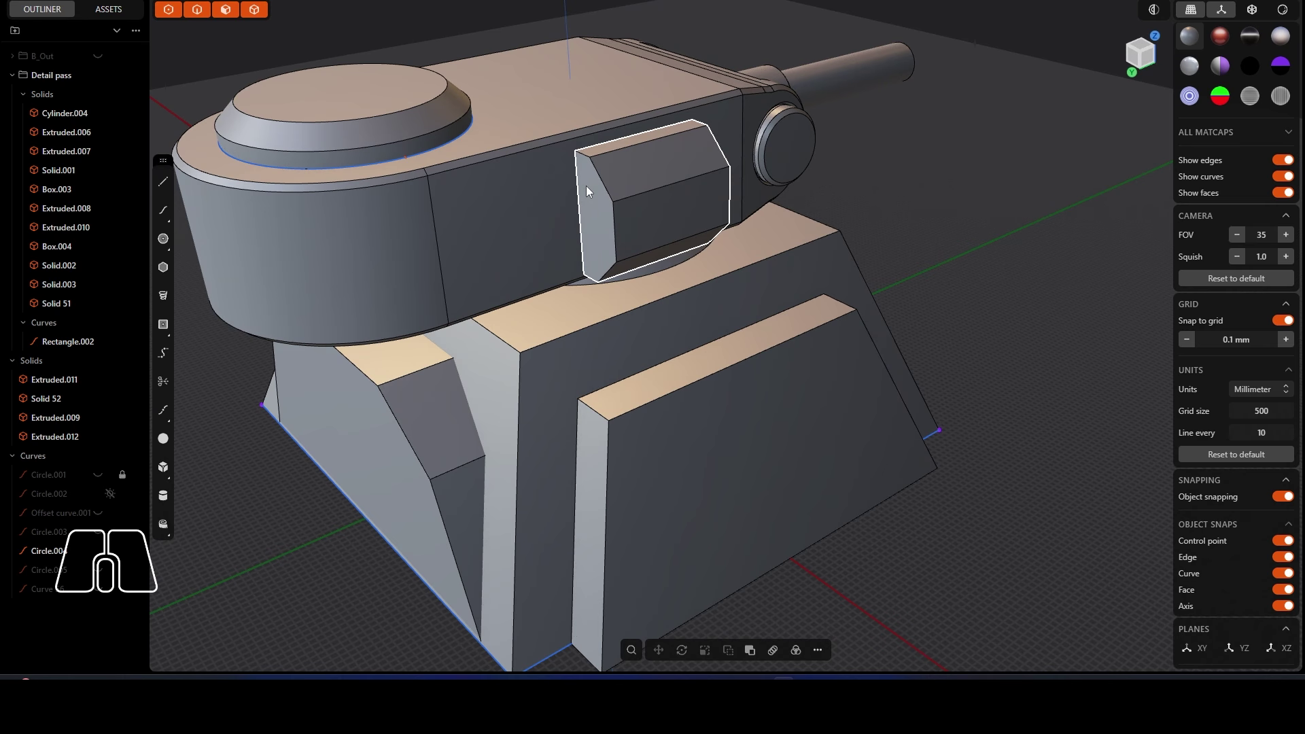
Step: Try to push the rear face of Box.004 backward along the turret side, and undo it
click(582, 231)
alt+middle_click(584, 233)
middle_drag(624, 234, 656, 212)
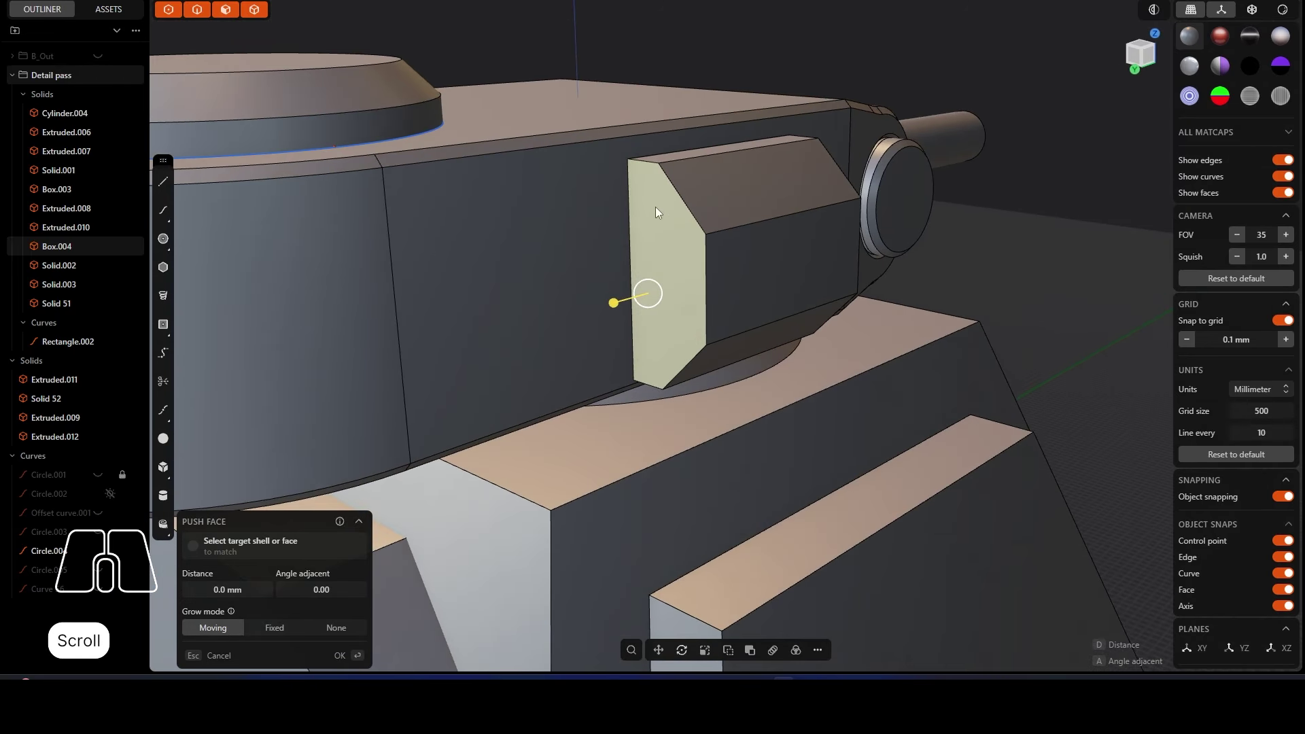
alt+middle_click(664, 281)
middle_drag(676, 271, 650, 292)
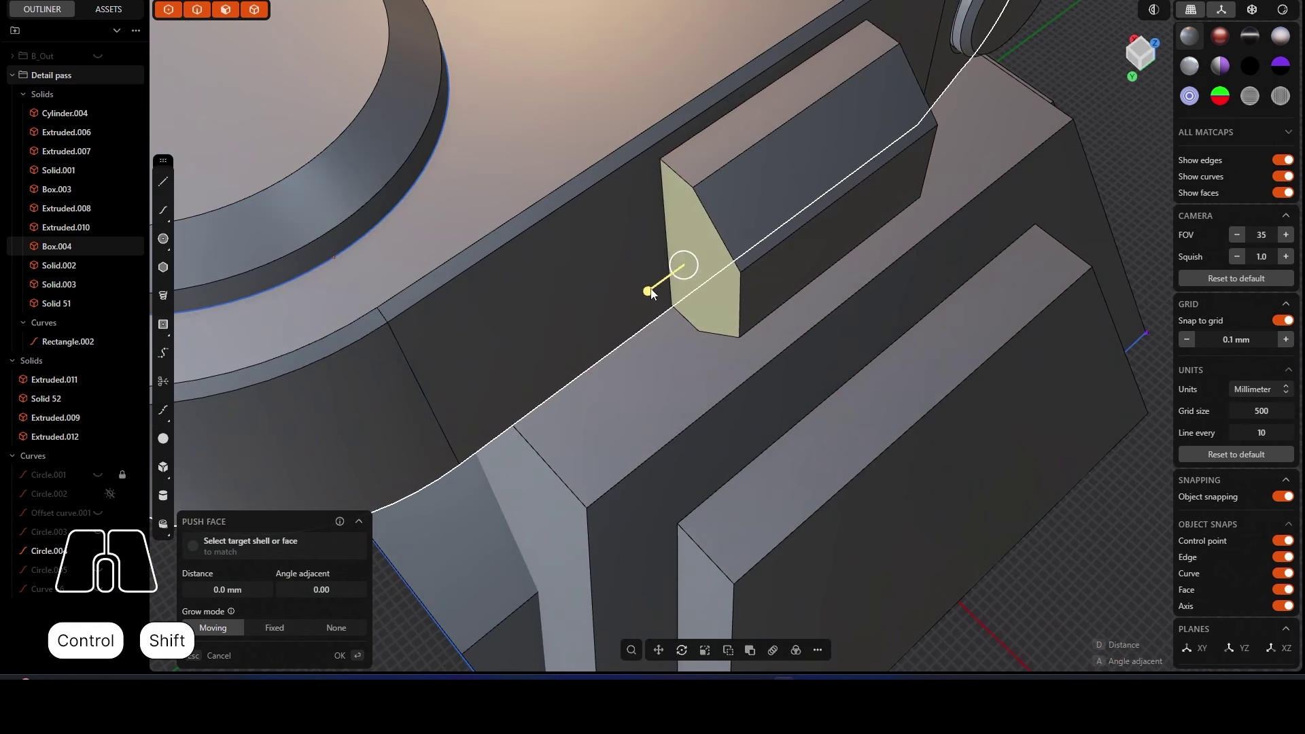
ctrl+shift+drag(650, 290, 429, 377)
key(ctrl+z)
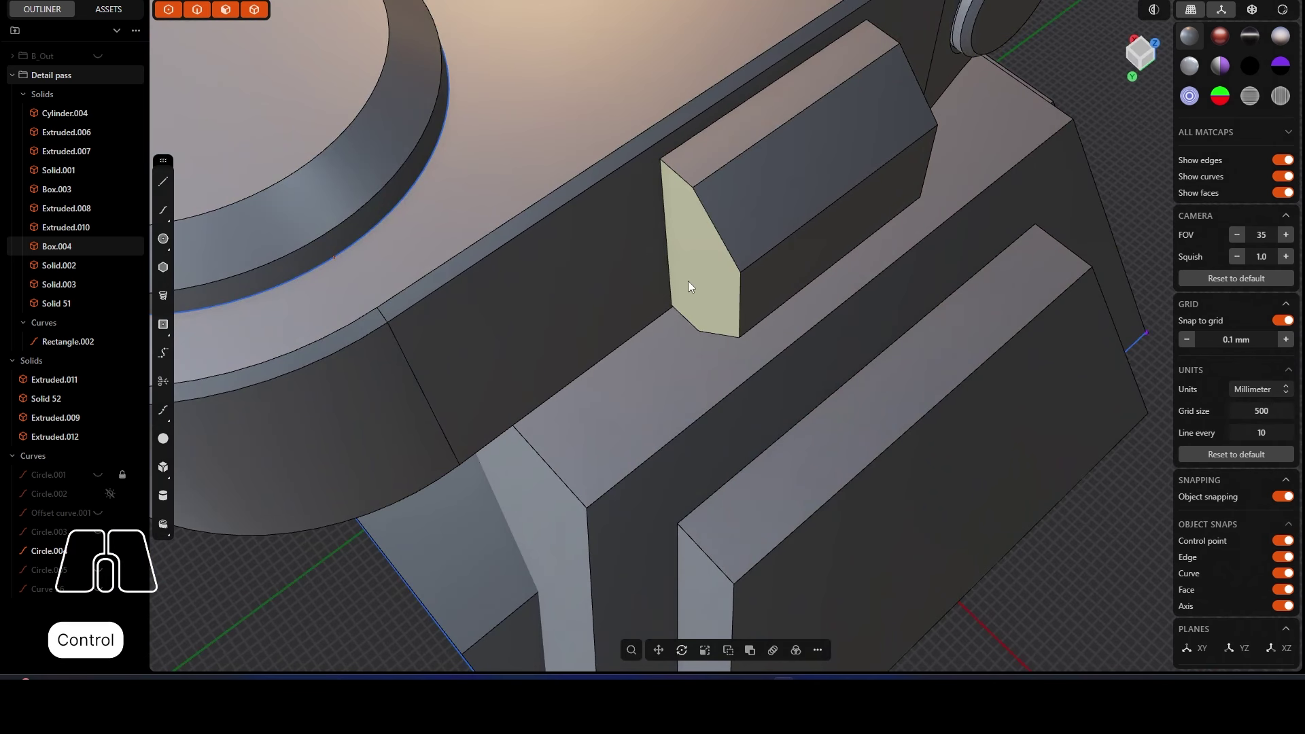
key(ctrl+c)
key(ctrl+v)
click(703, 271)
click(683, 272)
middle_drag(684, 273, 676, 312)
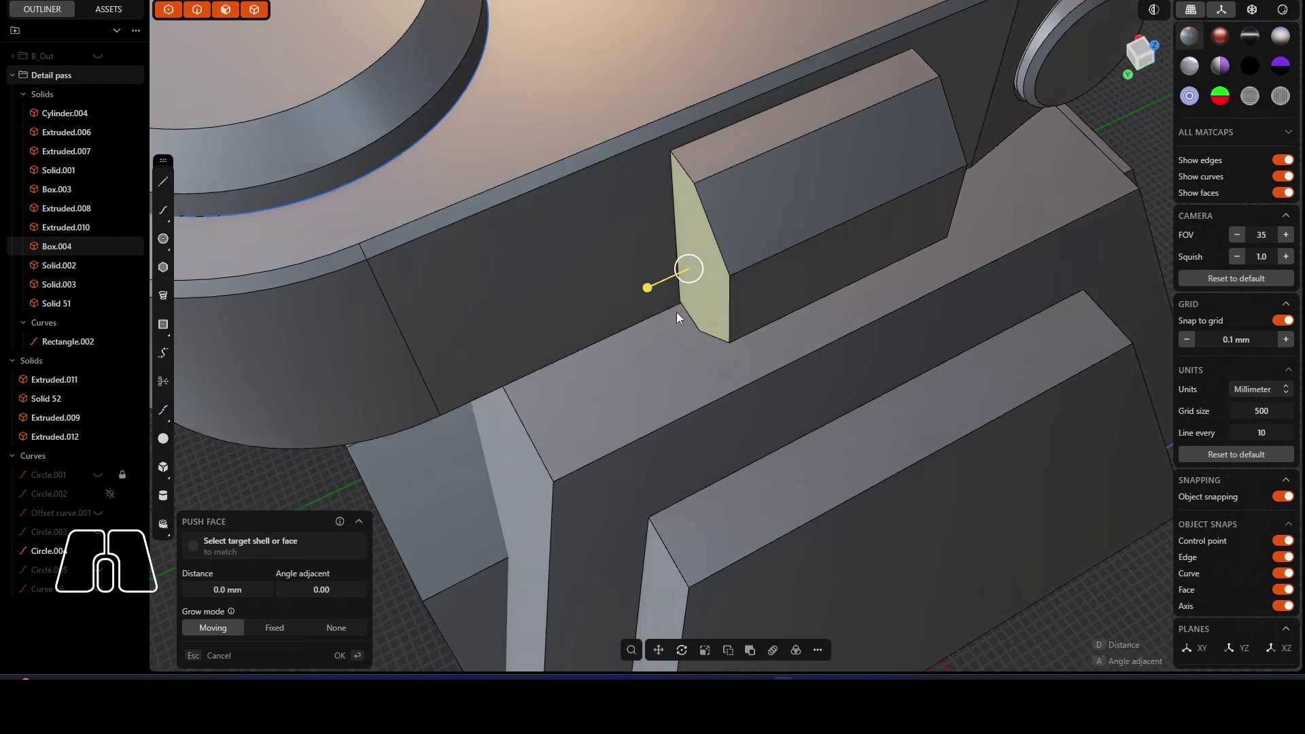
scroll(877, 286, down, 2)
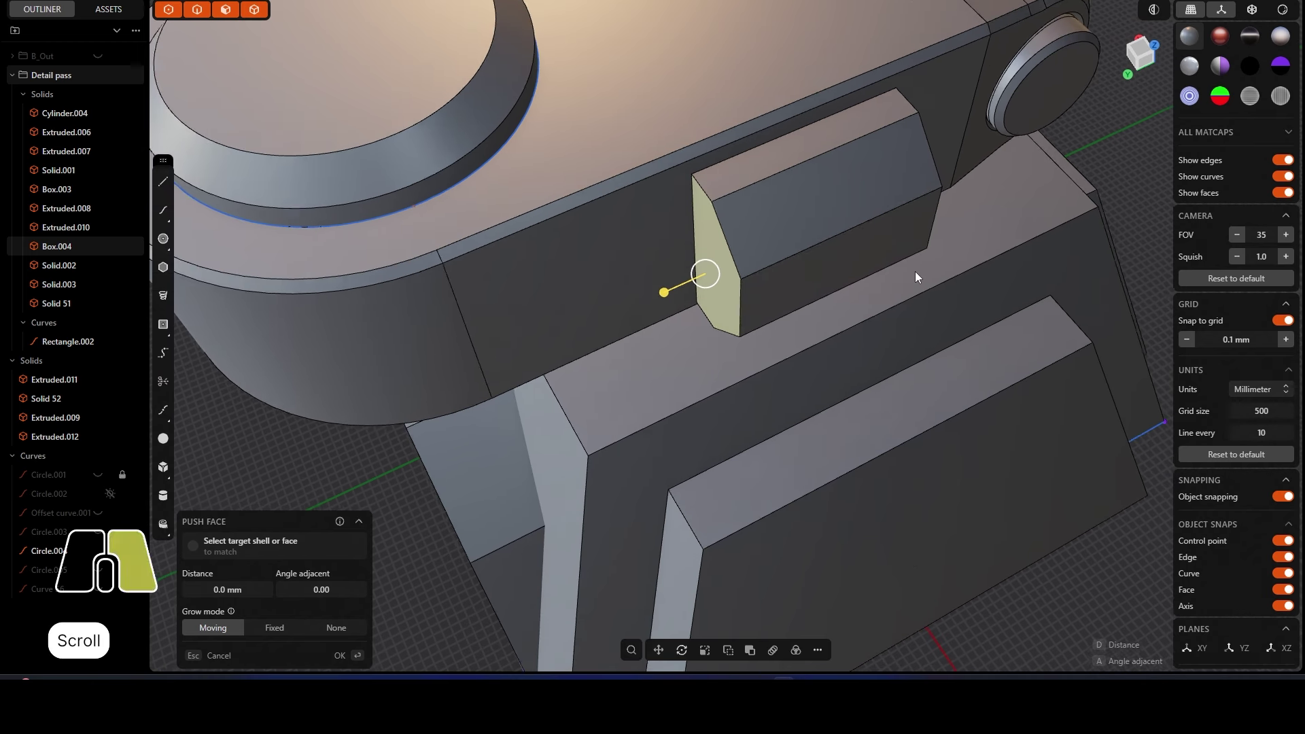
right_drag(915, 277, 902, 272)
key(Escape)
Step: Try to move the whole Box.004 solid, and undo it
click(786, 245)
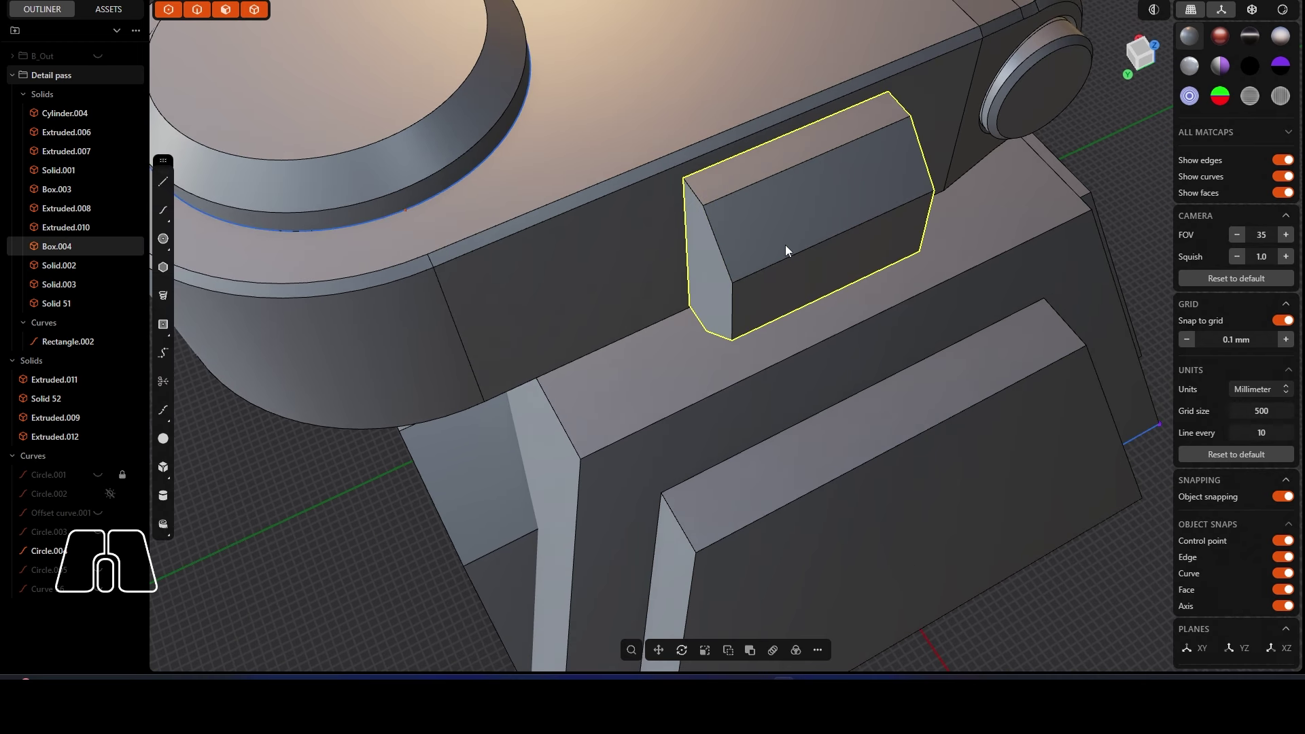
key(g)
key(ctrl+z)
key(ctrl+z)
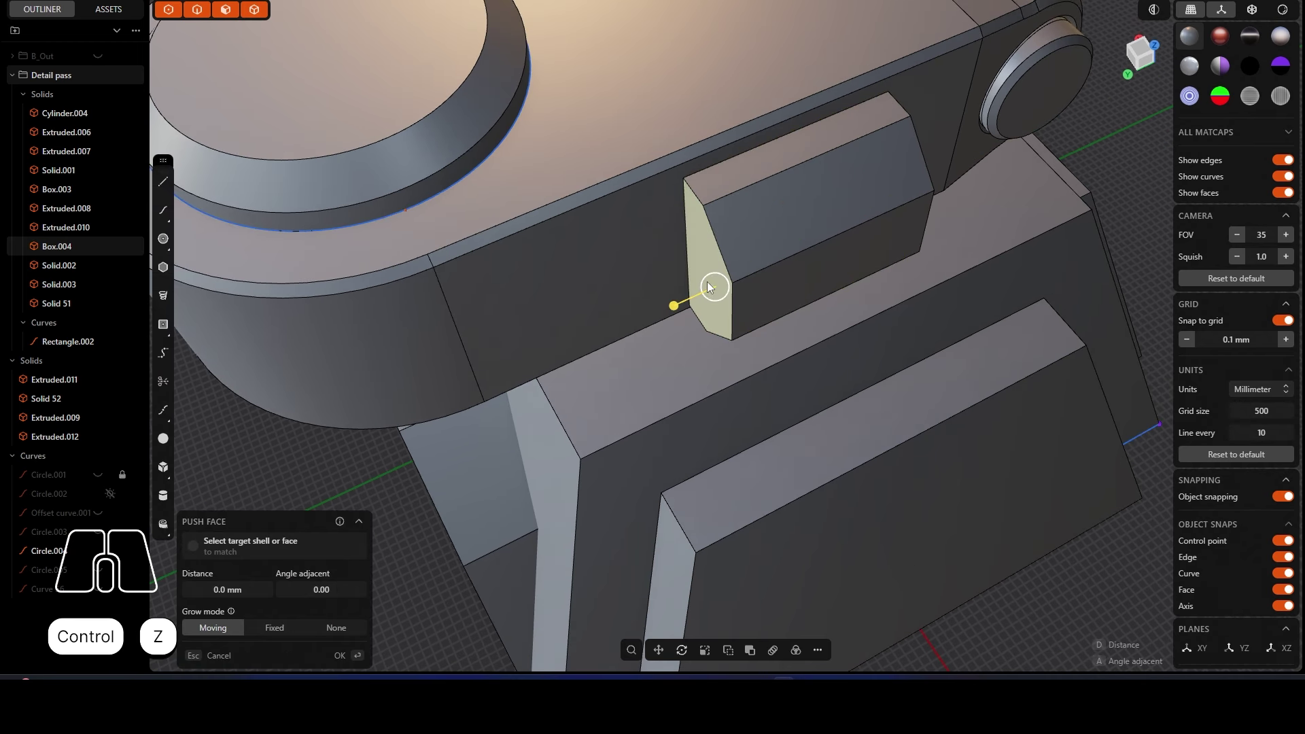
Step: Try to push the rear face of Box.004 by 0.6 mm and to move it backward, undoing both attempts
shift+drag(707, 289, 601, 332)
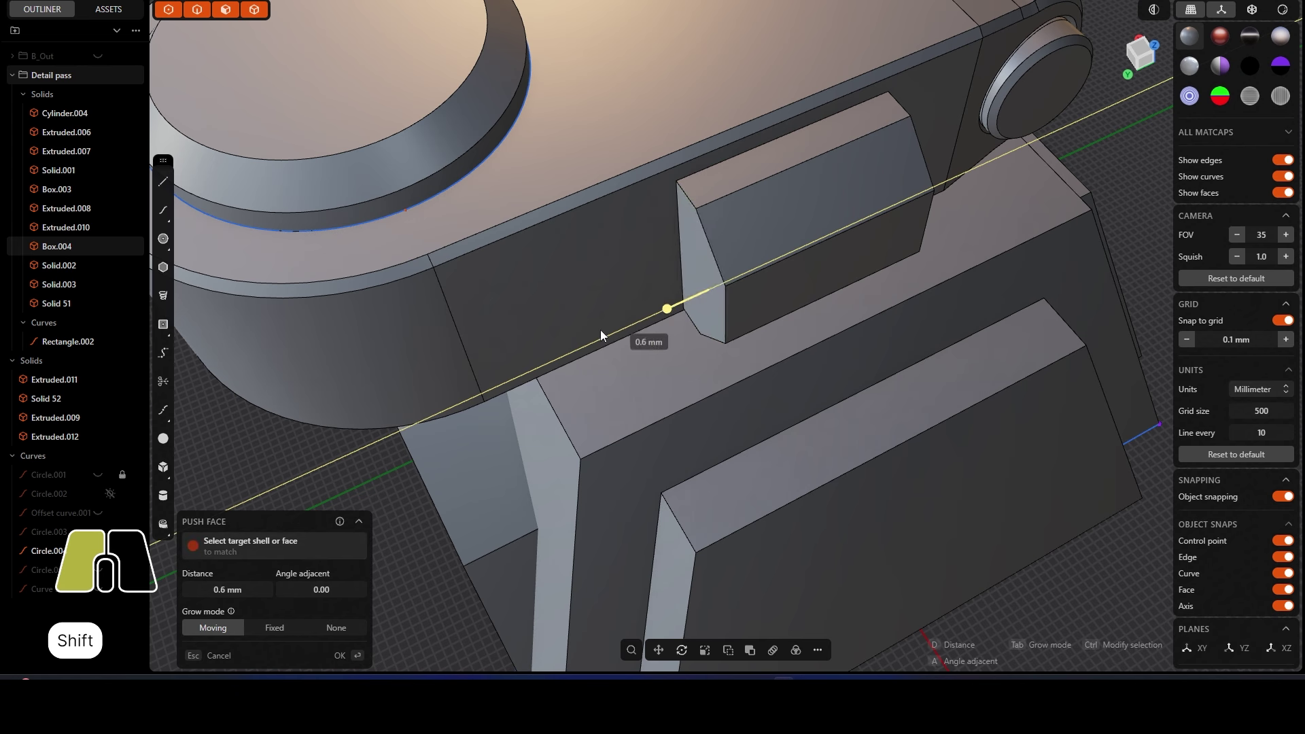
key(ctrl+z)
key(g)
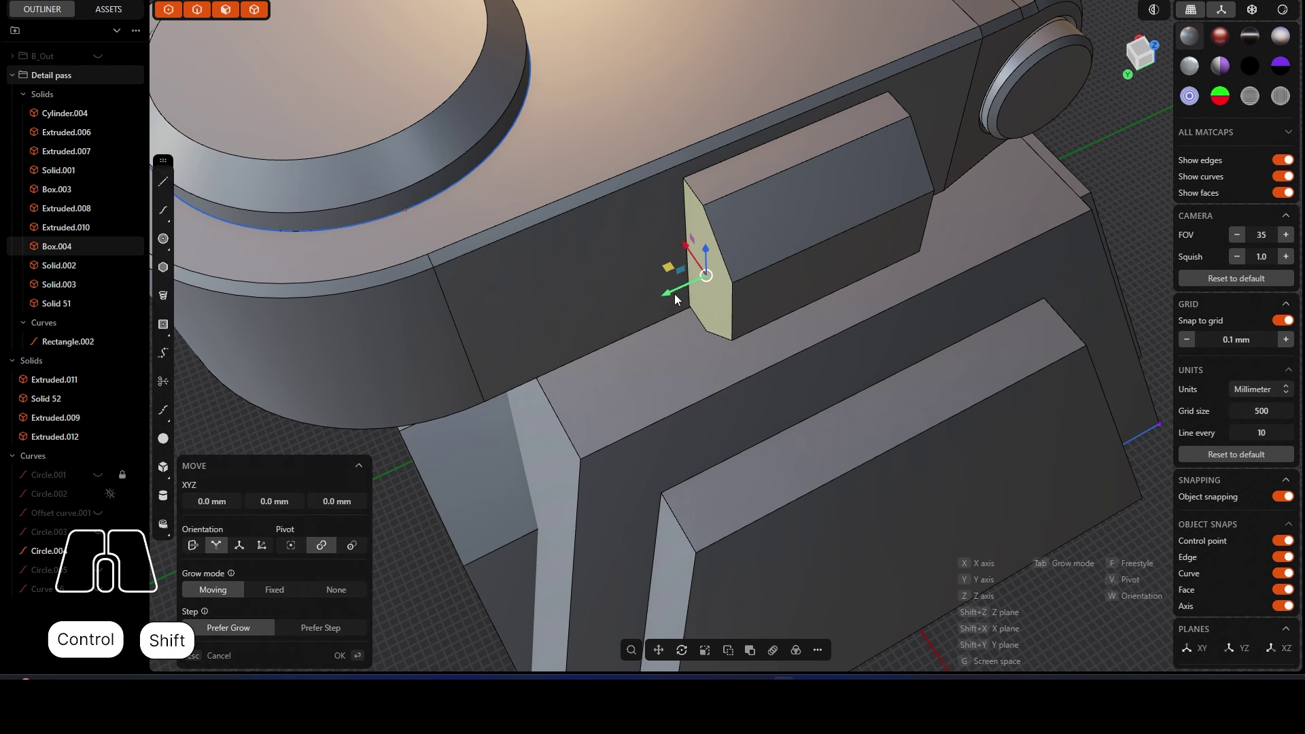
ctrl+shift+drag(670, 293, 639, 306)
key(ctrl+z)
Step: Duplicate the outline of Box.004's rear face as a curve and move the copy backward along the turret side
click(706, 279)
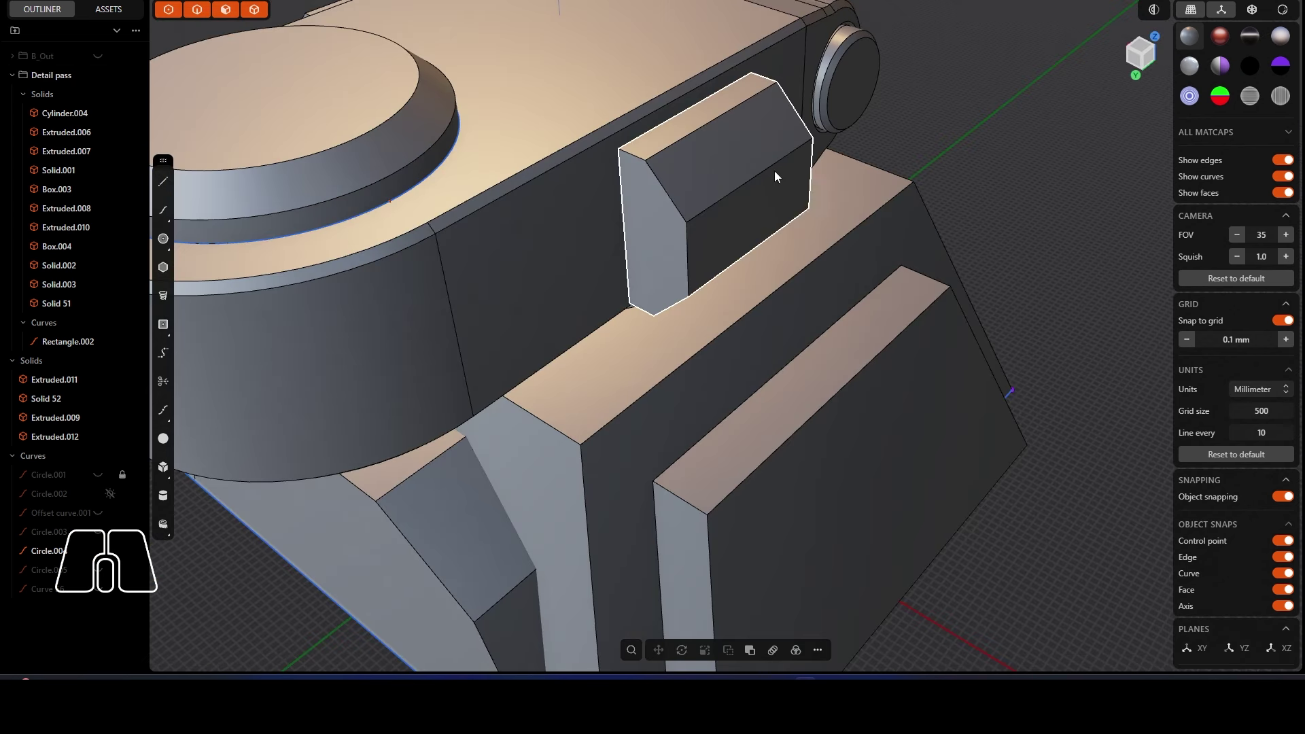
scroll(649, 222, up, 5)
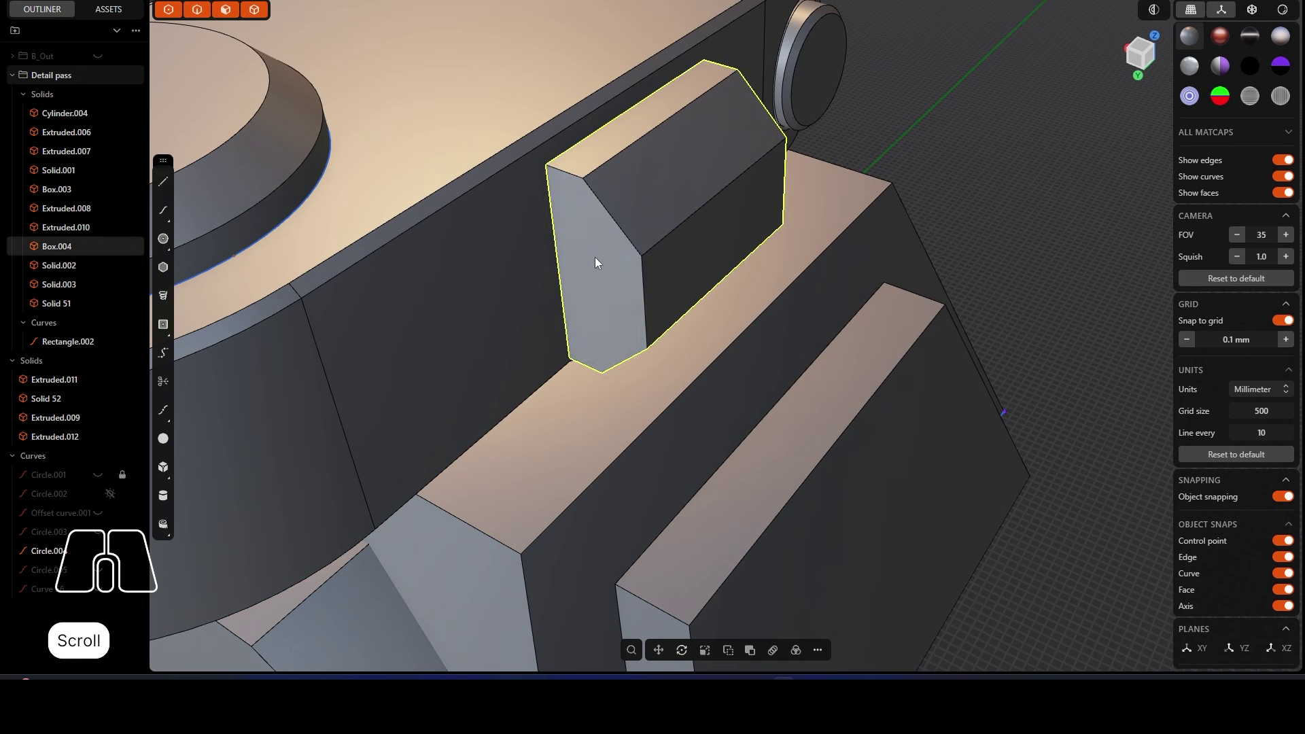
click(595, 263)
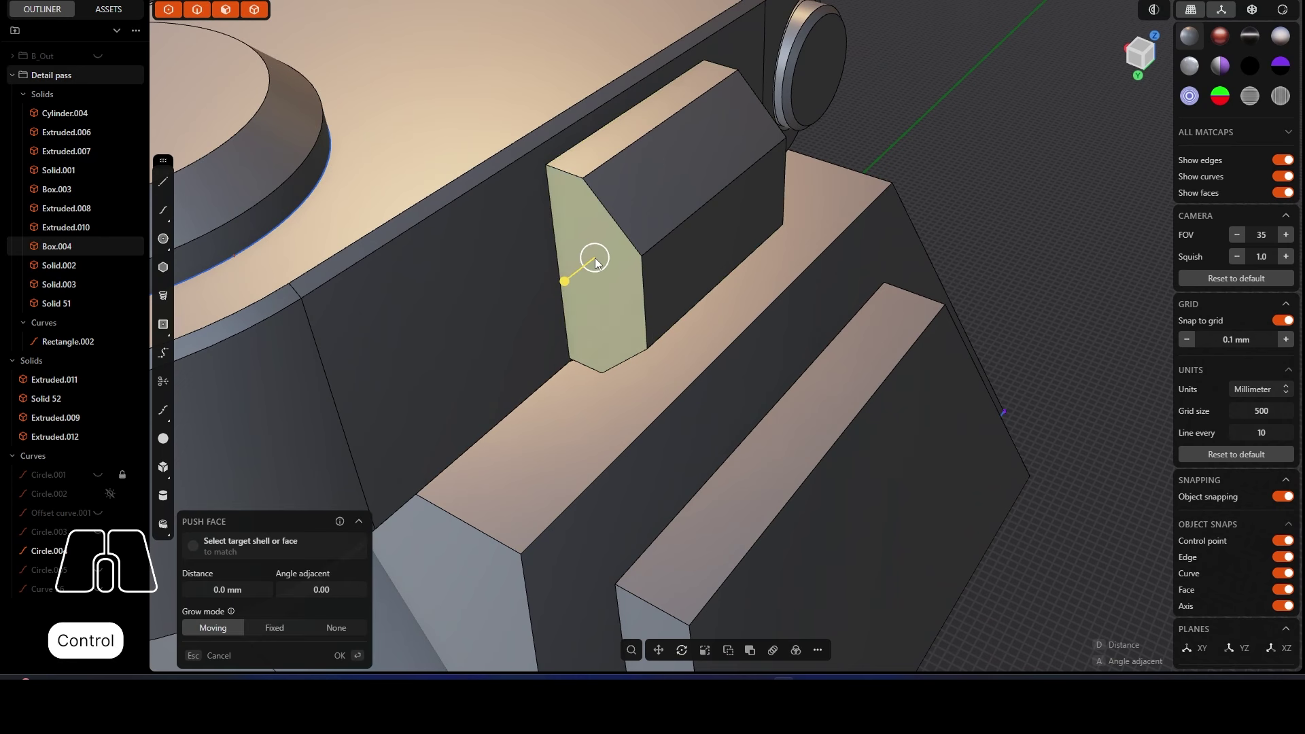
key(ctrl+2)
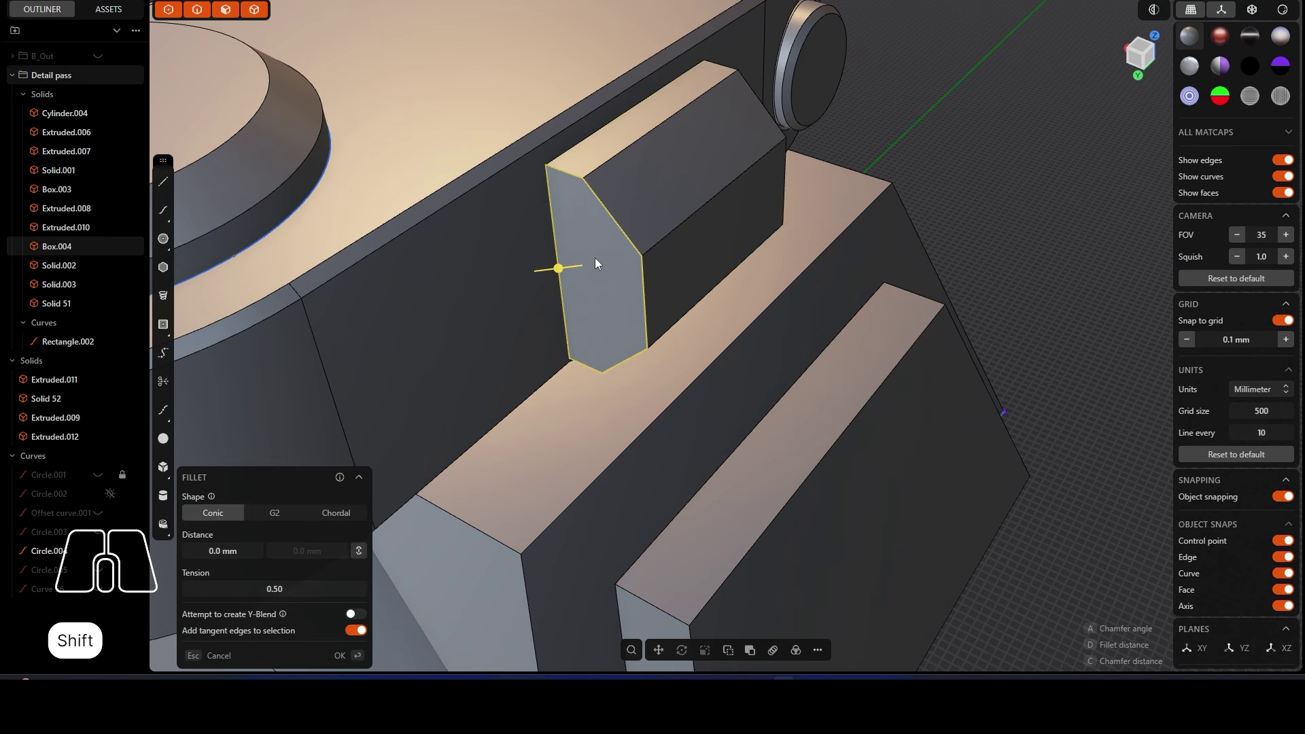
key(shift+d)
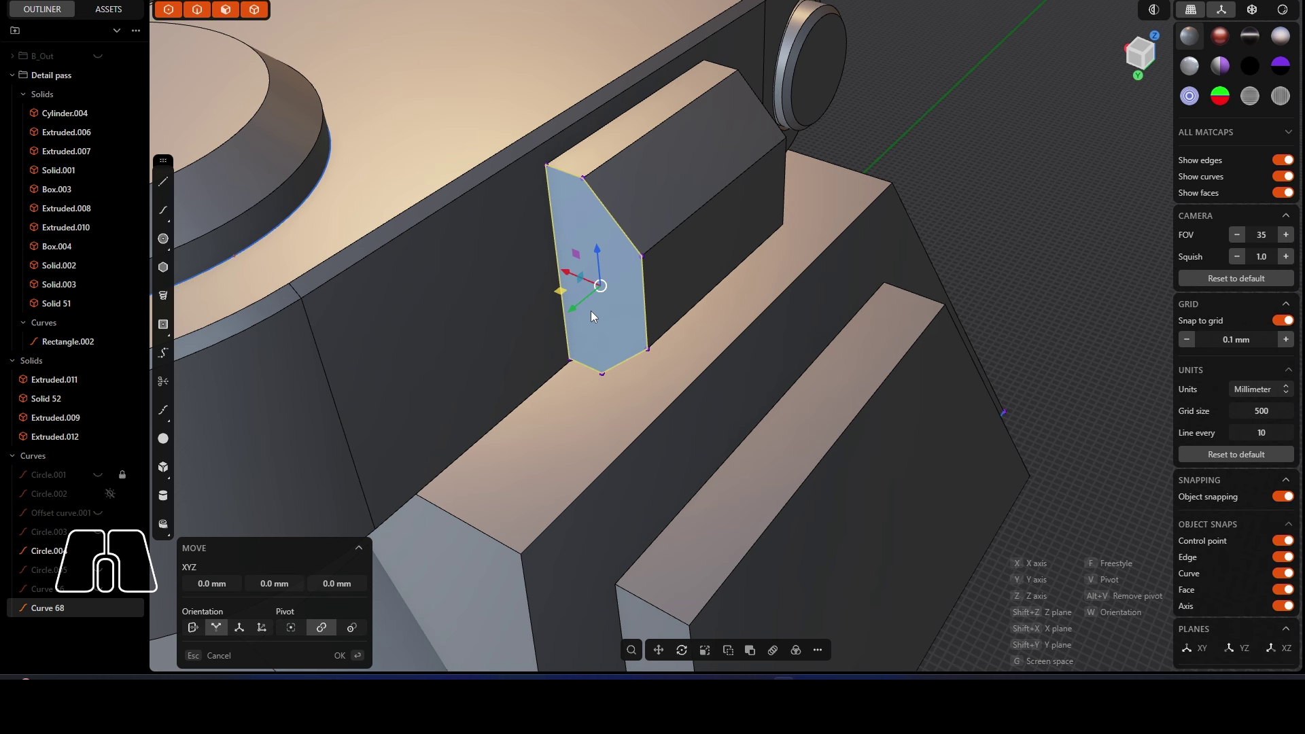
drag(576, 308, 438, 421)
right_click(536, 343)
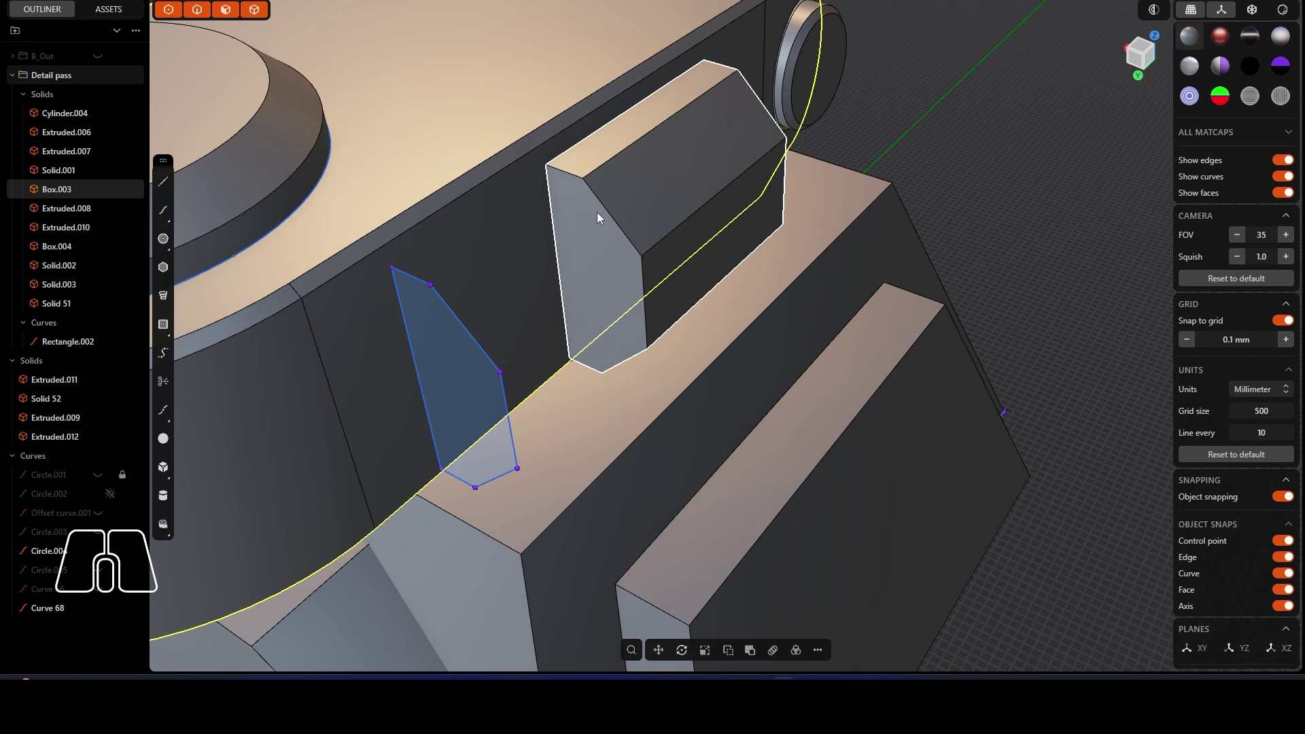
Step: Duplicate the outline of Box.004's rear face once more and offset the copy slightly behind the face
click(595, 246)
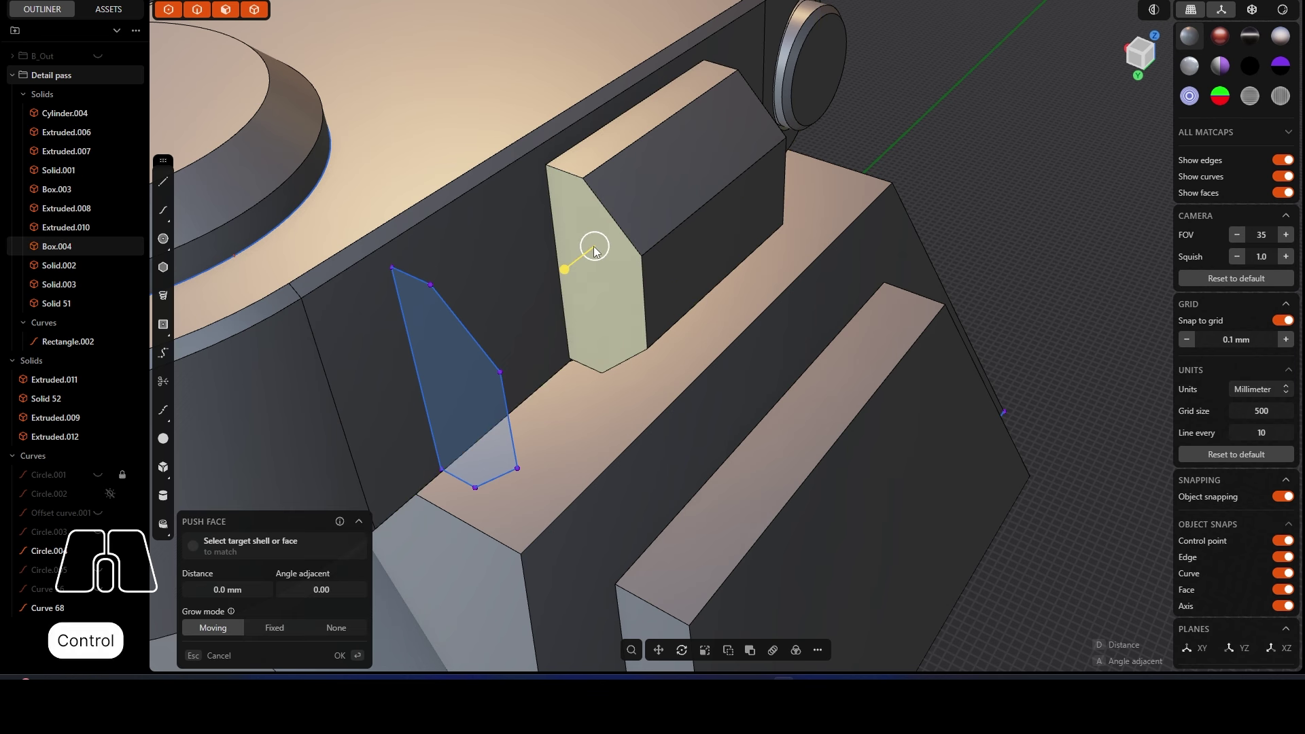
key(ctrl+2)
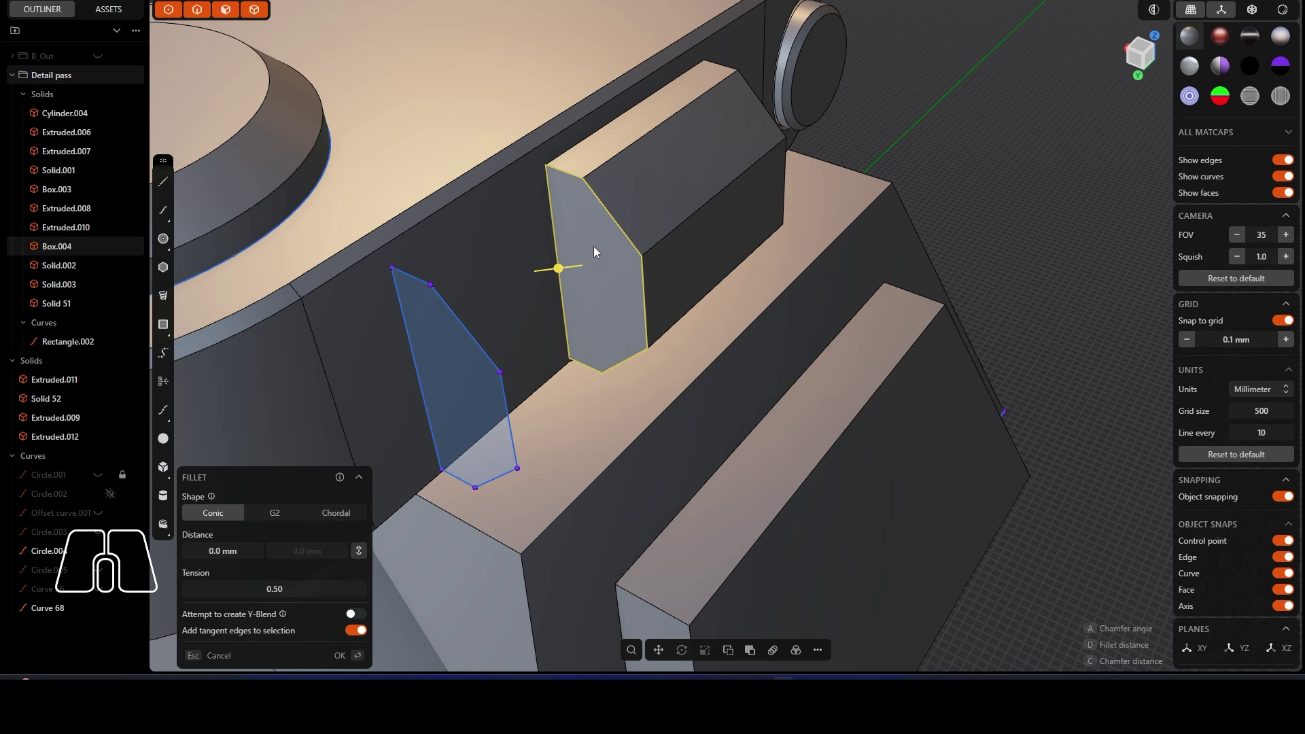
key(shift+d)
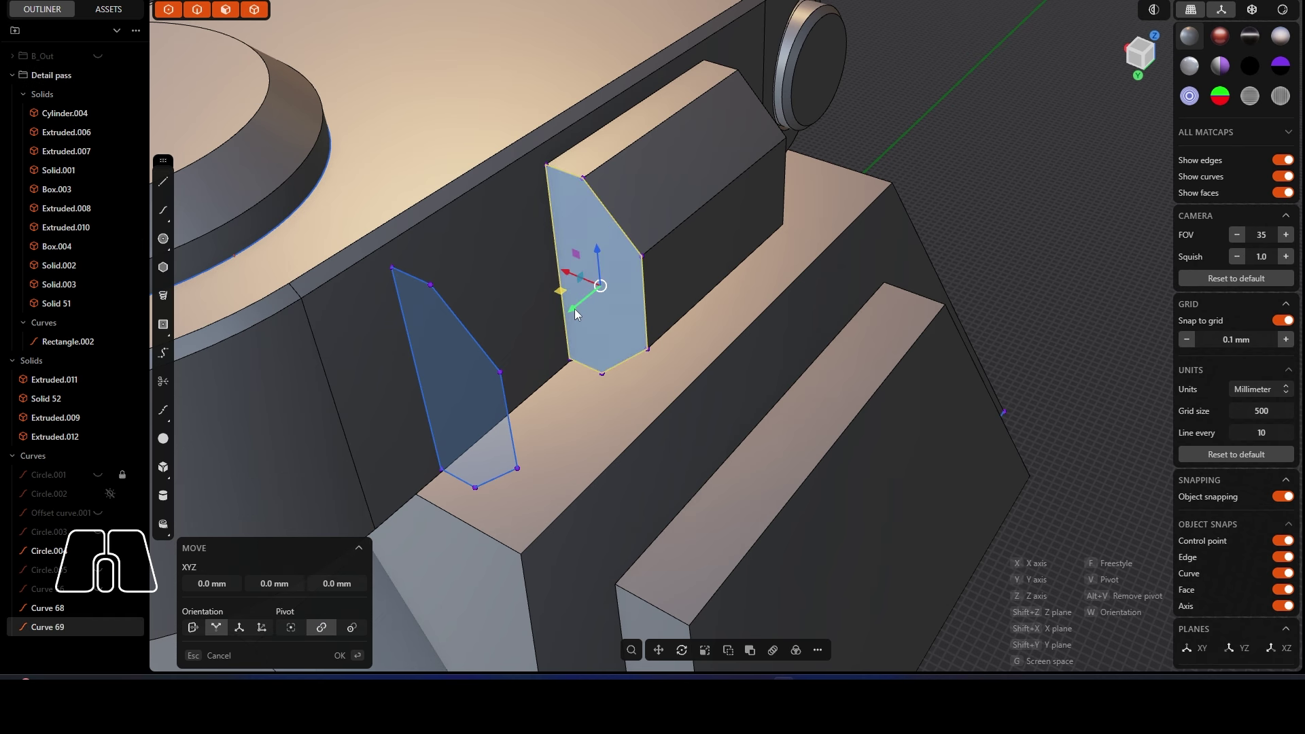
drag(574, 309, 567, 310)
Step: Rotate the farther profile curve, Curve 68, by 90 degrees around the vertical axis
middle_drag(1002, 119, 544, 266)
click(579, 291)
key(r)
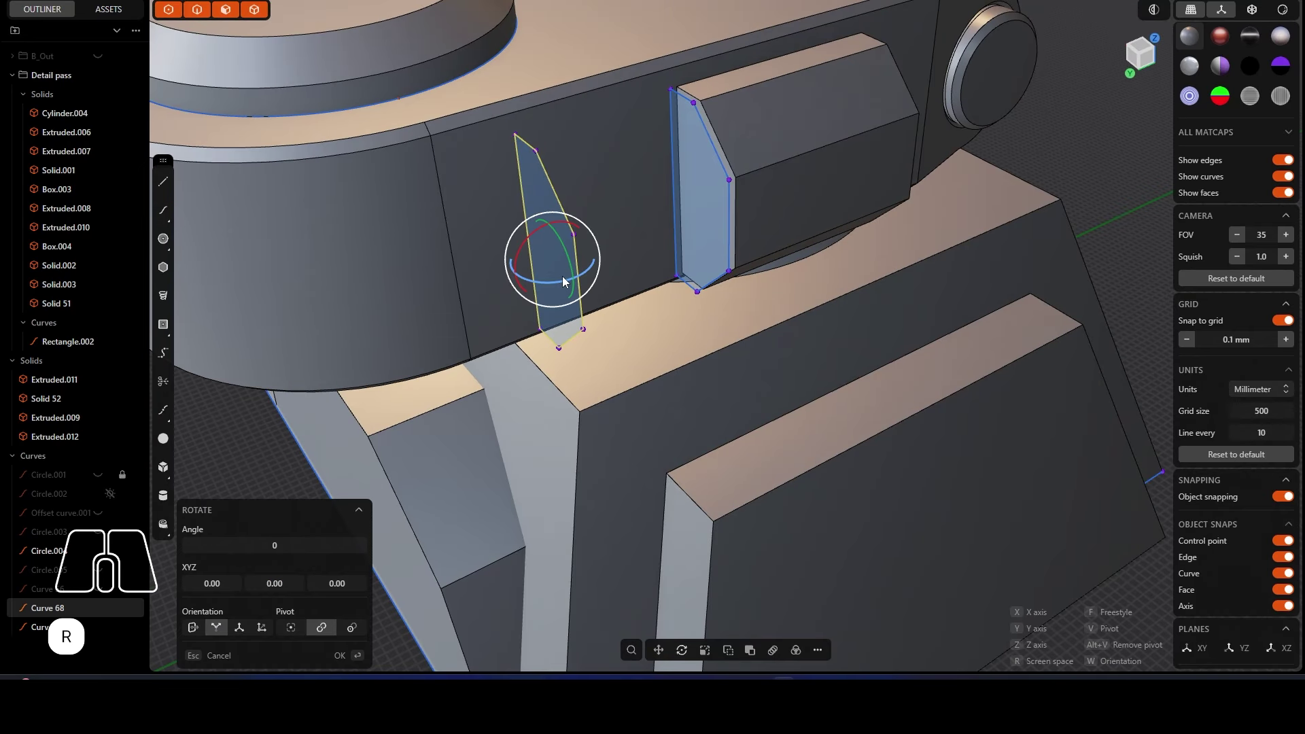
drag(557, 282, 501, 281)
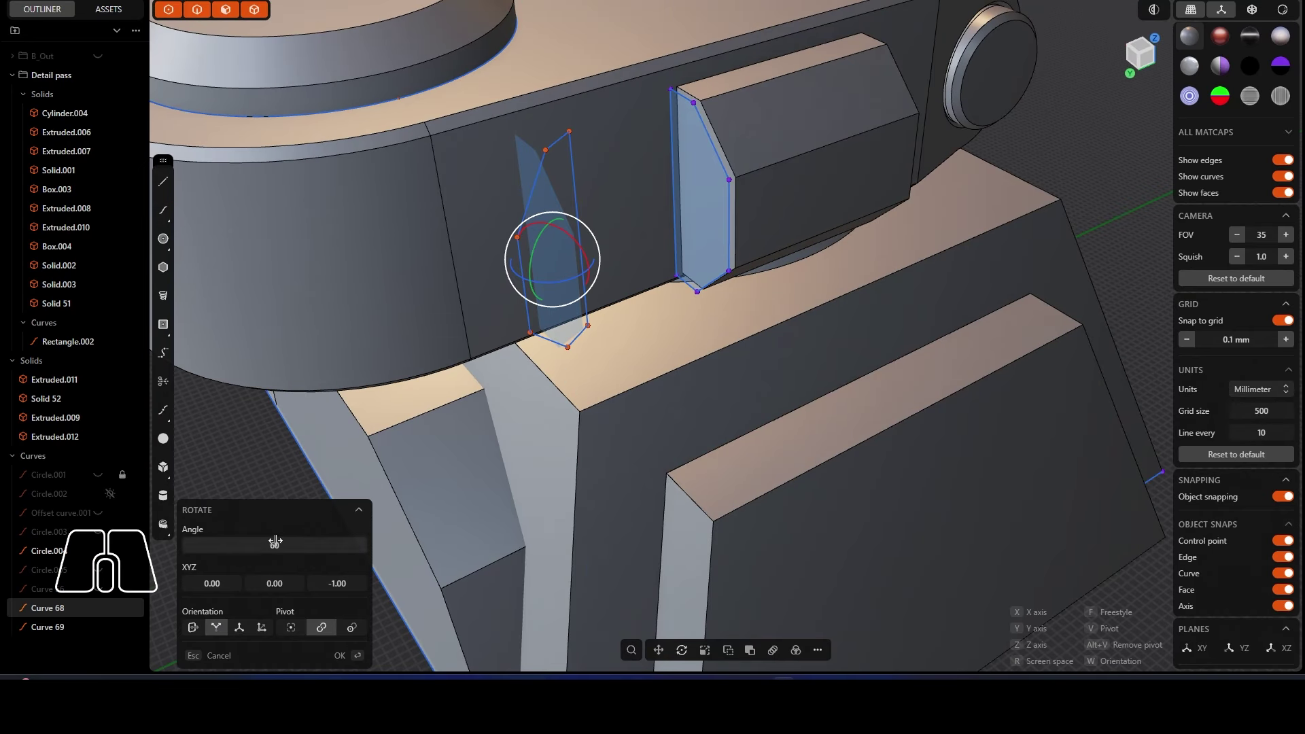
click(275, 543)
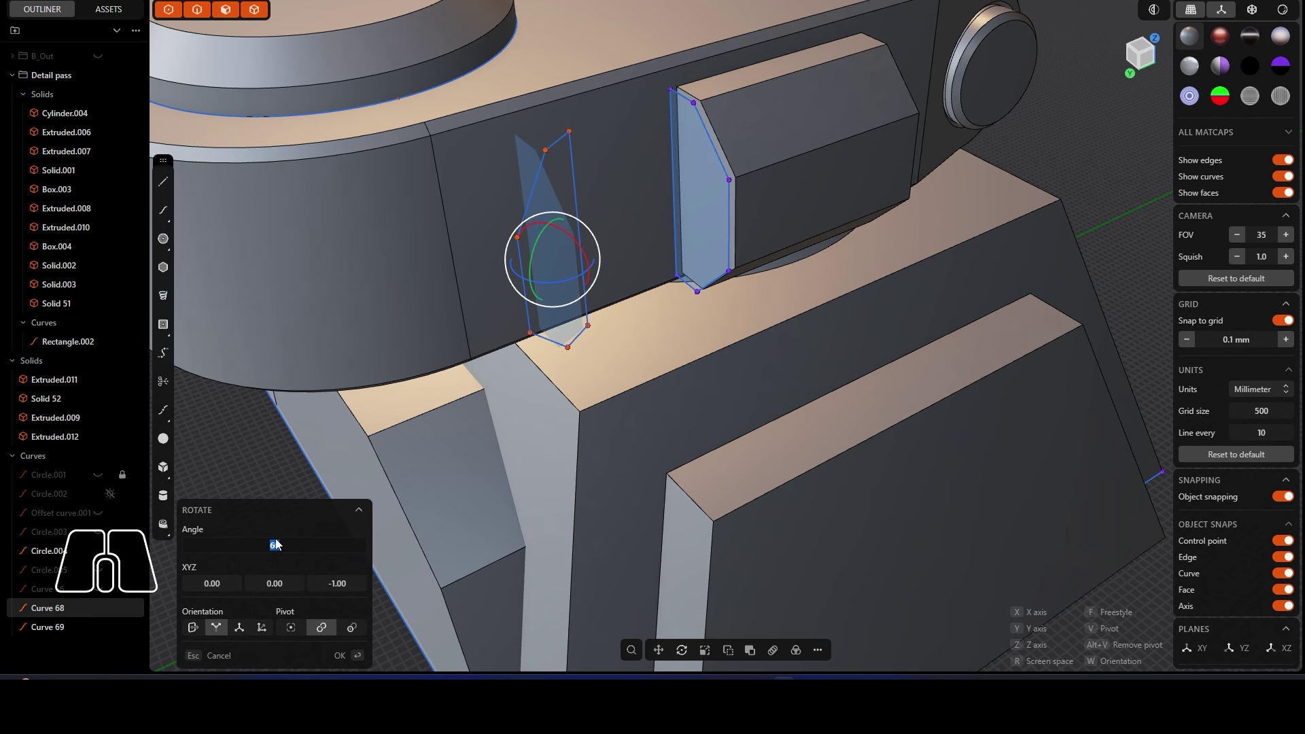
text(90)
key(Return)
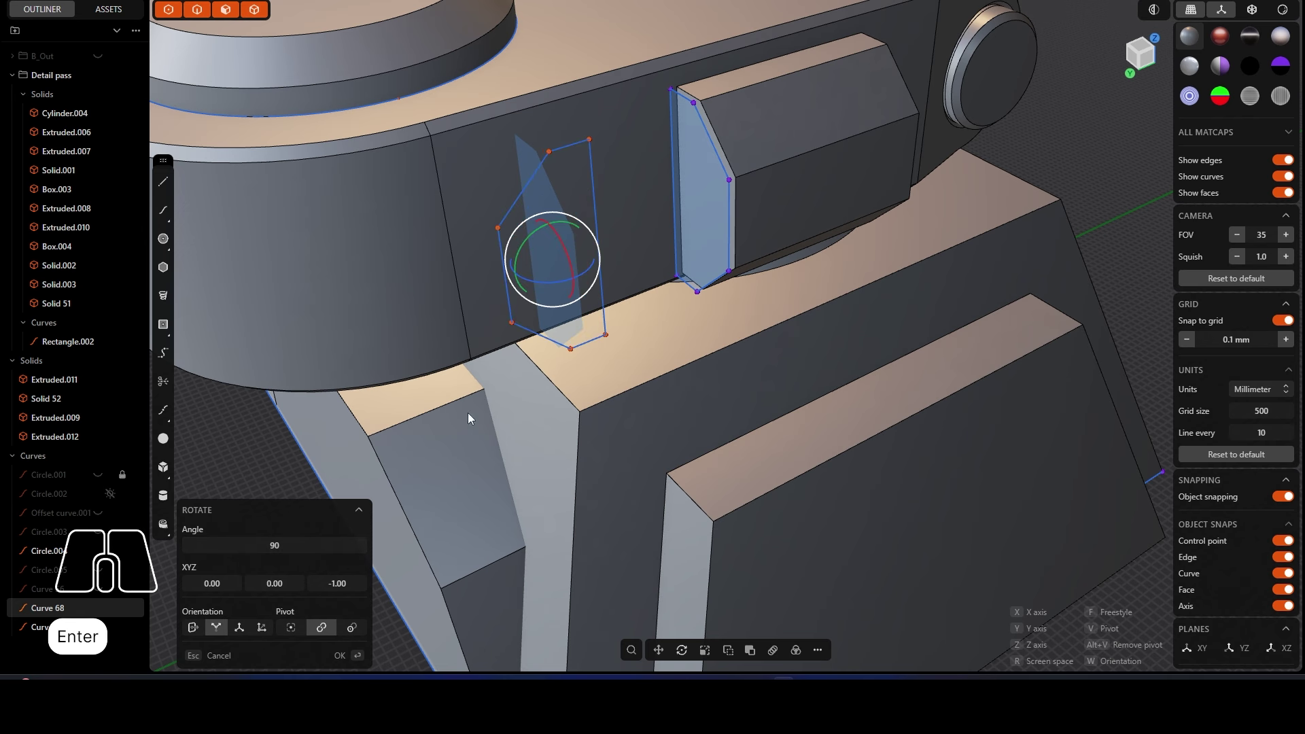
Step: Move the rotated profile curve sideways so it lies against the turret's side wall
middle_drag(467, 414, 679, 277)
key(g)
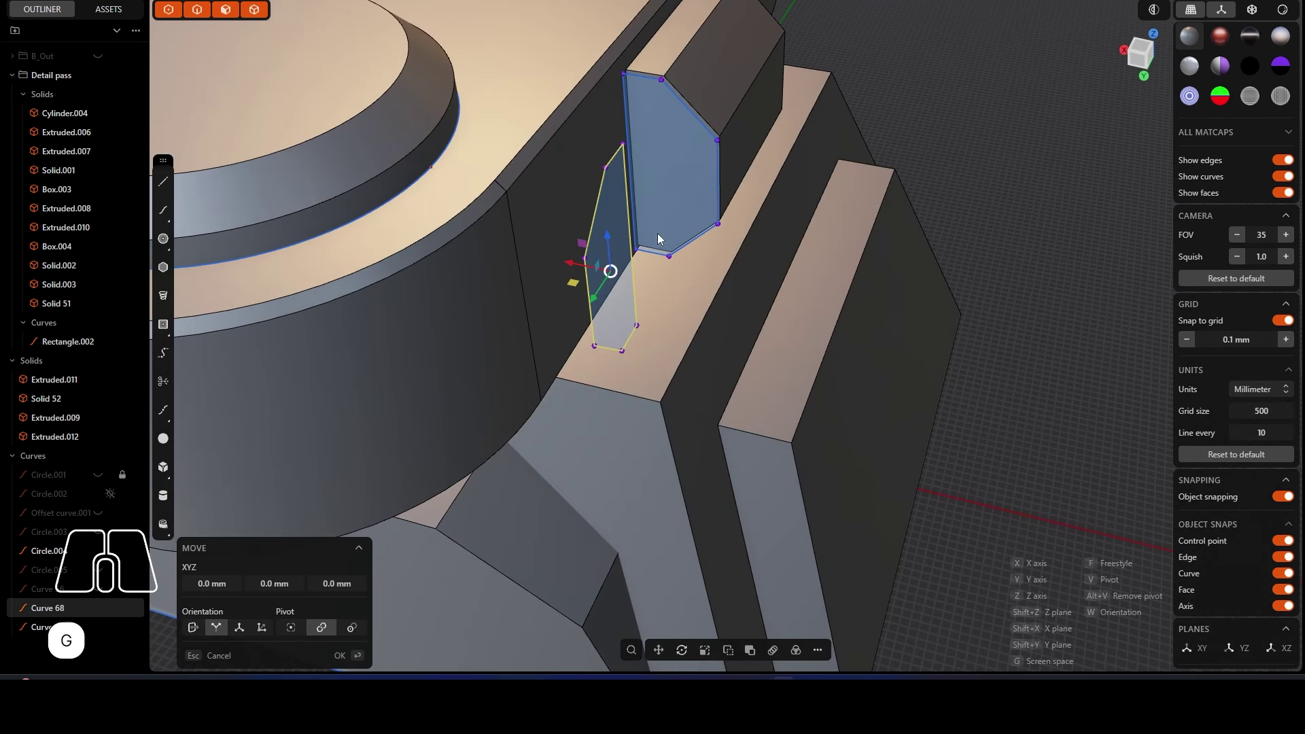
drag(589, 264, 528, 264)
right_click(997, 105)
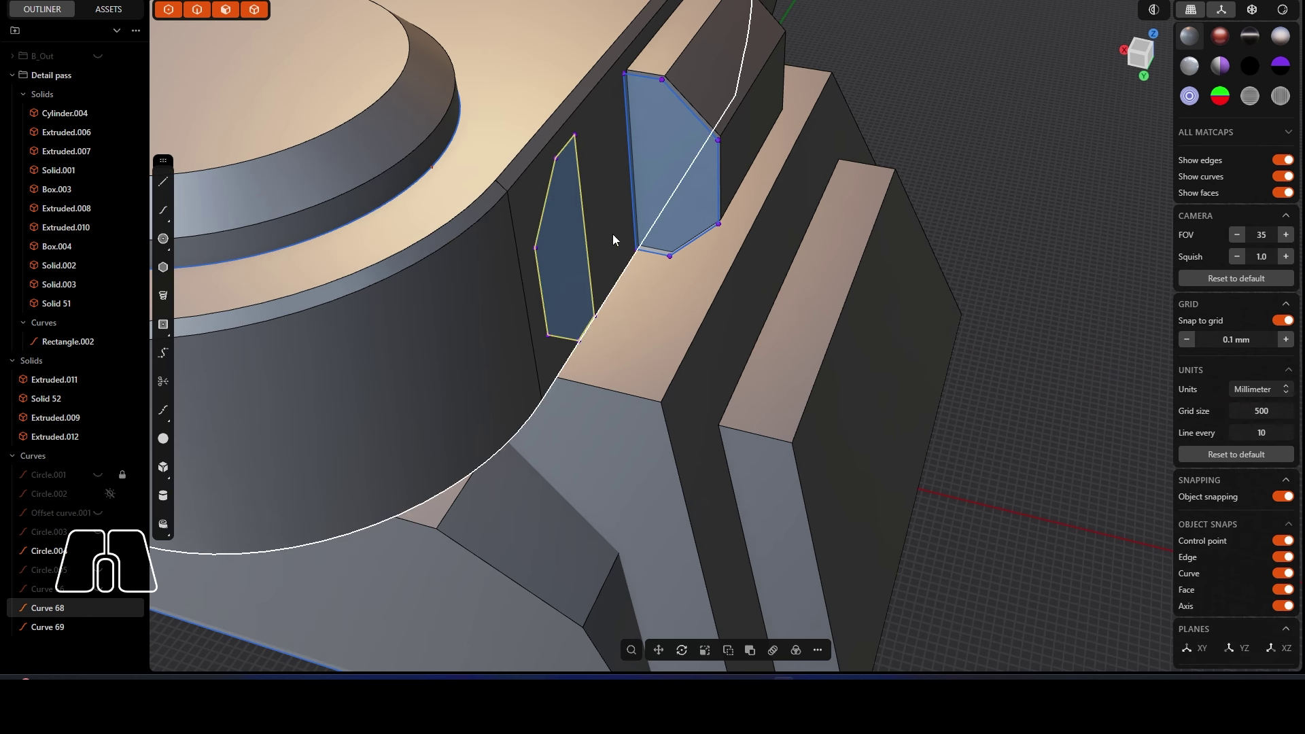
Step: Draw a bowed guide curve from the rotated profile's rear edge to the midpoint of the other profile's outer edge
click(163, 217)
click(540, 291)
alt+middle_drag(540, 292, 553, 332)
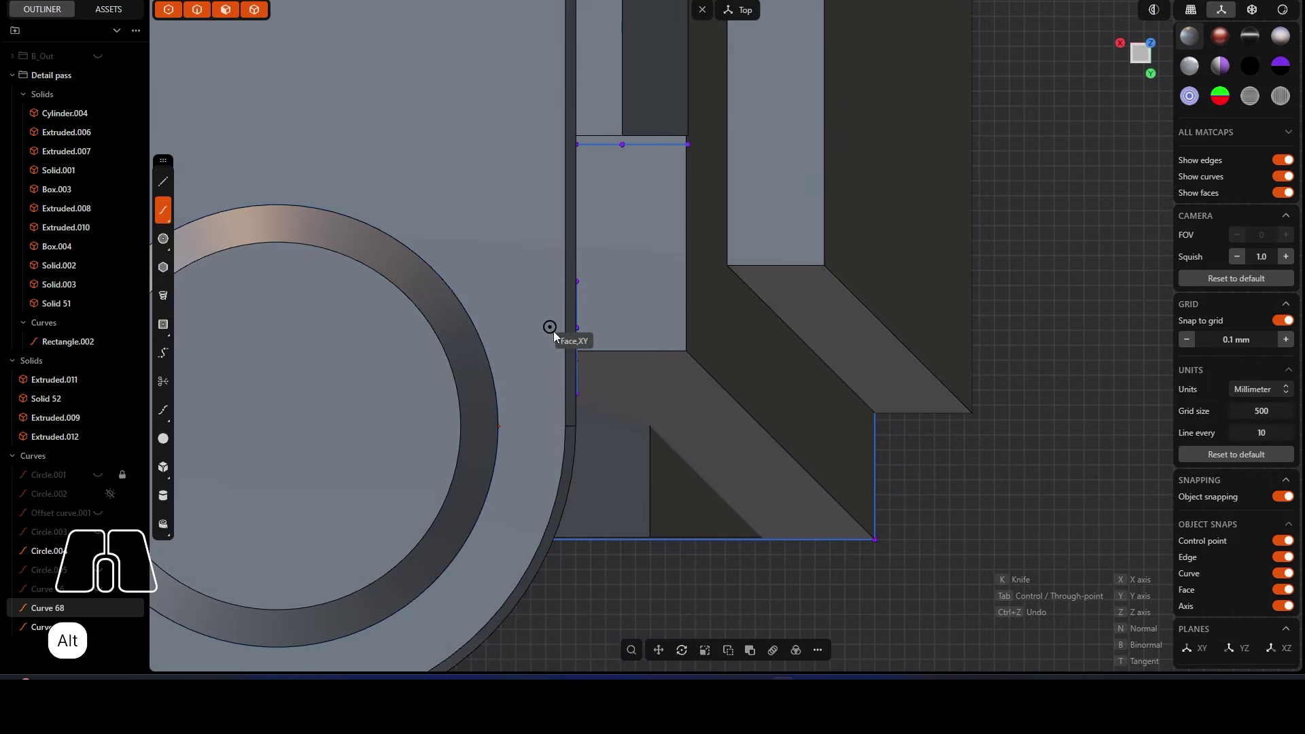
click(659, 298)
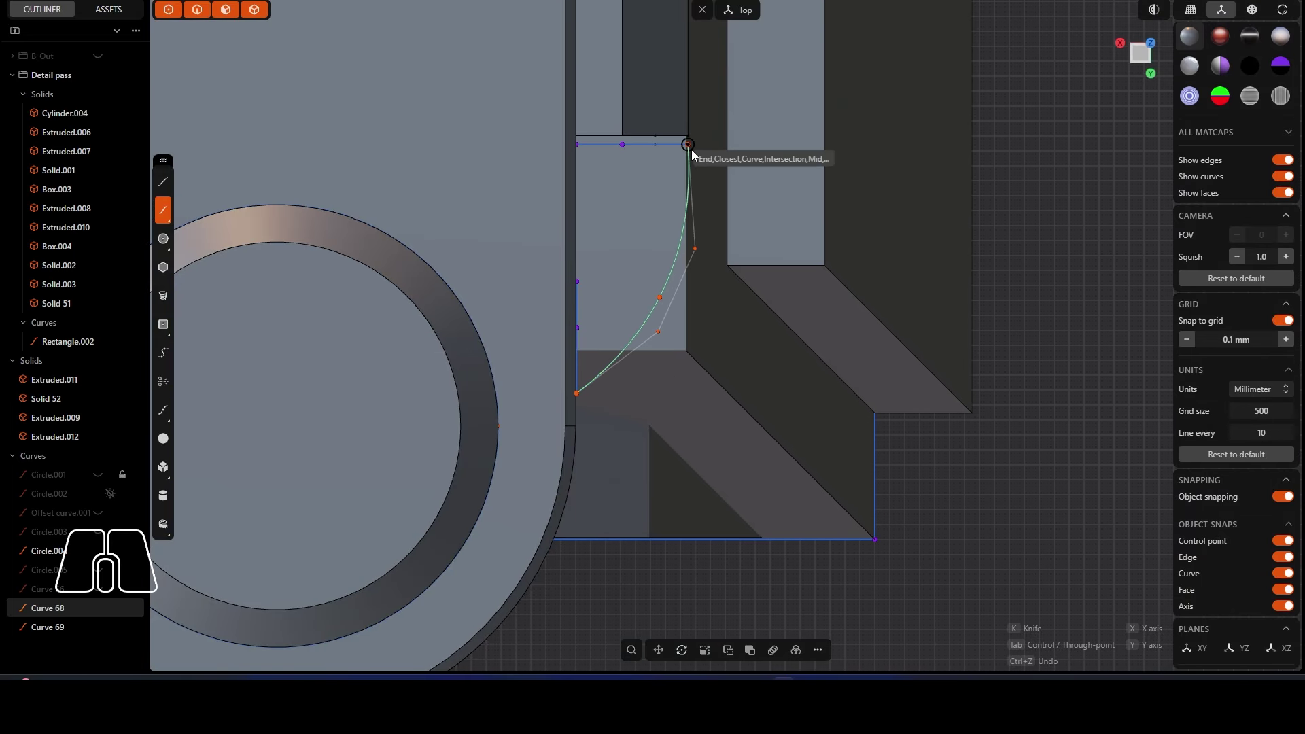
alt+middle_drag(665, 199, 674, 167)
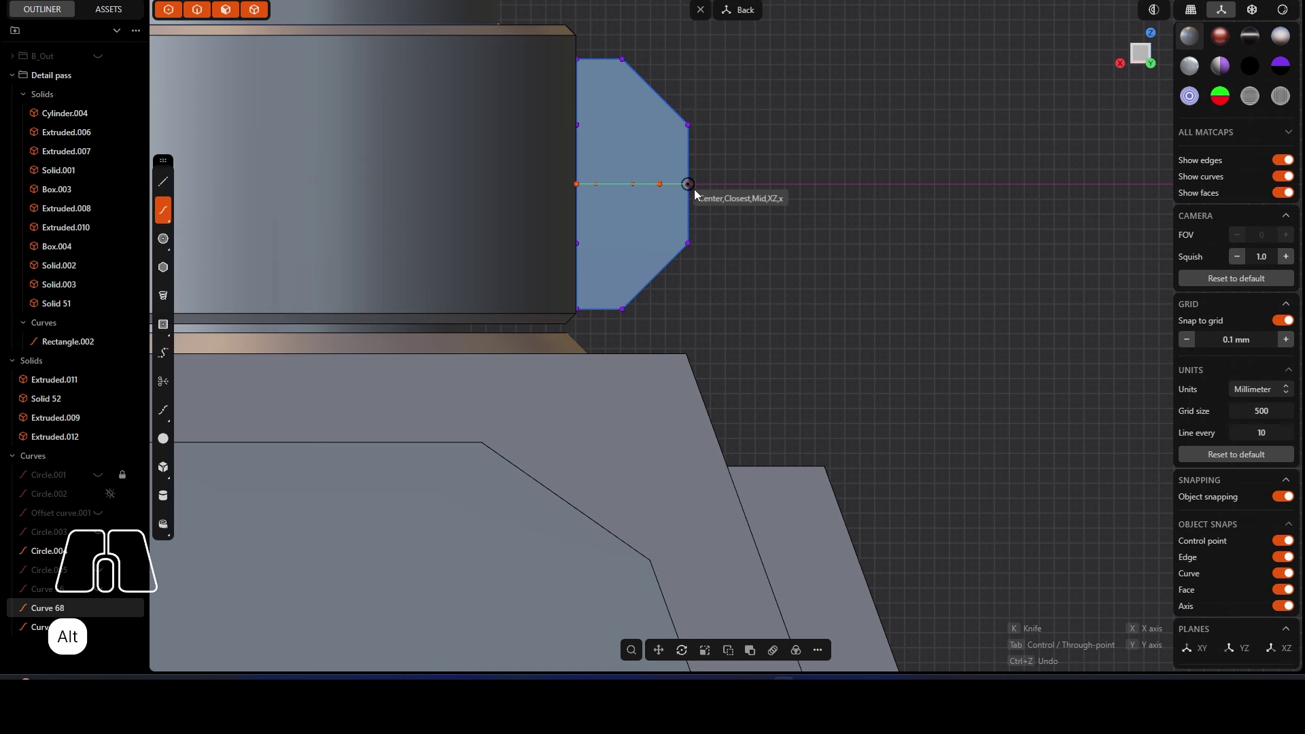
click(688, 184)
middle_drag(734, 207, 669, 234)
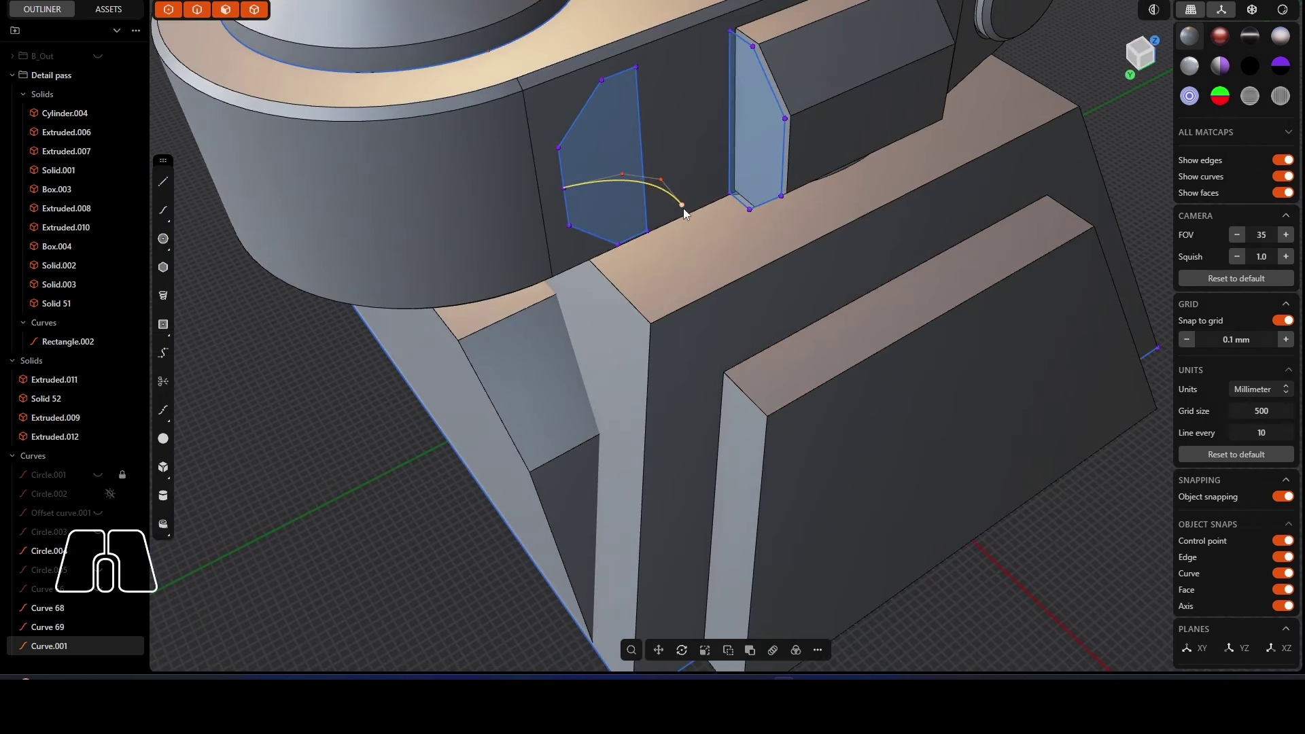
drag(683, 207, 784, 160)
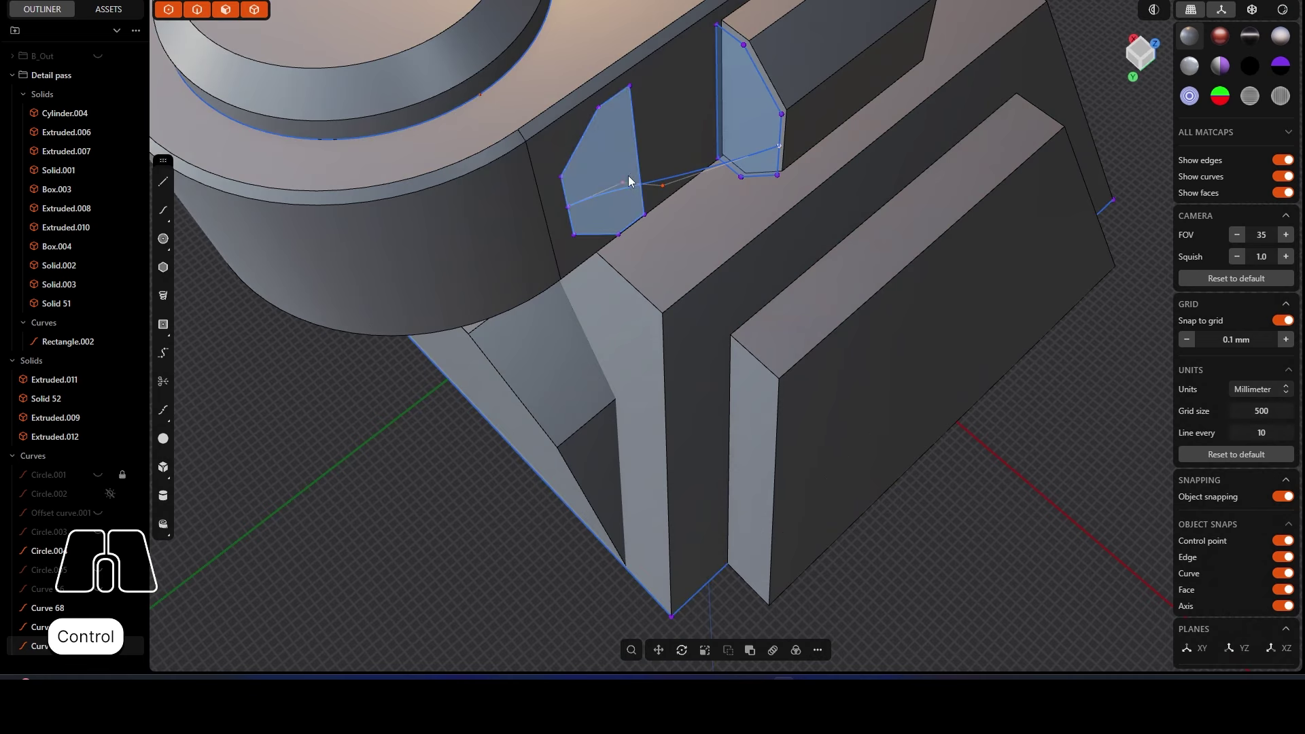
Step: Pull the guide curve's two inner control points outward to give it a rounder bend between the profiles
alt+middle_drag(622, 181, 634, 194)
scroll(672, 263, down, 2)
scroll(670, 268, down, 2)
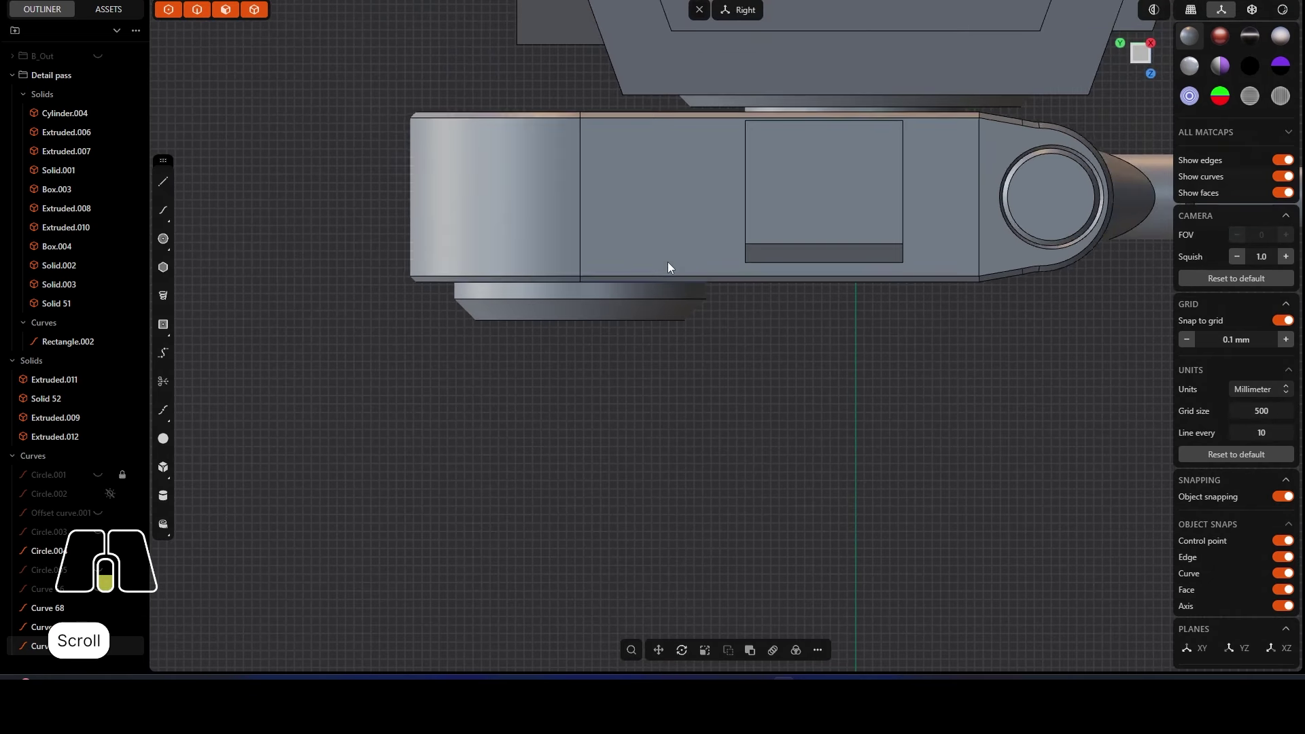
middle_drag(671, 268, 743, 379)
middle_drag(674, 326, 714, 367)
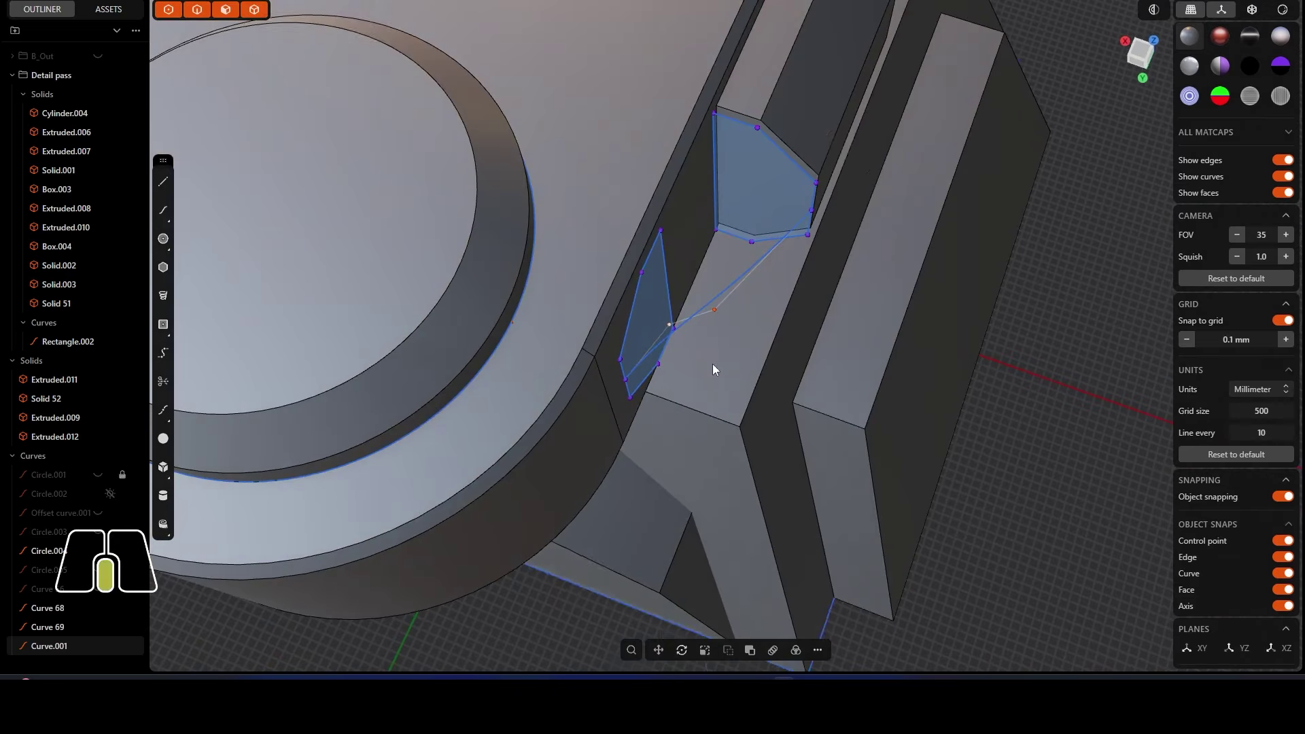
click(676, 331)
drag(691, 352, 698, 361)
click(715, 313)
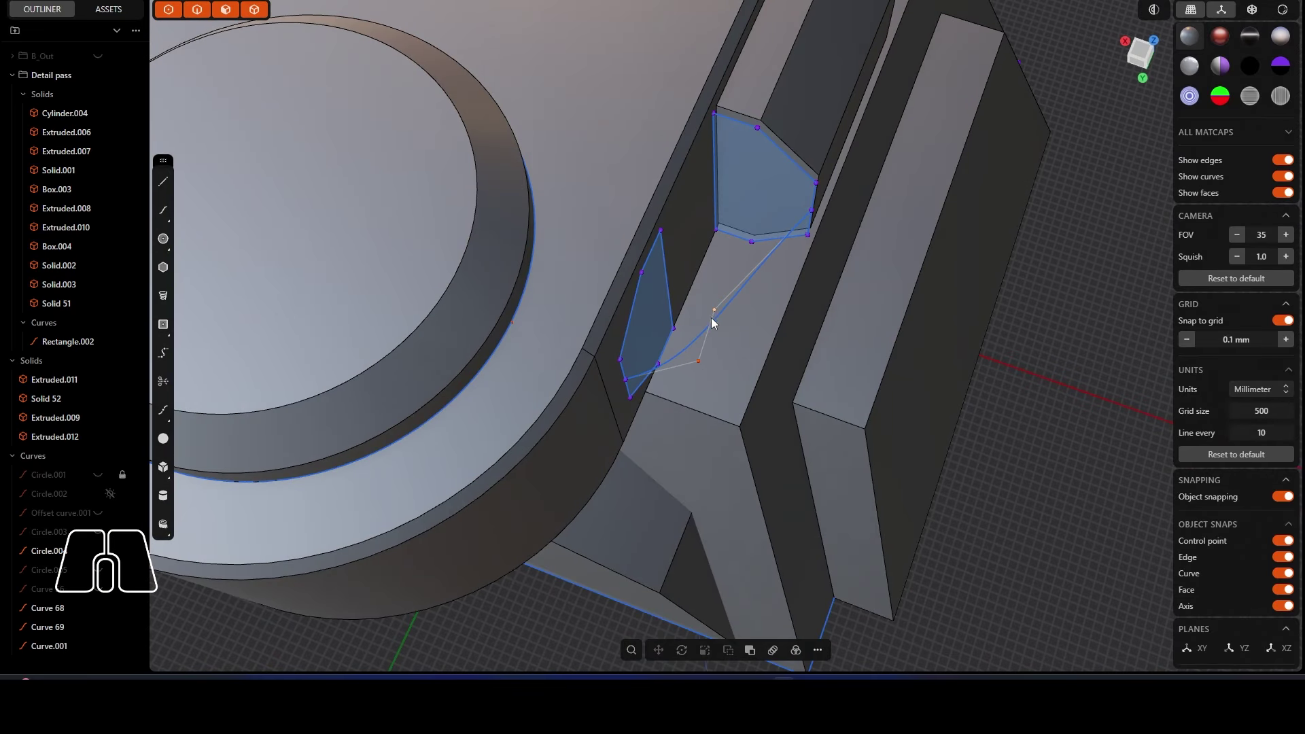
alt+middle_drag(725, 315, 749, 296)
scroll(712, 317, up, 3)
drag(712, 314, 728, 376)
drag(744, 334, 752, 336)
scroll(749, 233, up, 3)
right_drag(749, 234, 716, 138)
scroll(716, 138, down, 3)
Step: Try to loft between the two profile curves with the bowed curve as guide
click(757, 192)
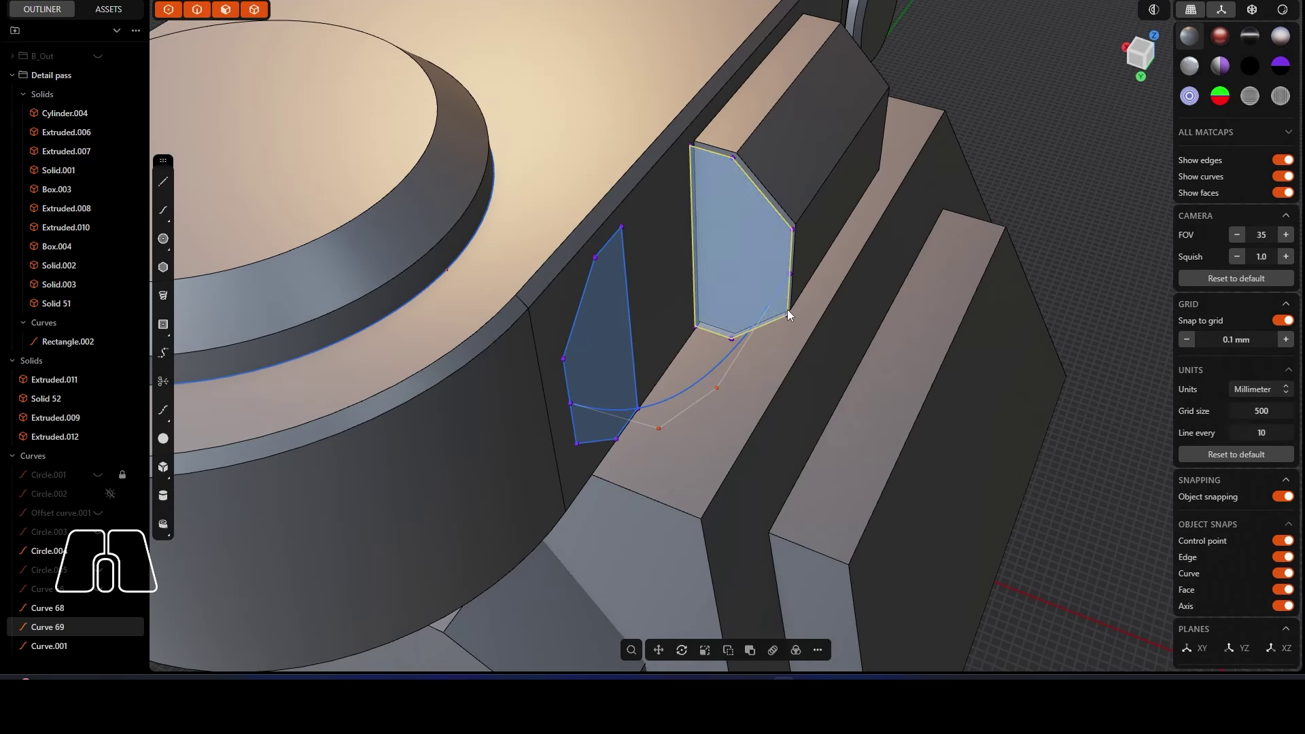
shift+click(634, 320)
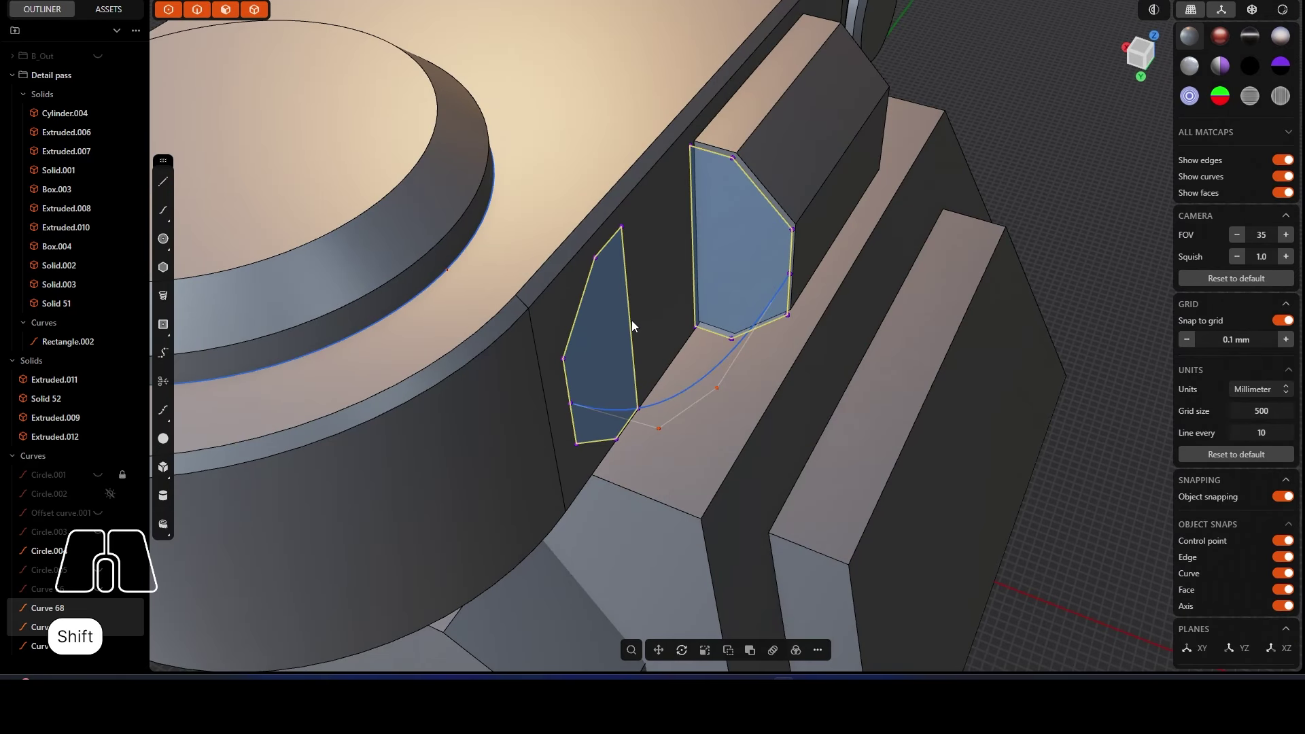
key(l)
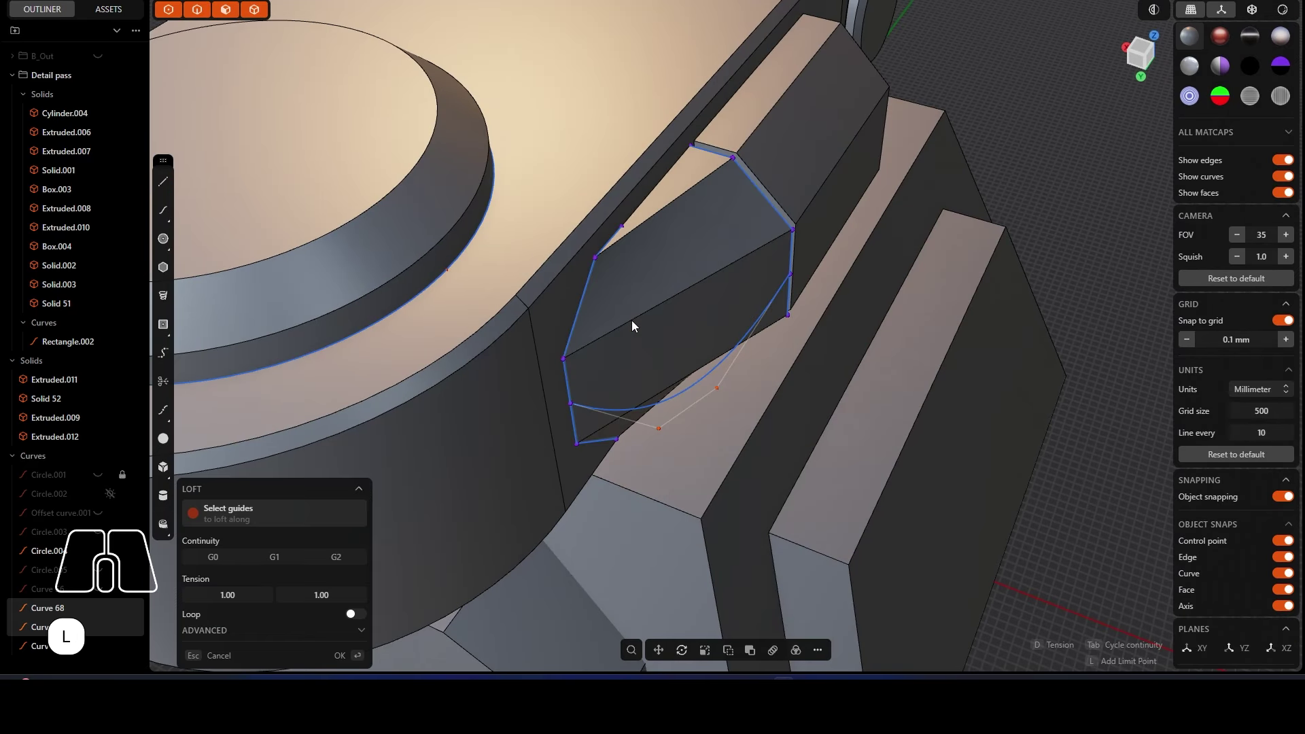
click(710, 373)
middle_drag(708, 394, 546, 435)
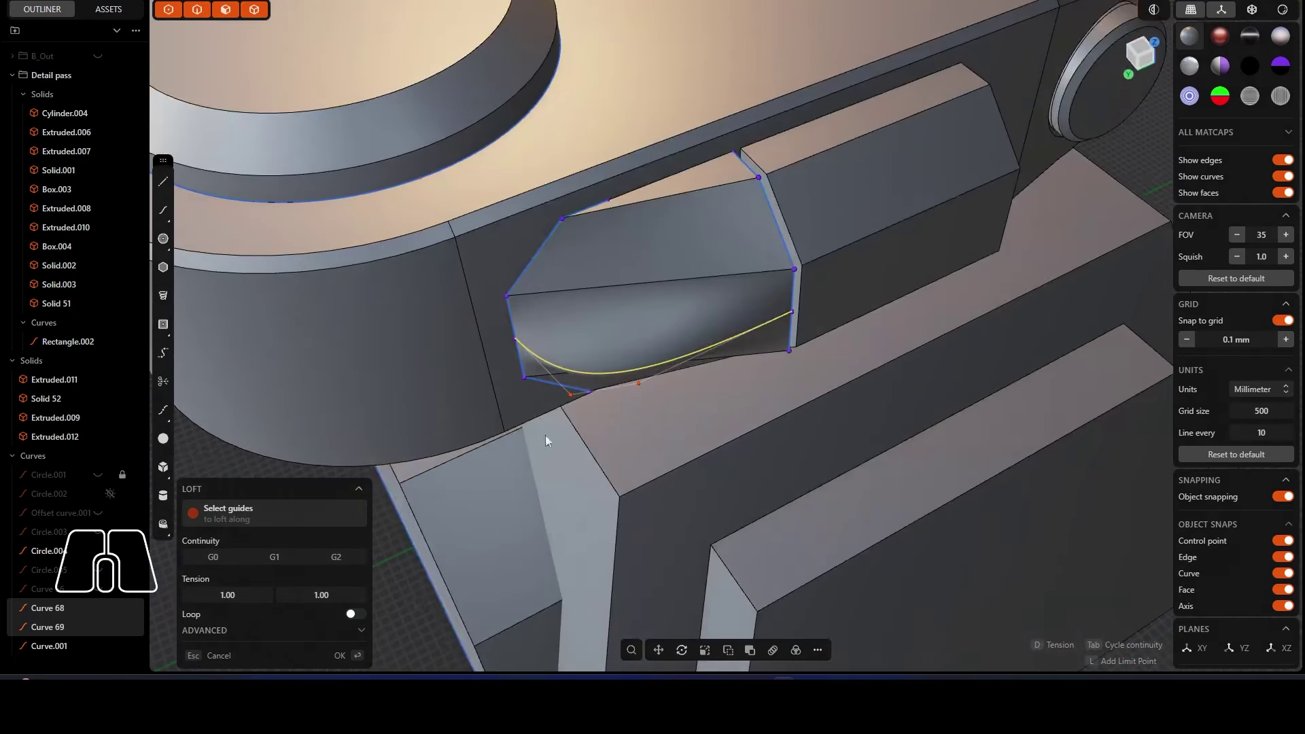
click(199, 658)
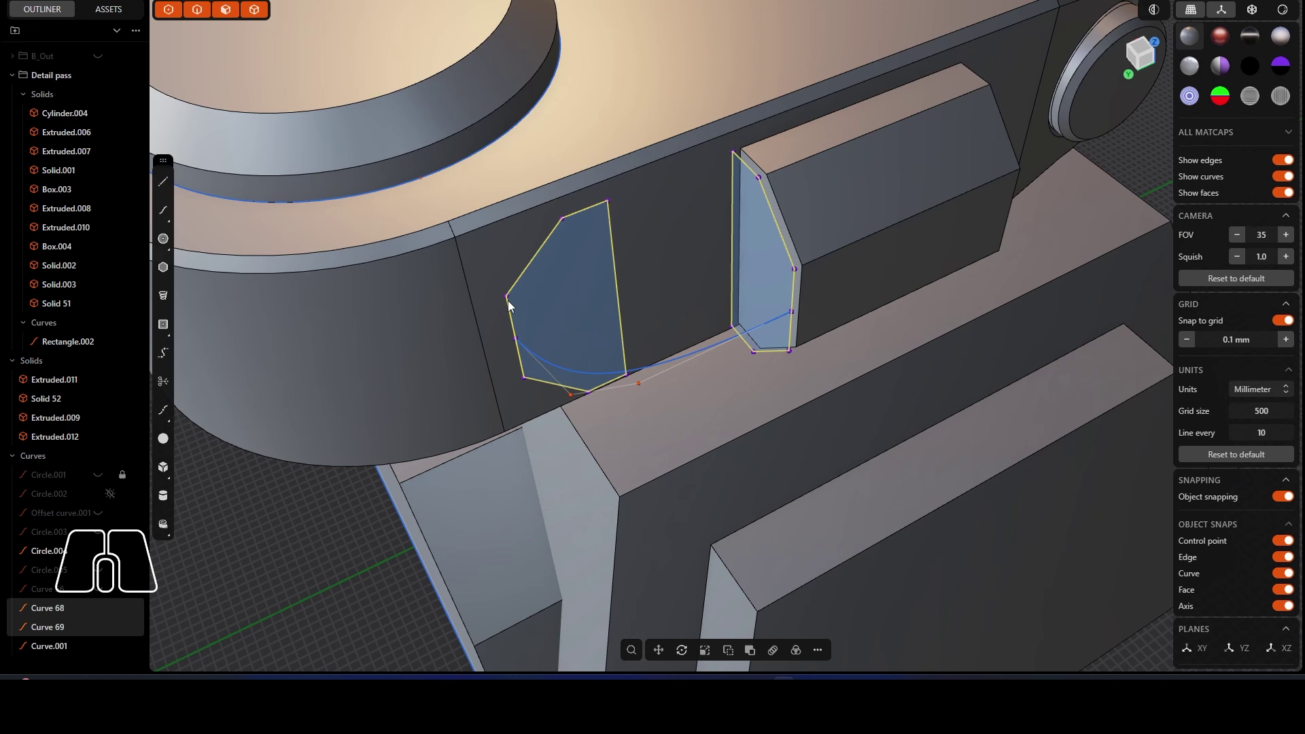
Step: Try to draw another curve between the profiles' upper outer corners, and delete the bowed guide curve
click(164, 210)
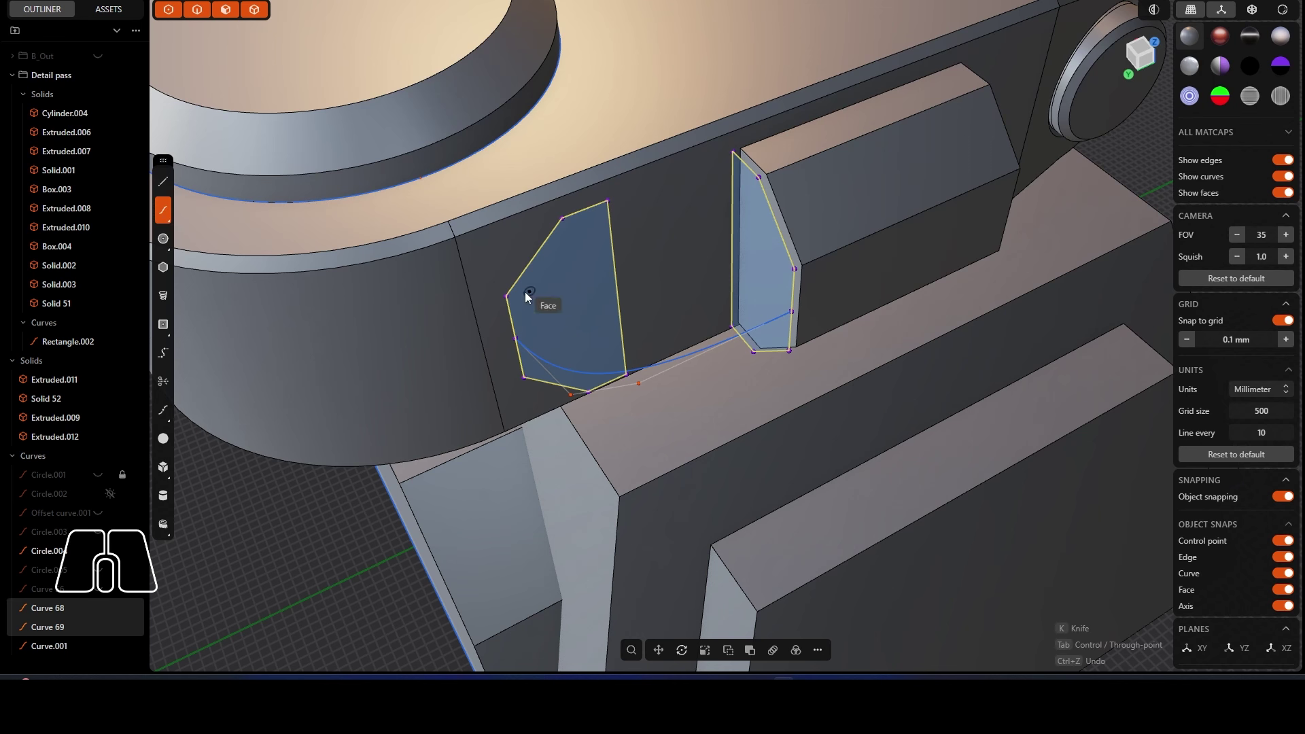
click(509, 294)
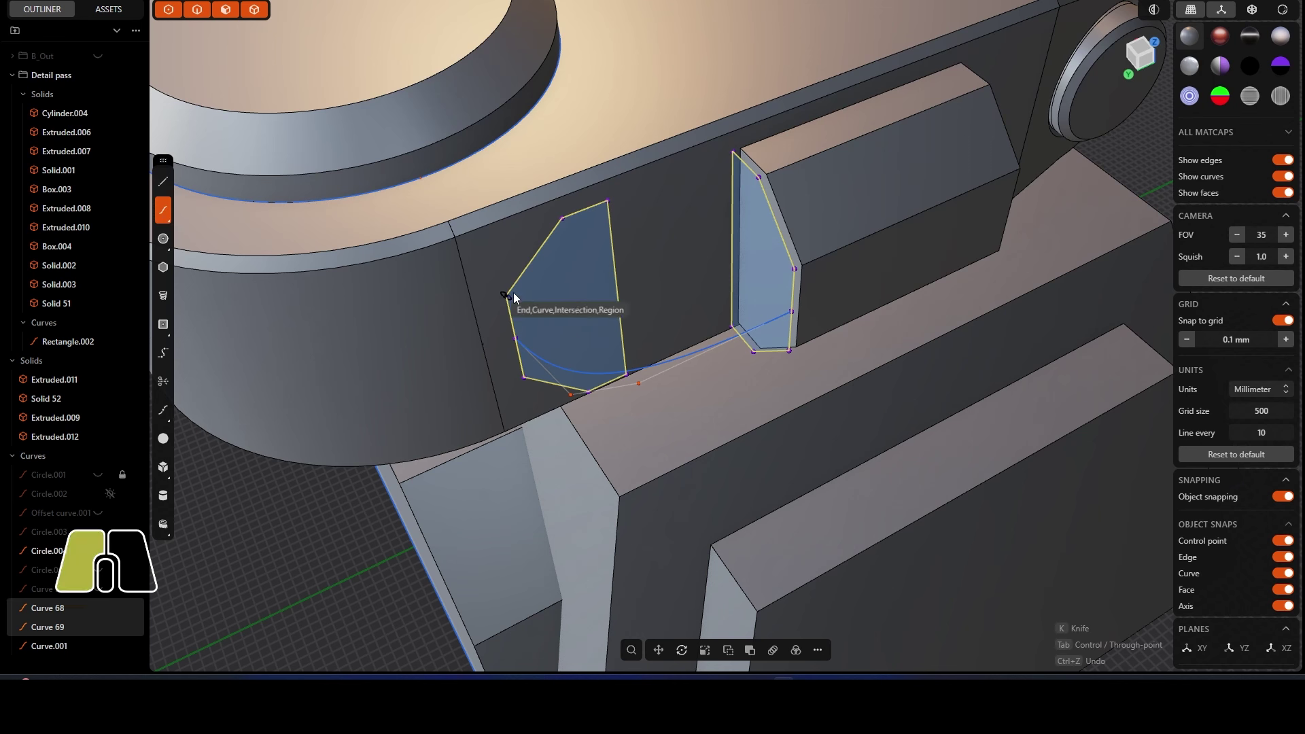
click(793, 272)
key(ctrl+z)
click(719, 341)
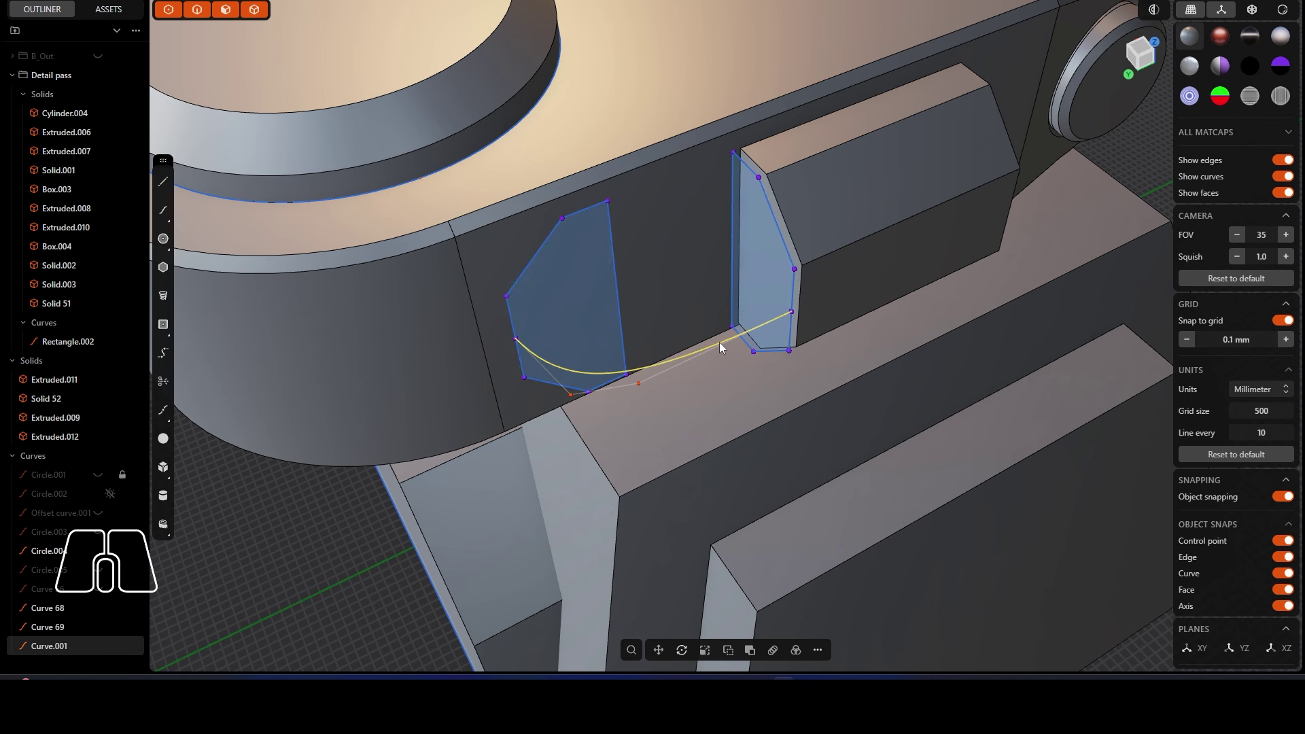
key(Delete)
Step: Connect the two profiles with straight lines, one about 18 mm long between their upper outer corners and one between the lower outer corners
click(163, 182)
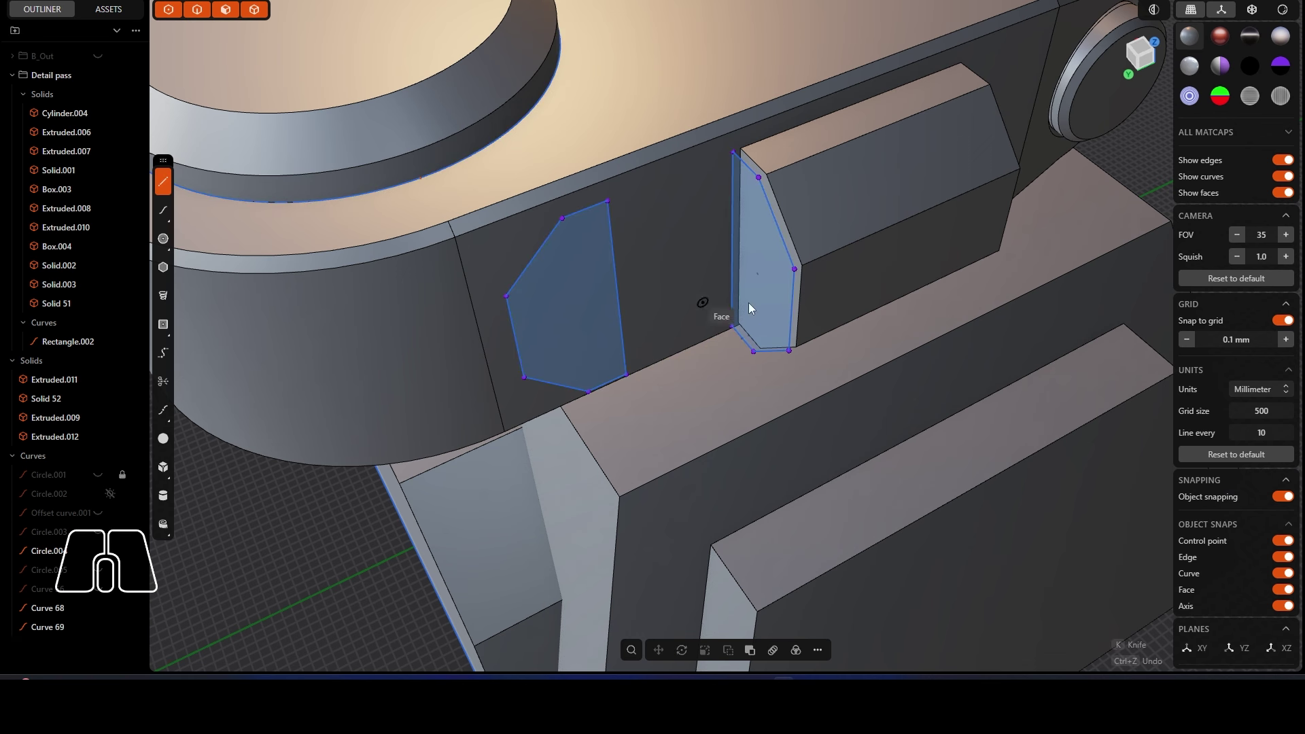
click(797, 270)
click(506, 297)
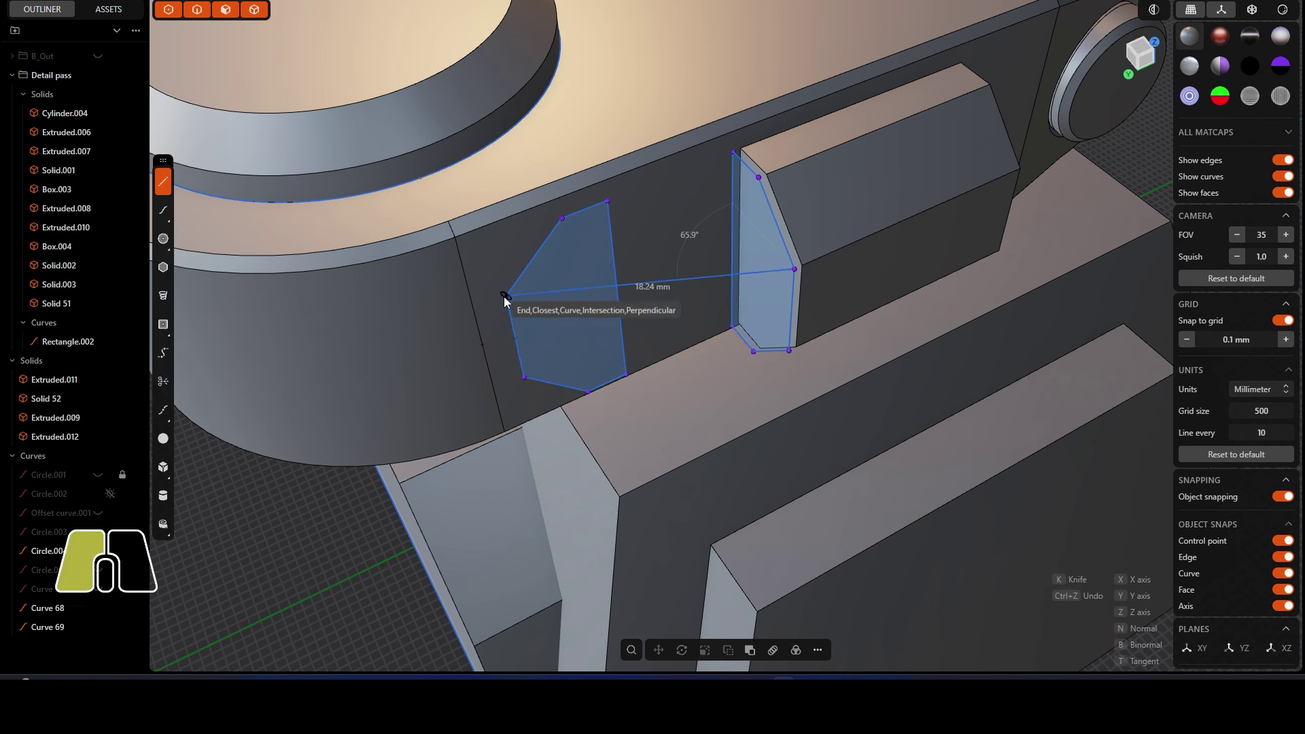
key(Escape)
click(163, 182)
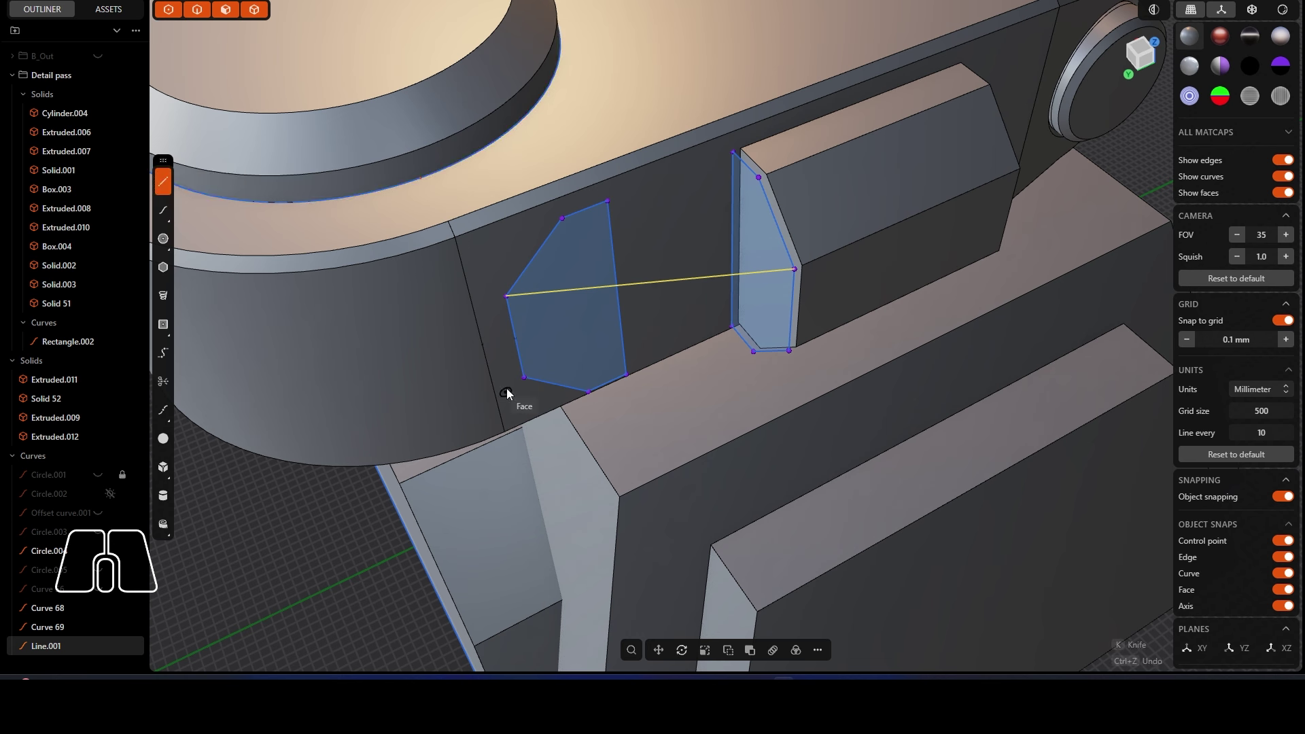
click(525, 378)
click(788, 351)
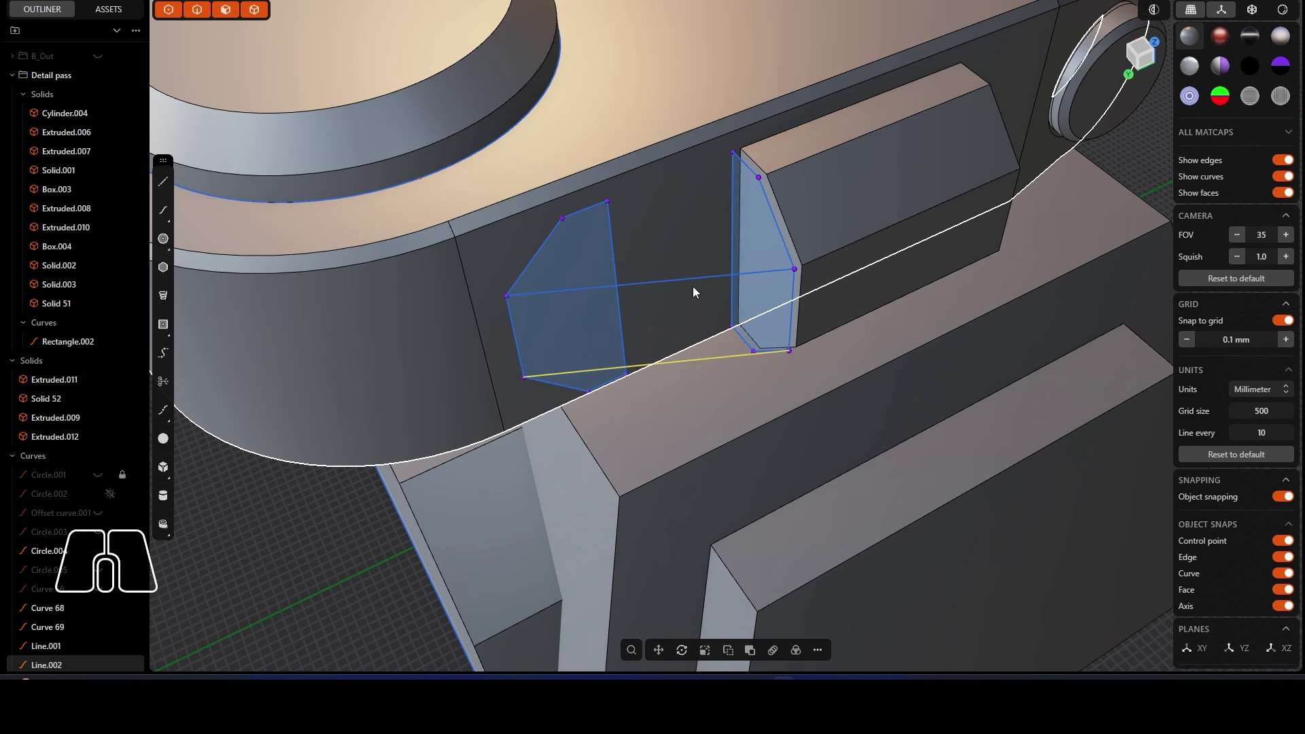
Step: Add two inner control points to each of the two straight lines connecting the profiles
key(Escape)
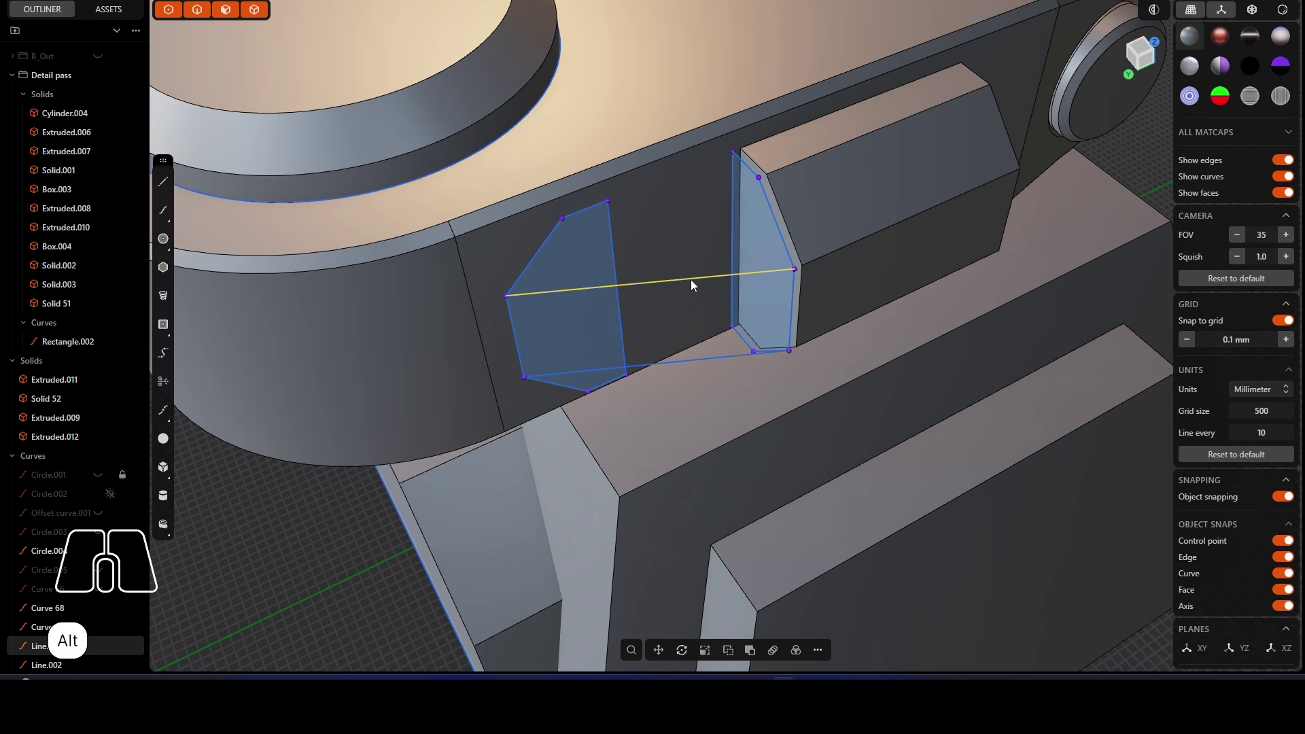
key(alt+s)
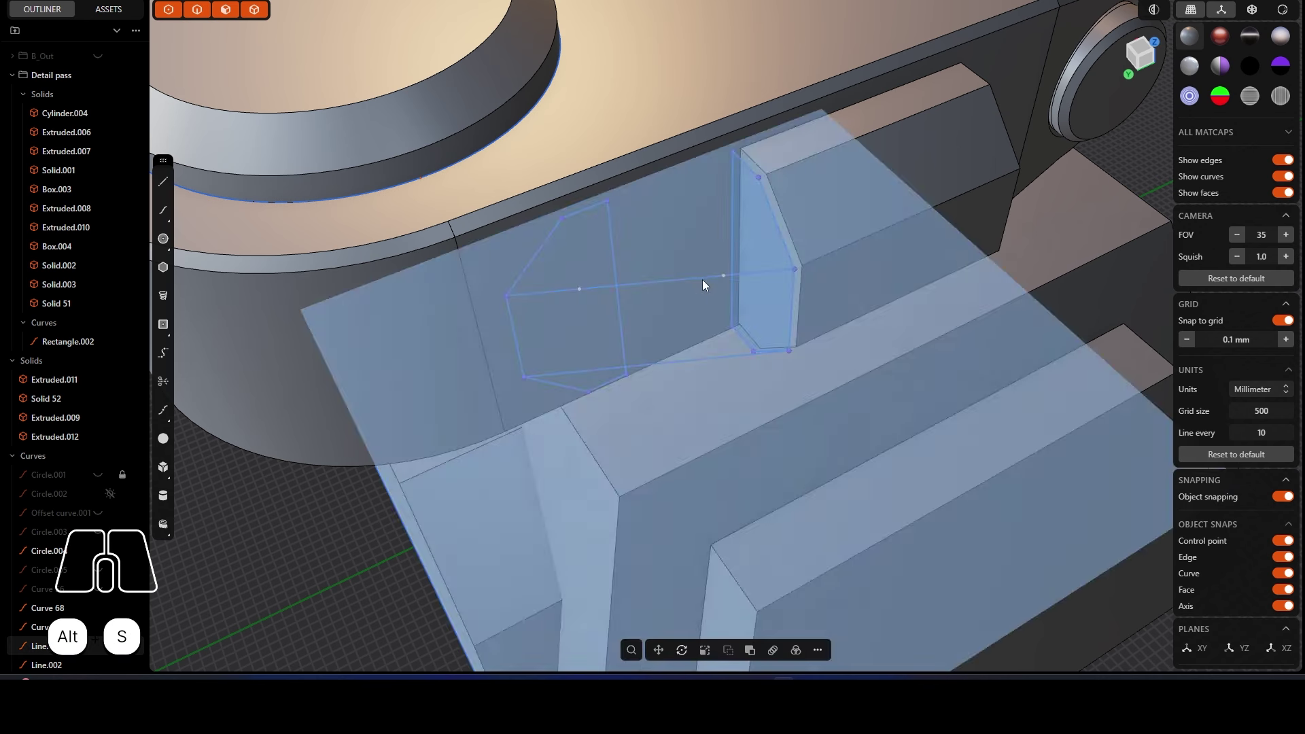
middle_drag(705, 283, 701, 367)
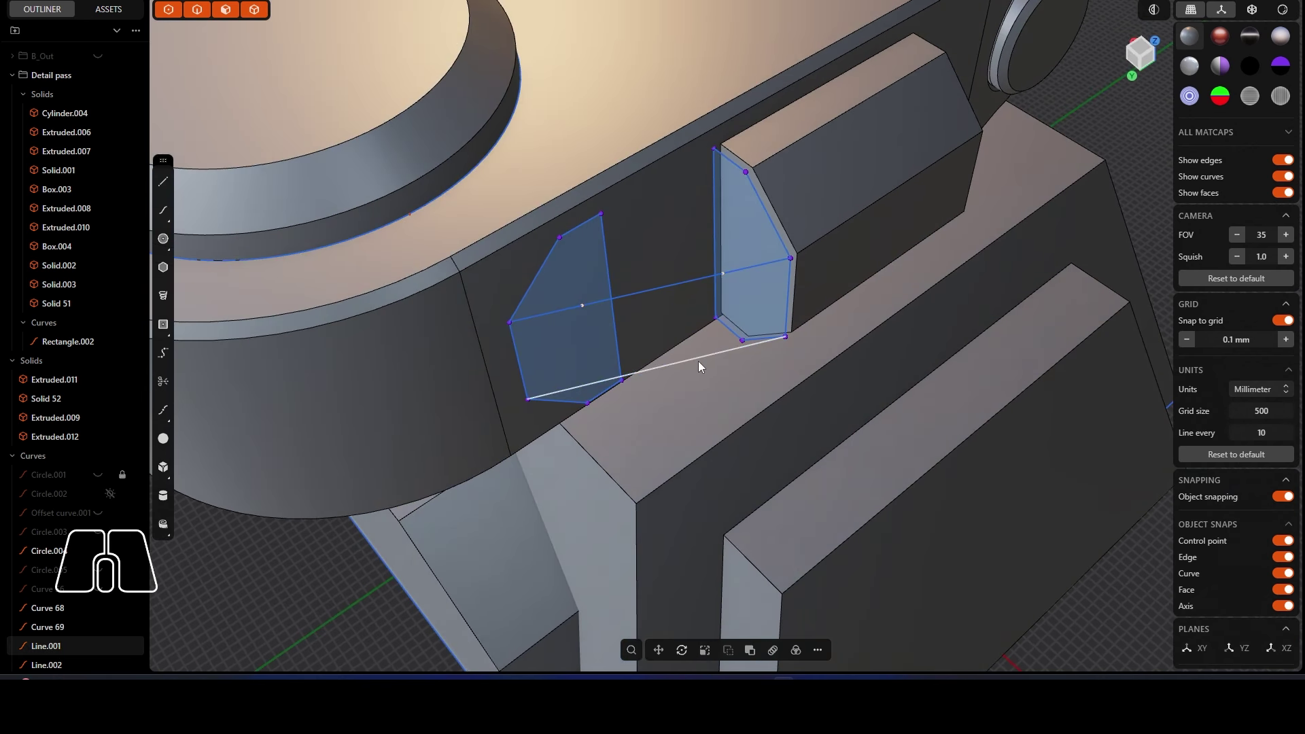
key(alt+s)
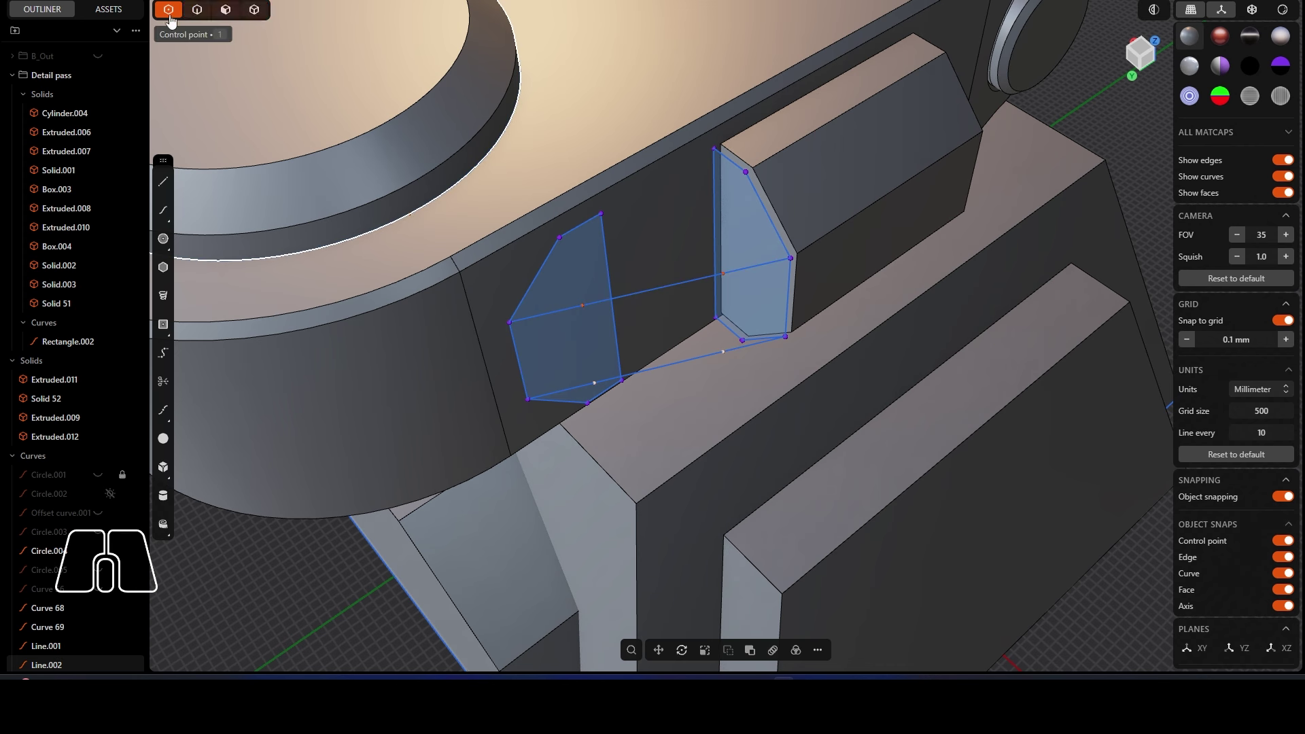
Step: Move the inner control points of both connecting lines by -1.56 mm in X and 4.03 mm in Y to bow them outward
shift+click(585, 305)
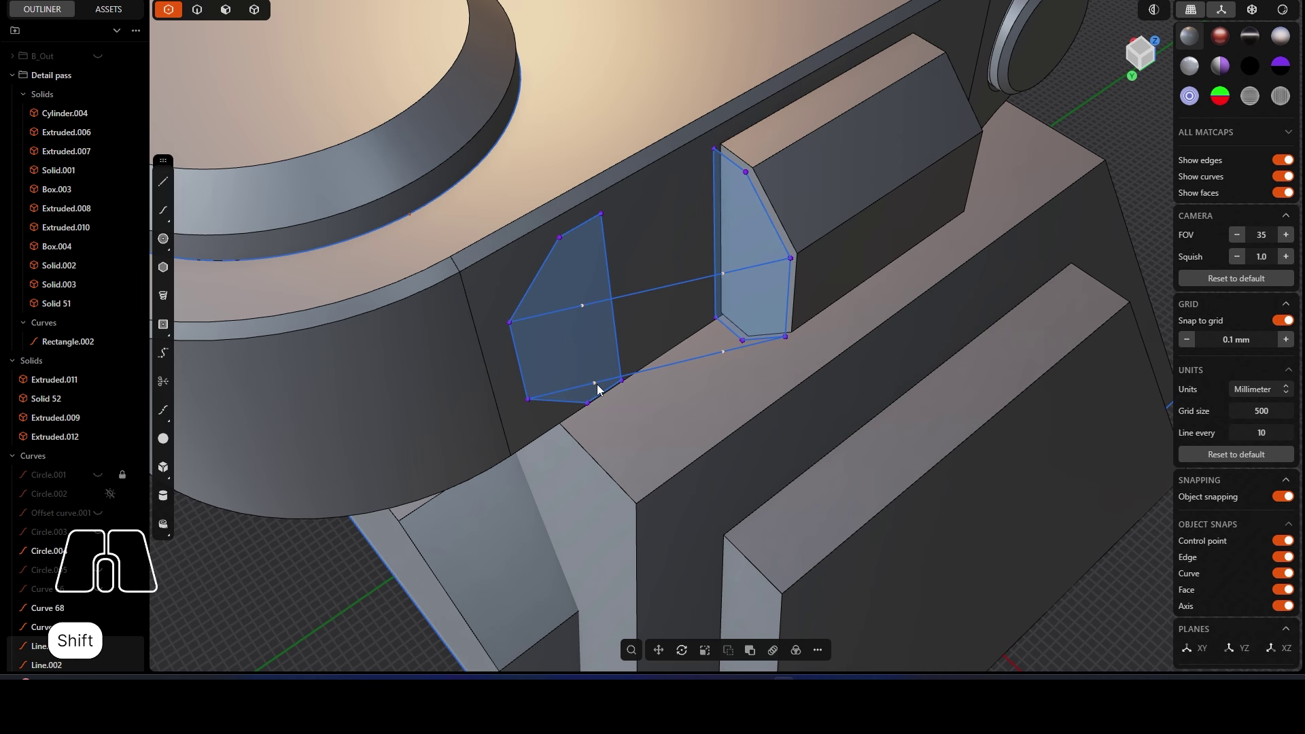
alt+middle_drag(656, 333, 728, 366)
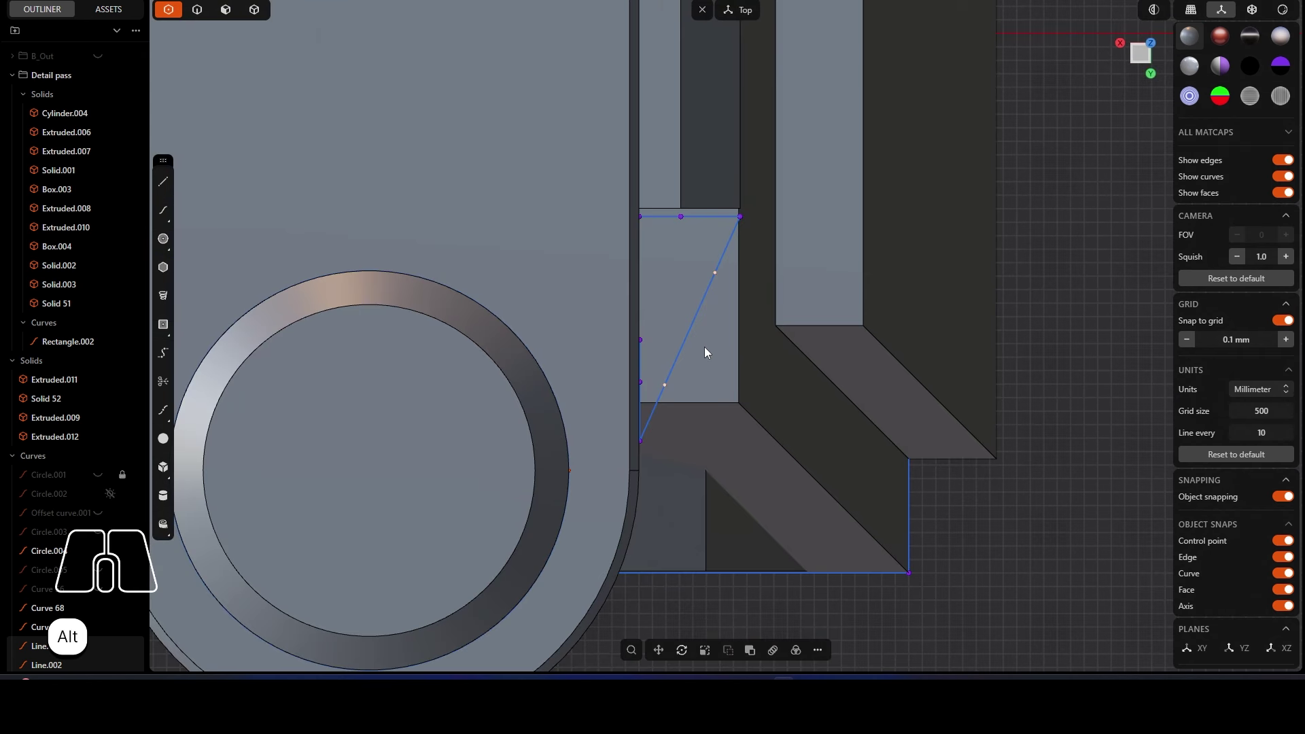
key(g)
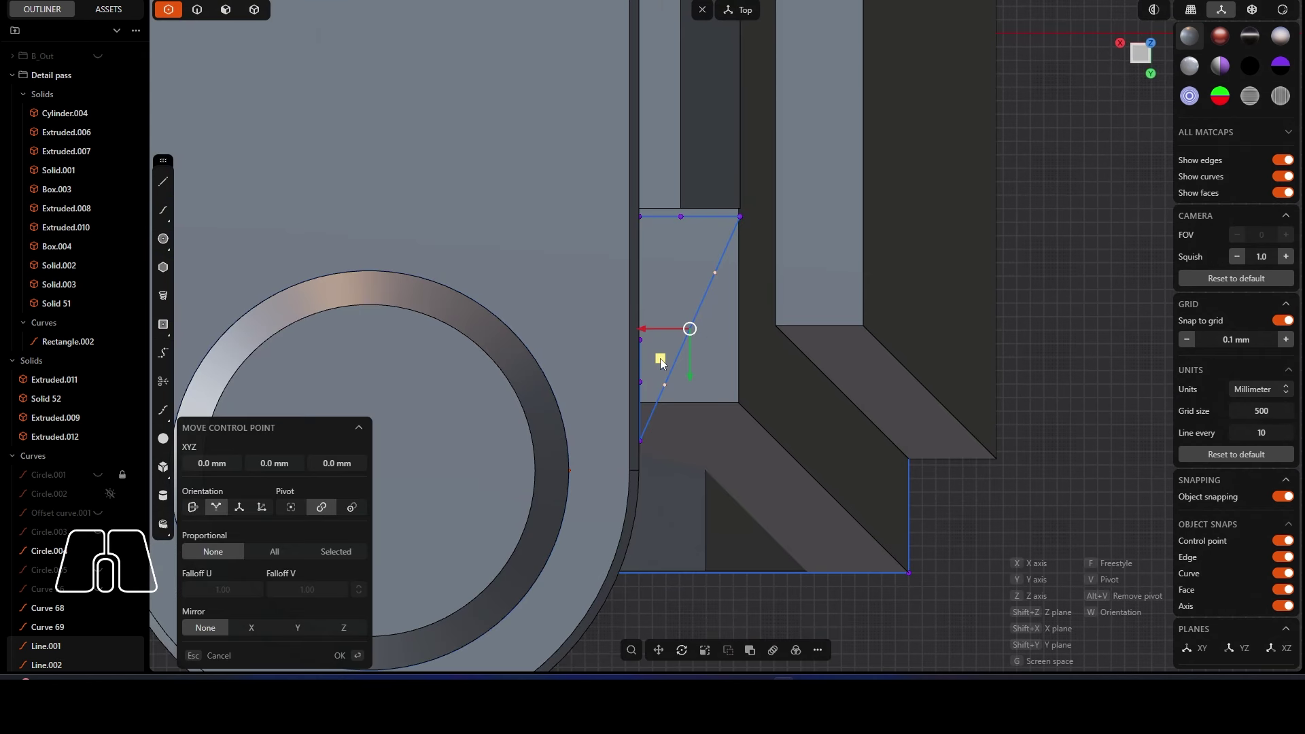
drag(661, 363, 686, 421)
middle_drag(708, 379, 724, 310)
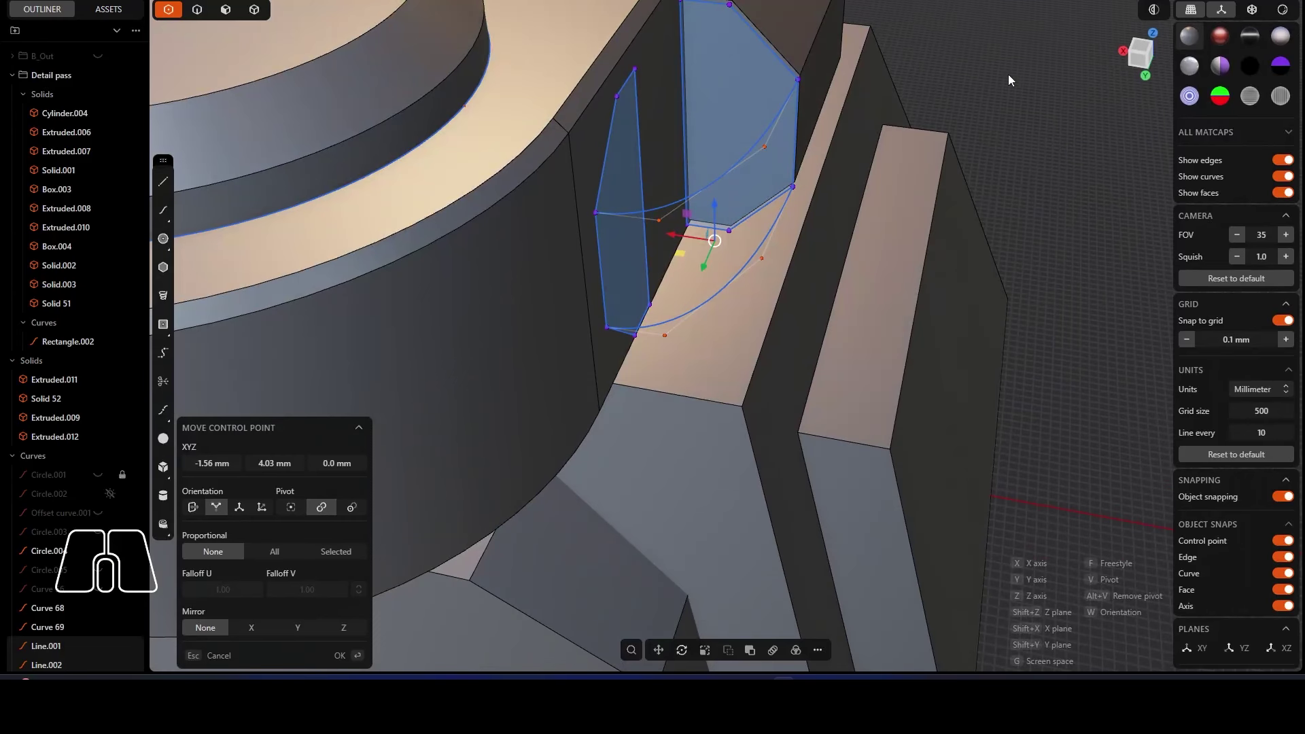
key(Return)
middle_drag(703, 73, 695, 104)
right_drag(696, 104, 693, 203)
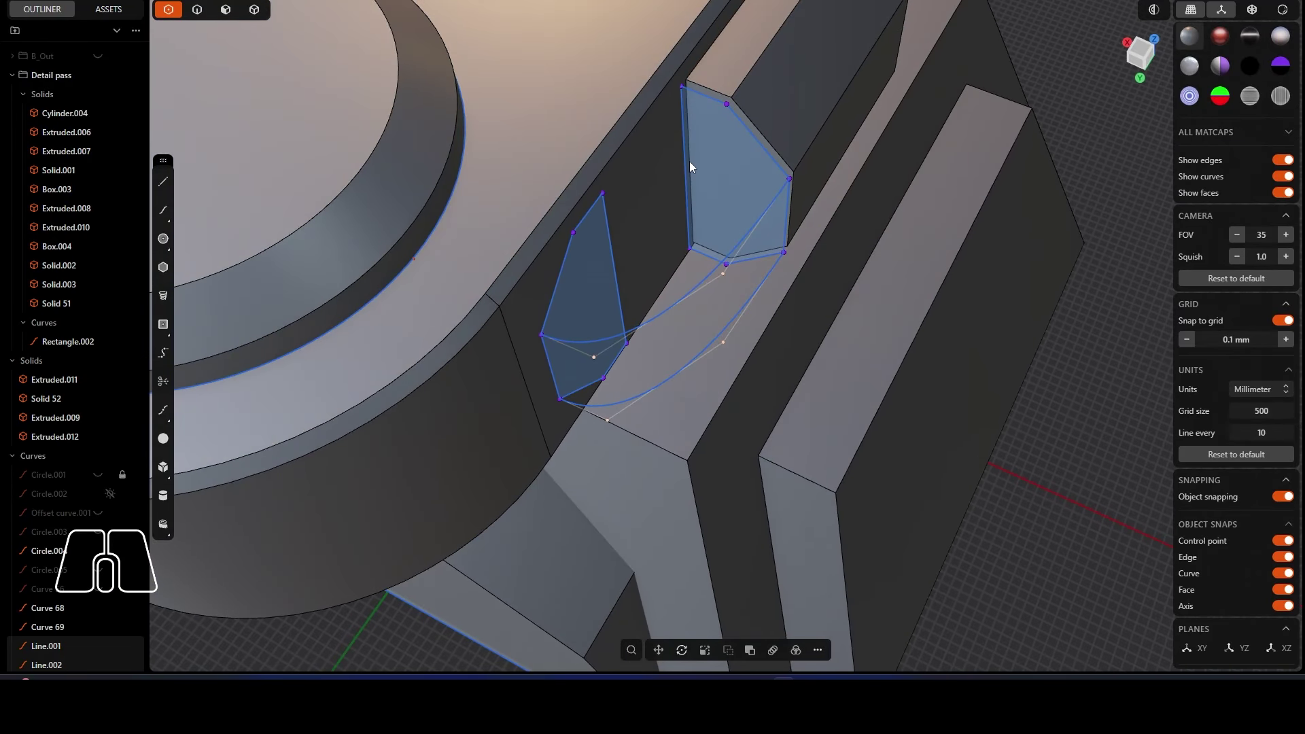
Step: Try to loft between the two profile curves using both bowed connecting curves as guides
click(701, 111)
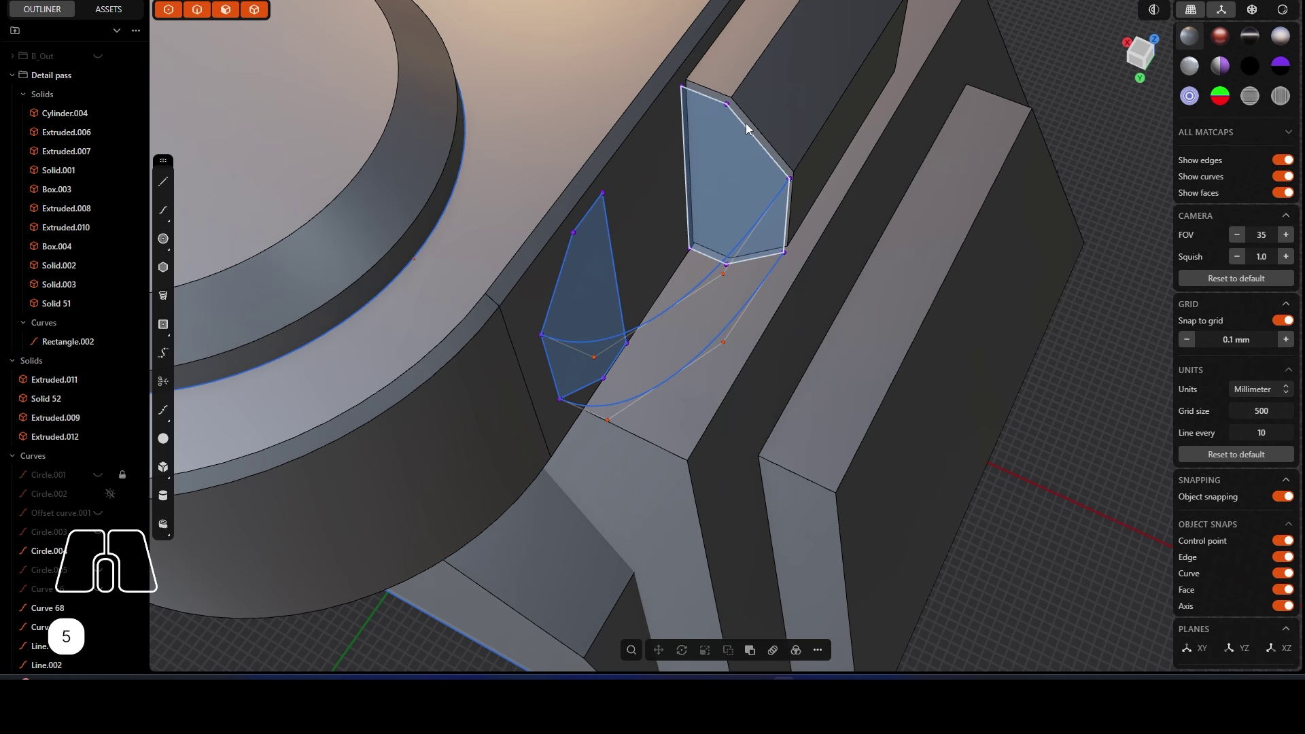
shift+click(581, 230)
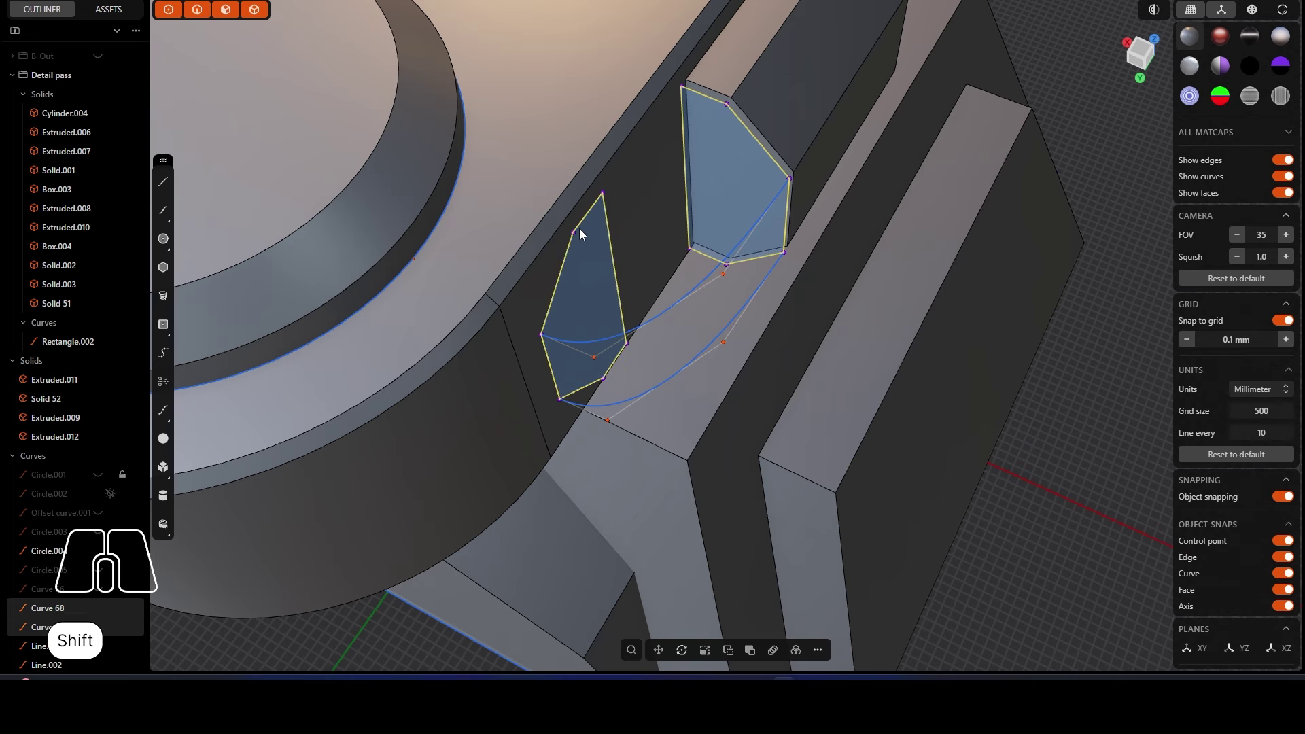
key(l)
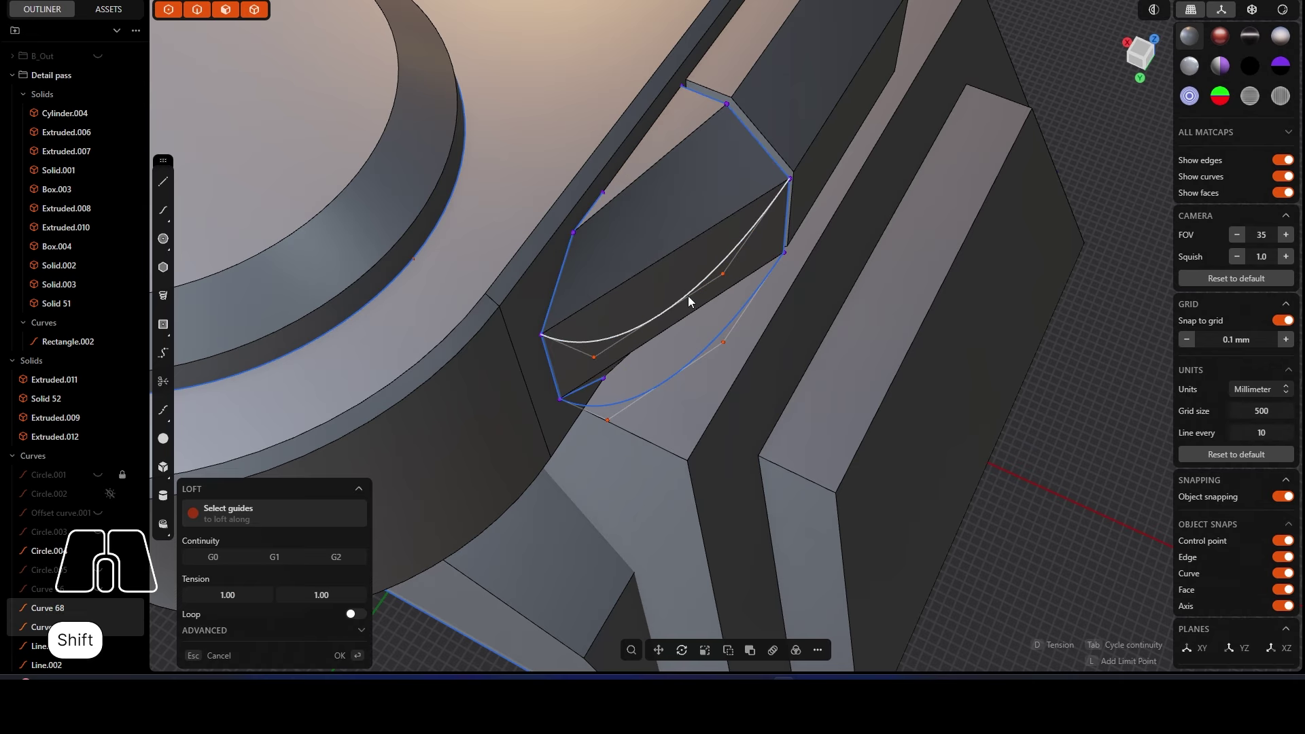
shift+click(688, 295)
shift+click(699, 356)
middle_drag(699, 356, 795, 368)
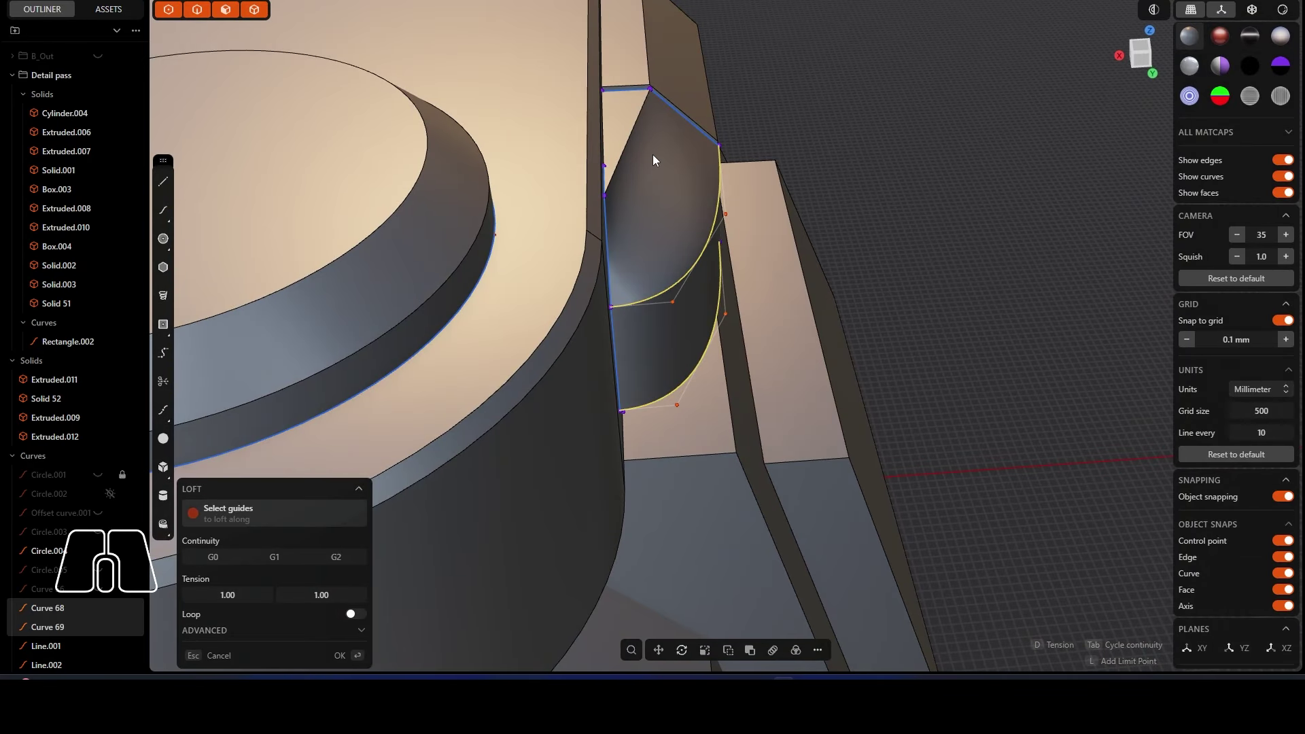
key(Return)
middle_drag(912, 222, 771, 240)
scroll(586, 317, down, 3)
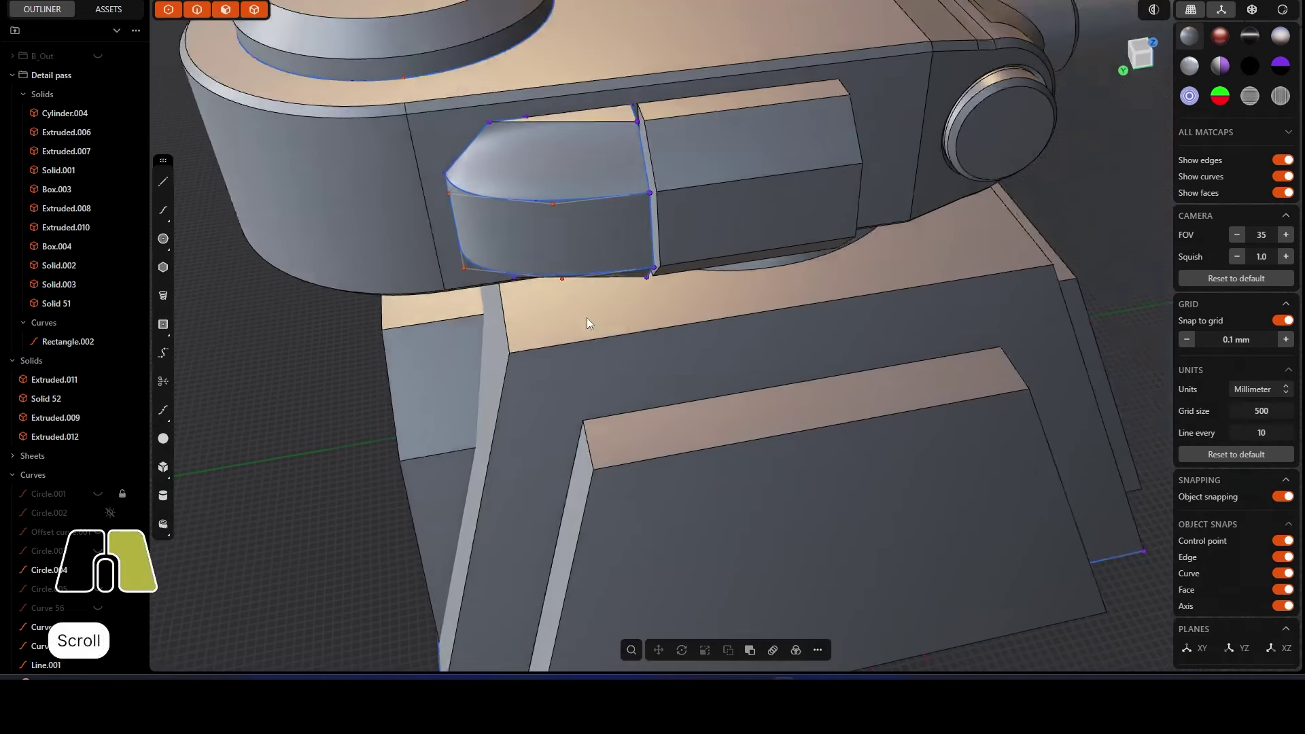
middle_drag(602, 255, 664, 262)
Step: Undo the loft and the outward move of the connecting lines' control points
key(ctrl+z)
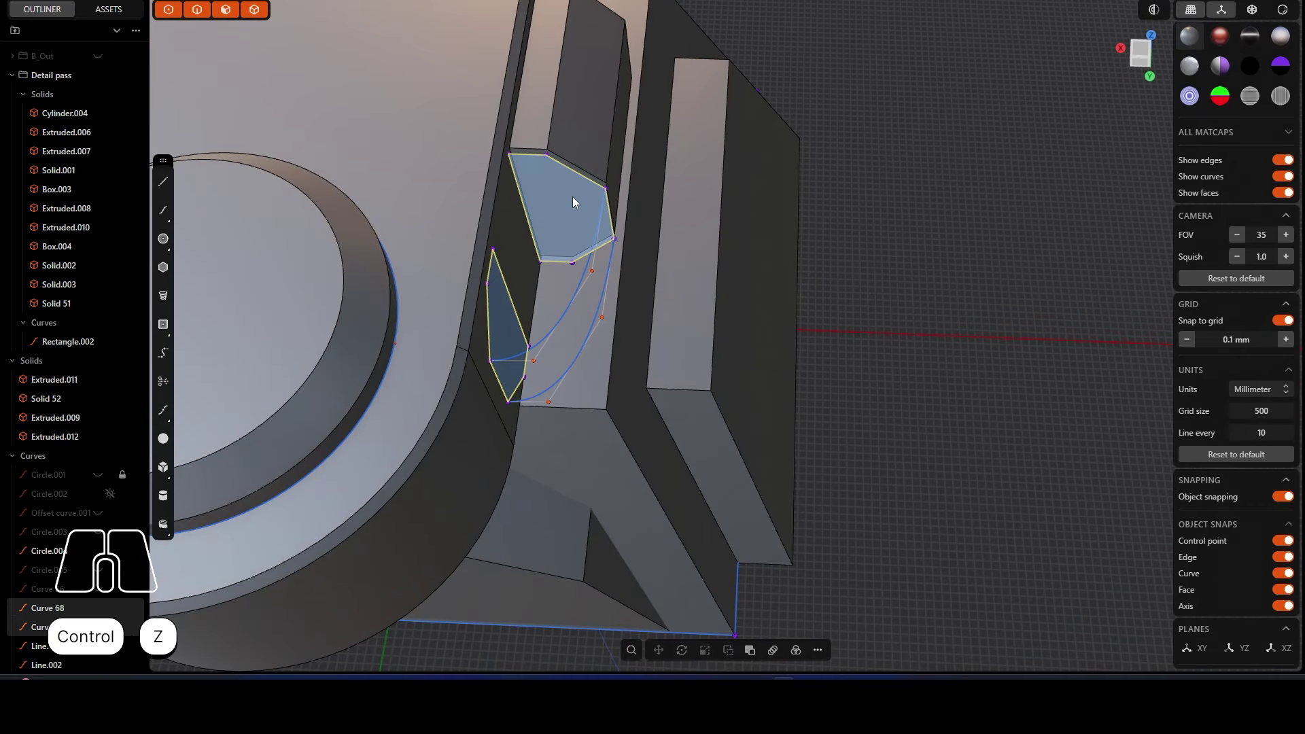
key(ctrl+z)
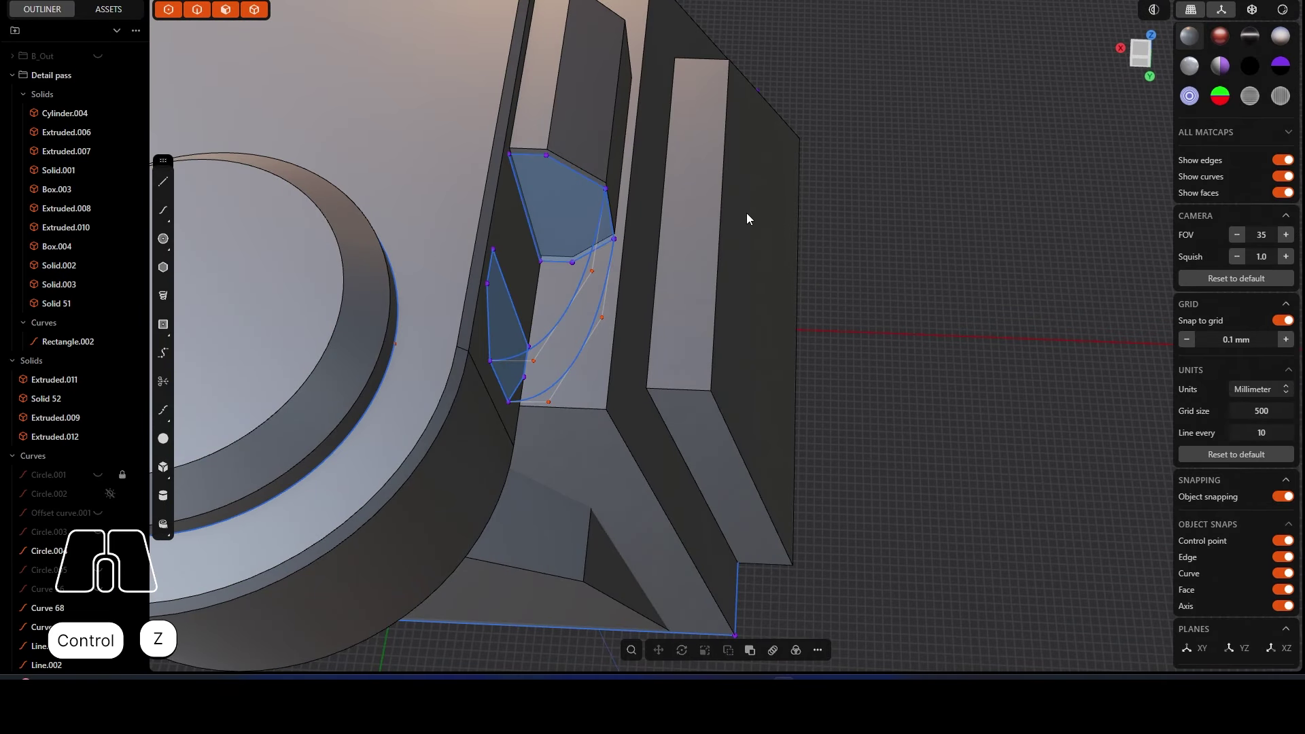
key(ctrl+z)
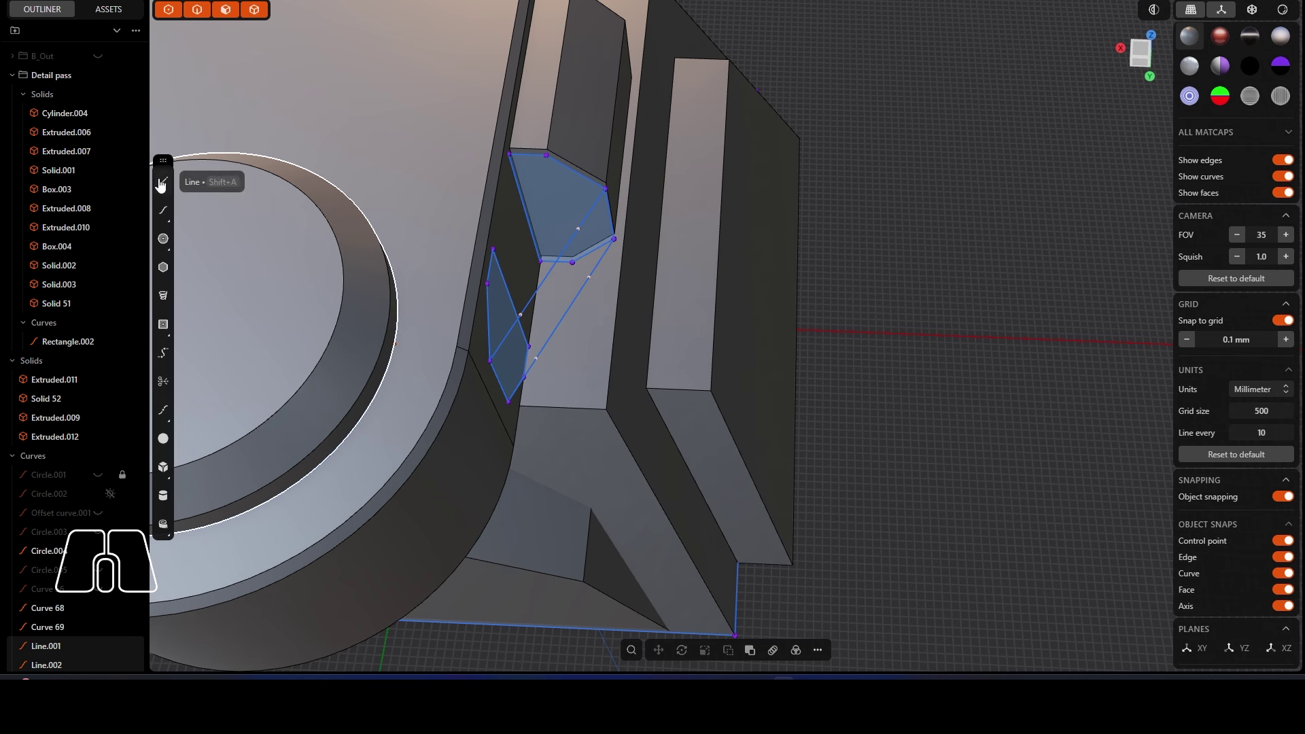
Step: Connect the profiles' upper and lower chamfer corners nearer the turret wall with straight lines, the upper one about 12.6 mm long
click(161, 182)
click(547, 156)
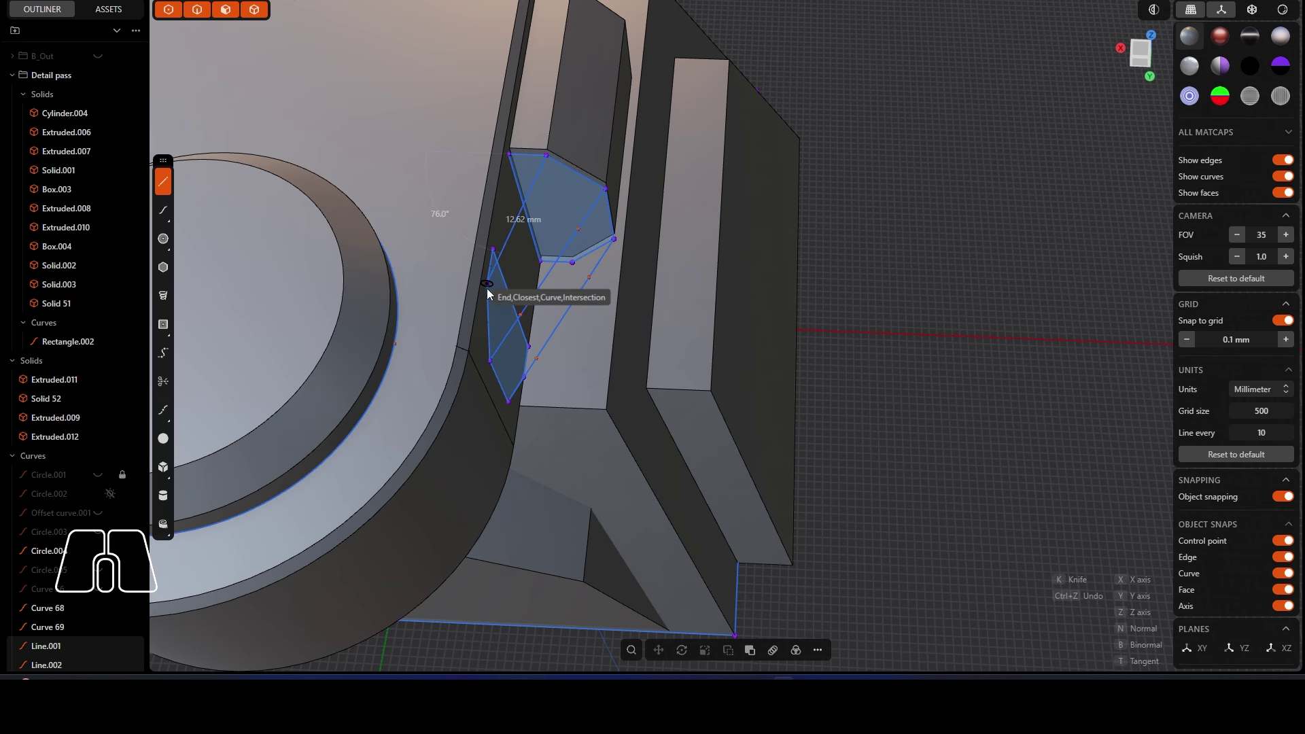
click(492, 251)
middle_drag(532, 308, 580, 234)
scroll(627, 351, up, 2)
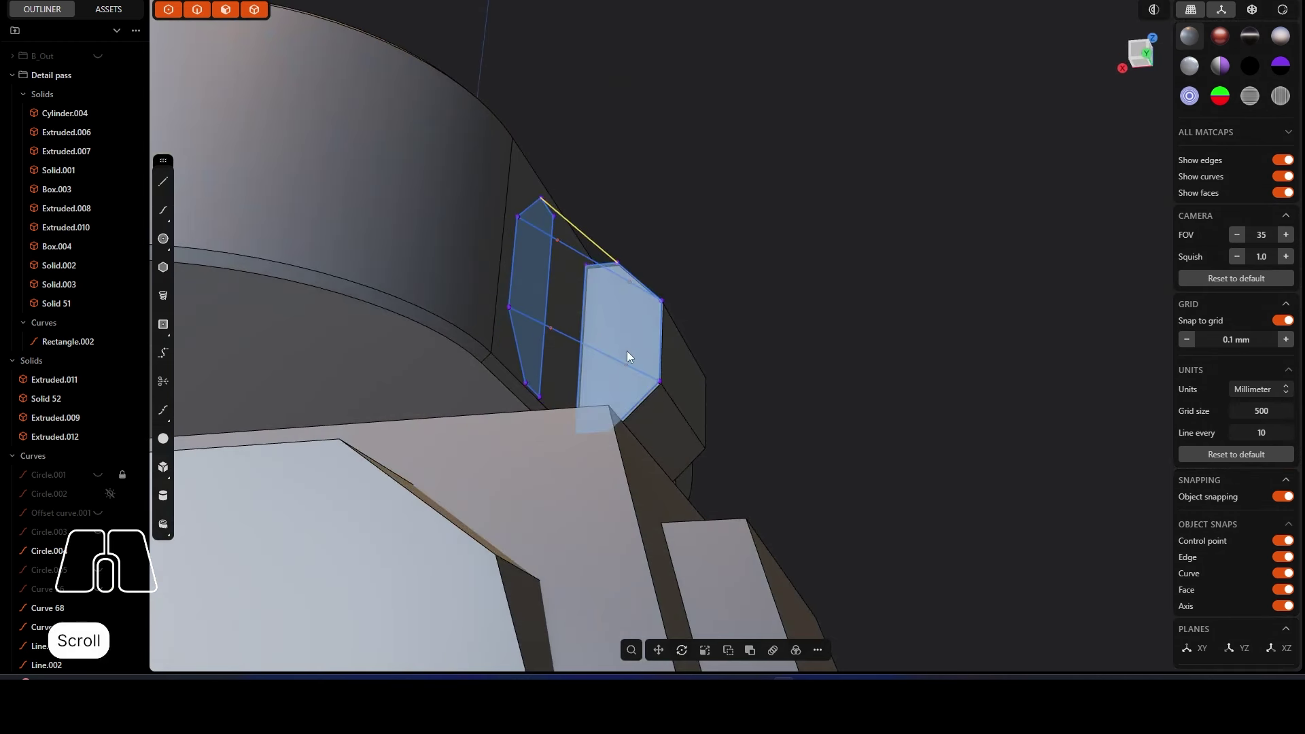
middle_drag(627, 351, 610, 345)
click(163, 183)
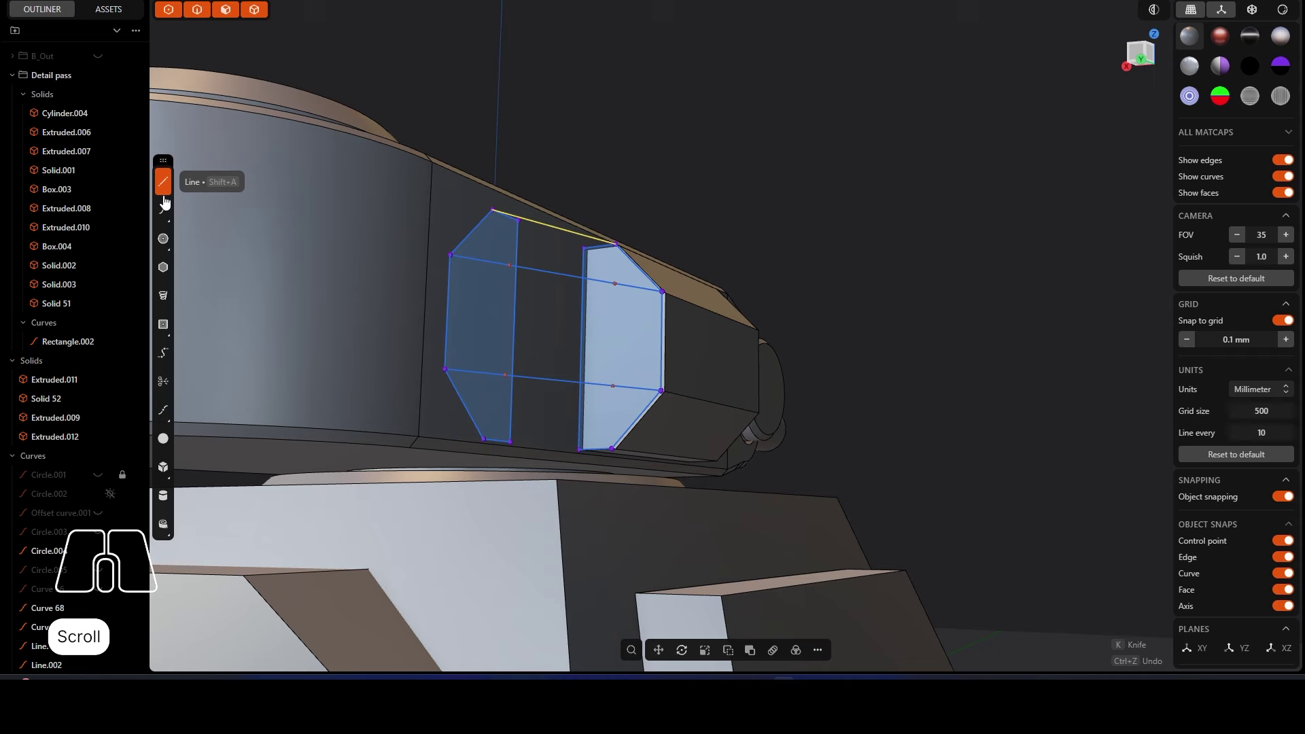
click(605, 446)
click(484, 441)
mouse_move(552, 266)
middle_down()
mouse_move(607, 365)
mouse_move(661, 295)
middle_up()
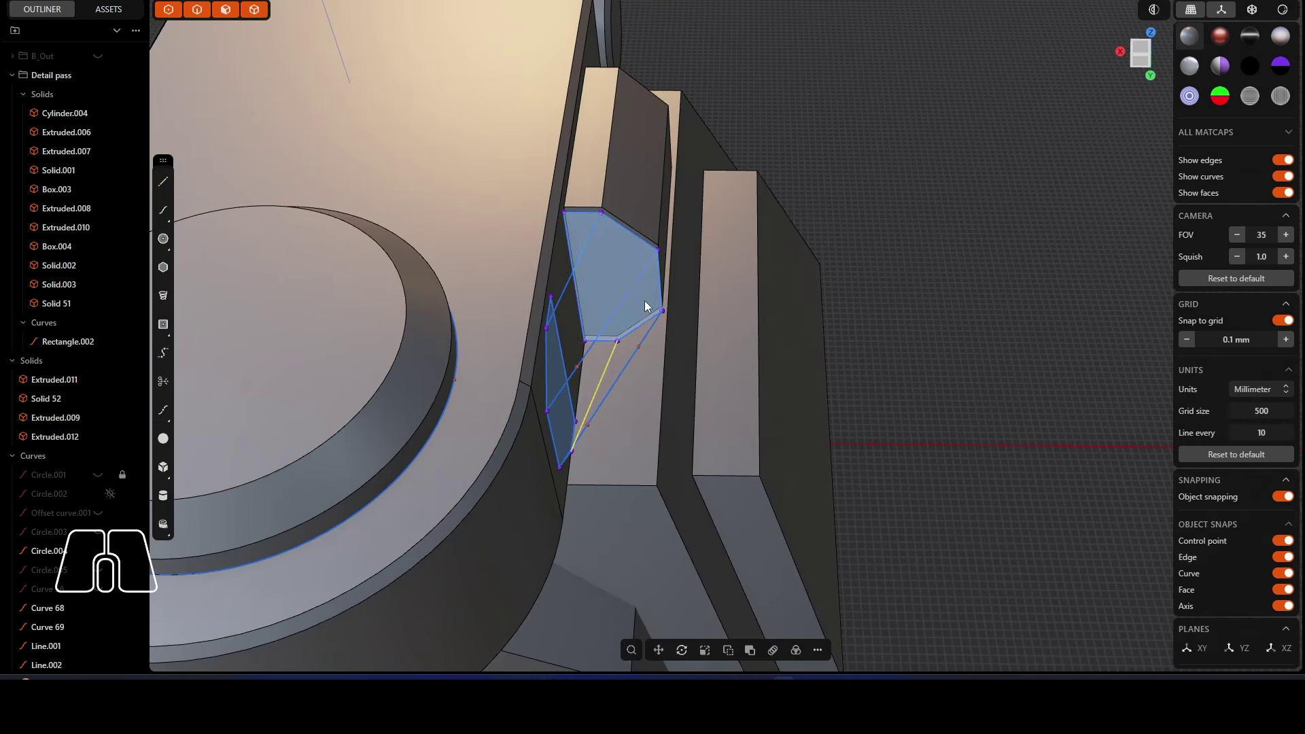
Step: Add two inner control points to each of the two new lines between the chamfer corners near the turret wall
middle_drag(610, 432, 630, 356)
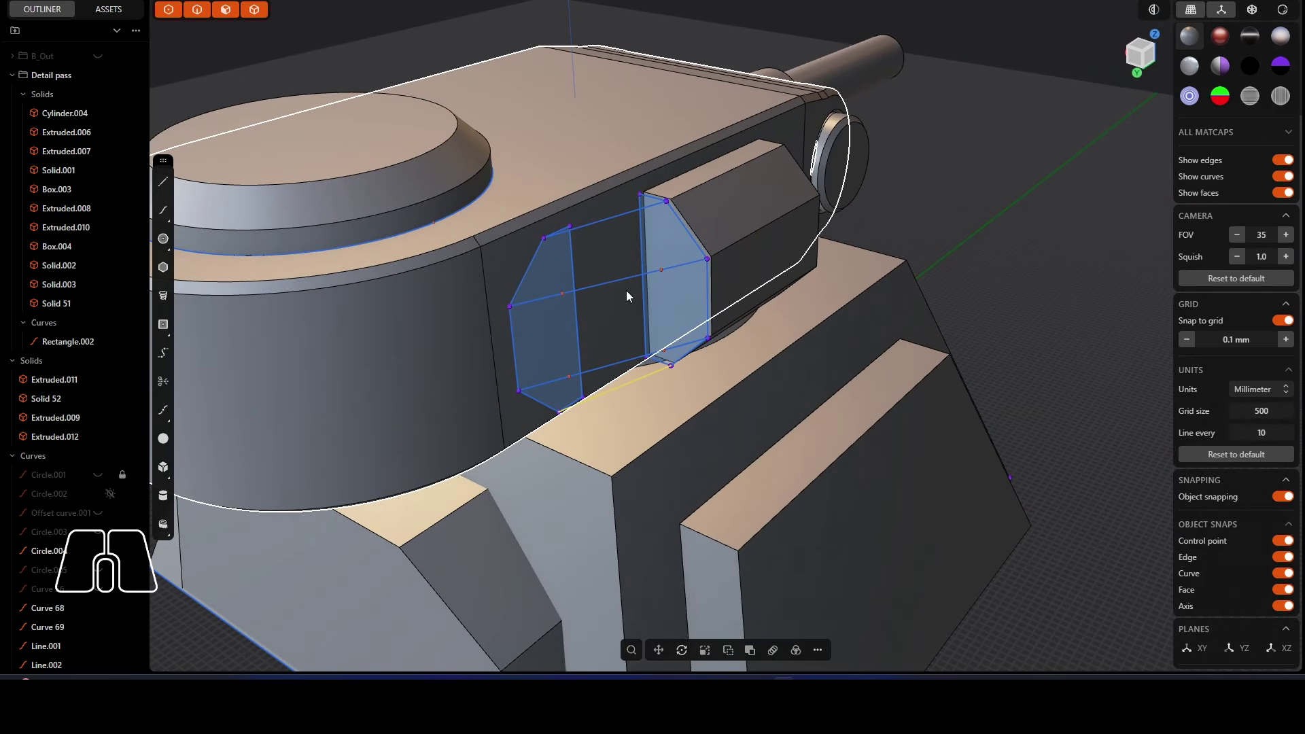
key(alt+s)
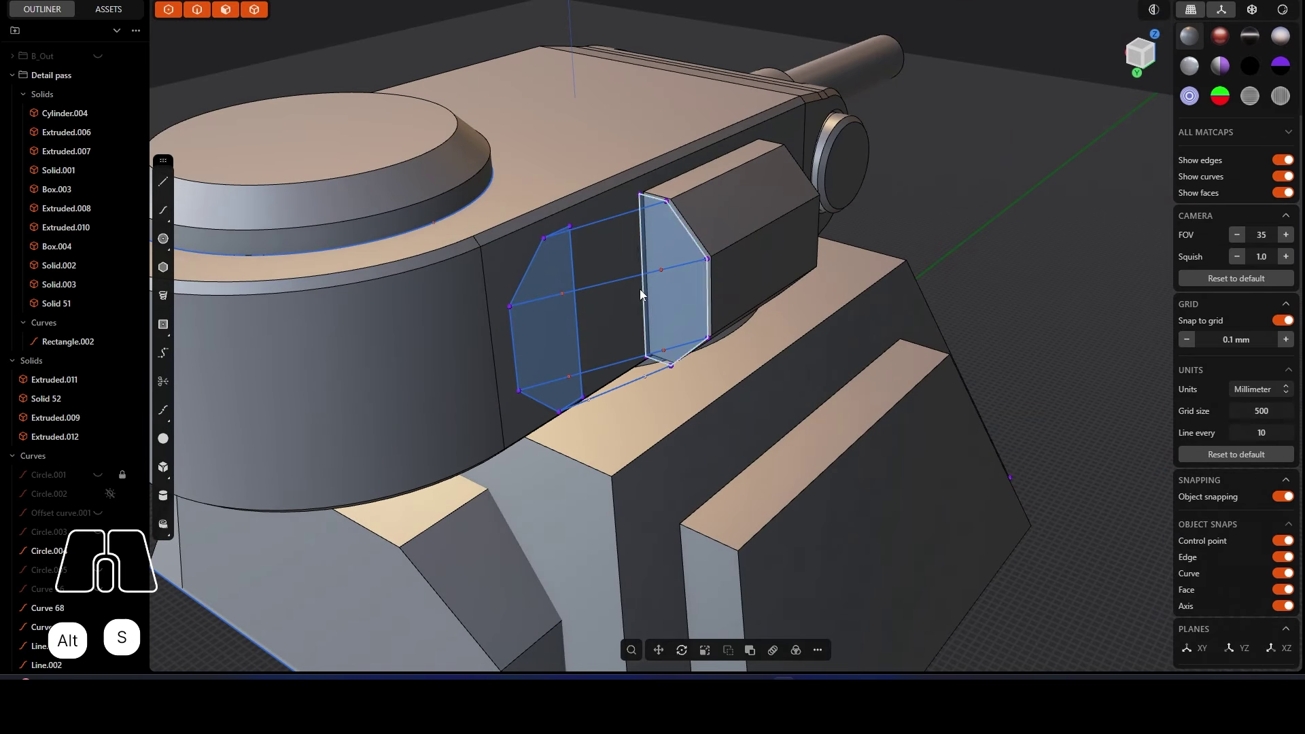
key(alt+s)
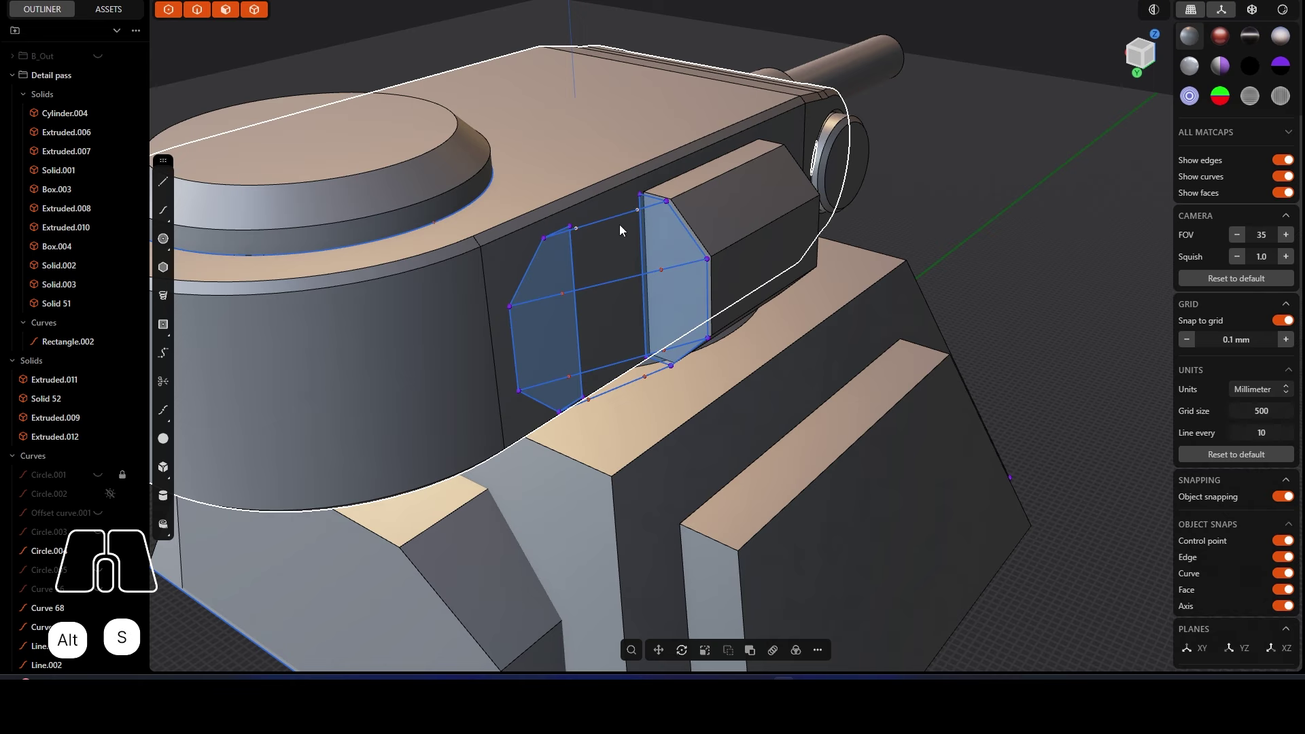
Step: Move the inner control points of all four connecting lines together by -0.92 mm in X and 2.79 mm in Y, bowing them outward
alt+middle_drag(620, 224, 653, 253)
key(ctrl)
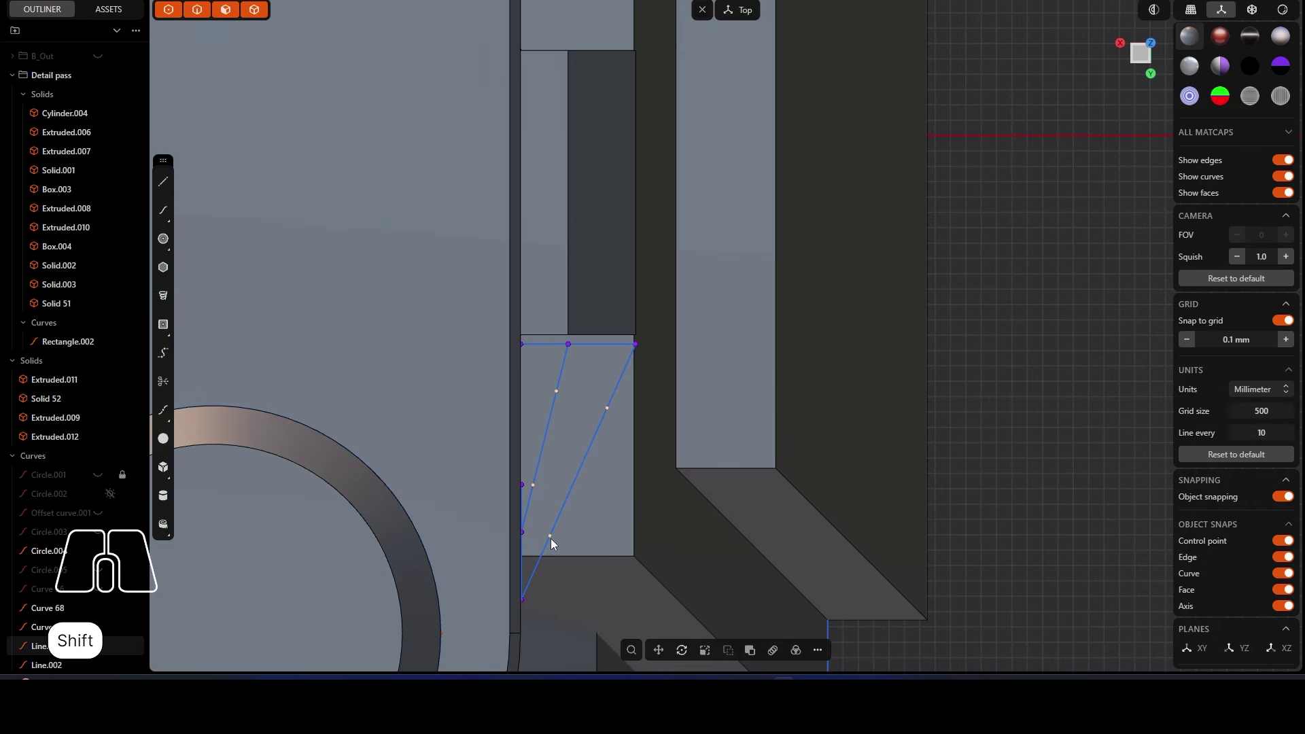
middle_drag(551, 538, 661, 389)
scroll(646, 319, up, 2)
shift+click(610, 280)
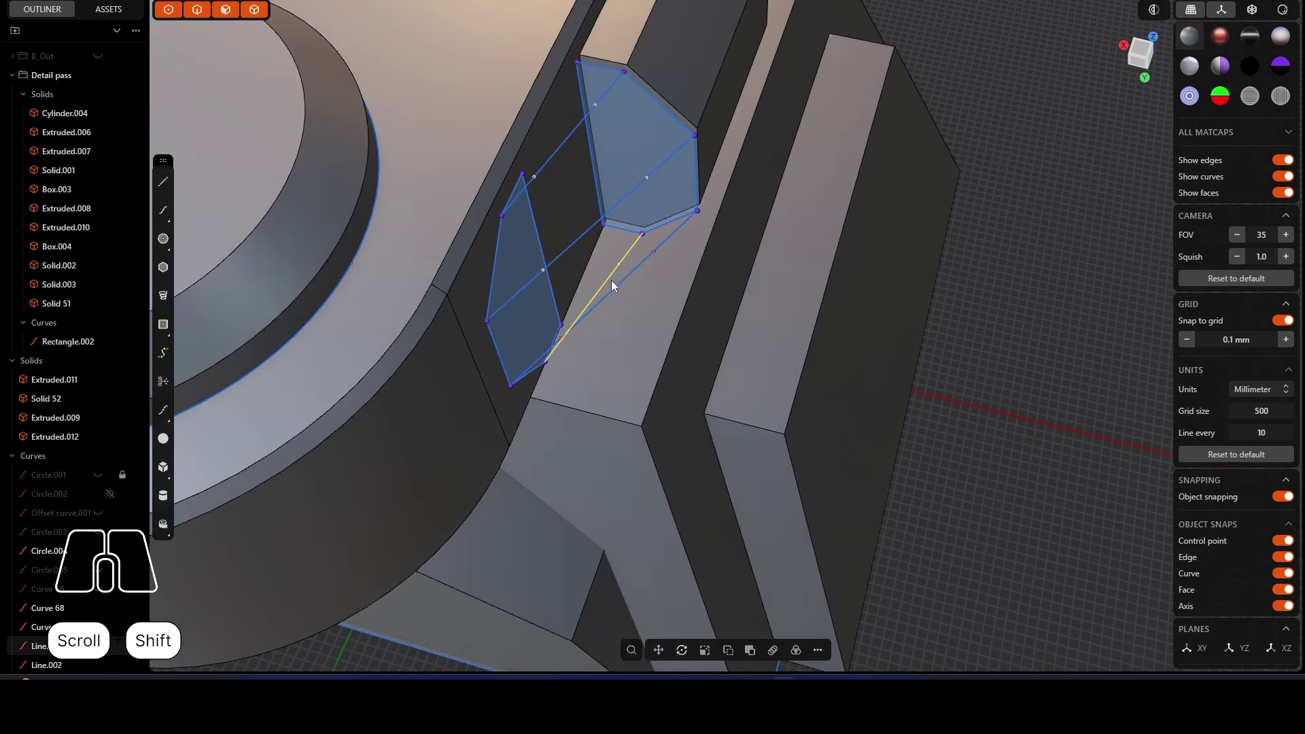
middle_drag(588, 354, 571, 321)
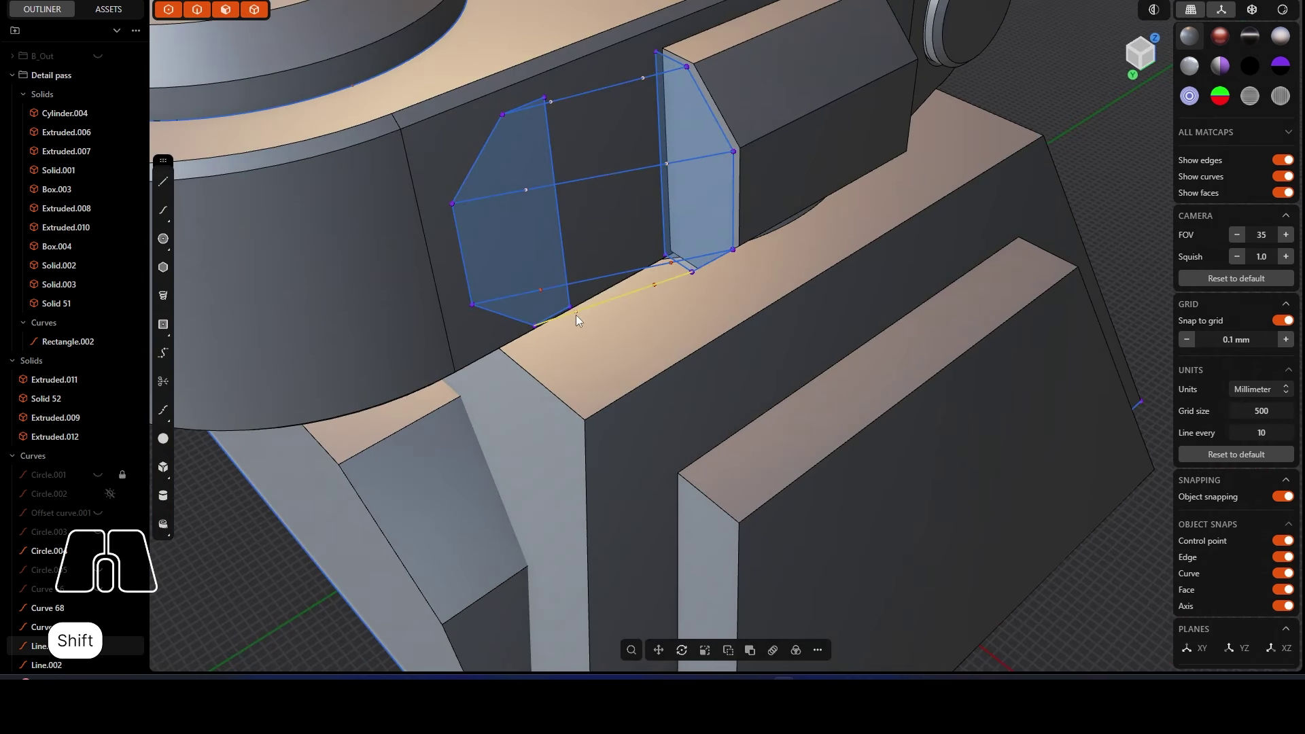
shift+click(655, 284)
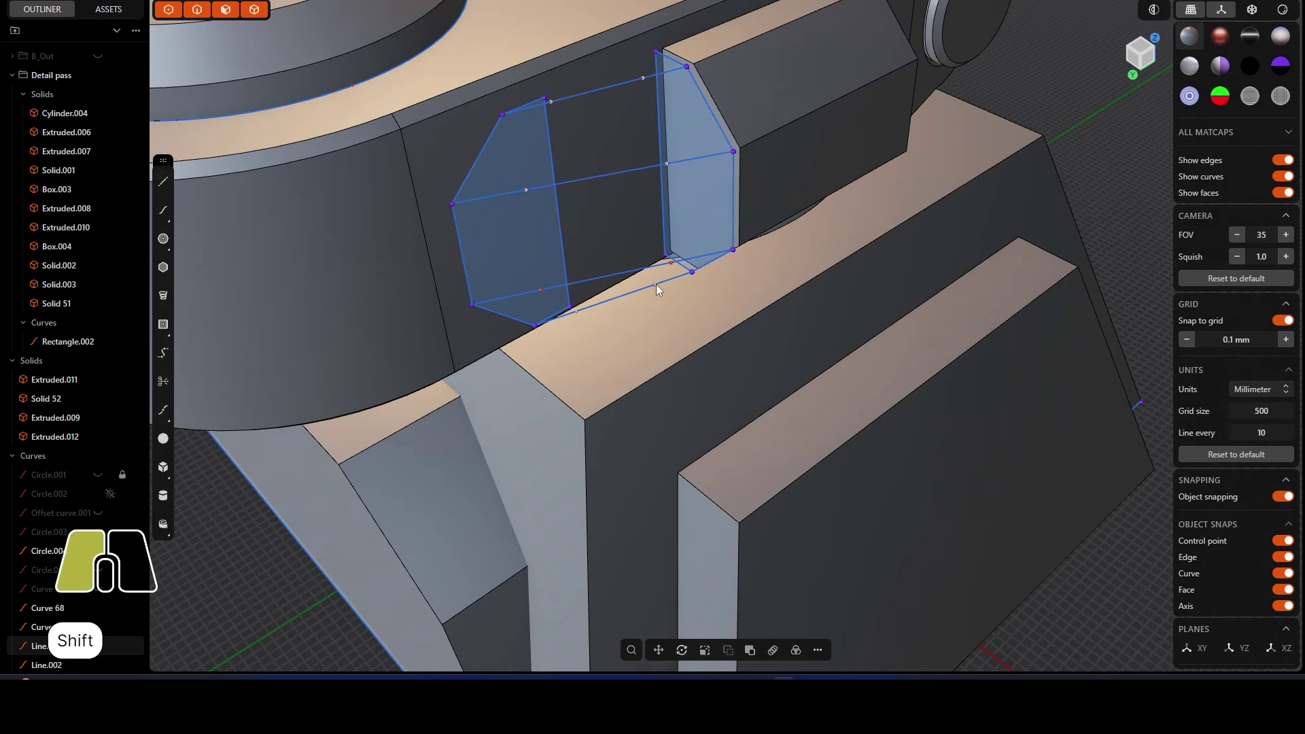
click(189, 14)
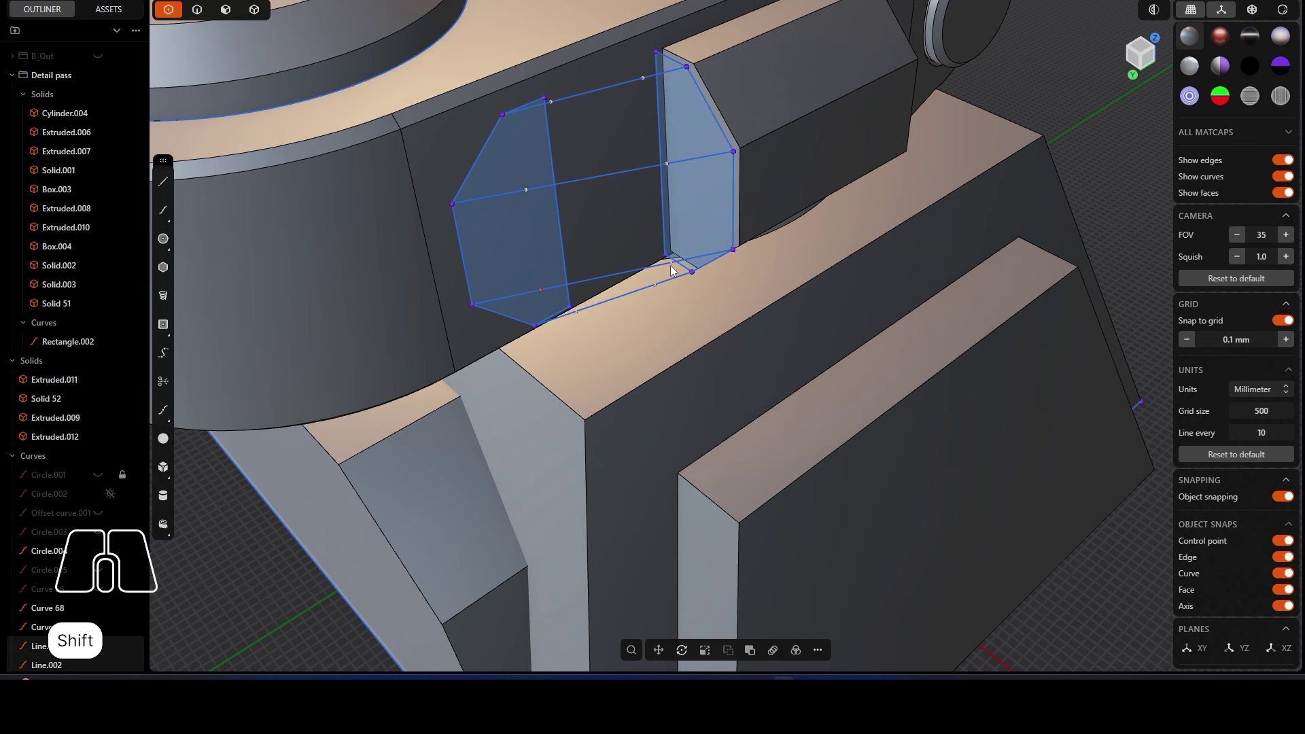
alt+middle_drag(624, 272, 701, 298)
scroll(644, 281, up, 3)
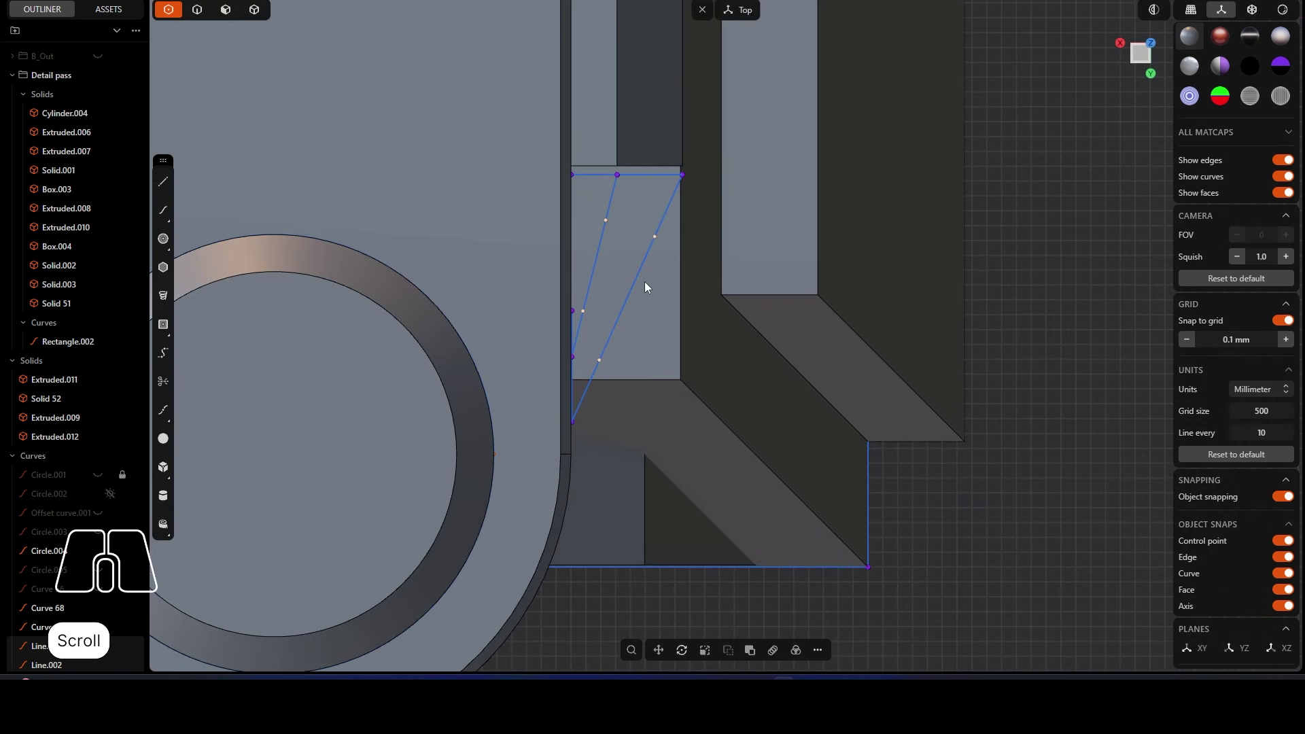
key(g)
click(594, 312)
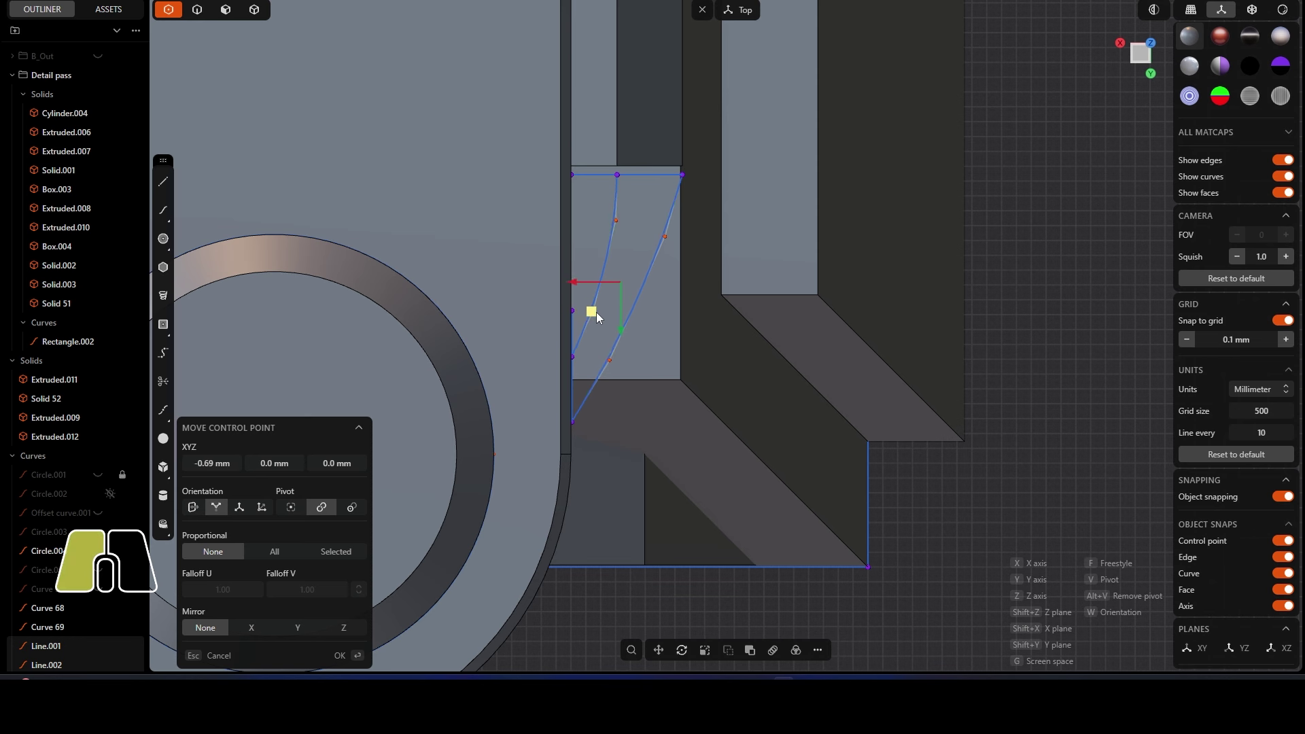
drag(597, 312, 599, 353)
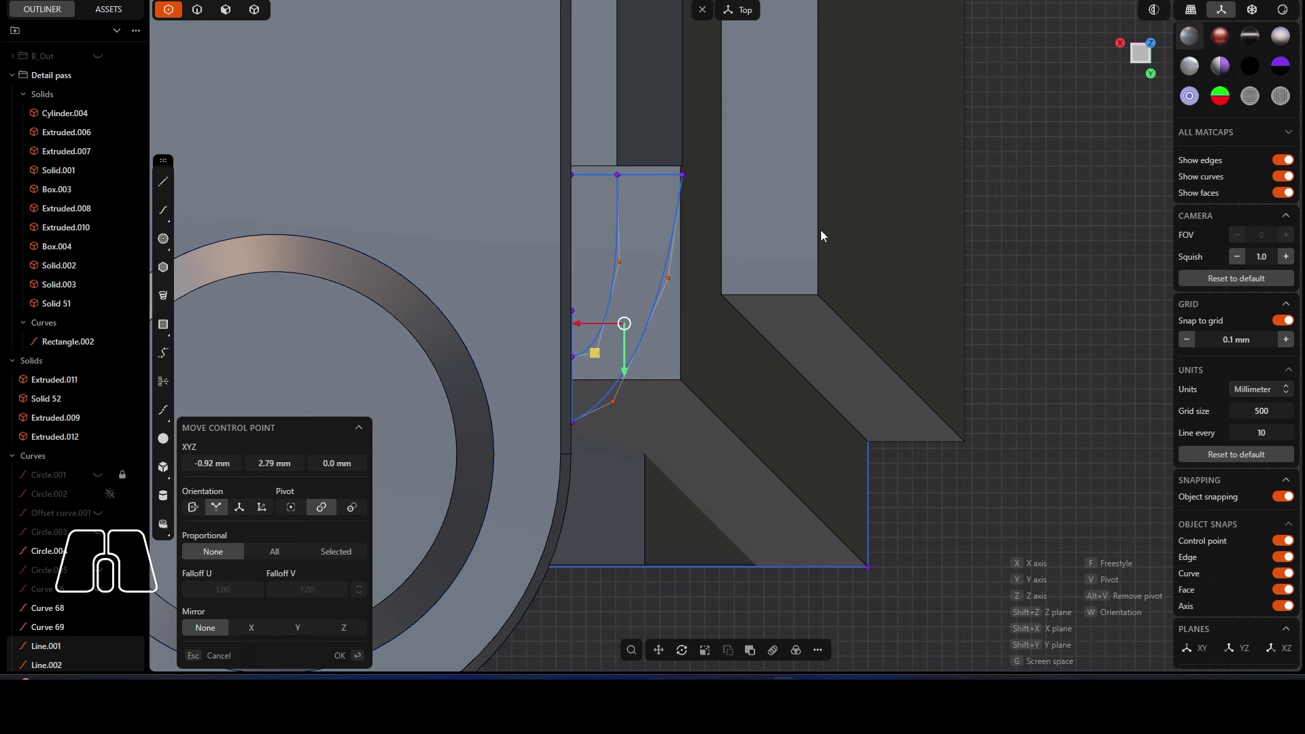
right_drag(1020, 227, 698, 265)
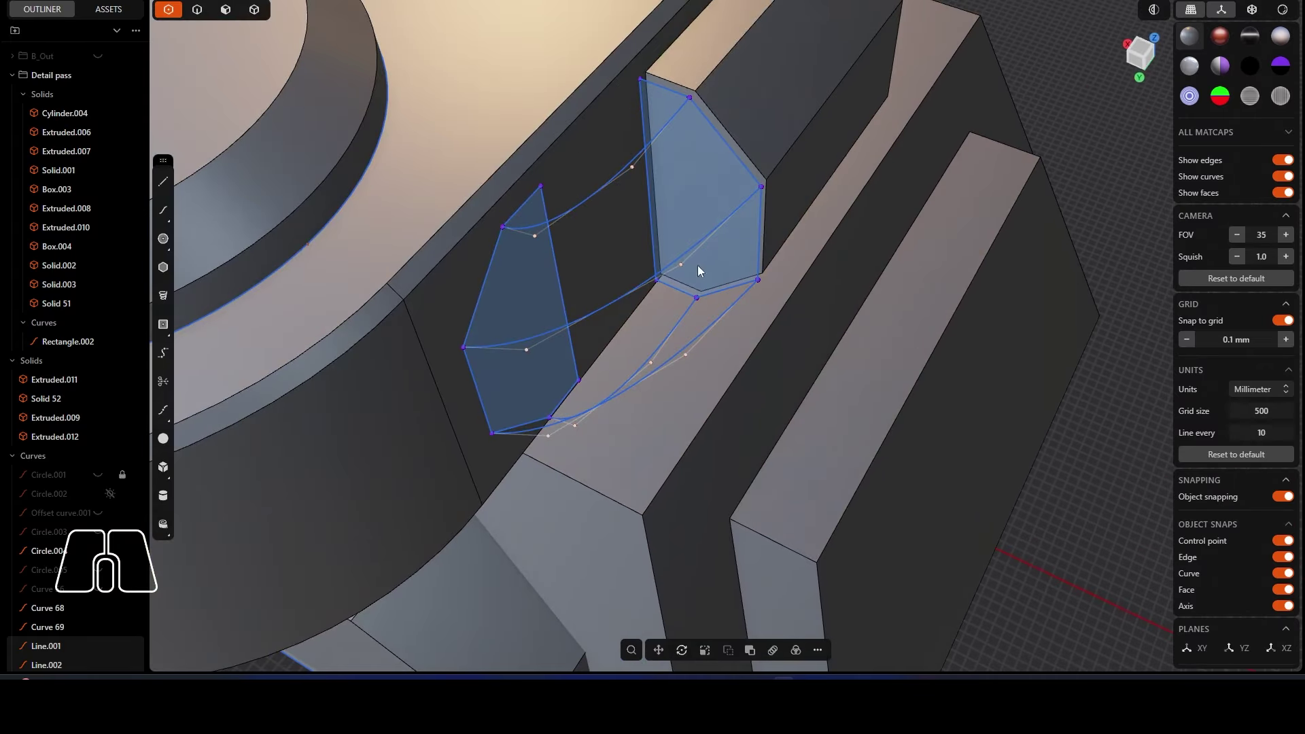
middle_drag(708, 347, 728, 178)
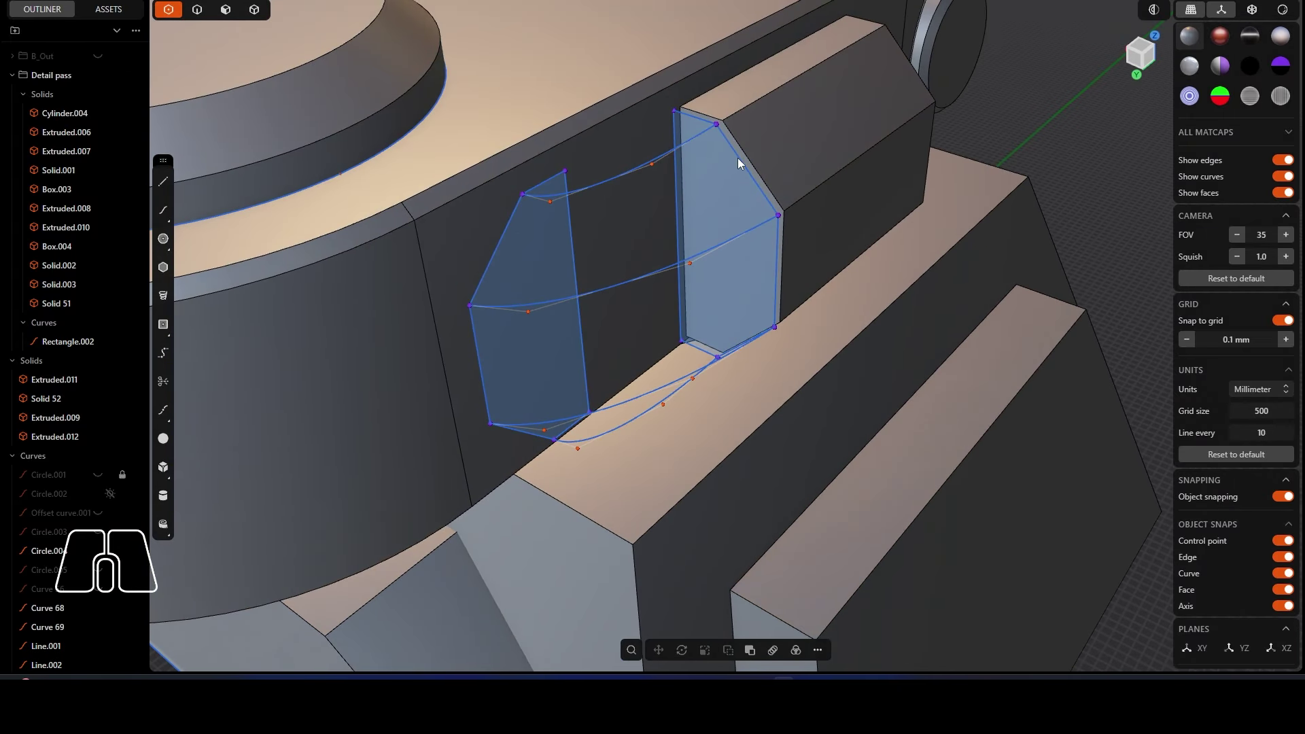
key(5)
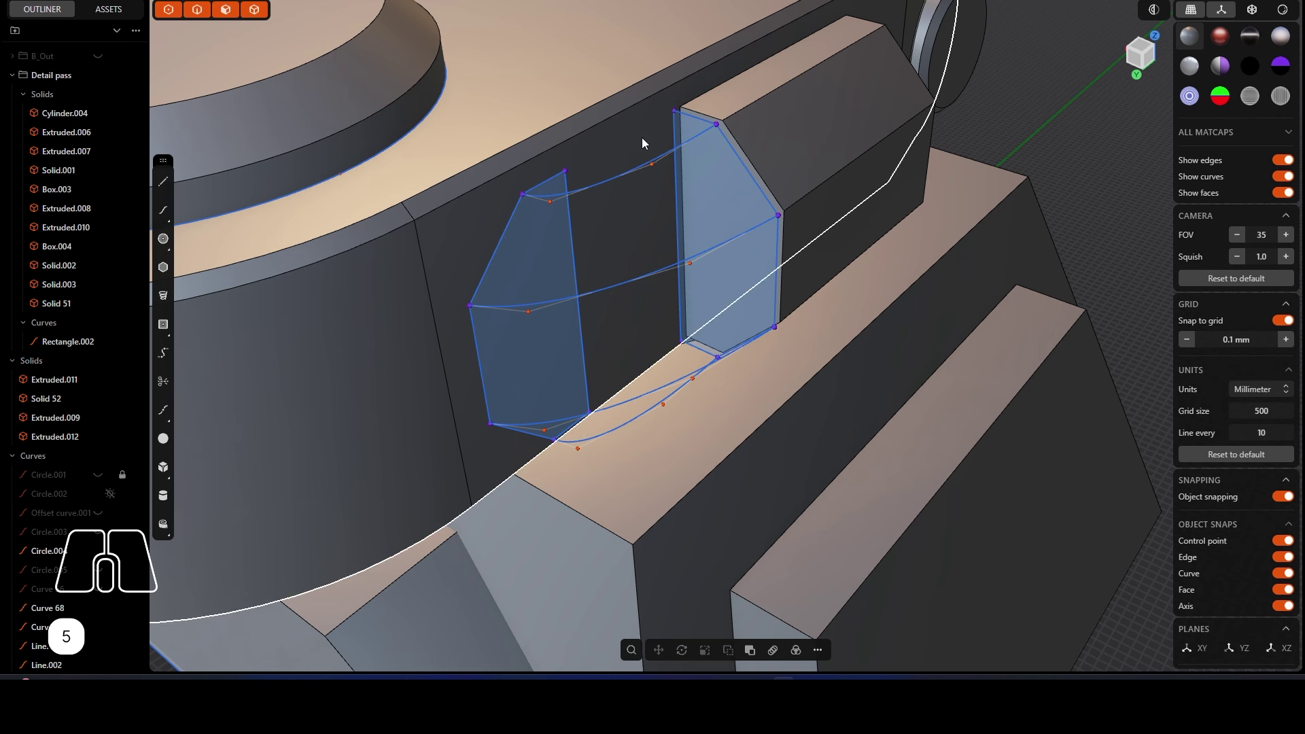
Step: Loft between the two chamfered profiles beside the turret wall, using the four bowed connecting lines as guides
shift+click(512, 223)
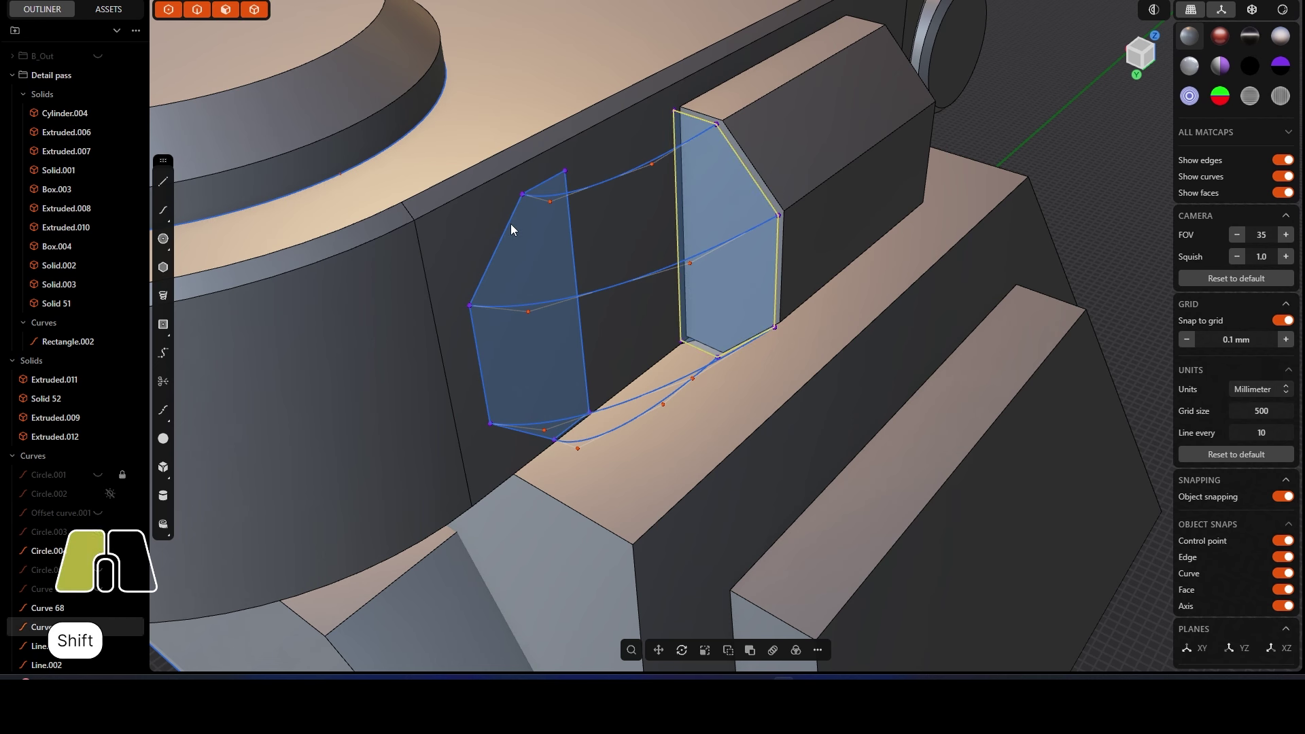
key(l)
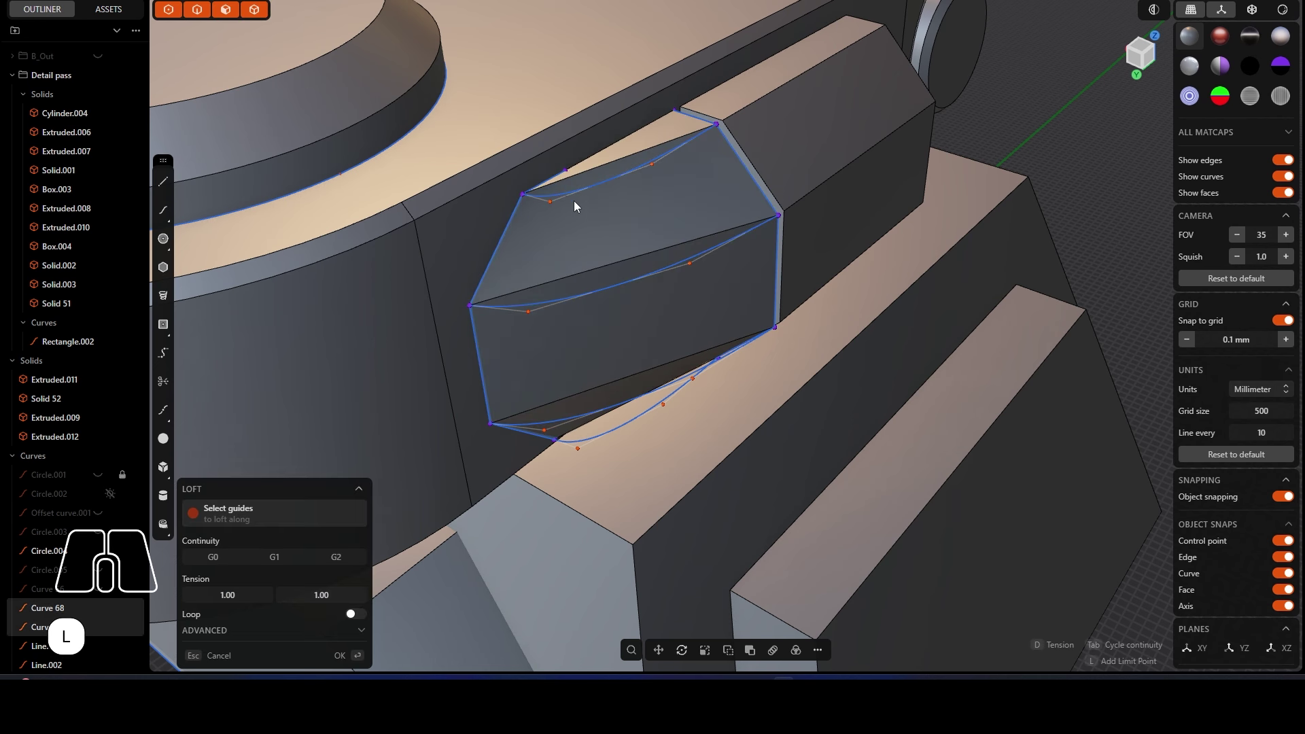
shift+click(624, 176)
shift+click(642, 284)
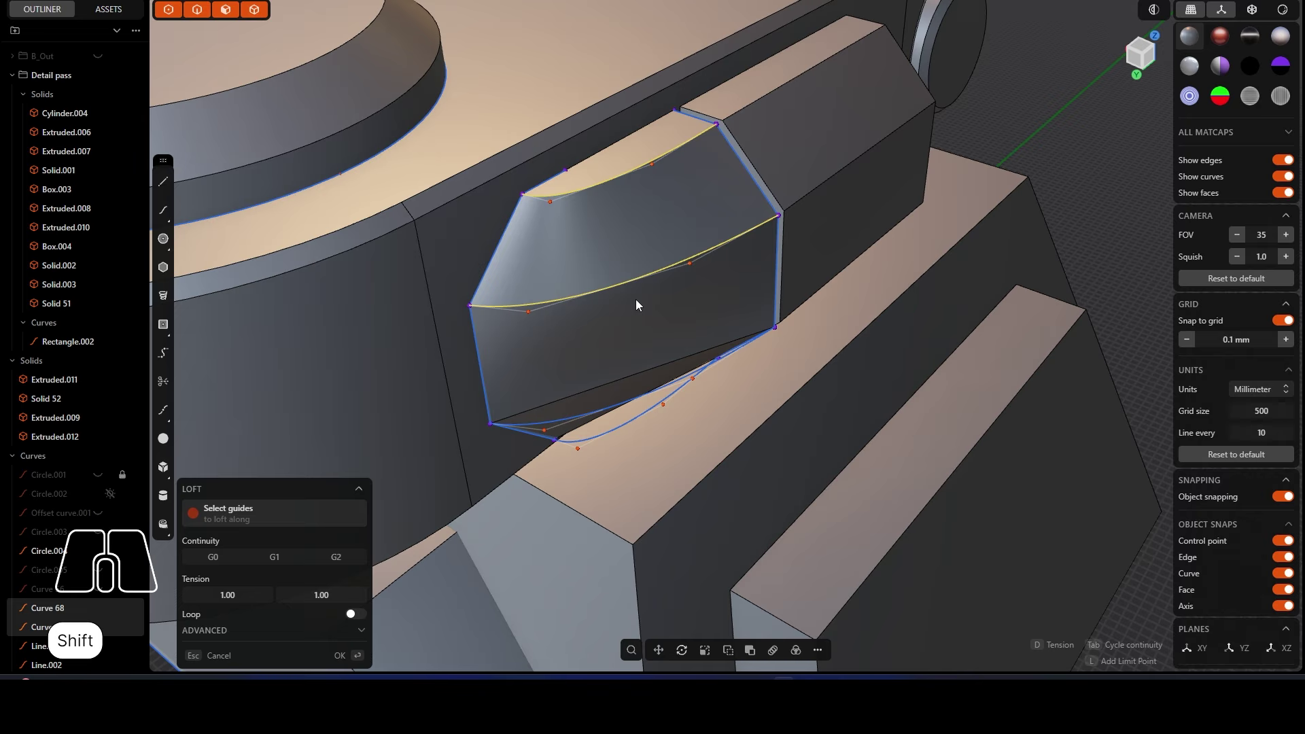
shift+click(633, 416)
middle_drag(632, 421, 684, 375)
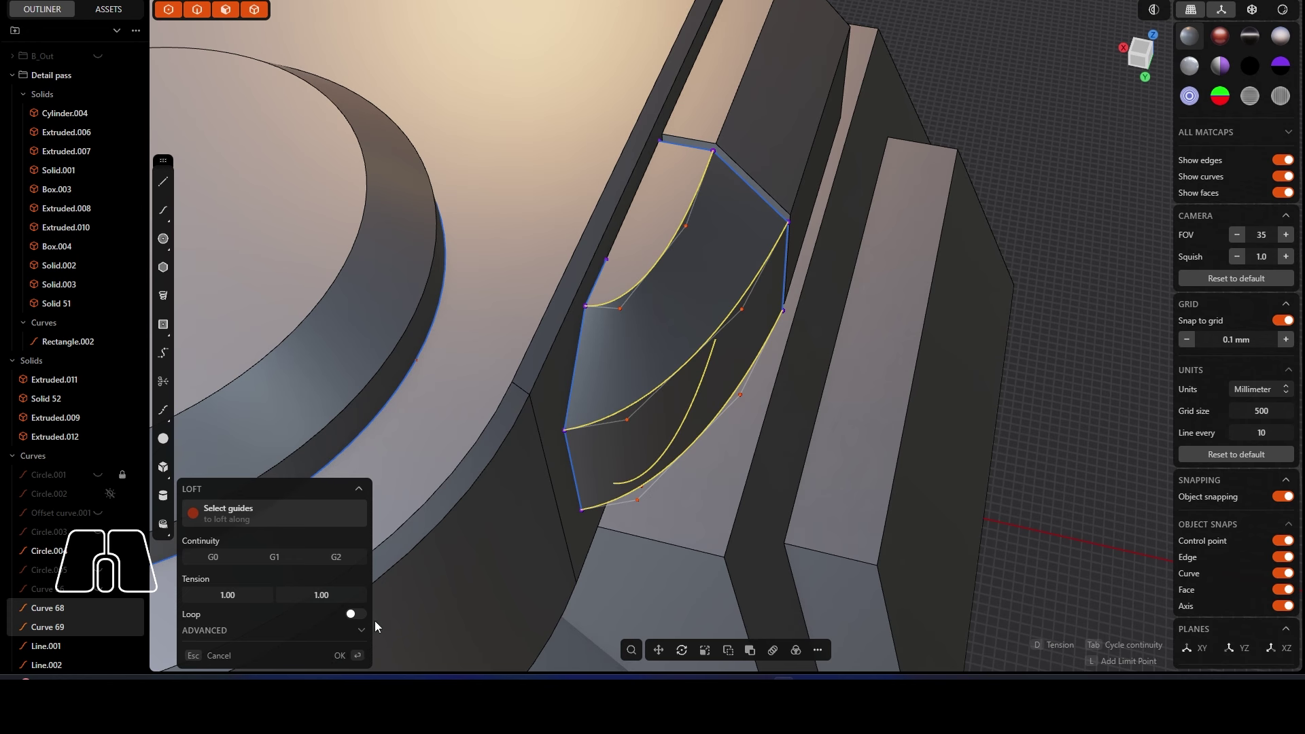
click(339, 657)
Step: Hide the two profile curves and the four guide lines used for the loft, from Curve 68 to Line.004
middle_drag(737, 286, 564, 272)
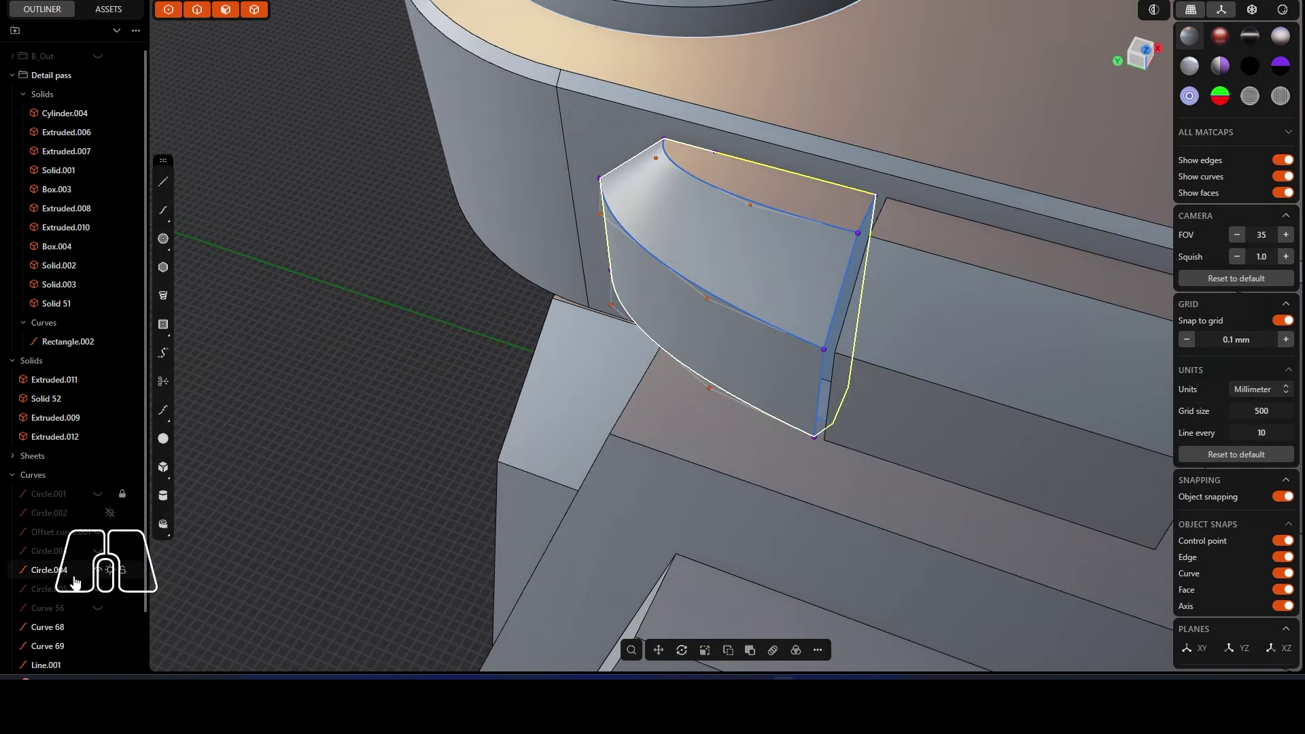
scroll(96, 577, down, 2)
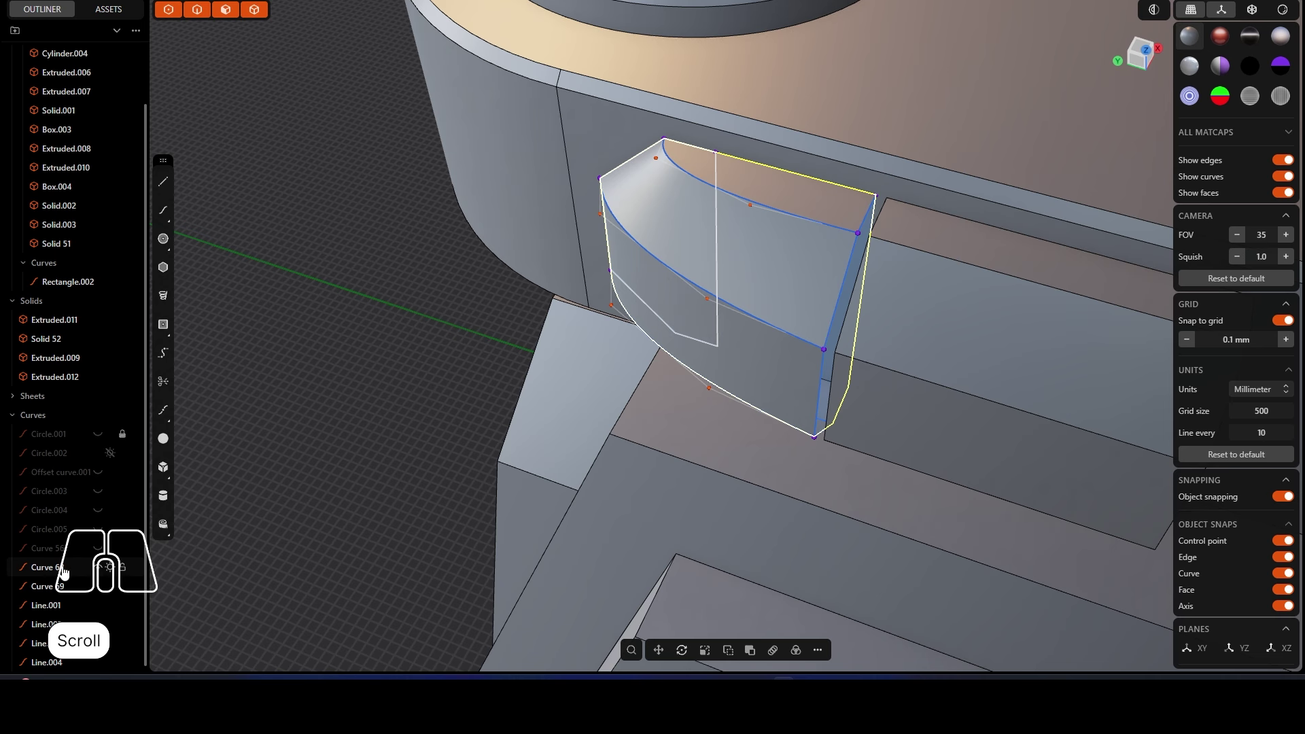
click(64, 573)
shift+click(43, 666)
click(98, 569)
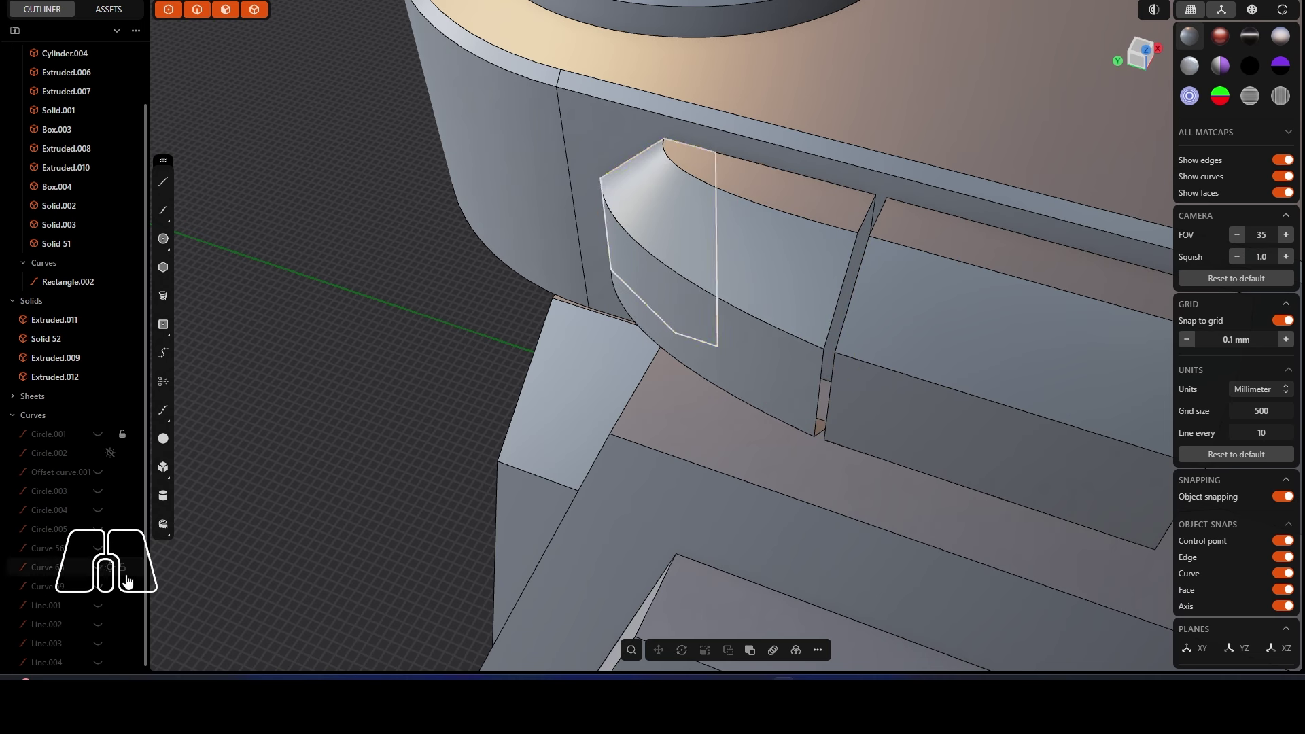
middle_drag(599, 223, 567, 194)
right_drag(765, 204, 565, 220)
middle_drag(566, 220, 594, 249)
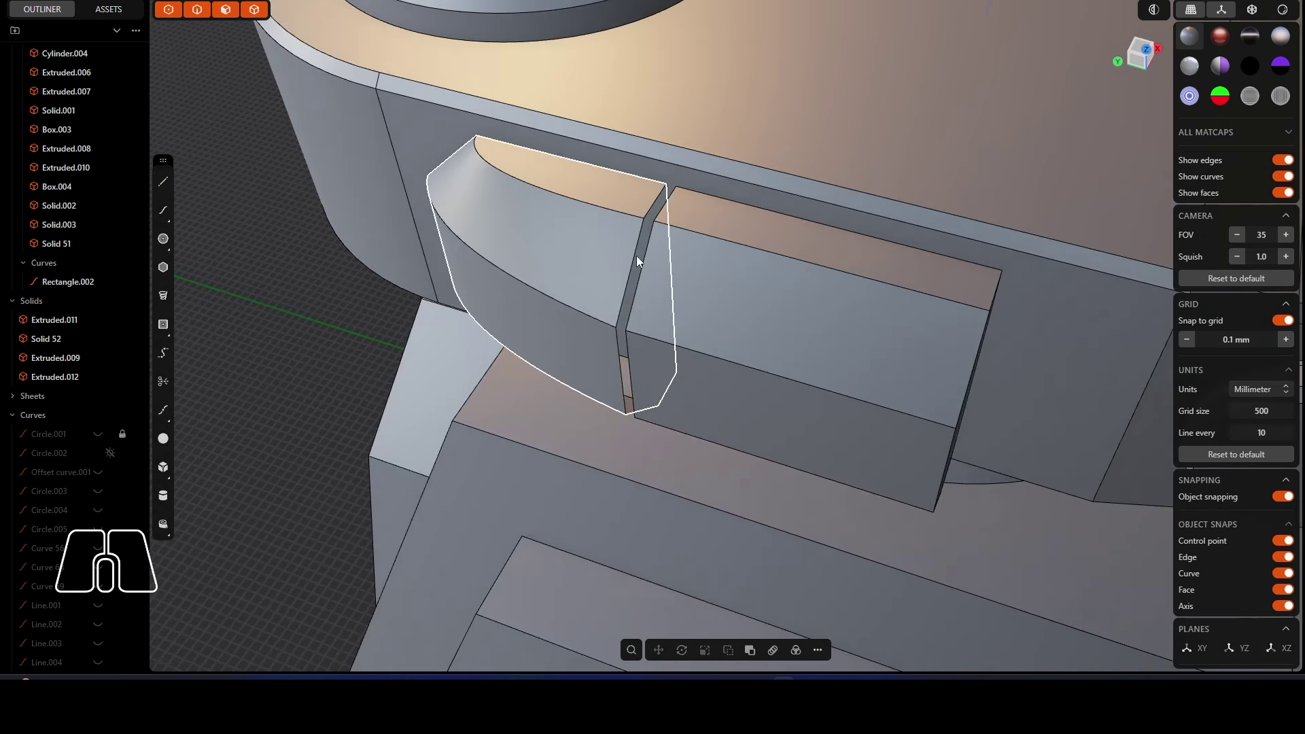
Step: Isolate the lofted sheet so that its open ends can be edited alone
scroll(91, 280, up, 2)
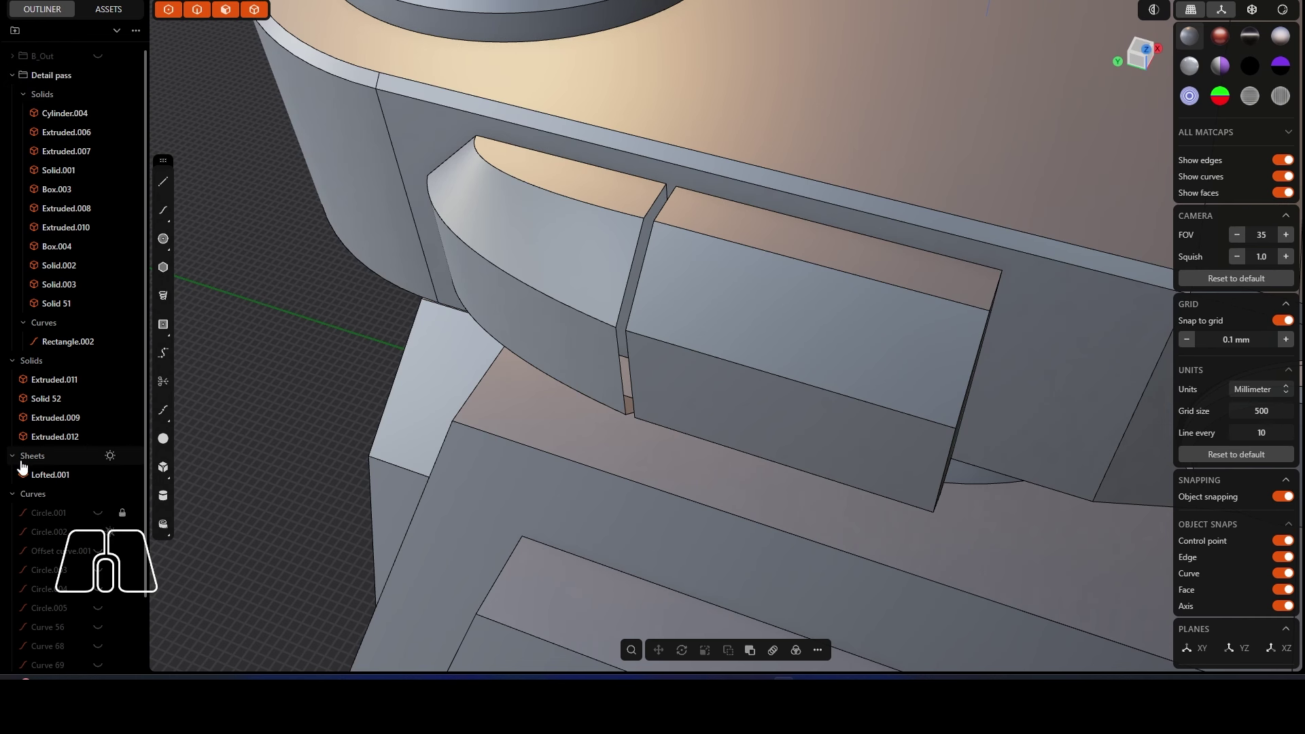
click(511, 295)
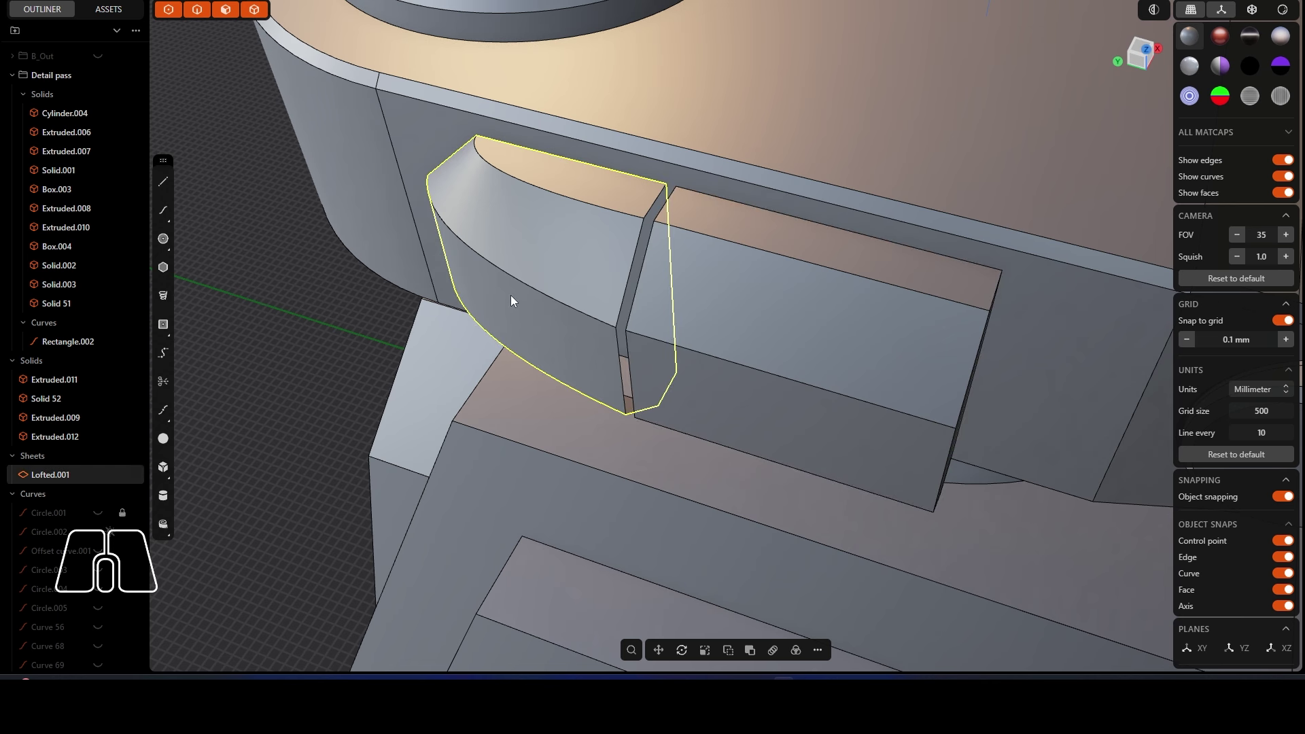
key(/)
middle_drag(511, 295, 714, 225)
click(714, 227)
click(677, 260)
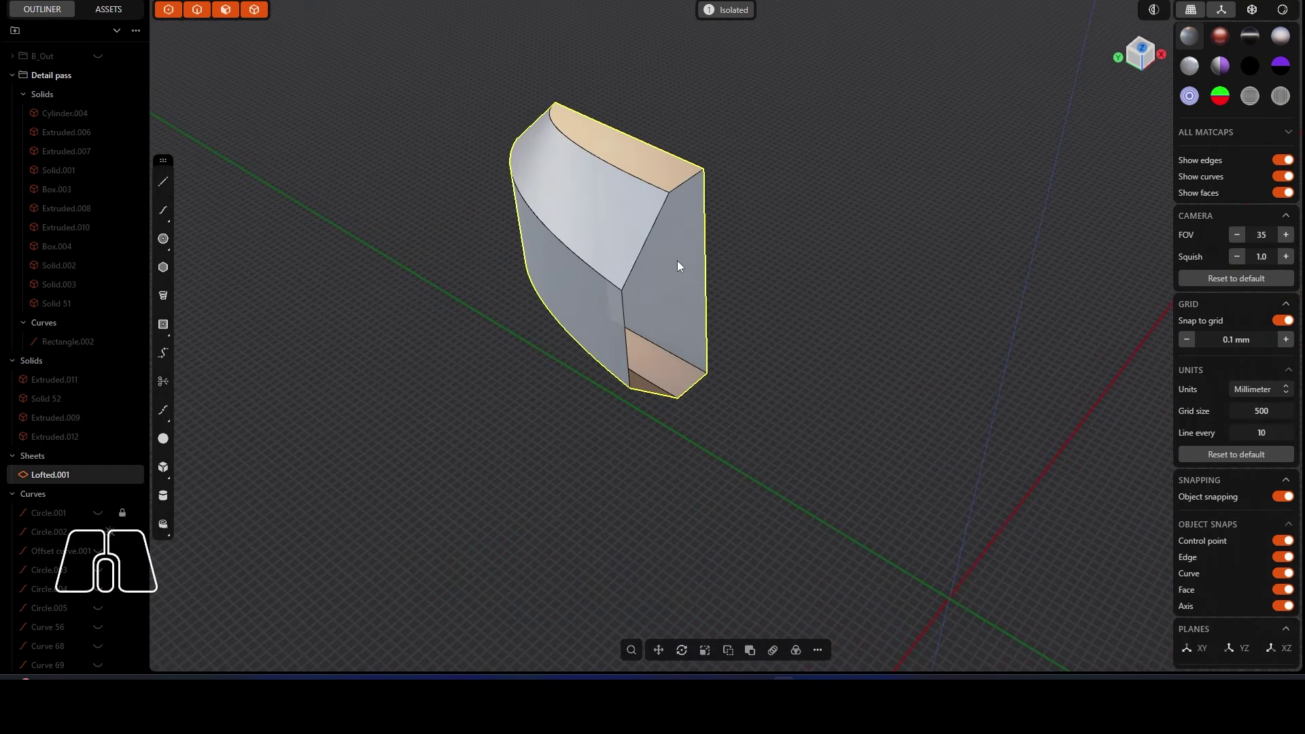
Step: Patch the lofted sheet's open end facing the chamfered box along all its boundary edges, with G0 continuity and multiple faces
click(656, 222)
ctrl+click(684, 182)
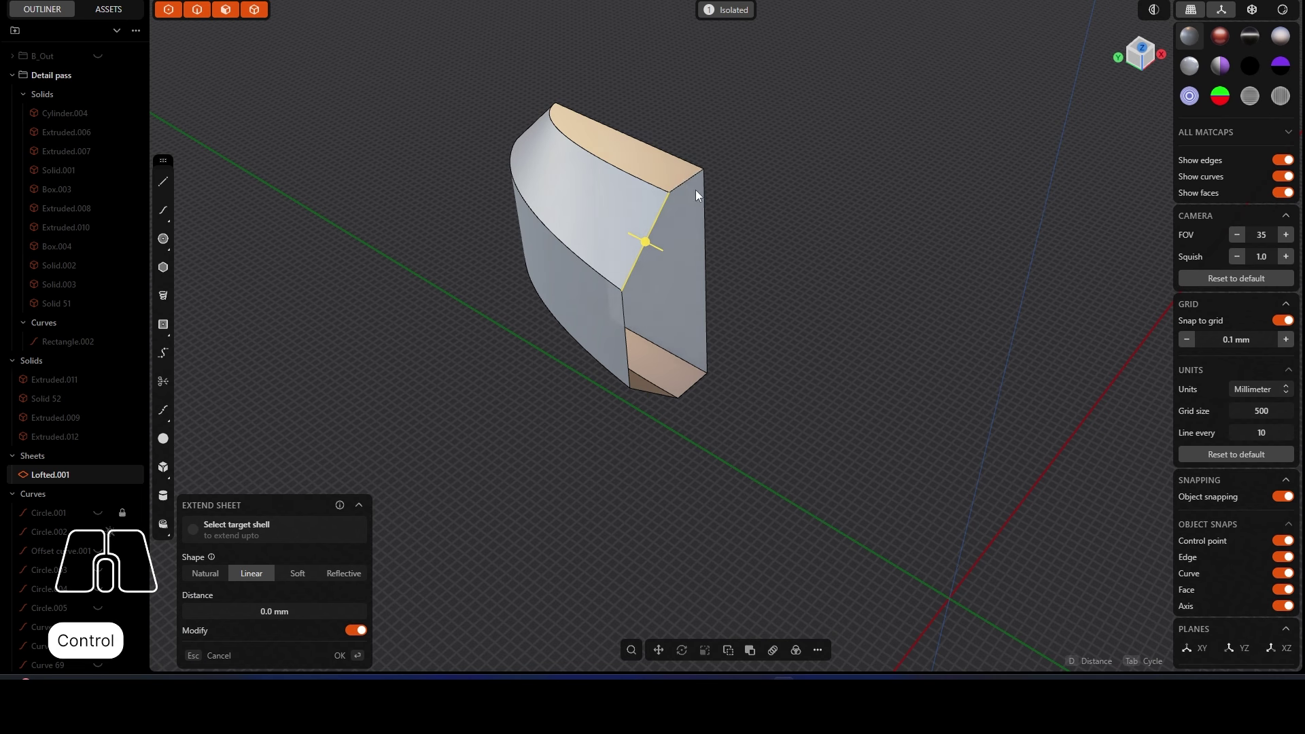
shift+click(687, 182)
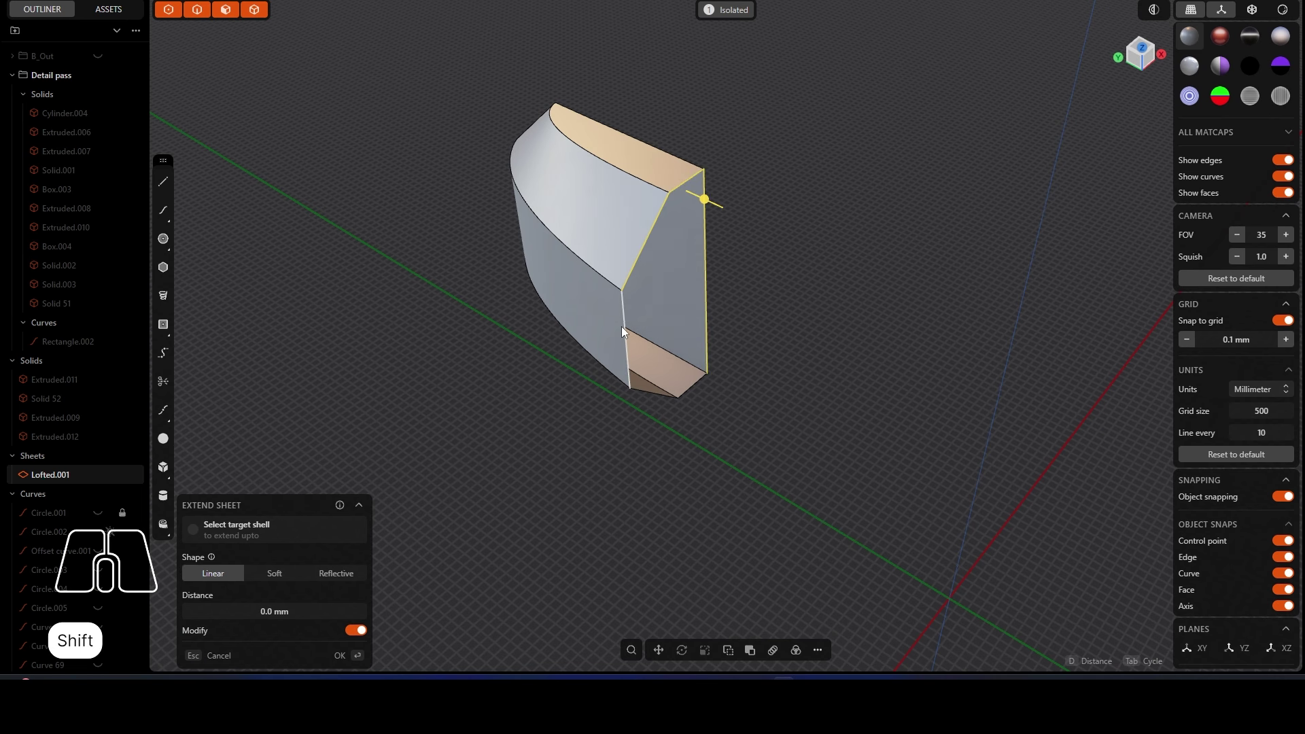
shift+click(688, 389)
middle_drag(698, 372, 732, 355)
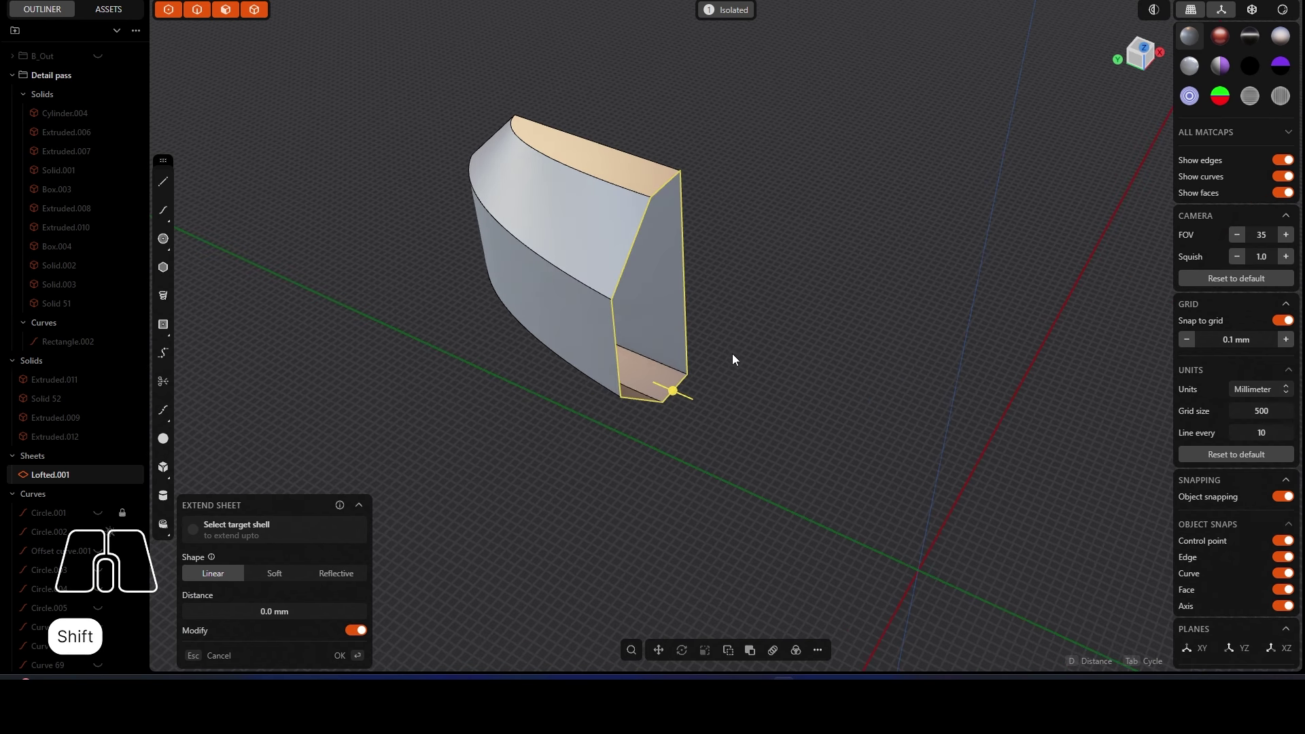
text(fpa)
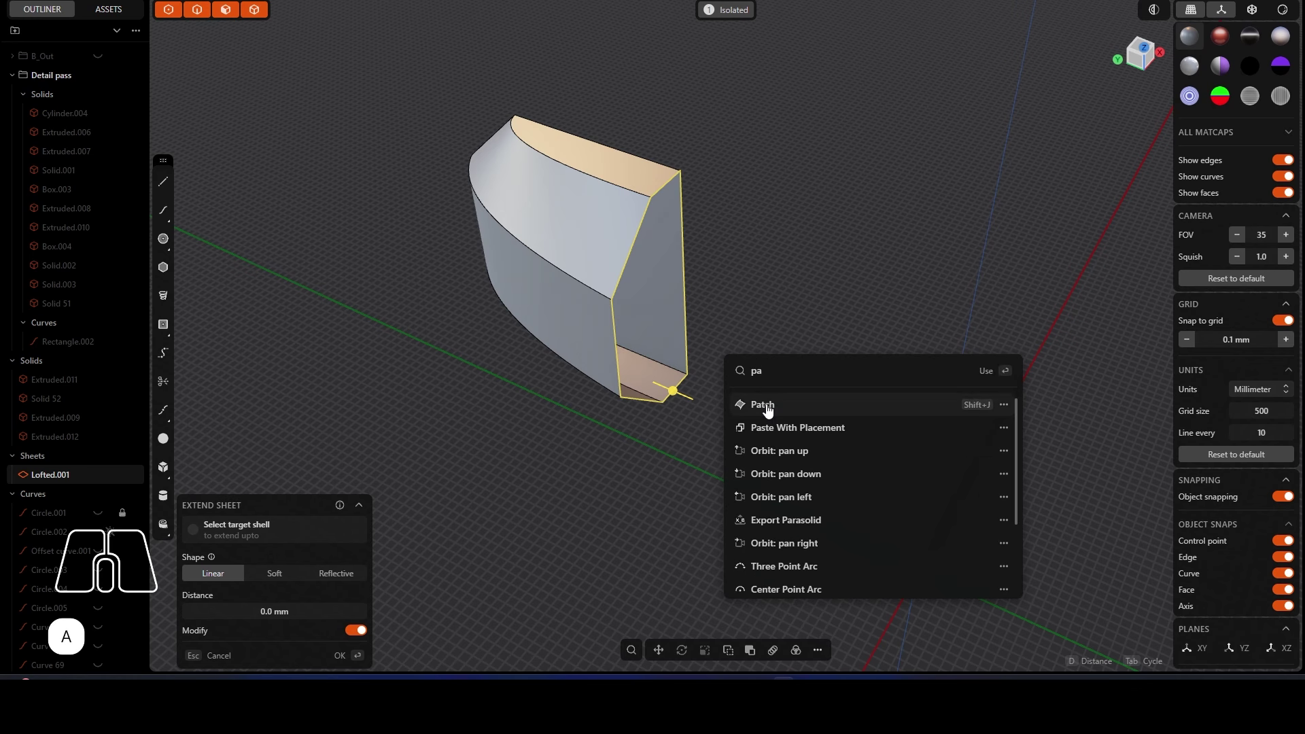
click(766, 402)
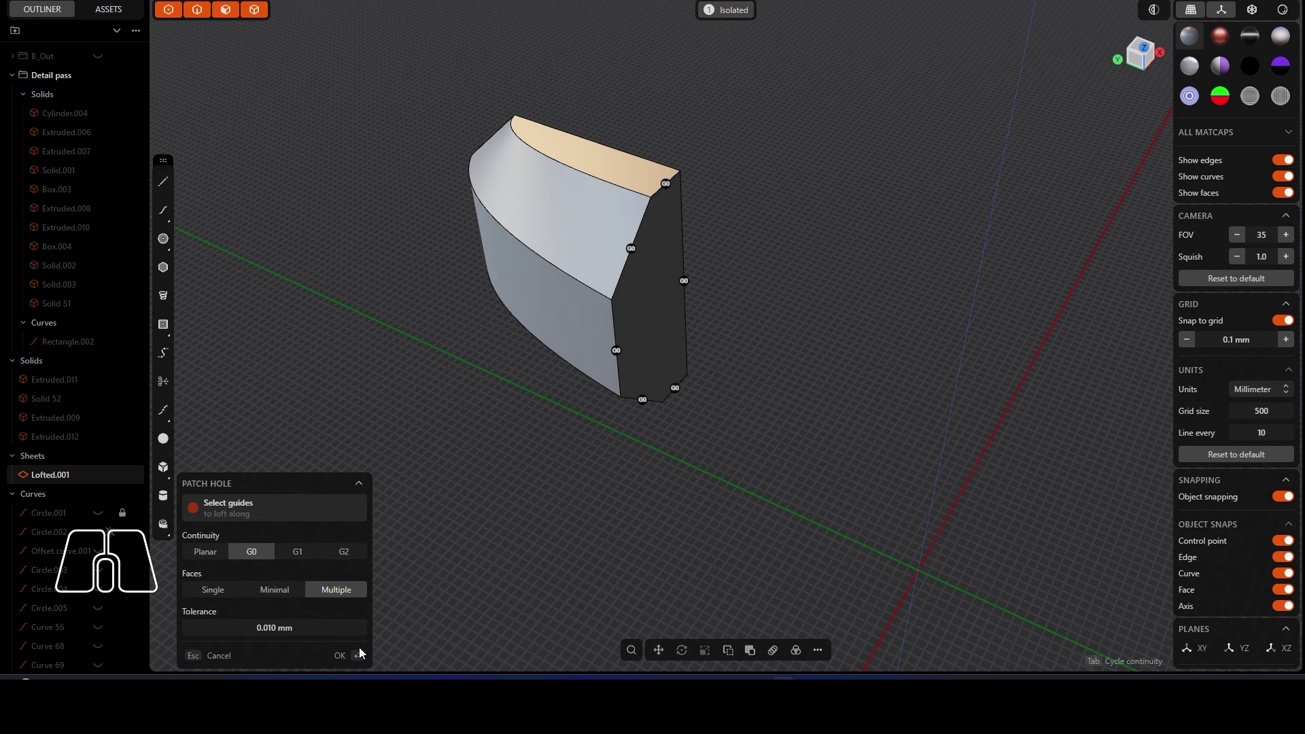
key(Return)
Step: Patch the remaining open end of the lofted sheet along its boundary edges to close it into a solid
middle_drag(585, 496, 489, 278)
scroll(489, 279, up, 3)
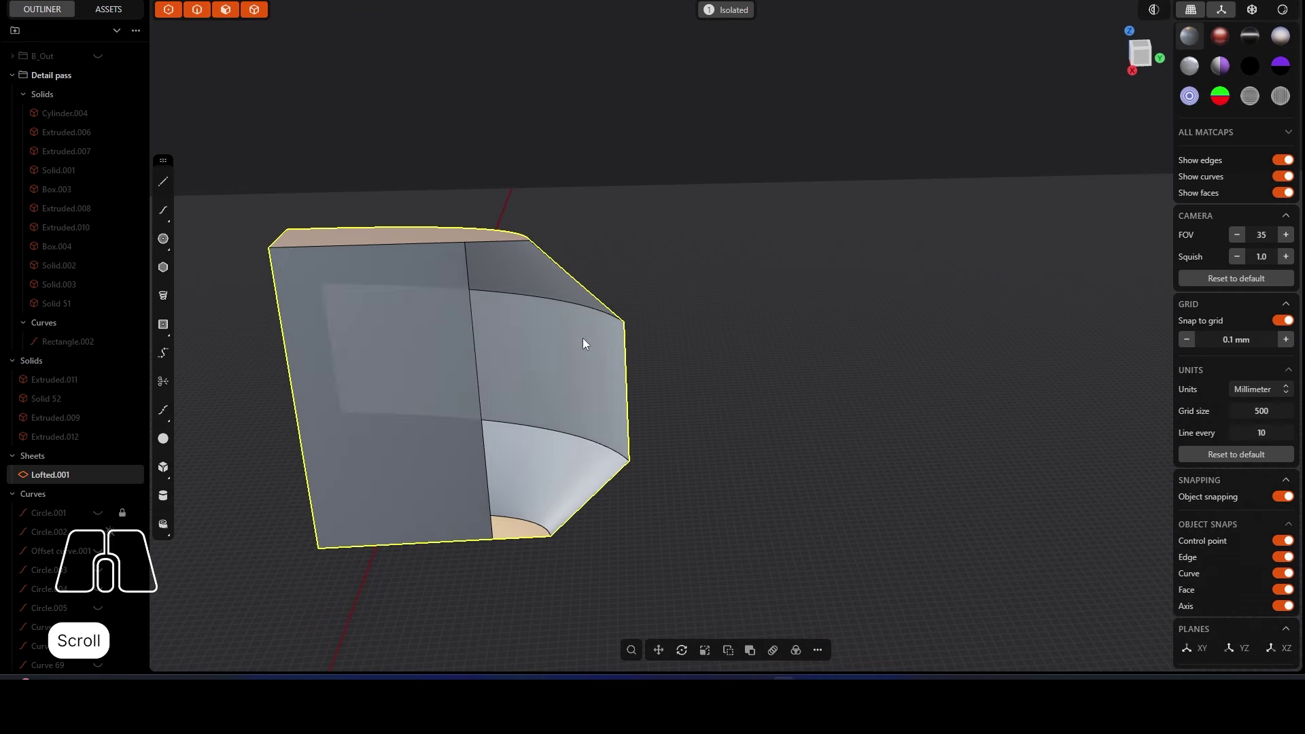
middle_drag(582, 337, 716, 357)
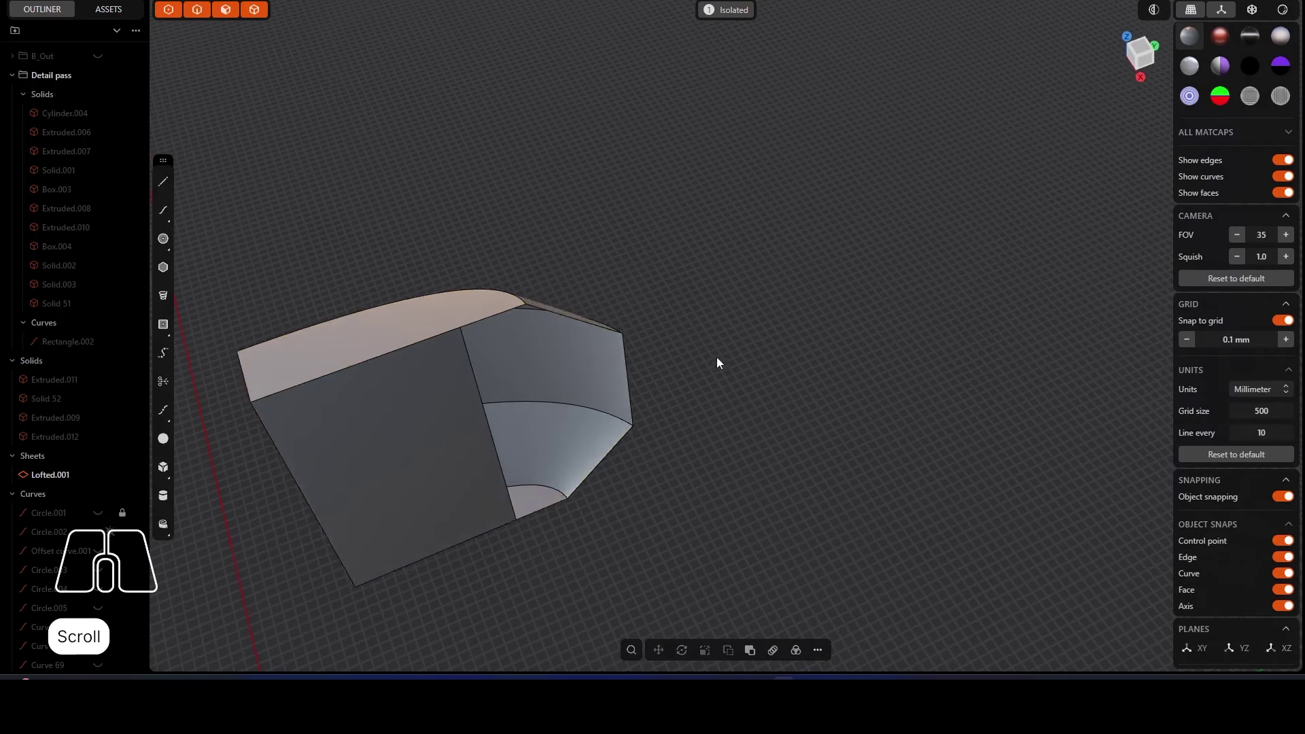
click(488, 424)
key(e)
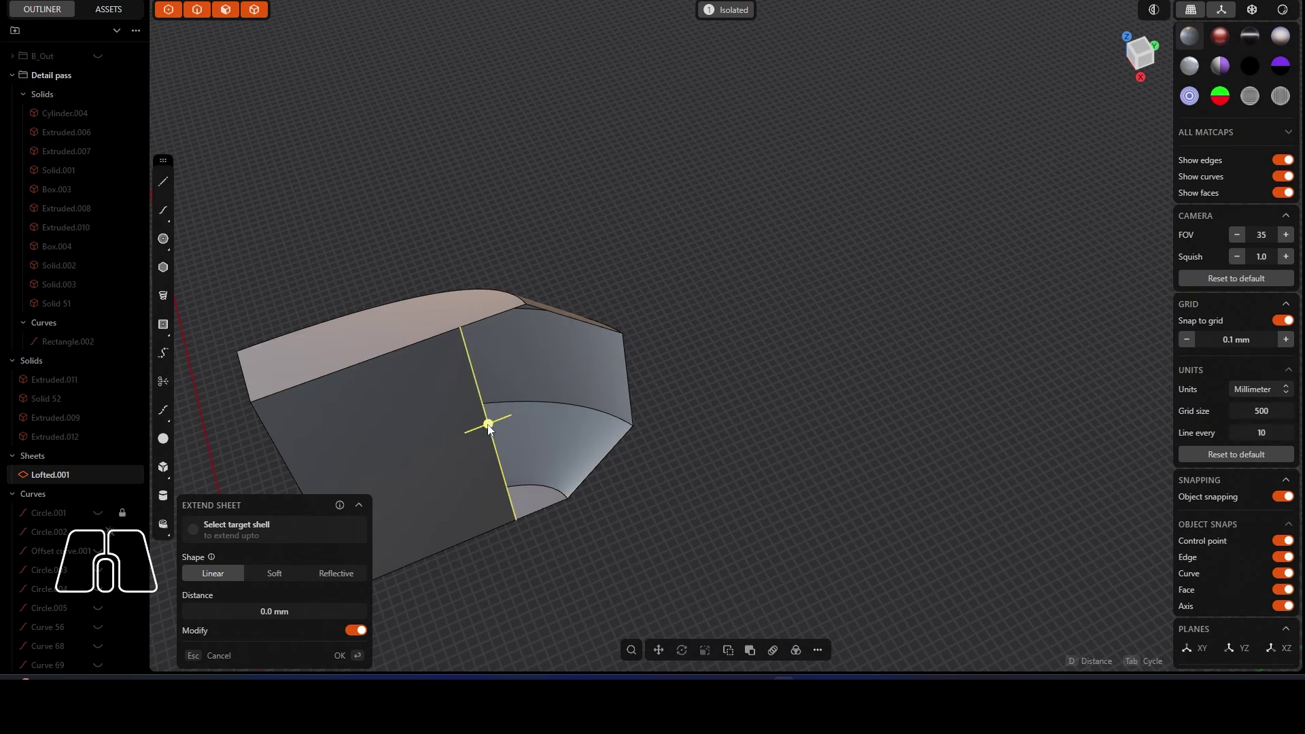
shift+click(571, 318)
shift+click(626, 374)
shift+click(600, 463)
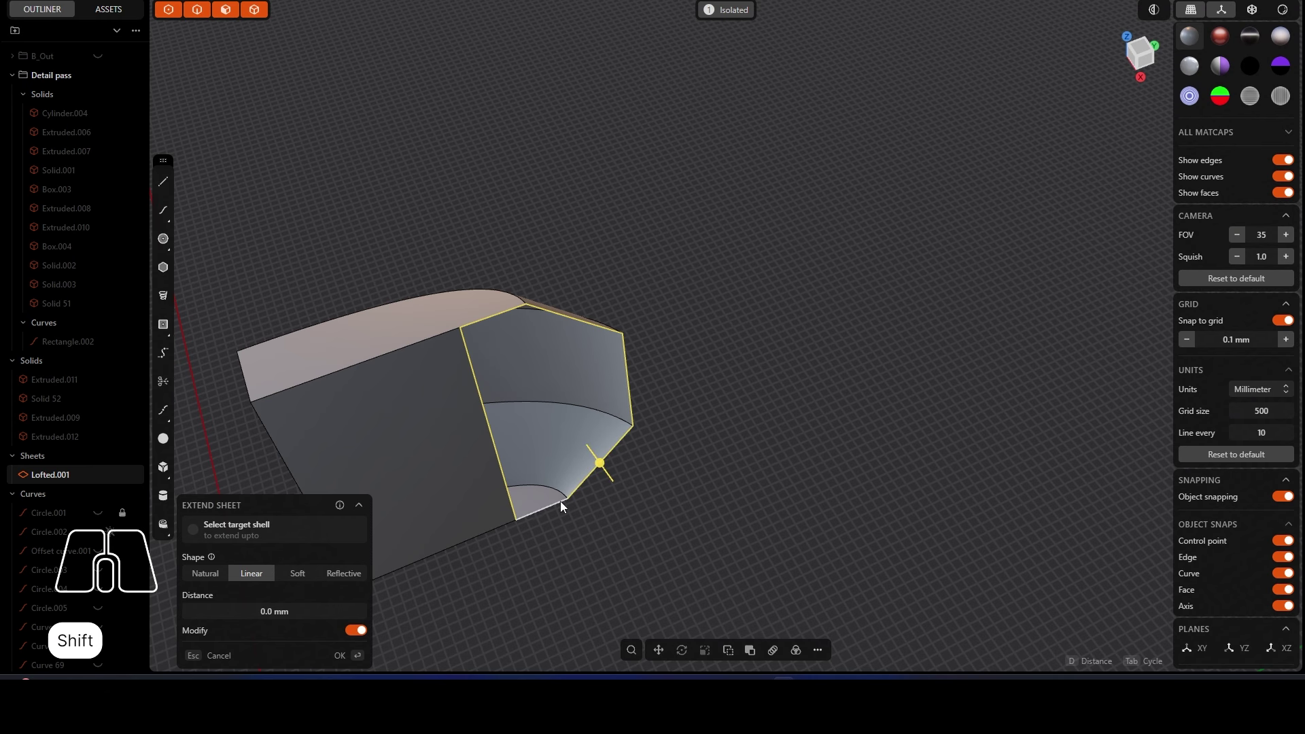
text(fp)
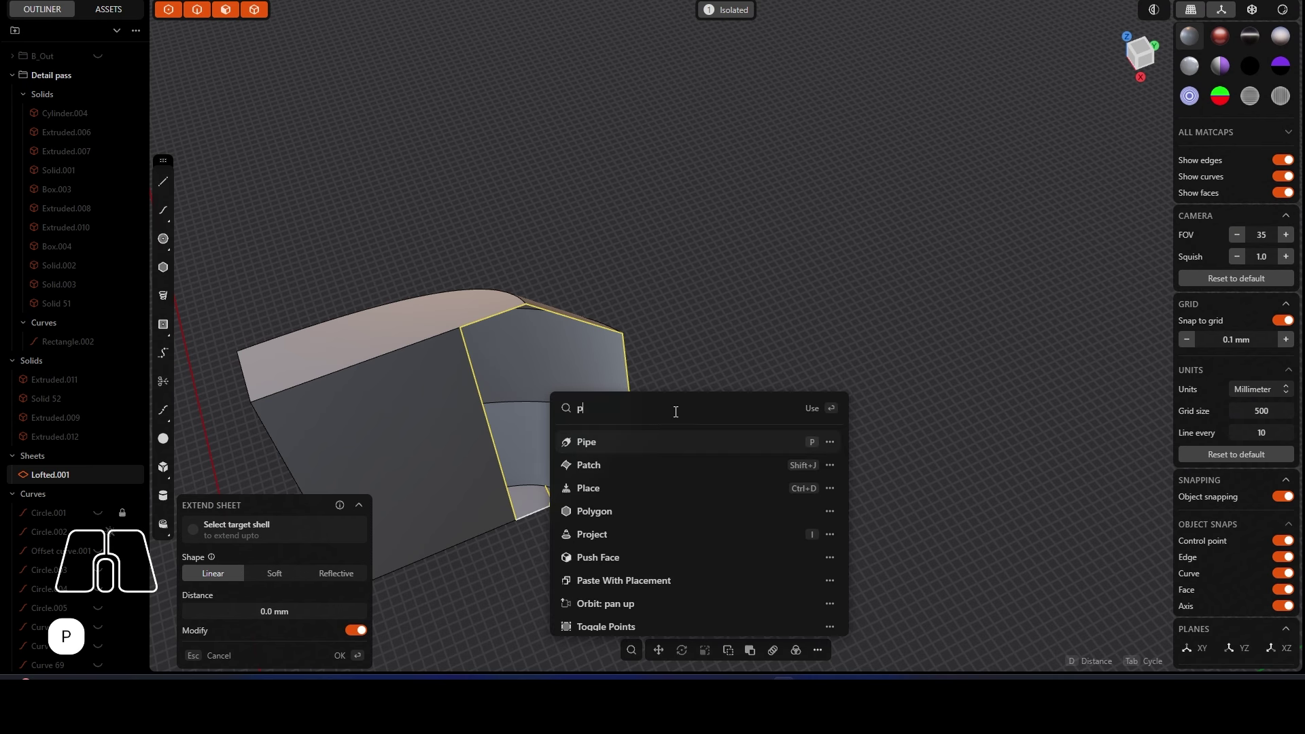
click(610, 468)
click(339, 656)
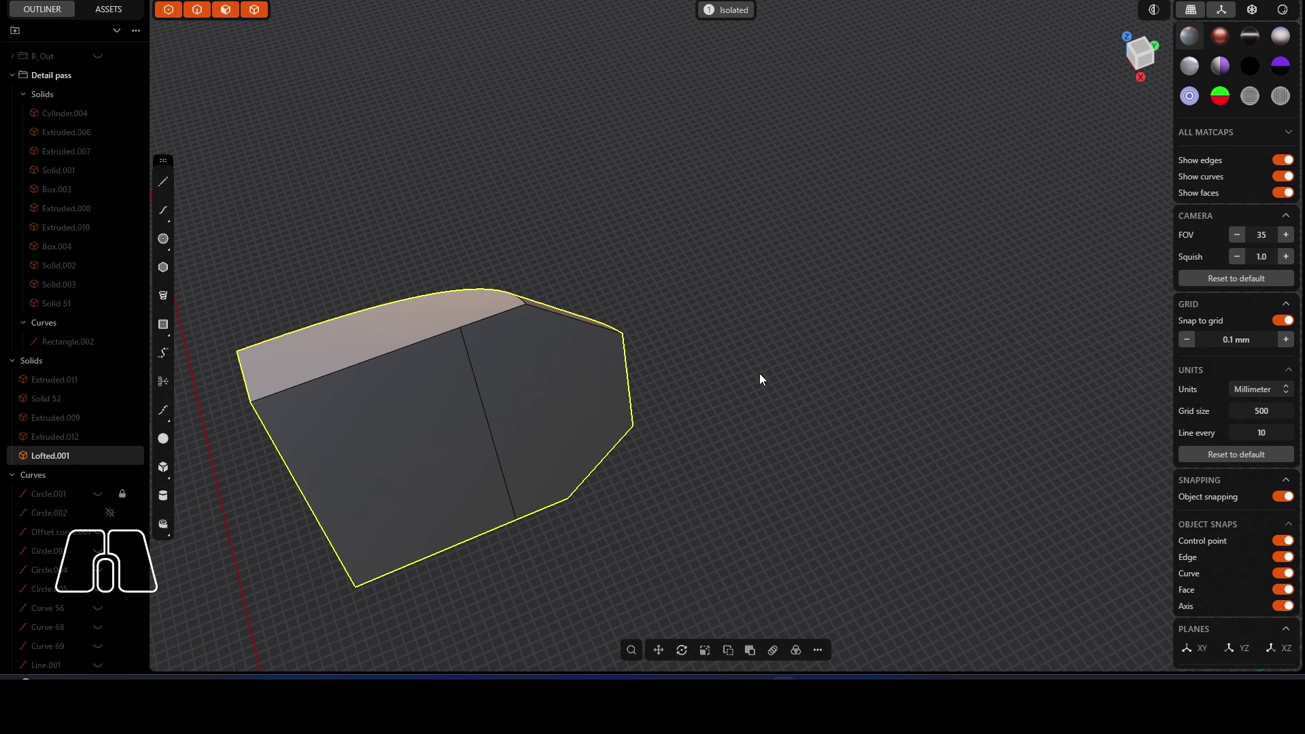
Step: Exit isolation and examine how the closed loft lines up with the chamfered box on the turret wall
click(684, 300)
middle_drag(684, 300, 445, 321)
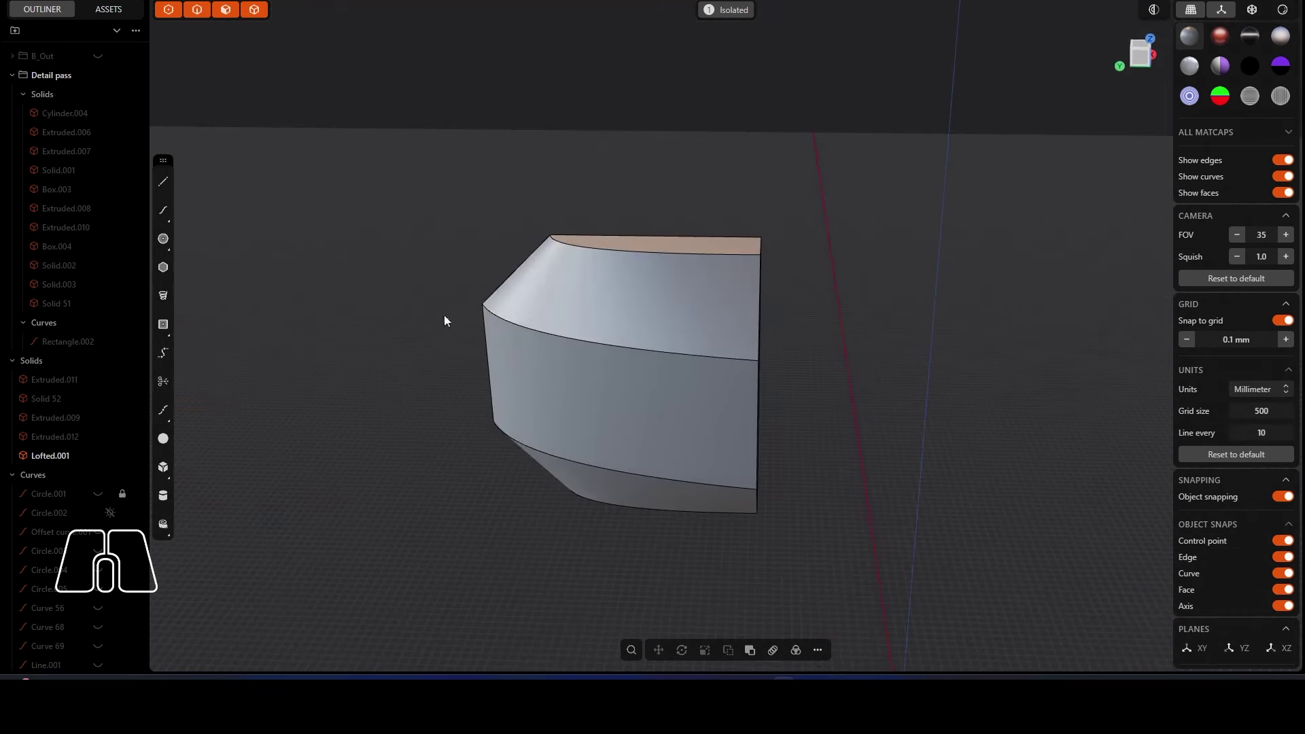
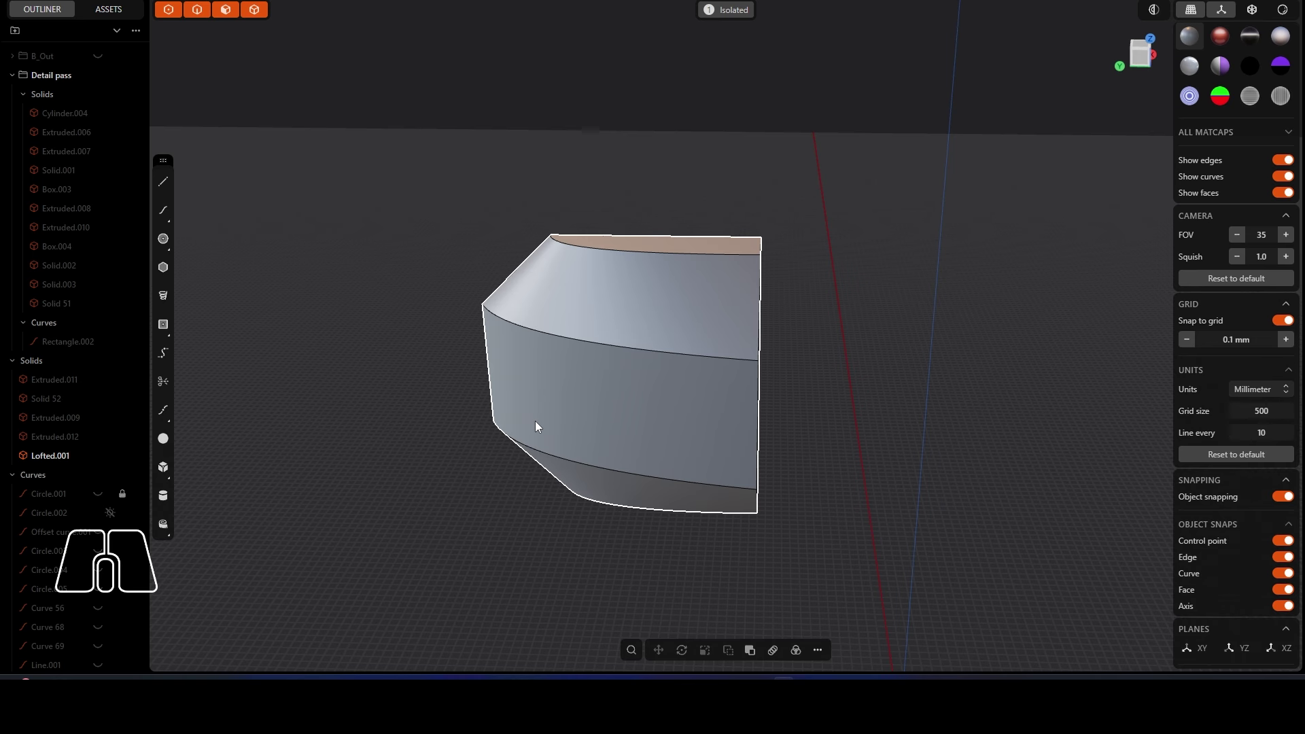
key(/)
scroll(700, 388, up, 5)
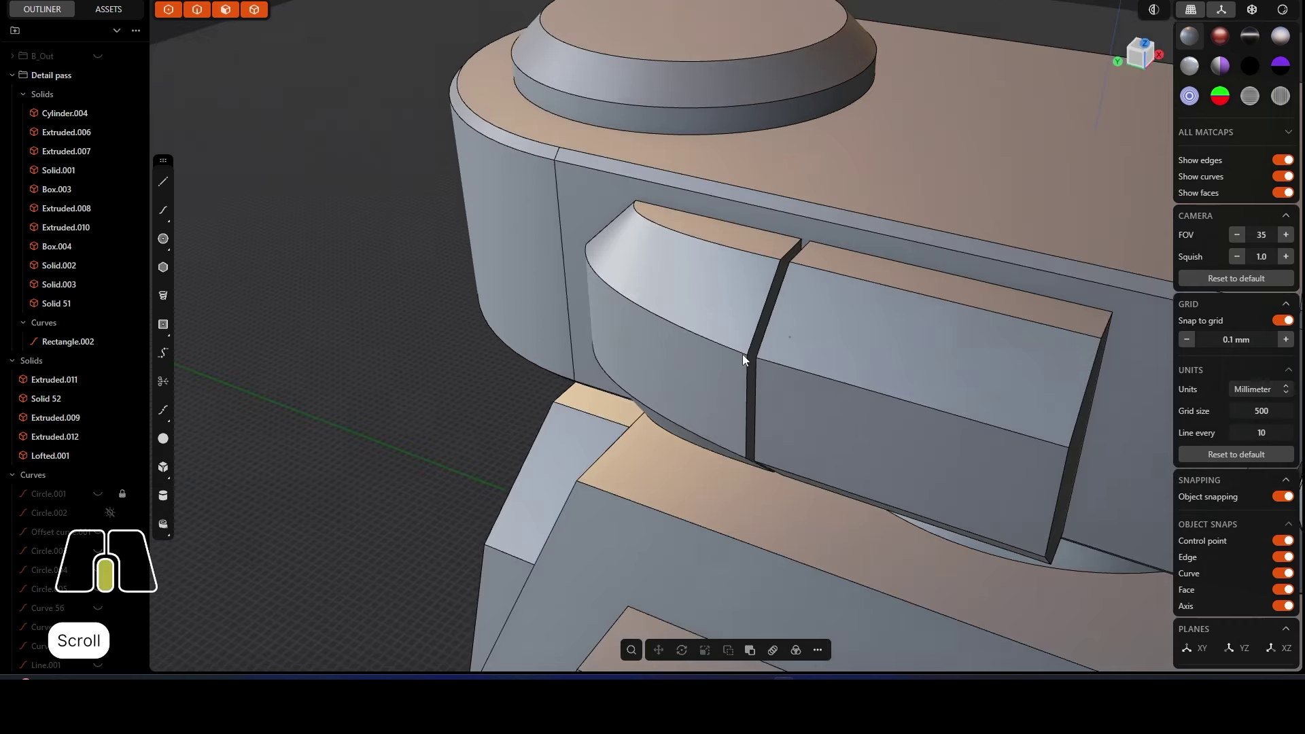
middle_drag(742, 354, 864, 378)
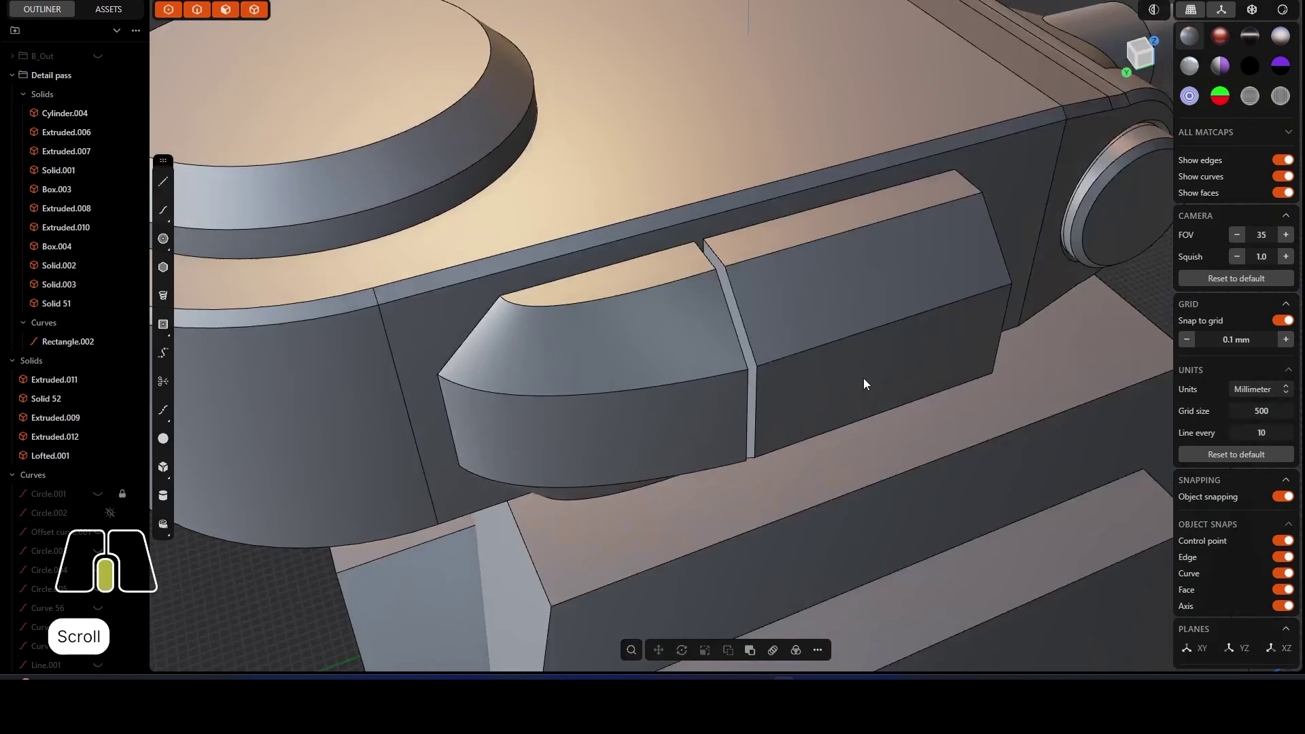
scroll(752, 334, up, 3)
Step: Try to push the chamfered box's face beside the gap to the lofted piece, and undo the push
click(741, 334)
click(741, 335)
drag(718, 342, 779, 325)
middle_drag(820, 335, 764, 340)
key(ctrl+z)
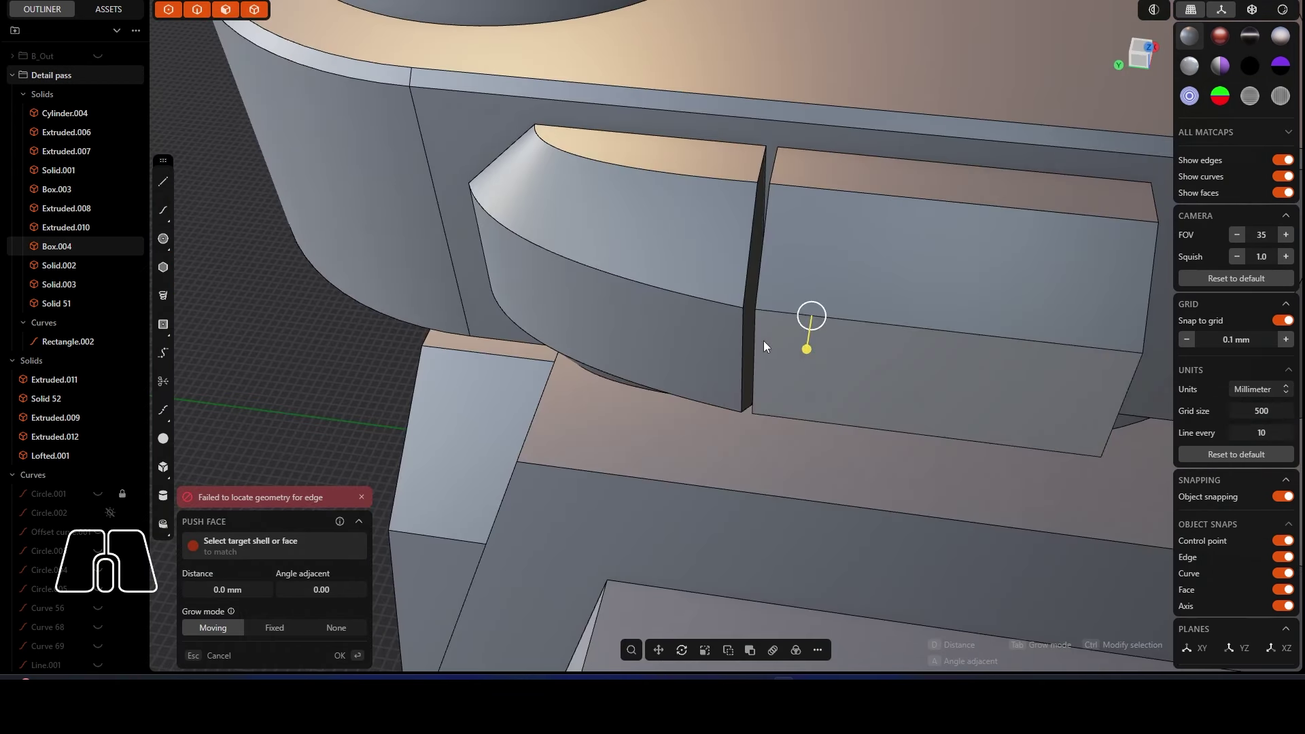
key(Escape)
click(748, 320)
click(749, 319)
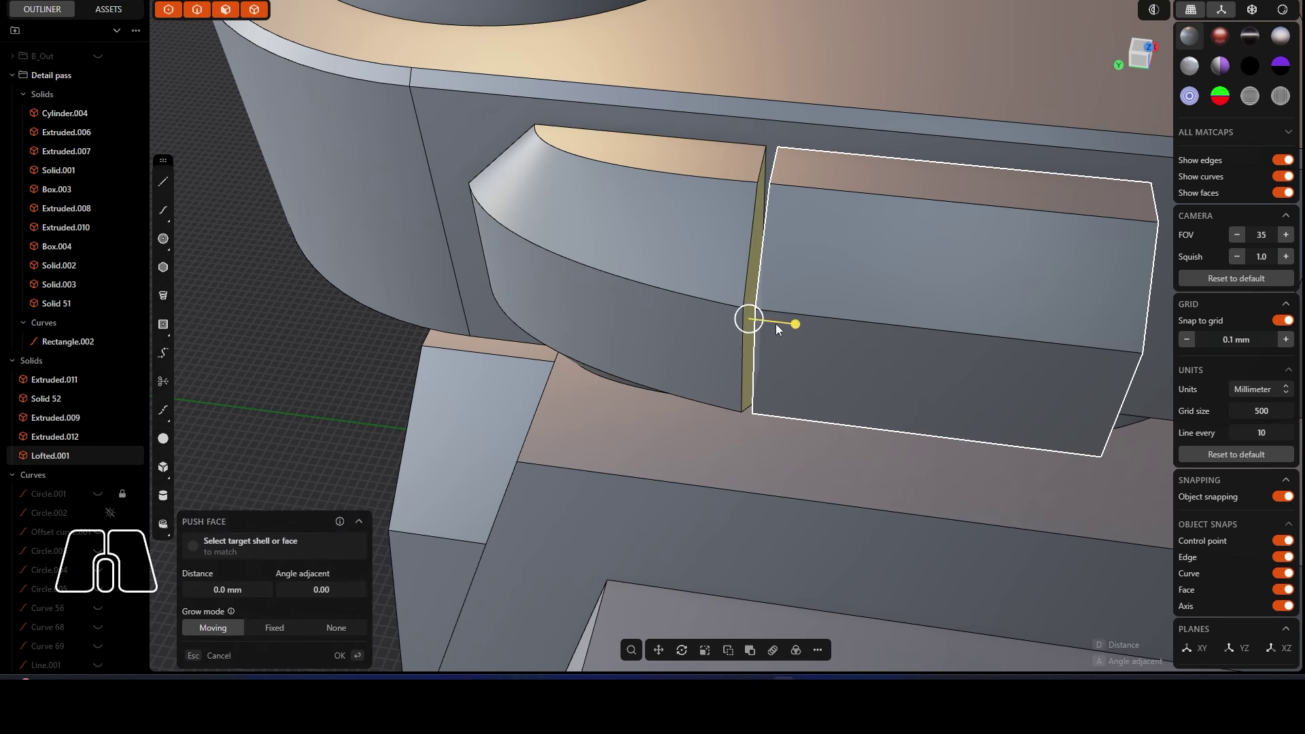
drag(777, 324, 772, 323)
middle_drag(772, 324, 779, 331)
click(733, 270)
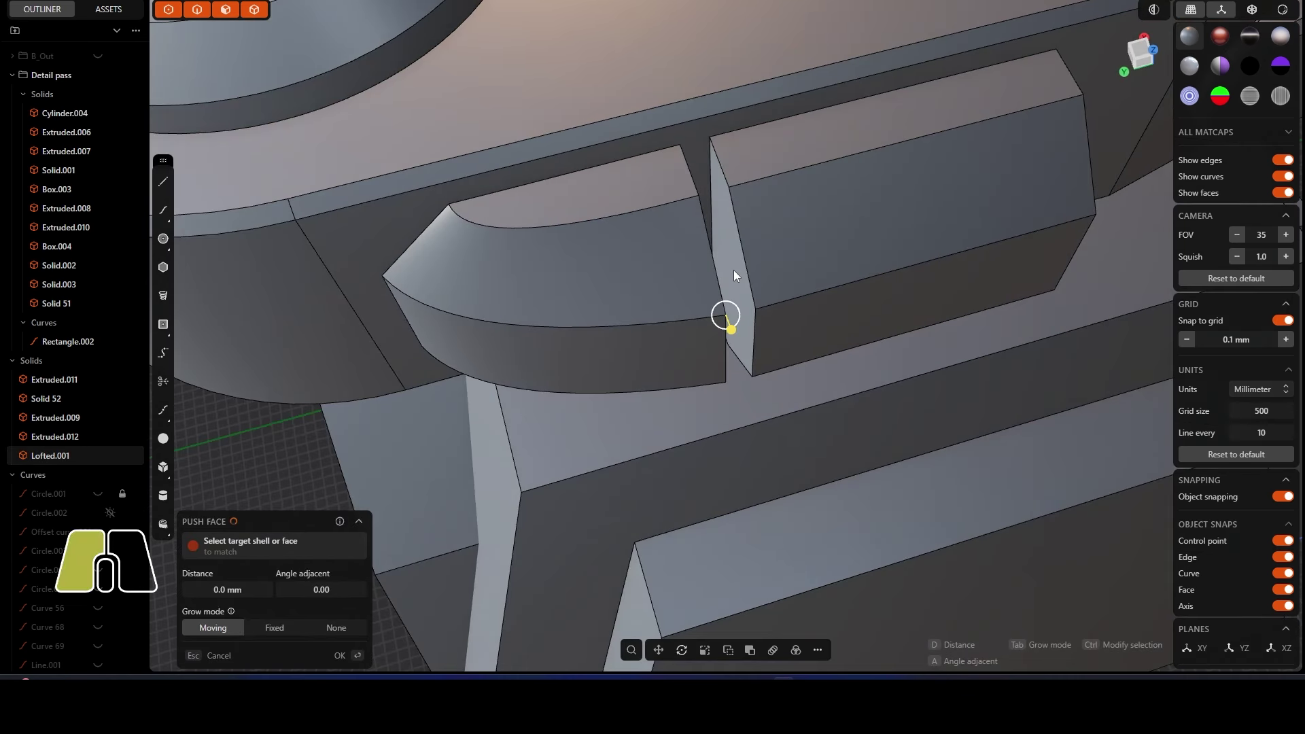
click(216, 656)
Step: Loft between the facing end faces of the rounded pod end and the straight box to bridge the gap
middle_drag(584, 408, 707, 344)
click(754, 299)
key(shift)
scroll(770, 347, up, 1)
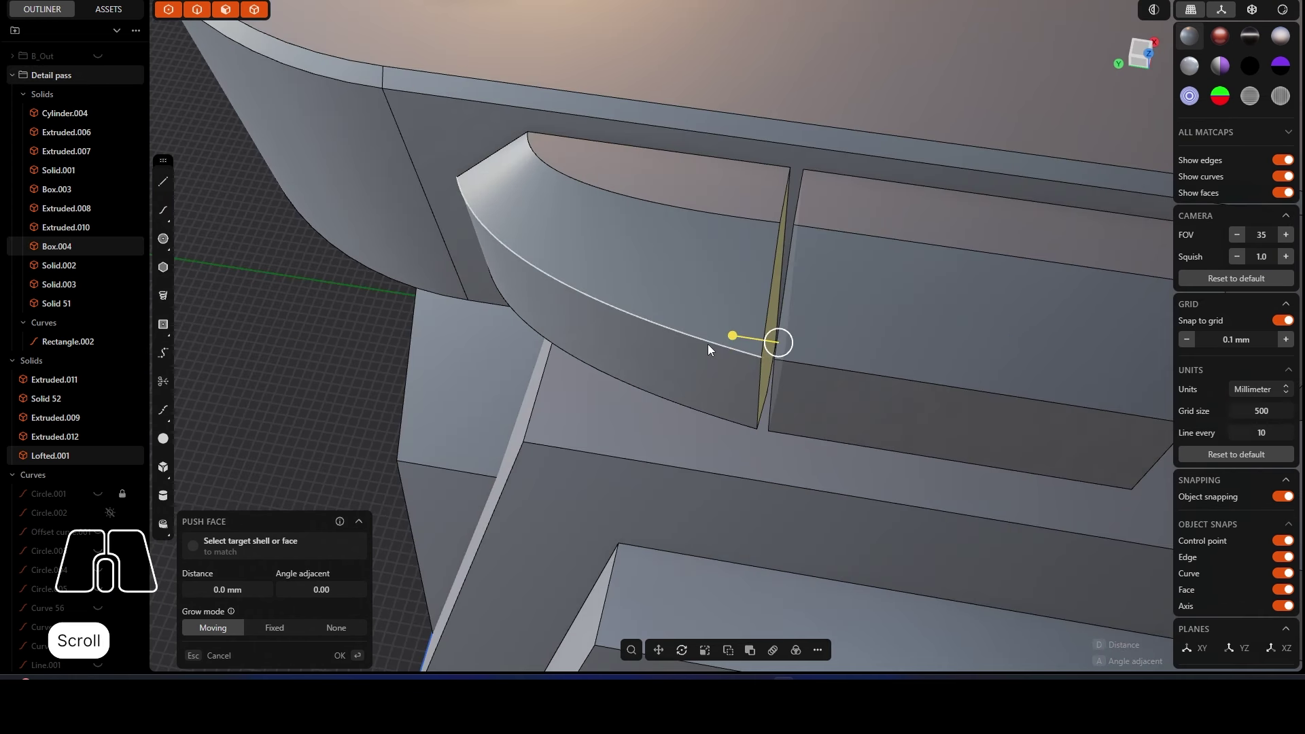
key(l)
middle_drag(820, 321, 882, 264)
right_click(880, 267)
click(854, 296)
scroll(838, 309, down, 2)
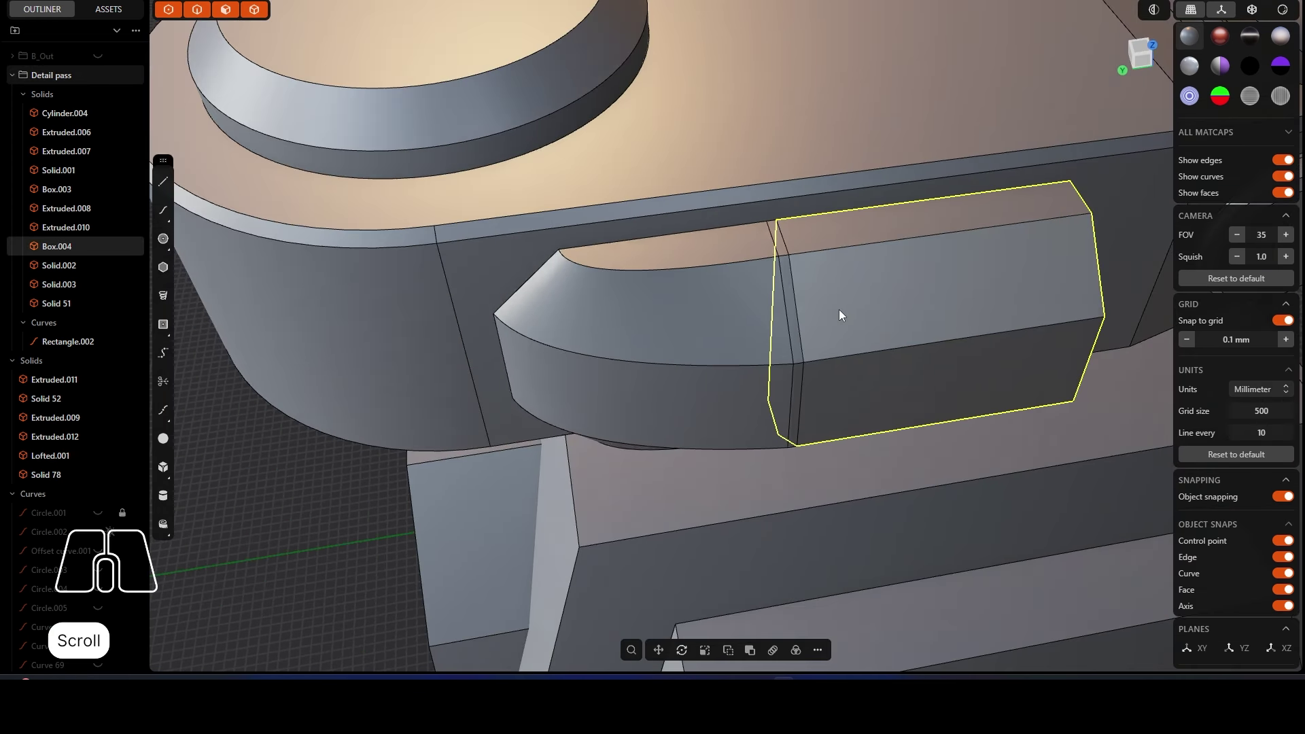
Step: Union the rounded pod end with the lofted bridge piece, leaving the straight box separate
click(837, 282)
key(o)
key(b)
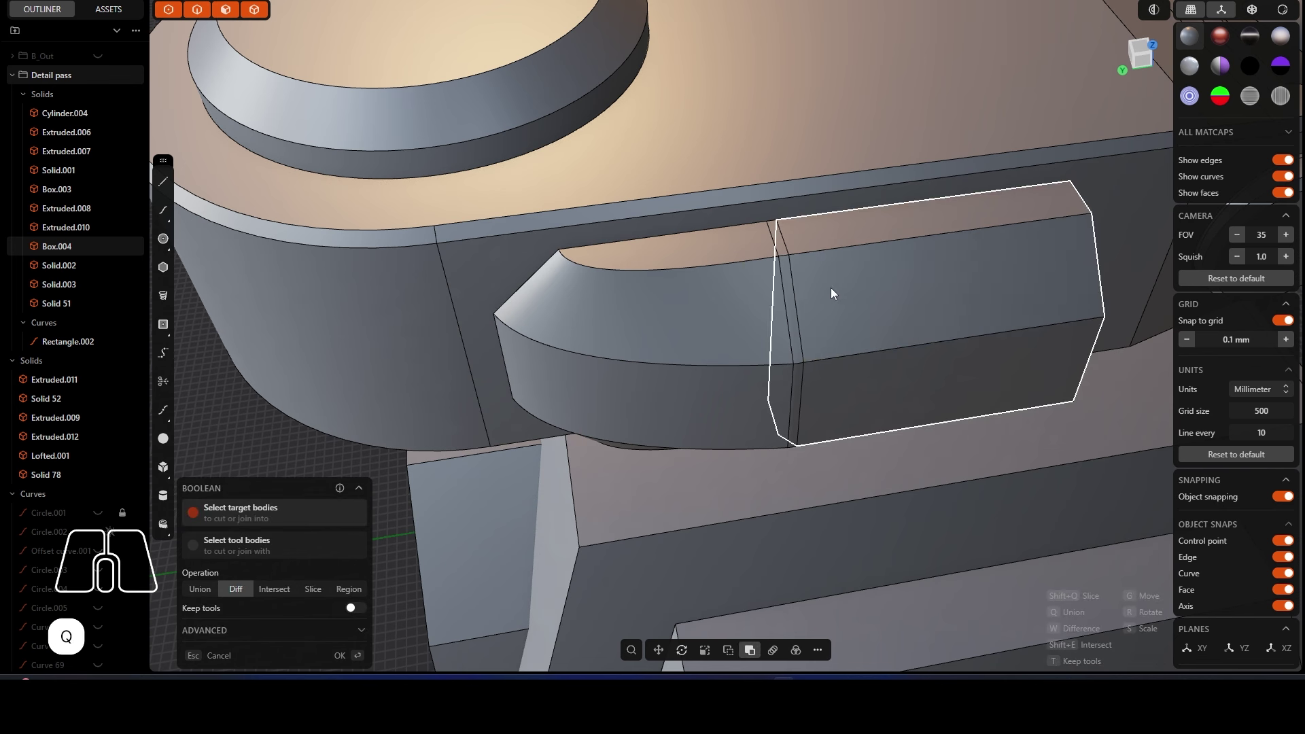
click(745, 305)
click(199, 589)
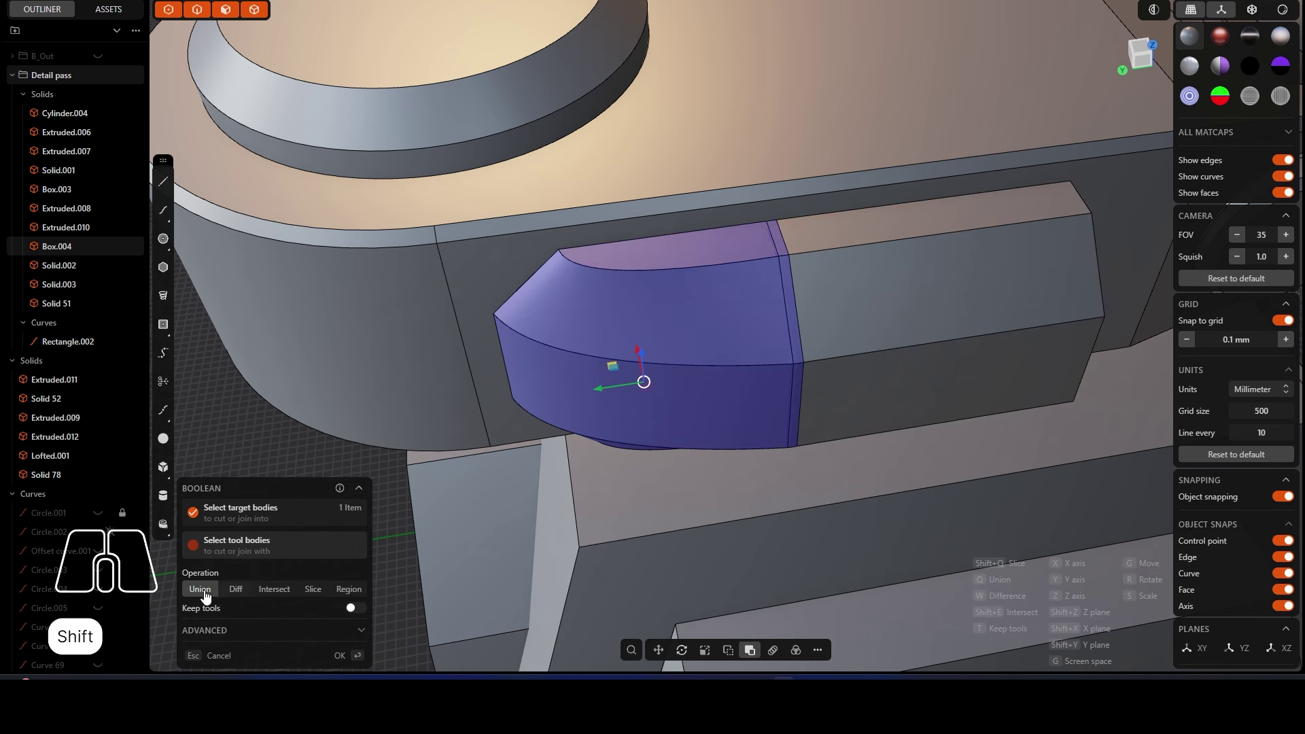
click(345, 655)
key(Escape)
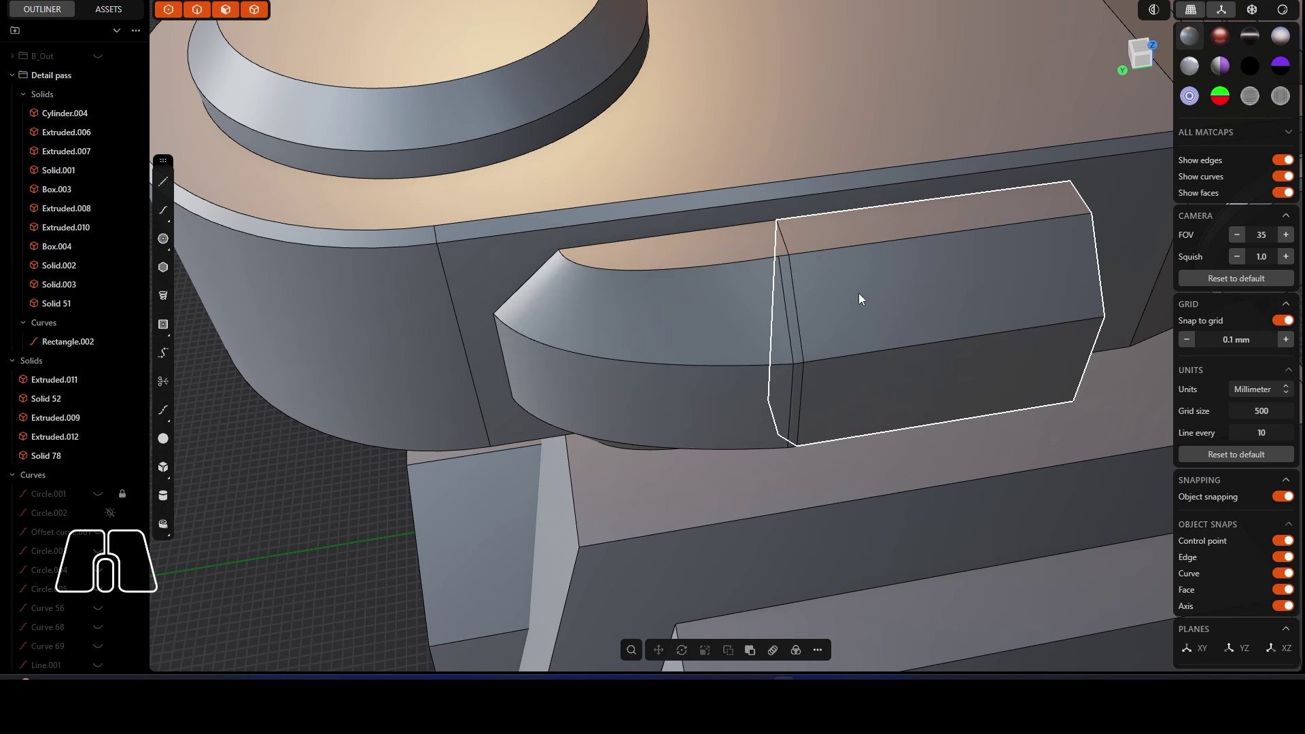
Step: Run Delete Redundant Topology on the straight box of the side pod
click(858, 293)
text(f)
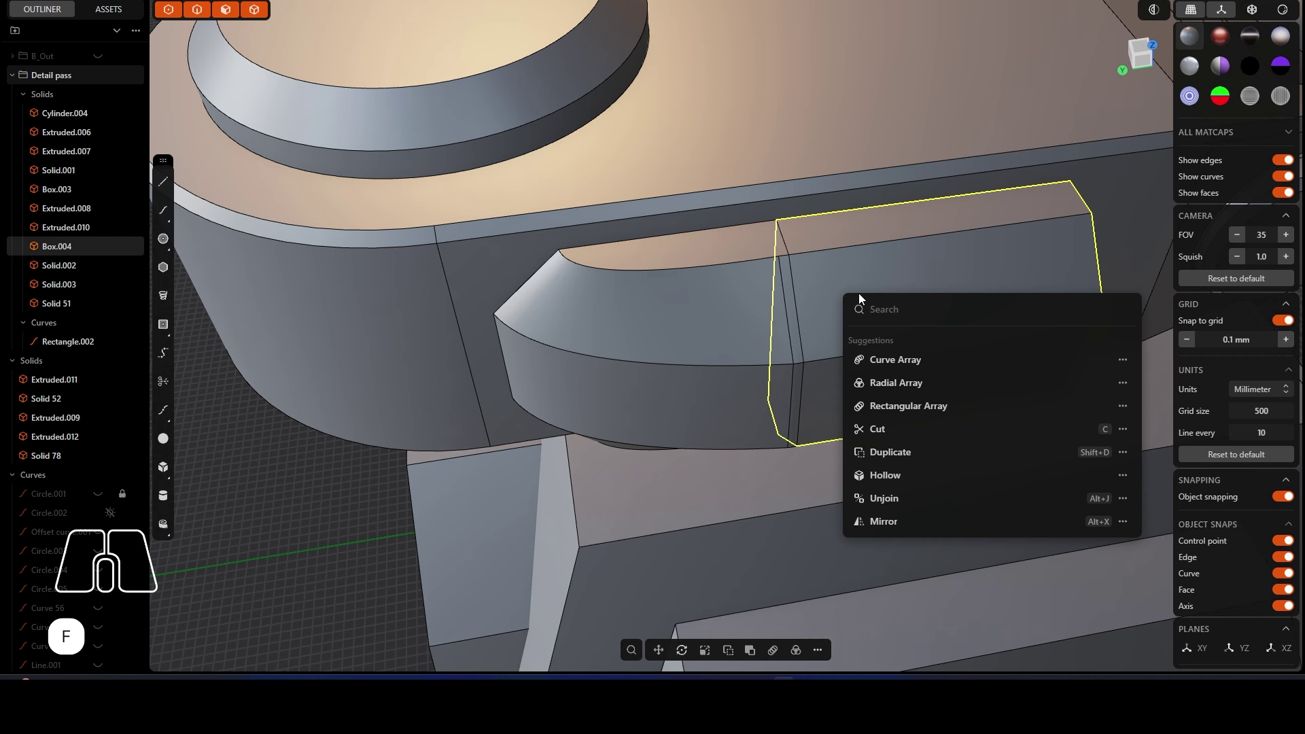
text(del)
click(926, 370)
right_drag(865, 350, 832, 303)
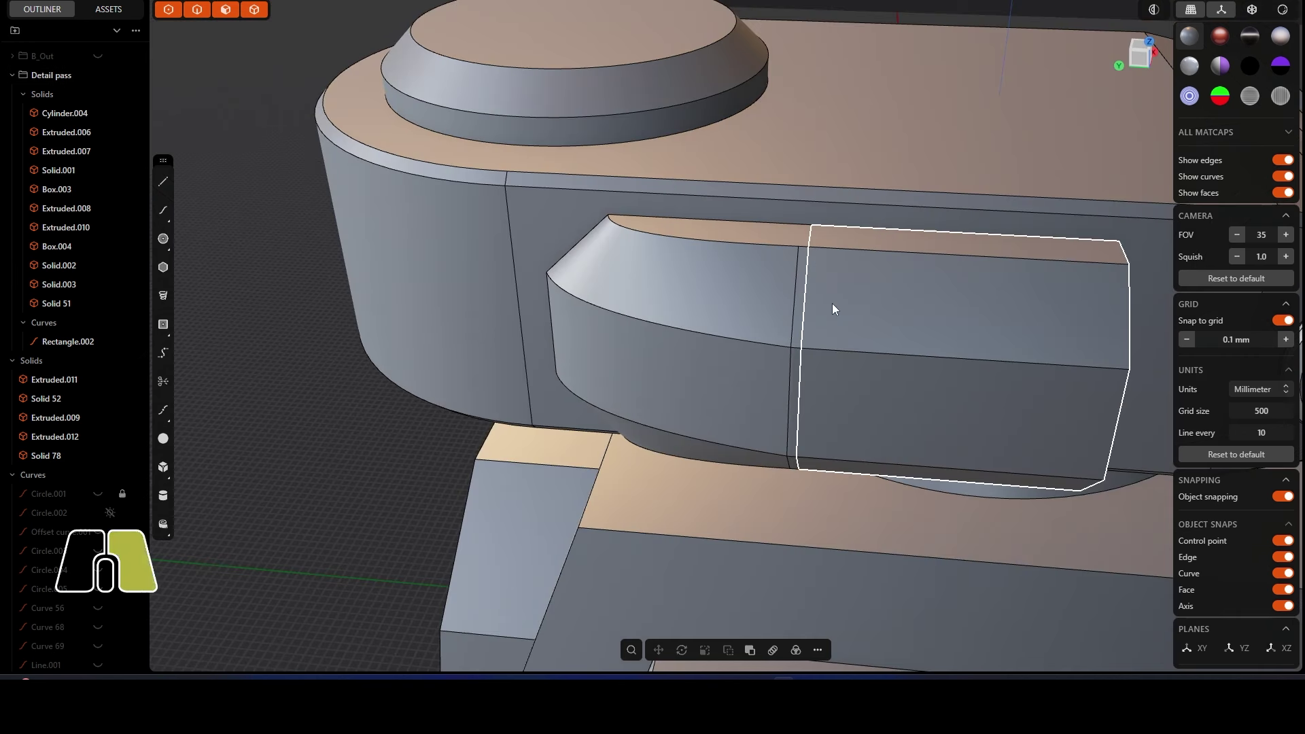
Step: Examine how the side pod sits against the turret from the side and in the top view
scroll(793, 379, up, 2)
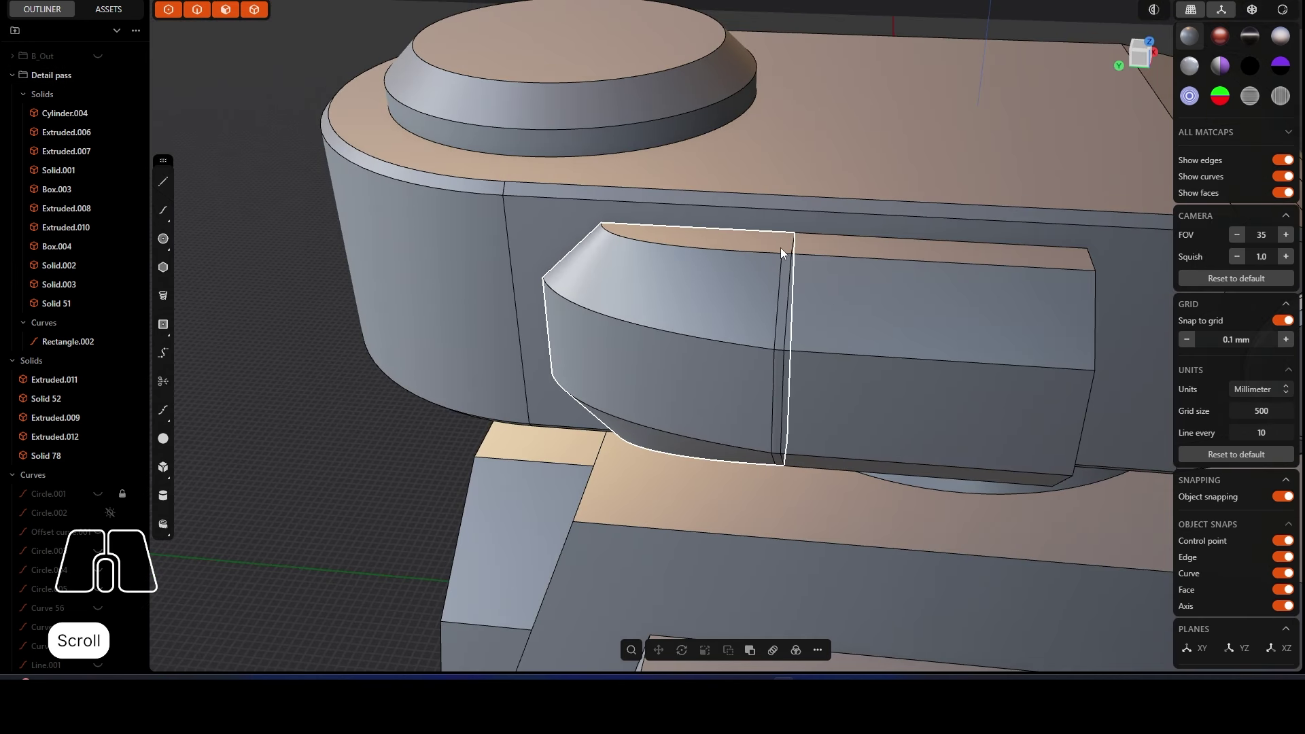
right_drag(856, 320, 740, 267)
scroll(642, 334, down, 3)
scroll(795, 312, up, 3)
scroll(556, 320, down, 5)
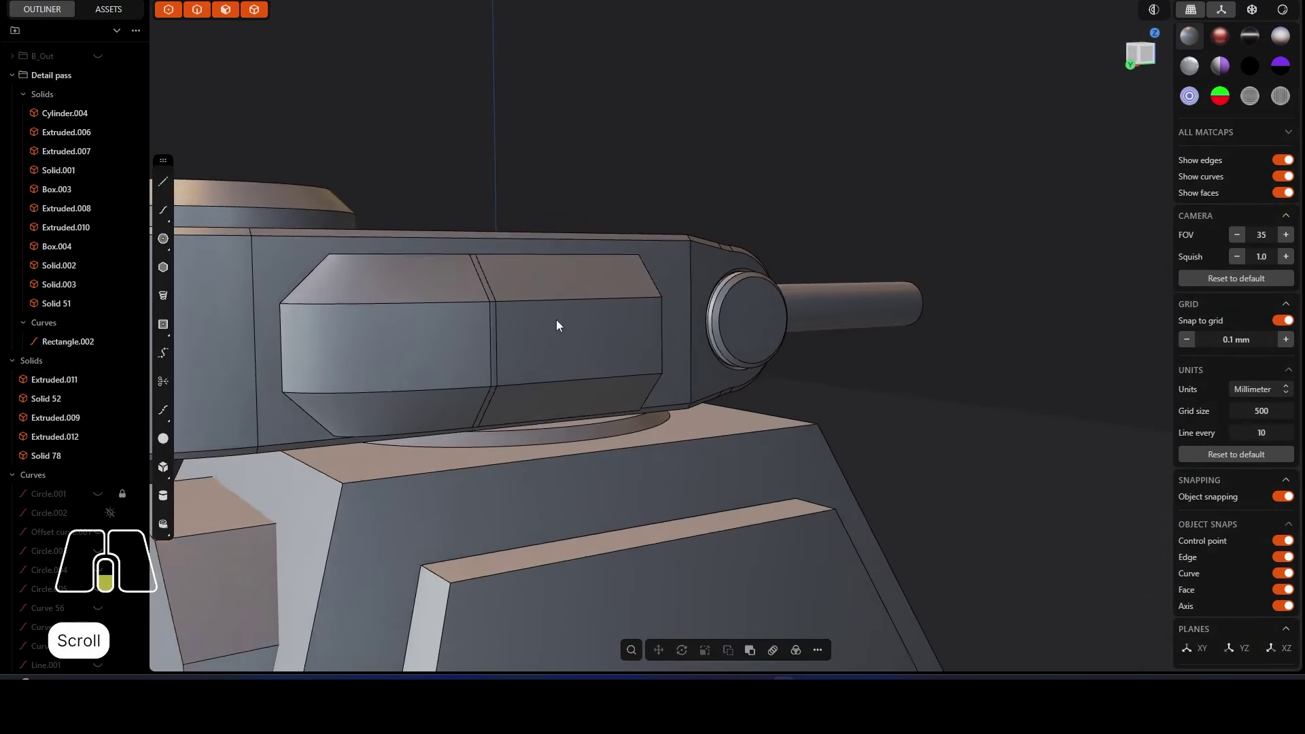
alt+right_drag(573, 333, 581, 336)
scroll(765, 287, up, 5)
scroll(765, 287, down, 5)
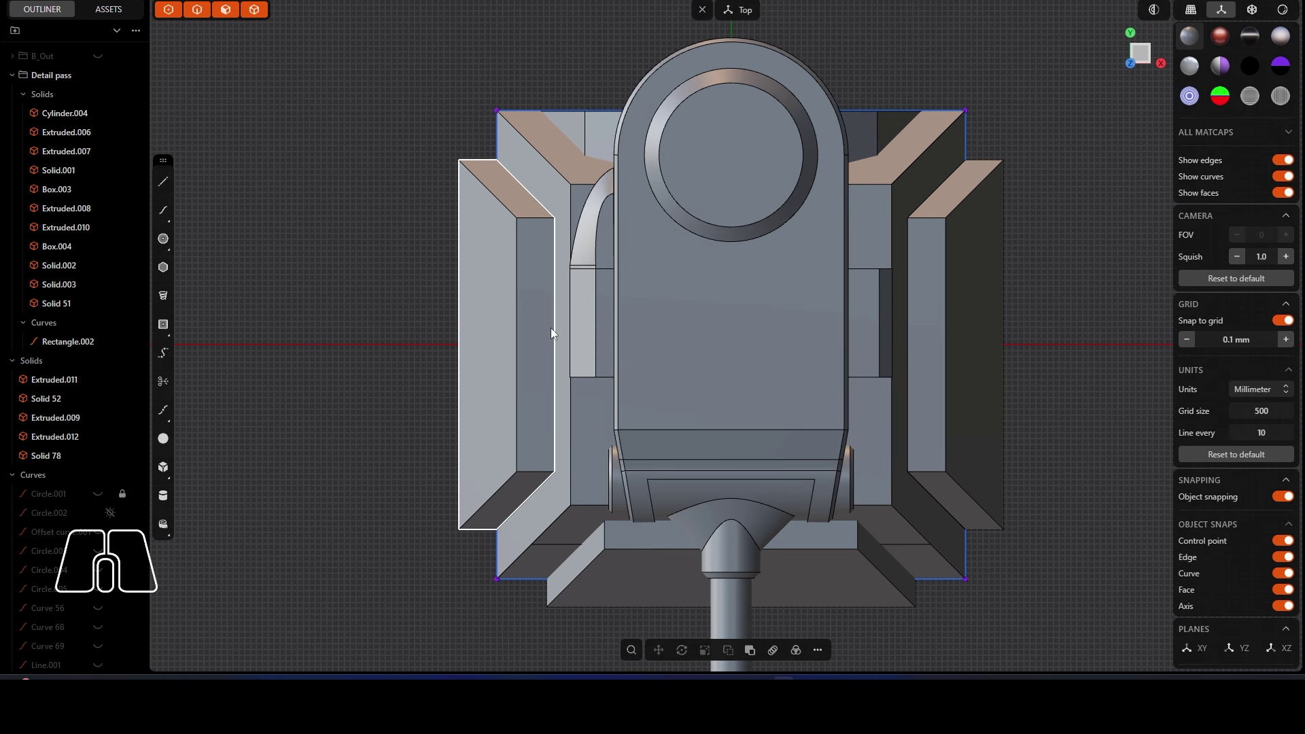
scroll(630, 180, up, 6)
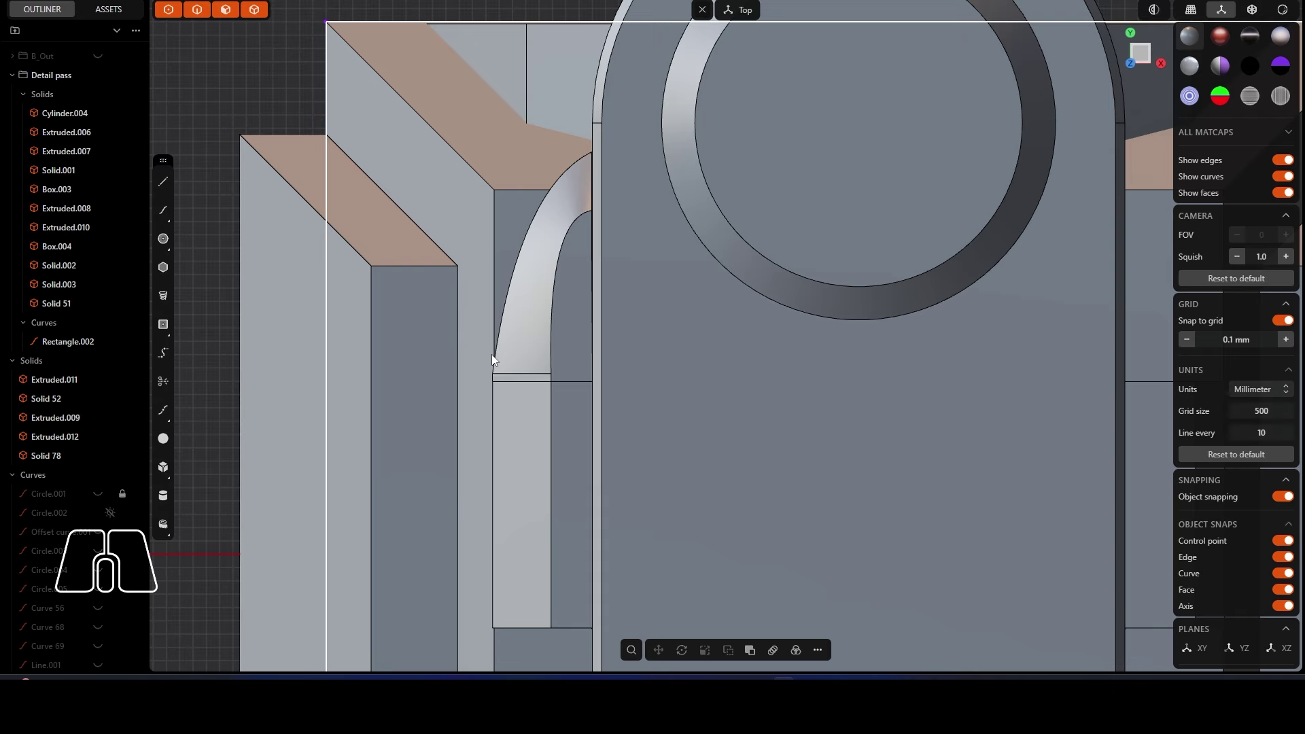
scroll(570, 291, down, 3)
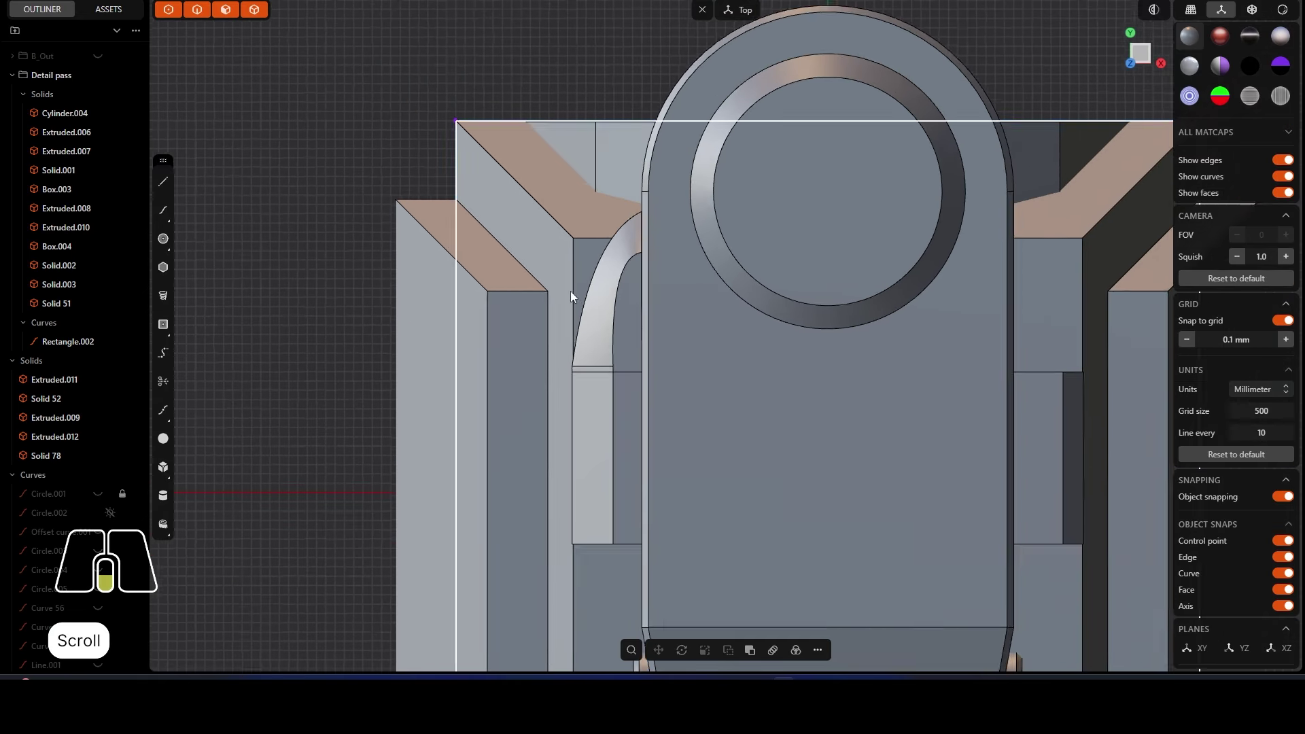
Step: Offset the outline of the side pod's front end face inward by 0.9 mm
middle_drag(570, 291, 783, 239)
middle_drag(719, 268, 681, 308)
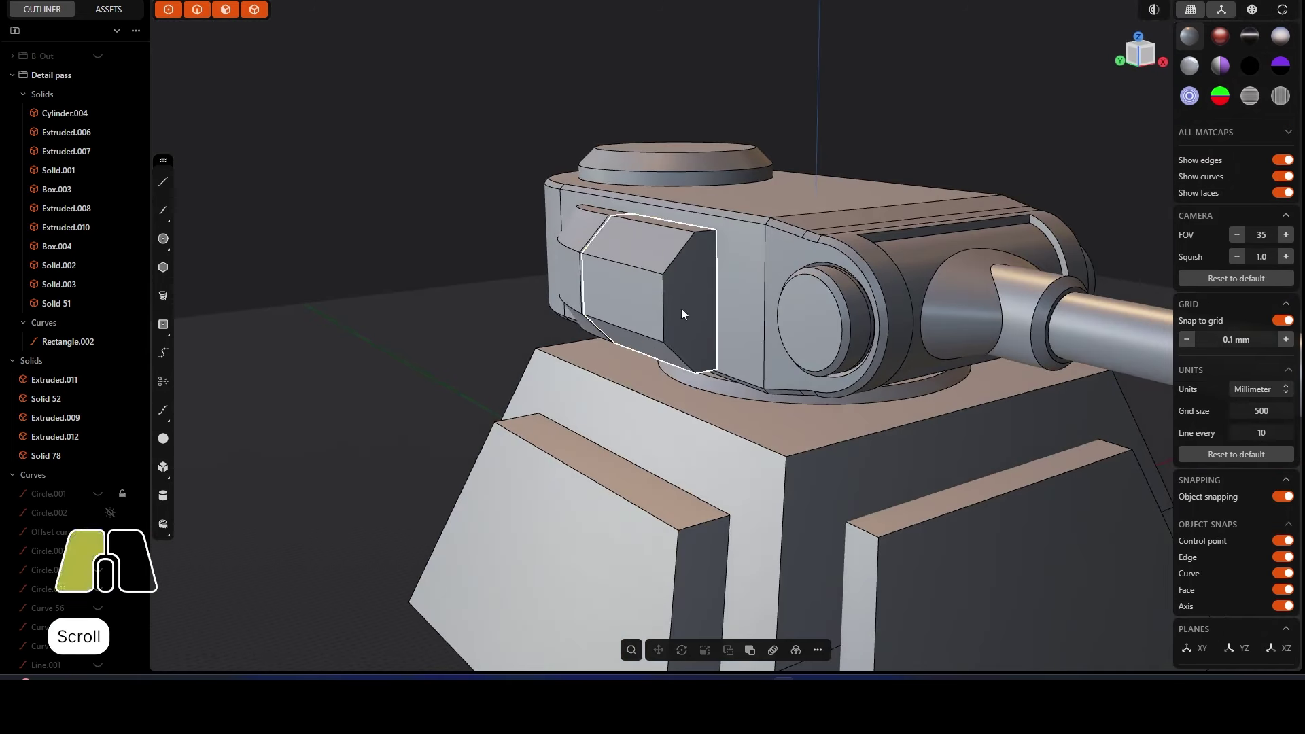
click(692, 311)
key(o)
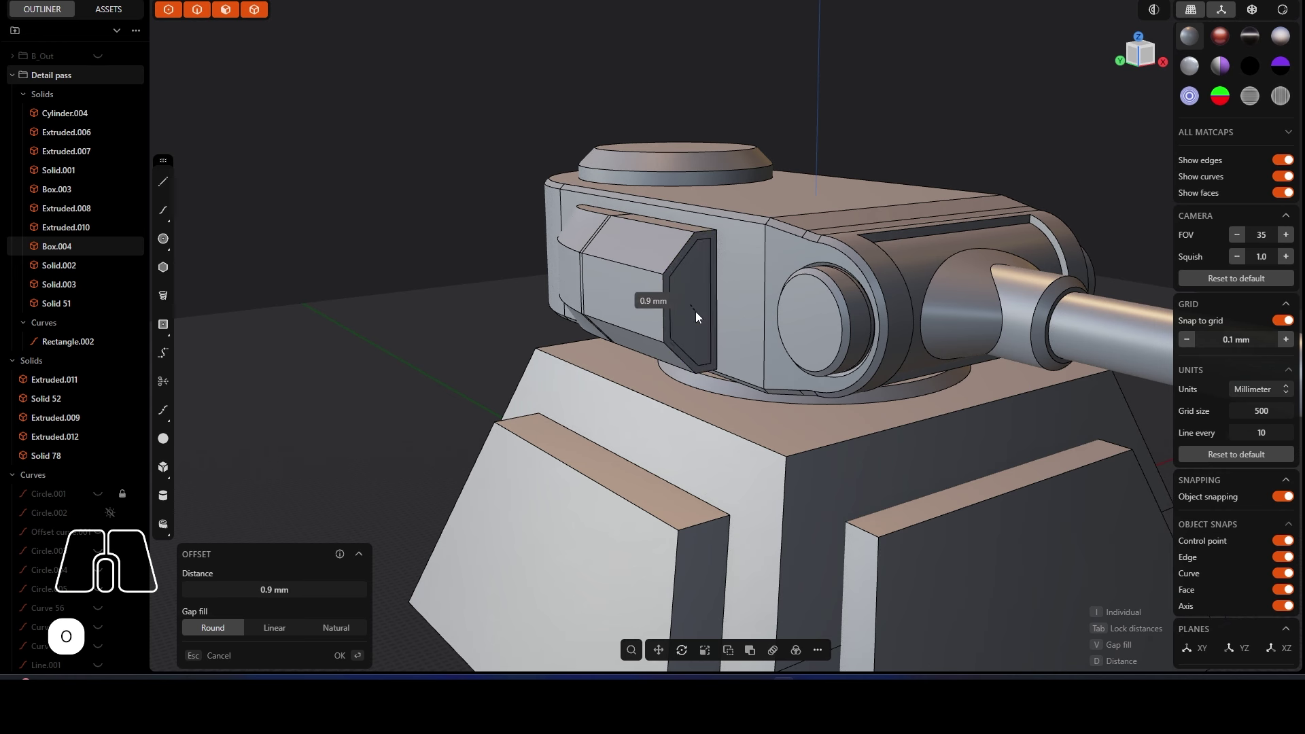
click(694, 318)
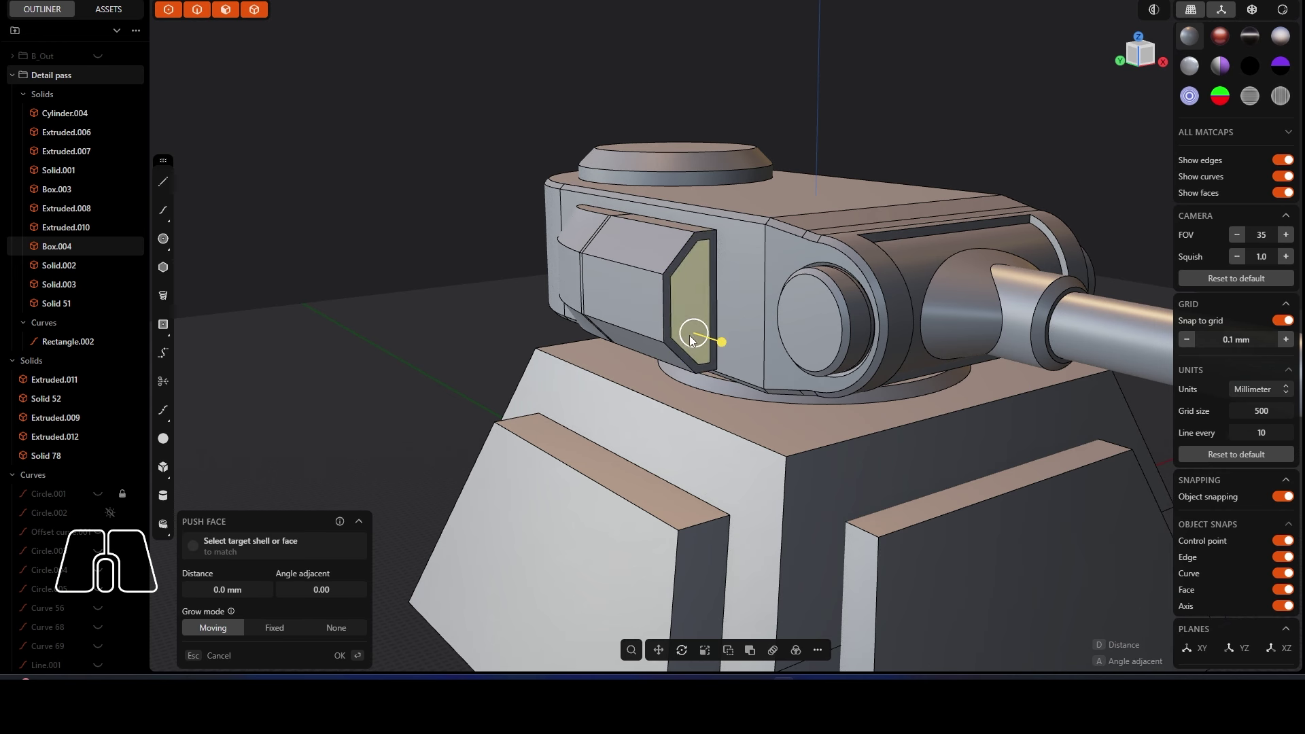
Step: Push the inner face of the pod's front end inward by 1 mm to form a recess
middle_drag(700, 330, 712, 333)
drag(683, 327, 714, 303)
click(683, 312)
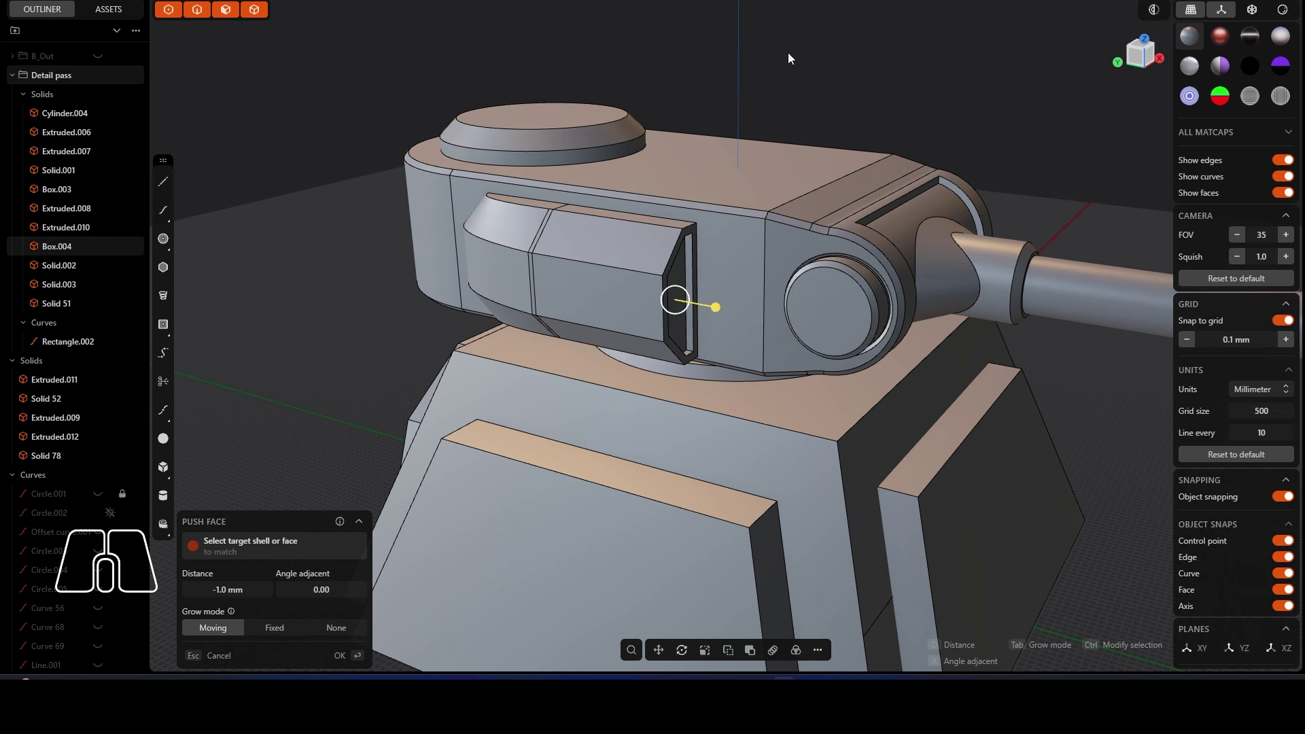
middle_drag(593, 259, 589, 309)
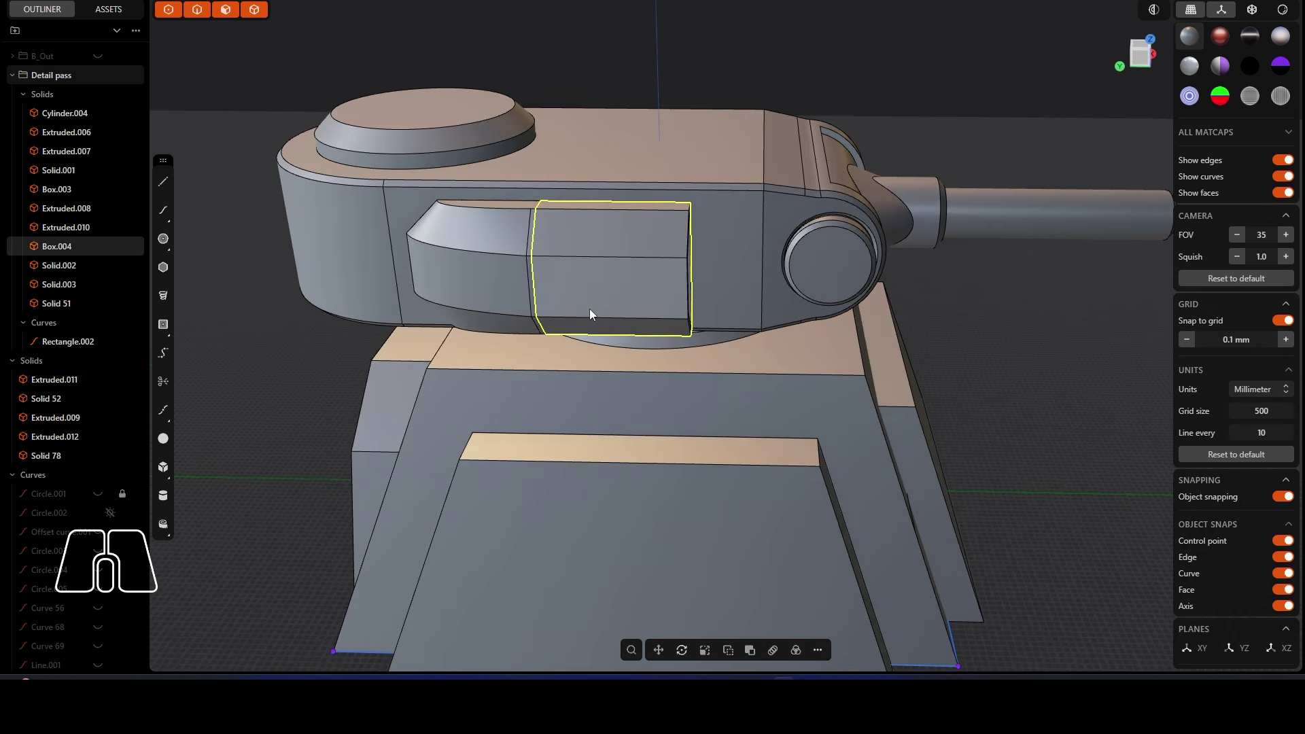
key(g)
drag(606, 279, 628, 275)
key(ctrl+z)
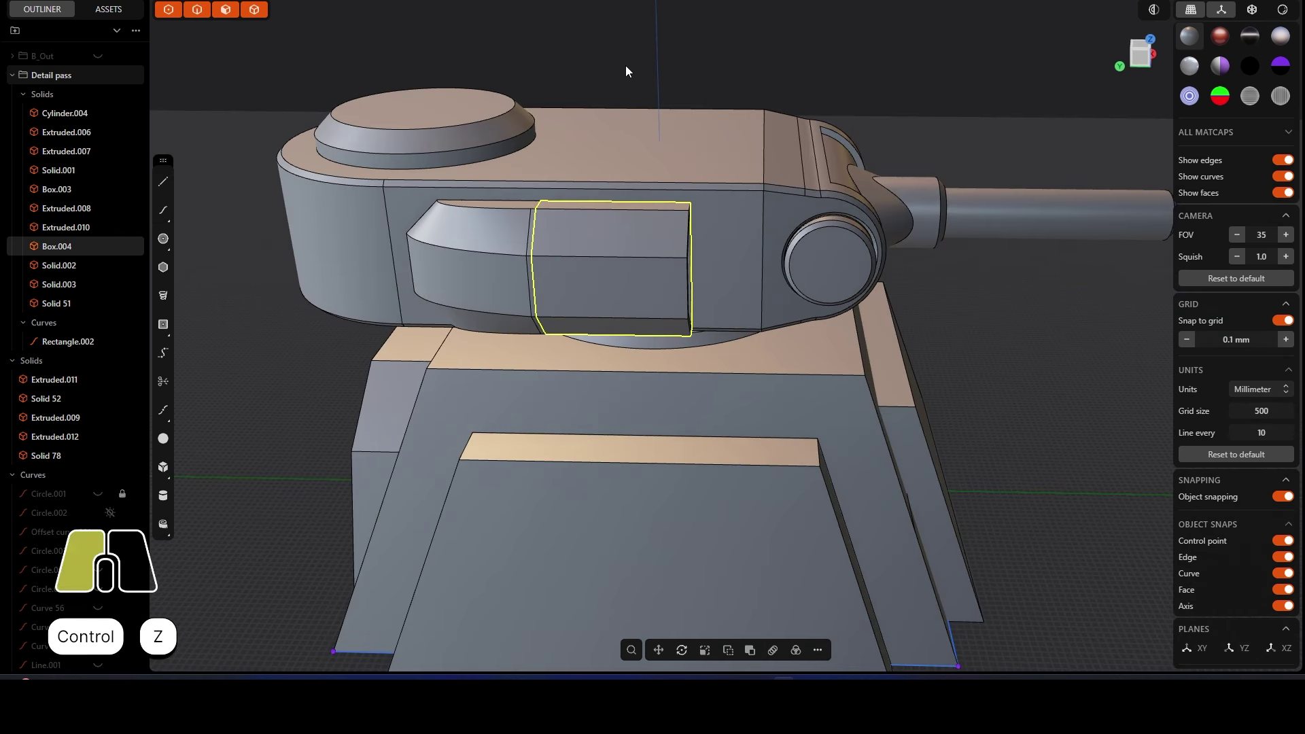
Step: Union the rounded rear section and the straight front section of the side pod into one solid
click(473, 293)
key(q)
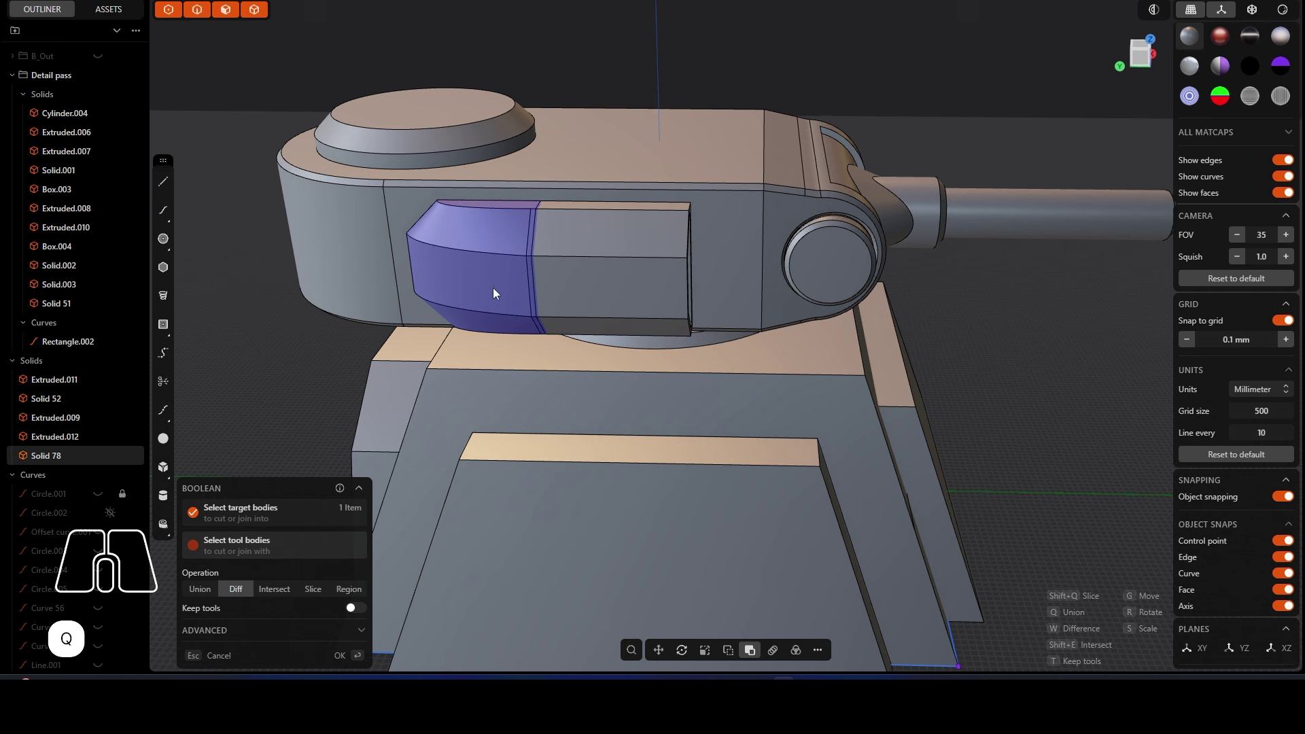
shift+click(610, 282)
click(200, 589)
click(340, 655)
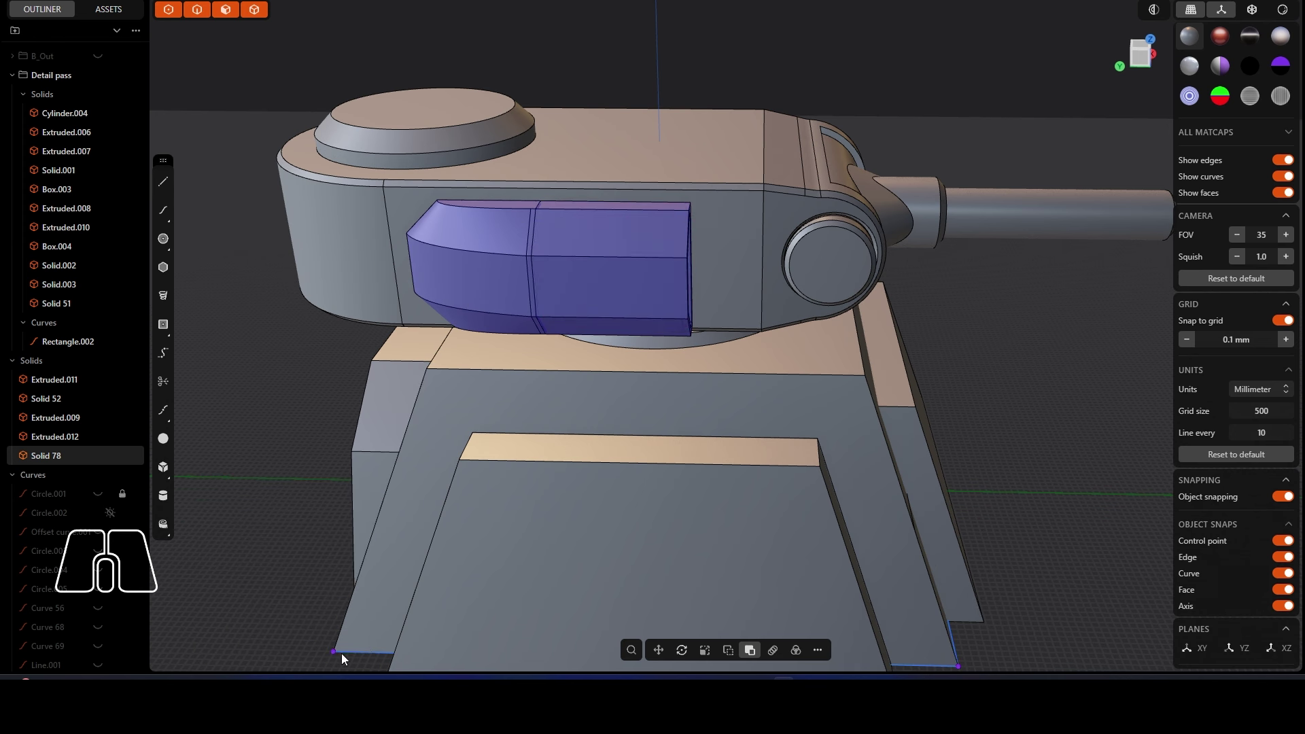
Step: Run Delete Redundant Topology on the joined side pod
click(591, 280)
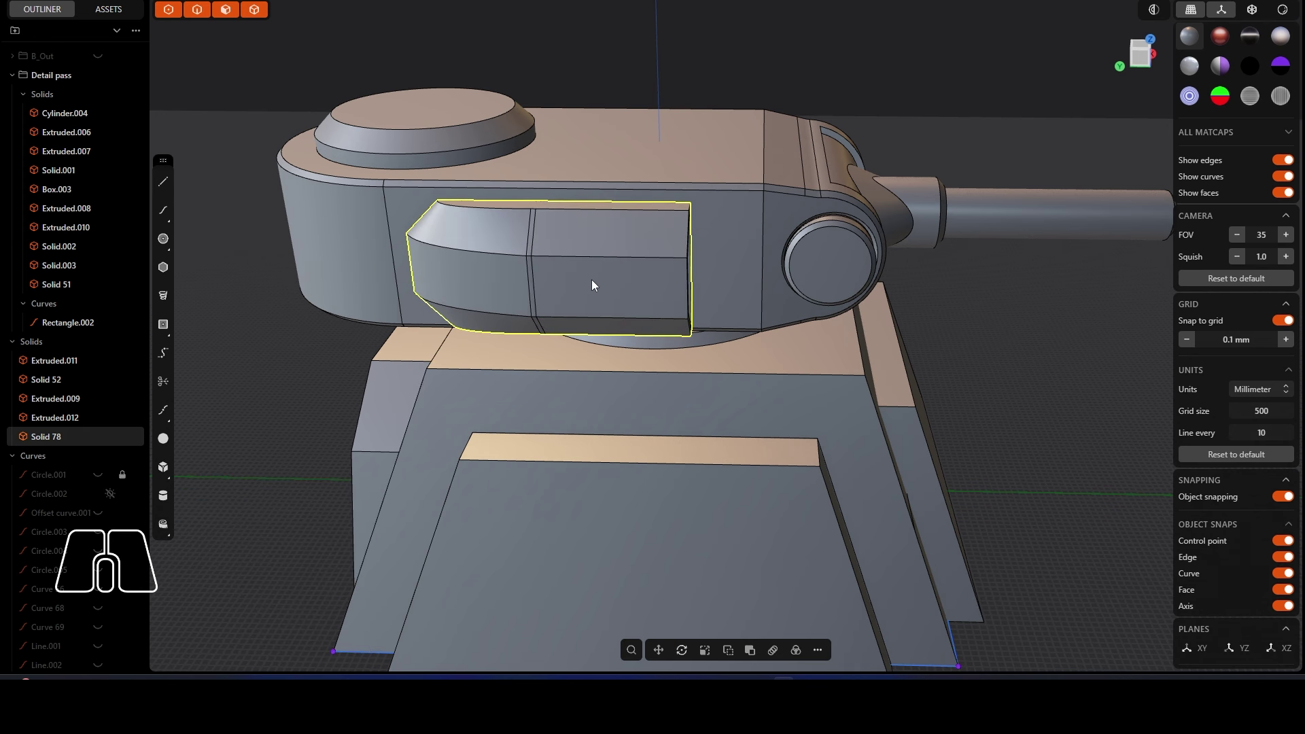
text(fde)
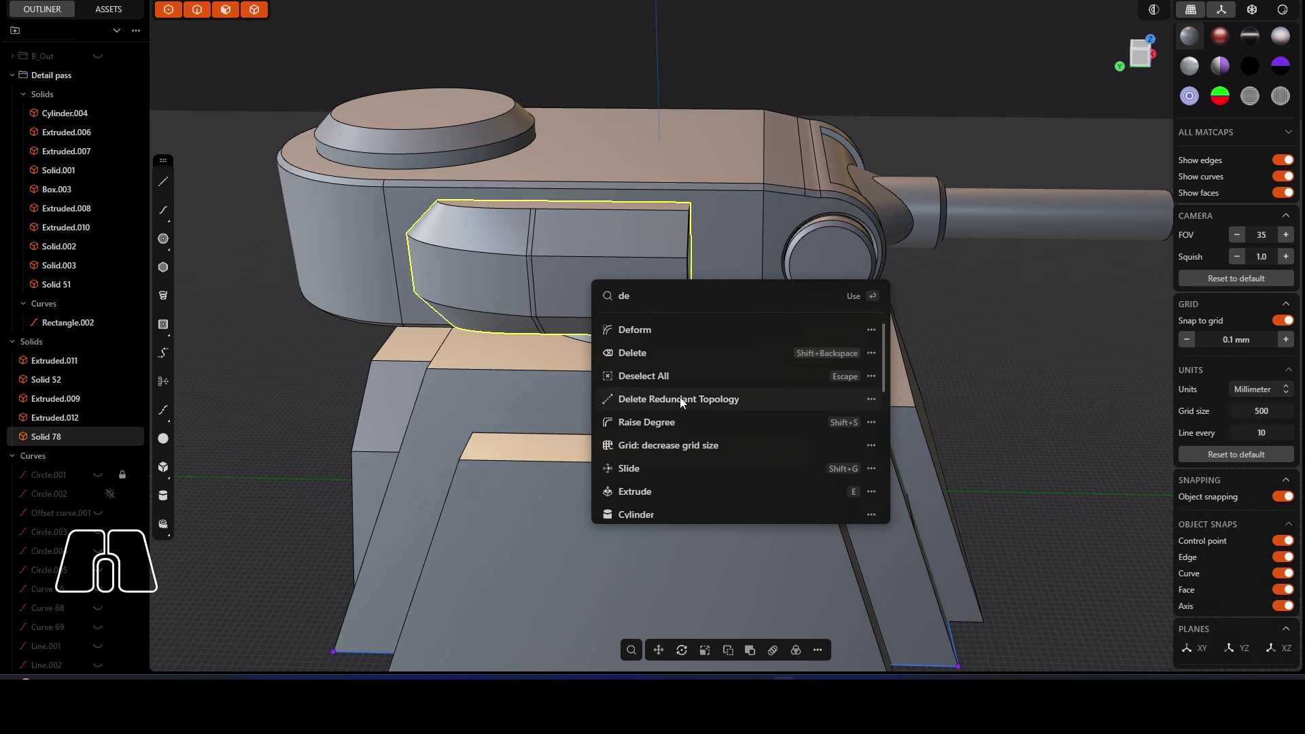
click(680, 399)
Step: Delete the old box on the opposite side of the turret
scroll(535, 273, down, 3)
middle_drag(623, 234, 864, 246)
key(Delete)
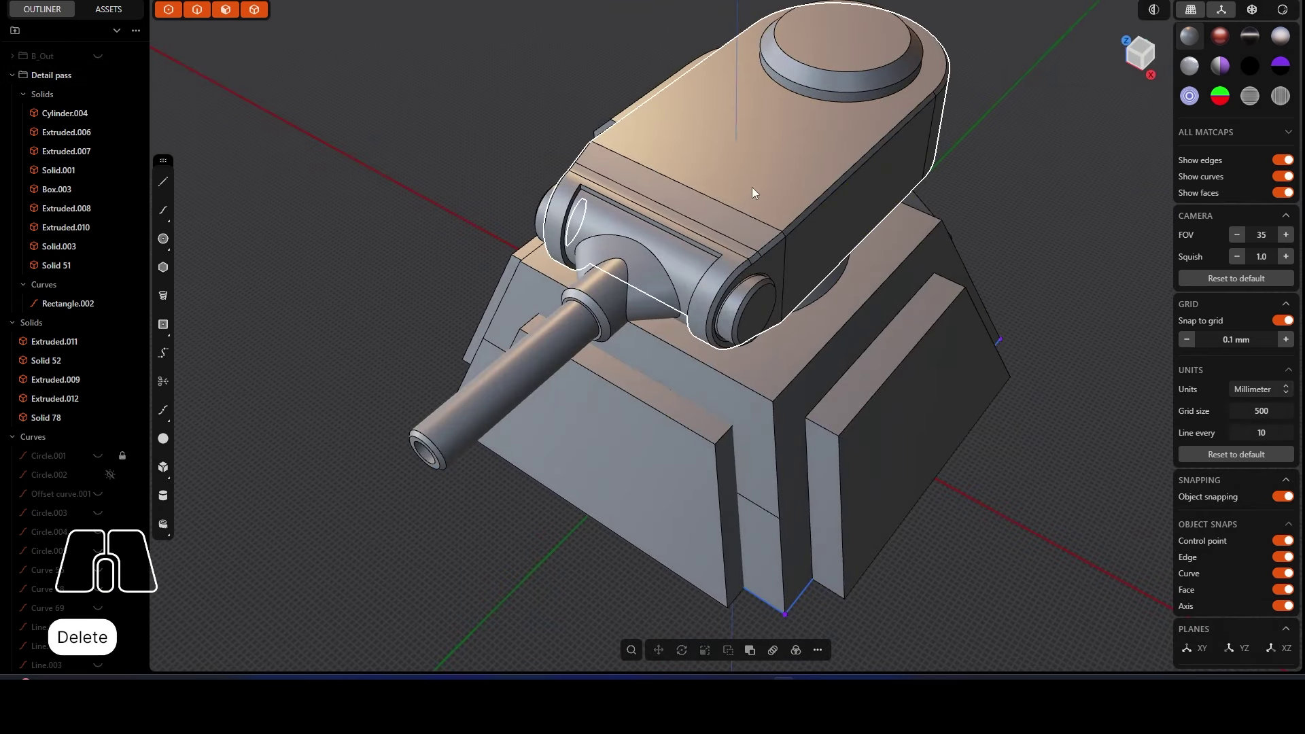
Step: Mirror the finished side pod along the X axis onto the opposite side of the turret
right_drag(752, 187, 707, 231)
click(455, 294)
click(455, 294)
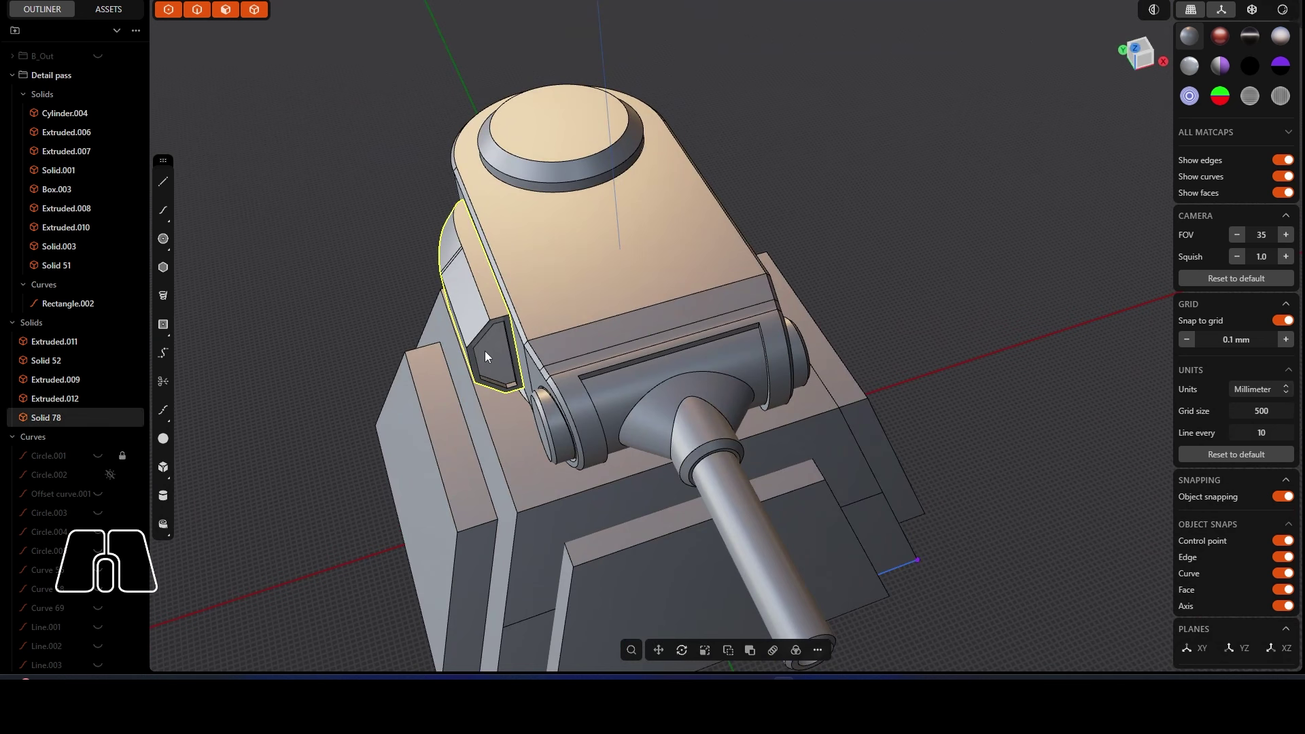
key(alt+x)
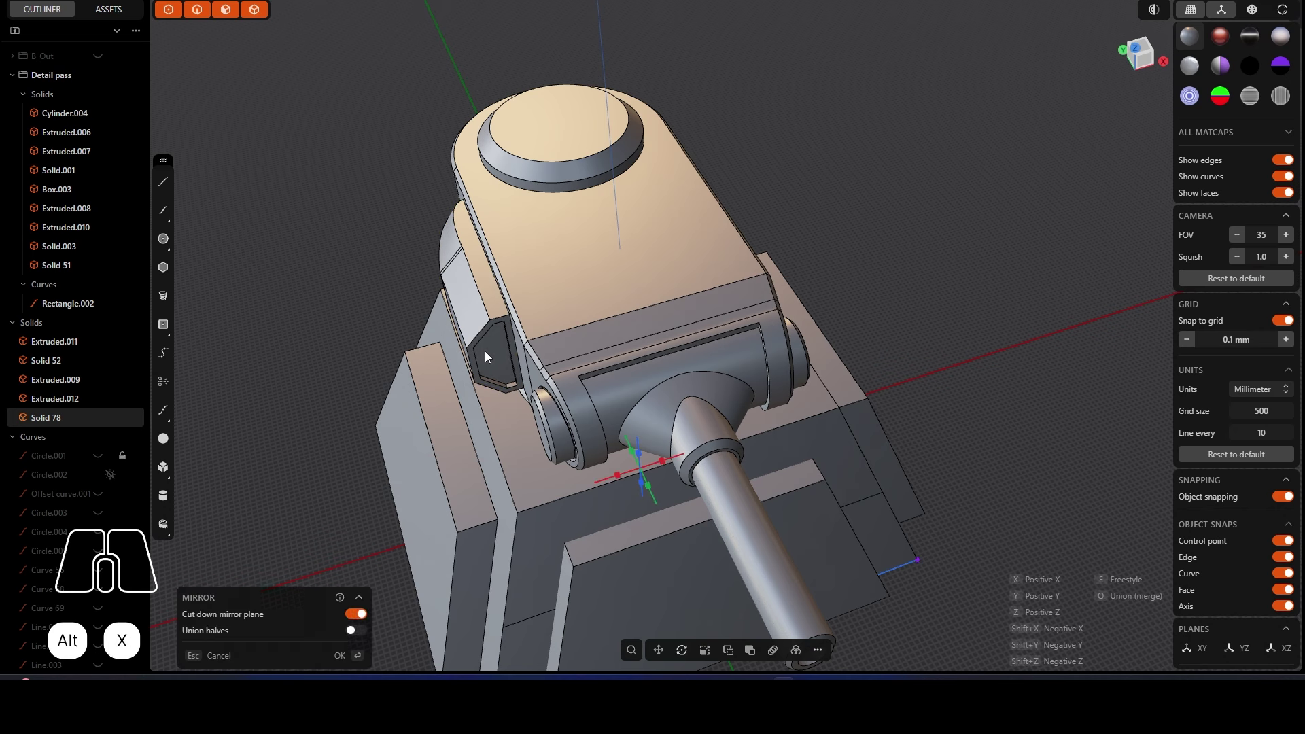
click(617, 474)
click(360, 656)
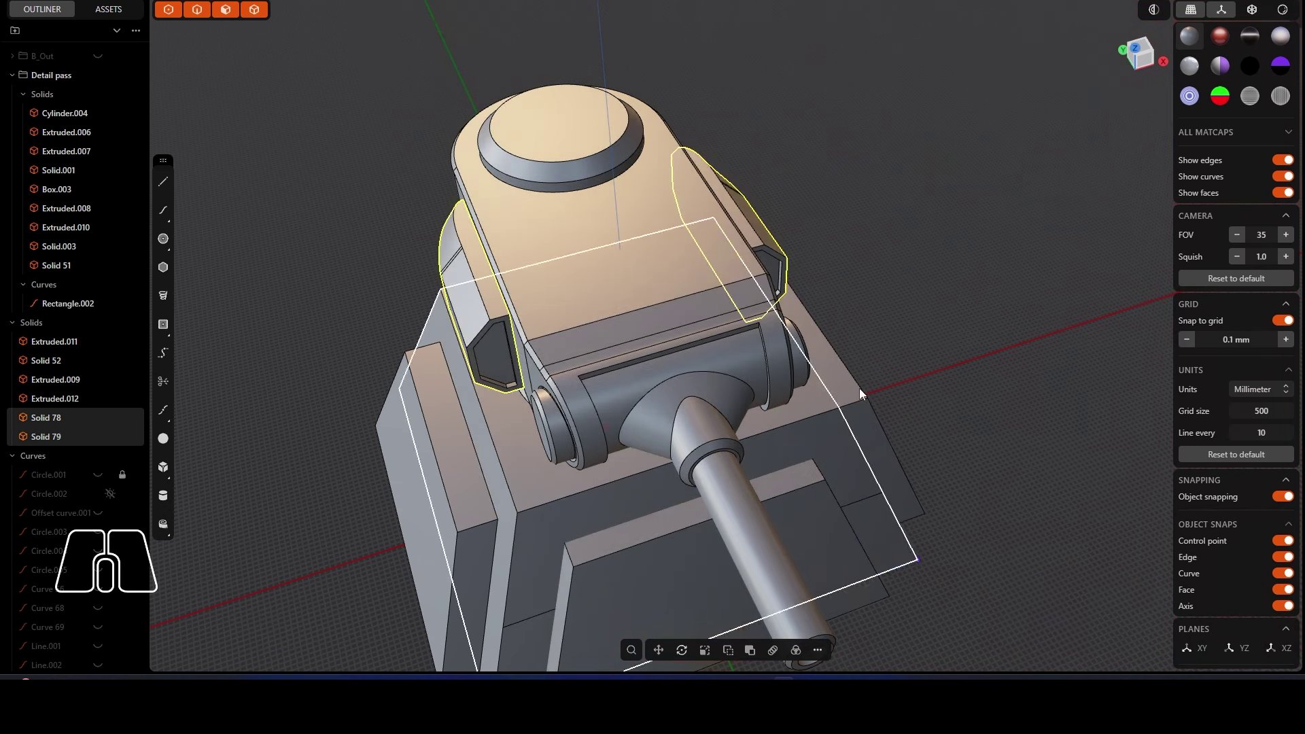
click(862, 333)
Step: Examine the turret, both side pods and the base from several angles and in the left view
middle_drag(862, 332, 939, 304)
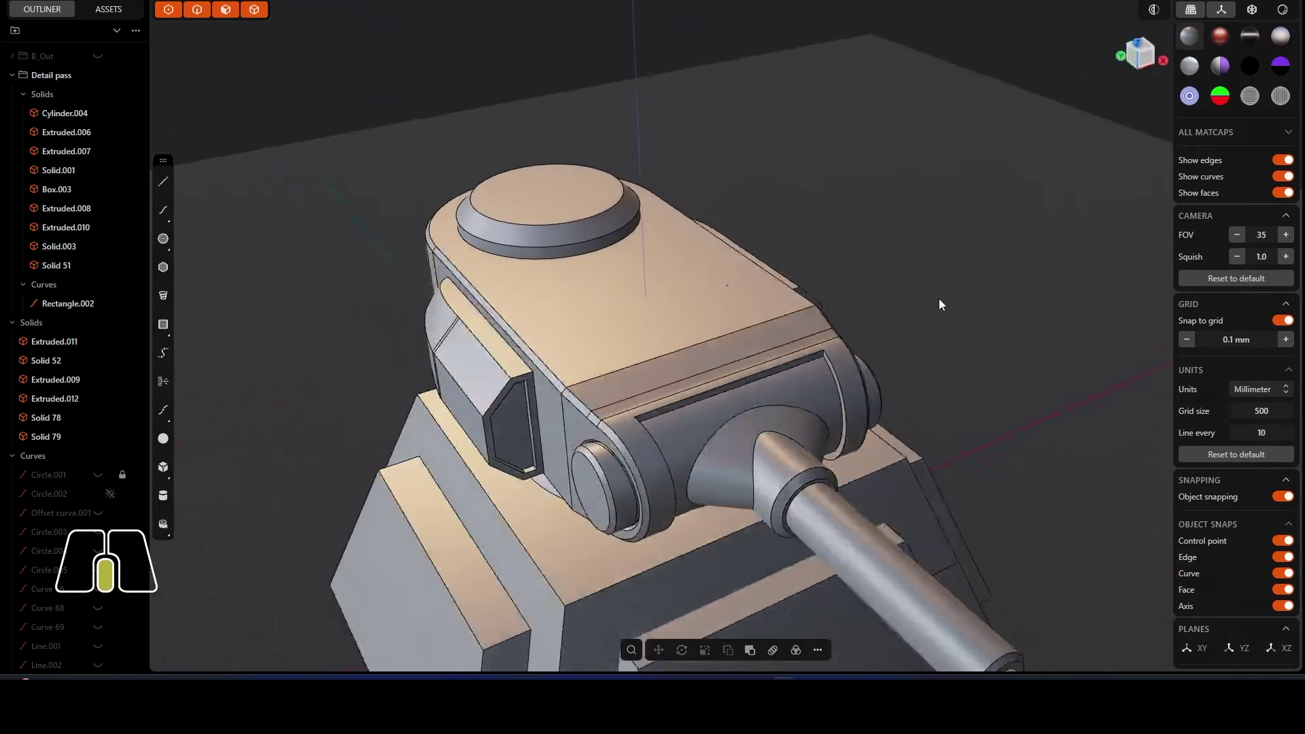
scroll(596, 293, down, 2)
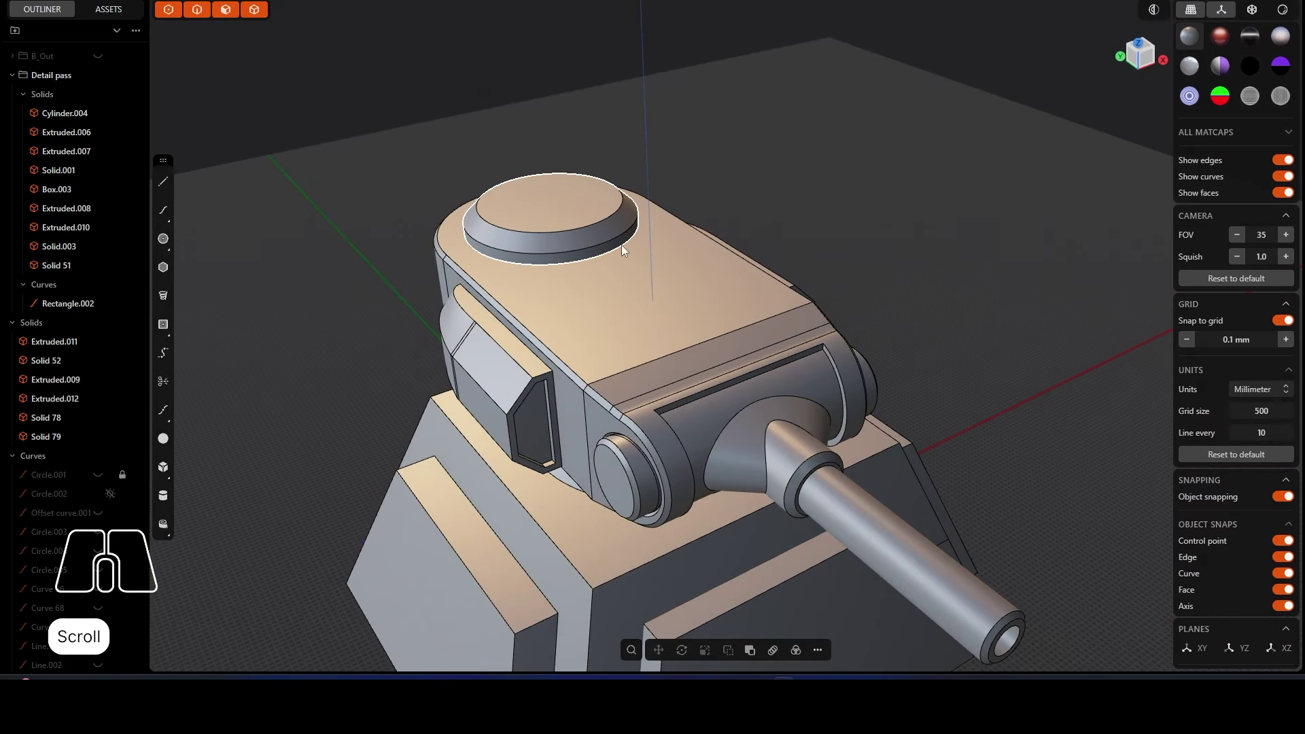
right_drag(620, 245, 659, 263)
scroll(617, 250, up, 3)
scroll(617, 251, up, 2)
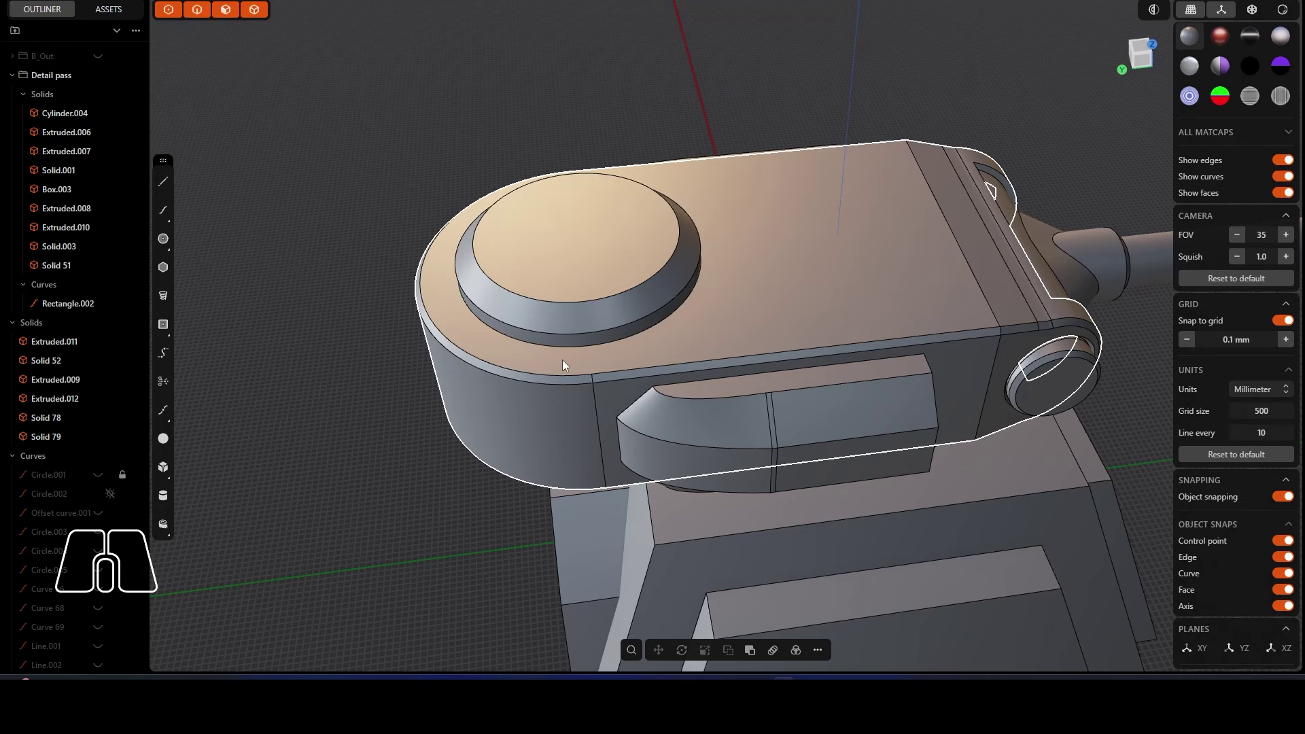
scroll(801, 324, down, 2)
right_drag(801, 324, 578, 218)
scroll(675, 397, down, 3)
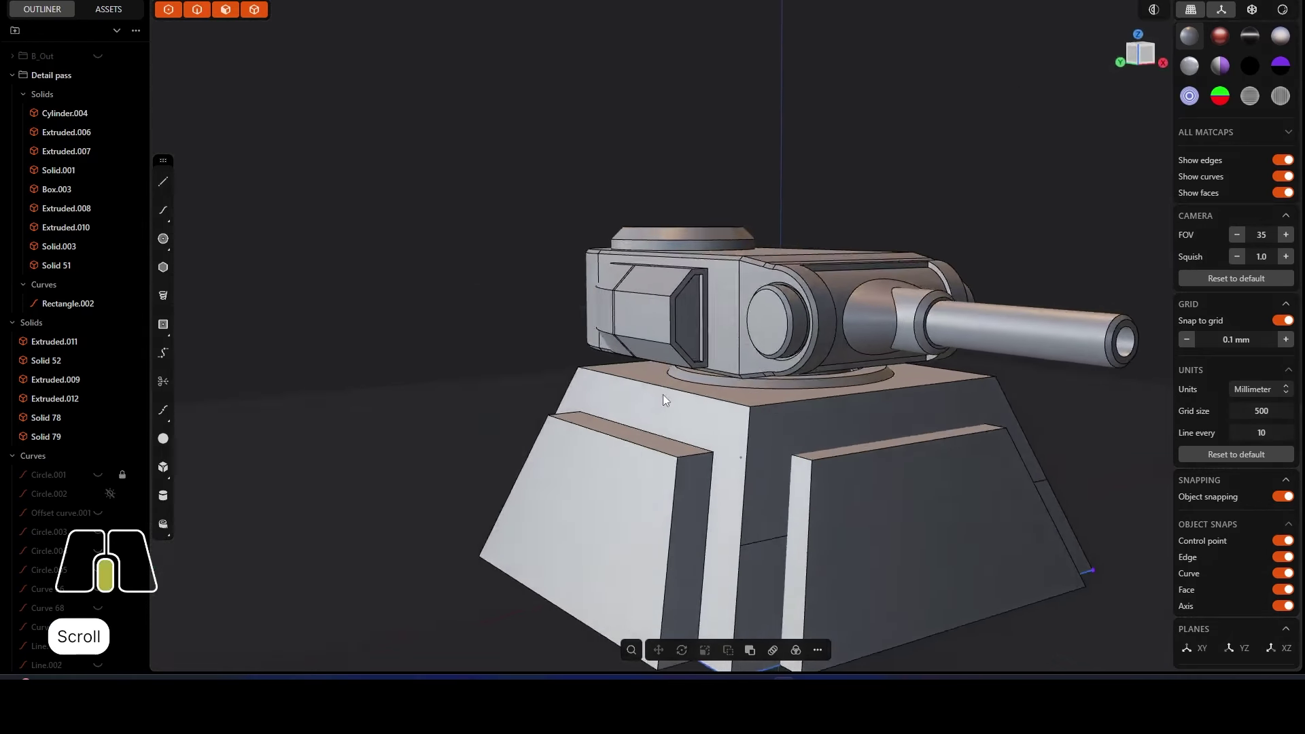
middle_drag(663, 394, 476, 447)
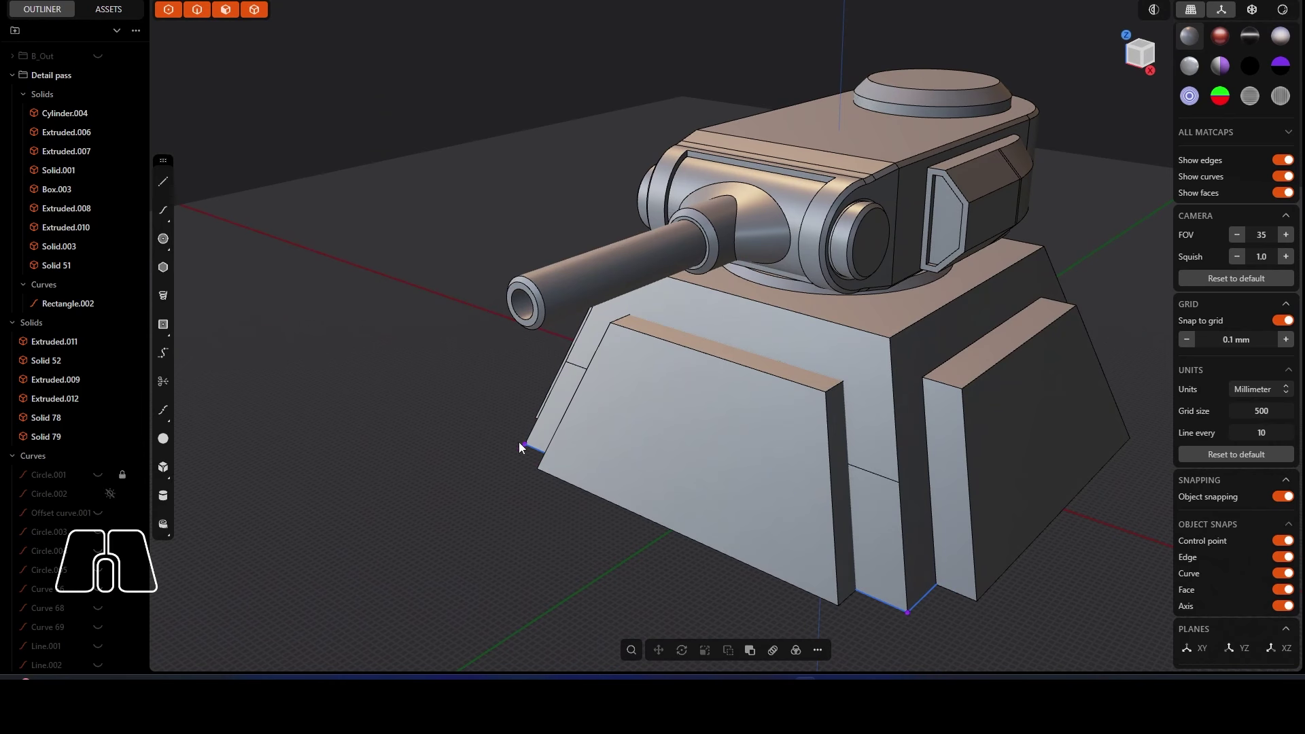
middle_drag(520, 446, 781, 446)
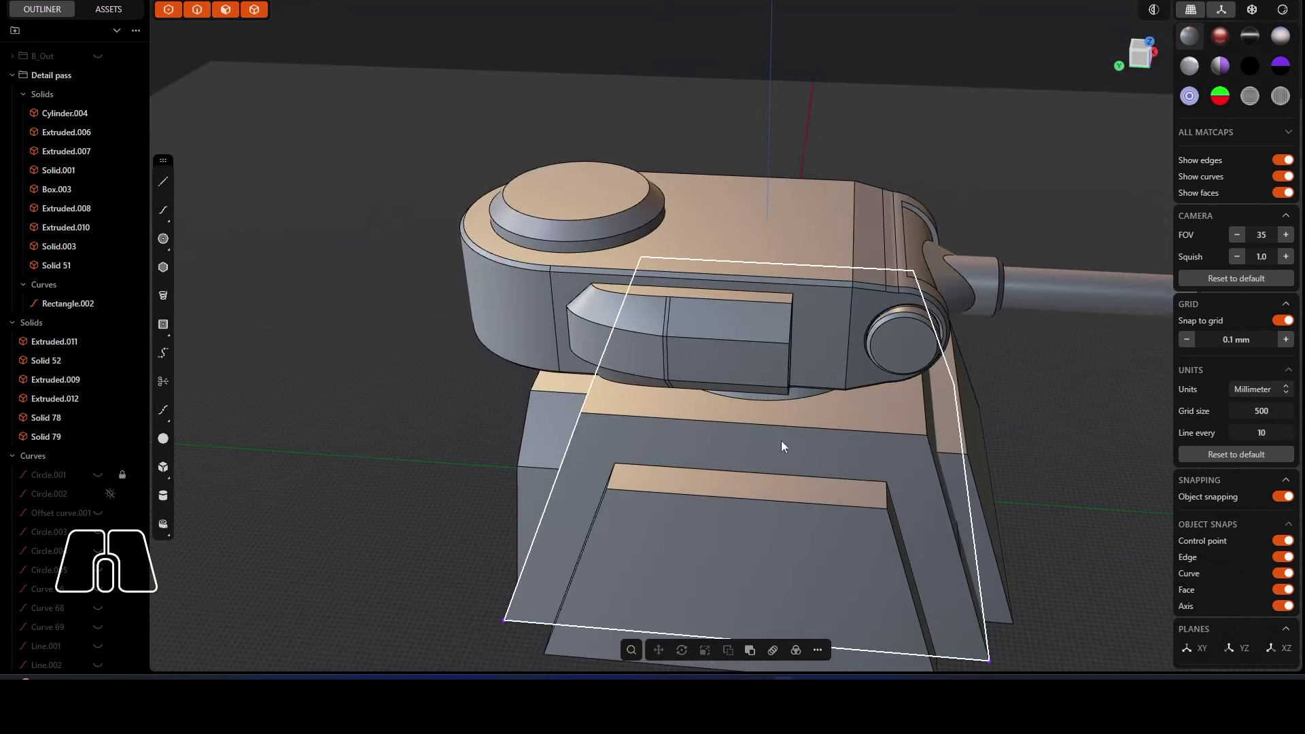
alt+middle_drag(749, 377, 845, 371)
alt+right_drag(846, 372, 773, 329)
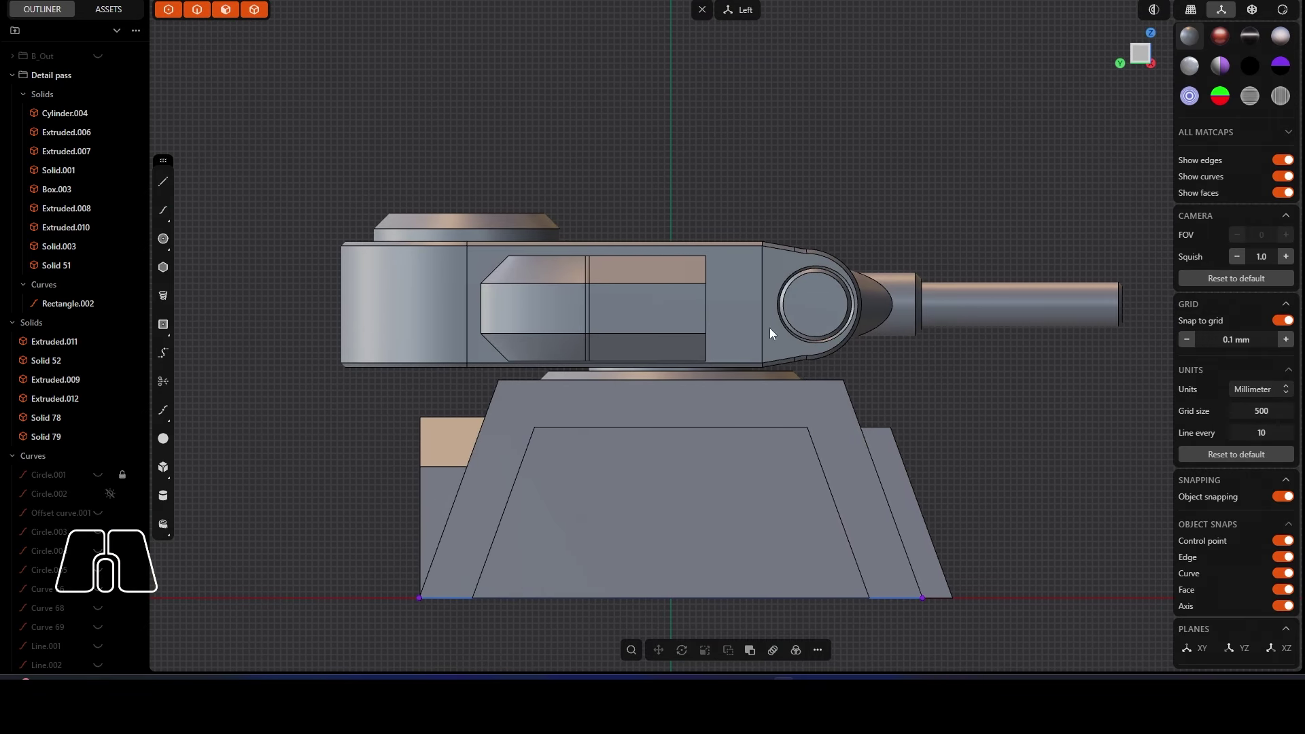
Step: In the top view, sketch a center rectangle about 13.3 by 31.2 mm on the turret's top face, between the round hatch and the barrel
mouse_move(700, 283)
alt+right_down()
mouse_move(712, 208)
mouse_move(712, 269)
alt+right_up()
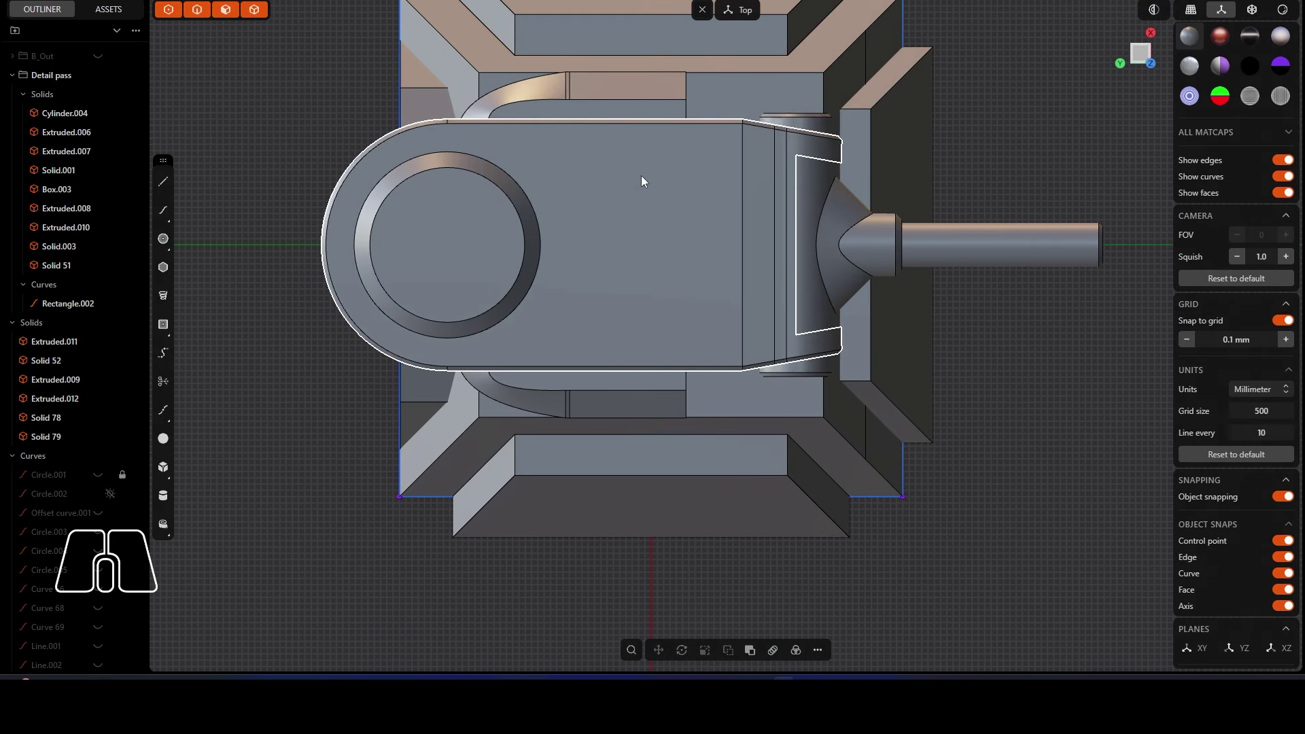
scroll(615, 244, up, 2)
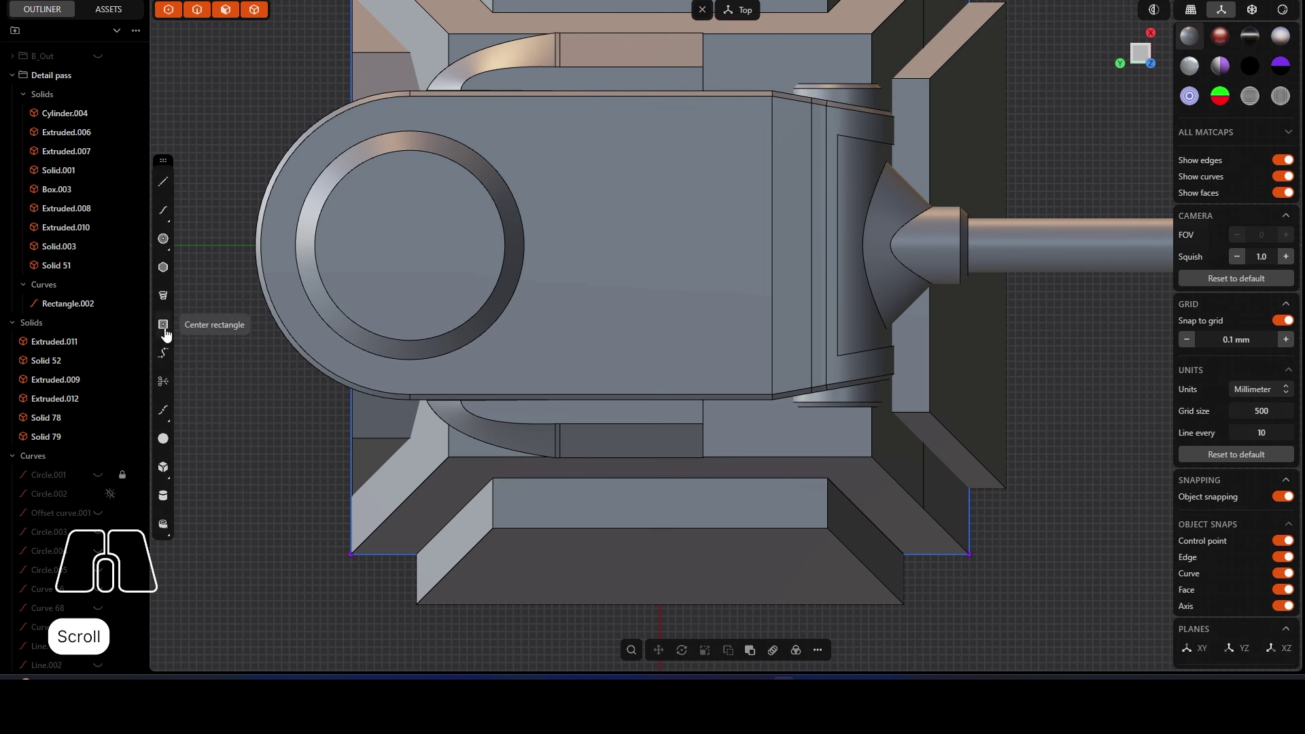
click(592, 246)
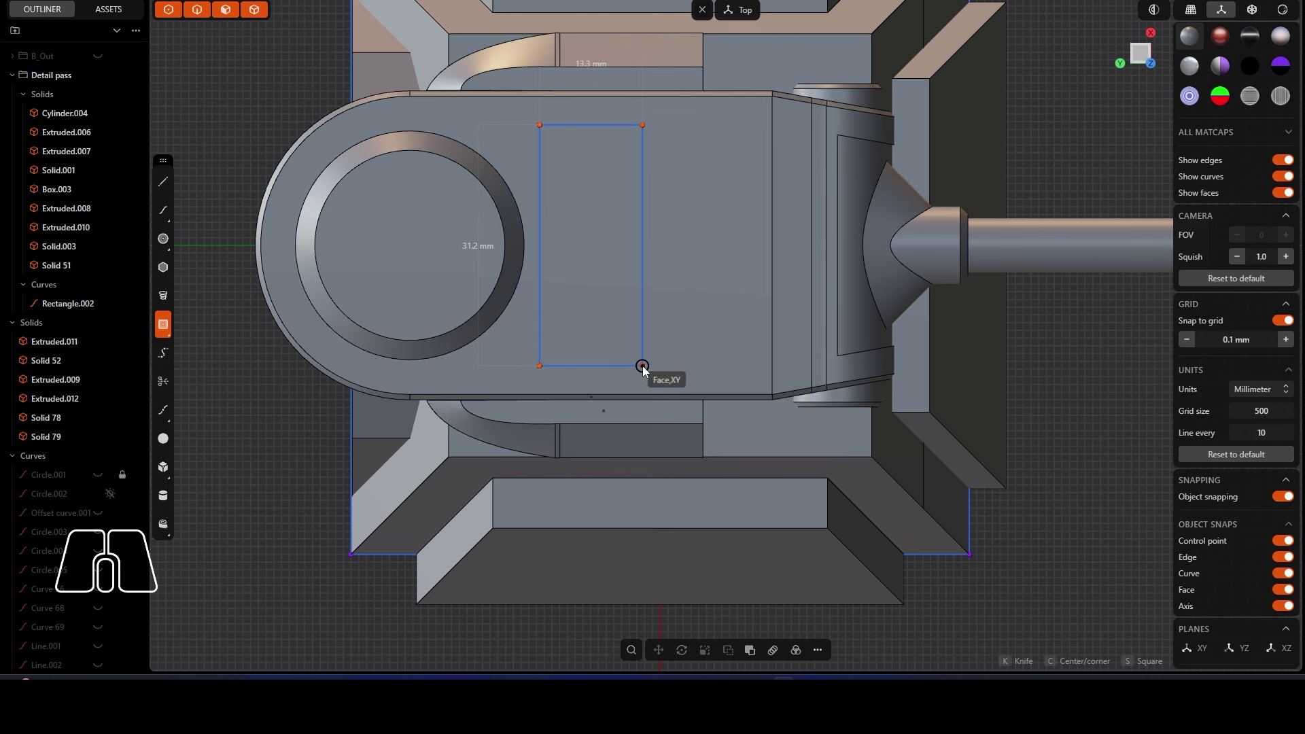
click(643, 367)
Step: Extrude the rectangle on the turret's top upward by about 1.2 mm as a new body
middle_drag(643, 367, 586, 297)
key(e)
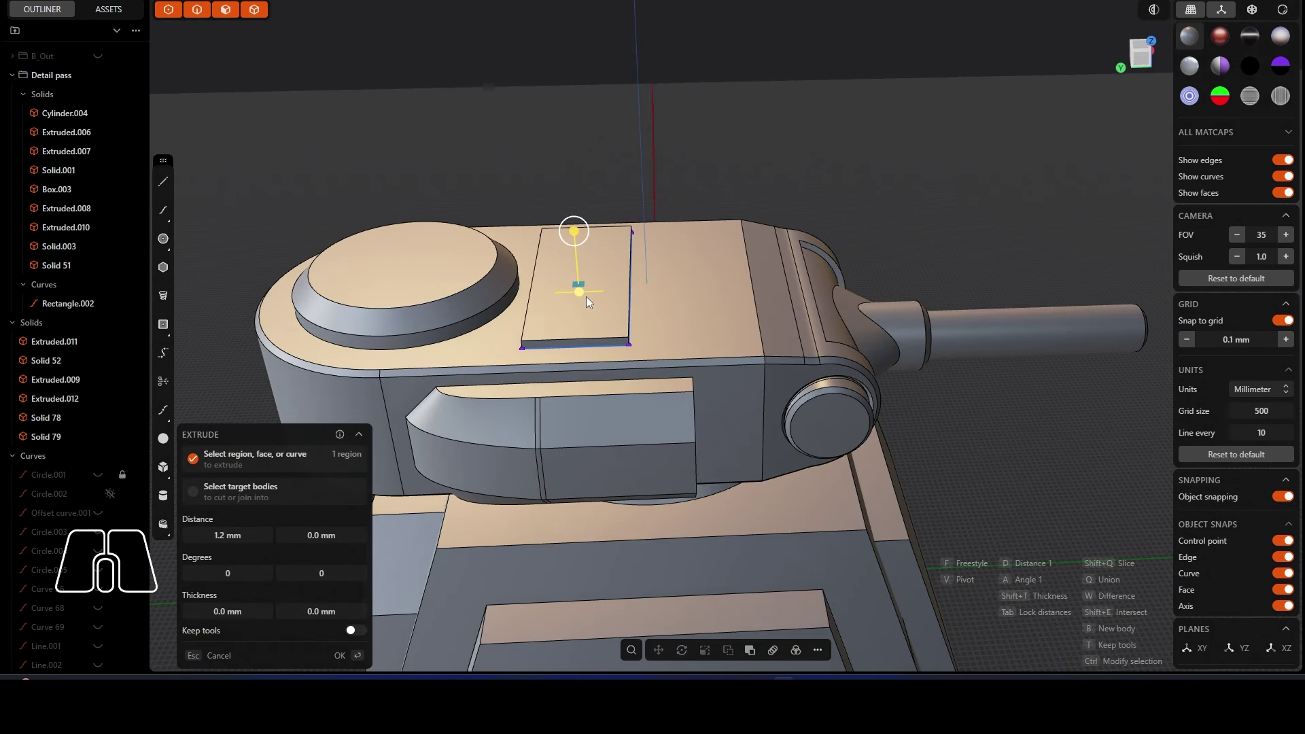
key(b)
right_click(600, 296)
click(599, 300)
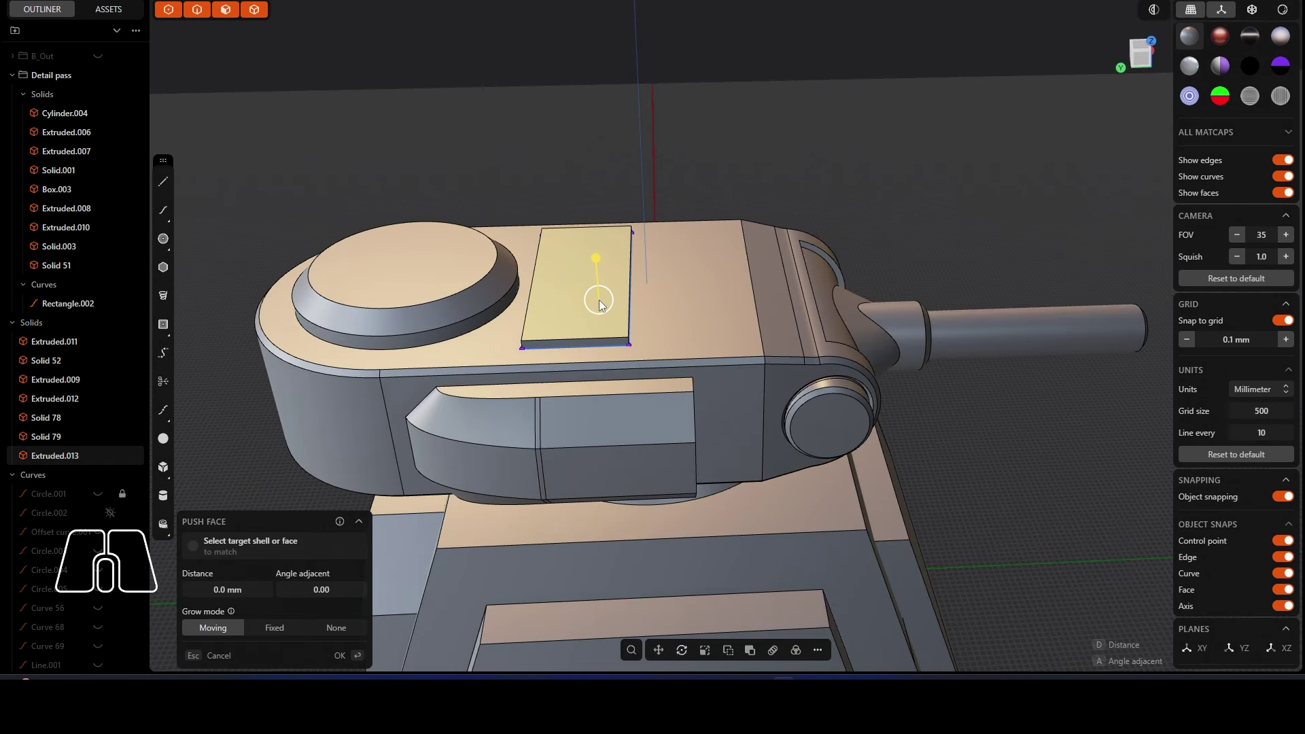
key(g)
drag(546, 275, 621, 255)
key(ctrl+z)
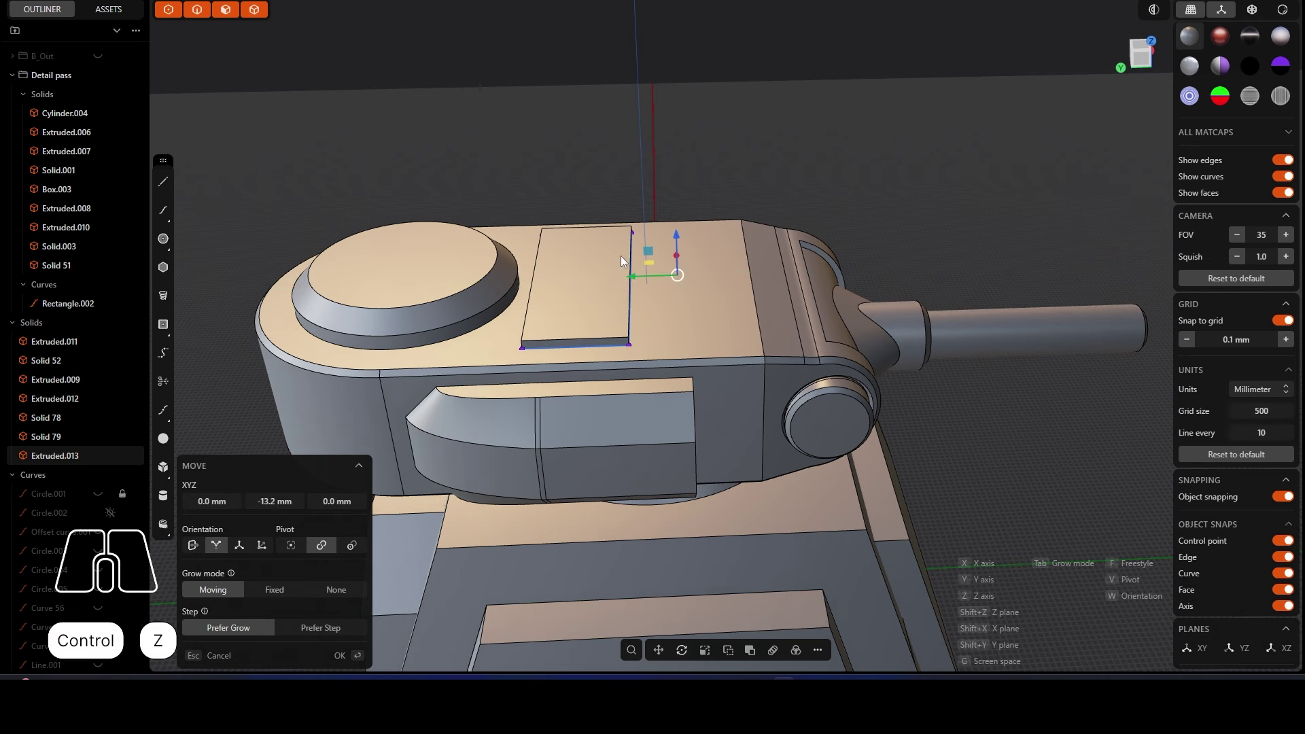
Step: Move the whole extruded plate along the Y axis toward the barrel, clear of its source rectangle
click(586, 276)
key(g)
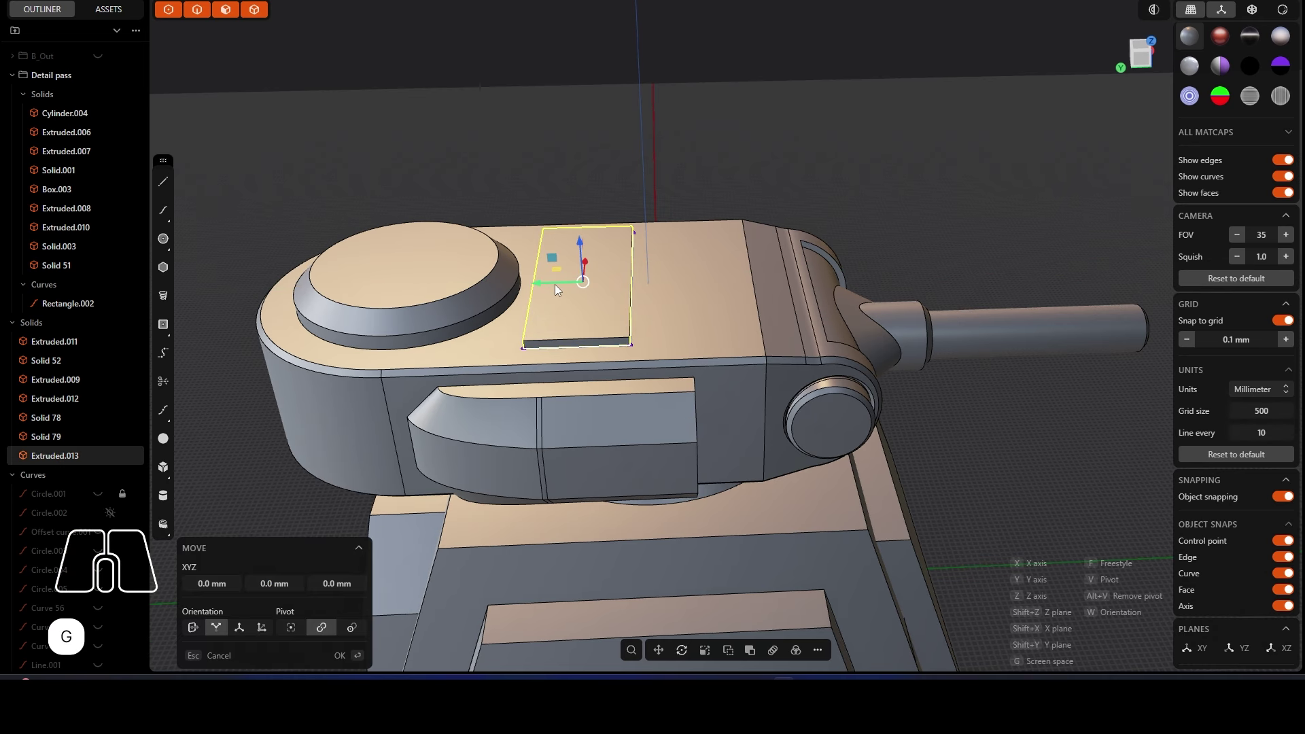
drag(555, 284, 659, 283)
right_click(660, 282)
Step: Delete the source rectangle curve on the turret's top face
middle_drag(733, 161, 626, 308)
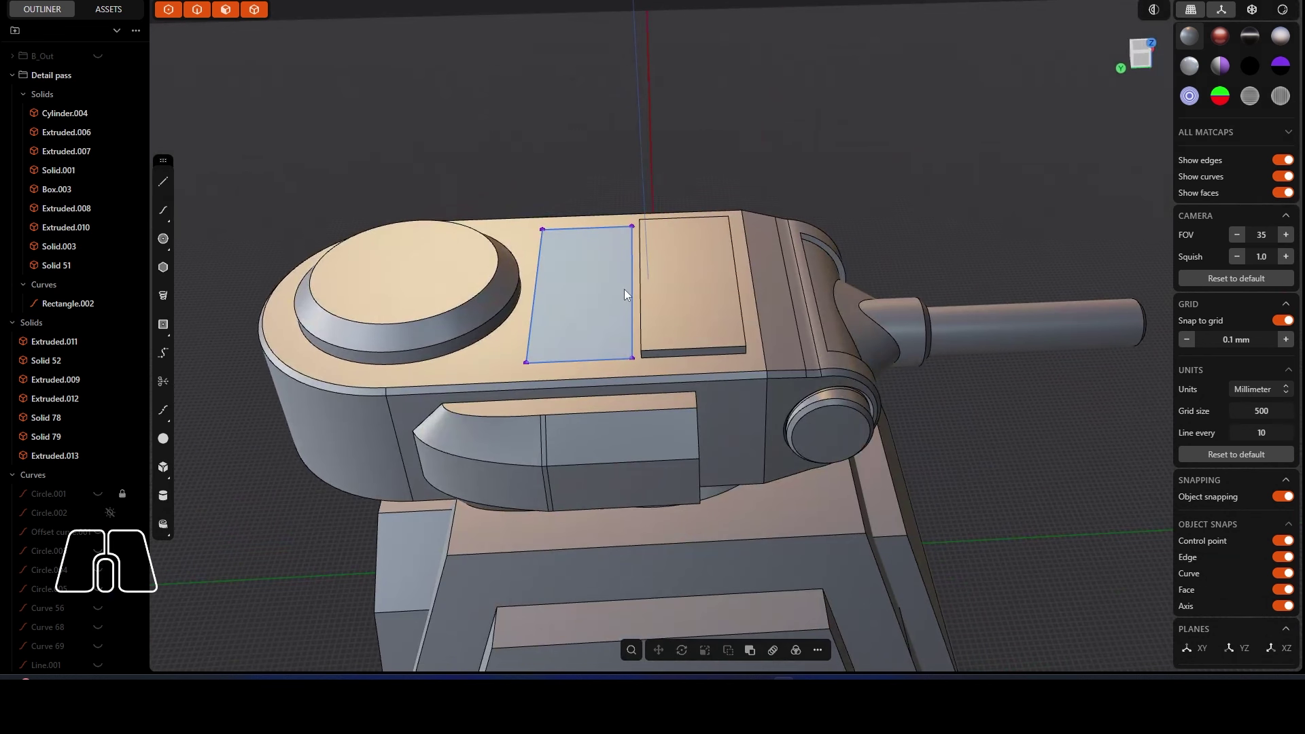
click(626, 290)
key(Delete)
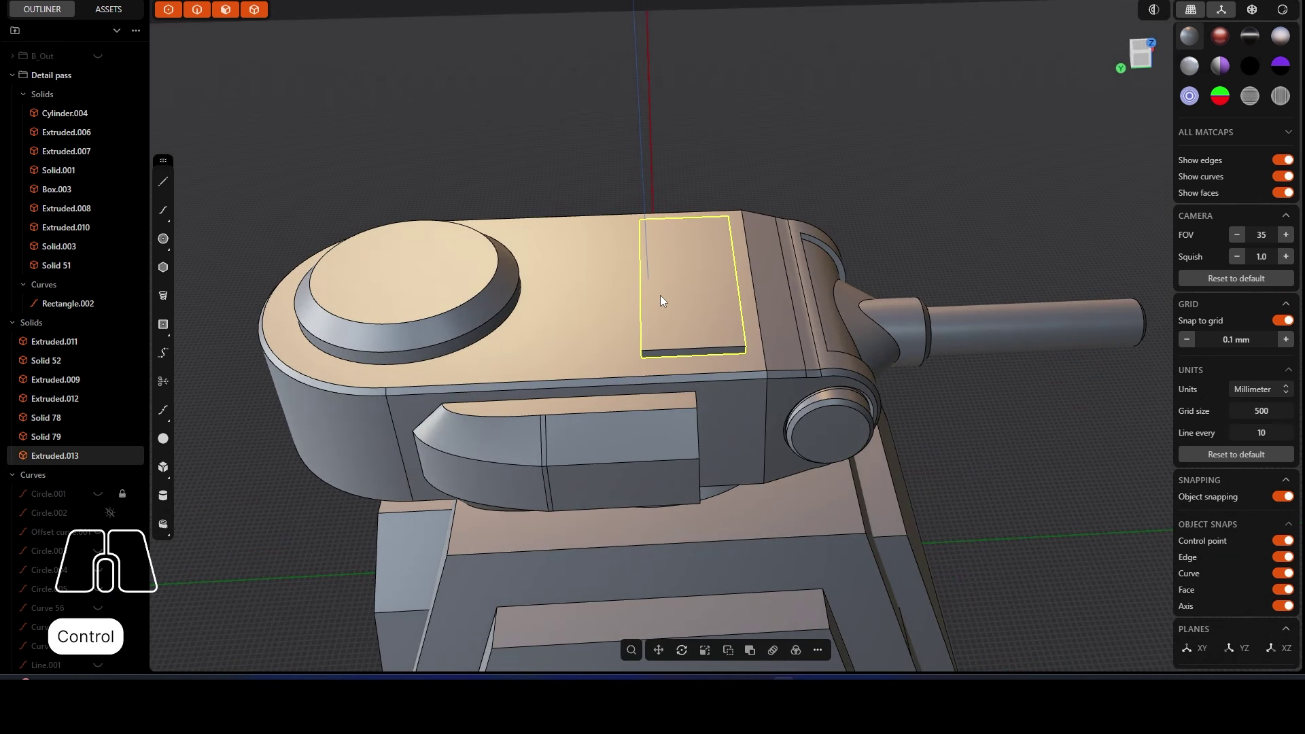
Step: Duplicate the plate and place the copy beside it, toward the round hatch, with a narrow gap between them
key(ctrl+c)
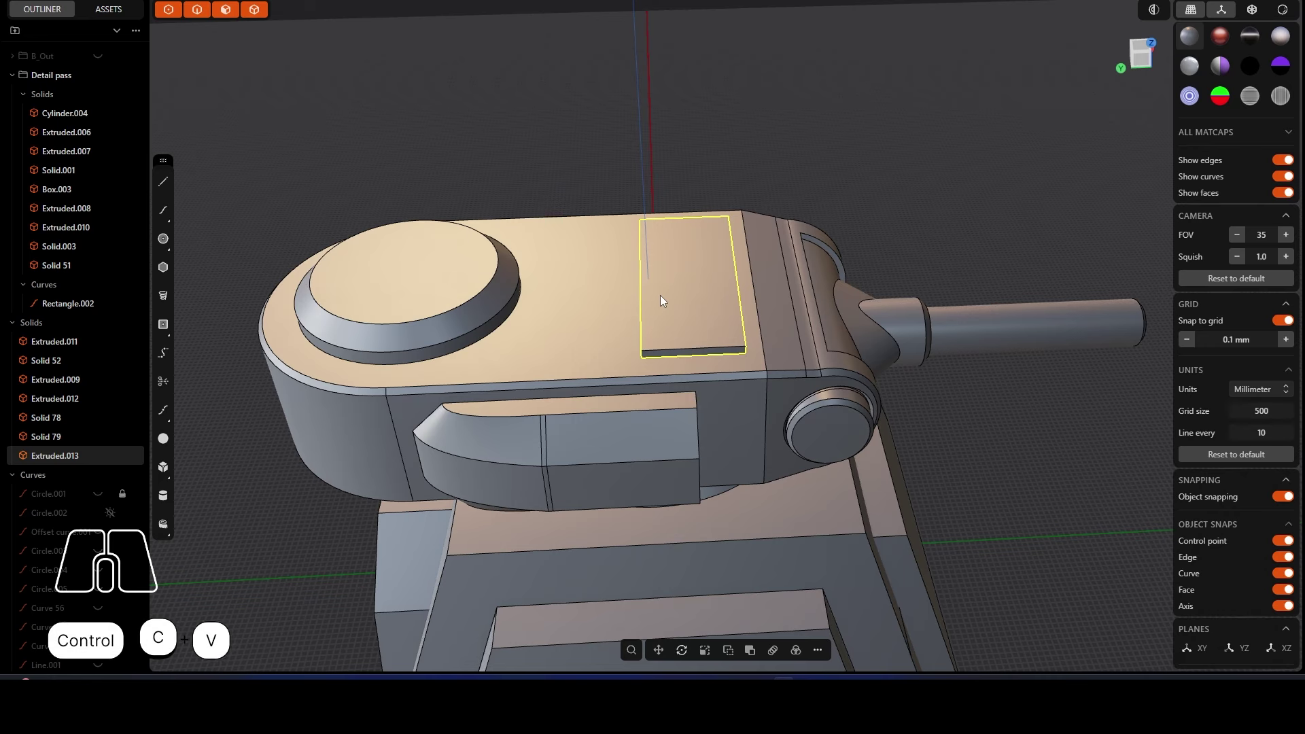
key(ctrl+v)
drag(620, 284, 549, 289)
click(602, 133)
Step: In the top view, draw a small center circle inside a hatch-side corner of the duplicated plate
middle_drag(629, 169, 614, 262)
scroll(558, 370, up, 5)
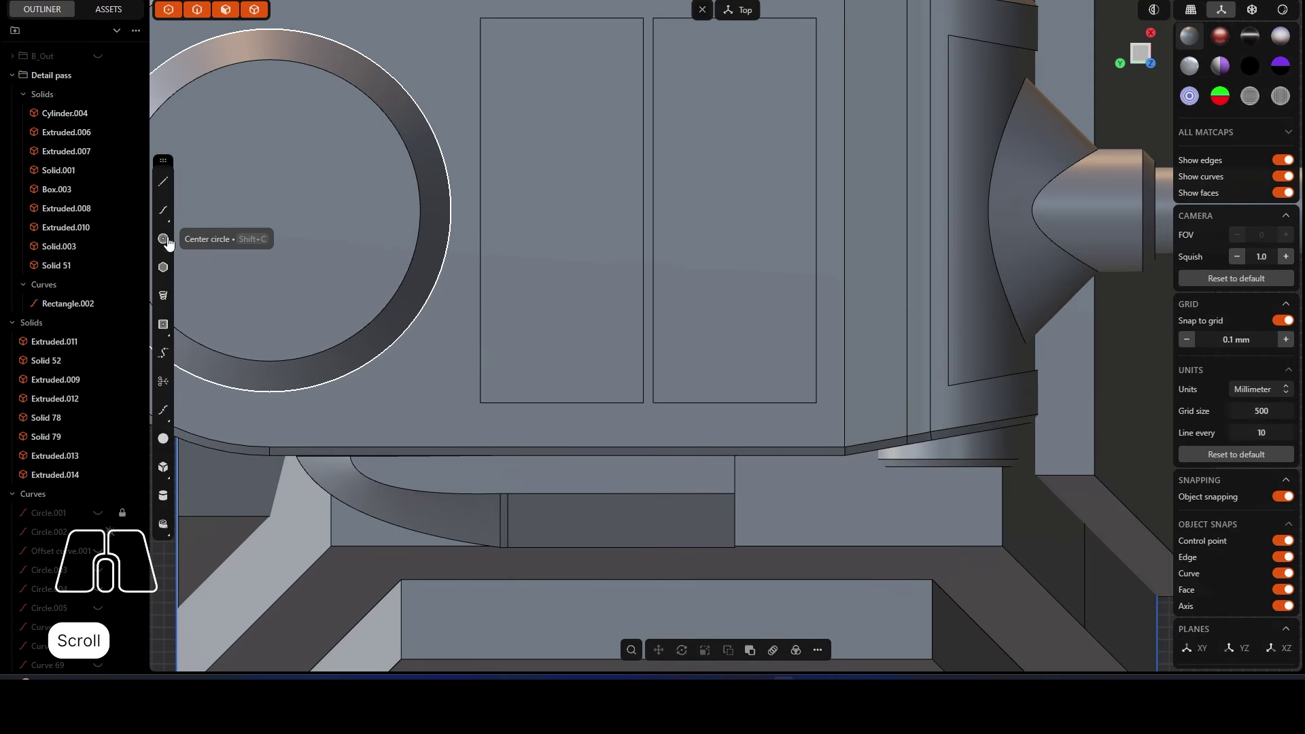
click(167, 242)
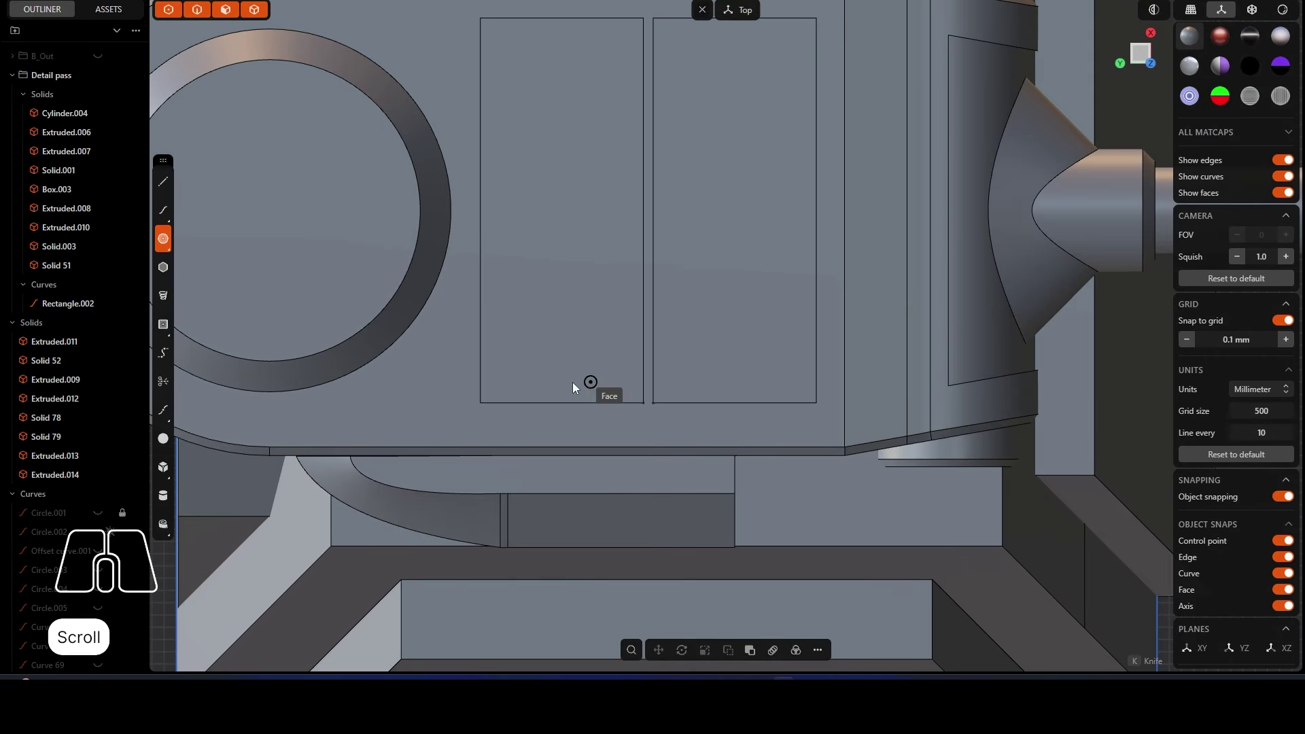
click(500, 382)
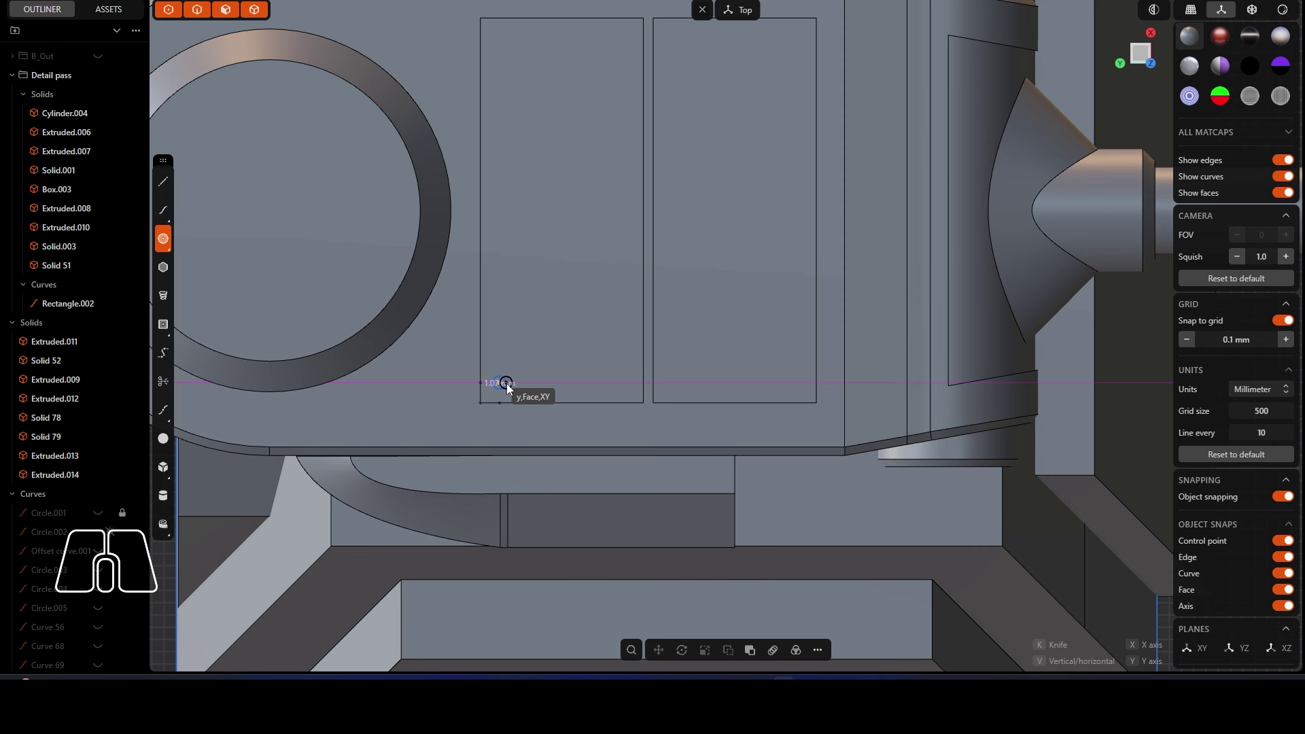
click(508, 383)
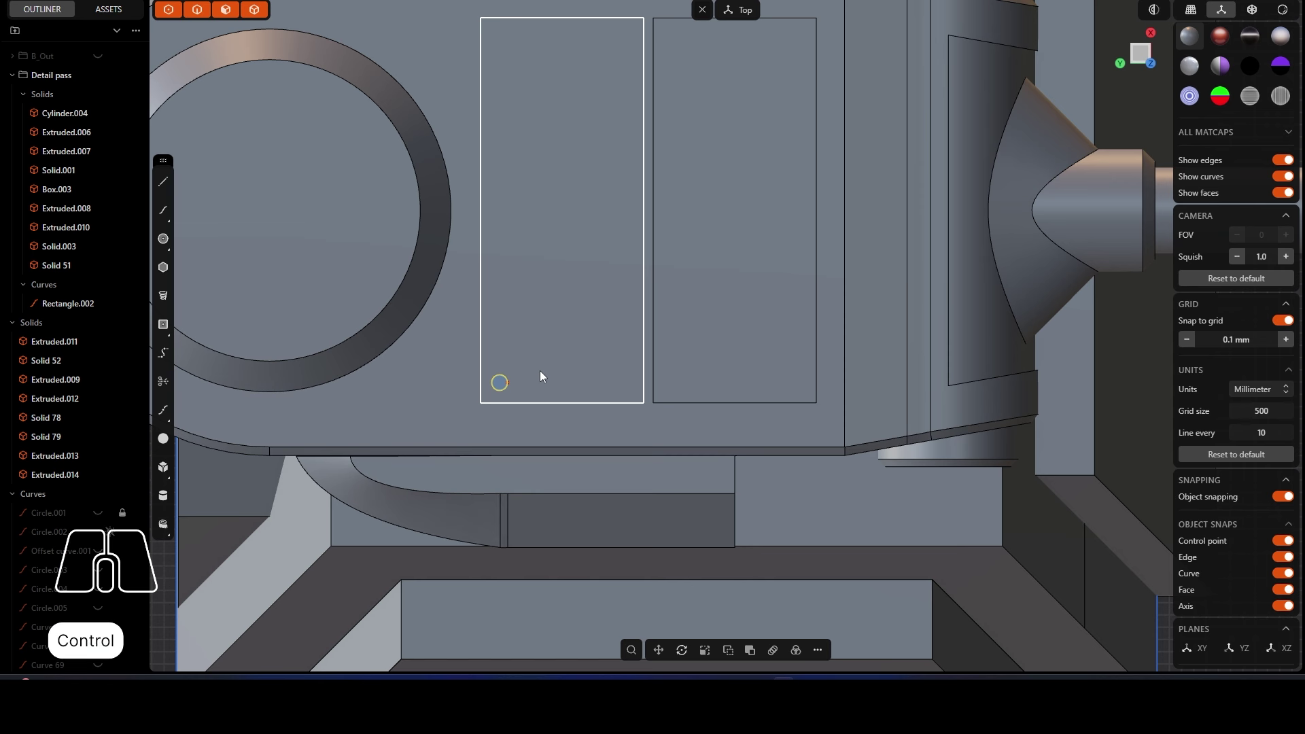
Step: Undo the small circle, the plate copy and the rectangle deletion, and delete the remaining plate
key(ctrl+z)
scroll(577, 268, down, 2)
scroll(583, 384, up, 3)
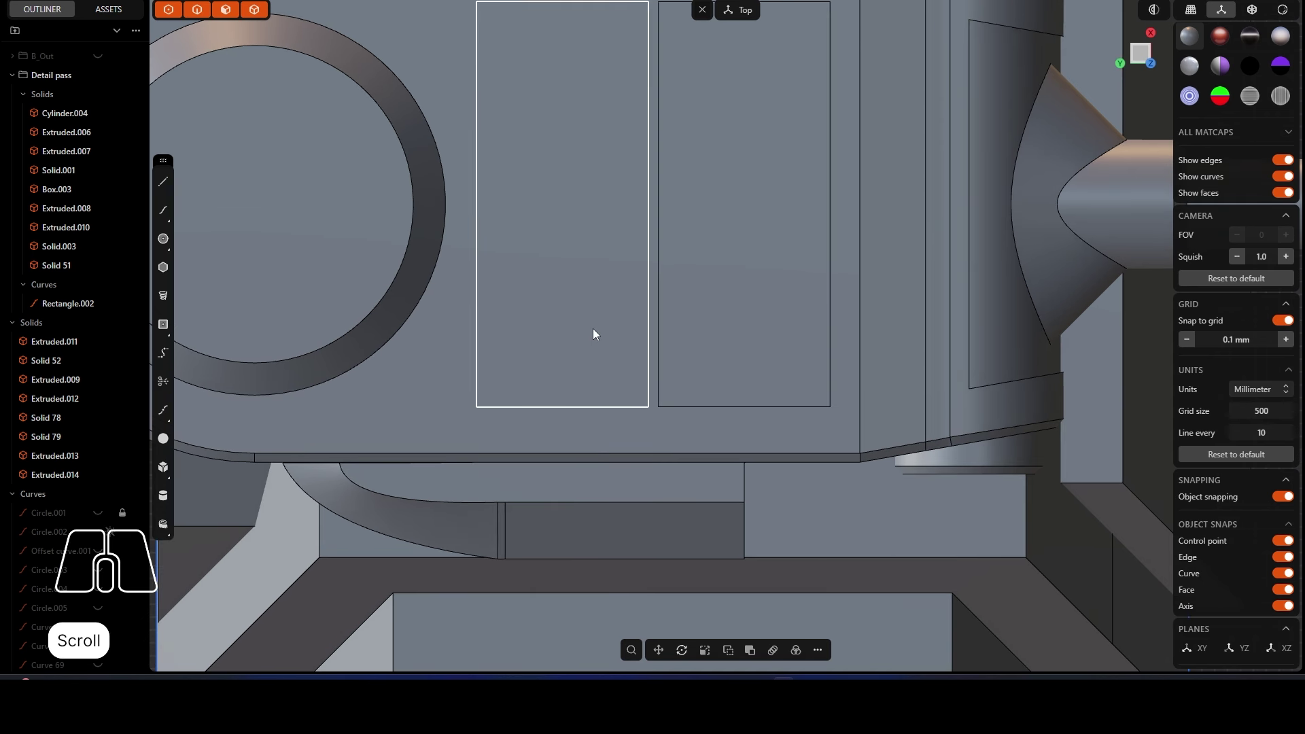
scroll(593, 328, down, 1)
key(ctrl+z)
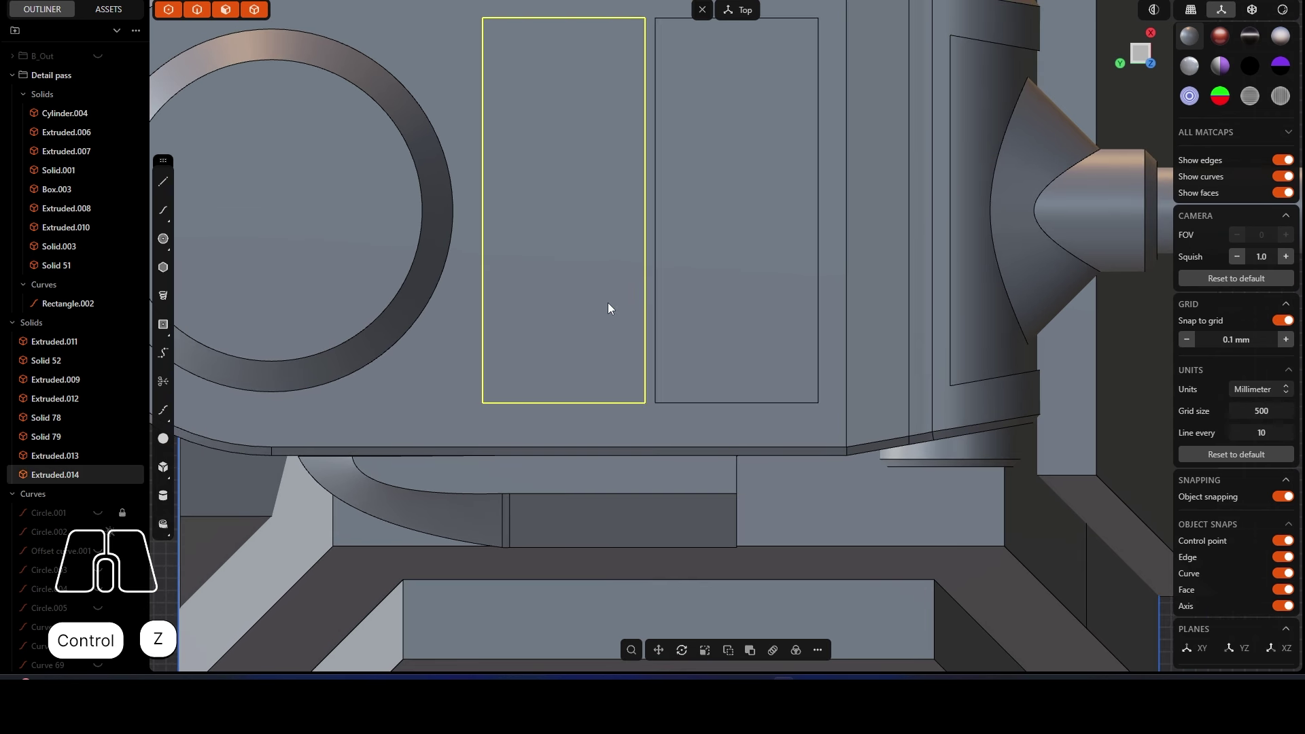
key(ctrl+z)
key(ctrl+z)
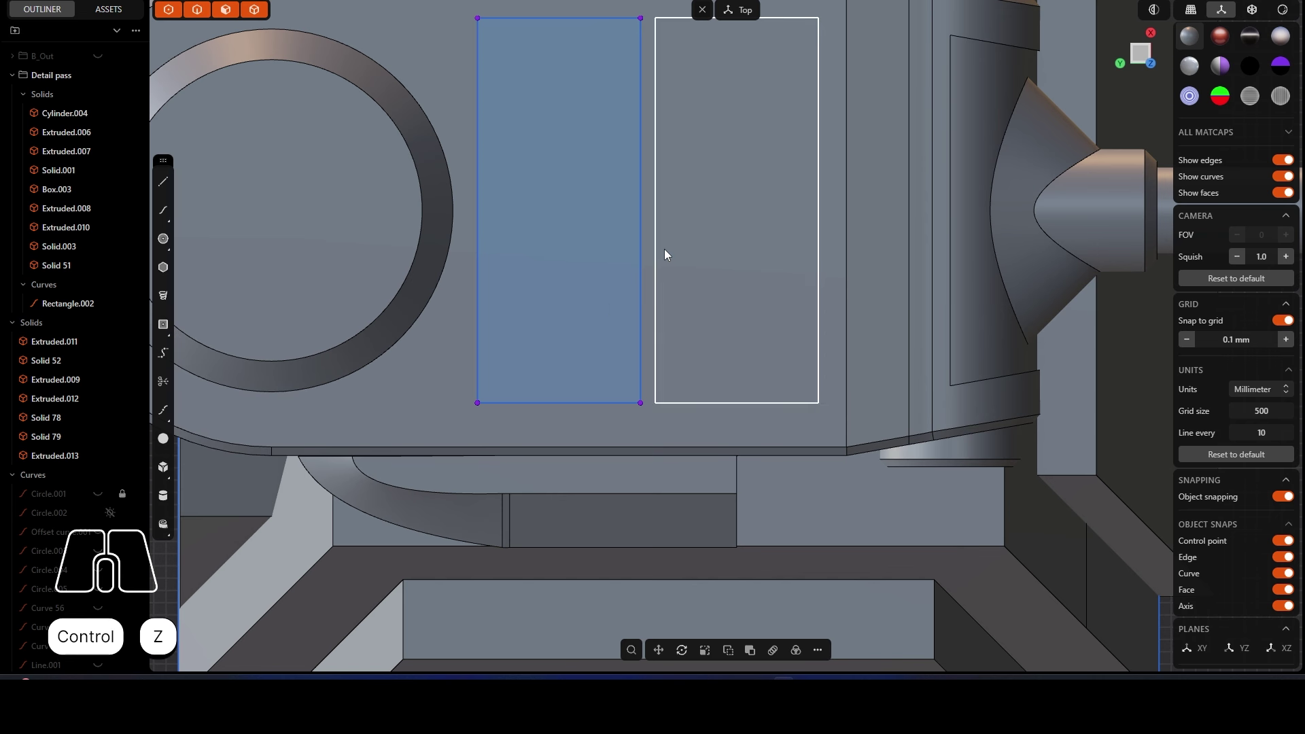
key(Delete)
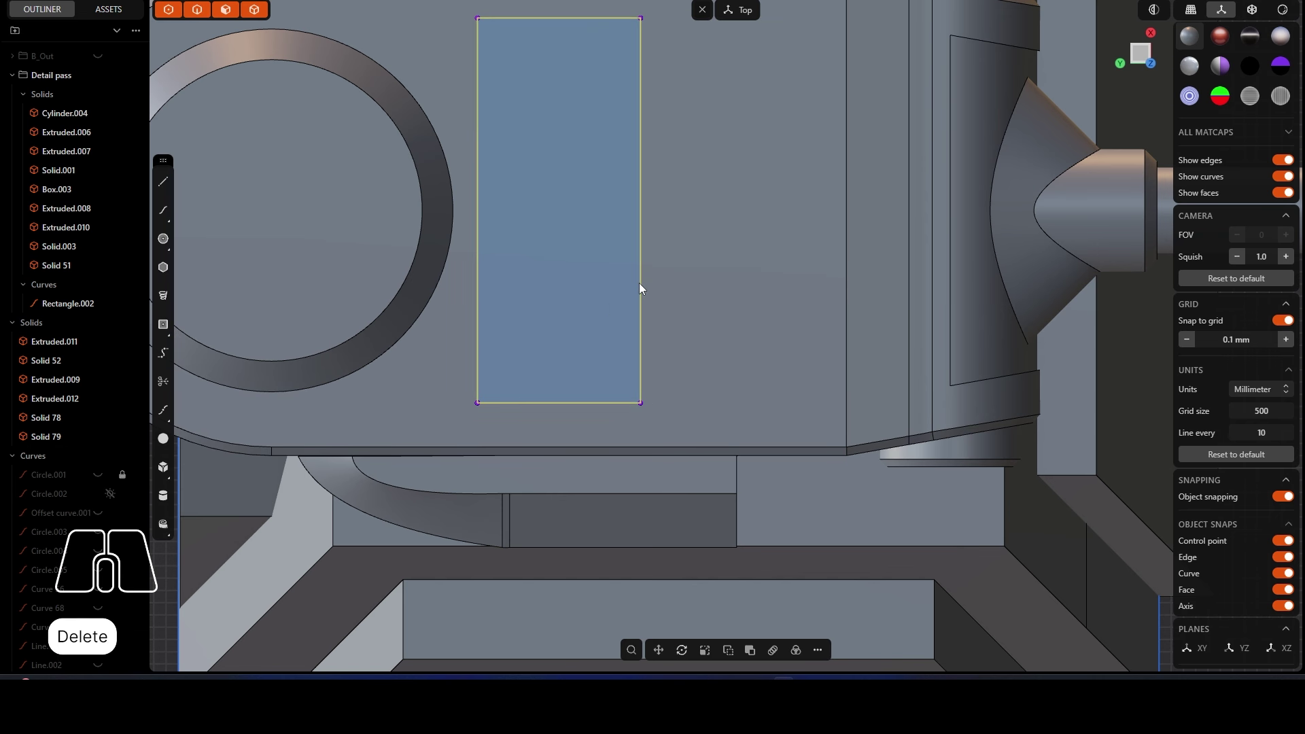
Step: Offset the rectangle on the turret's top inward to create a smaller rectangle inside it
key(o)
mouse_move(567, 48)
right_down()
mouse_move(560, 120)
mouse_move(550, 54)
right_up()
drag(550, 57, 553, 76)
click(280, 628)
key(Return)
Step: Extrude both the border and inner regions of the nested rectangles upward into one thin plate
click(625, 357)
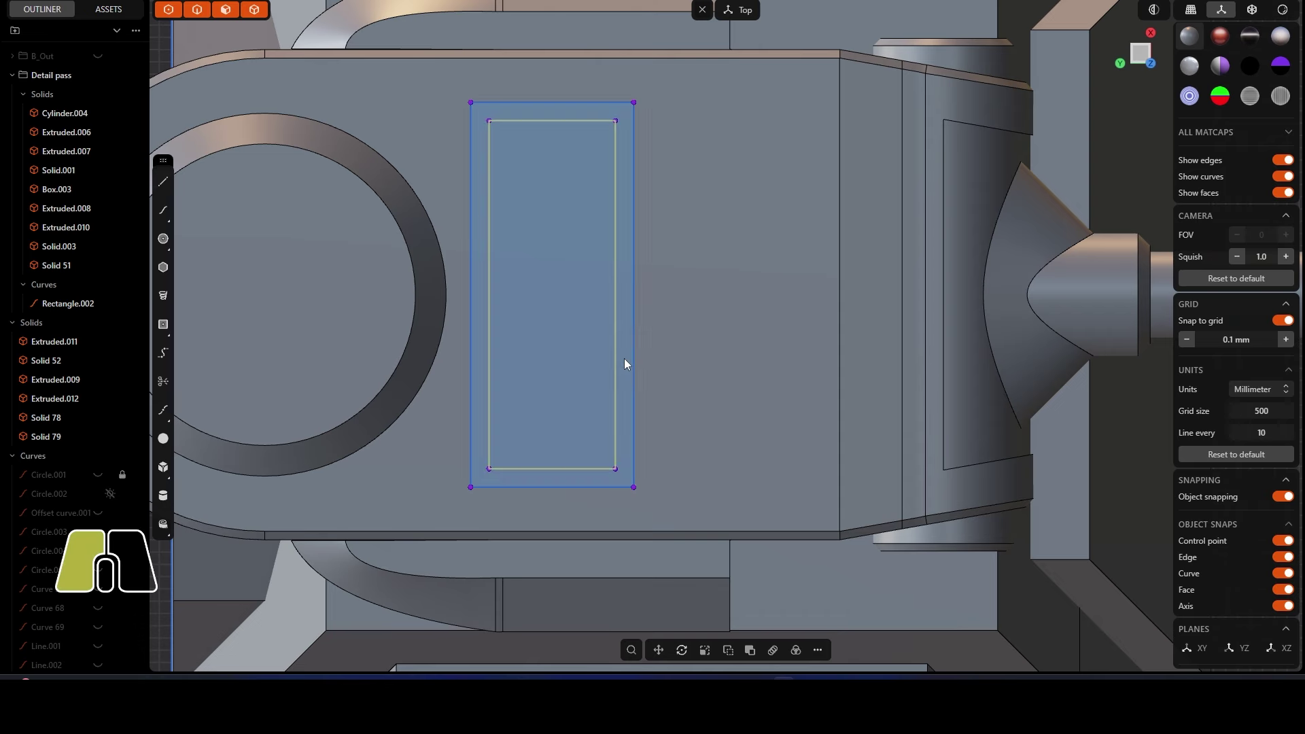
key(e)
shift+click(523, 390)
middle_drag(523, 390, 509, 287)
drag(495, 291, 494, 279)
key(Return)
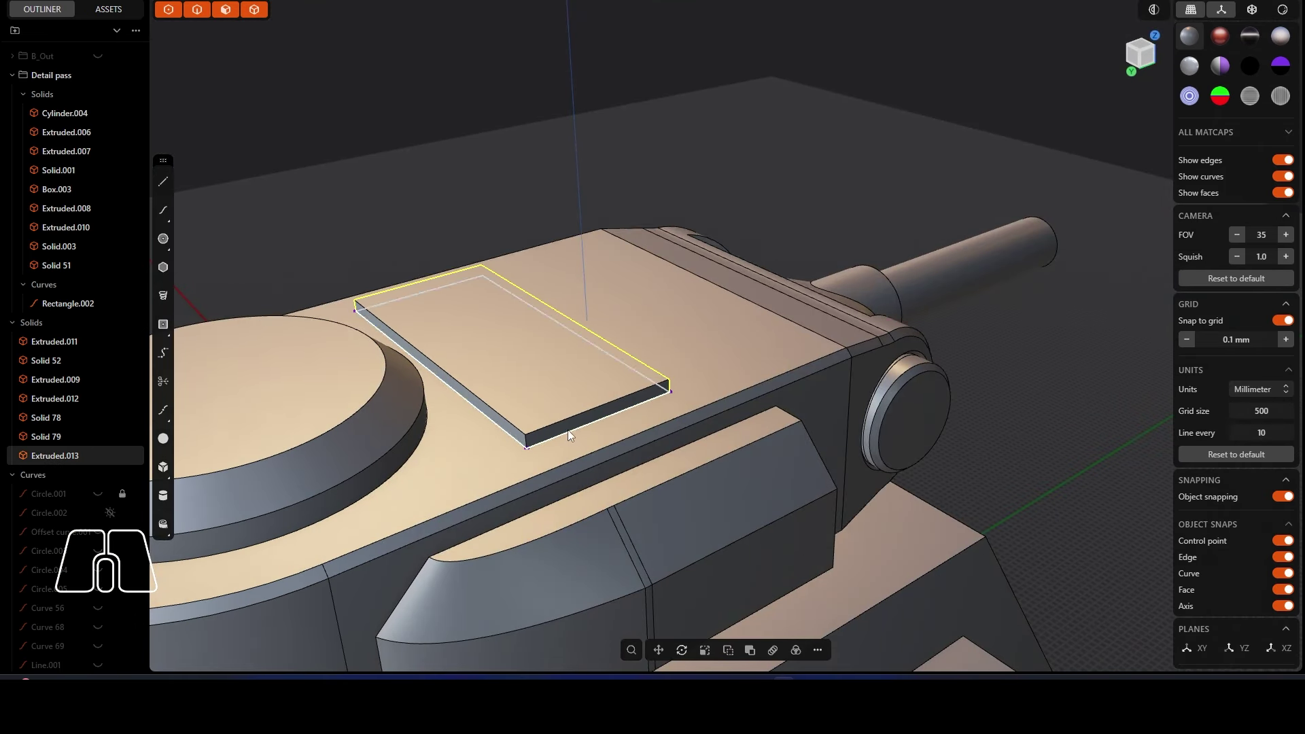
Step: With x-ray display on temporarily, move the inner rectangle curve up 1.6 mm along Z to the plate's top face
scroll(544, 435, up, 3)
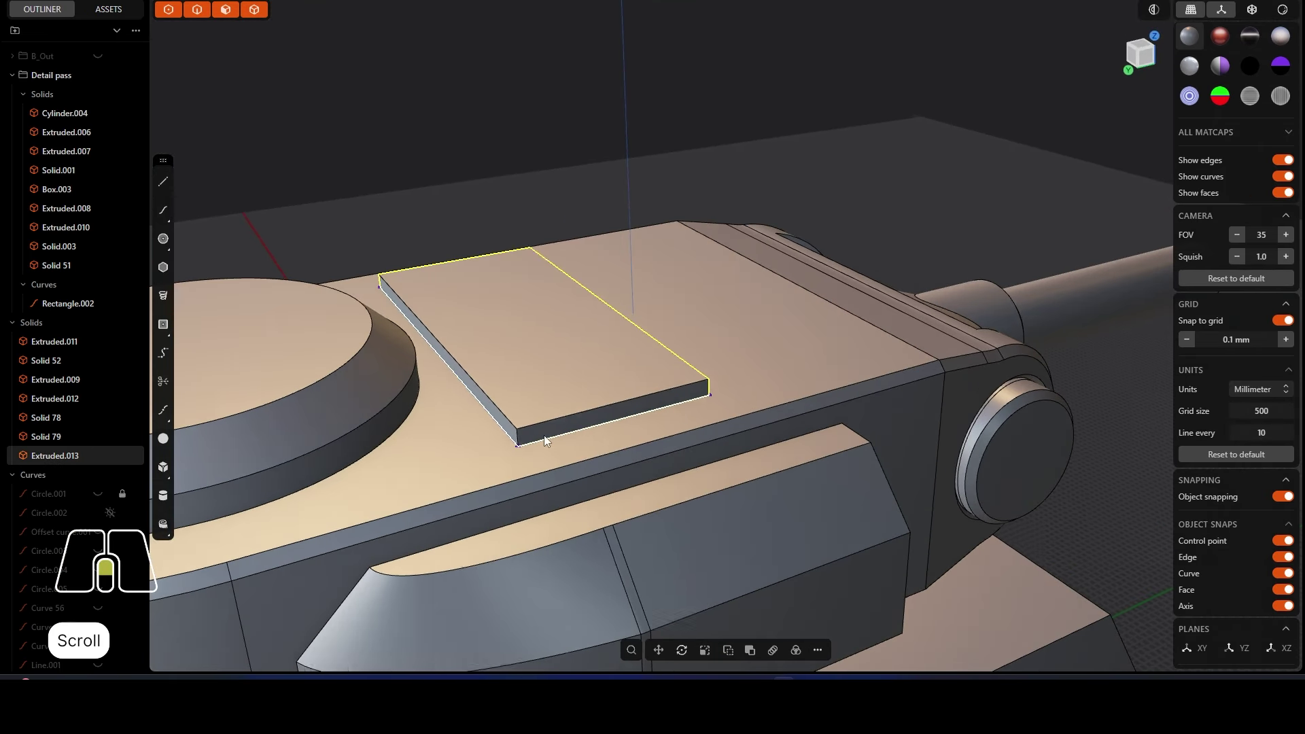
click(1252, 9)
key(Escape)
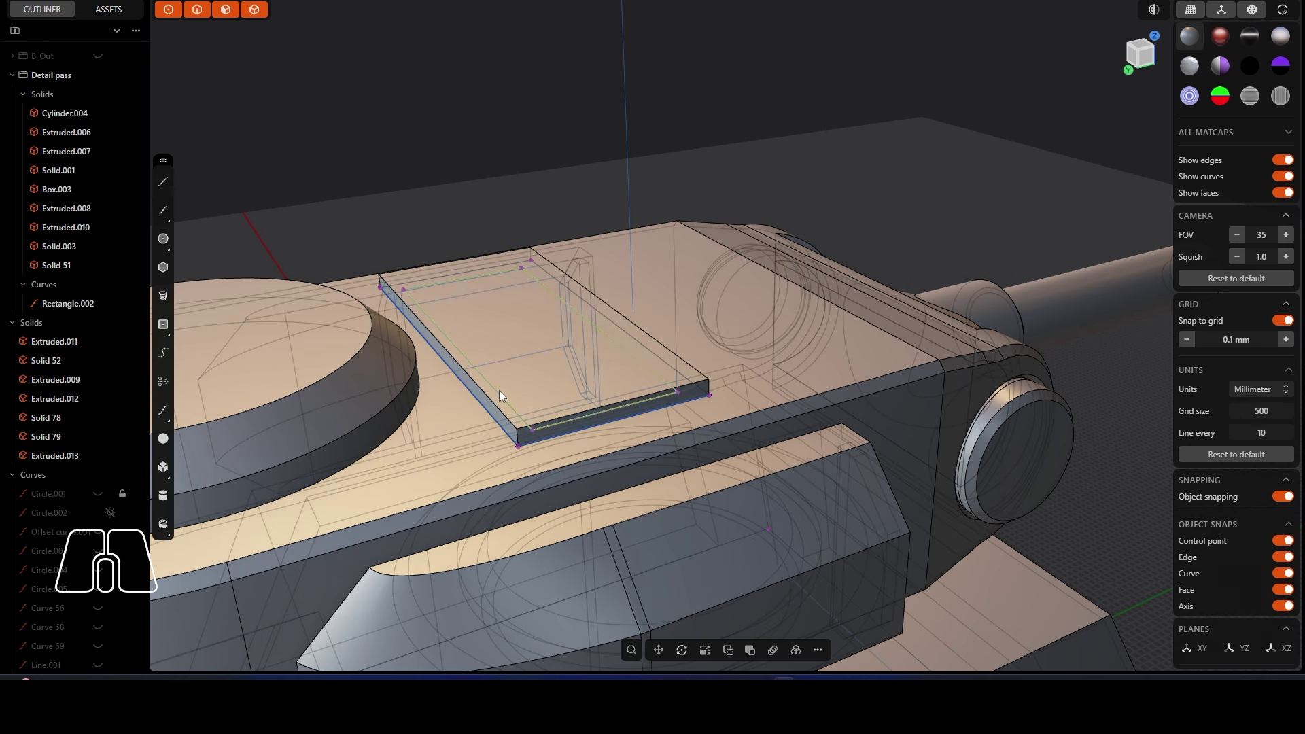
key(g)
drag(520, 293, 520, 283)
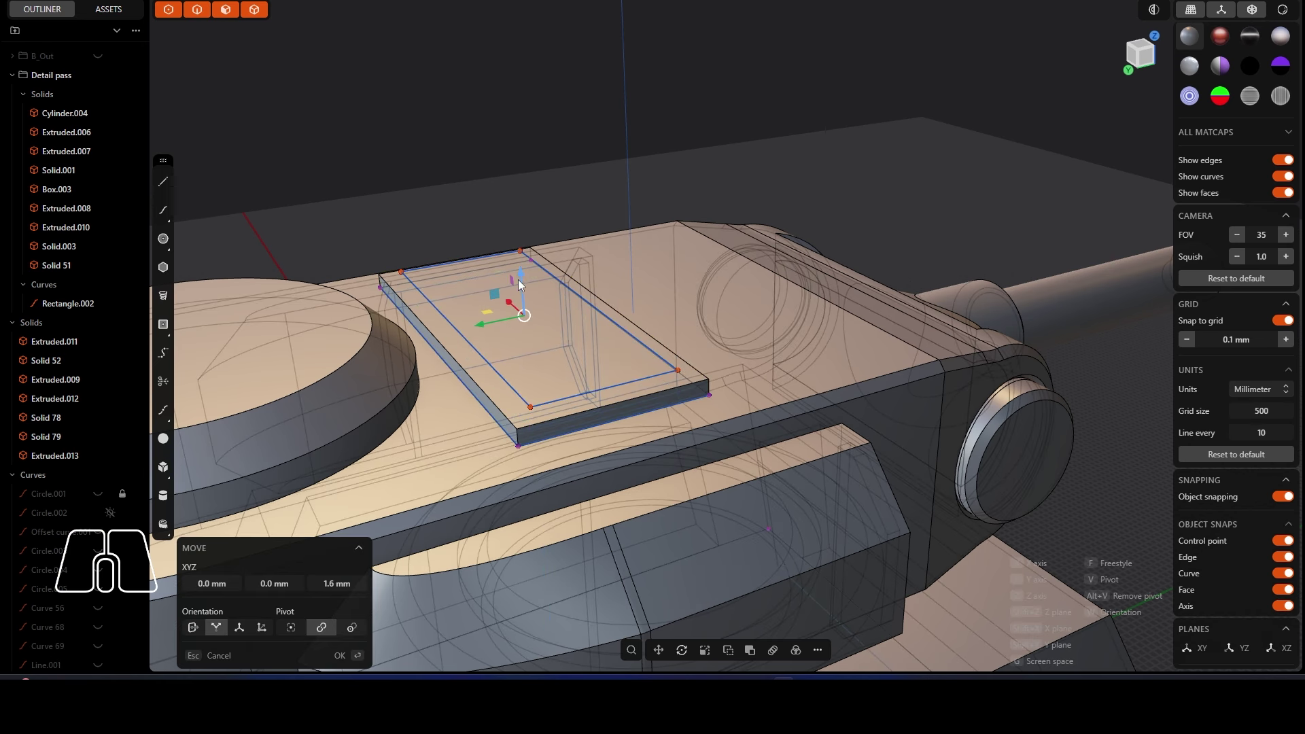
key(Return)
middle_drag(683, 129, 627, 287)
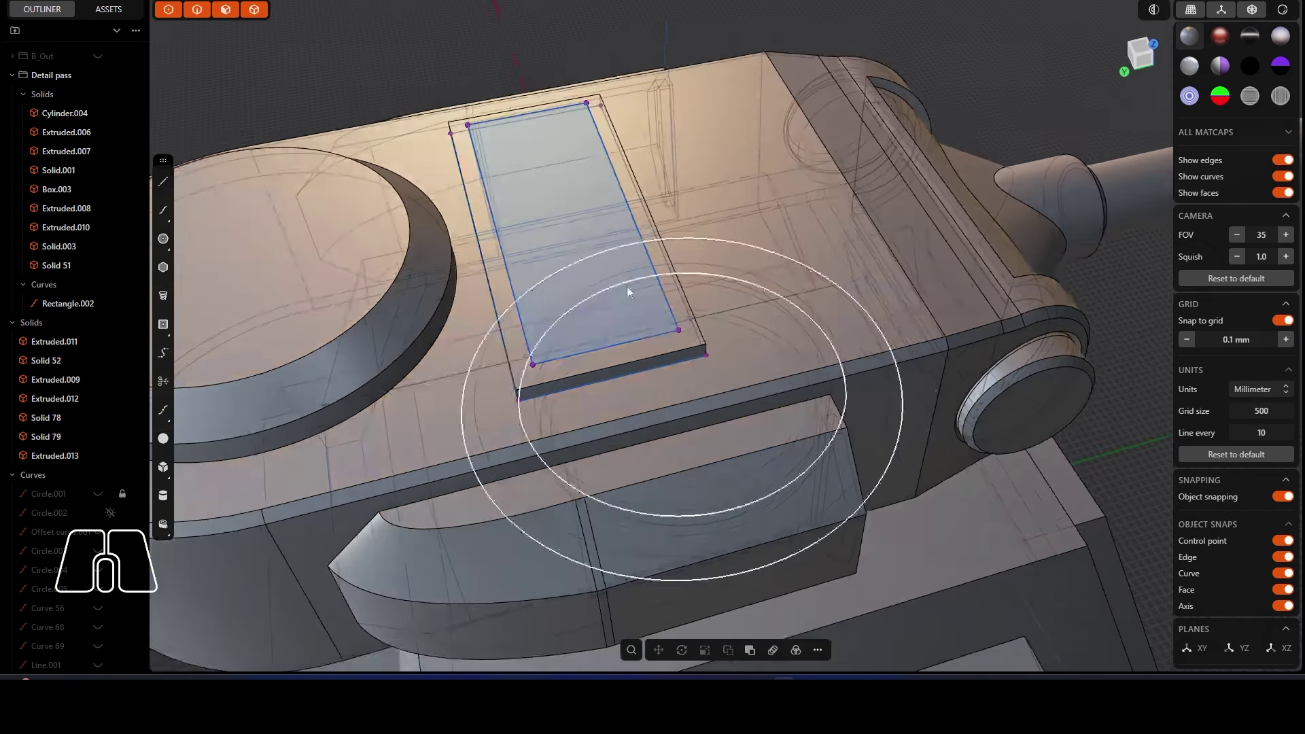
click(523, 397)
click(1259, 9)
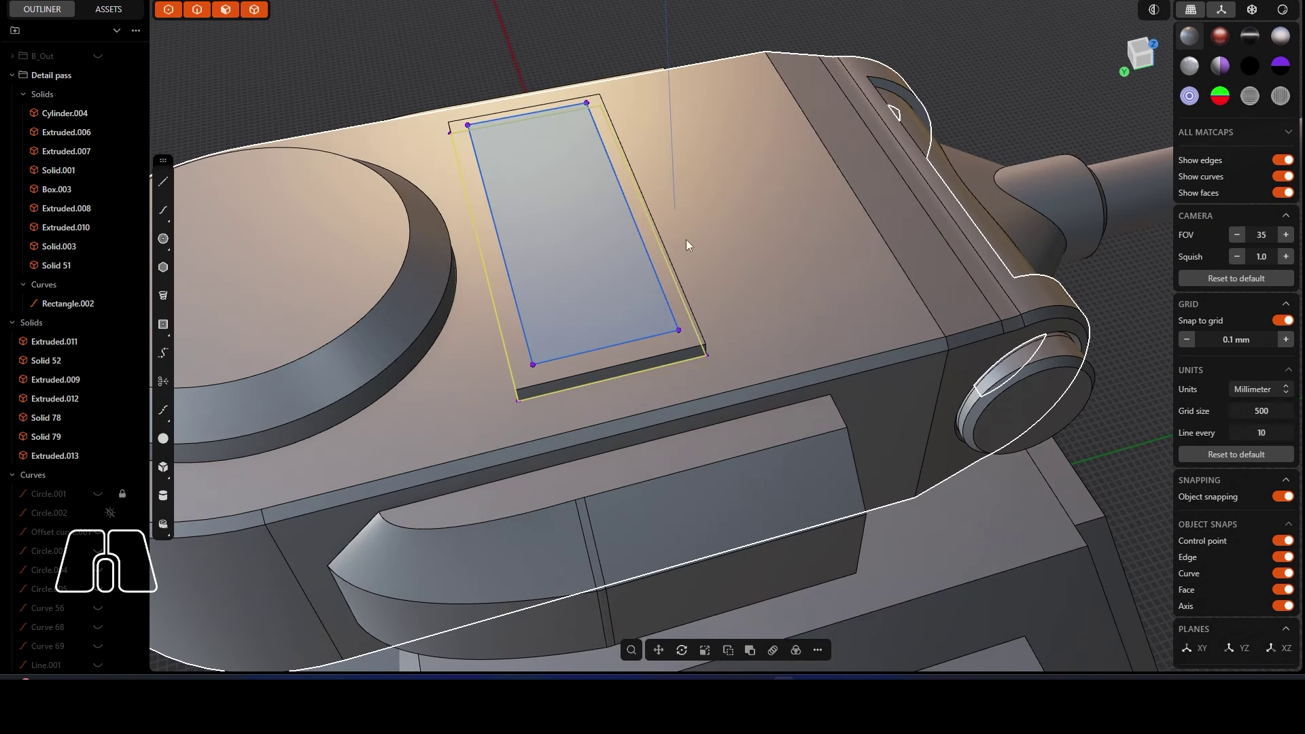
middle_drag(686, 240, 659, 308)
middle_drag(597, 47, 626, 90)
click(170, 247)
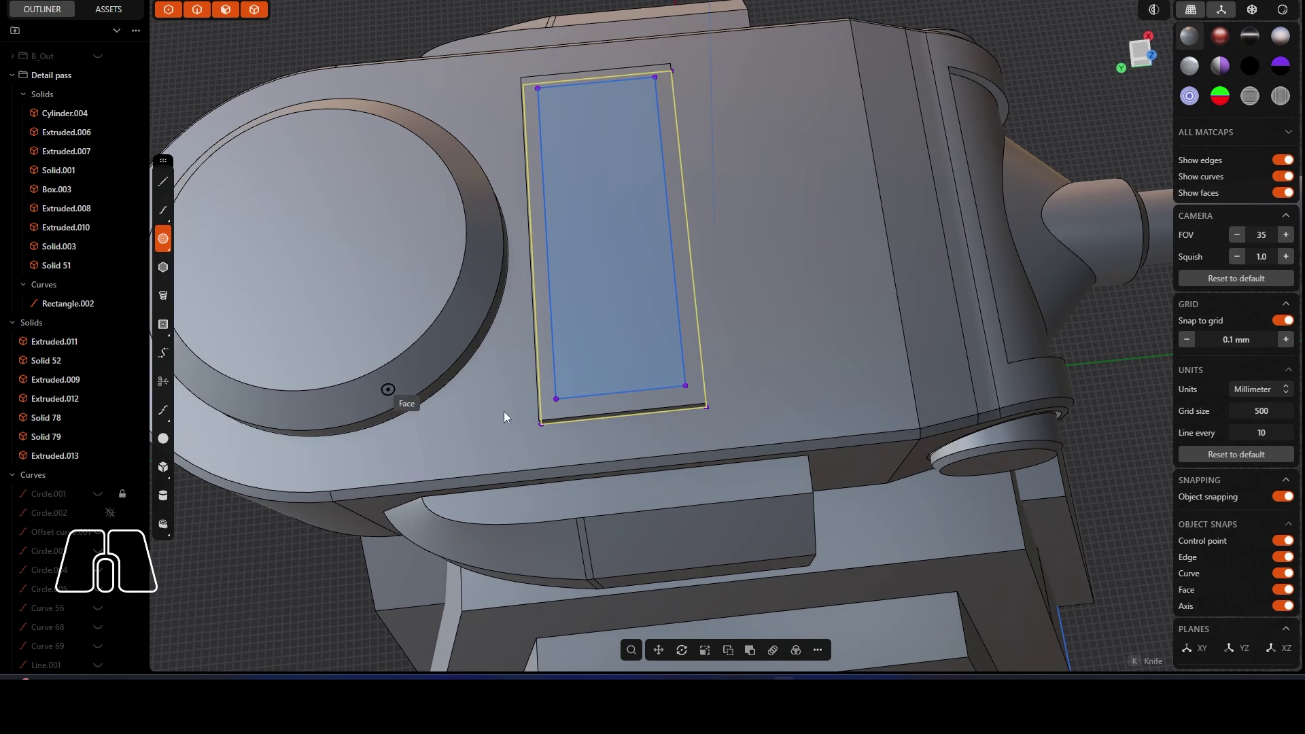
click(559, 399)
key(Escape)
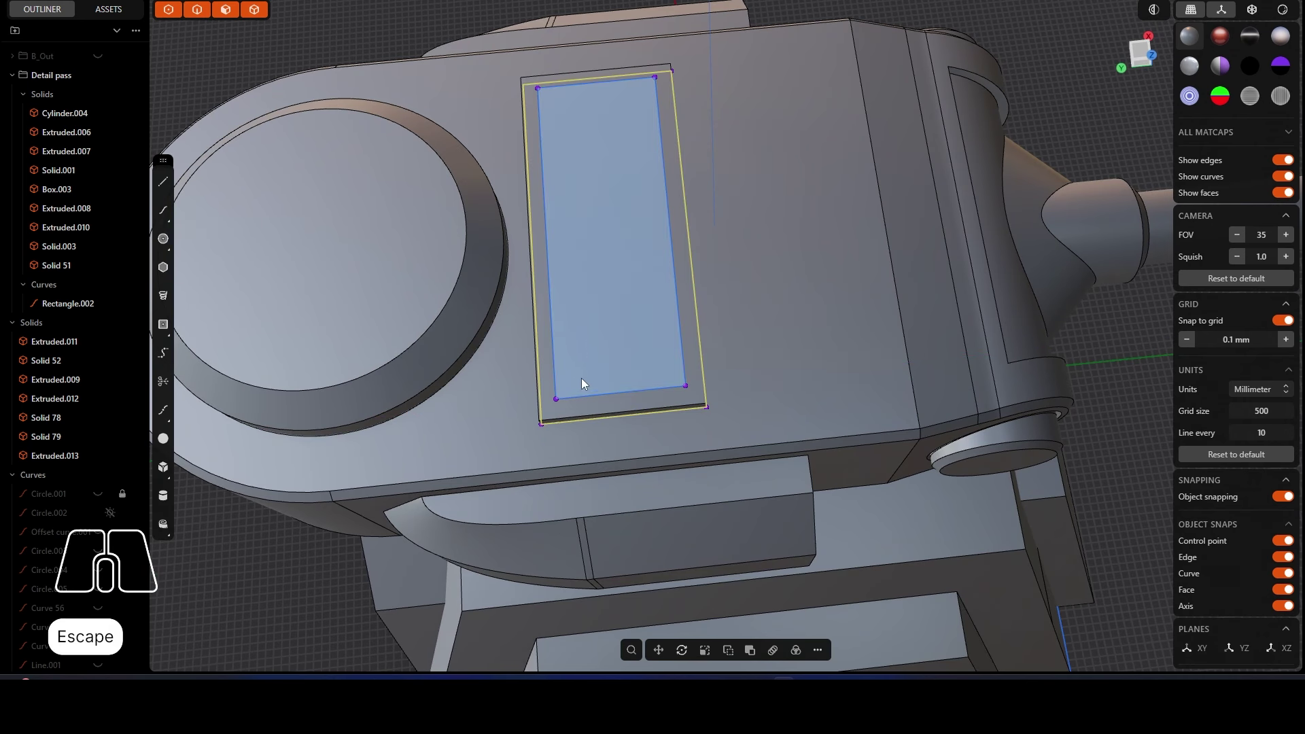
Step: In the top view, draw a small circle centered on the inner rectangle's corner nearest the round hatch and side pod
alt+middle_drag(581, 378, 578, 372)
scroll(577, 372, up, 6)
scroll(453, 362, up, 1)
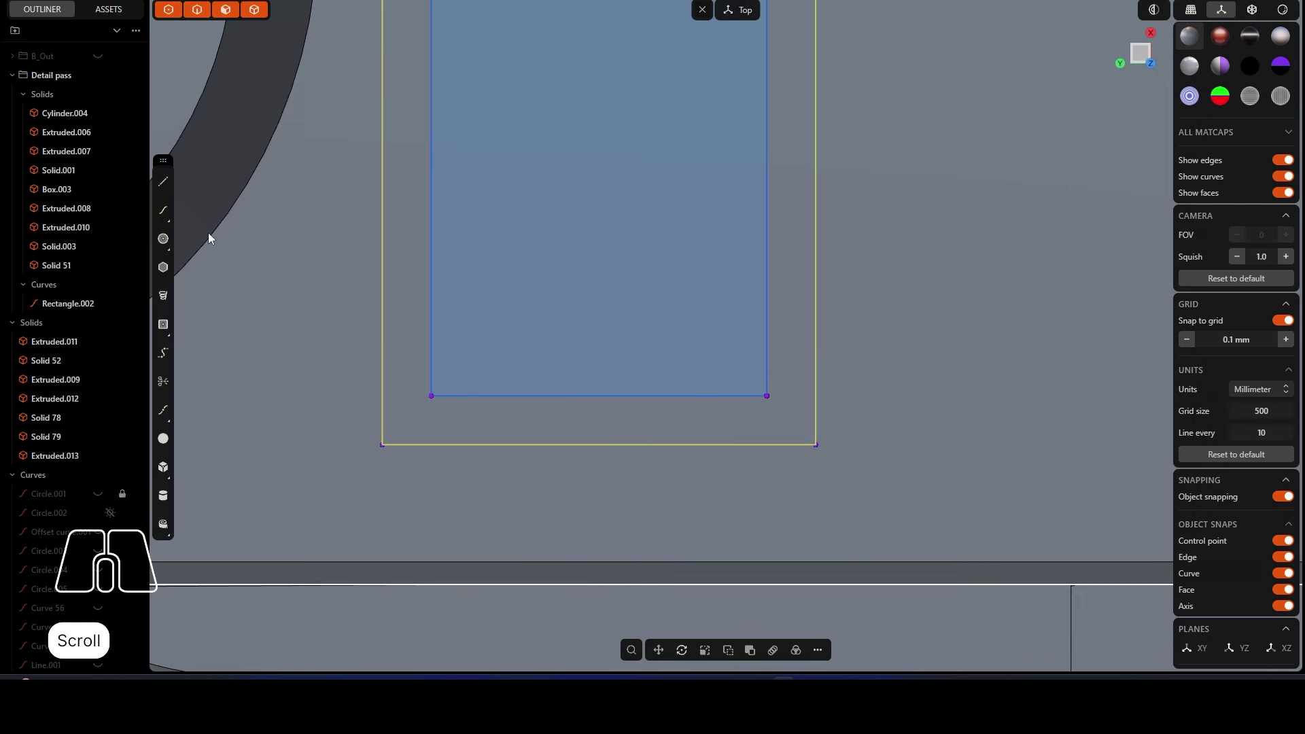
click(164, 239)
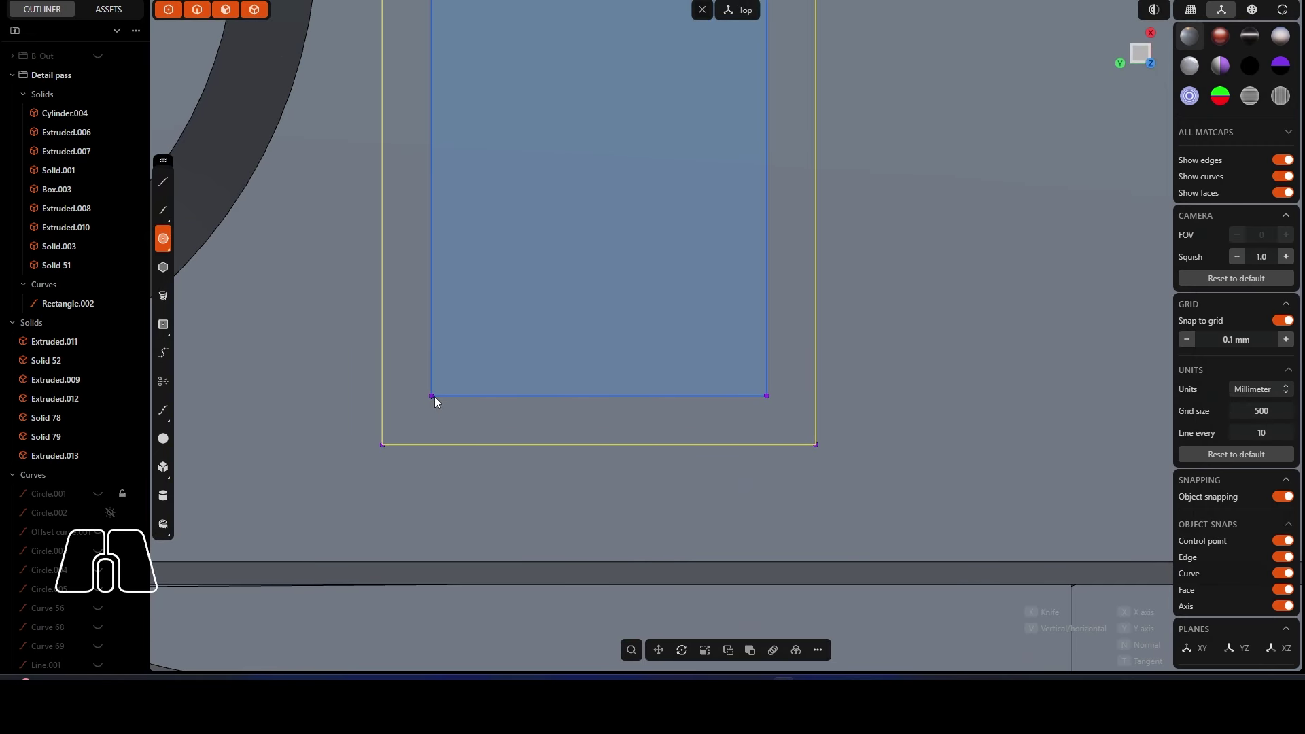
click(434, 397)
right_click(450, 395)
Step: Extrude both regions of the small corner circle upward into a short cylindrical bolt
middle_drag(450, 396, 488, 372)
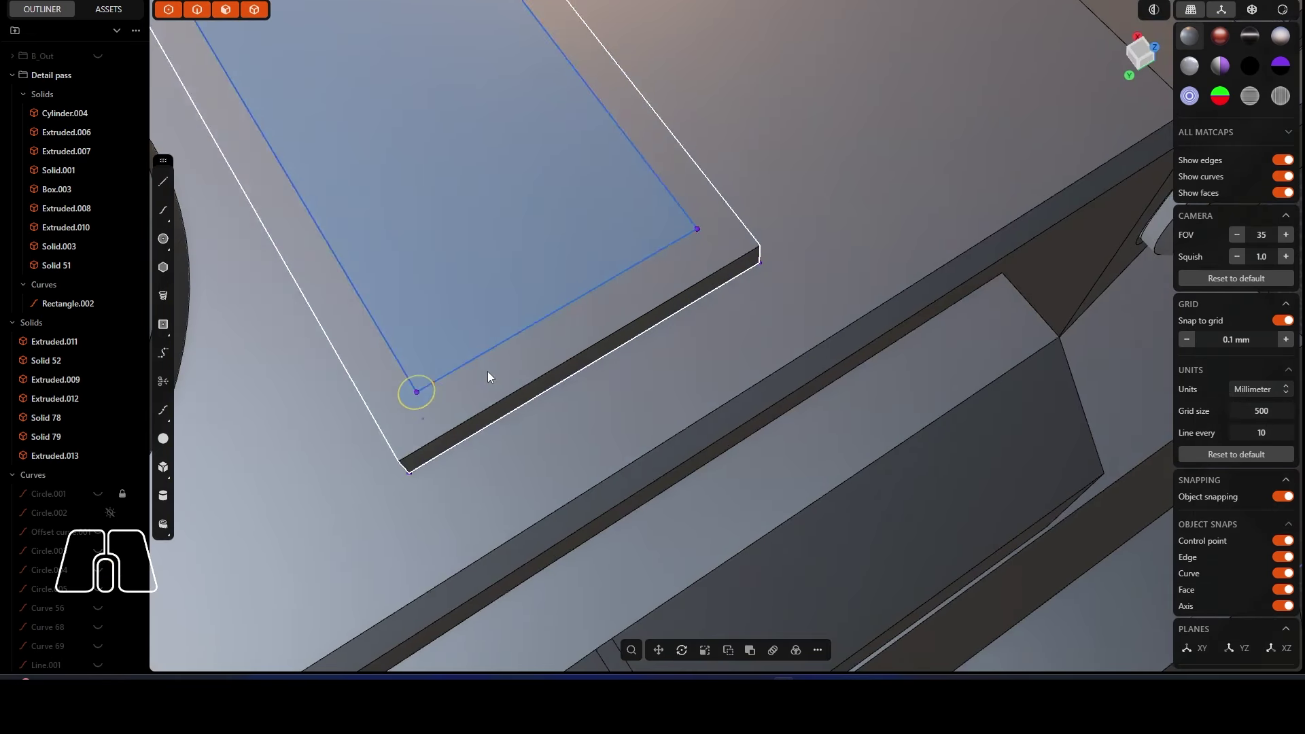
scroll(427, 406, up, 3)
key(e)
middle_drag(422, 402, 448, 381)
scroll(408, 376, up, 2)
shift+click(443, 378)
scroll(439, 374, down, 5)
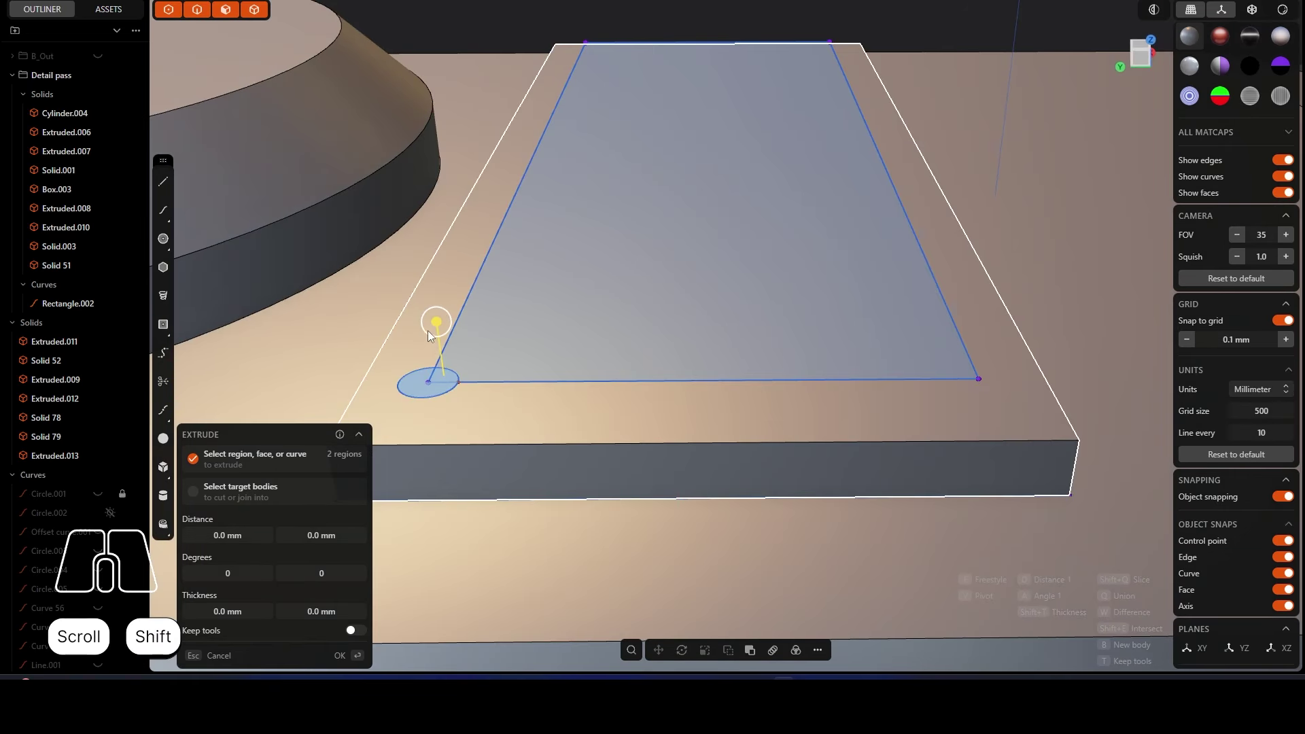
drag(428, 327, 438, 296)
key(Return)
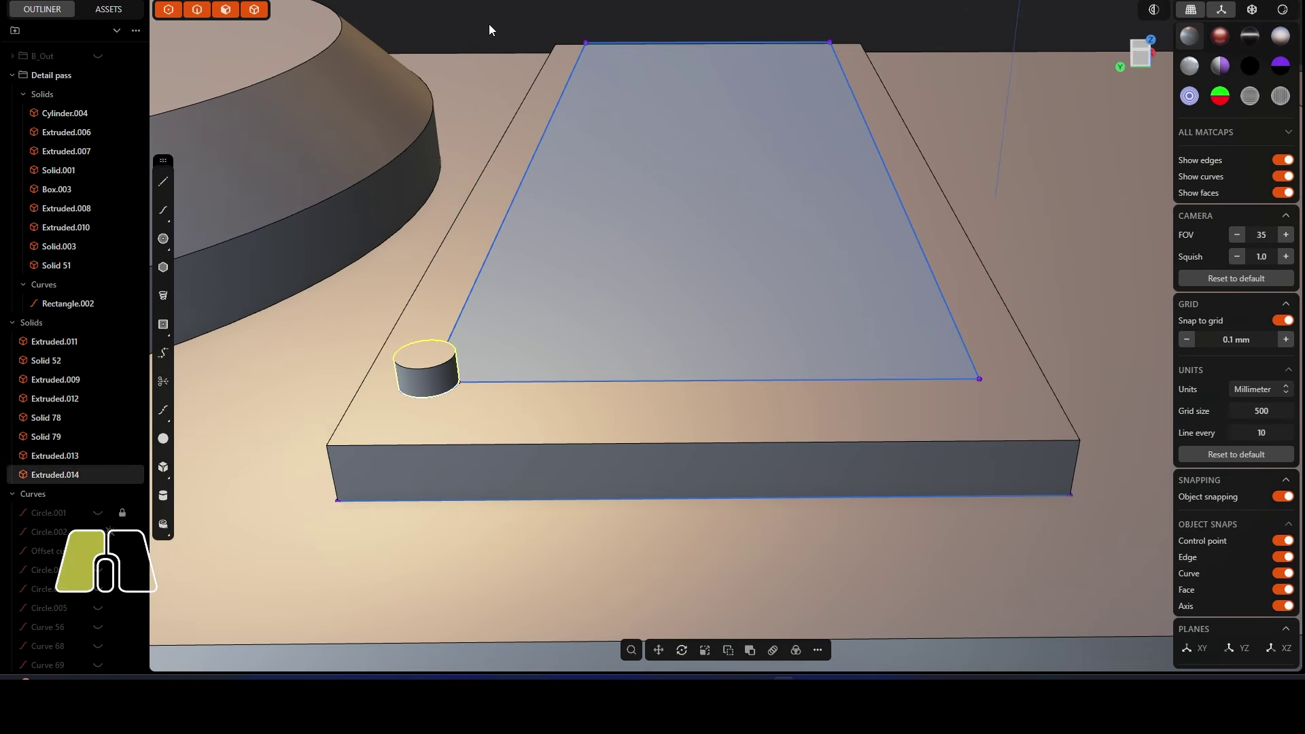
Step: Chamfer the top edge of the cylindrical bolt by 0.2 mm
click(433, 363)
key(f)
mouse_move(428, 368)
middle_down()
mouse_move(475, 366)
mouse_move(441, 362)
middle_up()
drag(431, 368, 427, 369)
key(c)
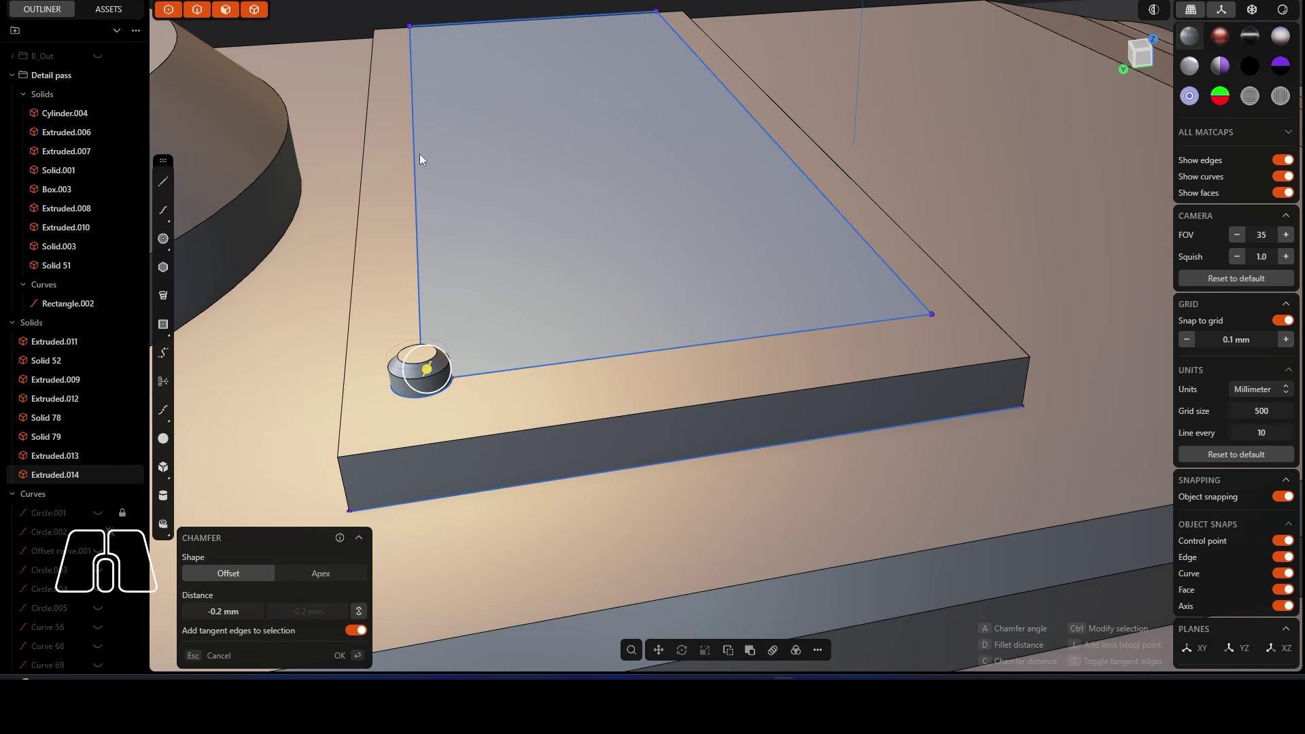
key(Return)
Step: Move the chamfered bolt down 0.6 mm along Z into the plate and delete its leftover circle curve
middle_drag(352, 104, 519, 344)
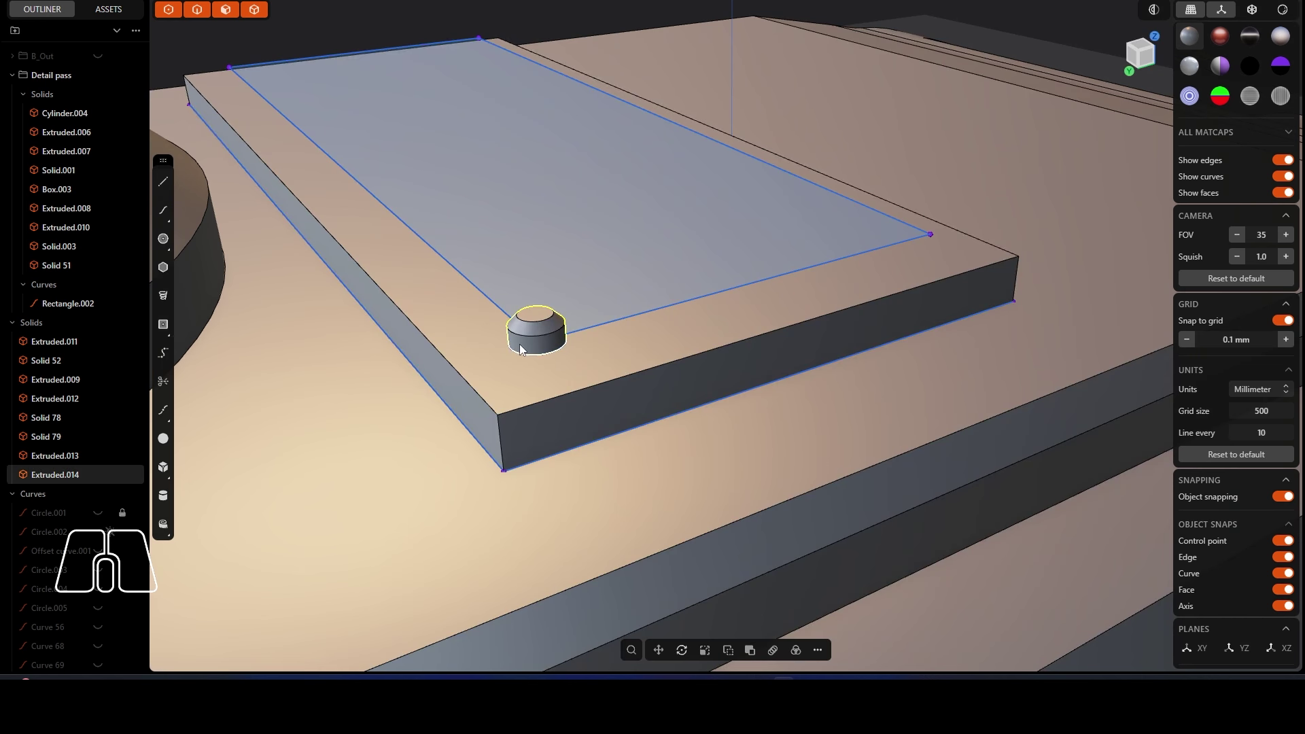
key(g)
drag(535, 304, 533, 322)
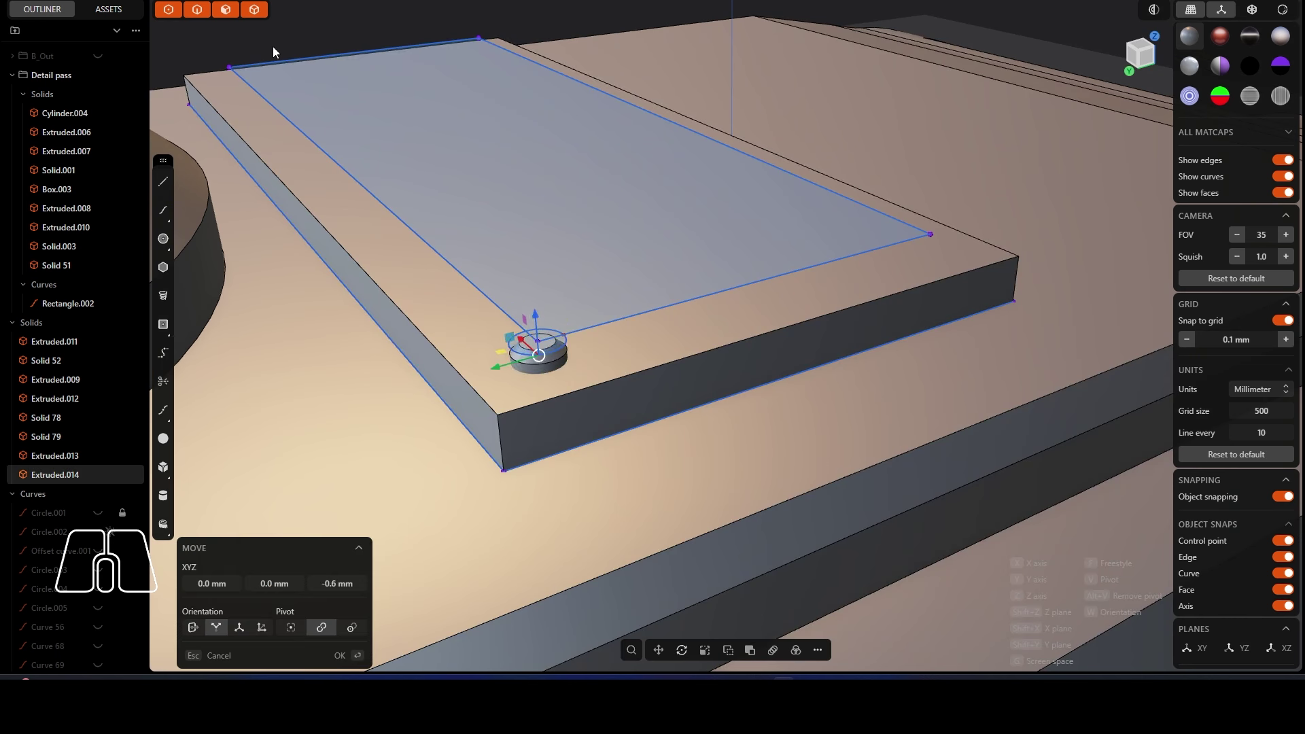
key(Return)
click(420, 282)
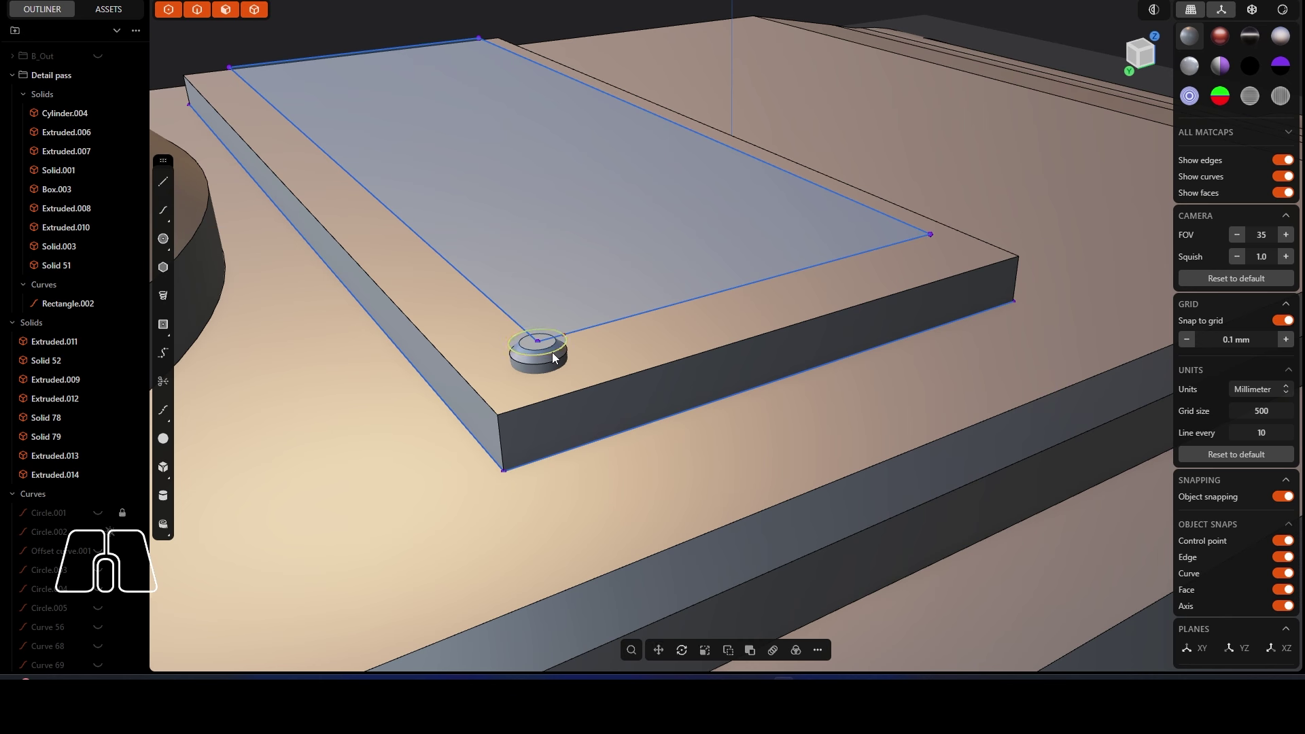
key(Delete)
Step: Curve-array the bolt along the inner rectangle with 9 copies by ratio and normal alignment, and delete the rectangle curve
click(549, 361)
text(f)
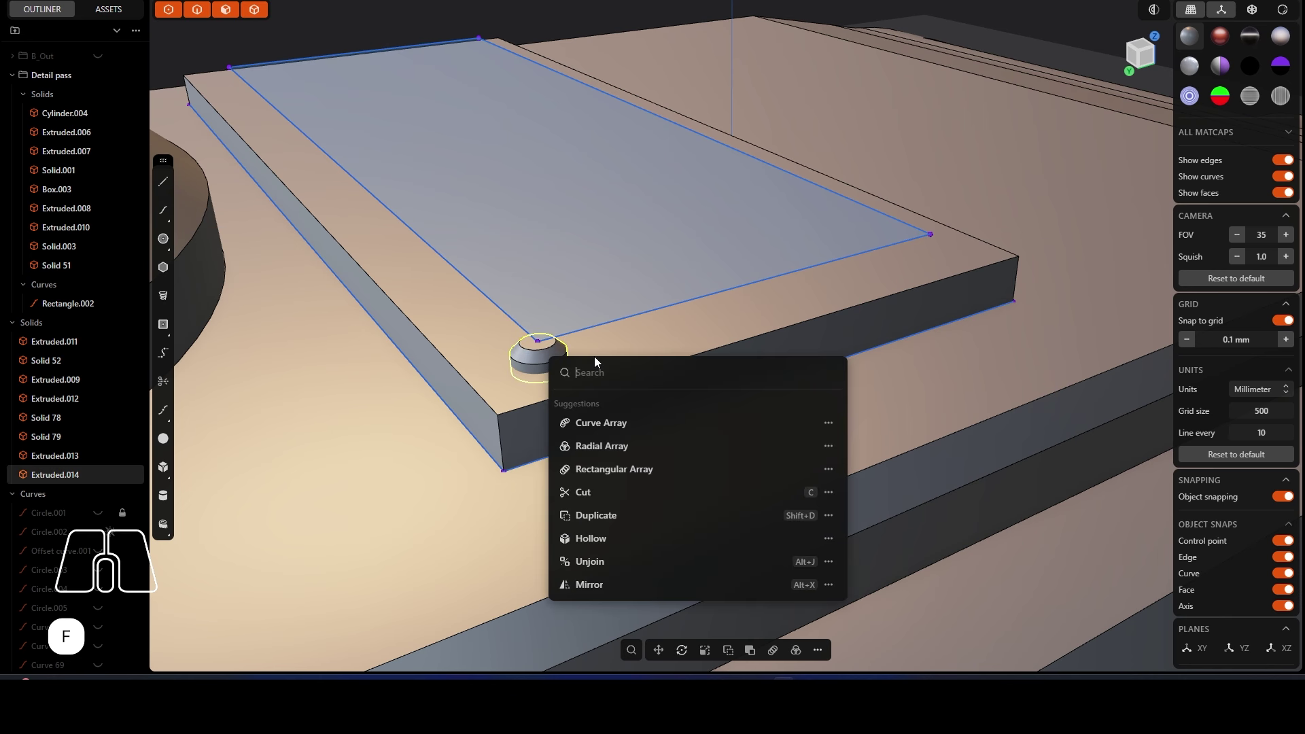
text(cu)
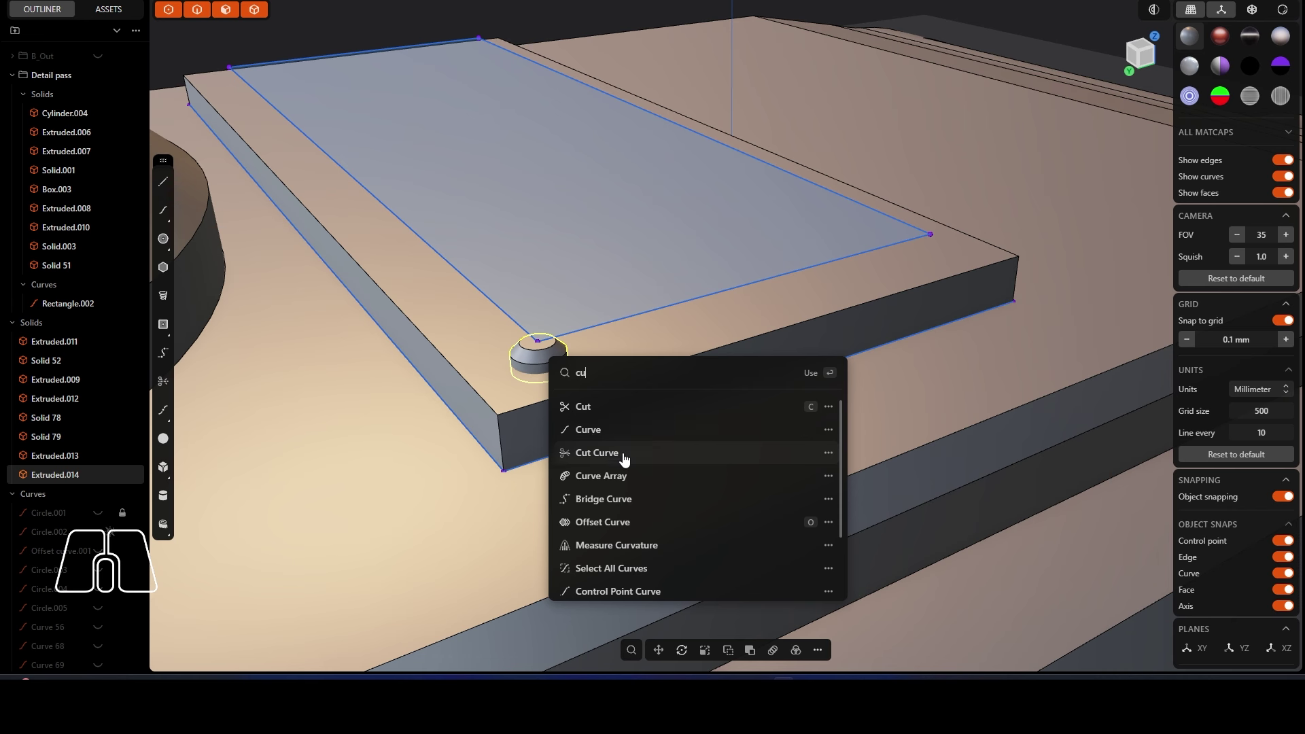
click(612, 476)
click(513, 318)
scroll(541, 280, up, 5)
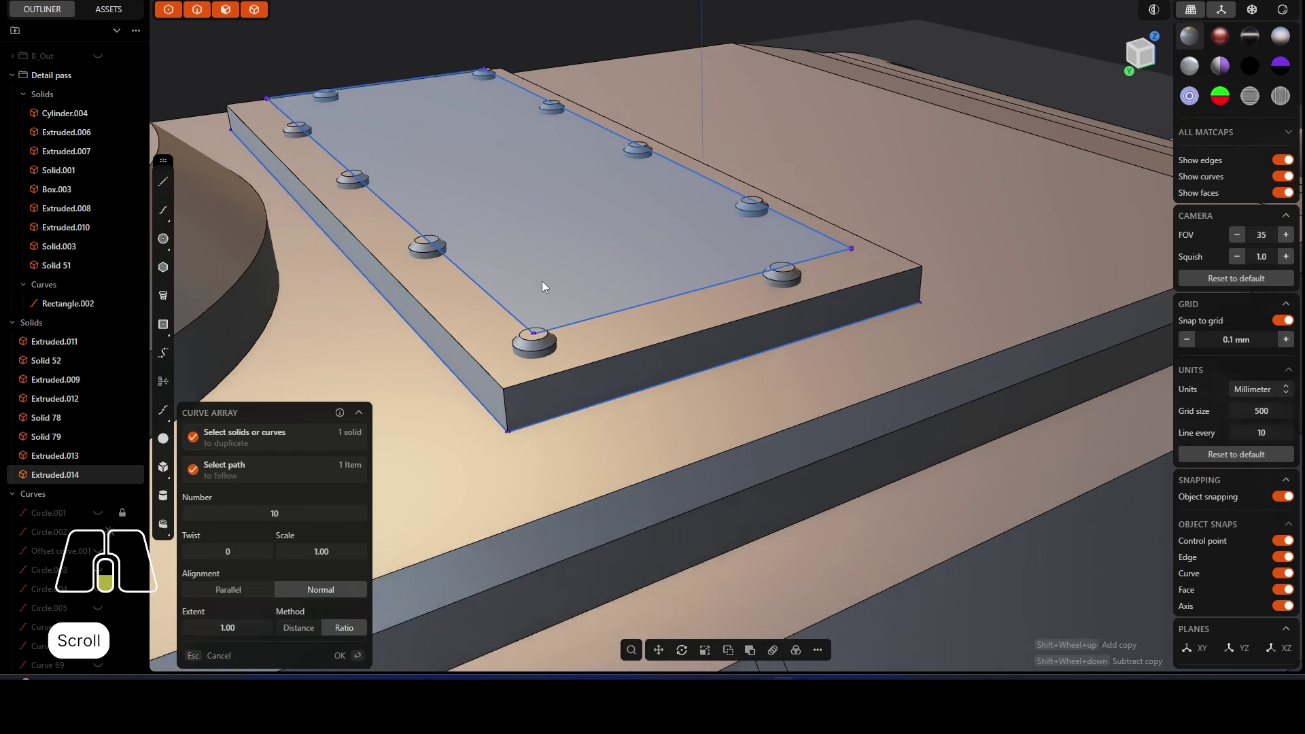
scroll(577, 299, down, 5)
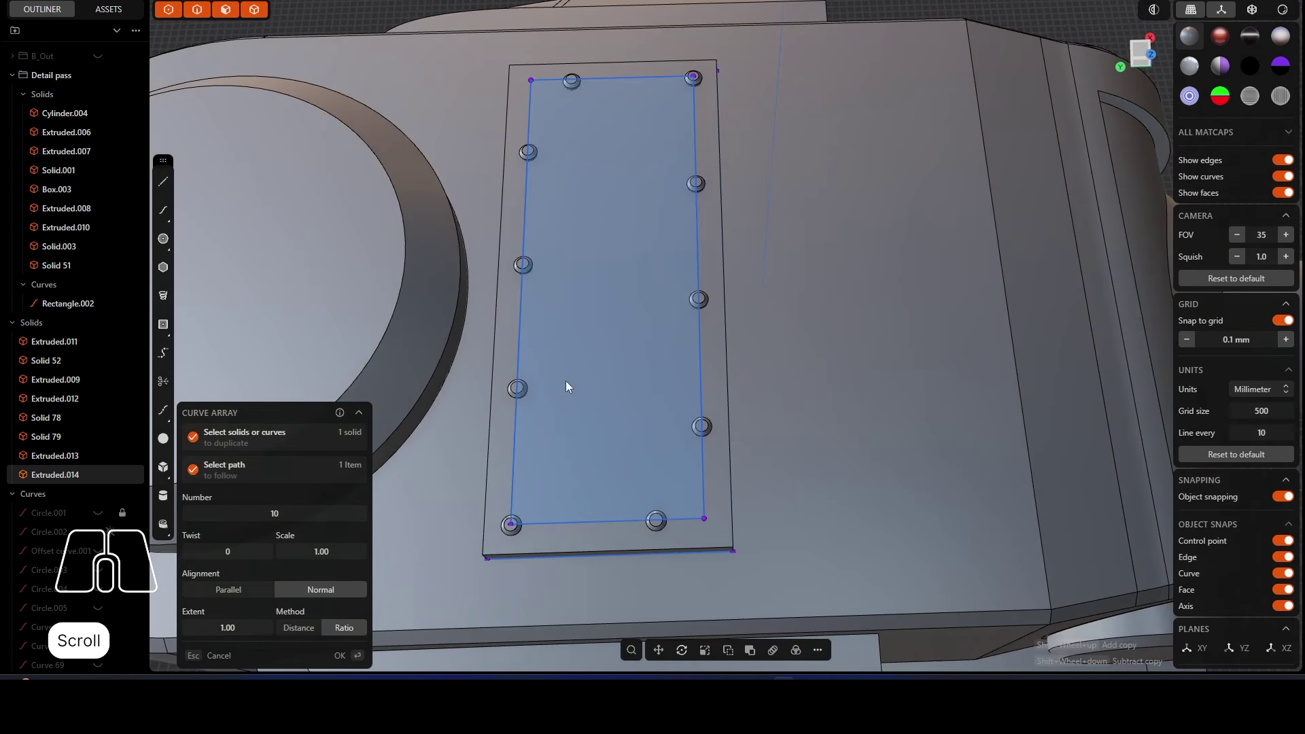
drag(274, 512, 310, 513)
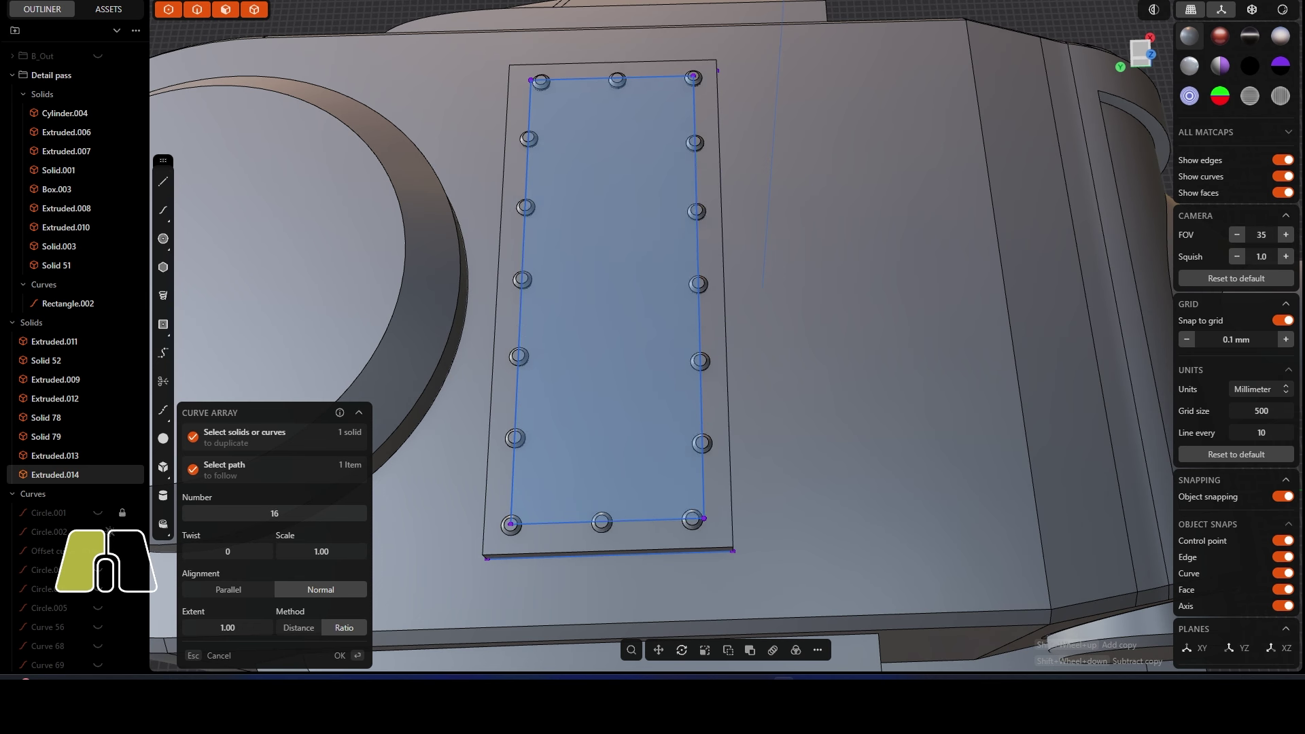
drag(310, 513, 262, 512)
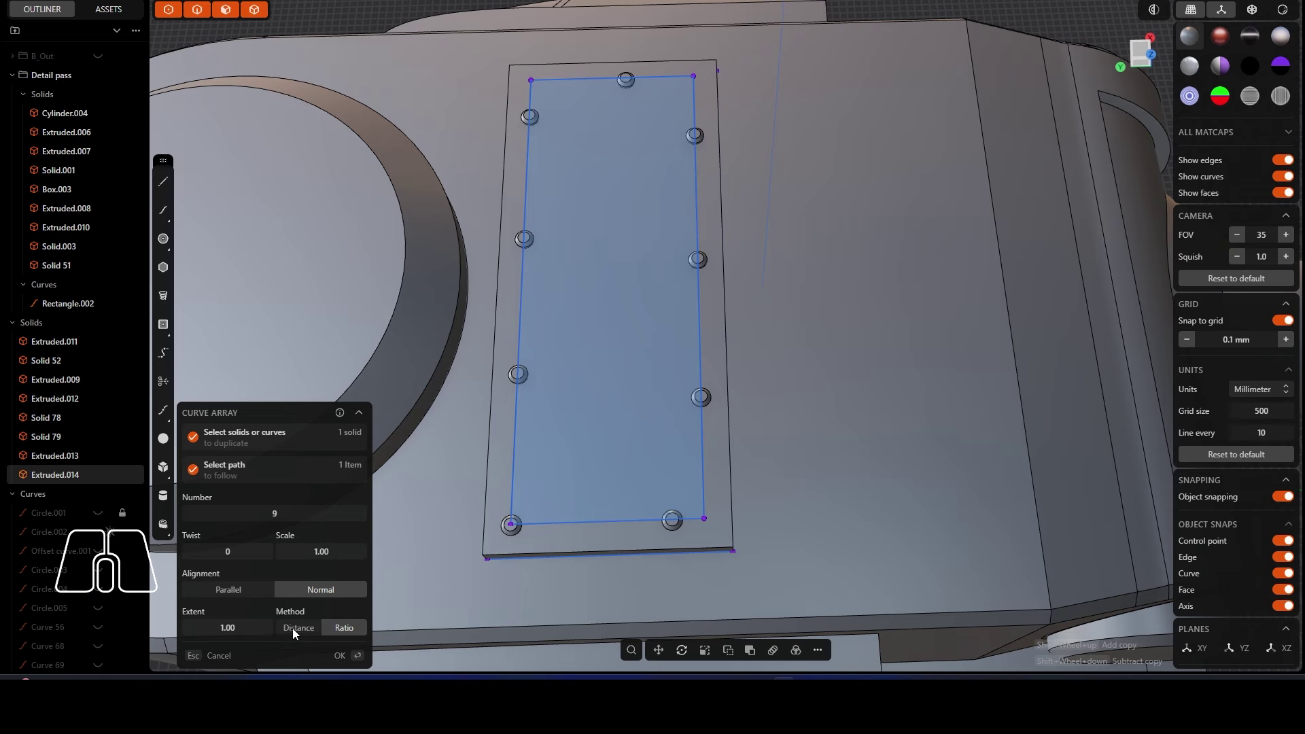
click(348, 654)
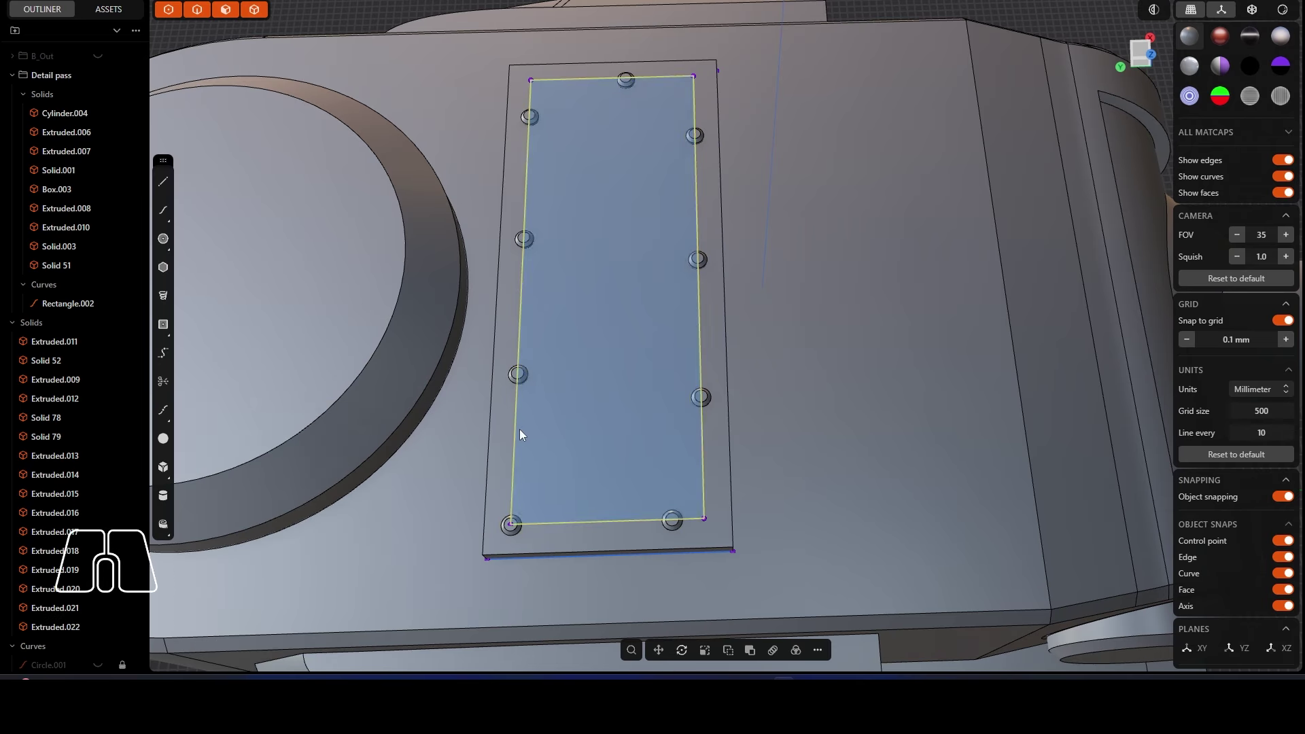
key(Delete)
Step: Duplicate one of the plate's bolts and place the copy beside the turret as a spare
middle_drag(529, 438, 622, 409)
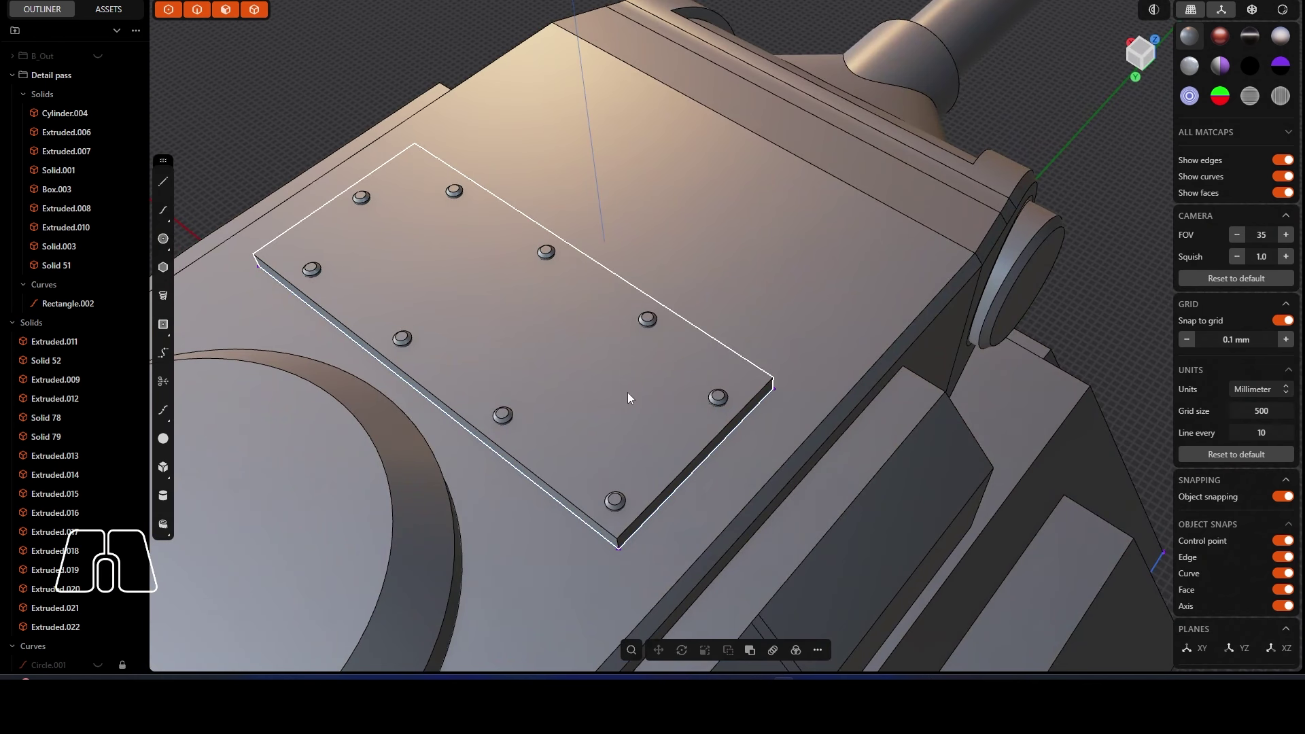
click(312, 269)
shift+middle_drag(312, 268, 536, 324)
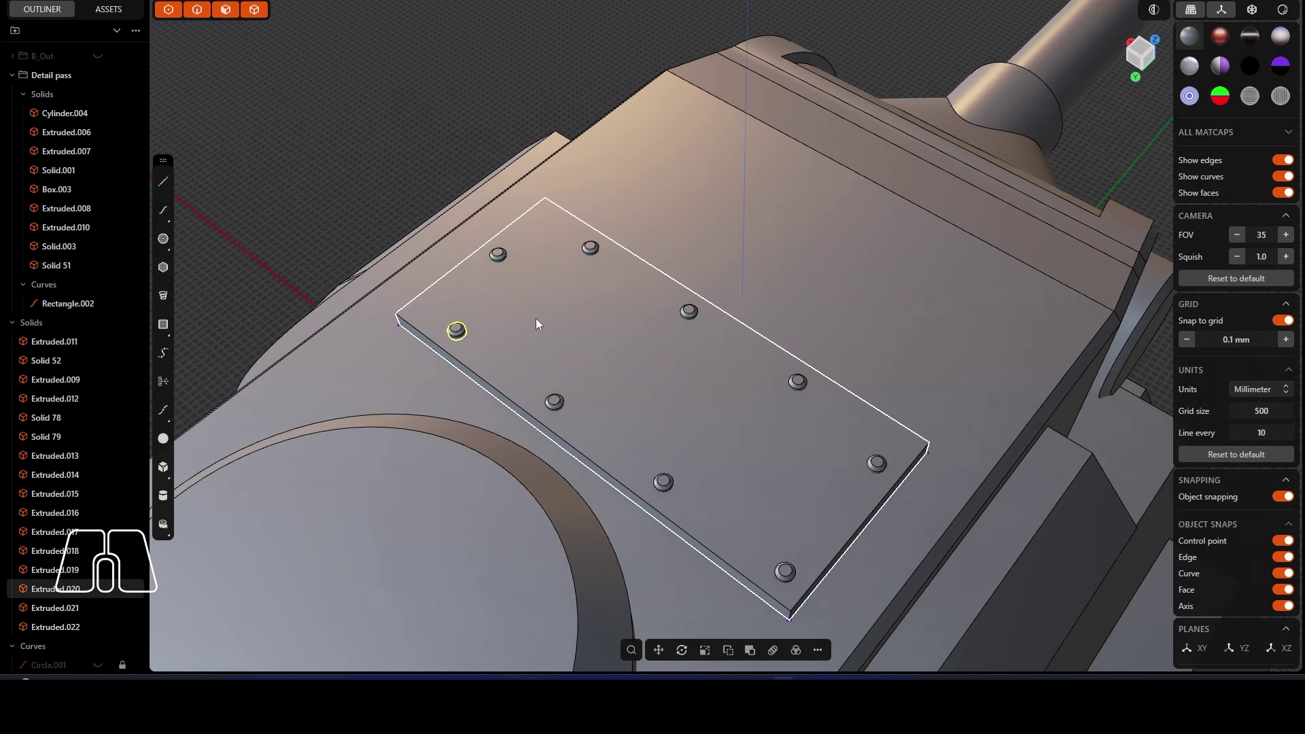
scroll(487, 329, down, 2)
key(ctrl+c)
key(ctrl+v)
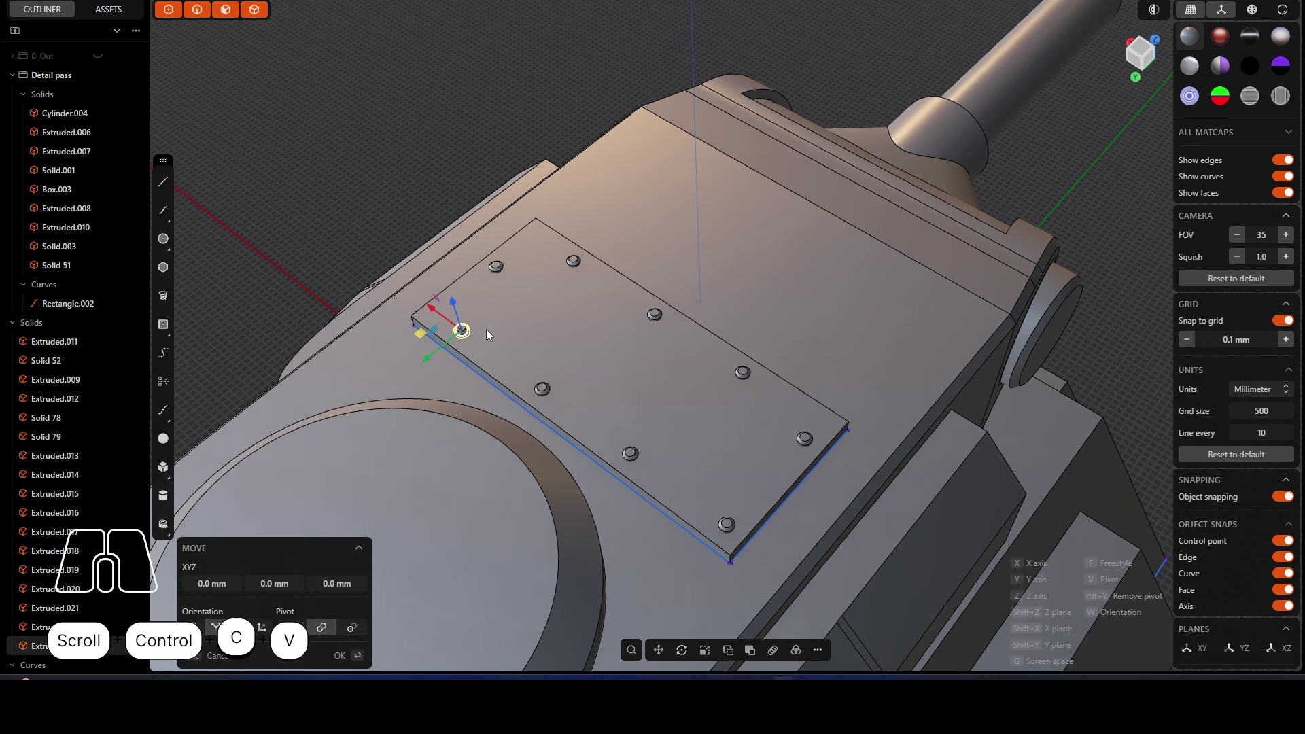
drag(452, 323, 302, 212)
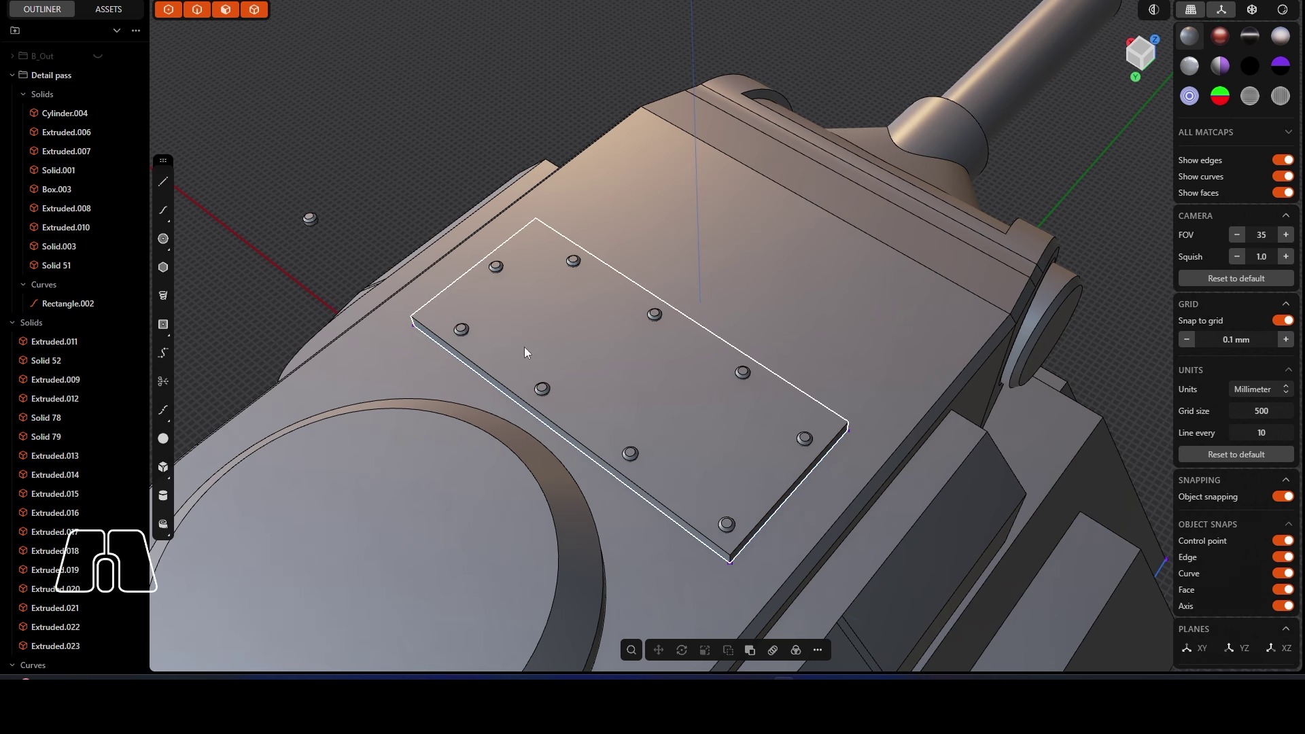
Step: Boolean-union all nine arrayed bolts into the raised top plate
click(659, 384)
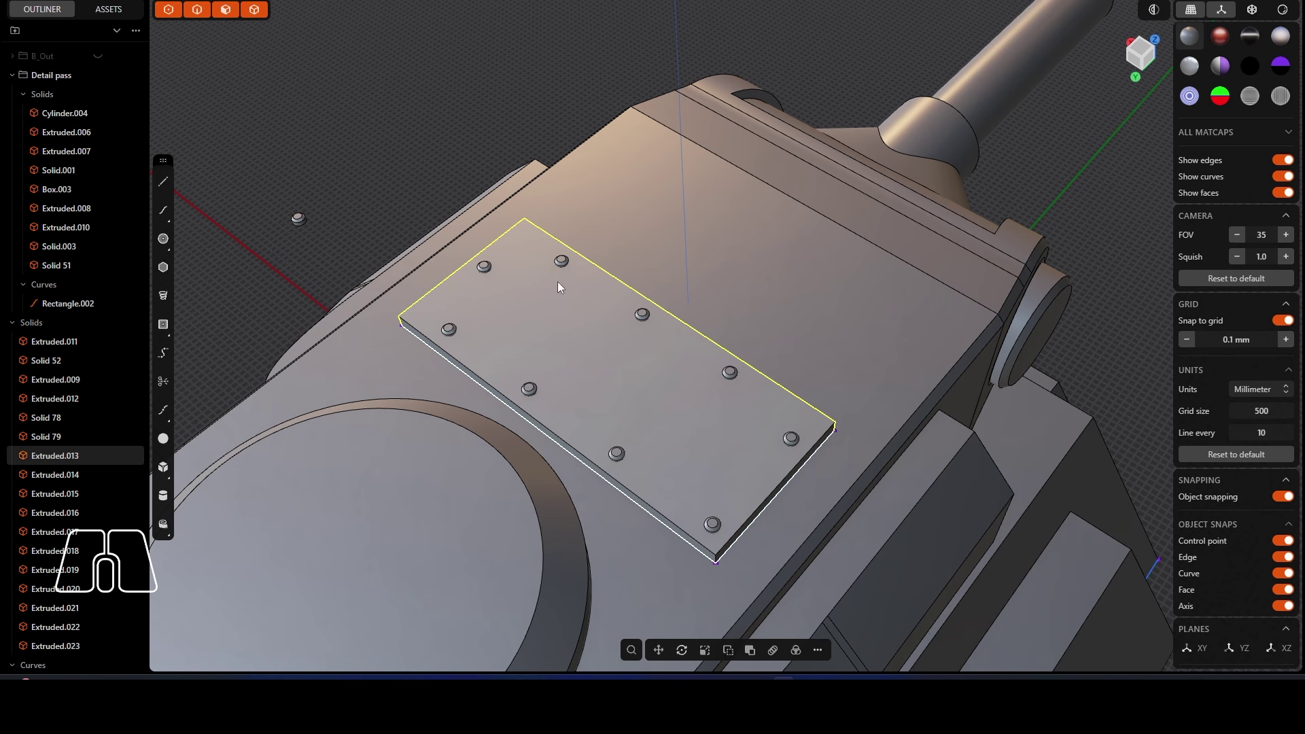
key(q)
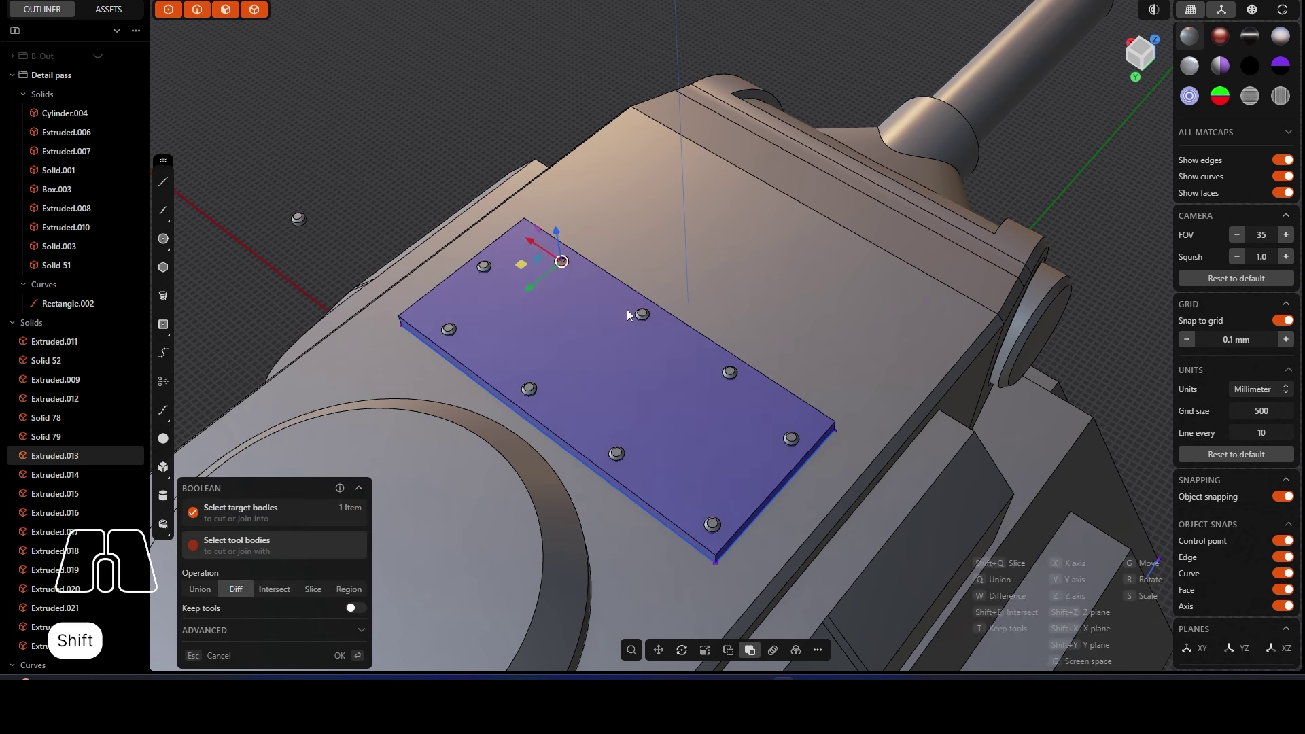
shift+click(641, 315)
shift+click(791, 446)
shift+click(713, 526)
shift+click(616, 454)
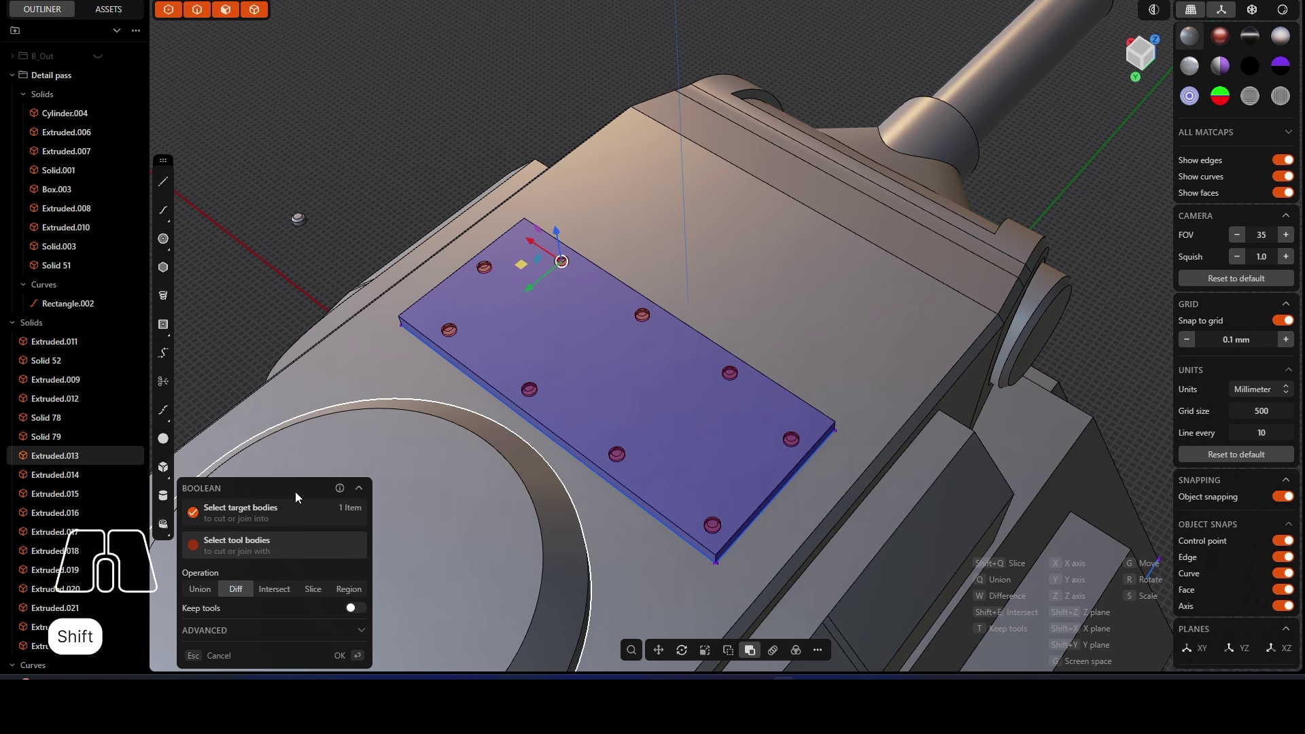
click(200, 589)
click(346, 658)
Step: Duplicate the bolted plate and move the copy -14.4 mm along Y toward the gun barrel
middle_drag(529, 416, 444, 466)
shift+middle_drag(631, 412, 550, 351)
scroll(550, 350, down, 2)
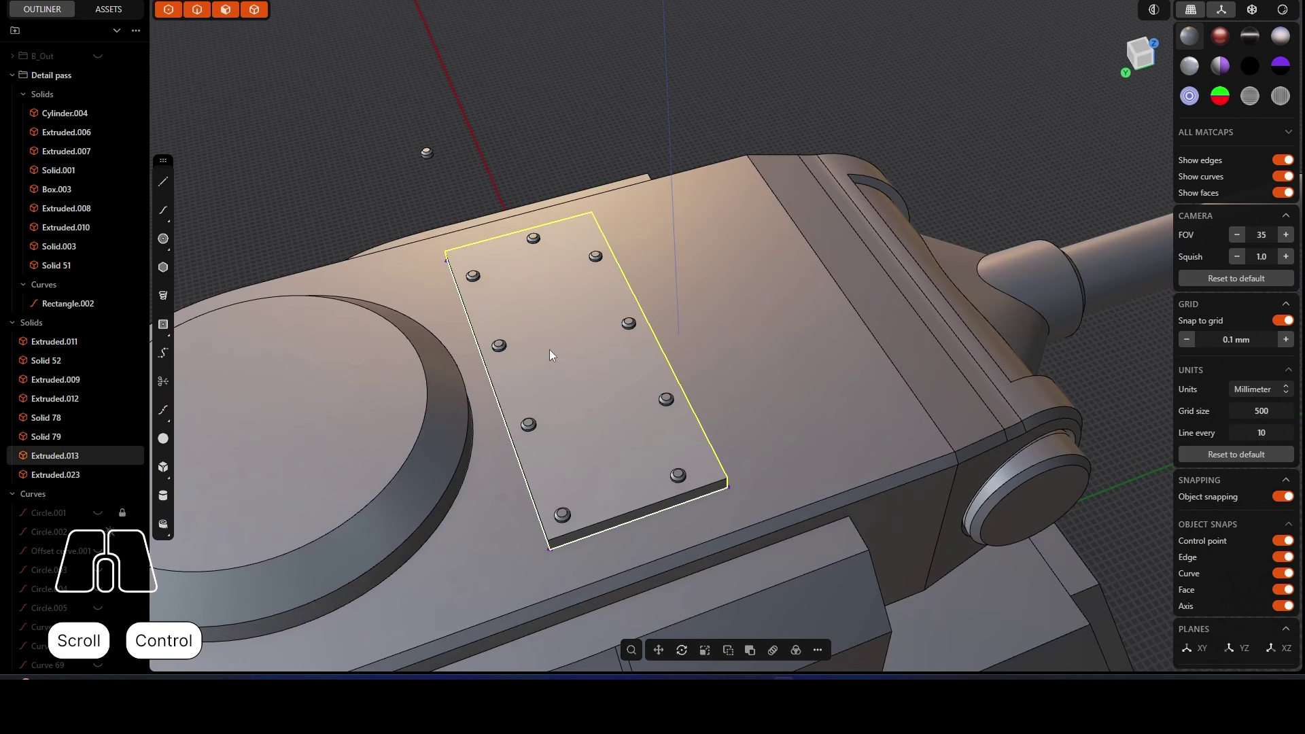
key(ctrl+c)
key(ctrl+v)
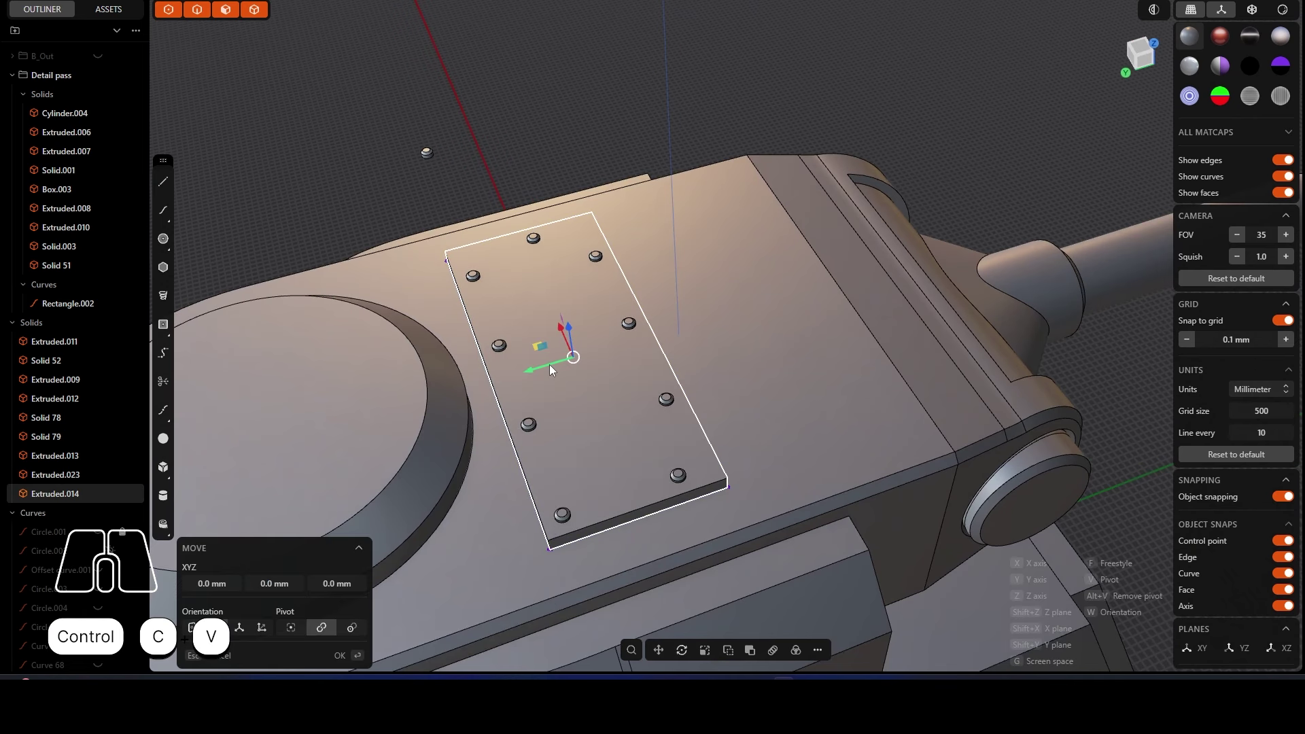
drag(549, 365, 724, 333)
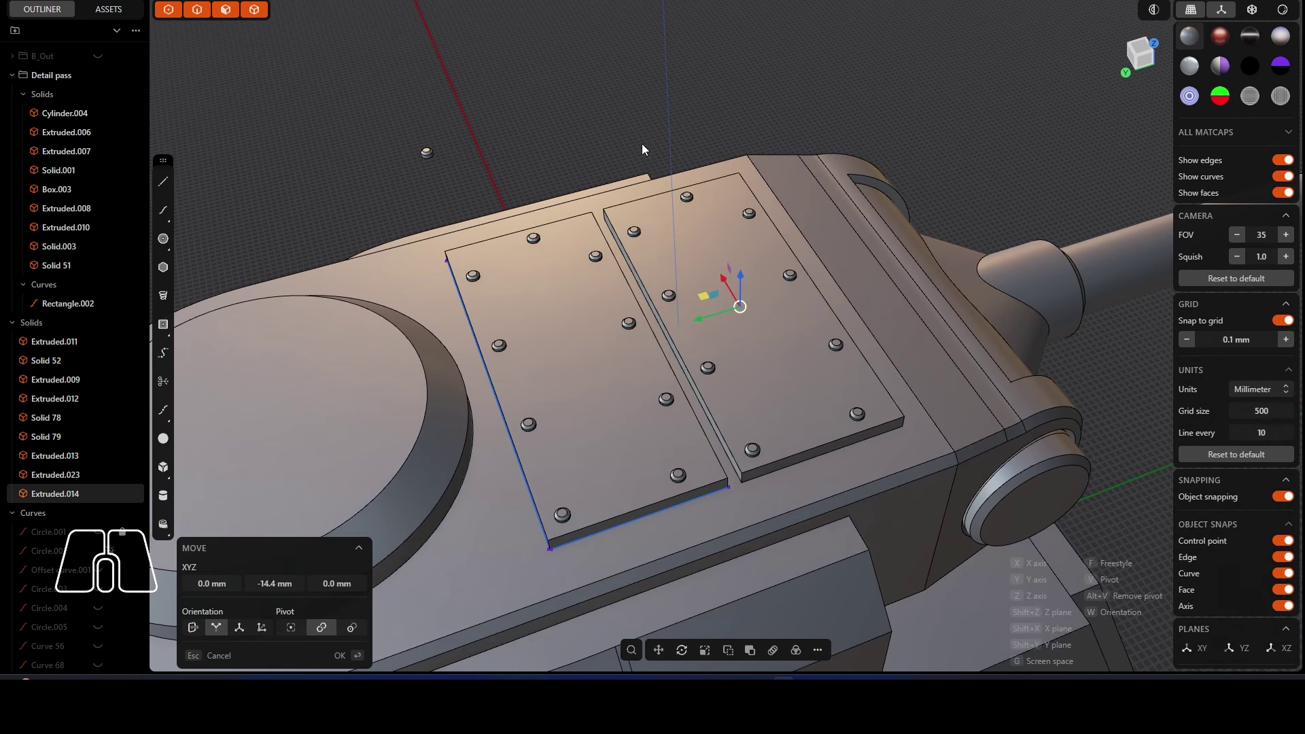
key(Return)
click(751, 373)
key(Escape)
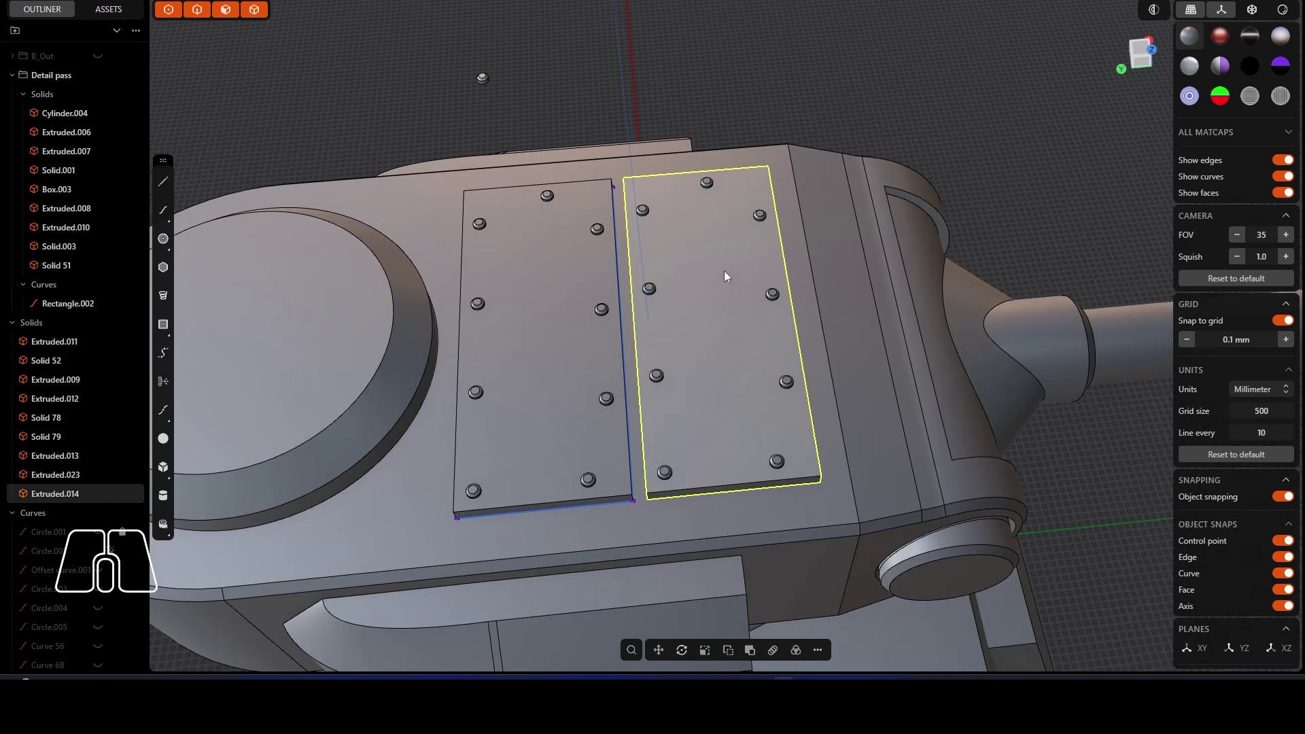
Step: Mirror the copied plate along the X axis with the cut at the mirror plane enabled and union off
middle_drag(724, 270, 650, 290)
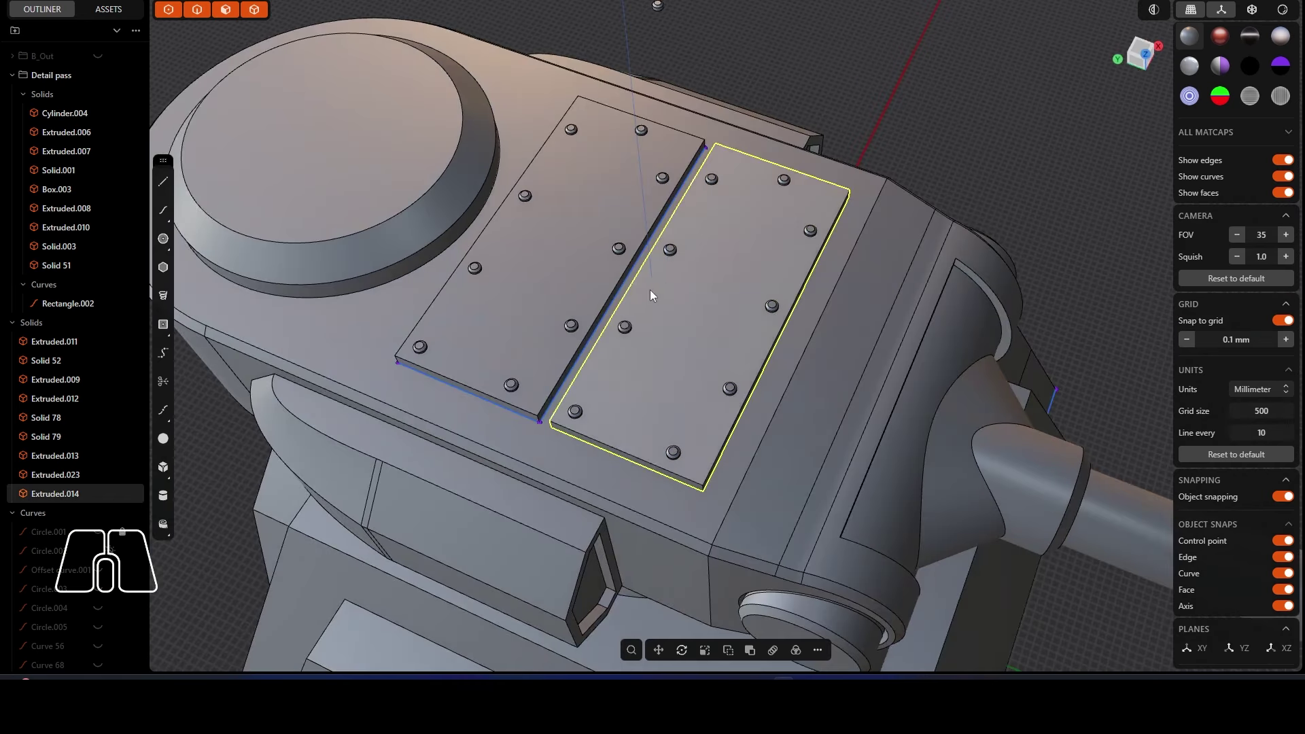
click(818, 650)
click(851, 305)
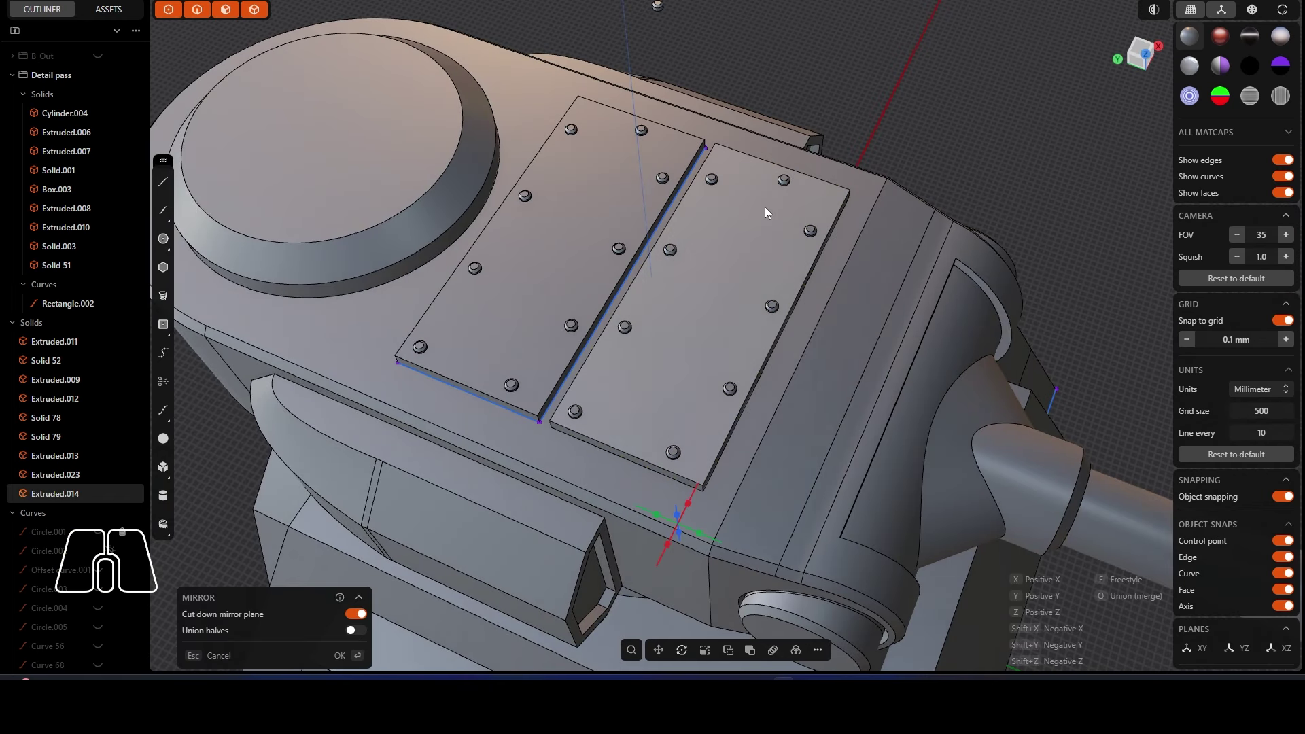
click(670, 546)
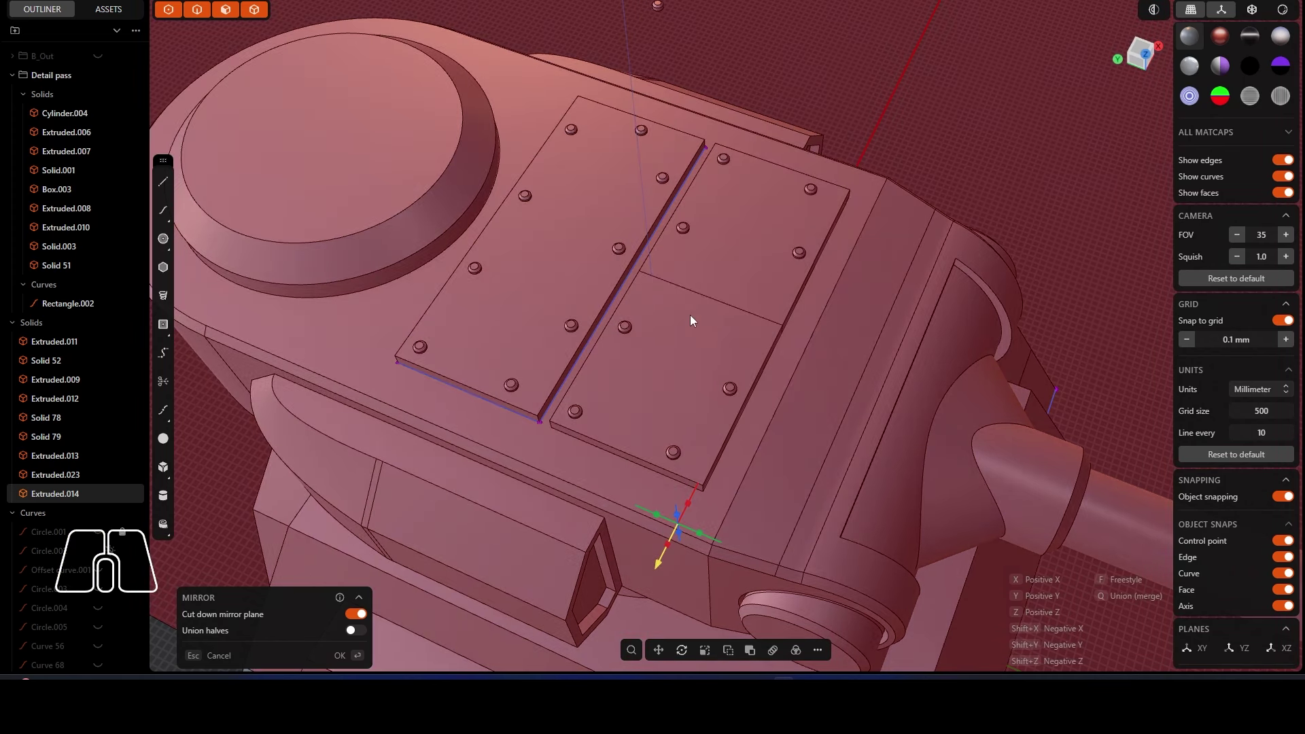
click(340, 656)
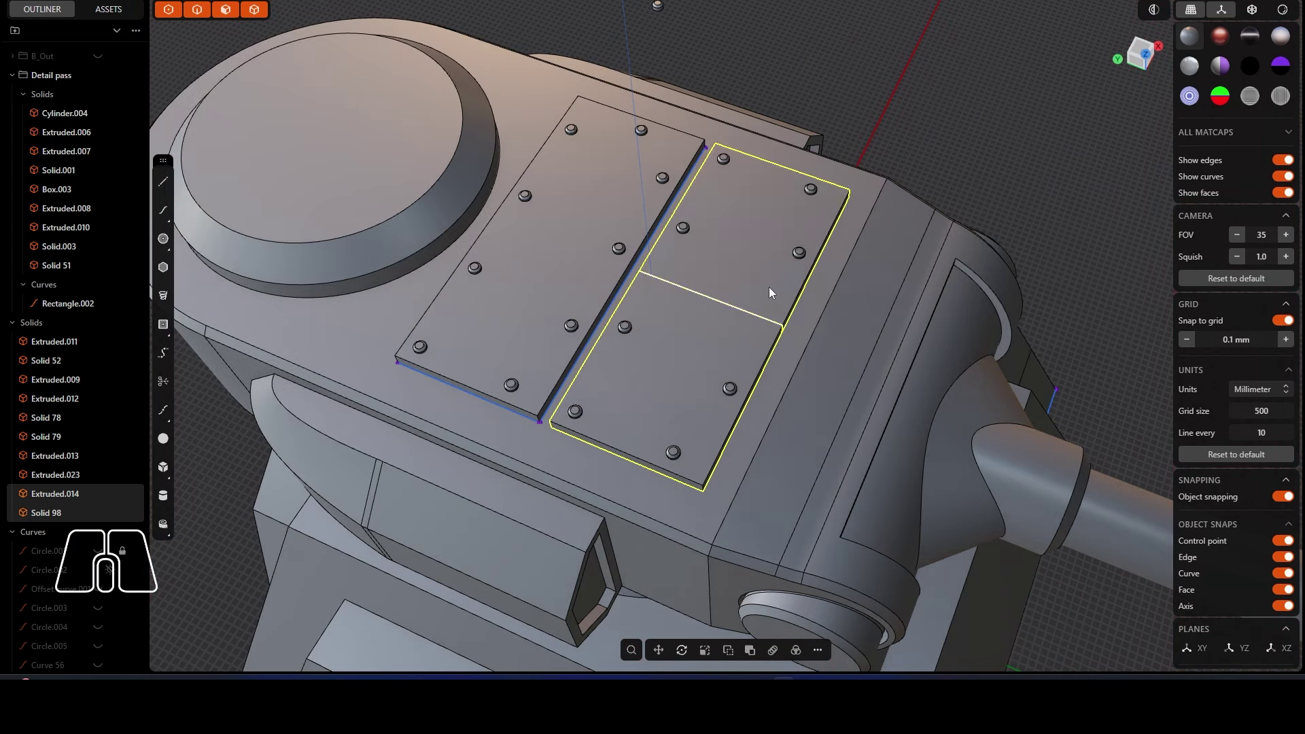
Step: Chamfer the four top edges of one half of the copied plate by 0.3 mm
middle_drag(915, 155, 628, 287)
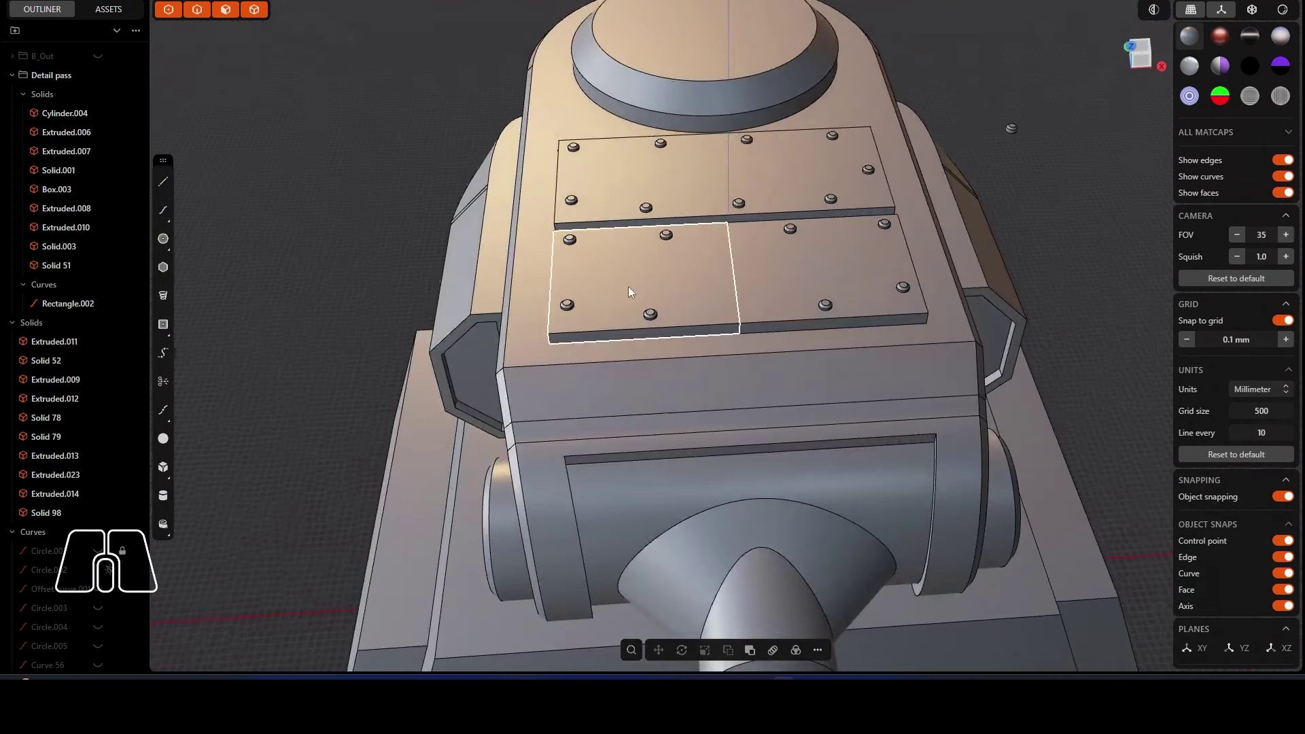
click(680, 281)
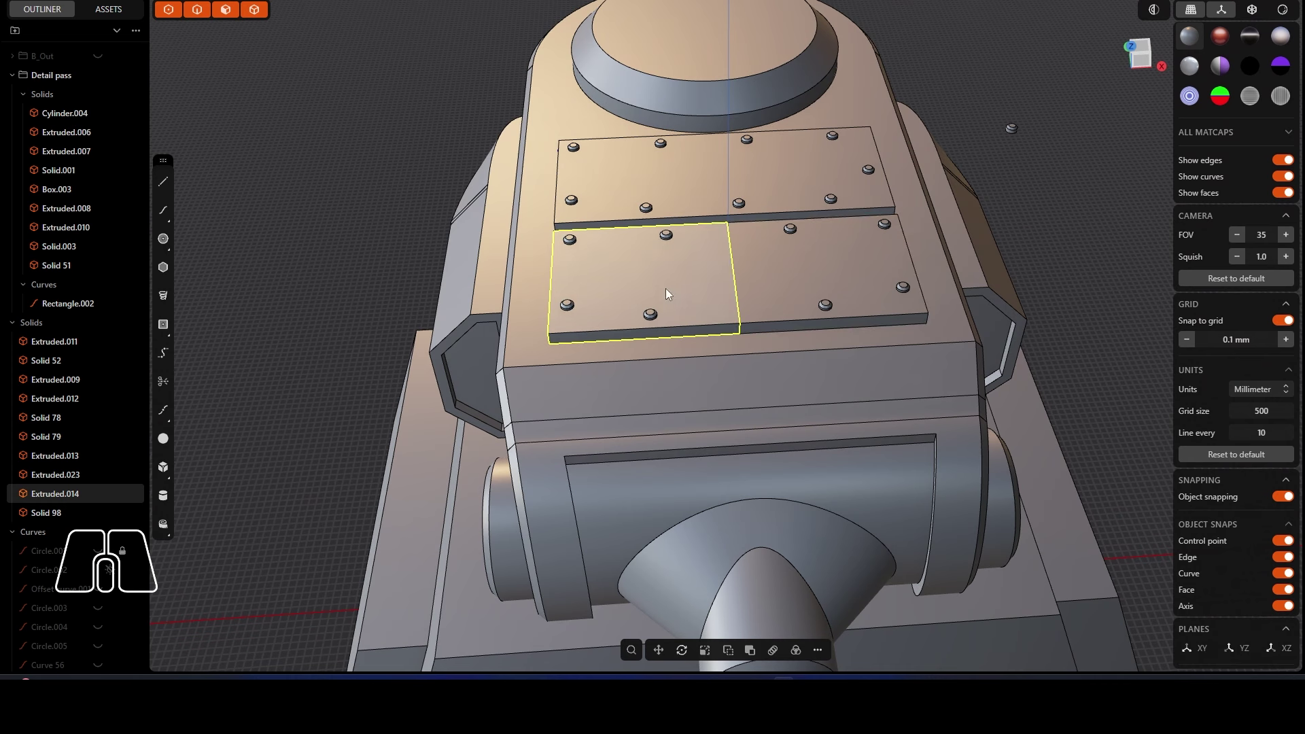
middle_drag(632, 291, 732, 291)
scroll(732, 291, up, 3)
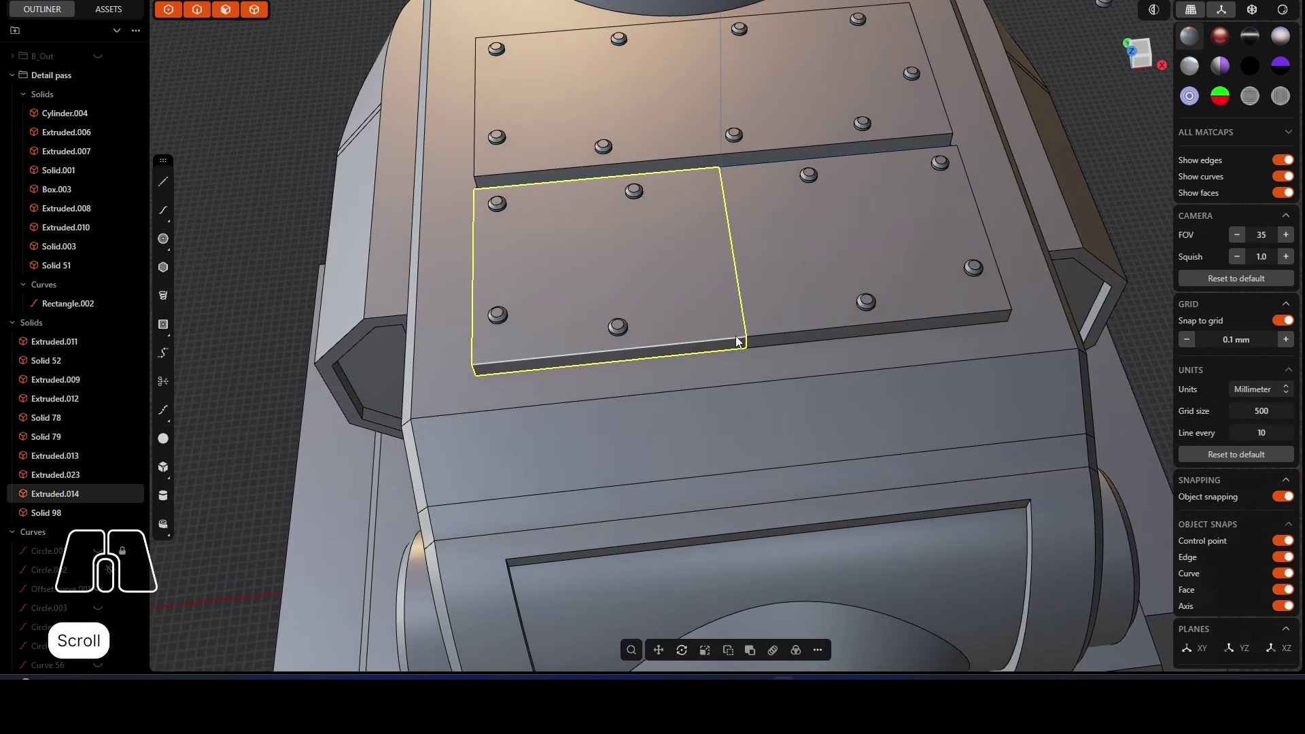
key(f)
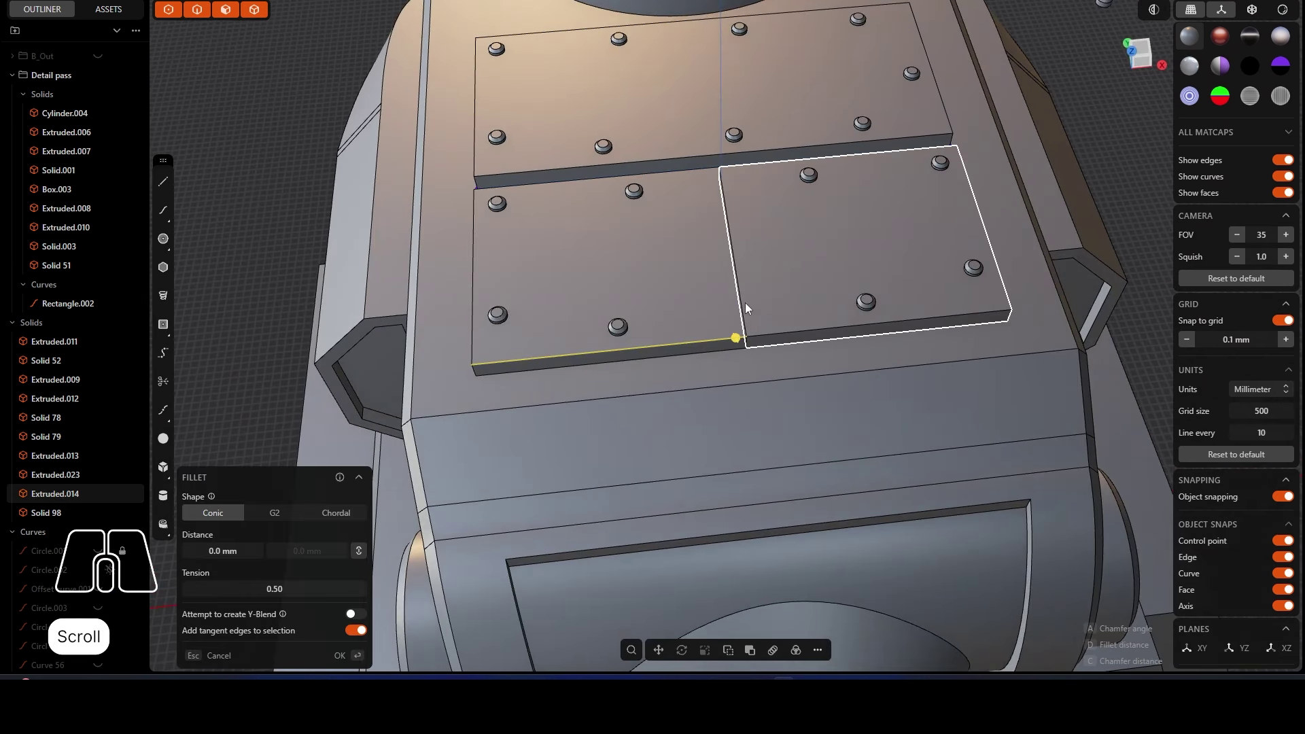
shift+click(683, 171)
shift+click(476, 235)
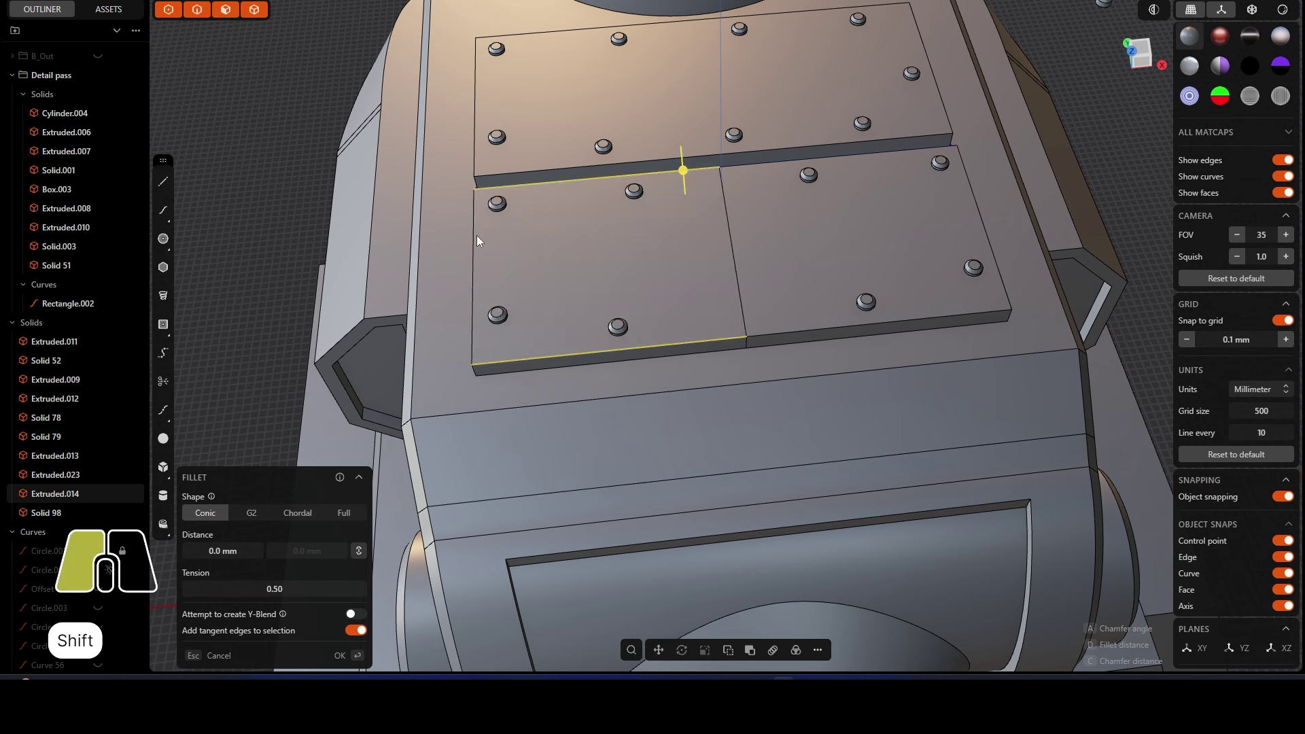
shift+click(726, 229)
drag(734, 227, 726, 229)
key(c)
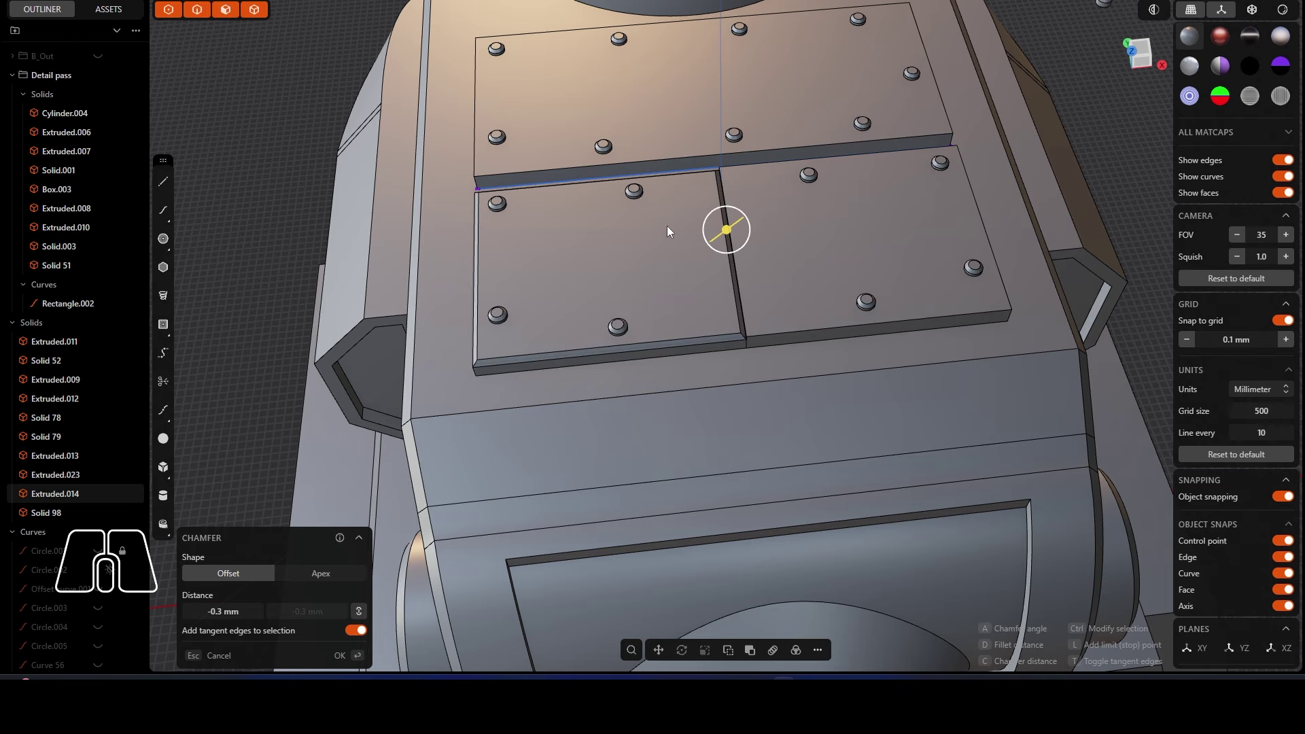
Step: Undo the chamfer on the half plate
right_drag(287, 170, 659, 268)
key(ctrl+z)
key(ctrl+z)
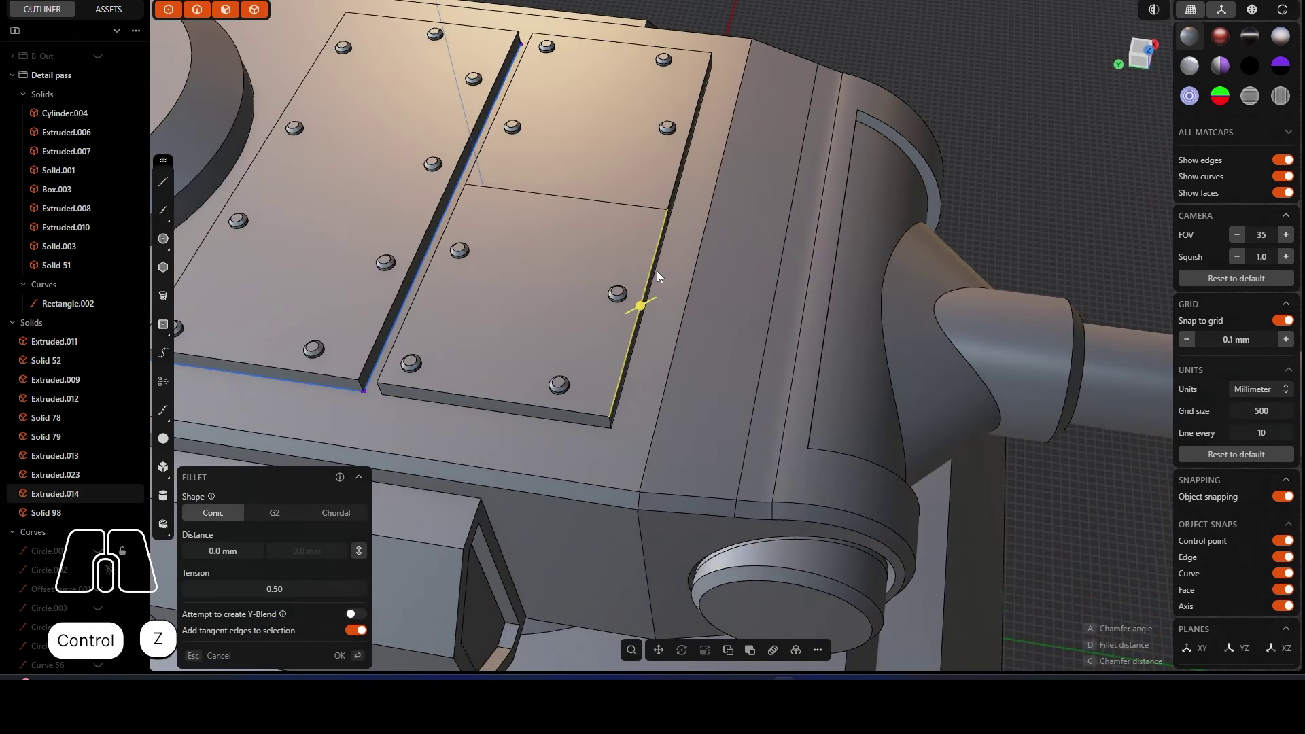
Step: Delete both mirrored halves of the copied plate
click(596, 159)
key(Delete)
click(535, 271)
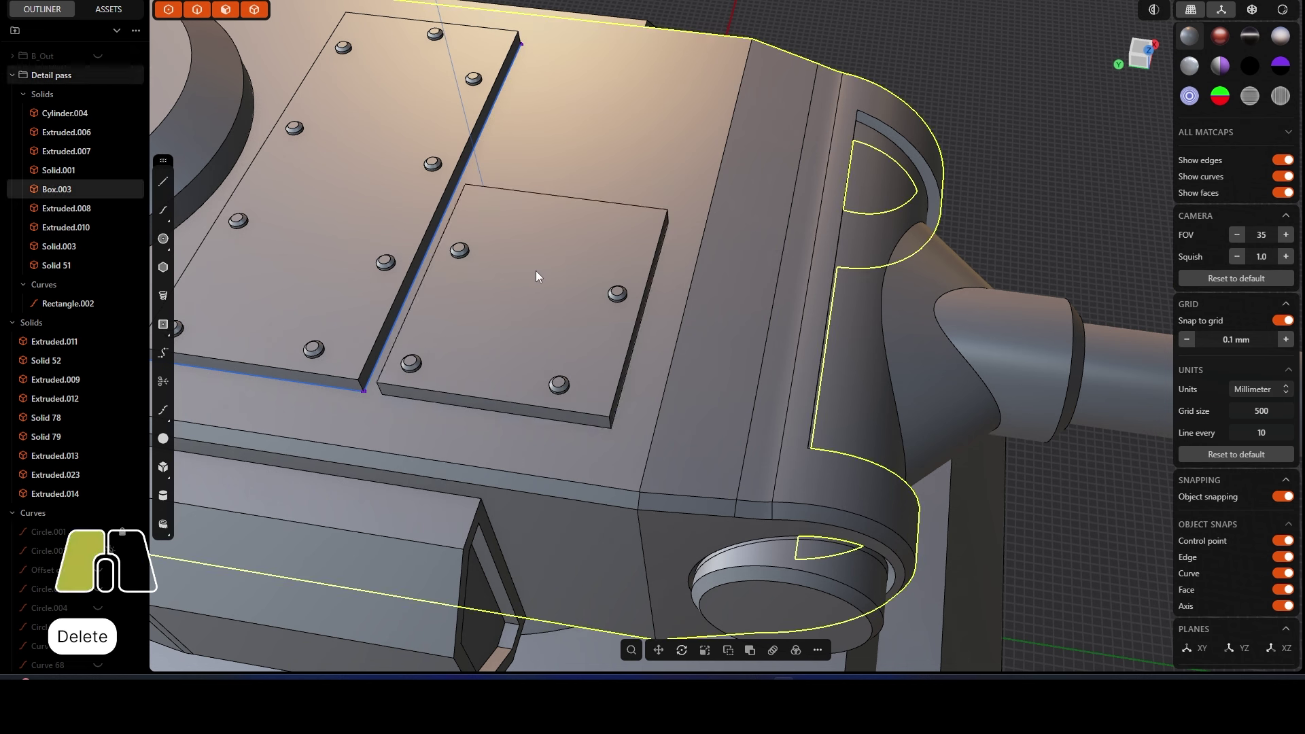
key(Delete)
Step: Try to chamfer every edge of the bolted plate's top face at once by 0.2 mm
click(407, 251)
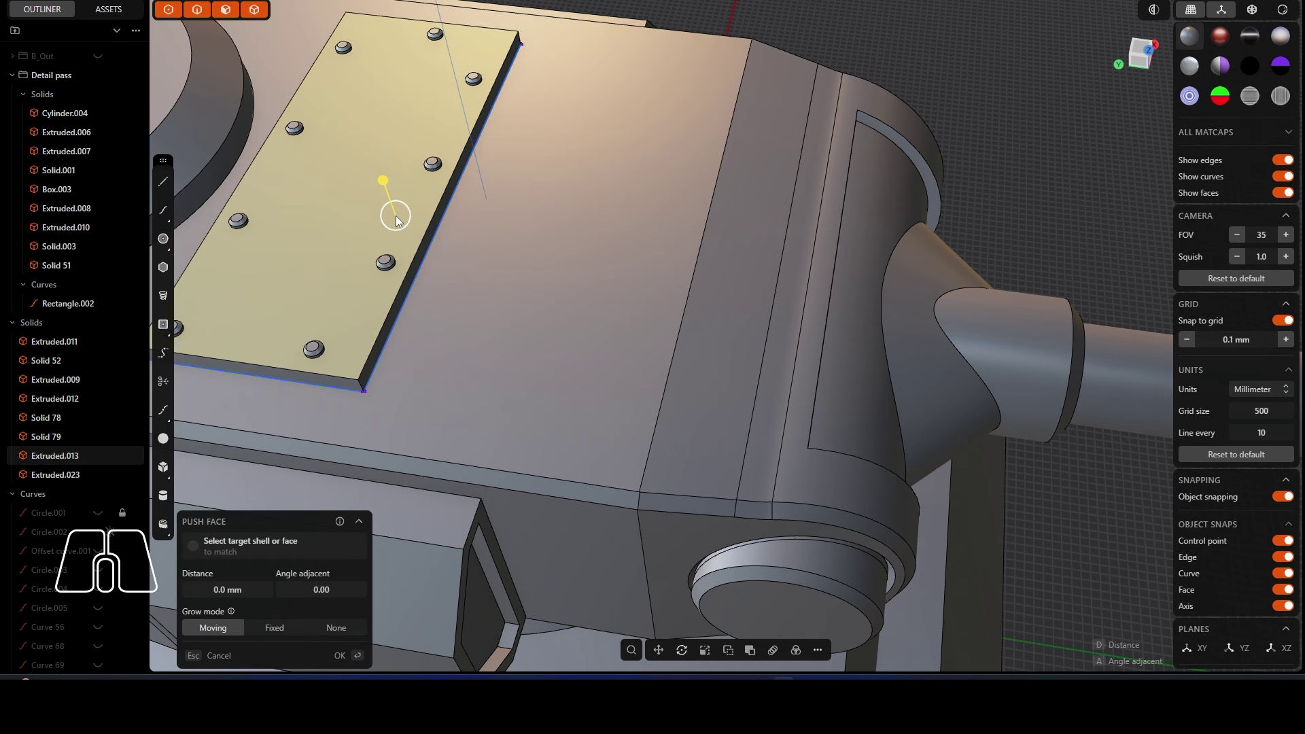
key(ctrl+2)
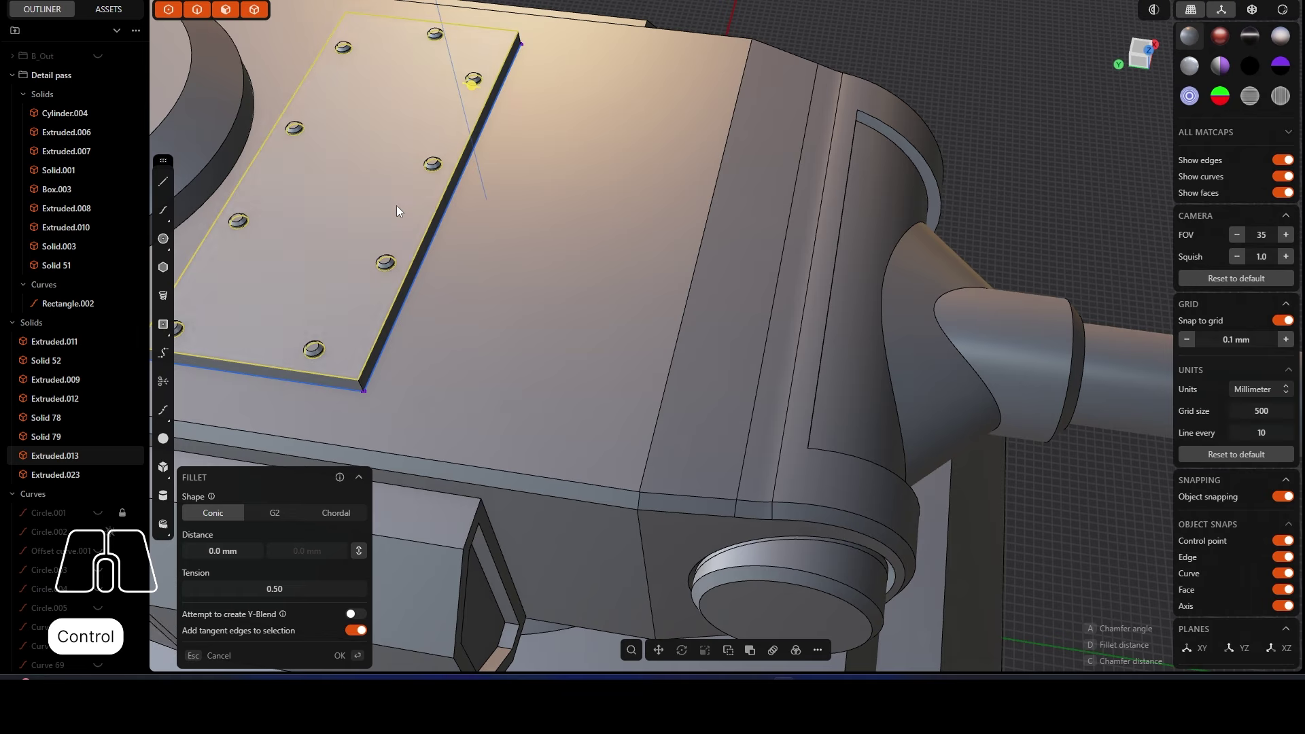
middle_drag(397, 205, 361, 187)
scroll(499, 204, up, 3)
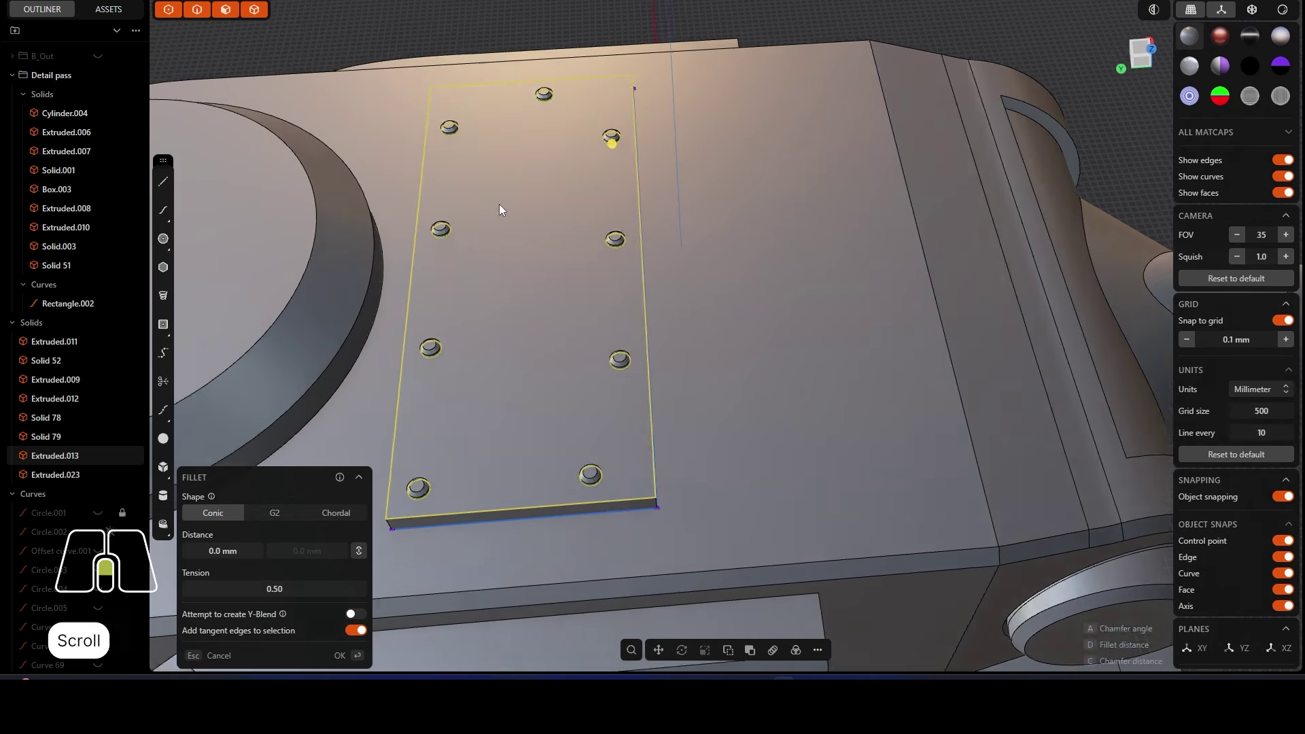
scroll(501, 217, up, 2)
middle_drag(500, 218, 534, 267)
scroll(534, 266, up, 5)
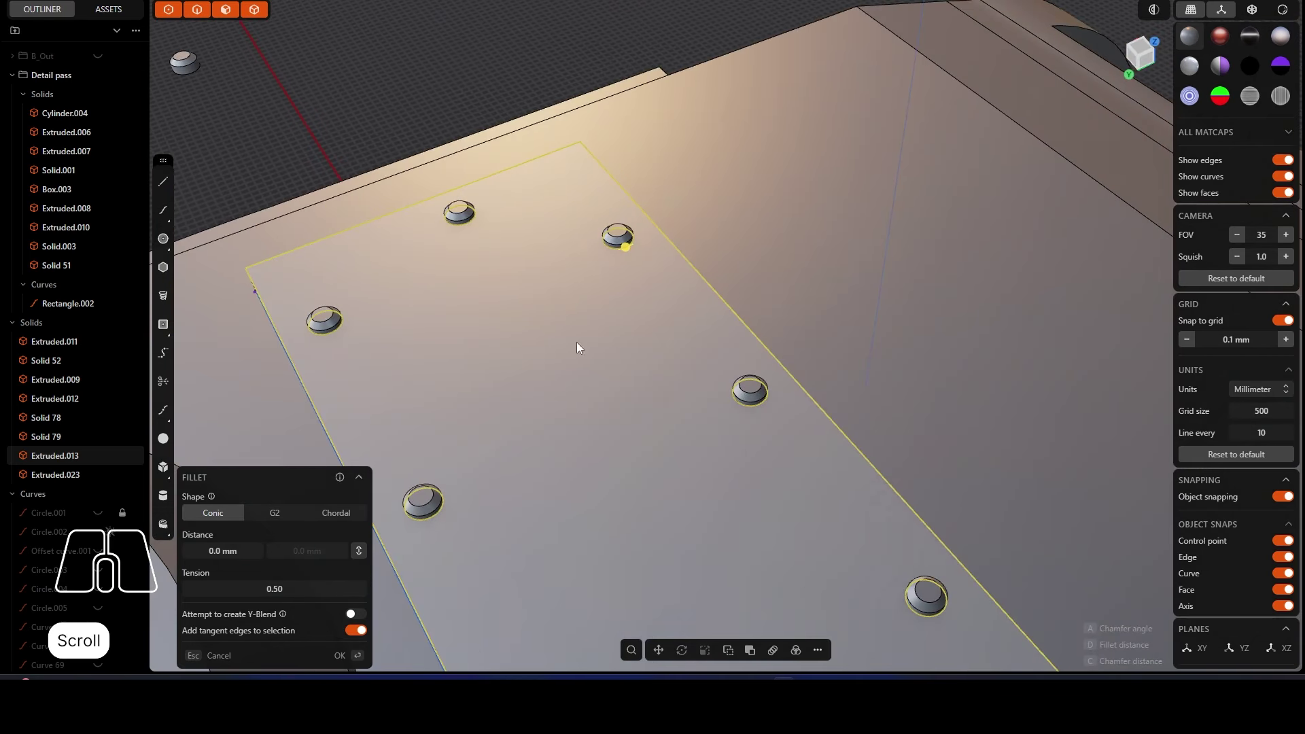
drag(626, 247, 626, 250)
scroll(520, 367, up, 4)
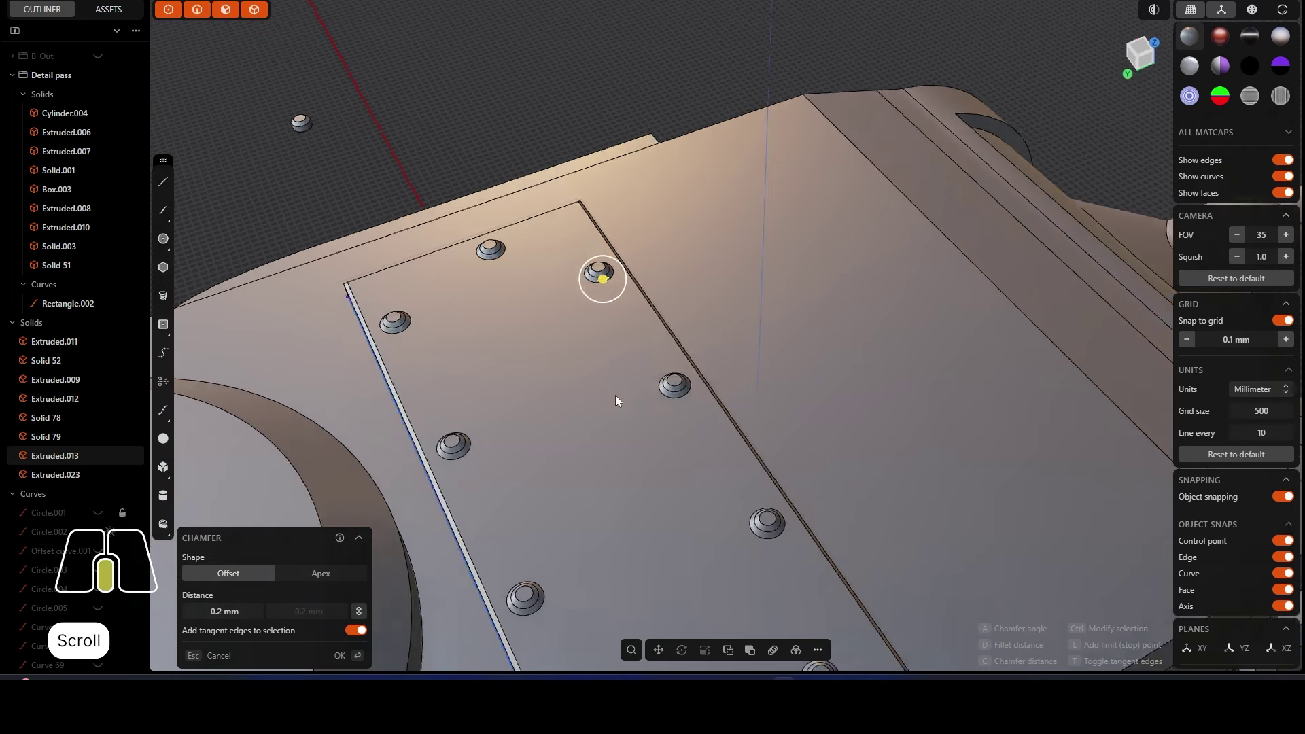
middle_drag(615, 396, 596, 401)
key(ctrl+z)
click(615, 314)
click(651, 182)
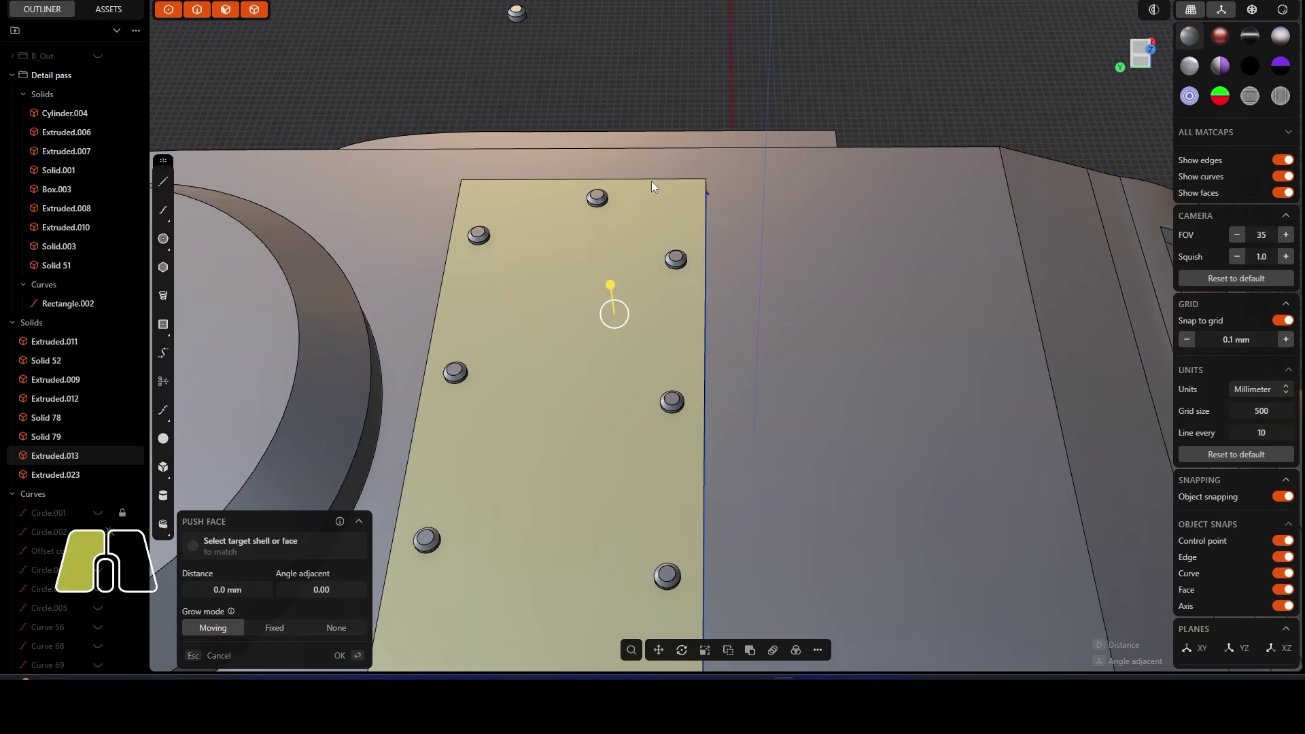
shift+click(703, 219)
middle_drag(705, 219, 685, 316)
key(ctrl+z)
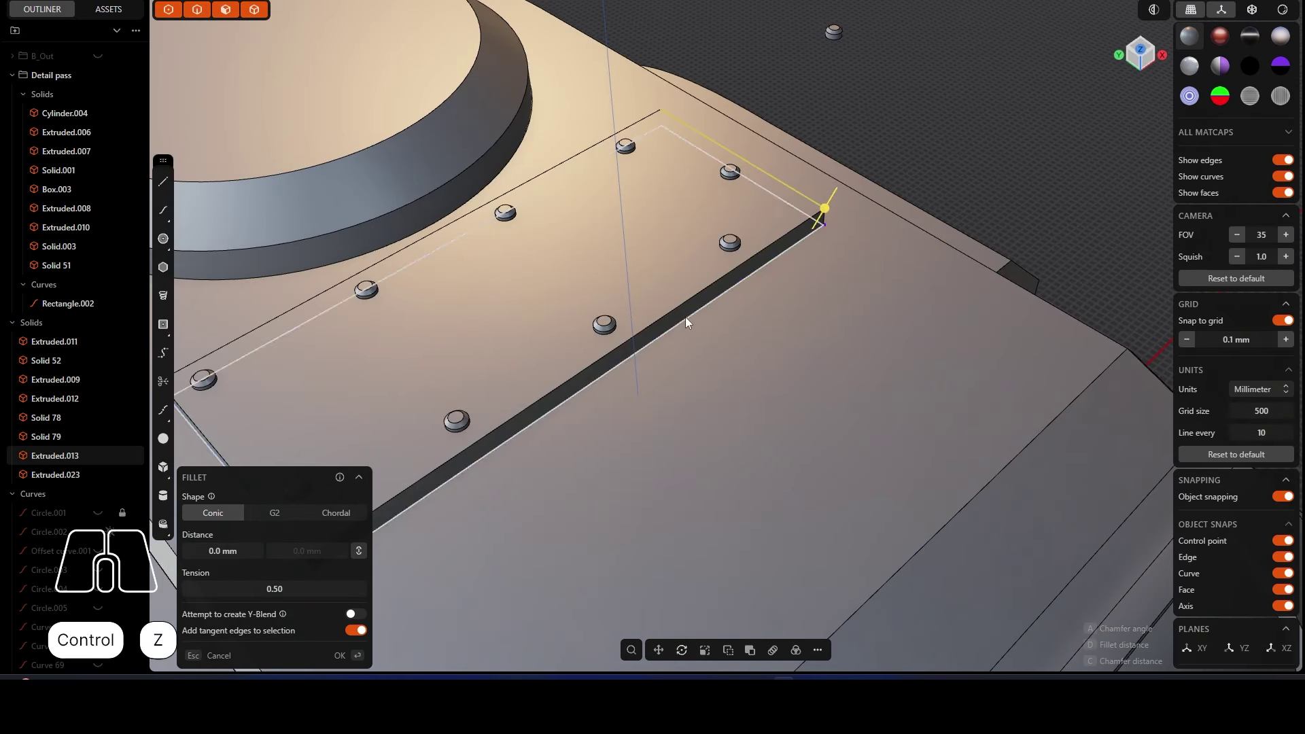
Step: Chamfer the four outer top edges of the bolted plate, leaving the edges around the bolts unselected
click(678, 307)
shift+click(764, 174)
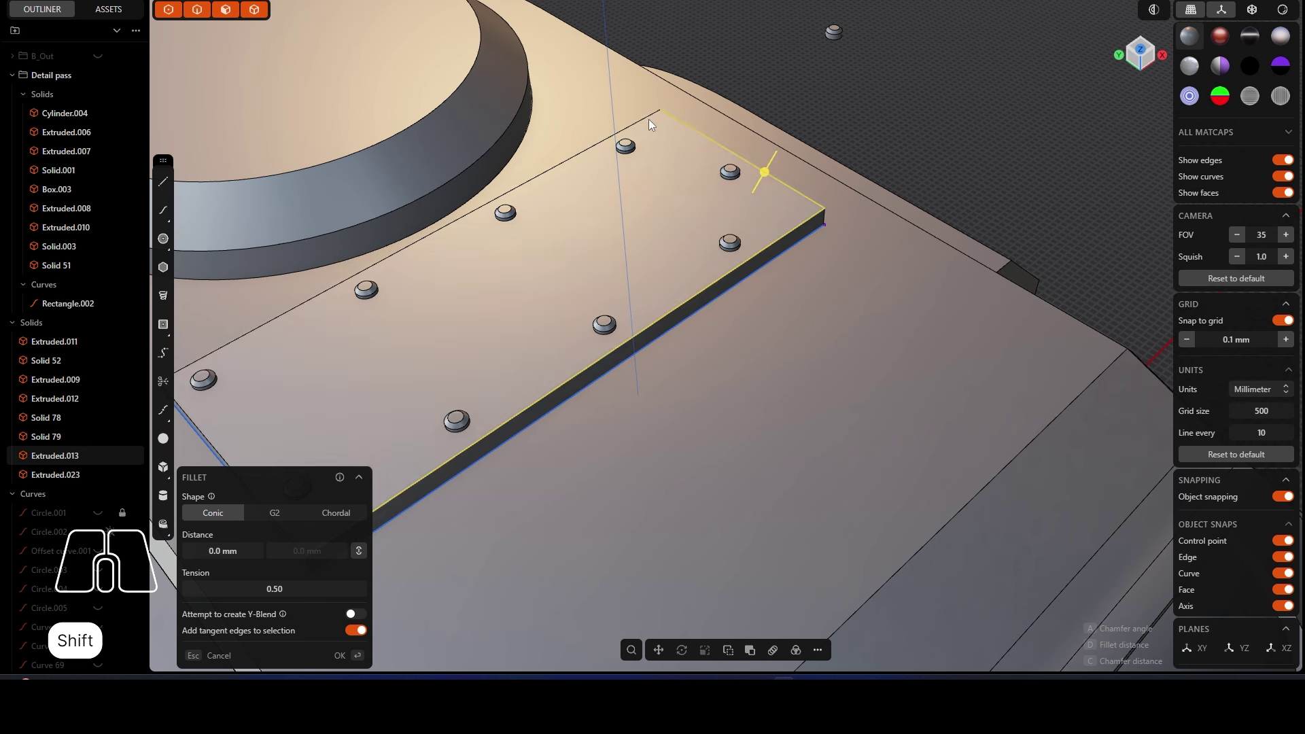
shift+click(644, 117)
middle_drag(544, 184, 487, 304)
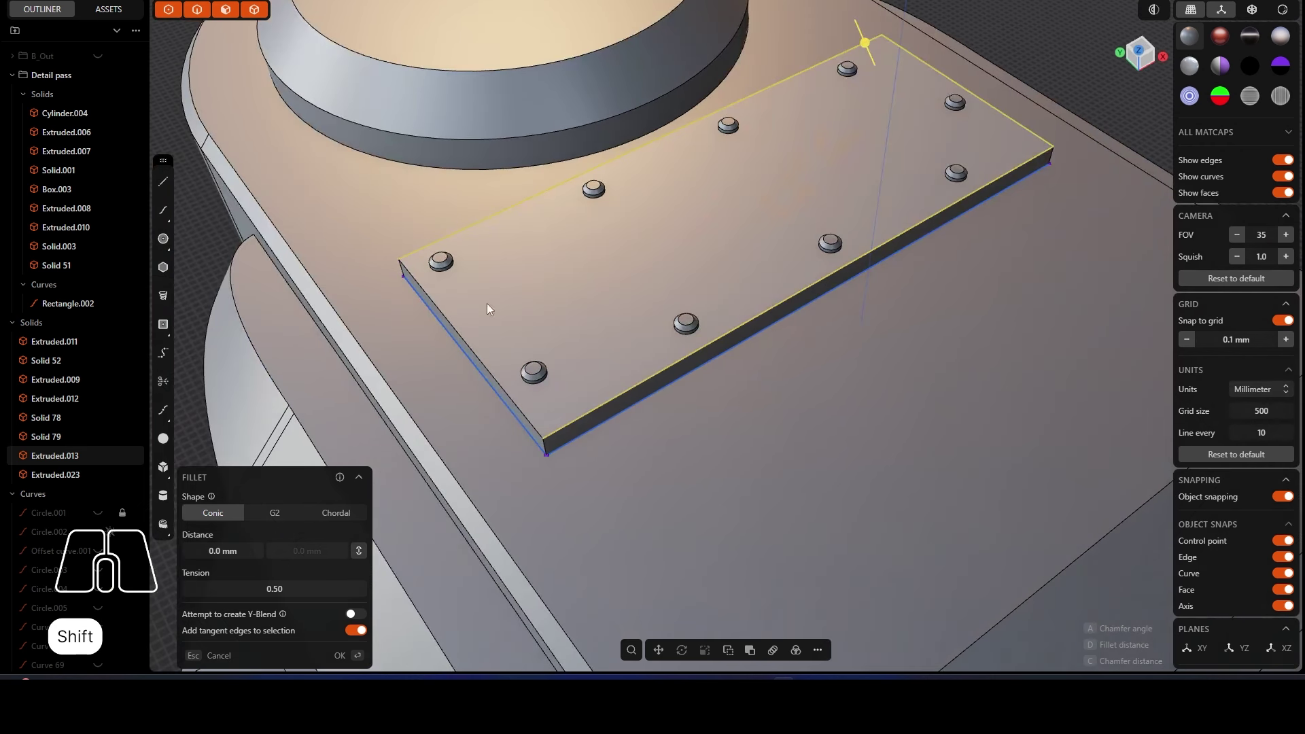
shift+click(454, 326)
drag(451, 326, 456, 327)
key(c)
click(1017, 62)
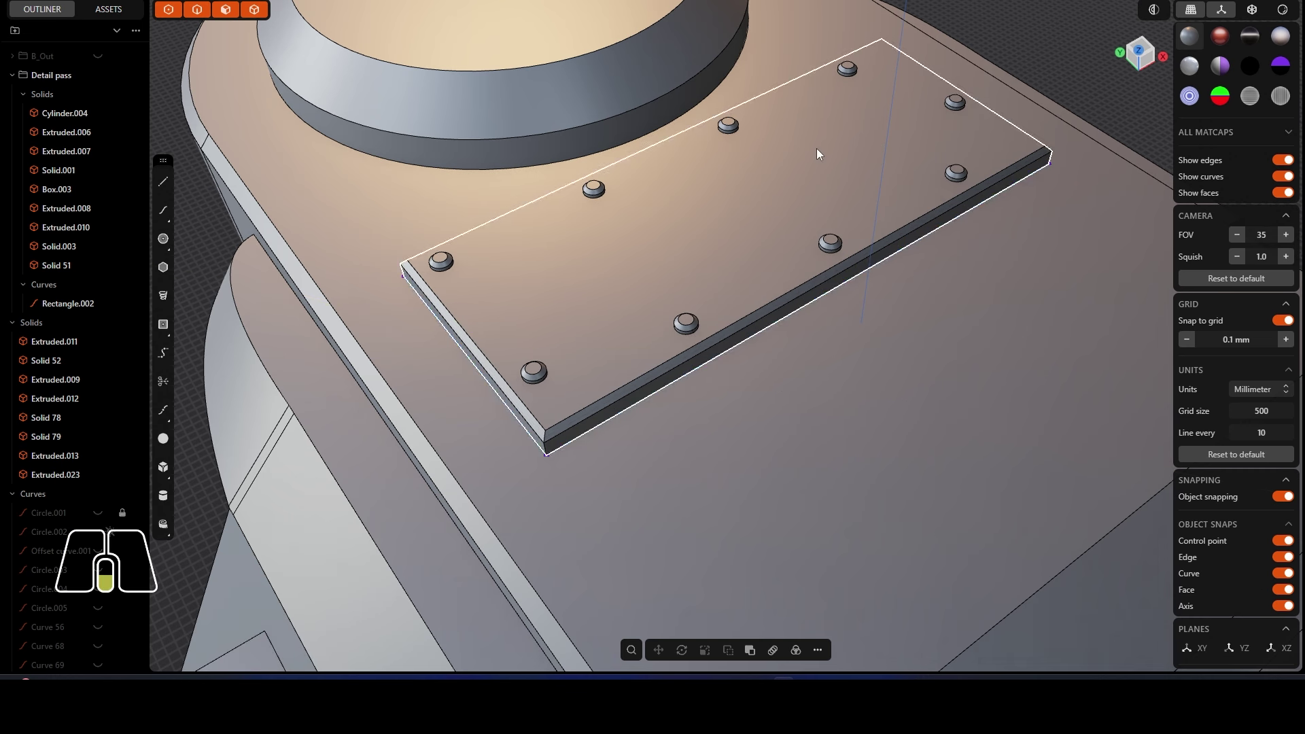
Step: Copy the chamfered bolted plate and place the duplicate beside the original, on the side away from the round cap
scroll(813, 151, down, 4)
click(768, 191)
middle_drag(737, 197, 774, 202)
key(ctrl+c)
key(ctrl+v)
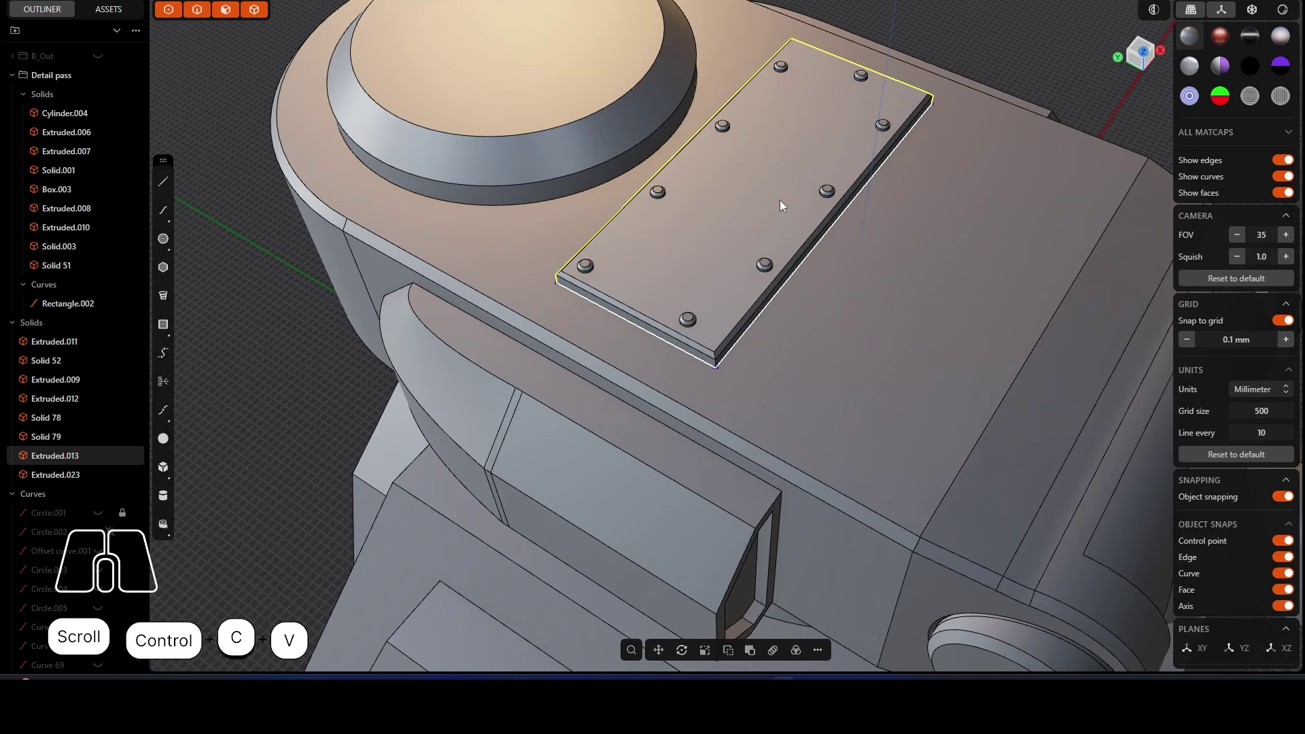
drag(731, 170, 918, 252)
click(985, 43)
scroll(896, 90, up, 3)
scroll(896, 90, down, 3)
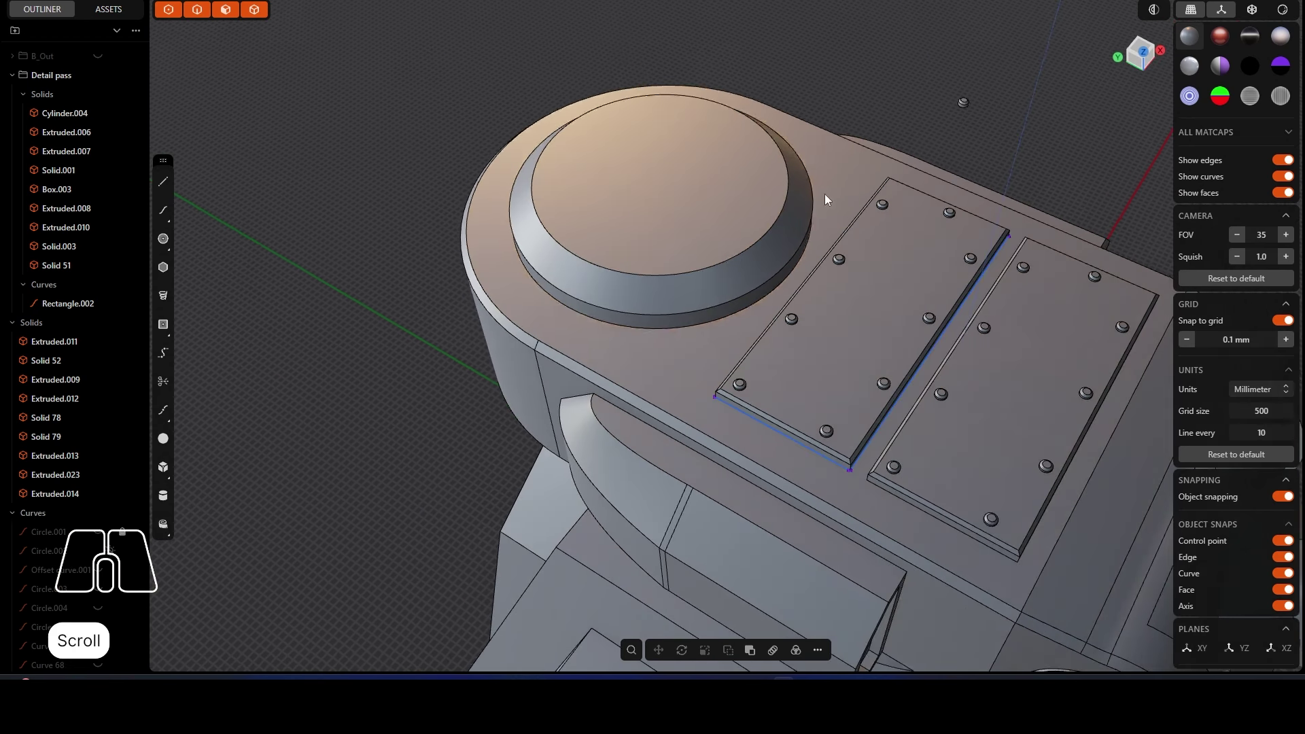
Step: Duplicate the circular edge of the round cap's top face as a curve and shrink it slightly inward
click(680, 207)
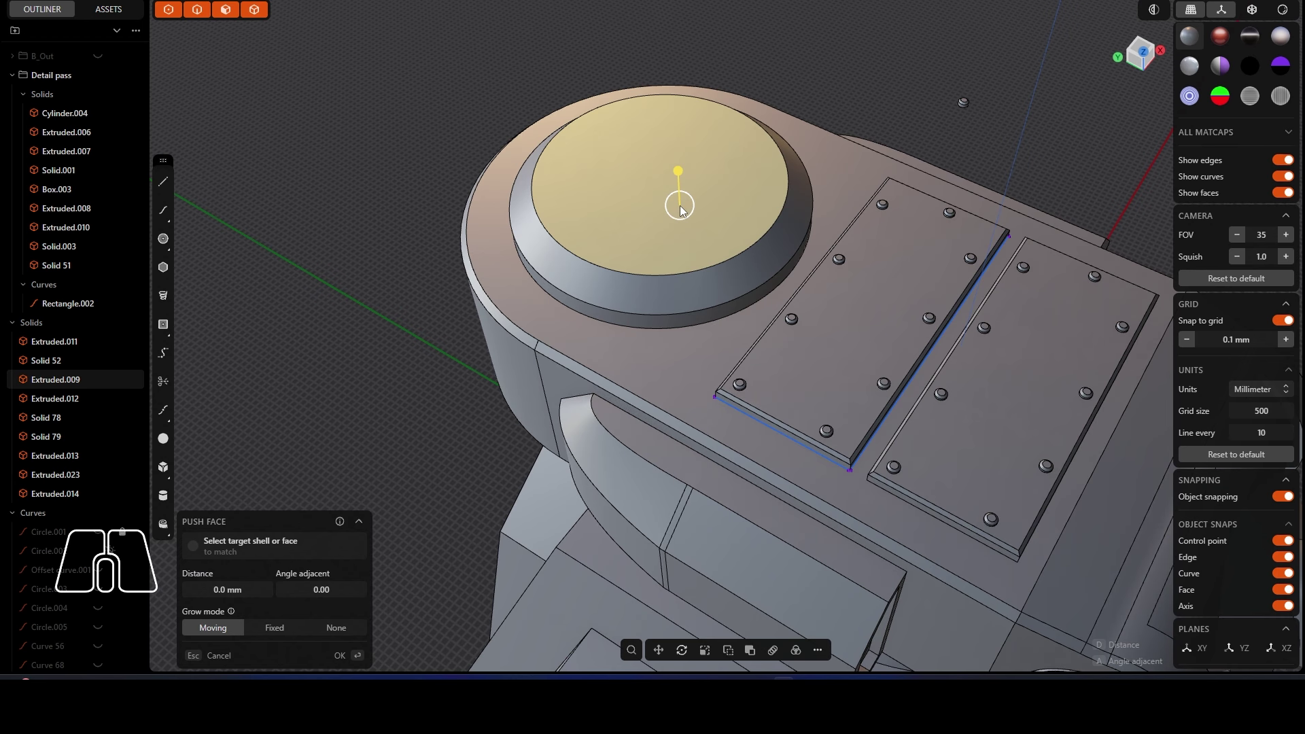
key(alt+2)
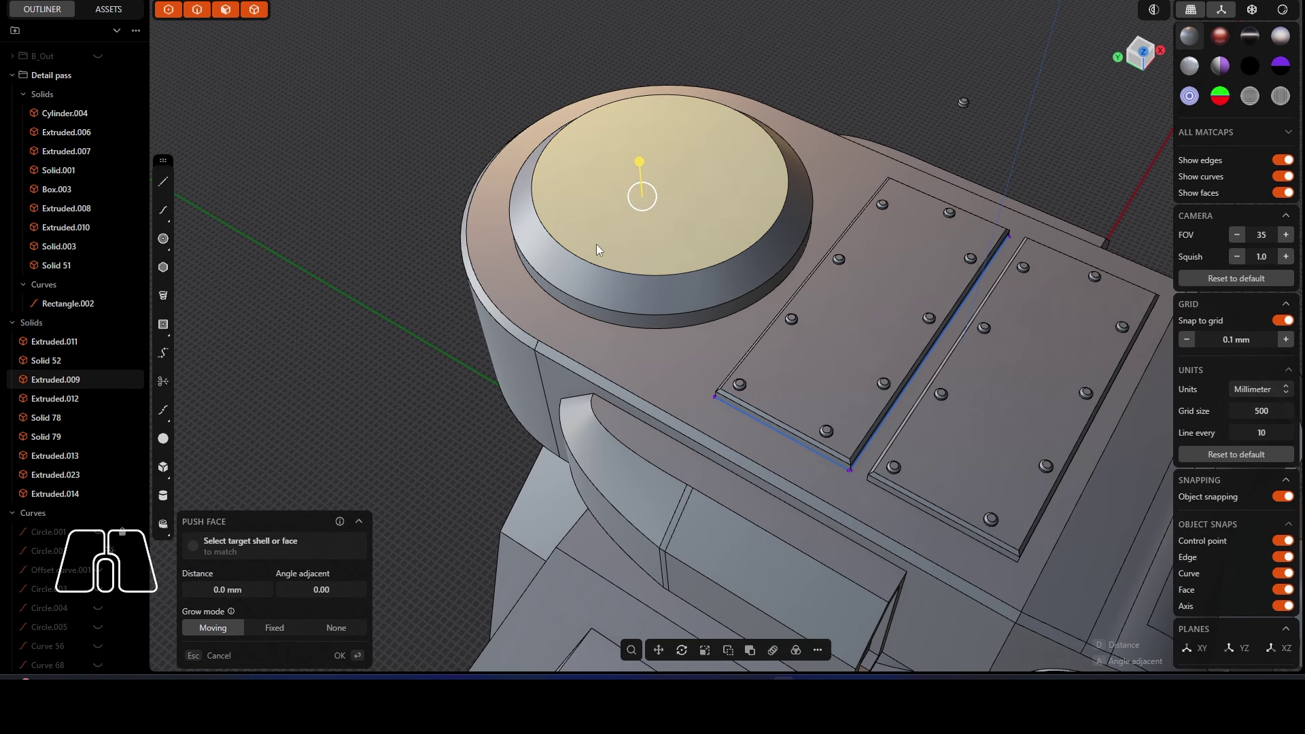
key(ctrl+2)
middle_drag(704, 234, 731, 251)
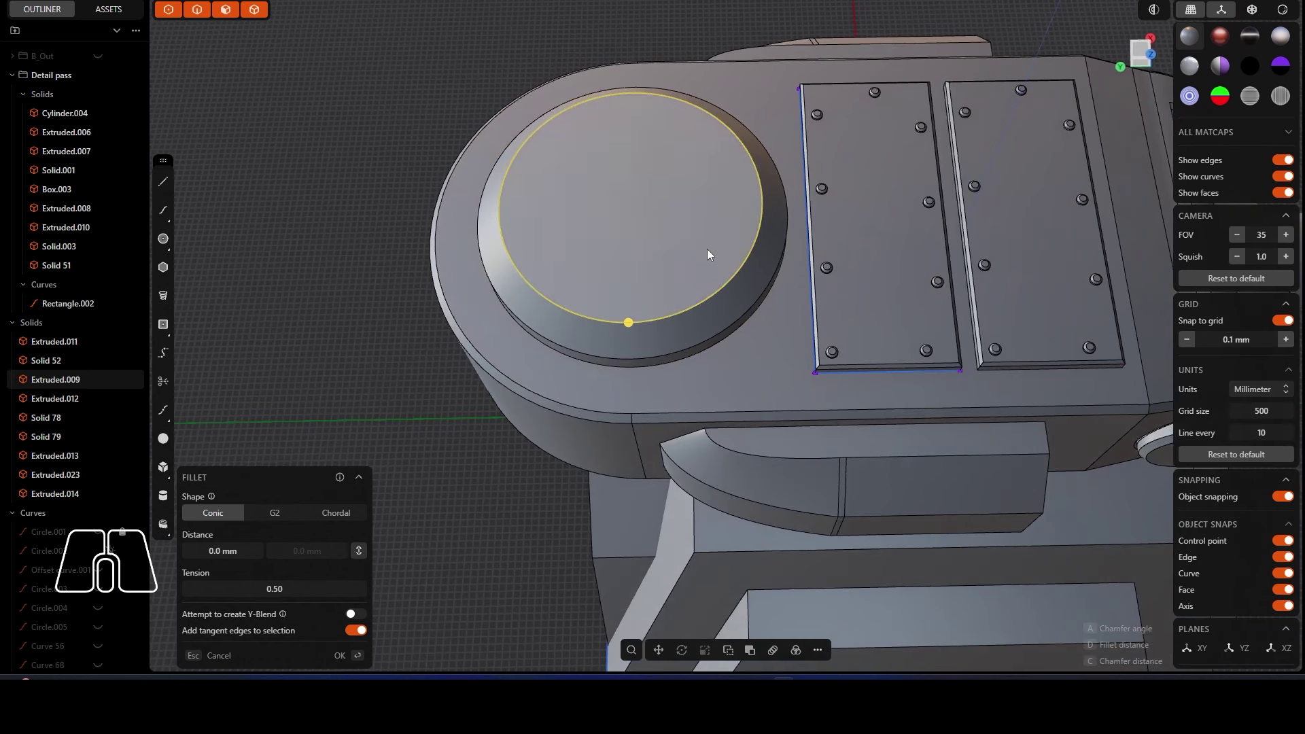
key(shift+d)
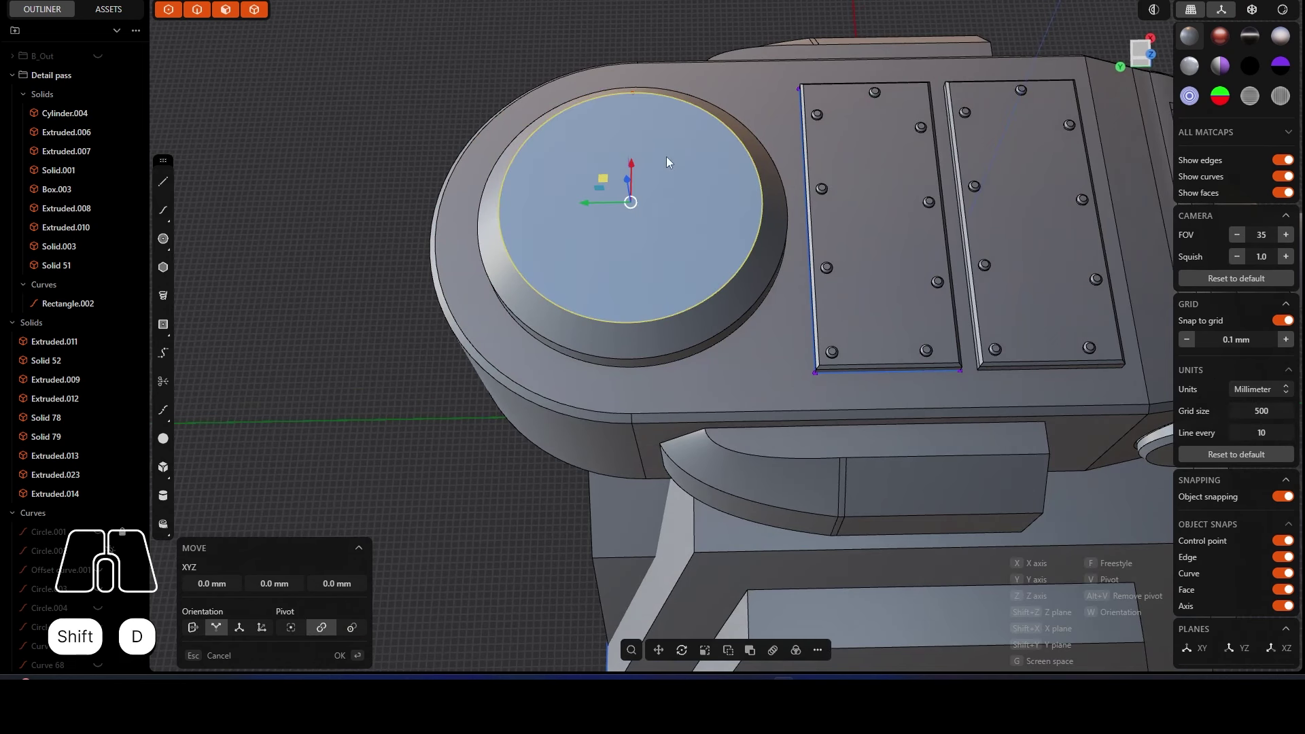
middle_drag(667, 156, 672, 182)
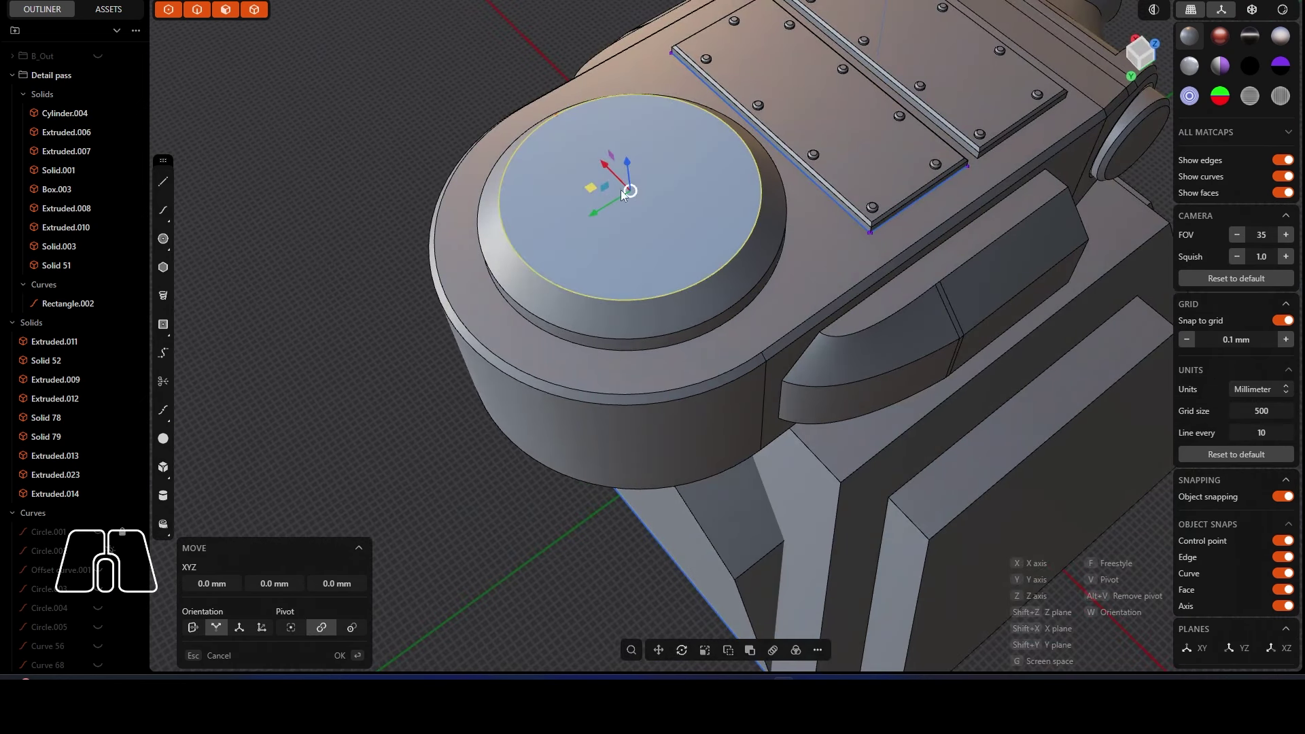
click(562, 116)
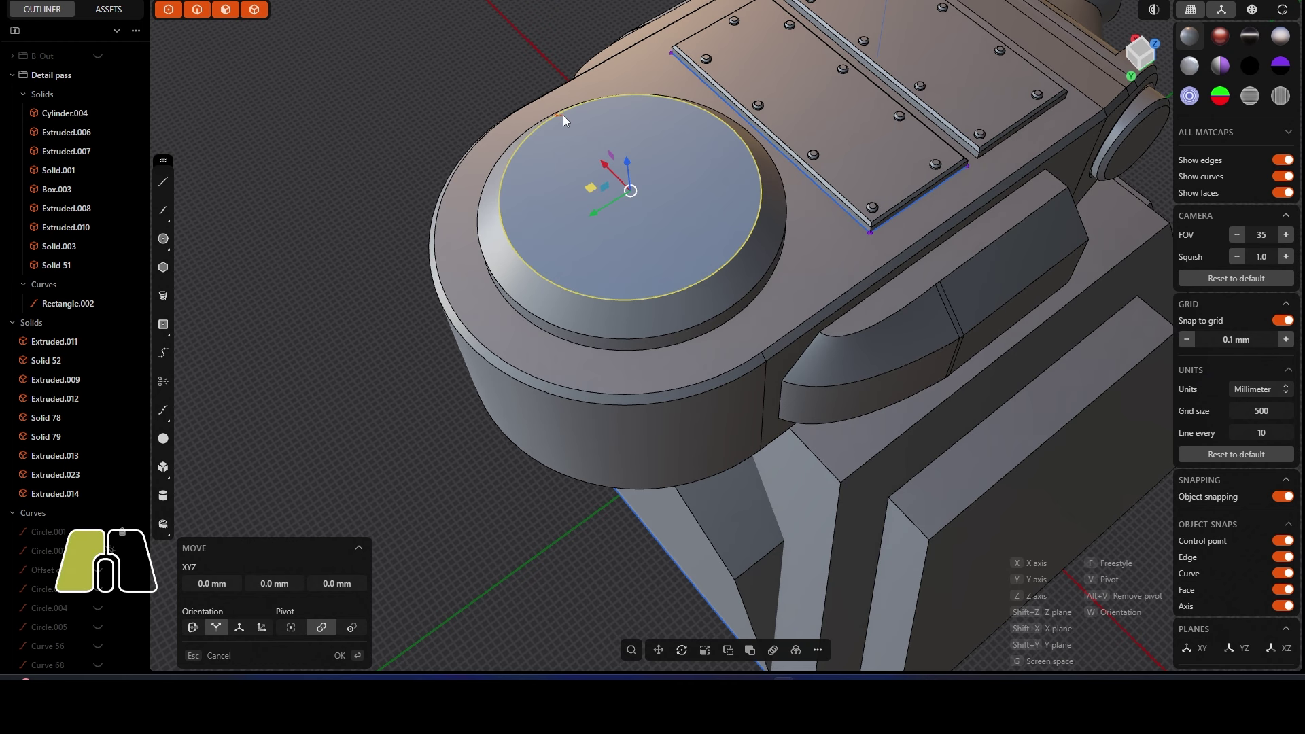
middle_drag(557, 121, 621, 136)
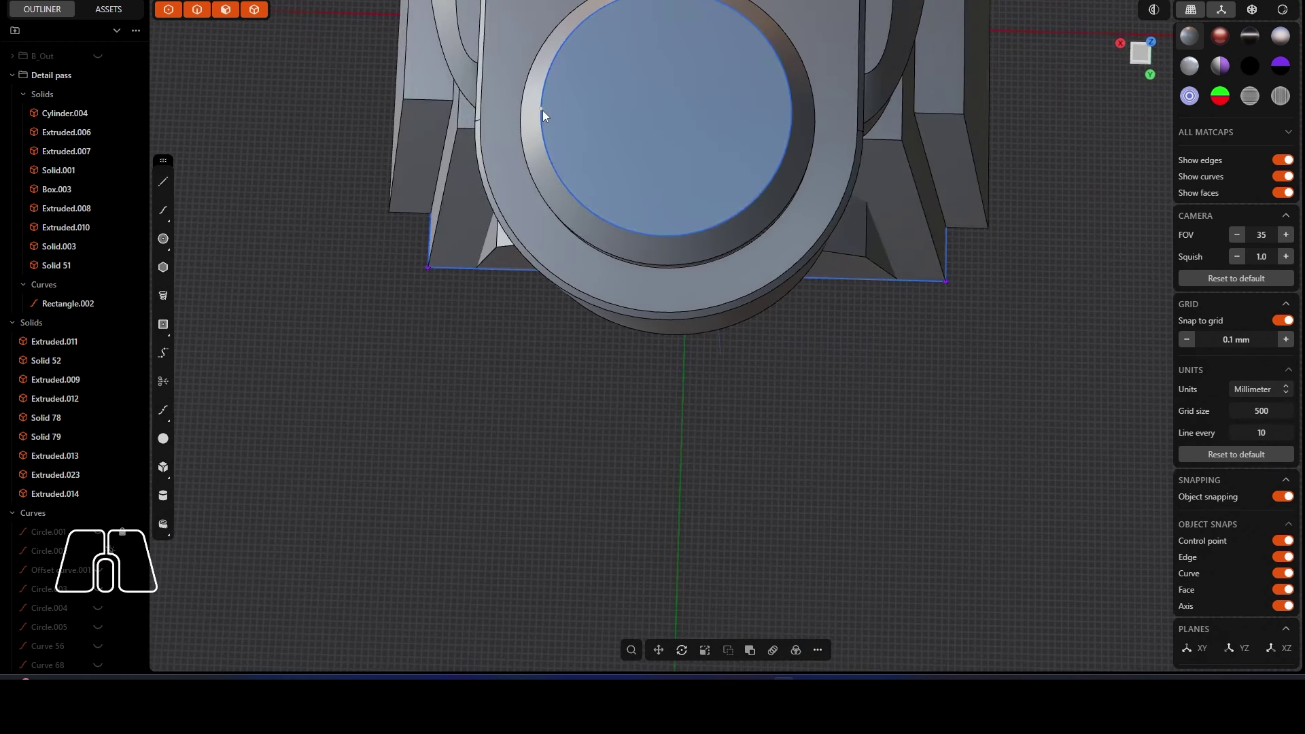
mouse_move(542, 110)
mouse_down()
mouse_move(677, 157)
mouse_move(560, 108)
mouse_up()
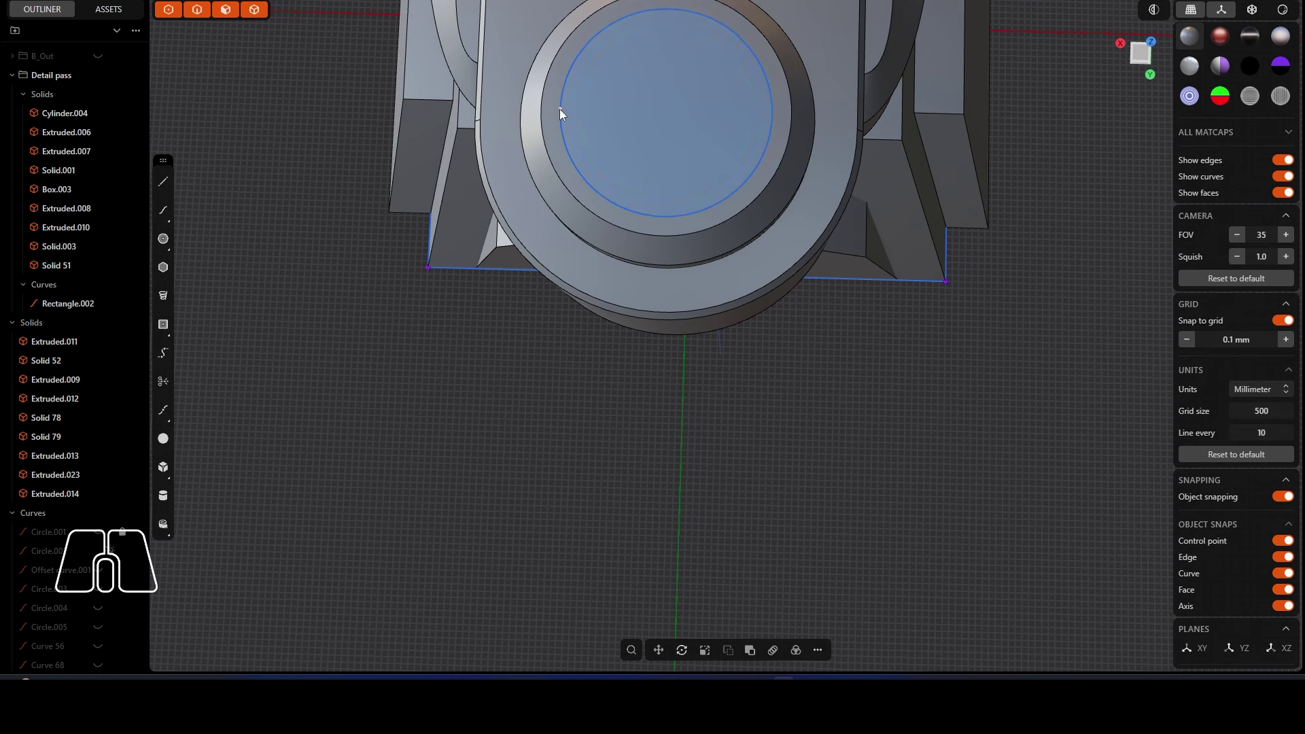
click(665, 206)
key(e)
middle_drag(665, 206, 667, 244)
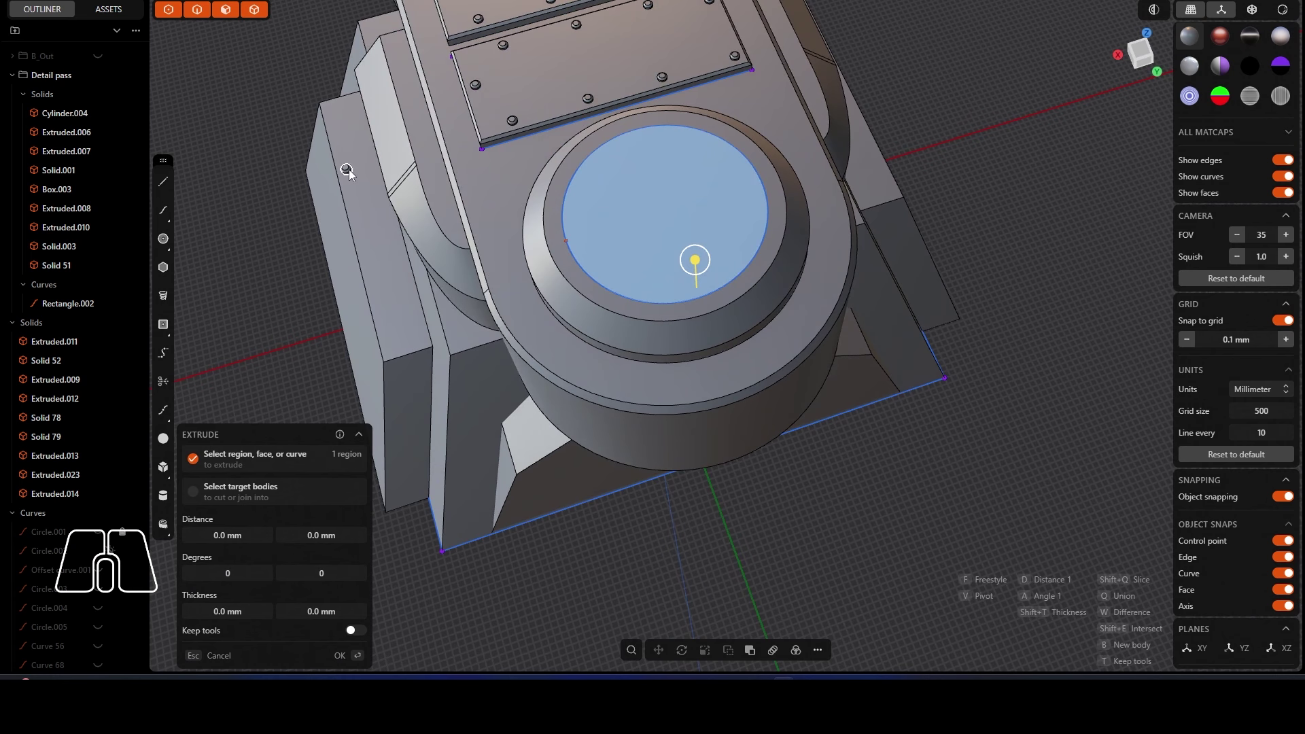
key(Escape)
Step: Try to repeat the loose bolt along the circular curve with Curve Array
key(f)
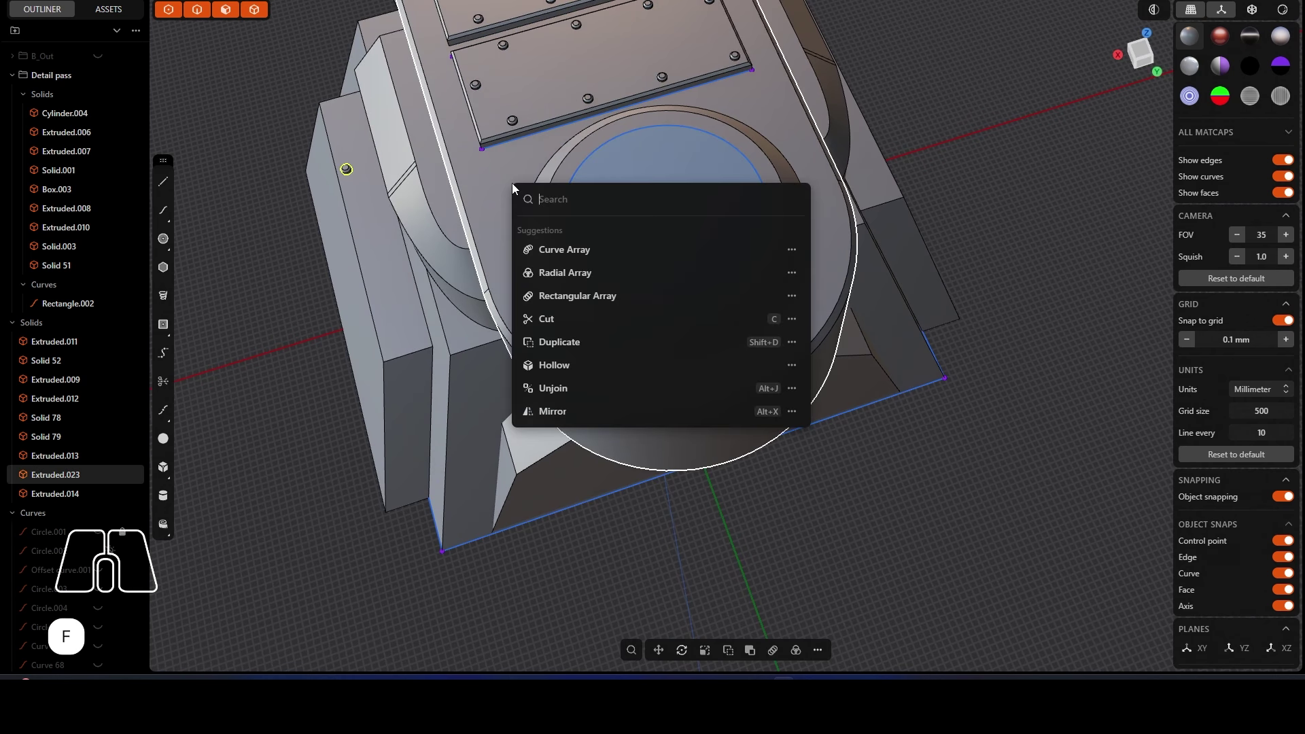
click(590, 174)
click(577, 258)
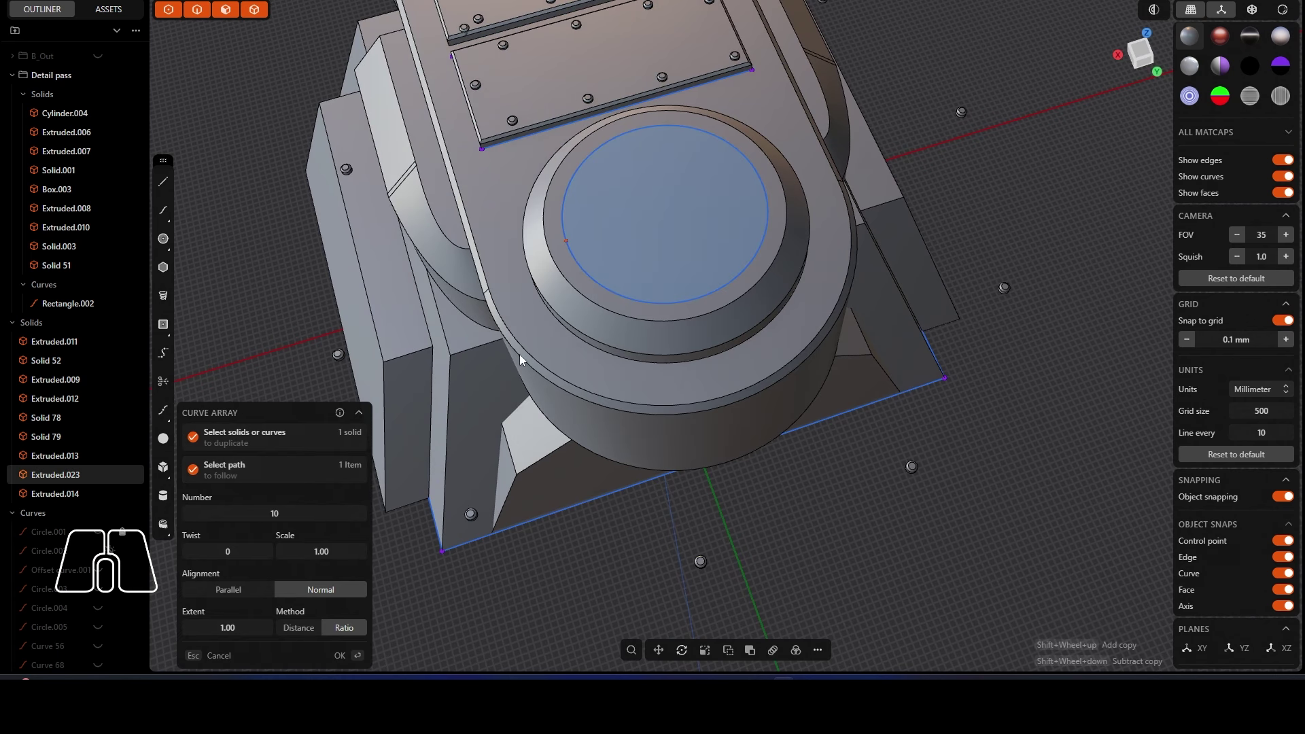
click(213, 655)
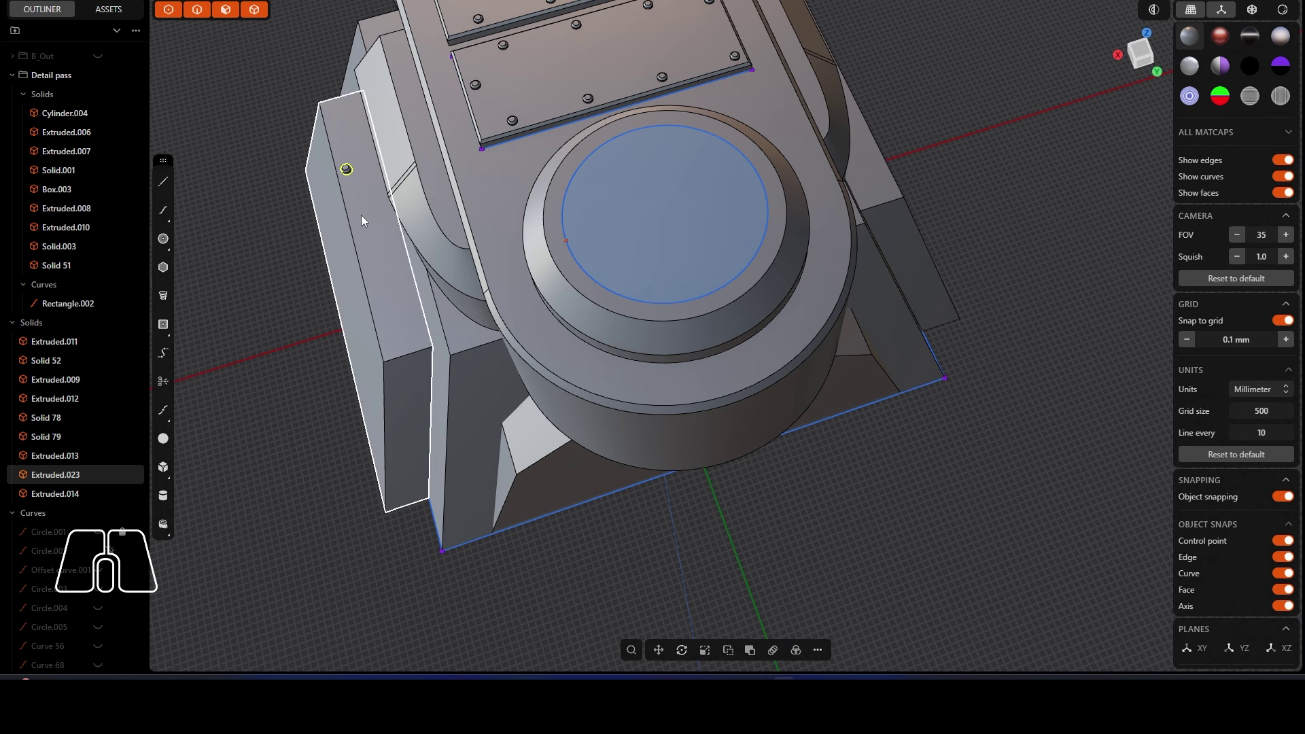
Step: Move the loose bolt onto the circular curve at the rim of the round cap's top face
key(g)
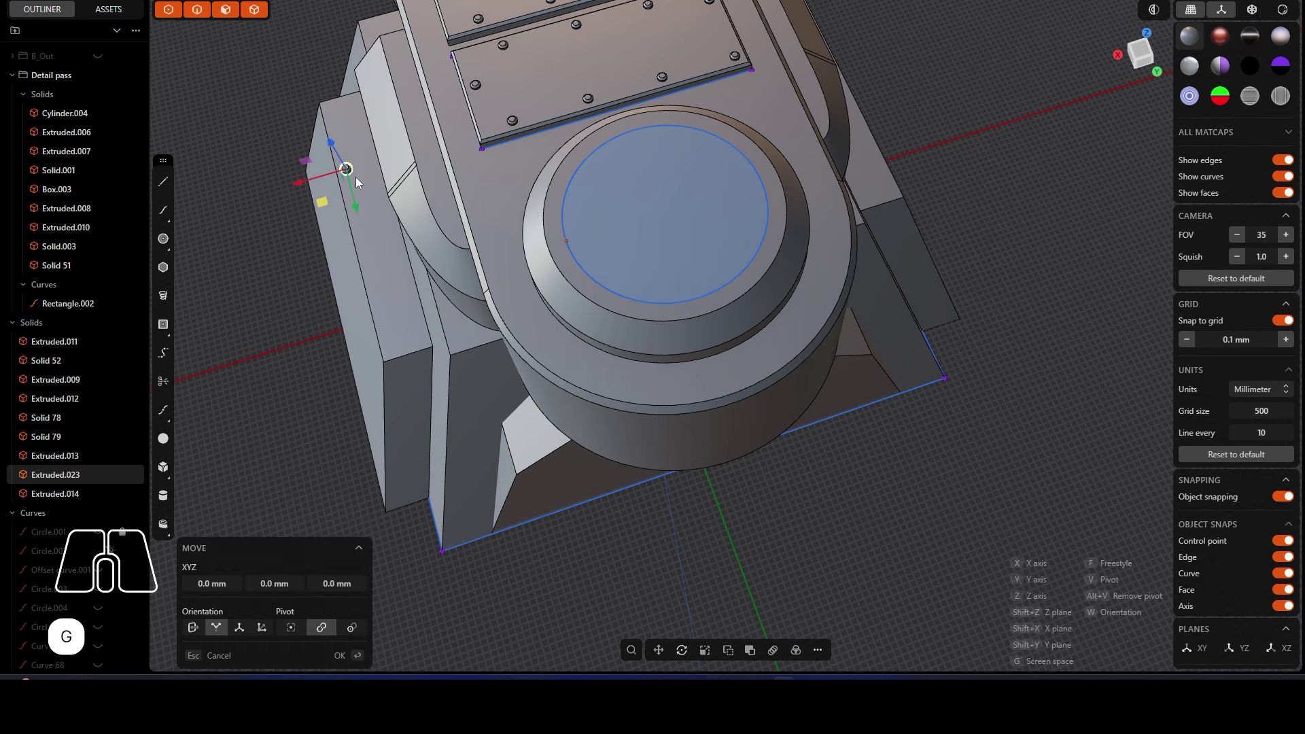
drag(325, 194, 462, 358)
drag(596, 268, 583, 276)
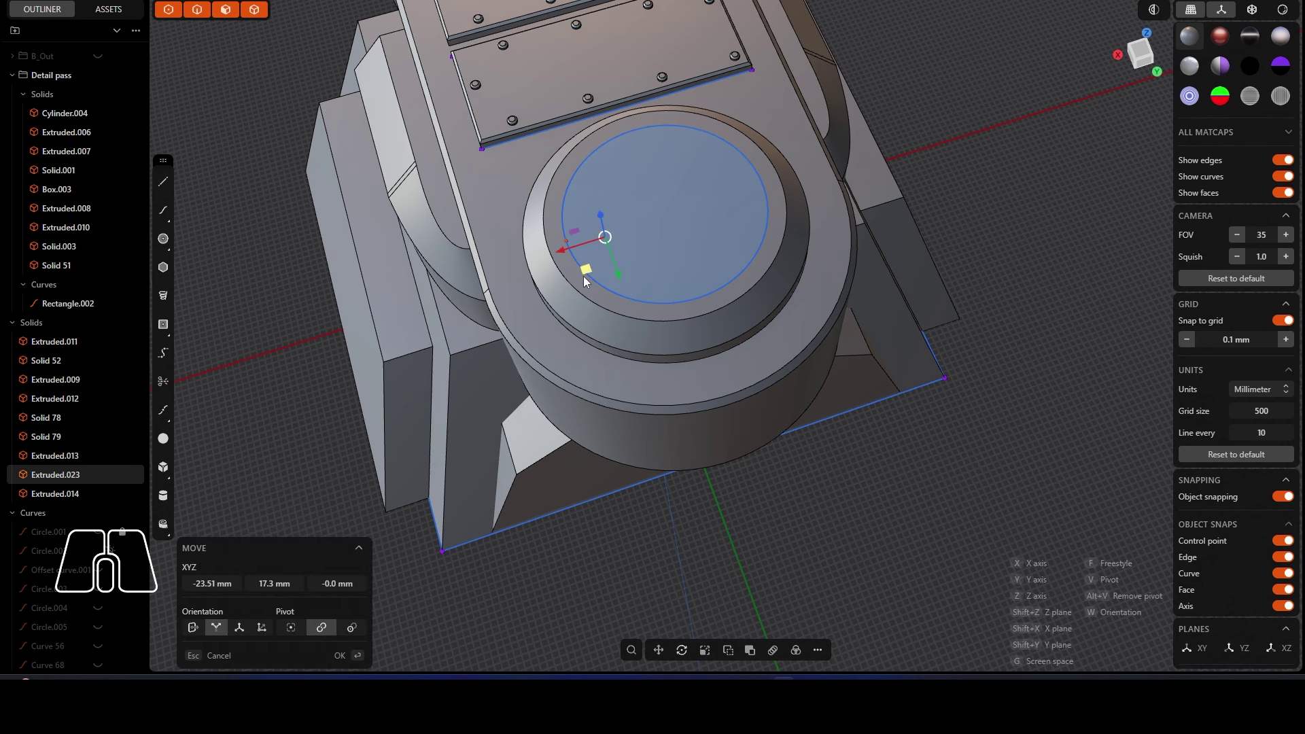
scroll(583, 276, up, 2)
middle_drag(582, 276, 590, 212)
drag(588, 235, 512, 258)
scroll(525, 250, up, 2)
middle_drag(525, 250, 649, 291)
drag(657, 264, 948, 357)
right_click(947, 357)
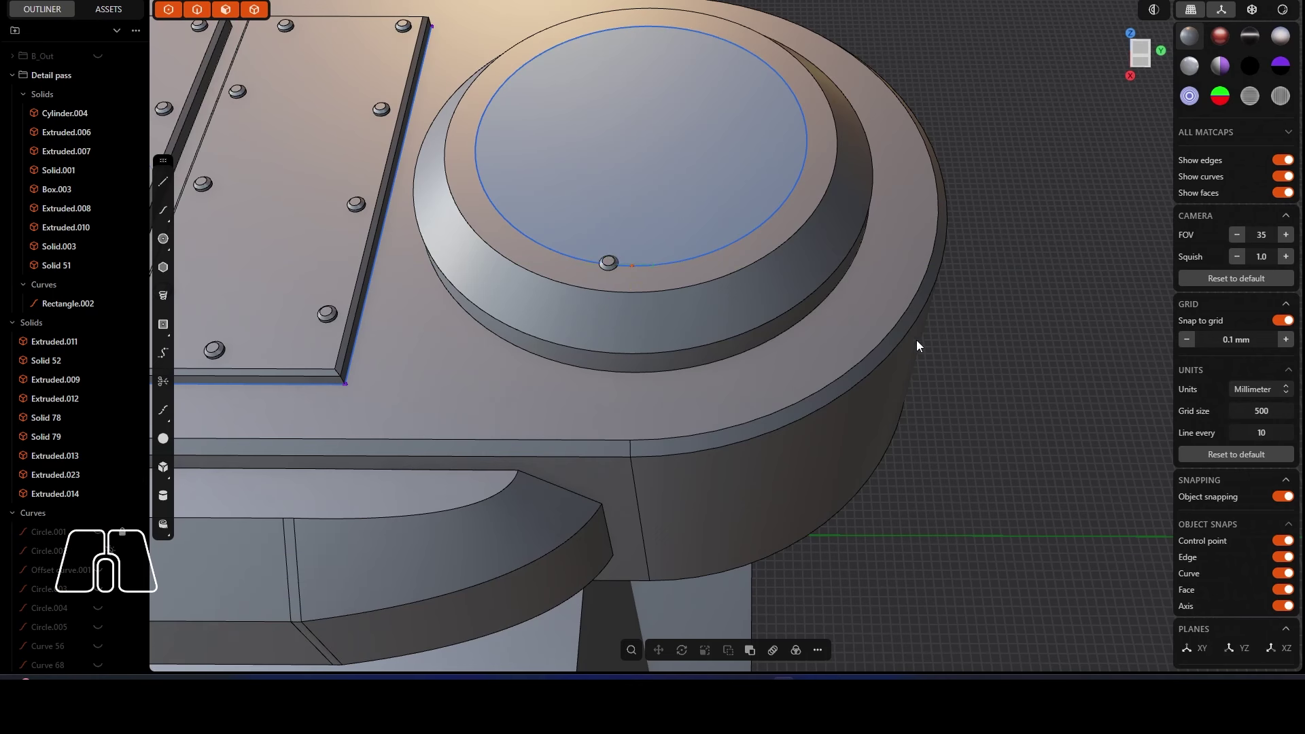
click(678, 222)
key(e)
key(Escape)
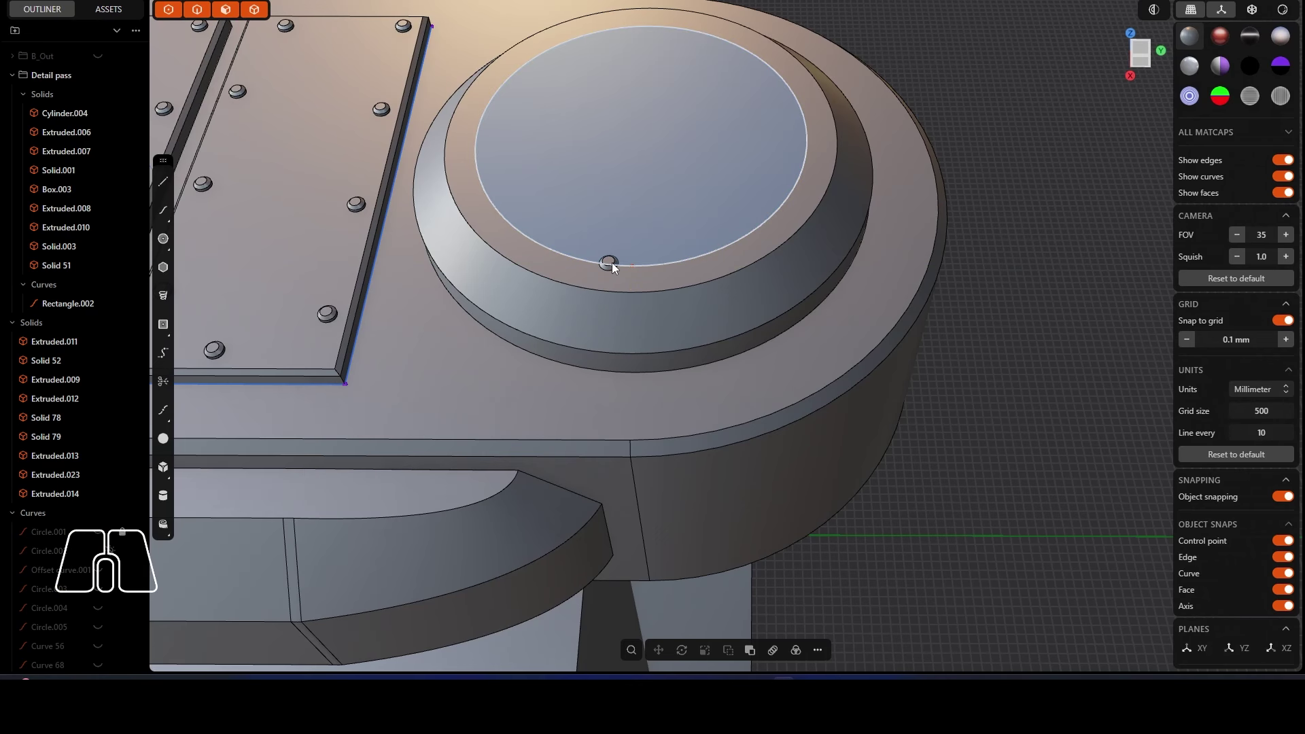
Step: Offset the round cap's top face inward to imprint a circle just inside the circular bolt curve
click(726, 258)
key(o)
right_drag(729, 261, 757, 248)
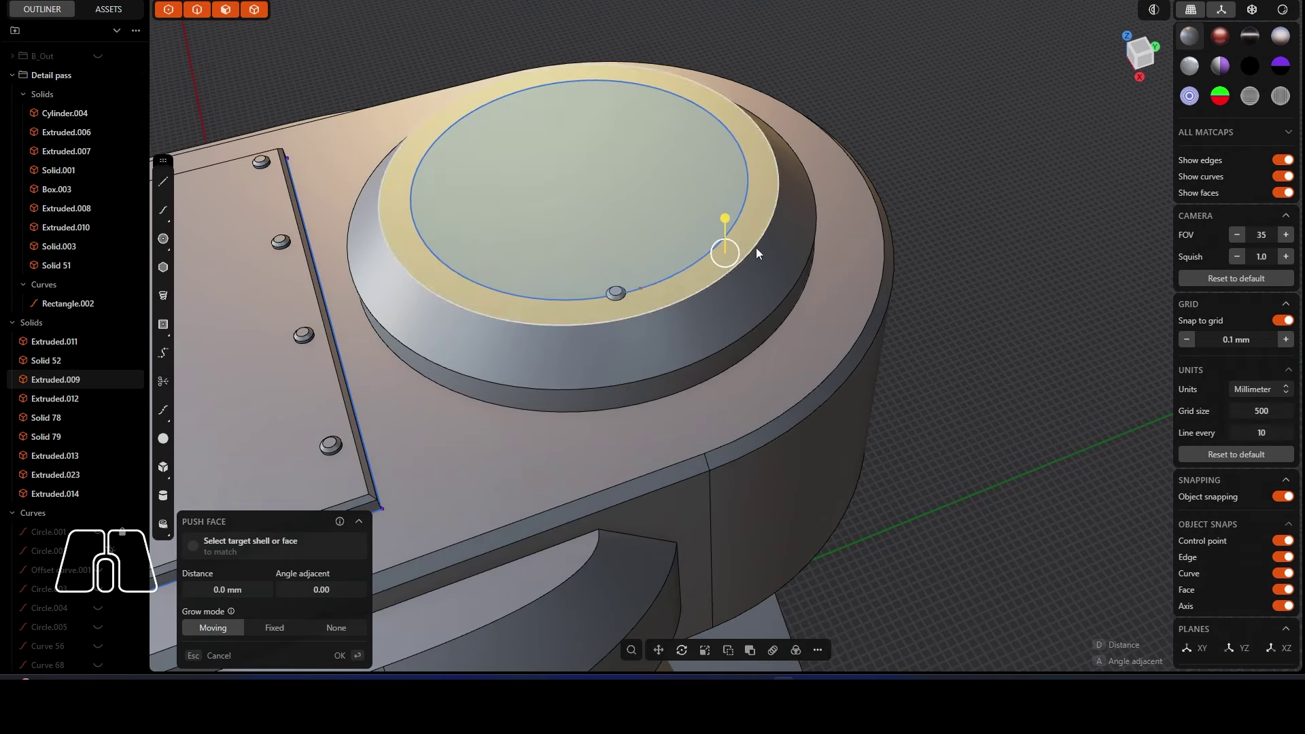
key(o)
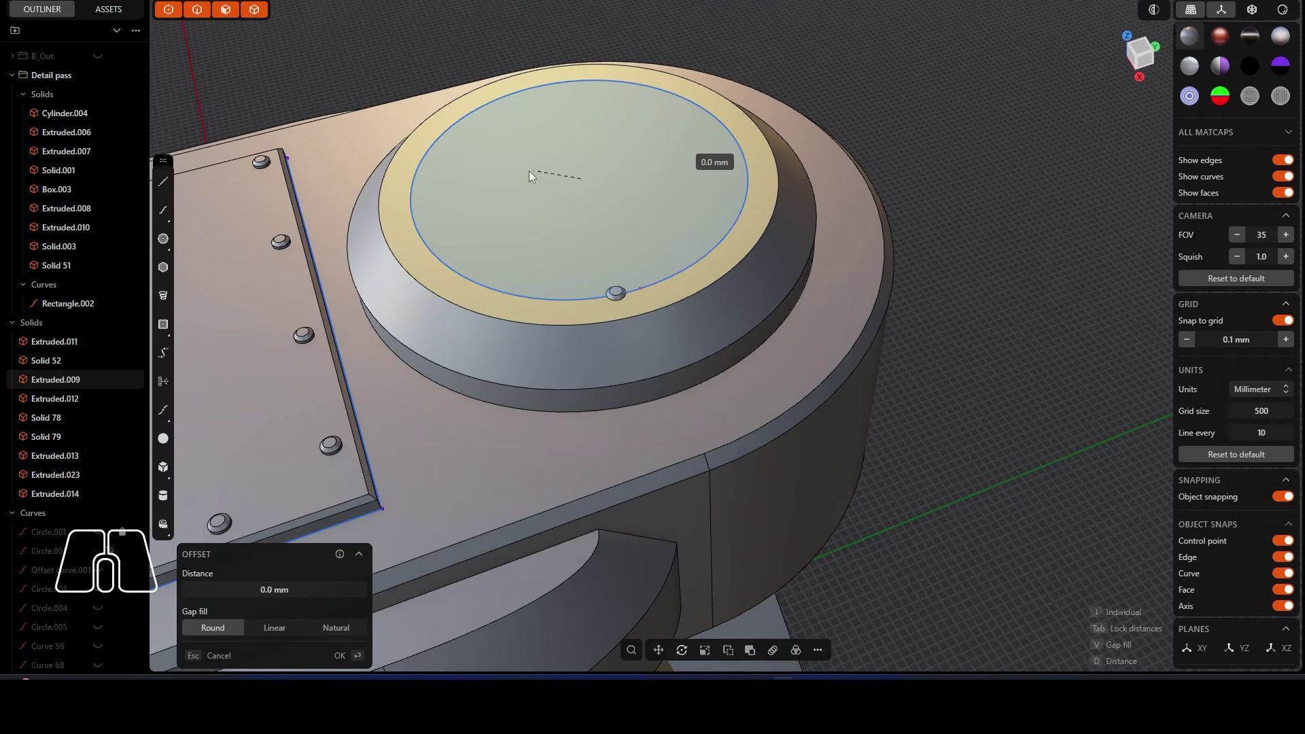
click(578, 318)
Step: Try to extrude the circular region on top of the round cap
click(545, 228)
right_drag(545, 228, 519, 207)
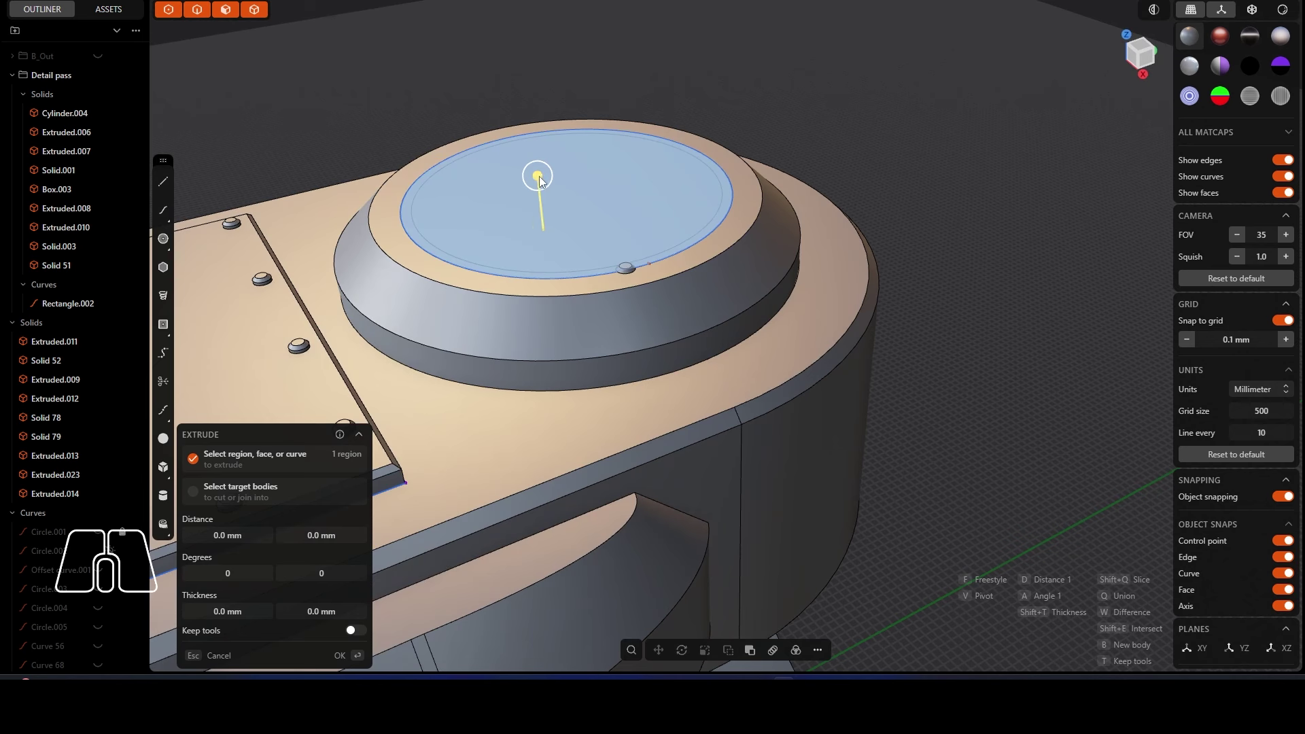
drag(539, 176, 540, 190)
right_click(866, 125)
middle_drag(740, 230, 717, 304)
click(676, 319)
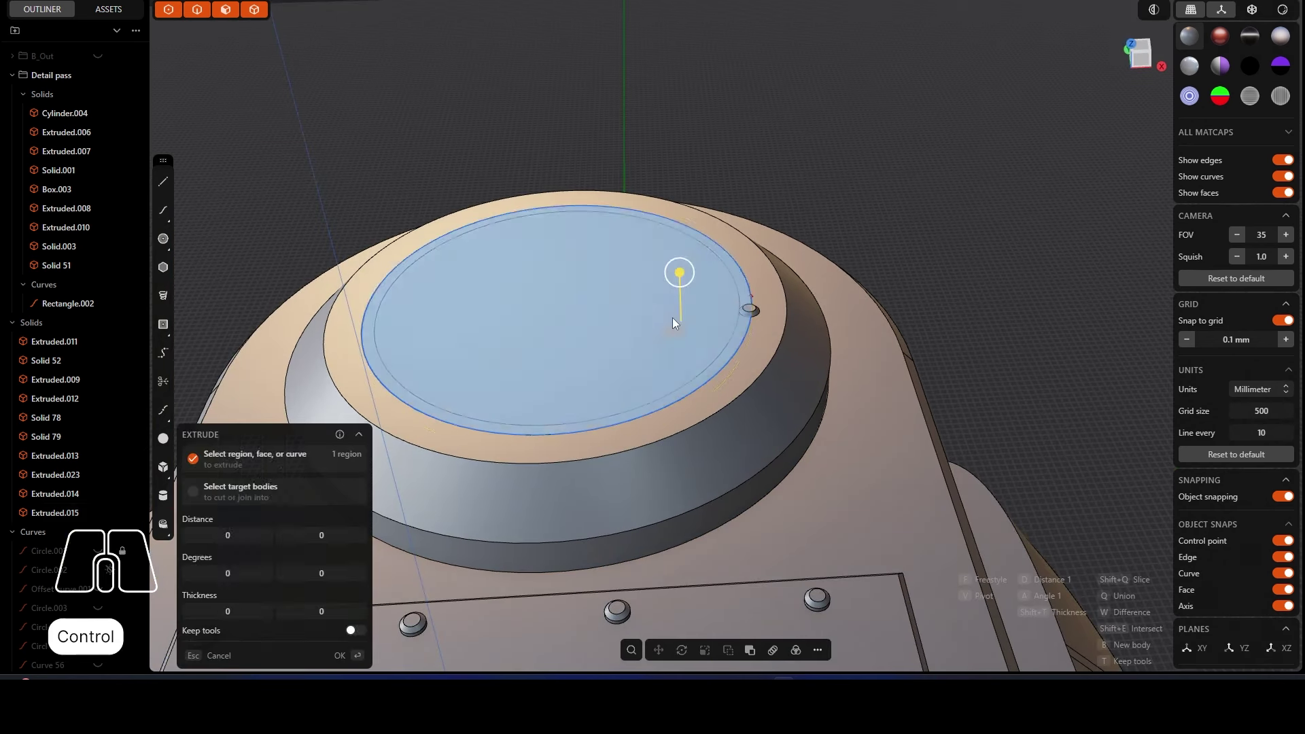
middle_drag(533, 323, 460, 295)
key(ctrl+z)
Step: Hide the circular bolt curve and push the inner circular face of the cap's top down into a shallow recess
middle_drag(632, 329, 707, 319)
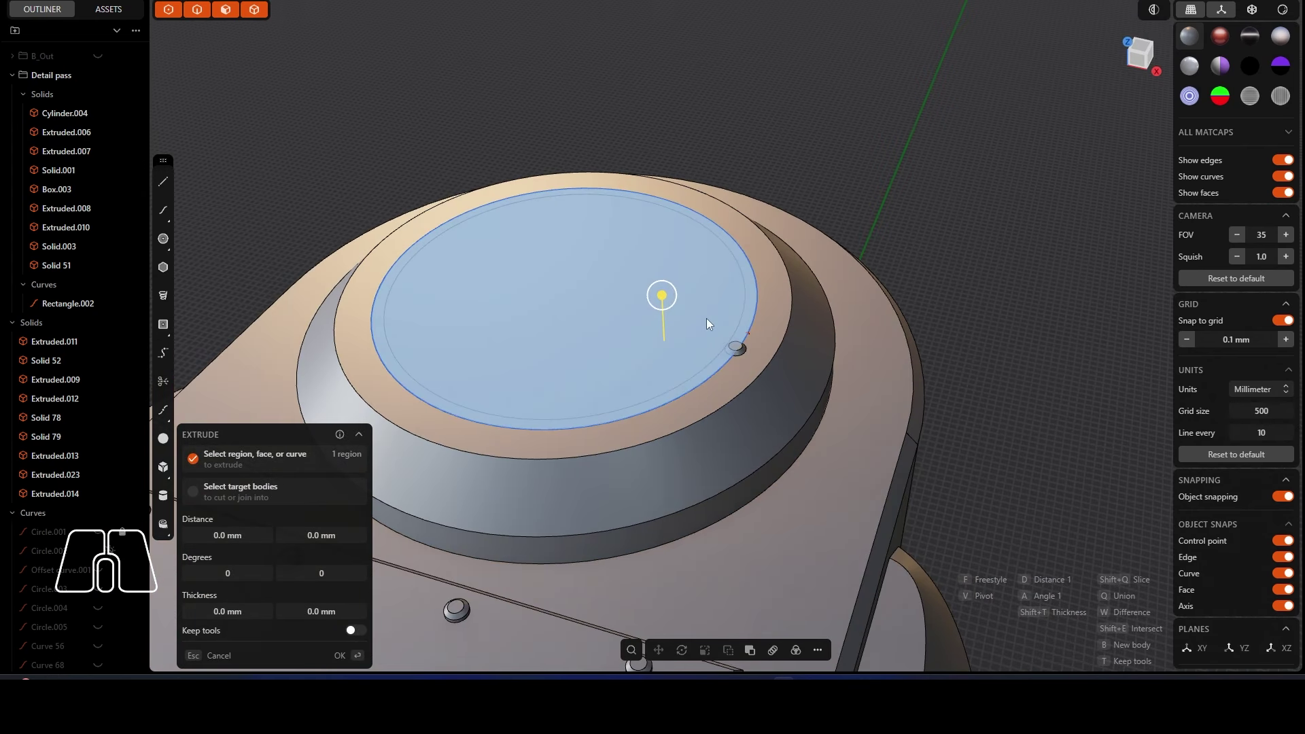
click(757, 280)
scroll(75, 501, down, 4)
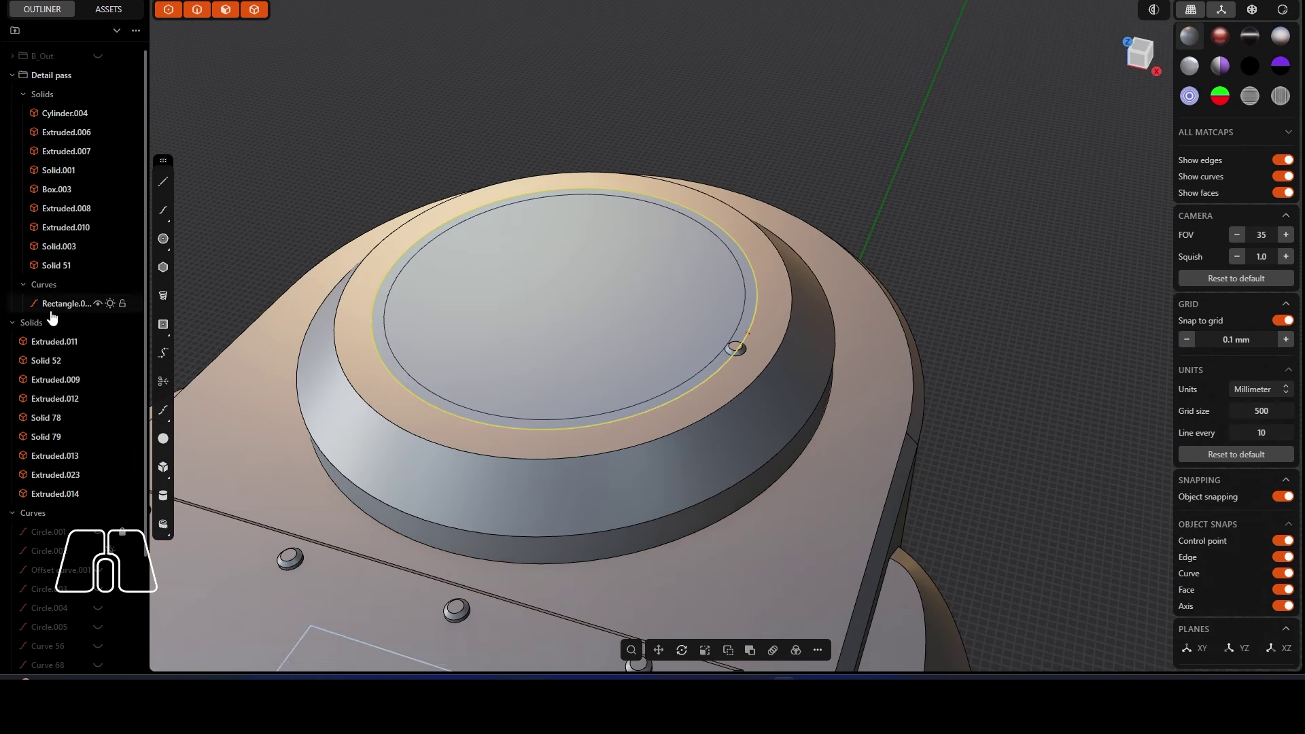
scroll(102, 663, down, 1)
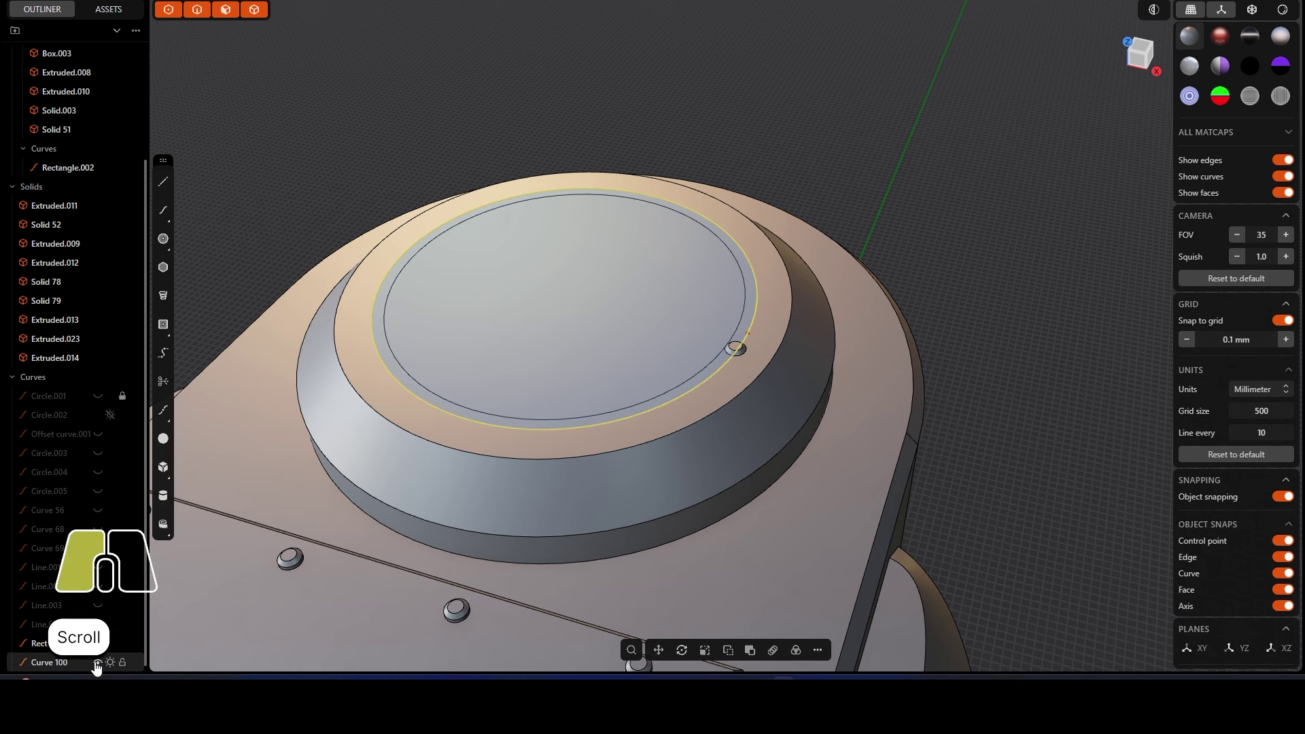
click(508, 300)
middle_drag(507, 300, 520, 287)
drag(504, 280, 504, 299)
click(720, 177)
Step: Move the loose bolt outward from the recess edge onto the flat rim of the round cap
middle_drag(753, 358, 758, 442)
scroll(724, 348, up, 2)
key(g)
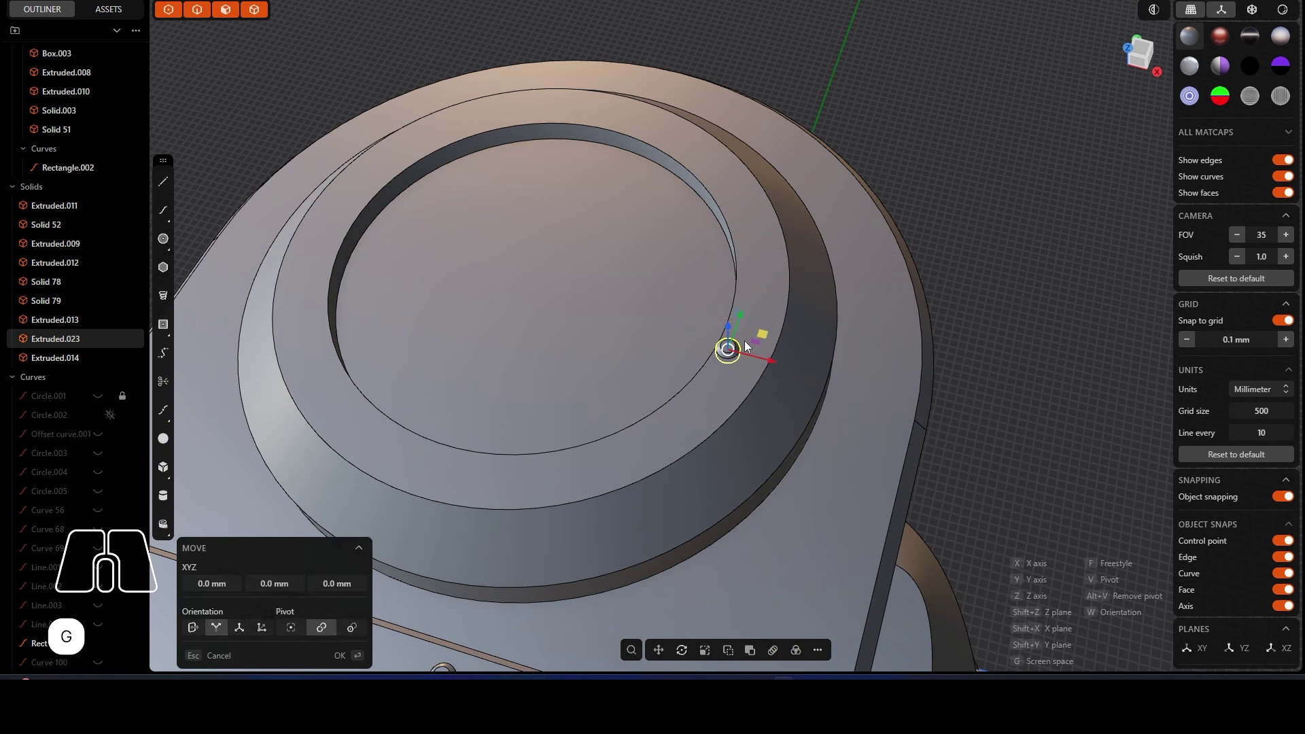
drag(763, 336, 785, 305)
click(1016, 221)
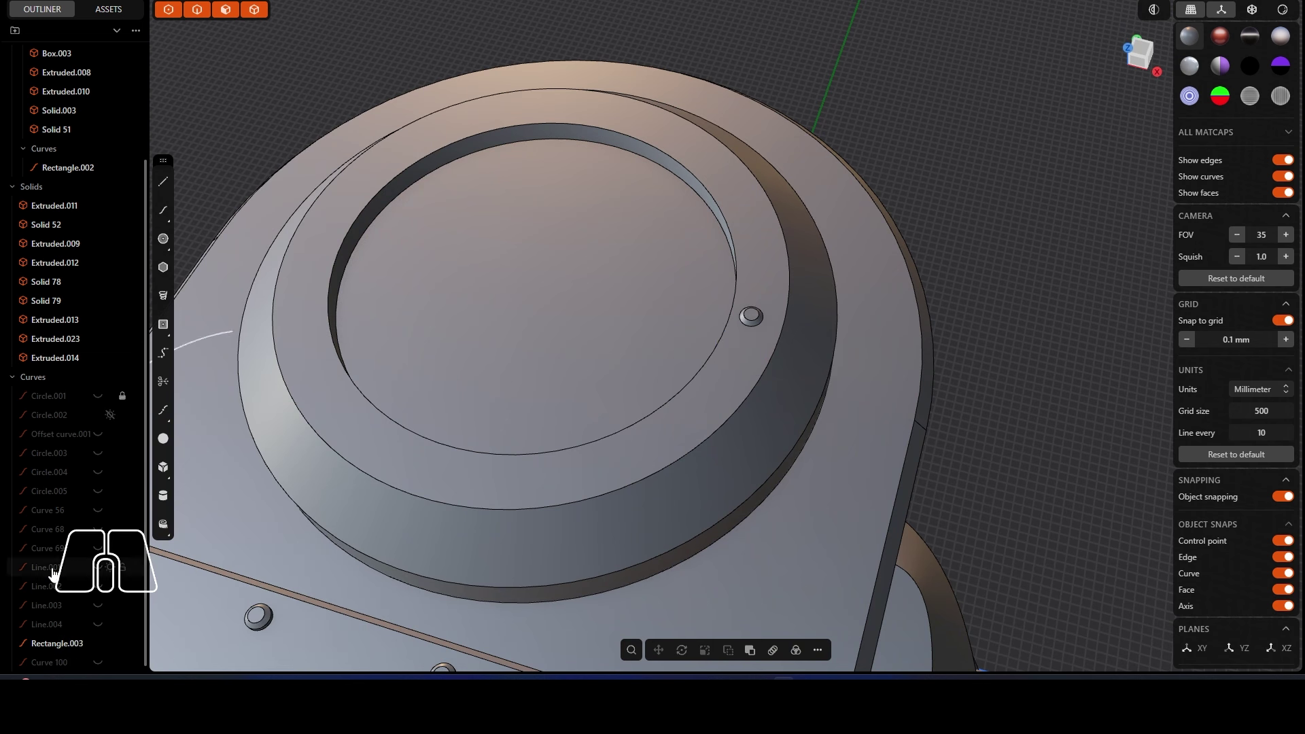
Step: Show the circular bolt curve again and enlarge it so it runs beneath the loose bolt on the rim
click(88, 644)
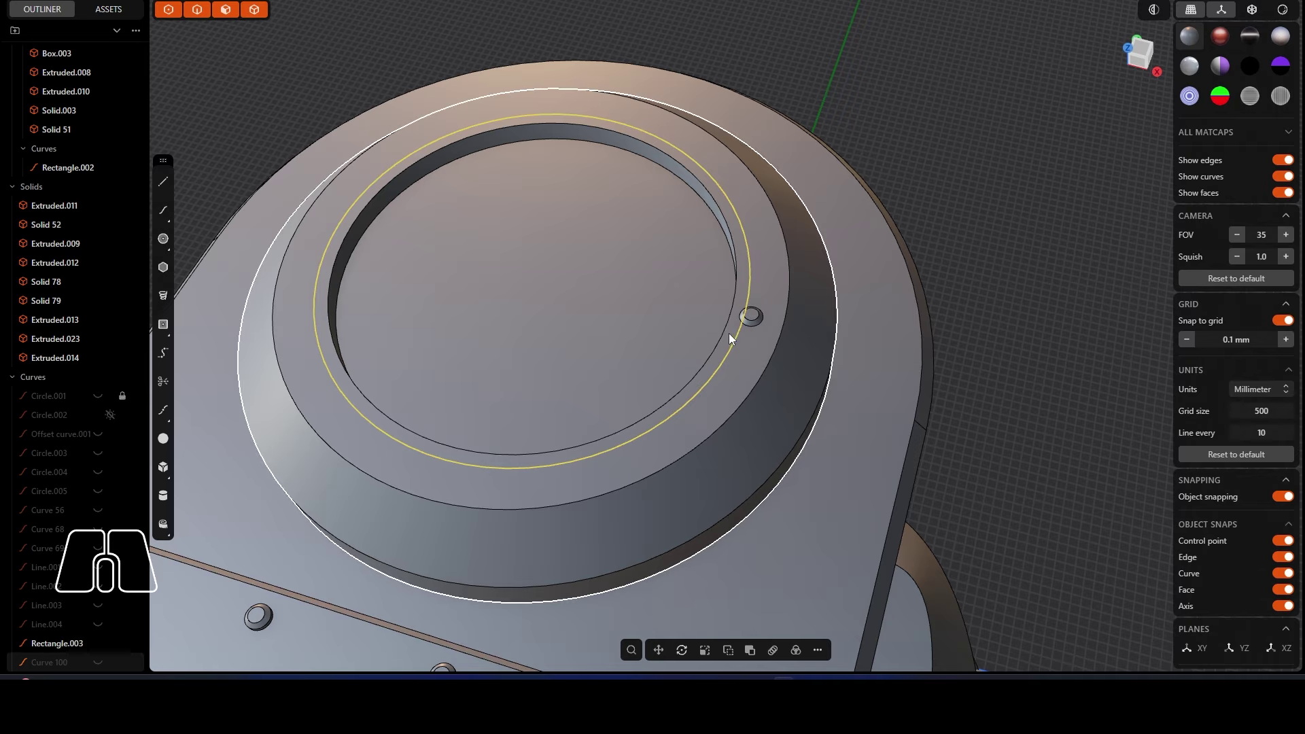
mouse_move(729, 333)
middle_down()
mouse_move(785, 264)
mouse_move(731, 352)
middle_up()
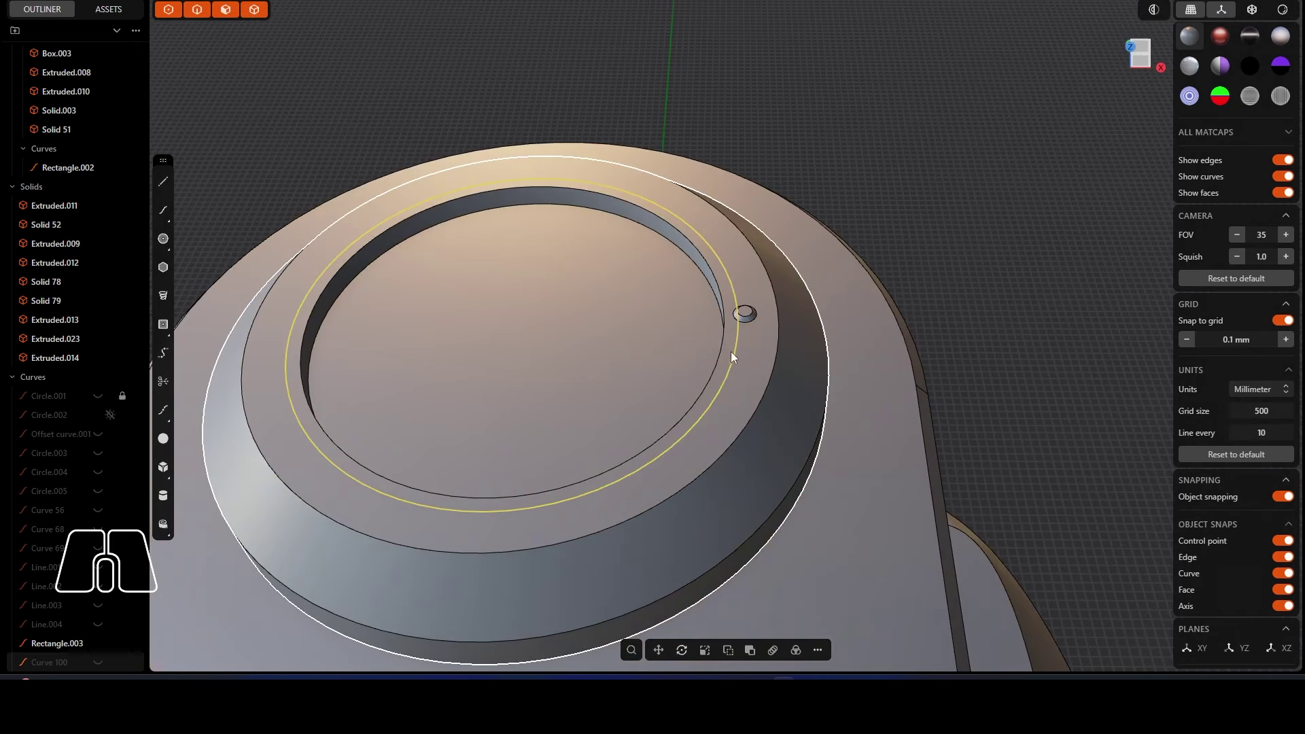
click(736, 340)
key(ctrl+z)
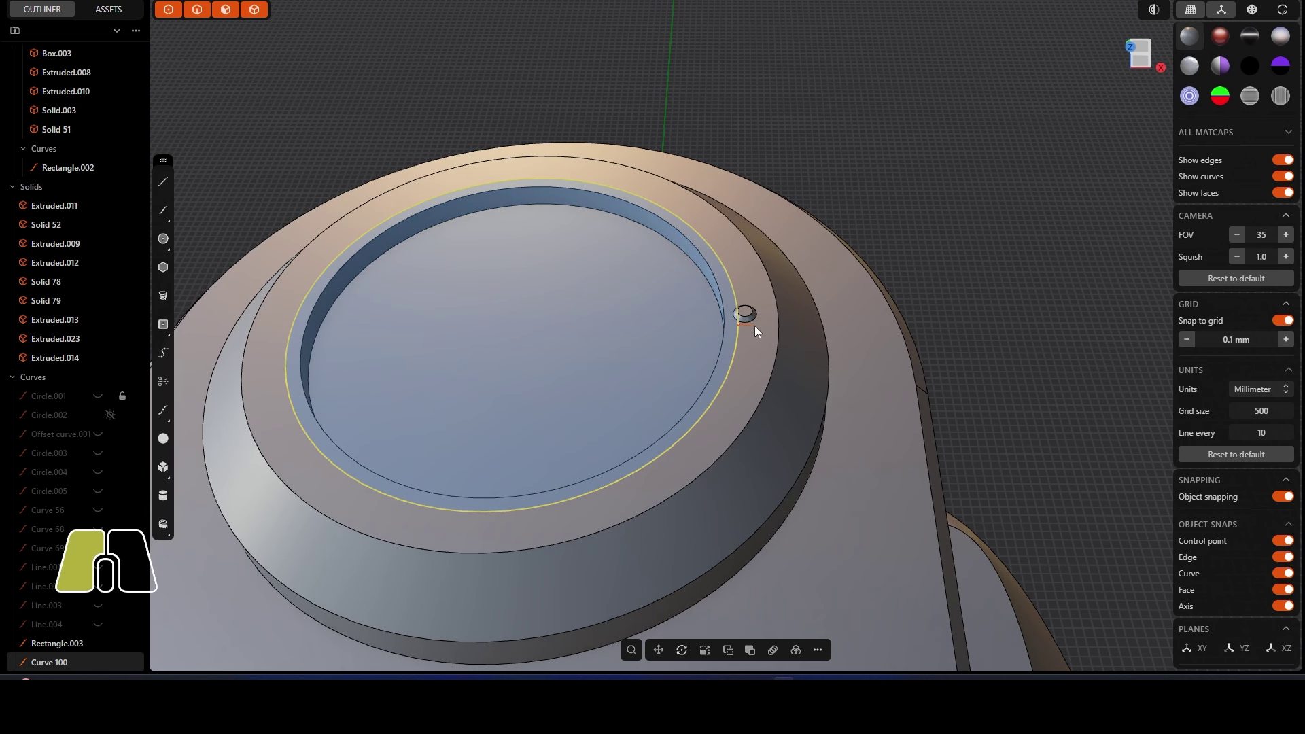
click(740, 326)
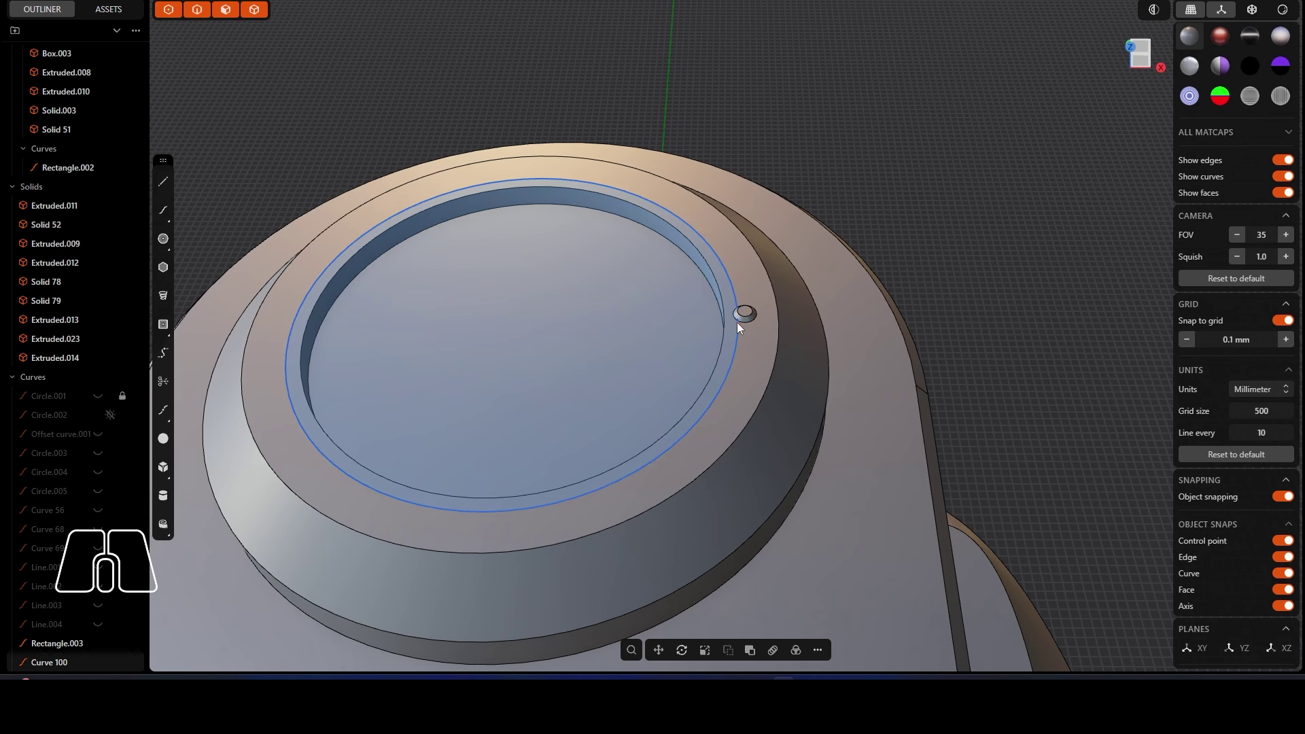
click(741, 323)
scroll(745, 324, up, 5)
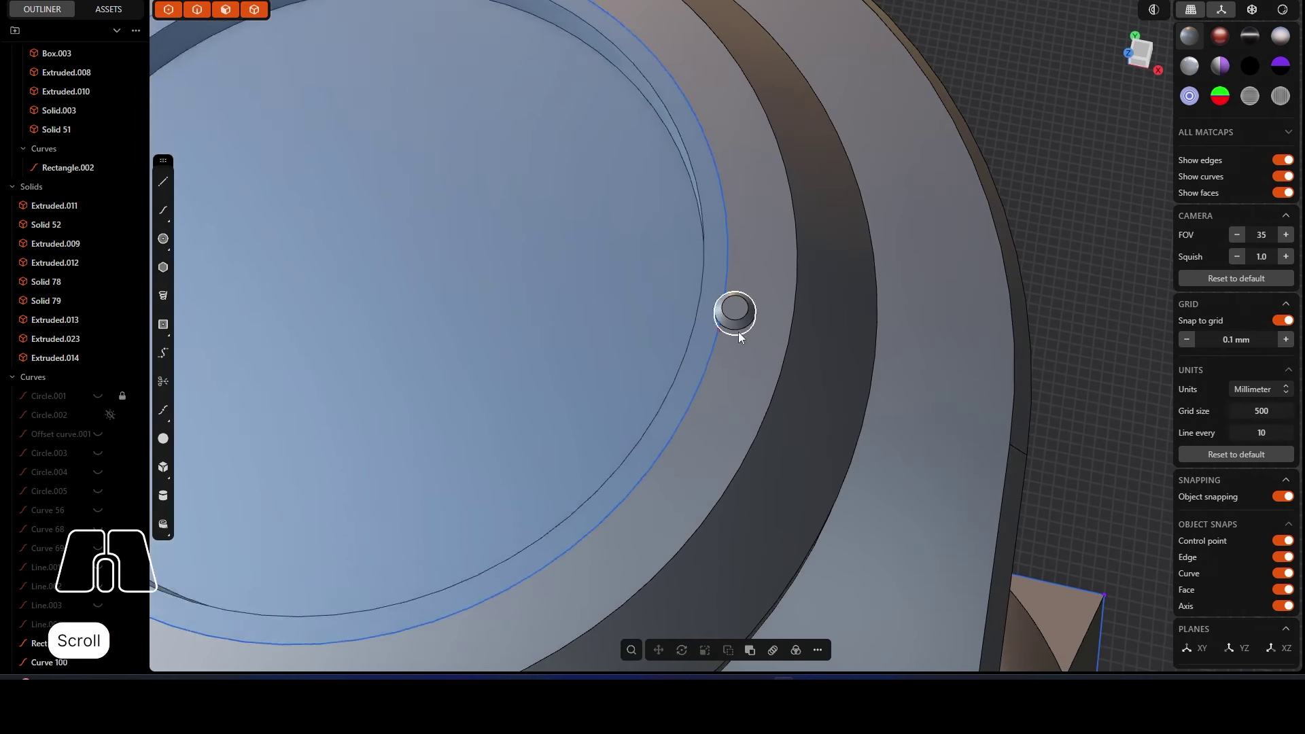
key(1)
scroll(736, 310, down, 2)
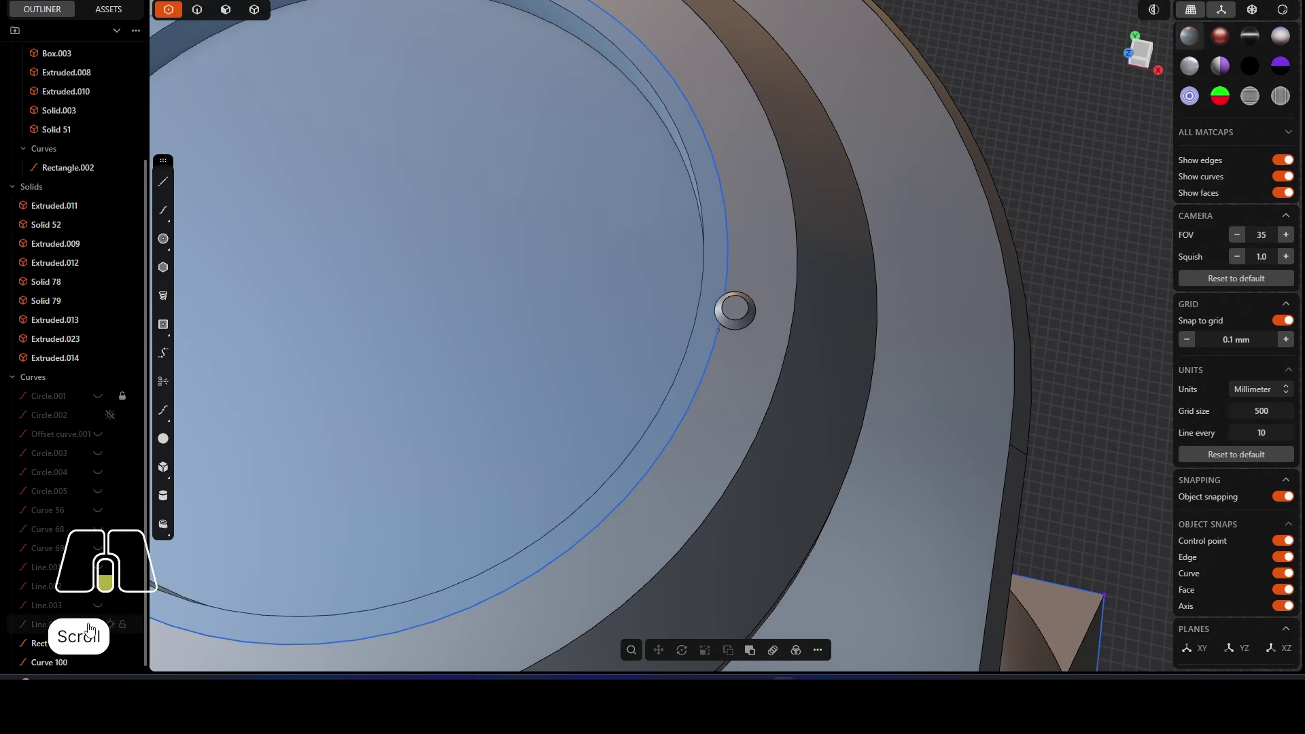
scroll(736, 310, up, 2)
drag(720, 329, 734, 337)
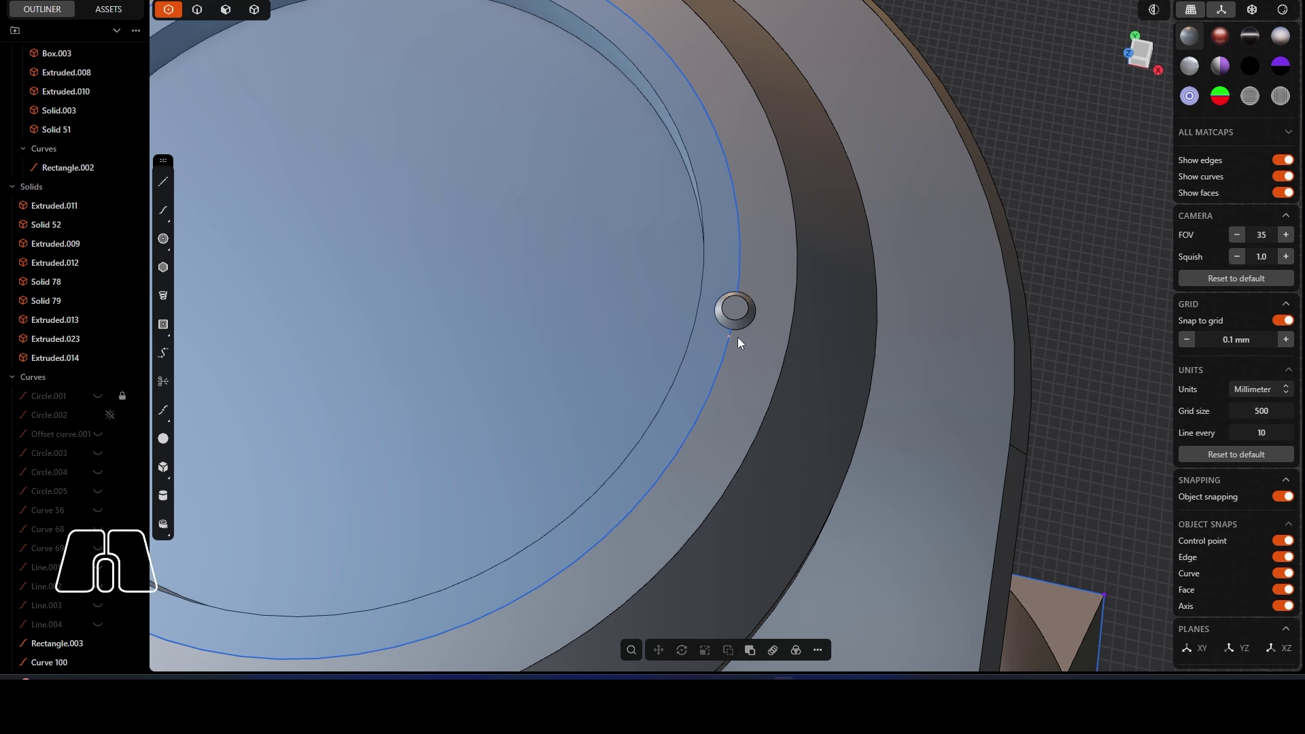
Step: Repeat the loose bolt 10 times along the circular curve with Curve Array, using Normal alignment and a ratio extent of 1.00
key(5)
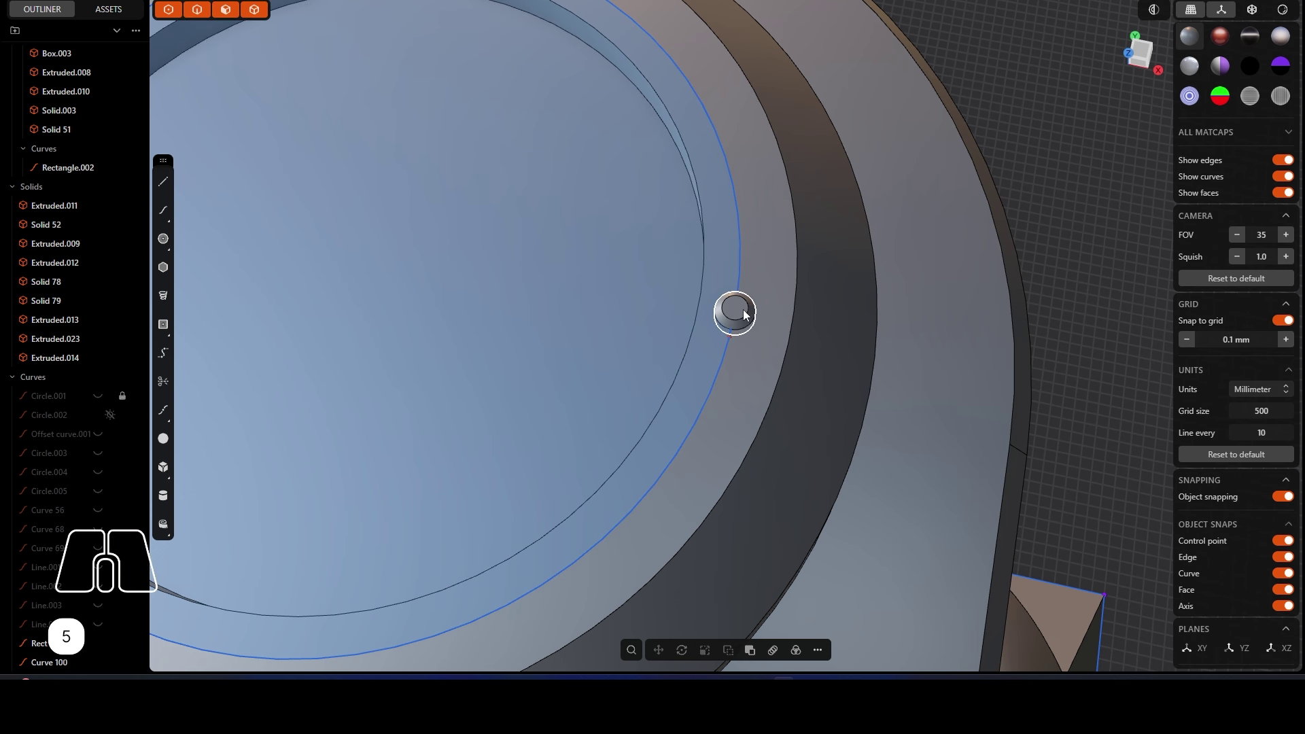
click(742, 310)
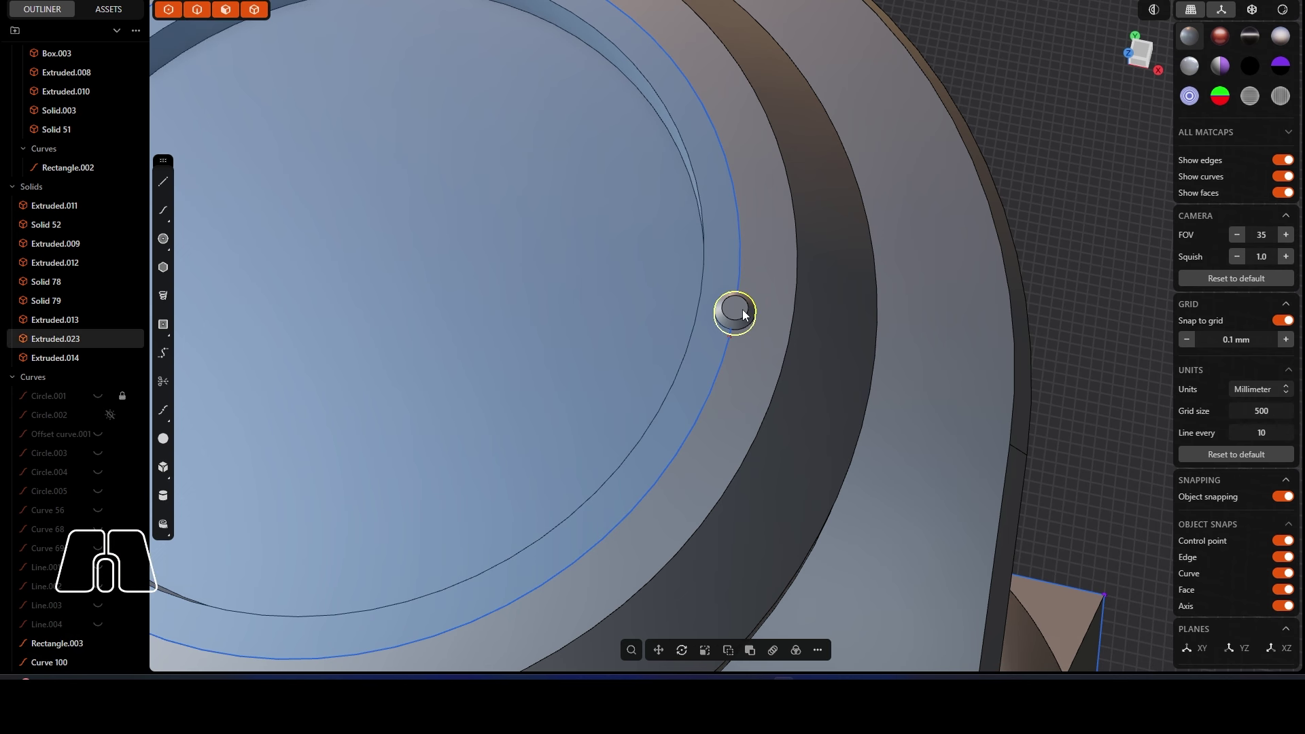
key(f)
click(792, 374)
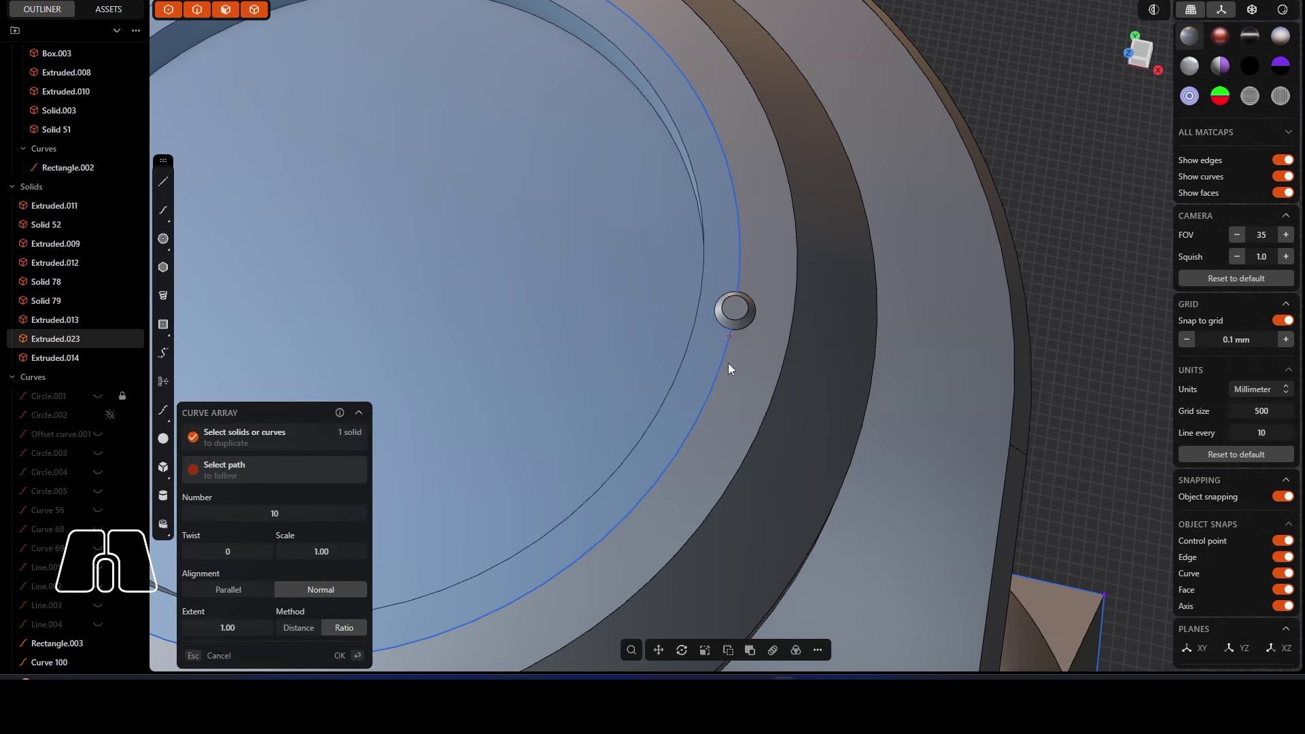
click(724, 364)
scroll(724, 364, down, 5)
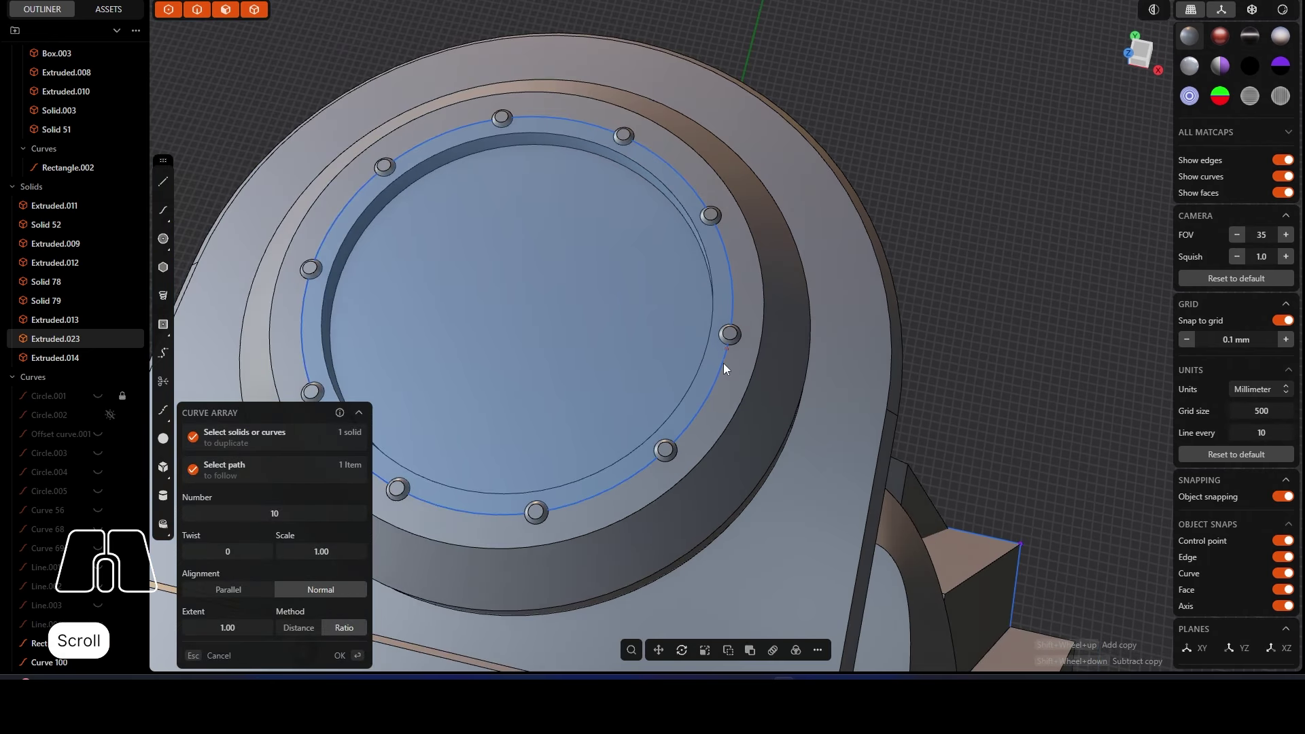
click(341, 655)
Step: Delete the circular bolt curve from the top of the round cap
middle_drag(819, 390, 887, 284)
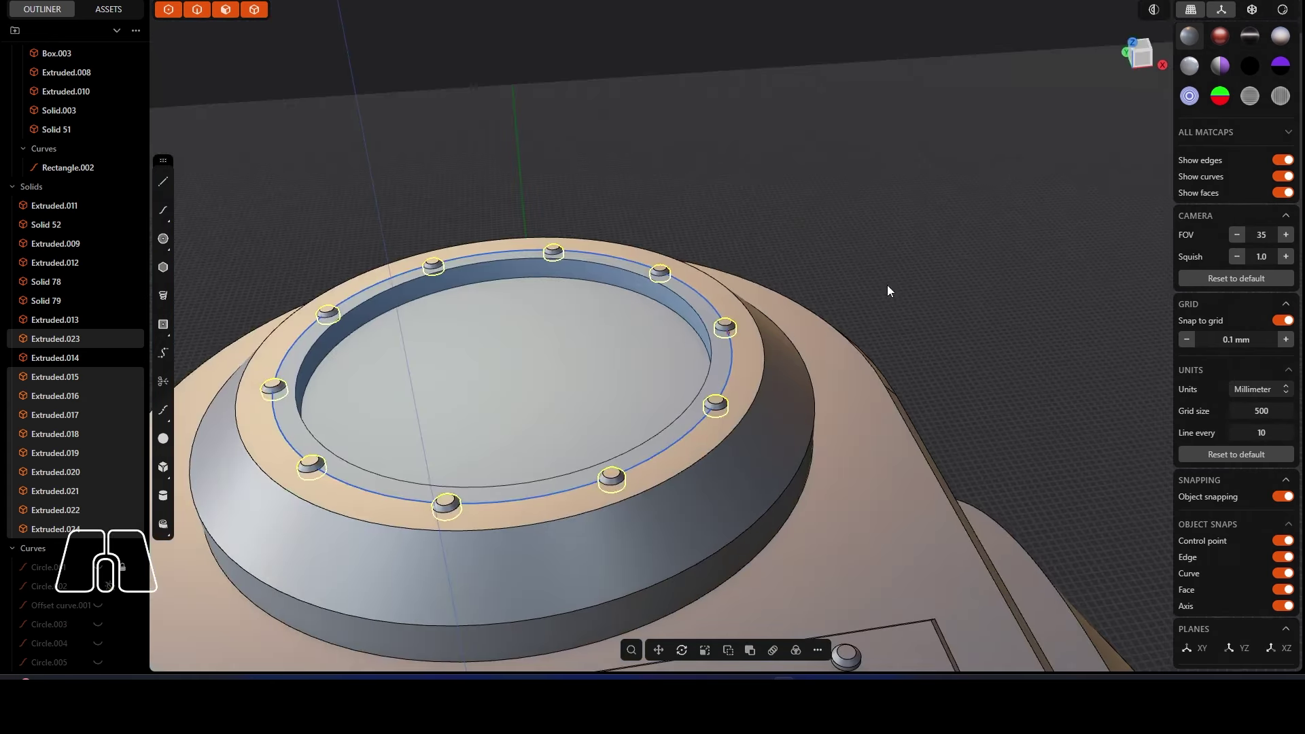
middle_drag(598, 295, 679, 325)
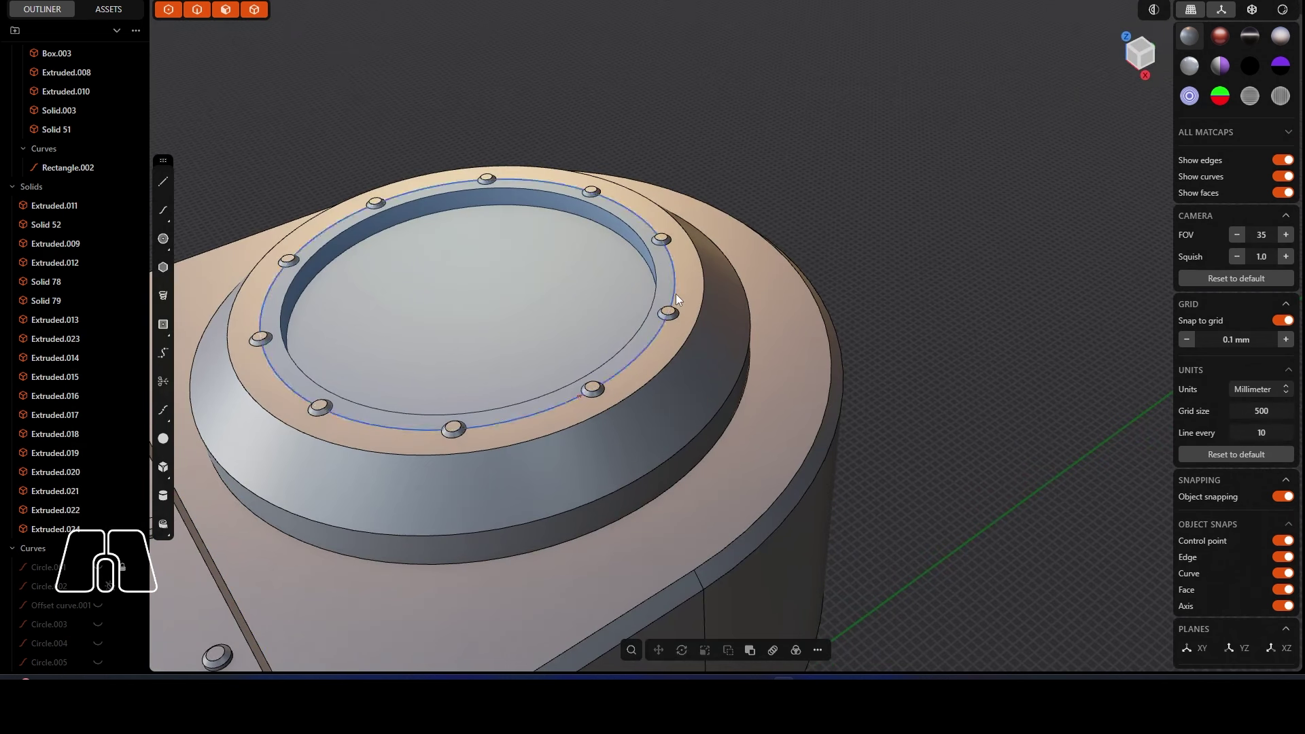
key(Delete)
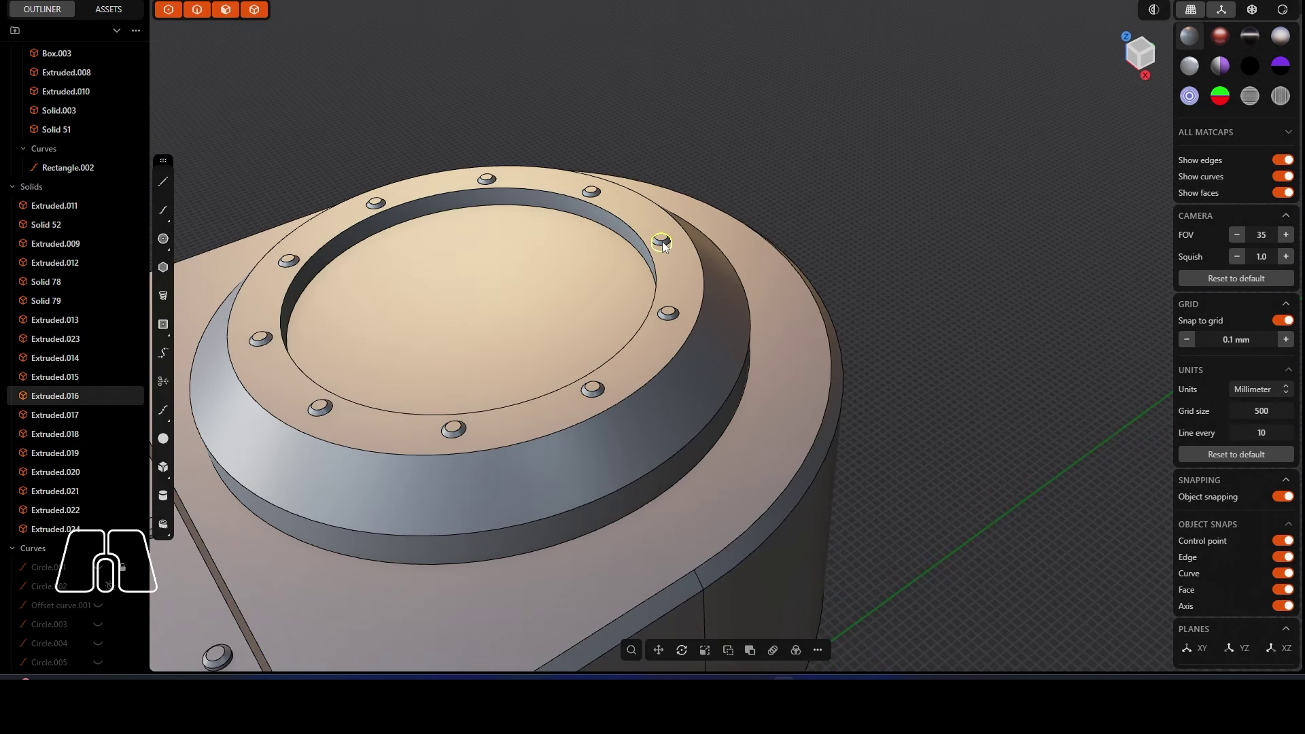
click(668, 284)
key(w)
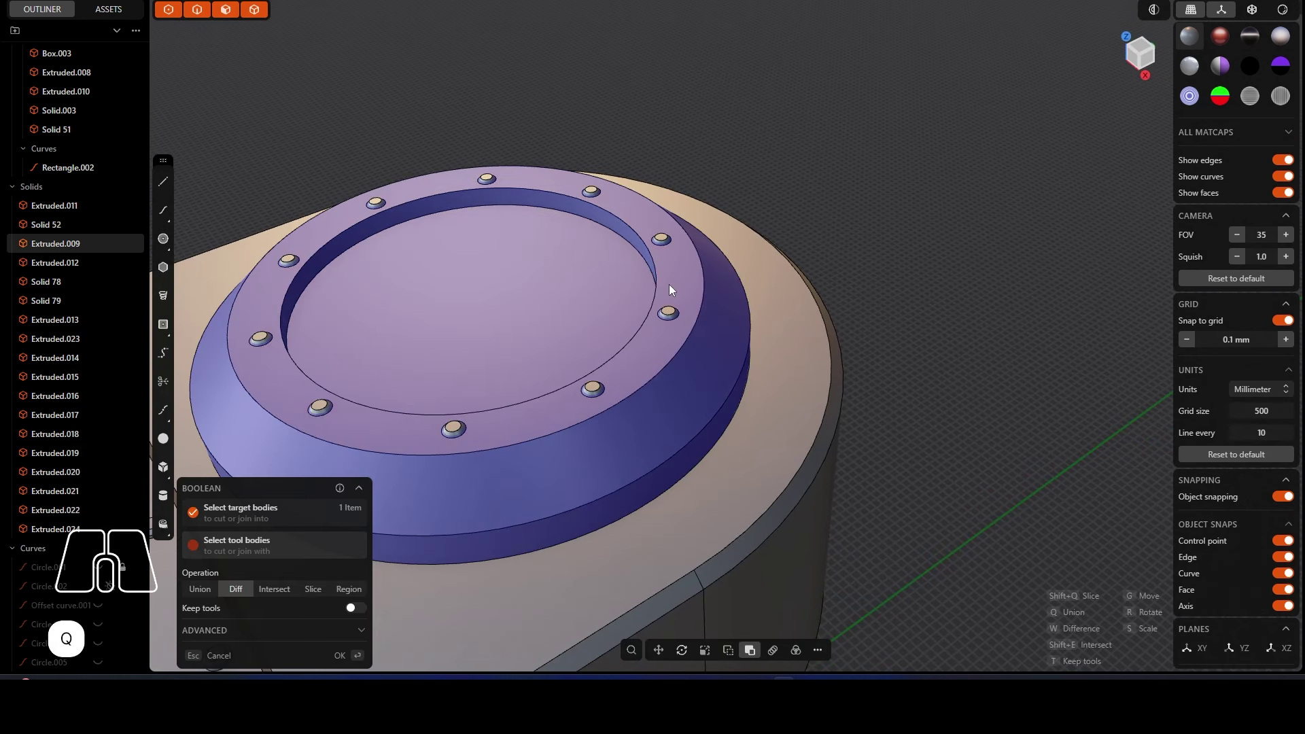
scroll(662, 267, up, 3)
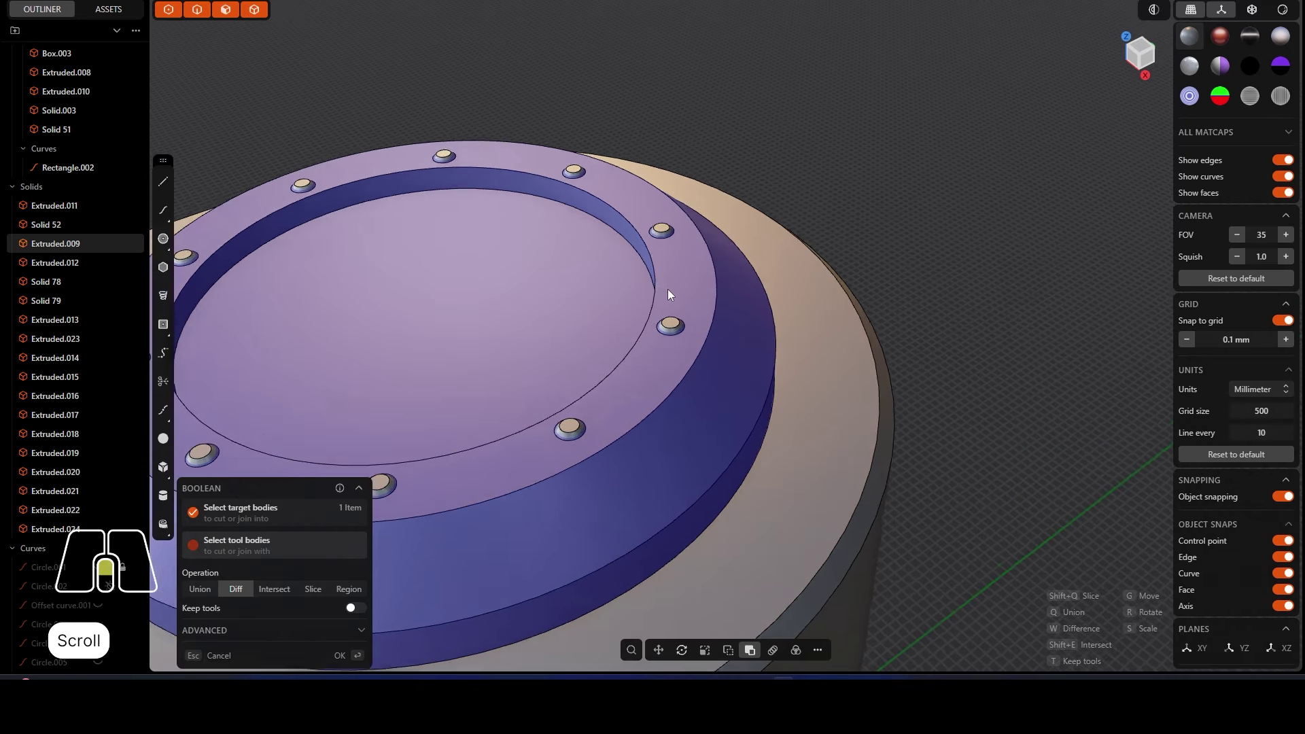
middle_drag(668, 289, 785, 228)
key(Escape)
Step: Join nine of the ring bolts to the round cap with a Boolean Union, leaving one bolt separate
drag(685, 331, 686, 288)
middle_drag(769, 238, 748, 271)
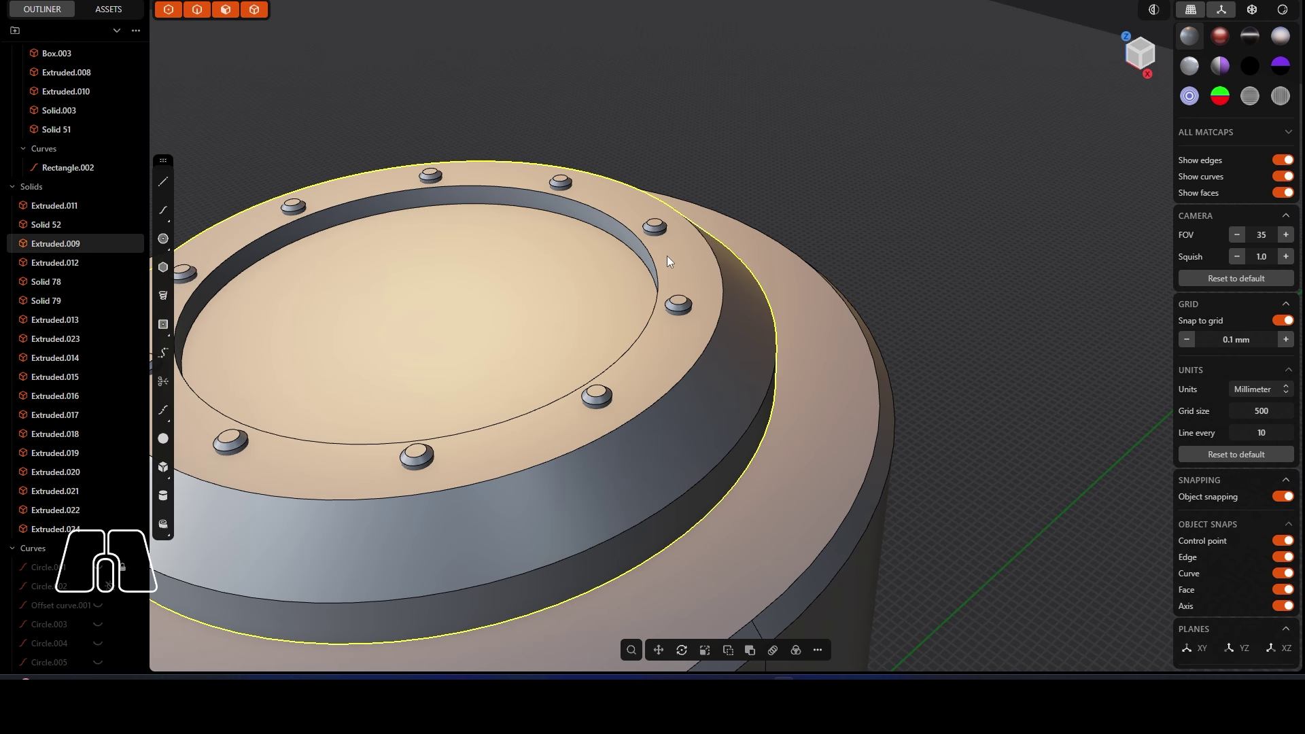
key(q)
shift+click(655, 227)
shift+click(561, 182)
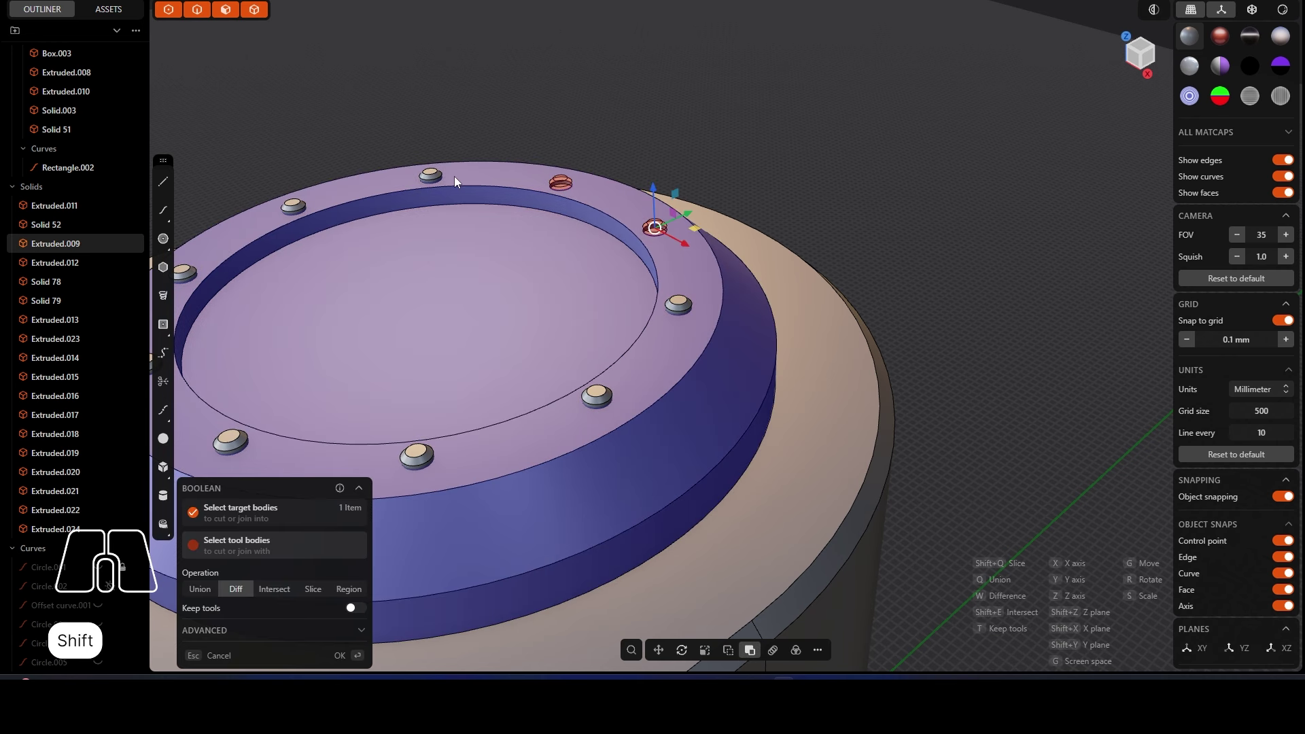
shift+click(289, 206)
shift+middle_drag(225, 276, 532, 423)
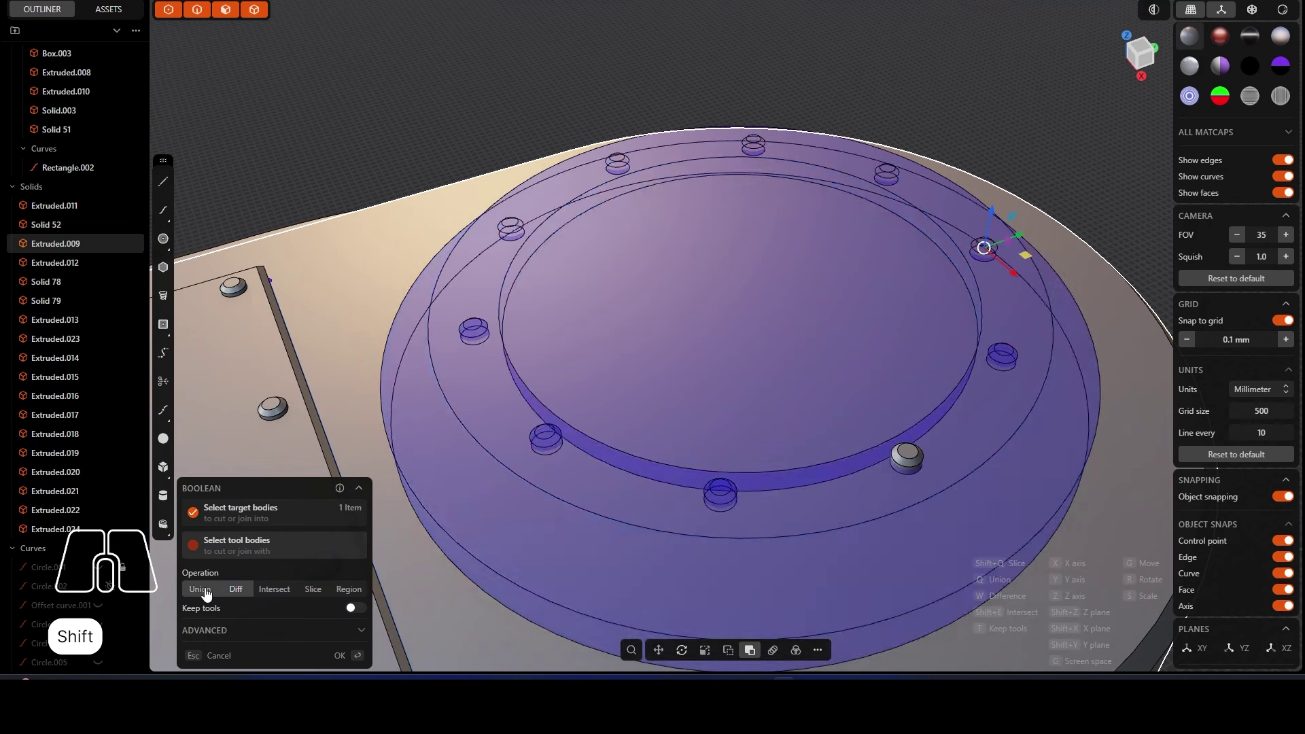
click(982, 247)
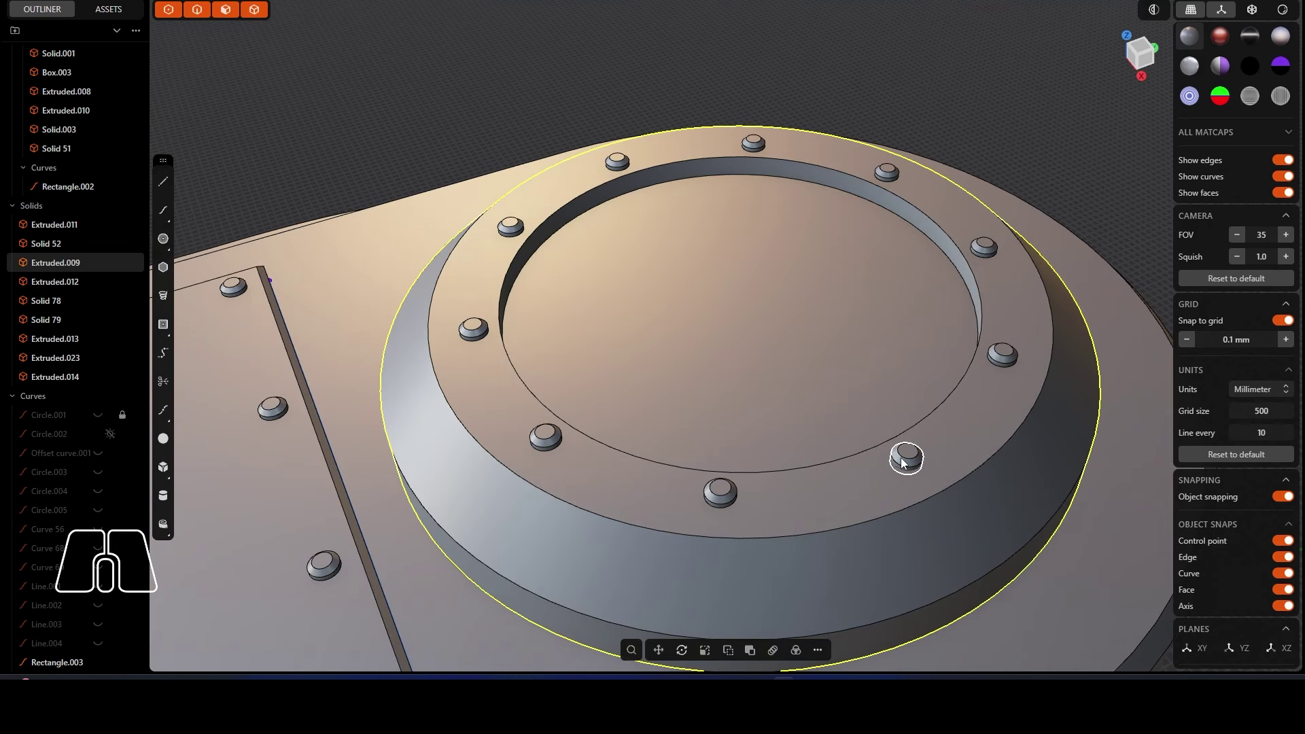
Step: Duplicate the remaining separate bolt and move the copy -8.2 mm along X into the cap's recess
click(905, 462)
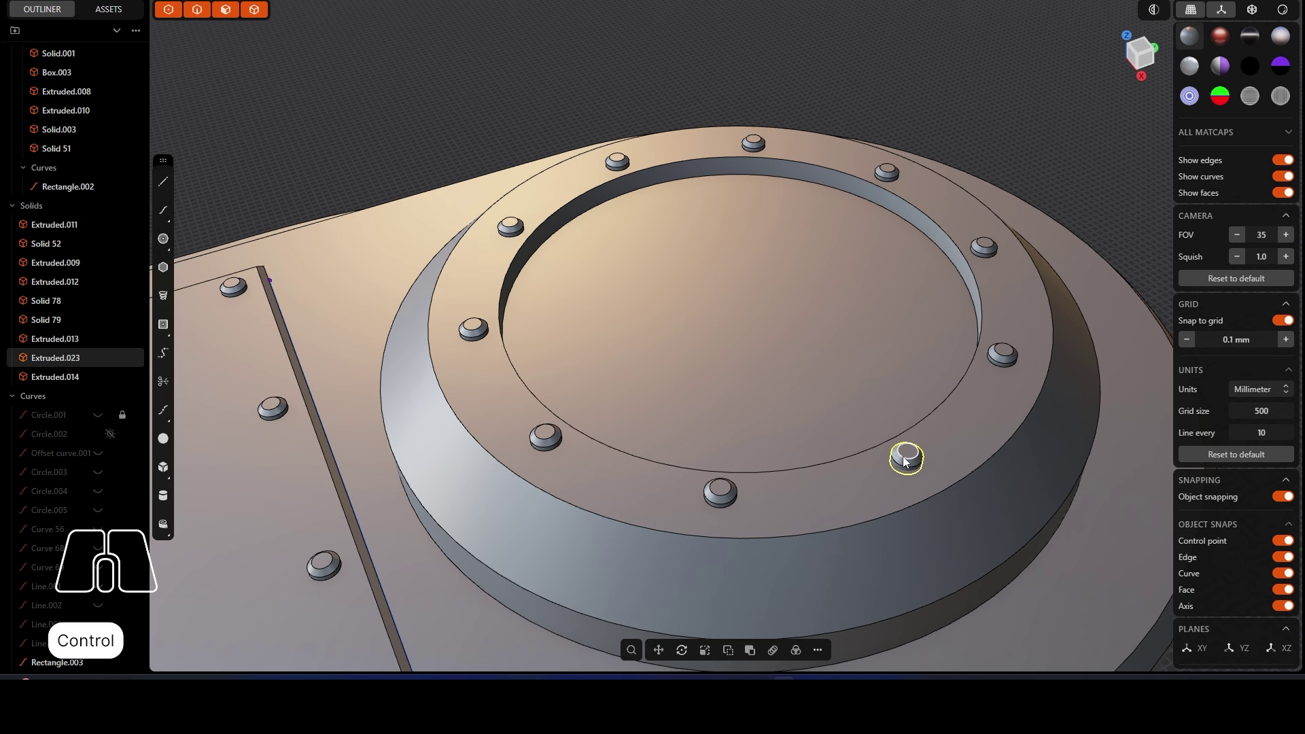
key(ctrl+c)
key(ctrl+v)
drag(929, 479, 781, 353)
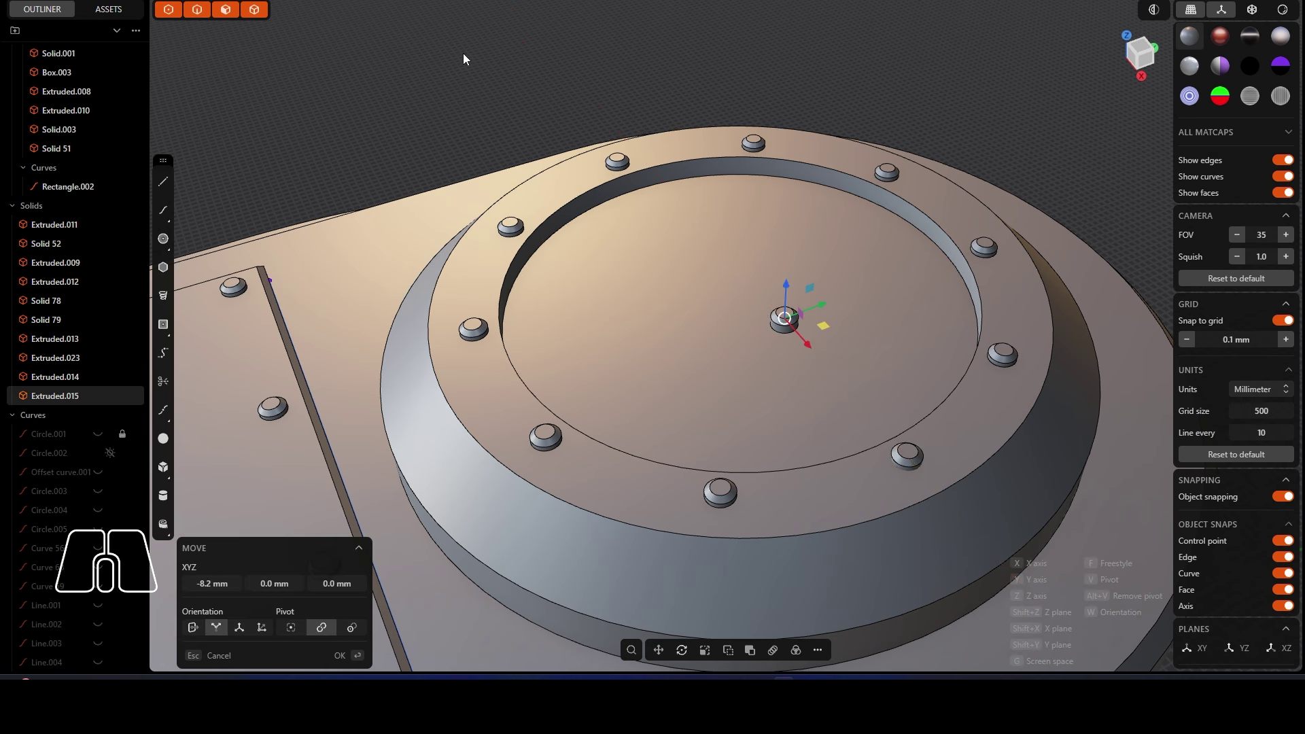
click(463, 55)
Step: Join the last separate ring bolt on the rim to the round cap with a Boolean Union
click(976, 439)
click(997, 510)
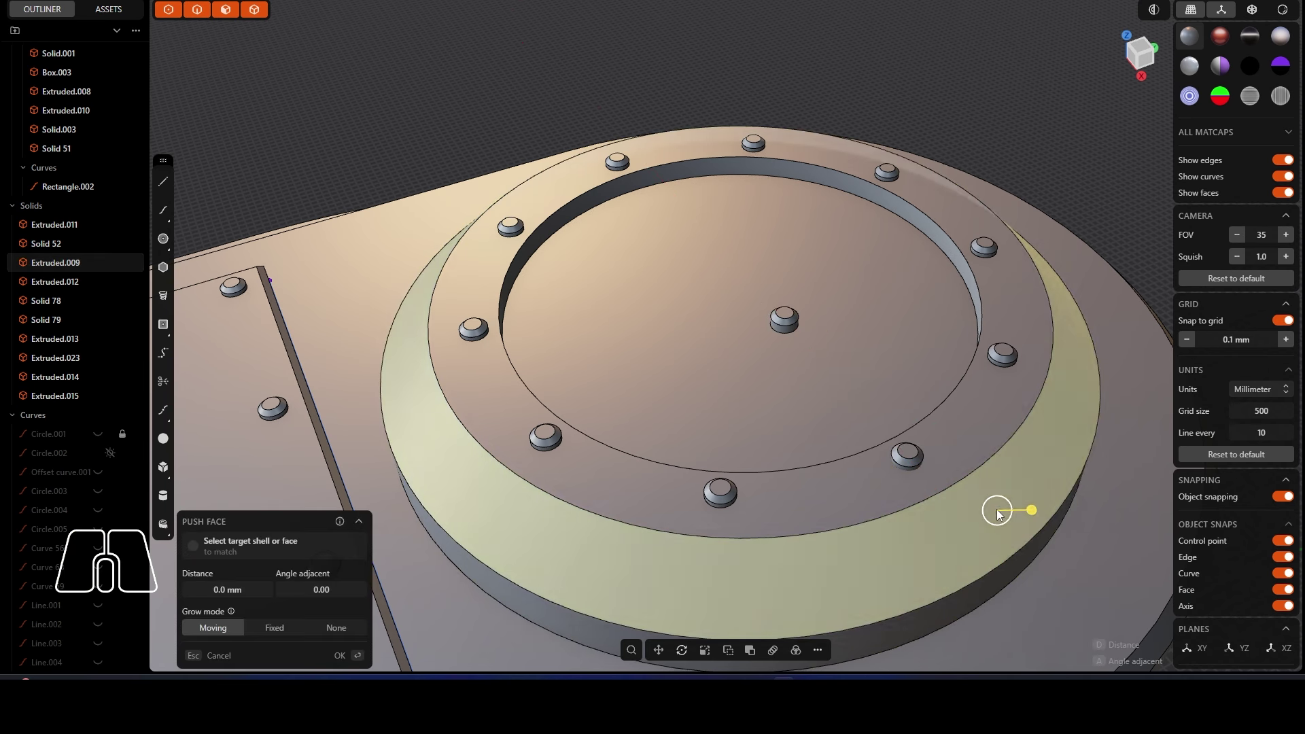
click(997, 128)
click(988, 402)
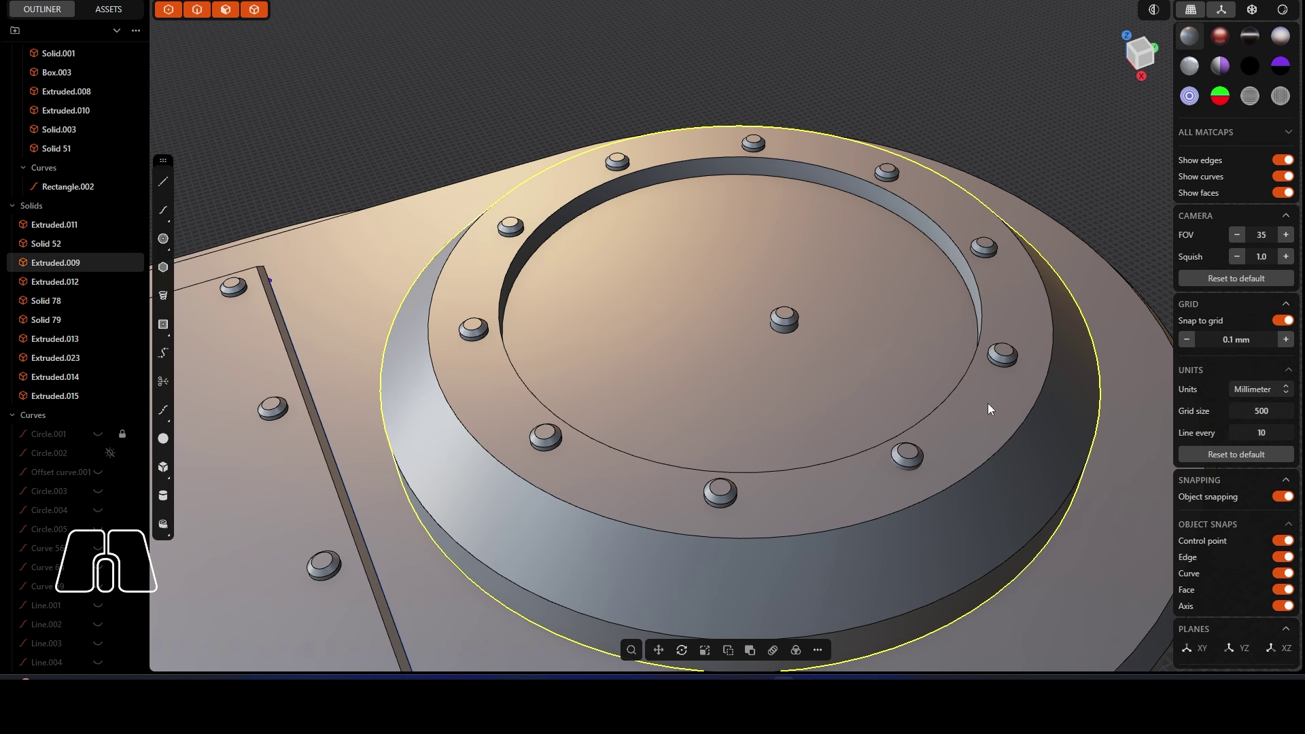
key(q)
click(908, 457)
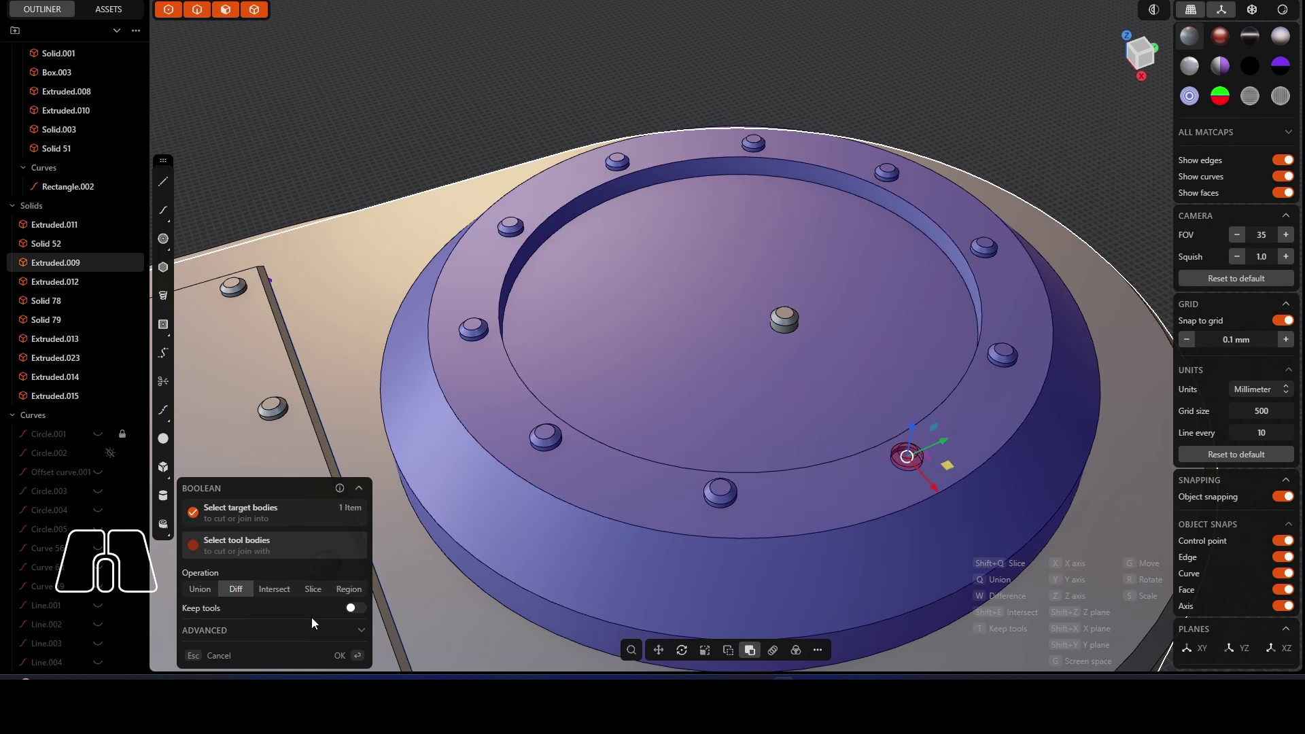
click(339, 656)
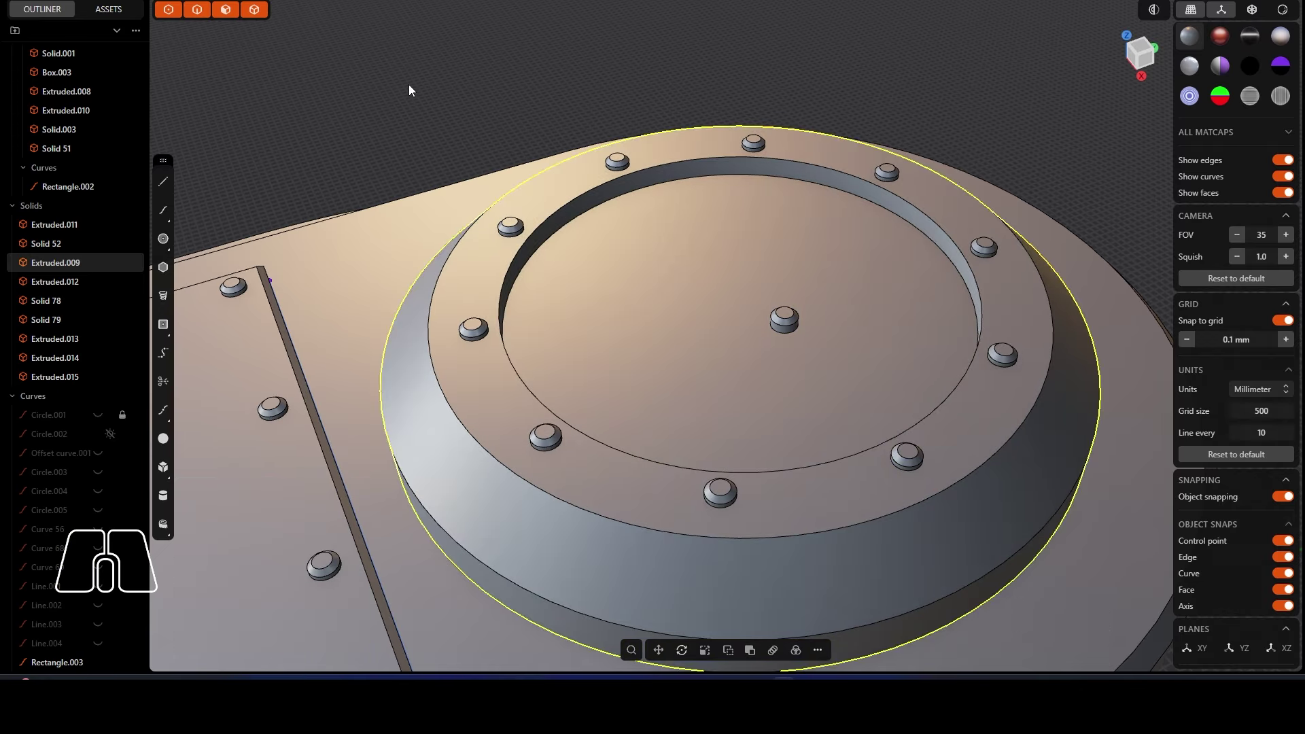
click(419, 109)
scroll(430, 136, down, 3)
scroll(429, 136, down, 3)
mouse_move(516, 218)
alt+middle_down()
mouse_move(628, 313)
mouse_move(664, 212)
mouse_move(740, 263)
alt+middle_up()
click(664, 275)
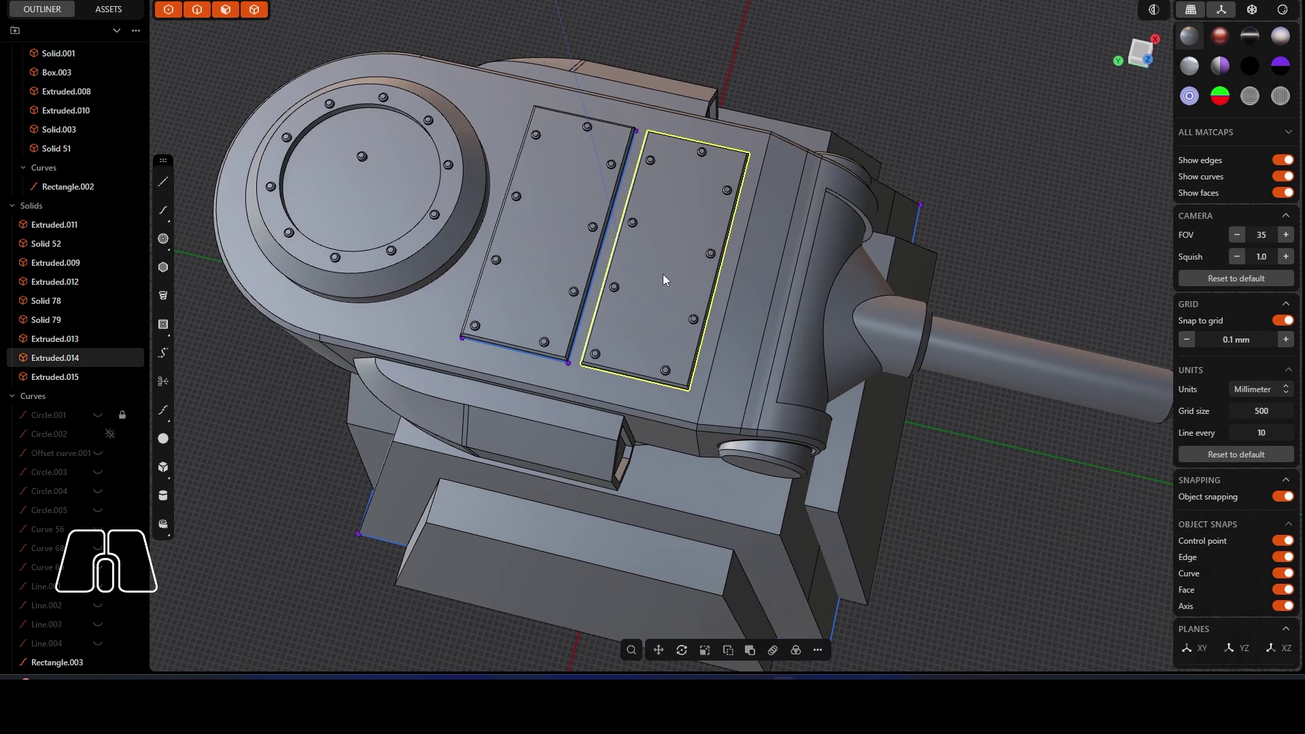
click(788, 639)
right_click(816, 652)
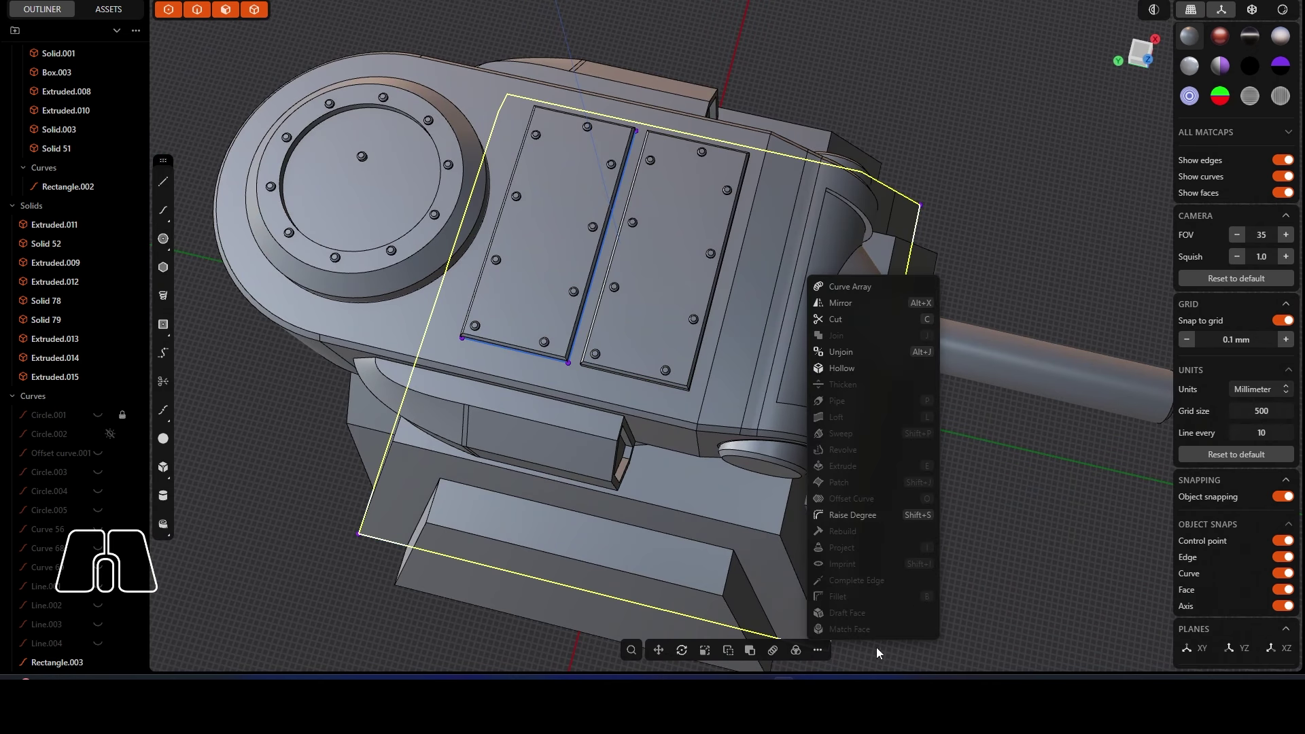
click(861, 303)
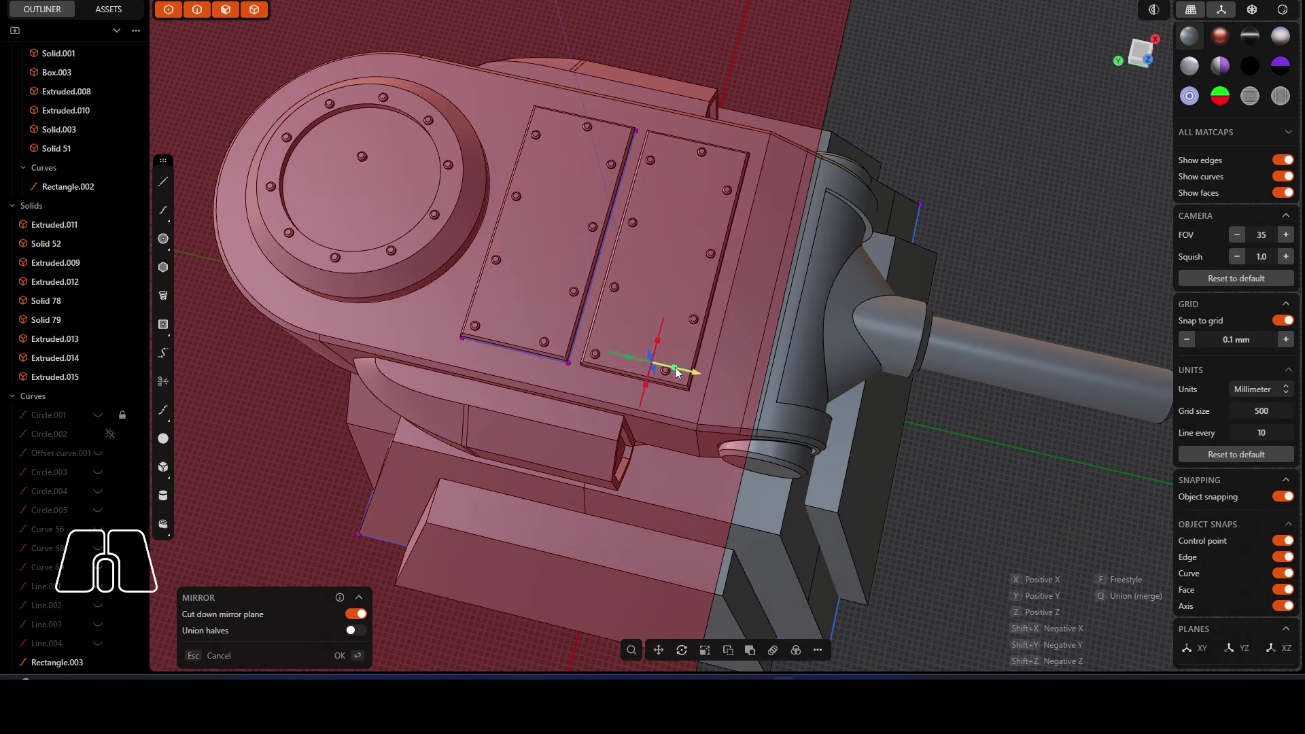
middle_drag(707, 374, 675, 362)
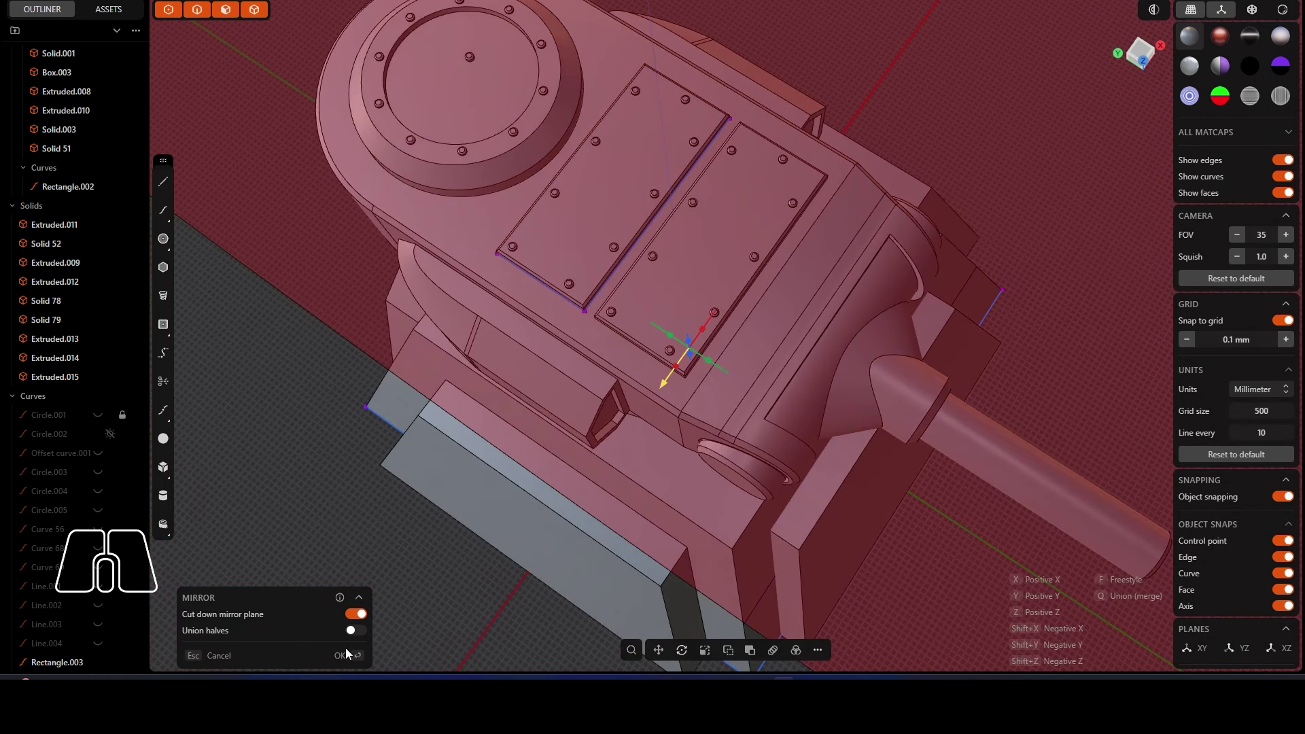
key(Escape)
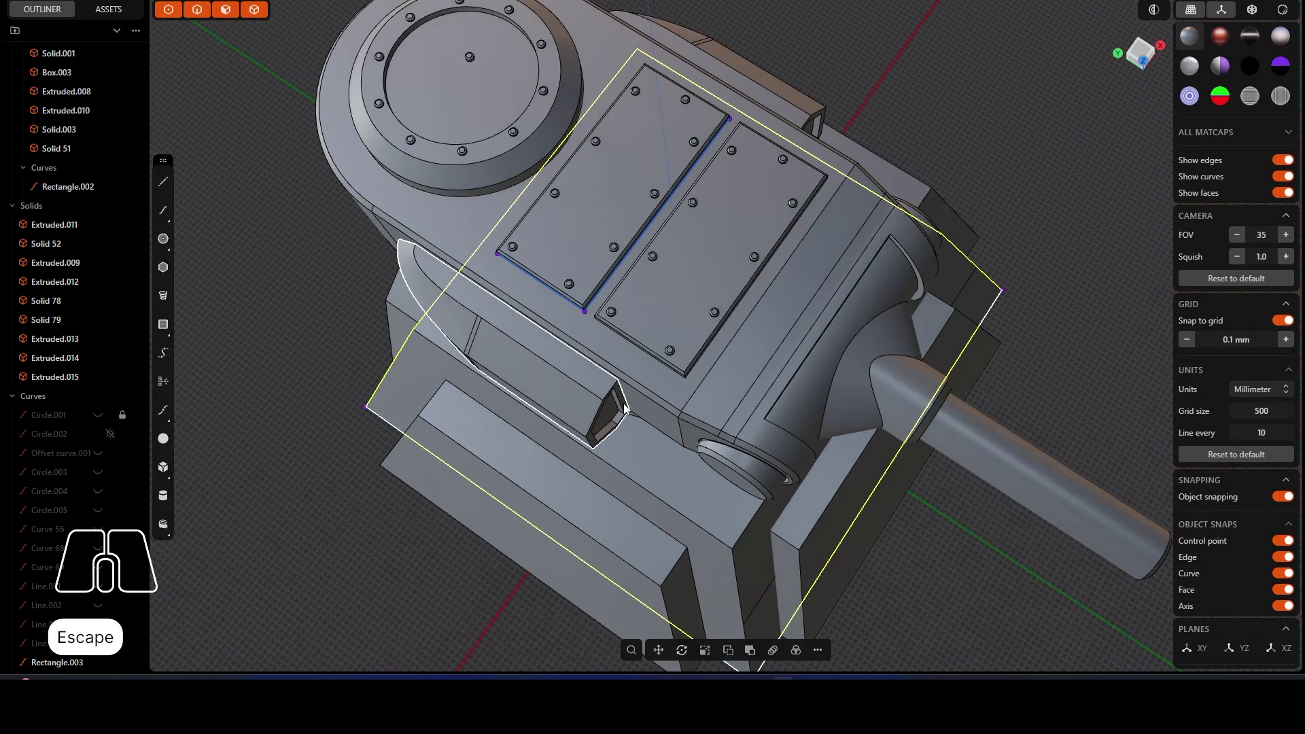
Step: Mirror the slotted round disc beside the gun mount to the opposite side of the turret
scroll(893, 163, down, 3)
middle_drag(914, 145, 712, 200)
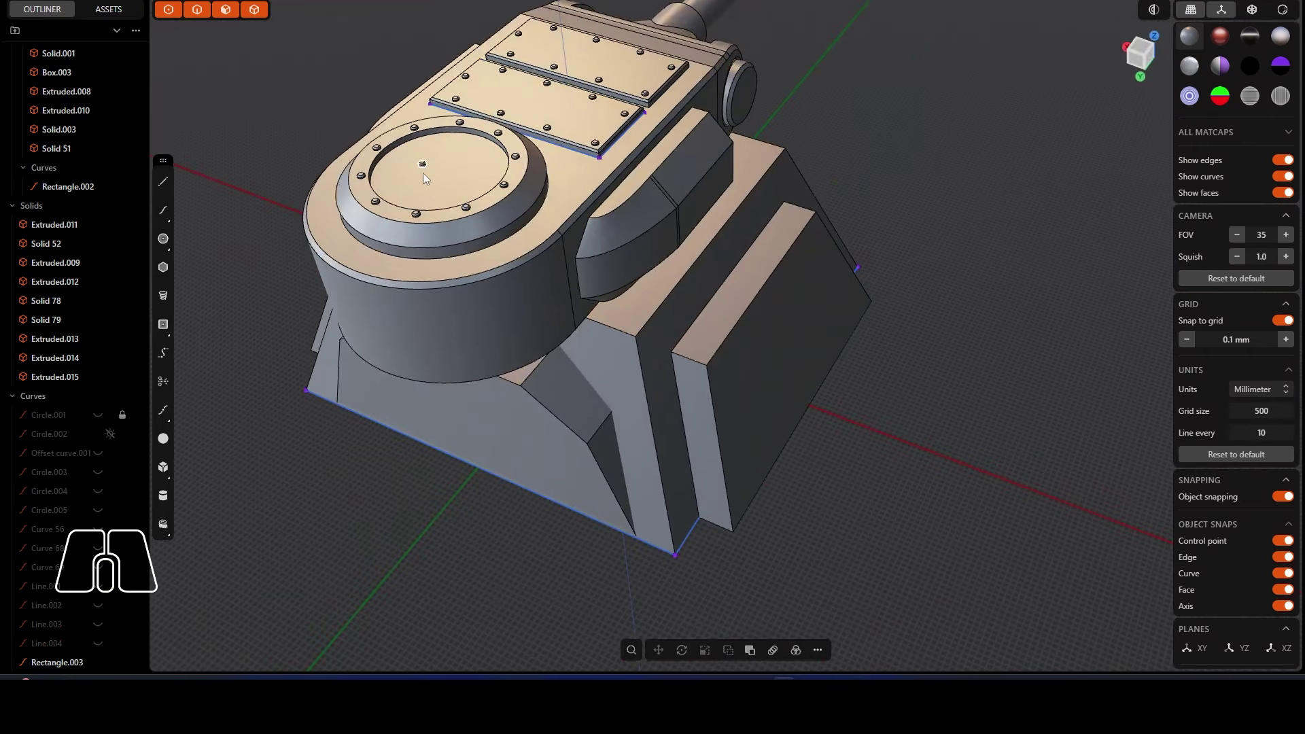
middle_drag(423, 173, 573, 240)
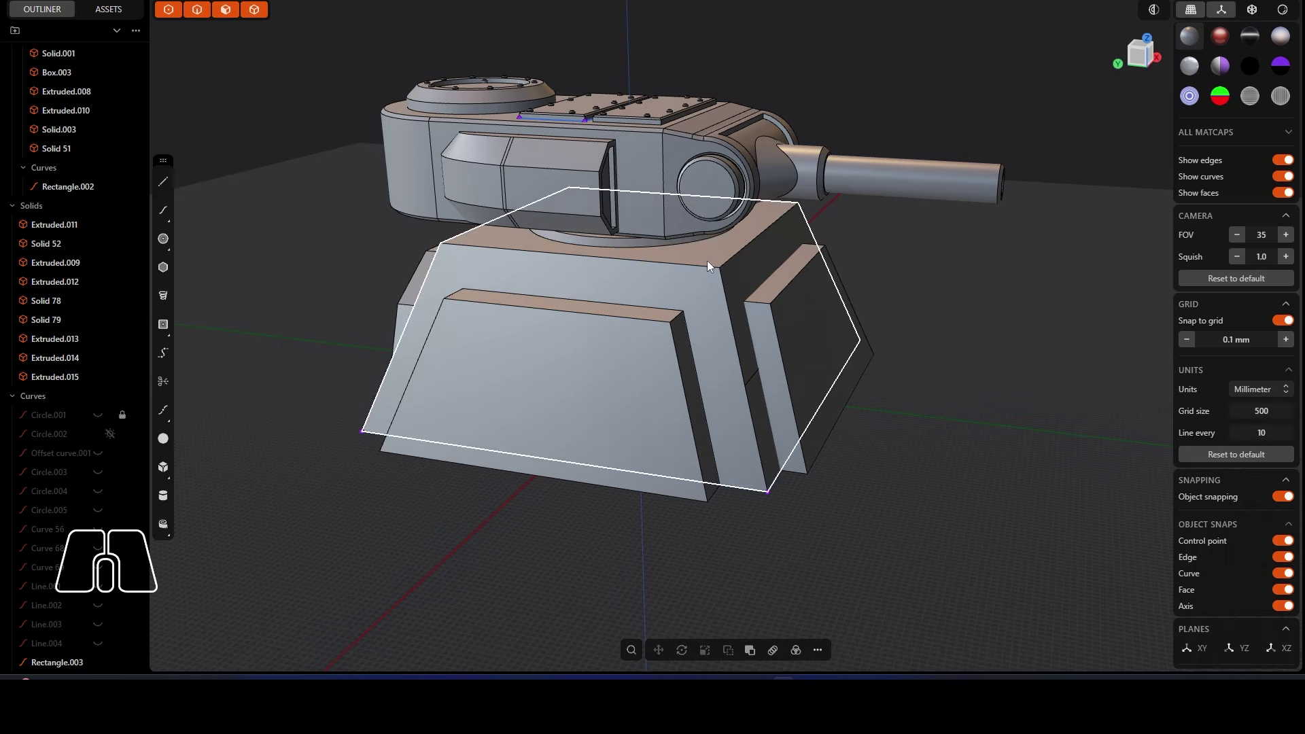
middle_drag(707, 259, 975, 301)
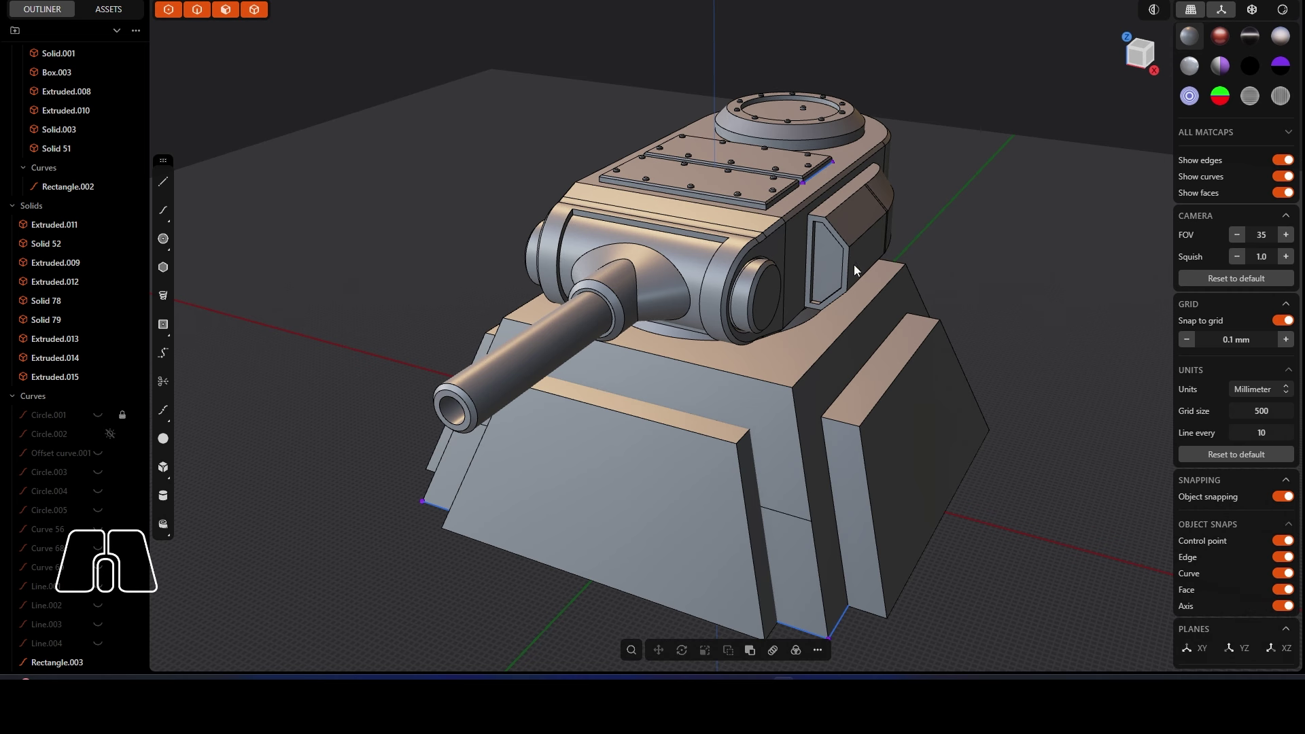
middle_drag(854, 264, 701, 380)
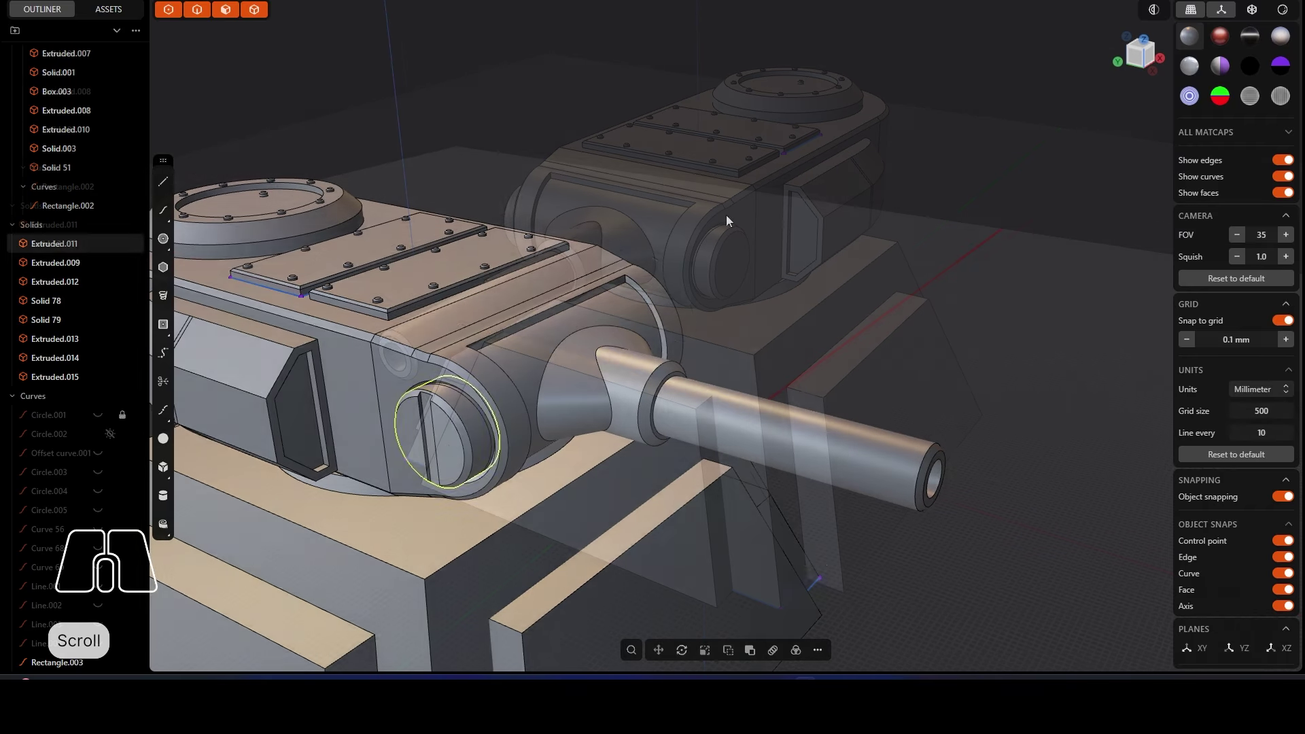
scroll(527, 406, up, 3)
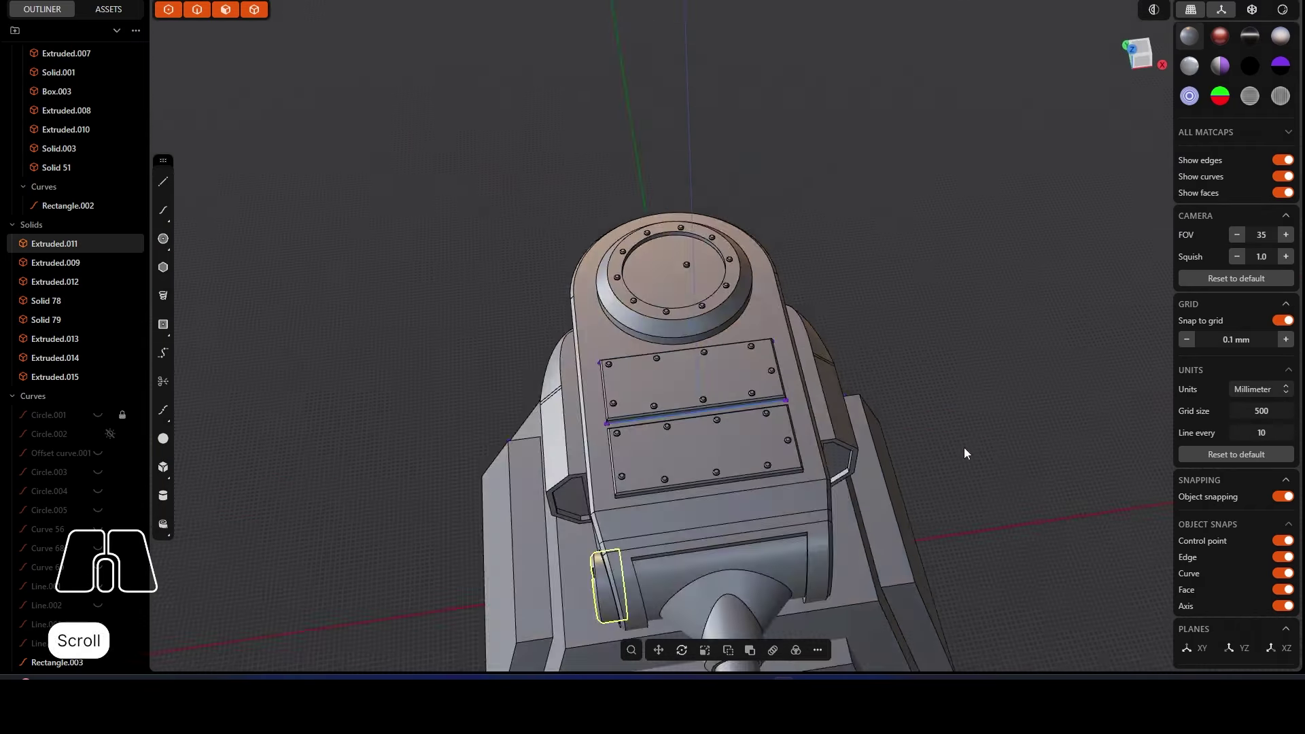
right_click(802, 274)
click(836, 381)
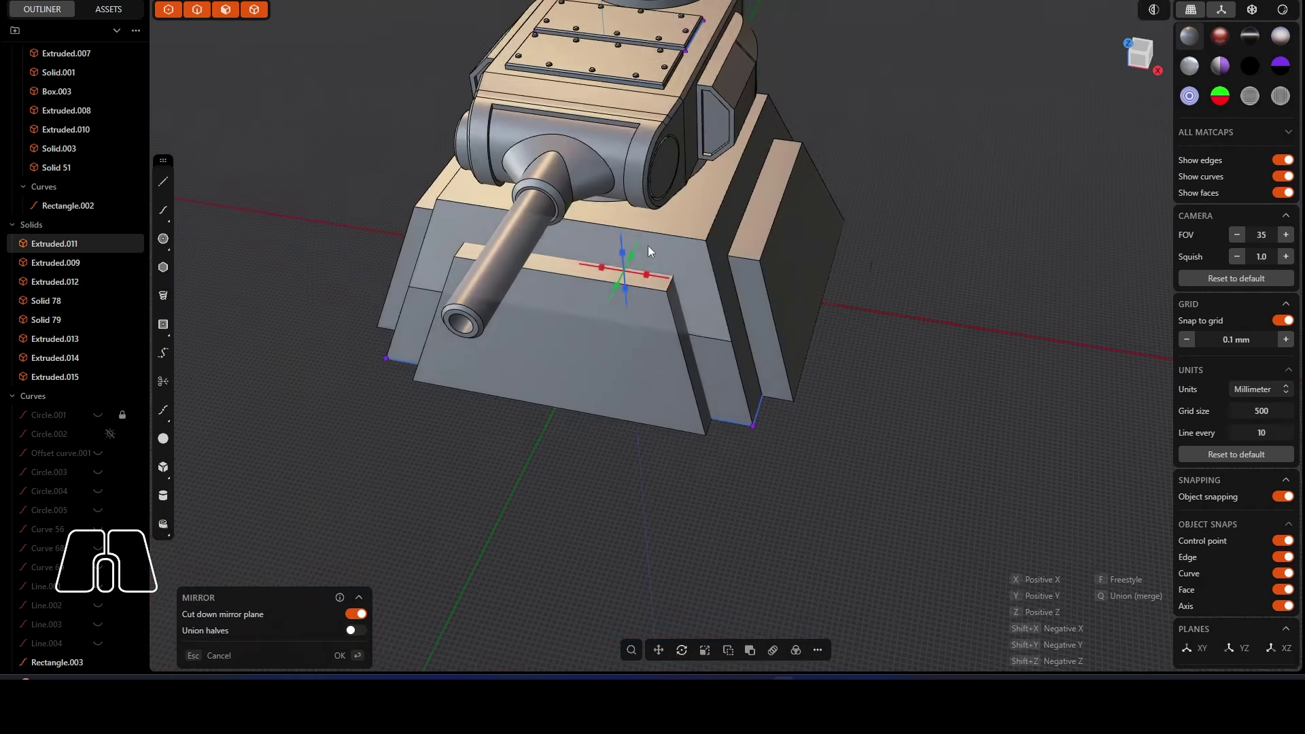
click(346, 654)
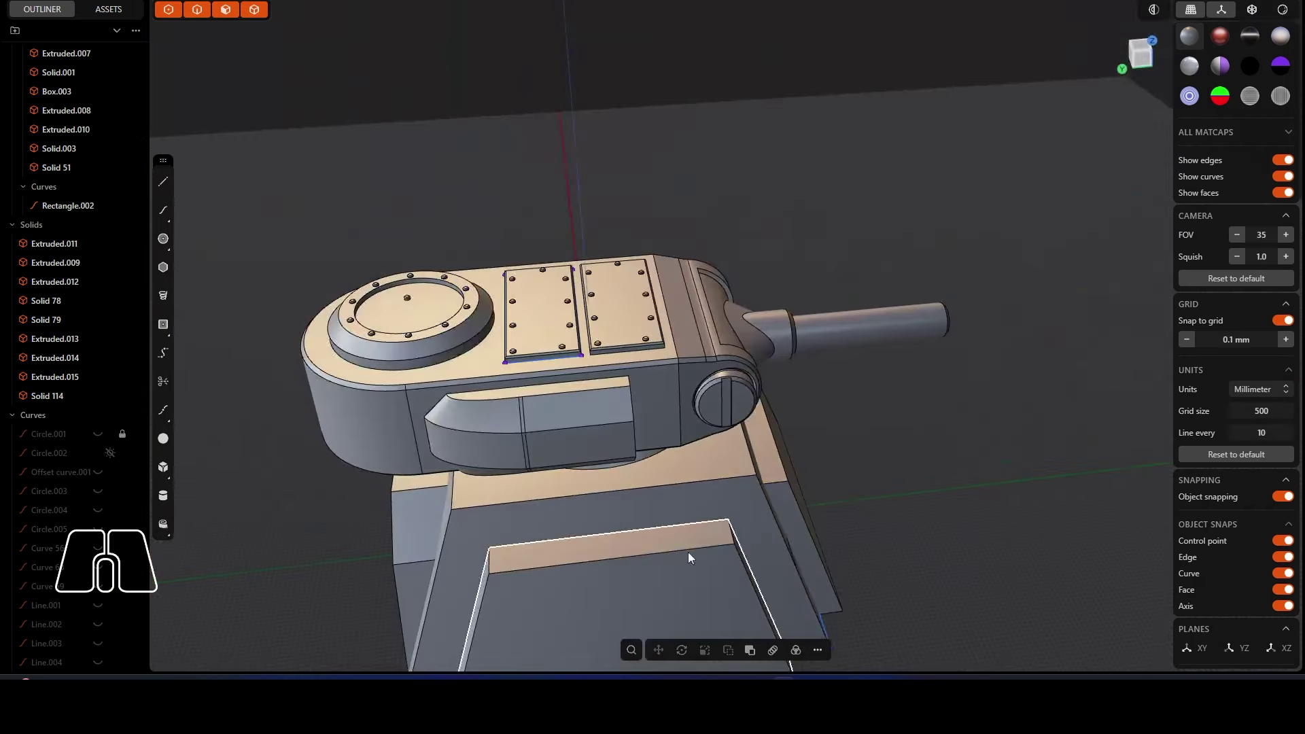
Step: Duplicate the outline edges of the turret's rounded rear wall as a curve and scale it to 0.70 along Z
scroll(564, 398, up, 3)
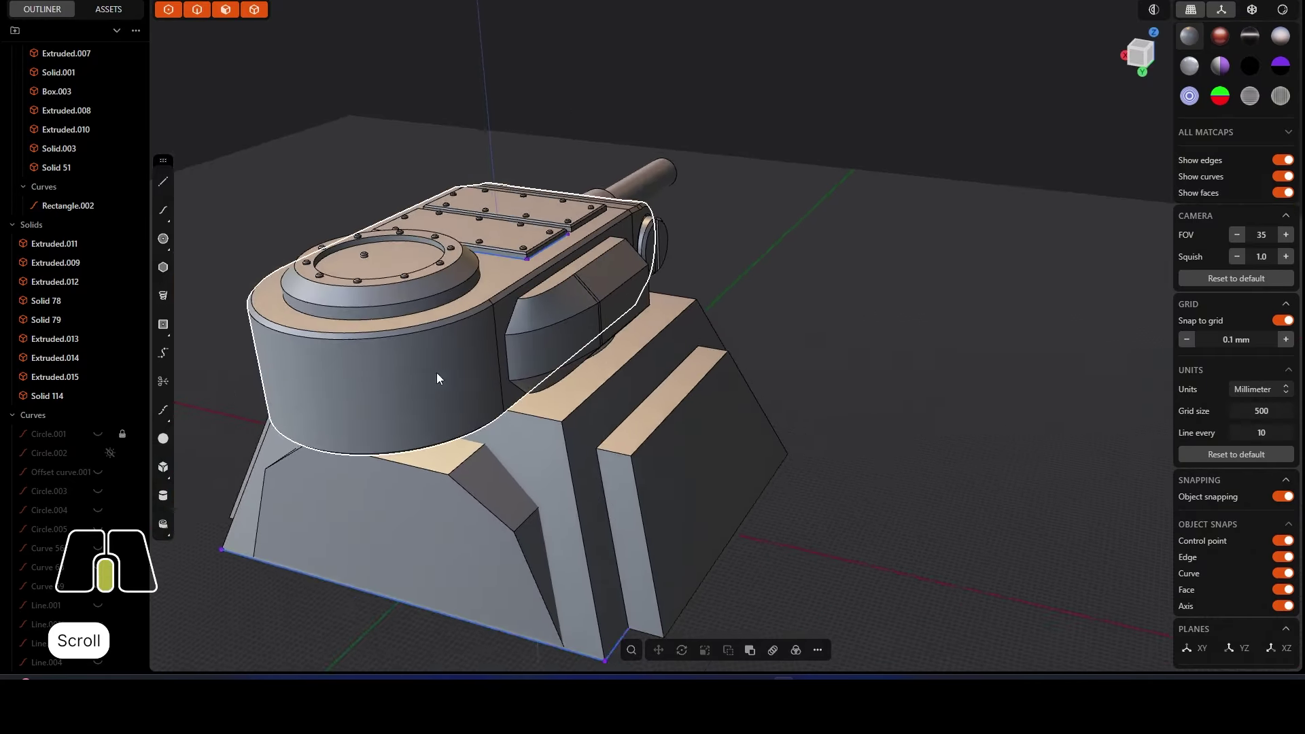
shift+click(387, 357)
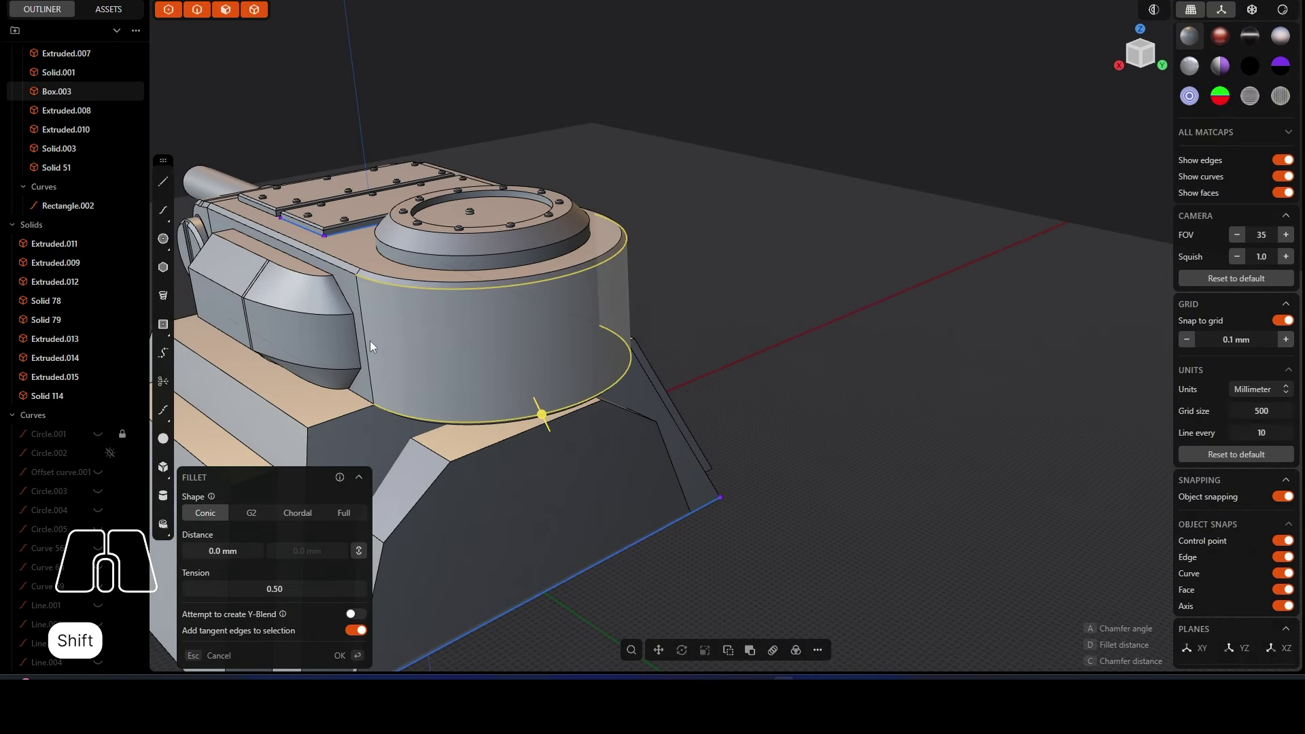
shift+click(370, 341)
right_drag(802, 326, 640, 302)
shift+click(641, 299)
key(shift+d)
right_drag(415, 307, 329, 306)
key(o)
scroll(610, 275, up, 3)
key(s)
middle_drag(654, 303, 676, 284)
drag(671, 261, 670, 276)
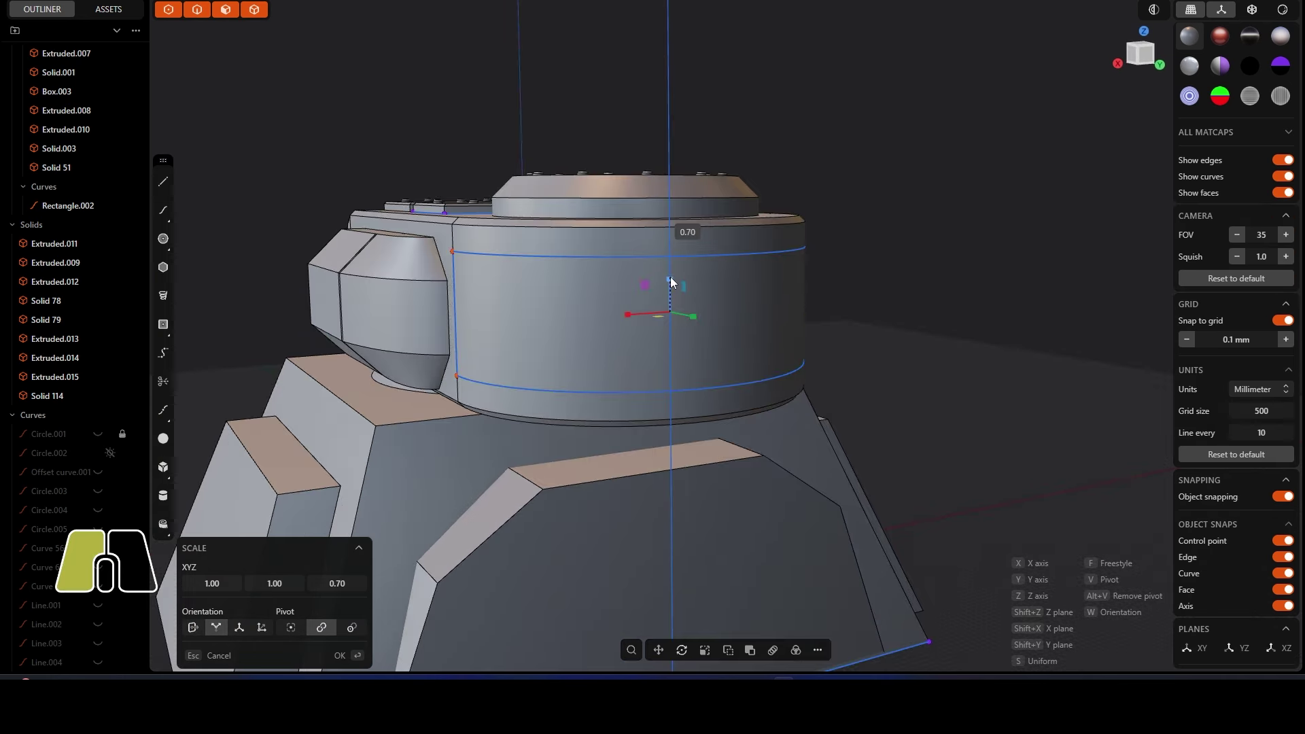
right_click(621, 230)
Step: Move the separate bolt from the cap's recess onto the upper line of the curve on the rear wall
middle_drag(621, 230, 669, 296)
click(507, 103)
key(g)
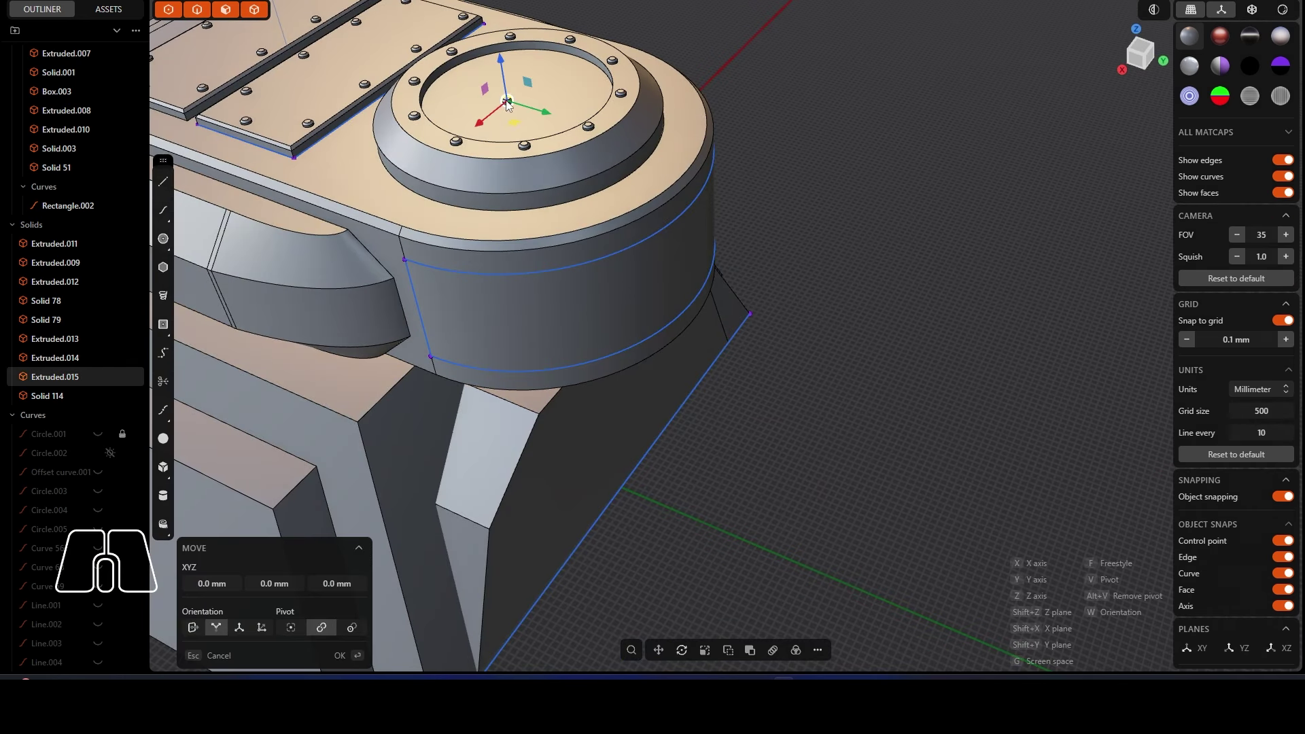
scroll(627, 258, up, 3)
alt+middle_drag(627, 258, 634, 267)
scroll(748, 271, up, 5)
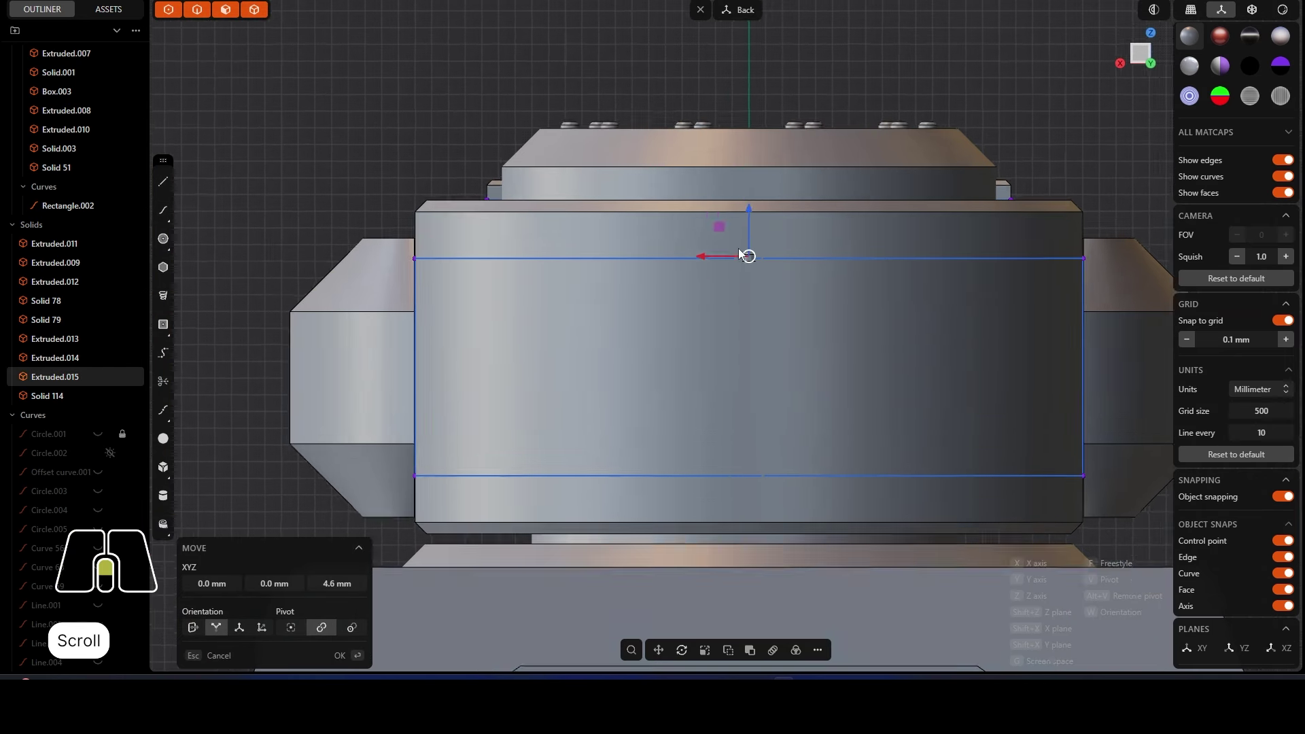
key(r)
right_drag(749, 252, 779, 260)
scroll(746, 266, up, 2)
key(ctrl+z)
key(g)
click(779, 259)
scroll(795, 275, up, 2)
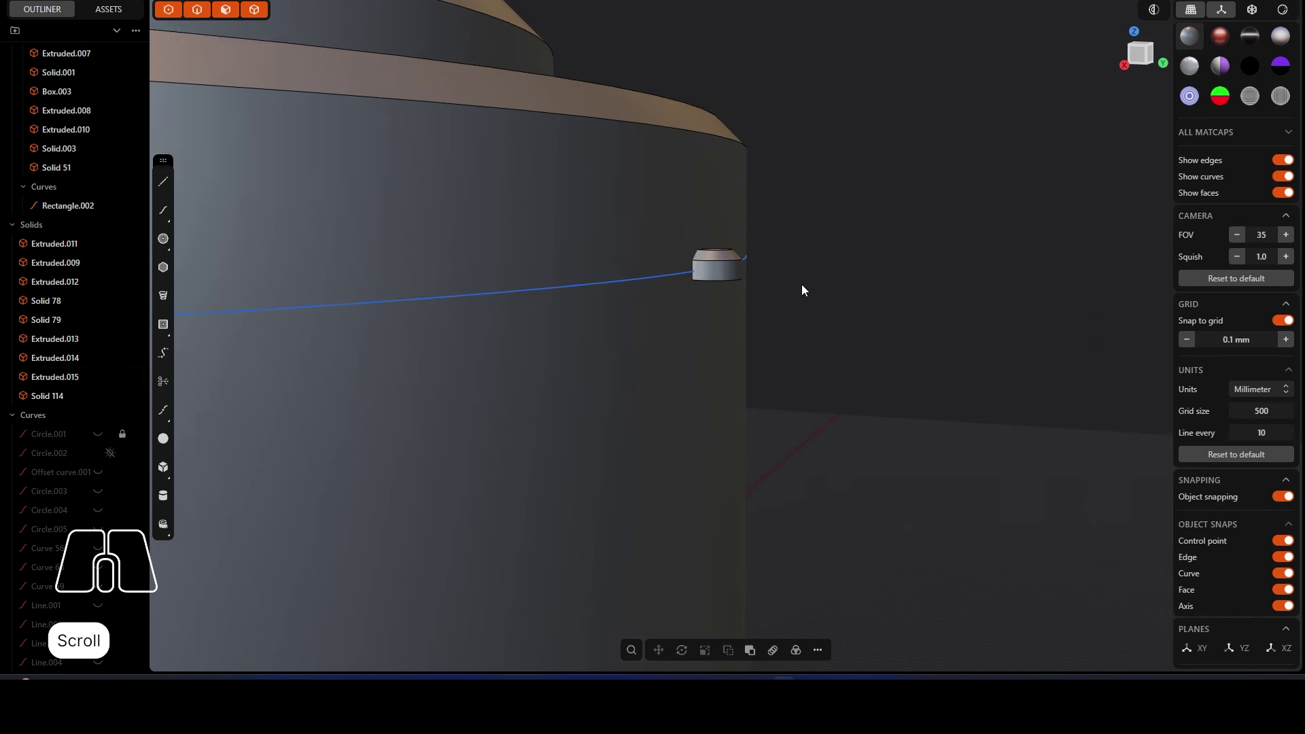
Step: Rotate the bolt so its head faces outward from the turret's rear wall
key(r)
click(757, 282)
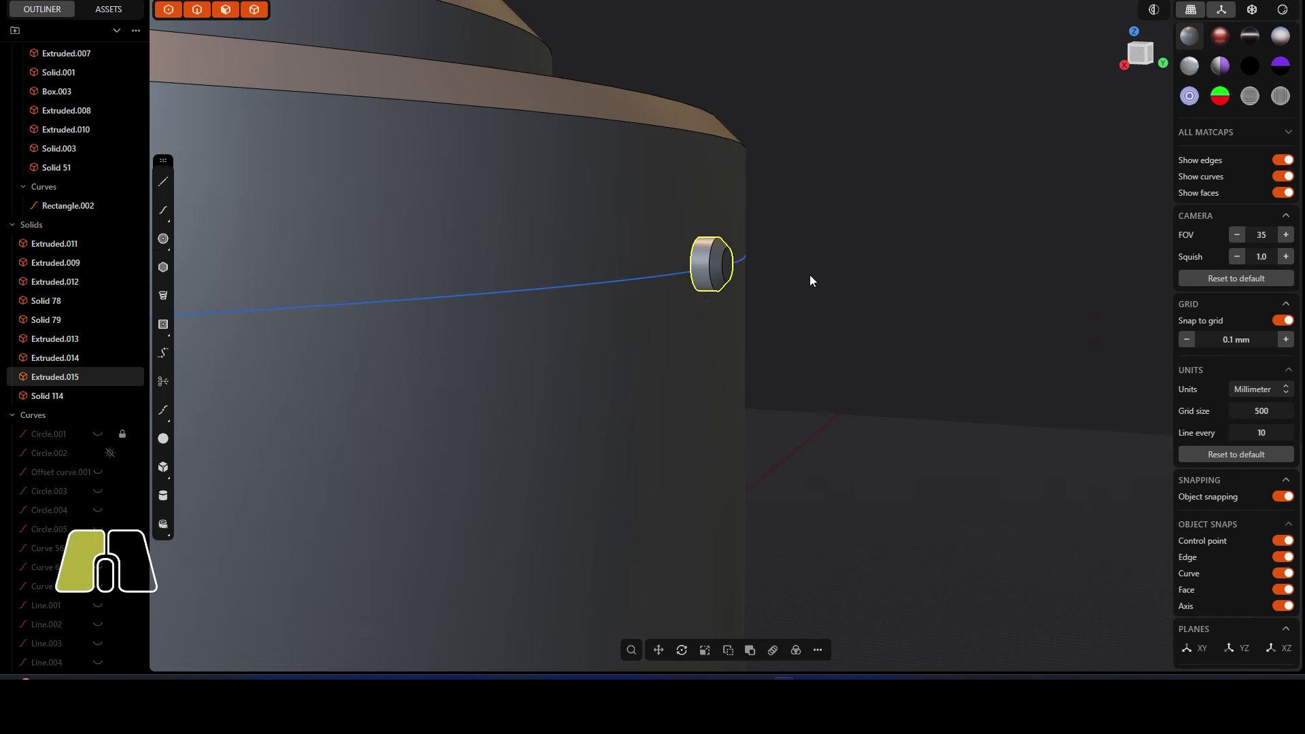
key(g)
key(Escape)
key(Escape)
Step: Array the bolt along the rear-wall curve with Curve Array, using 15 copies, Normal alignment and the Ratio method
scroll(714, 351, down, 5)
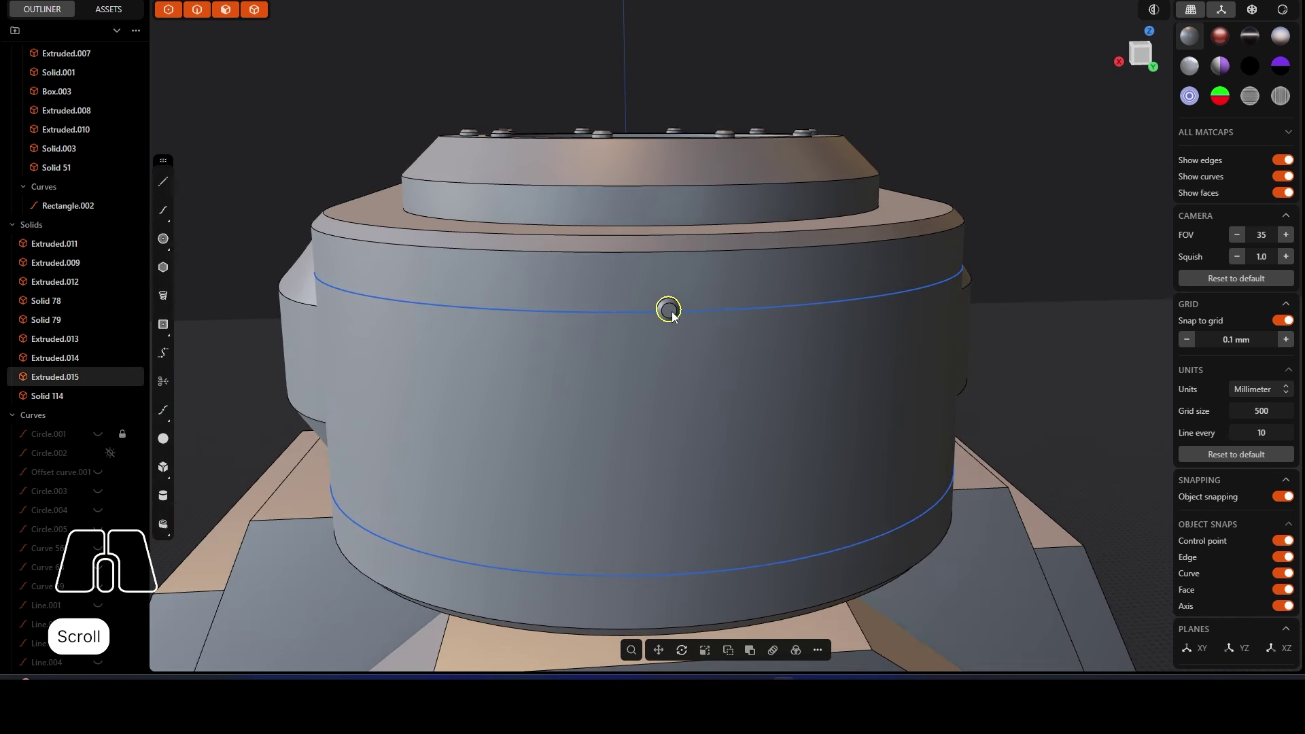
text(cy)
key(BackSpace)
text(u)
click(720, 422)
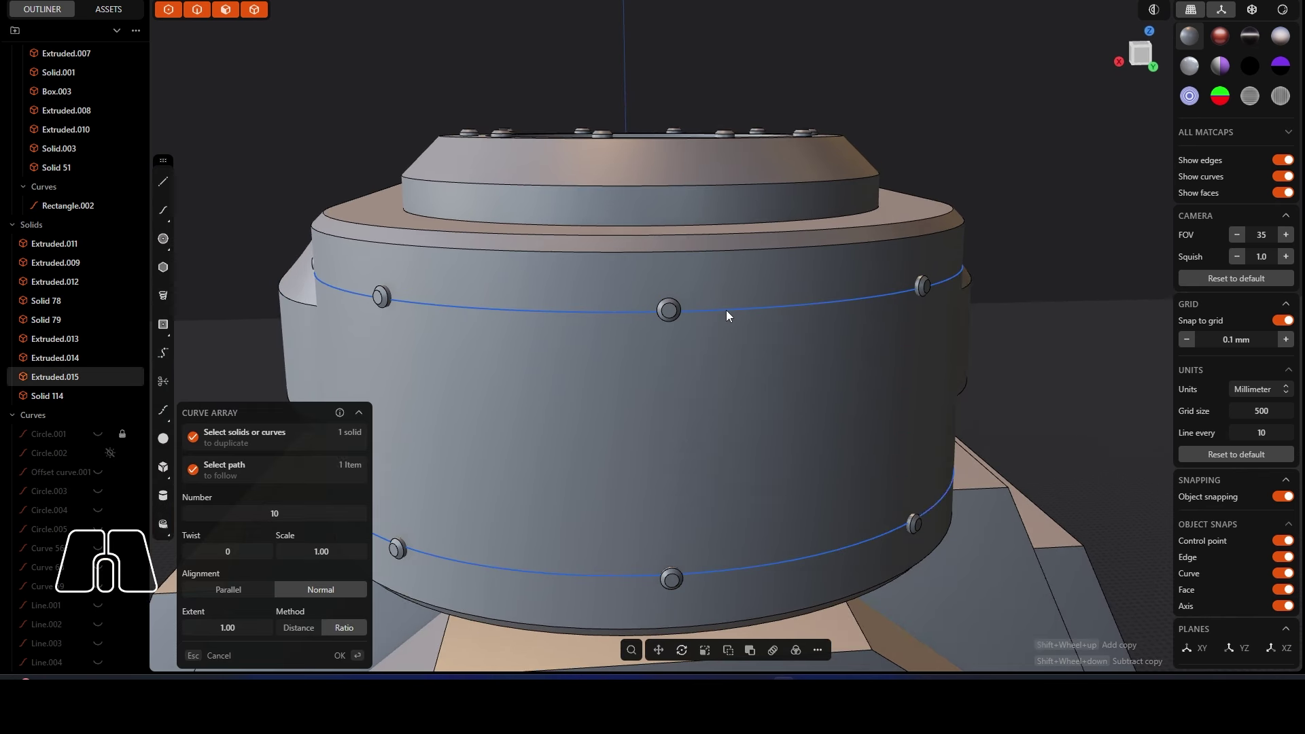
scroll(588, 344, down, 5)
mouse_move(275, 513)
mouse_down()
mouse_move(258, 513)
mouse_move(284, 513)
mouse_up()
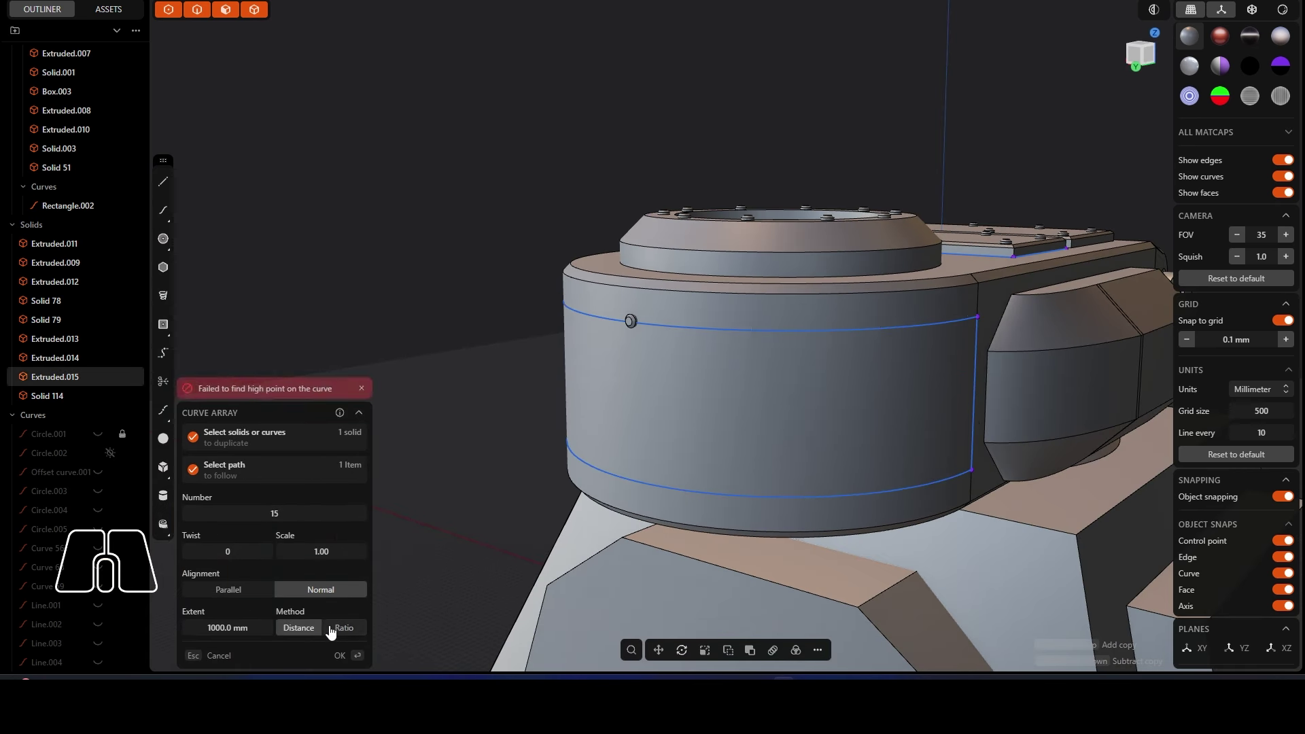
middle_drag(804, 418, 918, 406)
right_click(442, 371)
Step: Rotate the bolt on the curve's vertical end segment so it sits properly against the turret wall
scroll(439, 361, up, 2)
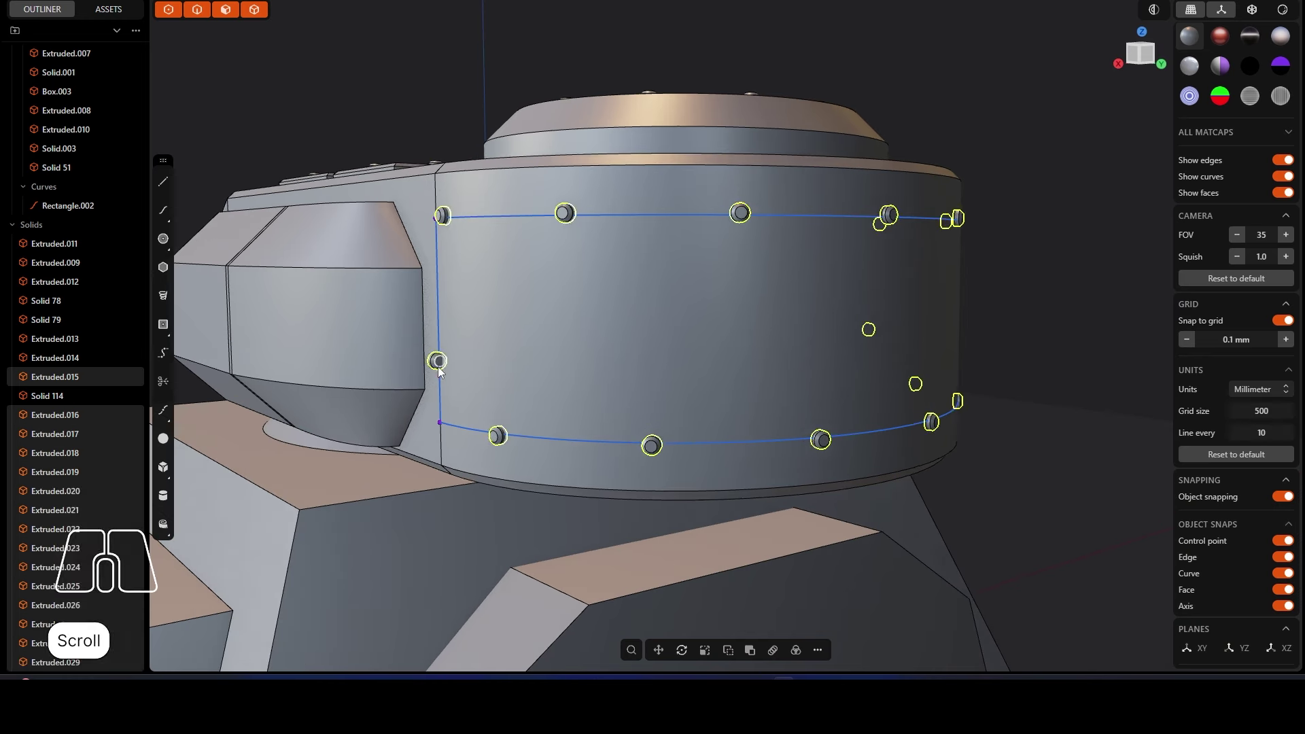
click(438, 362)
key(r)
middle_drag(444, 369, 519, 315)
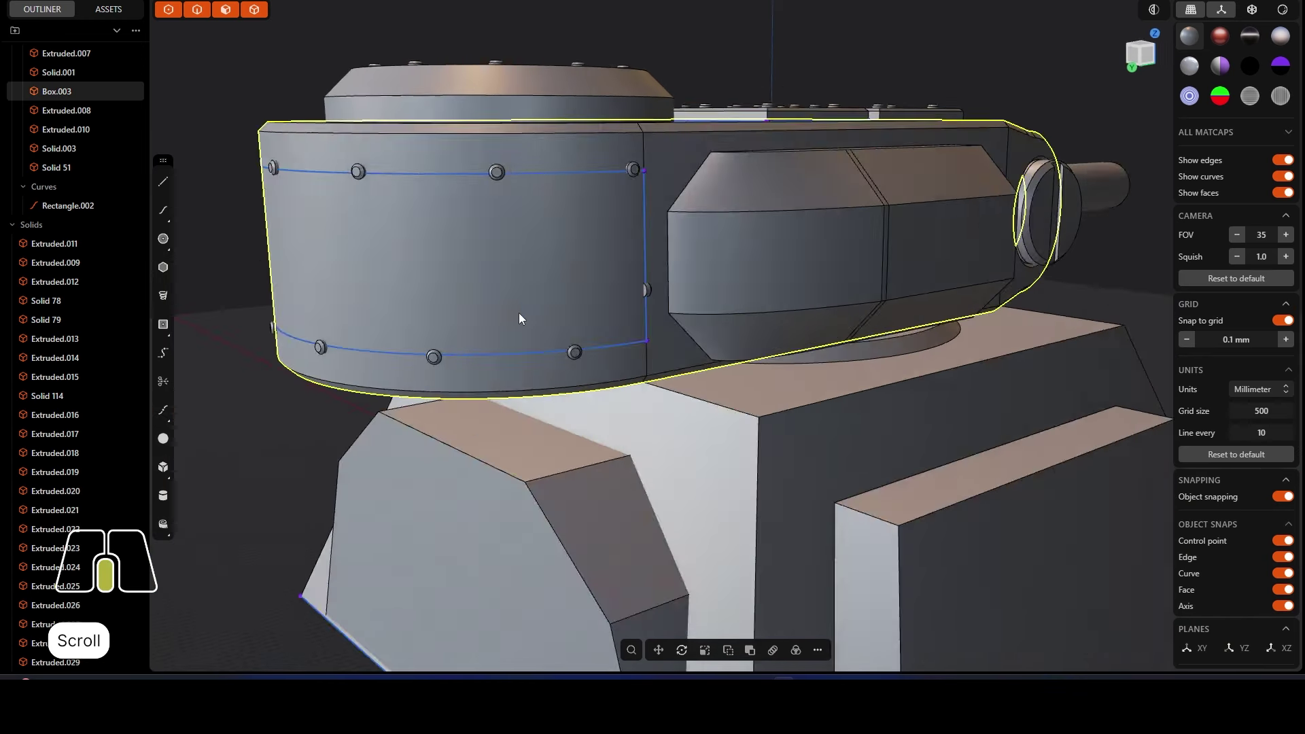
scroll(652, 289, up, 3)
drag(654, 291, 609, 299)
key(ctrl+z)
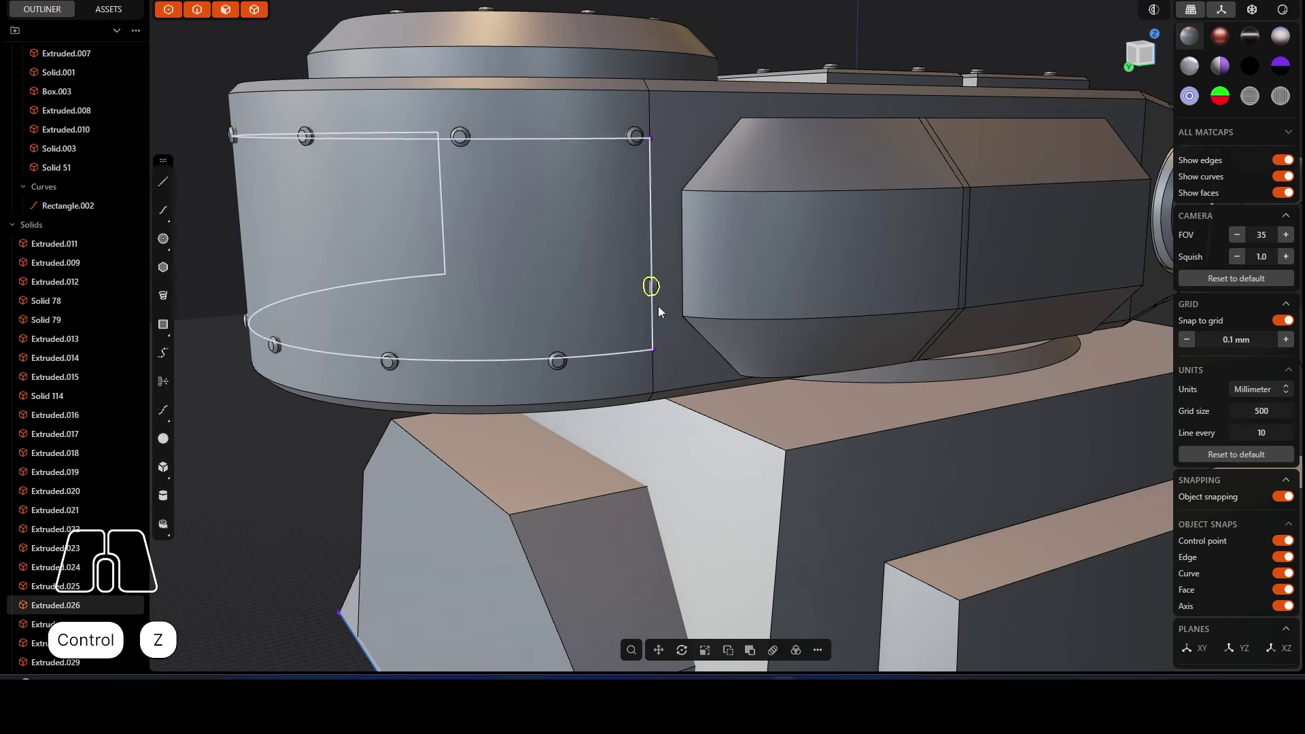
key(r)
key(Return)
scroll(292, 46, down, 2)
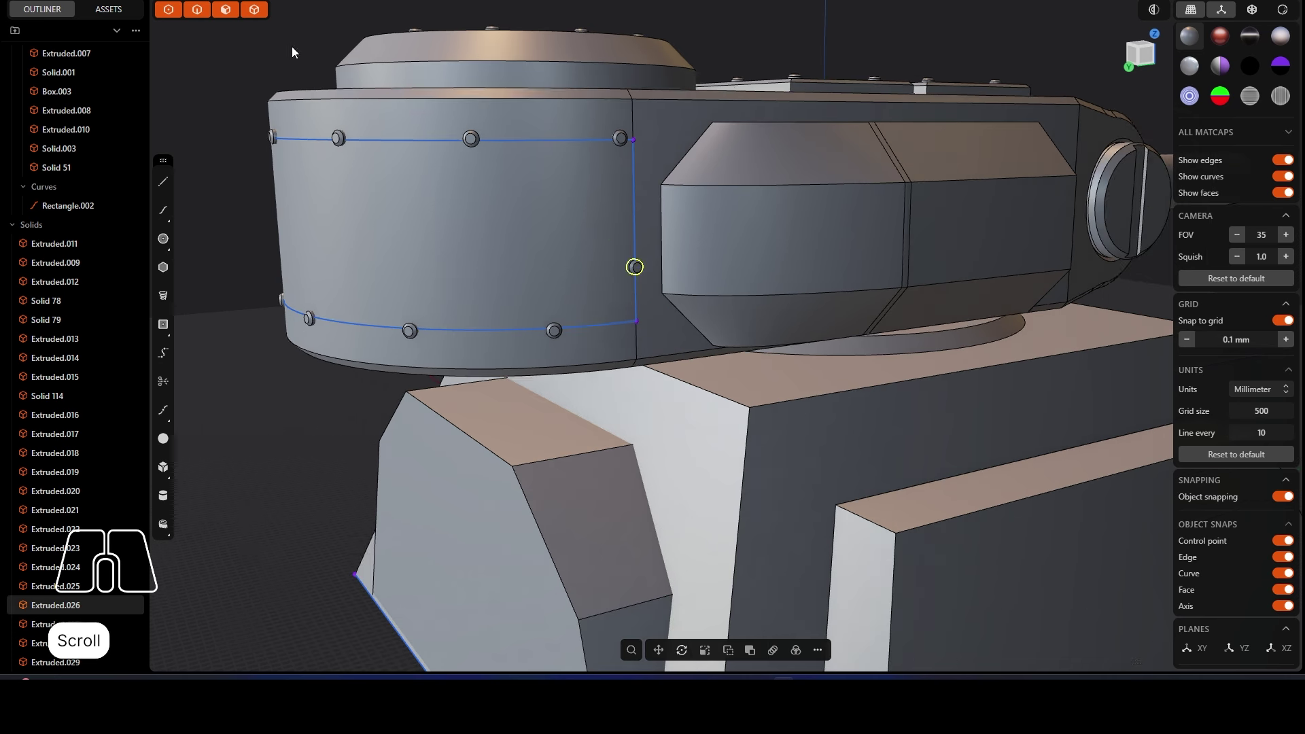
Step: Join the arrayed rear bolts to the turret body with a Boolean Union and delete their guide curve
click(623, 143)
key(shift+b)
shift+click(409, 331)
shift+click(554, 331)
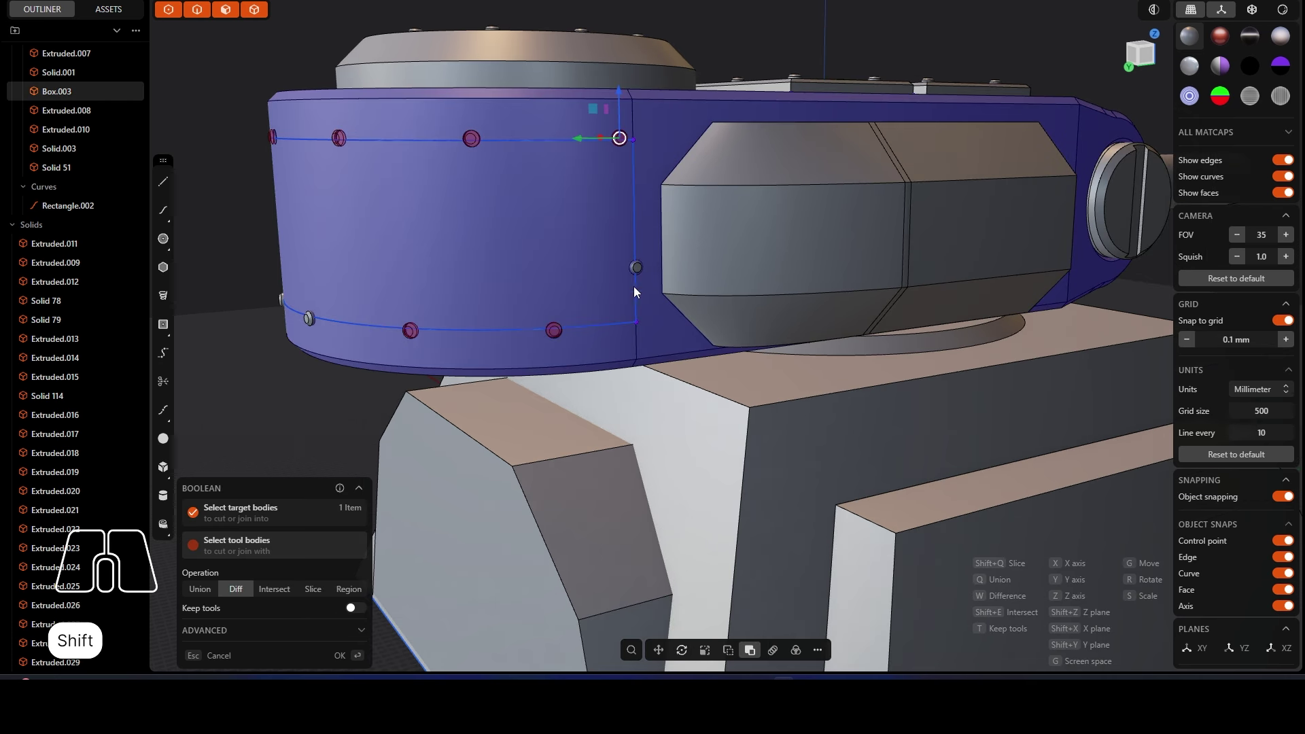
scroll(633, 293, up, 3)
middle_drag(634, 293, 541, 203)
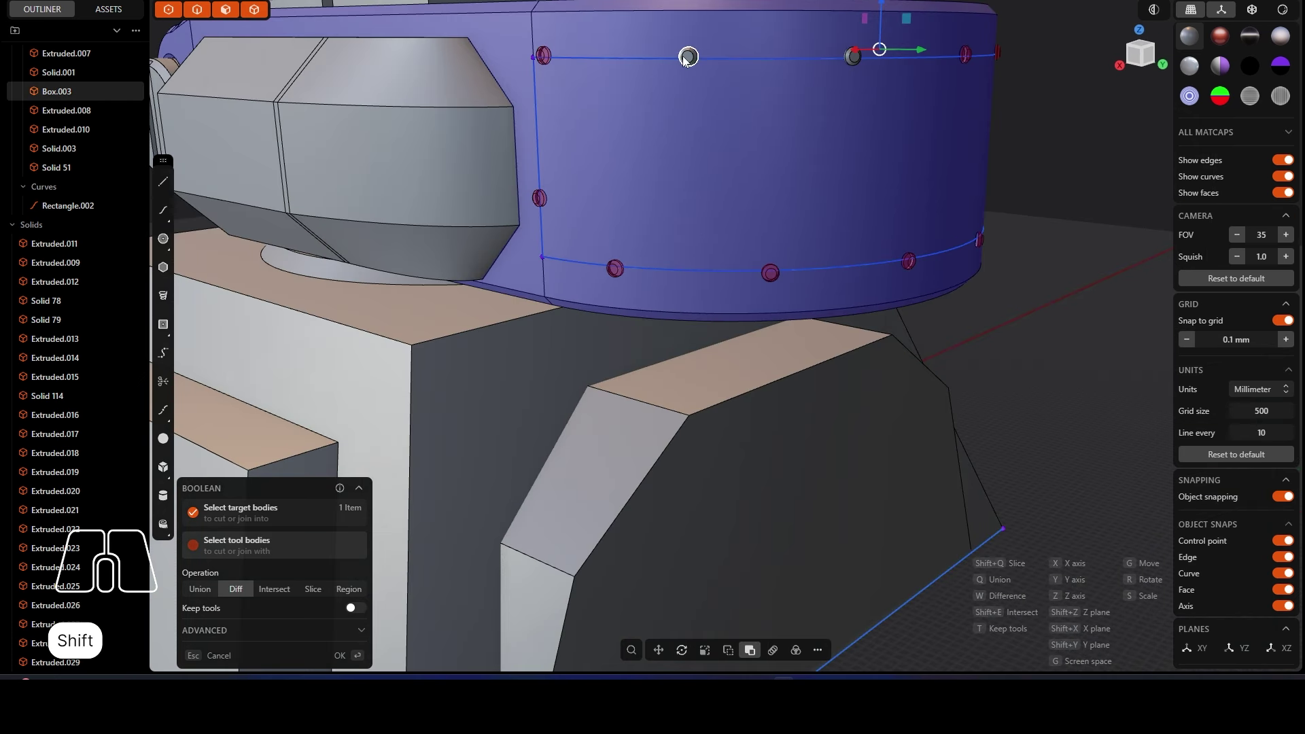
scroll(690, 55, up, 2)
click(199, 589)
key(Return)
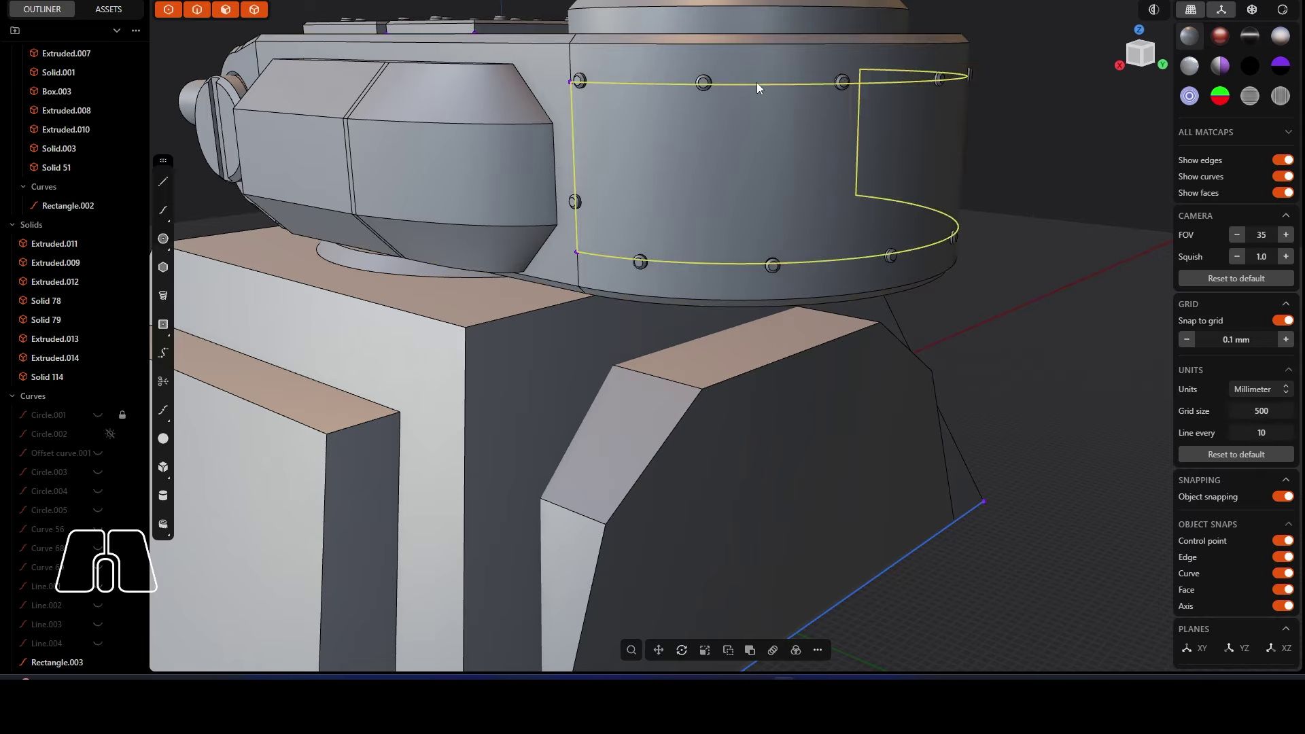
scroll(757, 83, down, 2)
middle_drag(756, 82, 691, 386)
Step: Draw a circle at the centre of the side pod's recessed front face and move it up along Z
scroll(828, 254, up, 3)
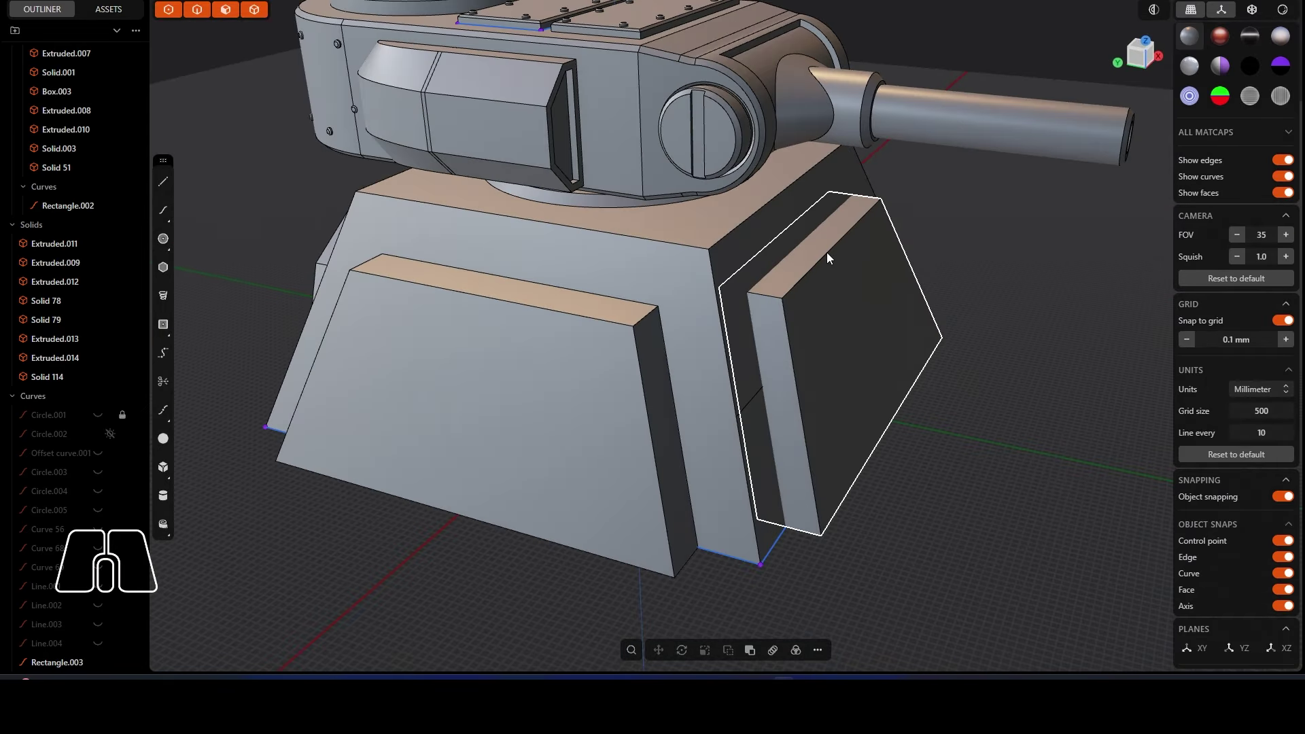
middle_drag(826, 251, 536, 283)
scroll(536, 283, up, 5)
click(163, 239)
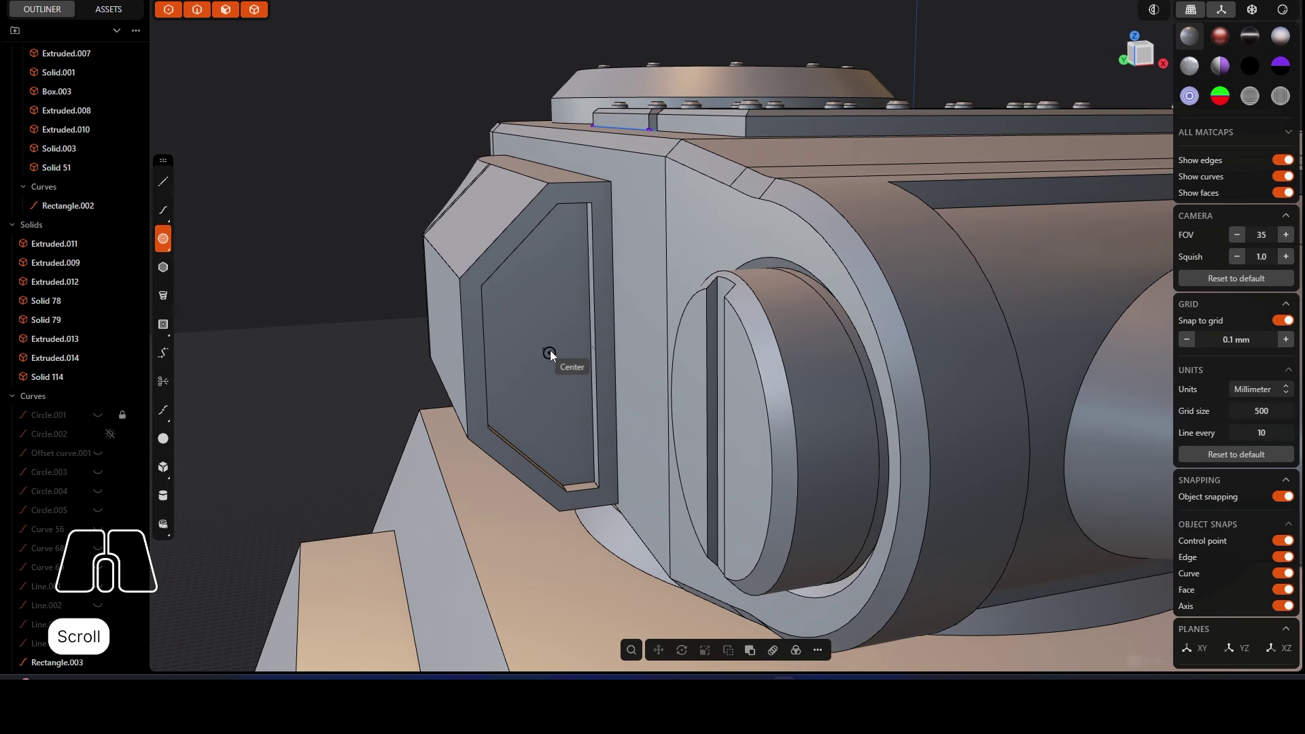
click(548, 350)
middle_drag(549, 380, 546, 357)
click(546, 353)
key(g)
drag(547, 315, 547, 268)
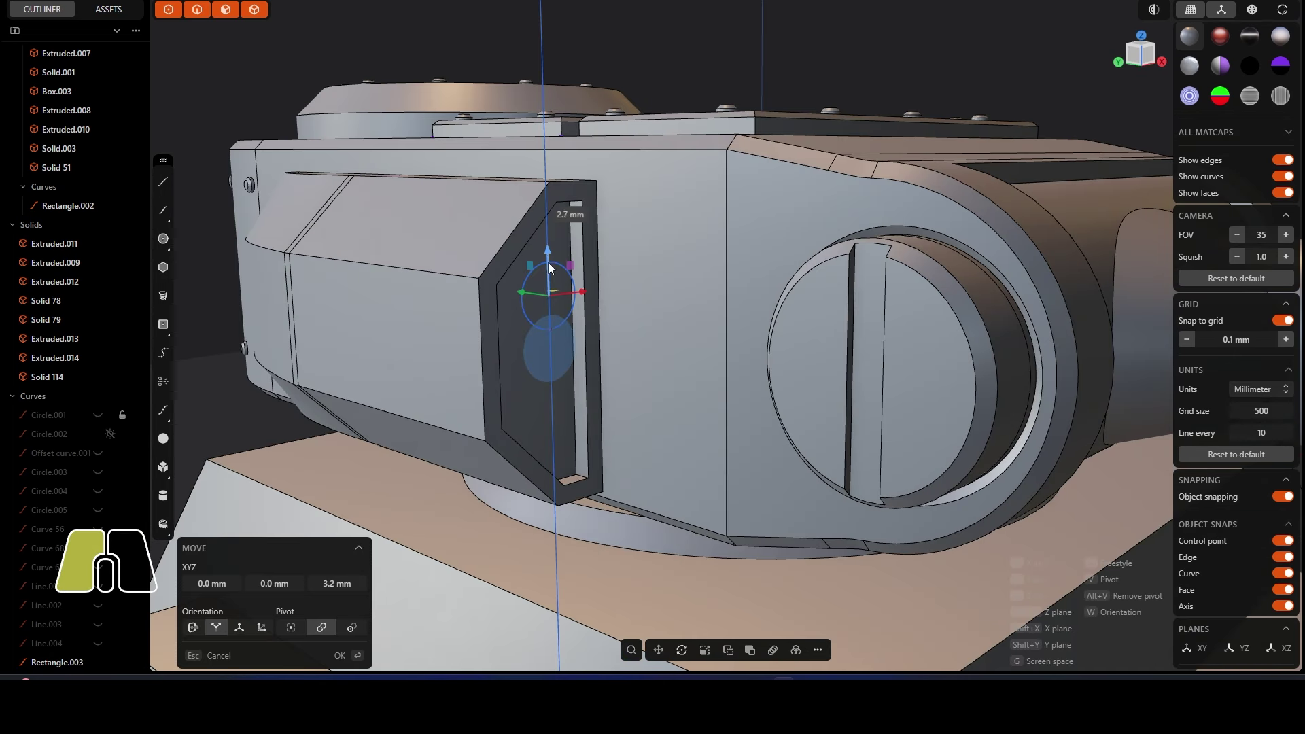
right_click(546, 269)
Step: Extrude the circular region on the side pod's front face outward into a short cylinder
scroll(536, 321, up, 2)
key(e)
key(ctrl+v)
key(ctrl+c)
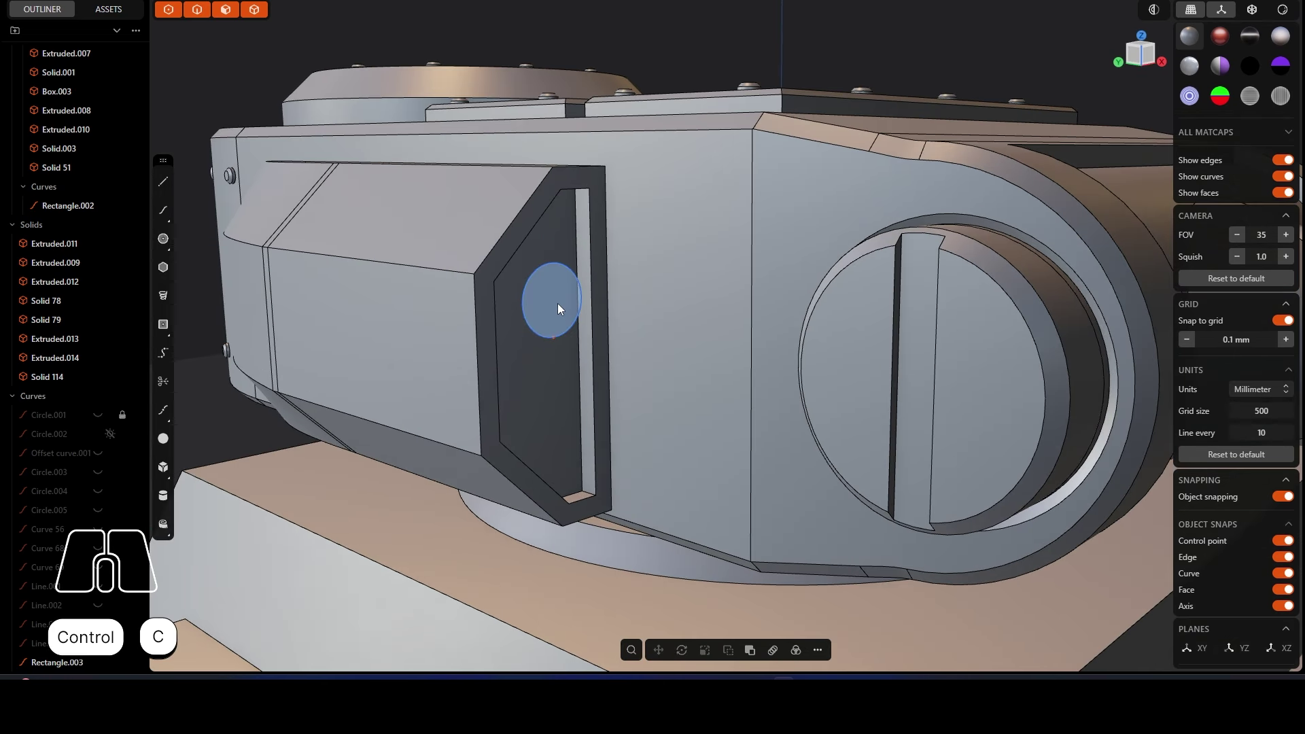
key(e)
middle_drag(561, 299, 604, 303)
drag(606, 318, 703, 324)
right_click(703, 324)
Step: Duplicate the pod's cylinder and move the copy -3.5 mm along Z, below the original
key(g)
drag(578, 303, 554, 345)
right_click(535, 301)
click(544, 292)
key(e)
key(Escape)
click(537, 275)
ctrl+click(545, 299)
key(ctrl+d)
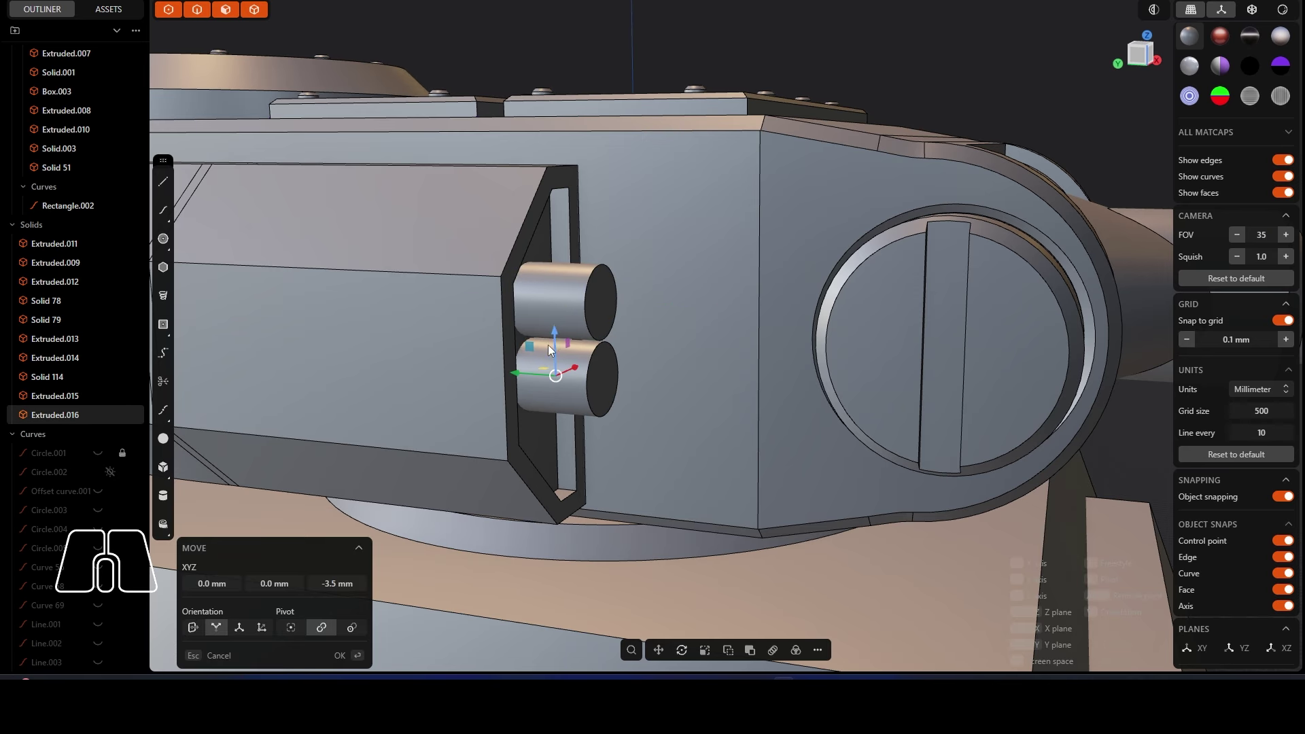
right_click(554, 345)
click(557, 346)
Step: Move the lower cylinder of the side pod further down along Z by about 0.5 mm
mouse_move(584, 340)
middle_down()
mouse_move(480, 313)
mouse_move(586, 348)
middle_up()
scroll(572, 340, up, 2)
click(608, 407)
key(g)
drag(612, 381, 612, 400)
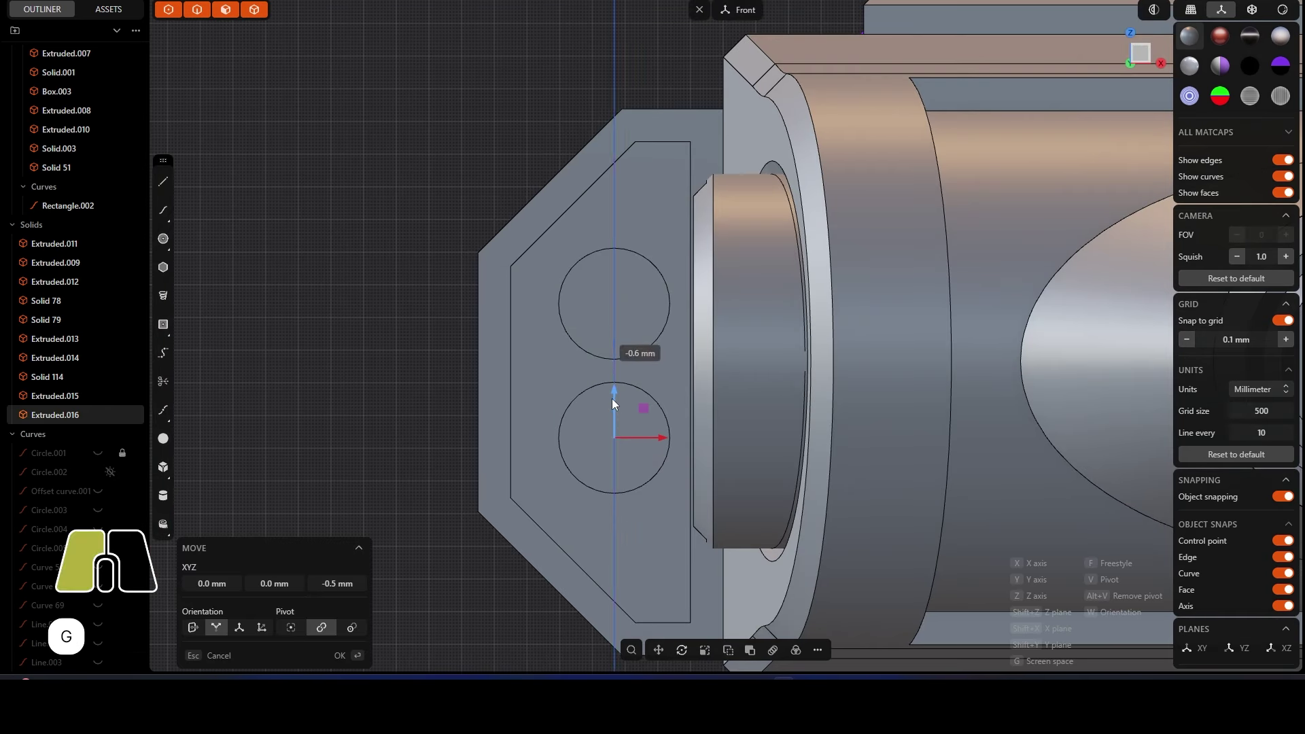
right_click(611, 400)
Step: Draw a rectangle enclosing both cylinders on the pod's front face and round its corners with a fillet
click(408, 337)
click(163, 325)
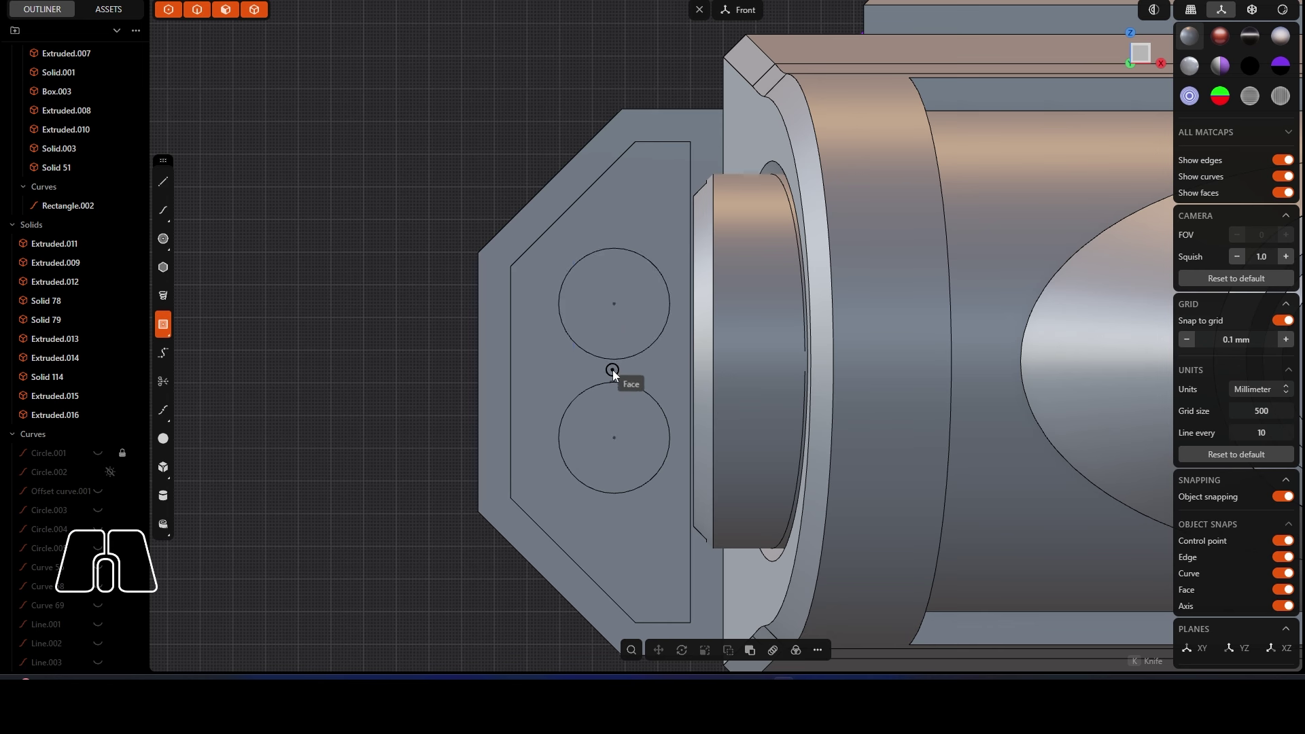
click(551, 510)
click(673, 231)
key(1)
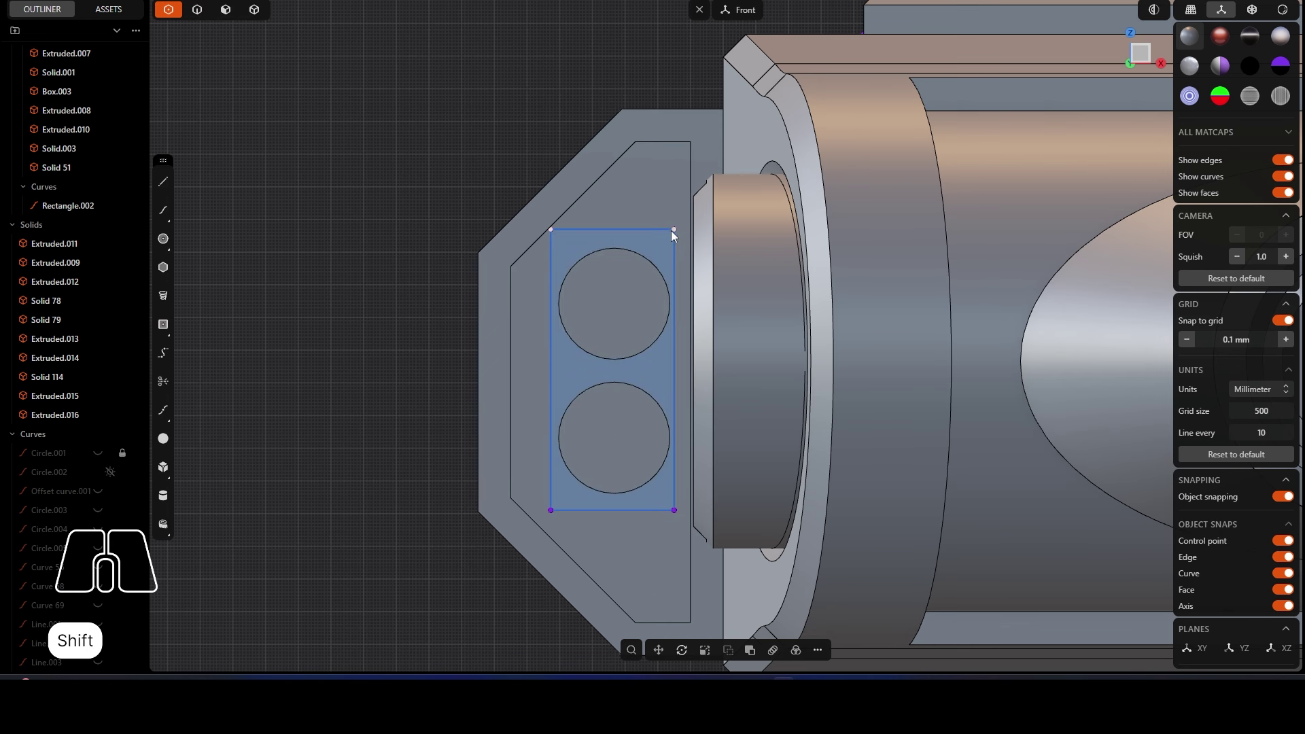
key(f)
drag(612, 369, 612, 344)
middle_drag(612, 344, 482, 299)
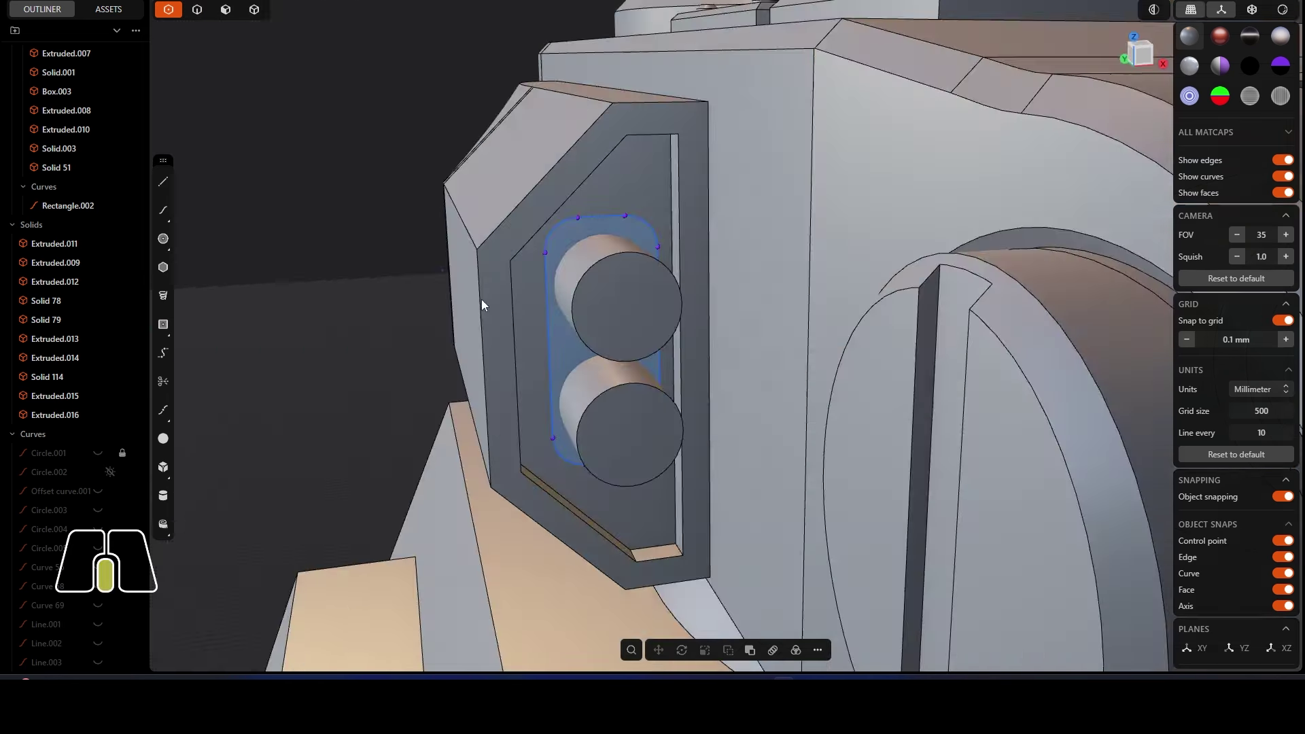
Step: Extrude the rounded rectangle region around the cylinders outward into a backing plate
scroll(535, 232, up, 3)
key(5)
click(536, 231)
middle_drag(536, 231, 570, 243)
drag(571, 243, 610, 262)
right_click(612, 272)
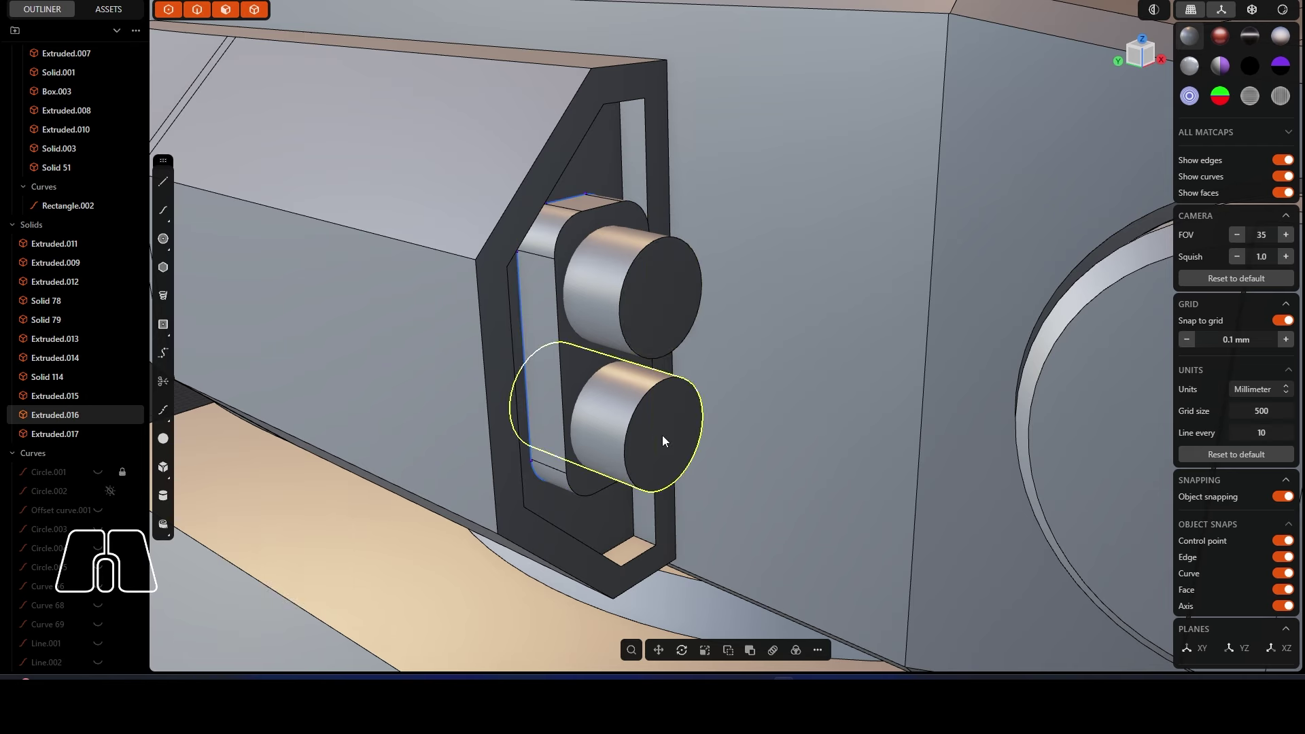
Step: Push the upper cylinder's end face outward to lengthen the cylinder
click(654, 302)
middle_drag(654, 303, 706, 300)
drag(695, 305, 775, 310)
right_click(716, 377)
Step: Push the backing plate's front face and the lower cylinder's end face outward
click(586, 368)
drag(614, 369, 644, 371)
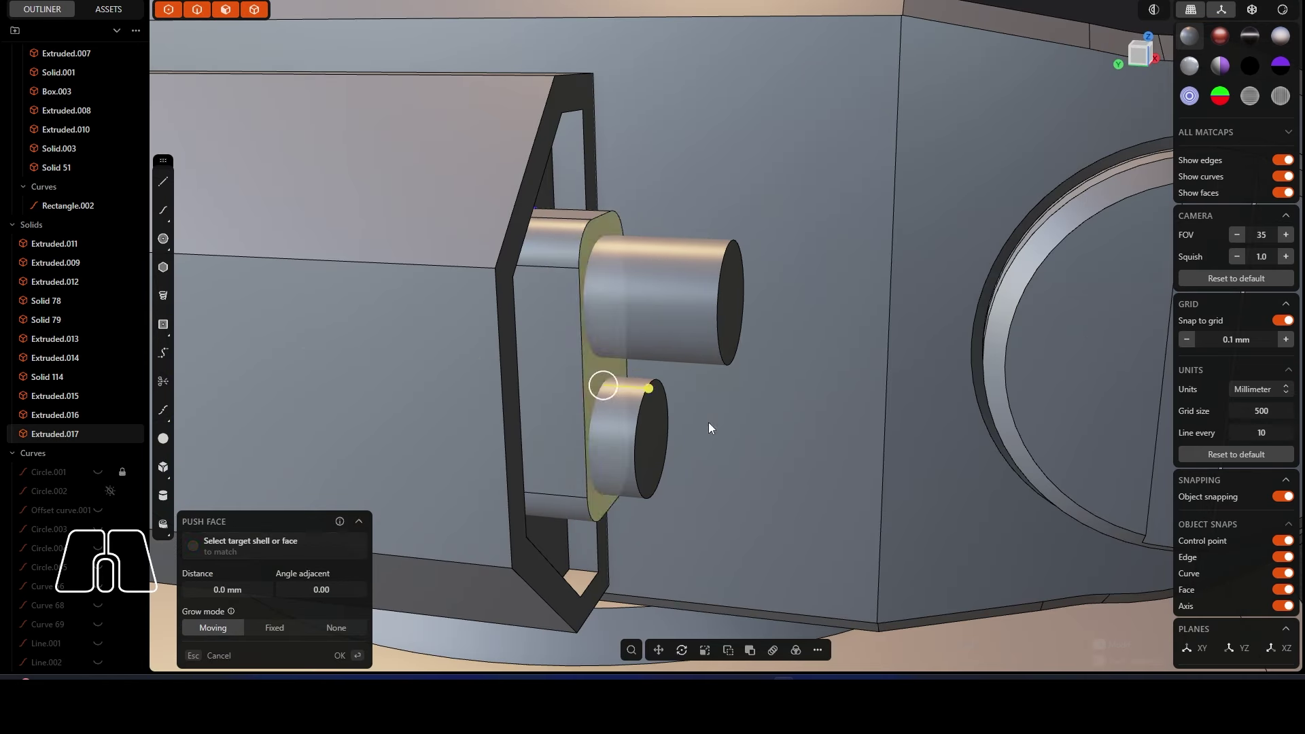
right_click(707, 424)
click(656, 439)
drag(699, 441, 732, 443)
right_click(730, 440)
Step: Draw a centre rectangle between the two cylinders and extrude it outward into a connecting block
key(KP_1)
scroll(662, 349, up, 4)
click(164, 324)
click(670, 396)
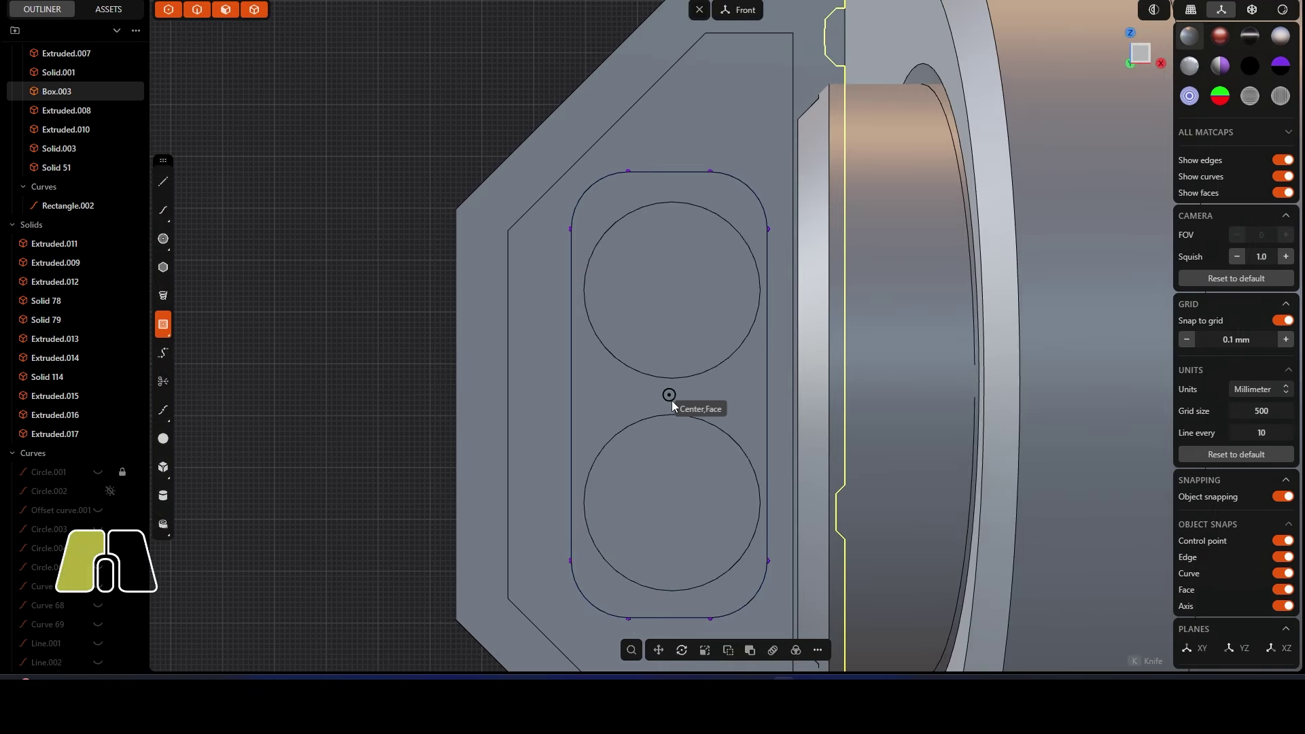
click(717, 284)
click(660, 397)
middle_drag(659, 397, 693, 393)
drag(692, 394, 773, 402)
right_click(773, 403)
click(727, 442)
middle_drag(713, 408, 652, 367)
double_click(629, 203)
middle_drag(628, 239, 545, 310)
right_click(549, 306)
Step: Join the backing plate, both cylinders and the connecting block with a Boolean Union
click(561, 292)
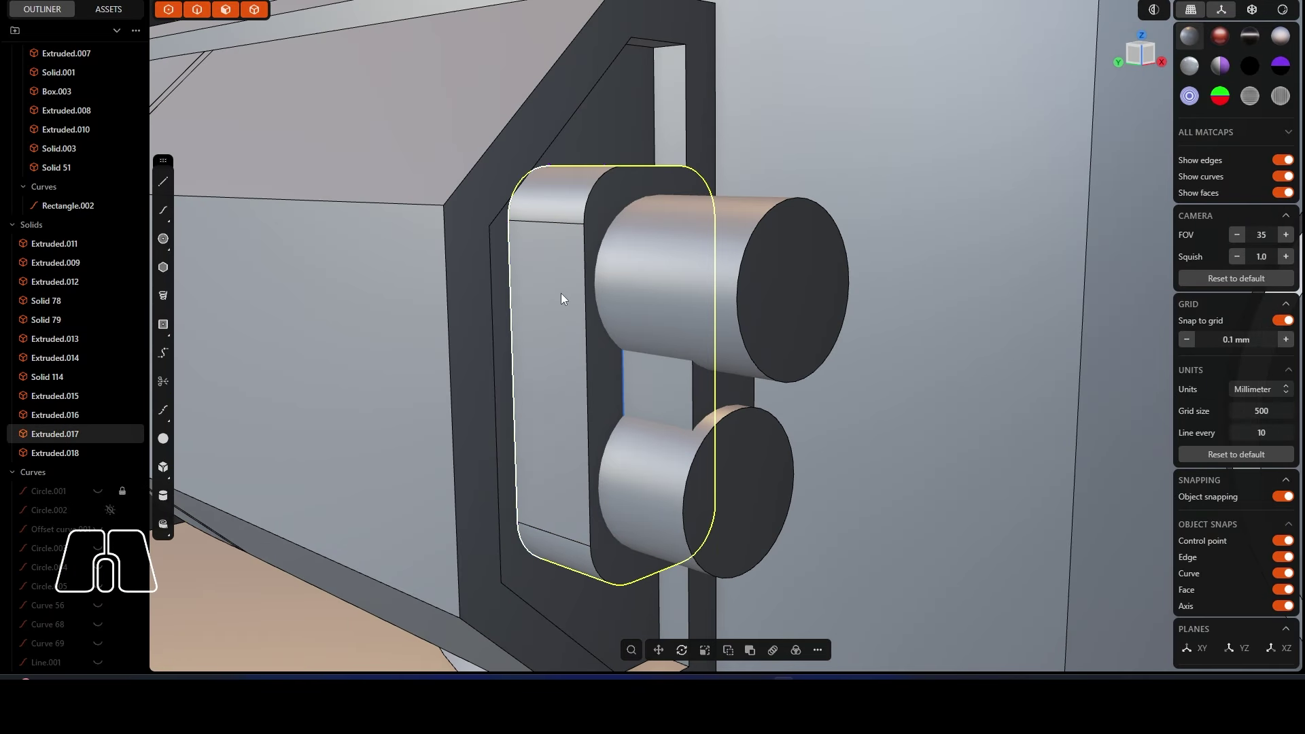
key(q)
shift+click(642, 323)
shift+click(667, 423)
shift+click(670, 469)
click(200, 589)
click(340, 654)
Step: Offset the end faces of both cylinders inward to form concentric rings
scroll(738, 354, down, 1)
click(782, 294)
shift+click(757, 464)
key(p)
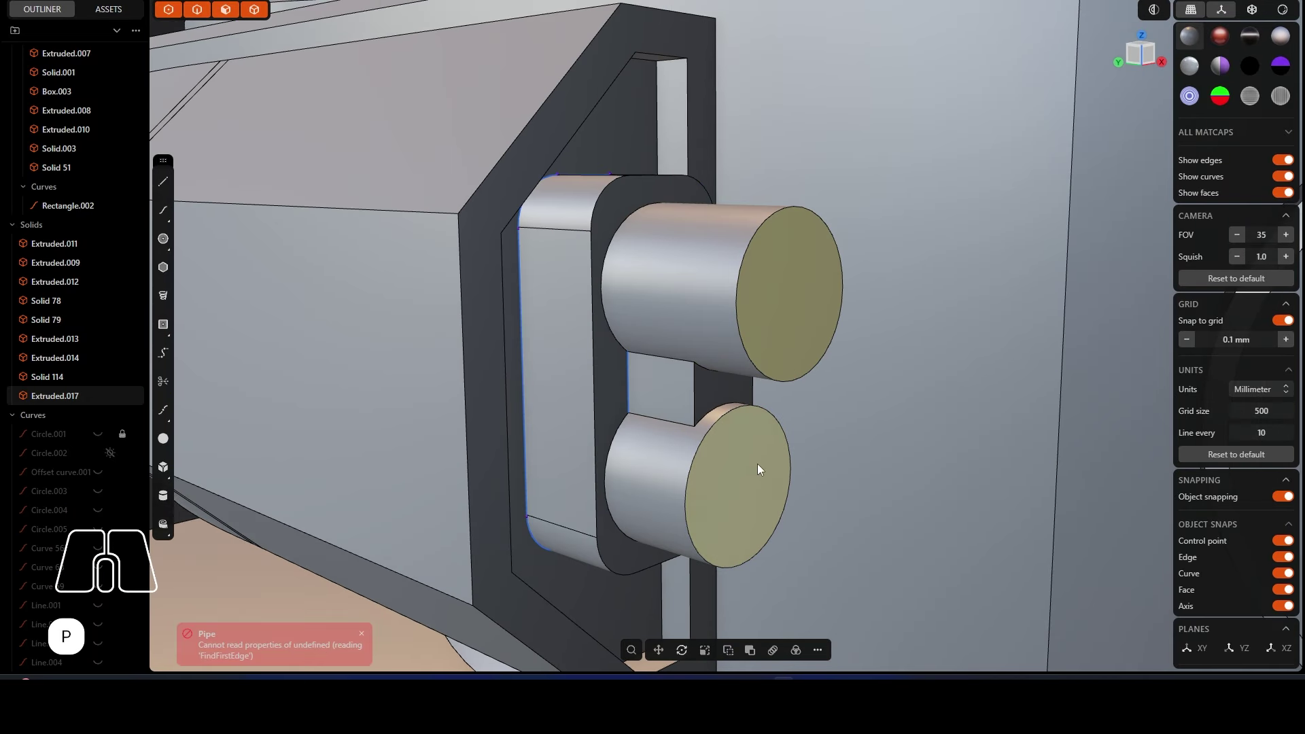
shift+click(740, 460)
key(o)
right_click(767, 477)
Step: Push the inner circular faces of both cylinders inward by 0.5 mm to hollow their ends
click(800, 296)
shift+click(743, 482)
middle_drag(744, 481, 789, 491)
drag(767, 492, 748, 489)
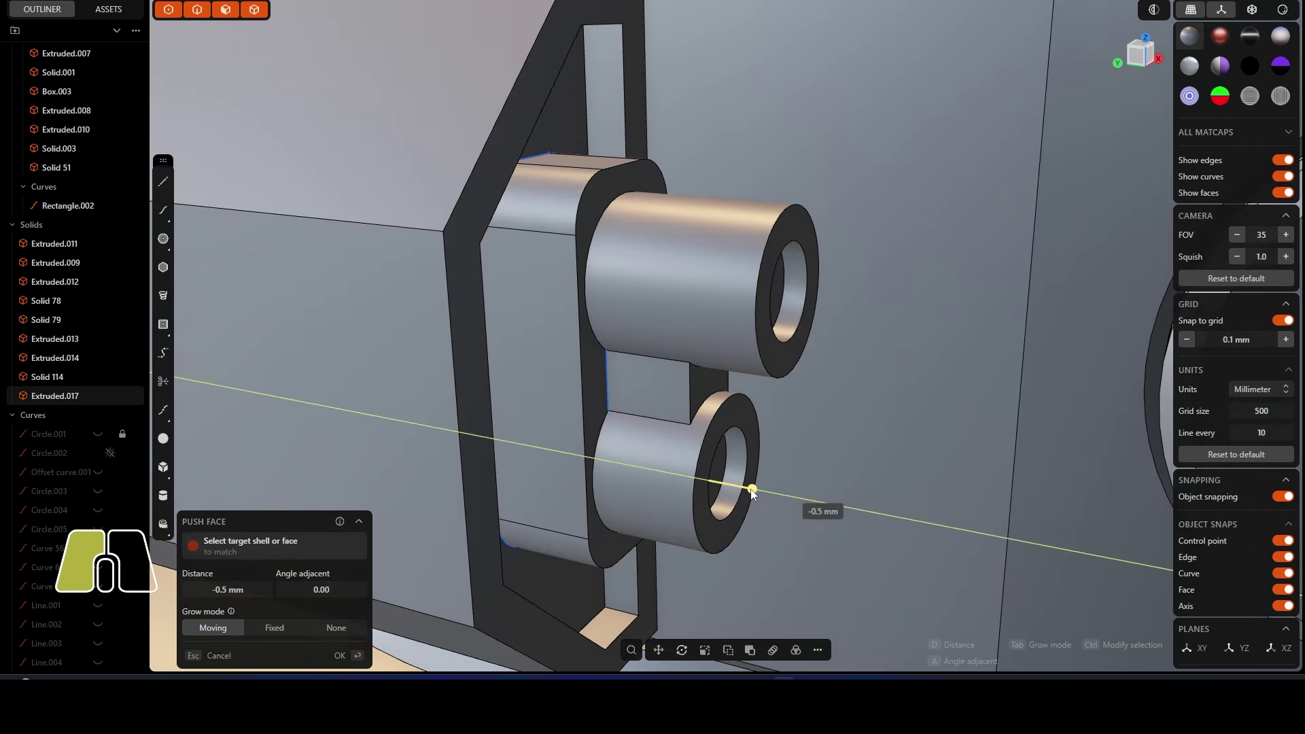
Step: Undo the cylinder bores and the Boolean that joined the plate, cylinders and connecting block
click(627, 336)
middle_drag(537, 277, 583, 218)
key(o)
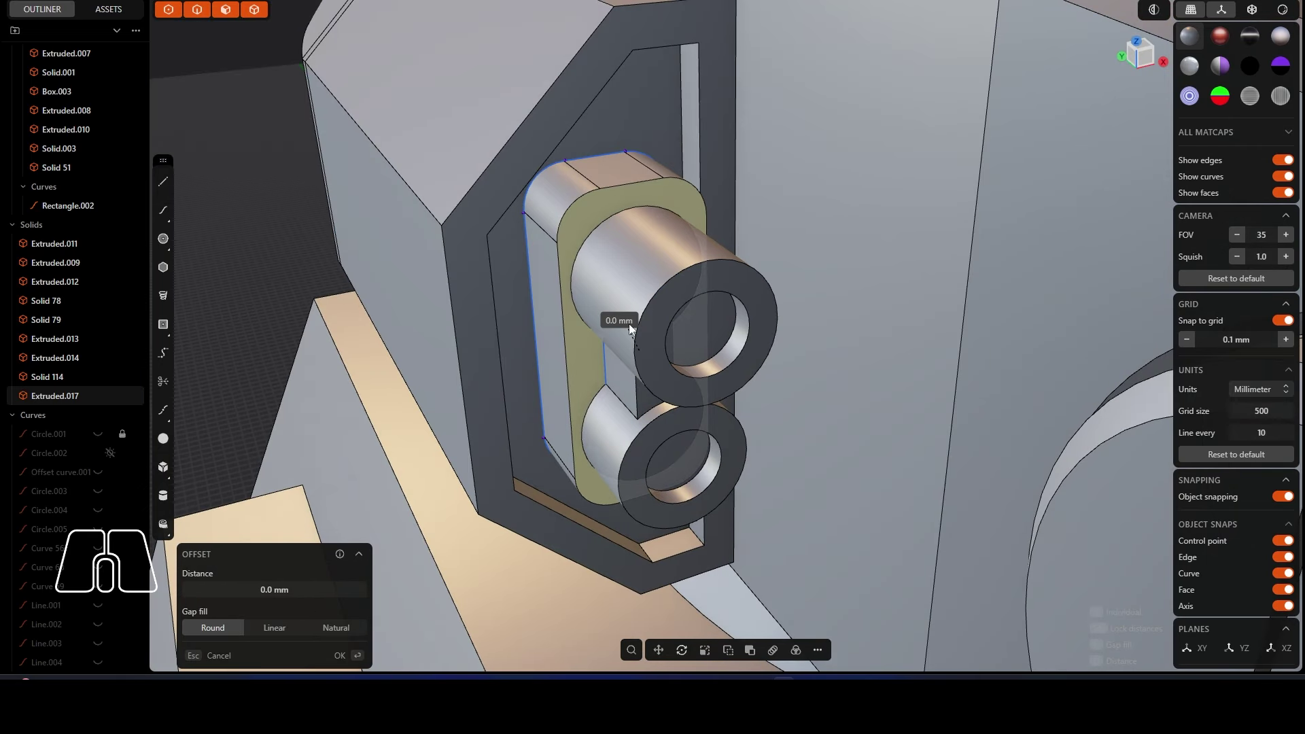
key(Escape)
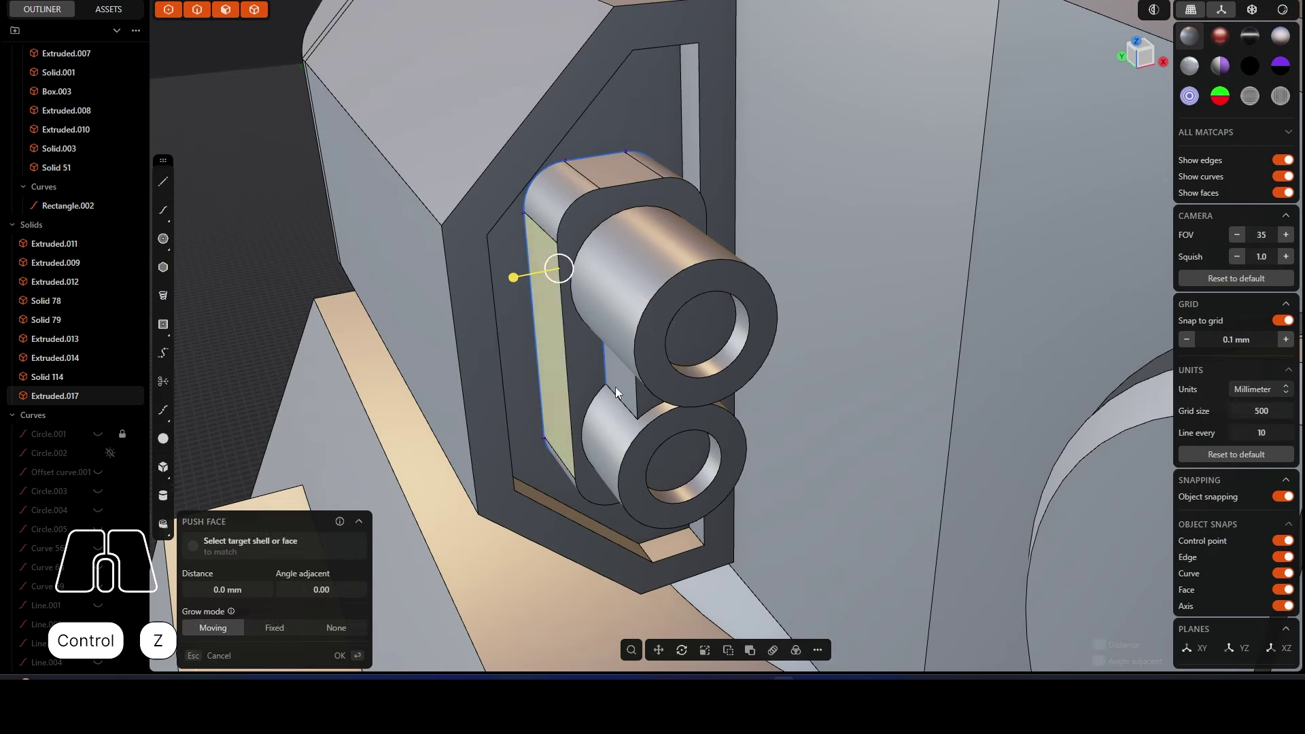
key(ctrl+z)
key(ctrl+z)
Step: Offset the outline of the backing plate's front face inward by 0.4 mm
click(578, 222)
key(o)
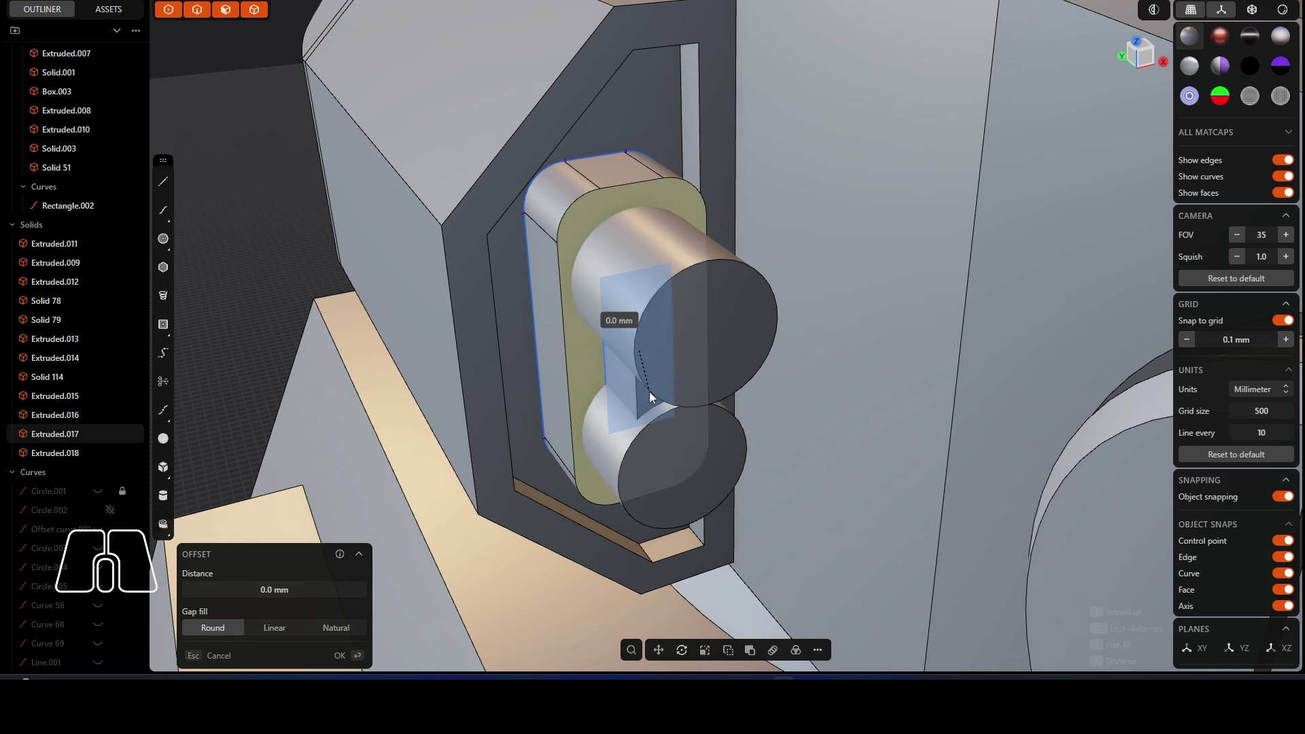
key(Escape)
scroll(573, 206, up, 3)
key(o)
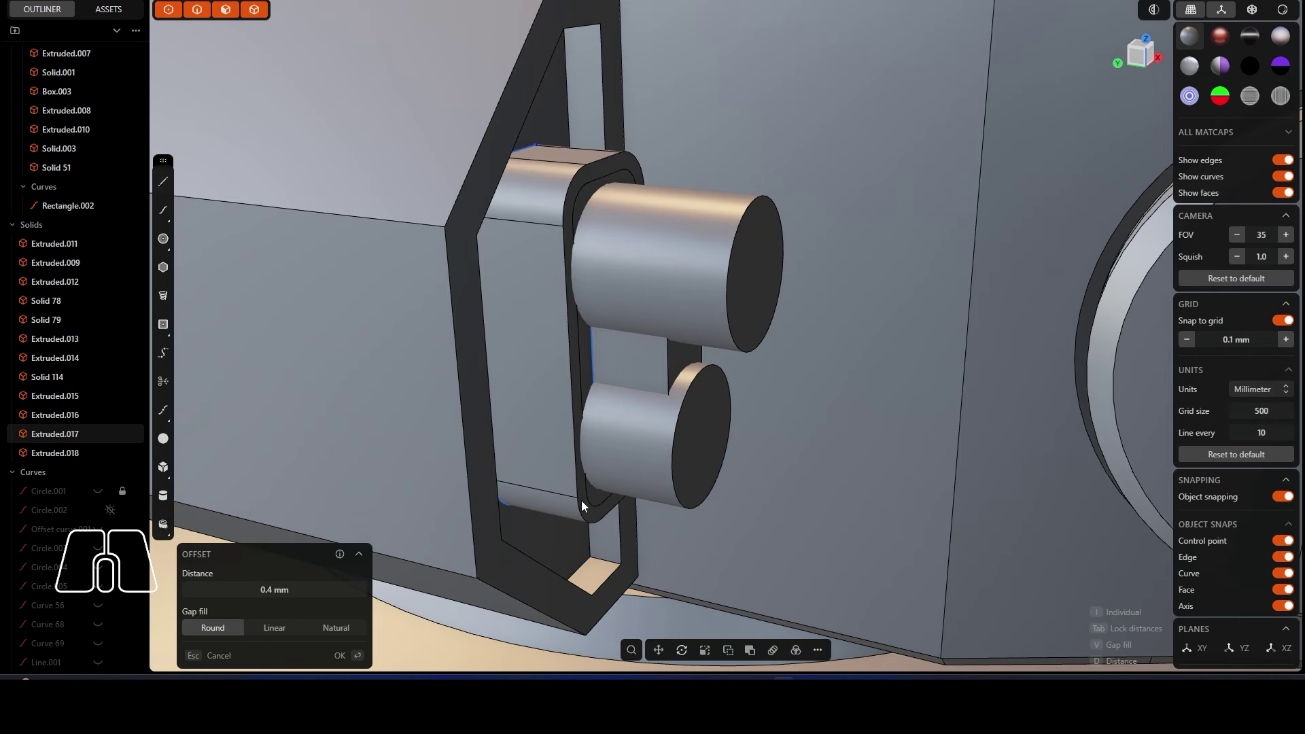
click(677, 296)
middle_drag(677, 291, 642, 318)
key(s)
key(ctrl+z)
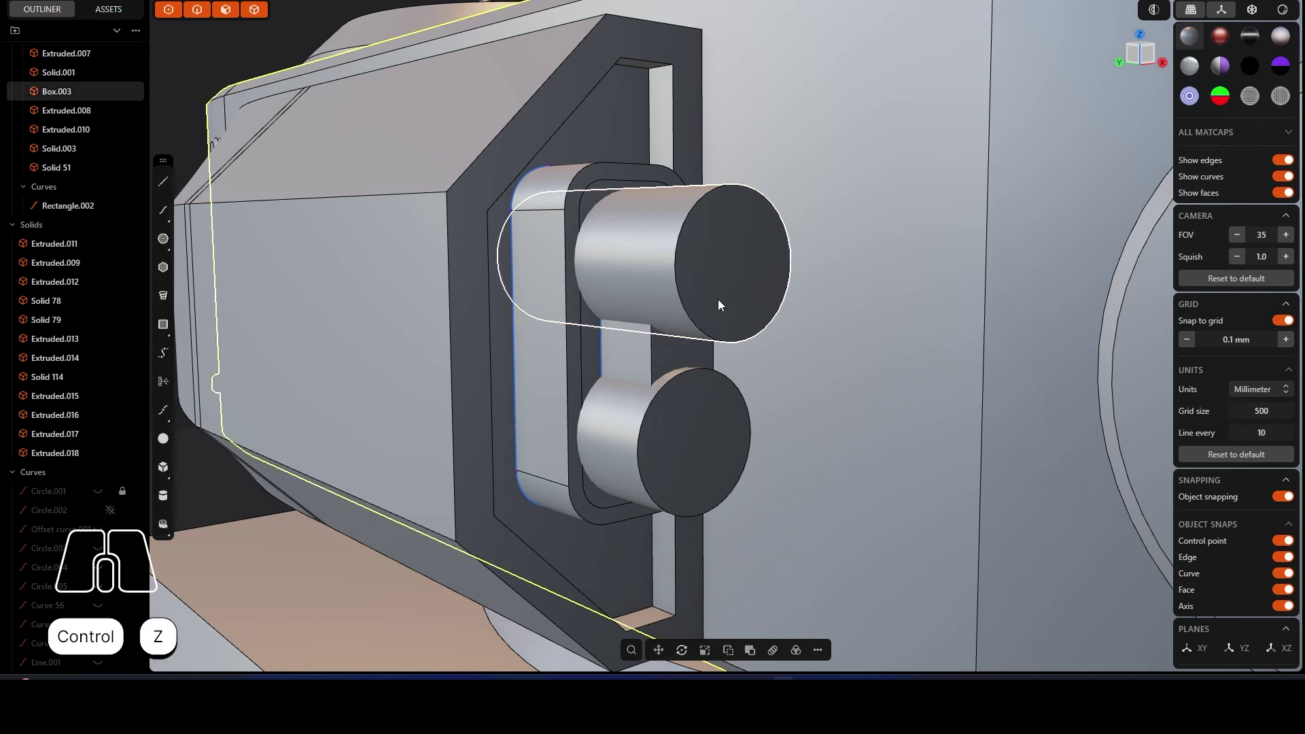
Step: Join the two cylinders and the connecting block with a Boolean Union and scale the joined solid down slightly
key(q)
shift+click(666, 350)
key(Return)
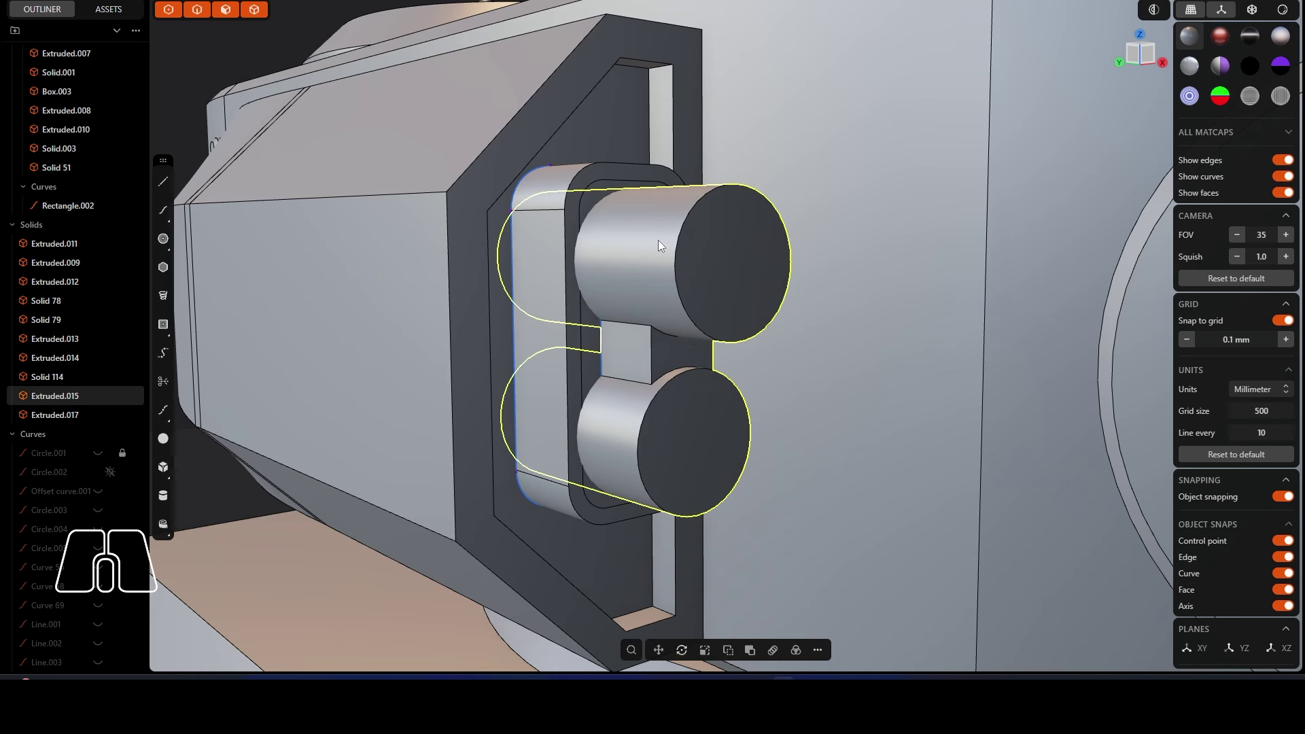
key(s)
drag(660, 318, 654, 324)
key(Return)
Step: Push the inner offset face of the backing plate inward to form a recess inside its rim
click(621, 215)
middle_drag(621, 215, 670, 238)
click(625, 196)
drag(629, 196, 619, 193)
key(Return)
Step: Move the joined cylinder solid outward along Y, relative to the recessed plate
middle_drag(807, 291, 662, 318)
click(639, 315)
key(g)
scroll(722, 288, up, 2)
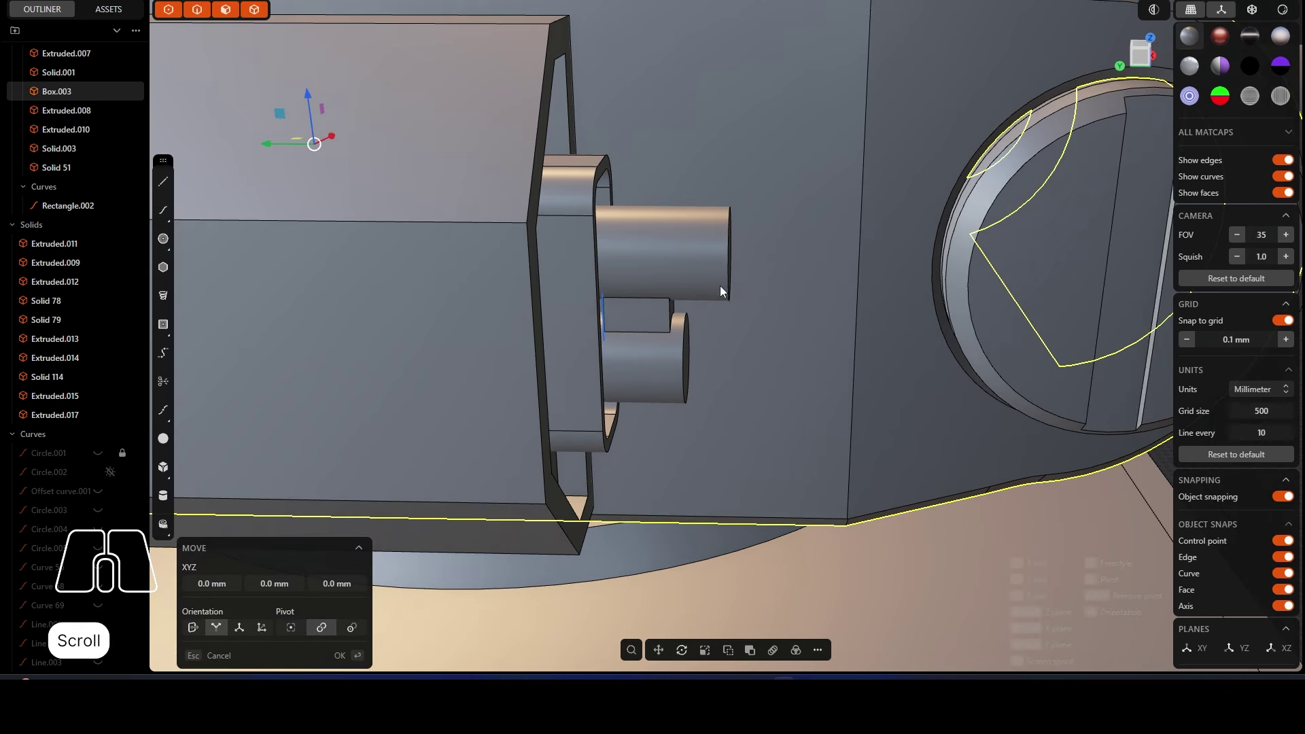
key(Escape)
key(g)
drag(573, 309, 633, 310)
middle_drag(636, 312, 575, 303)
Step: Offset the end faces of both joined cylinders inward to leave narrow rims
click(708, 271)
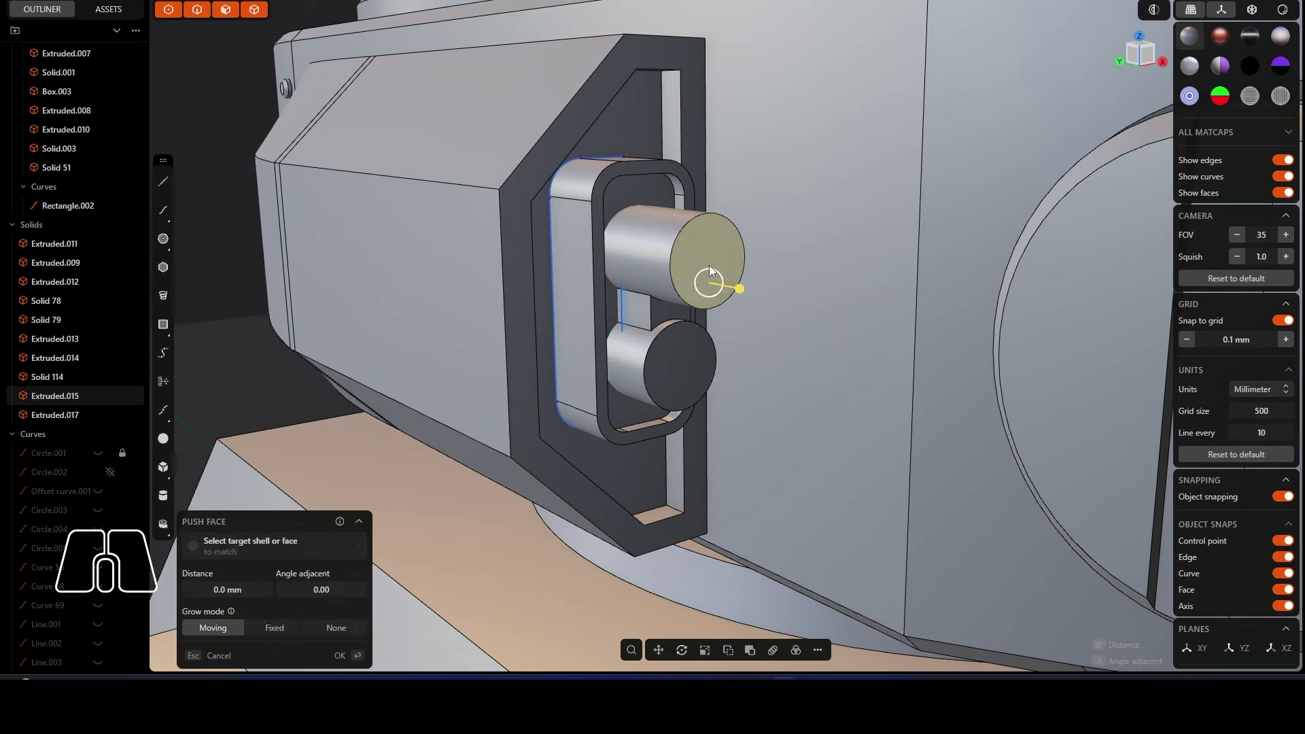
shift+click(679, 370)
key(o)
drag(682, 374, 700, 374)
middle_drag(700, 374, 711, 364)
Step: Push the inner circular faces of both cylinders inward to hollow them into tubes
click(705, 261)
shift+click(665, 365)
drag(710, 382, 663, 367)
middle_drag(663, 367, 669, 337)
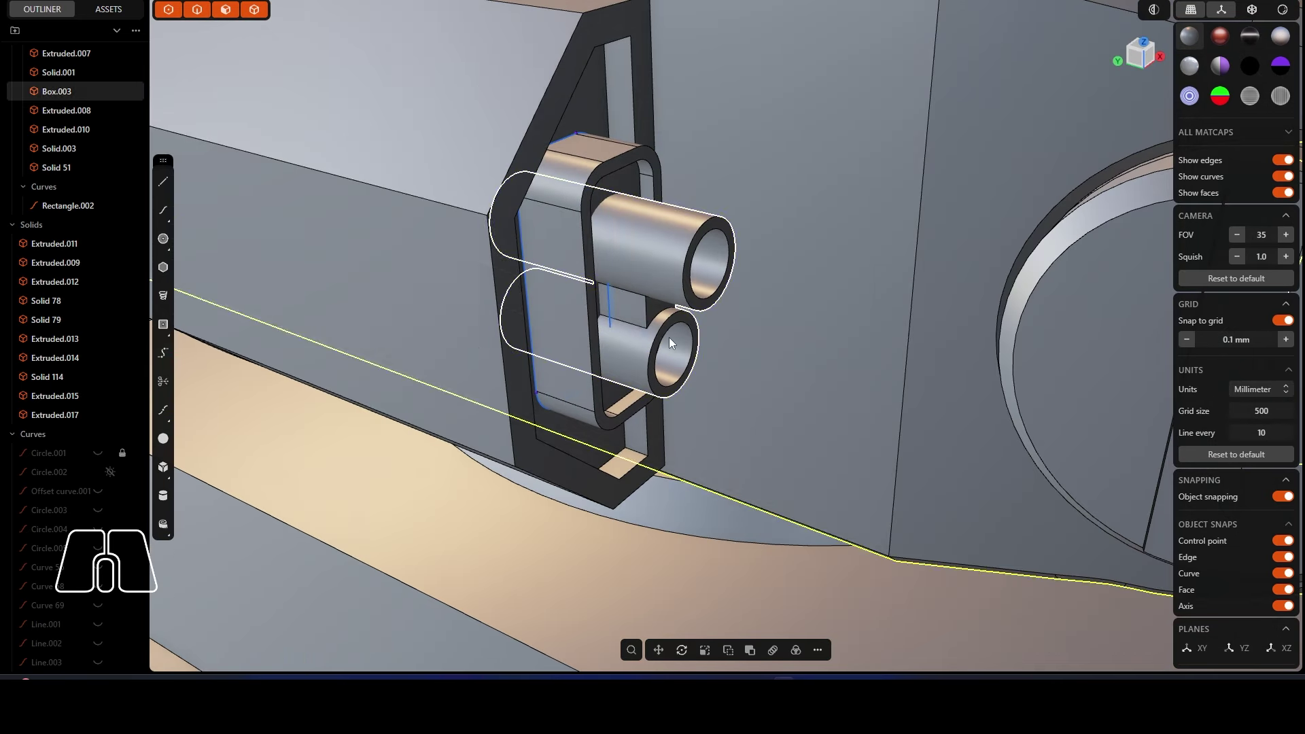
click(656, 310)
middle_drag(742, 405, 701, 360)
key(Escape)
click(704, 263)
key(f)
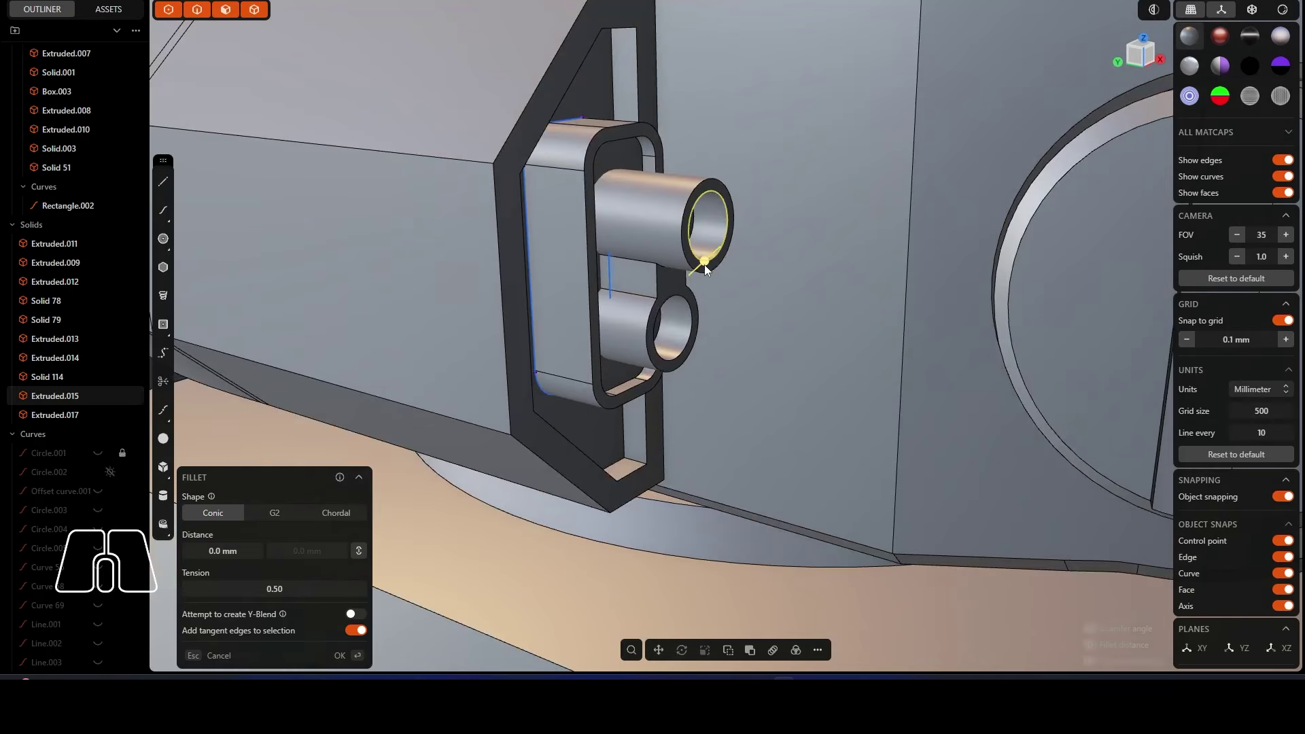
scroll(679, 242, up, 3)
Step: Try pushing the upper tube's ring-shaped end face inward, and undo that push
click(679, 242)
drag(792, 261, 705, 245)
right_click(660, 302)
key(ctrl+z)
Step: Push the upper tube's ring-shaped end face inward until it is flush with the lower tube
middle_drag(651, 214, 633, 218)
click(665, 221)
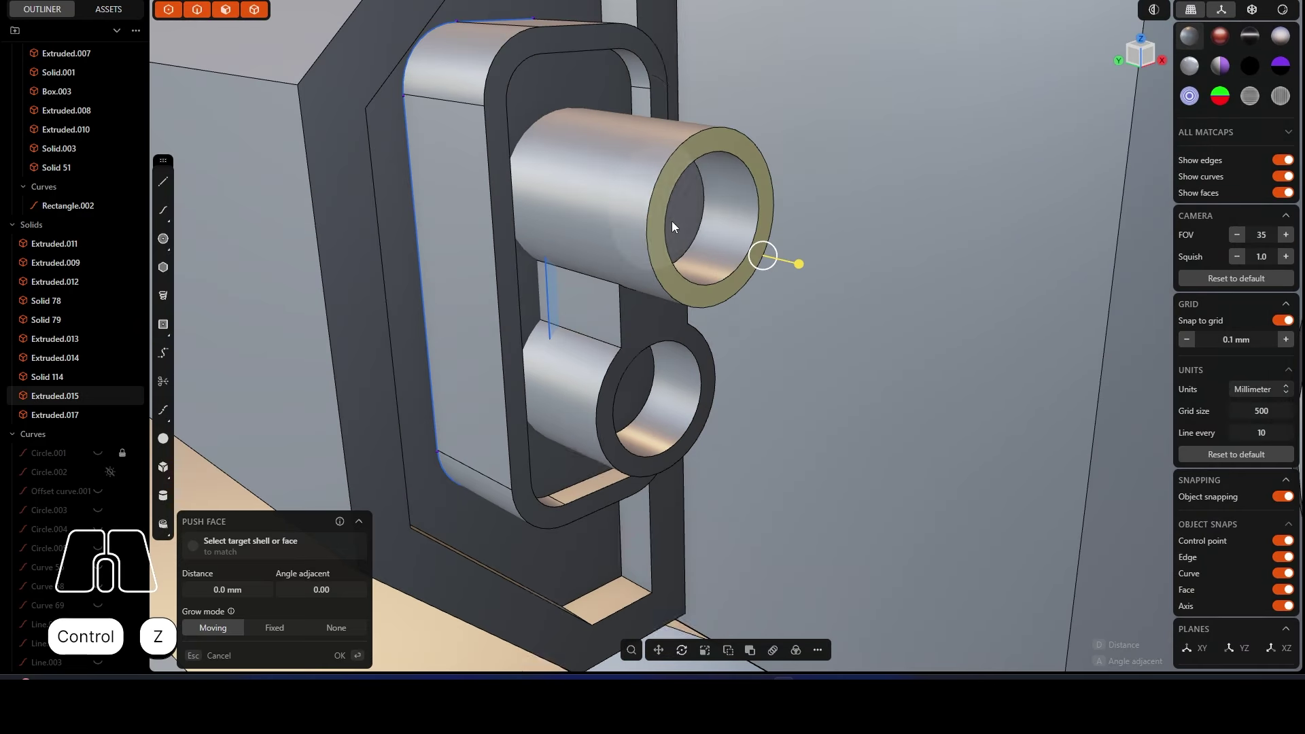
drag(799, 265, 665, 218)
right_click(828, 285)
click(648, 331)
middle_drag(648, 332, 676, 313)
click(635, 182)
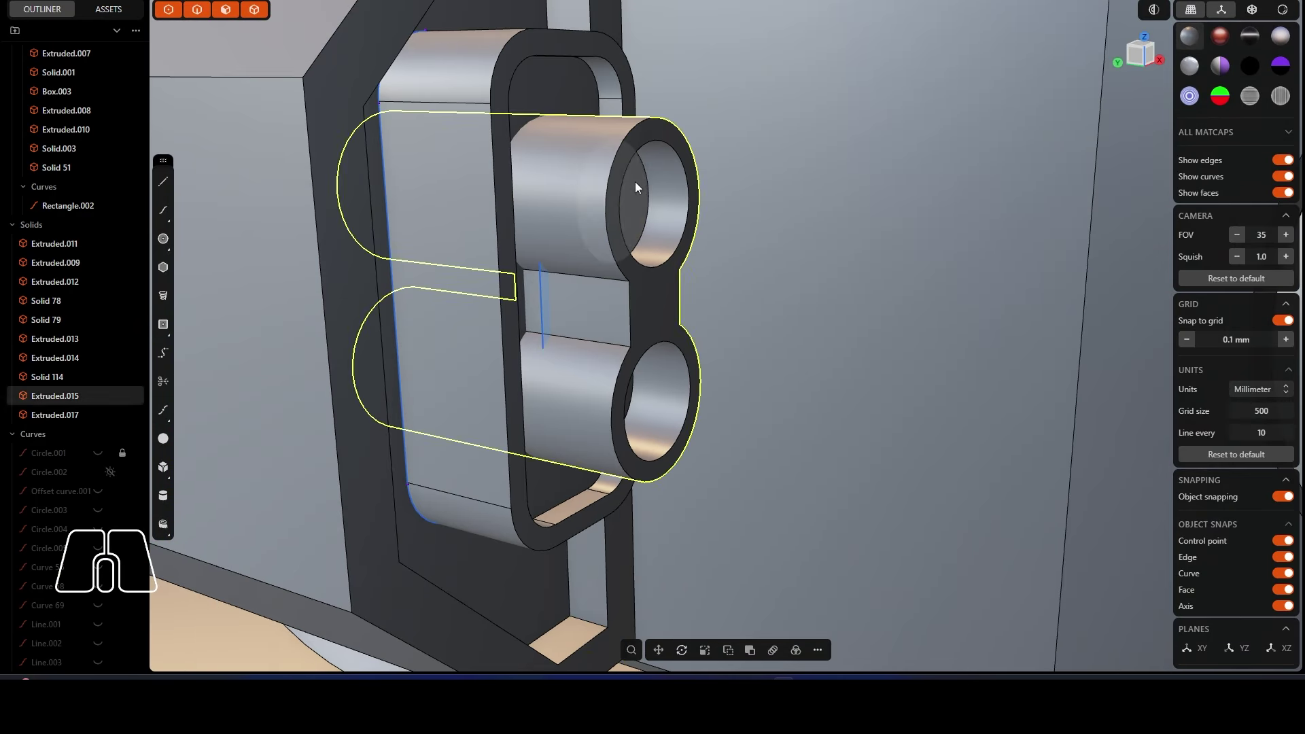
click(635, 182)
shift+click(627, 393)
middle_drag(627, 393, 732, 347)
click(488, 313)
scroll(514, 320, down, 6)
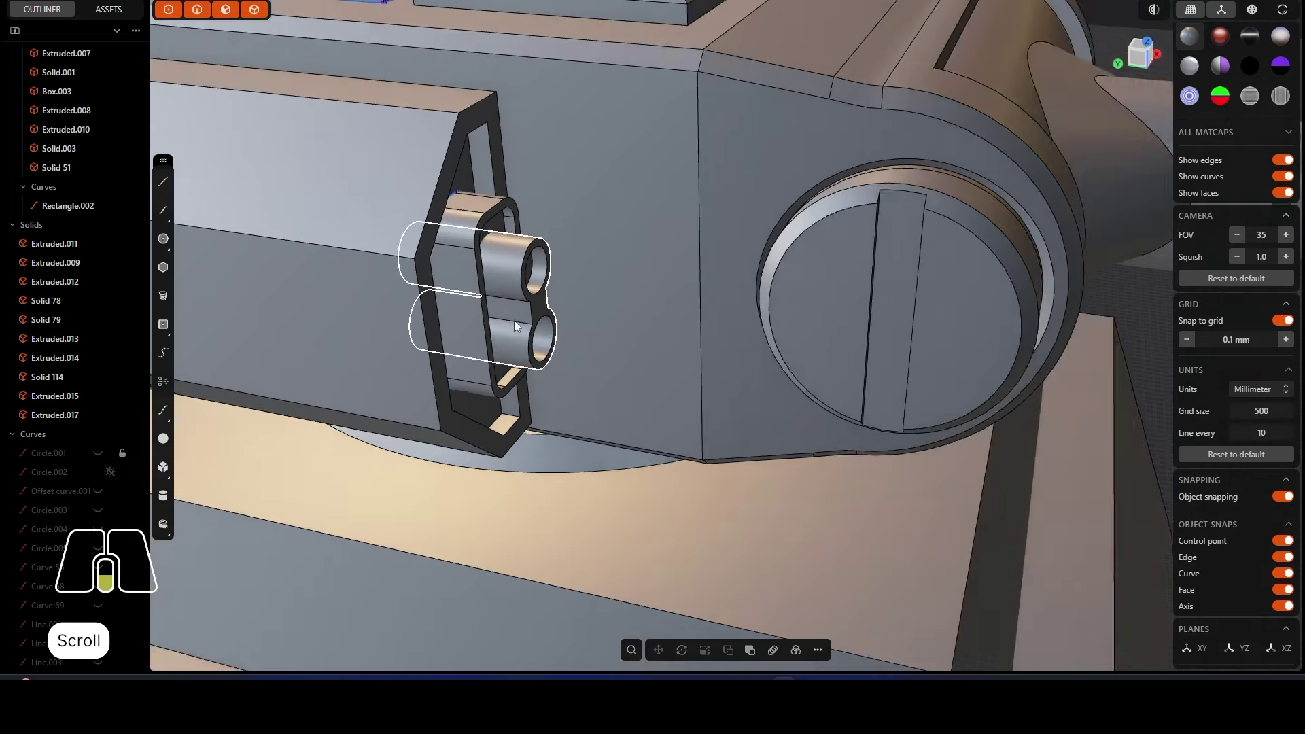
Step: Move the twin-tube assembly back along Y so that it sits deeper in the side pod
scroll(499, 299, up, 6)
key(g)
middle_drag(483, 292, 623, 298)
drag(622, 297, 572, 303)
right_drag(855, 328, 741, 322)
scroll(707, 316, down, 2)
click(699, 315)
key(g)
drag(660, 283, 600, 282)
right_drag(1047, 356, 884, 374)
Step: Delete the leftover construction curves around the side pod's tubes
scroll(884, 360, down, 4)
click(501, 259)
right_drag(501, 259, 544, 258)
key(Delete)
click(419, 216)
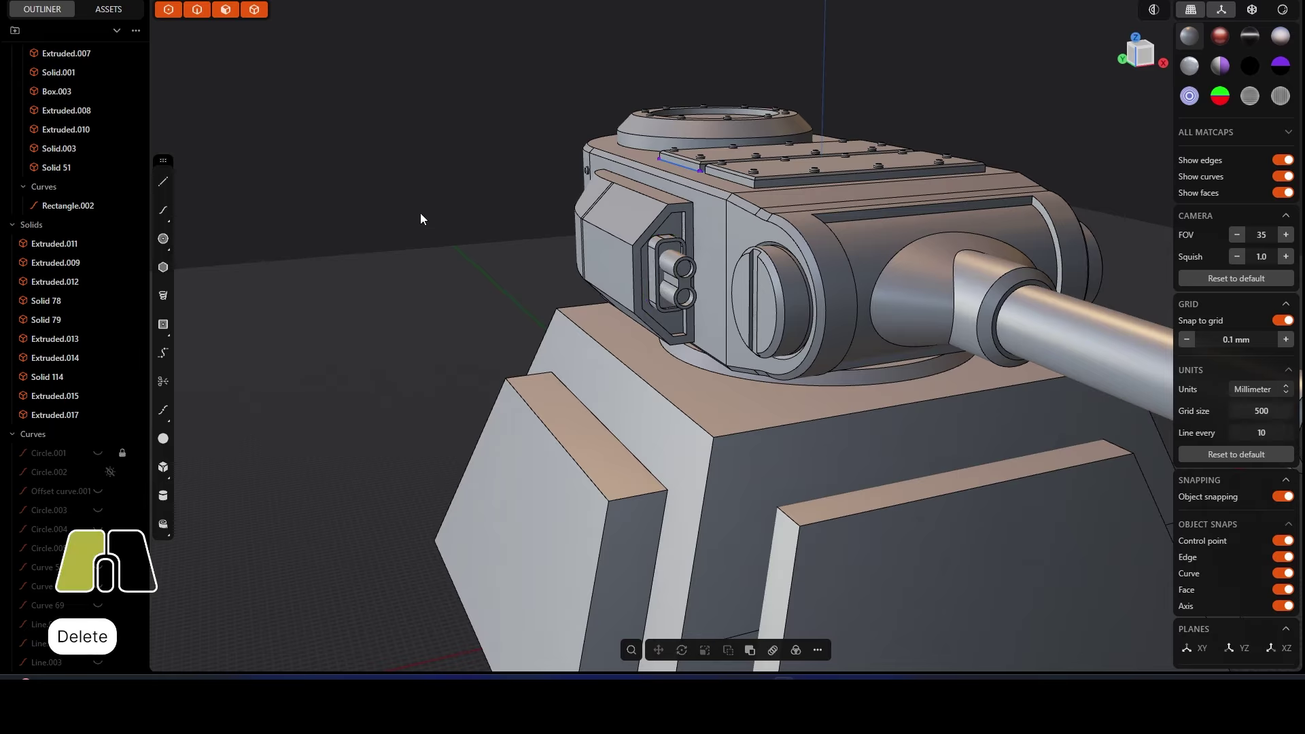
Step: Mirror the twin-tube solid and its rounded backing plate to the opposite side of the turret
right_drag(419, 216, 289, 235)
middle_drag(938, 307, 1084, 314)
click(475, 337)
shift+click(479, 355)
click(820, 650)
click(847, 308)
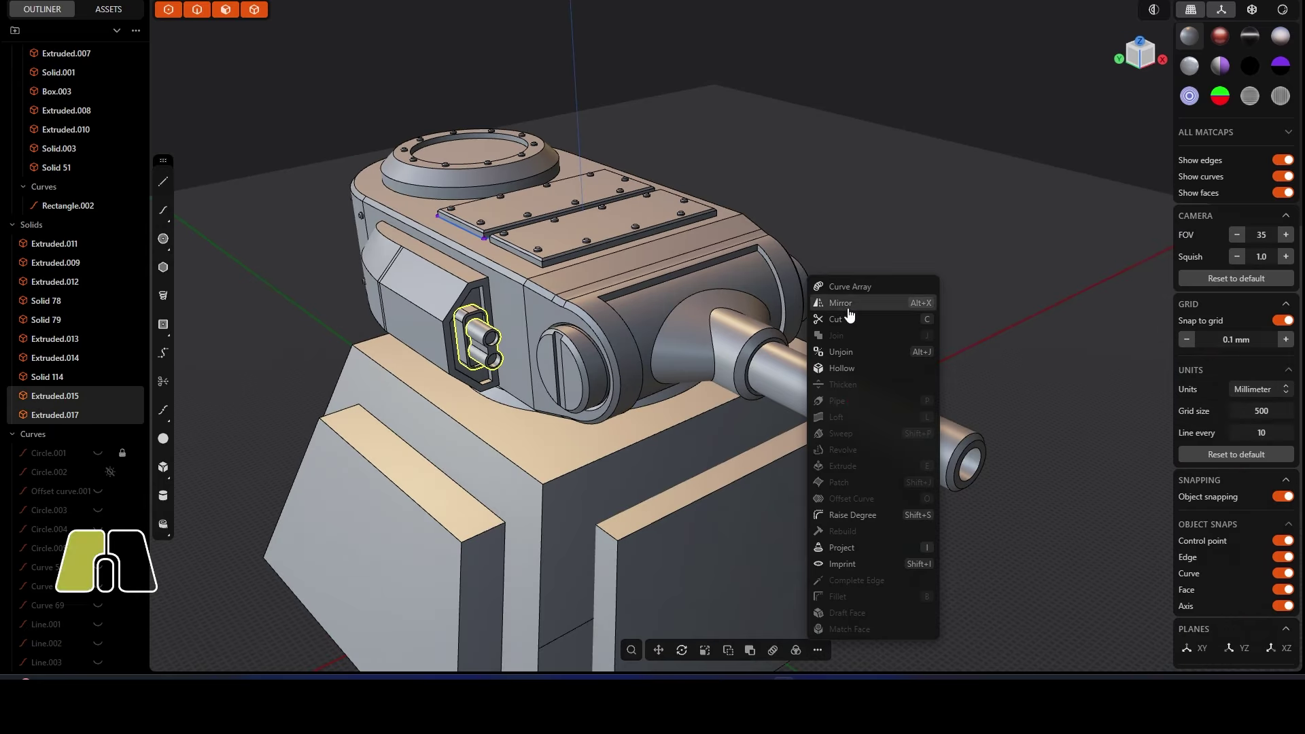
click(577, 520)
middle_drag(690, 504, 613, 507)
click(340, 655)
middle_drag(408, 543, 561, 366)
scroll(561, 366, up, 5)
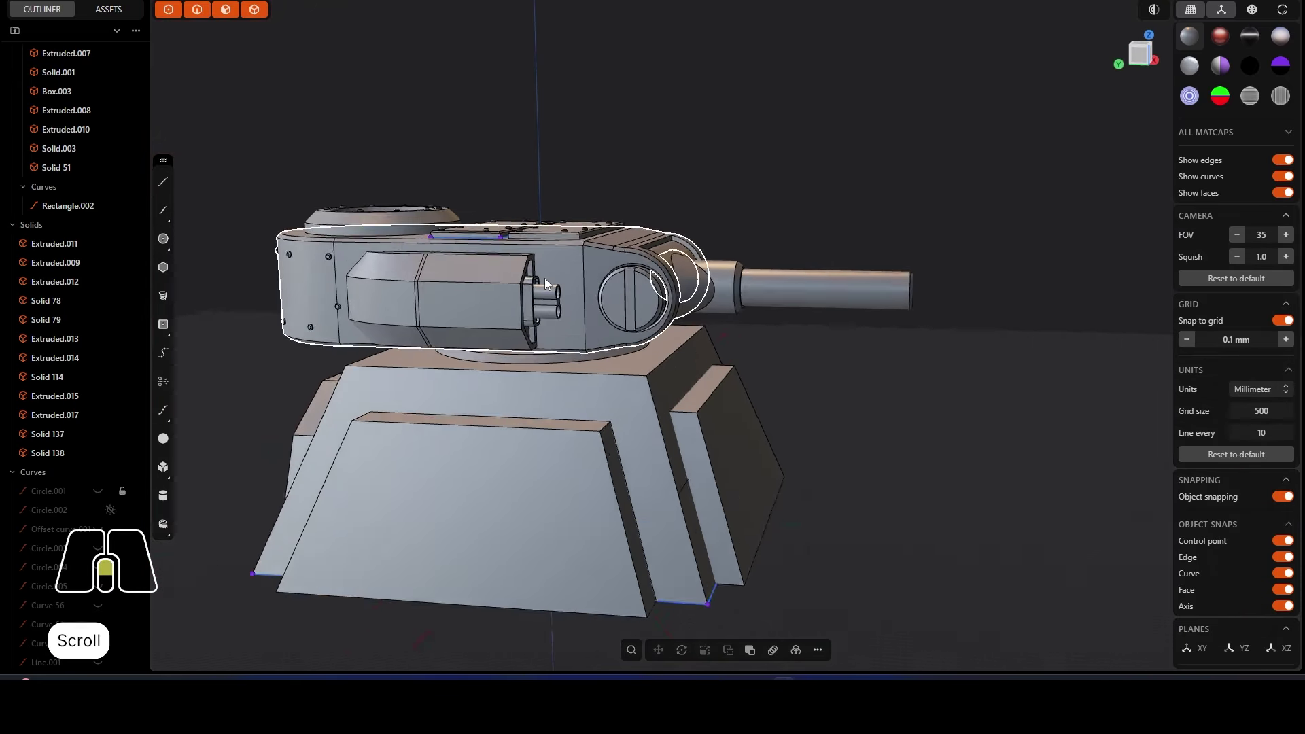
scroll(476, 307, up, 3)
click(569, 308)
shift+click(536, 302)
scroll(543, 302, down, 4)
middle_drag(701, 299, 738, 307)
scroll(530, 276, up, 4)
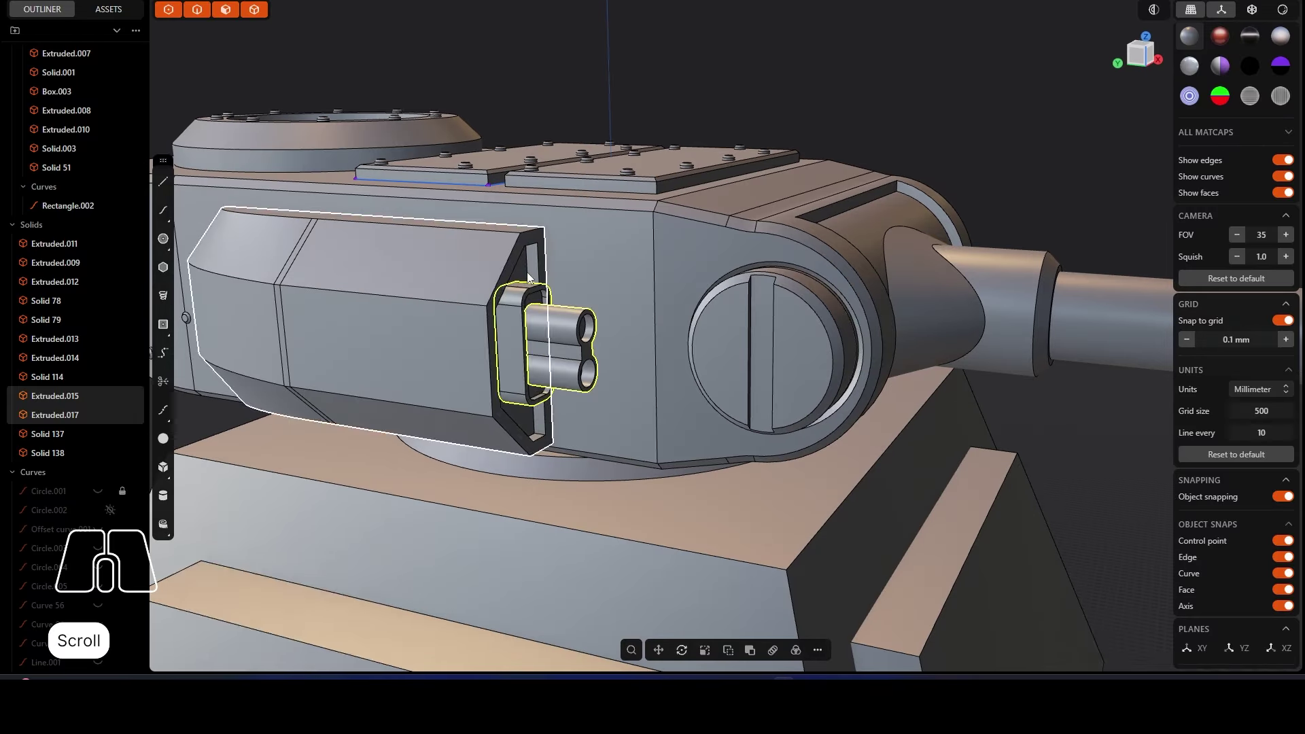
click(528, 272)
key(Escape)
Step: Scale the side pod's twin tubes and backing plate by 1.32381 in X and Z, keeping Y at 1.00
middle_drag(722, 186, 435, 225)
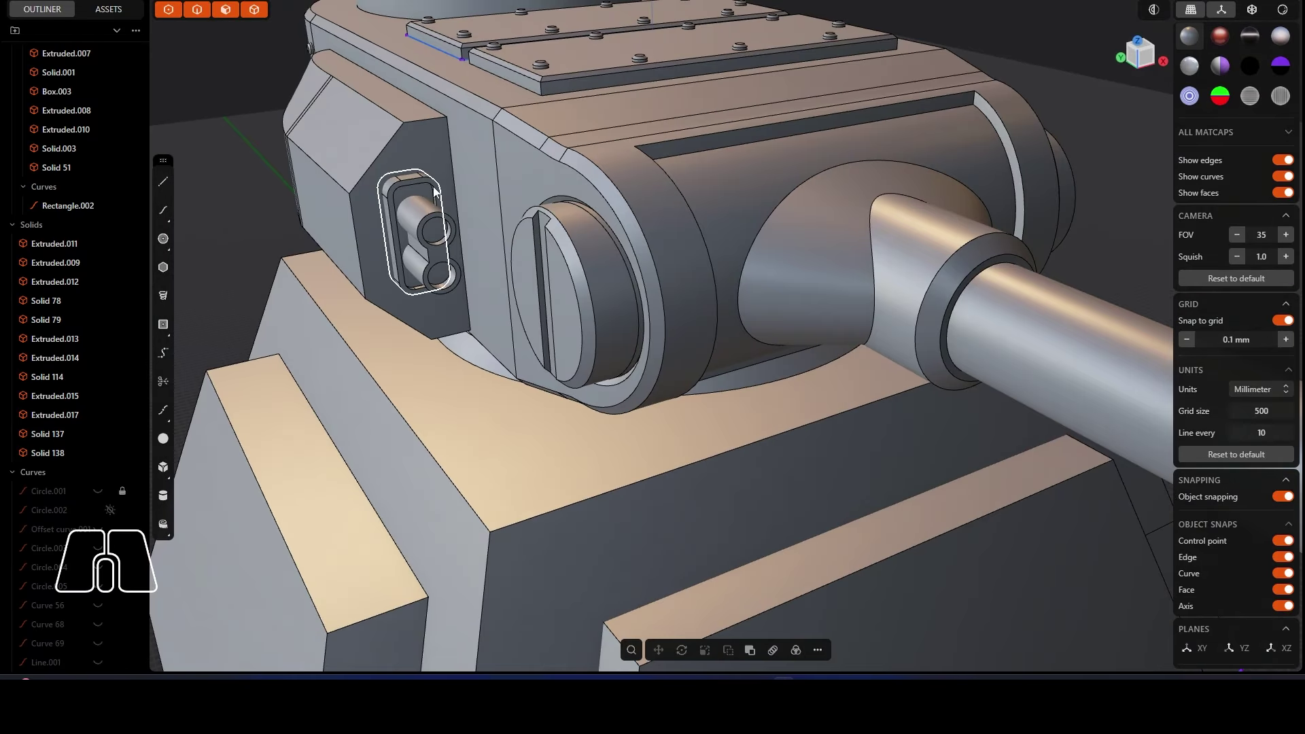
click(431, 272)
shift+click(423, 204)
key(s)
drag(451, 201, 457, 199)
middle_drag(457, 199, 499, 185)
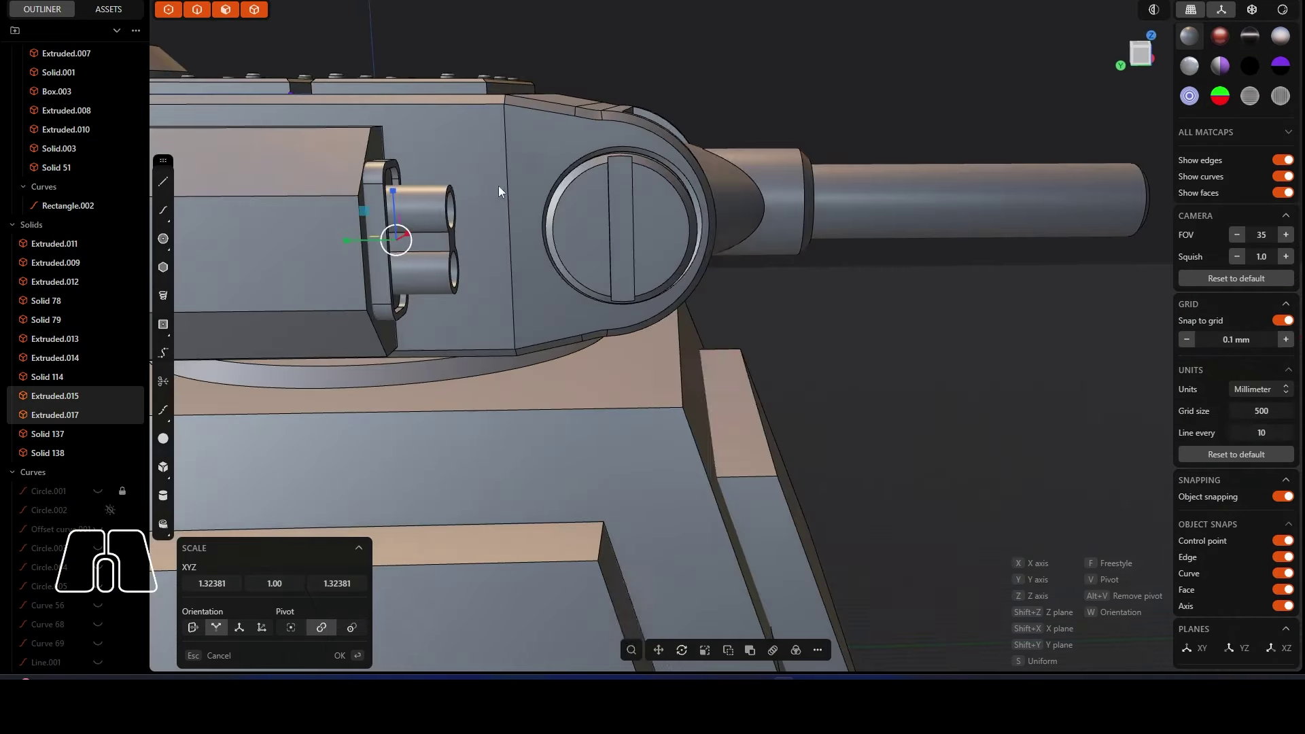
right_click(499, 186)
Step: Adjust the position of the enlarged backing plate and twin tubes at the front of the side pod
click(382, 226)
key(g)
drag(377, 238, 412, 239)
key(Escape)
click(426, 222)
key(g)
key(Return)
Step: Delete the outdated mirrored pod, tubes and backing plate on the opposite side of the turret
scroll(711, 319, down, 6)
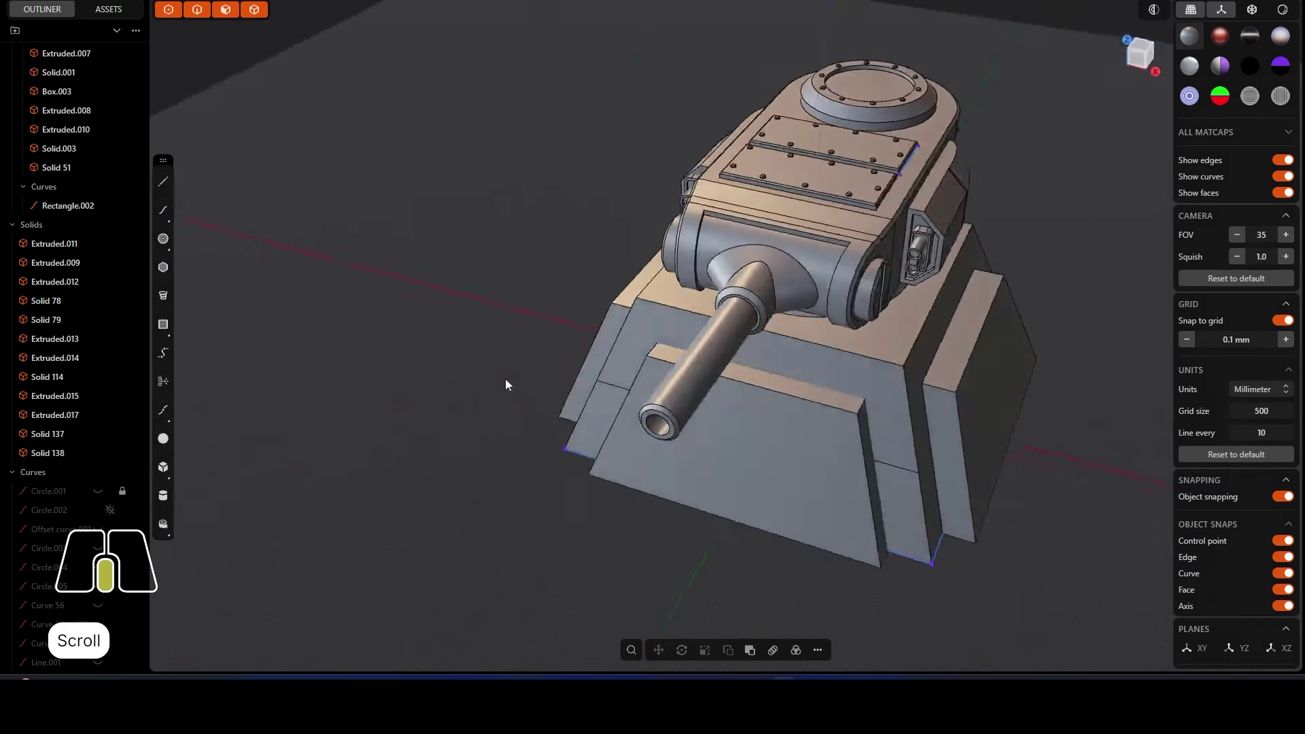
middle_drag(504, 378, 924, 224)
click(924, 226)
key(Delete)
drag(938, 212, 899, 269)
key(Delete)
Step: Mirror the side pod together with its twin tubes and backing plate to the opposite side of the turret
click(613, 204)
shift+click(625, 238)
shift+click(626, 257)
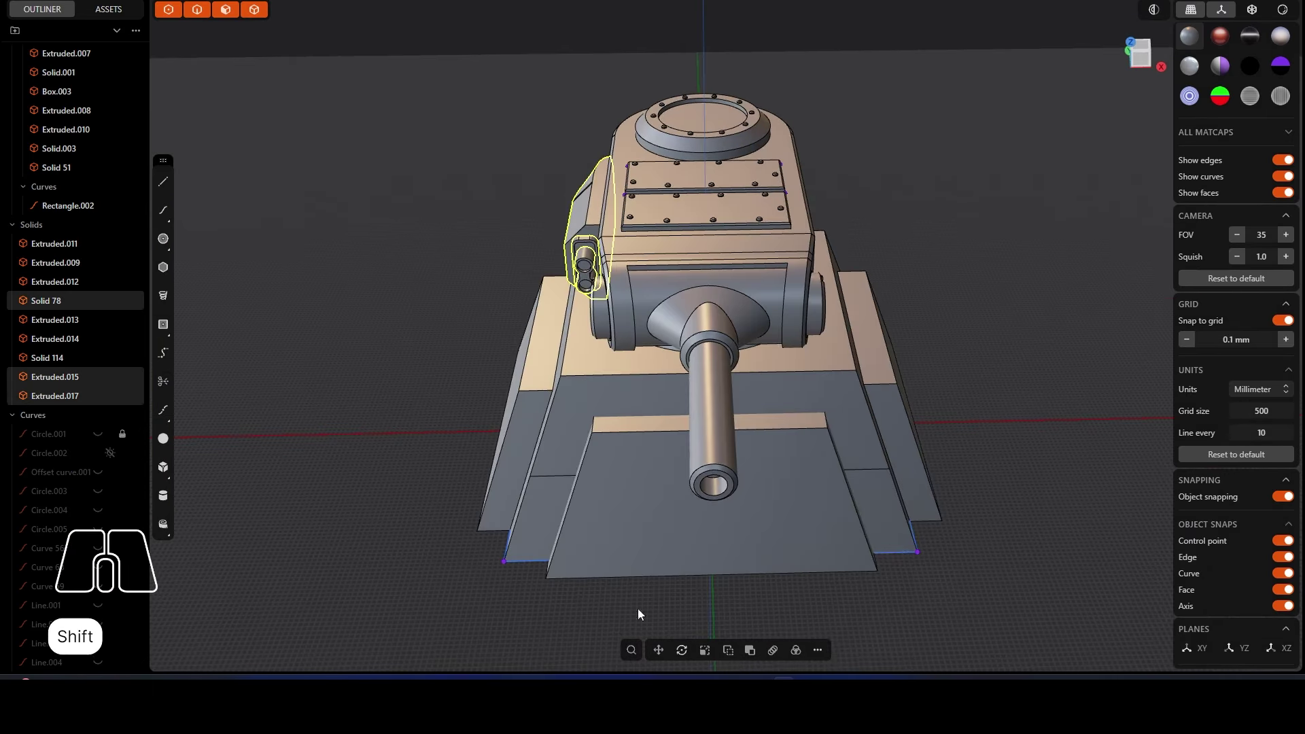
click(818, 651)
click(848, 304)
key(Return)
Step: Remove the sloped upper and lower faces of the side pod so its outer corners become square
middle_drag(459, 397, 503, 306)
scroll(523, 304, up, 5)
click(435, 239)
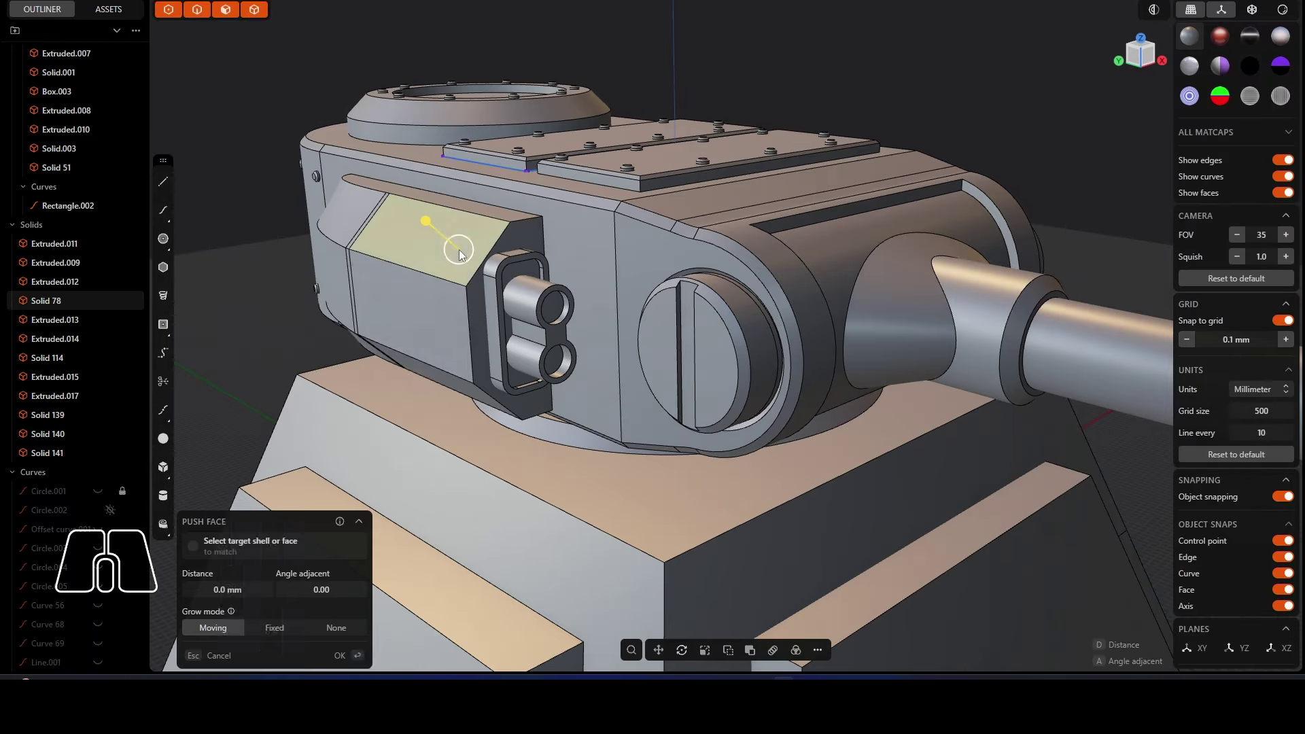
middle_drag(415, 469, 428, 429)
shift+click(431, 429)
middle_drag(432, 429, 619, 405)
scroll(386, 430, up, 3)
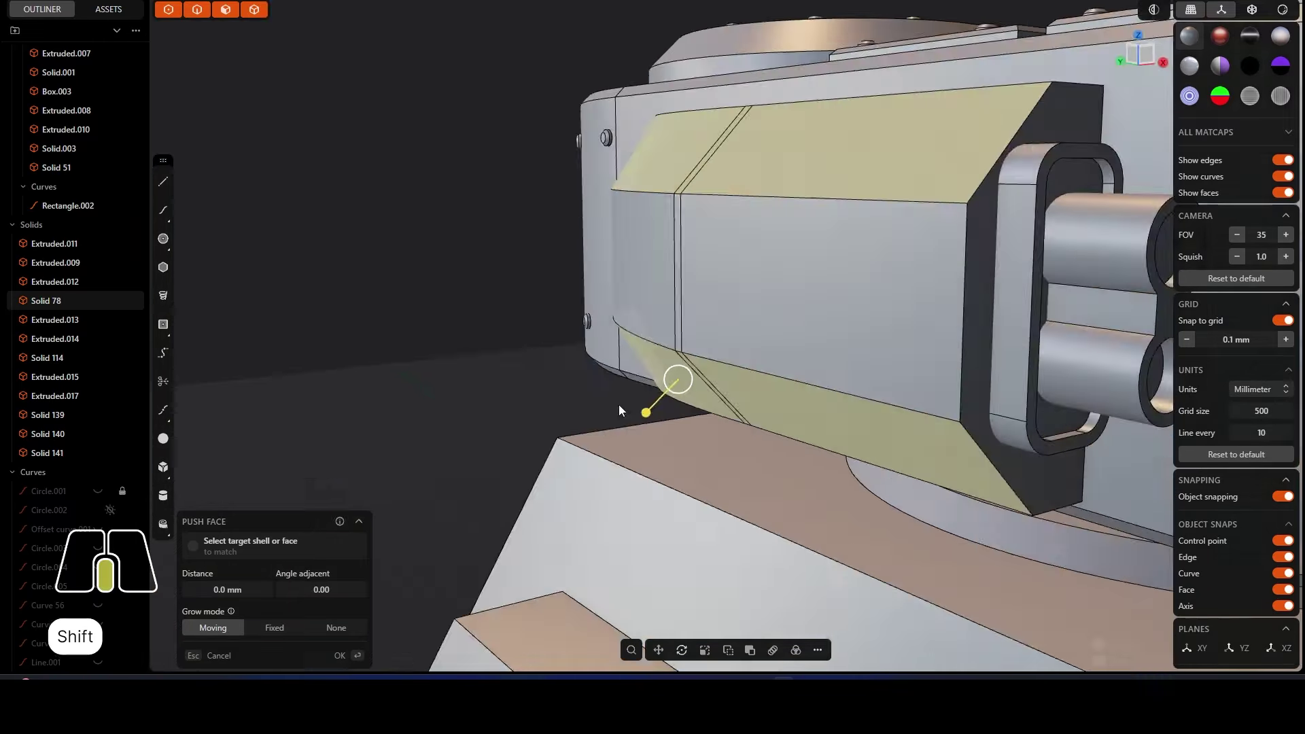
scroll(739, 357, up, 2)
key(Delete)
Step: Fillet the upper and lower outer edges of the side pod with a generous rounding
middle_drag(740, 357, 713, 408)
click(686, 158)
middle_drag(687, 158, 796, 136)
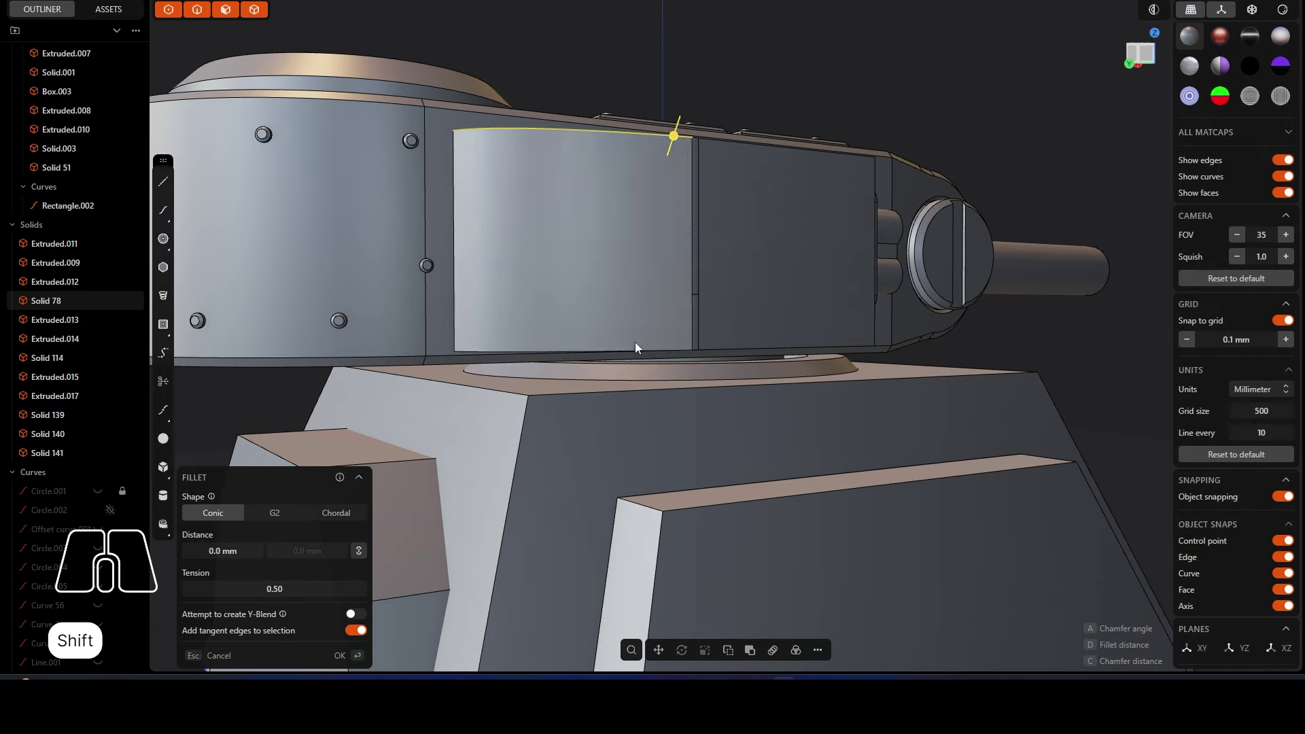
shift+click(634, 347)
middle_drag(634, 347, 551, 340)
drag(576, 357, 522, 414)
right_click(468, 247)
Step: Scale up the twin tubes and their backing plate so that they fill more of the rounded pod's front face
middle_drag(468, 248, 486, 323)
scroll(795, 217, up, 2)
click(796, 216)
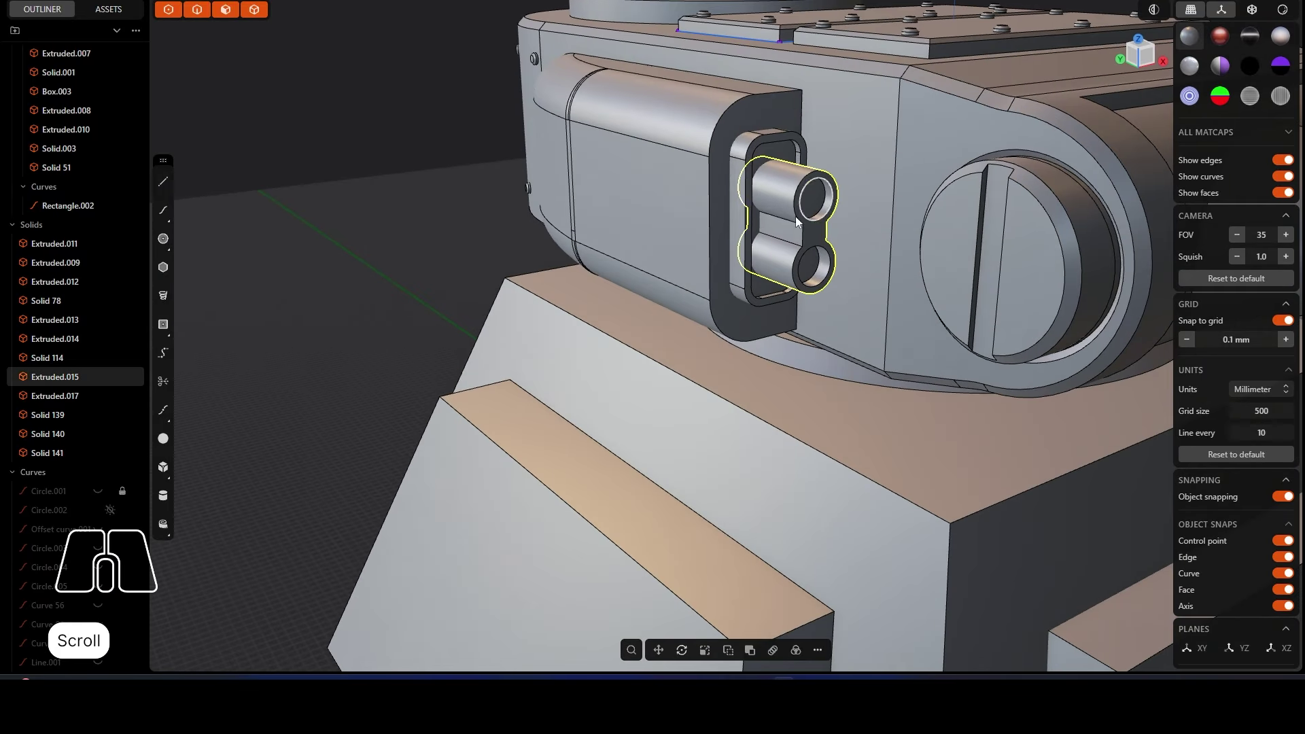
shift+click(740, 199)
key(s)
drag(793, 186, 809, 184)
right_click(809, 185)
Step: Push the inner bore faces of both tubes along the tube axis
click(813, 196)
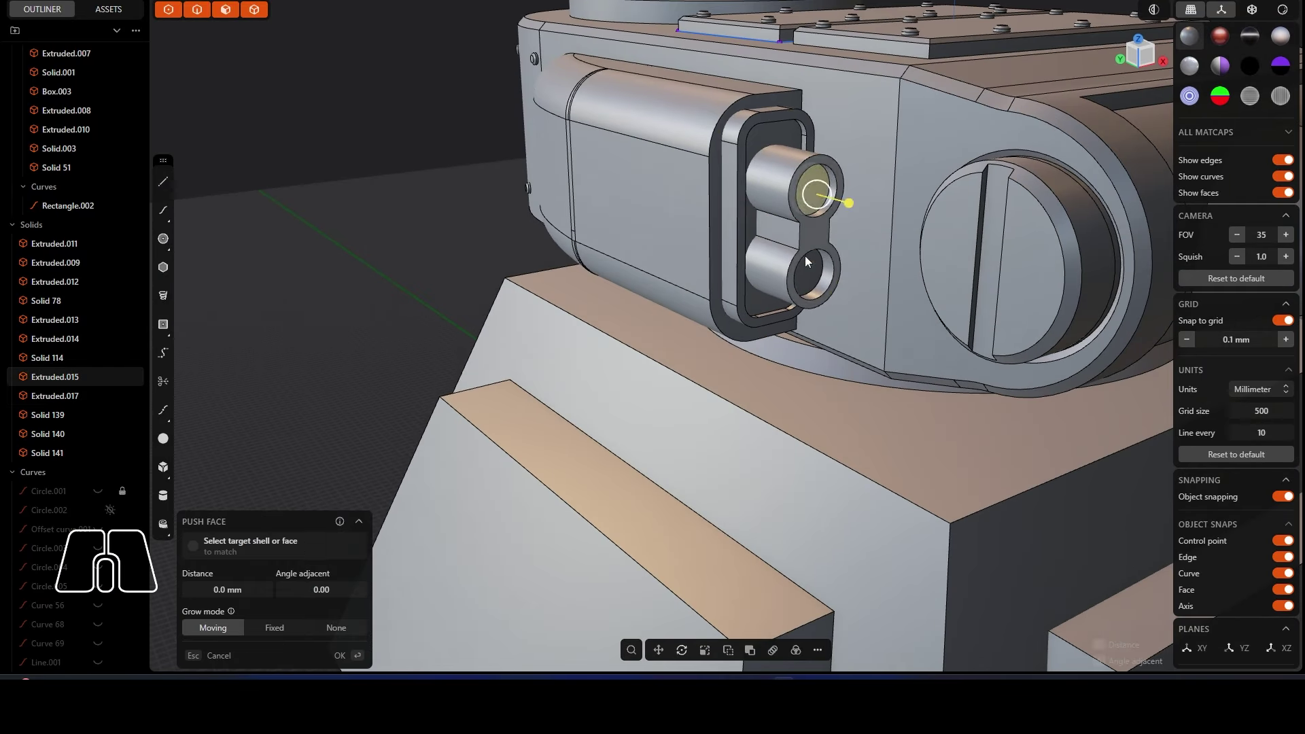
shift+click(805, 255)
middle_drag(805, 256, 846, 263)
mouse_move(857, 284)
mouse_down()
mouse_move(828, 281)
mouse_move(846, 285)
mouse_up()
middle_drag(846, 285, 877, 224)
right_click(799, 280)
Step: Move the twin tubes and backing plate along the Y axis relative to the side pod
scroll(799, 280, down, 2)
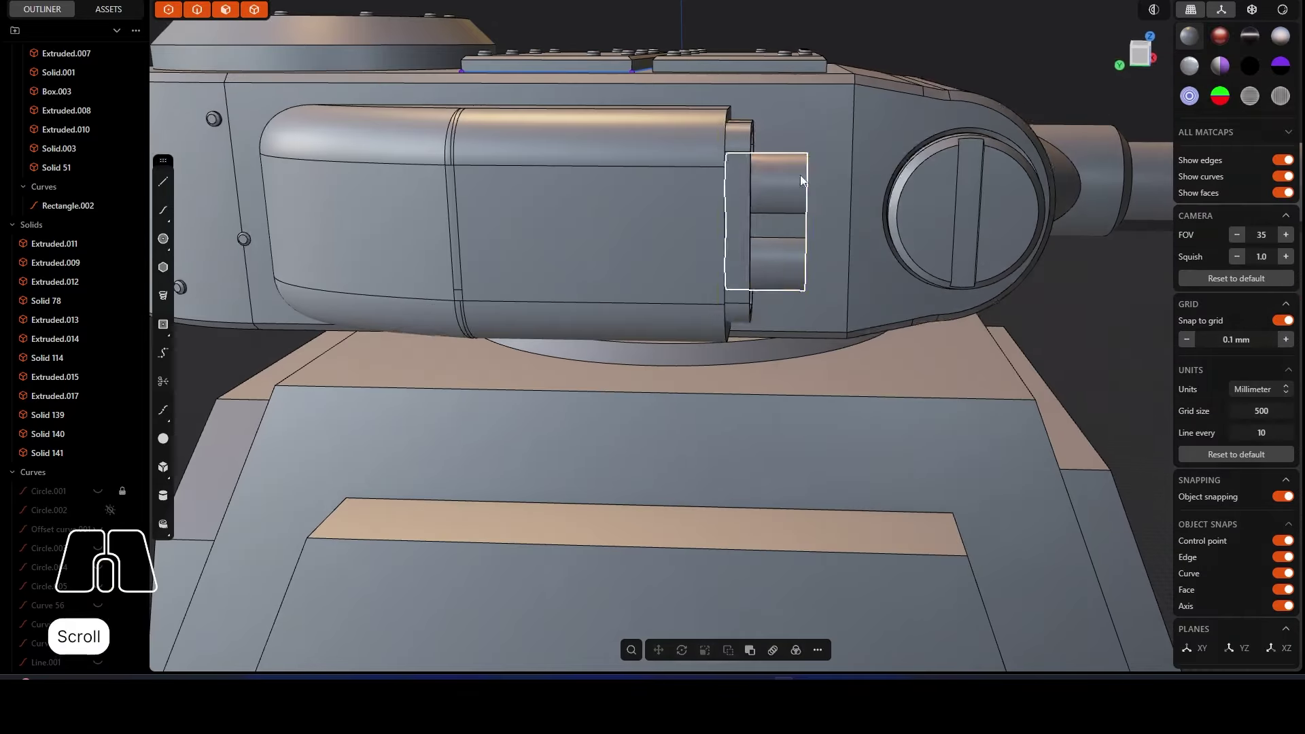
click(797, 178)
shift+click(738, 196)
key(g)
key(y)
click(794, 198)
middle_drag(794, 198, 840, 238)
Step: Delete the bevelled outer corner faces of the backing plate so its corners are sharp
scroll(741, 146, up, 2)
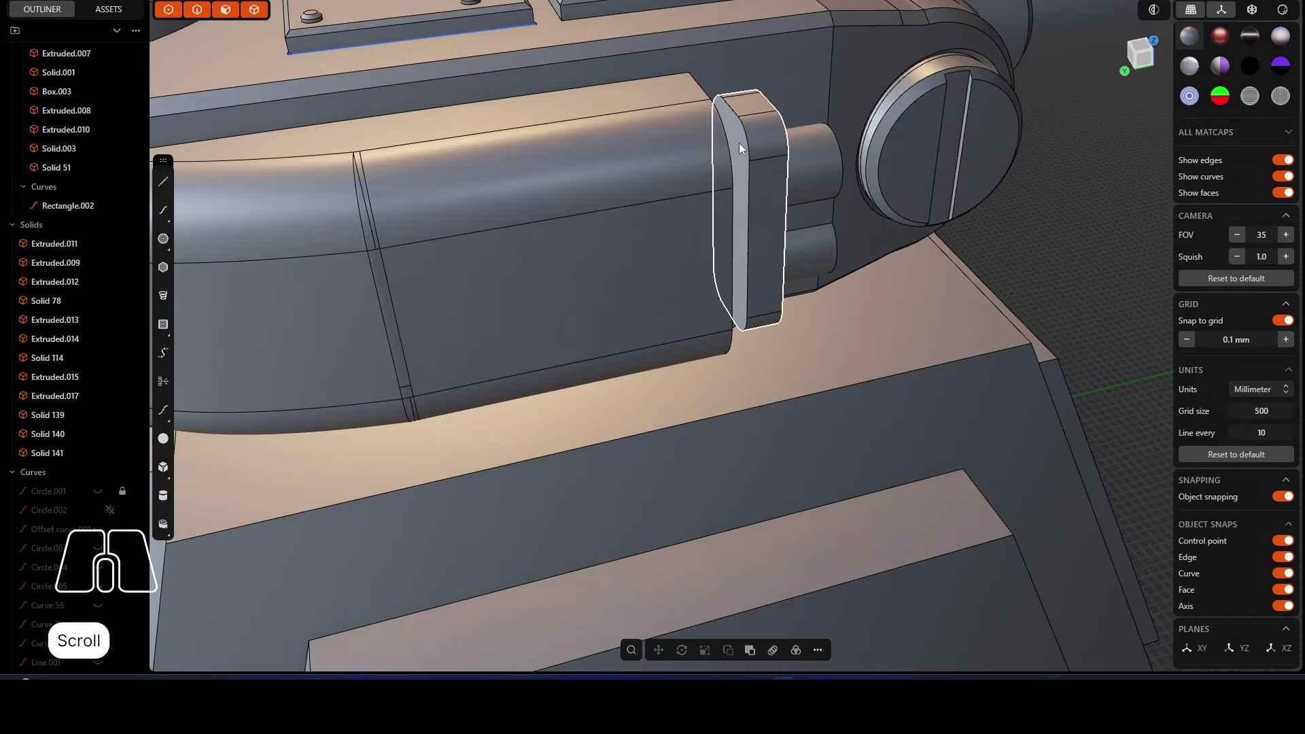
click(741, 143)
scroll(694, 162, down, 3)
middle_drag(694, 162, 542, 246)
key(Escape)
click(549, 217)
shift+click(542, 366)
key(x)
Step: Try to fillet the backing plate's outer upper and lower corner edges
click(540, 219)
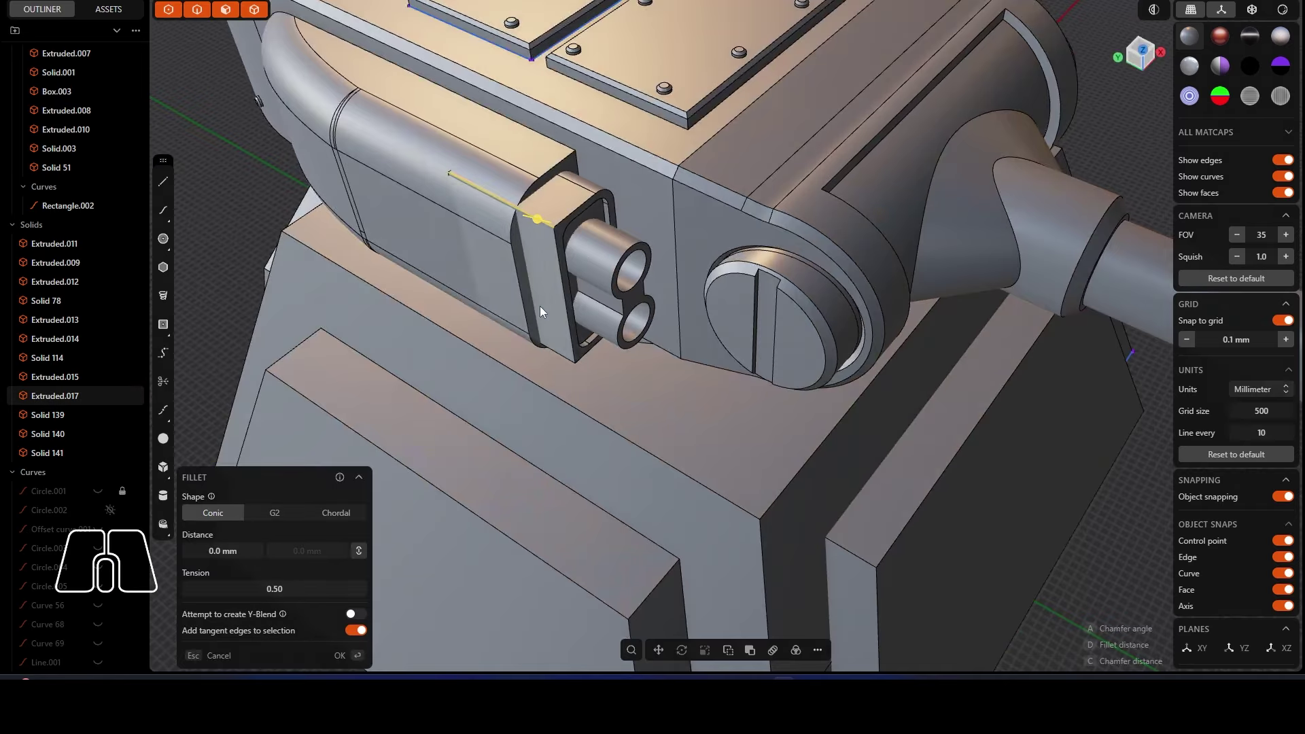
middle_drag(539, 305, 556, 325)
shift+click(555, 319)
drag(543, 316, 533, 255)
key(ctrl+z)
middle_drag(533, 254, 252, 176)
drag(558, 390, 557, 394)
key(ctrl+z)
Step: Fillet the backing plate's upper and lower outer corner edges to follow the pod's rounded outline
middle_drag(653, 211, 564, 150)
scroll(589, 247, up, 5)
scroll(590, 246, up, 3)
click(596, 242)
middle_drag(597, 242, 732, 408)
scroll(666, 435, up, 3)
shift+click(721, 403)
scroll(732, 408, down, 5)
drag(743, 350, 707, 410)
scroll(820, 92, up, 2)
middle_drag(720, 68, 741, 224)
scroll(831, 176, down, 4)
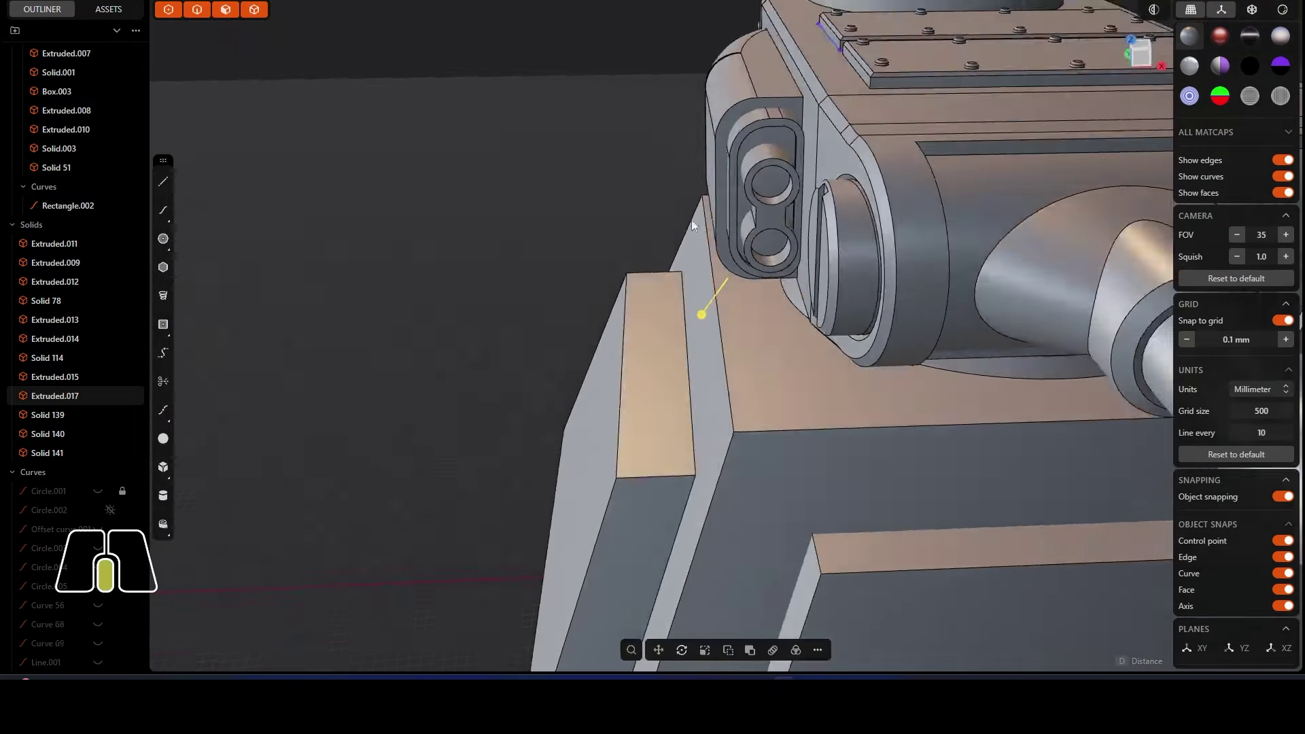
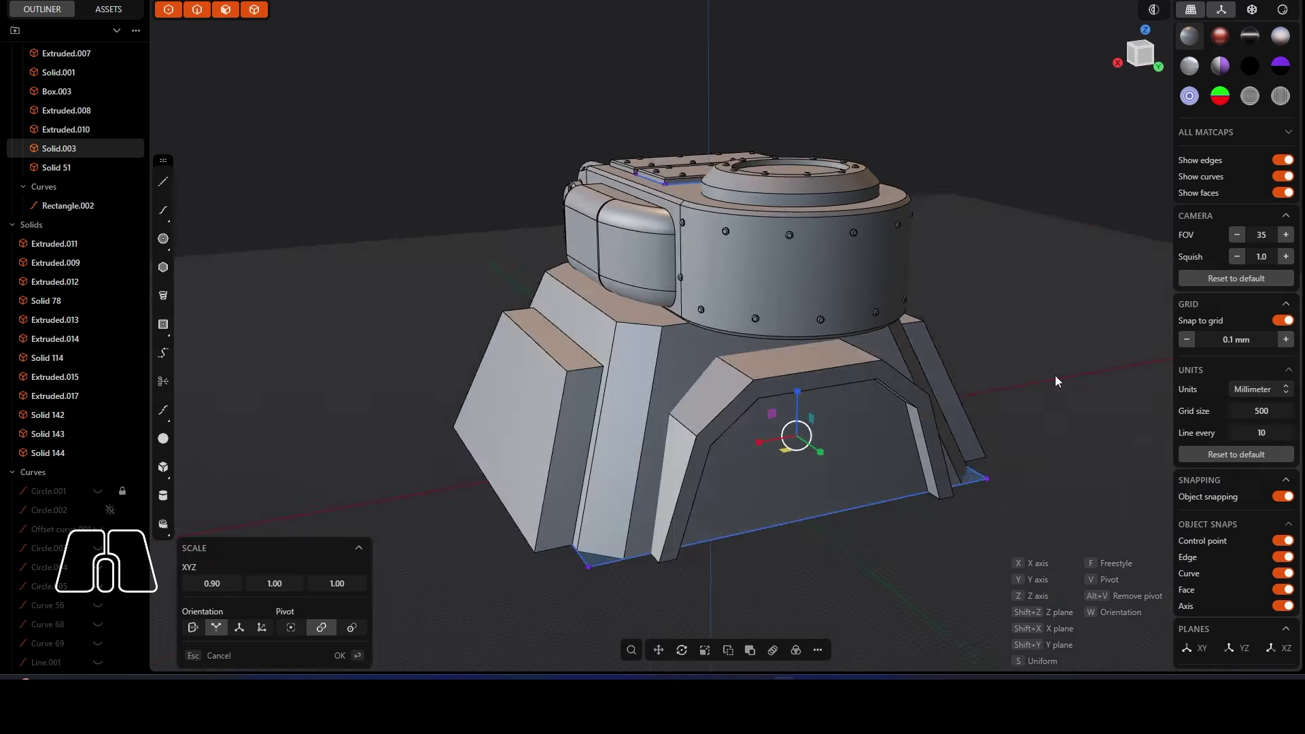
Step: Draw a vertical centreline on the rear arched panel from its inner top edge to the base edge
key(Escape)
scroll(826, 447, up, 2)
scroll(788, 257, up, 4)
key(l)
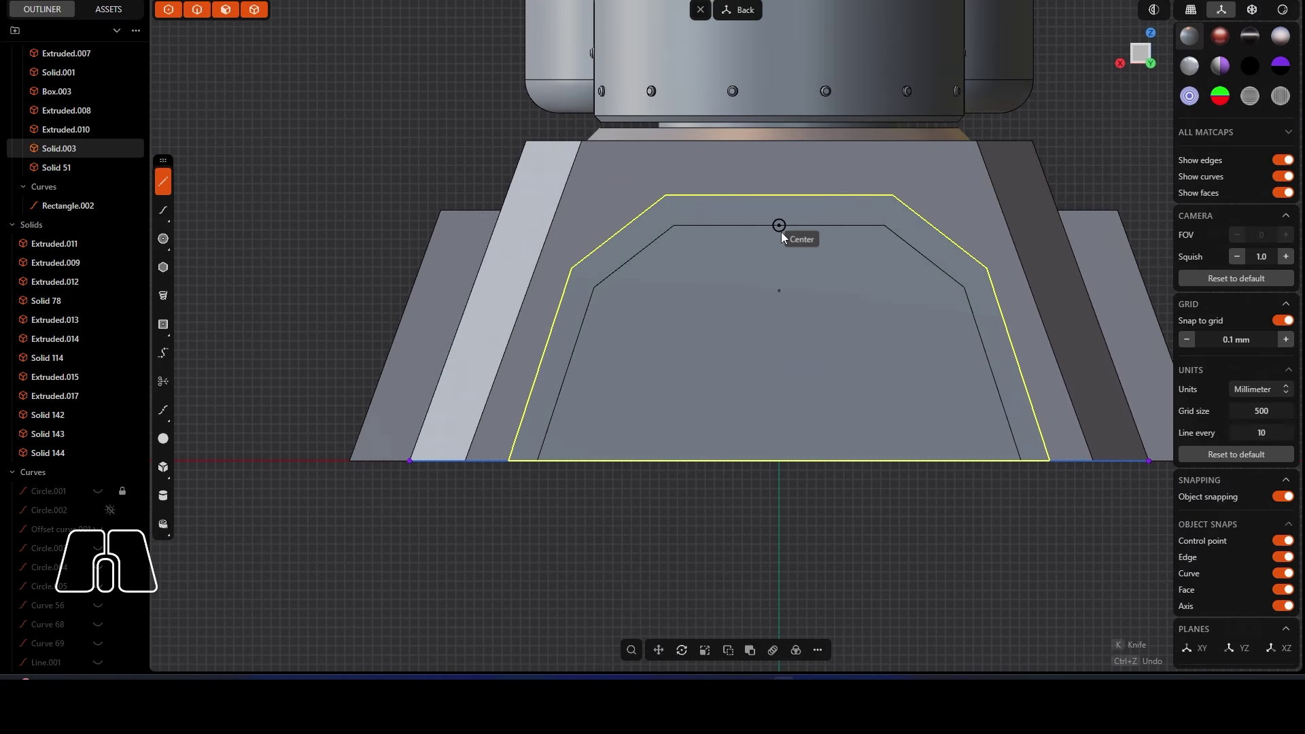
click(779, 461)
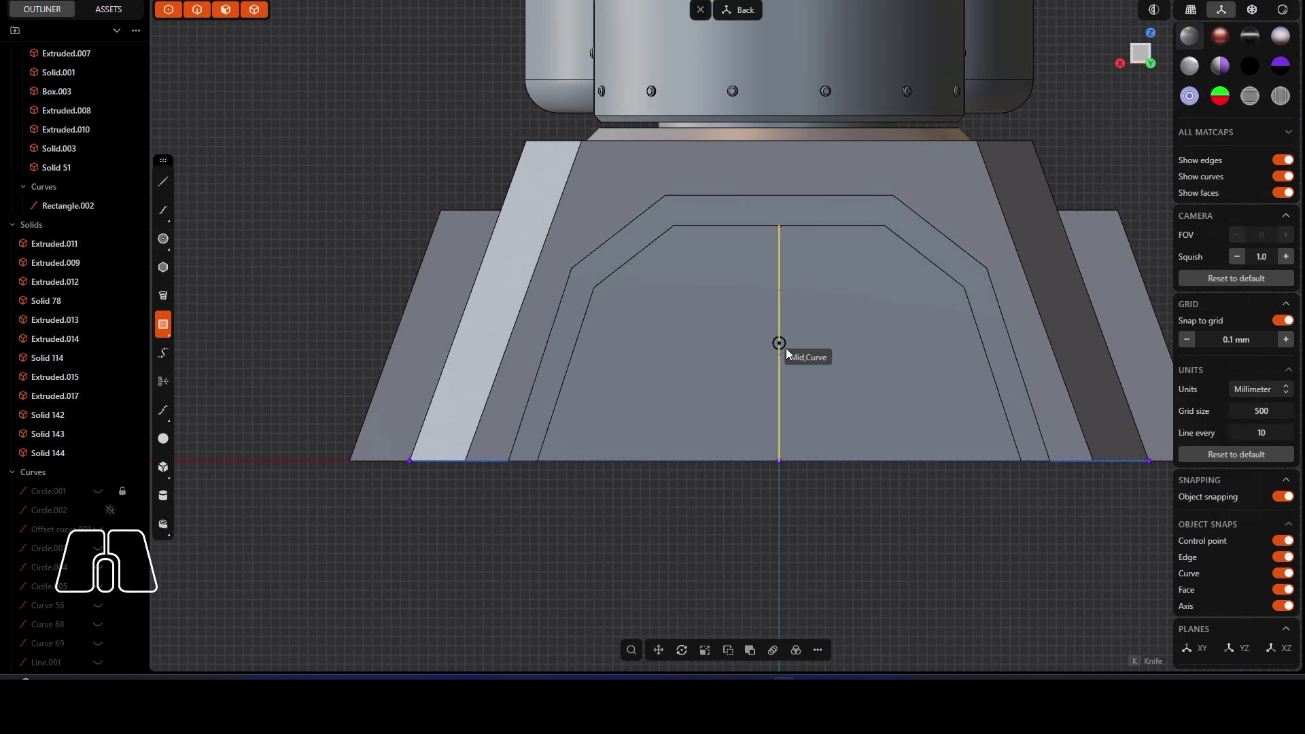
Step: Draw a square centred on the line's midpoint and stretch one vertical side to form a trapezoid
click(810, 386)
scroll(831, 317, up, 3)
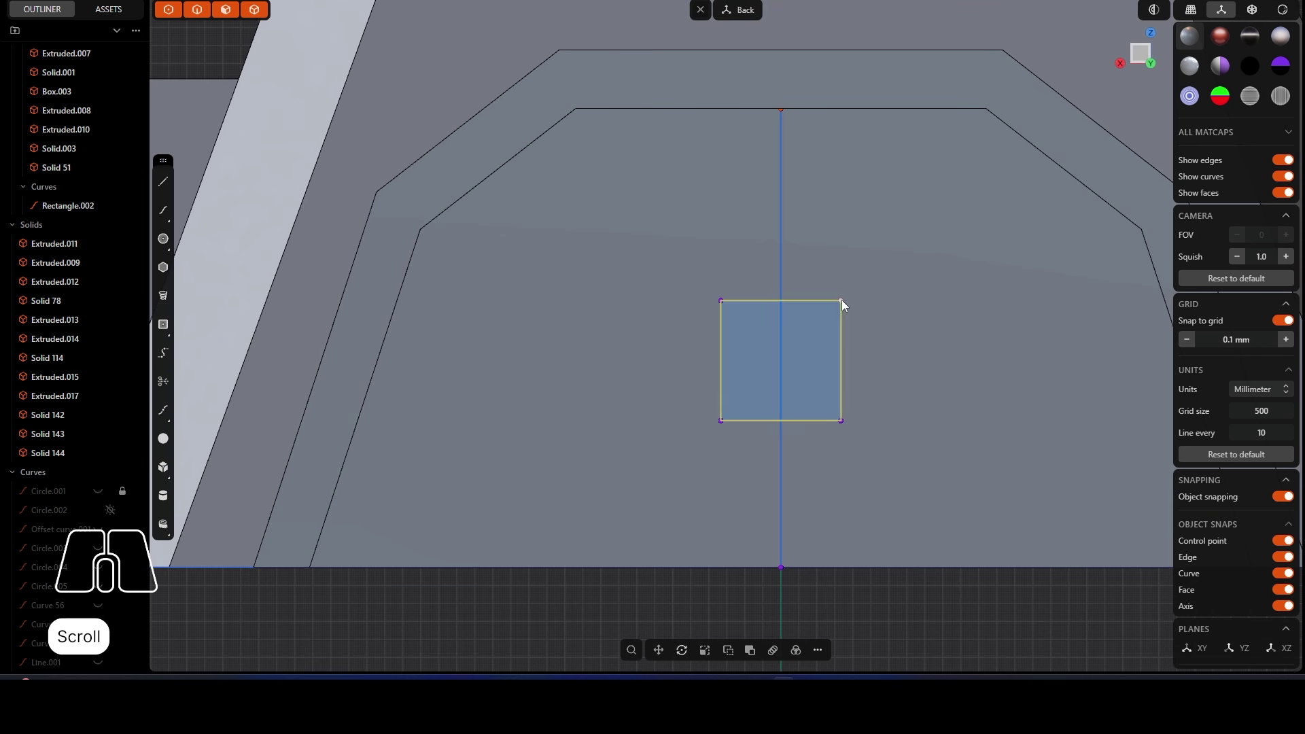
key(s)
click(843, 231)
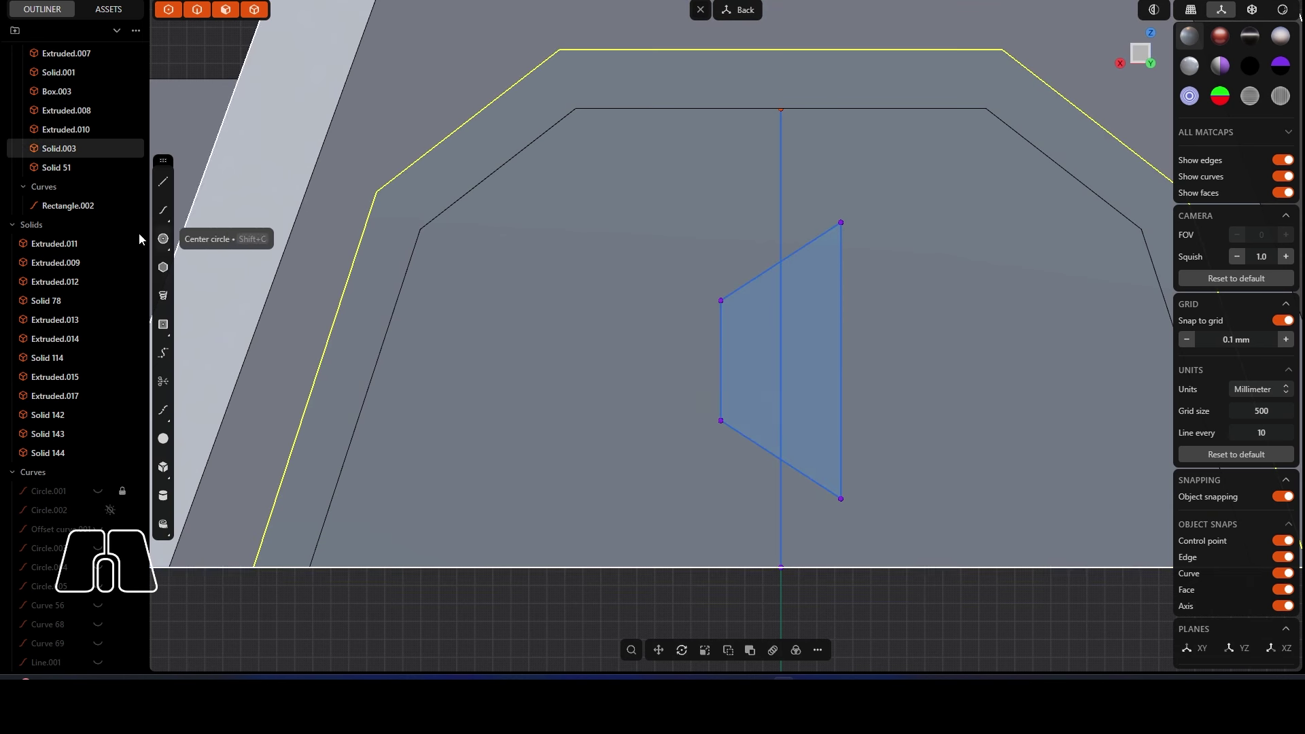
Step: Trim off the trapezoid's long side and draw a narrow full-height rectangle beside the centreline
key(t)
click(792, 333)
key(l)
click(781, 109)
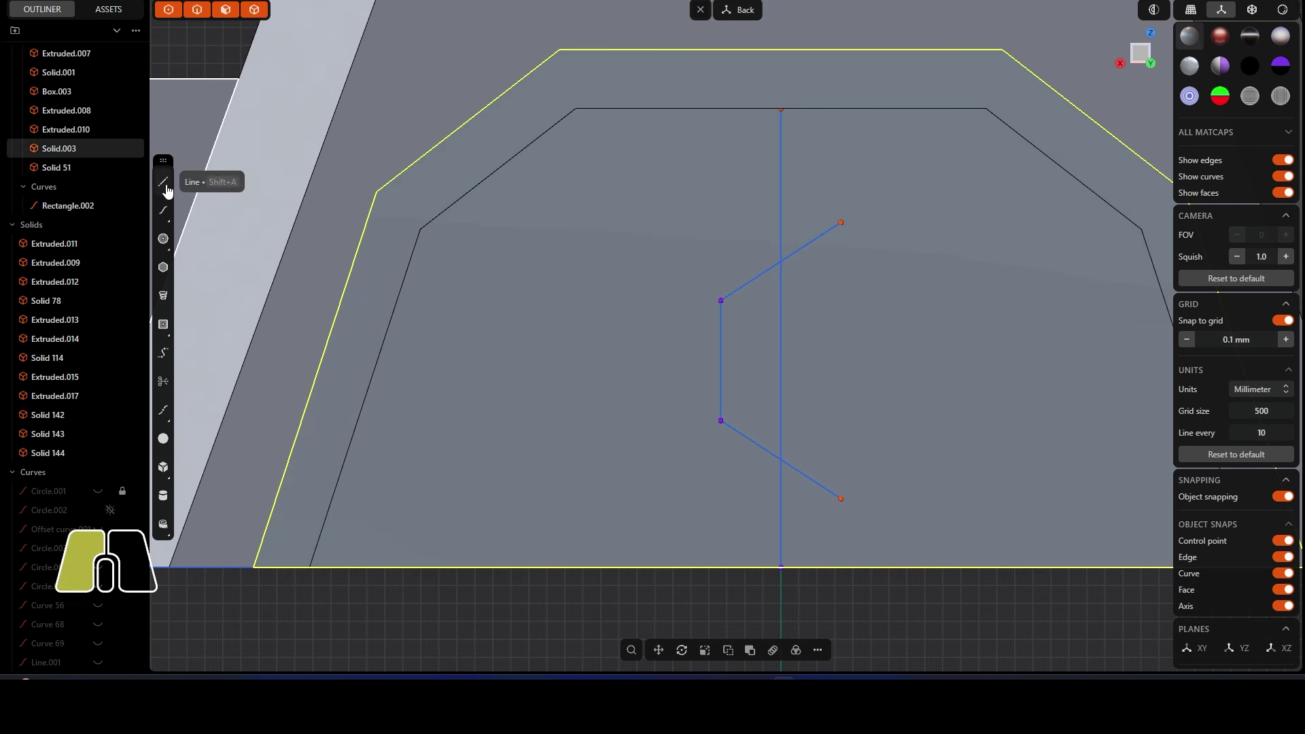
click(870, 557)
Step: Trim the crossing segments and rectangle sides so only a vertical seam line with an angled notch remains
key(t)
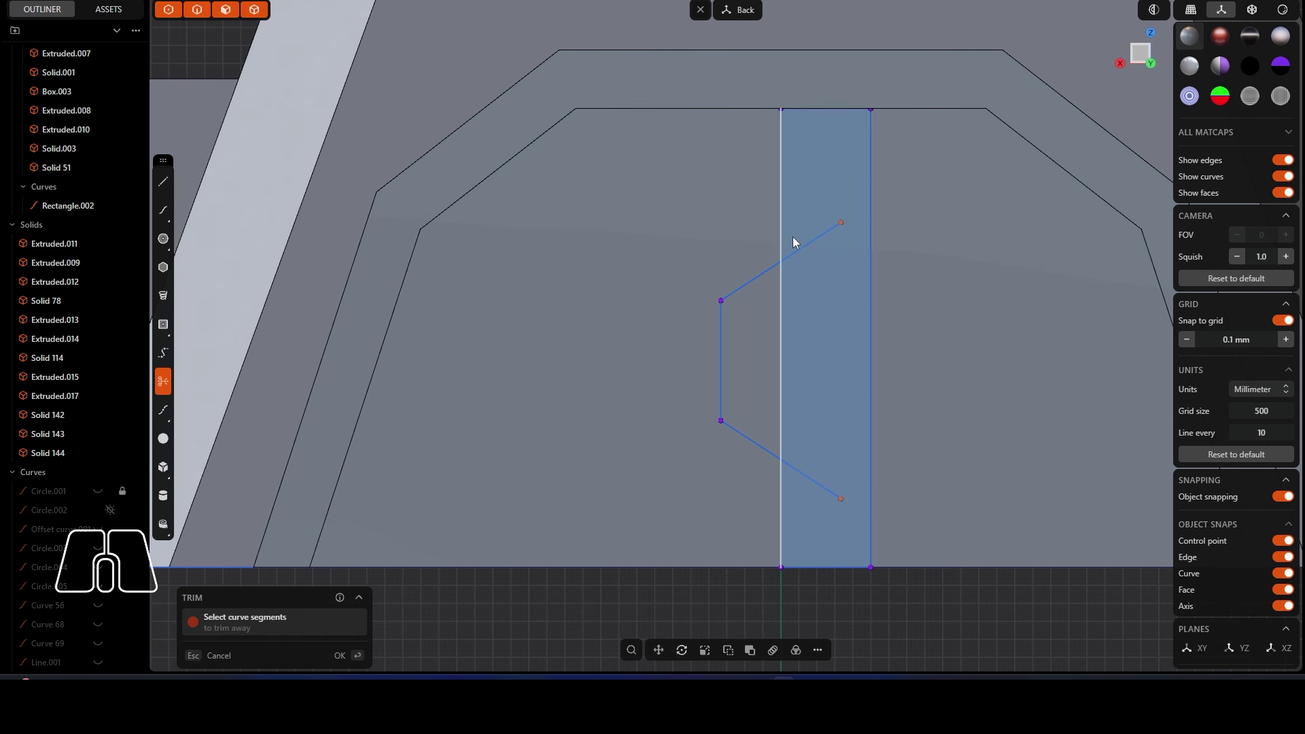
click(836, 267)
key(ctrl+z)
key(l)
click(781, 261)
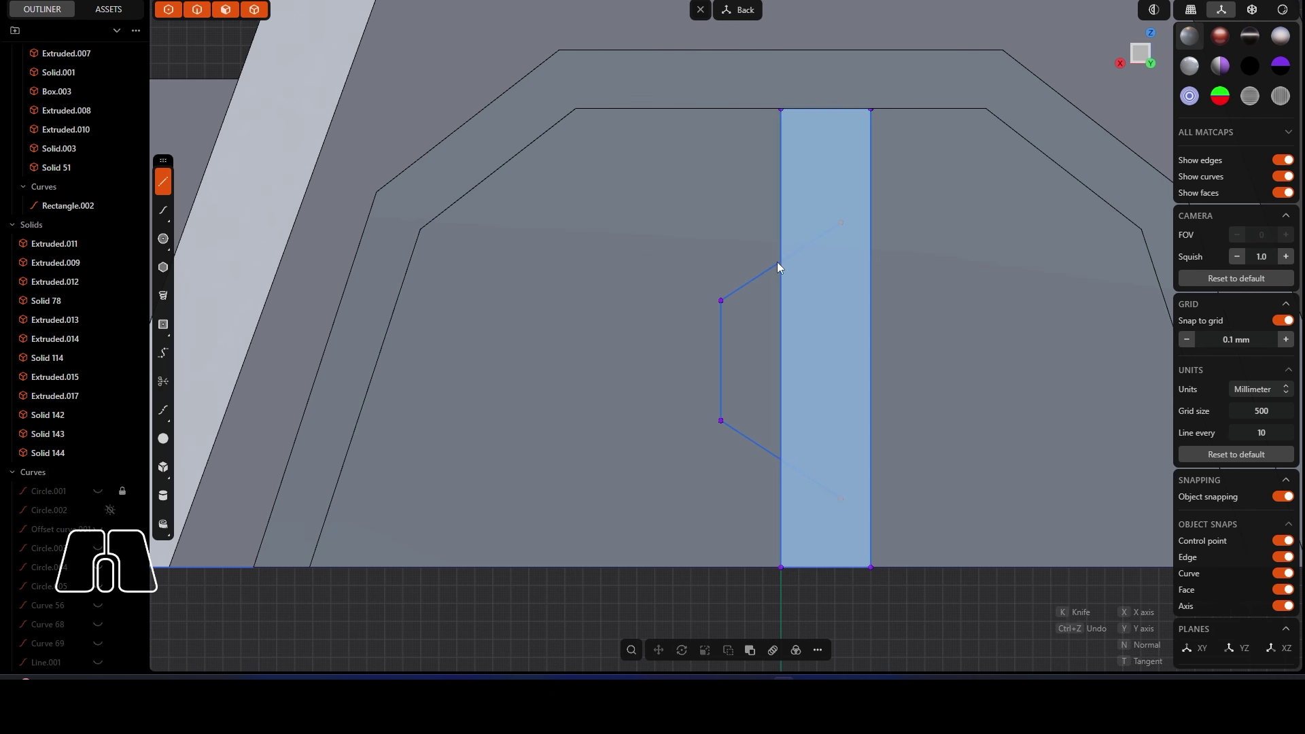
click(720, 301)
click(720, 421)
click(790, 466)
key(t)
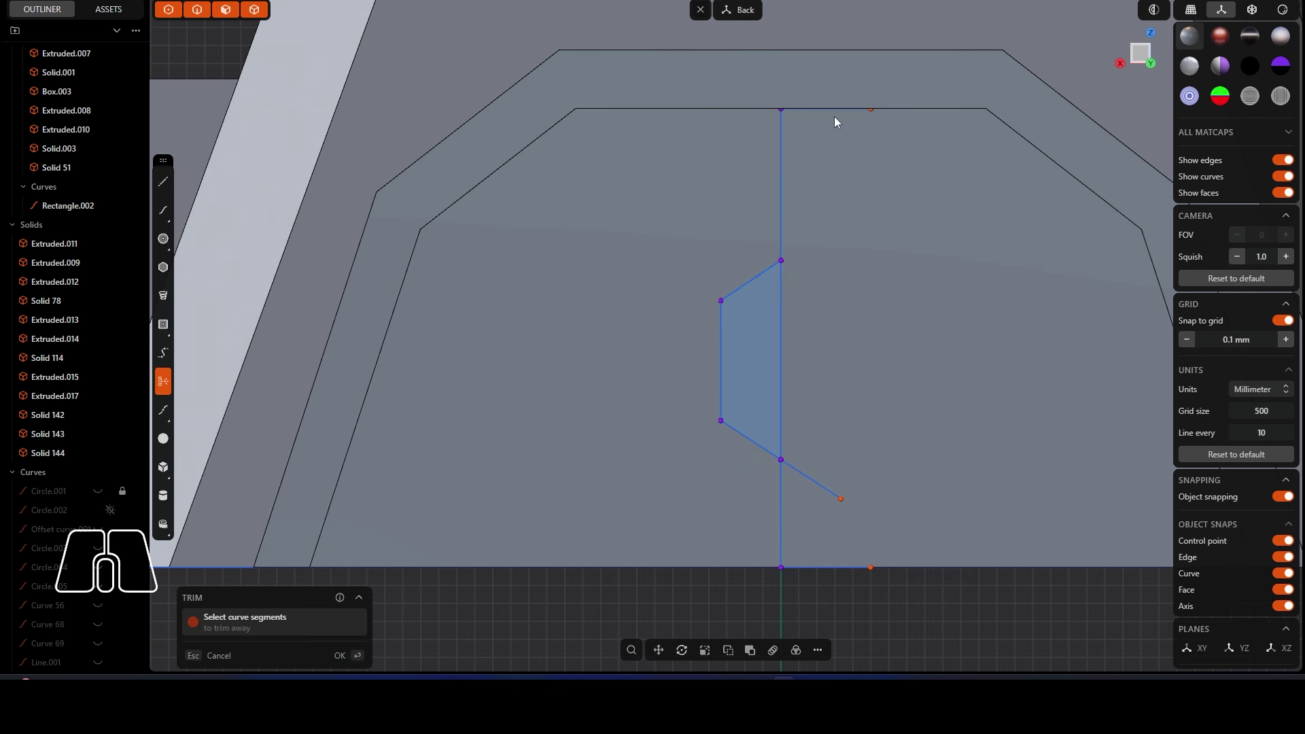
key(Escape)
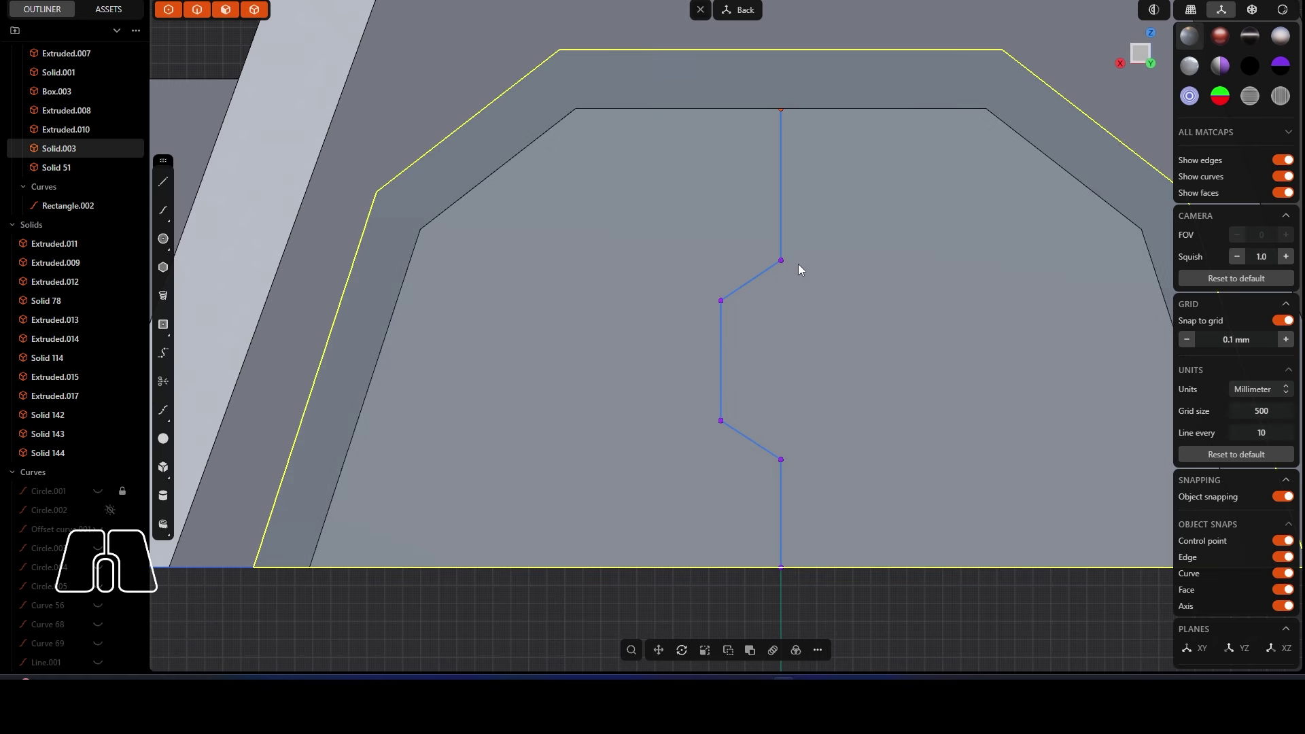
Step: Join the notched seam's line segments at their shared points into one continuous curve
key(1)
key(j)
drag(800, 445, 771, 490)
key(j)
middle_drag(768, 279, 816, 306)
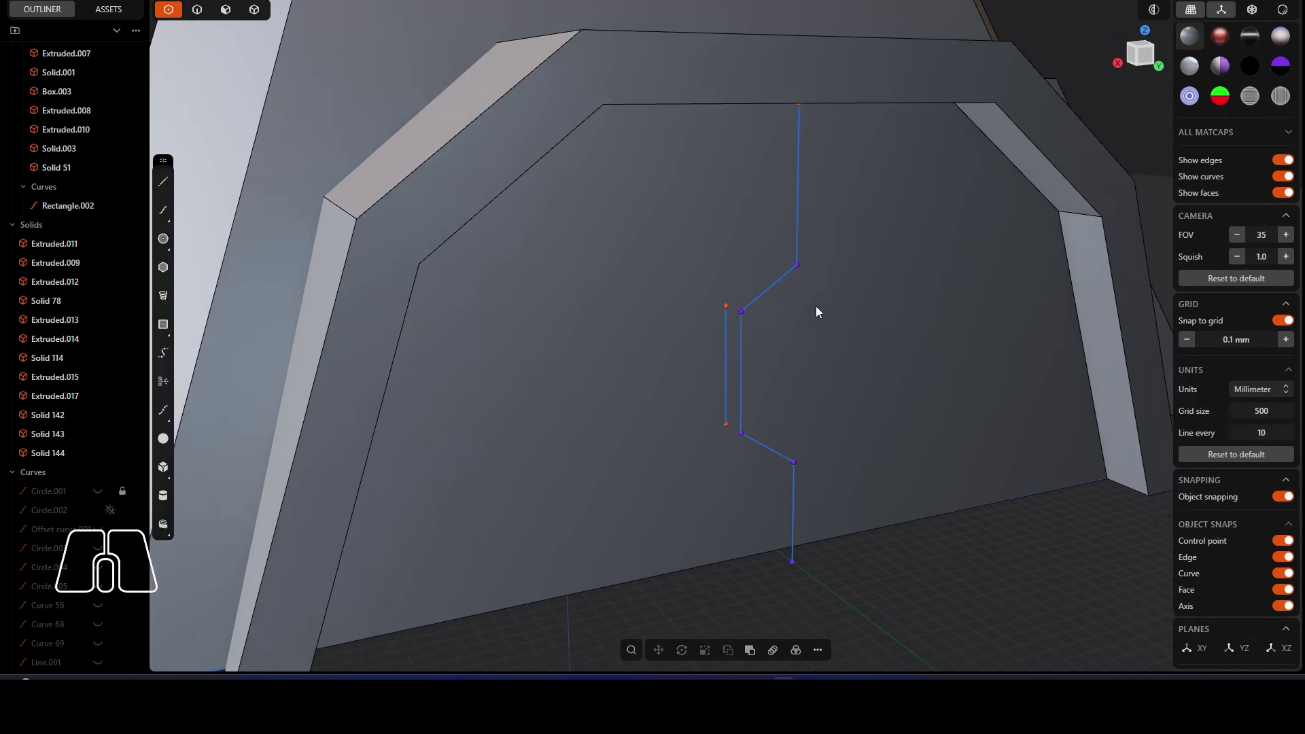
Step: Move the notch points of the seam curve slightly upward on the rear panel
scroll(815, 306, down, 1)
click(256, 10)
scroll(732, 360, down, 1)
middle_drag(732, 361, 871, 564)
key(ctrl+KP_1)
scroll(855, 374, up, 2)
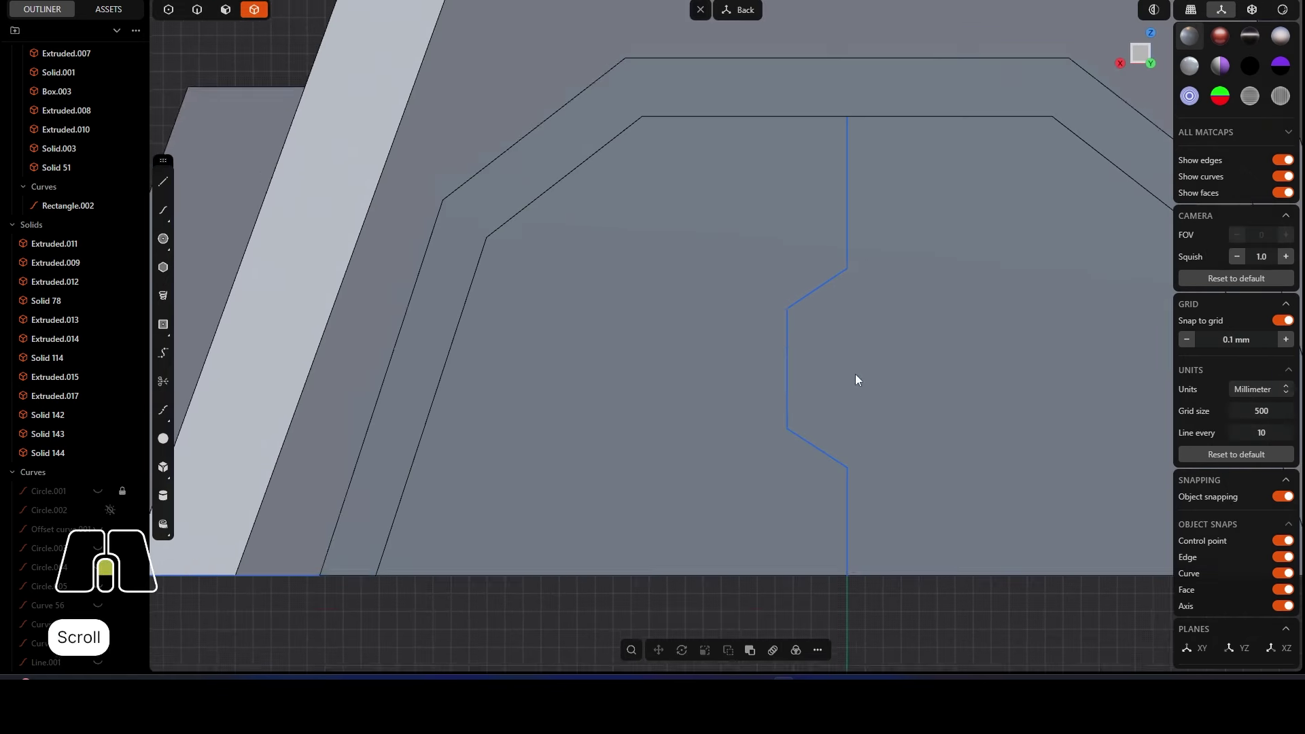
key(g)
click(809, 332)
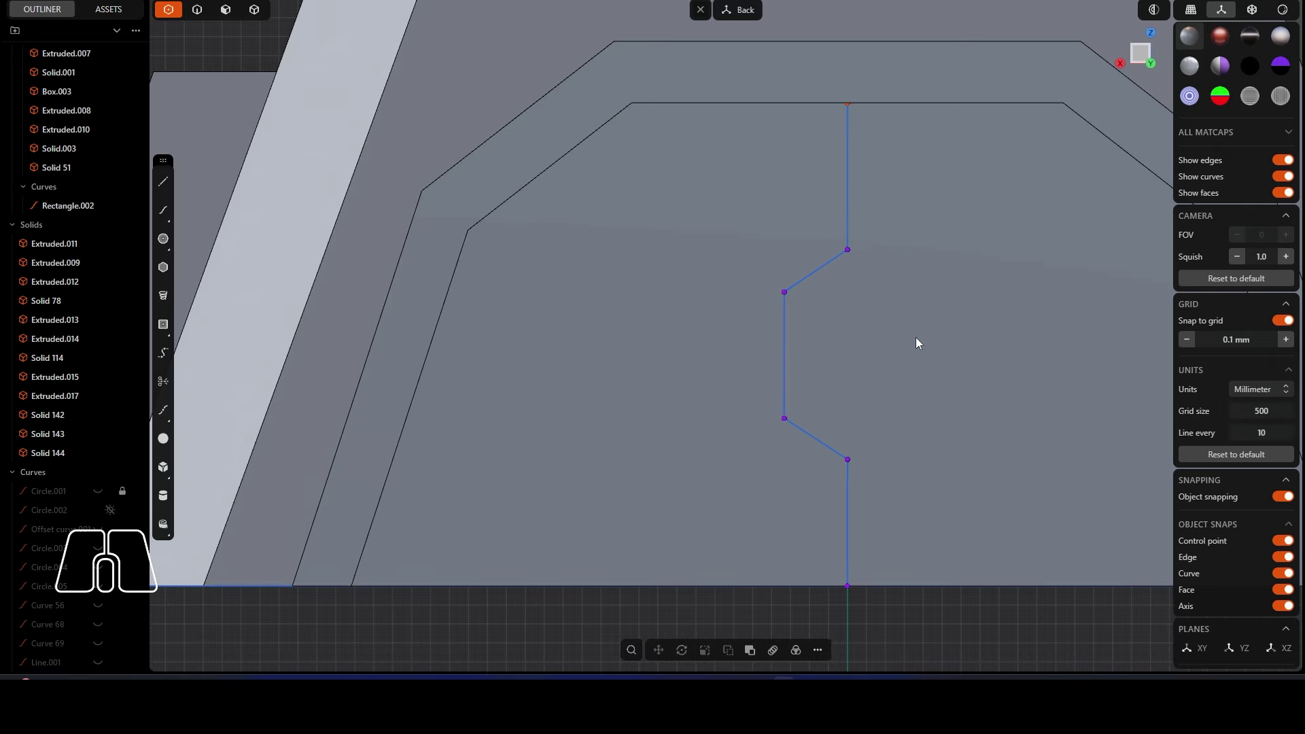
scroll(732, 360, down, 2)
middle_drag(916, 337, 737, 255)
key(g)
click(662, 368)
Step: Create a pipe along the notched seam curve with a vertex count of 5 and a 1.0 mm section size
key(5)
scroll(747, 286, up, 3)
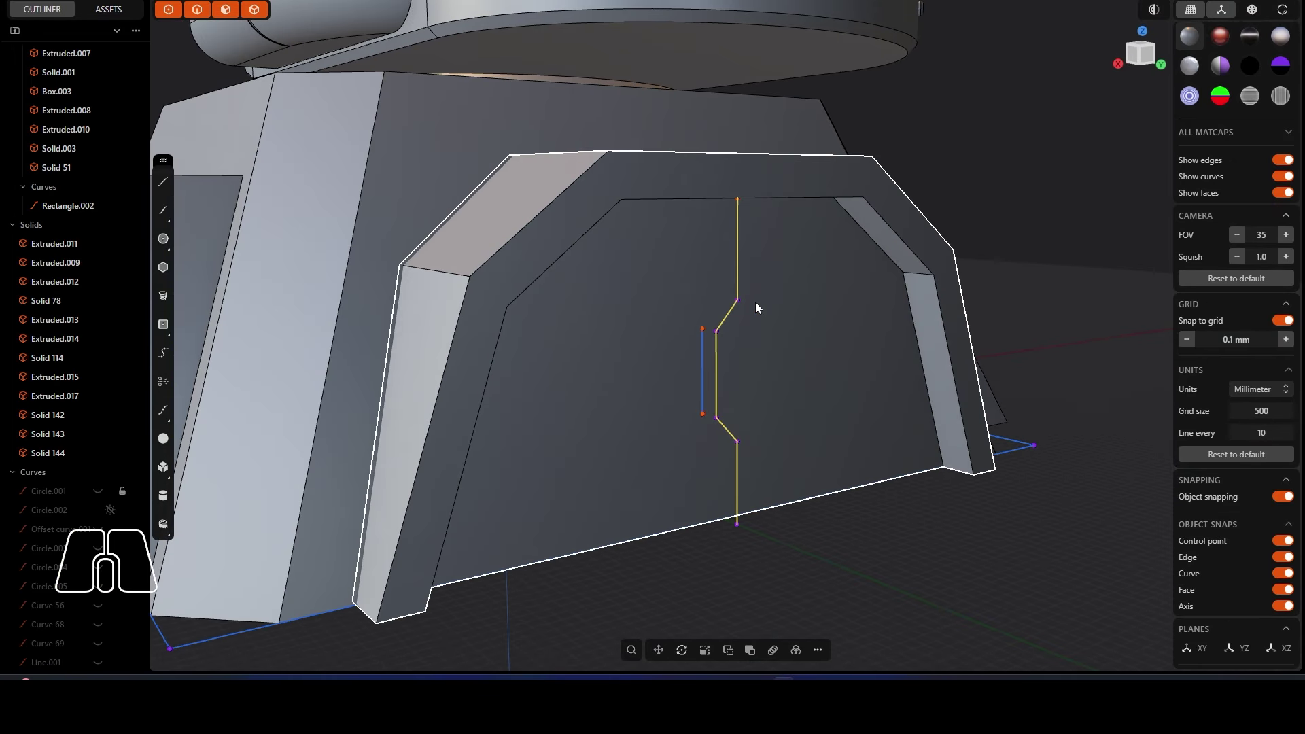
key(p)
scroll(756, 302, up, 1)
drag(277, 512, 252, 512)
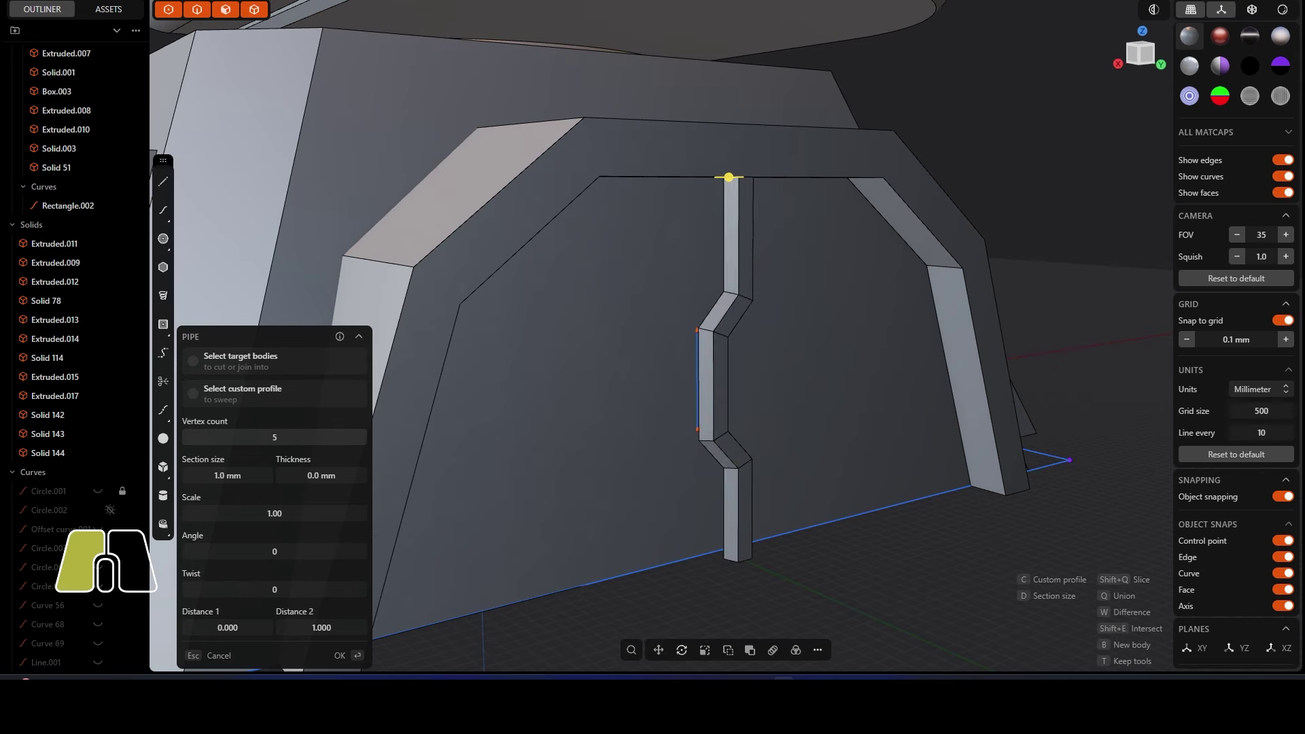
middle_drag(729, 178, 557, 342)
key(Return)
Step: Move the seam pipe along Y so that it sinks partly into the rear panel's face
key(g)
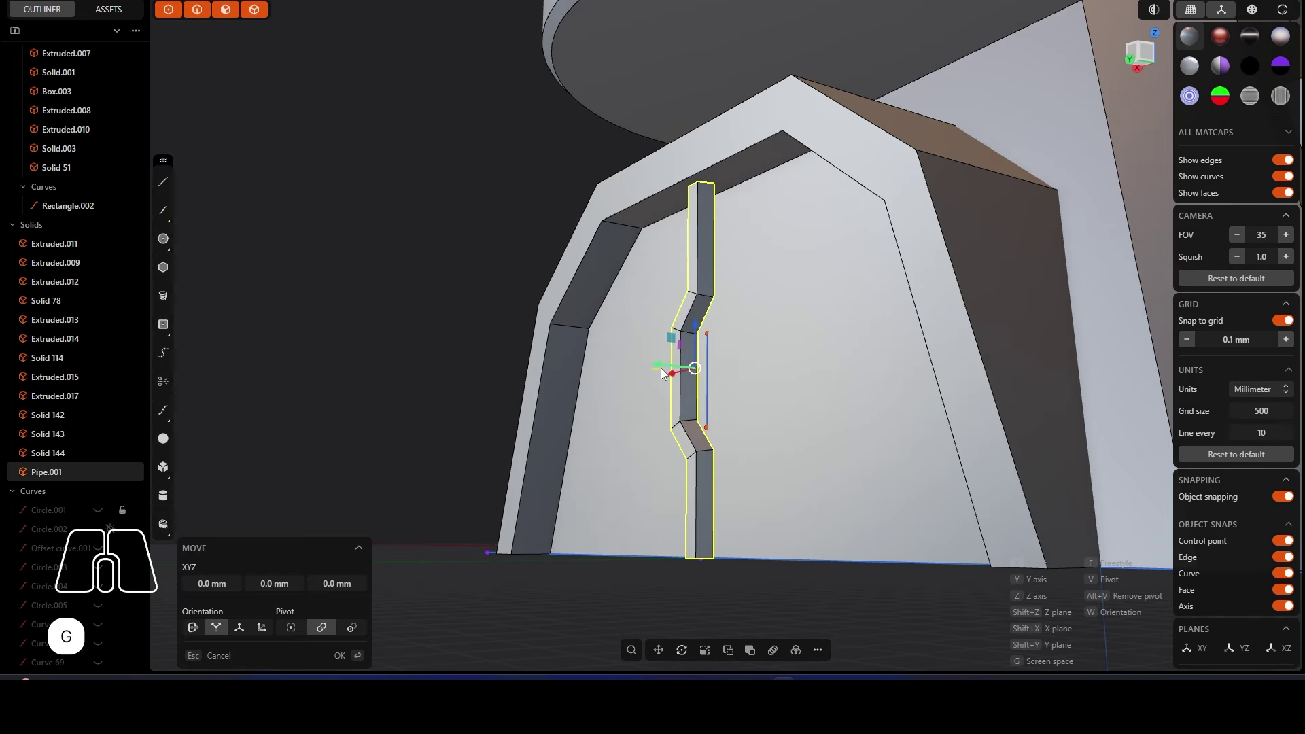
click(662, 373)
middle_drag(662, 373, 736, 532)
scroll(720, 421, down, 2)
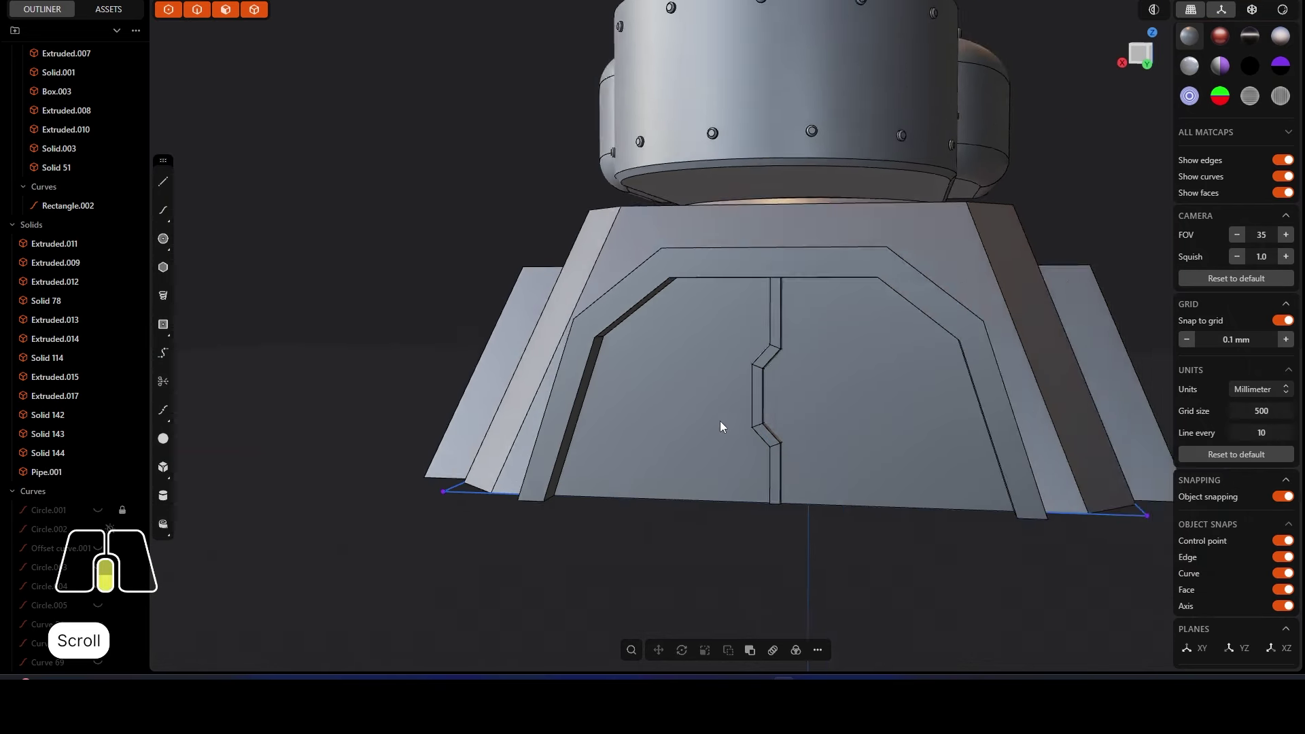
Step: Subtract the seam pipe from the rear arched panel with a Boolean to cut the notched groove
click(683, 418)
key(q)
click(756, 385)
middle_drag(724, 508, 764, 557)
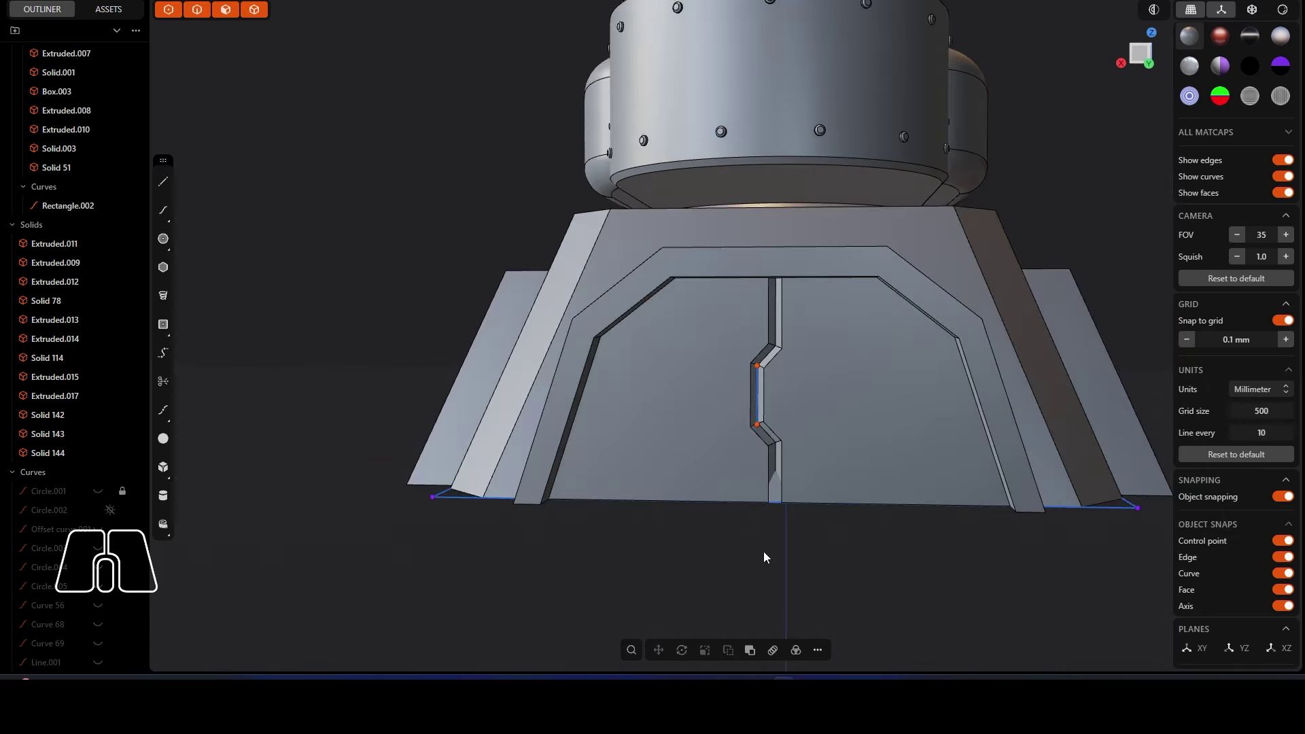
Step: Try moving the arched rear panel farther out along Y, away from the angled base
scroll(758, 422, down, 2)
middle_drag(757, 422, 880, 496)
click(817, 415)
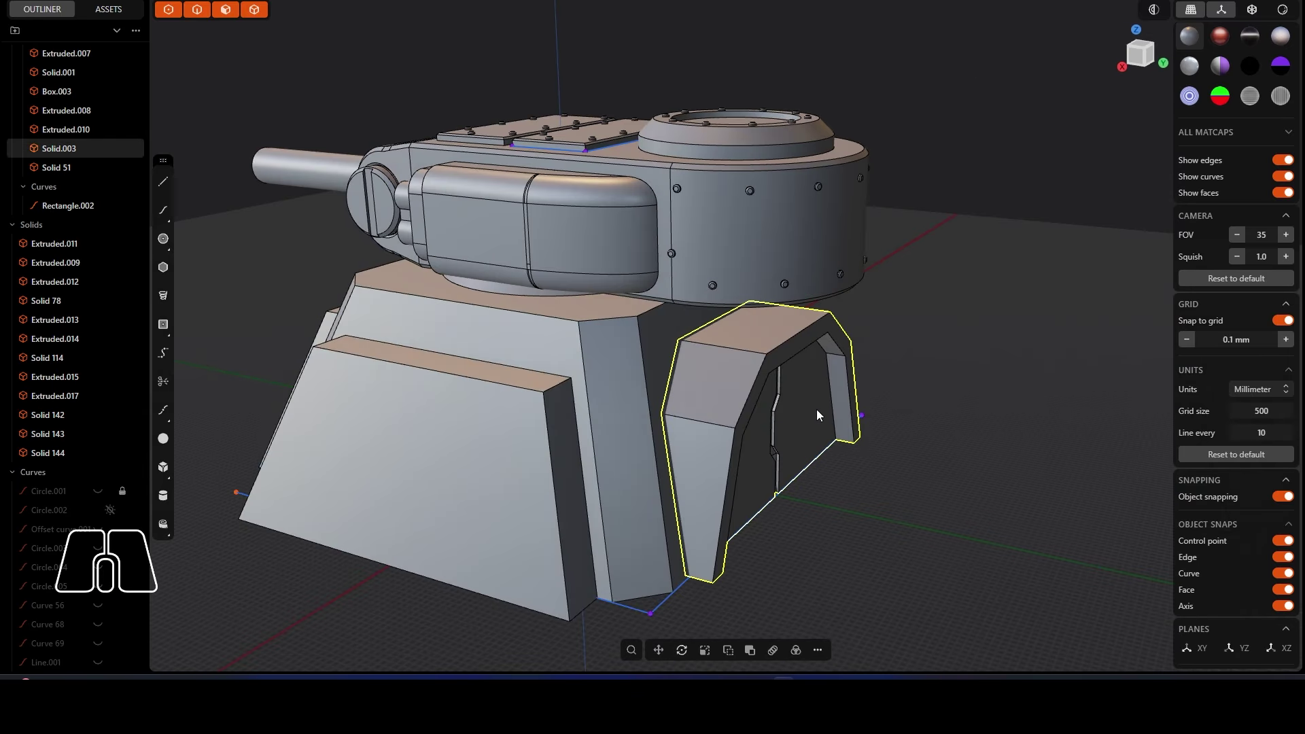
key(g)
middle_drag(808, 474, 884, 469)
drag(762, 396, 825, 393)
key(Return)
Step: Move the arched rear panel along Y back against the angled base
click(747, 406)
middle_drag(825, 393, 796, 410)
click(746, 404)
key(Escape)
scroll(929, 417, down, 3)
click(797, 411)
key(g)
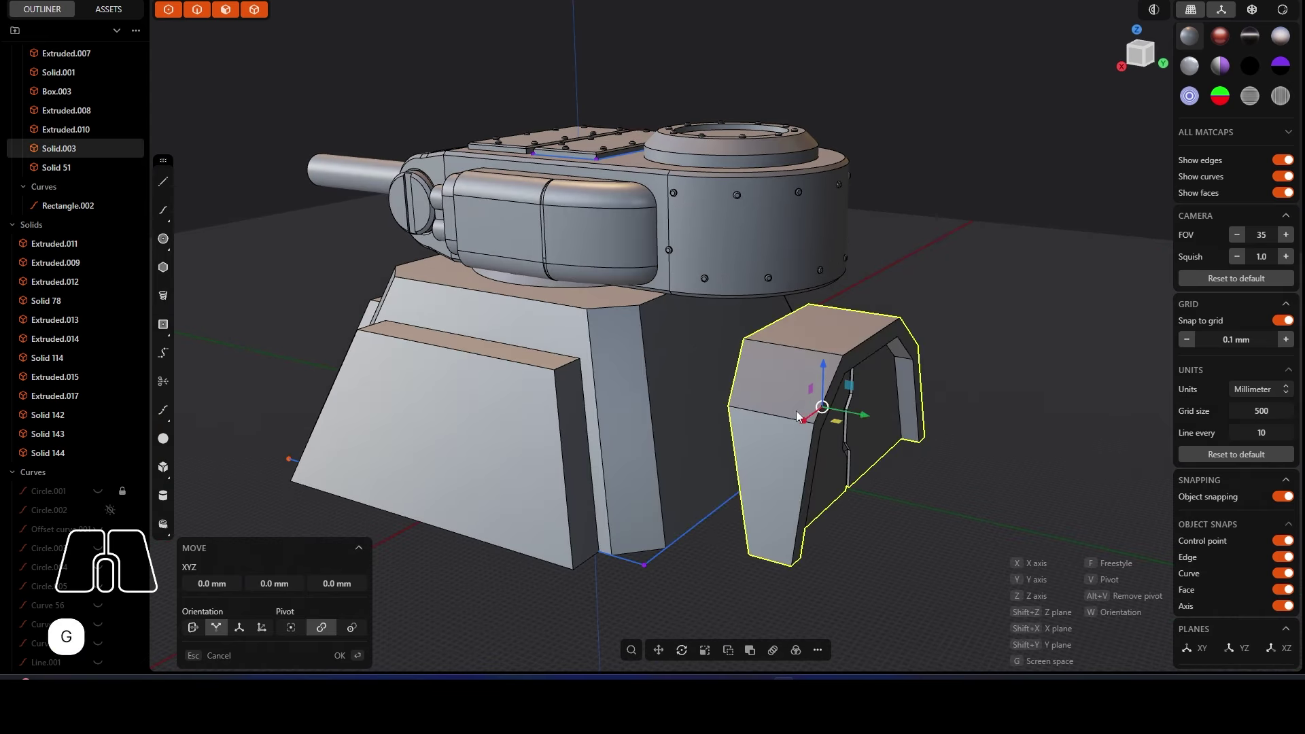
drag(864, 414, 770, 408)
key(Return)
Step: Sketch a wide rectangle across the upper edge of the arched rear panel's face, above the notched seam
scroll(846, 499, down, 3)
middle_drag(952, 469, 666, 363)
scroll(666, 363, up, 4)
middle_drag(435, 340, 566, 329)
scroll(544, 329, up, 5)
click(163, 326)
click(578, 289)
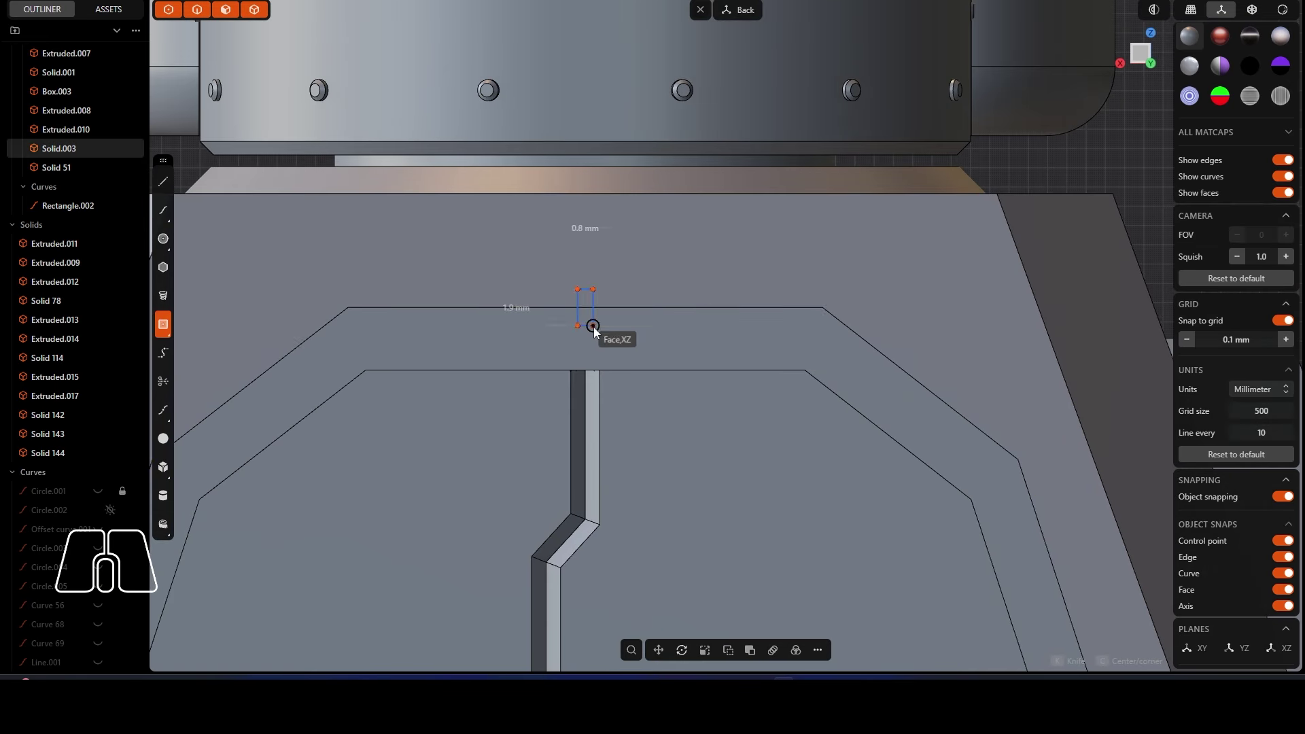
click(718, 338)
click(504, 300)
middle_drag(505, 299, 612, 320)
Step: Extrude the rectangle about 10.3 mm through the top of the rear panel as a separate block
key(e)
drag(475, 283, 340, 270)
middle_drag(340, 269, 462, 282)
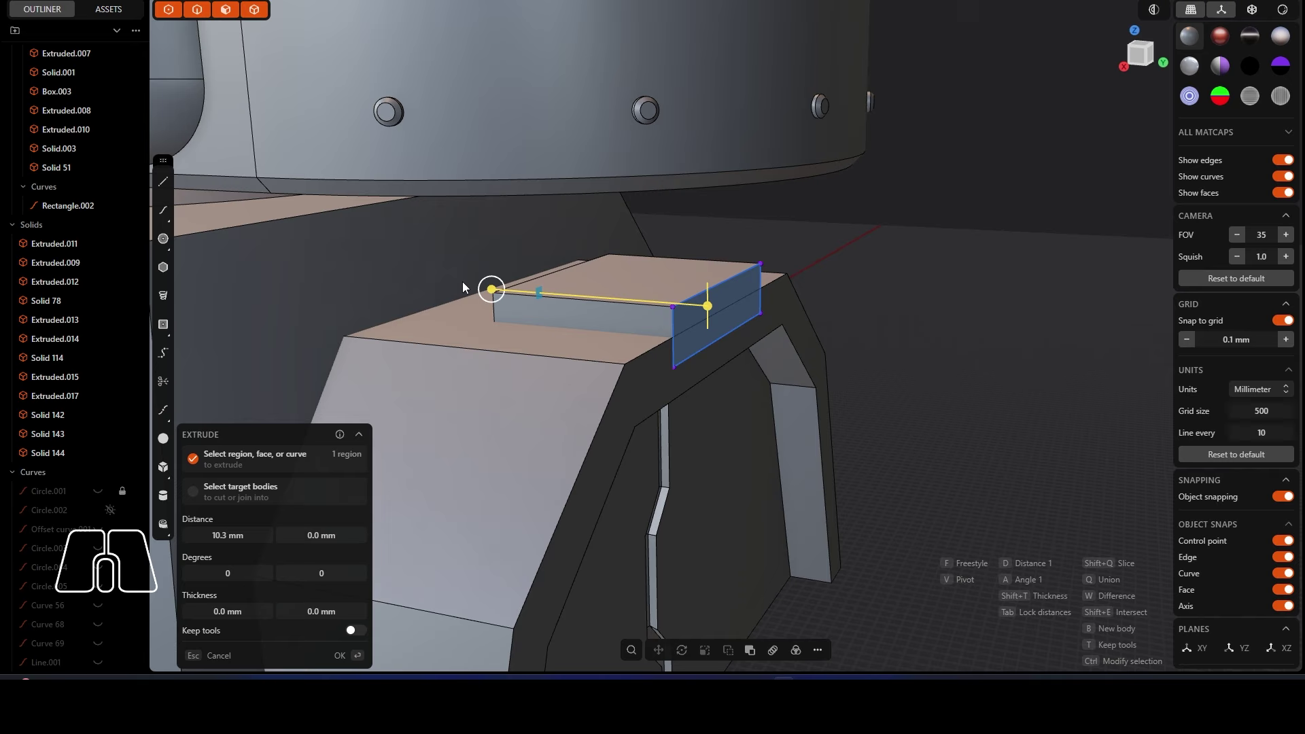
click(347, 660)
click(359, 311)
middle_drag(285, 380, 408, 346)
click(285, 541)
click(408, 435)
click(348, 657)
Step: Chamfer the two upper side edges of the new block by about 0.6 mm
middle_drag(743, 386, 629, 353)
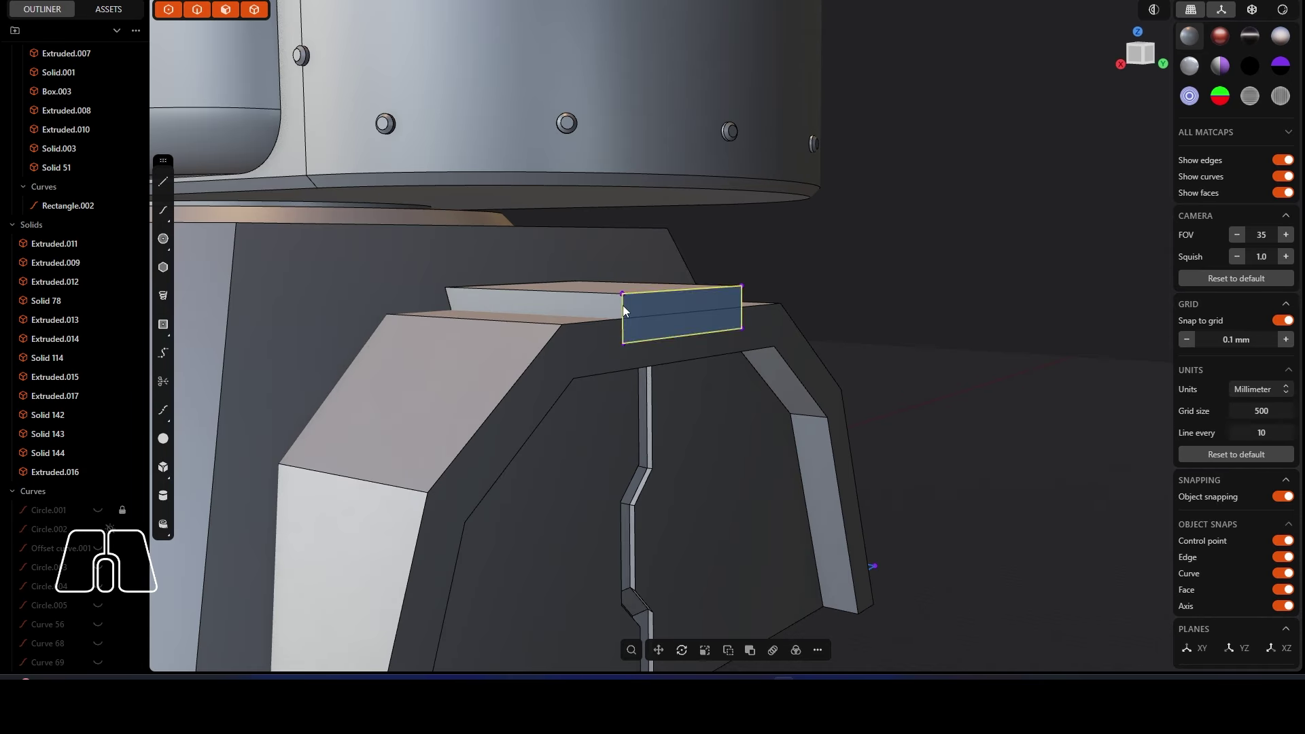
middle_drag(623, 305, 836, 280)
scroll(672, 293, up, 2)
key(c)
drag(836, 279, 829, 285)
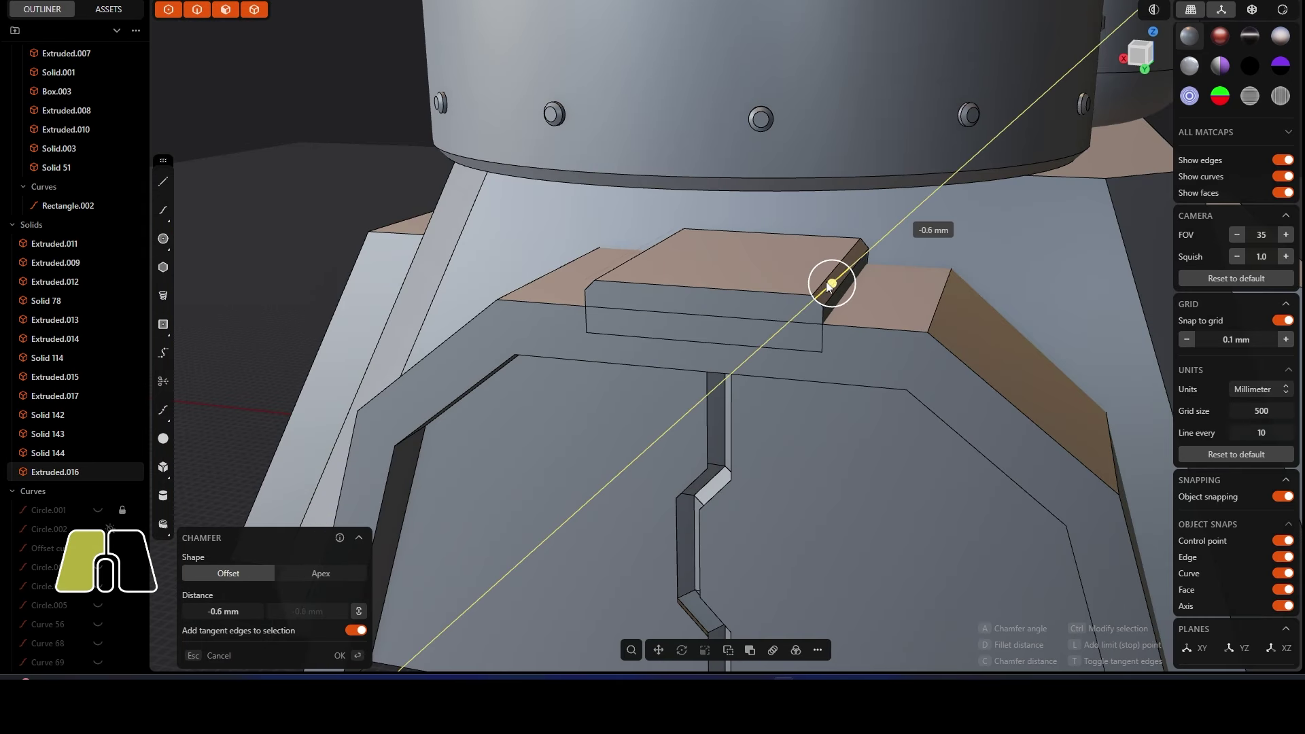
right_click(828, 283)
Step: Push the block's rear face outward so that it projects past the arched panel
middle_drag(827, 284, 721, 272)
click(720, 274)
drag(752, 286, 771, 299)
scroll(734, 211, up, 2)
Step: Offset the block's rear face inward and push the inner face in to form a shallow recess
click(735, 194)
middle_drag(773, 340, 826, 235)
key(o)
right_click(780, 191)
click(741, 192)
drag(787, 196, 759, 194)
Step: Union the recessed block with the arched rear panel using a Boolean
middle_drag(913, 258, 715, 270)
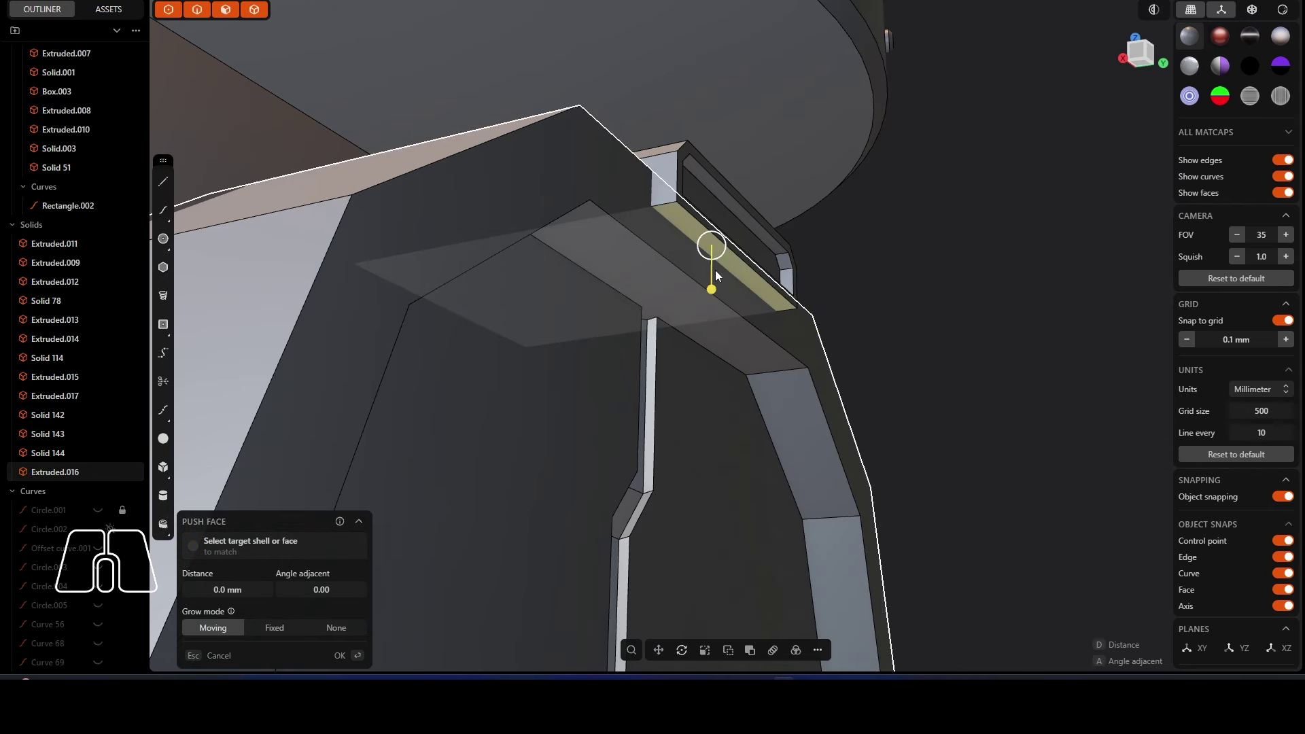
middle_drag(922, 262, 784, 254)
scroll(744, 217, up, 3)
right_click(743, 216)
scroll(752, 212, down, 3)
click(743, 197)
right_click(813, 284)
click(784, 254)
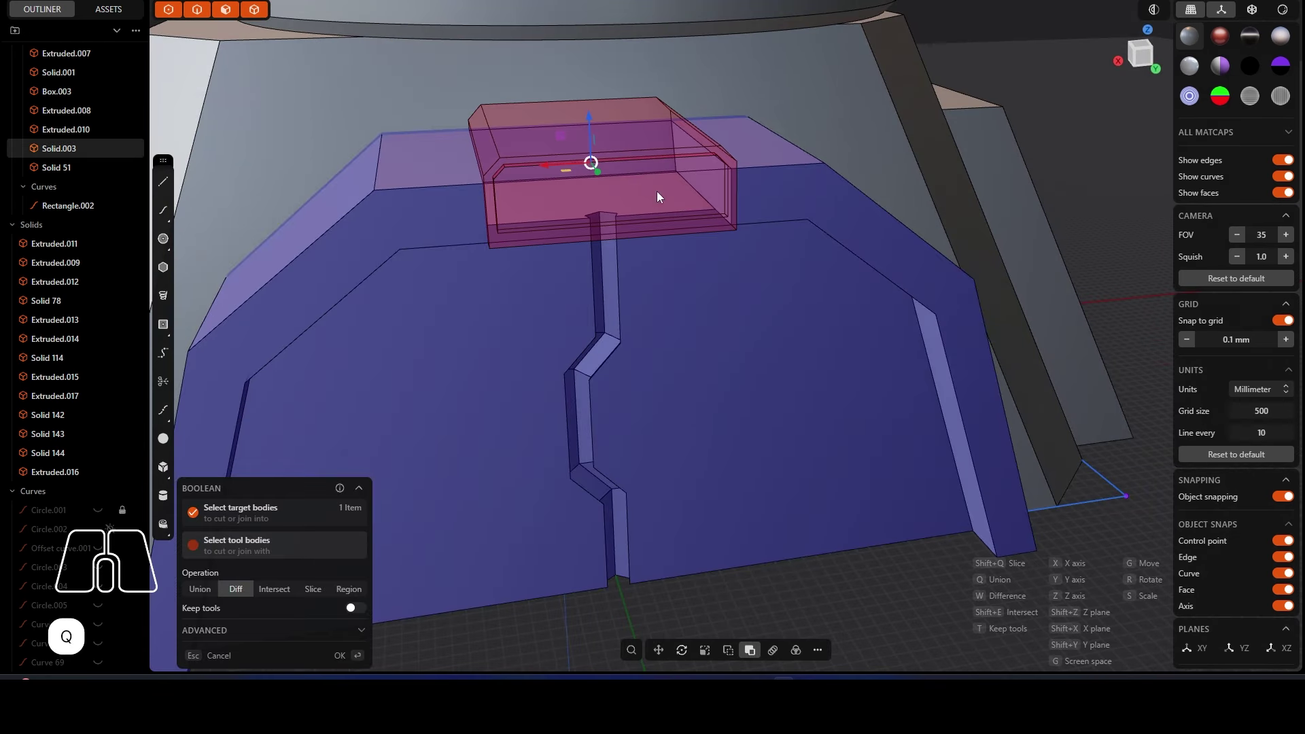
Step: Try scaling the inner wall faces of the block's recess, and undo it
scroll(700, 239, up, 5)
click(723, 214)
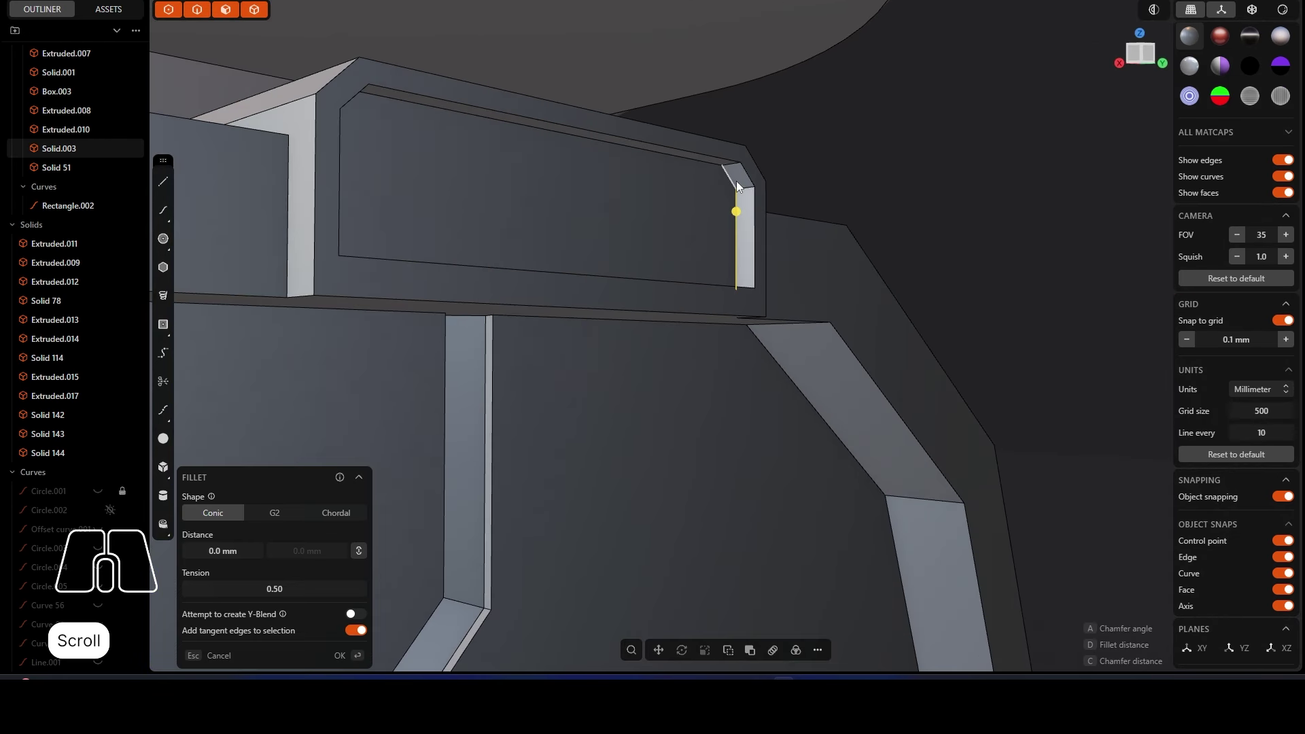
shift+middle_drag(736, 181, 542, 301)
shift+click(530, 237)
middle_drag(531, 237, 571, 156)
key(s)
drag(516, 126, 518, 129)
key(ctrl+z)
Step: Move the inner wall faces of the block's recess slightly along Z
key(g)
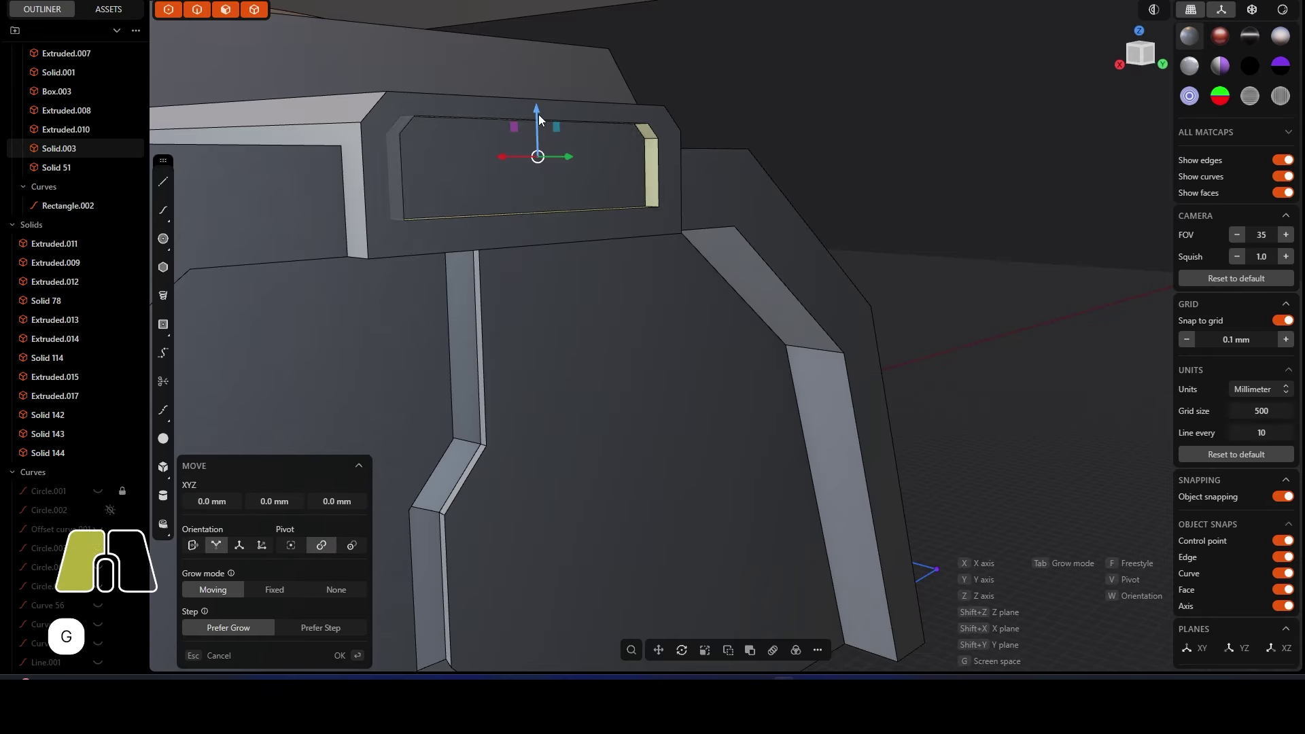
scroll(511, 272, down, 5)
scroll(511, 272, down, 5)
Step: Push the outer face of the base's side plate inward to make the plate thinner
mouse_move(545, 412)
middle_down()
mouse_move(733, 399)
mouse_move(608, 385)
mouse_move(733, 370)
mouse_move(544, 380)
mouse_move(615, 387)
mouse_move(679, 368)
mouse_move(606, 446)
mouse_move(585, 352)
mouse_move(589, 434)
mouse_move(638, 443)
mouse_move(579, 419)
mouse_move(700, 462)
mouse_move(781, 452)
middle_up()
scroll(748, 345, up, 5)
scroll(605, 391, up, 3)
click(604, 386)
key(p)
drag(628, 427, 601, 425)
alt+middle_drag(653, 469, 686, 408)
click(542, 427)
drag(663, 380, 636, 384)
middle_drag(637, 387, 795, 431)
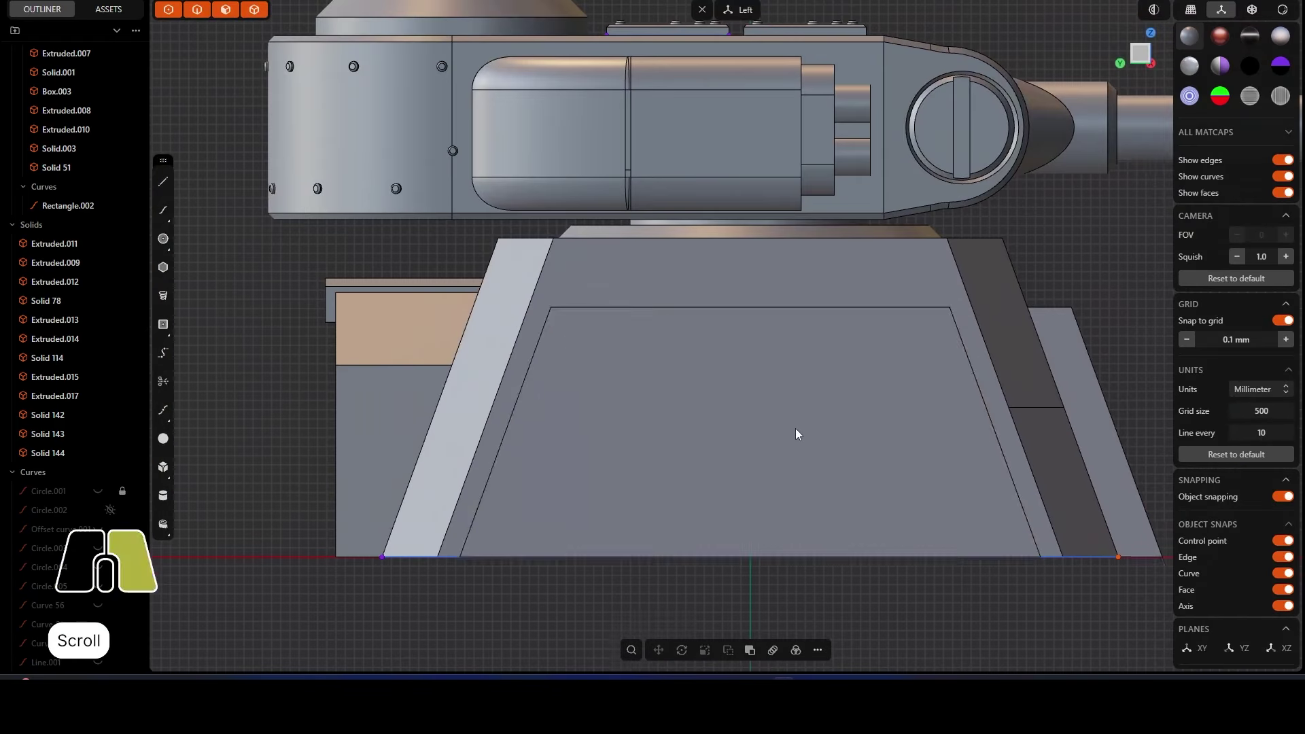
Step: Split the side plate's face with two vertical isoparam cuts and push the middle section inward by about 1.1 mm
key(alt+e)
key(alt+r)
key(ctrl+r)
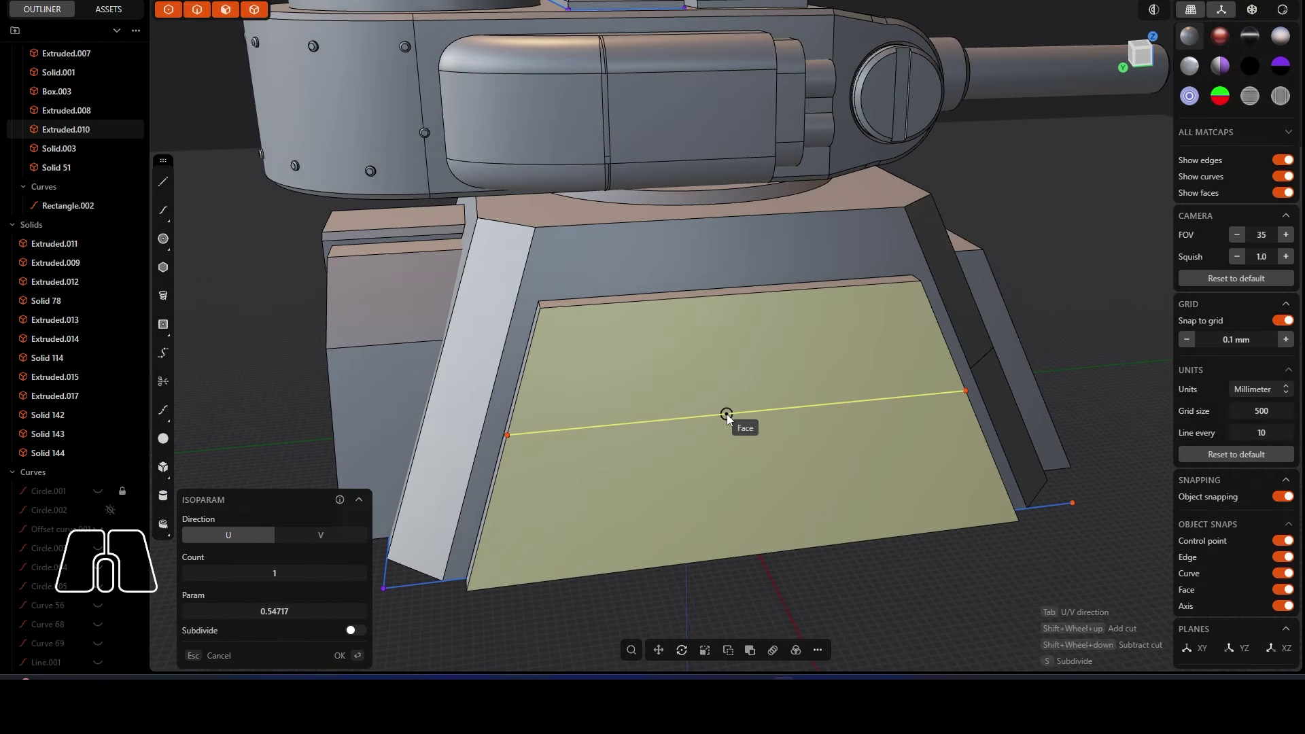
key(Tab)
shift+scroll(758, 416, up, 1)
click(747, 440)
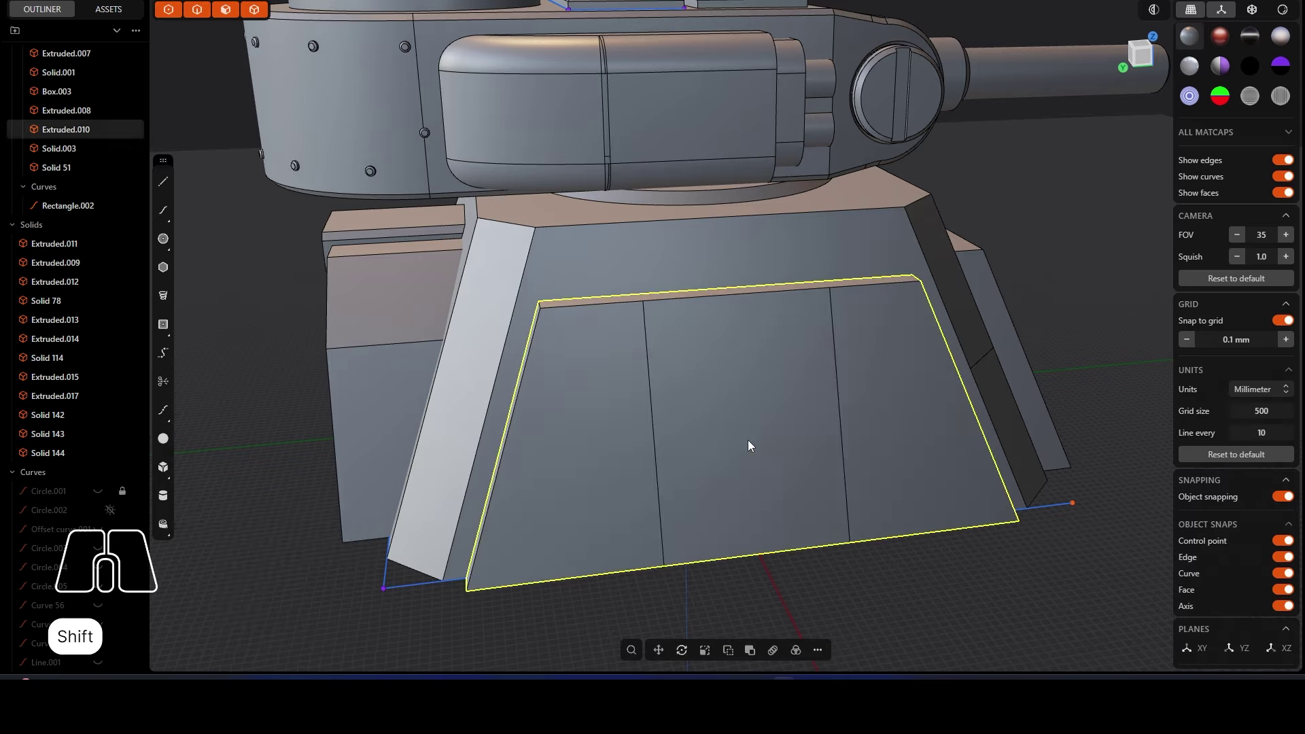
drag(718, 368, 696, 373)
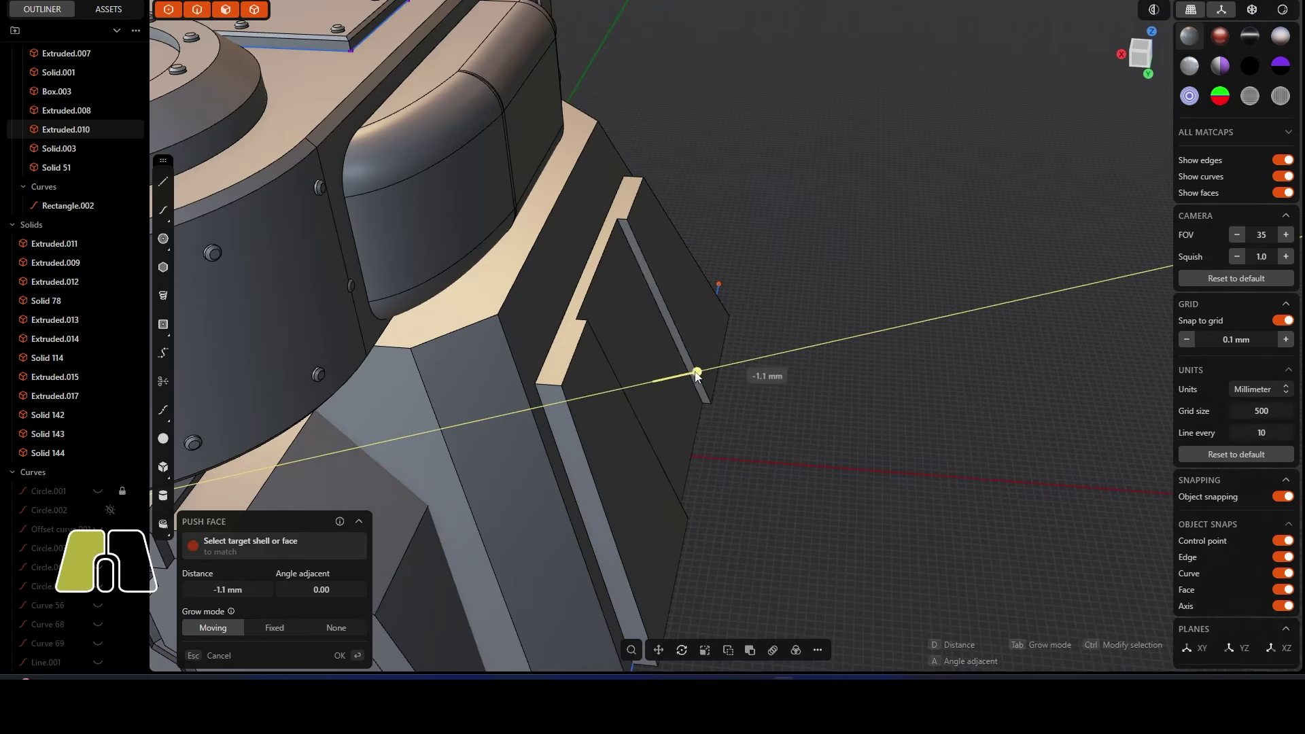
key(Return)
Step: Push the side plate's top upward to just below the base's upper edge
middle_drag(696, 375, 717, 463)
scroll(527, 427, down, 5)
middle_drag(528, 427, 623, 409)
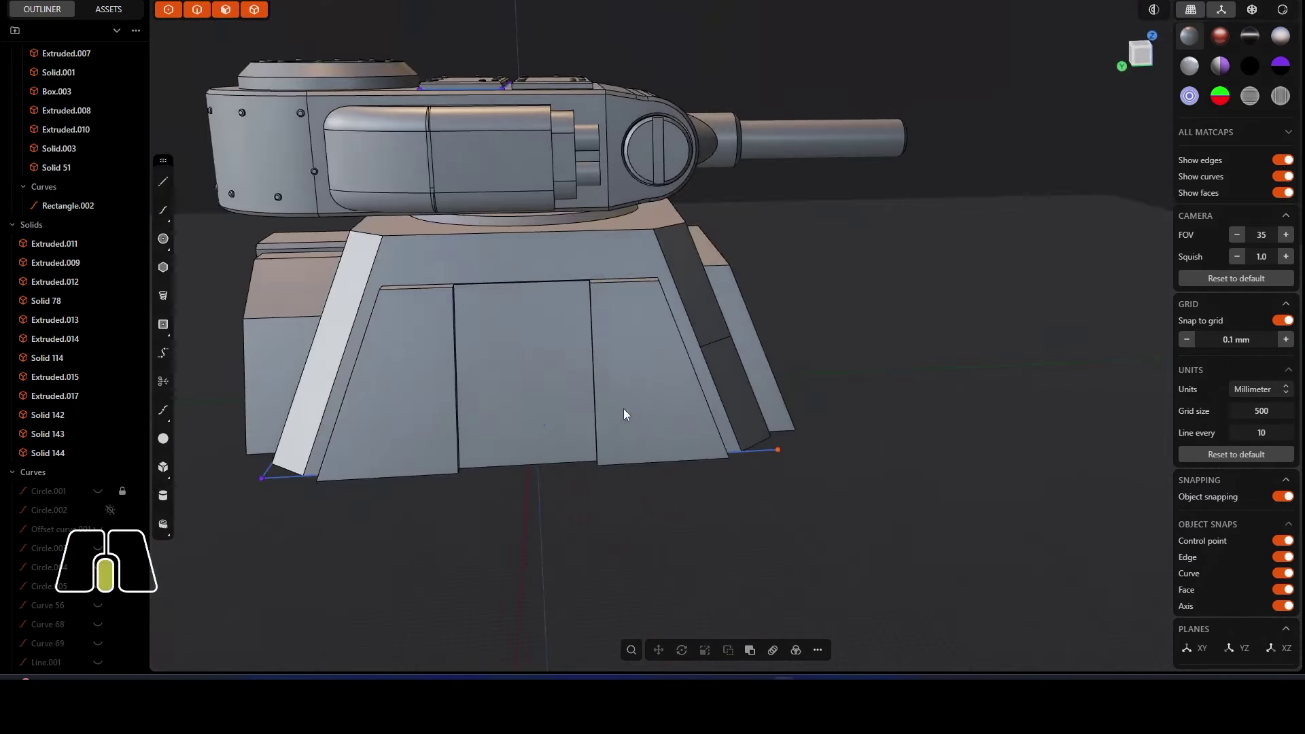
scroll(410, 337, up, 5)
drag(384, 290, 367, 246)
key(Return)
Step: Draw a small five-sided polygon in an upper corner of the plate's middle section and extrude it into a bolt
alt+middle_drag(625, 336, 750, 392)
scroll(567, 306, up, 3)
click(163, 267)
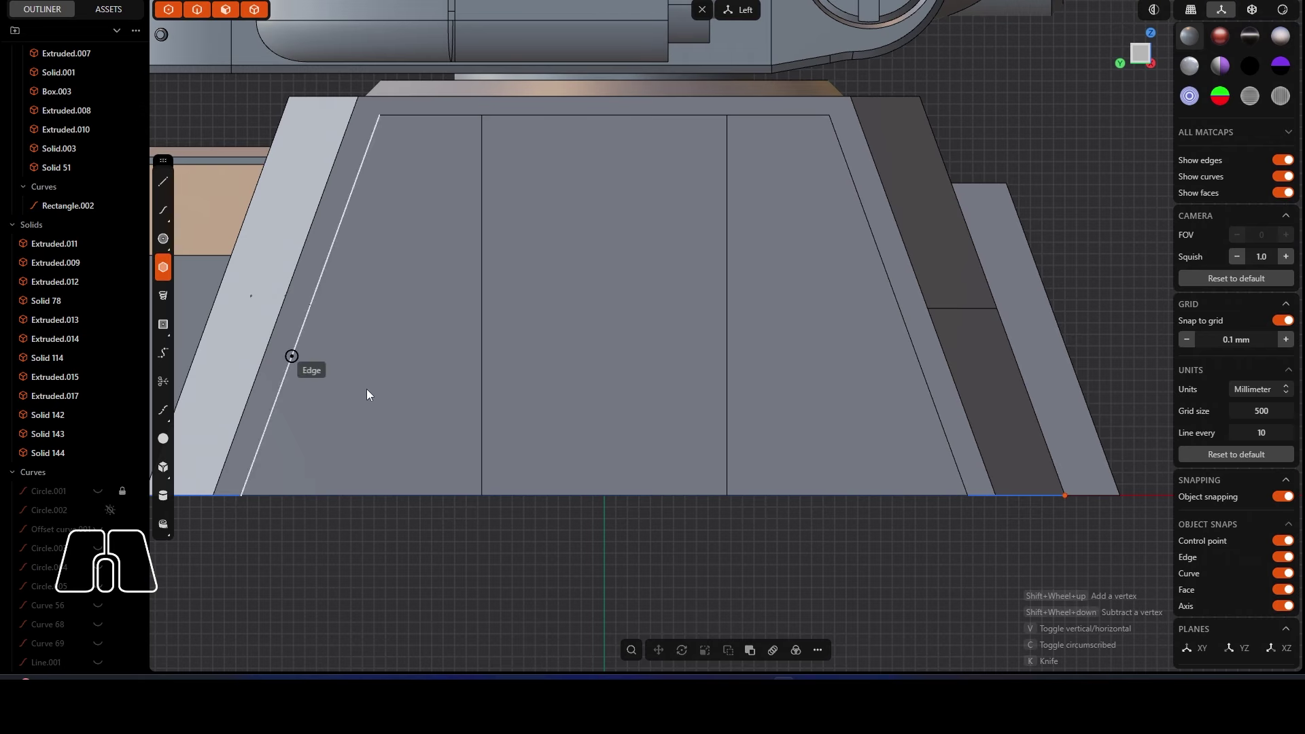
key(Escape)
middle_drag(439, 166, 174, 242)
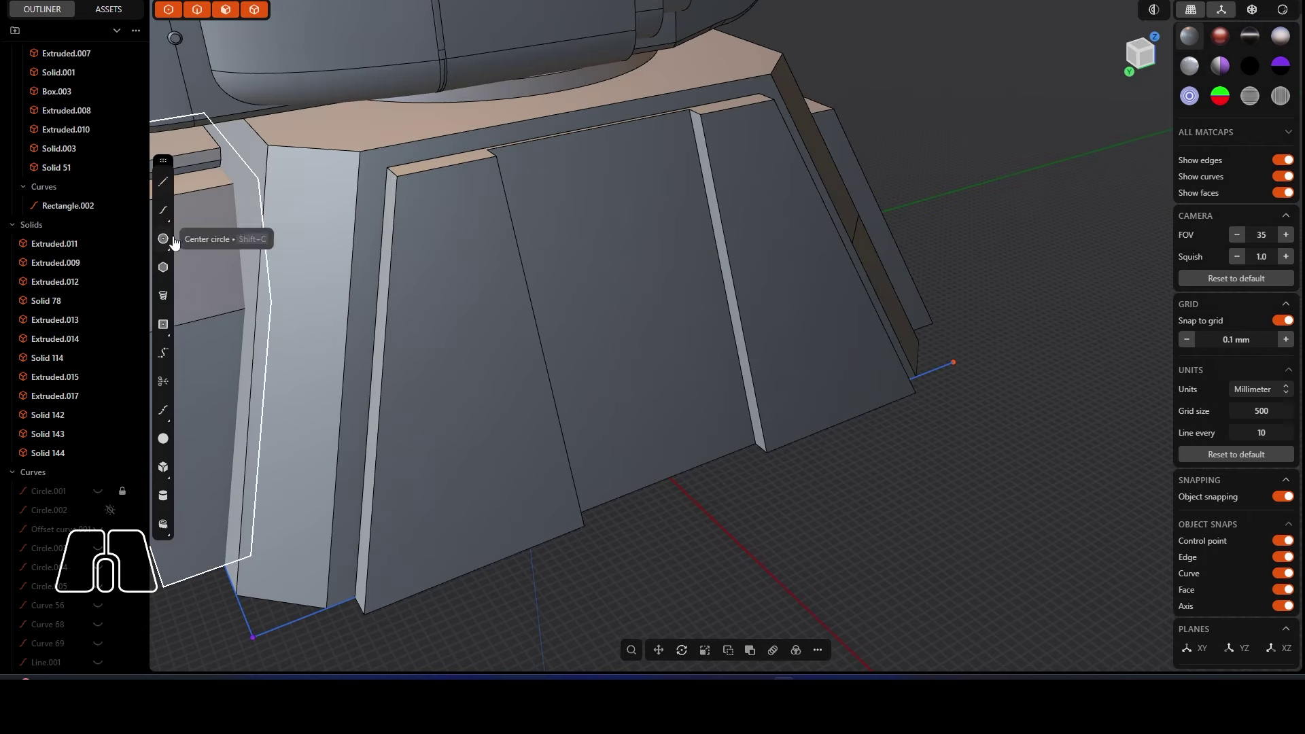
click(536, 178)
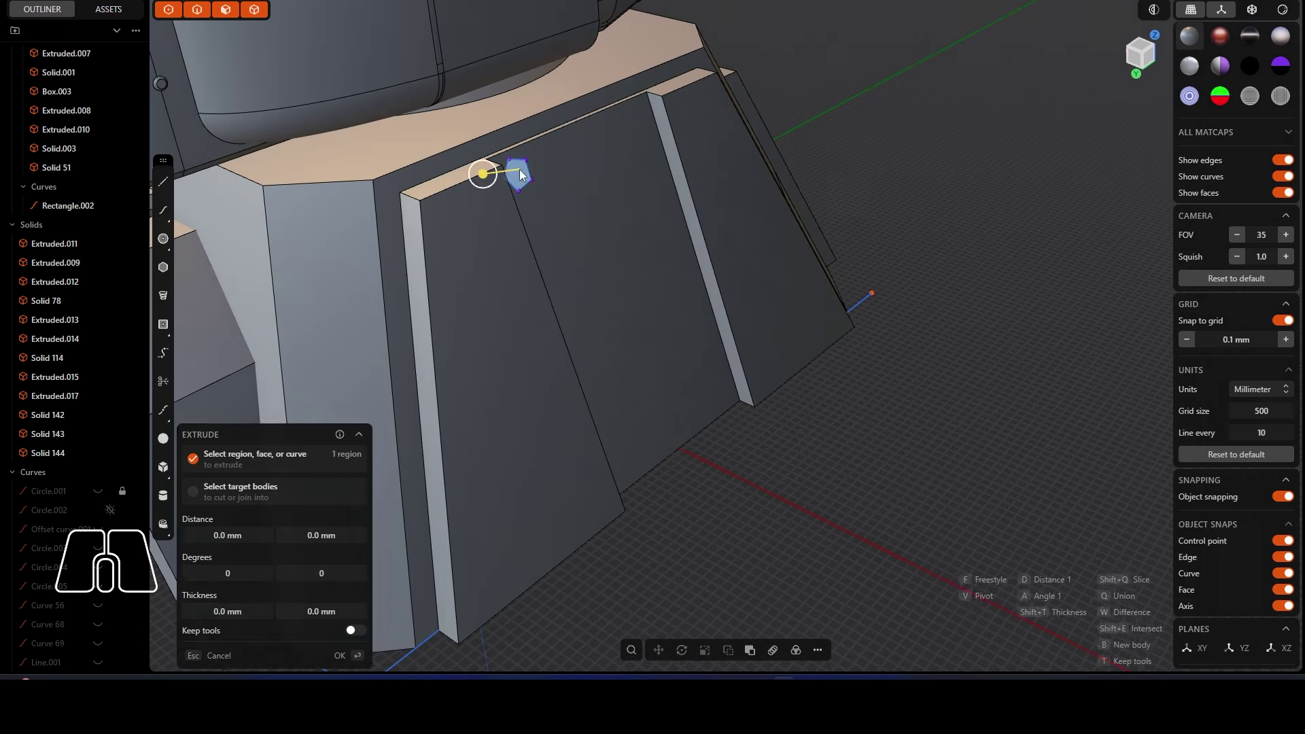
middle_drag(519, 169, 459, 174)
key(Escape)
Step: Offset the face of the side plate's middle section inward
scroll(459, 174, up, 5)
click(589, 323)
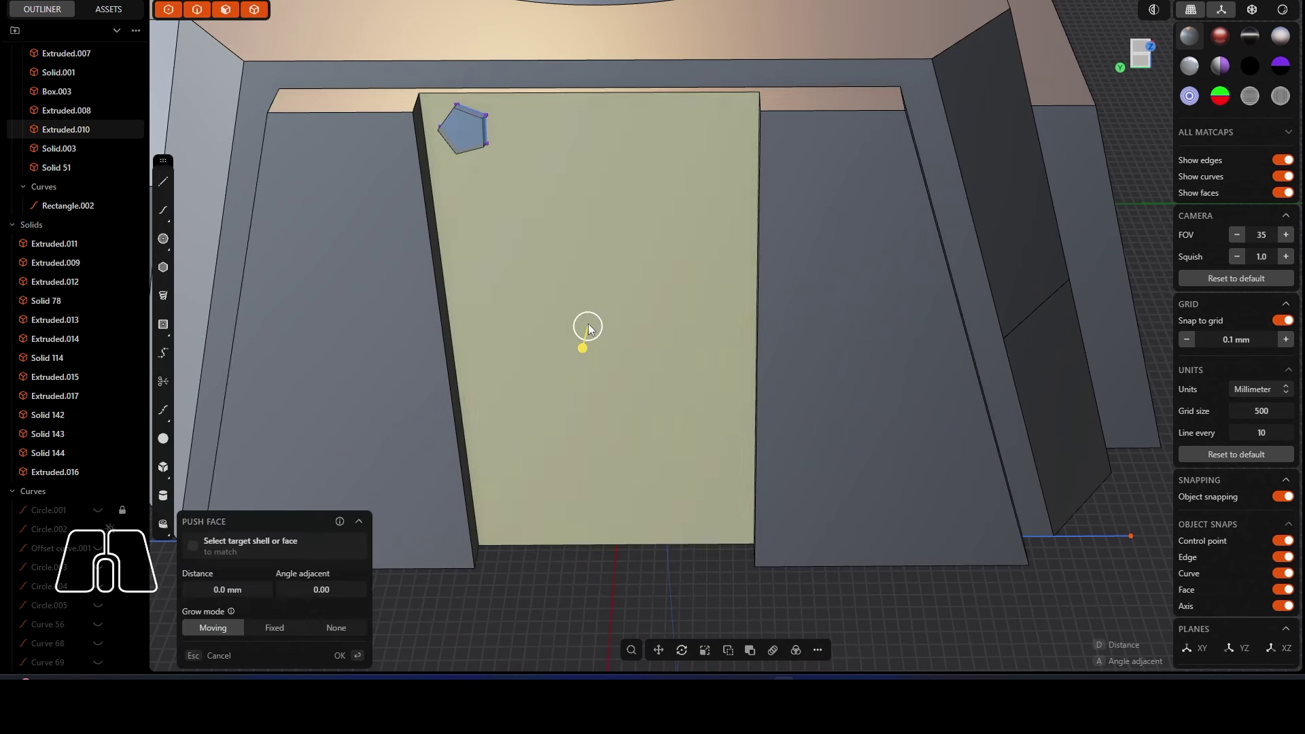
key(o)
click(541, 366)
middle_drag(542, 366, 754, 251)
click(770, 193)
key(o)
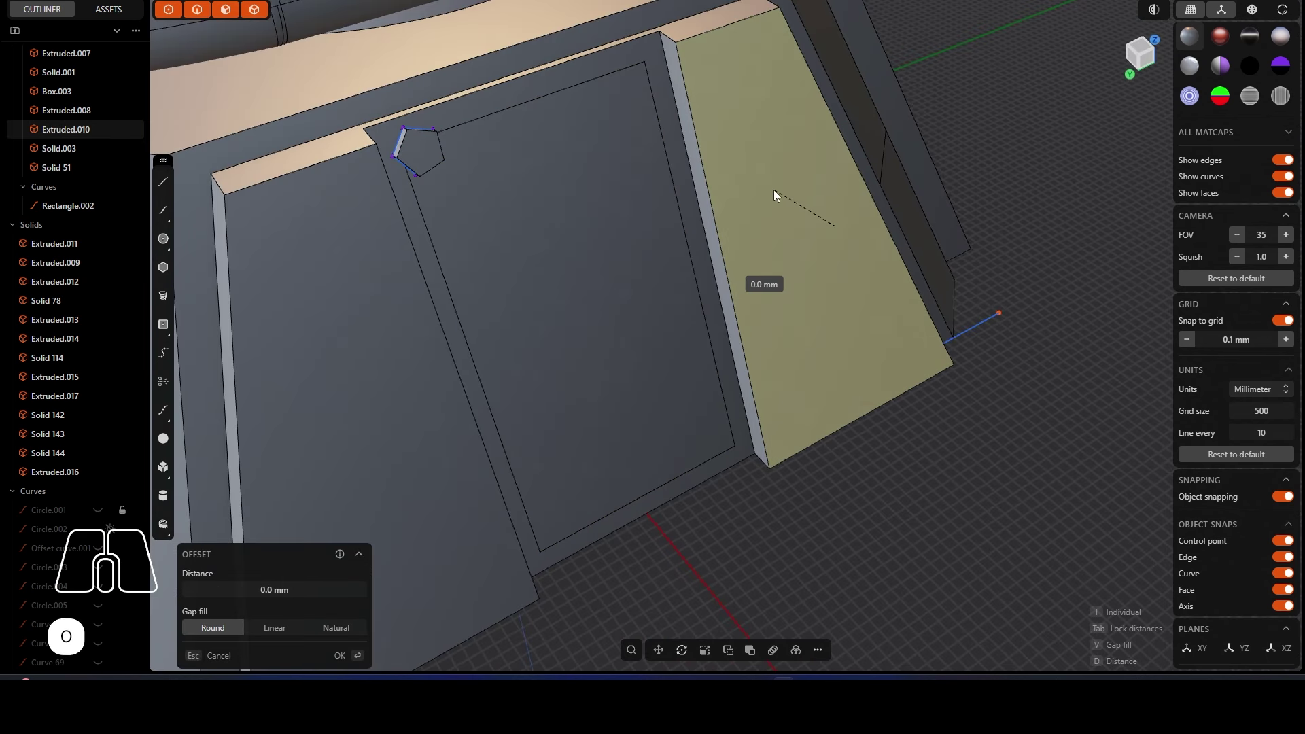
key(Escape)
click(405, 379)
shift+click(789, 246)
key(o)
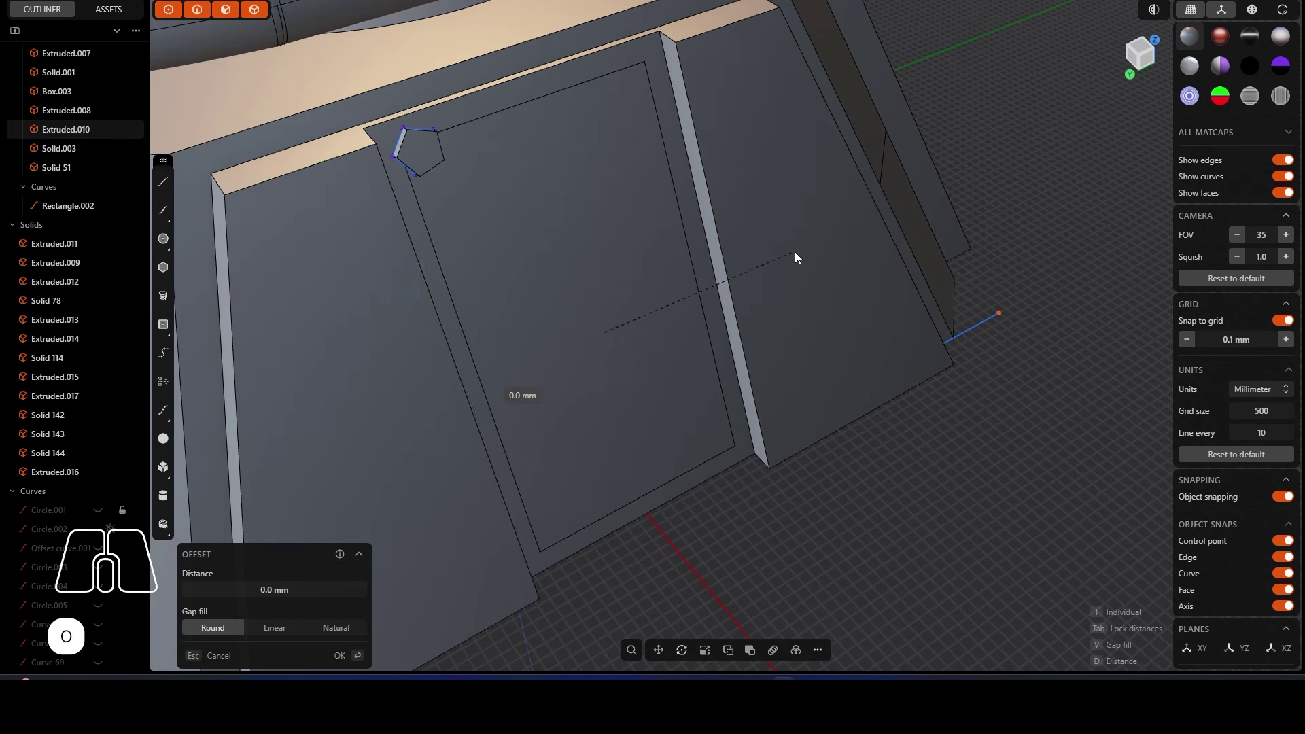
key(Escape)
Step: Undo the middle section's offset and try offsetting all three section faces together
click(667, 401)
key(ctrl+z)
shift+click(780, 245)
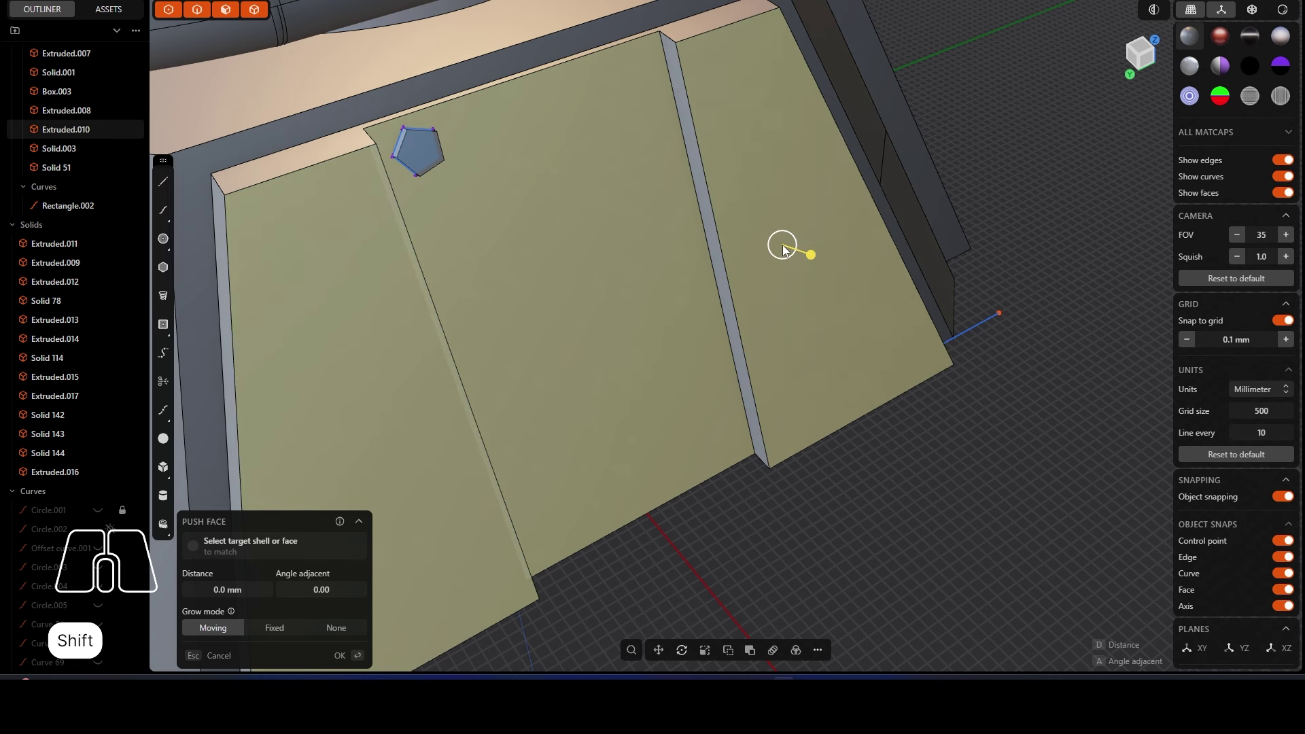
key(o)
key(Escape)
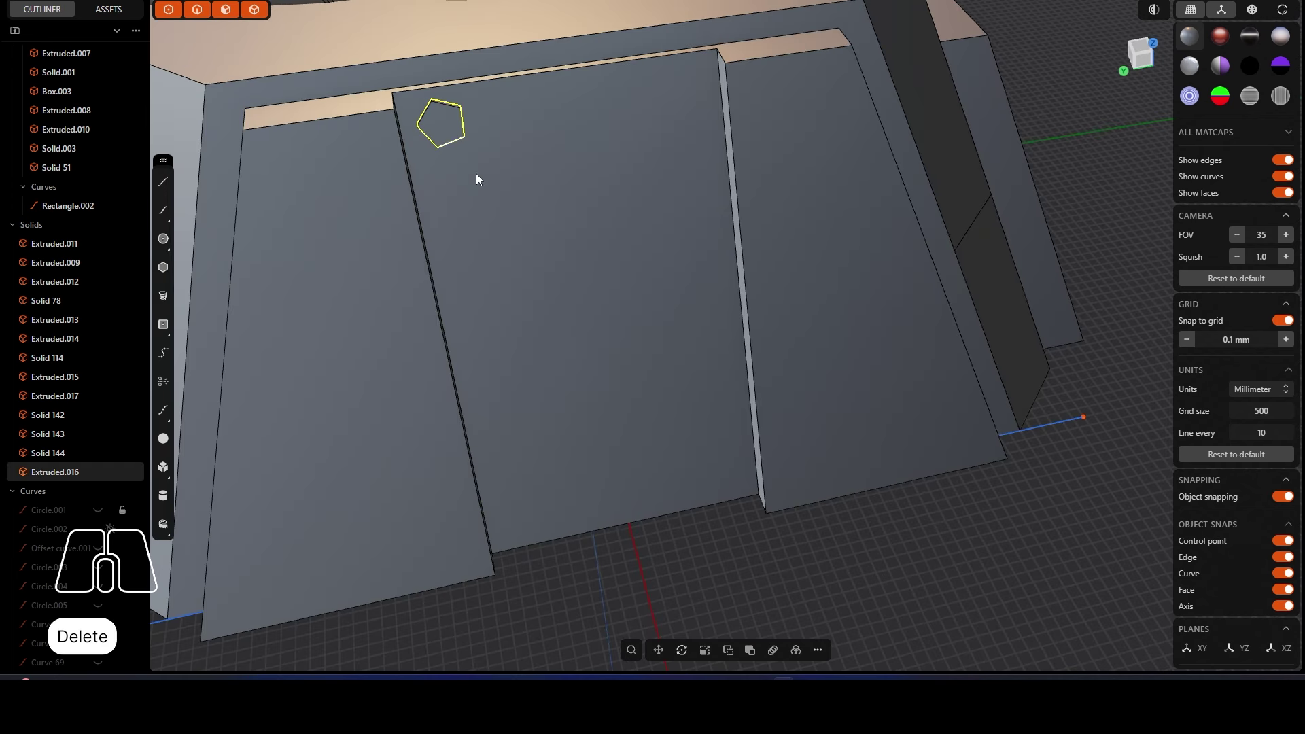
Step: Move the pentagonal bolt along Y by about -0.6 mm
middle_drag(476, 178, 459, 111)
click(458, 95)
key(g)
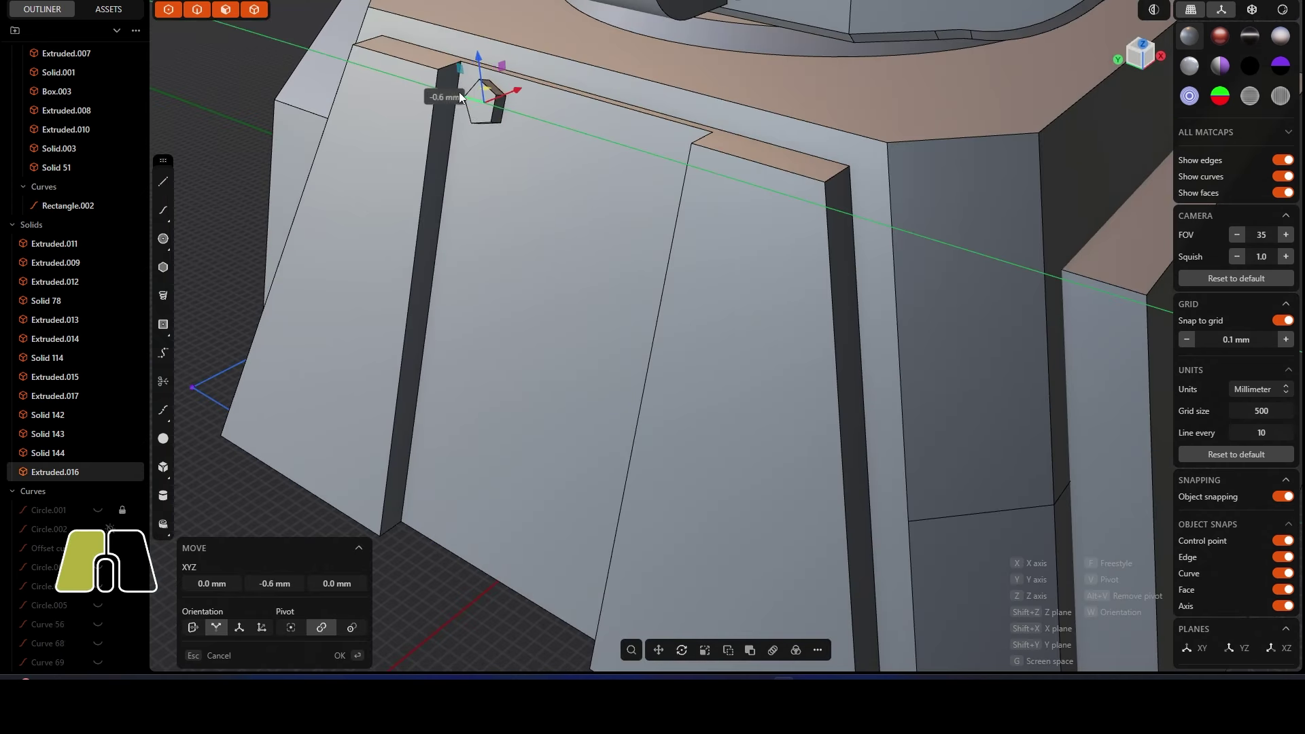
scroll(467, 96, up, 5)
scroll(426, 109, down, 3)
click(497, 102)
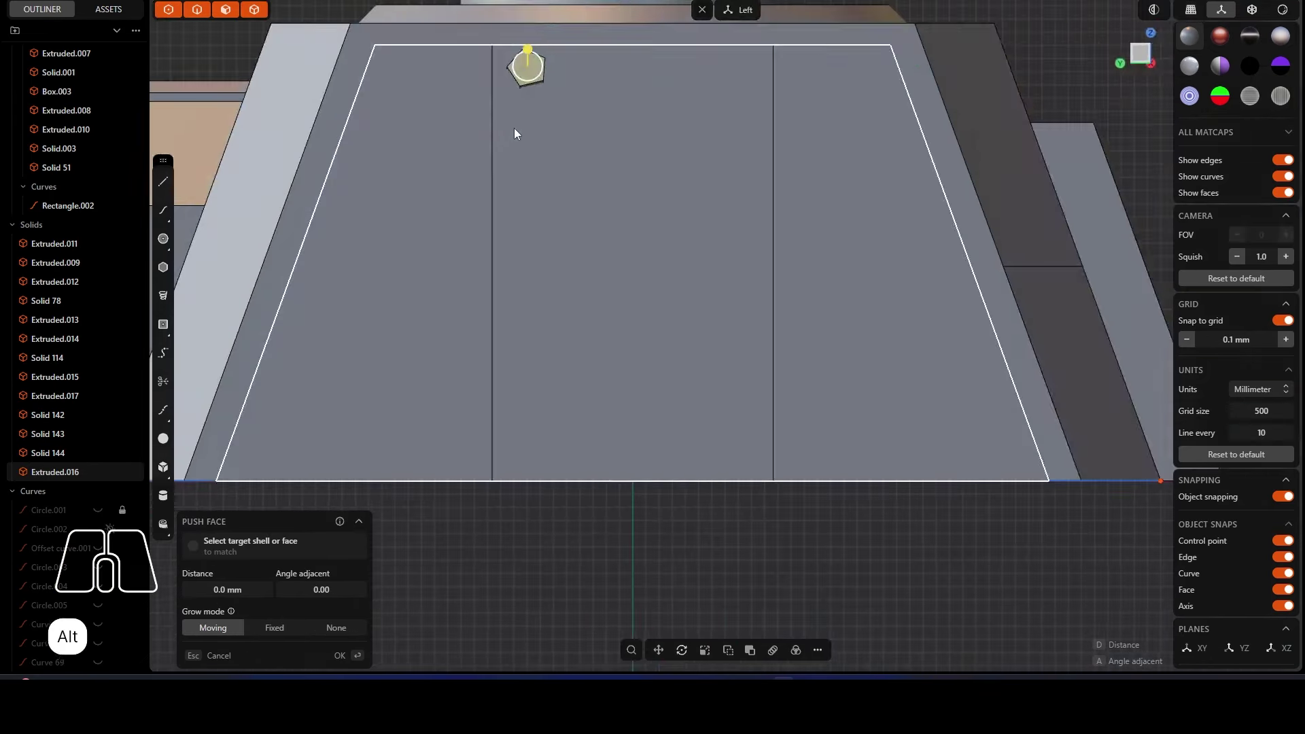
scroll(658, 84, down, 3)
key(Escape)
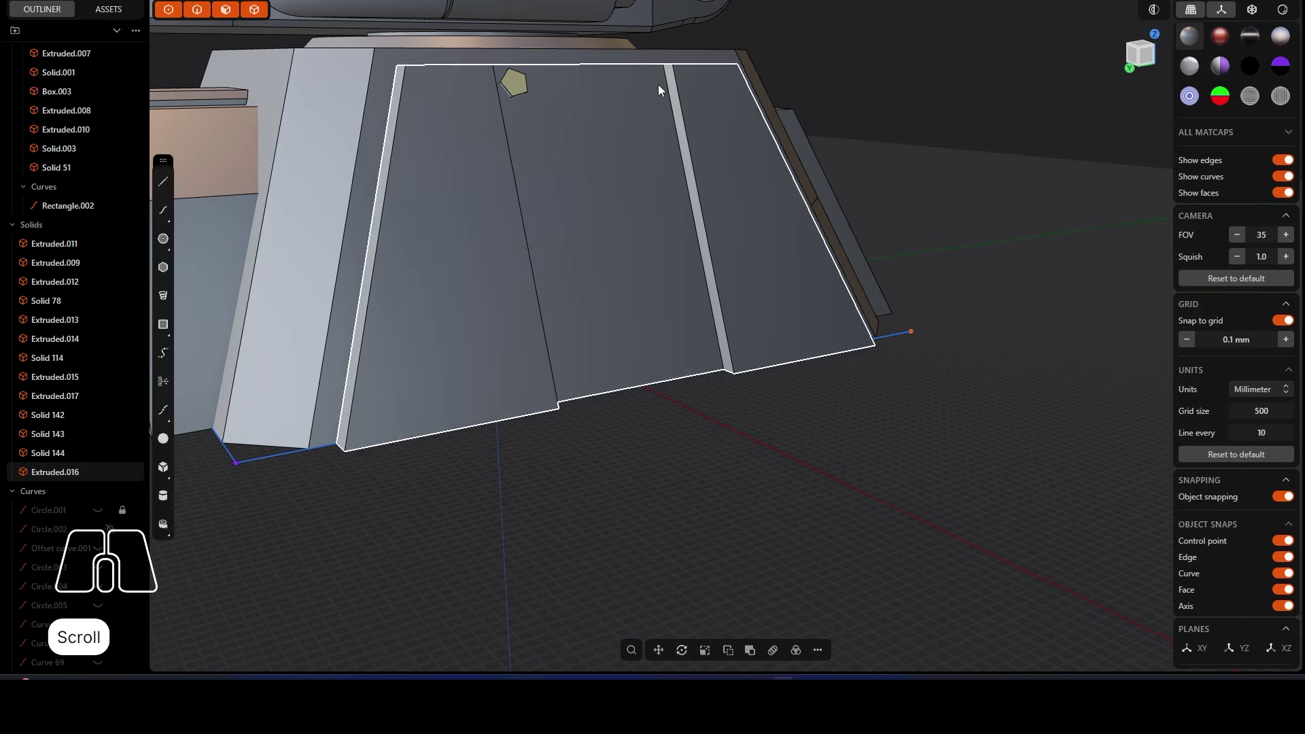
Step: Duplicate the pentagonal bolt in place, and delete the surplus bolt
key(ctrl+c)
key(ctrl+v)
click(511, 89)
middle_drag(511, 90, 527, 99)
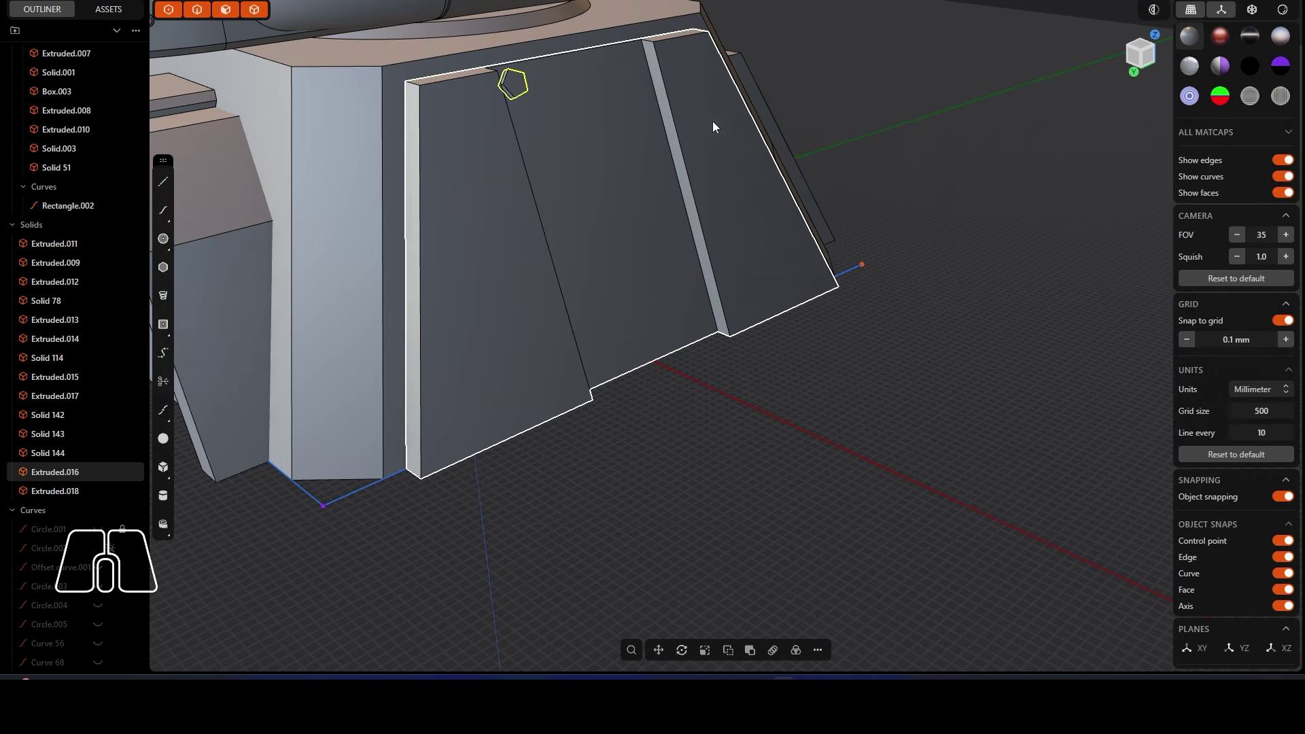
key(v)
key(ctrl+z)
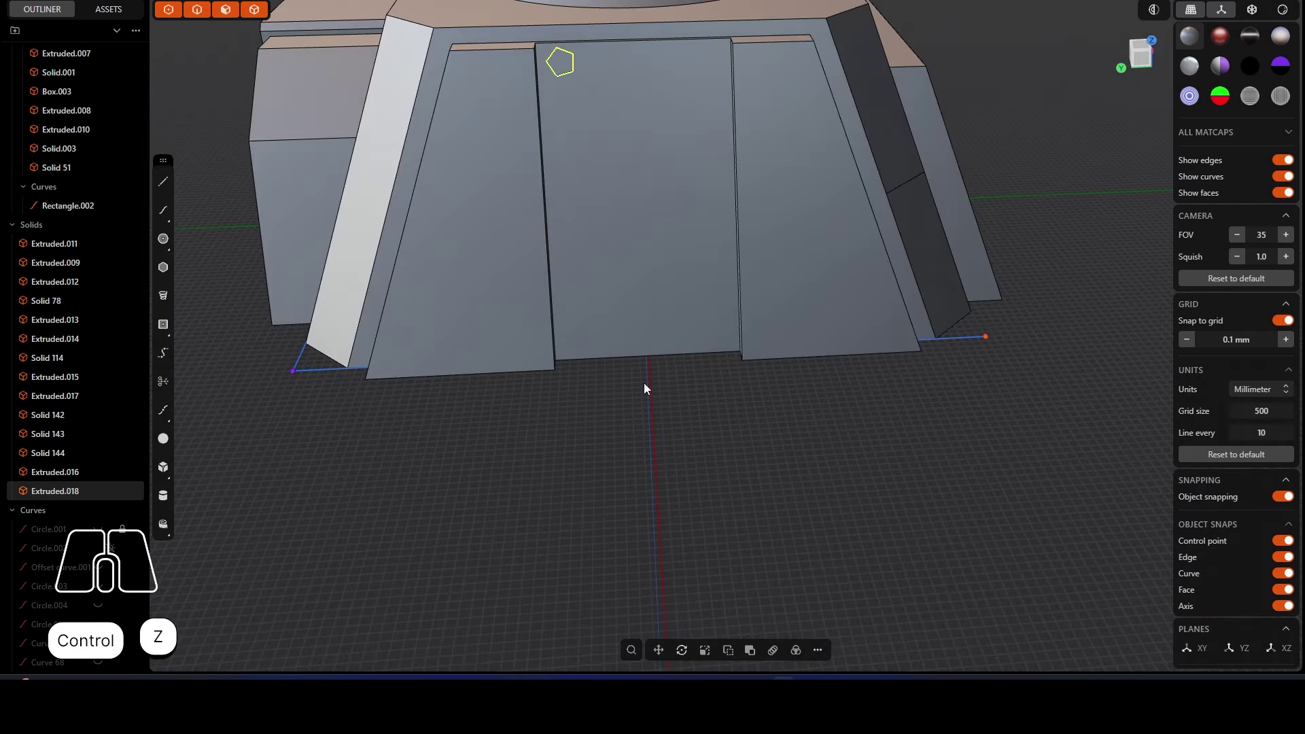
middle_drag(647, 385, 676, 294)
key(Delete)
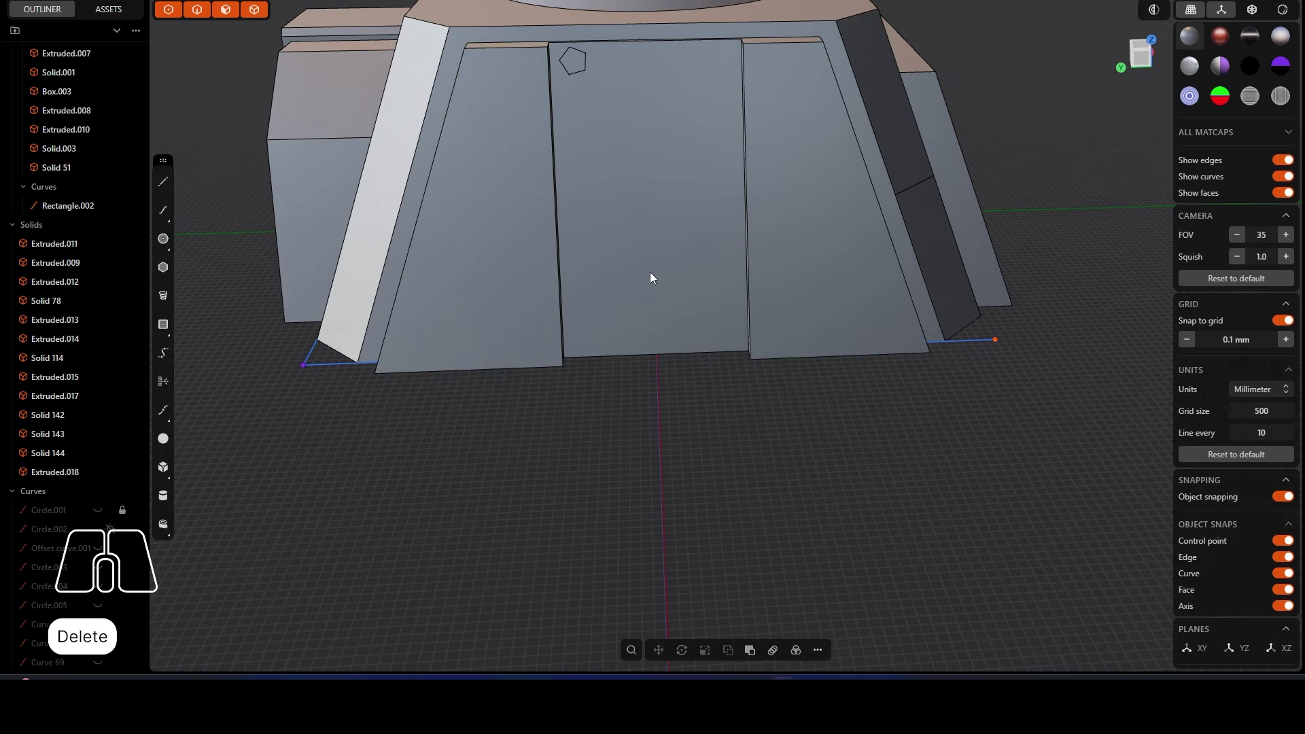
Step: Offset the outline of the side plate's middle section inward to make a rectangular guide curve
click(650, 272)
key(ctrl+2)
middle_drag(650, 272, 629, 245)
key(shift+d)
key(o)
drag(622, 224, 658, 319)
Step: Array the pentagonal bolt along the rectangular guide curve for four bolts in total, and delete the guide curve
key(f)
click(547, 148)
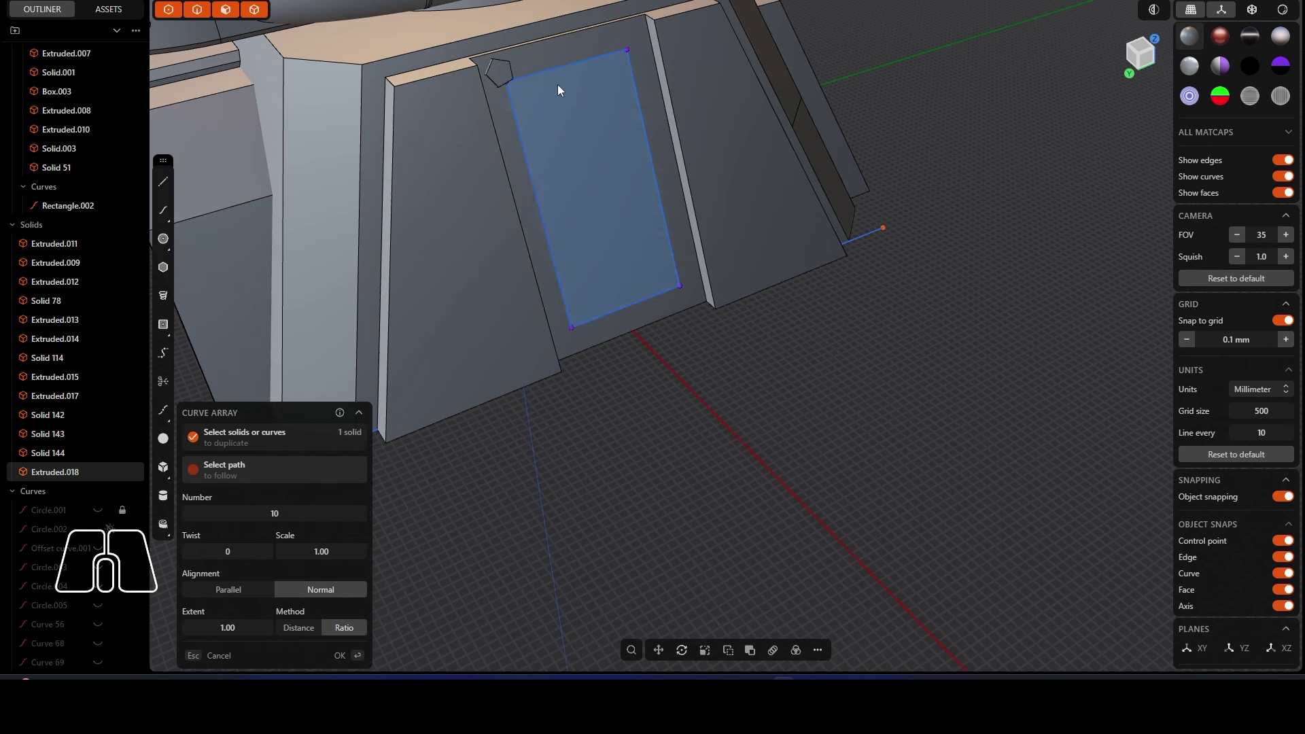
right_click(652, 225)
middle_drag(653, 226, 711, 230)
click(687, 224)
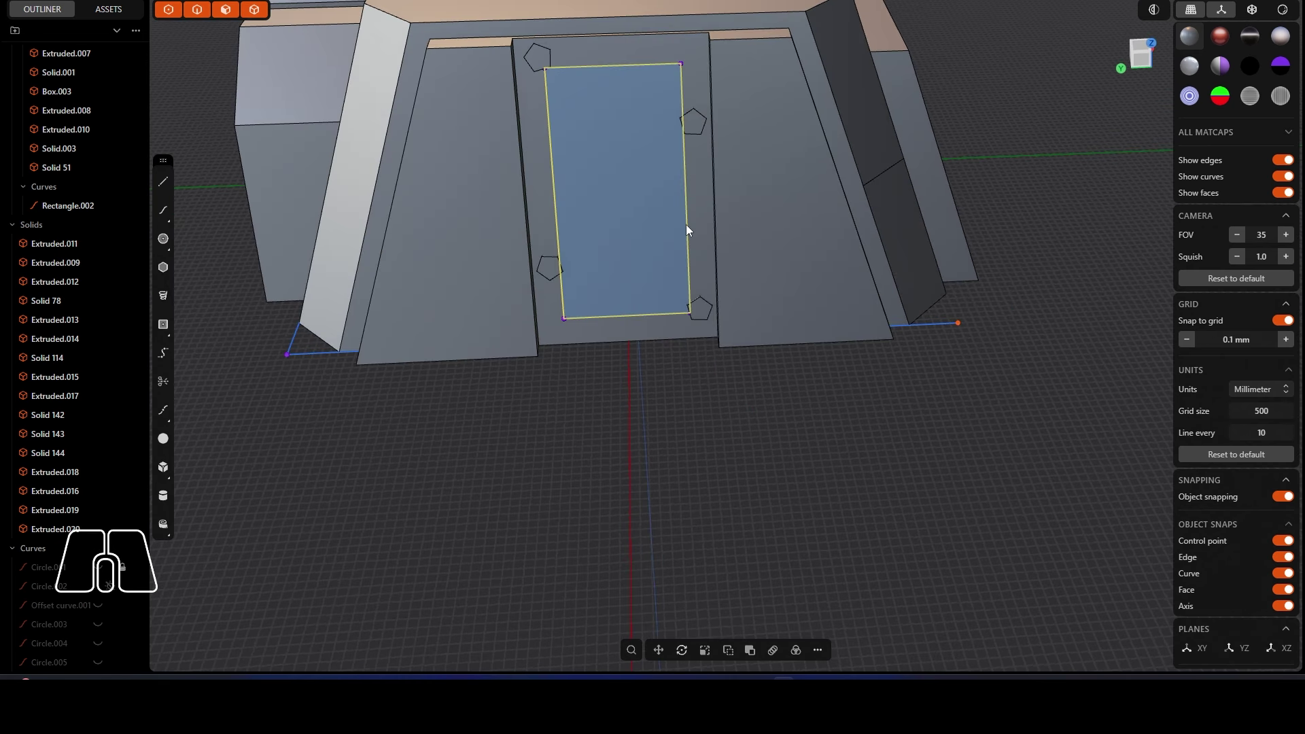
key(x)
Step: Move the bolts slightly along Y, away from the side edges of the plate's middle section
scroll(612, 299, down, 3)
mouse_move(606, 300)
middle_down()
mouse_move(637, 328)
mouse_move(601, 293)
middle_up()
click(584, 290)
shift+click(571, 141)
key(g)
drag(543, 215, 550, 214)
right_click(571, 207)
key(g)
drag(651, 246, 643, 247)
right_click(644, 244)
middle_drag(727, 218, 658, 199)
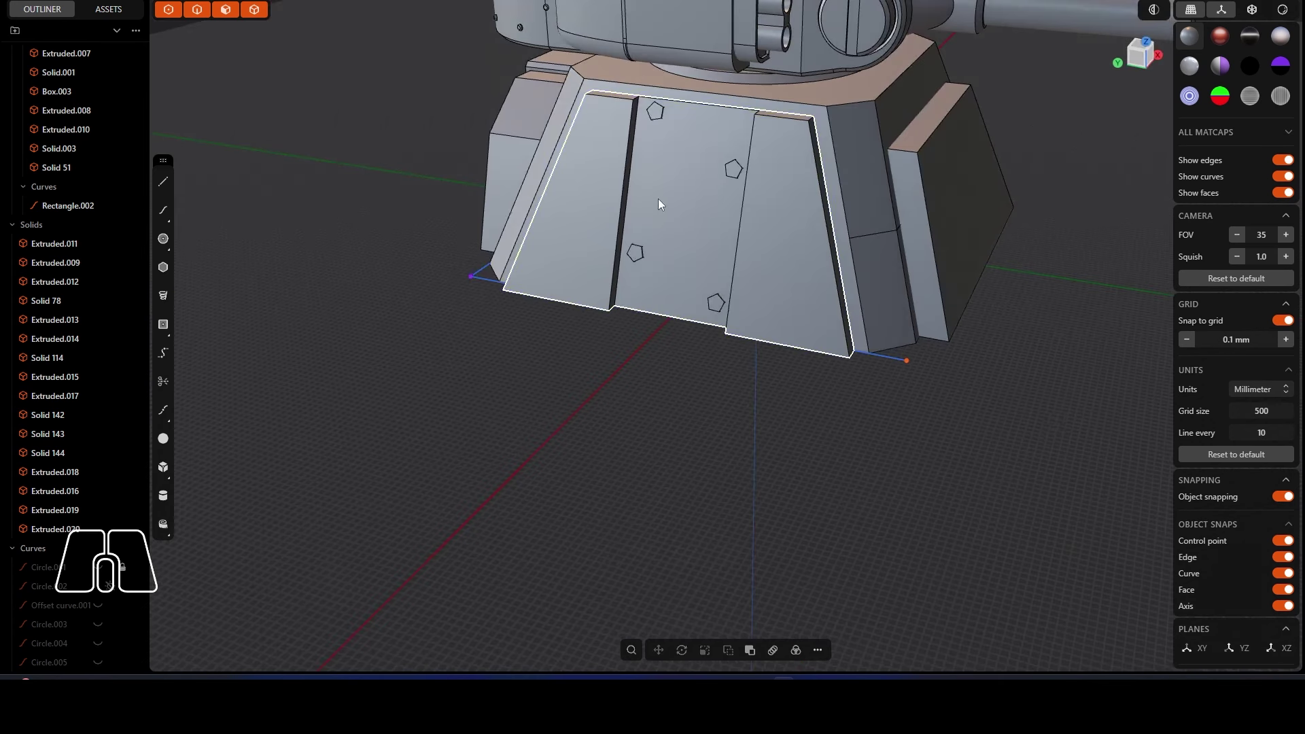
Step: Try to merge the pentagonal bolts into the sectioned side plate
click(659, 197)
key(q)
shift+click(656, 114)
shift+click(734, 170)
right_click(387, 648)
scroll(552, 348, up, 5)
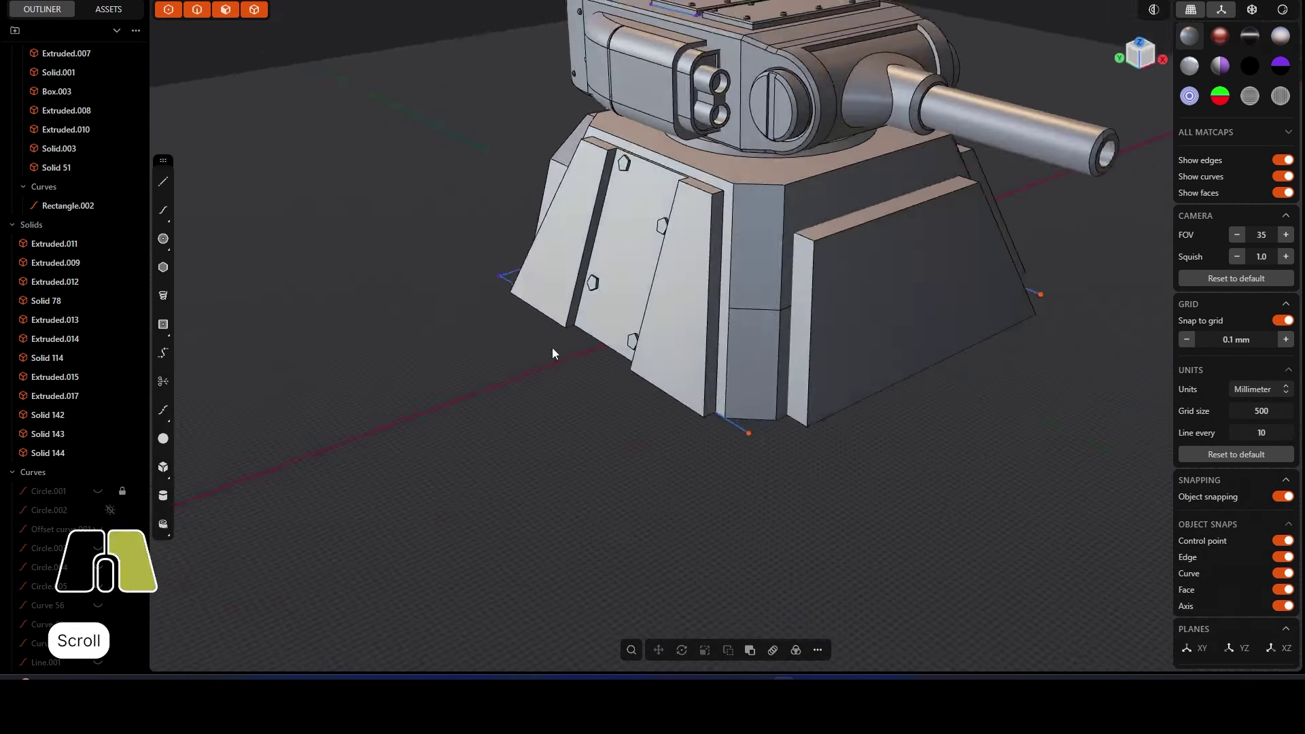
click(625, 237)
key(r)
key(ctrl+z)
Step: Join the pentagonal bolts to the sectioned side plate with a Boolean union
right_drag(597, 178, 577, 204)
click(576, 204)
key(q)
shift+click(488, 123)
shift+click(596, 158)
shift+click(514, 278)
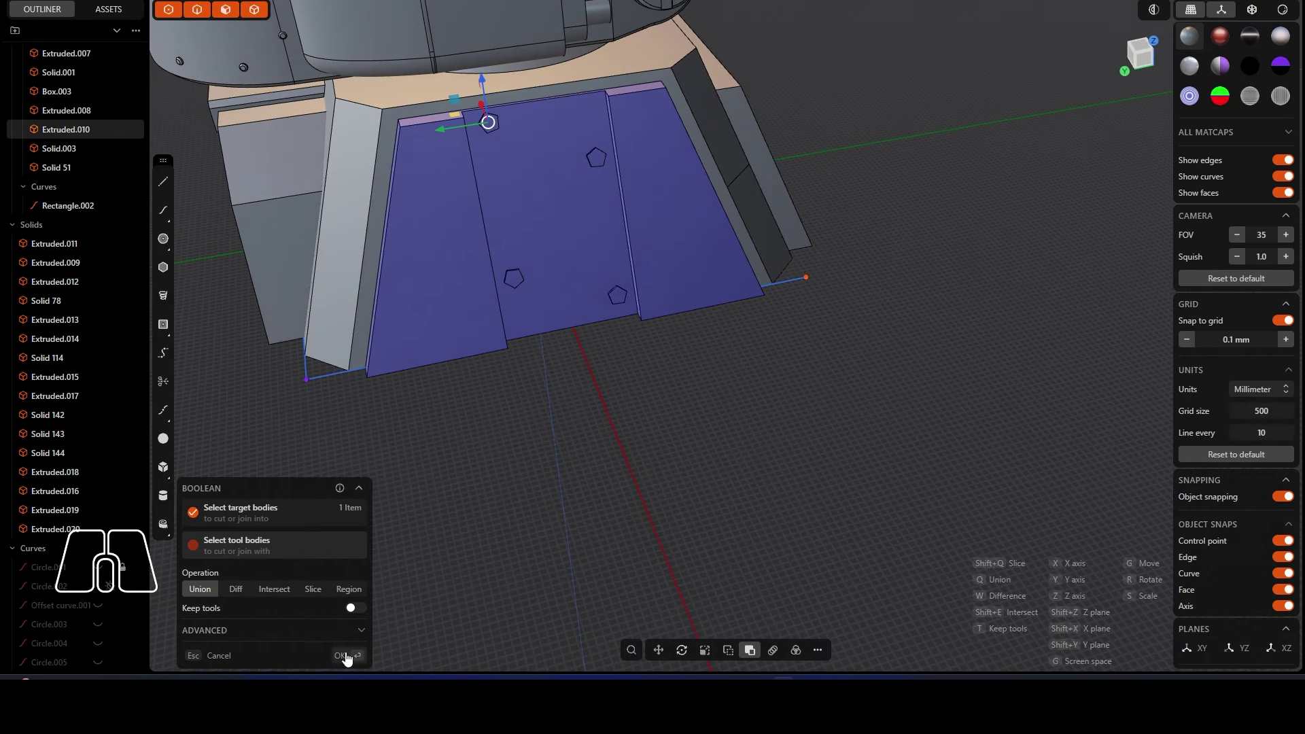
click(346, 658)
Step: Delete the plain plate on the opposite side of the base, and mirror the bolted side plate into its place
scroll(768, 271, down, 2)
click(656, 249)
key(Delete)
mouse_move(768, 270)
middle_down()
mouse_move(655, 249)
mouse_move(765, 272)
middle_up()
click(507, 261)
click(817, 651)
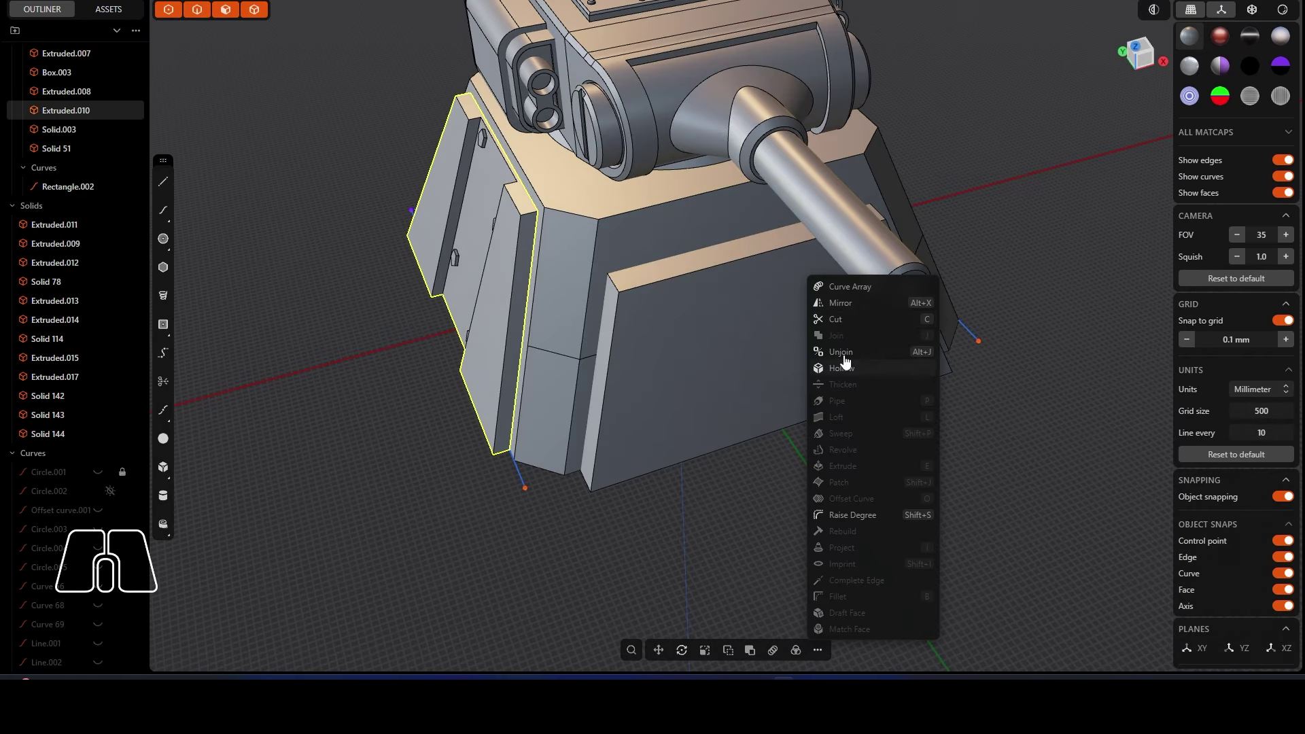
click(845, 354)
click(348, 658)
Step: Push the front plate's top face up to match the top face of the bolted side plate
scroll(694, 484, down, 5)
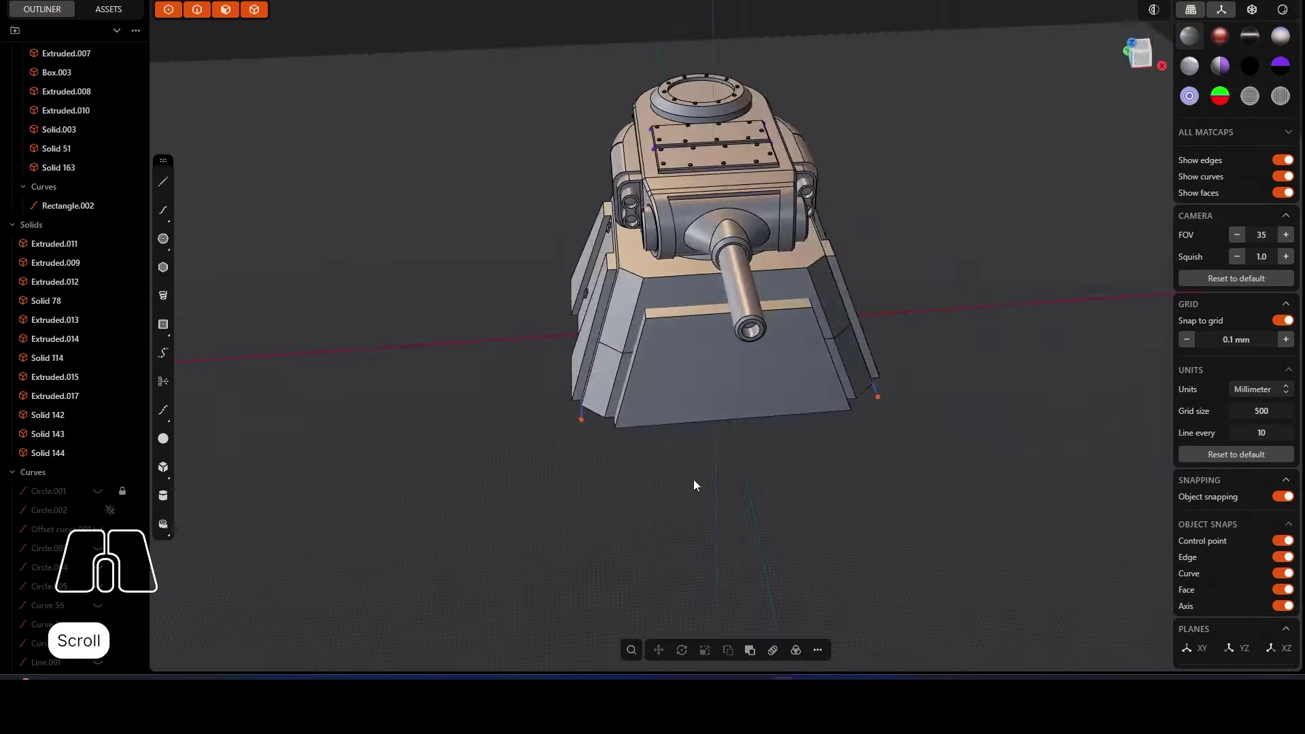
middle_drag(693, 484, 816, 408)
scroll(705, 418, up, 5)
scroll(713, 396, up, 3)
scroll(680, 286, up, 3)
click(665, 271)
click(275, 546)
middle_drag(401, 300, 393, 332)
click(394, 332)
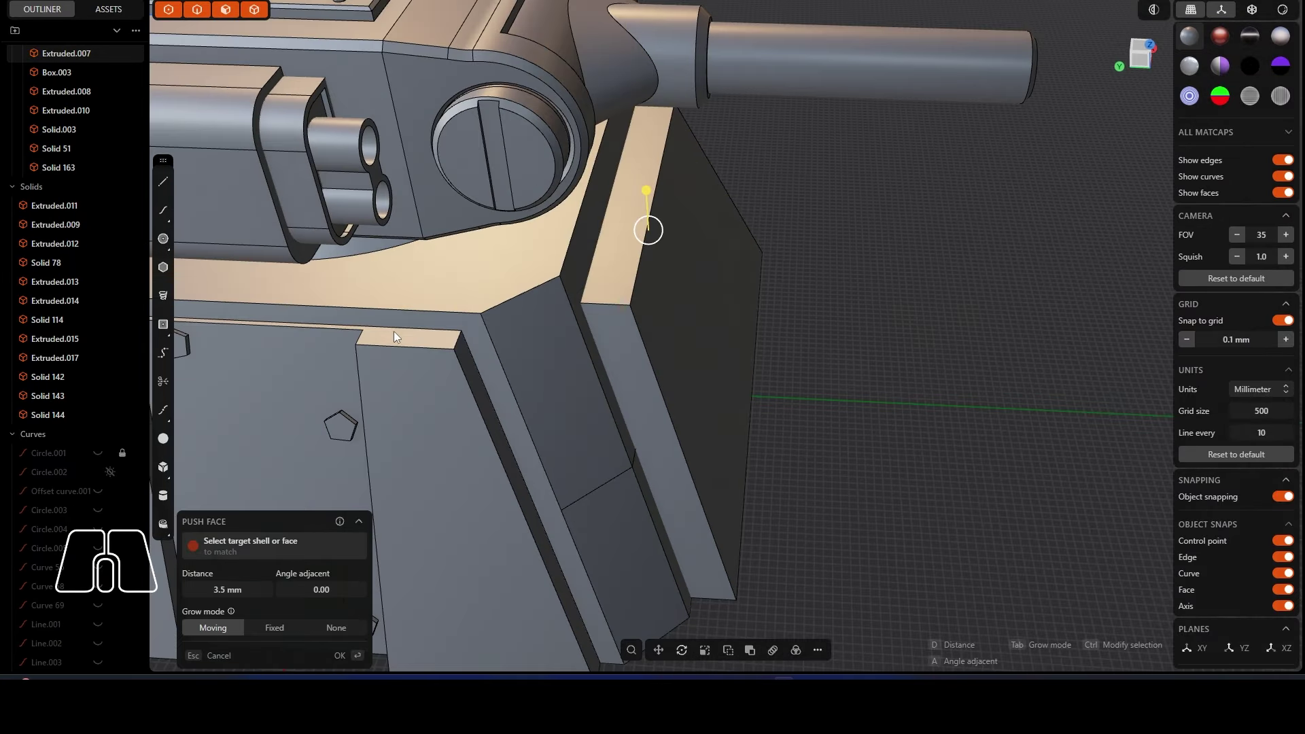
scroll(577, 321, down, 10)
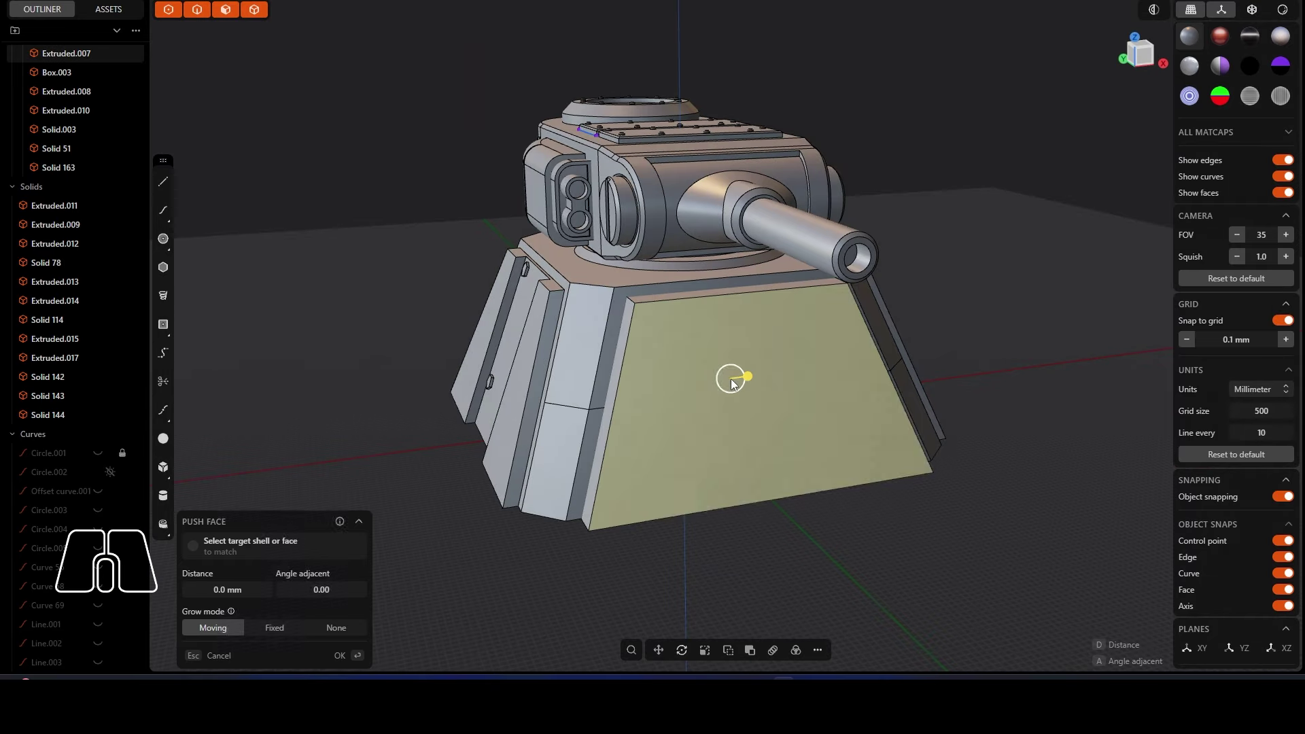
Step: Split the front plate into three vertical sections with two loop cuts
key(ctrl+r)
shift+scroll(752, 365, up, 1)
click(760, 407)
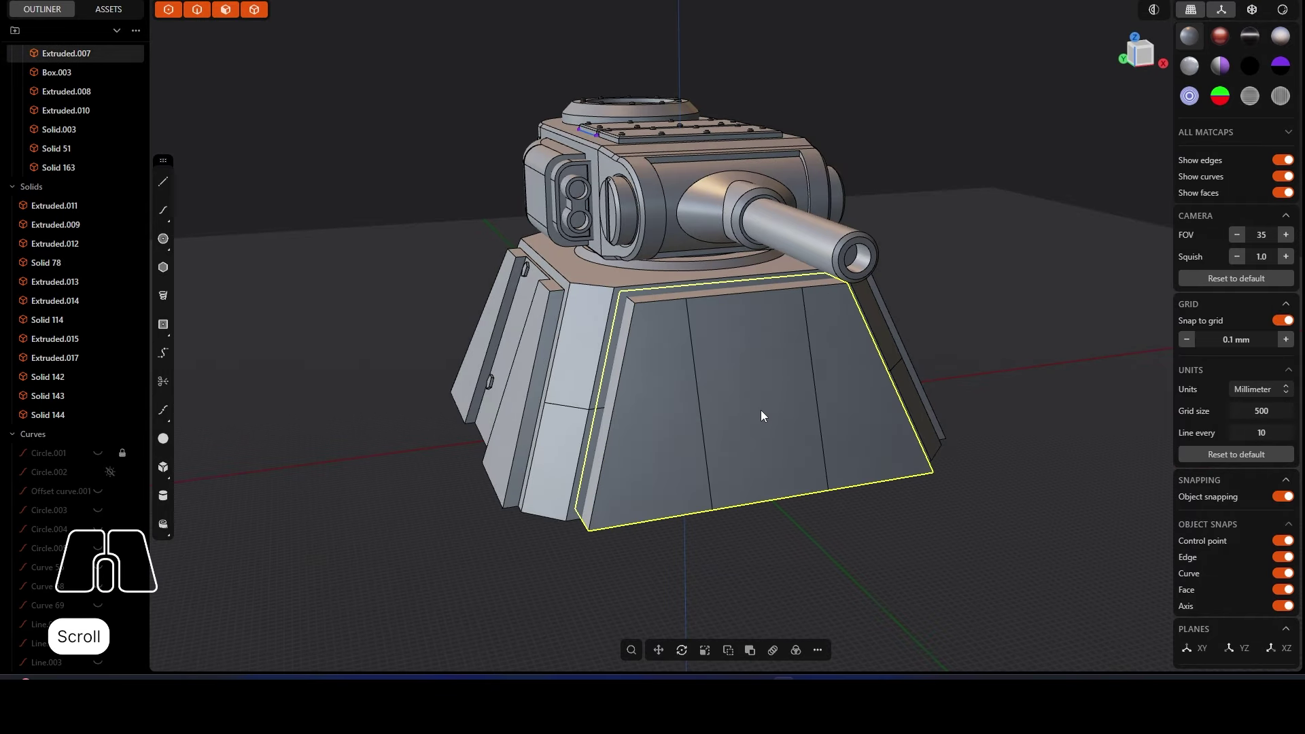
click(761, 410)
Step: Push the front plate's middle section outward so it stands proud of the side sections
middle_drag(761, 410, 877, 403)
drag(774, 388, 799, 395)
click(886, 456)
Step: Draw a narrow horizontal rectangle on the face of the front plate's raised middle section
scroll(887, 454, down, 2)
mouse_move(752, 372)
alt+middle_down()
mouse_move(735, 413)
mouse_move(661, 411)
mouse_move(724, 378)
mouse_move(726, 390)
alt+middle_up()
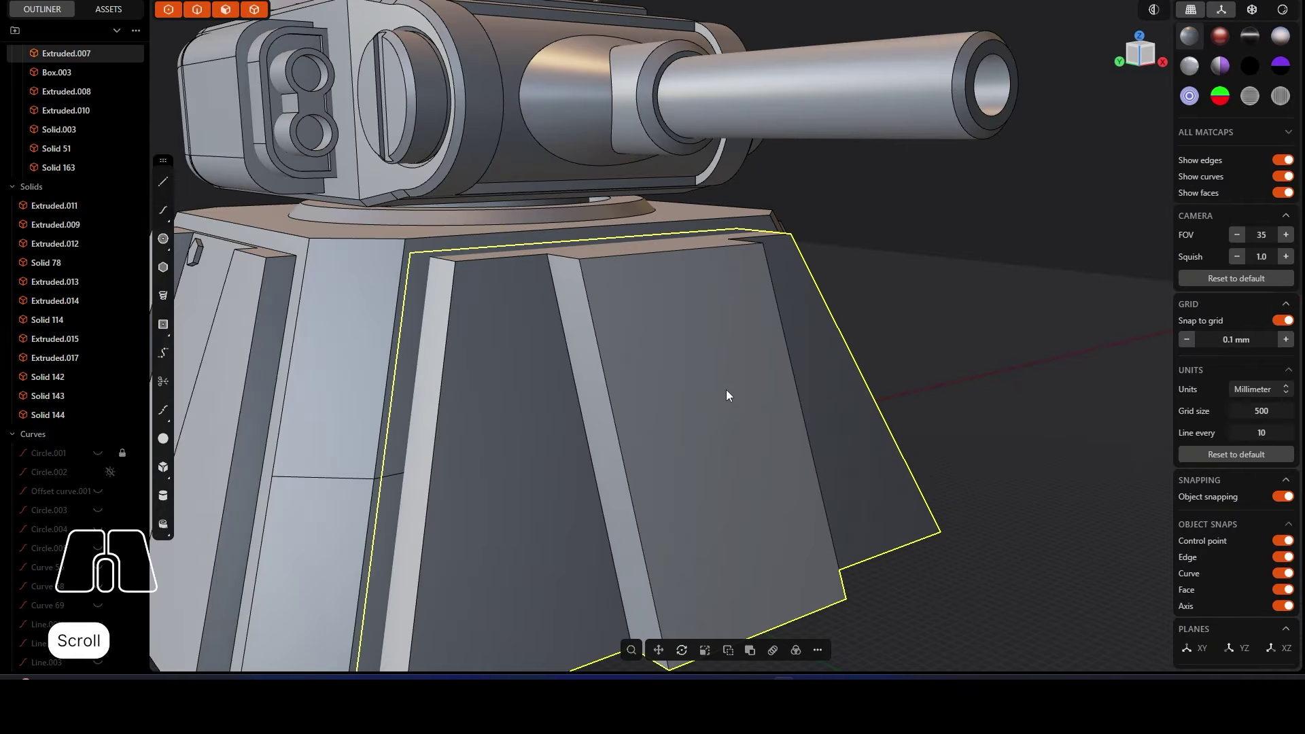
click(163, 325)
scroll(707, 435, down, 2)
click(635, 426)
click(781, 451)
middle_drag(781, 451, 665, 408)
key(alt+a)
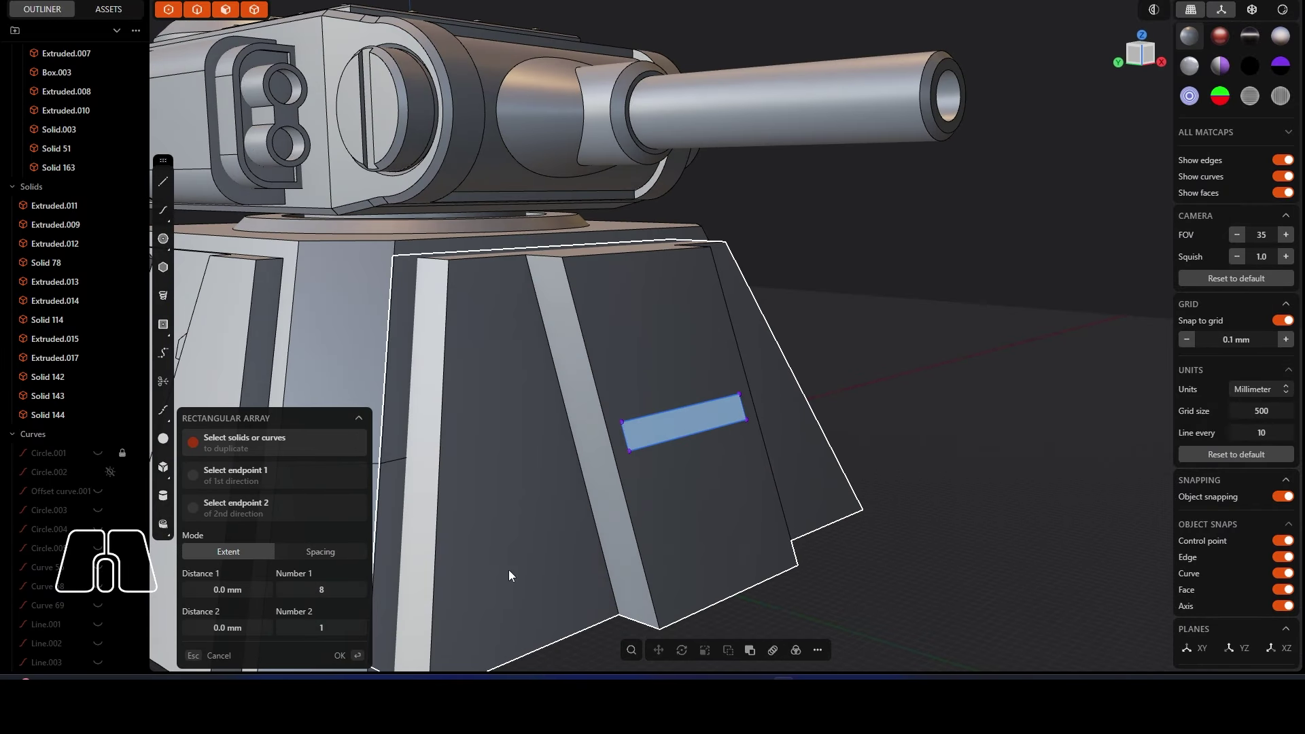
click(726, 428)
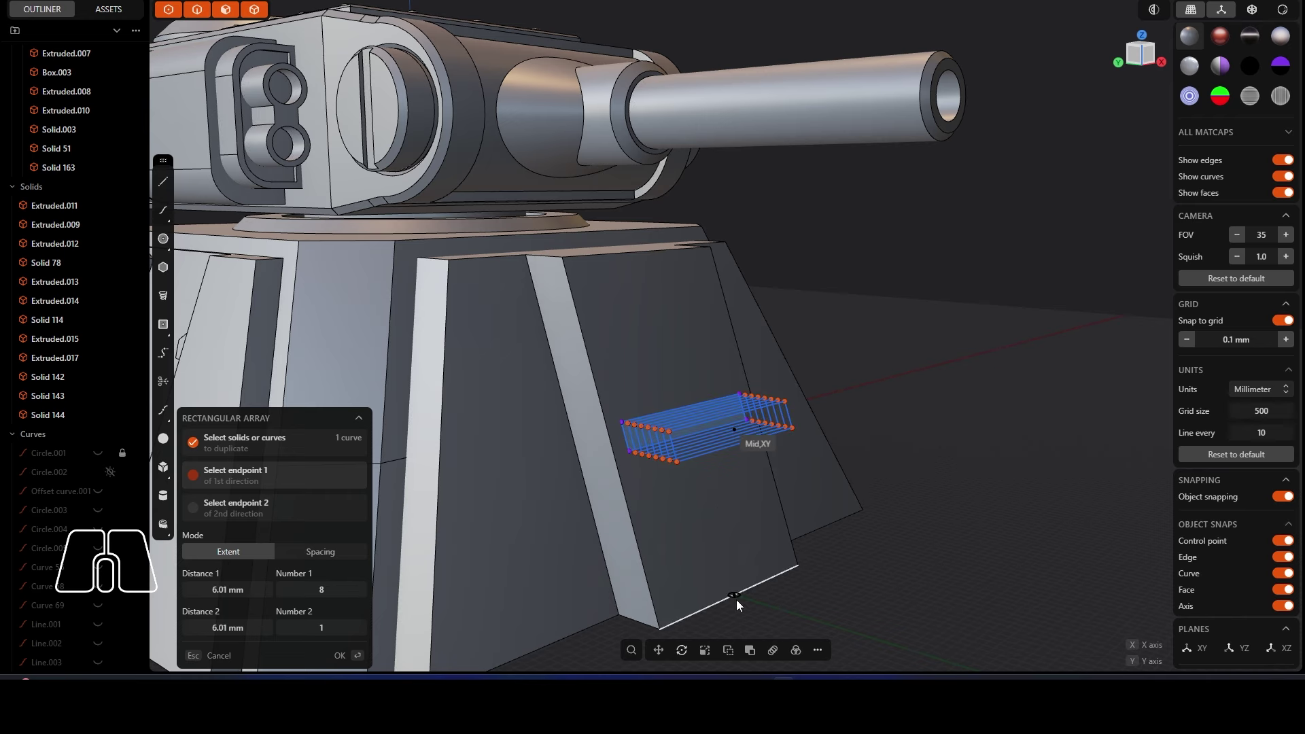
middle_drag(743, 580, 603, 439)
key(Escape)
key(alt+a)
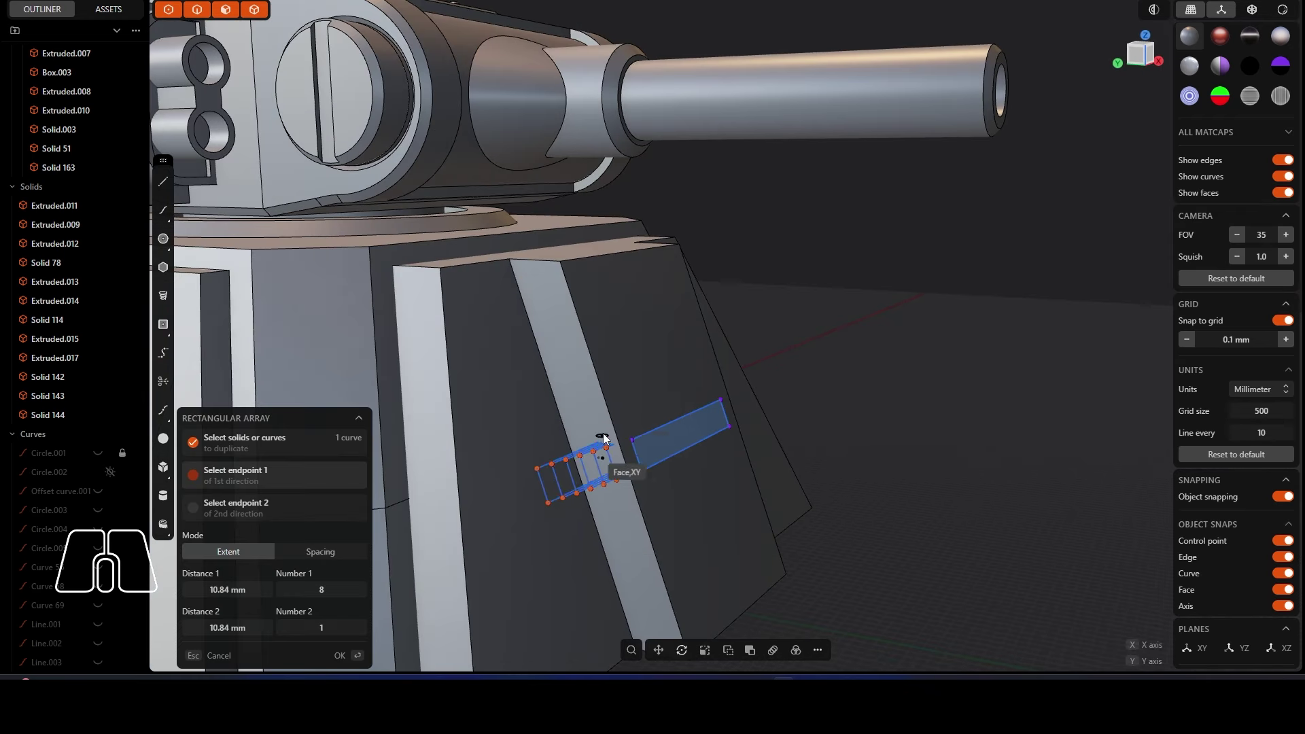
key(Escape)
Step: Extrude the rectangle on the raised middle section 1.8 mm as a new body
click(854, 386)
middle_drag(853, 385, 802, 469)
click(686, 443)
key(e)
click(801, 378)
key(ctrl+z)
key(e)
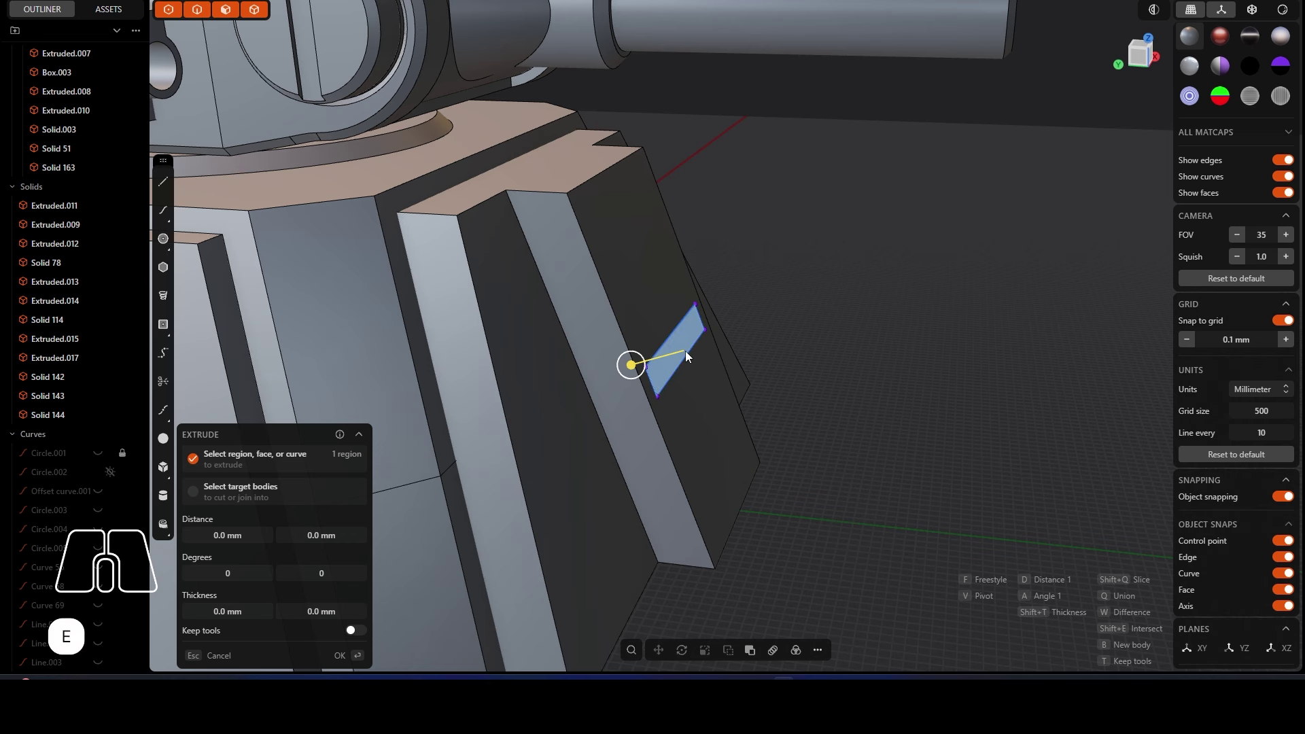
scroll(685, 351, down, 3)
scroll(822, 141, up, 4)
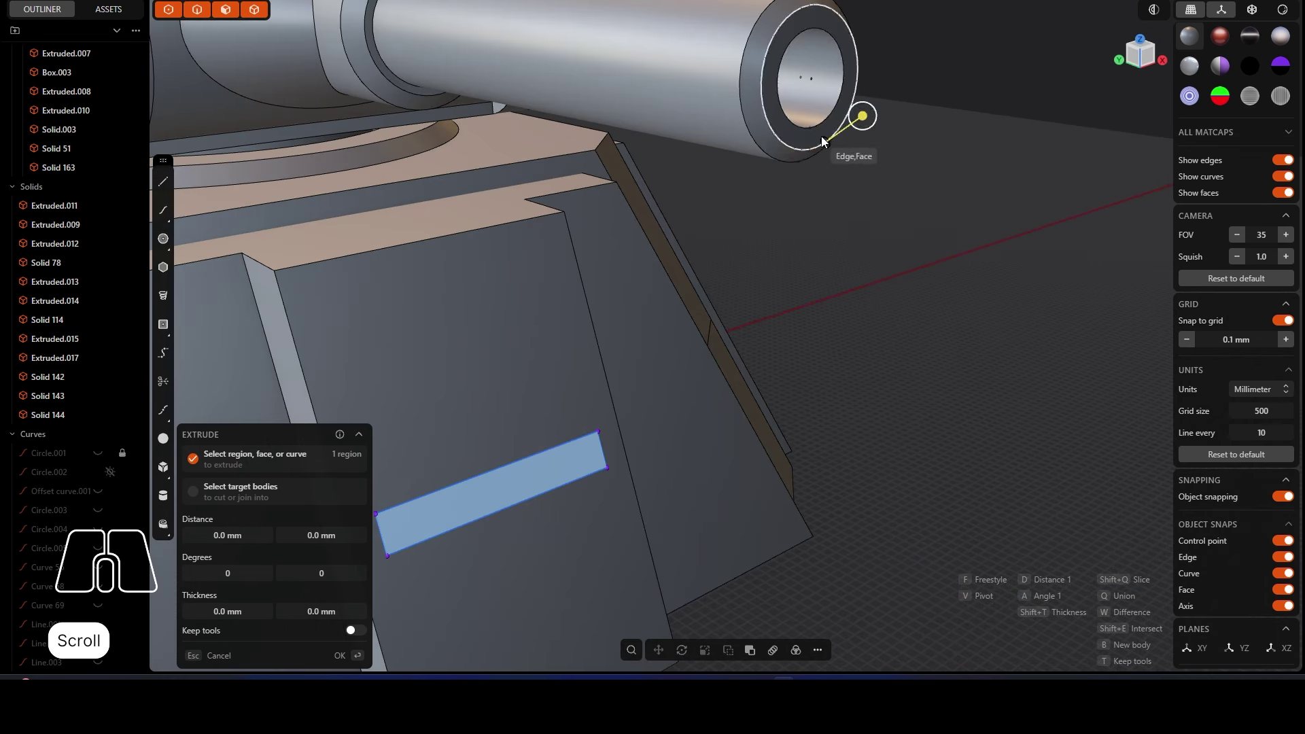
scroll(809, 137, up, 2)
scroll(809, 137, down, 4)
middle_drag(802, 142, 1043, 125)
drag(1072, 121, 1097, 123)
key(b)
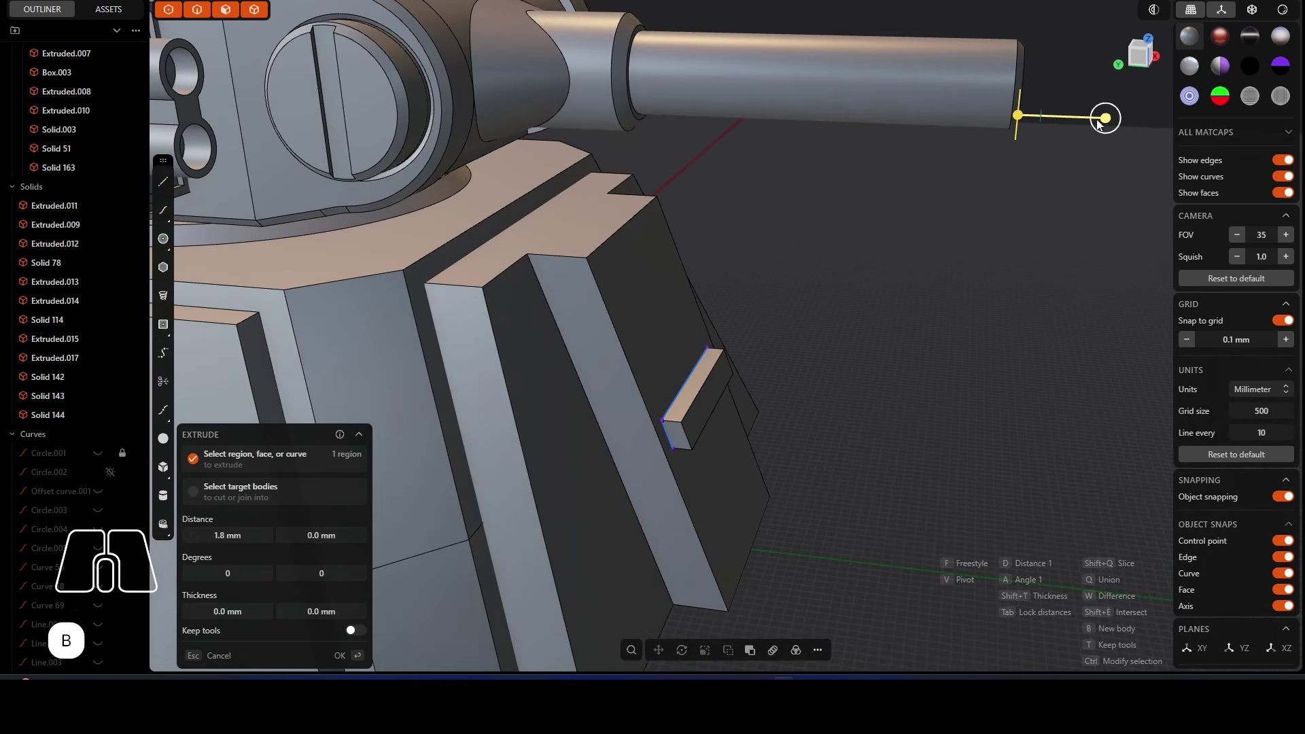
key(Return)
Step: Move the extruded block into the raised middle section, and subtract it with a Boolean difference to cut a slot
key(g)
drag(670, 390, 658, 389)
right_click(803, 355)
click(689, 346)
key(q)
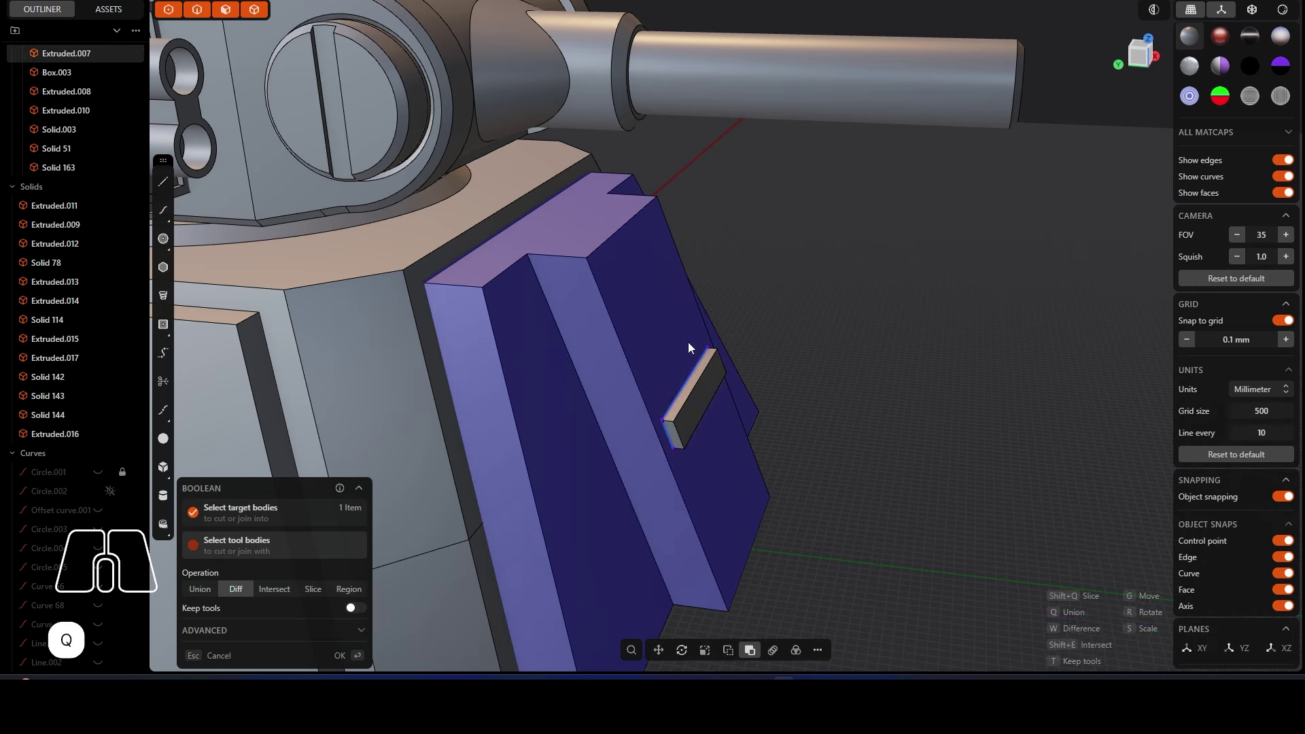
click(691, 396)
right_click(890, 485)
Step: Fillet the long vertical edges of the front plate's raised middle section with a large radius
scroll(459, 398, down, 3)
scroll(541, 309, up, 5)
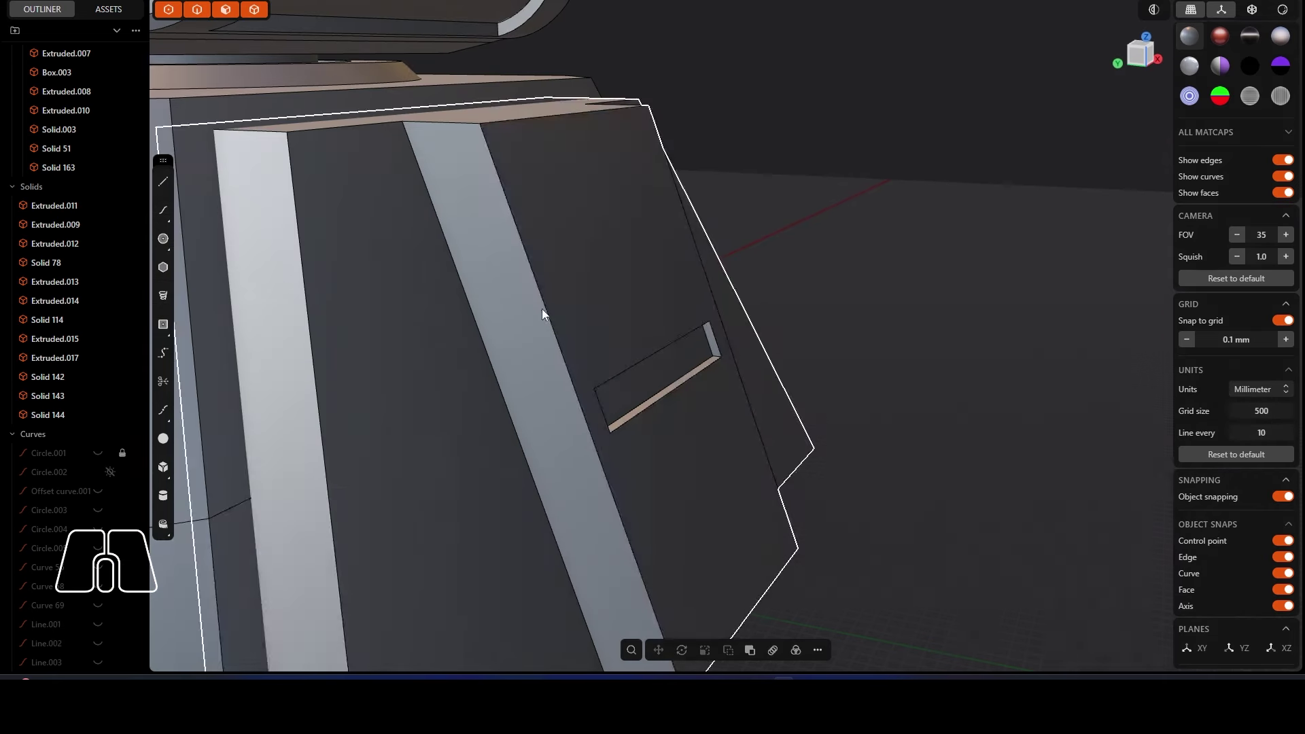
key(f)
drag(687, 235, 758, 197)
right_click(773, 230)
Step: Push the slot's back face deeper into the rounded middle section
click(661, 386)
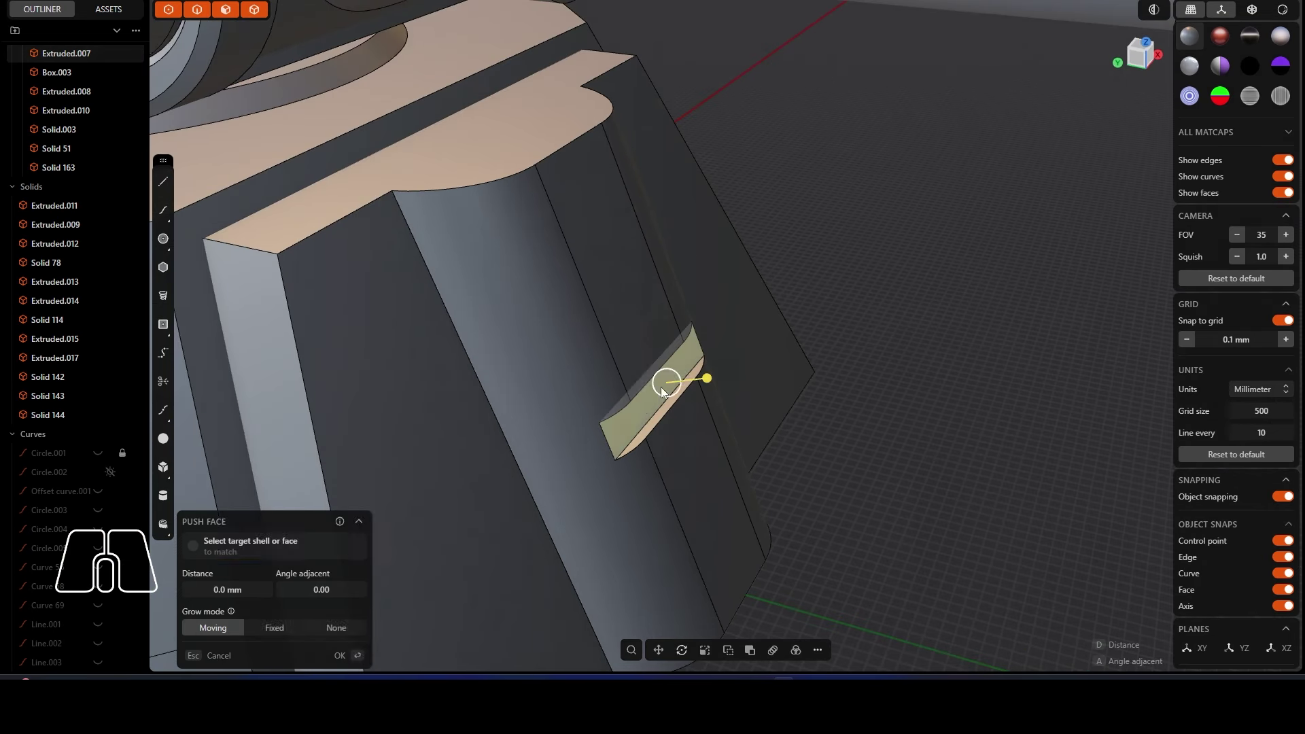
middle_drag(670, 384, 652, 326)
drag(707, 374, 651, 395)
middle_drag(686, 394, 737, 406)
drag(685, 383, 620, 406)
right_click(616, 408)
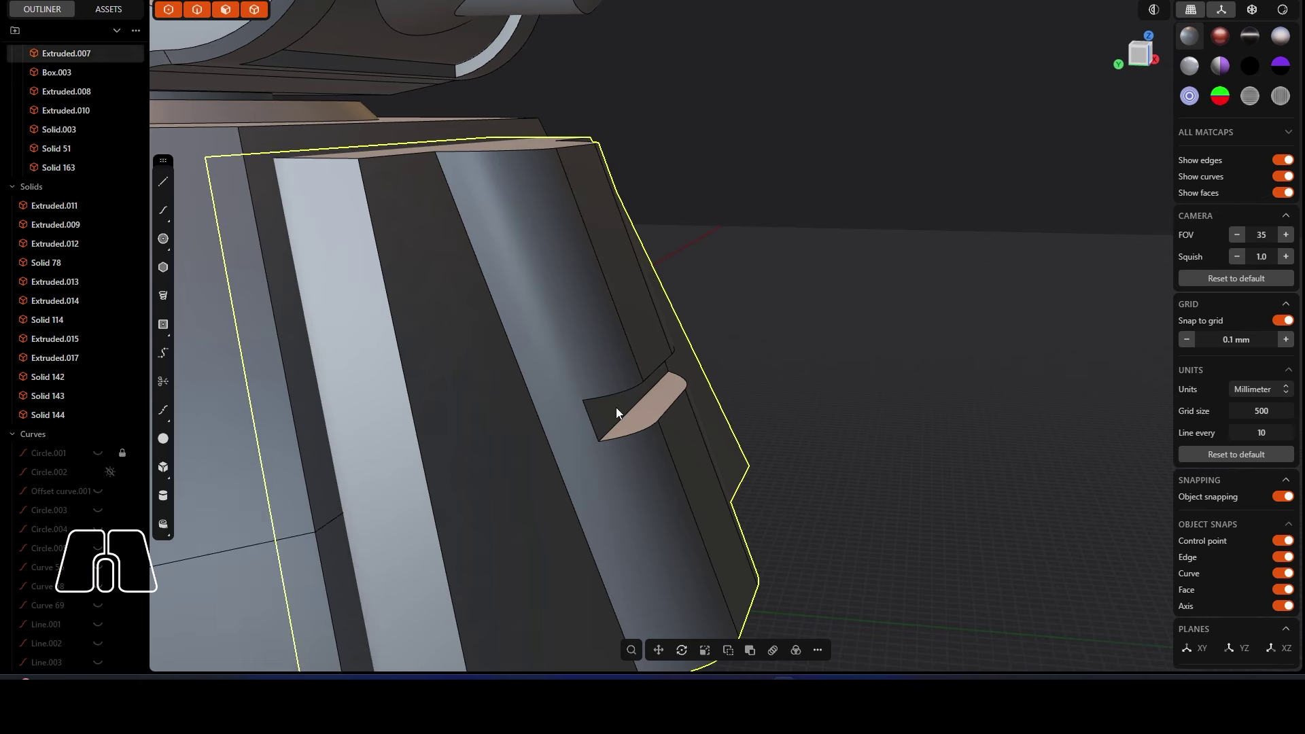
click(645, 414)
shift+click(646, 414)
middle_drag(639, 404, 686, 453)
click(651, 442)
key(o)
key(Escape)
scroll(642, 442, up, 4)
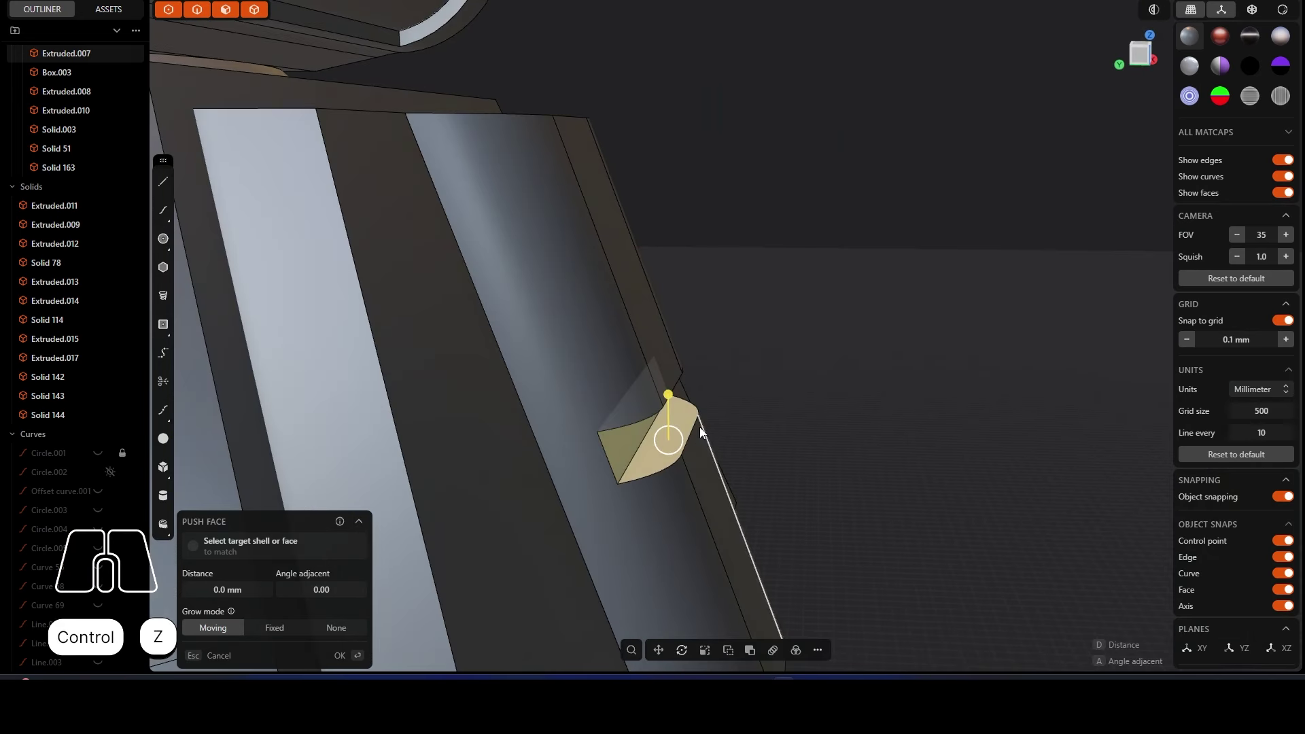
key(ctrl+z)
key(o)
key(Escape)
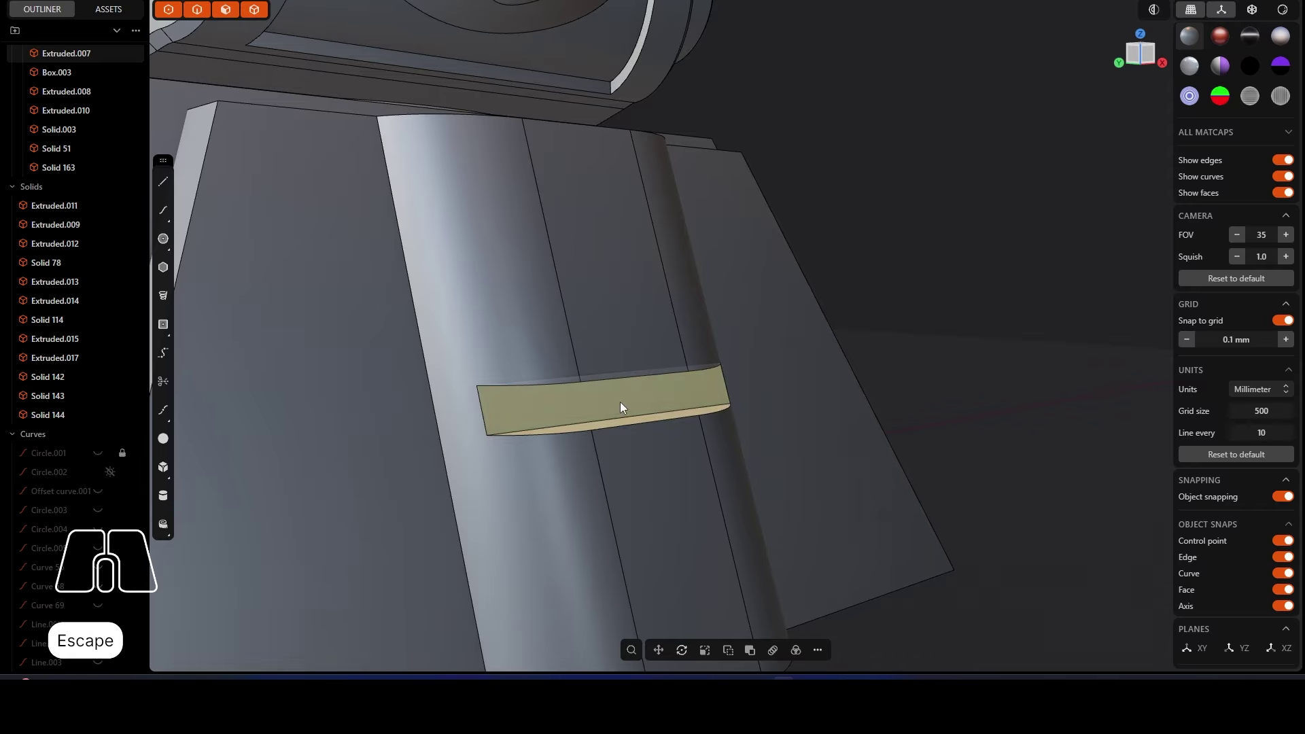
Step: Move the slot's back face slightly further inward
scroll(625, 435, down, 8)
middle_drag(640, 476, 602, 346)
key(g)
drag(491, 321, 462, 322)
right_click(585, 438)
Step: Draw a small pentagon in the front plate's lower outer corner, in line with the plate face
scroll(606, 461, down, 2)
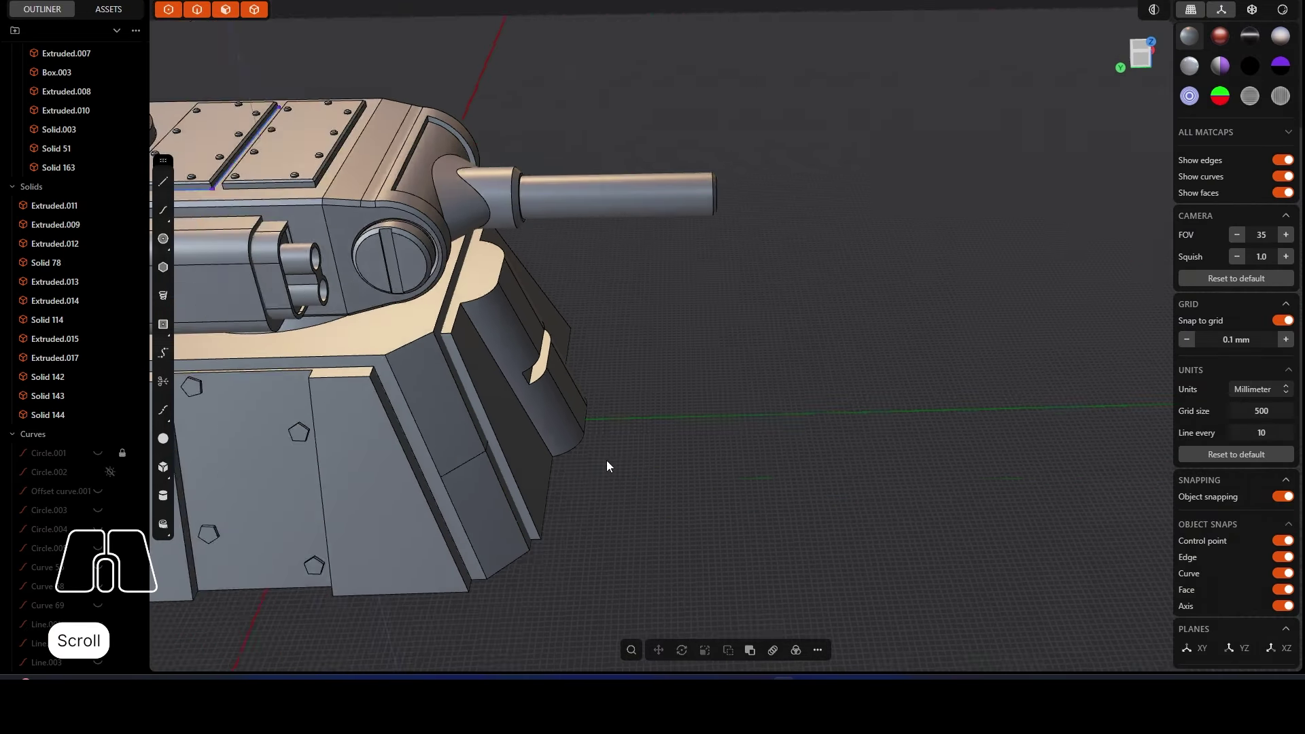
scroll(607, 461, down, 4)
middle_drag(735, 463, 732, 390)
scroll(733, 390, up, 4)
double_click(419, 188)
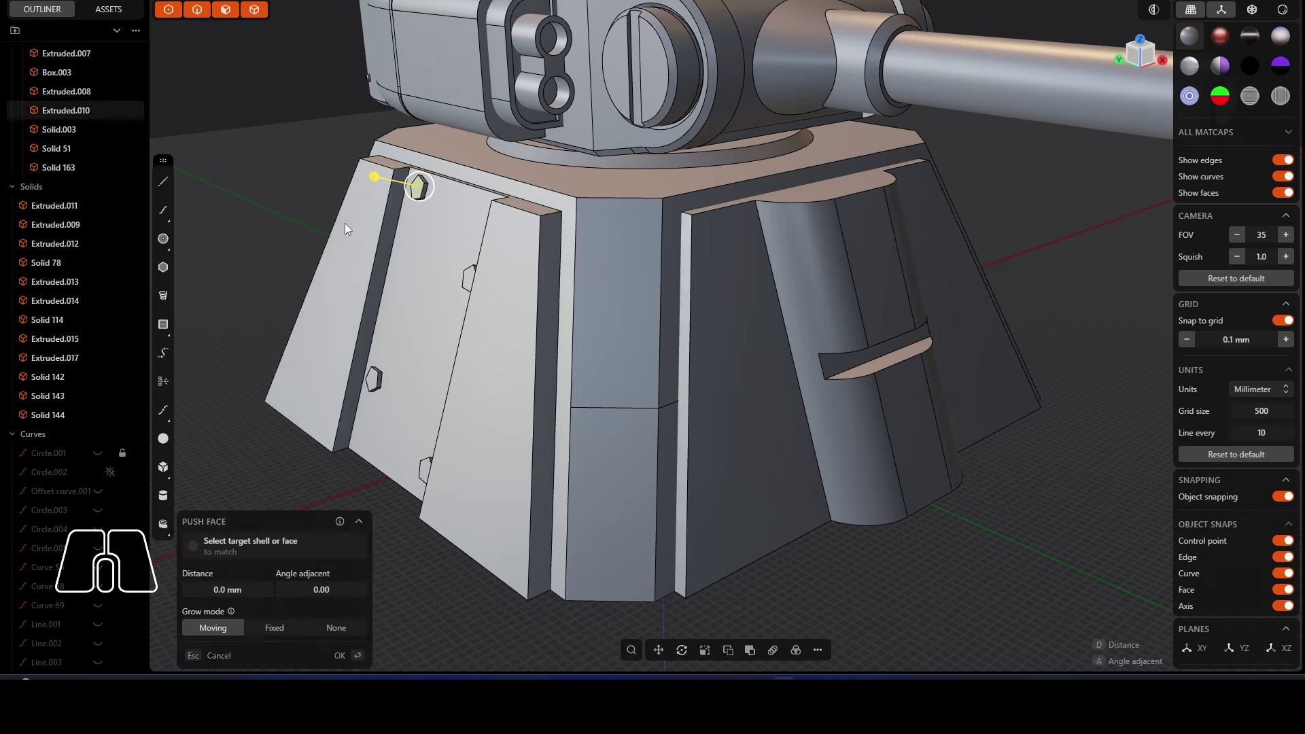
click(308, 227)
alt+middle_drag(792, 469, 757, 461)
scroll(756, 460, up, 2)
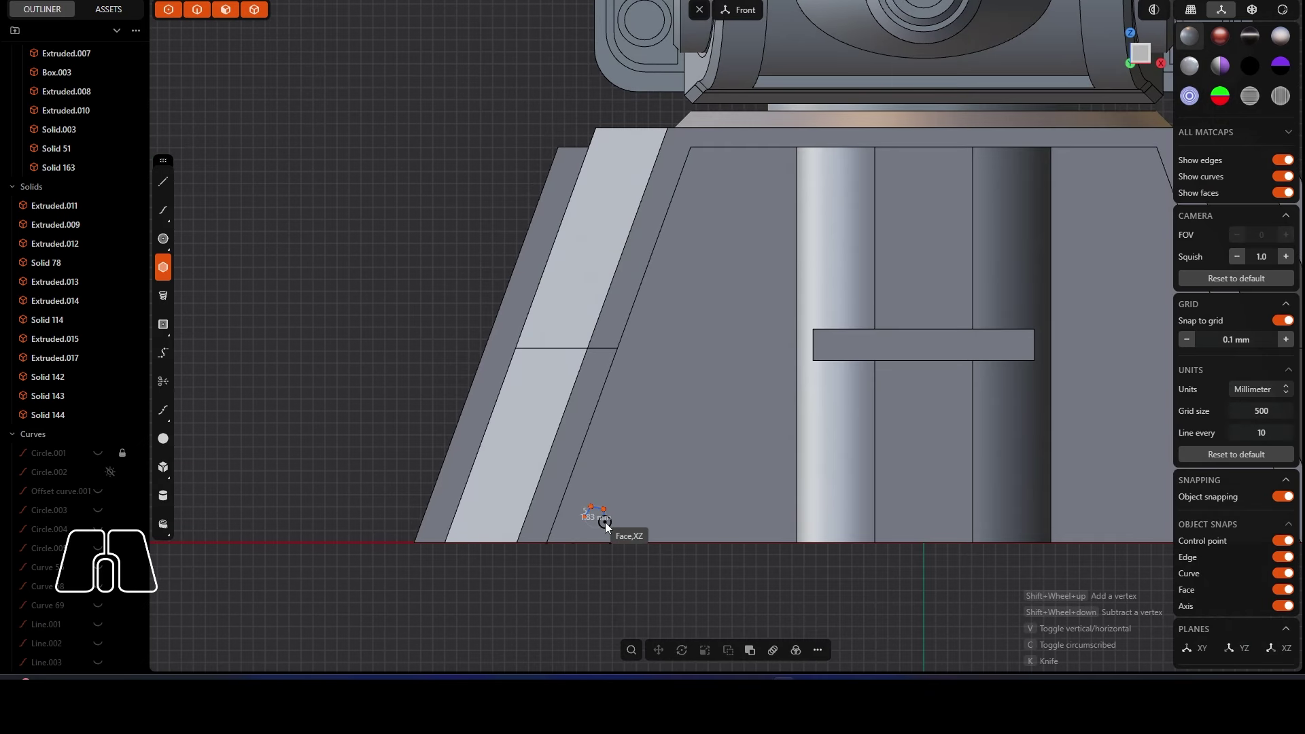
key(ctrl+z)
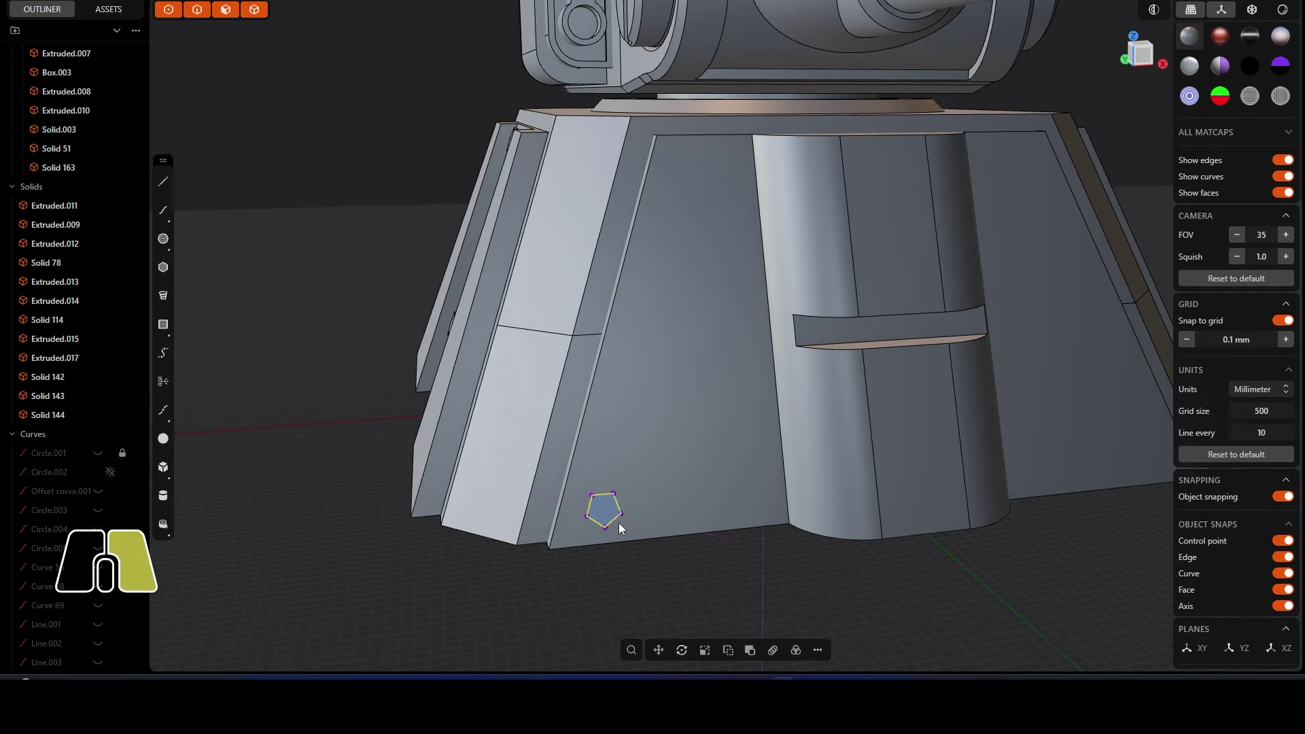
Step: Extrude the pentagon slightly outward from the front plate to form a bolt
key(e)
middle_drag(619, 524, 707, 537)
drag(594, 509, 601, 503)
right_click(601, 503)
middle_drag(601, 503, 578, 517)
Step: Duplicate the new bolt along the front plate's lower edge, placing the copy beside the raised middle section
click(625, 494)
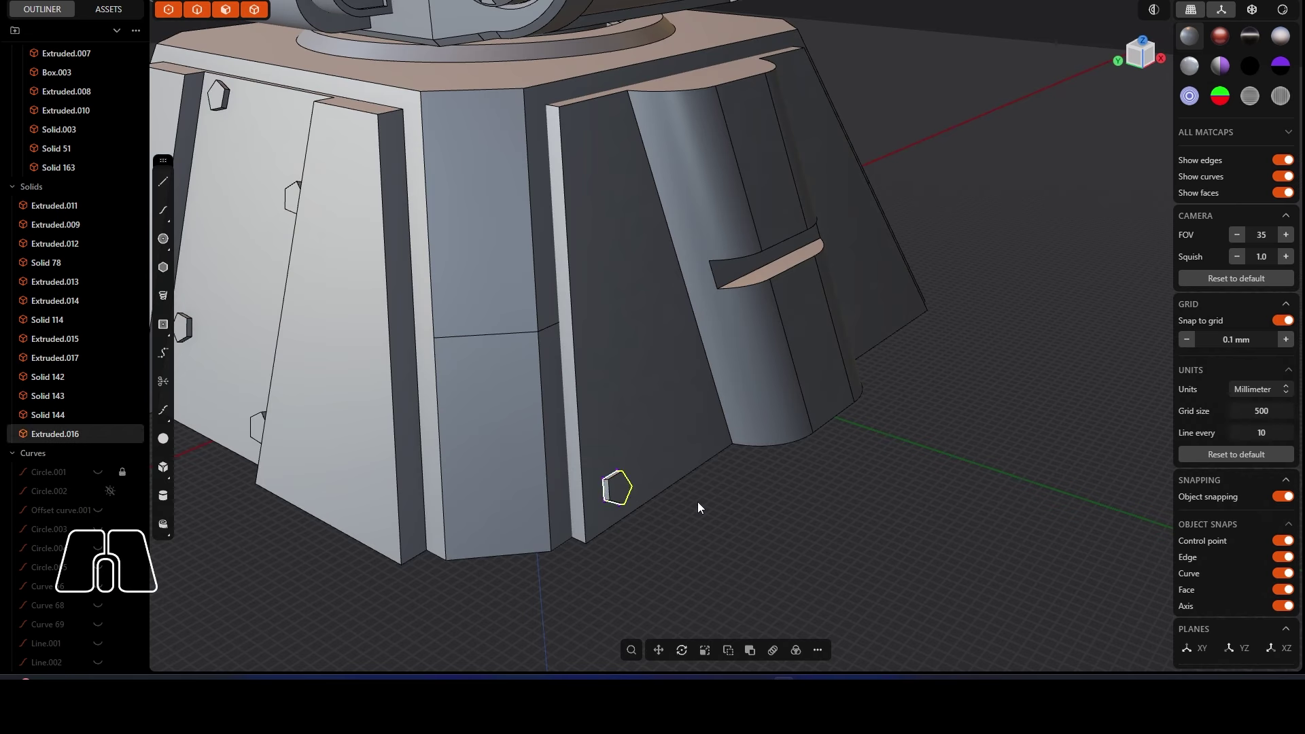
key(shift+d)
middle_drag(697, 502, 637, 500)
drag(641, 489, 756, 456)
right_click(749, 487)
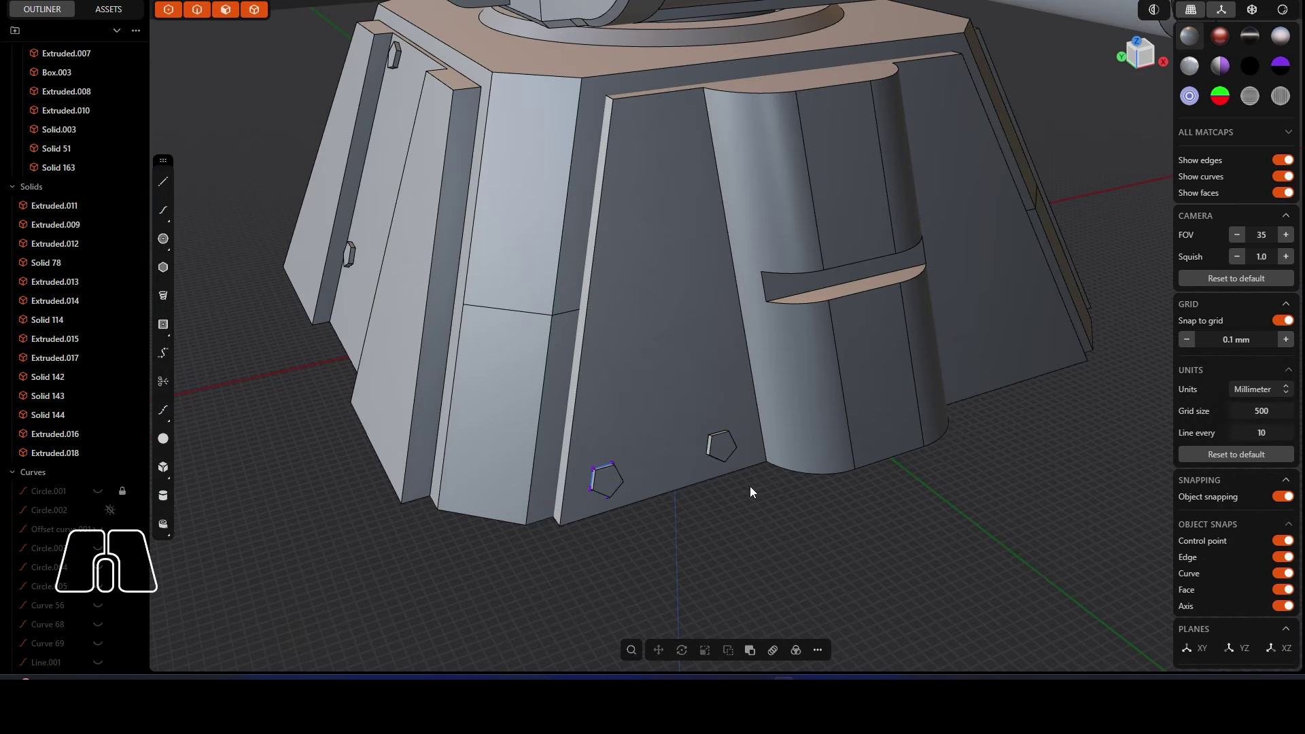
Step: Try placing copies of the two bolts across the raised middle section, and delete the copies
shift+click(603, 488)
middle_drag(625, 476, 578, 452)
key(ctrl+c)
key(ctrl+v)
drag(454, 469, 835, 403)
right_click(839, 475)
middle_drag(842, 510, 859, 473)
click(871, 379)
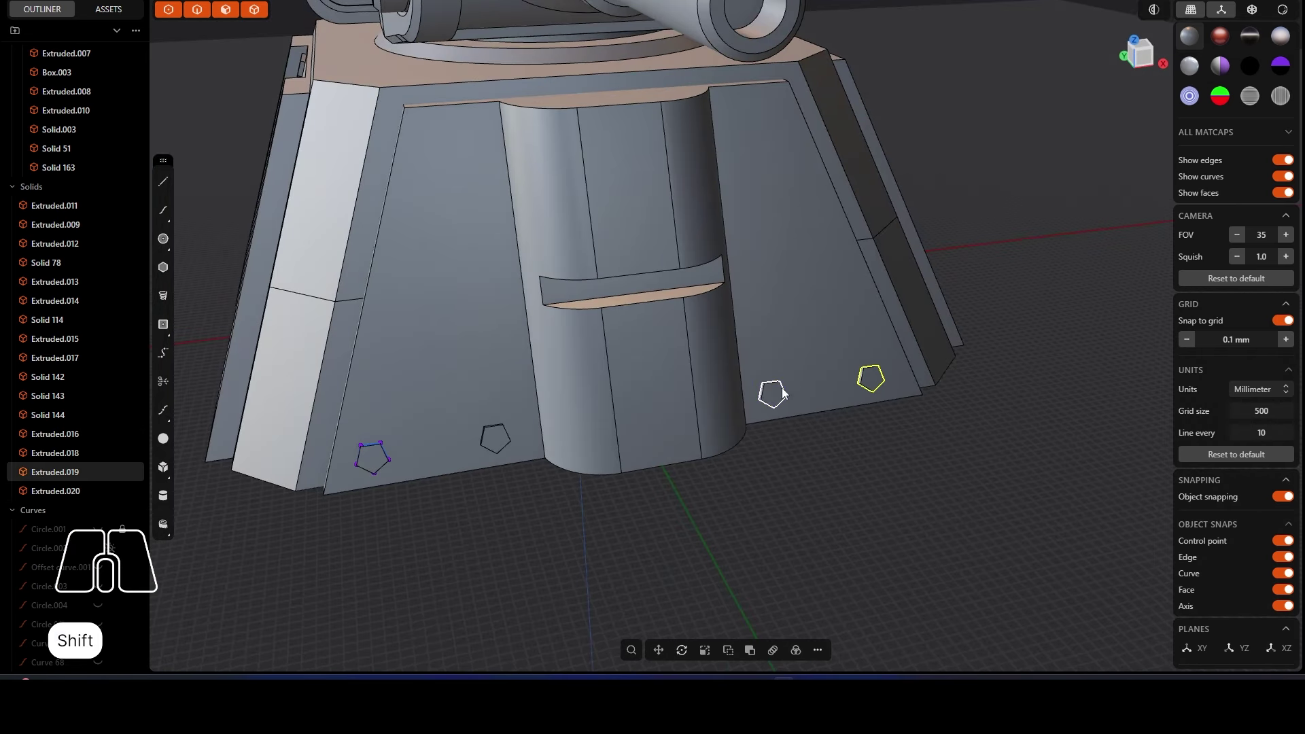
shift+click(783, 393)
key(Delete)
Step: Mirror the two lower bolts to the opposite side of the front plate
click(817, 650)
key(ctrl+z)
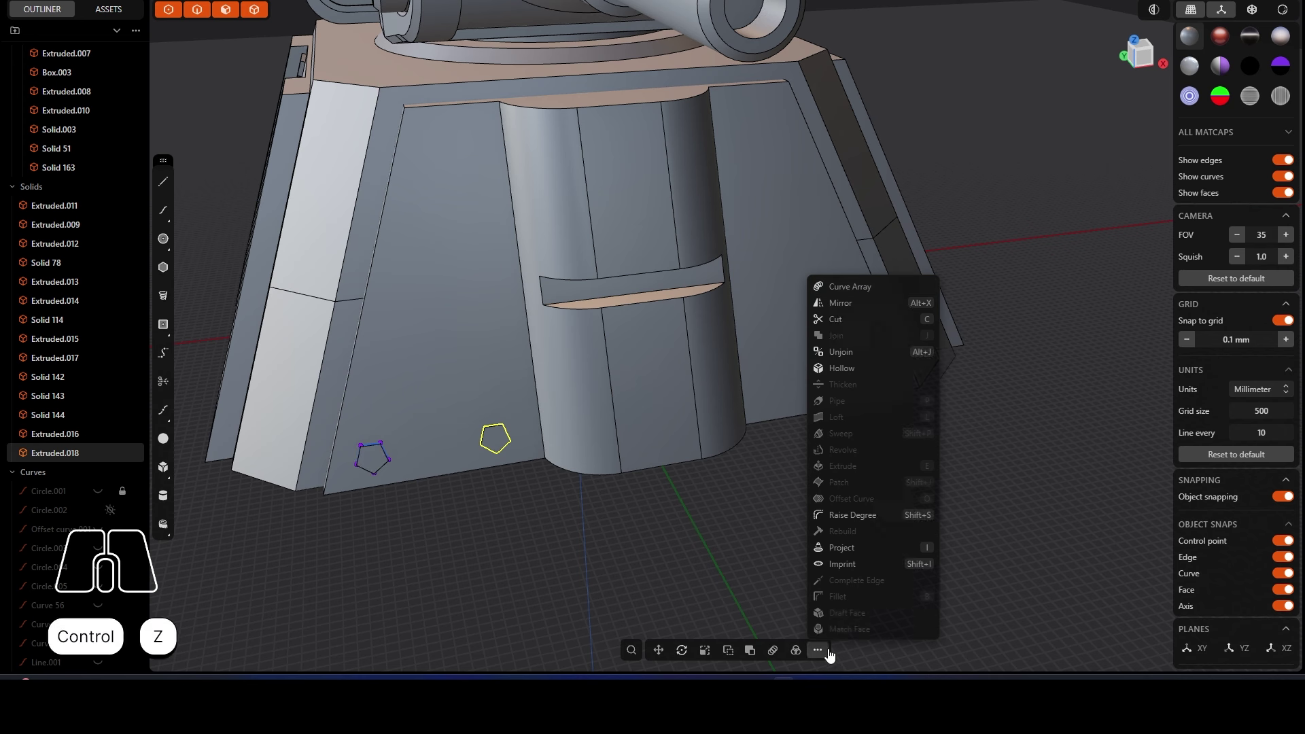
click(817, 650)
key(alt+x)
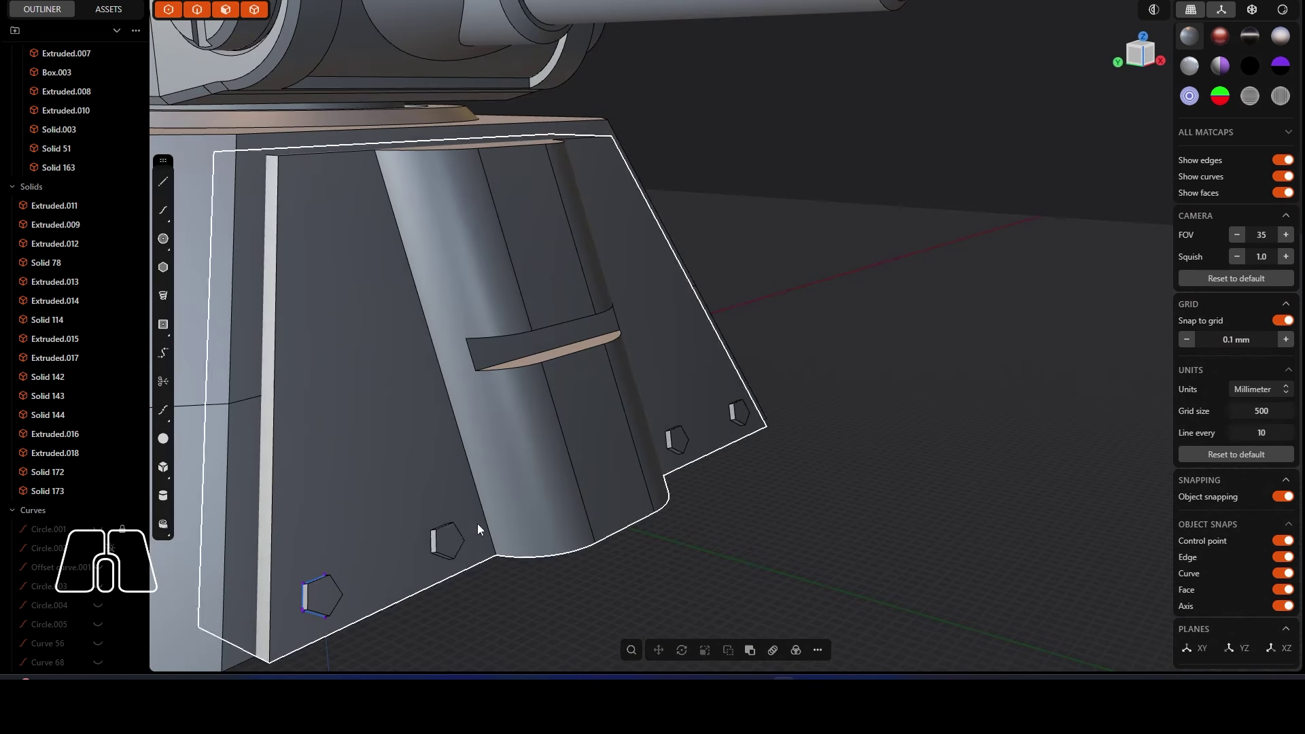
Step: Duplicate the two original lower bolts, and move the copies up to the front plate's upper corner
shift+click(446, 539)
key(g)
key(ctrl+z)
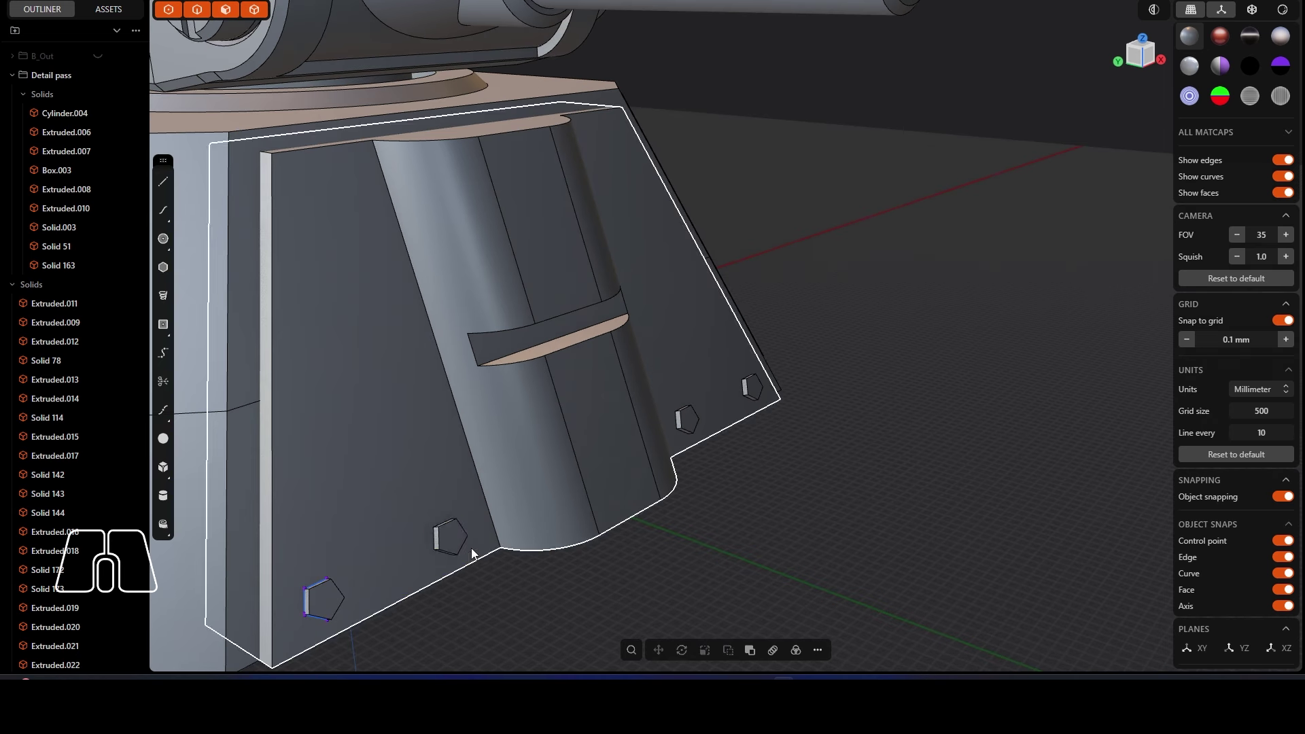
key(ctrl+z)
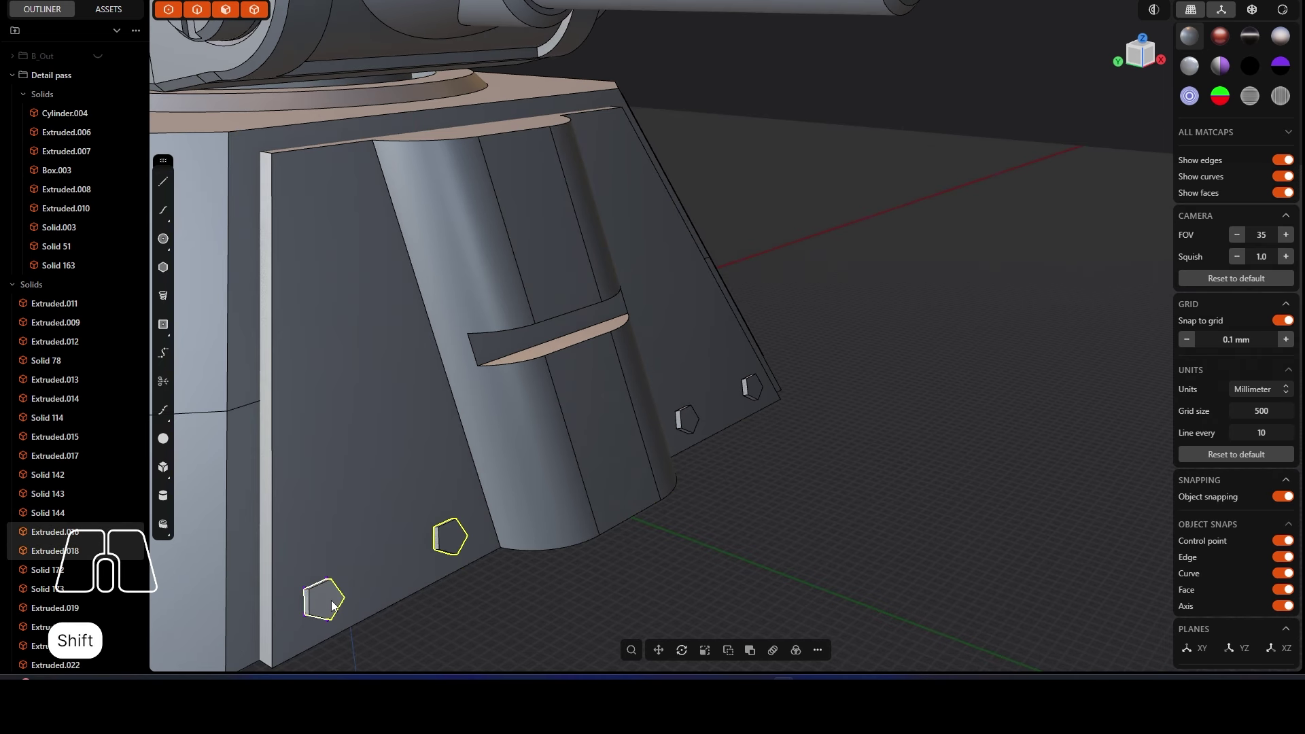
key(v)
drag(446, 530, 736, 164)
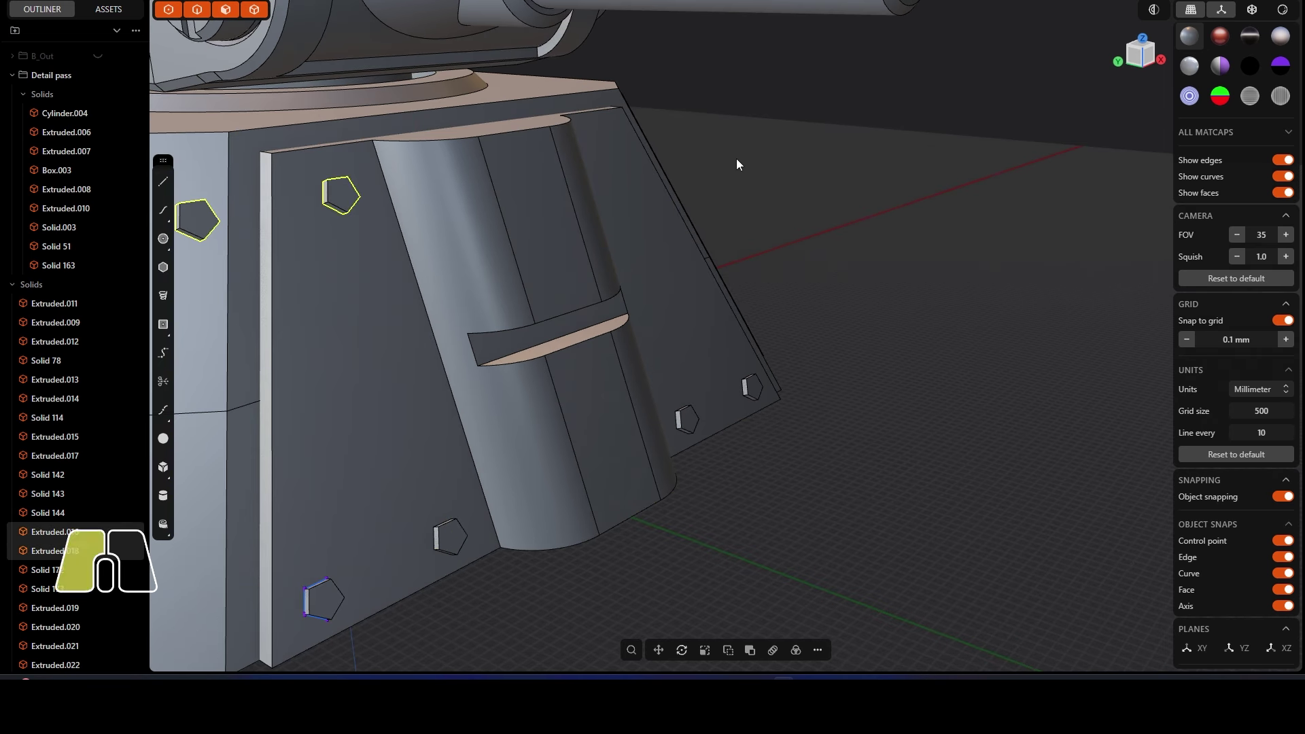
Step: Rotate the upper bolt on the front plate, and remove the surplus copy beside the plate
click(345, 195)
key(r)
click(292, 216)
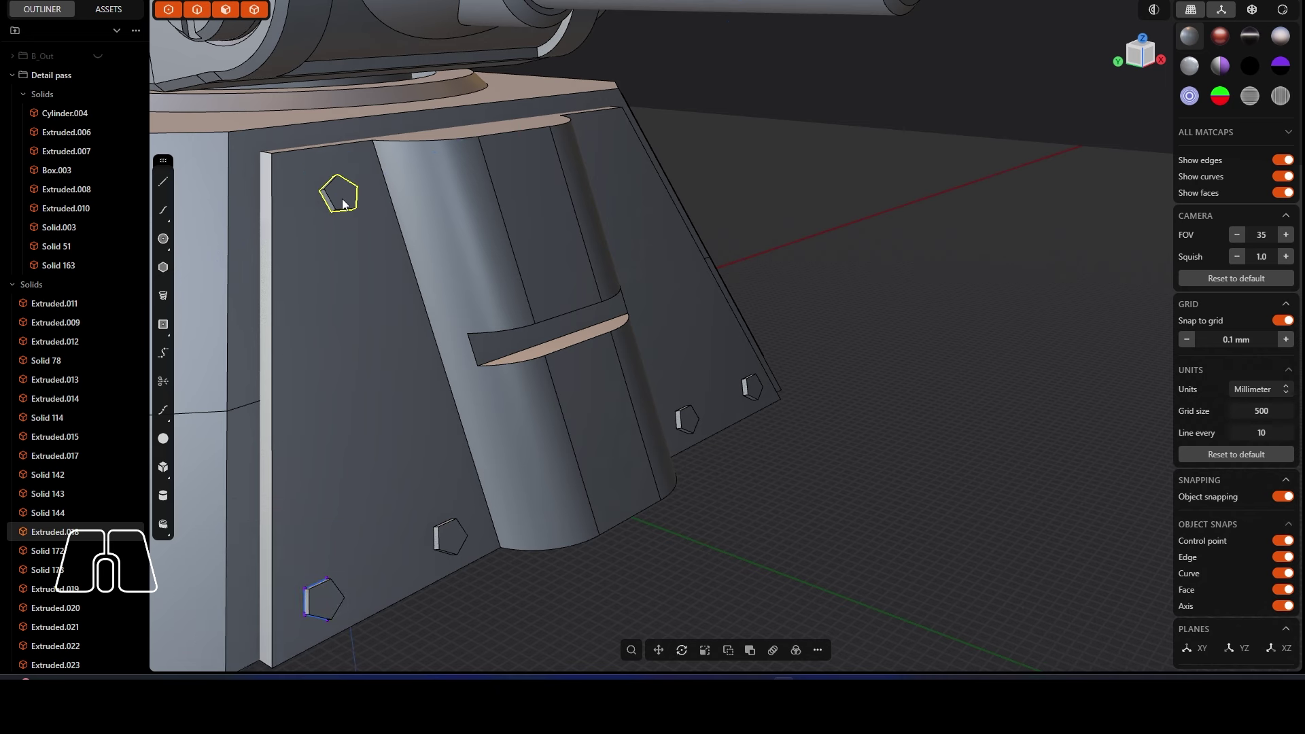
Step: Try to push the lower and rear faces of the front plate's slot, and undo both attempts
middle_drag(296, 403, 633, 493)
scroll(601, 400, up, 5)
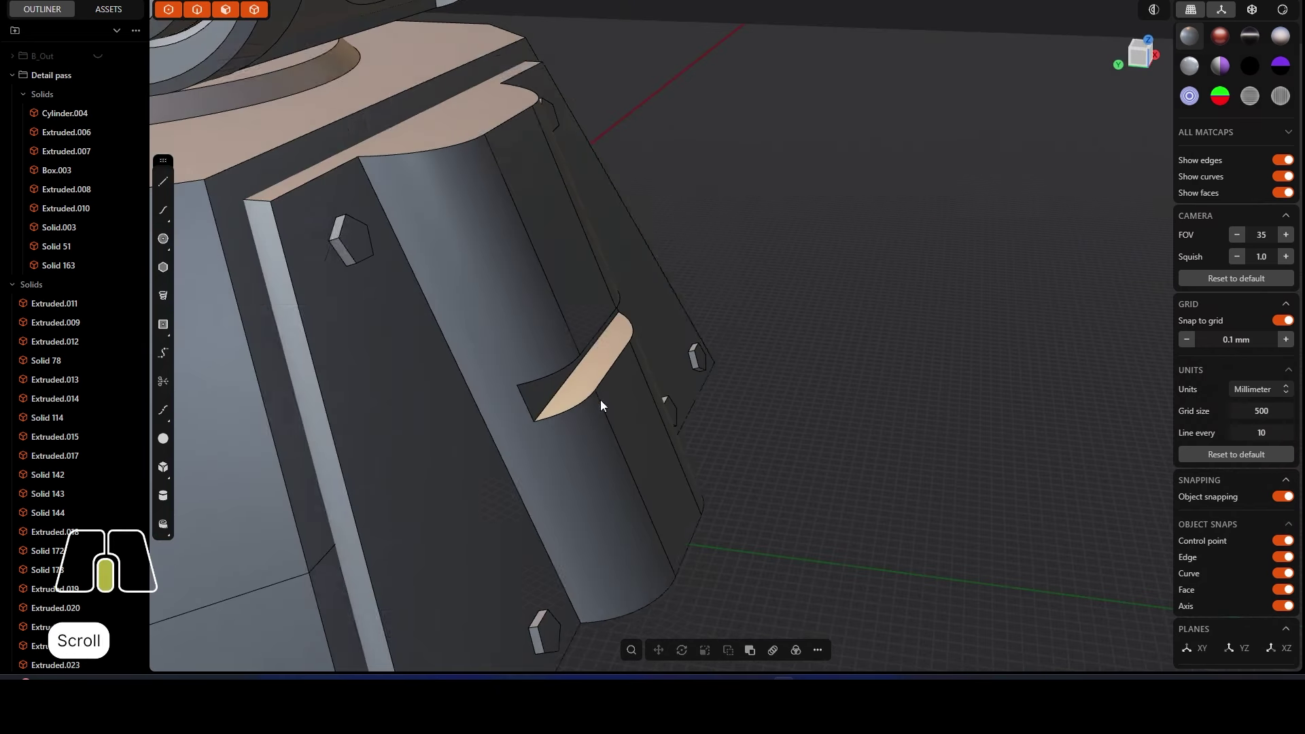
click(564, 394)
mouse_move(565, 394)
middle_down()
mouse_move(605, 411)
mouse_move(580, 383)
middle_up()
drag(580, 383, 560, 353)
key(ctrl+z)
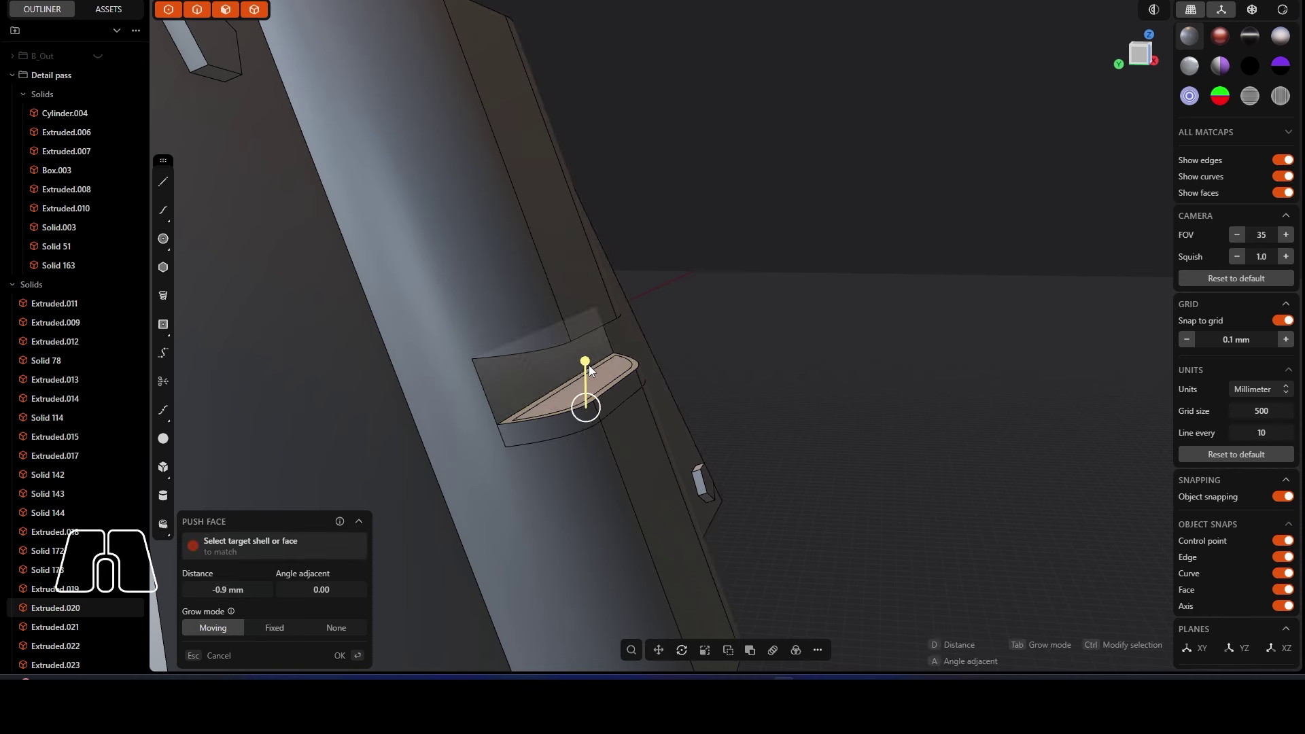
scroll(803, 430, up, 3)
key(ctrl+z)
middle_drag(539, 437, 494, 402)
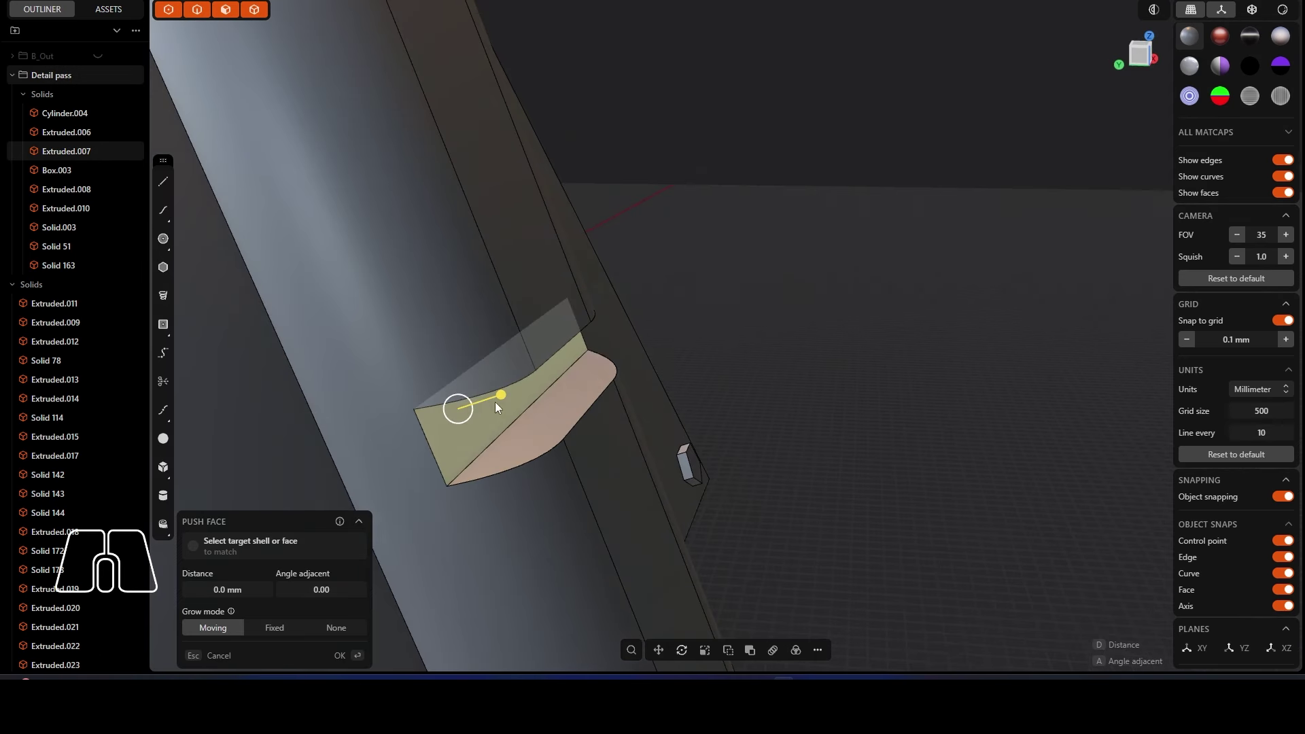
drag(495, 402, 568, 381)
key(ctrl+z)
Step: Delete the overlapping front plate copy Extruded.007
middle_drag(568, 381, 616, 492)
key(Delete)
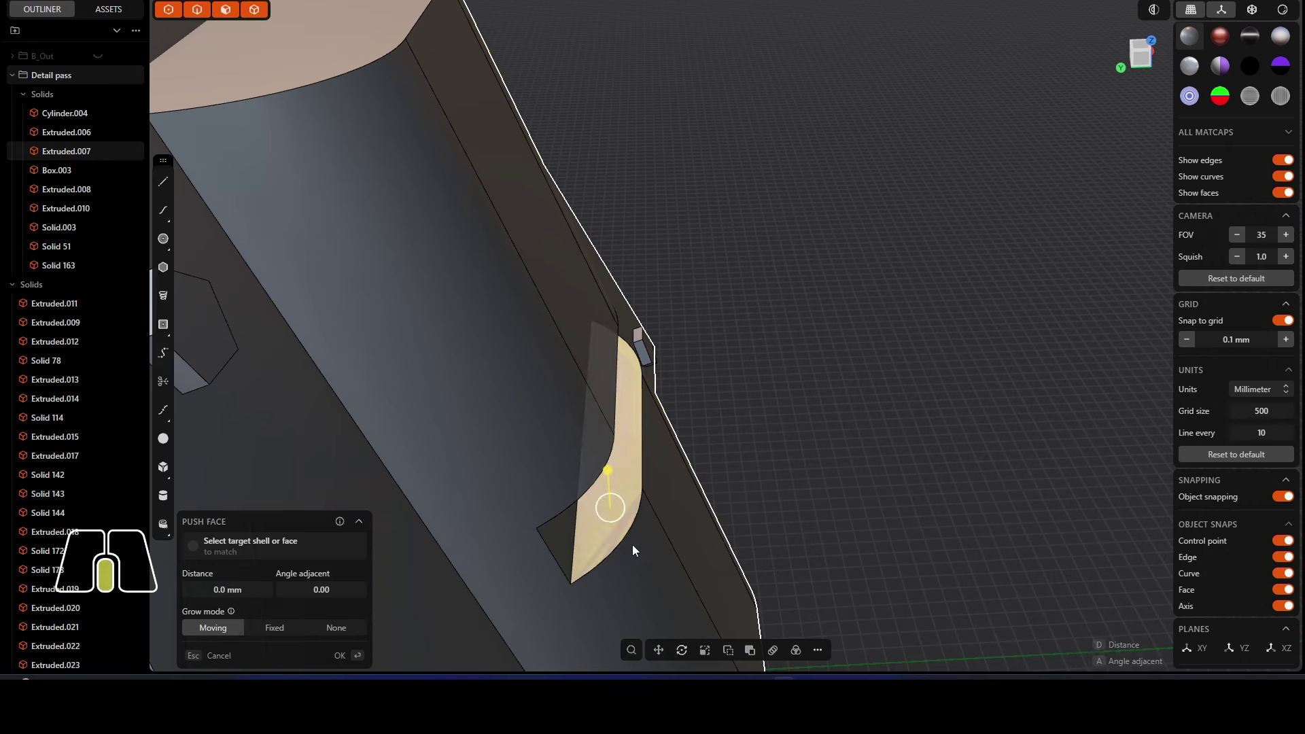
scroll(633, 545, up, 2)
drag(617, 495, 621, 503)
key(Delete)
scroll(639, 518, down, 5)
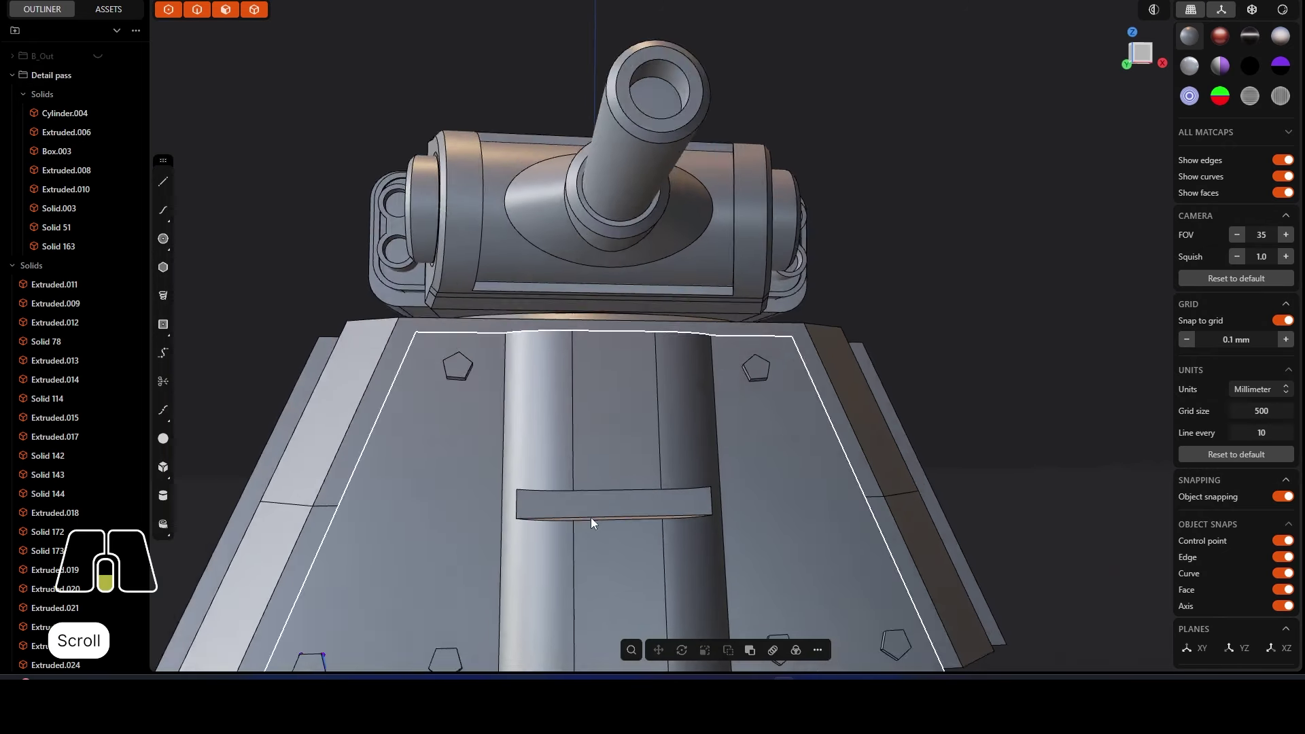
Step: Try to push the slot's rear face 2.2 mm and inset its outline by about 0.55 mm
scroll(592, 524, up, 3)
drag(601, 505, 614, 492)
middle_drag(614, 492, 652, 496)
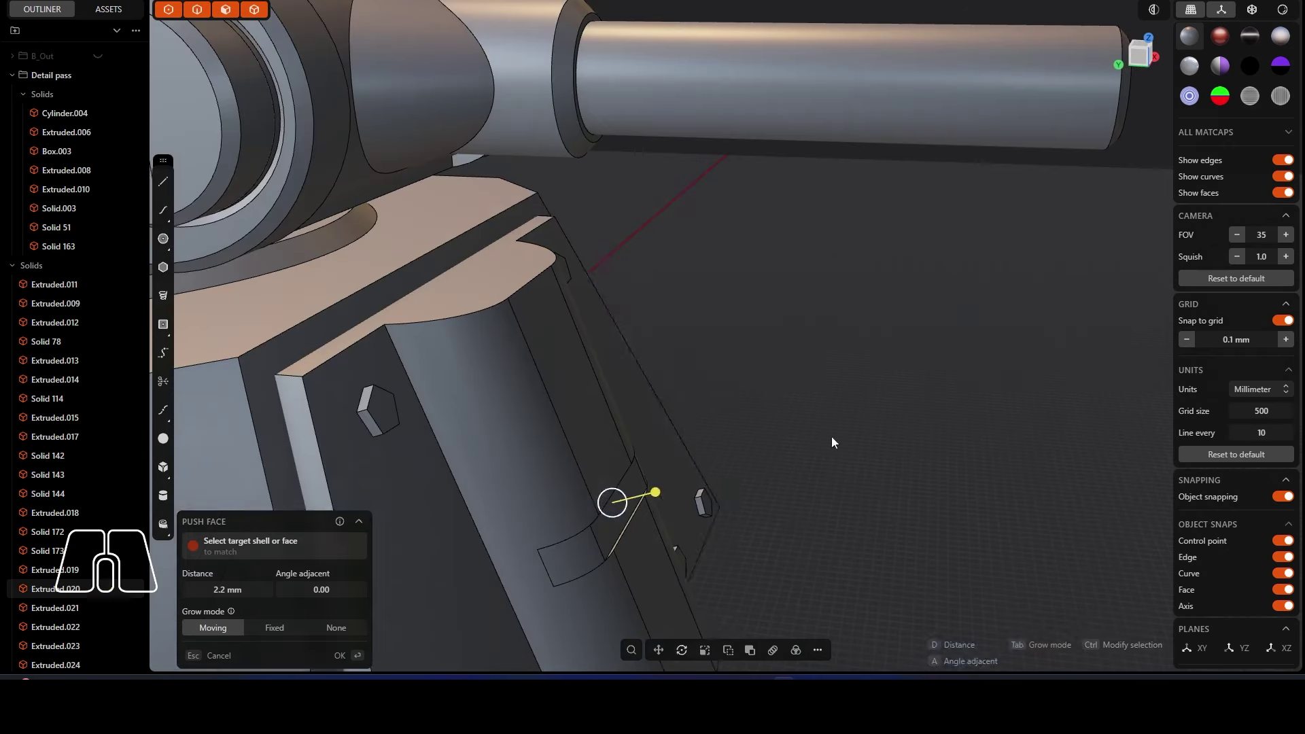
drag(653, 496, 688, 458)
key(ctrl+z)
scroll(704, 503, down, 5)
scroll(658, 483, up, 5)
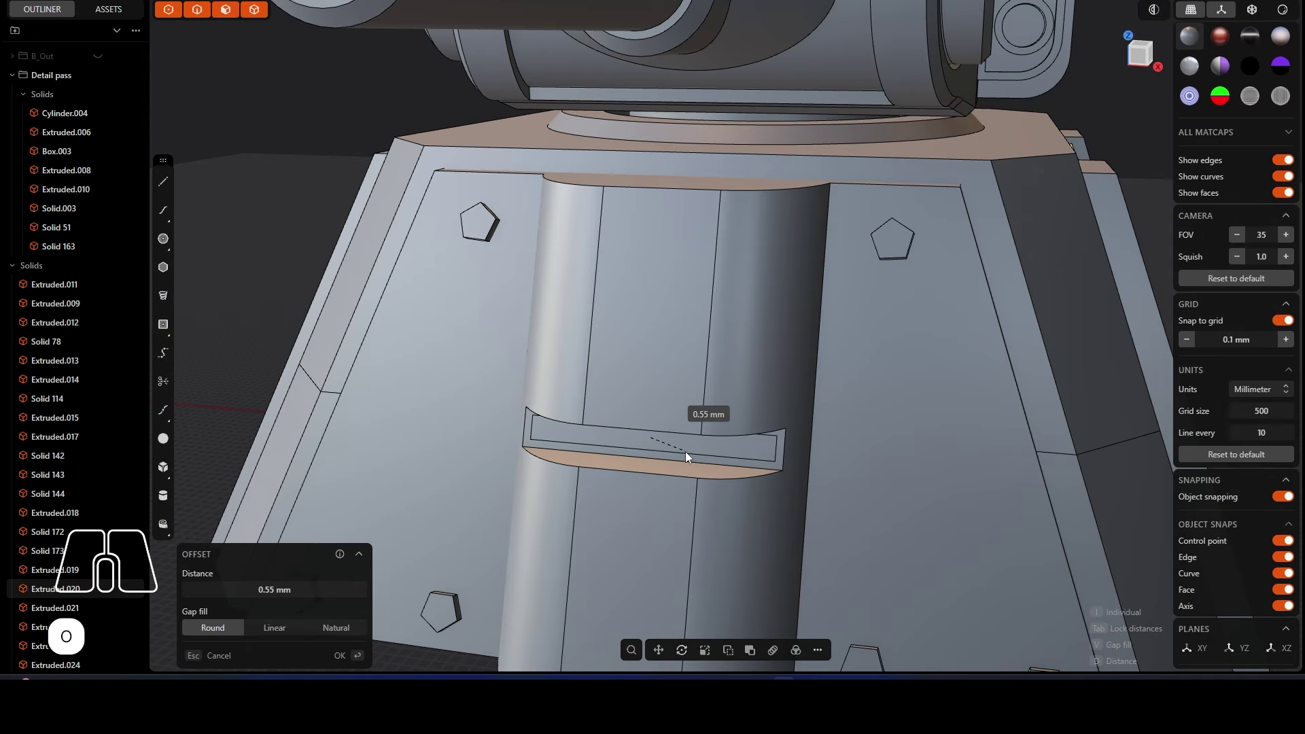
Step: Delete the remaining overlapping front plate copy Extruded.020
middle_drag(599, 432, 788, 357)
click(561, 435)
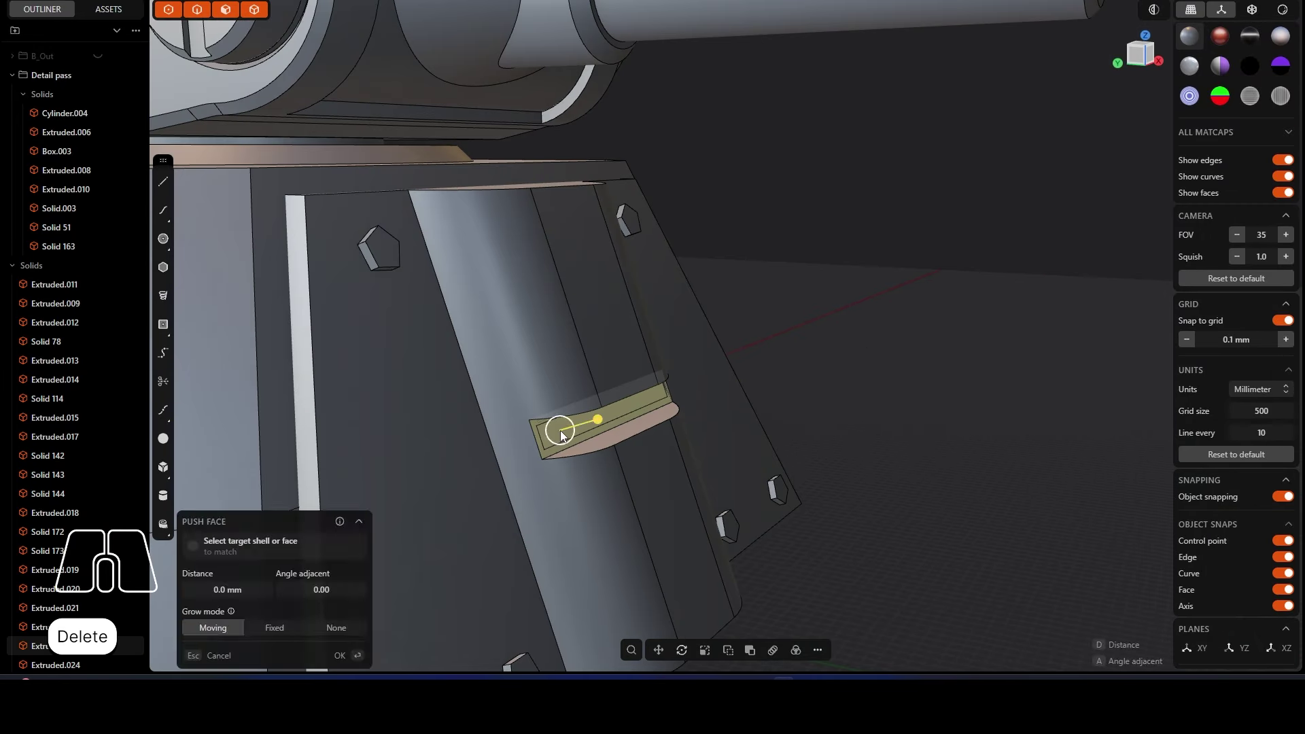
scroll(519, 475, down, 5)
scroll(519, 475, up, 5)
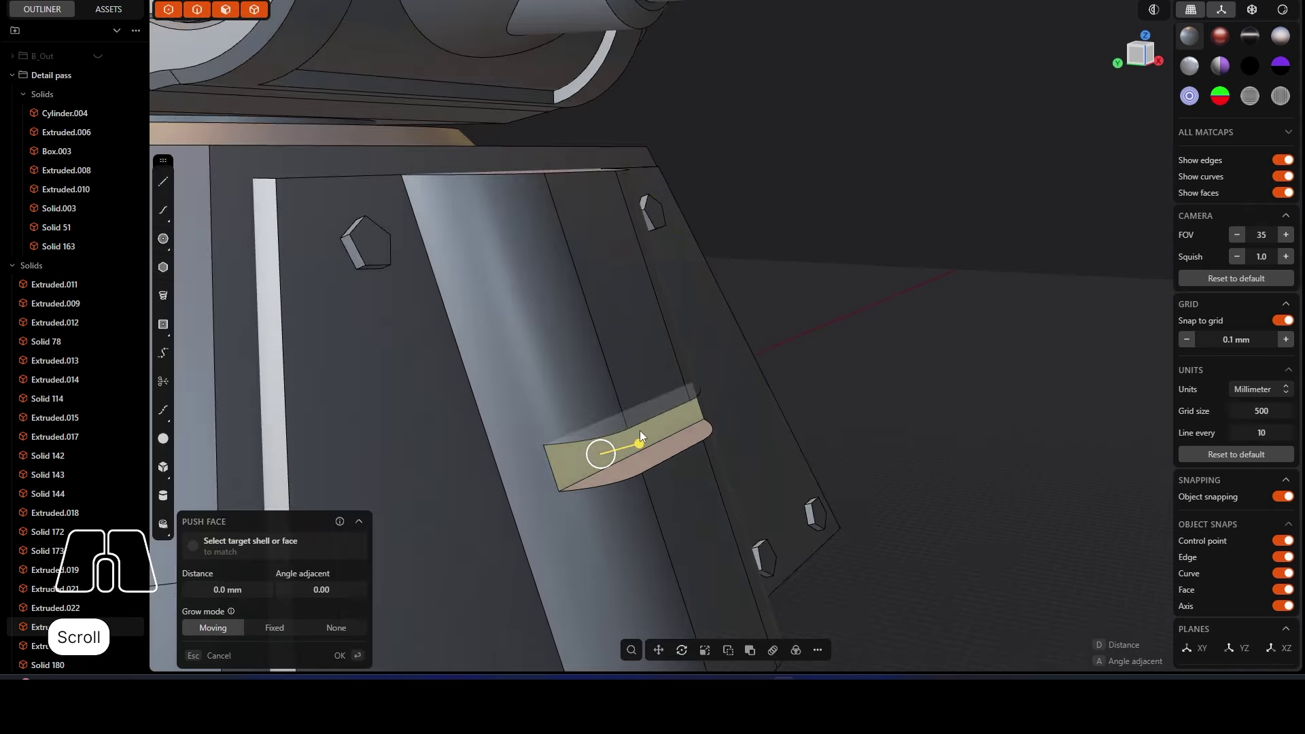
Step: Try to push the slot's rear wall by -0.9 mm
middle_drag(639, 434, 670, 431)
drag(669, 432, 635, 442)
key(ctrl+z)
click(603, 455)
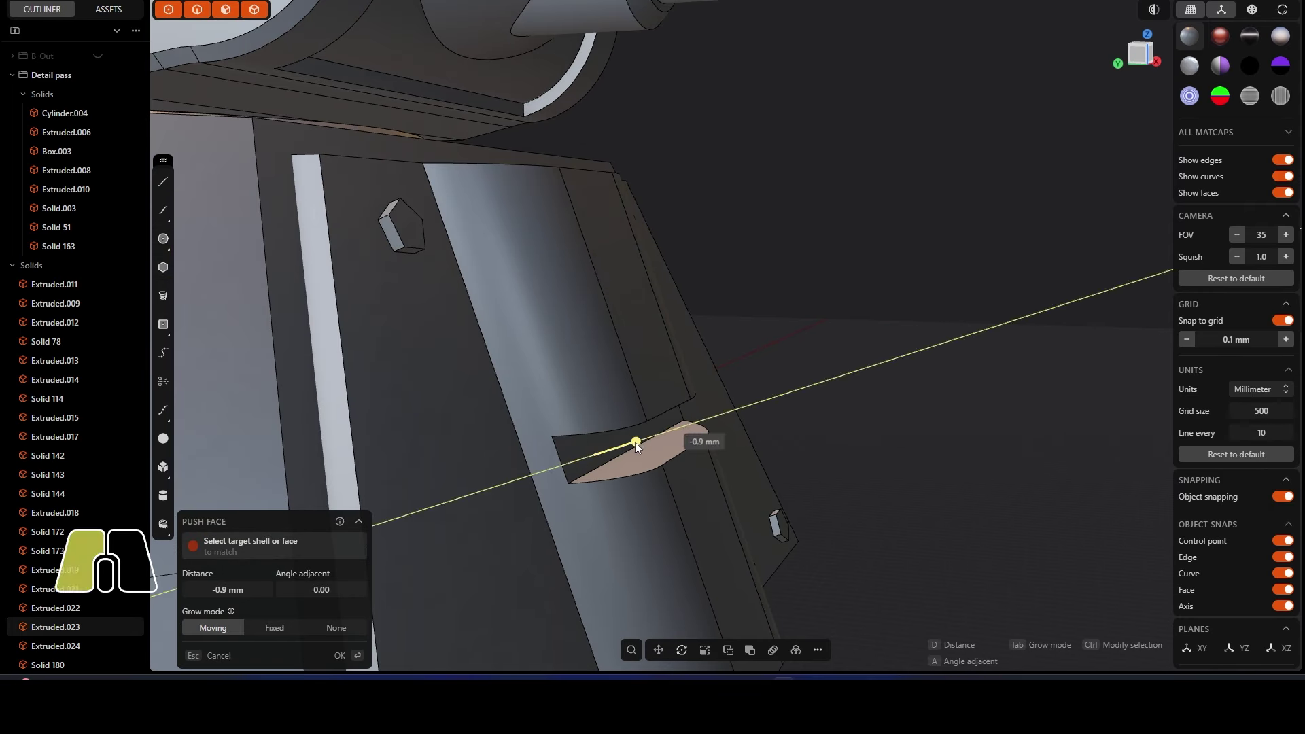
Step: Try to inset the slot's lower face and push the inner face by -0.9 mm, and undo it
scroll(622, 444, down, 5)
scroll(596, 483, up, 6)
key(o)
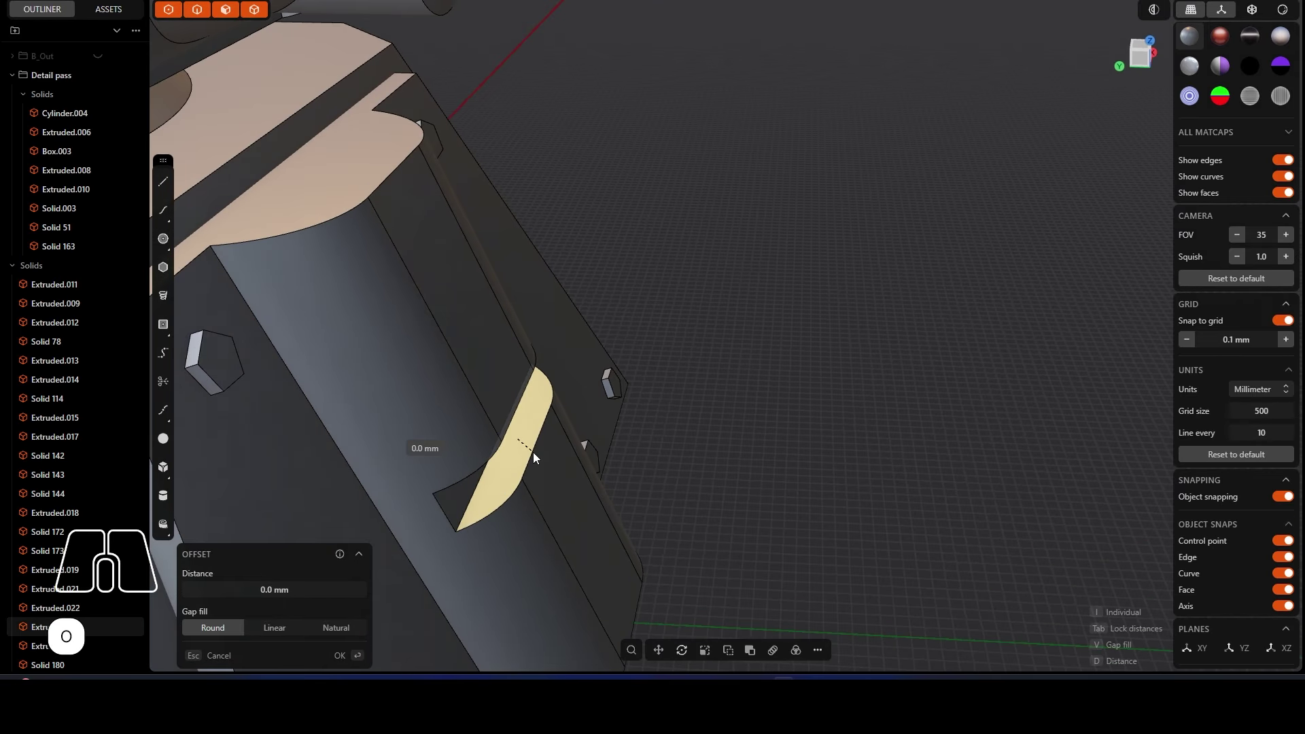
drag(518, 459, 509, 438)
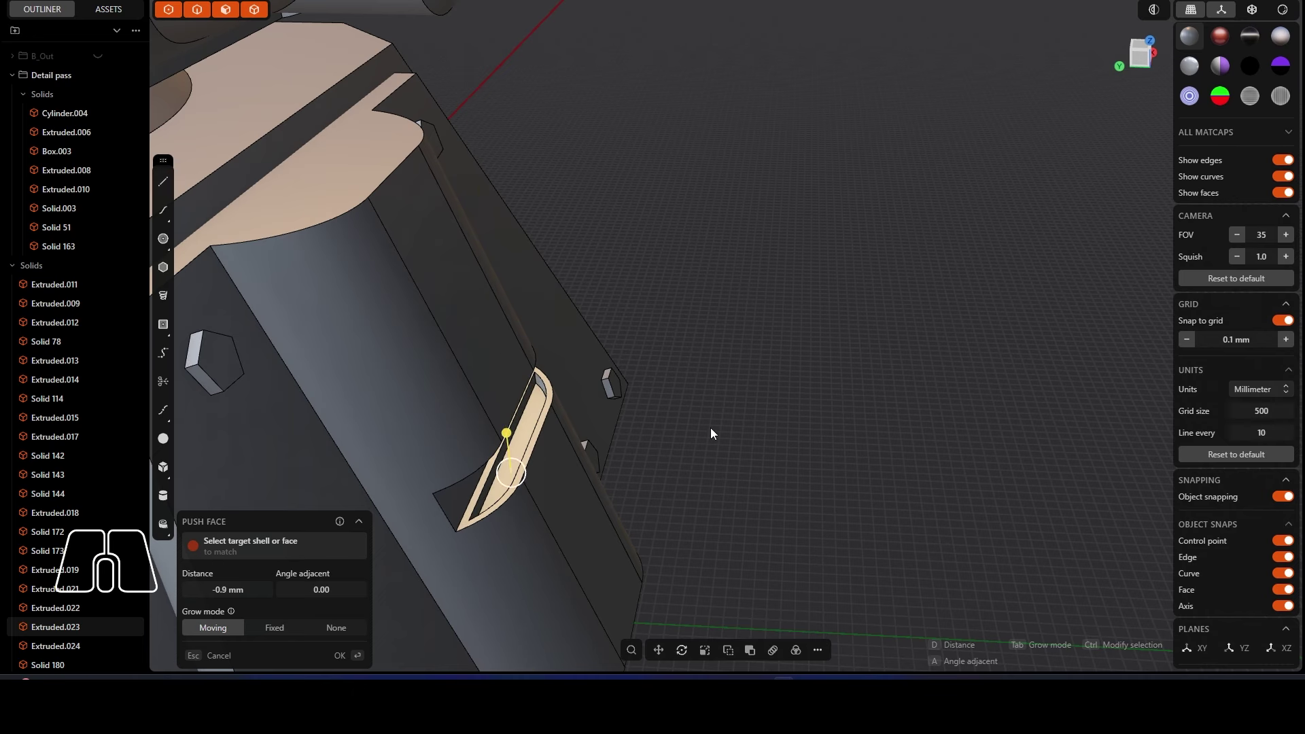
key(ctrl+z)
middle_drag(712, 430, 688, 434)
scroll(494, 457, up, 2)
drag(492, 457, 437, 475)
key(ctrl+z)
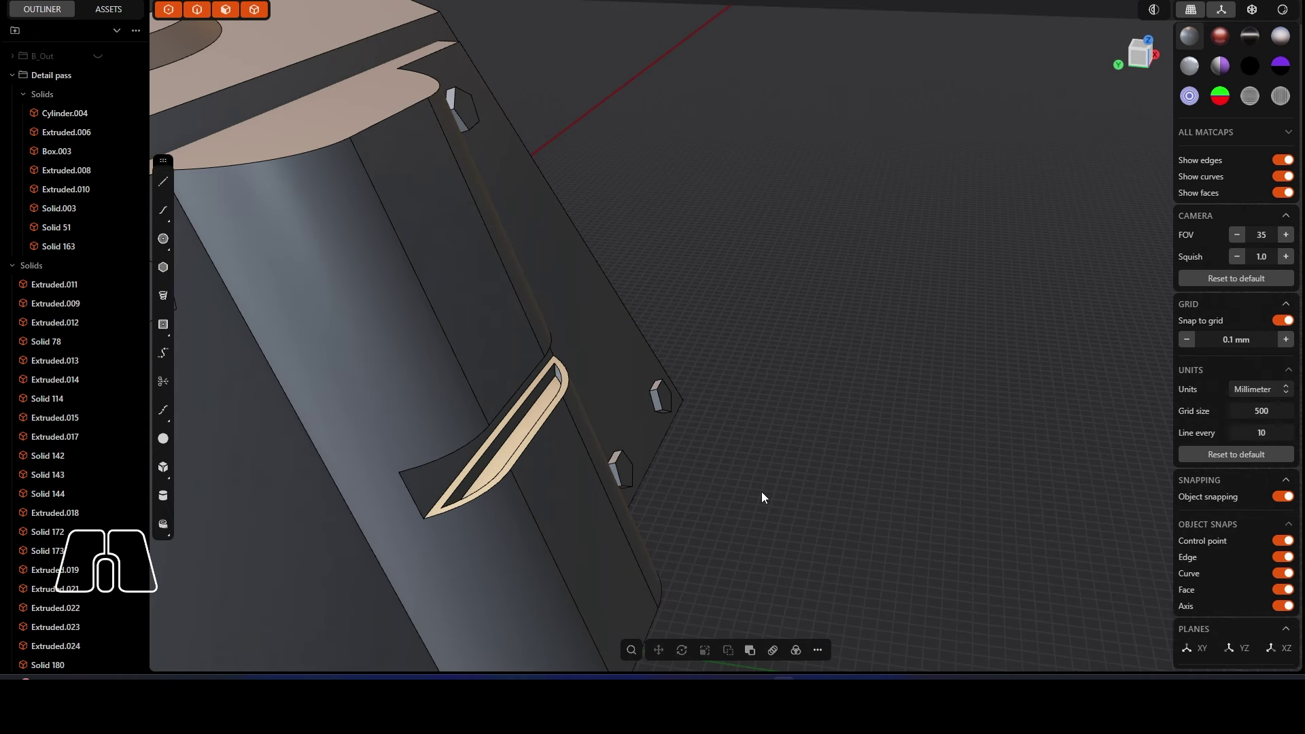
Step: Recess the inset area of the slot's rear wall, leaving a thin frame around it
middle_drag(762, 492, 502, 434)
drag(502, 434, 476, 436)
middle_drag(478, 442, 507, 439)
click(504, 456)
key(Escape)
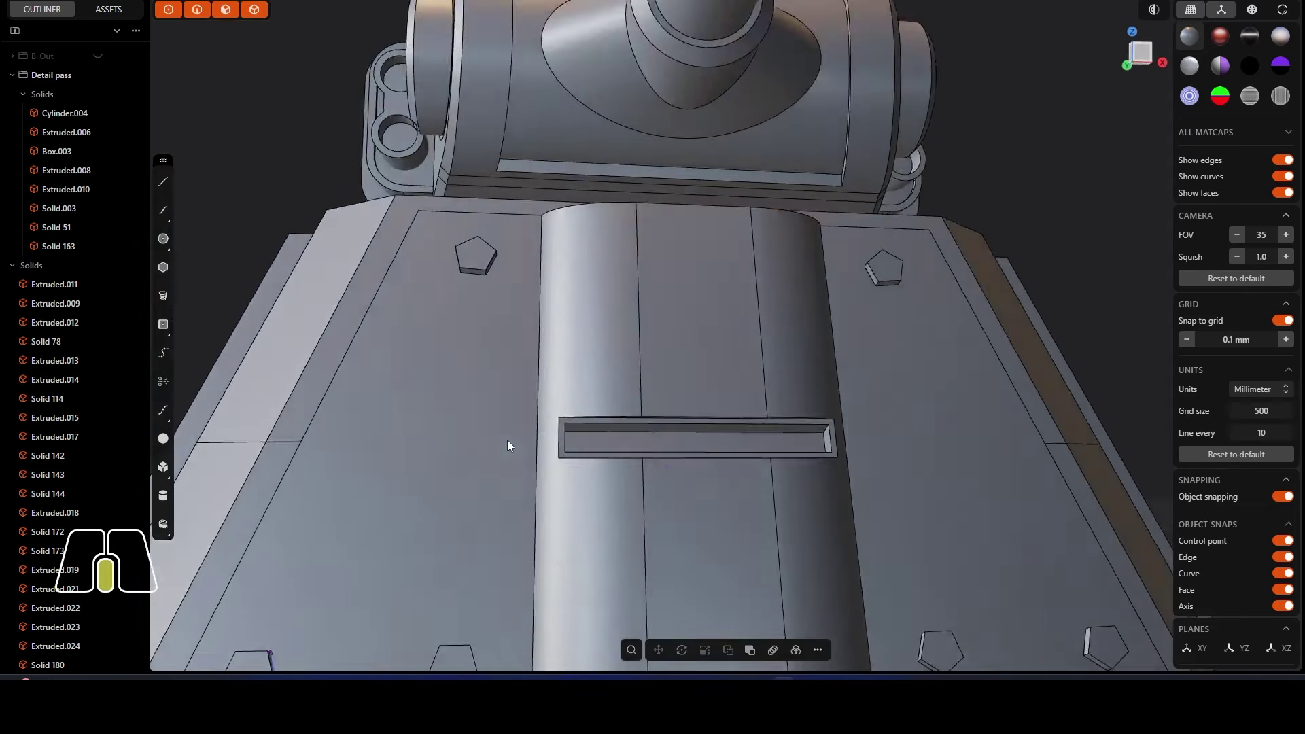
Step: Rotate the slot's upper face to tilt it and widen the opening
scroll(544, 439, up, 3)
drag(567, 435, 573, 489)
middle_drag(577, 481, 721, 404)
click(631, 405)
drag(629, 435, 628, 439)
key(r)
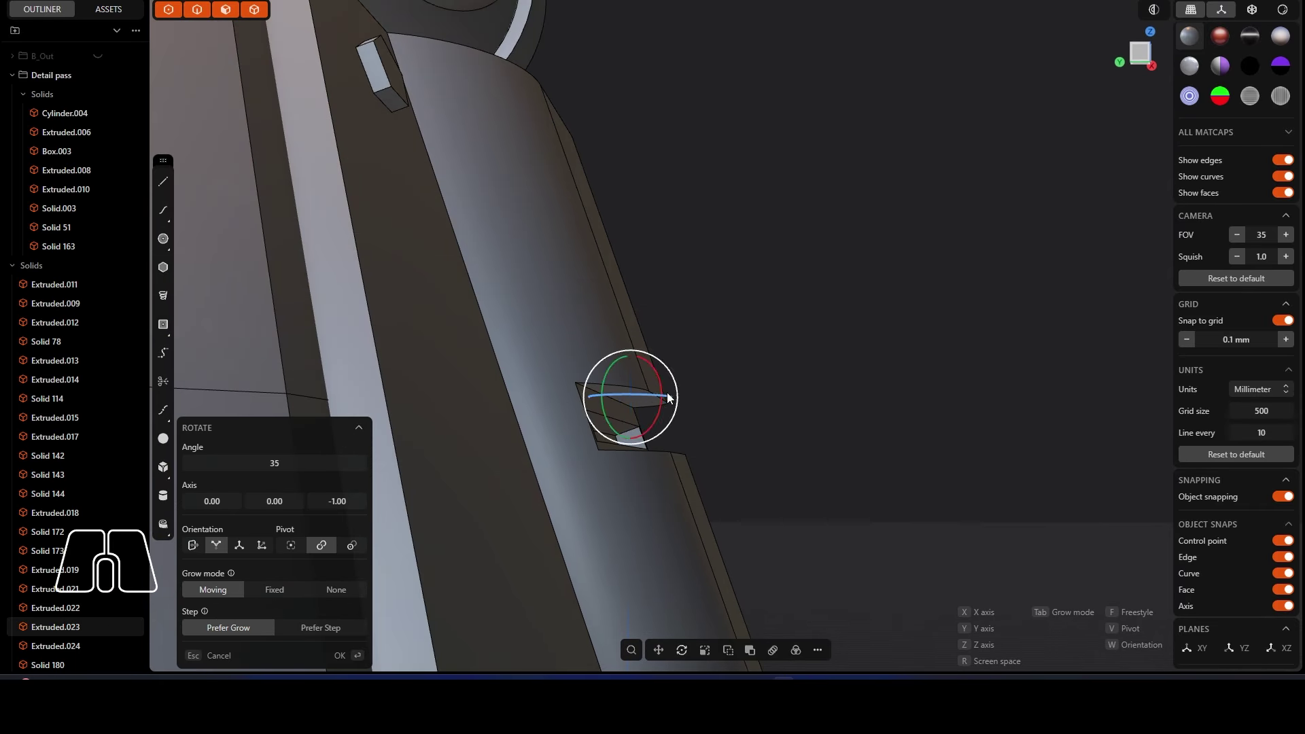
drag(670, 402, 669, 405)
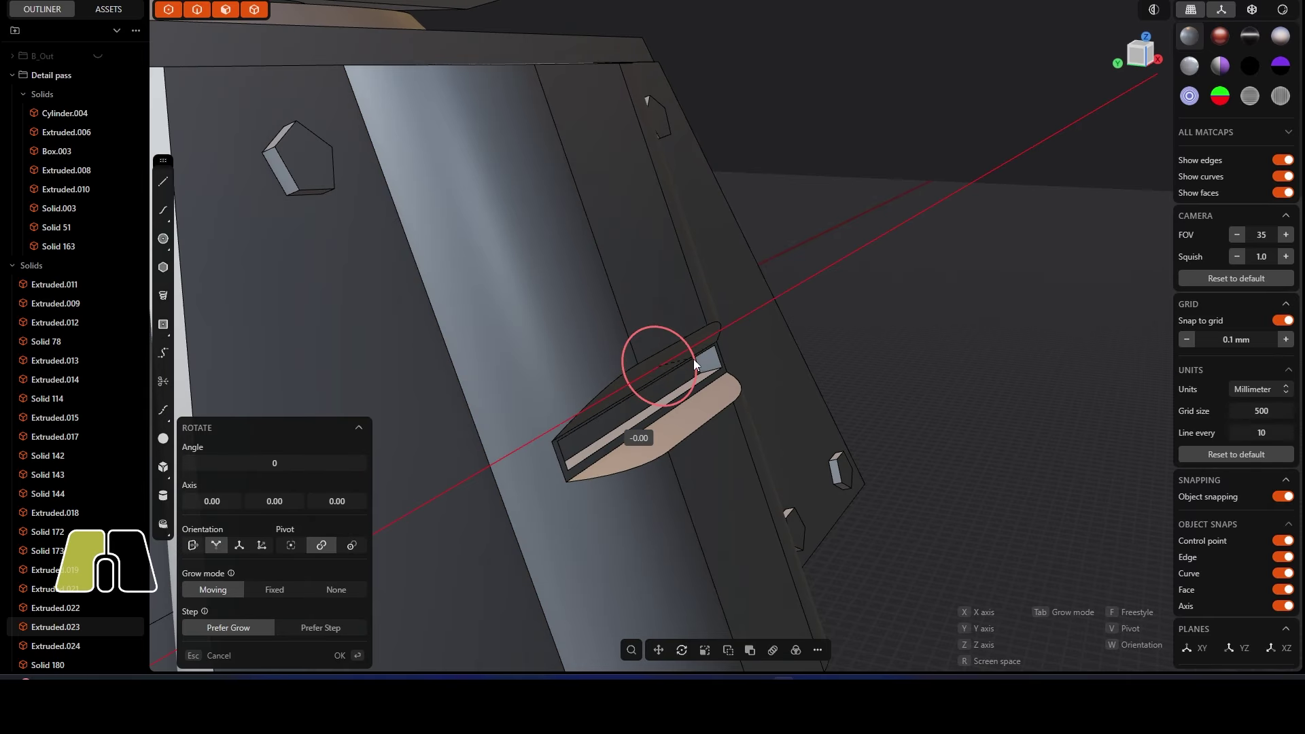
click(694, 359)
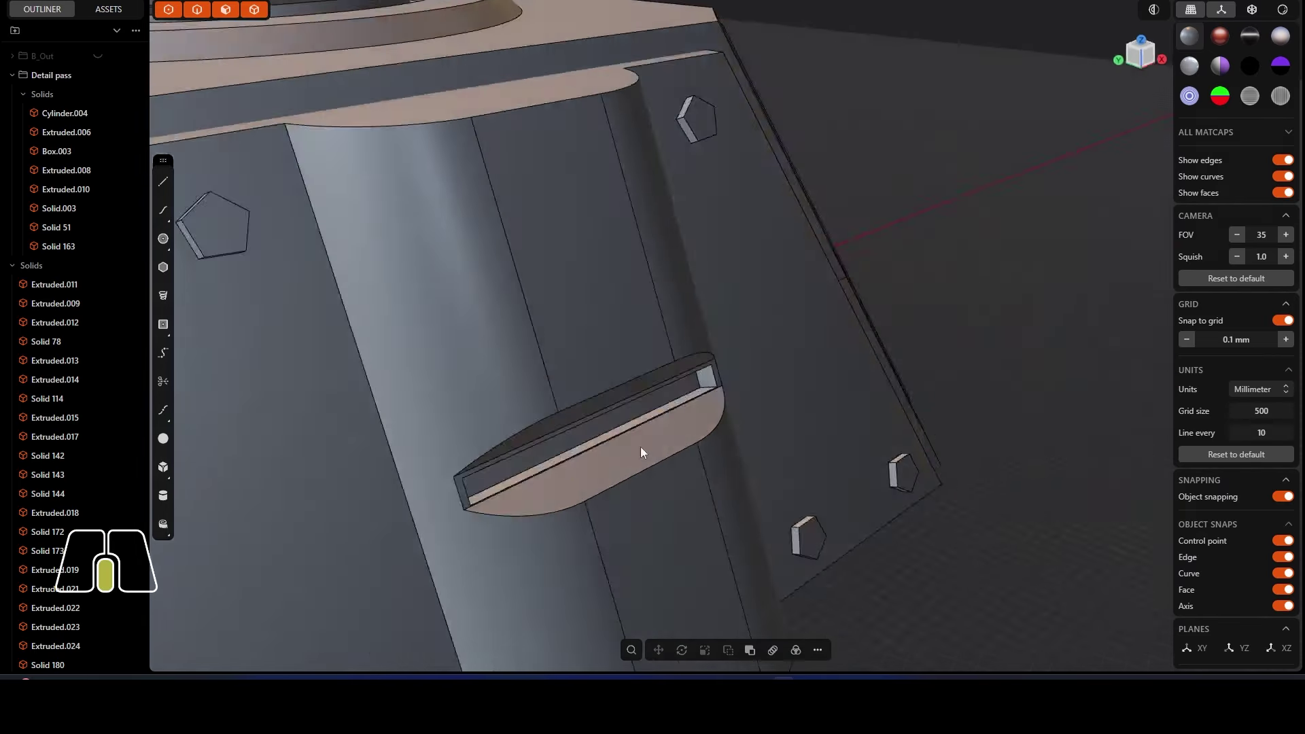
Step: Push the slot's lower face along the plate's slope to adjust the opening
scroll(612, 456, up, 5)
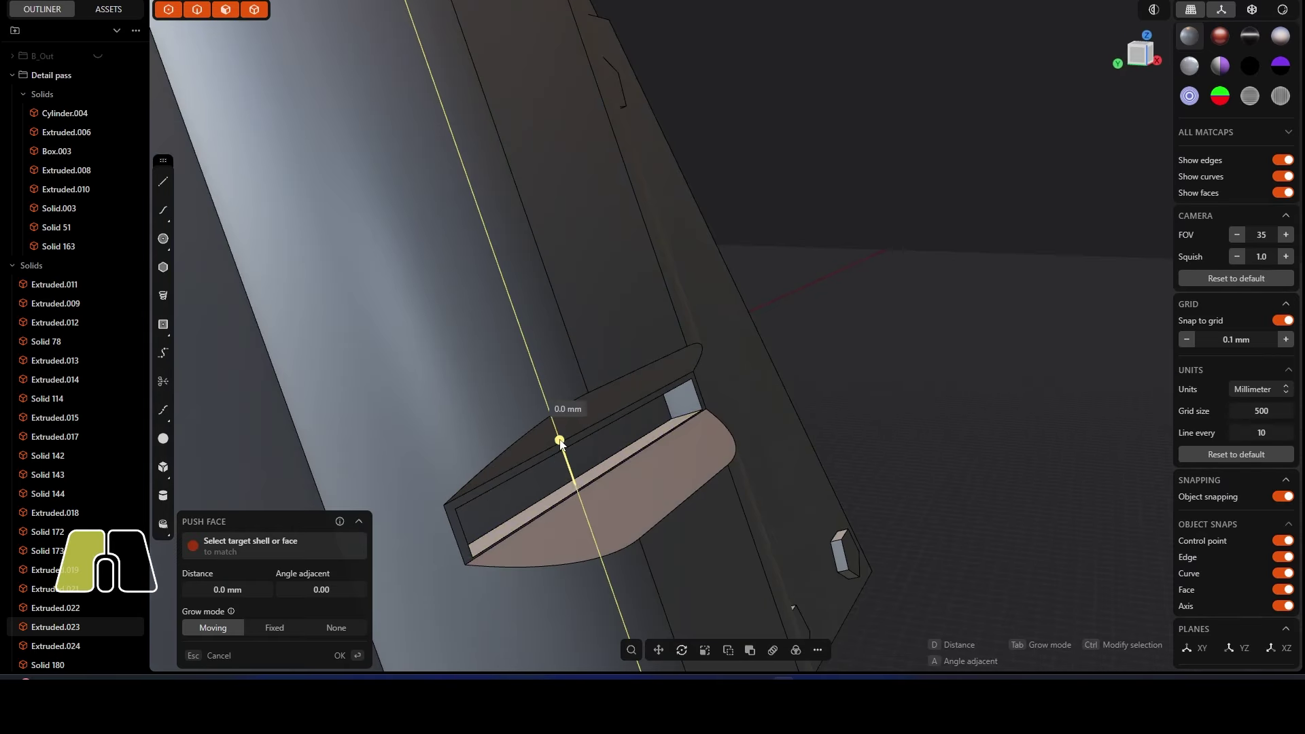
drag(562, 443, 614, 475)
scroll(615, 475, down, 5)
scroll(478, 475, up, 3)
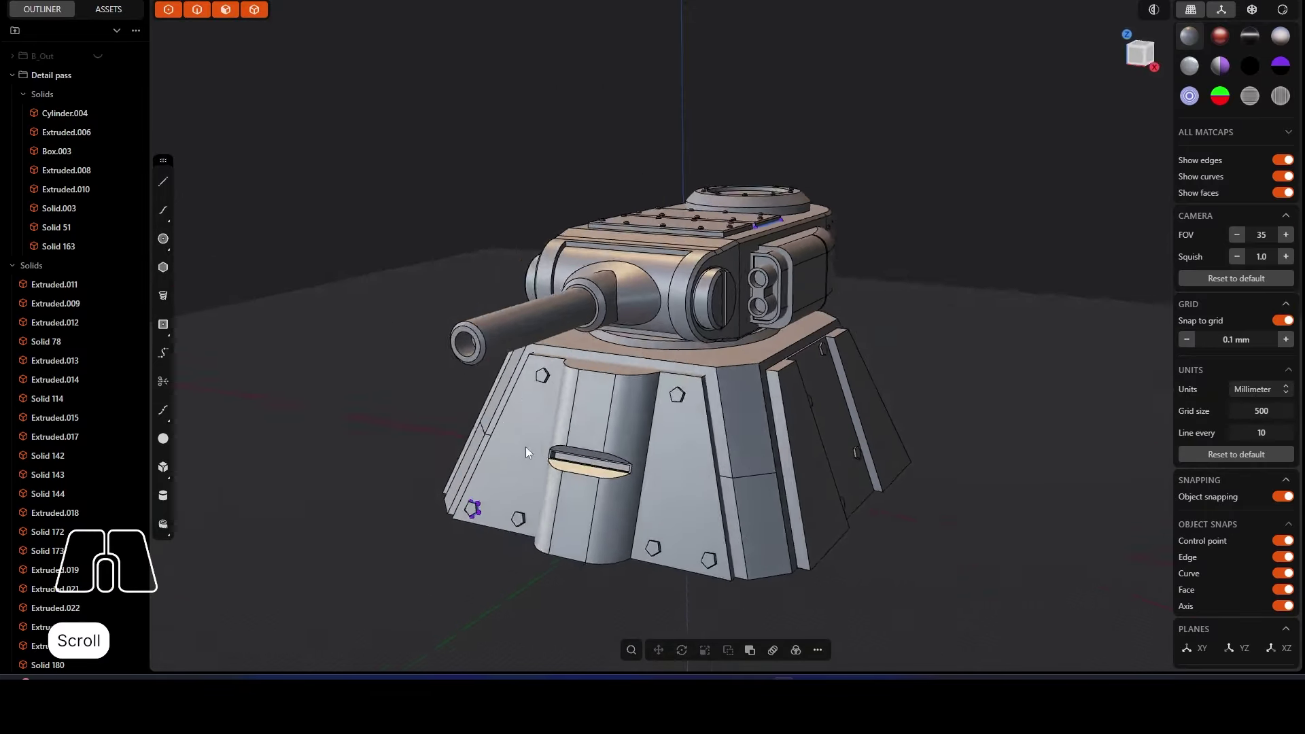
scroll(525, 447, up, 2)
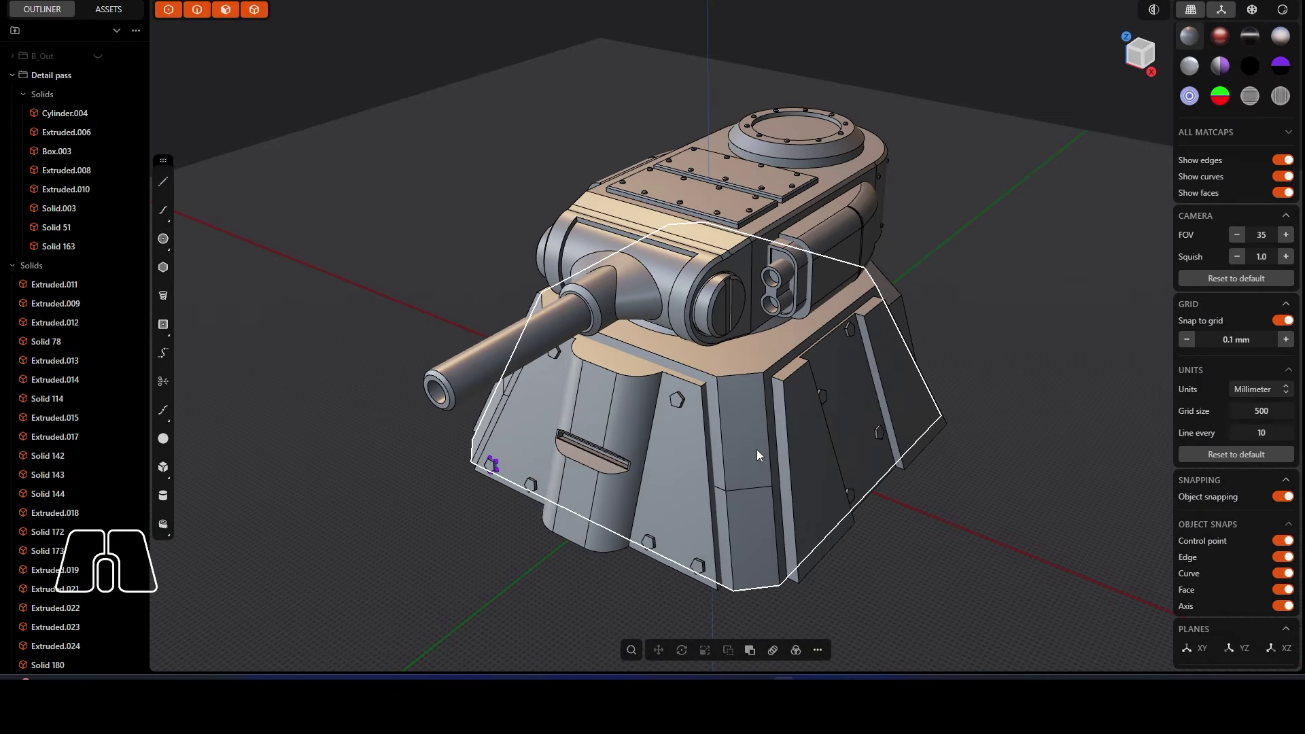
Step: Draw a thin rectangle across the lower face of the base's angled corner
scroll(666, 514, up, 5)
click(533, 441)
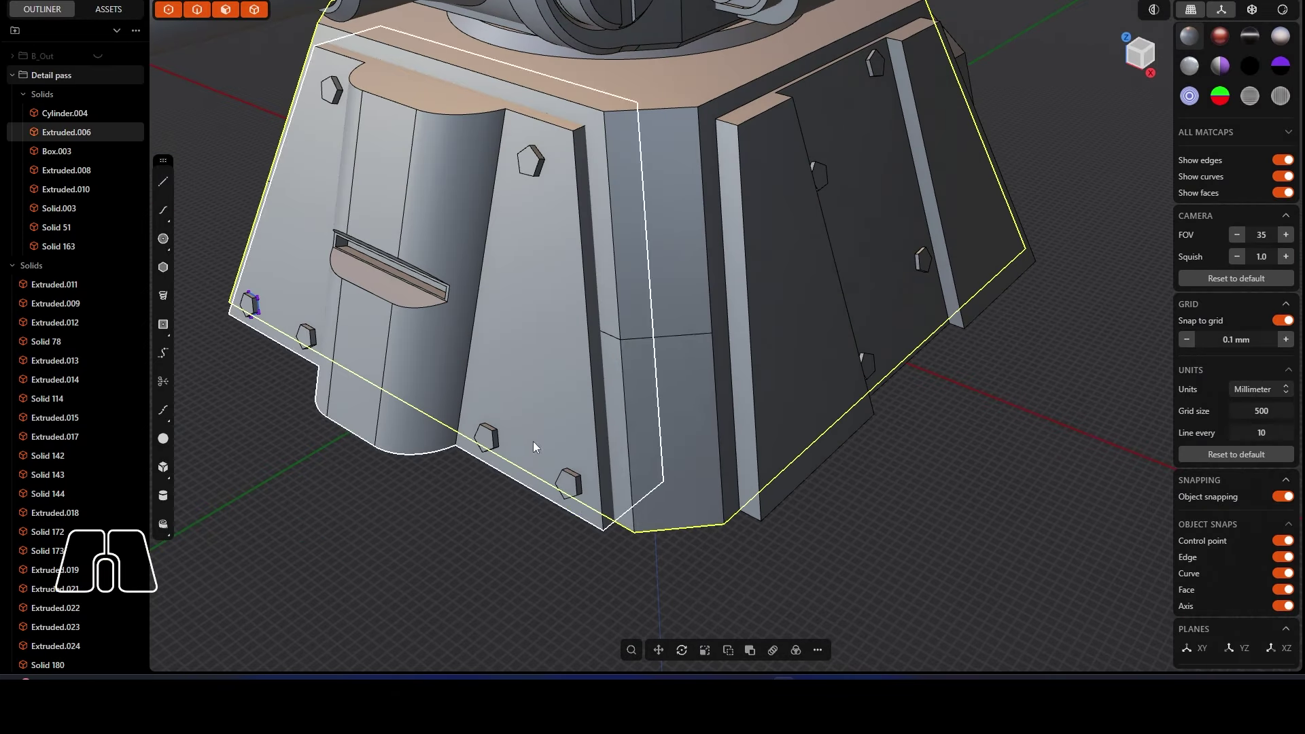
middle_drag(533, 441, 697, 518)
scroll(666, 435, up, 5)
click(163, 325)
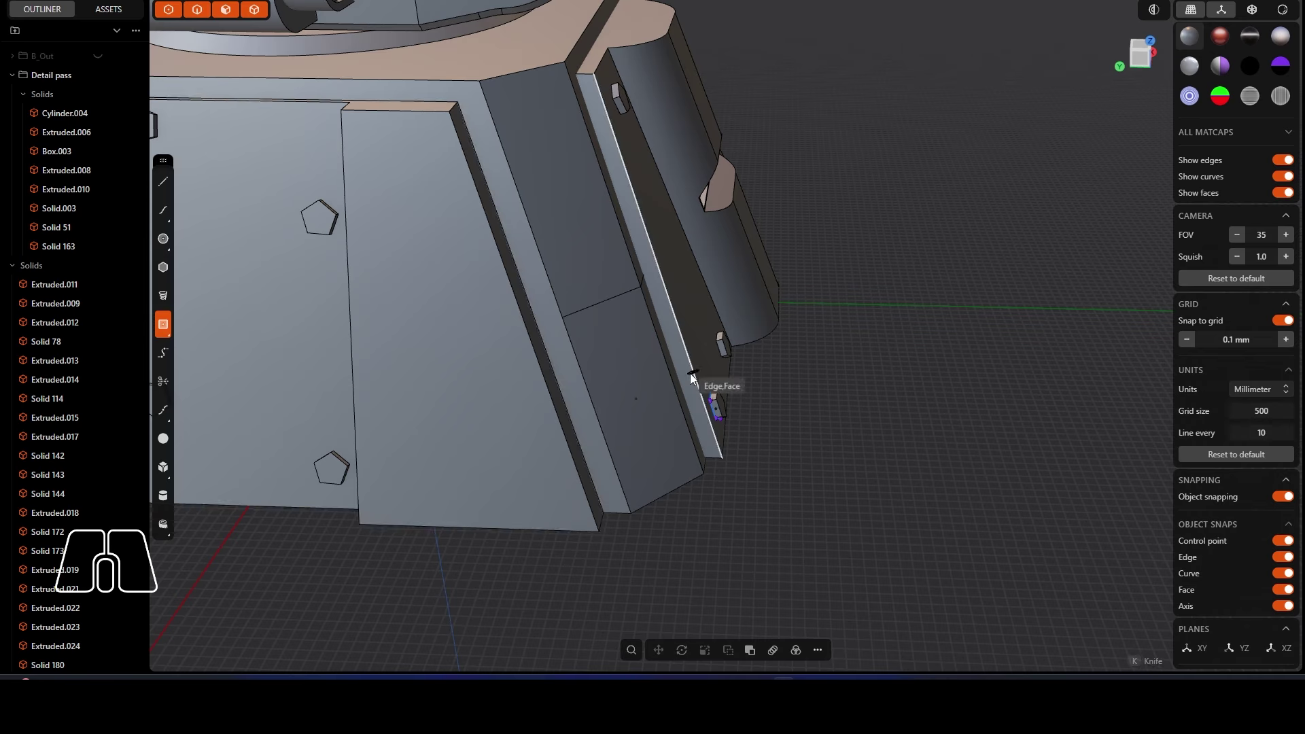
scroll(691, 373, up, 2)
click(562, 414)
click(721, 358)
Step: Move the thin rectangle up the angled corner to just below its horizontal seam
middle_drag(721, 358, 721, 374)
scroll(625, 380, up, 3)
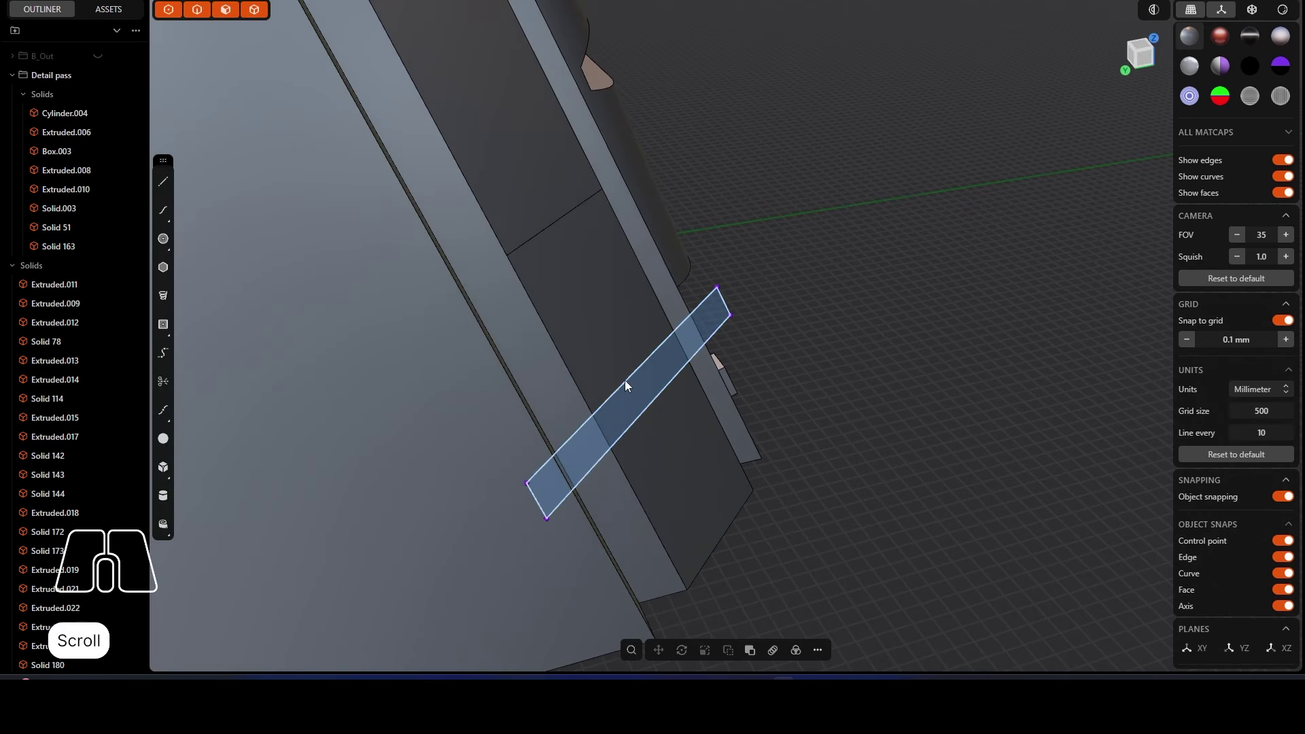
middle_drag(626, 381, 680, 369)
key(g)
drag(631, 364, 598, 248)
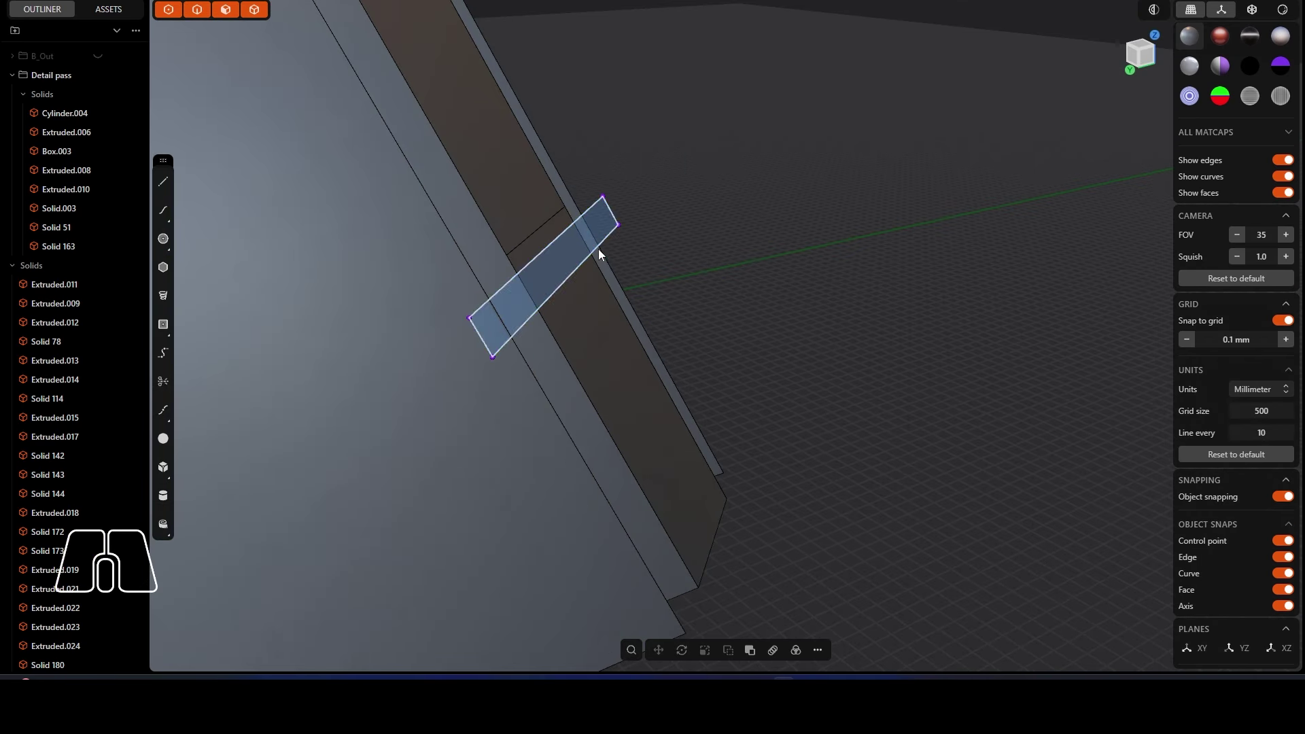
Step: Try a rectangular array of eight rectangles down the corner face, and delete the thin rectangle
click(773, 650)
middle_drag(760, 606, 773, 516)
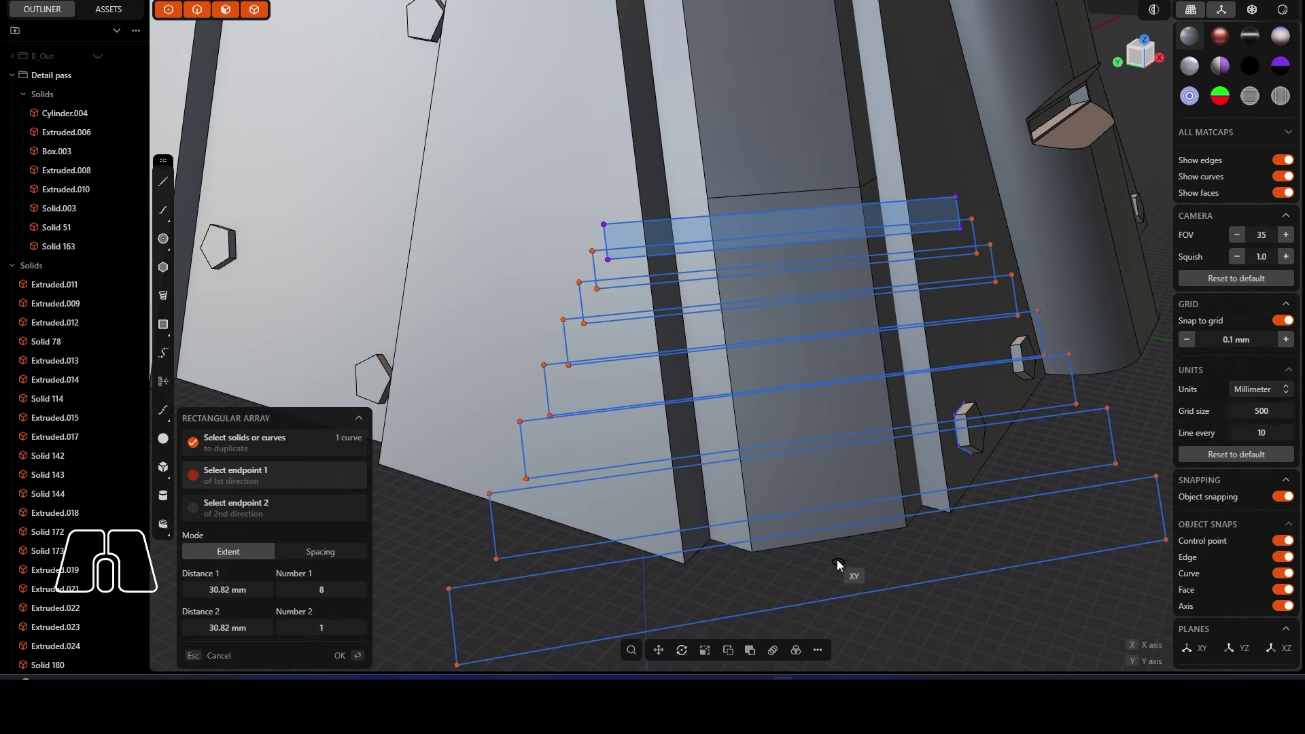
key(Escape)
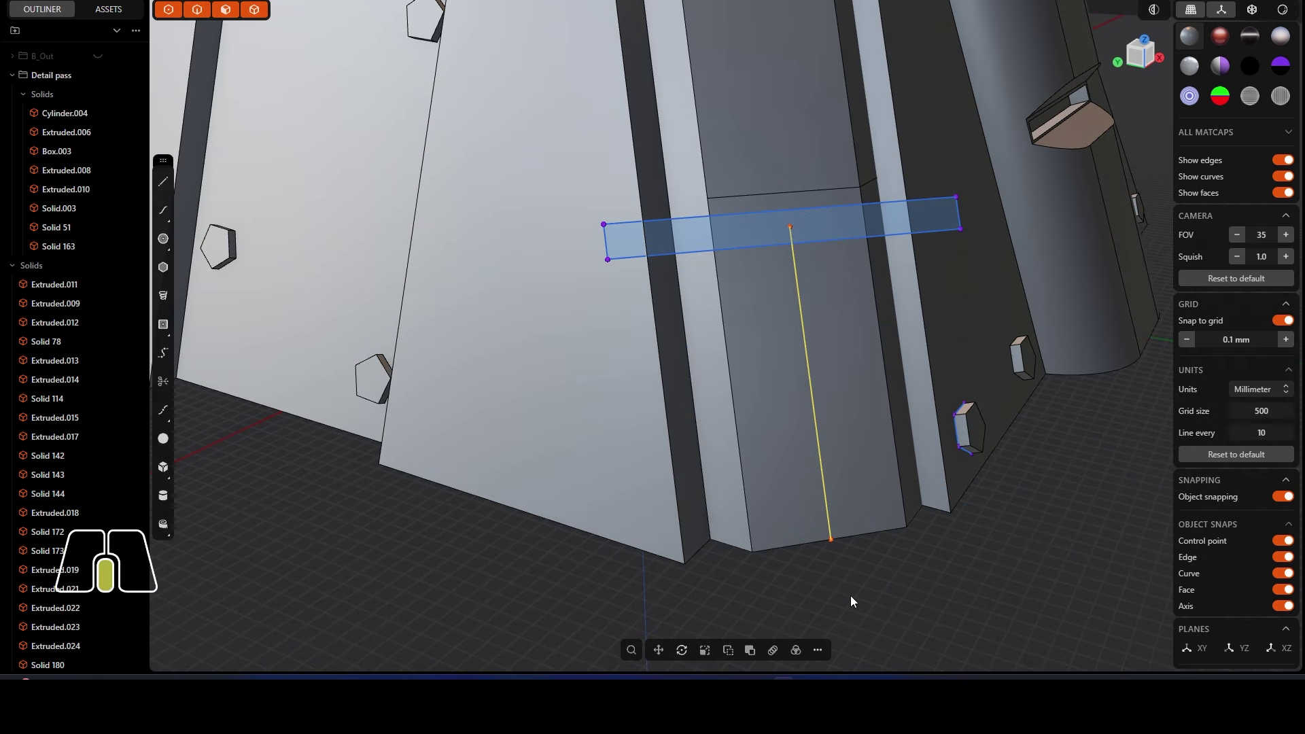
middle_drag(851, 595, 775, 645)
click(772, 650)
alt+middle_drag(768, 275, 695, 263)
key(ctrl+z)
key(Delete)
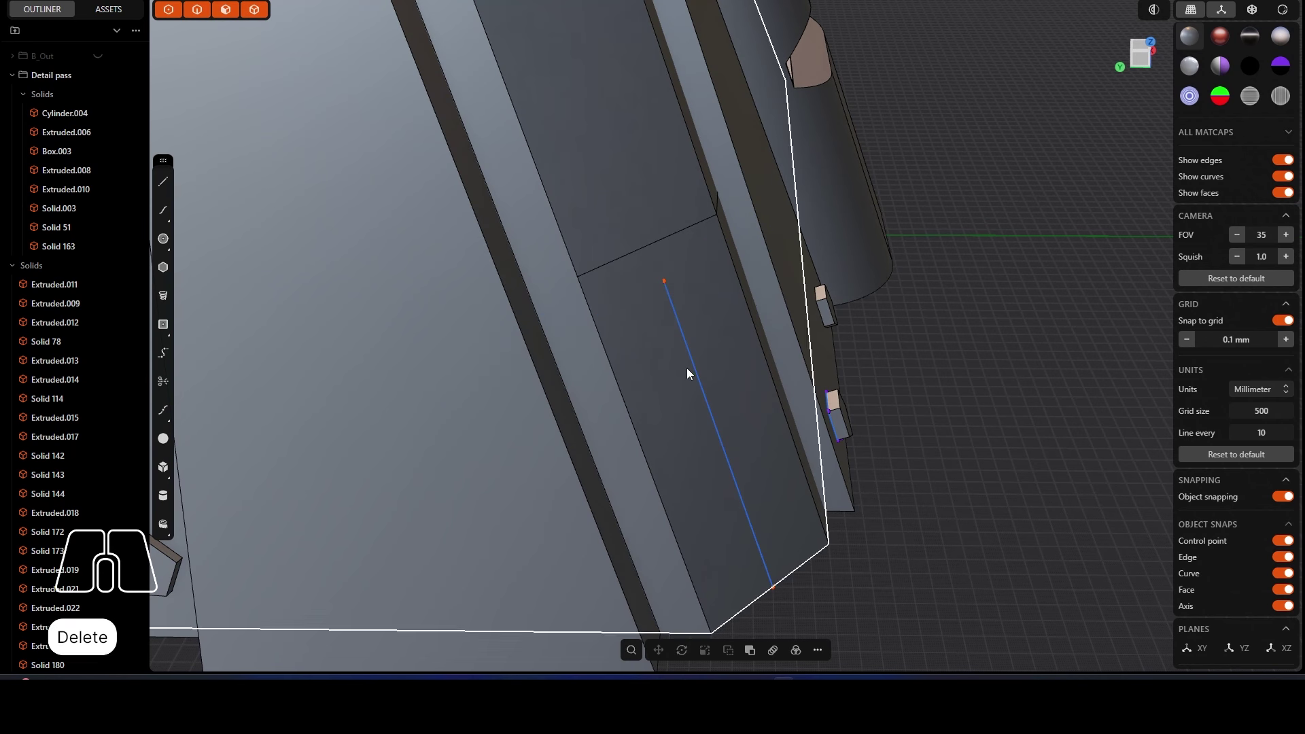
Step: Remove the guide line and try to inset the corner's lower face
click(711, 422)
key(o)
key(ctrl+z)
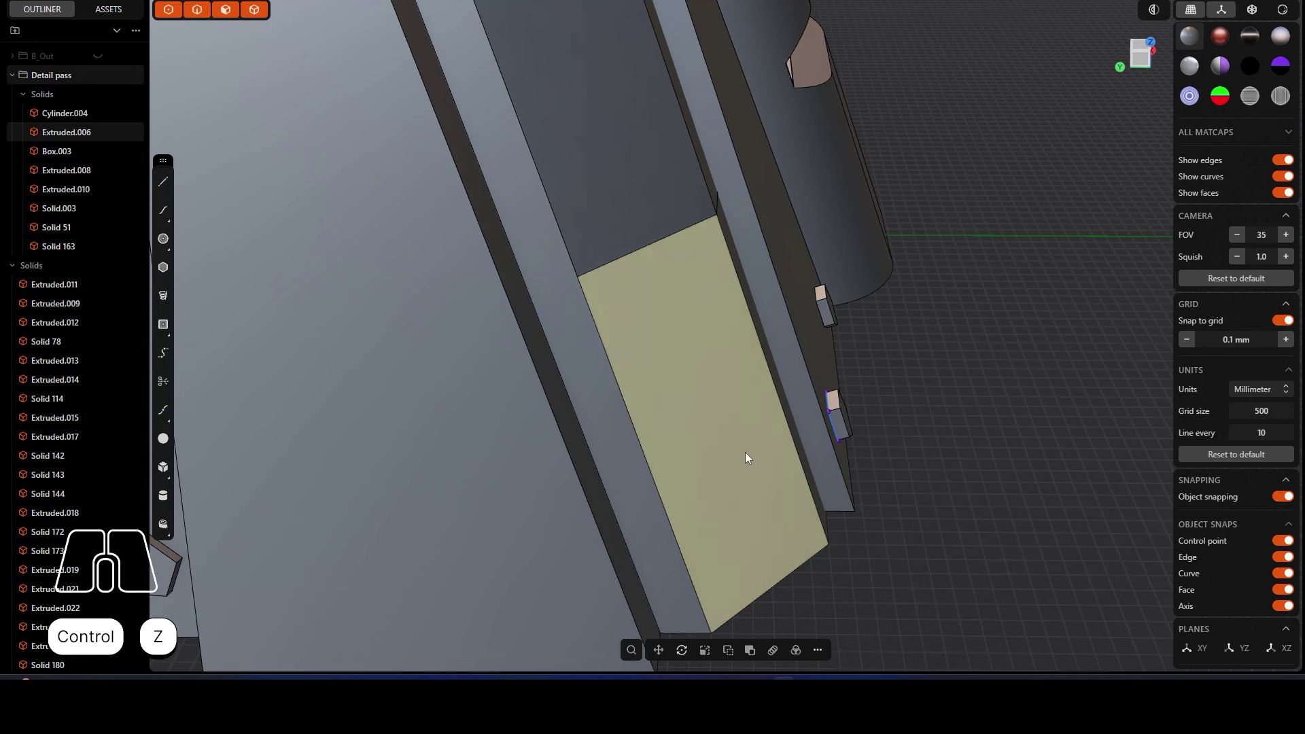
Step: Draw a tall rectangle over the corner's lower face, extending past its seam and bottom edge
middle_drag(745, 452, 687, 476)
click(163, 324)
click(676, 379)
click(786, 568)
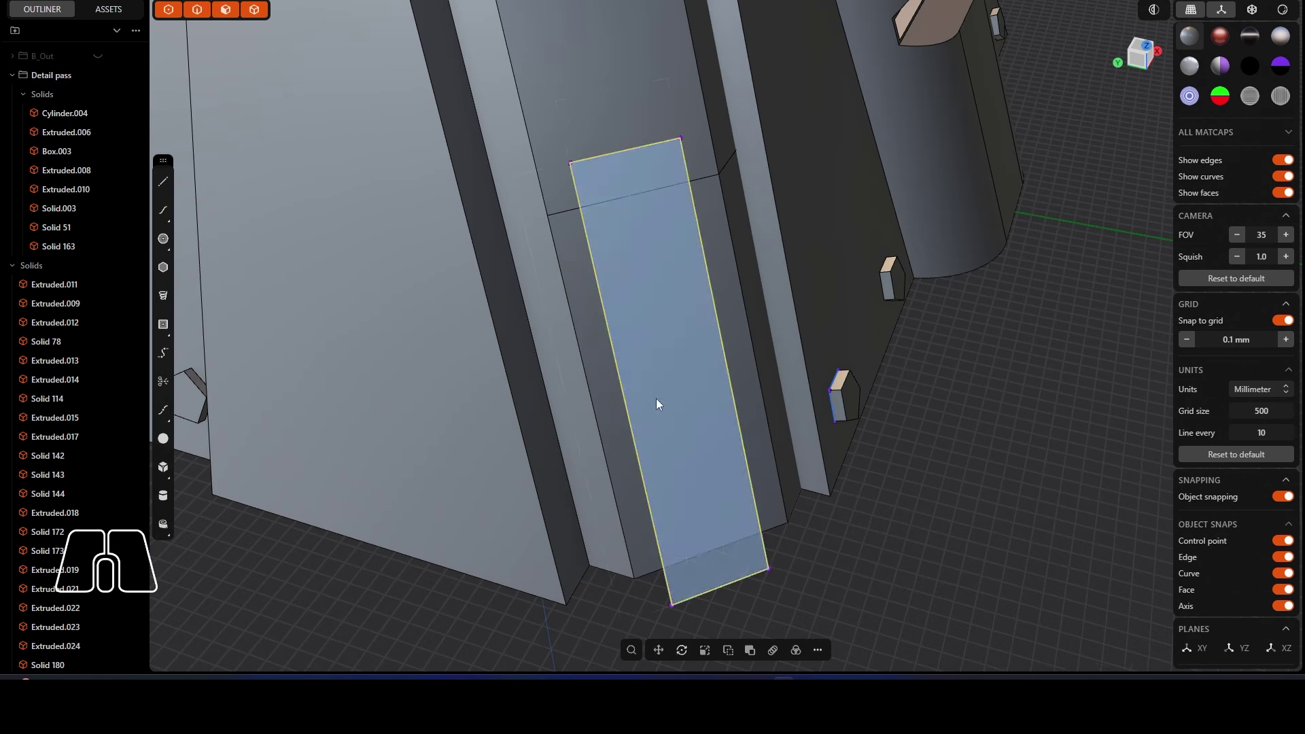
Step: Extrude the tall rectangle outward about 5.3 mm into a block
key(e)
middle_drag(655, 399, 743, 423)
key(v)
scroll(743, 423, down, 5)
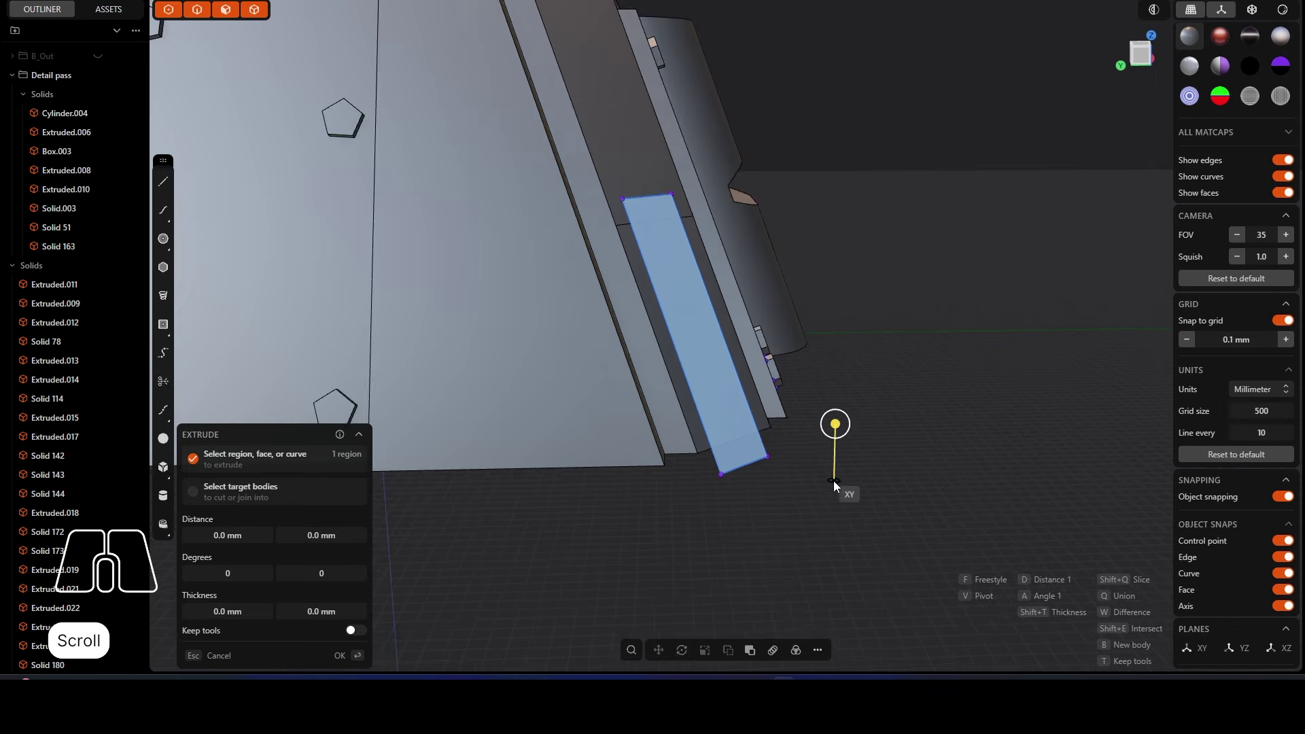
middle_drag(607, 195, 623, 371)
drag(638, 405, 818, 360)
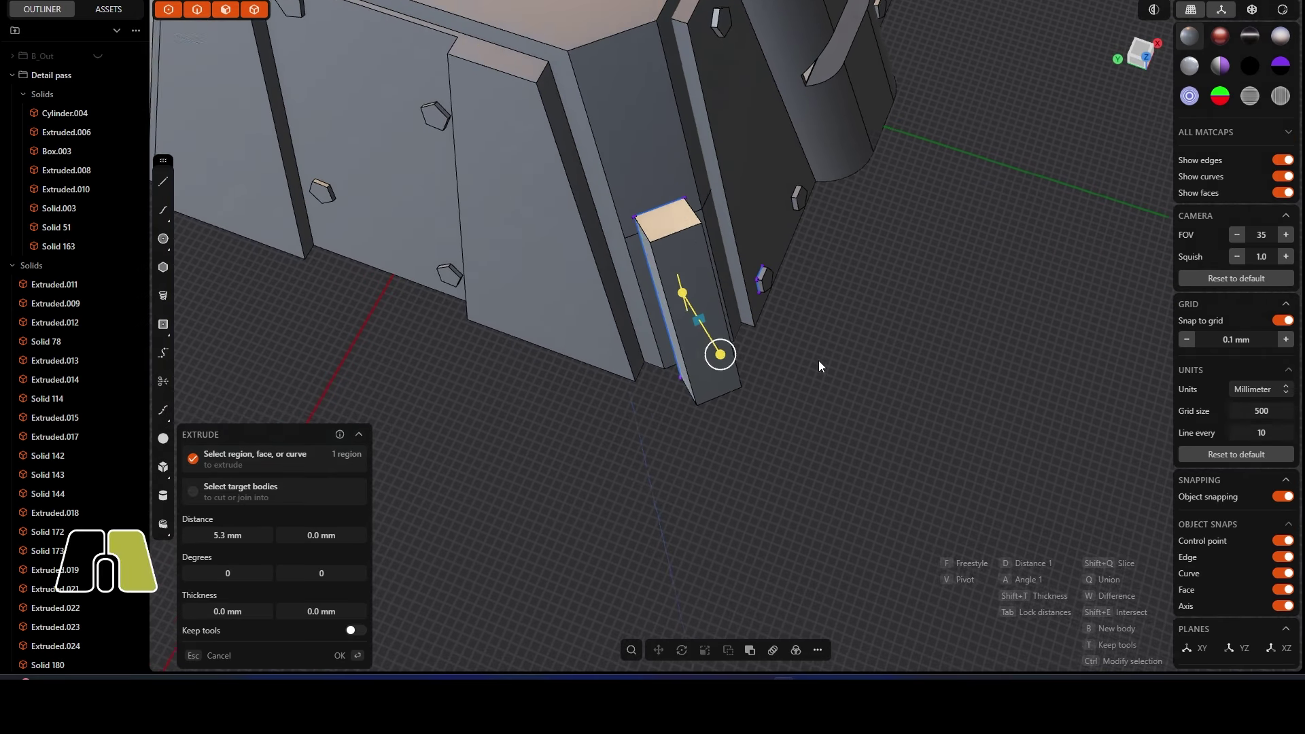
middle_drag(819, 360, 780, 491)
Step: Cut the corner block level with the underside of the base, and delete the piece below
click(558, 600)
key(c)
click(525, 600)
right_click(525, 600)
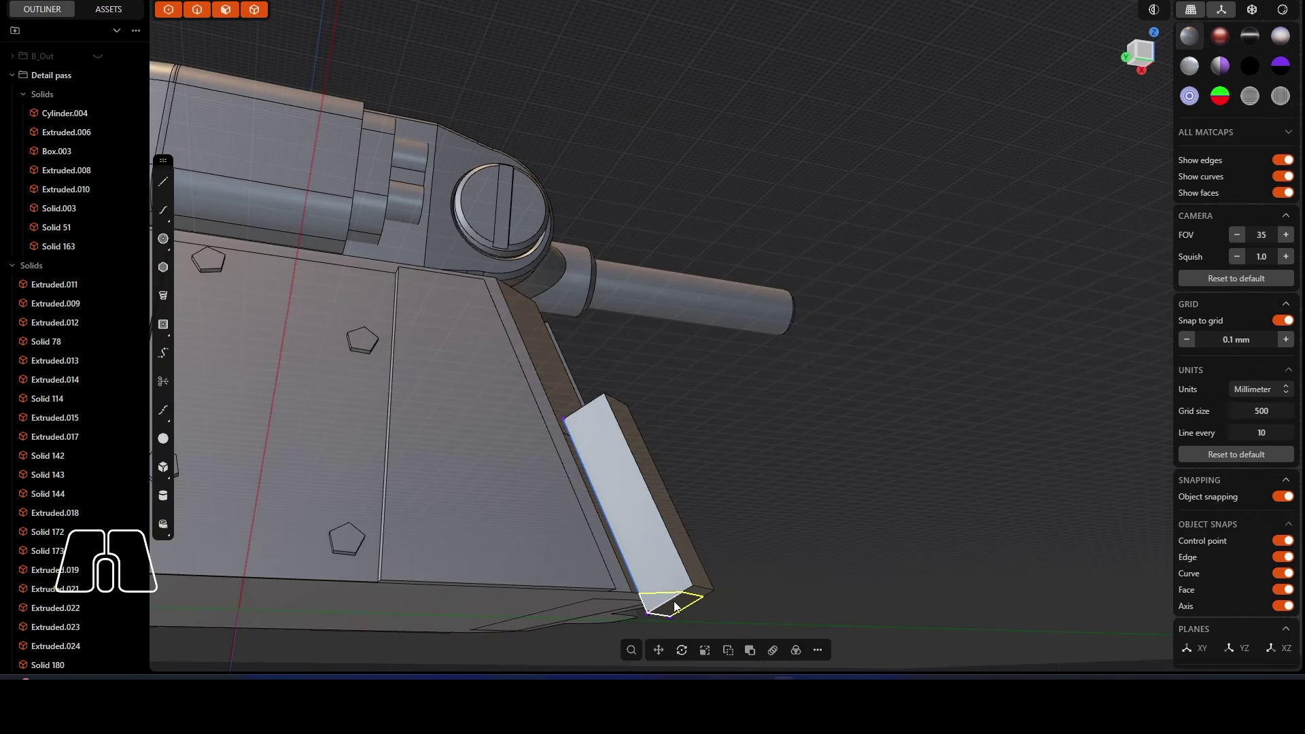
click(676, 604)
key(Delete)
Step: Chamfer the block's upper outer edge about 11 mm, and delete the profile rectangle
middle_drag(703, 597, 756, 558)
scroll(686, 595, up, 3)
click(703, 586)
click(644, 365)
middle_drag(643, 365, 651, 394)
click(649, 353)
drag(651, 352, 643, 389)
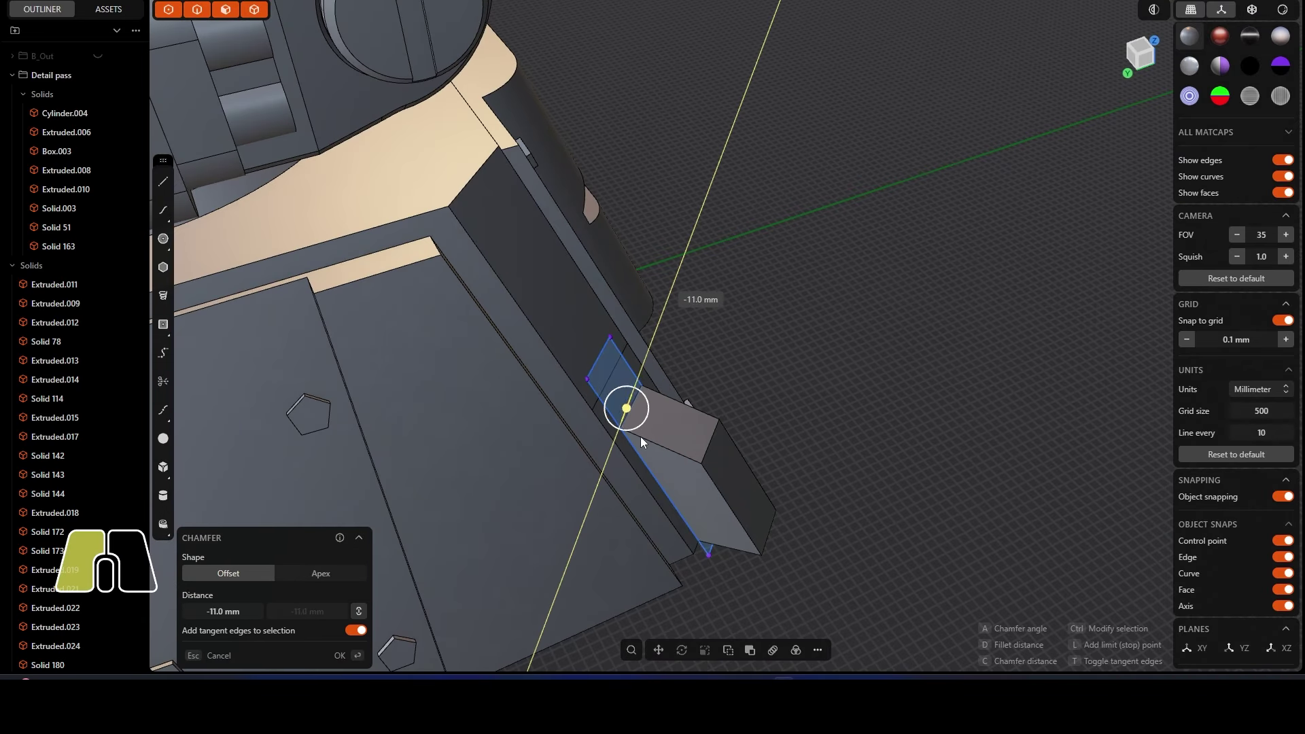
right_click(641, 436)
click(596, 392)
key(Delete)
Step: Move the chamfered block inward toward the corner face, using a pivot on its outer face
click(718, 467)
key(g)
key(v)
click(742, 487)
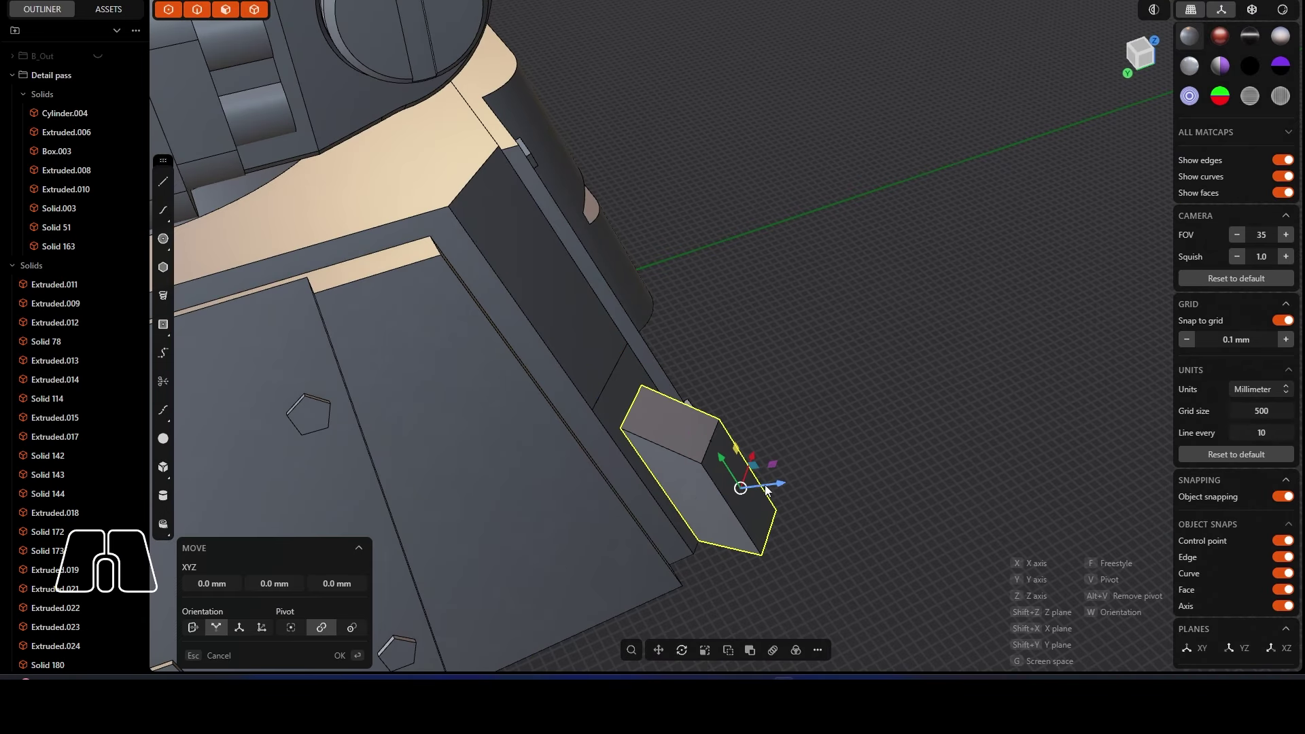
drag(766, 491, 741, 493)
right_click(827, 495)
middle_drag(827, 494, 635, 366)
click(726, 446)
key(t)
click(688, 438)
right_click(688, 438)
scroll(635, 366, down, 3)
key(t)
drag(635, 366, 631, 303)
right_click(884, 445)
middle_drag(884, 445, 648, 290)
key(ctrl+z)
right_click(875, 427)
Step: Delete the chamfered block from the base's corner
scroll(782, 395, up, 5)
click(728, 393)
key(Delete)
scroll(707, 422, down, 5)
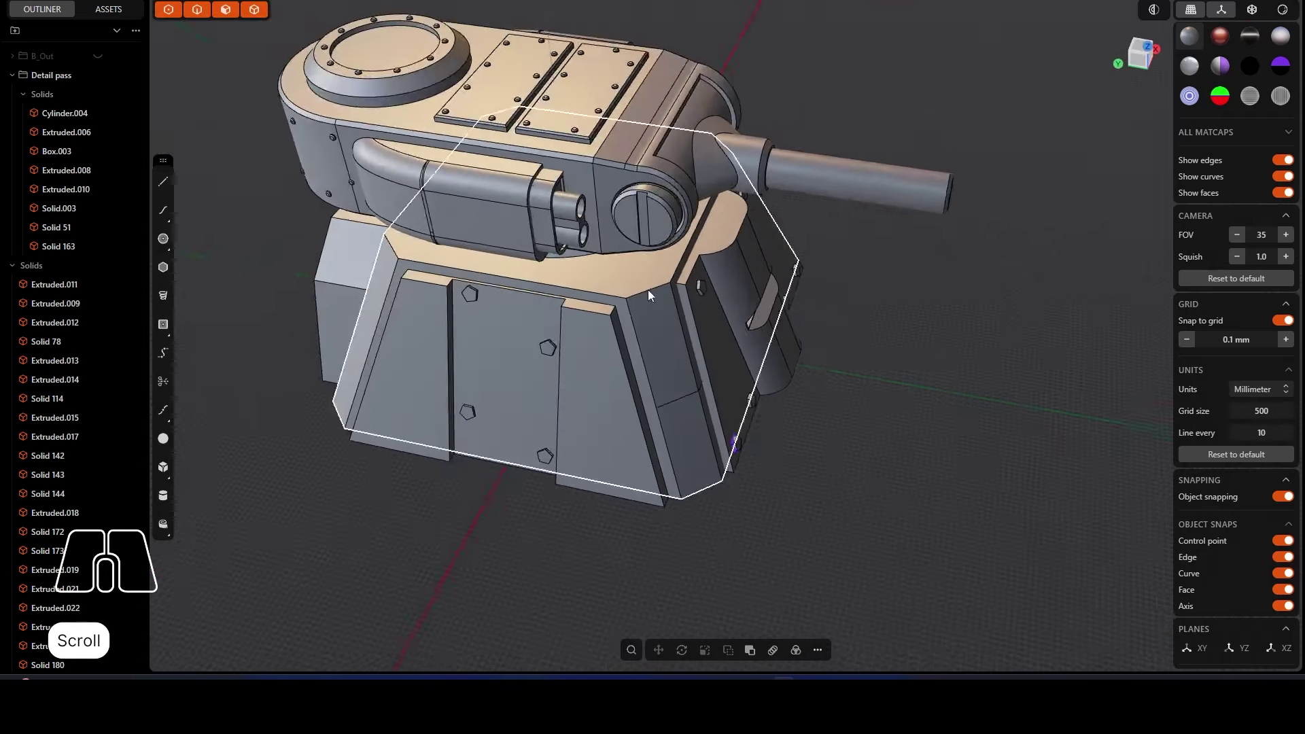
Step: Offset the outline of the base's top face inward and push the outer rim down to form a shallow step
scroll(584, 272, up, 5)
click(583, 272)
key(o)
scroll(626, 267, up, 8)
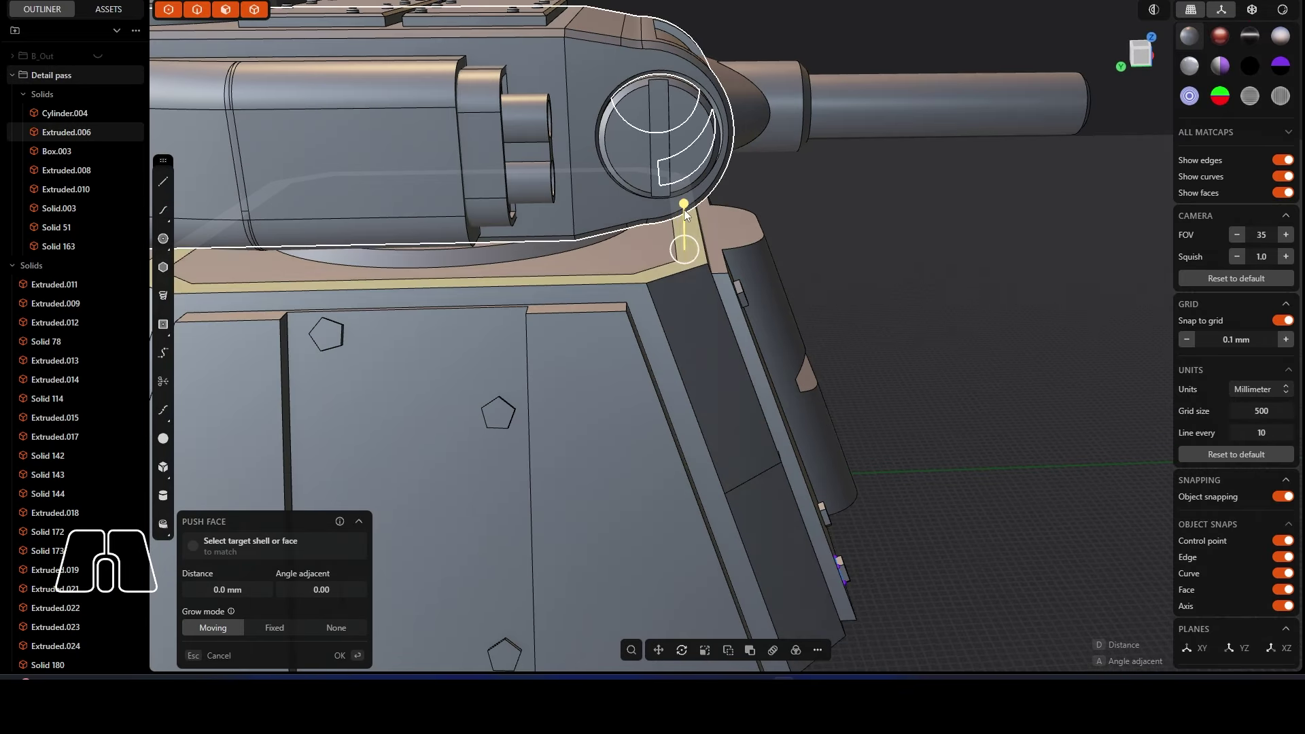
drag(684, 209, 683, 219)
scroll(666, 285, down, 10)
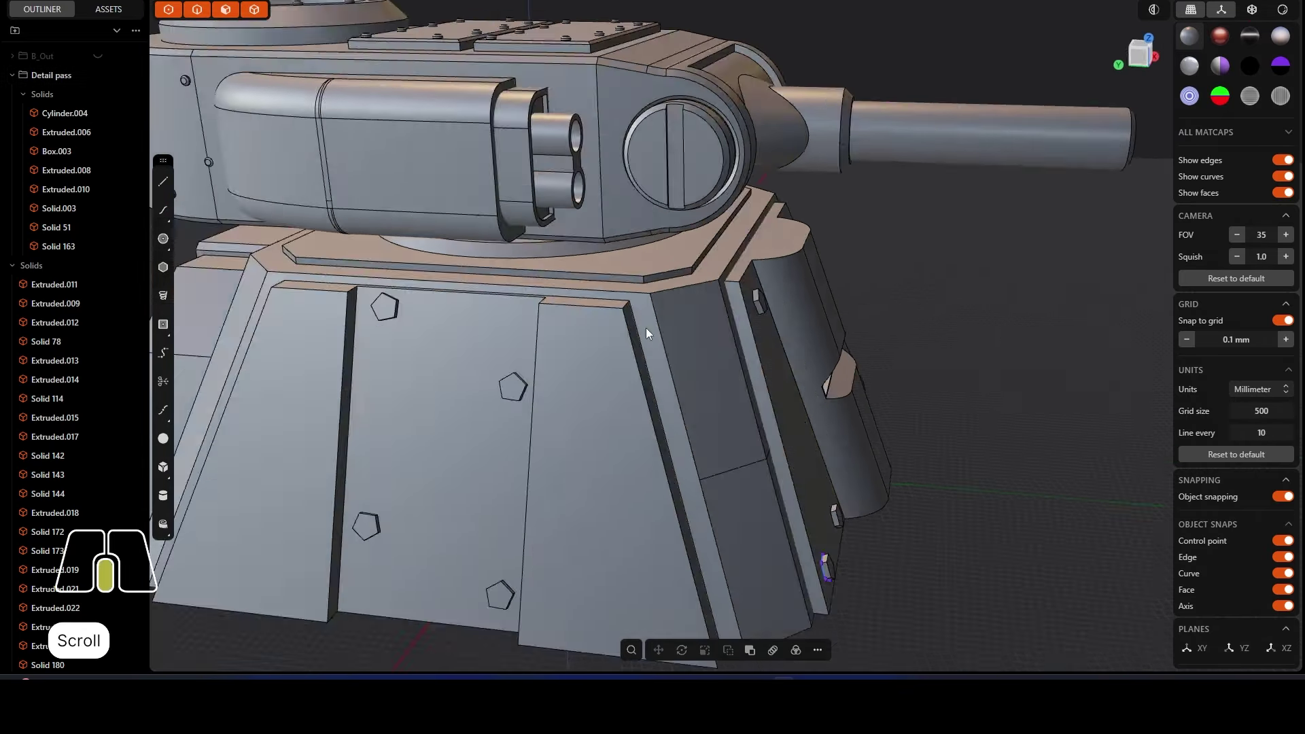
Step: Union the pentagonal bolts with the base's front plate, and delete the leftover pentagon curve at its lower corner
mouse_move(646, 328)
middle_down()
mouse_move(589, 311)
mouse_move(646, 349)
mouse_move(785, 292)
mouse_move(752, 283)
mouse_move(1047, 272)
mouse_move(999, 294)
mouse_move(896, 306)
mouse_move(594, 300)
mouse_move(739, 367)
mouse_move(1017, 332)
mouse_move(547, 437)
middle_up()
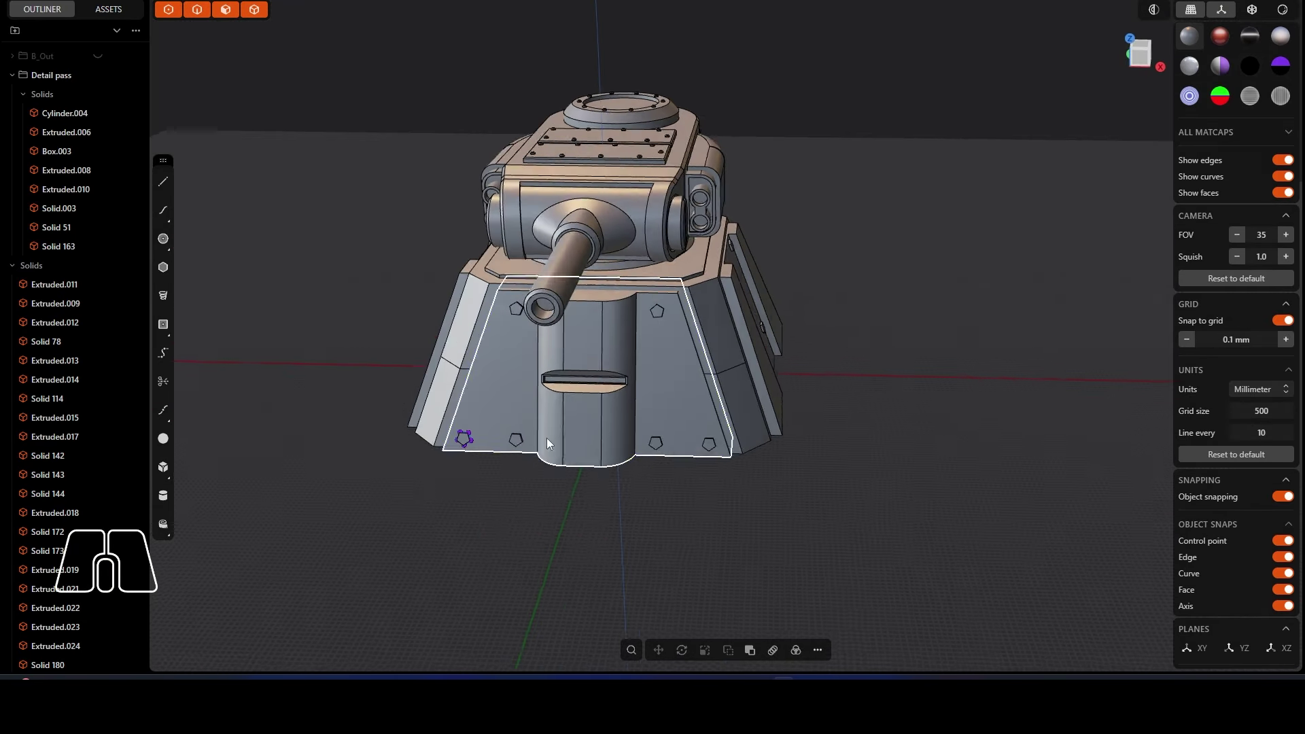
click(492, 414)
key(q)
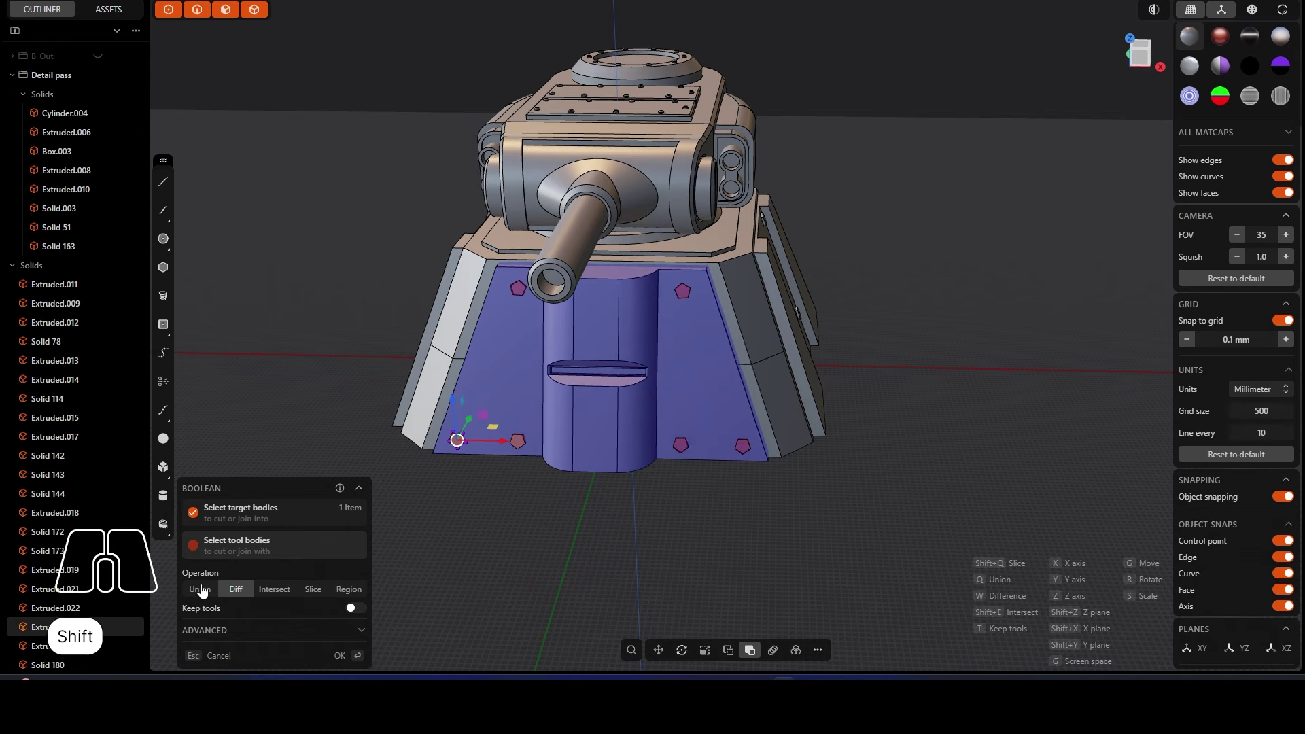
key(Return)
scroll(463, 435, up, 6)
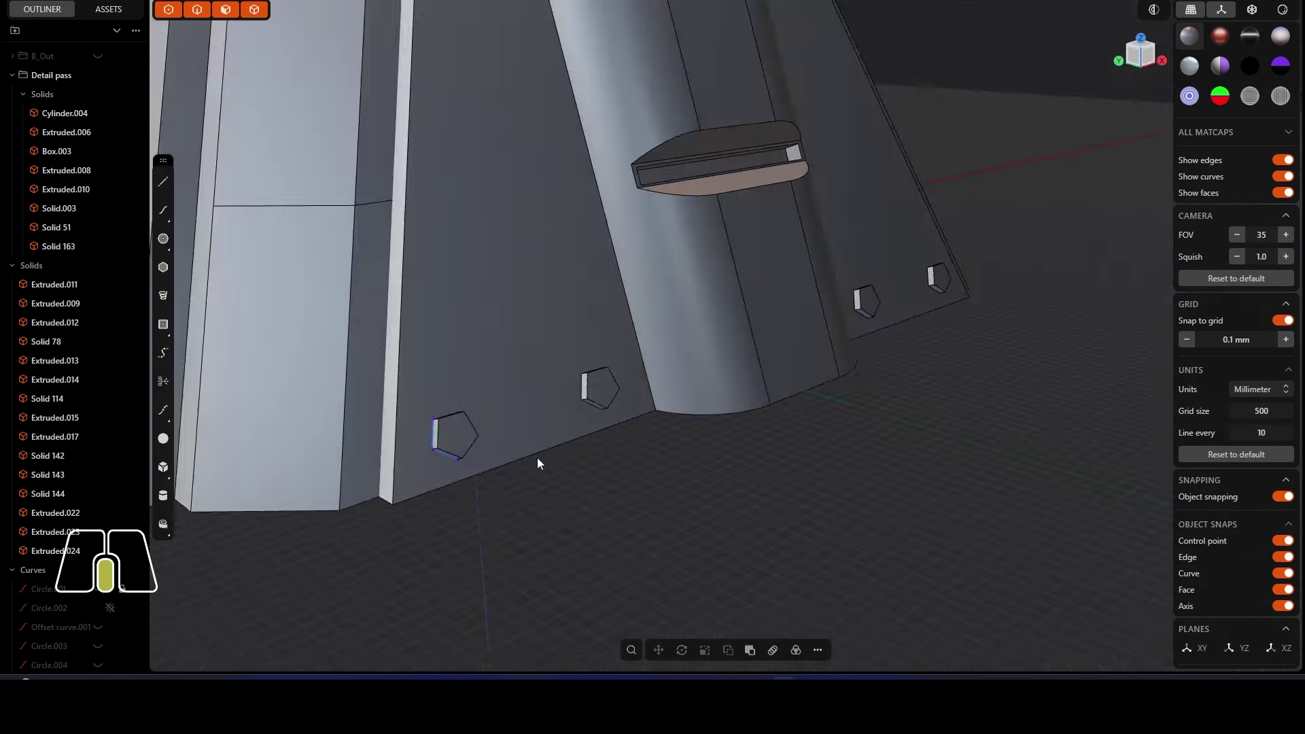
scroll(537, 458, down, 5)
key(Delete)
scroll(798, 445, down, 5)
scroll(813, 444, up, 2)
scroll(620, 409, down, 3)
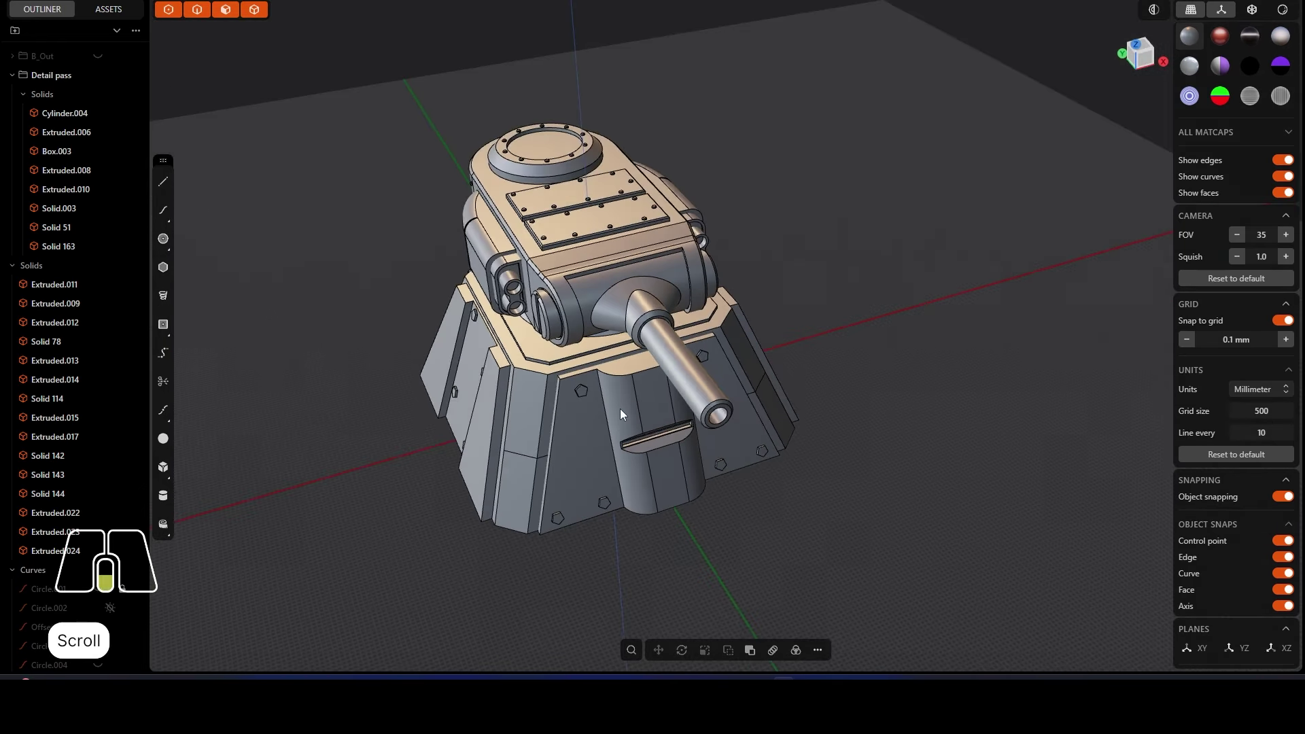
Step: Remove the horizontal dividing edge from the base's front corner face so it is one continuous face
middle_drag(620, 409, 800, 432)
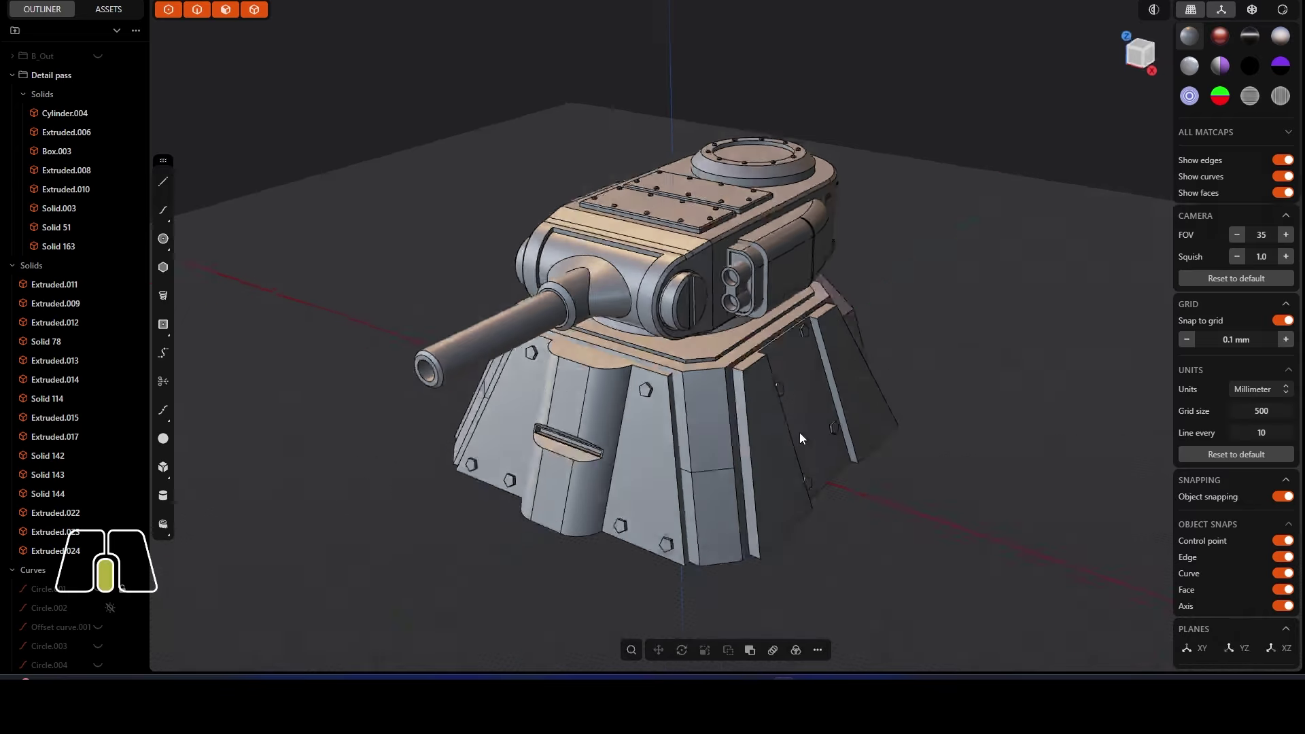
scroll(686, 352, up, 2)
middle_drag(686, 352, 728, 352)
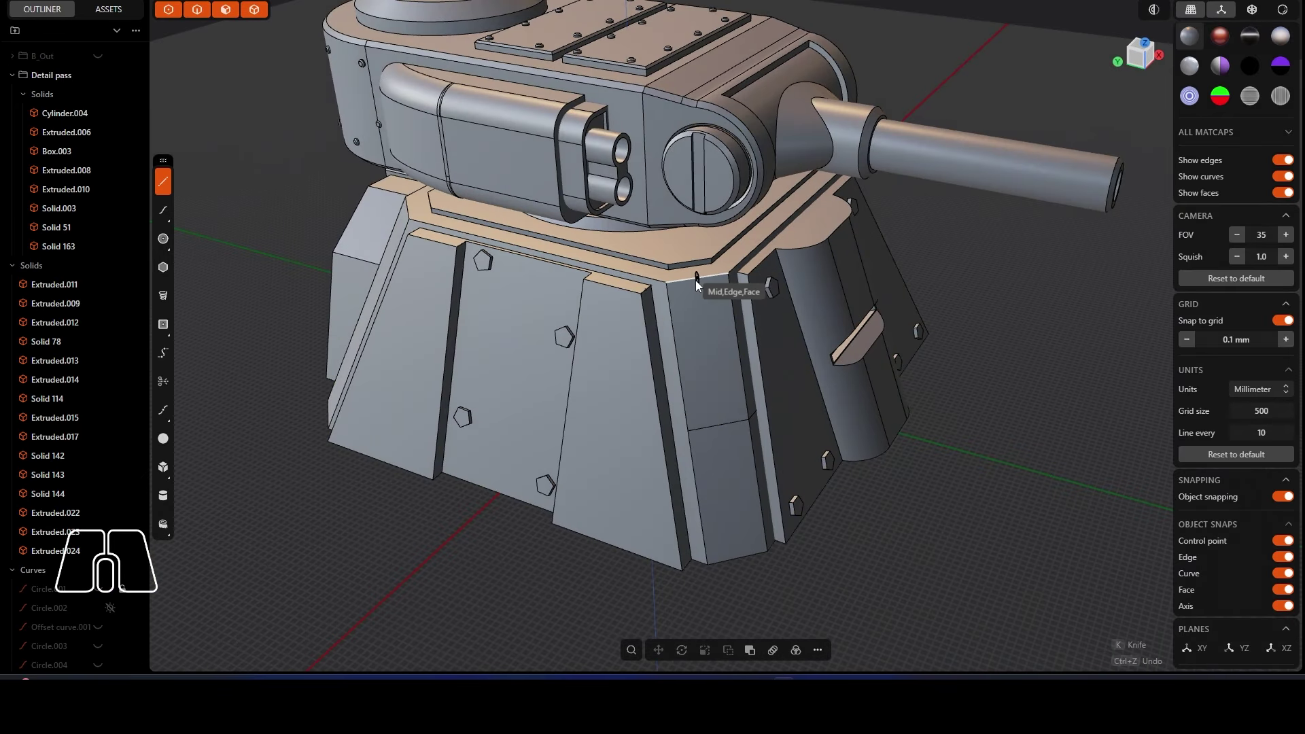
key(Escape)
click(724, 469)
key(shift+p)
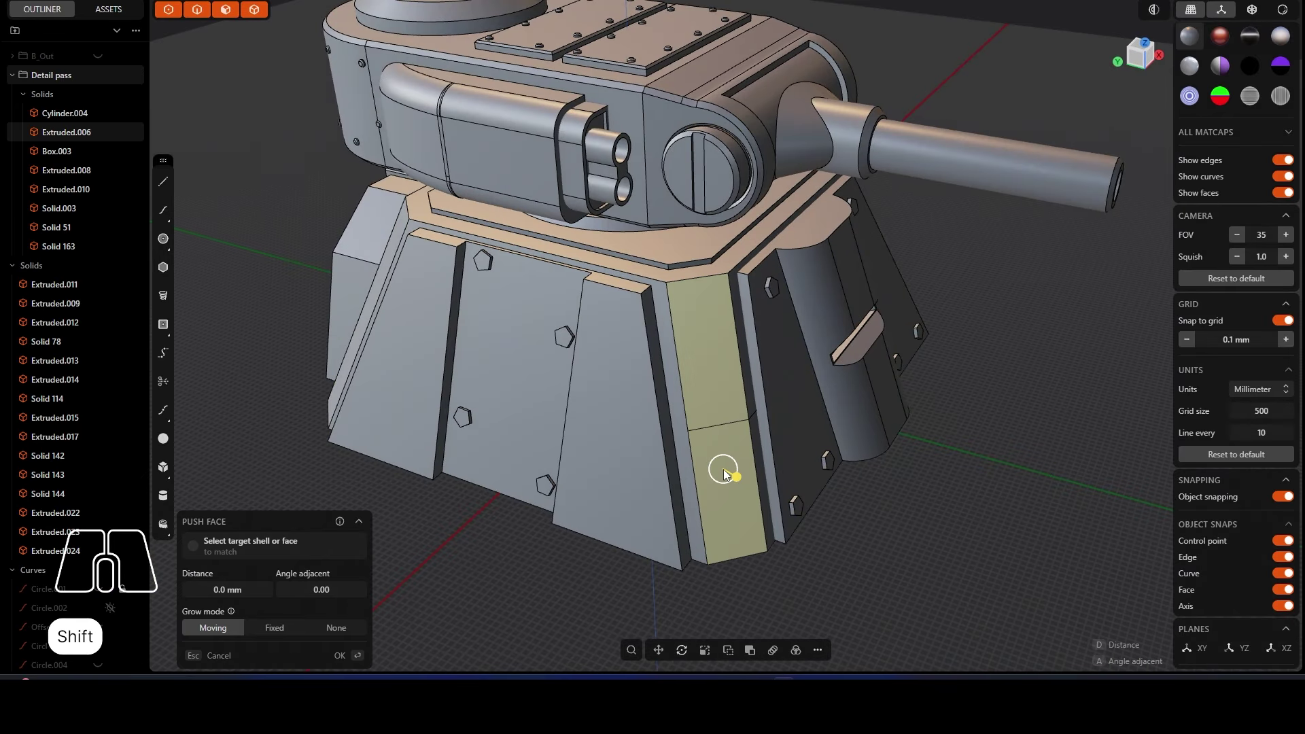
key(ctrl+r)
key(Tab)
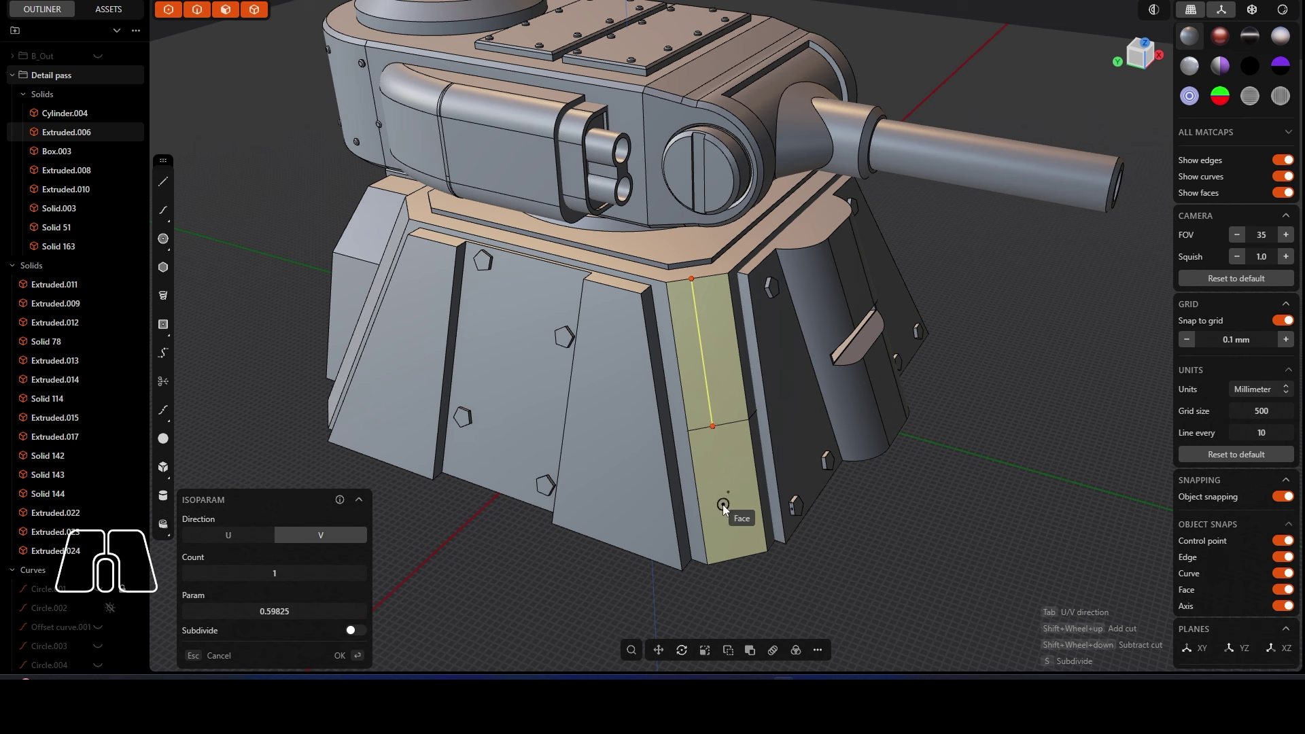
key(Escape)
key(Delete)
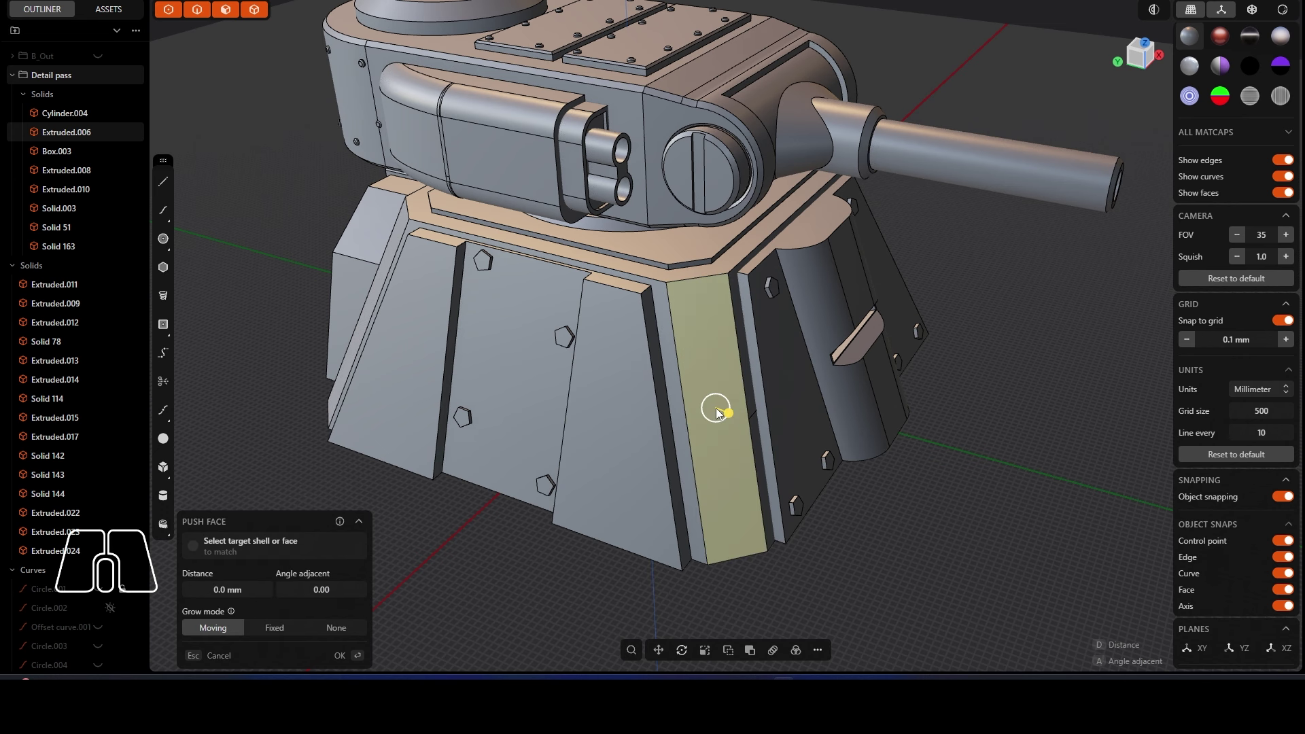
Step: Try a few lengthwise isoparametric cuts on the base's front corner face
key(ctrl+r)
ctrl+scroll(714, 408, up, 1)
shift+scroll(715, 422, up, 1)
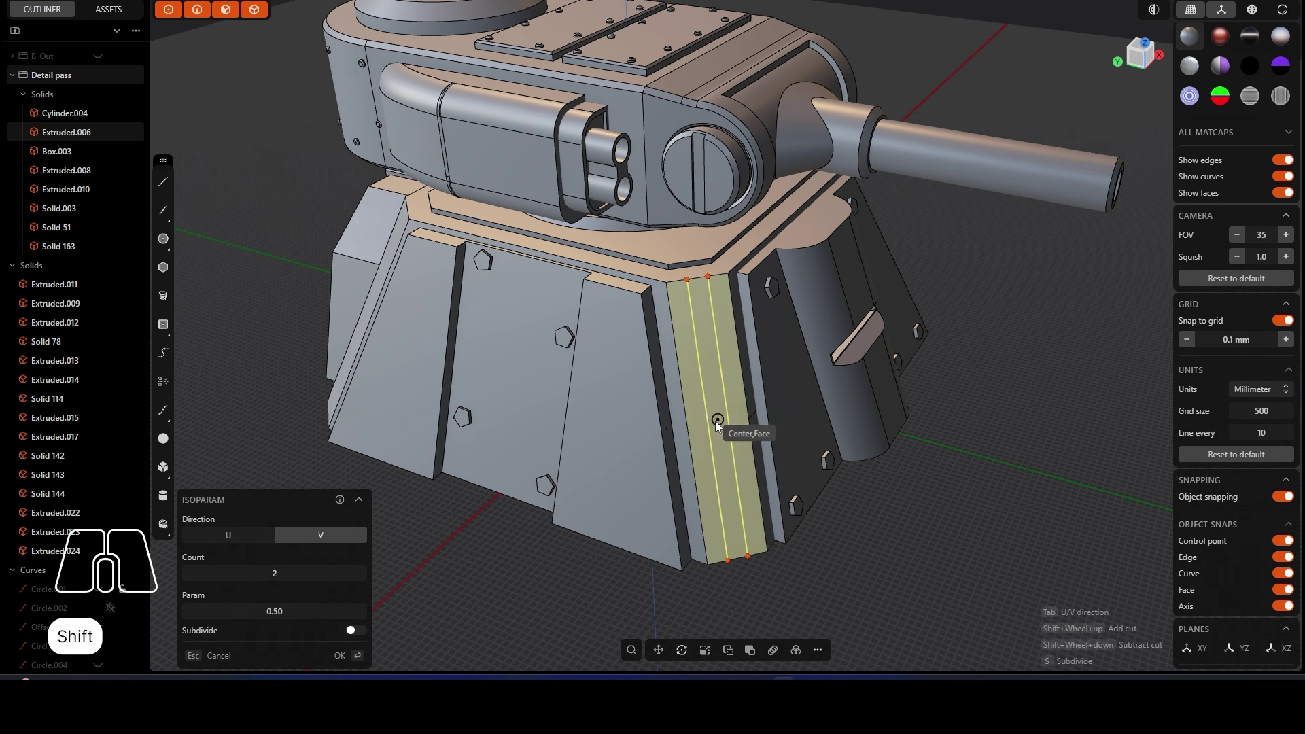
shift+scroll(715, 421, up, 1)
right_click(719, 426)
click(701, 343)
key(ctrl+z)
Step: Split the base's front corner face lengthwise with five evenly spaced isoparametric cuts
click(854, 378)
key(ctrl+r)
key(Tab)
shift+scroll(853, 378, up, 5)
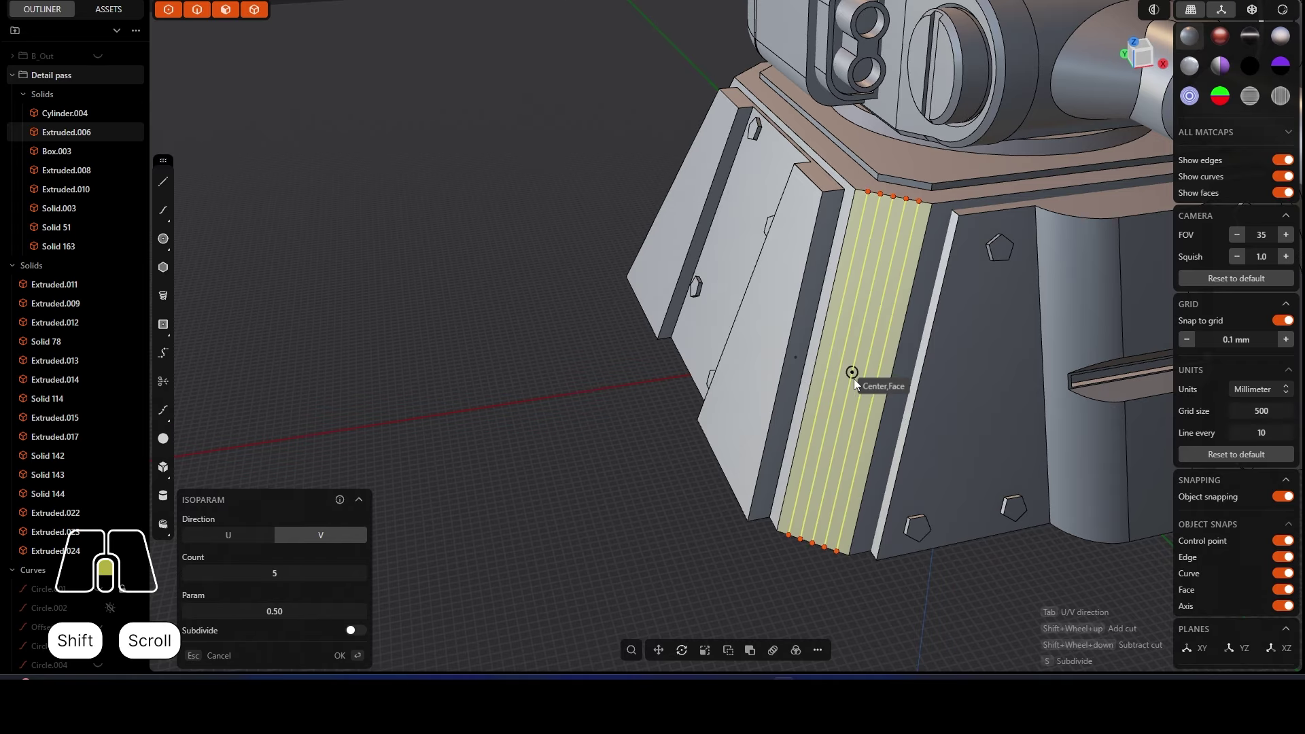
right_click(853, 378)
Step: Push three alternate strips of the front corner face about 0.8 mm inward to form vertical grooves
middle_drag(854, 378, 893, 303)
click(827, 300)
shift+click(853, 303)
shift+click(873, 306)
drag(895, 315, 883, 316)
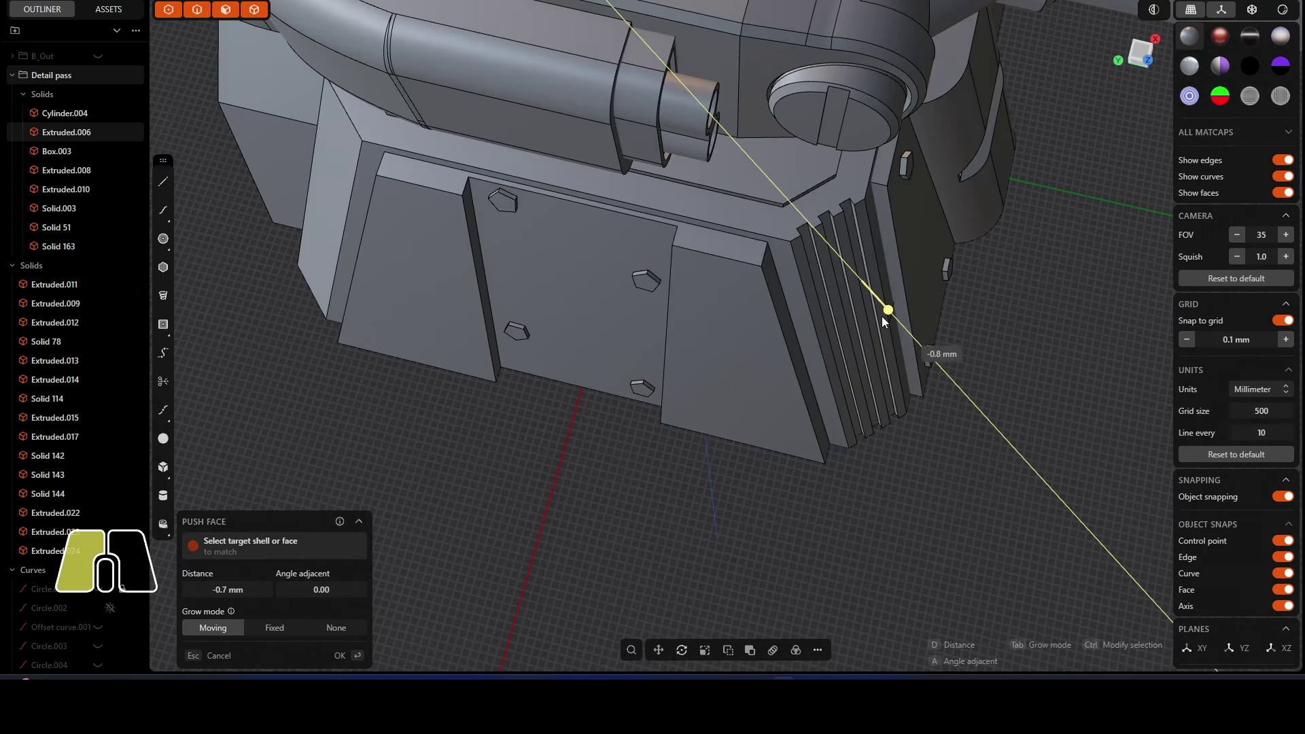
right_click(875, 317)
Step: Try splitting the rear corner face lengthwise with five cuts, and undo the cuts and grooves on both corners
scroll(654, 414, up, 2)
middle_drag(857, 504, 545, 446)
scroll(545, 446, down, 2)
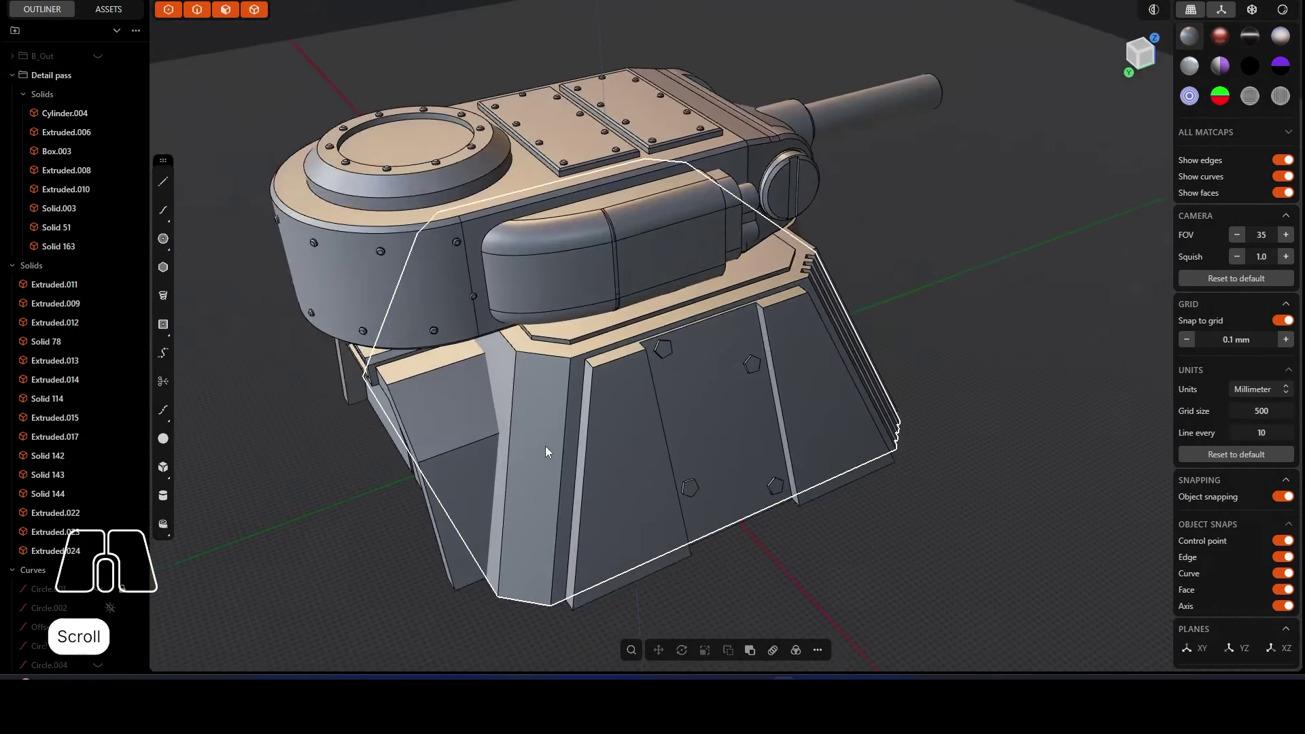
scroll(544, 449, up, 2)
click(544, 448)
key(shift+r)
shift+scroll(529, 494, up, 5)
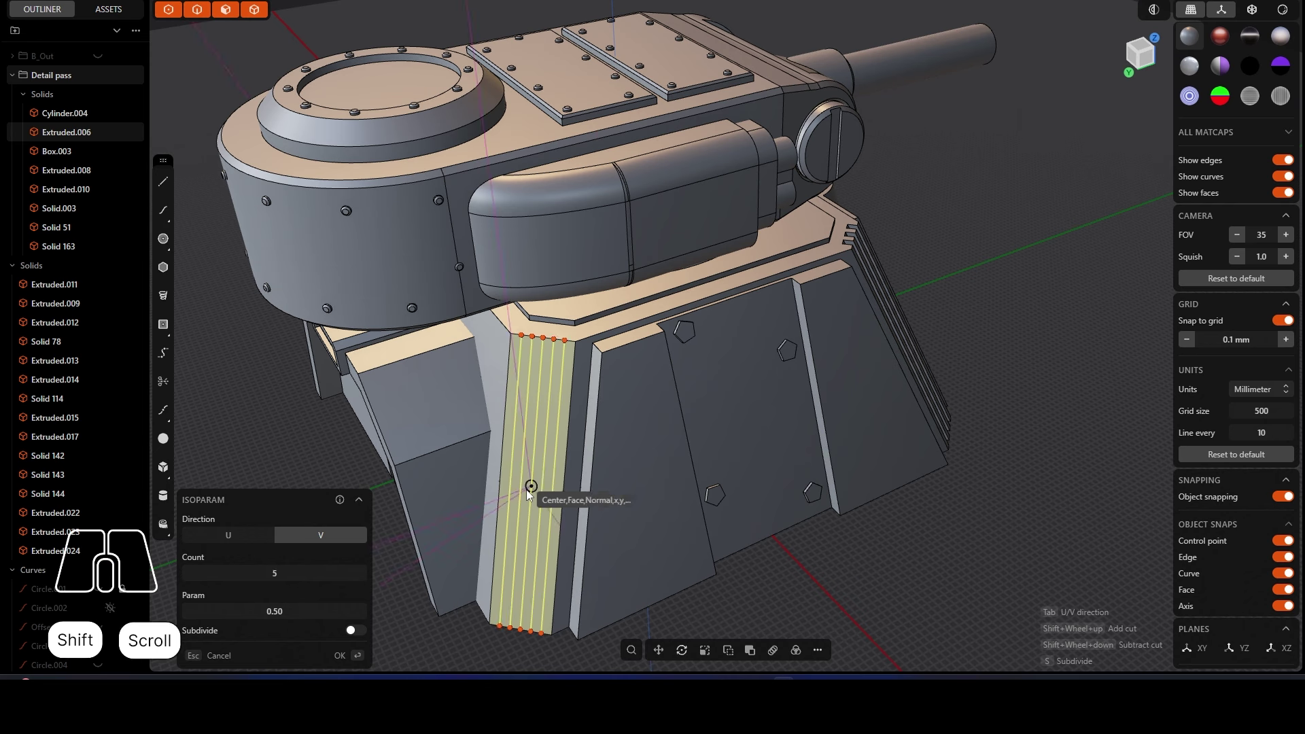
right_click(537, 469)
click(520, 454)
middle_drag(990, 442, 766, 438)
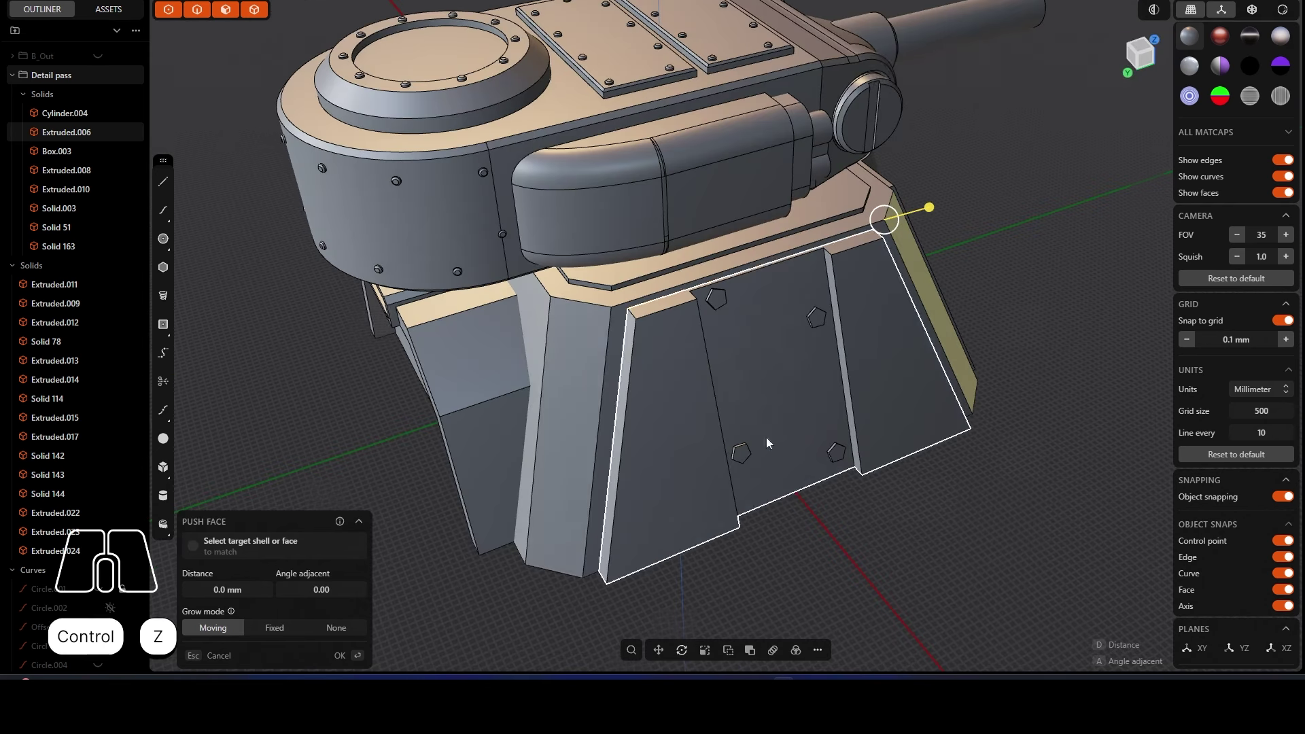
Step: Try five evenly spaced lengthwise cuts on the ungrooved front corner face again, and undo them
key(ctrl+r)
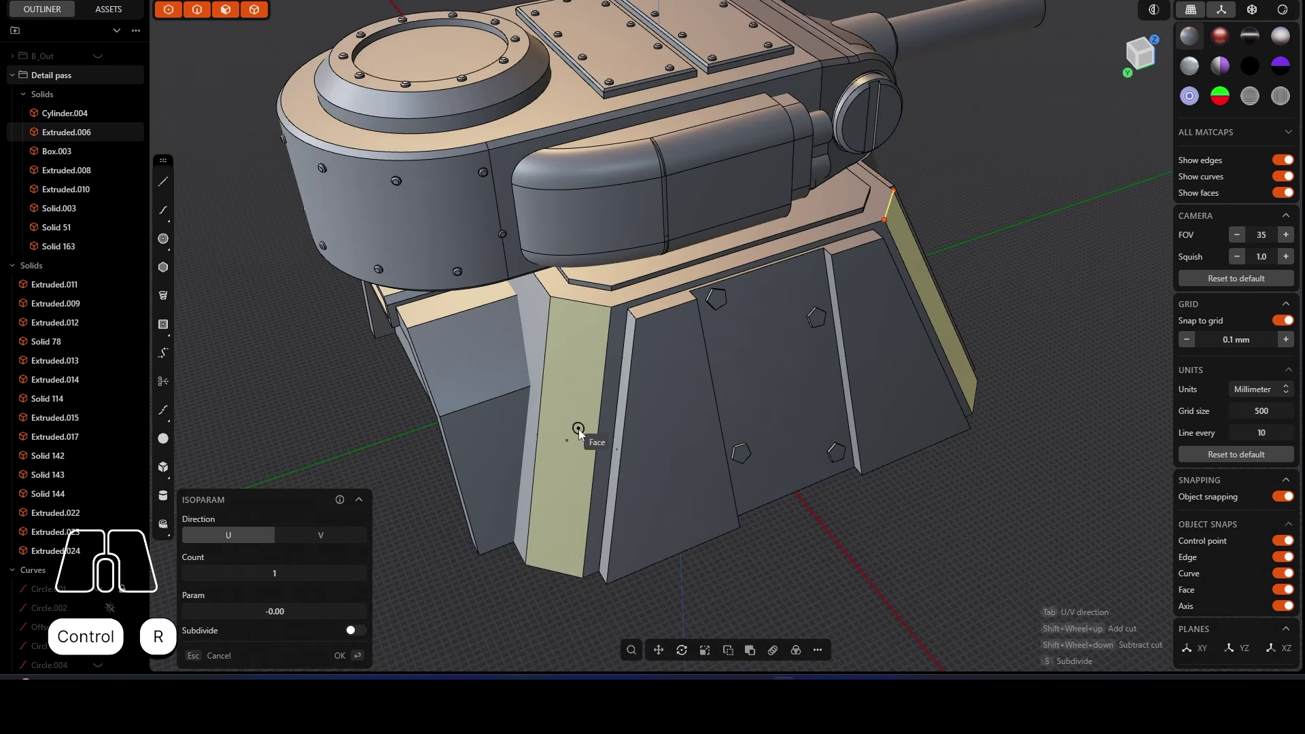
middle_drag(578, 430, 671, 360)
click(671, 361)
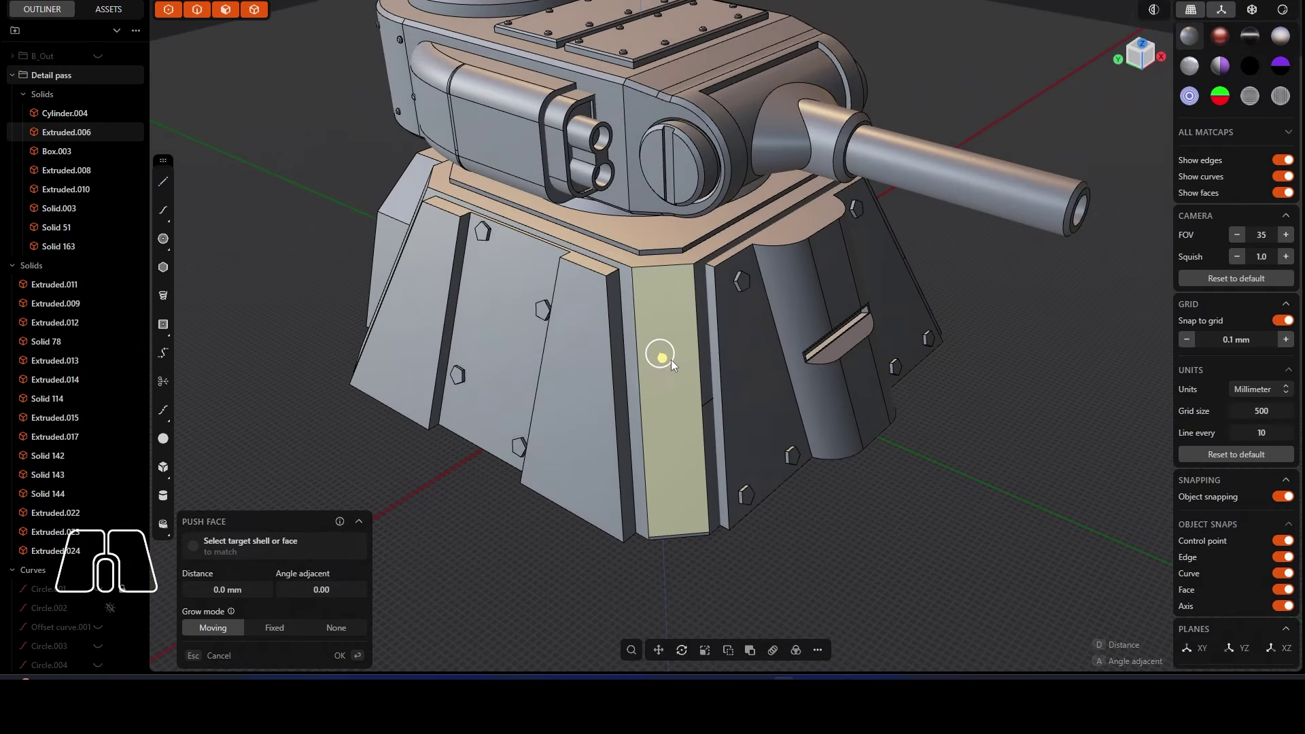
key(shift+r)
key(Tab)
shift+scroll(679, 401, up, 4)
right_click(679, 402)
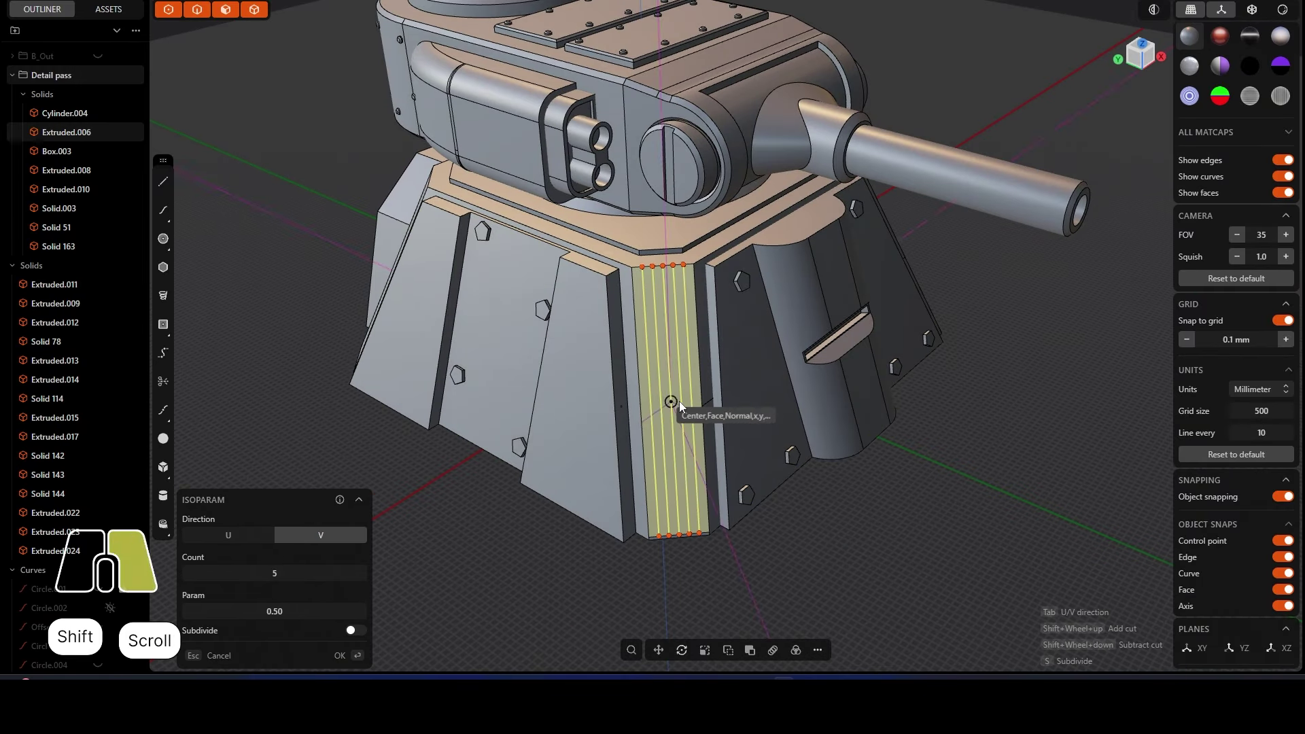
click(652, 324)
key(ctrl+z)
key(ctrl+z)
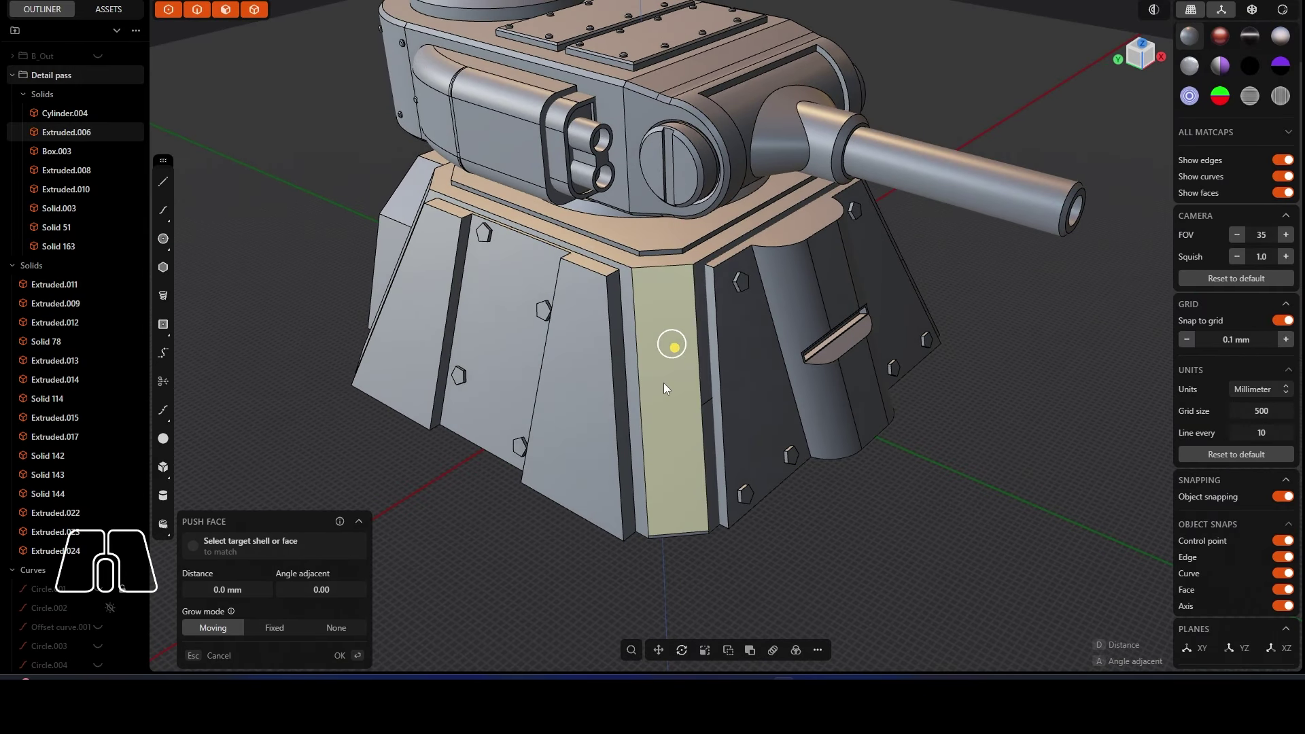
Step: Divide the front corner face lengthwise into narrow, equal strips with isoparametric cuts
key(ctrl+r)
key(Tab)
shift+scroll(668, 398, up, 4)
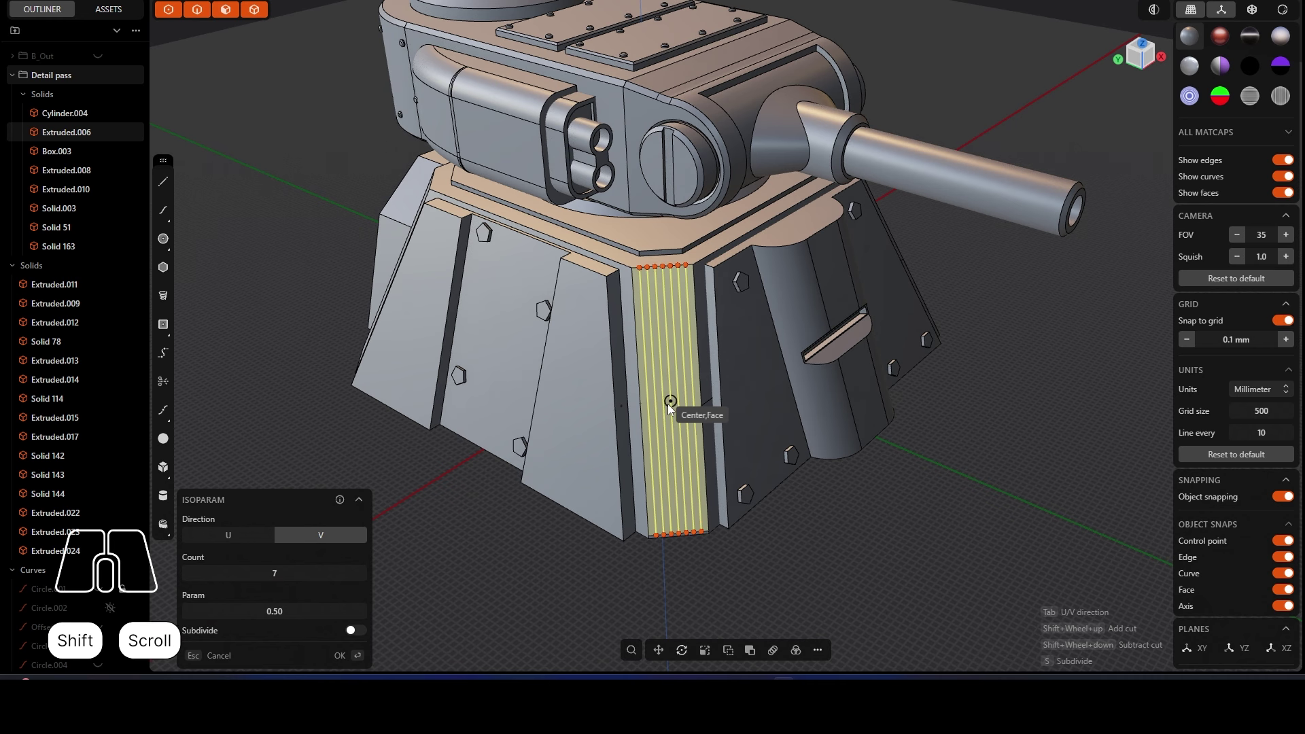
right_click(668, 404)
scroll(664, 388, up, 3)
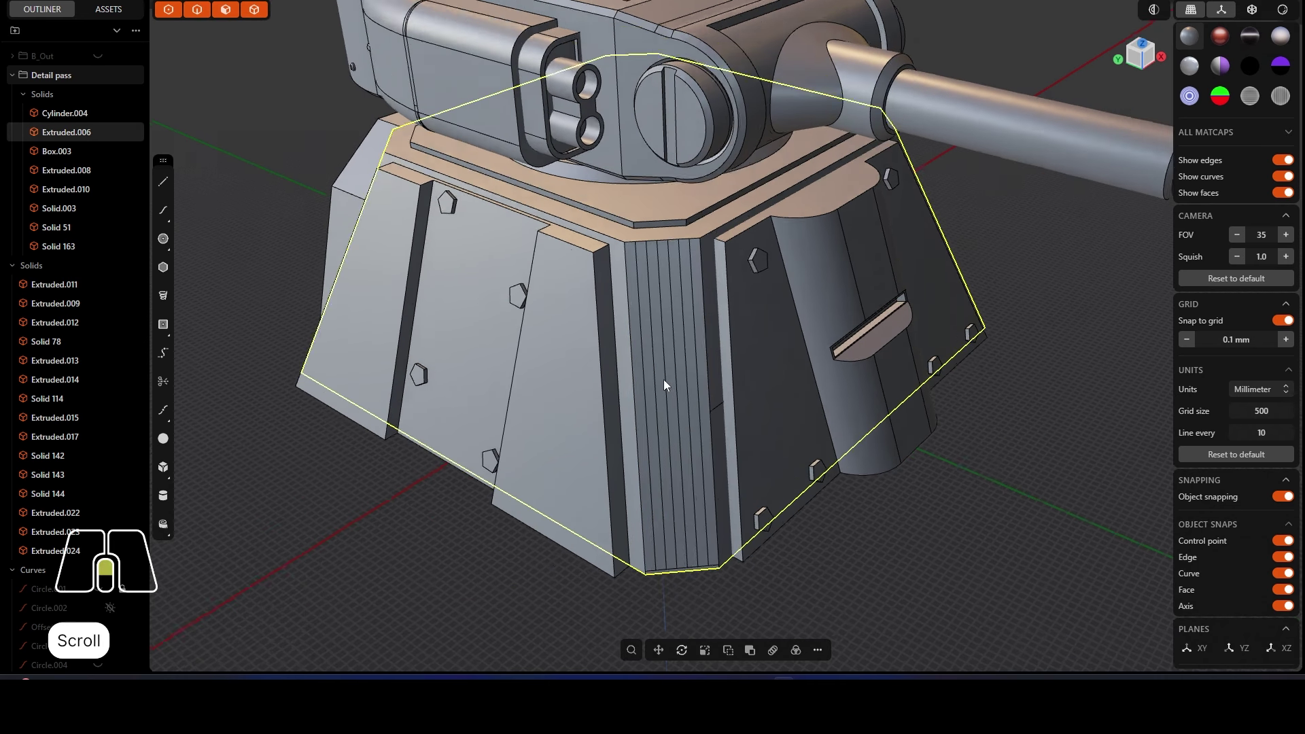
Step: Push three alternate strips of the front corner face inward to form vertical grooves
click(645, 344)
shift+click(668, 333)
shift+click(691, 332)
middle_drag(690, 332, 761, 381)
drag(697, 333, 686, 331)
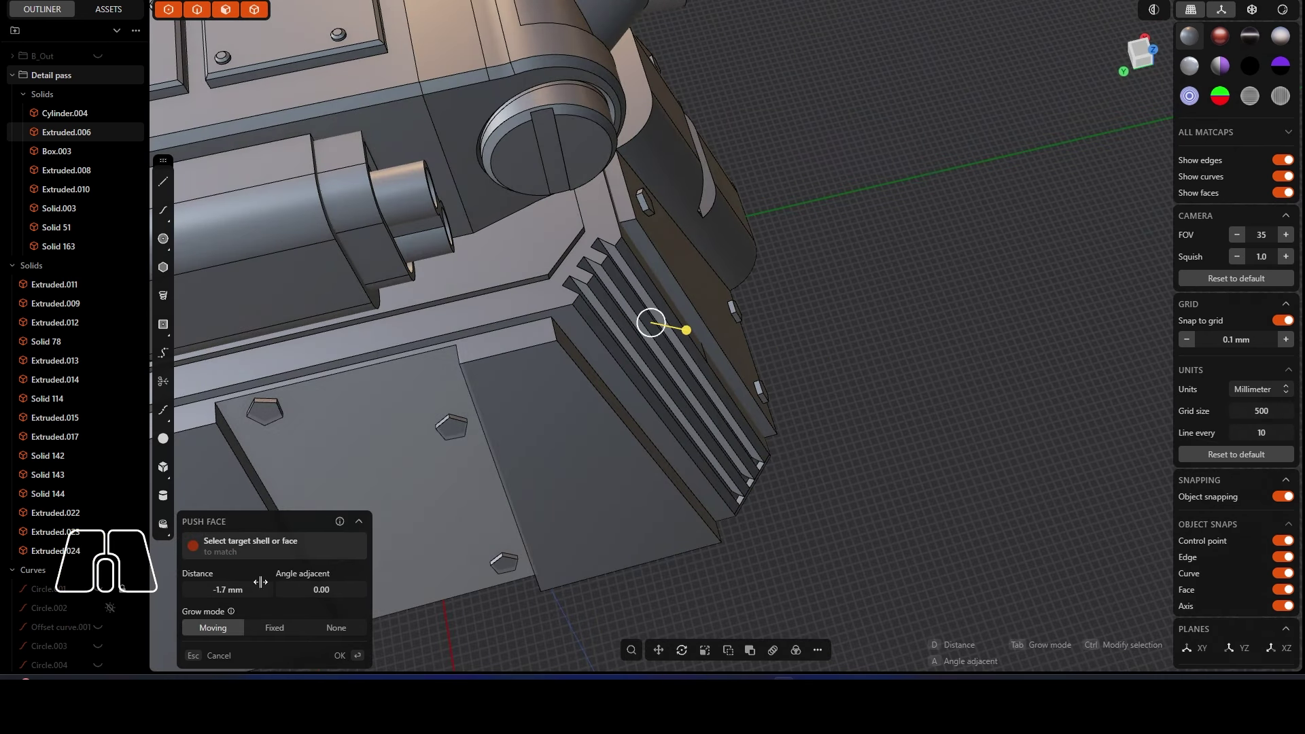
key(Return)
Step: Push the small end faces at the bottom of the three front corner grooves downward so the grooves run out open
scroll(762, 496, up, 5)
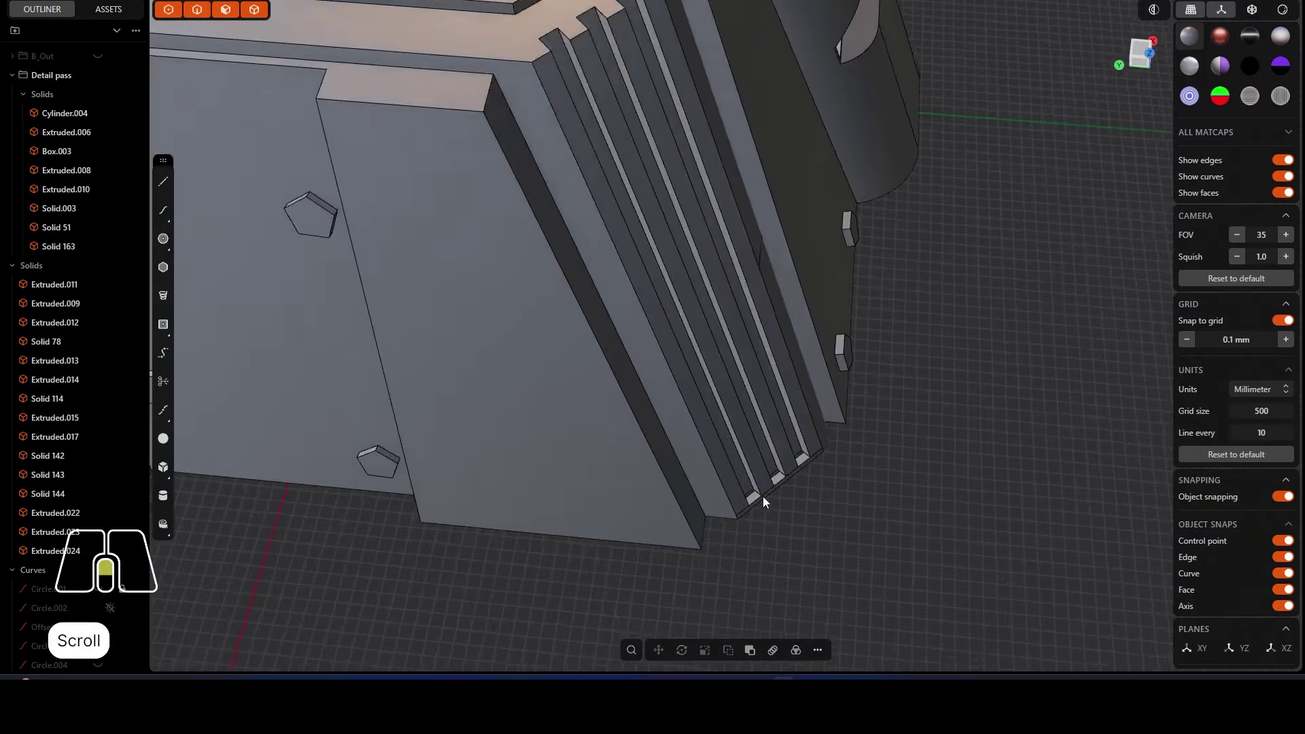
click(747, 501)
shift+click(785, 467)
shift+click(821, 437)
middle_drag(822, 446, 800, 413)
drag(799, 413, 817, 469)
right_click(824, 502)
scroll(823, 501, down, 5)
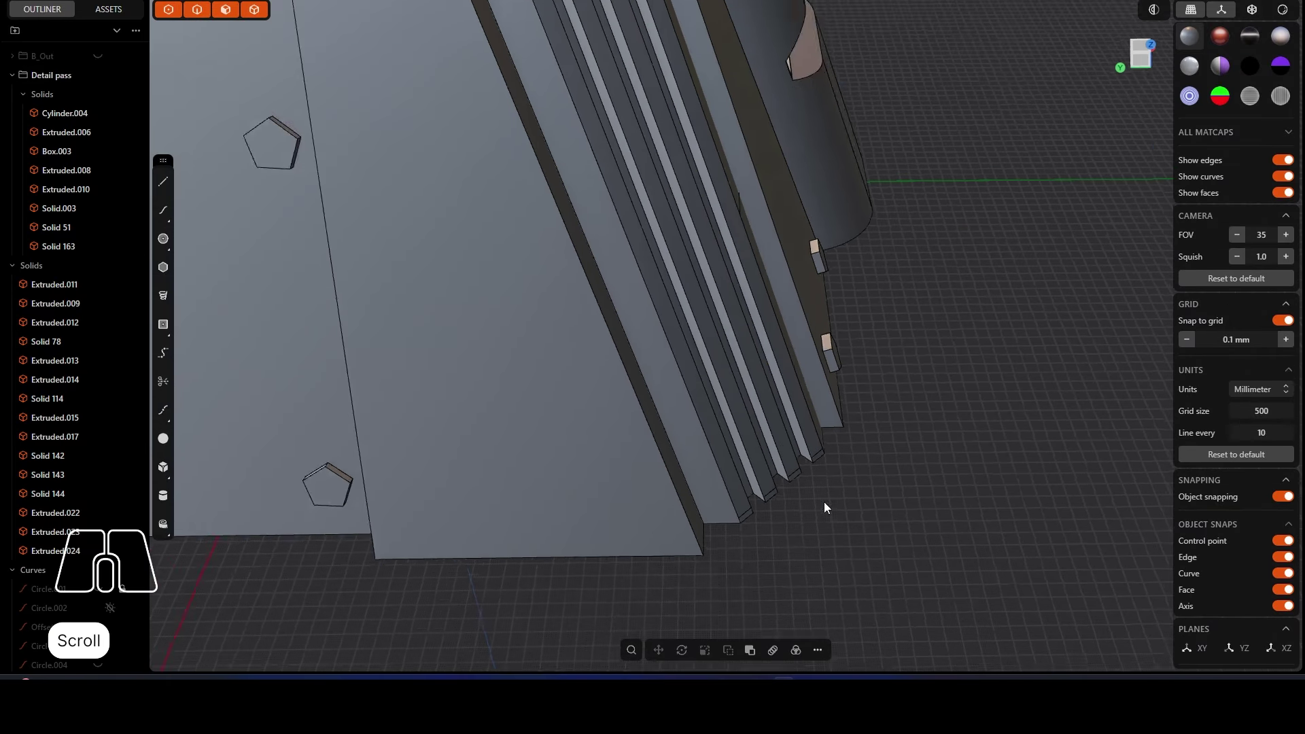
Step: Try dividing the rear corner face lengthwise into narrow strips, and undo the cuts
middle_drag(824, 501, 904, 510)
scroll(574, 287, up, 3)
click(574, 287)
click(574, 286)
key(ctrl+r)
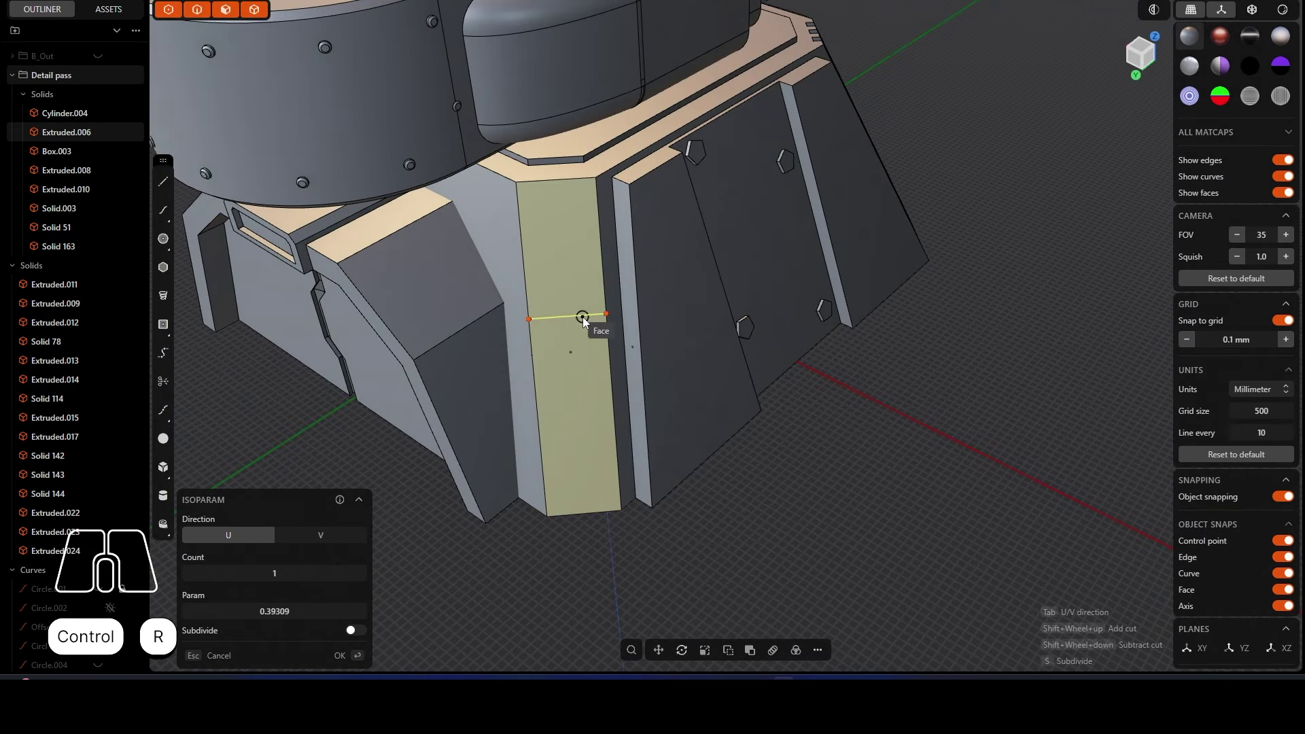
shift+scroll(570, 350, up, 6)
click(569, 349)
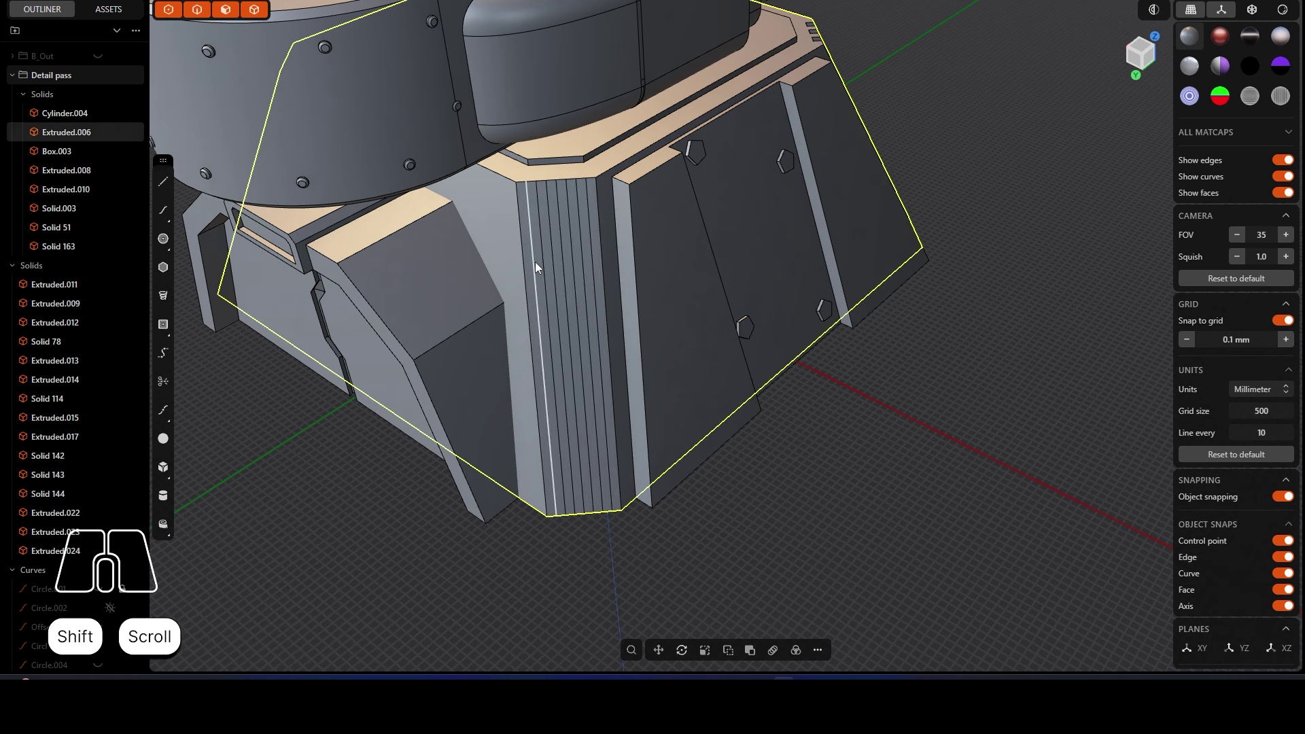
click(538, 266)
key(ctrl+z)
Step: Split the base's rear corner face lengthwise with six isoparametric cuts
key(ctrl+r)
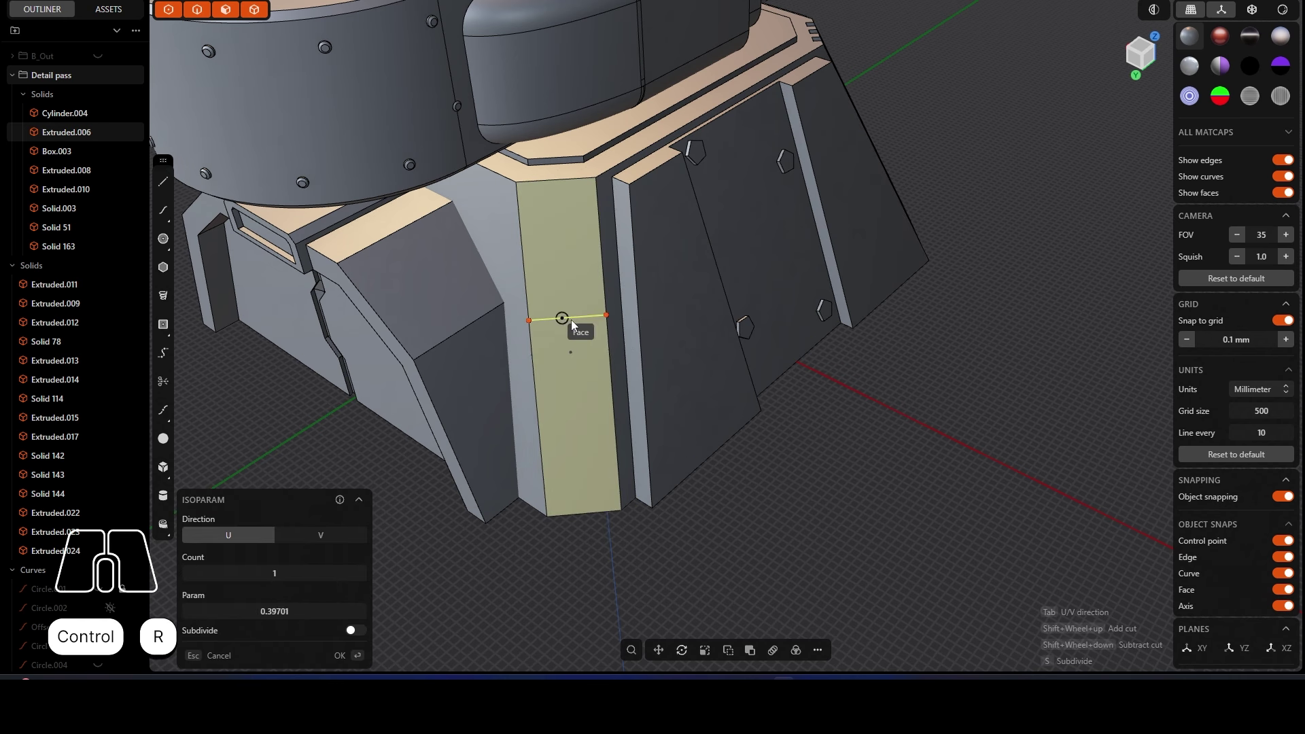
key(Tab)
shift+scroll(577, 325, up, 6)
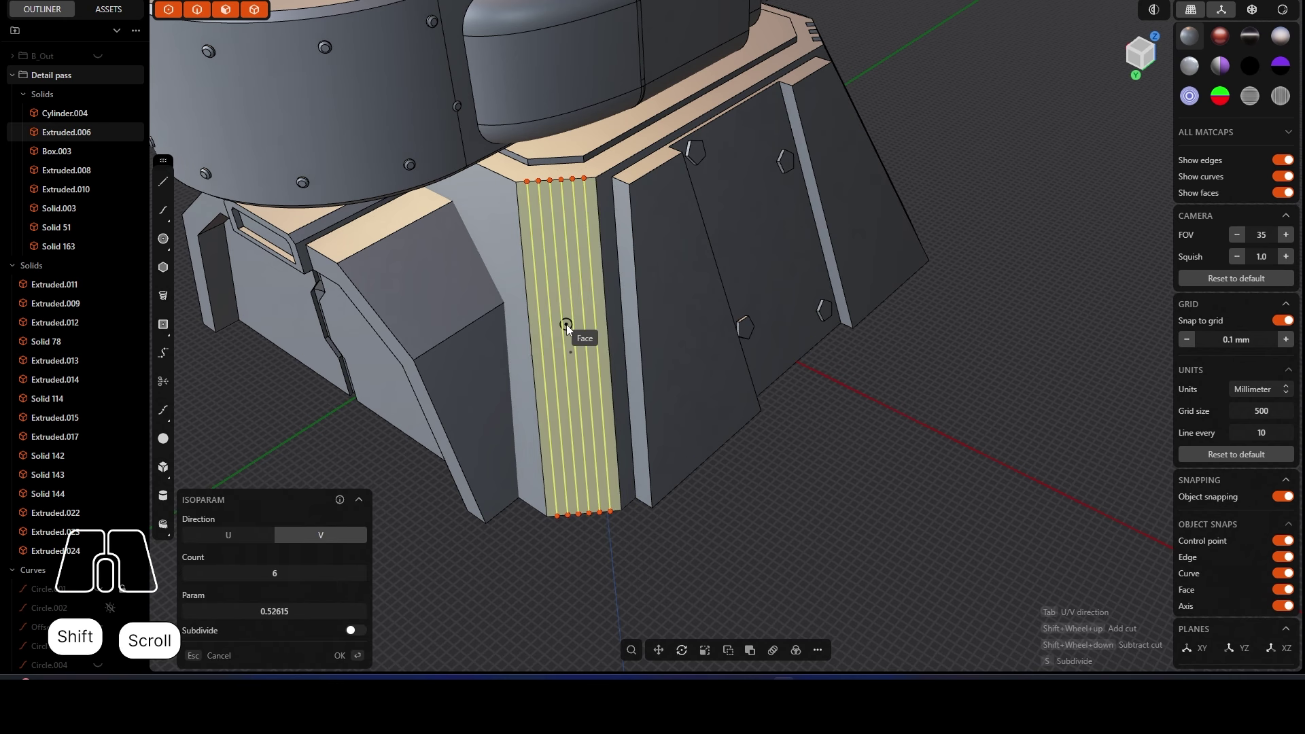
click(566, 324)
Step: Push three alternate strips of the rear corner face 1.0 mm inward to form matching grooves
click(540, 270)
shift+click(563, 275)
shift+click(585, 279)
middle_drag(584, 279, 448, 292)
drag(566, 301, 578, 294)
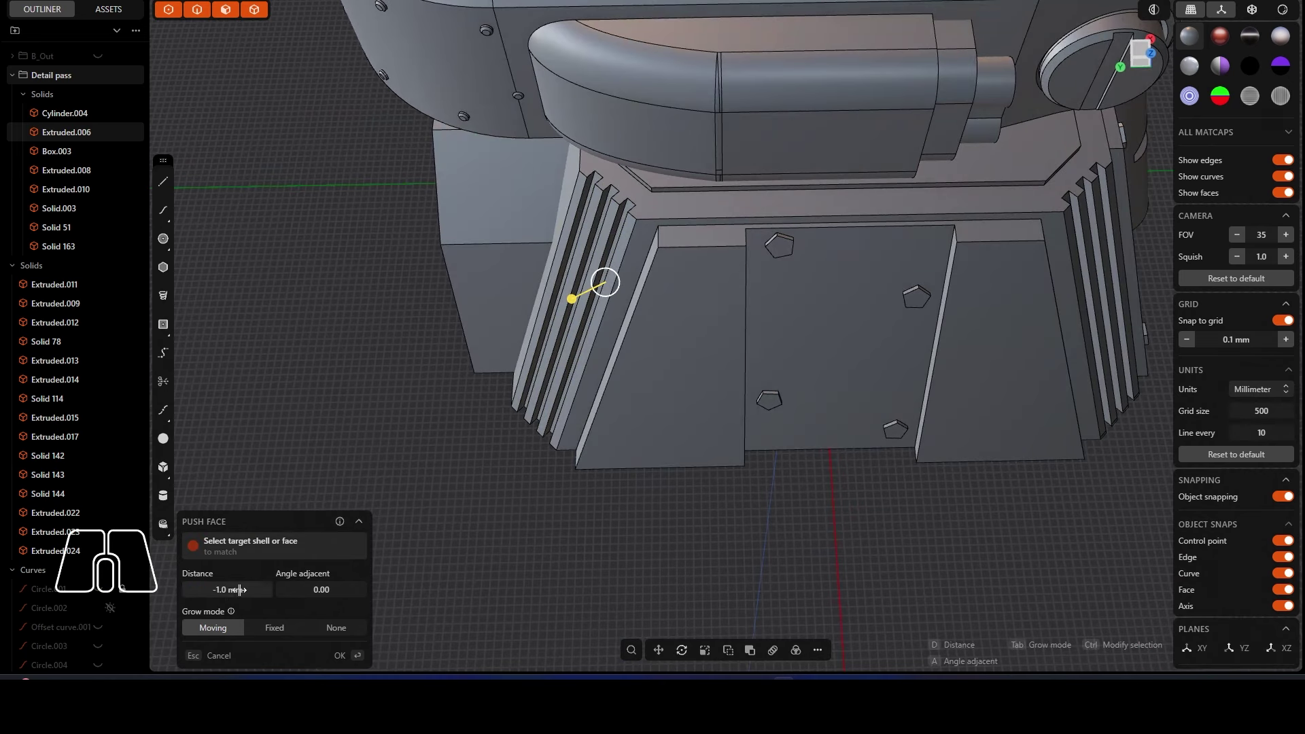
right_click(580, 296)
Step: Mirror the grooved base body across the turret's centre so the opposite corners get the same grooves
middle_drag(592, 353, 626, 511)
scroll(626, 511, down, 2)
scroll(626, 511, down, 5)
mouse_move(639, 397)
middle_down()
mouse_move(675, 341)
mouse_move(635, 377)
middle_up()
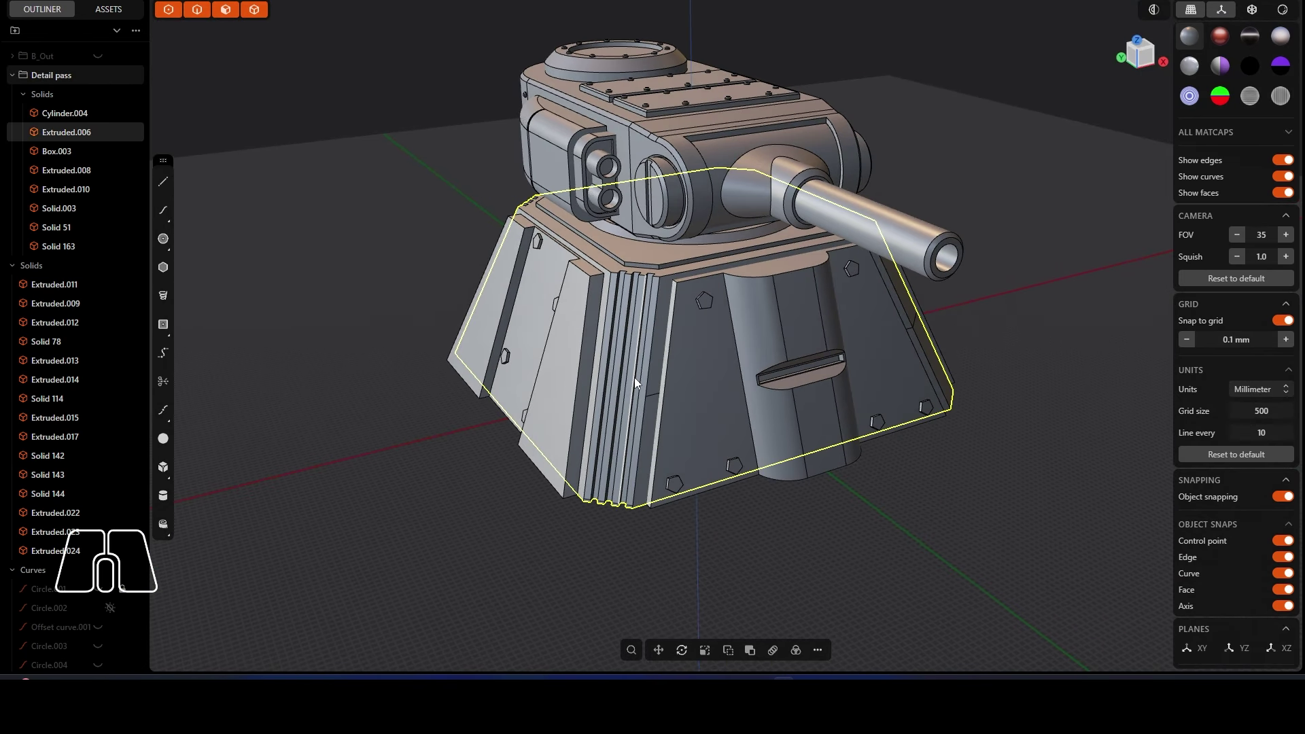
key(alt+x)
click(735, 368)
middle_drag(857, 436, 737, 469)
click(356, 631)
key(Return)
scroll(702, 515, down, 3)
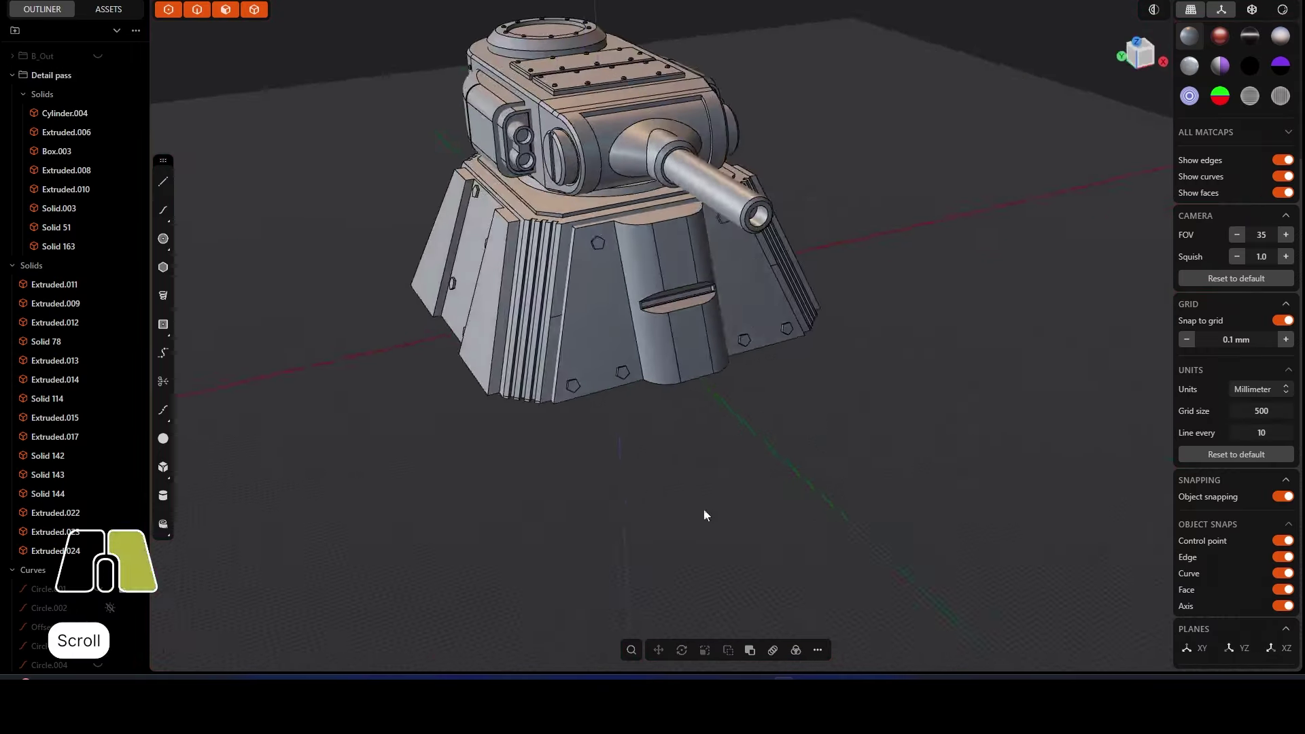
Step: Collapse the Detail pass, Solids and B_Out groups in the outliner, and show the hidden curve Circle.001
middle_drag(703, 516, 238, 357)
scroll(238, 357, down, 2)
click(13, 75)
click(12, 94)
click(12, 56)
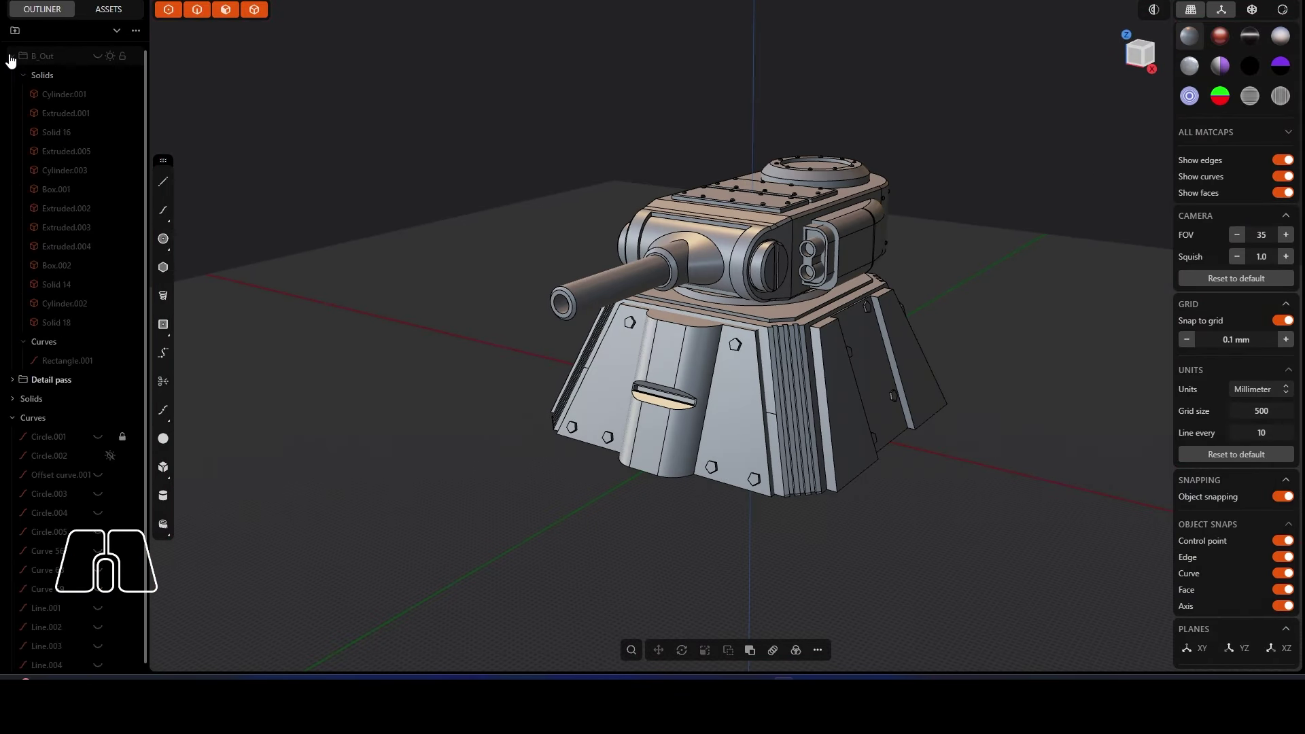
click(13, 56)
click(98, 133)
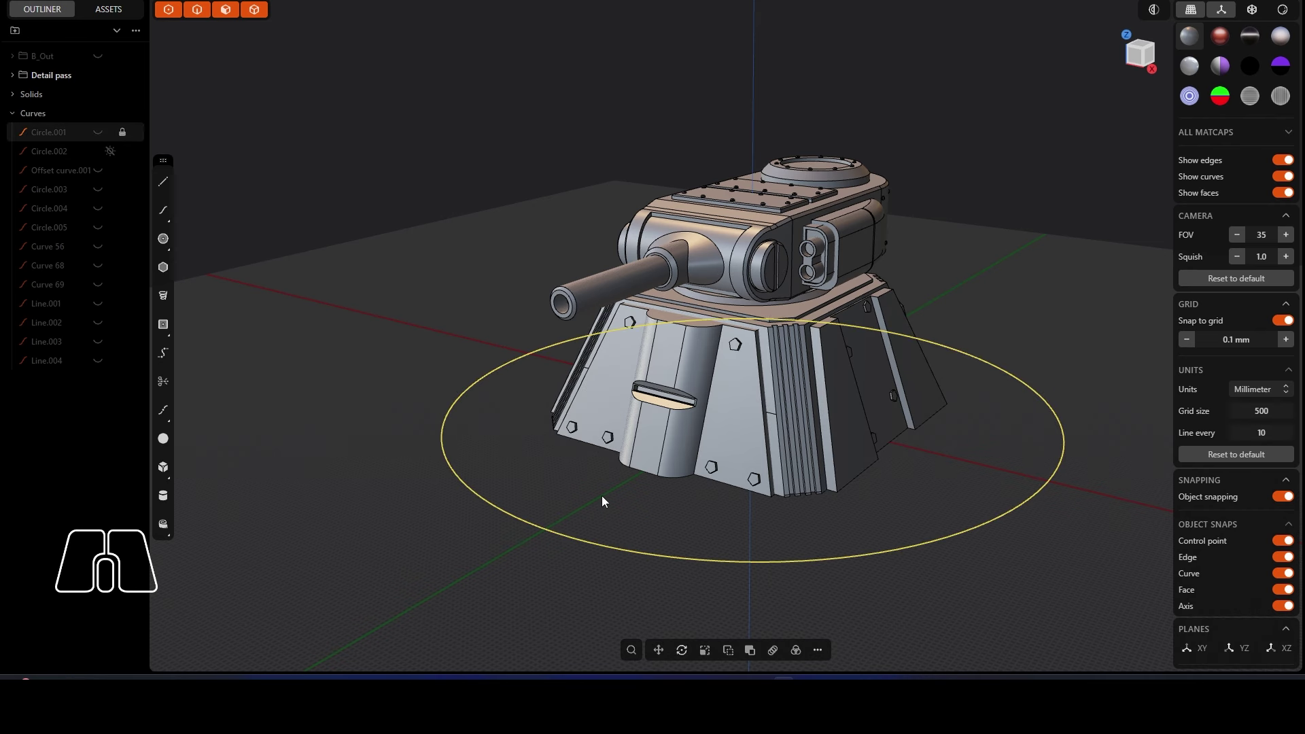
Step: Extrude the Circle.001 region 4.8 mm downward to form a round ground plate beneath the turret base
click(506, 454)
key(e)
middle_drag(505, 454, 544, 422)
drag(486, 518, 487, 545)
middle_drag(486, 545, 571, 523)
Step: Set the ground plate extrusion's angle to 45 degrees so its rim flares outward, and finish the extrusion
click(236, 581)
text(1)
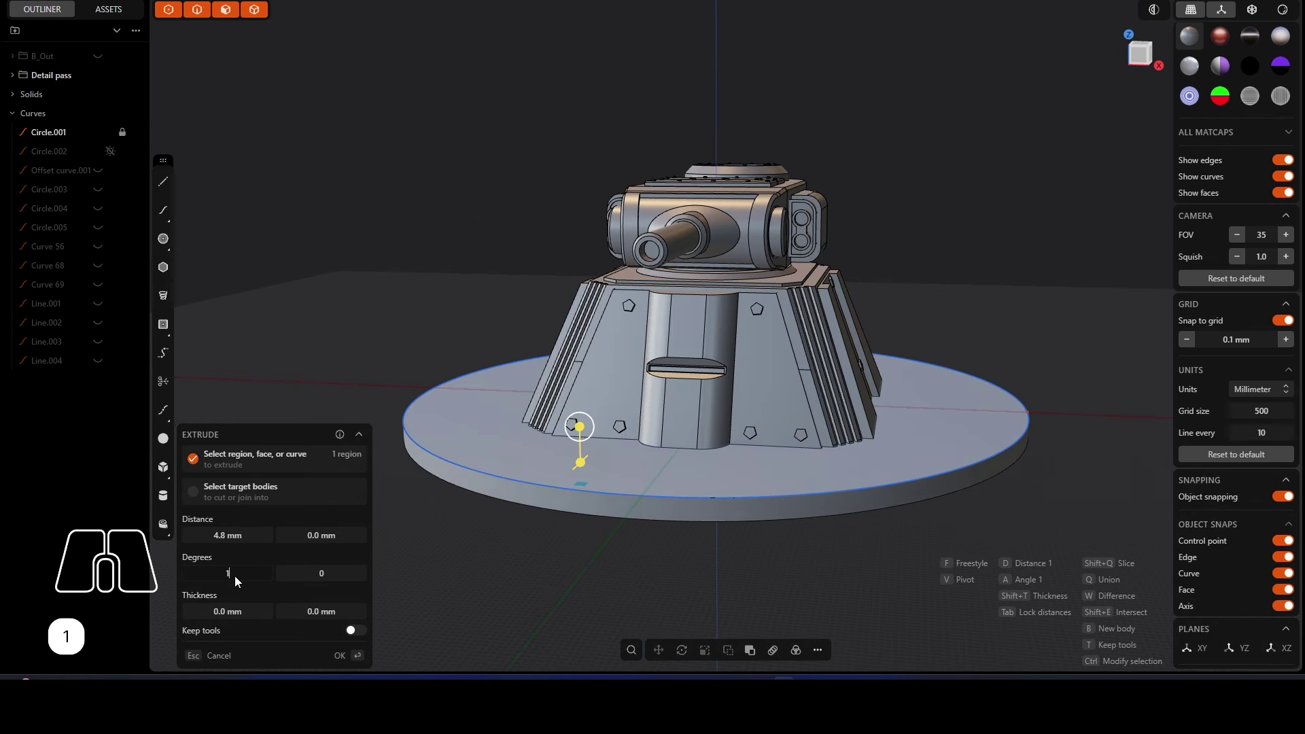
text(0)
key(Return)
middle_drag(236, 581, 770, 591)
key(Return)
text(-20)
key(Return)
text(45)
key(Return)
key(Return)
Step: Turn off the grid and axes display and hide the curve Circle.001
click(1222, 9)
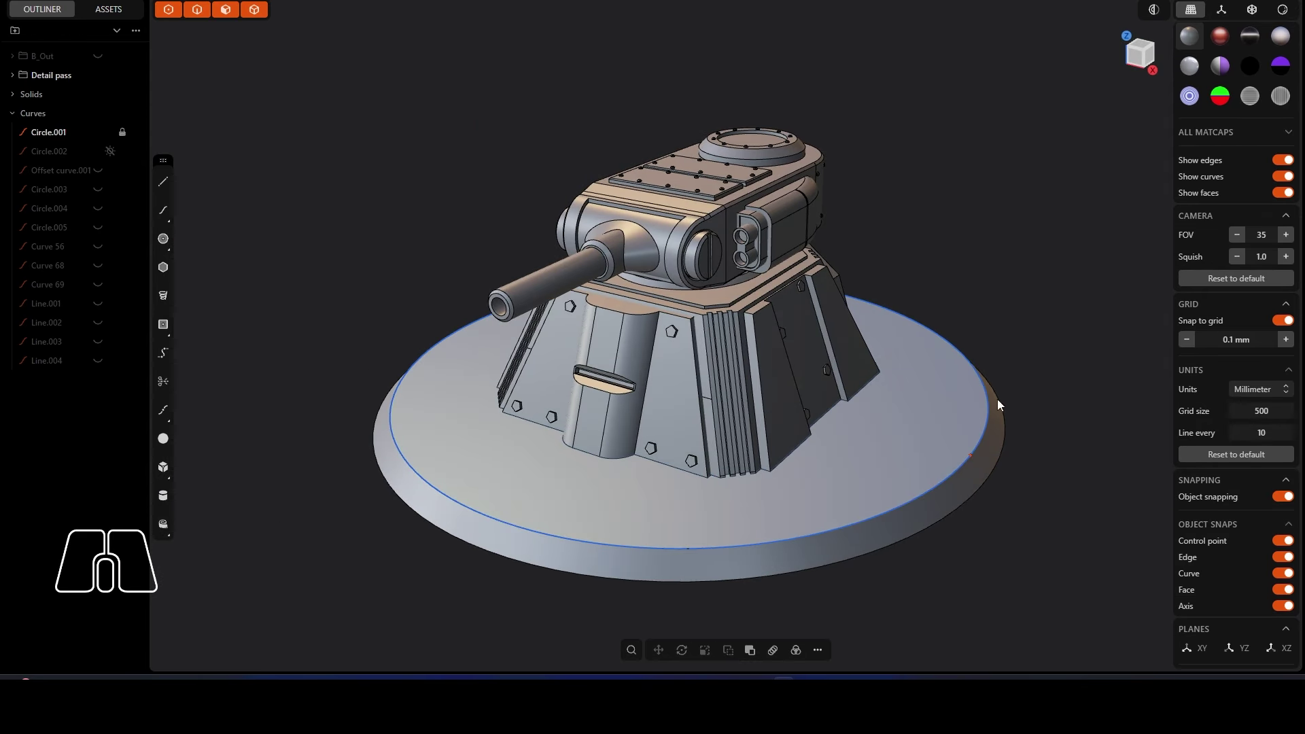
click(101, 131)
Step: Try the pale blue, red and other matcaps on the finished turret, and return to the original grey metallic one
click(1281, 35)
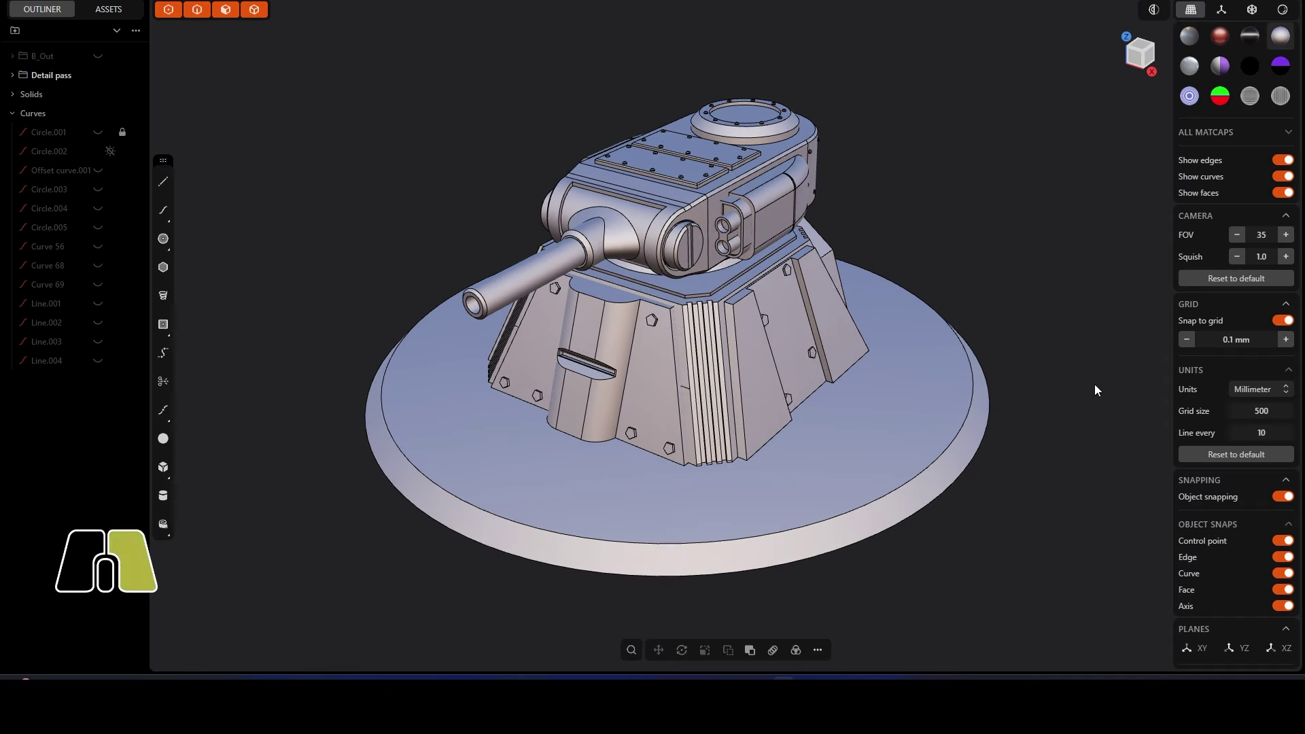
middle_drag(1096, 388, 611, 460)
click(1220, 35)
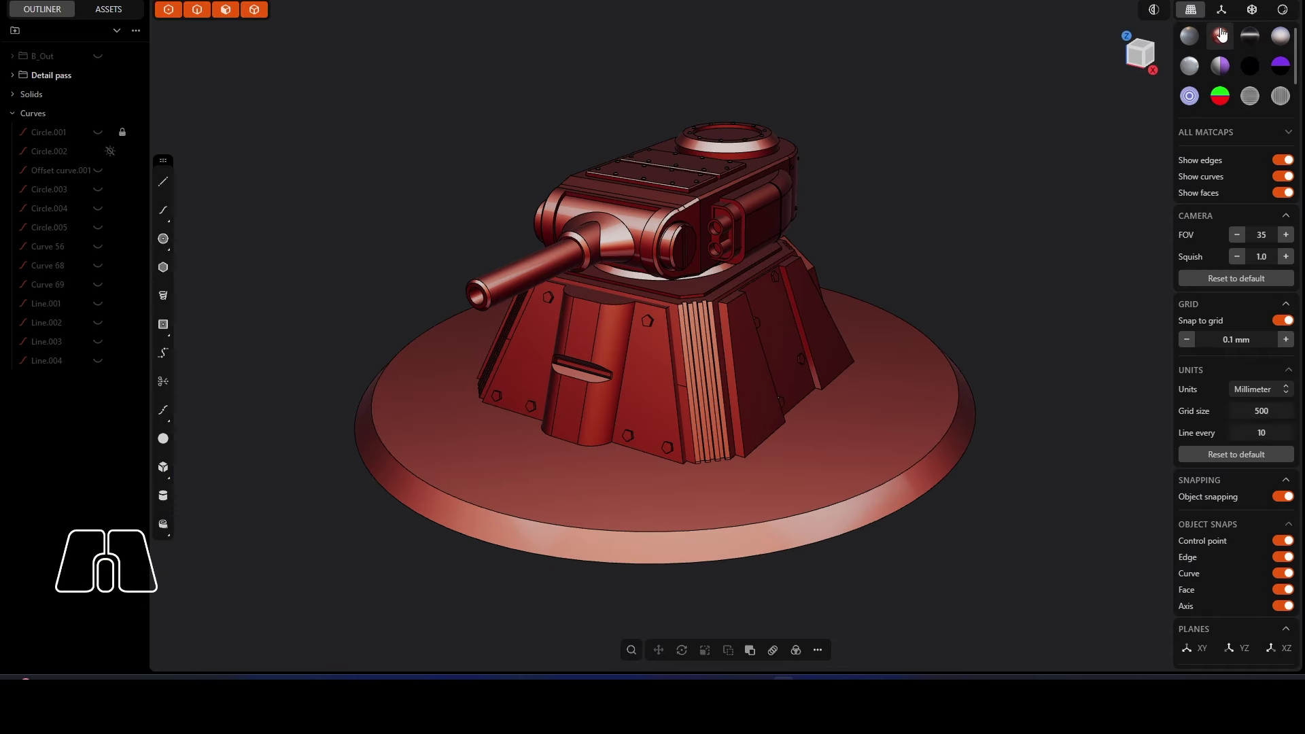
click(1254, 37)
click(1281, 35)
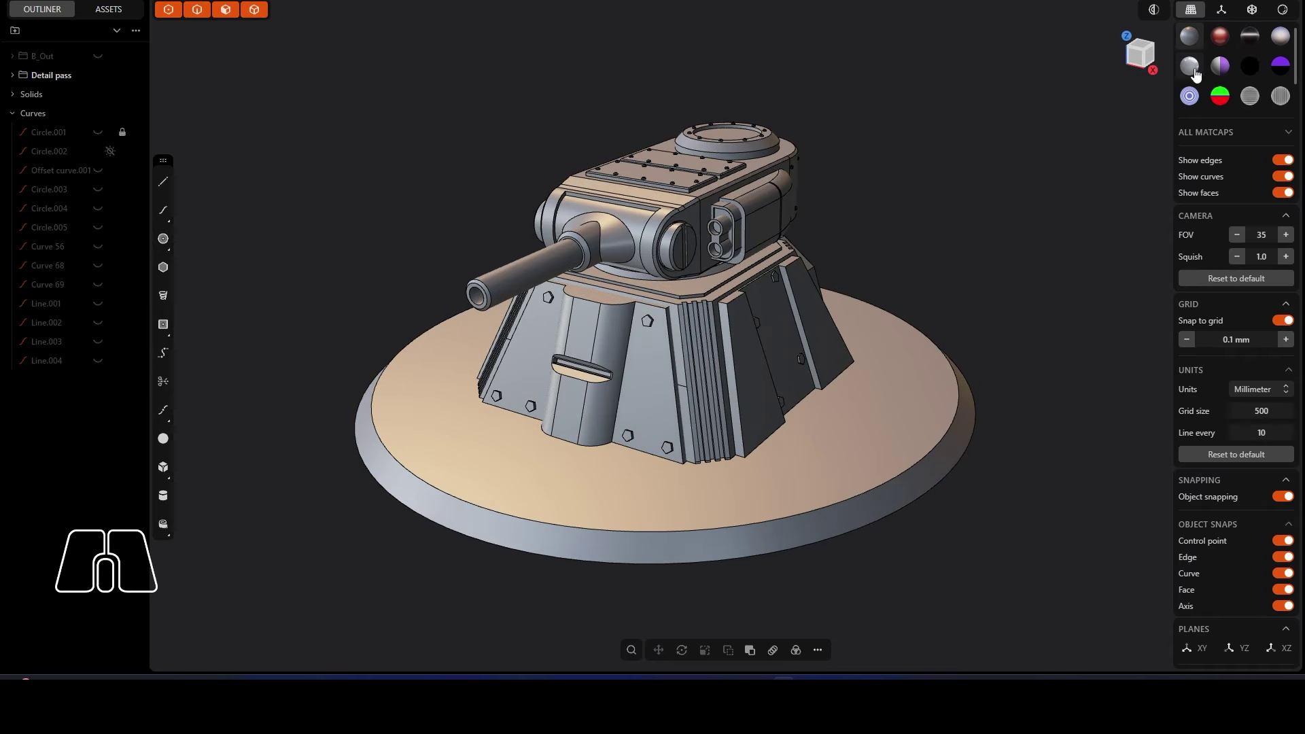
scroll(847, 387, up, 3)
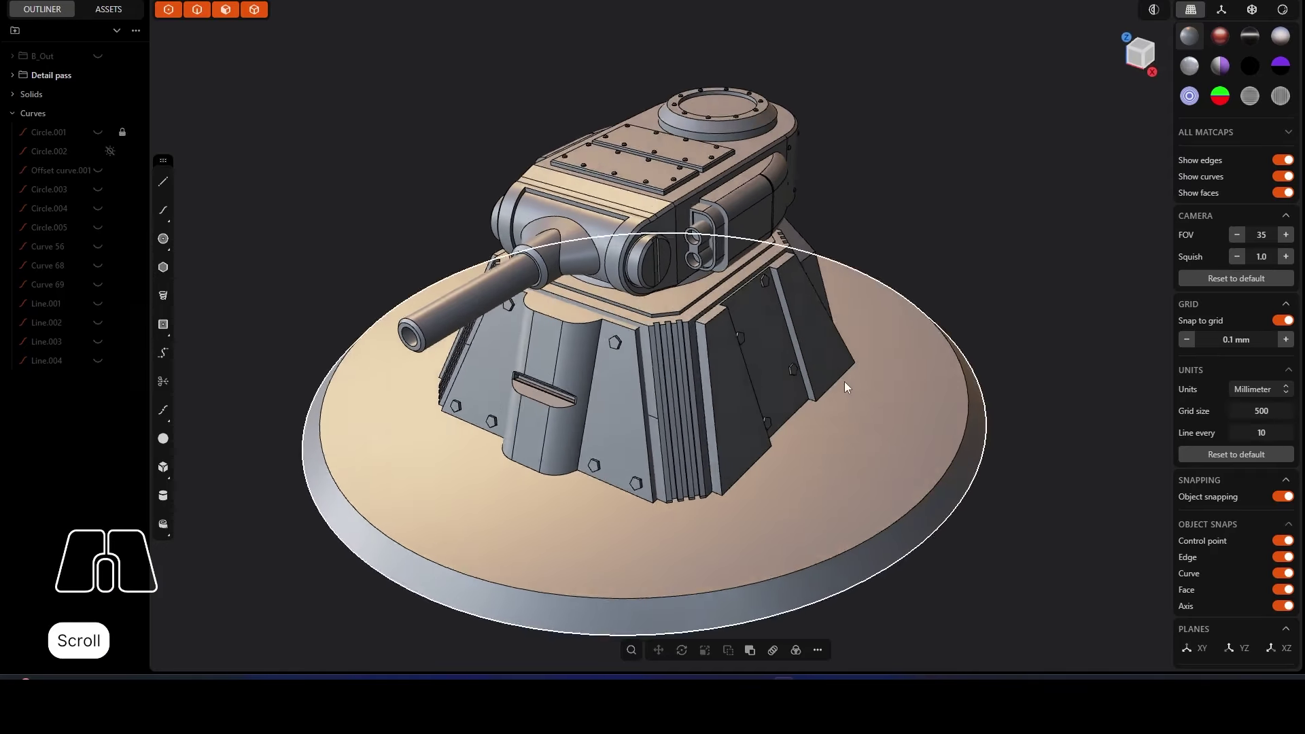
middle_drag(847, 387, 1049, 265)
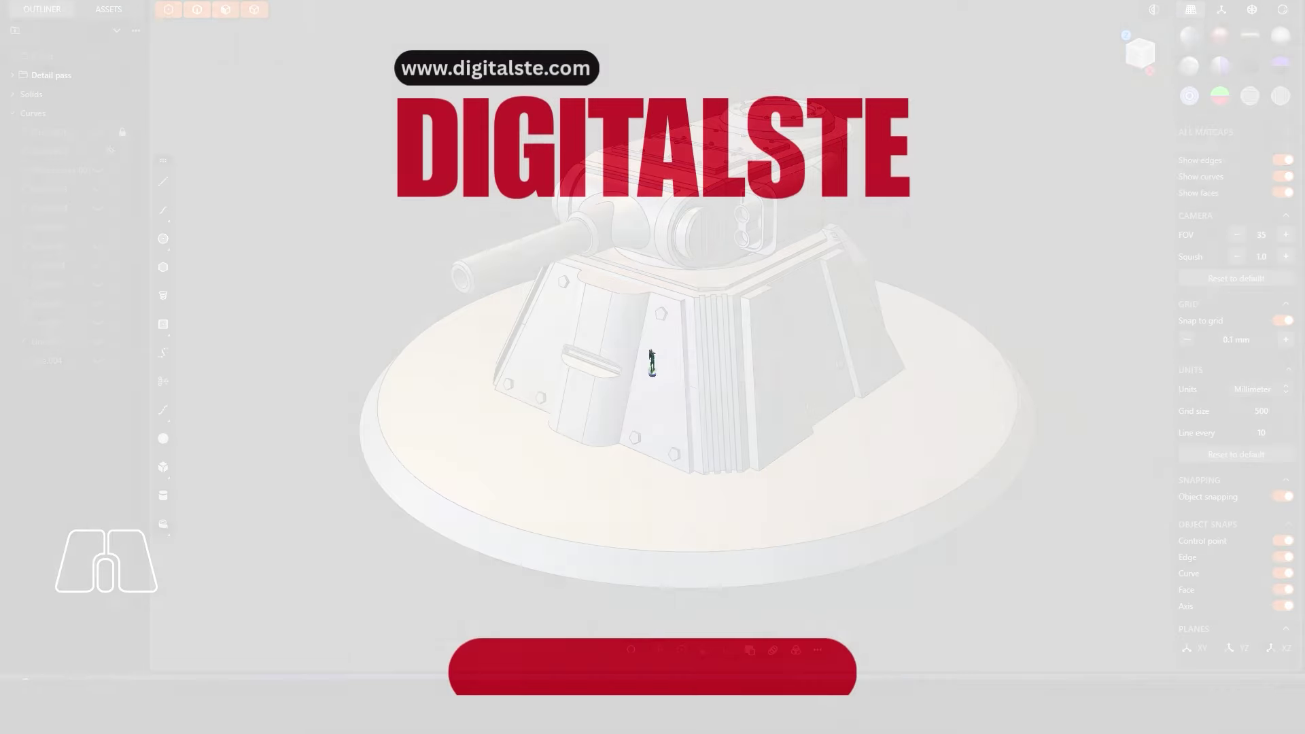